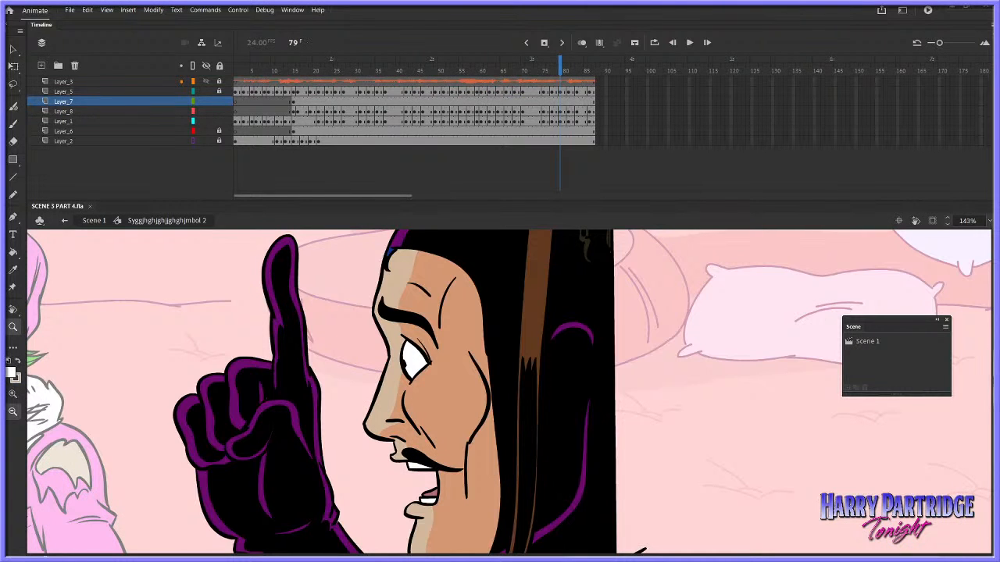
Step through the closing lip-sync frames to frame 86 and leave Layer_5 as the only unlocked drawing layer among the neighbouring ones
scroll(773, 297, "down", 2)
key("v")
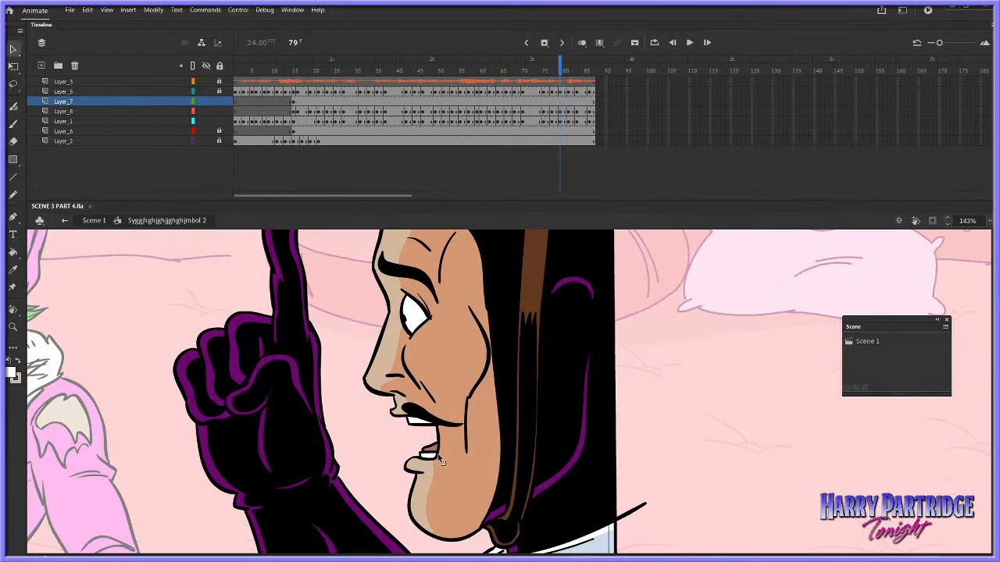
left_click(567, 64)
key("period")
key("period")
key("period")
key("period")
key("period")
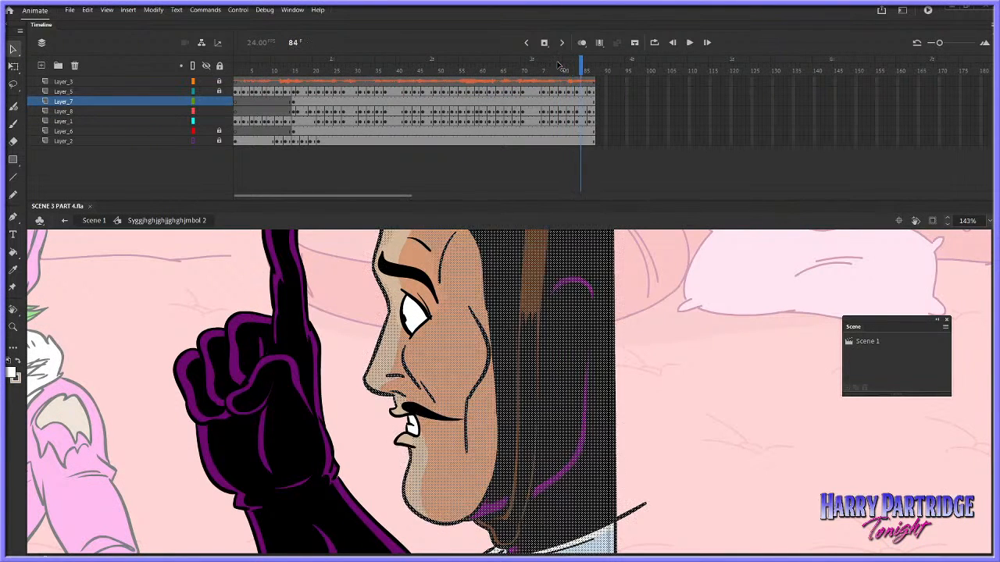
left_click(588, 122)
left_click(586, 92)
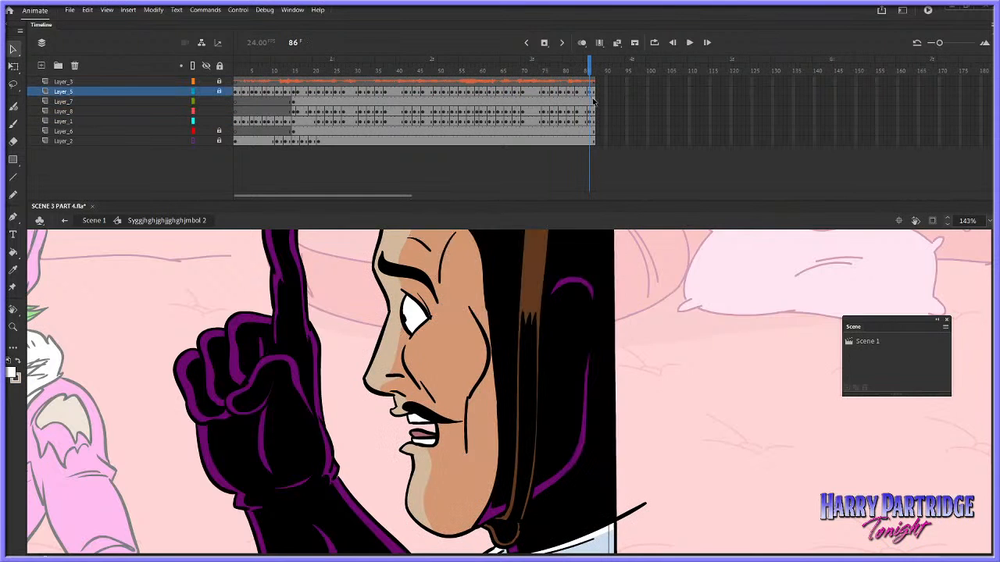
left_click_drag(218, 93, 220, 123)
Delete the tongue inside the caped man's open mouth at frame 86 and erase its leftover outline
left_click(672, 311)
left_click(422, 431)
left_click(426, 434)
key("Delete")
left_click(13, 142)
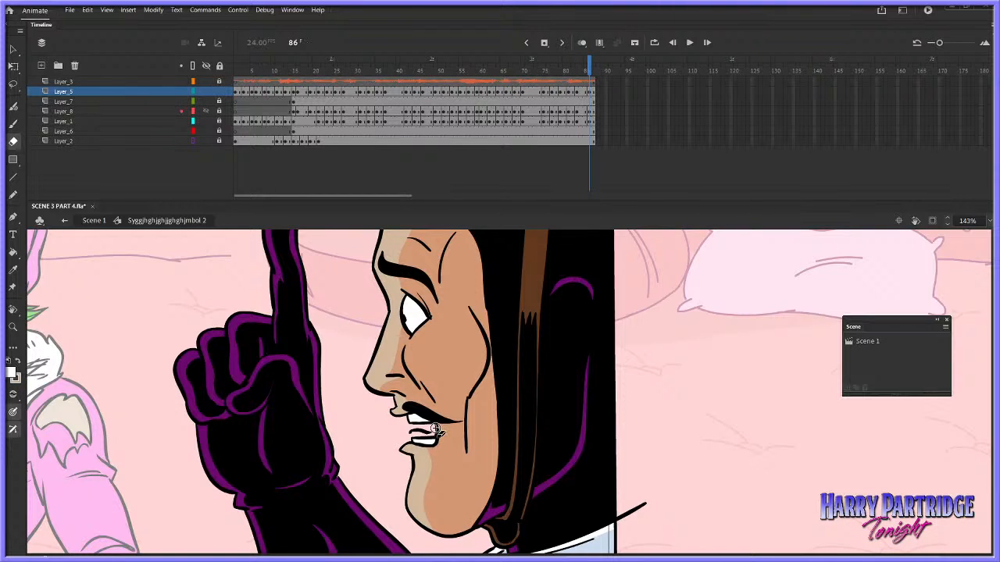
left_click(13, 49)
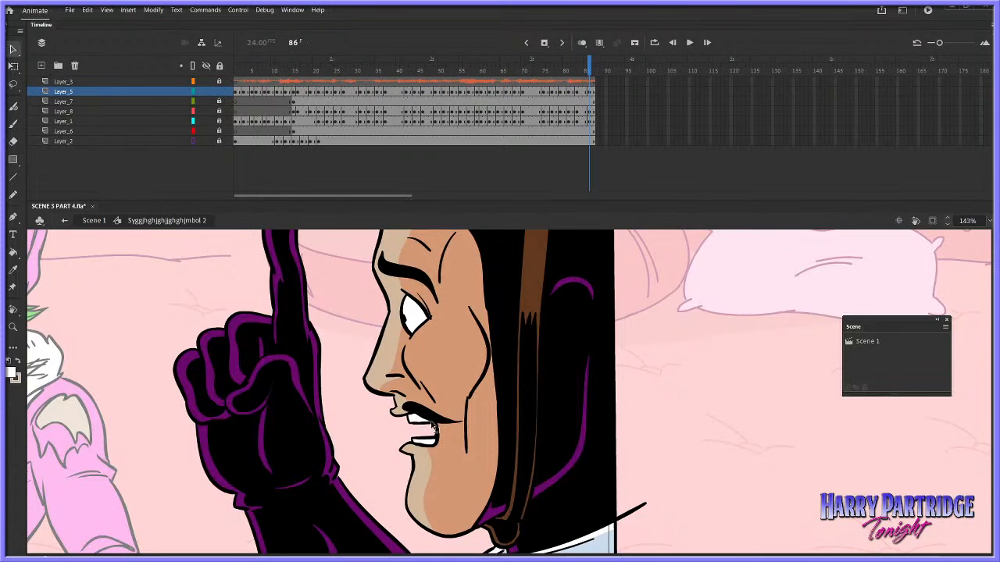
Play back the lip-sync animation from frame 27 and return to Scene 1
left_click(343, 71)
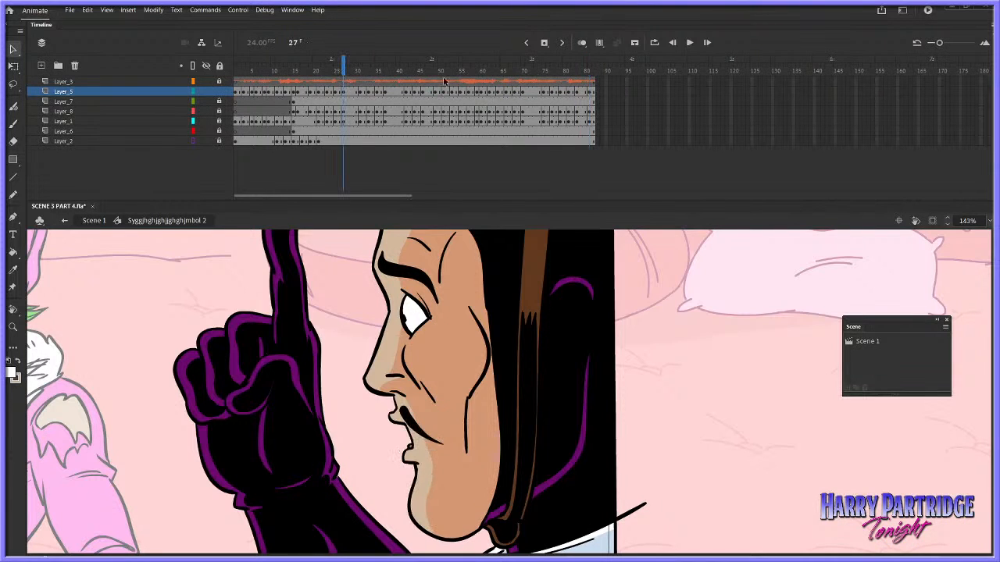
key("Return")
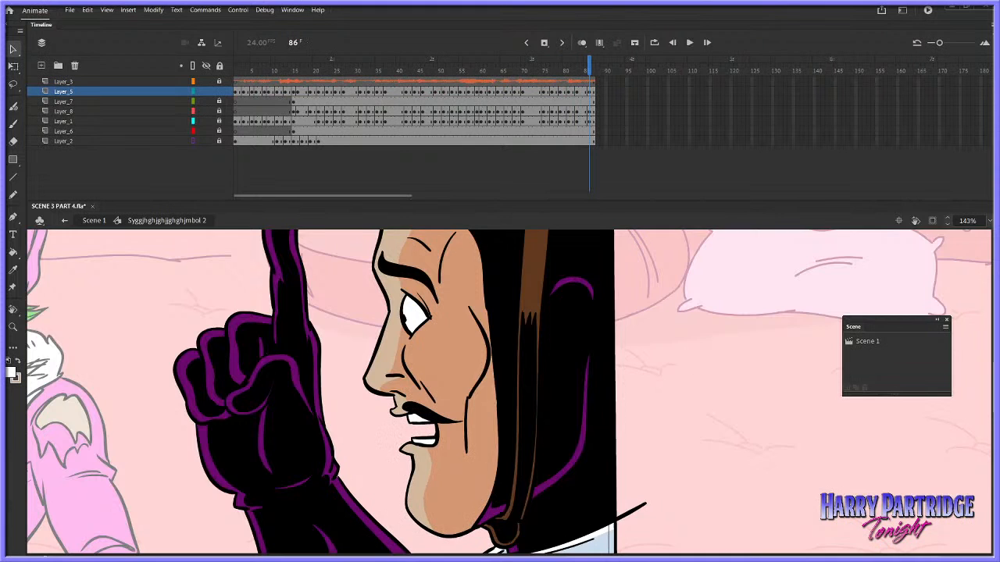
scroll(150, 262, "up", 3)
left_click(95, 221)
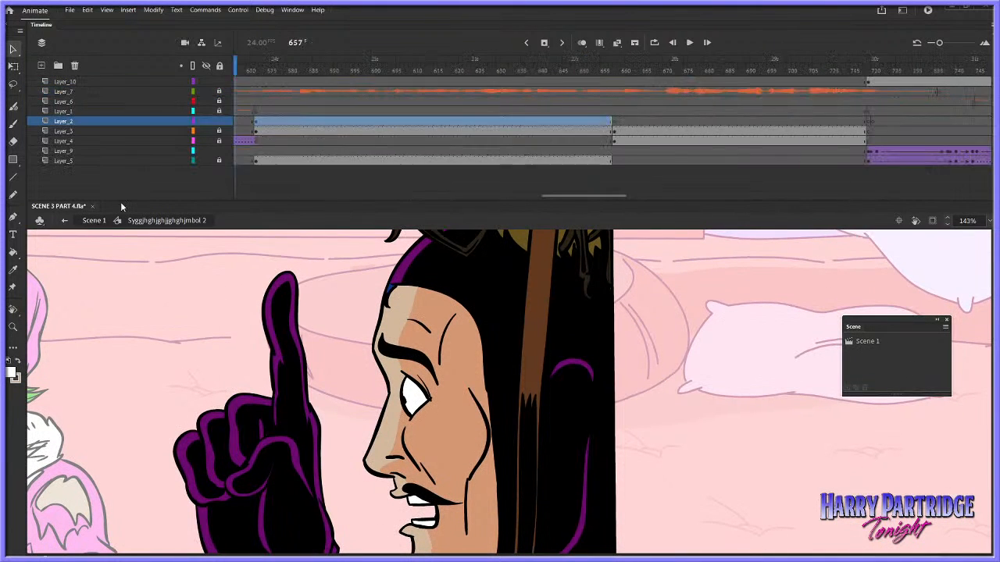
Frame the three-character shot, lock Layer_2 and unlock Layer_3, which holds the character in the pink suit
left_click(13, 327)
double_click(588, 402, "alt")
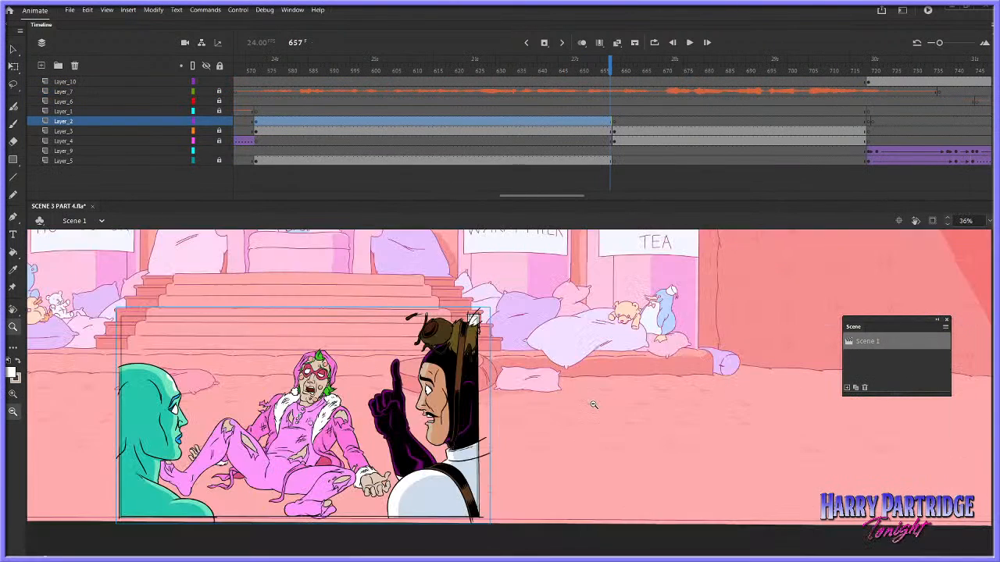
left_click_drag(474, 320, 159, 536)
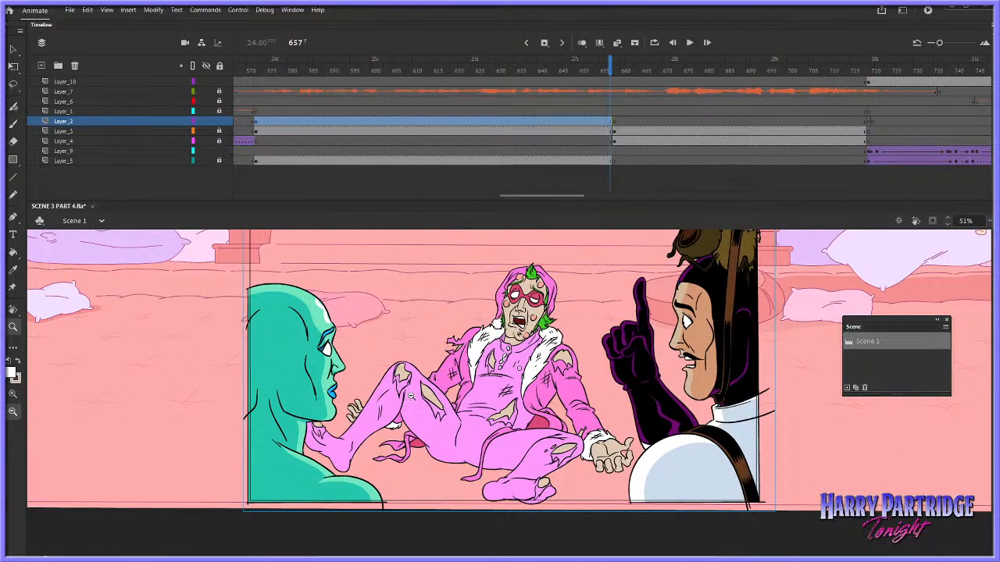
scroll(548, 201, "right", 2)
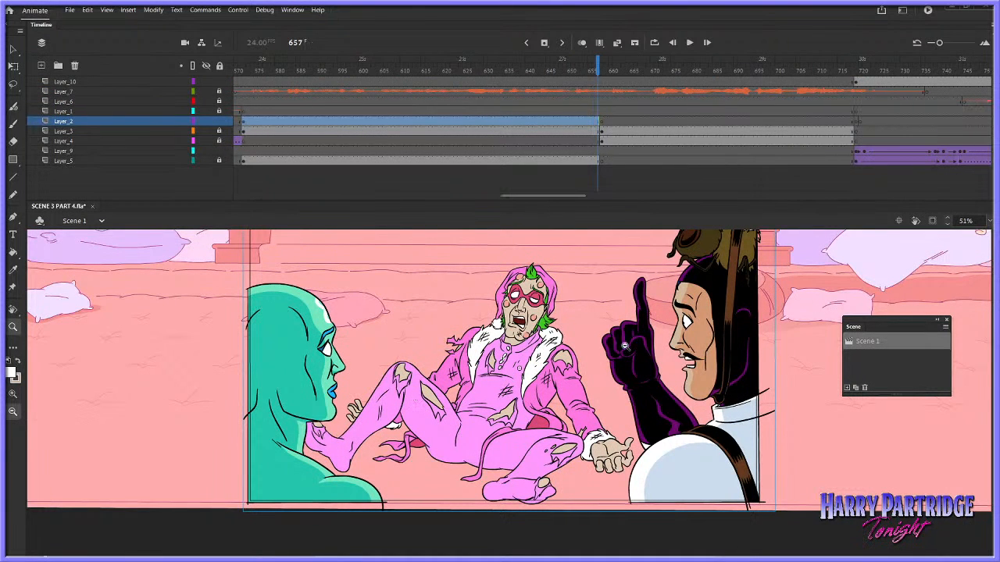
left_click_drag(766, 250, 343, 521)
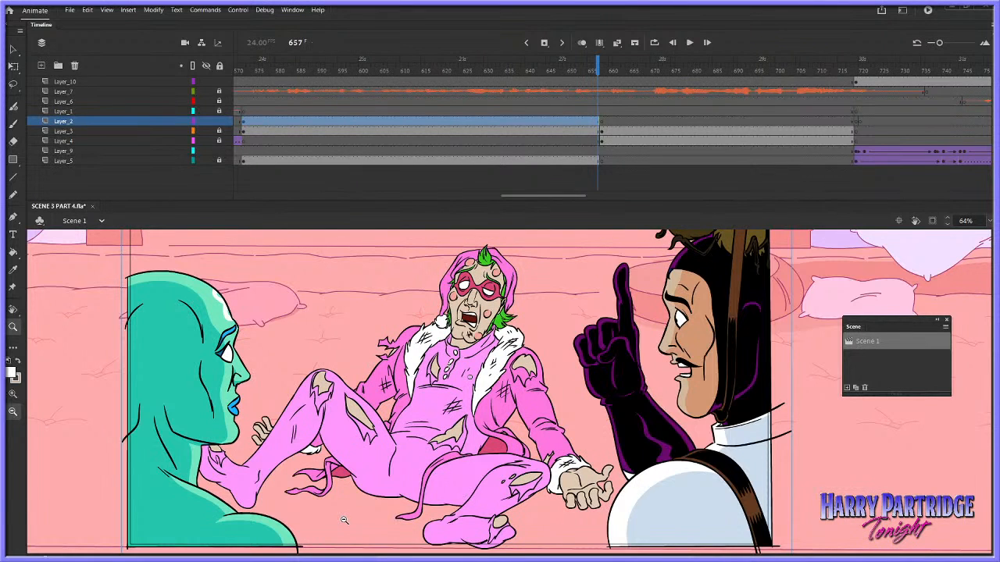
key("v")
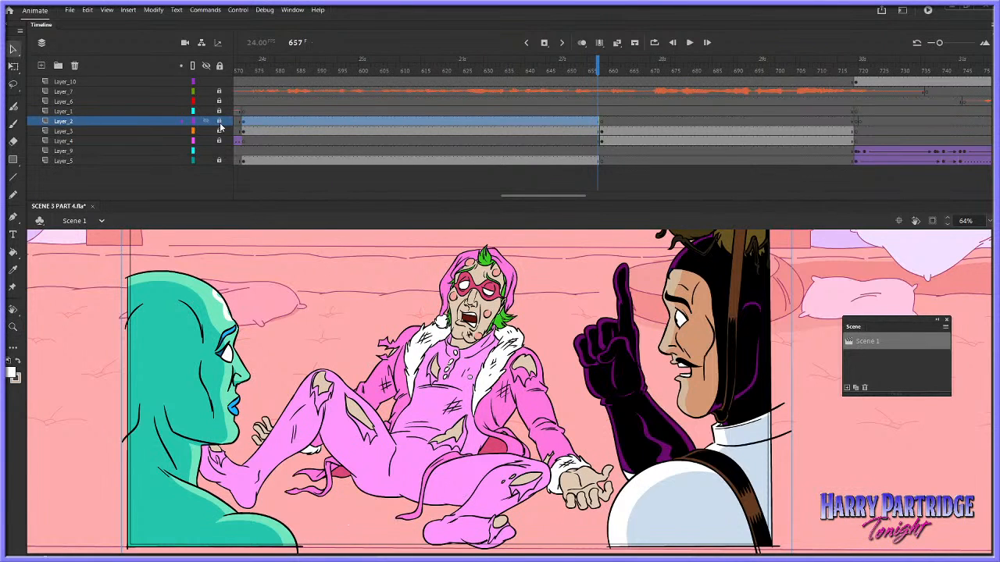
left_click(196, 131)
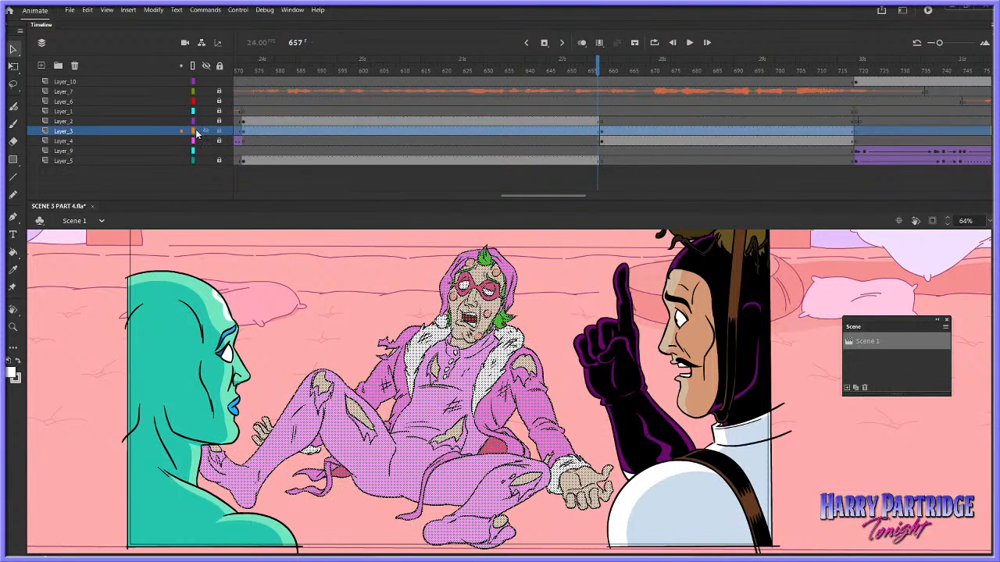
left_click(194, 131)
left_click(200, 134)
Convert the pink-suited character's artwork on Layer_3 into a symbol and check its contents
left_click(506, 132)
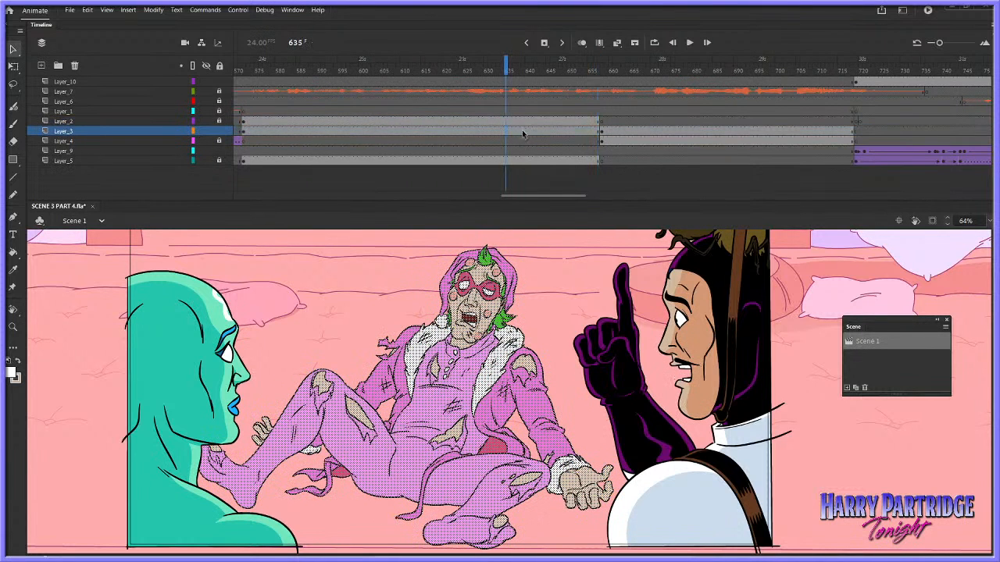
left_click(154, 12)
left_click(192, 38)
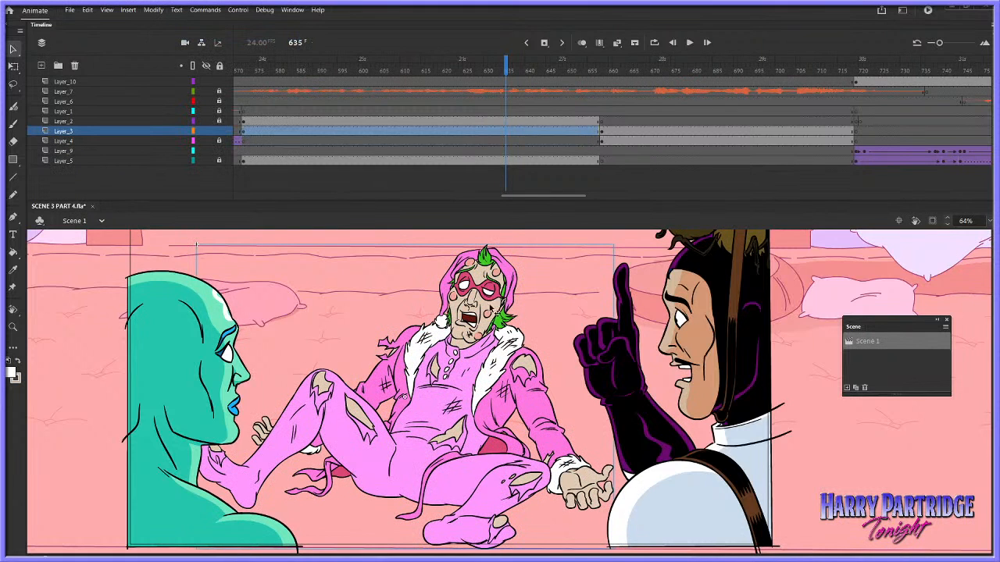
double_click(499, 306)
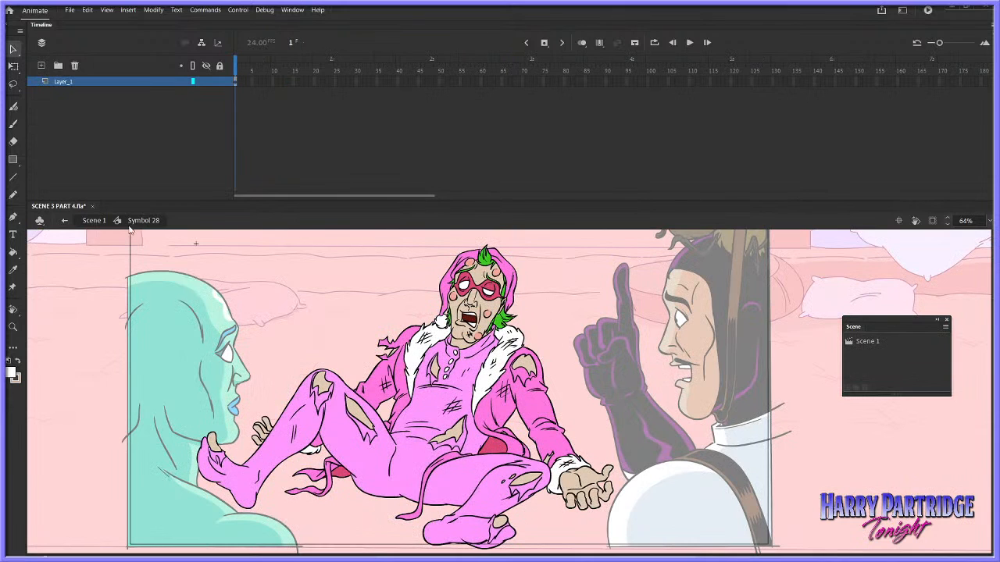
left_click(95, 221)
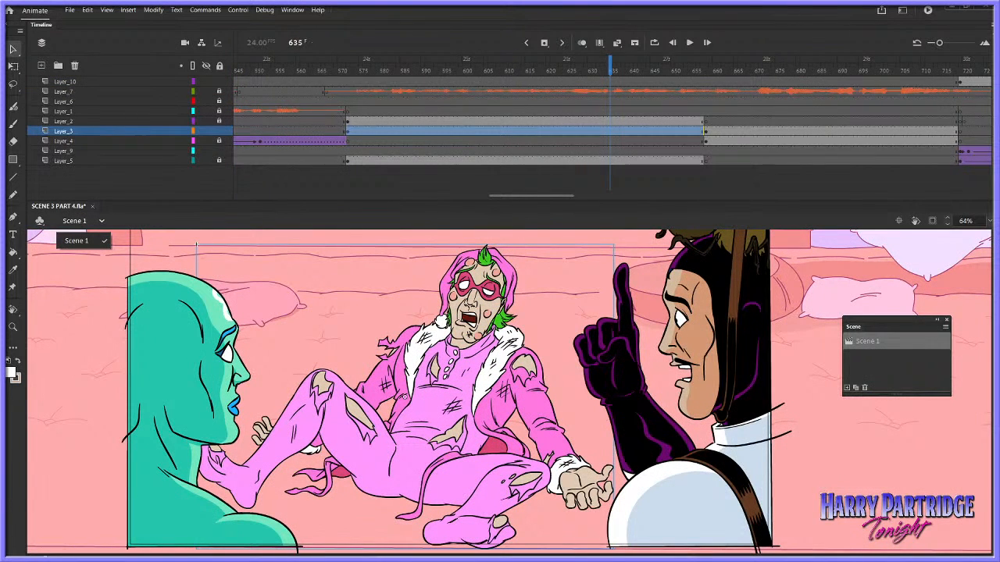
Sample the darker salmon shadow beneath the background pillow as the fill colour
left_click(14, 328)
left_click_drag(316, 301, 364, 361)
left_click(12, 374)
left_click(152, 290)
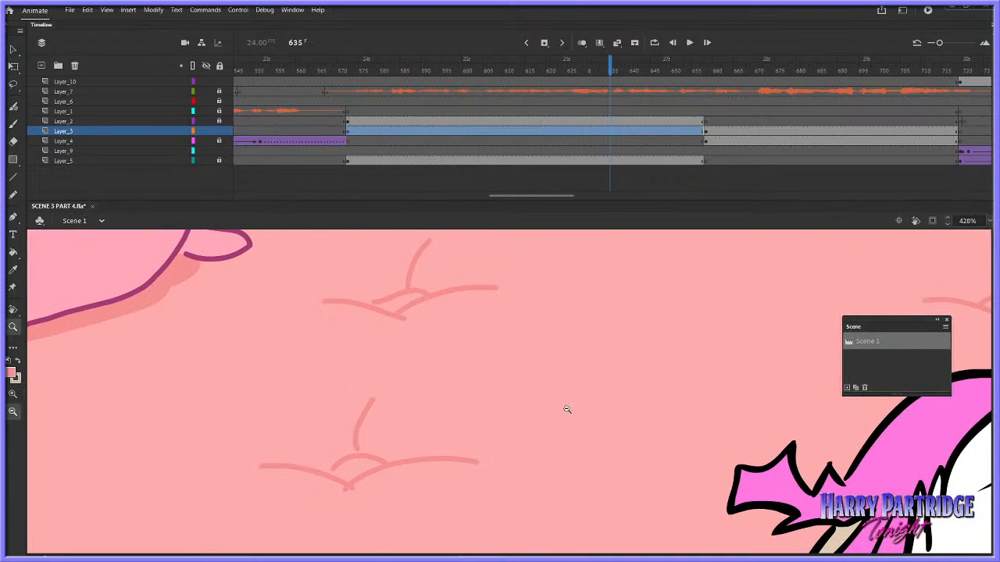
left_click(567, 408)
left_click(567, 409)
left_click(567, 408)
left_click(567, 409)
left_click_drag(462, 373, 606, 469)
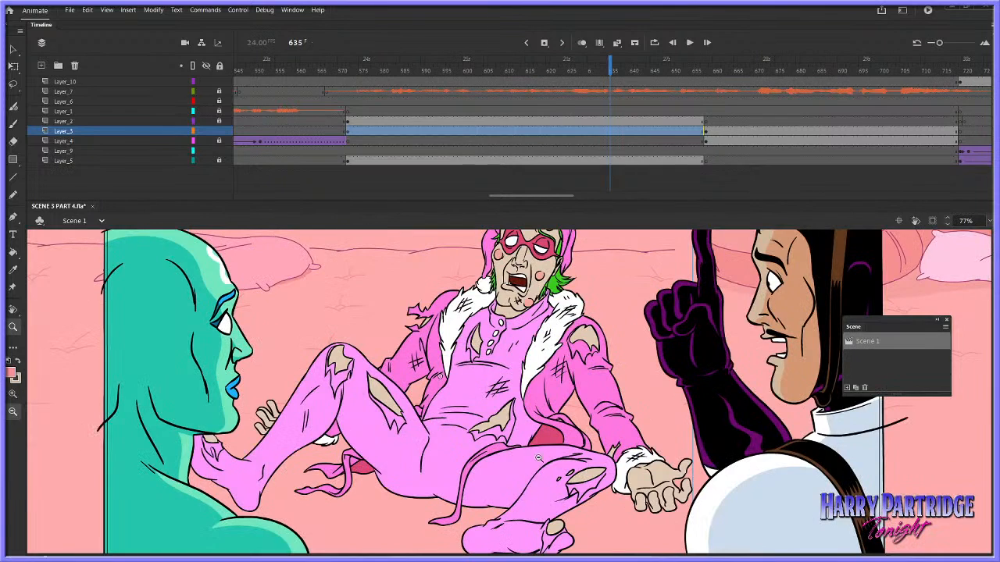
Open the pink-suited character's symbol for editing and add a new layer beneath Layer_1
left_click(14, 65)
double_click(510, 356)
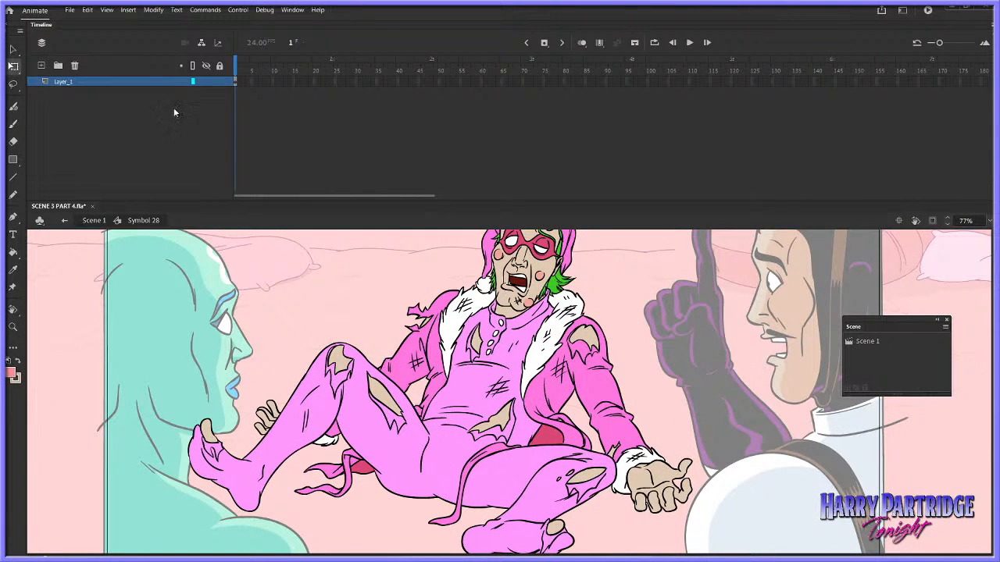
left_click(42, 66)
left_click_drag(147, 82, 153, 96)
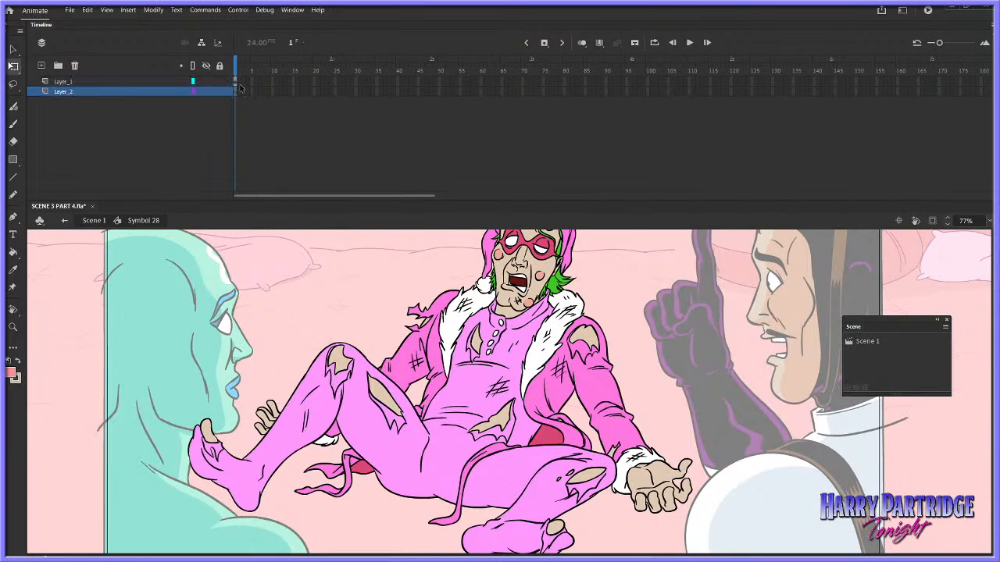
Insert frames to hold Layer_1's drawing to about frame 80, and select the first frame of Layer_2
left_click_drag(566, 84, 240, 85)
right_click(240, 81)
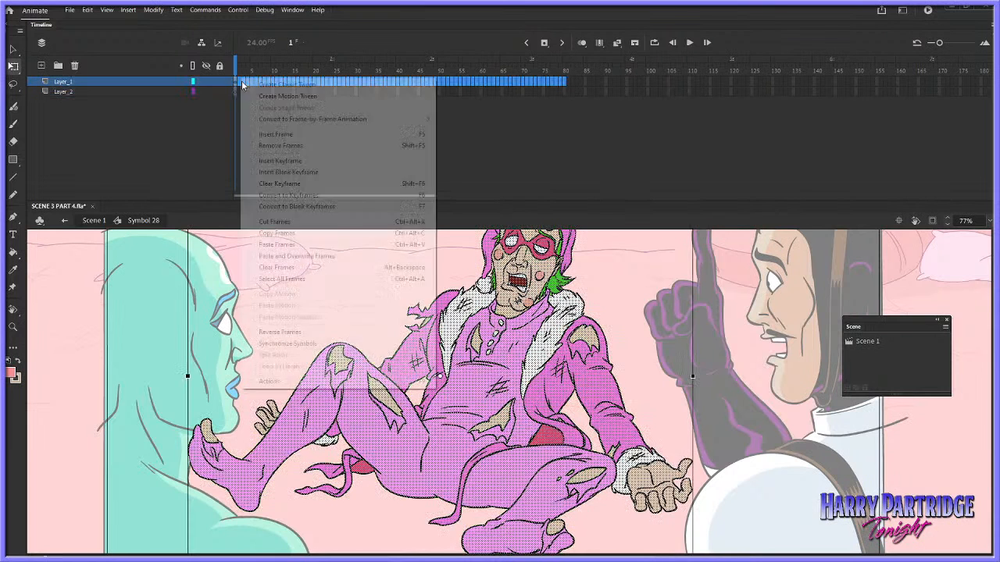
left_click(268, 137)
left_click(237, 92)
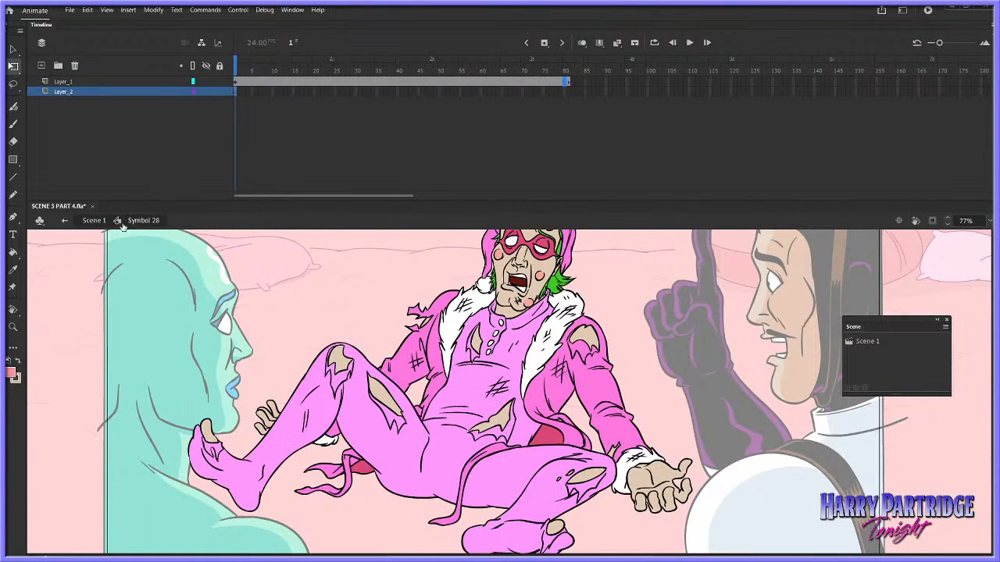
Set the Classic Brush size to 46 for painting ground shadows around the character's legs
left_click(12, 310)
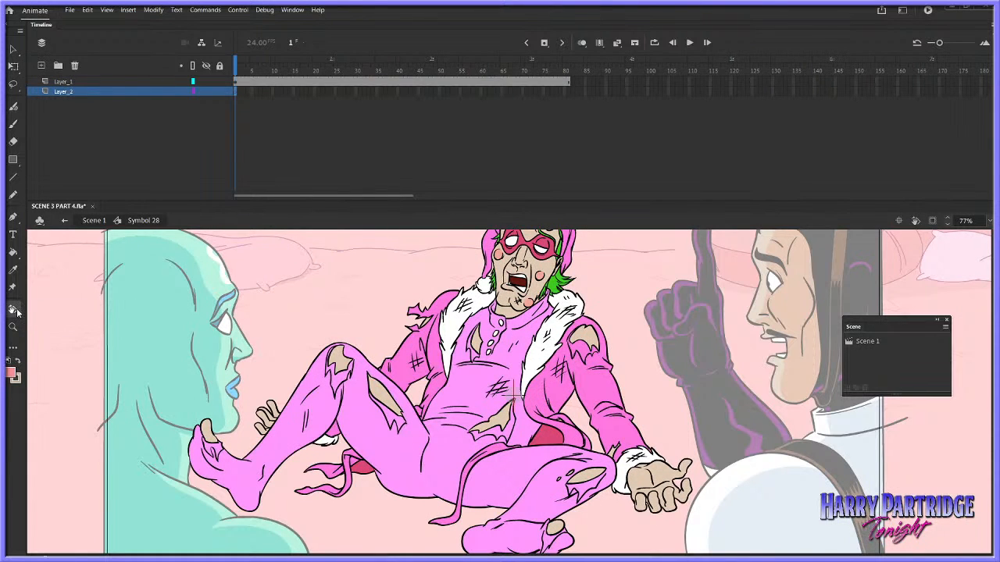
double_click(17, 313)
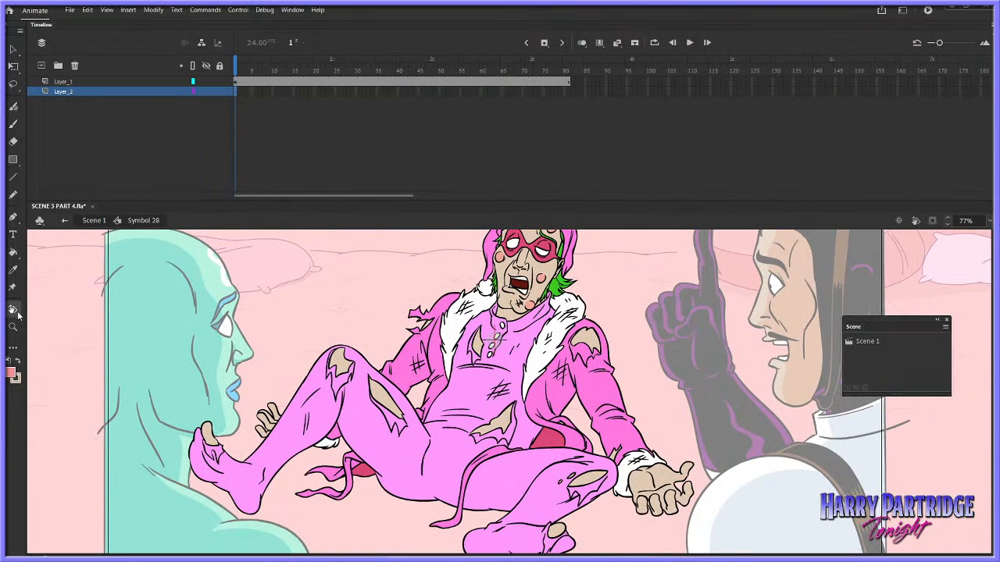
left_click(17, 313)
left_click(55, 311)
left_click_drag(317, 301, 375, 250)
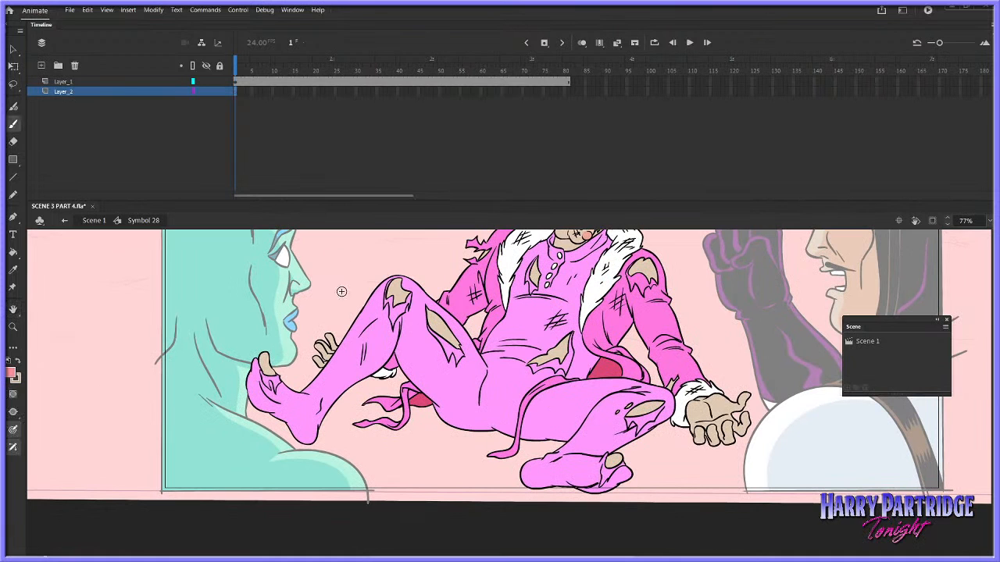
left_click(292, 10)
left_click(325, 97)
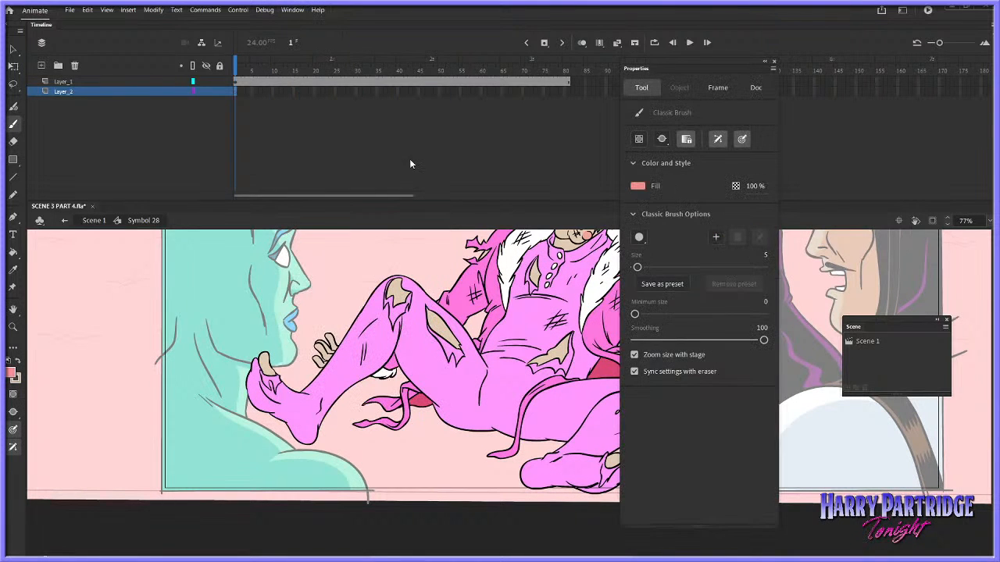
left_click_drag(637, 268, 649, 267)
left_click_drag(281, 442, 303, 444)
key("ctrl+z")
left_click_drag(649, 267, 663, 267)
Paint salmon ground shadows on Layer_2 beneath the raised leg's foot, the resting hand, the coat tails and the hips
mouse_move(283, 444)
left_mouse_down()
mouse_move(319, 442)
mouse_move(306, 443)
mouse_move(362, 421)
mouse_move(348, 427)
mouse_move(385, 425)
mouse_move(342, 431)
mouse_move(394, 420)
mouse_move(367, 421)
mouse_move(398, 406)
mouse_move(334, 423)
left_mouse_up()
mouse_move(396, 387)
left_mouse_down()
mouse_move(355, 381)
mouse_move(405, 365)
left_mouse_up()
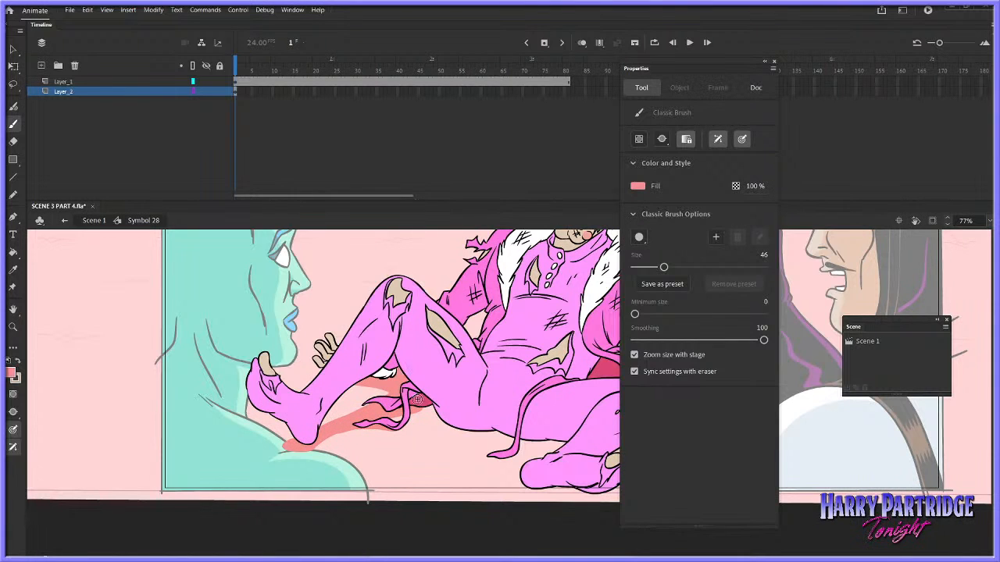
mouse_move(406, 406)
left_mouse_down()
mouse_move(361, 420)
mouse_move(381, 407)
mouse_move(403, 408)
mouse_move(373, 416)
mouse_move(446, 412)
left_mouse_up()
left_click_drag(383, 423, 592, 449)
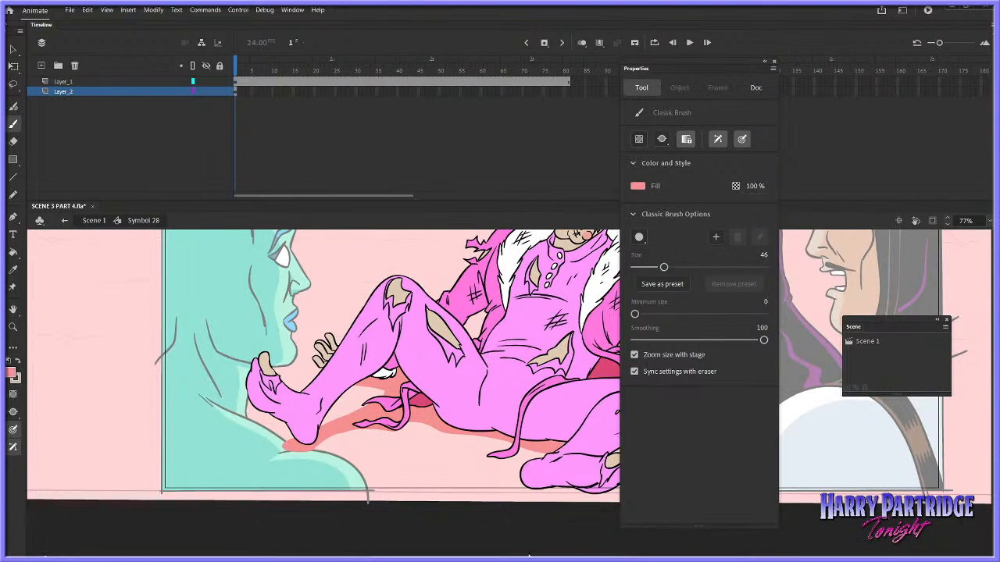
Paint the ground shadow around the underside of the character's nearer foot
left_click_drag(553, 556, 608, 556)
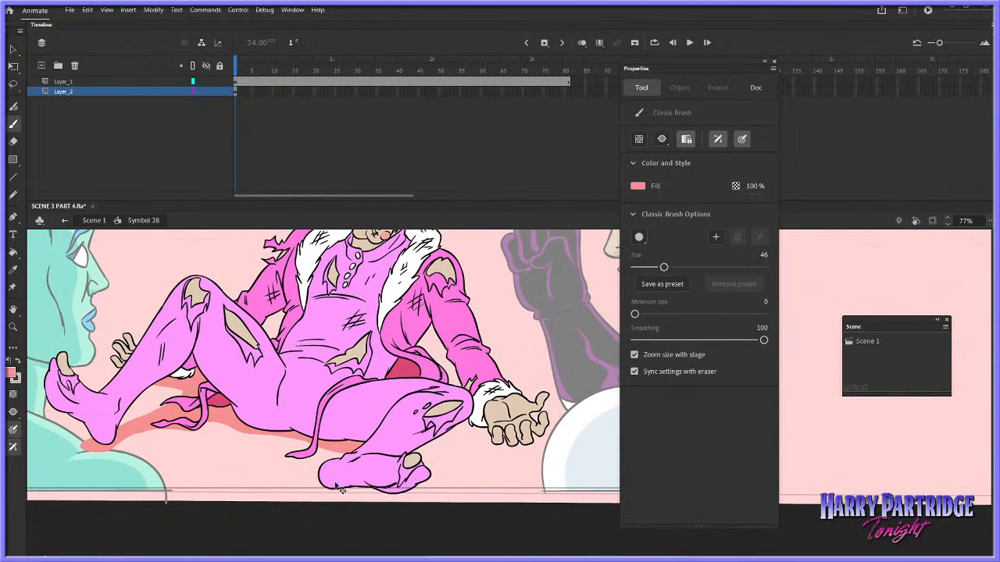
mouse_move(338, 478)
left_mouse_down()
mouse_move(396, 489)
mouse_move(320, 486)
mouse_move(431, 470)
mouse_move(440, 436)
mouse_move(427, 457)
mouse_move(451, 439)
mouse_move(412, 467)
left_mouse_up()
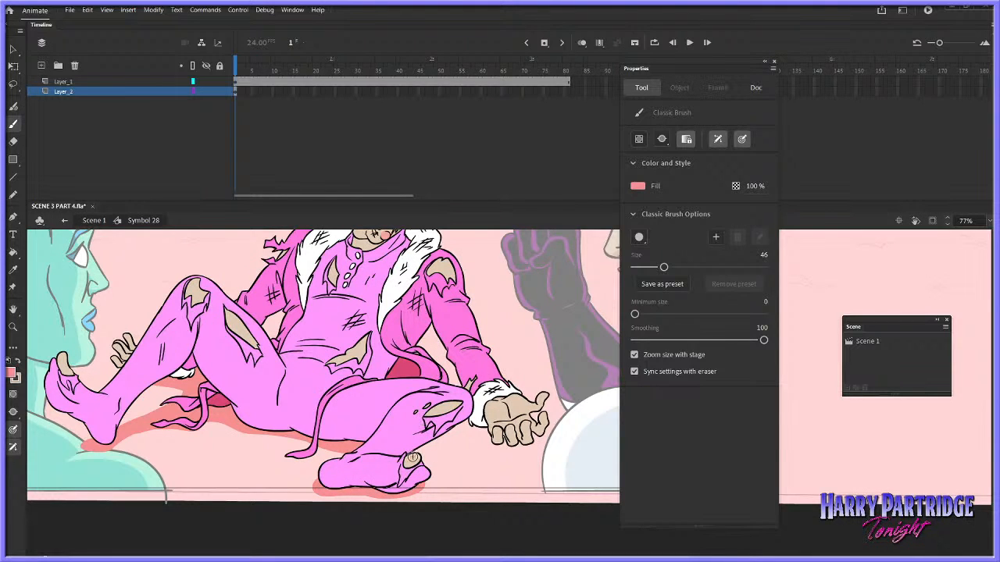
left_click_drag(353, 491, 422, 489)
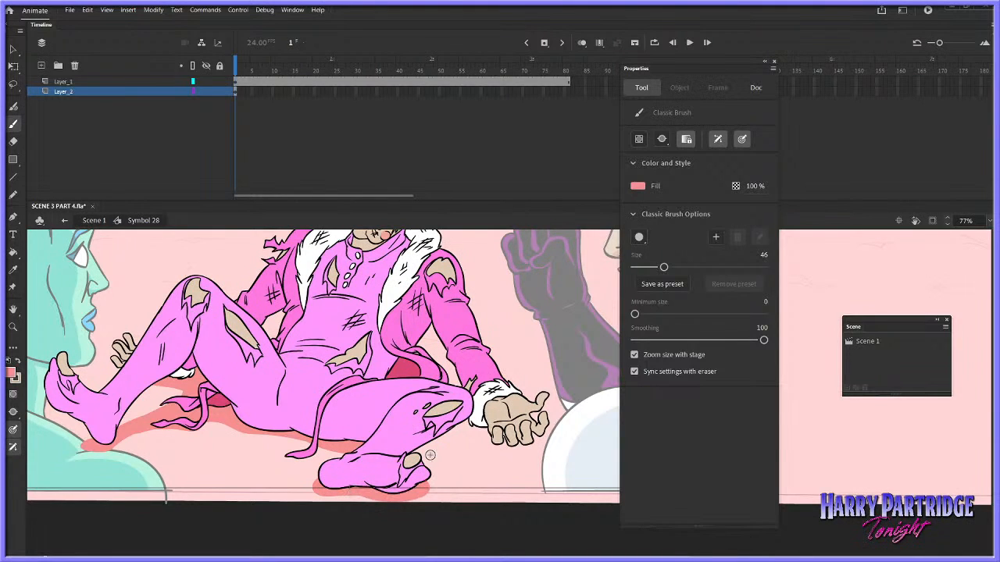
Paint ground shadows beneath the folded leg, under the open palm and between the coat and sleeve
left_click_drag(415, 448, 403, 477)
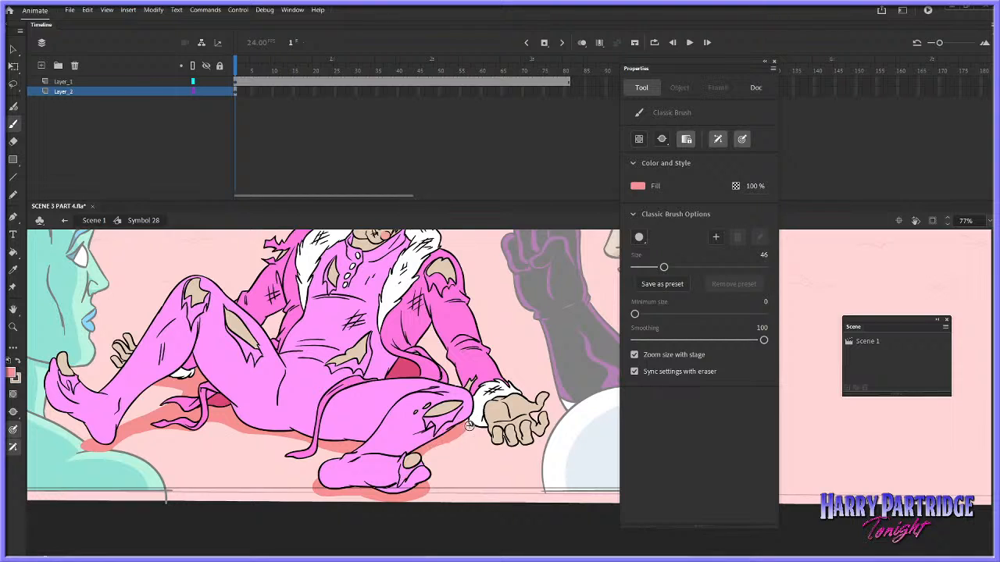
left_click_drag(470, 424, 397, 475)
mouse_move(468, 420)
left_mouse_down()
mouse_move(494, 437)
mouse_move(486, 431)
mouse_move(539, 426)
left_mouse_up()
mouse_move(469, 393)
left_mouse_down()
mouse_move(411, 356)
mouse_move(408, 331)
left_mouse_up()
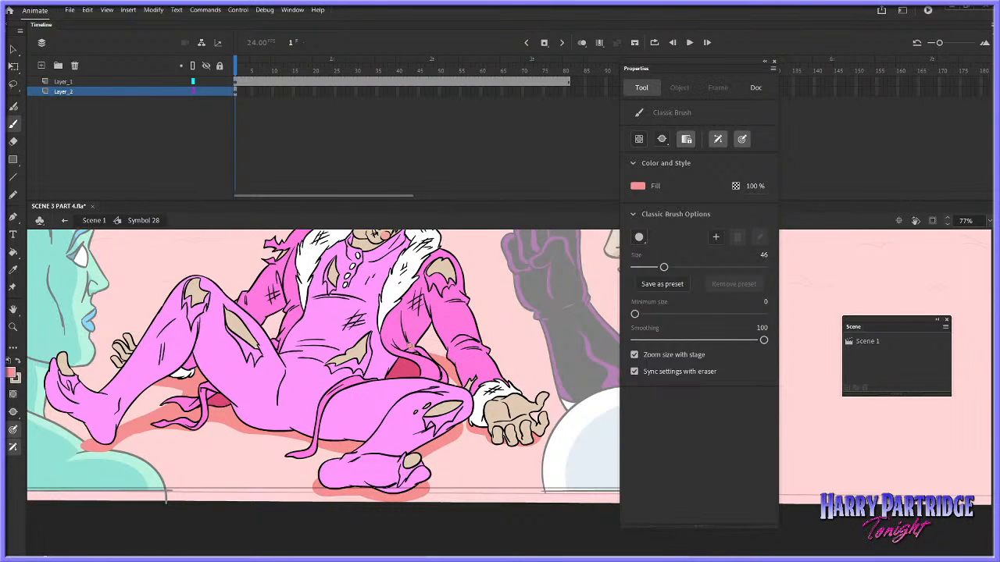
Return to the main scene, close the Properties panel and clip the artwork outside the stage
left_click(94, 220)
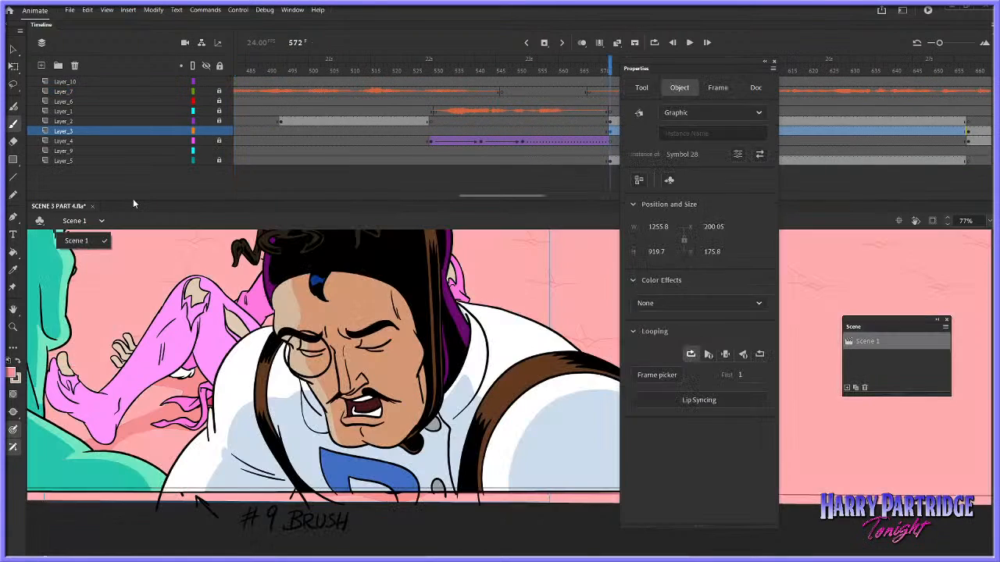
left_click(13, 327)
left_click(774, 65)
left_click(676, 355, "alt")
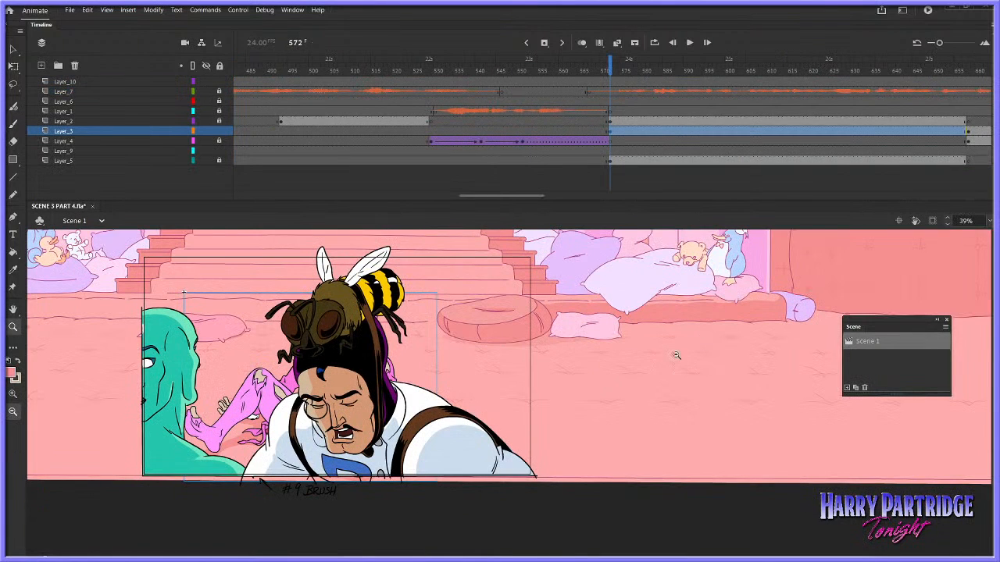
left_click(925, 221)
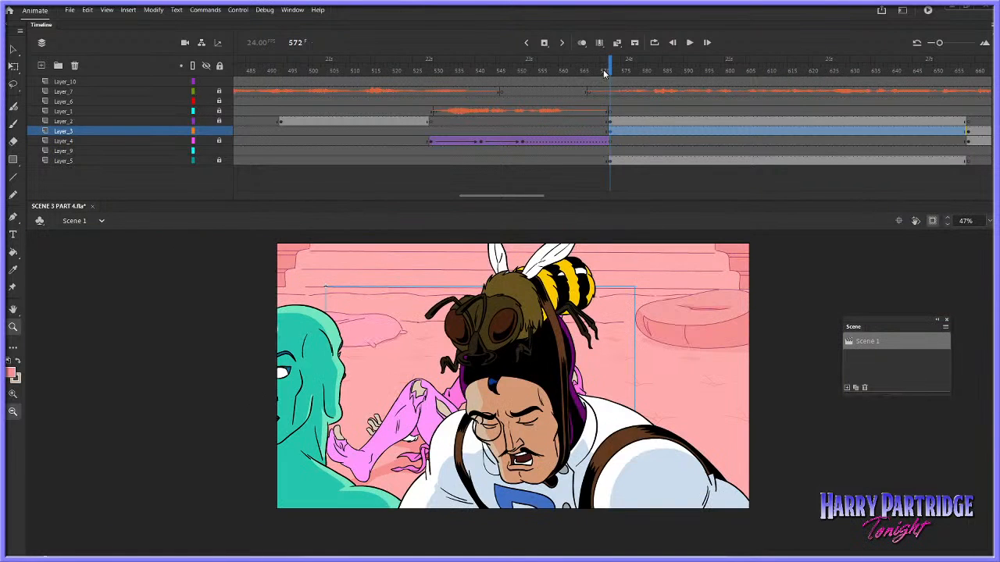
Go to frame 529 of the main scene and open the symbol containing the pink pillow with dark straps
left_click_drag(604, 73, 608, 70)
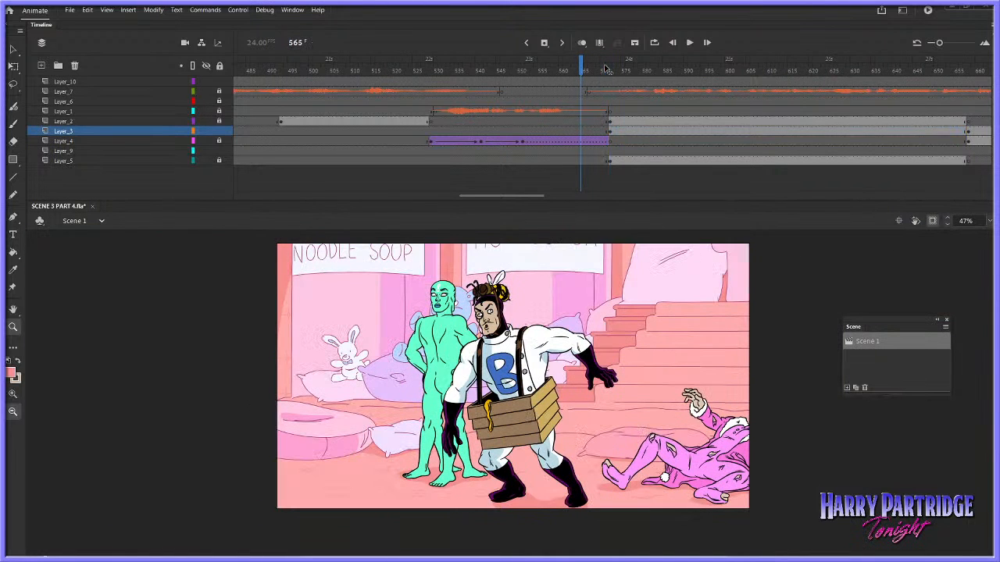
left_click(432, 142)
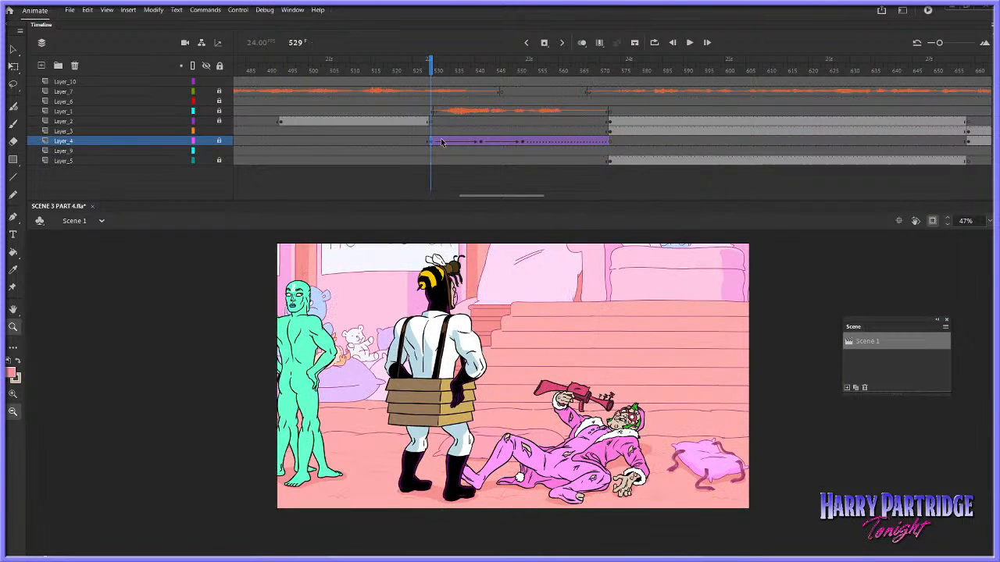
key("v")
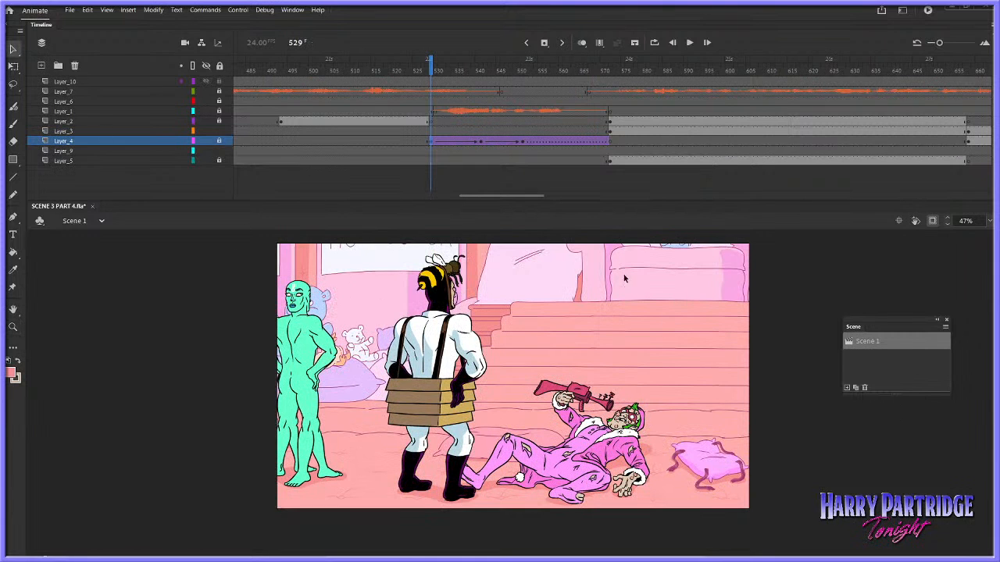
left_click(13, 326)
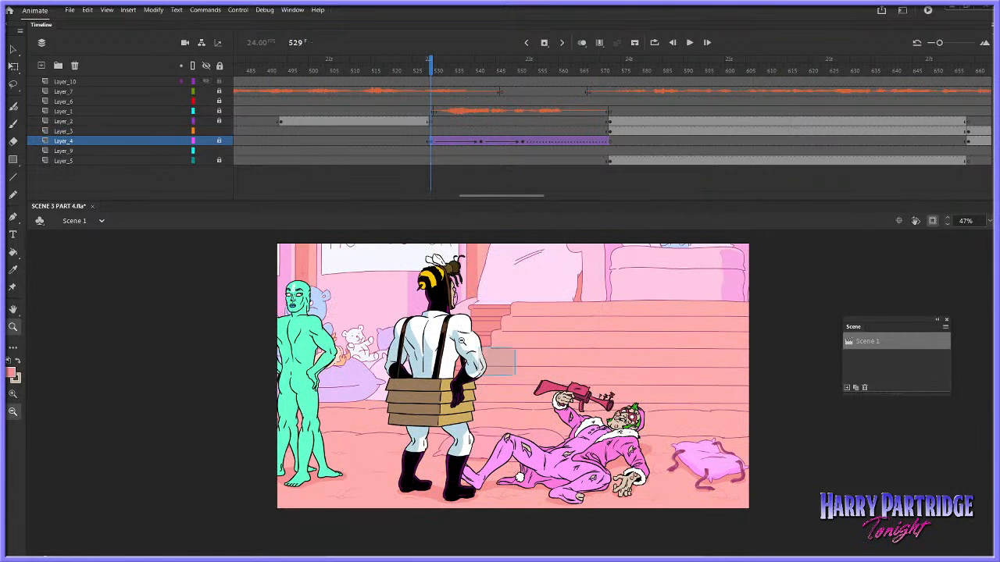
left_click_drag(478, 350, 706, 499)
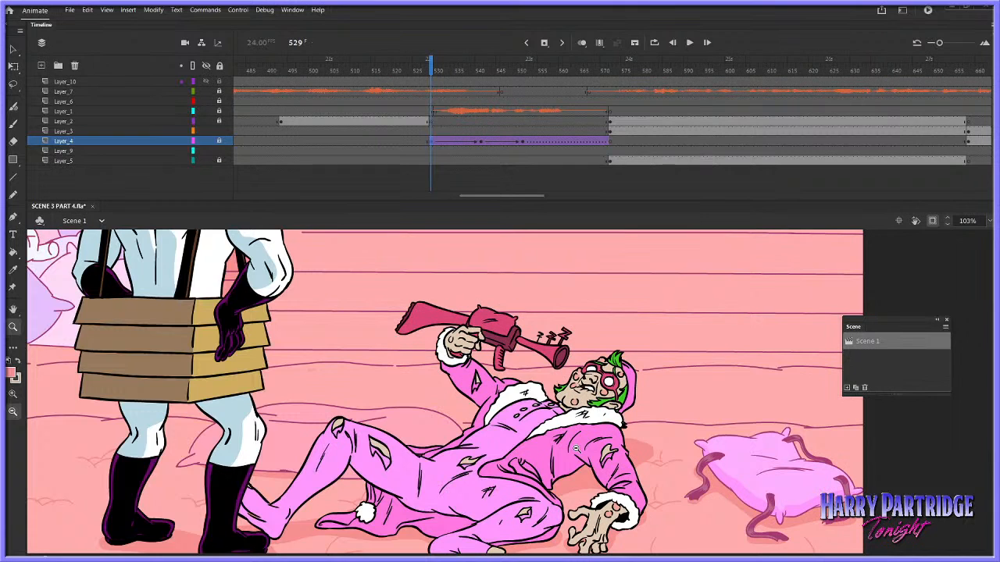
left_click(13, 50)
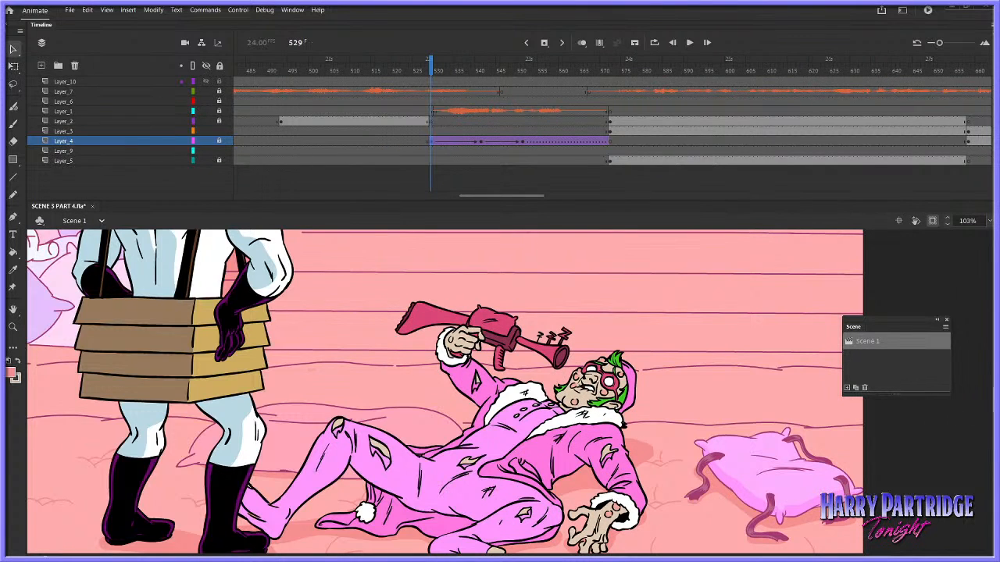
scroll(983, 412, "down", 1)
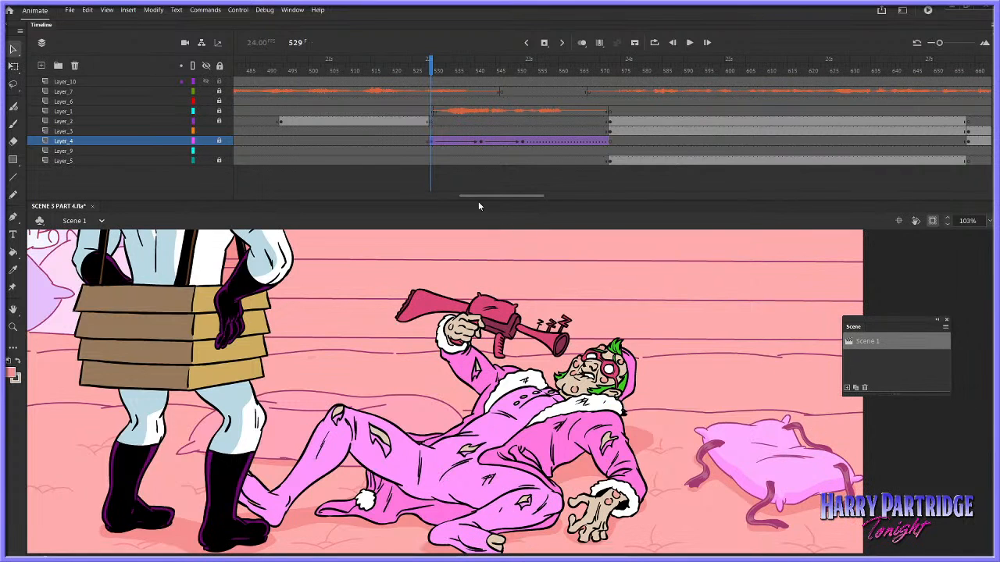
double_click(769, 448)
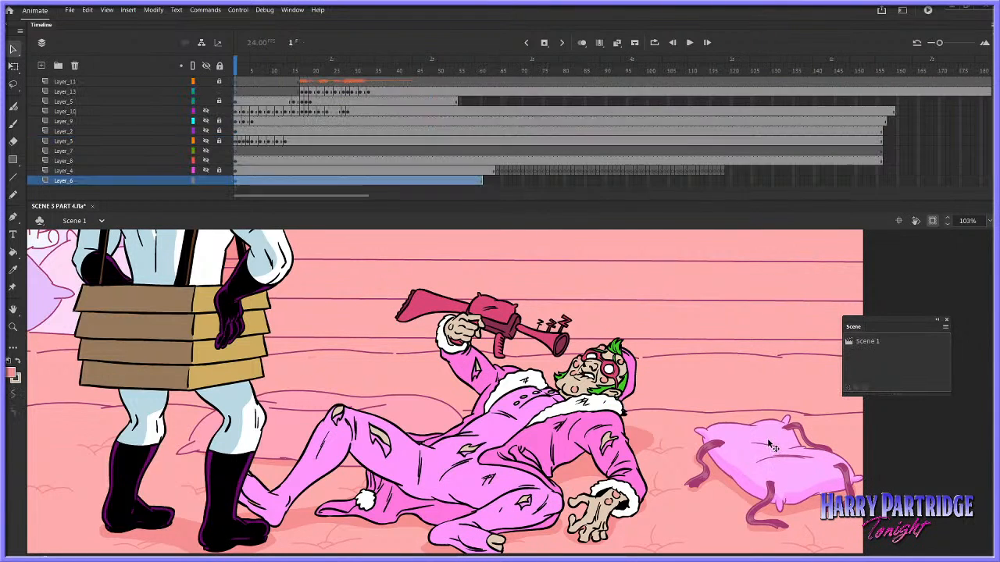
Unlock Layer_4 inside the symbol and copy the strapped pink pillow
left_click(207, 171)
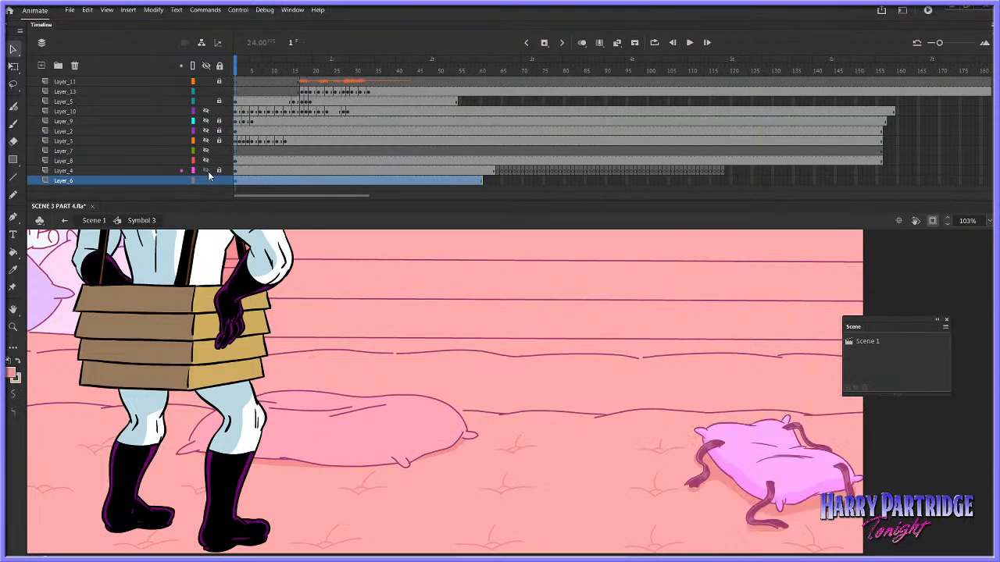
left_click(240, 170)
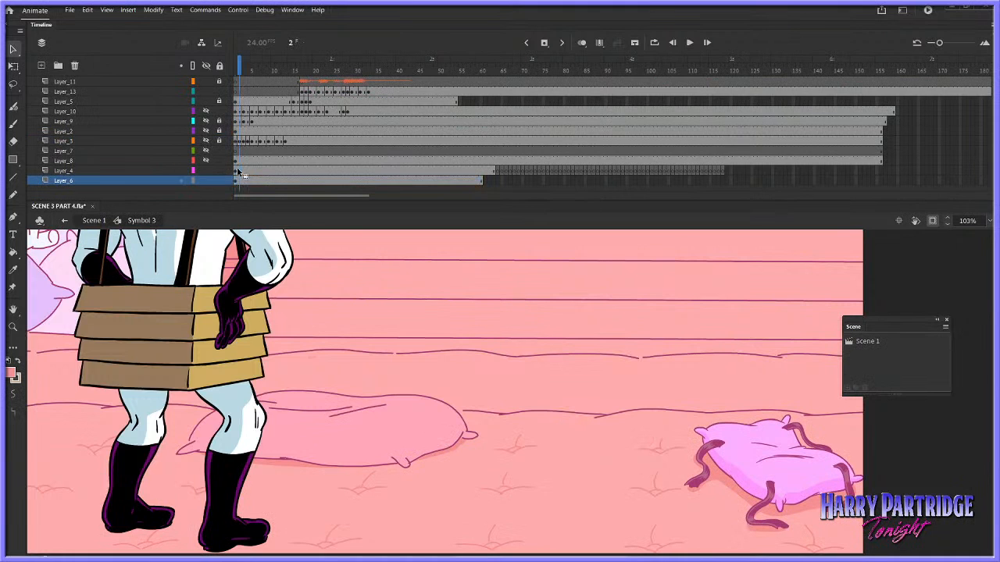
right_click(756, 429)
left_click(781, 76)
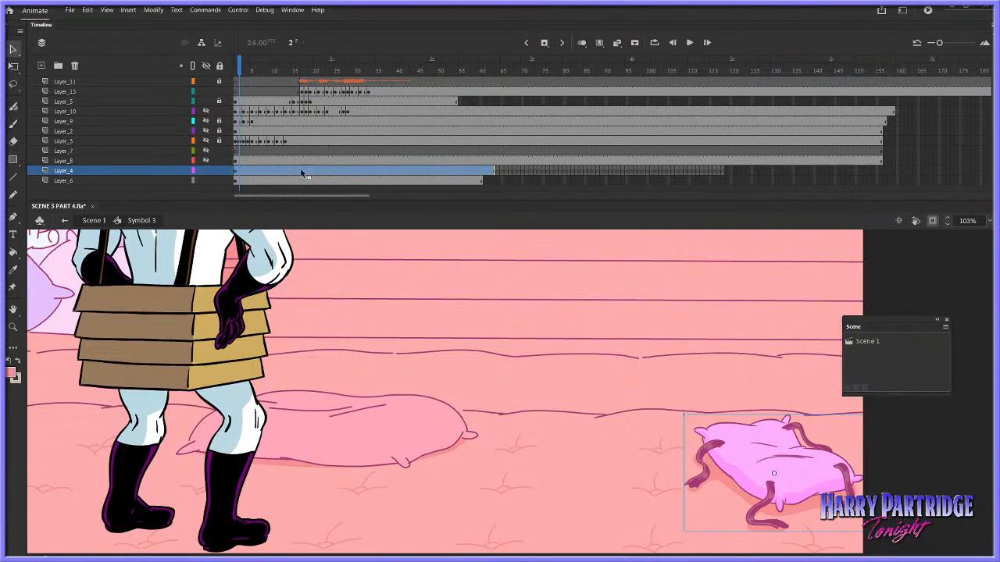
Return to the main scene at frame 584, lock Layer_4 and Layer_9, and open the pink-suited character's symbol for editing
left_click(92, 220)
left_click_drag(507, 198, 536, 197)
left_click(580, 130)
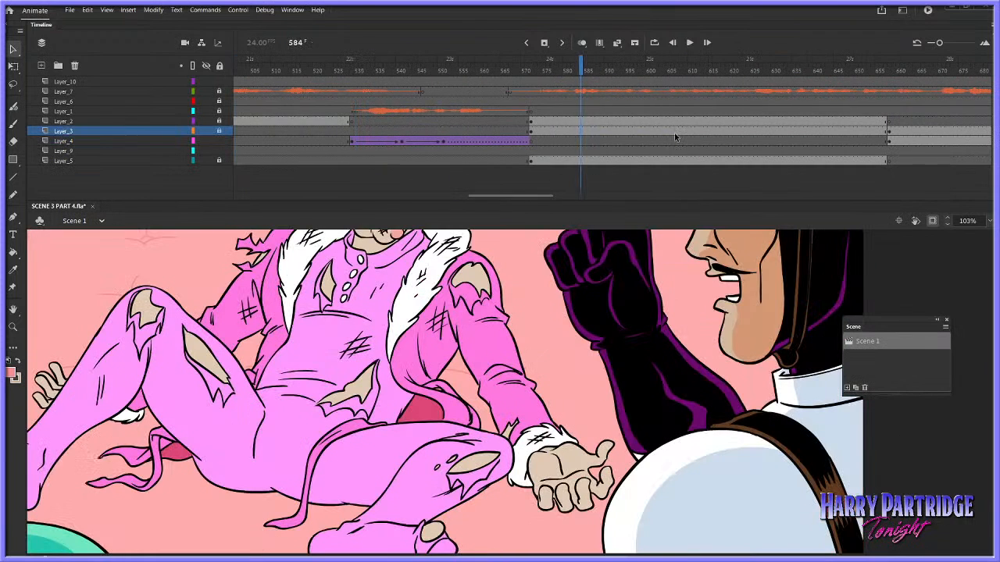
left_click(13, 328)
left_click(642, 402, "alt")
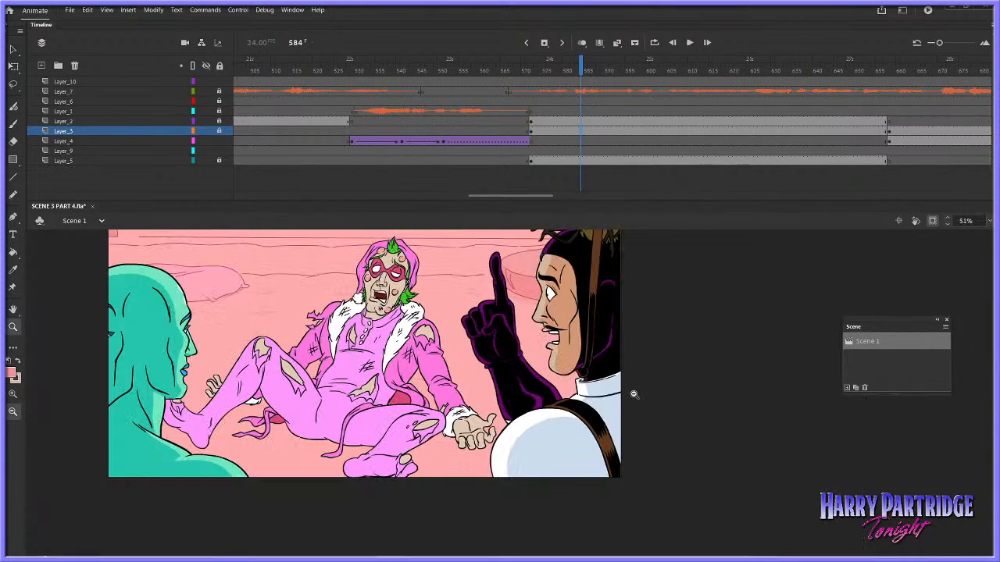
left_click(13, 50)
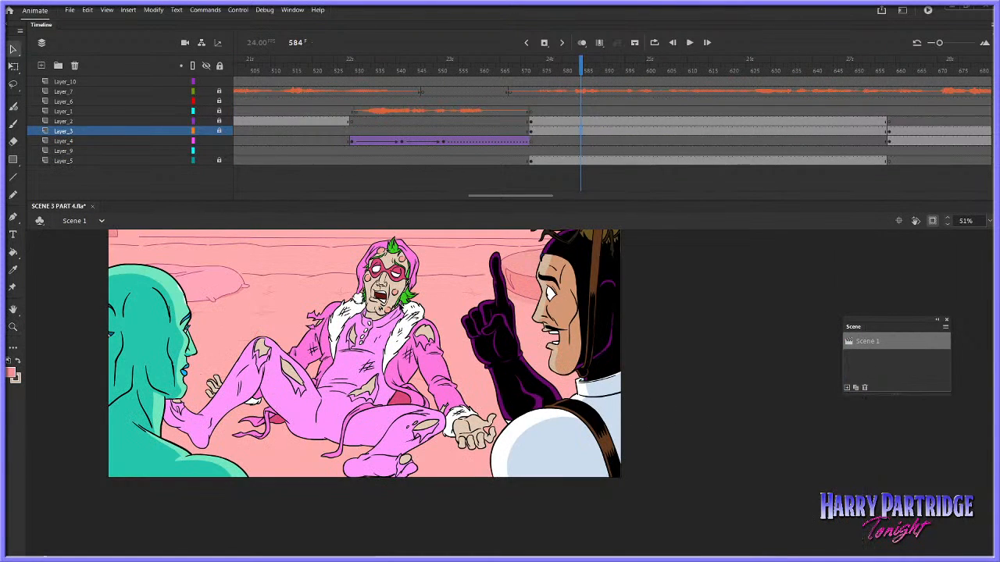
left_click(221, 150)
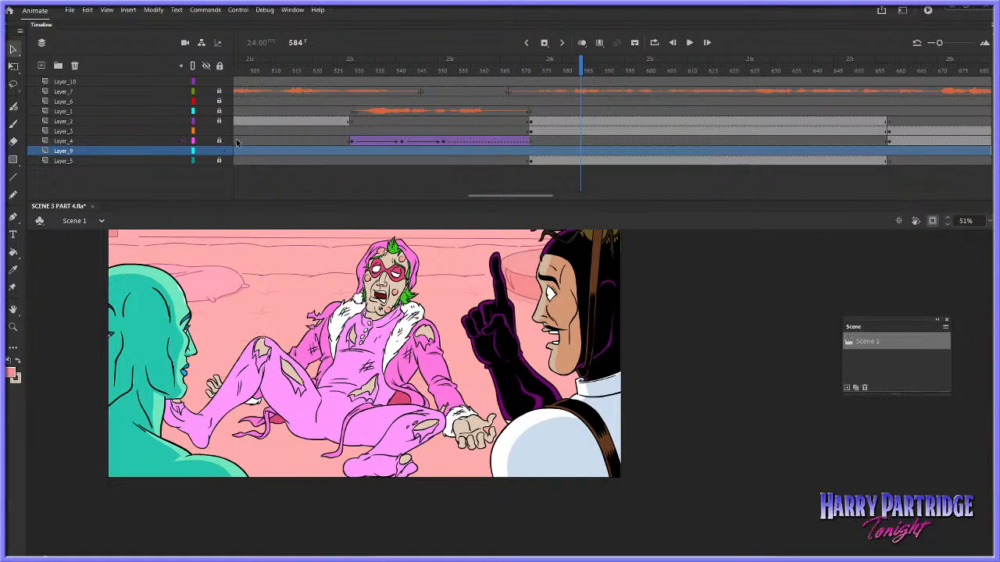
double_click(439, 357)
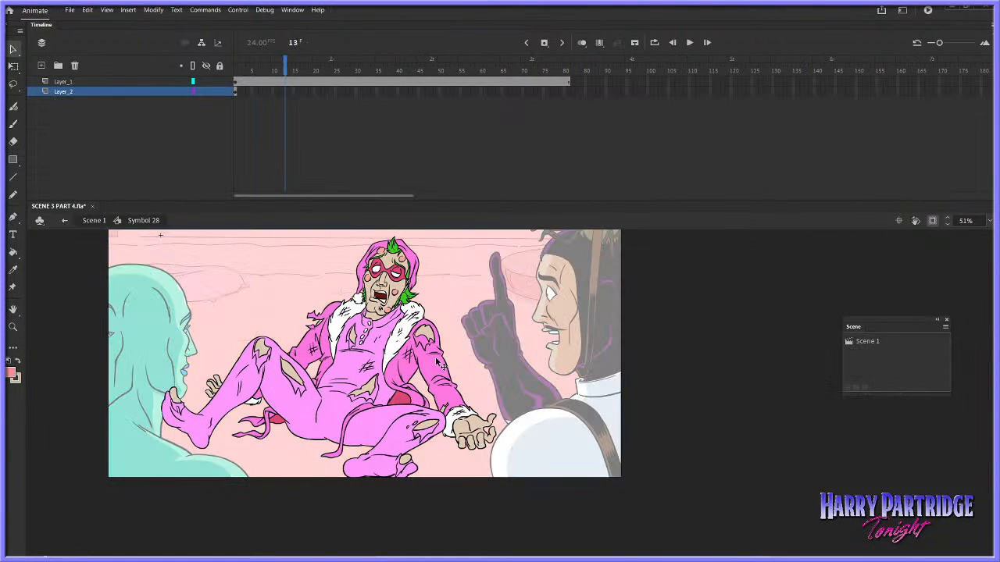
Add a new layer above Layer_1 in the character's symbol
left_click(46, 82)
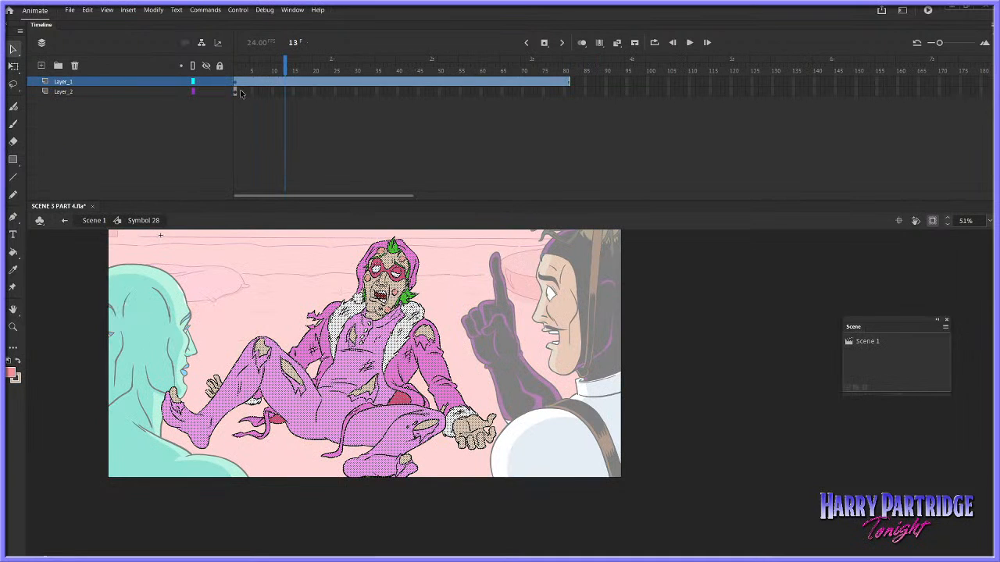
left_click(237, 83)
left_click(40, 65)
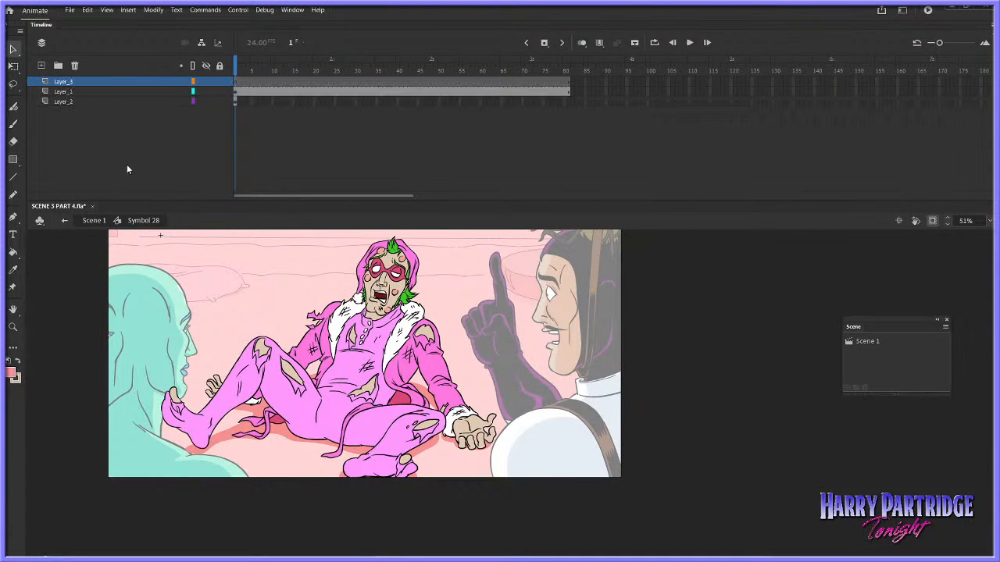
Extend the ground-shadow drawing on Layer_2 to frame 81 to match the character layer's length
left_click(235, 101)
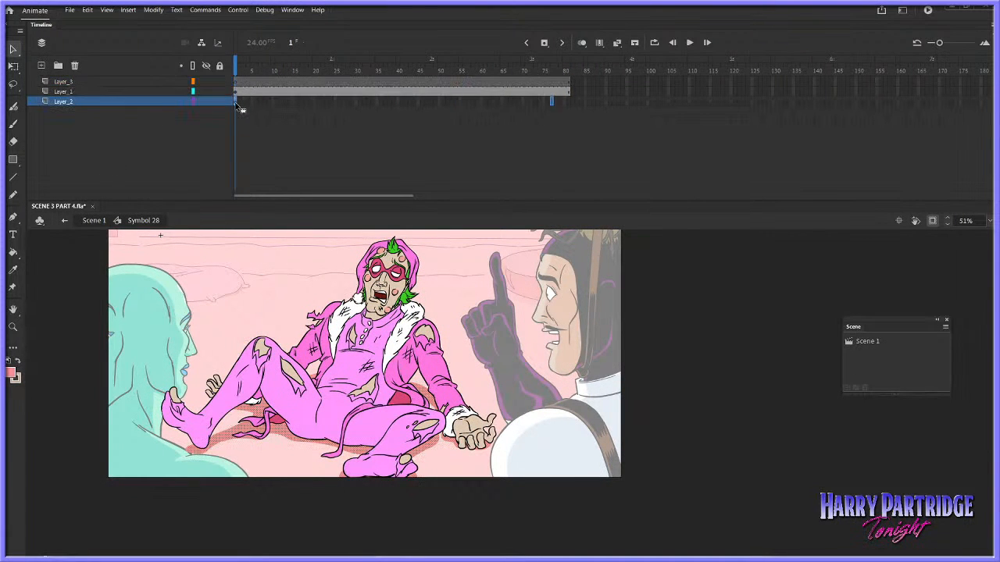
left_click(566, 102)
key("F5")
left_click_drag(563, 103, 236, 101)
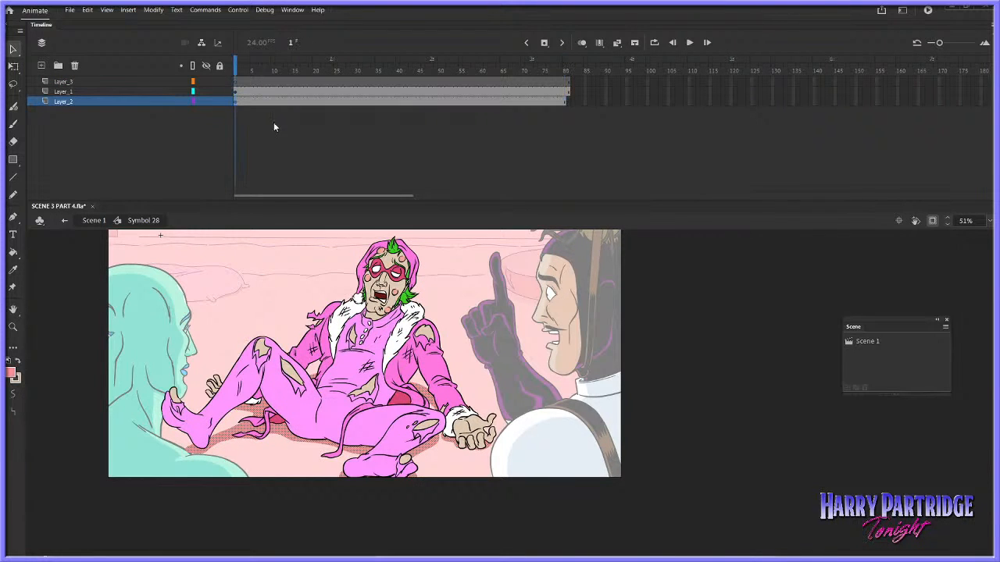
left_click(568, 101)
key("F5")
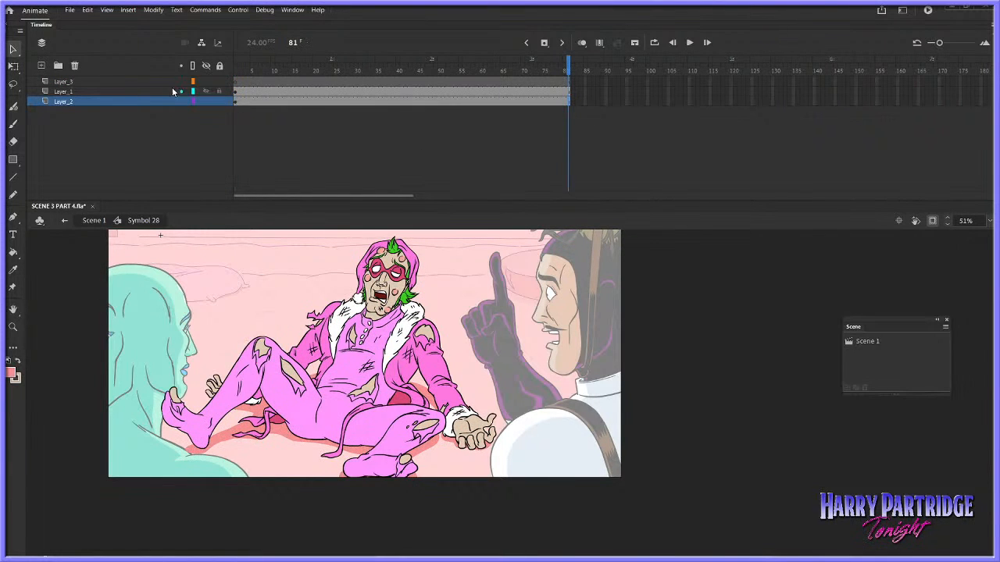
Move the new Layer_3 beneath Layer_2 and paste the copied pillow onto it
left_click_drag(170, 82, 196, 113)
right_click(314, 264)
left_click(348, 295)
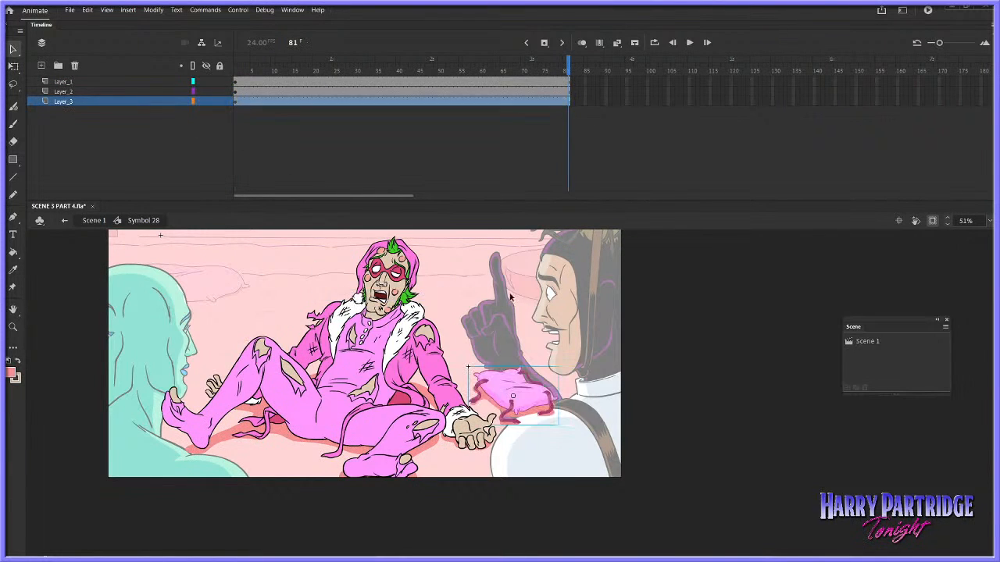
Enlarge and rotate the pillow with Free Transform, placing it beside the character's open hand, behind the foreground man
left_click_drag(512, 395, 539, 364)
right_click(541, 364)
left_click(719, 319)
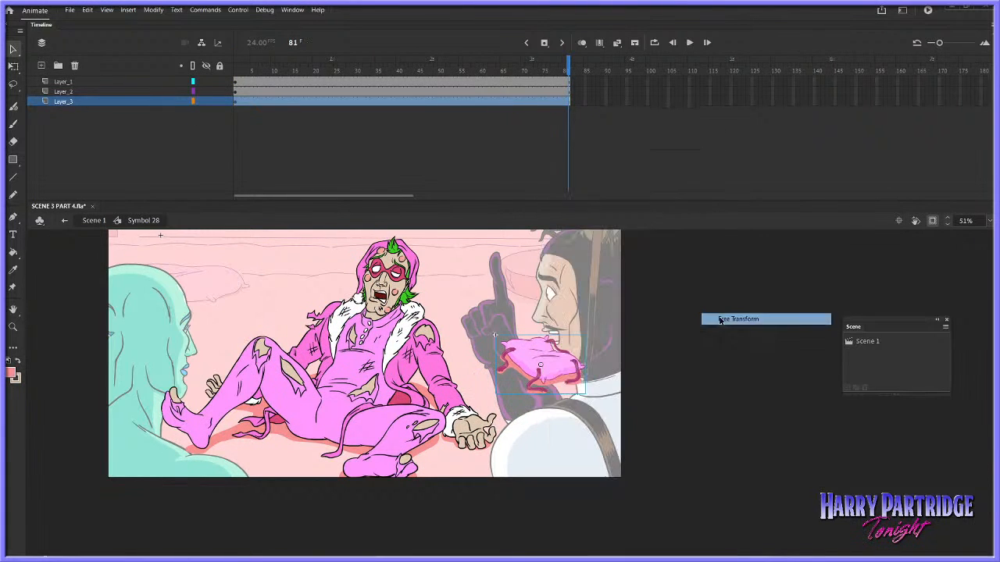
left_click_drag(584, 337, 618, 314)
left_click_drag(572, 360, 585, 367)
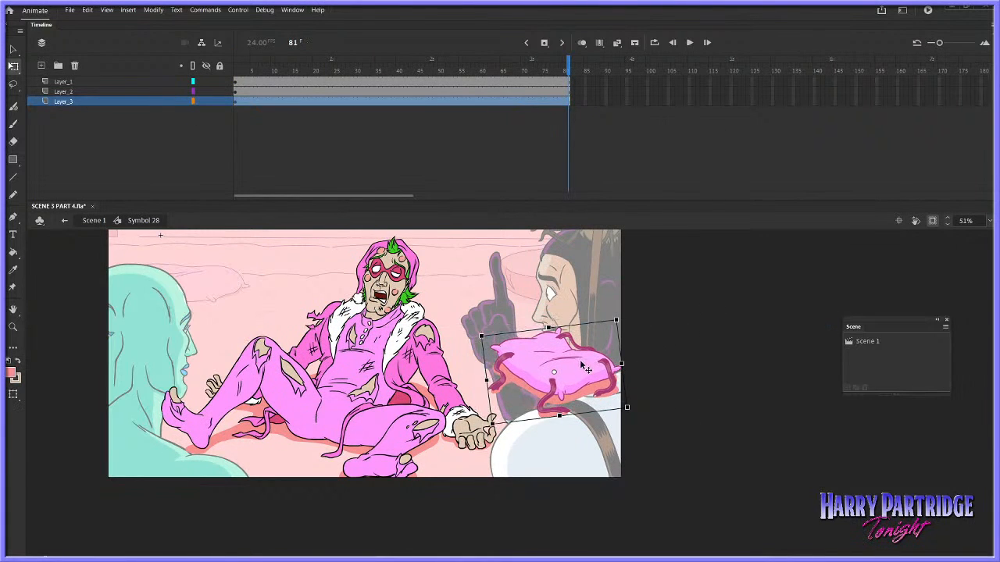
Play back the shot in the main scene from frame 572 and save the file
left_click(94, 221)
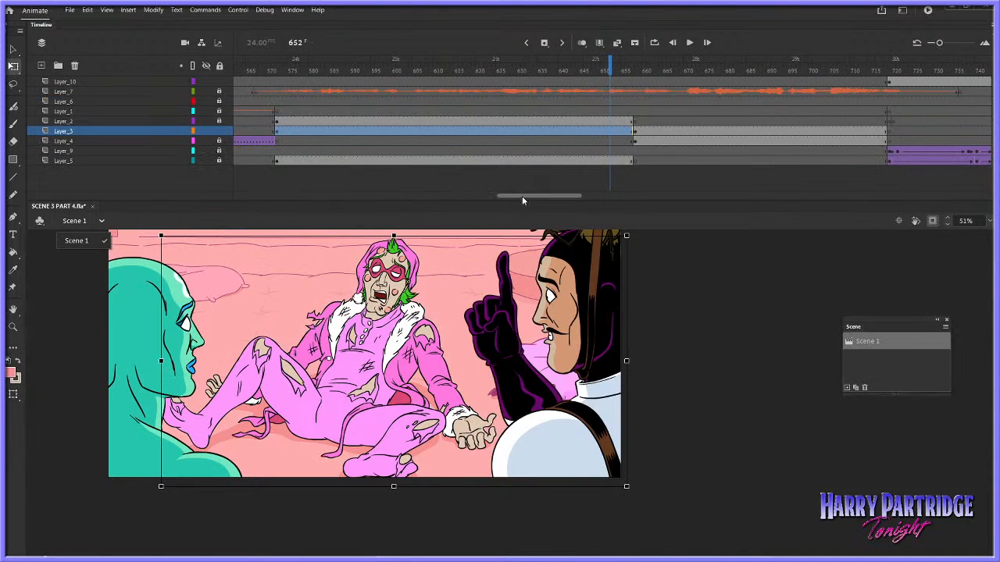
left_click_drag(521, 196, 515, 196)
left_click(336, 70)
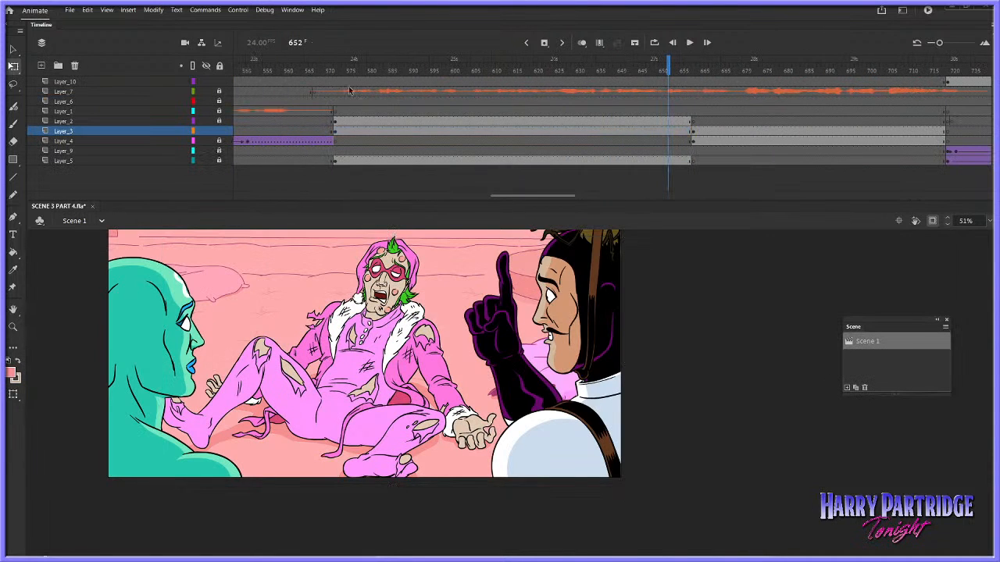
left_click(336, 70)
key("Return")
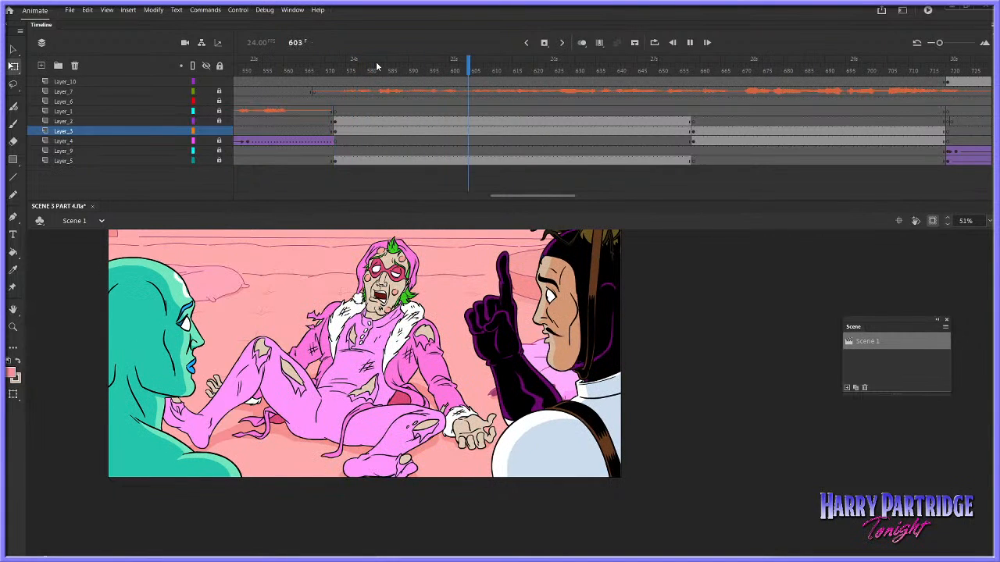
key("Return")
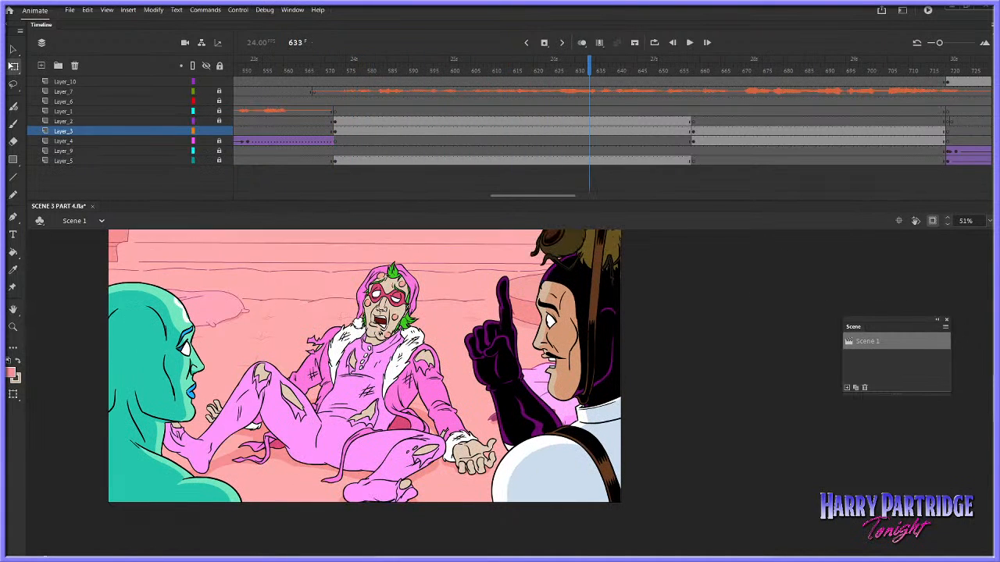
scroll(365, 365, "up", 1)
key("ctrl+s")
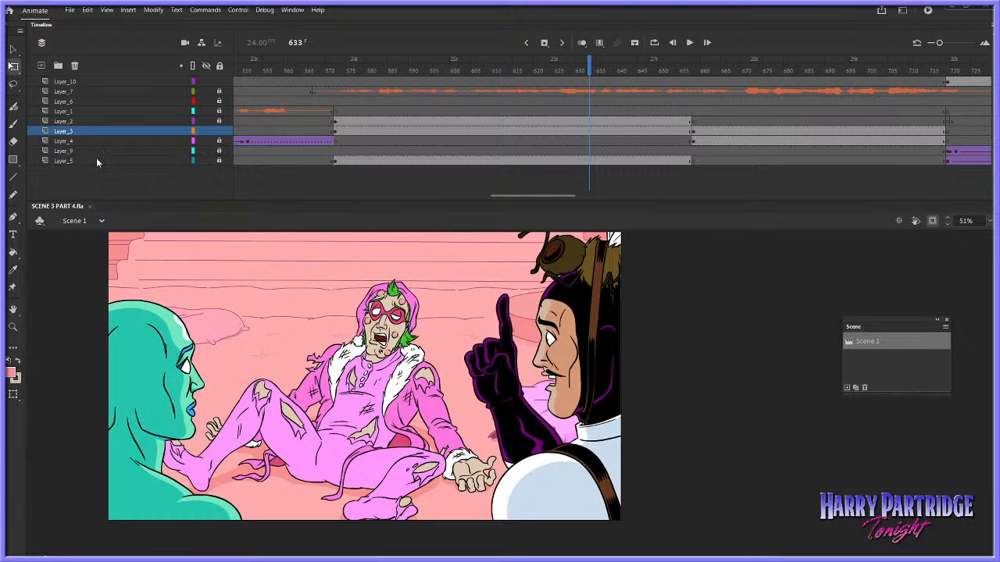
Unlock Layer_5 and open its pink room background symbol for editing, leaving its artwork deselected
key("v")
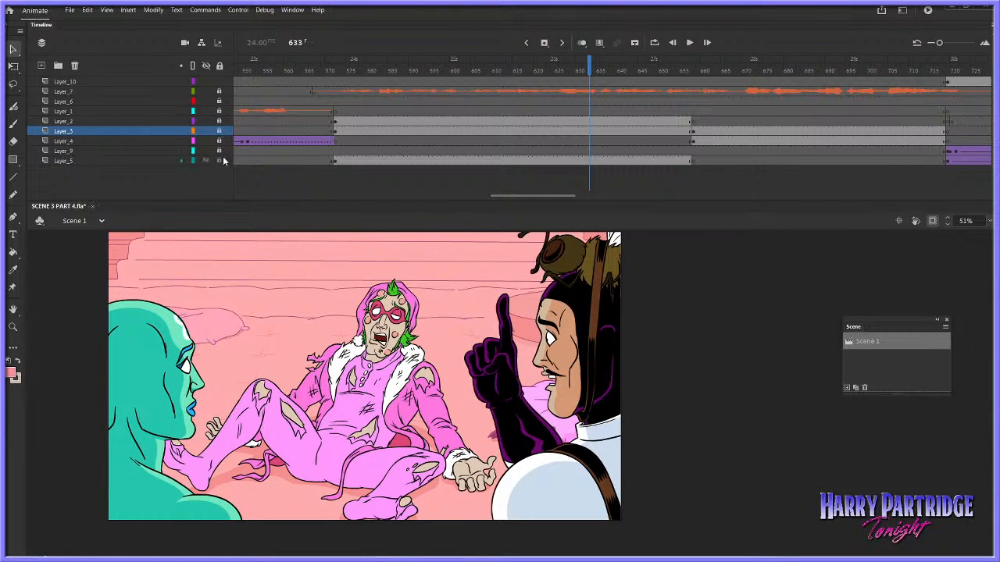
left_click(581, 160)
double_click(478, 298)
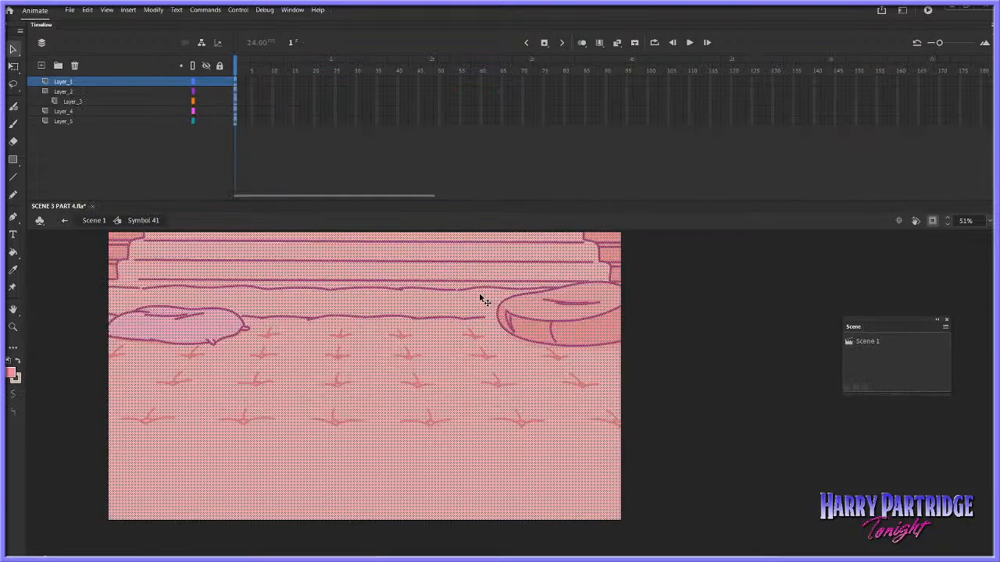
left_click(631, 161)
Sample the floor's pink beside the round cushion as the fill colour and select the artwork on Layer_5
left_click(12, 270)
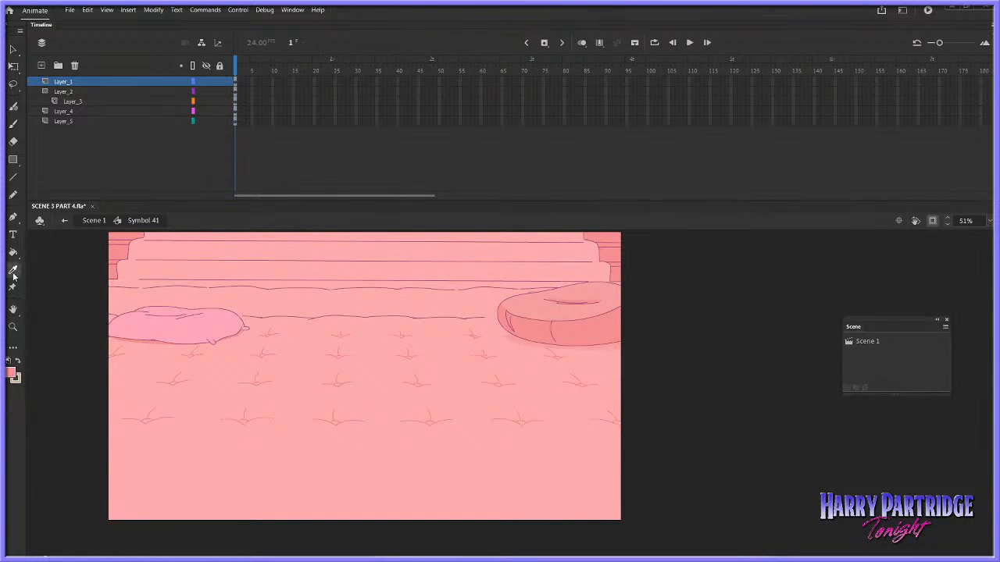
left_click(495, 310)
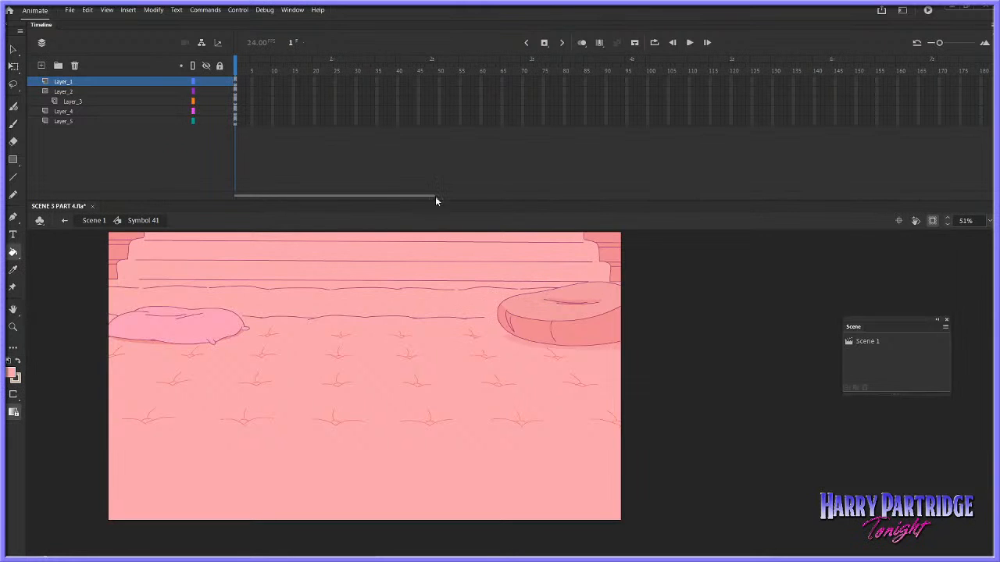
left_click(13, 85)
left_click(235, 82)
left_click(285, 185)
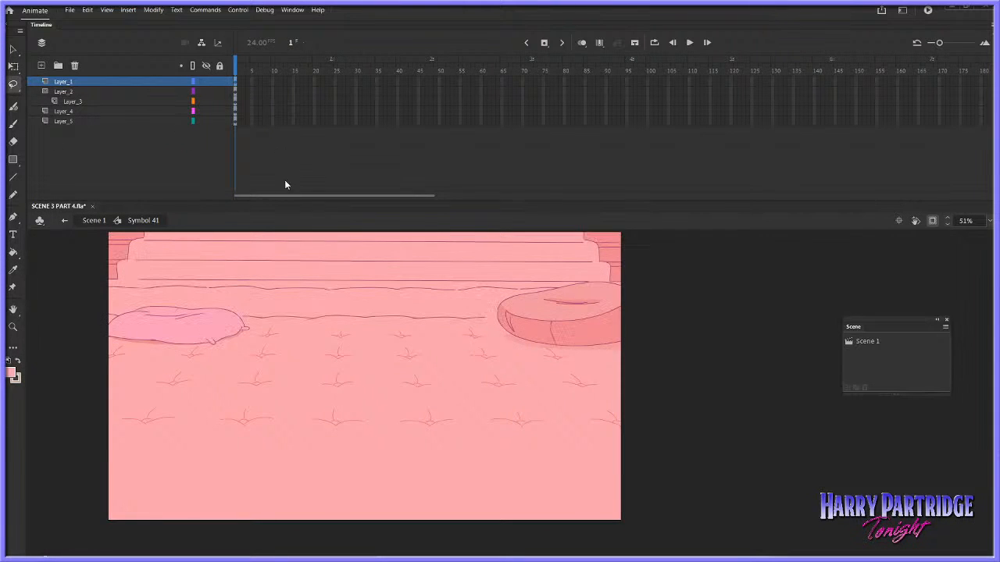
left_click(235, 122)
left_click(253, 131)
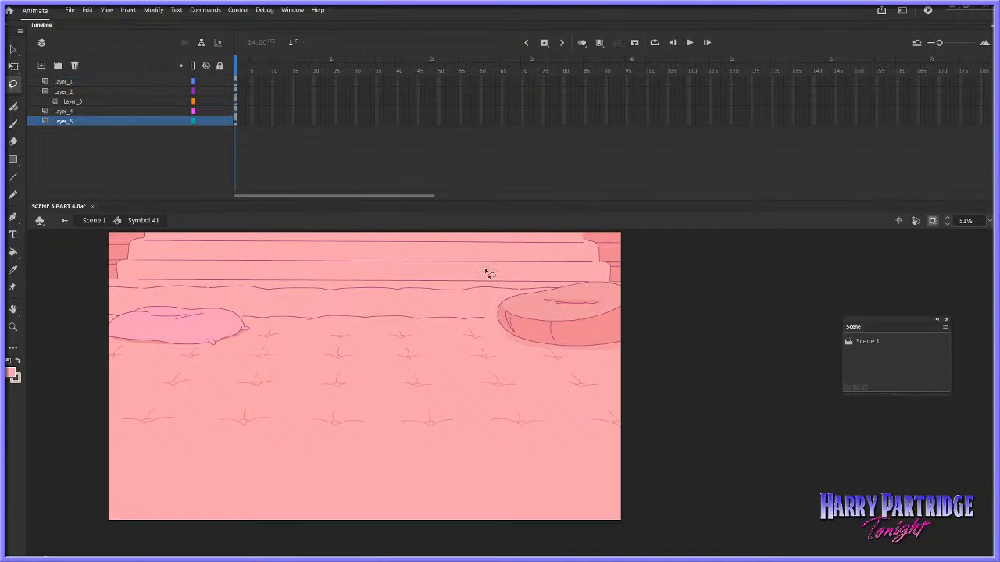
Try to pick up the pillow's ground-shadow colour and fill the round cushion's shadow, with gap closing set to Don't Close Gaps
left_click(13, 251)
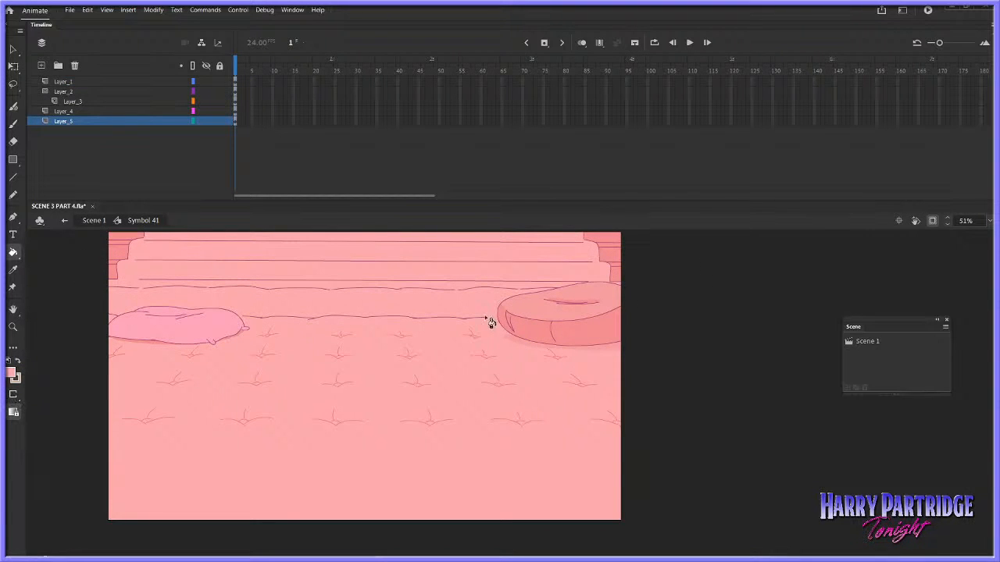
left_click(15, 375)
left_click(159, 336)
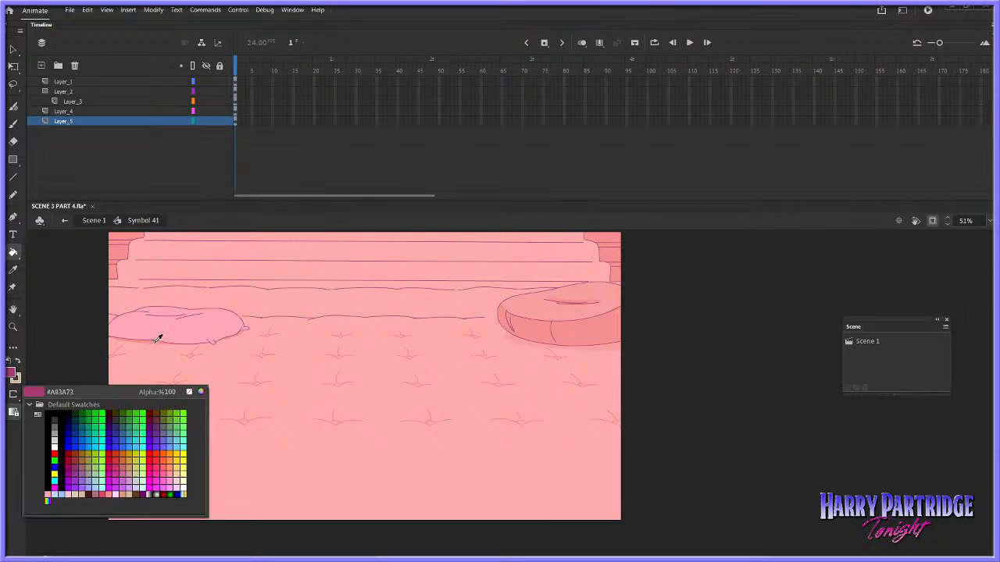
left_click(520, 346)
key("ctrl+z")
left_click(13, 374)
left_click(148, 349)
left_click(13, 395)
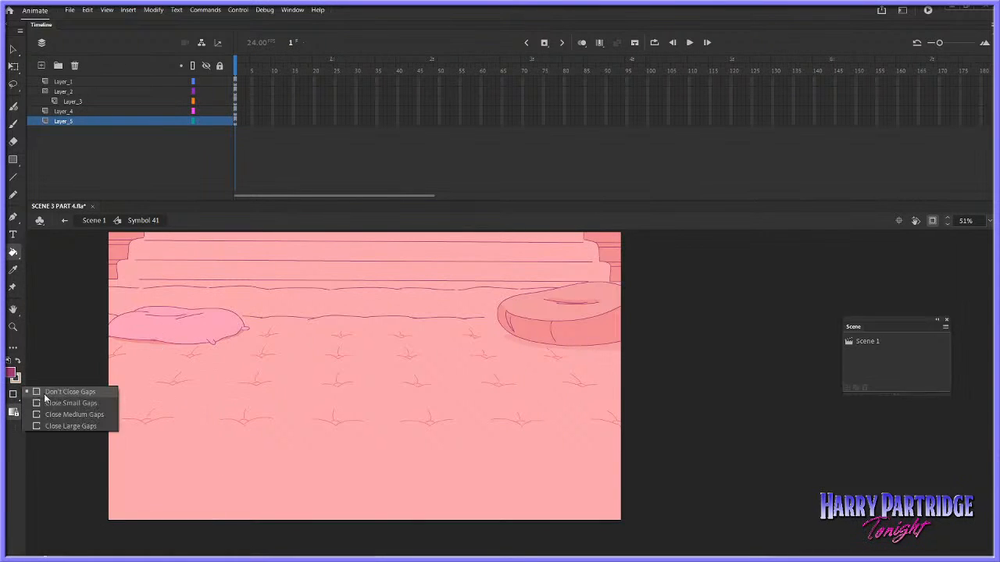
left_click(44, 393)
left_click(14, 374)
left_click(156, 337)
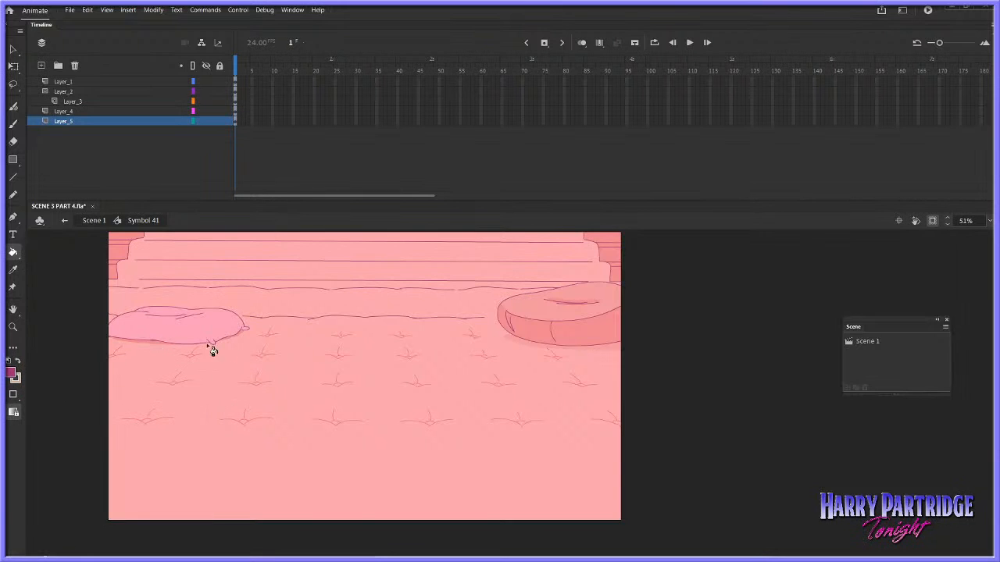
left_click(293, 11)
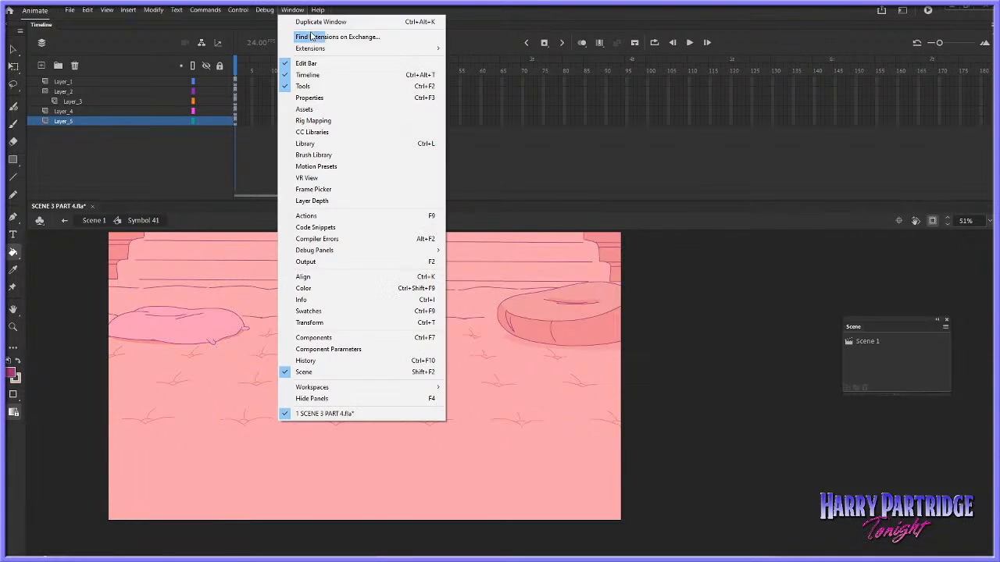
left_click(243, 146)
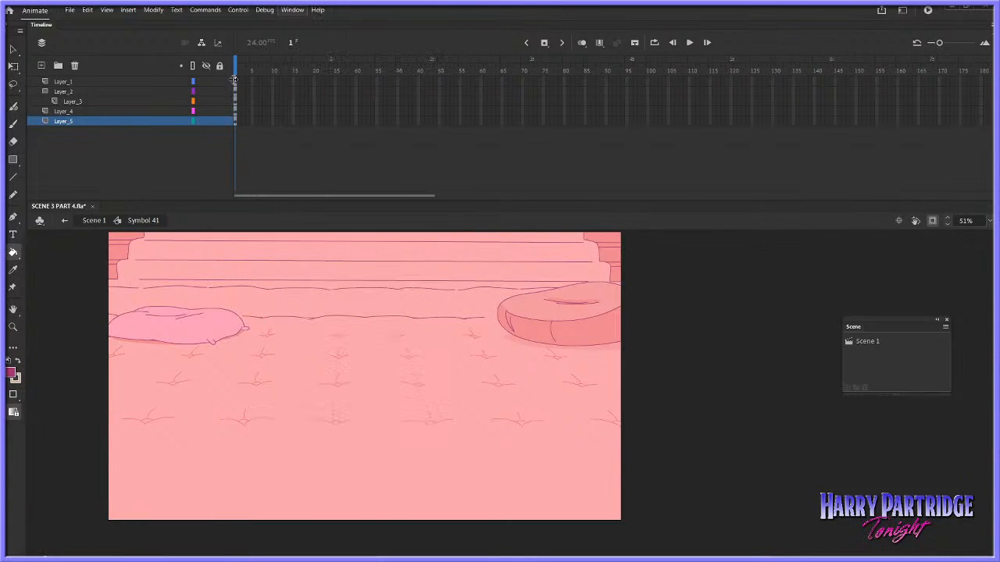
Sample the darker shadow colour beneath the pillow's lower edge as the fill colour
left_click(14, 270)
left_click(149, 344)
key("z")
left_click_drag(161, 314, 251, 370)
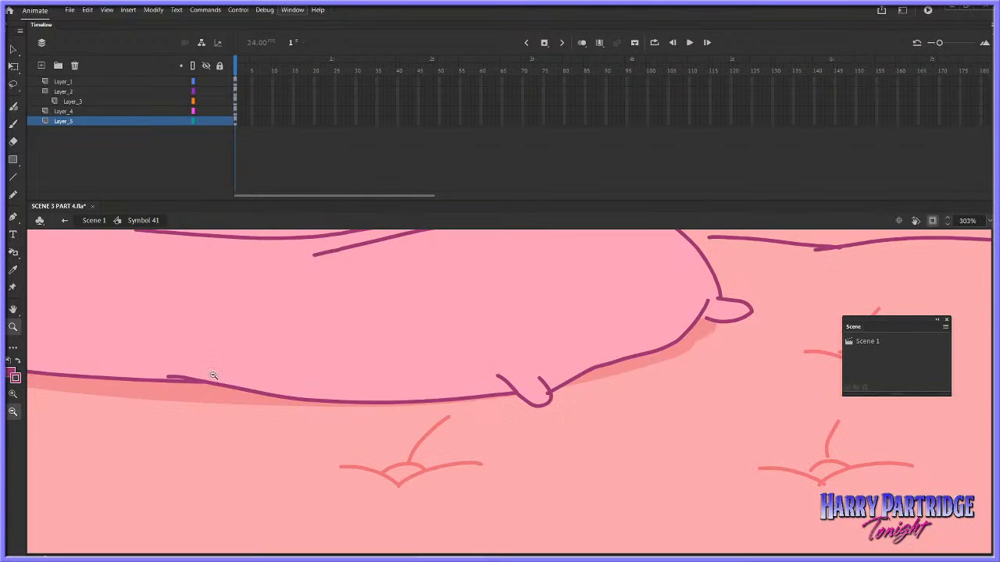
left_click(14, 377)
left_click(220, 396)
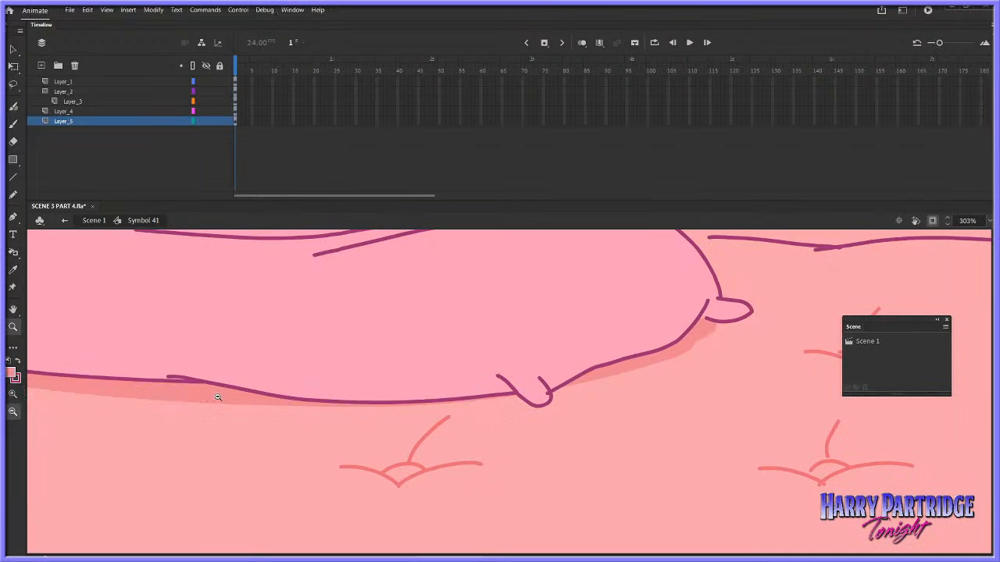
left_click(578, 391)
left_click(596, 391)
left_click(608, 396)
Fill the ground shadow beneath the round cushion with the pillow's shadow colour using the Paint Bucket
left_click_drag(630, 327, 808, 458)
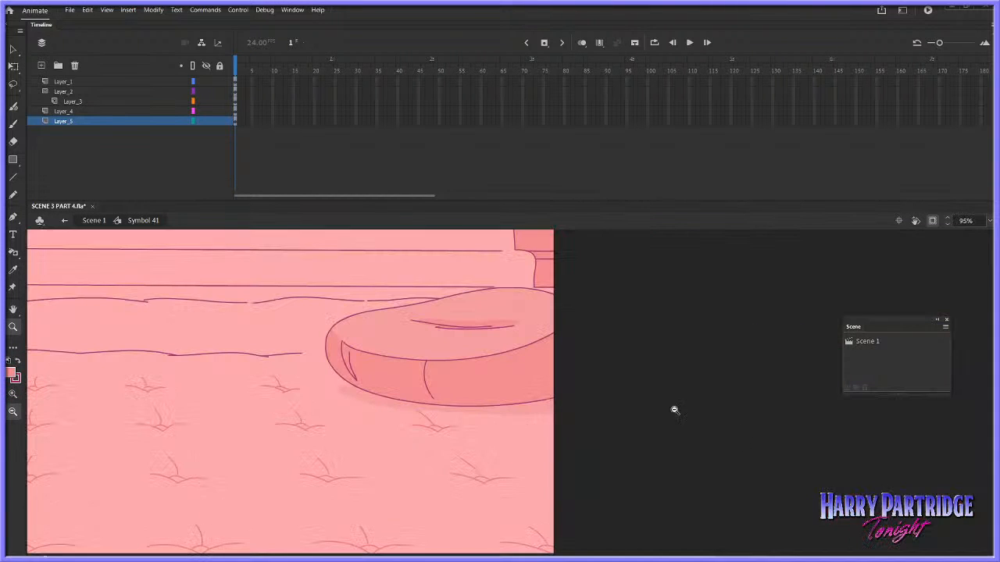
left_click(14, 254)
left_click(62, 252)
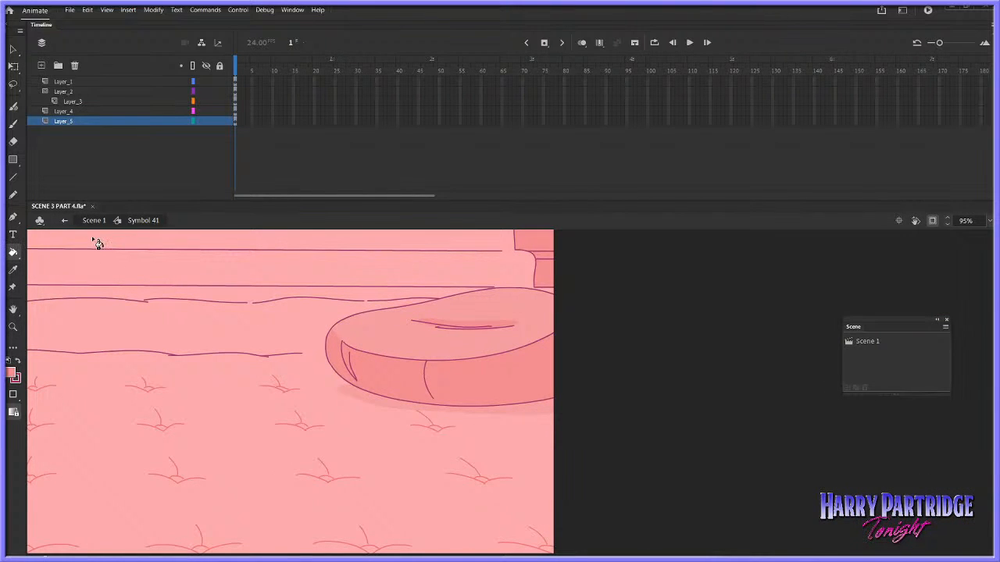
left_click(500, 414)
Show the artwork outside the stage, lasso the tufted floor area between and below the pillow and cushion, and copy it
left_click(13, 327)
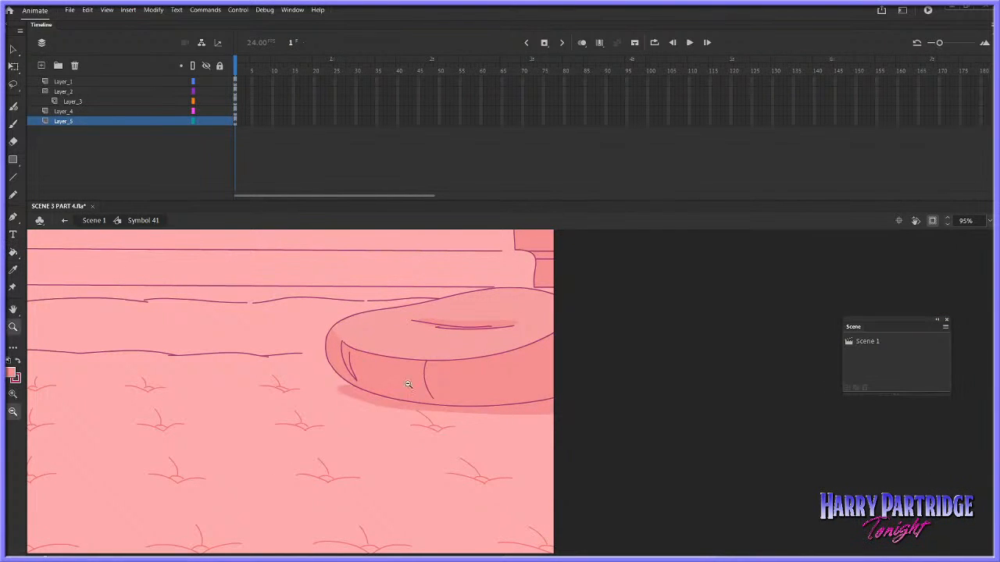
left_click(475, 428)
left_click_drag(408, 382, 625, 351)
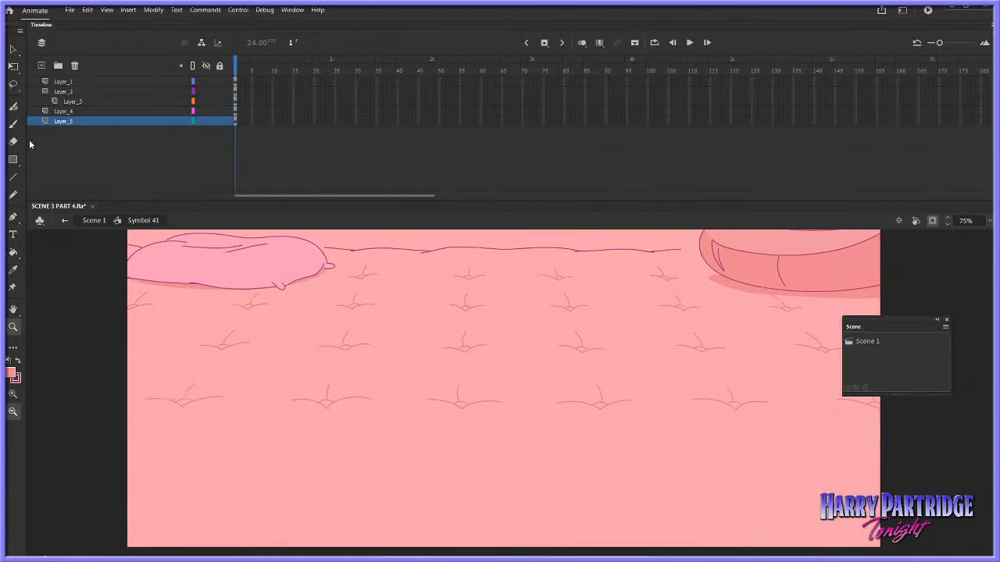
left_click(933, 220)
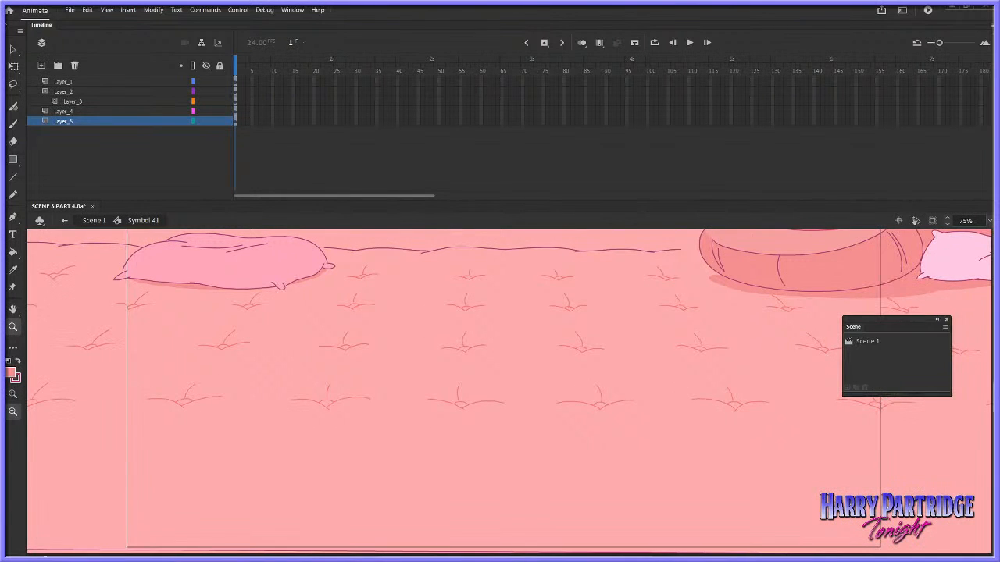
scroll(361, 332, "up", 3)
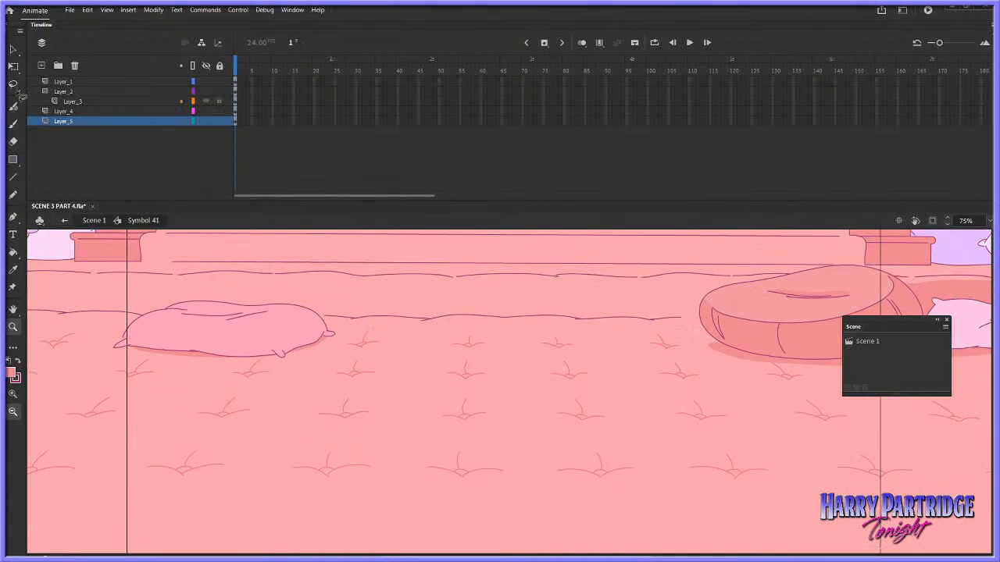
key("l")
mouse_move(369, 331)
left_mouse_down()
mouse_move(284, 370)
mouse_move(263, 362)
mouse_move(176, 371)
mouse_move(128, 356)
mouse_move(113, 402)
mouse_move(131, 448)
mouse_move(200, 498)
mouse_move(859, 520)
mouse_move(934, 461)
mouse_move(906, 453)
mouse_move(856, 401)
mouse_move(818, 391)
mouse_move(802, 370)
mouse_move(698, 359)
mouse_move(649, 330)
mouse_move(375, 336)
left_mouse_up()
right_click(388, 360)
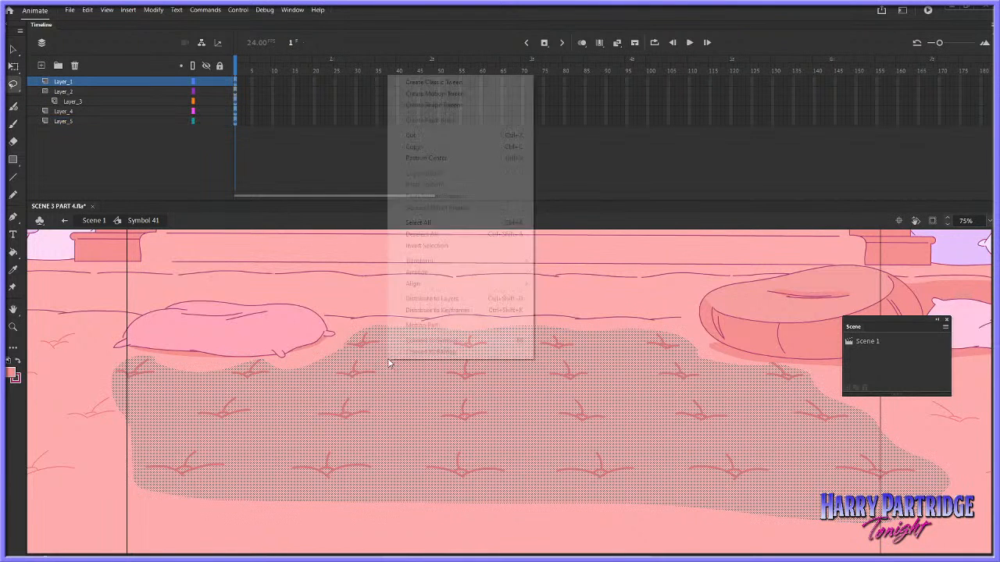
left_click(413, 146)
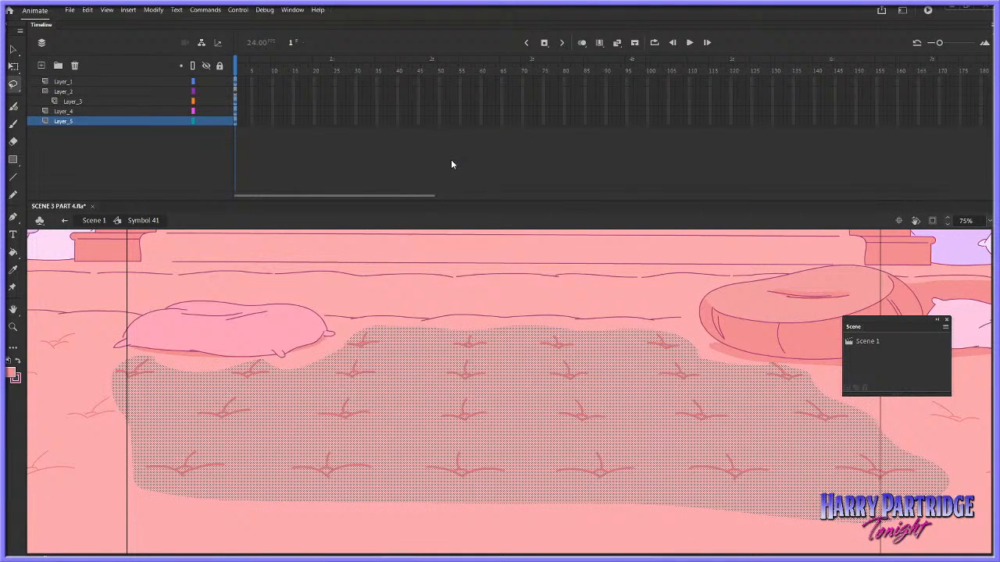
Return to Scene 1 and open the reclining pink-suited character's symbol on Layer_3 for editing
left_click(94, 220)
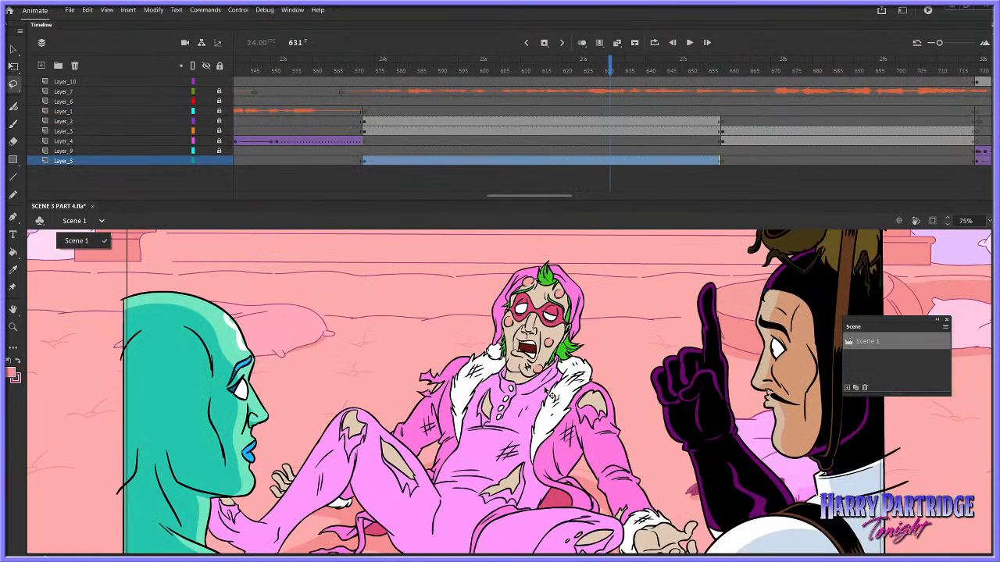
key("v")
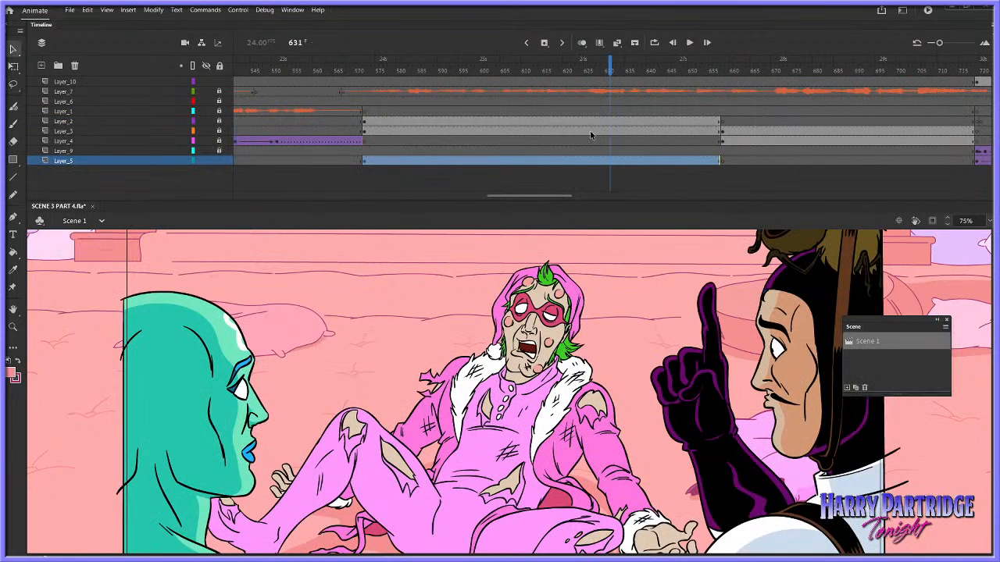
left_click(591, 135)
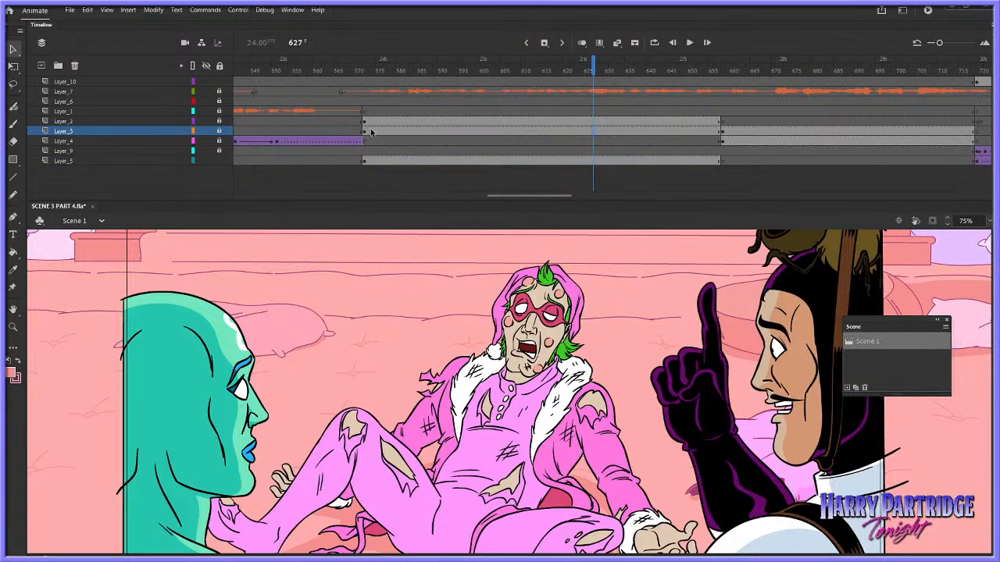
left_click(366, 132)
left_click(422, 133)
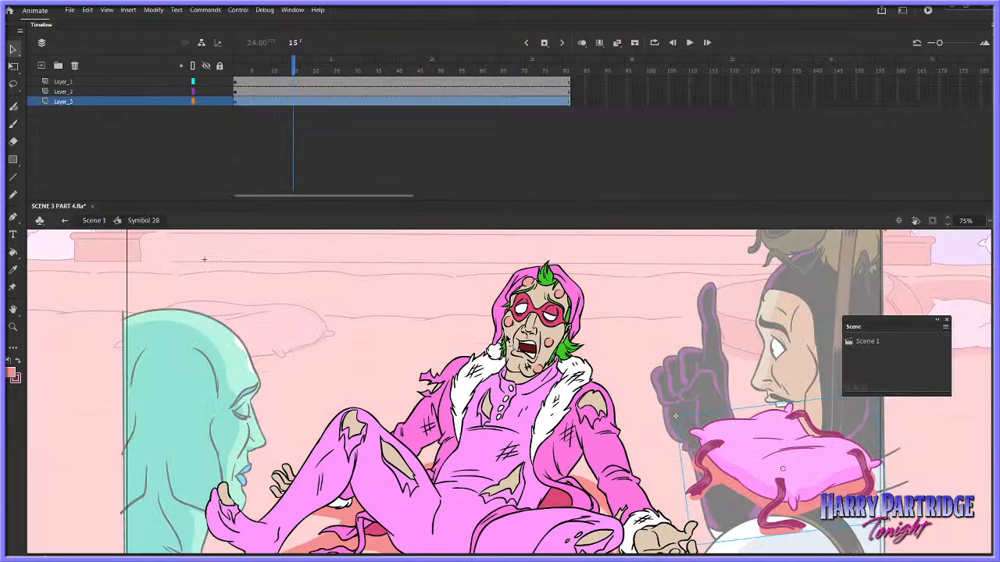
double_click(512, 342)
Add a new layer beneath Layer_3 and paste the copied tufted floor piece onto it
left_click(42, 66)
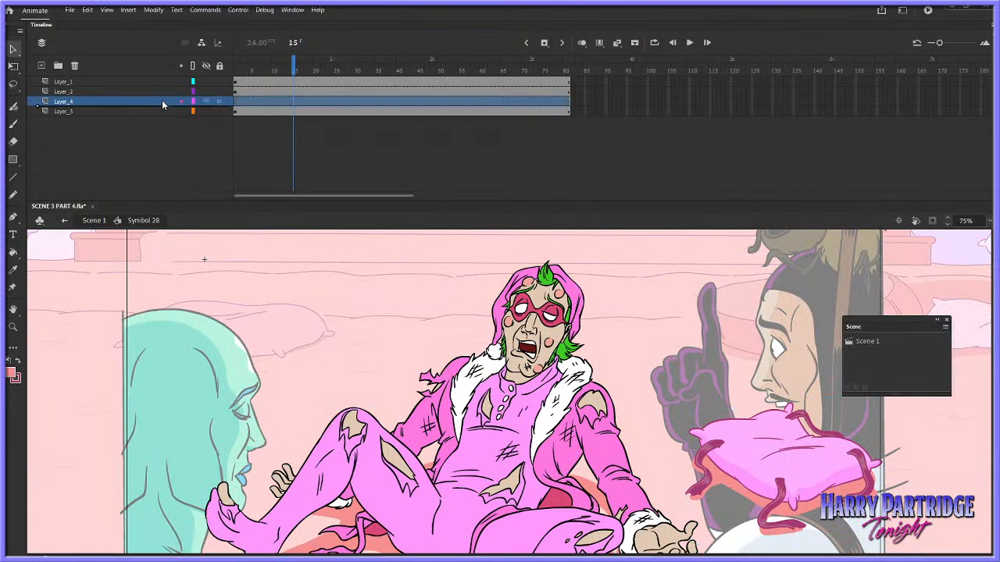
left_click_drag(161, 100, 162, 114)
right_click(351, 273)
left_click(394, 316)
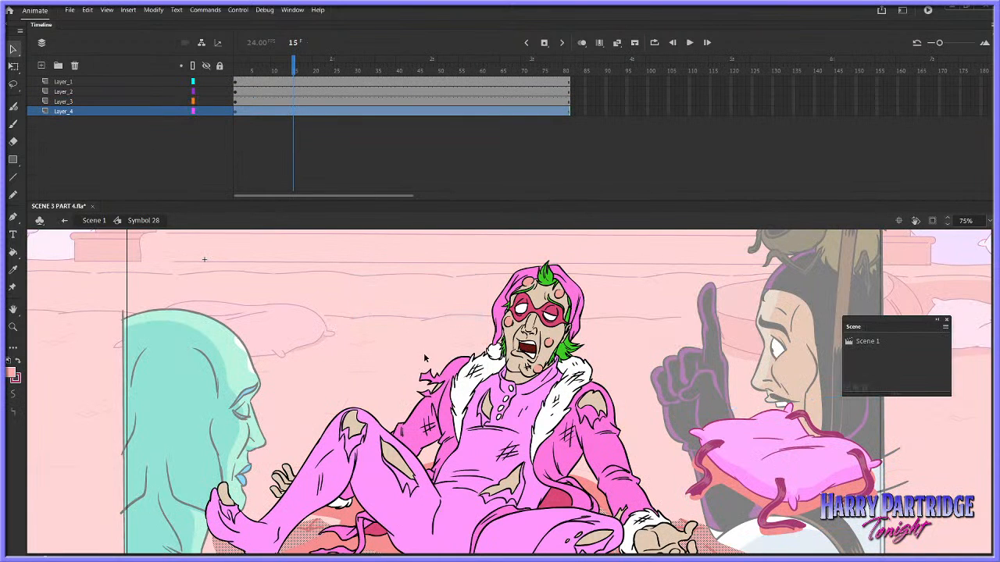
Move the pasted floor piece up behind the reclining character so its tufts sit at torso and knee height
key("shift+Up")
key("shift+Up")
key("shift+Up")
key("shift+Up")
key("shift+Up")
key("shift+Up")
key("shift+Up")
key("shift+Up")
key("shift+Up")
key("shift+Up")
key("shift+Up")
key("shift+Up")
key("shift+Up")
key("shift+Left")
key("shift+Left")
key("shift+Left")
key("shift+Left")
key("shift+Left")
key("shift+Left")
key("shift+Left")
key("shift+Left")
key("shift+Left")
key("shift+Left")
key("shift+Left")
key("shift+Left")
key("shift+Left")
key("shift+Left")
key("shift+Left")
key("shift+Left")
key("shift+Left")
key("shift+Left")
key("shift+Down")
key("shift+Down")
key("shift+Down")
key("shift+Down")
key("shift+Down")
key("shift+Down")
key("shift+Down")
key("shift+Down")
key("shift+Down")
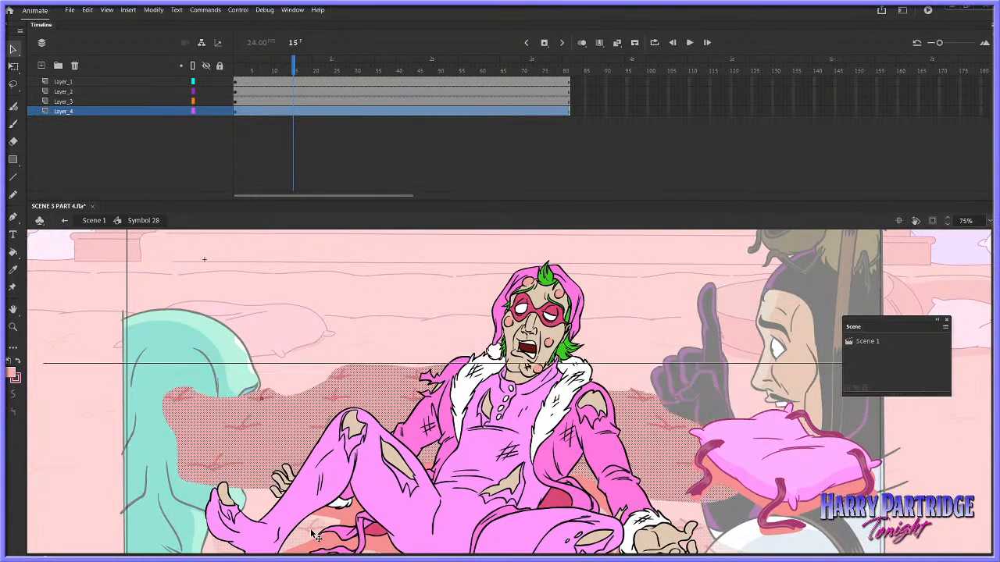
key("shift+Up")
key("shift+Up")
key("shift+Up")
key("shift+Up")
key("shift+Right")
key("shift+Right")
key("shift+Right")
key("shift+Right")
key("shift+Up")
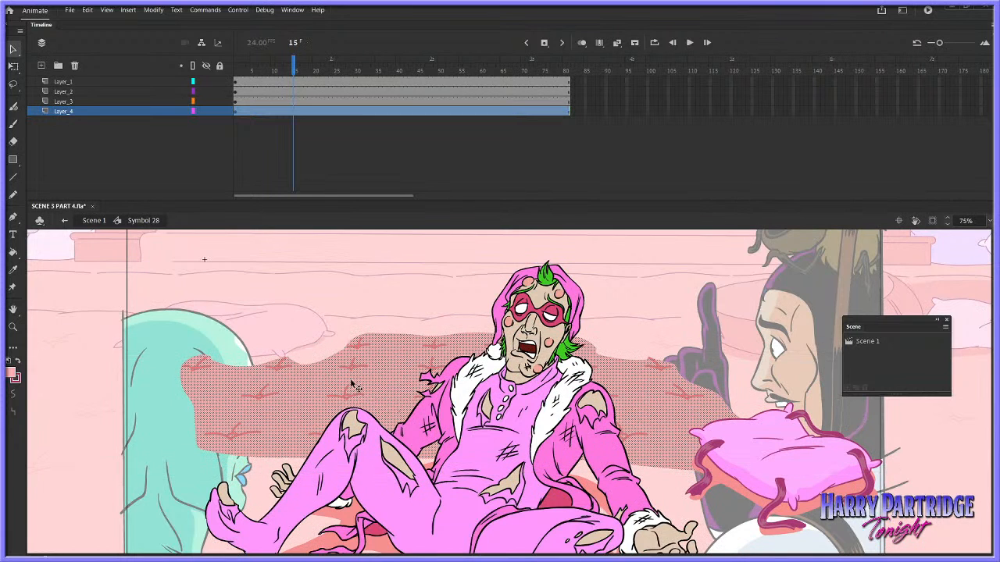
Enlarge the floor piece with Free Transform so it spans from the green figure to beyond the strapped pillow
right_click(351, 383)
mouse_move(476, 282)
left_click(544, 283)
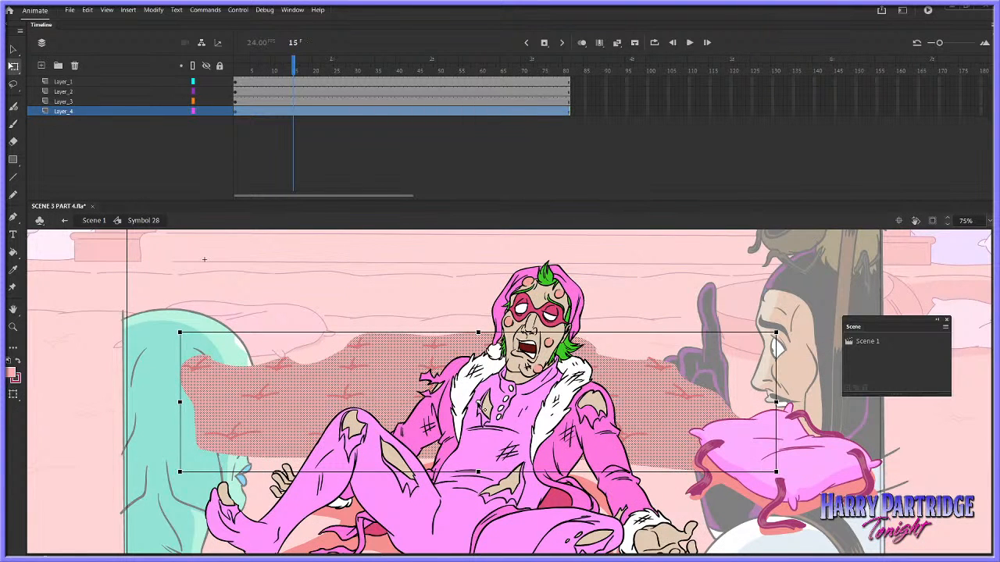
mouse_move(776, 471)
left_mouse_down()
mouse_move(935, 501)
mouse_move(918, 497)
left_mouse_up()
left_click_drag(671, 429, 626, 430)
left_click_drag(874, 499, 921, 509)
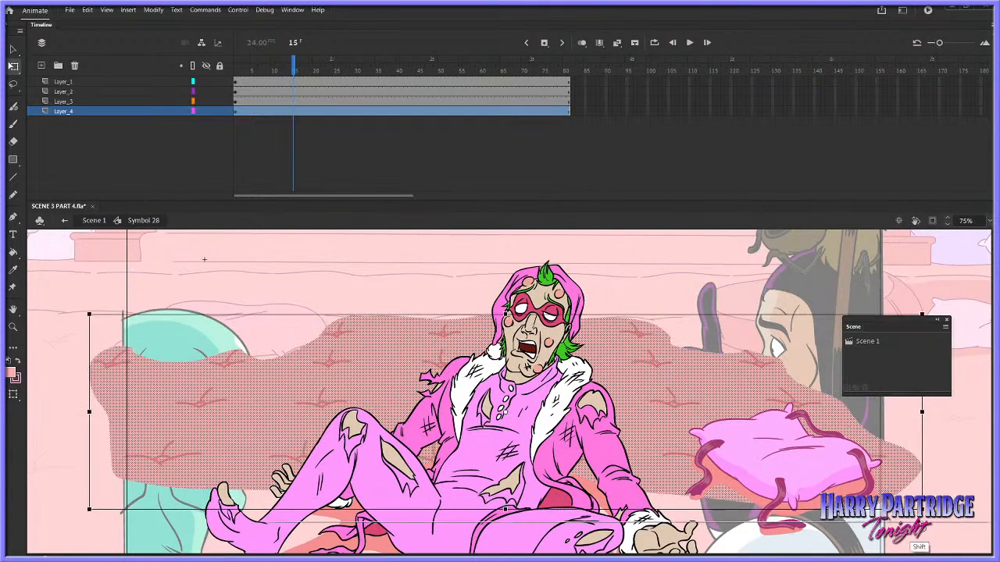
Shift the enlarged floor piece on Layer_4 slightly down and across, fine-tuning its alignment with the background floor
left_click_drag(714, 433, 731, 461)
key("ctrl+z")
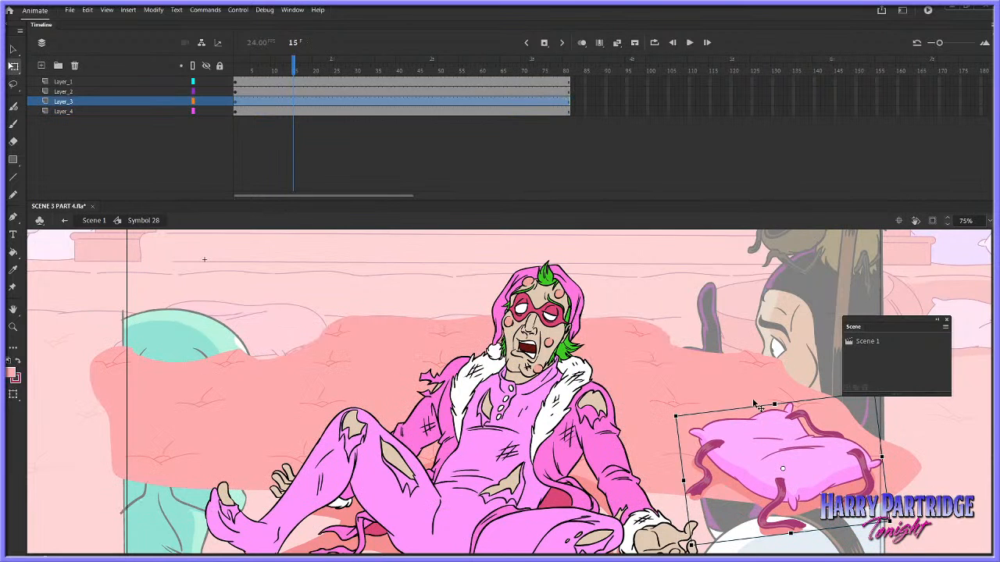
left_click(292, 112)
left_click_drag(634, 375, 648, 394)
key("Up")
key("Up")
key("Up")
key("Up")
key("Up")
key("Up")
key("Up")
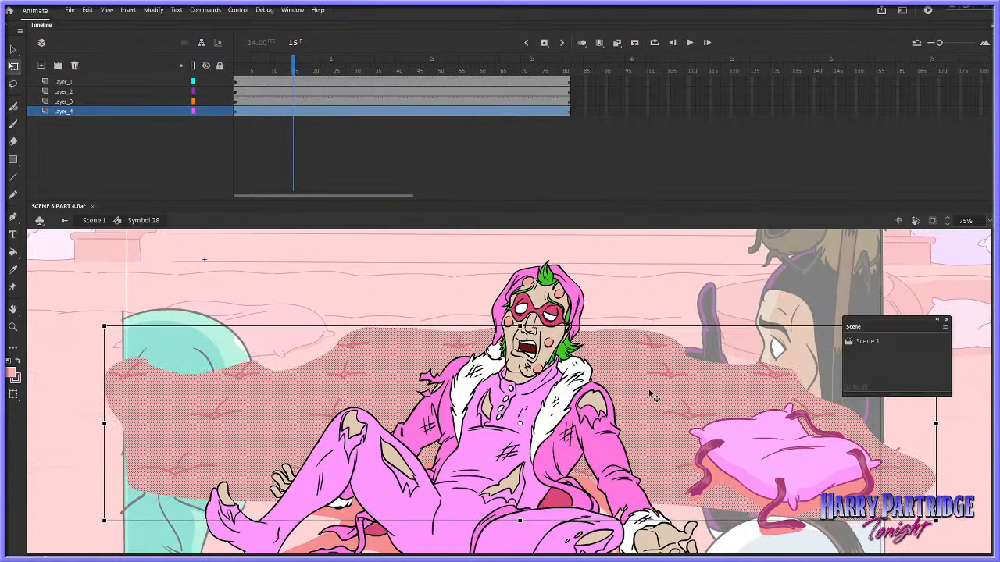
key("Right")
key("Right")
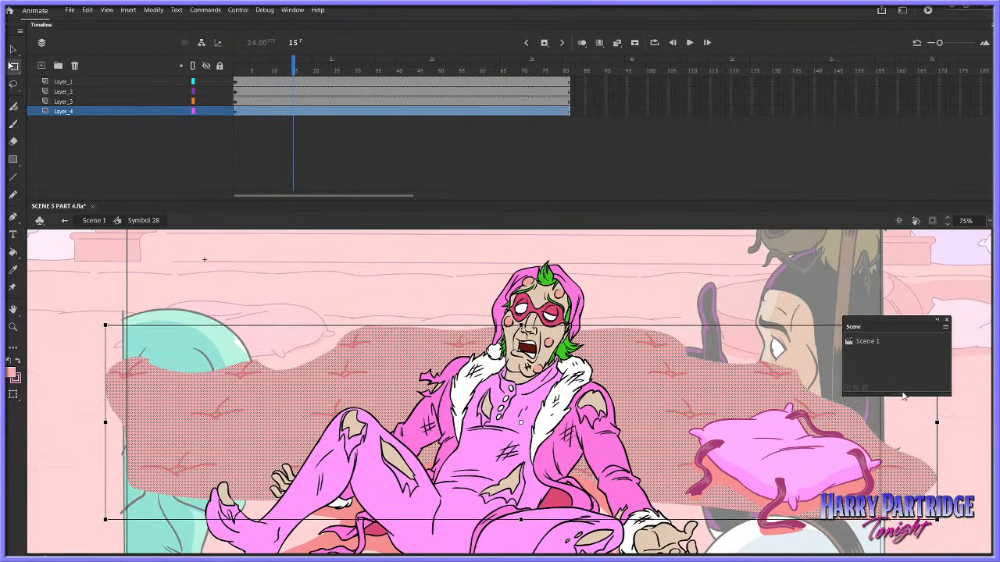
Hide and show Layer_4 repeatedly to compare the floor piece's tufts with the background floor behind it
left_click(953, 415)
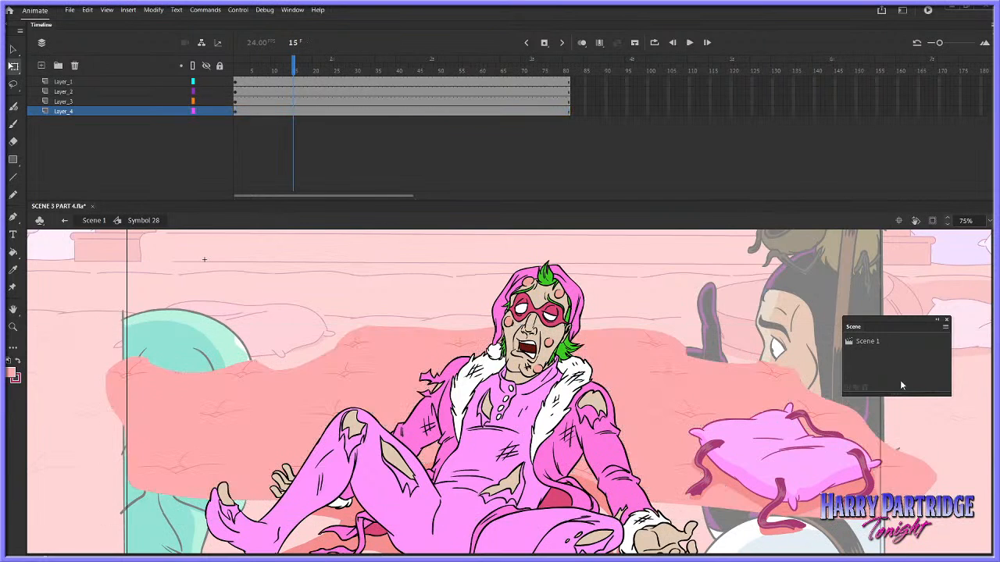
left_click(207, 111)
left_click(207, 111)
left_click(206, 113)
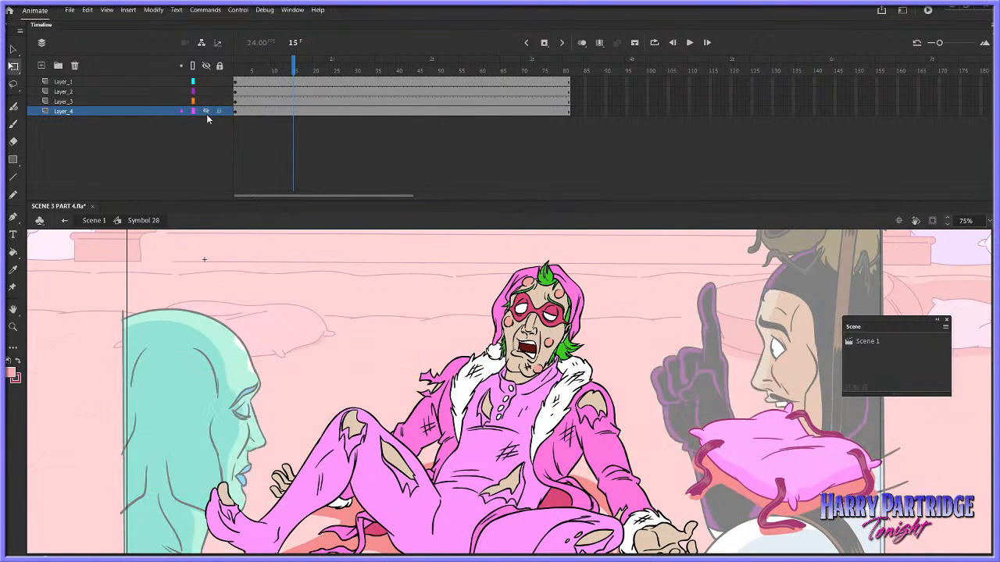
left_click(207, 111)
Select the floor piece on Layer_4, compare it with the background at frame 6, and nudge it slightly to the right
left_click(257, 112)
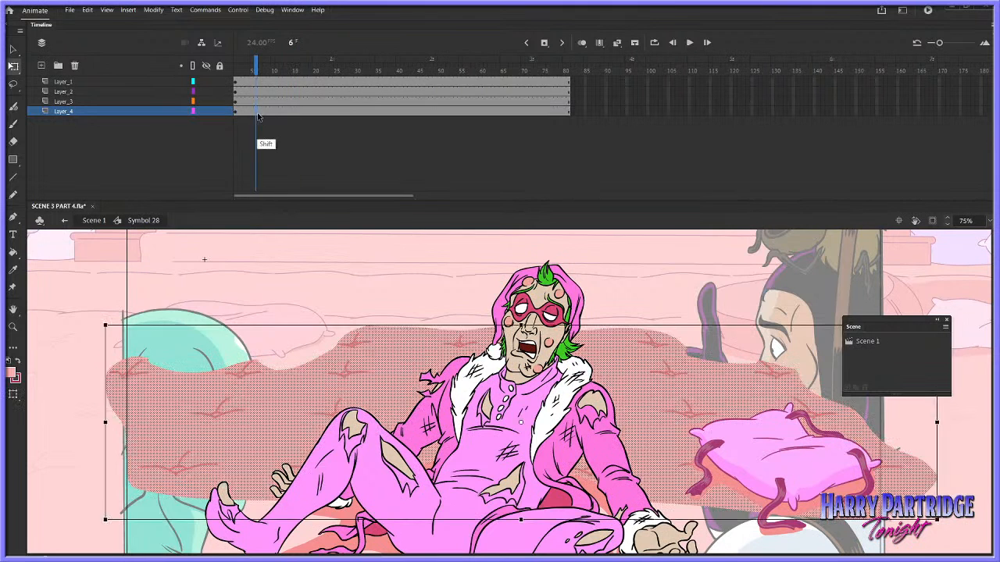
left_click(207, 112)
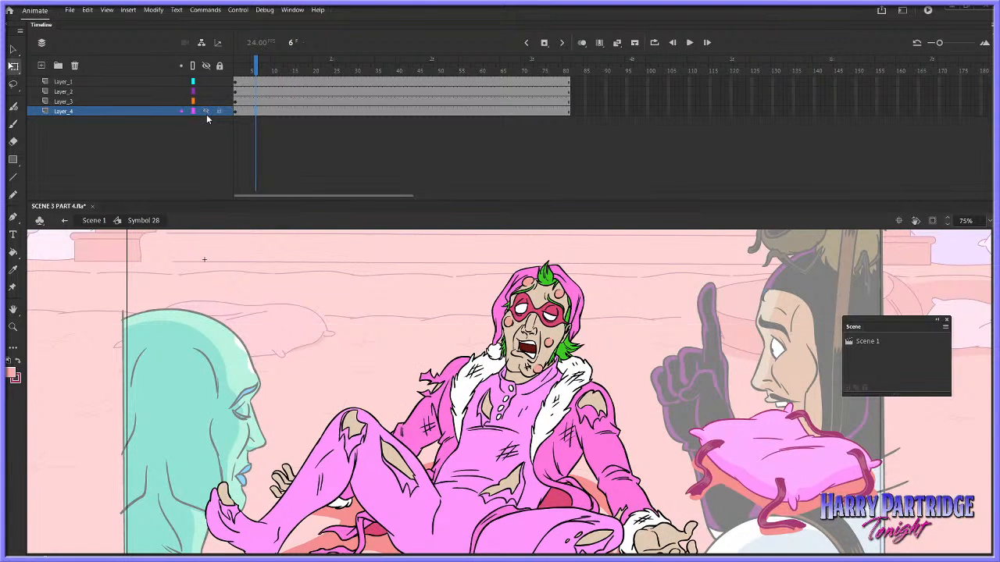
left_click(206, 112)
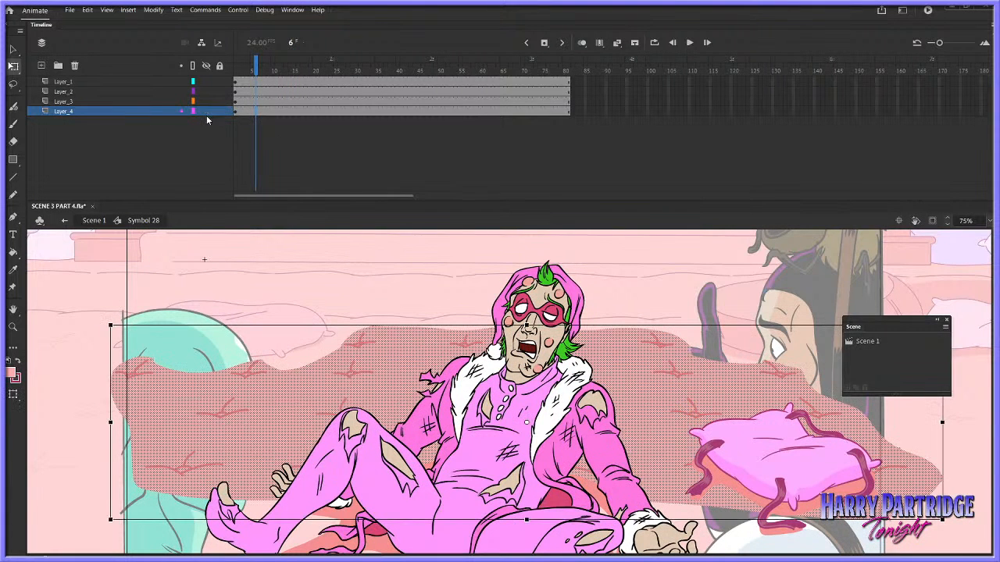
left_click(951, 411)
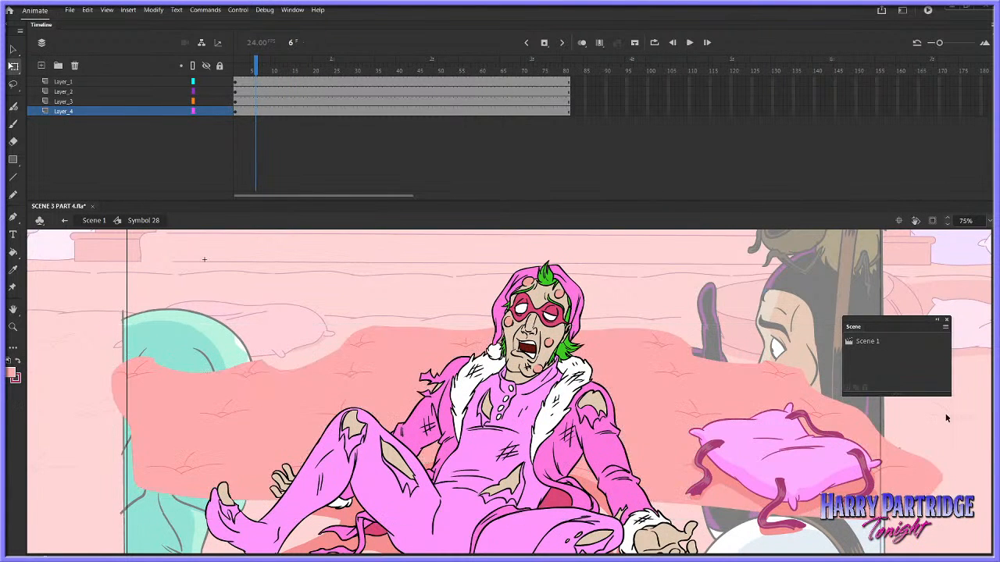
Return to the main scene and clip the view so that content outside the stage is hidden
left_click(14, 142)
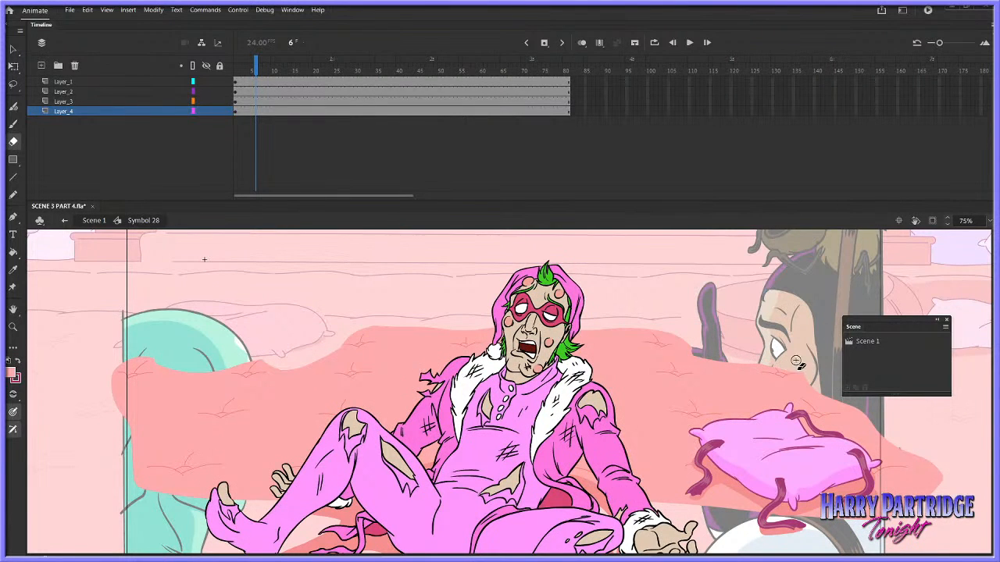
left_click(93, 221)
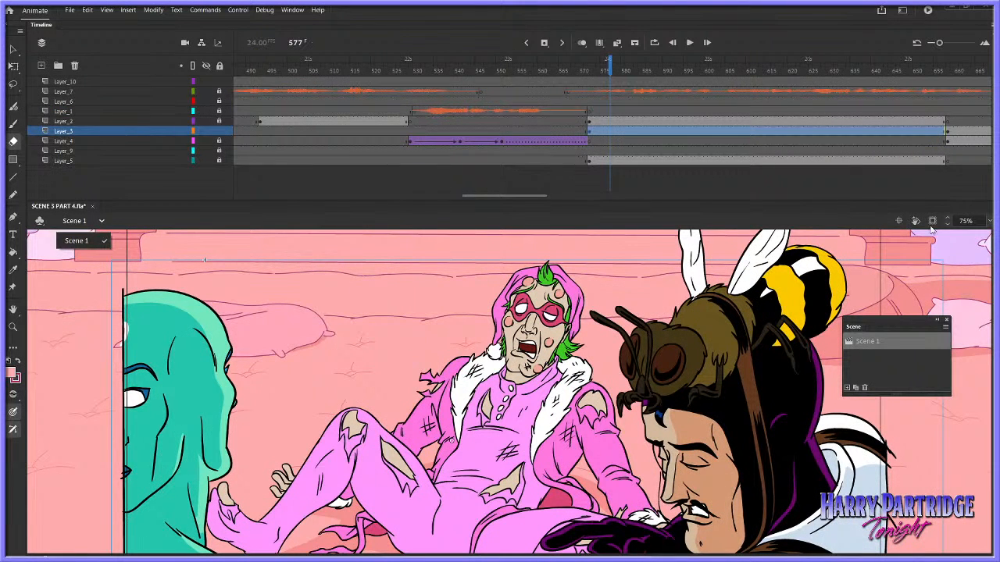
left_click(932, 220)
scroll(503, 393, "down", 1)
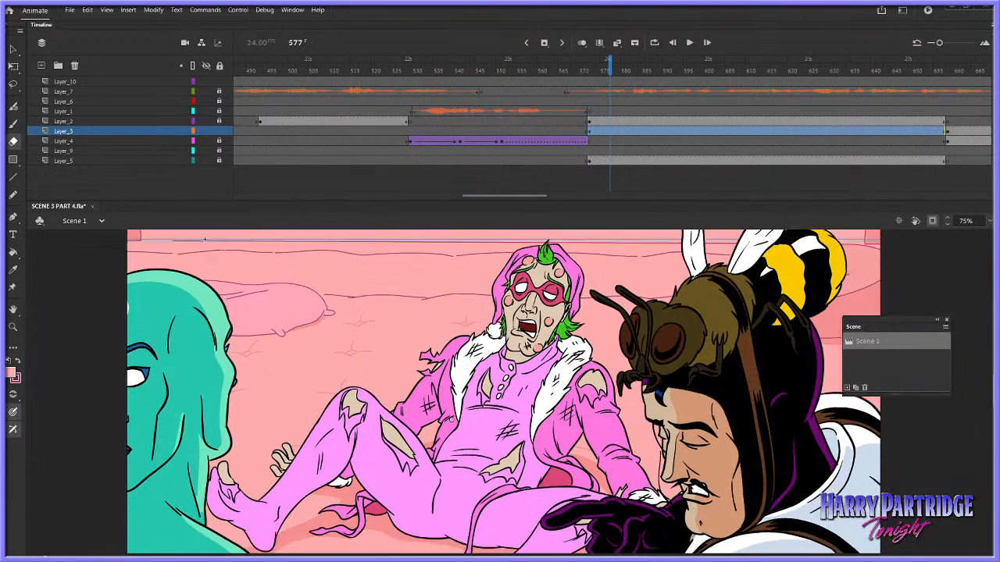
mouse_move(987, 379)
left_mouse_down()
mouse_move(987, 409)
mouse_move(987, 391)
left_mouse_up()
Step back to frame 574, close the Scene panel and play the shot to check the floor behind the characters
key("comma")
key("comma")
key("comma")
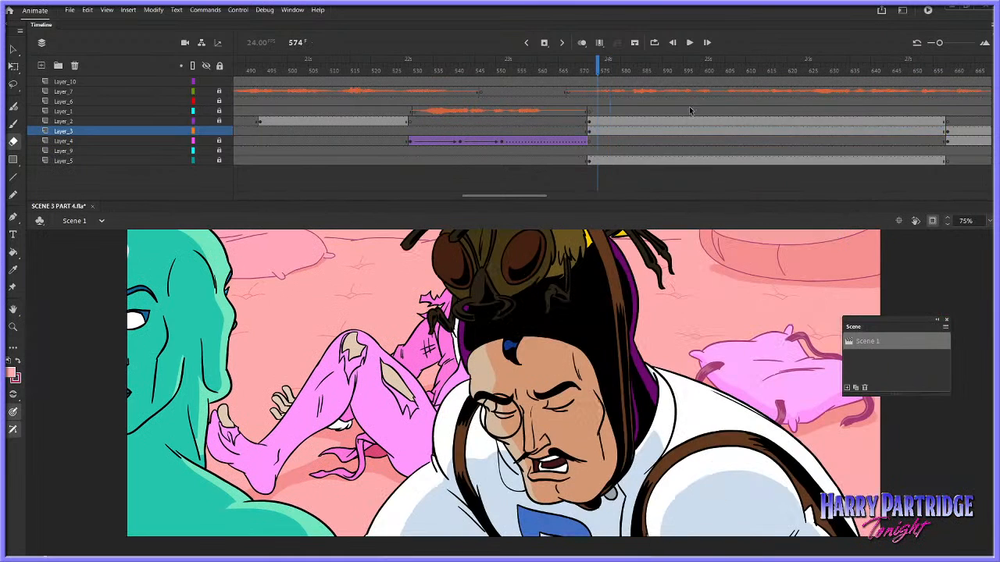
left_click(946, 319)
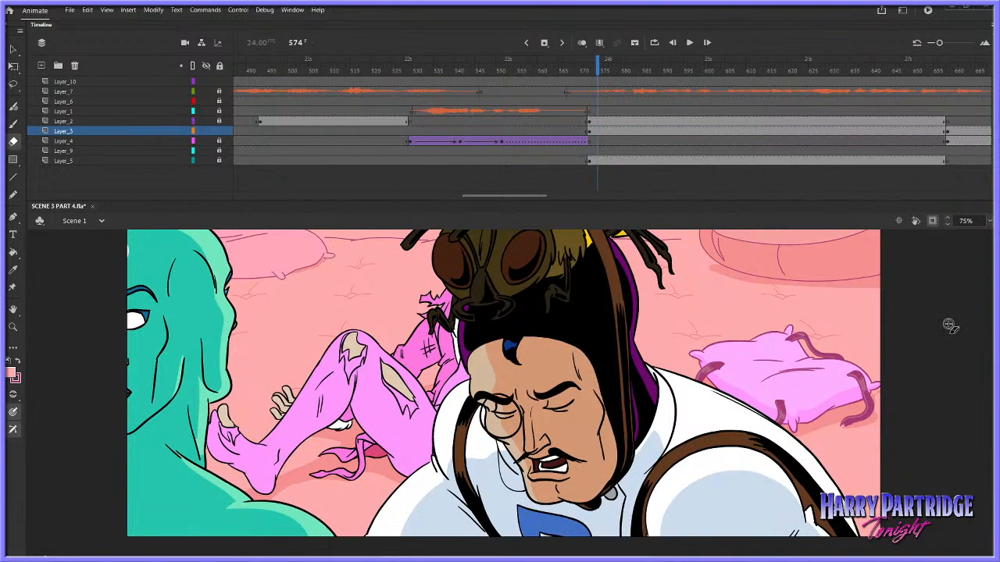
key("Return")
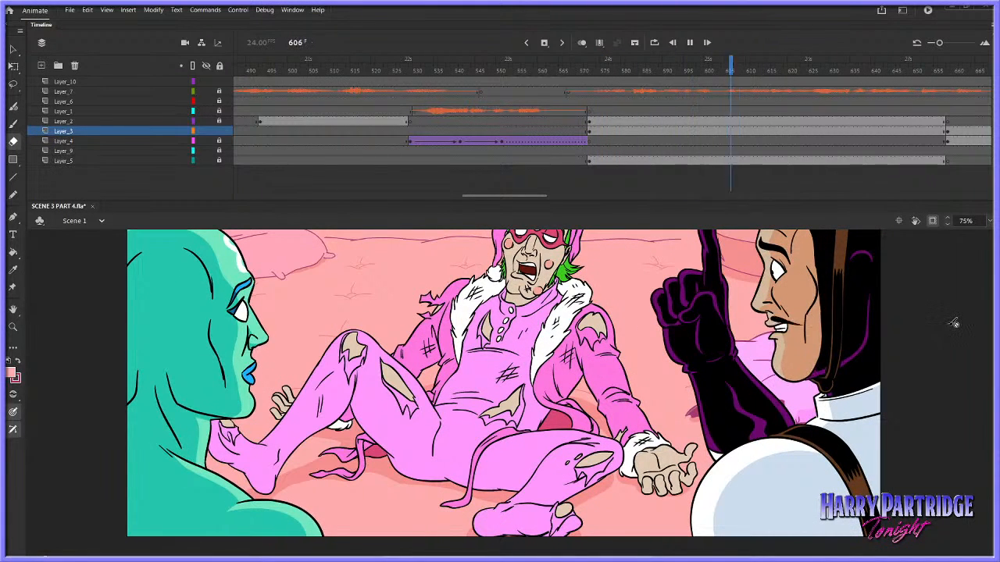
key("Return")
Reopen the reclining character's symbol and sample the floor piece's pink fill near the tuft above the strapped pillow
key("v")
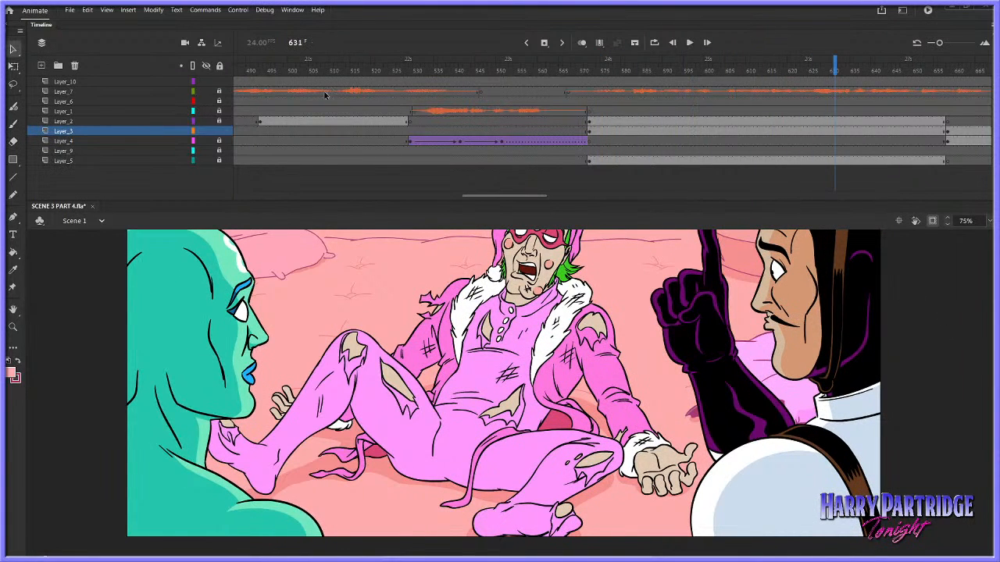
left_click_drag(603, 69, 591, 66)
double_click(795, 304)
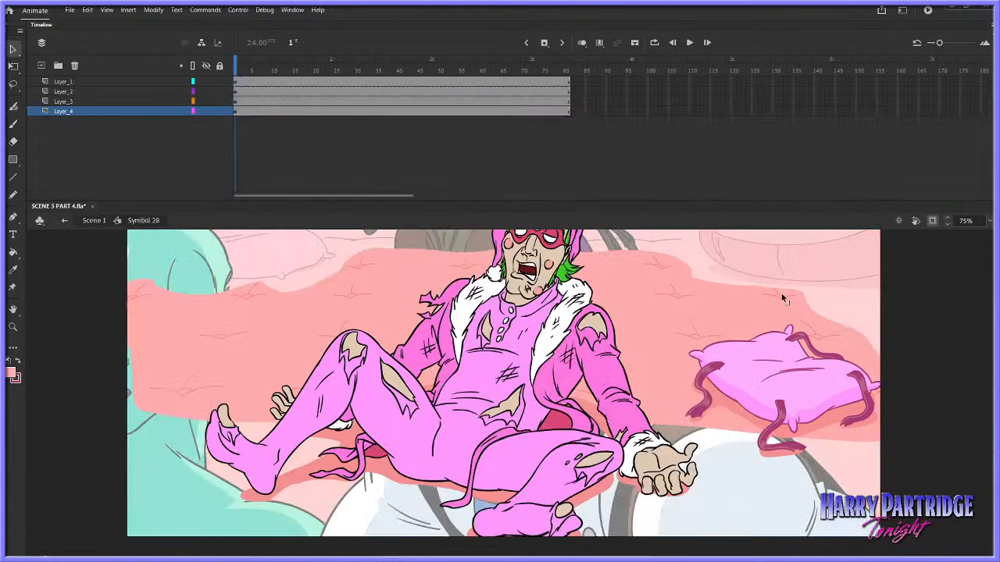
key("z")
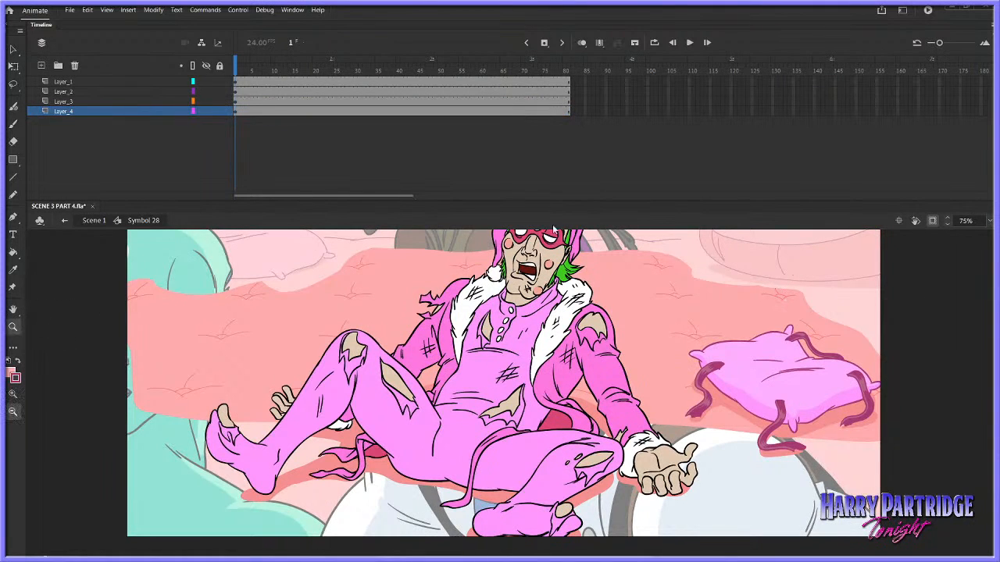
left_click_drag(736, 261, 857, 330)
left_click(13, 254)
left_click(13, 270)
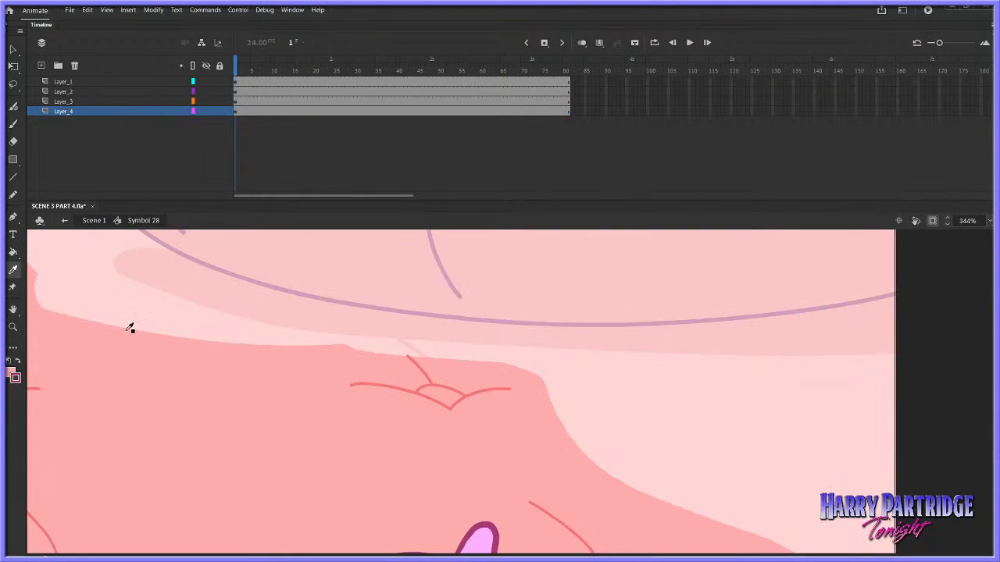
left_click(123, 351)
Extend the floor piece's upper edge with pink brush strokes over the stray background tuft line, undoing and repainting the first stroke
left_click(13, 125)
left_click_drag(386, 361, 437, 363)
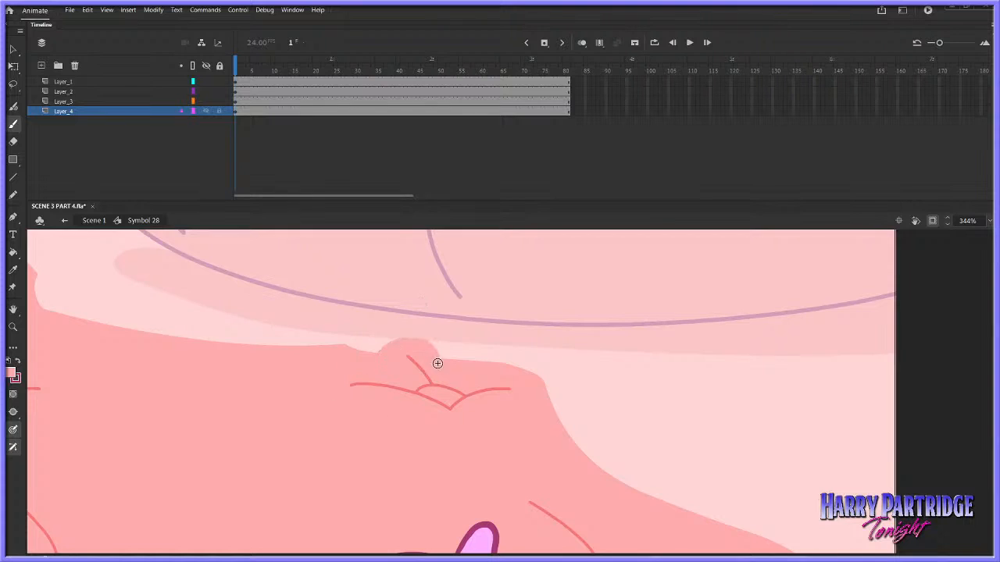
key("ctrl+z")
mouse_move(378, 355)
left_mouse_down()
mouse_move(429, 359)
mouse_move(372, 352)
left_mouse_up()
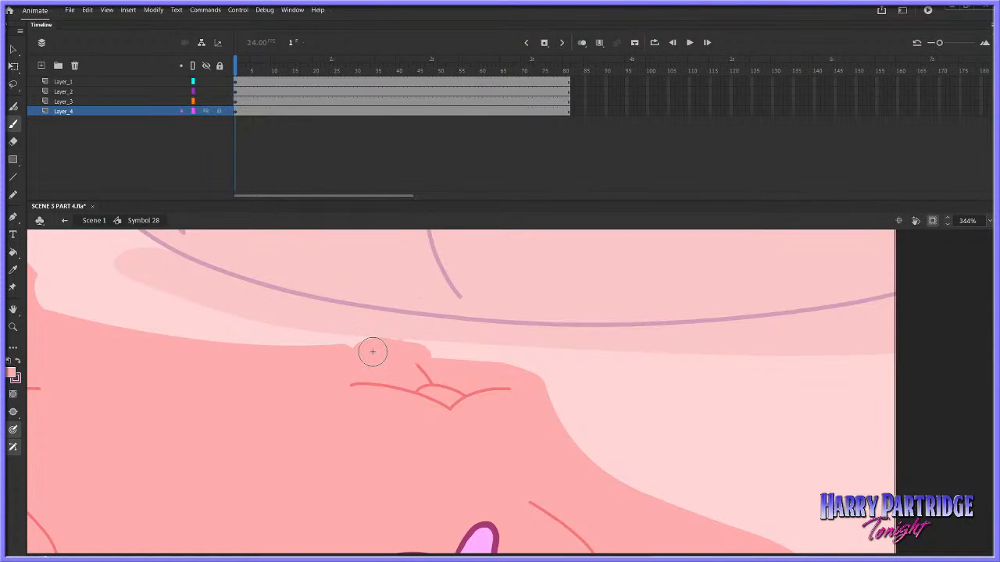
Show the brush properties and set the Classic Brush size to 21
left_click(294, 9)
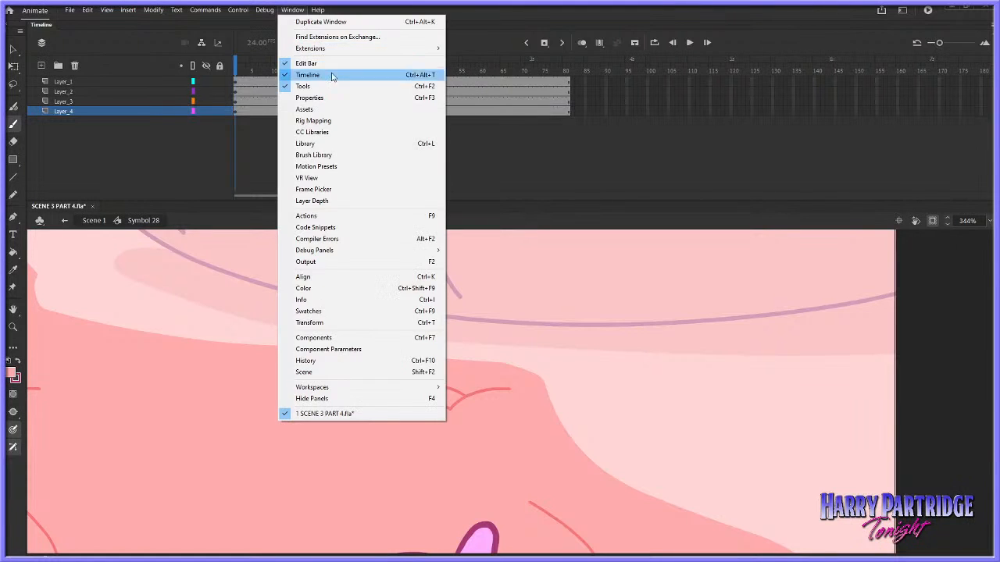
left_click(310, 98)
left_click_drag(662, 267, 647, 267)
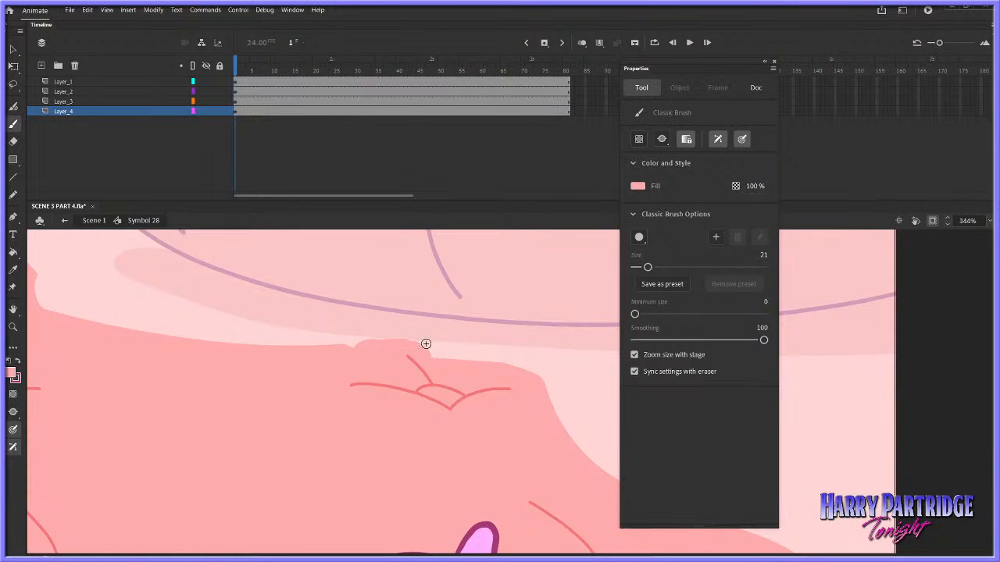
Select all of the floor piece on Layer_4 and set the stroke size of its tuft lines to 3
left_click(295, 110)
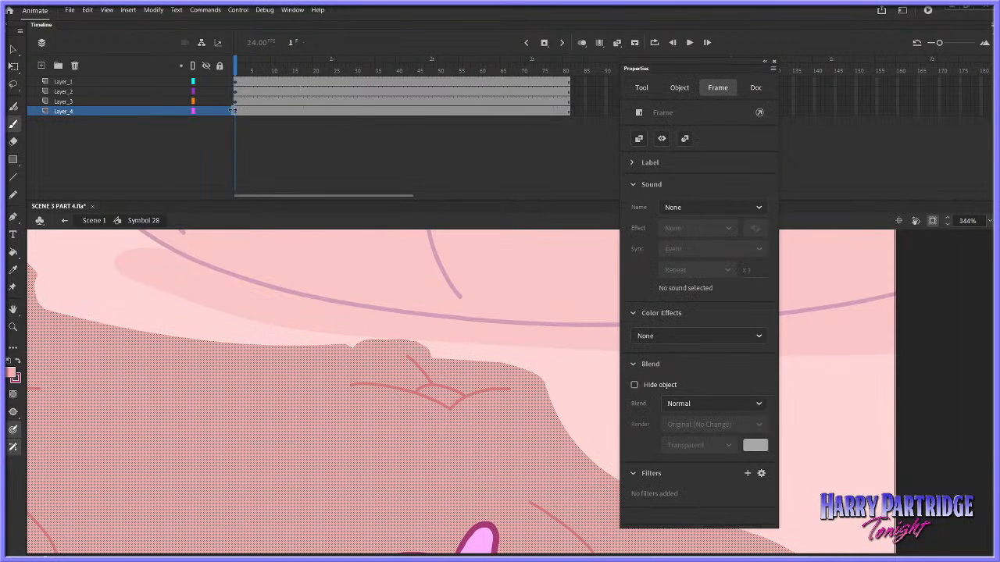
left_click(13, 179)
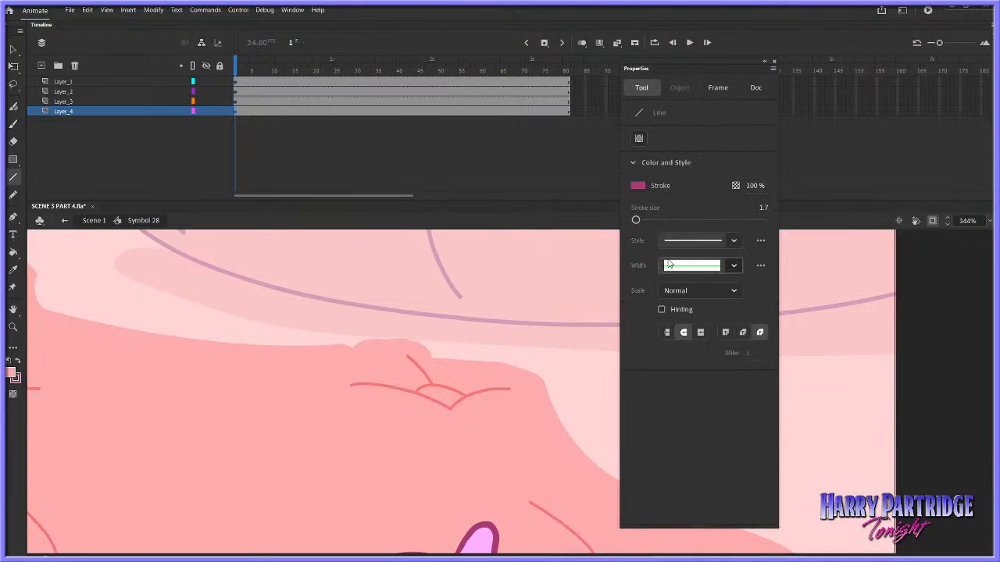
left_click_drag(635, 219, 644, 220)
left_click(303, 111)
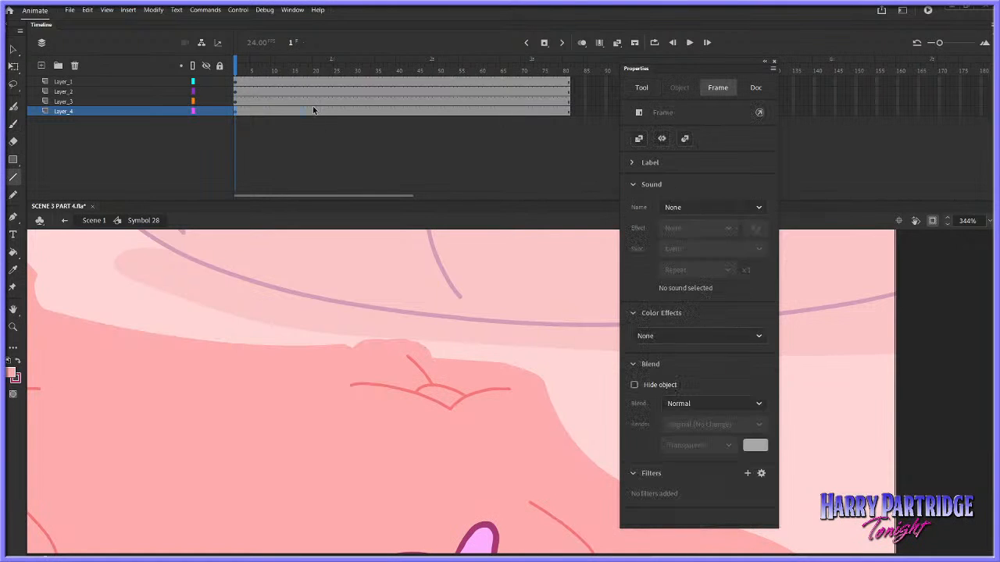
left_click(498, 388)
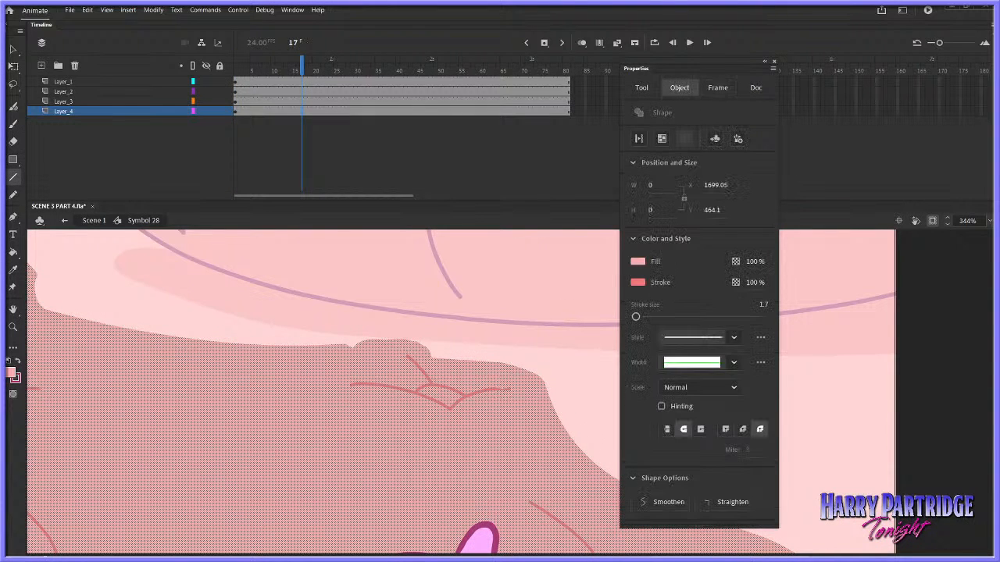
left_click_drag(634, 317, 637, 318)
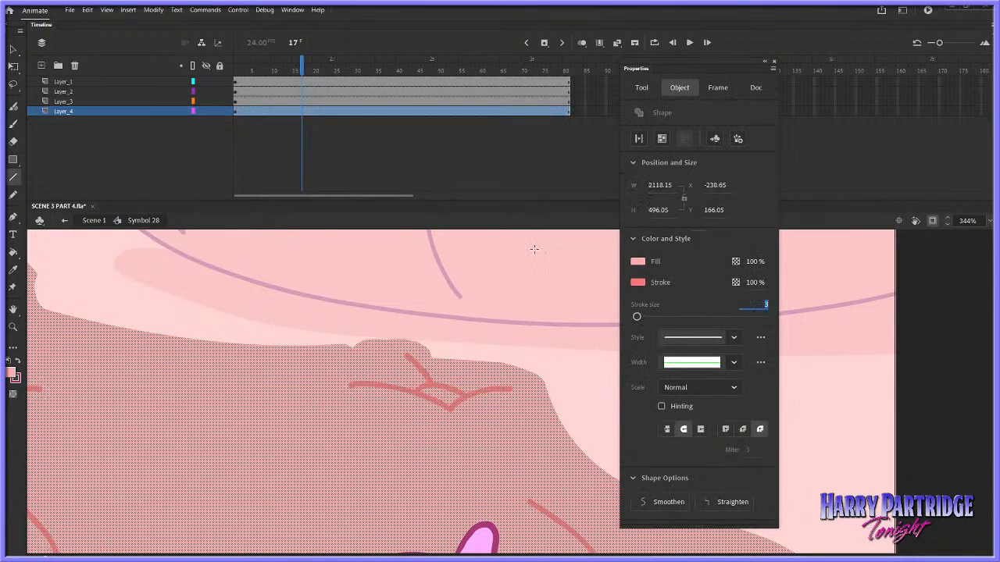
Return to the main scene, bring the whole shot into view and close the Properties panel
left_click(95, 220)
left_click(476, 399, "alt")
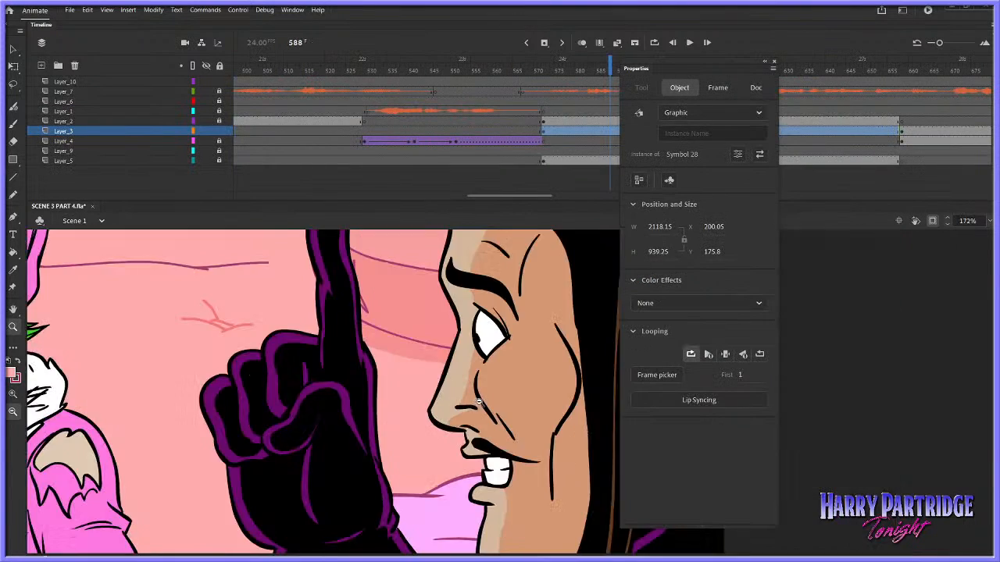
left_click(476, 406, "alt")
left_click(475, 410, "alt")
left_click_drag(520, 324, 524, 320)
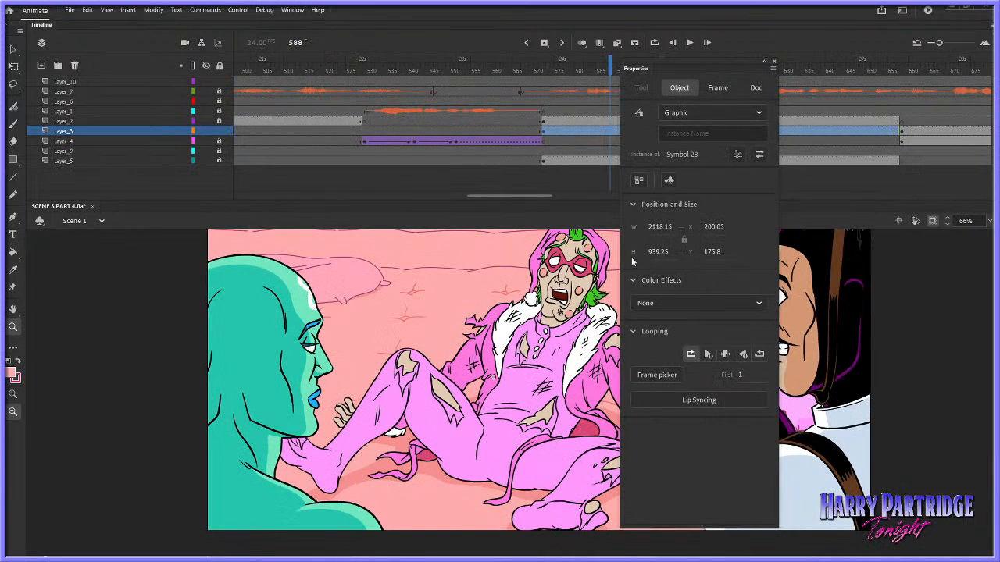
left_click(773, 60)
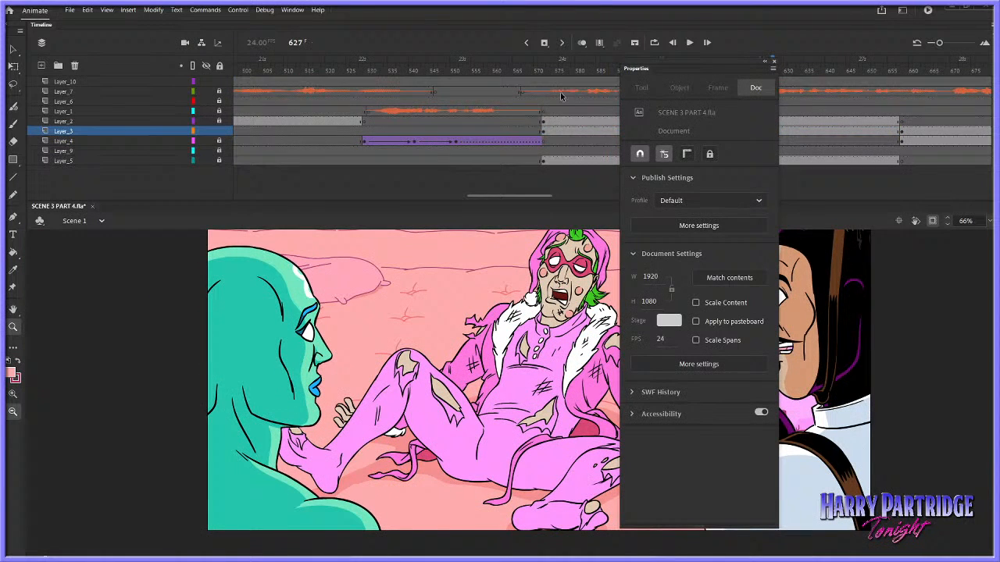
left_click(774, 61)
Play back the shot to check the thickened tuft lines behind the characters
left_click(528, 71)
key("Return")
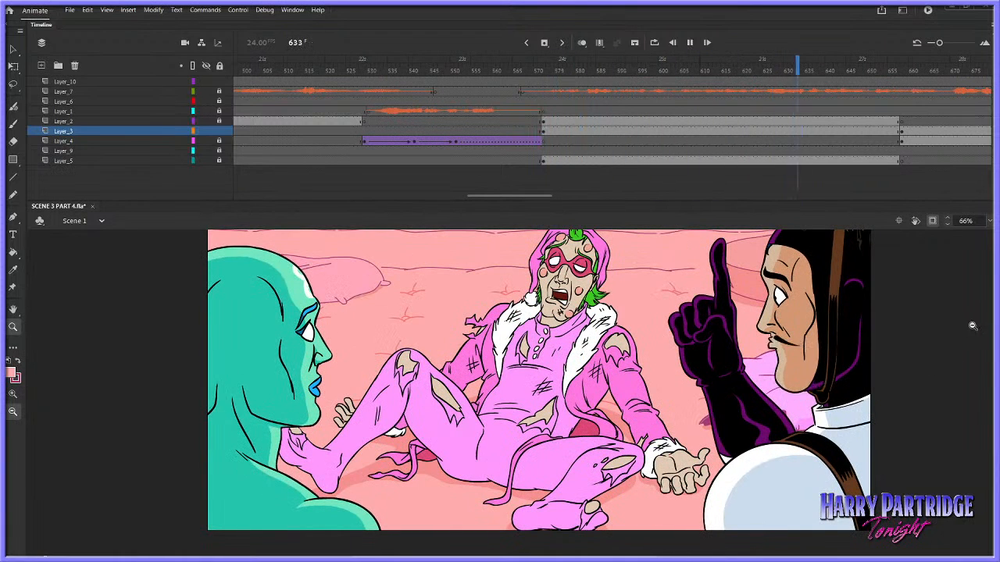
key("Return")
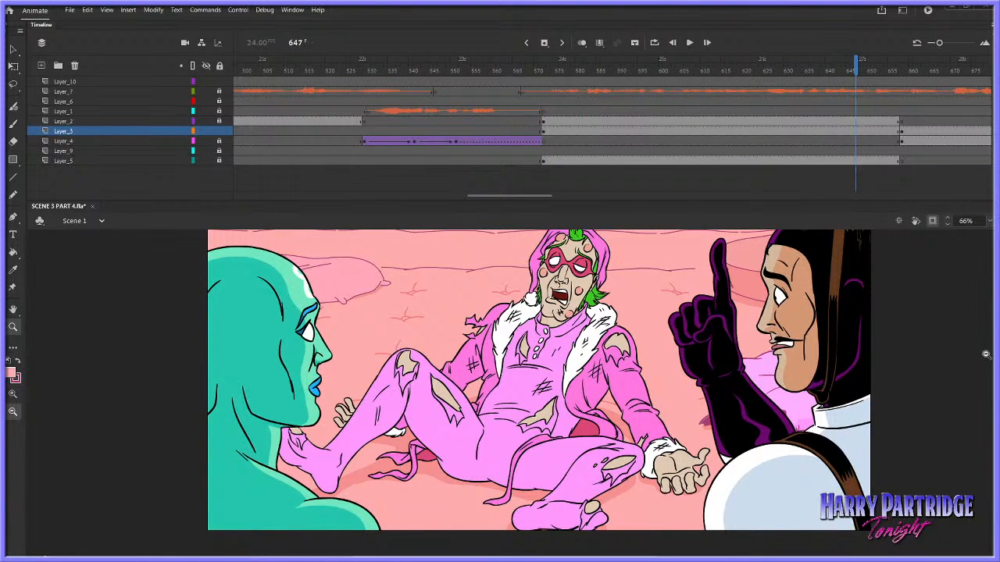
left_click_drag(993, 395, 993, 399)
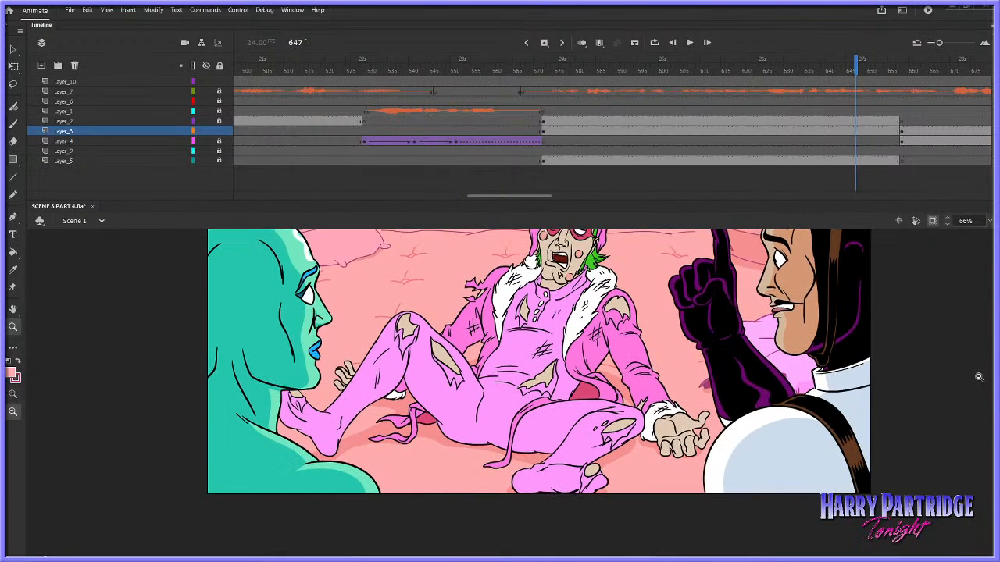
Recolour the tuft lines of the floor piece on Symbol 28's Layer_4 with the pink sampled from the character's floor shadow
left_click(13, 51)
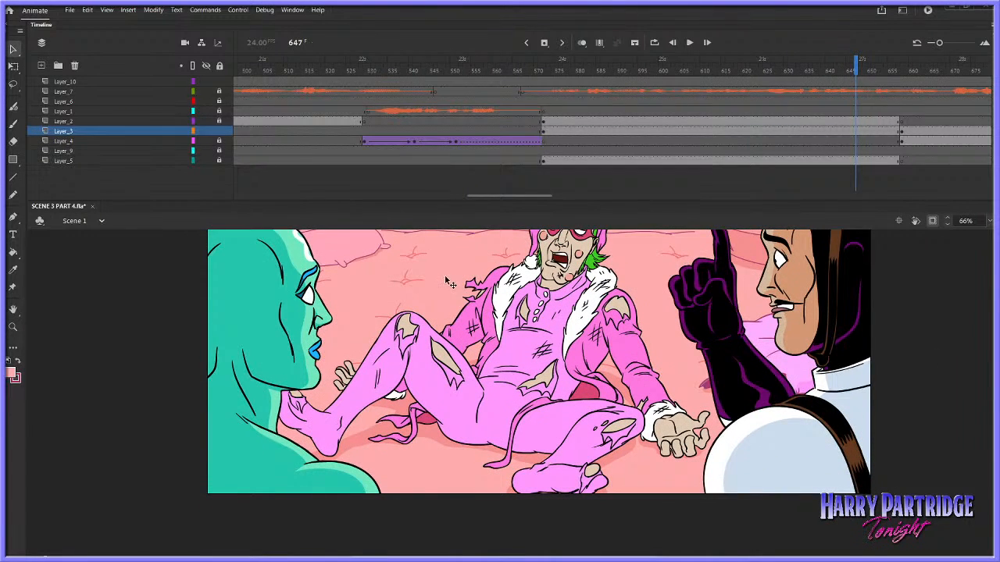
double_click(448, 277)
left_click(293, 9)
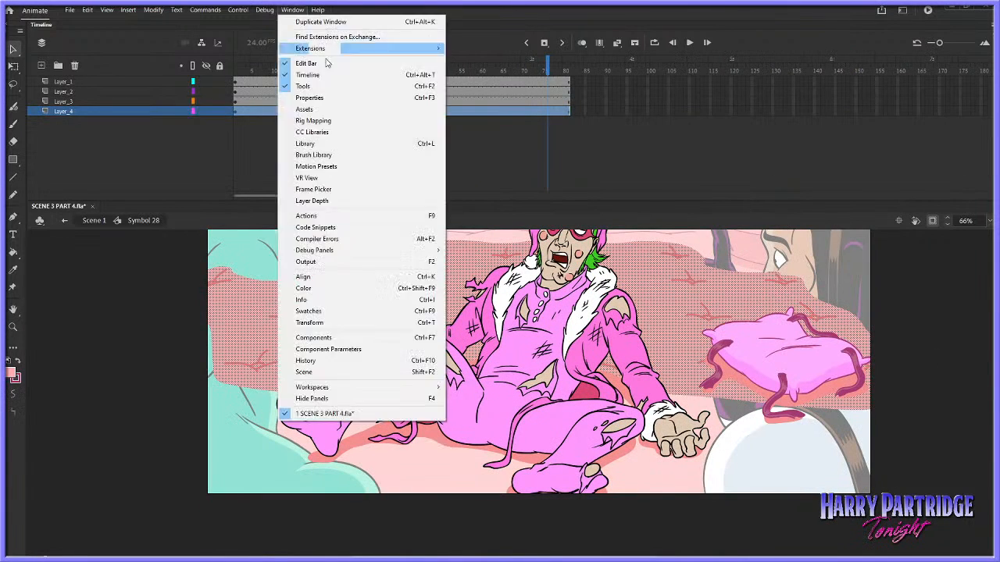
left_click(336, 97)
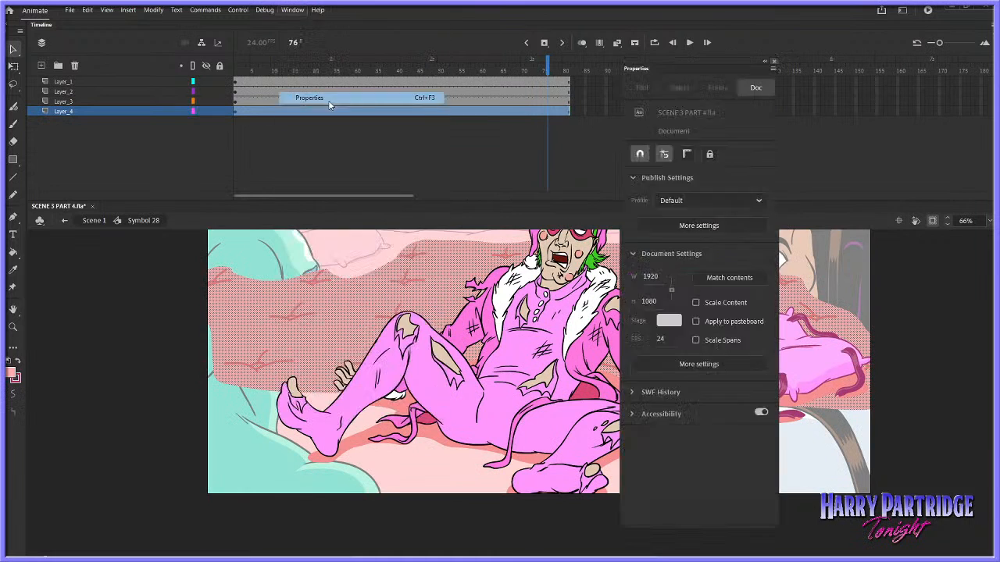
left_click(12, 326)
left_click_drag(389, 362, 558, 495)
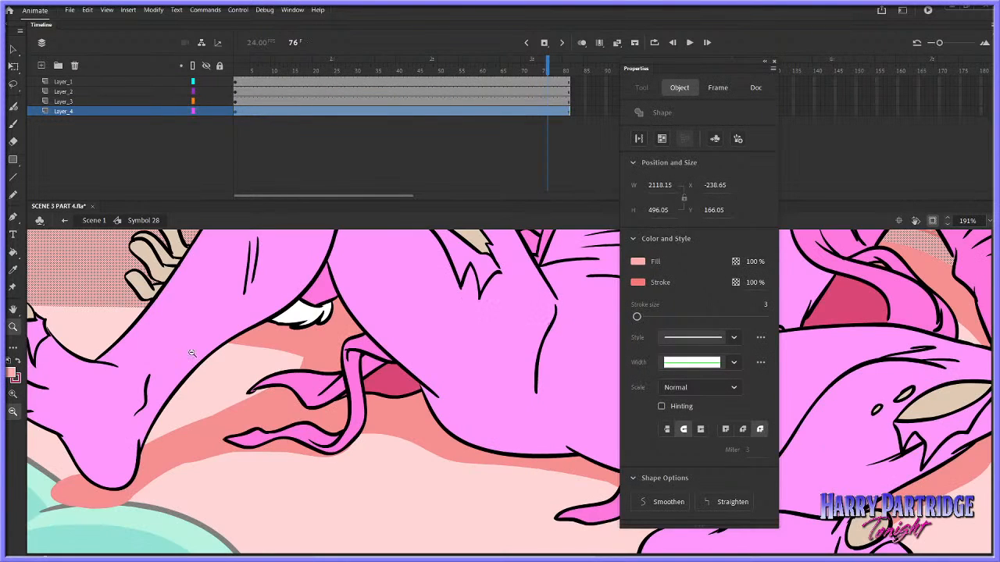
left_click(17, 379)
left_click(397, 422)
left_click(417, 185)
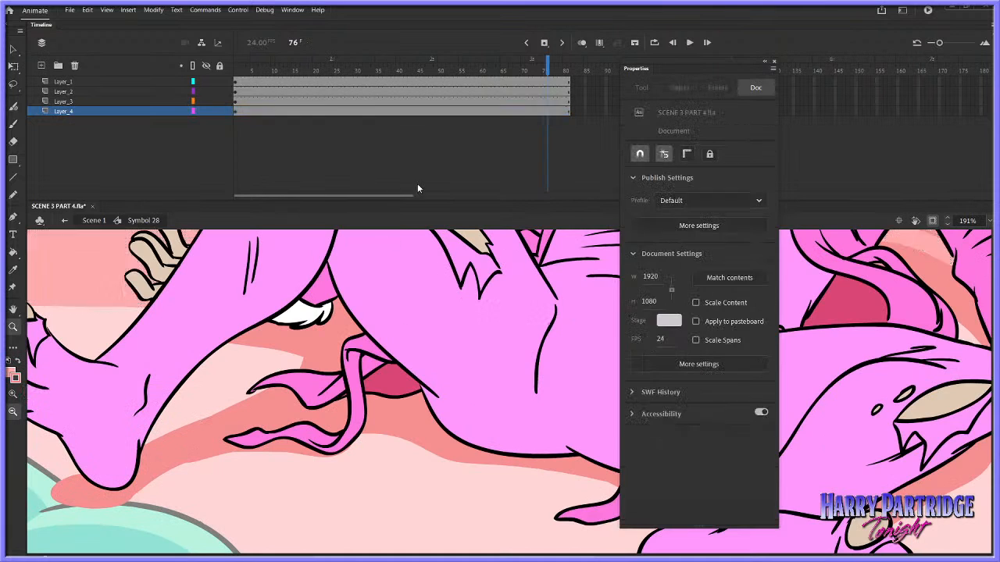
left_click(462, 389)
left_click(477, 427)
left_click_drag(316, 287, 442, 433)
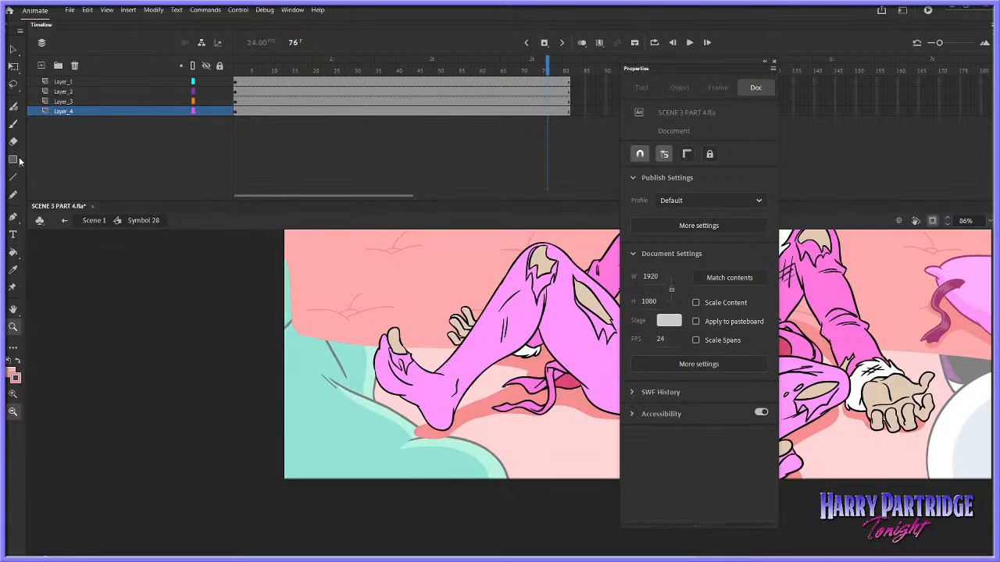
Set the Classic Brush size to 7 and paint thin tuft lines on the floor in front of the reclining character
key("b")
left_click(774, 62)
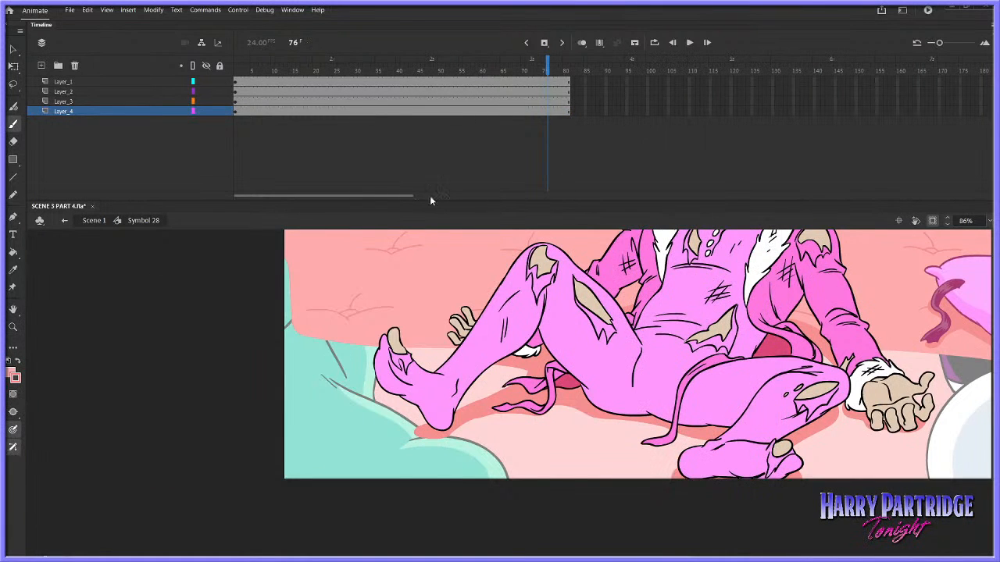
left_click(236, 67)
left_click_drag(533, 466, 590, 467)
key("ctrl+z")
left_click(292, 10)
left_click(352, 94)
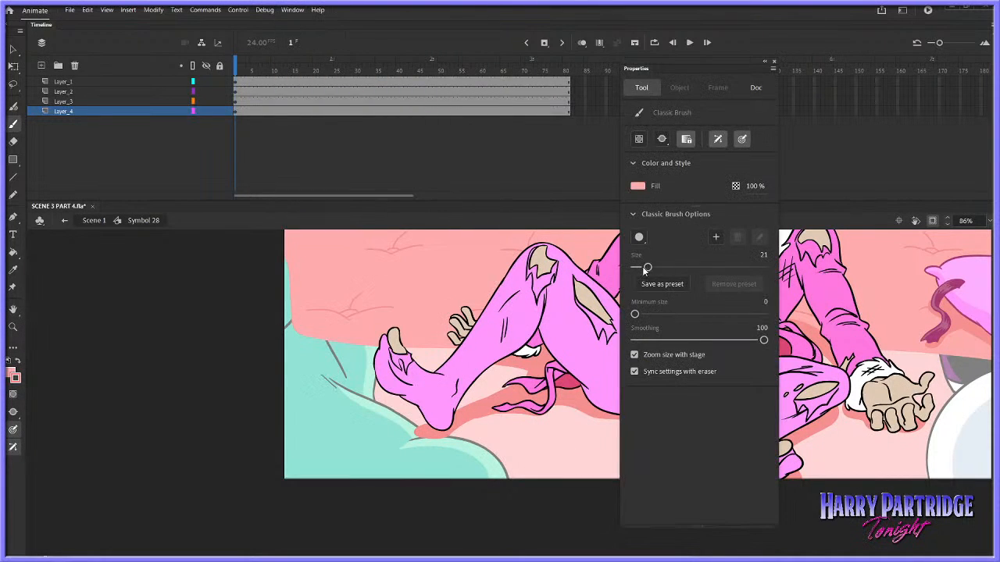
left_click_drag(647, 267, 638, 267)
left_click(763, 87)
left_click(771, 63)
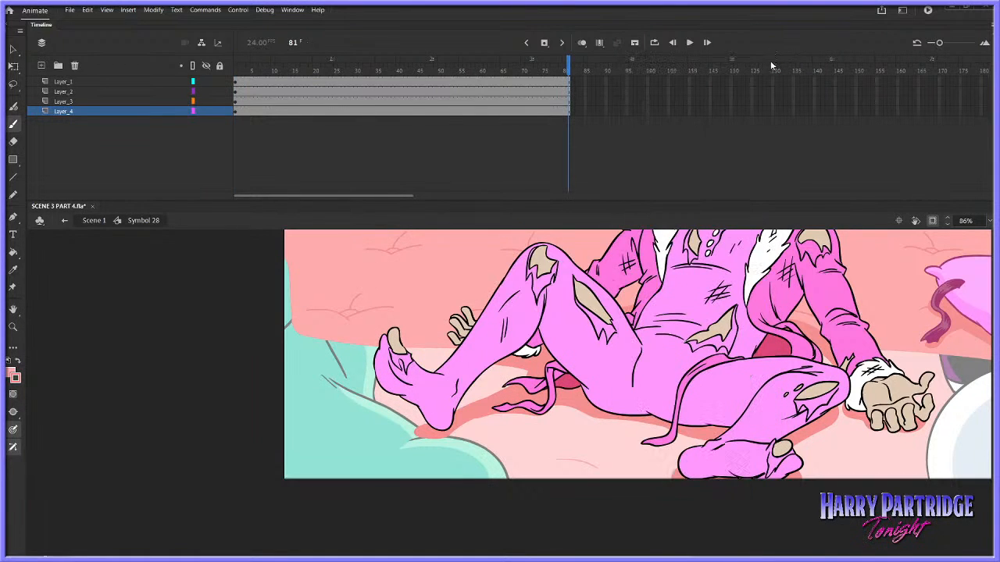
mouse_move(594, 472)
left_mouse_down()
mouse_move(649, 467)
mouse_move(620, 442)
left_mouse_up()
key("ctrl+z")
Return to Scene 1 with the off-stage area shown to compare the new tuft lines with the background floor
left_click(932, 221)
left_click(101, 221)
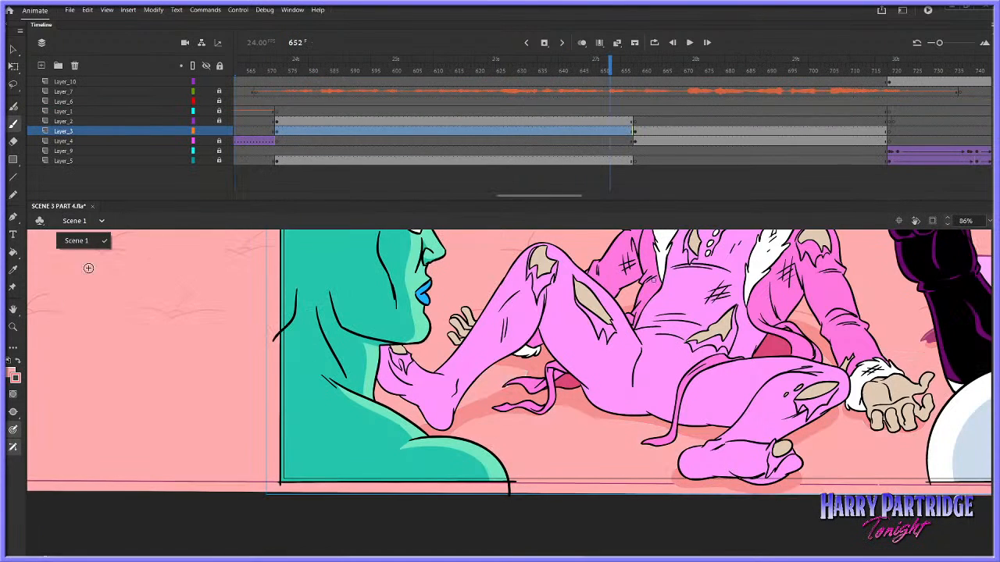
key("z")
left_click(748, 385, "alt")
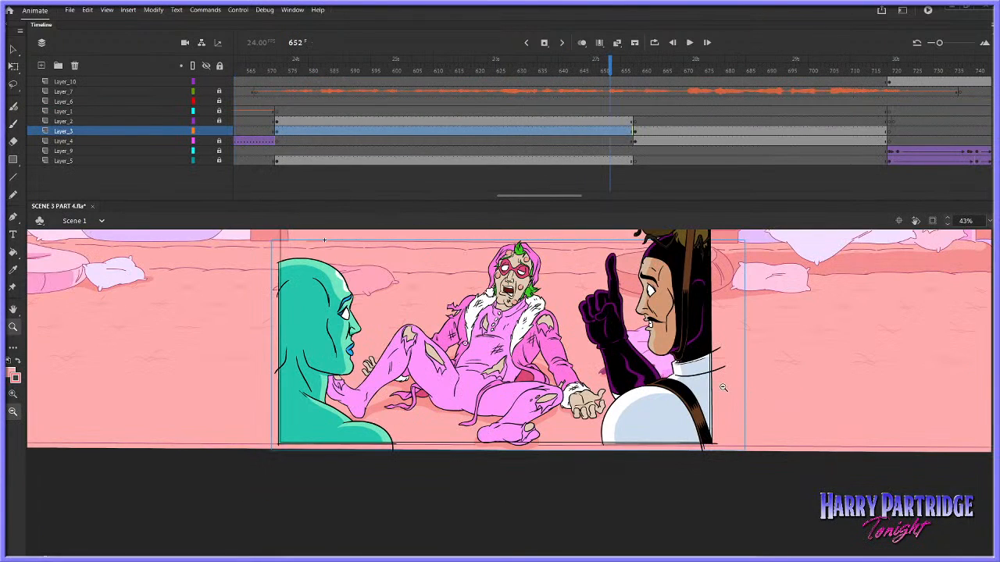
Lasso the new foreground tuft lines inside Symbol 28, shift them slightly upward and sample a pink from the scene as their colour
left_click(12, 50)
double_click(450, 433)
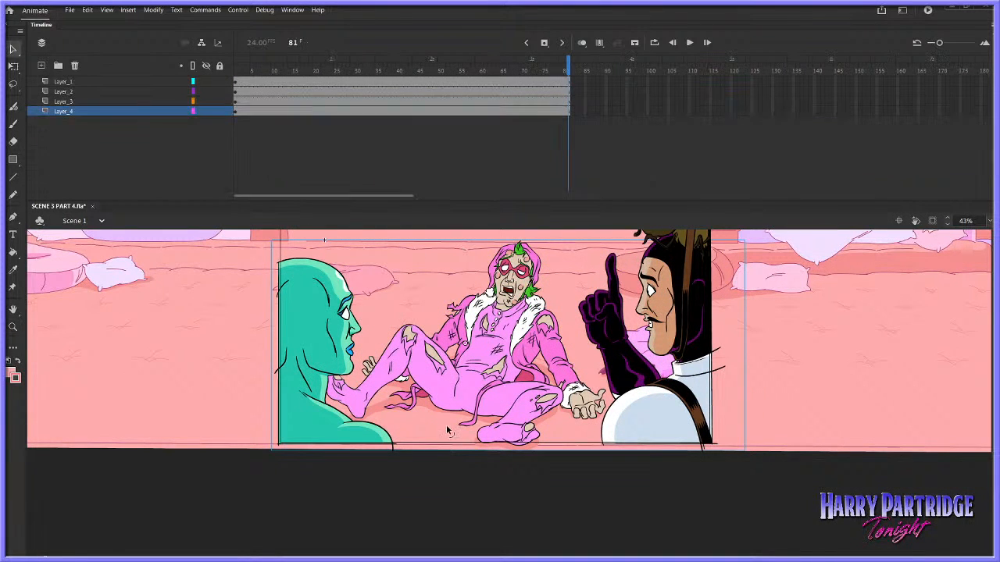
left_click(439, 442)
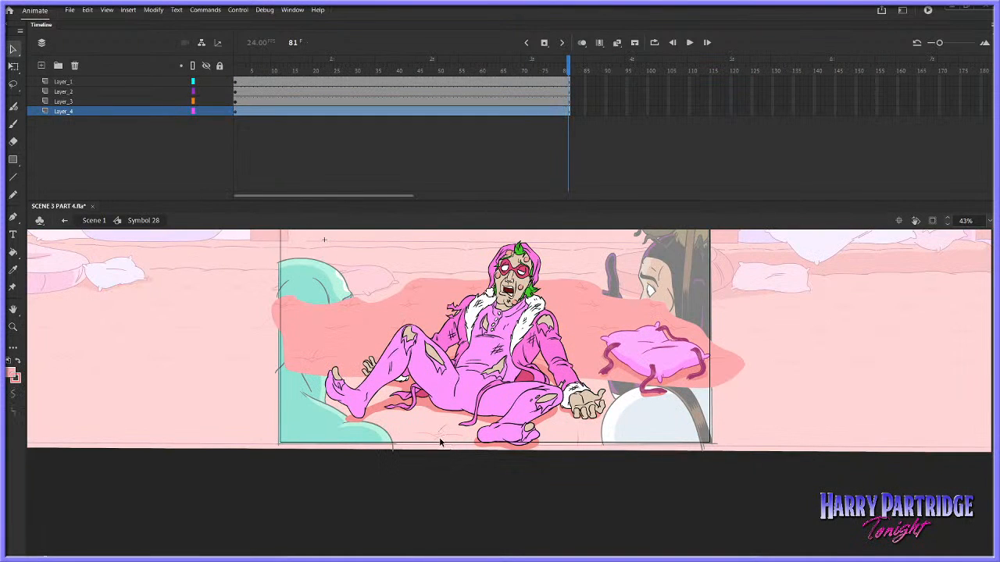
left_click(439, 458)
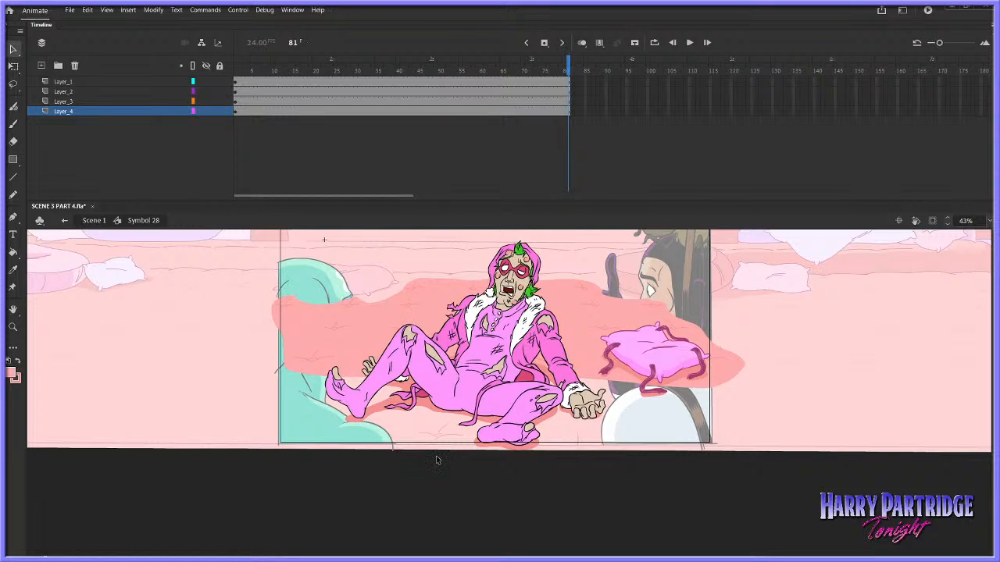
key("l")
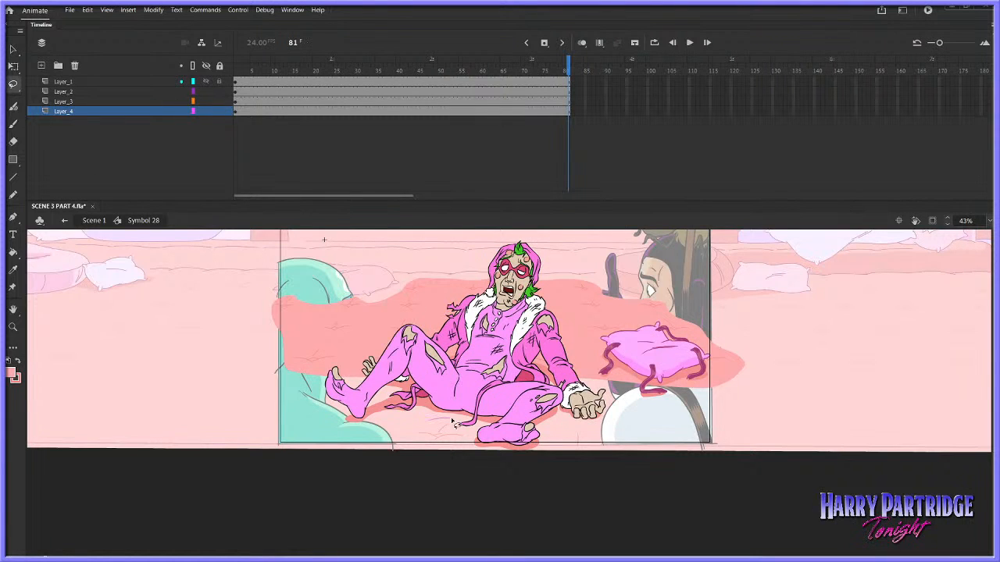
mouse_move(460, 442)
left_mouse_down()
mouse_move(586, 464)
mouse_move(593, 437)
mouse_move(466, 458)
left_mouse_up()
left_click_drag(455, 424, 452, 430)
left_click(15, 376)
left_click(62, 422)
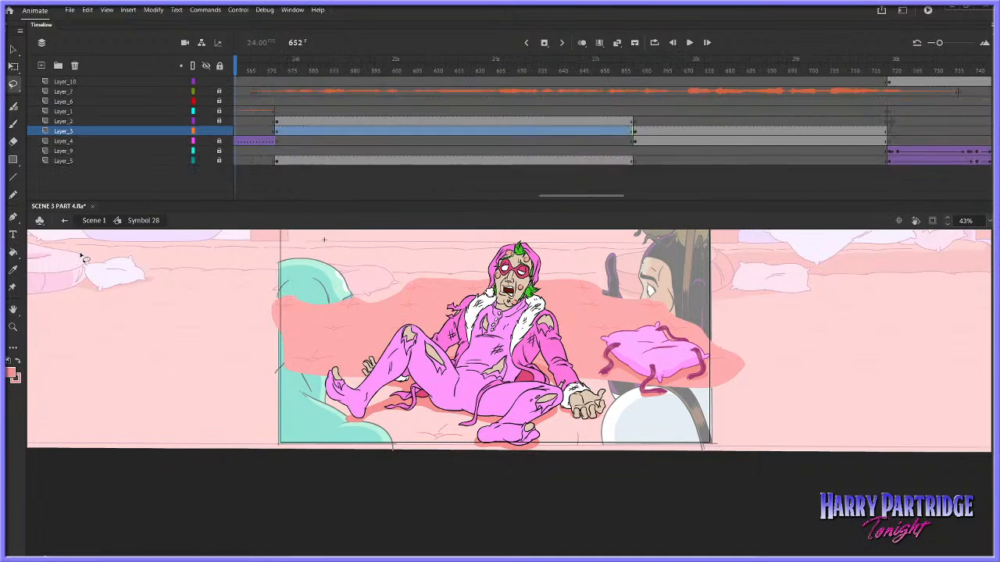
Return to Scene 1, clip the view to the stage again and play back the shot to check the floor blending
left_click(93, 221)
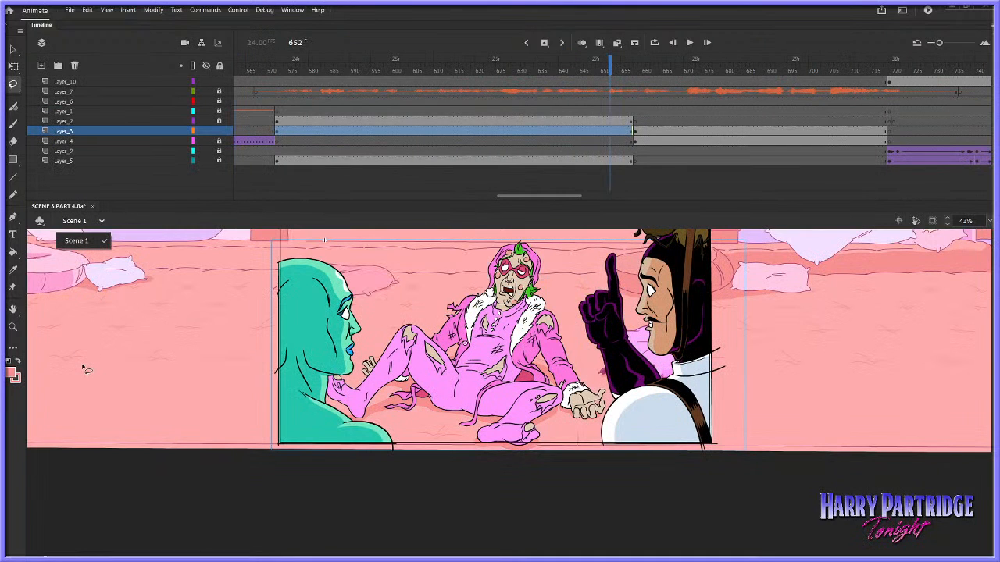
left_click(932, 222)
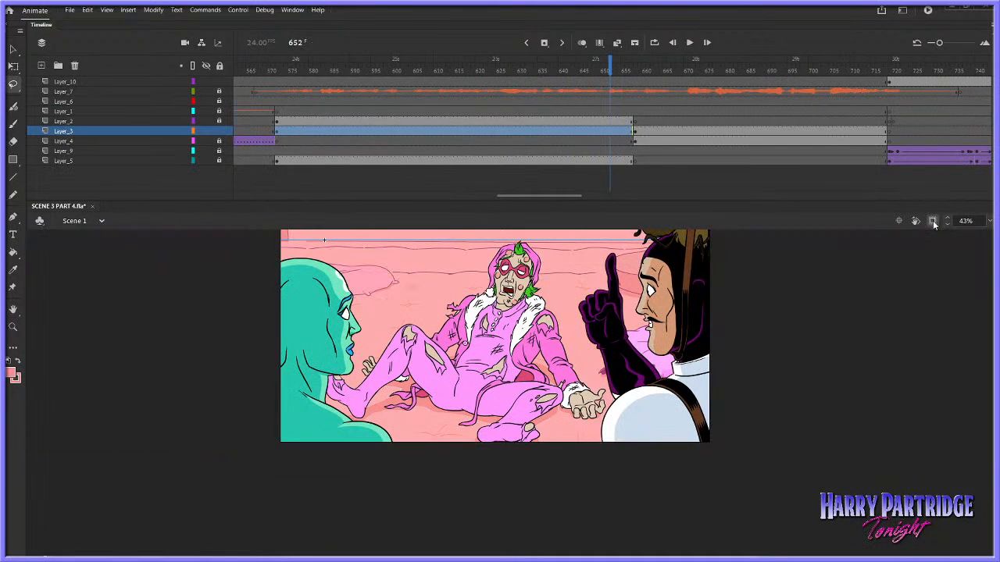
left_click(14, 327)
left_click_drag(332, 250, 650, 473)
scroll(985, 388, "up", 3)
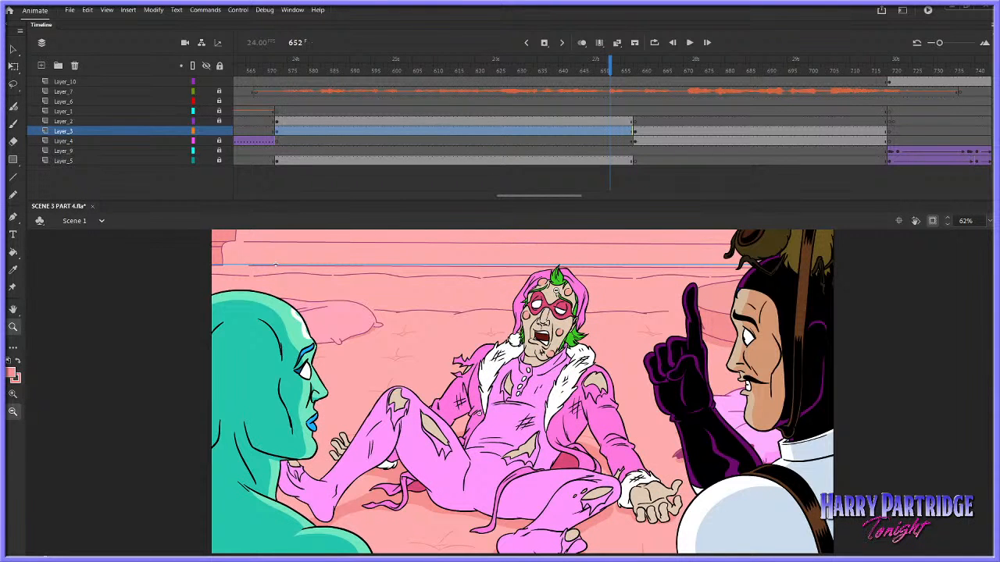
left_click(14, 50)
left_click_drag(299, 69, 234, 78)
key("Return")
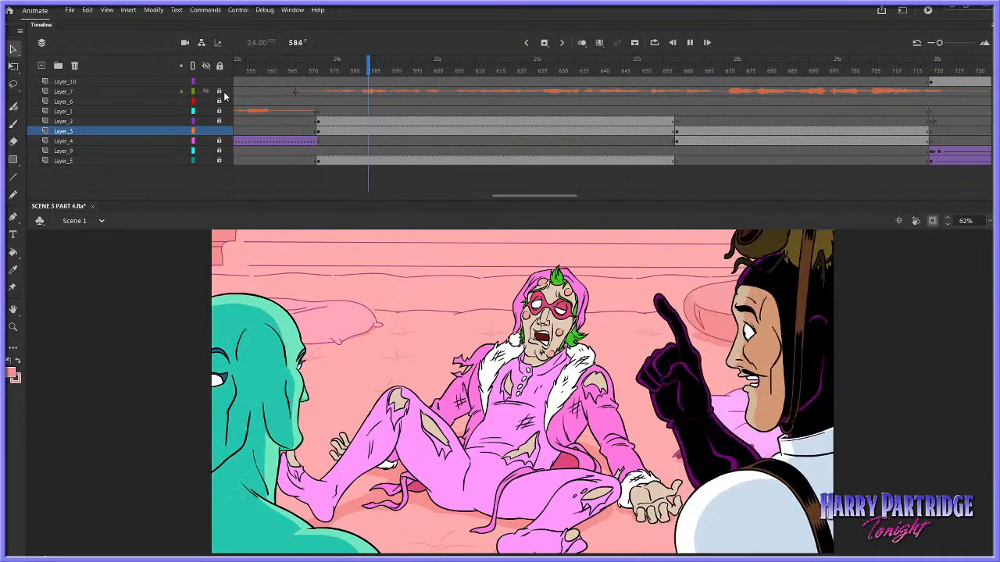
key("Return")
Open Symbol 28 at frame 1 and lock every layer except Layer_1
double_click(544, 303)
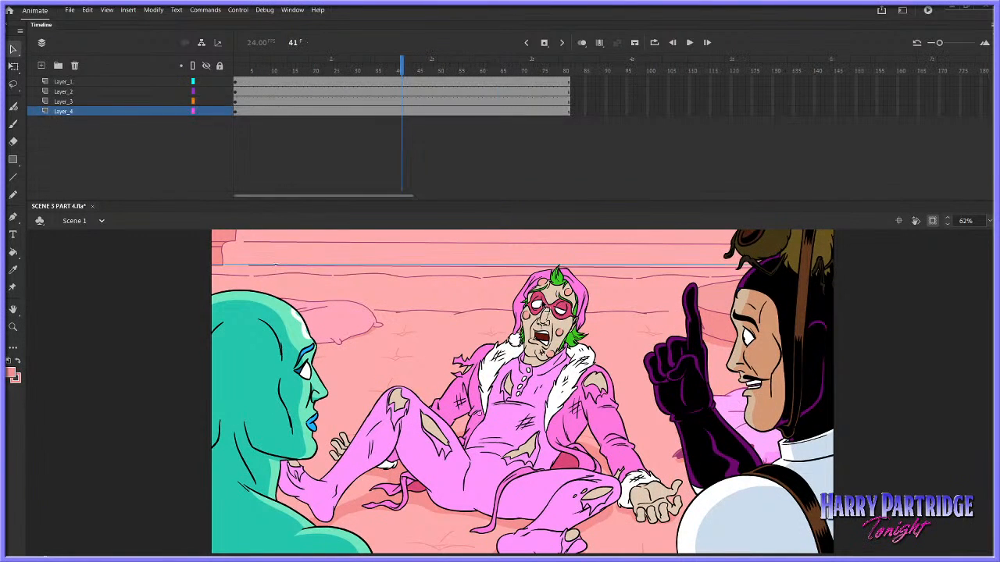
left_click(352, 102)
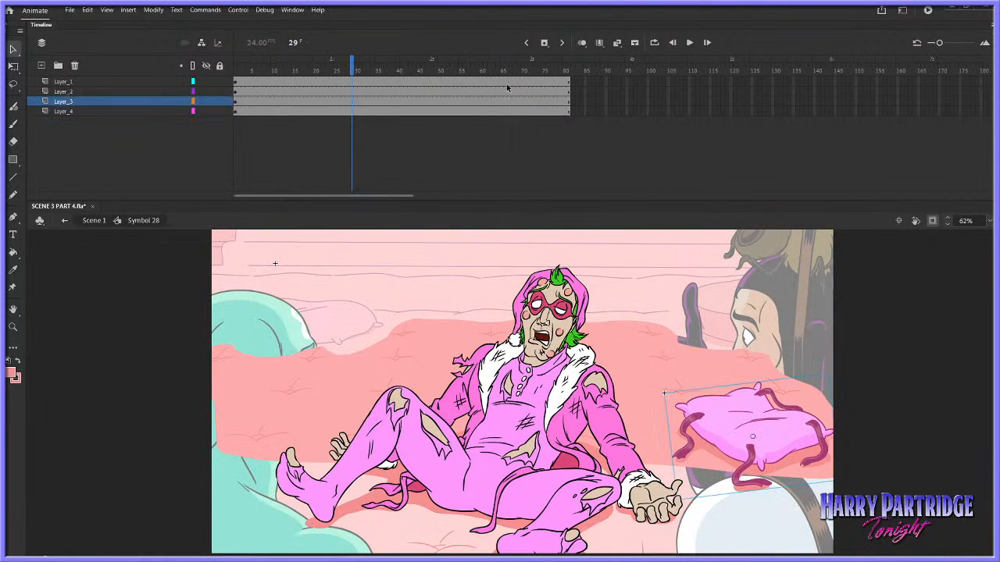
left_click(237, 72)
left_click(219, 66)
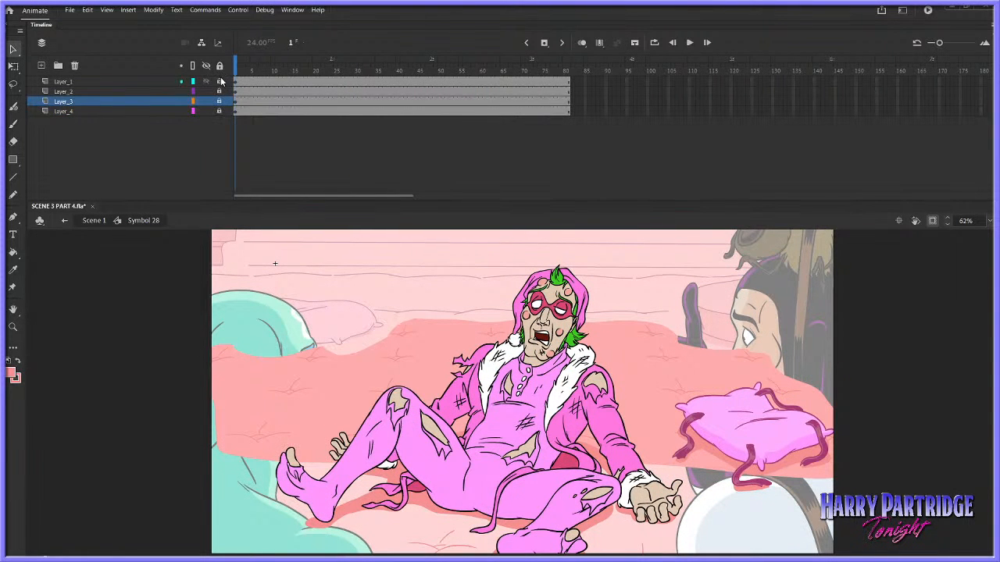
left_click(251, 81)
left_click(236, 71)
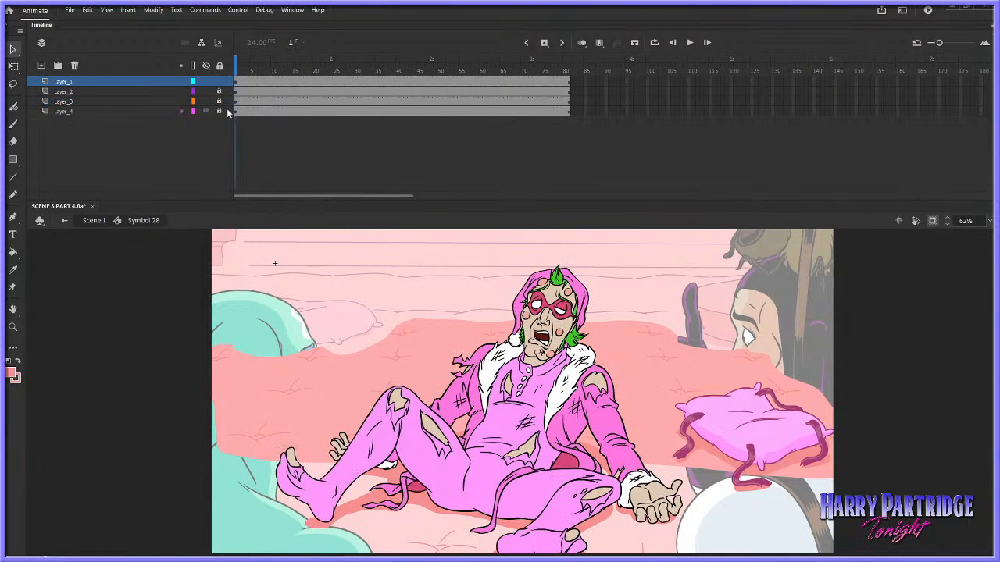
Lasso both eyes inside the character's mask on Layer_1, cut them and fill the gap with the mask's dark pink
left_click(13, 327)
left_click(520, 259)
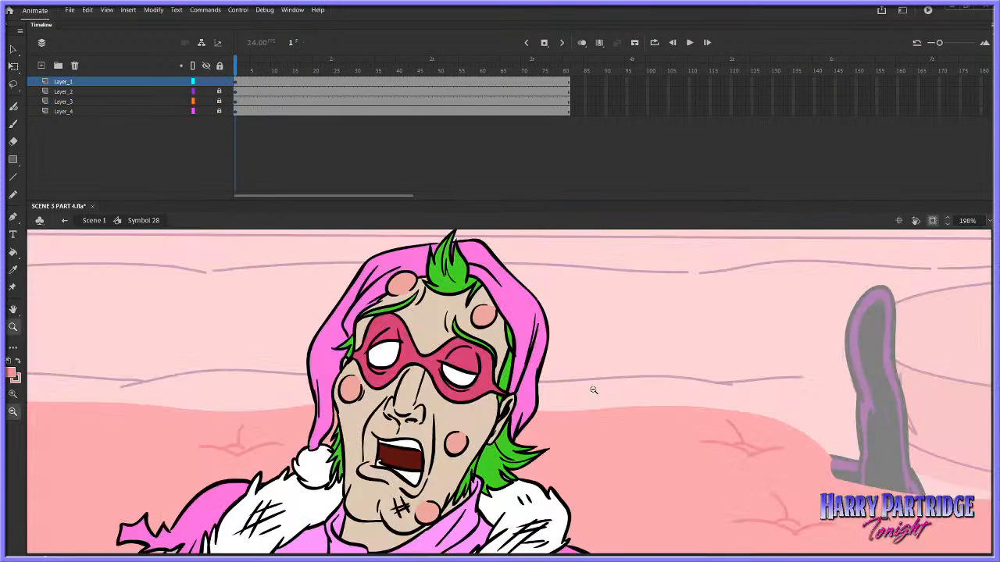
left_click_drag(562, 346, 758, 277)
left_click(16, 86)
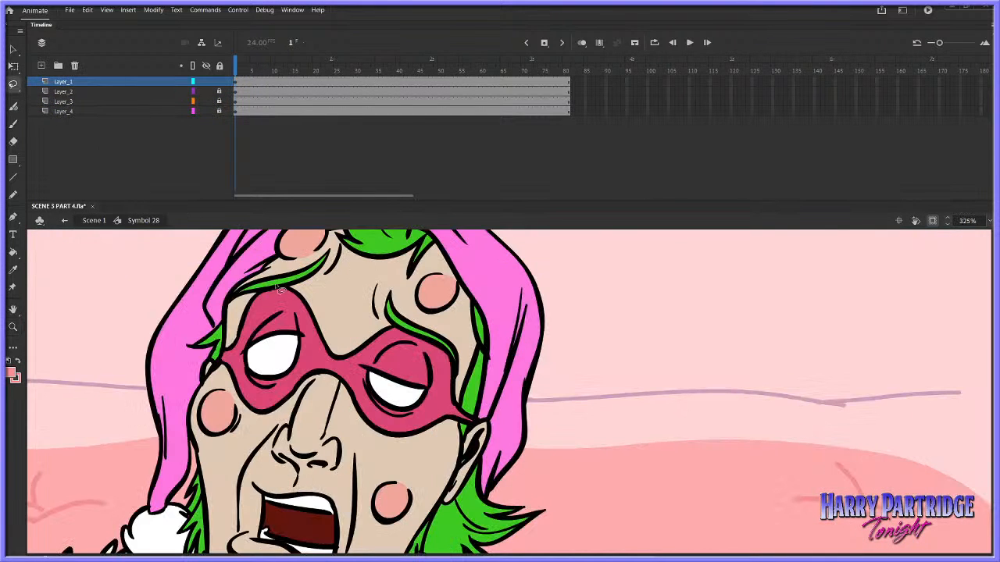
mouse_move(269, 309)
left_mouse_down()
mouse_move(239, 353)
mouse_move(245, 384)
mouse_move(265, 395)
mouse_move(333, 365)
mouse_move(376, 415)
mouse_move(416, 422)
left_mouse_up()
mouse_move(426, 347)
left_mouse_down()
mouse_move(395, 340)
mouse_move(342, 361)
mouse_move(303, 314)
left_mouse_up()
right_click(294, 328)
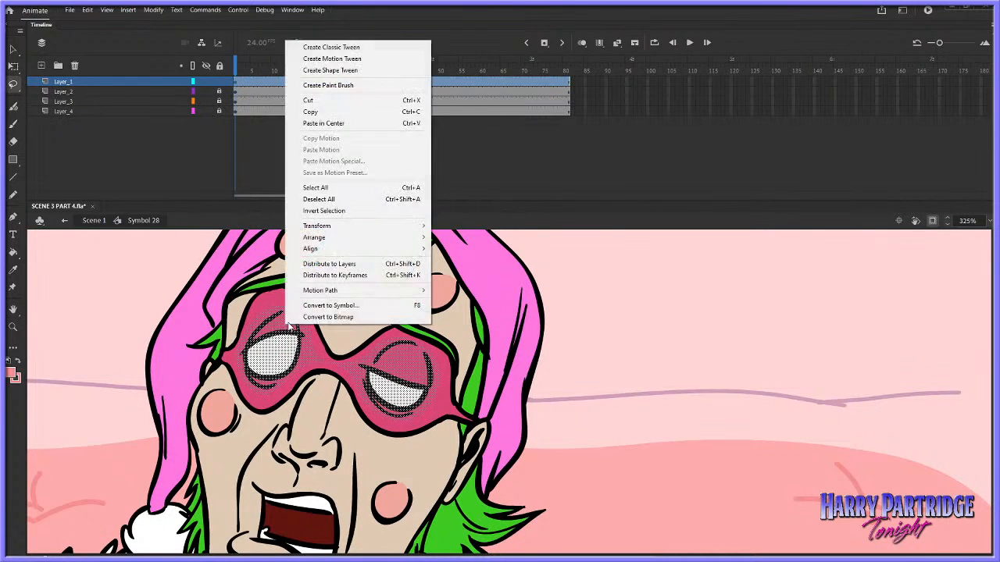
left_click(320, 100)
left_click(13, 252)
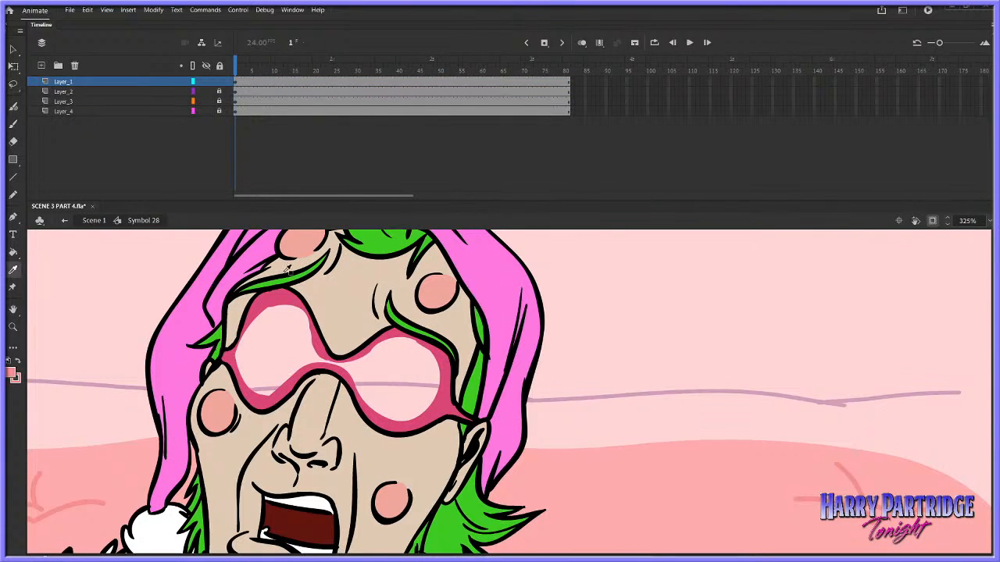
left_click(290, 311)
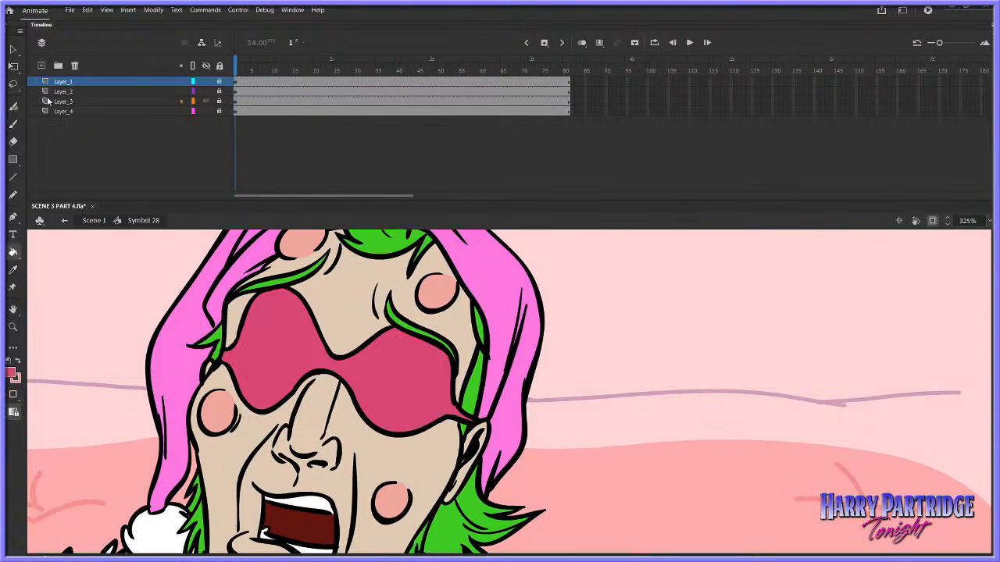
Add a layer above Layer_1 and paste the cut eyes in place on it
left_click(41, 65)
right_click(599, 273)
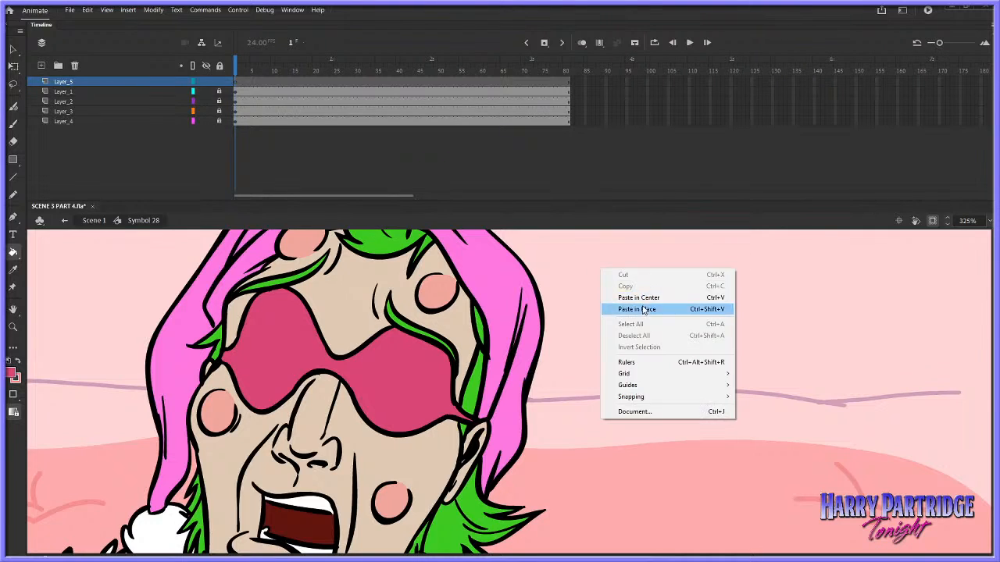
left_click(644, 309)
key("v")
left_click(599, 304)
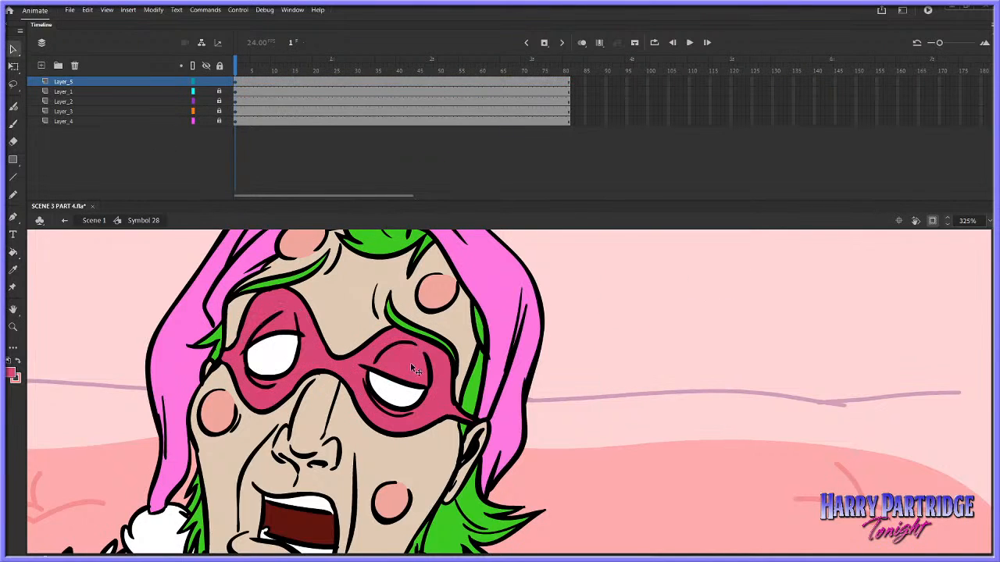
Hide all layers except the eyes layer and insert a blank keyframe on it at frame 14
left_click(205, 81, "alt")
key("z")
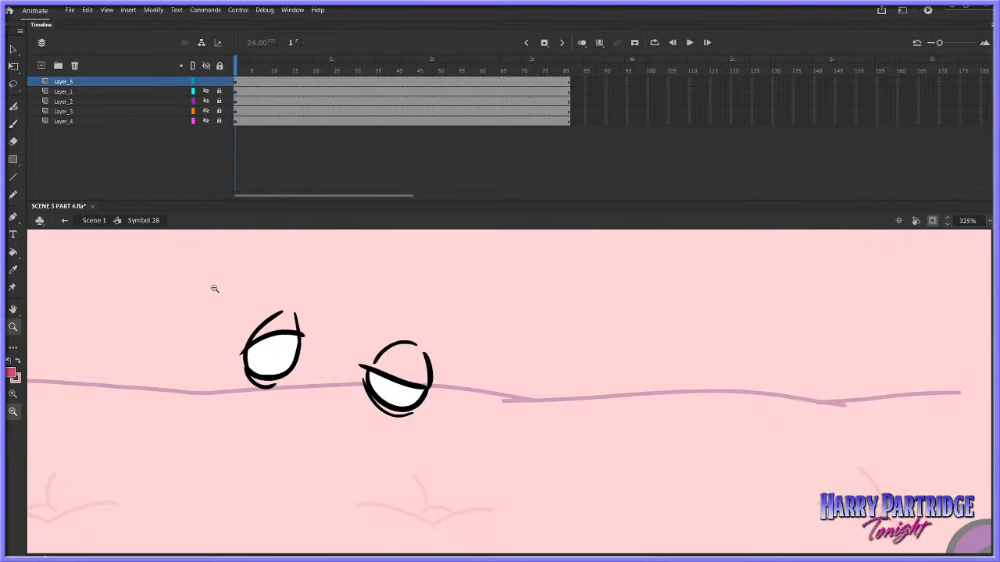
left_click_drag(224, 264, 565, 488)
left_click(237, 81)
key("Return")
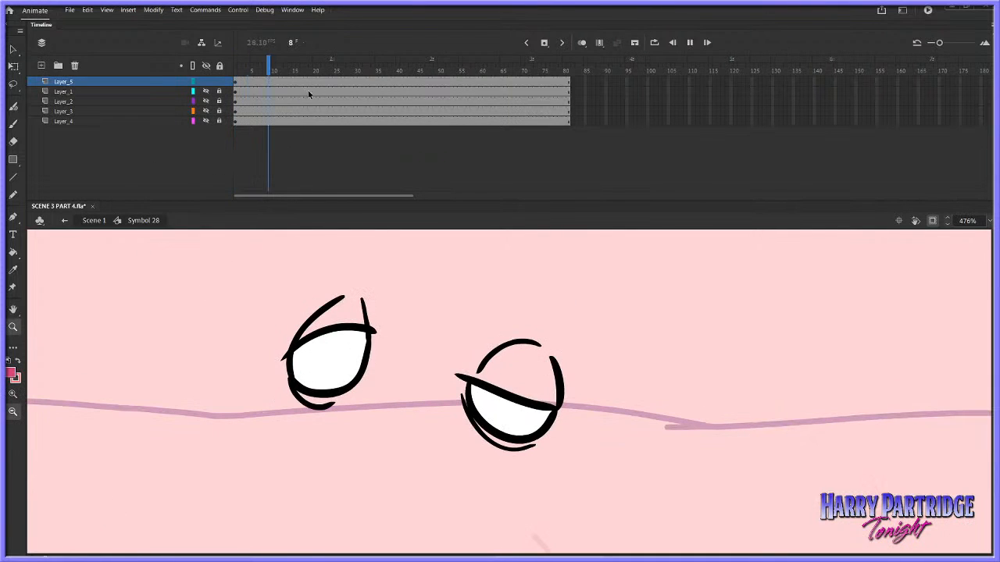
right_click(290, 81)
left_click(335, 162)
Set the brush fill to black and turn on onion skinning to see the previous eye drawing at frame 14
key("b")
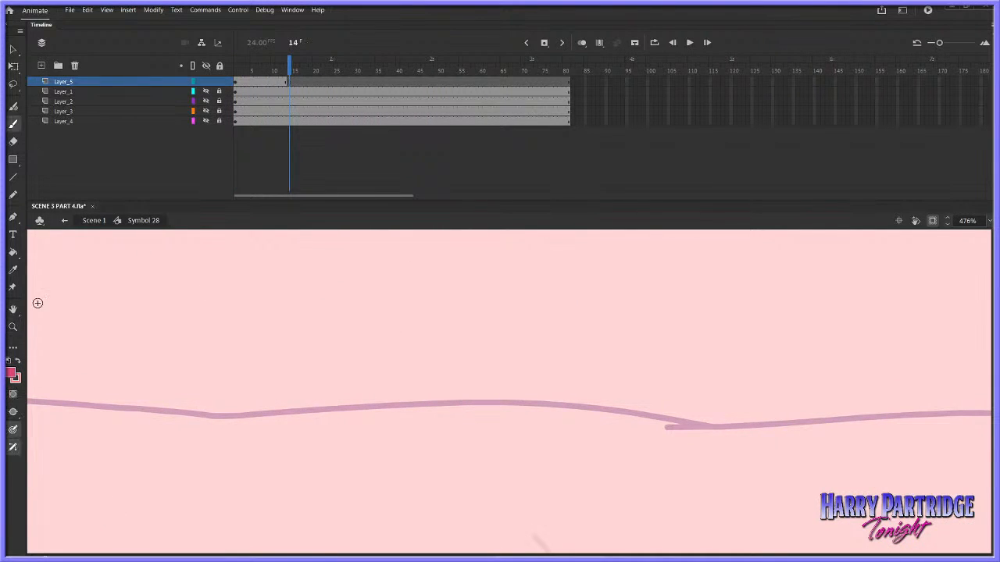
left_click(11, 374)
left_click(50, 406)
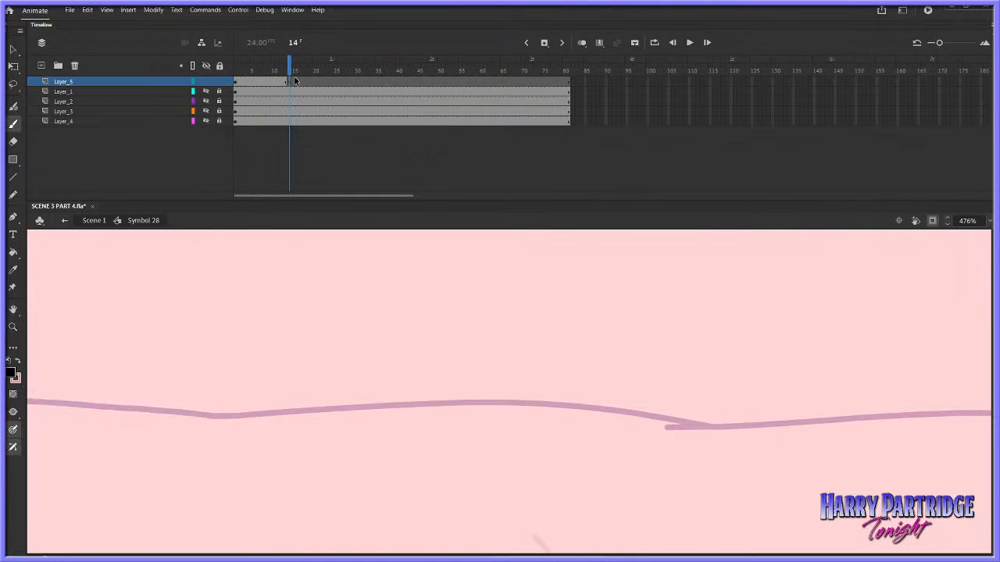
left_click(293, 10)
left_click(564, 149)
left_click(581, 43)
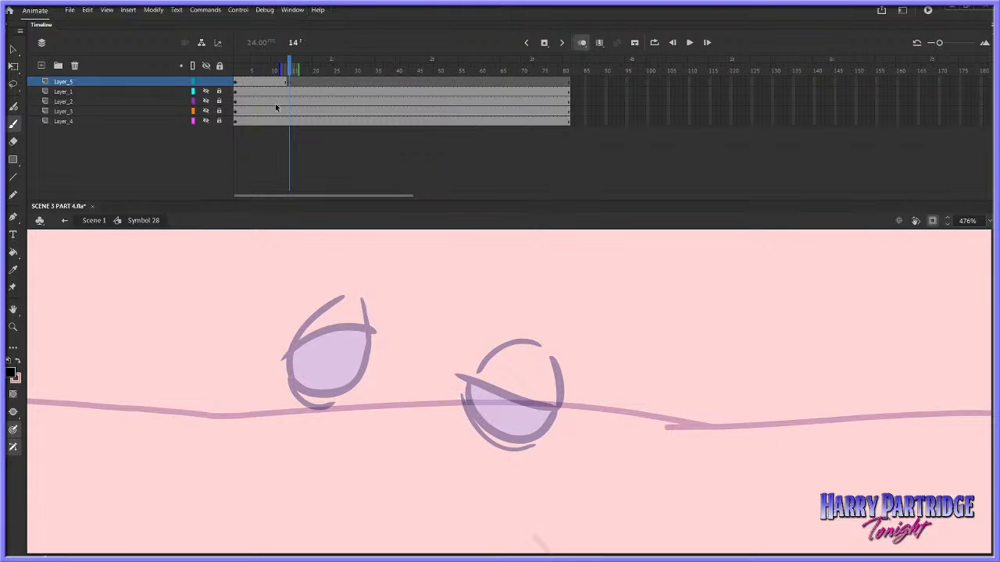
Set the brush size to 5 and draw the right-hand eye's lowered lid and side outlines at frame 14
left_click(293, 10)
left_click(309, 96)
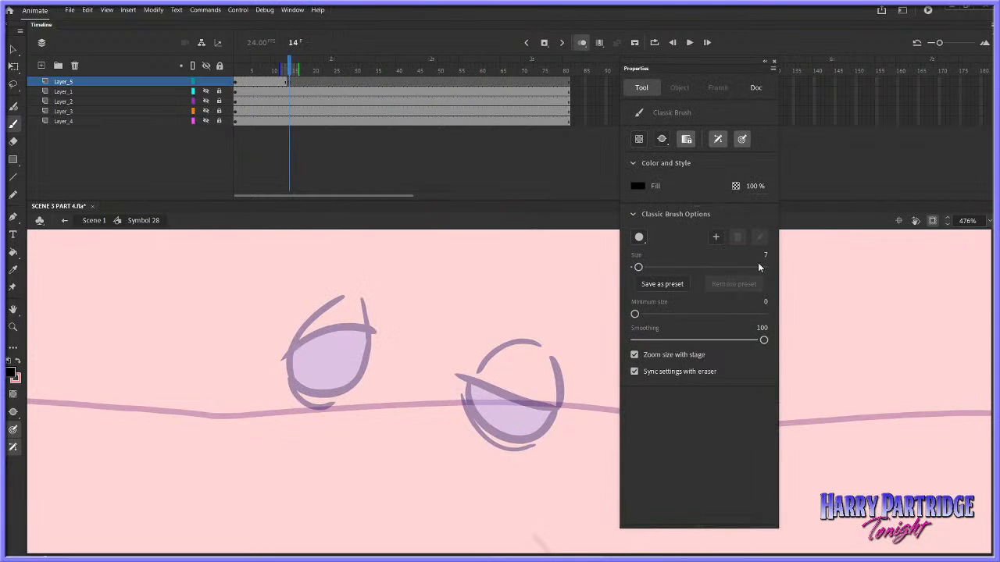
type("5")
left_click_drag(458, 403, 550, 422)
key("ctrl+z")
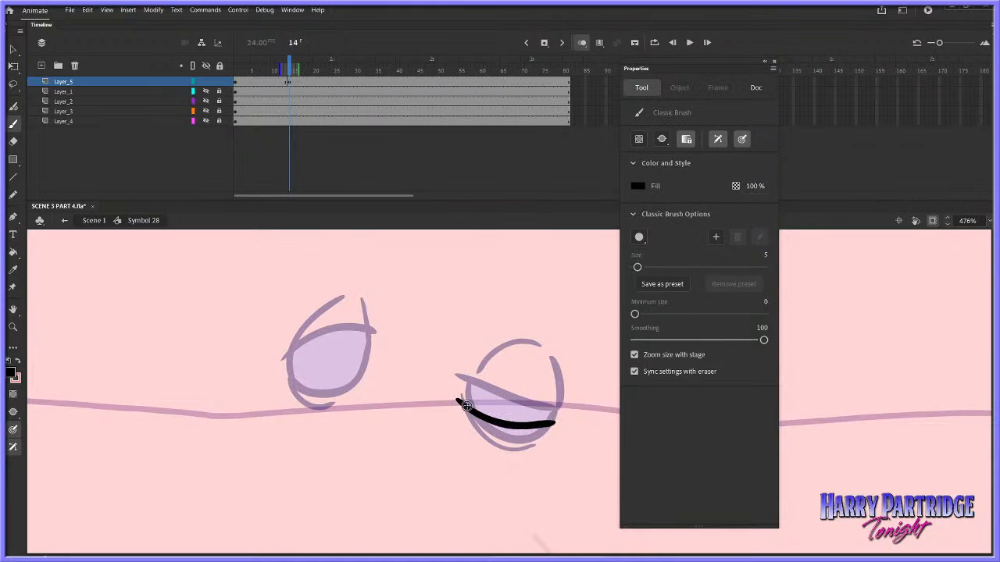
left_click_drag(463, 406, 539, 343)
mouse_move(556, 409)
left_mouse_down()
mouse_move(551, 357)
mouse_move(554, 421)
left_mouse_up()
Draw the crease lines beneath the right-hand eye's lowered lid at frame 14, undoing the unsatisfactory strokes
left_click_drag(471, 416, 534, 434)
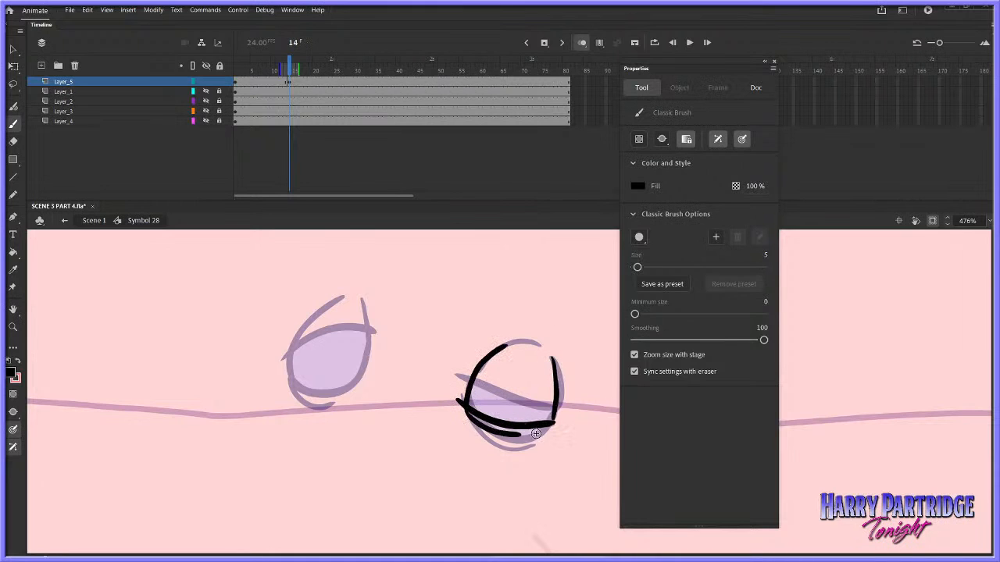
key("ctrl+z")
left_click_drag(472, 419, 539, 434)
key("ctrl+z")
mouse_move(465, 413)
left_mouse_down()
mouse_move(537, 431)
mouse_move(471, 416)
mouse_move(498, 430)
left_mouse_up()
Draw the left-hand eye closed at frame 14, with its lowered lid, side outlines and lower creases
left_click_drag(281, 368, 364, 370)
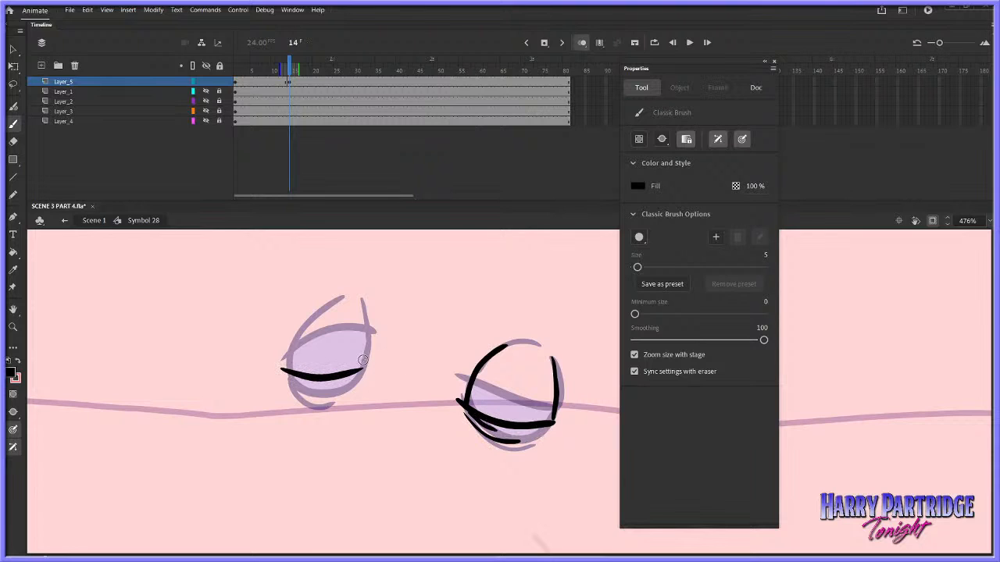
left_click_drag(289, 370, 344, 299)
key("ctrl+z")
mouse_move(288, 372)
left_mouse_down()
mouse_move(310, 320)
mouse_move(363, 302)
mouse_move(358, 379)
left_mouse_up()
left_click_drag(290, 376, 337, 404)
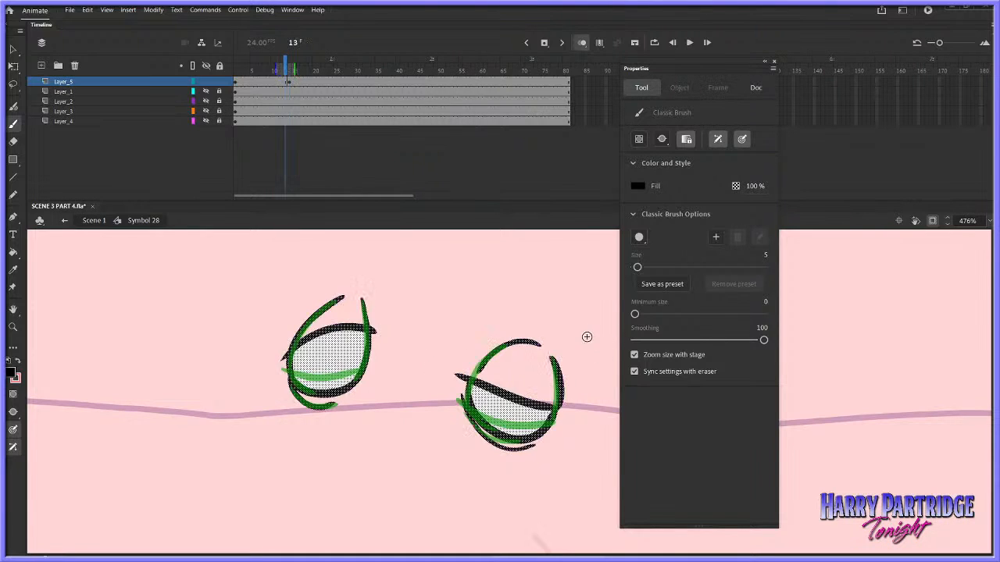
Play and scrub through the eye animation around frame 14 to review the closing lids
key("Return")
left_click_drag(267, 73, 327, 66)
left_click(772, 62)
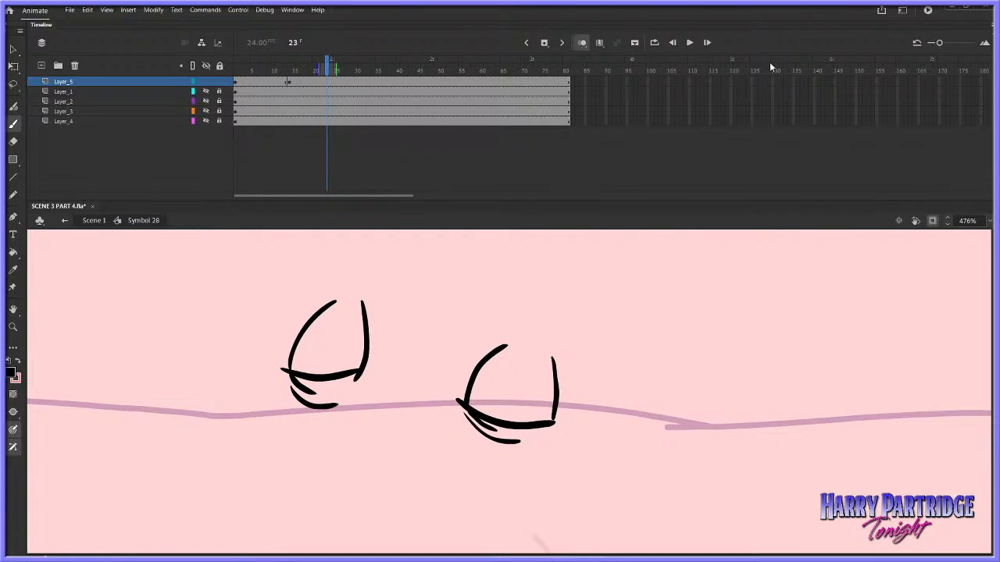
left_click(265, 69)
Insert a keyframe at frame 12 on Layer_5 and delete the right-hand eye from it
left_click(284, 83)
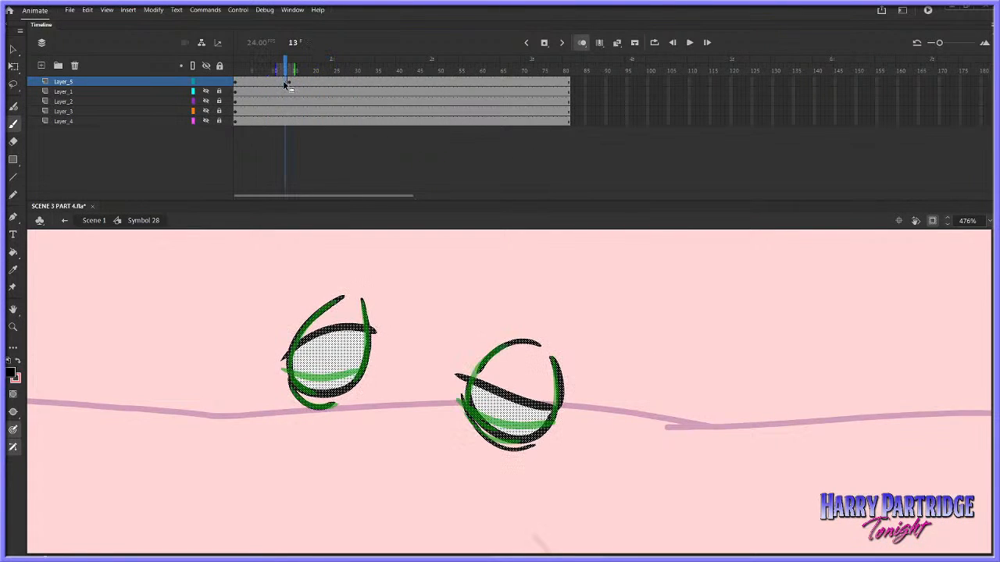
left_click(282, 83)
right_click(281, 83)
left_click(308, 162)
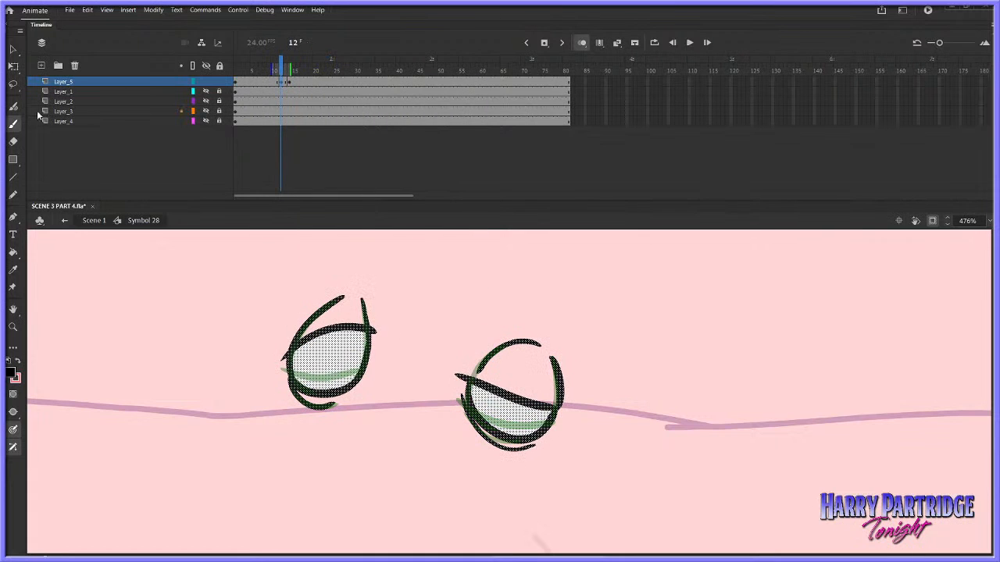
left_click(13, 83)
mouse_move(552, 293)
left_mouse_down()
mouse_move(537, 489)
mouse_move(647, 305)
left_mouse_up()
key("Delete")
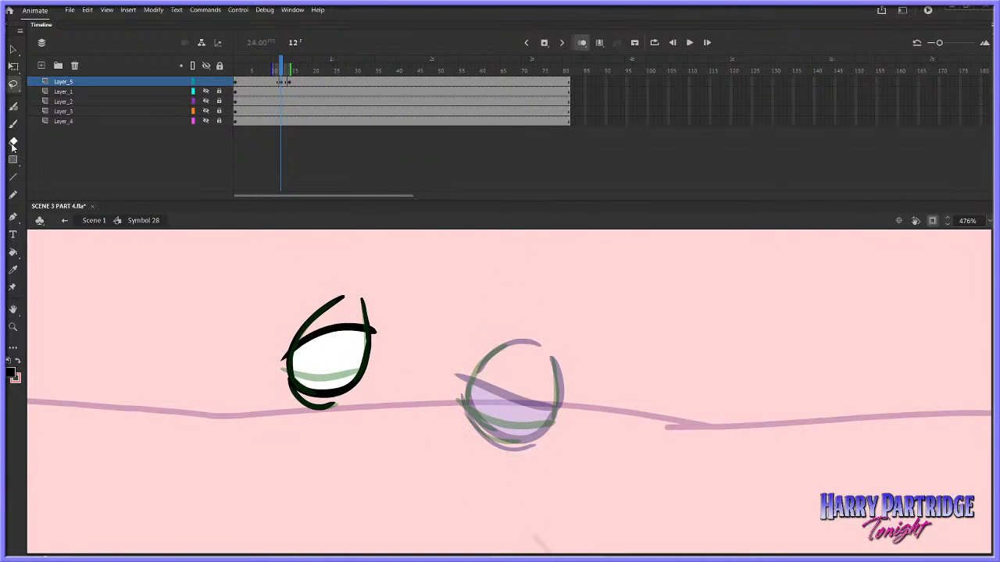
Draw the right-hand eye's half-lowered lid and side outlines at frame 12, between the onion-skinned drawings
key("b")
mouse_move(526, 343)
left_mouse_down()
mouse_move(455, 384)
mouse_move(499, 407)
mouse_move(559, 414)
left_mouse_up()
key("ctrl+z")
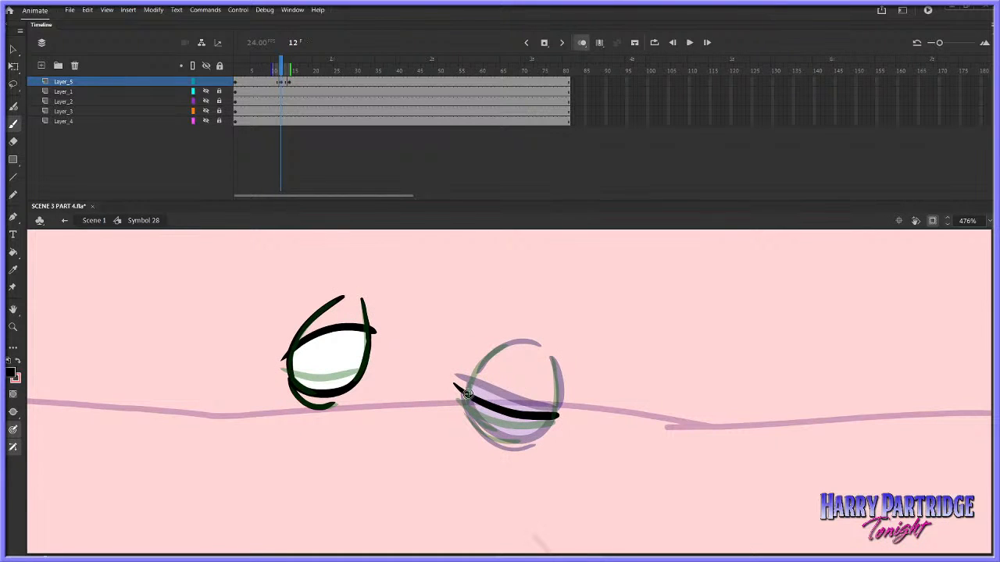
mouse_move(467, 394)
left_mouse_down()
mouse_move(497, 350)
mouse_move(537, 342)
mouse_move(553, 364)
mouse_move(559, 414)
left_mouse_up()
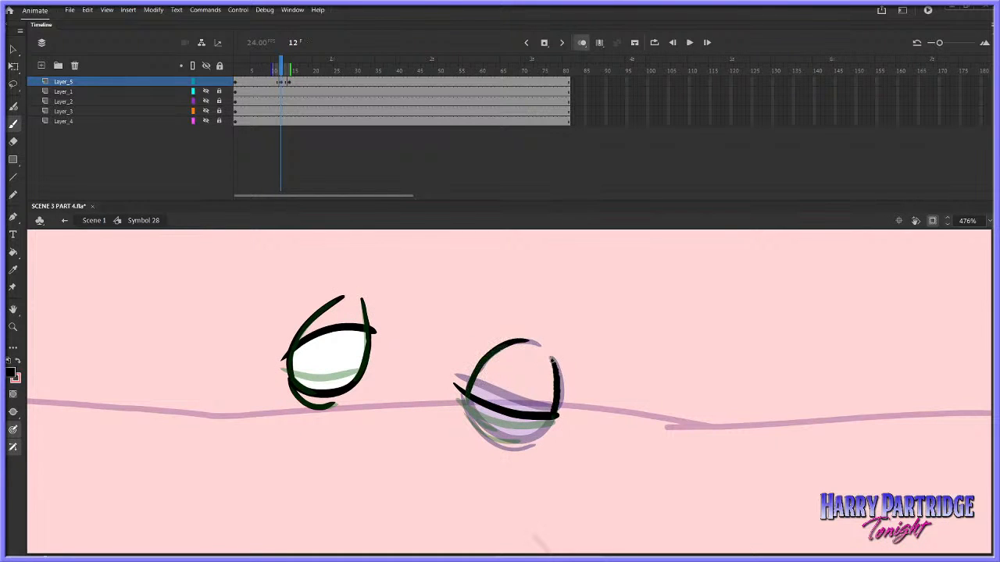
key("comma")
key("period")
Draw the lower lid and crease lines under the right-hand eye at frame 12, replacing the first stroke
left_click_drag(466, 404, 523, 433)
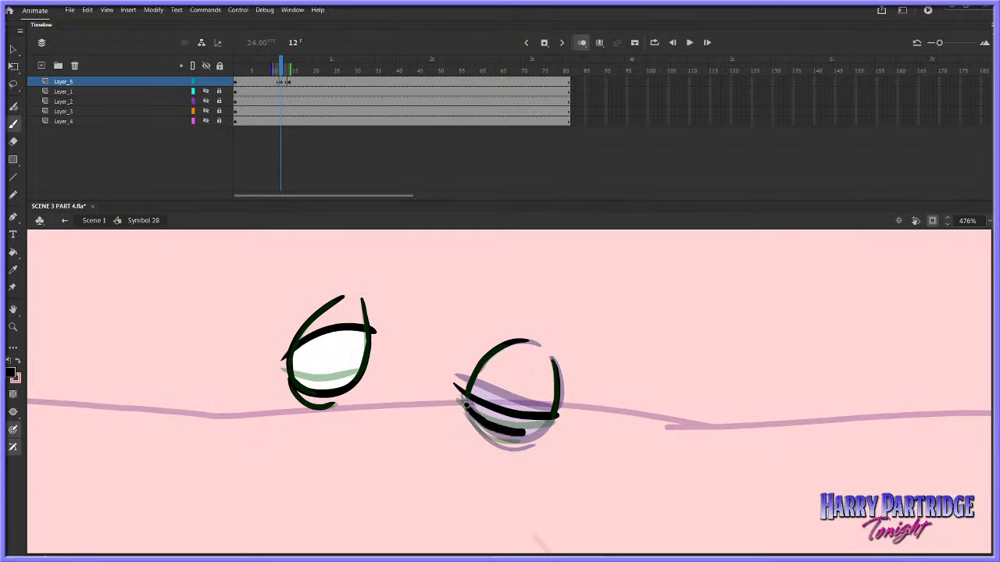
key("ctrl+z")
key("comma")
key("period")
mouse_move(461, 403)
left_mouse_down()
mouse_move(495, 440)
mouse_move(531, 443)
left_mouse_up()
Compare frame 12 with its neighbouring frames and extend the right-hand eye's lower lid line up to its side outline
key("comma")
key("period")
key("period")
key("period")
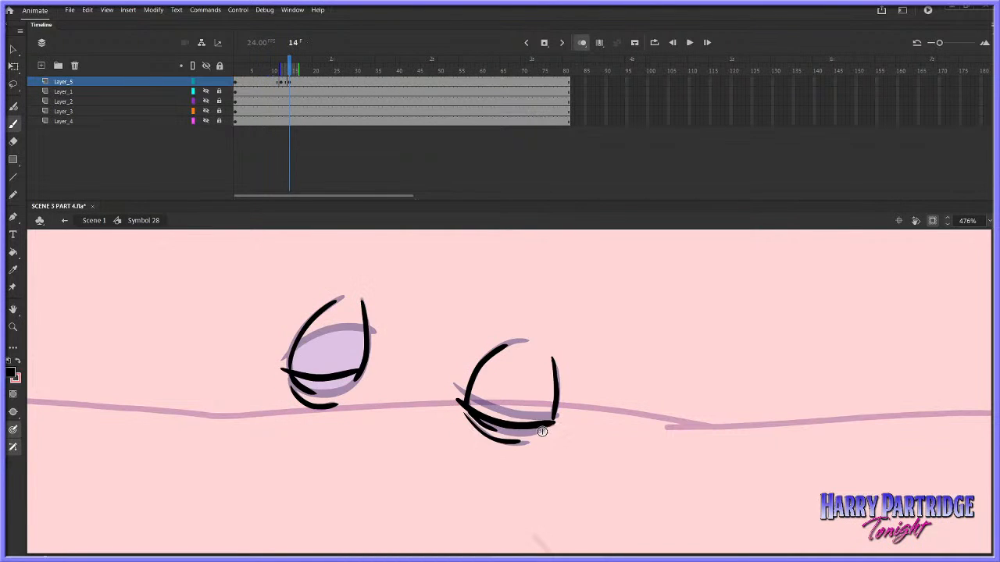
key("comma")
key("comma")
key("comma")
key("period")
left_click_drag(540, 431, 552, 423)
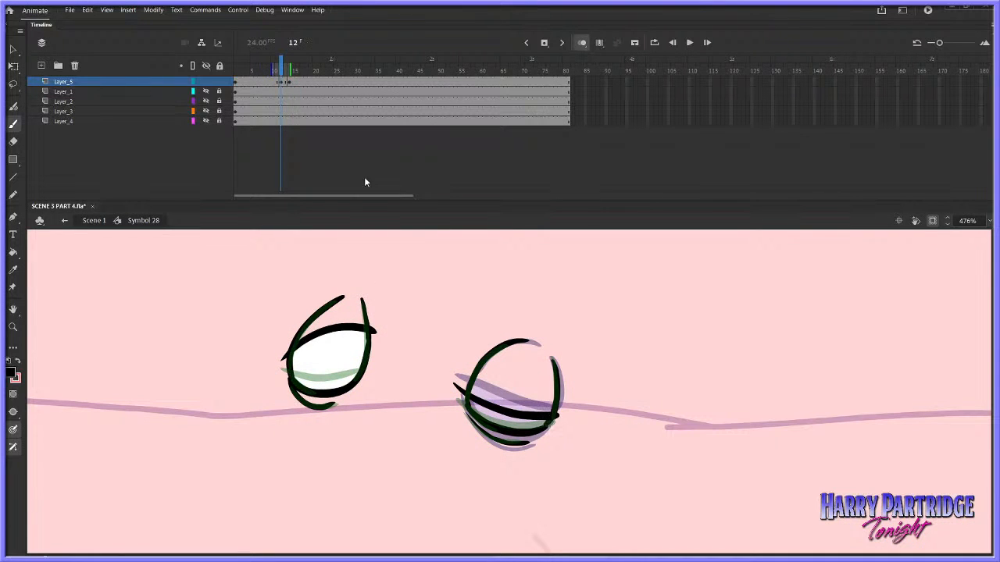
Play the eye animation from shortly before frame 12 to check the half-closed in-between
left_click(261, 72)
key("Return")
left_click(264, 75)
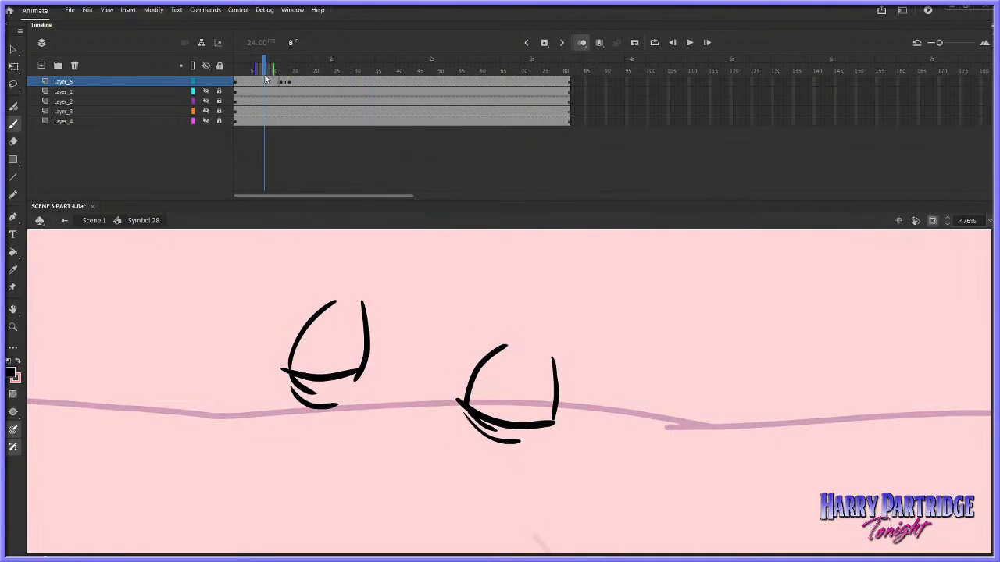
key("Return")
Try cutting frames 14 and 15 on Layer_5 to make room for another in-between
left_click(275, 84)
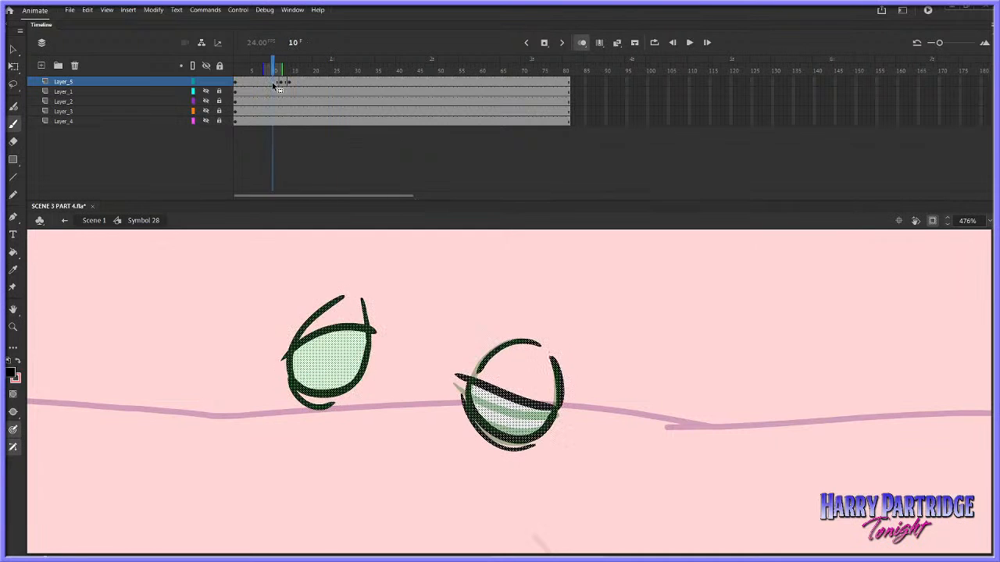
left_click(289, 83)
left_click(282, 84)
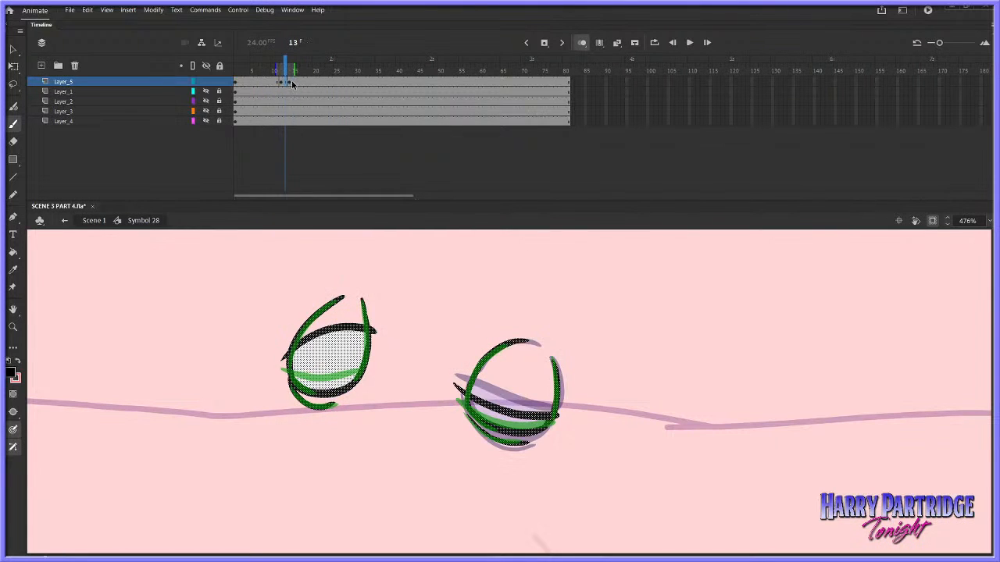
left_click(290, 84)
left_click(289, 85)
right_click(290, 85)
left_click(283, 83)
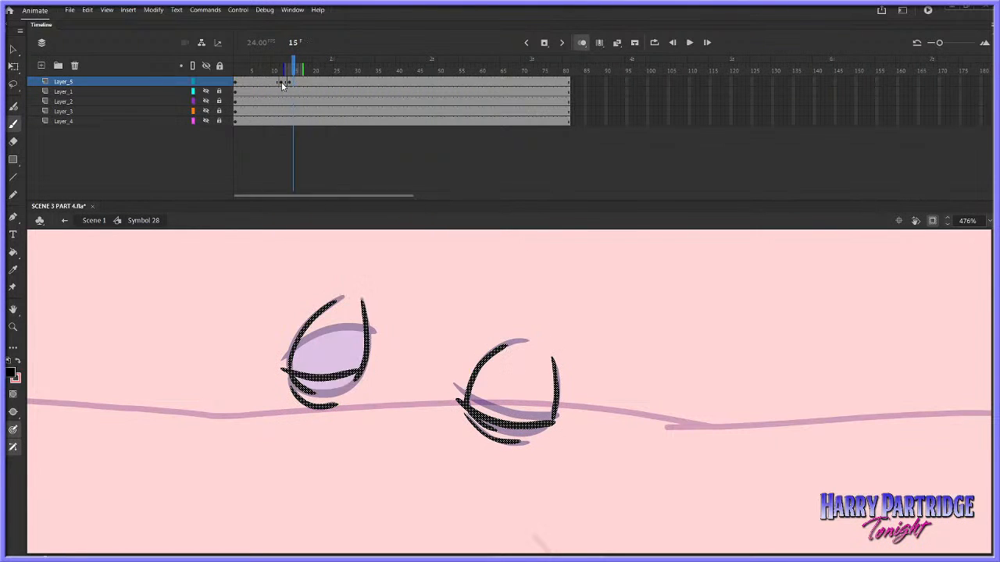
left_click(274, 83)
left_click(294, 81)
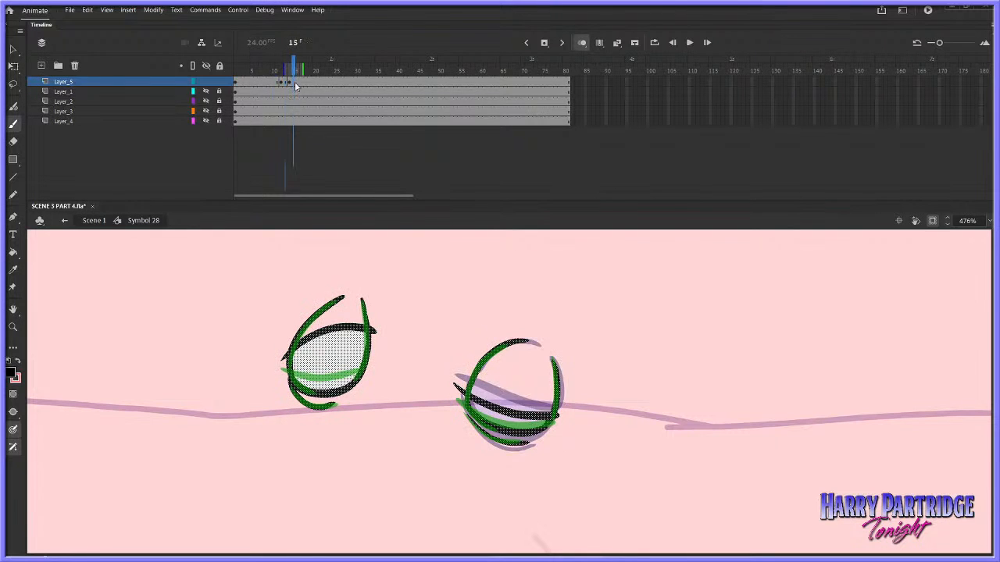
right_click(291, 82)
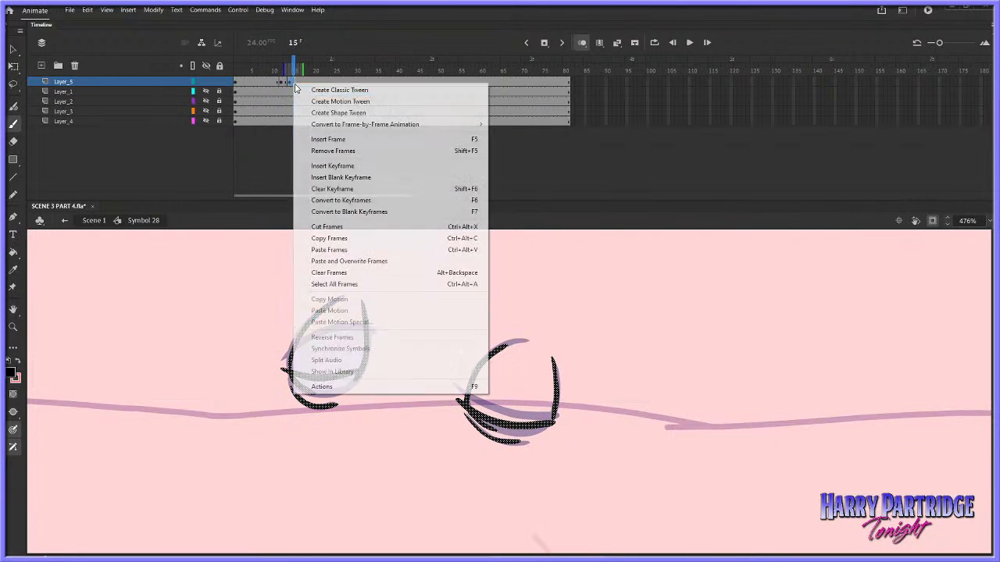
left_click(318, 227)
Copy the left-hand eye at frame 13 and paste it in place at frame 15
left_click(14, 84)
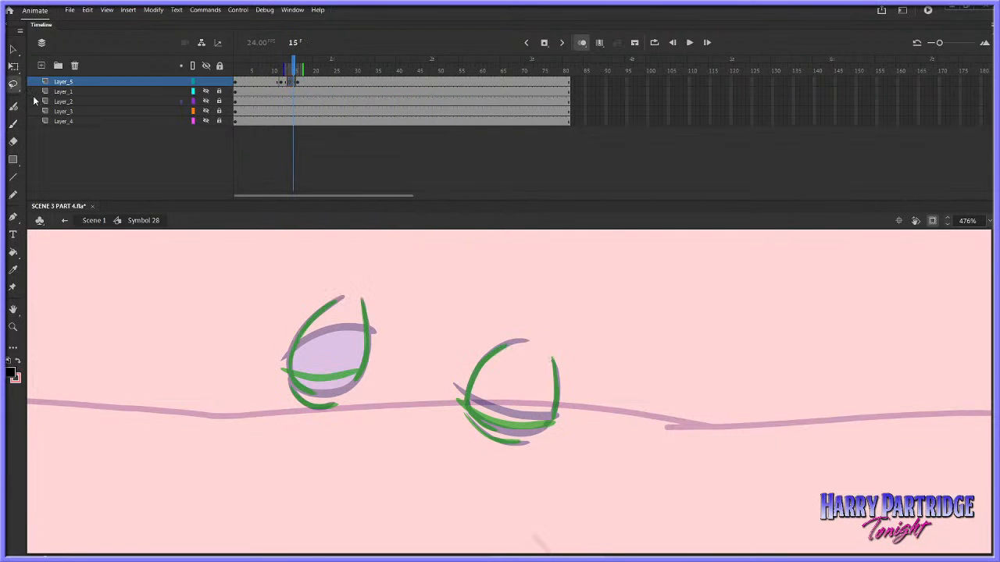
key("comma")
key("comma")
right_click(361, 353)
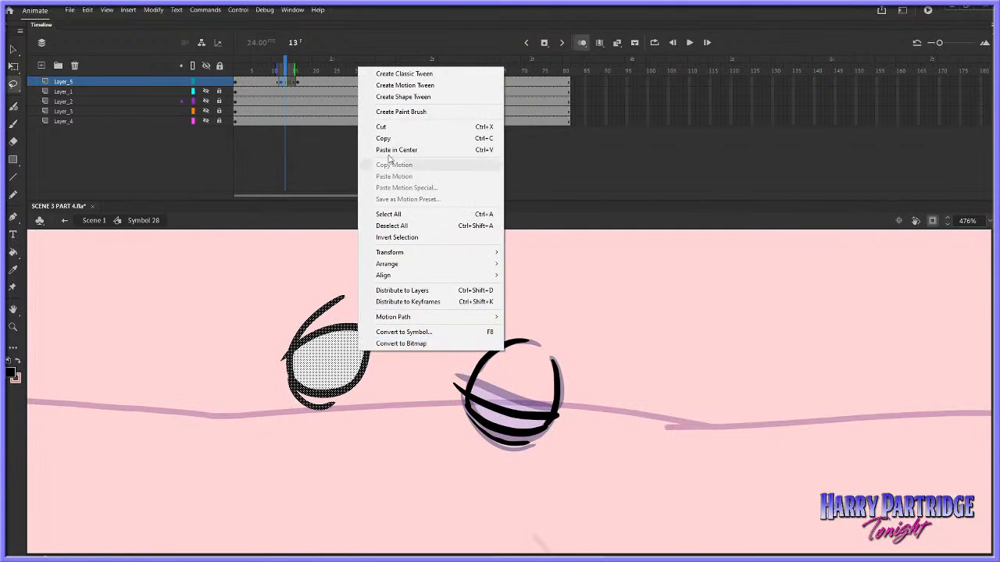
left_click(387, 141)
key("period")
key("period")
right_click(440, 273)
left_click(467, 301)
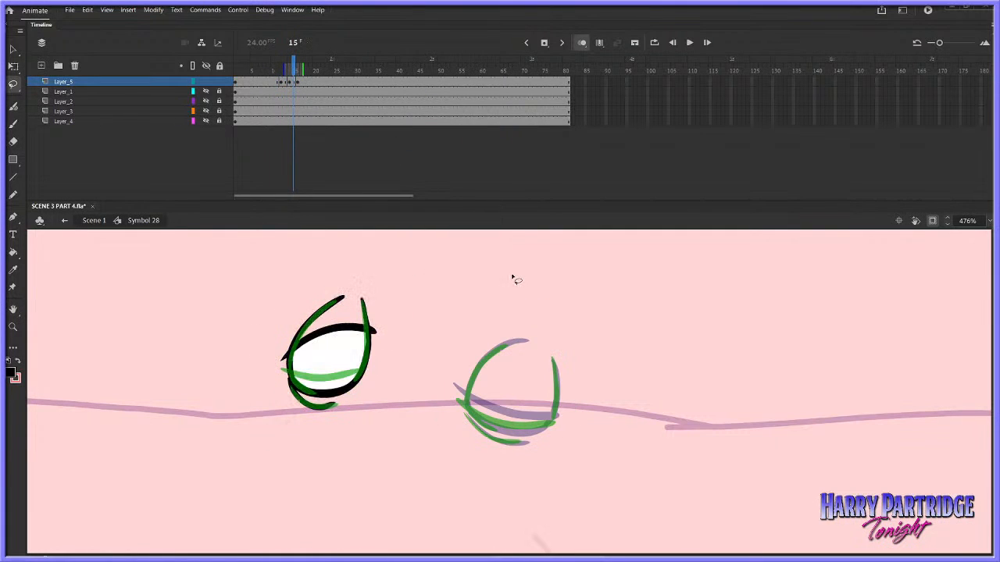
Undo the pasted left-hand eye and the cut frames on Layer_5
left_click(14, 123)
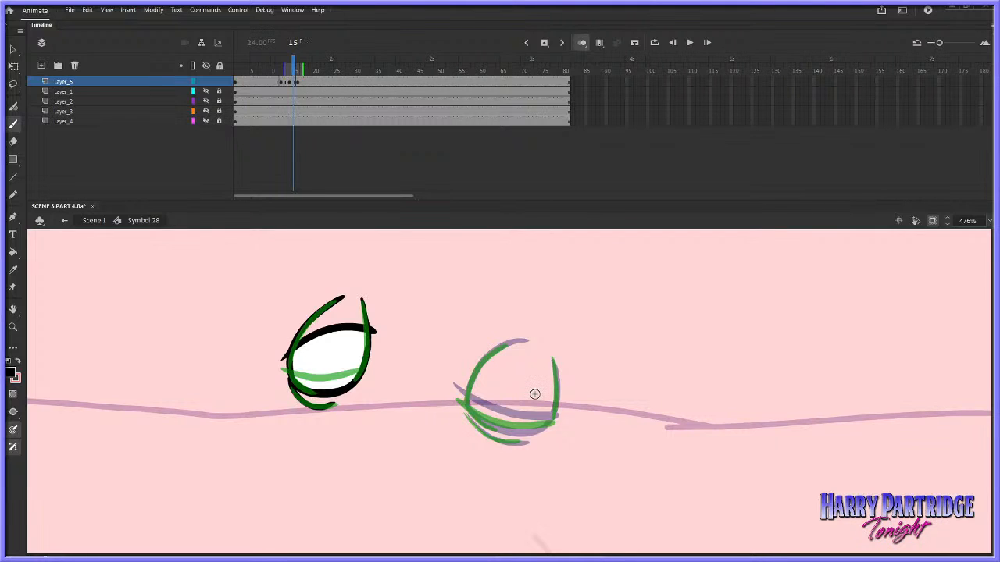
key("comma")
key("comma")
left_click(14, 84)
key("period")
key("period")
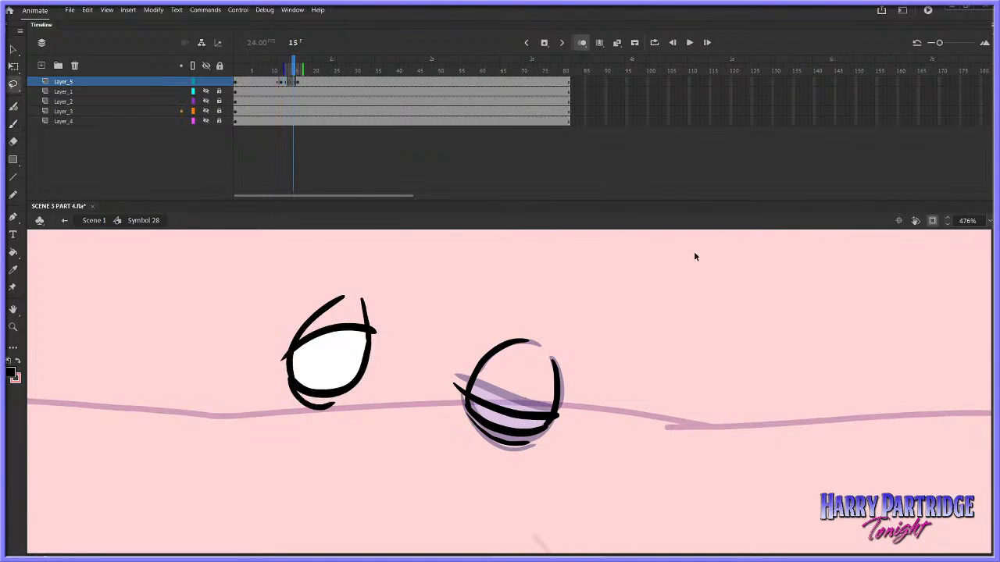
key("ctrl+z")
key("comma")
key("comma")
left_click(611, 359)
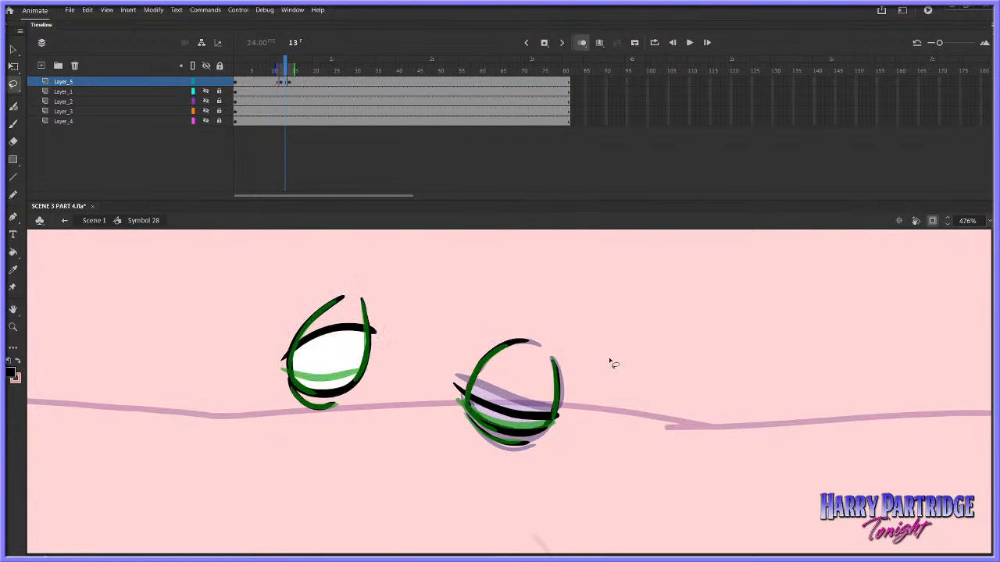
key("comma")
key("comma")
key("comma")
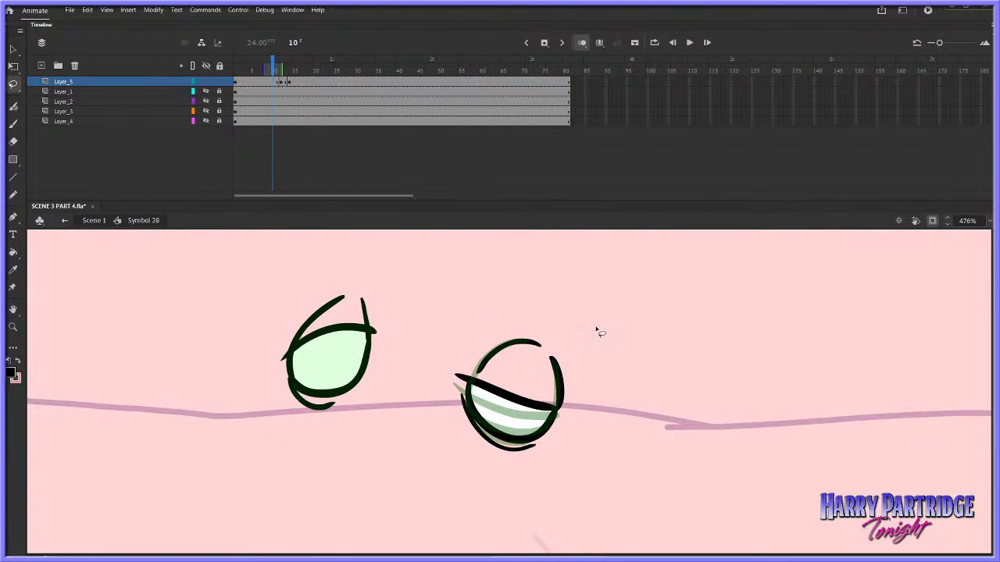
left_click_drag(580, 328, 571, 380)
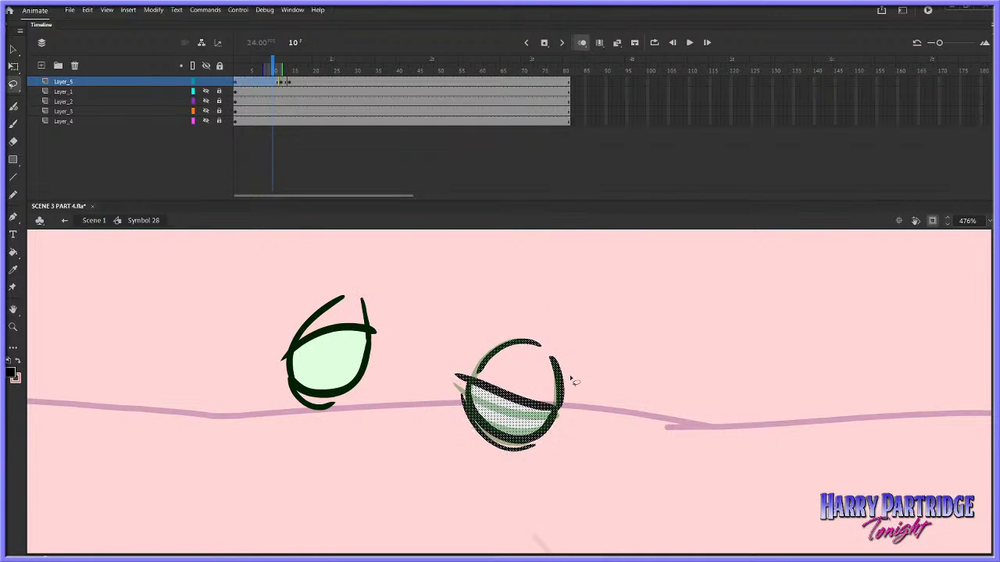
left_click(585, 362)
key("period")
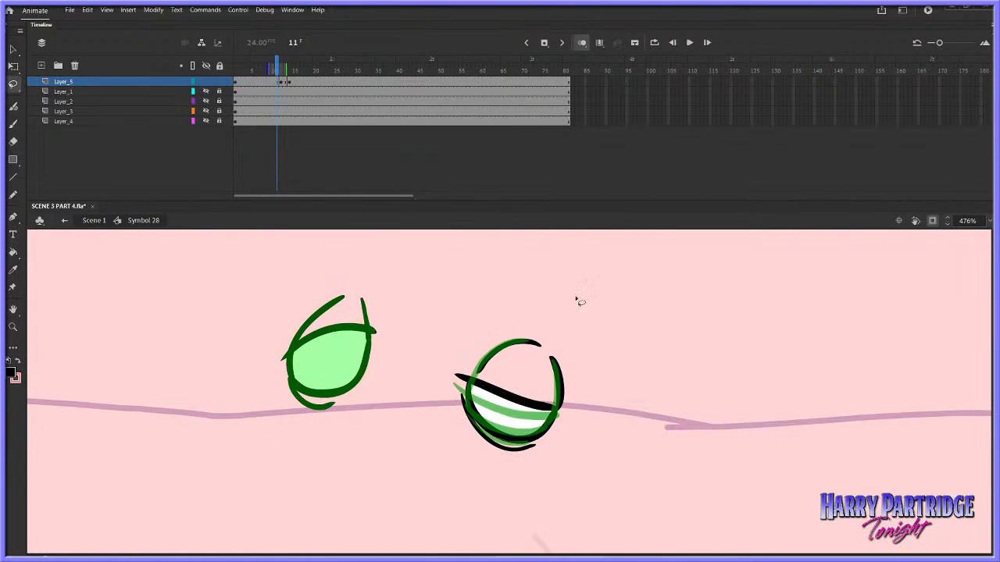
Turn off onion skinning and move the left-hand eye at frame 10 from Layer_5 onto a new layer above, in place
left_click(42, 64)
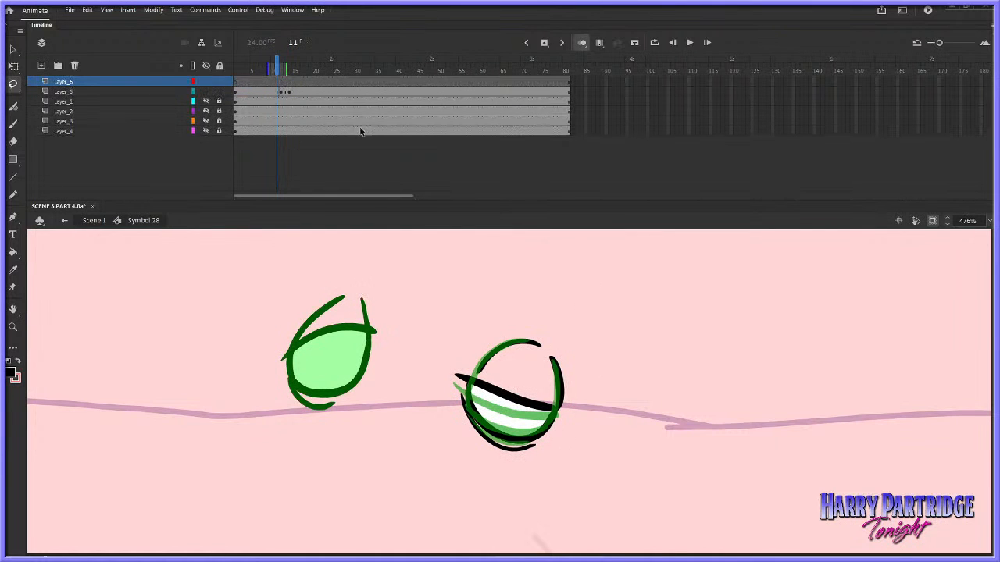
left_click(584, 43)
left_click(273, 92)
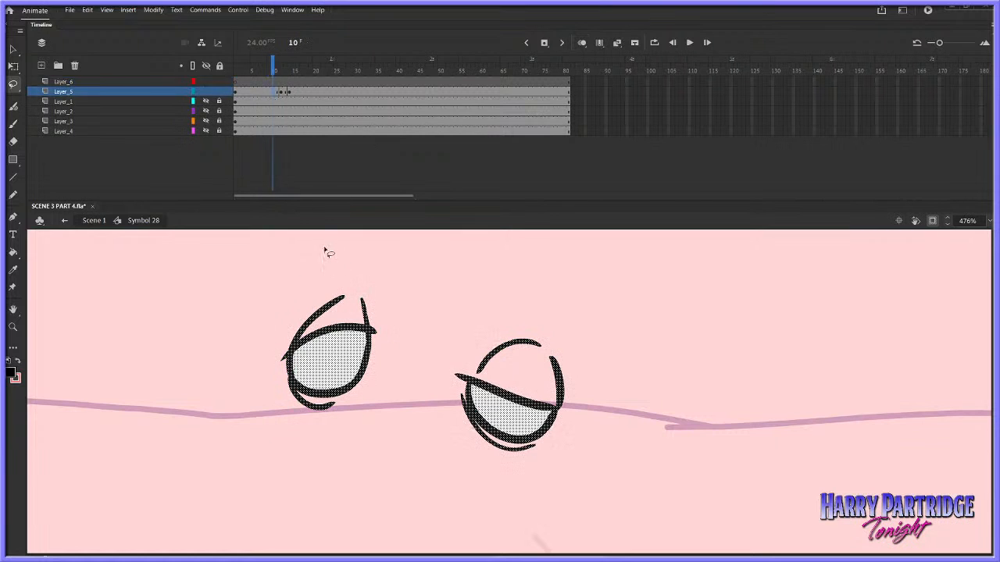
left_click_drag(328, 251, 361, 348)
right_click(352, 342)
left_click(387, 117)
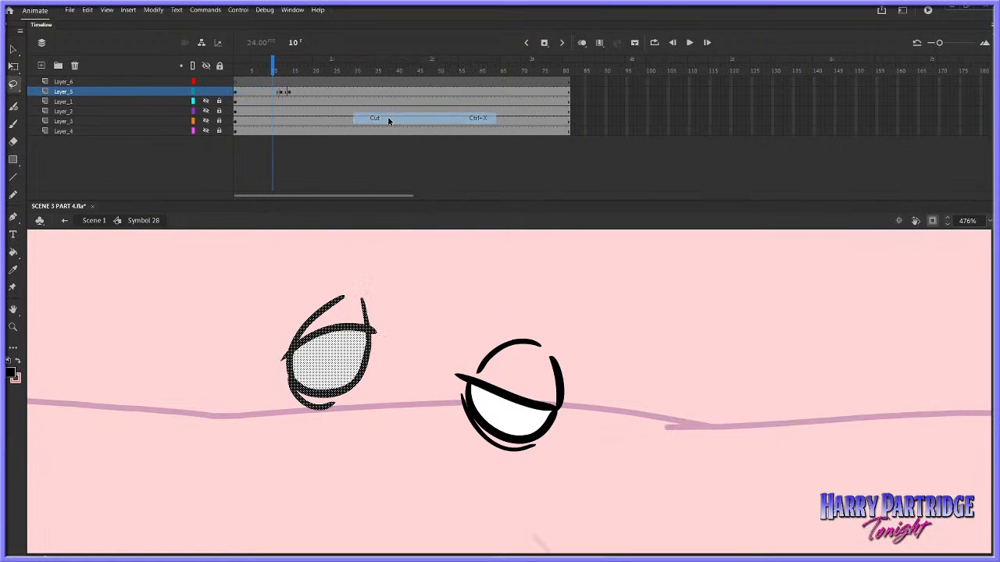
left_click(269, 81)
right_click(348, 268)
left_click(384, 308)
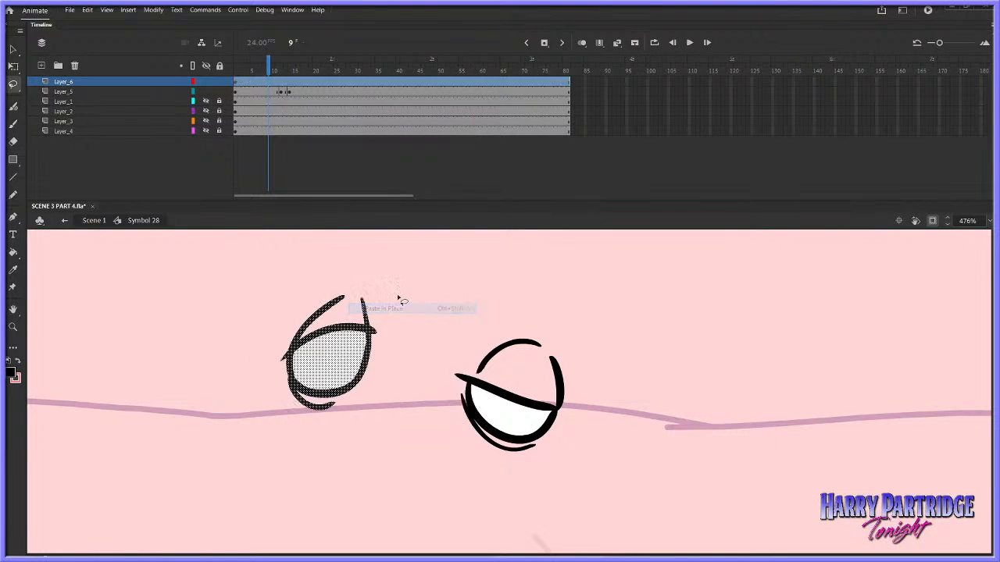
Hide Layer_6 and cut the closed left-hand eye from the later frames of Layer_5
key("period")
key("period")
key("period")
key("period")
key("period")
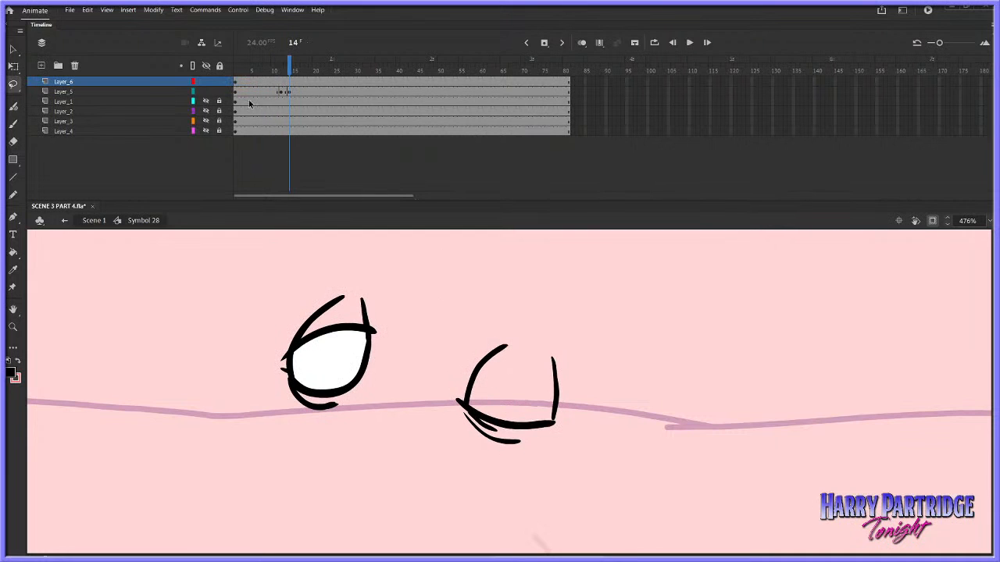
left_click(298, 92)
left_click_drag(373, 253, 370, 255)
right_click(363, 324)
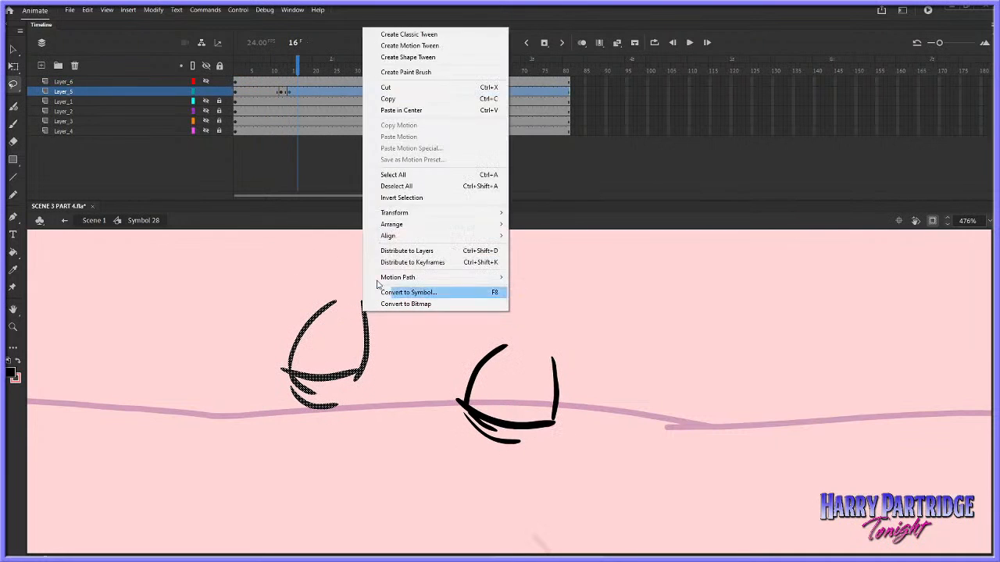
left_click(386, 87)
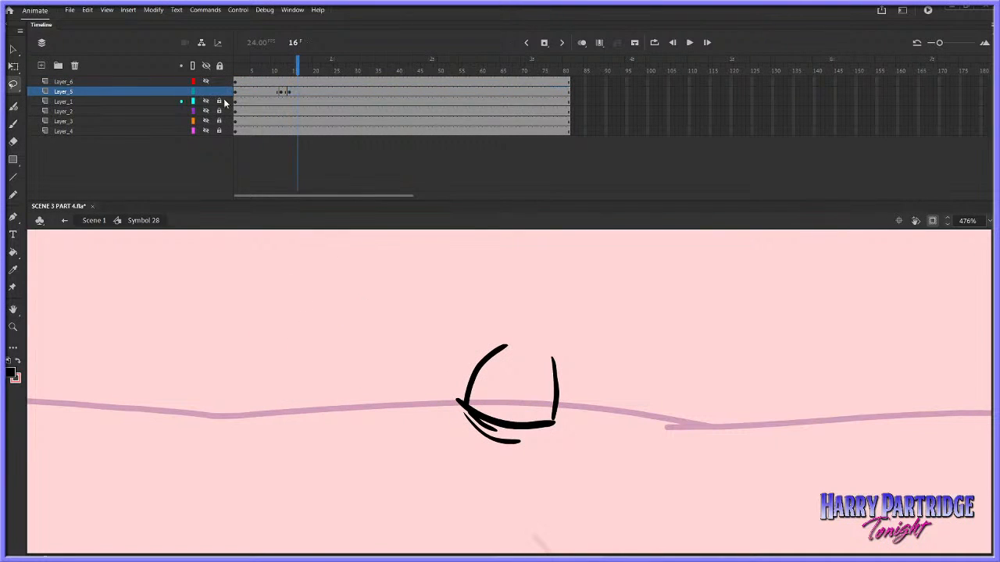
Insert a keyframe at frame 14 on Layer_6, clear its drawing, and paste the cut closed eye in place
right_click(292, 81)
left_click(331, 165)
key("Delete")
right_click(407, 261)
left_click(440, 301)
left_click(453, 278)
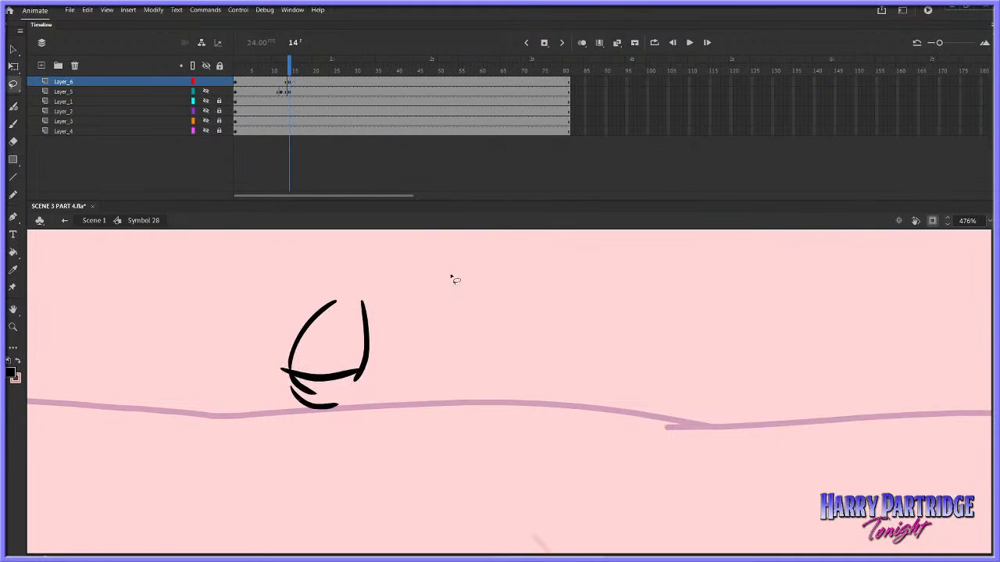
Copy the open left-hand eye frame at frame 12 on Layer_6 and paste it at frame 17
left_click(282, 82)
right_click(281, 82)
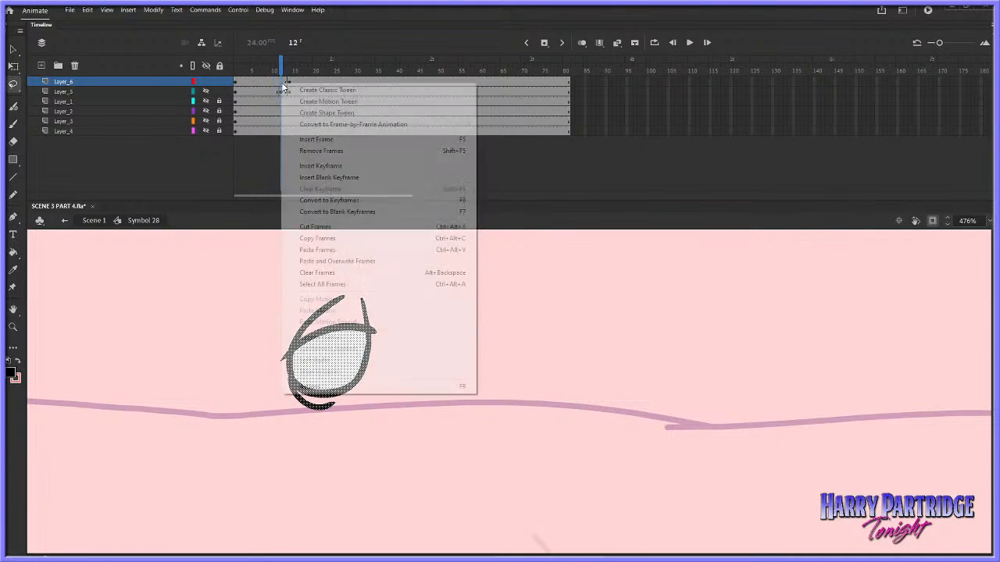
left_click(317, 238)
right_click(301, 81)
left_click(334, 250)
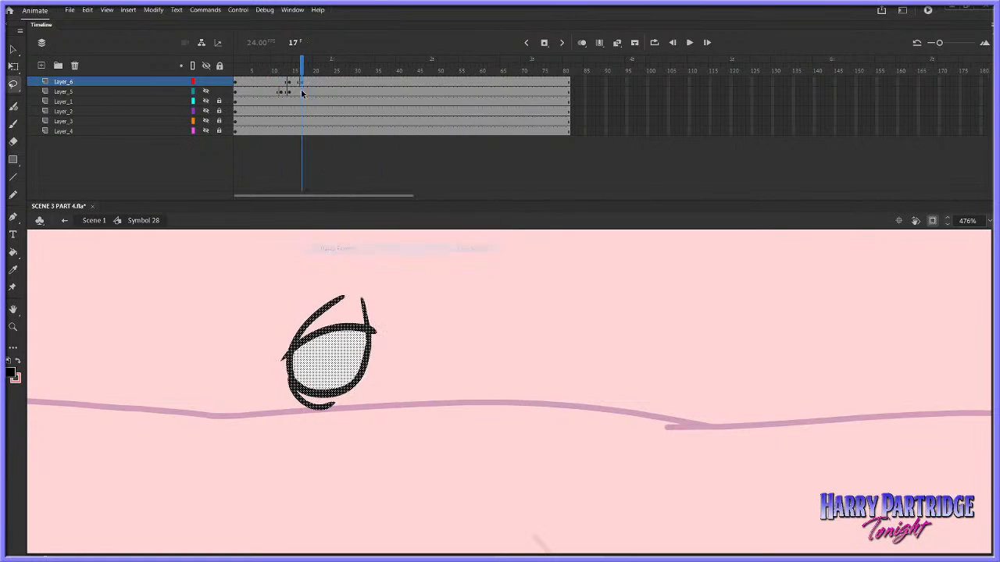
Hide Layer_6, show Layer_5, and copy the open right-hand eye from frame 9 to frame 16 on Layer_5
left_click(206, 81)
left_click(207, 91)
left_click(273, 92)
left_click(552, 287)
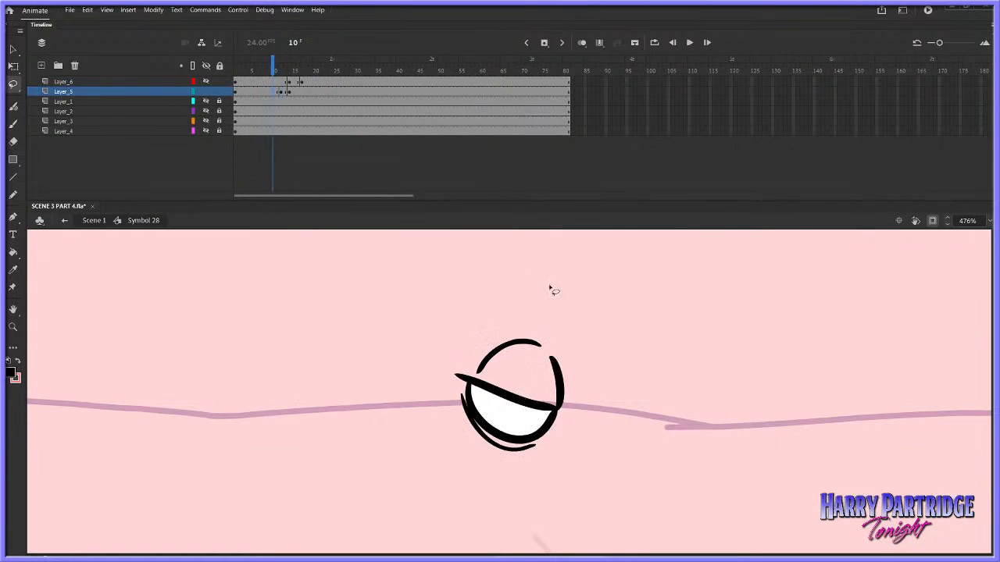
key(".")
key(".")
key(".")
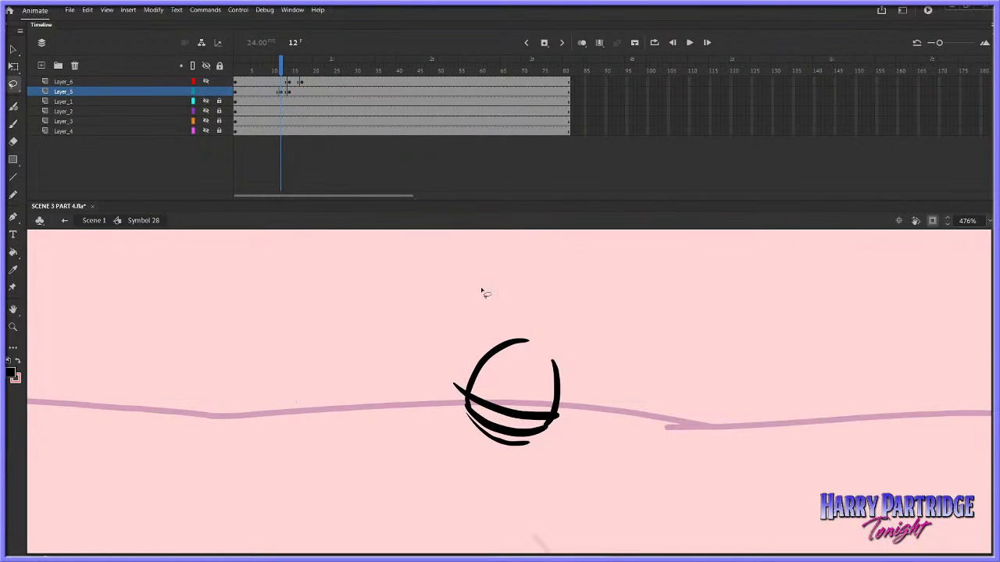
right_click(268, 91)
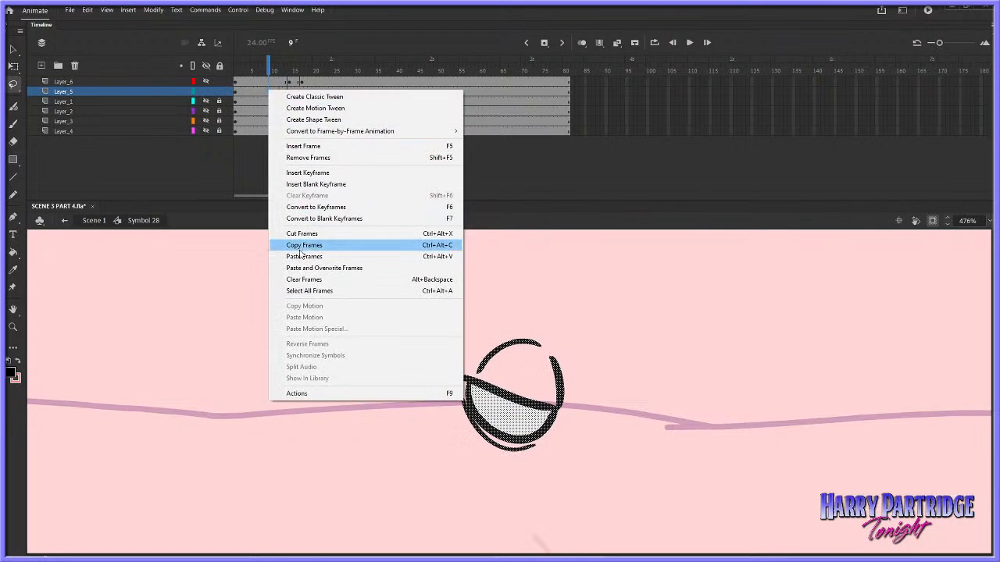
left_click(300, 247)
right_click(299, 93)
left_click_drag(268, 61, 296, 60)
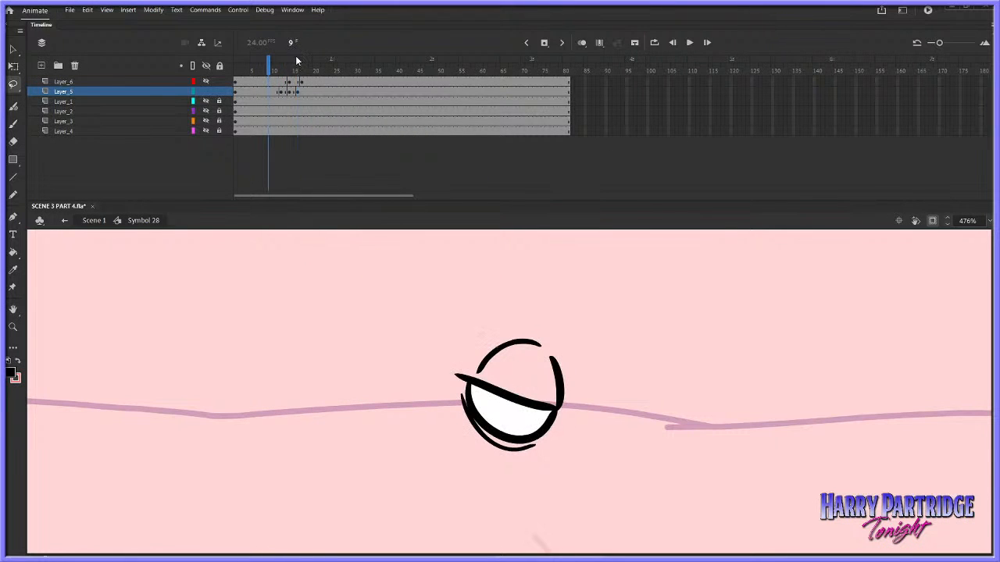
Show Layer_1 and play and step through the right-hand eye's blink against the face
left_click(206, 101)
key("Return")
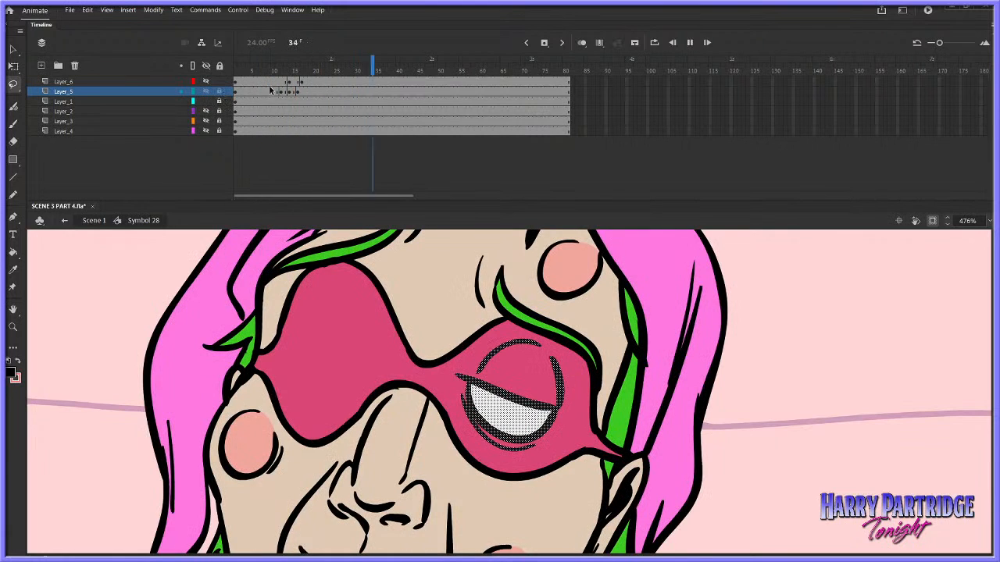
left_click(269, 64)
key("Return")
left_click(277, 65)
key(".")
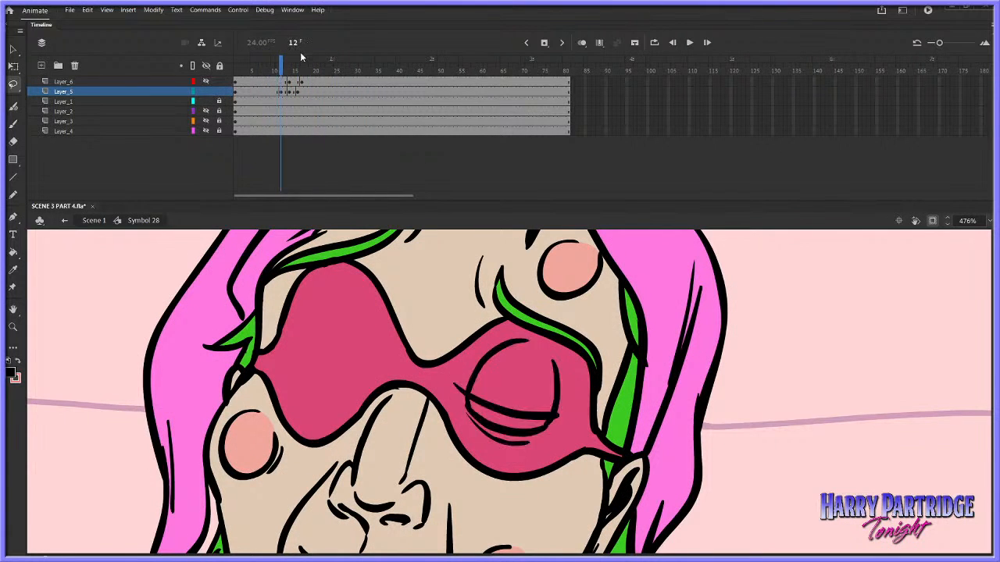
key(".")
key(".")
Insert a frame at frame 15 on Layer_5 and cut frame 16 to leave it blank for a new drawing
key("b")
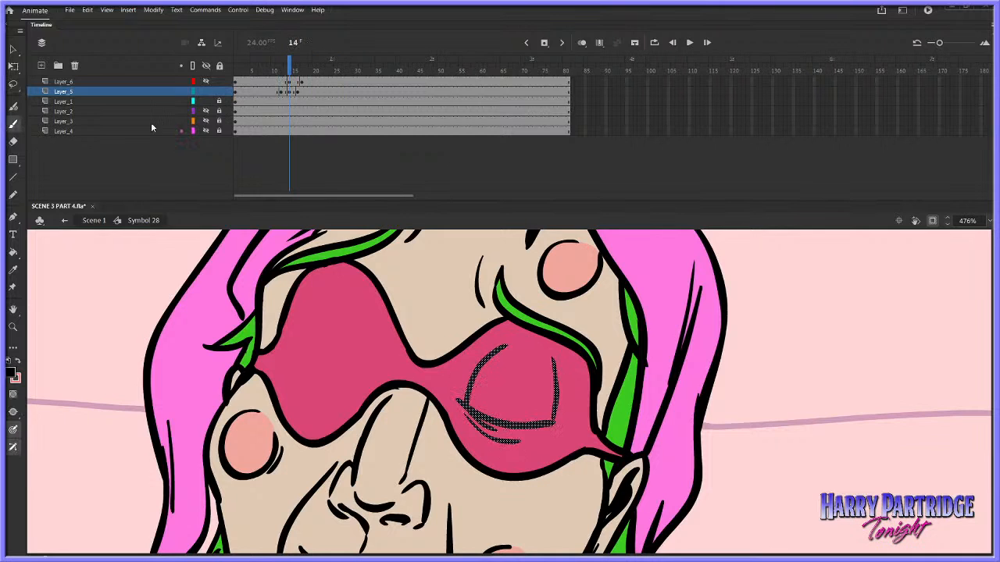
right_click(298, 94)
right_click(296, 92)
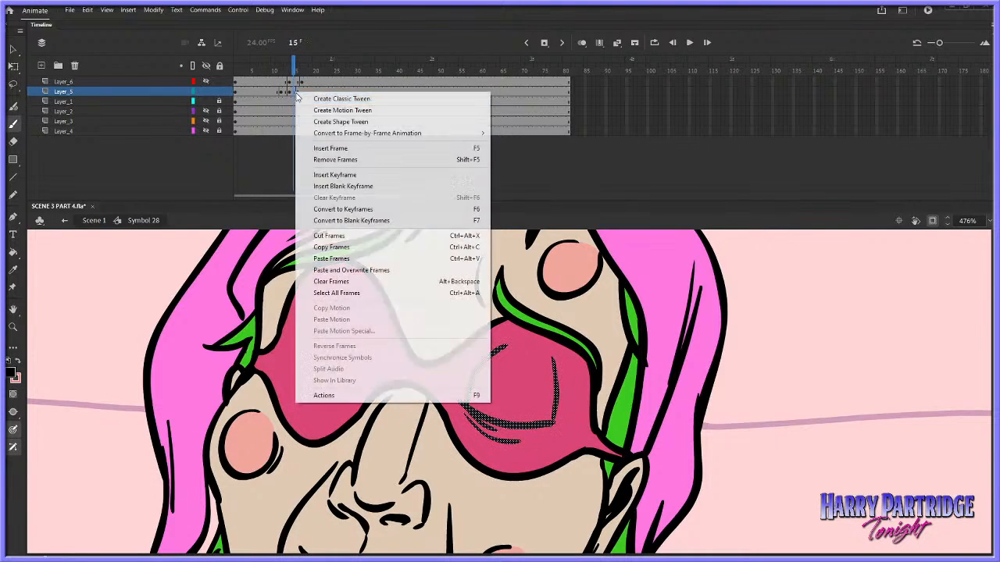
left_click(321, 148)
right_click(298, 92)
left_click(320, 235)
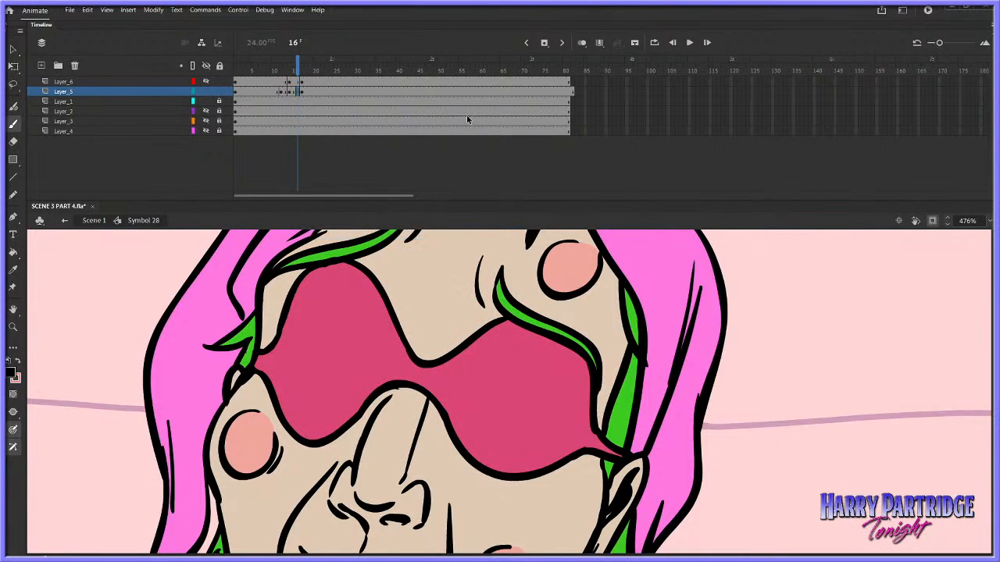
Turn on onion skinning and brush the closed lid line and the crease below it for the right-hand eye at frame 16
key("comma")
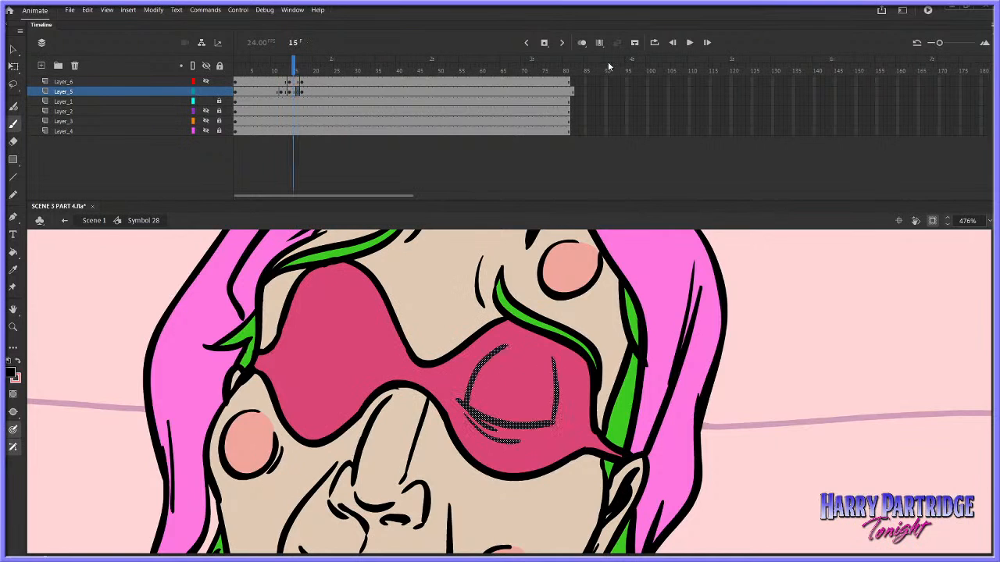
key("period")
left_click(581, 43)
left_click_drag(305, 66, 298, 65)
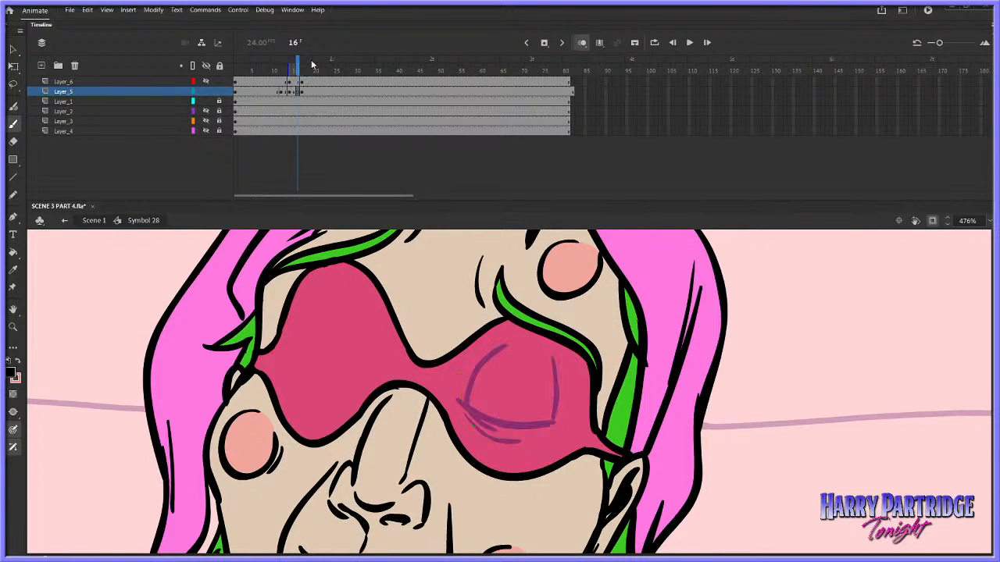
key("ctrl+z")
left_click_drag(456, 406, 554, 422)
key("comma")
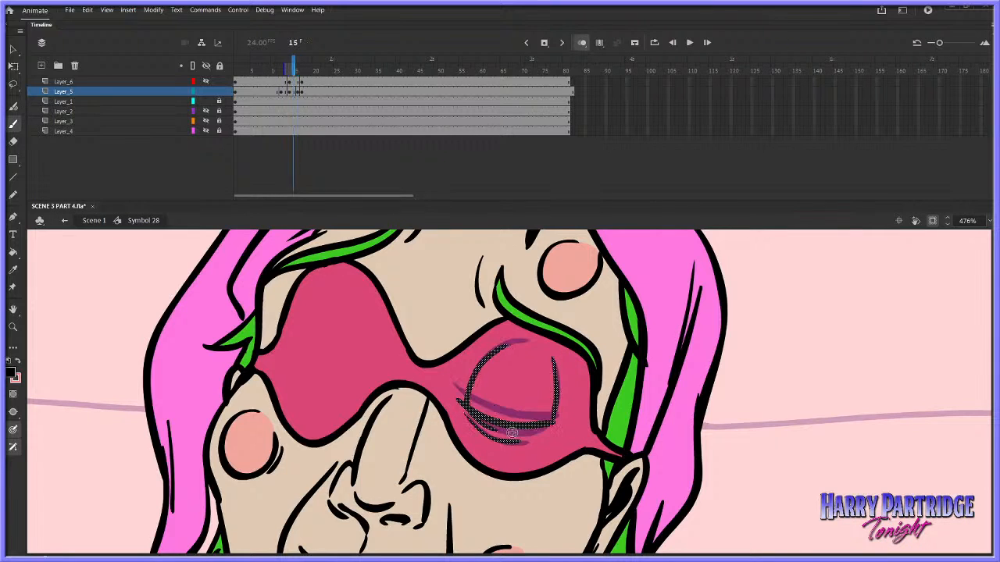
key("period")
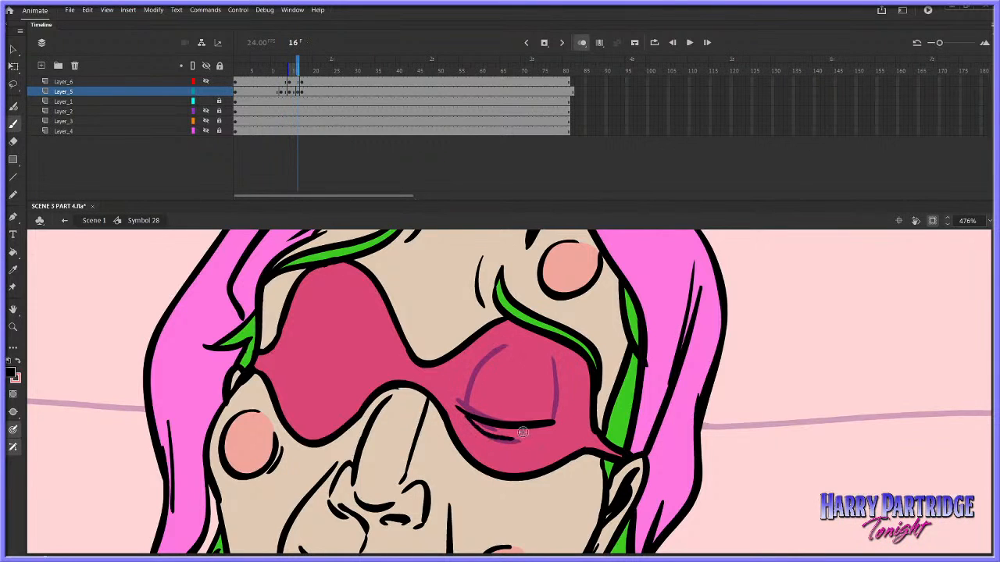
key("comma")
key("period")
Undo the last stroke and draw the eye socket's upper arc at frame 16, comparing it with frame 15
key("ctrl+z")
left_click_drag(478, 364, 504, 346)
key("comma")
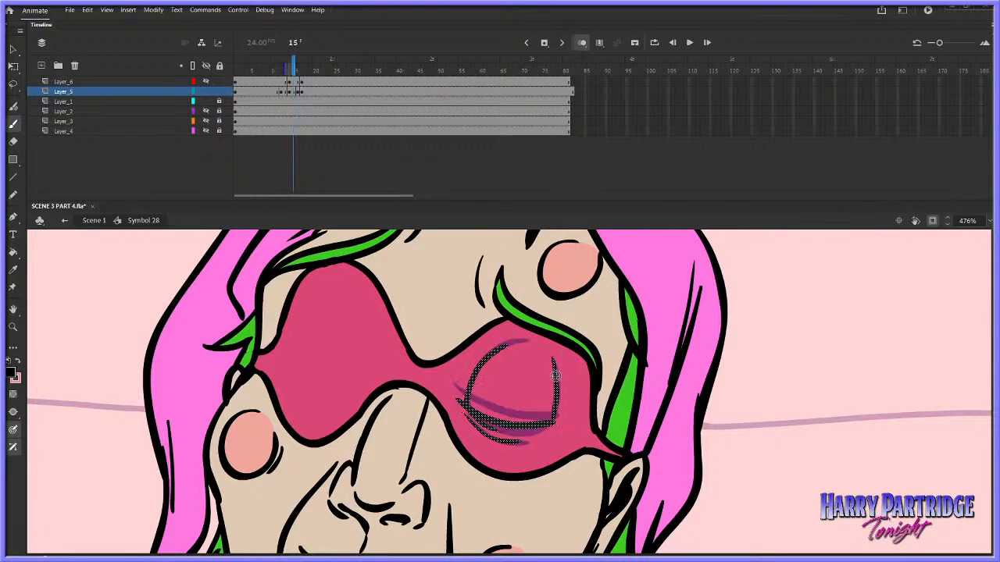
key("period")
key("comma")
key("period")
Play back the blink, insert a frame at frame 16 on Layer_5, and cut frames 18 and 19 for another in-between
left_click_drag(265, 70, 289, 71)
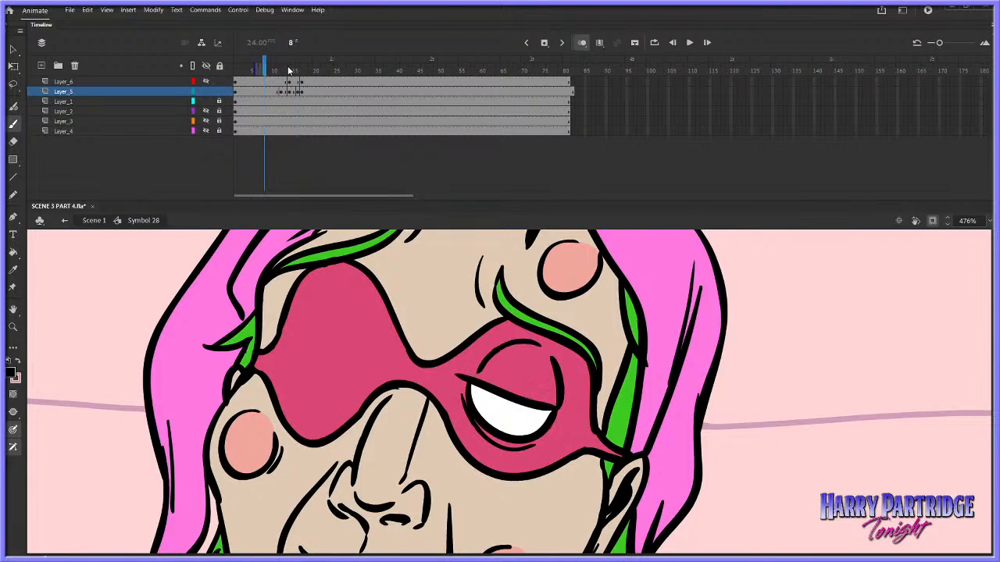
key("Return")
key("Return")
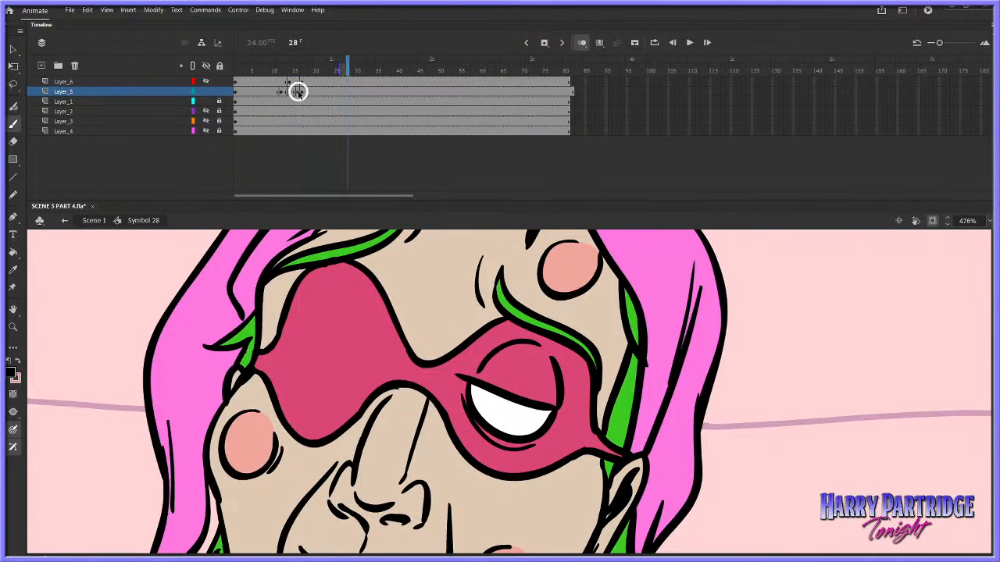
right_click(298, 93)
left_click(320, 149)
right_click(309, 92)
left_click(330, 148)
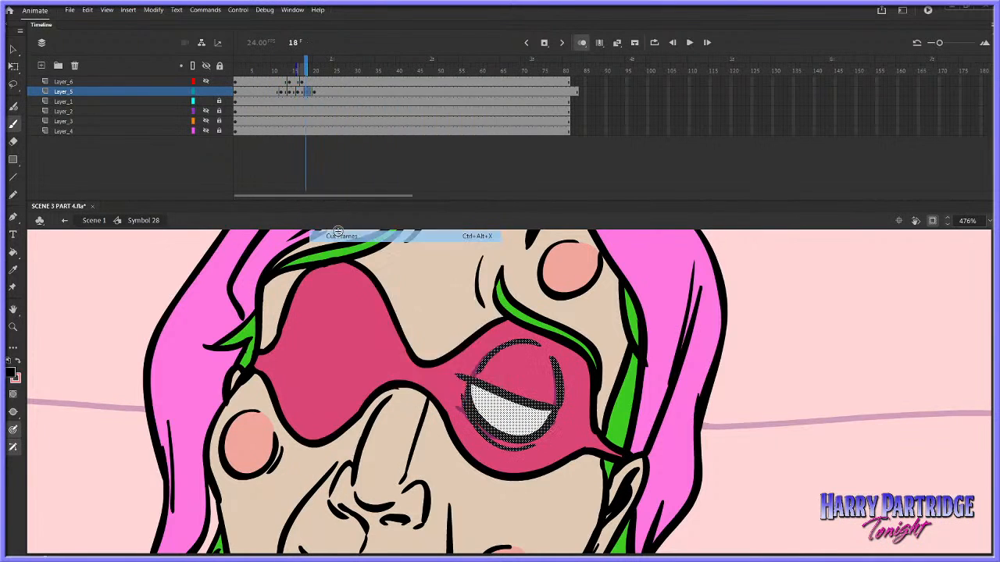
Extend onion skinning to the following frames and draw the right-hand eye's upper arc, lid line and outer edge at frame 18
left_click(14, 328)
left_click_drag(425, 306, 663, 480)
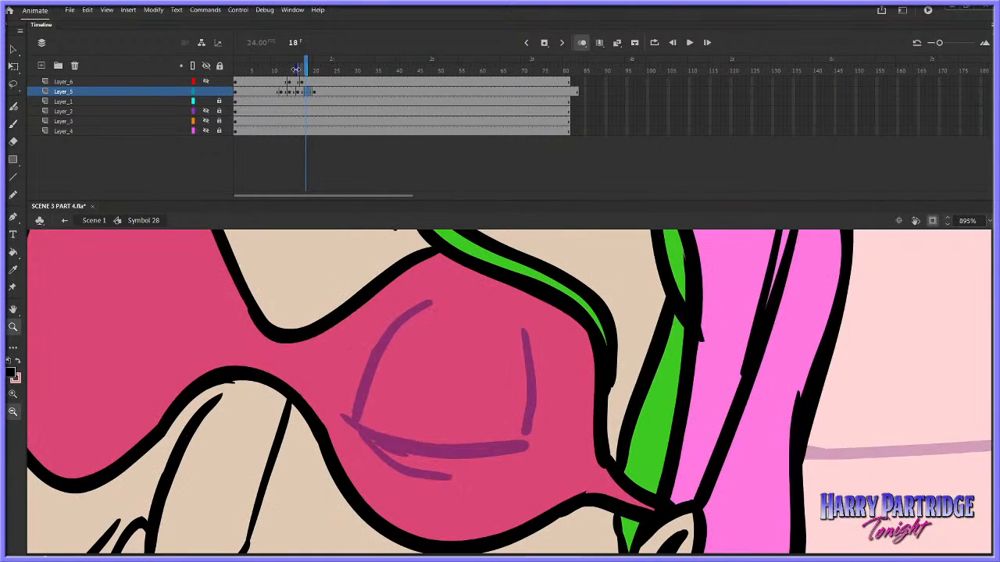
mouse_move(309, 72)
left_mouse_down()
mouse_move(318, 78)
mouse_move(308, 74)
left_mouse_up()
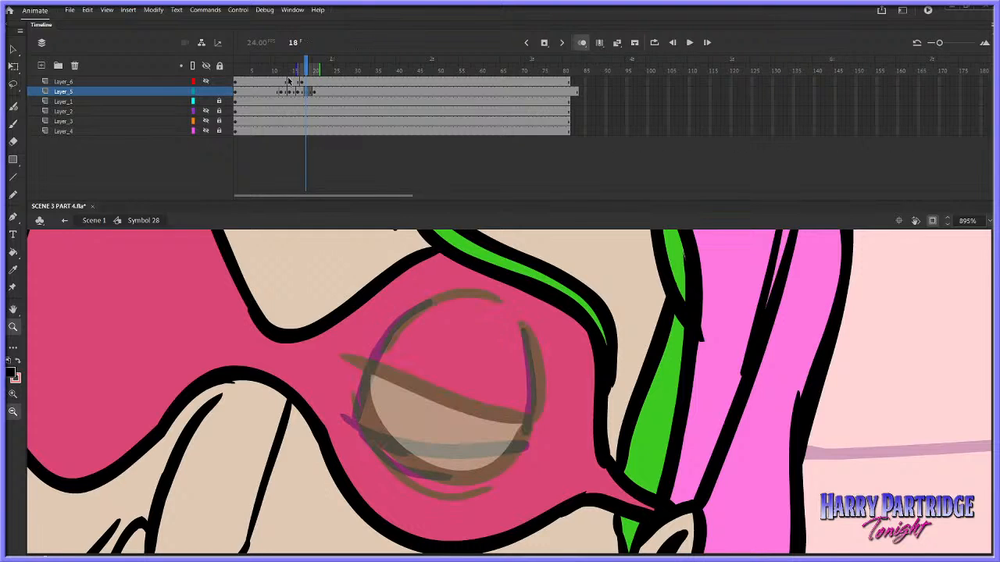
left_click(14, 124)
mouse_move(362, 396)
left_mouse_down()
mouse_move(401, 322)
mouse_move(467, 292)
left_mouse_up()
left_click_drag(342, 408, 530, 428)
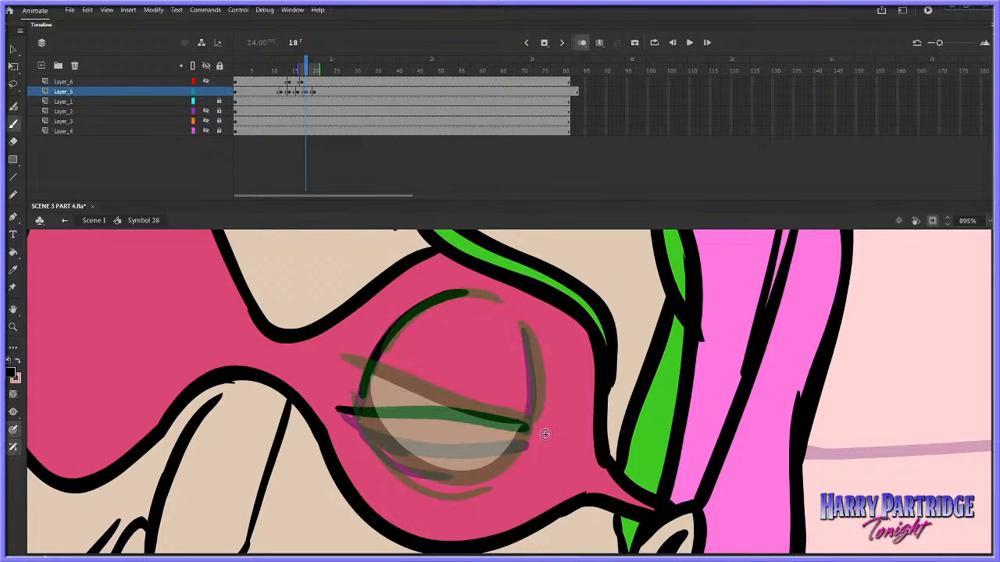
left_click_drag(527, 332, 526, 435)
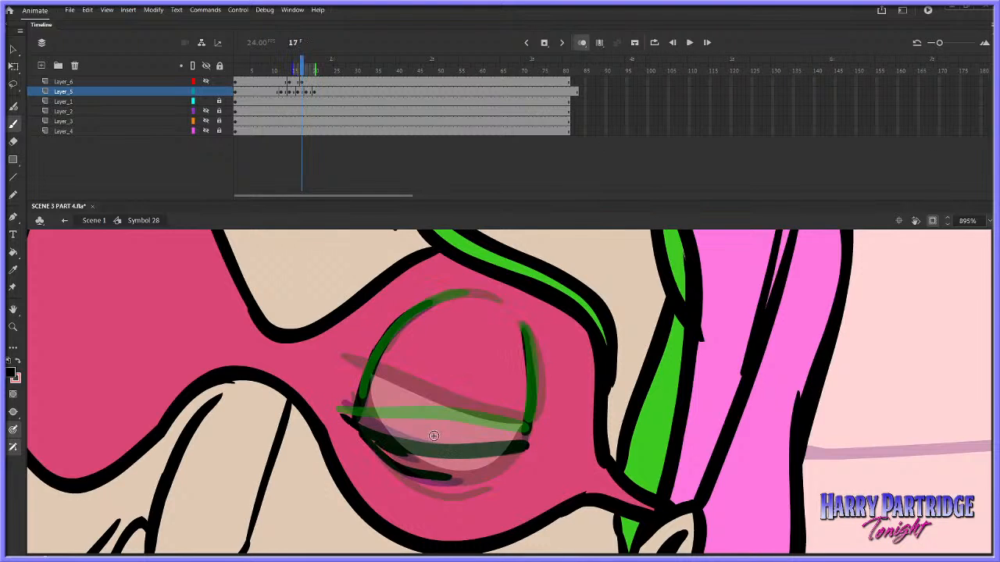
Draw the lower curve of the barely open right-hand eye at frame 18, undoing the first attempt
mouse_move(361, 414)
left_mouse_down()
mouse_move(406, 452)
mouse_move(474, 470)
left_mouse_up()
key("ctrl+z")
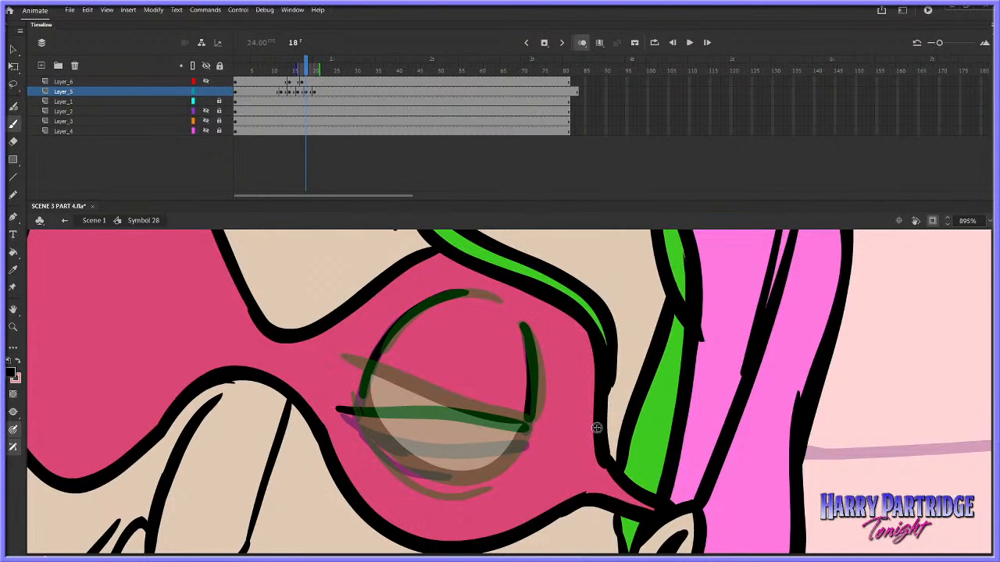
key("period")
key("period")
key("comma")
mouse_move(363, 412)
left_mouse_down()
mouse_move(406, 450)
mouse_move(456, 466)
mouse_move(515, 445)
left_mouse_up()
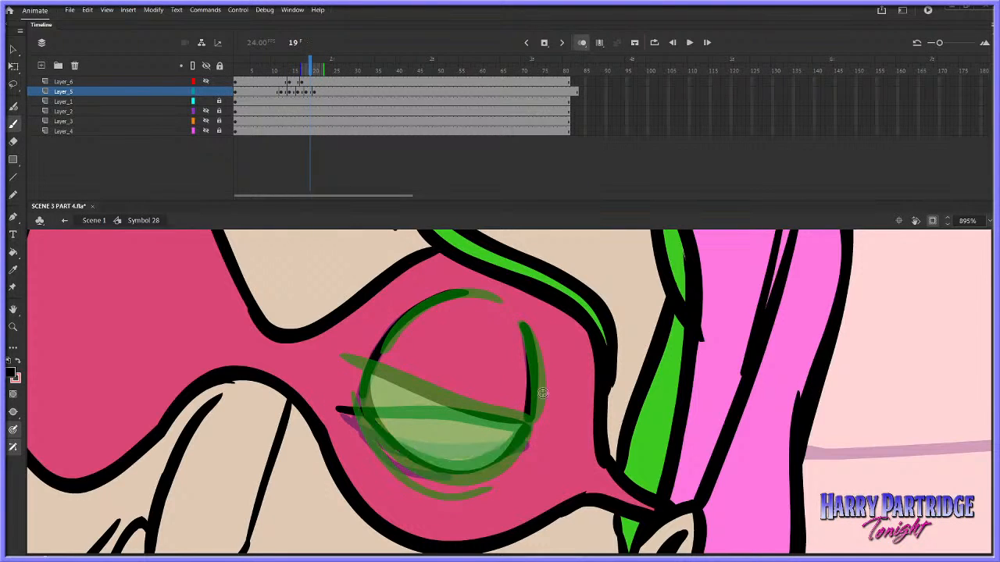
Turn off onion skinning and add the crease beneath the eye at frame 18, checking it against the neighbouring frames
left_click(581, 45)
key("comma")
key("comma")
key("period")
key("period")
key("period")
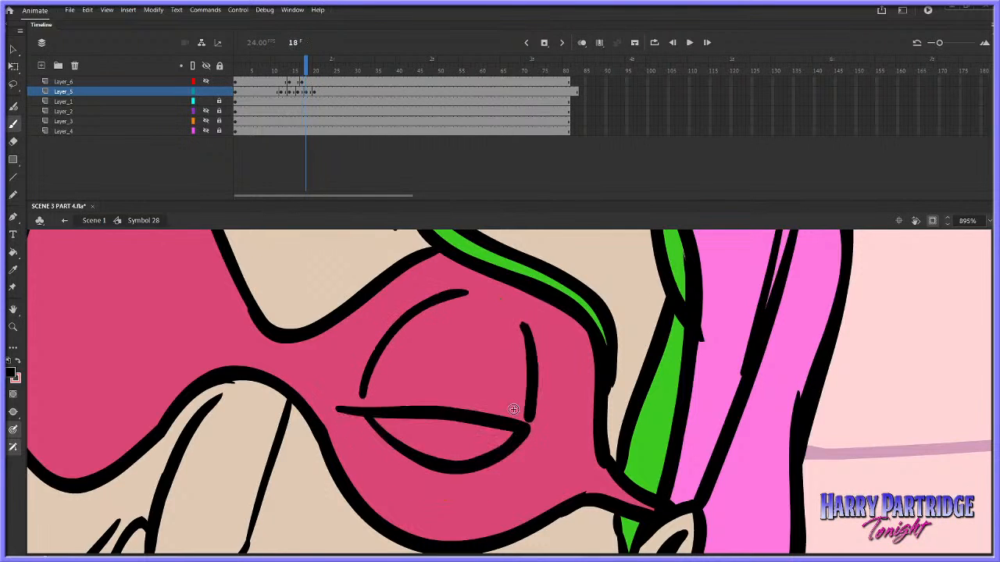
key("comma")
mouse_move(360, 420)
left_mouse_down()
mouse_move(403, 470)
mouse_move(475, 493)
left_mouse_up()
key("period")
key("comma")
key("comma")
key("comma")
key("Return")
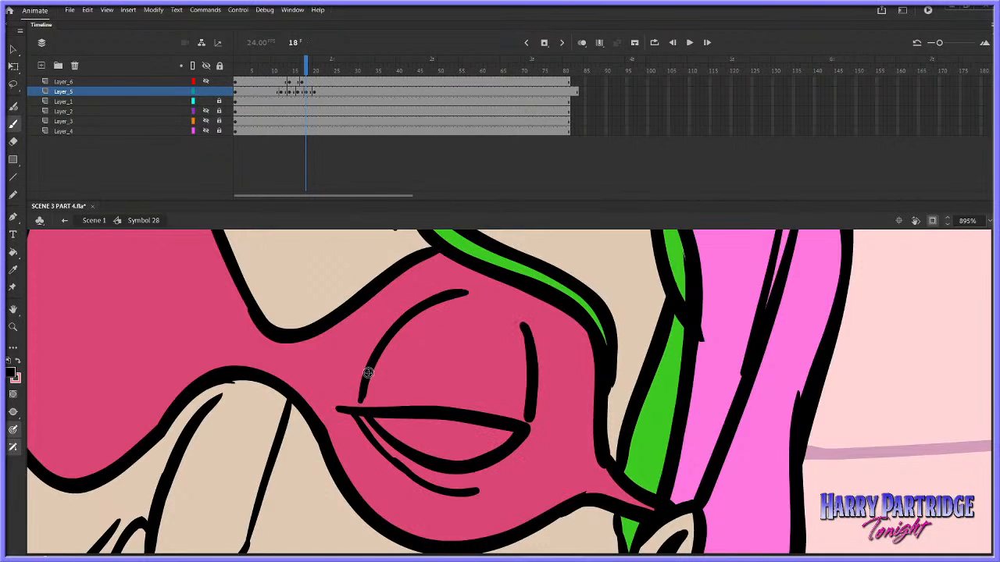
Empty frames 20 and 21 on Layer_5 for another in-between and turn onion skinning back on
left_click(316, 91)
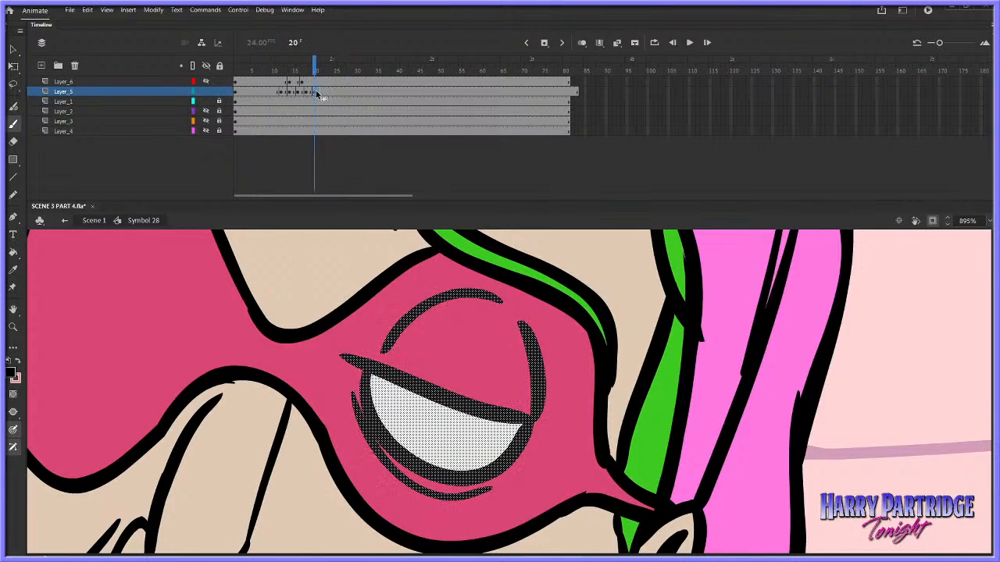
right_click(316, 91)
left_click(390, 208)
left_click(581, 42)
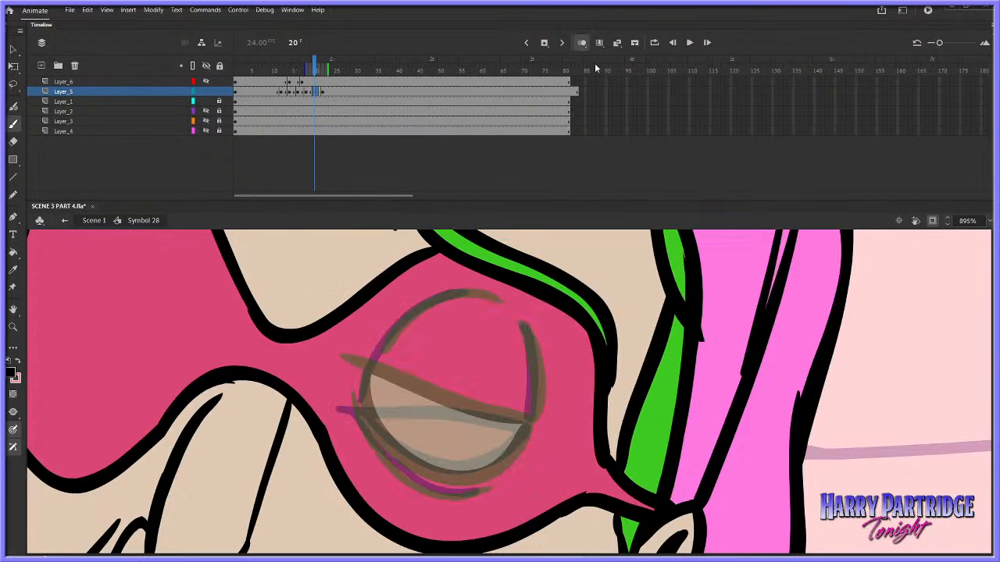
Draw the half-open upper lid line and socket lines of the right-hand eye at frame 20, comparing with frame 22
left_click_drag(339, 377, 533, 423)
mouse_move(375, 364)
left_mouse_down()
mouse_move(434, 296)
mouse_move(490, 298)
mouse_move(538, 361)
mouse_move(533, 412)
left_mouse_up()
key("period")
key("period")
key("comma")
key("period")
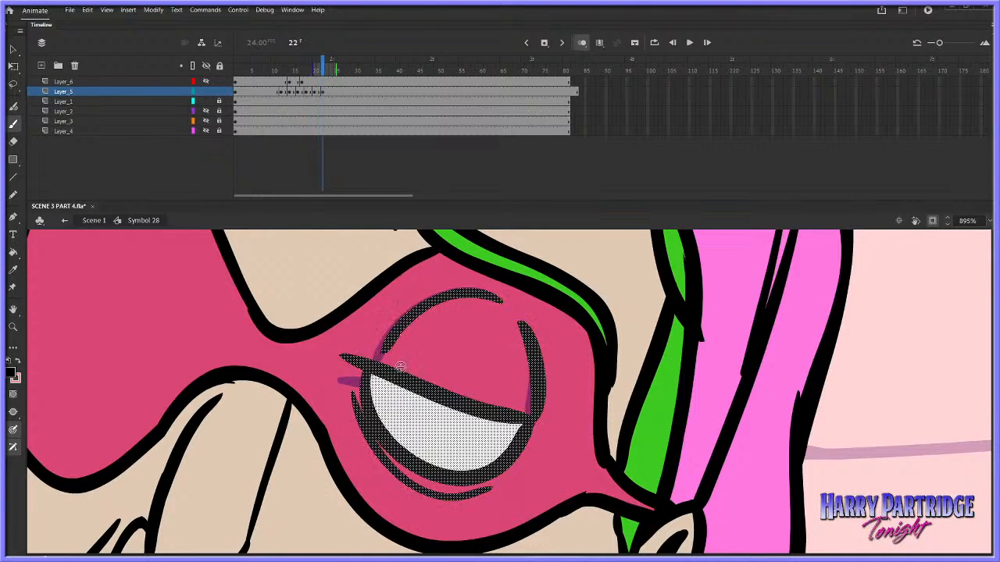
Draw the eye's lower curve and the crease beneath it on the frame 20–21 drawing, undoing the last stray stroke
key("comma")
mouse_move(365, 379)
left_mouse_down()
mouse_move(367, 406)
mouse_move(394, 446)
mouse_move(449, 474)
mouse_move(501, 453)
mouse_move(533, 420)
left_mouse_up()
mouse_move(354, 401)
left_mouse_down()
mouse_move(372, 445)
mouse_move(422, 485)
mouse_move(483, 491)
left_mouse_up()
key("ctrl+z")
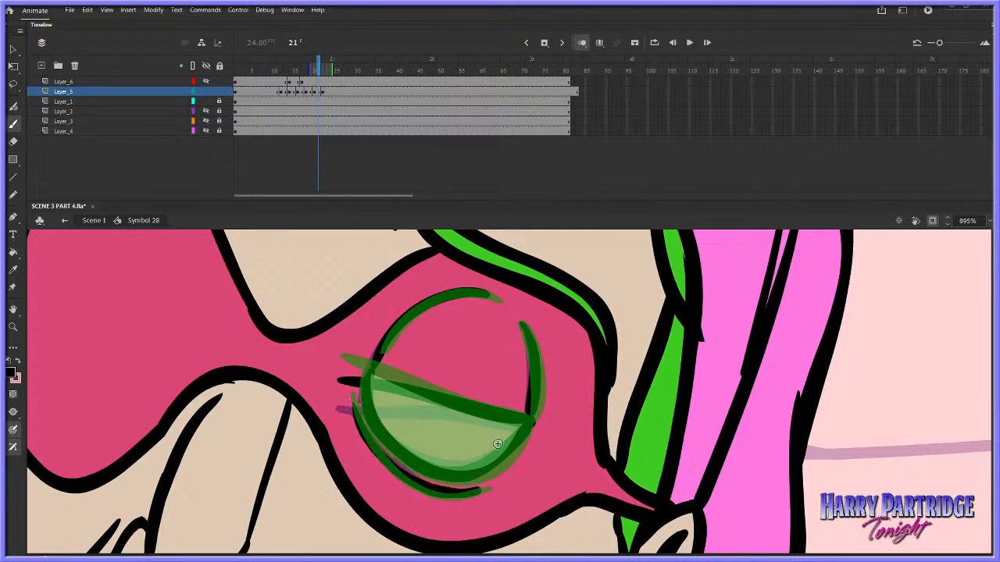
Play back the blink, cut frames 22 and 23 on Layer_5 to leave them empty, and turn on onion skinning
key("Return")
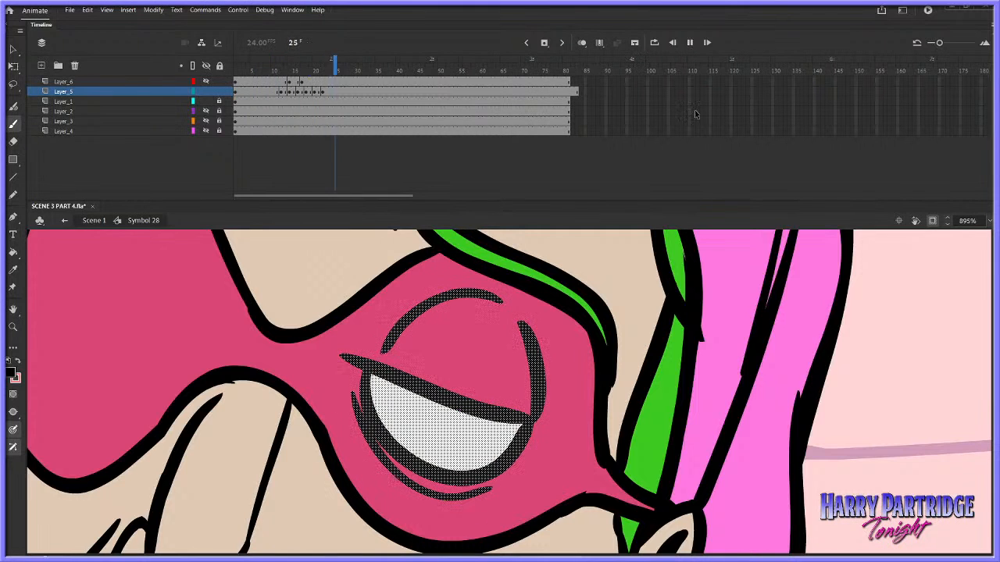
left_click(269, 60)
key("Return")
key("Return")
right_click(326, 92)
left_click(375, 224)
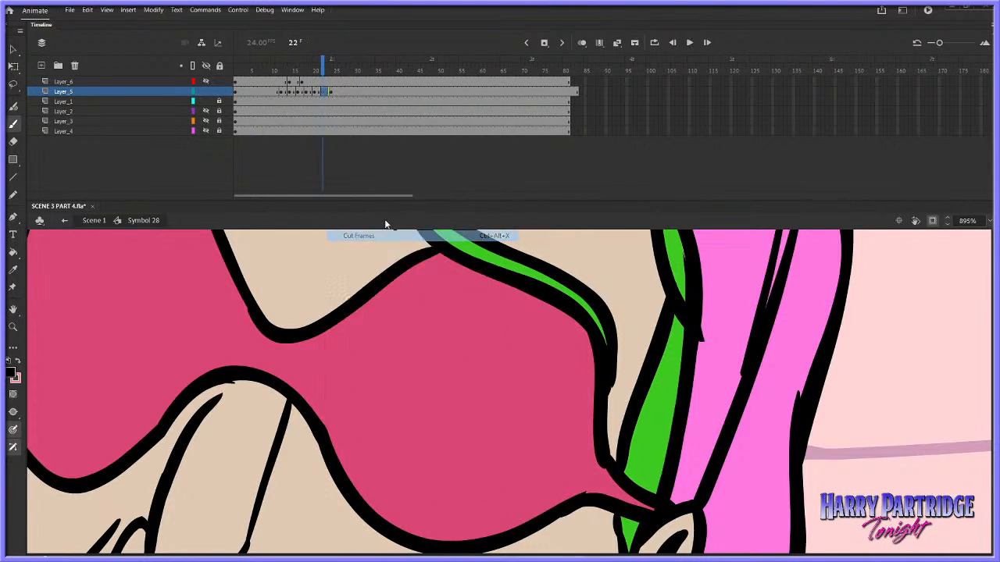
left_click(582, 44)
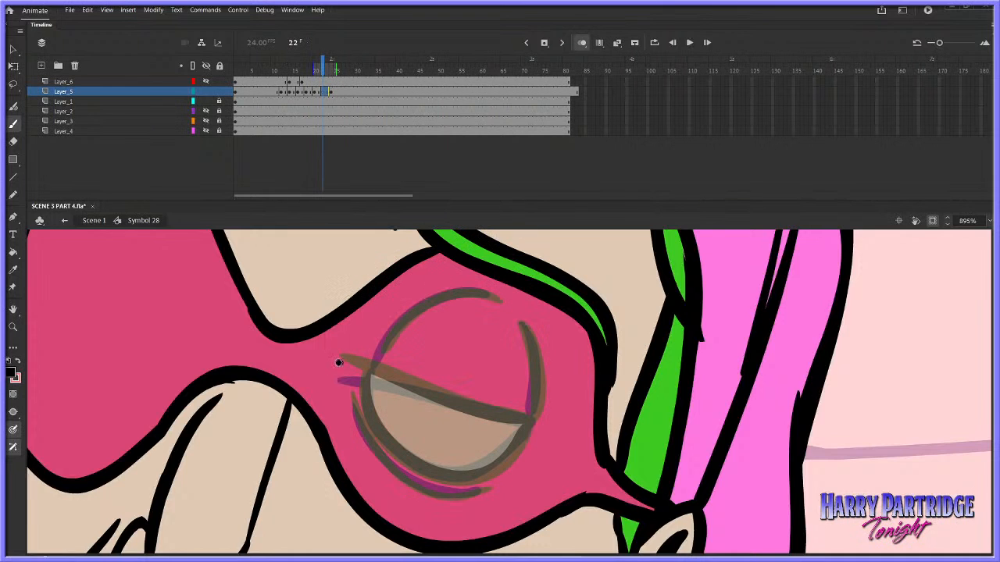
Set the Classic Brush size to 3, trying the brush with a test stroke before and after and undoing both
left_click_drag(391, 309, 465, 471)
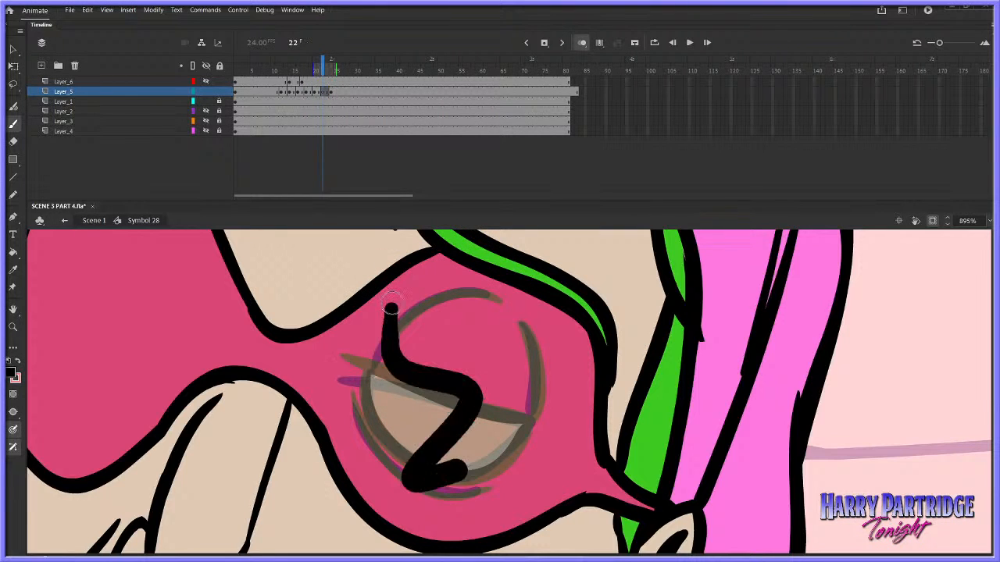
key("ctrl+z")
left_click(292, 10)
left_click(344, 92)
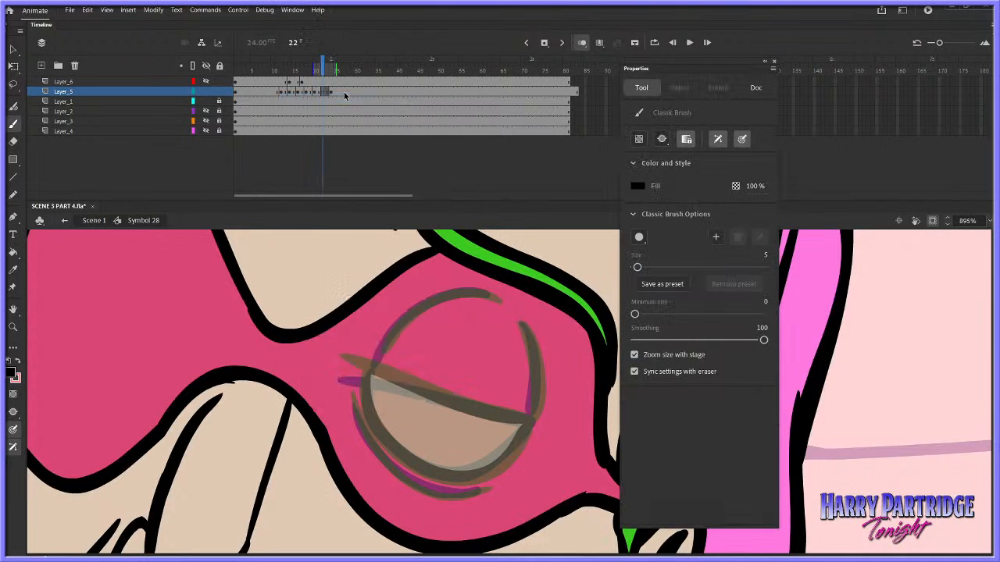
left_click(765, 255)
type("3")
key("Return")
left_click_drag(465, 335, 451, 415)
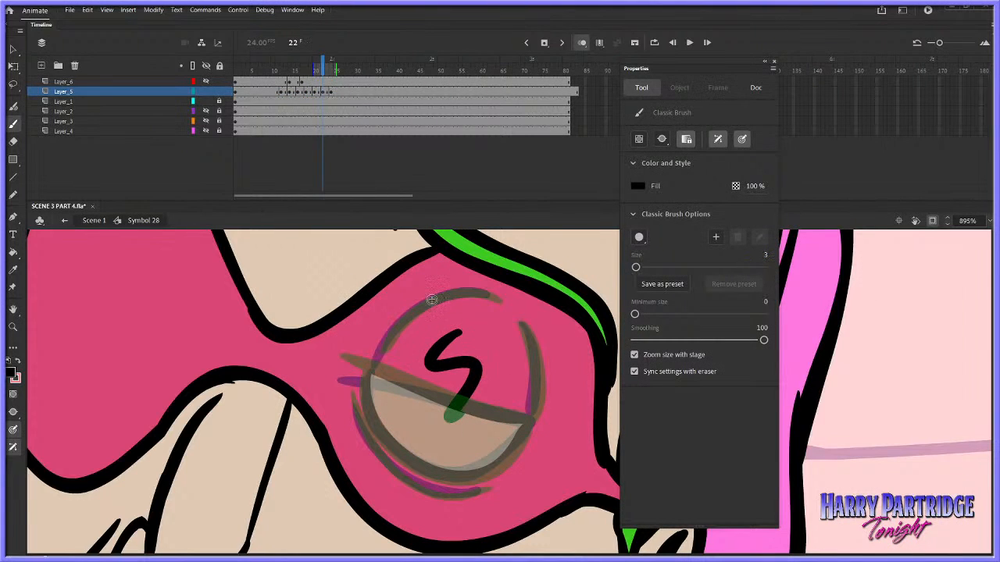
right_click(459, 368)
left_click(492, 146)
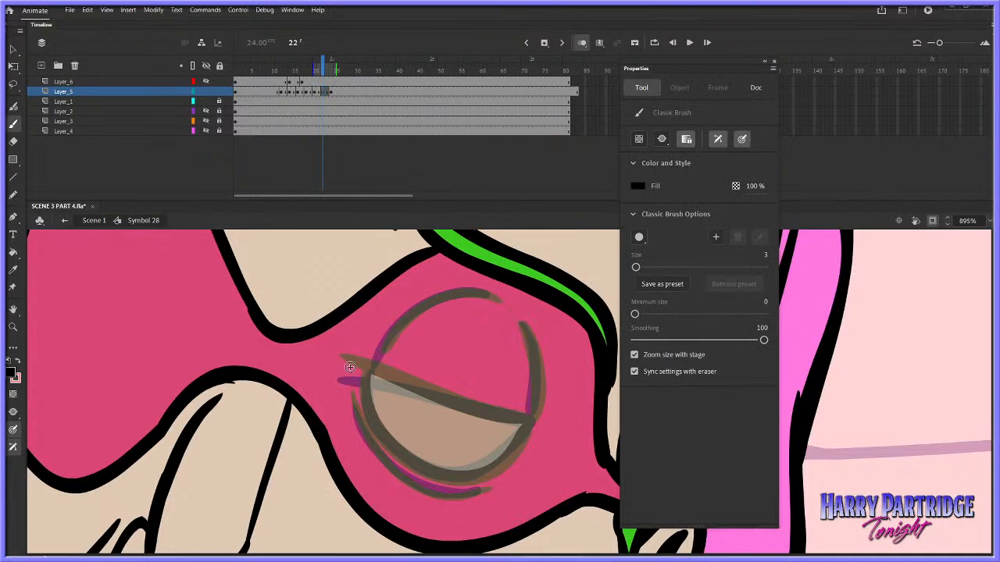
Draw the right-hand eye's upper lid, socket lines, lower curve and the crease beneath it at frame 22, following the onion-skinned neighbours
left_click_drag(344, 364, 535, 420)
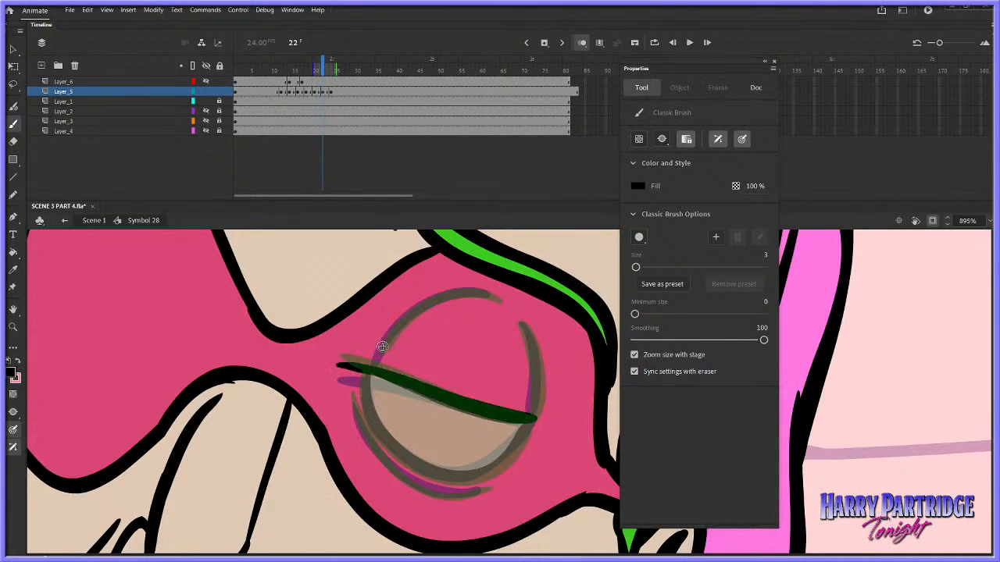
mouse_move(377, 359)
left_mouse_down()
mouse_move(427, 300)
mouse_move(450, 294)
mouse_move(395, 329)
mouse_move(439, 297)
mouse_move(494, 295)
mouse_move(537, 384)
mouse_move(531, 420)
mouse_move(367, 390)
mouse_move(370, 370)
left_mouse_up()
key("ctrl+z")
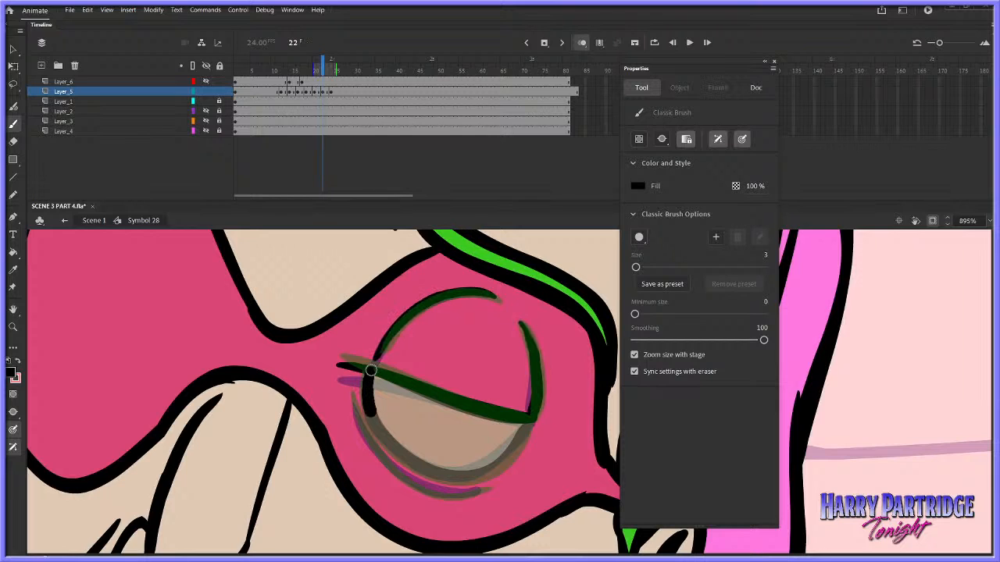
mouse_move(372, 416)
left_mouse_down()
mouse_move(421, 468)
mouse_move(460, 478)
mouse_move(502, 457)
mouse_move(533, 420)
left_mouse_up()
mouse_move(353, 399)
left_mouse_down()
mouse_move(382, 457)
mouse_move(444, 493)
left_mouse_up()
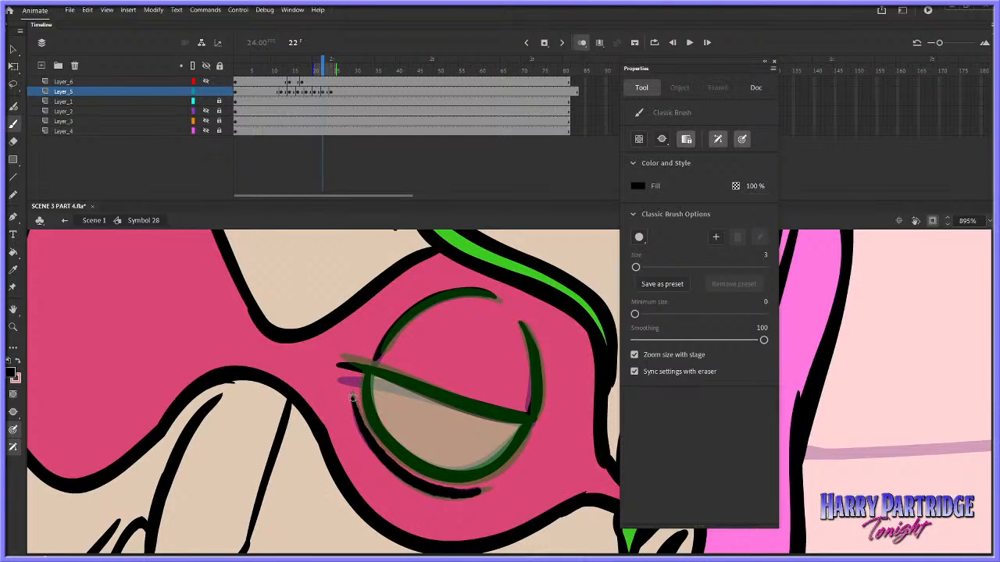
left_click_drag(353, 398, 481, 490)
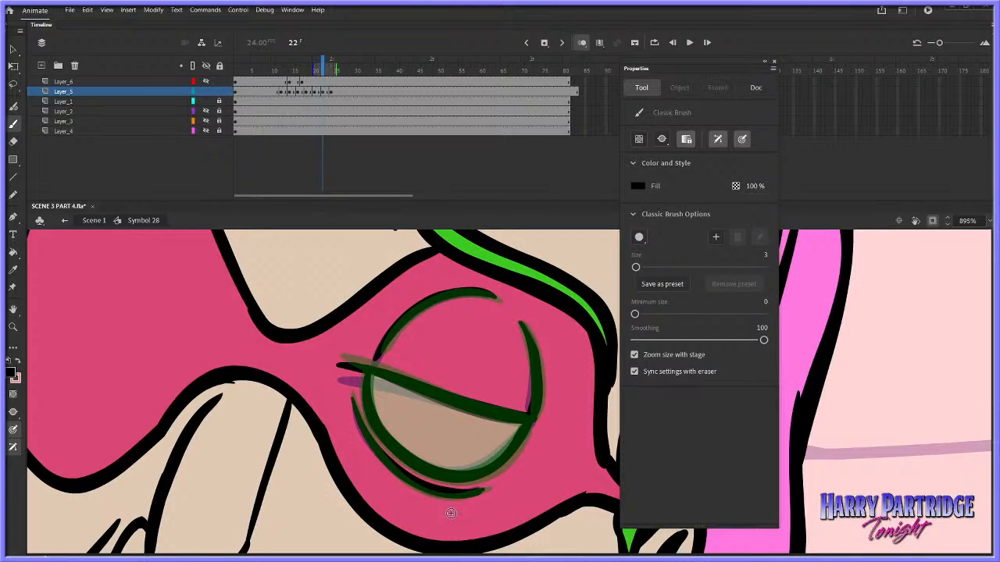
Play back the blink and insert a keyframe at frame 26 on Layer_5
key("Return")
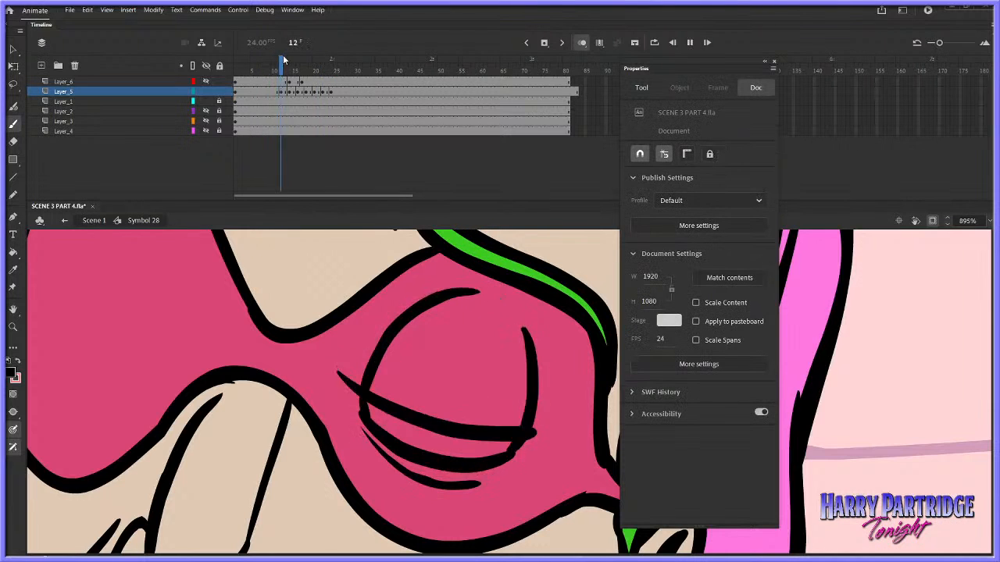
right_click(336, 92)
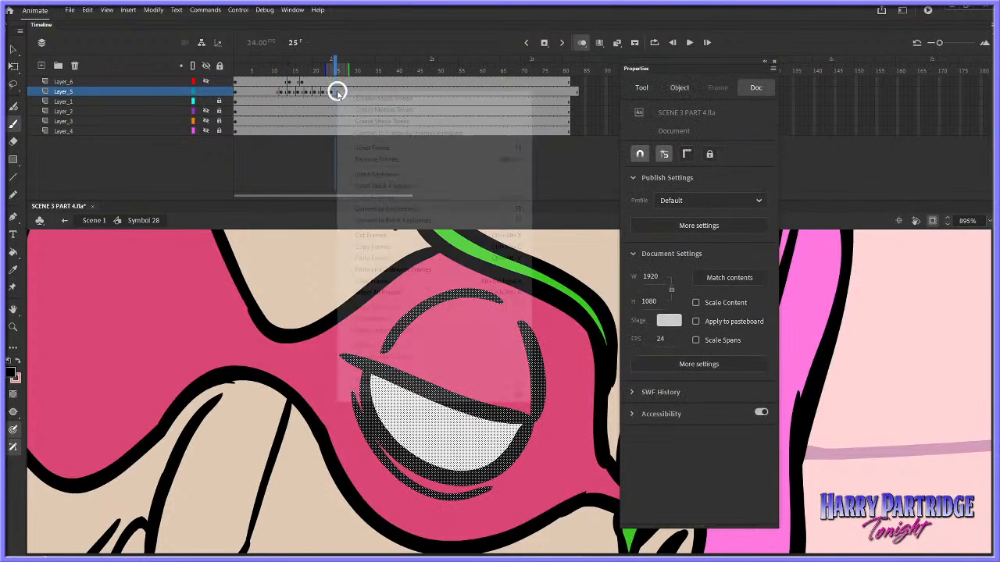
left_click(337, 91)
right_click(338, 92)
left_click(375, 171)
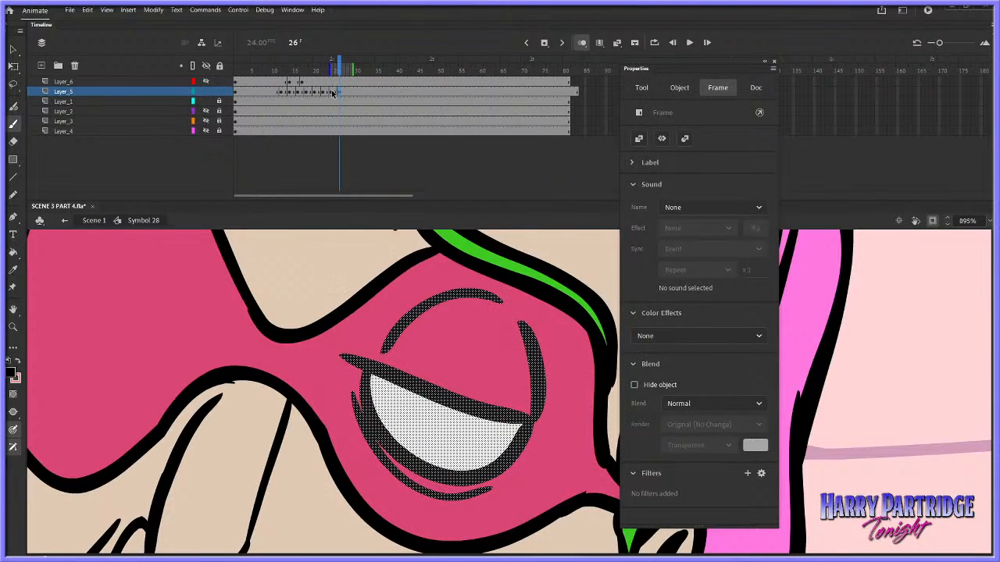
Smooth the eye drawing at frame 24 on Layer_5 twice
left_click(332, 93)
left_click(154, 10)
mouse_move(201, 112)
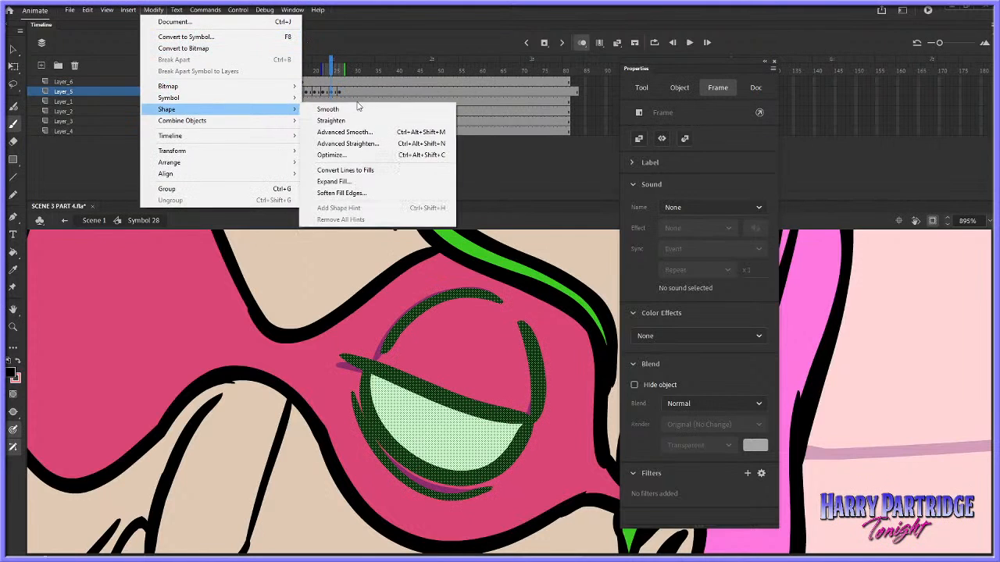
left_click(359, 109)
left_click(154, 11)
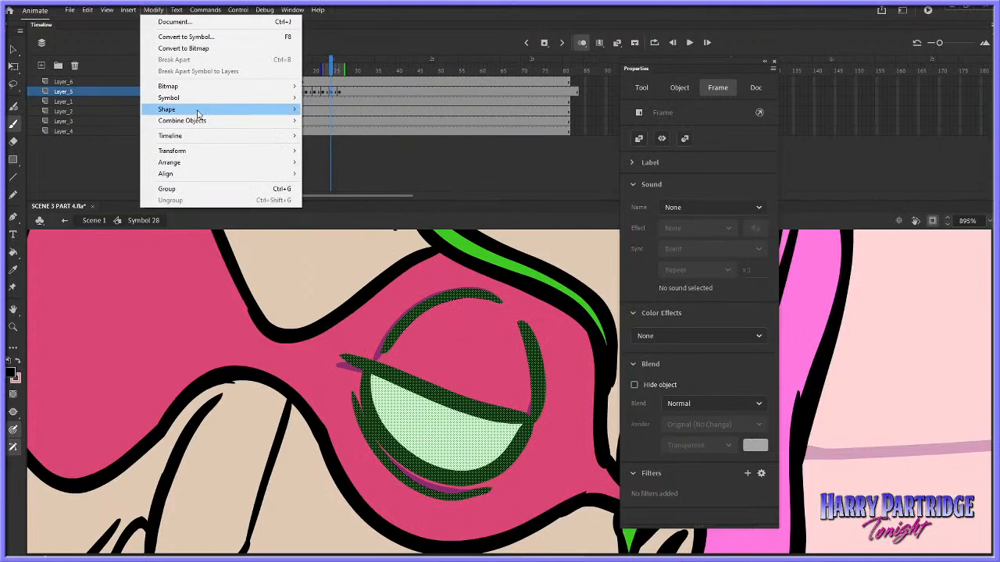
left_click(343, 109)
Replay the blink, sample the eye white from frame 11, and fill the eye opening at frame 12 with it
left_click(269, 70)
key("Return")
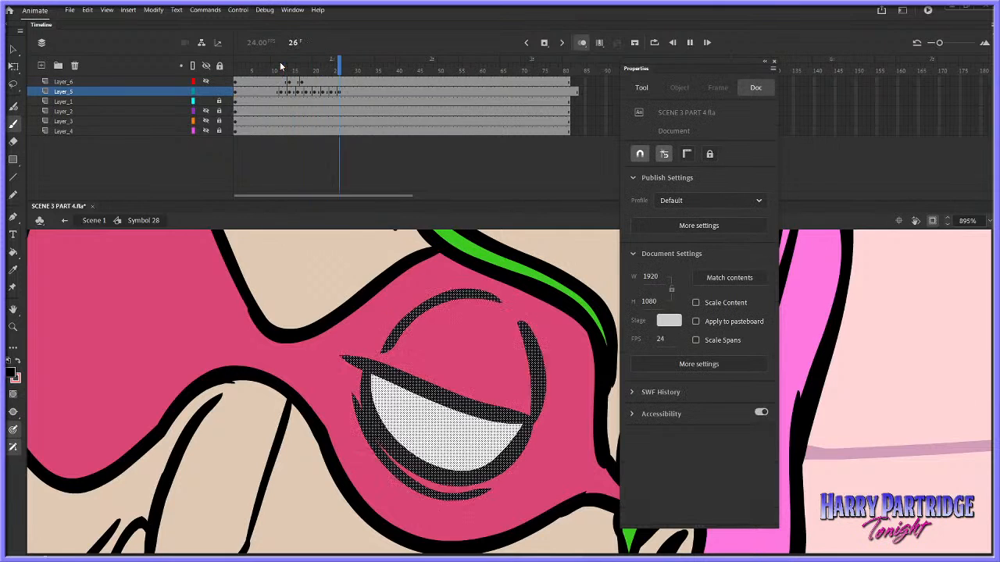
left_click(281, 70)
key("comma")
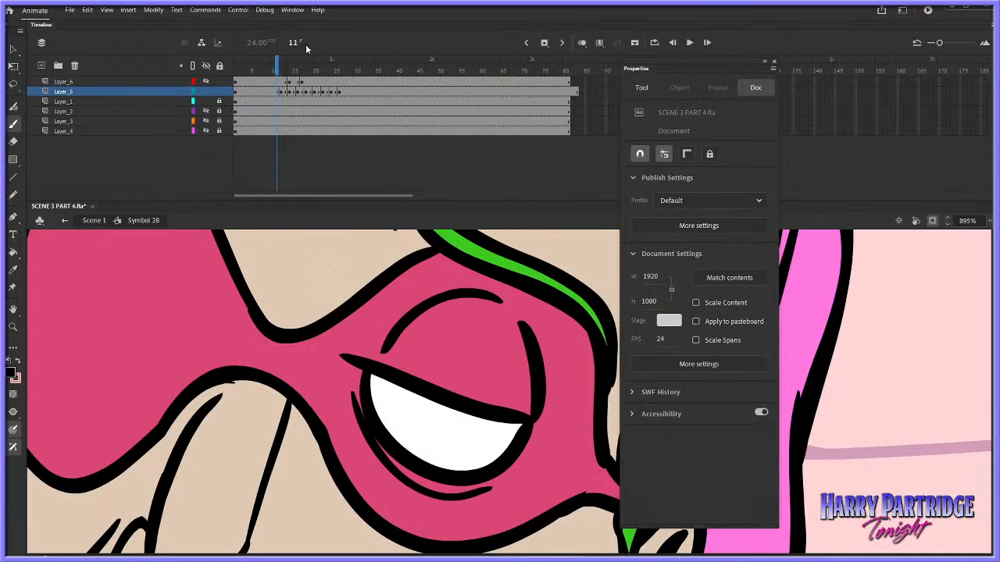
left_click(13, 270)
left_click(435, 420)
key("period")
left_click(445, 444)
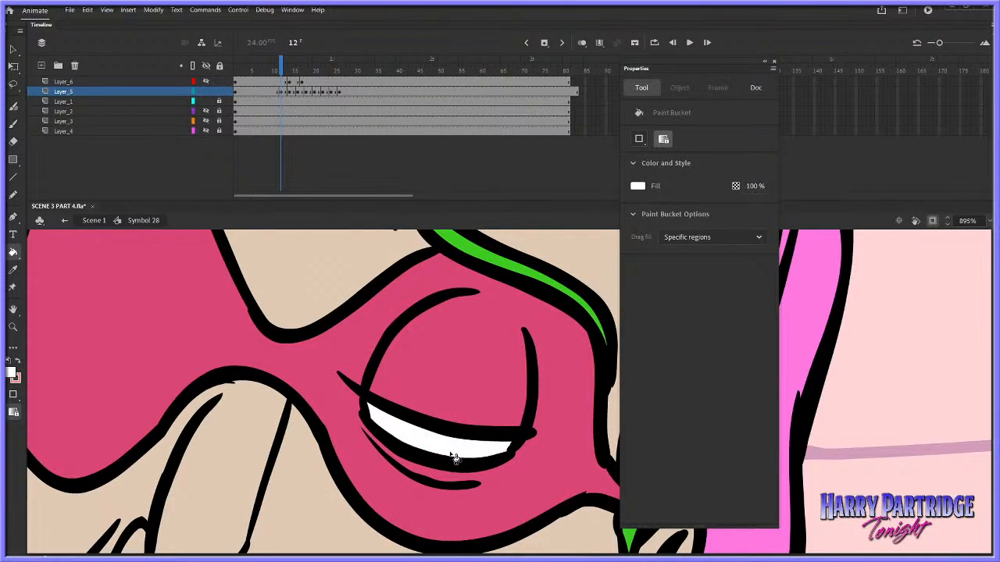
Fill the eye opening with white on the drawings at frames 18, 20 and 22
key("period")
key("period")
key("period")
key("period")
key("period")
key("period")
left_click(451, 450)
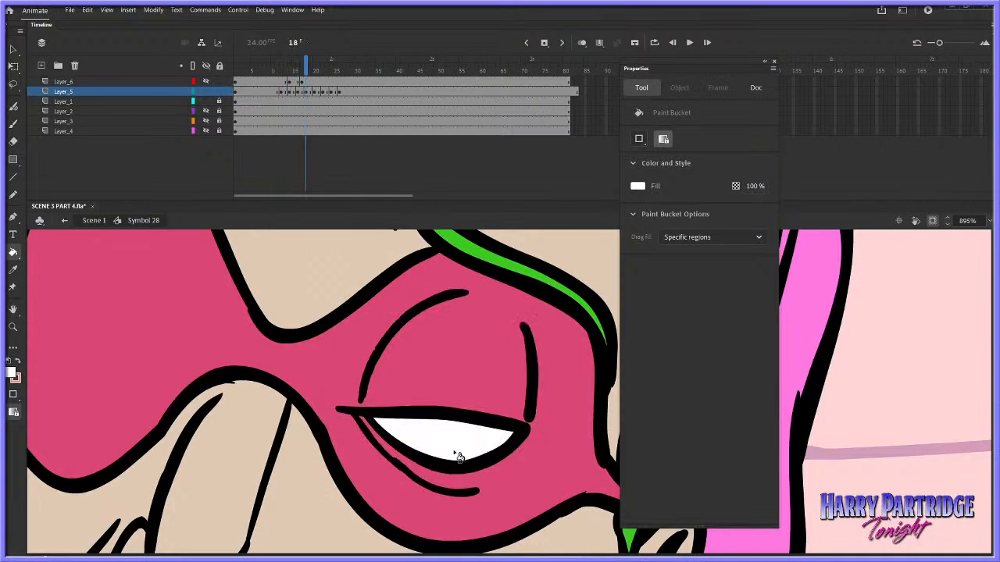
Try to fill the eye at frame 24 with white, undo it, and recheck frames 21 to 24
key("period")
key("period")
left_click(452, 437)
key("period")
key("period")
left_click(453, 439)
key("period")
key("period")
left_click(462, 436)
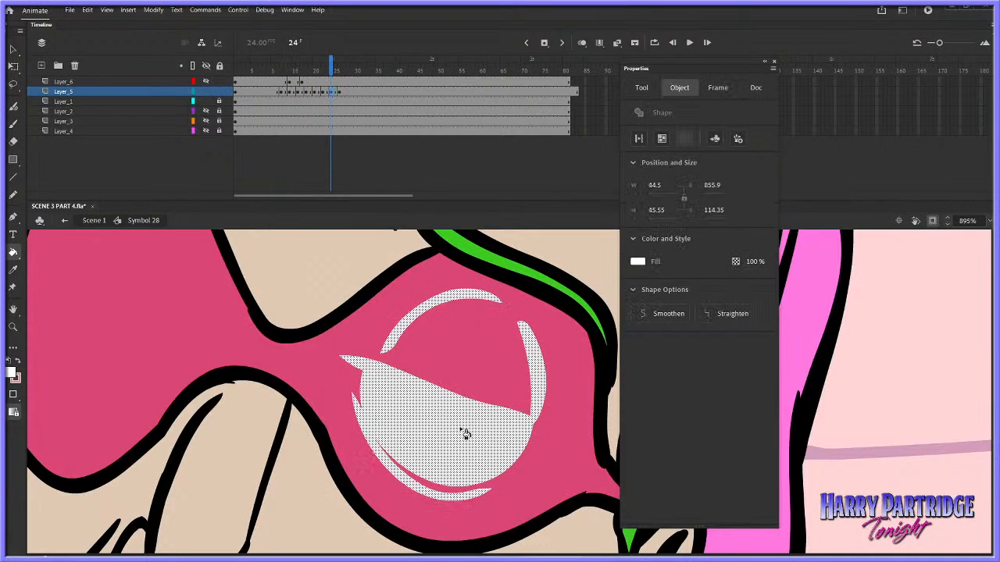
key("ctrl+z")
key("comma")
key("comma")
key("comma")
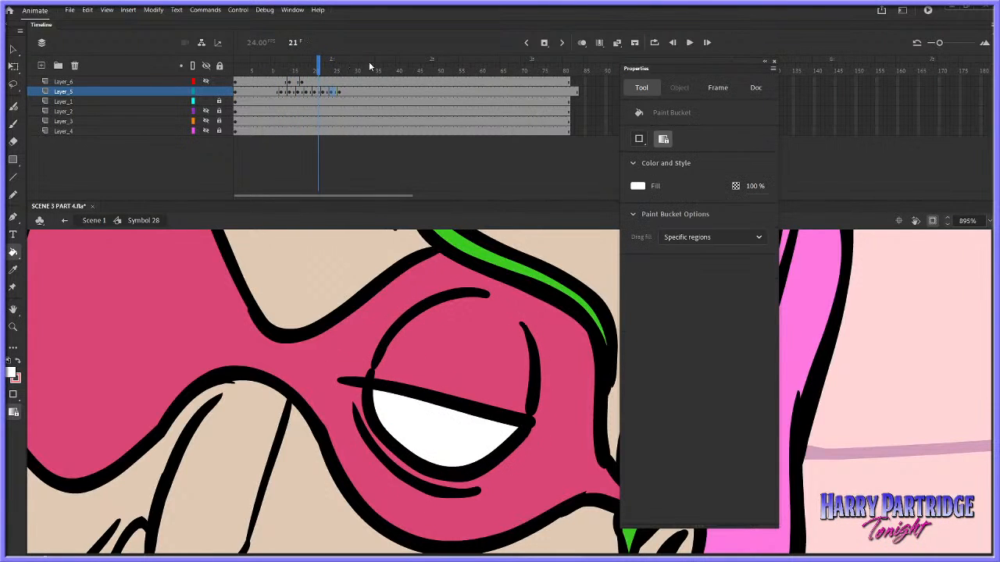
key("period")
key("period")
key("period")
Go over the upper lid line at frame 23 with a black brush, compare it with frame 24, and play the blink
left_click(14, 124)
left_click(339, 148)
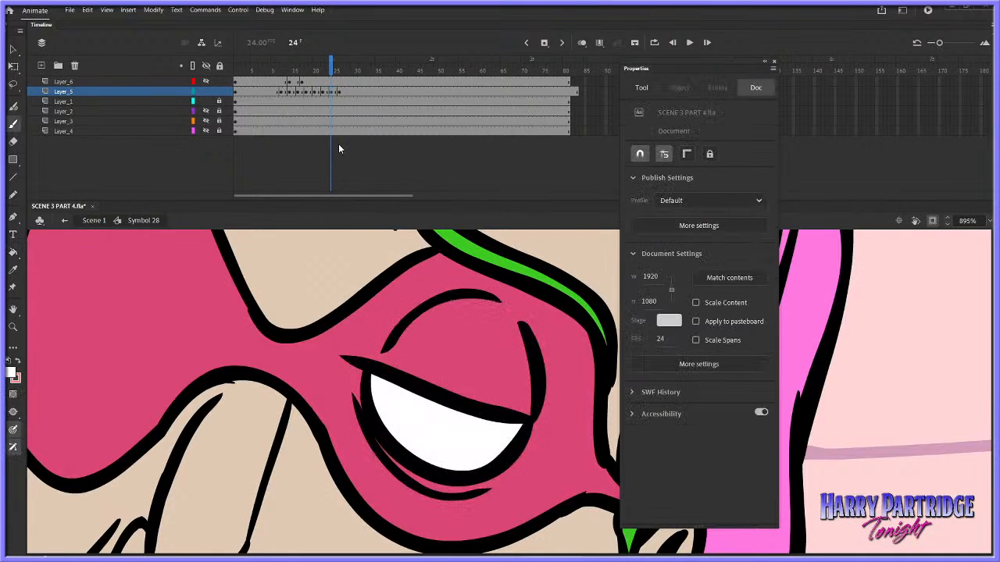
left_click(11, 373)
left_click(26, 409)
key("comma")
left_click_drag(365, 370, 534, 419)
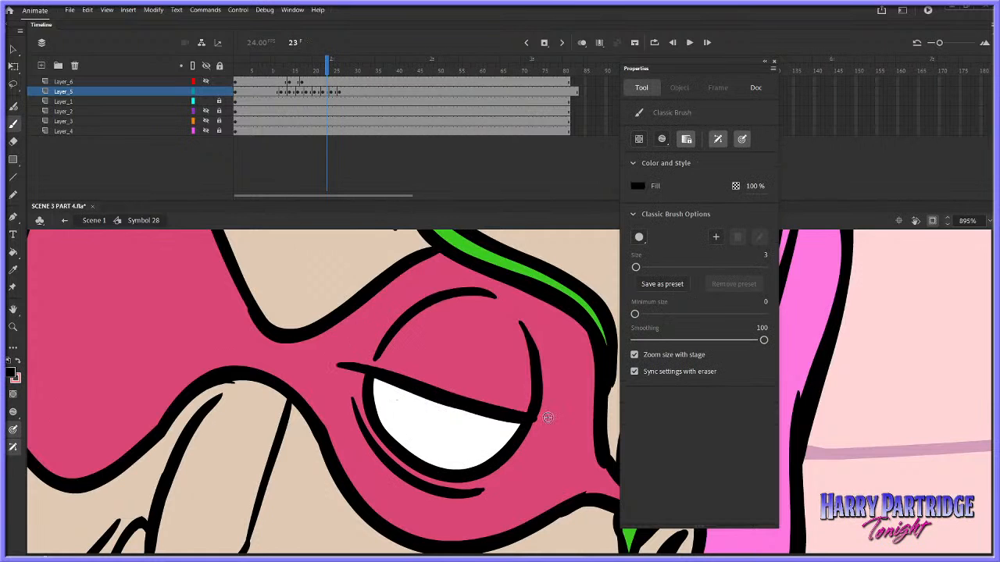
key("period")
key("comma")
key("Return")
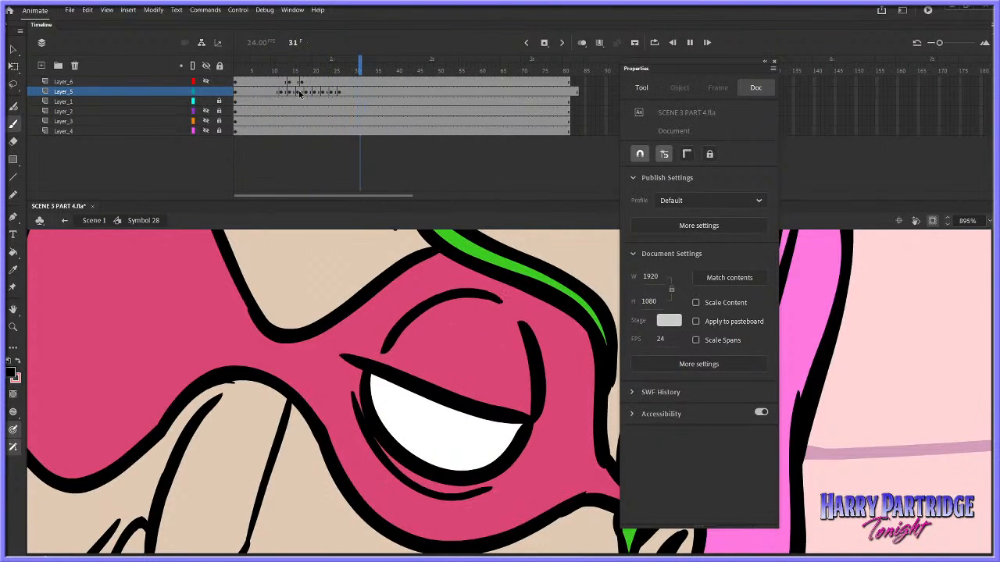
Remove frames 24 and 25 from Layer_5 and play the blink again from before it starts
left_click(335, 71)
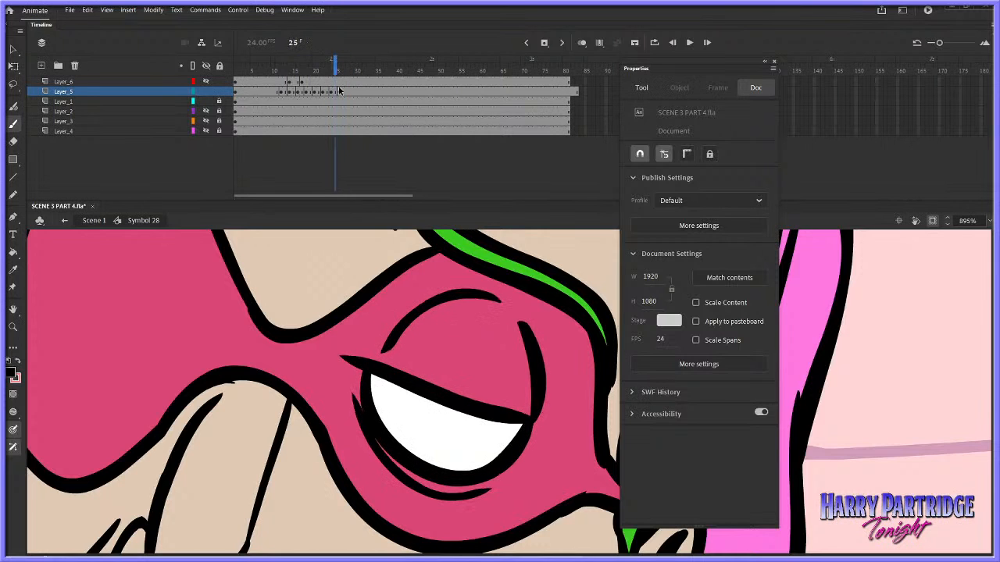
right_click(332, 91)
left_click(360, 159)
key("Return")
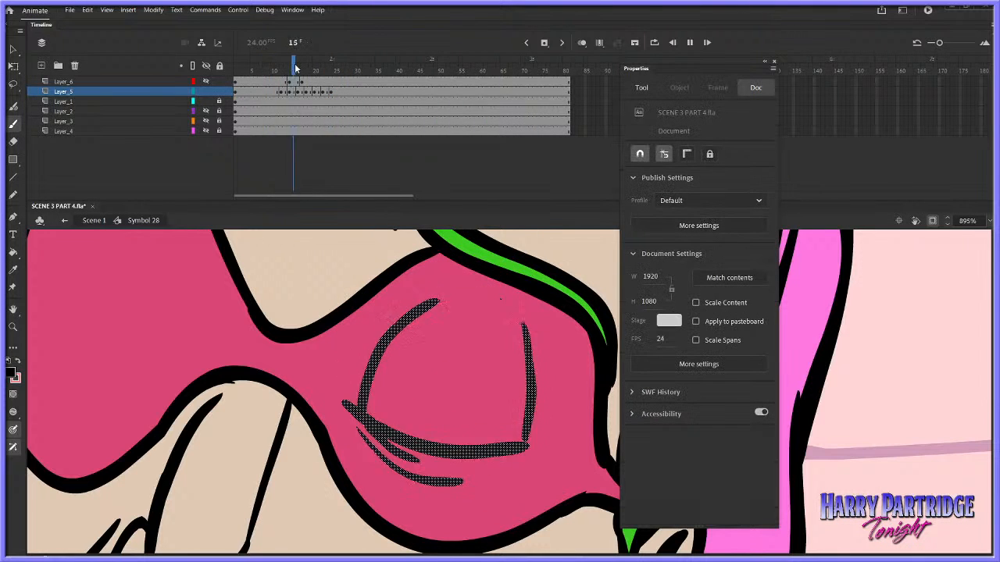
left_click_drag(295, 68, 269, 68)
key("Return")
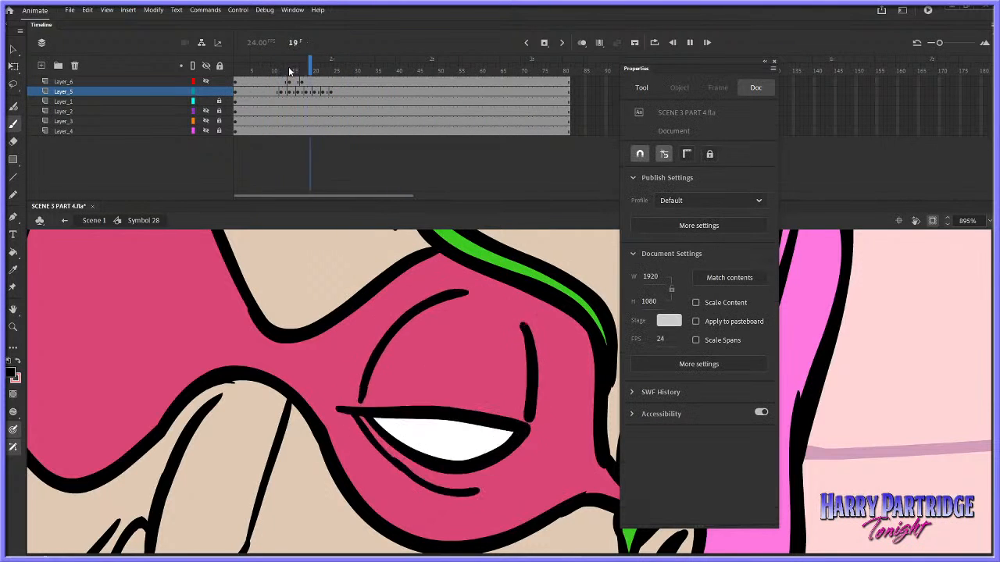
key("Return")
Hide Layer_5, show Layer_6, and play back the left-hand eye's blink
left_click(209, 91)
left_click(207, 82)
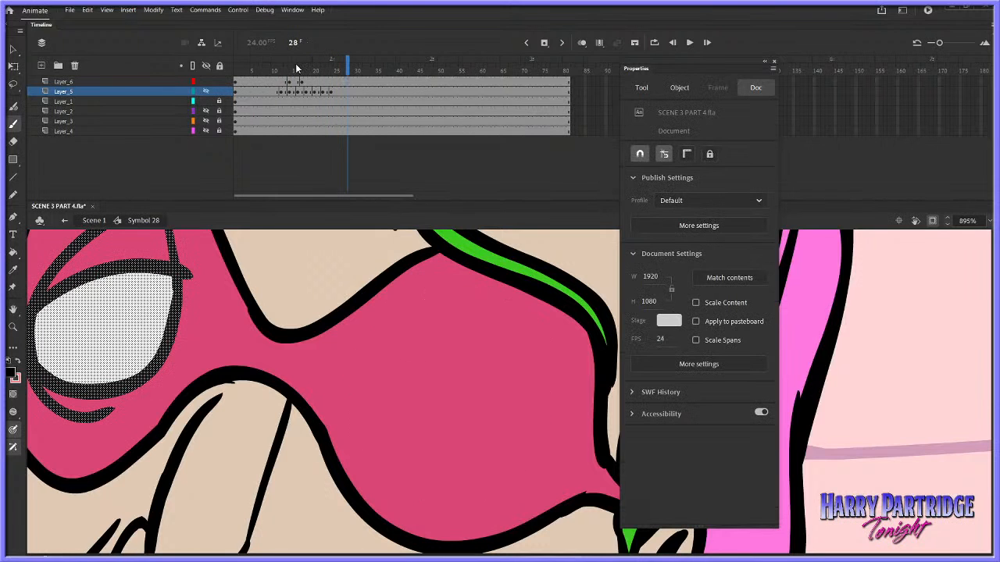
left_click(14, 311)
left_click_drag(43, 267, 233, 329)
key("Return")
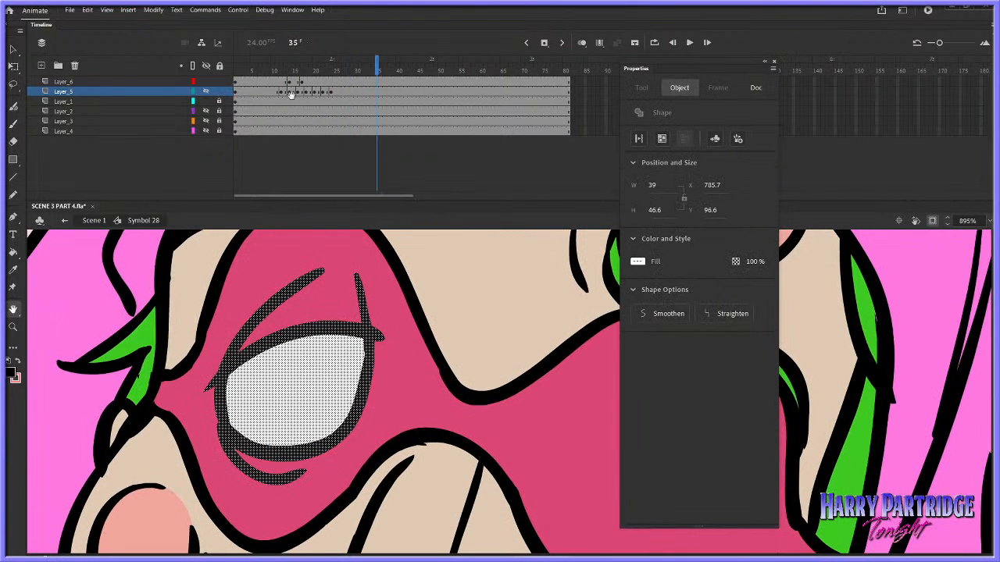
left_click(288, 66)
key("Return")
key("Return")
left_click_drag(299, 69, 272, 66)
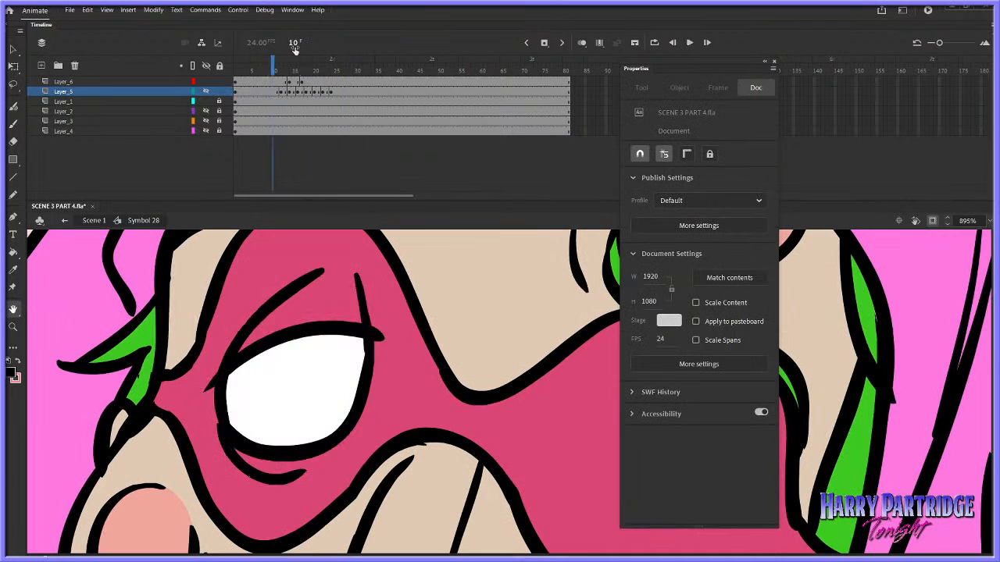
Cut frames 13 and 14 on Layer_6 to leave them empty for an in-between drawing
left_click(13, 50)
right_click(288, 82)
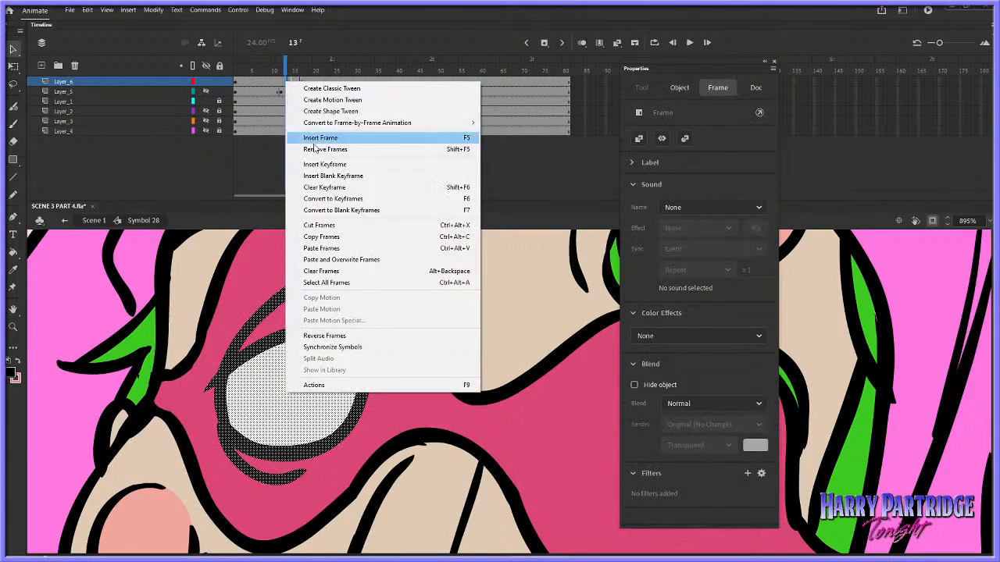
left_click(314, 225)
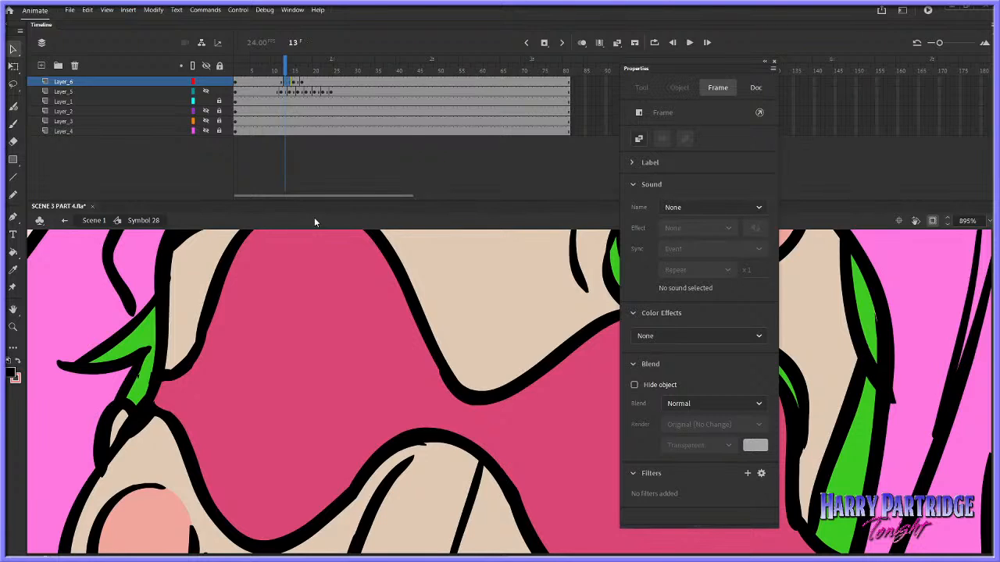
With onion skinning on, brush a half-lowered upper lid line across the eye at frame 13 of Layer_6
key("b")
left_click(581, 42)
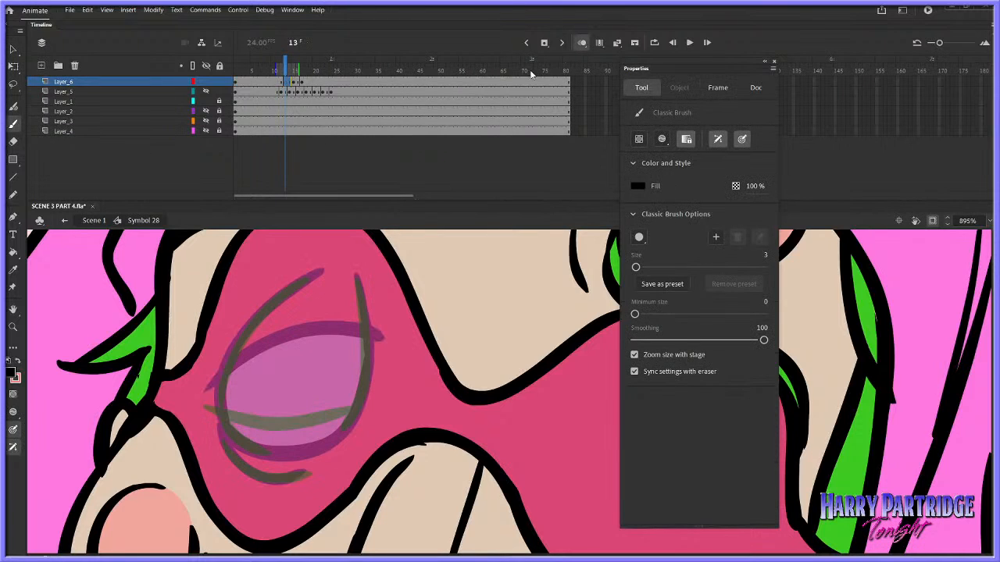
key("comma")
key("b")
key("period")
left_click_drag(203, 398, 312, 373)
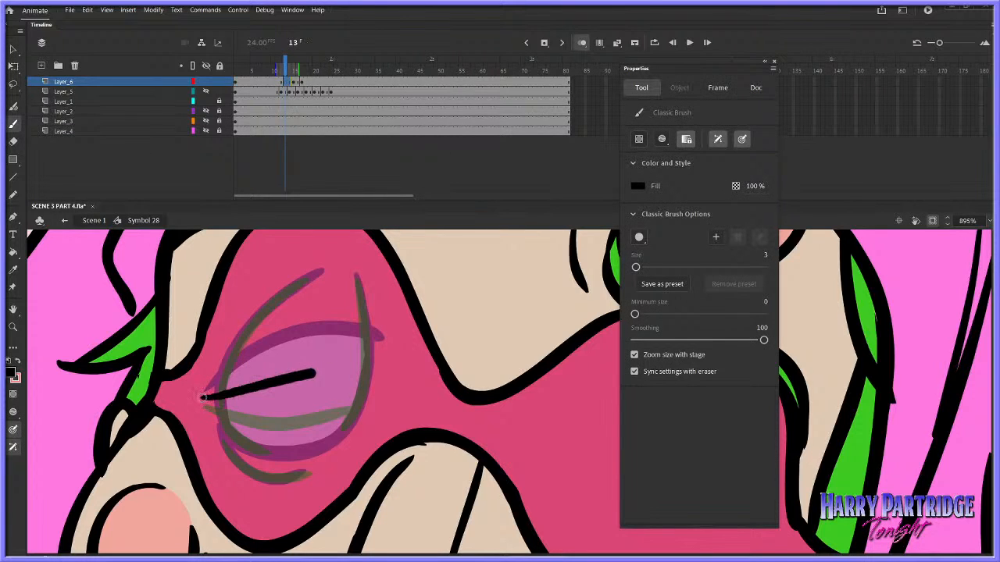
key("ctrl+z")
left_click_drag(199, 400, 381, 371)
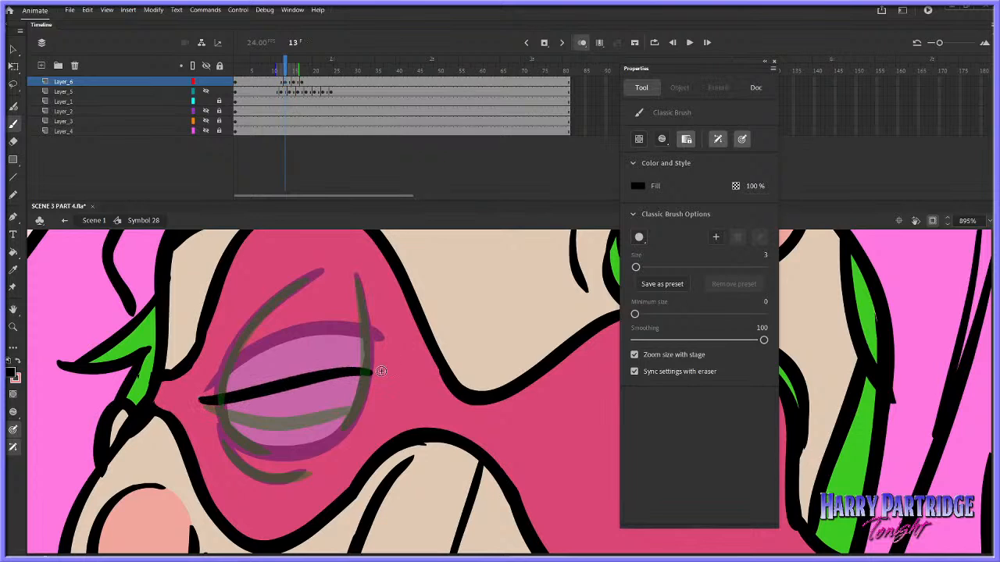
Trace the long curved lines on both sides of the eye above the lid at frame 13 with the black brush
mouse_move(217, 397)
left_mouse_down()
mouse_move(268, 289)
mouse_move(320, 270)
mouse_move(359, 292)
mouse_move(357, 278)
mouse_move(363, 344)
left_mouse_up()
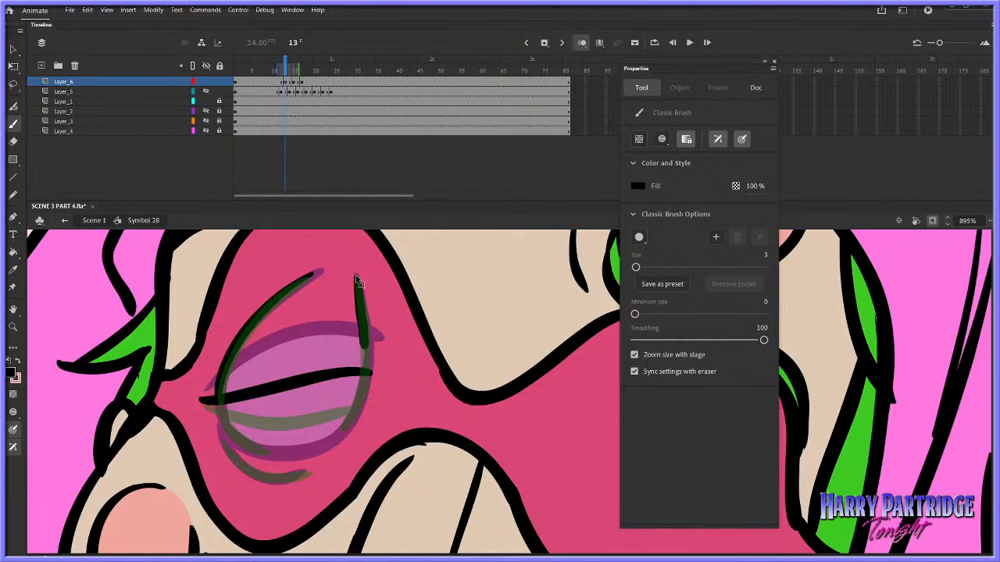
key("ctrl+z")
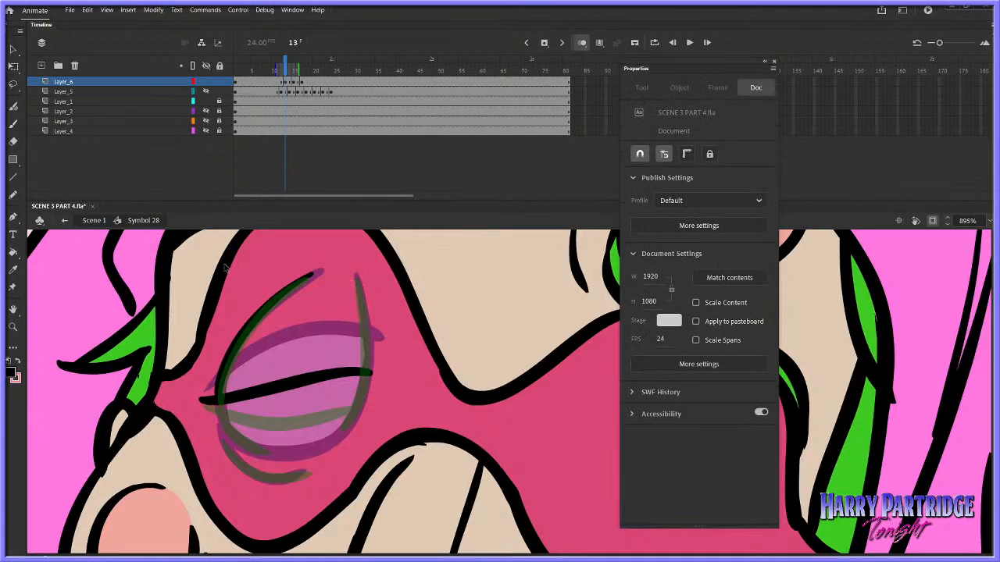
left_click(12, 122)
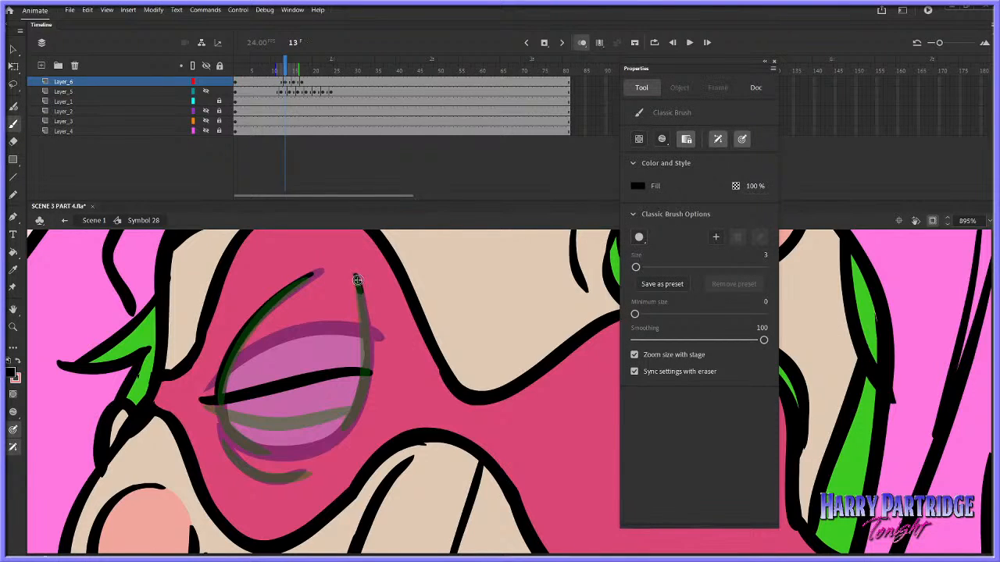
key("ctrl+z")
left_click_drag(356, 275, 367, 362)
Draw the lower eye outline and the crease beneath it at frame 13, flipping between neighbouring frames to compare
key("comma")
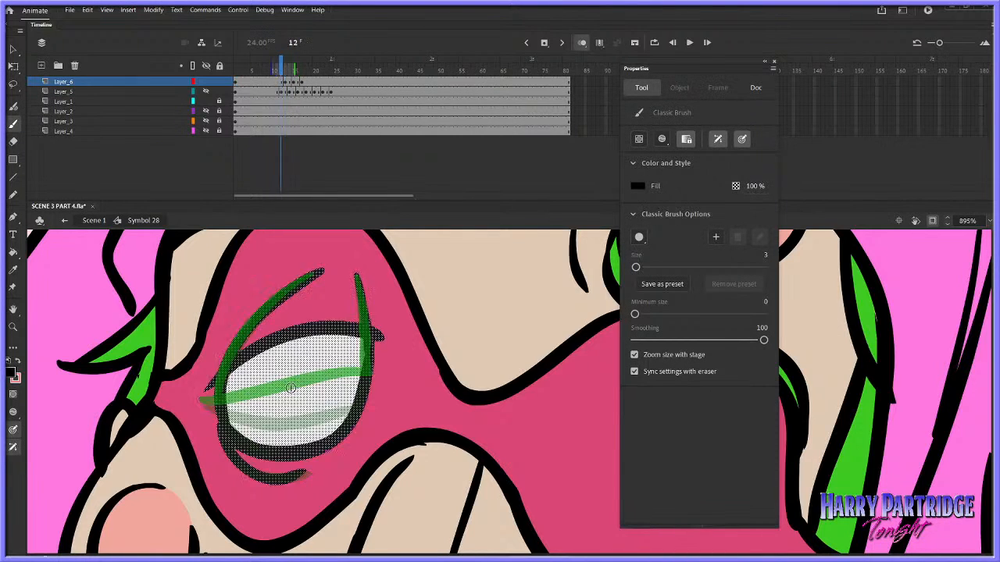
key("period")
mouse_move(221, 399)
left_mouse_down()
mouse_move(238, 436)
mouse_move(316, 440)
mouse_move(353, 410)
mouse_move(366, 370)
left_mouse_up()
key("period")
key("comma")
key("period")
key("comma")
key("comma")
key("period")
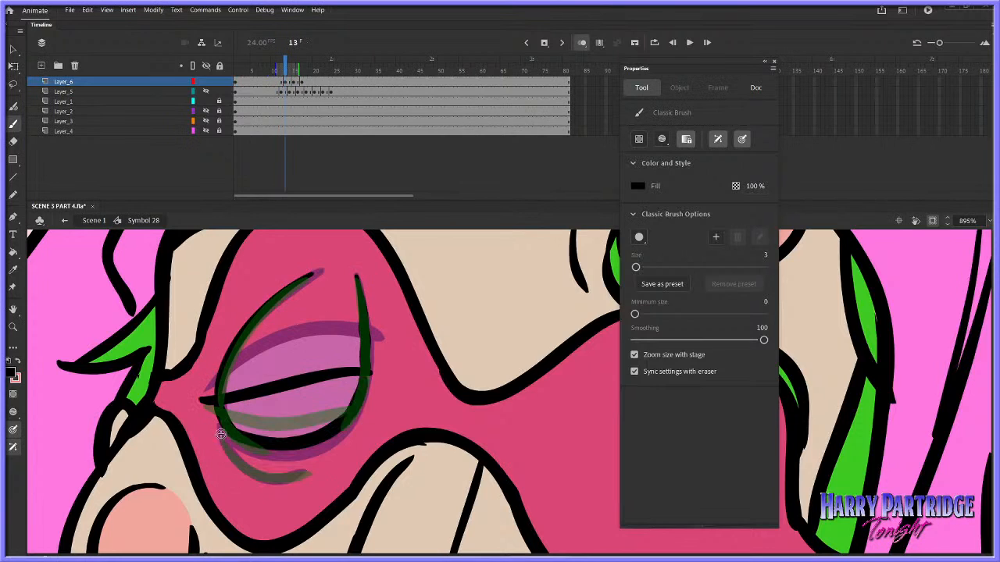
mouse_move(221, 434)
left_mouse_down()
mouse_move(241, 466)
mouse_move(308, 470)
left_mouse_up()
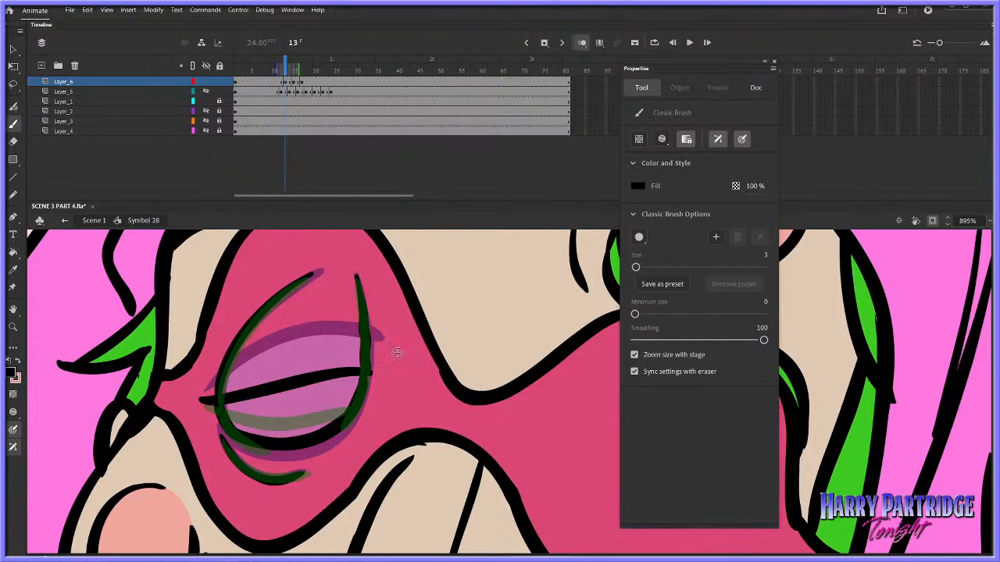
Turn off onion skinning and compare the lid positions across frames 12 to 15
left_click(582, 44)
key("comma")
key("period")
key("period")
key("period")
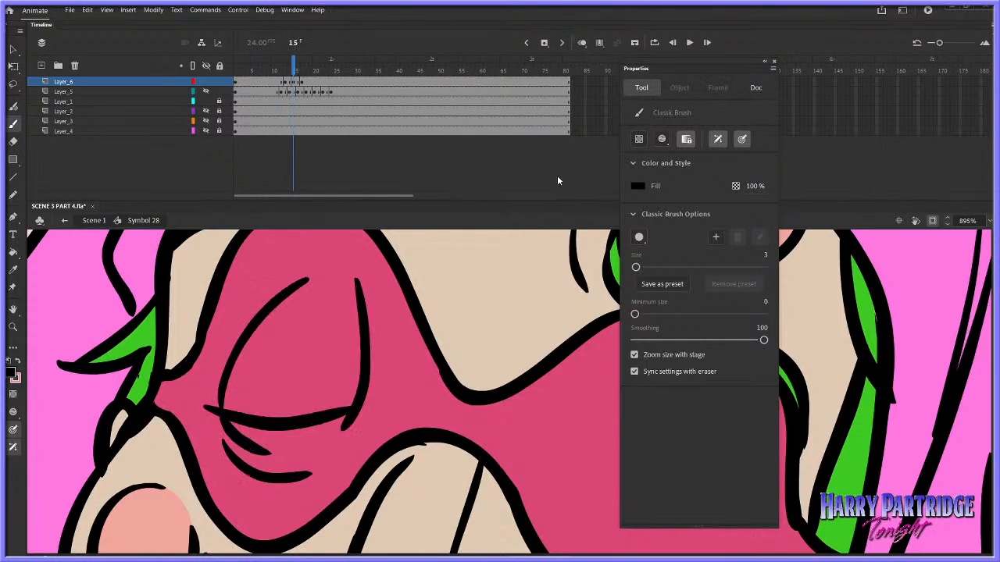
key("comma")
key("comma")
Thicken the upper lid line at frame 13, extend it past the eye's outer edge, and play the blink
key("comma")
key("period")
left_click_drag(264, 387, 381, 368)
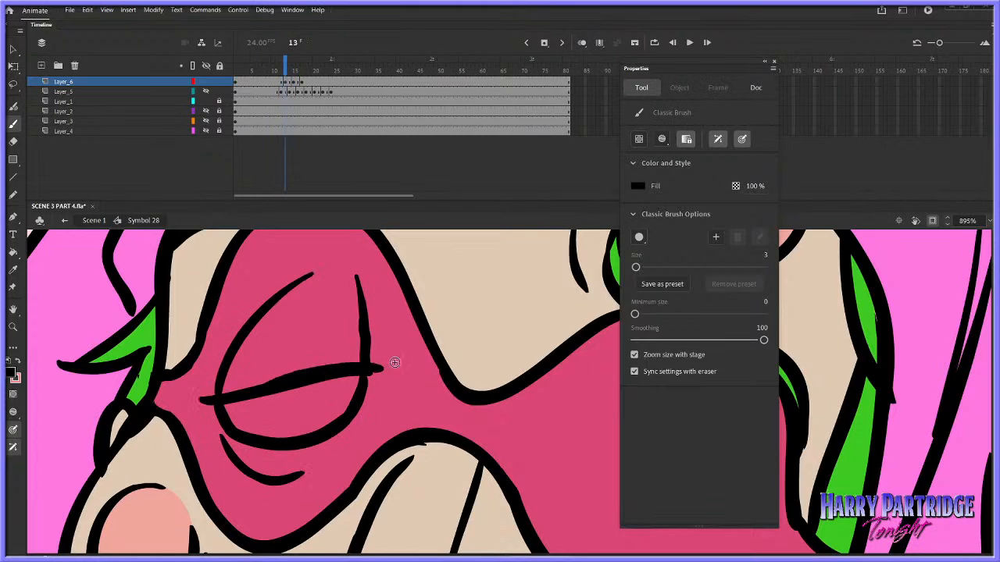
key("comma")
key("period")
key("ctrl+z")
left_click_drag(234, 395, 378, 370)
key("comma")
key("period")
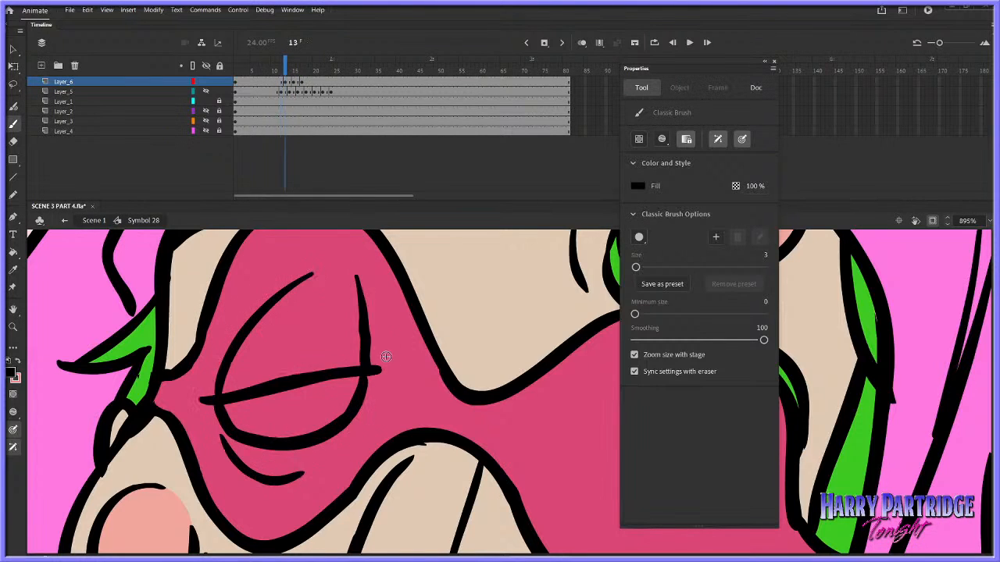
key("period")
key("period")
key("comma")
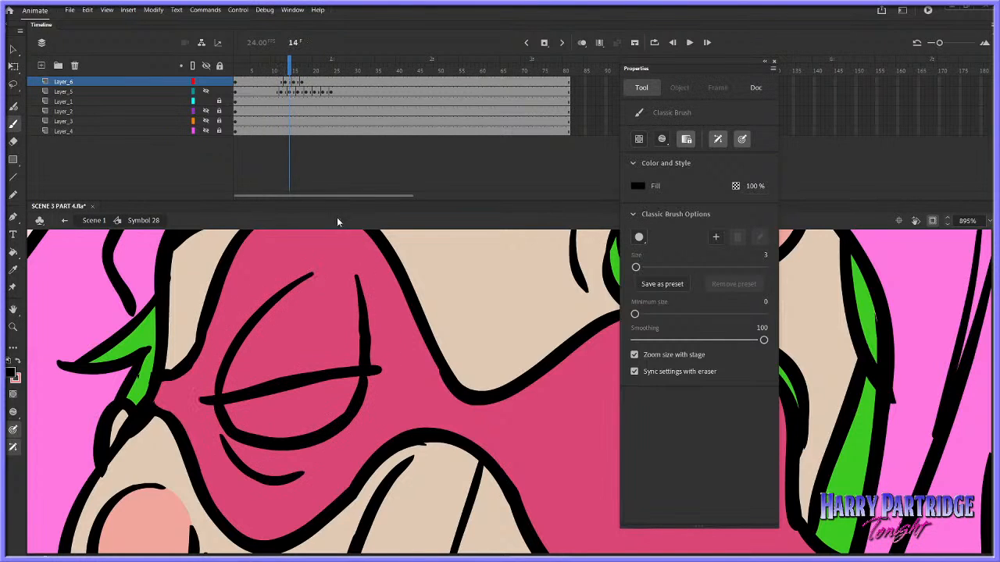
key("Return")
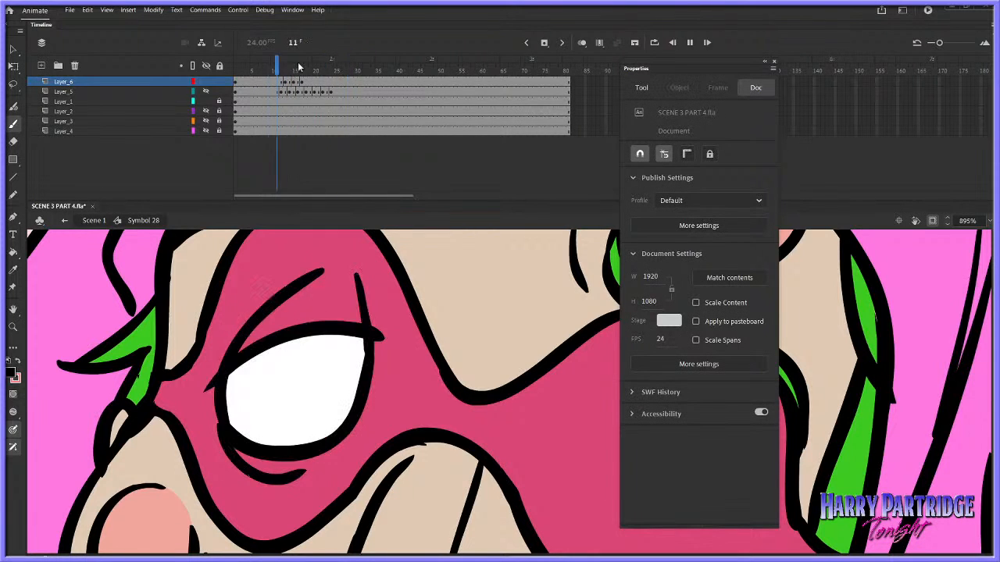
Cut the open-eye drawing at frame 11 of Layer_6 and brush a slightly lowered lid line using onion skinning
right_click(279, 82)
left_click(317, 227)
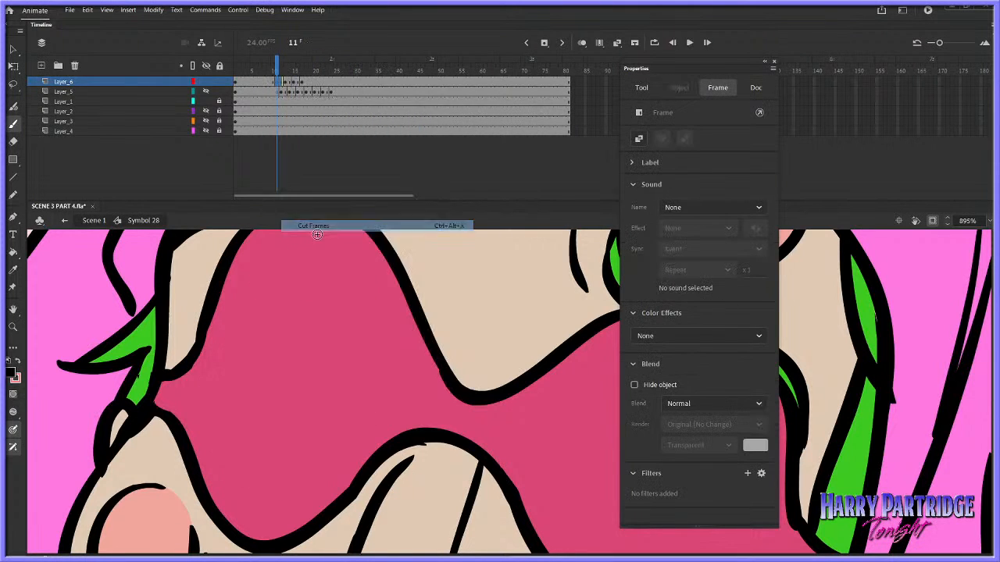
key("alt+shift+o")
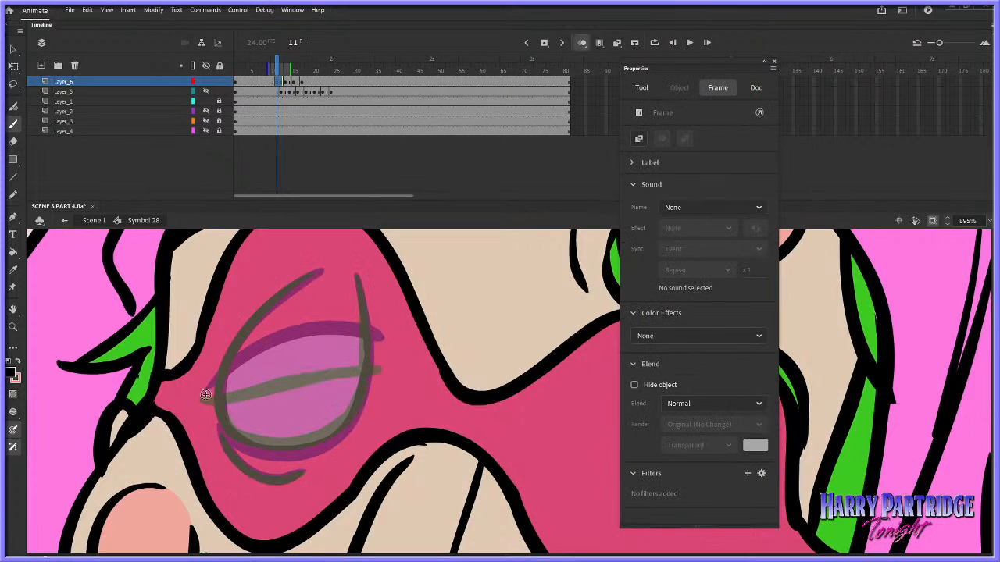
mouse_move(205, 395)
left_mouse_down()
mouse_move(258, 358)
mouse_move(353, 336)
mouse_move(382, 340)
left_mouse_up()
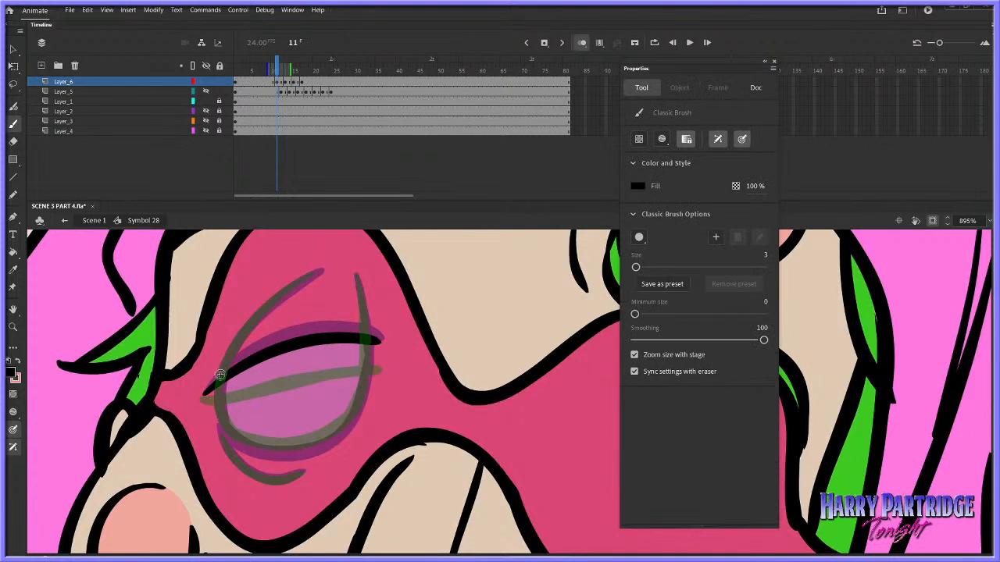
Complete the eye outline, side lines and lower crease at frame 11, and play the blink from before it starts
mouse_move(220, 375)
left_mouse_down()
mouse_move(264, 307)
mouse_move(310, 274)
mouse_move(365, 341)
left_mouse_up()
mouse_move(217, 416)
left_mouse_down()
mouse_move(220, 378)
mouse_move(253, 448)
mouse_move(319, 443)
mouse_move(351, 415)
mouse_move(368, 341)
left_mouse_up()
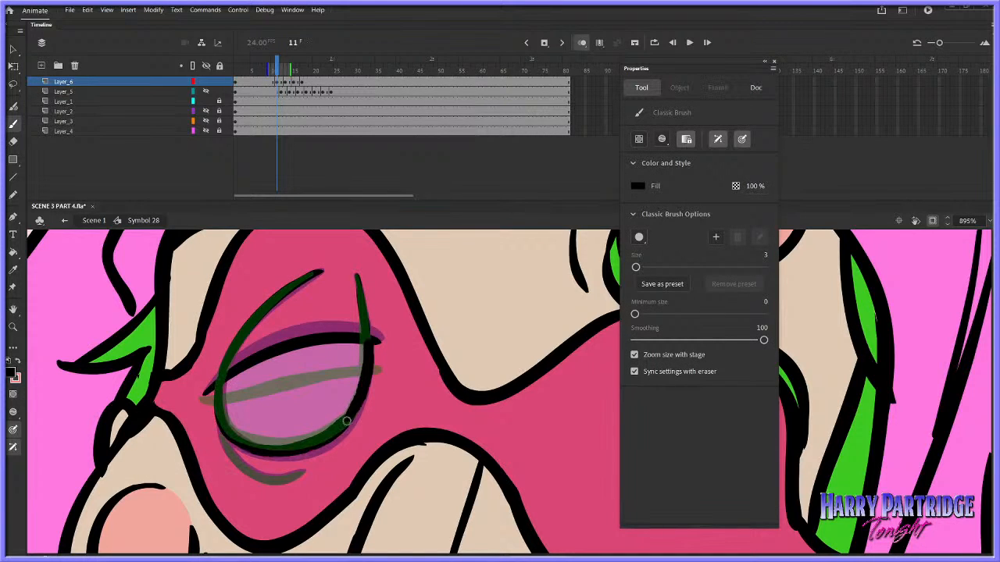
mouse_move(220, 434)
left_mouse_down()
mouse_move(263, 476)
mouse_move(304, 469)
left_mouse_up()
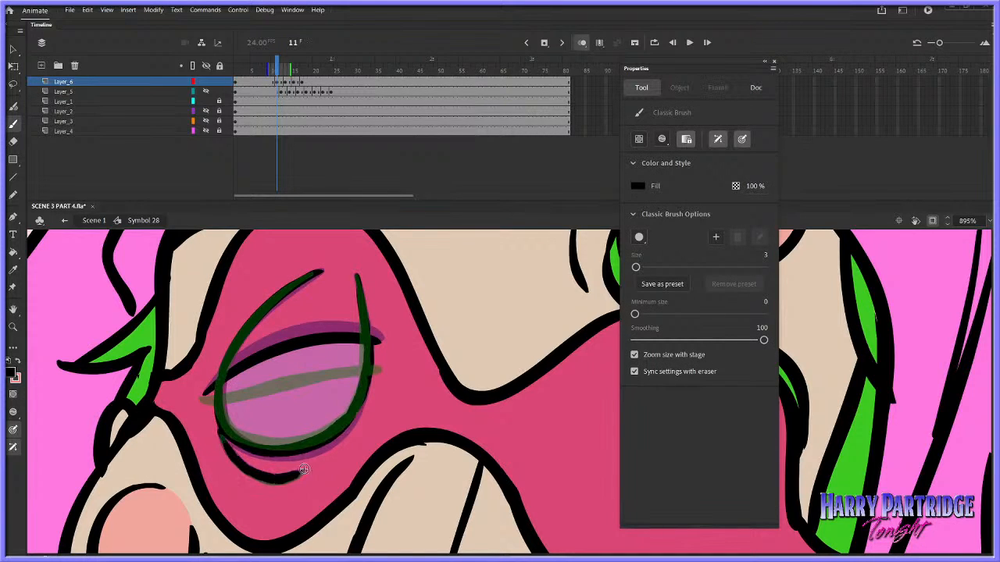
left_click(257, 73)
key("Return")
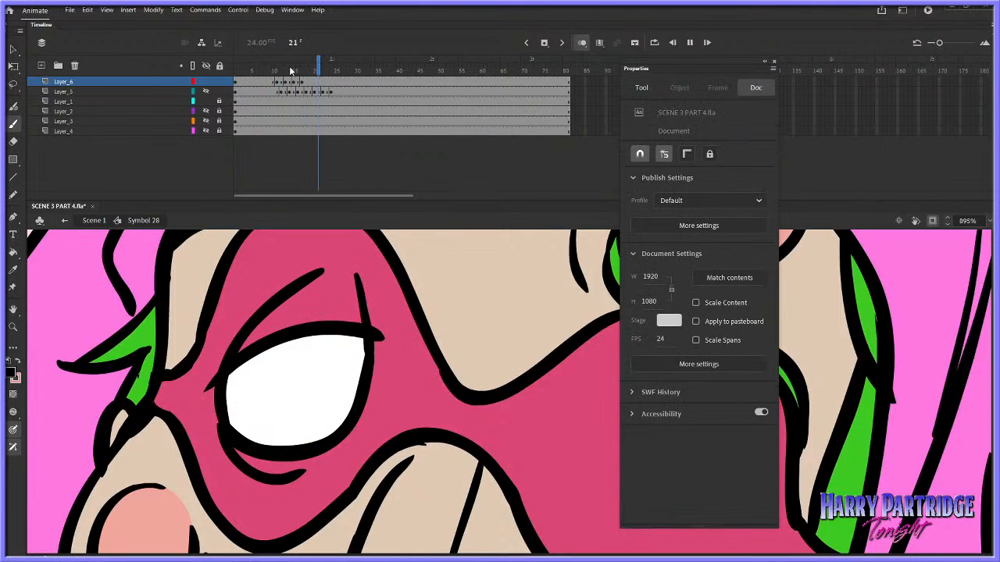
Thicken the lines of the frame 11 drawing with Expand Fill and play the blink again
left_click(279, 82)
left_click(153, 9)
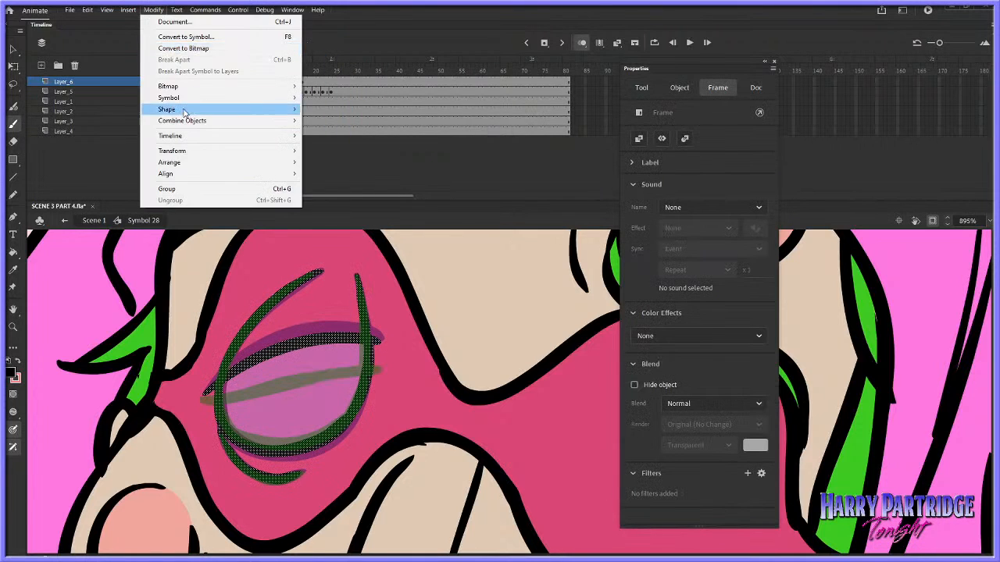
mouse_move(184, 112)
left_click(351, 167)
left_click(550, 263)
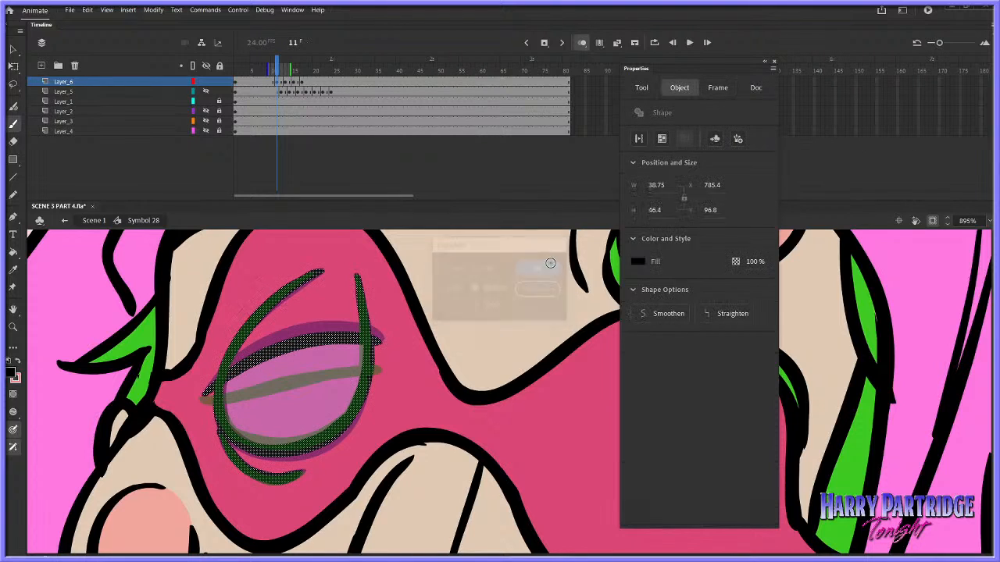
key("Return")
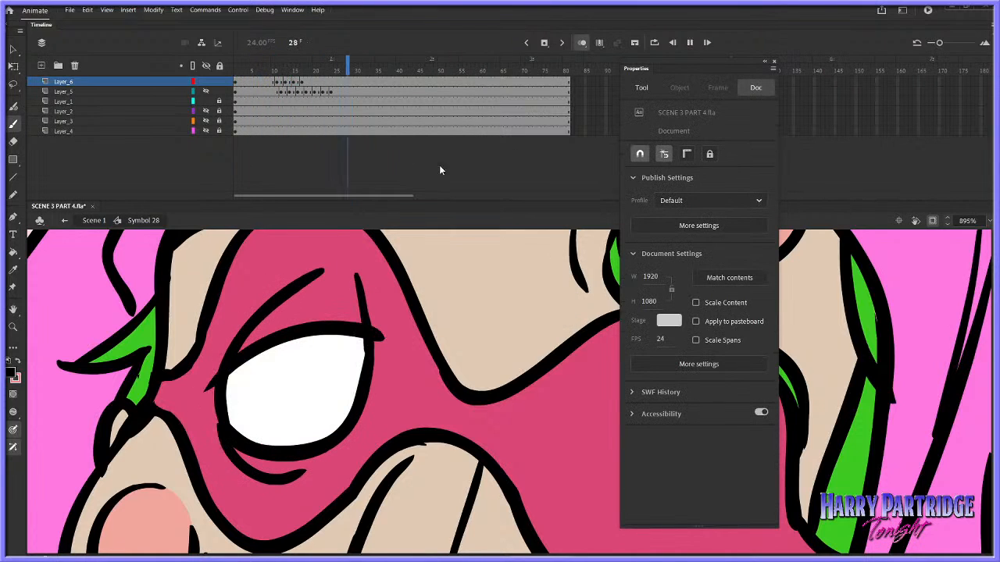
left_click(256, 72)
key("Return")
Make room for an empty drawing at frame 17 of Layer_6, holding the open eye until frame 19, and flip through the preceding frames
mouse_move(289, 71)
left_mouse_down()
mouse_move(268, 71)
mouse_move(303, 74)
left_mouse_up()
left_click(298, 83)
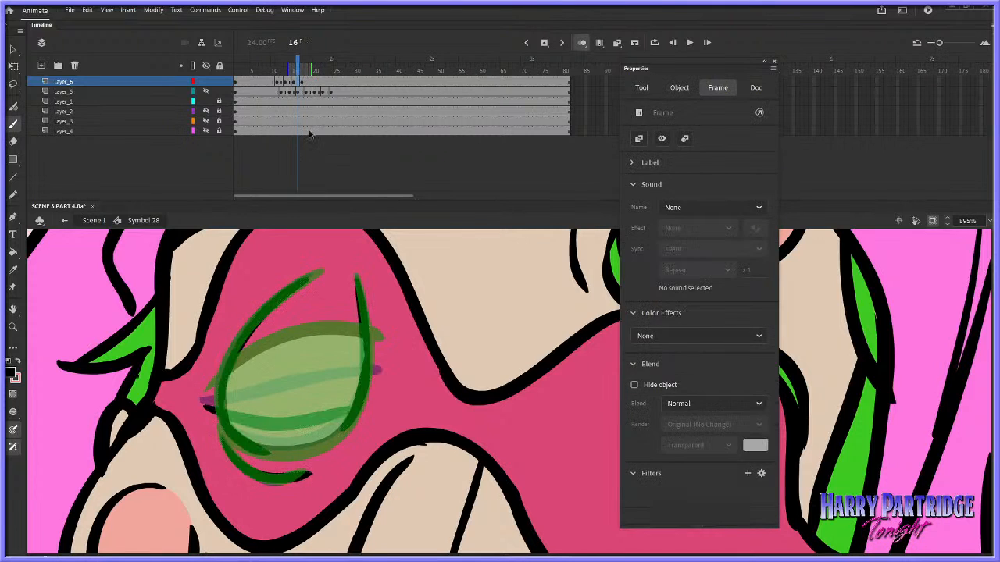
left_click(302, 82)
right_click(301, 81)
left_click(355, 178)
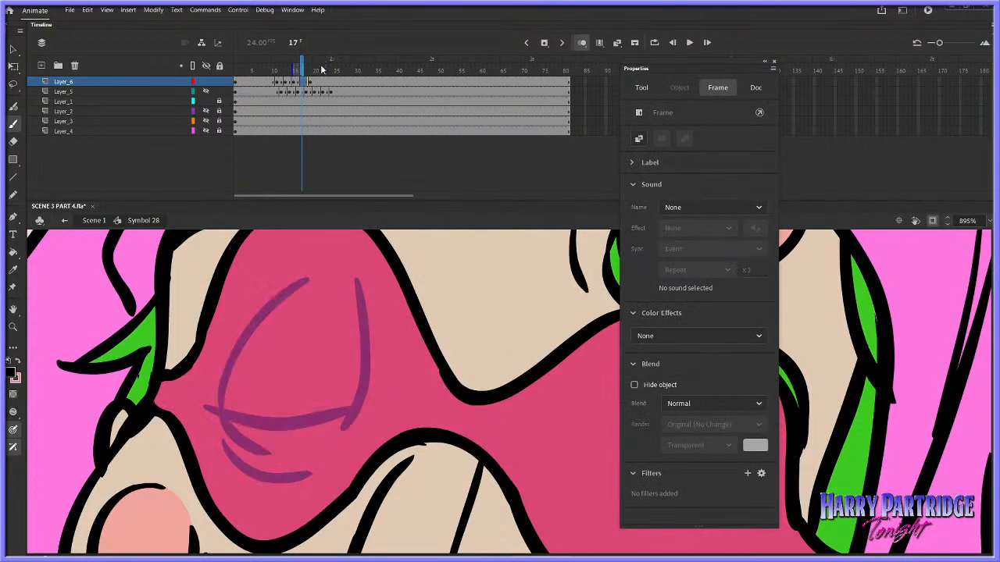
key("comma")
key("comma")
key("comma")
key("period")
key("period")
key("period")
Draw the closed lid line slightly lower than in the previous drawing at frame 17, with the short crease beneath its inner end
mouse_move(205, 409)
left_mouse_down()
mouse_move(297, 429)
mouse_move(358, 411)
left_mouse_up()
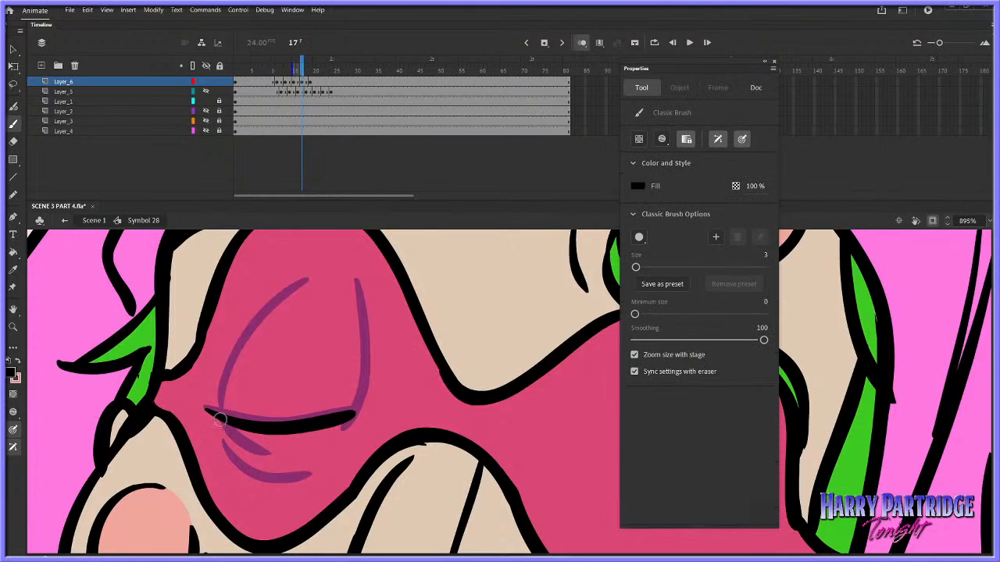
left_click_drag(218, 420, 269, 451)
key("comma")
key("period")
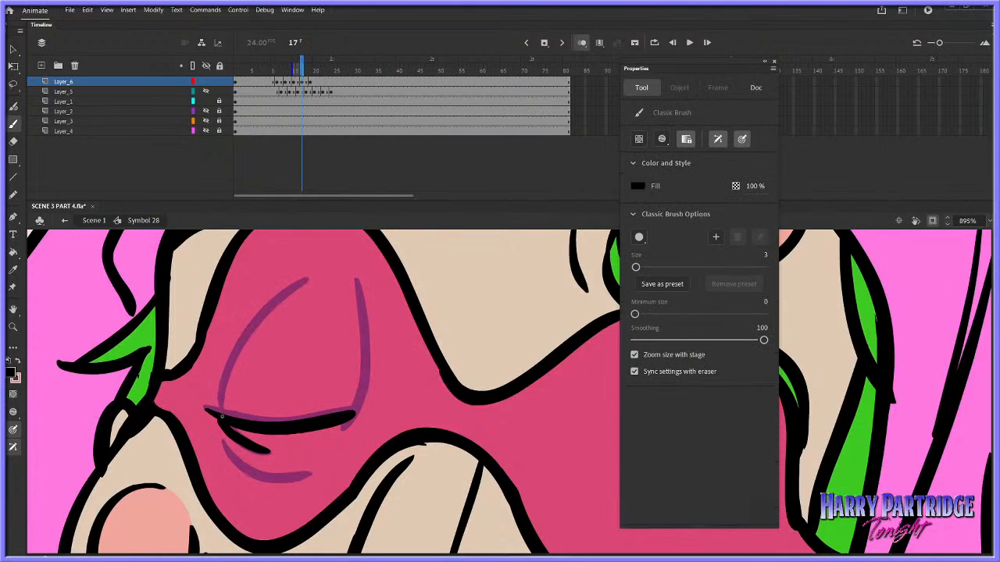
mouse_move(221, 416)
left_mouse_down()
mouse_move(229, 367)
mouse_move(282, 297)
mouse_move(362, 328)
mouse_move(356, 412)
left_mouse_up()
Finish frame 17 with the curved side lines and the lower crease, and play the blink
key("comma")
key("period")
key("comma")
key("period")
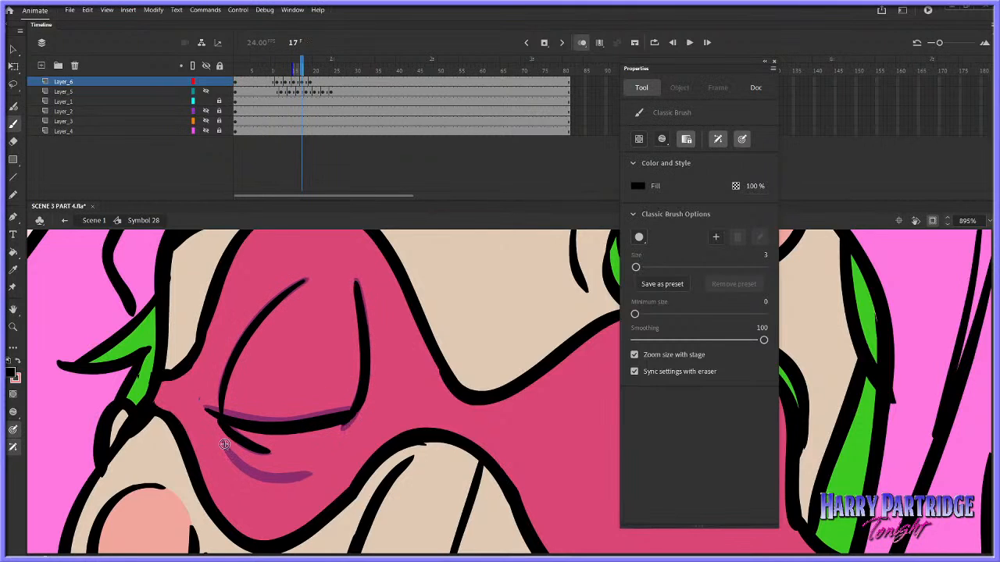
mouse_move(224, 445)
left_mouse_down()
mouse_move(268, 480)
mouse_move(311, 474)
left_mouse_up()
left_click(264, 72)
key("Return")
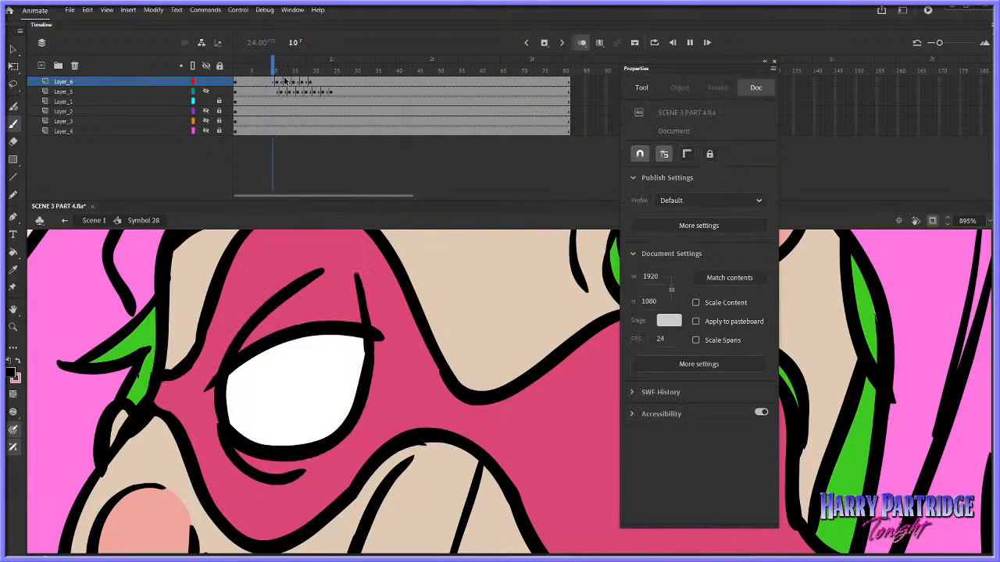
left_click(276, 81)
key("Return")
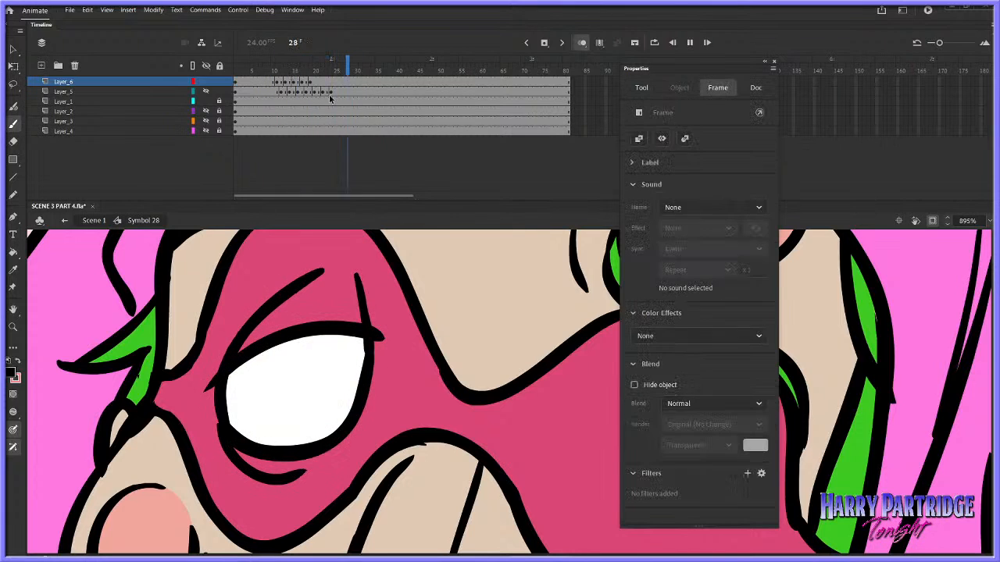
Empty frame 19 of Layer_6 so the open eye starts at frame 21, and show both neighbouring drawings in onion skin
key("Return")
right_click(313, 82)
left_click(342, 237)
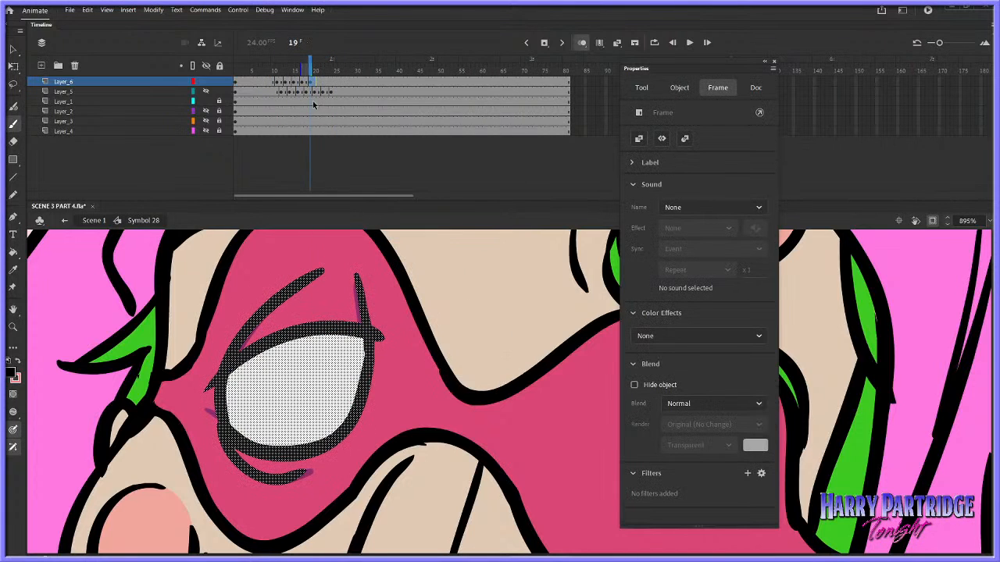
right_click(312, 82)
left_click(342, 225)
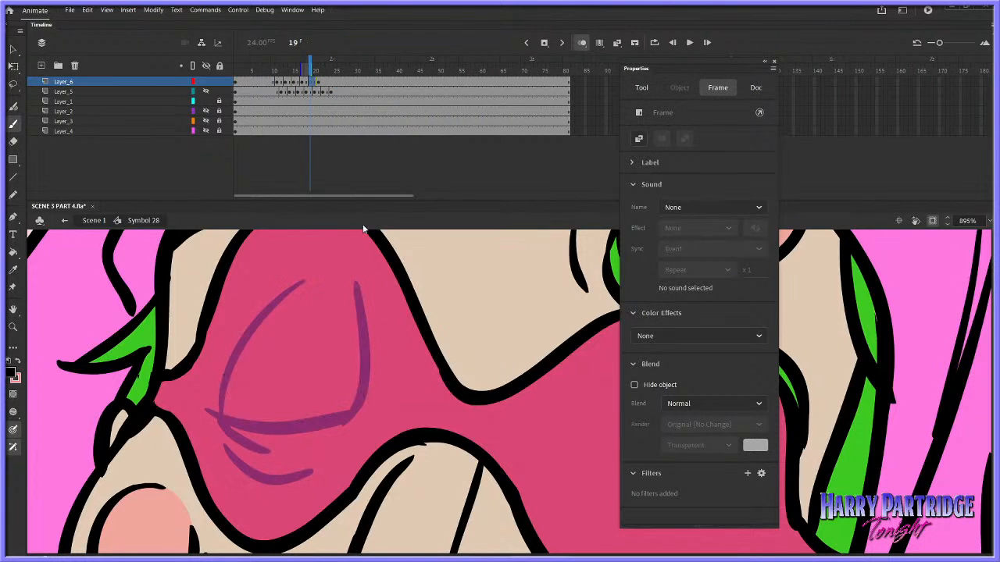
left_click(582, 42)
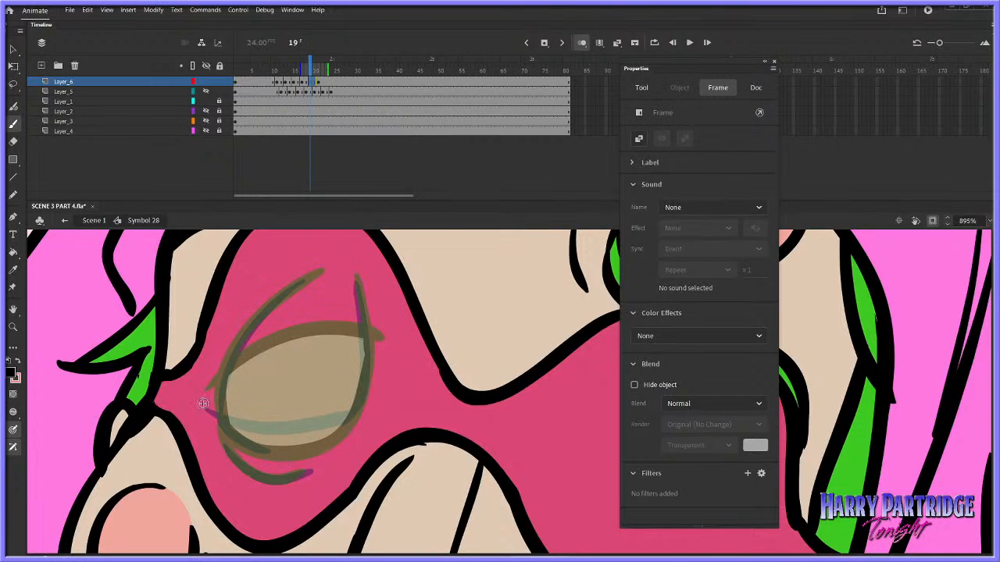
Draw the reopening eye at frame 19 with its lid line, side lines, lower outline and crease
mouse_move(203, 403)
left_mouse_down()
mouse_move(270, 383)
mouse_move(365, 389)
left_mouse_up()
mouse_move(220, 382)
left_mouse_down()
mouse_move(217, 395)
mouse_move(262, 308)
mouse_move(322, 271)
mouse_move(372, 394)
left_mouse_up()
mouse_move(219, 392)
left_mouse_down()
mouse_move(255, 444)
mouse_move(324, 439)
mouse_move(357, 408)
left_mouse_up()
mouse_move(221, 439)
left_mouse_down()
mouse_move(277, 478)
mouse_move(223, 439)
left_mouse_up()
Play back the blink, and touch up the lower part of the reopening eye at frame 19 with the Eraser
key("Return")
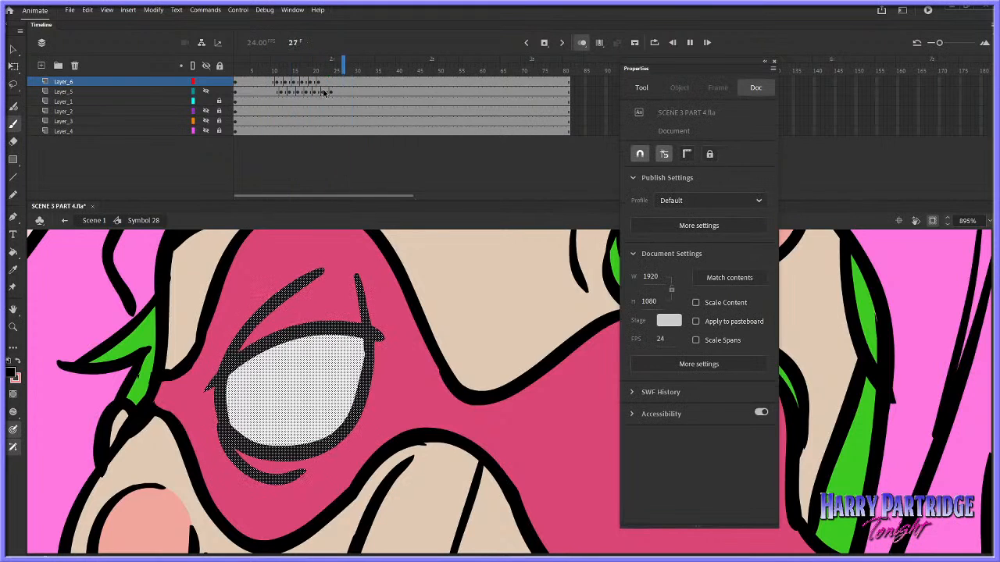
key("Return")
key("e")
left_click(310, 82)
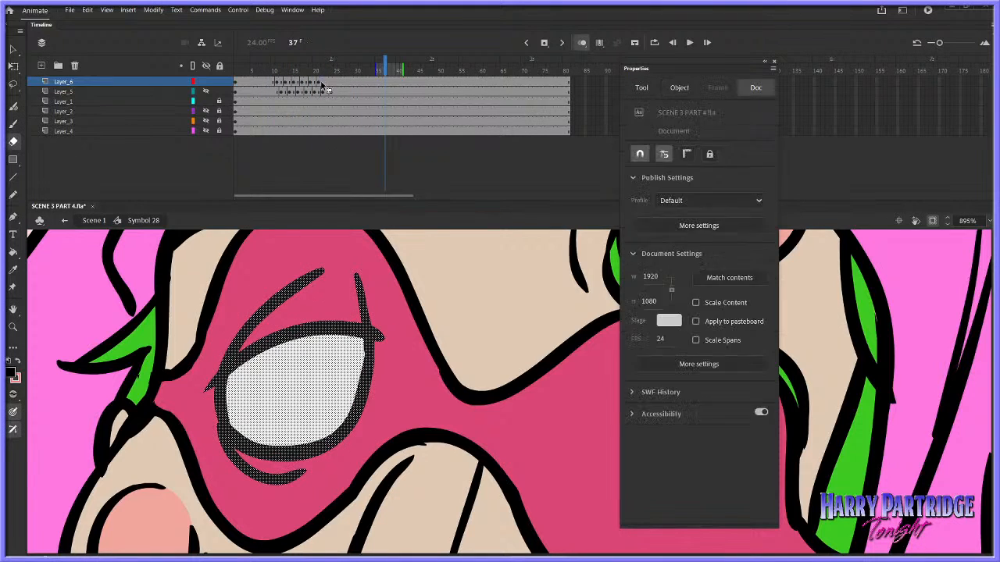
left_click_drag(261, 467, 325, 459)
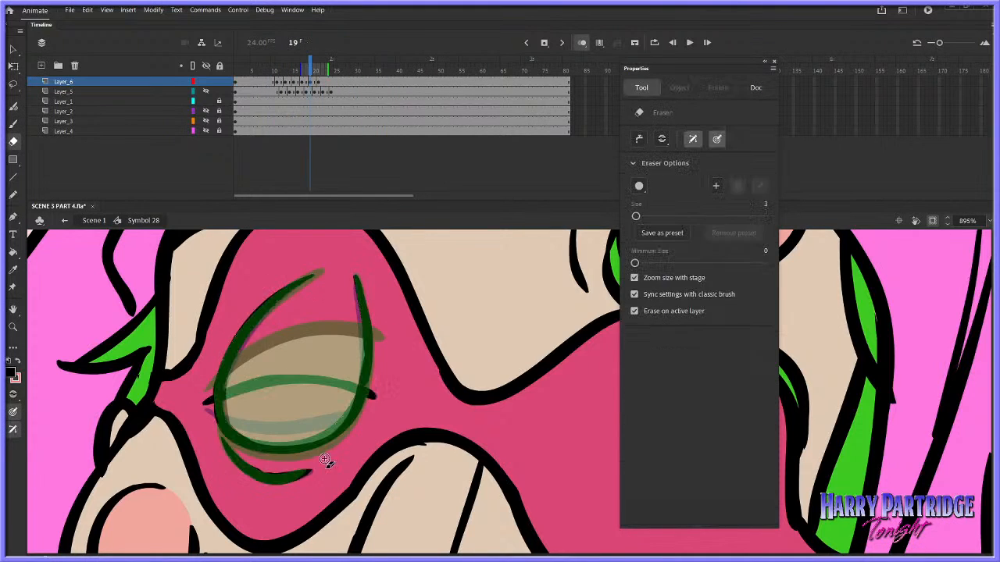
Empty frame 21 of Layer_6 so the open eye starts at frame 23, and draw a lid line between the neighbouring drawings' lids
right_click(319, 82)
left_click(424, 208)
key("b")
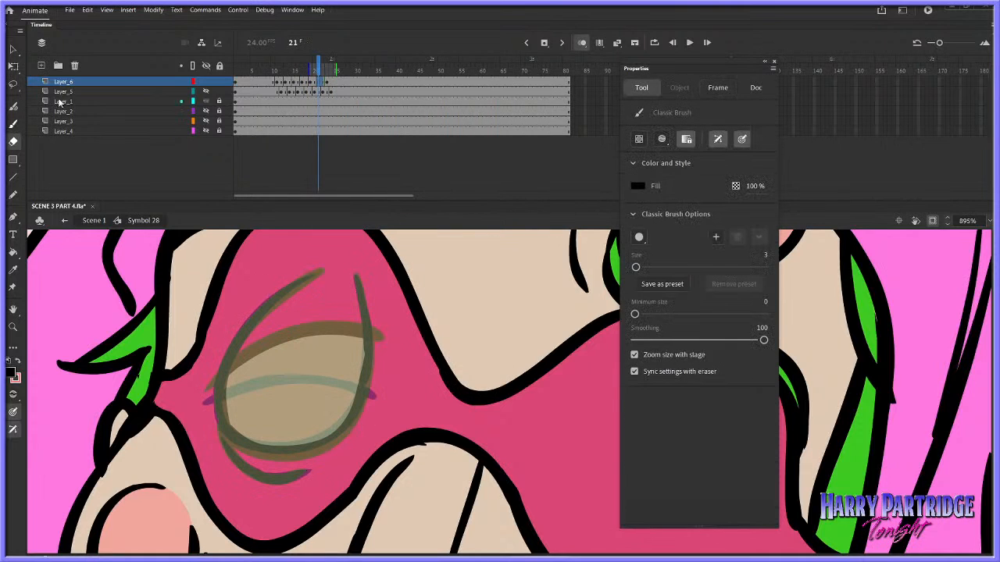
mouse_move(200, 397)
left_mouse_down()
mouse_move(245, 363)
mouse_move(311, 343)
left_mouse_up()
key("ctrl+z")
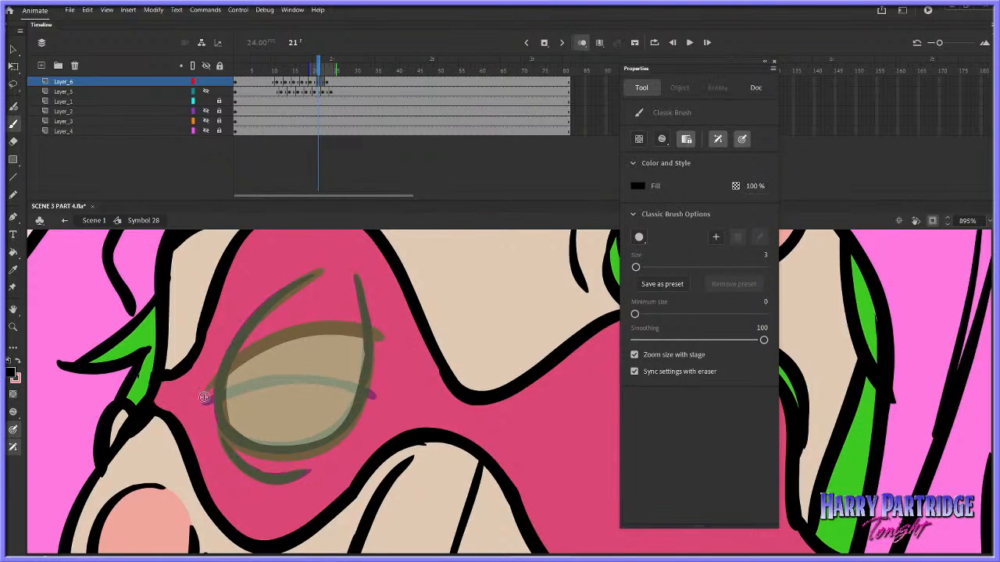
mouse_move(200, 397)
left_mouse_down()
mouse_move(276, 352)
mouse_move(347, 347)
mouse_move(338, 344)
mouse_move(382, 364)
left_mouse_up()
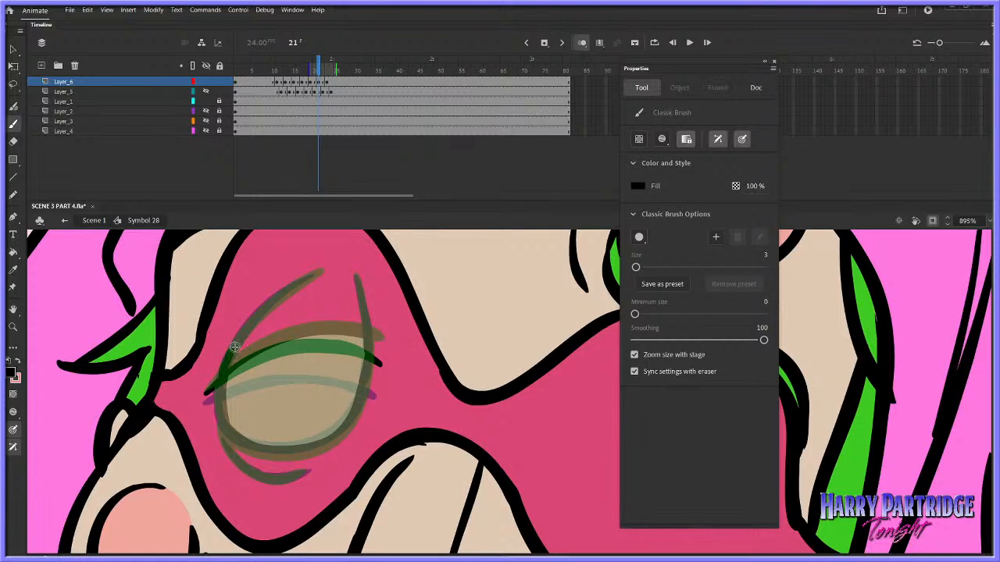
Draw the curved side lines and the rounded lower outline of the reopening eye at frame 21
mouse_move(226, 365)
left_mouse_down()
mouse_move(222, 375)
mouse_move(256, 315)
mouse_move(317, 270)
left_mouse_up()
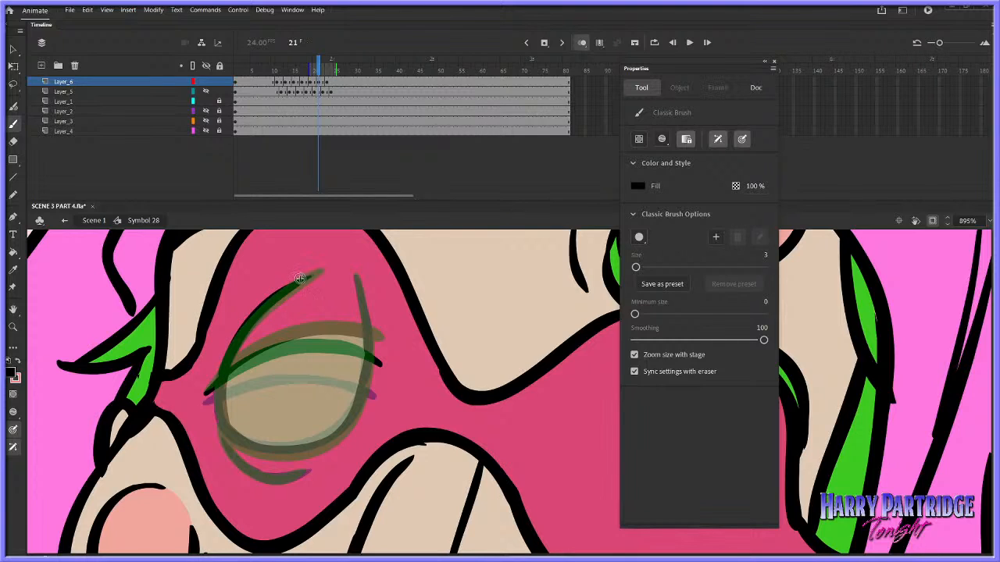
key("ctrl+z")
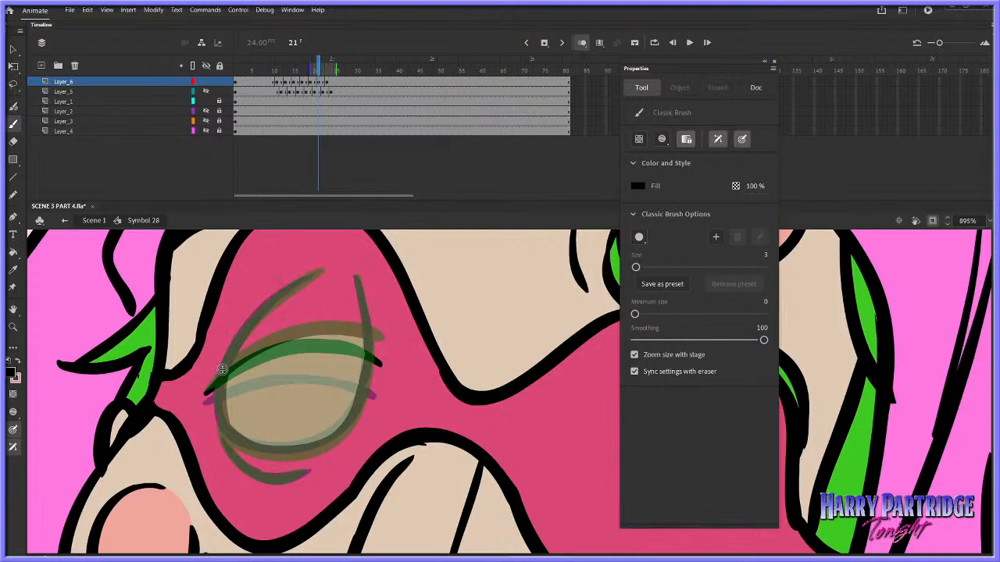
mouse_move(236, 345)
left_mouse_down()
mouse_move(218, 380)
mouse_move(264, 307)
mouse_move(320, 271)
mouse_move(361, 301)
mouse_move(378, 361)
left_mouse_up()
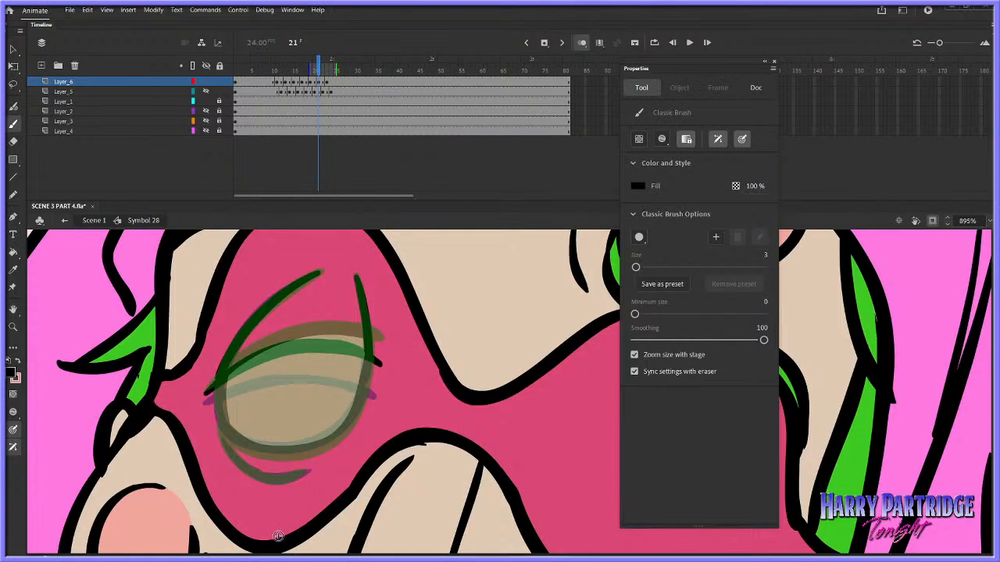
left_click_drag(219, 417, 221, 376)
key("ctrl+z")
mouse_move(222, 423)
left_mouse_down()
mouse_move(234, 442)
mouse_move(273, 454)
mouse_move(332, 440)
mouse_move(356, 406)
left_mouse_up()
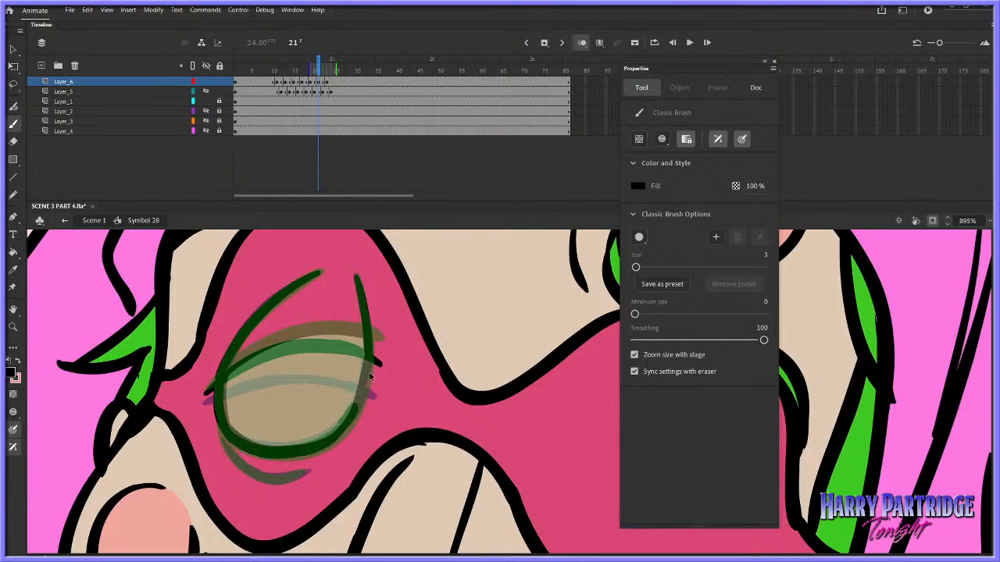
mouse_move(368, 350)
left_mouse_down()
mouse_move(361, 402)
mouse_move(317, 450)
left_mouse_up()
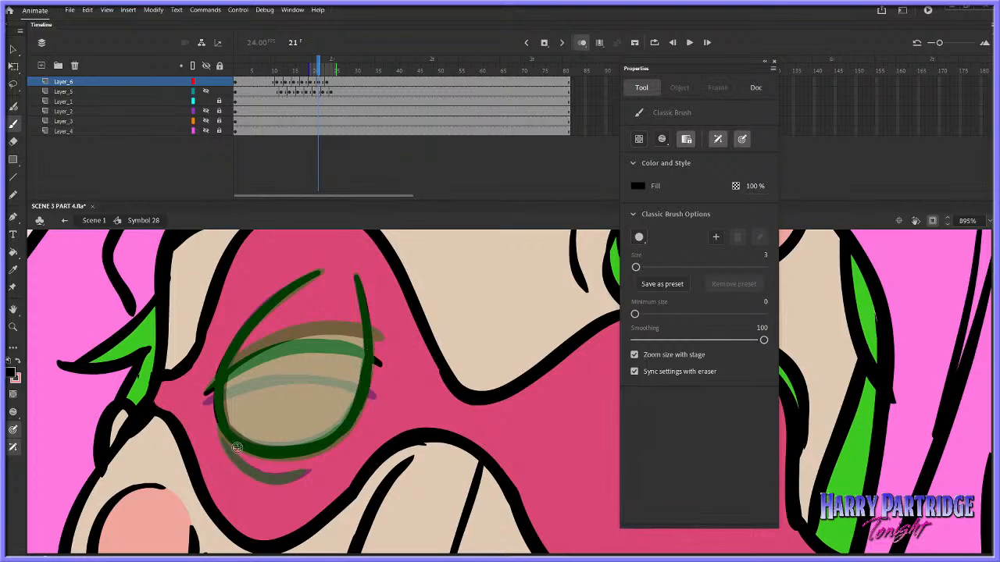
Add the short crease beneath the frame 21 eye and play back the blink
mouse_move(222, 434)
left_mouse_down()
mouse_move(228, 456)
mouse_move(288, 476)
left_mouse_up()
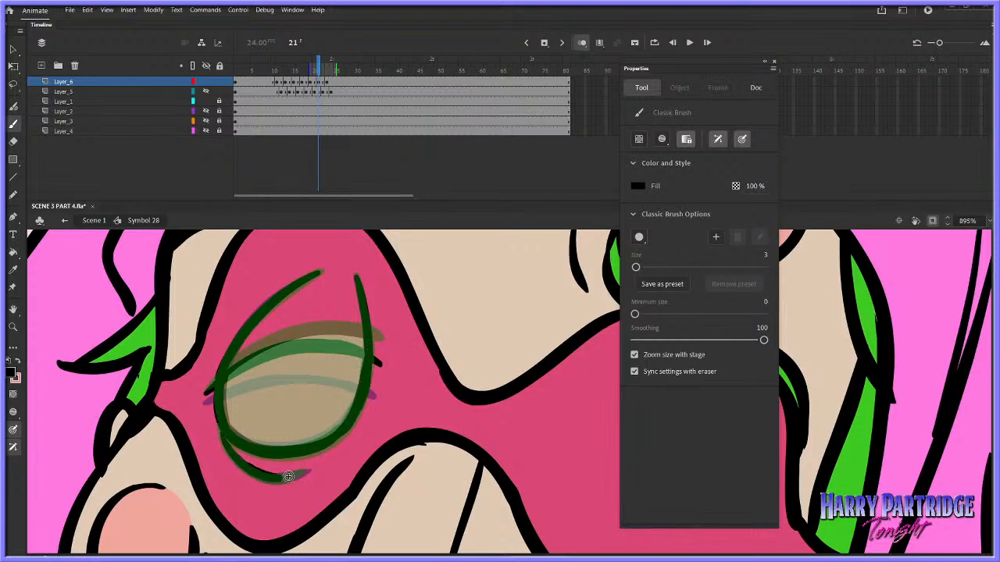
key("ctrl+z")
mouse_move(222, 439)
left_mouse_down()
mouse_move(253, 472)
mouse_move(309, 470)
left_mouse_up()
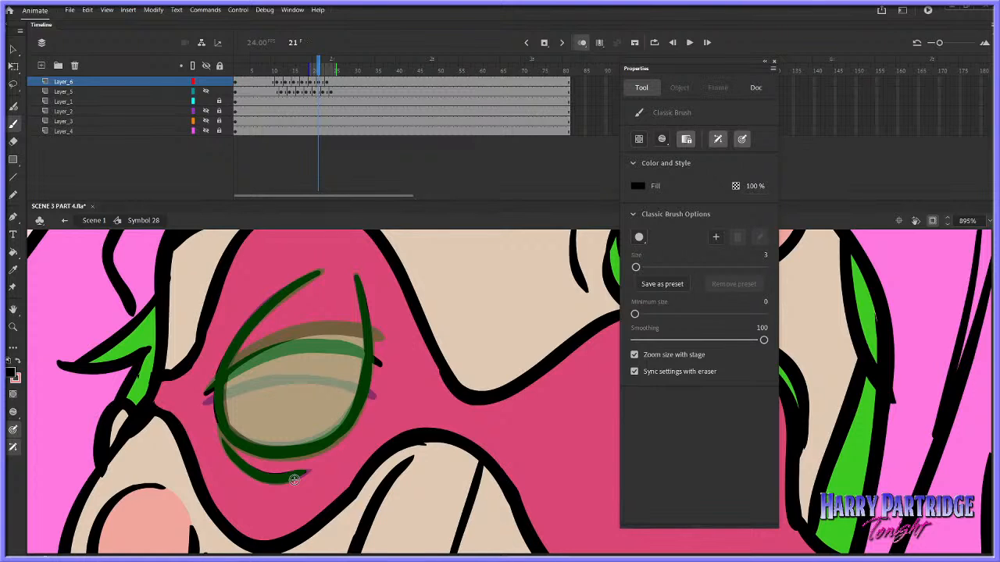
key("Return")
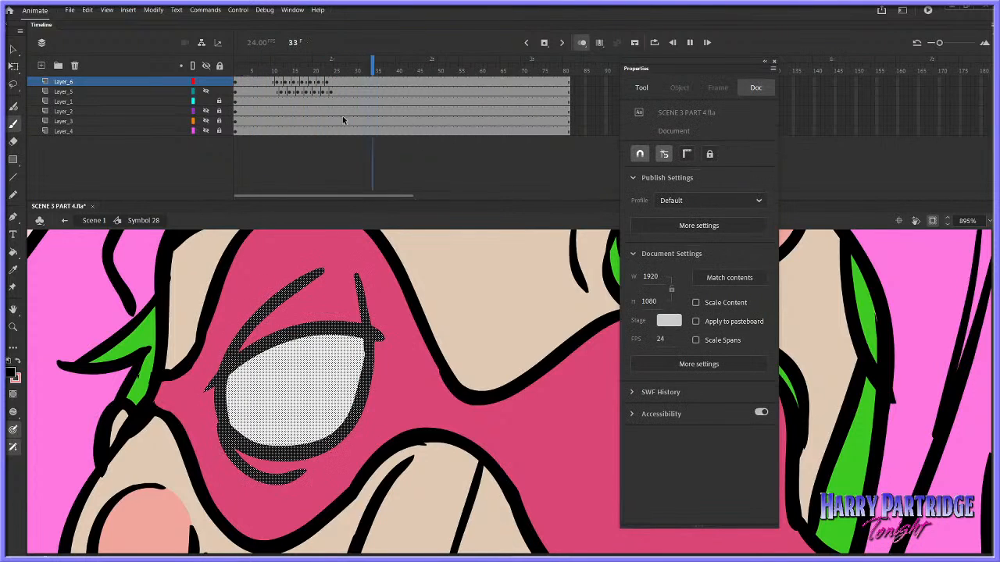
key("Return")
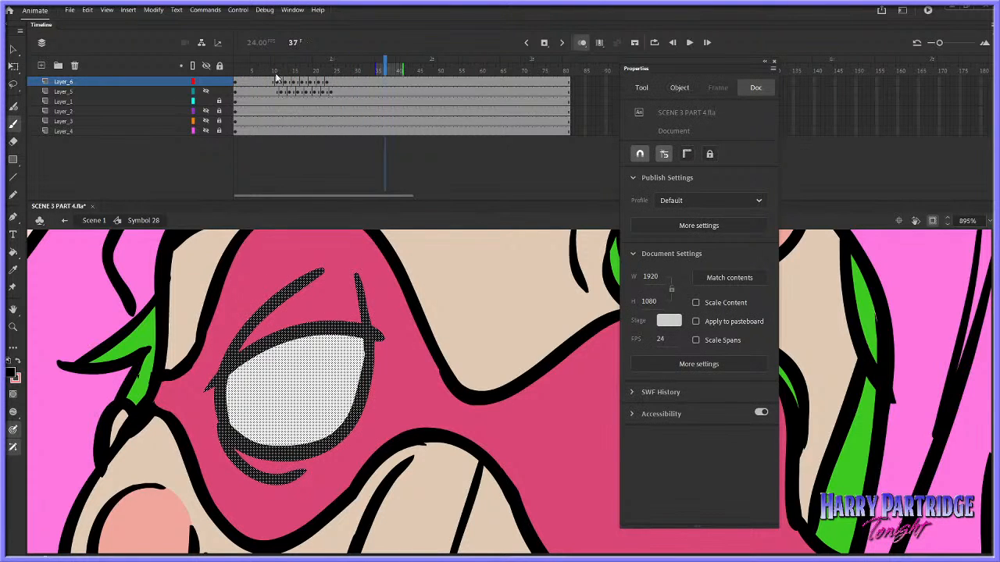
Empty frame 23 of Layer_6 so the open eye starts at frame 25, and draw a lid line just under the open lid
left_click_drag(275, 71, 330, 68)
left_click(327, 84)
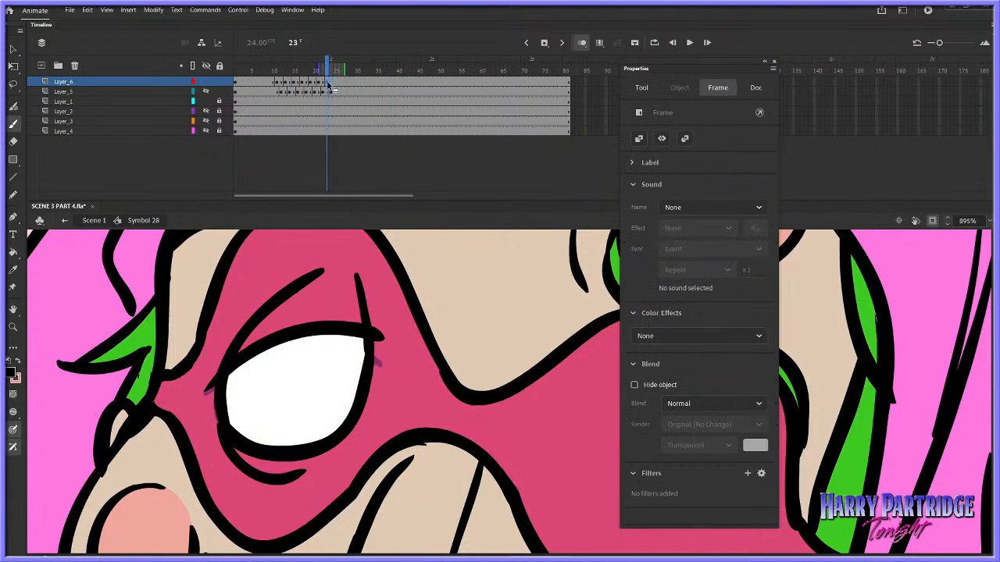
right_click(332, 90)
left_click(367, 208)
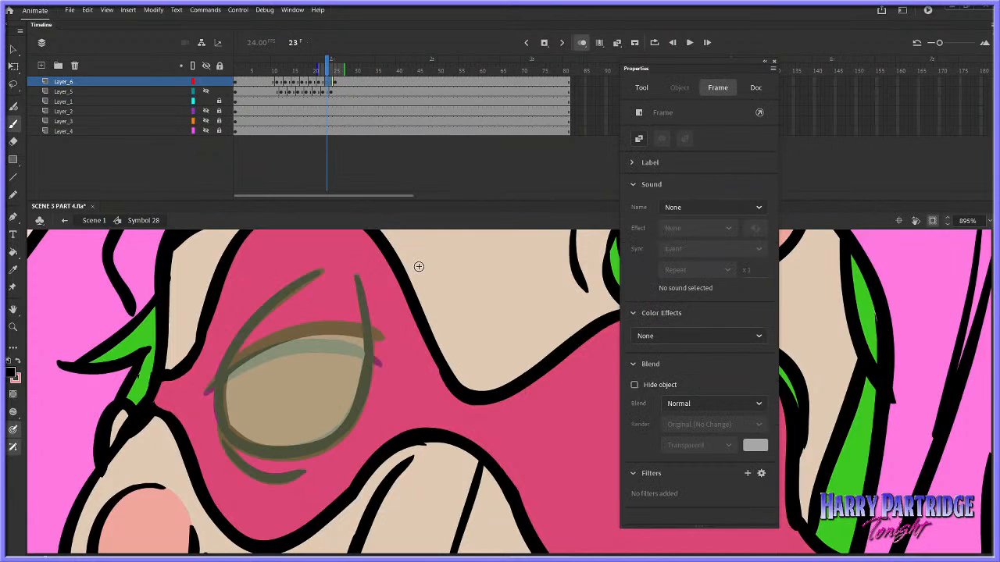
mouse_move(206, 391)
left_mouse_down()
mouse_move(286, 338)
mouse_move(382, 341)
left_mouse_up()
key("ctrl+z")
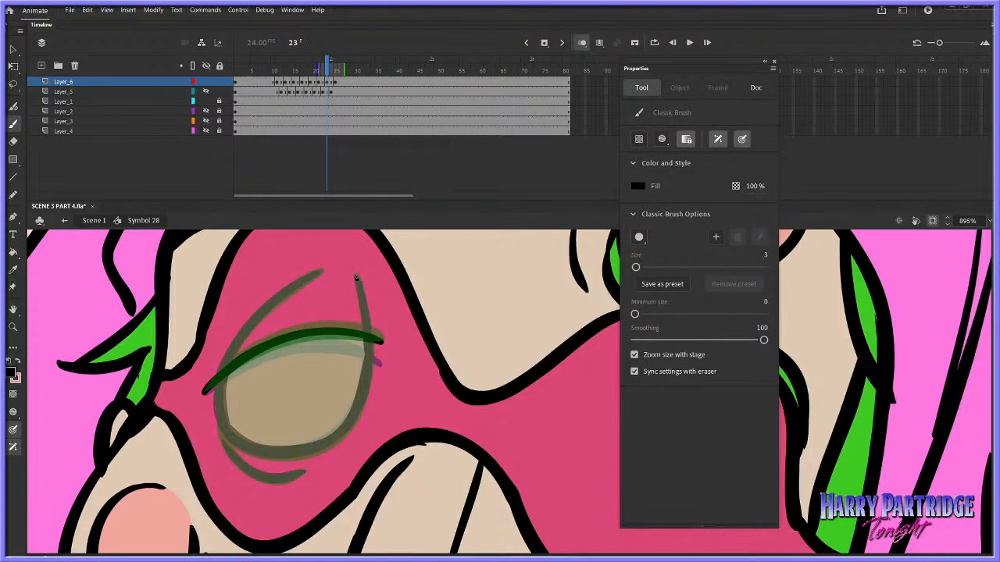
Draw the long curved line above the frame 23 lid and the start of the opposite side line
left_click_drag(356, 277, 367, 335)
key("ctrl+z")
left_click_drag(221, 372, 274, 302)
key("ctrl+z")
Complete the frame 23 eye outline with its rounded lower edge and both side lines joined to the lid
key("ctrl+z")
mouse_move(231, 350)
left_mouse_down()
mouse_move(249, 322)
mouse_move(319, 274)
left_mouse_up()
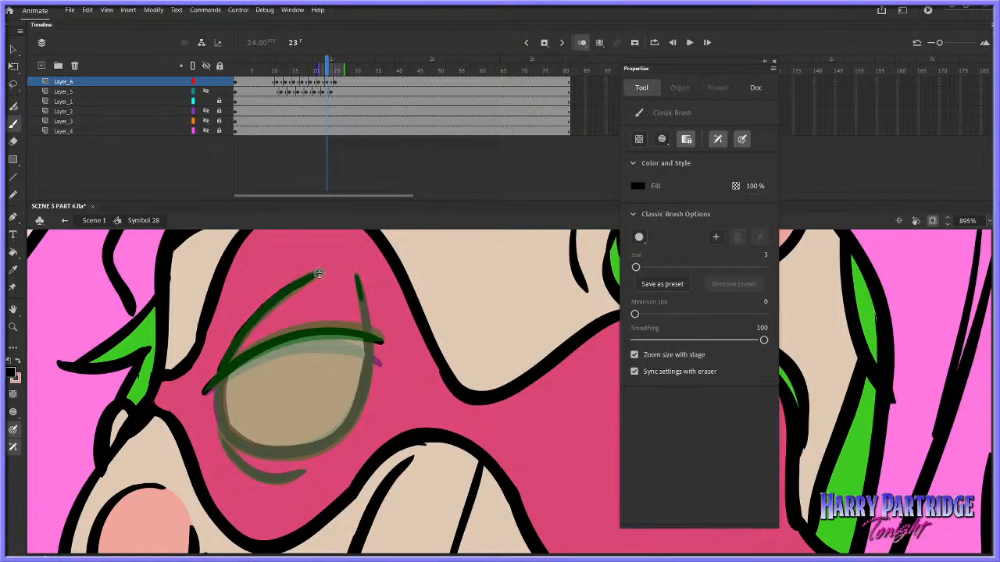
mouse_move(222, 369)
left_mouse_down()
mouse_move(242, 447)
mouse_move(274, 458)
mouse_move(312, 445)
left_mouse_up()
key("ctrl+z")
mouse_move(228, 426)
left_mouse_down()
mouse_move(245, 447)
mouse_move(281, 459)
mouse_move(348, 429)
left_mouse_up()
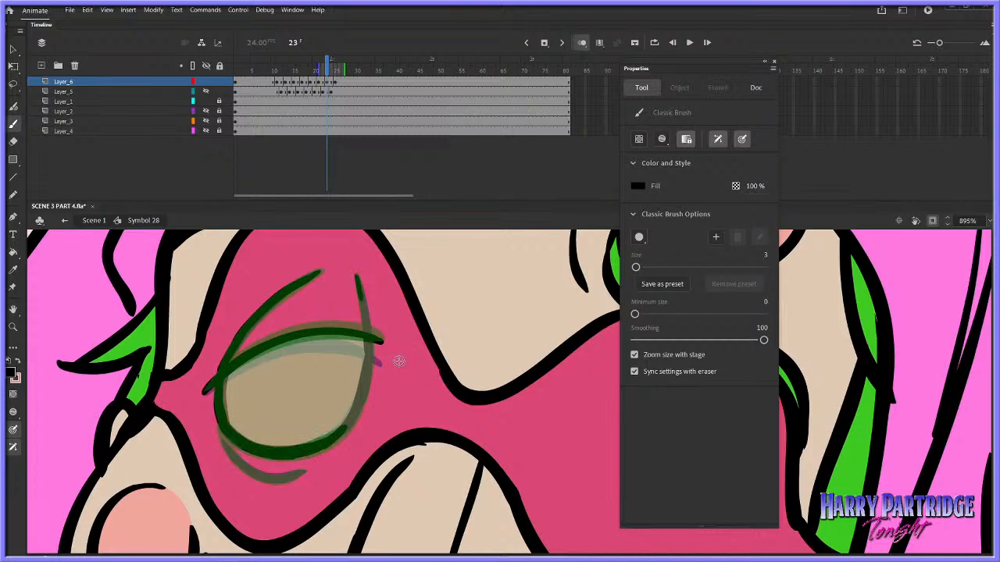
key("ctrl+z")
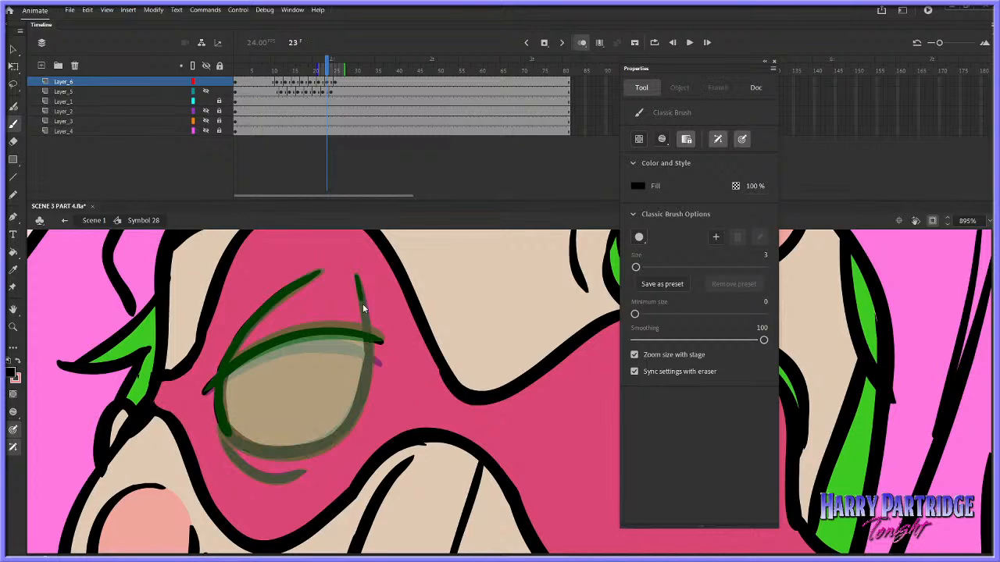
left_click_drag(361, 292, 367, 334)
key("ctrl+z")
mouse_move(228, 432)
left_mouse_down()
mouse_move(285, 453)
mouse_move(347, 427)
left_mouse_up()
left_click_drag(366, 338, 366, 382)
key("ctrl+z")
key("ctrl+z")
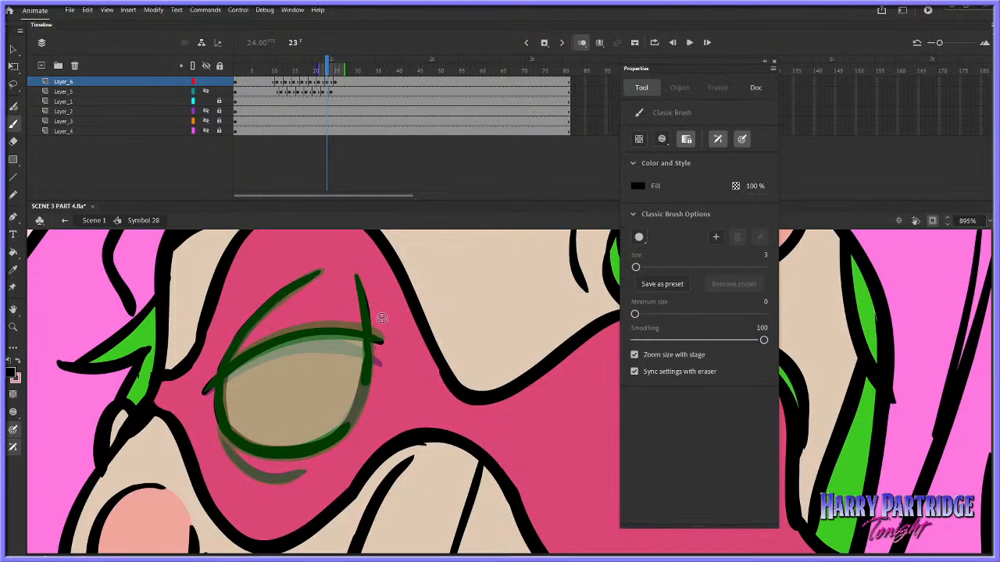
key("ctrl+z")
left_click_drag(369, 339, 347, 427)
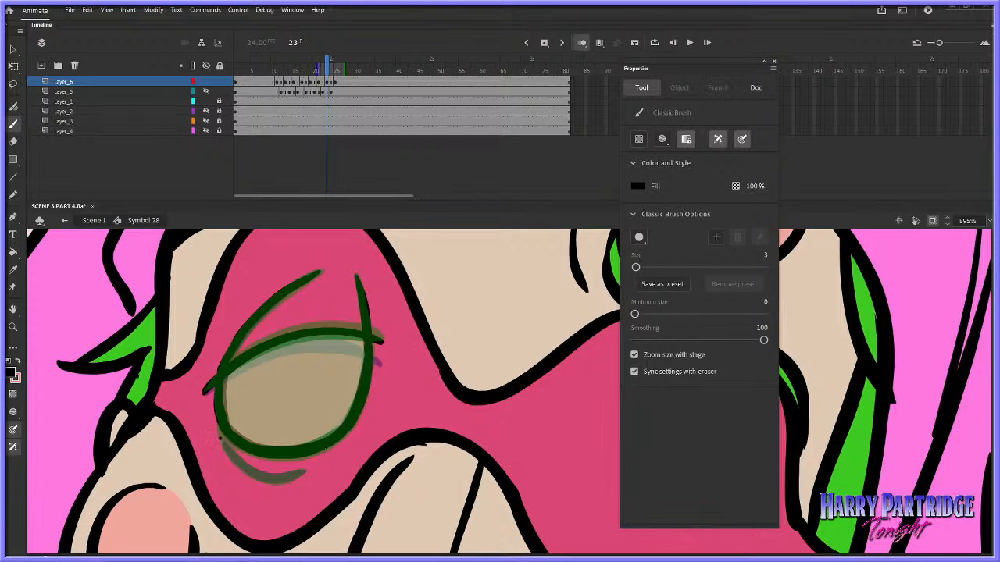
Draw the short crease beneath the eye at frame 23, following the onion-skinned drawings
key("ctrl+z")
left_click_drag(220, 436, 259, 477)
key("ctrl+z")
key("ctrl+z")
mouse_move(223, 442)
left_mouse_down()
mouse_move(252, 473)
mouse_move(304, 472)
left_mouse_up()
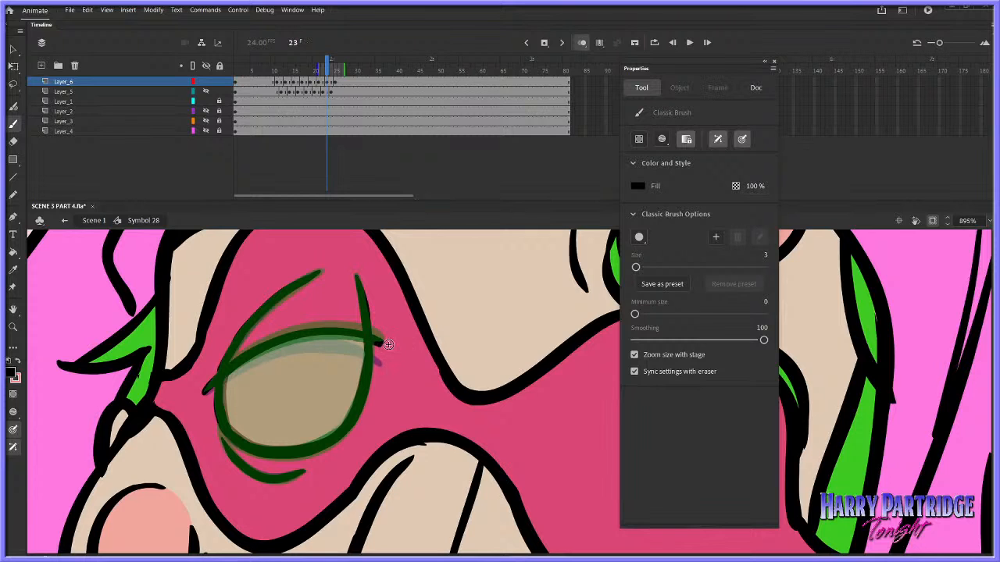
Play and scrub through the blink, and show Layer_5 to review both eyes blinking together
left_click(252, 71)
key("Return")
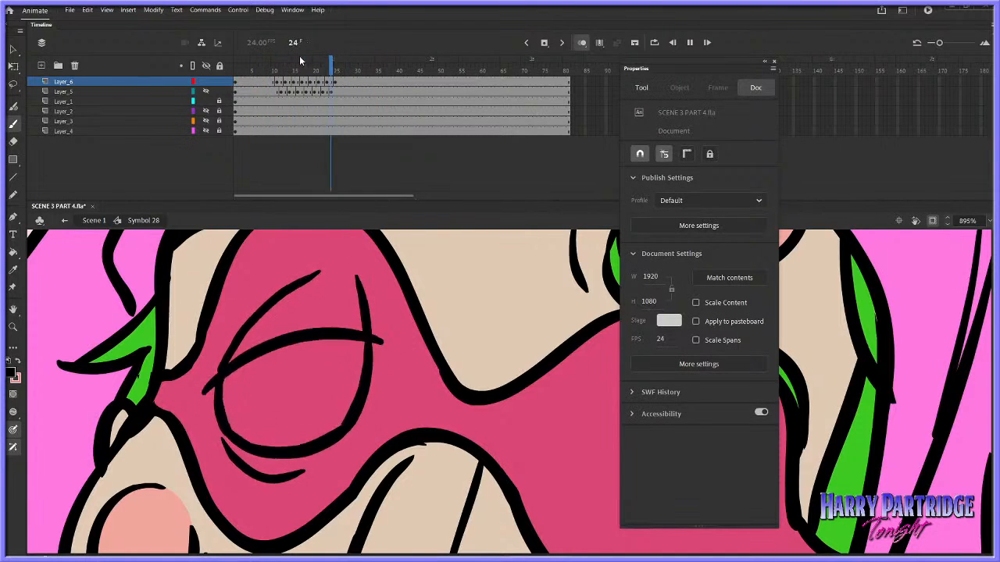
key("Return")
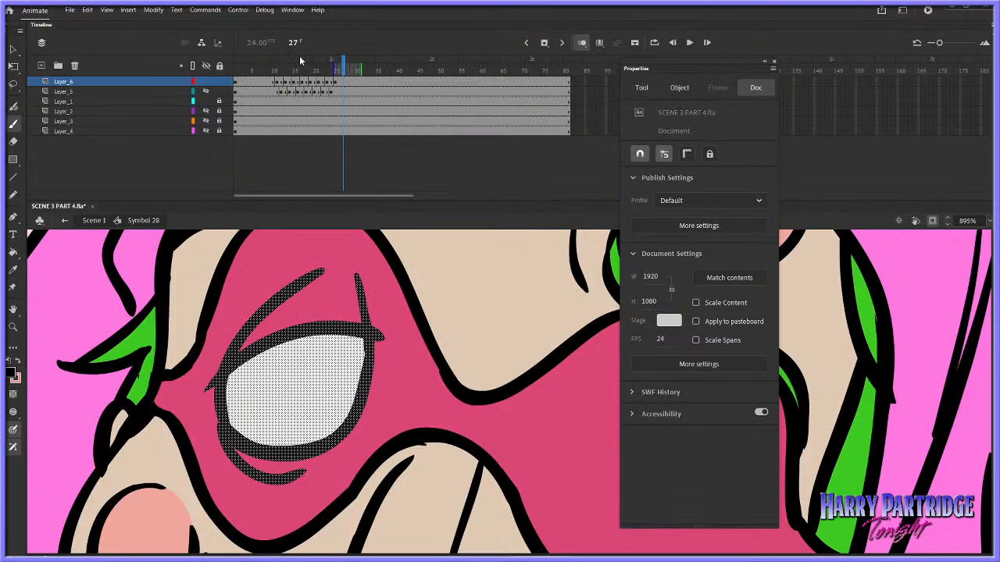
left_click(277, 67)
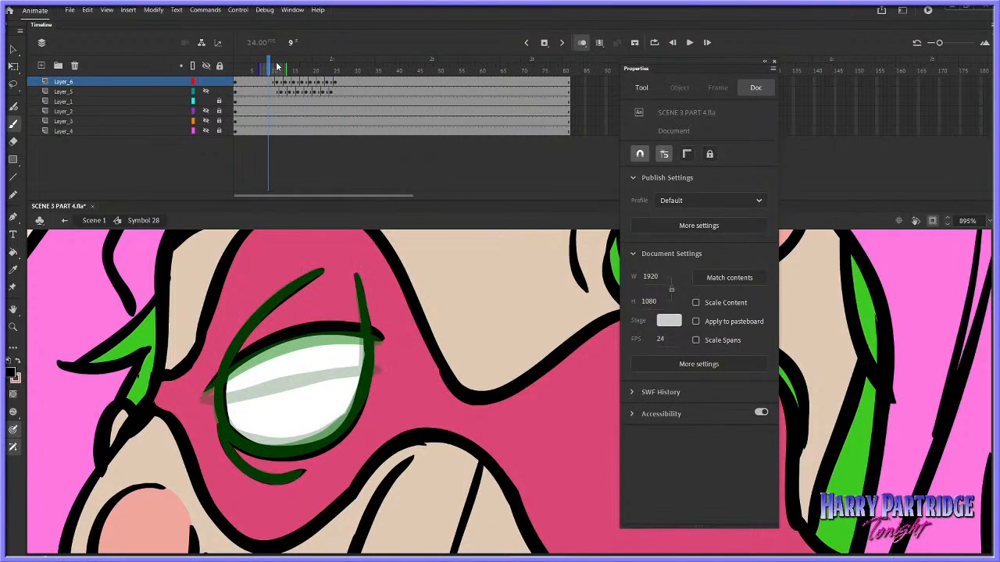
left_click_drag(275, 67, 332, 71)
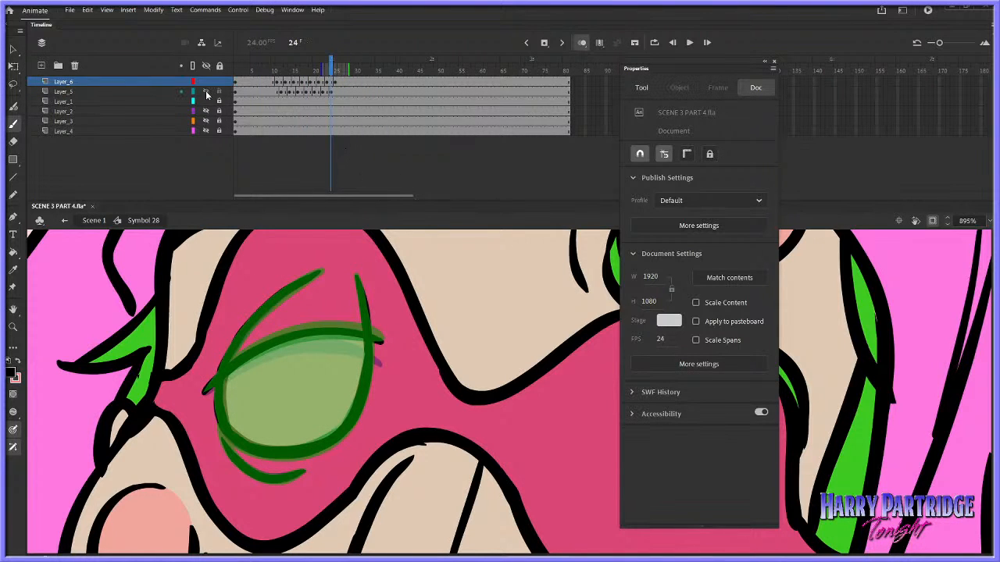
key("Return")
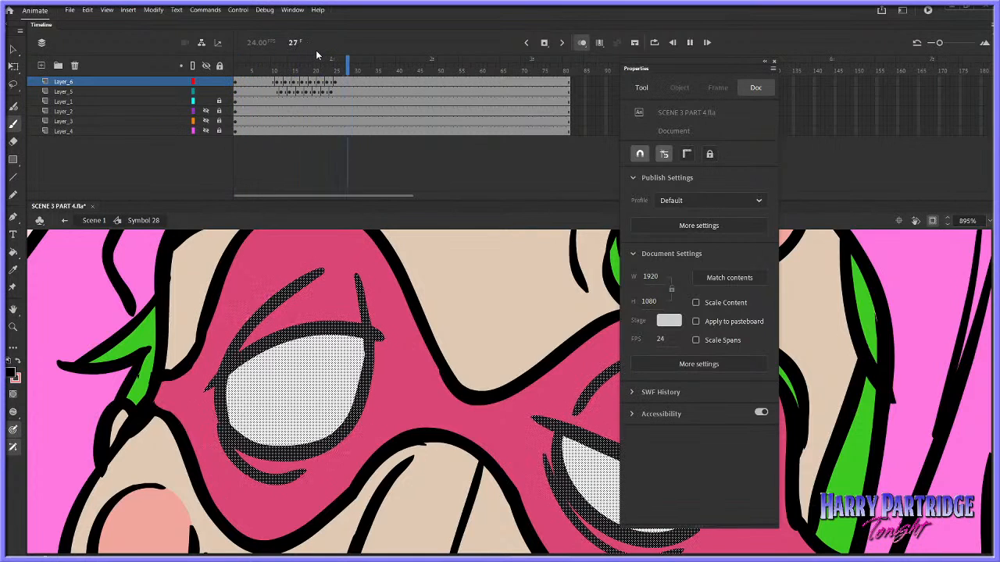
left_click(336, 81)
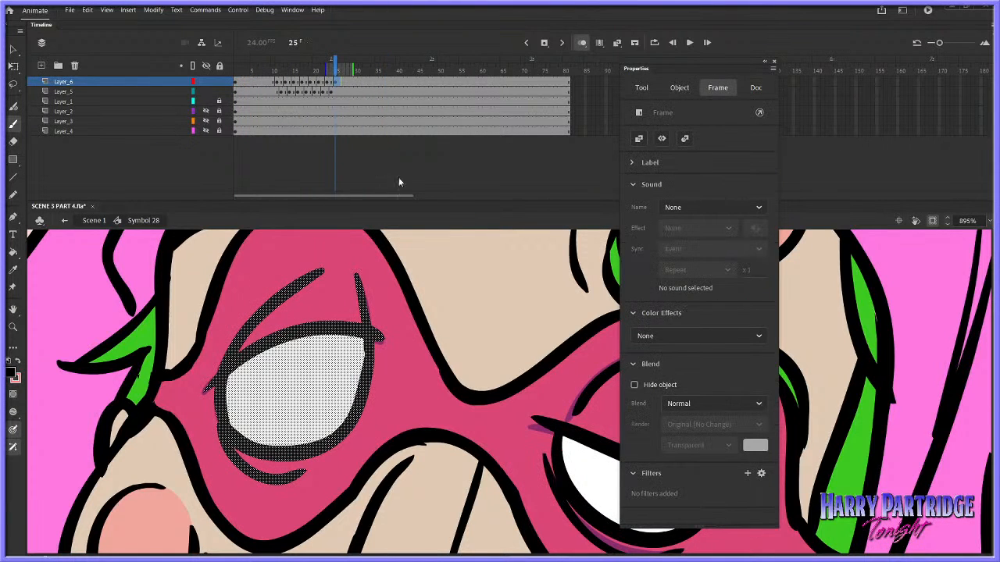
Close the floating properties panel, bring both eyes into view and turn off onion skin at frame 9
key("z")
left_click(770, 64)
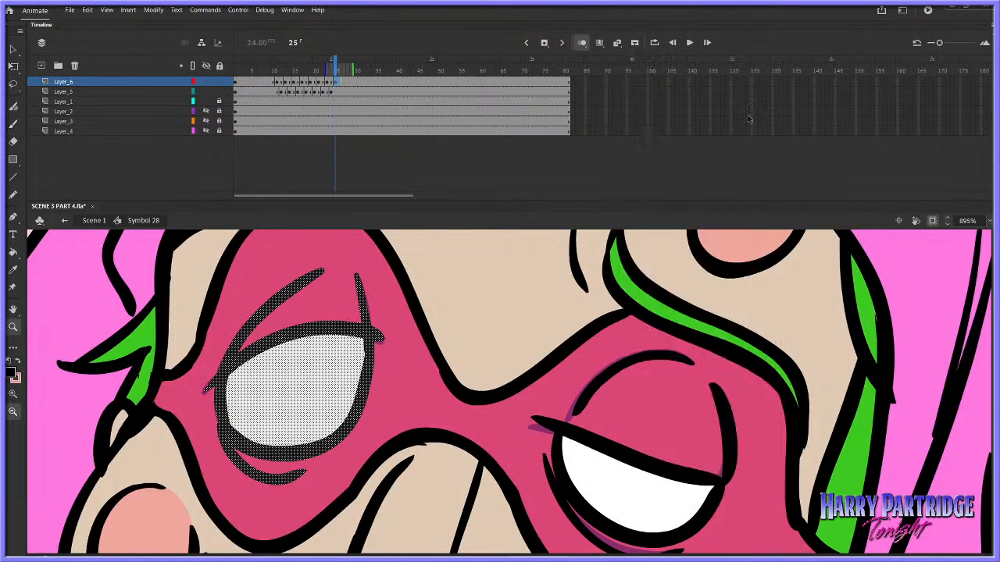
left_click(684, 405)
left_click(684, 399)
left_click_drag(623, 317, 239, 487)
left_click(269, 82)
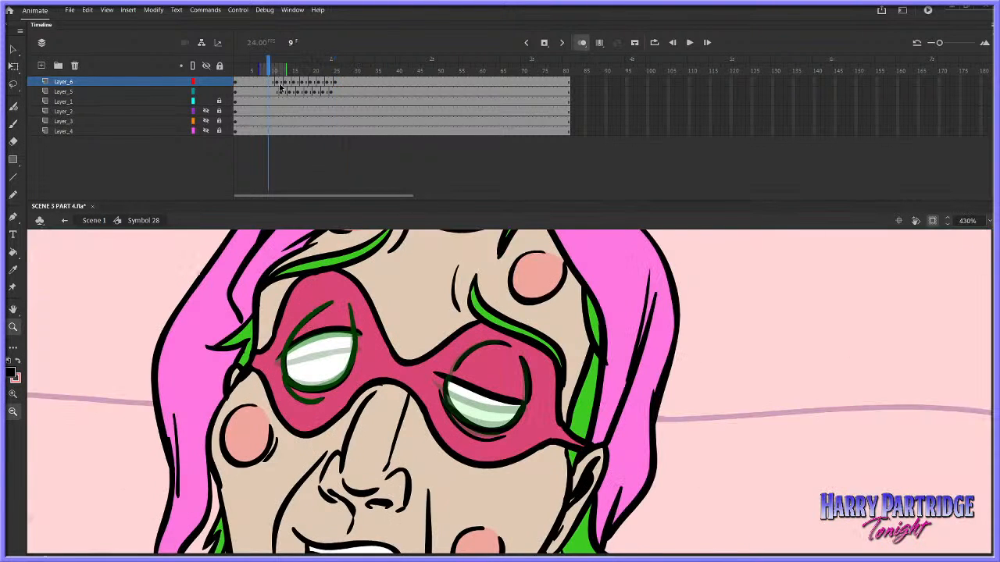
left_click(582, 44)
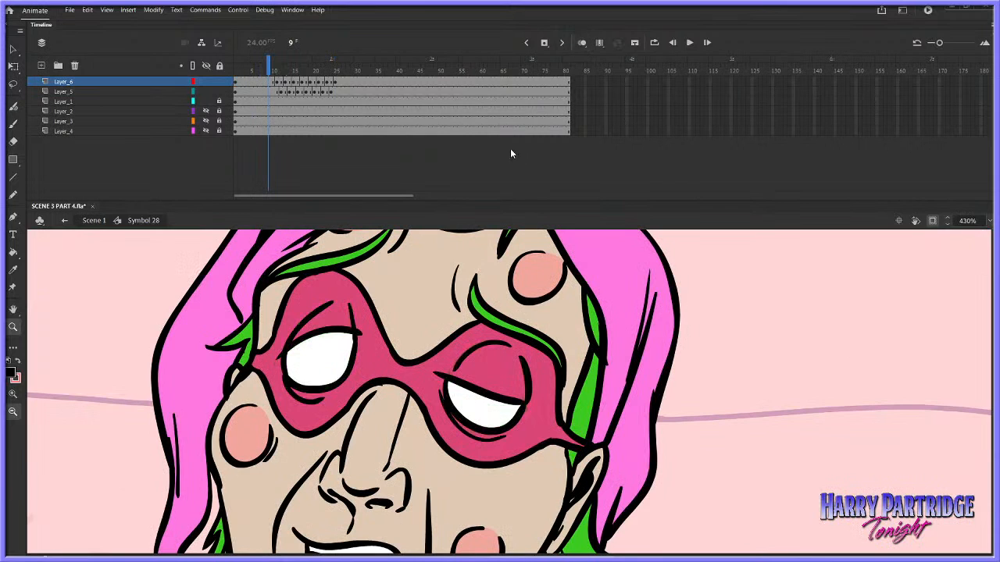
Fill the closing eye on Layer_6 at frame 11 with white using the Paint Bucket, and step through the neighbouring frames
left_click(15, 255)
left_click(11, 373)
left_click(26, 448)
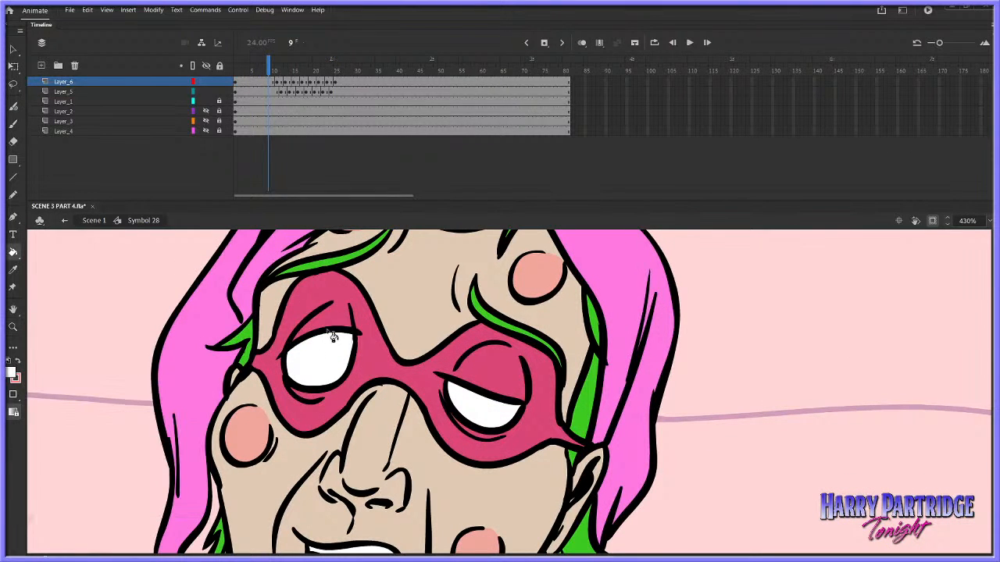
key("period")
key("period")
left_click(333, 363)
key("comma")
key("period")
key("period")
key("period")
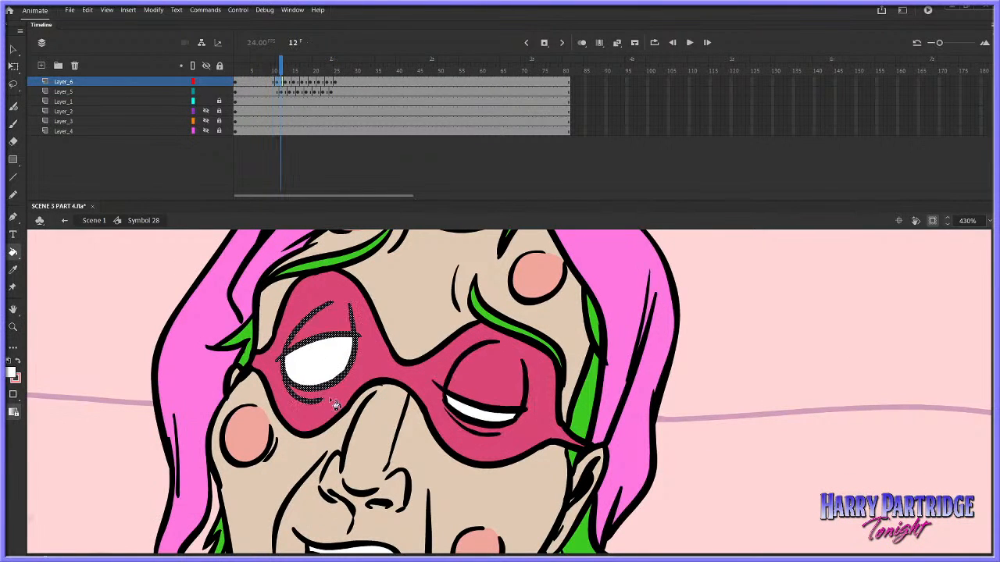
Fill the closing eye on Layer_6 with white in the drawings from frame 12 onward, checking each one up to frame 19
left_click(332, 388)
key("period")
left_click(334, 388)
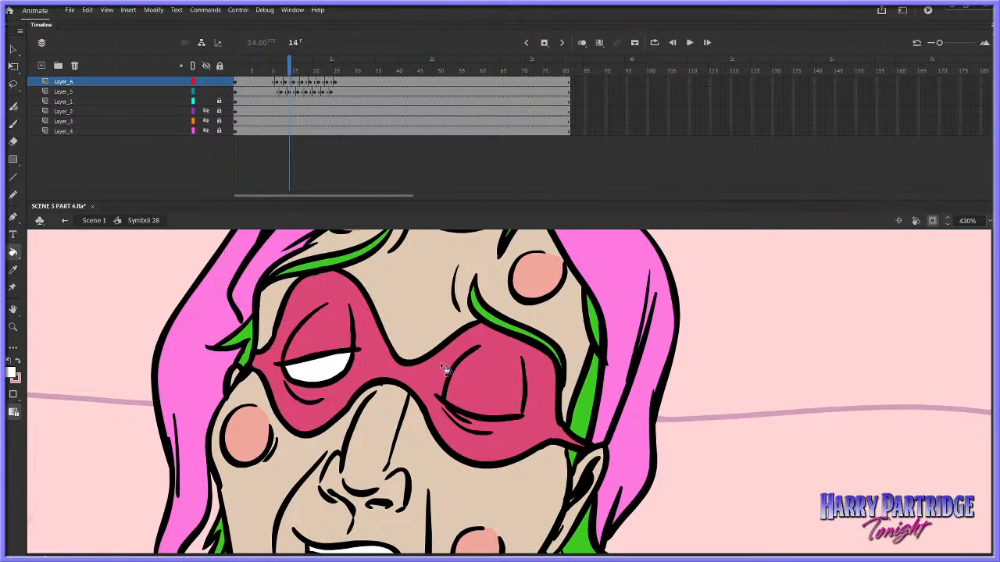
key("comma")
key("period")
Fill the reopening eye on Layer_6 with white at frames 19, 21 and 23, and step through the last drawings
key("period")
key("period")
key("period")
key("period")
key("period")
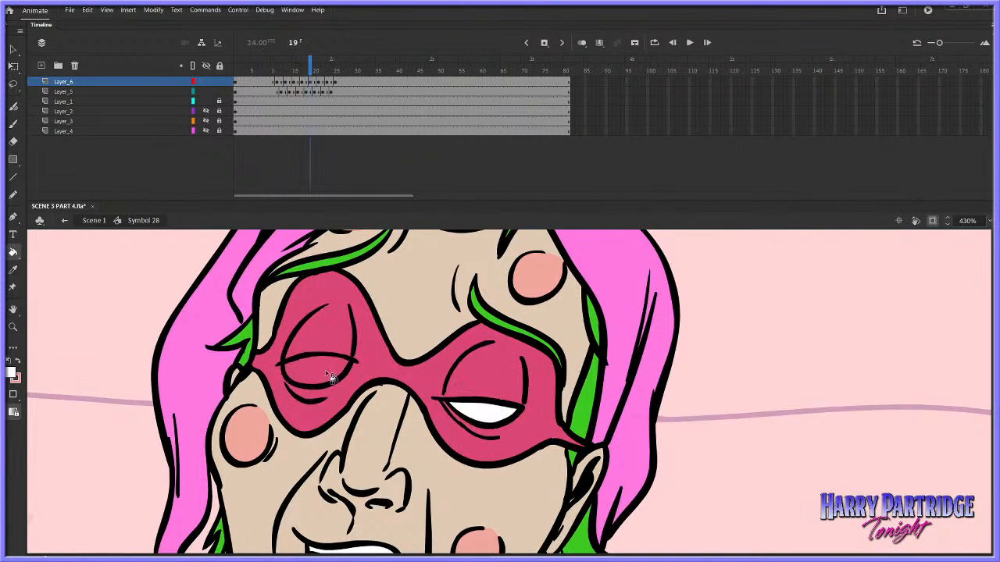
left_click(330, 377)
key("period")
key("period")
left_click(332, 366)
key("period")
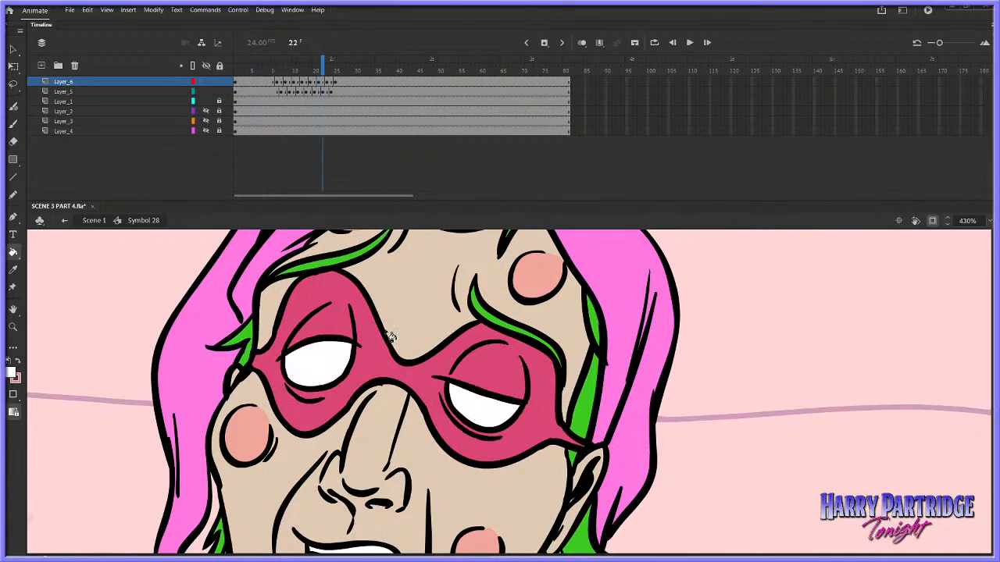
key("period")
left_click(332, 363)
key("period")
key("period")
key("comma")
key("period")
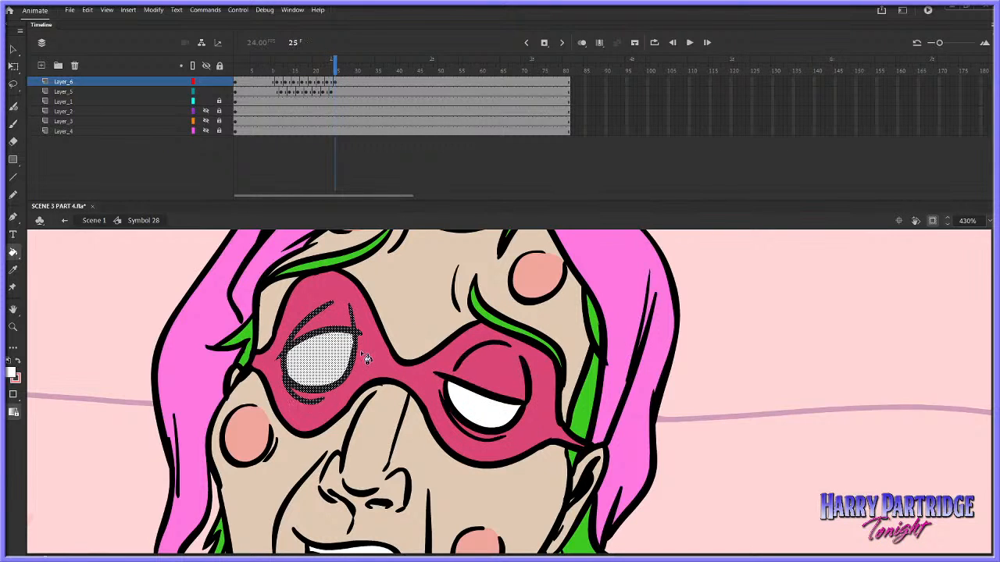
key("comma")
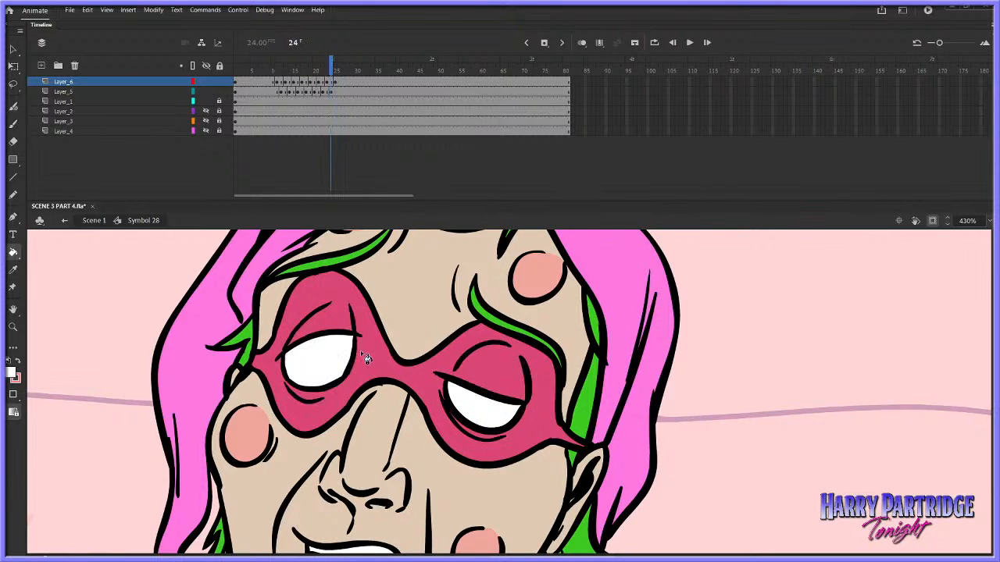
Play the filled blink repeatedly, first close up and again with the character's whole head in view
left_click_drag(260, 66, 304, 66)
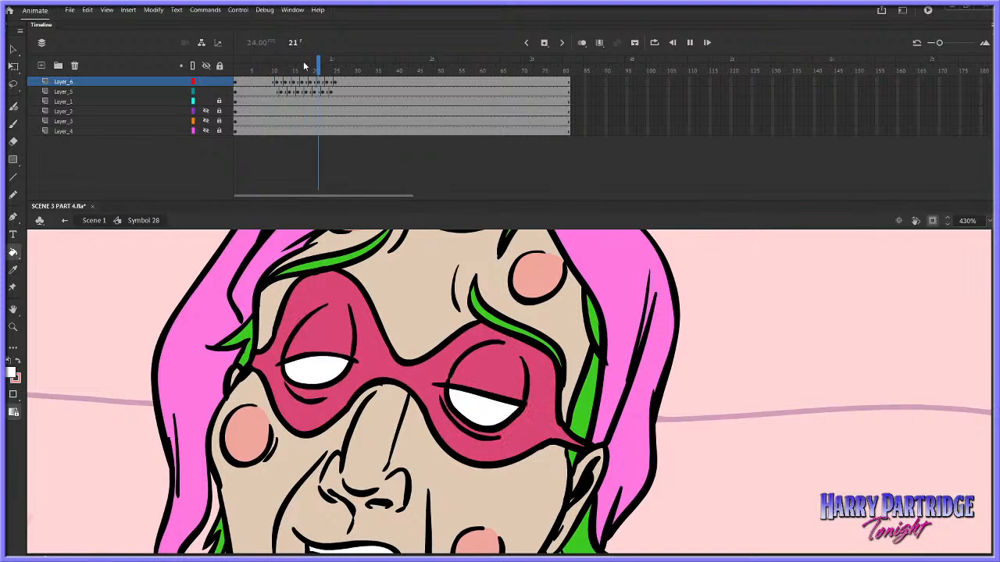
key("Return")
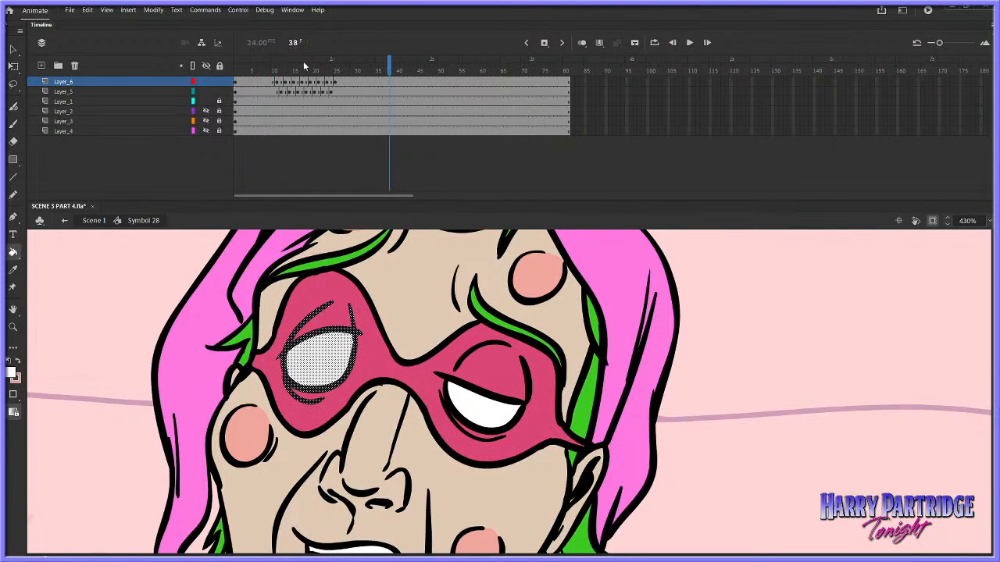
left_click(275, 71)
key("Return")
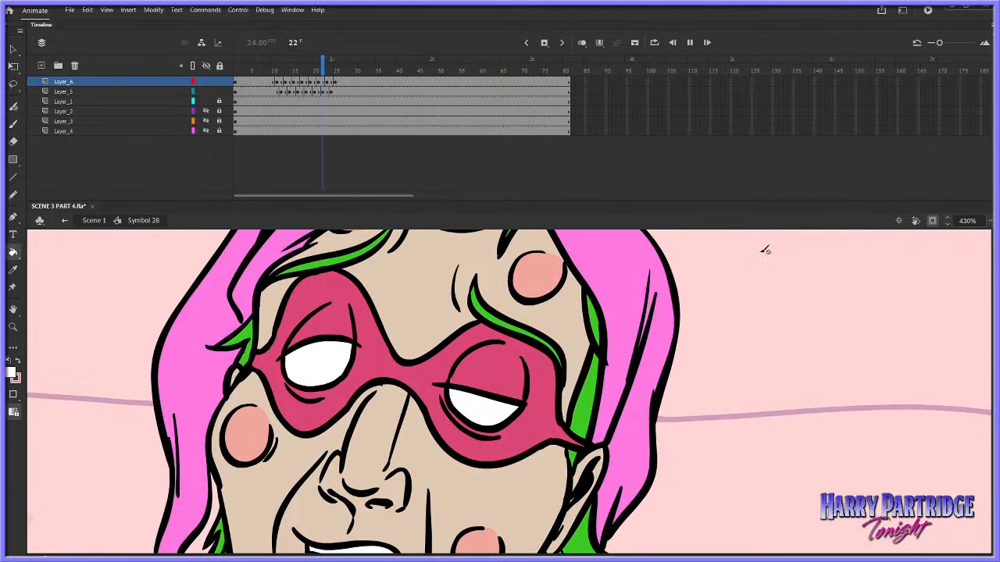
key("Return")
left_click(13, 325)
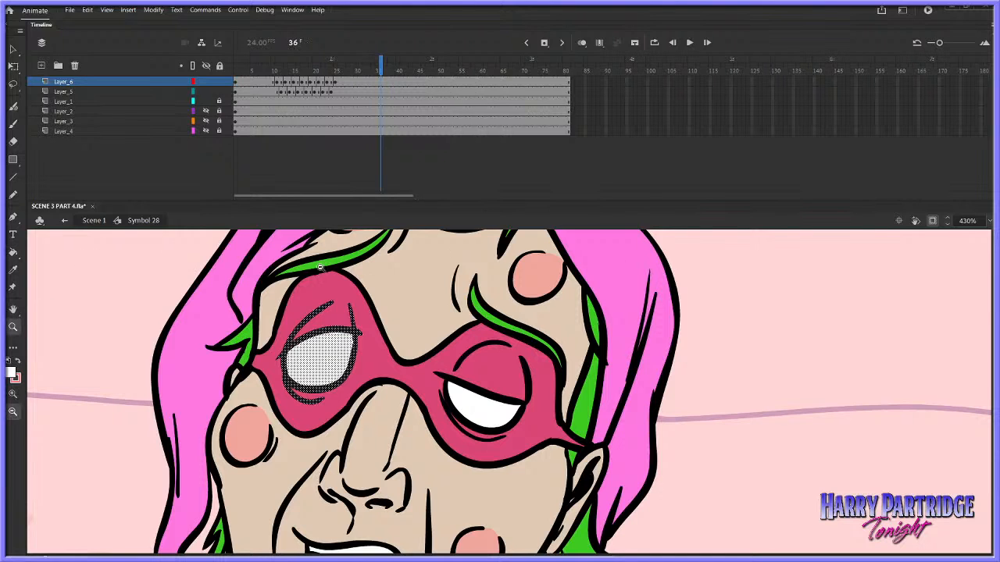
left_click(556, 361)
left_click(586, 368)
left_click_drag(704, 332, 337, 505)
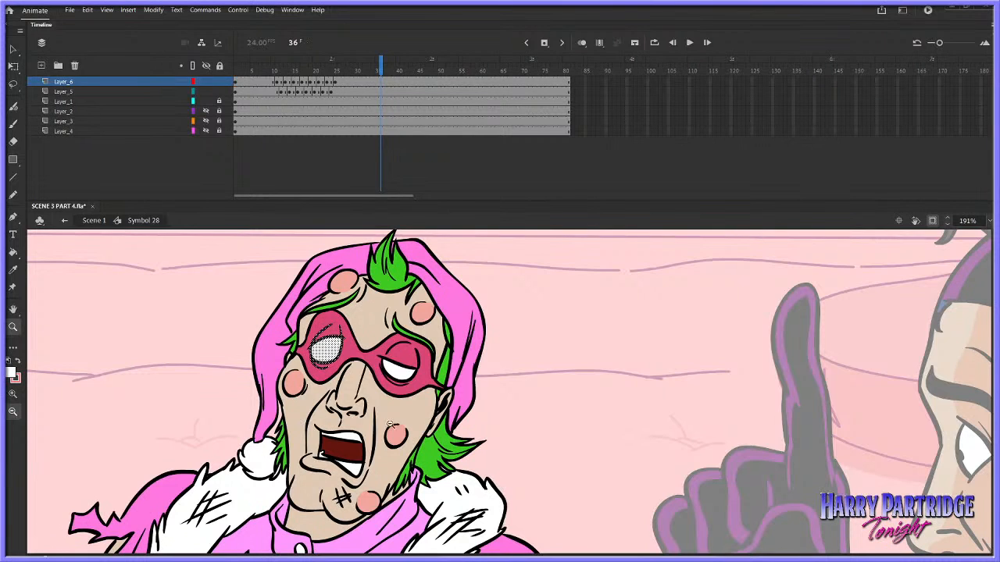
key("Return")
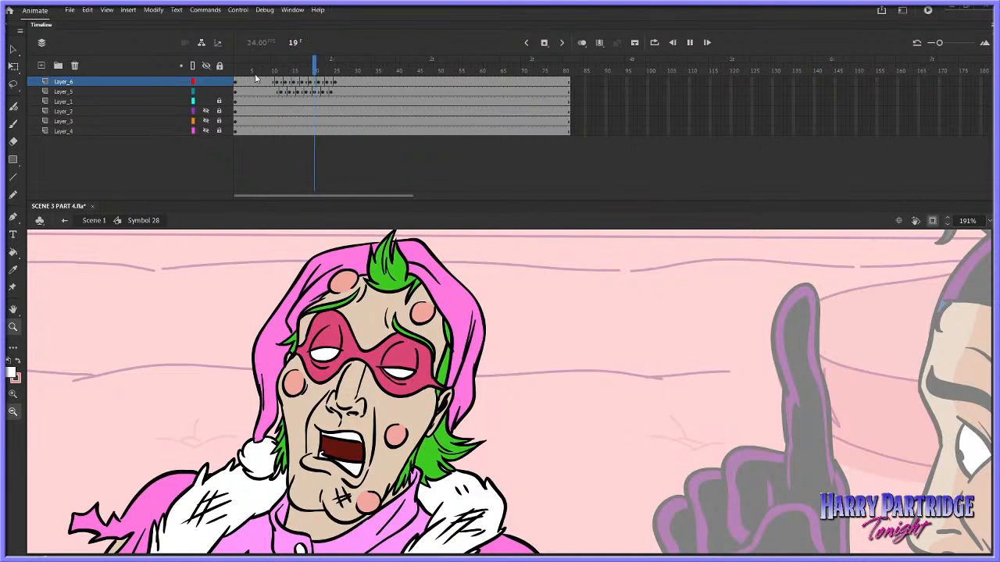
Copy the blink's frames on both Layer_6 and Layer_5, up to frame 28
left_click(263, 84)
left_click(280, 91)
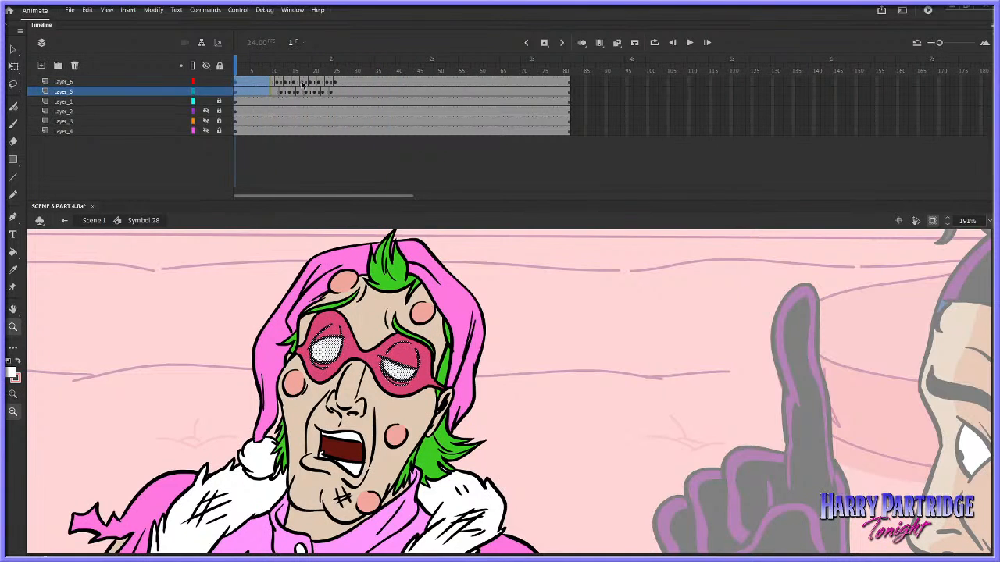
left_click_drag(242, 84, 349, 92)
right_click(317, 87)
left_click(353, 248)
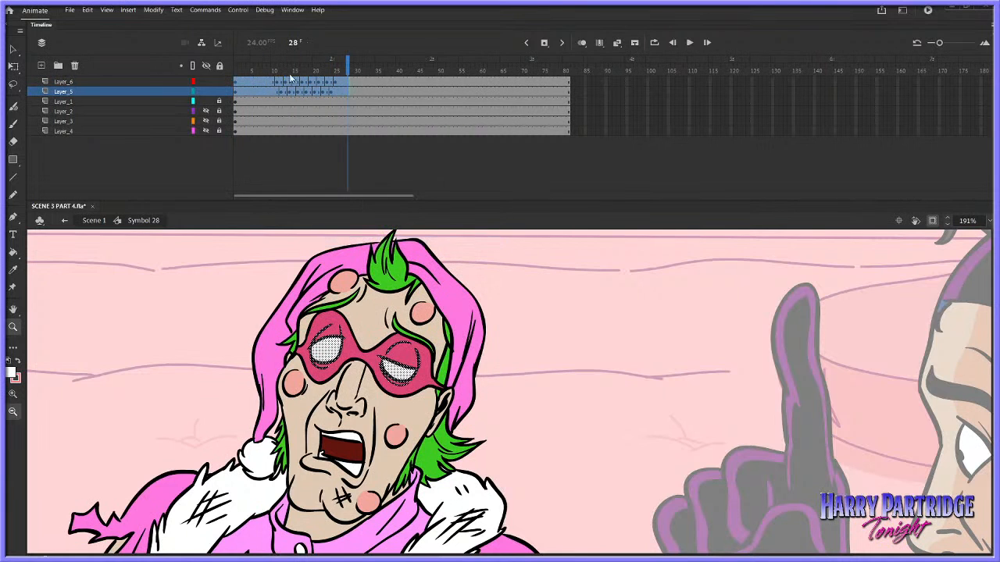
Play the blink inside the symbol, return to Scene 1 and play the shot from frame 572 with the full frame in view
left_click(242, 81)
key("Return")
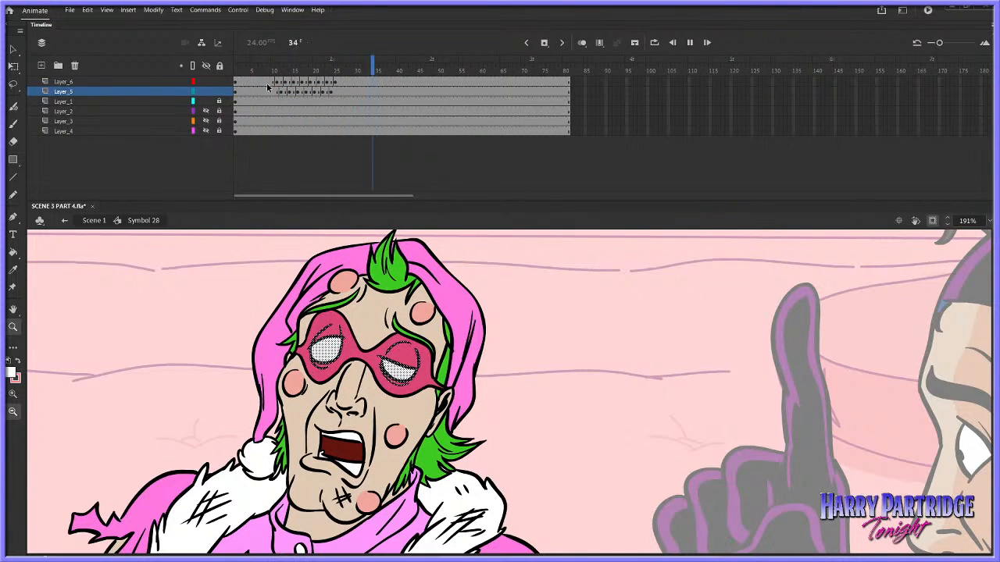
key("Return")
left_click(94, 220)
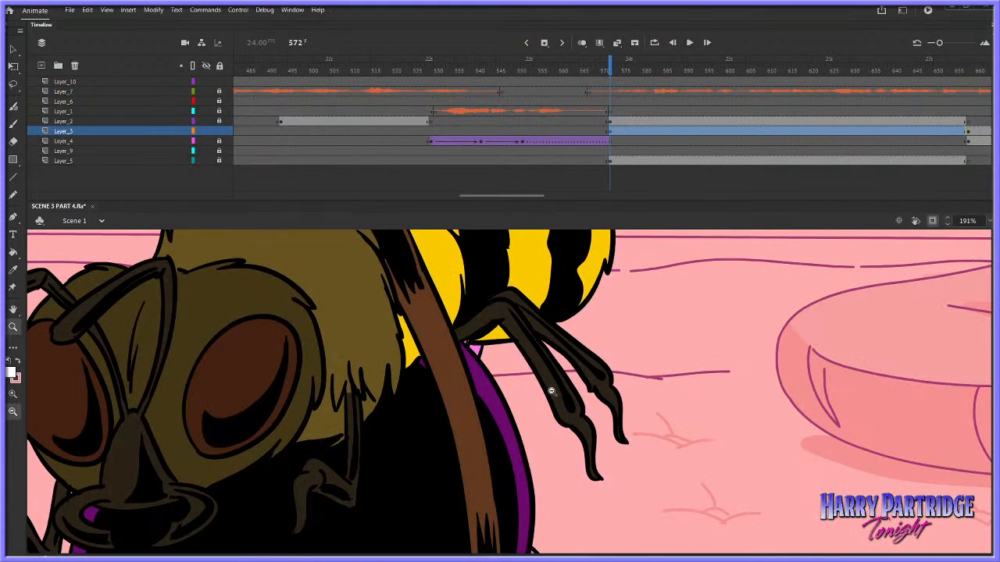
scroll(421, 360, "down", 3)
scroll(422, 360, "up", 3)
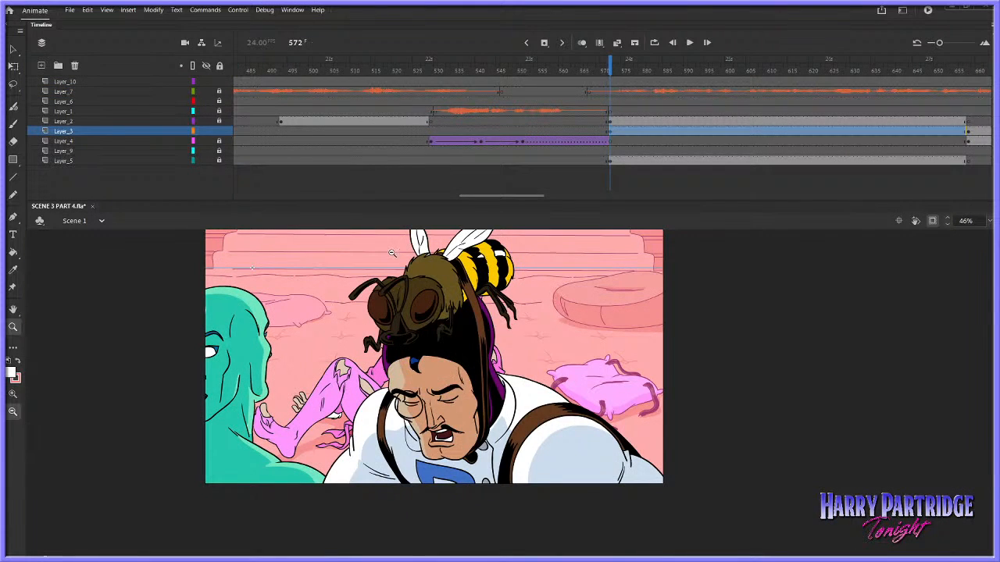
key("Return")
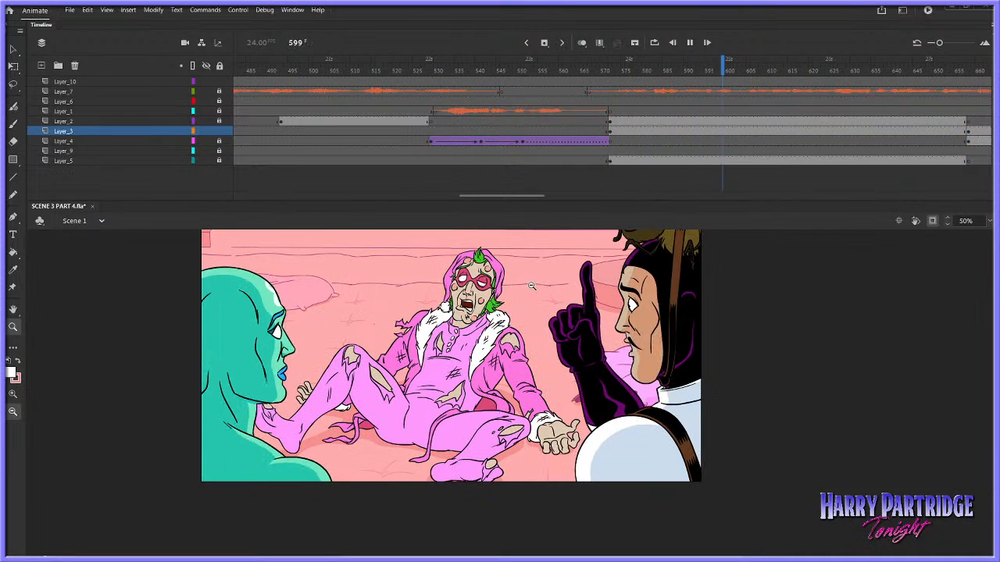
key("Return")
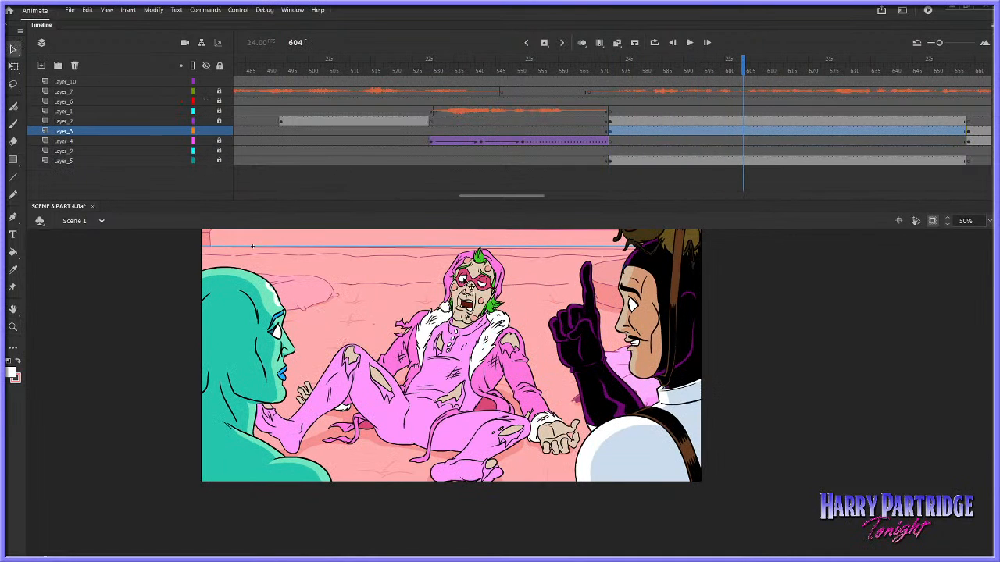
Delay the blink by inserting three frames at frames 7–9 on every layer of Symbol 28, and replay the shot in Scene 1
double_click(464, 280)
left_click_drag(269, 82, 260, 131)
right_click(260, 131)
left_click(295, 187)
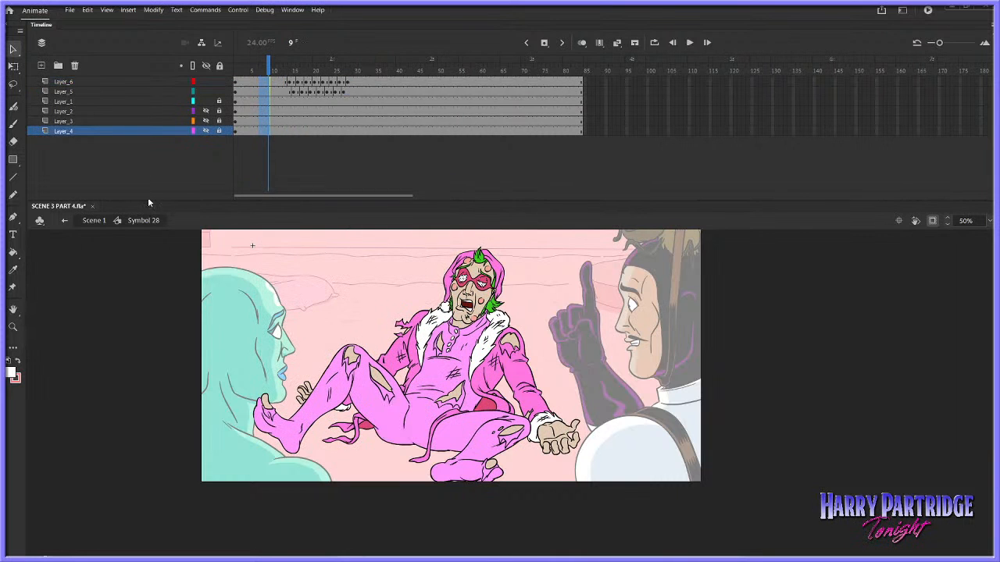
left_click(94, 220)
left_click(553, 102)
key("Return")
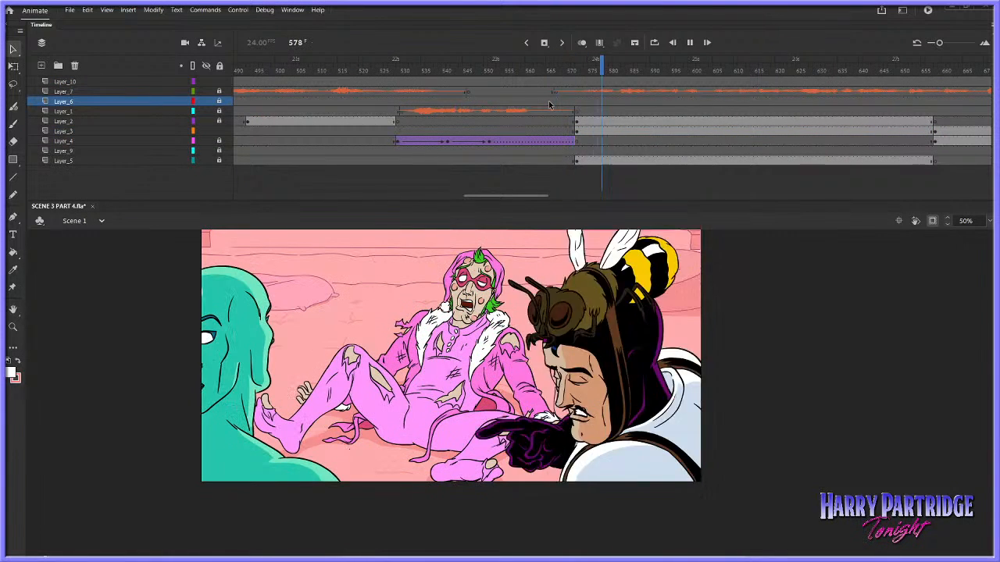
key("Return")
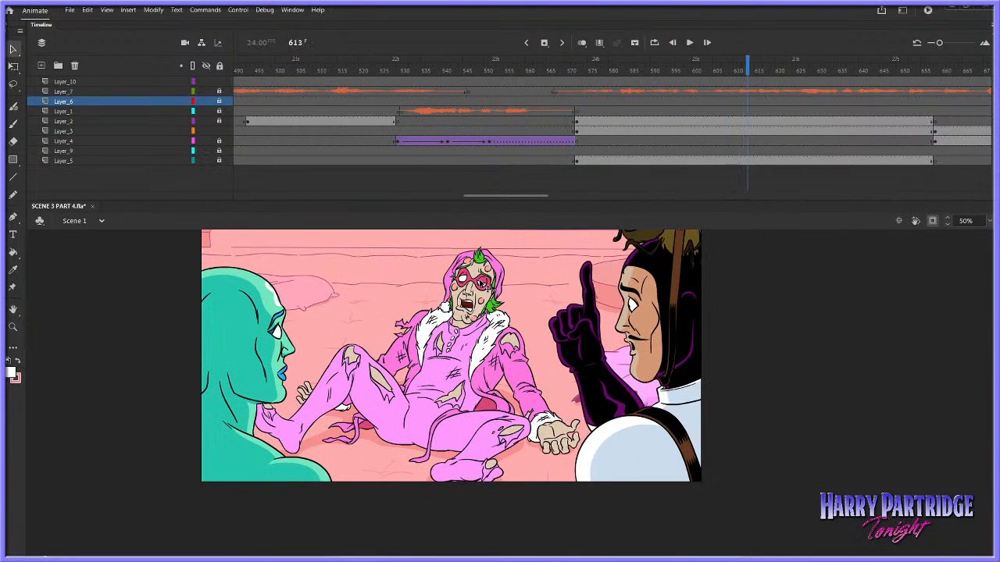
Insert another three frames at frames 8–10 across all layers of Symbol 28, and check the blink's timing in Scene 1
double_click(481, 286)
left_click(272, 95)
left_click_drag(272, 80, 263, 129)
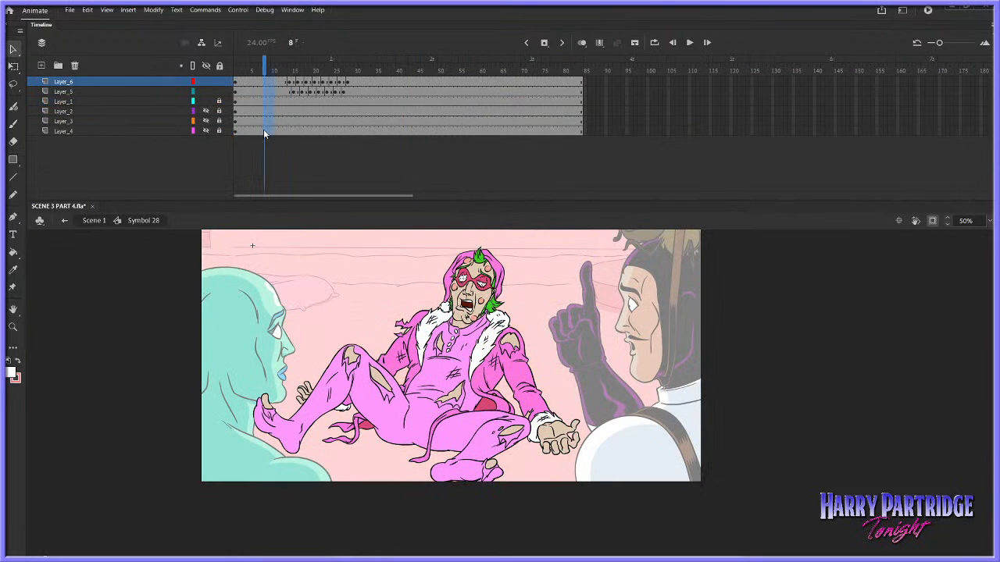
right_click(263, 129)
left_click(297, 186)
left_click(93, 220)
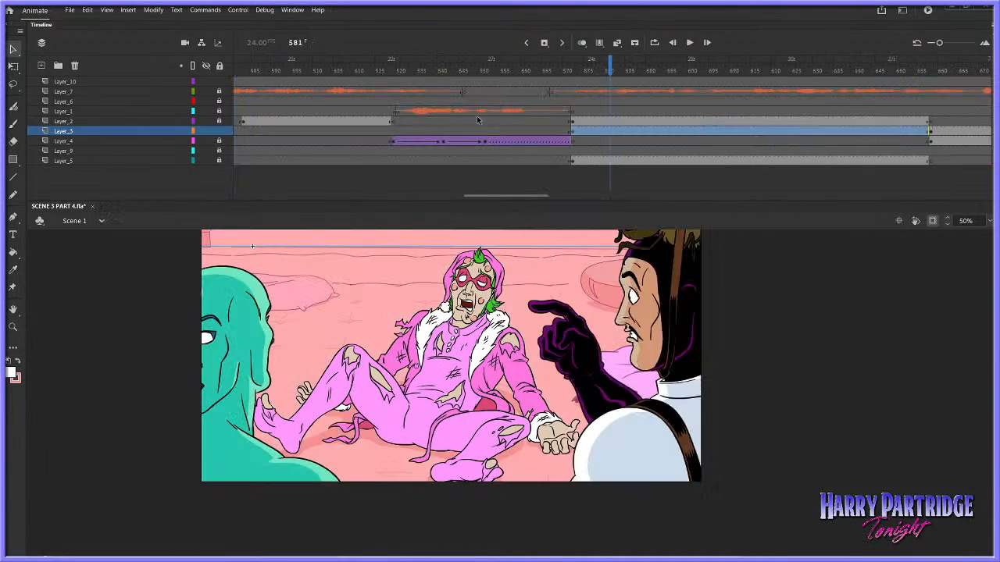
left_click(574, 92)
key("Return")
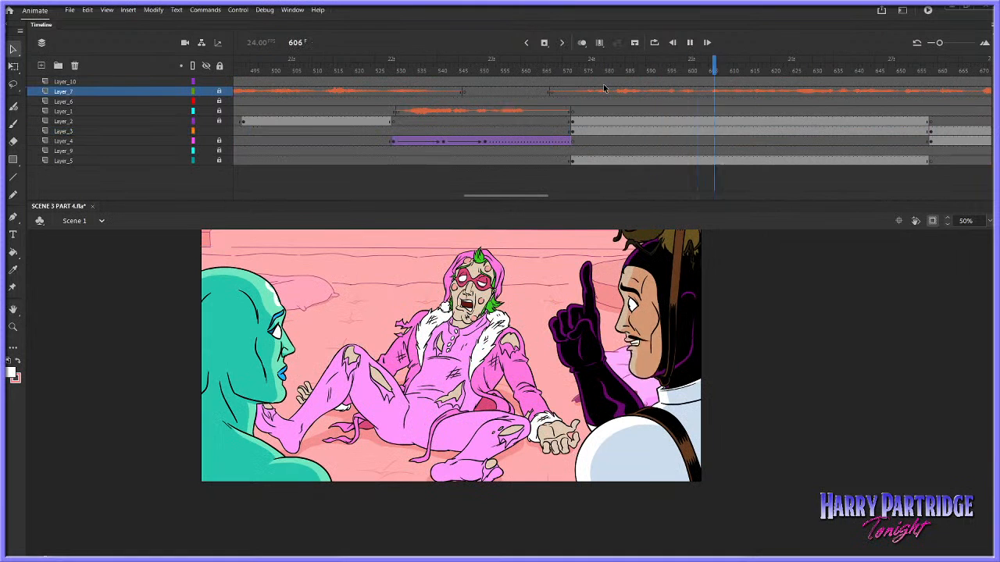
key("Return")
Reopen the reclining character's symbol and paste the copied blink frames at frame 55 on Layer_6 and Layer_5
double_click(486, 286)
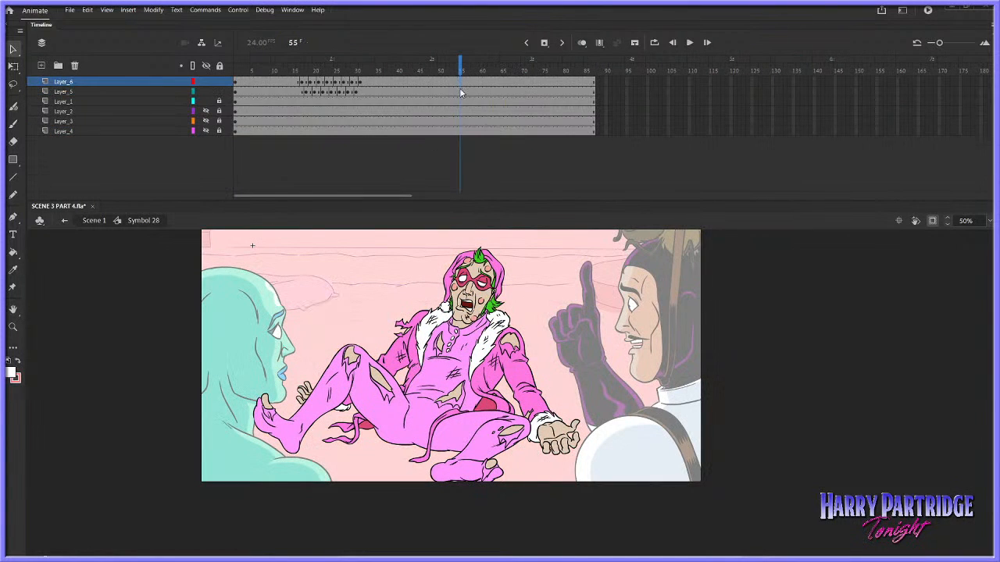
right_click(460, 93)
left_click(484, 256)
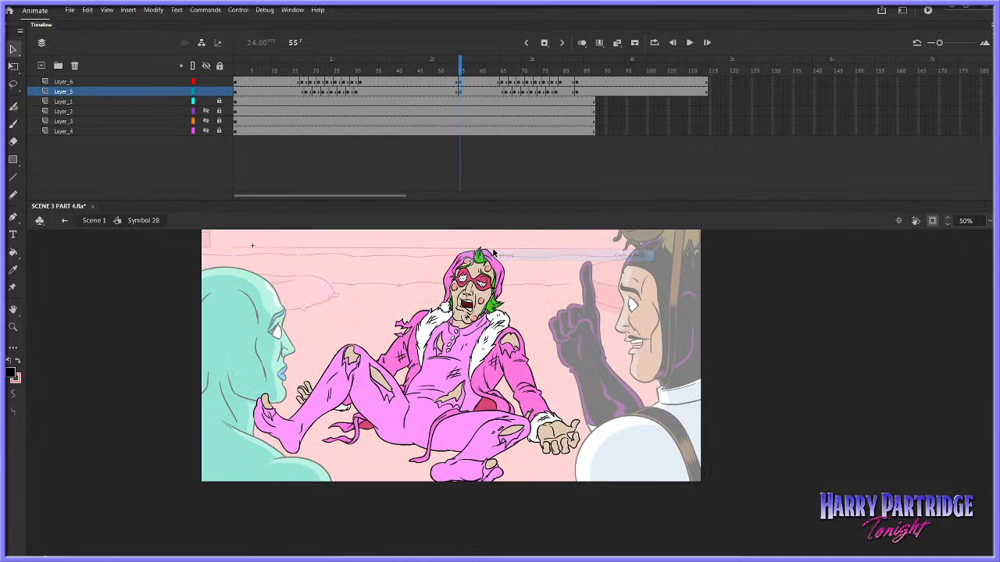
Shorten the hold before the pasted second blink by removing frames from frame 55 onward on Layer_5 and Layer_6
left_click_drag(503, 93, 460, 93)
right_click(484, 93)
left_click(509, 161)
right_click(460, 93)
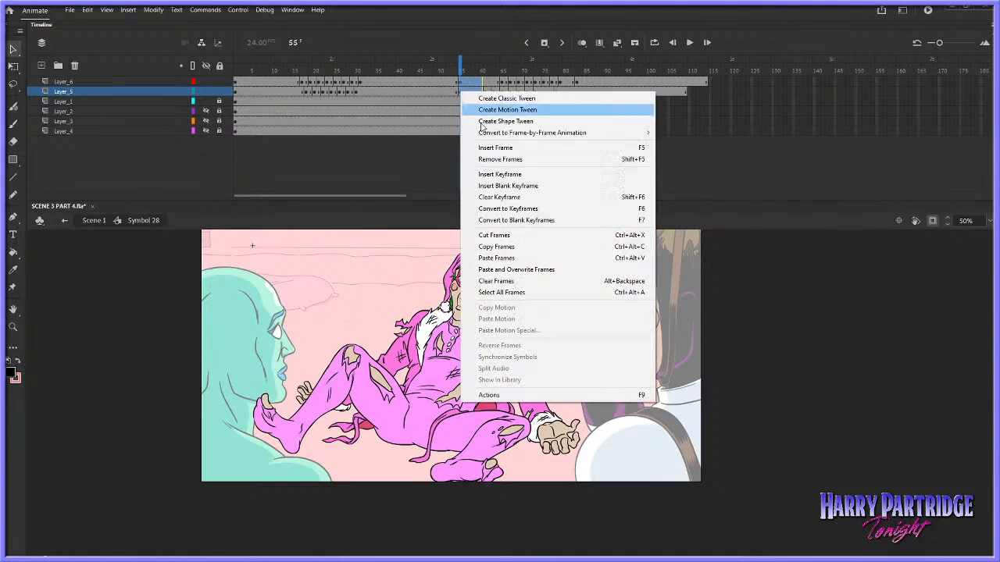
left_click(482, 159)
Shift Layer_5's first blink one frame later by inserting a frame around frame 16 and removing one at frame 42, and play the result
left_click_drag(380, 82, 252, 83)
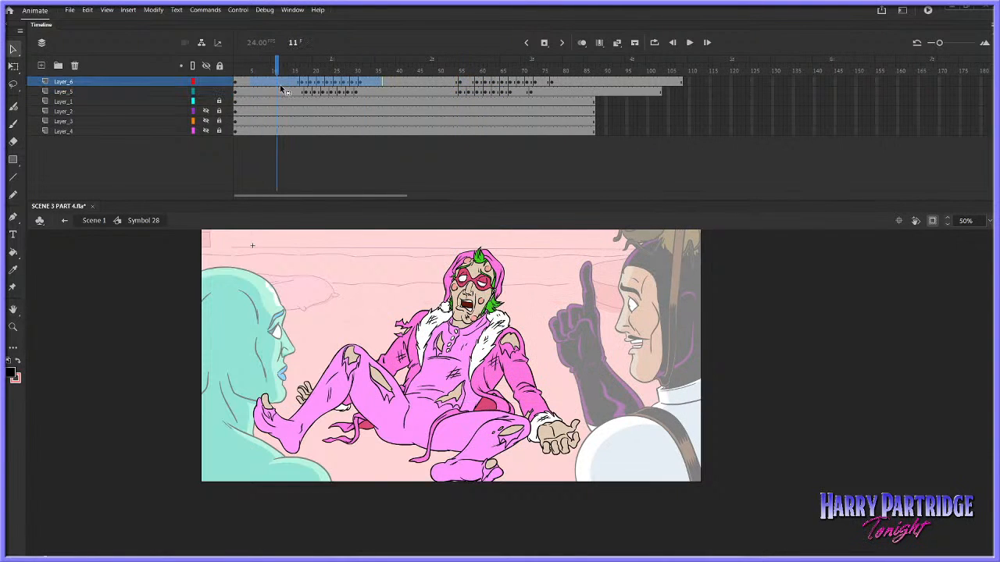
right_click(305, 93)
left_click(325, 146)
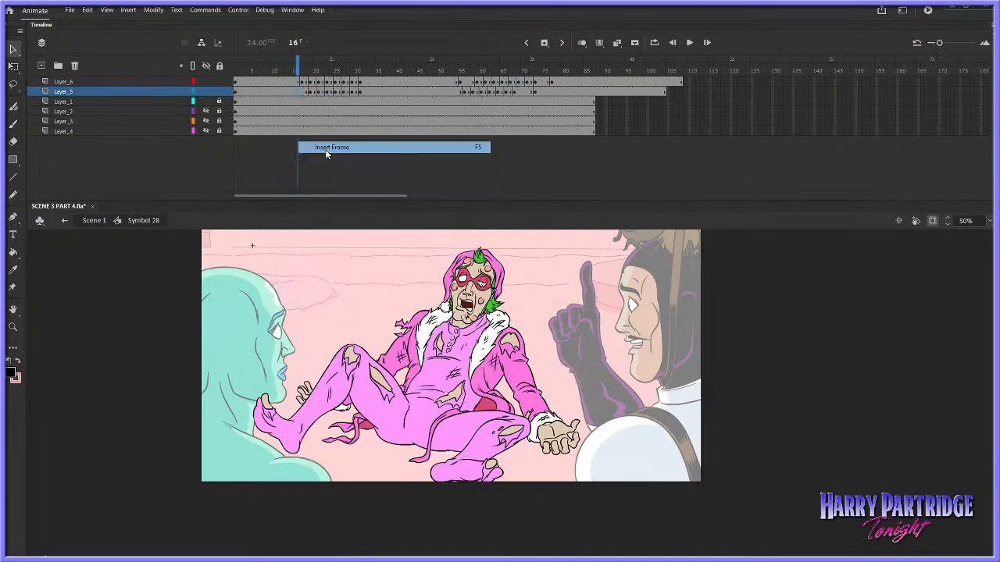
right_click(406, 93)
left_click(444, 158)
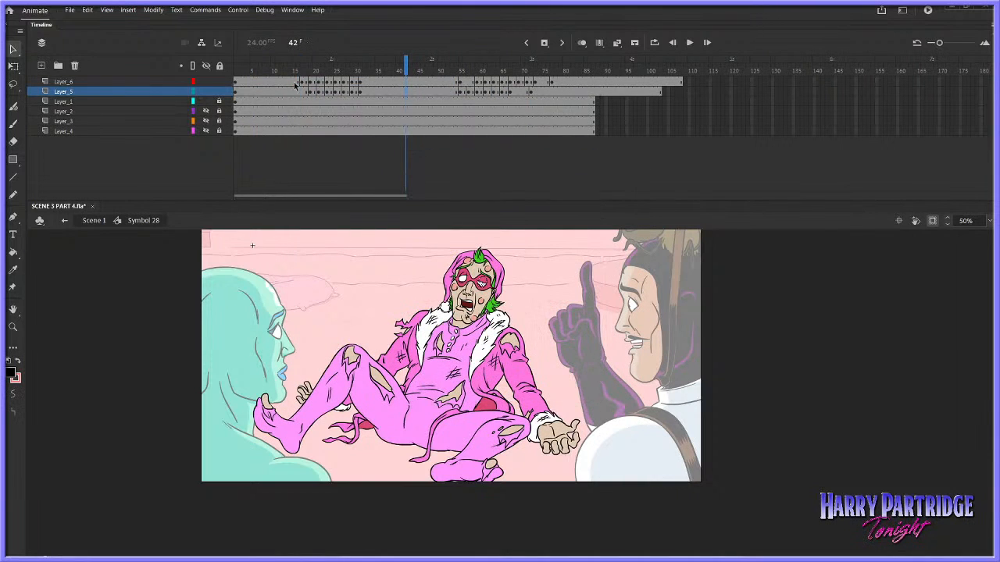
left_click(287, 82)
key("Return")
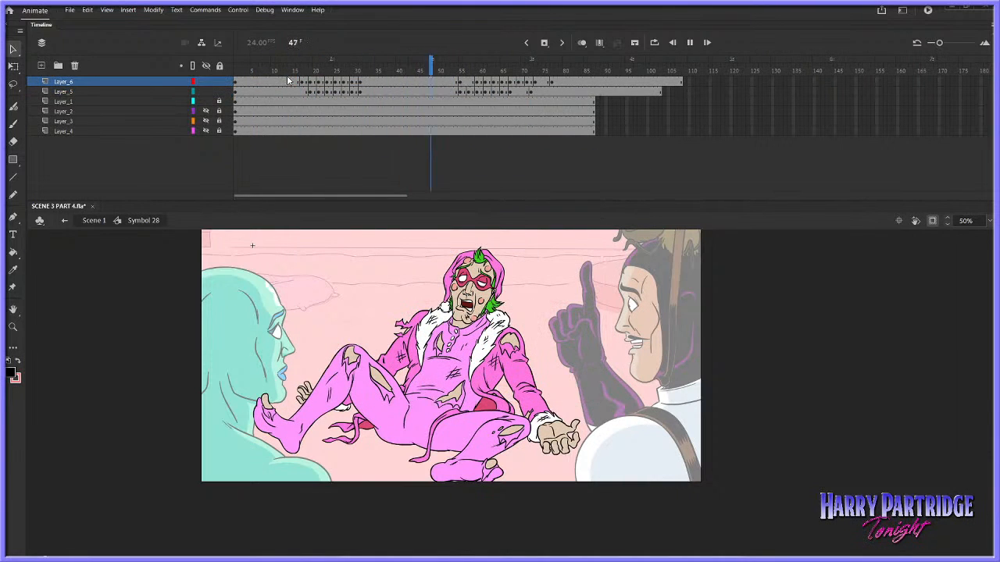
Remove two frames around frame 57 on Layer_6 to start that eye's second blink earlier, and play from frame 50
left_click(470, 84)
right_click(469, 84)
left_click(491, 151)
left_click(439, 81)
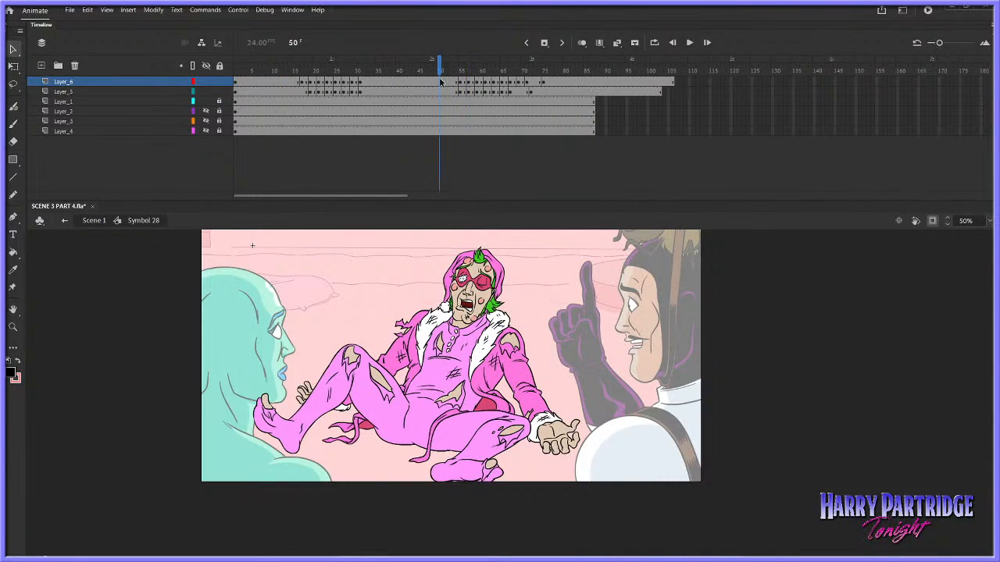
key("Return")
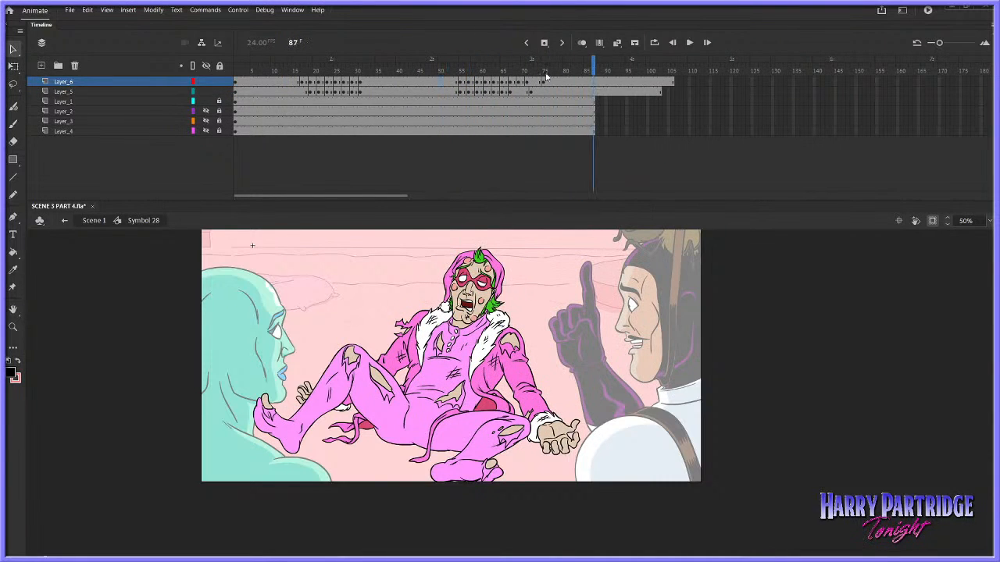
Scrub and replay the second blink from about frame 56 to review how both eyes move together
mouse_move(537, 76)
left_mouse_down()
mouse_move(518, 76)
mouse_move(535, 76)
left_mouse_up()
left_click(538, 81)
left_click(466, 82)
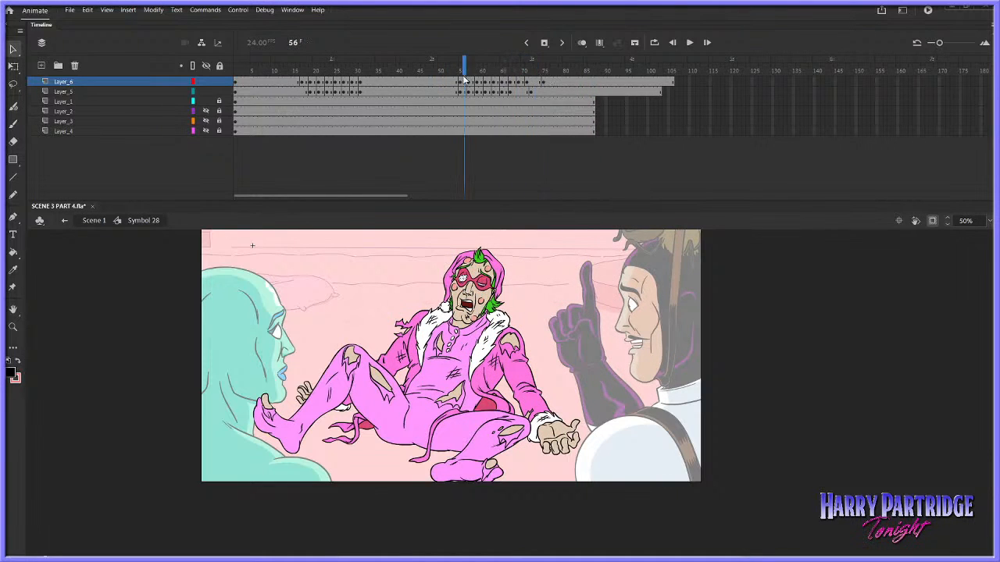
key("Return")
key("Return")
Remove the frames from 80 onward on all layers of the reclining character's symbol, and play the shot in Scene 1
left_click_drag(581, 84, 710, 132)
left_click_drag(563, 84, 873, 131)
right_click(684, 119)
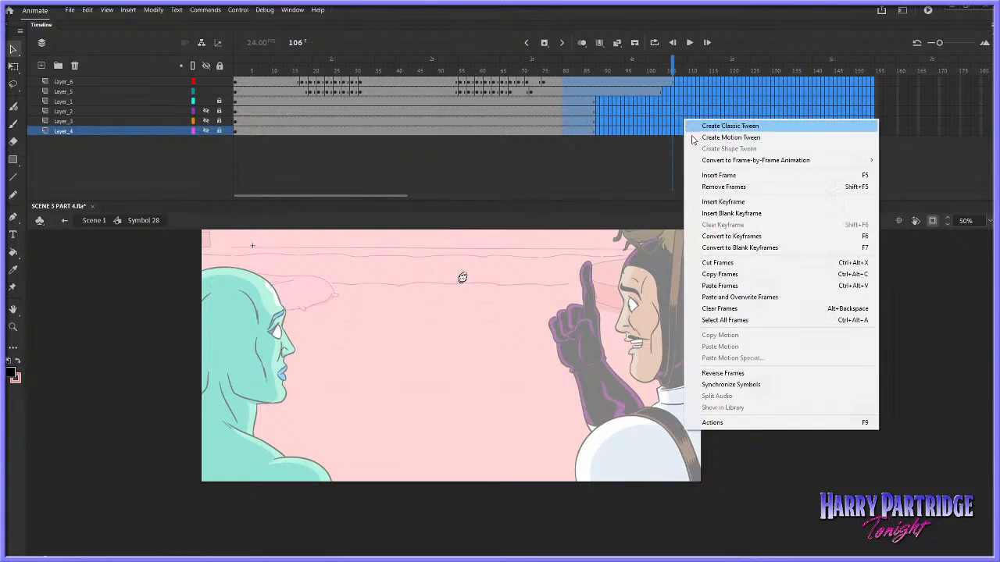
left_click(703, 188)
left_click(100, 222)
key("Return")
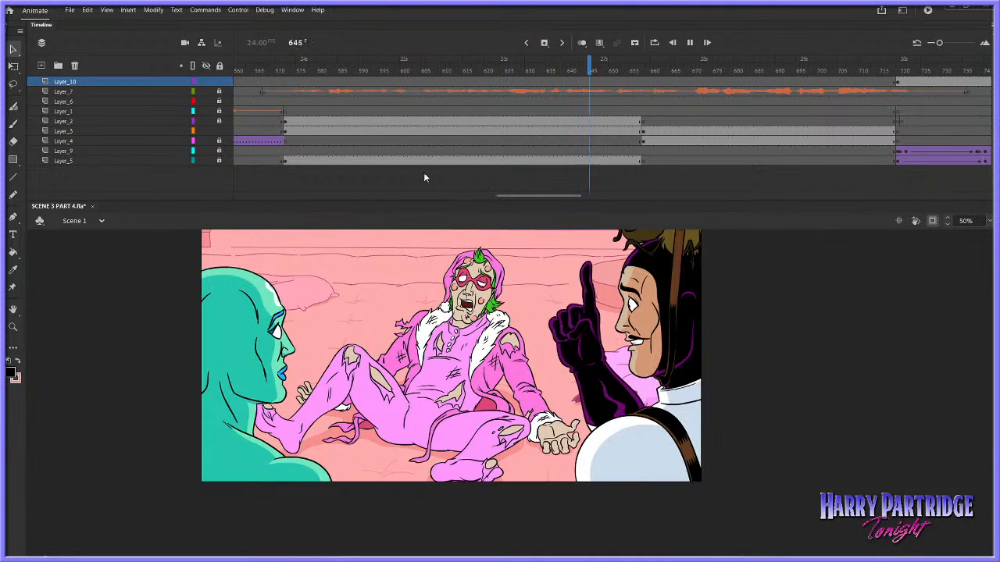
key("Return")
Bring the second blink forward by removing frames 49 to 52 on all the symbol's layers, and play the shot in Scene 1
double_click(463, 277)
left_click(447, 97)
left_click_drag(447, 79, 435, 132)
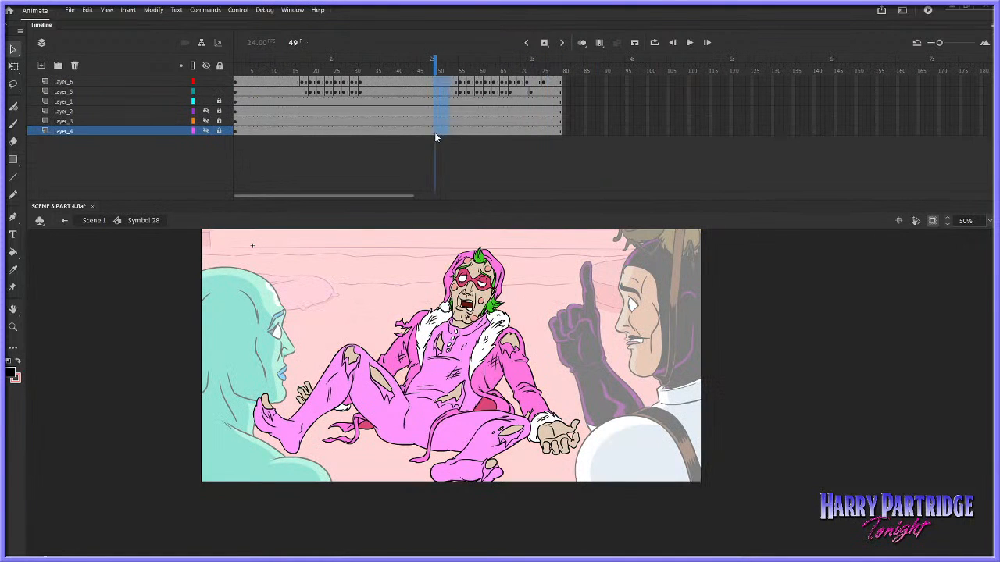
right_click(435, 108)
left_click(467, 175)
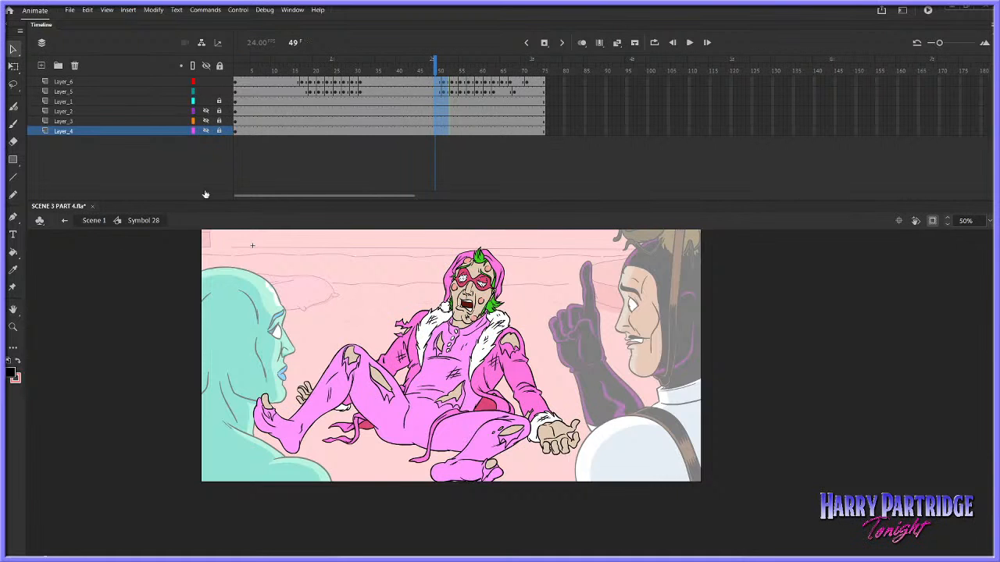
left_click(94, 220)
left_click(409, 92)
key("Return")
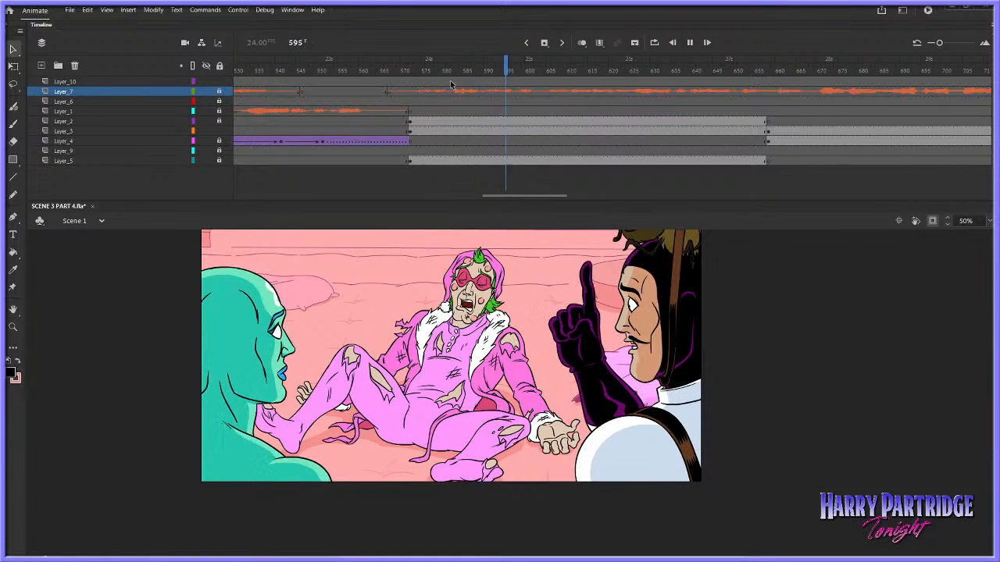
Reopen the reclining character's symbol and remove one frame at frame 51 on Layer_6
double_click(482, 245)
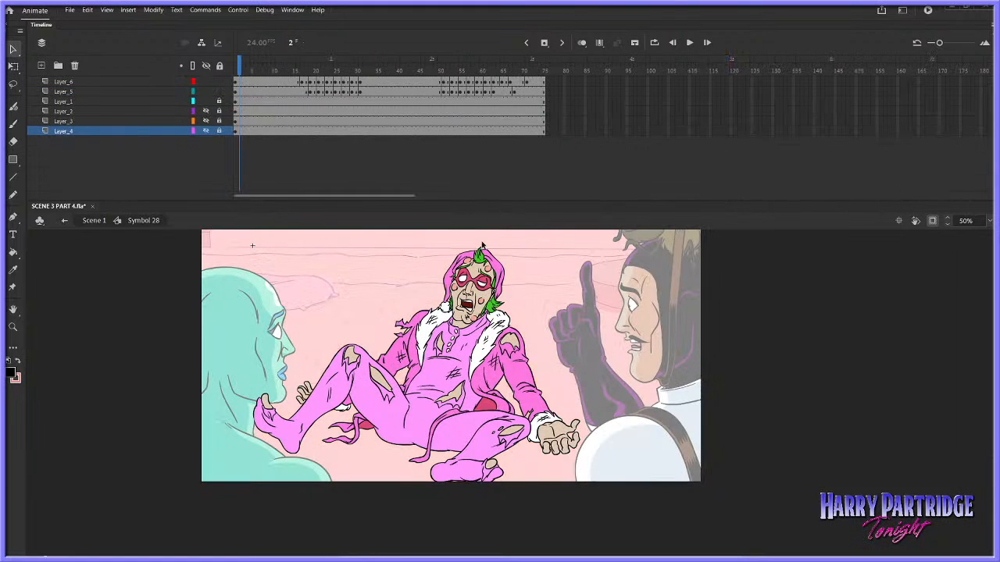
left_click_drag(439, 74, 448, 76)
right_click(442, 83)
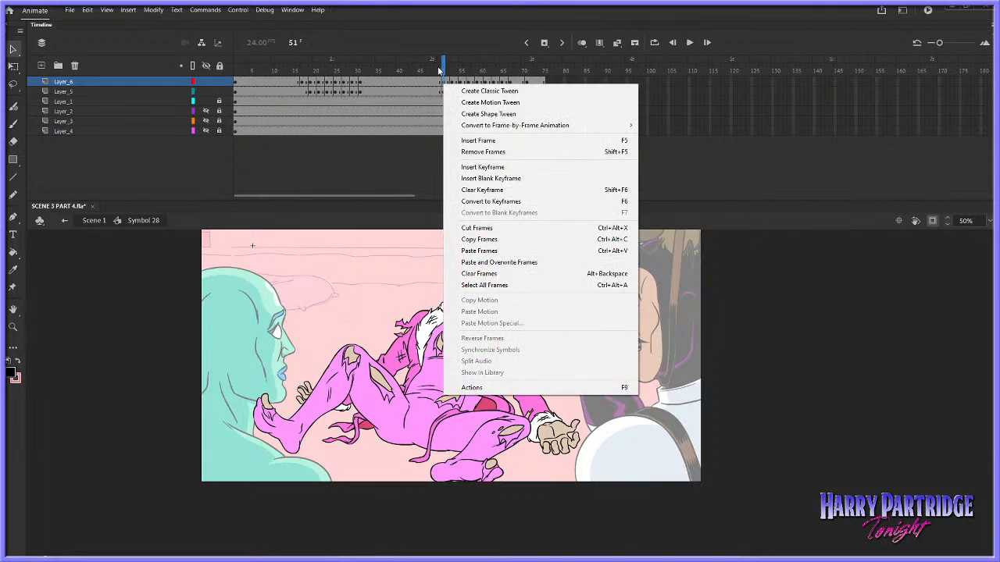
left_click(438, 70)
right_click(443, 80)
left_click(458, 146)
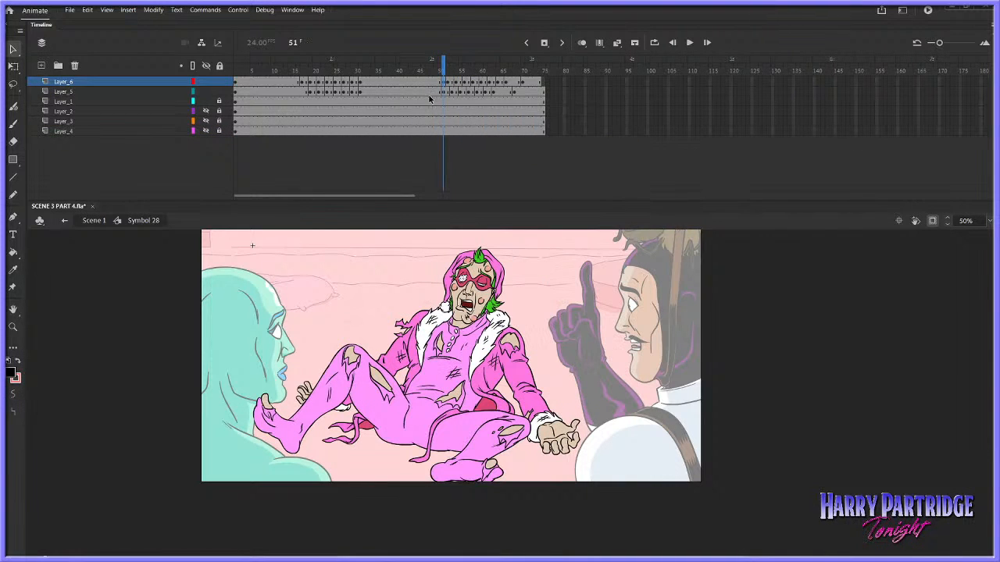
Remove two frames around frame 47 on all layers, and trim the frames from 72 onward
left_click(427, 69)
right_click(426, 131)
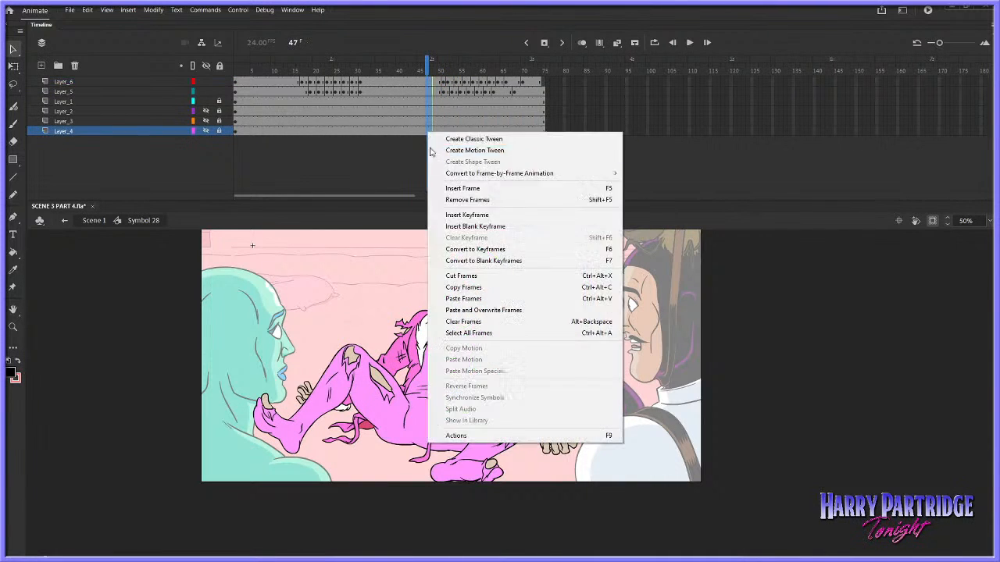
left_click(442, 200)
left_click_drag(545, 81, 531, 131)
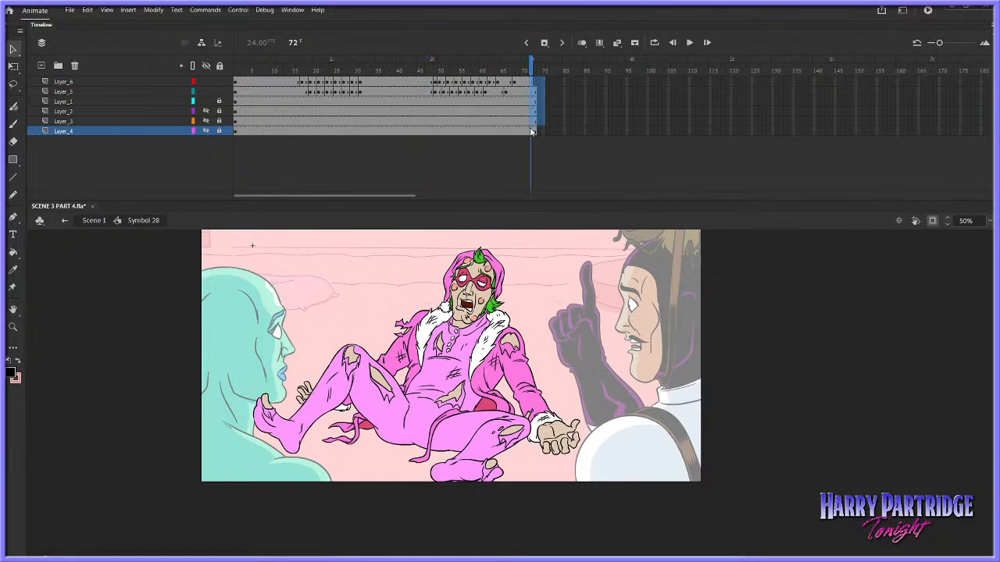
right_click(530, 127)
left_click(556, 195)
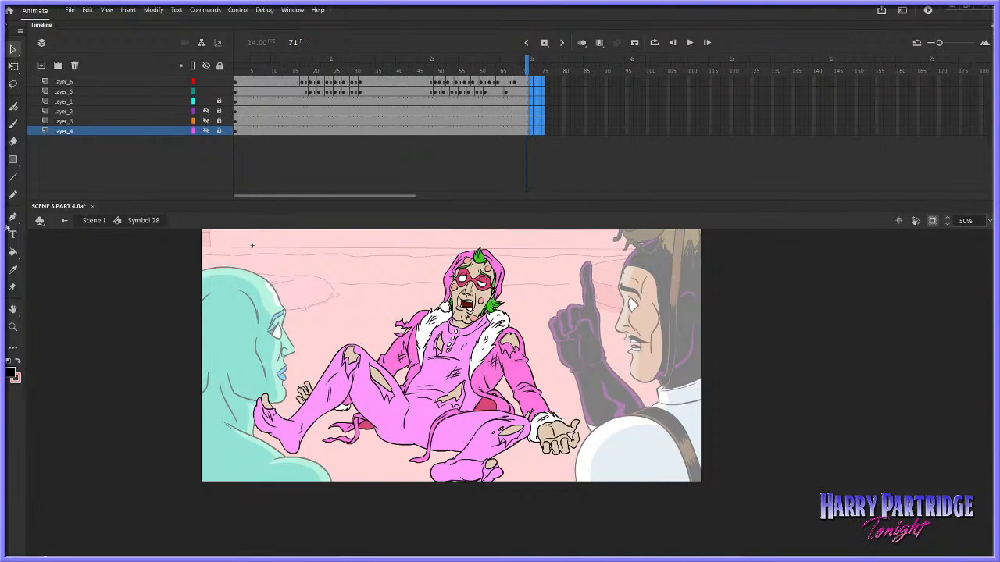
Return to Scene 1 and turn off clipping so the artwork outside the stage shows
left_click(90, 227)
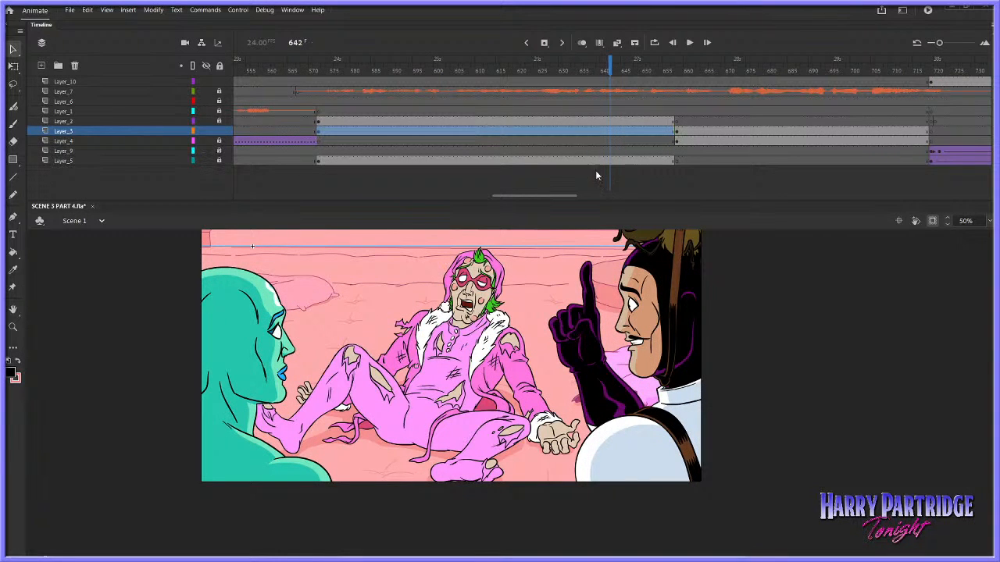
left_click(934, 224)
scroll(342, 316, "up", 3)
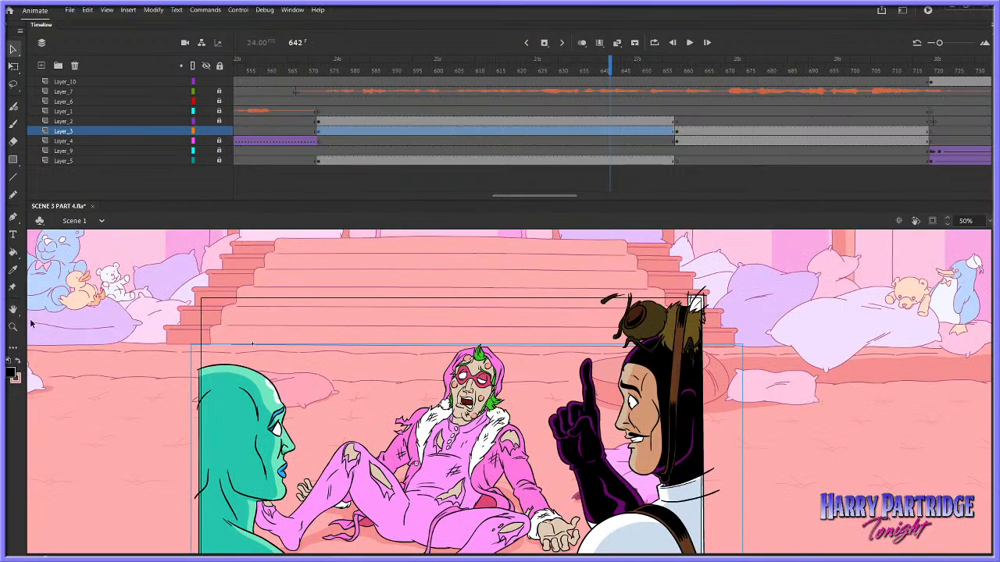
Examine the background artwork around the shot, including the labelled tanks, the throne and the stuffed animals on both sides
left_click(16, 327)
left_click(355, 341)
left_click(478, 364)
left_click_drag(381, 321, 698, 452)
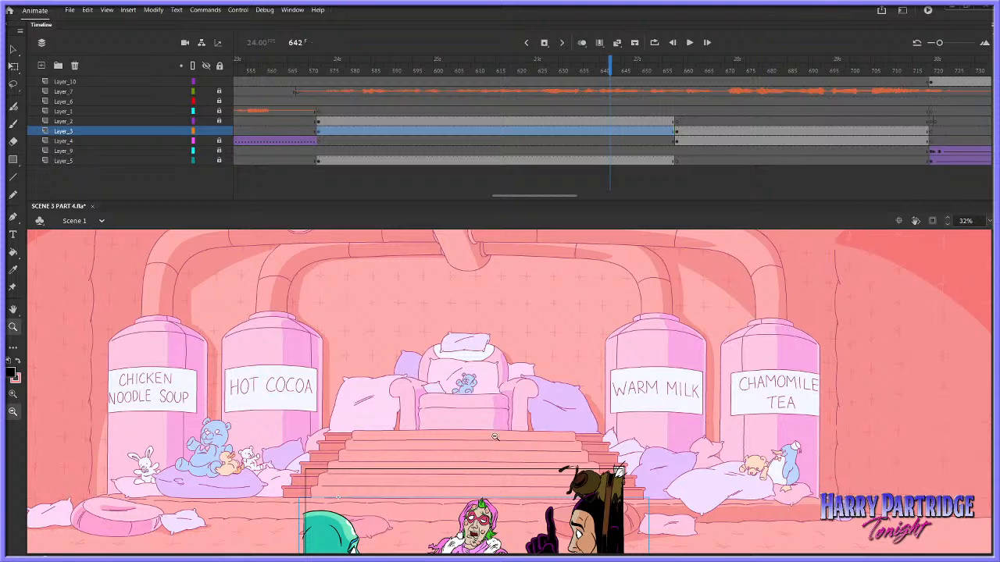
left_click_drag(95, 287, 383, 511)
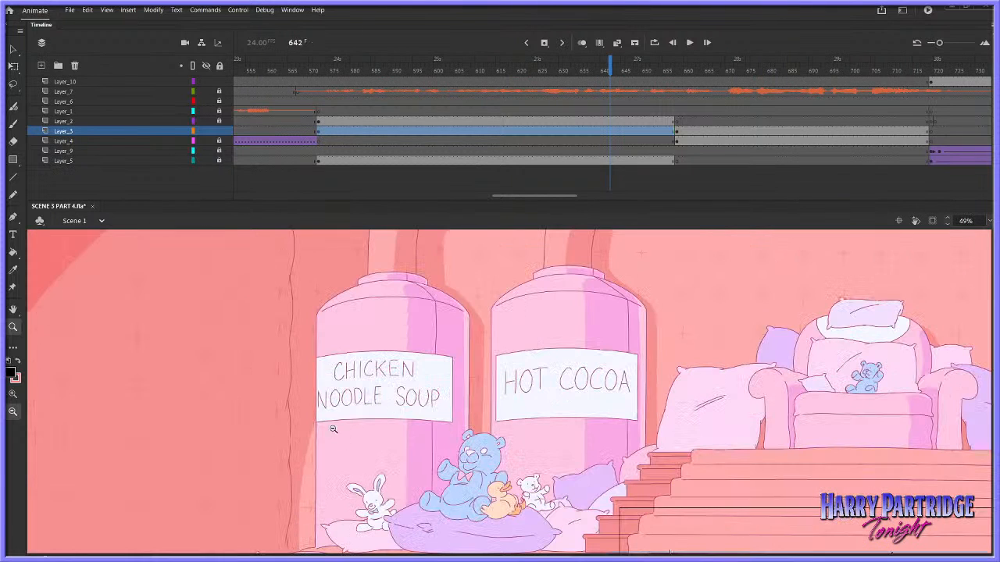
left_click_drag(378, 555, 698, 555)
left_click_drag(603, 450, 678, 523)
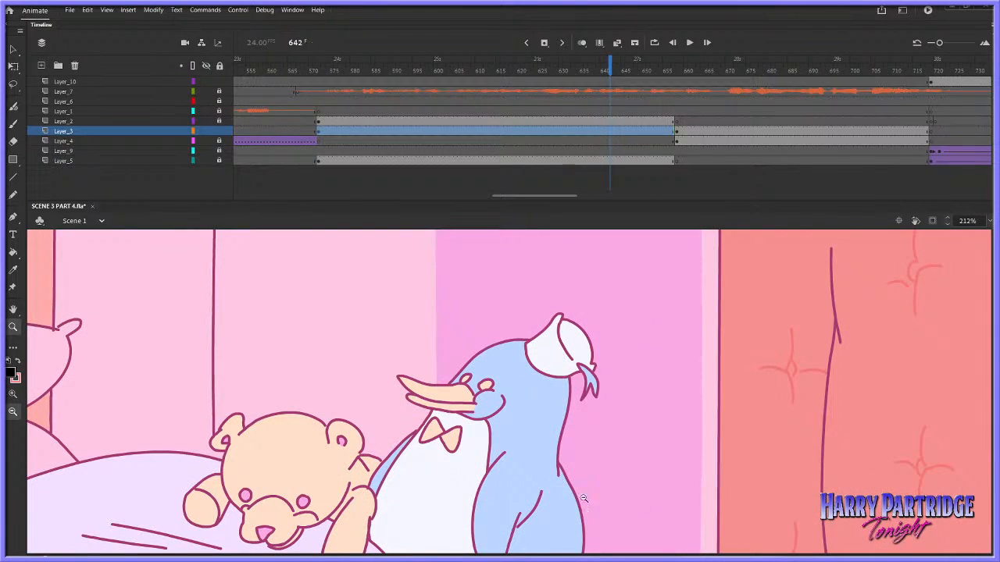
left_click(484, 392, "alt")
left_click(484, 392, "alt")
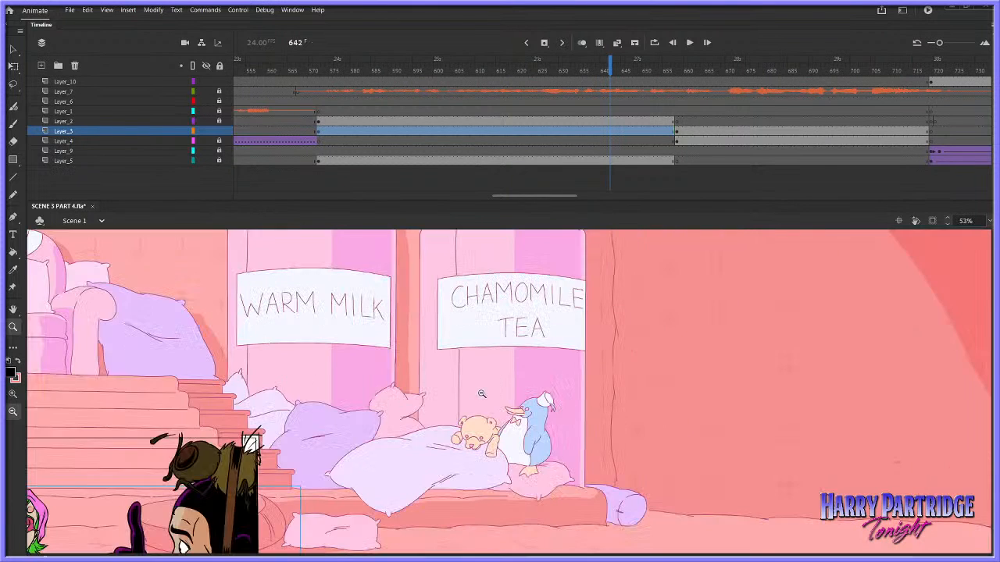
left_click(475, 403, "alt")
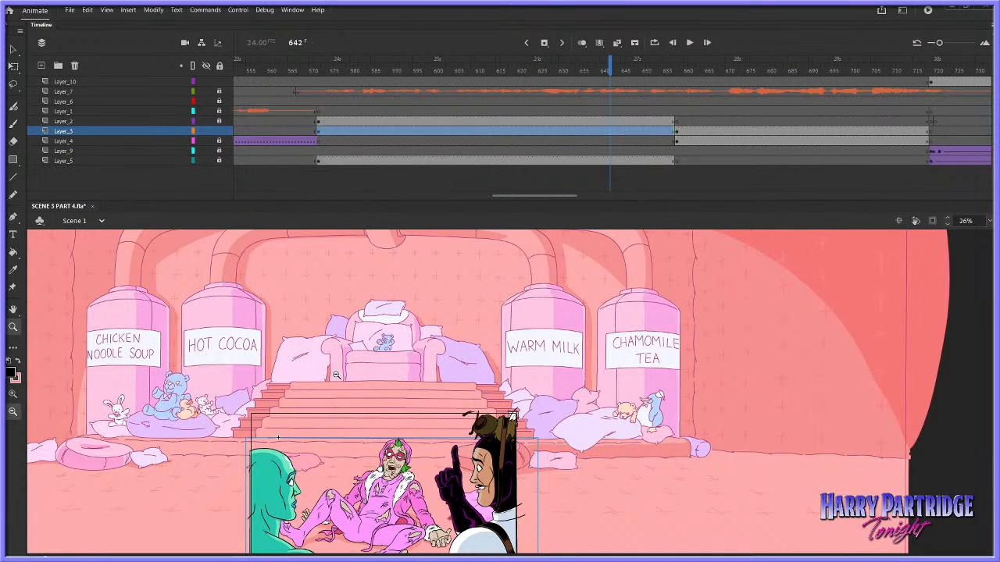
left_click(508, 386, "alt")
left_click_drag(644, 370, 452, 484)
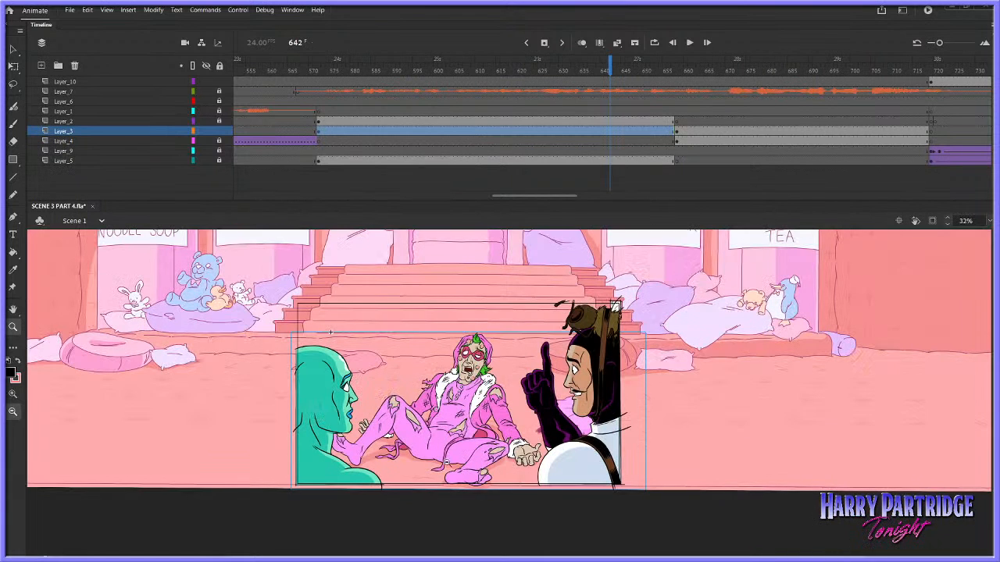
left_click(13, 49)
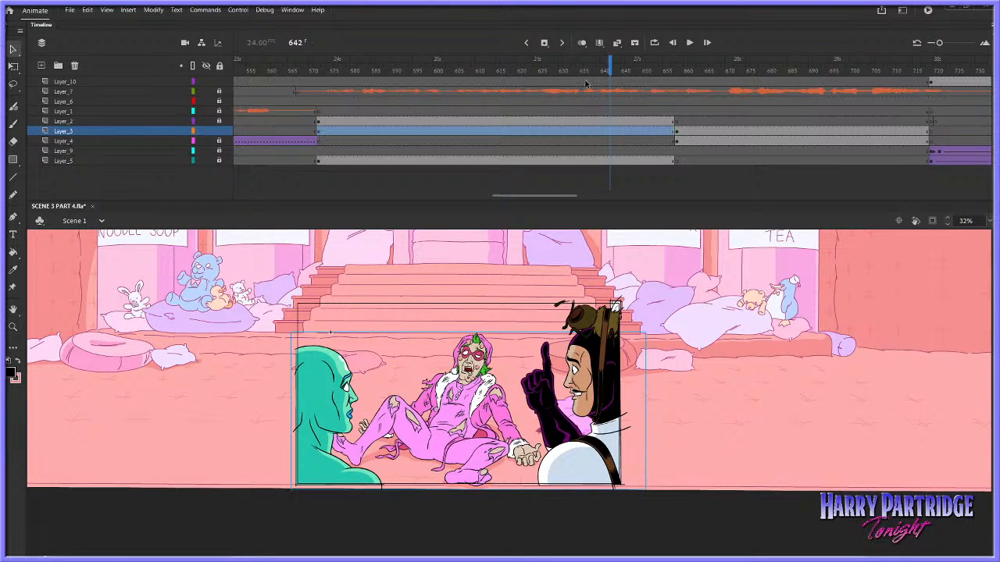
Enlarge the stage area around the shot, play the scene from frame 575, and save the file
left_click(332, 121)
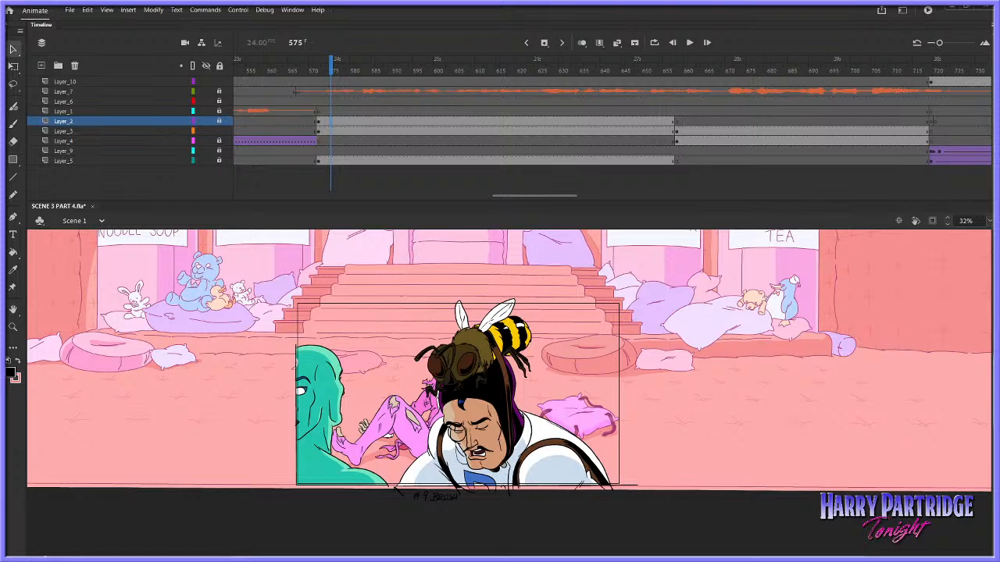
scroll(508, 374, "up", 2)
scroll(508, 374, "down", 1)
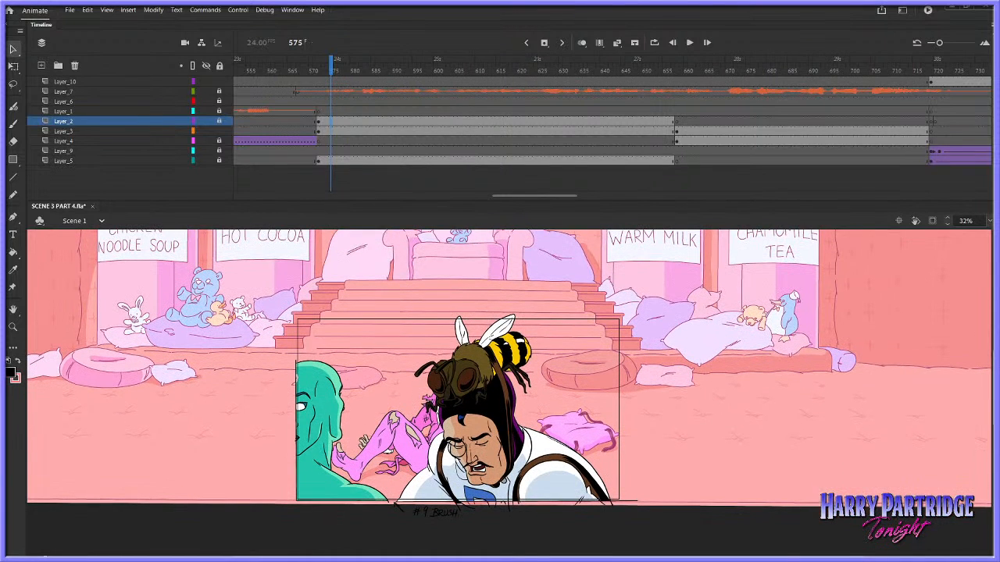
key("z")
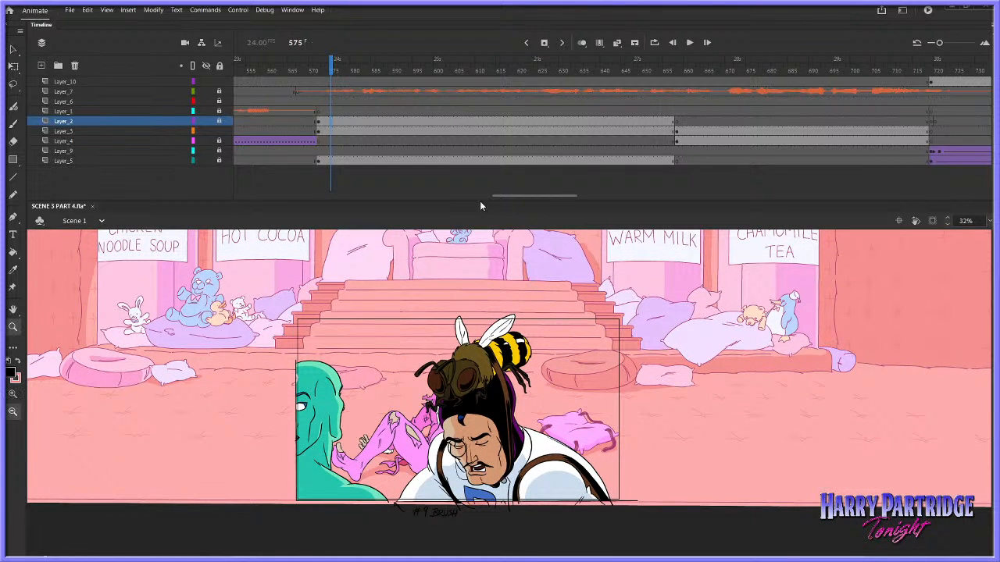
left_click_drag(480, 201, 480, 165)
left_click_drag(269, 247, 755, 489)
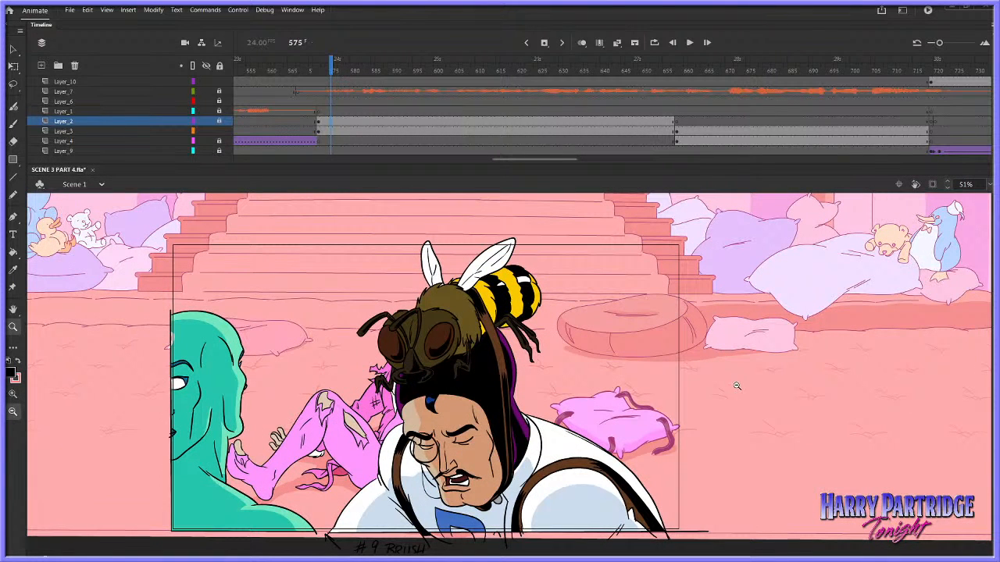
key("Return")
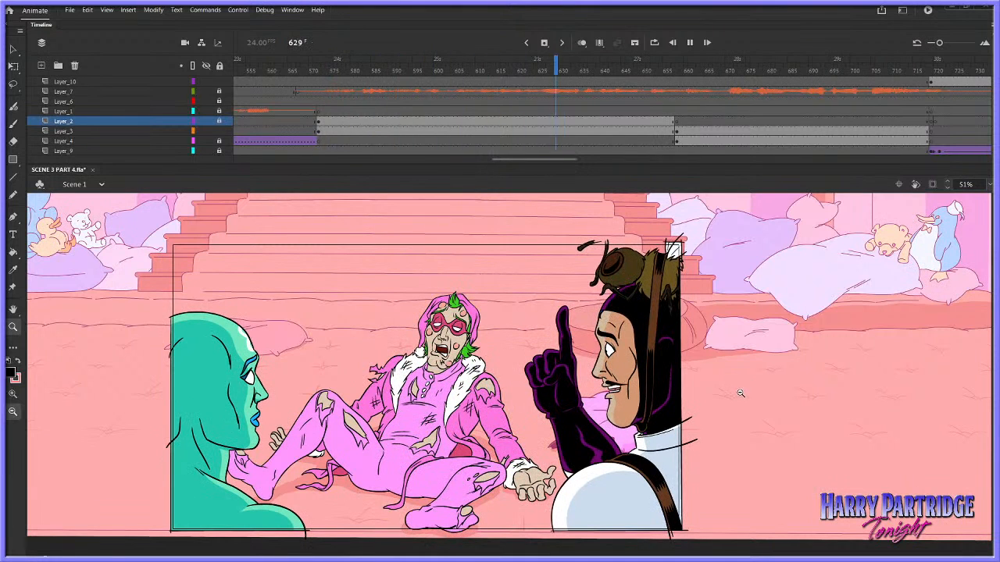
key("Return")
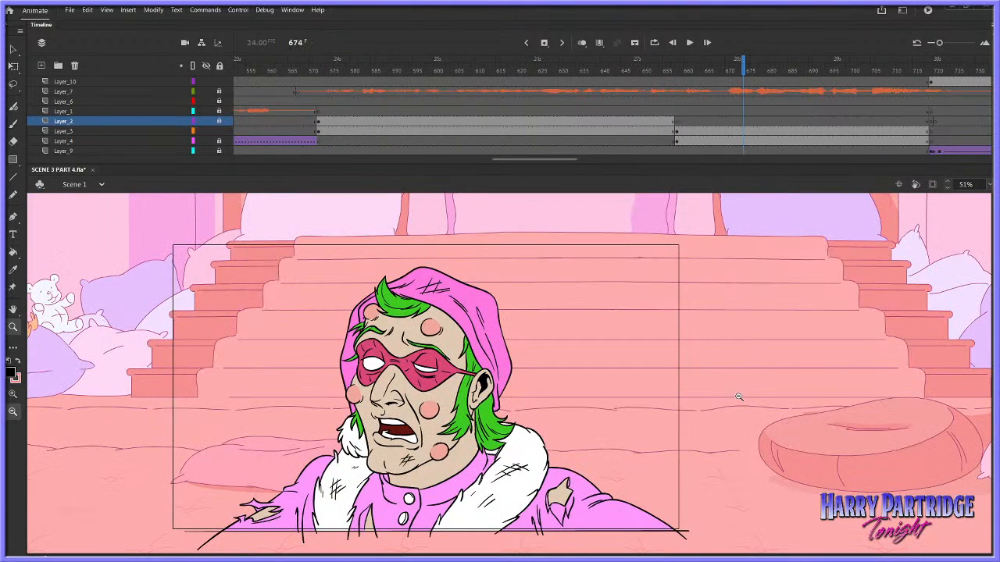
key("ctrl+s")
At frame 639, lock Layer_3, unlock Layer_2, and open the symbol of the character with the raised finger for editing
left_click(598, 73)
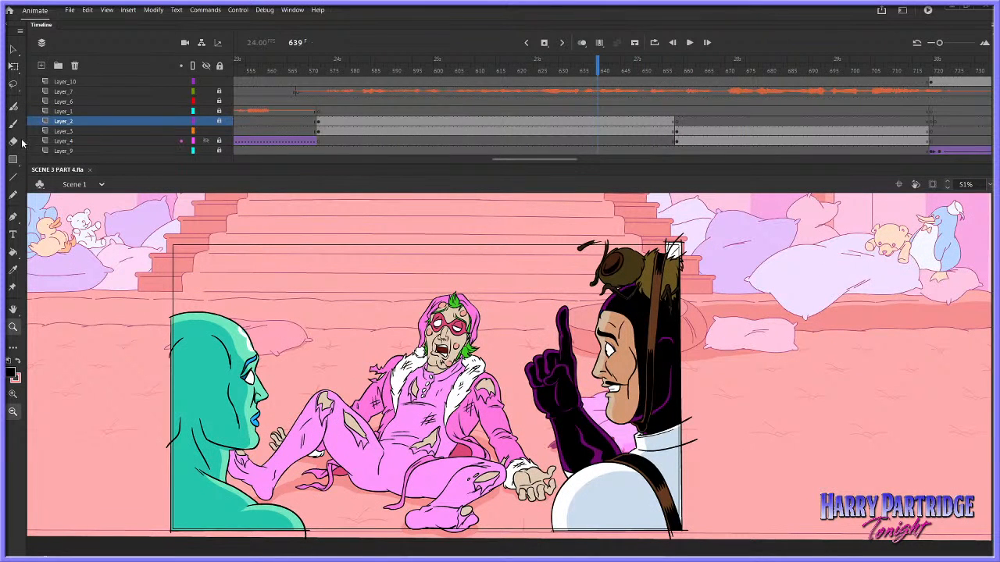
left_click(13, 49)
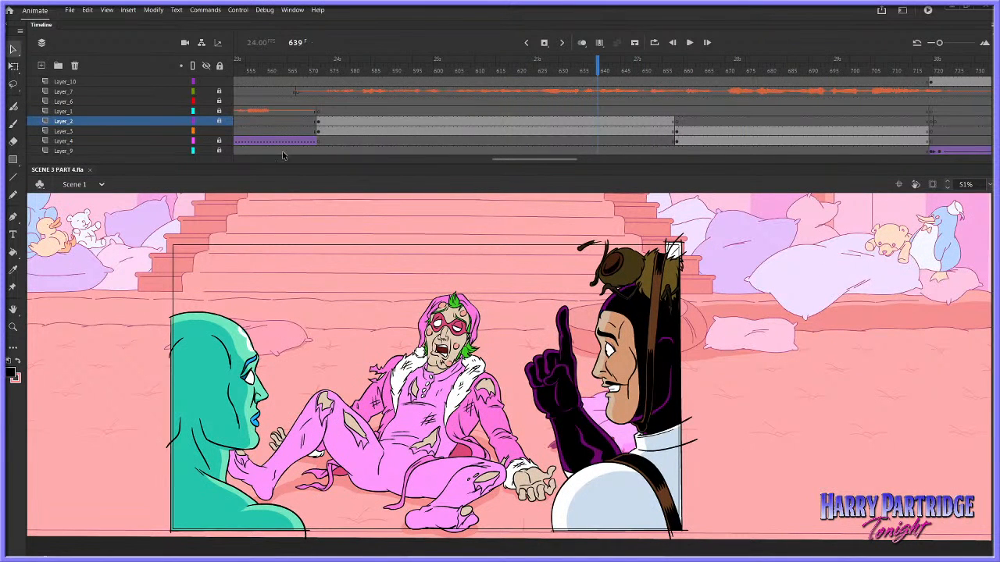
left_click(219, 121)
left_click(206, 121)
left_click(206, 121)
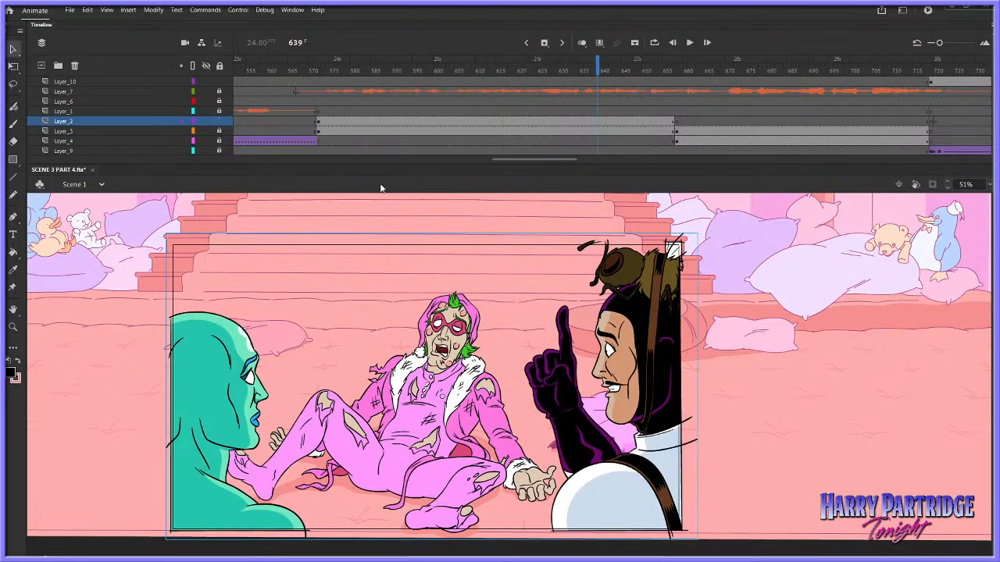
double_click(636, 328)
Play the raised-finger character's animation from about frame 11 to review it, and go to frame 43
left_click(290, 71)
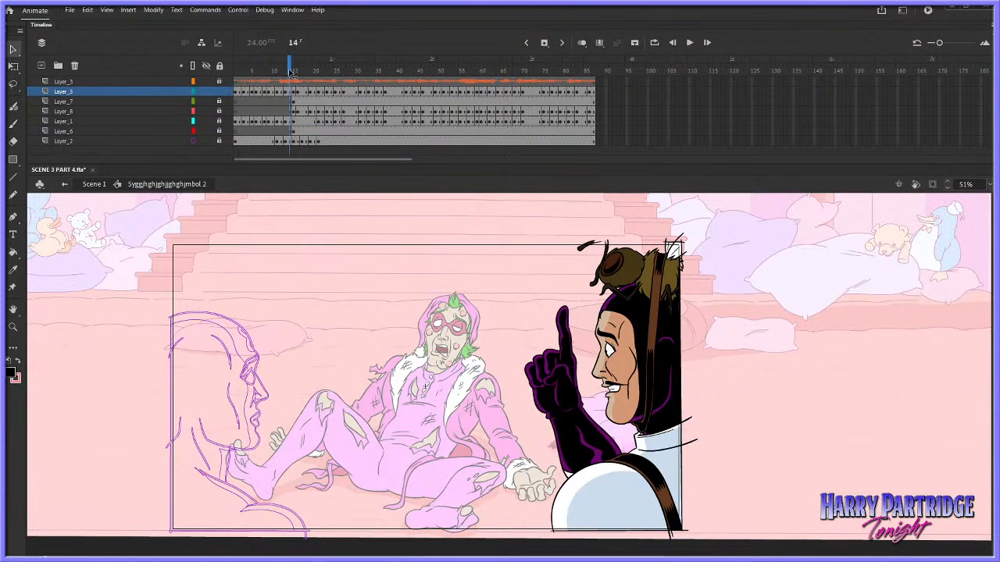
left_click(14, 326)
left_click(276, 81)
key("Return")
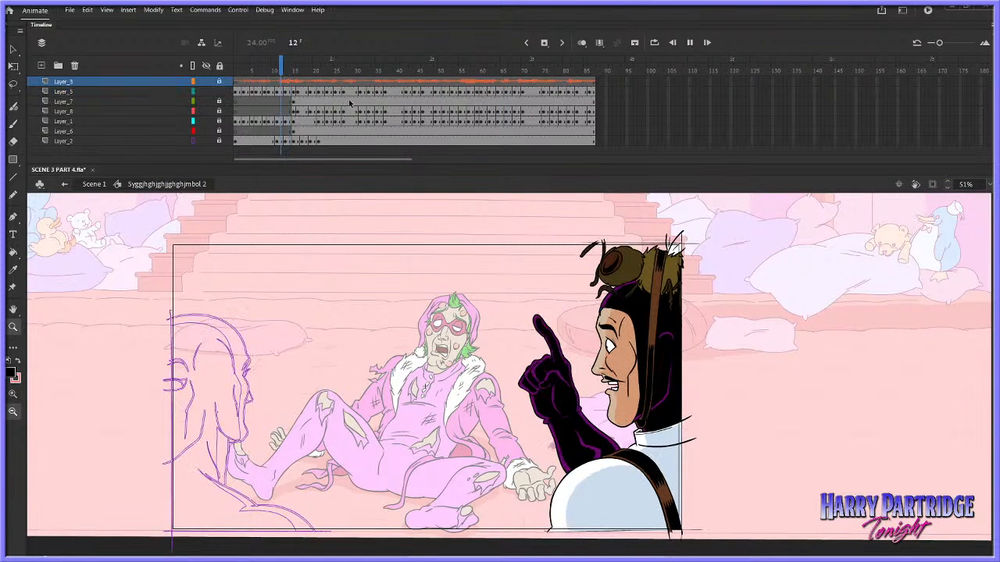
key("Return")
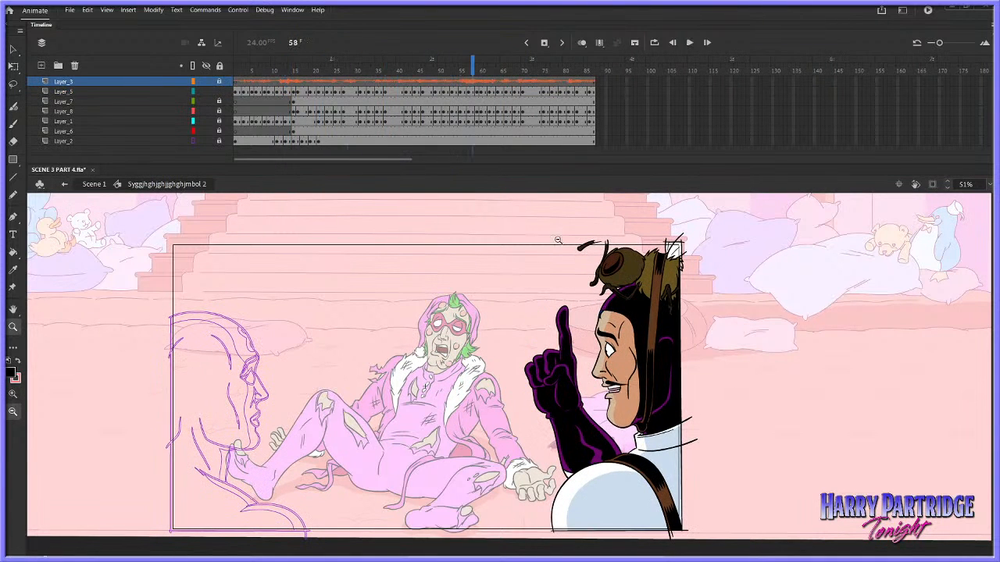
left_click(438, 129)
left_click(408, 131)
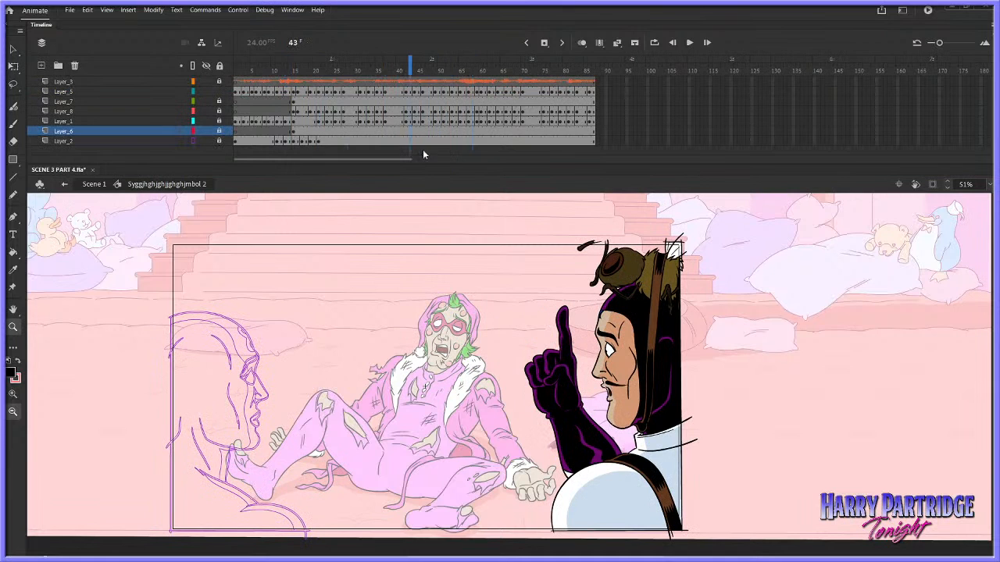
Isolate Layer_6 at frame 43 to inspect its artwork up close, and show all layers again
left_click(205, 65)
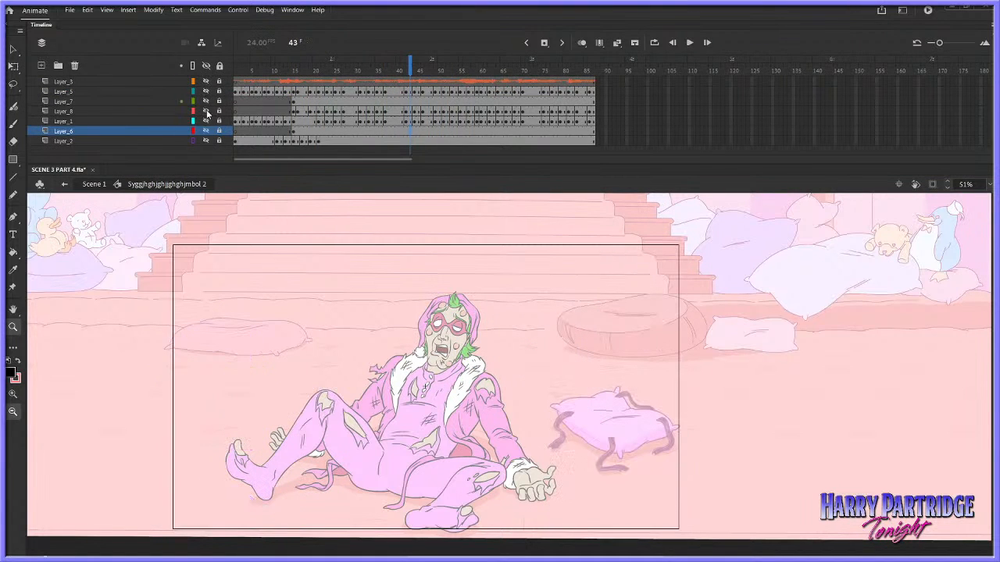
left_click(206, 131)
left_click_drag(512, 378, 654, 502)
left_click(634, 375)
left_click(630, 356)
left_click_drag(575, 406, 715, 184)
left_click(206, 65)
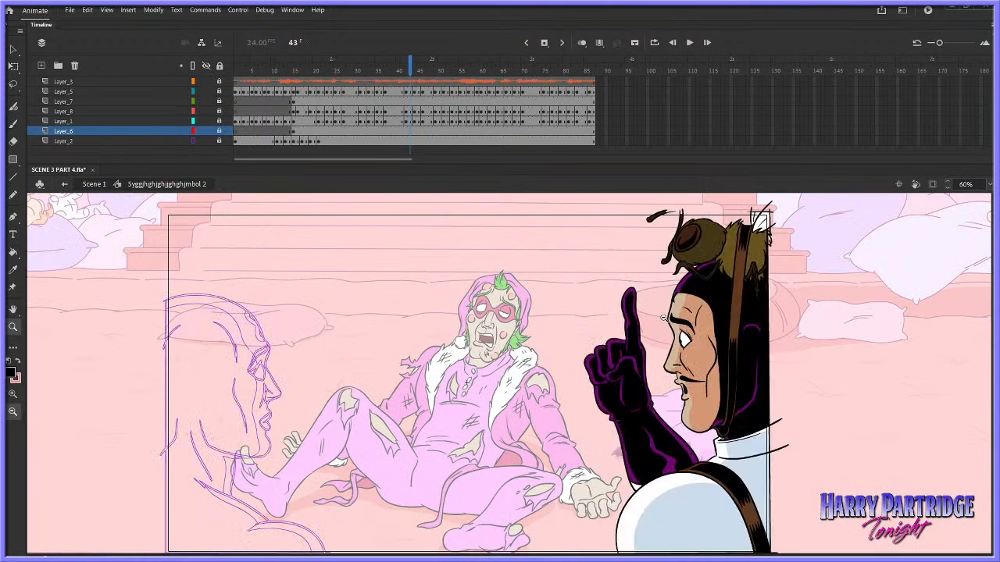
Isolate Layer_6 at frame 27 to expose the lower end of the black-gloved arm
mouse_move(645, 280)
left_mouse_down()
mouse_move(843, 506)
mouse_move(875, 521)
left_mouse_up()
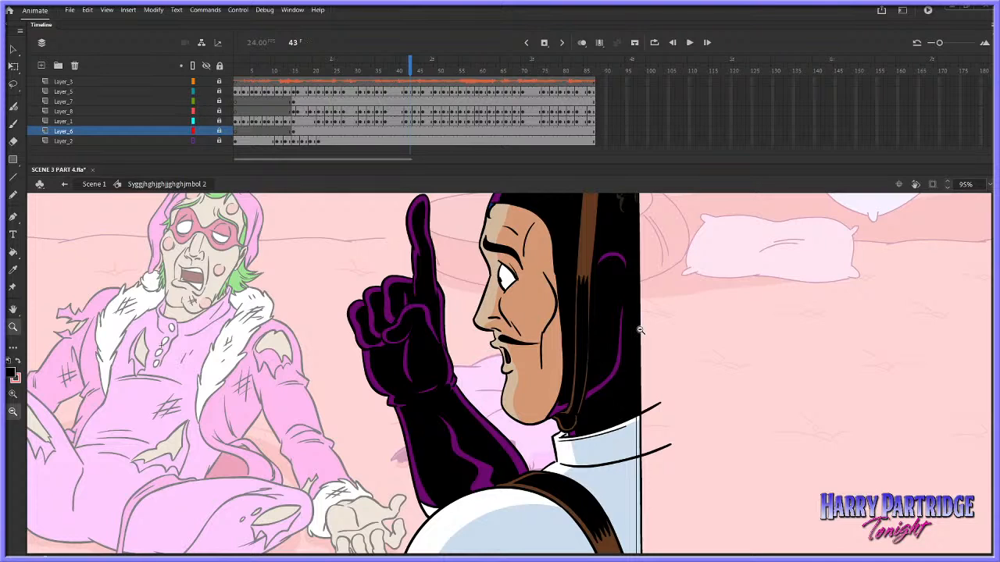
left_click(342, 130)
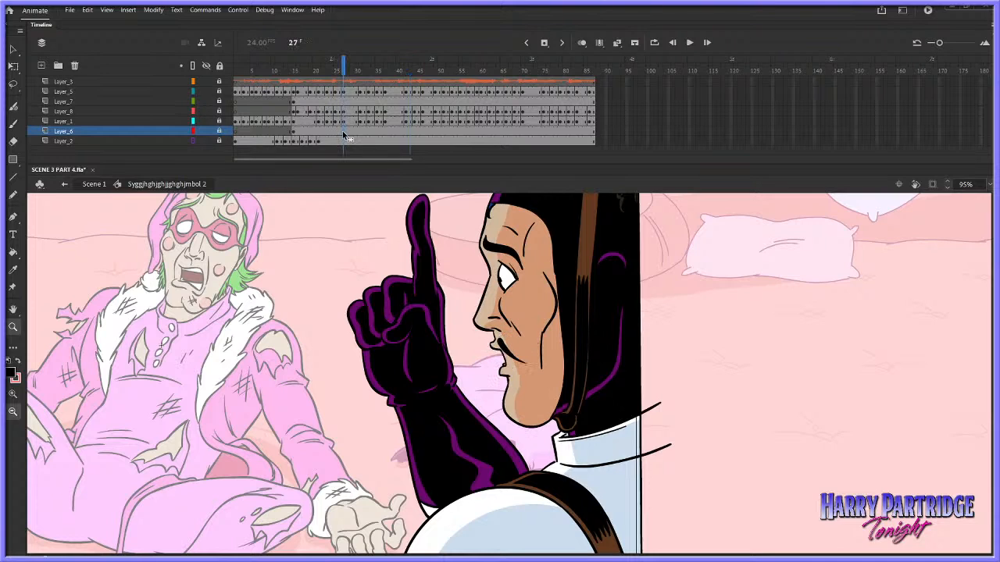
left_click(206, 66)
left_click(209, 130)
left_click_drag(391, 364, 672, 555)
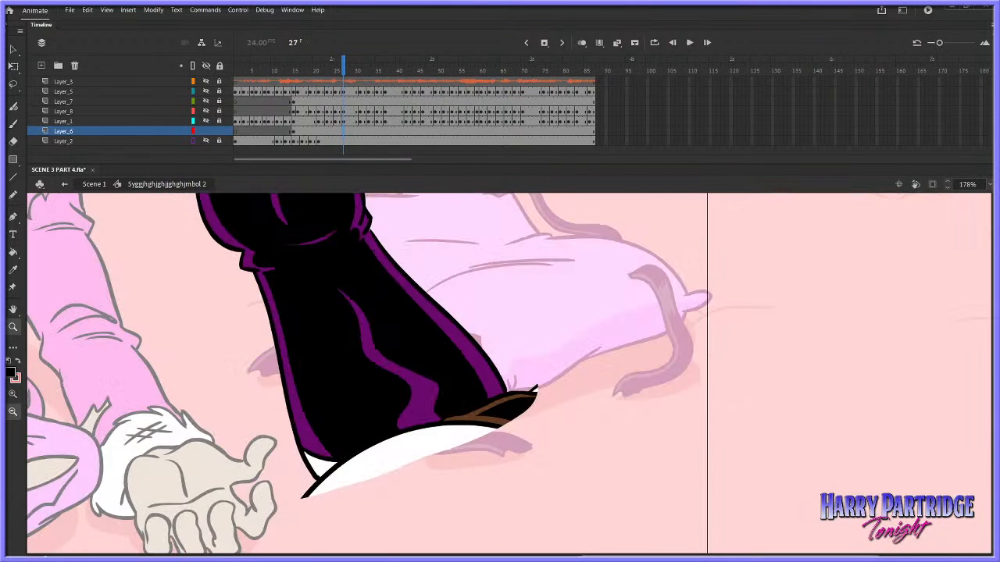
Erase the strap and shoulder remnants below the black glove with a size 20 Eraser, and delete the leftover white piece
left_click(13, 142)
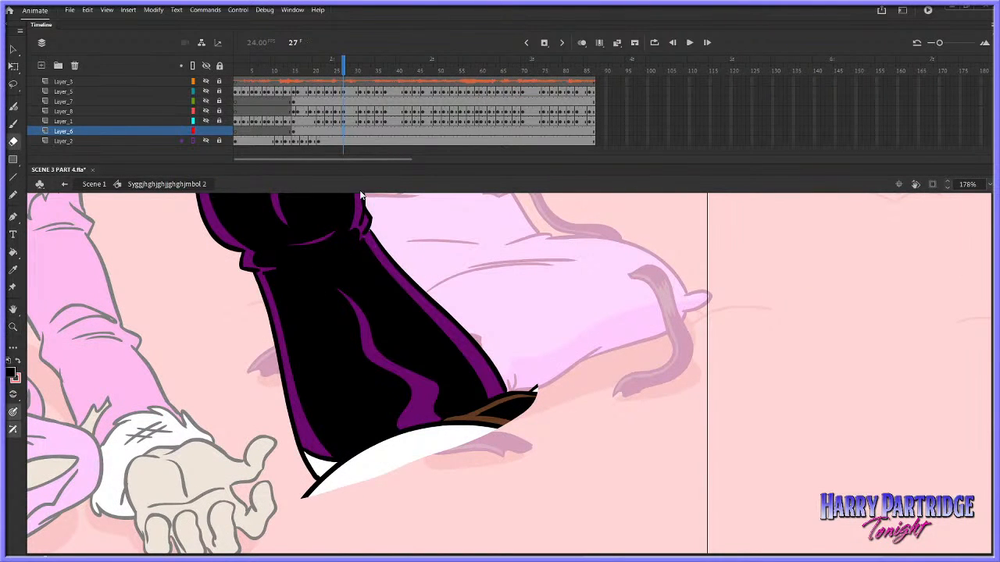
left_click(348, 131)
mouse_move(322, 488)
left_mouse_down()
mouse_move(311, 486)
mouse_move(336, 461)
mouse_move(321, 480)
mouse_move(475, 428)
left_mouse_up()
key("ctrl+z")
left_click(292, 9)
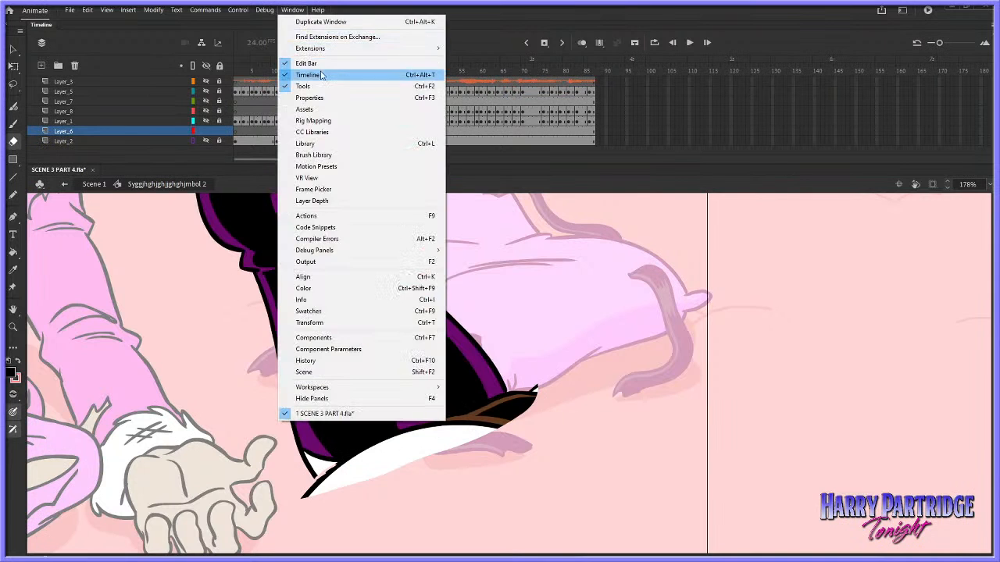
left_click(312, 95)
left_click_drag(636, 215, 647, 216)
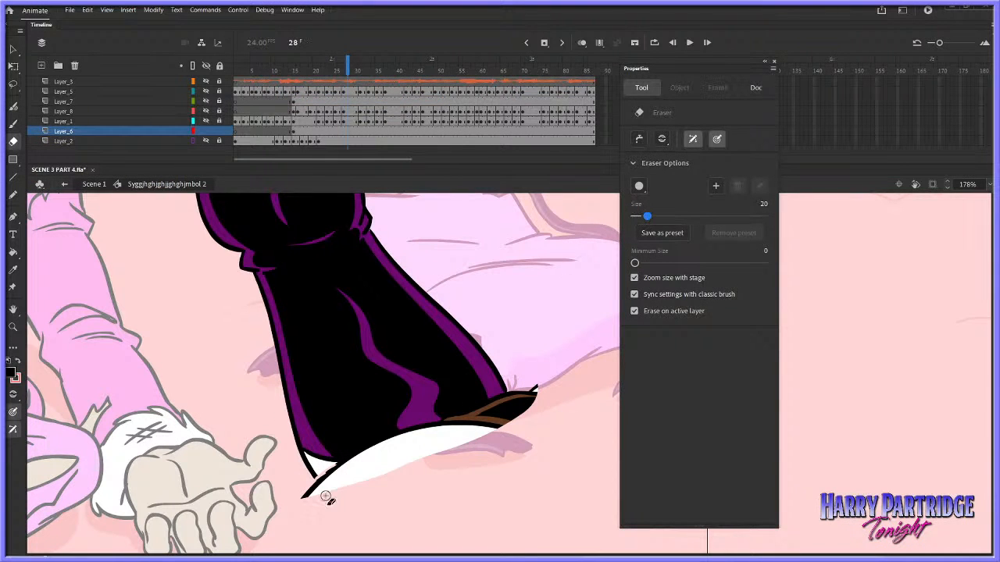
mouse_move(335, 492)
left_mouse_down()
mouse_move(305, 512)
mouse_move(376, 448)
mouse_move(514, 417)
mouse_move(492, 406)
mouse_move(550, 385)
mouse_move(486, 409)
left_mouse_up()
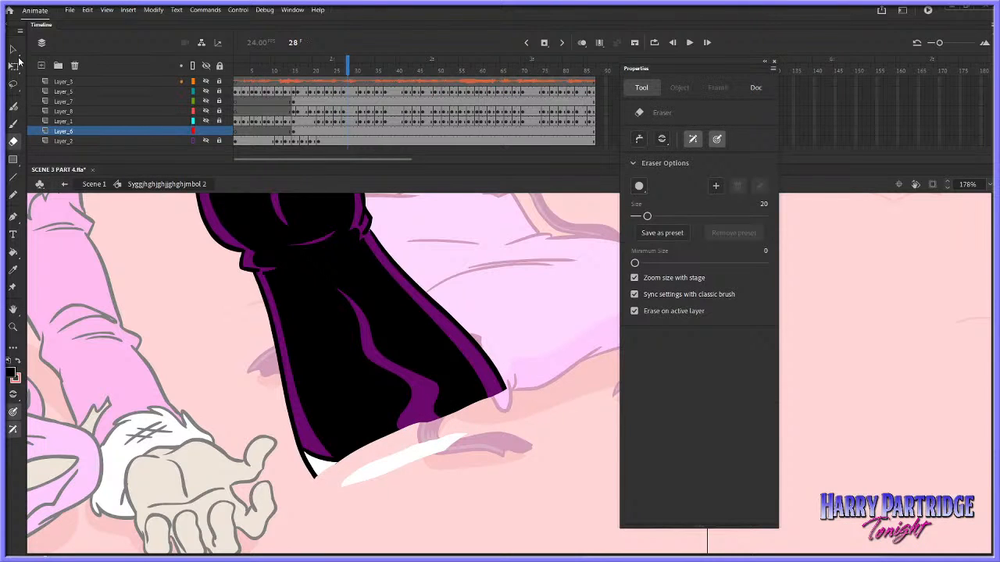
left_click(13, 49)
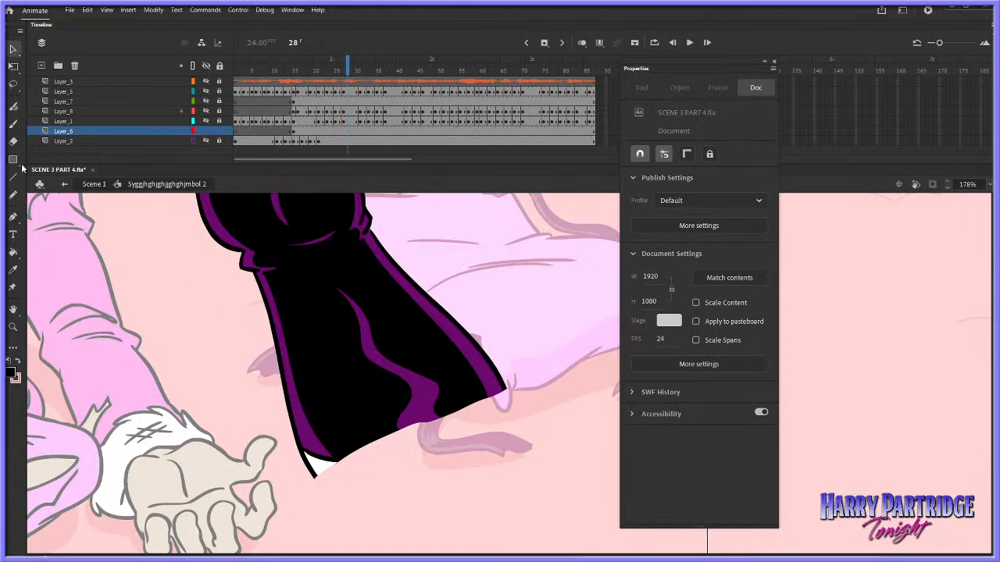
left_click(12, 141)
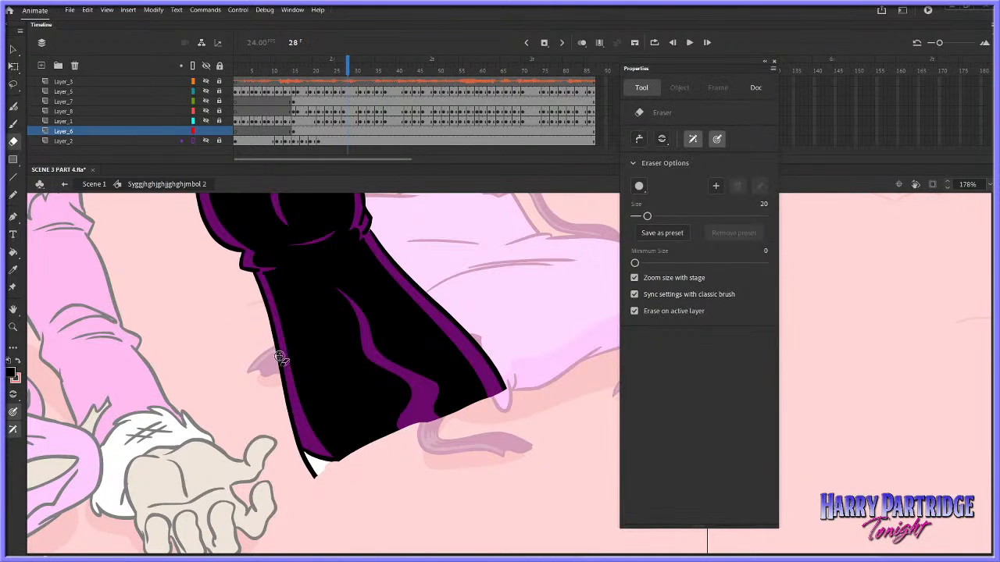
Brush a black curved sleeve outline down from the glove's lower left corner with the Classic Brush at size 10
left_click(12, 123)
left_click_drag(308, 466, 372, 520)
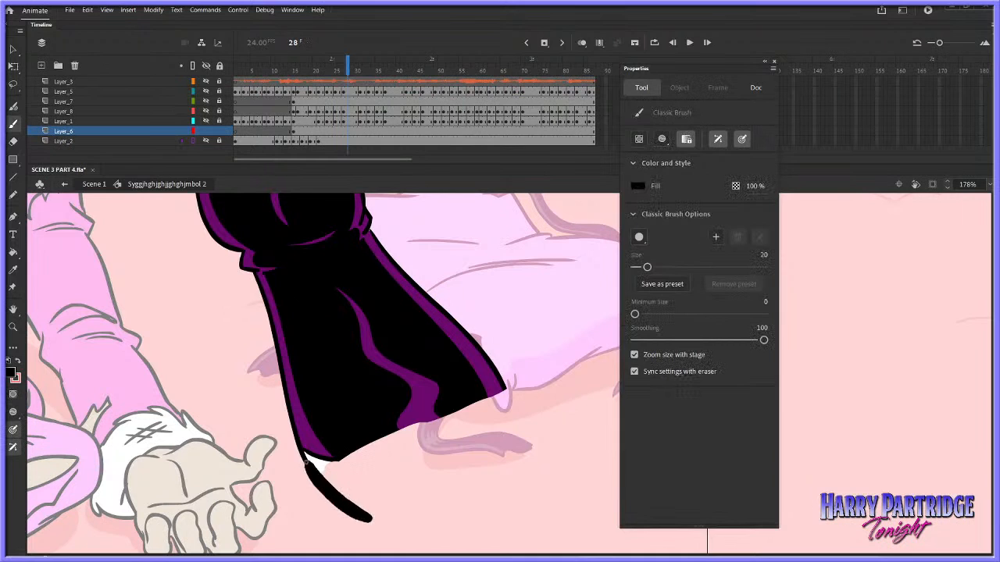
key("ctrl+z")
left_click_drag(646, 267, 643, 267)
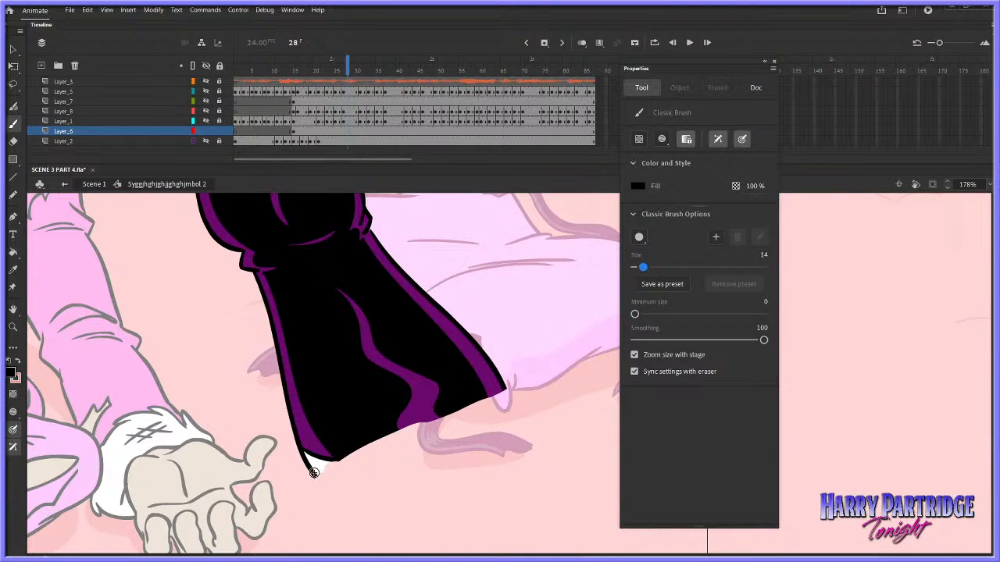
left_click_drag(313, 473, 368, 525)
key("ctrl+z")
left_click_drag(309, 464, 349, 511)
key("ctrl+z")
left_click_drag(309, 465, 395, 538)
key("ctrl+z")
left_click_drag(642, 267, 640, 267)
left_click_drag(309, 465, 405, 544)
key("ctrl+z")
left_click_drag(308, 465, 406, 542)
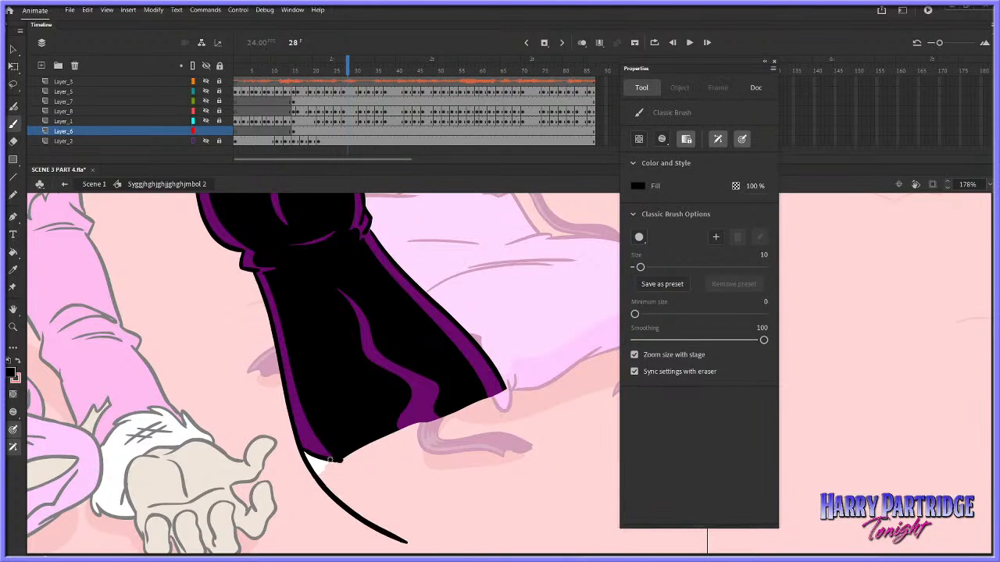
Draw the glove's curved hem with its highlight edges, and close the rounded sleeve outline beneath it
mouse_move(330, 461)
left_mouse_down()
mouse_move(436, 441)
mouse_move(504, 392)
mouse_move(491, 406)
left_mouse_up()
key("ctrl+z")
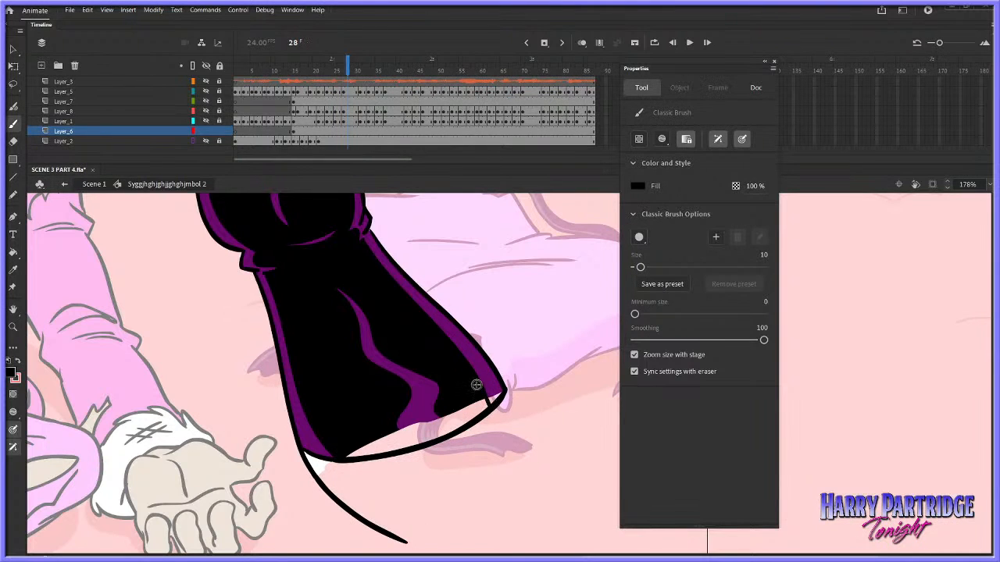
mouse_move(416, 442)
left_mouse_down()
mouse_move(390, 422)
mouse_move(422, 444)
left_mouse_up()
mouse_move(435, 410)
left_mouse_down()
mouse_move(455, 423)
mouse_move(488, 406)
mouse_move(473, 516)
left_mouse_up()
key("ctrl+z")
mouse_move(503, 395)
left_mouse_down()
mouse_move(517, 518)
mouse_move(532, 479)
mouse_move(498, 526)
mouse_move(410, 539)
left_mouse_up()
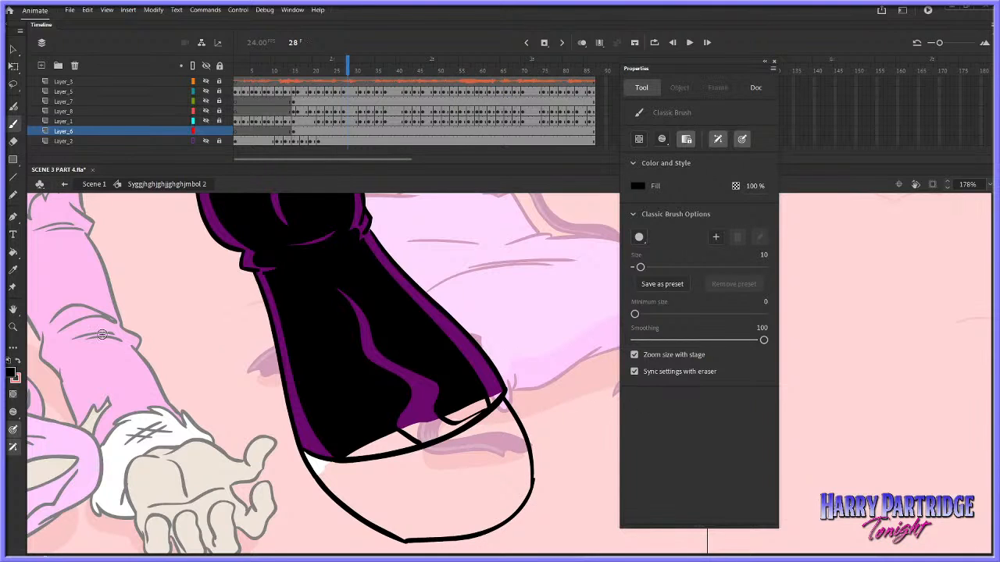
Fill the gaps at the glove's hem with black and purple, and fill the rounded sleeve end with white
key("k")
left_click(406, 442)
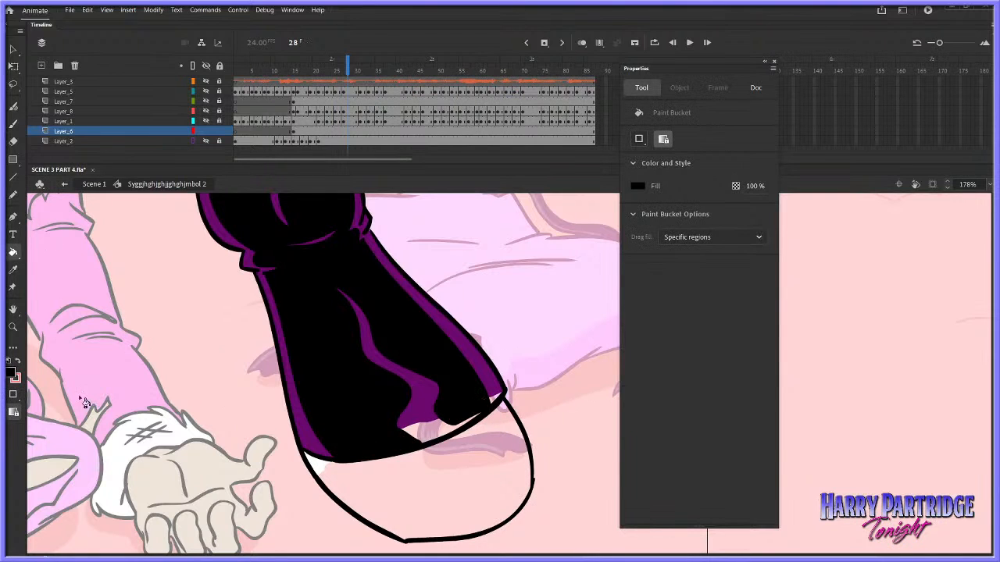
left_click(15, 378)
left_click(423, 406)
left_click(431, 436)
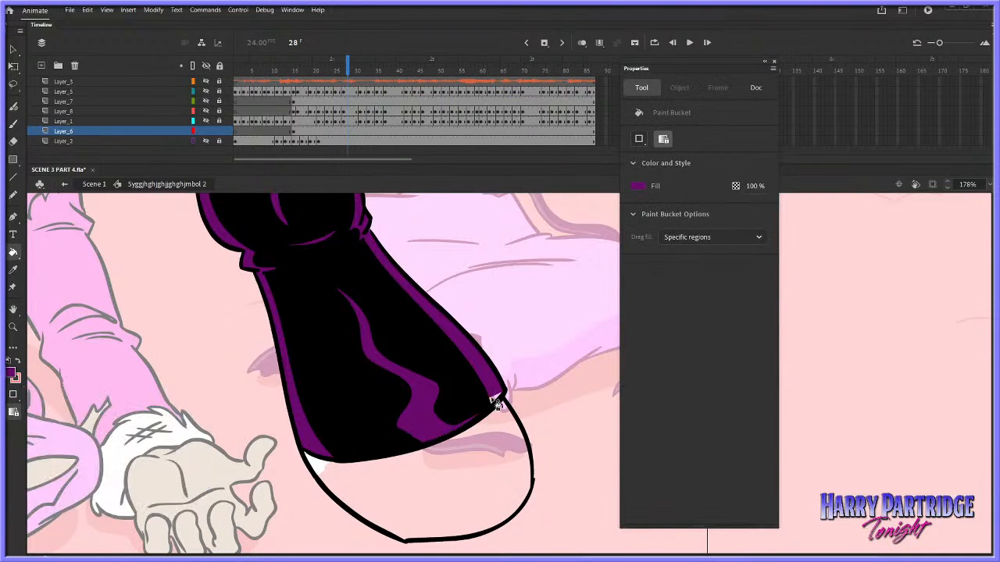
left_click(493, 399)
left_click(13, 374)
left_click(315, 462)
left_click(355, 479)
left_click(13, 327)
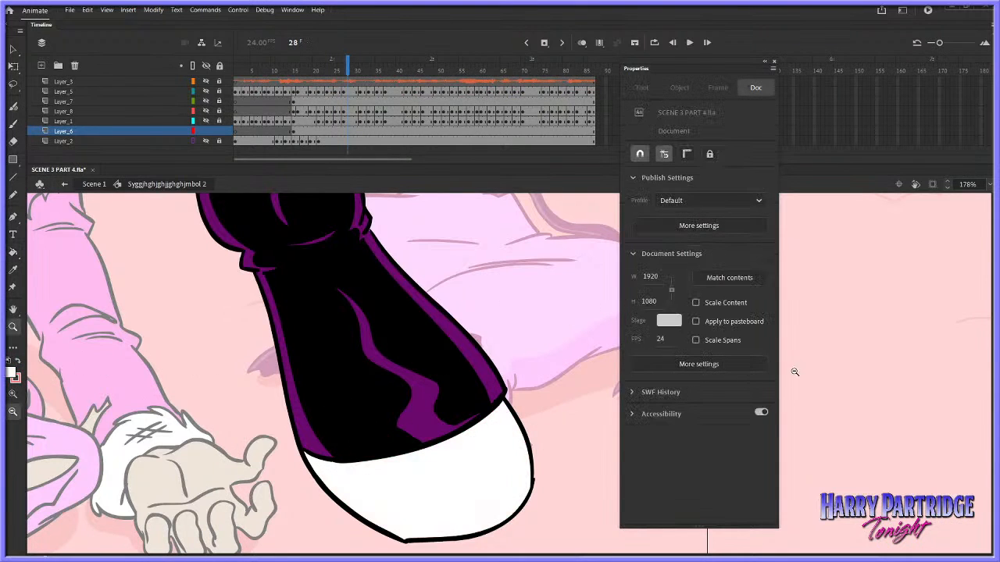
Create a classic tween on Layer_6's arm artwork across the span containing frame 31
double_click(545, 371)
left_click(356, 131)
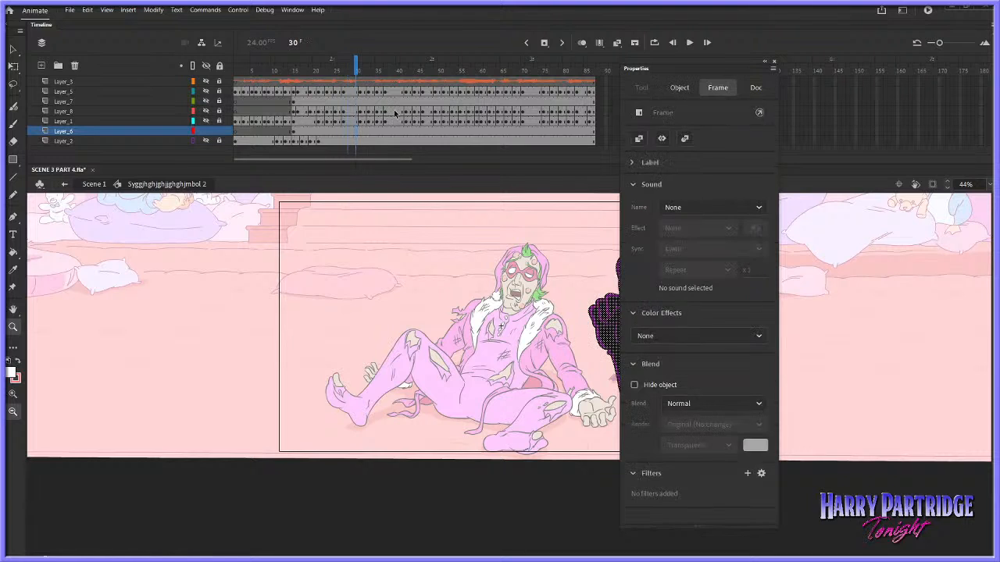
left_click(773, 61)
left_click_drag(614, 212, 790, 456)
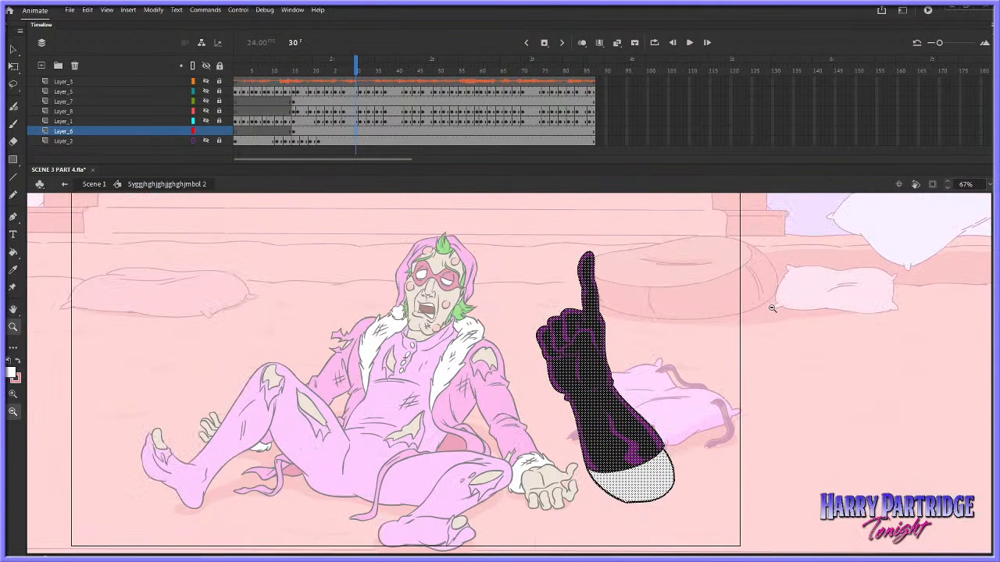
right_click(360, 130)
left_click(432, 136)
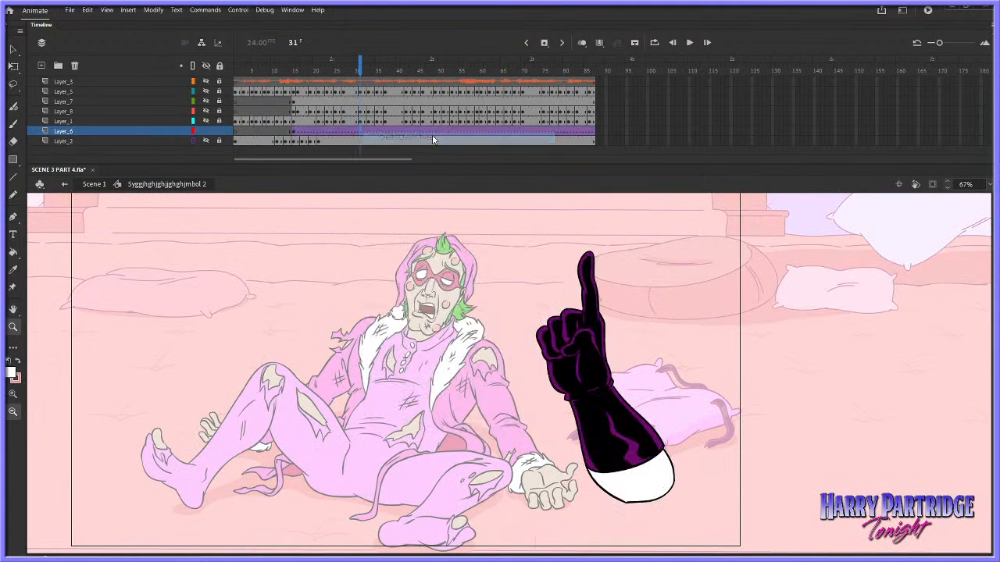
Show all layers, turn off Layer_2's outline display, and play the animation from frame 12
double_click(207, 67)
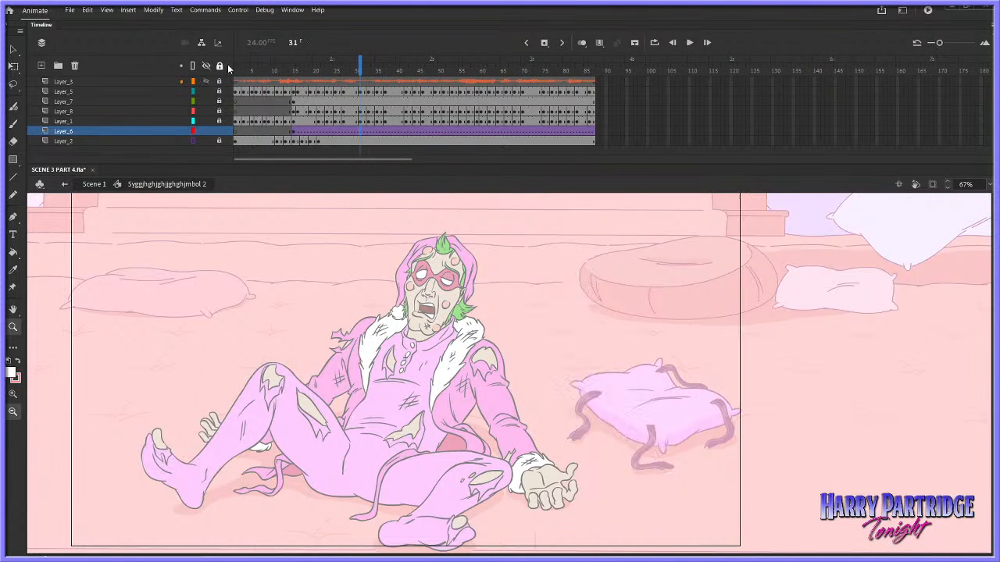
left_click_drag(281, 69, 310, 69)
left_click(193, 141)
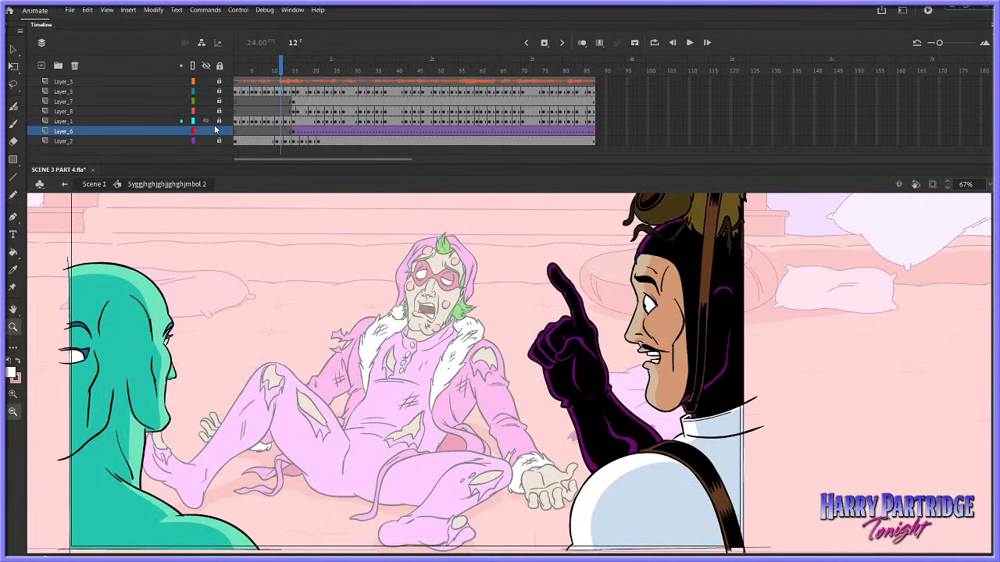
key("Return")
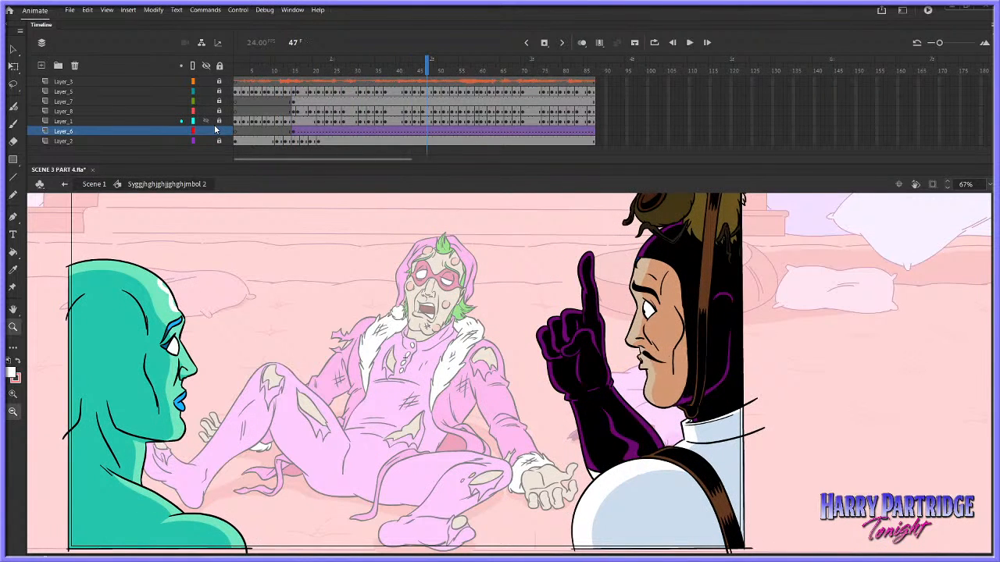
key("Return")
Insert keyframes on Layer_6 at frames 43 and 47
mouse_move(397, 81)
left_mouse_down()
mouse_move(418, 77)
mouse_move(386, 77)
left_mouse_up()
key("period")
key("period")
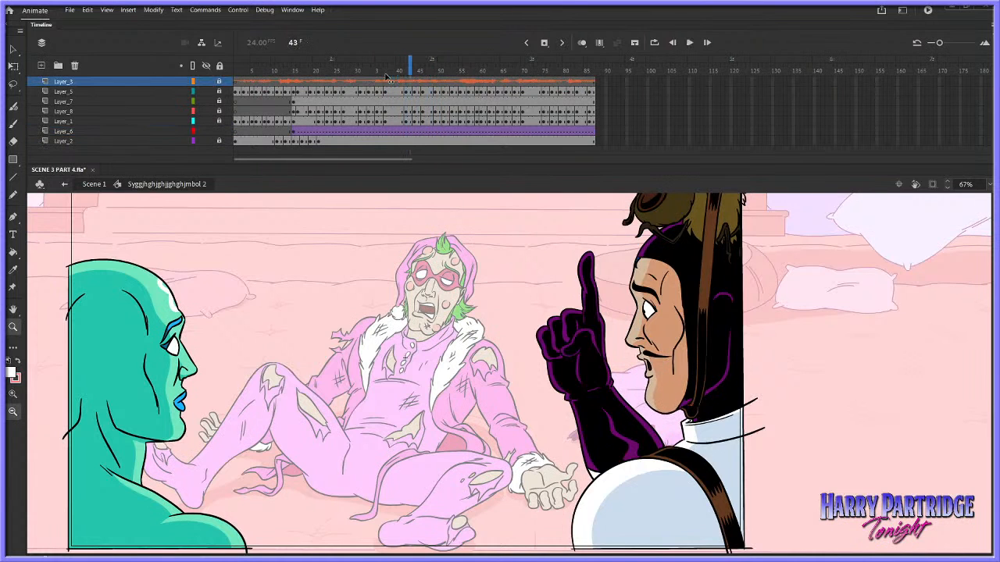
right_click(413, 132)
left_click(469, 214)
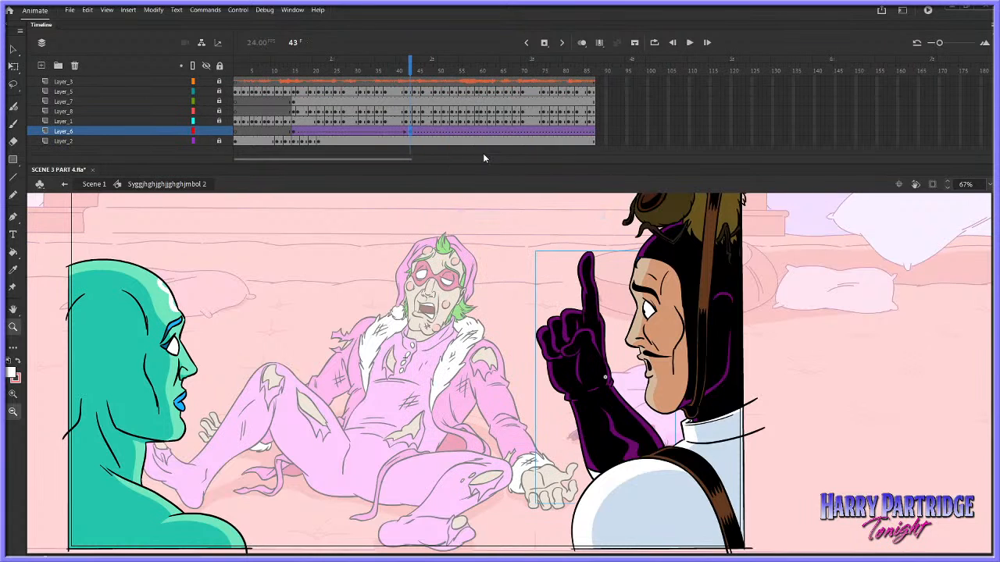
key("period")
key("period")
key("period")
right_click(428, 131)
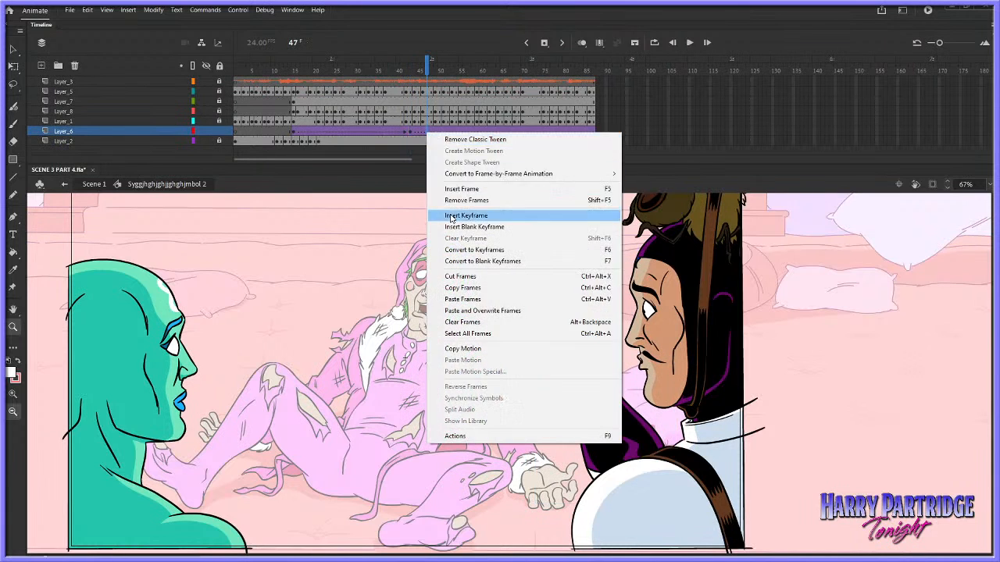
left_click(469, 212)
Move the arm slightly down and to the right at frame 47, and step through frames 43 to 47 to check the motion
key("v")
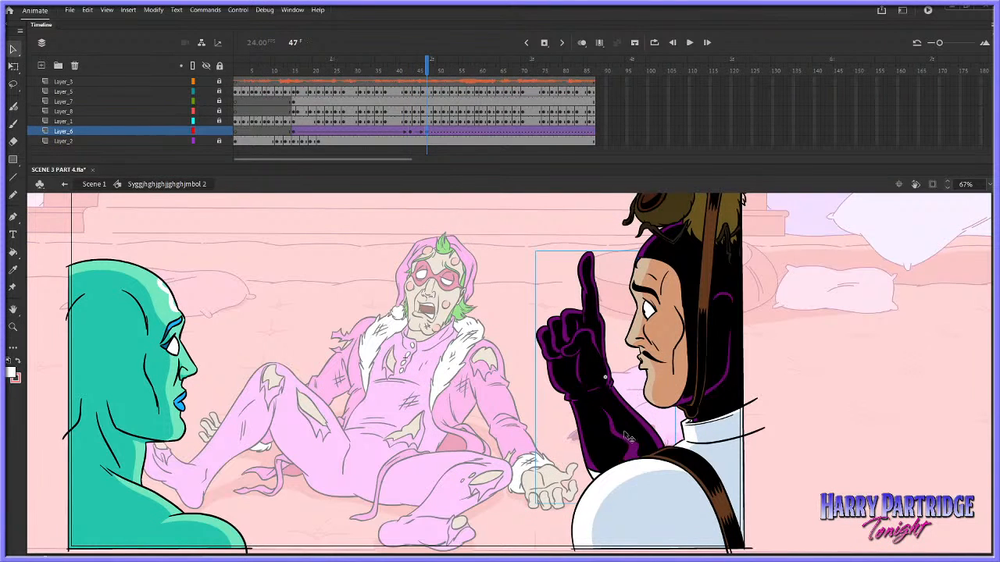
left_click_drag(622, 432, 630, 445)
key("shift+Down")
key("comma")
key("comma")
key("comma")
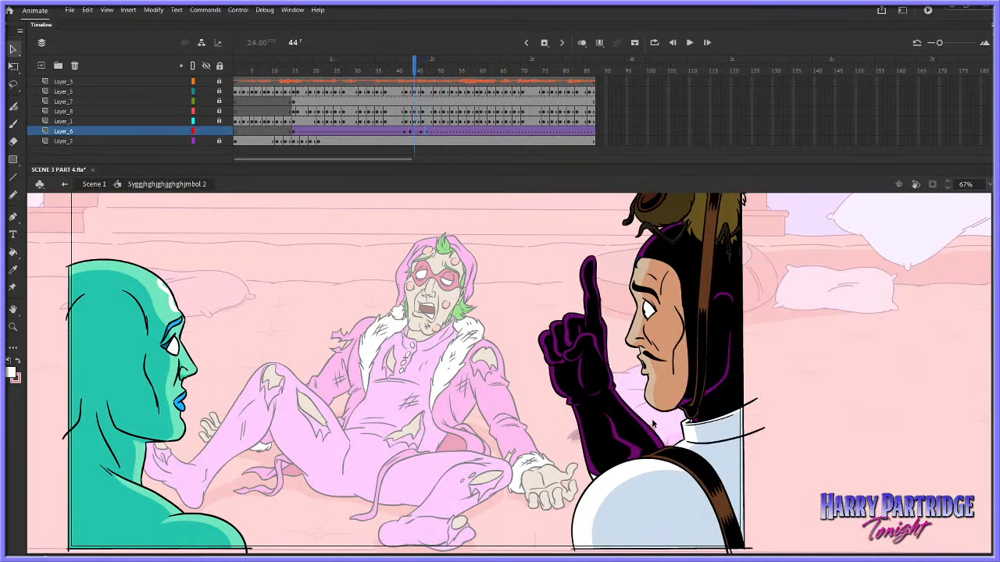
key("period")
key("period")
key("period")
key("comma")
key("comma")
key("period")
key("period")
key("period")
key("period")
key("period")
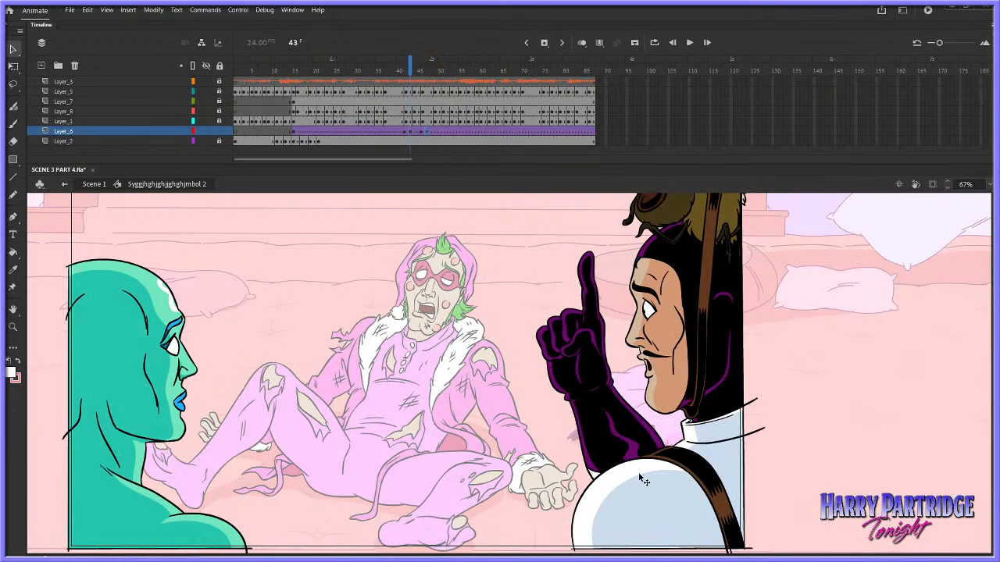
Copy Layer_6's frame 43 keyframe to frame 50, and nudge the pasted arm up and to the left
right_click(410, 131)
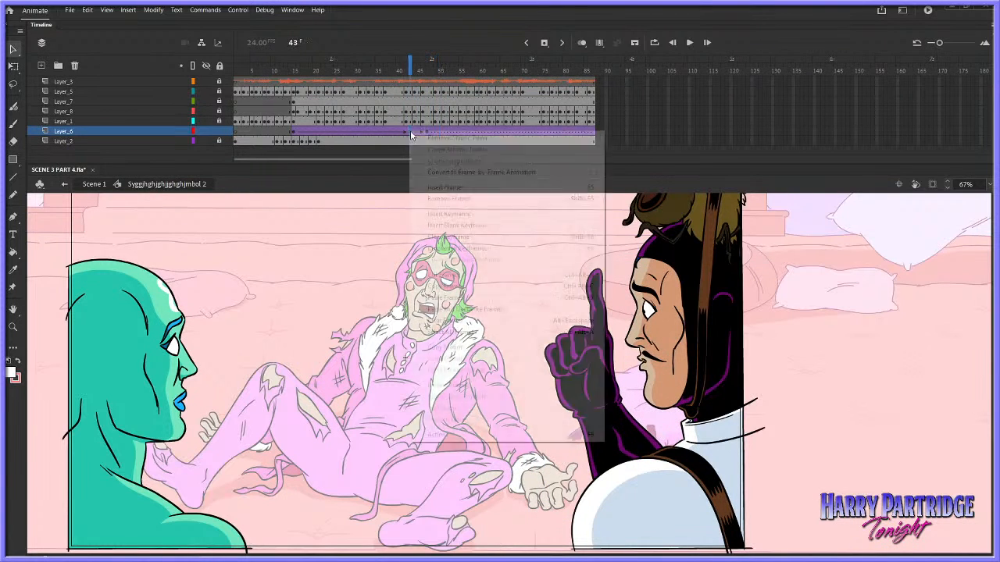
left_click(445, 280)
right_click(439, 135)
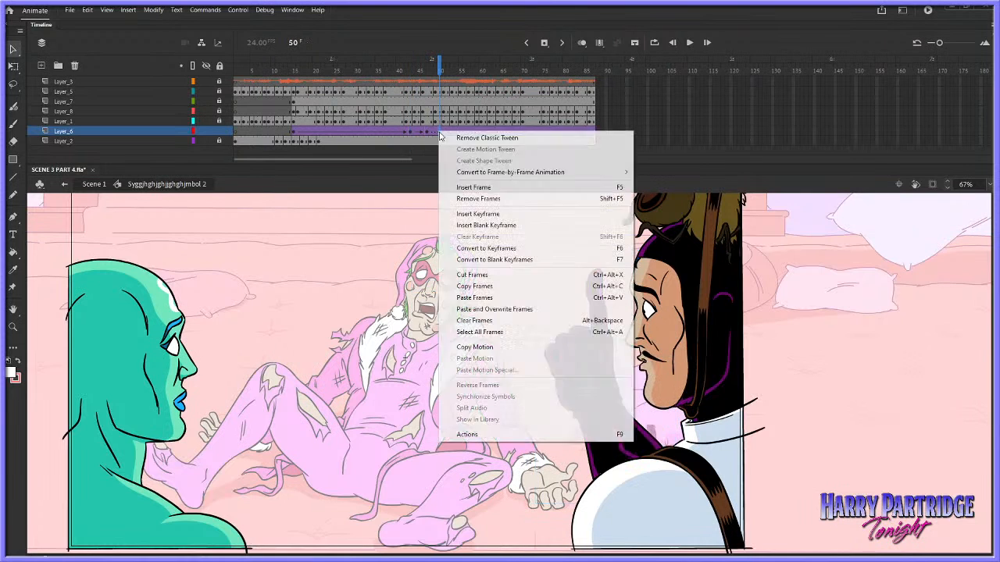
left_click(474, 298)
key("shift+Up")
key("shift+Up")
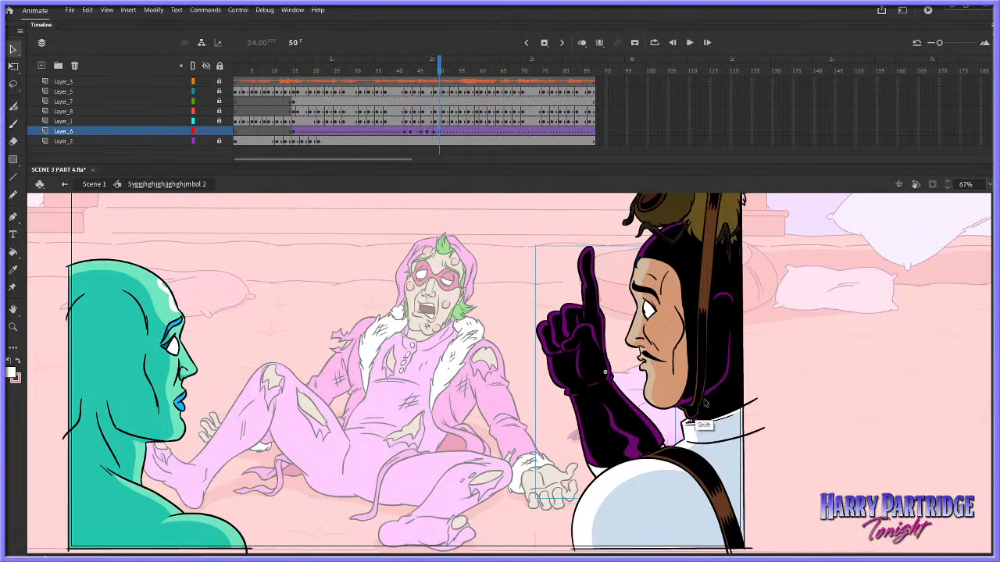
key("shift+Left")
key("shift+Left")
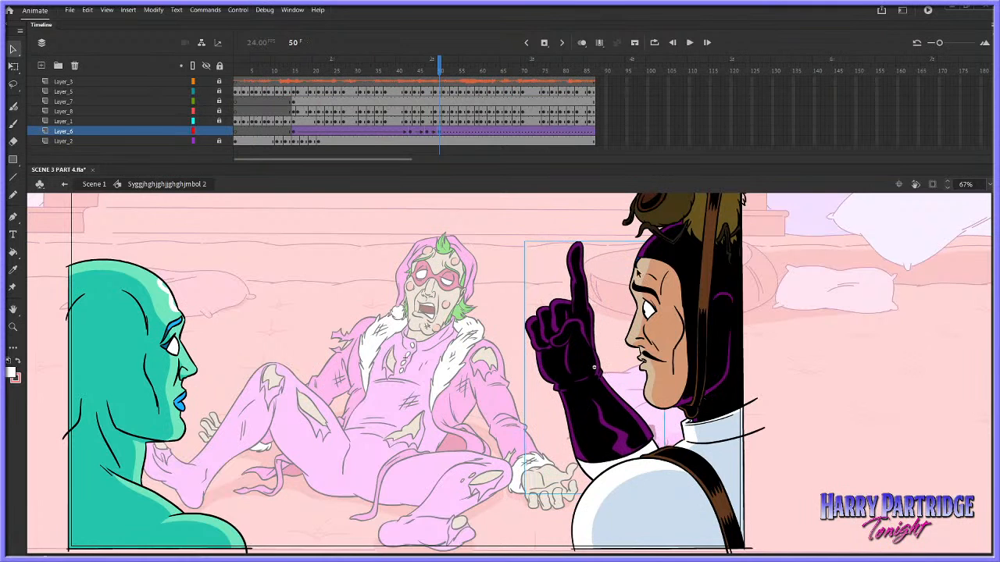
Paste the copied arm keyframe on Layer_6 at frame 53, and play the animation from about frame 41
right_click(452, 131)
left_click(483, 299)
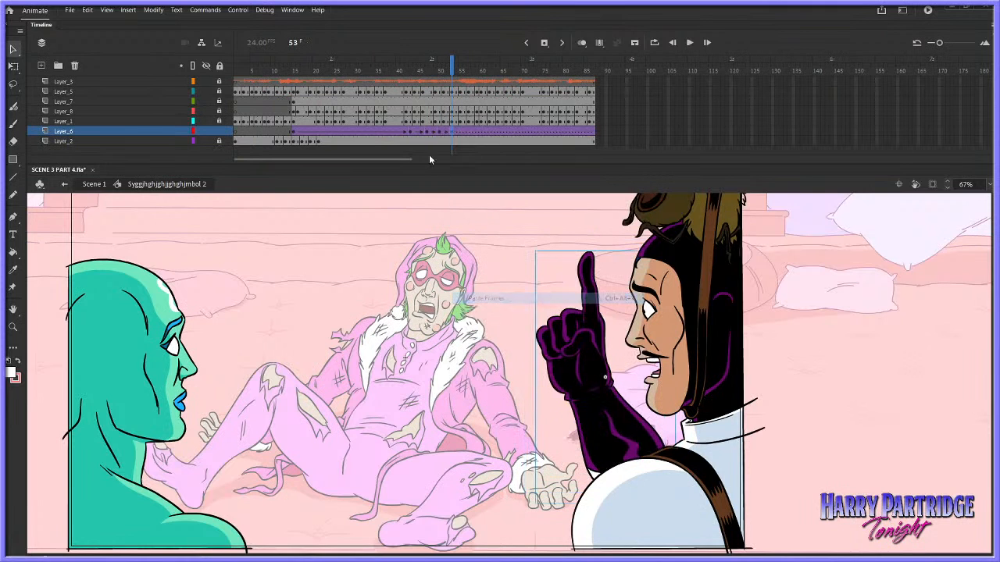
left_click(402, 91)
key("Return")
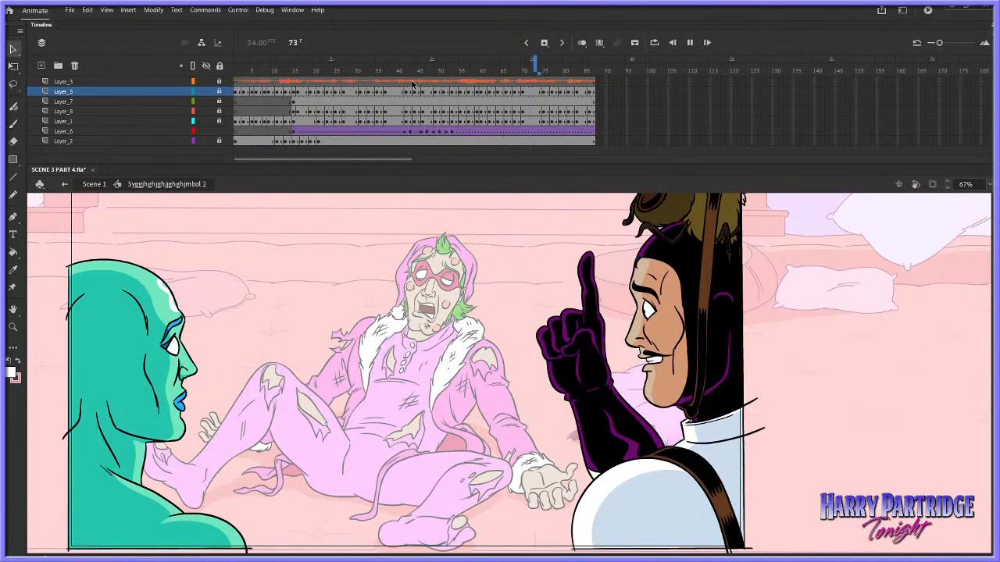
Play the animation repeatedly from about frame 39 to review the arm gesture against the audio
left_click(392, 81)
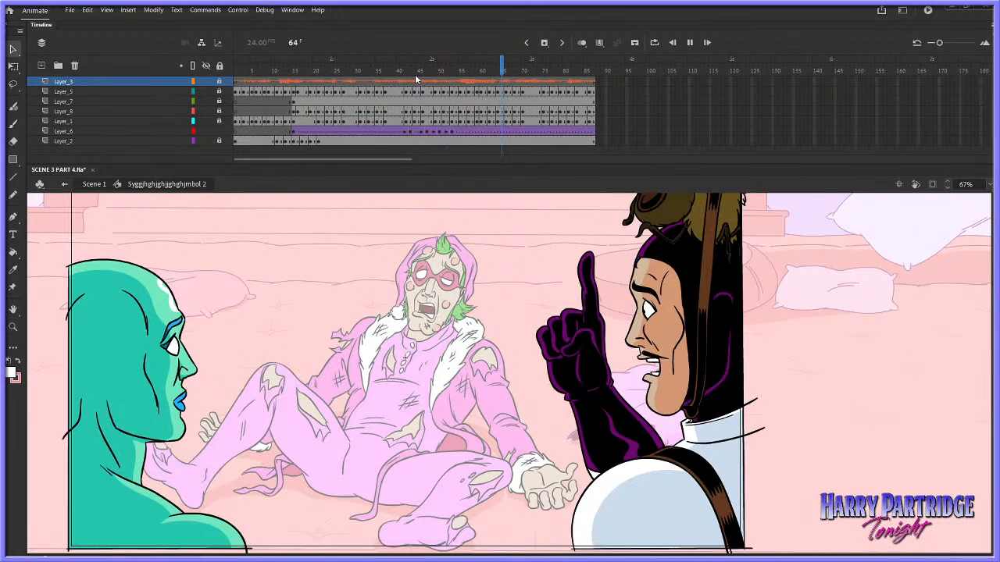
left_click(406, 100)
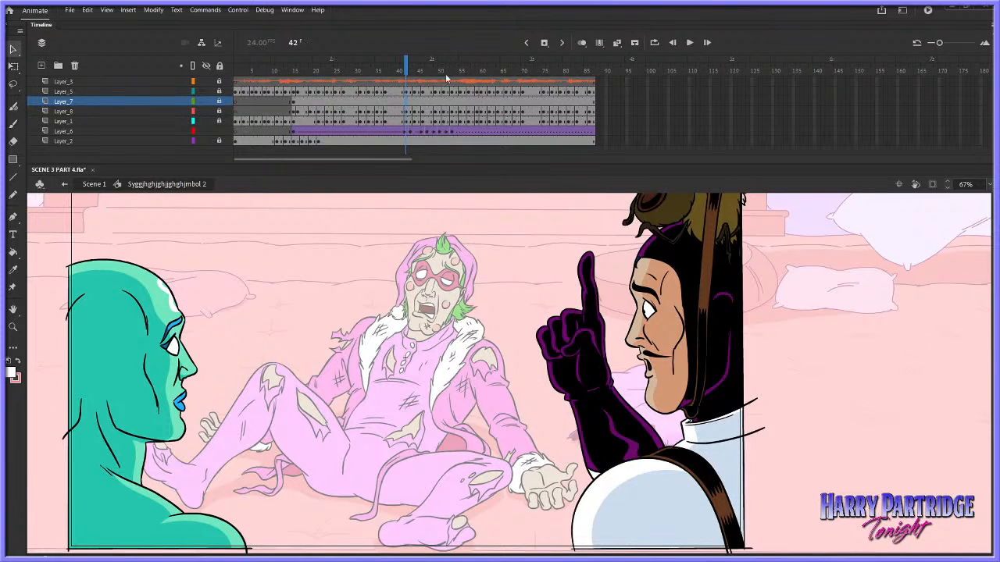
left_click(391, 82)
key("Return")
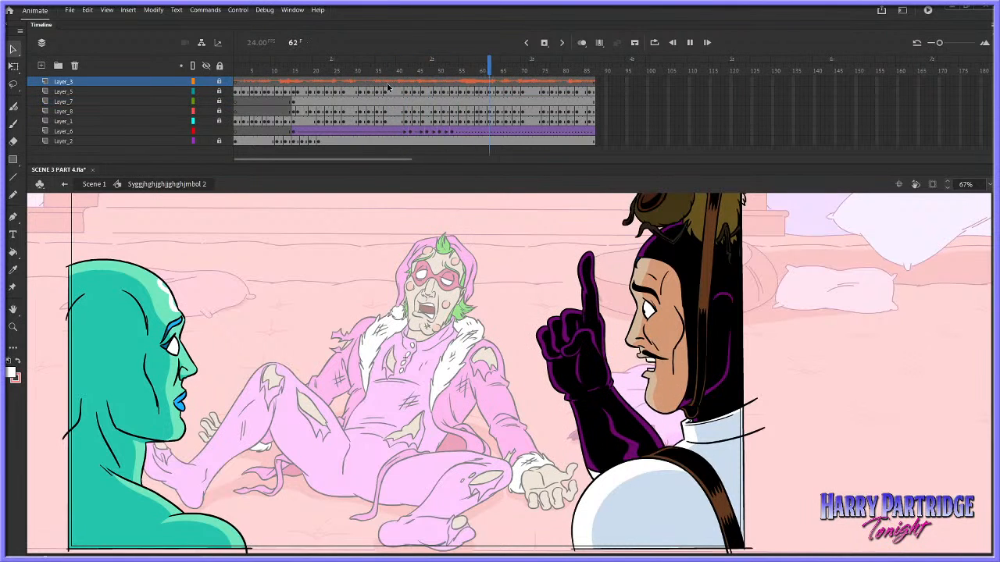
key("Return")
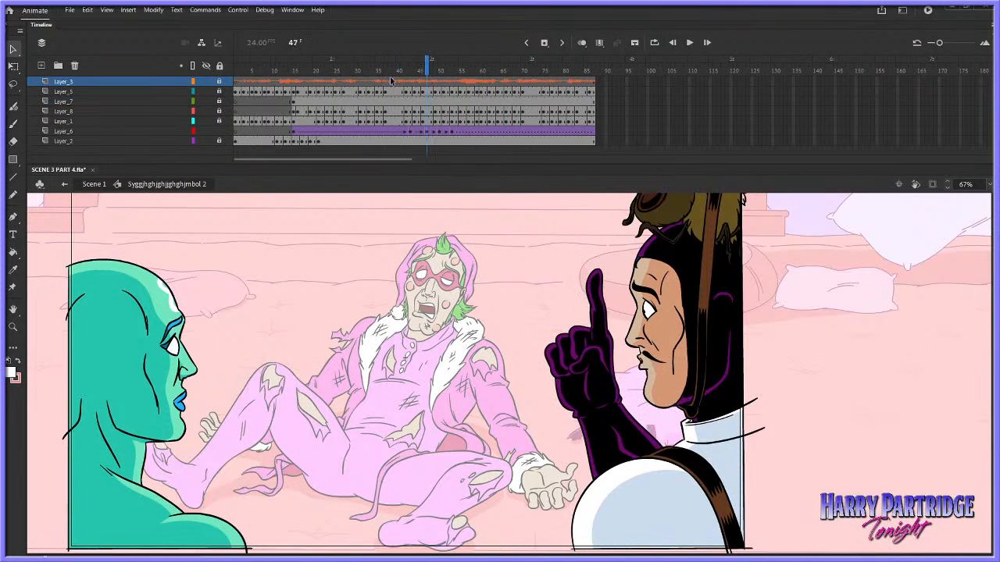
Insert one frame on Layer_6 at frame 45, and play the result from about frame 41
right_click(419, 131)
left_click(441, 188)
left_click(399, 133)
key("Return")
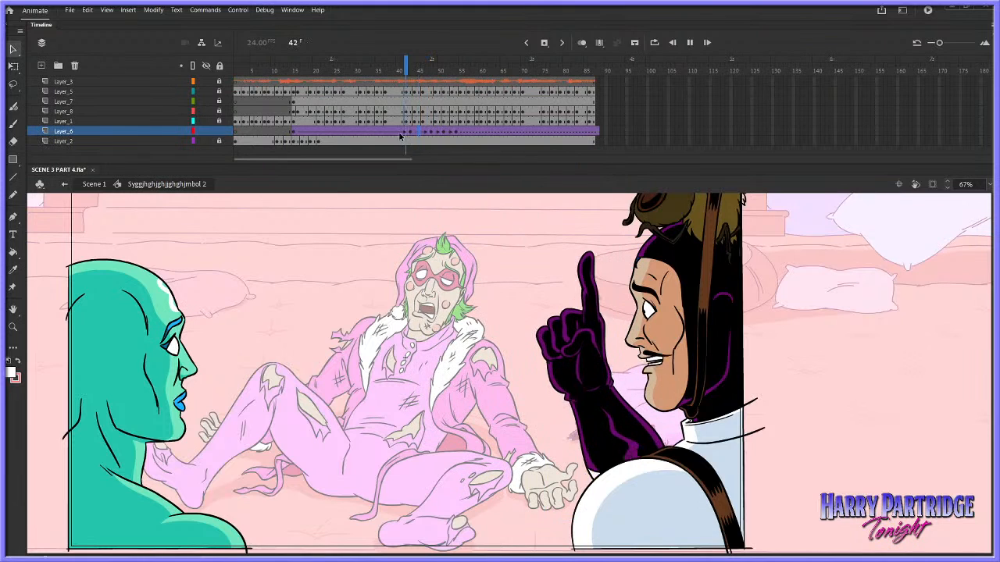
key("Return")
Step through the arm's downward move on Layer_6 between frames 43 and 48, and play it from about frame 42
left_click(412, 100)
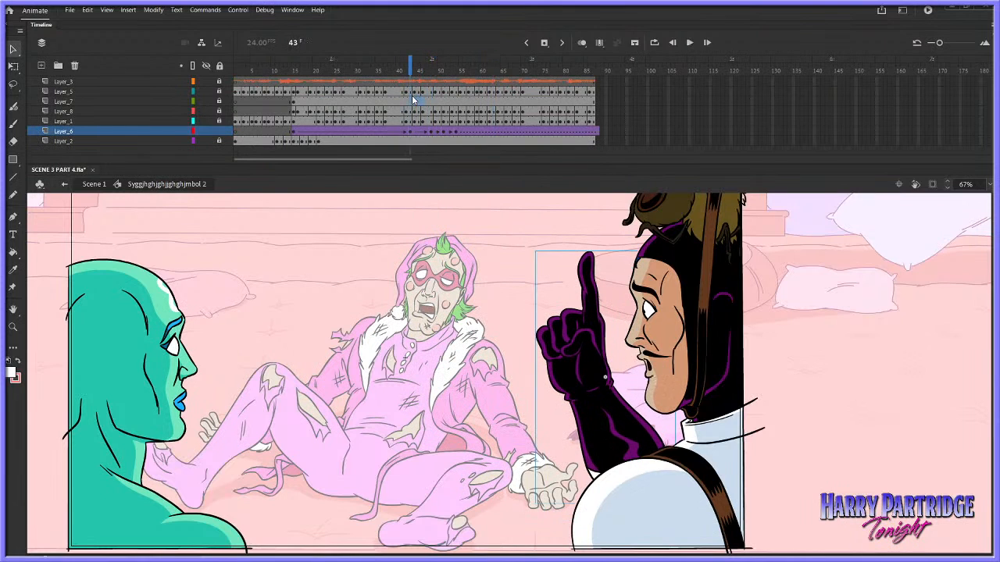
left_click_drag(411, 100, 424, 103)
left_click(429, 131)
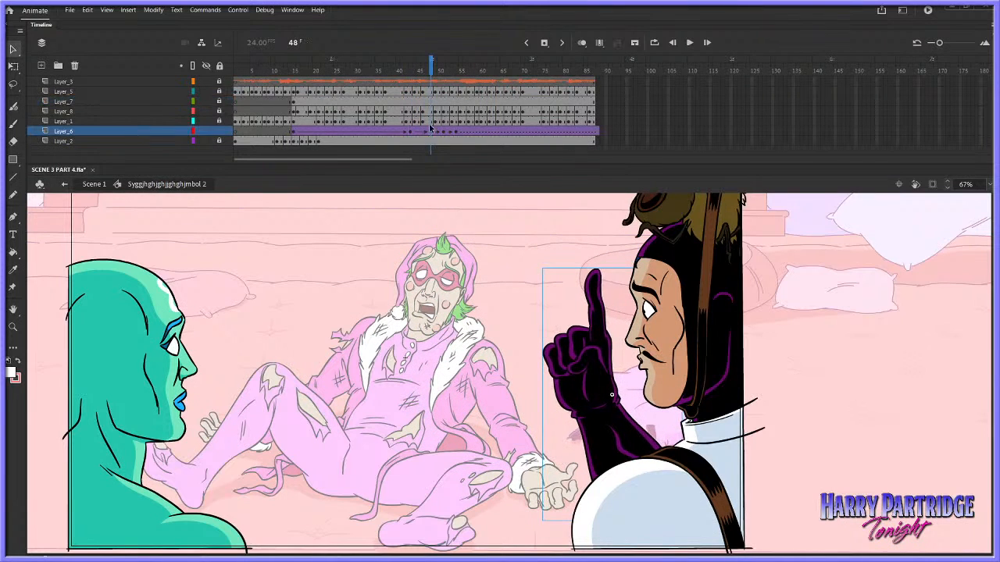
key("Left")
key("Left")
key("Left")
key("Left")
key("Left")
key("Left")
left_click(407, 92)
key("Return")
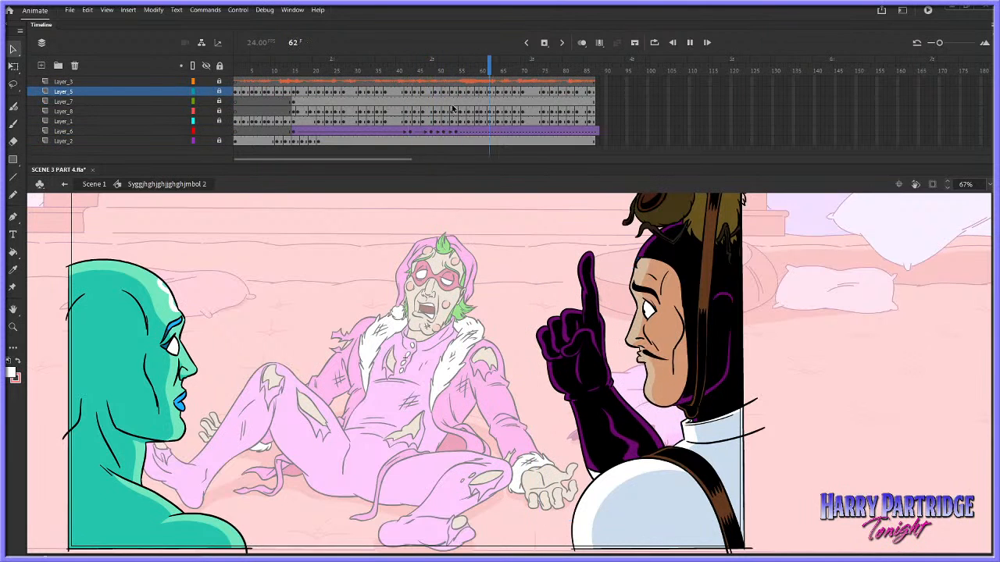
Examine the raised arm pose at frame 51, and replay the gesture from the low forties
left_click_drag(435, 132, 442, 131)
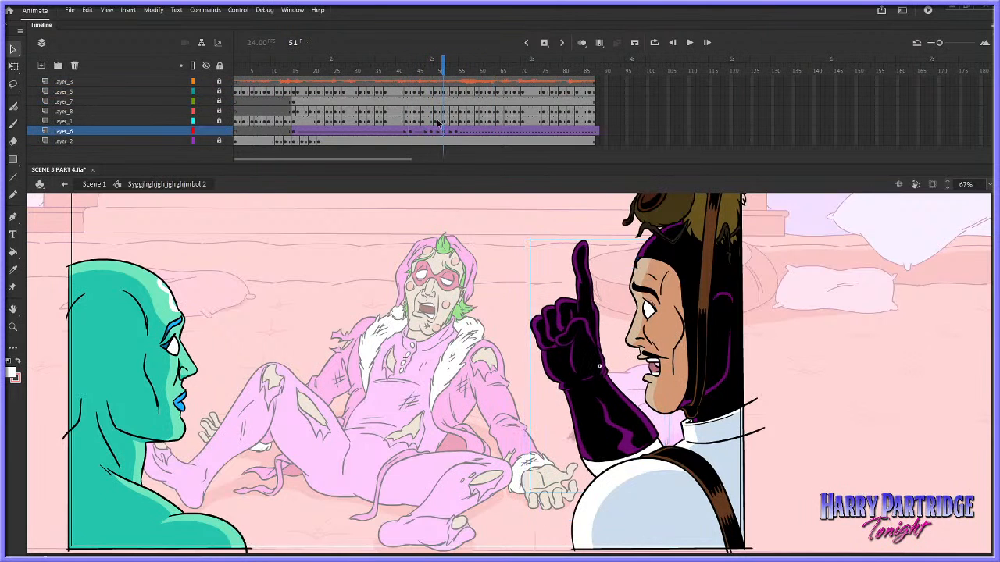
left_click(426, 101)
key("Return")
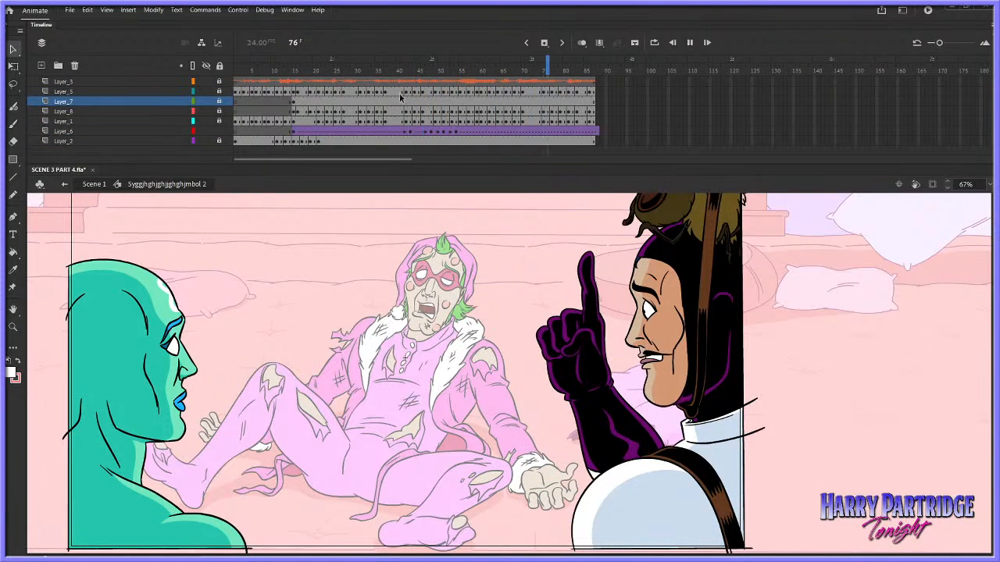
left_click(400, 95)
key("Return")
key("Return")
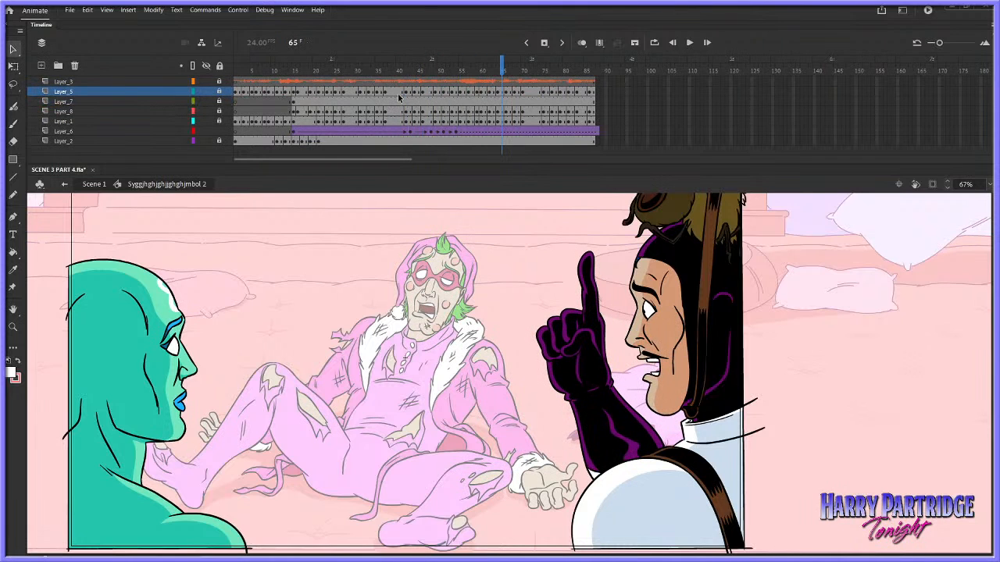
Try rotating the arm slightly clockwise at frame 51 on Layer_6 with Free Transform
left_click(447, 132)
left_click(444, 132)
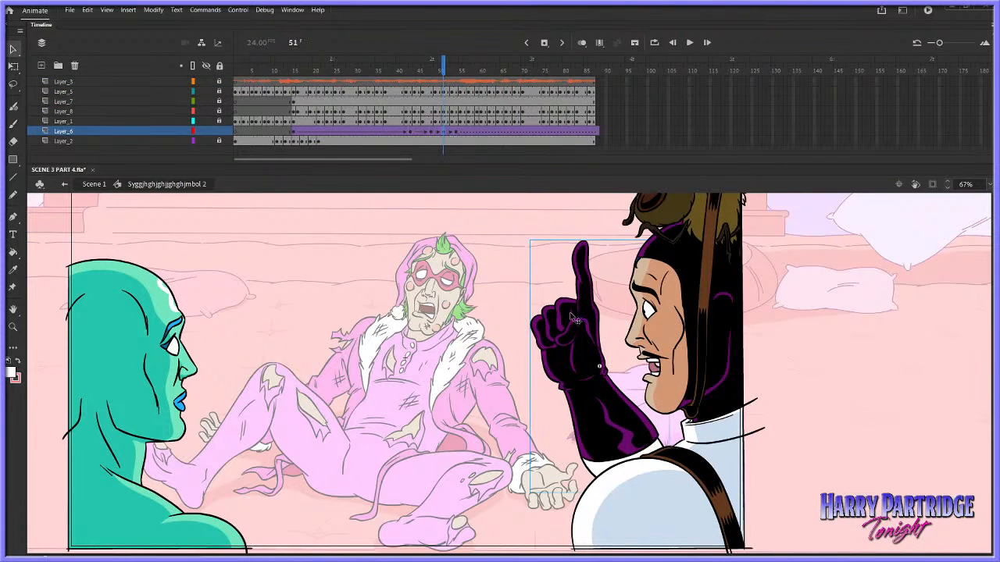
right_click(572, 318)
mouse_move(613, 322)
left_click(761, 318)
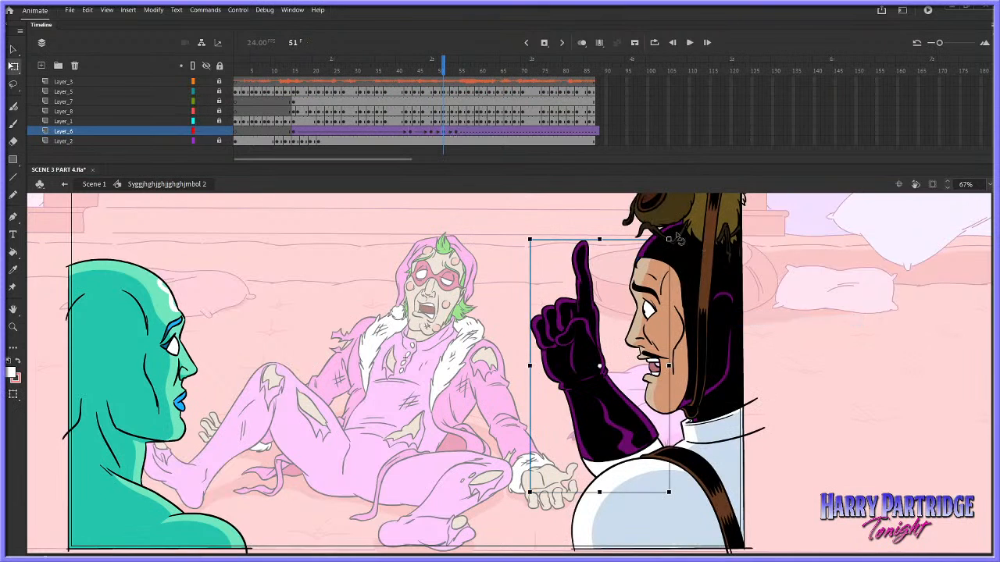
left_click_drag(679, 240, 706, 229)
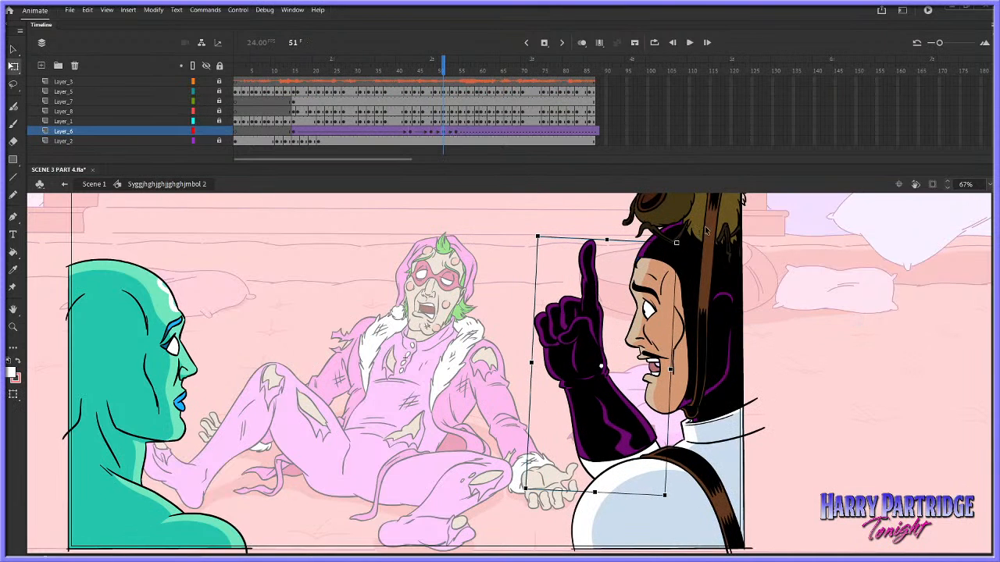
Move Layer_6's last arm keyframe to frame 56, and play the gesture from about frame 42
left_click(464, 131)
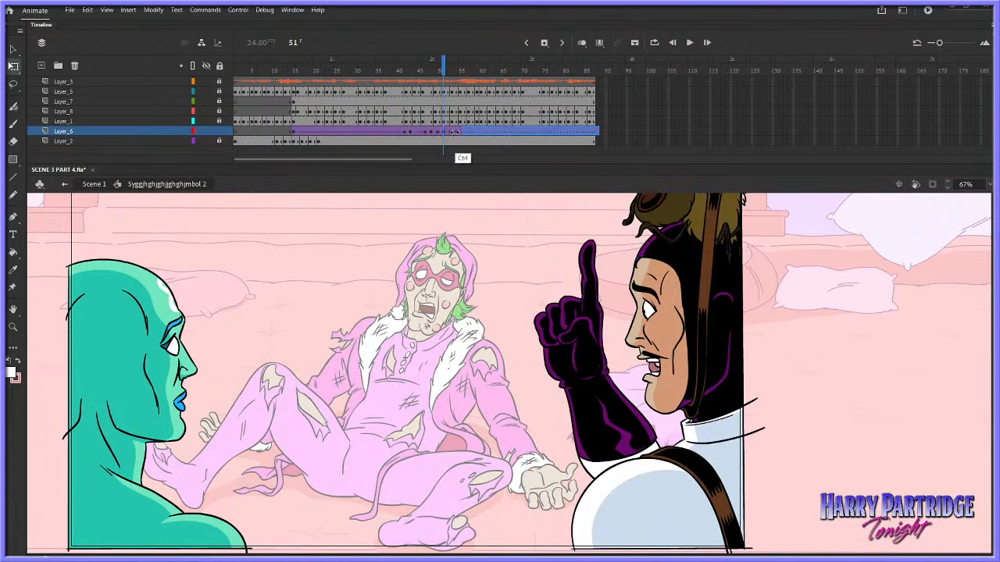
left_click(406, 121)
key("Return")
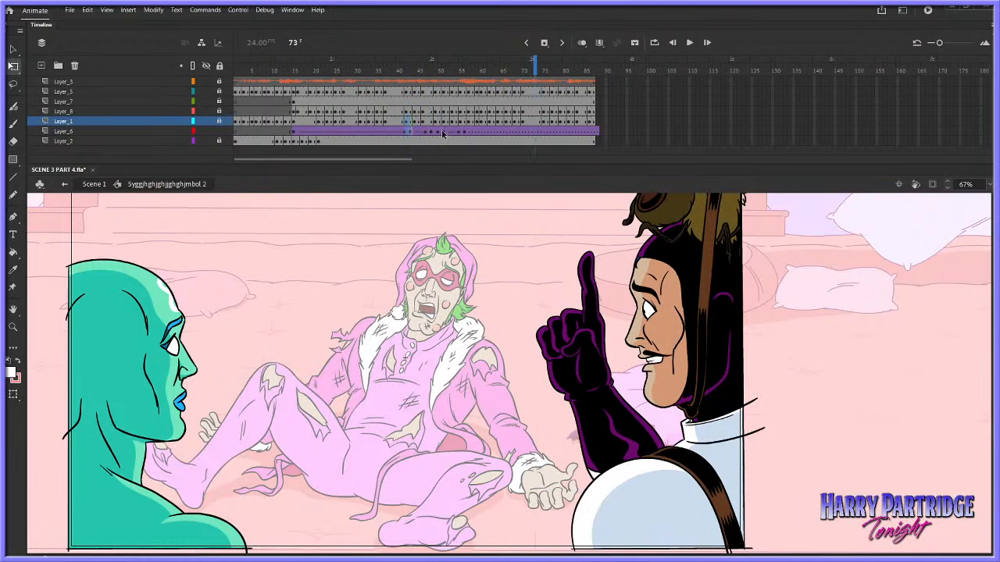
Straighten the arm again at frame 51 on Layer_6, and replay from about frame 41
left_click(442, 132)
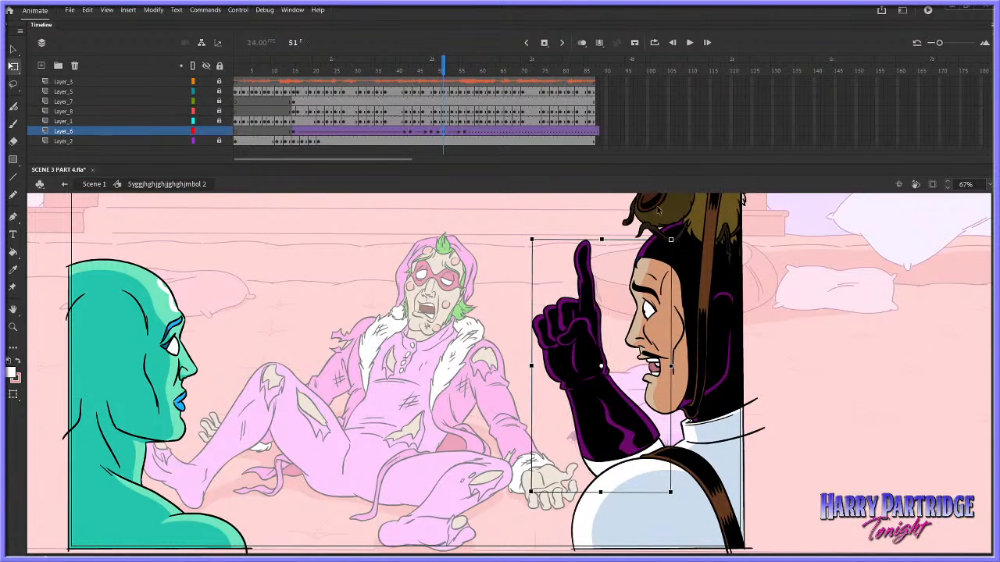
left_click(402, 91)
key("Return")
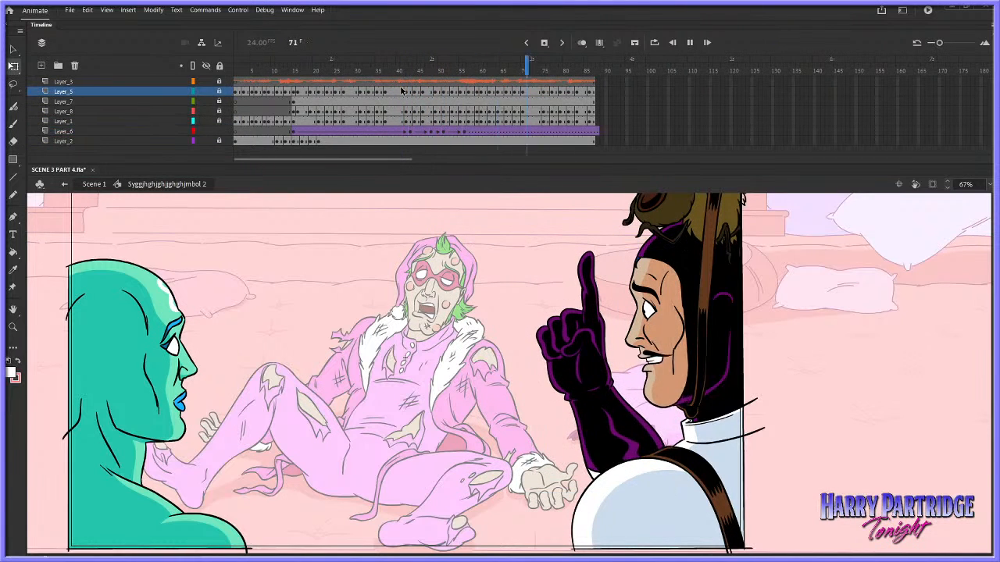
key("Return")
Insert one frame on Layer_6 at frame 49, and play the retimed arm gesture from about frame 40
left_click(403, 79)
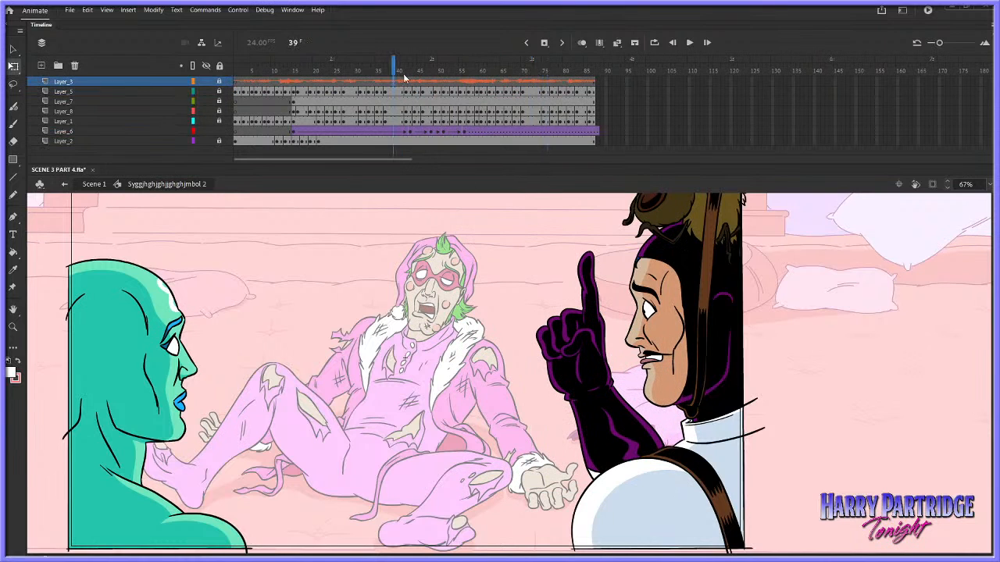
key("Return")
right_click(437, 133)
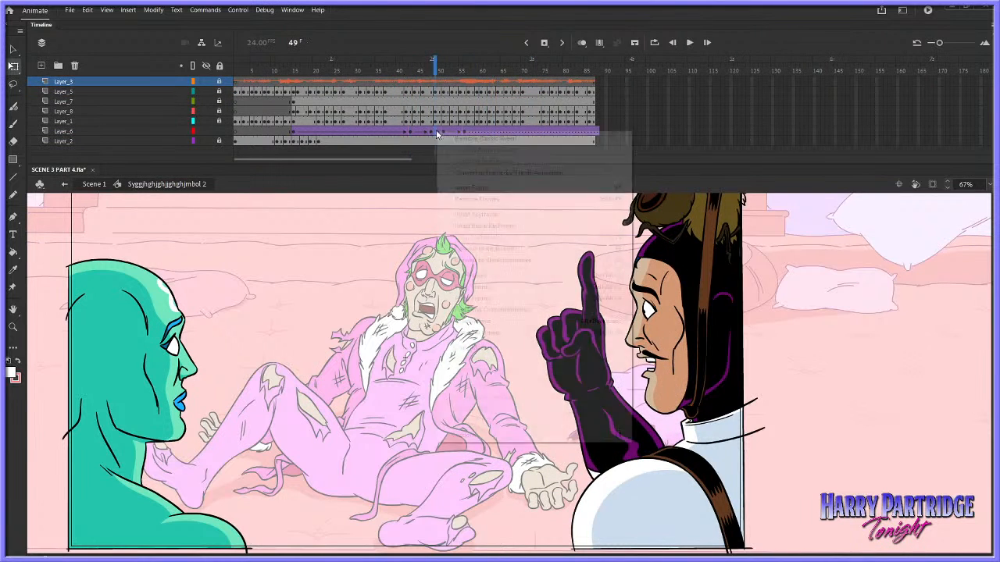
left_click(457, 188)
left_click(398, 69)
key("Return")
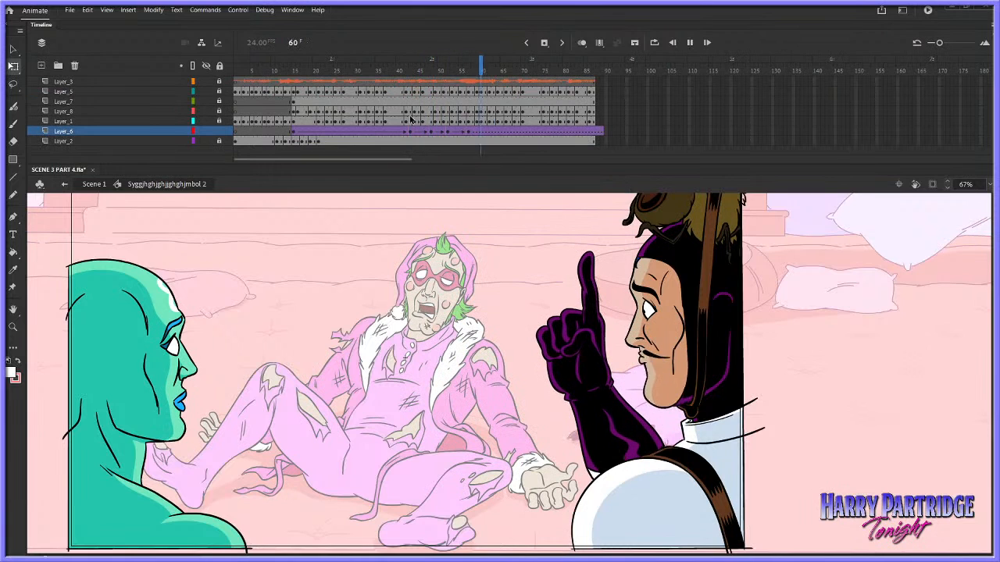
key("Return")
Move Layer_6's last arm keyframe to frame 59, and play the gesture from about frame 41
left_click(473, 131, "ctrl")
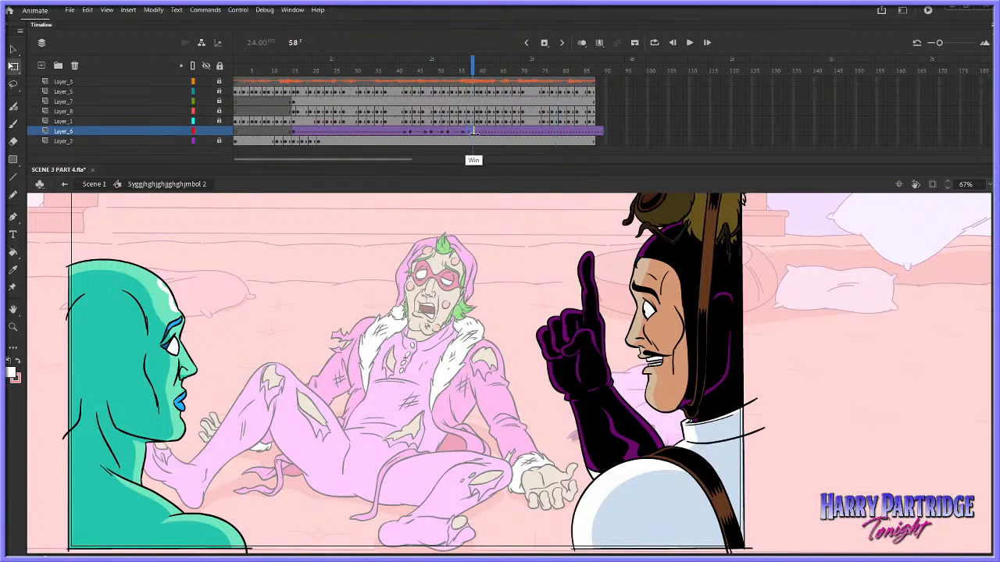
left_click_drag(474, 131, 478, 132)
left_click(402, 121)
key("Return")
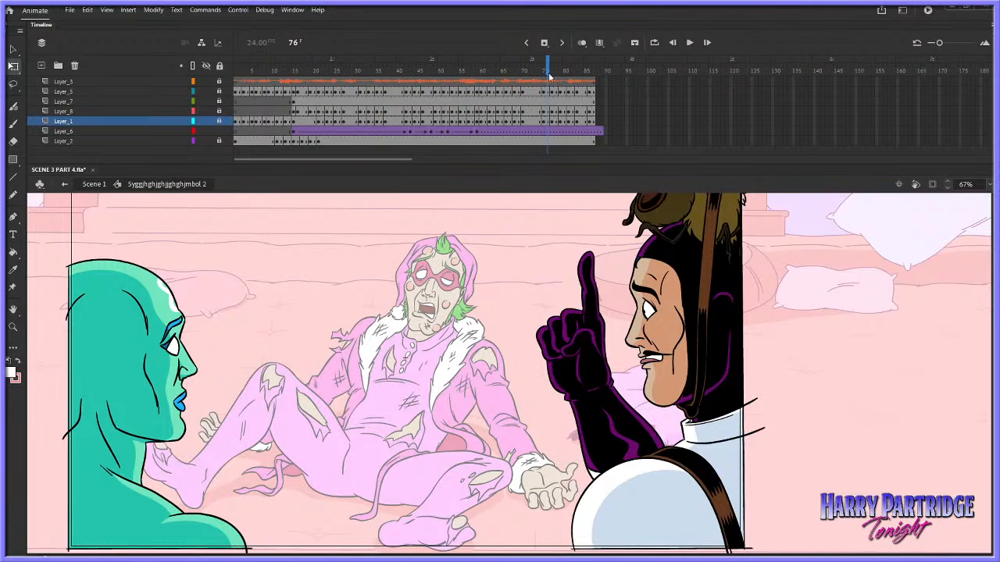
Play the final stretch of dialogue repeatedly from about frame 64 to judge where further movement is needed
left_click(496, 70)
key("Return")
left_click(496, 70)
key("Return")
left_click(496, 71)
key("Return")
key("Return")
left_click(496, 71)
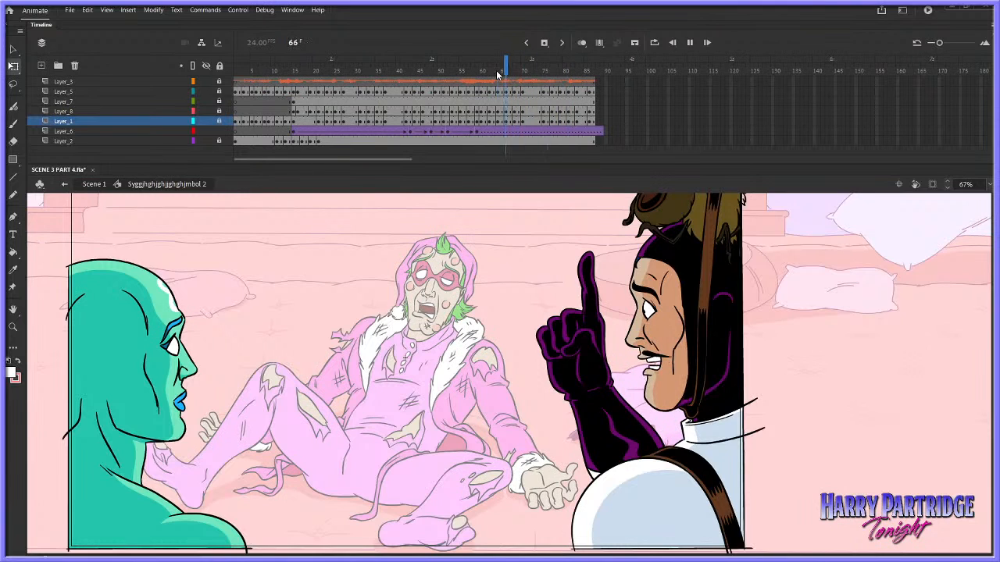
key("Return")
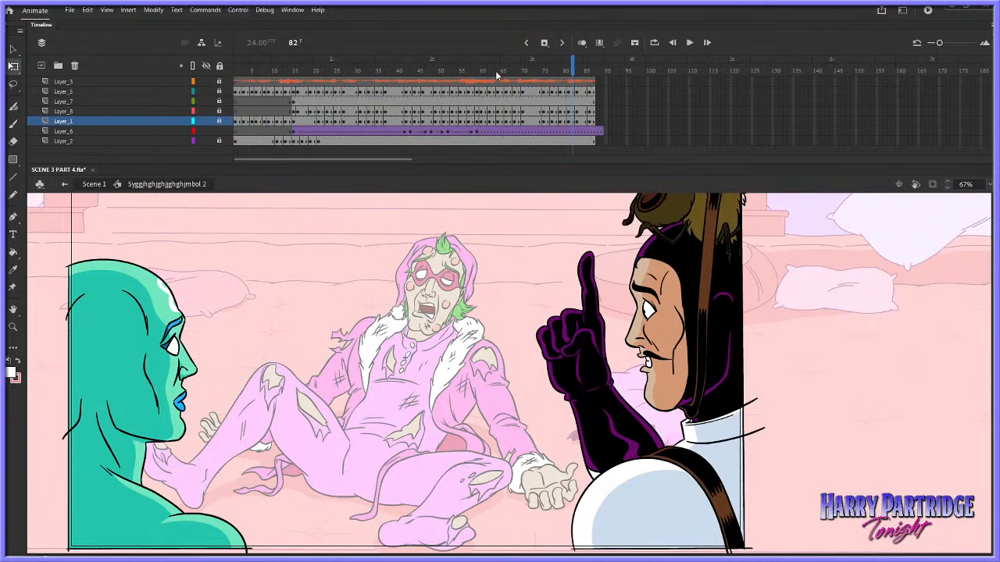
Play the shot through to about frame 80, and replay it from frame 10
key("Return")
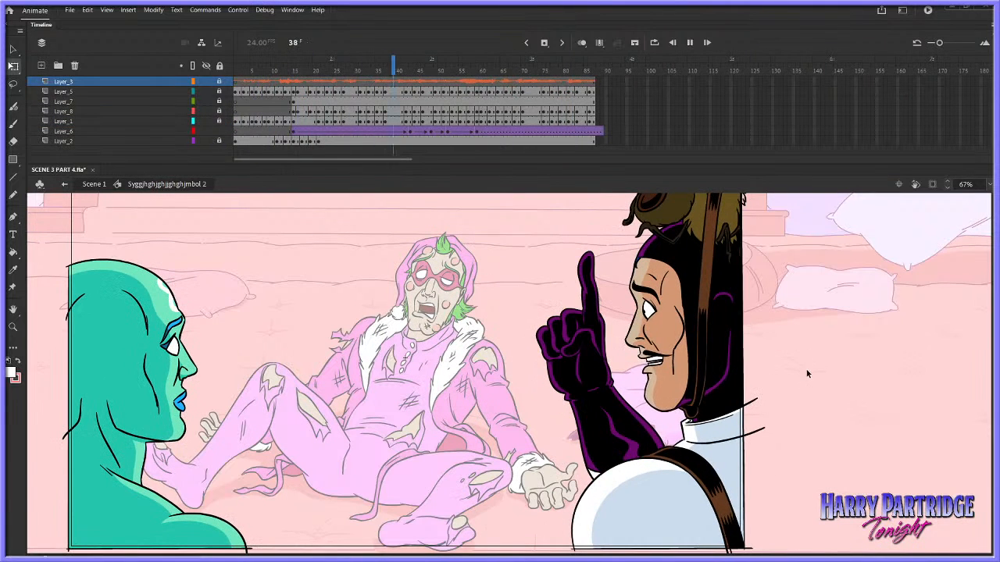
key("Return")
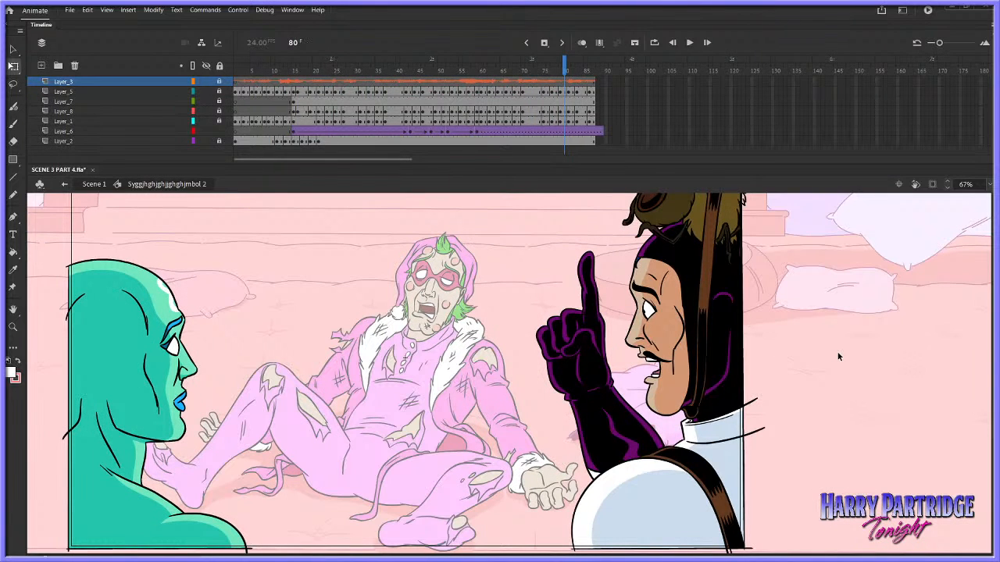
left_click(273, 92)
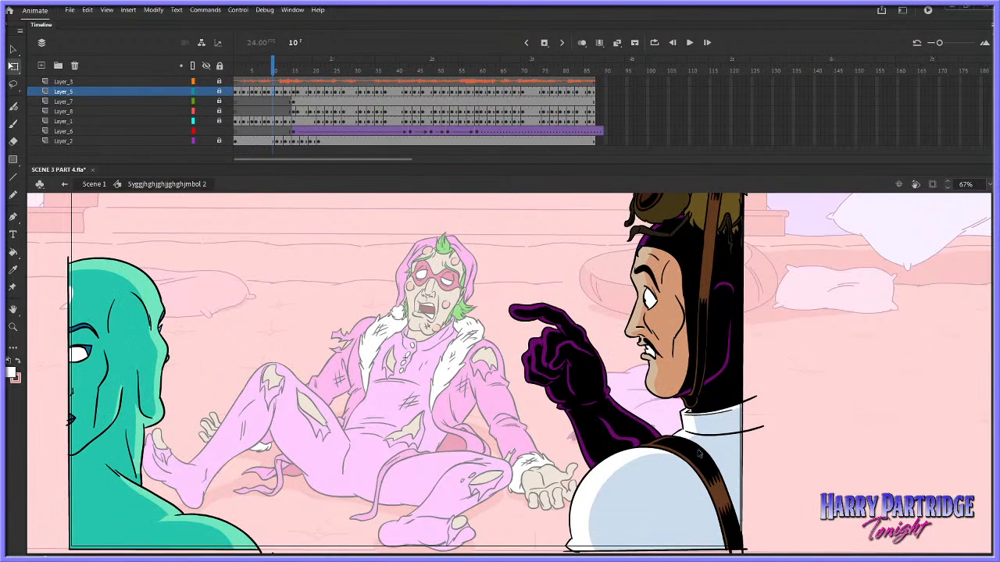
key("Return")
left_click(273, 121)
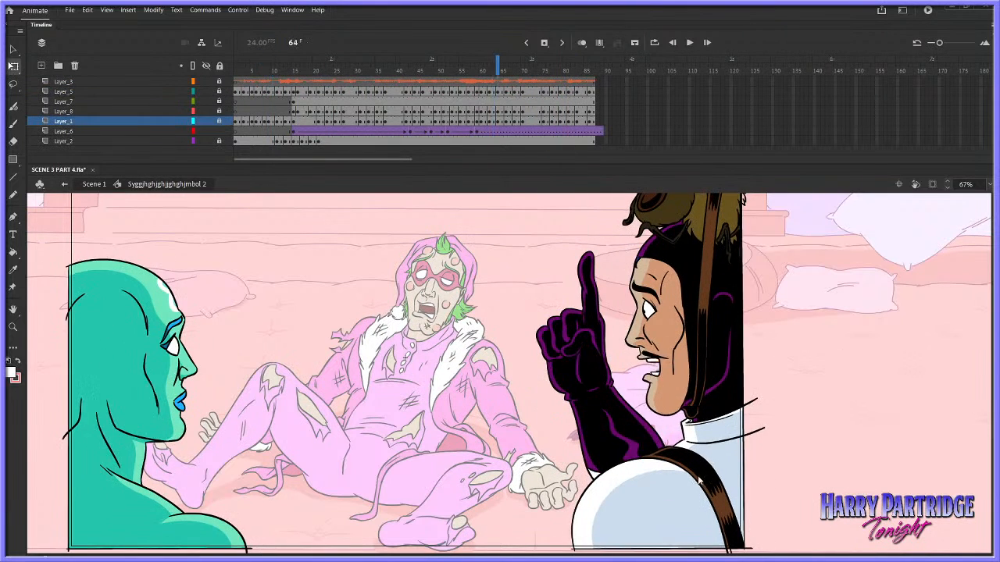
Step through the head turn and arm raise between frames 3 and 13, and play the animation onward
key("comma")
key("comma")
key("comma")
key("comma")
key("comma")
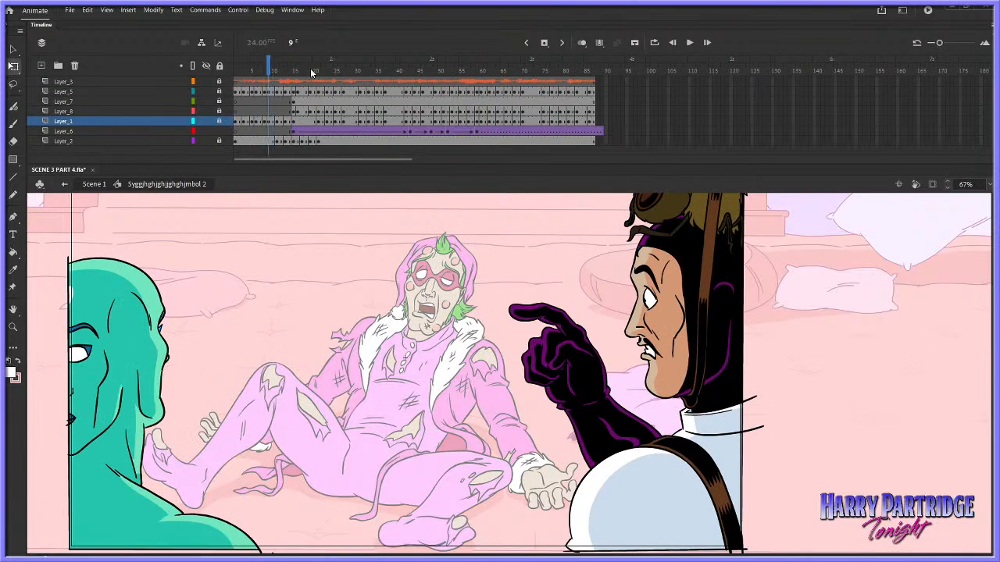
key("comma")
key("comma")
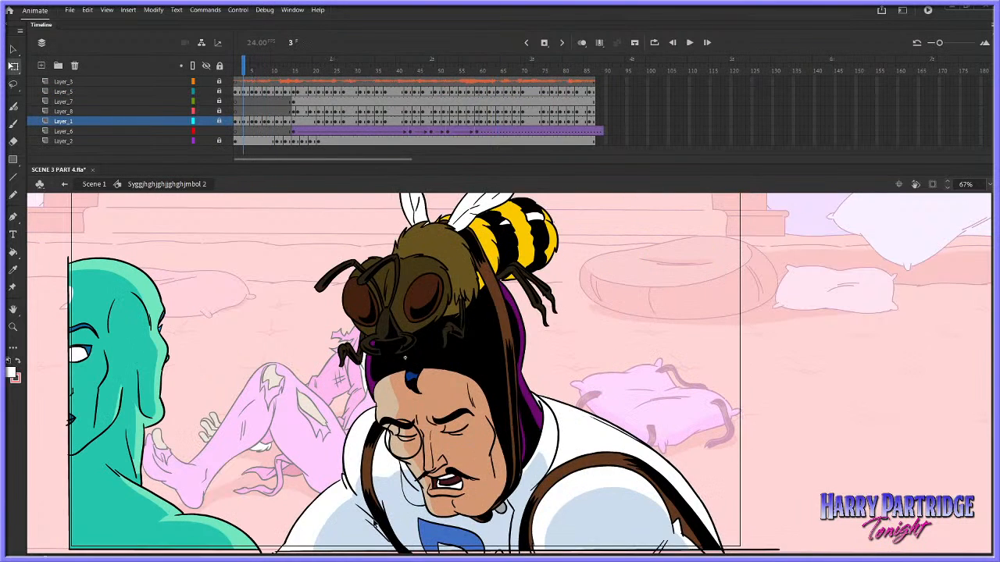
key("period")
key("period")
key("period")
key("period")
key("period")
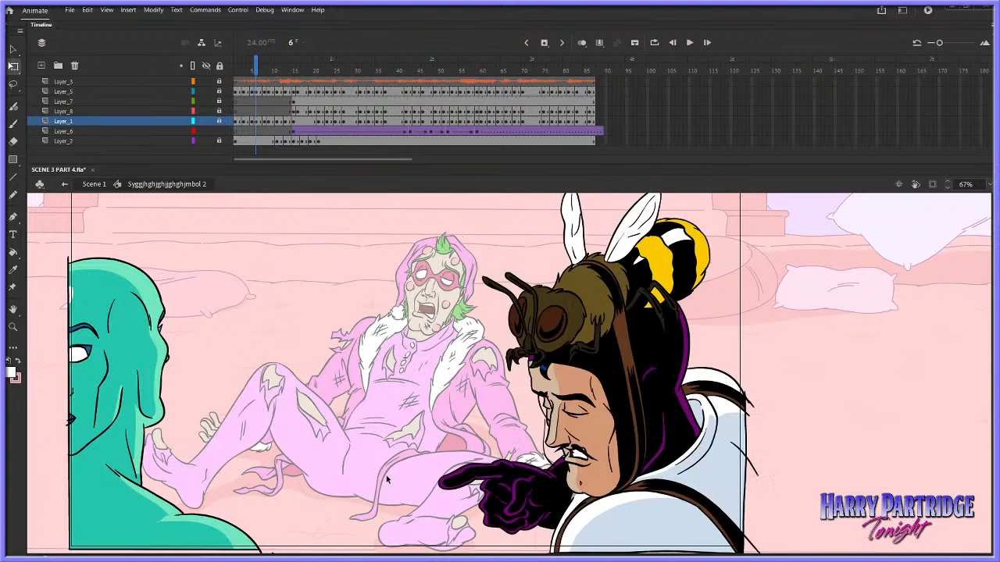
key("period")
key("period")
key("period")
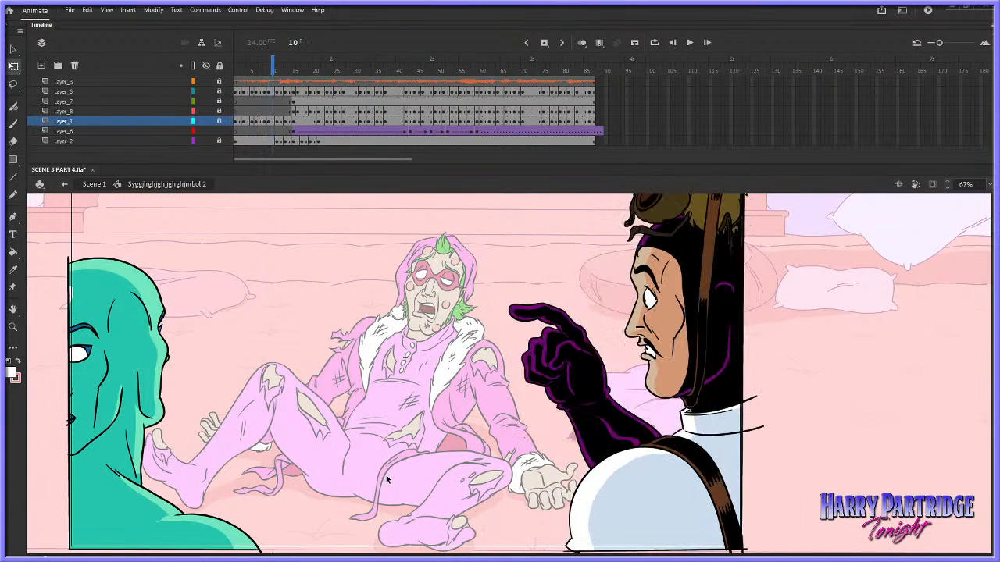
key("period")
key("period")
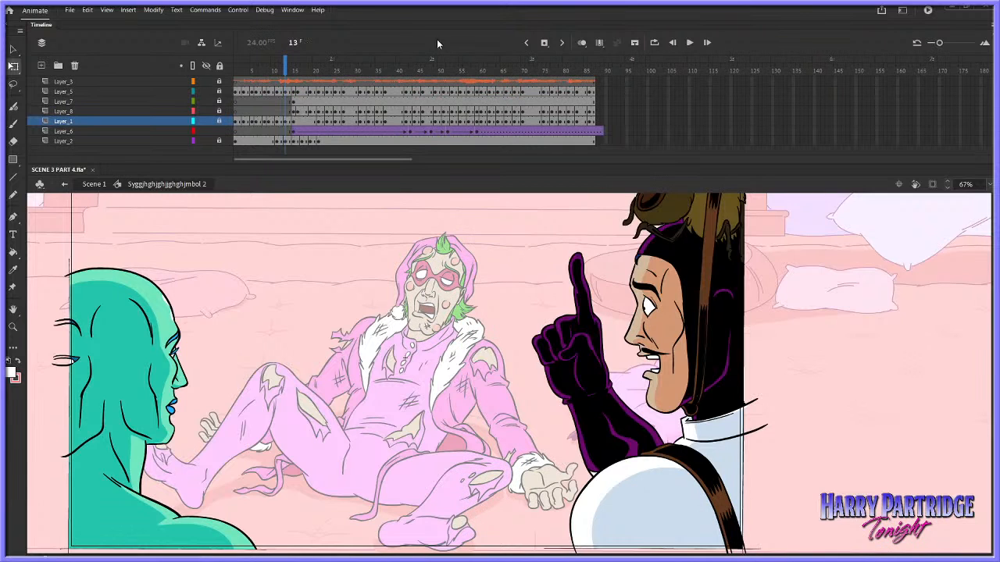
key("Return")
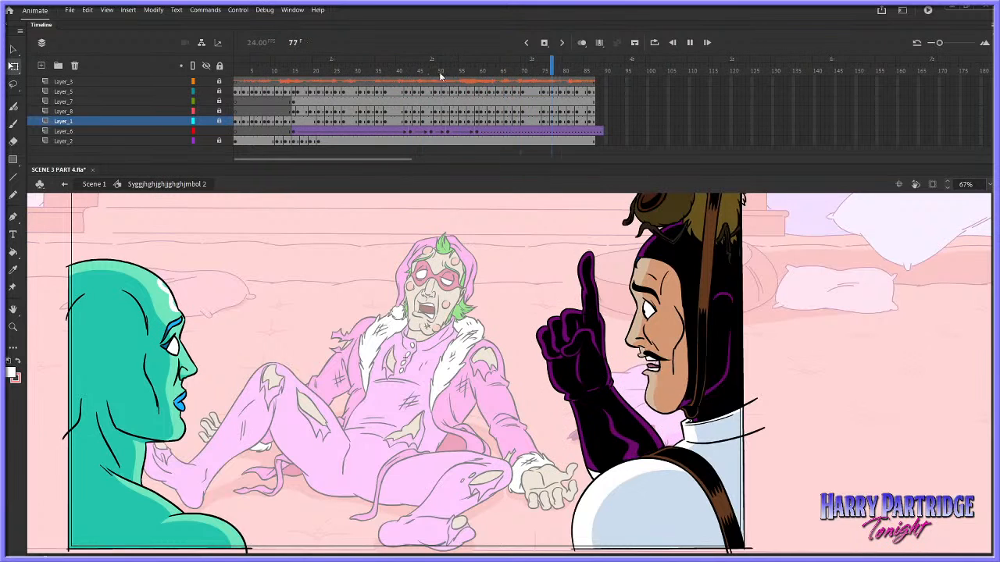
Apply a custom S-curve ease with a slow start and soft finish to Layer_6's arm tween starting at frame 43
left_click(410, 118)
left_click(432, 133)
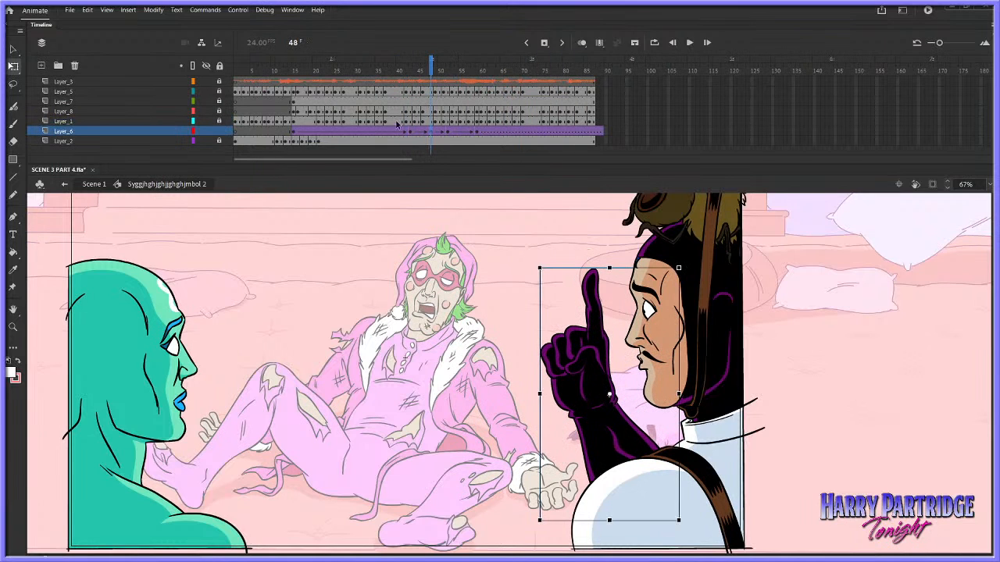
left_click(413, 133)
left_click(292, 10)
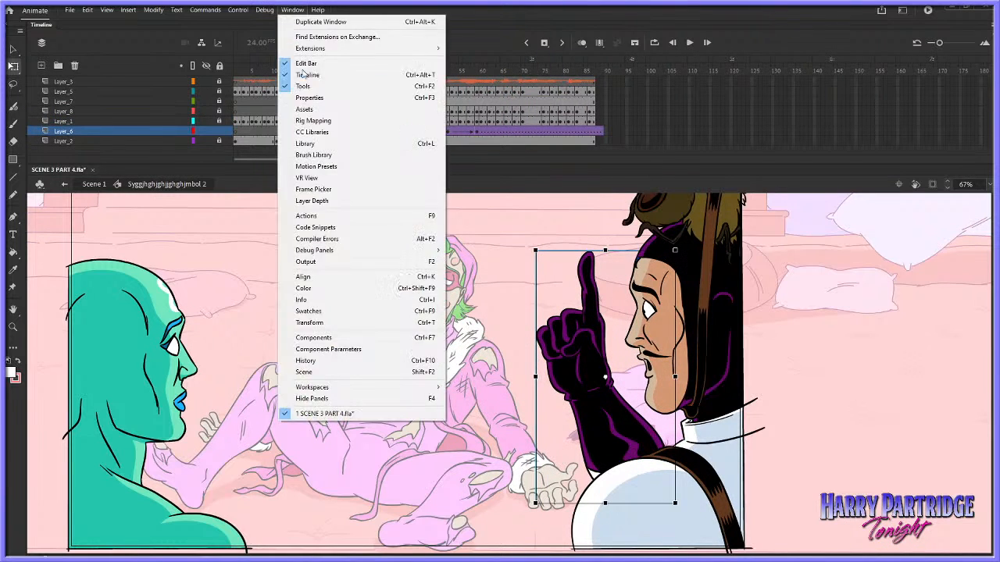
left_click(309, 98)
left_click(739, 255)
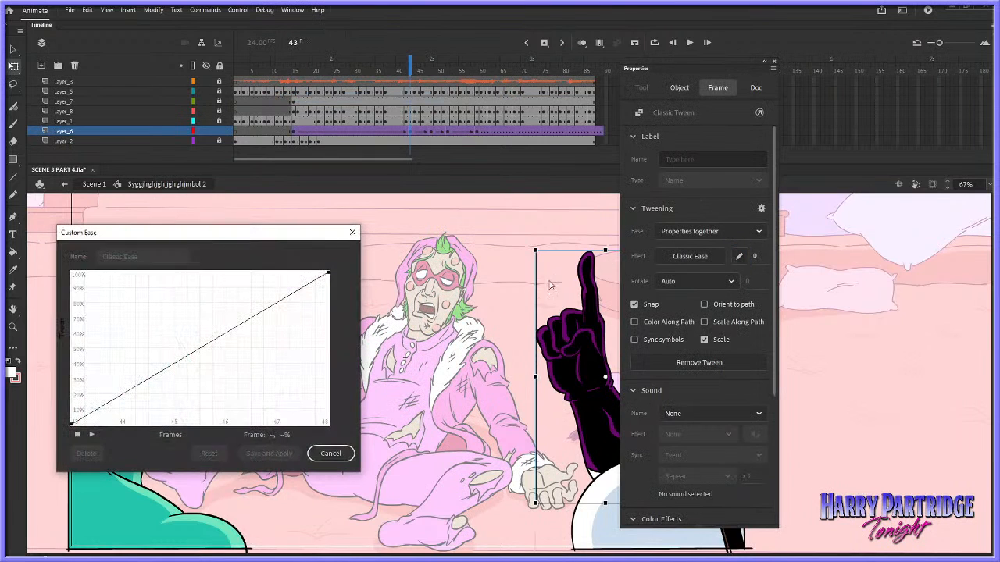
left_click(73, 425)
left_click_drag(158, 375, 173, 428)
left_click(328, 273)
left_click_drag(311, 292, 200, 253)
left_click(275, 449)
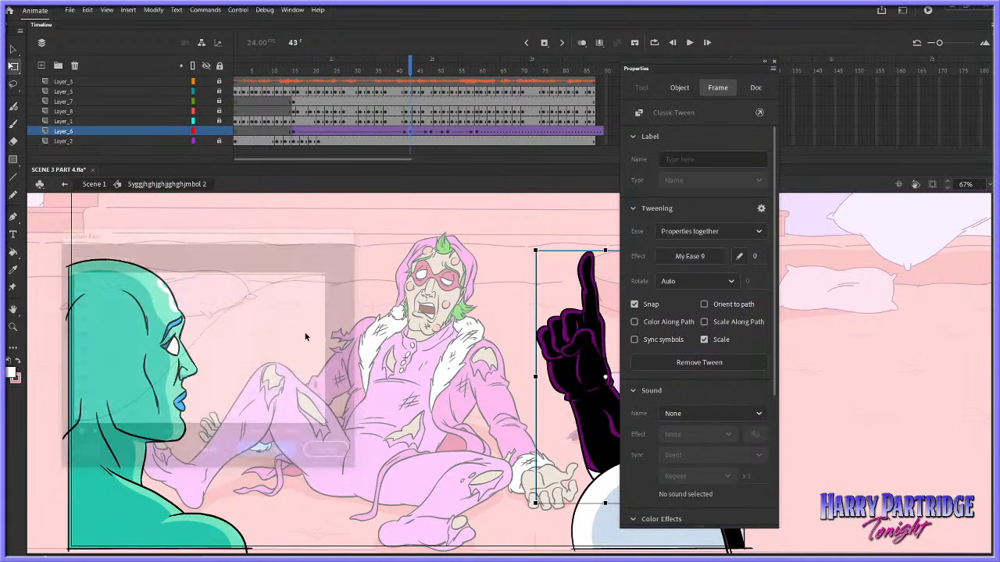
key("Return")
Lengthen Layer_6's arm tween by one frame at frame 46, and play the gesture
left_click(424, 133)
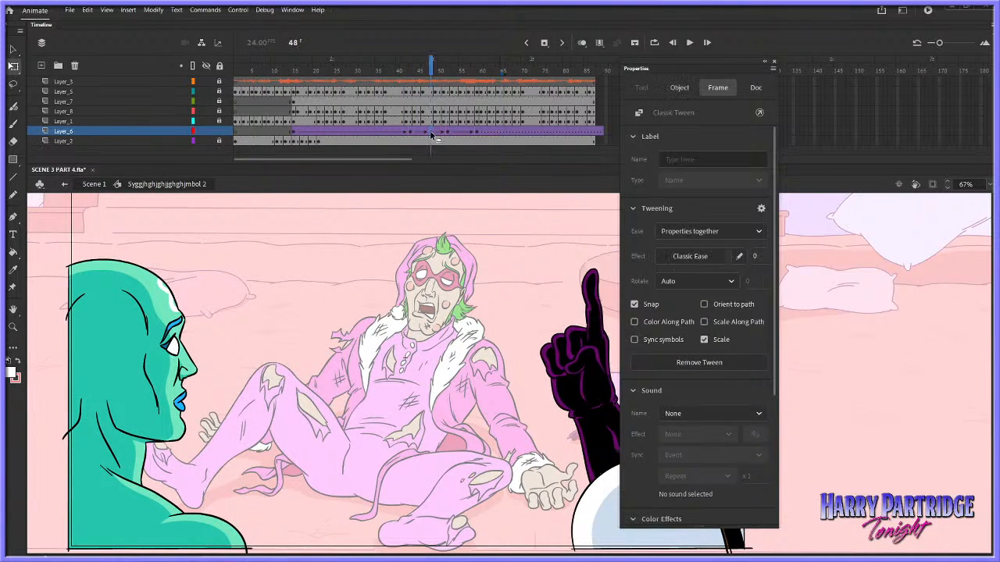
right_click(425, 135)
left_click(394, 123)
key("Return")
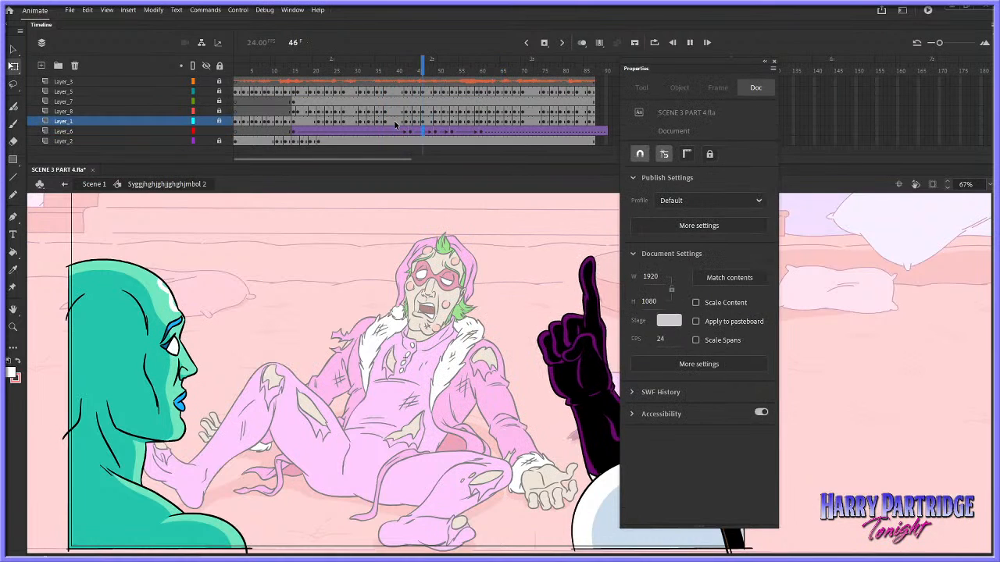
Give Layer_6's arm tween starting at frame 49 a custom ease with a slow start and steeper finish
left_click(439, 133)
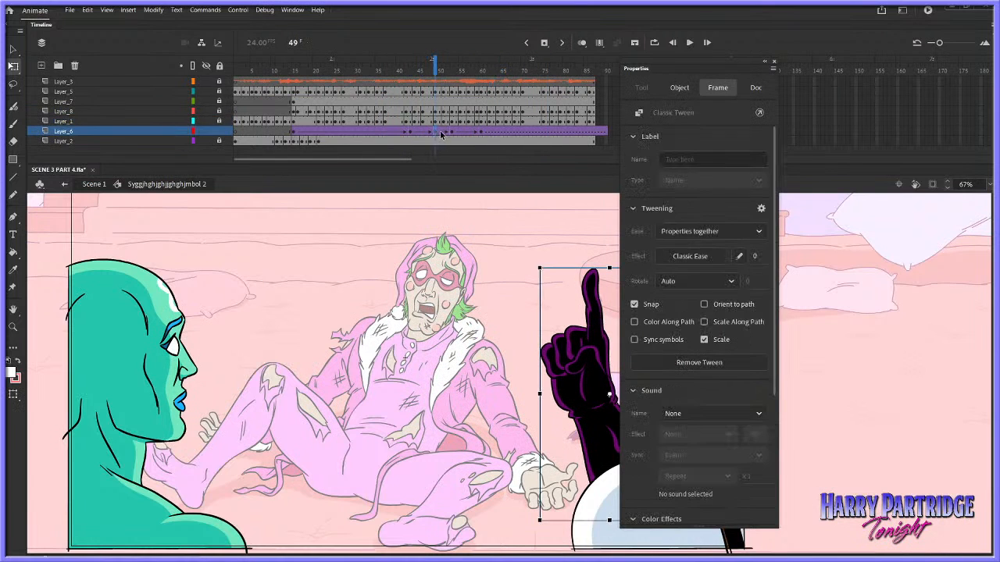
left_click(434, 131)
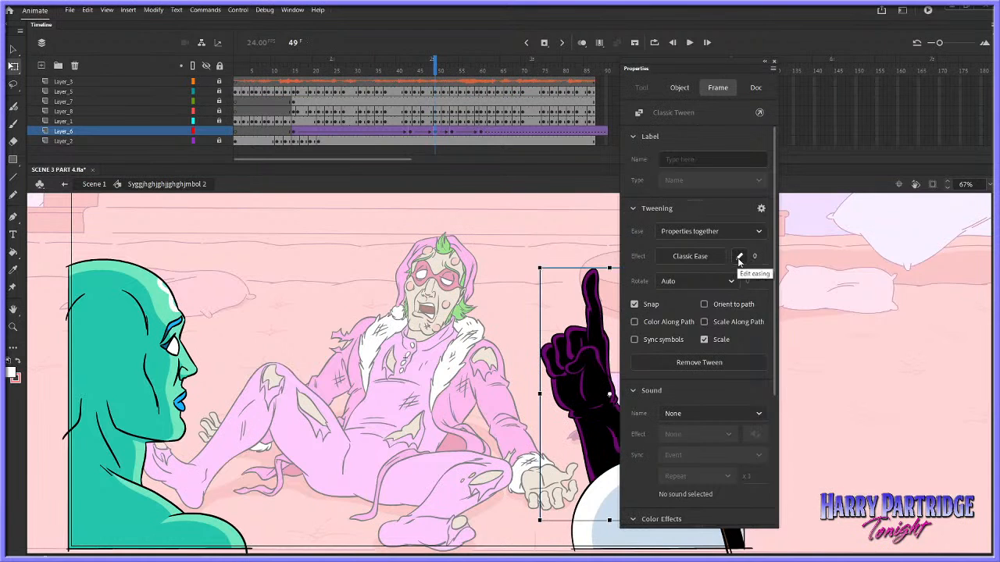
left_click(739, 256)
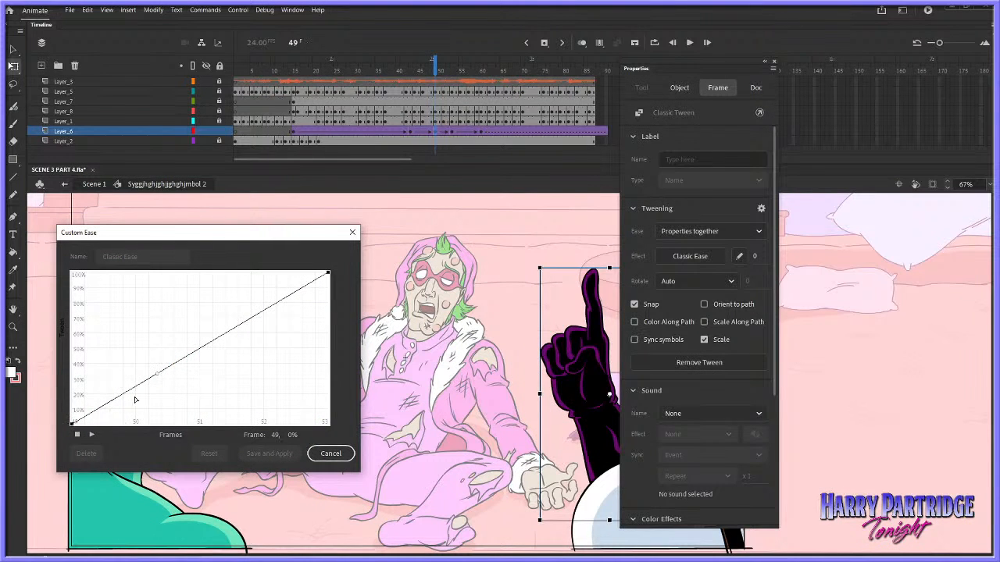
left_click_drag(158, 378, 161, 424)
left_click(327, 273)
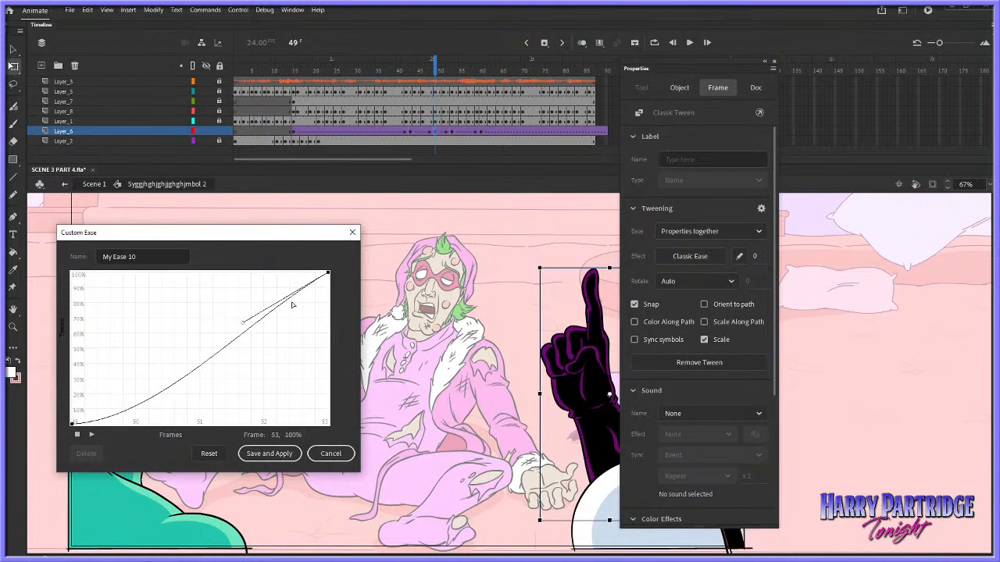
left_click_drag(247, 327, 270, 365)
left_click(270, 453)
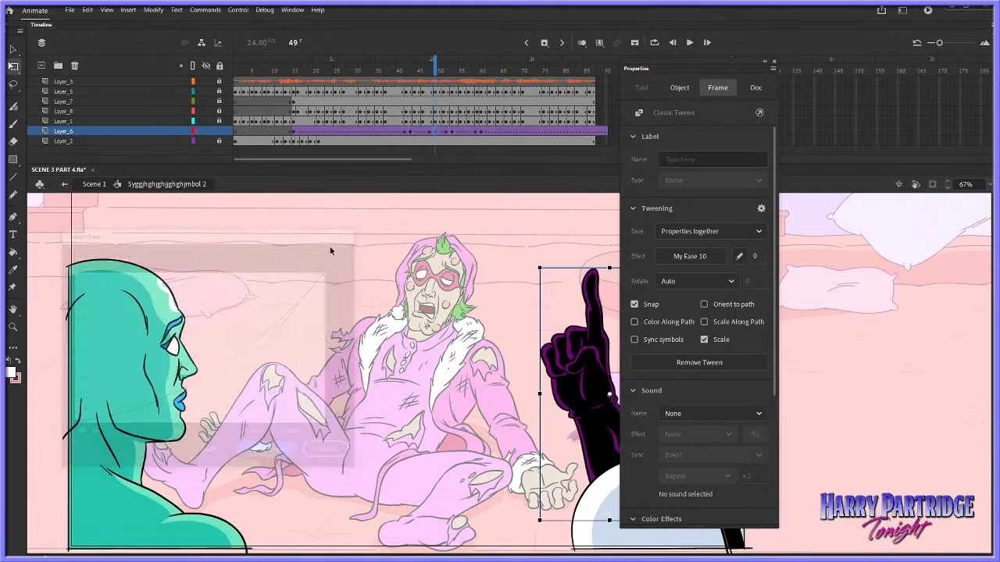
key("Return")
Apply a custom ease with a fast start and soft finish to the frame 53 arm tween, and play the gesture
left_click(452, 131)
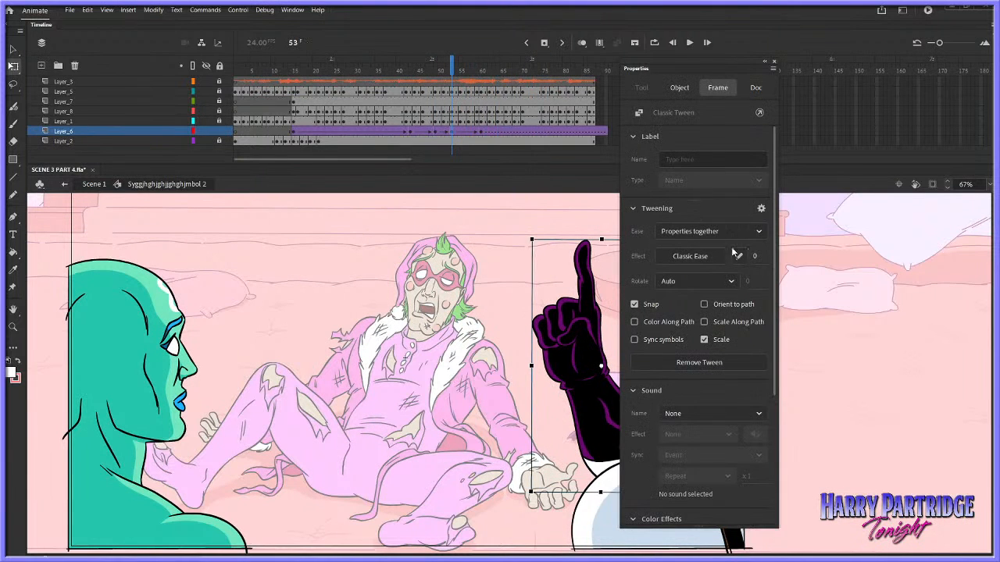
left_click(739, 256)
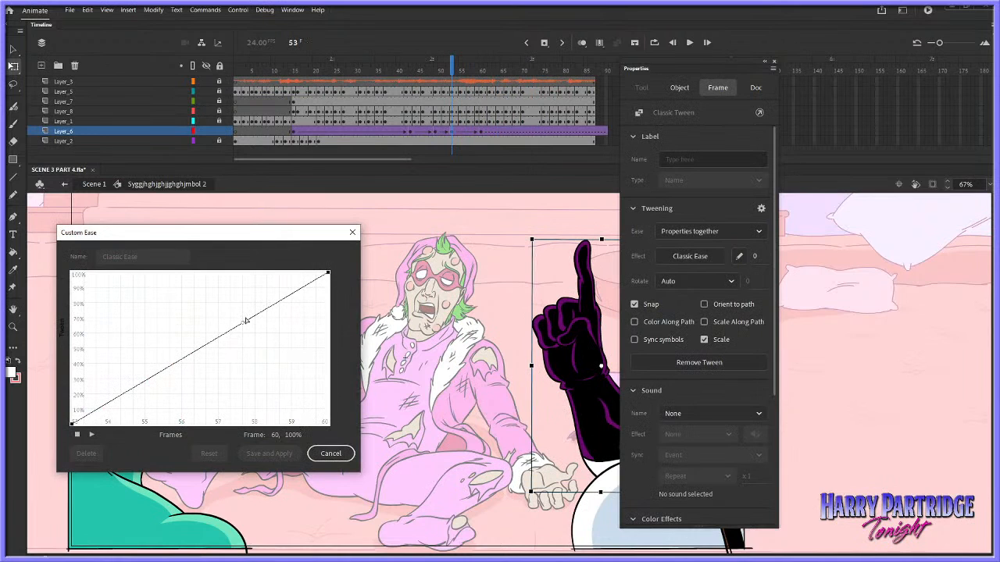
left_click_drag(246, 321, 94, 399)
left_click(72, 424)
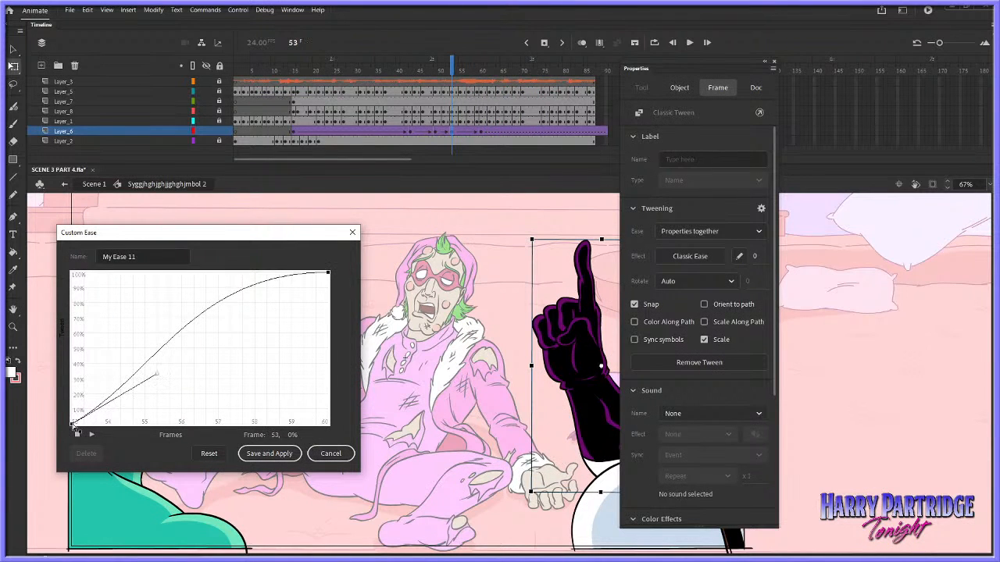
left_click_drag(156, 381, 122, 357)
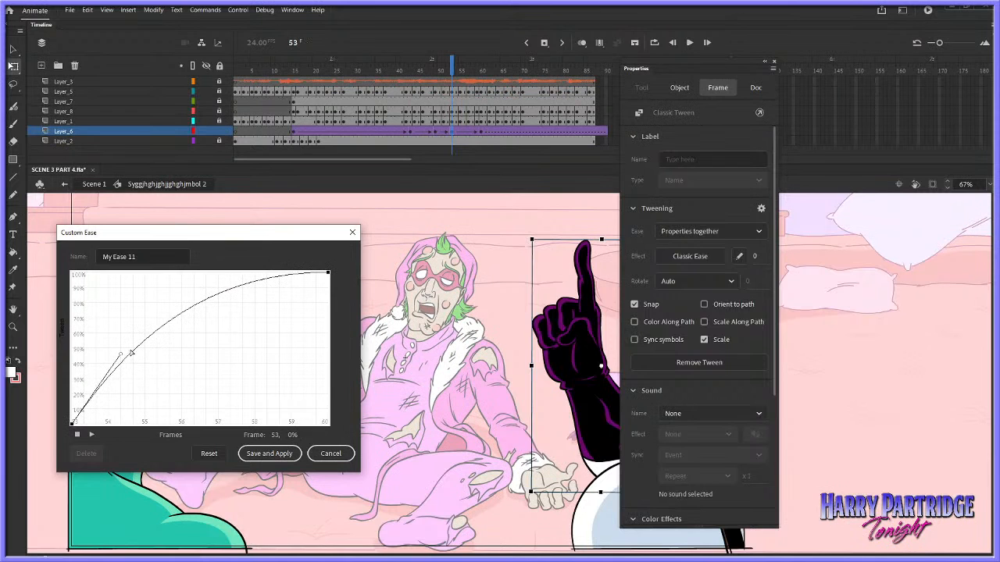
mouse_move(127, 358)
left_mouse_down()
mouse_move(118, 408)
mouse_move(117, 373)
left_mouse_up()
key("Return")
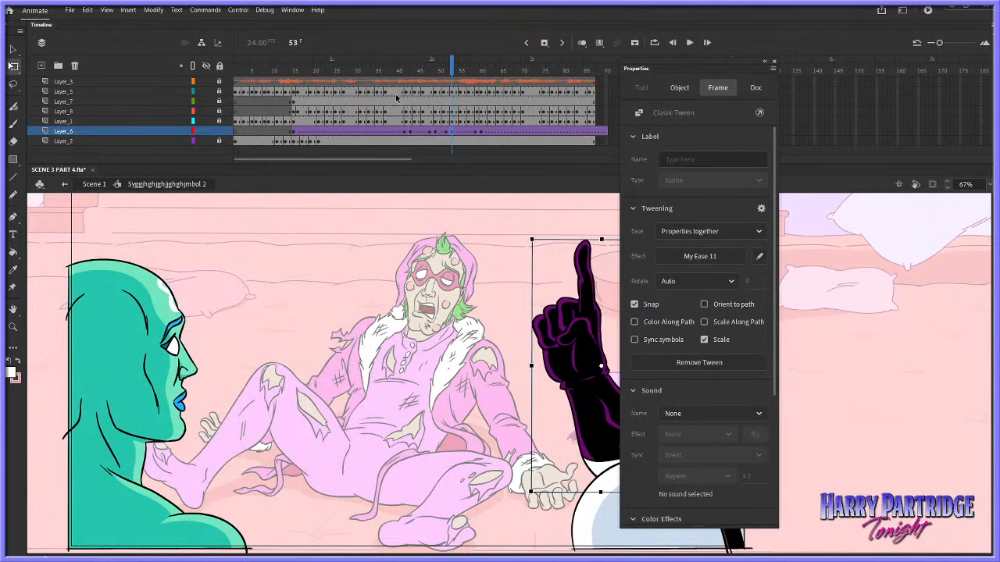
left_click(398, 92)
key("Return")
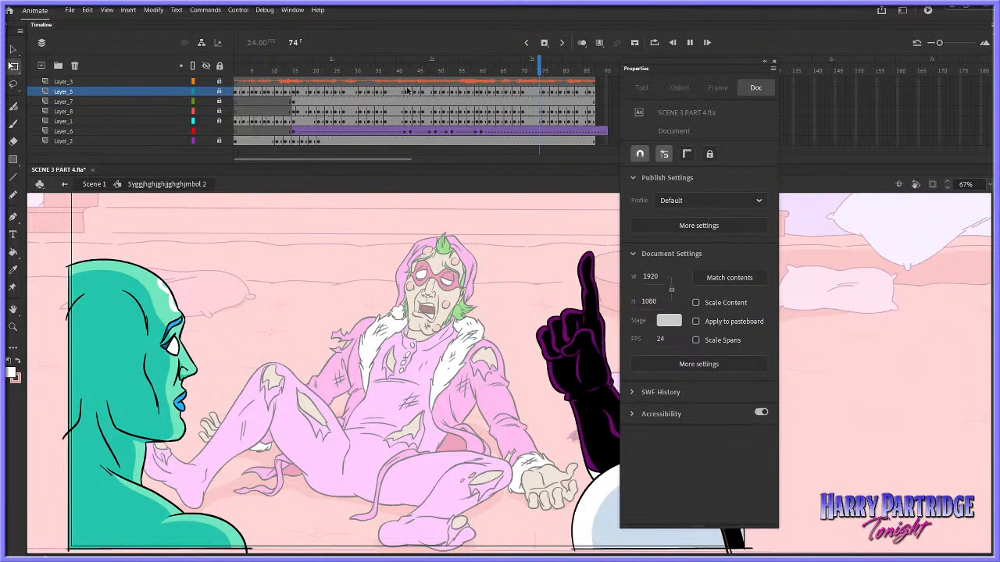
Retime Layer_6's arm tweens by removing one frame at frame 41 and inserting one frame each at frames 46 and 57
right_click(401, 132)
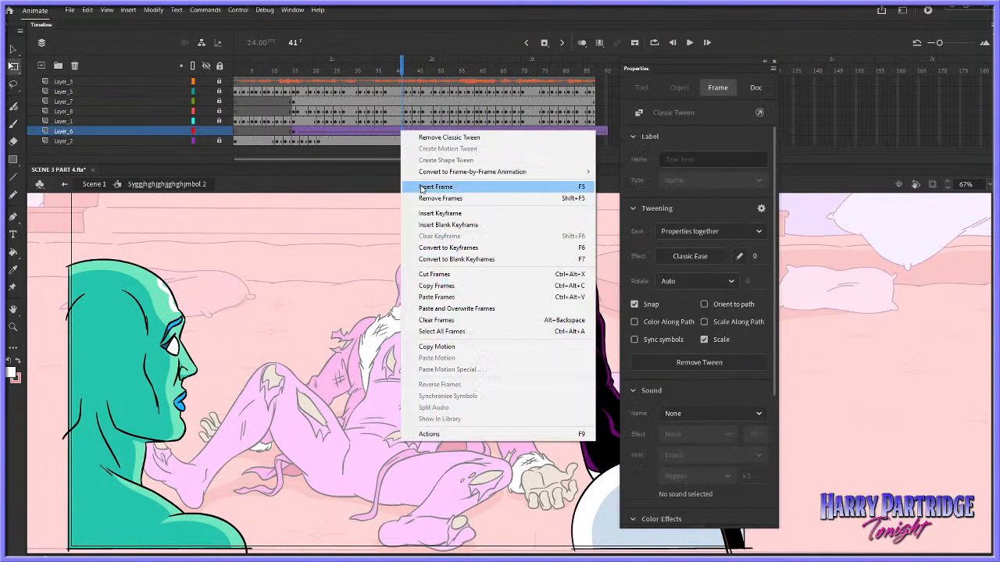
left_click(419, 197)
key("Return")
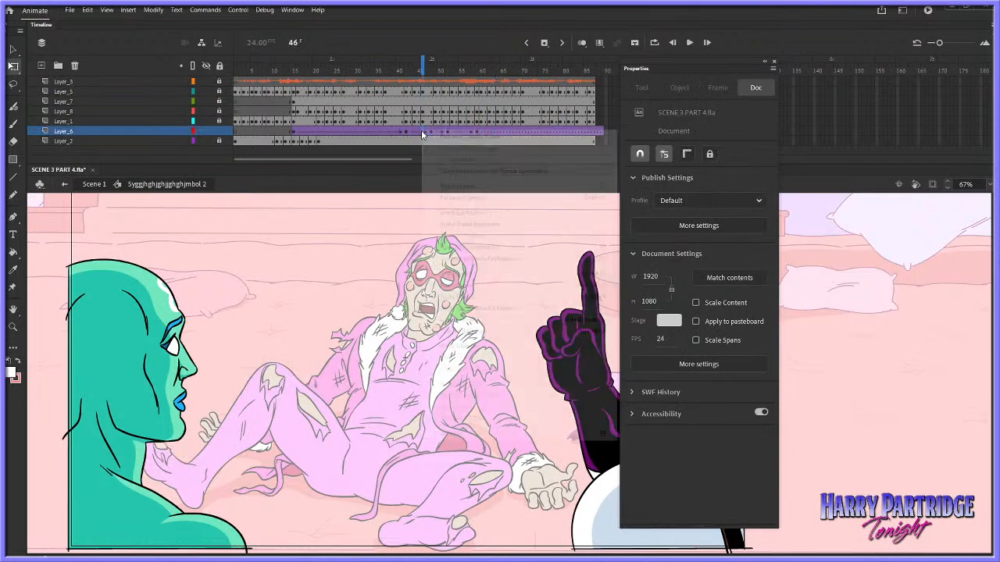
right_click(429, 131)
left_click(436, 186)
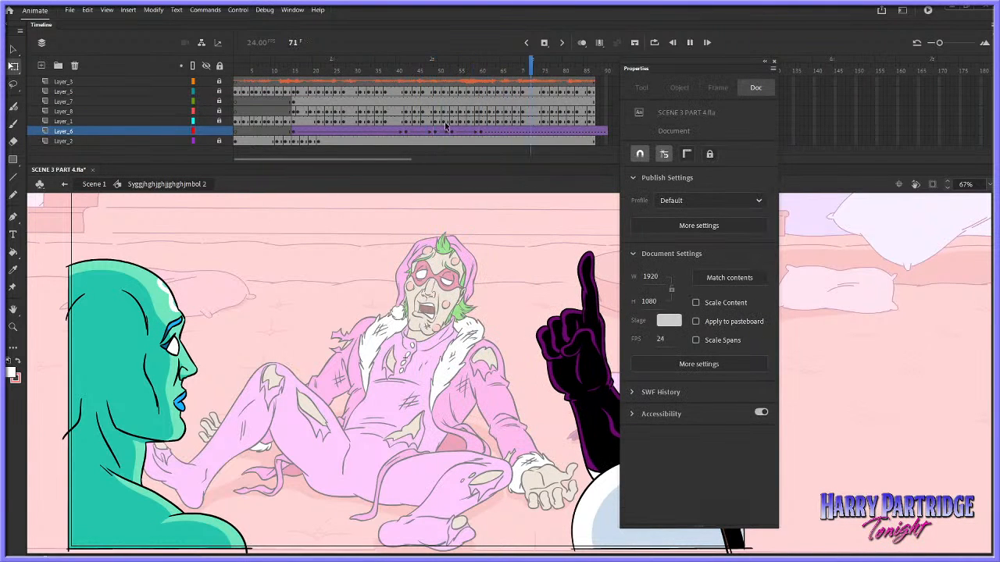
right_click(469, 131)
left_click(500, 188)
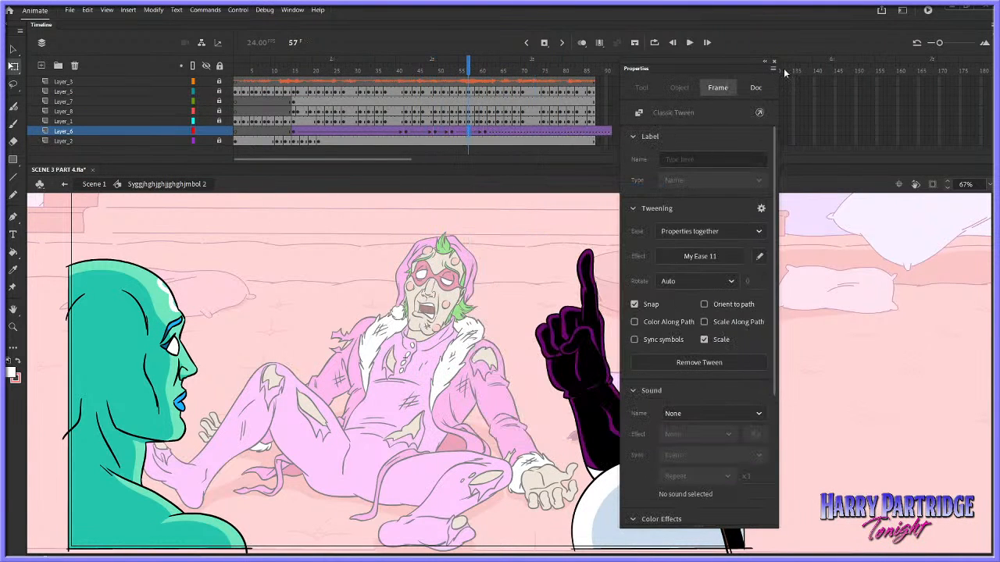
Close the tween properties and remove Layer_6's surplus frames beyond frame 87
left_click(774, 62)
mouse_move(626, 132)
left_mouse_down()
mouse_move(602, 132)
mouse_move(630, 133)
mouse_move(614, 132)
left_mouse_up()
right_click(600, 129)
right_click(615, 131)
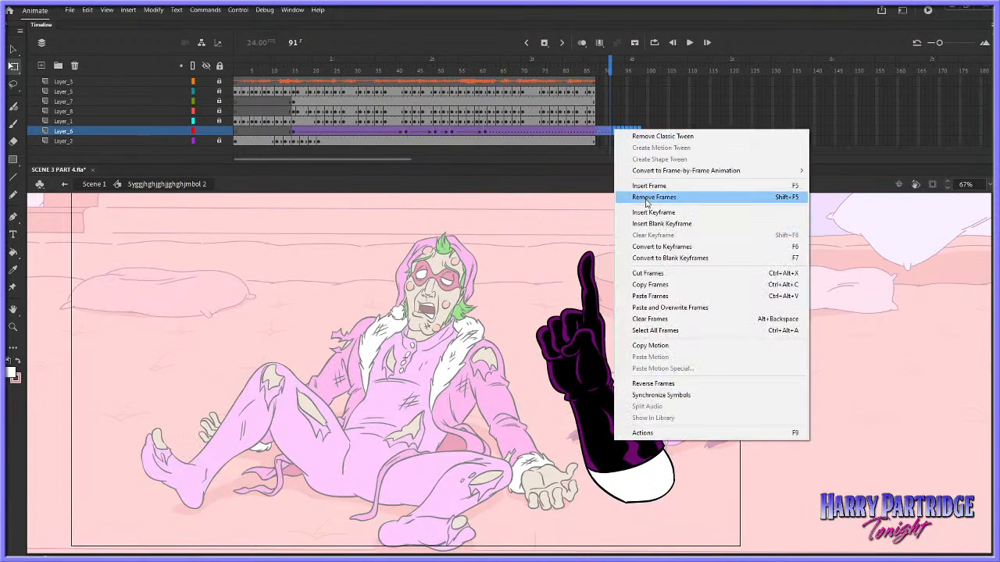
left_click(633, 197)
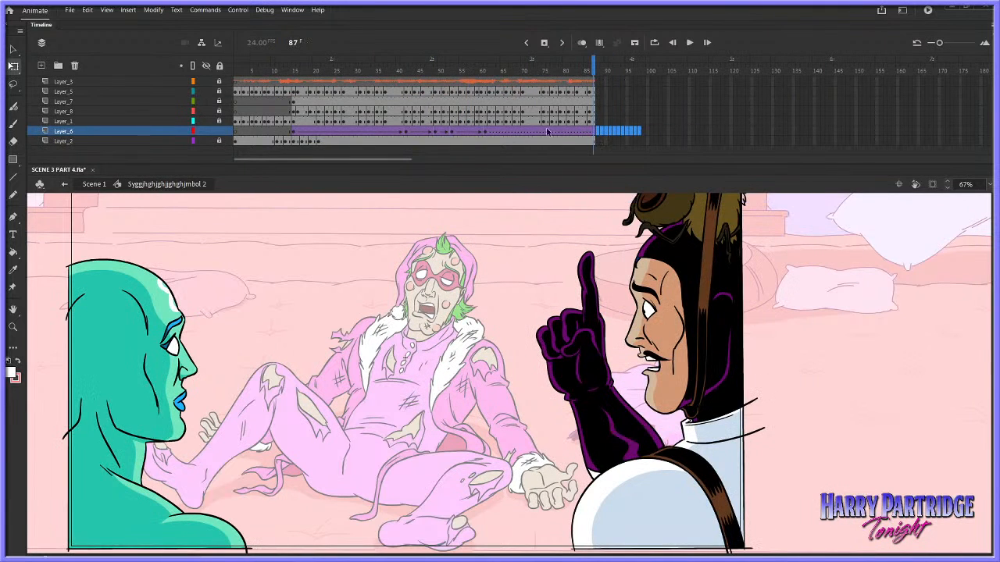
Insert keyframes within Layer_6's arm tween at frames 44, 46 and 48
left_click(410, 131)
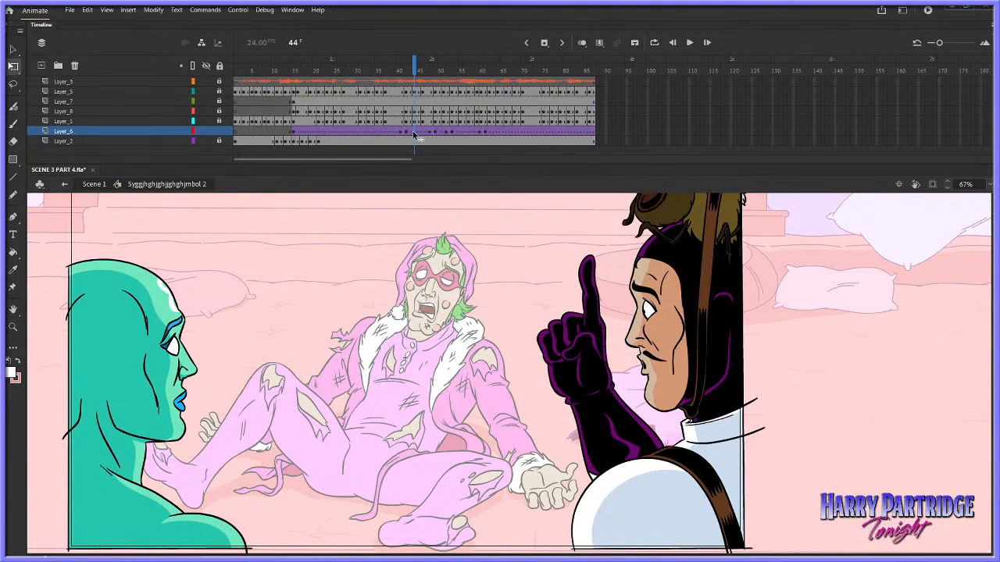
right_click(413, 130)
left_click(449, 215)
left_click(423, 132)
right_click(422, 131)
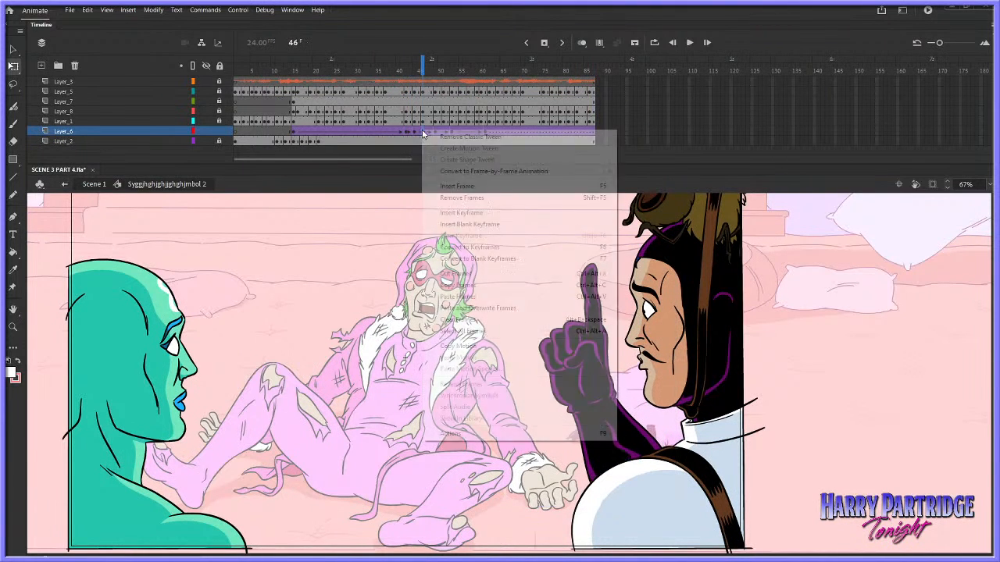
left_click(459, 213)
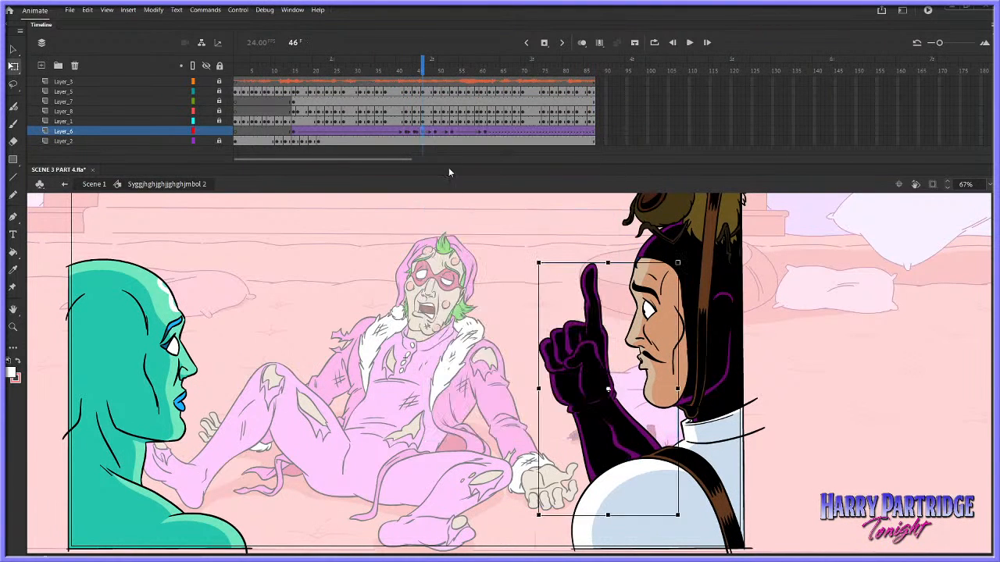
left_click(431, 131)
right_click(431, 131)
left_click(449, 214)
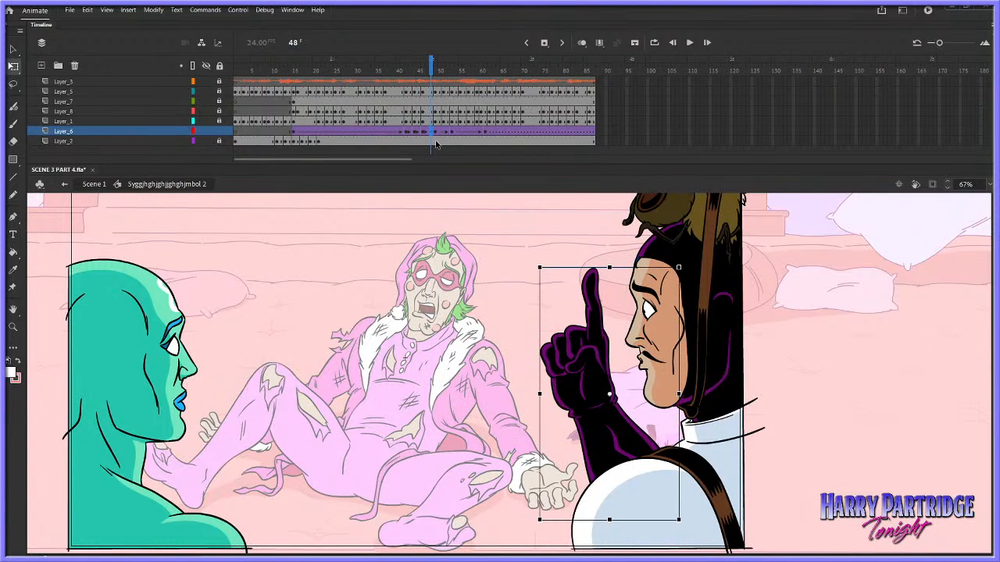
Add one frame after Layer_6's frame 48 keyframe, and insert a keyframe at frame 52
right_click(432, 132)
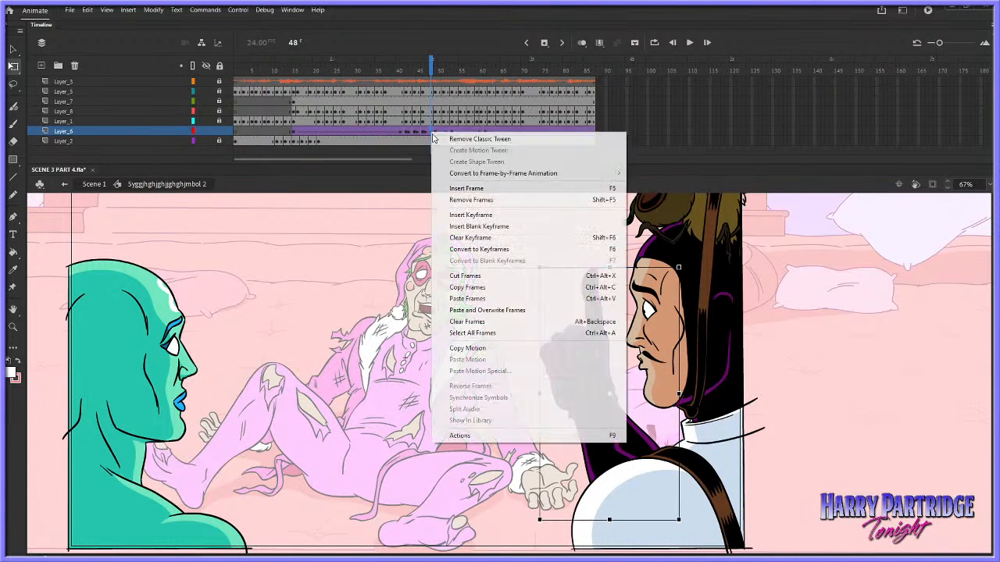
left_click(449, 188)
left_click(444, 133)
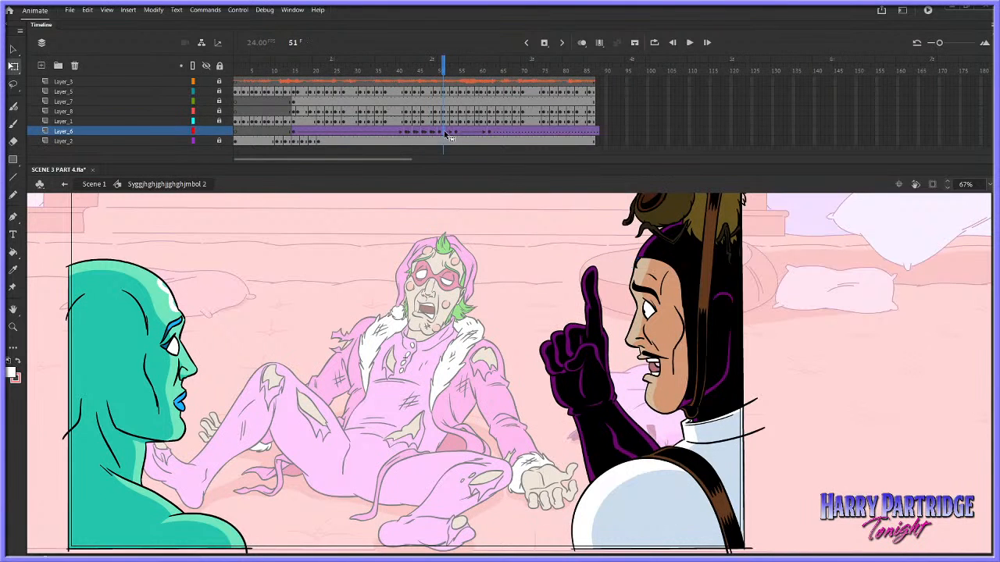
left_click(447, 132)
right_click(446, 131)
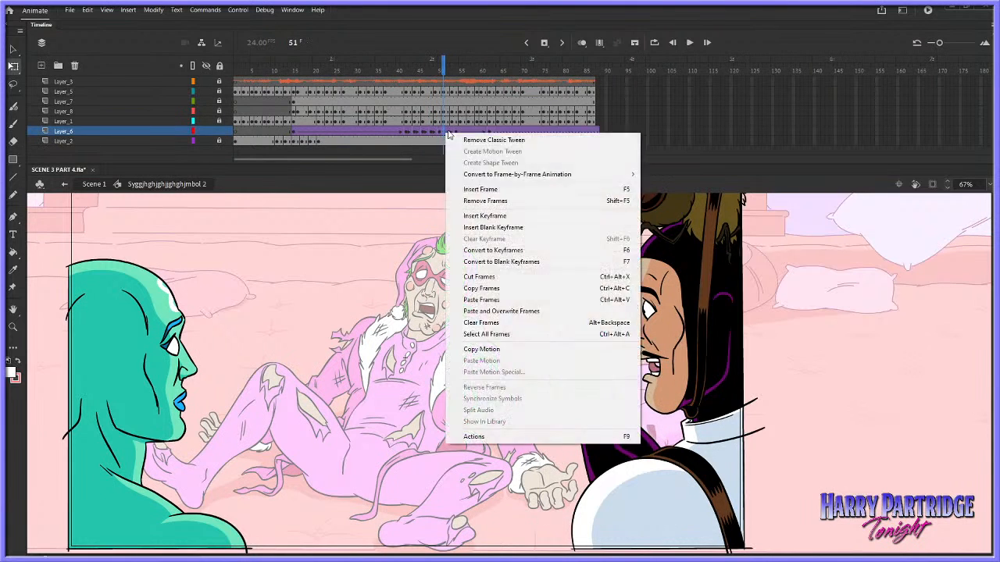
left_click(482, 187)
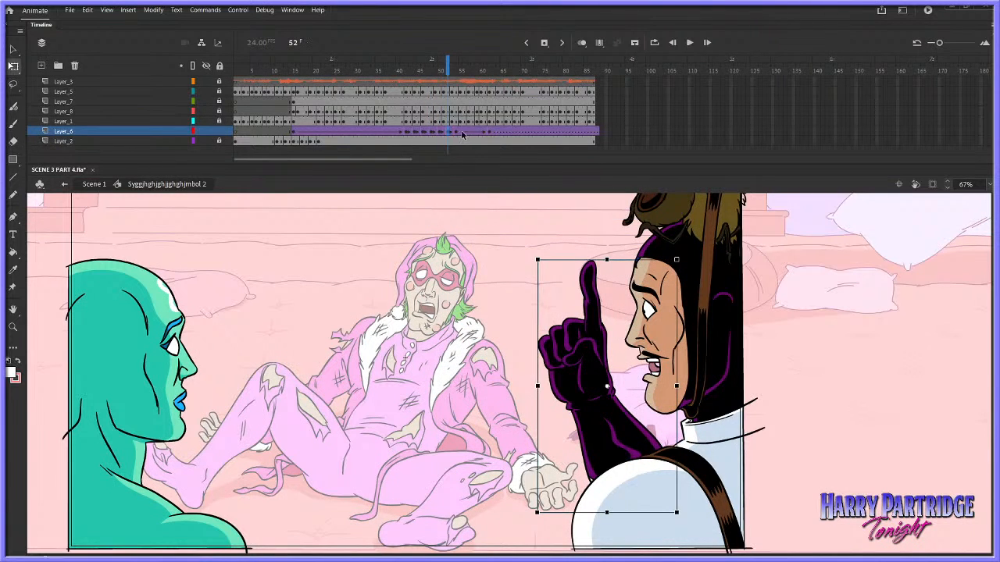
Insert further arm keyframes on Layer_6 at frames 56, 58 and 60
left_click(464, 133)
right_click(464, 133)
left_click(482, 187)
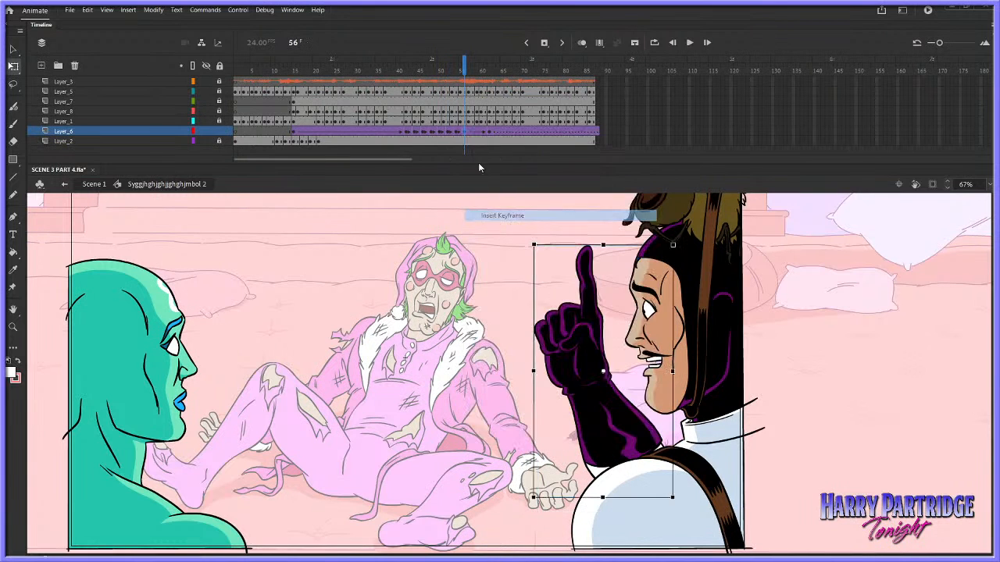
left_click(479, 131)
right_click(480, 131)
left_click(484, 214)
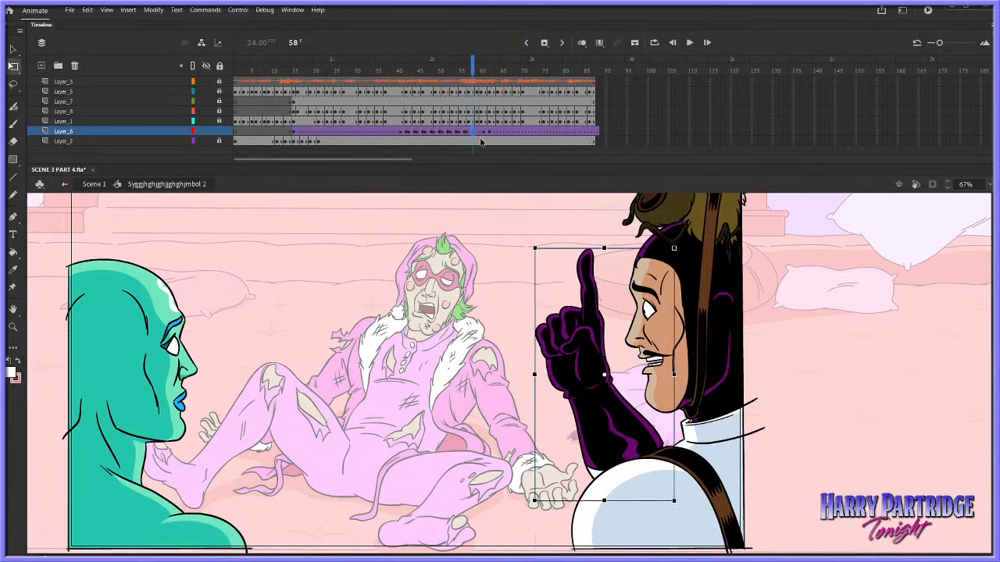
right_click(479, 131)
left_click(485, 188)
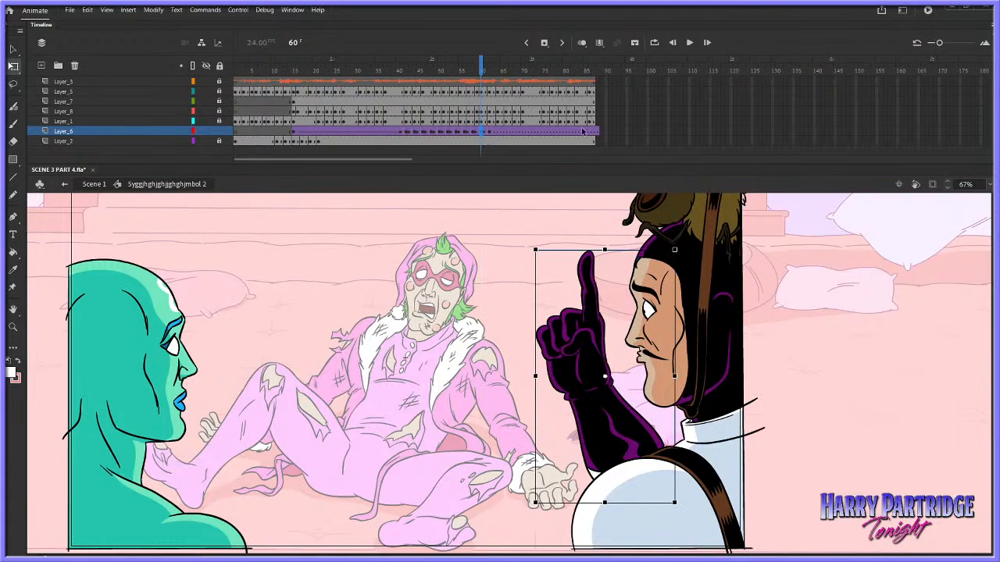
Remove the classic tween from all of Layer_6's arm frames from about frame 15 onward, and play the gesture
left_click(470, 133)
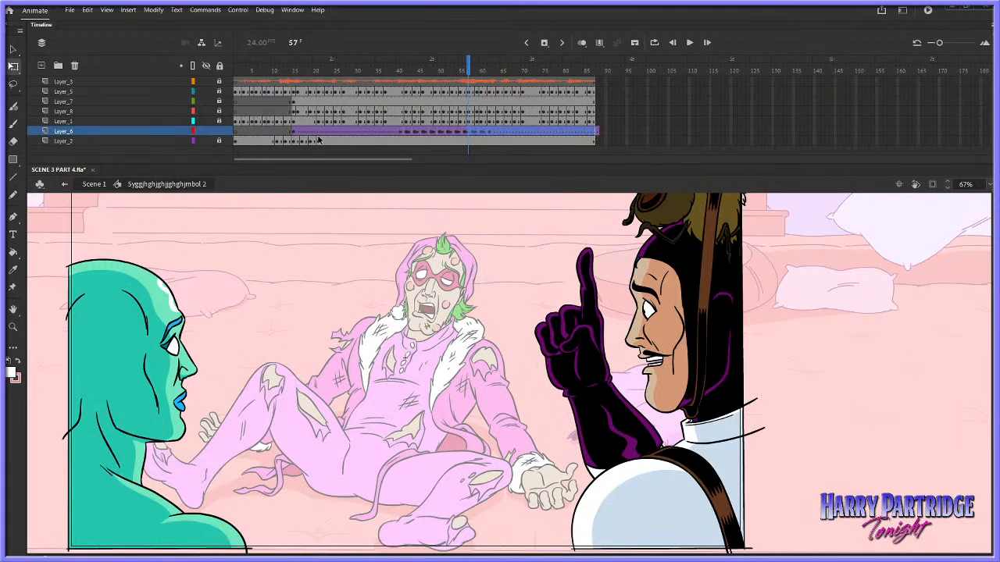
left_click_drag(297, 133, 596, 133)
right_click(591, 132)
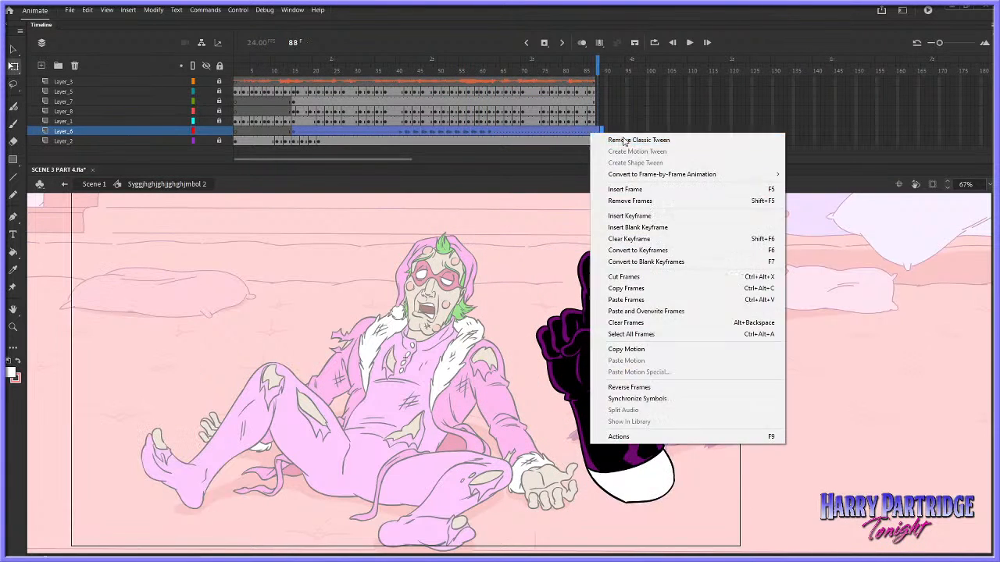
left_click(613, 140)
left_click(364, 81)
key("Return")
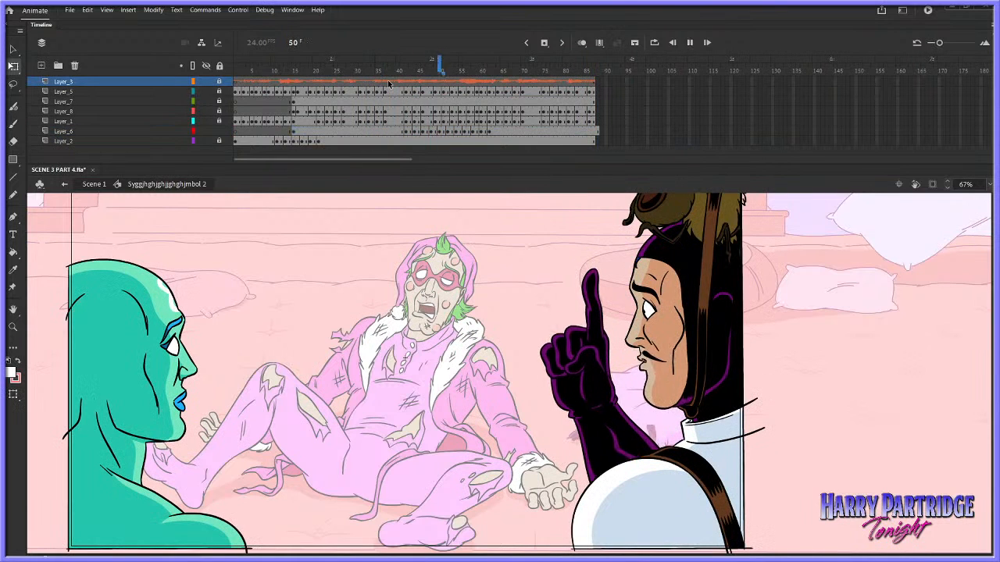
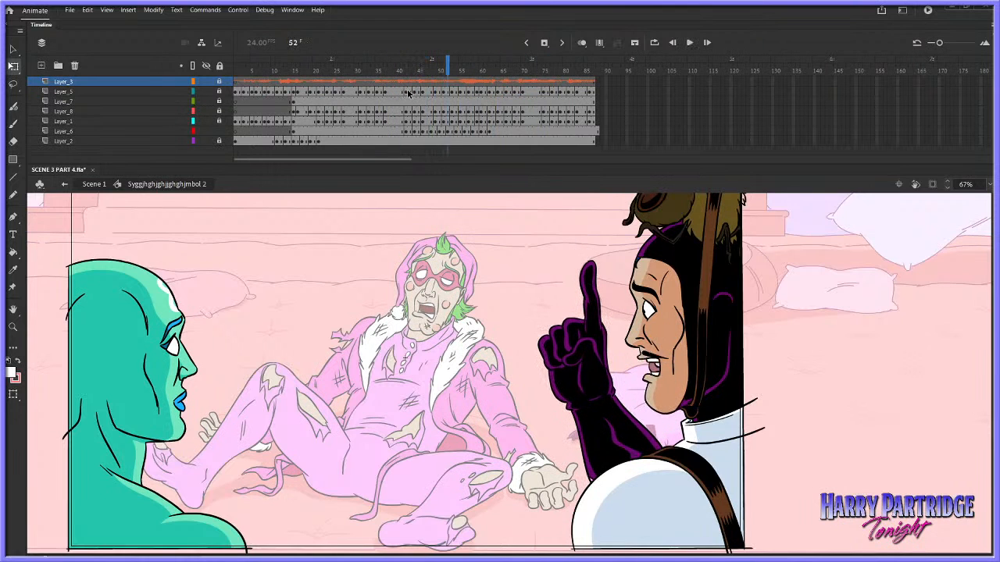
Remove one frame at frame 52 of Layer_6, and play the arm gesture
left_click(446, 133)
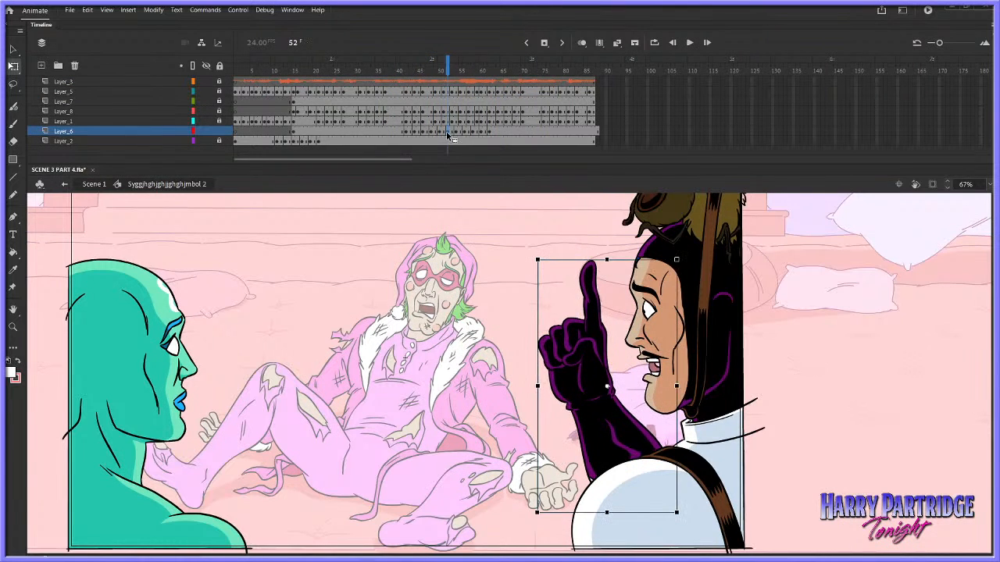
right_click(446, 131)
left_click(500, 200)
left_click(397, 114)
key("Return")
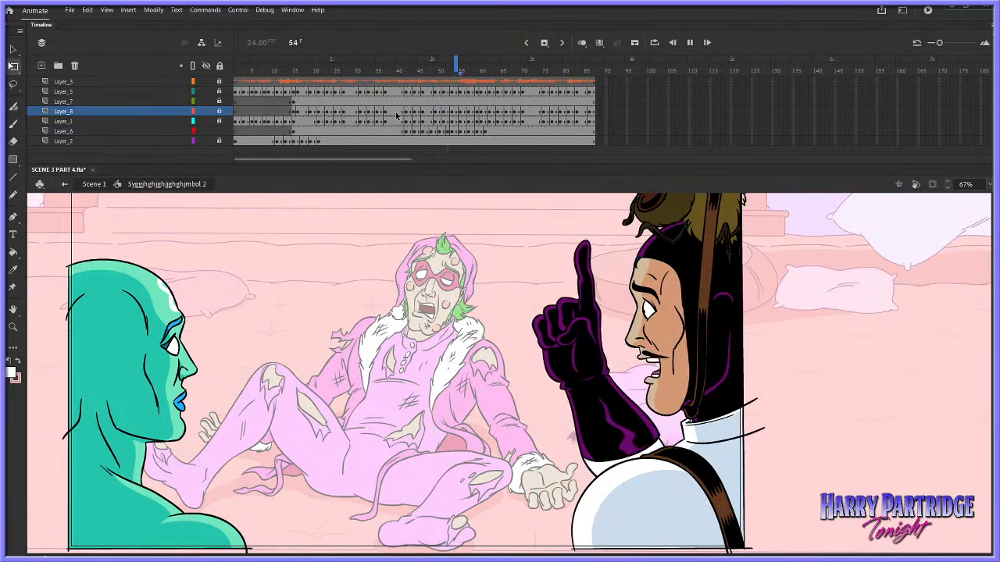
Try removing one frame at frame 44 of Layer_6, and replay the arm gesture
left_click(397, 101)
key("Return")
right_click(414, 130)
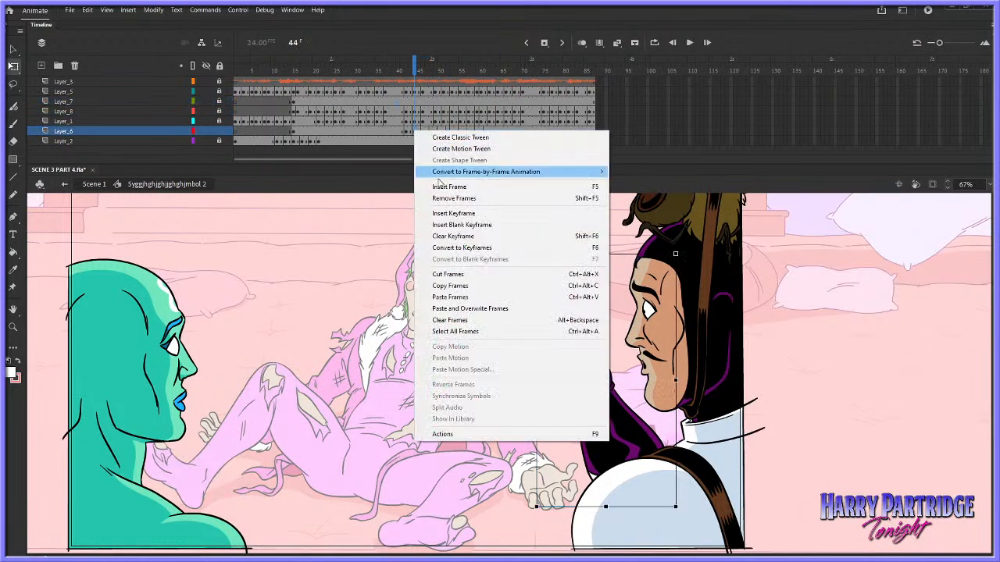
left_click(440, 199)
left_click(395, 123)
key("Return")
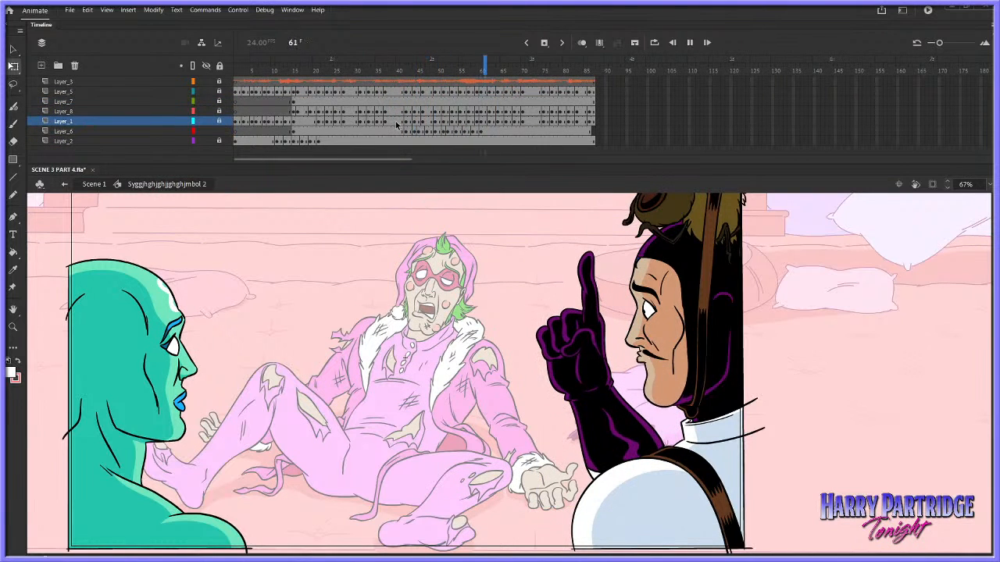
Insert one frame back at frame 44 of Layer_6, and play the shot again
left_click(405, 130)
right_click(406, 131)
right_click(414, 130)
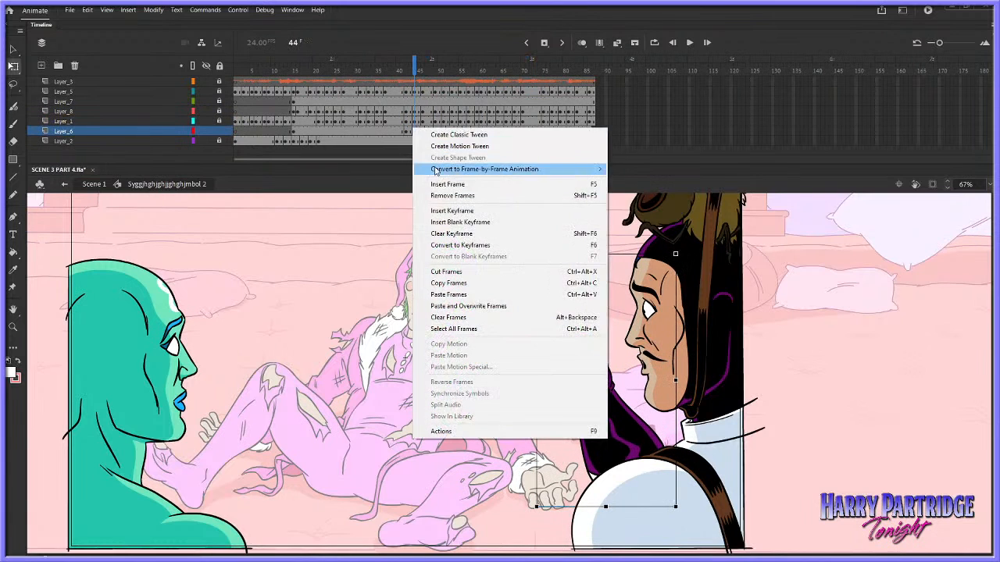
left_click(437, 184)
left_click(373, 121)
key("Return")
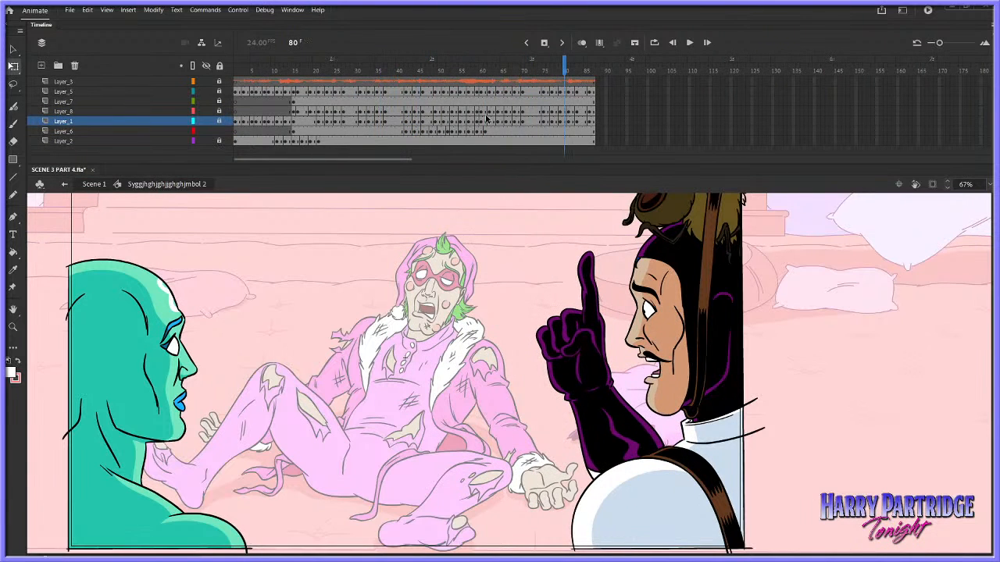
Try removing frames 42 and 43 from Layer_6, and play the gesture to judge the timing
left_click(404, 92)
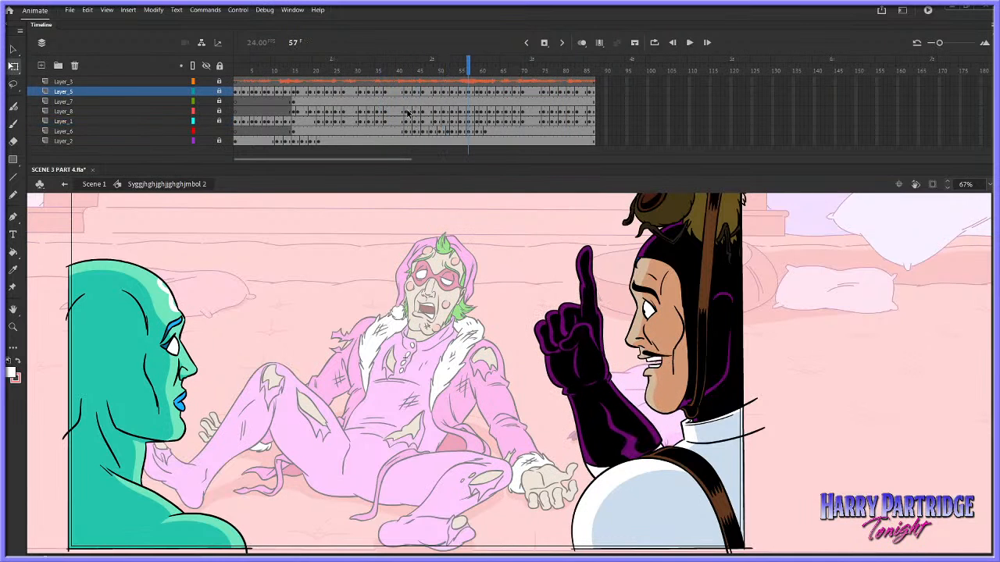
left_click(405, 133)
left_click(409, 135)
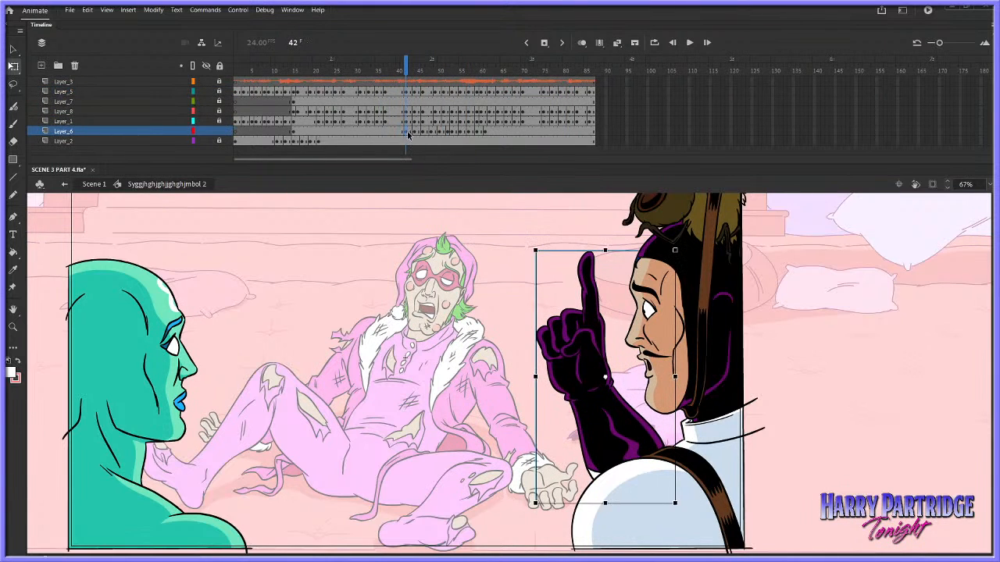
left_click_drag(410, 134, 406, 134)
right_click(406, 133)
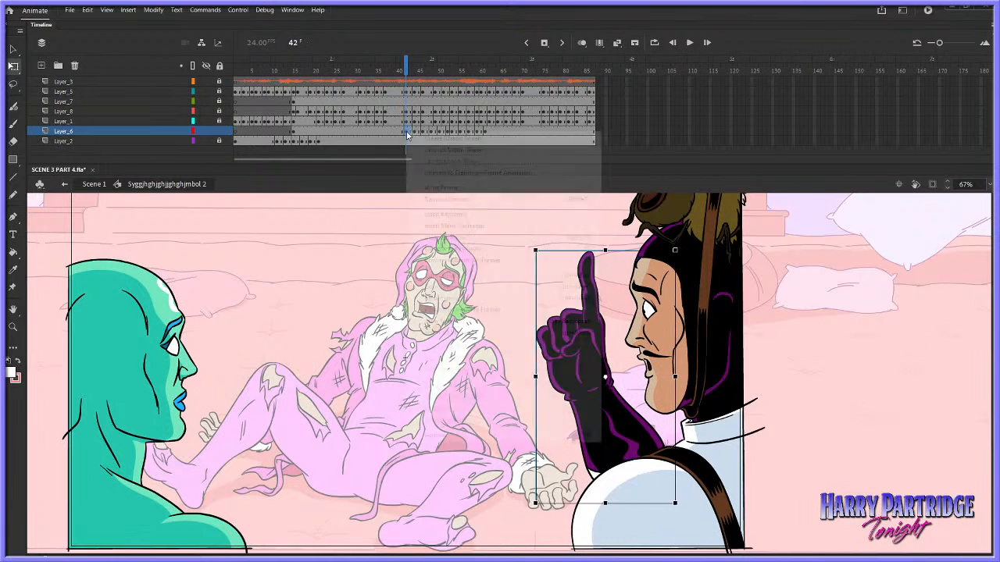
left_click(425, 199)
left_click(394, 133)
key("Return")
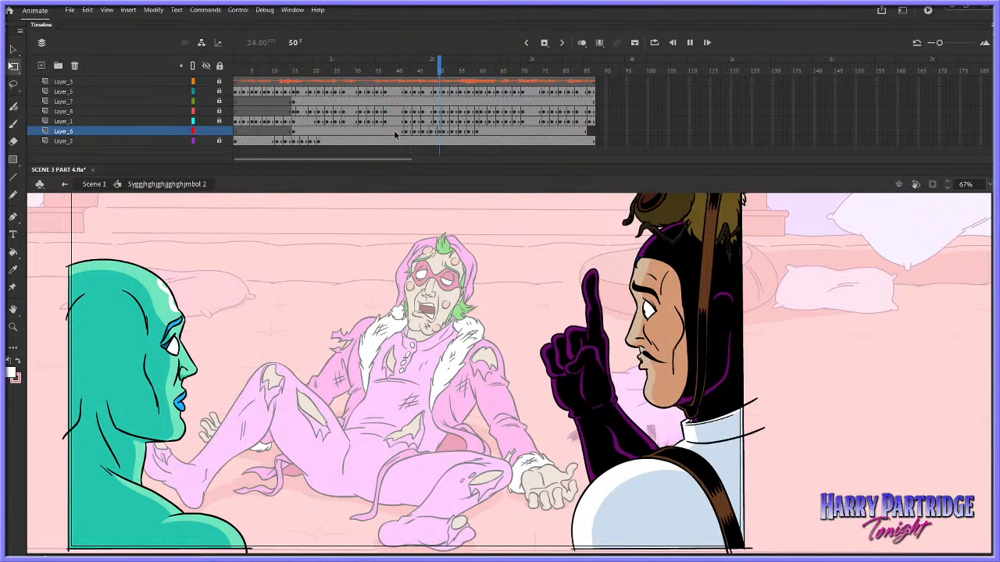
key("Return")
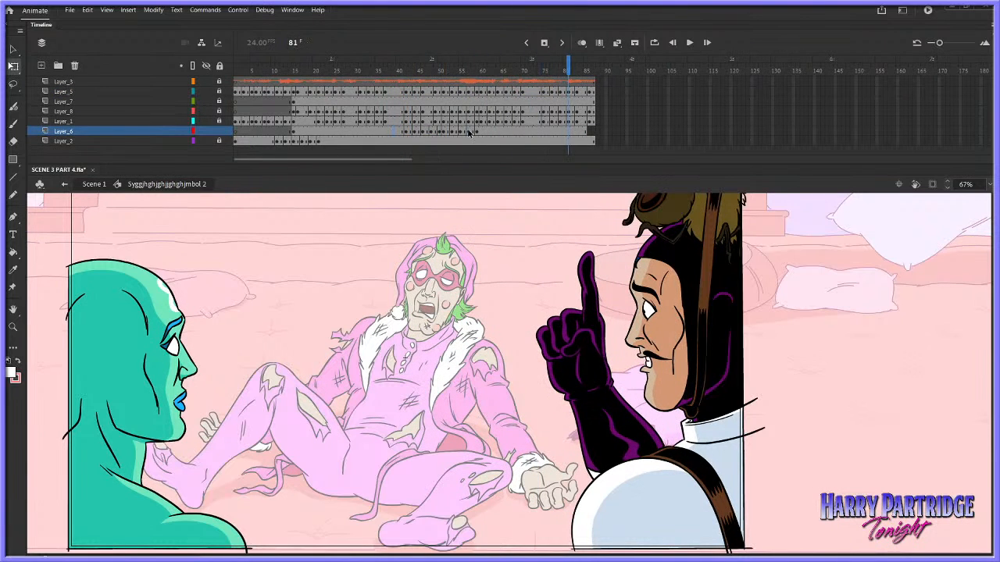
Try breaking apart the arm on Layer_6 at frames 57, 53, 50, 47 and 43
left_click(467, 133)
key("ctrl+b")
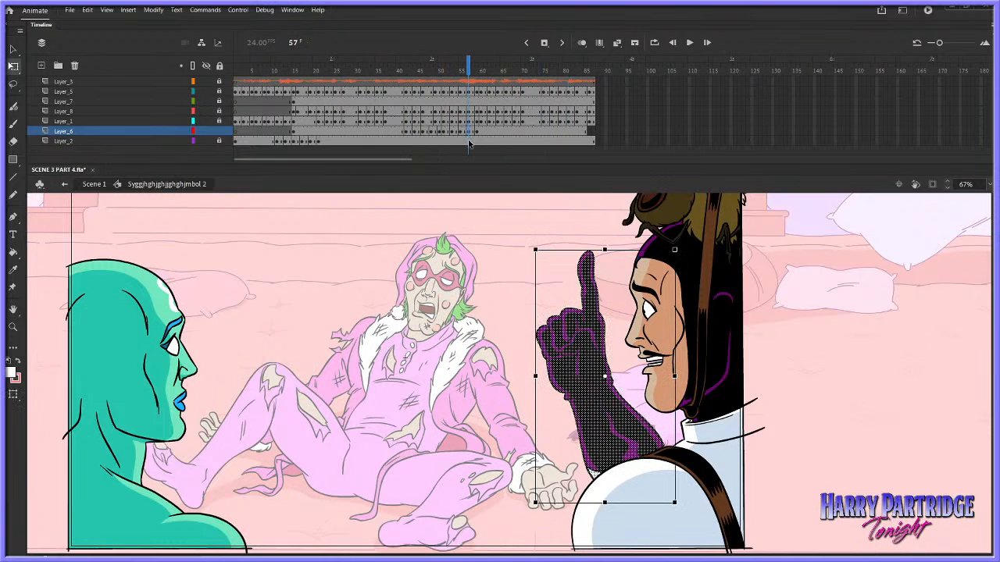
left_click(450, 132)
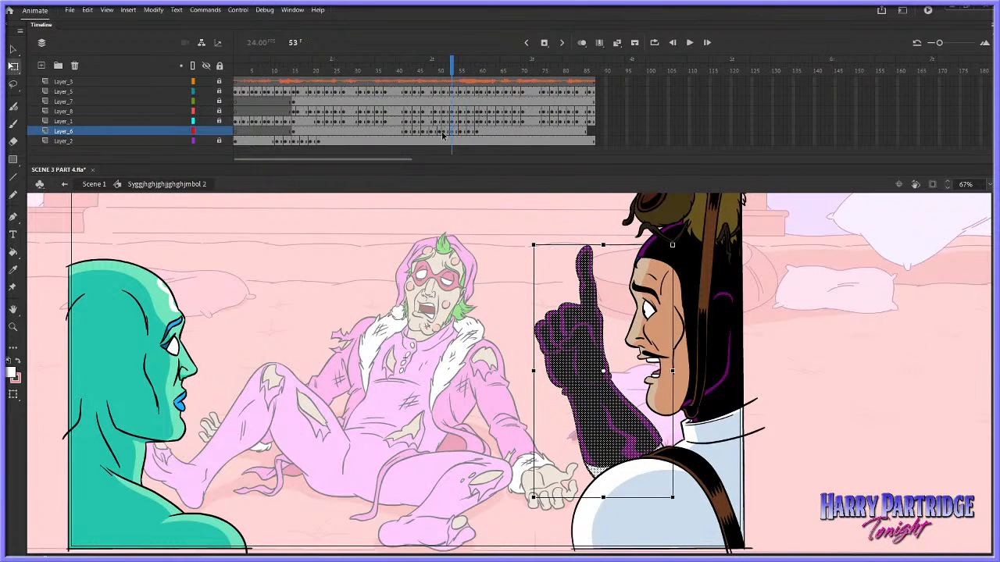
left_click(439, 132)
left_click(426, 133)
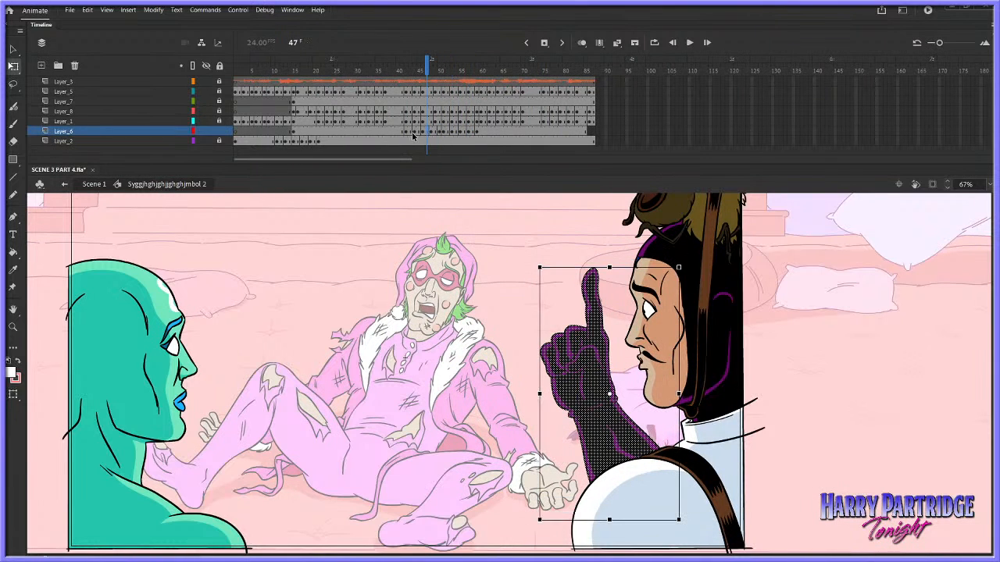
left_click(408, 131)
Undo the arm break-aparts and the removal of Layer_6's frames 42 and 43
left_click(153, 9)
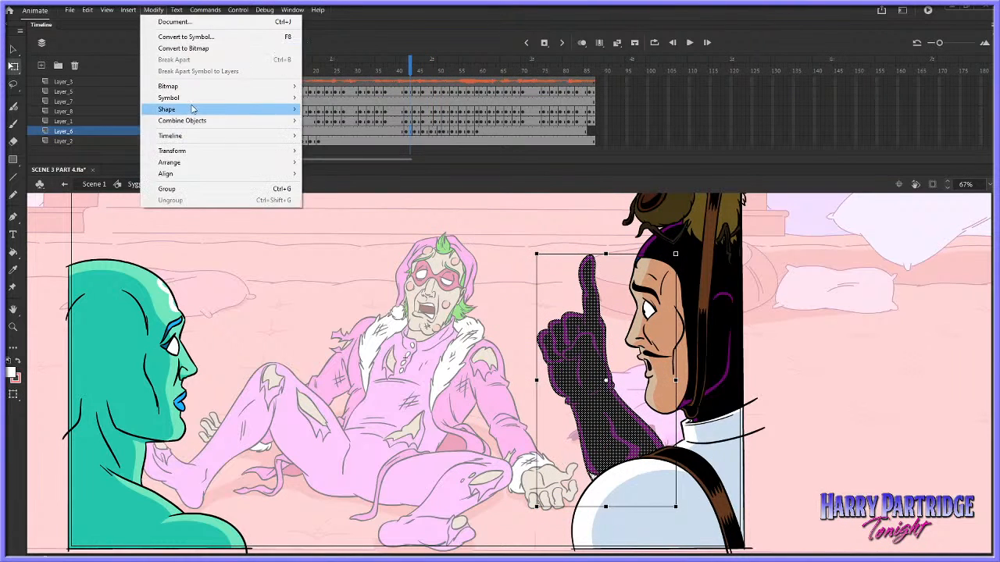
mouse_move(193, 107)
left_click(322, 108)
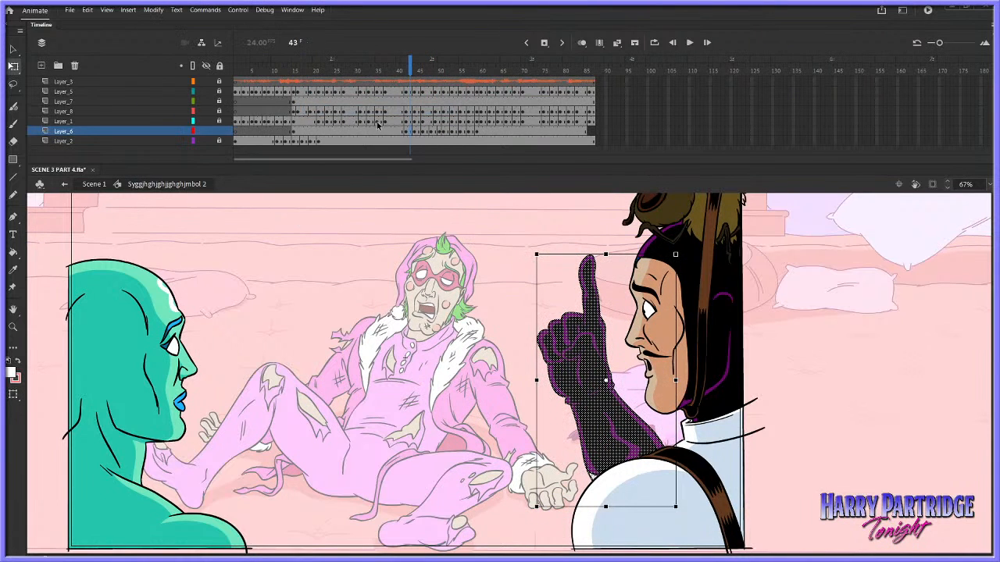
left_click(469, 132)
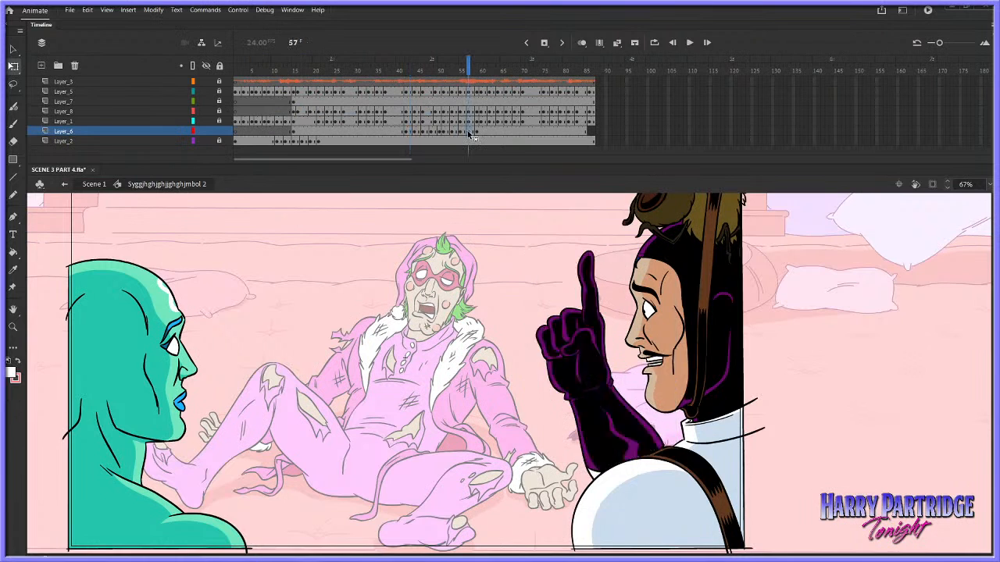
left_click(160, 11)
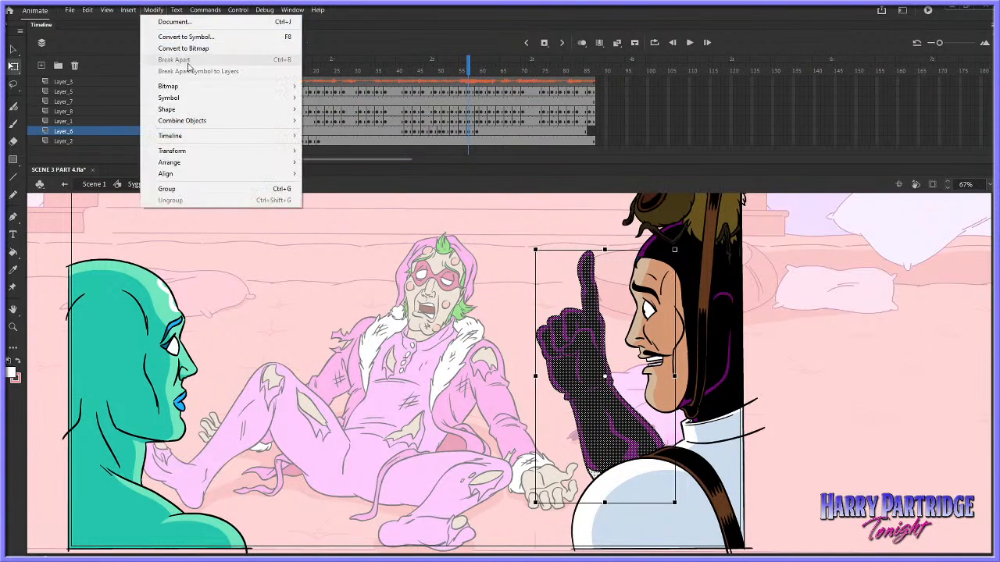
left_click(460, 92)
key("ctrl+z")
key("Return")
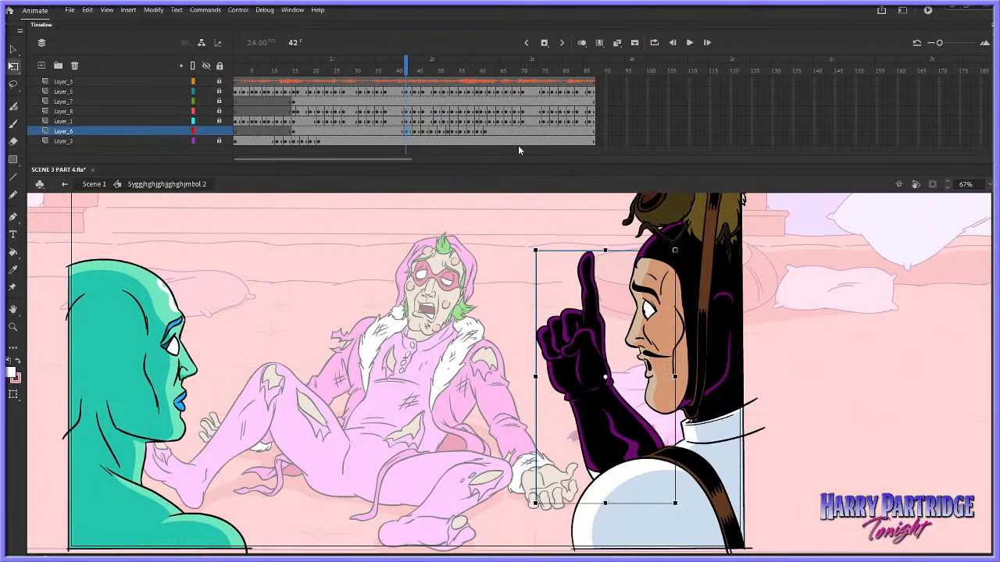
Remove frames 42 and 43 from Layer_6 again, and play the gesture from frame 38
right_click(407, 129)
left_click(429, 197)
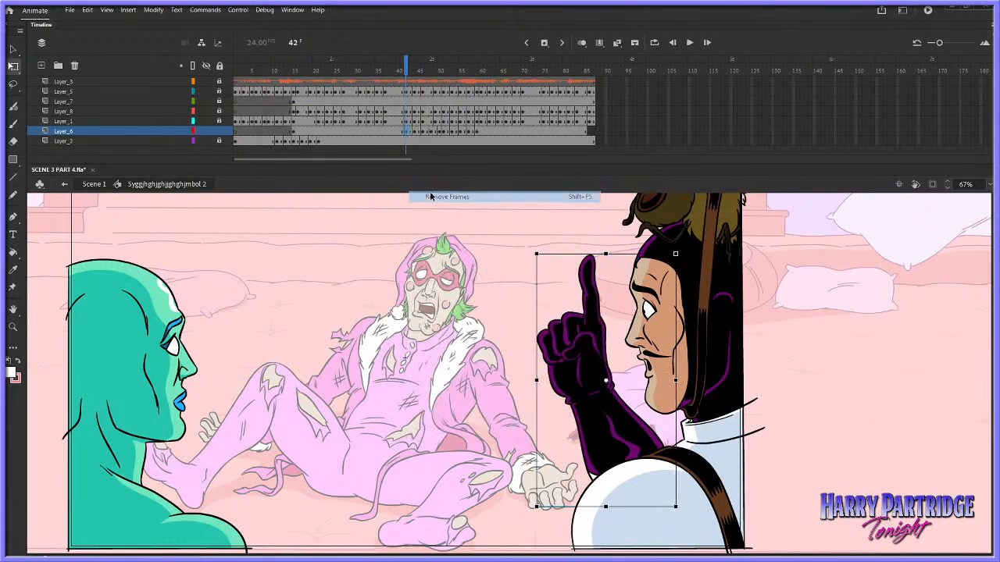
left_click(388, 133)
key("Return")
key("Return")
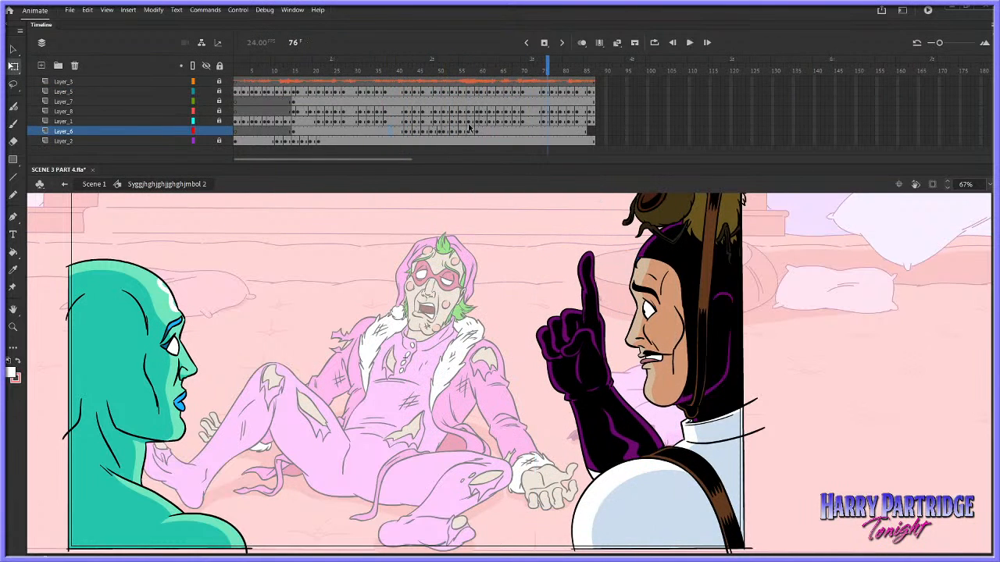
Open the arm symbol at Layer_6's frame 62 for editing, insert a blank keyframe at frame 2, and enable onion skinning
left_click(490, 130)
double_click(592, 322)
left_click(252, 95)
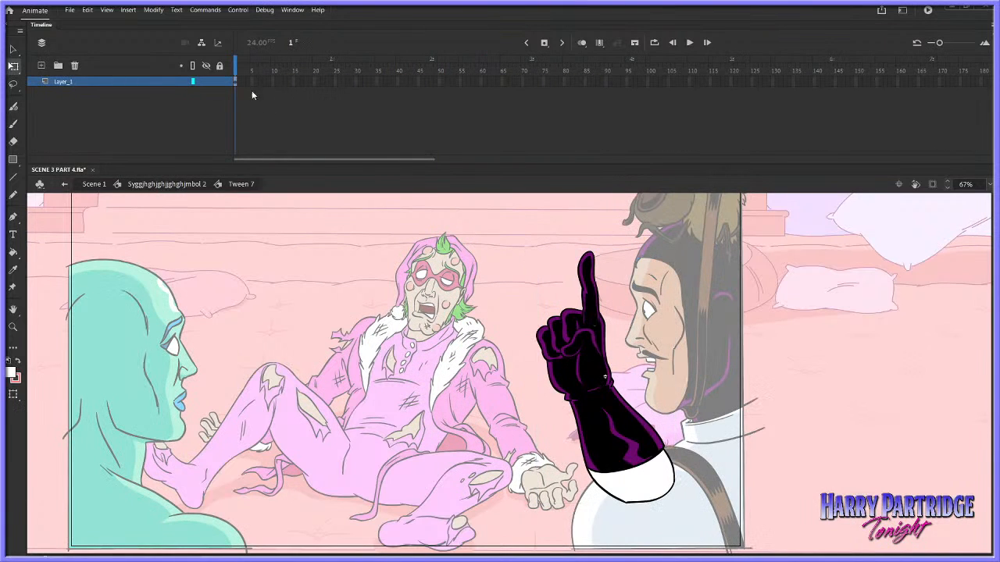
right_click(243, 84)
left_click(284, 164)
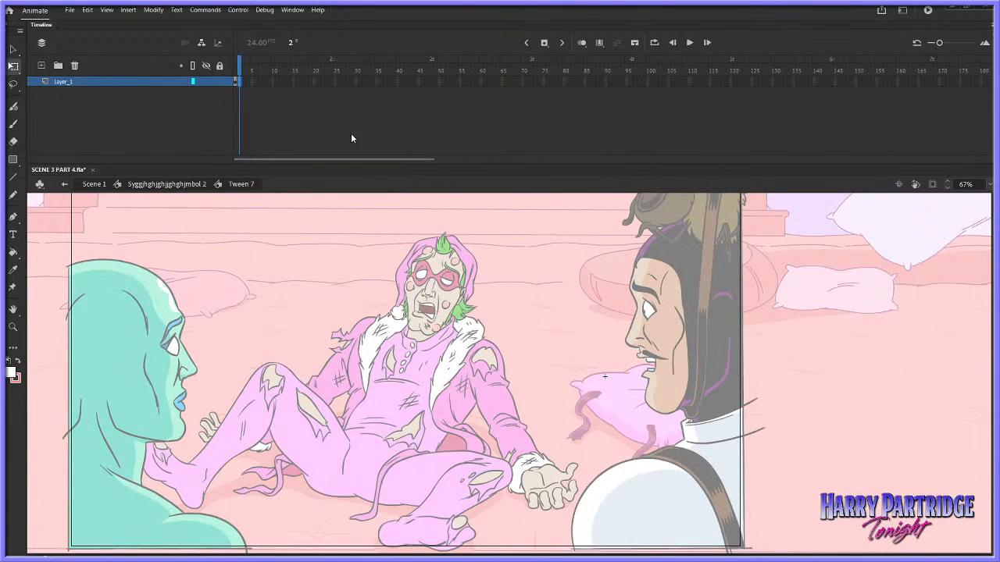
left_click(581, 43)
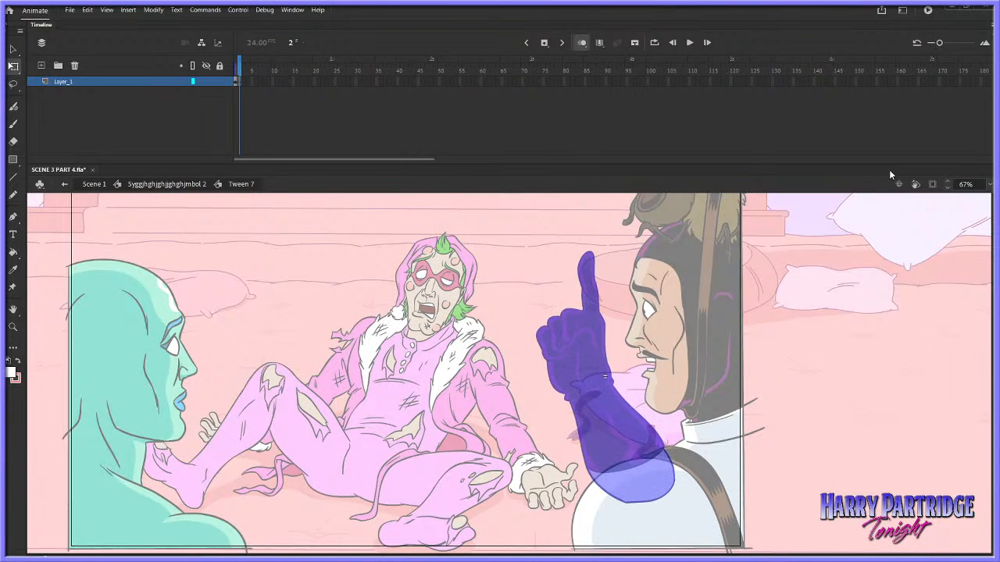
Choose the Classic Brush with a black (#000000) fill for tracing the ghosted hand
left_click(13, 327)
left_click_drag(572, 240, 748, 382)
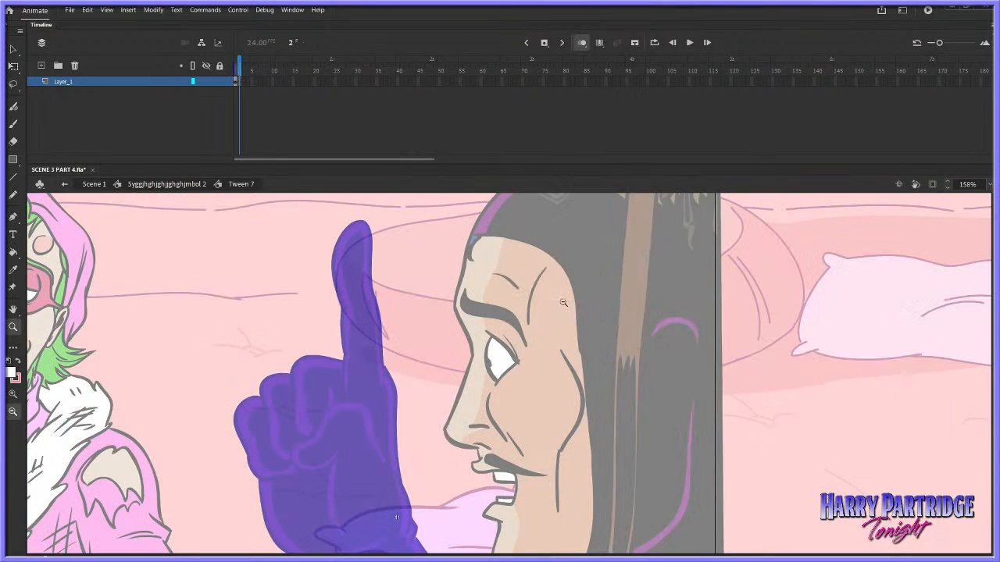
key("b")
left_click(12, 372)
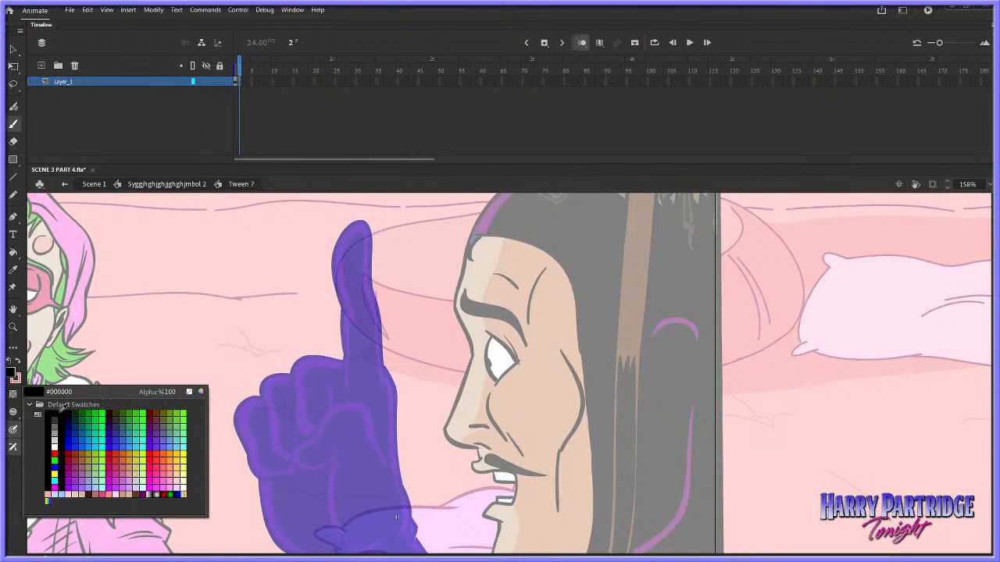
left_click(49, 410)
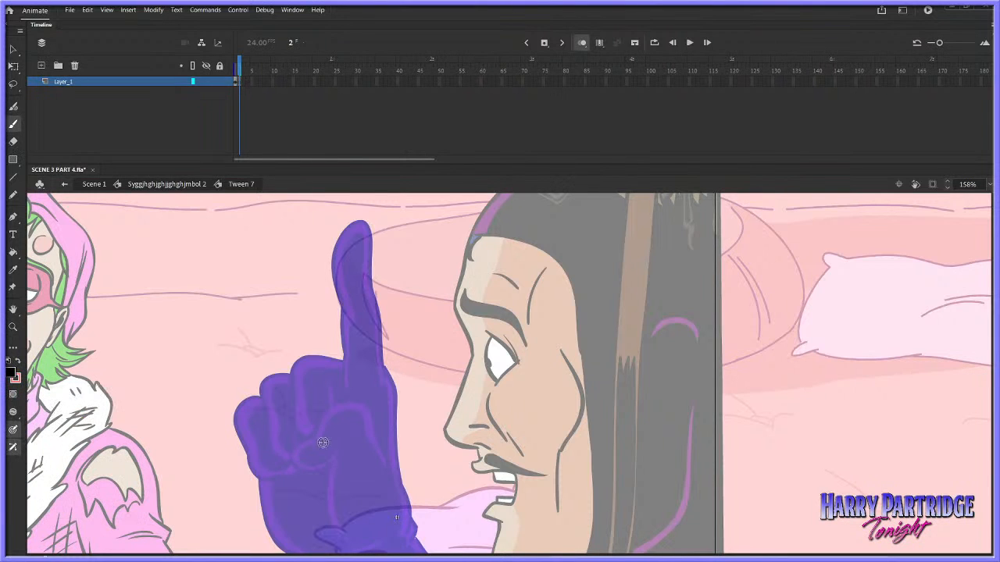
Try brushing the thumb lines over the ghosted hand with the size 10 brush
left_click_drag(300, 447, 306, 477)
key("ctrl+z")
mouse_move(343, 435)
left_mouse_down()
mouse_move(443, 471)
mouse_move(479, 461)
left_mouse_up()
key("ctrl+z")
key("ctrl+z")
Show the brush properties and set the Classic Brush size to 6, following a trial stroke at size 4
left_click(292, 9)
left_click(341, 86)
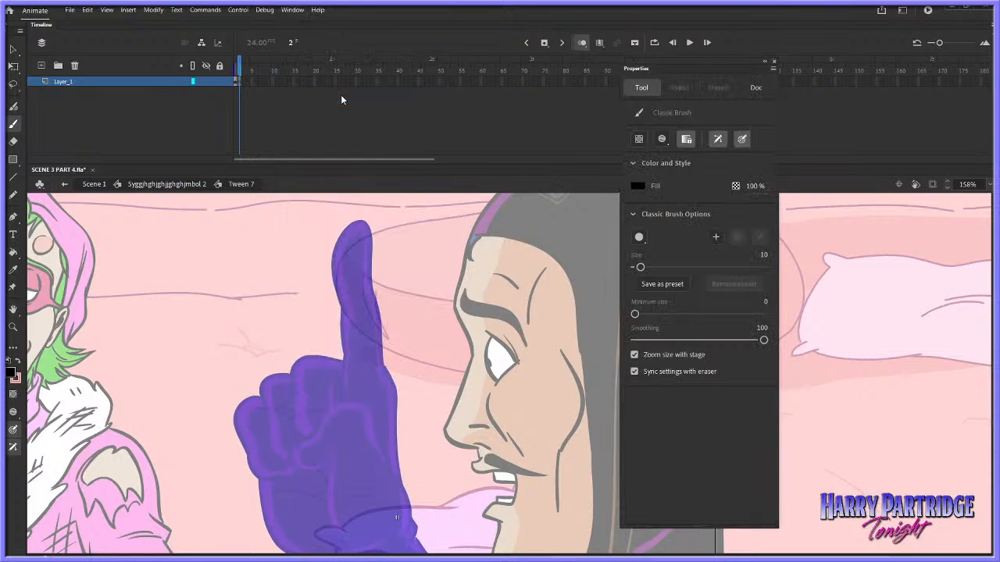
type("4")
key("Return")
left_click_drag(351, 381, 384, 461)
key("ctrl+z")
type("6")
Trace the thumb's double contour and the palm crease below it over the ghosted hand
left_click_drag(323, 468, 345, 431)
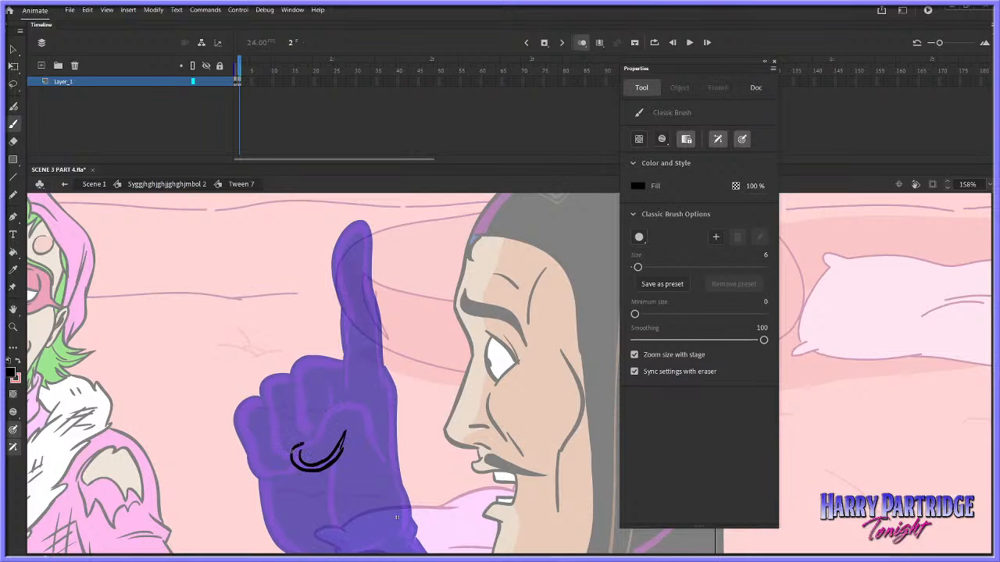
mouse_move(303, 444)
left_mouse_down()
mouse_move(331, 406)
mouse_move(352, 402)
mouse_move(372, 414)
mouse_move(383, 451)
left_mouse_up()
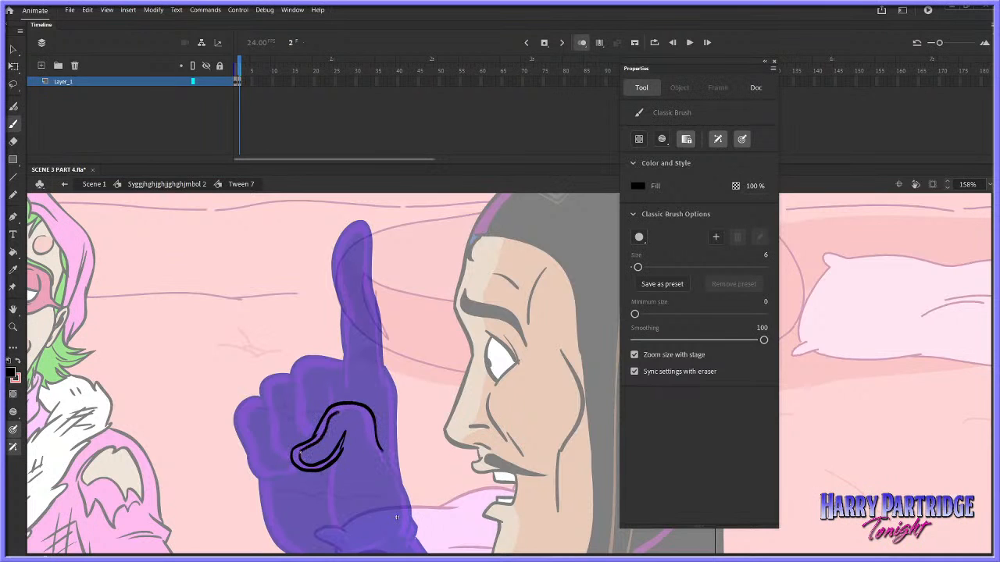
left_click_drag(381, 456, 390, 472)
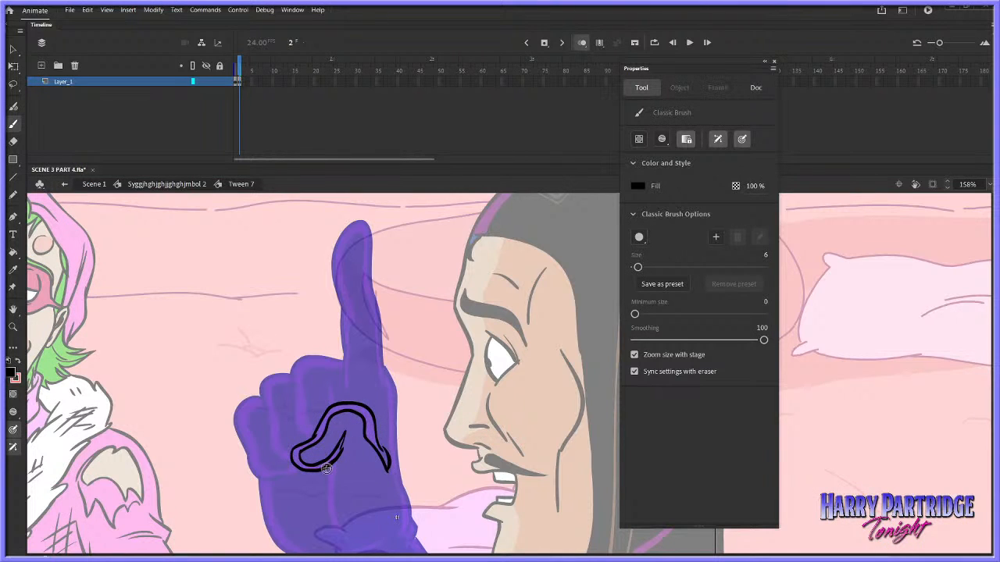
left_click_drag(327, 500, 343, 534)
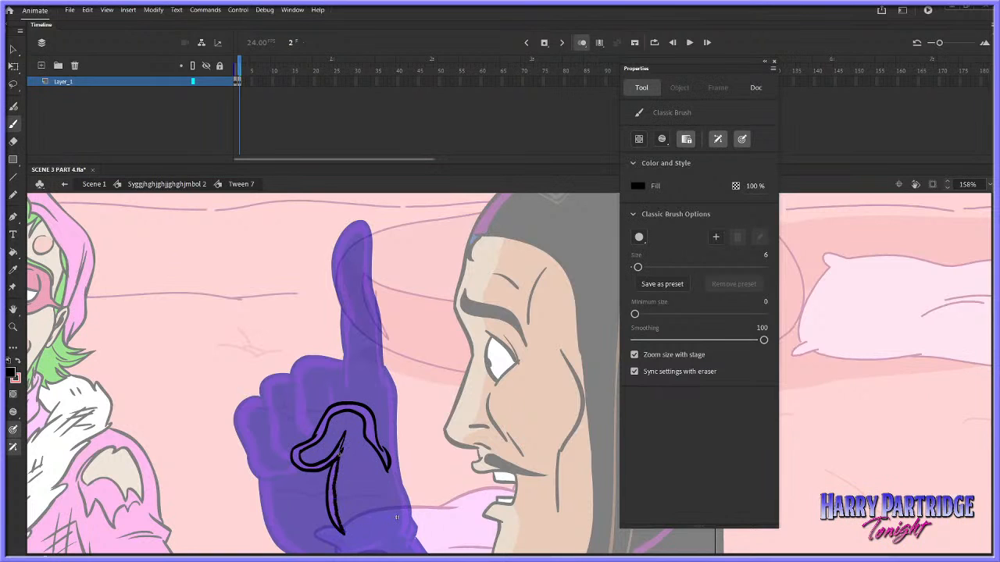
Outline the two outer curled fingers of the ghosted hand in black
left_click_drag(235, 422, 247, 453)
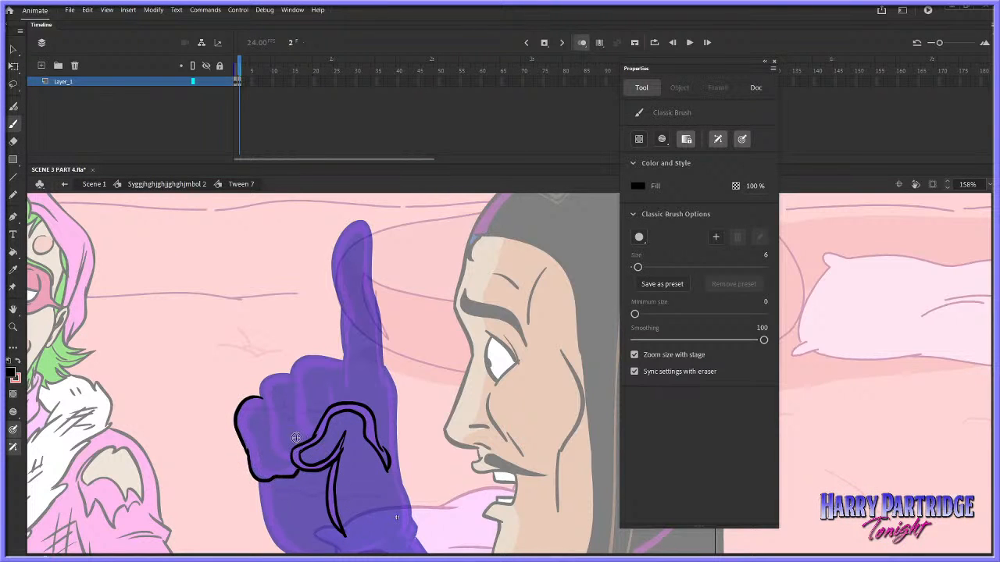
left_click_drag(259, 387, 267, 412)
left_click_drag(271, 447, 291, 462)
key("ctrl+z")
left_click_drag(290, 371, 295, 395)
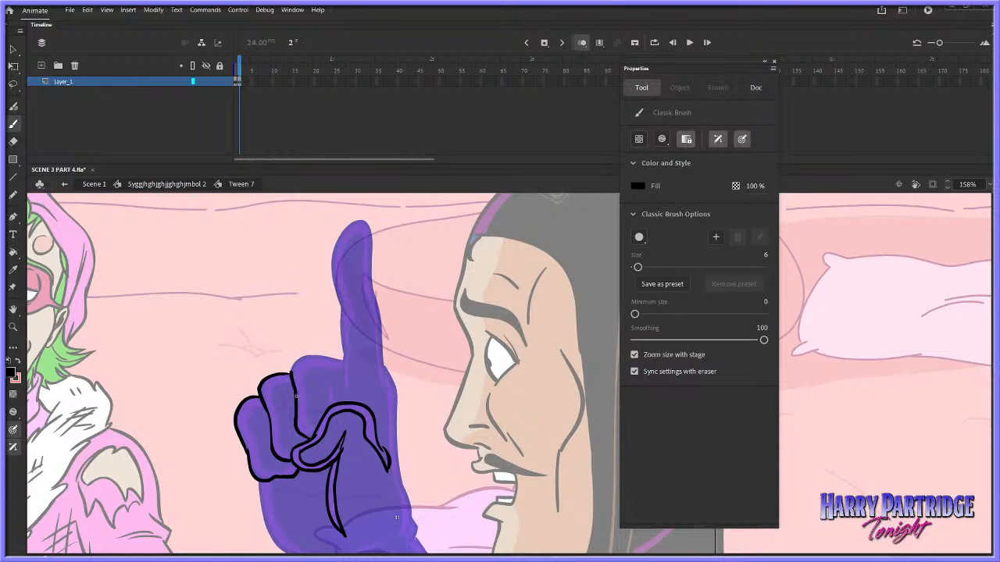
Outline the curled finger nearest the index finger, and trace the raised index finger's contour
left_click_drag(320, 356, 342, 361)
left_click_drag(342, 310, 345, 392)
mouse_move(344, 314)
left_mouse_down()
mouse_move(331, 262)
mouse_move(340, 231)
mouse_move(358, 222)
mouse_move(371, 284)
left_mouse_up()
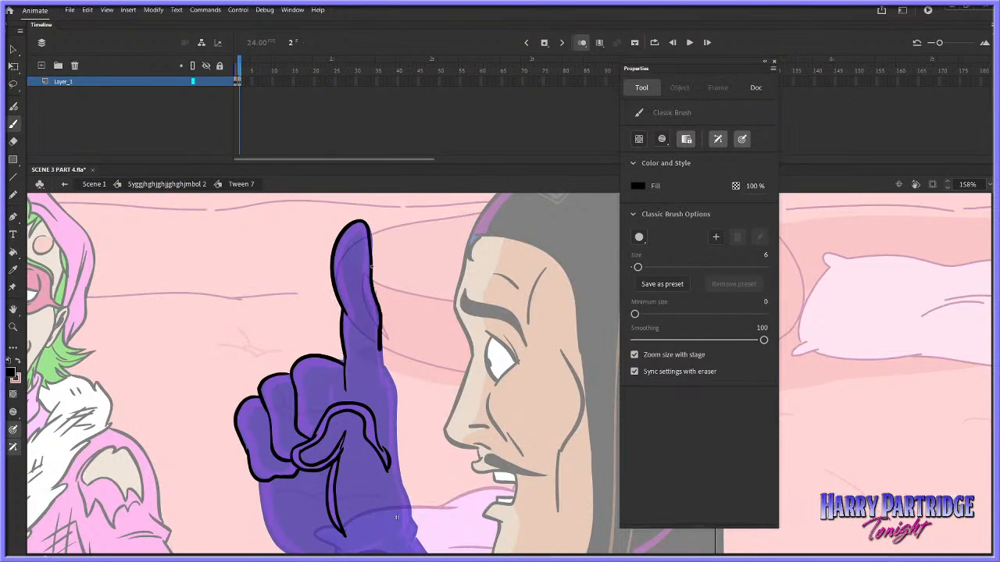
Trace both sides of the gloved hand from the index finger's base down to the wrist, including the outer wrist fold
left_click_drag(381, 350, 382, 367)
left_click_drag(396, 462, 401, 485)
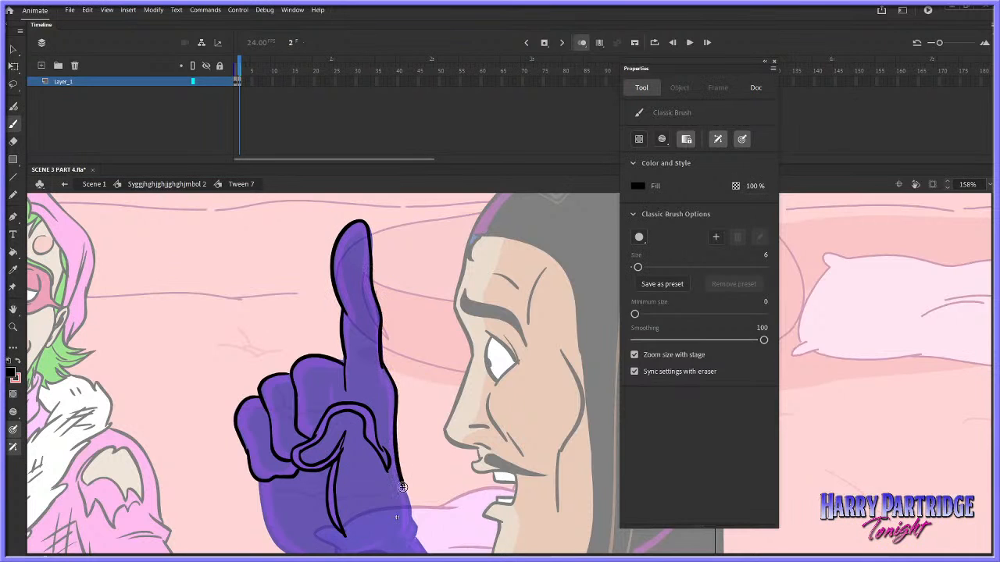
left_click_drag(259, 482, 272, 551)
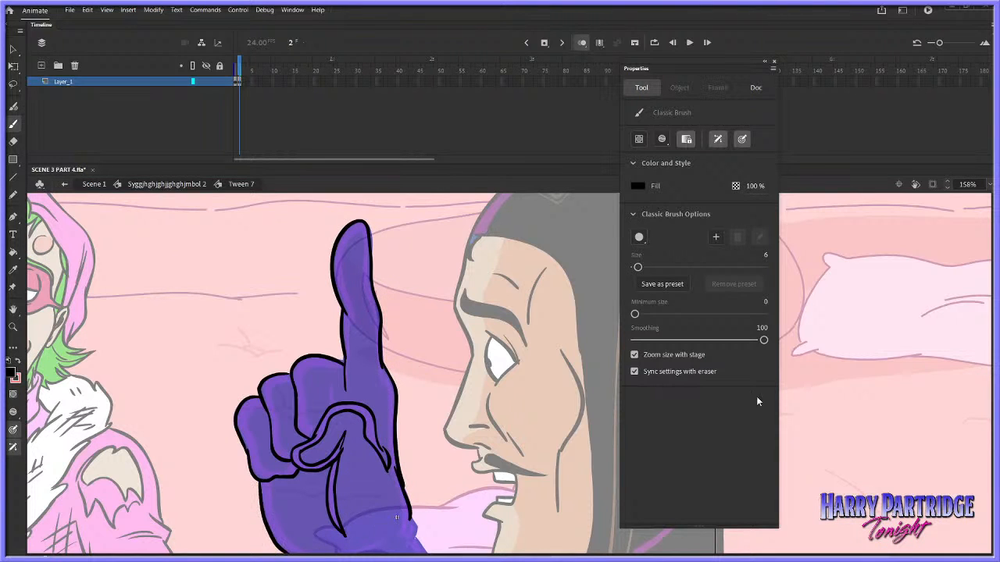
scroll(887, 370, "down", 3)
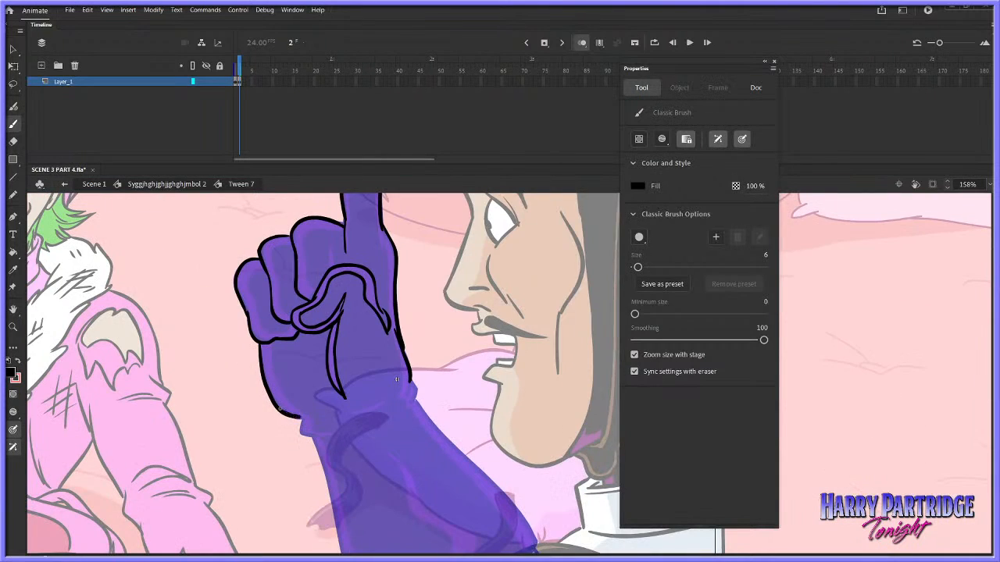
mouse_move(302, 420)
left_mouse_down()
mouse_move(343, 436)
mouse_move(359, 404)
mouse_move(271, 347)
mouse_move(336, 437)
left_mouse_up()
Outline the forearm's outer edge down into the white sleeve, and trace the curved hem of the glove
scroll(328, 375, "down", 3)
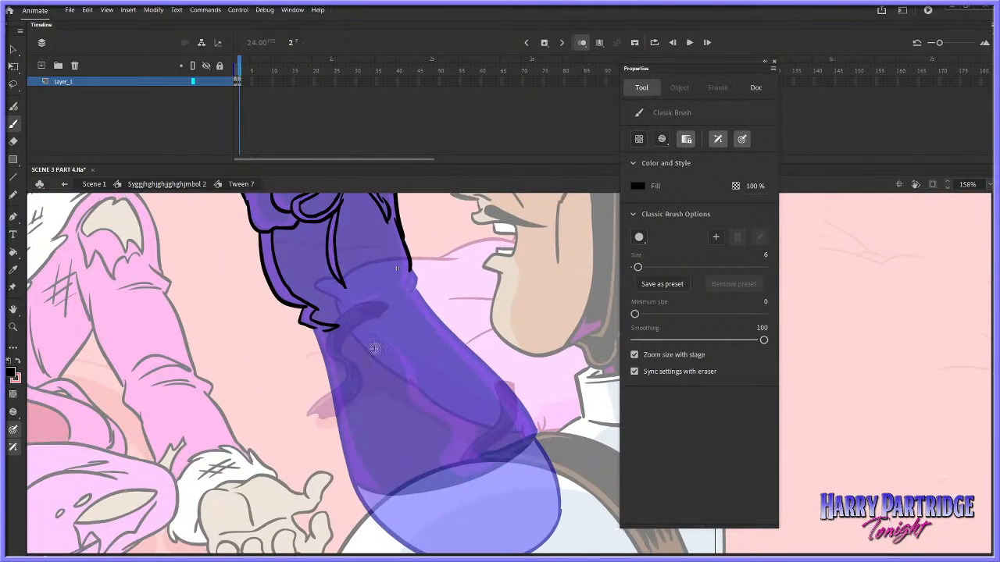
left_click_drag(316, 328, 336, 417)
key("ctrl+z")
left_click_drag(315, 328, 336, 419)
left_click_drag(346, 472, 348, 480)
scroll(988, 398, "down", 2)
key("ctrl+z")
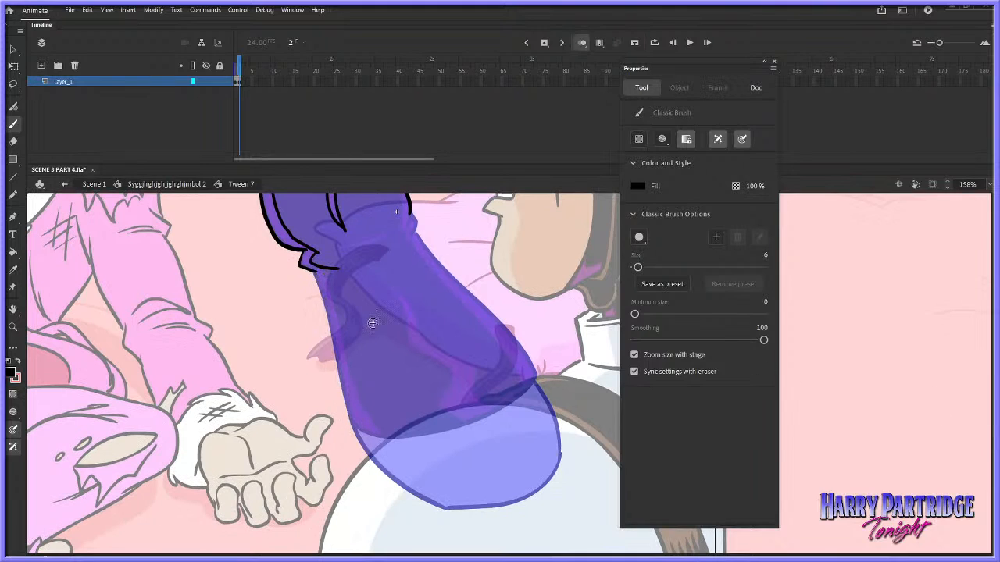
mouse_move(314, 278)
left_mouse_down()
mouse_move(354, 426)
mouse_move(392, 481)
mouse_move(473, 515)
left_mouse_up()
mouse_move(350, 427)
left_mouse_down()
mouse_move(457, 428)
mouse_move(502, 409)
mouse_move(536, 377)
left_mouse_up()
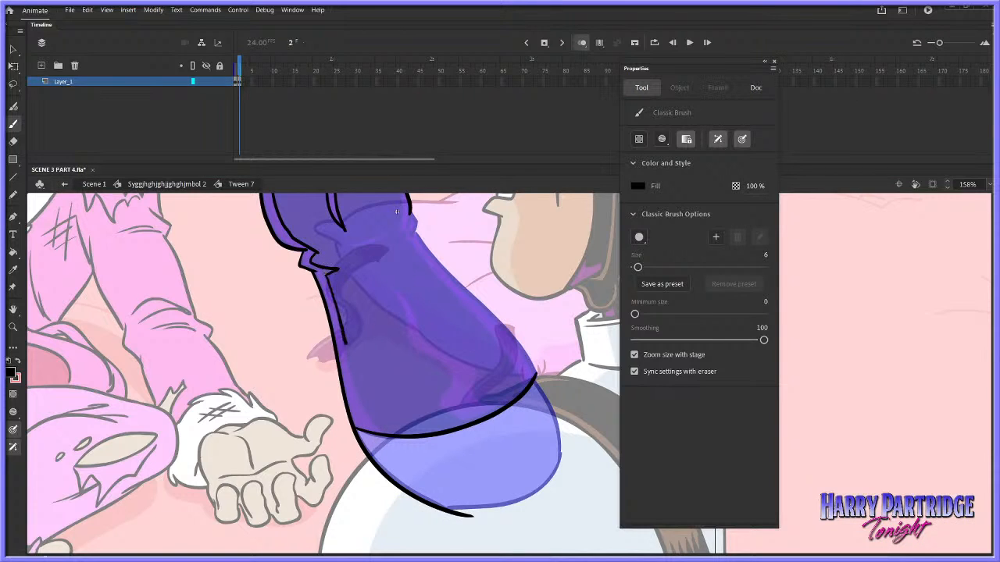
Trace the highlight contour along the forearm's outer edge and the wavy highlight shape down the middle of the glove
left_click_drag(344, 343, 385, 434)
left_click_drag(370, 273, 392, 295)
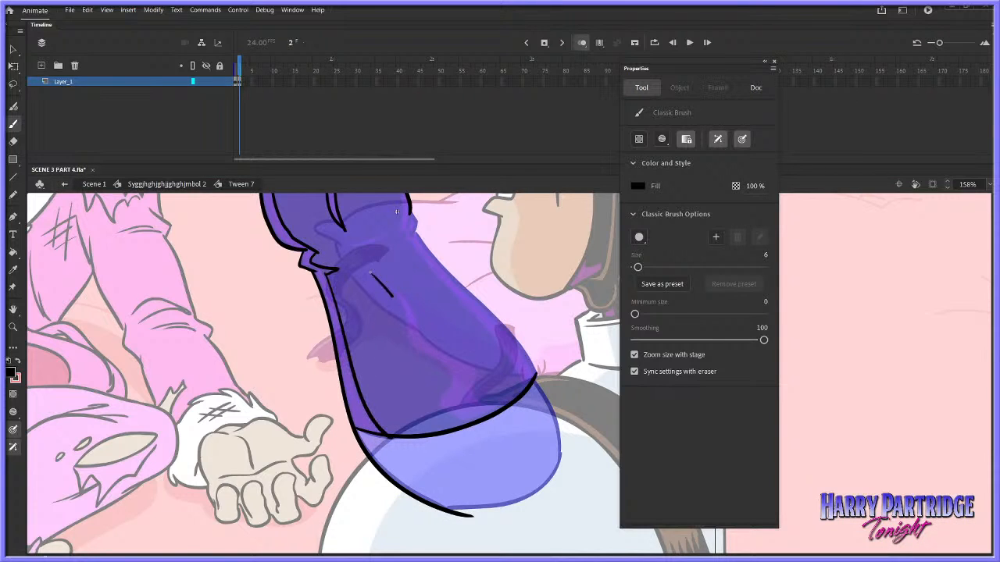
key("ctrl+z")
key("ctrl+z")
left_click_drag(442, 410, 459, 423)
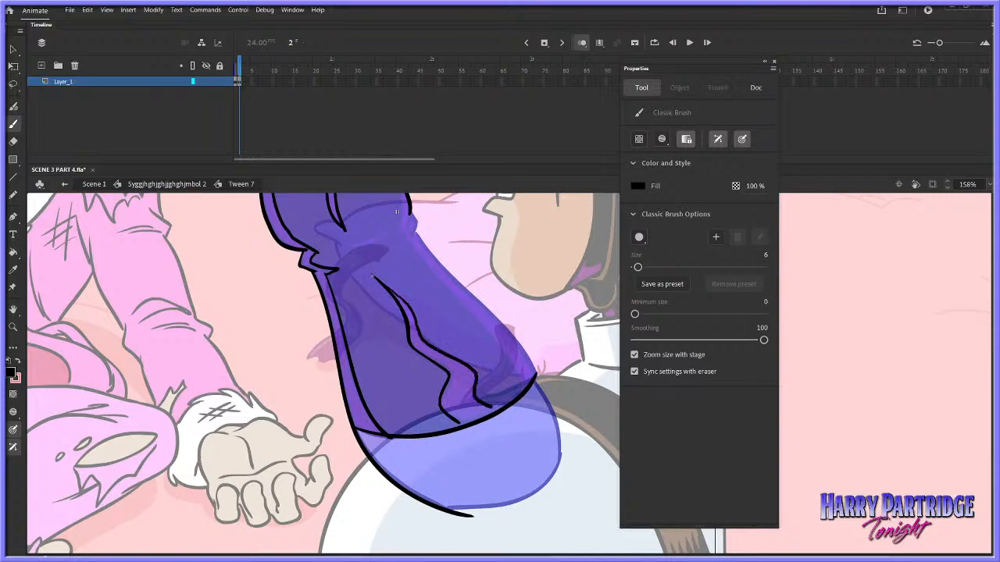
left_click_drag(490, 407, 517, 396)
left_click_drag(458, 421, 461, 425)
Outline the forearm's face-side edge with its wrist fold and highlight contour, and close the white sleeve's outline
left_click_drag(409, 219, 539, 378)
left_click_drag(420, 239, 399, 209)
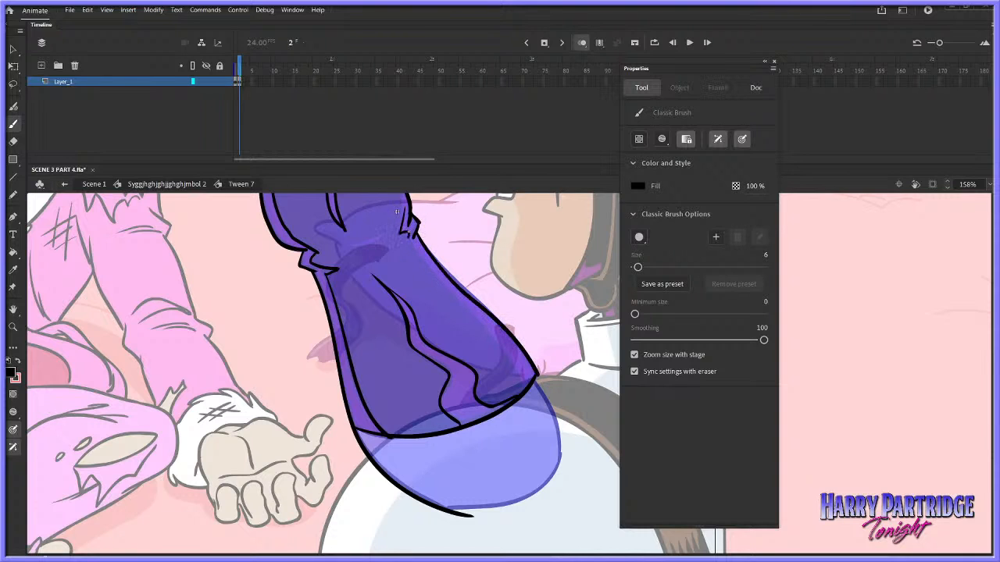
mouse_move(417, 252)
left_mouse_down()
mouse_move(468, 298)
mouse_move(525, 384)
mouse_move(535, 381)
mouse_move(551, 432)
mouse_move(547, 471)
mouse_move(467, 515)
left_mouse_up()
Draw the wrist crease and the inner highlight contours along the hand's edge, the curled fingers and the index finger
scroll(545, 376, "up", 7)
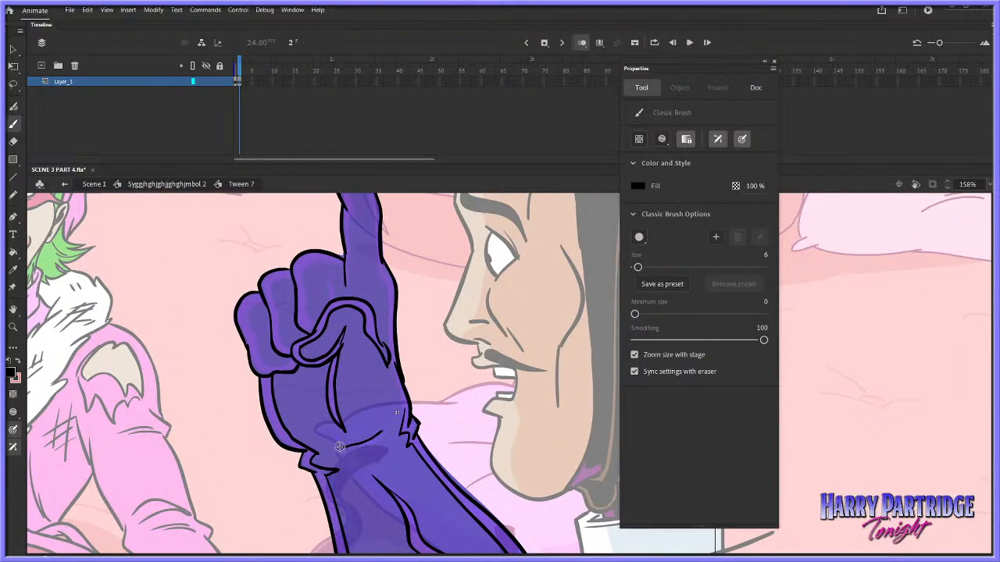
left_click_drag(350, 445, 387, 429)
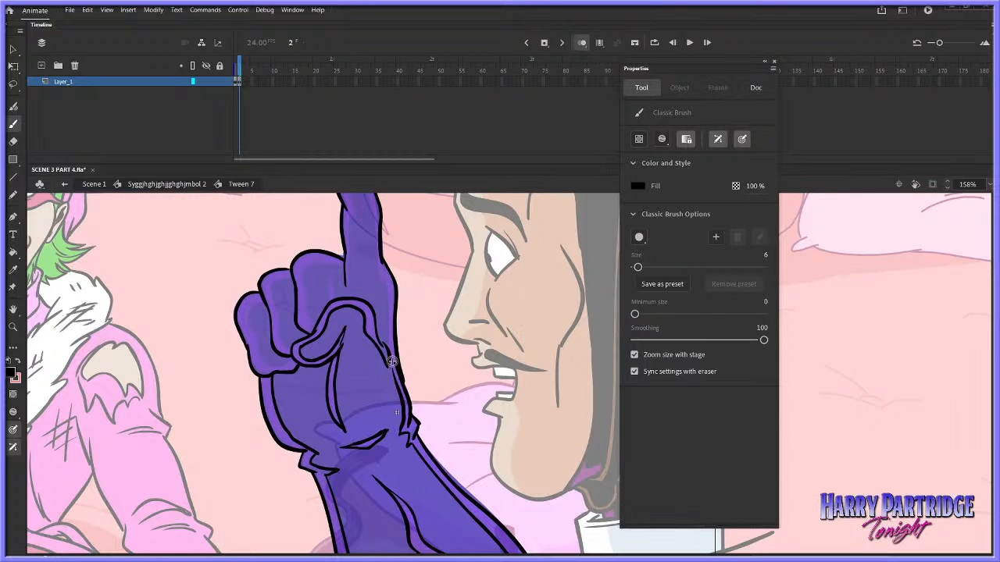
mouse_move(393, 372)
left_mouse_down()
mouse_move(382, 273)
mouse_move(321, 312)
left_mouse_up()
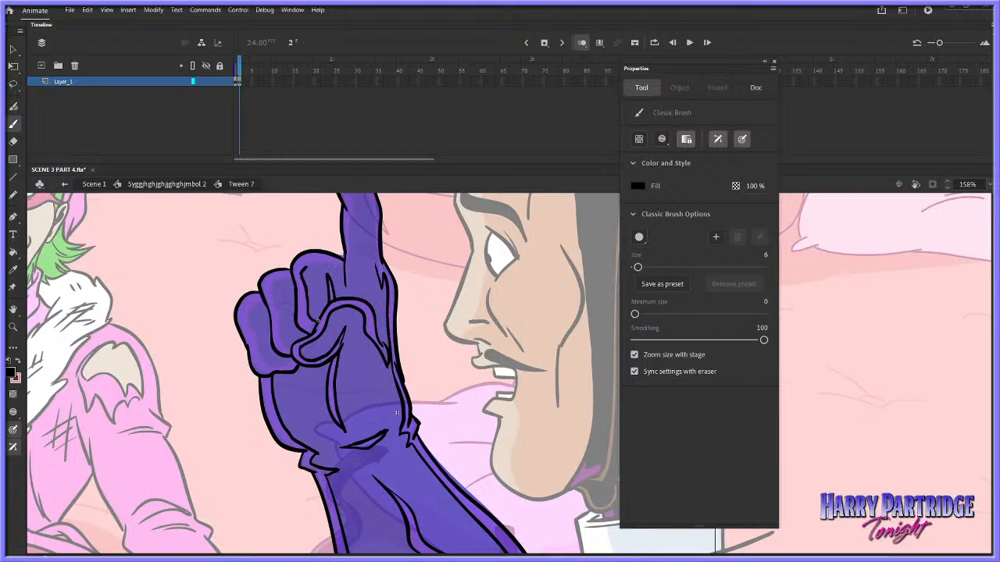
mouse_move(306, 269)
left_mouse_down()
mouse_move(343, 268)
mouse_move(295, 280)
left_mouse_up()
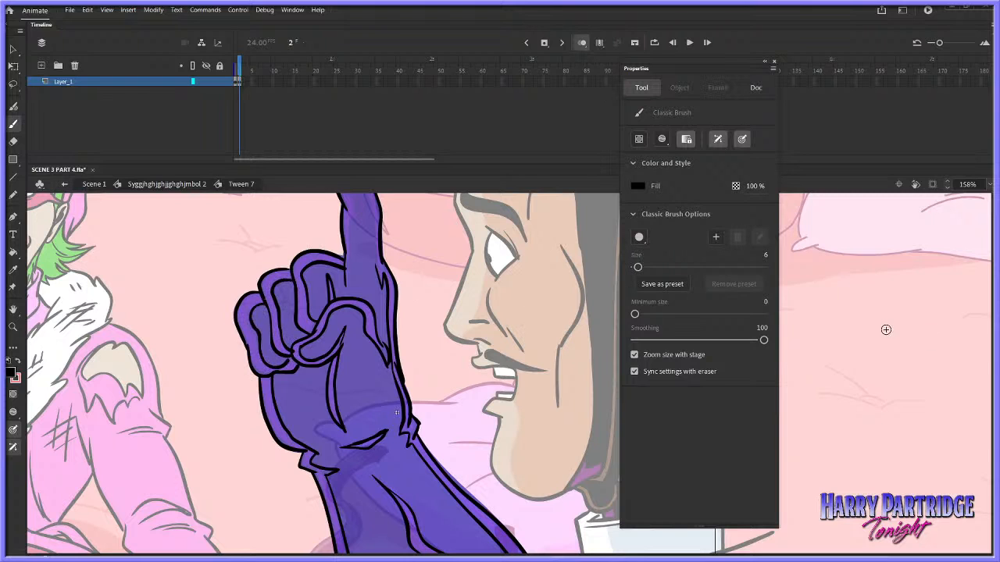
left_click_drag(397, 412, 397, 514)
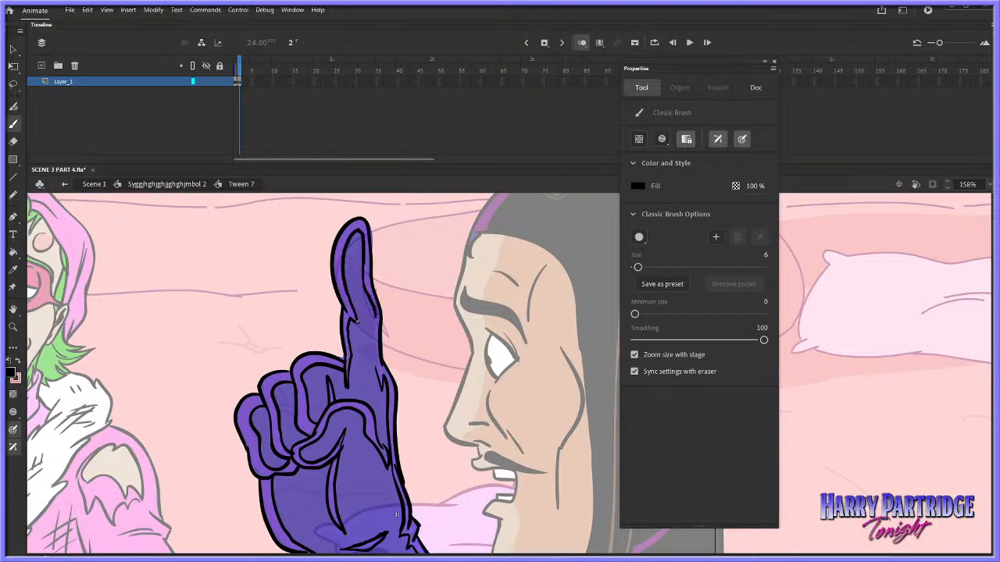
Fill the main areas of the fingers, hand and forearm with black, leaving the highlight bands empty
key("k")
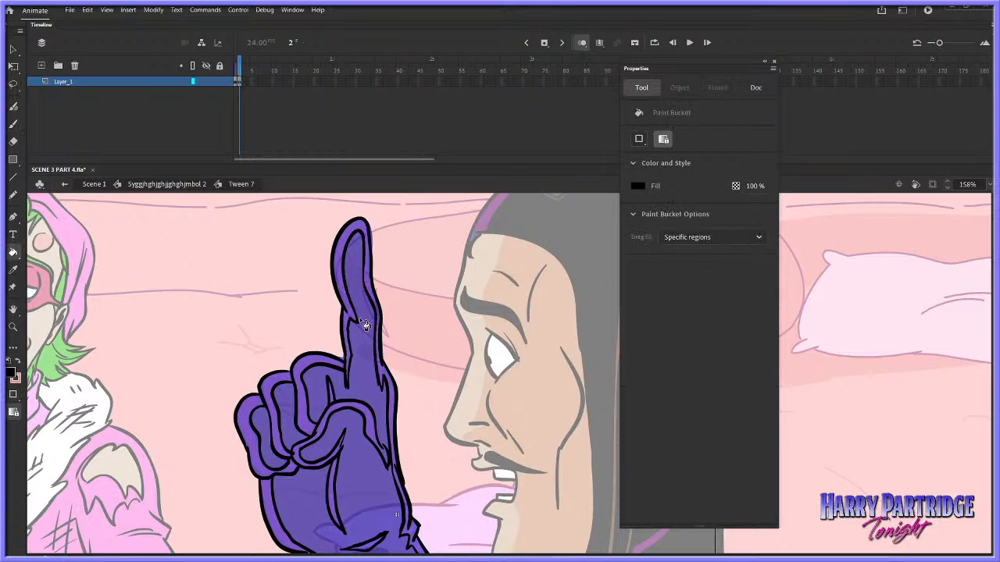
left_click(359, 317)
key("ctrl+z")
left_click(278, 420)
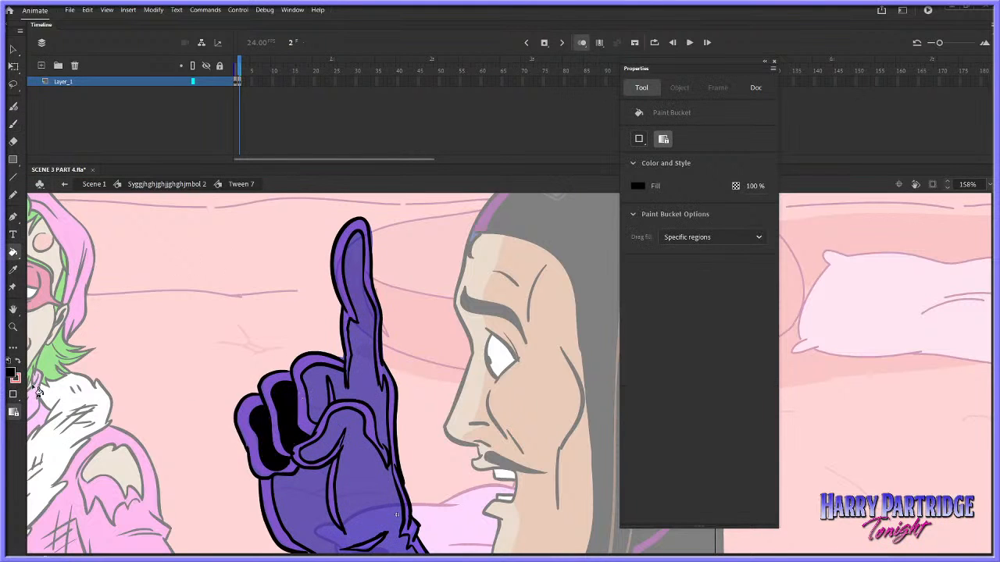
left_click(381, 394)
left_click(378, 425)
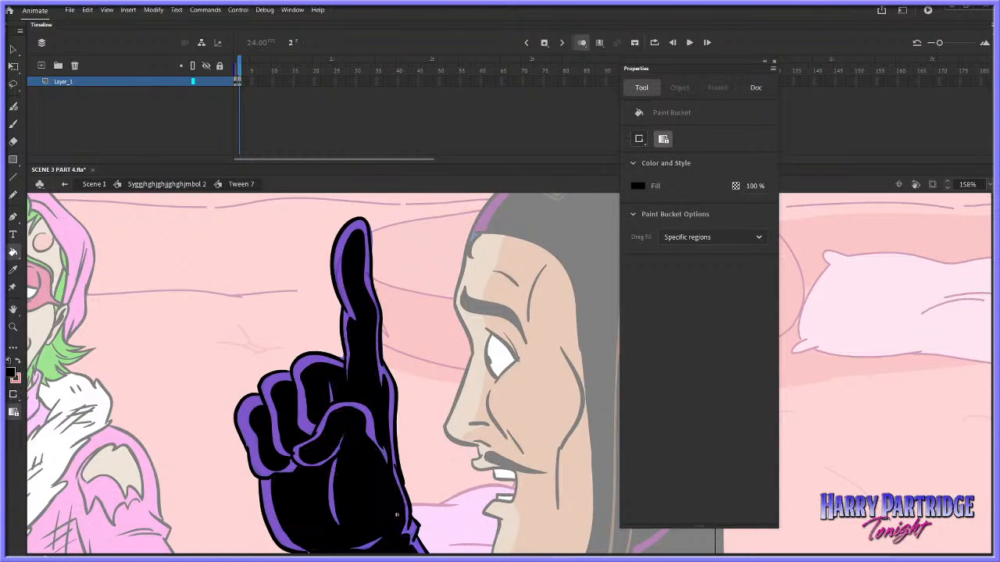
Fill the sleeve area below the glove's hem with white (#FFFFFF)
scroll(375, 373, "down", 3)
key("e")
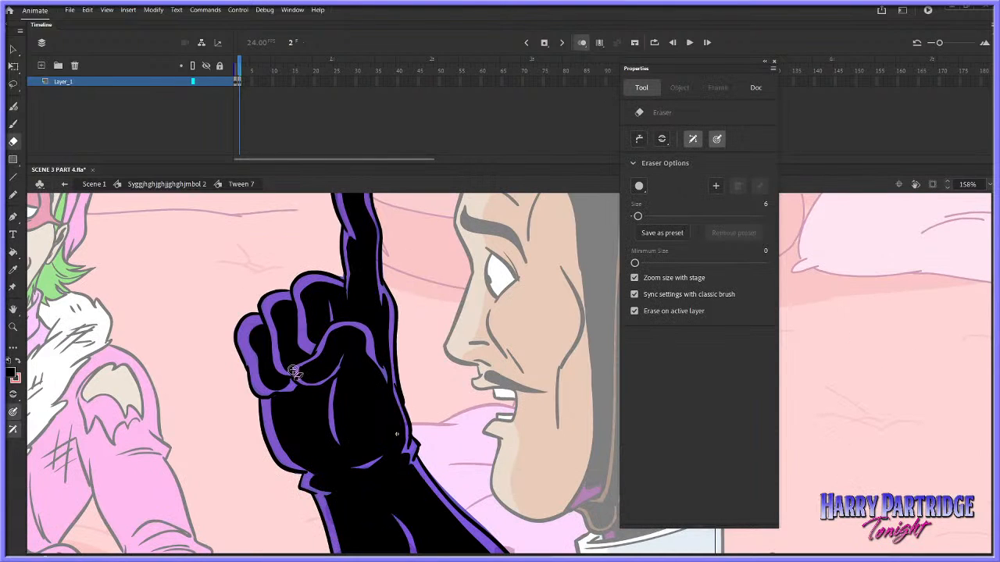
scroll(937, 367, "down", 8)
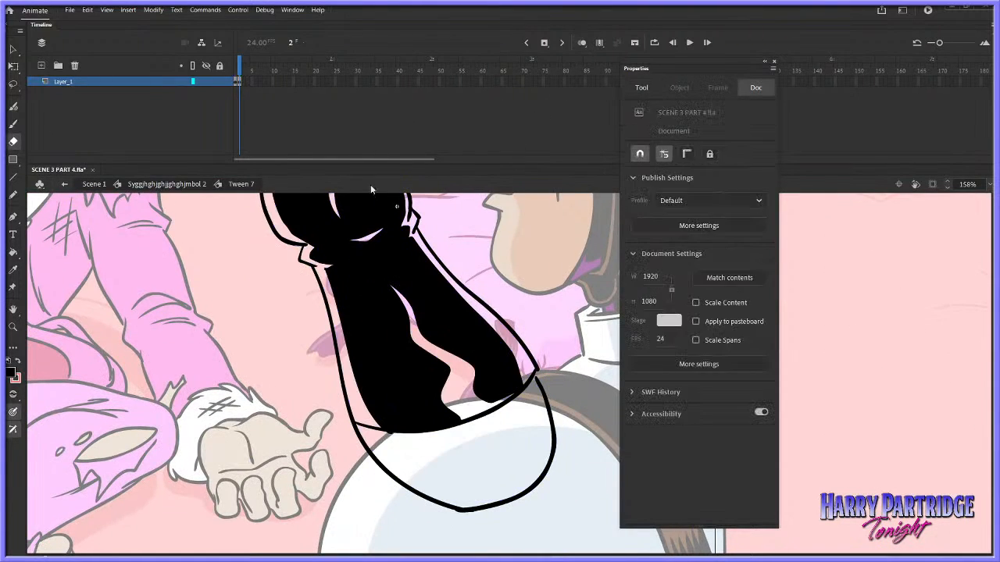
left_click(12, 252)
left_click(10, 377)
left_click(59, 439)
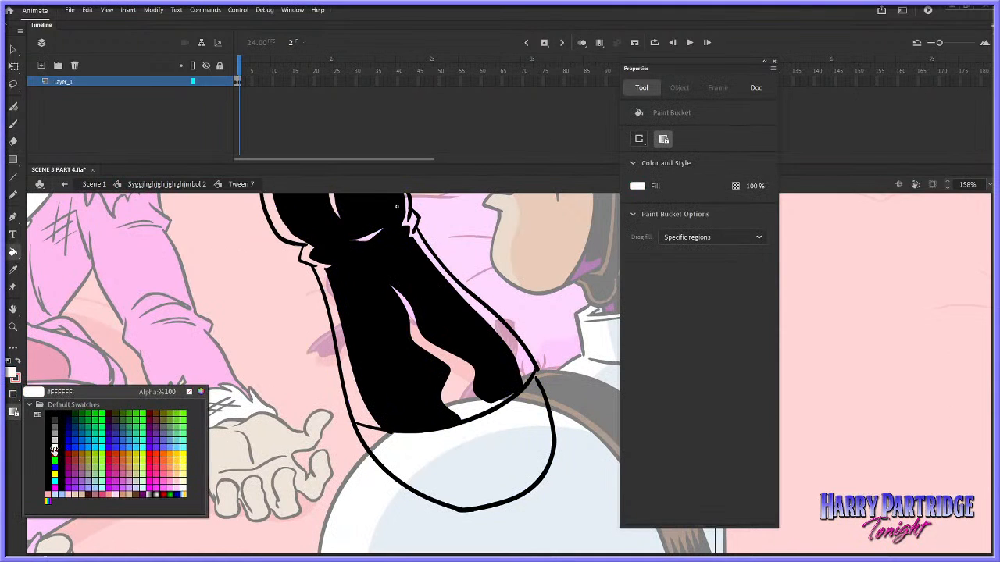
left_click(441, 464)
Sample the purple glove highlight on frame 1 and fill the forearm's highlight bands on frame 2 with it
key("comma")
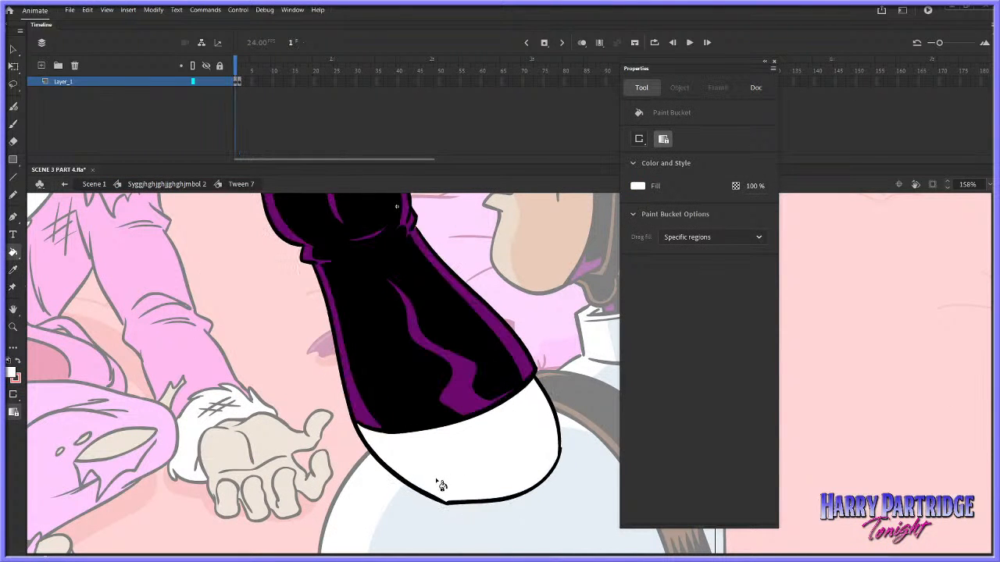
left_click(13, 375)
left_click(462, 378)
key("period")
left_click(482, 399)
left_click(526, 375)
key("ctrl+z")
key("ctrl+z")
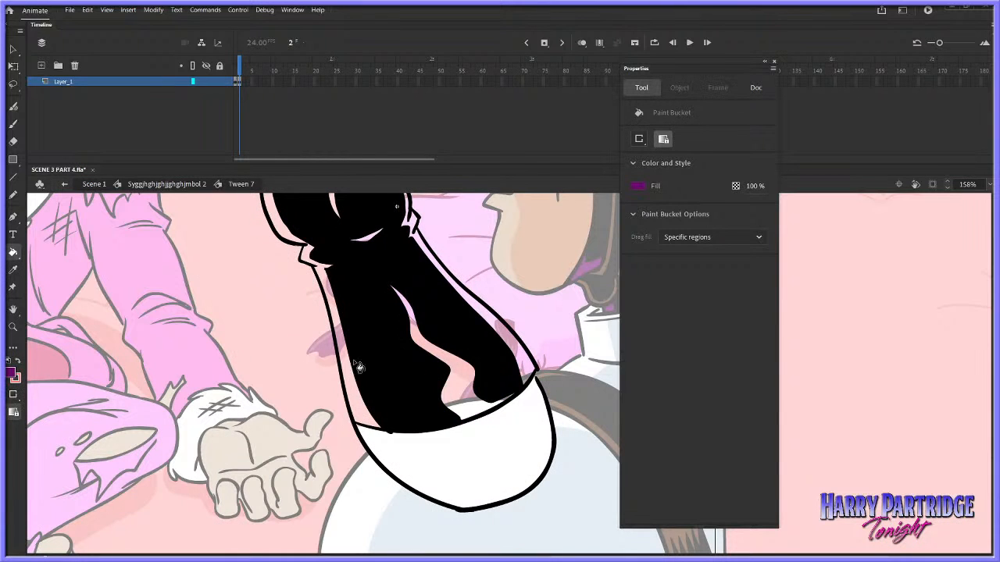
left_click(370, 423)
left_click(464, 408)
left_click(539, 378)
Brush purple into the gap at the wrist fold, and fill the highlights of the curled fingers and thumb purple
left_click(12, 124)
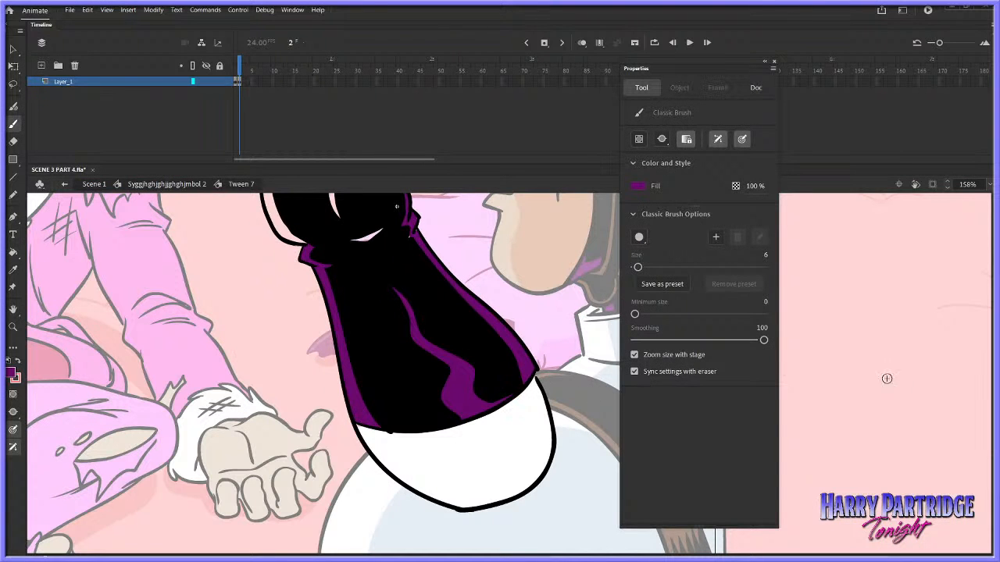
left_click_drag(992, 410, 992, 380)
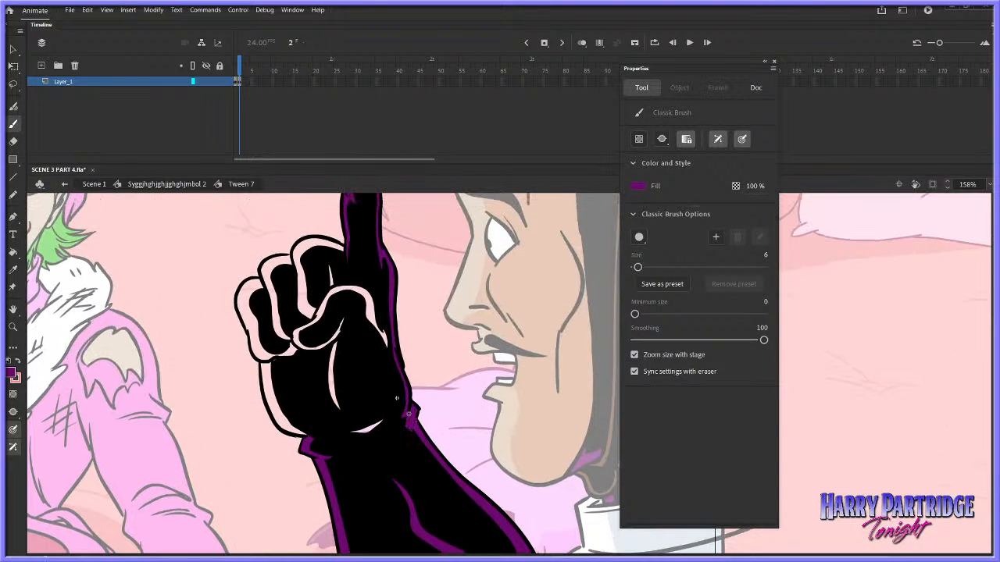
left_click_drag(411, 426, 415, 411)
left_click(13, 252)
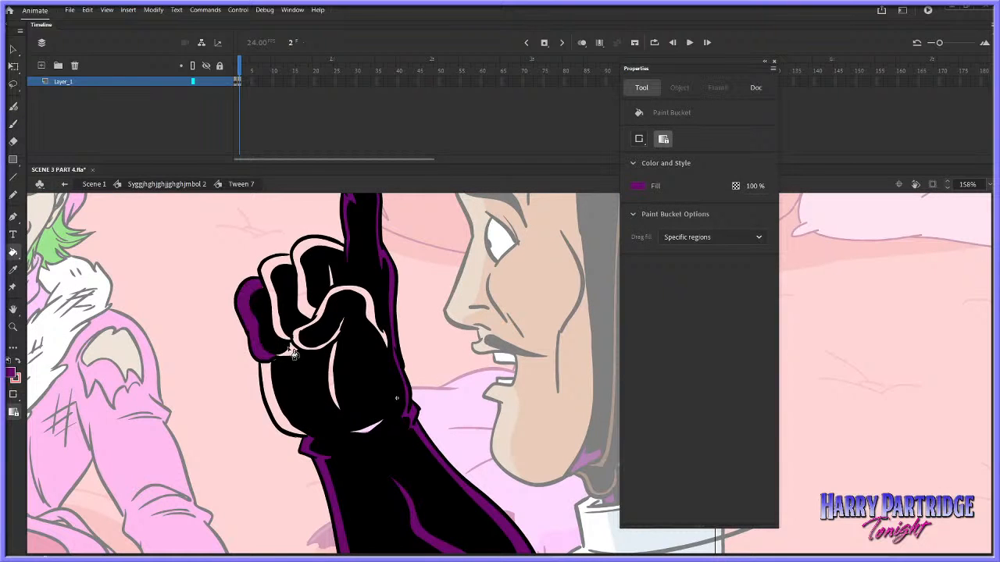
left_click(317, 321)
key("ctrl+z")
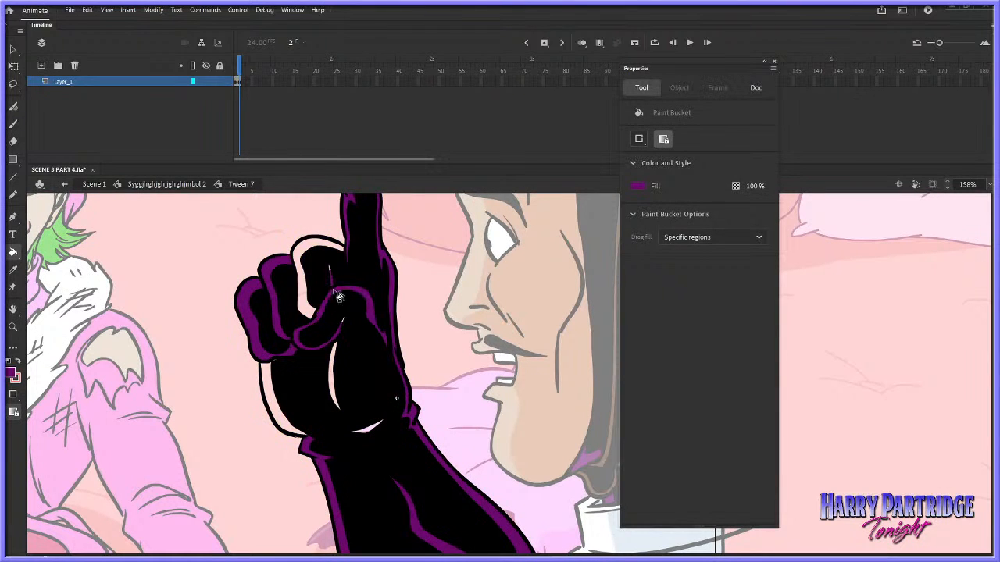
Set the Classic Brush size to 30 and paint the purple highlights on the palm's outer edge, palm crease and wrist crease
left_click(14, 142)
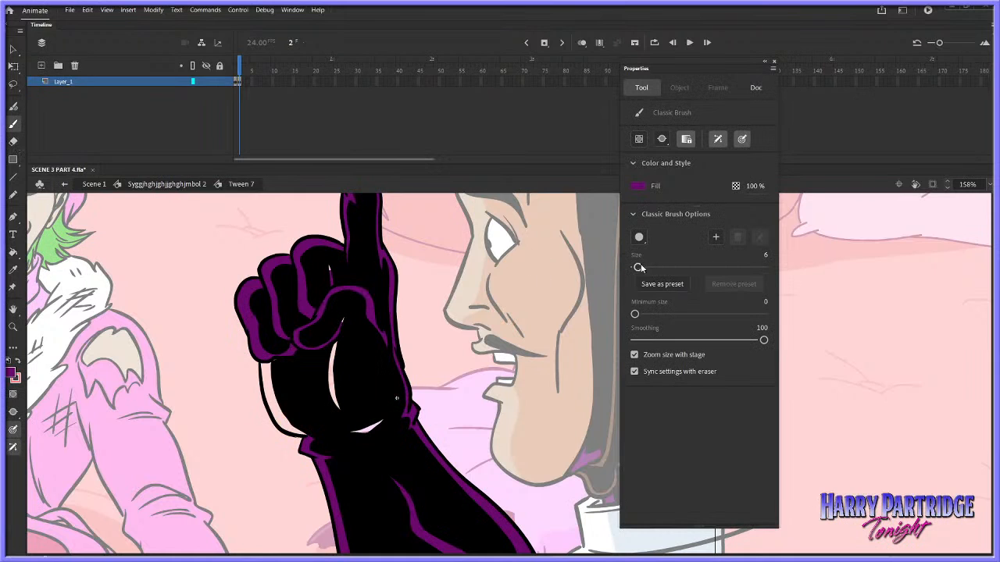
left_click_drag(639, 267, 652, 267)
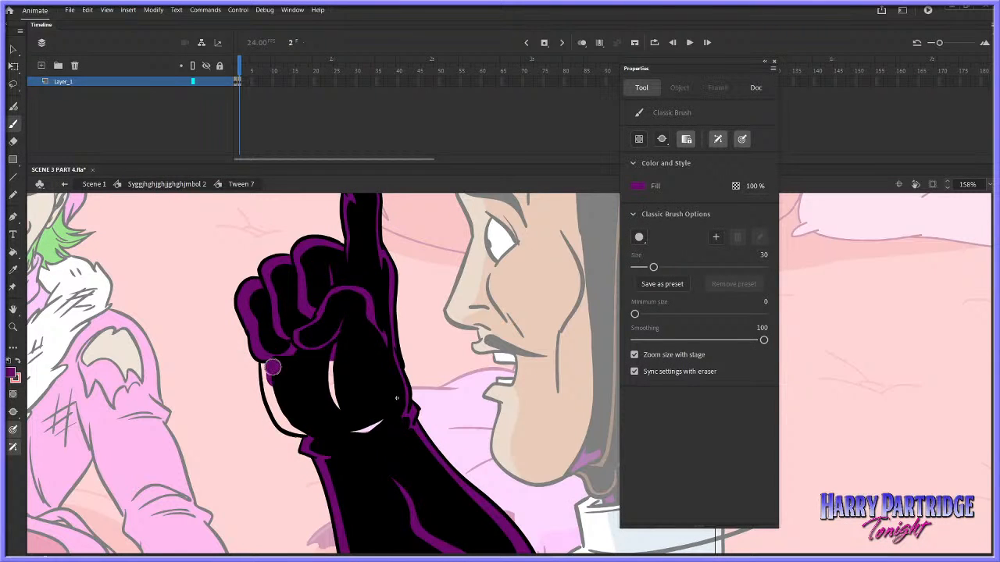
mouse_move(273, 367)
left_mouse_down()
mouse_move(277, 402)
mouse_move(309, 426)
left_mouse_up()
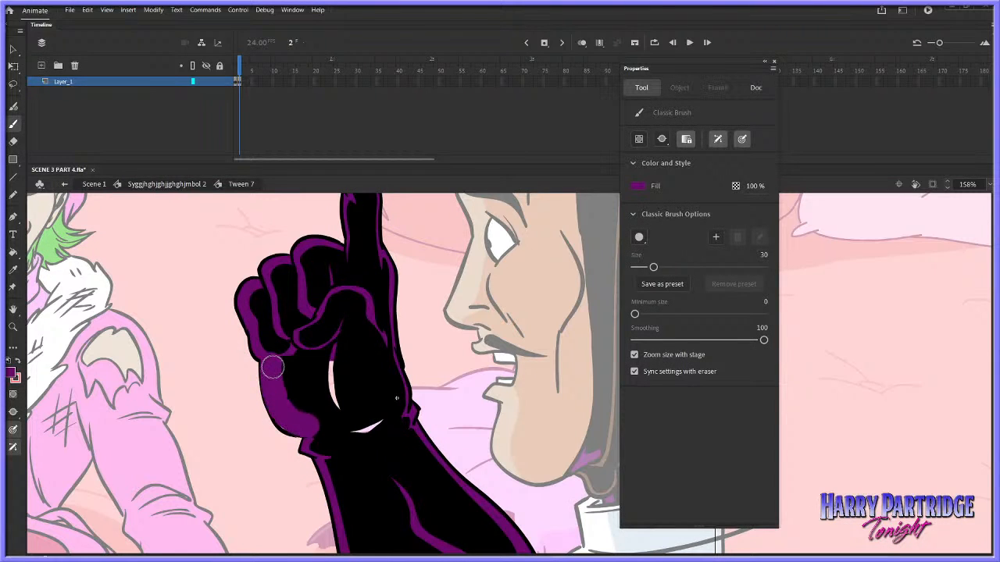
key("ctrl+z")
key("ctrl+z")
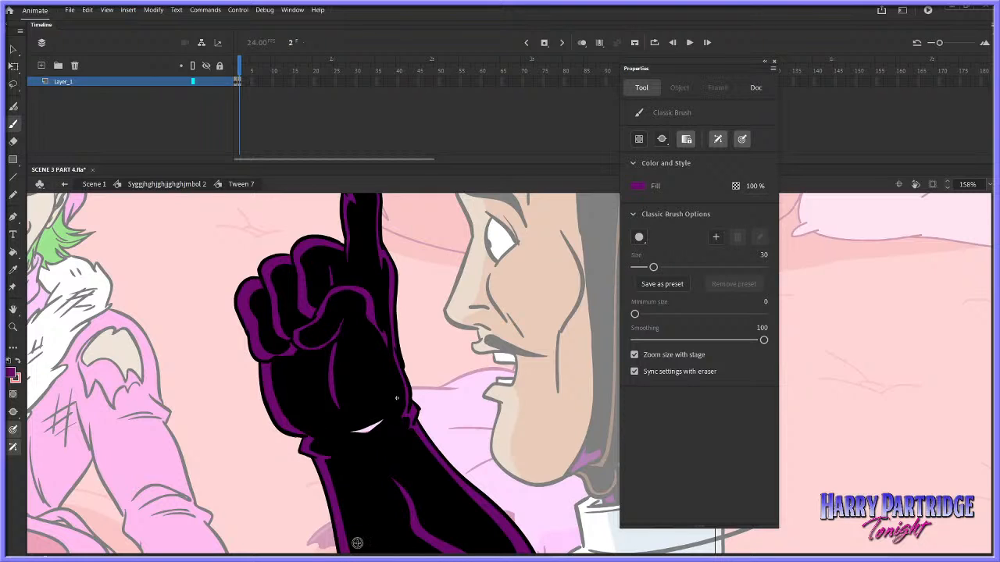
left_click_drag(357, 406, 383, 413)
Return to the parent symbol and play the animation from frame 23 to review the redrawn arm in the full scene
left_click(13, 327)
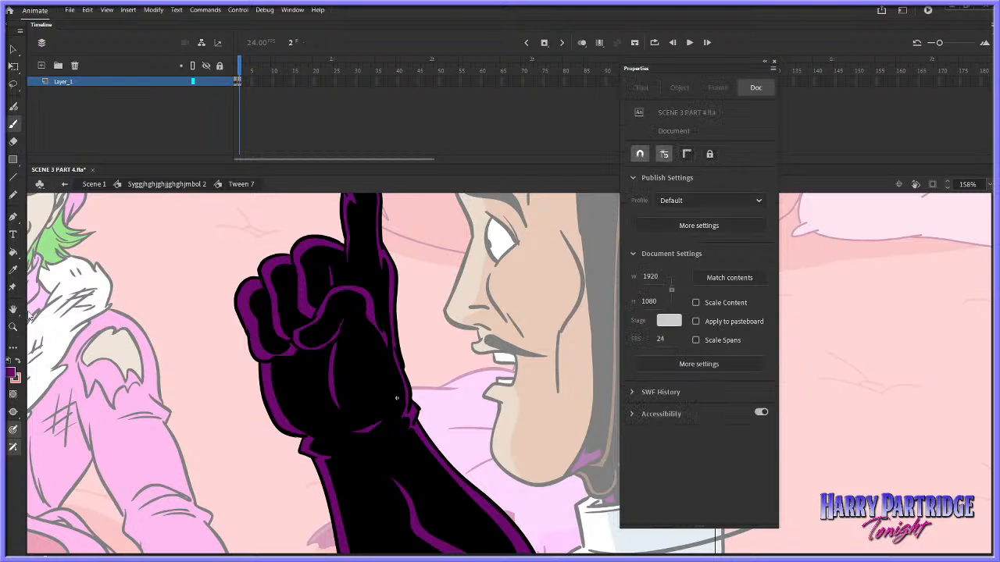
left_click(814, 377)
left_click(805, 373)
left_click_drag(575, 293, 906, 504)
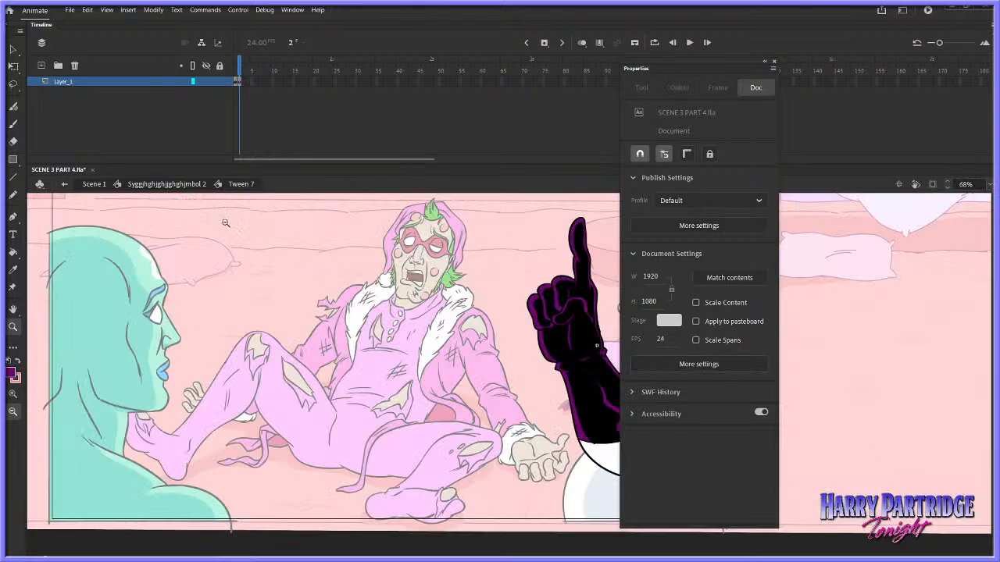
left_click(167, 185)
left_click(326, 70)
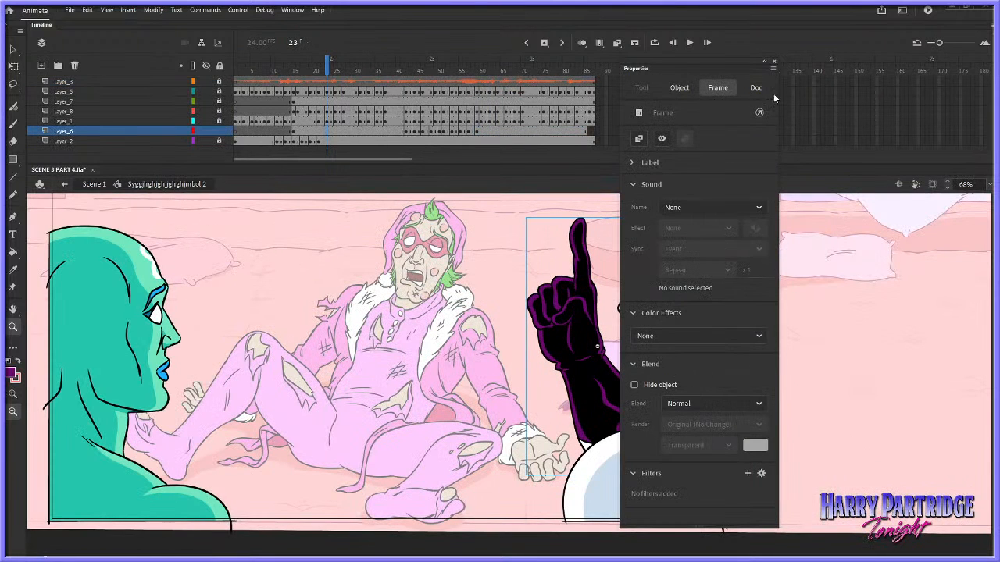
left_click(765, 62)
key("Return")
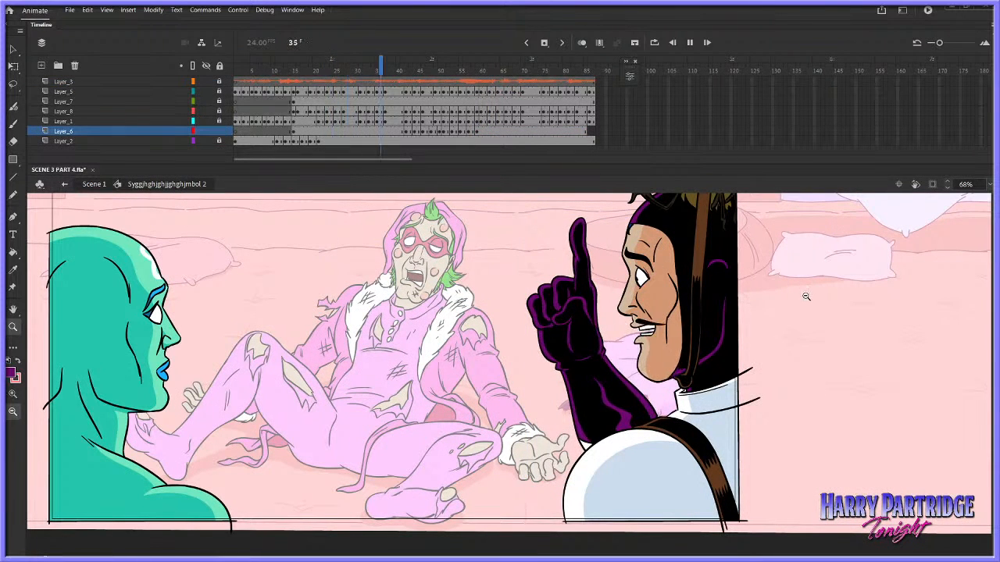
key("Return")
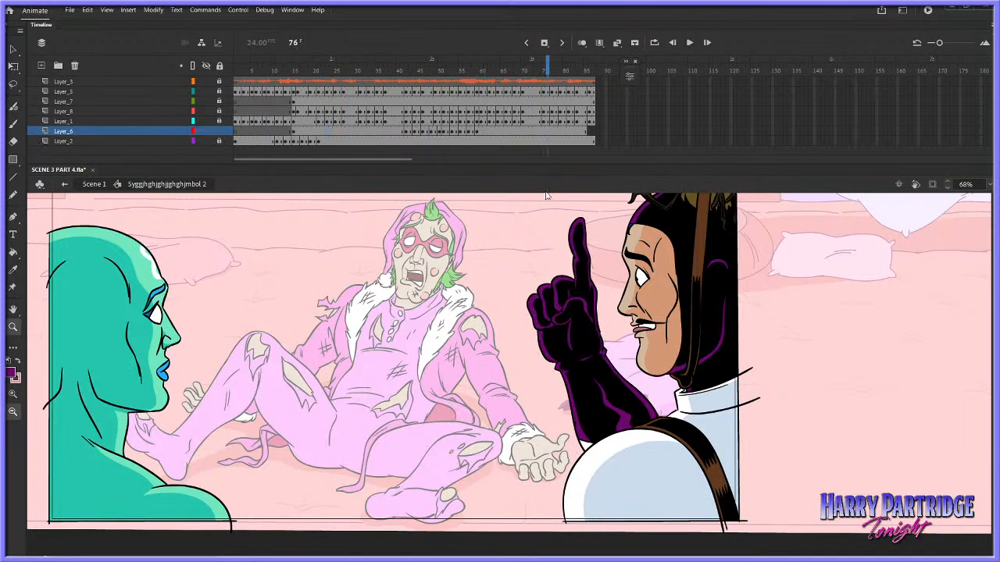
Break the raised arm's symbol apart into editable shapes at frame 16 of Layer_6
left_click(388, 131)
left_click_drag(556, 201, 816, 473)
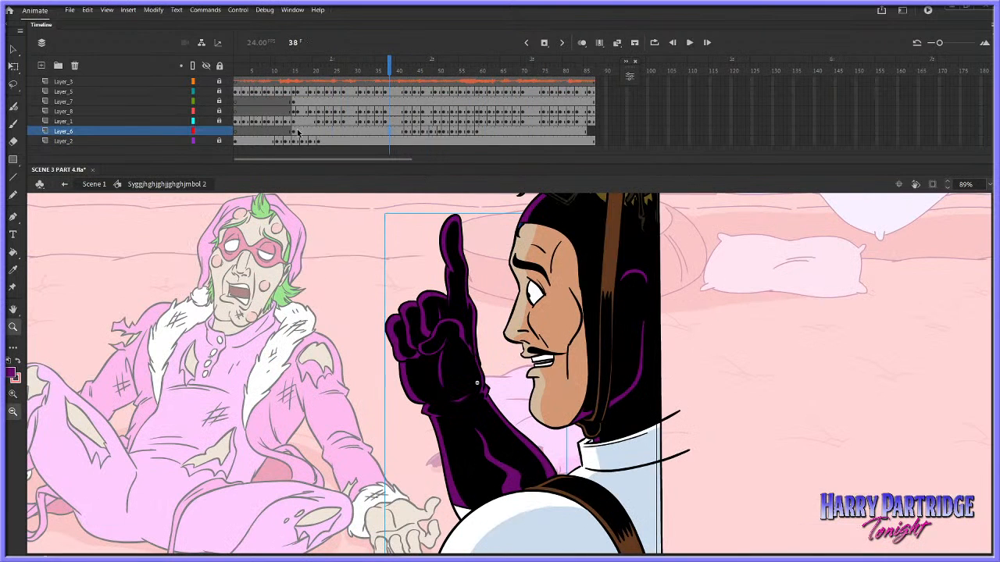
left_click(298, 131)
key("ctrl+b")
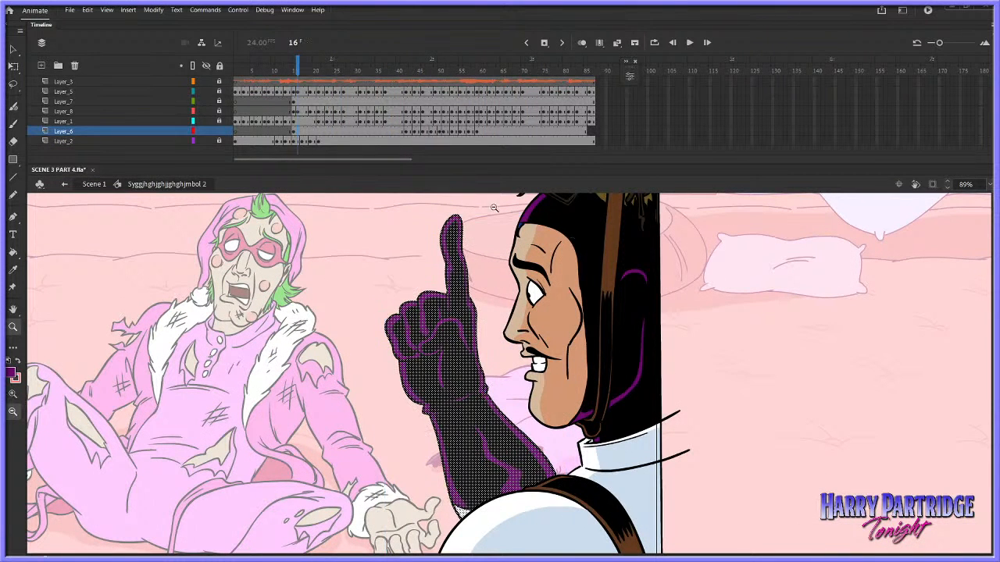
Compare the arm drawings across frames 40 to 42 and preview the scene clipped to the stage
left_click(398, 131)
key("period")
key("period")
key("comma")
key("period")
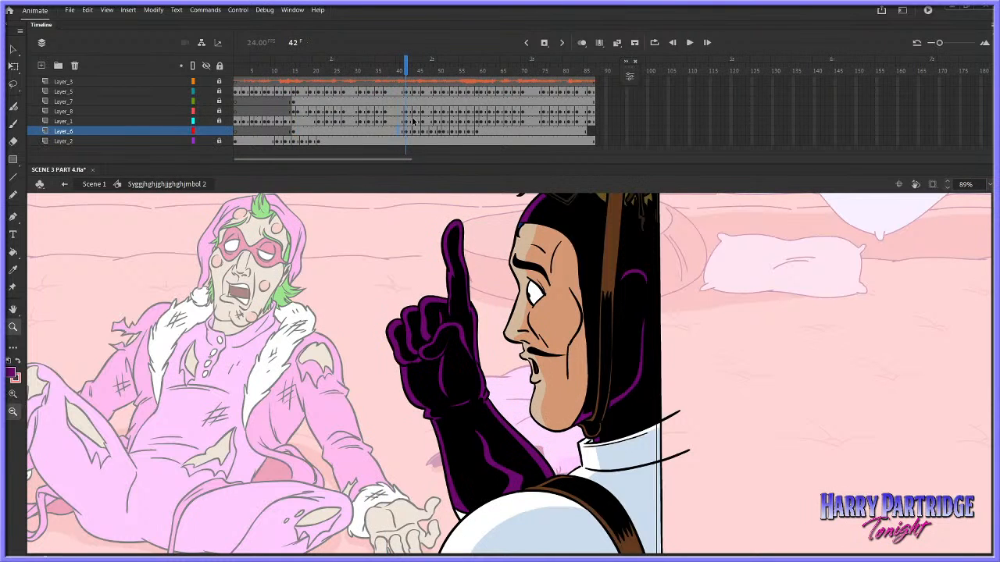
key("comma")
key("period")
left_click(933, 184)
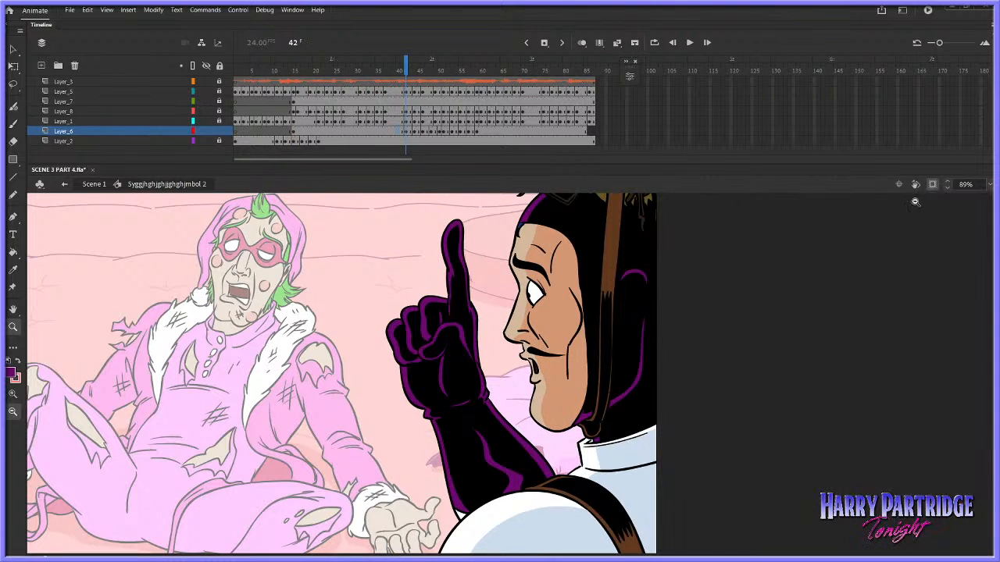
left_click(932, 185)
Hide Layer_1 to expose the whole arm, compare the neighbouring frames, and insert a Layer_6 keyframe at frame 43
left_click(207, 121)
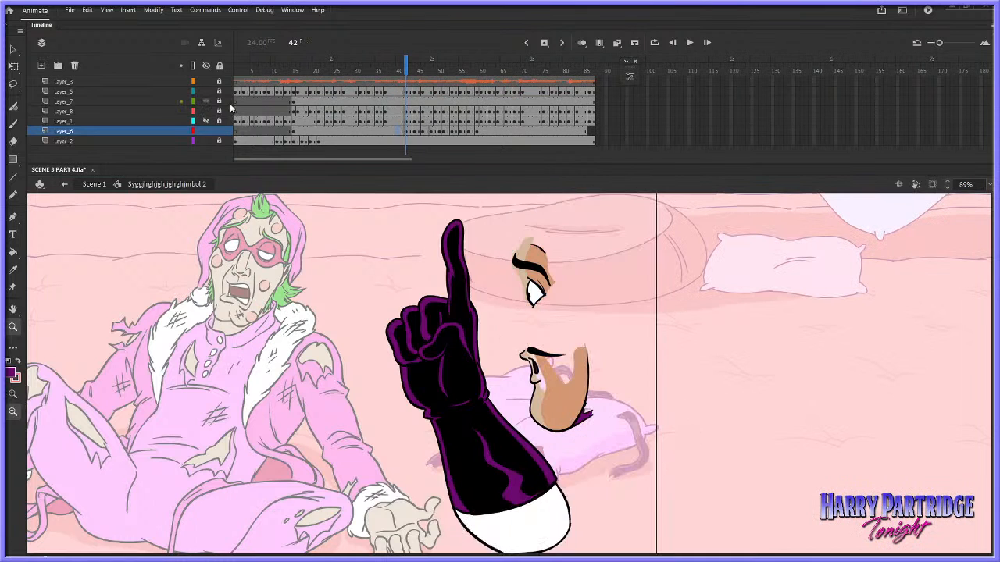
key("comma")
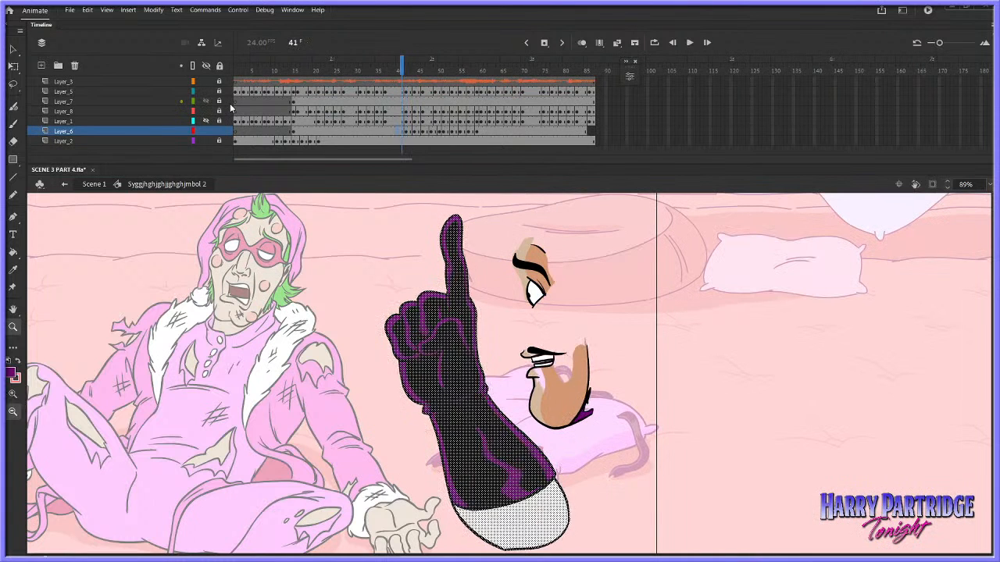
key("period")
key("period")
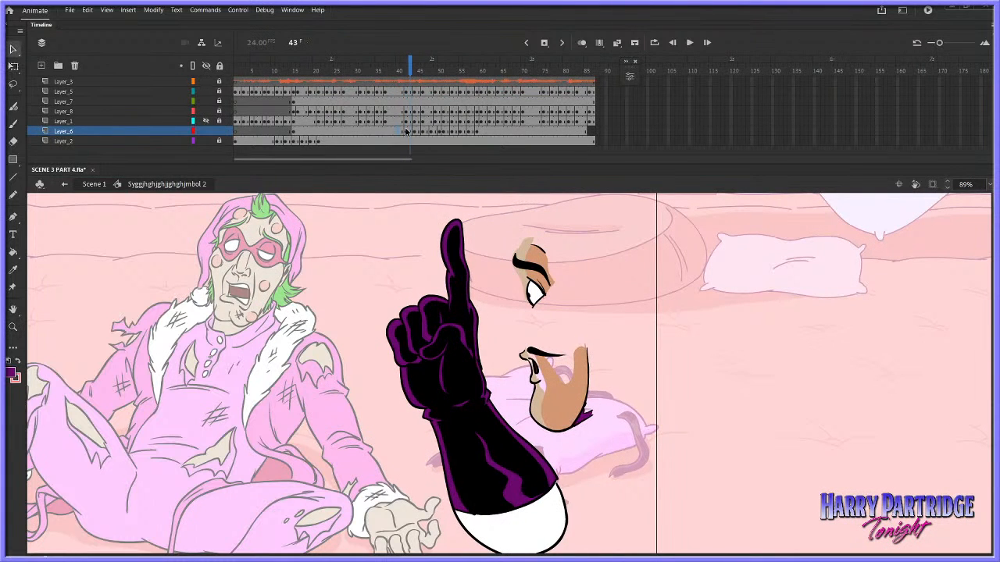
right_click(409, 131)
left_click(430, 212)
Check the arm between frames 41 and 45, and break its symbol apart at frame 44 of Layer_6
left_click(406, 131)
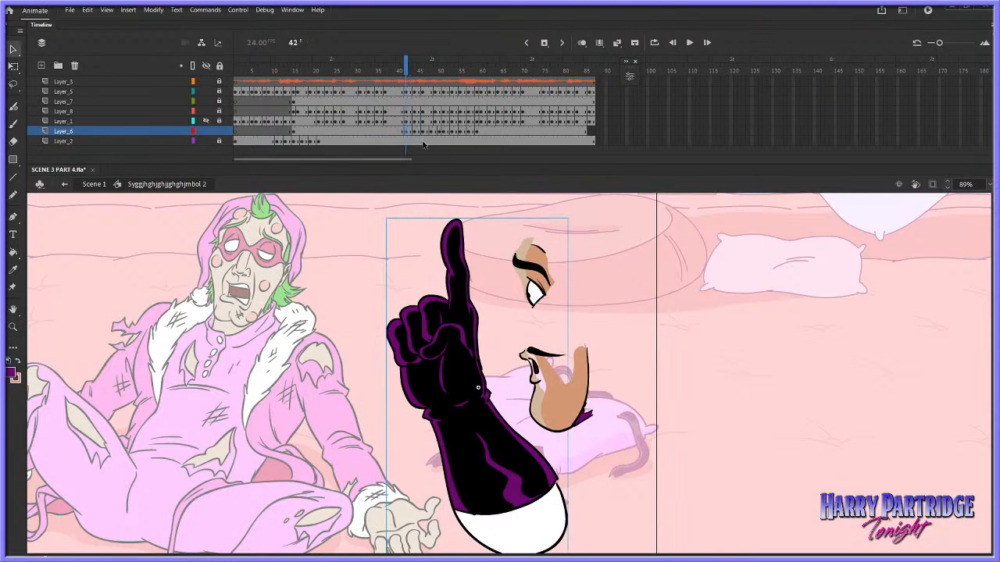
key("period")
key("period")
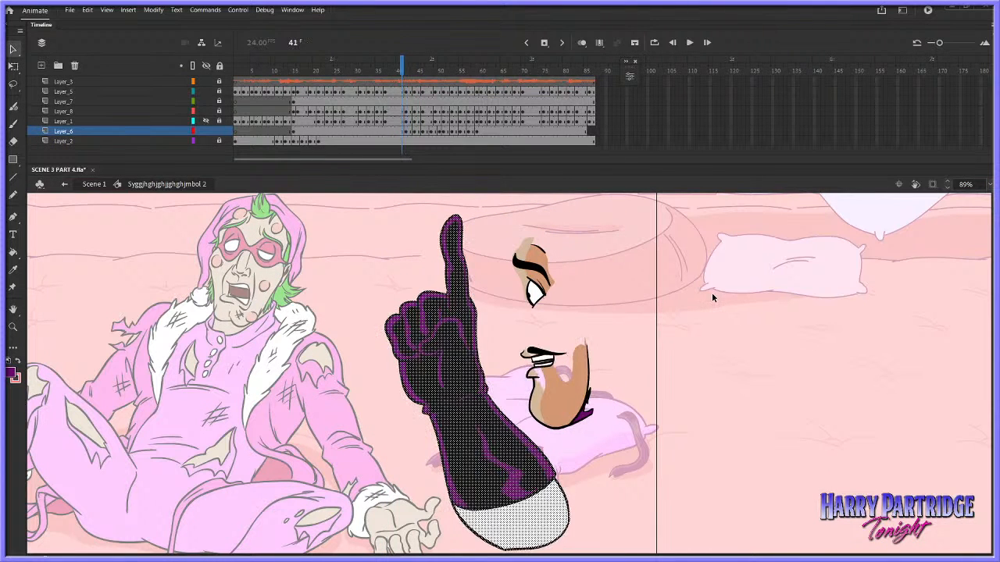
key("period")
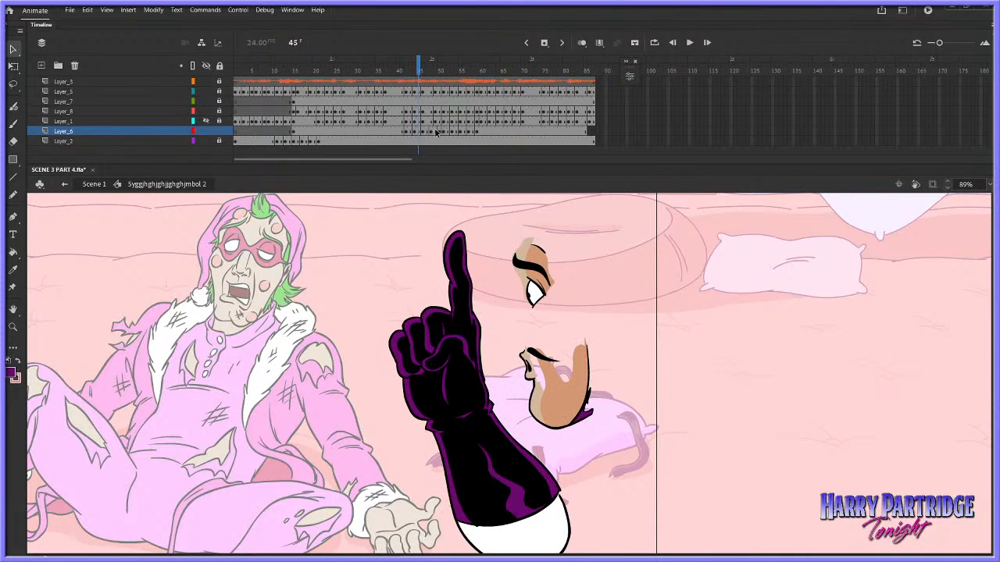
left_click(416, 133)
key("ctrl+b")
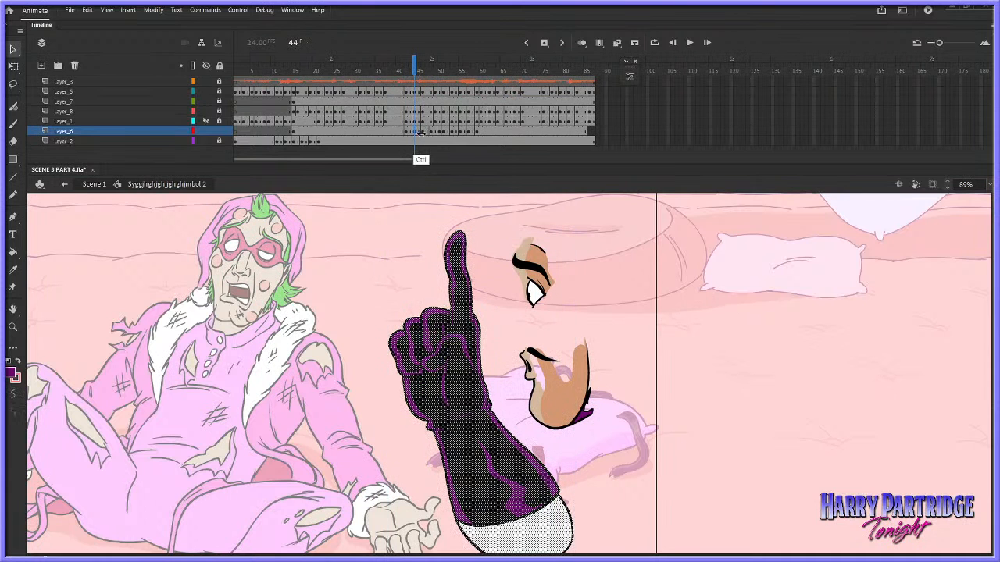
Insert a keyframe at frame 47 of Layer_6 and break the arm symbol apart there
key("period")
key("period")
key("period")
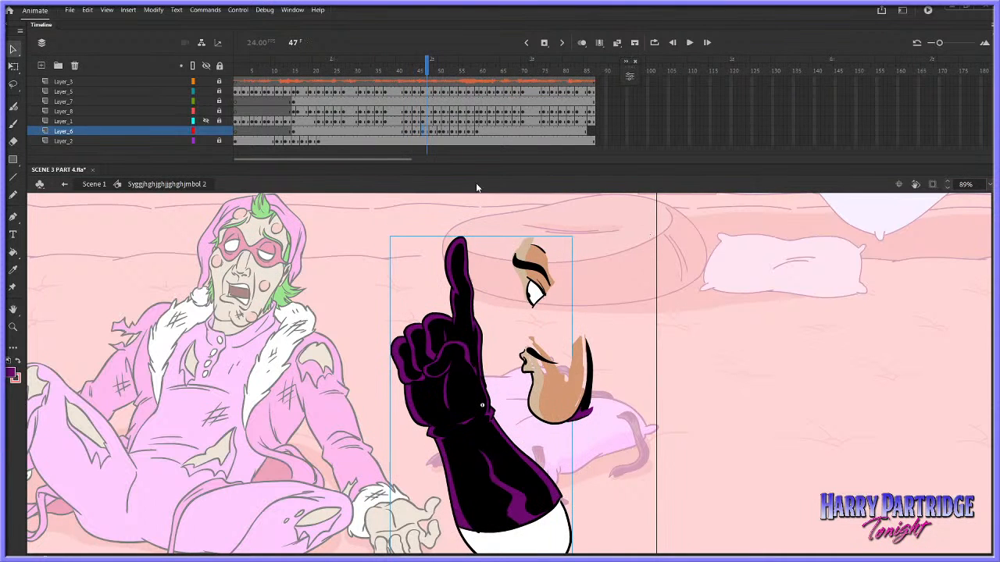
right_click(427, 132)
left_click(442, 212)
key("ctrl+b")
left_click(430, 130)
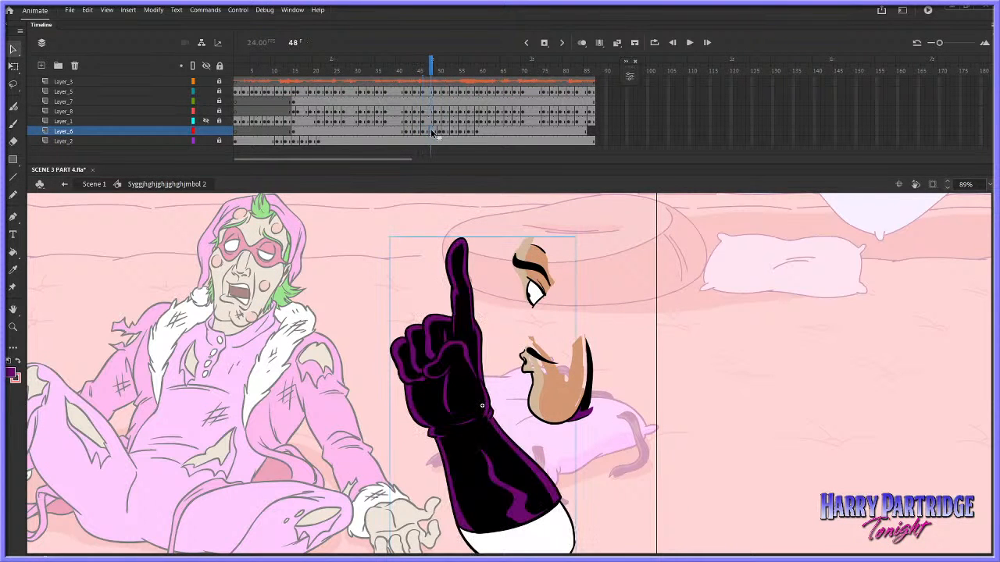
Inspect the looping properties of the arm symbol instance at frame 50
left_click(442, 136)
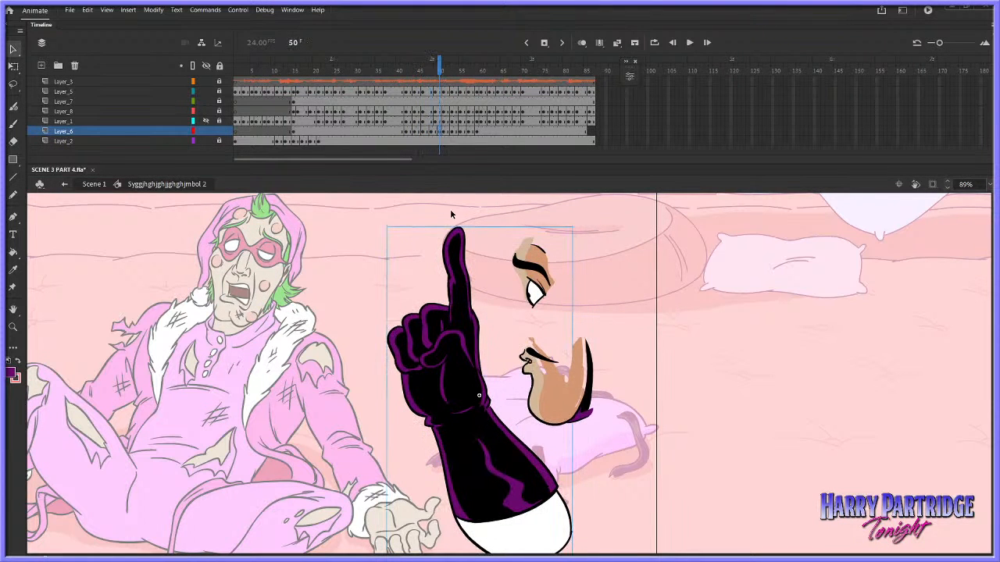
left_click(292, 9)
left_click(312, 99)
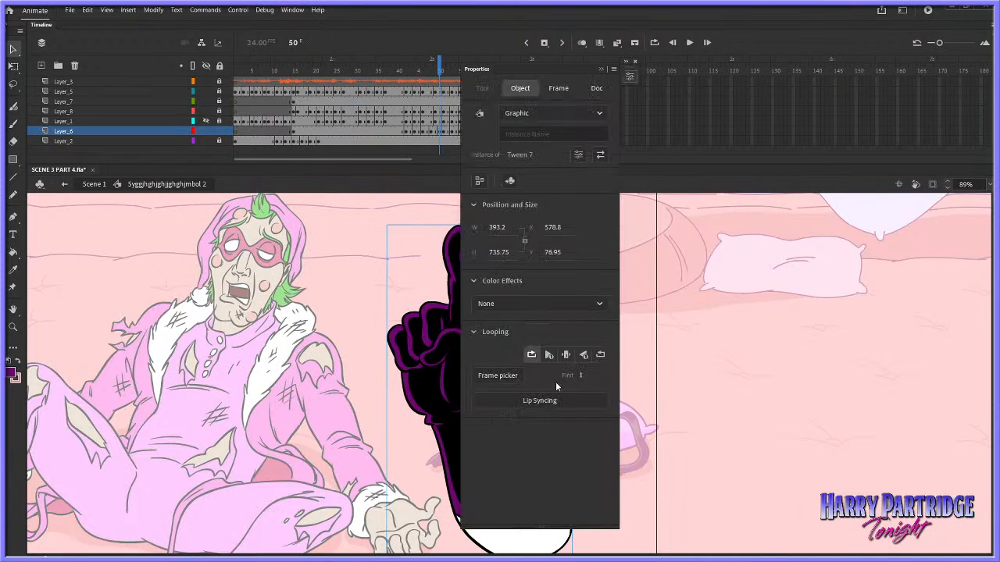
left_click(708, 356)
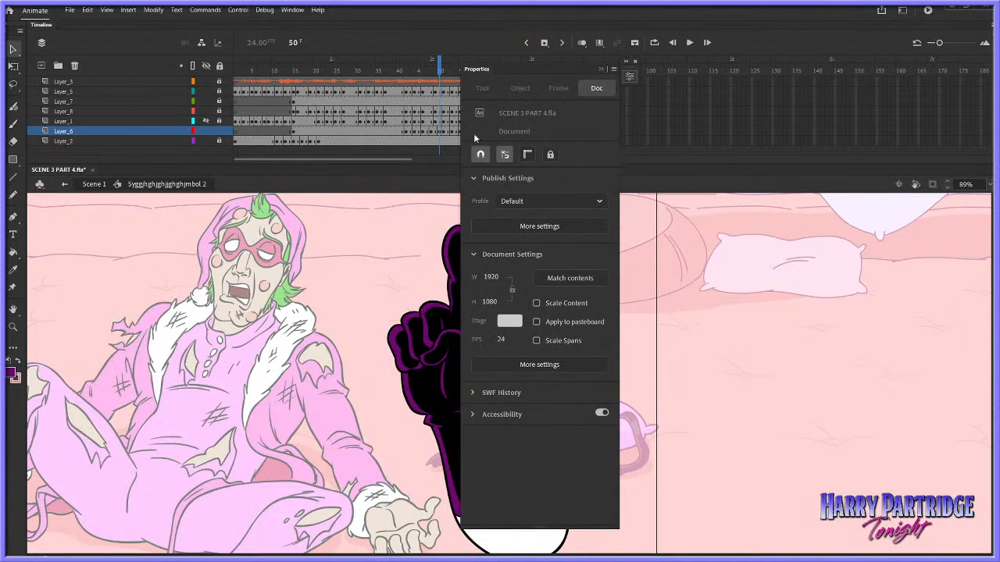
left_click(601, 69)
Insert a keyframe at frame 54 of Layer_6 and break the arm symbol apart at frame 53
left_click(445, 133)
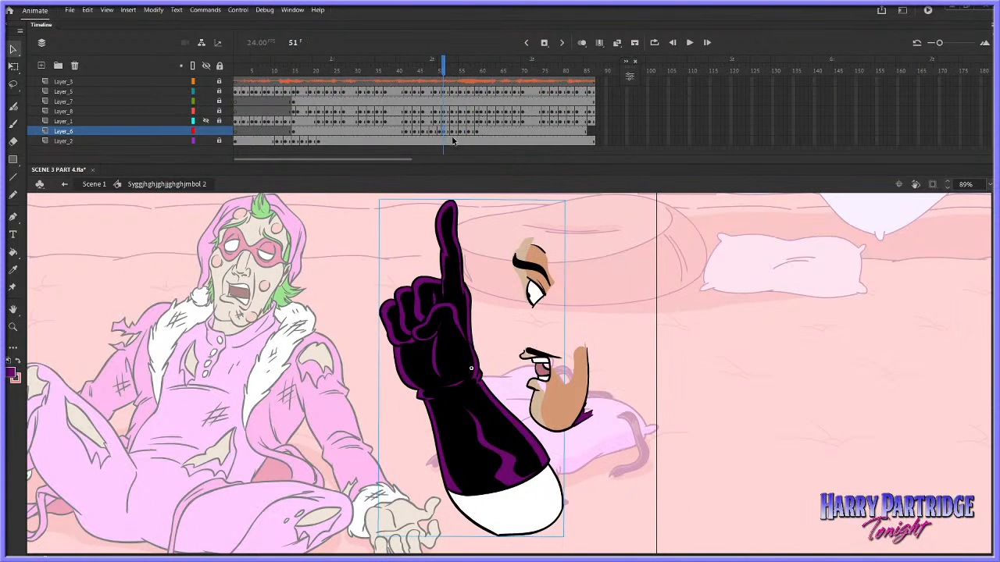
left_click(452, 133)
left_click(456, 134)
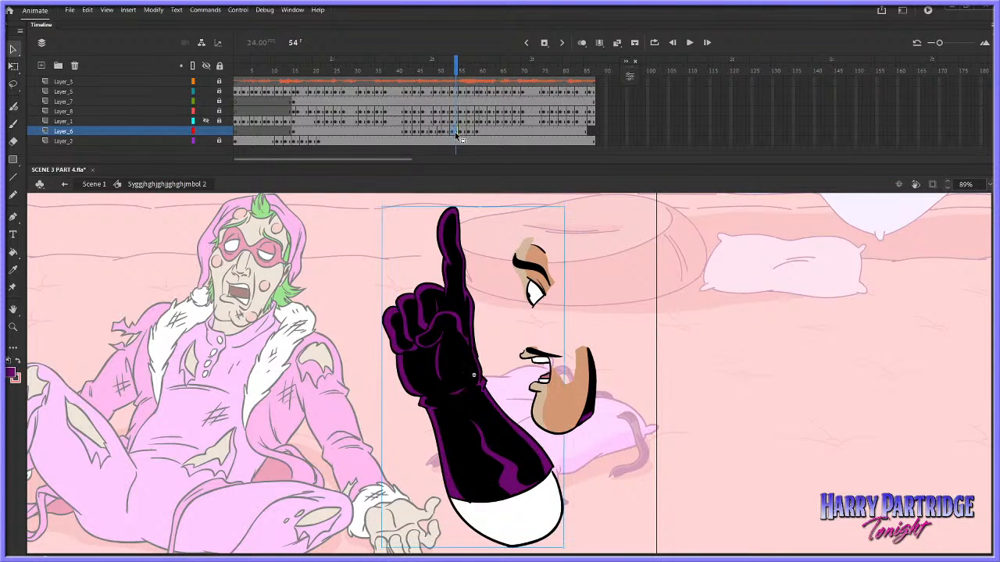
right_click(457, 134)
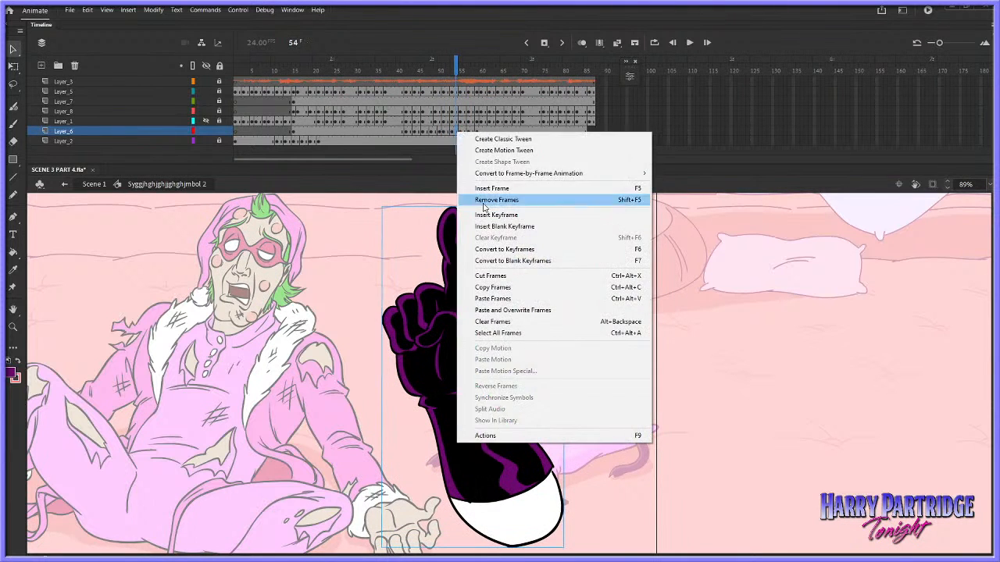
left_click(483, 200)
left_click(464, 134, "ctrl")
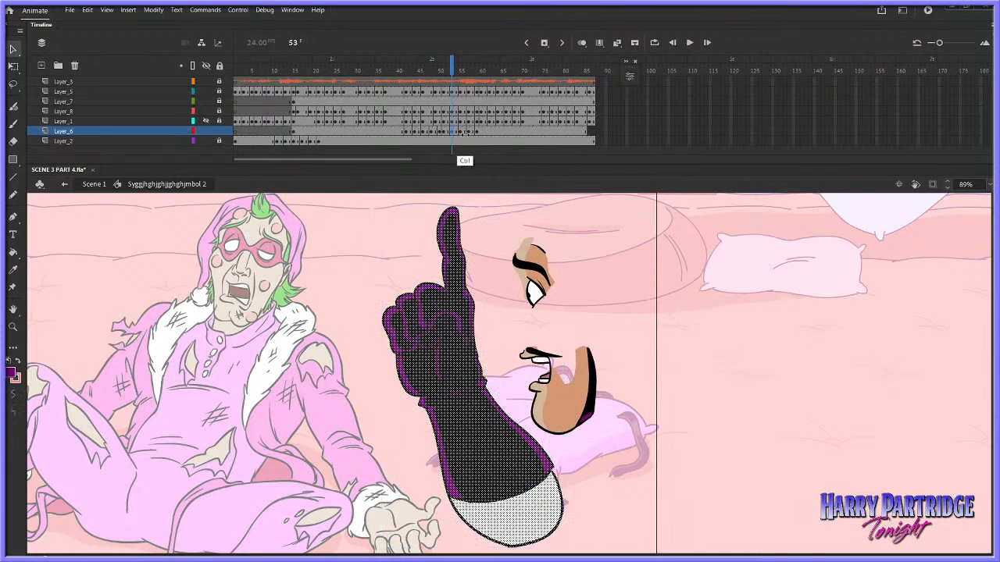
Insert further arm keyframes at frames 58 and 61 of Layer_6
left_click(462, 134)
left_click(471, 134)
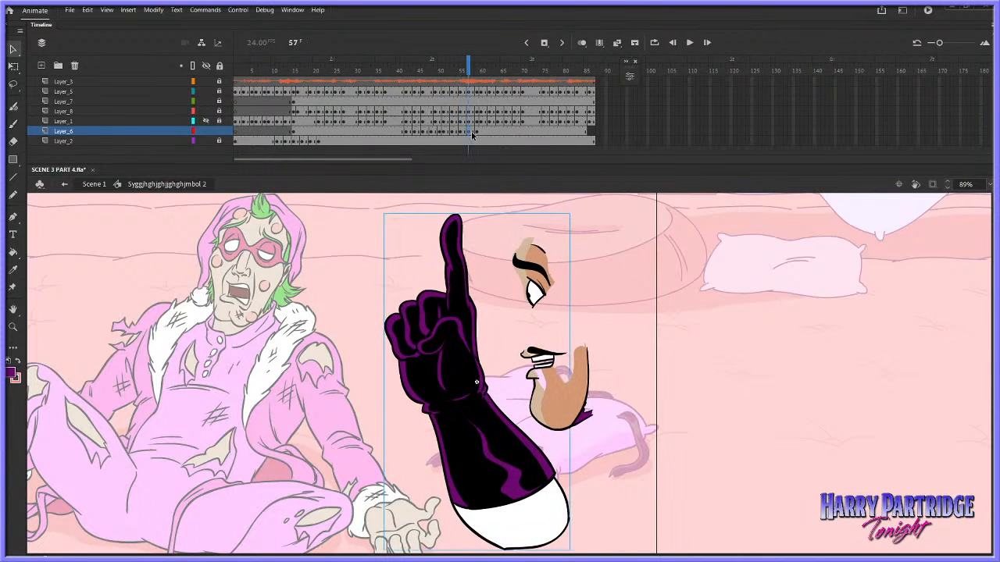
right_click(473, 135)
left_click(483, 200)
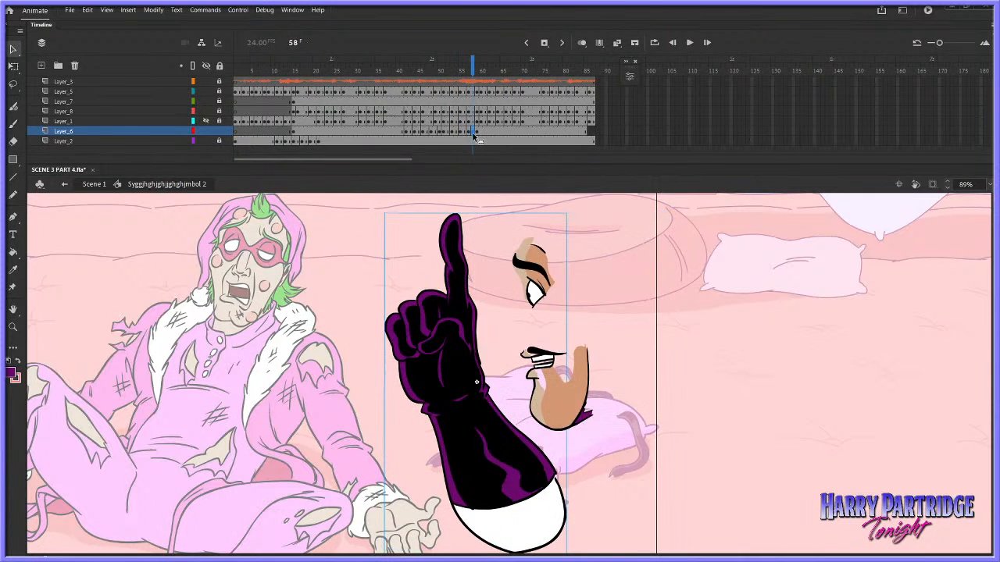
left_click(473, 134, "ctrl")
right_click(482, 133)
left_click(500, 190)
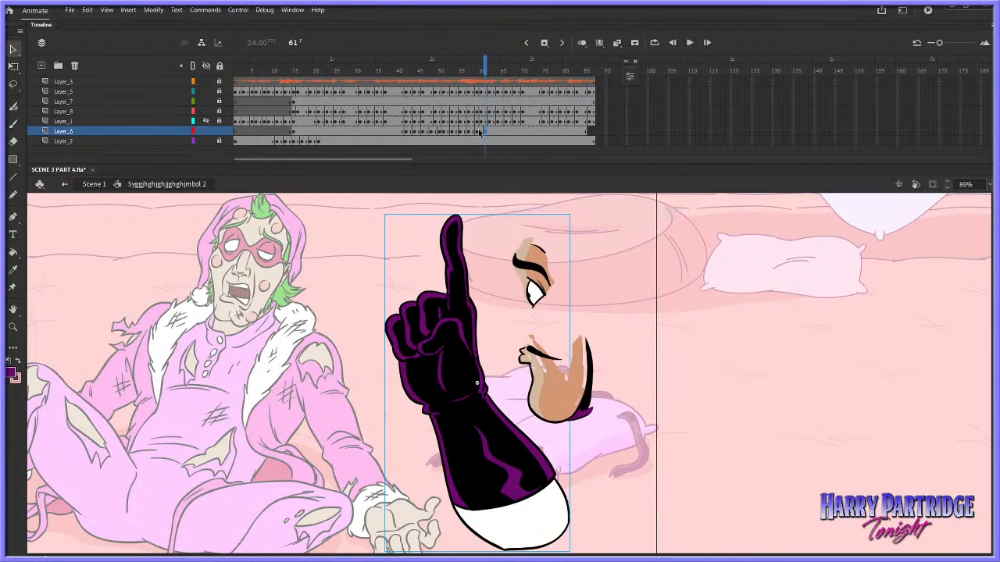
Break the arm symbol apart at frame 59 of Layer_6 and apply Smooth to its shapes
left_click(153, 10)
mouse_move(198, 110)
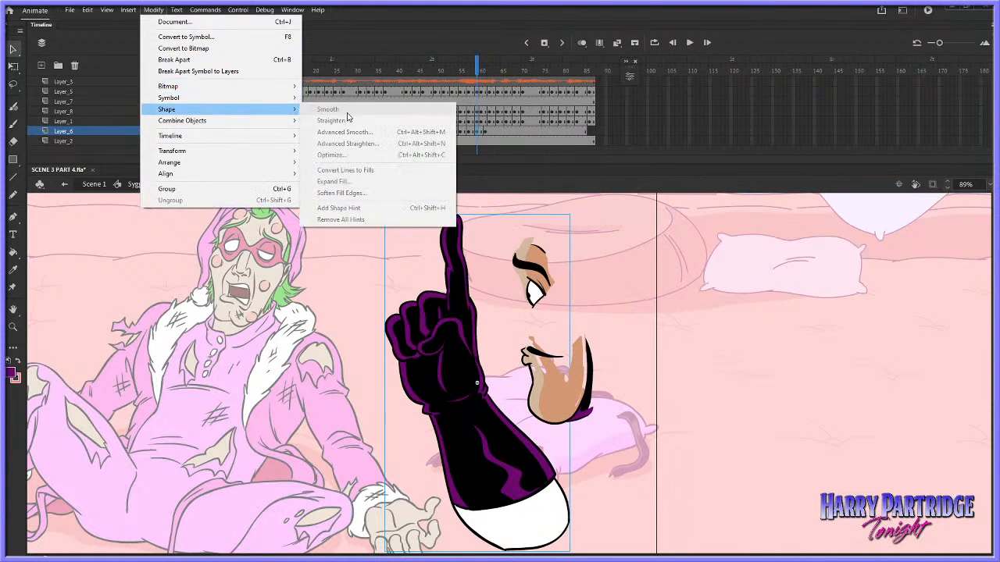
left_click(480, 135)
key("ctrl+b")
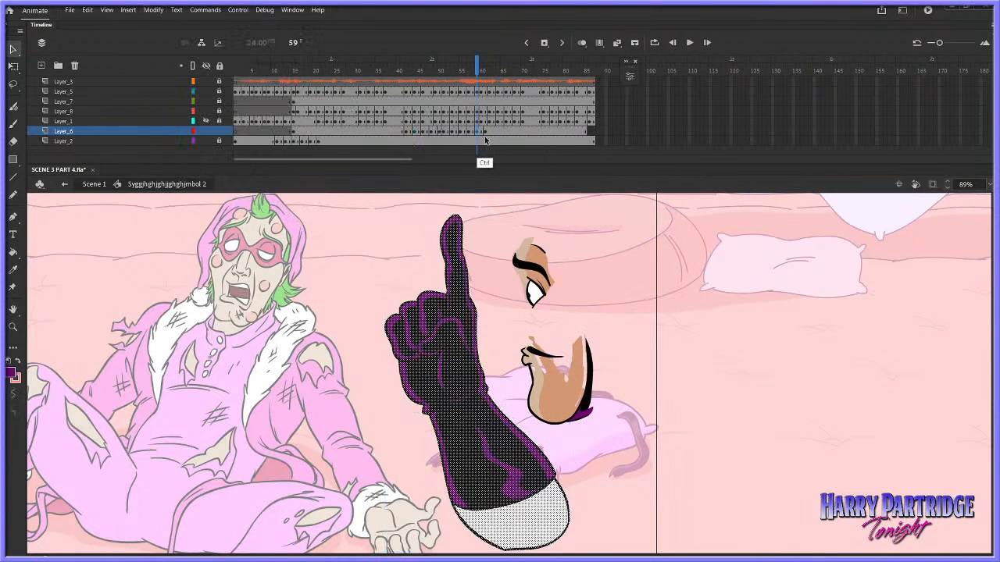
left_click(485, 135)
left_click(478, 134)
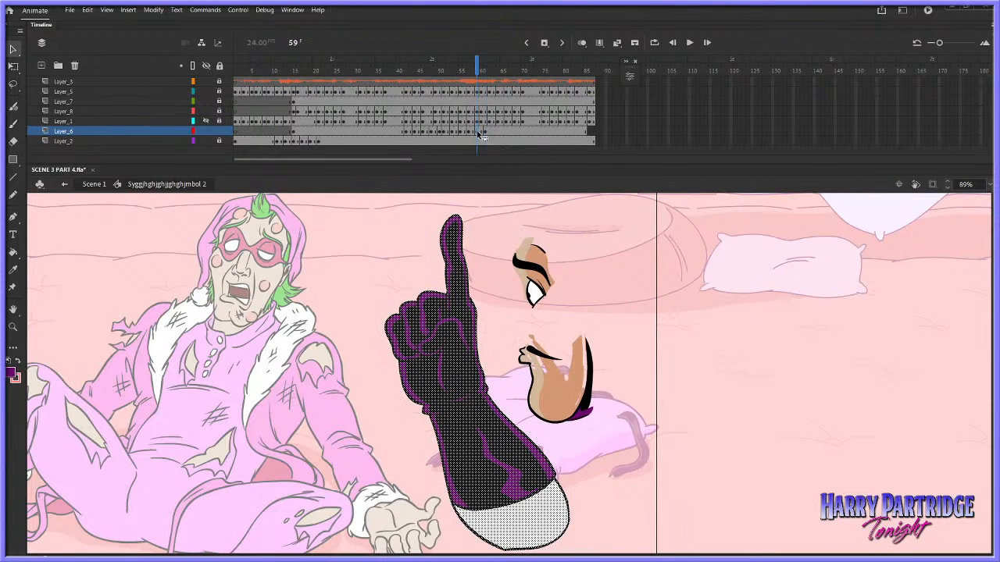
left_click(153, 10)
mouse_move(189, 115)
left_click(342, 106)
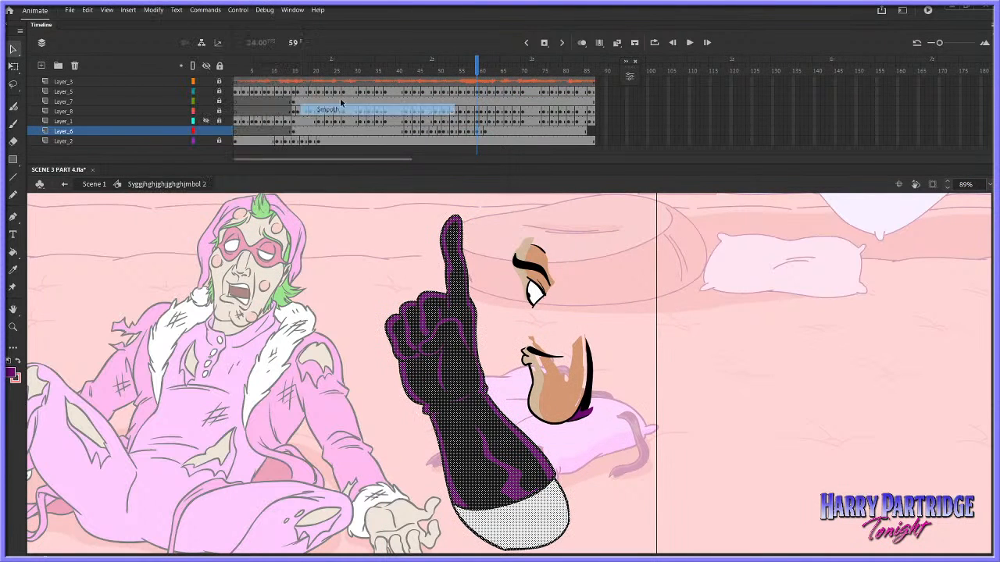
Play the animation from about frame 31 and inspect the arm at frame 46 with the body visible
left_click(360, 68)
key("Return")
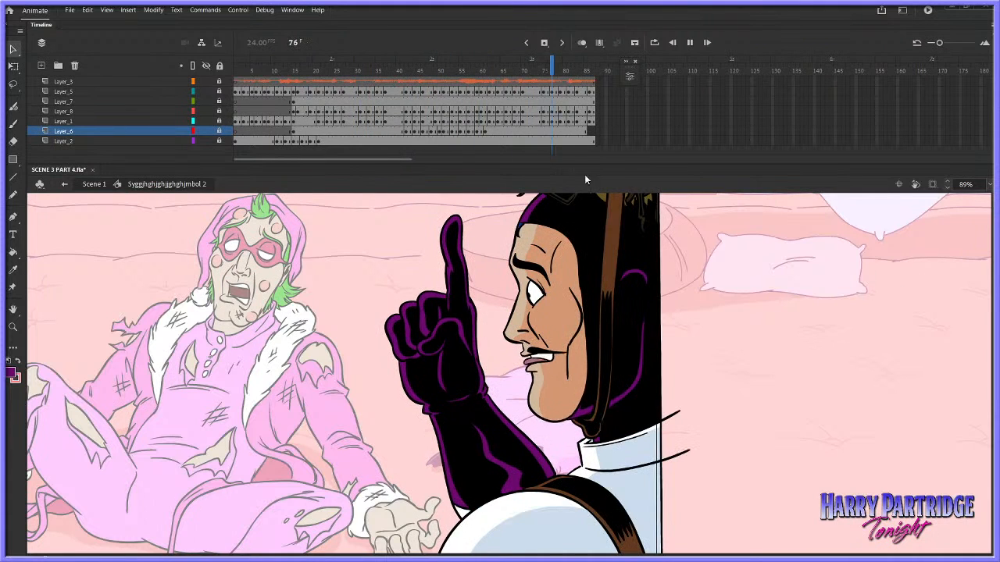
left_click_drag(426, 71, 423, 79)
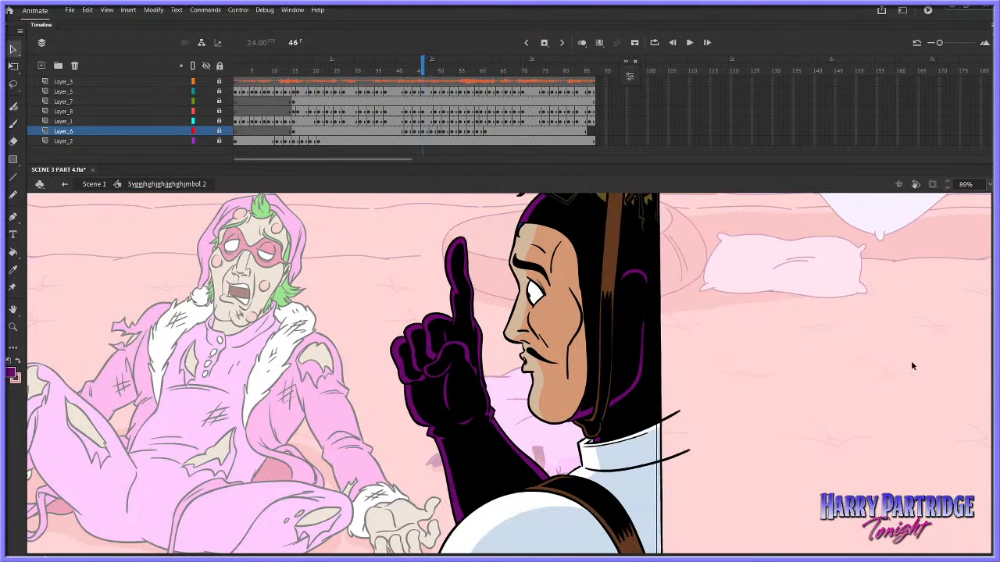
scroll(937, 368, "down", 1)
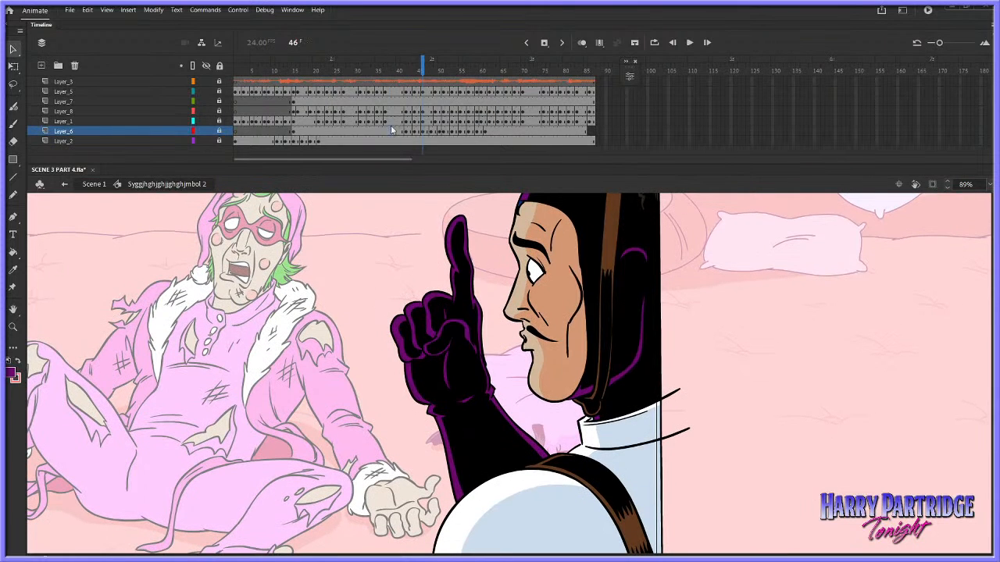
Return to Scene 1 to see the arm in full colour, and reopen the character's symbol at frame 39
double_click(477, 329)
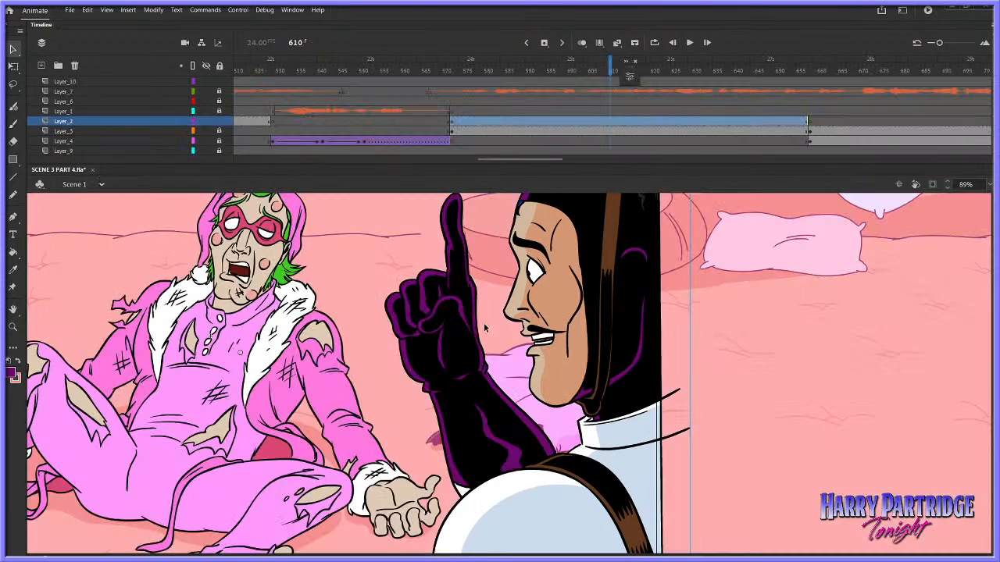
double_click(481, 363)
left_click(489, 375)
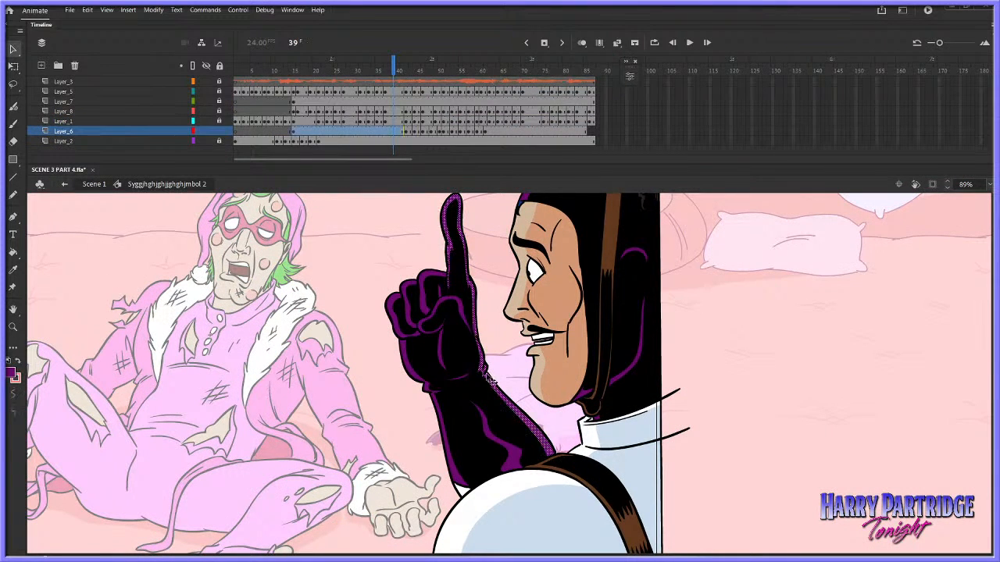
left_click(501, 373)
Step through frames 39 to 44 of the character's symbol and examine the raised arm's drawings
key(".")
key(".")
key(".")
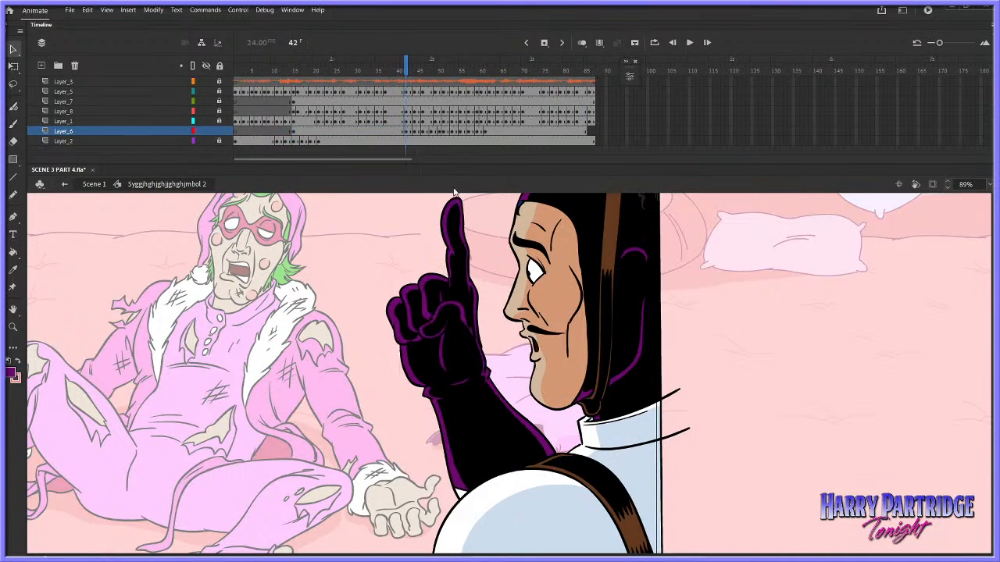
left_click(501, 395)
key(".")
key(".")
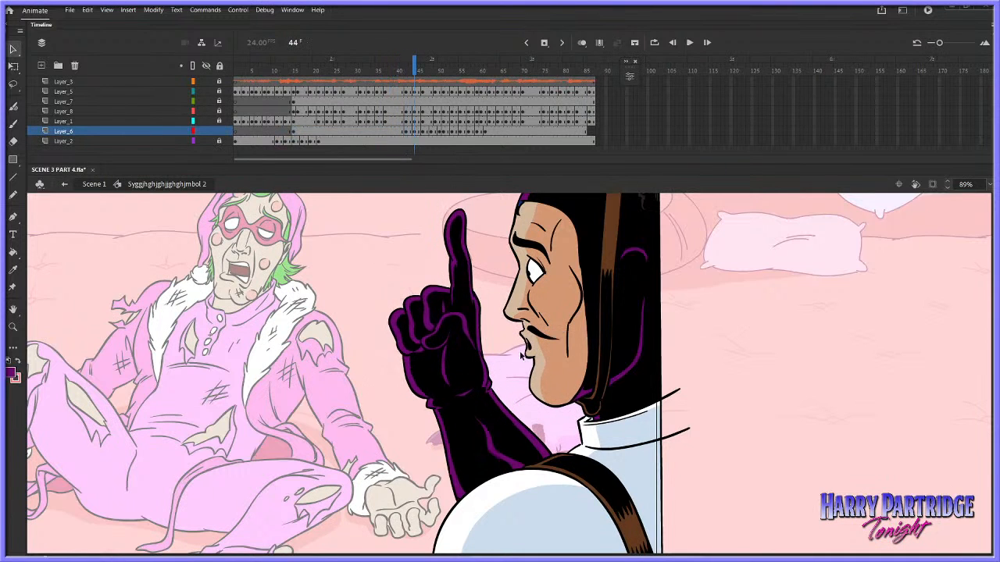
left_click(416, 133)
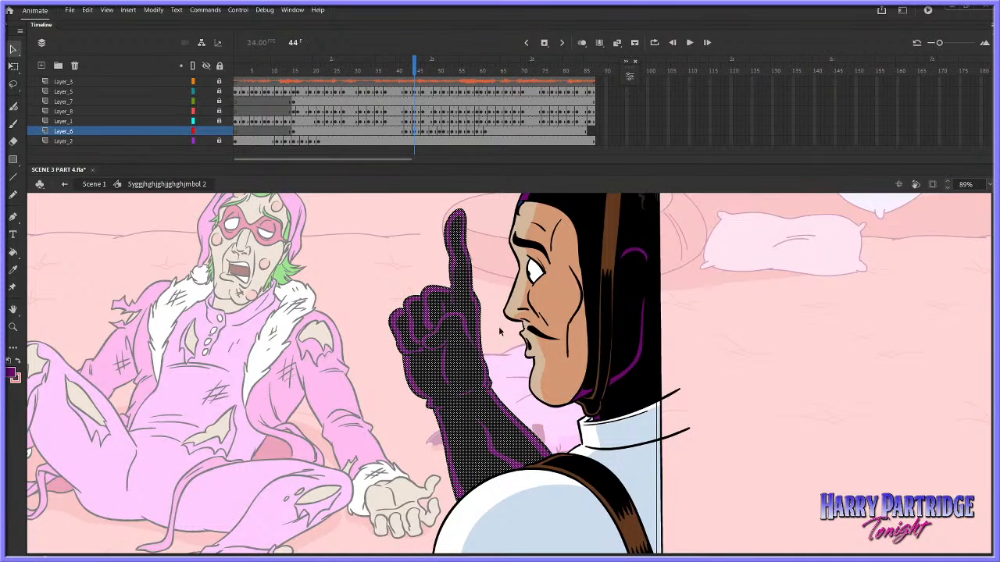
left_click(653, 389)
Undo the latest arm keyframe, Break Apart and Smooth edits around frames 57 to 61 of Layer_6
key(".")
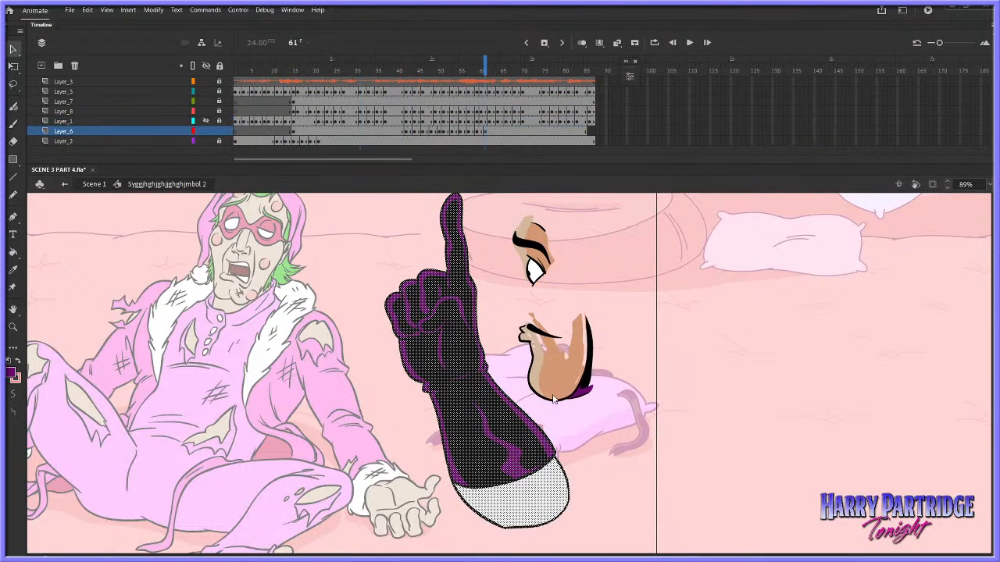
key("comma")
key("comma")
key("period")
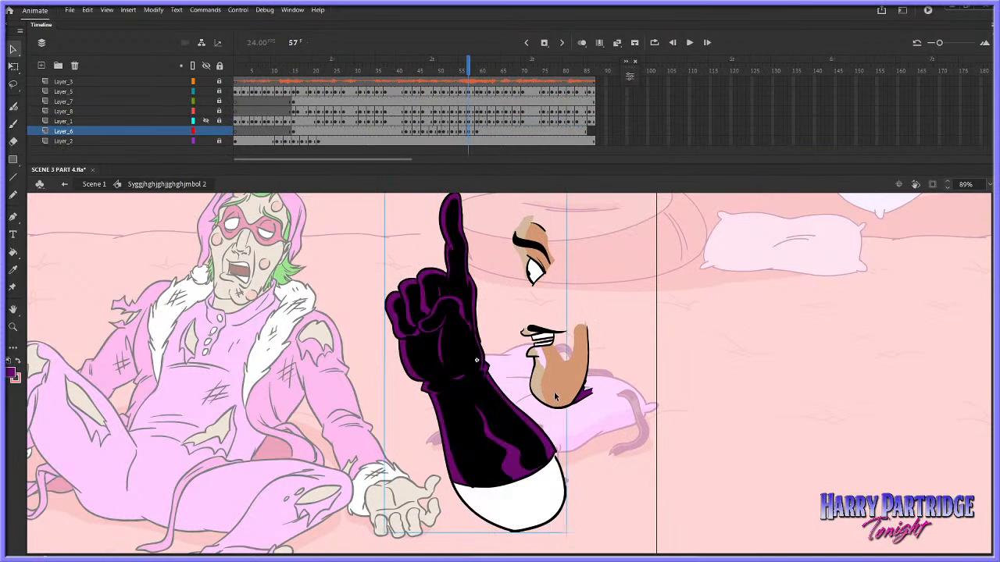
Open the arm symbol Tween 7, compare its two drawings, and return to the character's symbol
double_click(530, 431)
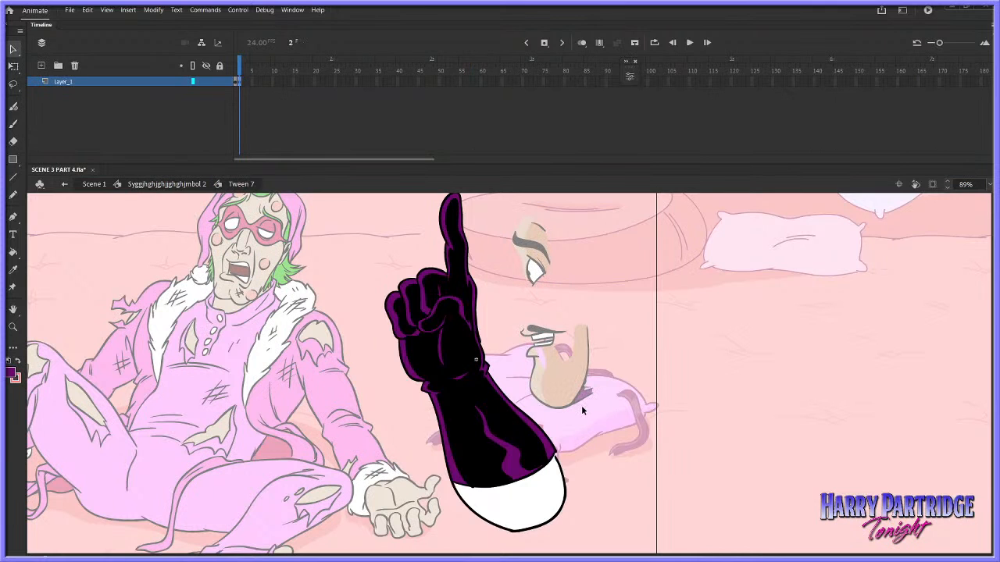
key("comma")
key("period")
key("comma")
key("period")
key("comma")
key("period")
left_click(167, 184)
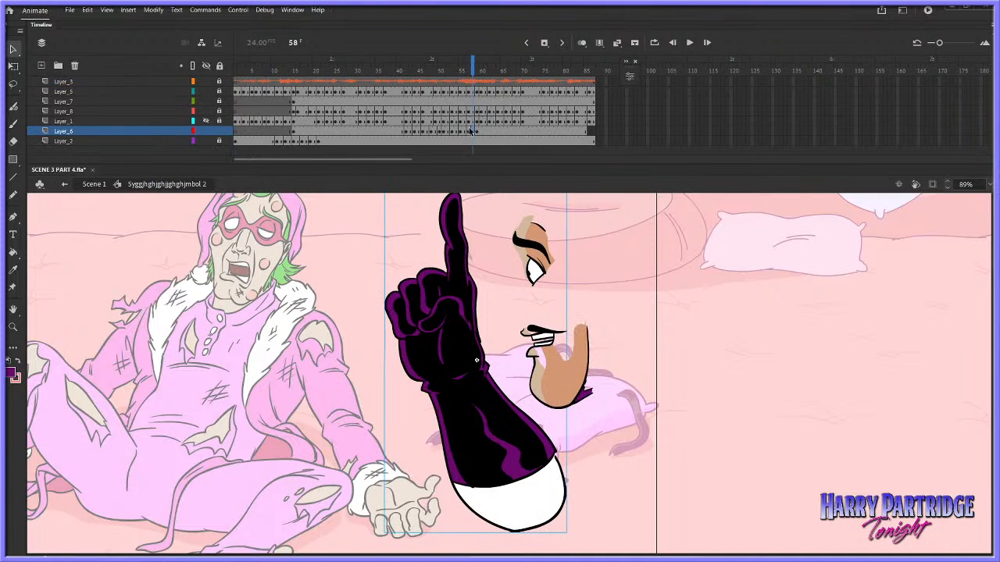
Undo the arm's earlier Break Apart and Smooth edits in Layer_6, working back from frame 55 to frame 43
key("comma")
key("comma")
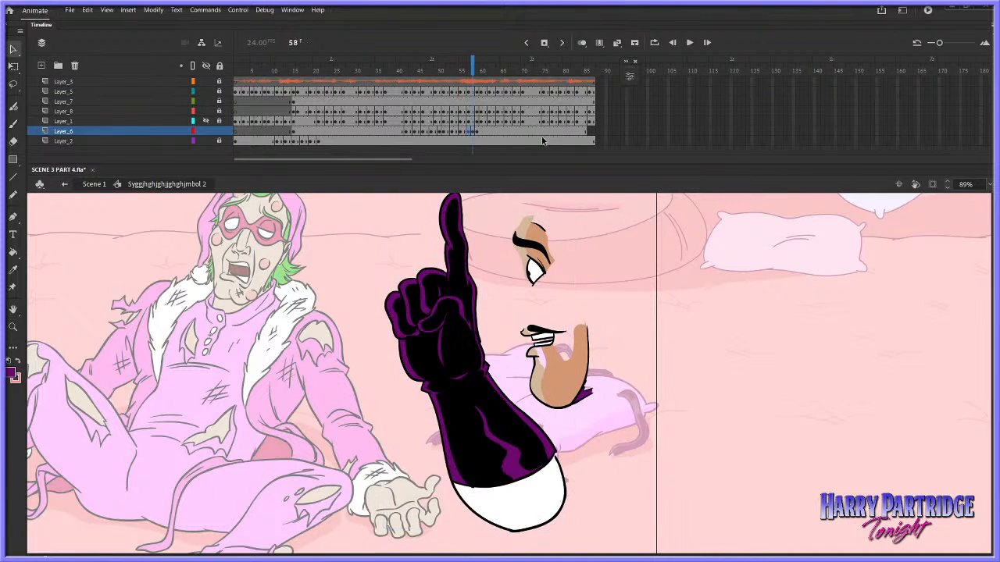
left_click(473, 134)
mouse_move(448, 86)
left_mouse_down()
mouse_move(406, 90)
mouse_move(431, 89)
left_mouse_up()
key("comma")
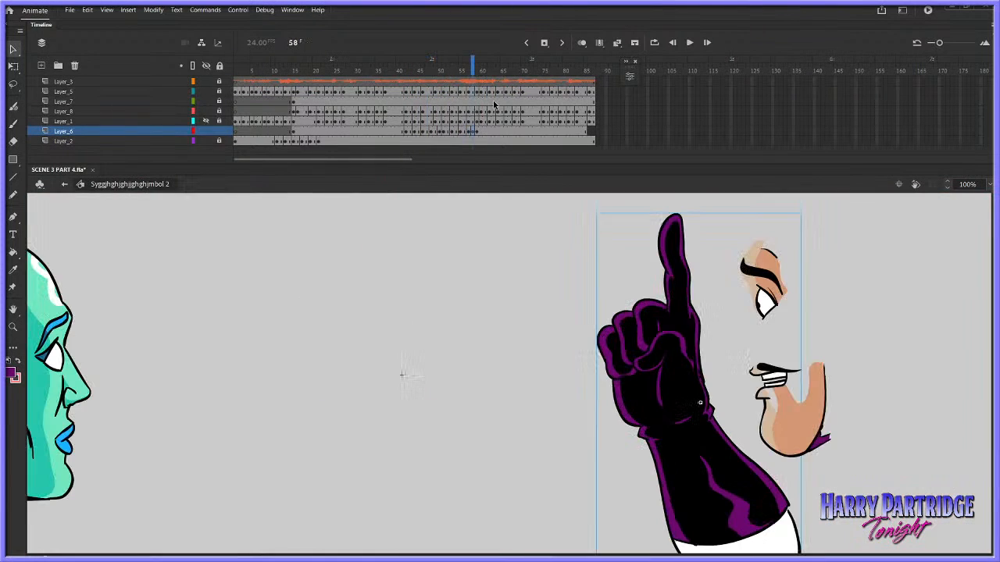
key("comma")
key("comma")
key("comma")
key("comma")
key("comma")
key("comma")
key("period")
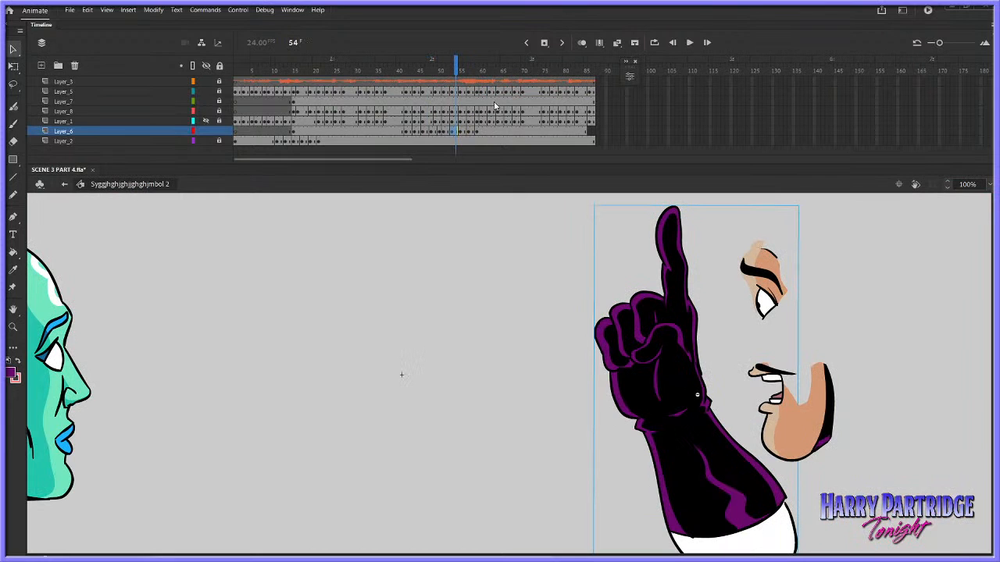
key("comma")
key("comma")
key("comma")
key("comma")
key("comma")
key("comma")
key("comma")
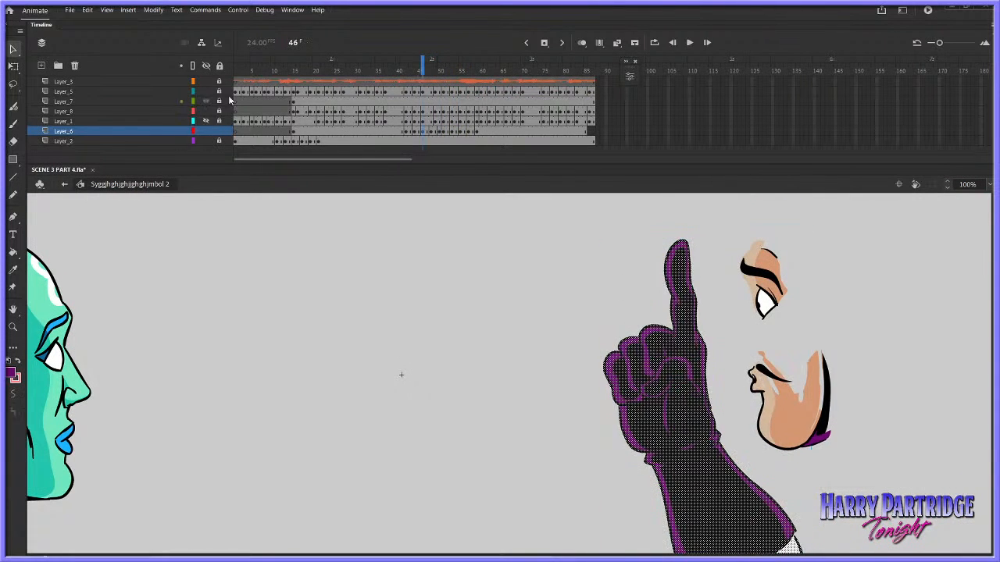
key("comma")
key("comma")
key("comma")
key("comma")
key("comma")
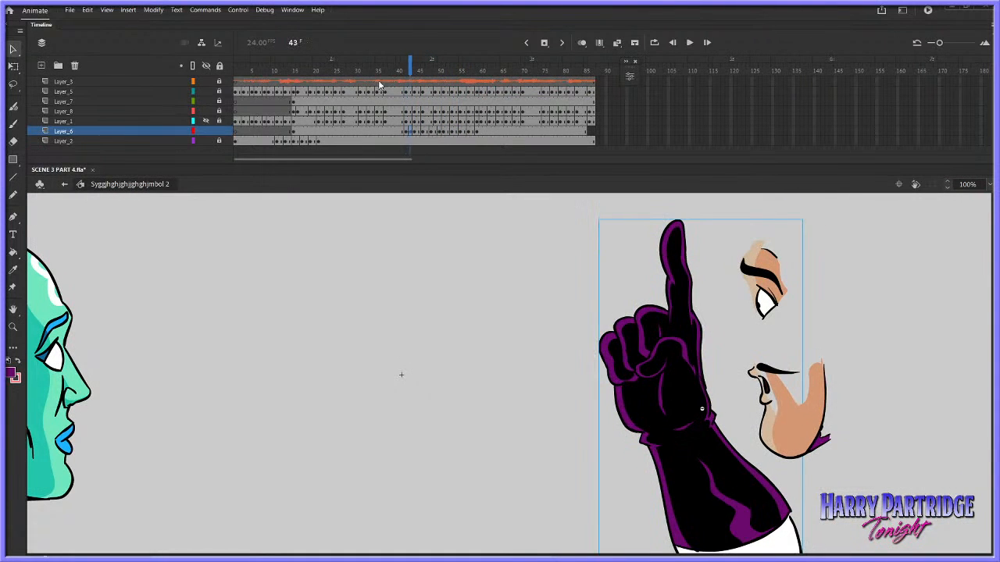
Play the animation from about frame 36 to review the arm's motion, and return to frame 42
left_click(379, 81)
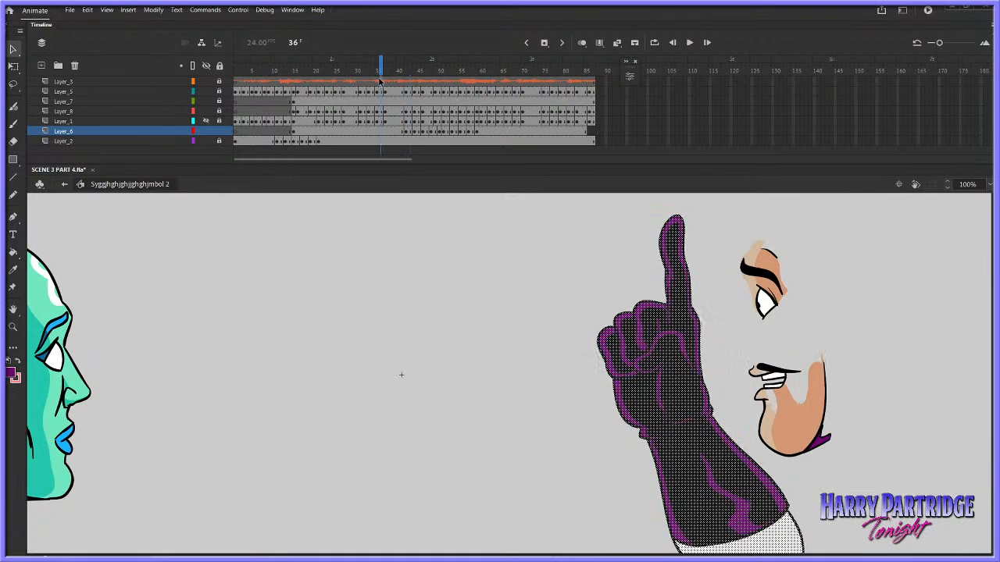
key("Return")
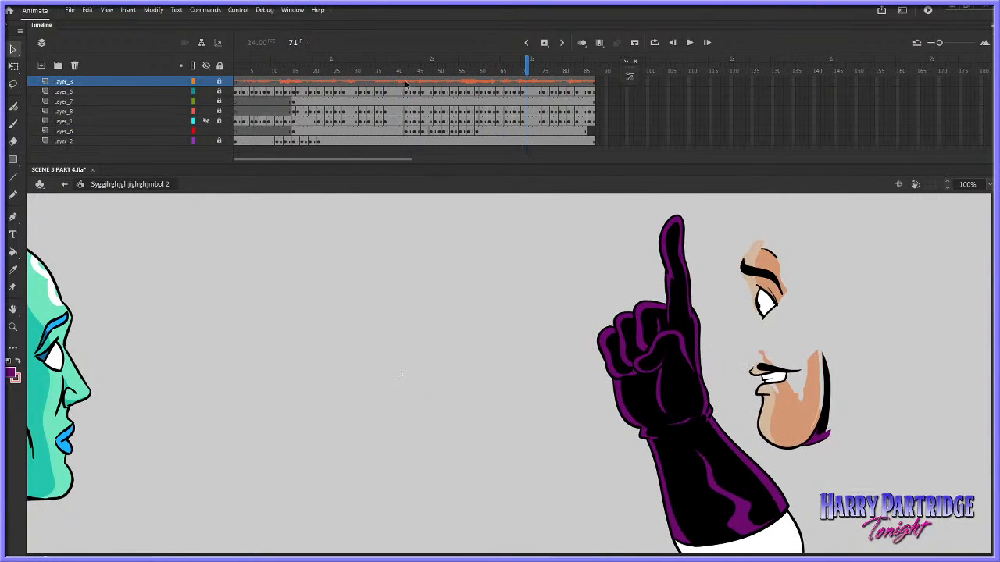
left_click(406, 82)
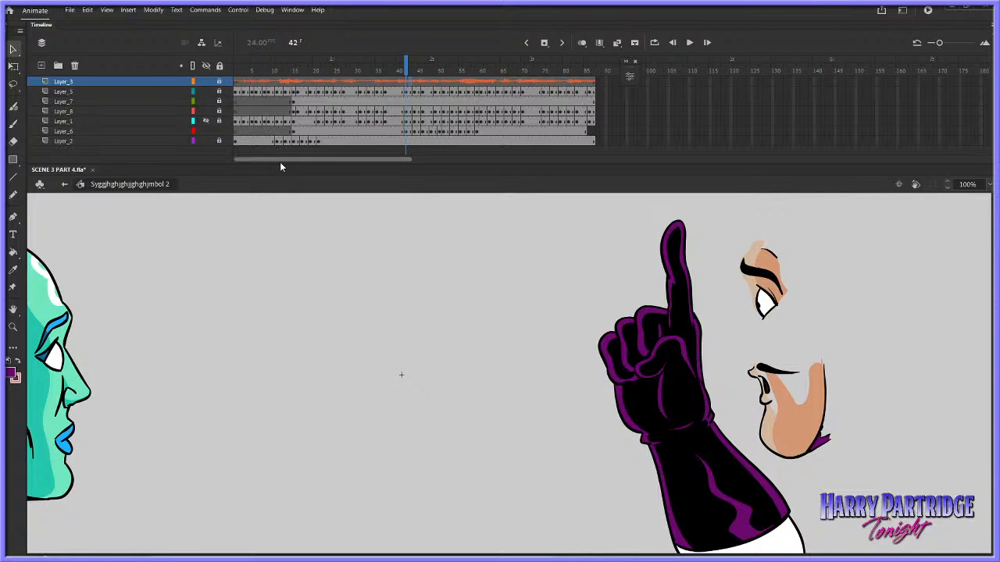
Flip repeatedly between frames 42 and 43 and their neighbours to compare the alternating arm drawings
left_click_drag(515, 556, 566, 556)
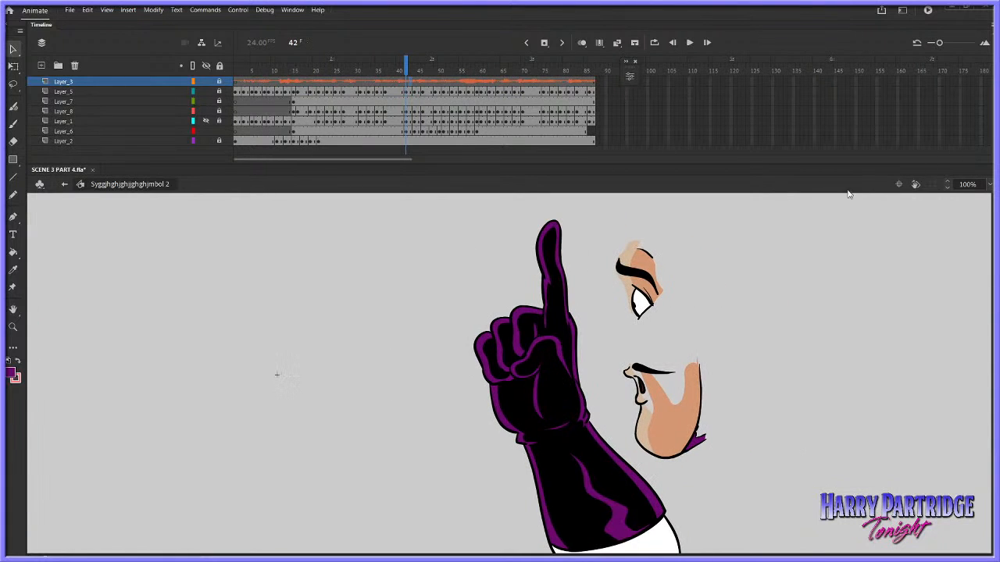
left_click(293, 10)
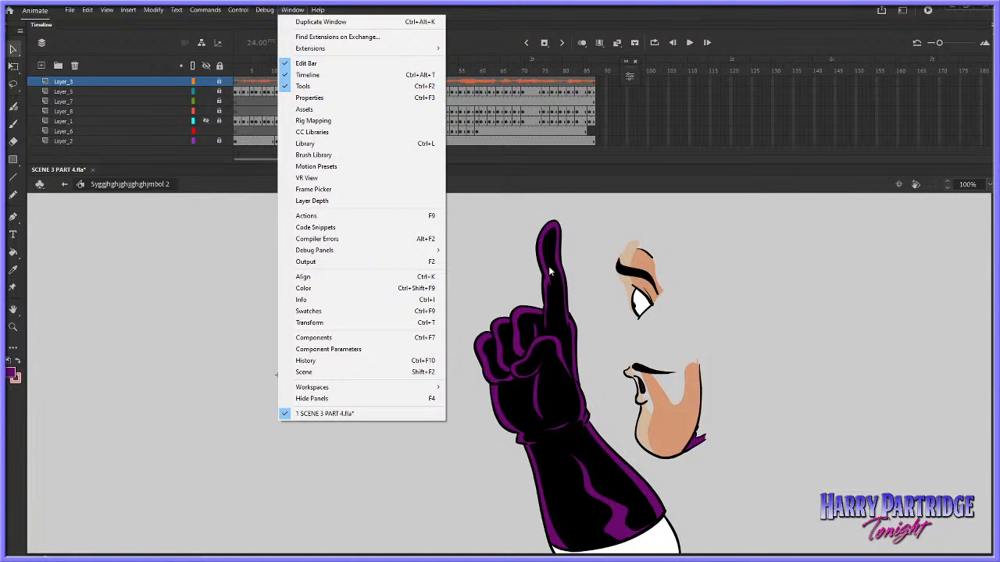
left_click(521, 178)
left_click_drag(993, 348, 991, 355)
key("period")
key("comma")
key("period")
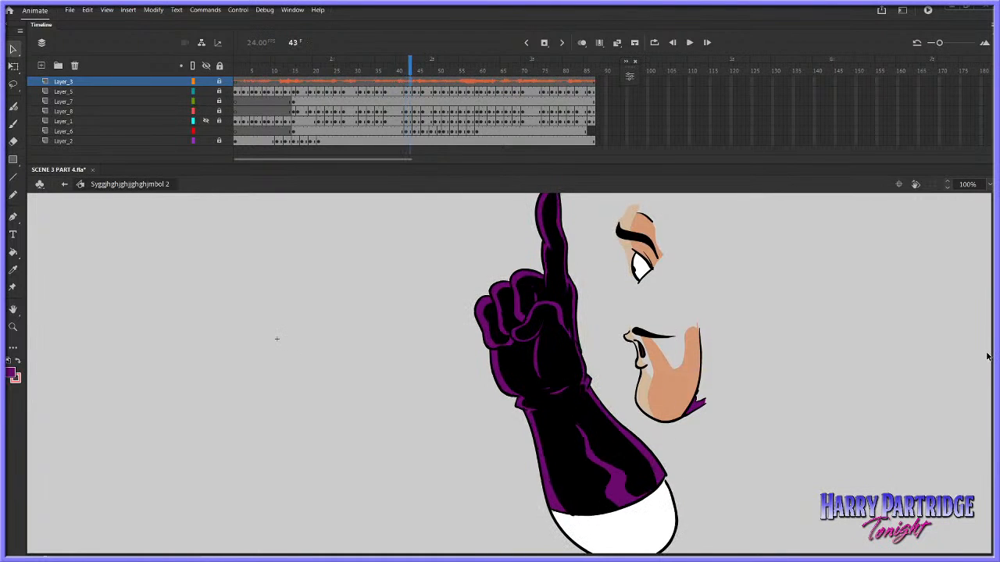
key("comma")
key("comma")
key("period")
key("period")
key("period")
key("period")
key("comma")
key("comma")
key("comma")
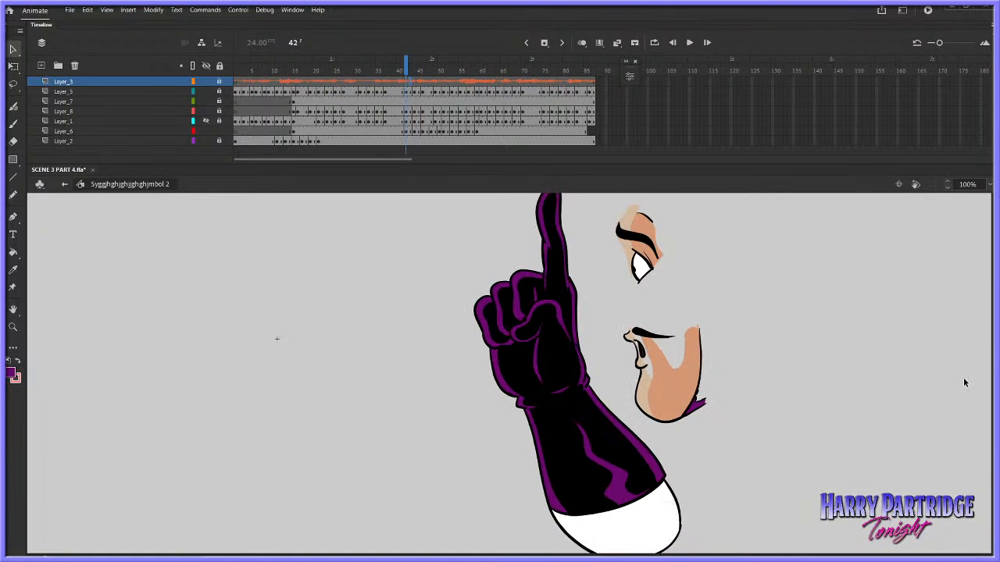
key("period")
key("comma")
key("period")
Set the arm instance's first looping frame to 2 at frame 43 and compare it with frame 42
left_click(585, 386)
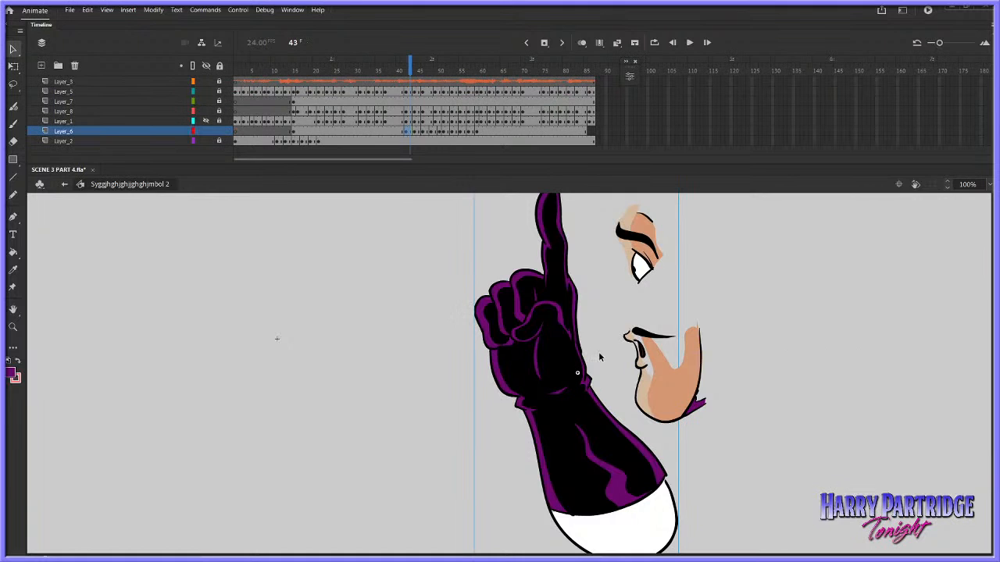
left_click(292, 9)
left_click(313, 97)
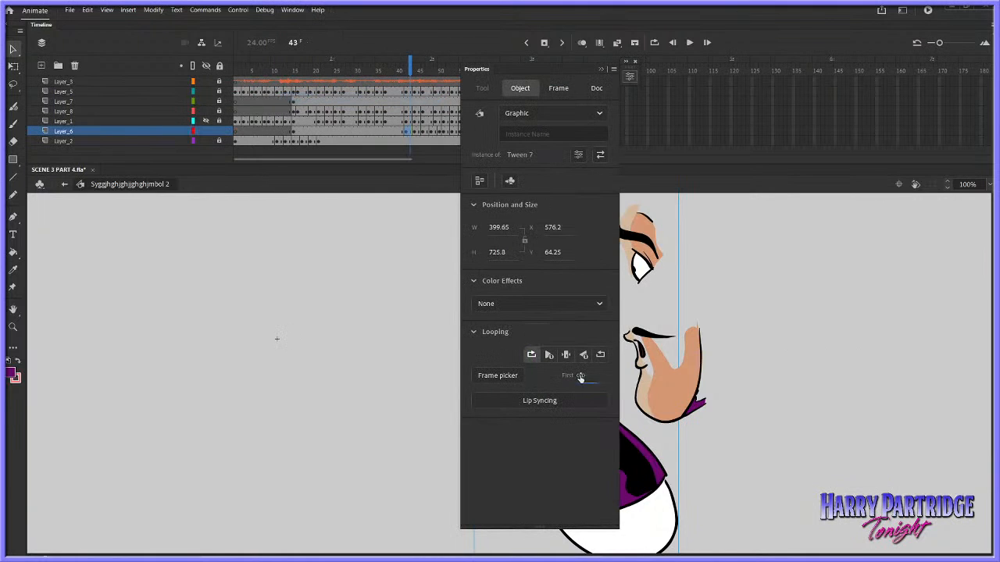
type("2")
key("Return")
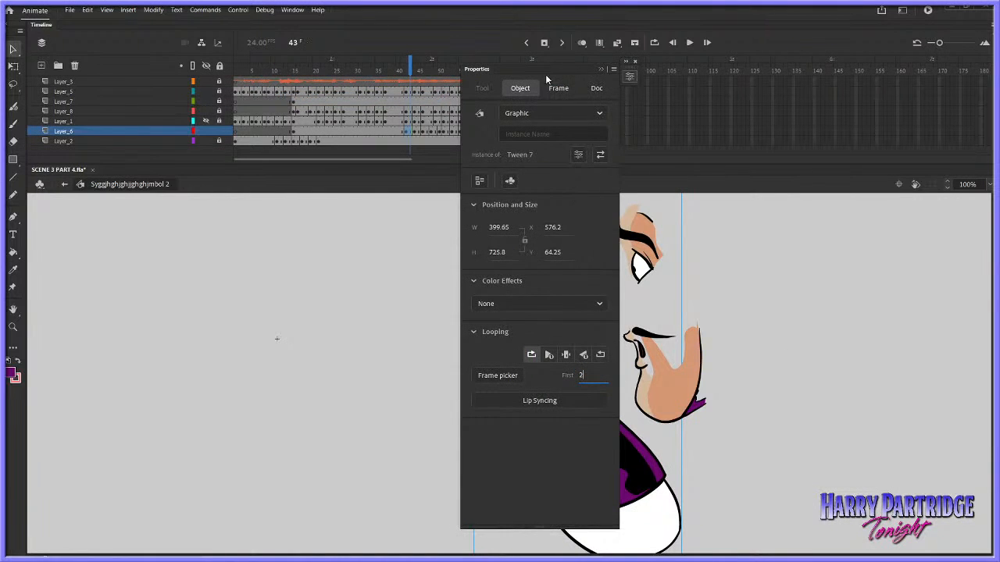
left_click_drag(545, 74, 294, 162)
key("comma")
left_click(807, 313)
key("period")
key("comma")
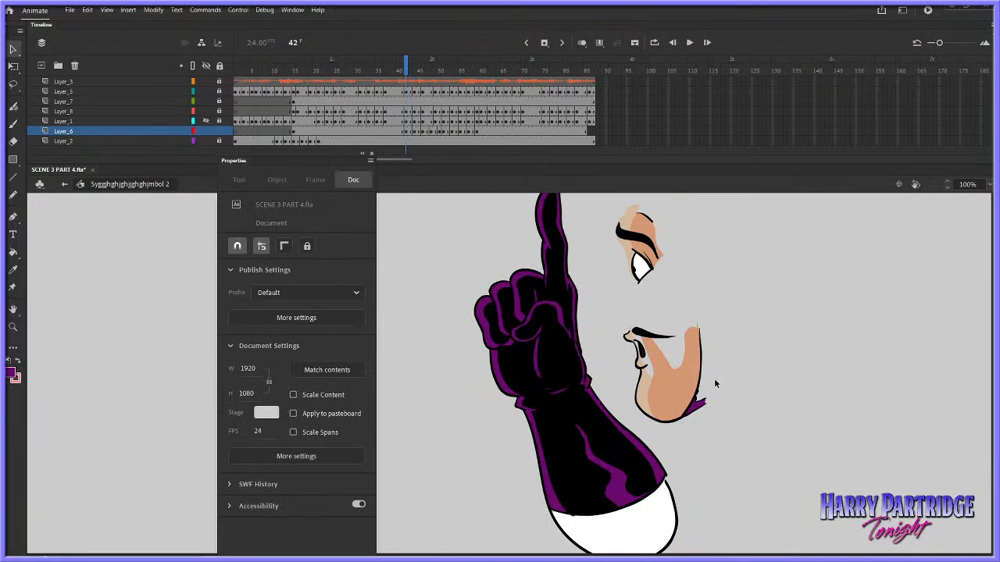
key("period")
key("comma")
Set the looping of the arm instances at frames 42 and 45 to play once
left_click(616, 426)
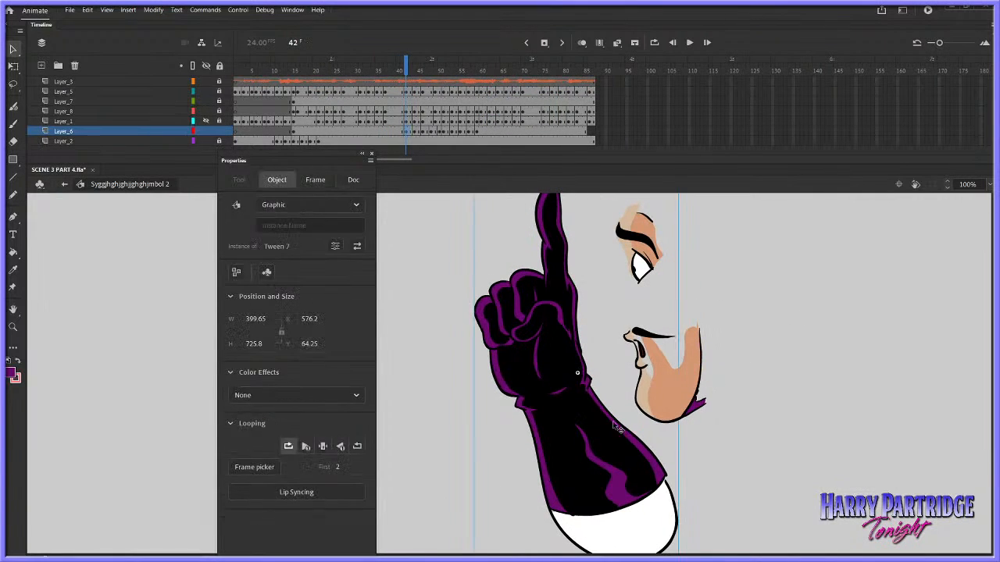
left_click(306, 446)
key("period")
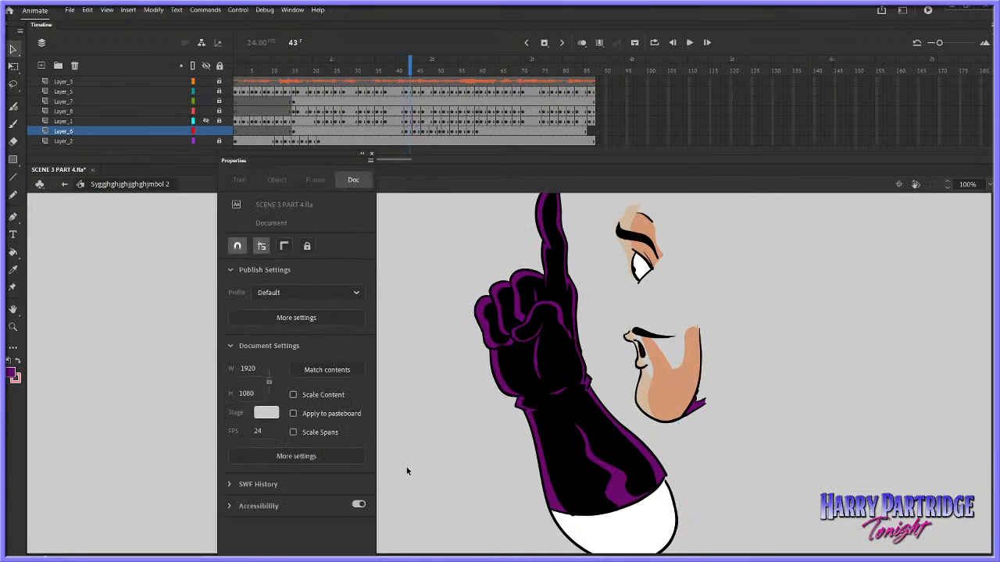
key("period")
key("period")
left_click(539, 427)
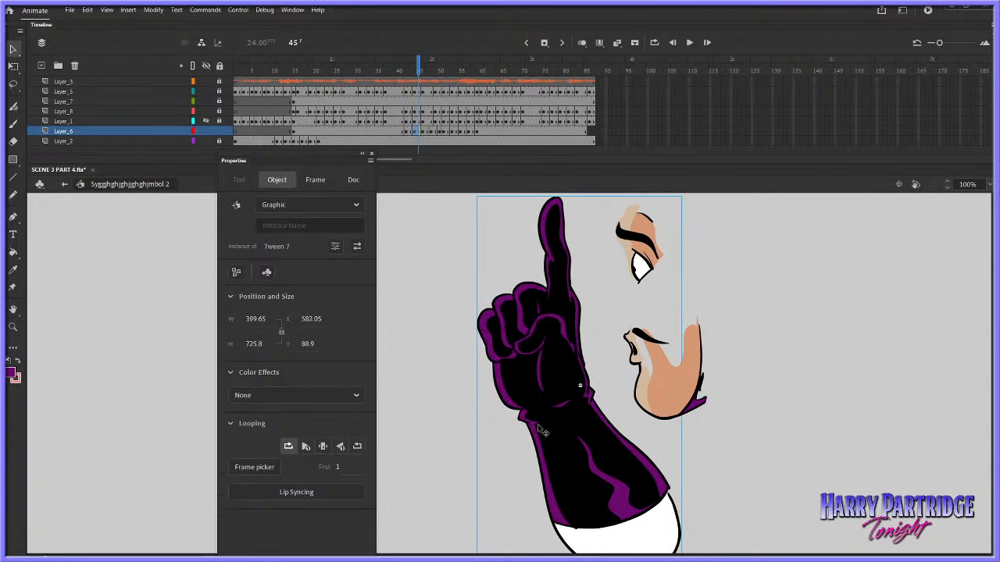
left_click(305, 446)
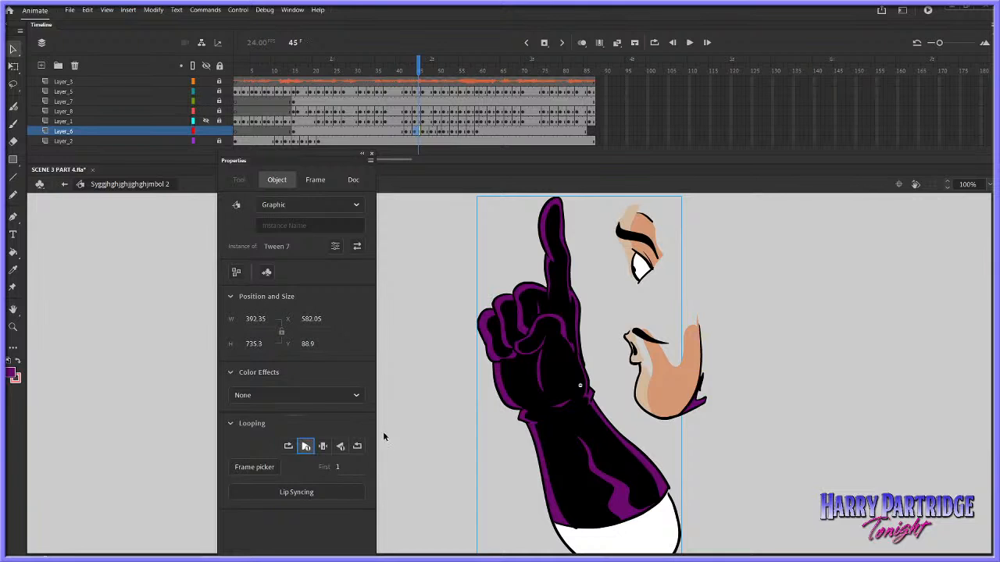
key("comma")
key("period")
key("period")
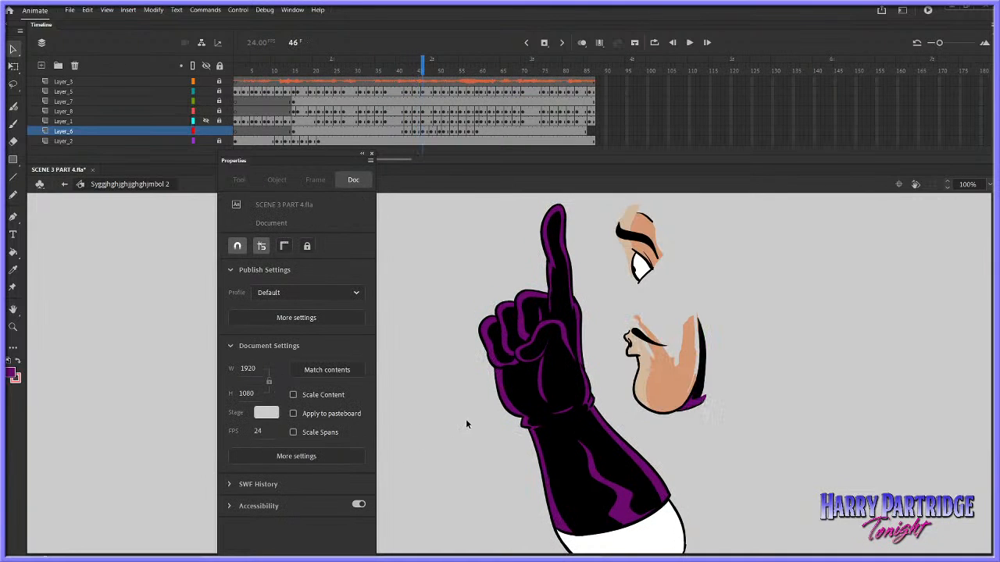
Set the first looping frame of the arm instance at frame 46 to 2
left_click(511, 400)
left_click(340, 468)
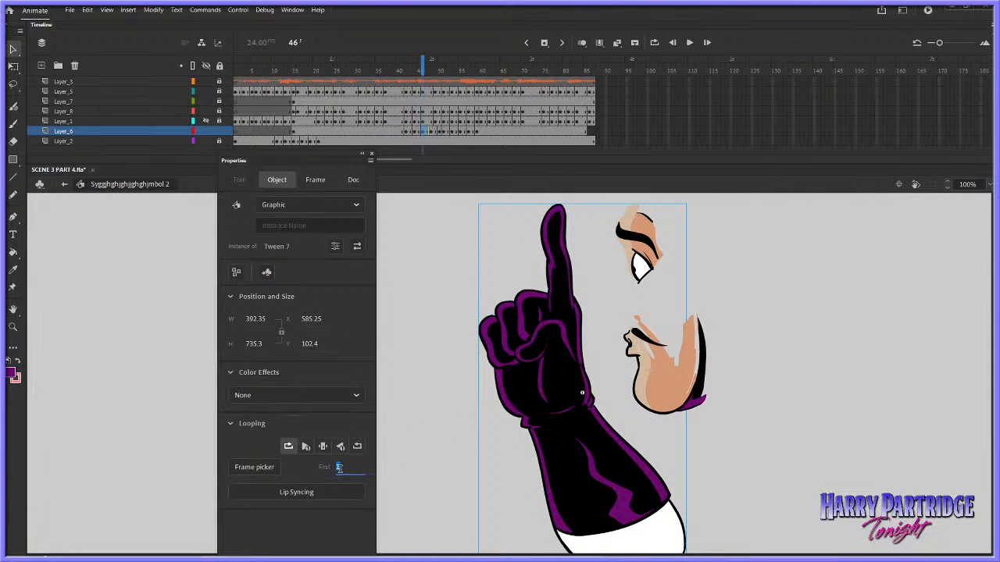
type("2")
left_click(394, 442)
Set the first looping frame of the arm instance at frame 48 to 2 and check the neighbouring frames
key("period")
key("period")
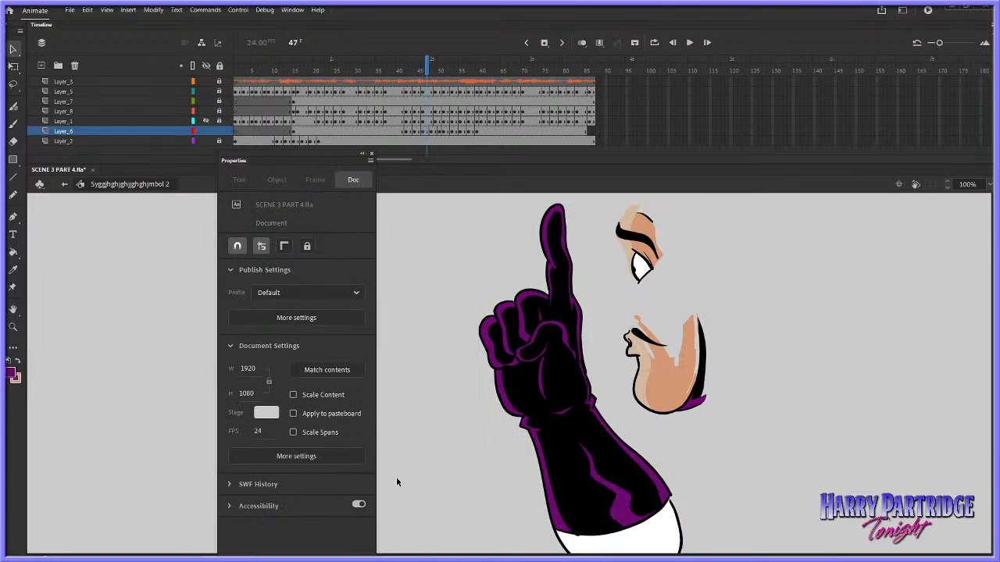
left_click(550, 426)
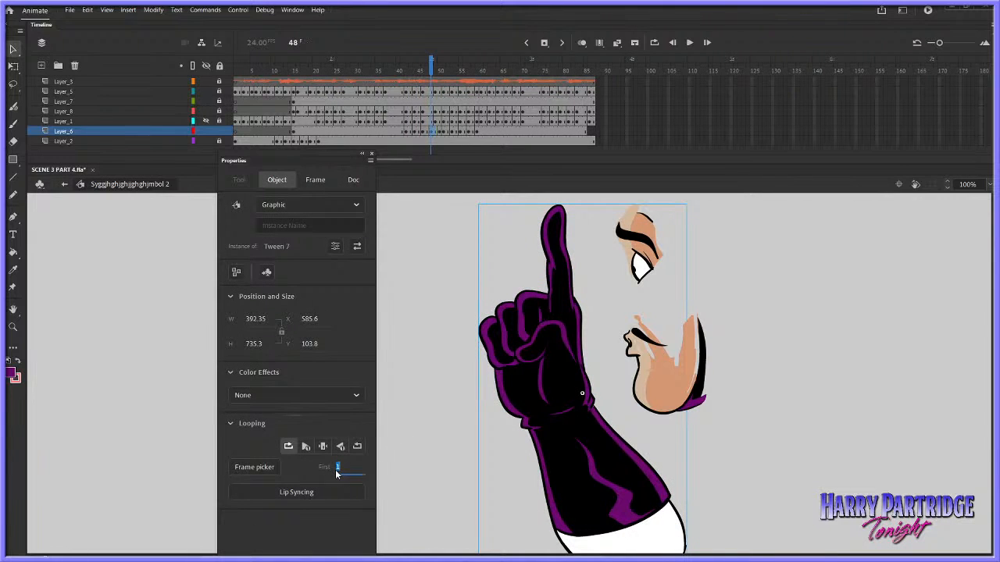
type("2")
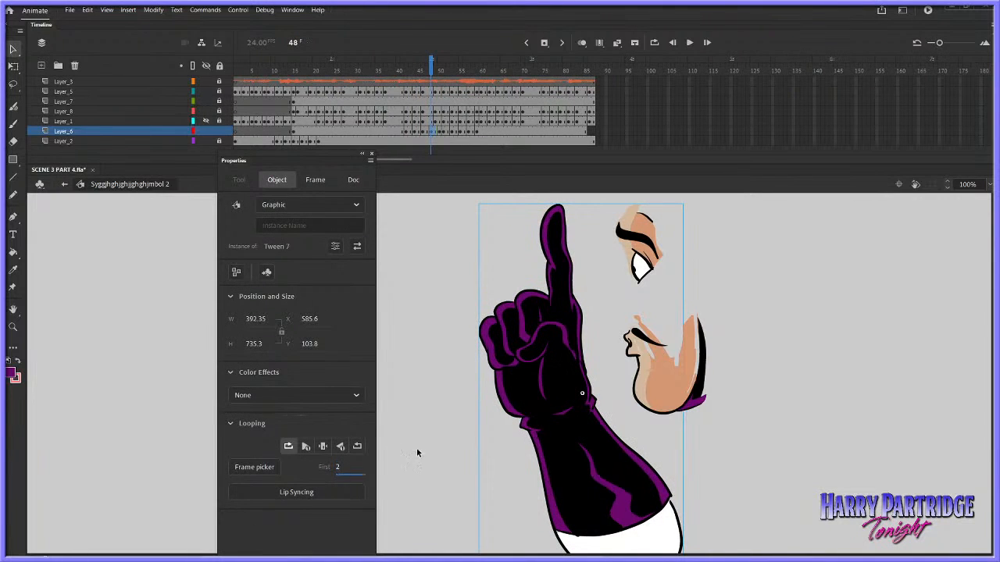
left_click(418, 449)
key("comma")
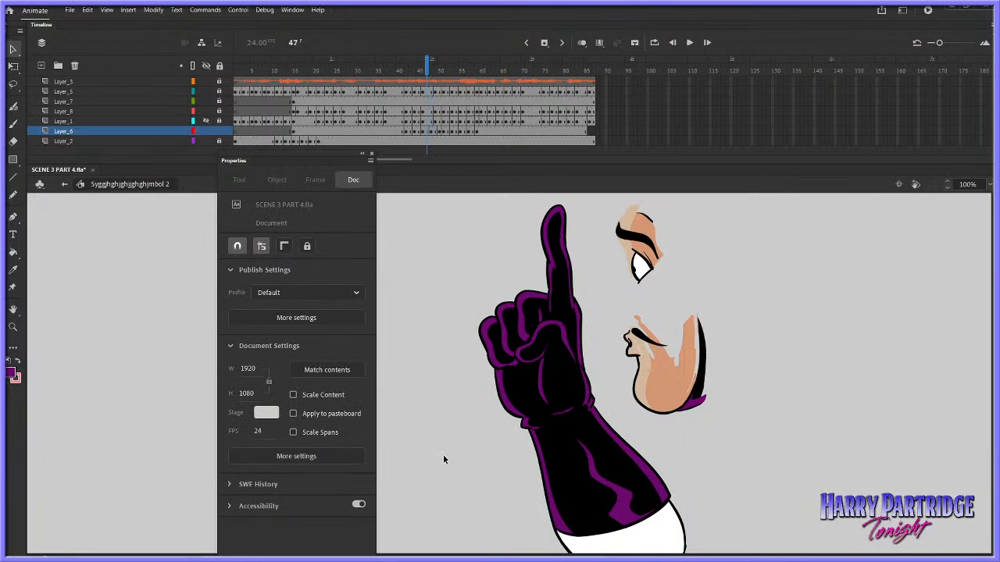
key("period")
Check the arm instances at frames 49 and 50 and compare their drawings with frame 48
key("period")
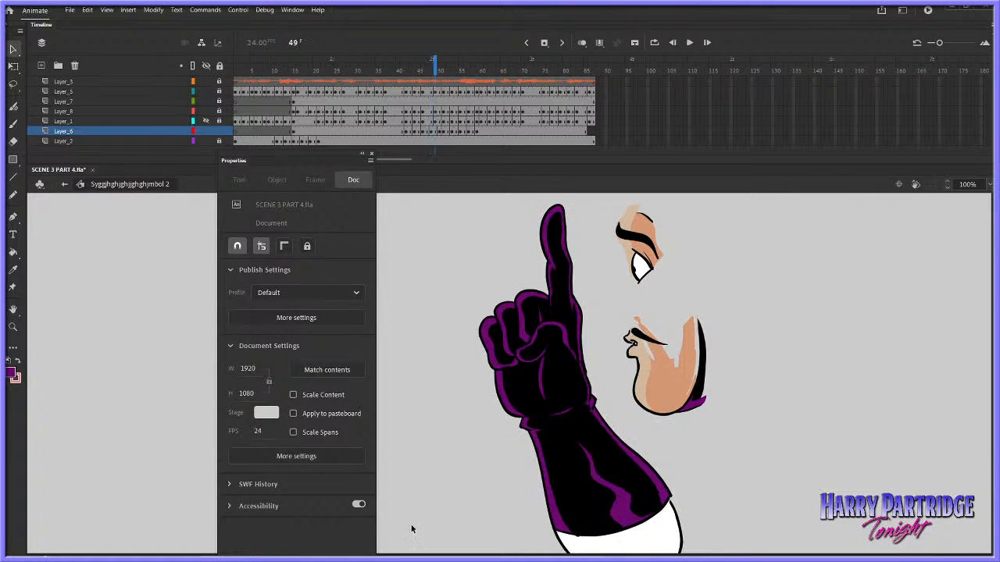
left_click(561, 460)
left_click(410, 451)
key("period")
key("comma")
key("period")
left_click(591, 443)
left_click(628, 422)
key("comma")
key("comma")
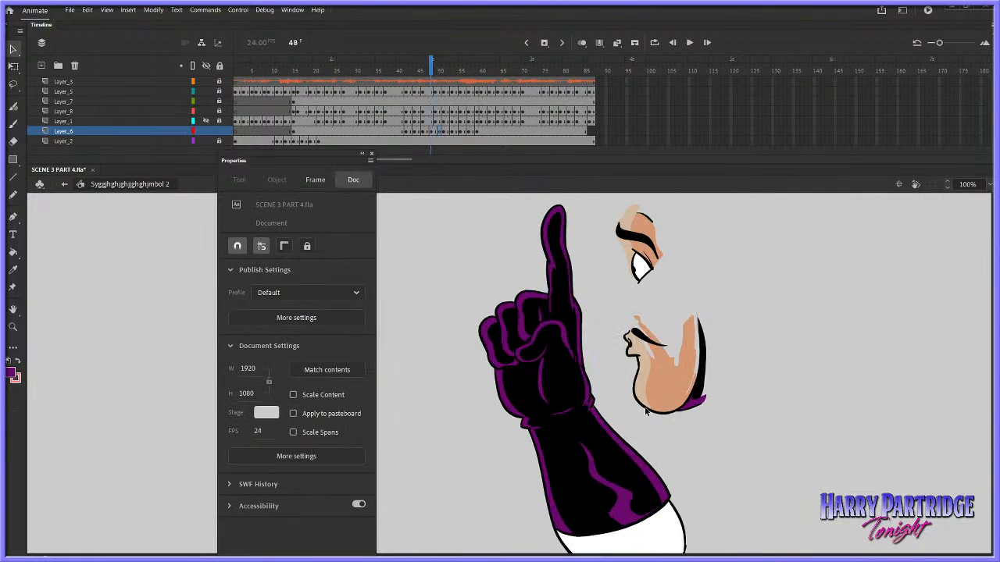
Compare the arm drawings at frames 47 and 48 and check the looping of the instance at frame 48
key("comma")
key("comma")
key("period")
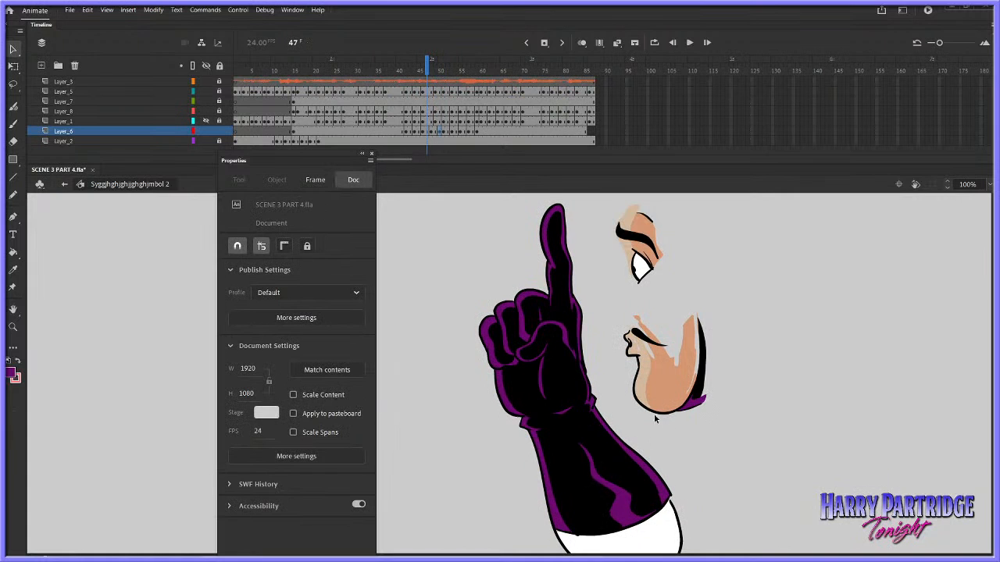
key("period")
left_click(597, 472)
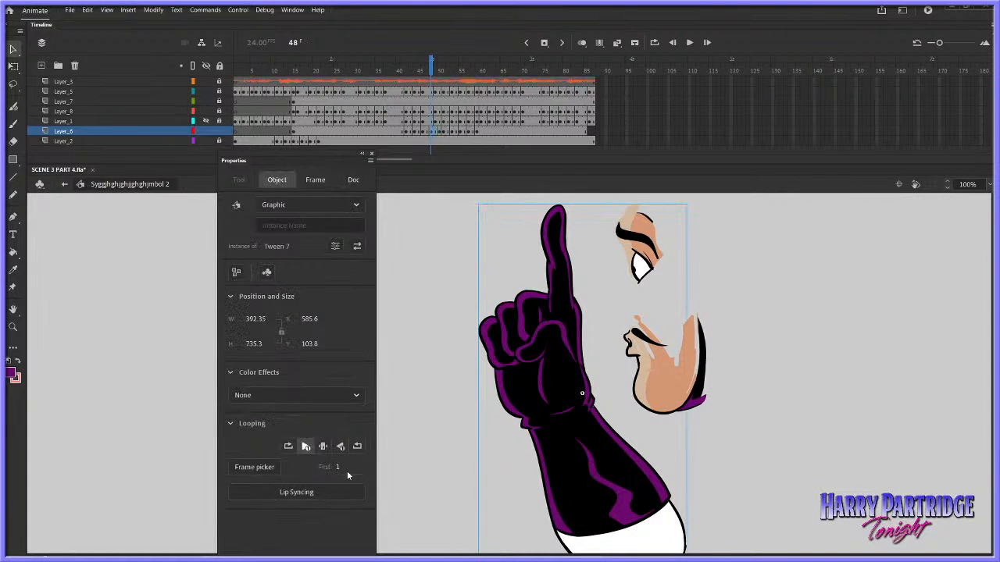
key("period")
key("comma")
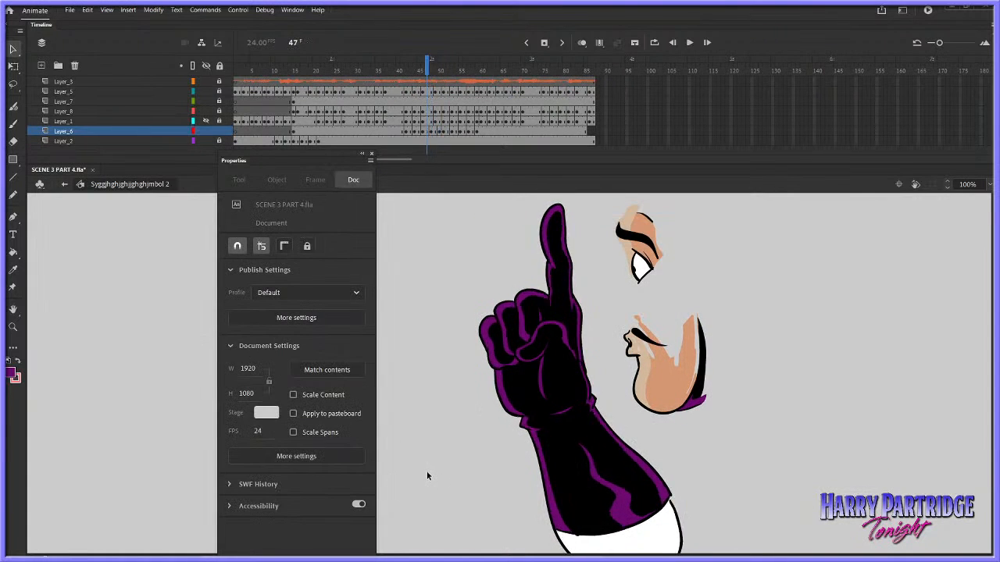
left_click(535, 444)
left_click(307, 449)
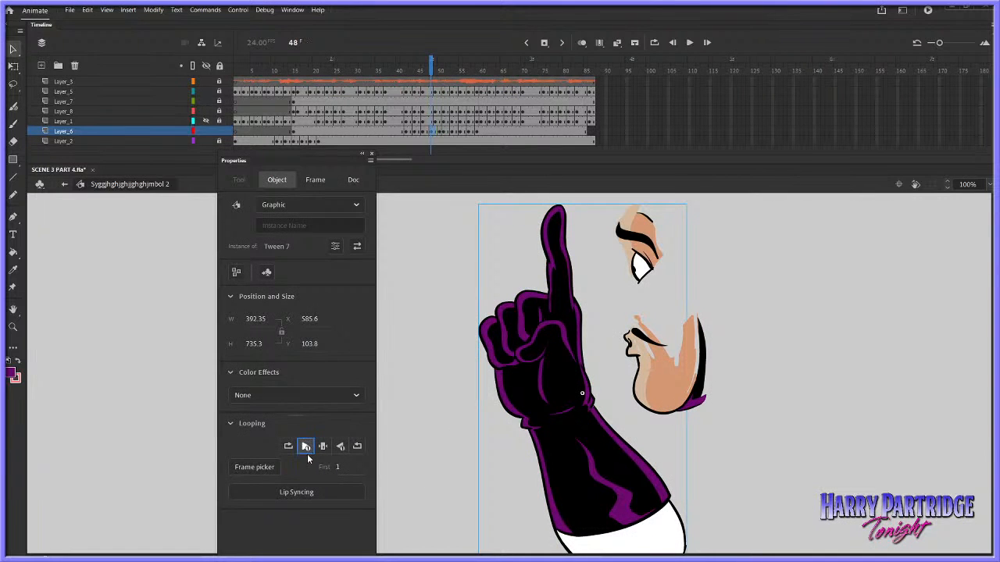
left_click(423, 438)
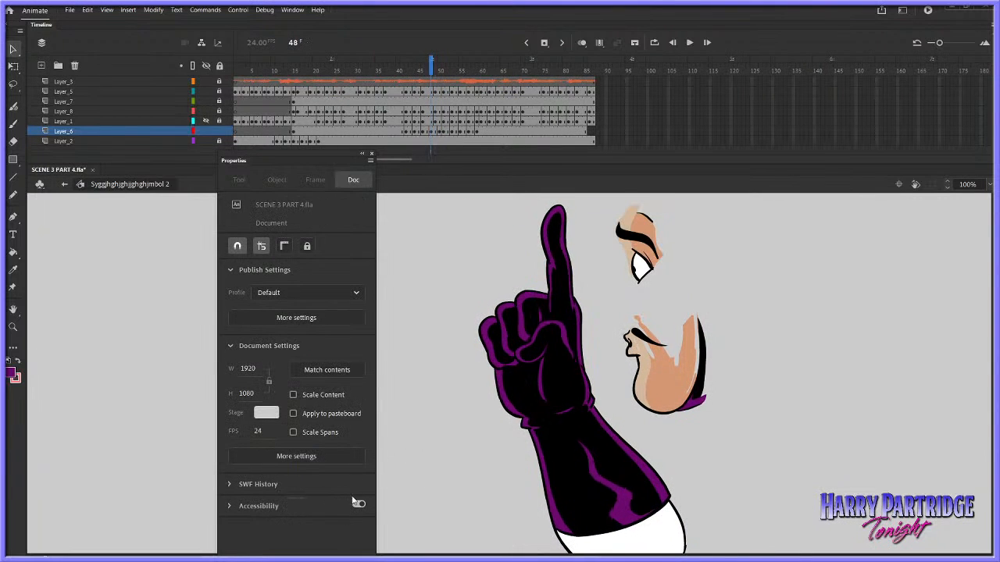
Break apart the arm instance at frame 48 into editable shapes
left_click(572, 424)
key("ctrl+b")
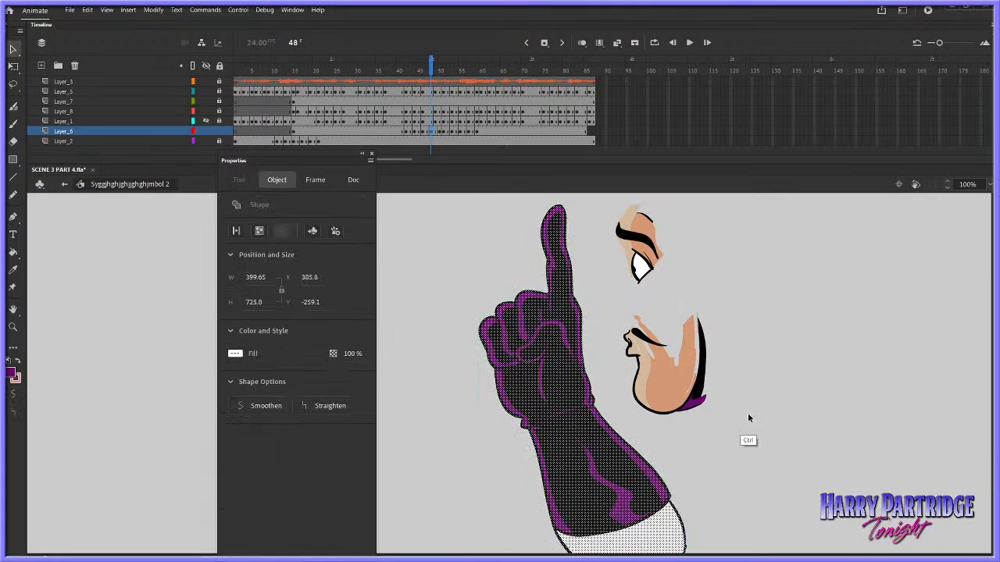
left_click(747, 413)
Play back the arm gesture from frame 43 and examine its drawings frame by frame up to frame 52
key("comma")
key("comma")
key("comma")
key("comma")
key("comma")
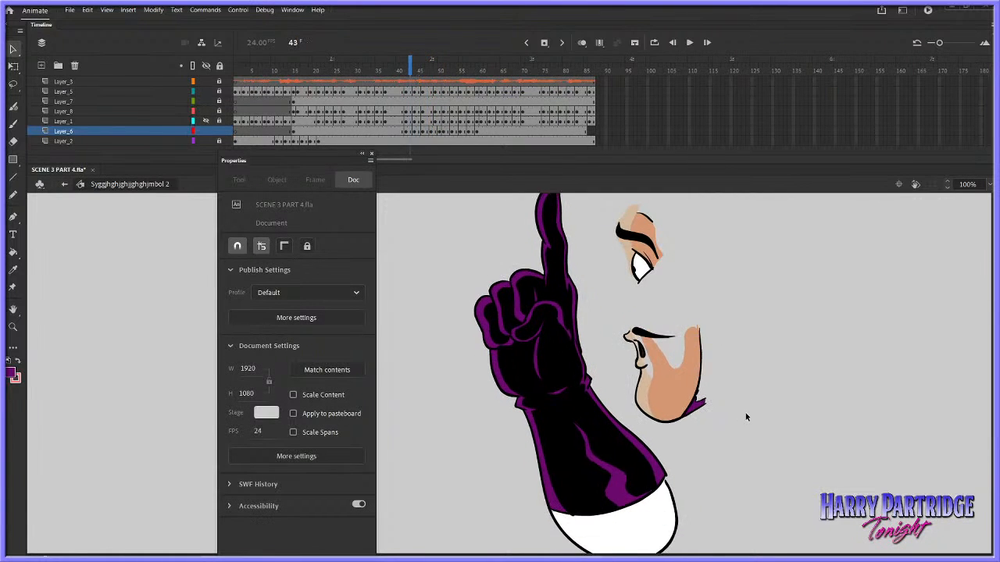
key("Return")
key("Return")
left_click(415, 83)
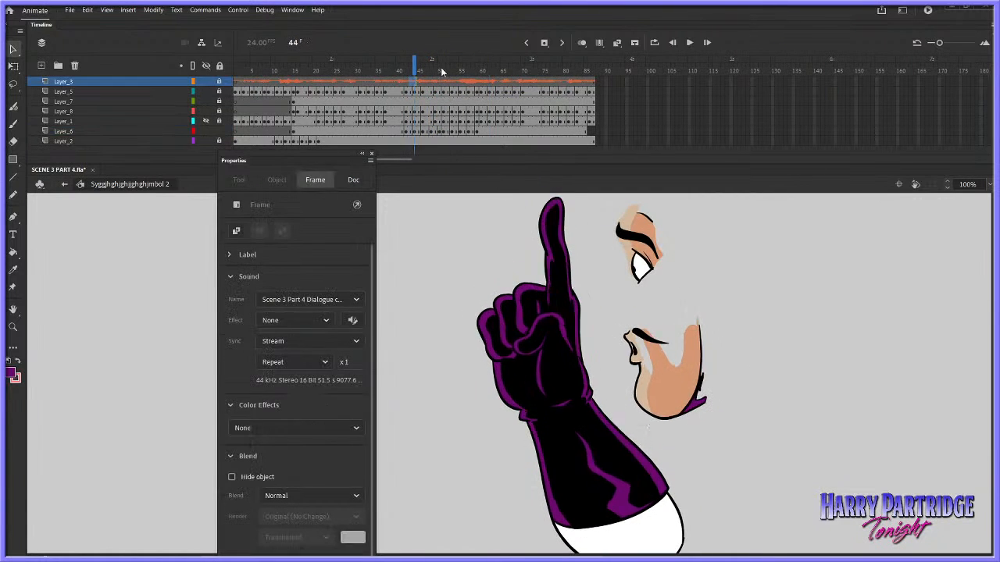
key("period")
key("period")
key("period")
key("period")
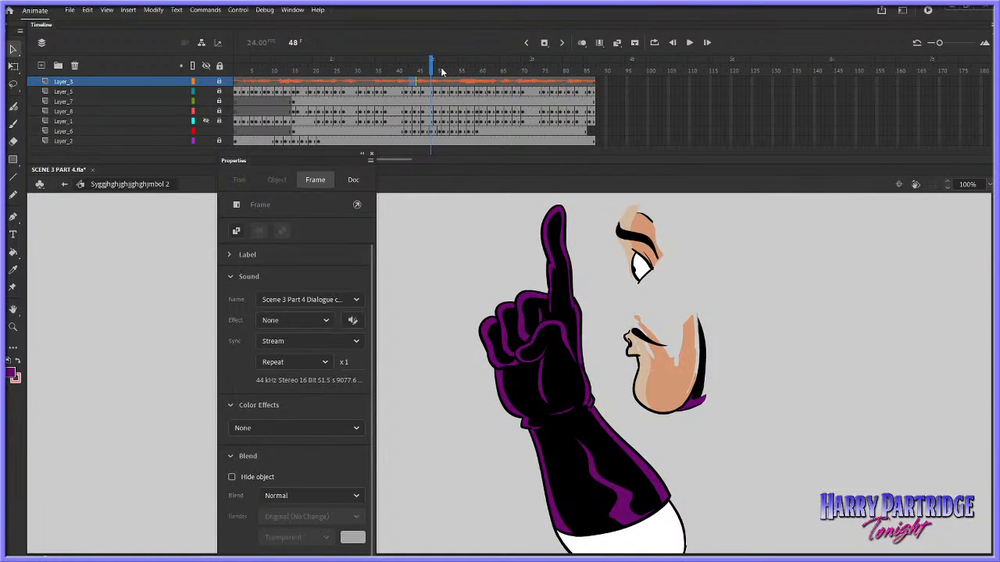
key("period")
left_click(441, 72)
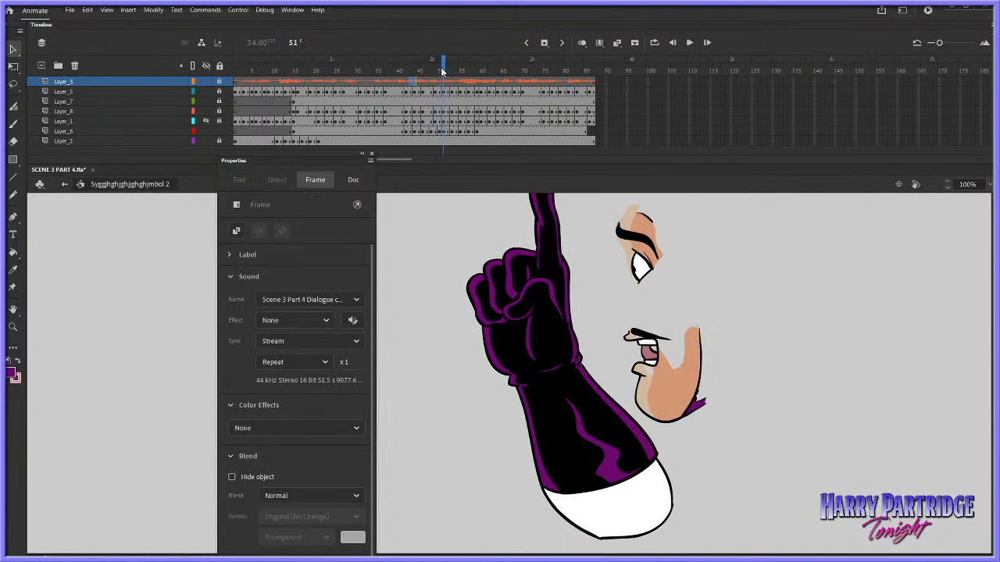
key("period")
key("comma")
Try play-once looping on the Layer_6 arm instance at frame 51 and compare it with the next frame
left_click(451, 130)
left_click(562, 342)
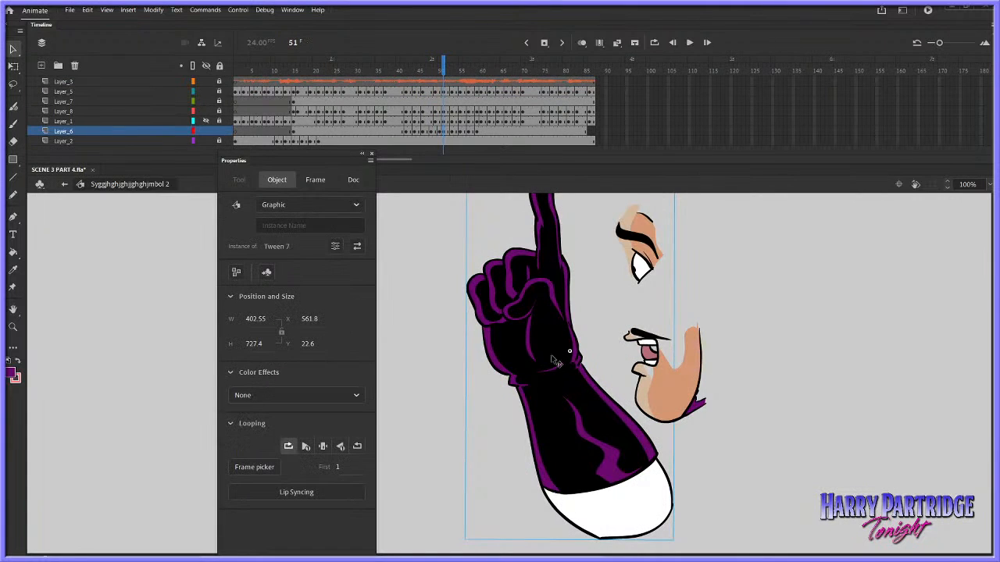
left_click(338, 467)
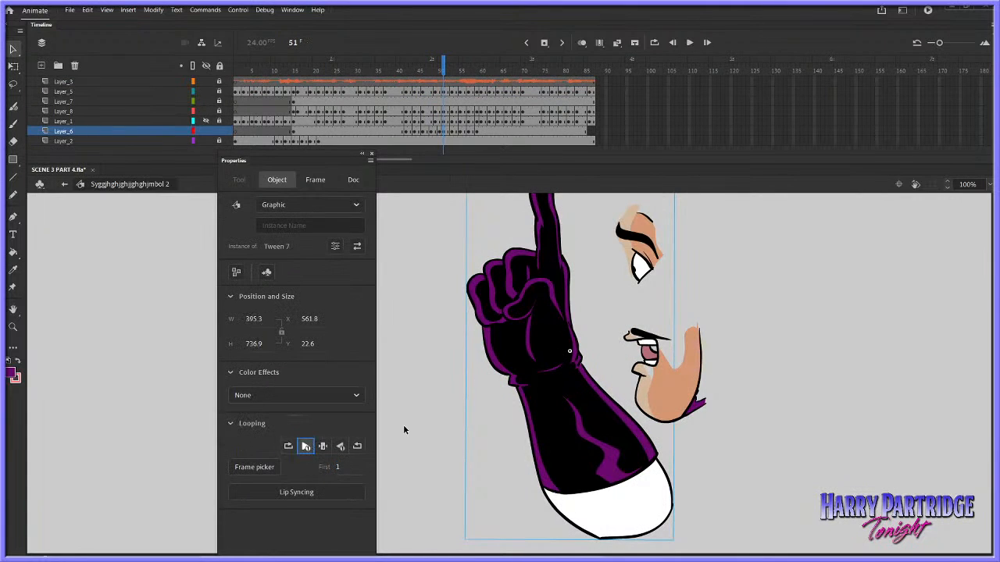
left_click(378, 485)
key("period")
key("comma")
Set the looping of the arm instance at frame 51 to play a single frame
left_click(538, 427)
left_click(320, 450)
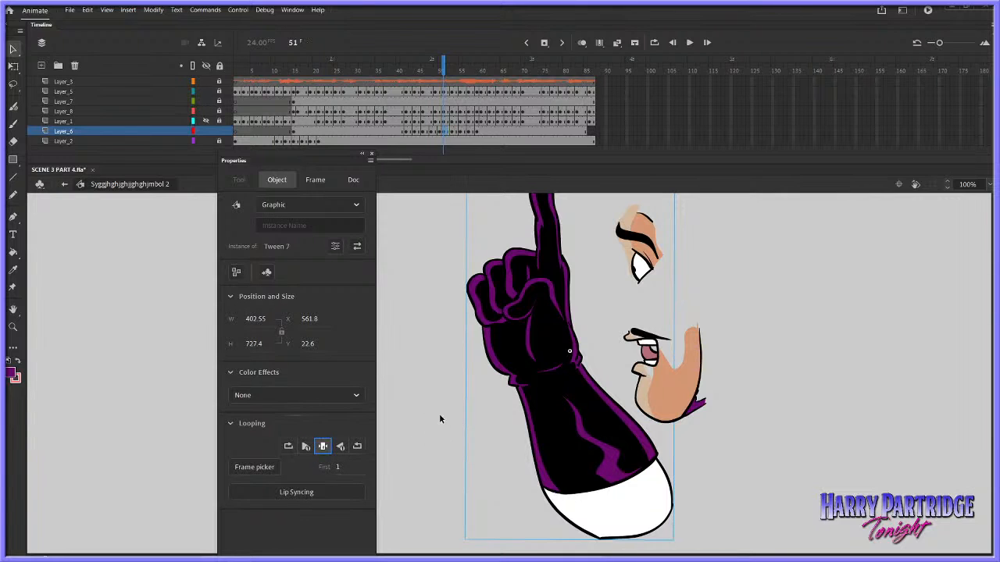
left_click(439, 416)
Set the looping of the Layer_6 arm instances at frames 43 and 44 to play a single frame
left_click(409, 131)
left_click(564, 344)
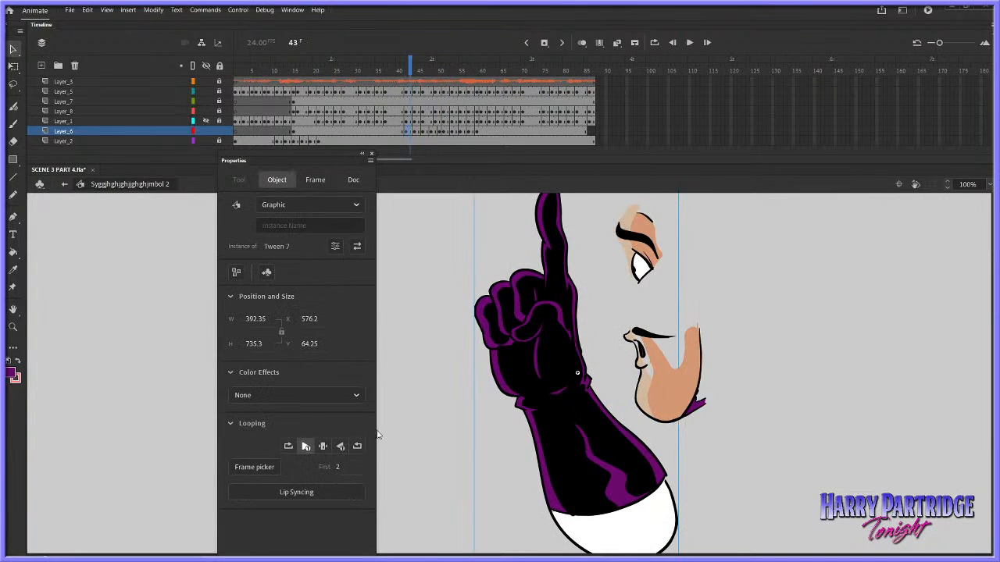
left_click(323, 446)
left_click(412, 422)
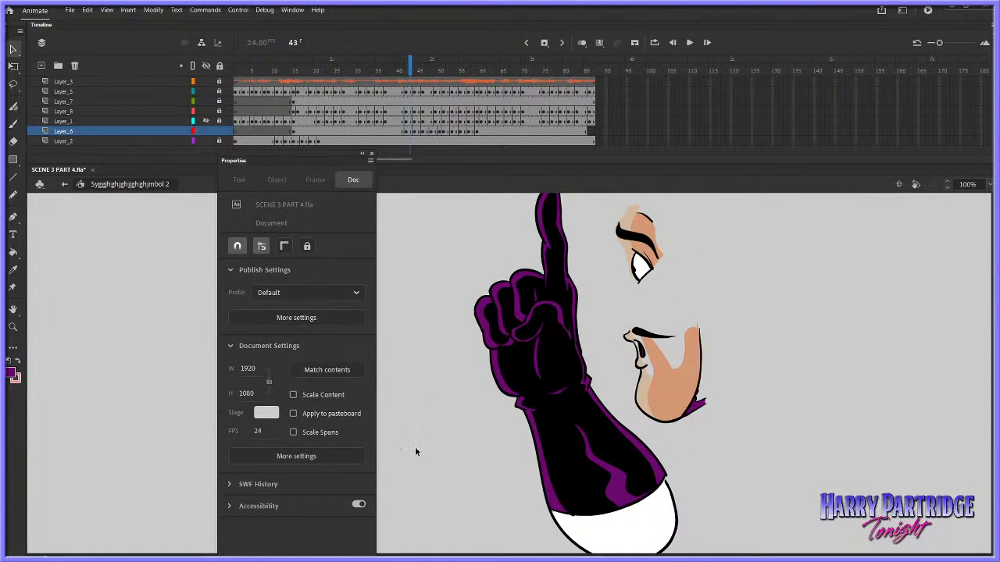
key(".")
left_click(582, 425)
left_click(323, 446)
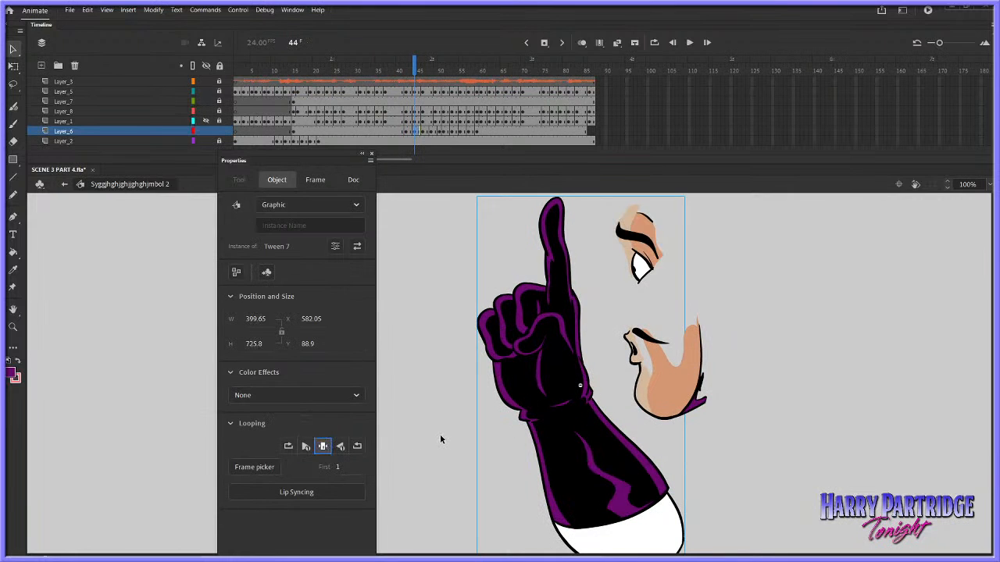
left_click(449, 440)
Set the looping of the arm instance at frame 46 to play a single frame
key(".")
key(".")
left_click(559, 411)
left_click(322, 447)
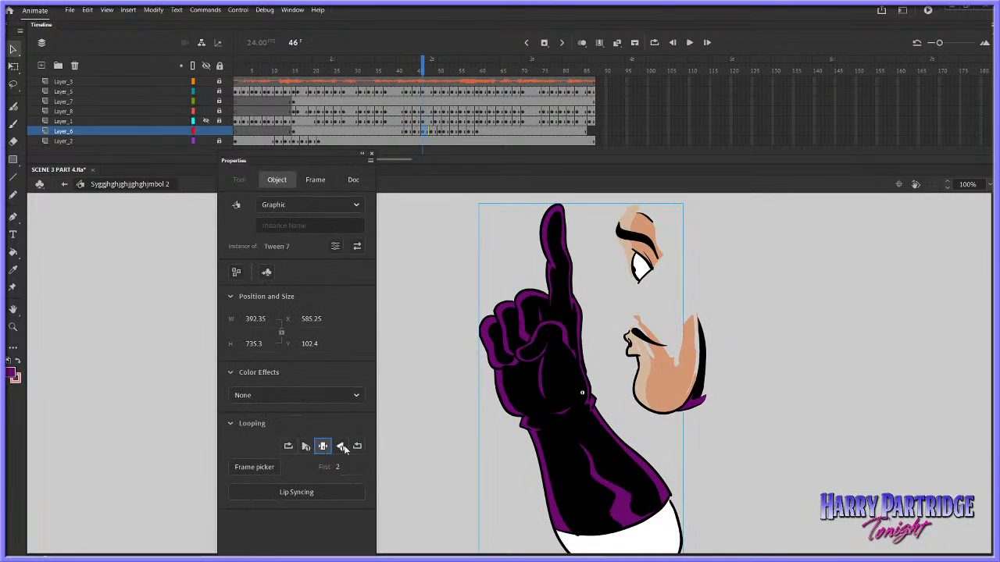
left_click(383, 452)
Examine the arm drawings frame by frame from frame 48 to frame 57
key(".")
key(".")
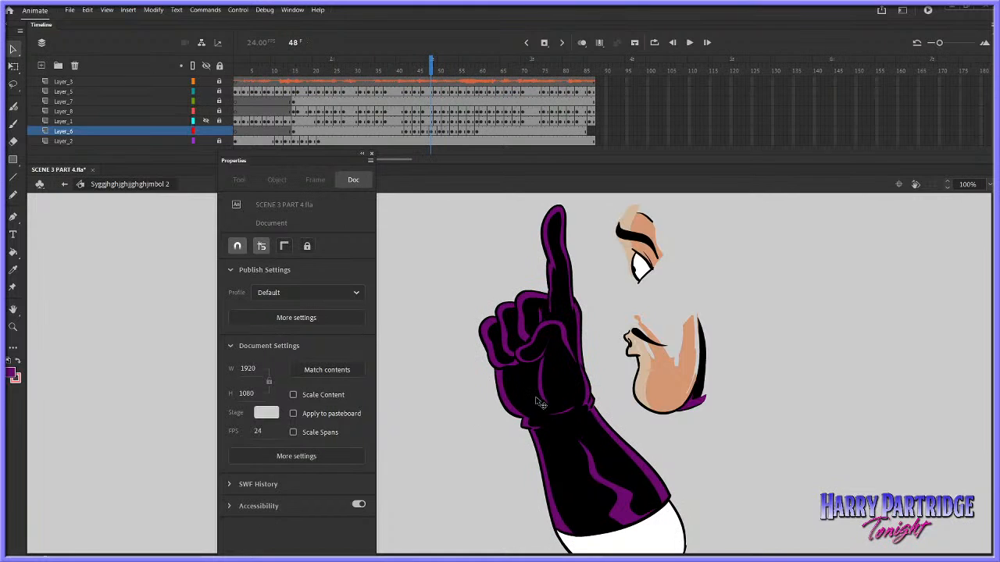
left_click(537, 403)
left_click(396, 451)
key(".")
key(".")
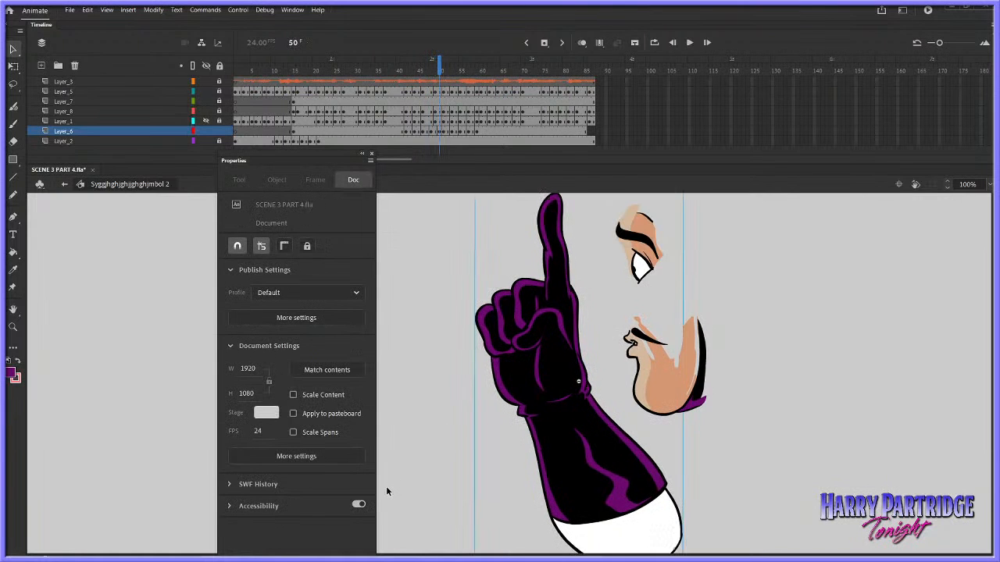
key(".")
key(".")
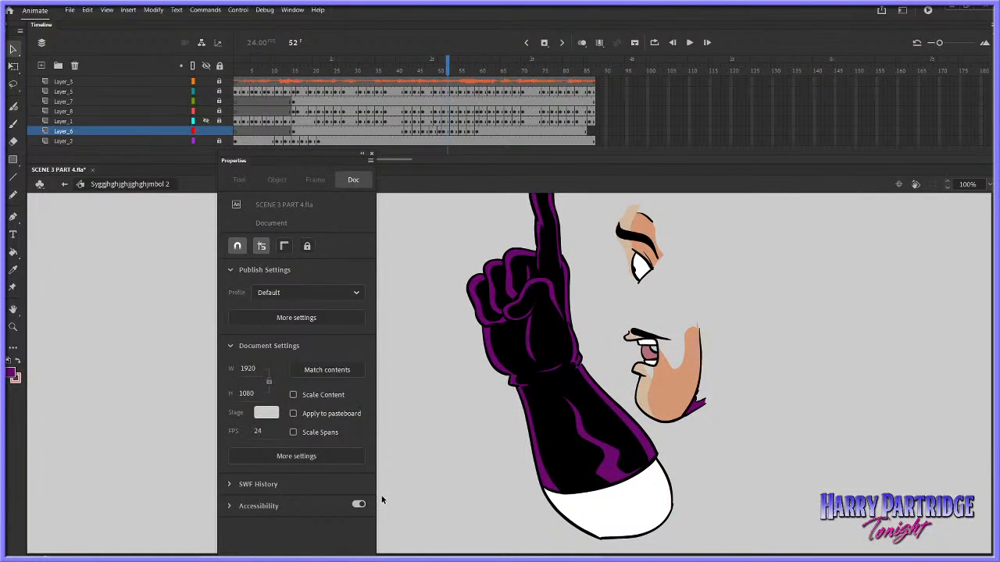
key(".")
key(".")
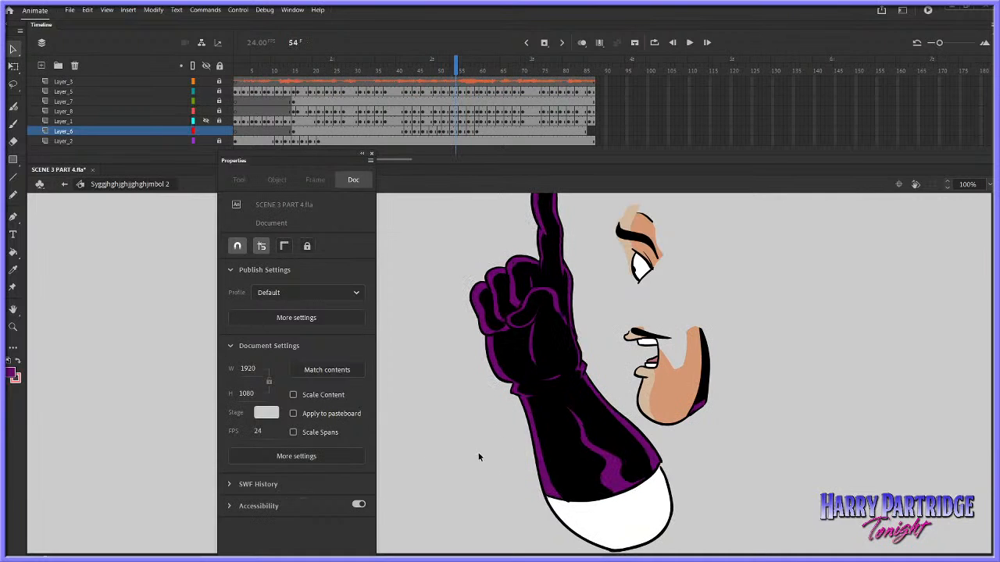
key(".")
key(".")
key(".")
Set the looping of the arm instance spanning frames 57 and 58 to play a single frame
left_click(577, 419)
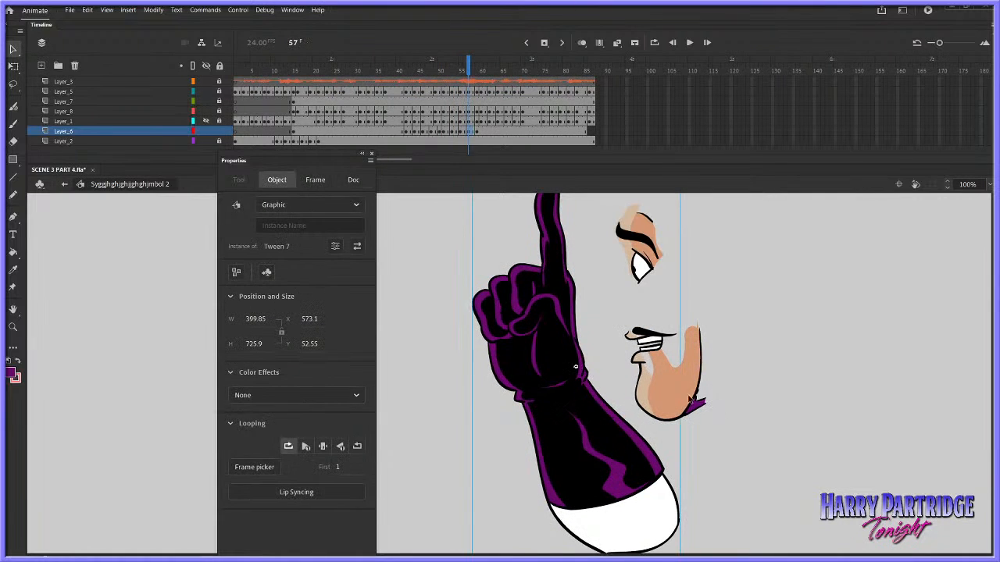
key(".")
left_click(338, 467)
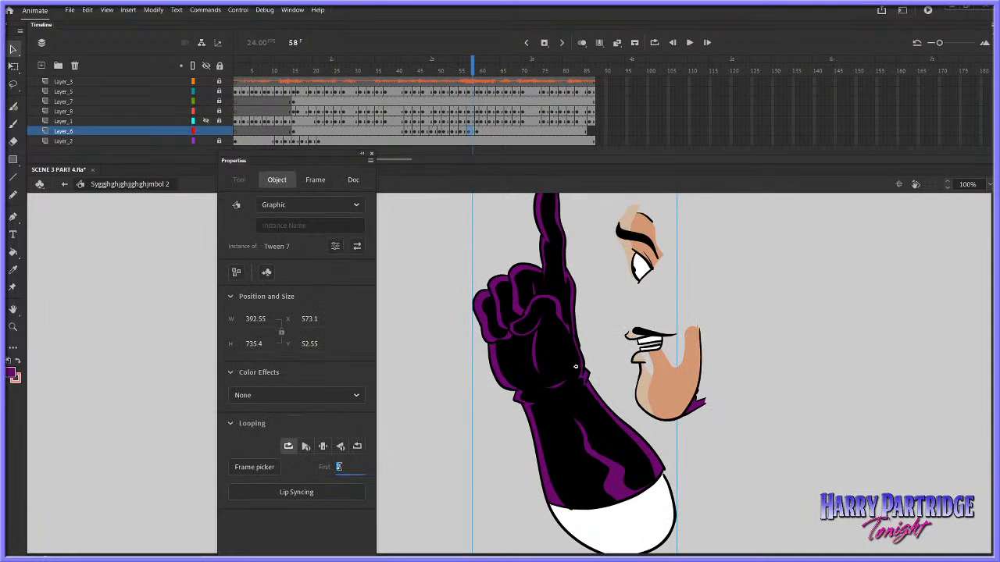
left_click(322, 446)
left_click(403, 434)
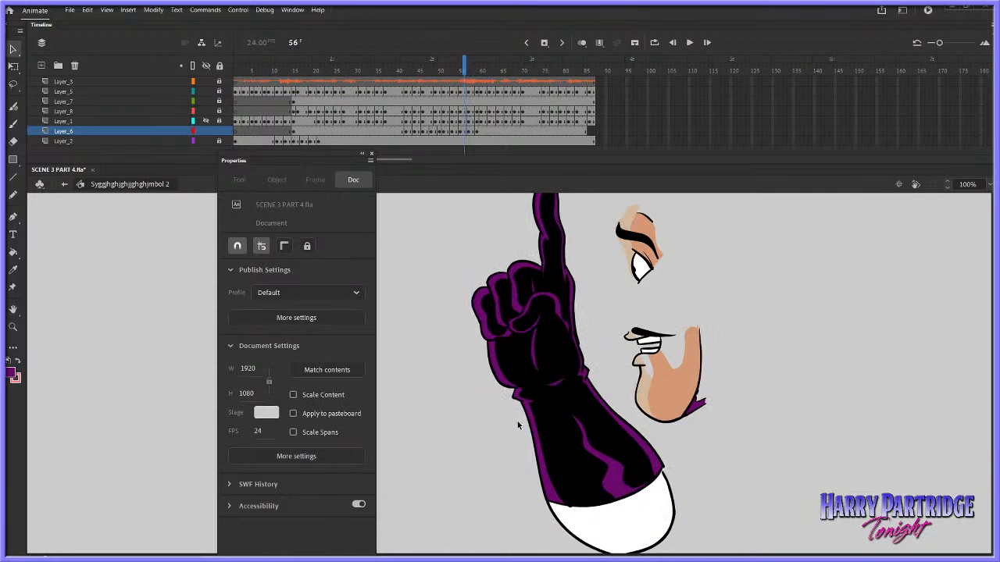
Check the arm instance's looping at frame 56 and compare its drawing with those up to frame 59
left_click(555, 422)
left_click(638, 400)
left_click(598, 412)
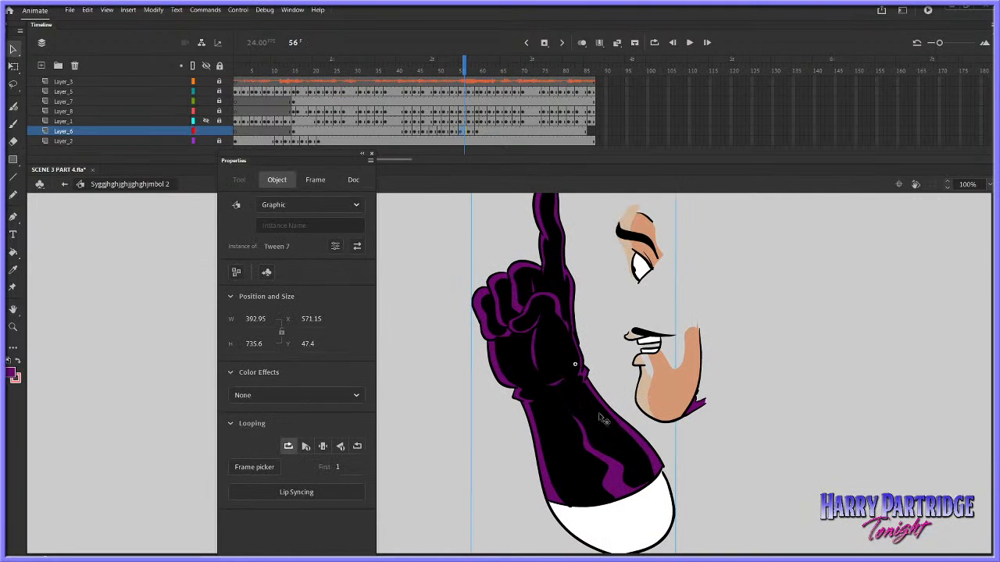
key(".")
key(".")
key(".")
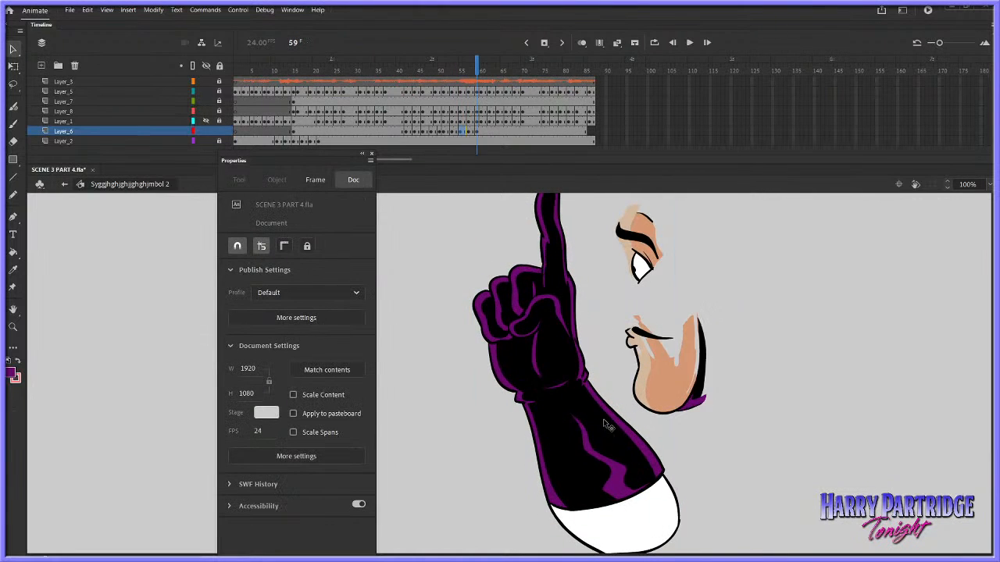
left_click(655, 420)
key(".")
key(".")
key(".")
Set the looping of the arm instance at frame 56 to play a single frame and play back the result
left_click(592, 429)
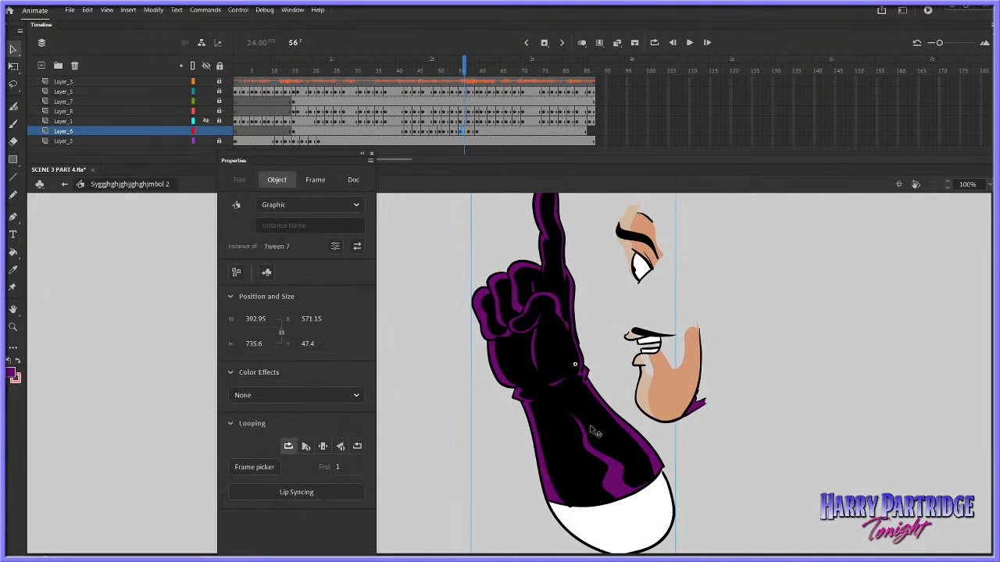
left_click(323, 446)
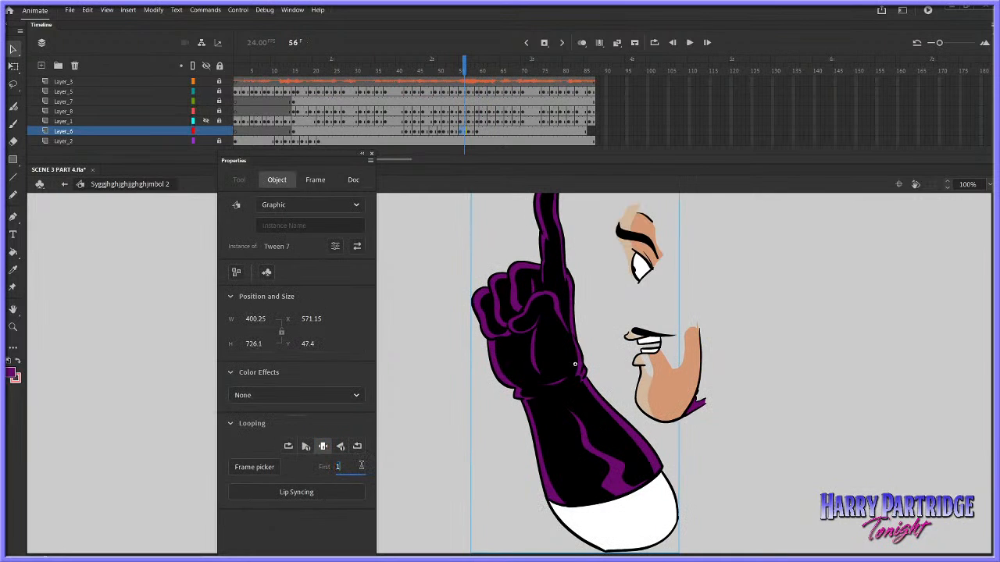
left_click(442, 459)
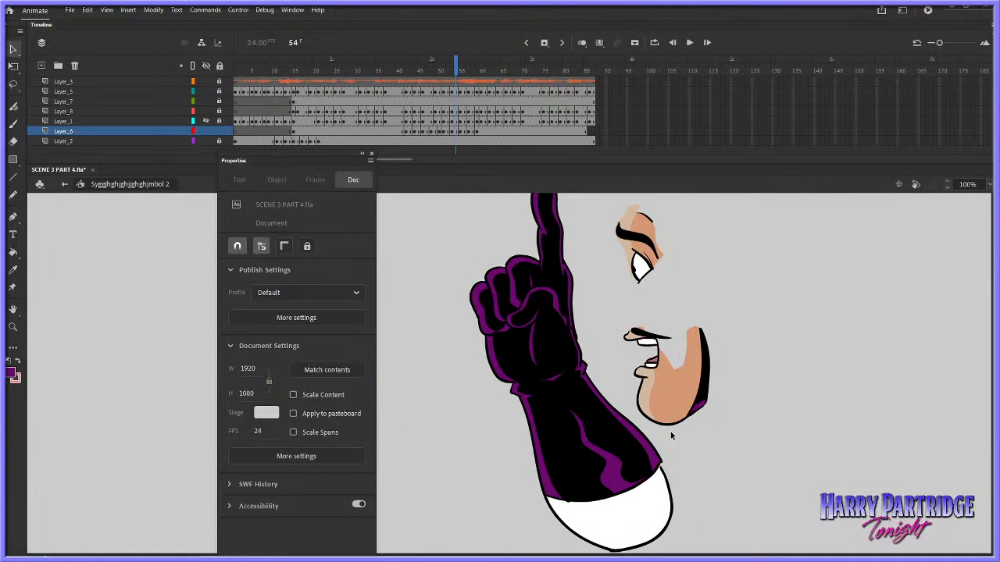
key("Return")
Break apart the Layer_6 arm instance at frame 59 and play back the whole arm gesture
left_click(476, 132)
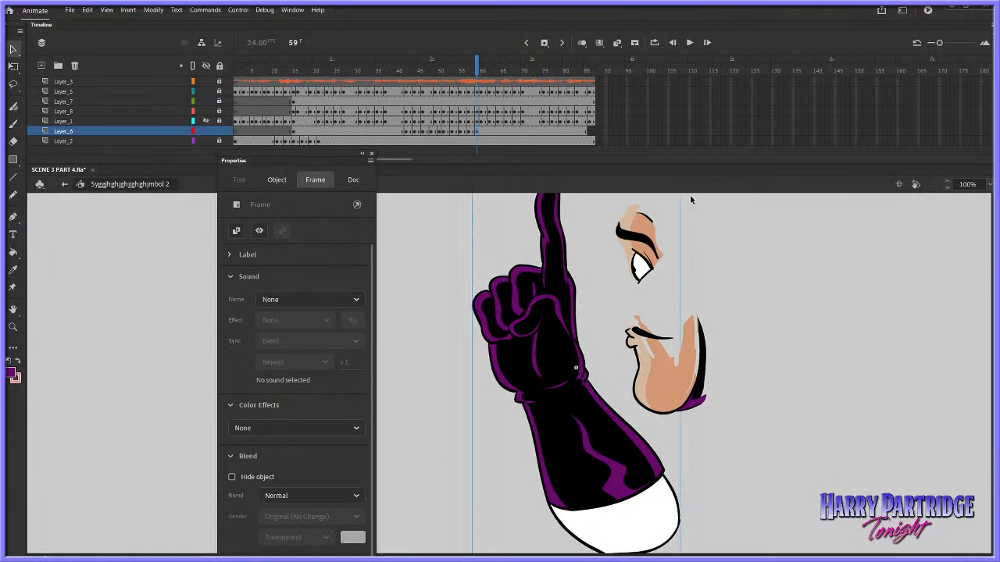
left_click(581, 429)
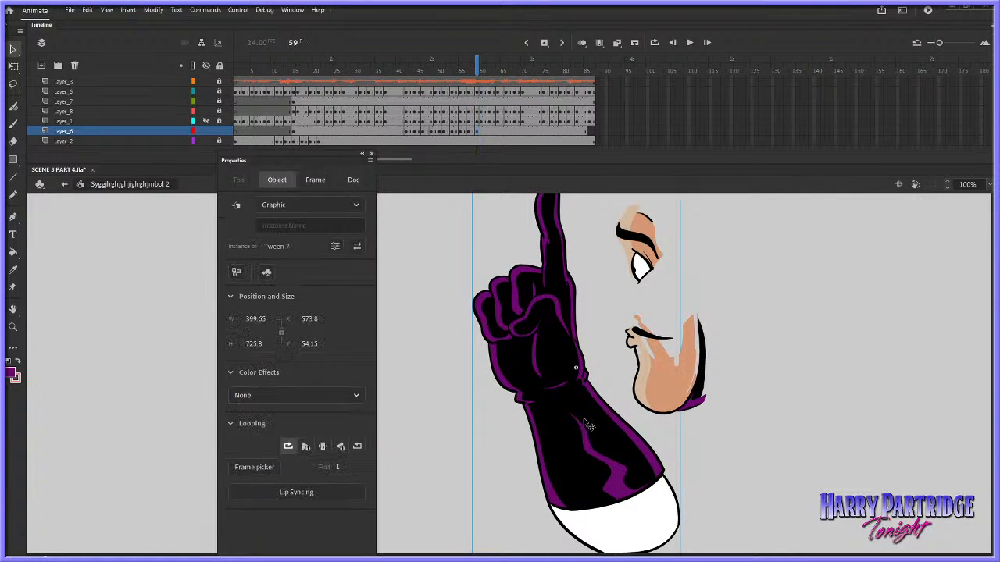
key("ctrl+b")
left_click(749, 395)
left_click(405, 74)
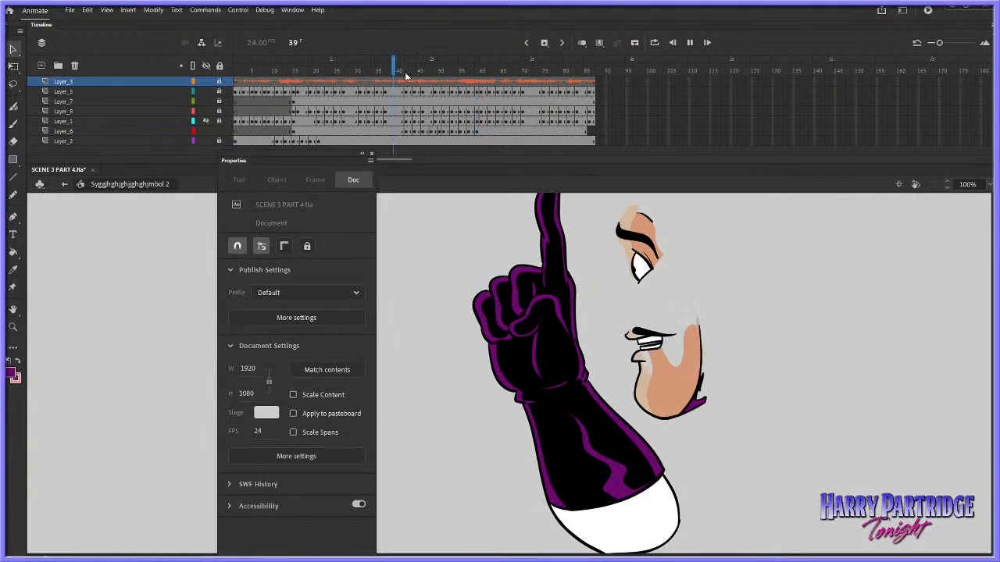
key("Return")
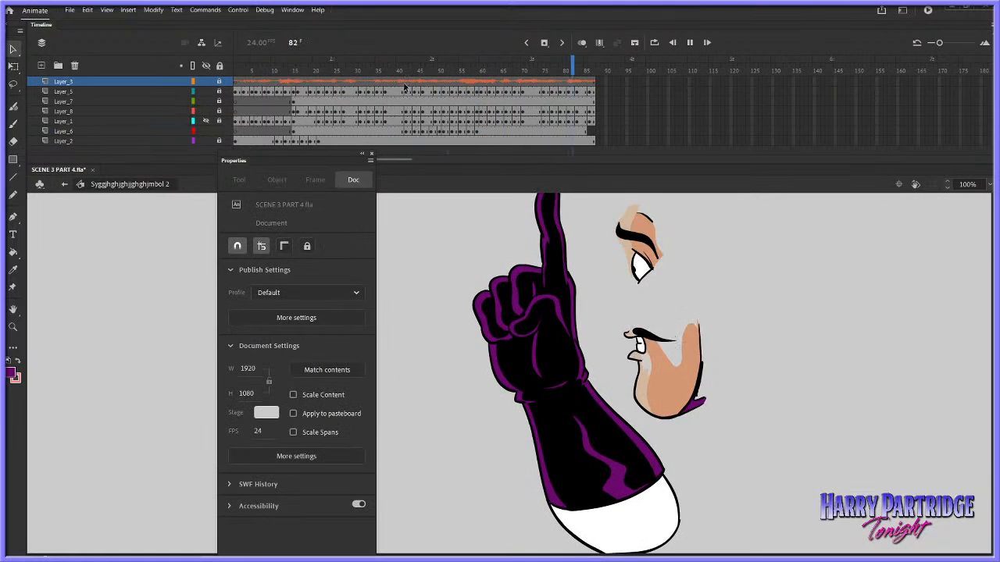
Stop the playback and remove the frame span at frame 57 from Layer_6
key("Return")
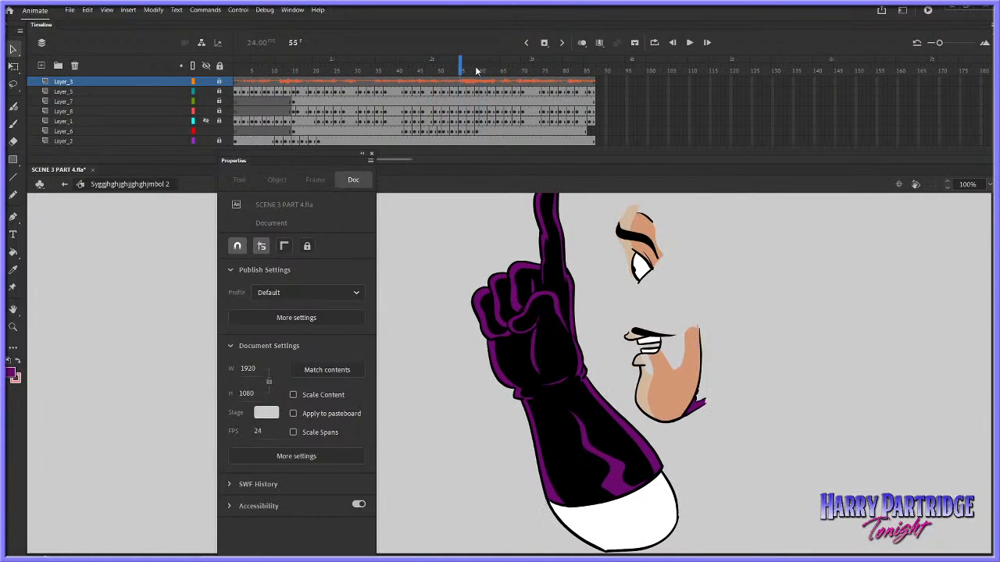
left_click(481, 131)
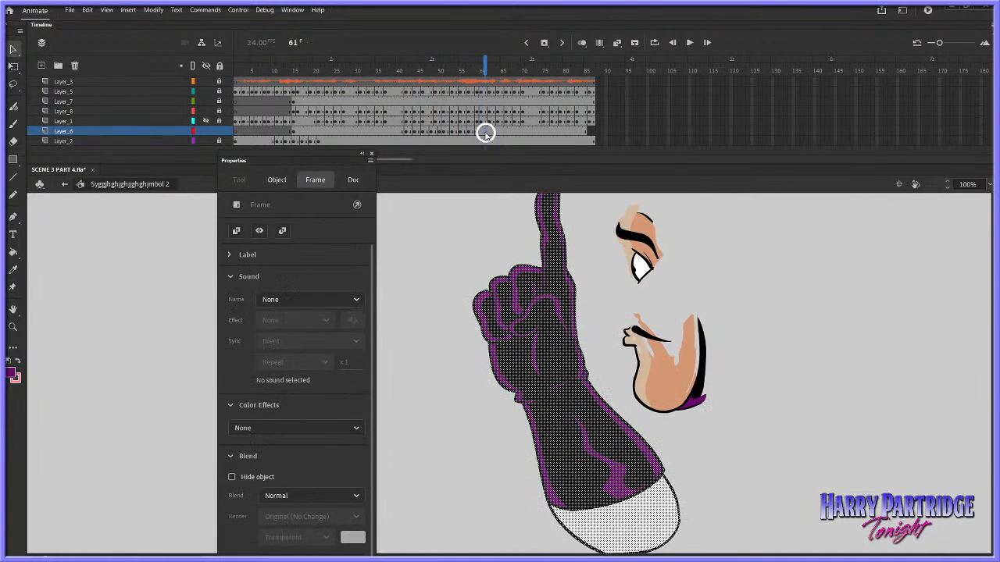
right_click(486, 131)
key("Escape")
right_click(472, 134)
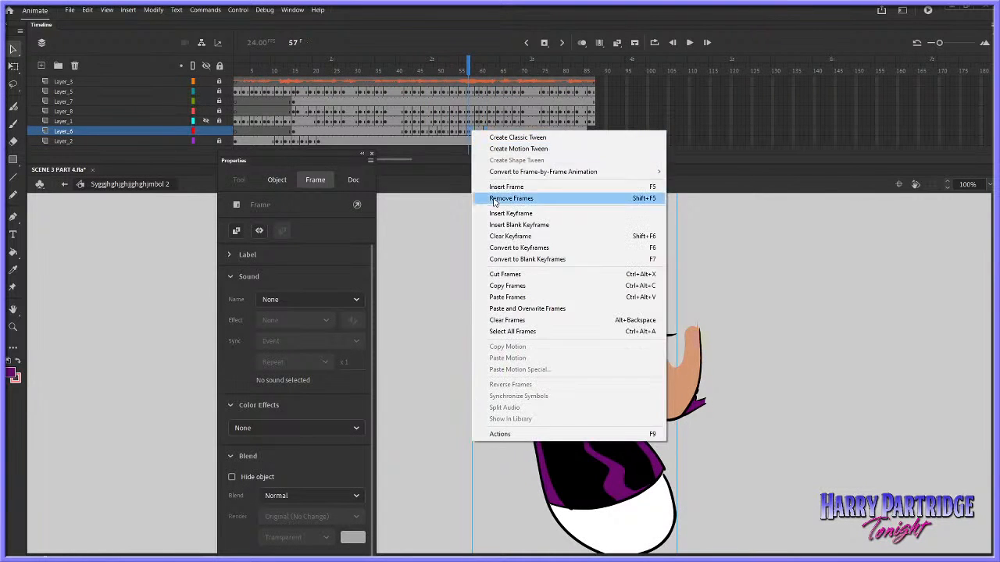
left_click(520, 198)
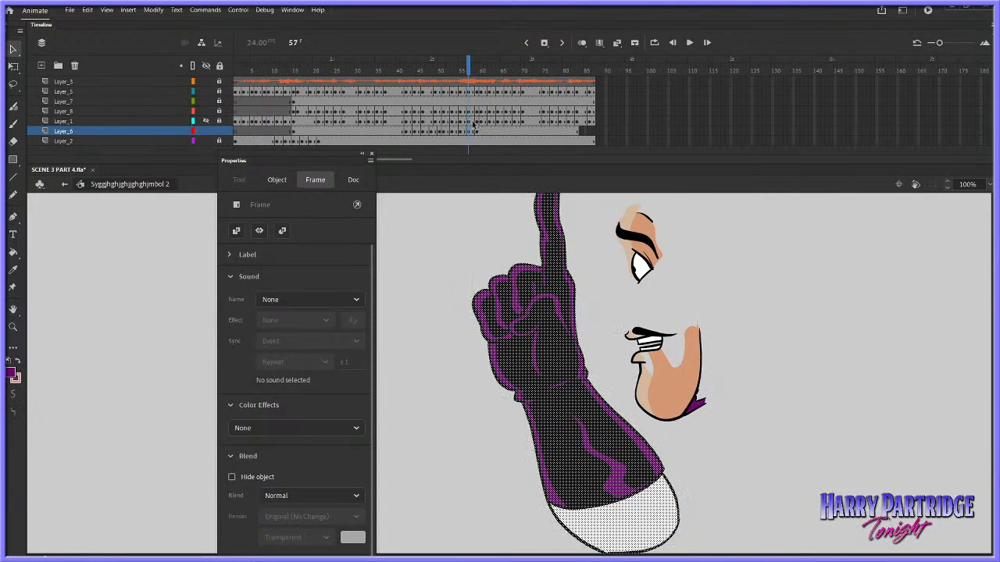
Smooth the Layer_6 arm shape at frame 57 and play back the arm gesture
left_click(153, 10)
mouse_move(191, 112)
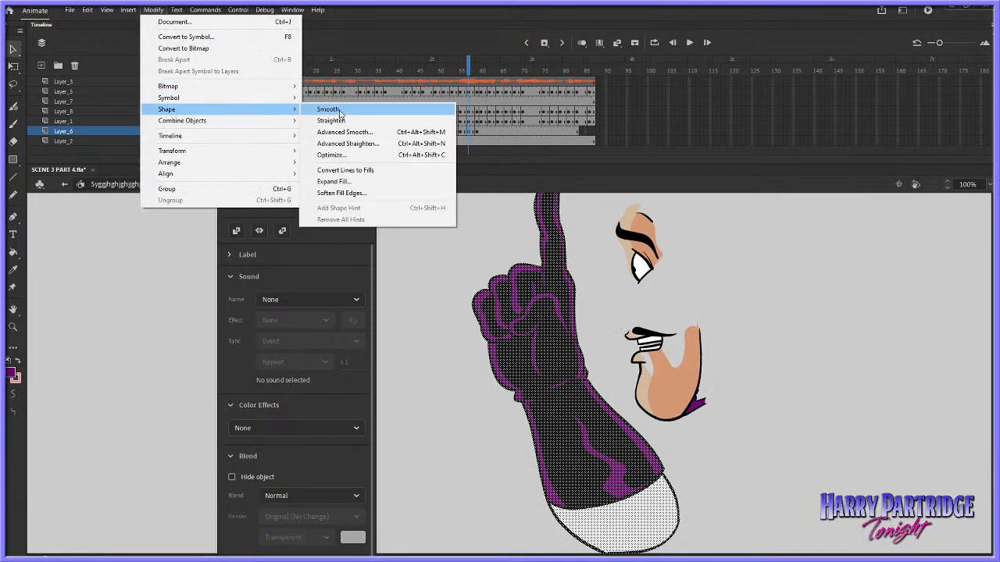
left_click(339, 111)
left_click(409, 62)
key("Return")
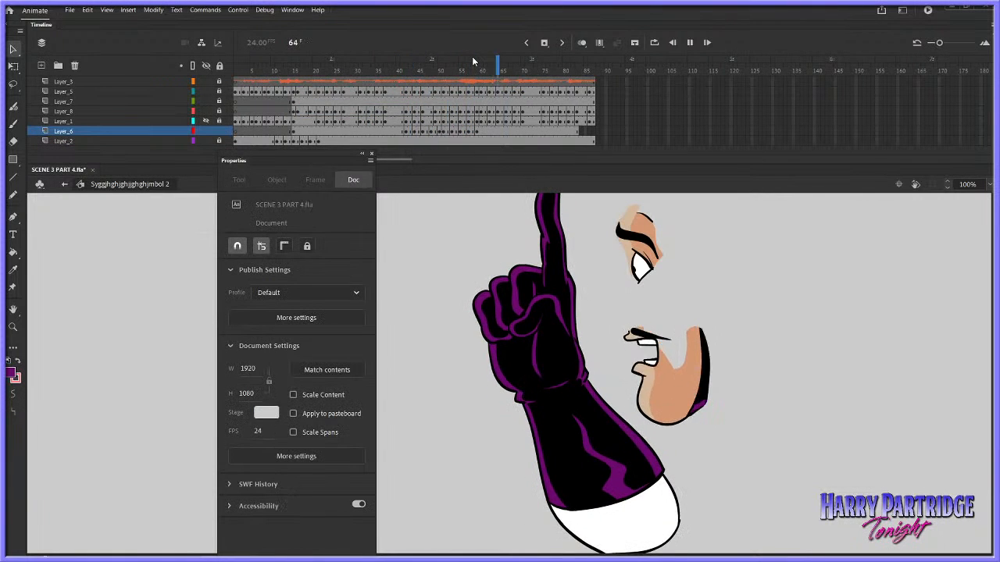
left_click(410, 59)
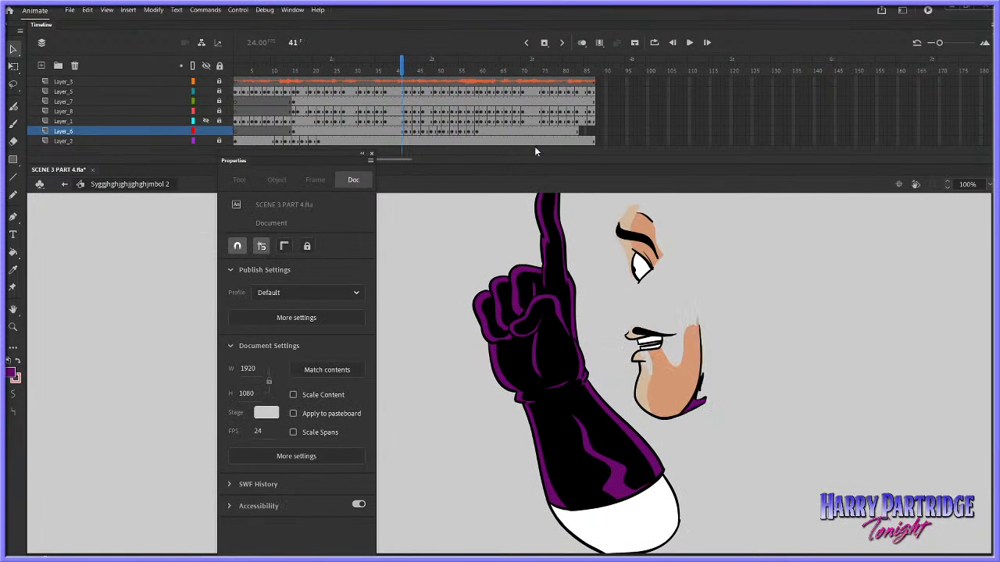
Return from the symbol to Scene 1 and close the Scene and Properties panels
left_click(915, 186)
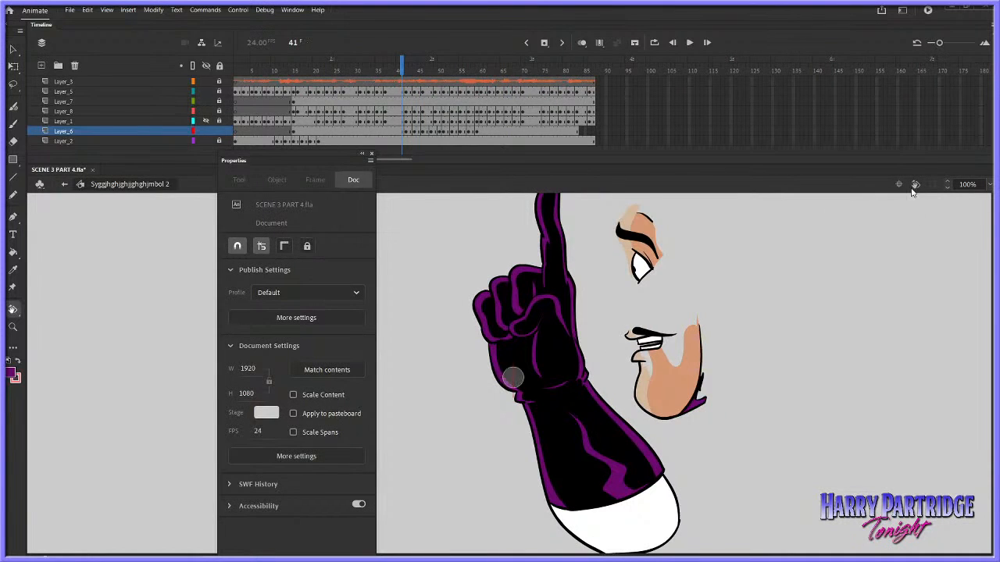
left_click(293, 11)
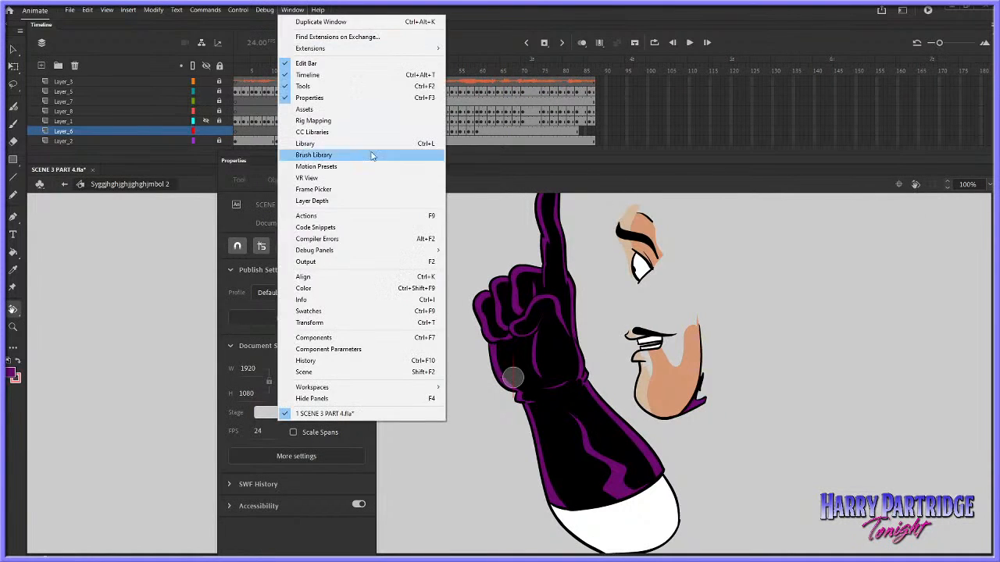
left_click(341, 373)
left_click(869, 341)
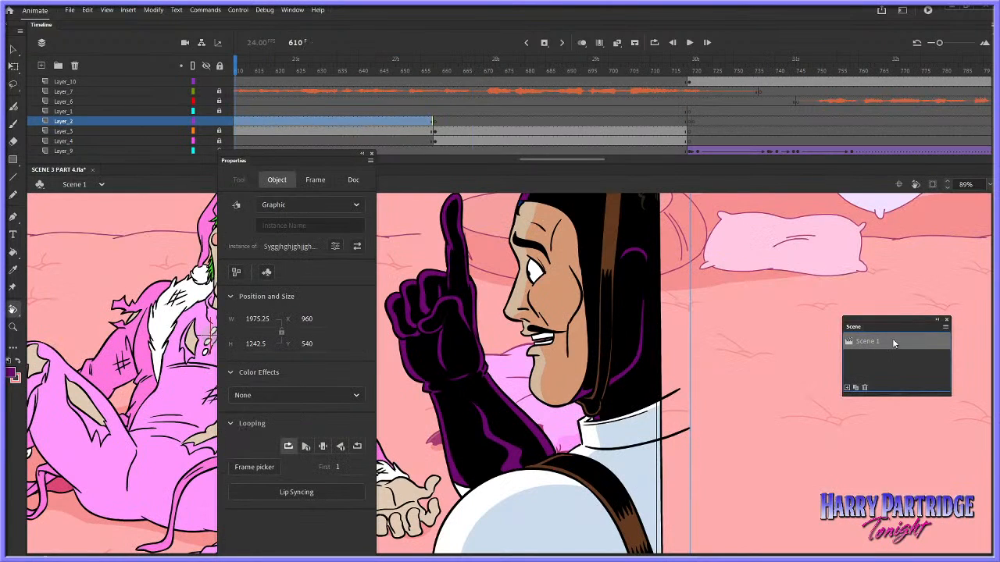
left_click(946, 321)
left_click(371, 153)
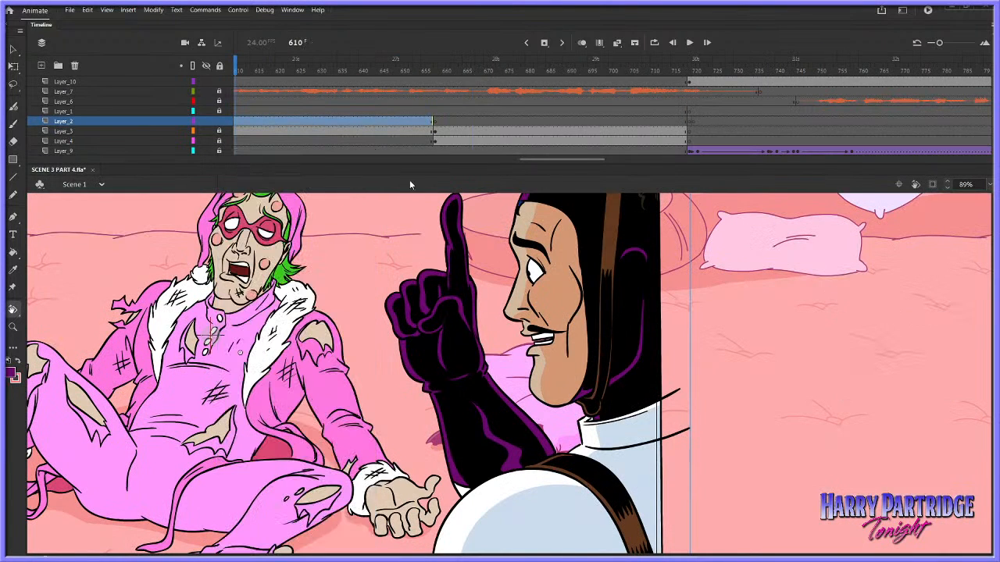
Clip the content outside the stage and play back the scene from frame 565
left_click(14, 327)
left_click(597, 406)
left_click_drag(637, 248, 323, 412)
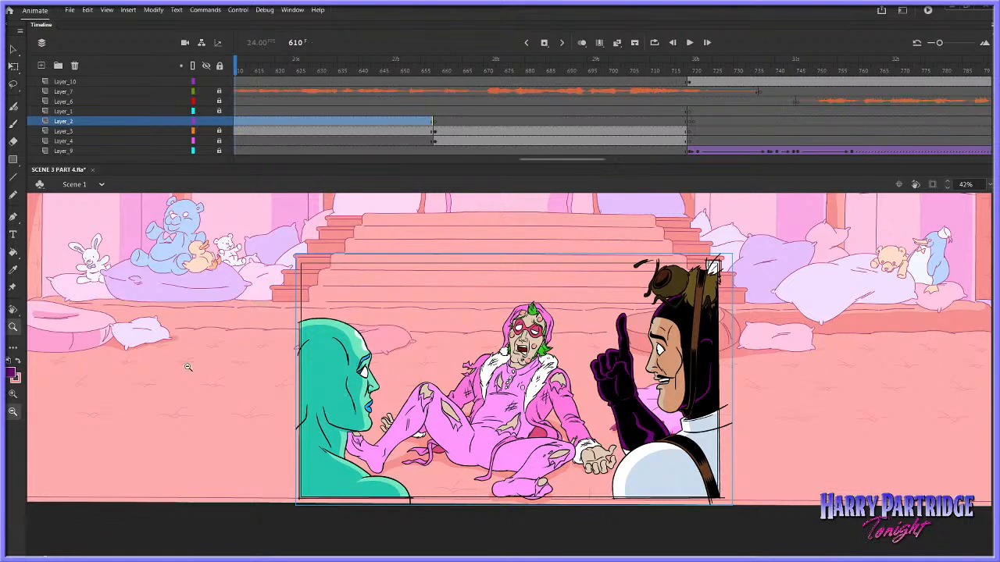
left_click_drag(550, 160, 506, 159)
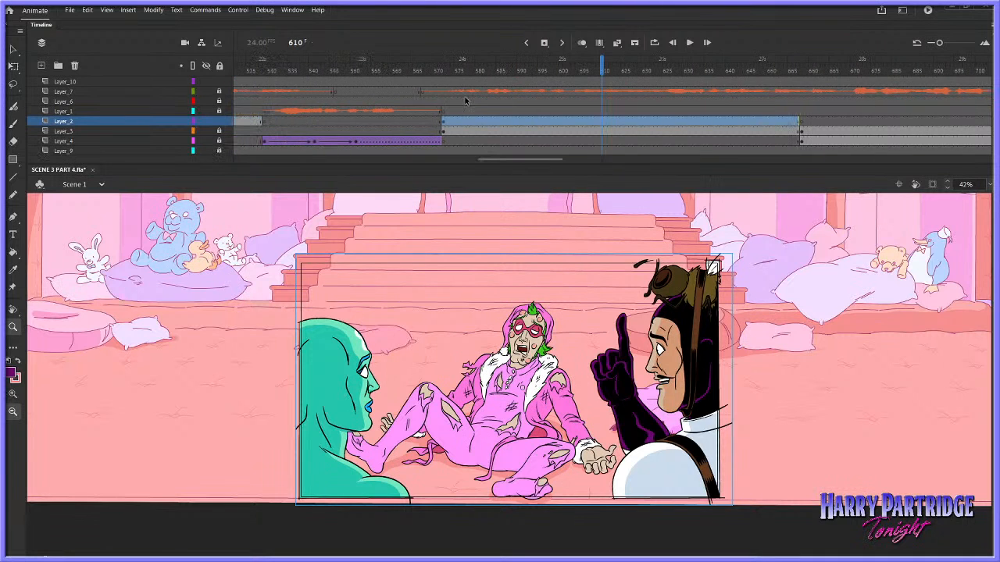
left_click(414, 81)
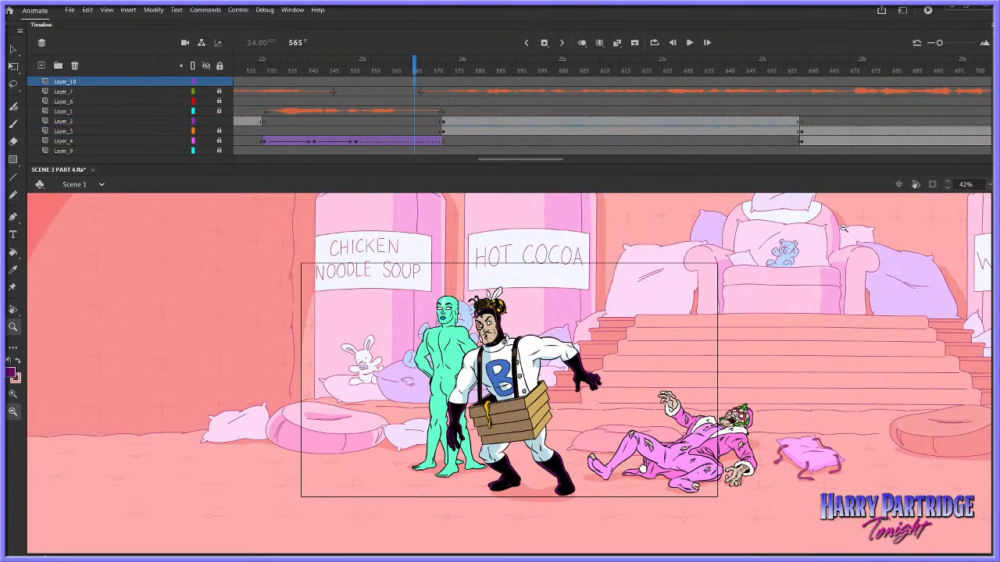
left_click(932, 183)
key("Return")
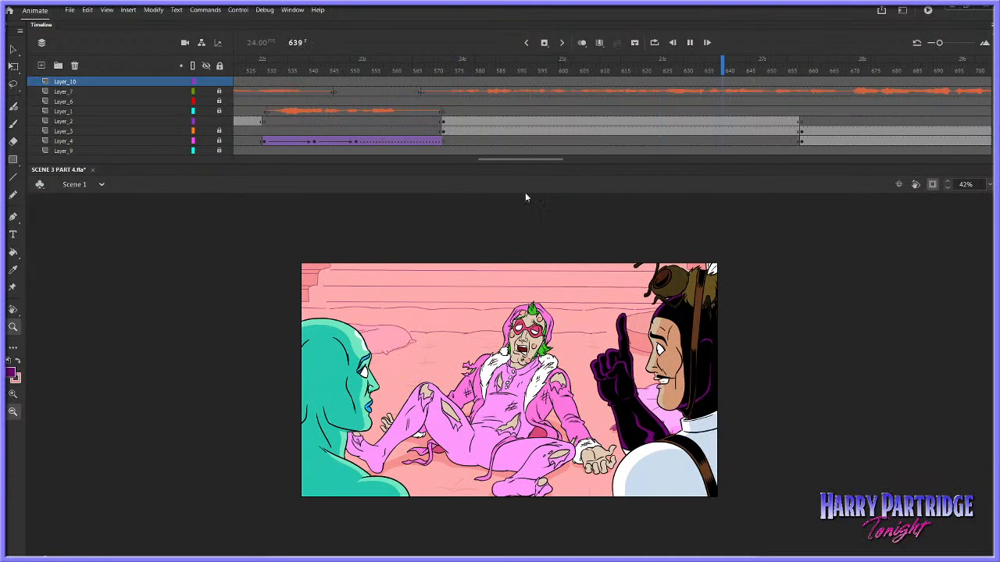
Replay the raised-finger shot from several points between frames 585 and 605 to check the arm gesture
left_click(585, 93)
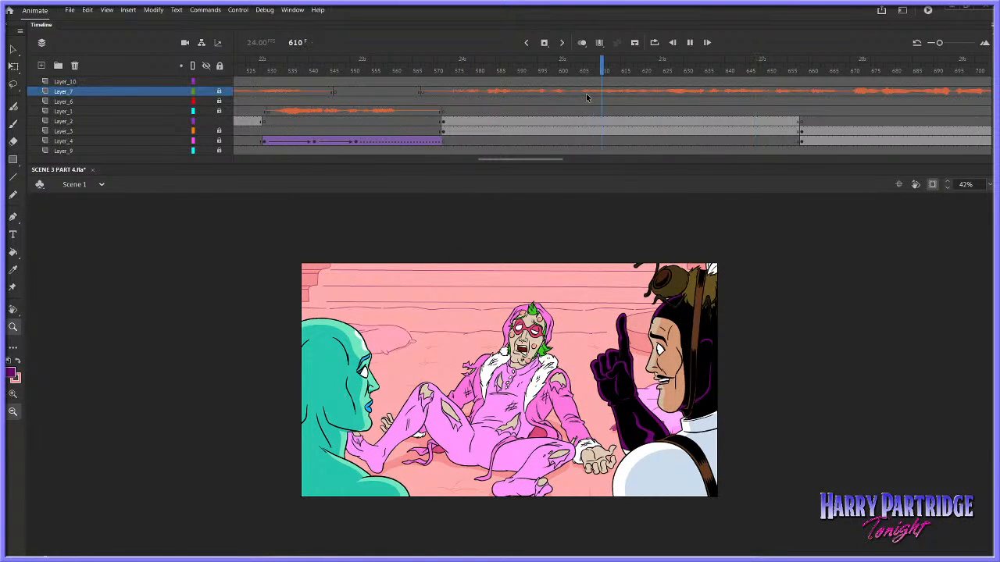
left_click(537, 95)
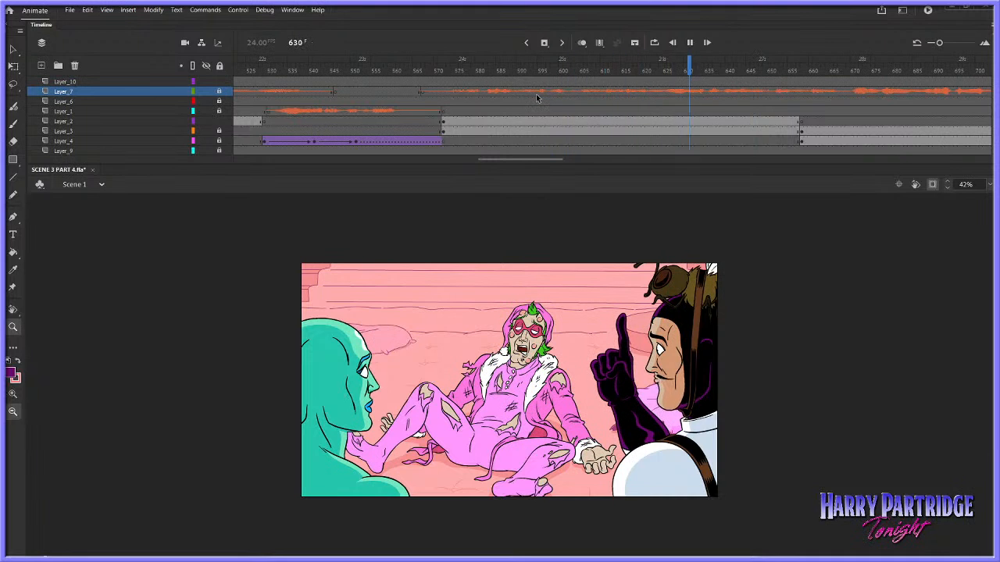
key("Return")
left_click(504, 101)
key("Return")
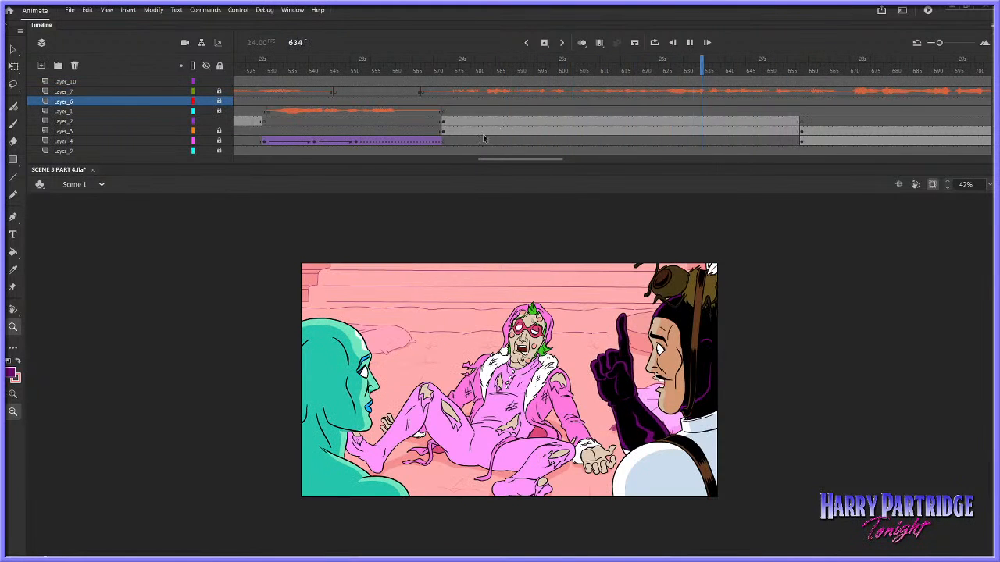
key("Return")
left_click(13, 50)
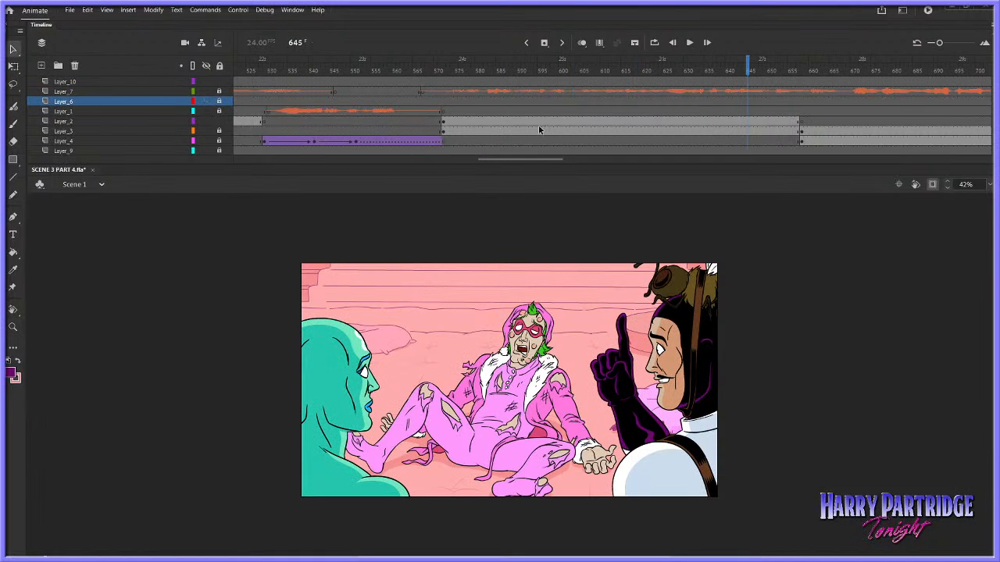
left_click(523, 102)
key("Return")
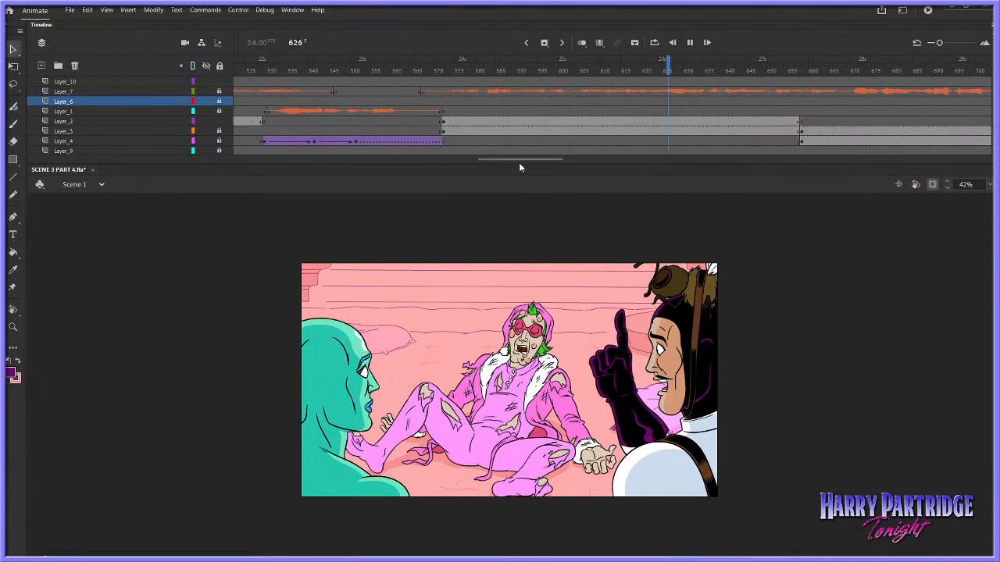
Open the raised-finger character's symbol for editing and extend Layer_6 to frame 87
left_click(621, 367)
double_click(621, 367)
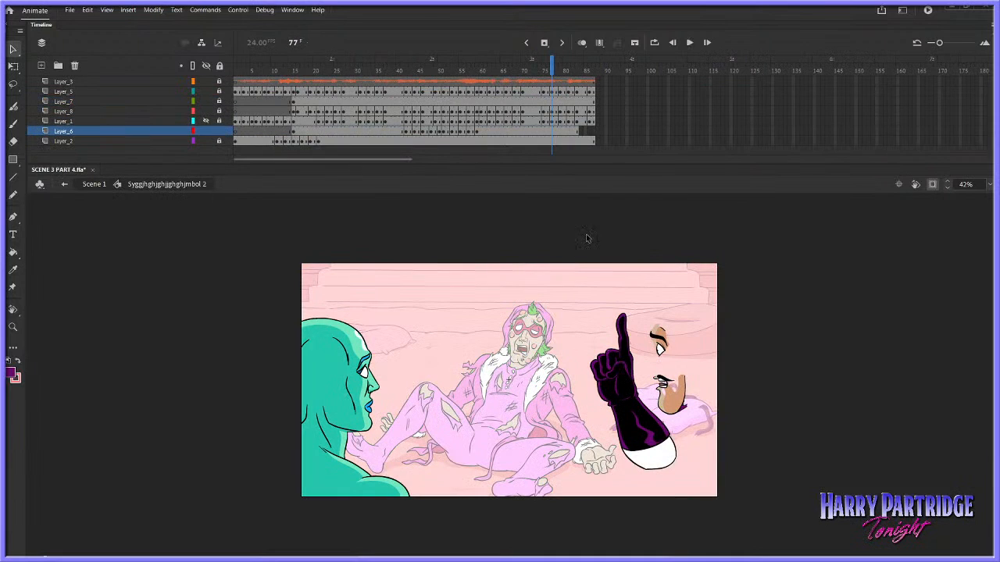
left_click(592, 132)
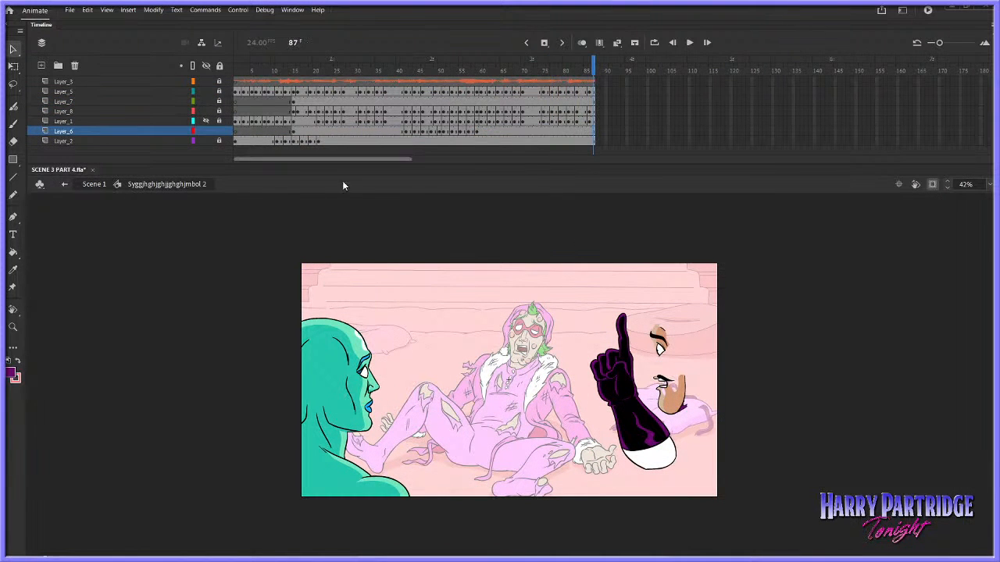
Copy the Layer_6 arm from frame 47 onto frame 48 and play back the gesture
key("z")
left_click(569, 296)
left_click_drag(394, 78, 428, 93)
left_click(425, 130)
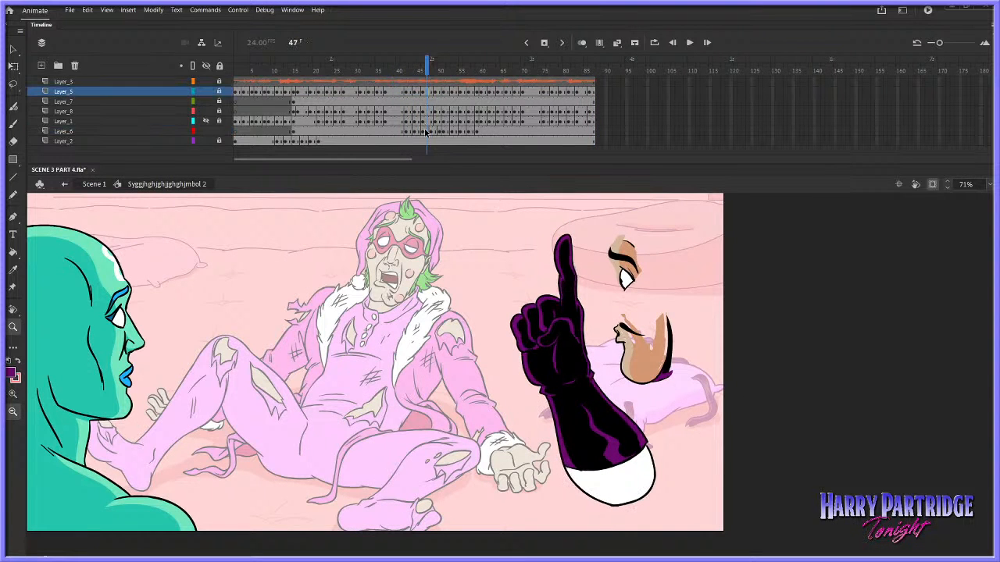
right_click(426, 129)
left_click(459, 284)
left_click(431, 131)
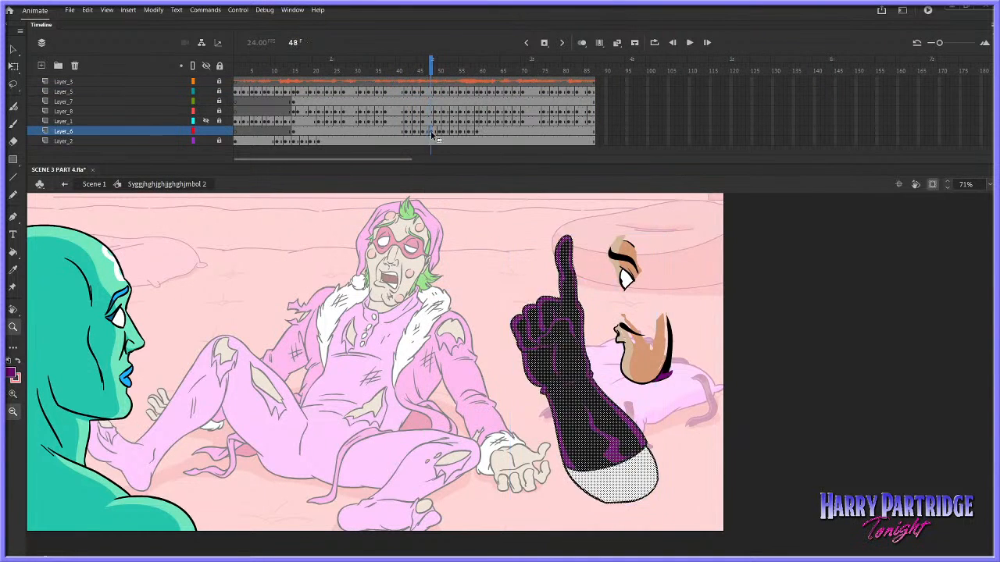
right_click(431, 131)
left_click(457, 295)
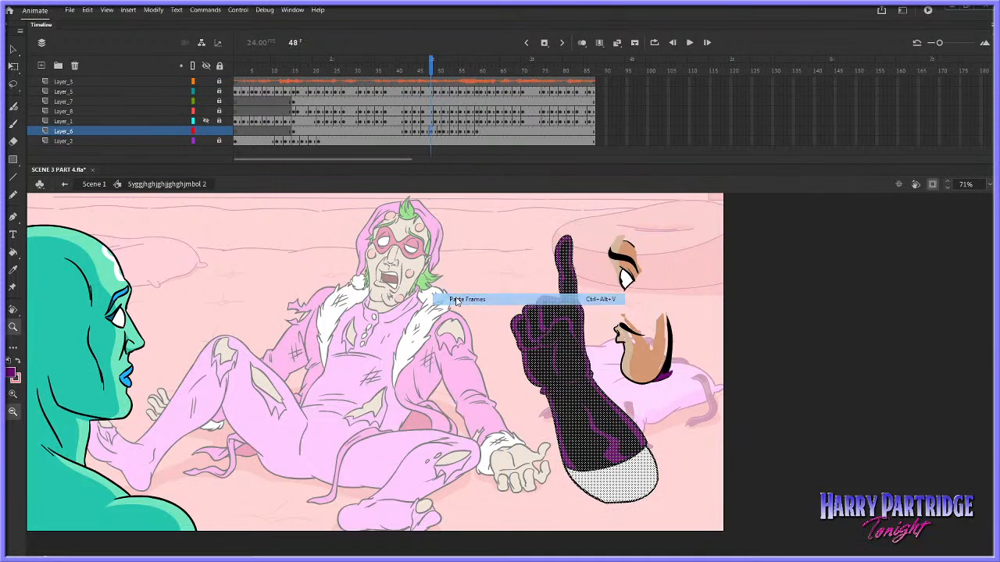
mouse_move(431, 72)
left_mouse_down()
mouse_move(440, 76)
mouse_move(418, 80)
mouse_move(435, 84)
mouse_move(401, 92)
left_mouse_up()
left_click(434, 74)
key("Return")
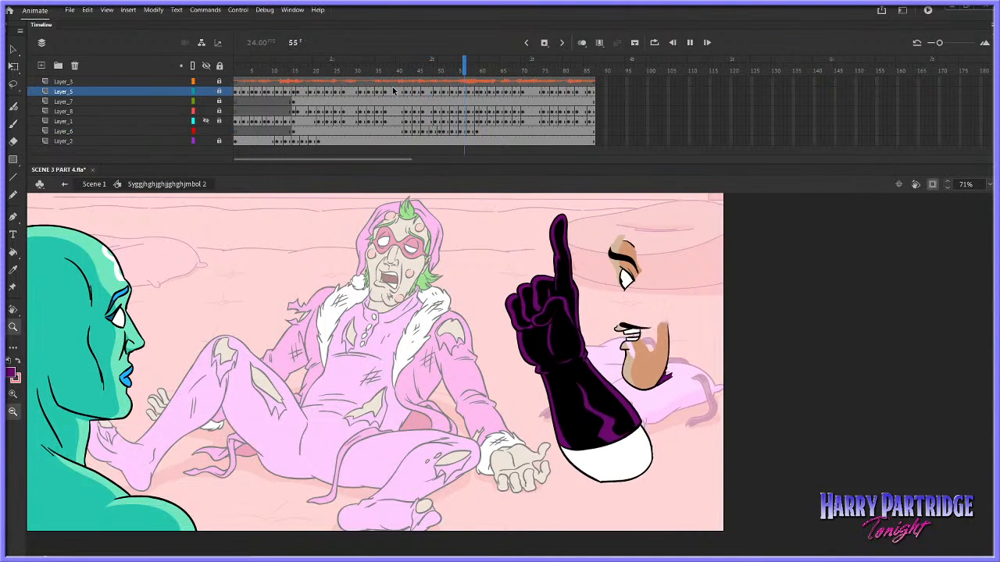
Break apart the Layer_6 arm instance at frame 53 and play back the result
left_click(465, 69)
left_click_drag(464, 69, 452, 69)
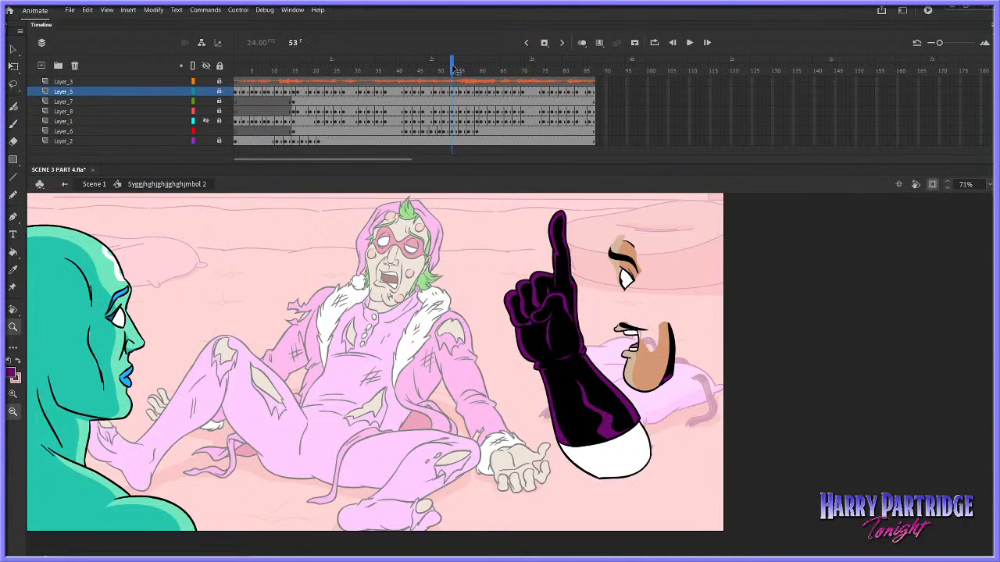
left_click(452, 131)
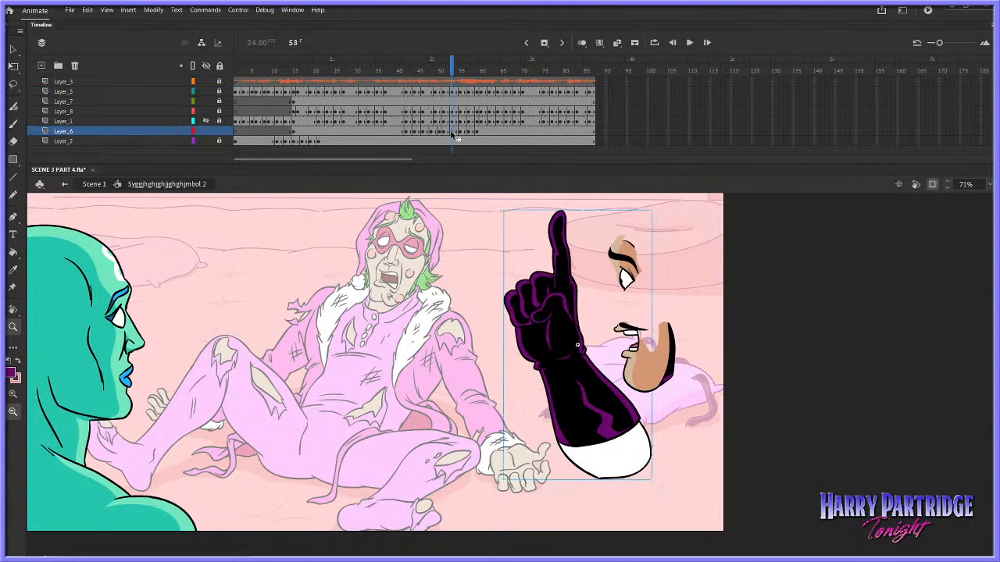
key("ctrl+b")
key("Return")
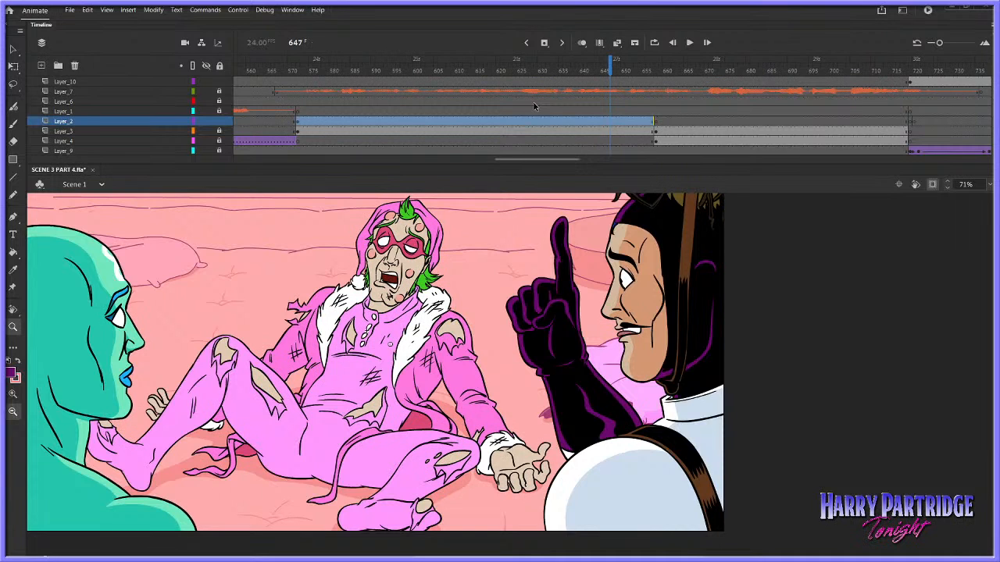
Unlock Layer_3 in Scene 1 and play back the scene from frame 647 into the close-up shot
left_click_drag(991, 376, 992, 373)
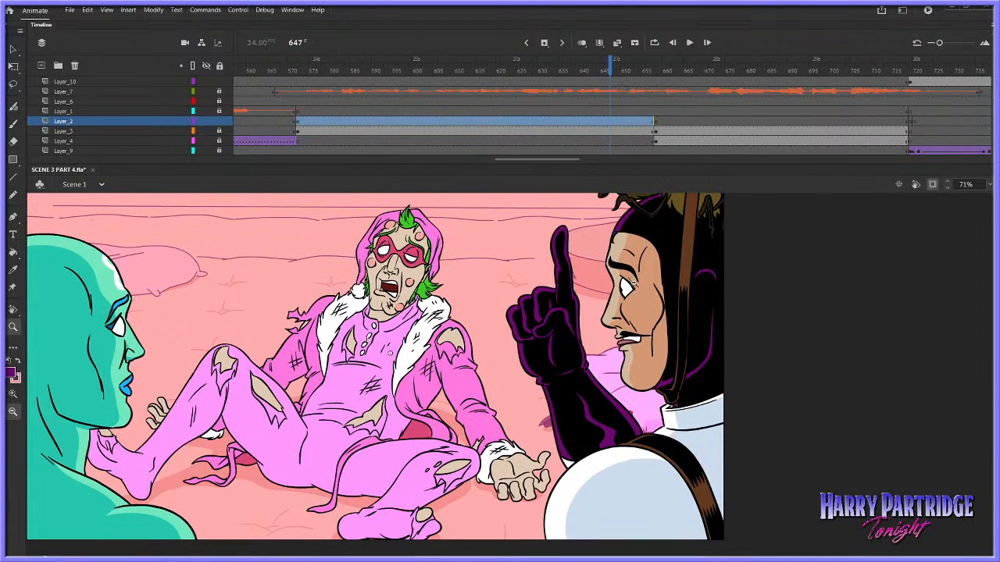
left_click(14, 48)
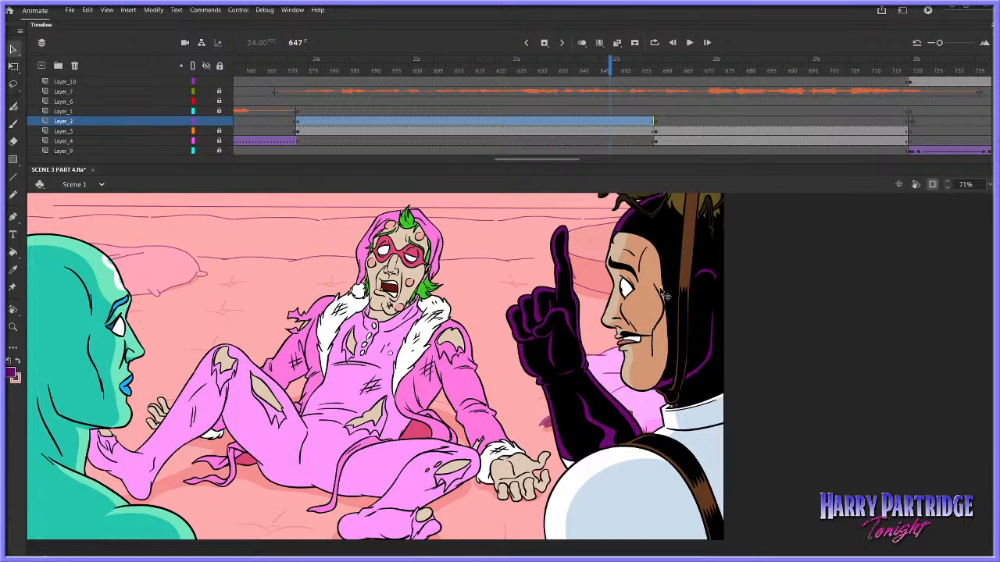
left_click(219, 130)
left_click(627, 131)
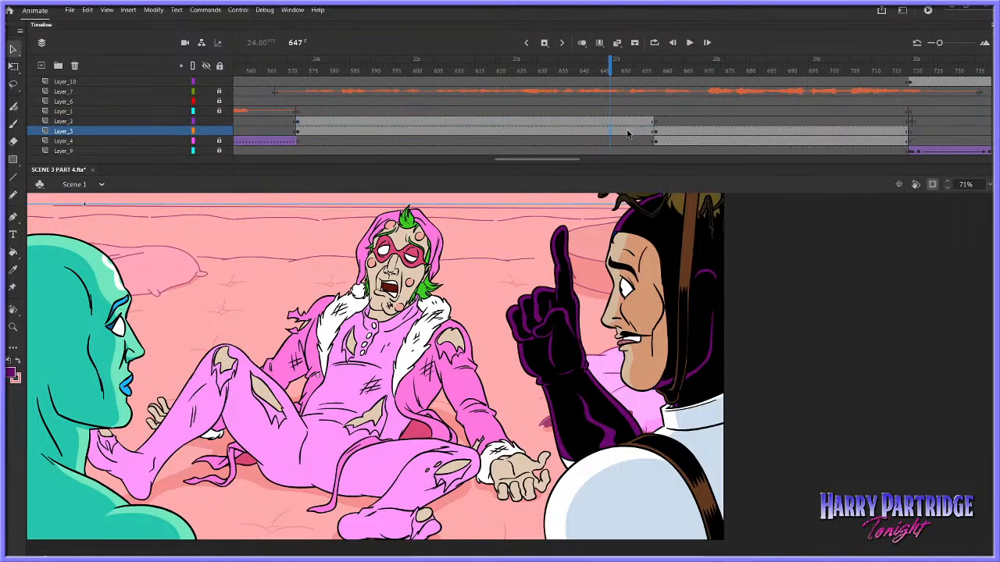
key("Return")
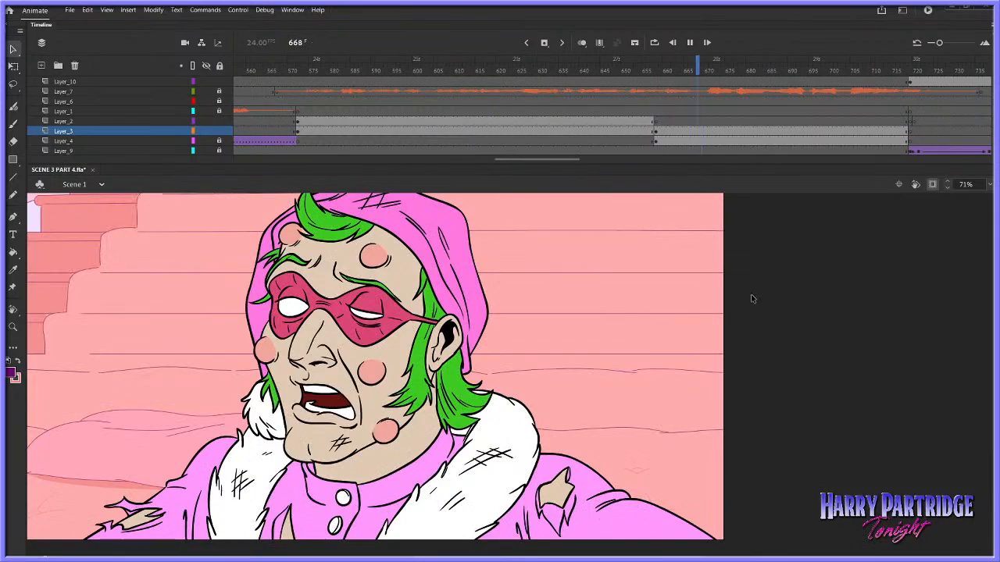
key("Return")
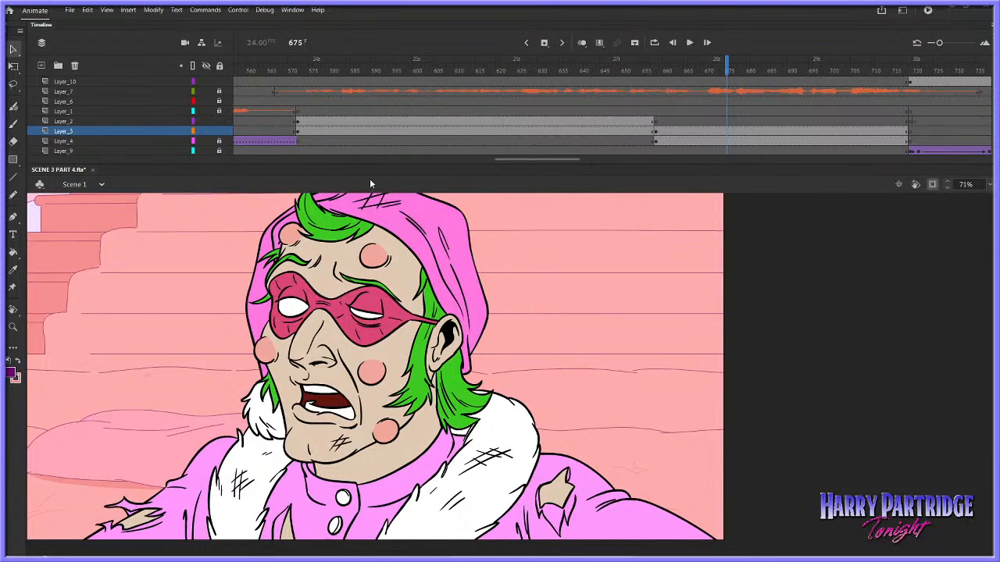
Play back Scene 1 from about frame 592 to review the raised-finger gesture
left_click(385, 92)
key("Return")
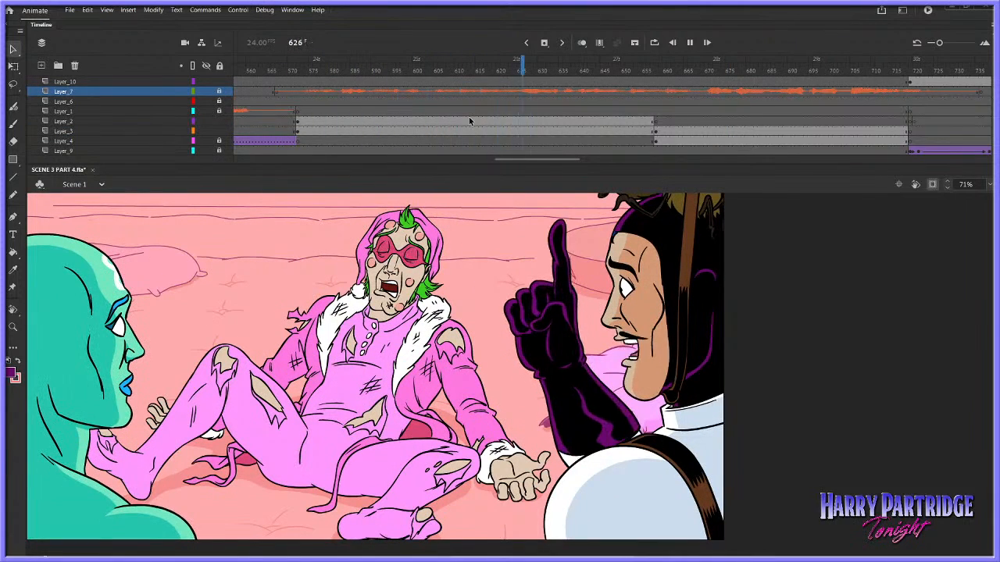
key("Return")
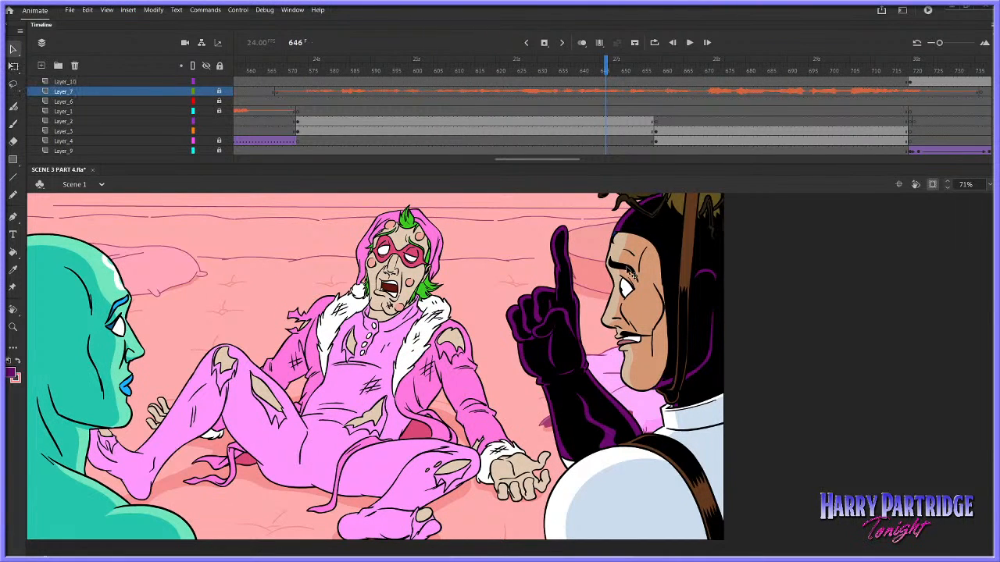
Show artwork beyond the stage edge, open the raised-finger character's symbol for editing and make all its layers visible
left_click(678, 258)
left_click(931, 184)
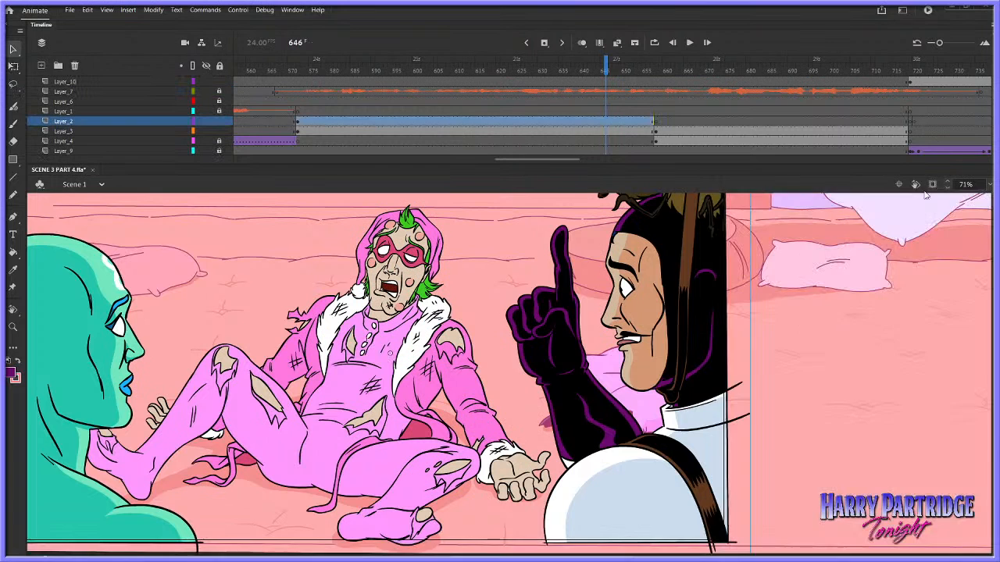
double_click(631, 267)
left_click(301, 62)
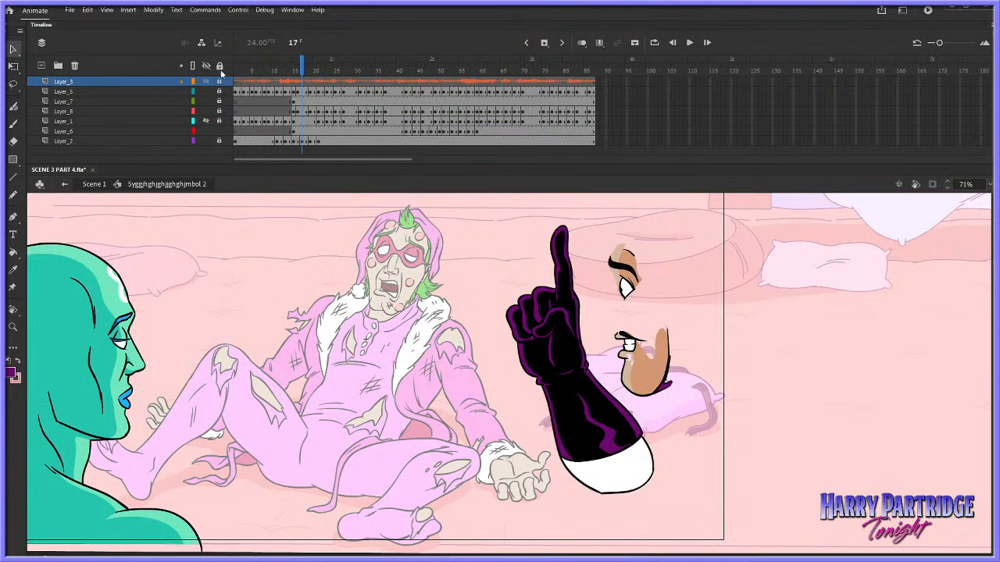
left_click(207, 67)
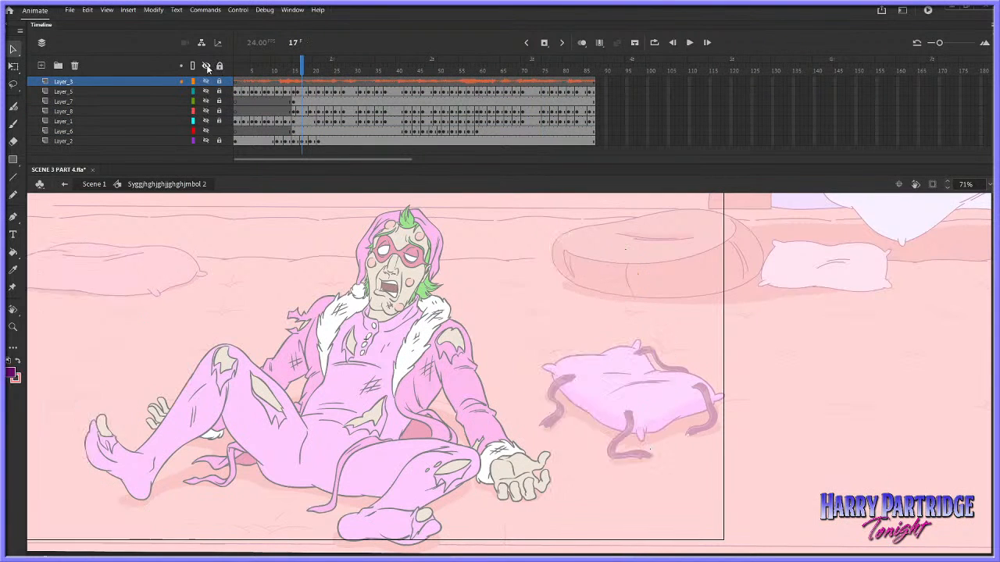
left_click(207, 67)
Play back the symbol's animation repeatedly from around frames 12 to 15 to examine the character's face and gesture
left_click(294, 62)
key("Return")
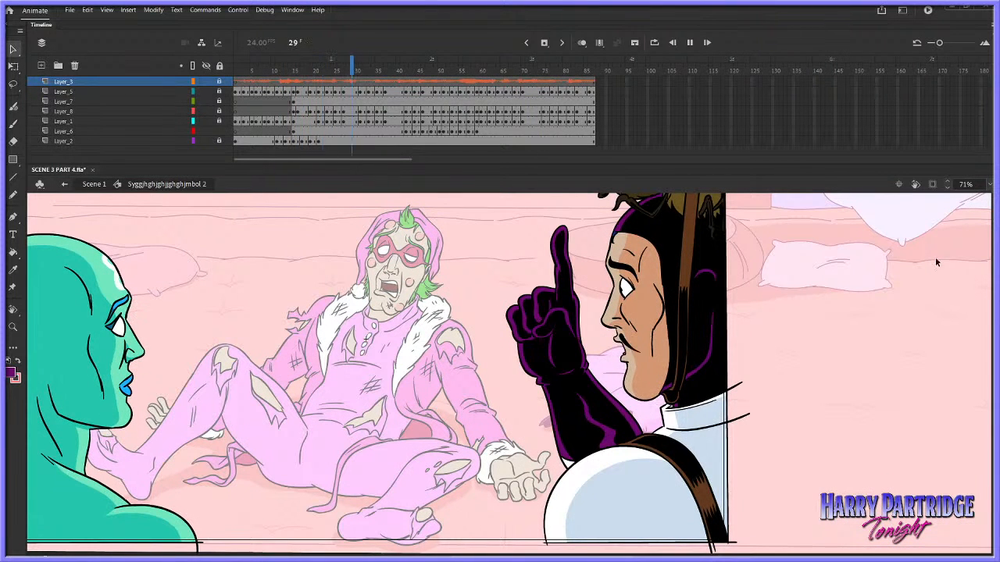
key("Return")
left_click(281, 62)
key("Return")
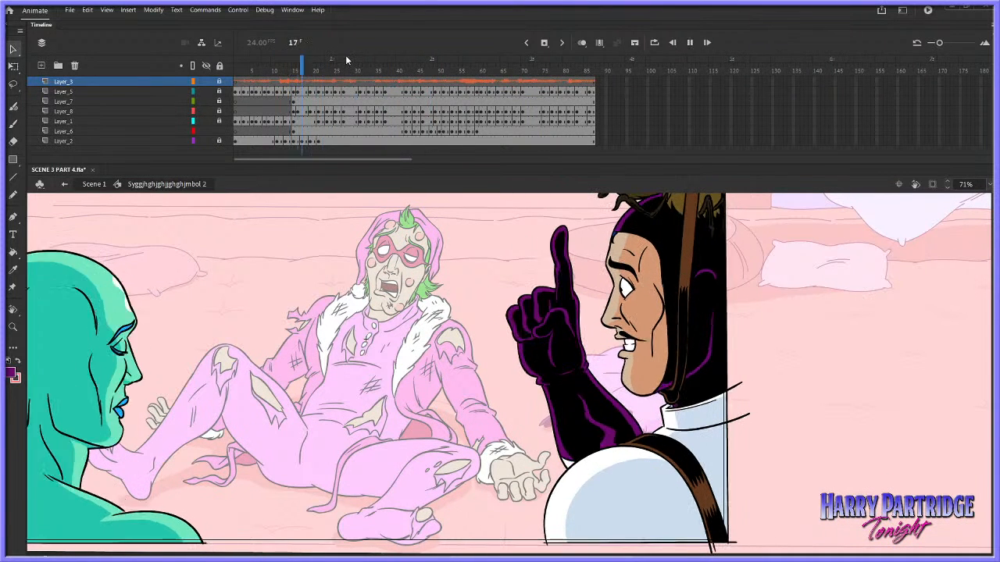
key("Return")
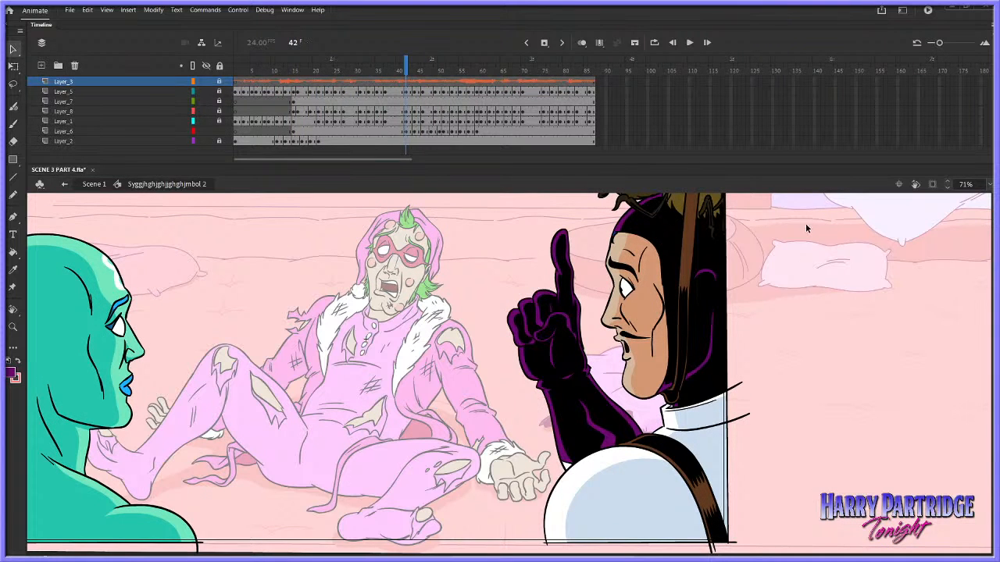
key("Return")
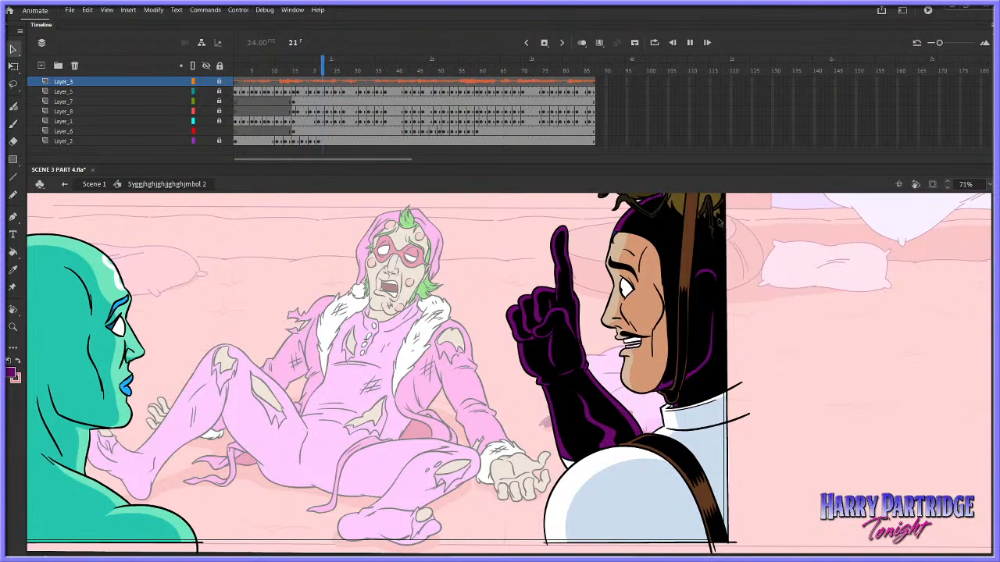
key("Return")
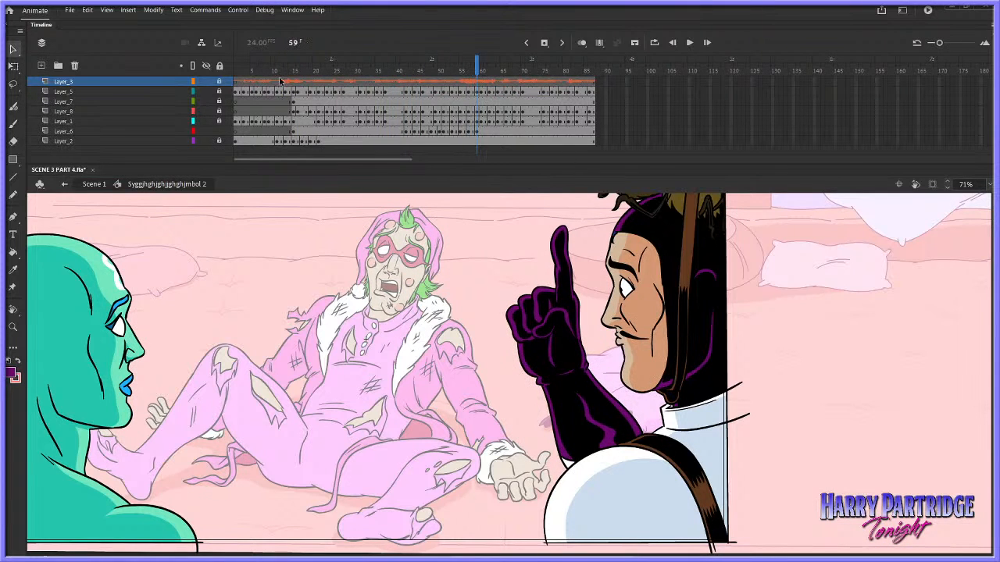
Lock Layer_6 and play back the face close up from frame 15 of Layer_7
left_click(279, 81)
left_click(13, 327)
left_click_drag(599, 229, 743, 349)
left_click(293, 103)
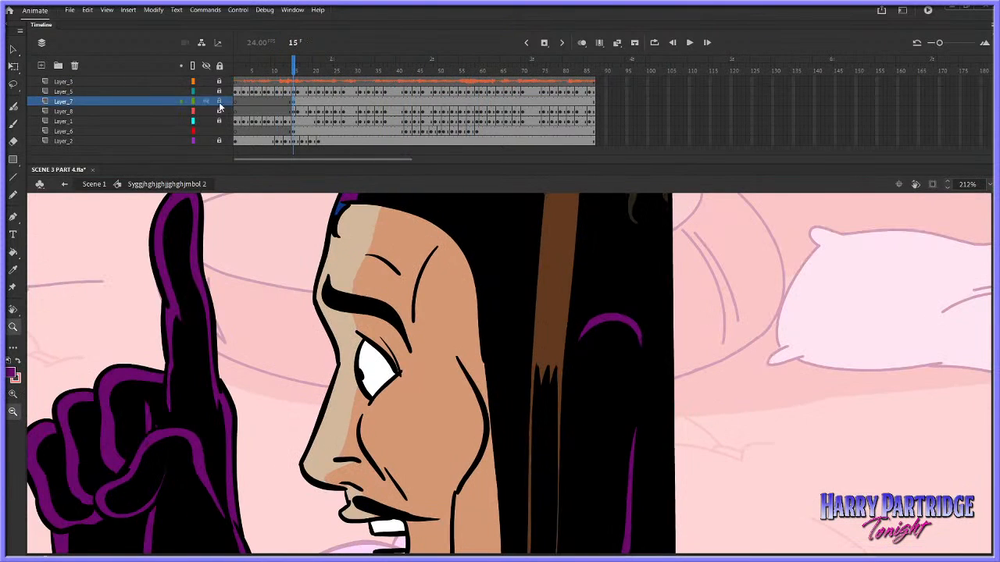
left_click(220, 103)
left_click(219, 132)
left_click(294, 103)
key("Return")
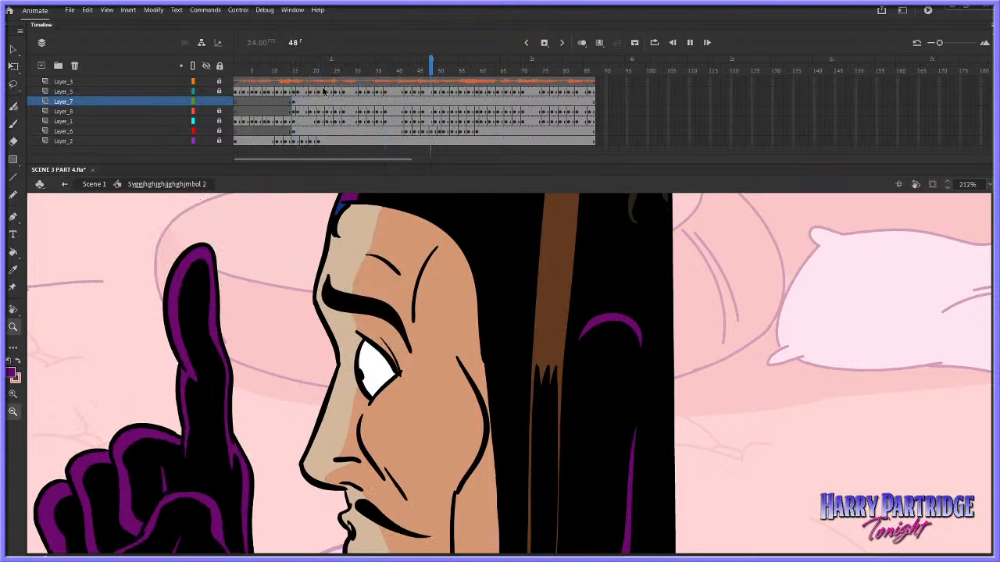
Insert a blank keyframe on Layer_7 at frame 42 and turn on onion skinning around the eye area
left_click(403, 101)
right_click(404, 101)
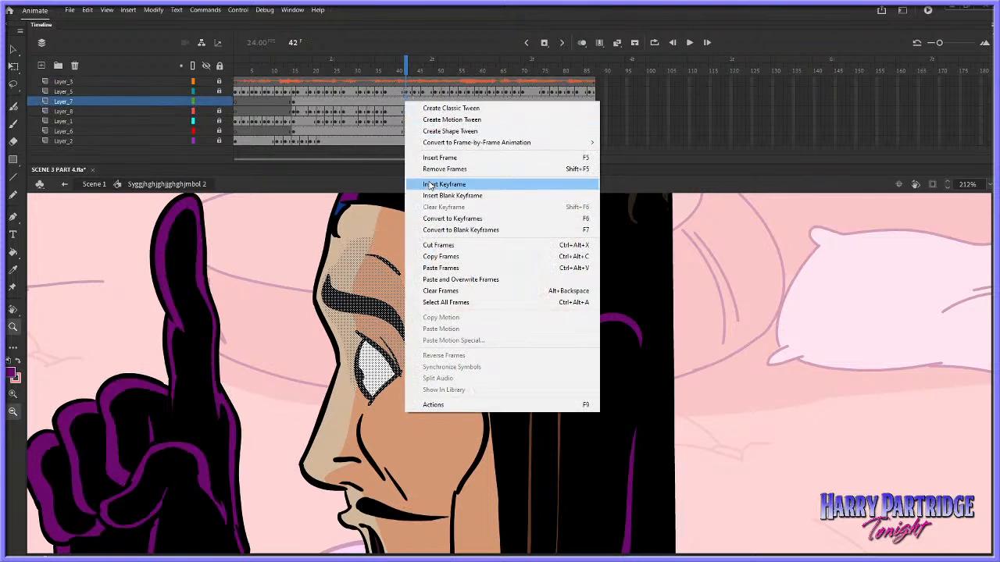
left_click(464, 183)
left_click(582, 43)
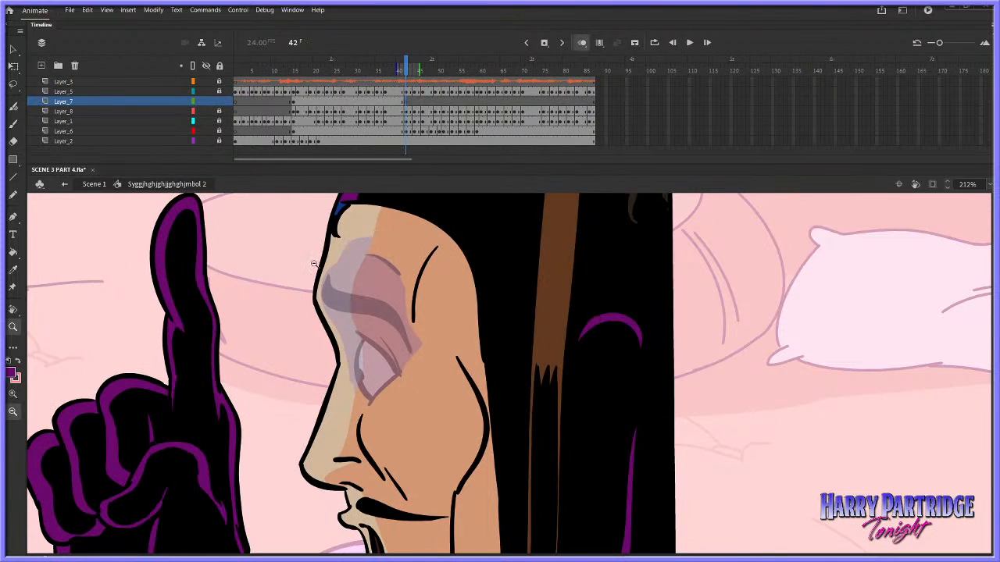
left_click_drag(305, 241, 651, 502)
Set up the Classic Brush with a black fill and a size of 5
key("b")
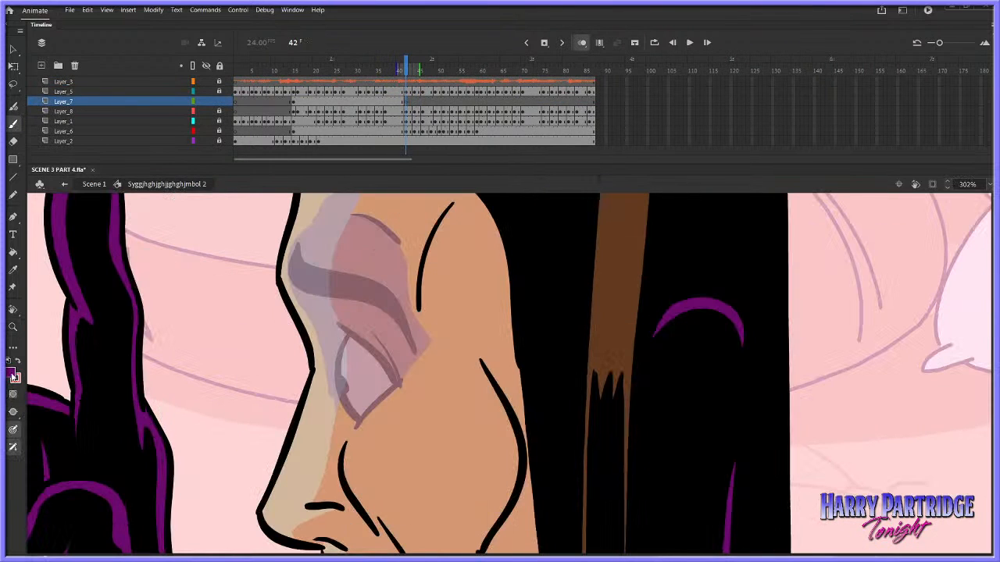
left_click(13, 376)
left_click(69, 412)
left_click_drag(356, 332, 407, 346)
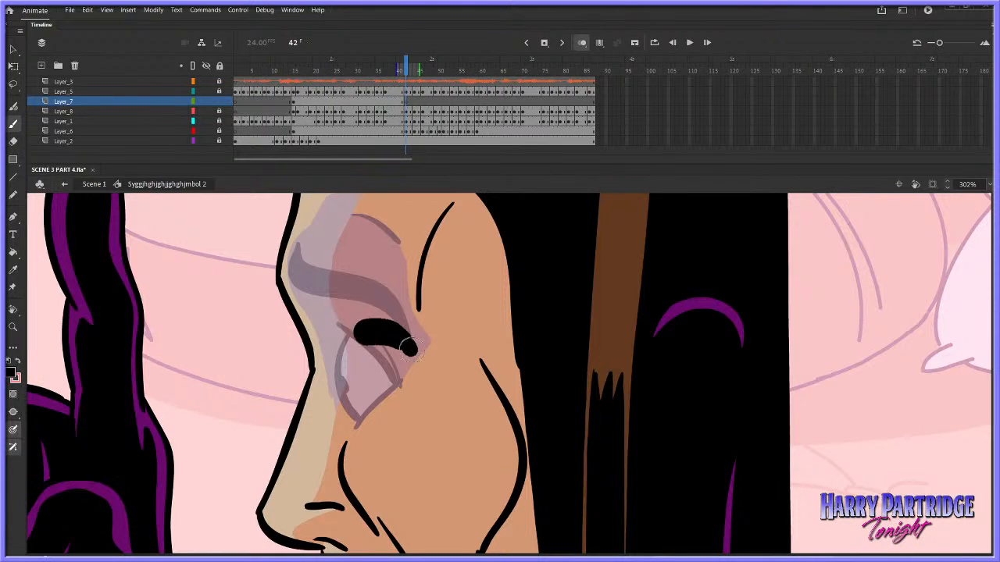
key("ctrl+z")
left_click(292, 10)
left_click(330, 91)
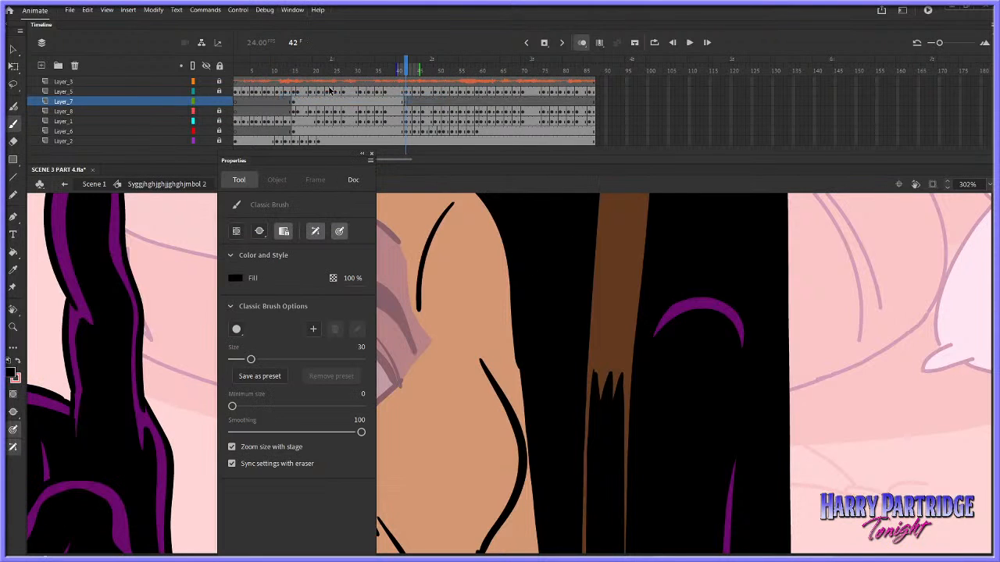
left_click(361, 347)
type("5")
left_click(371, 154)
mouse_move(392, 328)
left_mouse_down()
mouse_move(411, 351)
mouse_move(334, 335)
mouse_move(287, 306)
left_mouse_up()
key("ctrl+z")
key("ctrl+z")
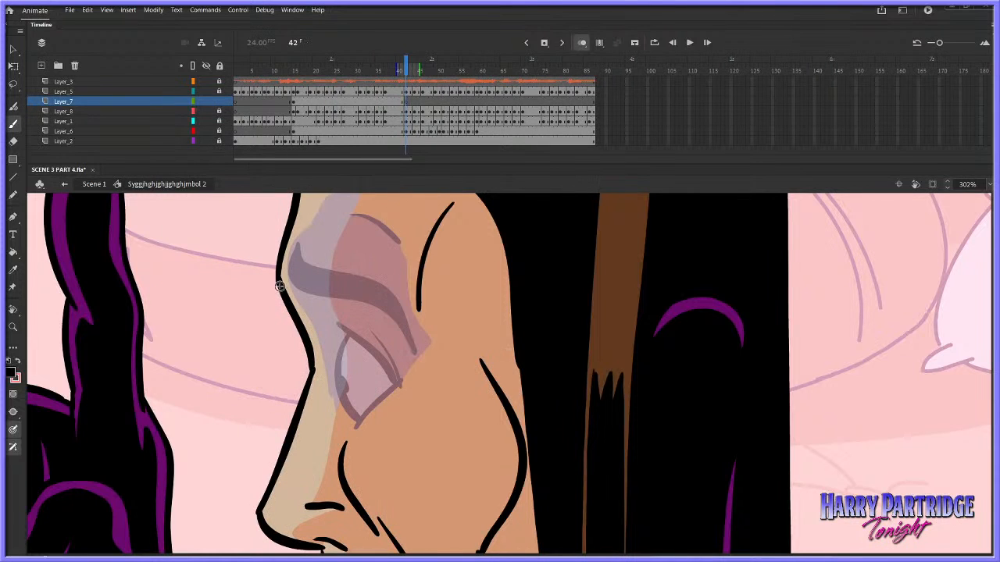
Draw a lowered eyebrow outline, a forehead crease and a narrowed eye on Layer_7 at frame 42
mouse_move(280, 271)
left_mouse_down()
mouse_move(280, 323)
mouse_move(326, 338)
left_mouse_up()
left_click_drag(415, 351, 309, 338)
mouse_move(278, 291)
left_mouse_down()
mouse_move(387, 322)
mouse_move(413, 344)
left_mouse_up()
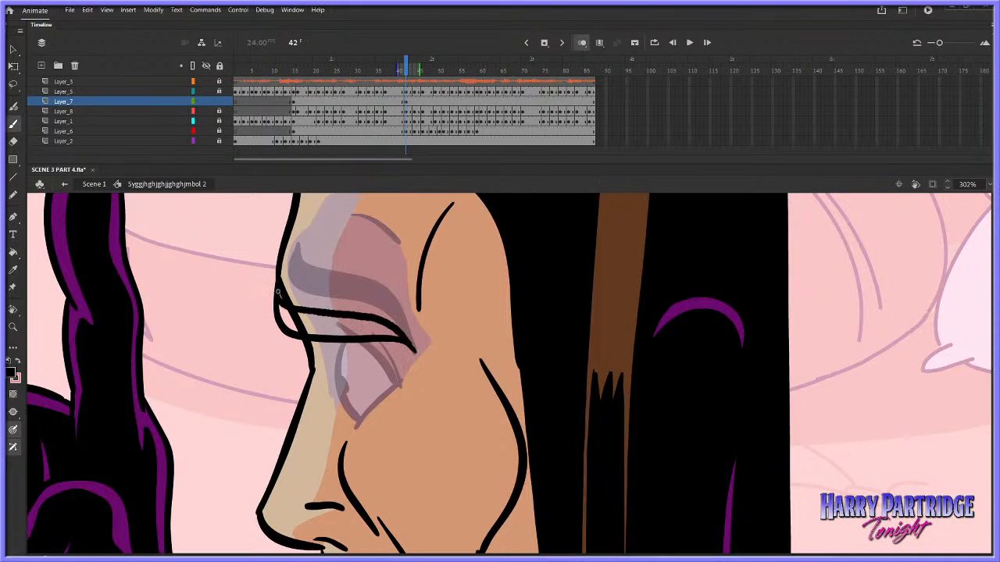
left_click_drag(336, 243, 389, 260)
mouse_move(344, 347)
left_mouse_down()
mouse_move(339, 399)
mouse_move(395, 381)
left_mouse_up()
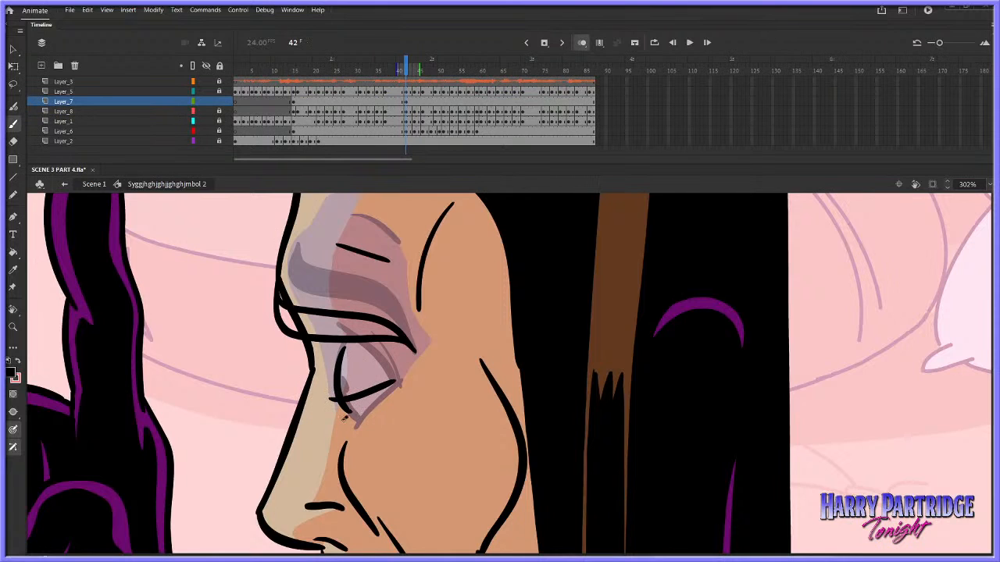
left_click_drag(343, 416, 399, 385)
left_click_drag(370, 353, 399, 379)
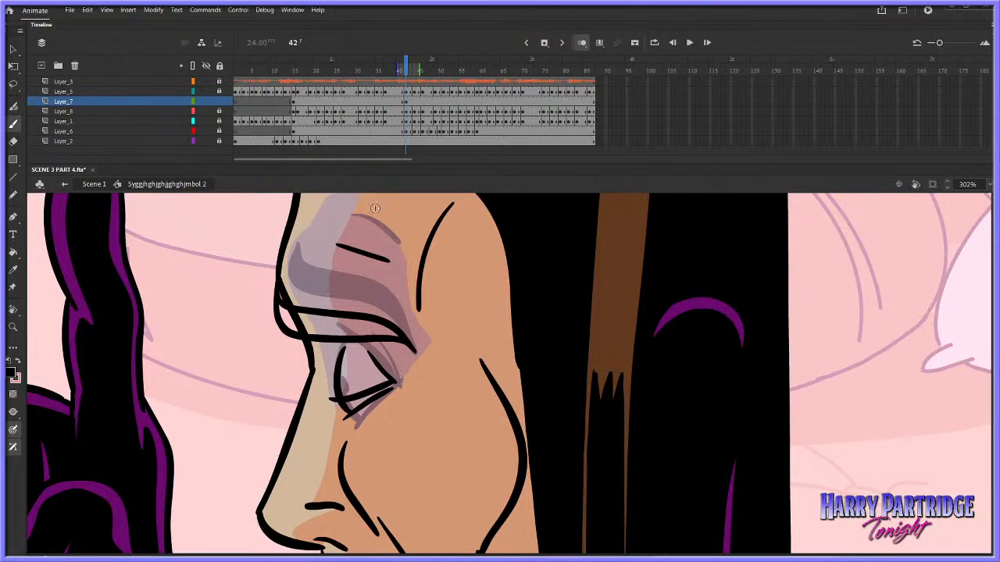
Play back the frames around the new lowered-brow drawing to check the expression change
left_click(342, 71)
key("Return")
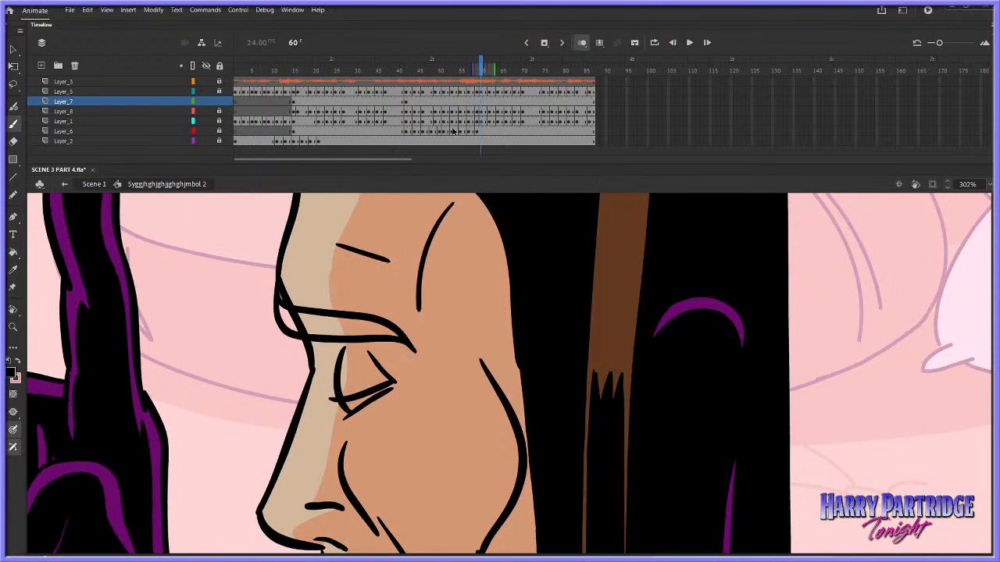
left_click(357, 77)
key("Return")
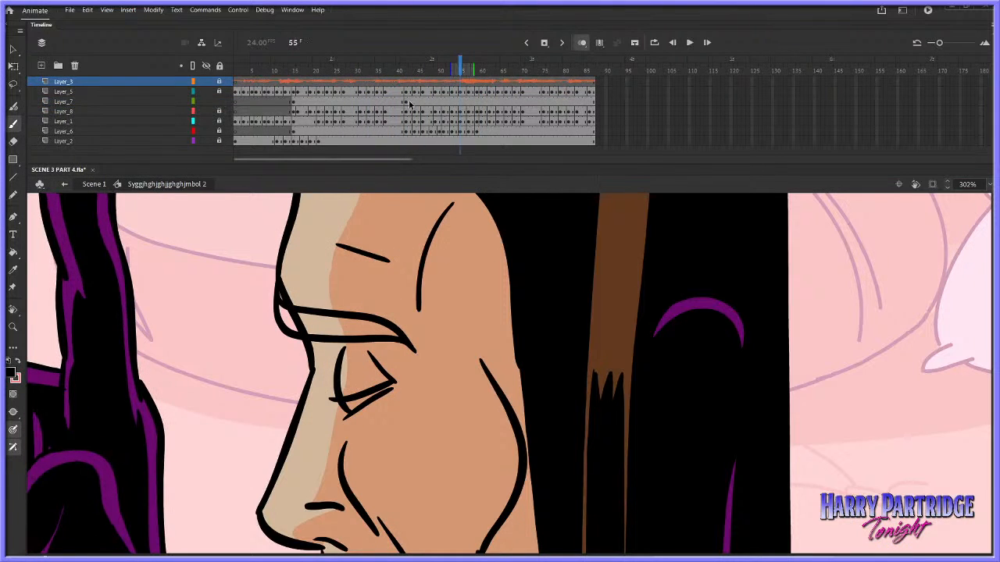
Copy the original eye and brow drawing from Layer_7 frame 41 and paste it onto frame 53
right_click(399, 102)
left_click(431, 257)
key("Return")
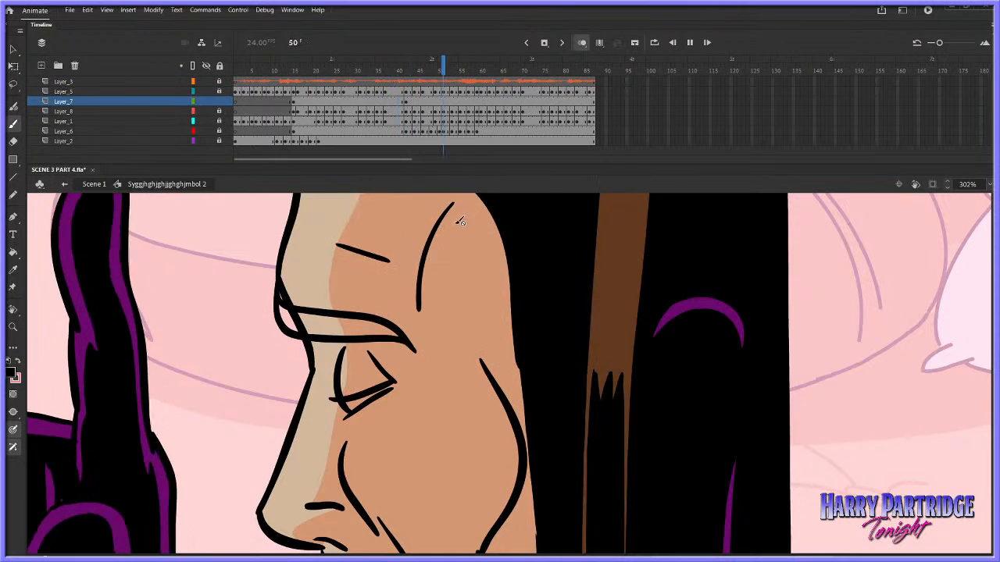
key("Return")
left_click(330, 77)
key("Return")
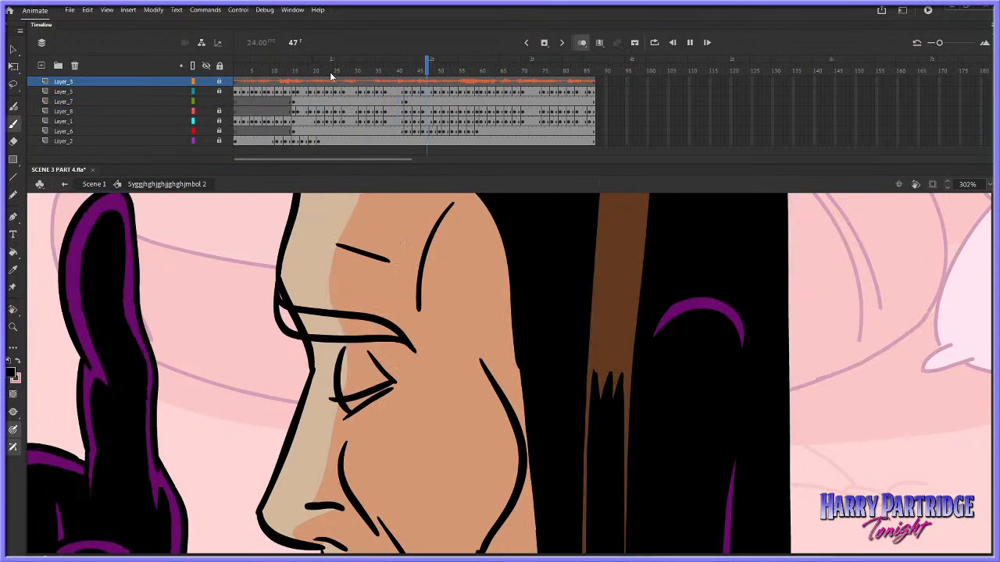
key("Return")
right_click(452, 102)
left_click(477, 263)
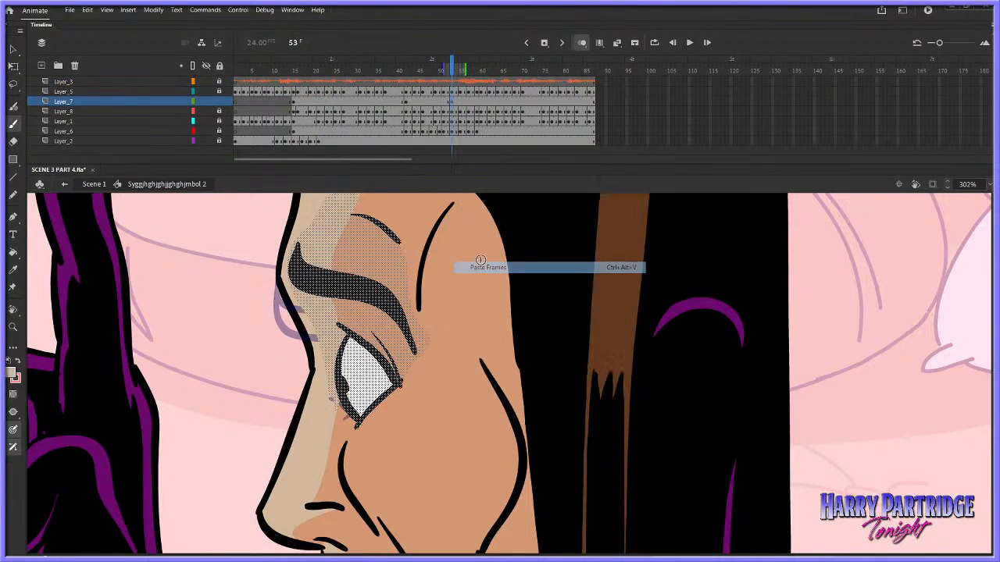
Insert a blank keyframe on Layer_7 at frame 51 and set the brush fill back to black
left_click(442, 104)
right_click(445, 101)
left_click(435, 91)
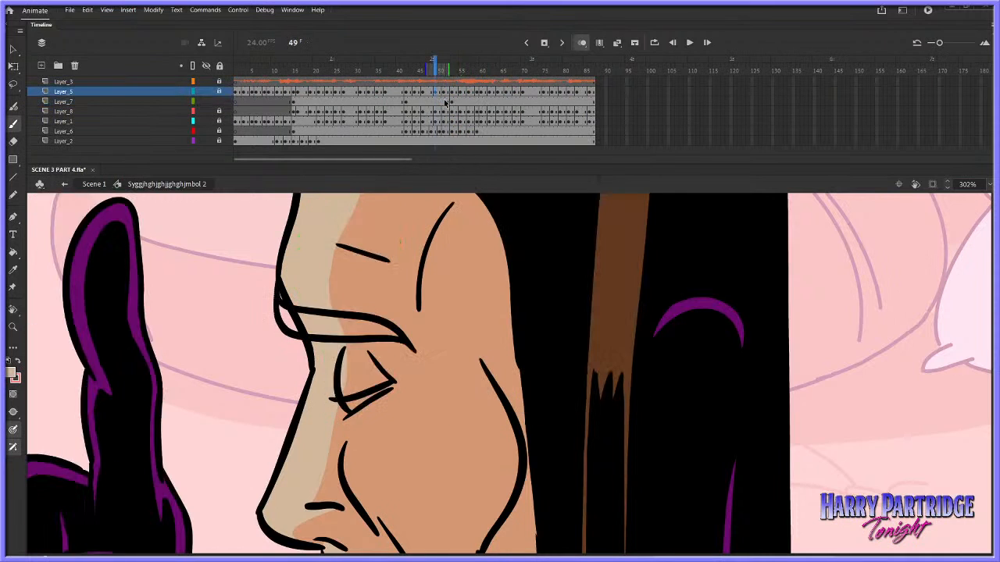
left_click(446, 102)
right_click(445, 101)
left_click(492, 246)
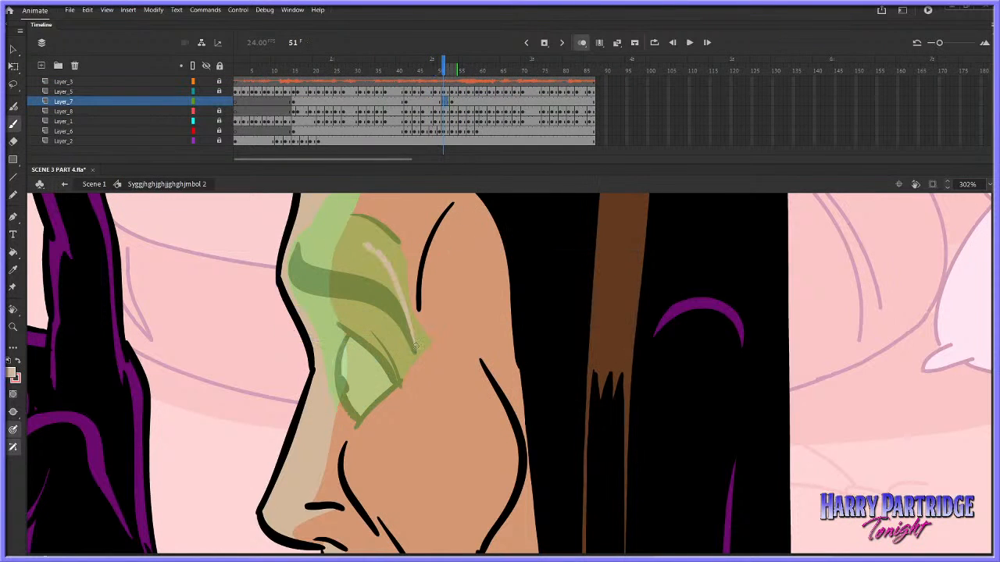
left_click(14, 378)
left_click(55, 414)
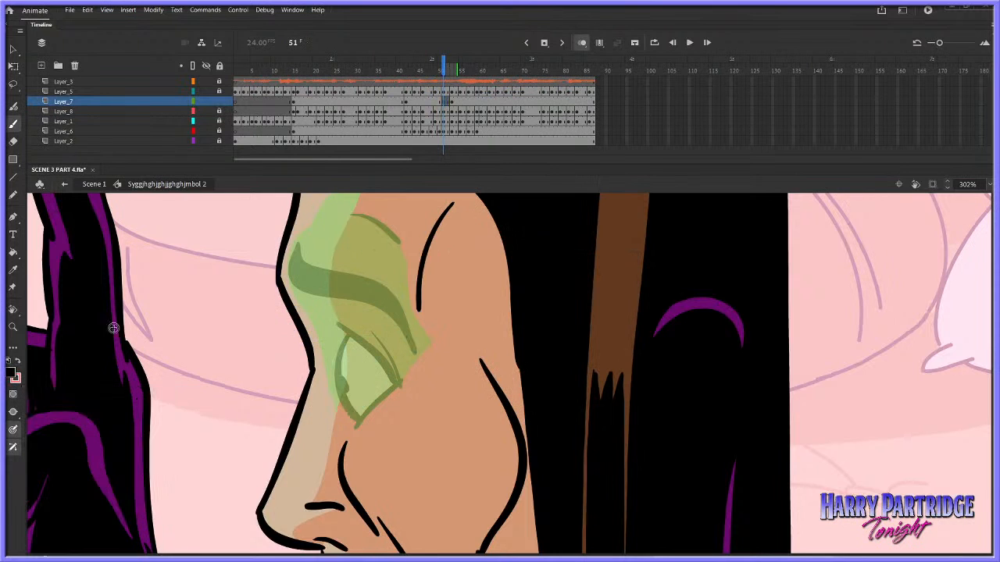
mouse_move(308, 223)
left_mouse_down()
mouse_move(304, 254)
mouse_move(385, 287)
mouse_move(412, 338)
left_mouse_up()
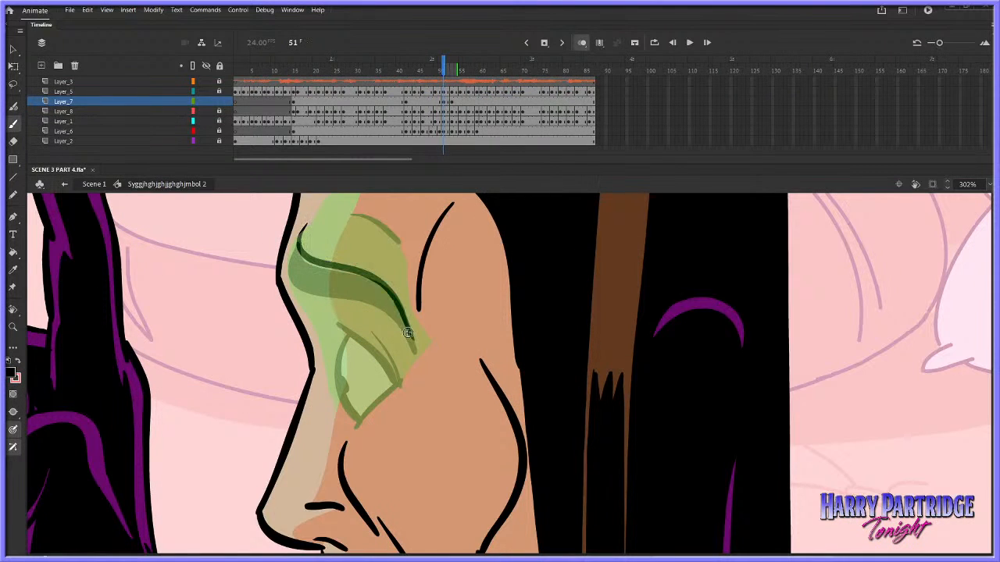
mouse_move(307, 221)
left_mouse_down()
mouse_move(367, 249)
mouse_move(389, 272)
mouse_move(415, 347)
left_mouse_up()
left_click_drag(353, 205, 405, 241)
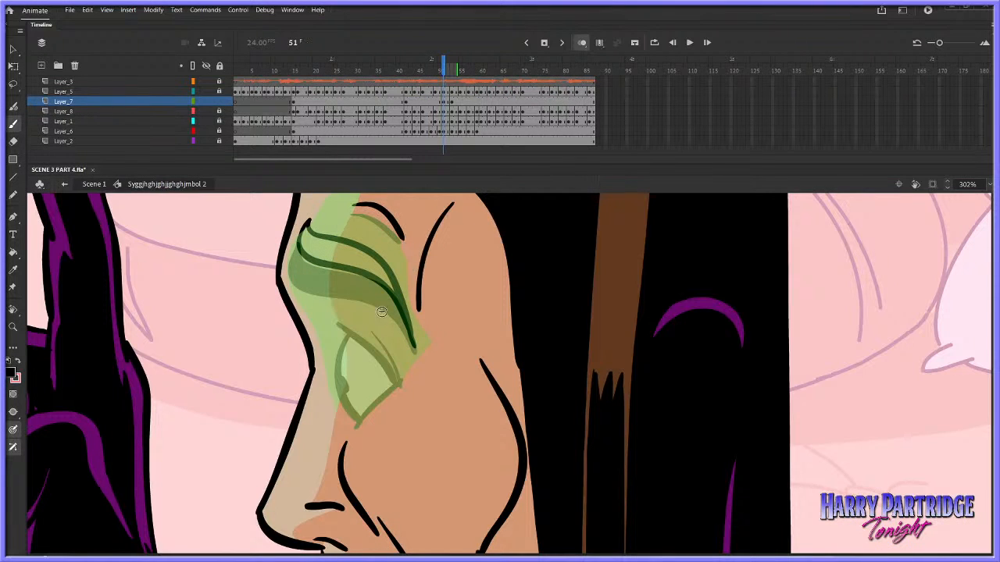
key("ctrl+z")
key("ctrl+z")
key("ctrl+z")
Draw the outline of a raised, arched eyebrow on Layer_7 at frame 51, above the onion-skinned brow
mouse_move(302, 230)
left_mouse_down()
mouse_move(312, 222)
mouse_move(395, 256)
mouse_move(415, 340)
left_mouse_up()
mouse_move(312, 222)
left_mouse_down()
mouse_move(373, 263)
mouse_move(415, 333)
left_mouse_up()
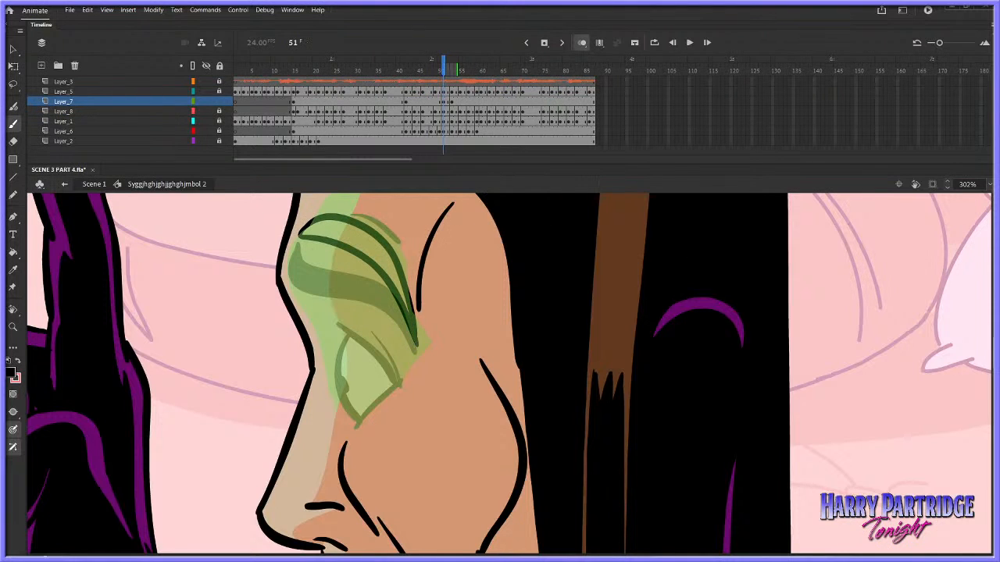
scroll(319, 326, "up", 5)
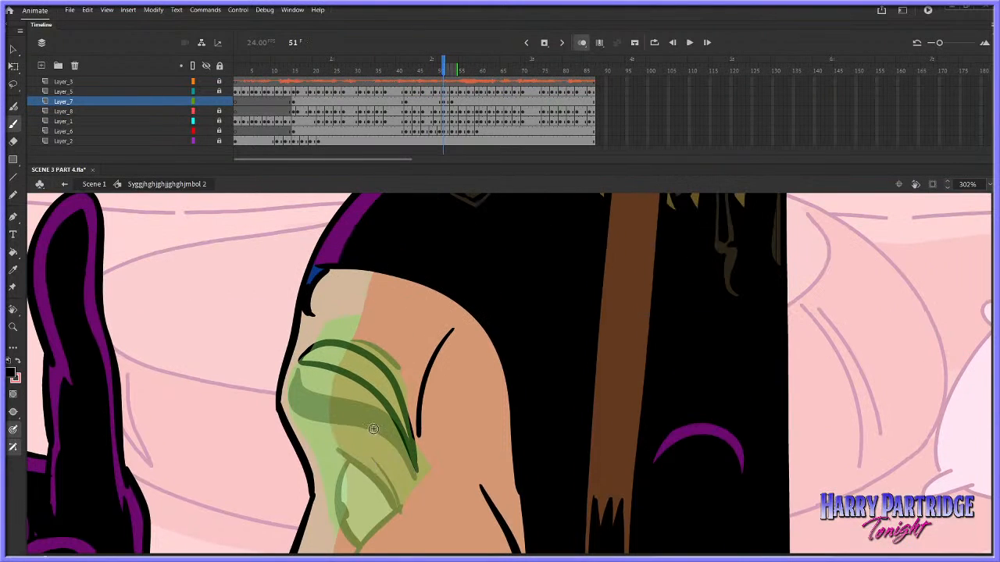
mouse_move(182, 225)
left_mouse_down()
mouse_move(173, 284)
mouse_move(242, 317)
left_mouse_up()
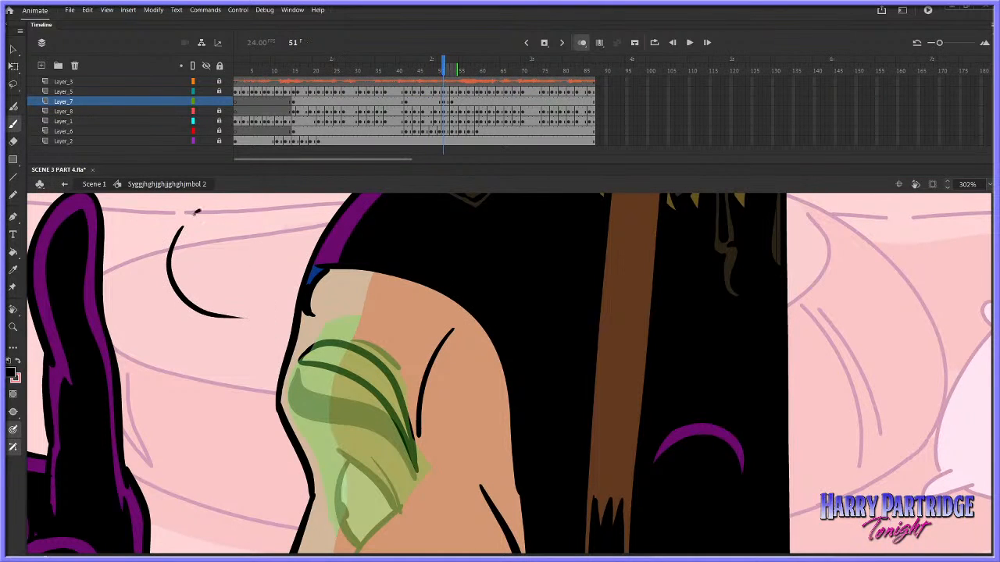
mouse_move(196, 212)
left_mouse_down()
mouse_move(245, 221)
mouse_move(264, 313)
left_mouse_up()
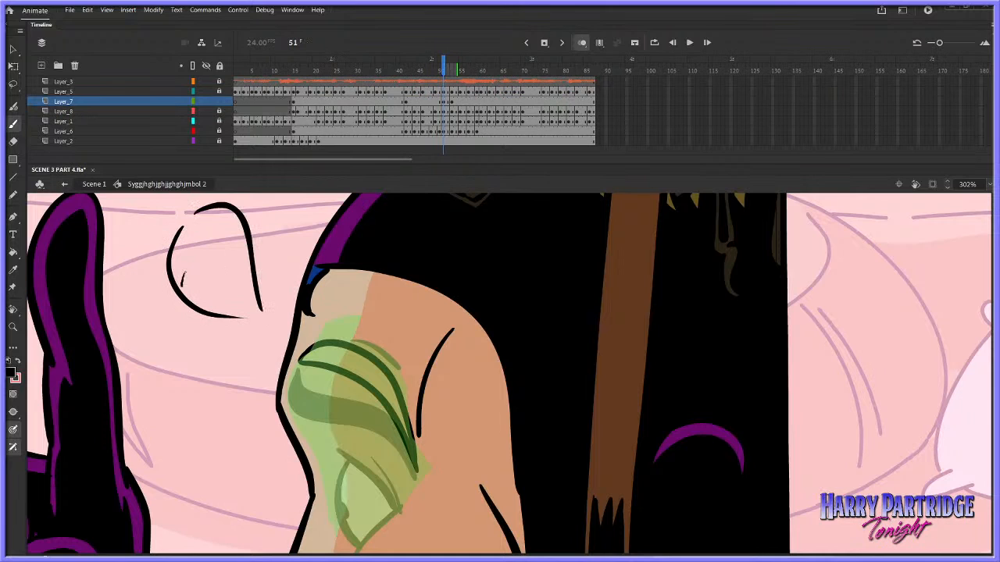
left_click_drag(183, 285, 193, 282)
left_click_drag(202, 268, 183, 286)
key("ctrl+z")
Draw a short arched forehead crease above the raised eyebrow and clear the stray curves beside the face
left_click_drag(363, 330, 399, 353)
key("ctrl+z")
scroll(701, 261, "down", 3)
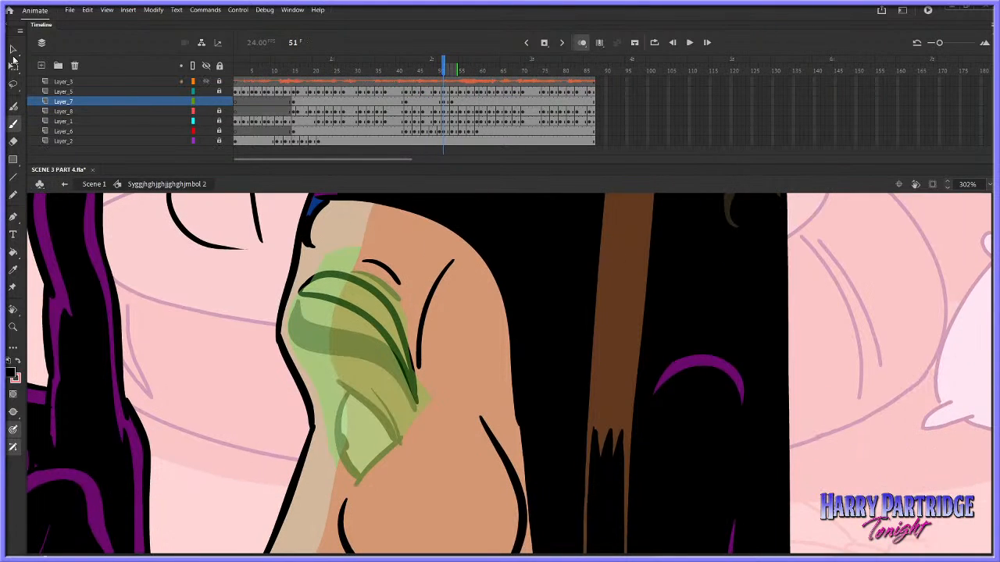
left_click(14, 60)
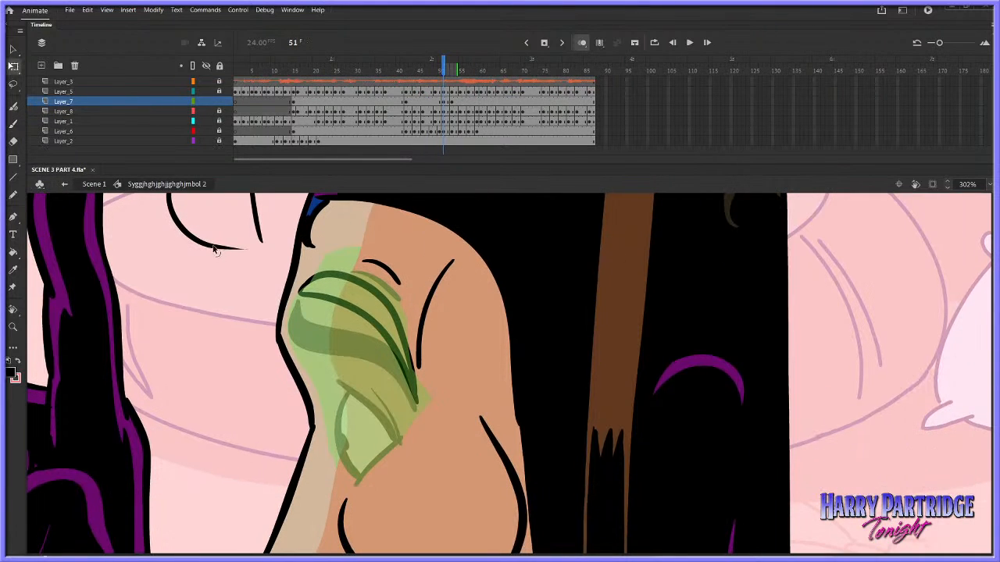
Draw the wide-open eye below the raised eyebrow with black brush outlines and a pupil at its front edge
left_click(13, 125)
mouse_move(350, 378)
left_mouse_down()
mouse_move(337, 437)
mouse_move(362, 483)
mouse_move(399, 447)
left_mouse_up()
left_click_drag(346, 369, 390, 434)
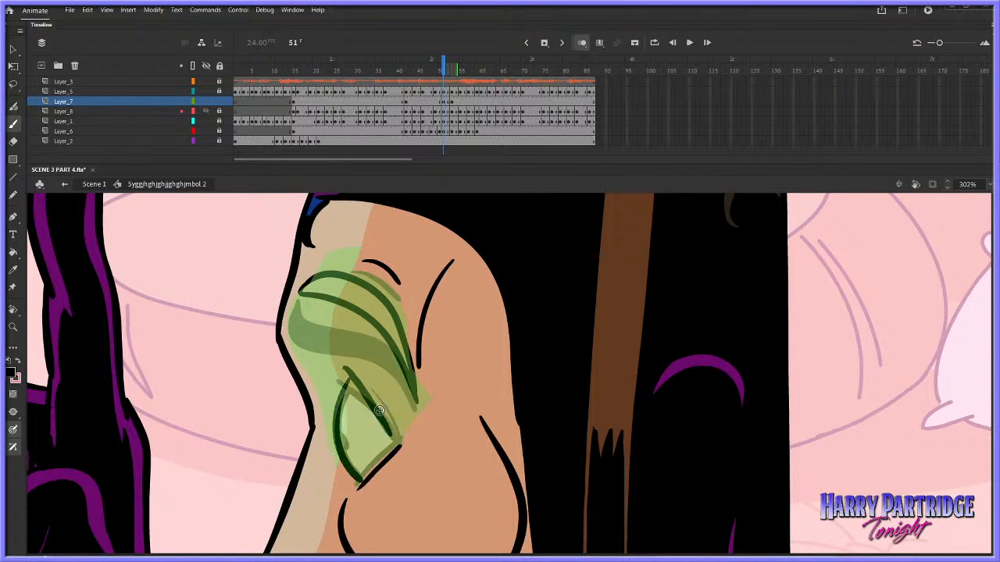
key("ctrl+z")
left_click_drag(346, 366, 400, 447)
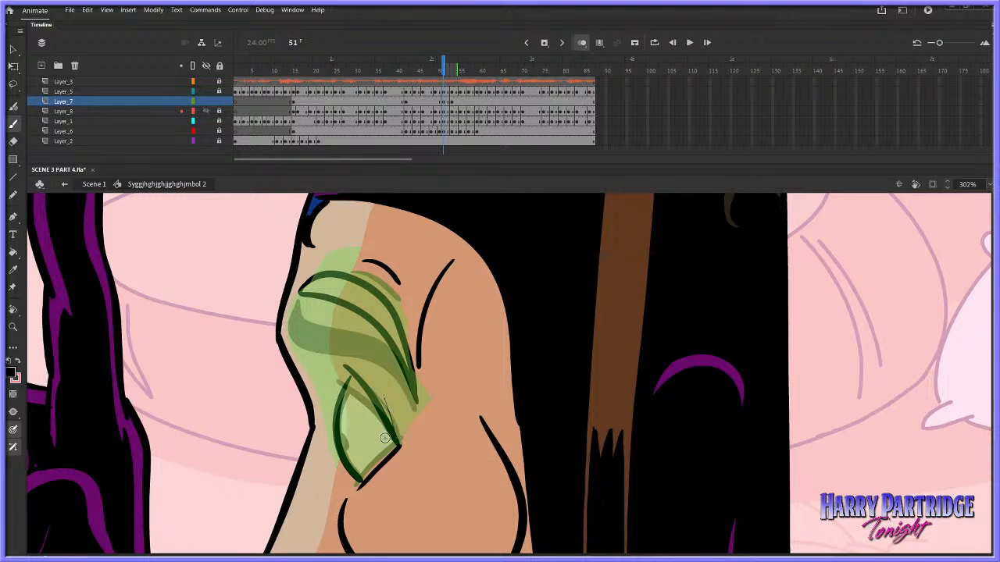
left_click(341, 440)
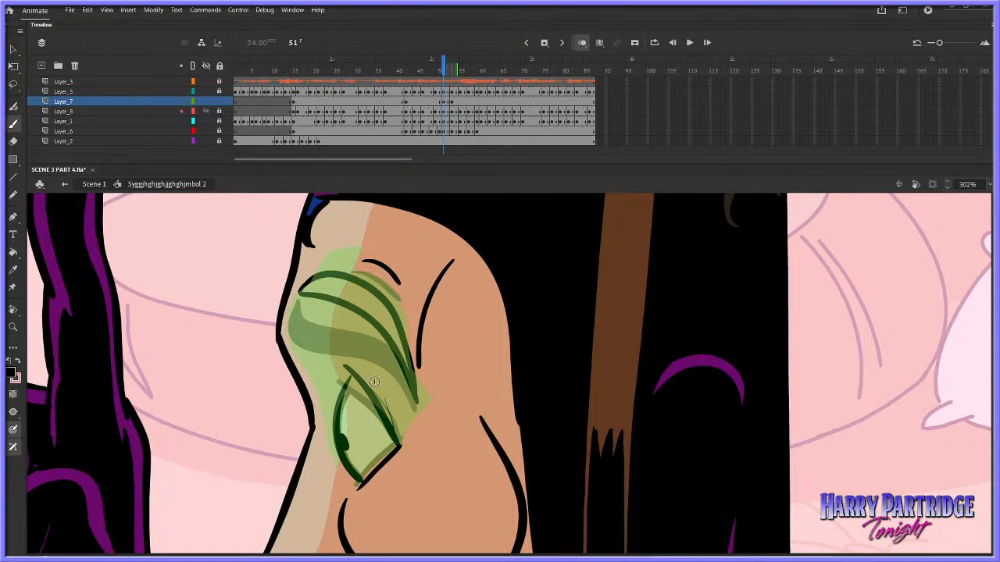
Play back the animation from around frame 40 to check the raised brow and time the next expression change
left_click(396, 81)
key("Return")
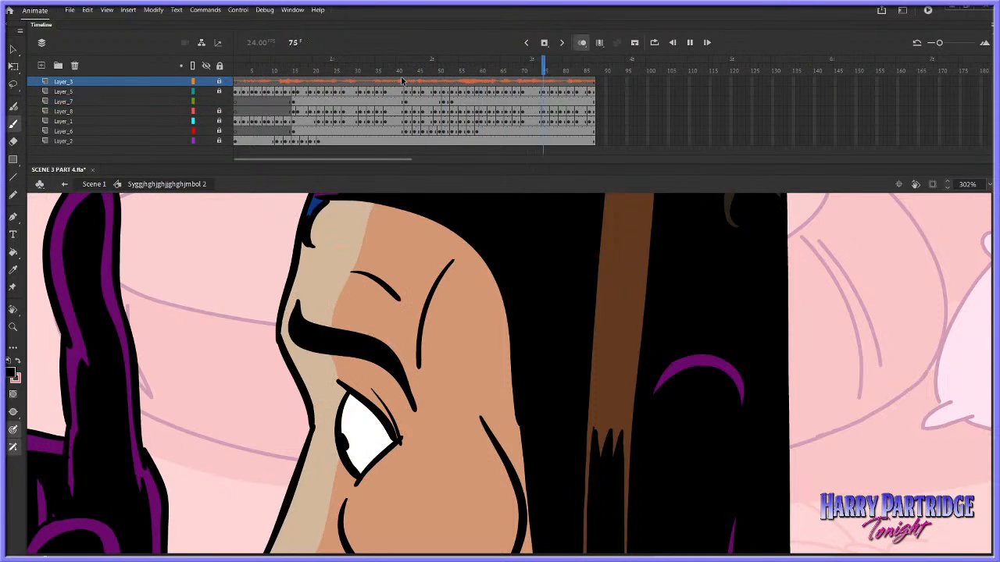
key("Return")
left_click(540, 101)
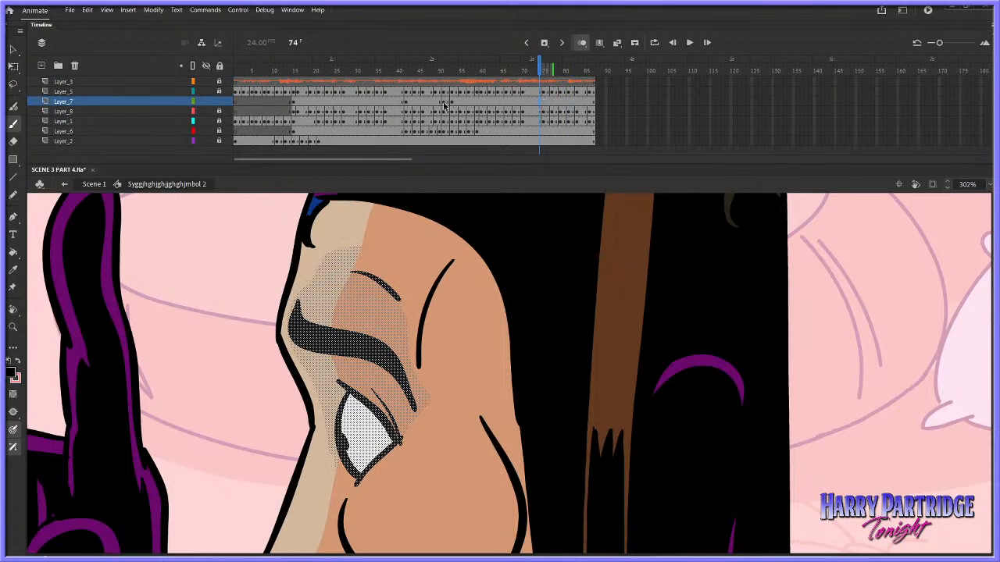
left_click(435, 102)
left_click(538, 102)
key("Return")
key("Return")
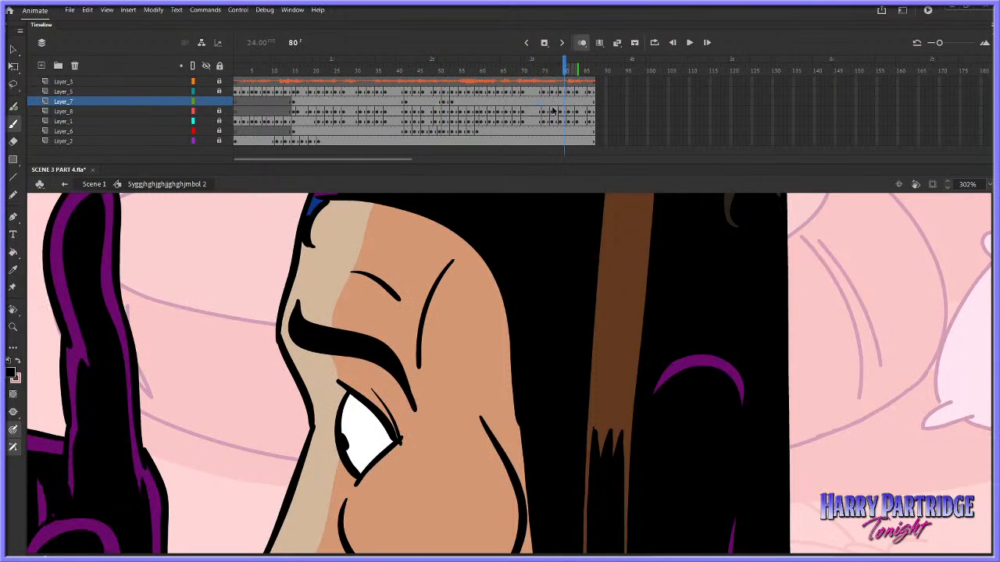
Insert a keyframe on Layer_7 at frame 75, clear its artwork and extend the onion skin to the preceding frames
right_click(546, 102)
left_click(584, 185)
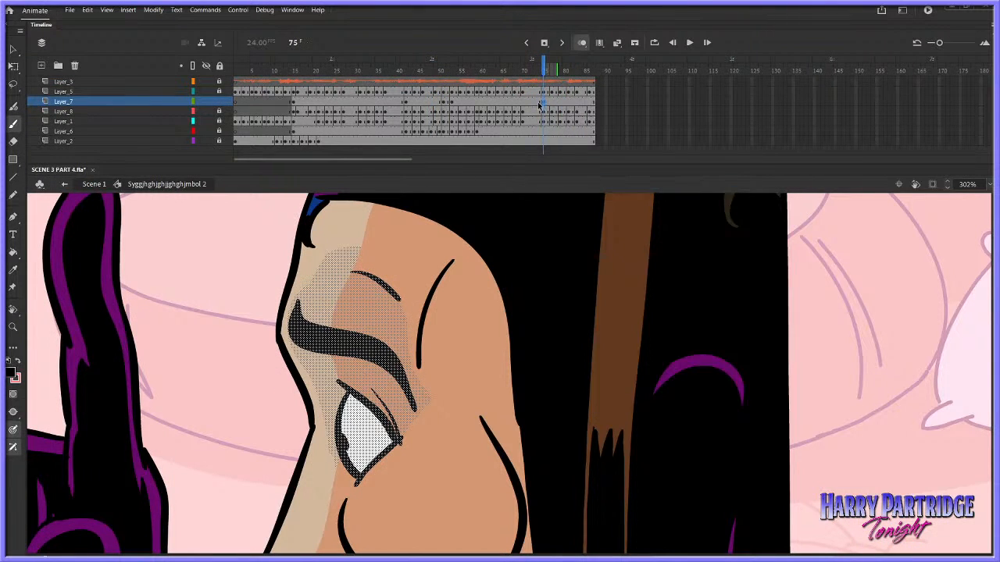
key("Delete")
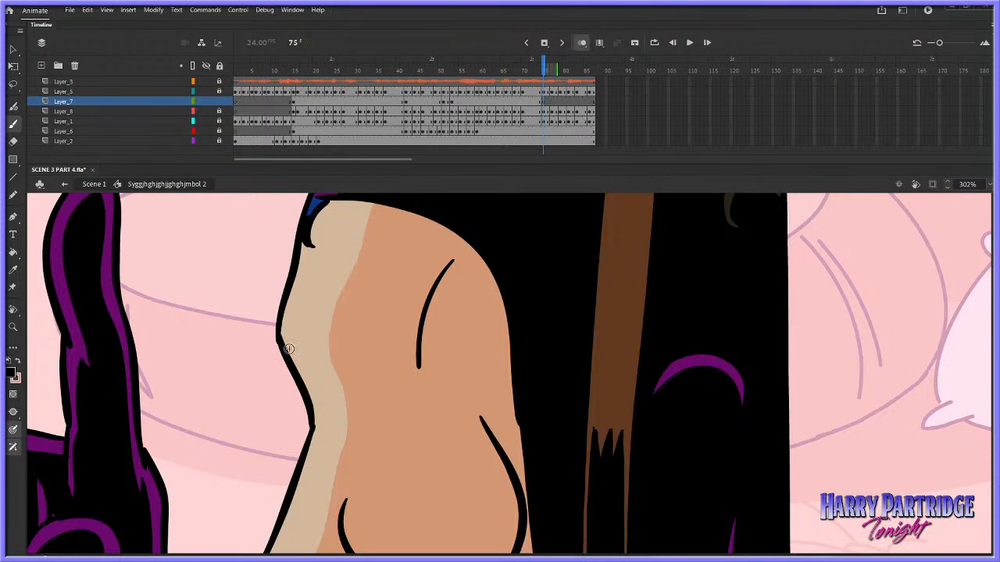
left_click_drag(538, 71, 536, 71)
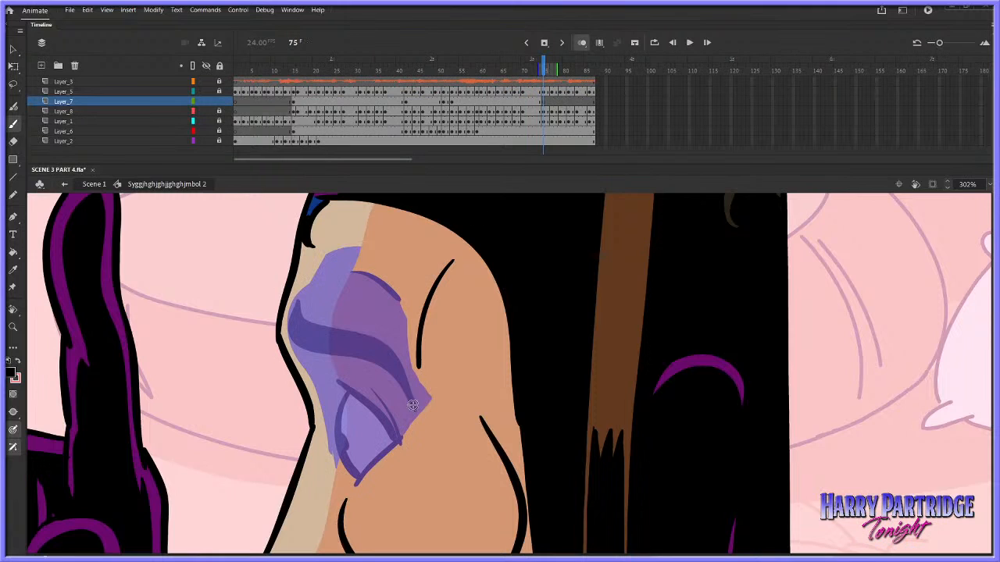
Draw a lowered eyebrow outline, a forehead crease and the outer eyelid line on Layer_7 at frame 75
mouse_move(414, 411)
left_mouse_down()
mouse_move(396, 390)
mouse_move(331, 370)
mouse_move(289, 335)
mouse_move(290, 315)
mouse_move(317, 338)
mouse_move(376, 359)
mouse_move(413, 399)
left_mouse_up()
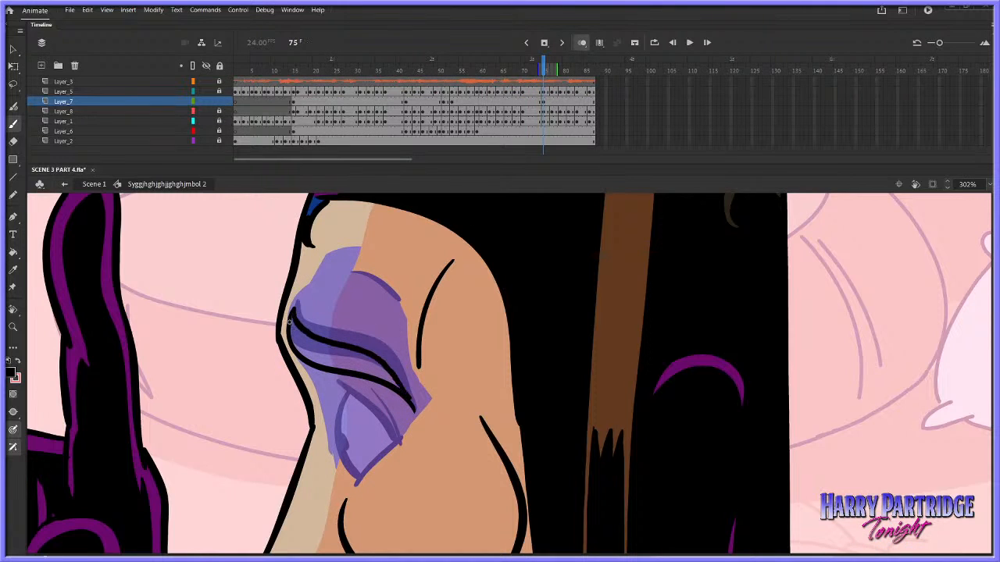
left_click_drag(349, 281, 399, 309)
left_click_drag(361, 395, 402, 443)
key("ctrl+z")
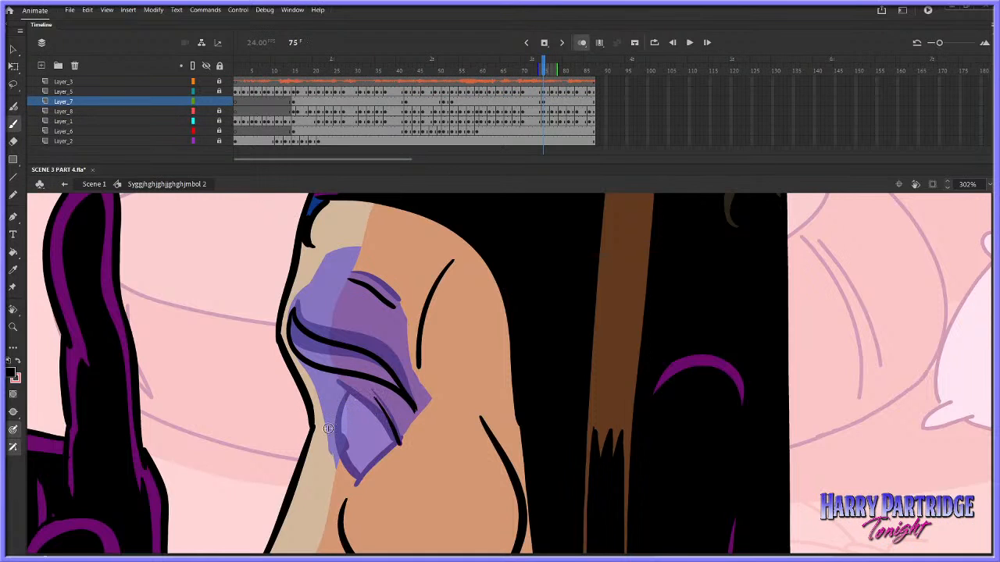
Draw the half-closed eye at frame 75 with a horizontal upper lid, curved eye outline and a small pupil beneath the lid
left_click_drag(317, 436, 401, 439)
left_click_drag(337, 431, 349, 392)
left_click_drag(336, 436, 357, 475)
key("ctrl+z")
key("ctrl+z")
key("ctrl+z")
mouse_move(377, 438)
left_mouse_down()
mouse_move(320, 437)
mouse_move(350, 393)
mouse_move(337, 437)
mouse_move(353, 473)
left_mouse_up()
key("ctrl+z")
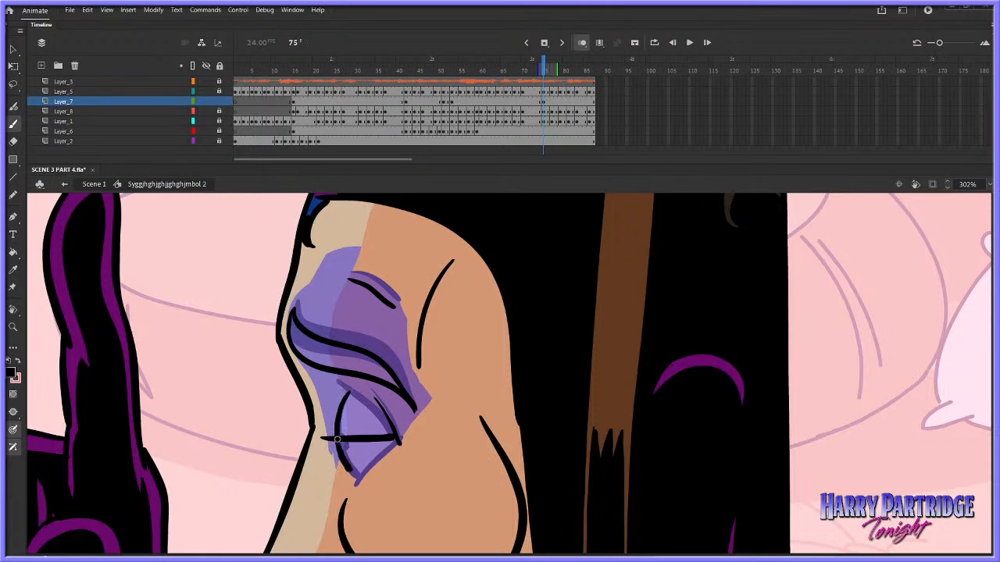
key("ctrl+z")
mouse_move(337, 438)
left_mouse_down()
mouse_move(358, 476)
mouse_move(399, 443)
mouse_move(340, 443)
left_mouse_up()
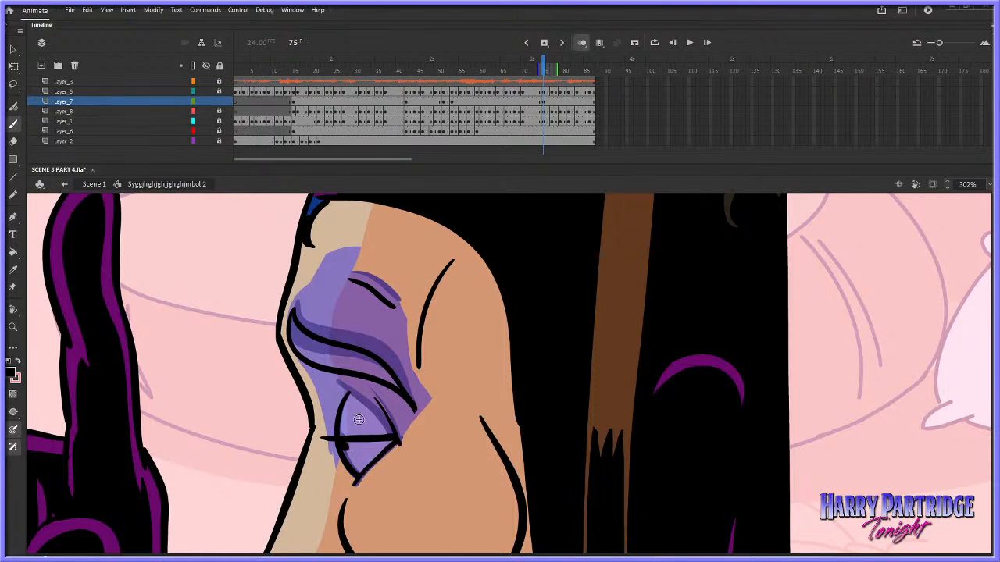
Play back the animation with the whole head in view to check the new brow and eye drawings against the dialogue
left_click(370, 81)
left_click(12, 327)
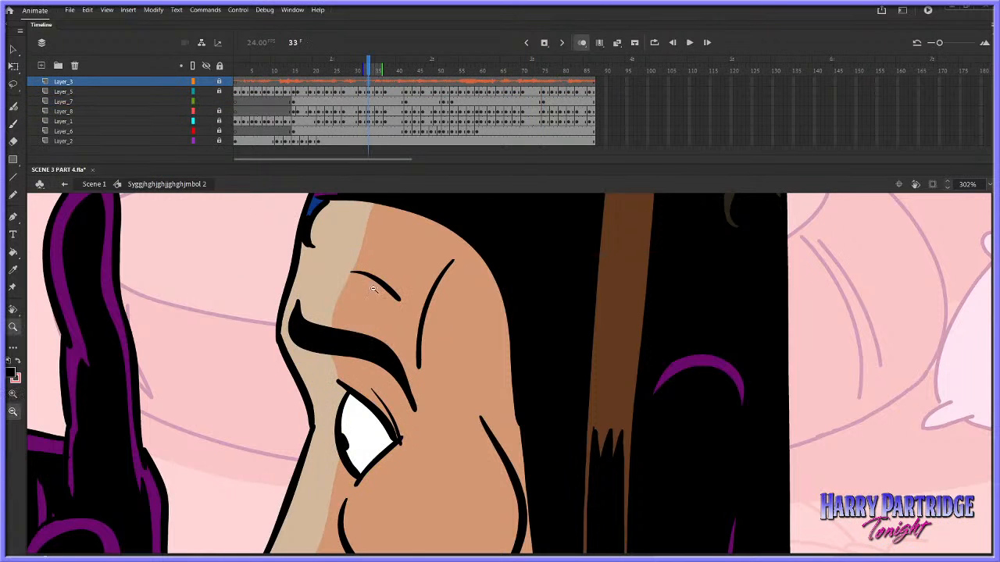
left_click(586, 383, "alt")
left_click_drag(574, 290, 773, 485)
key("Return")
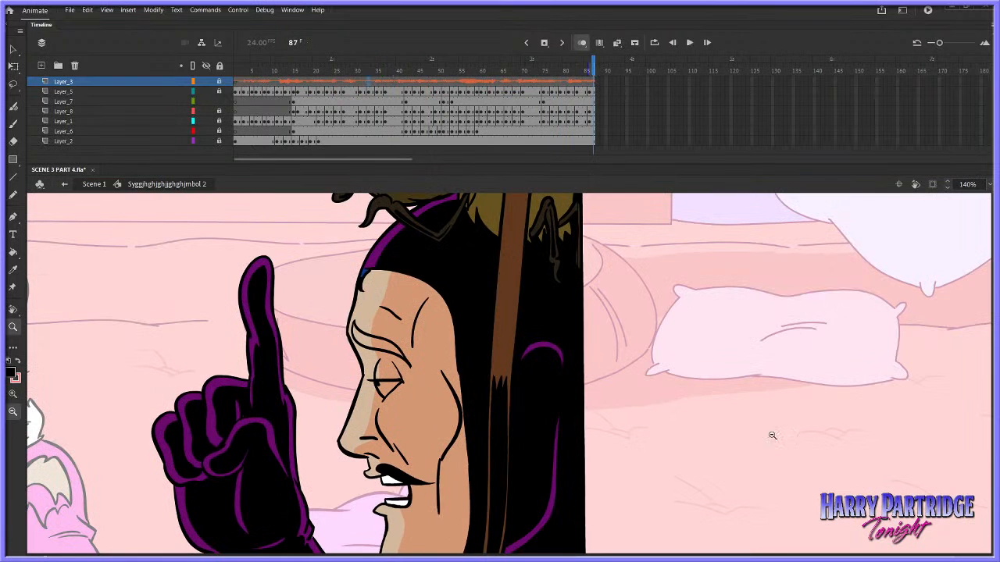
left_click(426, 88)
key("Return")
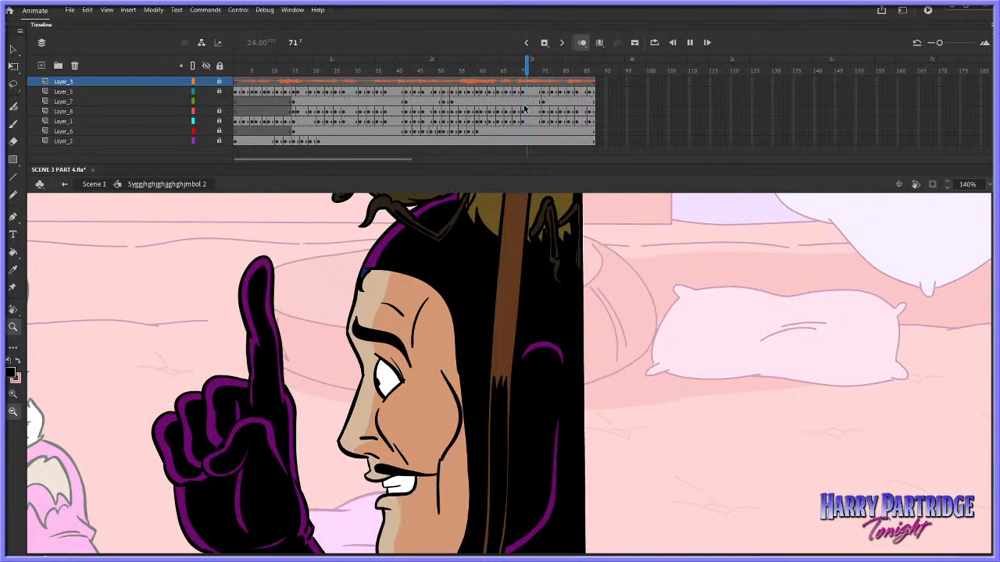
left_click(13, 142)
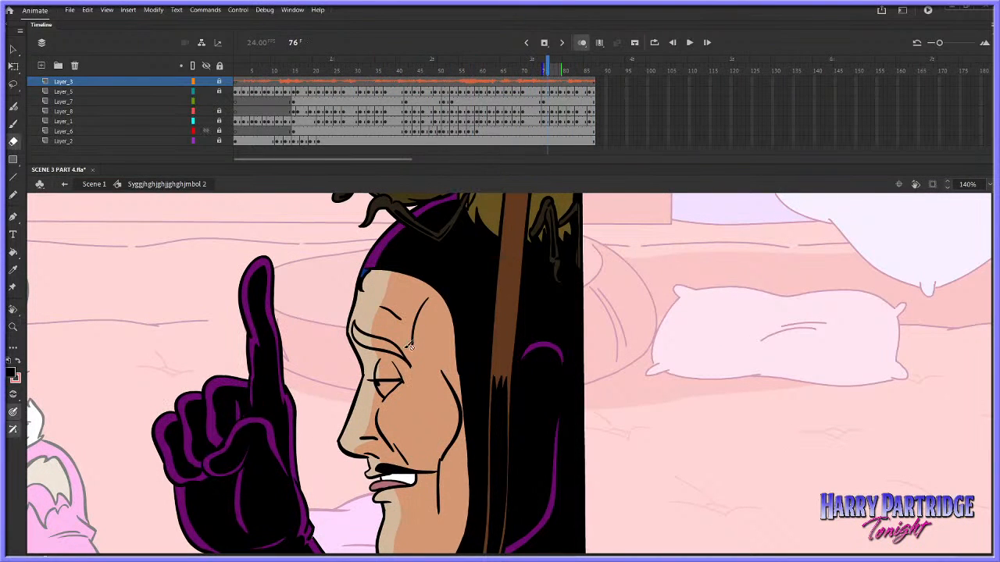
left_click(552, 101)
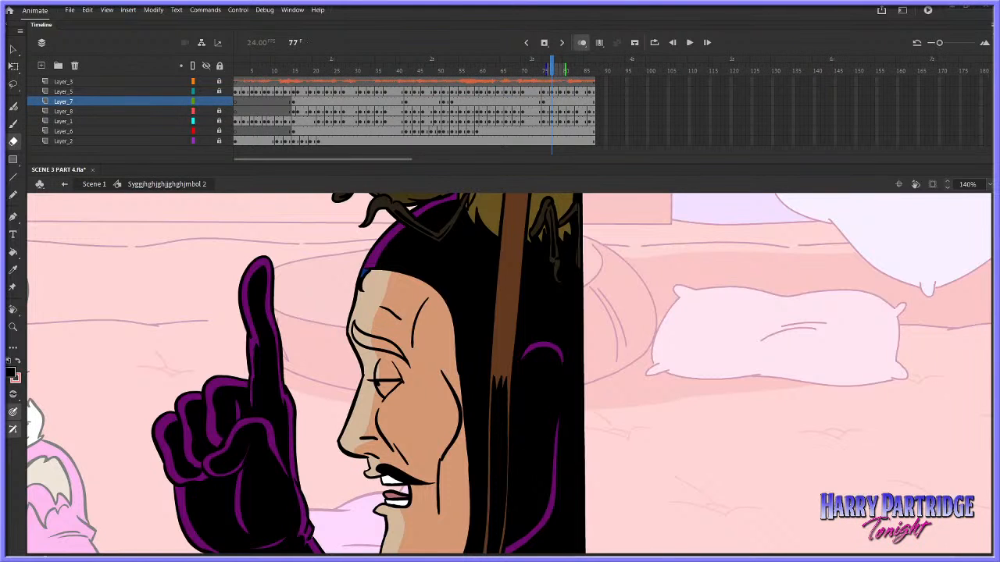
left_click(372, 81)
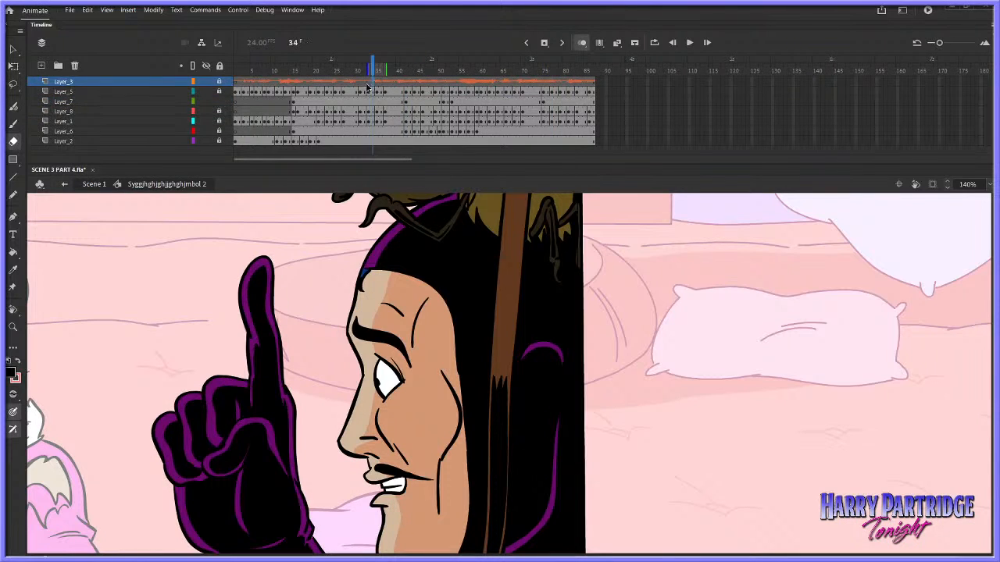
key("Return")
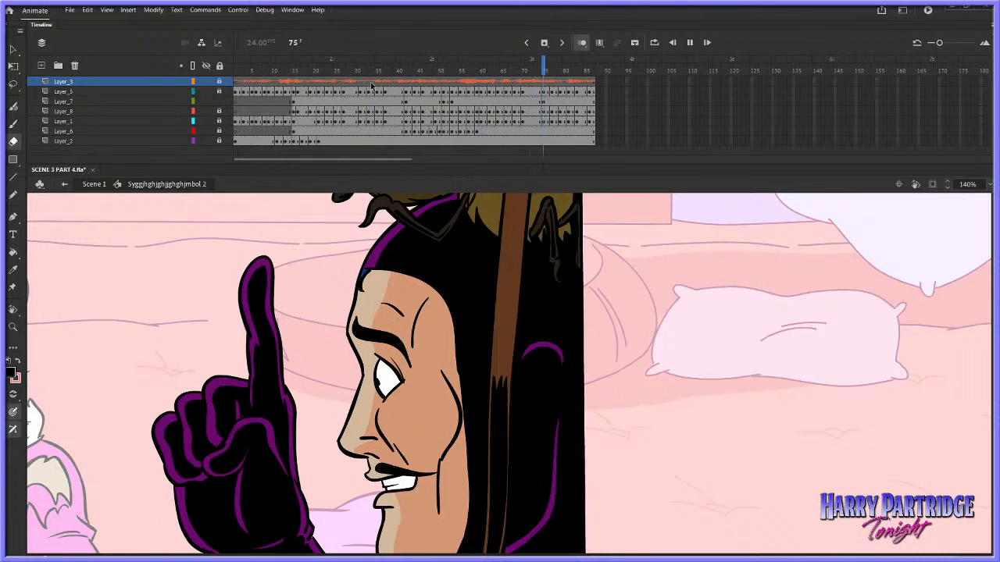
Turn off onion skinning and replace the raised-brow eye's pupil with a small dot nearer the eye's centre
left_click(449, 101)
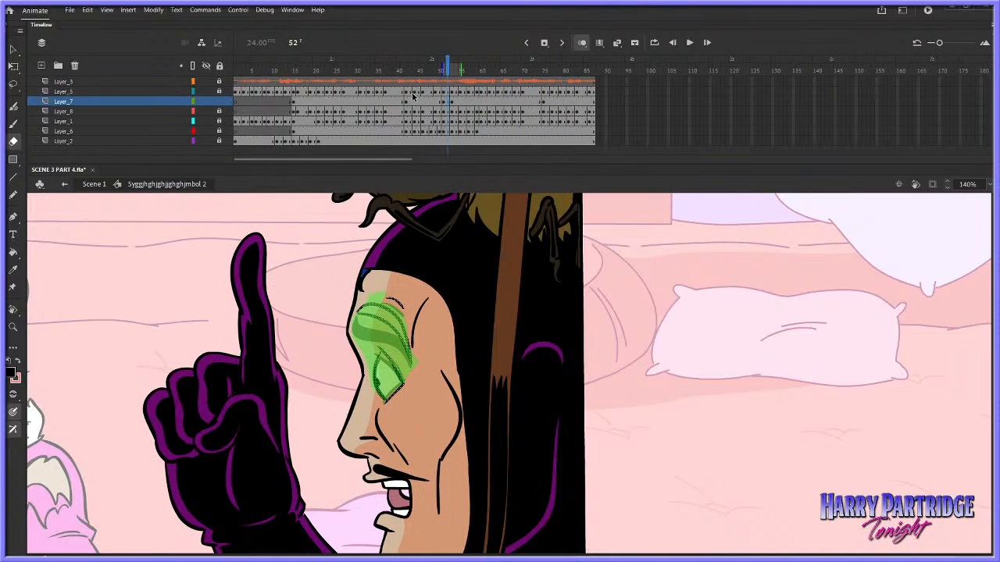
left_click(581, 44)
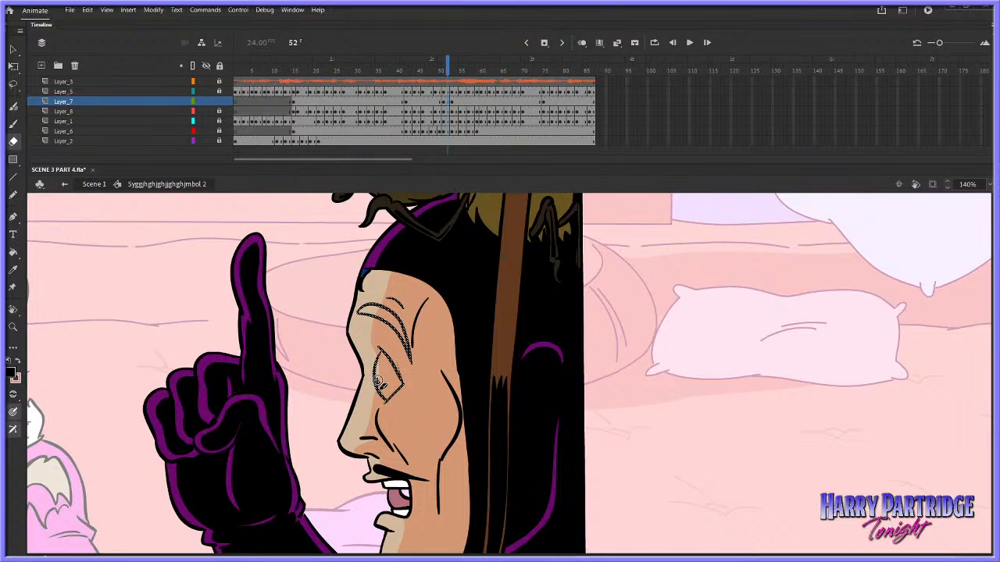
key("Delete")
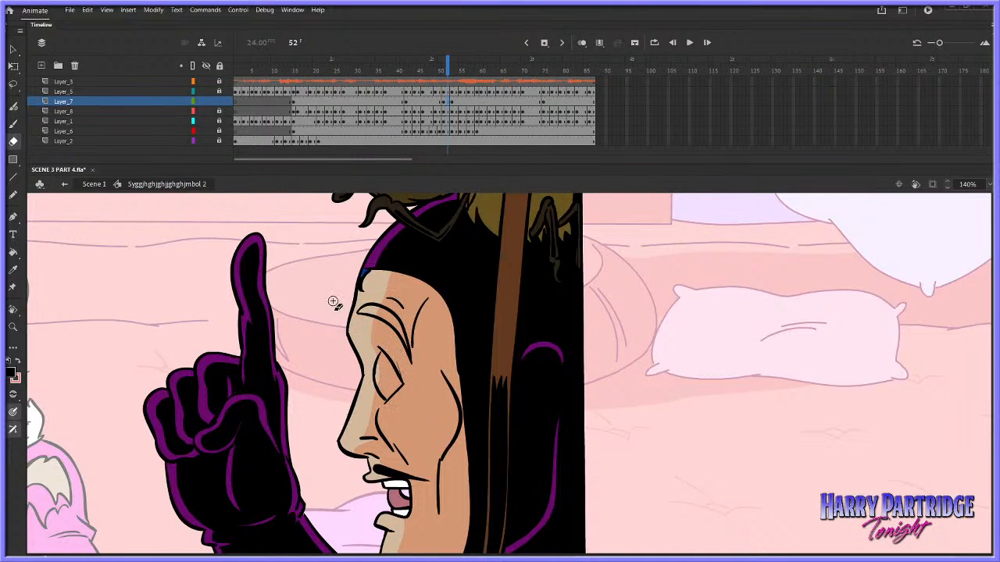
left_click(13, 123)
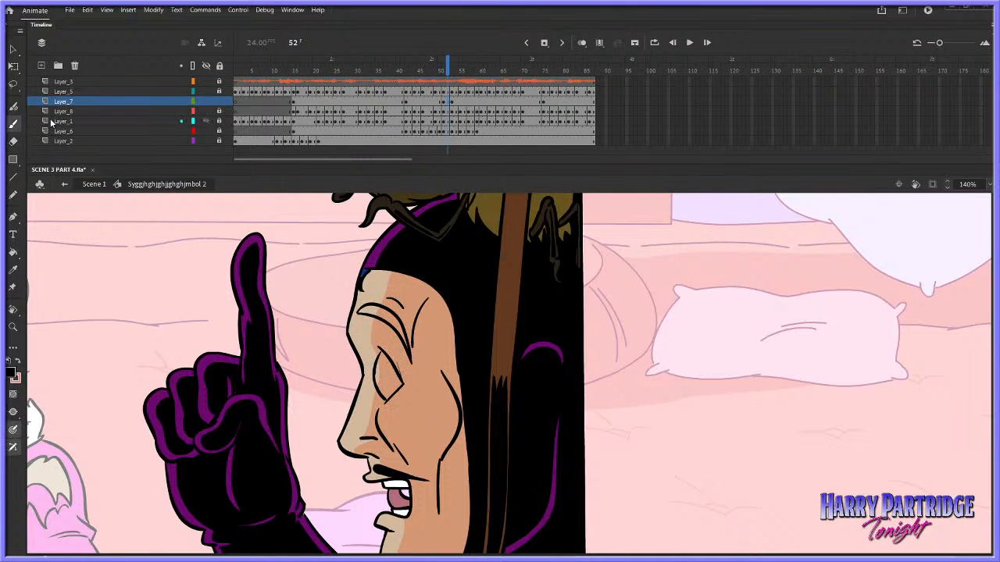
left_click(383, 377)
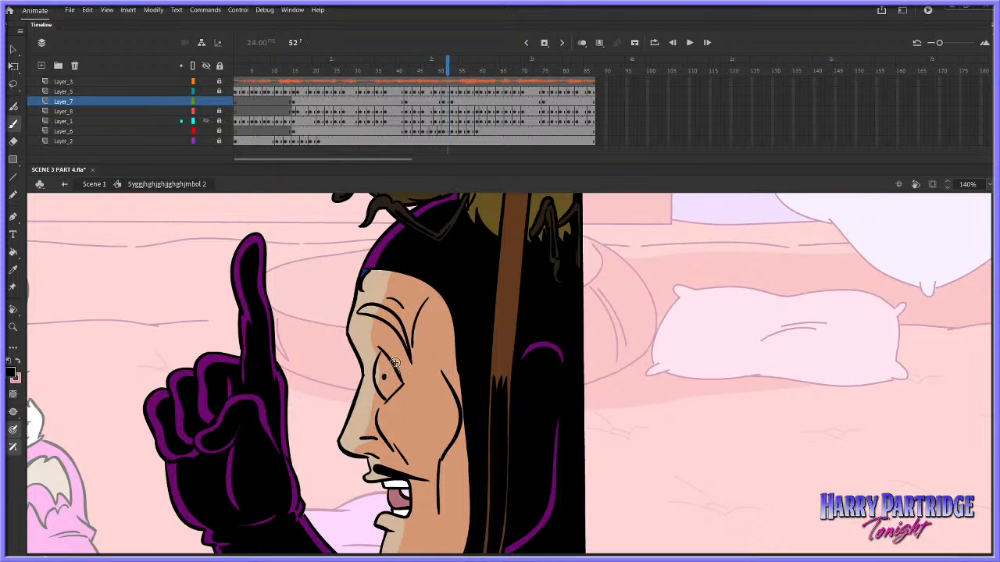
left_click(415, 71)
key("Return")
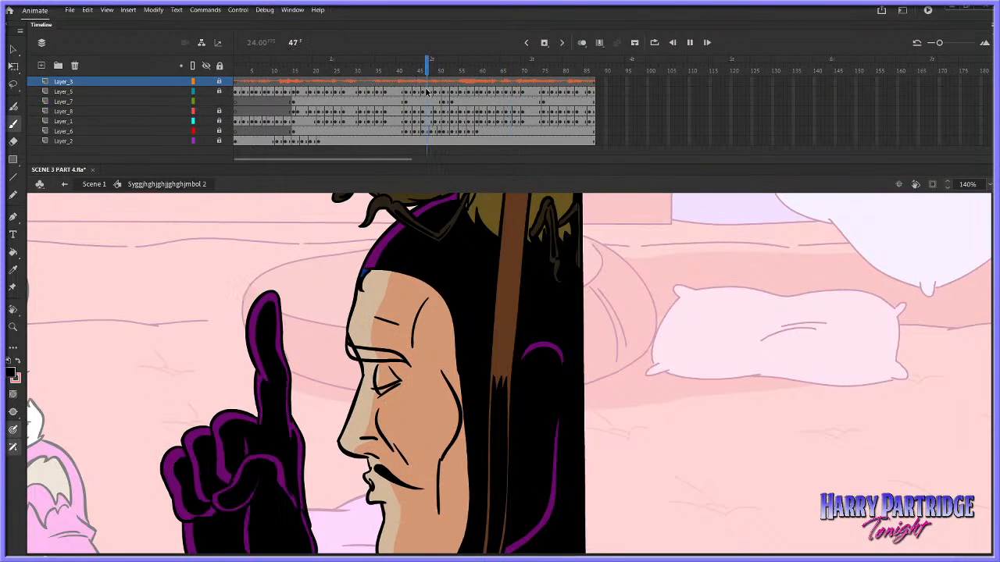
left_click(446, 123)
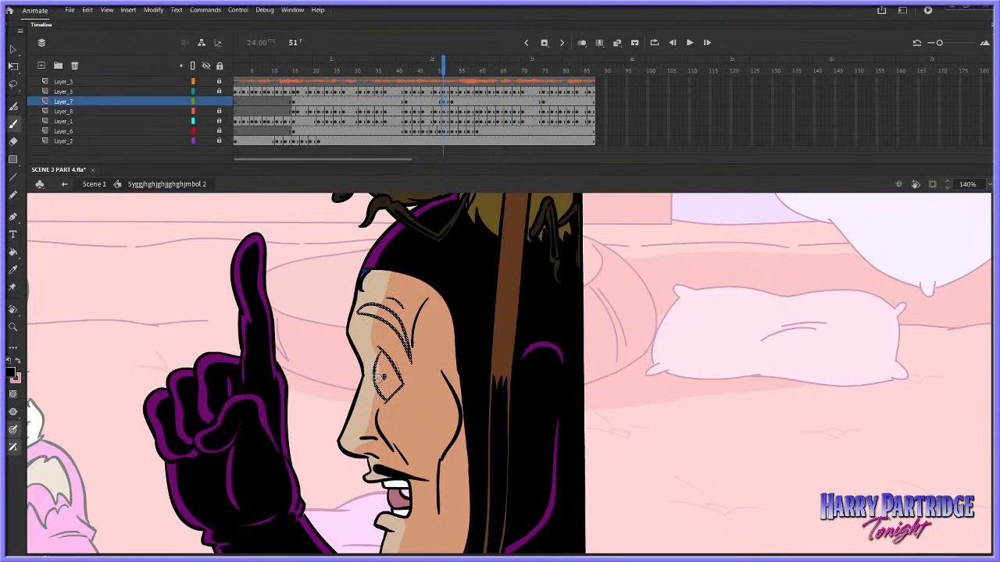
left_click_drag(376, 369, 381, 393)
key("ctrl+z")
key("ctrl+z")
Play back the raised-brow and half-closed-eye sections to review the expression timing, and return to Layer_7 frame 42
key("Return")
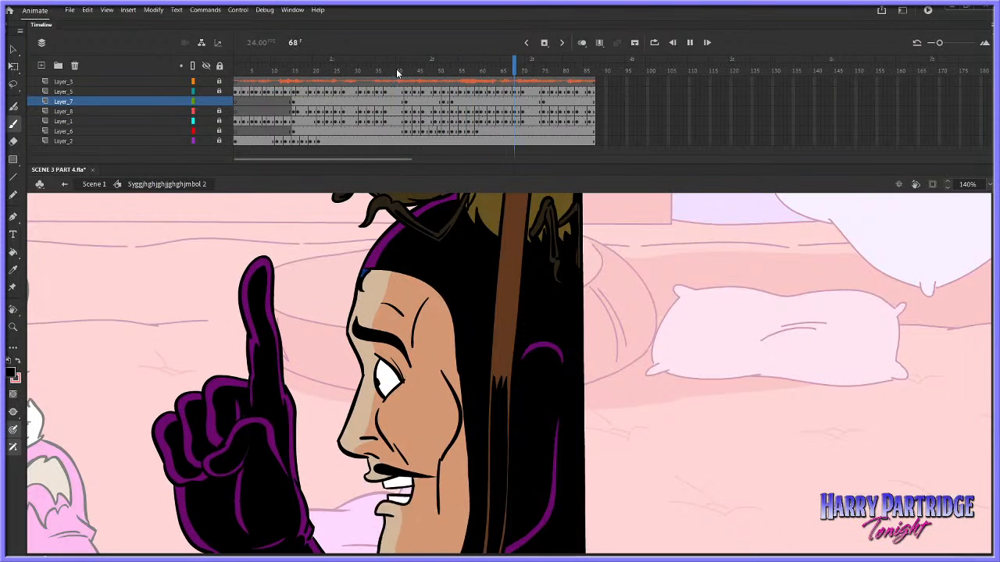
left_click(534, 103)
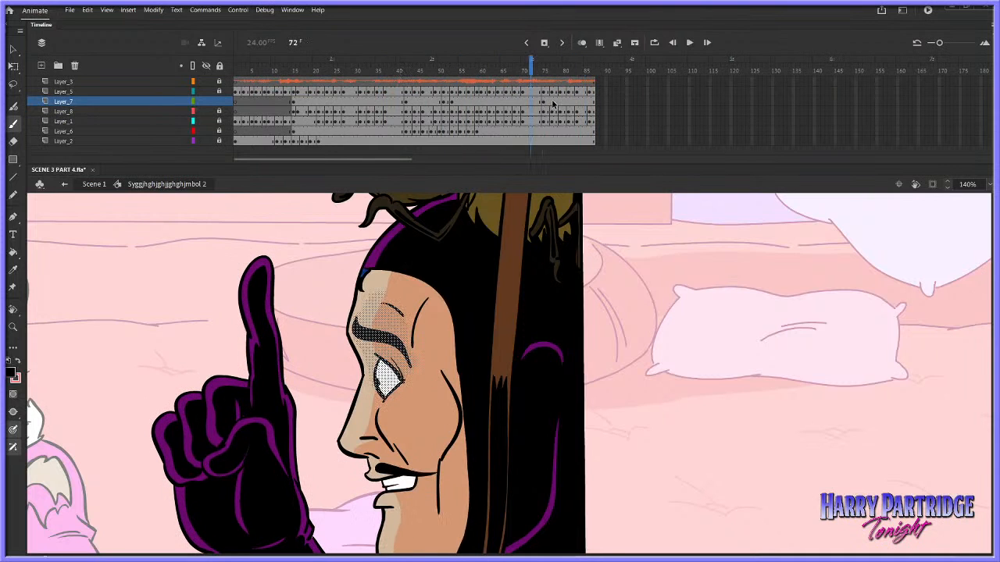
left_click(553, 103)
key("Return")
left_click(504, 90)
key("Return")
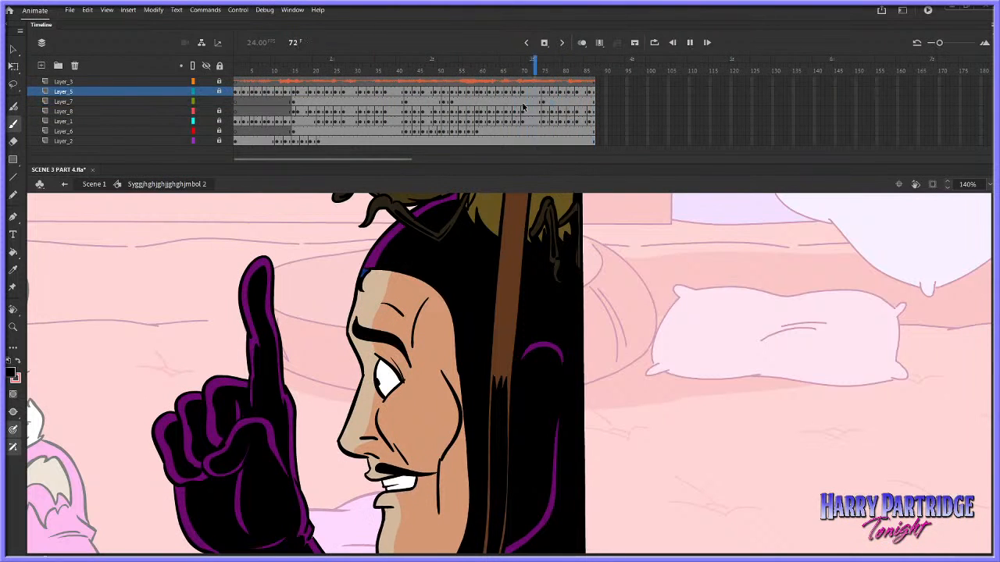
left_click(395, 82)
left_click(404, 102)
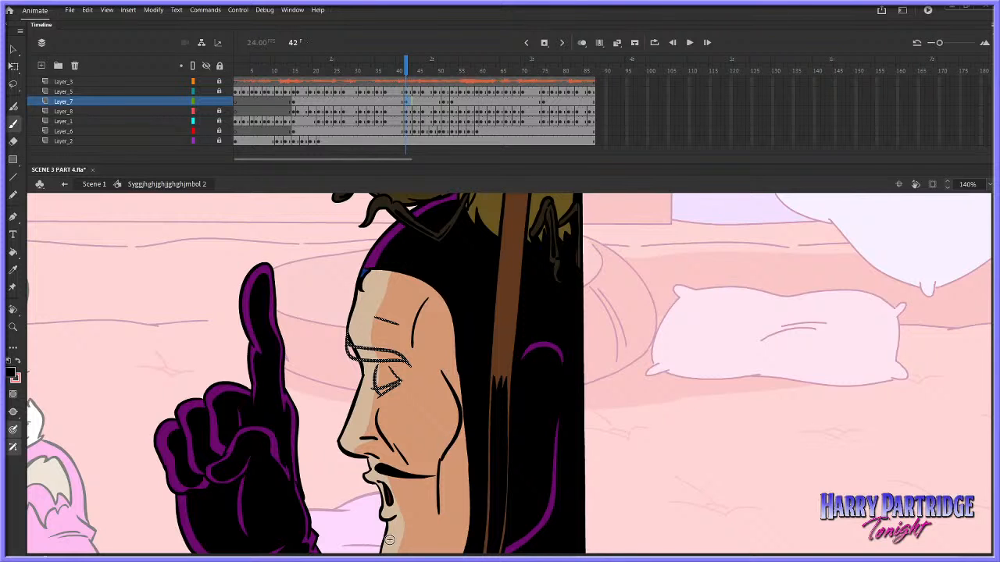
Play back the section before and after frame 42 to review how the open eye changes to the lowered brow
left_click(376, 82)
key("Return")
key("Return")
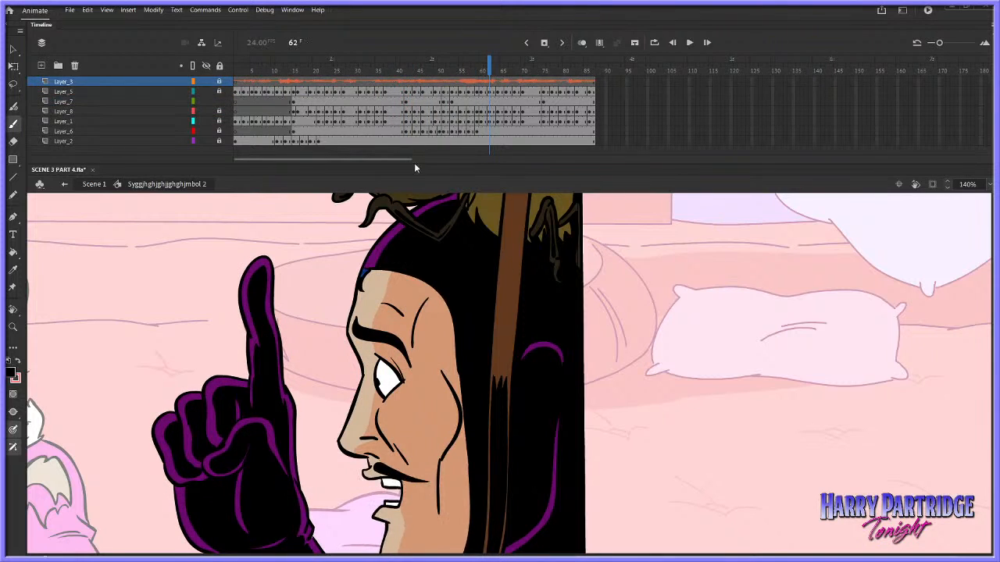
left_click(433, 102)
left_click(392, 92)
key("Return")
key("Return")
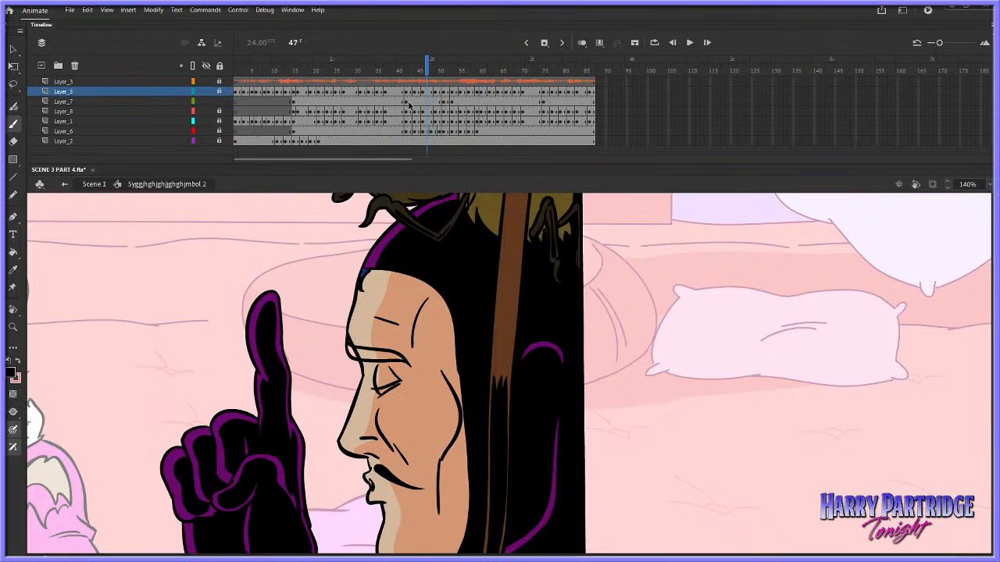
Cut the lowered-brow drawing from Layer_7 frames 42–43 and turn on onion skinning for a close view of the eye area
left_click(406, 102)
right_click(406, 103)
left_click(437, 245)
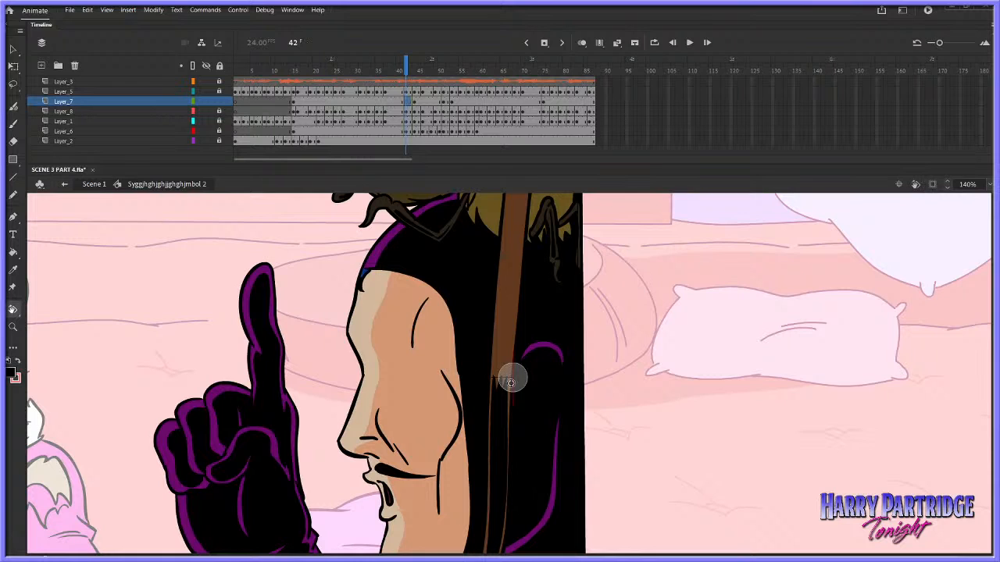
left_click(931, 183)
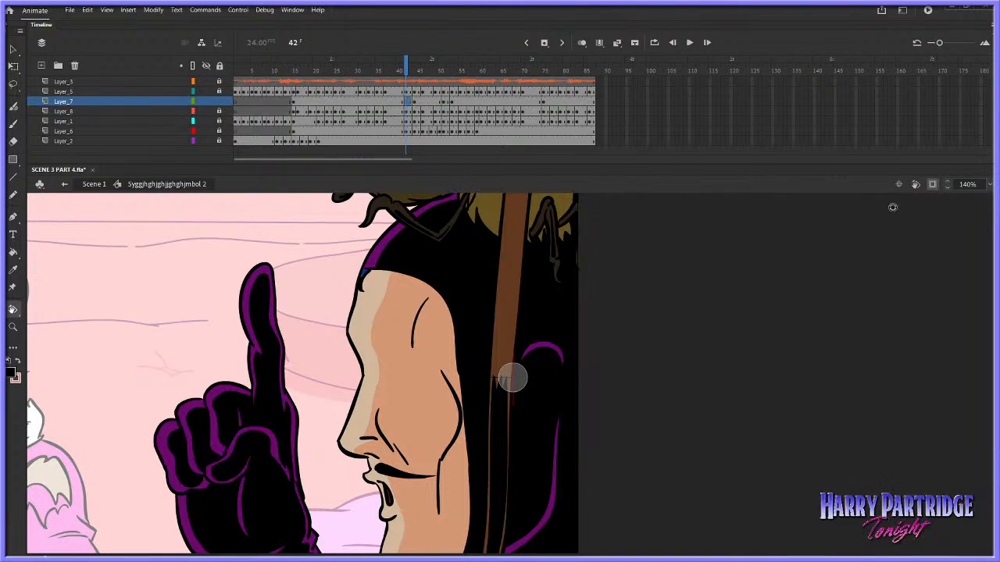
left_click(15, 327)
left_click(931, 184)
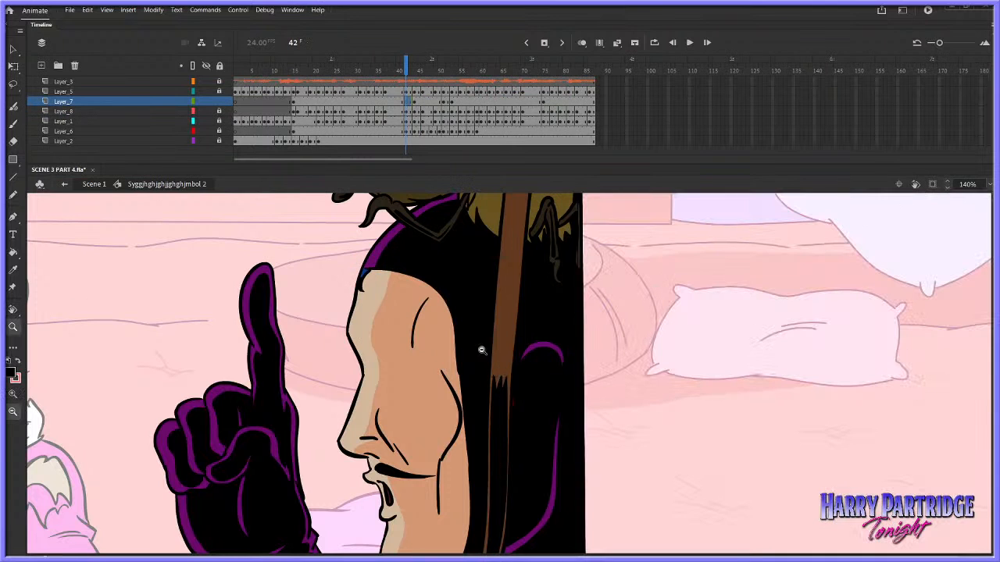
left_click_drag(338, 302, 517, 451)
left_click(582, 42)
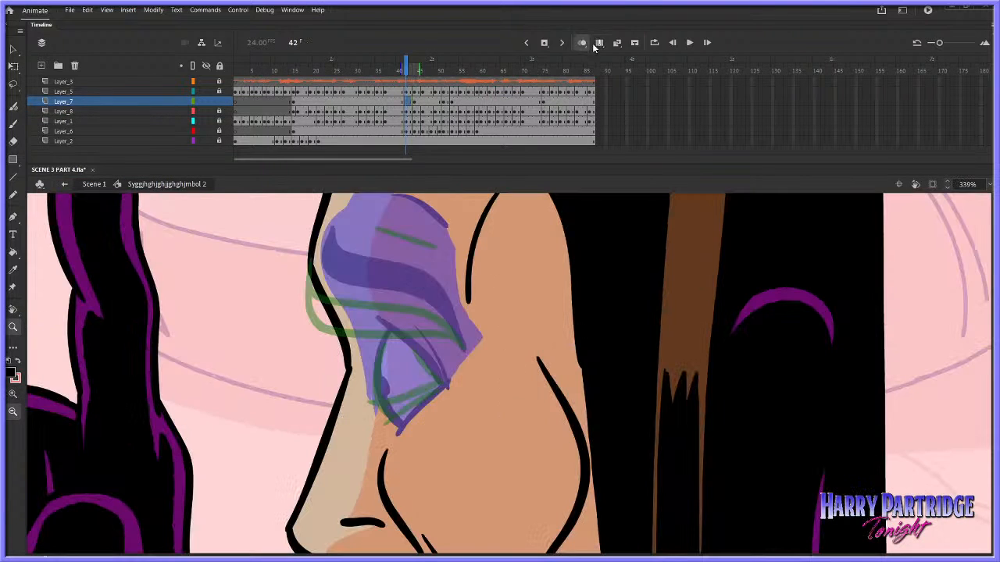
Brush an in-between brow outline and a short forehead crease at frame 42, midway between the onion-skinned neighbouring drawings
left_click(12, 124)
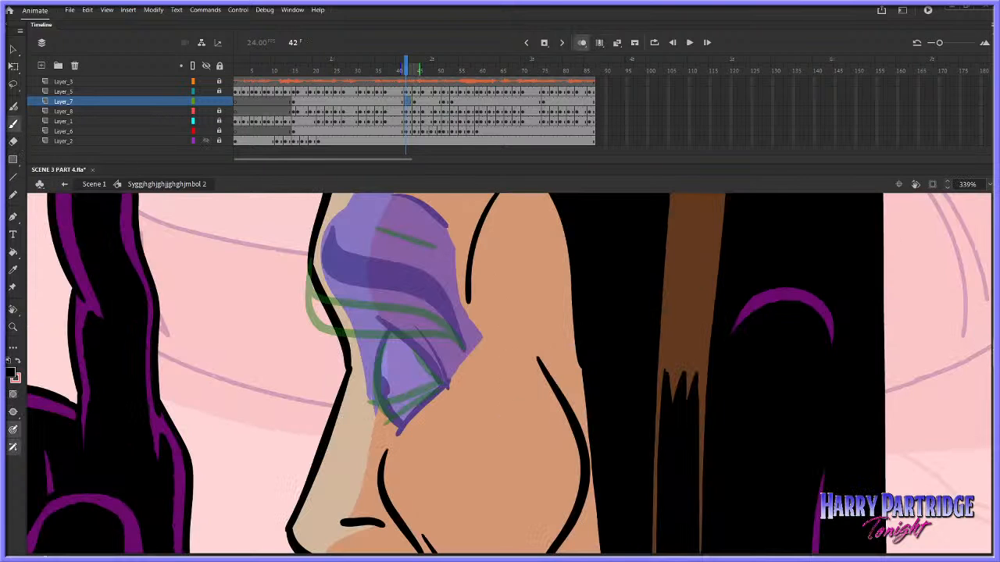
scroll(804, 299, "up", 2)
mouse_move(322, 265)
left_mouse_down()
mouse_move(316, 296)
mouse_move(369, 337)
mouse_move(441, 353)
mouse_move(462, 375)
left_mouse_up()
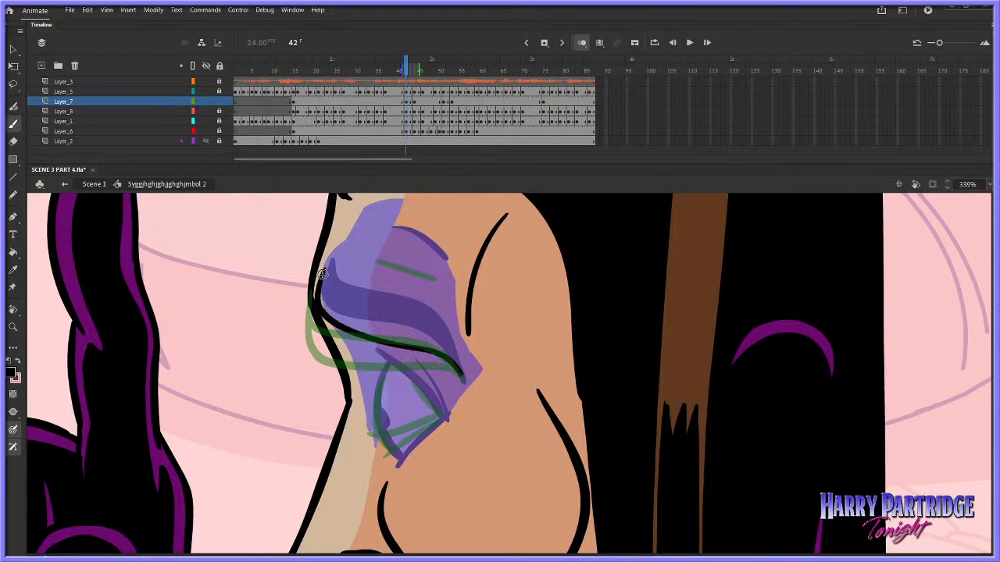
mouse_move(322, 274)
left_mouse_down()
mouse_move(336, 292)
mouse_move(405, 320)
mouse_move(450, 355)
mouse_move(464, 381)
left_mouse_up()
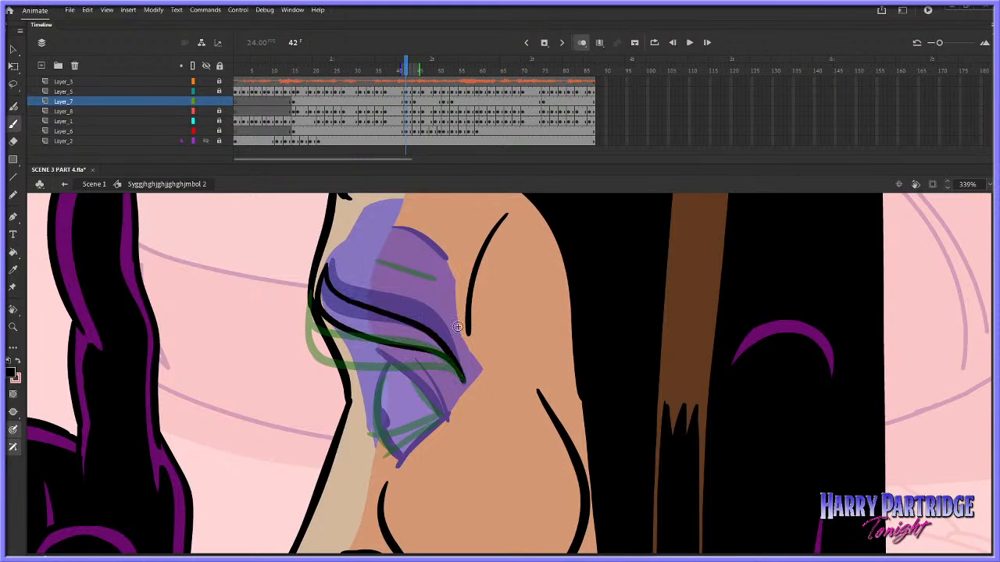
left_click_drag(386, 236, 438, 268)
key("comma")
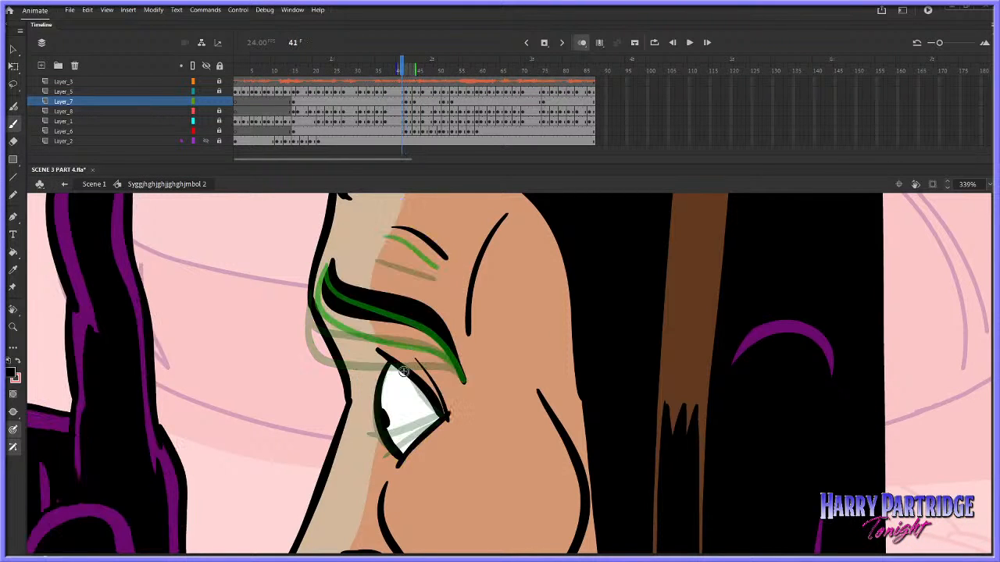
Draw the half-closed in-between eye at frame 42 with a curved front edge, a nearly horizontal lid line and a slanted lower edge
key("period")
mouse_move(388, 364)
left_mouse_down()
mouse_move(375, 409)
mouse_move(363, 407)
mouse_move(449, 405)
left_mouse_up()
left_click_drag(365, 400, 442, 408)
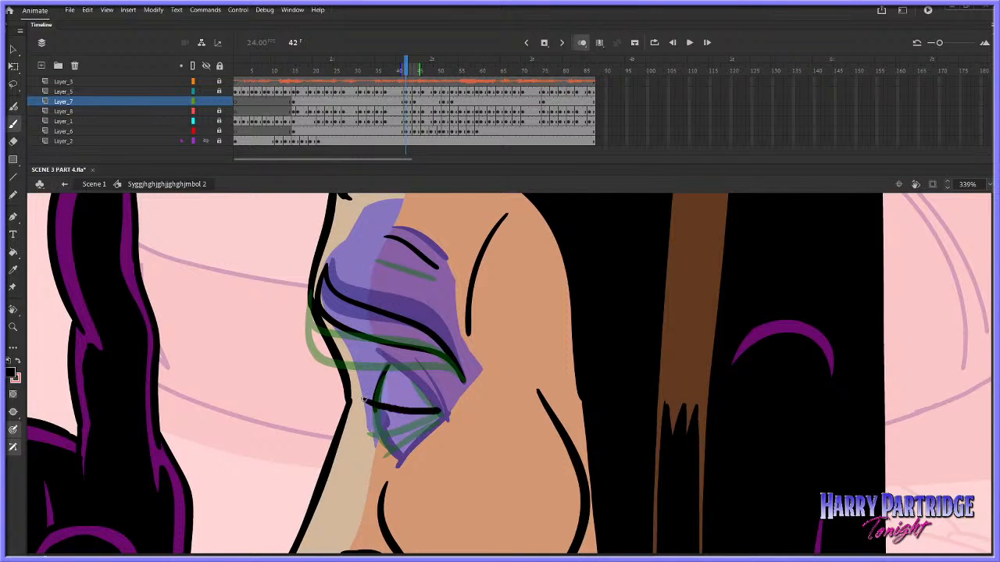
key("comma")
key("period")
mouse_move(377, 402)
left_mouse_down()
mouse_move(401, 452)
mouse_move(393, 459)
mouse_move(404, 448)
mouse_move(391, 464)
mouse_move(442, 419)
left_mouse_up()
left_click_drag(395, 442, 433, 423)
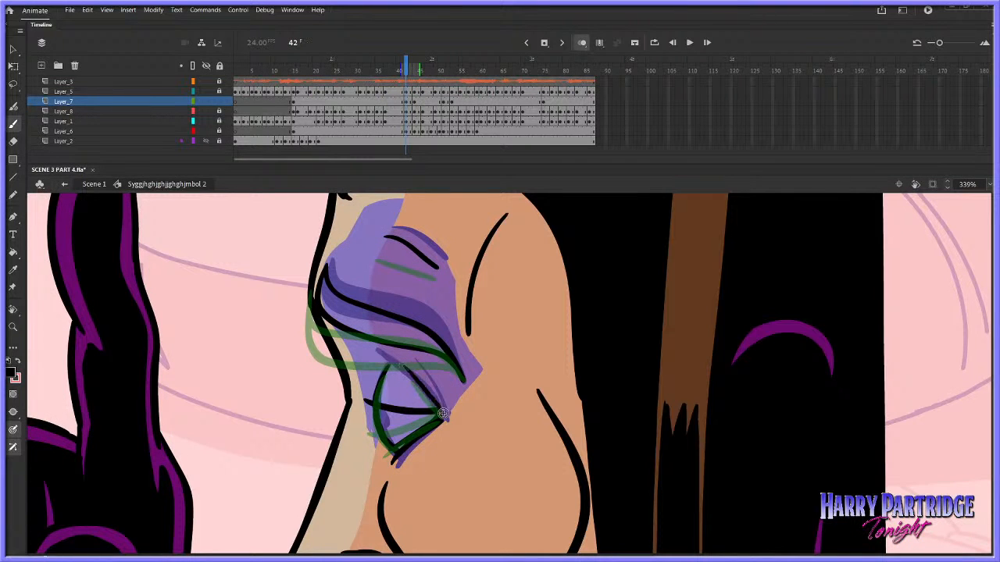
Turn off onion skinning, add a small pupil under the lid at the front of the frame 42 eye, and play back the change
left_click(583, 43)
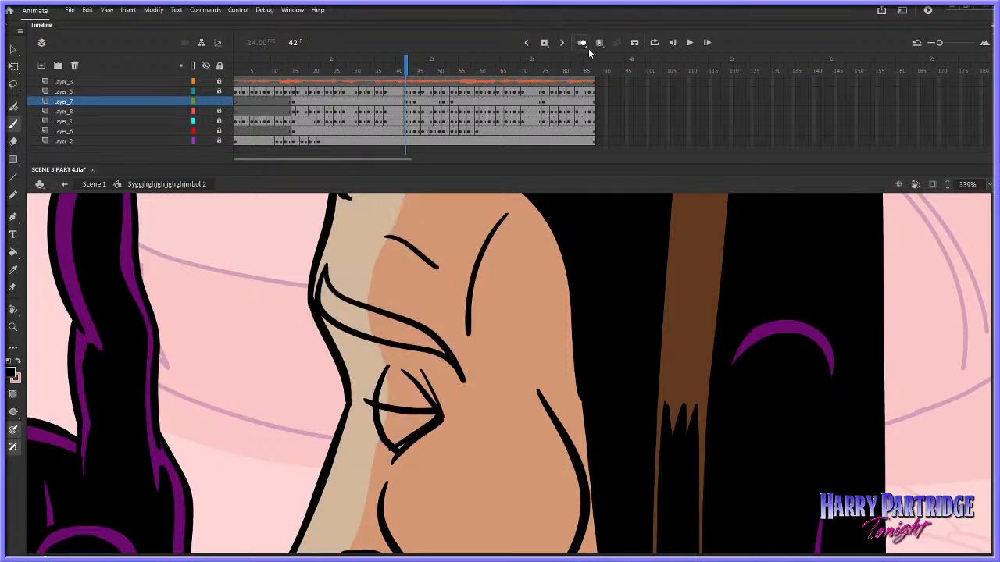
key("comma")
key("period")
left_click_drag(379, 413, 381, 422)
key("period")
key("period")
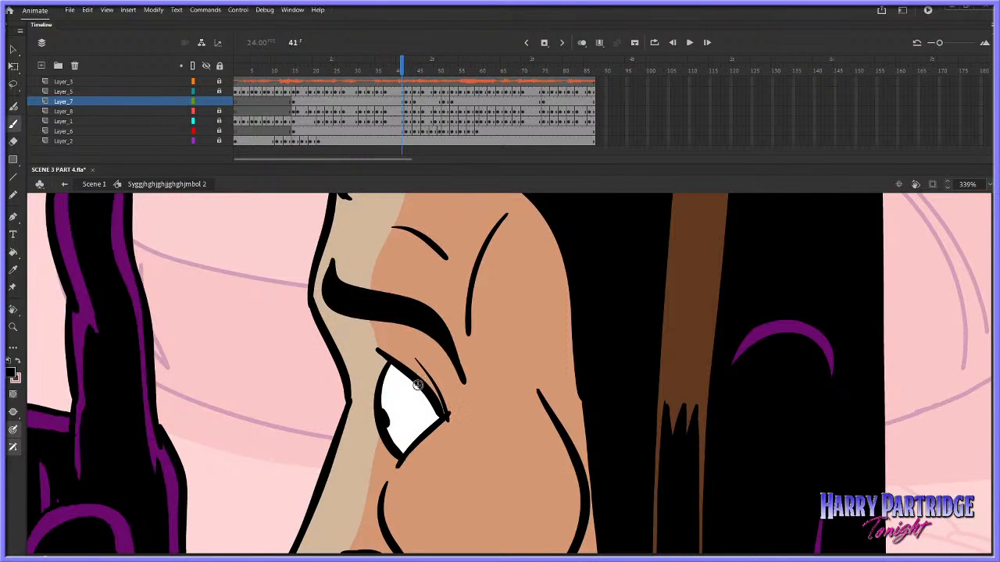
key("Return")
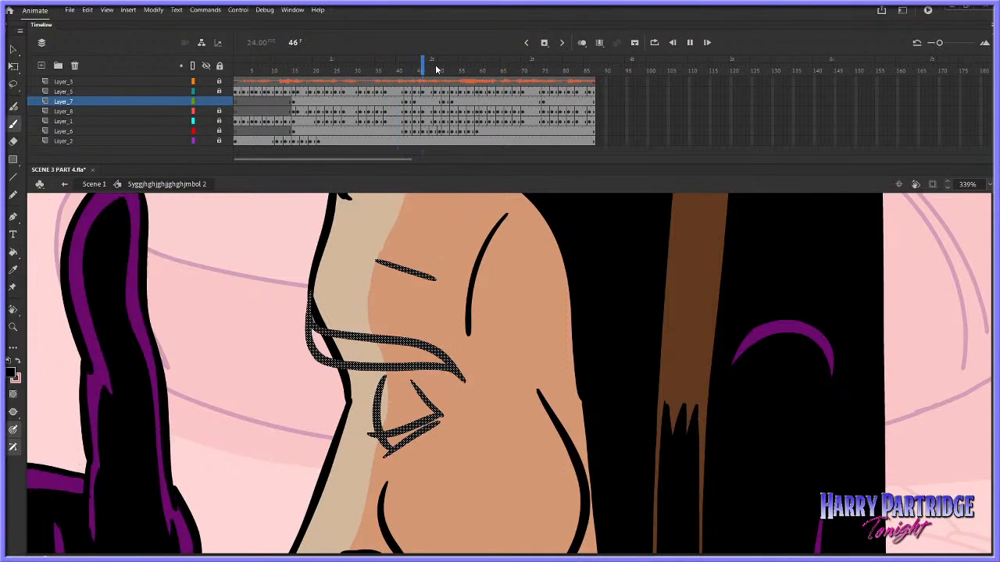
key("Return")
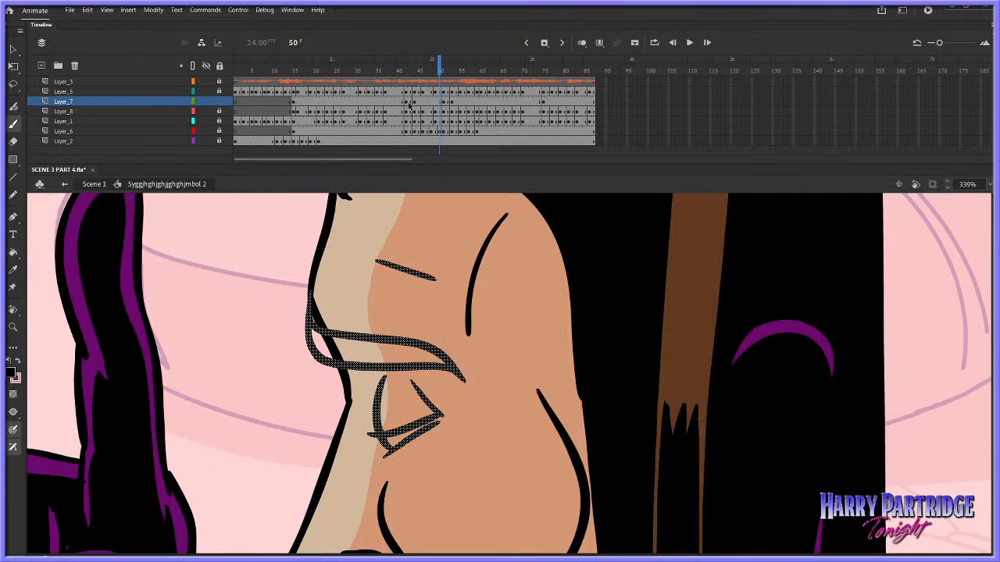
Remove two frames from Layer_7 just before the lowered brow and cut the first two frames of the lowered-brow drawing
right_click(403, 103)
left_click(425, 168)
right_click(400, 101)
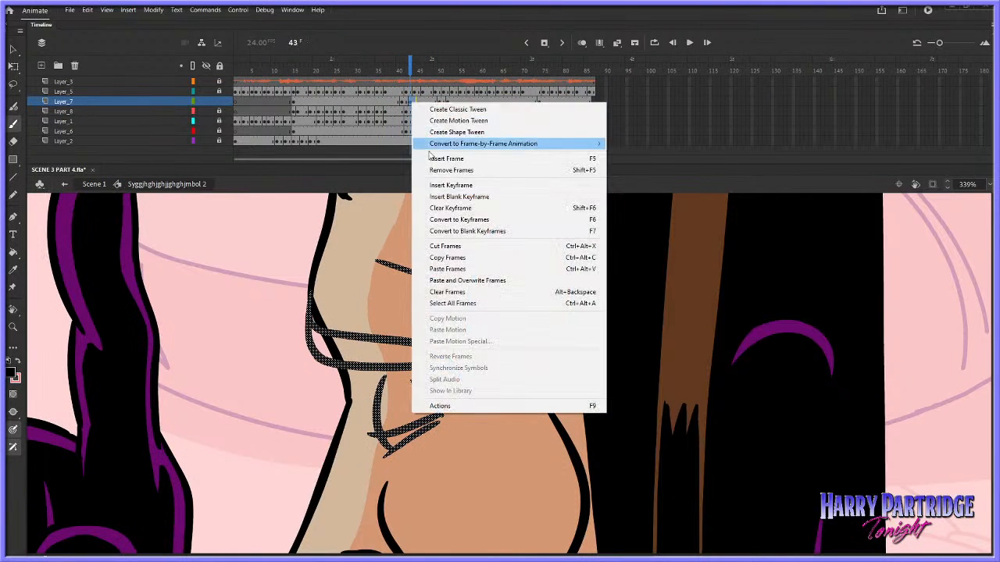
left_click(437, 246)
right_click(398, 102)
left_click(426, 167)
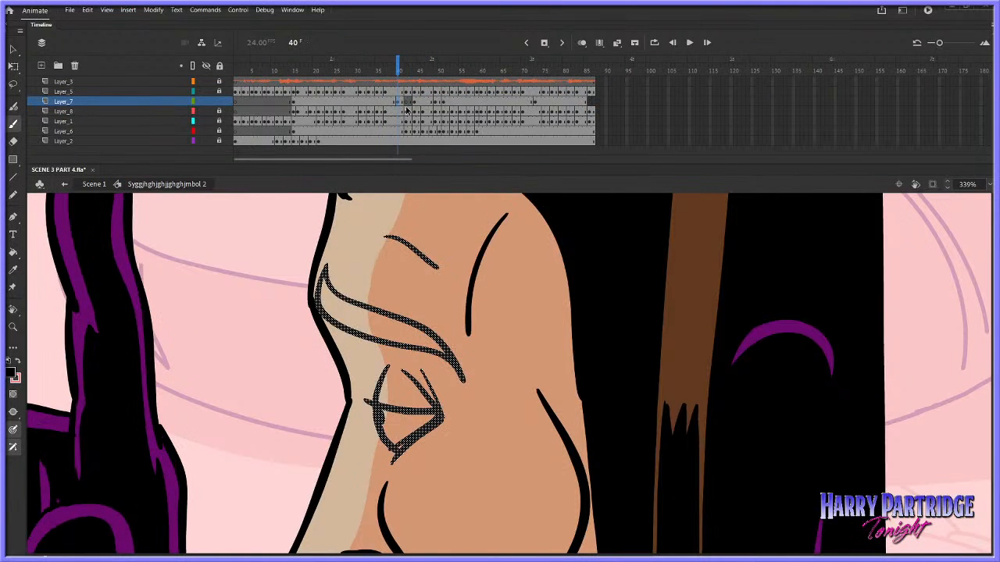
Insert two frames in Layer_7 at frame 40 to shift the brow drawings back, and play back the timing
right_click(399, 103)
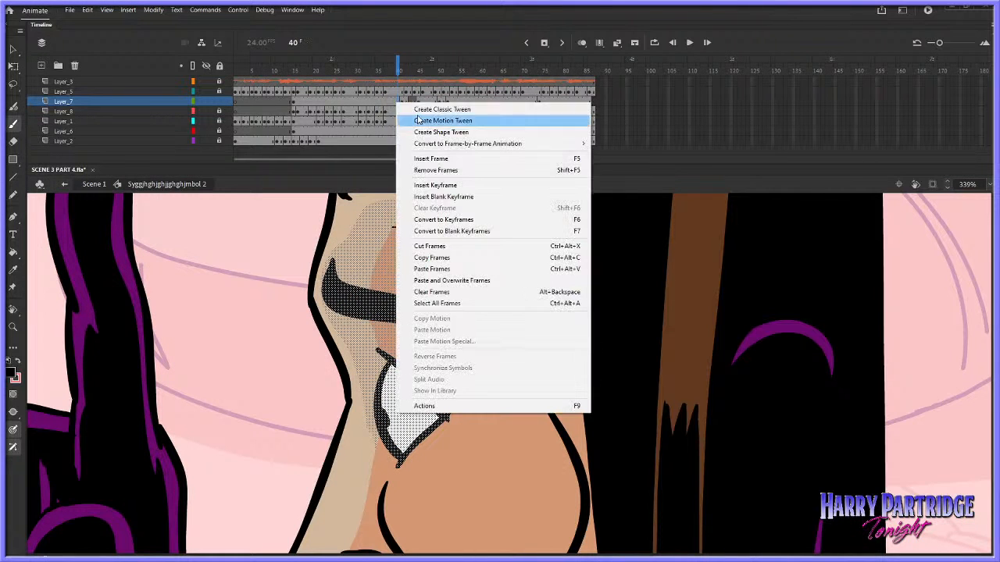
left_click(426, 157)
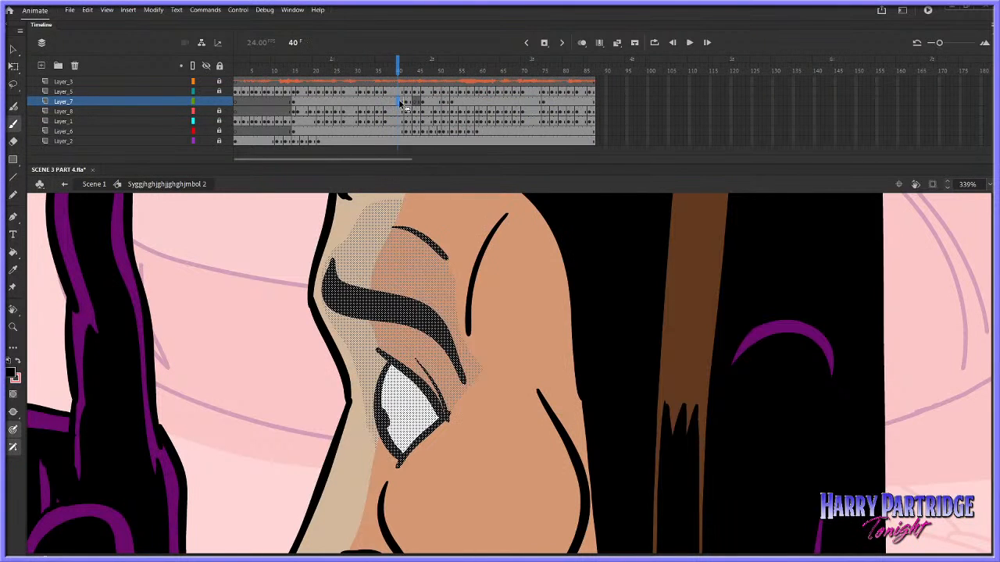
right_click(400, 102)
left_click(426, 245)
left_click(381, 93)
key("Return")
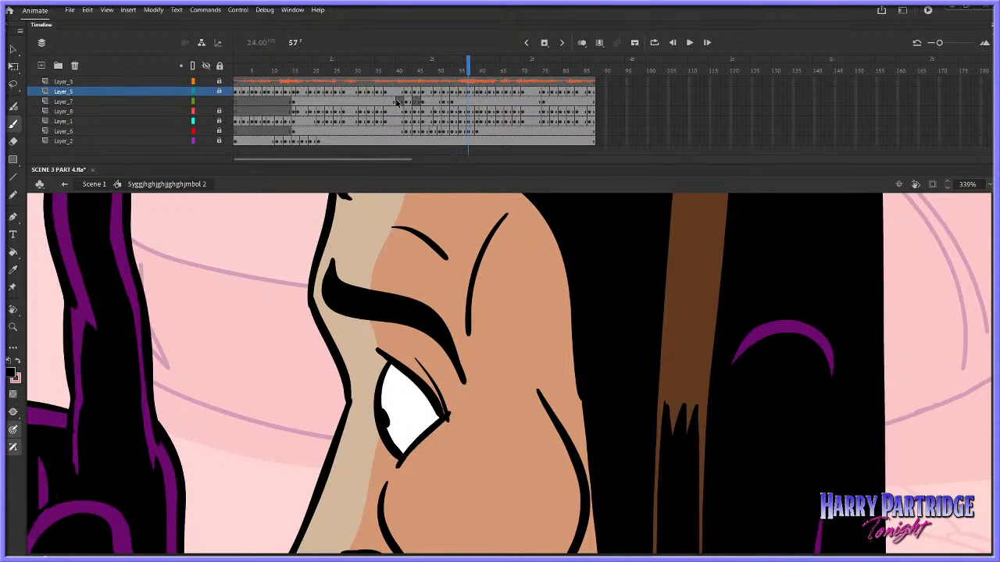
With onion skinning on, draw a brow outline and forehead crease in blank Layer_7 frame 44, close to the lowered-brow pose
left_click(413, 101)
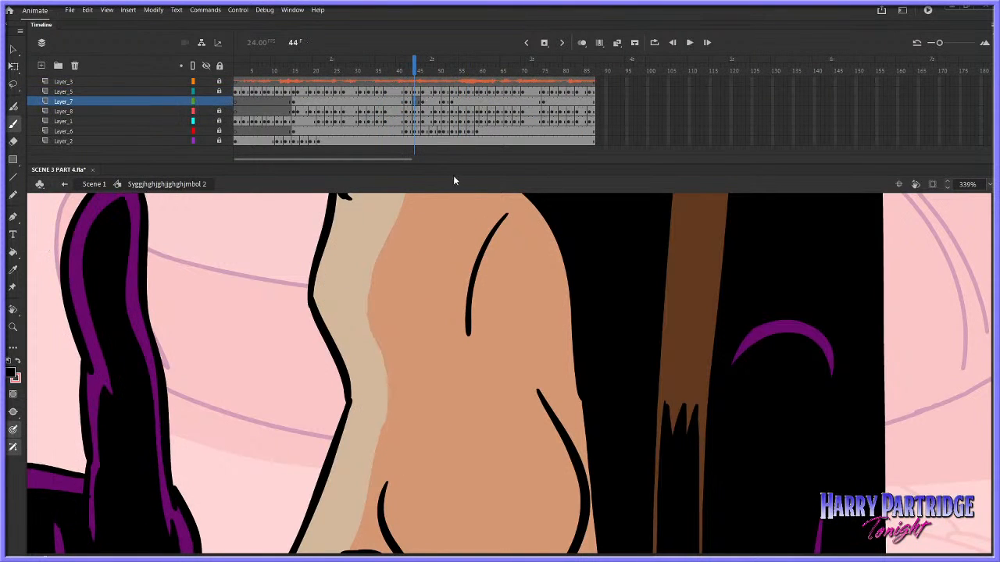
left_click(581, 42)
mouse_move(311, 313)
left_mouse_down()
mouse_move(310, 300)
mouse_move(461, 378)
left_mouse_up()
left_click_drag(310, 308, 372, 326)
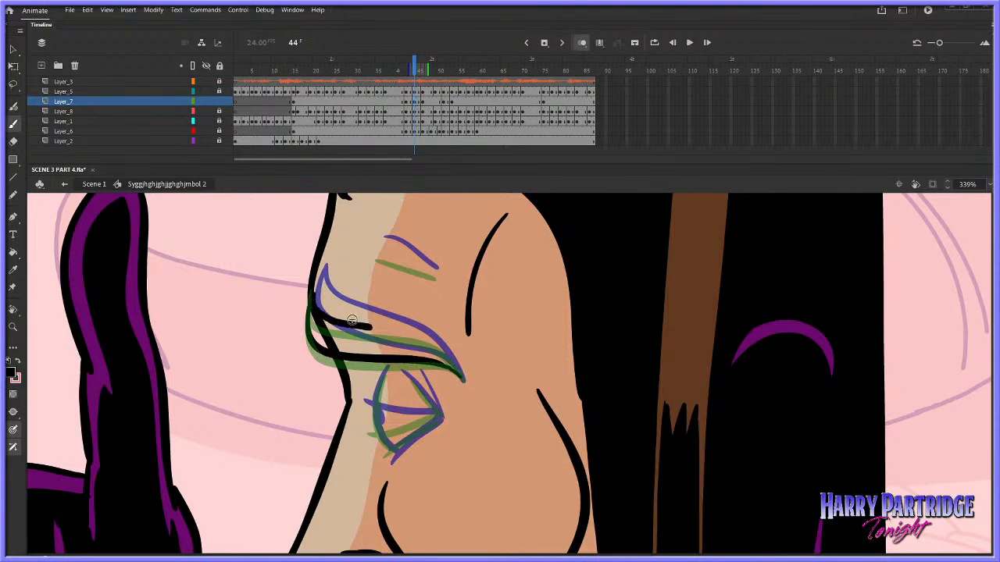
key("ctrl+z")
mouse_move(310, 296)
left_mouse_down()
mouse_move(373, 329)
mouse_move(422, 336)
left_mouse_up()
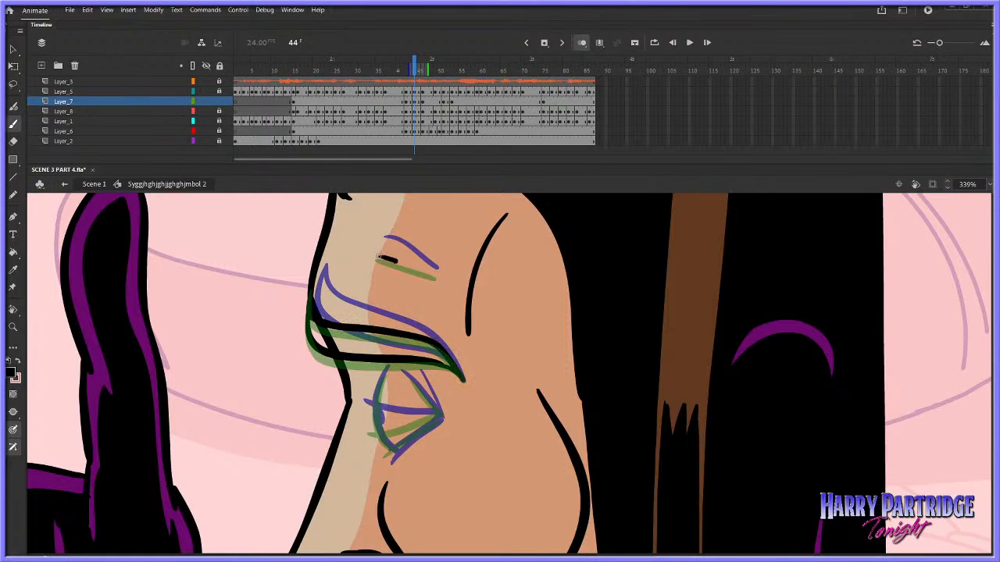
left_click_drag(378, 257, 436, 276)
Draw the nearly closed eye at frame 44 with a curved front edge, a lowered lid line, a lower edge and a rear crease
mouse_move(385, 375)
left_mouse_down()
mouse_move(372, 411)
mouse_move(379, 434)
mouse_move(436, 414)
left_mouse_up()
key("ctrl+z")
left_click_drag(364, 424, 436, 415)
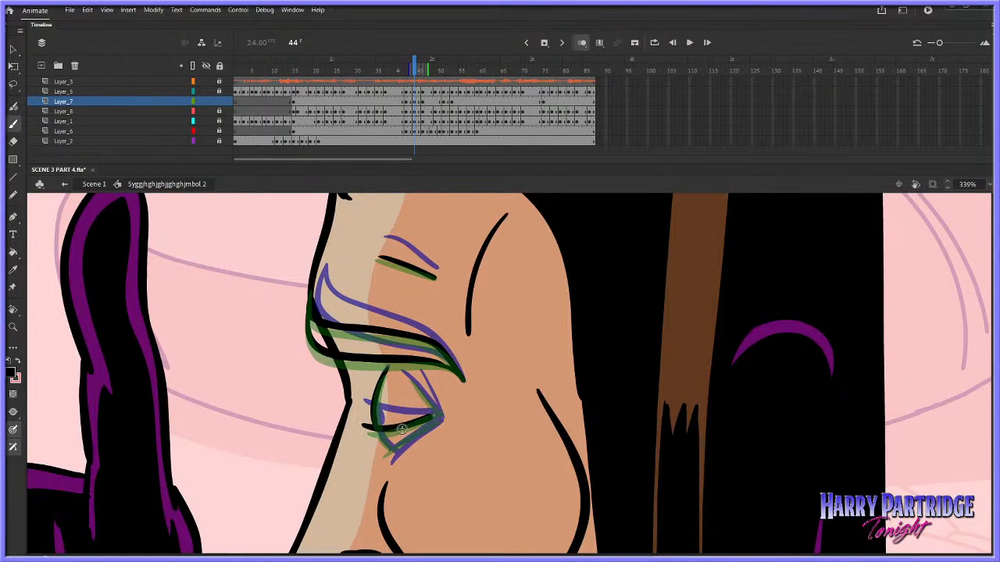
left_click_drag(391, 454, 439, 419)
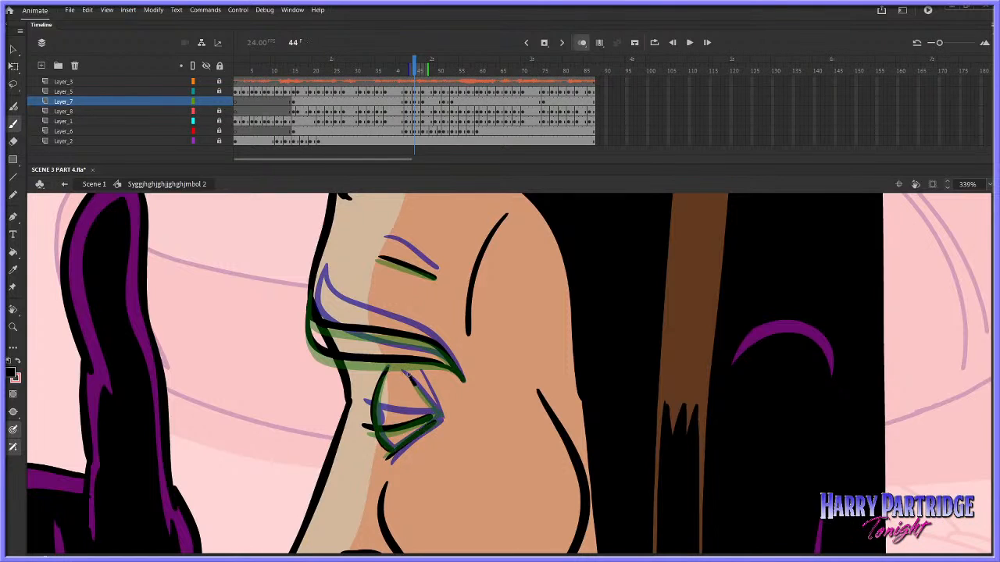
left_click_drag(406, 373, 430, 418)
Play back the brow-lowering movement from about frame 37 several times and move on to frame 49
left_click(382, 74)
key("Return")
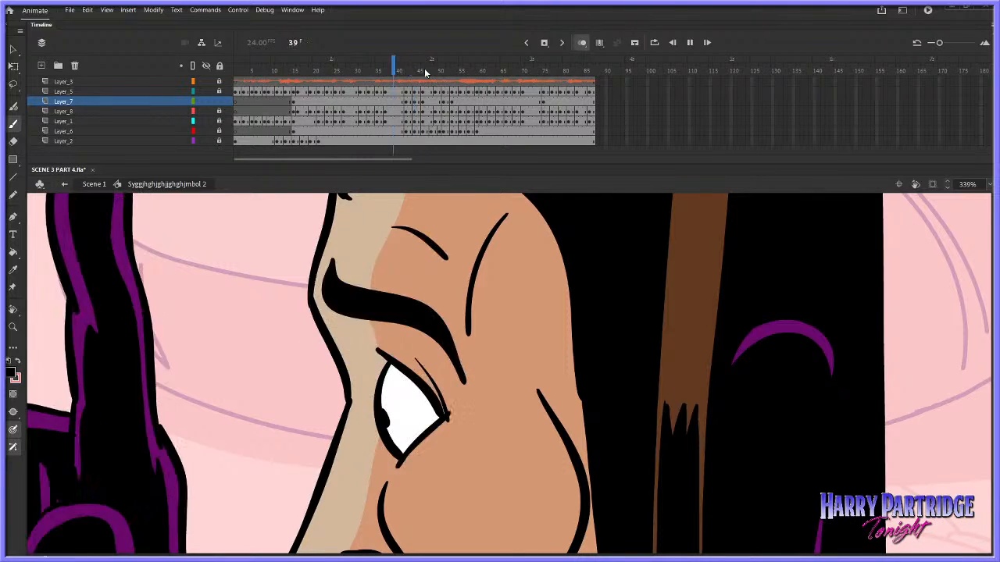
left_click(382, 78)
key("Return")
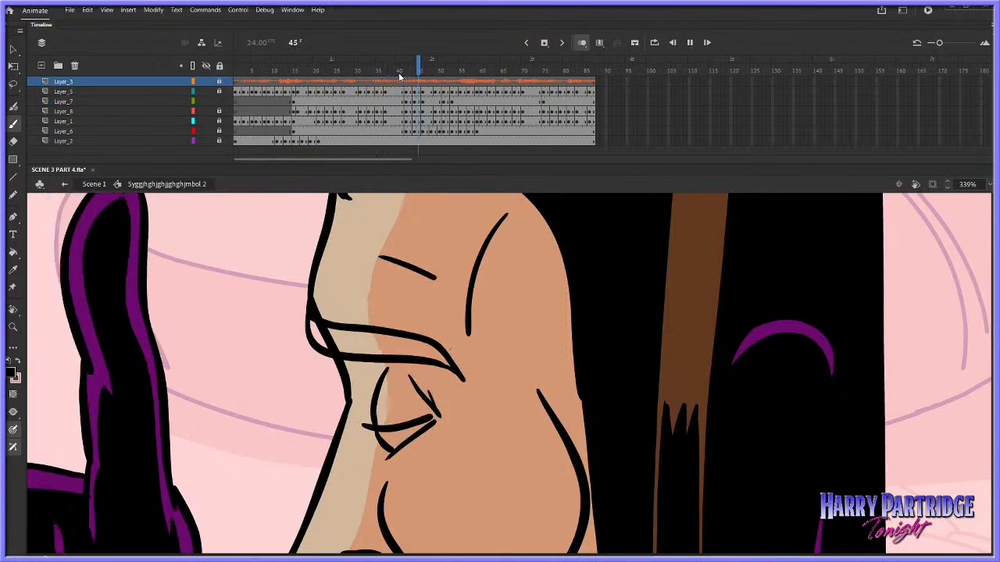
left_click(390, 74)
key("Return")
left_click_drag(418, 75, 435, 103)
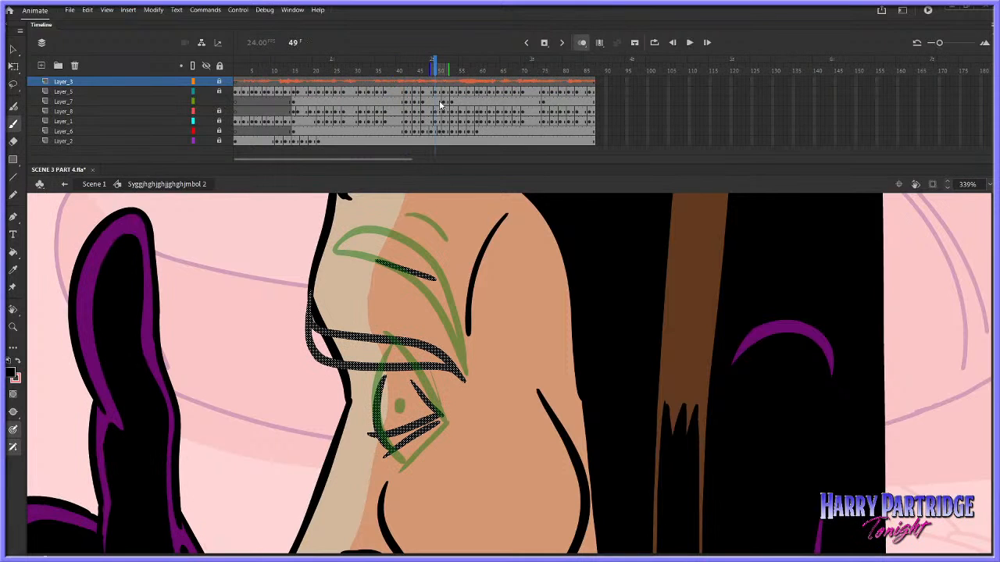
Cut the lowered-brow drawing from Layer_7 frames 49–50 and play back the lead-in to the raised brow
right_click(436, 103)
left_click(453, 247)
left_click(389, 79)
key("Return")
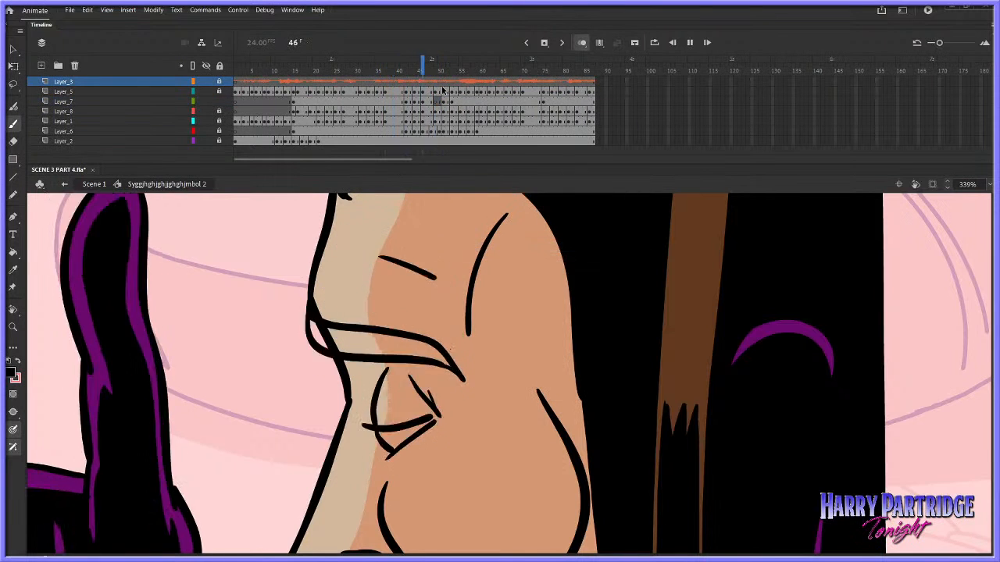
Draw an arched in-between brow outline at Layer_7 frame 49, starting its rise from the lowered brow towards the raised one
left_click(442, 102)
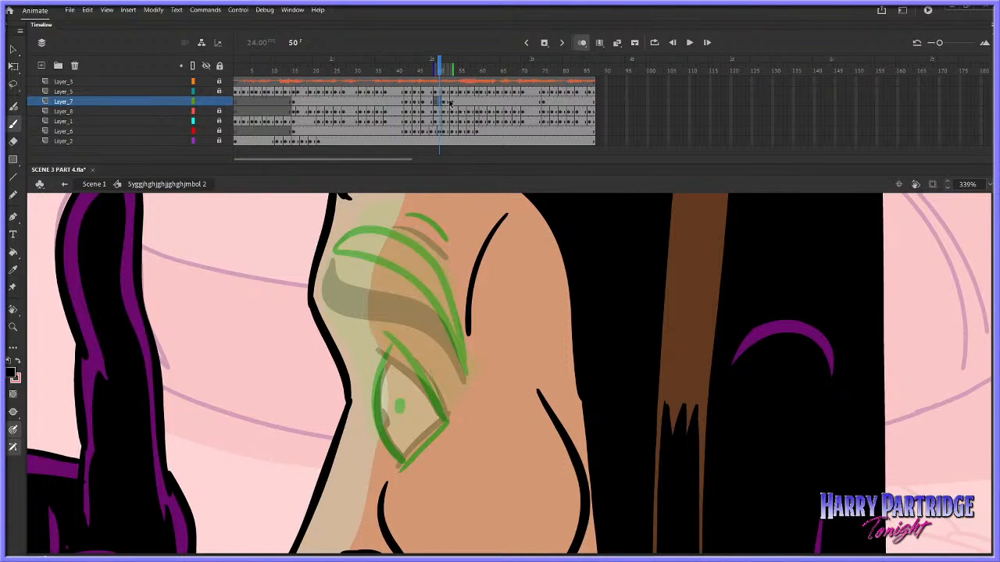
key("comma")
key("comma")
key("comma")
key("period")
key("period")
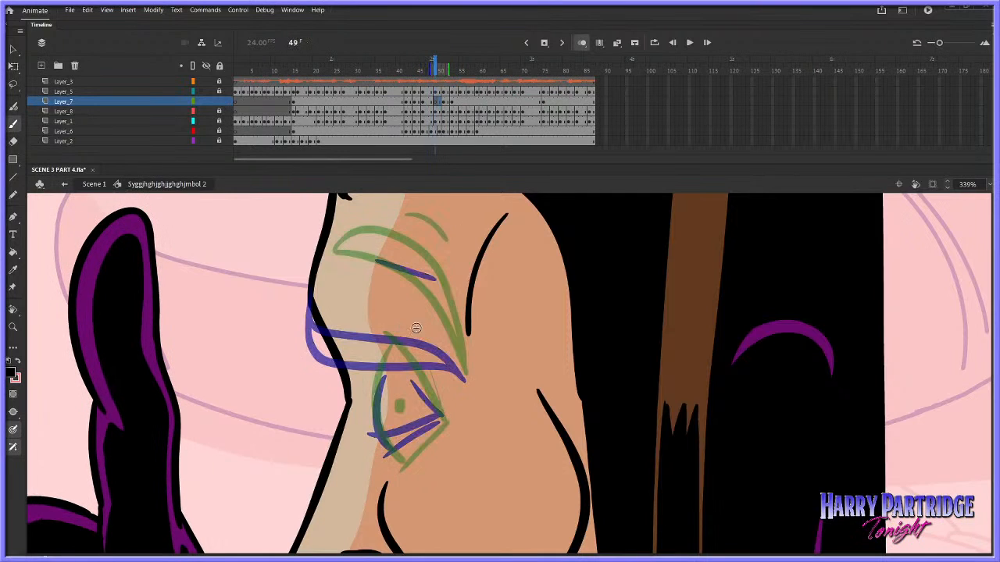
mouse_move(462, 370)
left_mouse_down()
mouse_move(437, 337)
mouse_move(389, 315)
mouse_move(310, 310)
mouse_move(312, 331)
mouse_move(363, 350)
mouse_move(427, 348)
mouse_move(465, 377)
left_mouse_up()
key("comma")
key("period")
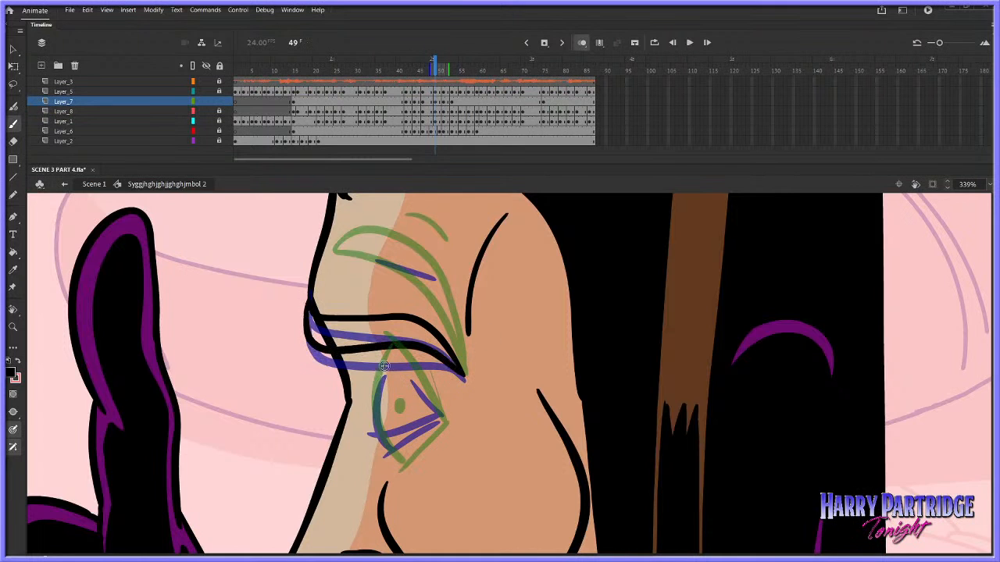
Draw the curved front edge of the narrowed eye and start its lid line at Layer_7 frame 49, with onion skinning turned off
key("comma")
key("period")
mouse_move(384, 362)
left_mouse_down()
mouse_move(376, 437)
mouse_move(403, 419)
left_mouse_up()
left_click(582, 42)
key("comma")
key("period")
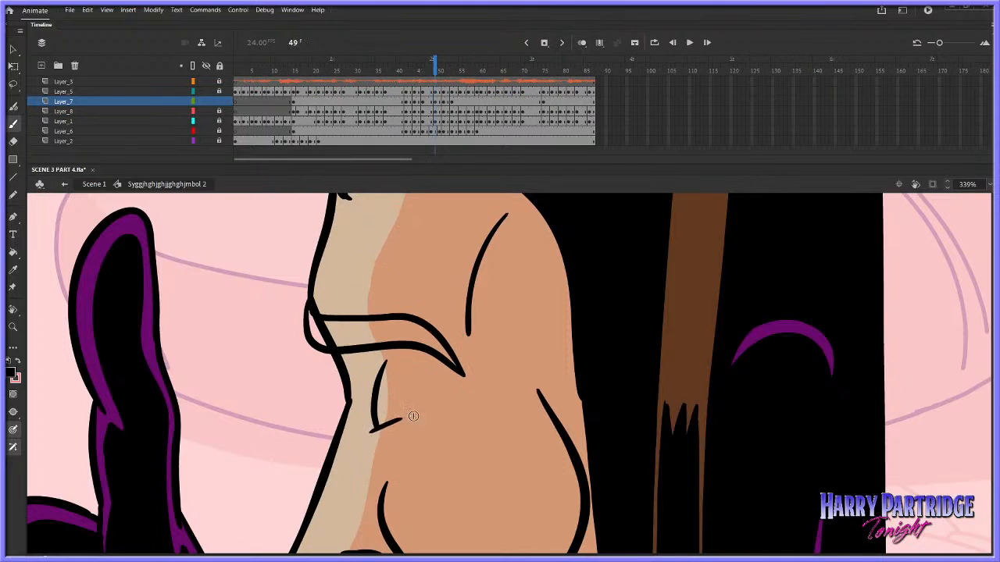
Complete the lid line and add the slanted rear crease of the eye at frame 49, comparing with frame 48
key("comma")
key("period")
key("comma")
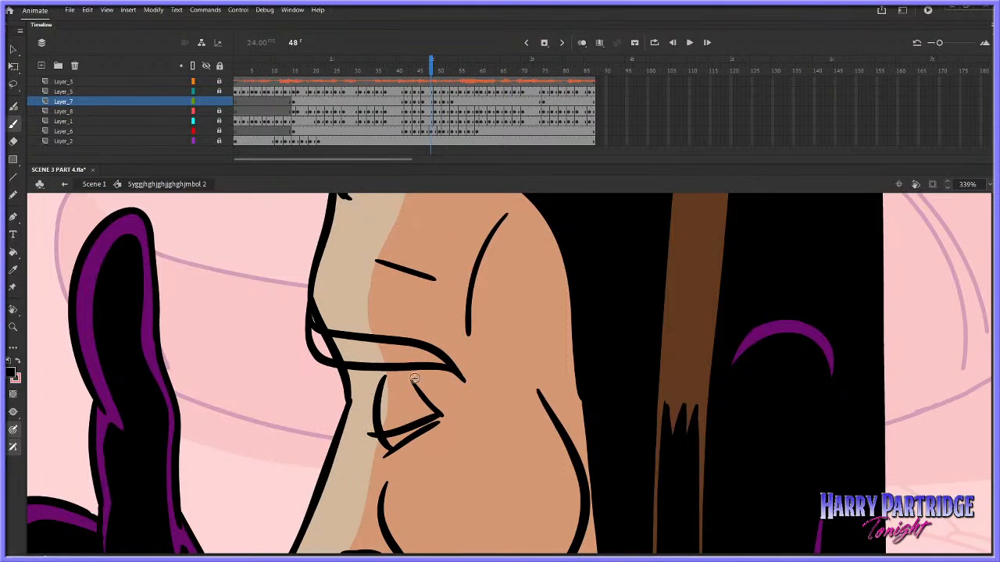
key("period")
key("comma")
key("period")
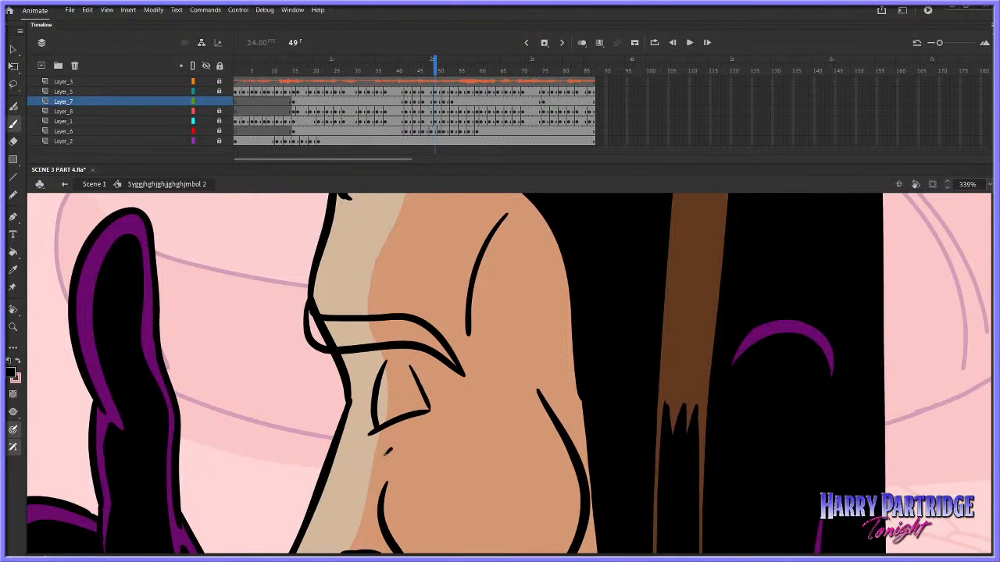
Draw the slanted lower edge of the eye at frame 49 and extend the front edge down towards it
key("comma")
key("period")
key("comma")
key("period")
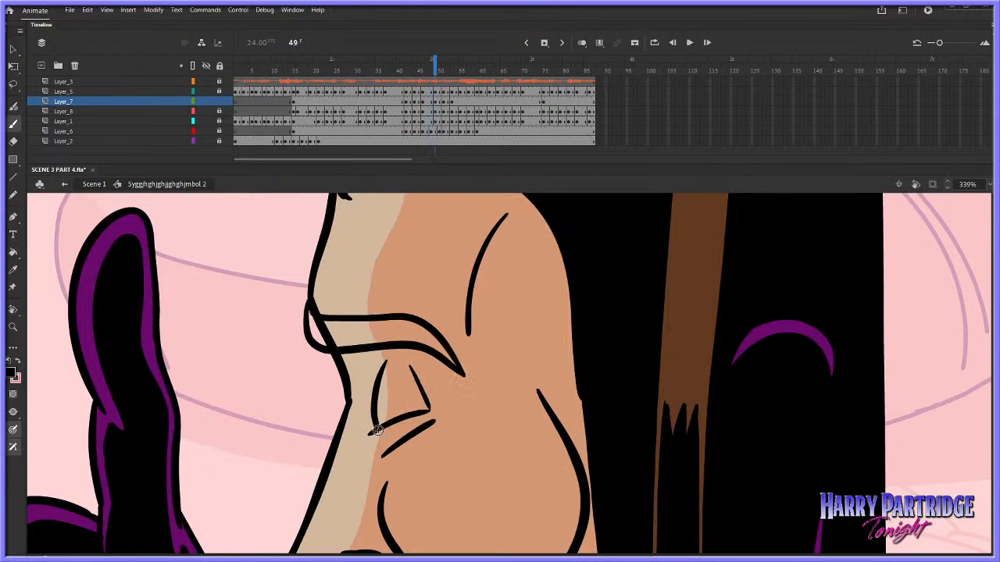
key("comma")
key("period")
key("comma")
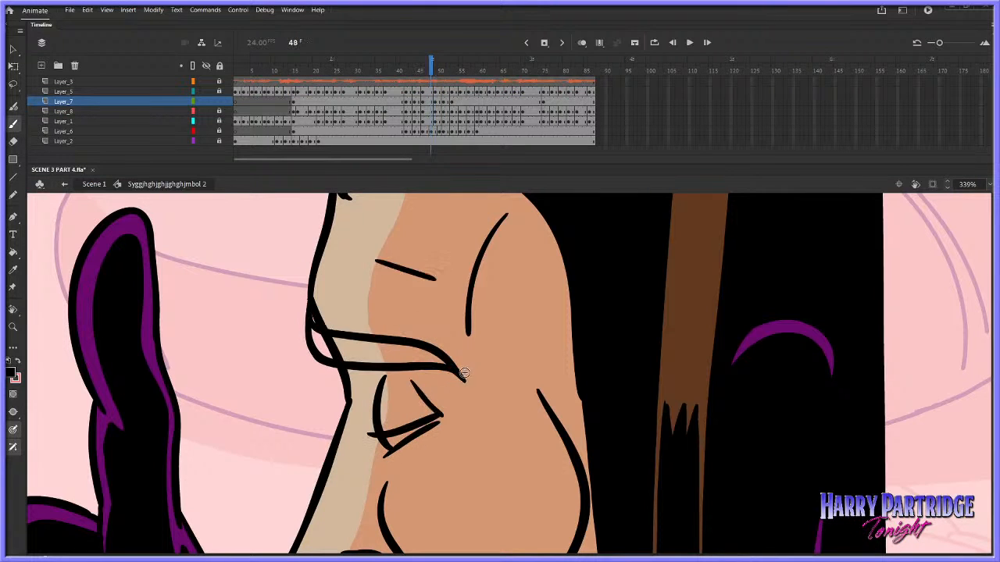
Draw a gently curved forehead crease above the brow at frame 49 and play back the expression change from frame 39
key("period")
key("comma")
key("period")
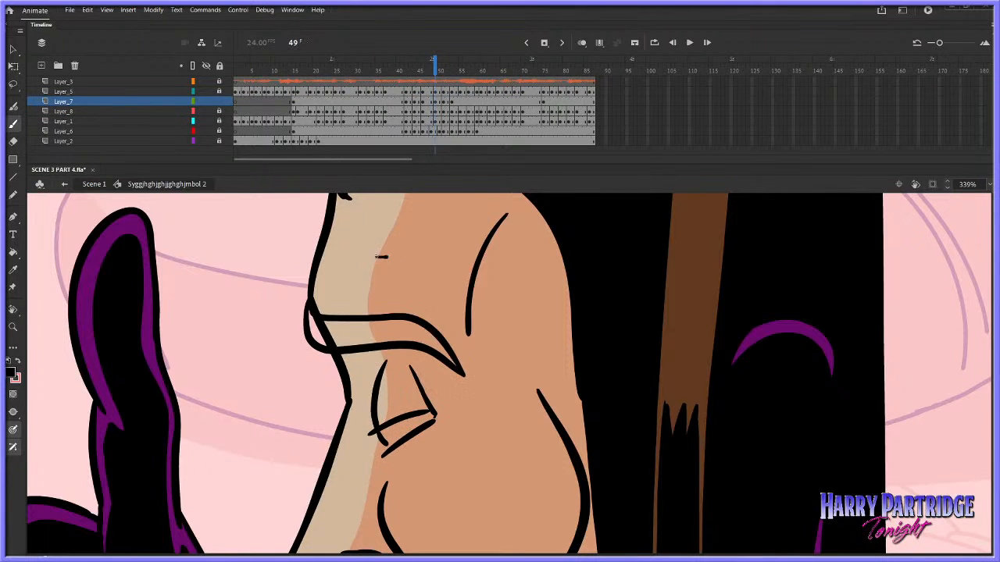
left_click_drag(376, 257, 432, 265)
key("comma")
key("period")
left_click(398, 70)
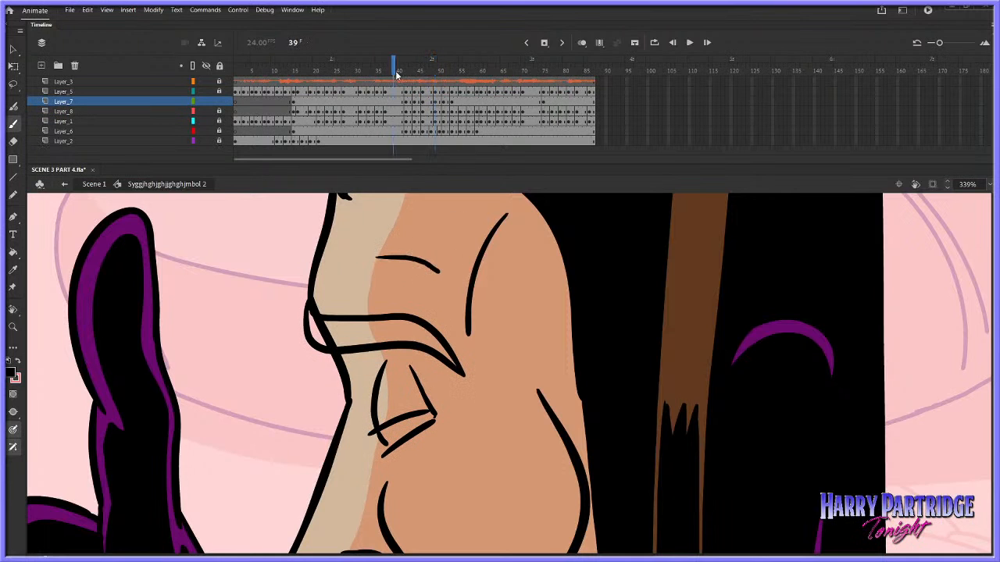
key("Return")
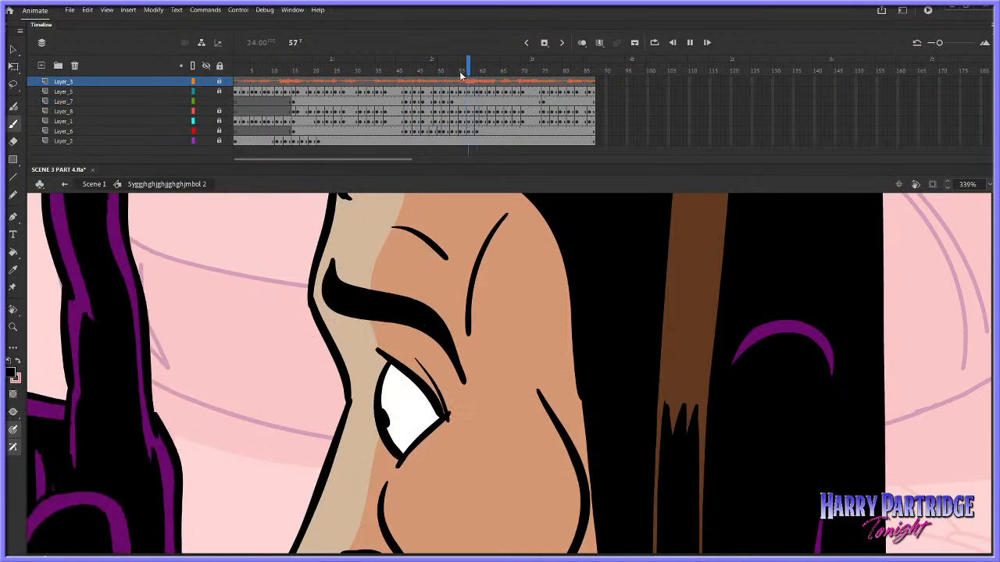
Replace the pupil in the raised-brow eye at Layer_7 frame 51 with a redrawn small oval dot
left_click(425, 67)
key("period")
key("period")
key("period")
key("period")
key("period")
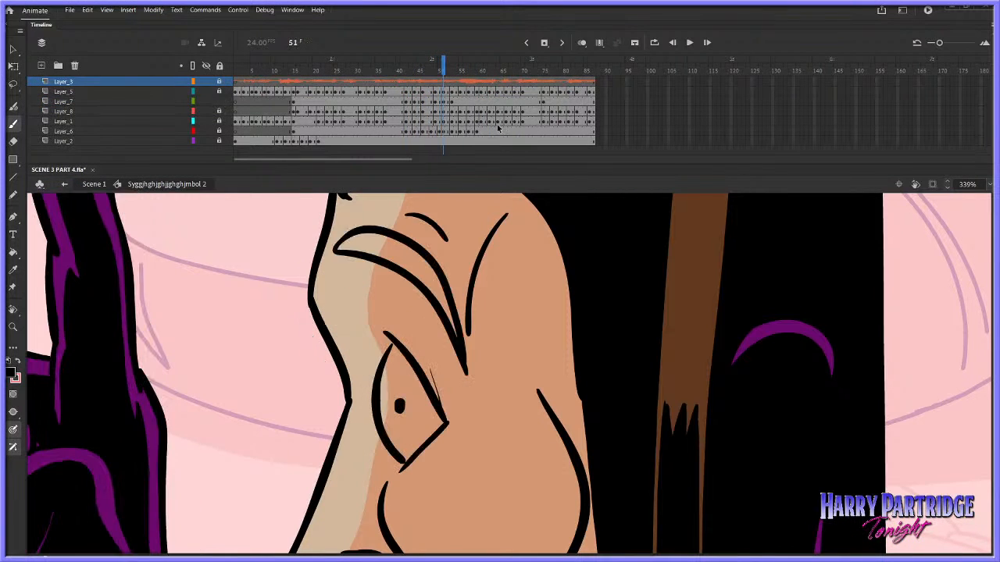
right_click(456, 101)
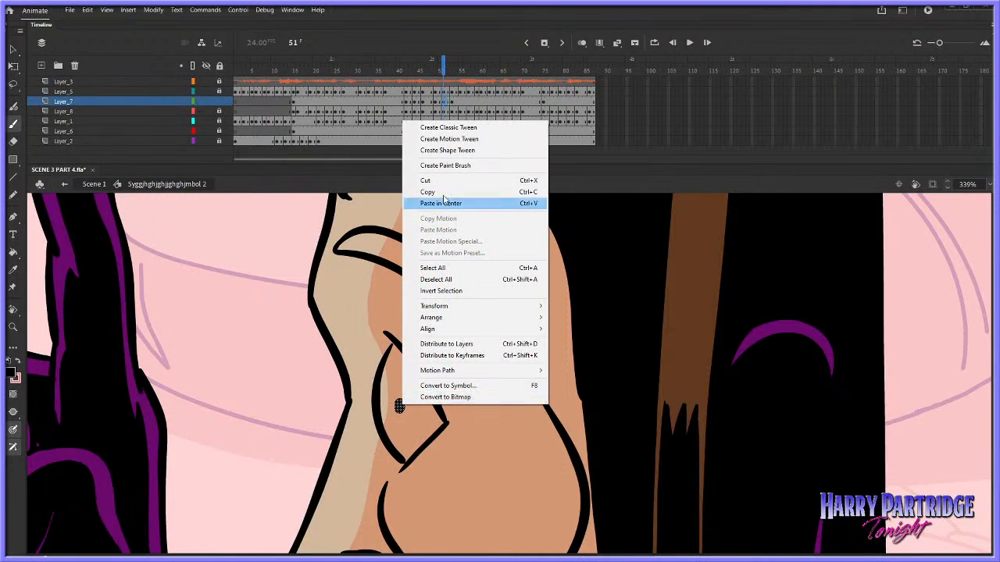
left_click(458, 180)
left_click(444, 102)
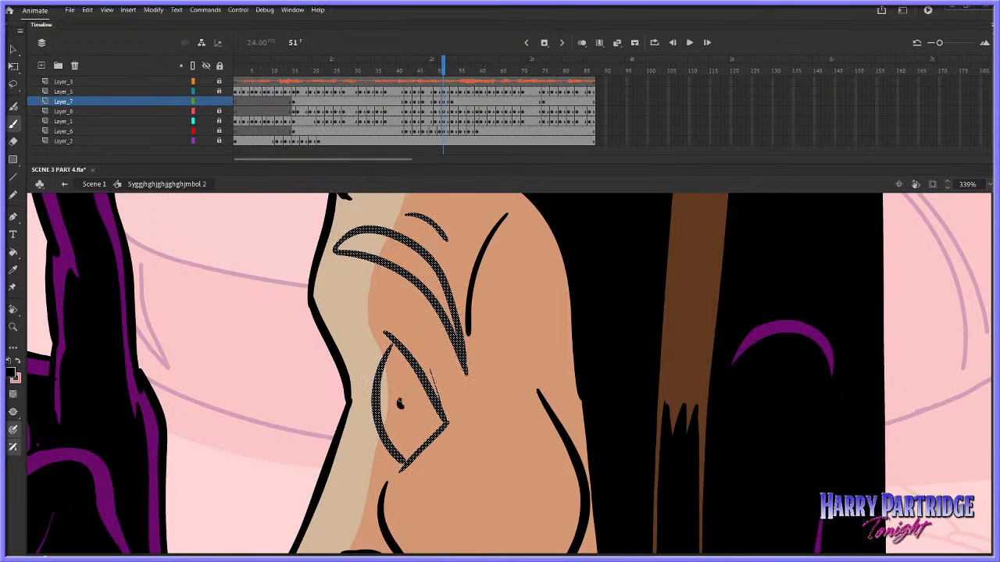
left_click_drag(400, 400, 401, 403)
Play back the brow movement from about frame 41 and check the raised-brow drawing at frame 51
left_click(403, 82)
key("Return")
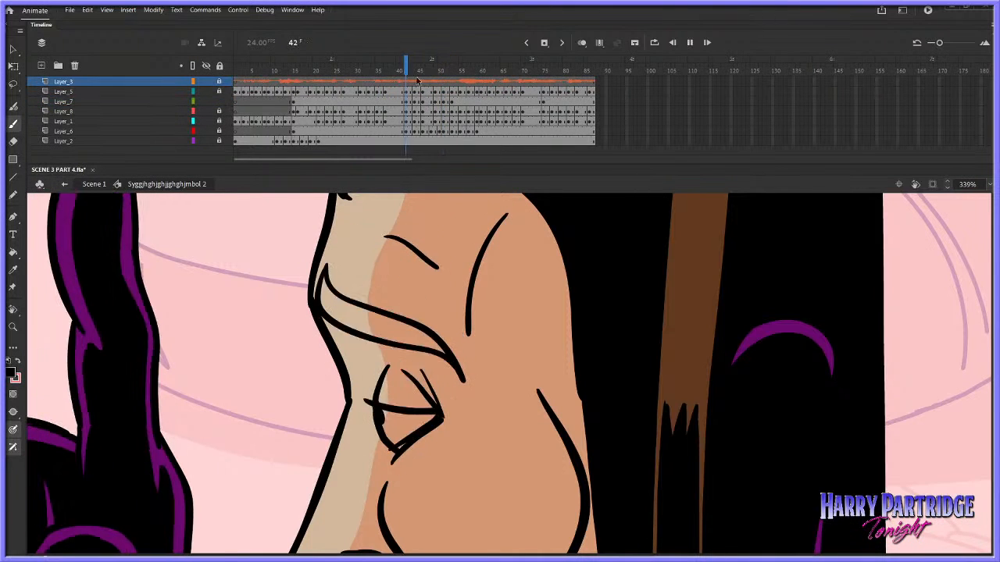
key("Return")
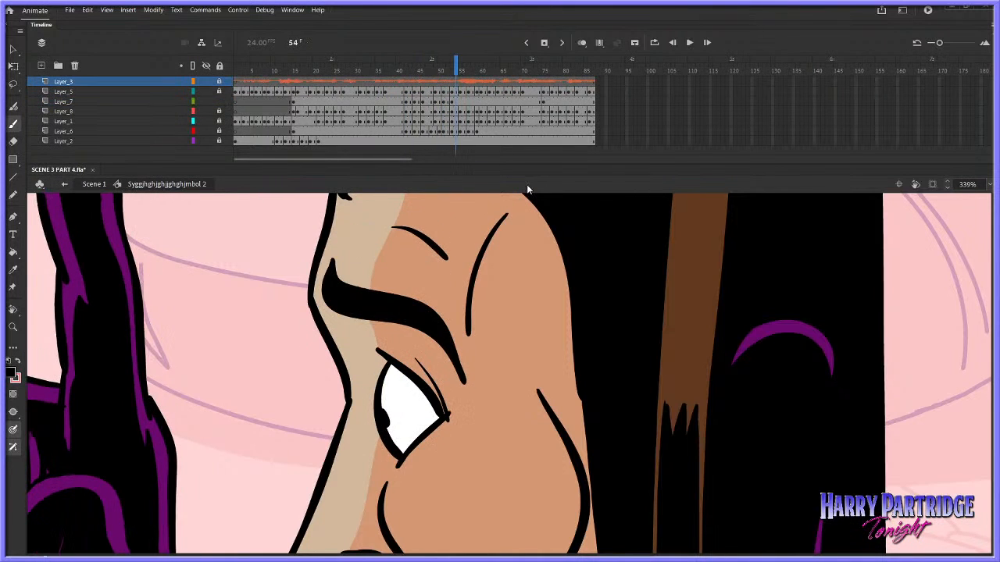
left_click(434, 82)
key("period")
key("period")
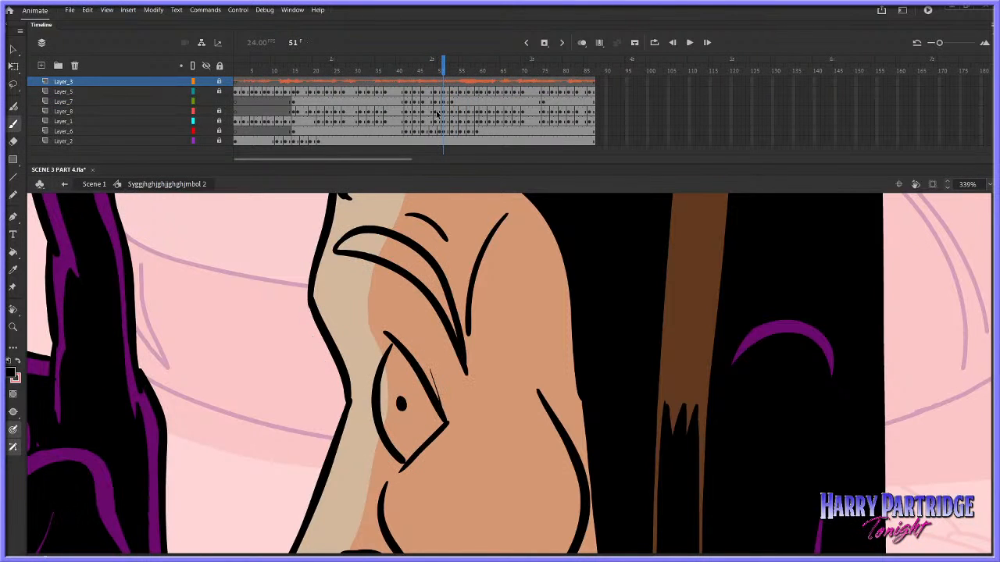
Insert an extra frame on Layer_7 before the raised-brow drawing, make frame 51 a blank keyframe and play back the timing
left_click(445, 102)
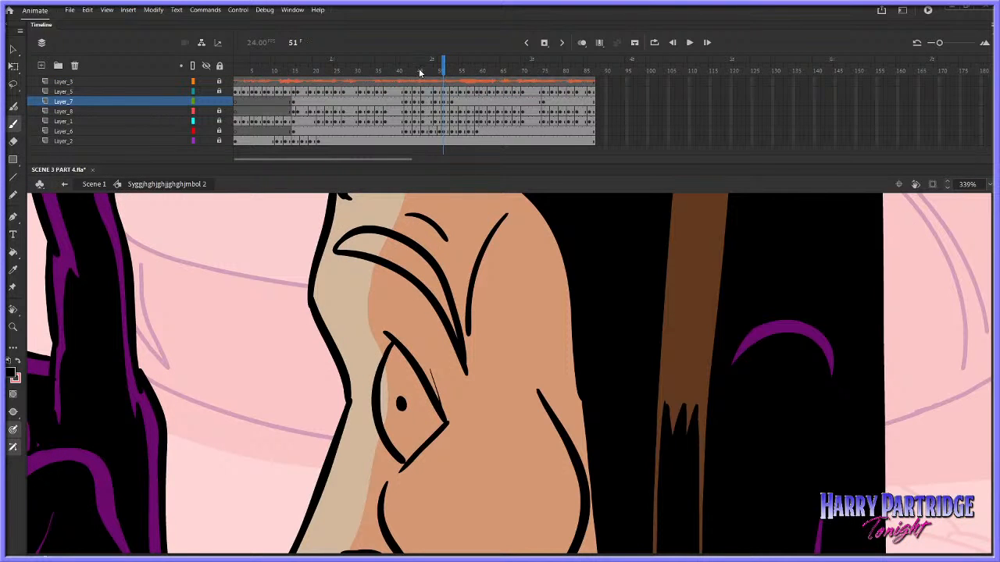
left_click_drag(420, 72, 468, 71)
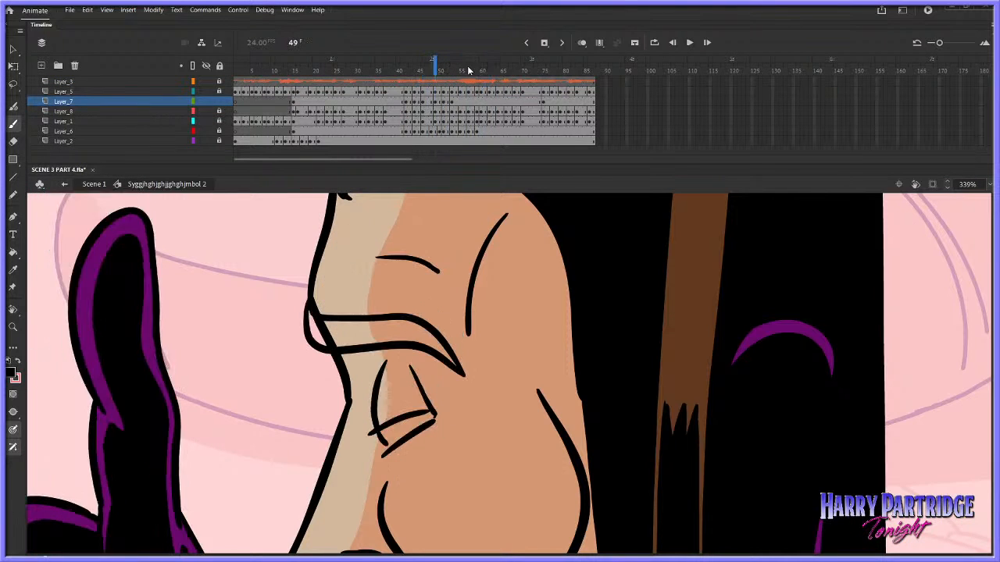
key("period")
key("period")
right_click(442, 102)
left_click(442, 102)
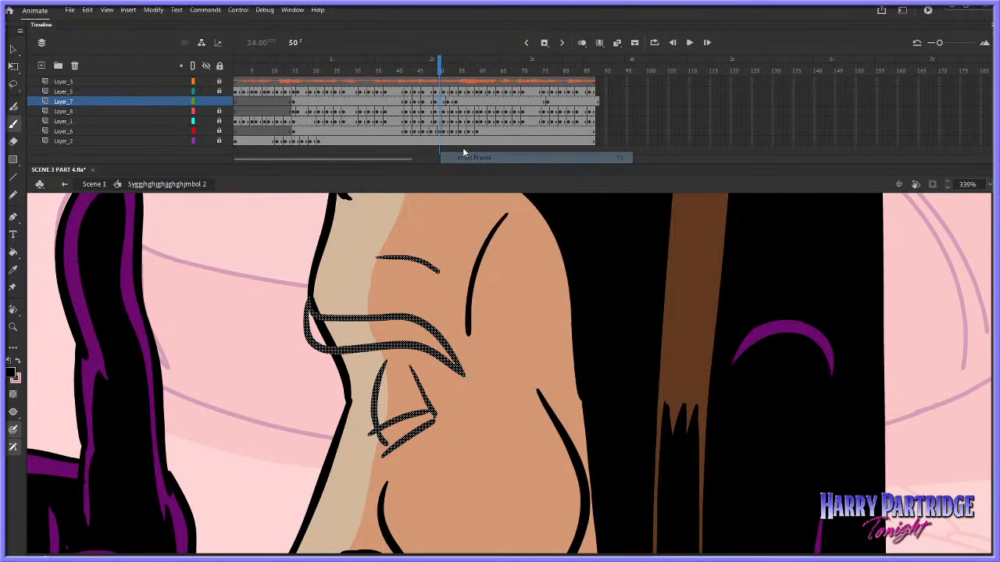
right_click(442, 102)
left_click(470, 246)
left_click(402, 81)
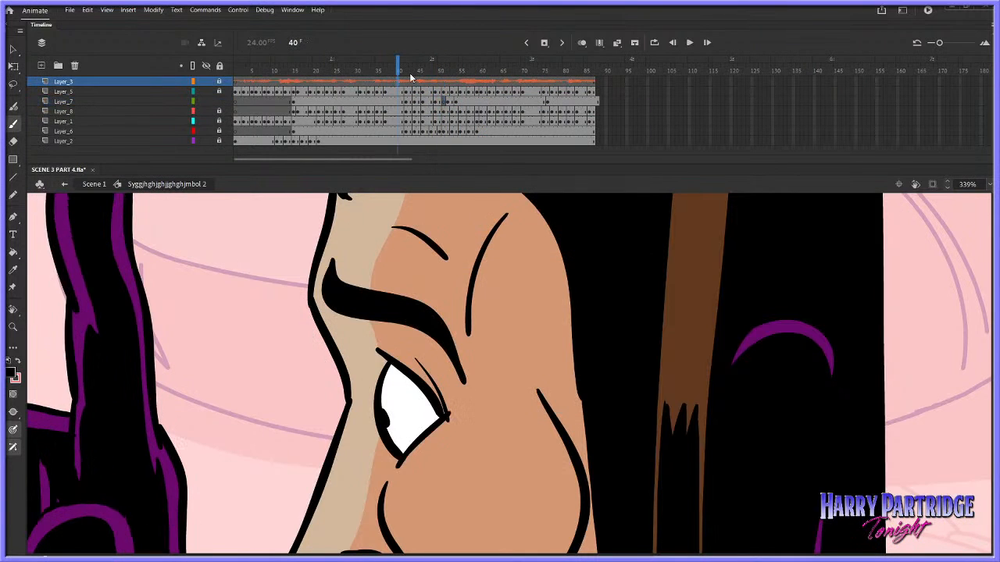
key("Return")
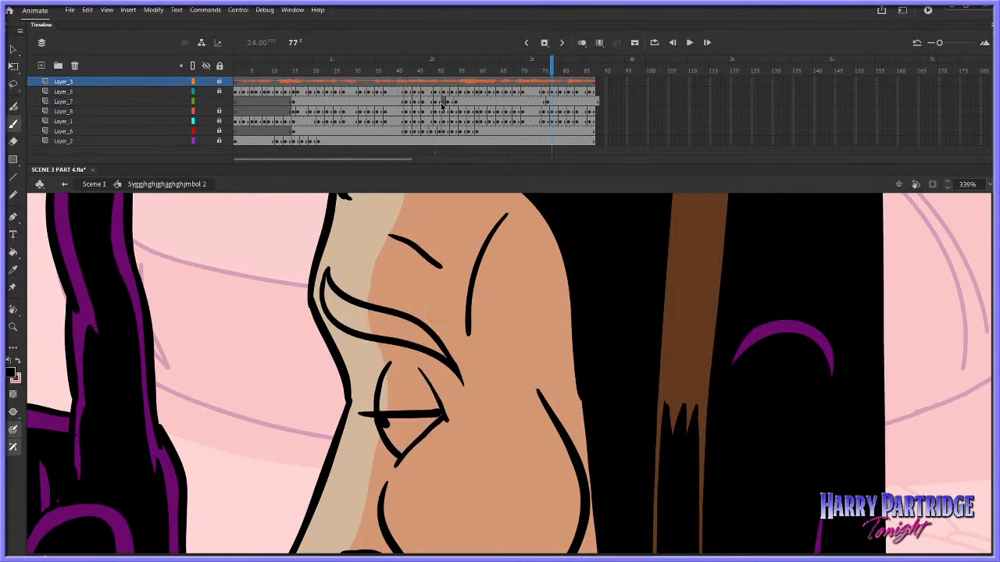
Turn on onion skinning with a narrower range and draw an arched brow outline at frame 51 between the lowered and raised brows
left_click(442, 102)
left_click(583, 44)
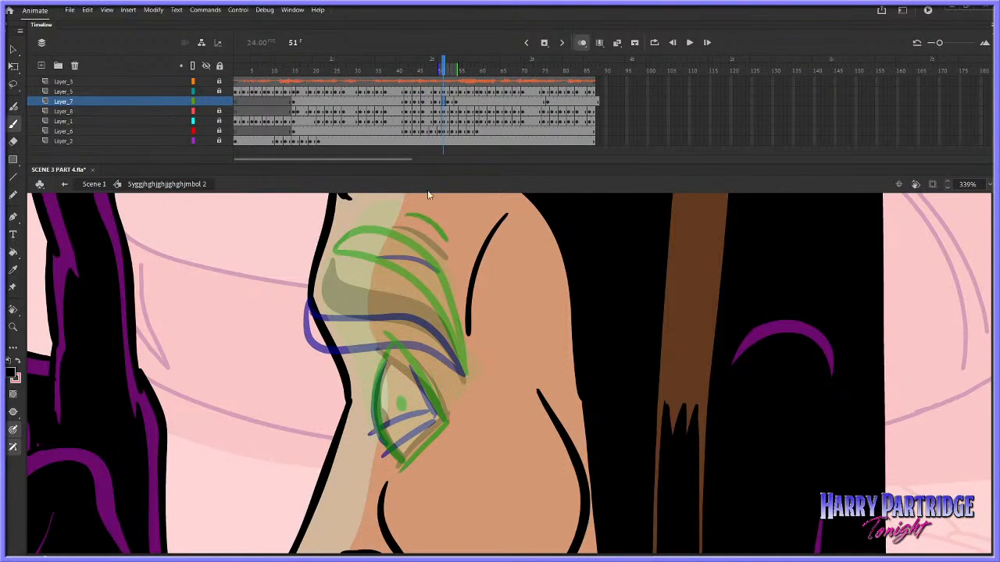
left_click_drag(453, 68, 451, 68)
key("comma")
key("period")
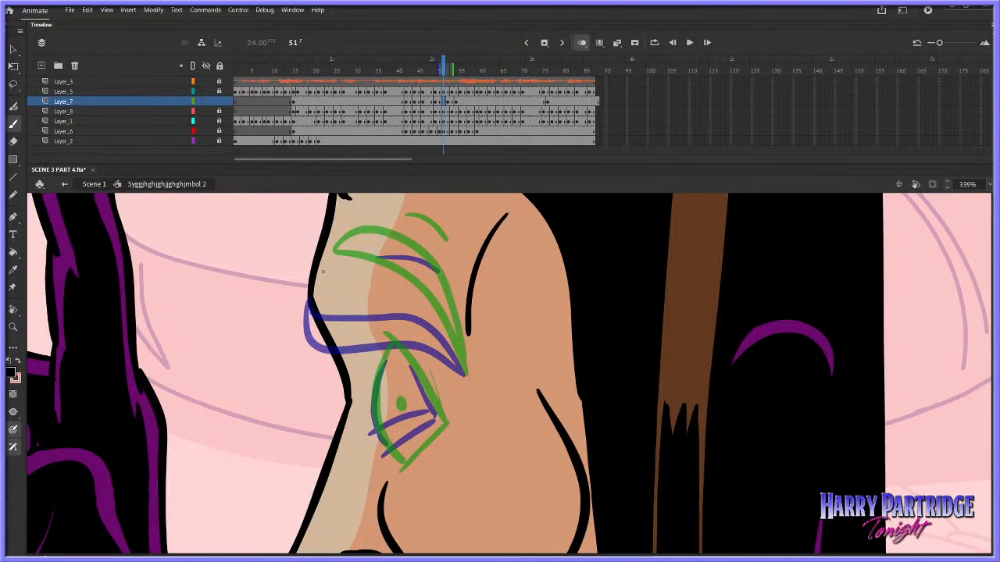
mouse_move(323, 271)
left_mouse_down()
mouse_move(363, 254)
mouse_move(411, 276)
mouse_move(443, 309)
mouse_move(461, 365)
left_mouse_up()
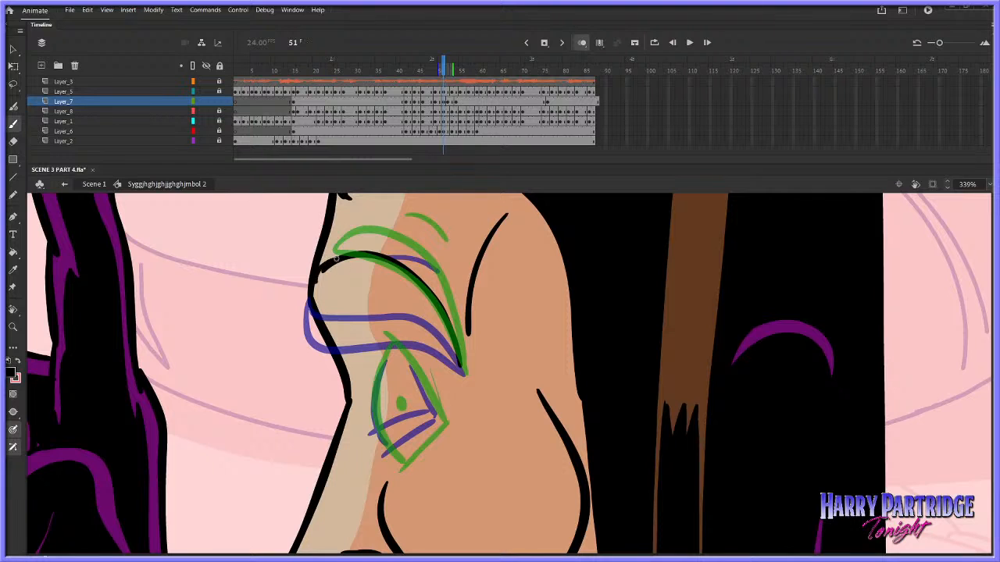
mouse_move(315, 278)
left_mouse_down()
mouse_move(388, 288)
mouse_move(462, 370)
left_mouse_up()
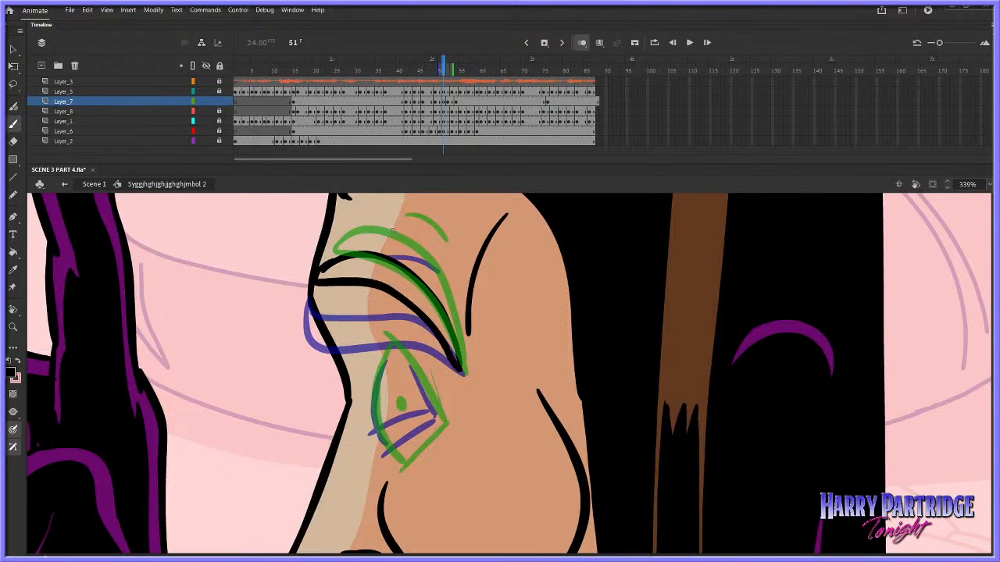
Draw the forehead crease and the half-open eye at frame 51, with curved lid, rear crease, front and lower edges and pupil
key("comma")
key("period")
mouse_move(387, 350)
left_mouse_down()
mouse_move(374, 414)
mouse_move(373, 390)
mouse_move(442, 411)
left_mouse_up()
key("ctrl+z")
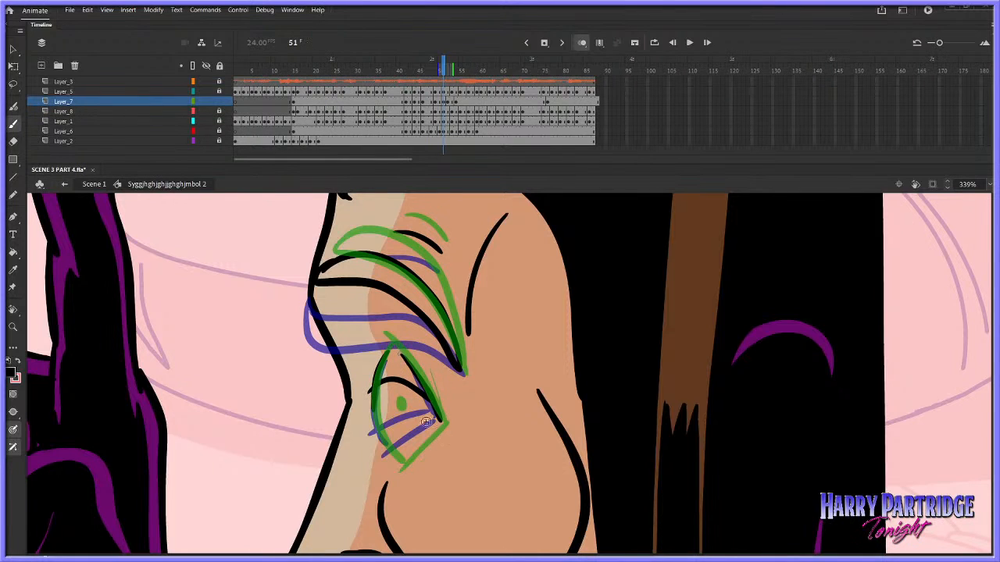
mouse_move(376, 384)
left_mouse_down()
mouse_move(398, 459)
mouse_move(426, 431)
mouse_move(389, 466)
mouse_move(438, 423)
left_mouse_up()
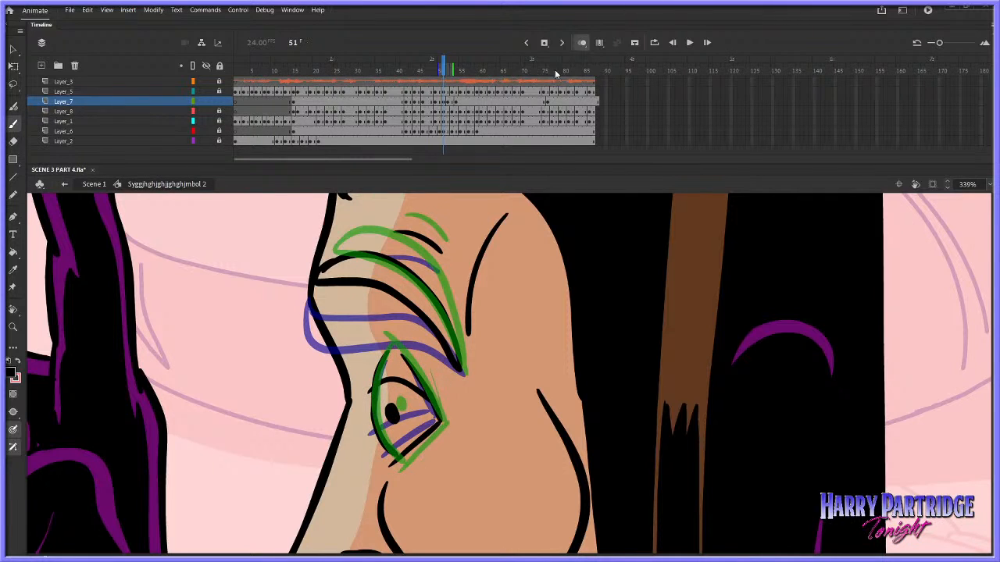
left_click(581, 42)
right_click(380, 420)
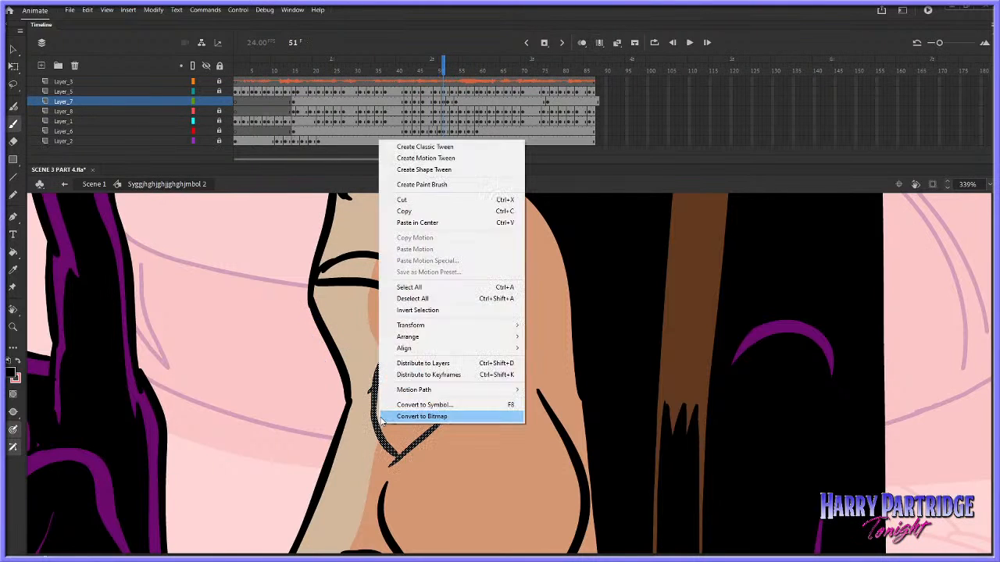
left_click(154, 10)
mouse_move(186, 110)
left_click(416, 113)
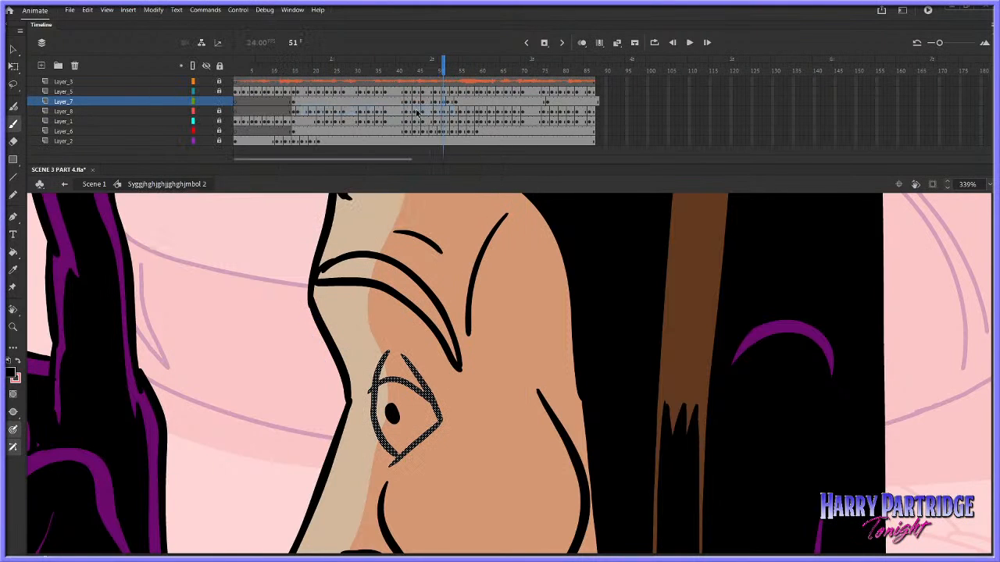
Compare the new in-between with the following drawings and play back the brow rise from about frame 41
key(".")
key(".")
key(".")
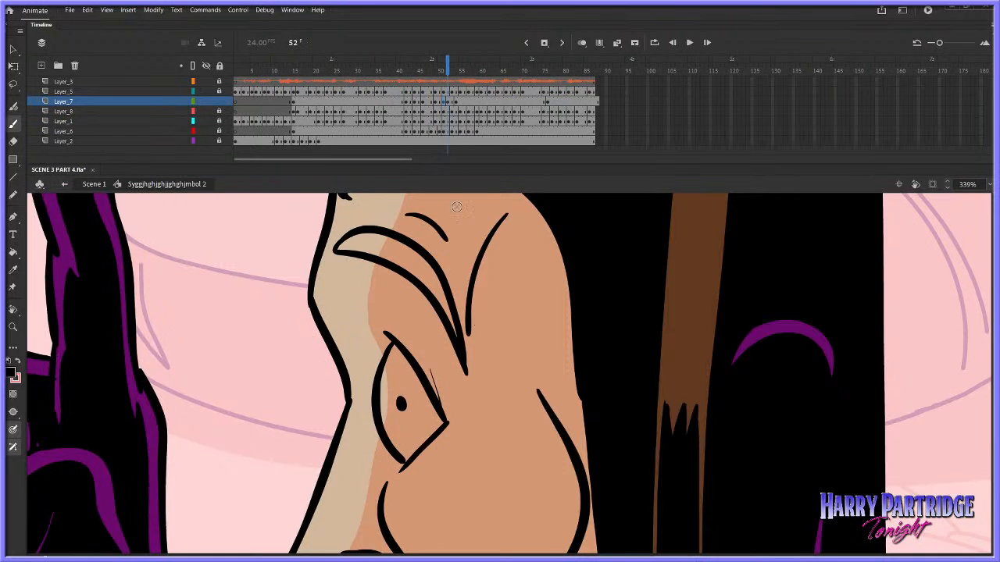
left_click(402, 67)
key("Return")
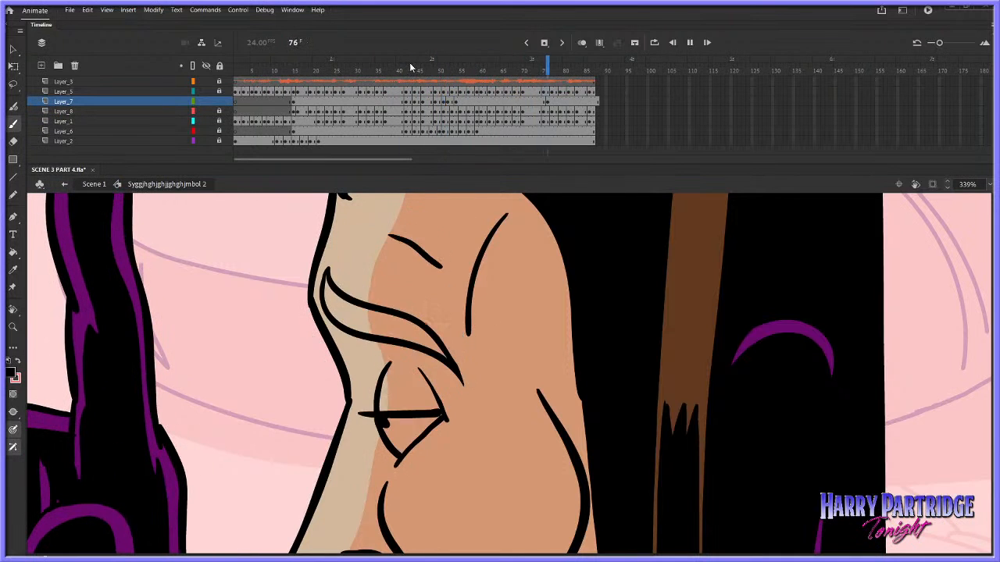
left_click_drag(410, 67, 457, 73)
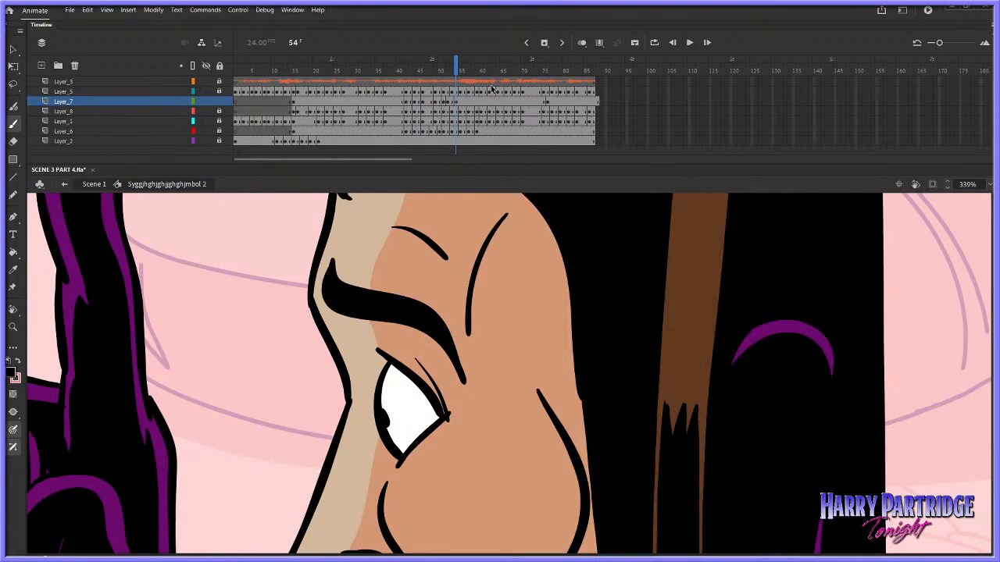
left_click(402, 69)
key("Return")
key("Return")
left_click(450, 70)
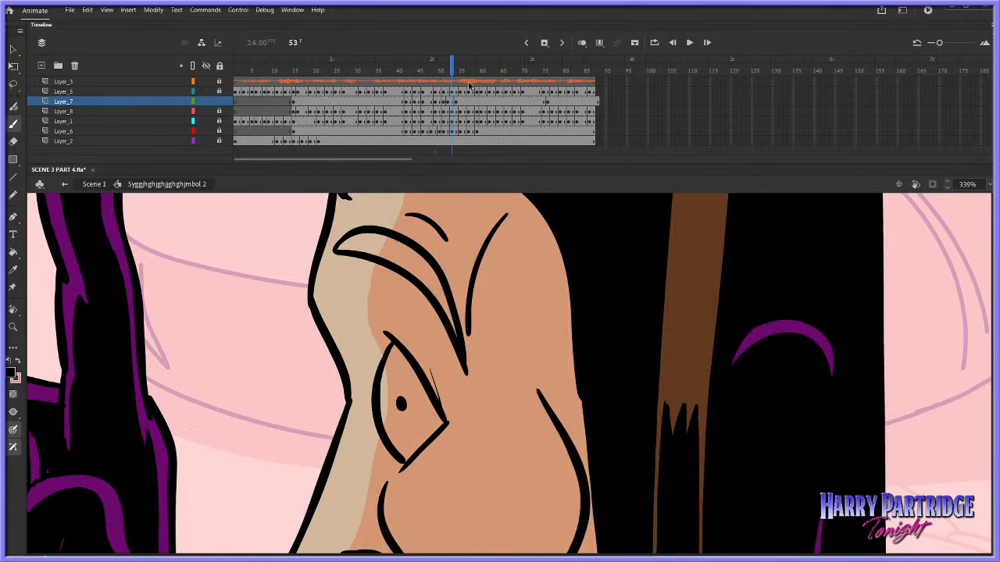
Step through the drawings around frames 50–54 and replay the expression change from frame 38
key("period")
key("comma")
key("comma")
key("comma")
key("comma")
key("comma")
key("period")
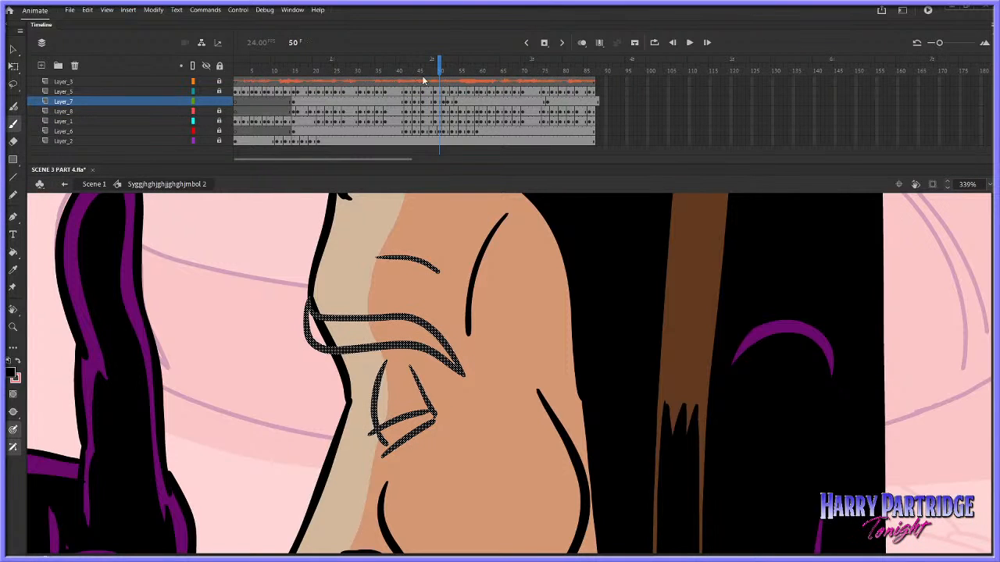
left_click(390, 81)
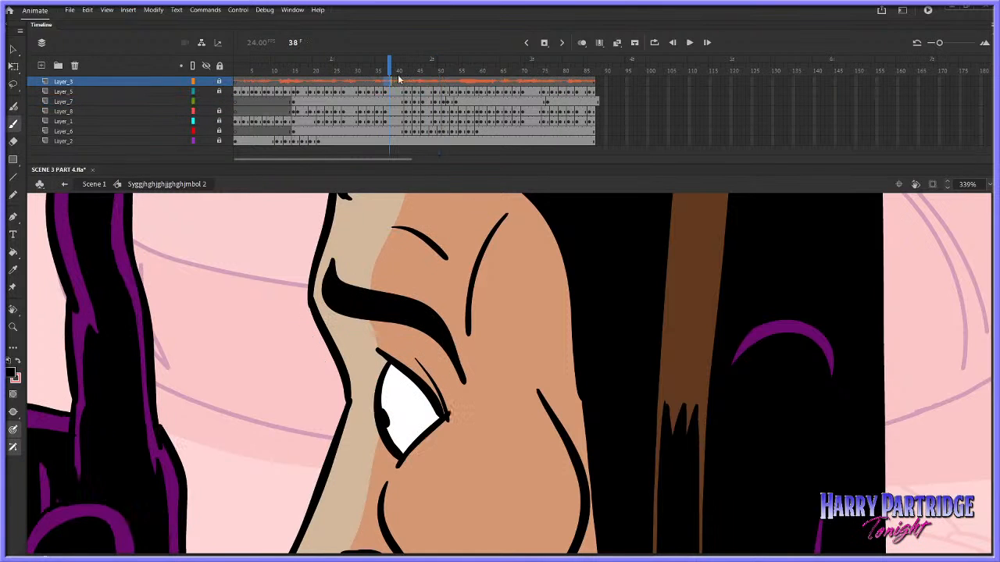
key("Return")
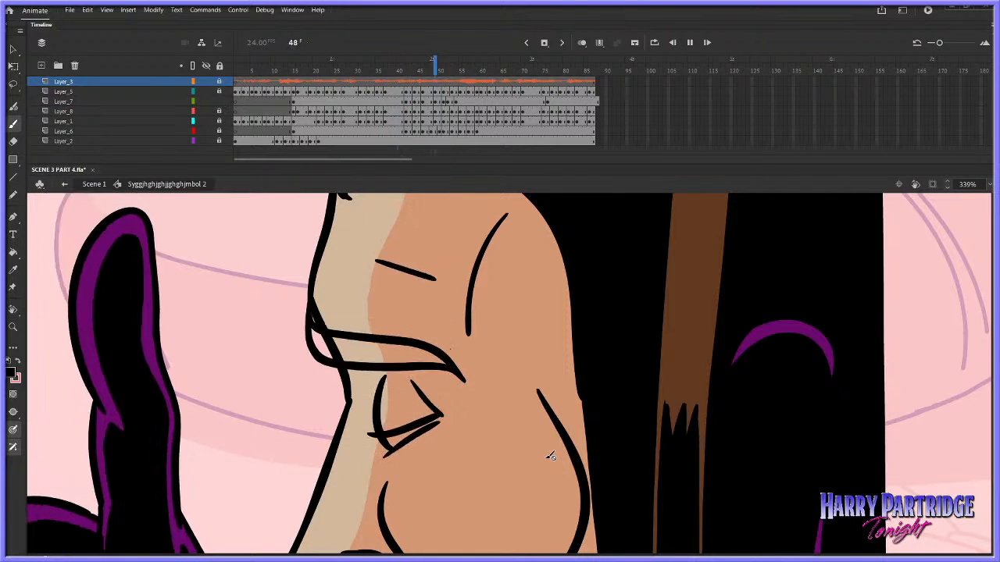
Clear the drawing from frame 54 on Layer_7 and draw a brow outline and forehead crease between the raised and resting brows
right_click(457, 101)
left_click(500, 242)
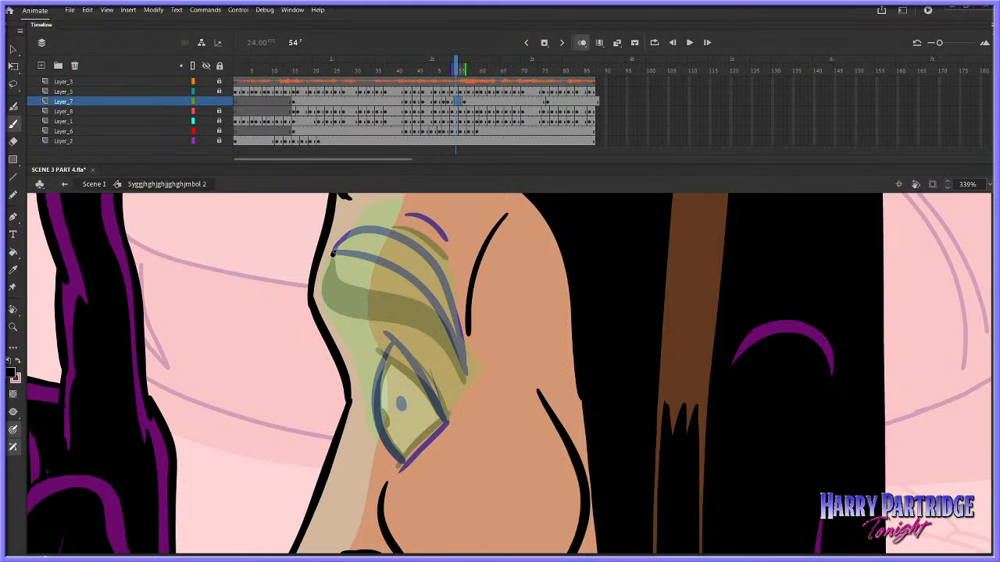
mouse_move(333, 251)
left_mouse_down()
mouse_move(336, 282)
mouse_move(425, 318)
left_mouse_up()
left_click_drag(455, 358, 466, 378)
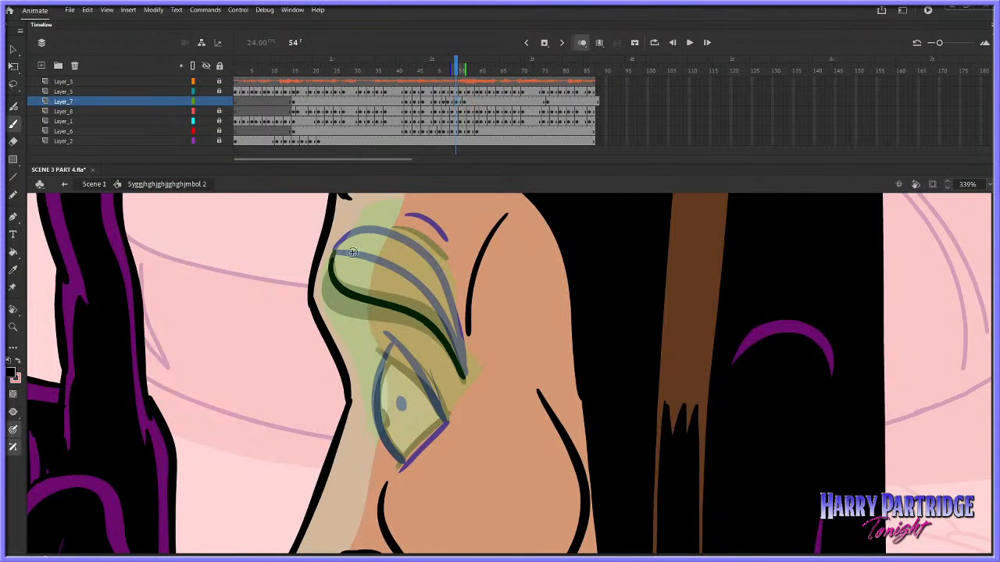
left_click_drag(335, 257, 436, 304)
key("ctrl+z")
mouse_move(336, 250)
left_mouse_down()
mouse_move(411, 283)
mouse_move(448, 317)
mouse_move(467, 381)
left_mouse_up()
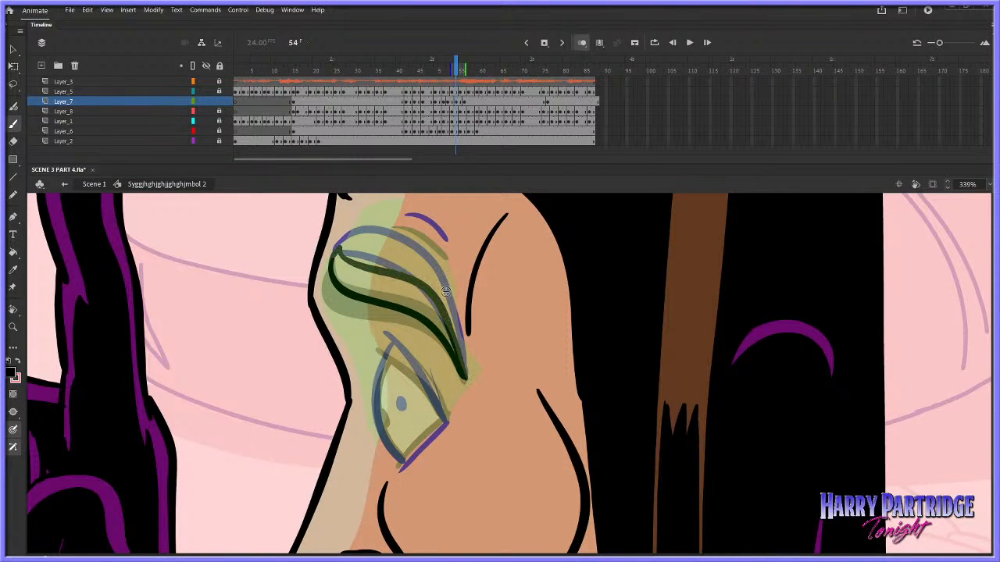
left_click_drag(396, 224, 447, 259)
Check the neighbouring drawings and draw the open eye at frame 54 with front curve, lower edge, upper lid and pupil
key("comma")
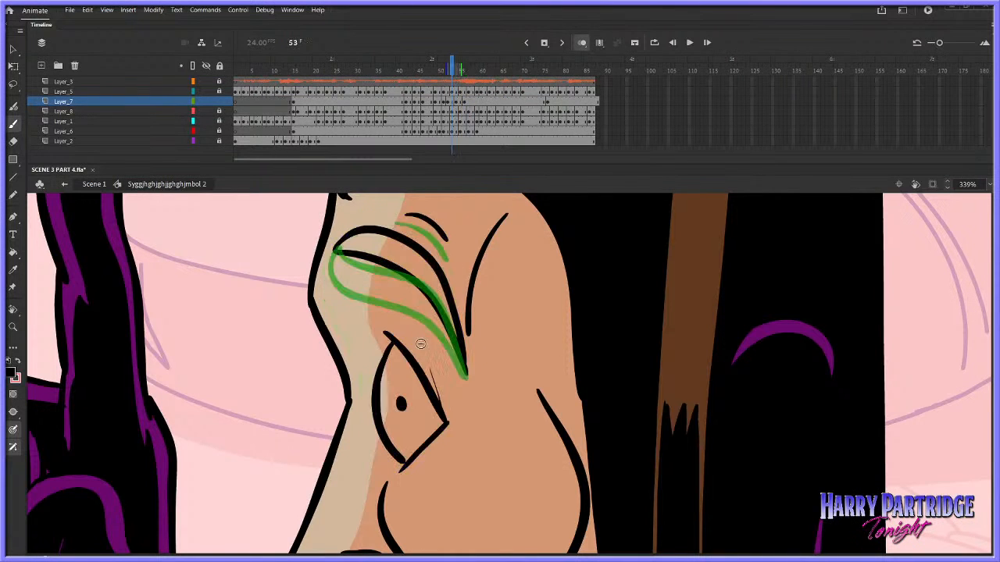
key("period")
key("period")
key("comma")
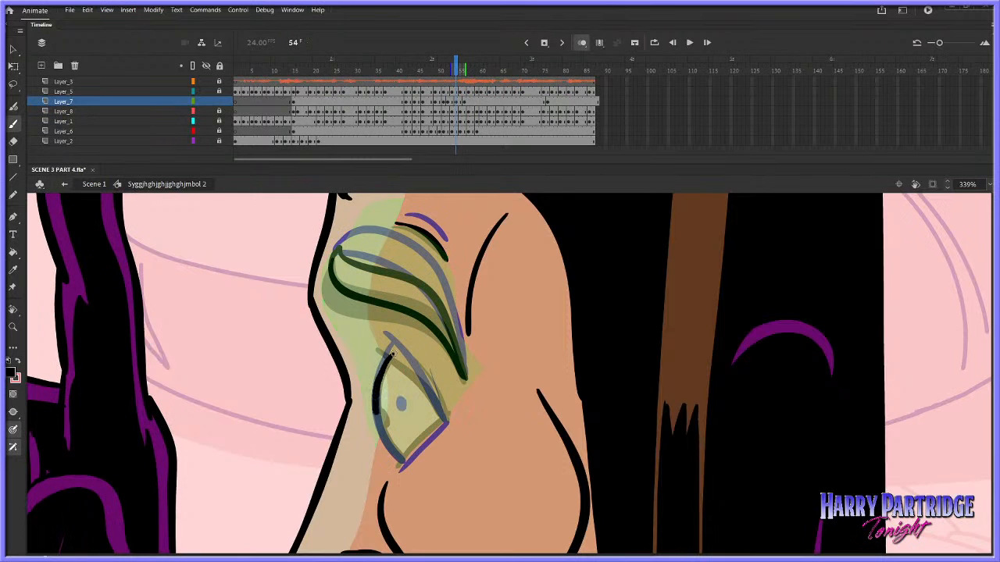
mouse_move(391, 353)
left_mouse_down()
mouse_move(402, 464)
mouse_move(439, 421)
mouse_move(390, 417)
left_mouse_up()
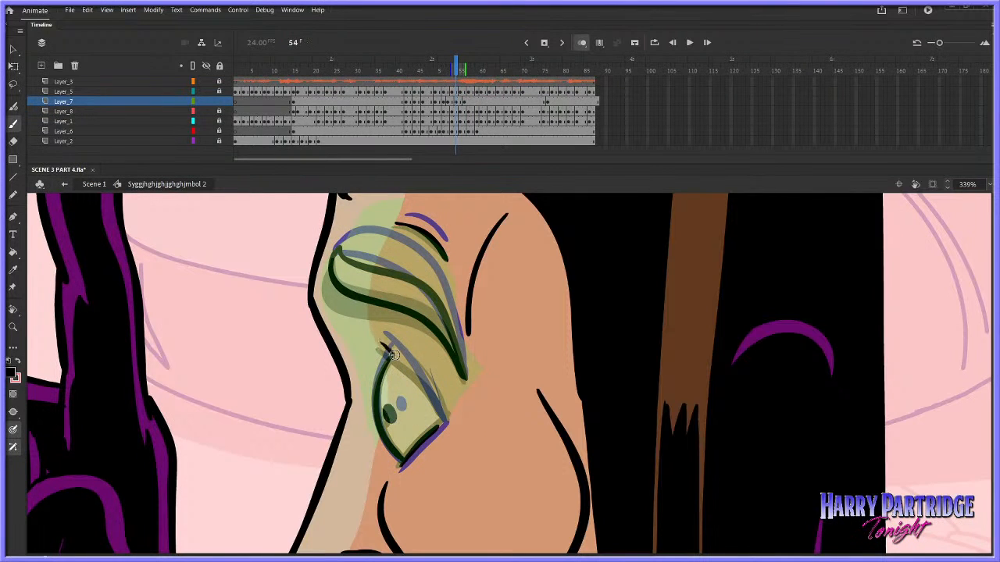
left_click_drag(403, 363, 382, 343)
left_click_drag(444, 419, 446, 421)
left_click_drag(430, 431, 446, 422)
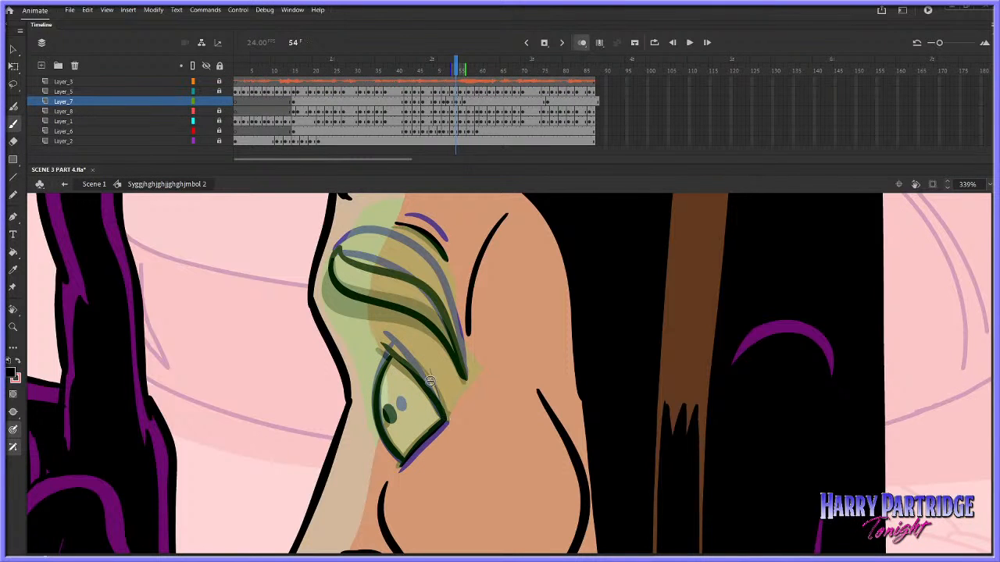
left_click_drag(431, 373, 445, 415)
key("ctrl+z")
left_click_drag(430, 371, 446, 415)
Play back the expression change from about frame 41 in a wider view of the raised-finger character
key("Return")
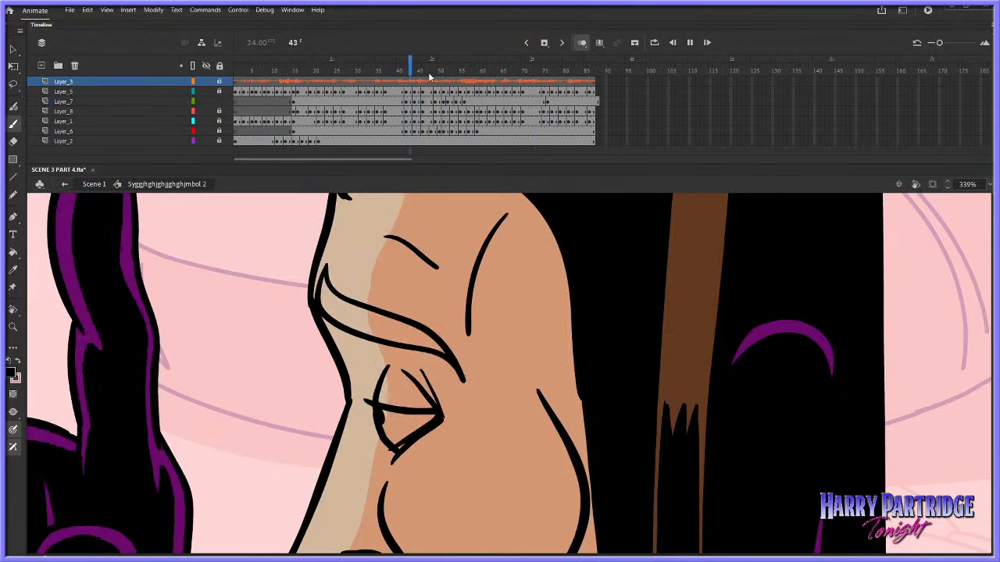
left_click(429, 78)
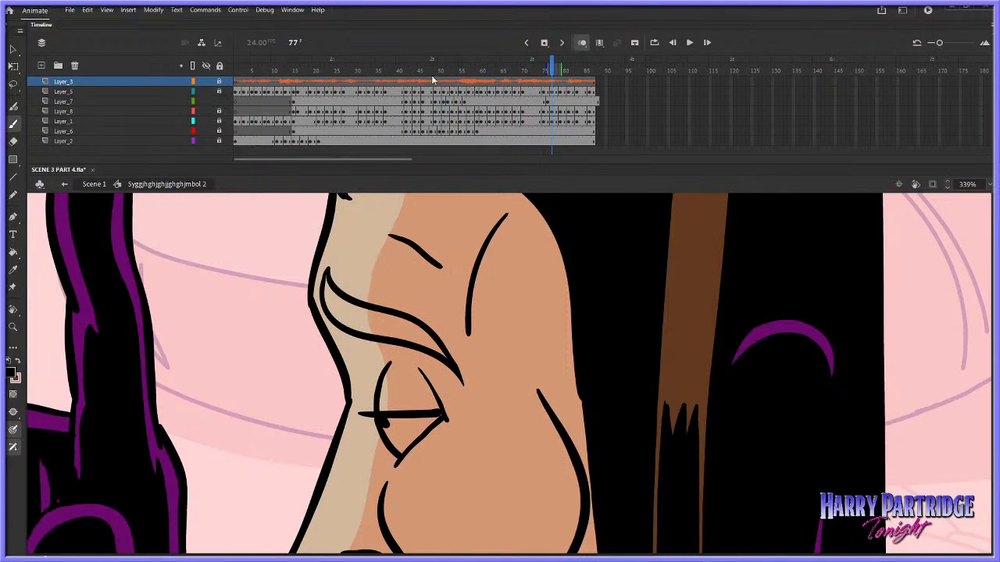
key("z")
left_click(572, 387)
left_click(605, 358)
left_click(630, 335)
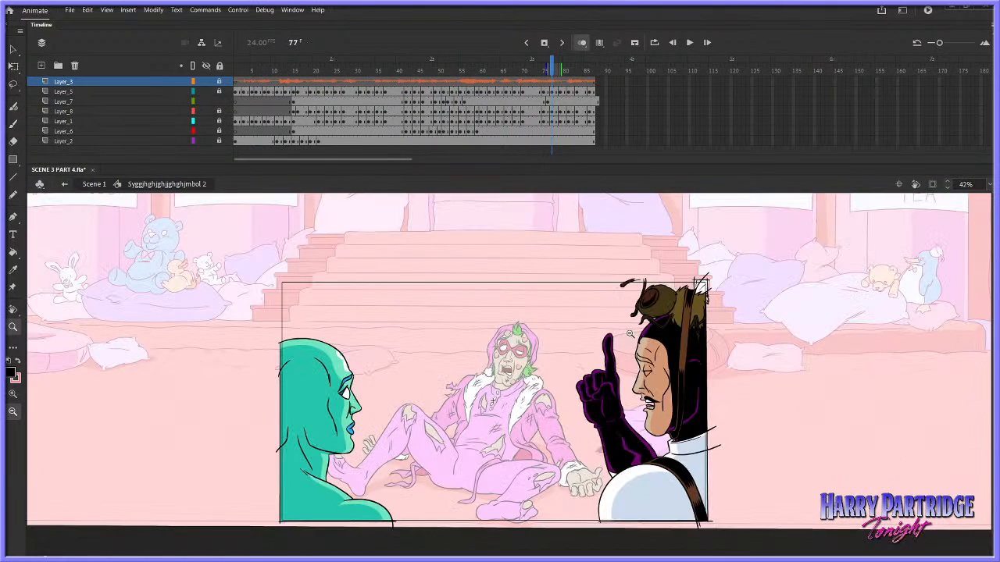
left_click(405, 72)
left_click_drag(637, 279, 738, 392)
key("Return")
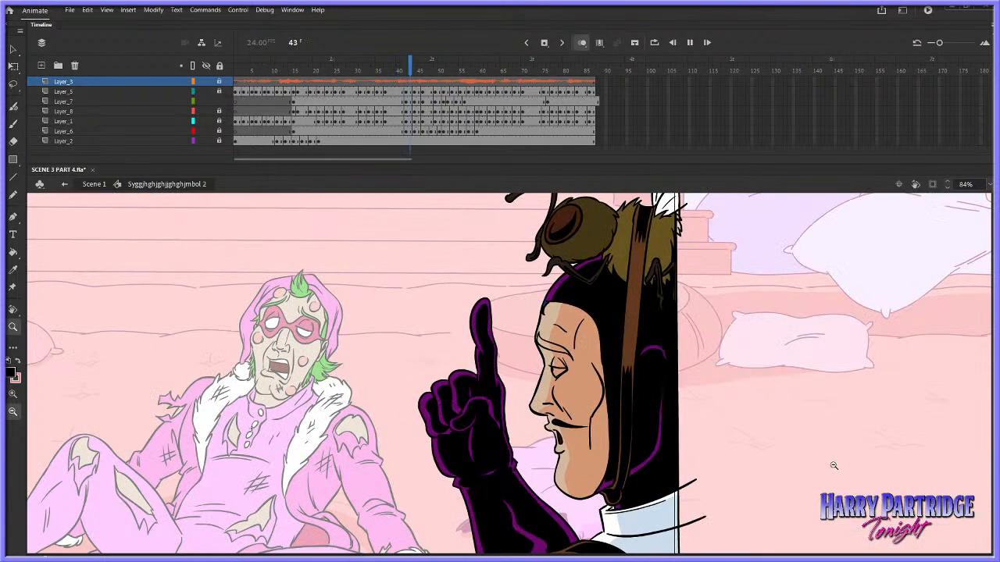
key("Return")
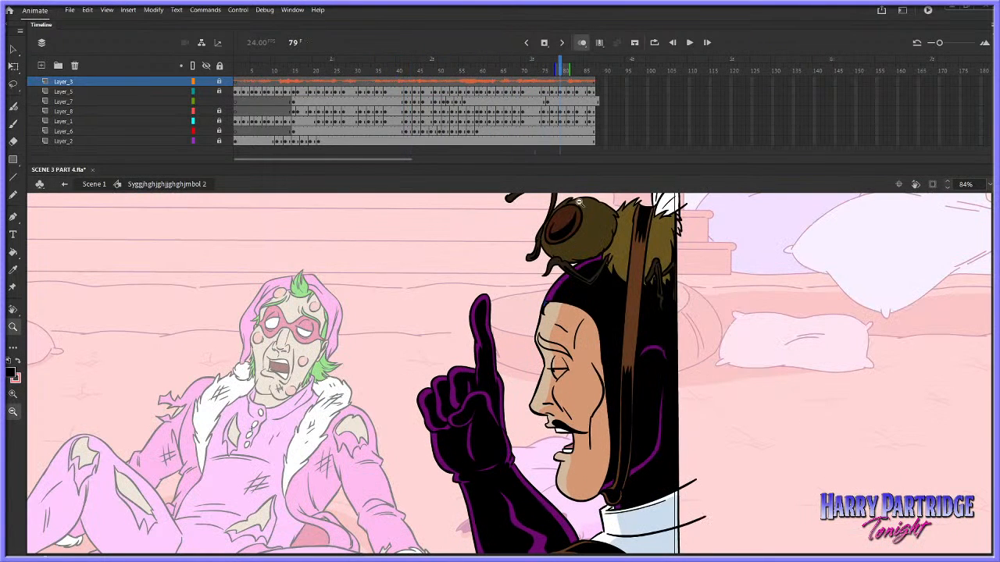
key("Return")
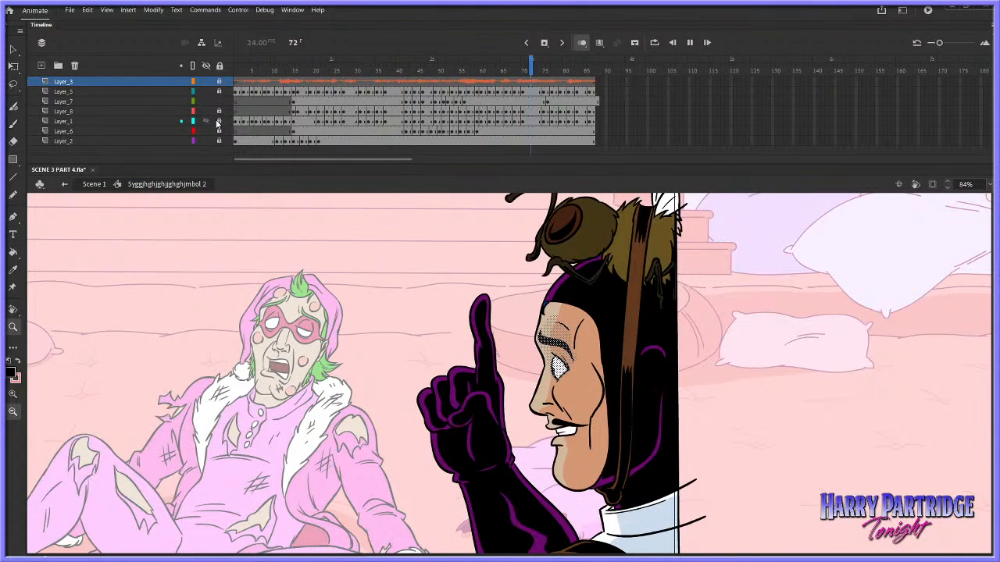
key("Return")
Delete the pupil at frame 52 and paint a new one closer to the front of the eye
left_click_drag(545, 279, 687, 436)
left_click(440, 69)
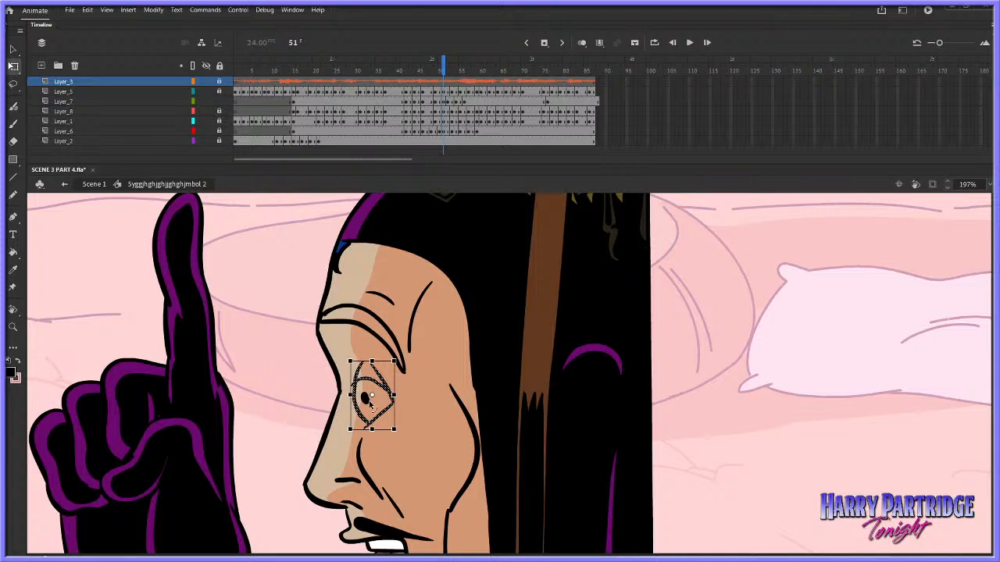
left_click(378, 407)
key("period")
left_click(370, 394)
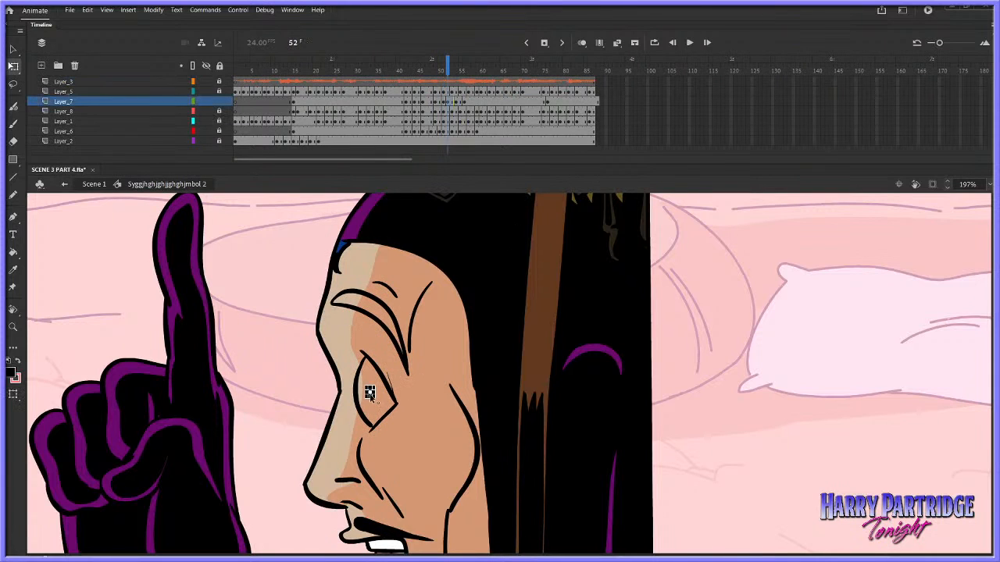
key("Delete")
left_click(14, 125)
left_click_drag(363, 393, 364, 397)
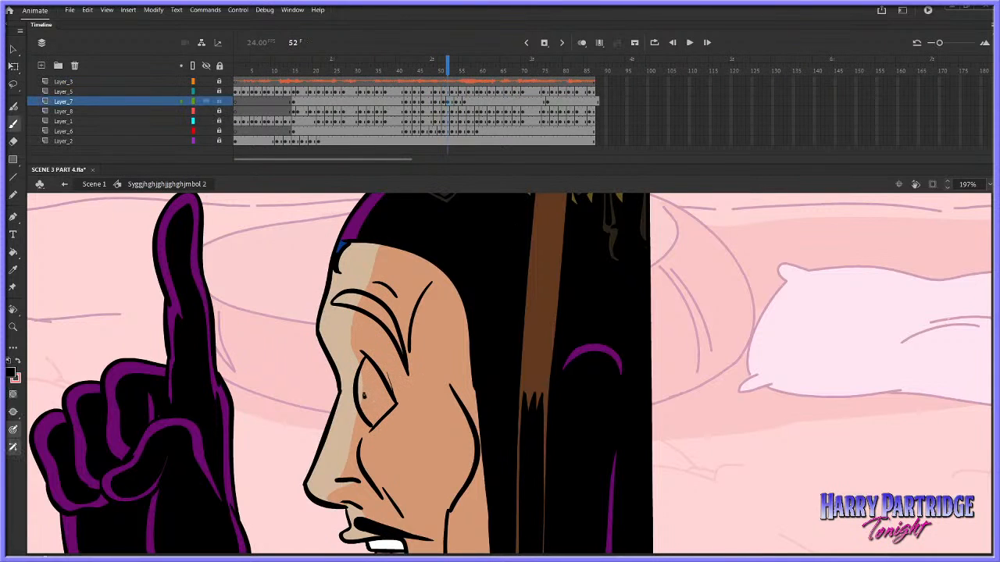
Nudge the pupil at frame 51 slightly downward
key("comma")
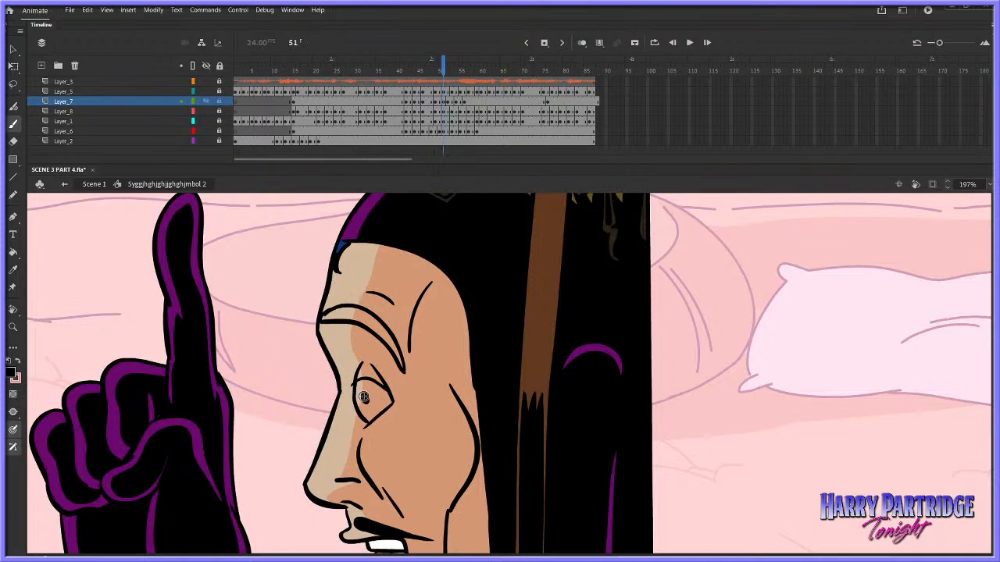
key("v")
left_click(363, 399)
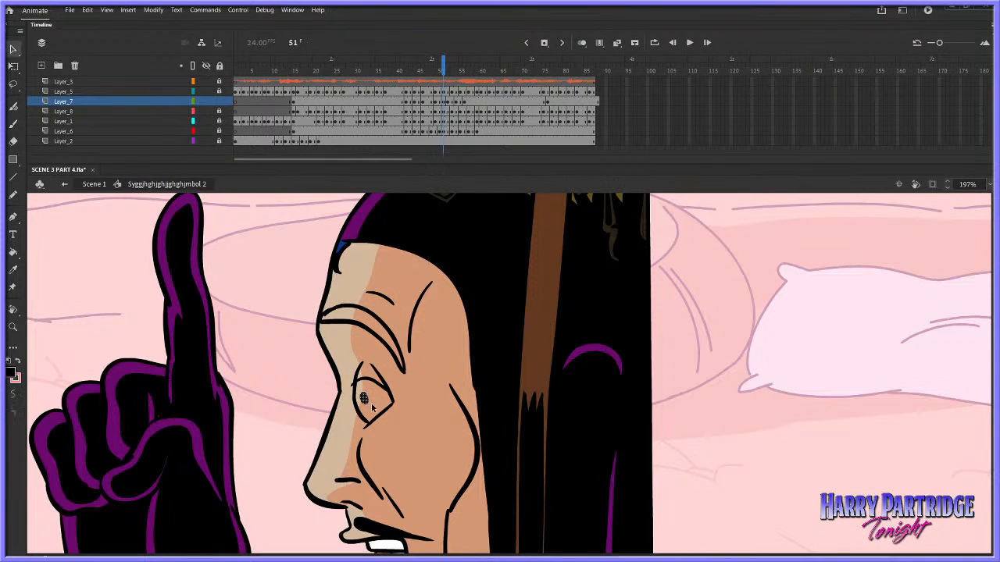
key("Down")
key("Down")
left_click(414, 385)
Step through frames 50–56 and compare the pupil positions and eye drawings
key("comma")
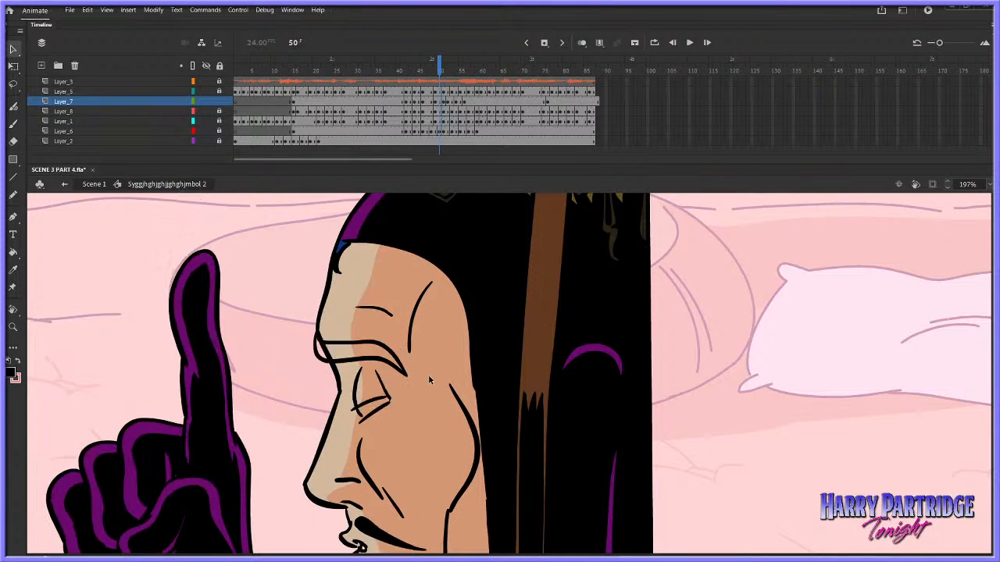
key("period")
key("period")
key("comma")
key("period")
key("period")
key("period")
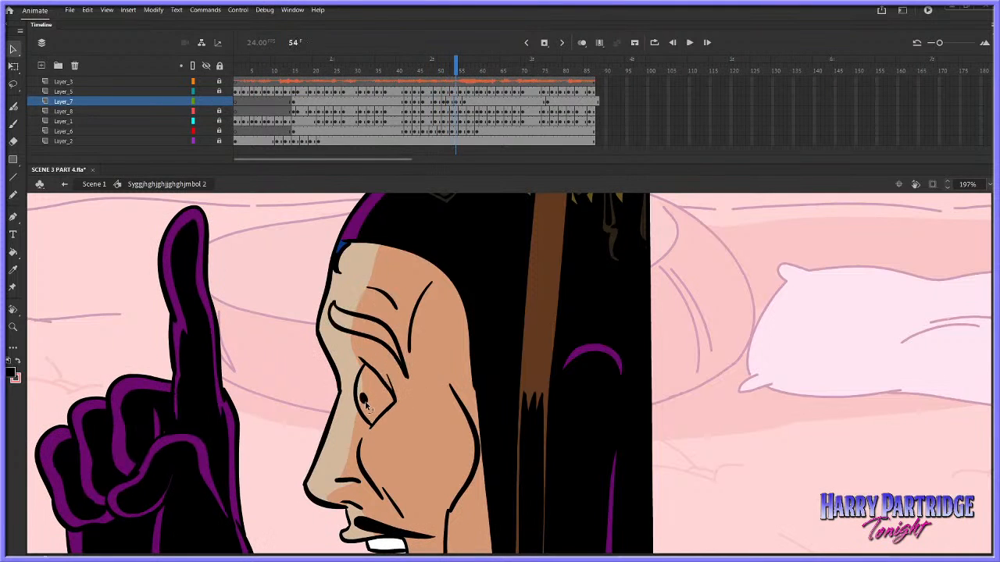
left_click(365, 401)
key("period")
key("period")
key("comma")
key("comma")
key("period")
key("period")
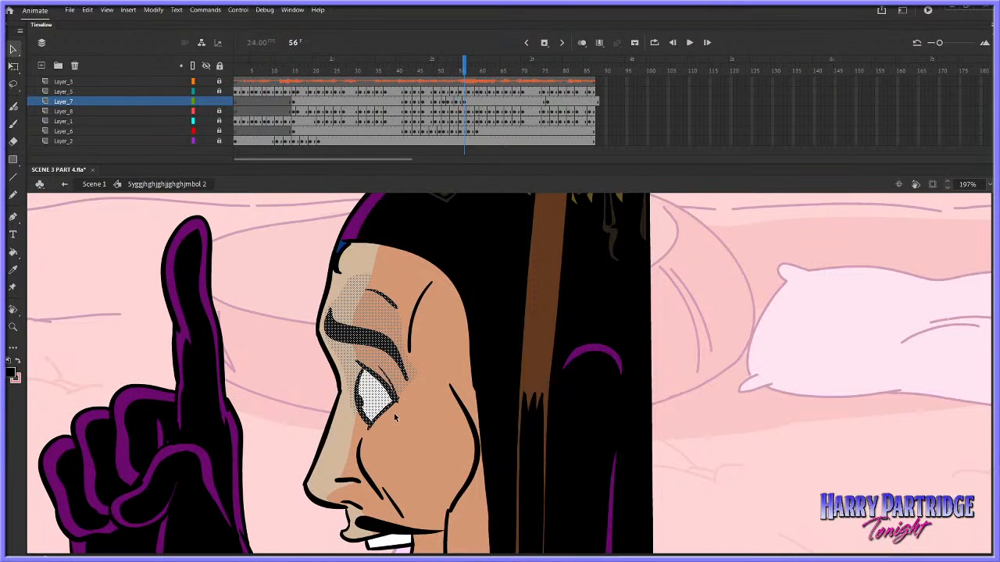
Cut the drawing at frame 56 on Layer_7, enable onion skinning and draw the settling brow outline with its forehead crease
right_click(467, 102)
left_click(485, 248)
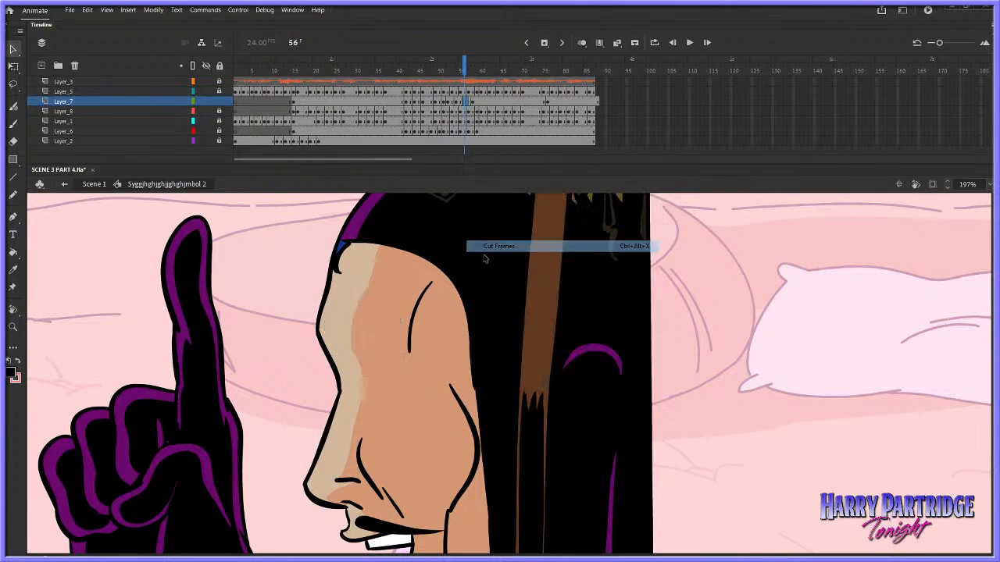
left_click(14, 327)
left_click_drag(400, 320, 309, 239)
left_click(582, 42)
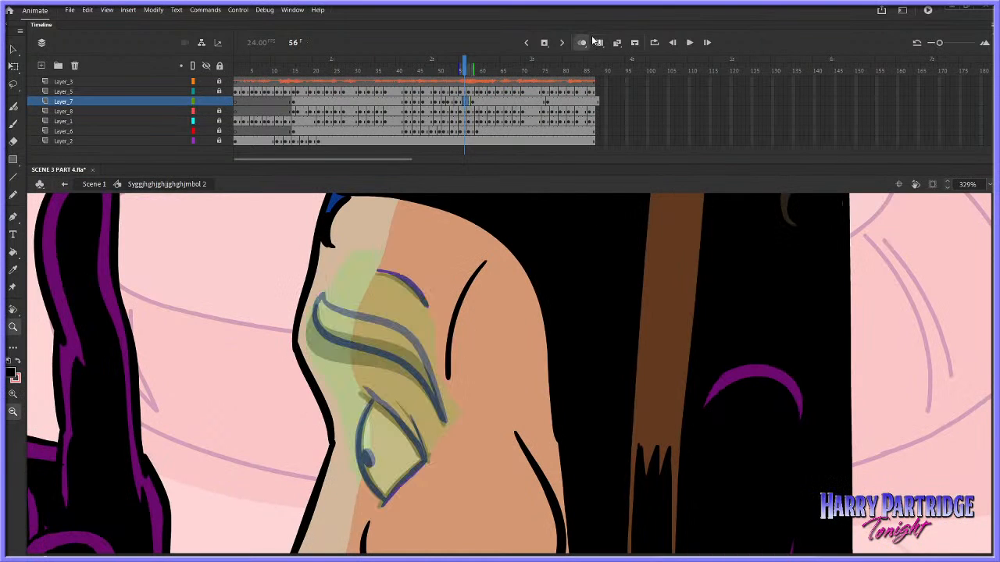
key("b")
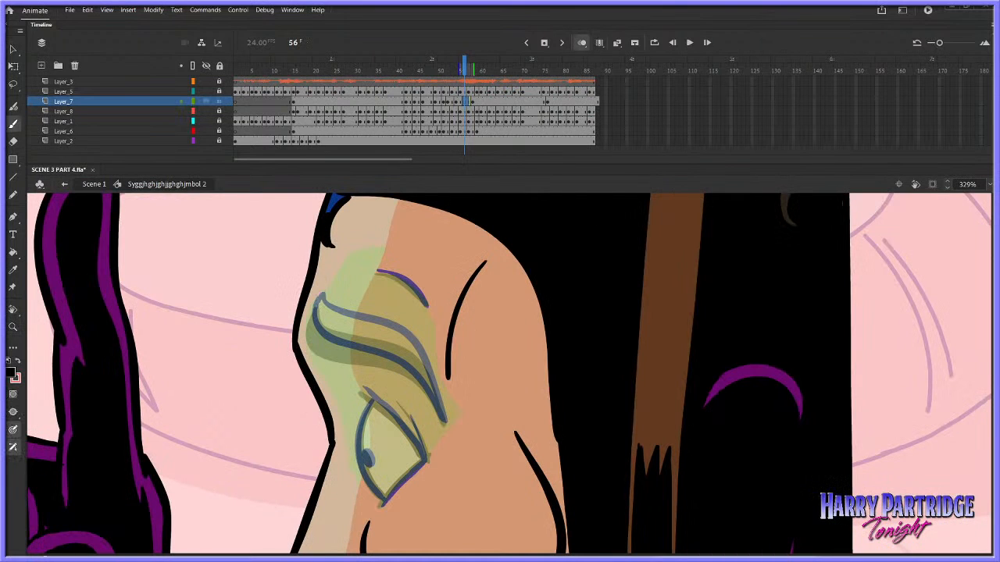
mouse_move(312, 310)
left_mouse_down()
mouse_move(320, 350)
mouse_move(417, 376)
mouse_move(446, 421)
left_mouse_up()
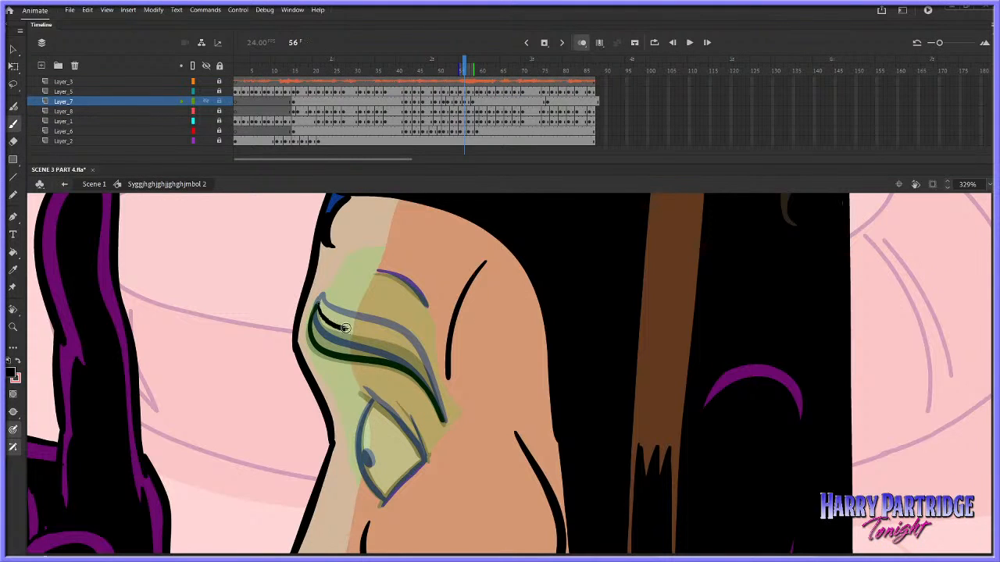
mouse_move(318, 302)
left_mouse_down()
mouse_move(346, 332)
mouse_move(418, 356)
mouse_move(434, 385)
left_mouse_up()
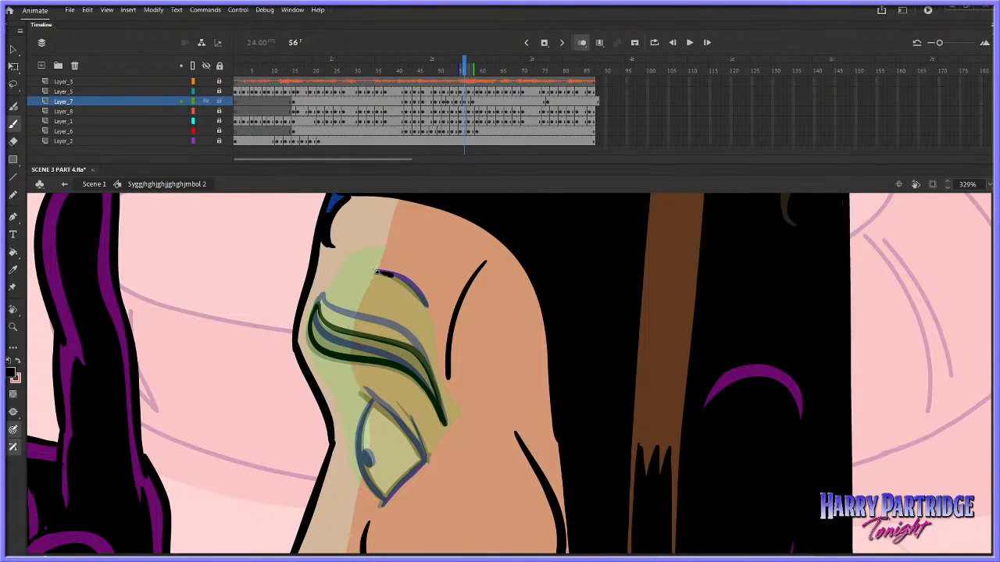
left_click_drag(376, 271, 428, 305)
Draw the eye at frame 56 with upper lid, front curve, lower edge, rear crease and pupil, finishing with onion skinning off
scroll(977, 363, "down", 2)
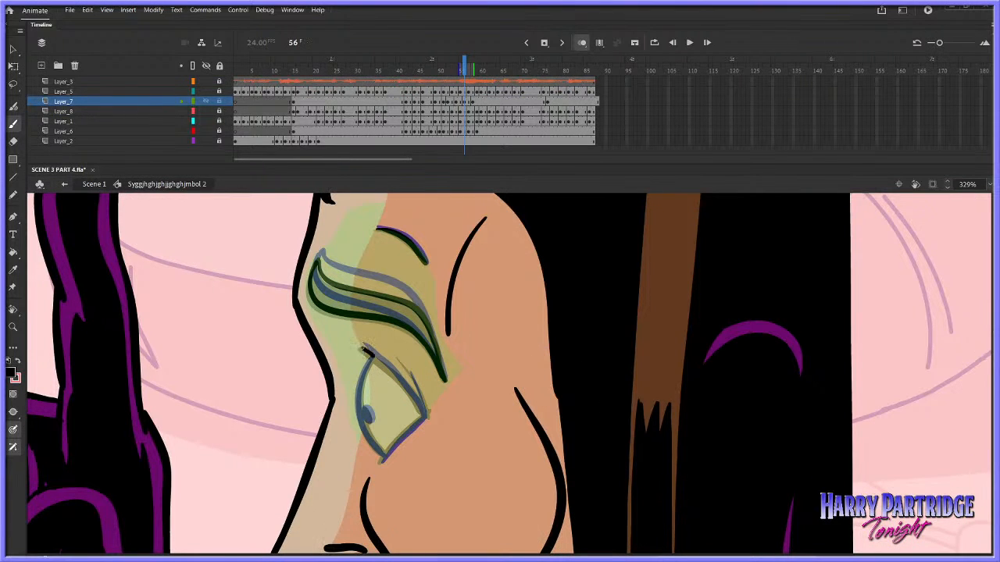
key("ctrl+z")
left_click_drag(374, 357, 425, 416)
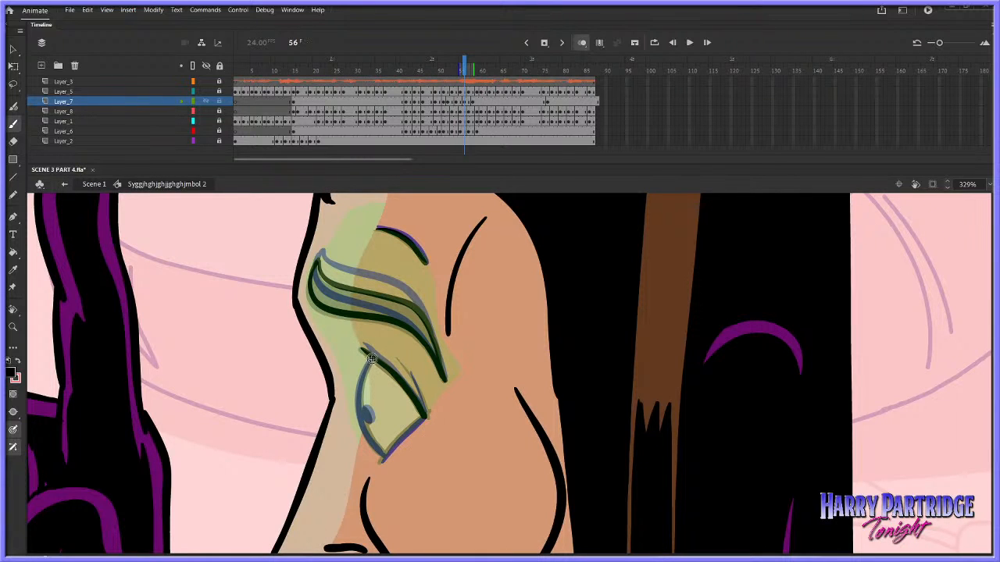
mouse_move(372, 358)
left_mouse_down()
mouse_move(357, 413)
mouse_move(382, 460)
mouse_move(427, 409)
left_mouse_up()
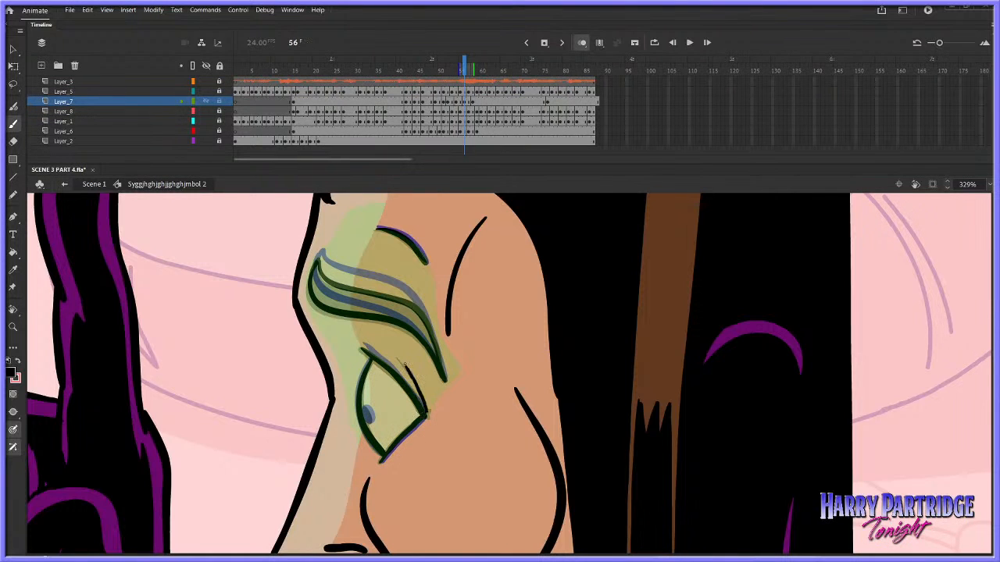
left_click_drag(405, 364, 404, 362)
left_click_drag(367, 416, 366, 410)
left_click(583, 43)
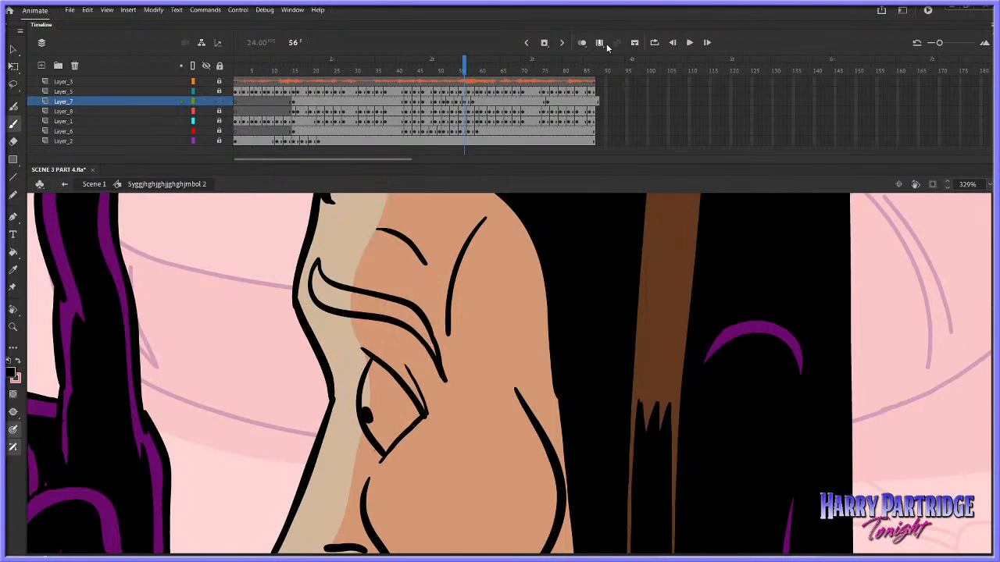
Step through the drawings around frame 56 and play the animation back from about frame 36
key("period")
key("period")
key("comma")
key("comma")
key("comma")
left_click(380, 82)
key("Return")
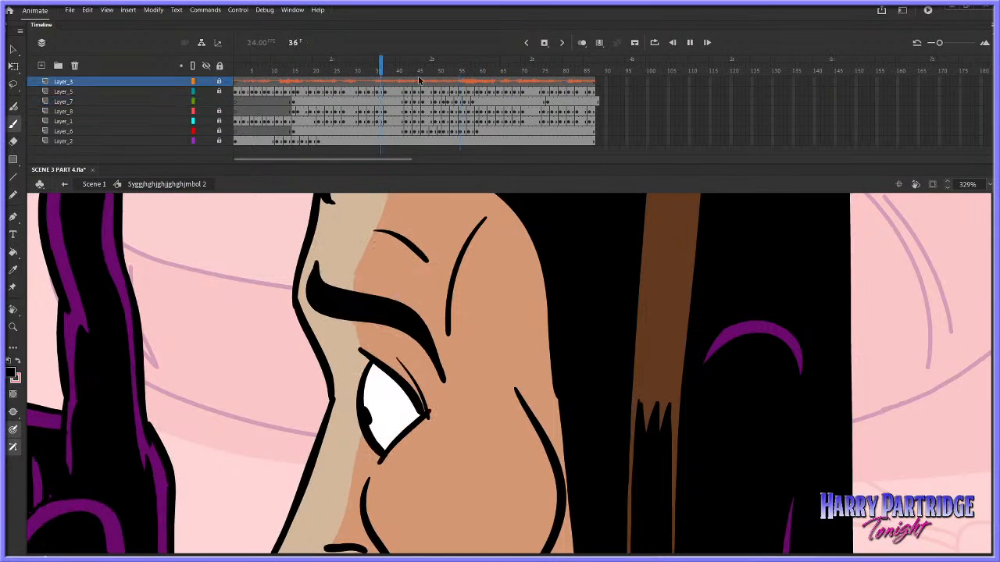
Insert one extra frame on Layer_7 at about frame 53 to hold the expression longer
left_click(459, 80)
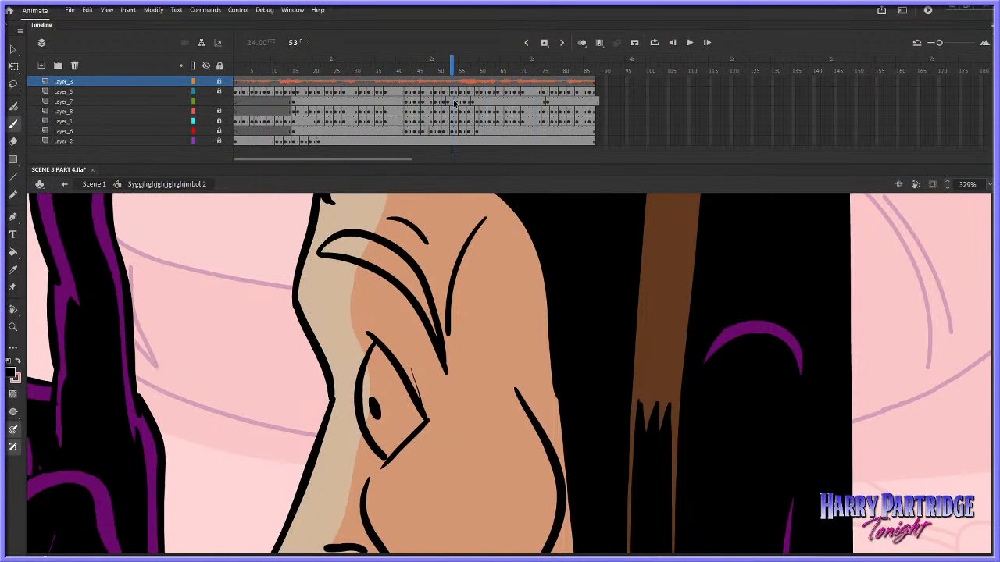
right_click(455, 103)
left_click(478, 157)
Replay the retimed brow movement from about frame 45 and again from about frame 49
left_click(420, 81)
key("Return")
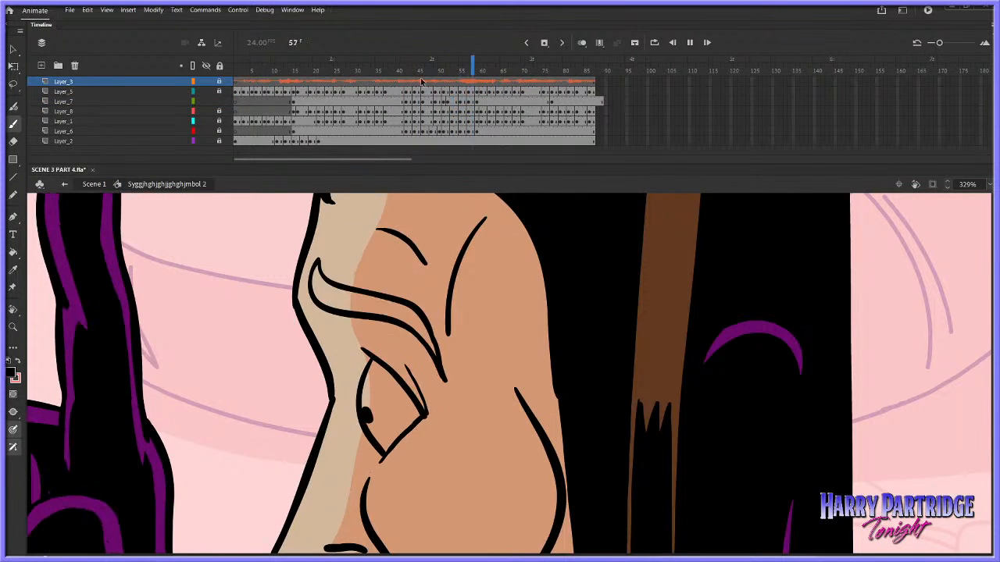
key("Return")
left_click(435, 82)
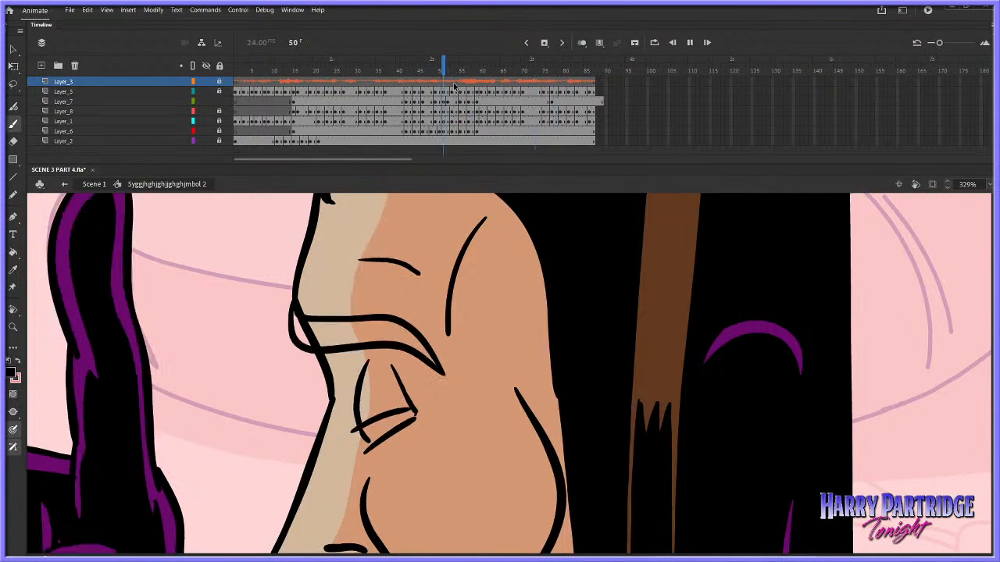
key("Return")
Play the animation back from about frames 56 and 57 and again from about frame 39
key("Return")
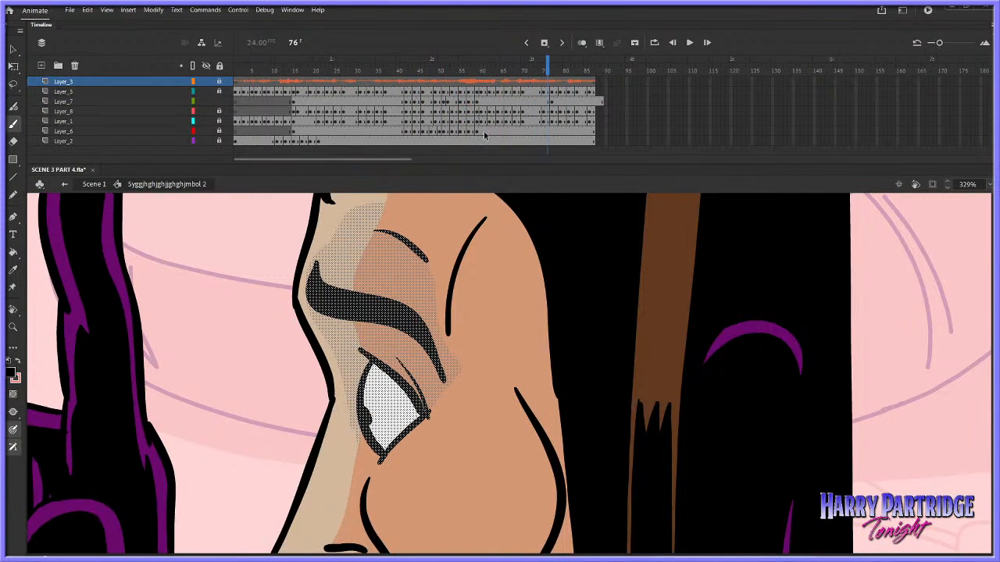
left_click(465, 82)
key("Return")
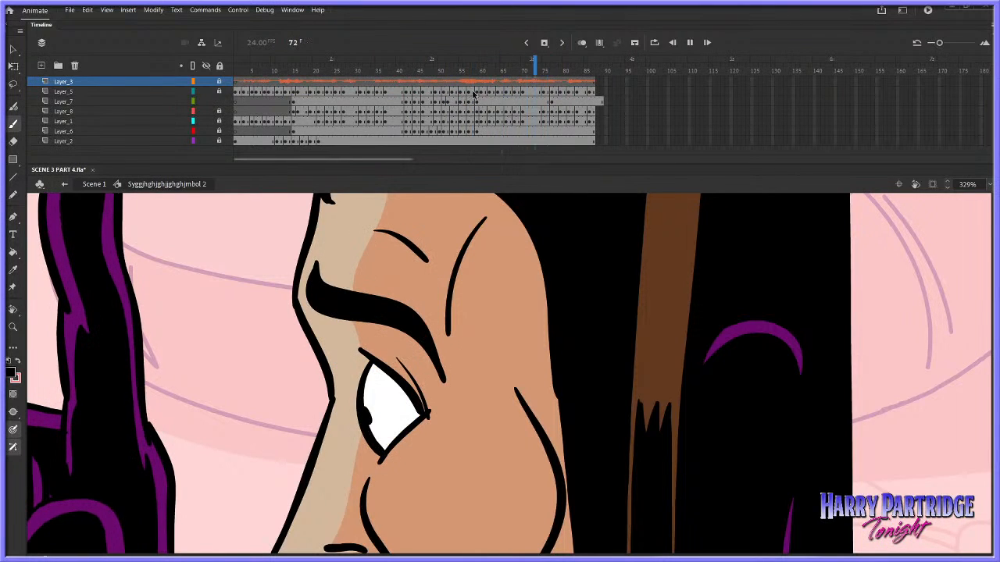
key("Return")
left_click(470, 83)
key("Return")
left_click(393, 91)
key("Return")
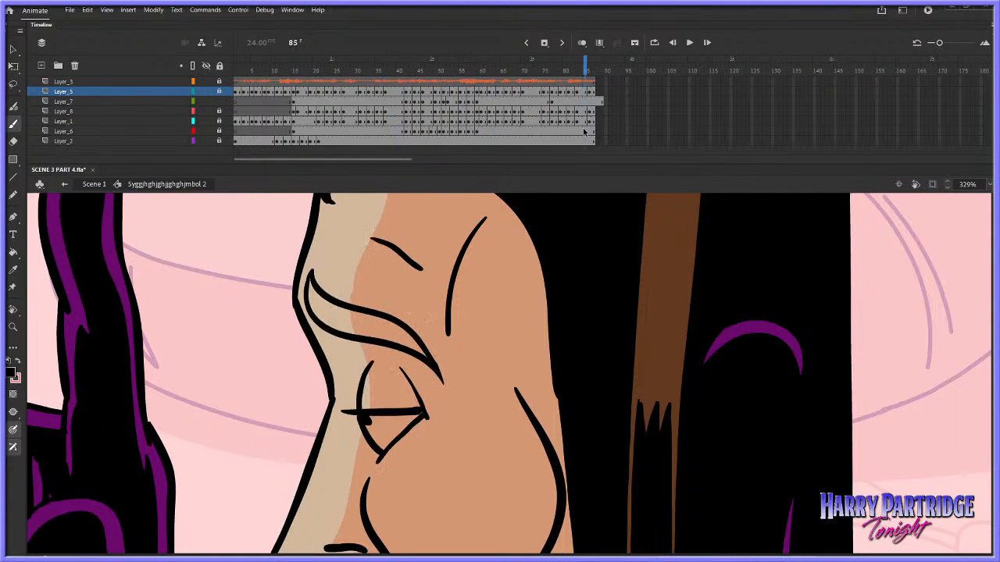
Insert a blank keyframe on Layer_7 at about frame 75, draw the brow outline and forehead crease over the onion skin, and play it back
right_click(549, 102)
left_click(602, 232)
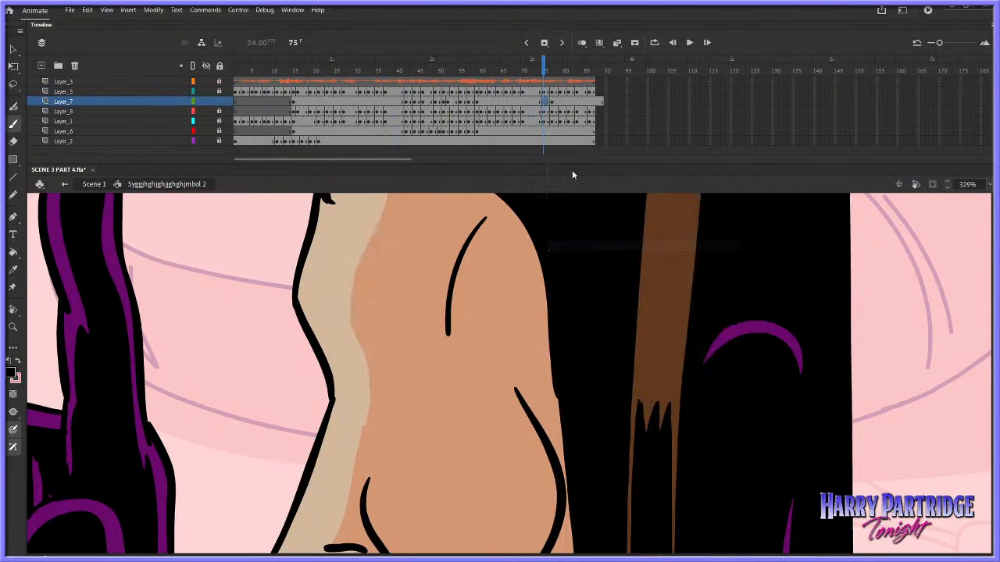
left_click(582, 45)
left_click_drag(548, 69, 548, 70)
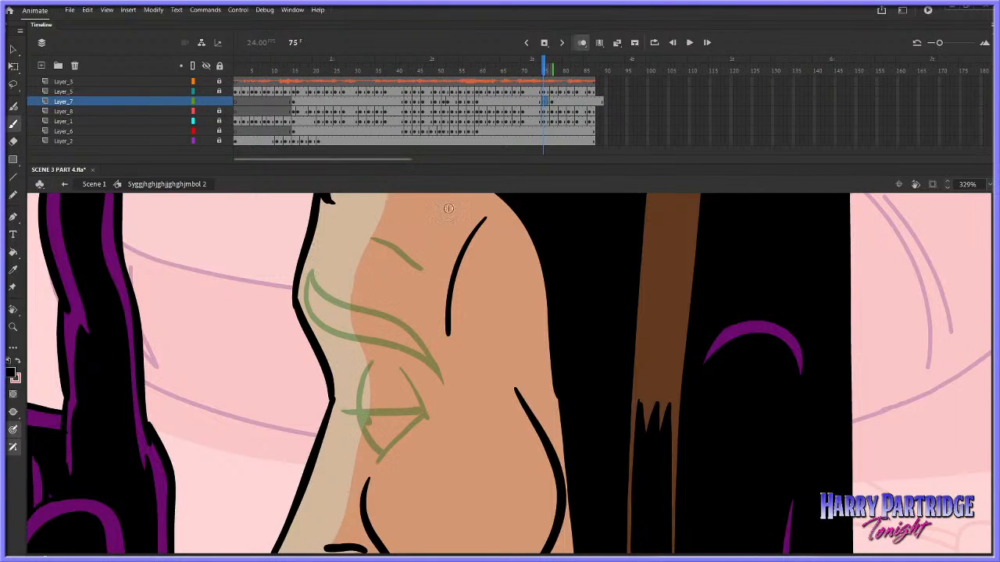
mouse_move(441, 384)
left_mouse_down()
mouse_move(319, 333)
mouse_move(305, 312)
mouse_move(310, 277)
left_mouse_up()
mouse_move(310, 278)
left_mouse_down()
mouse_move(401, 336)
mouse_move(440, 379)
left_mouse_up()
left_click_drag(369, 241, 415, 270)
left_click(523, 82)
key("Return")
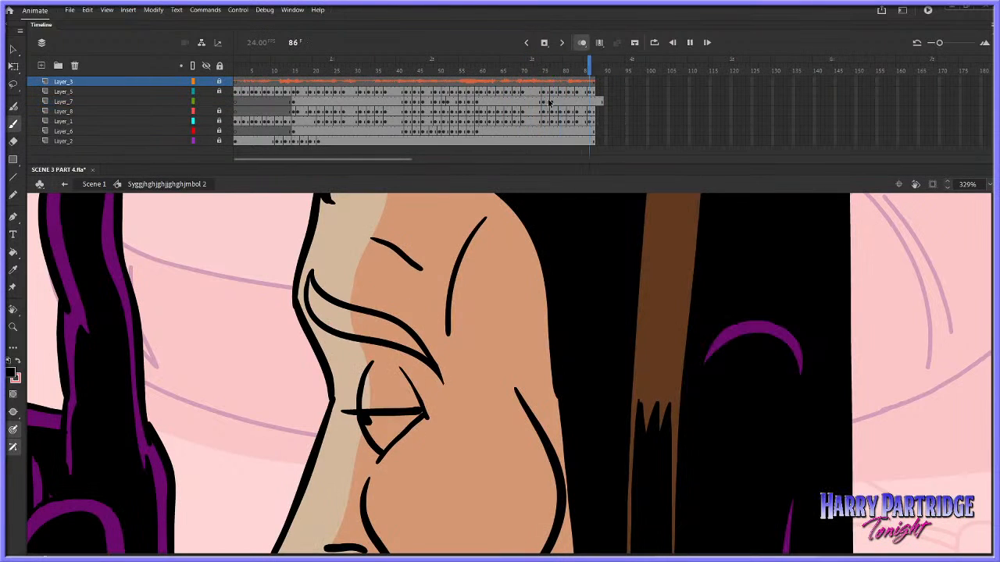
Draw the eye at frame 76 with rear crease, front curve, closed-lid line and lower edge, and replay from about frame 68
left_click(547, 101)
left_click_drag(400, 370, 427, 416)
mouse_move(372, 363)
left_mouse_down()
mouse_move(360, 403)
mouse_move(381, 453)
left_mouse_up()
left_click_drag(342, 416, 426, 414)
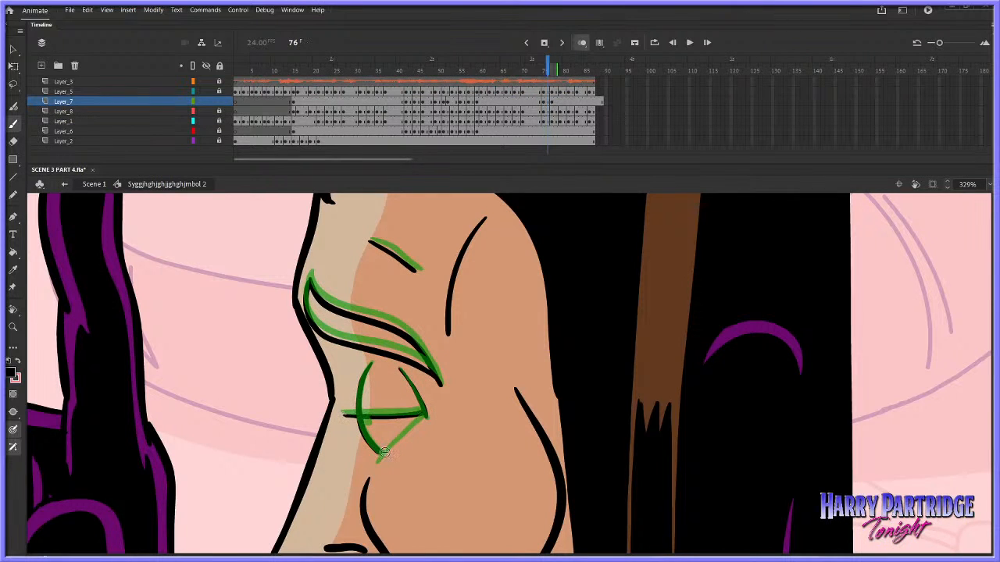
left_click_drag(378, 460, 426, 414)
left_click(513, 82)
key("Return")
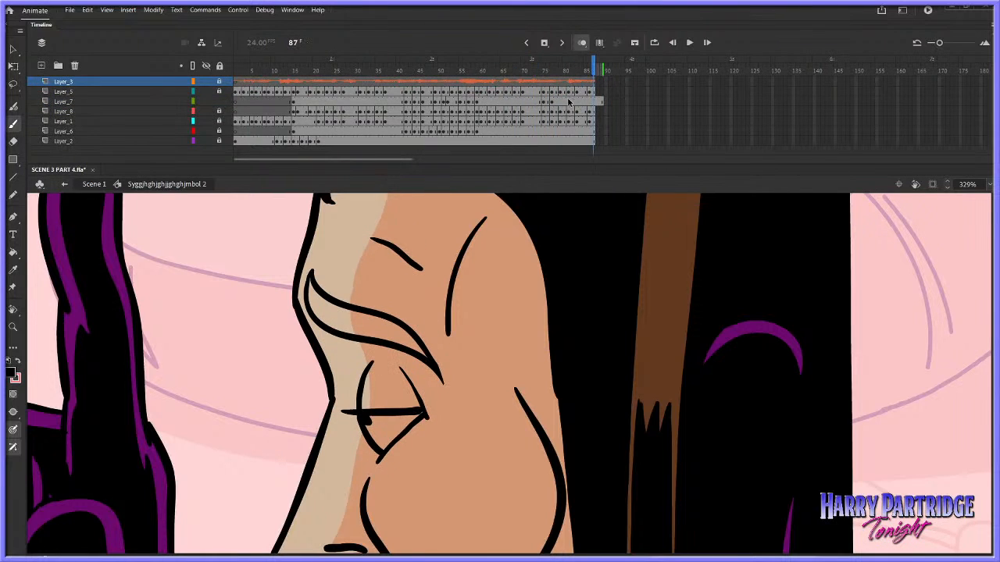
Insert a blank keyframe on Layer_7 at about frame 78 and extend the onion-skin range back to the previous drawing
left_click(558, 104)
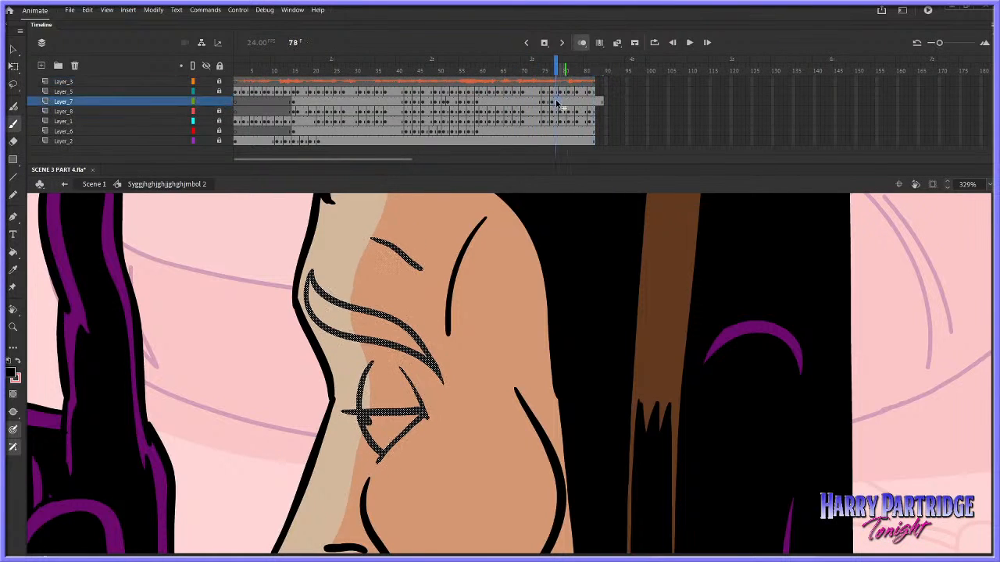
right_click(556, 103)
left_click(556, 102)
right_click(556, 102)
left_click(579, 242)
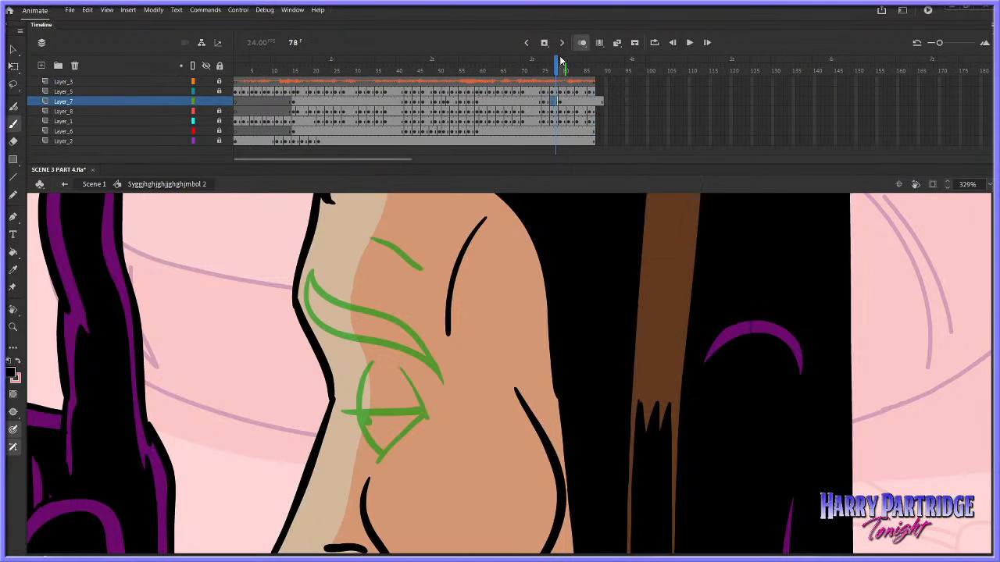
left_click_drag(552, 72, 548, 72)
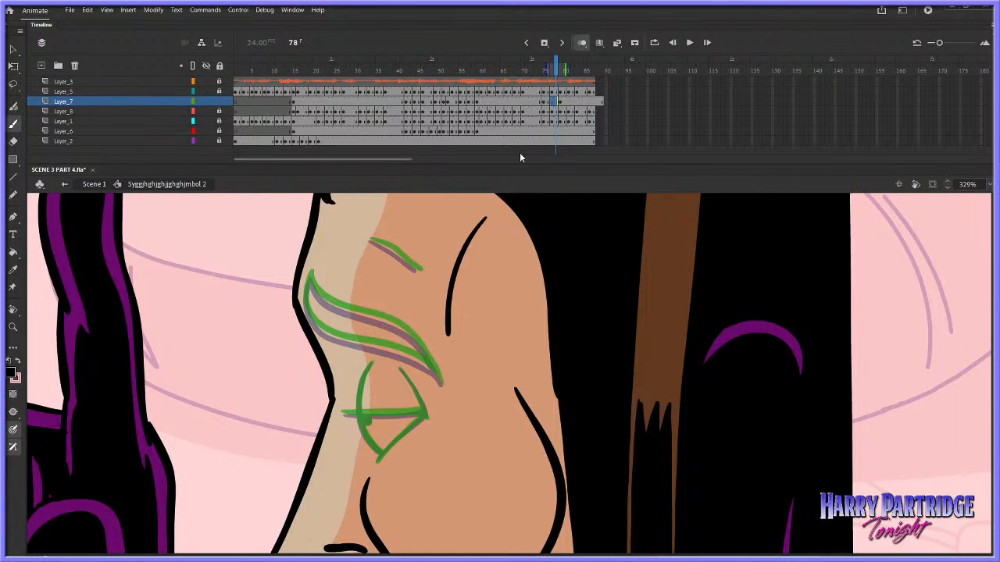
Draw the in-between brow outline and forehead crease at frame 78, redoing the strokes that miss the onion-skin guides
mouse_move(310, 277)
left_mouse_down()
mouse_move(324, 330)
mouse_move(365, 345)
mouse_move(310, 277)
mouse_move(306, 302)
mouse_move(326, 330)
mouse_move(420, 359)
left_mouse_up()
key("ctrl+z")
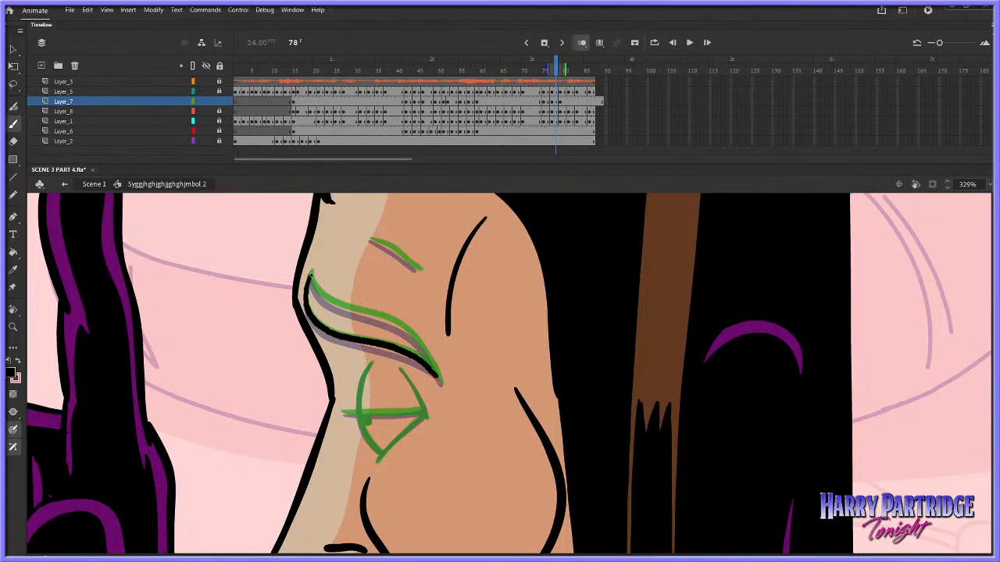
key("ctrl+z")
mouse_move(310, 275)
left_mouse_down()
mouse_move(336, 304)
mouse_move(422, 344)
left_mouse_up()
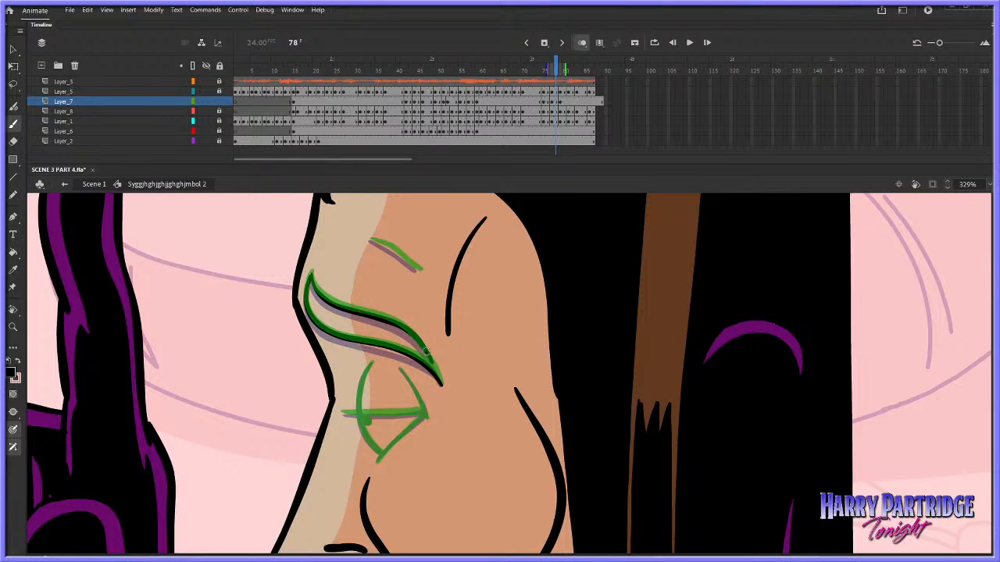
left_click_drag(370, 241, 422, 271)
Draw the eye at frame 78 with front curve, lower edge, rear crease, closed-lid line and pupil, and replay from about frame 37
mouse_move(369, 364)
left_mouse_down()
mouse_move(362, 417)
mouse_move(380, 457)
mouse_move(426, 412)
left_mouse_up()
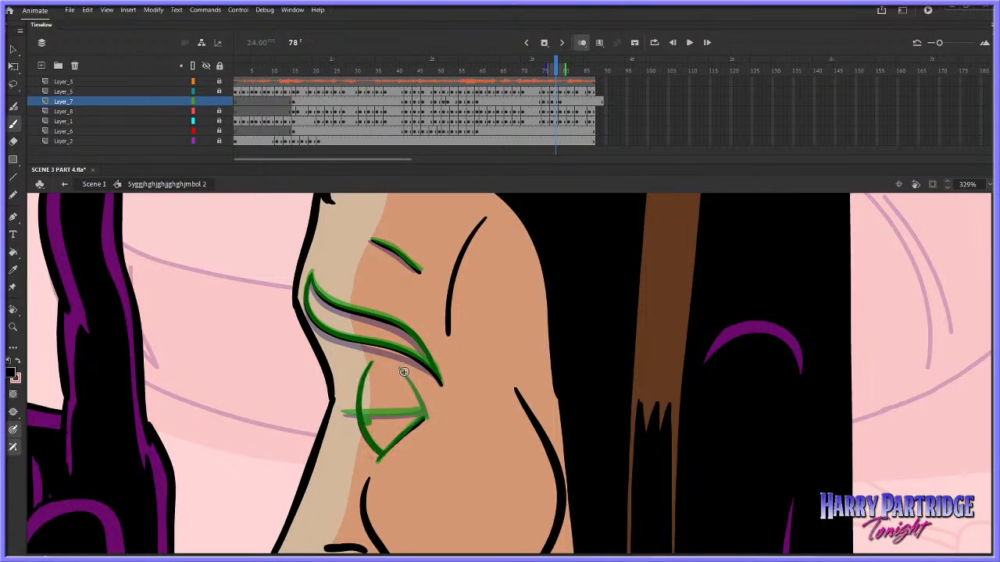
key("ctrl+z")
left_click_drag(400, 368, 426, 415)
key("ctrl+z")
left_click_drag(399, 369, 428, 415)
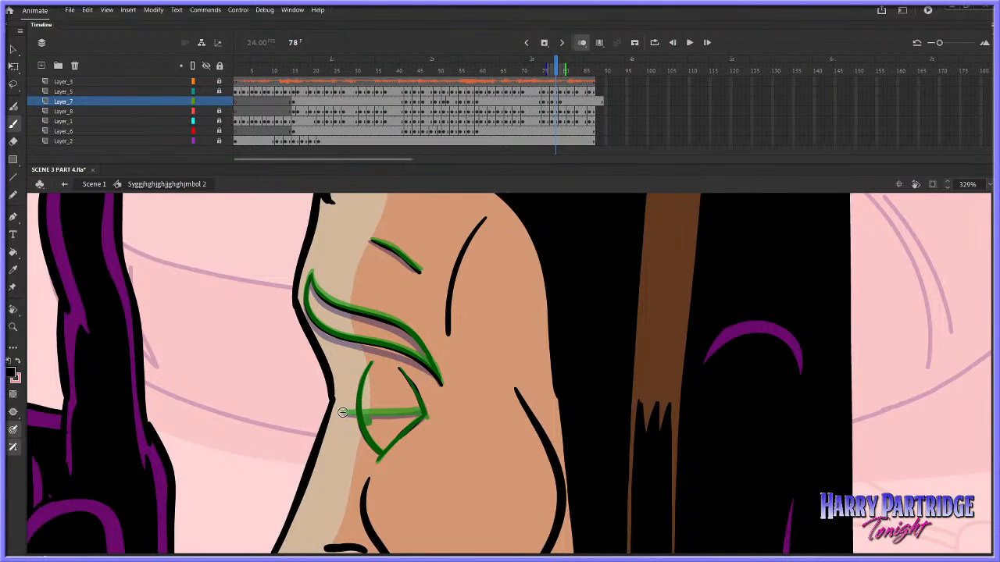
left_click_drag(341, 413, 425, 412)
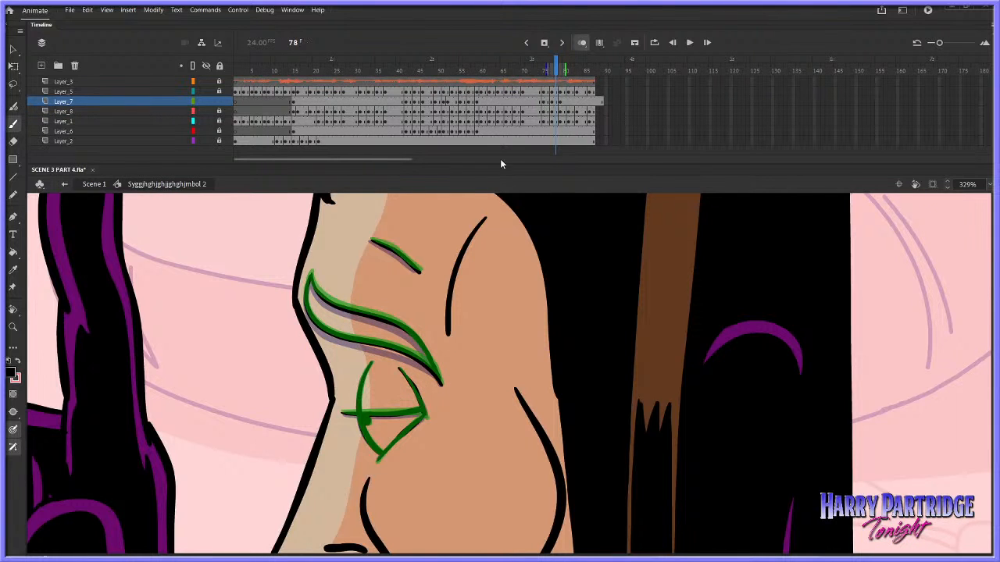
mouse_move(503, 85)
left_mouse_down()
mouse_move(525, 84)
mouse_move(385, 84)
left_mouse_up()
key("Return")
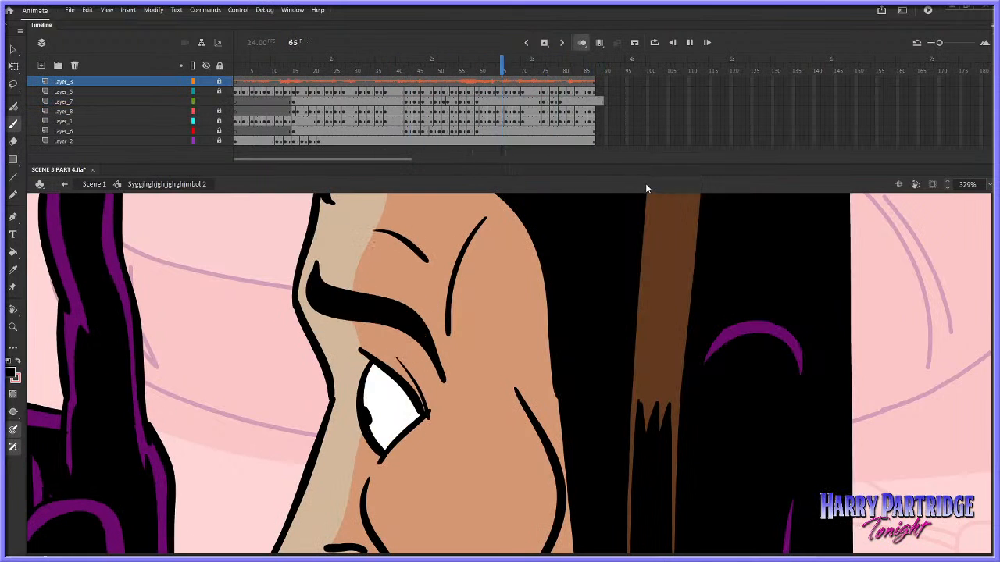
Insert a blank keyframe on Layer_7 at about frame 73 and draw the in-between forehead crease and brow outline
left_click(537, 103)
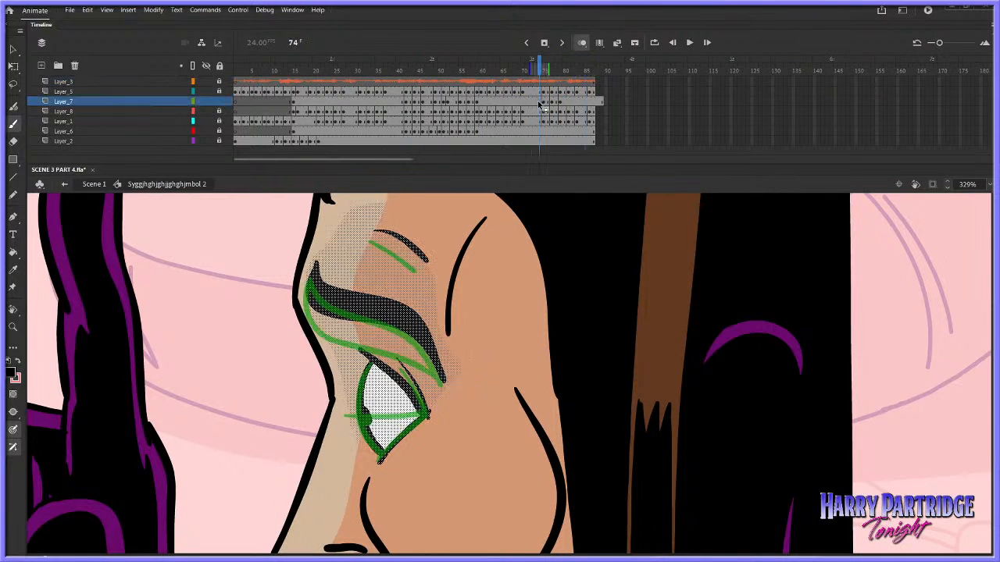
right_click(539, 104)
left_click(593, 227)
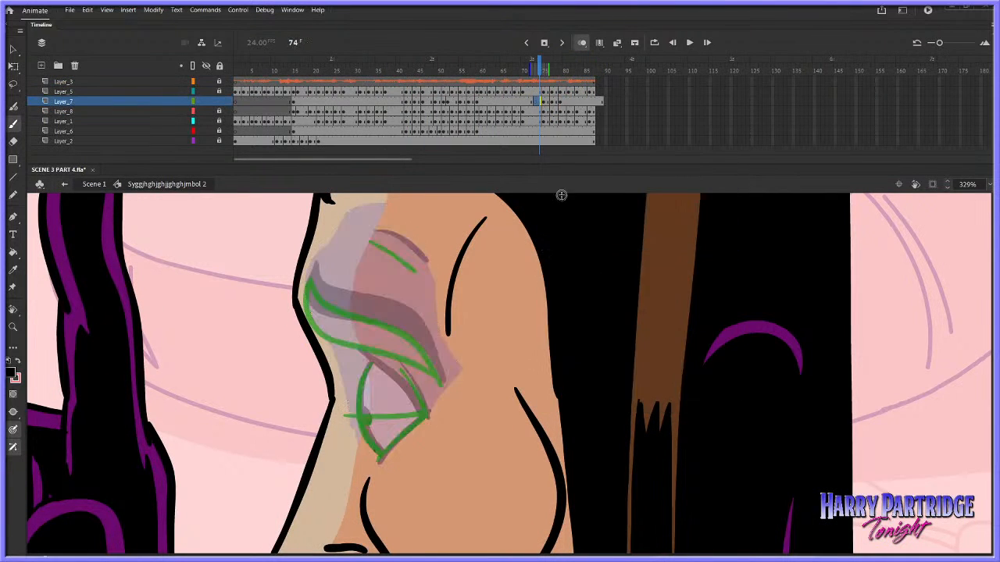
left_click_drag(374, 234, 427, 262)
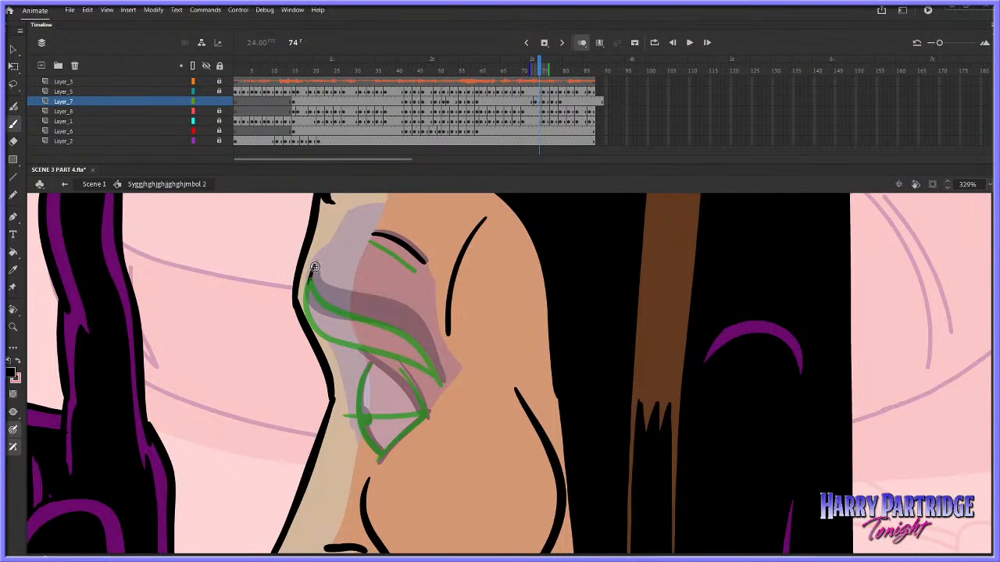
mouse_move(314, 267)
left_mouse_down()
mouse_move(324, 321)
mouse_move(417, 351)
left_mouse_up()
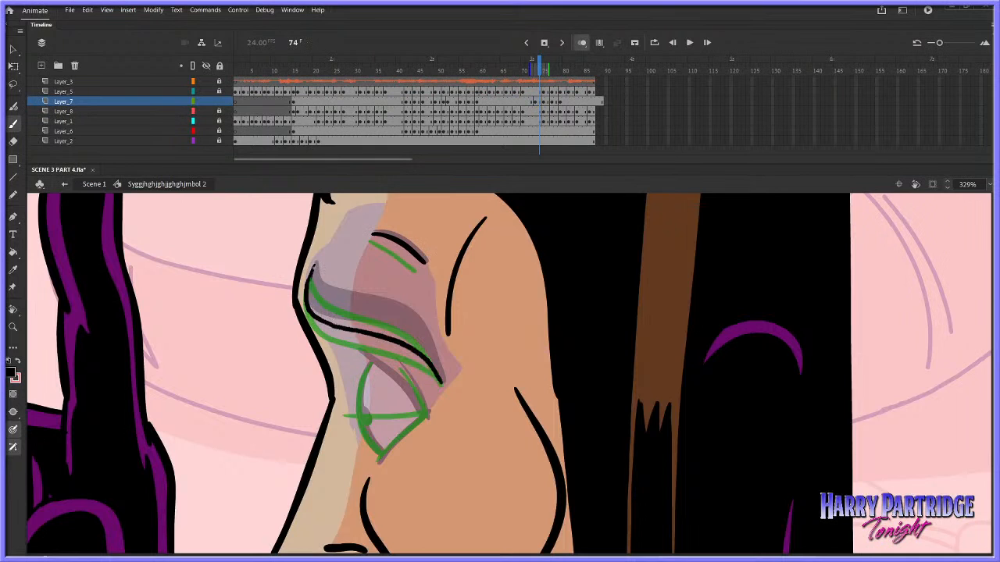
mouse_move(314, 267)
left_mouse_down()
mouse_move(351, 301)
mouse_move(404, 318)
mouse_move(335, 295)
mouse_move(390, 308)
mouse_move(436, 357)
mouse_move(442, 383)
left_mouse_up()
key("comma")
key("period")
Draw the half-closed eye at about frame 74 with sloping upper lid, front curve, lower edge and rear crease, and replay from about frame 63
left_click_drag(353, 364, 427, 413)
key("ctrl+z")
mouse_move(352, 364)
left_mouse_down()
mouse_move(428, 411)
mouse_move(366, 373)
mouse_move(366, 438)
mouse_move(381, 456)
mouse_move(428, 412)
left_mouse_up()
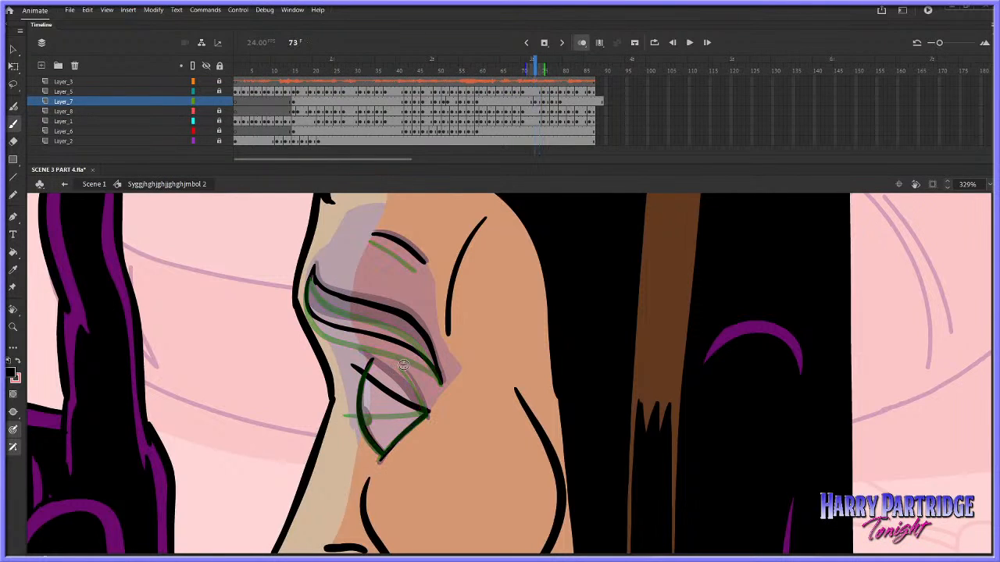
left_click_drag(399, 363, 428, 405)
key("ctrl+z")
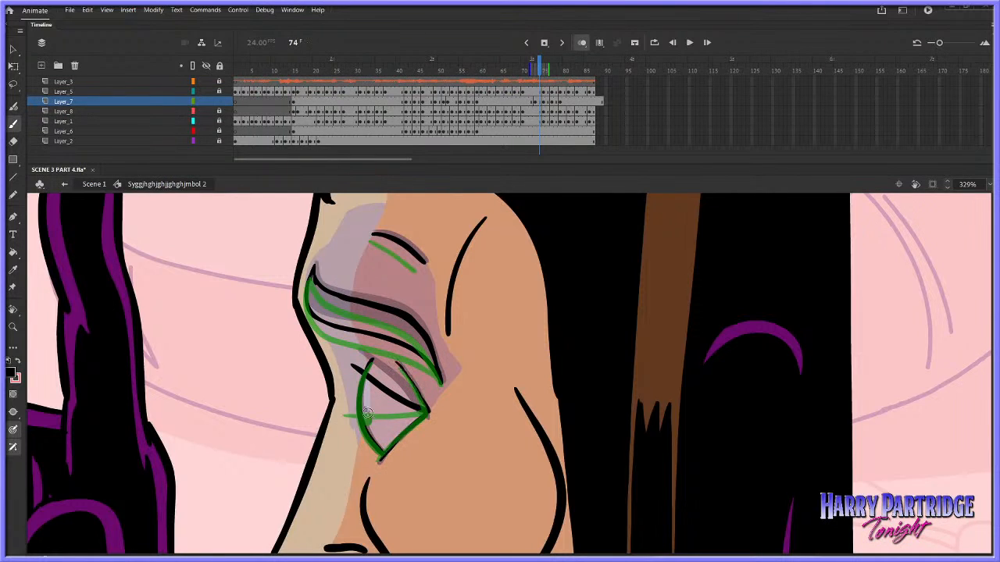
left_click(494, 73)
left_click(495, 78)
key("Return")
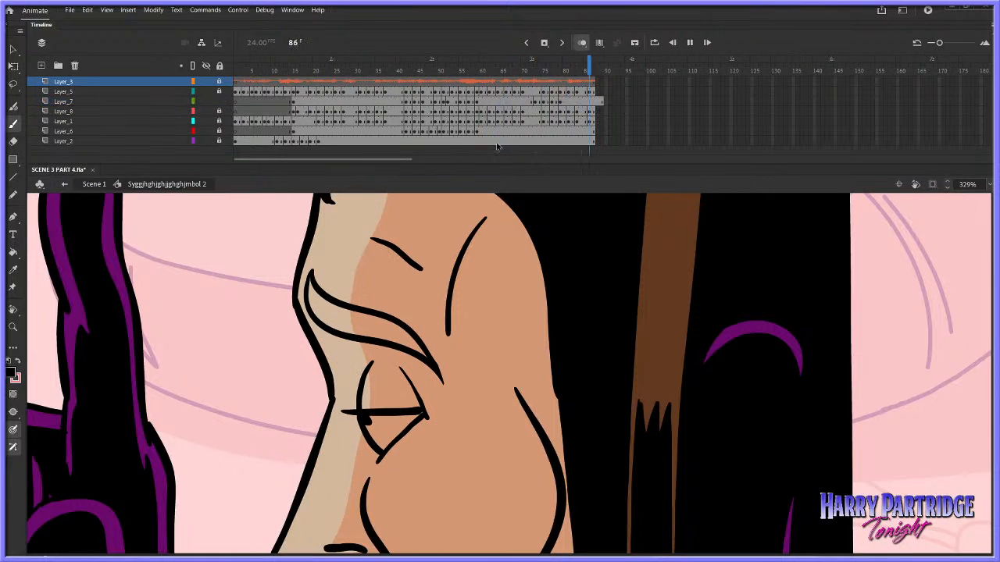
Zoom out to 234%, turn onion skinning off and fill the brow outline at frame 42 on Layer_7 with black
left_click(13, 327)
left_click(385, 72)
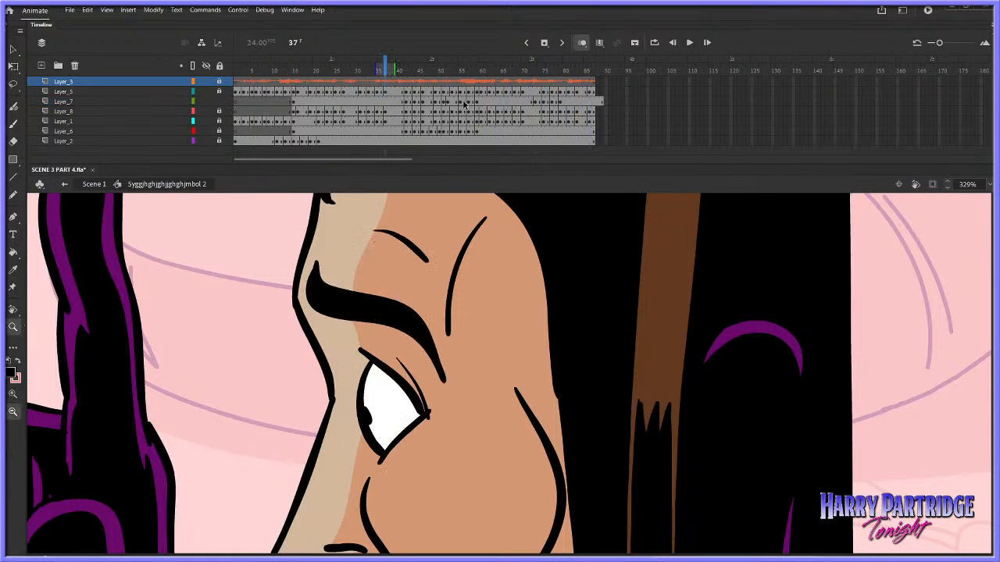
double_click(520, 416)
left_click_drag(551, 281, 668, 411)
left_click(13, 252)
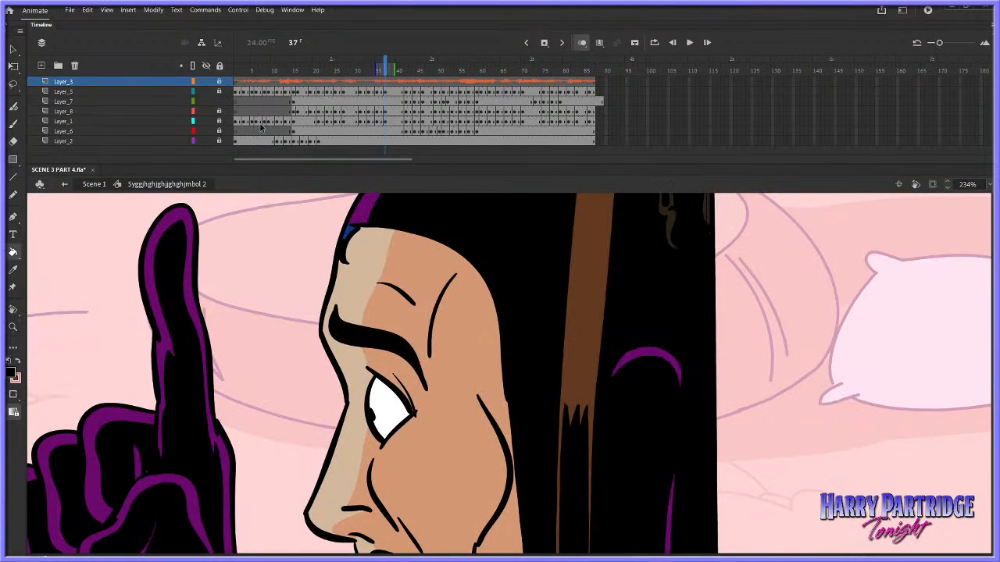
left_click(399, 100)
key("period")
key("period")
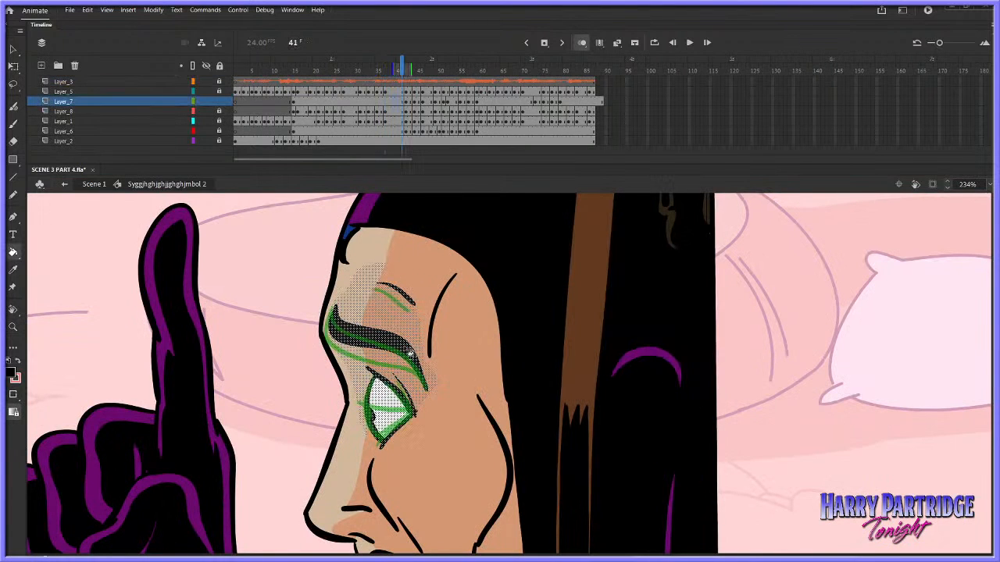
left_click(582, 42)
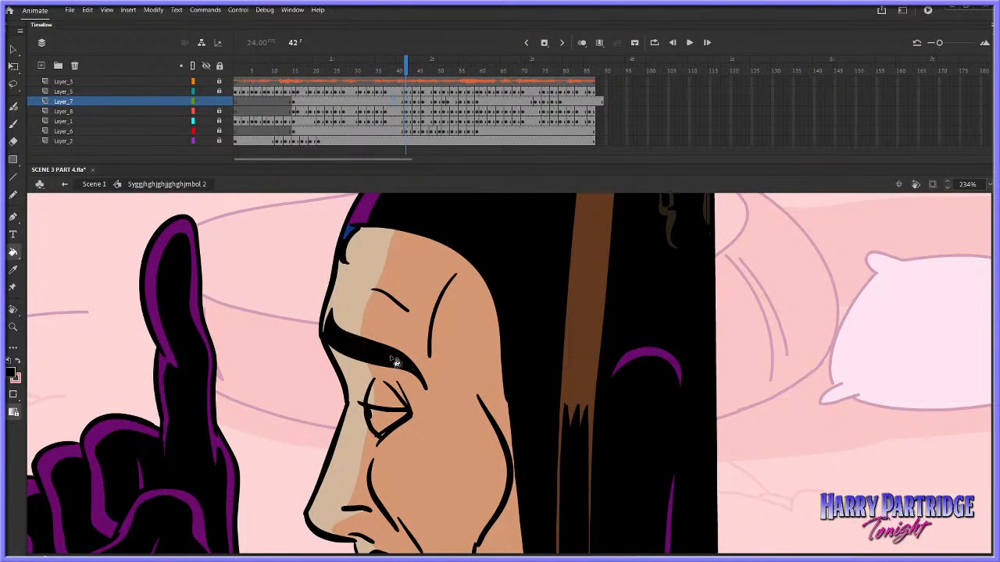
left_click(14, 124)
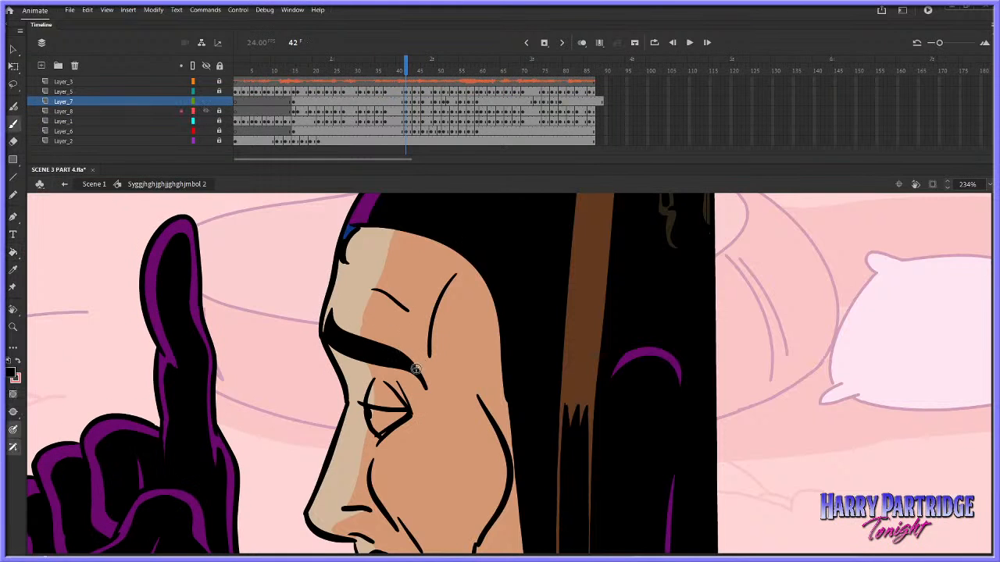
Fill the brow outline at frame 44 with black and sample the light forehead skin colour for the Brush
left_click(14, 252)
key("period")
key("period")
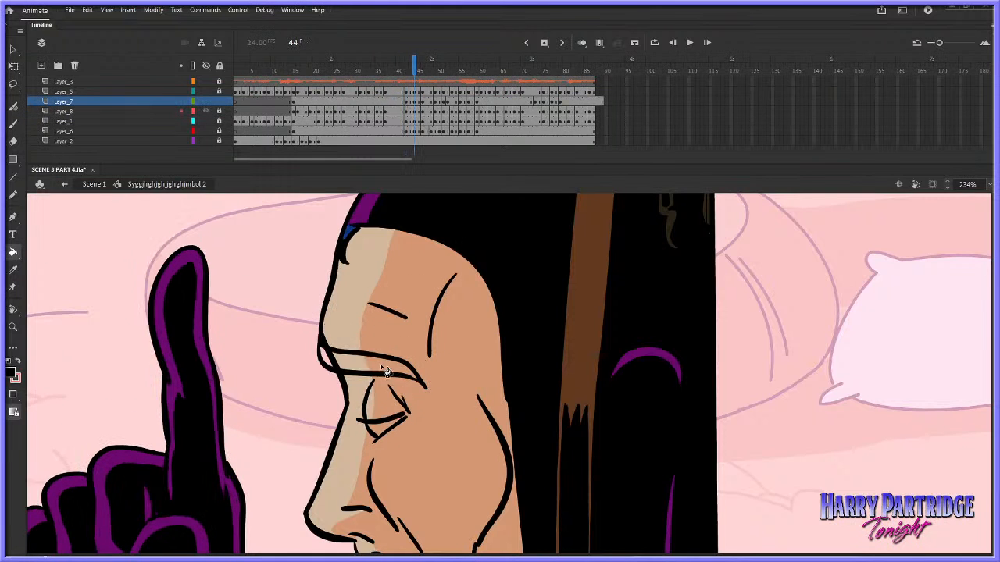
left_click(326, 355)
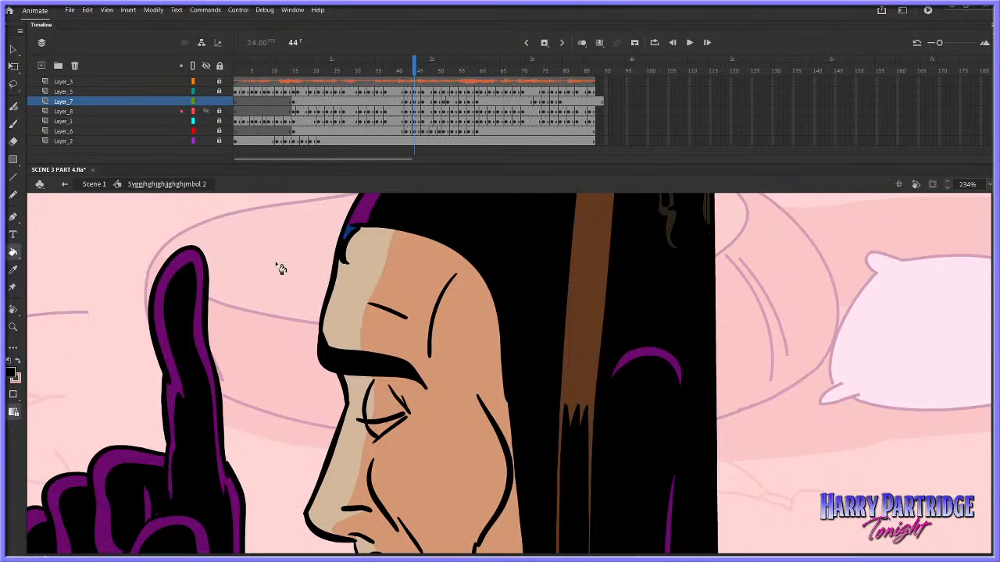
left_click(14, 124)
left_click(14, 376)
left_click(339, 332)
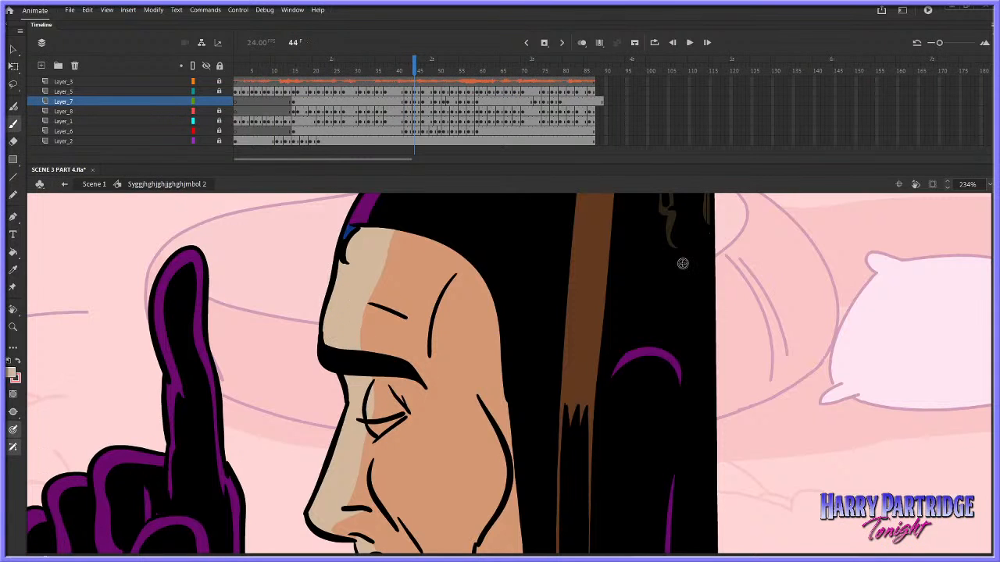
Sample black from the brow and fill the brow outline at frame 46 with it
left_click(13, 270)
left_click(376, 364)
key("period")
key("period")
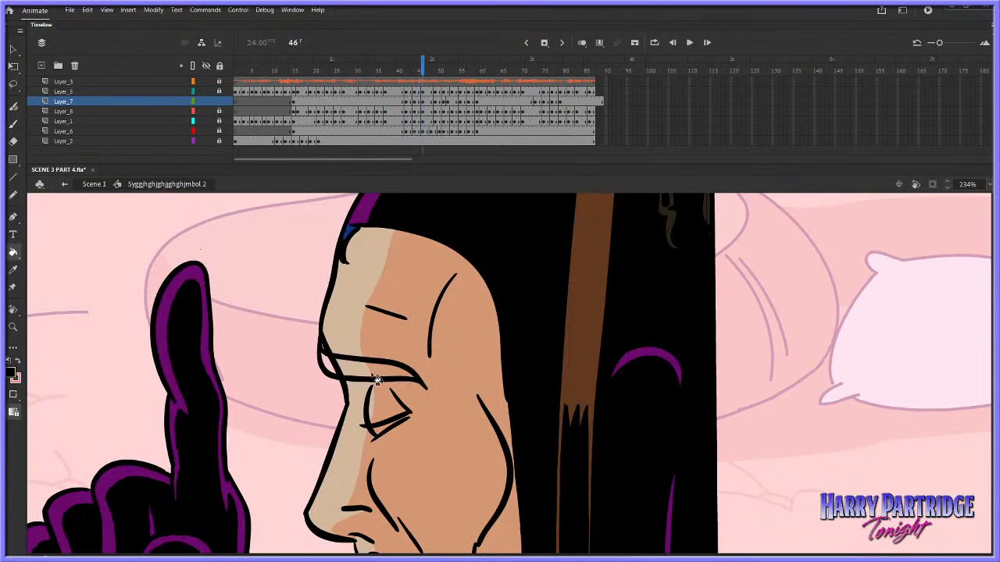
left_click(377, 380)
Sample the light forehead skin colour for the Brush at frame 46 and advance to frame 48
left_click(13, 125)
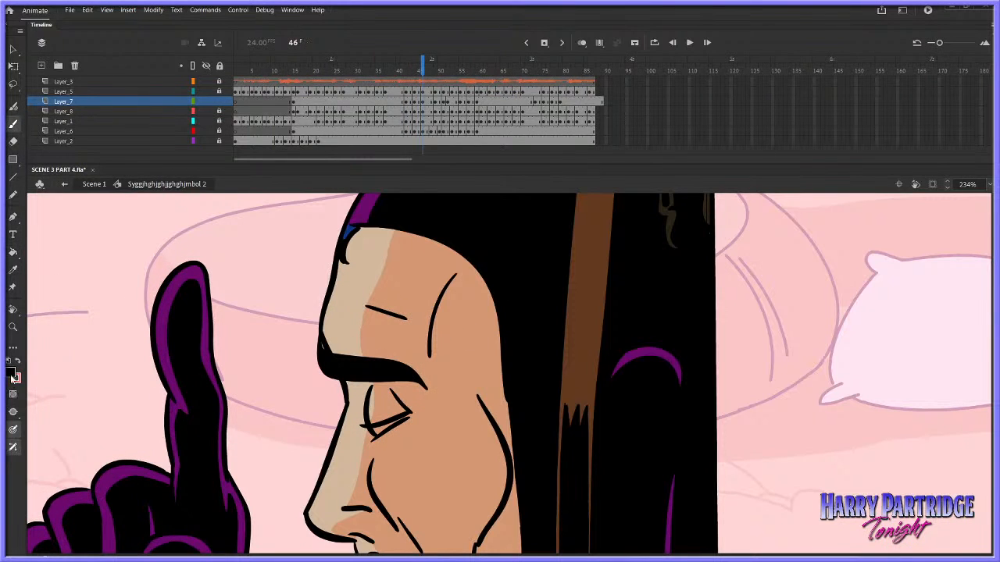
left_click(338, 311)
scroll(498, 333, "down", 6)
scroll(497, 333, "up", 7)
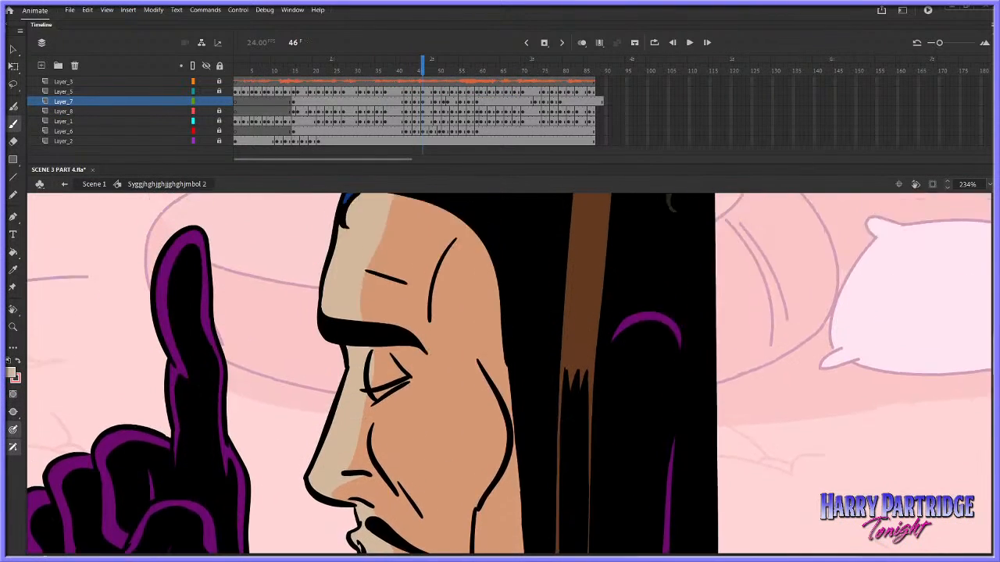
key("period")
key("period")
Fill the brow outline at frame 49 with black sampled from the hair
key("period")
key("comma")
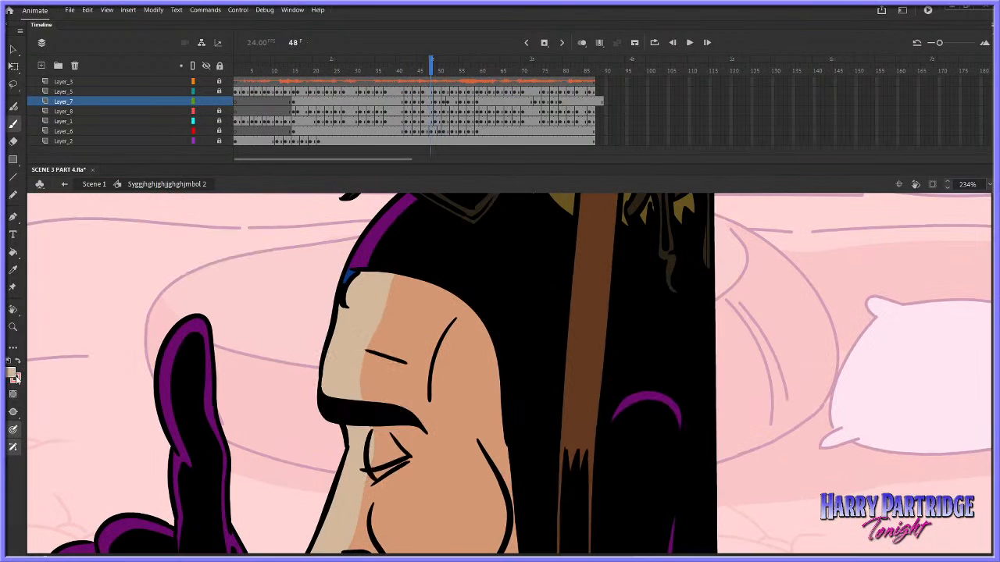
left_click(12, 374)
left_click(29, 406)
key("period")
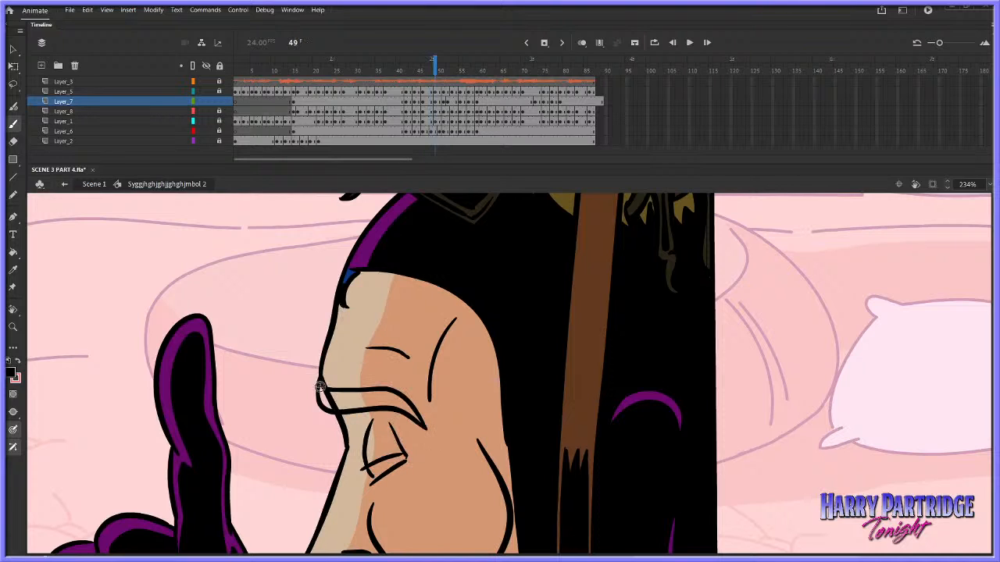
key("k")
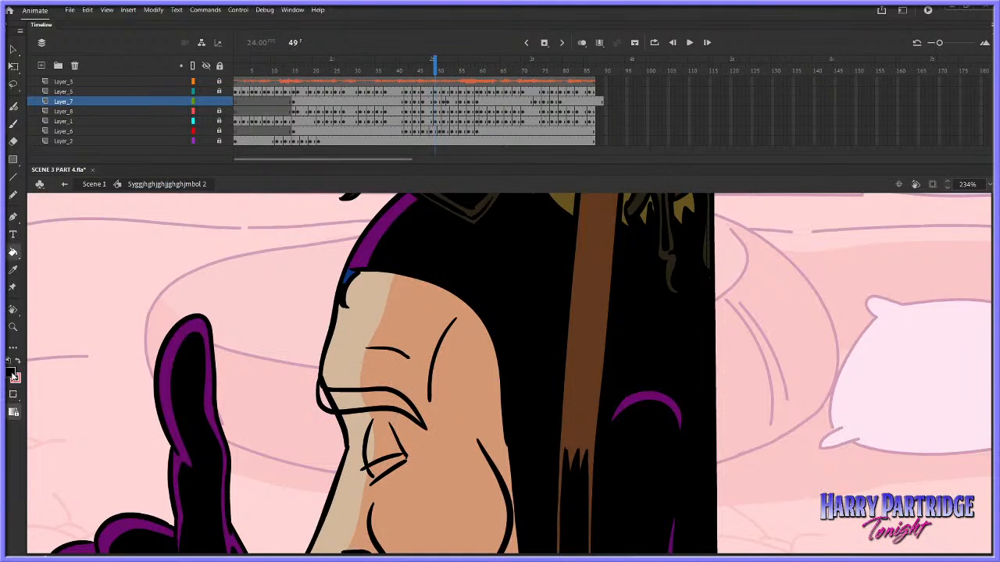
left_click(353, 356)
left_click(352, 403)
key("ctrl+z")
left_click(11, 374)
left_click(395, 259)
left_click(325, 397)
left_click(367, 399)
key("comma")
key("period")
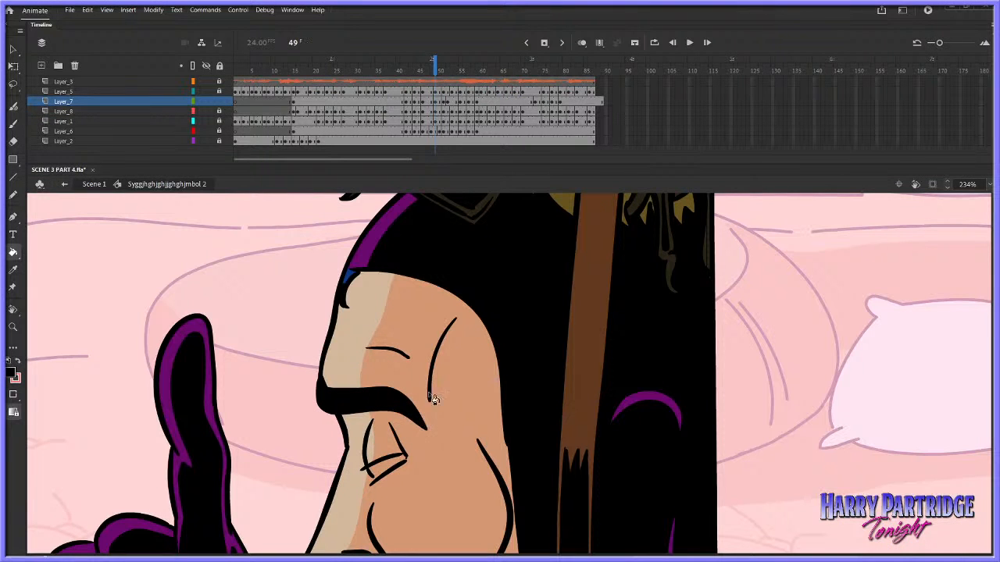
Sample the light forehead skin colour for the Brush at frame 49
key("b")
left_click(12, 374)
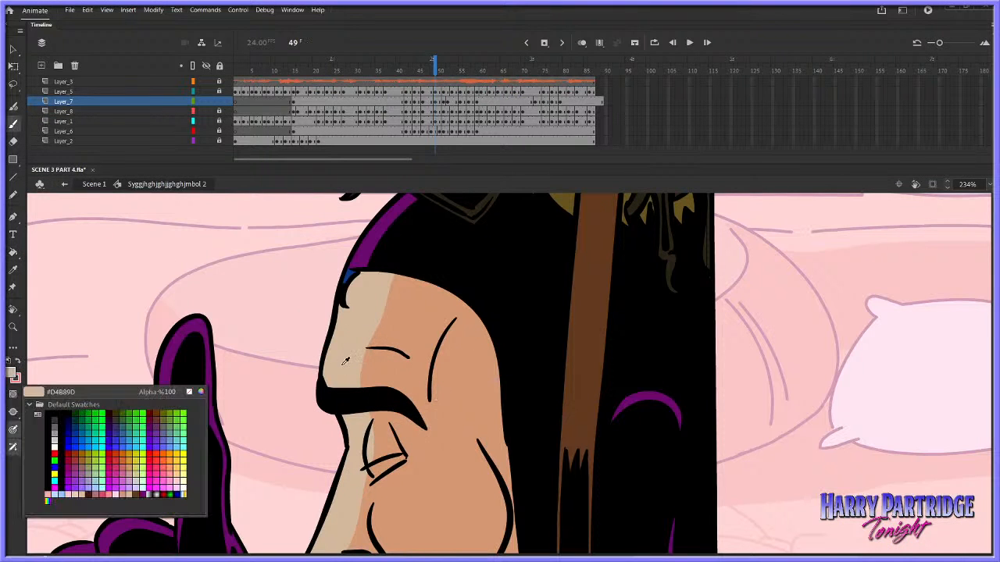
left_click(327, 374)
Sample black from the hair and fill the brow outline at frame 51 with it
key("period")
key("period")
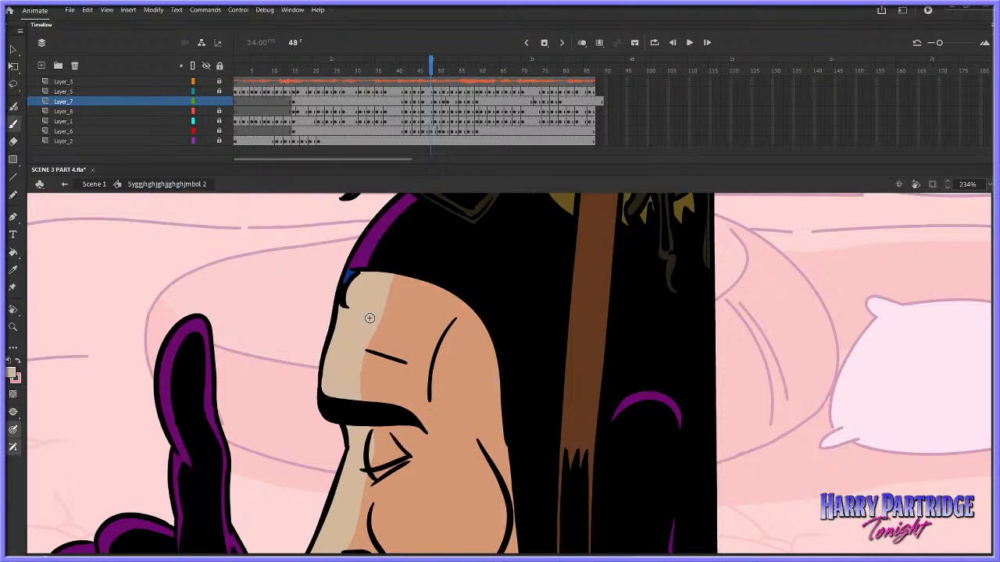
left_click(14, 256)
left_click(11, 374)
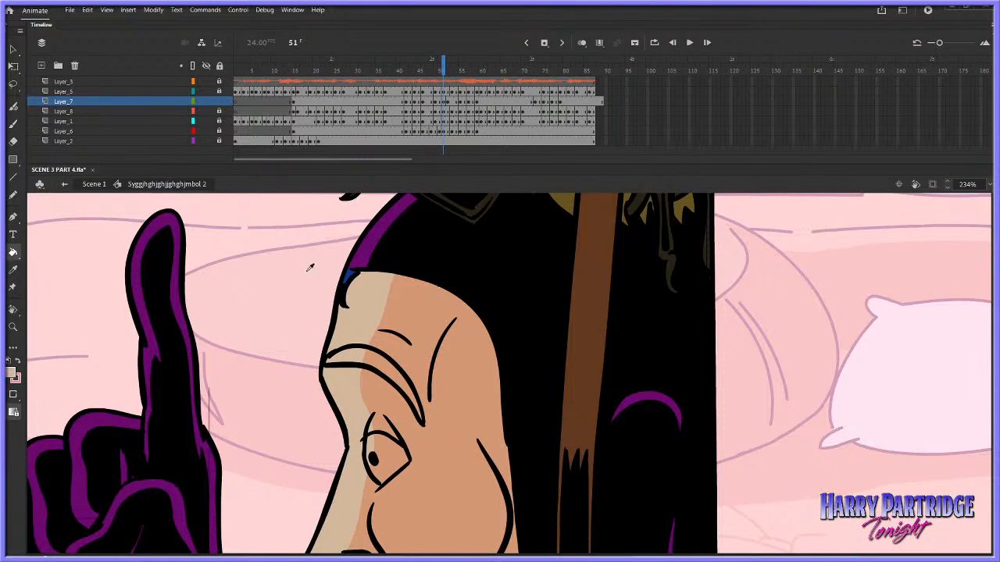
left_click(414, 254)
left_click(370, 359)
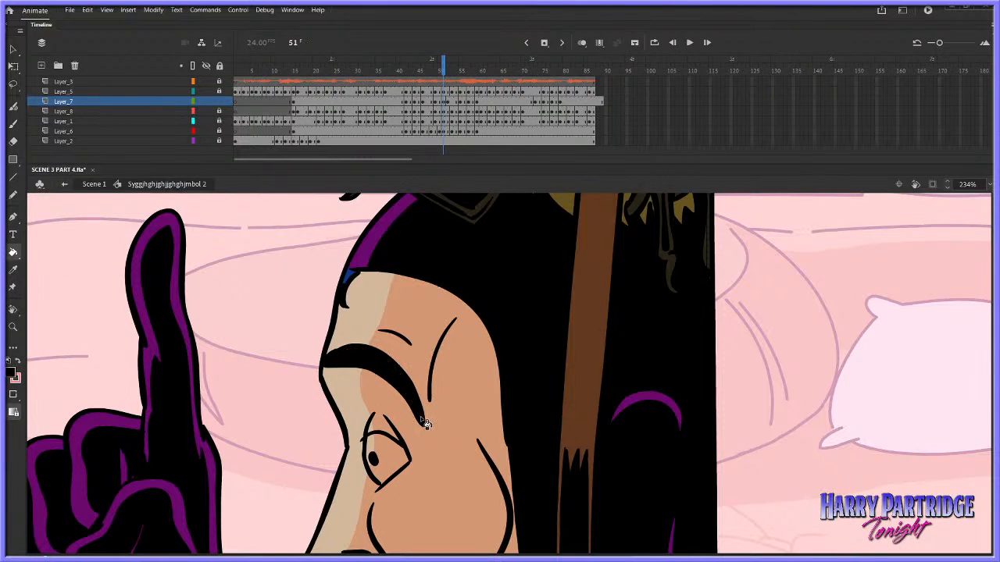
Fill the brow outline at frame 53 with black and advance to frame 54
key("period")
key("period")
left_click(417, 394)
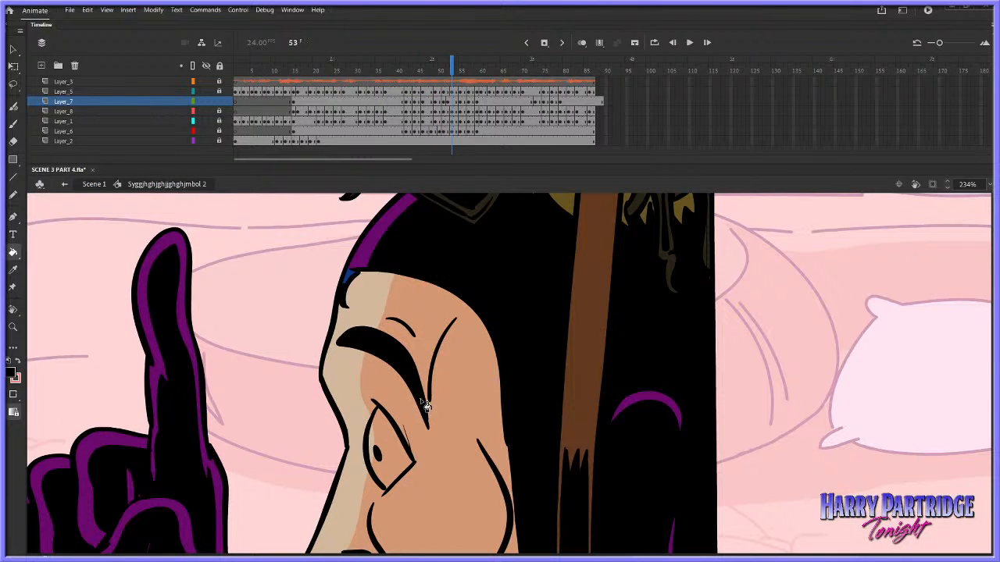
key("period")
key("b")
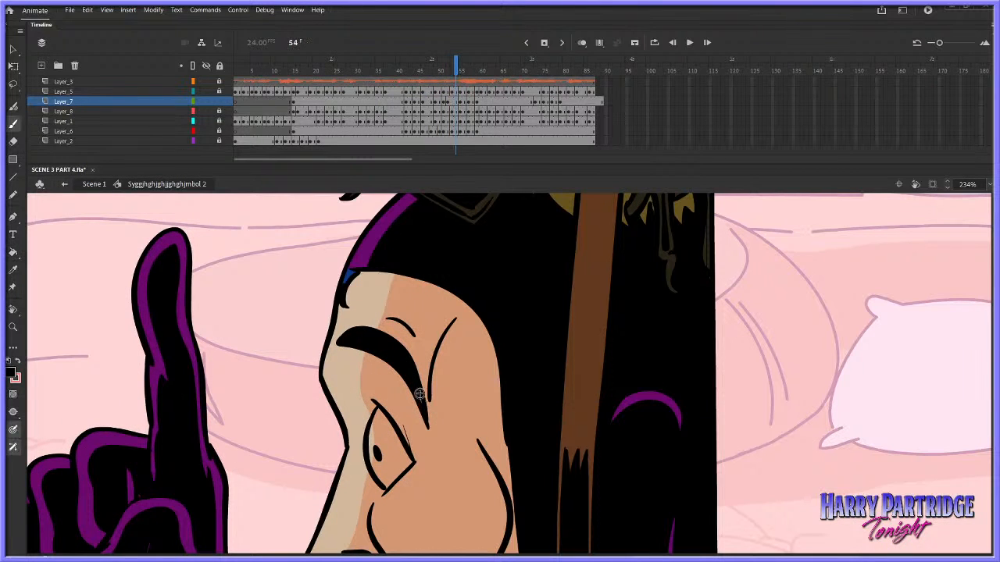
key("comma")
key("period")
Fill the brow outlines around frames 56 and 58 with black
key("k")
key("period")
key("period")
left_click(413, 389)
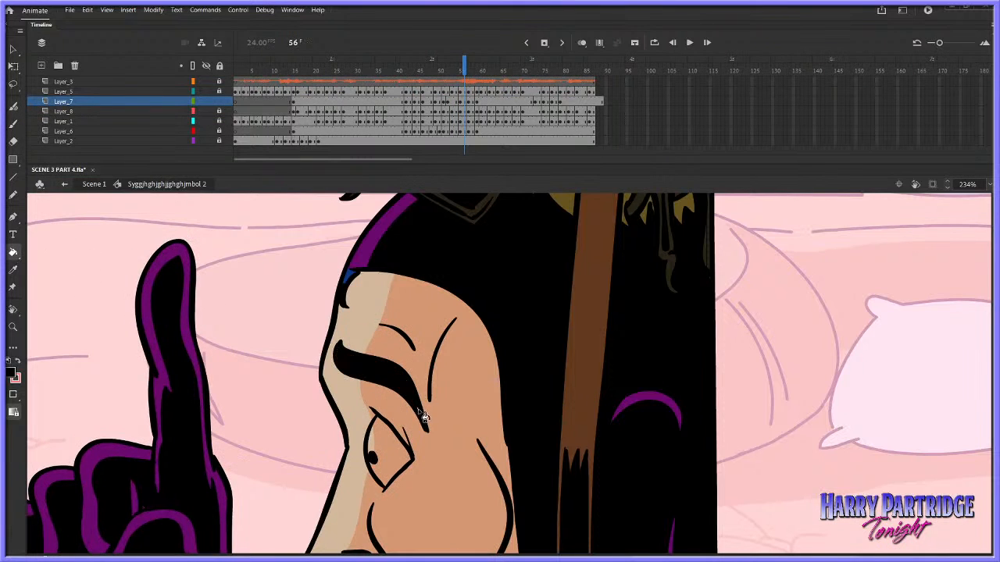
key("period")
key("period")
left_click(420, 414)
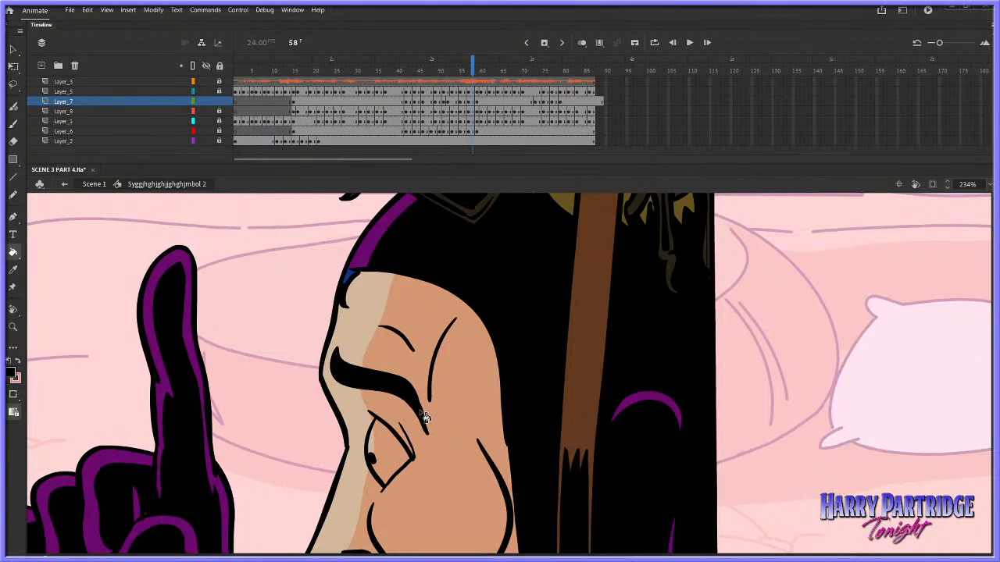
Skip ahead past frame 72 and fill the brow outline at frame 74 with black
key("period")
key("period")
left_click(529, 71)
key("period")
key("period")
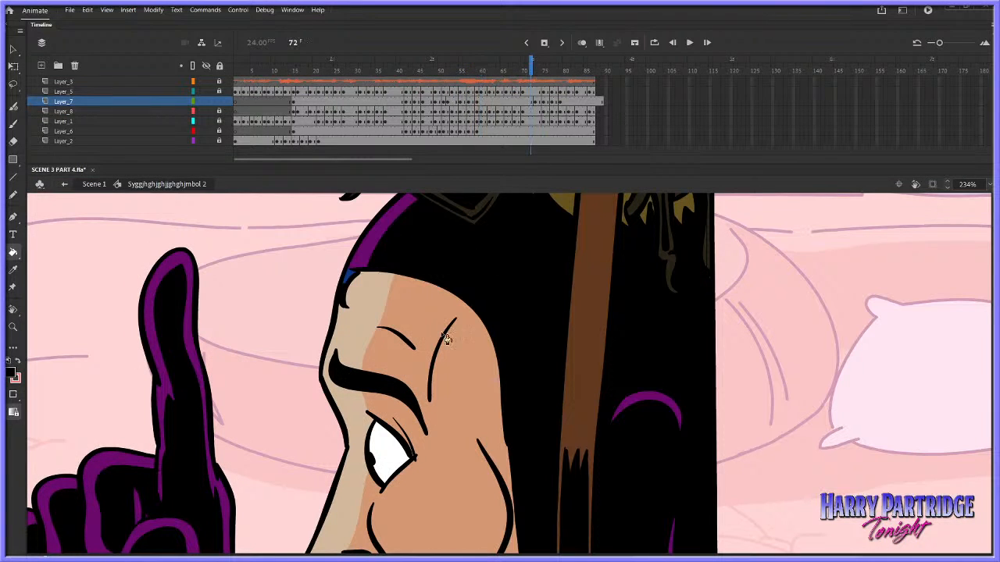
left_click(409, 403)
key("period")
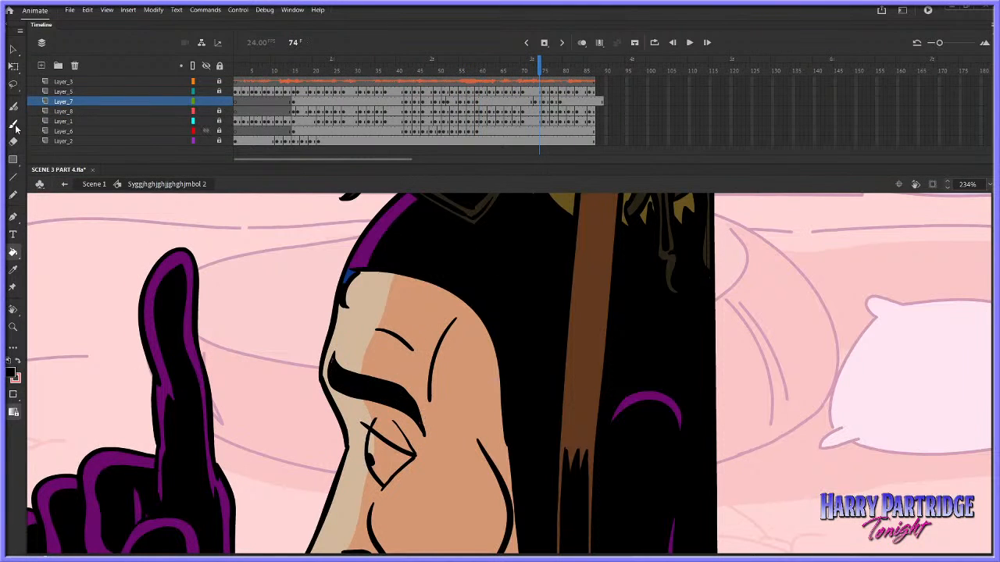
left_click(14, 125)
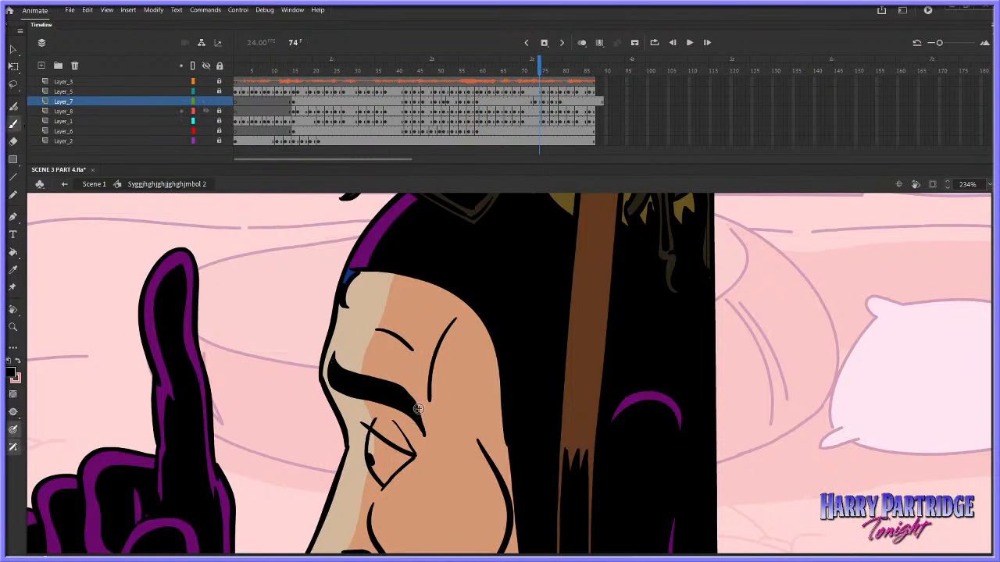
left_click(13, 252)
Fill the brow outlines at frames 76 and 78 with black
key("period")
key("period")
left_click(418, 425)
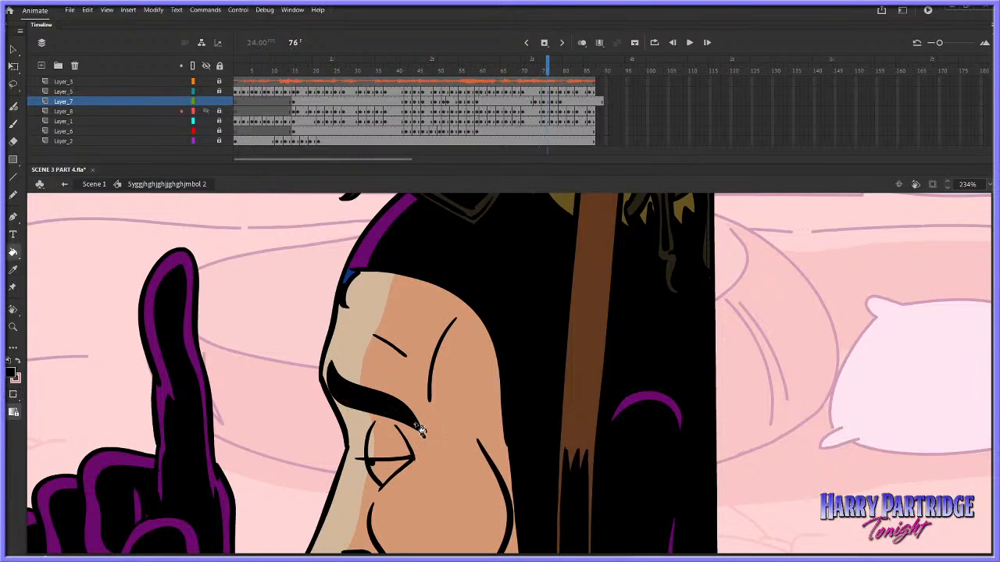
key("period")
key("period")
left_click(419, 426)
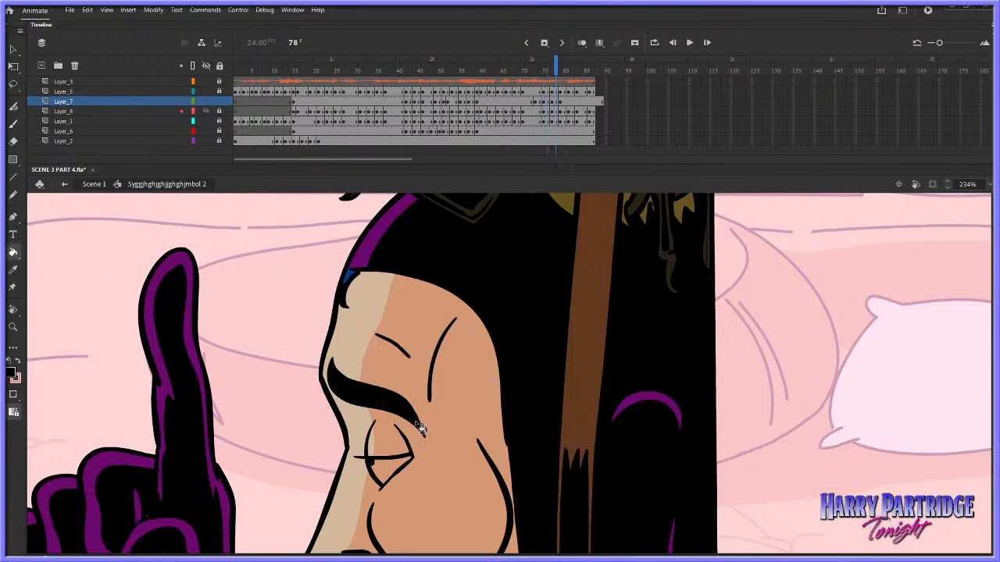
Fill the brow outline at frame 80 with black, including its thin tip, and advance to frame 82
key("period")
key("period")
left_click(339, 373)
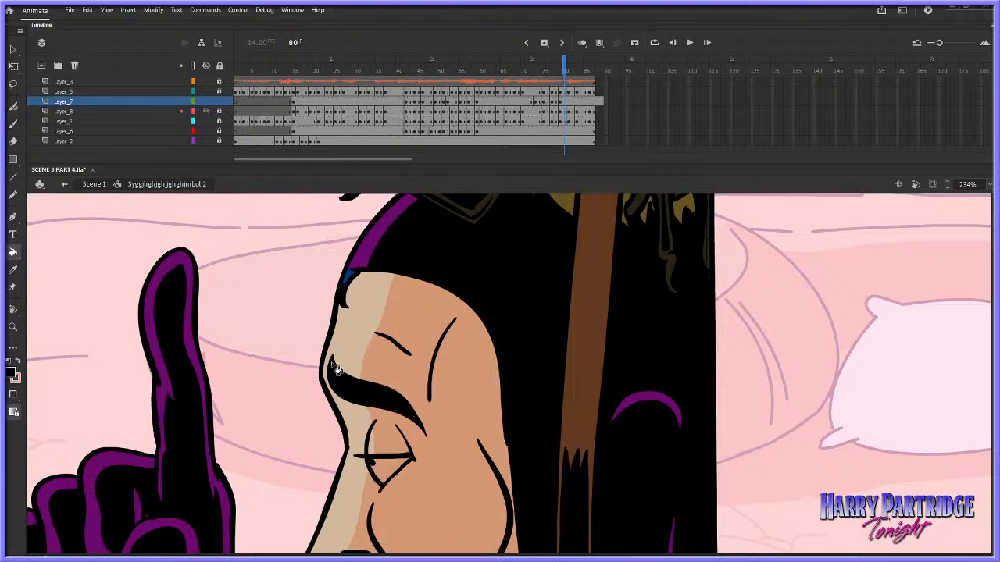
left_click(337, 370)
left_click(12, 123)
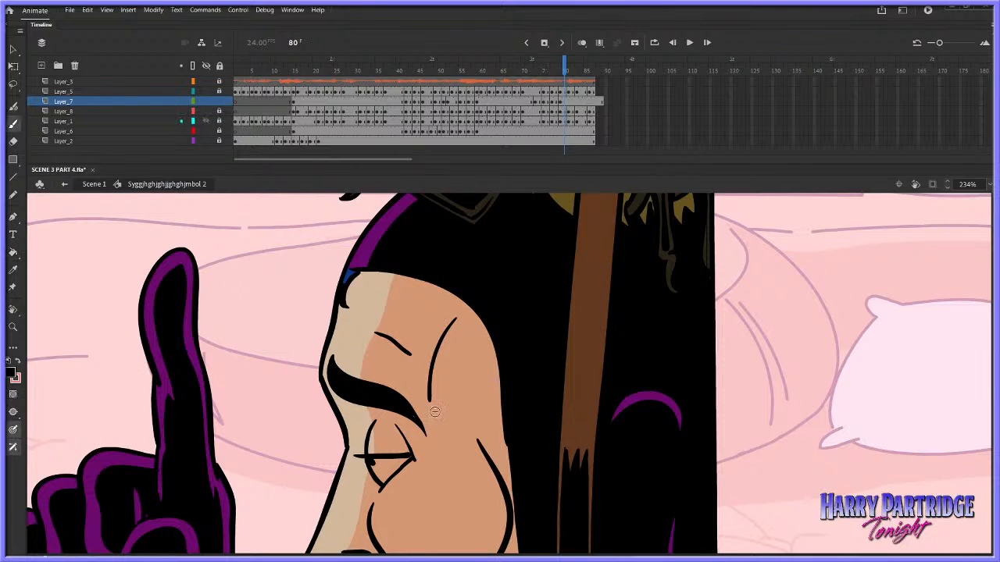
left_click(13, 252)
key("period")
key("period")
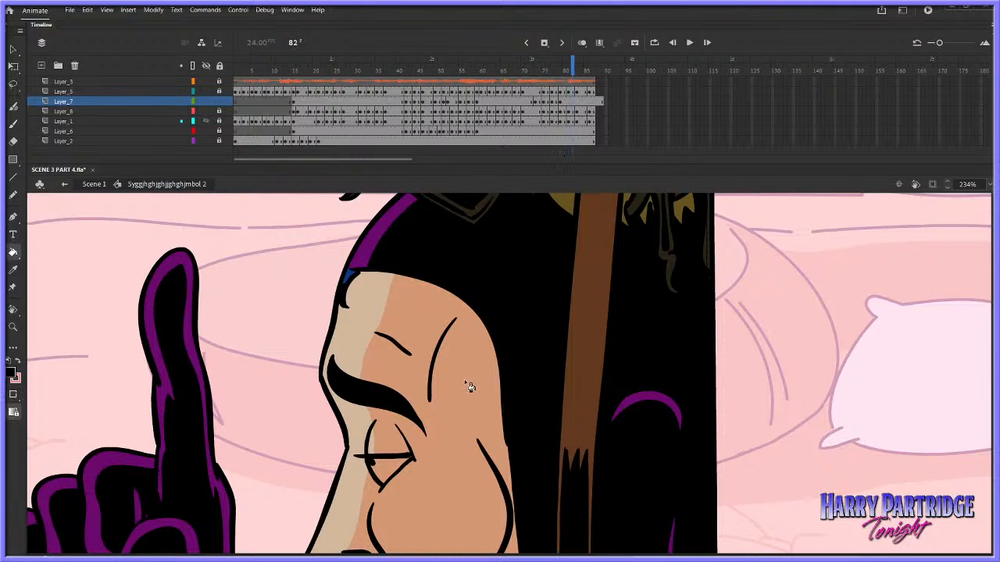
Choose white as the fill colour and fill the eye drawings from frame 42 through frame 51
left_click(16, 378)
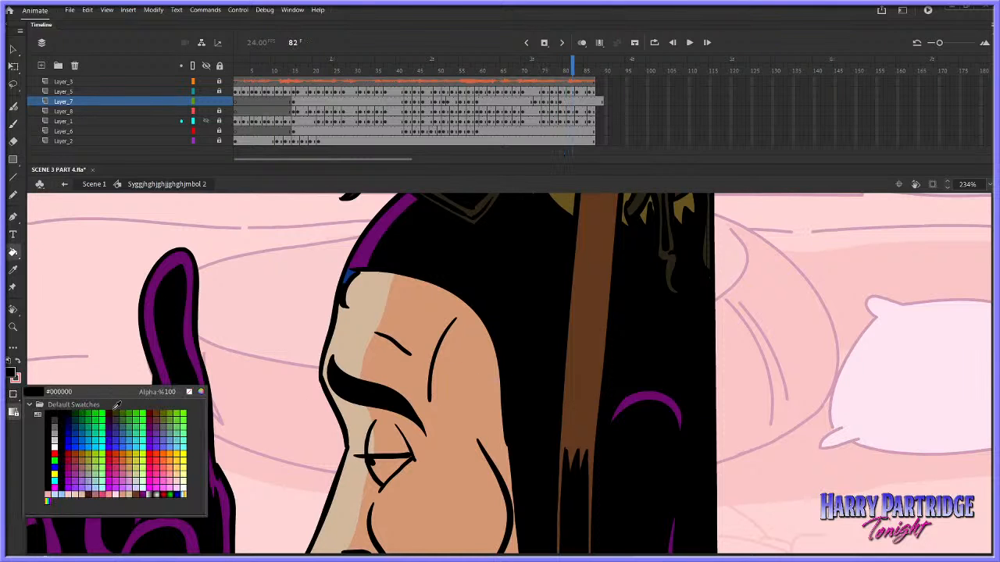
left_click(60, 436)
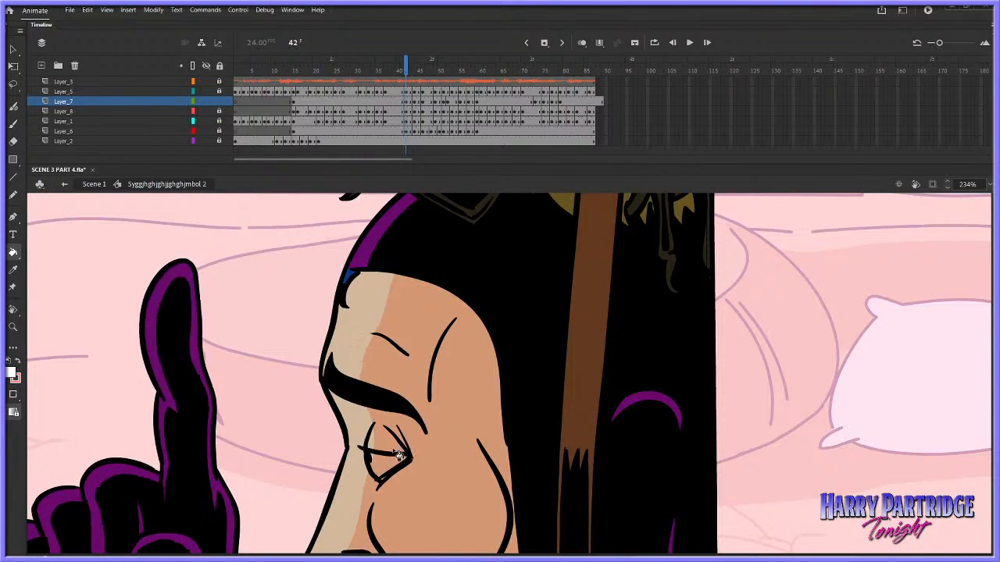
key("period")
key("period")
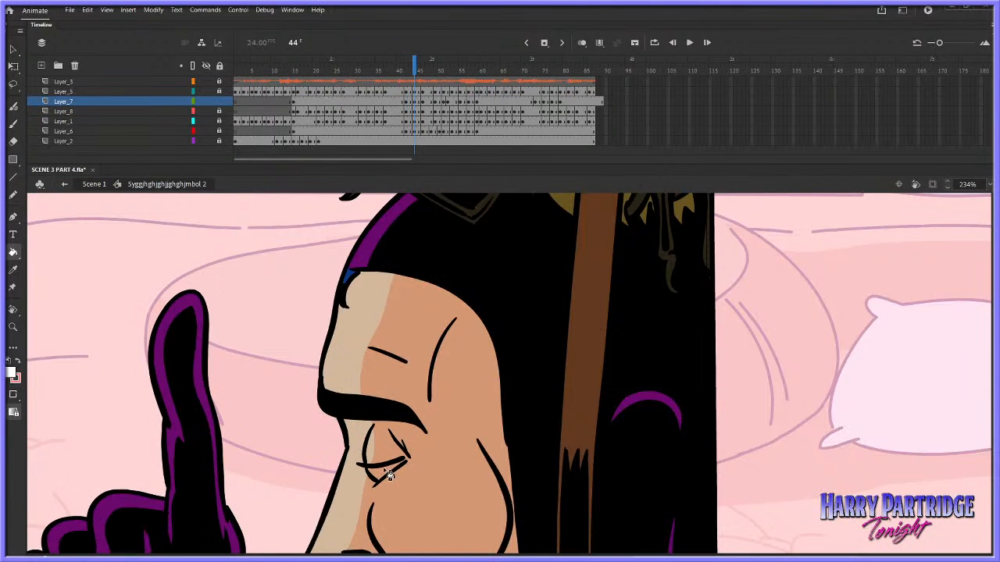
key("period")
key("period")
key("period")
key("period")
key("period")
key("period")
key("period")
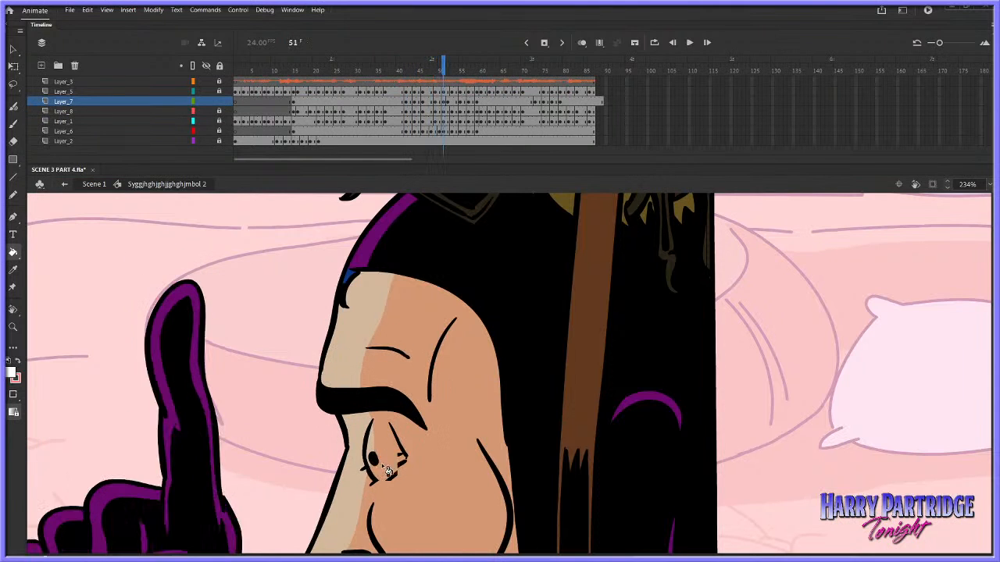
Fill the inside of the eye with white on the drawings at frames 55 and 58
key("period")
key("period")
key("period")
key("period")
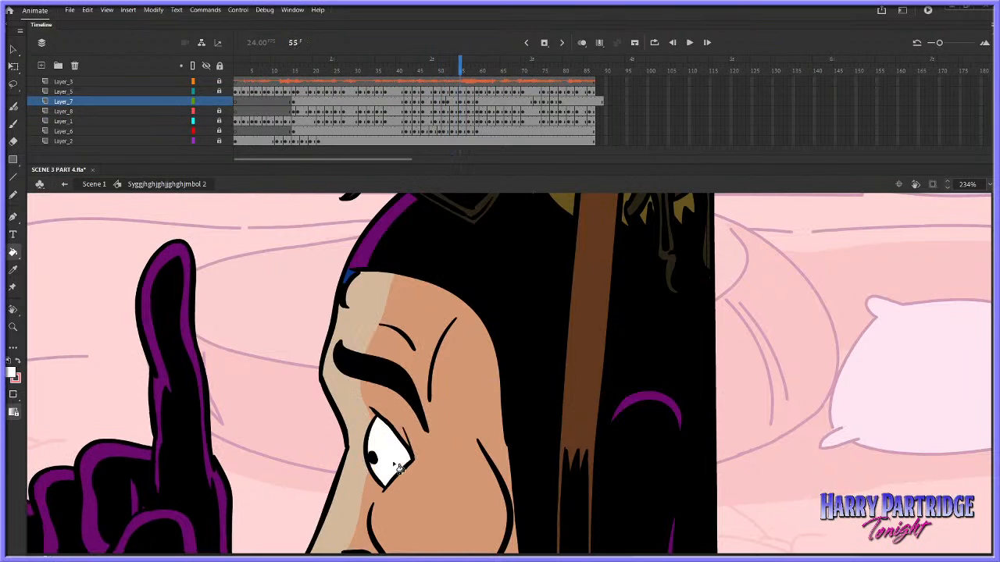
key("period")
key("period")
key("period")
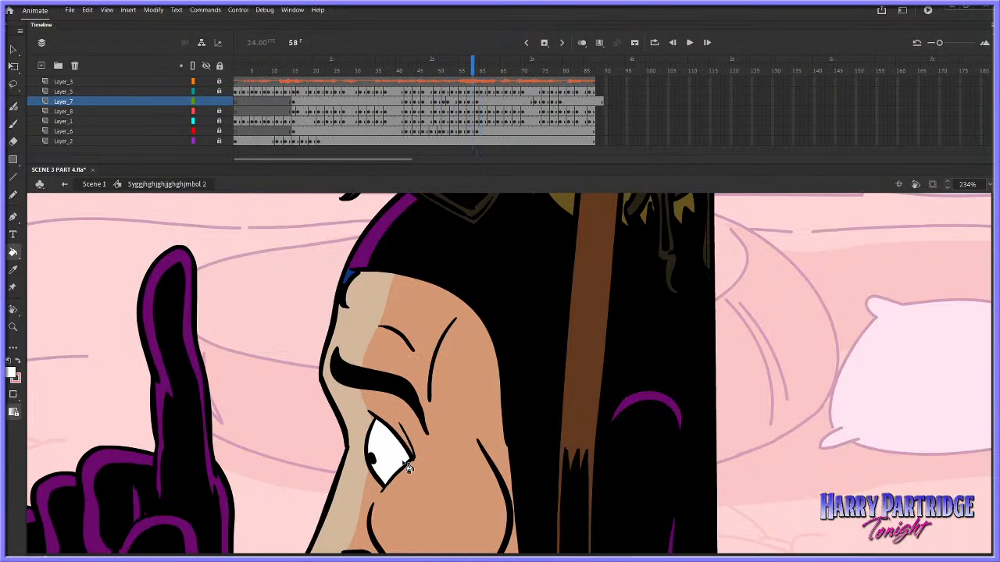
Compare the eye drawings around frame 58, then expand the fill of the eye linework at frame 57 by 0.3 px
key("period")
key("comma")
key("period")
key("comma")
key("comma")
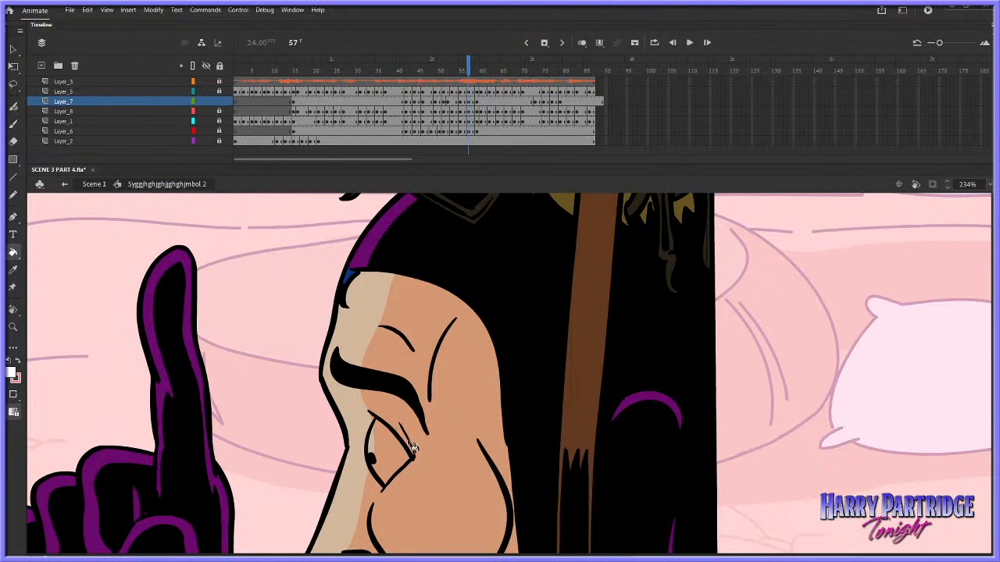
right_click(412, 448)
left_click(153, 9)
left_click(153, 9)
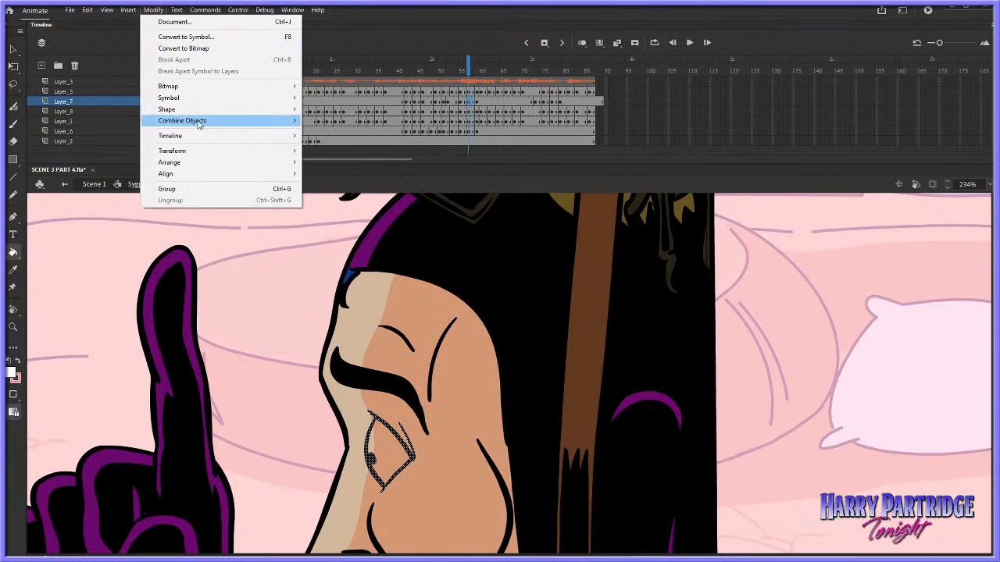
mouse_move(187, 109)
left_click(375, 166)
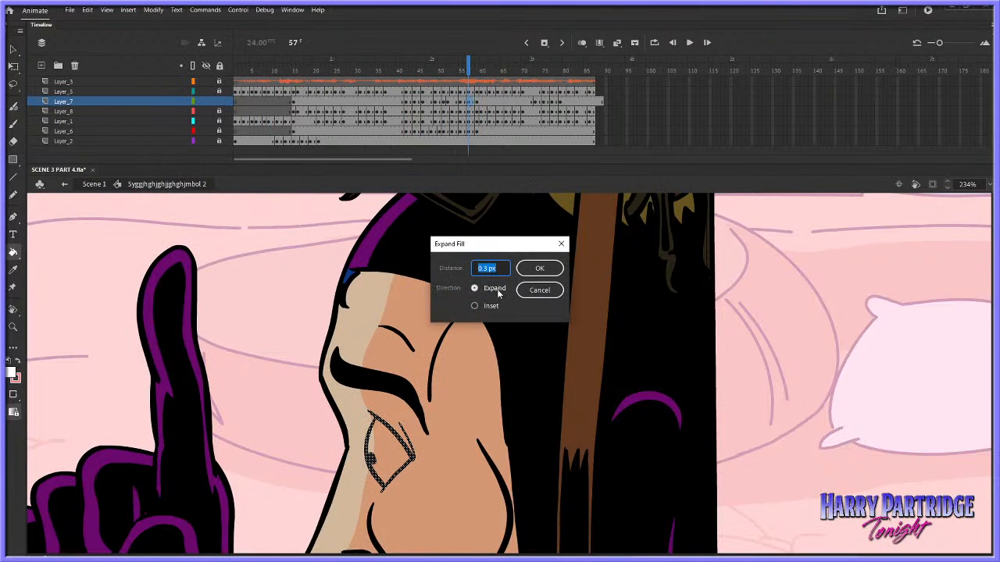
left_click(541, 268)
Fill the thickened eye at frame 57 with white and compare it with frame 59
key("period")
key("period")
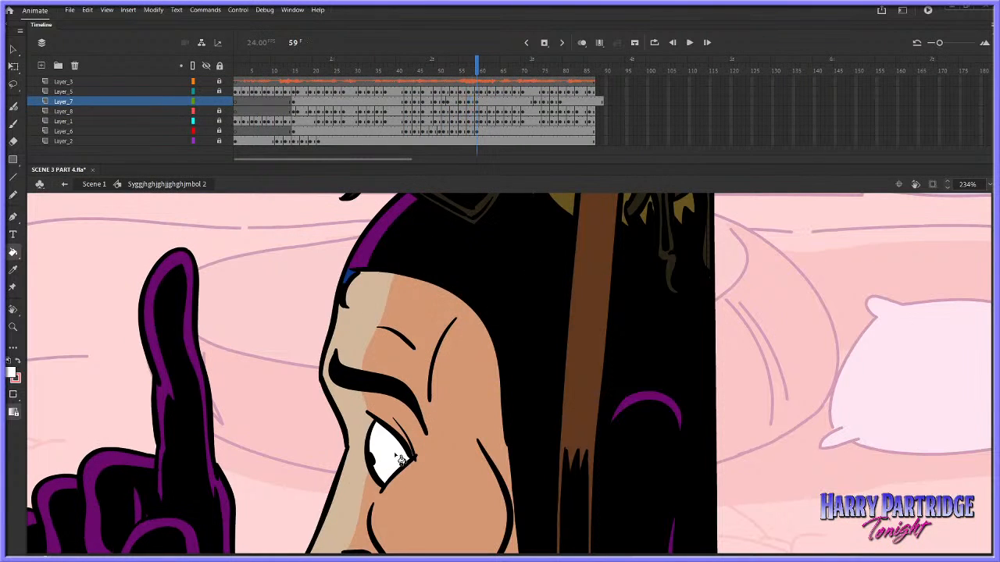
key("comma")
key("period")
key("comma")
Return to frame 57 with the Brush and set its colour to black
left_click(15, 127)
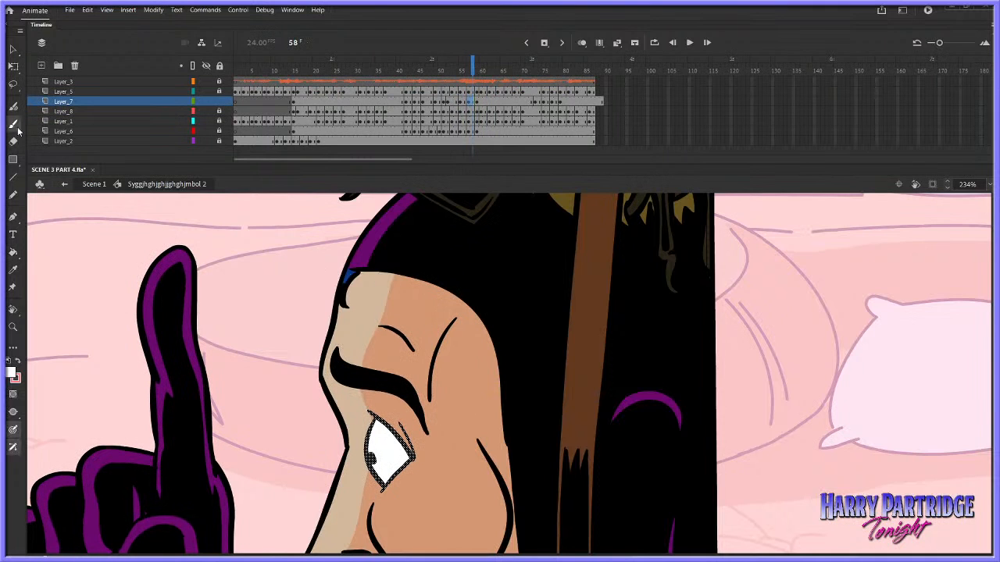
left_click(467, 71)
left_click(13, 376)
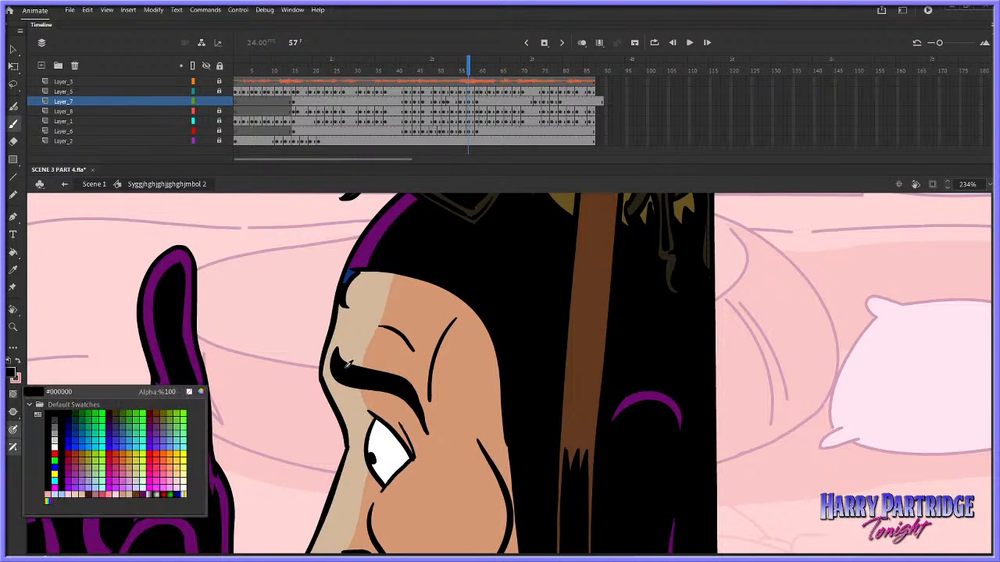
left_click(35, 422)
Flip back and forth between frames 58 and 59 to compare the eyelid and eye lines
key("period")
key("period")
key("comma")
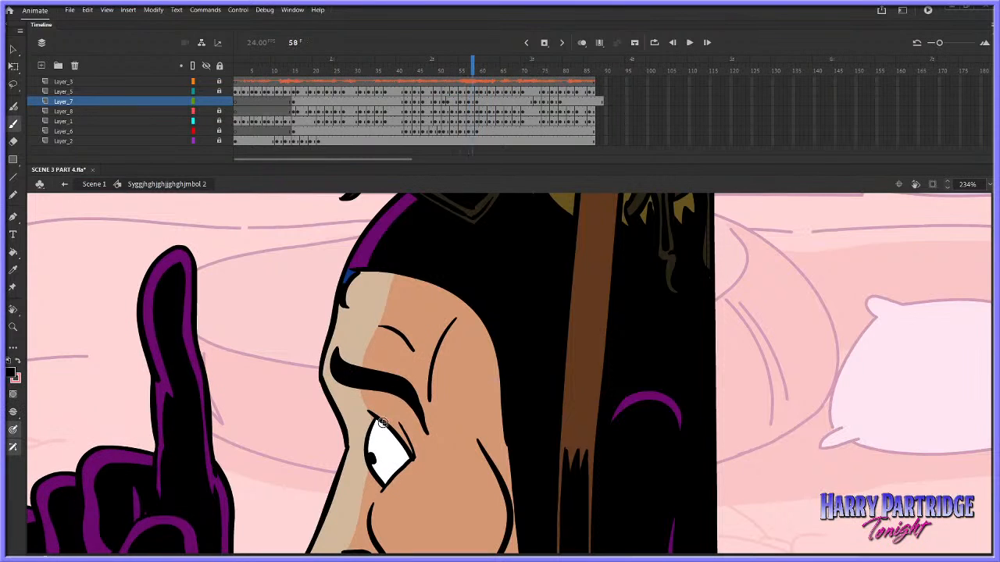
key("period")
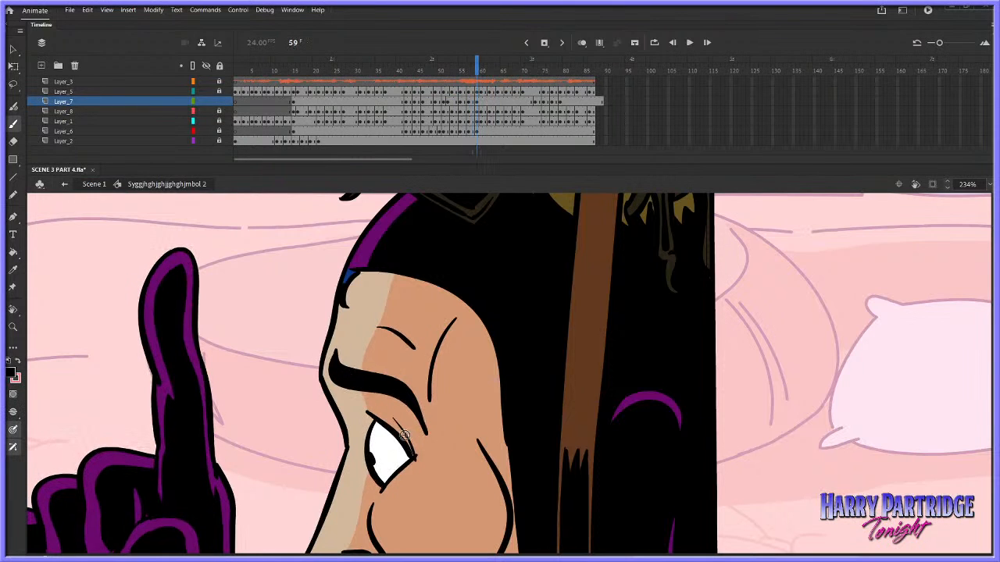
key("comma")
key("period")
key("comma")
key("period")
key("comma")
key("period")
key("comma")
Play the timeline from around frame 45 to review the filled brows and eyes
left_click(427, 77)
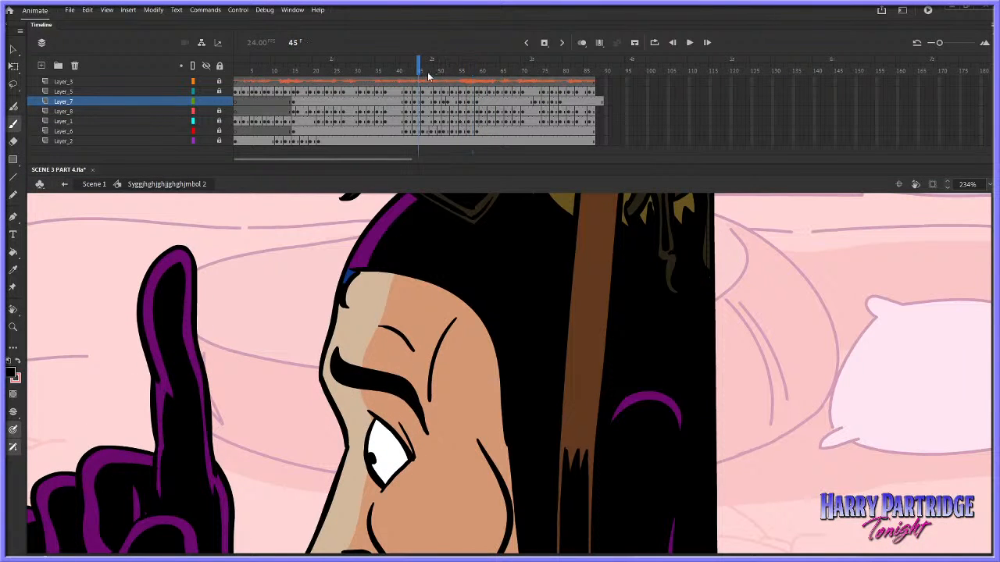
key("Return")
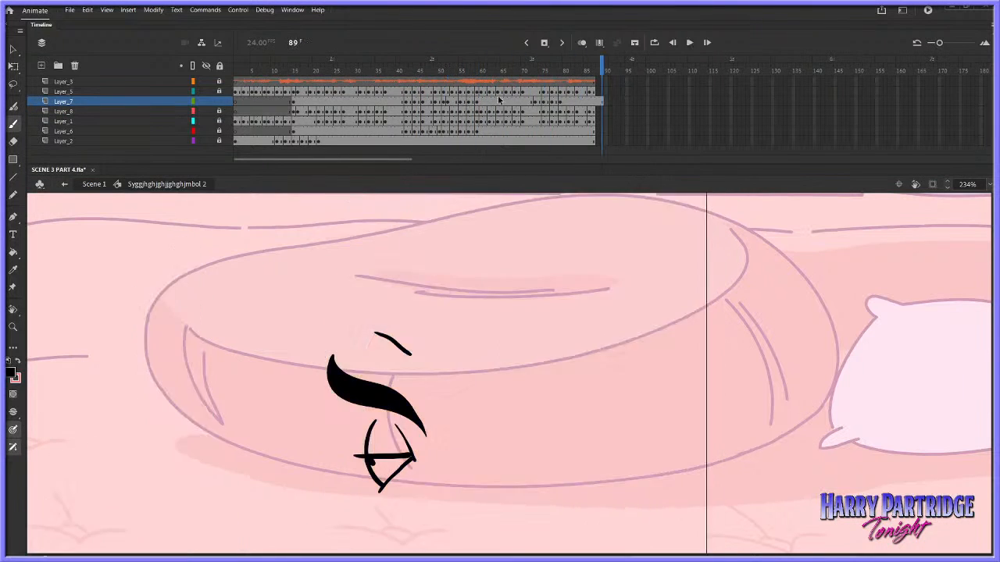
Play the timeline from around frame 35 to review the expression changes, stopping at frame 71
left_click(379, 82)
key("Return")
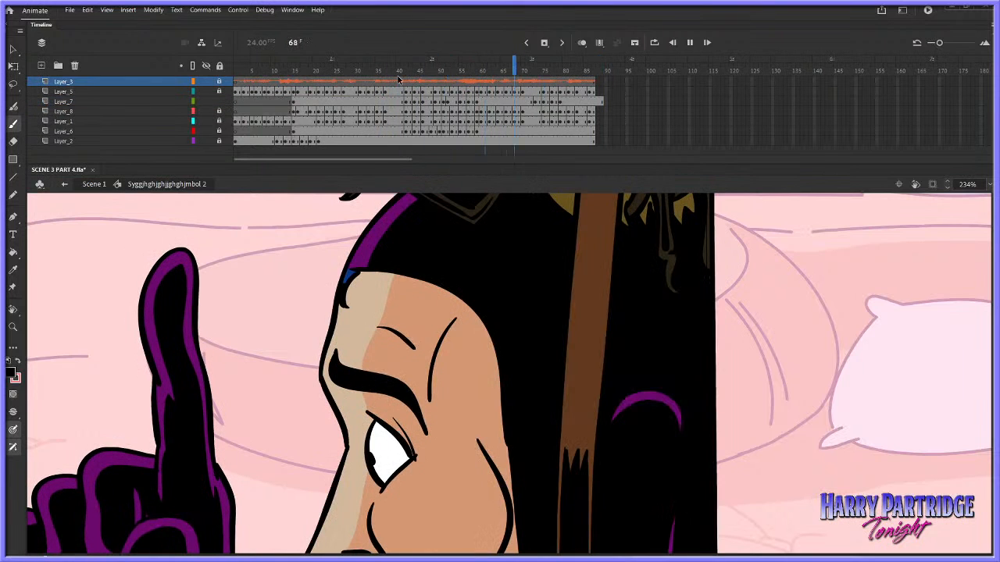
left_click(529, 75)
Sample the white of the eye at frame 71 and fill the eyes on Layer_7 with it from frame 73 to 79
key("i")
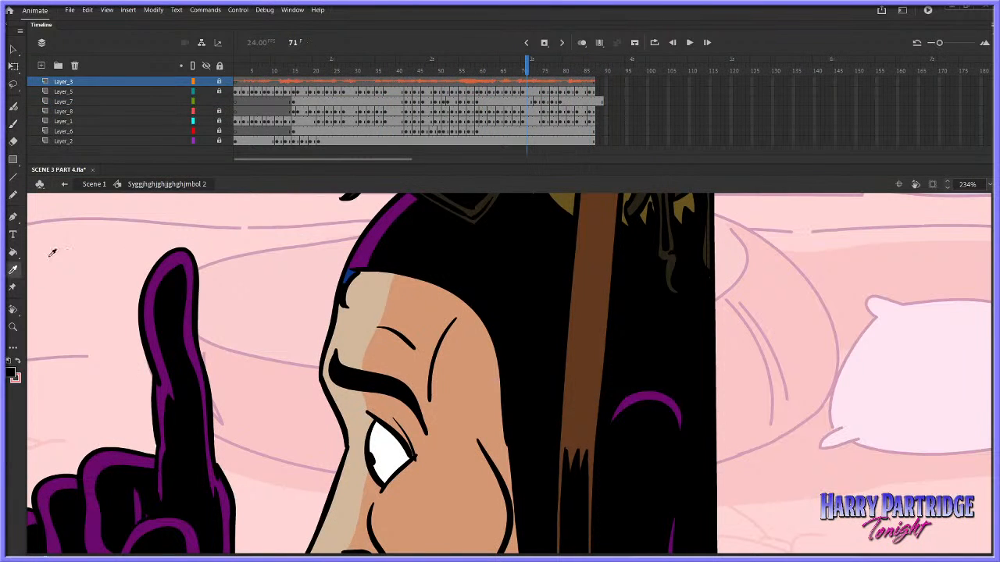
left_click(398, 451)
left_click(534, 102)
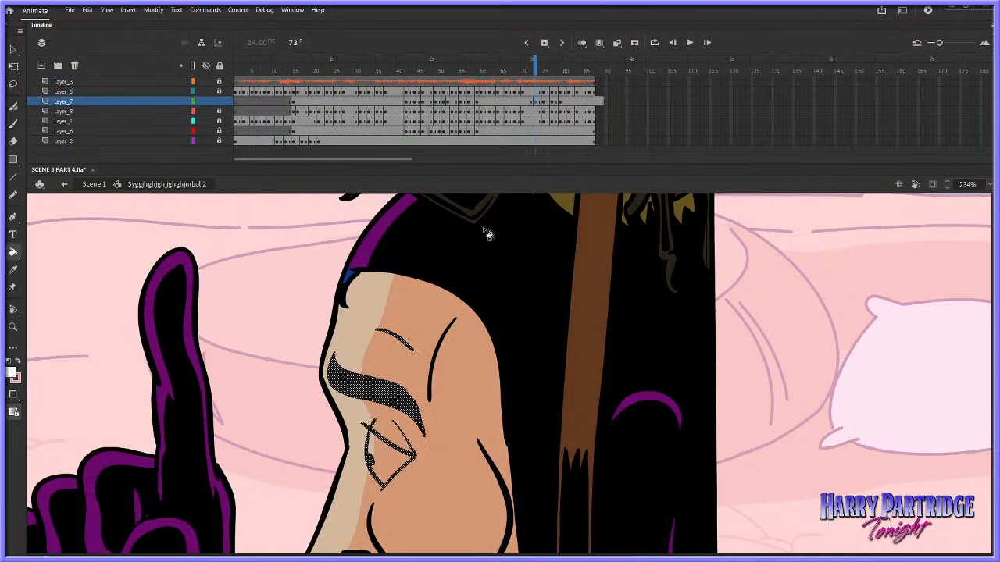
key("period")
key("period")
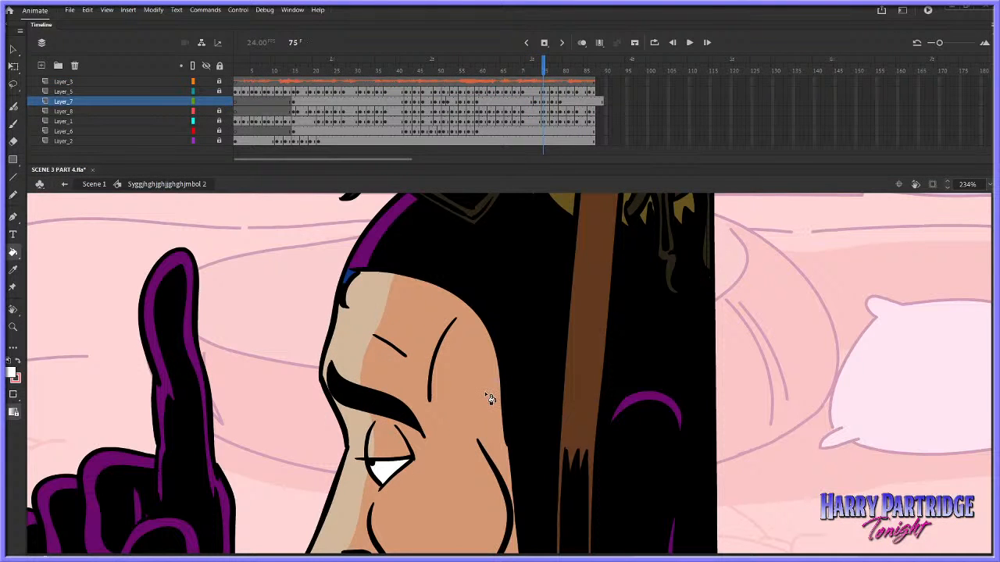
key("period")
key("period")
key("period")
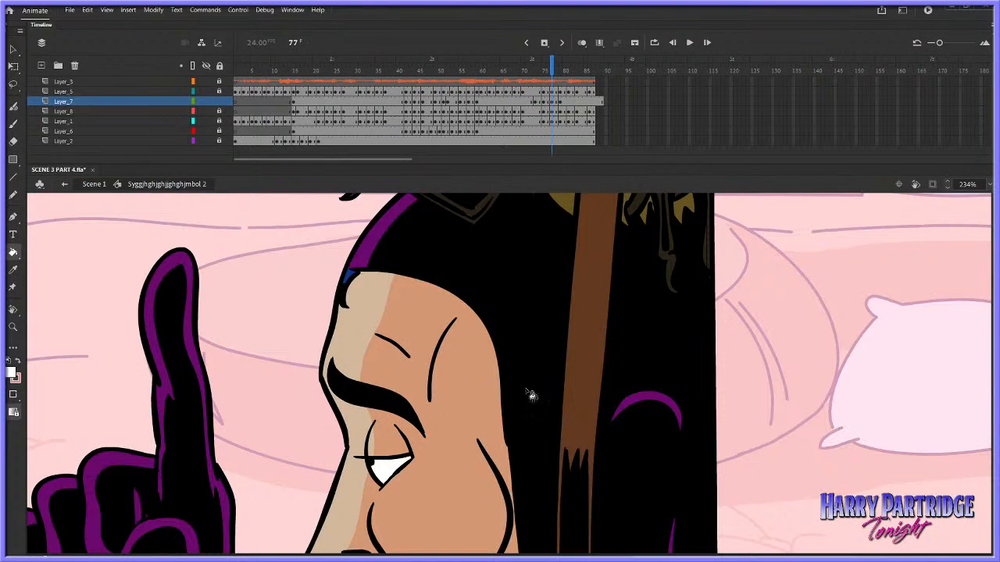
key("period")
left_click(406, 456)
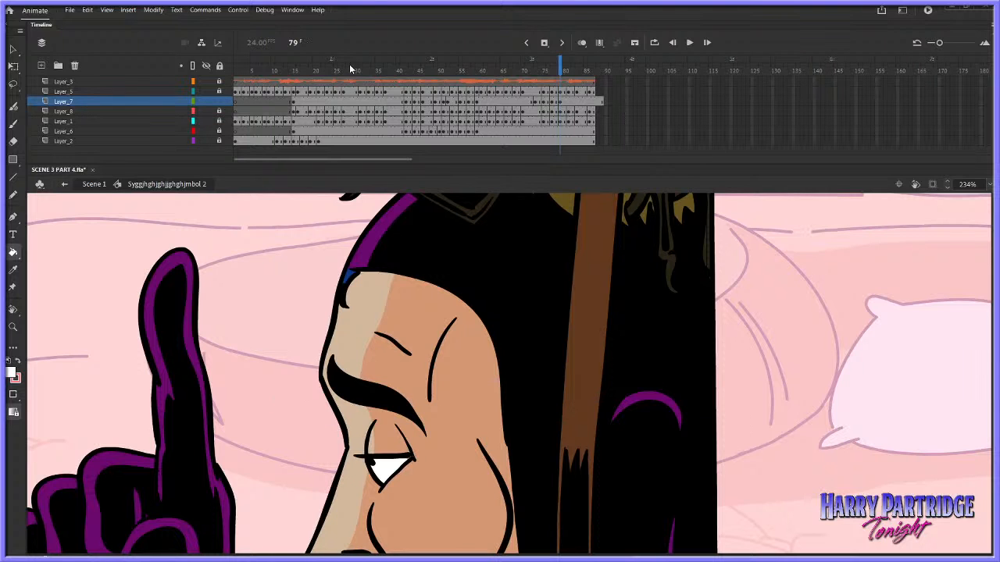
Play back the character's eye animation inside the symbol and stop at frame 31
left_click(274, 73)
key("Return")
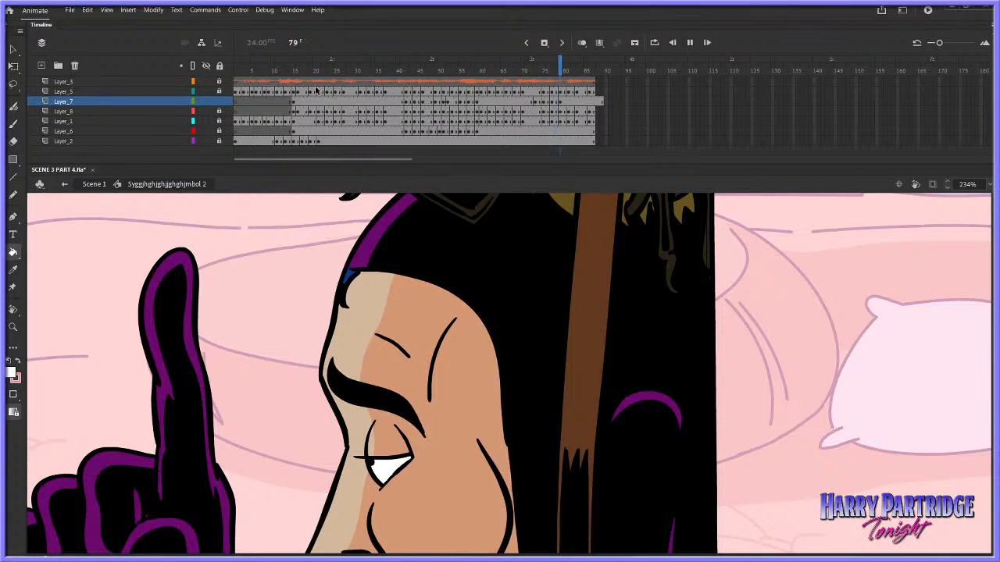
left_click(360, 81)
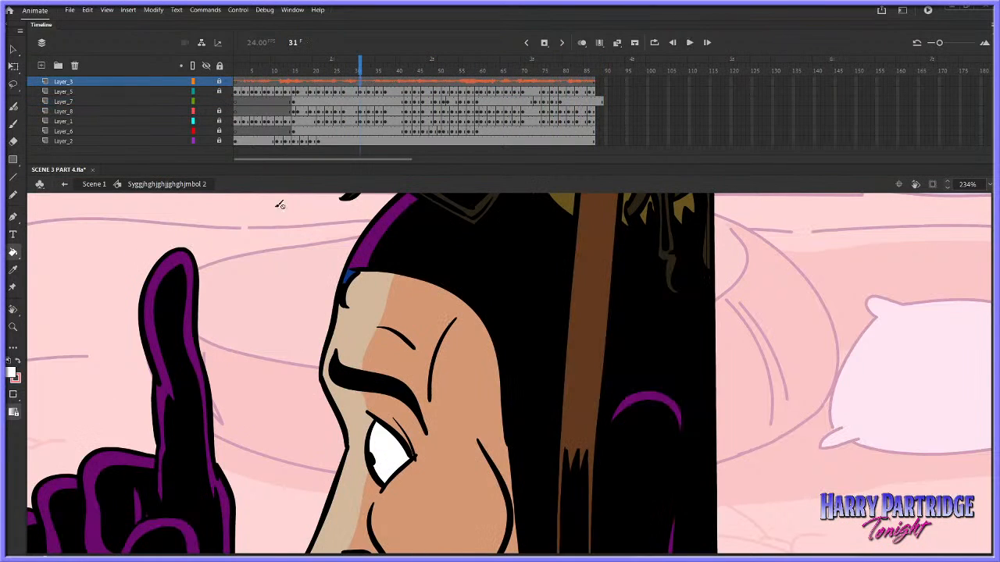
With the Brush in the face's beige highlight colour, paint the front of the closing eyelid on Layer_7 around frames 42 to 44
left_click(13, 125)
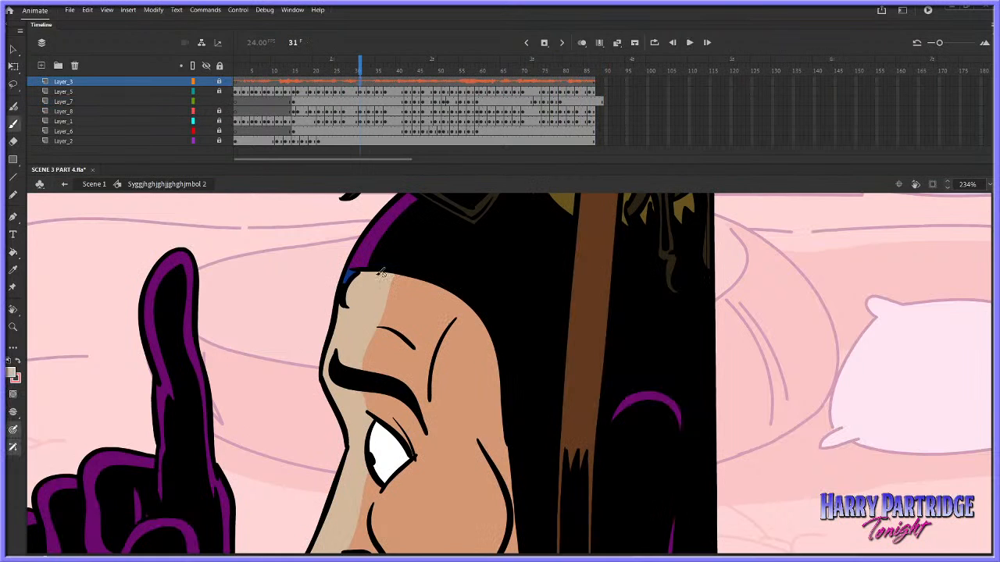
left_click(405, 101)
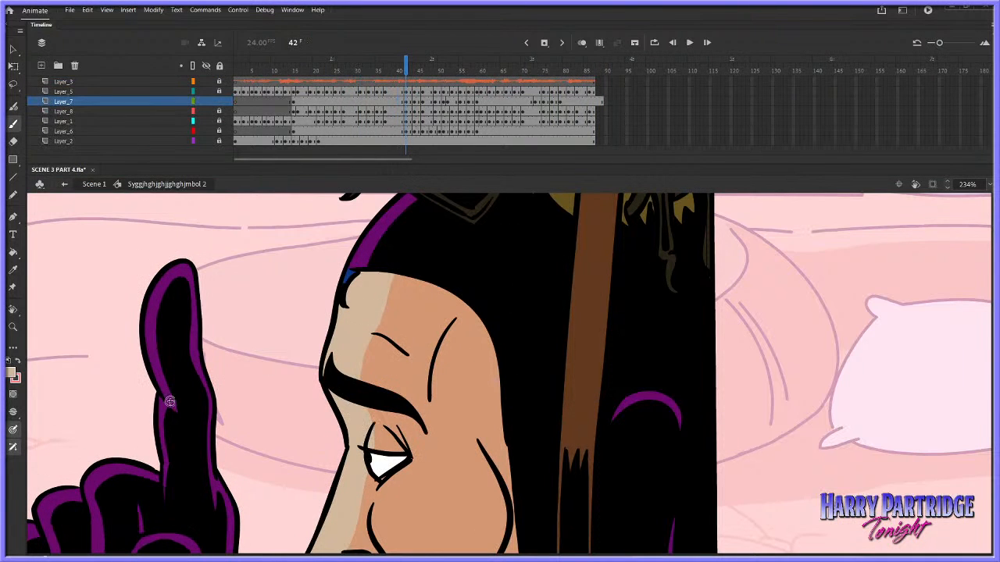
left_click(15, 412)
left_click(58, 432)
key("comma")
key("period")
key("period")
Paint the beige highlight on the closed-eyelid drawings on Layer_7 between frames 45 and 50
key("period")
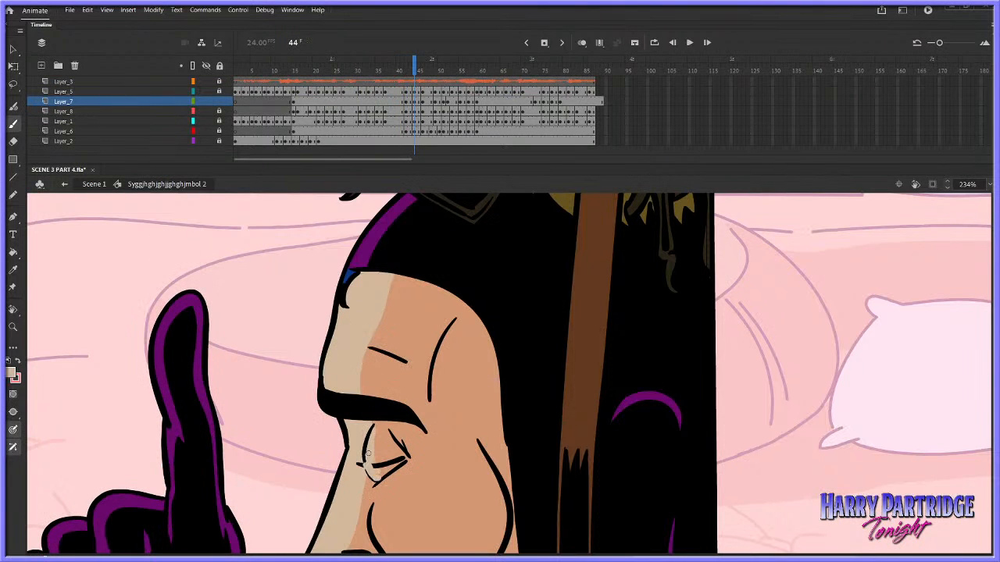
left_click_drag(376, 425, 377, 468)
key("comma")
key("period")
key("period")
key("period")
left_click_drag(374, 434, 382, 474)
key("period")
key("period")
key("period")
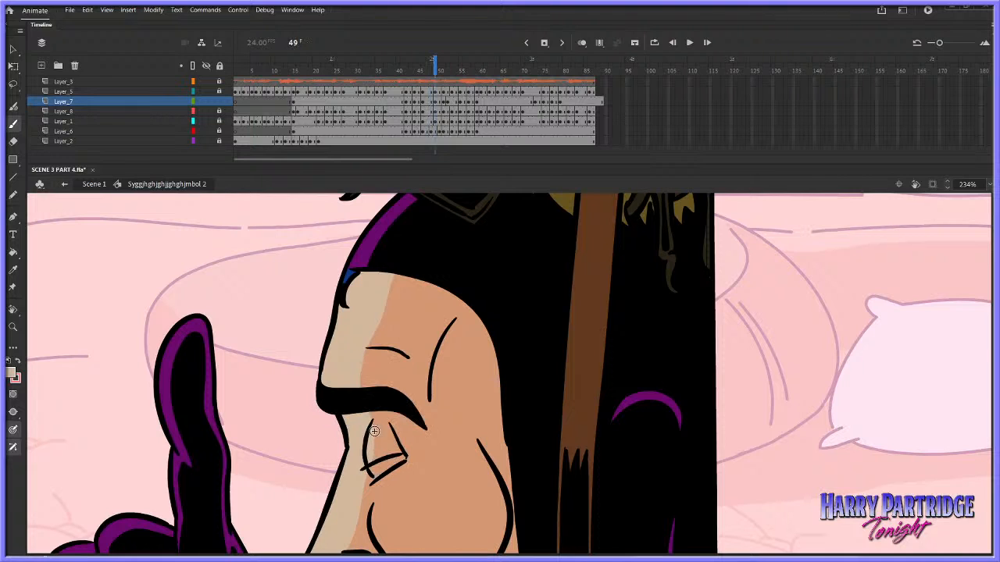
Step through the eye drawings up to frame 73, checking which ones show an eyelid without the beige highlight
key("period")
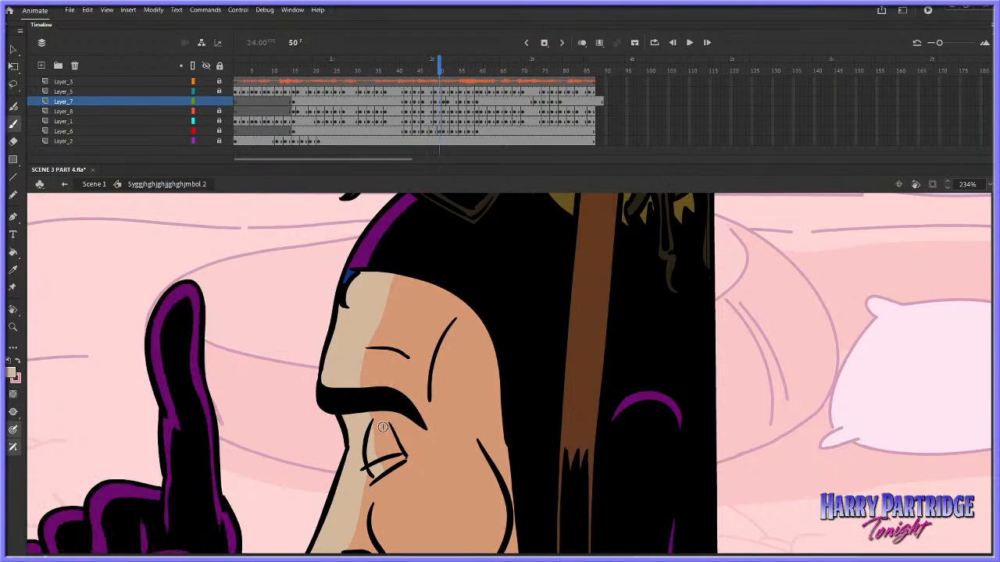
key("period")
key("period")
key("period")
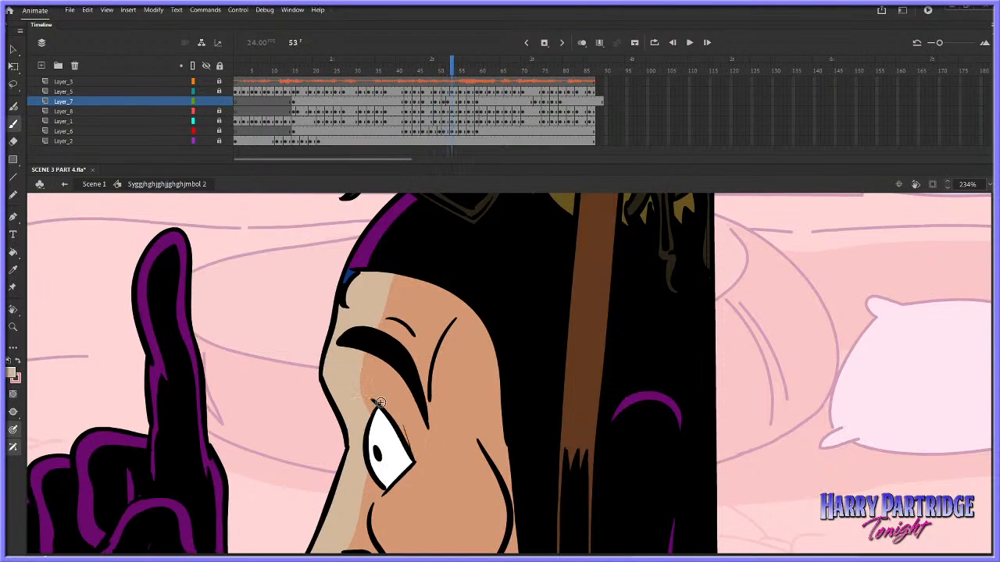
key("period")
key("period")
key("period")
key("period")
key("period")
key("period")
key("period")
key("period")
key("period")
key("period")
key("period")
key("period")
key("period")
key("period")
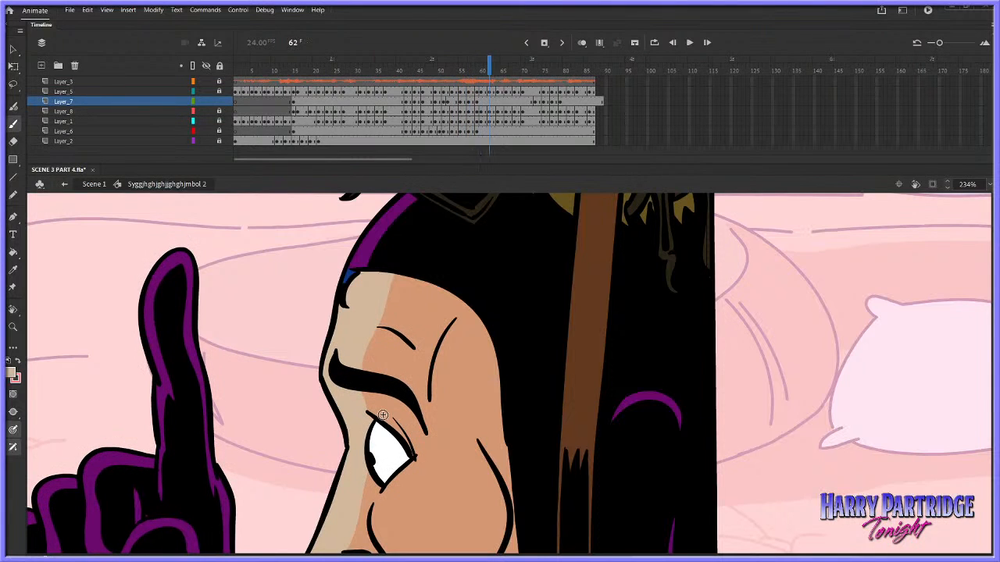
Paint the beige highlight on the half-closed eyelid drawings on Layer_7 between frames 75 and 80
key("period")
key("period")
key("period")
key("period")
key("period")
key("period")
key("period")
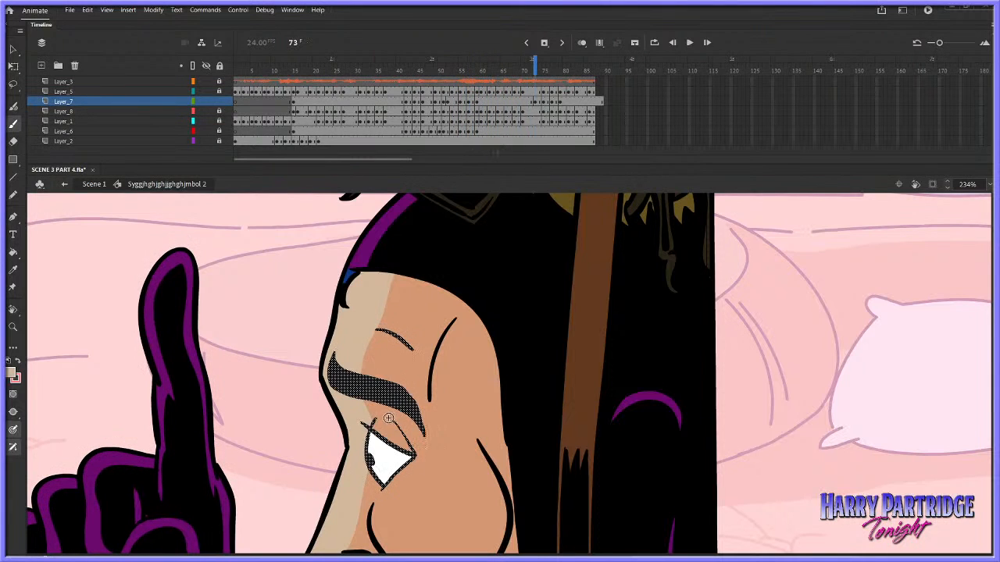
key("period")
key("period")
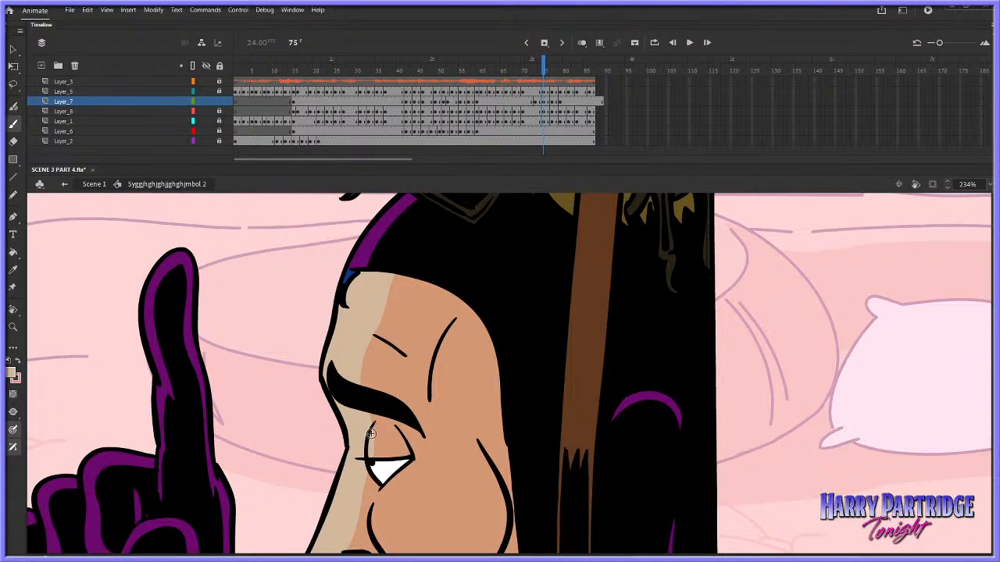
key("period")
key("period")
key("period")
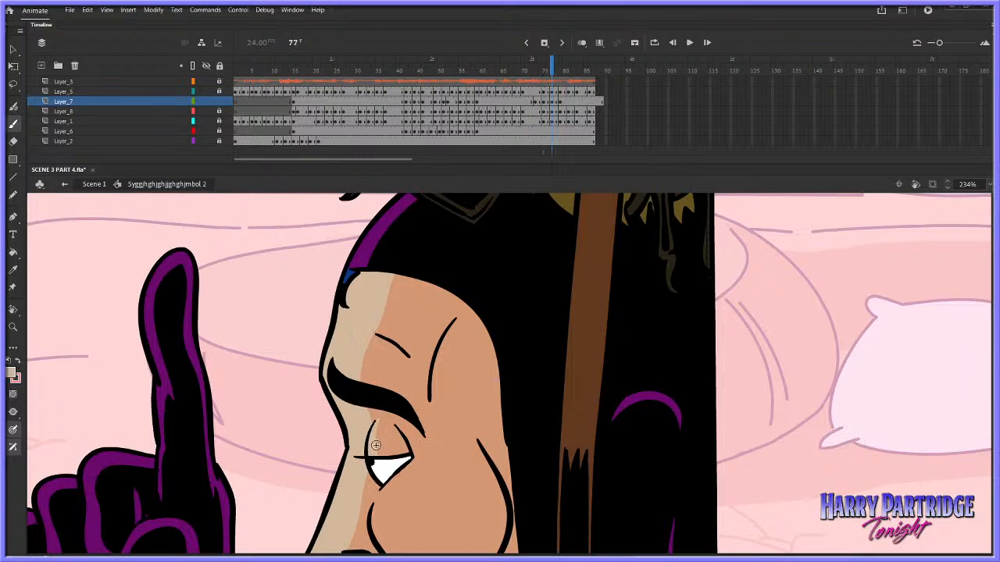
left_click_drag(373, 425, 380, 455)
key("comma")
key("period")
key("ctrl+z")
key("comma")
key("period")
key("period")
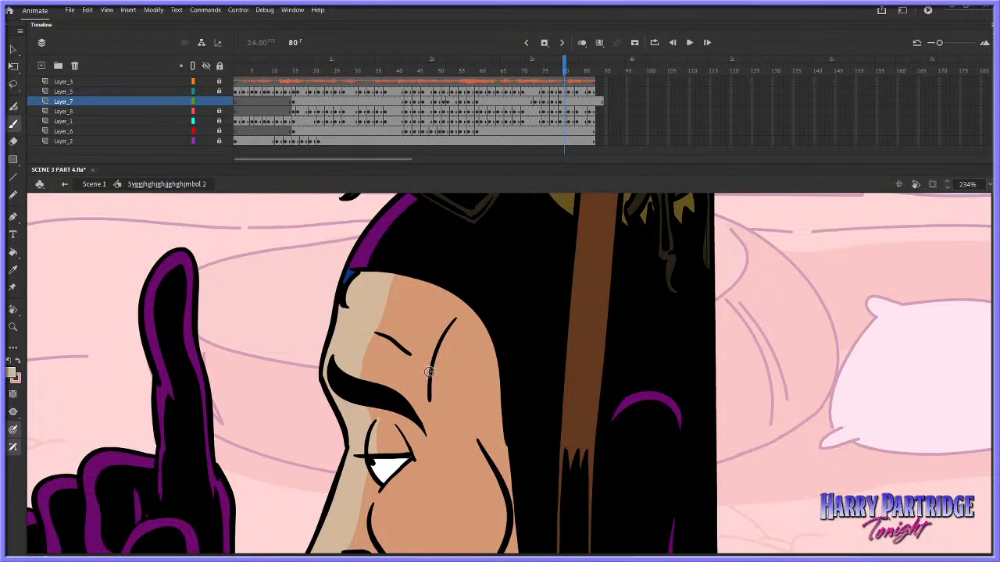
Play back the symbol's second half to check the eyelid colouring, then view the whole shot
left_click(370, 73)
key("Return")
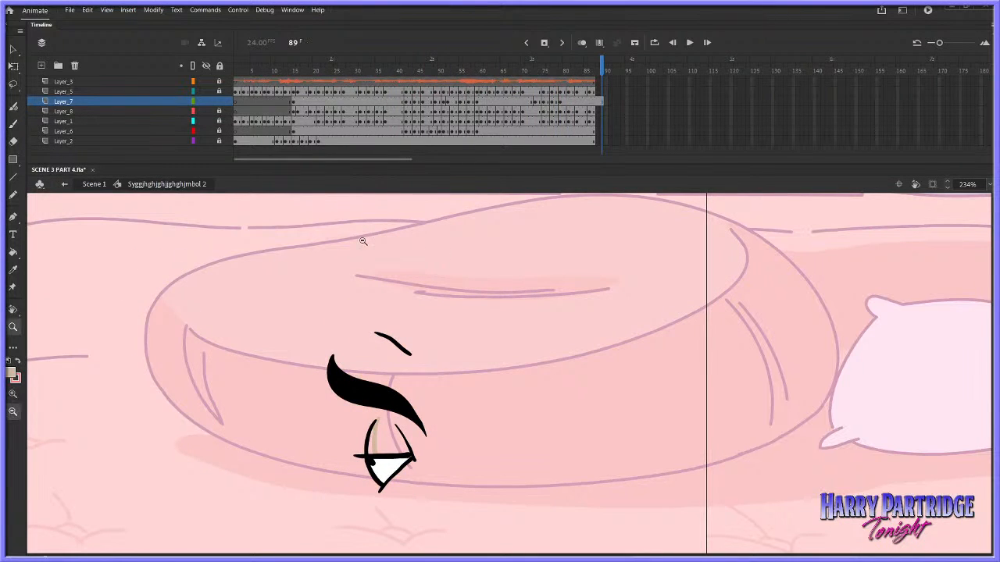
key("Return")
double_click(626, 412)
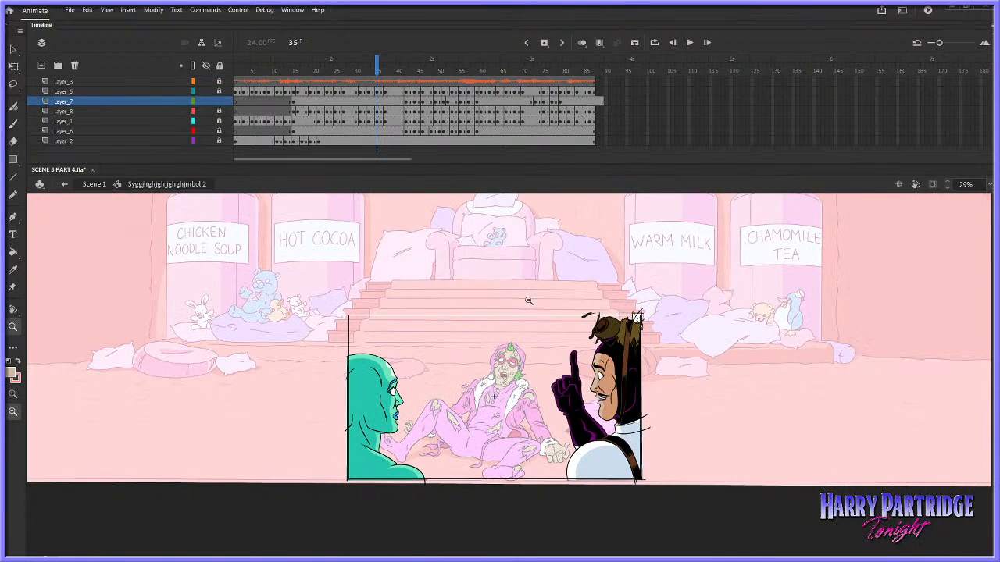
Return to Scene 1 and play back the three-character shot from frame 572
double_click(98, 186)
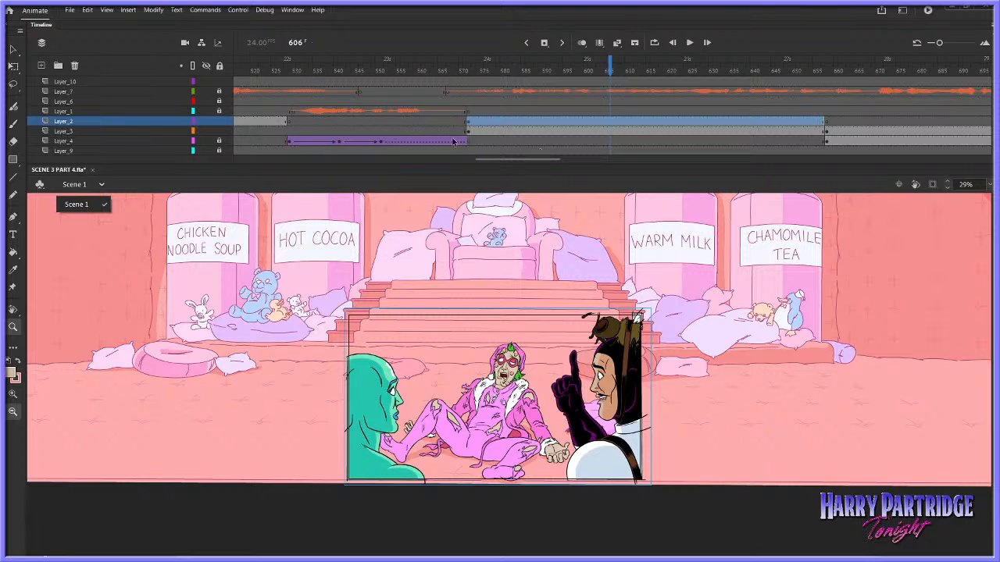
left_click(503, 159)
left_click(467, 81)
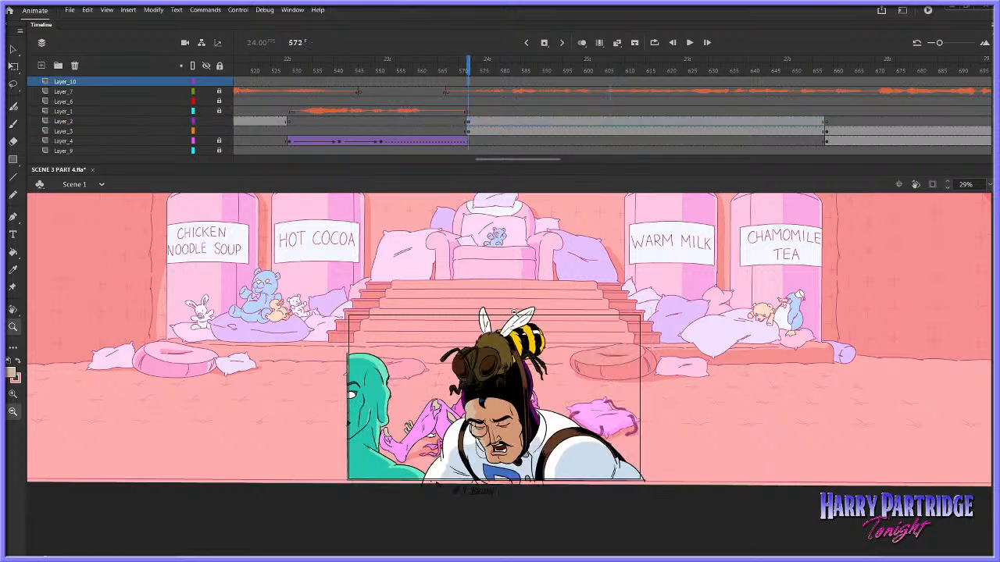
left_click_drag(390, 282, 698, 500)
key("Return")
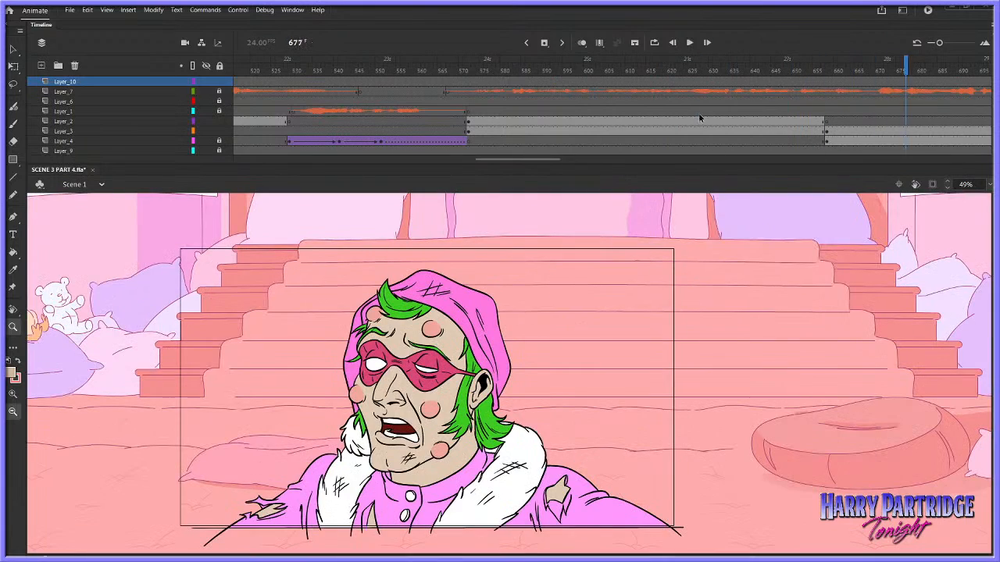
left_click(698, 113)
key("Return")
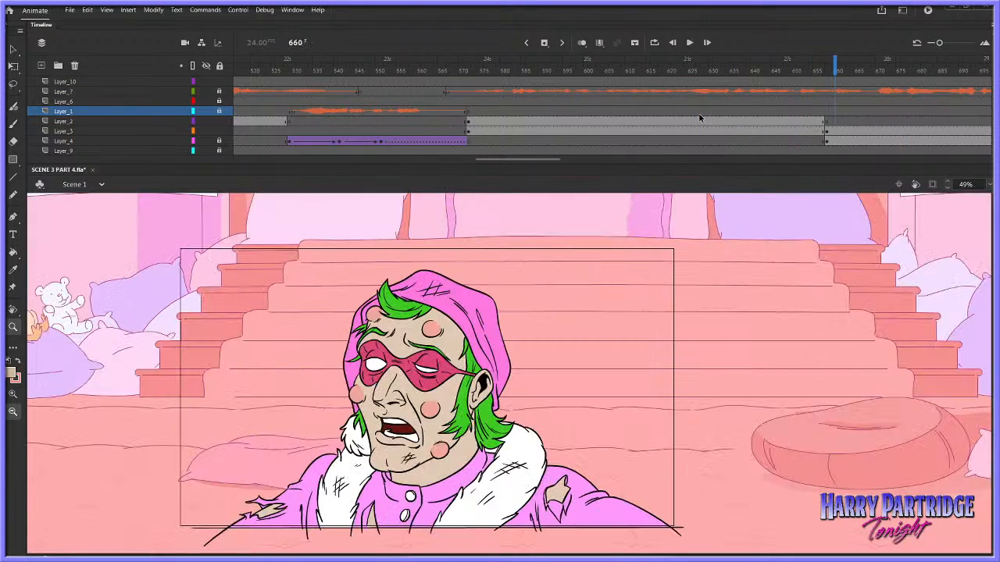
Replay the three-character shot in Scene 1 from frame 571 and save the file
left_click(698, 82)
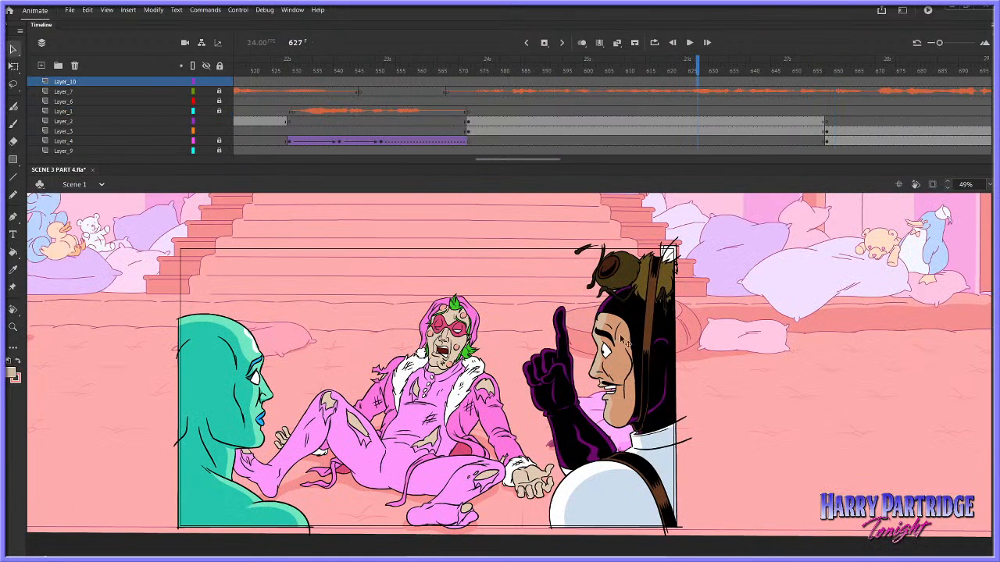
left_click(464, 102)
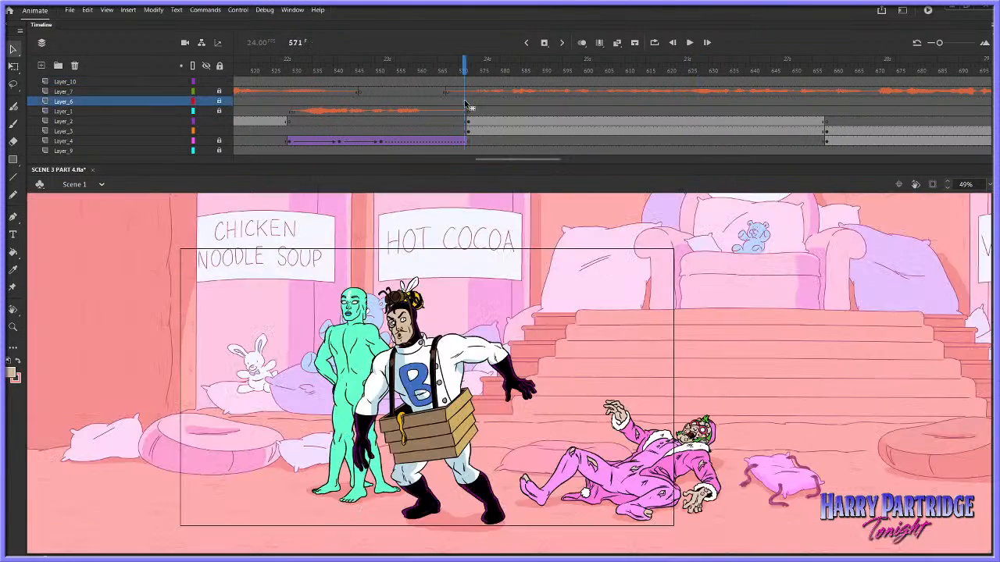
key("Return")
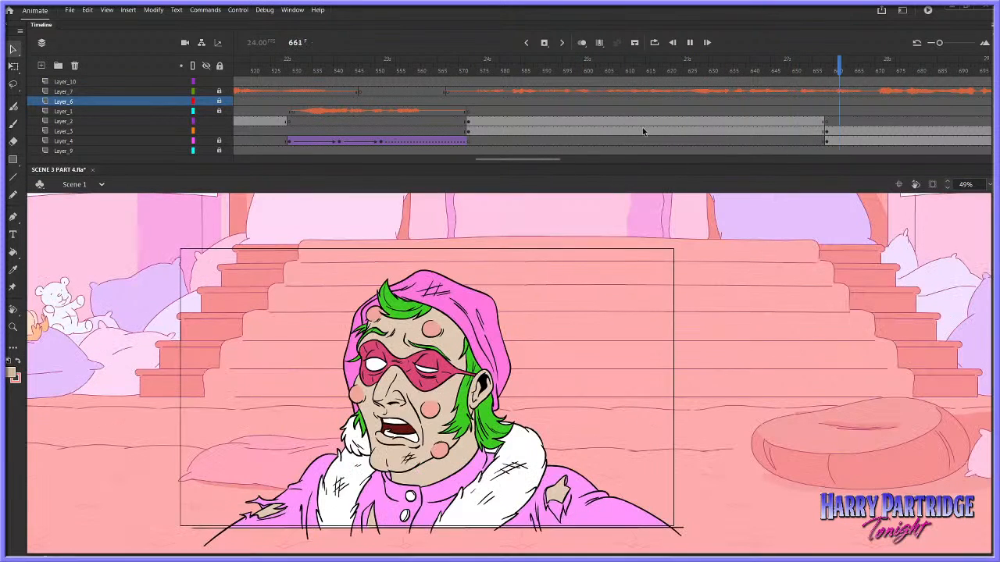
key("Return")
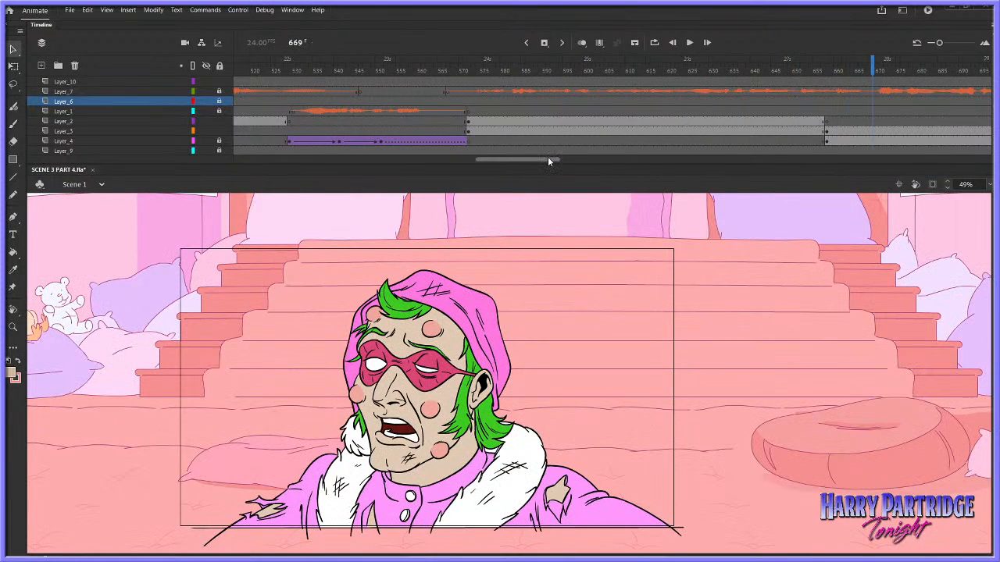
left_click_drag(547, 158, 548, 160)
key("ctrl+s")
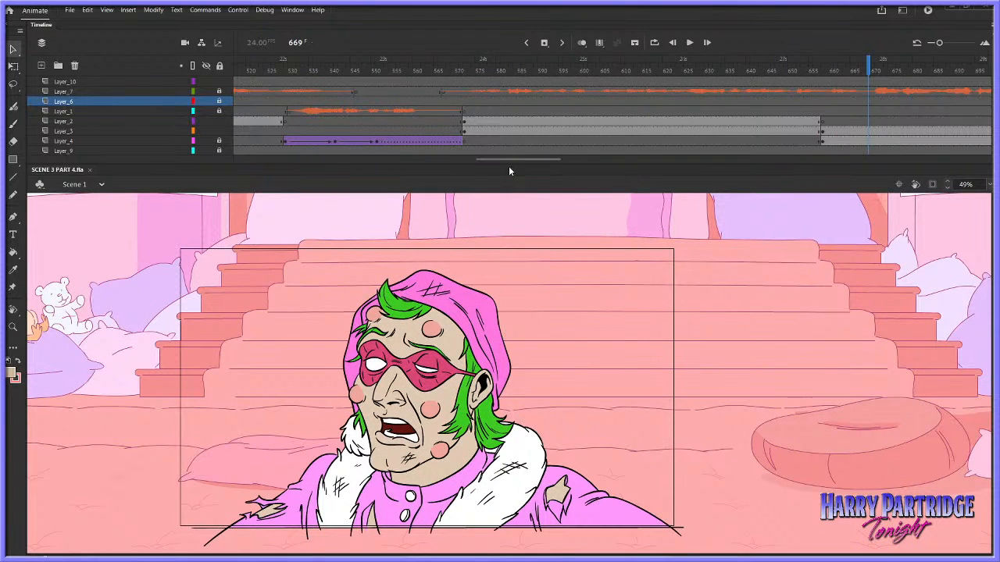
Go back to the earlier shot of the pink-clad character lying down and inspect its frames around 320 to 366
left_click_drag(510, 160, 387, 159)
left_click(356, 92)
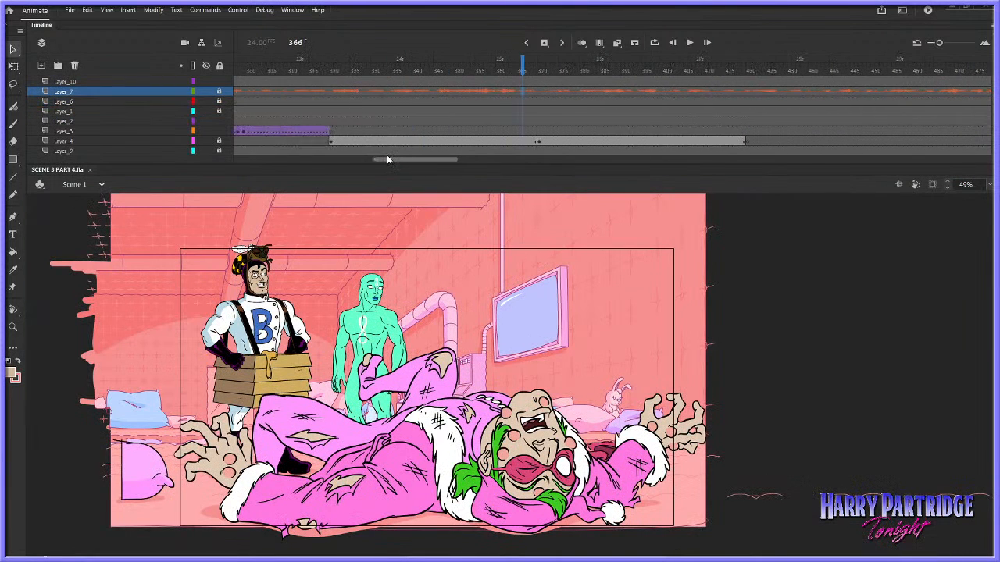
left_click(335, 82)
left_click(324, 82)
left_click(361, 82)
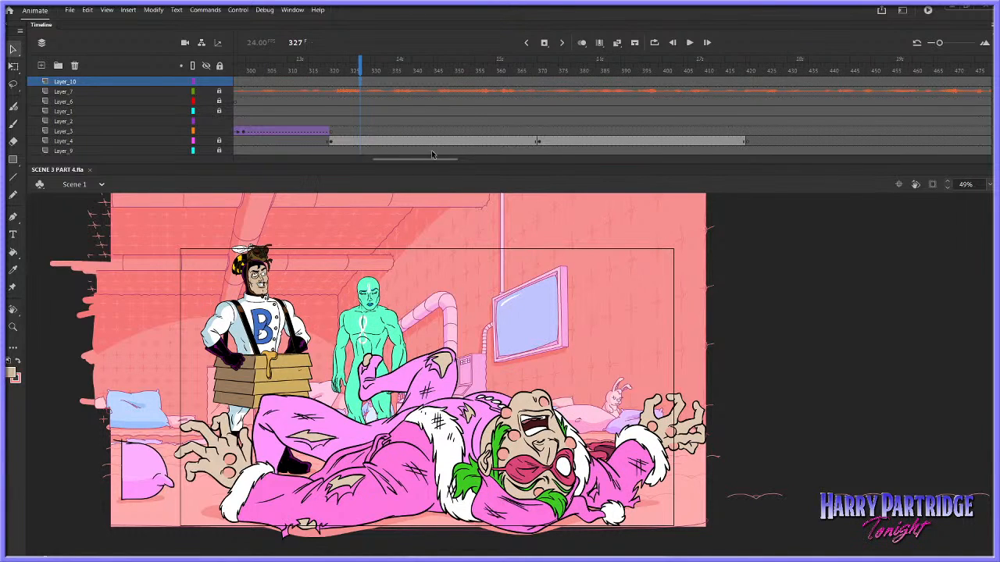
Go to frame 524 and examine the raised gun up close
left_click_drag(445, 164, 509, 145)
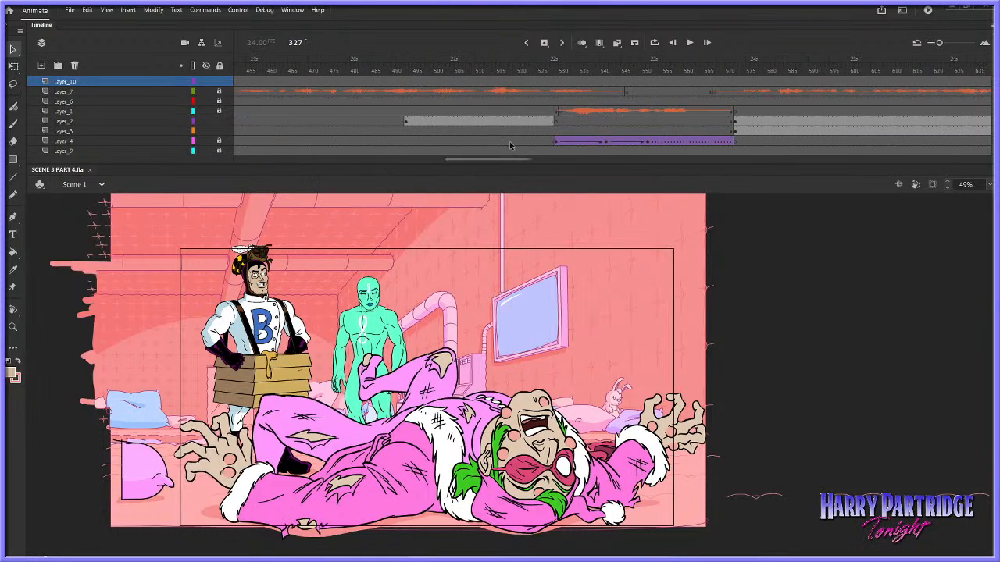
left_click(536, 72)
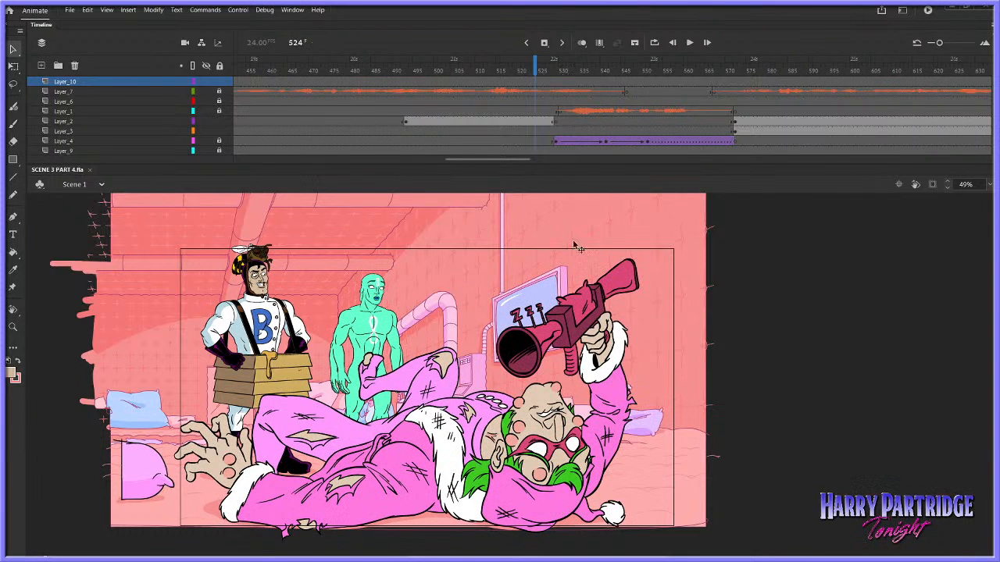
left_click(12, 328)
left_click(678, 414)
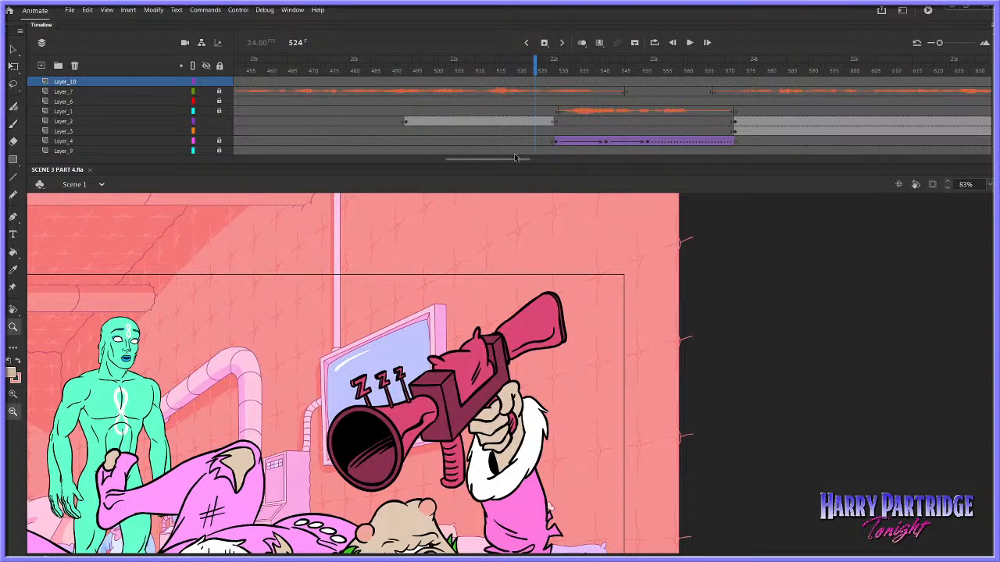
Go to the green character's close-up at frame 276 and clip the content outside the stage
left_click_drag(502, 159, 375, 160)
left_click(423, 101)
left_click(405, 382)
left_click(423, 83)
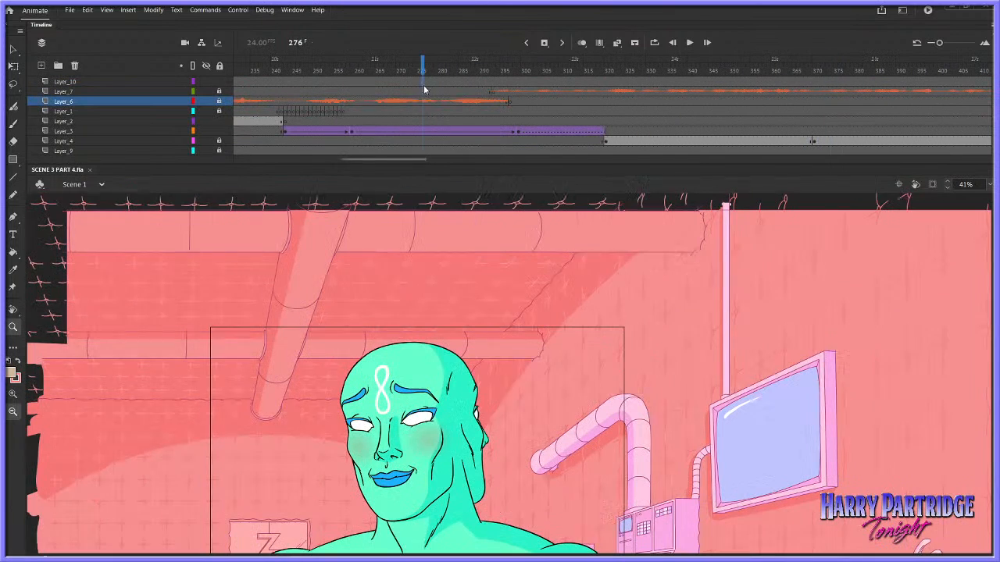
left_click(932, 185)
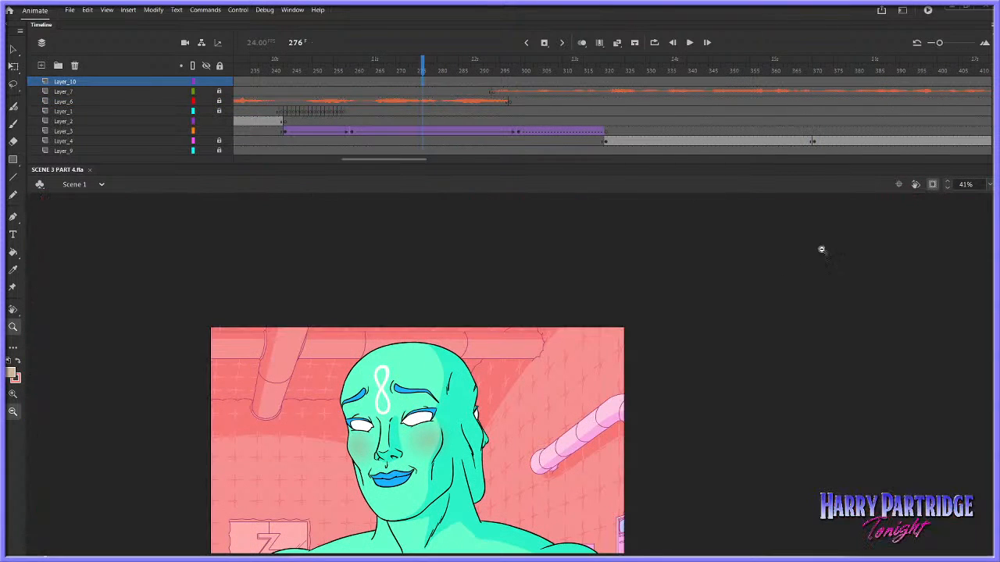
Play back Scene 1 from frame 276 through frame 565 with the clipped stage framed in view
key("Return")
left_click(340, 367, "alt")
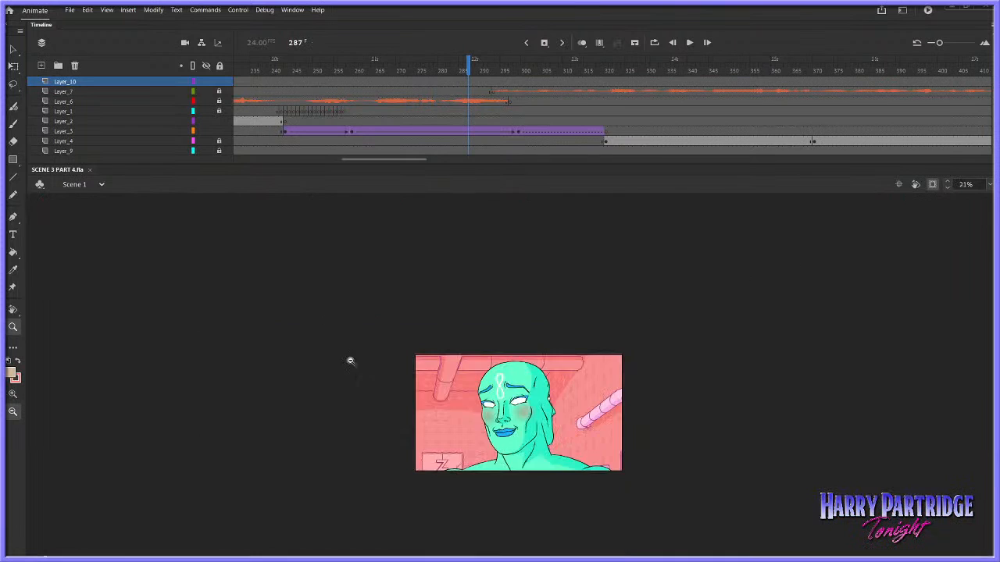
left_click_drag(364, 341, 741, 496)
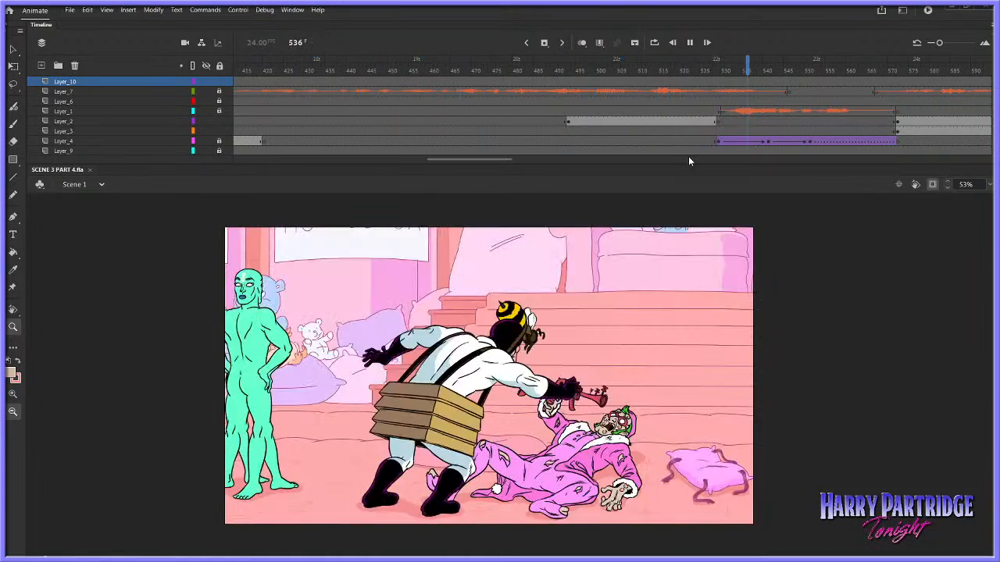
key("Return")
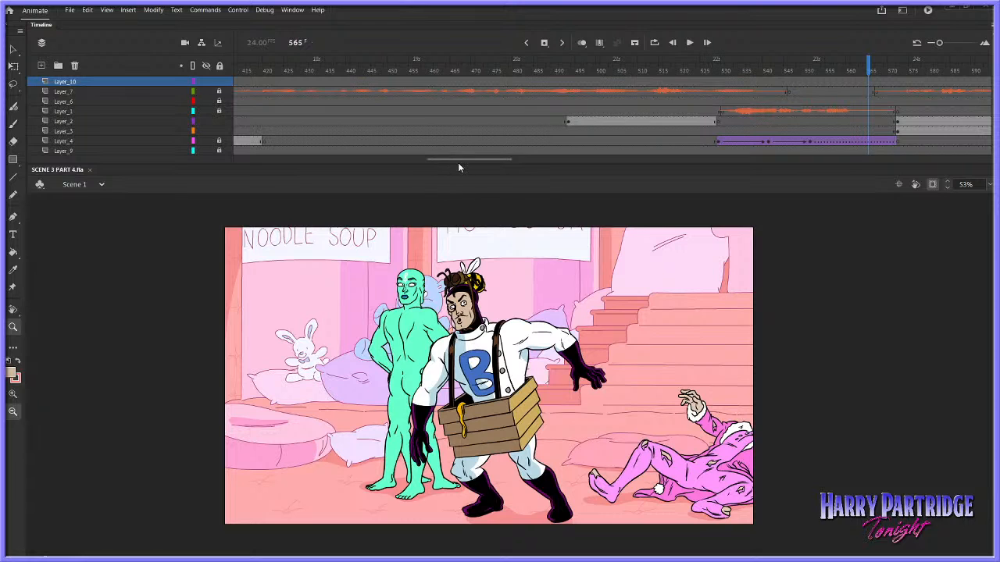
left_click_drag(458, 162, 395, 160)
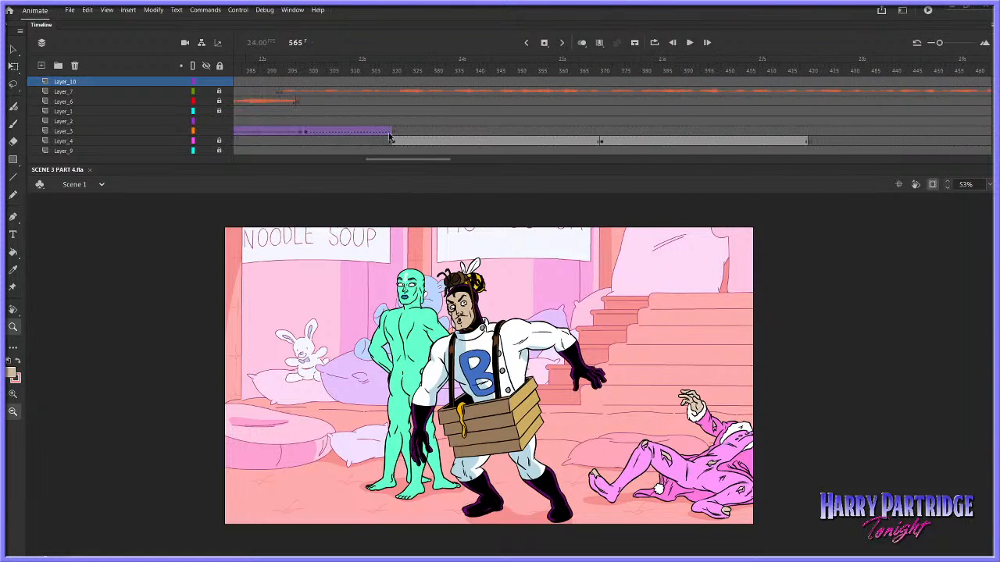
Play back Scene 1 from the green character's close-up at frame 313 through frame 564
left_click(364, 72)
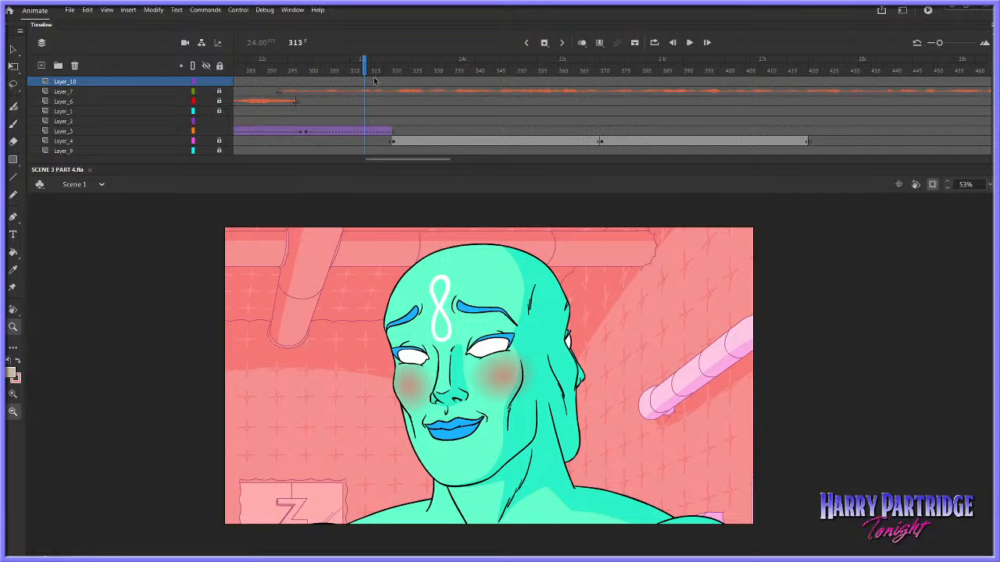
key("Return")
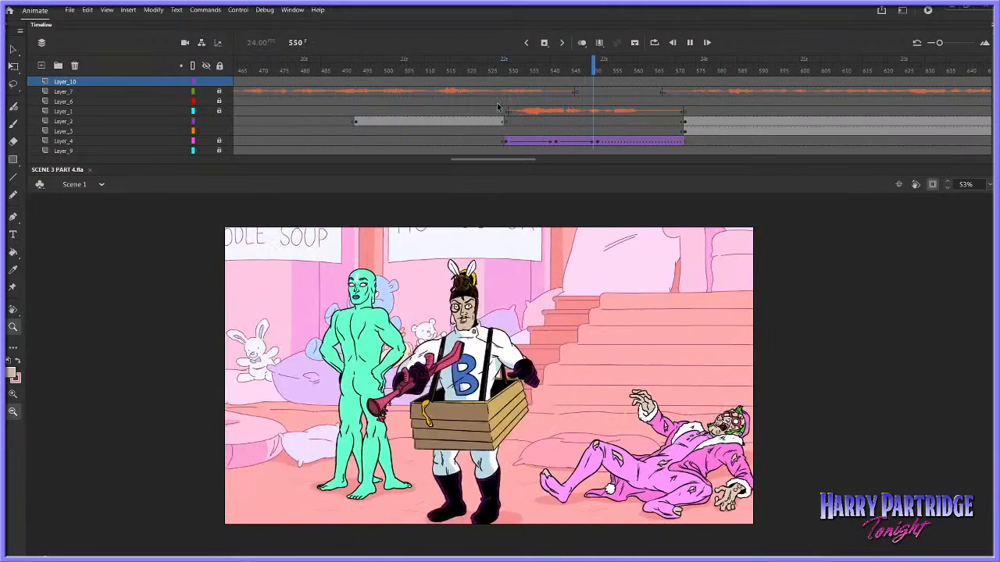
key("Return")
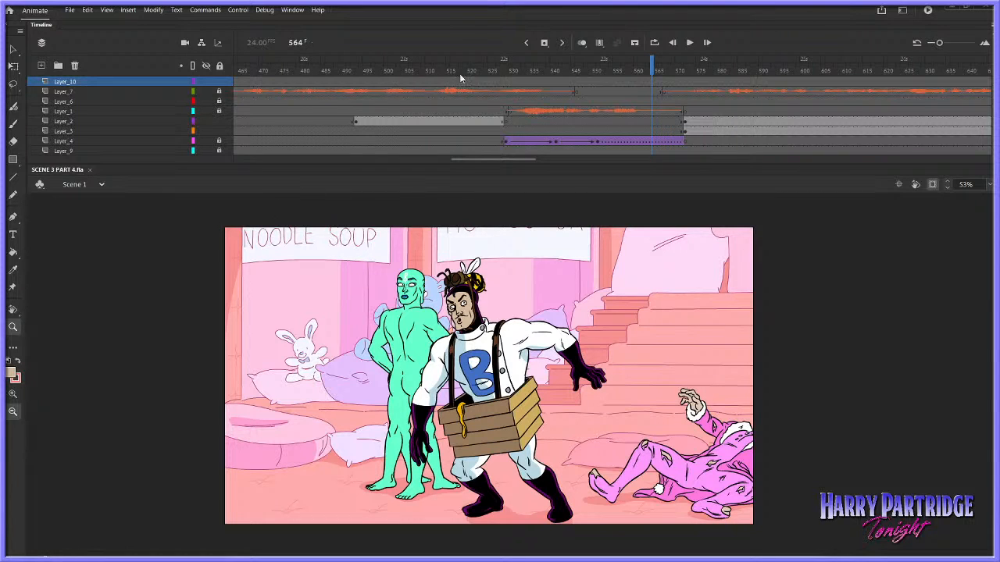
Check the stretch around frame 437, and play the pink-clad character's close-up from frame 371 to frame 415
left_click_drag(489, 160, 454, 160)
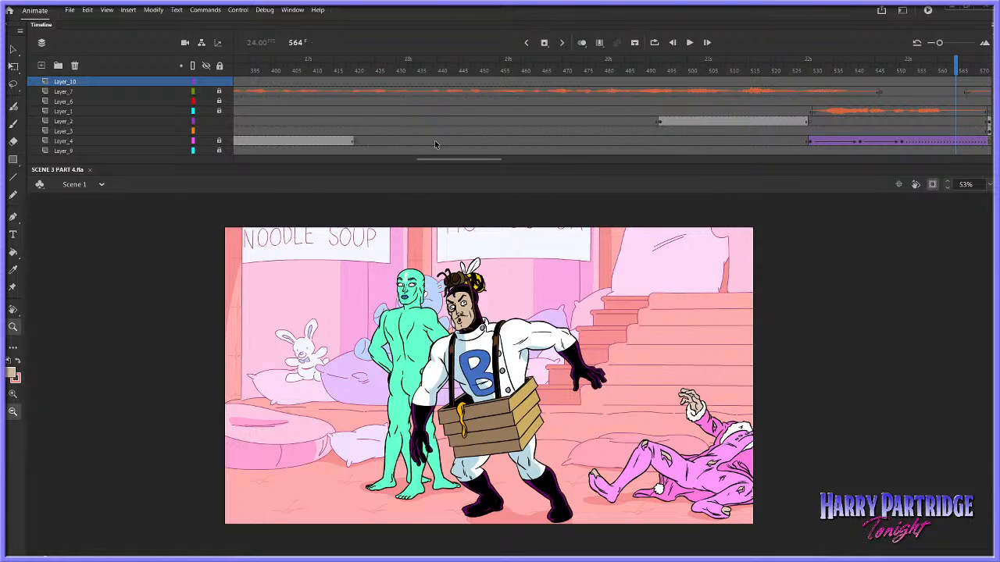
left_click(353, 70)
left_click(426, 71)
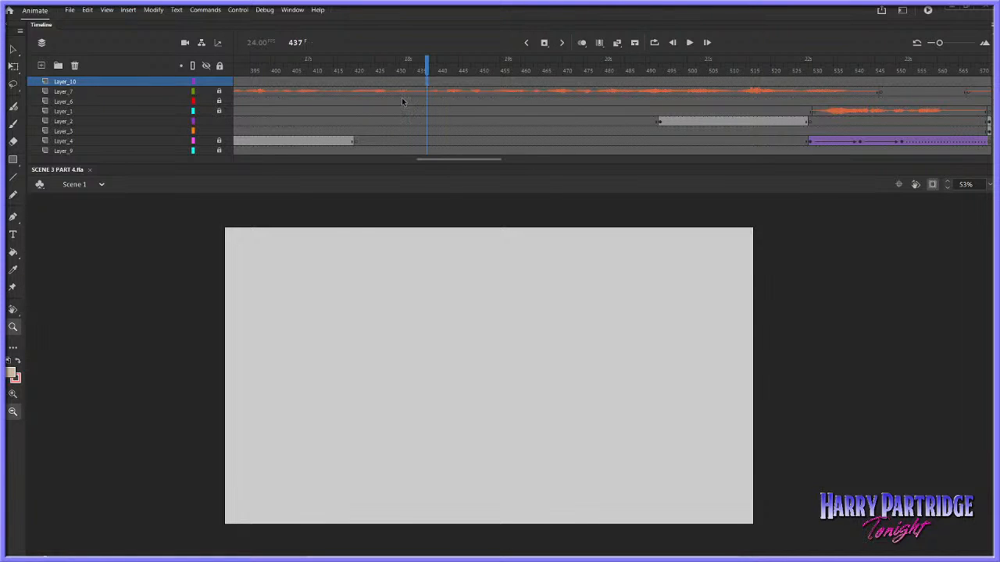
left_click(344, 91)
left_click_drag(421, 158, 401, 157)
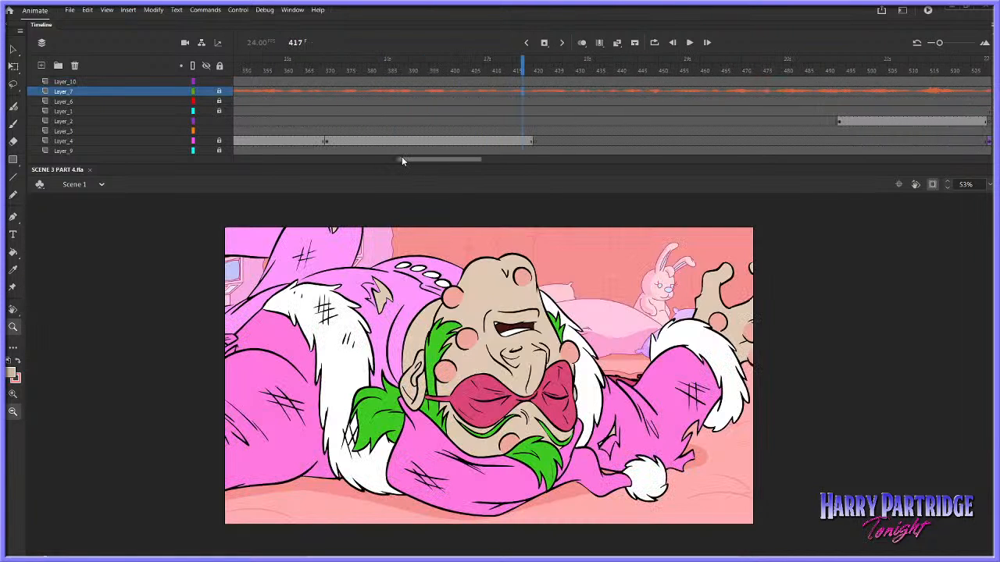
left_click(331, 81)
key("Return")
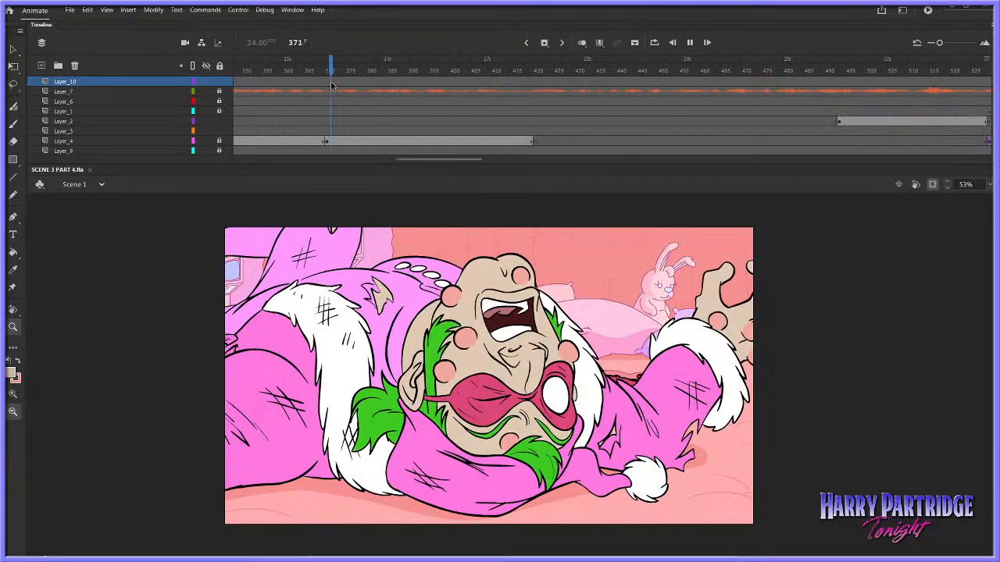
key("Return")
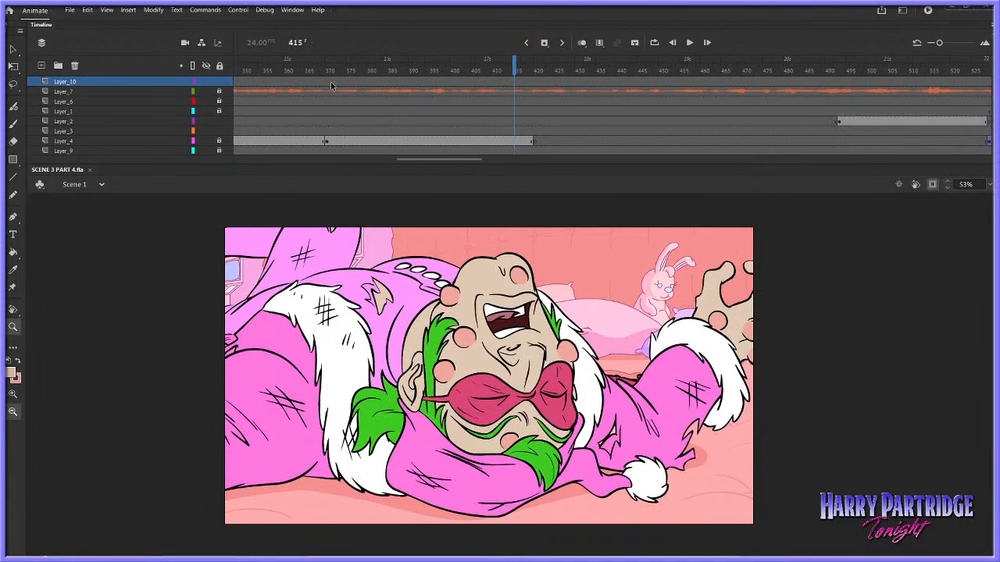
Inspect frames 493 and 498 of the gun-raising shot and play the shot through frame 528
left_click_drag(465, 160, 511, 158)
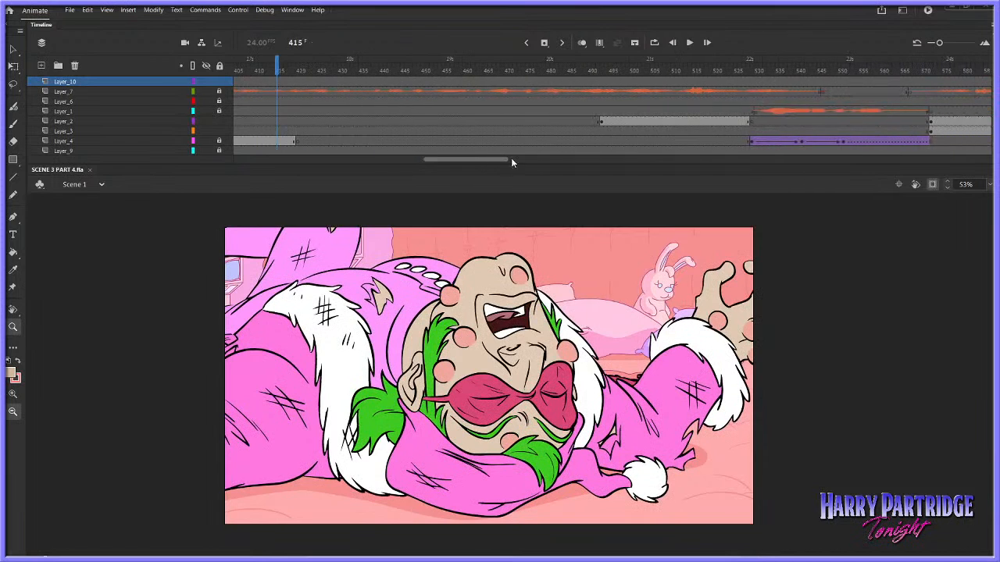
left_click(601, 119)
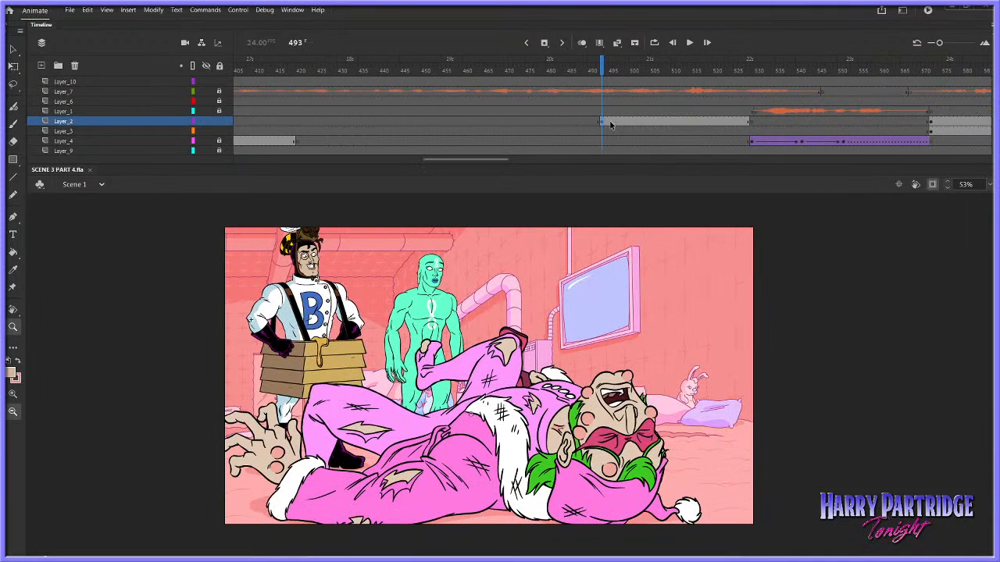
left_click(623, 72)
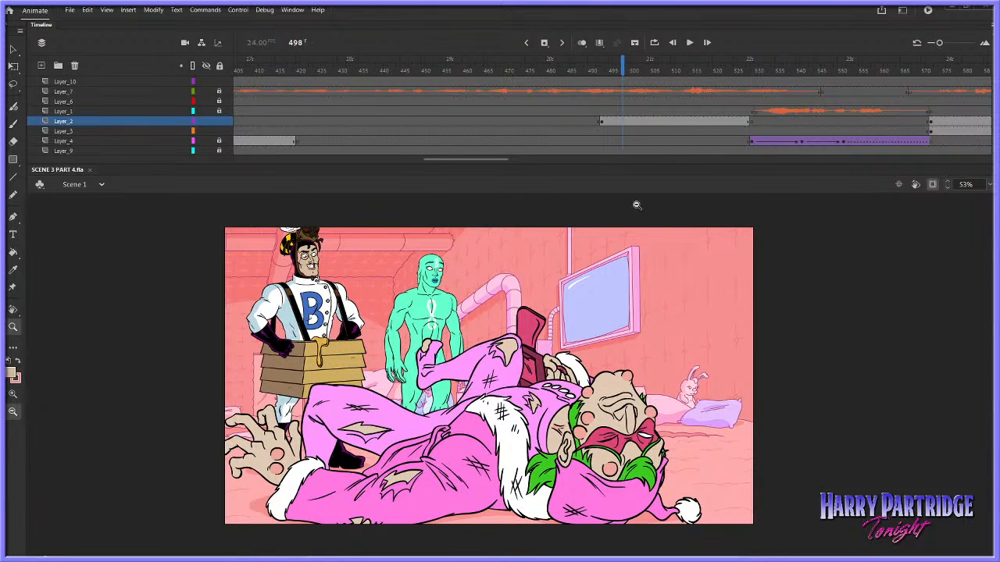
left_click(597, 82)
key("Return")
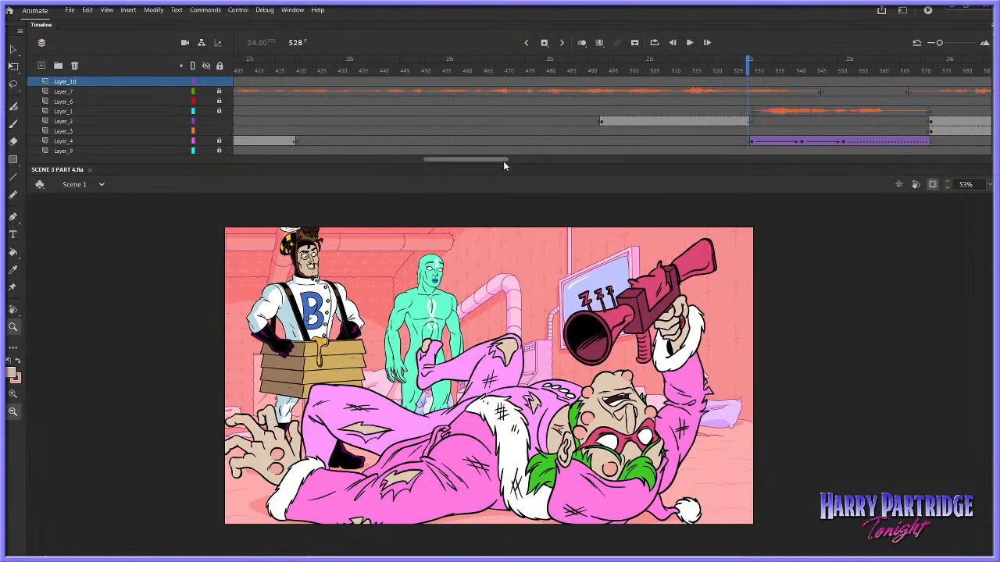
Go to frame 410, unlock Layer_4 and open the lying character's symbol for editing
left_click_drag(503, 161, 493, 162)
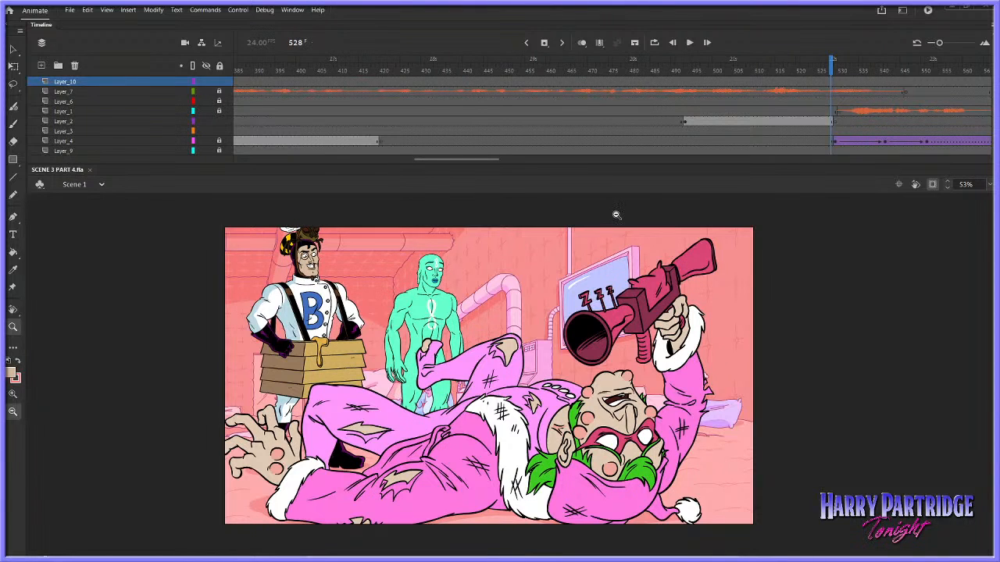
left_click(339, 145)
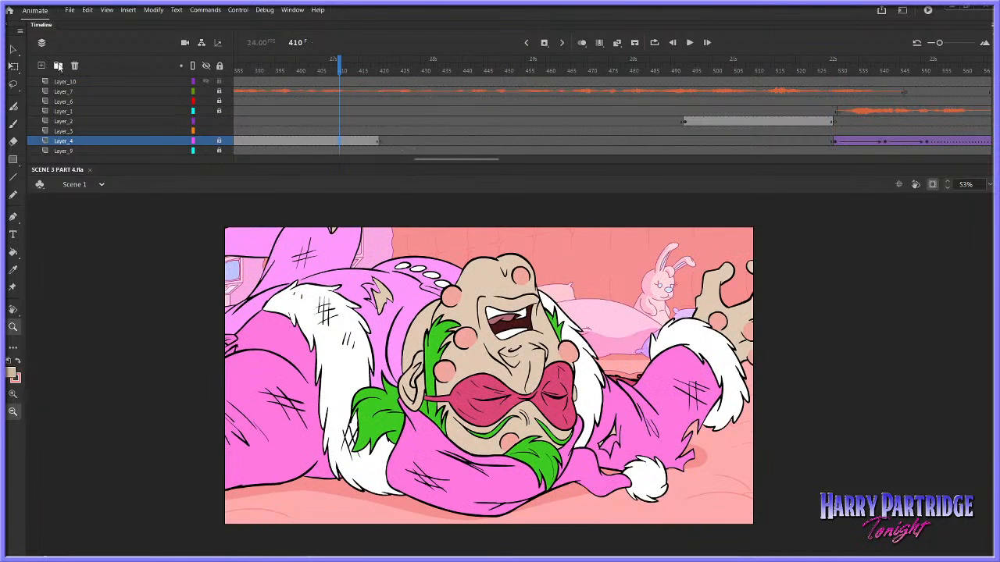
left_click(13, 49)
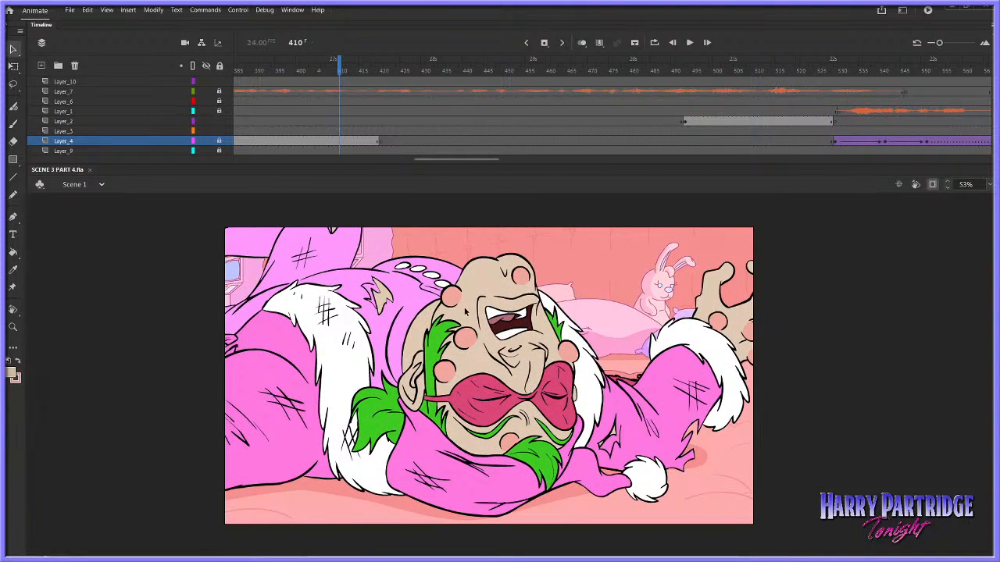
left_click(219, 141)
left_click(472, 338)
double_click(475, 340)
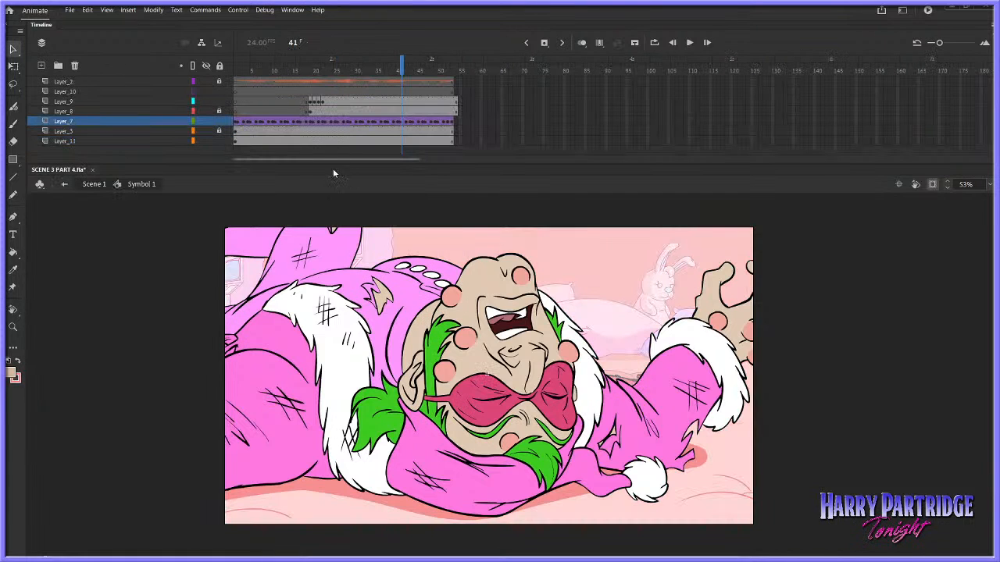
Hide Layer_3 inside the symbol to inspect the artwork behind the character, and return to Scene 1
left_click(206, 122)
left_click(206, 122)
left_click(205, 130)
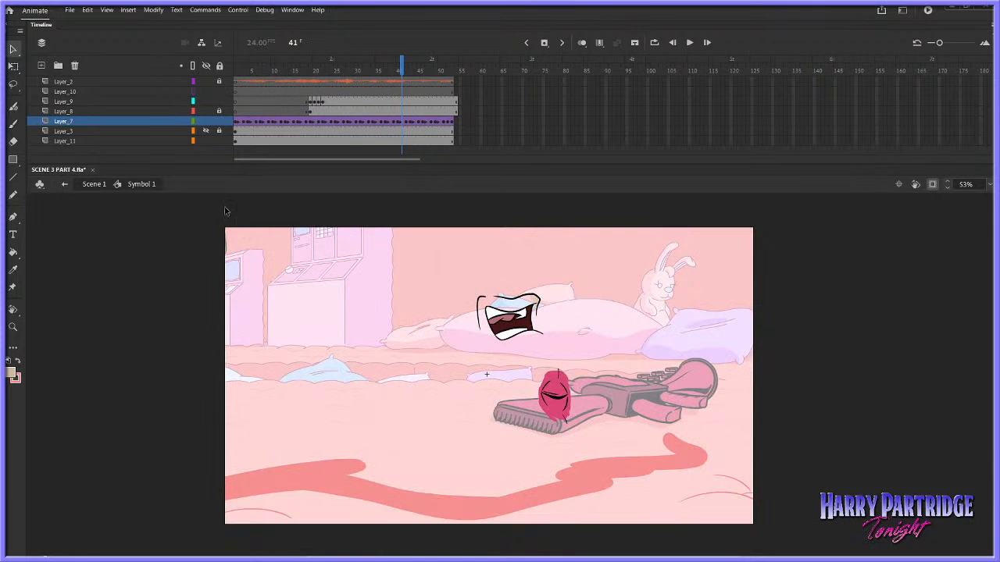
left_click(94, 184)
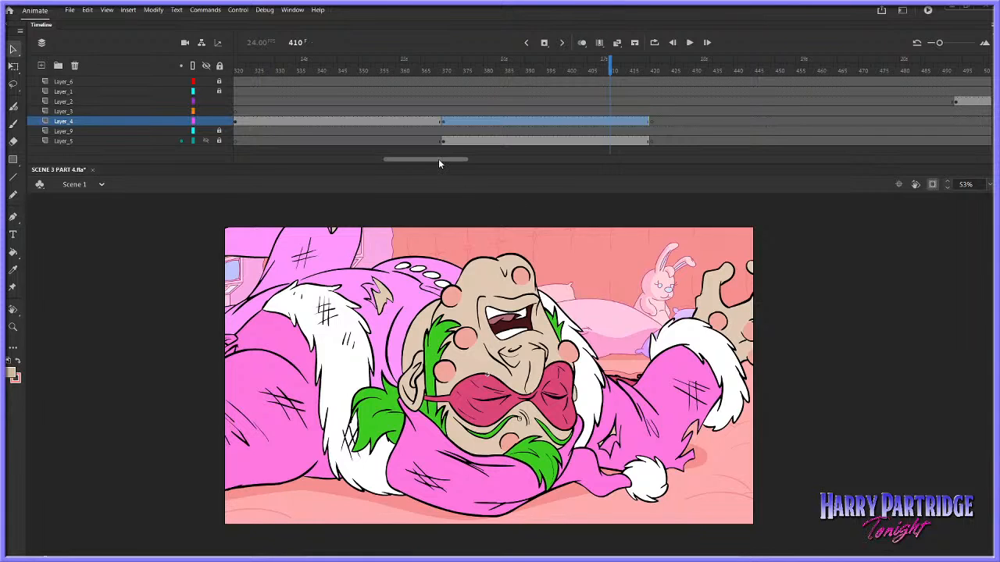
Go to the wide shot at frame 534 and scrub forward to frame 547
left_click_drag(438, 159, 508, 169)
left_click(552, 100)
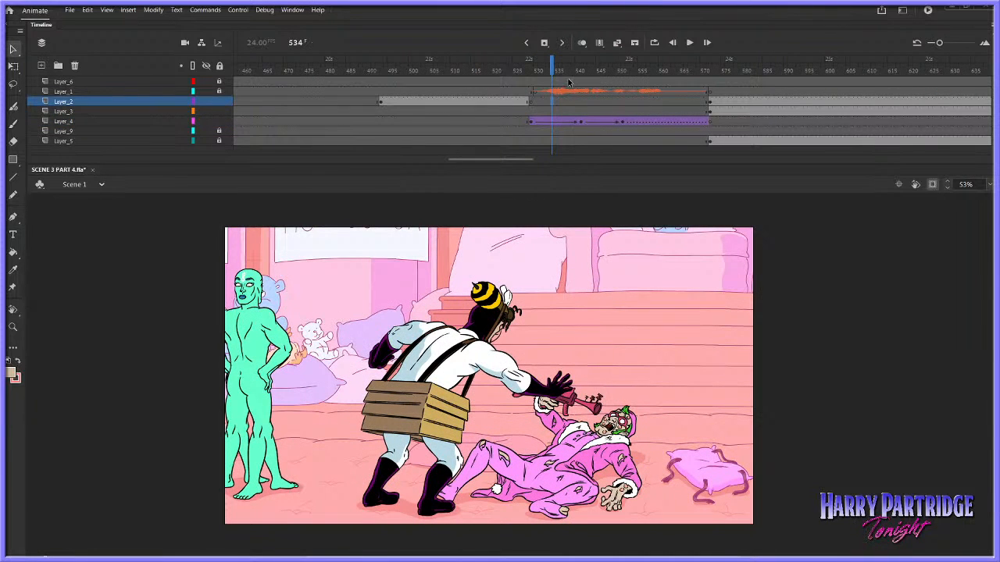
left_click(572, 70)
left_click_drag(572, 70, 605, 70)
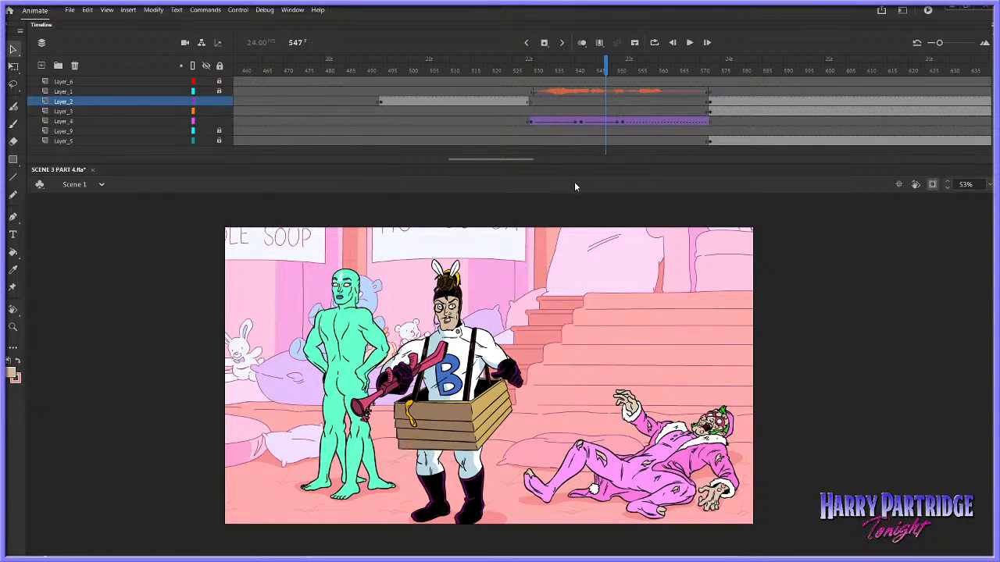
Examine the bee-hatted character's face up close at frame 547 and his full pose at frame 552
left_click(13, 328)
left_click_drag(444, 286, 481, 344)
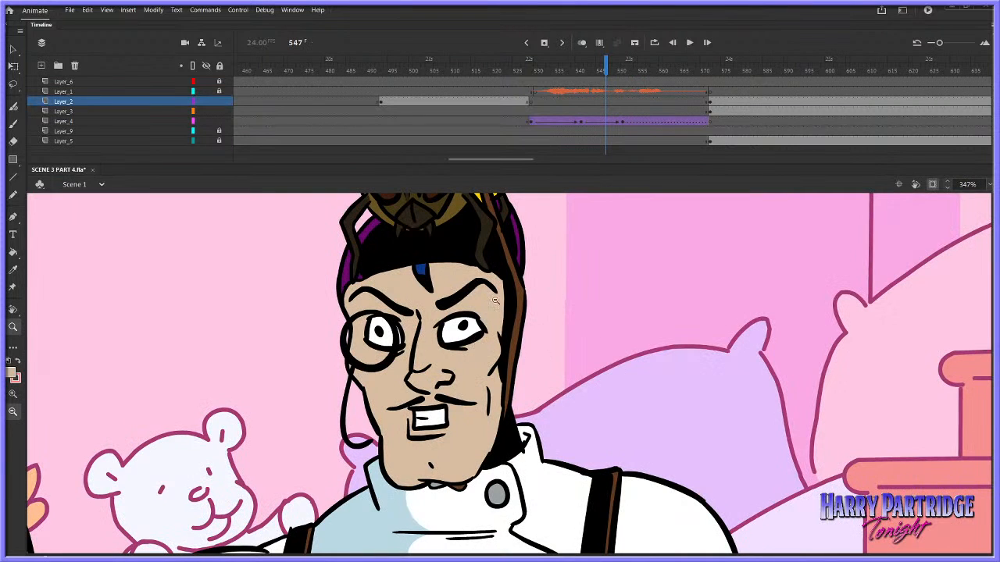
left_click(496, 329, "alt")
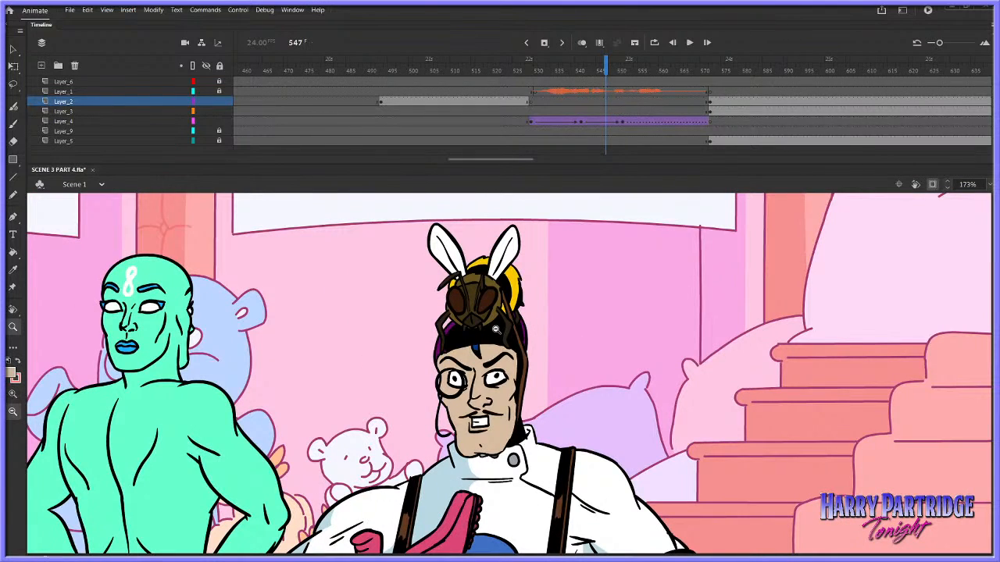
left_click(486, 279, "alt")
left_click(488, 386, "alt")
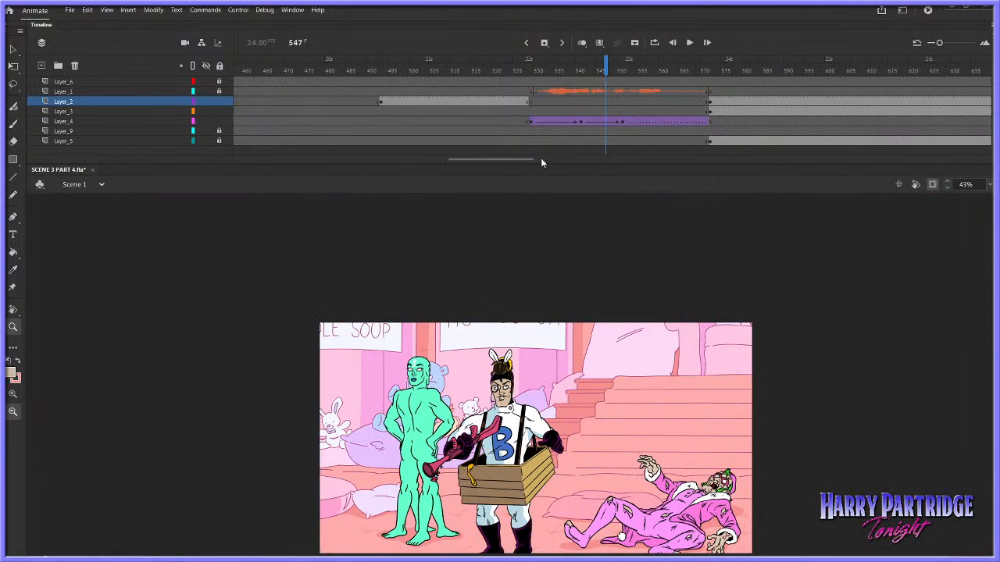
left_click(626, 70)
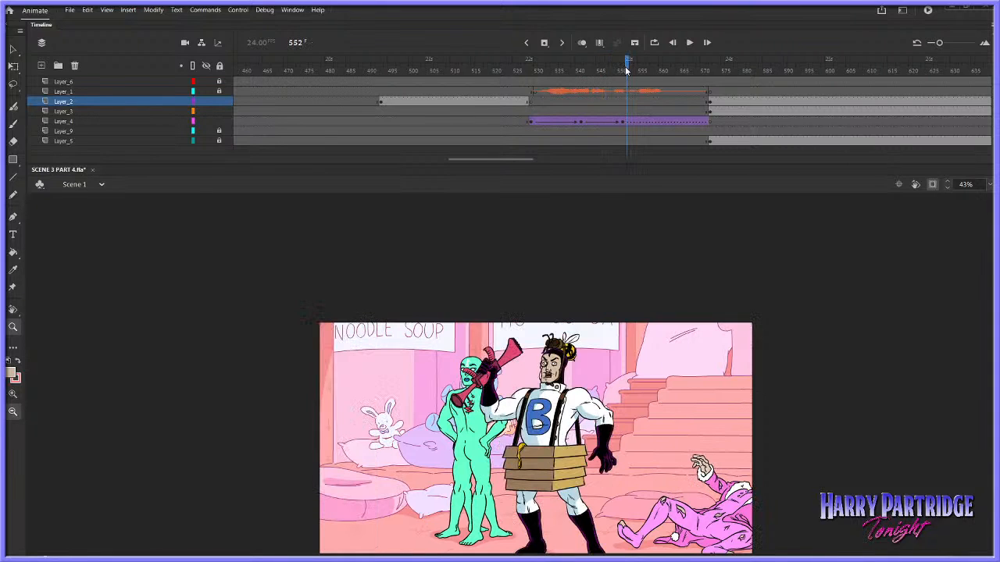
scroll(560, 357, "down", 3)
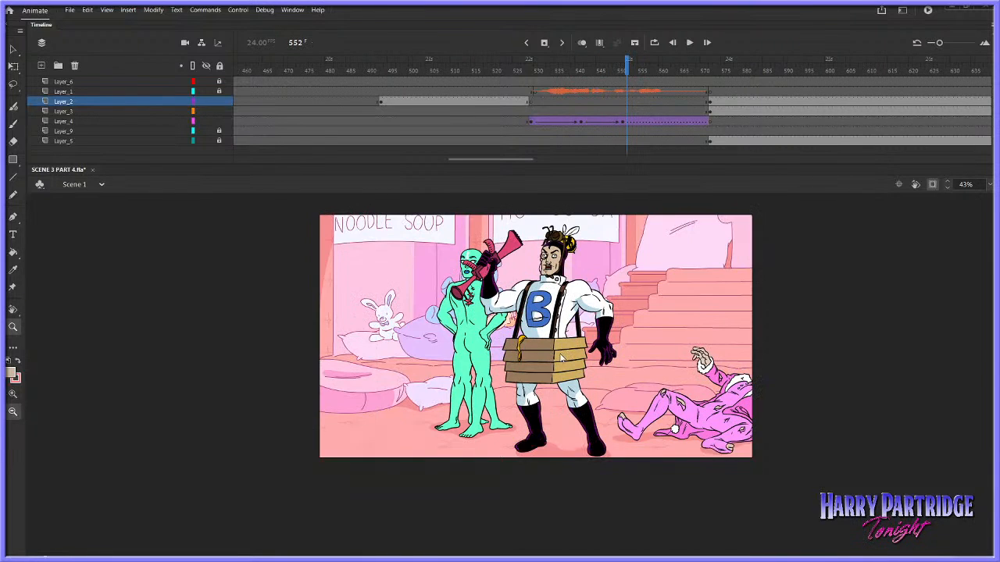
scroll(561, 355, "up", 3)
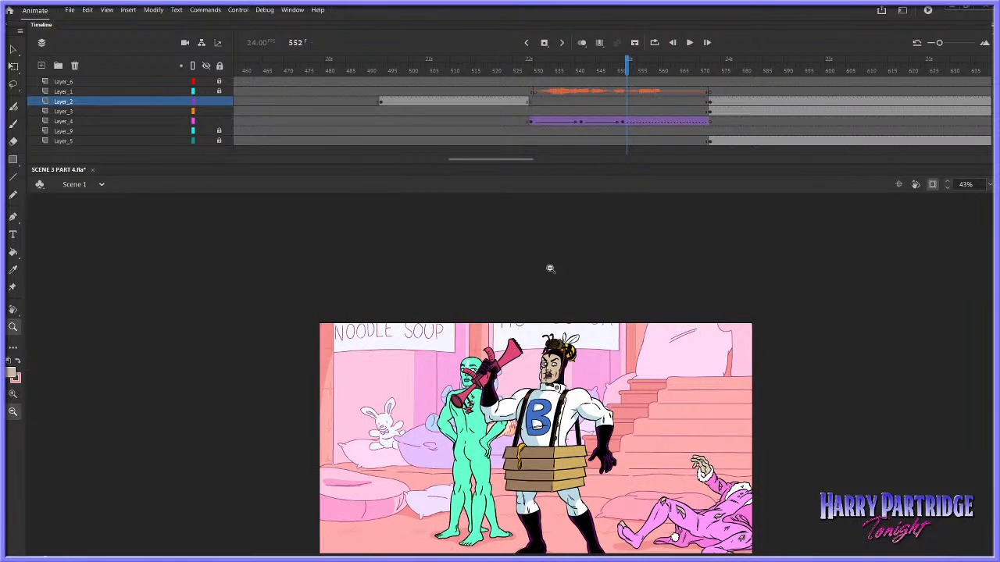
Play the gun-grabbing action in the wide shot from frame 540 and return to frame 540
left_click_drag(476, 160, 459, 155)
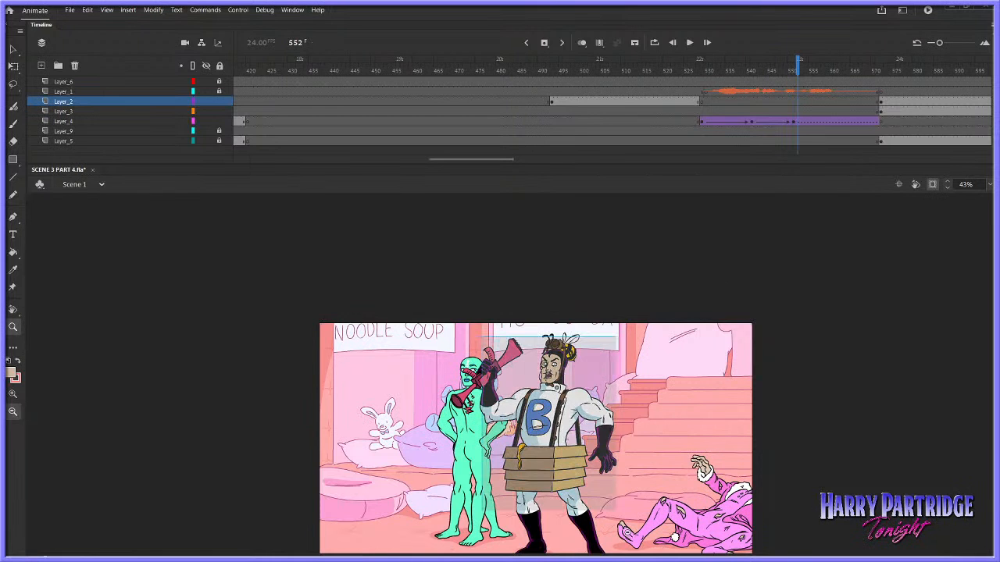
left_click(528, 355)
left_click(744, 78)
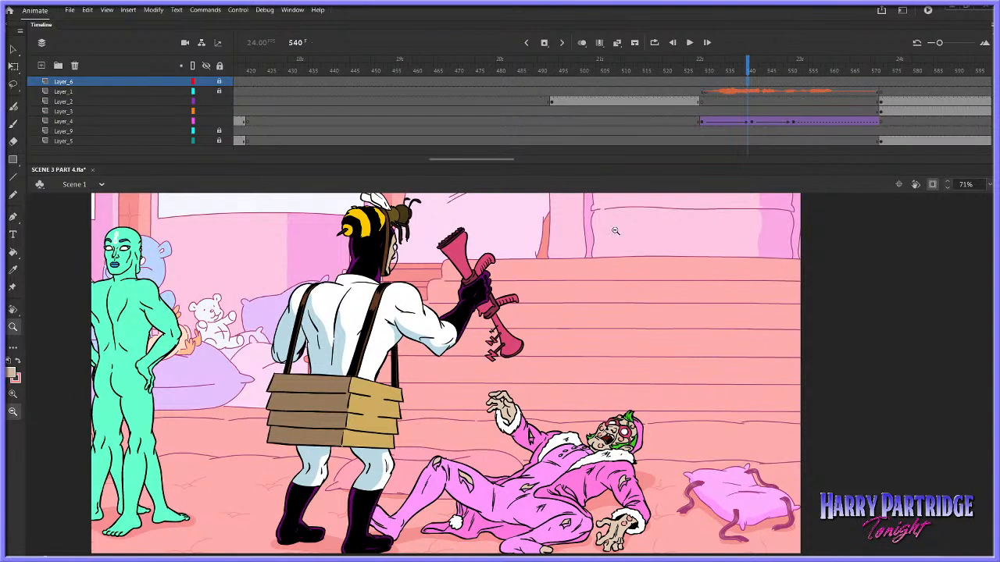
key("Return")
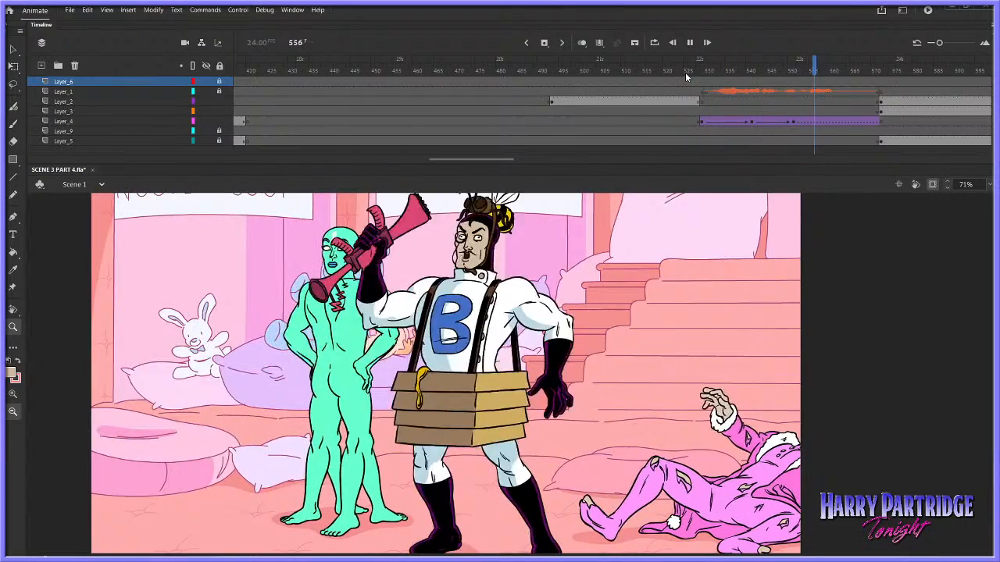
left_click(748, 92)
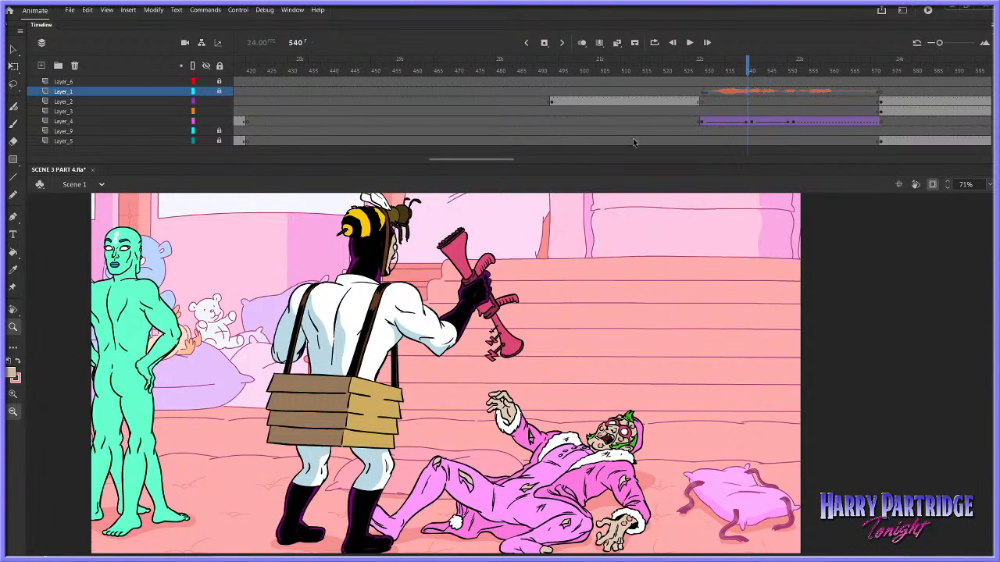
Check the close-up at frame 414 and play from about frame 394 through frame 510
left_click_drag(488, 157, 471, 158)
left_click(384, 69)
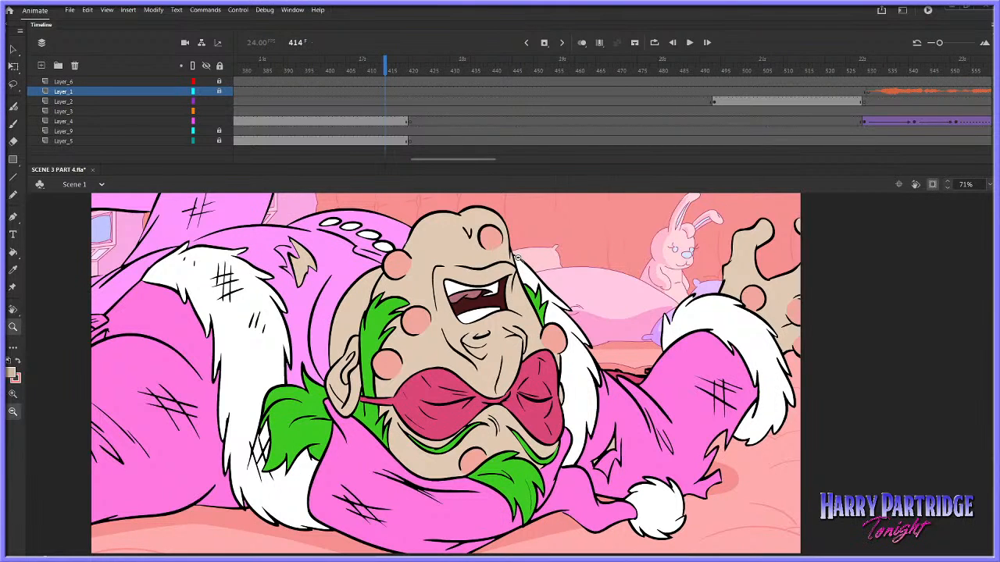
left_click(305, 69)
key("Return")
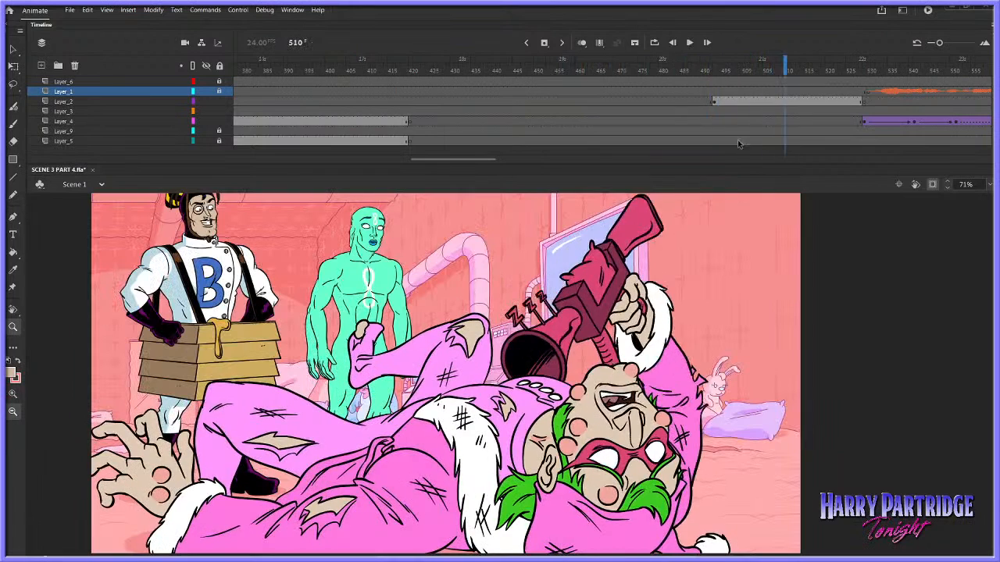
Insert keyframes on Layer_3 at frames 493 and 420, and frame the empty stage in view
right_click(713, 109)
left_click(716, 178)
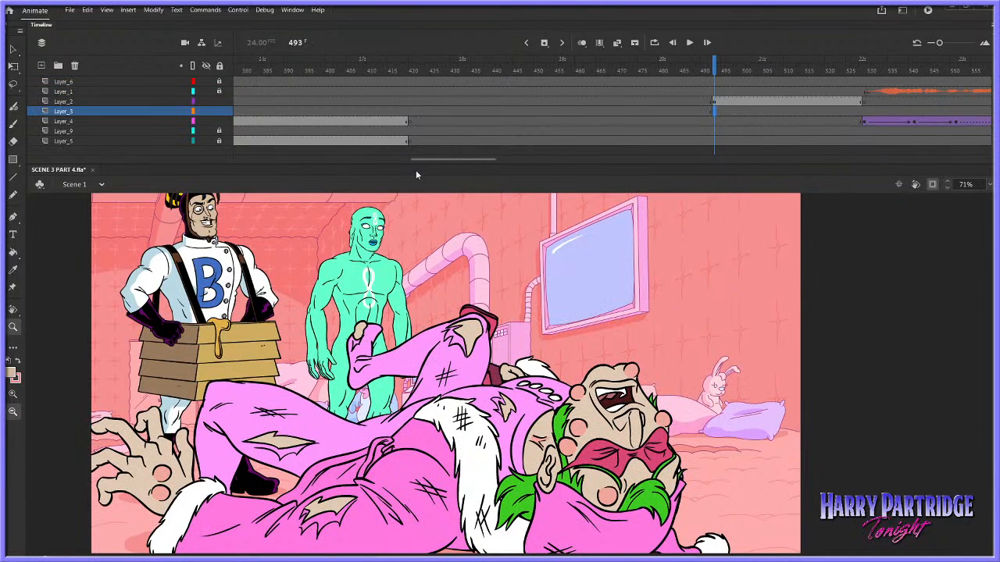
right_click(411, 112)
left_click(453, 195)
left_click(540, 357)
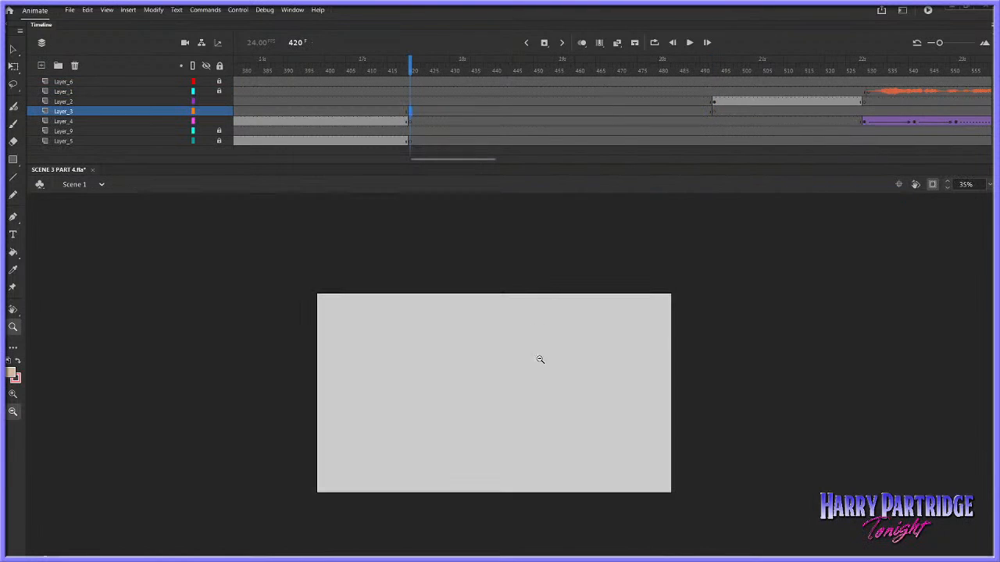
left_click_drag(390, 481, 717, 285)
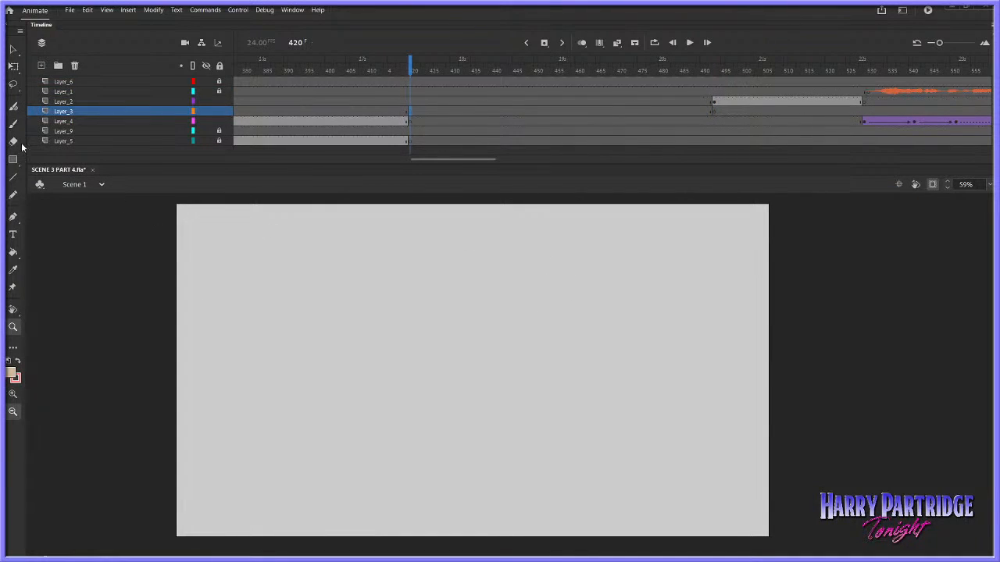
At frame 420 on Layer_3, sketch the flared muzzle of the gun with the Brush in black
key("b")
left_click(11, 375)
left_click(45, 409)
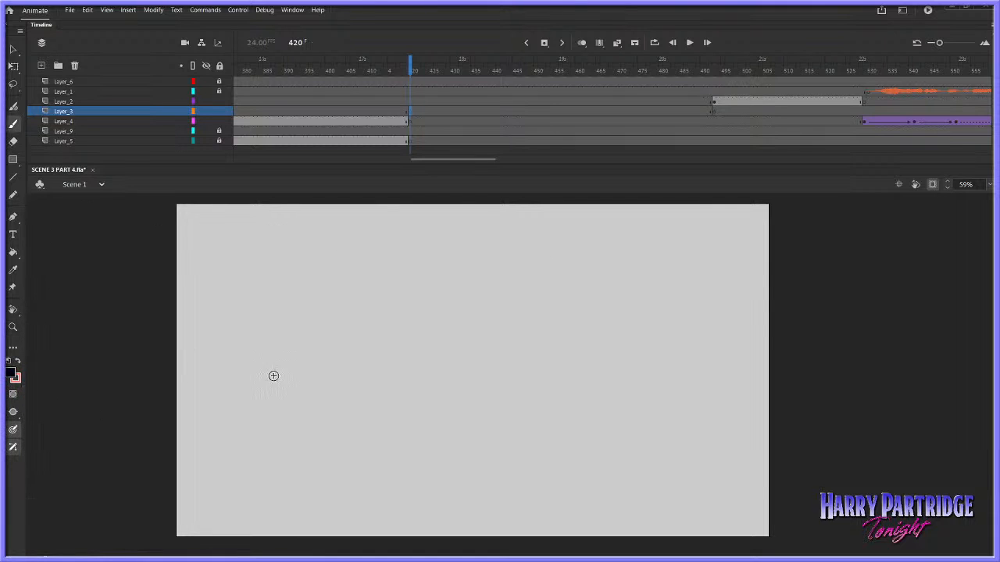
mouse_move(264, 351)
left_mouse_down()
mouse_move(270, 428)
mouse_move(306, 398)
mouse_move(326, 343)
left_mouse_up()
left_click_drag(297, 428, 373, 363)
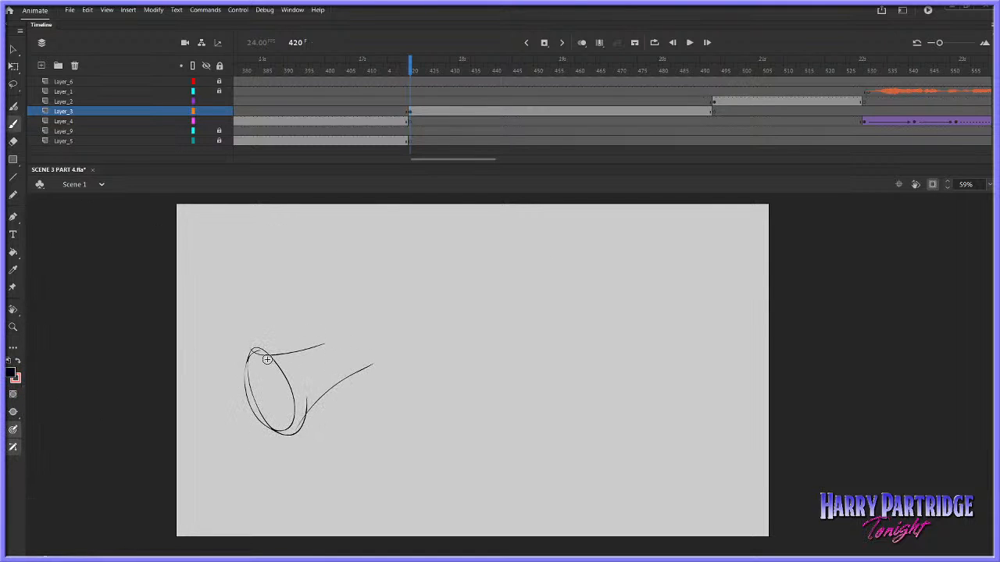
Sketch the gun's tapering barrel, the front plate of its body and the long lower edge
mouse_move(277, 362)
left_mouse_down()
mouse_move(379, 332)
mouse_move(363, 331)
mouse_move(378, 349)
mouse_move(353, 343)
mouse_move(388, 352)
left_mouse_up()
mouse_move(355, 341)
left_mouse_down()
mouse_move(373, 313)
mouse_move(380, 319)
mouse_move(391, 339)
mouse_move(382, 363)
mouse_move(398, 386)
mouse_move(389, 395)
mouse_move(508, 335)
left_mouse_up()
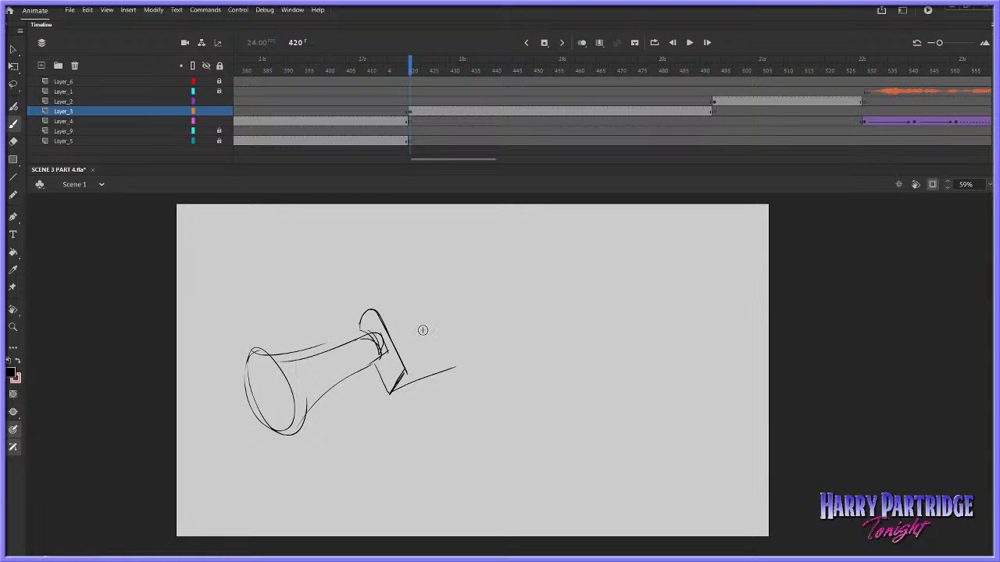
left_click_drag(395, 381, 506, 336)
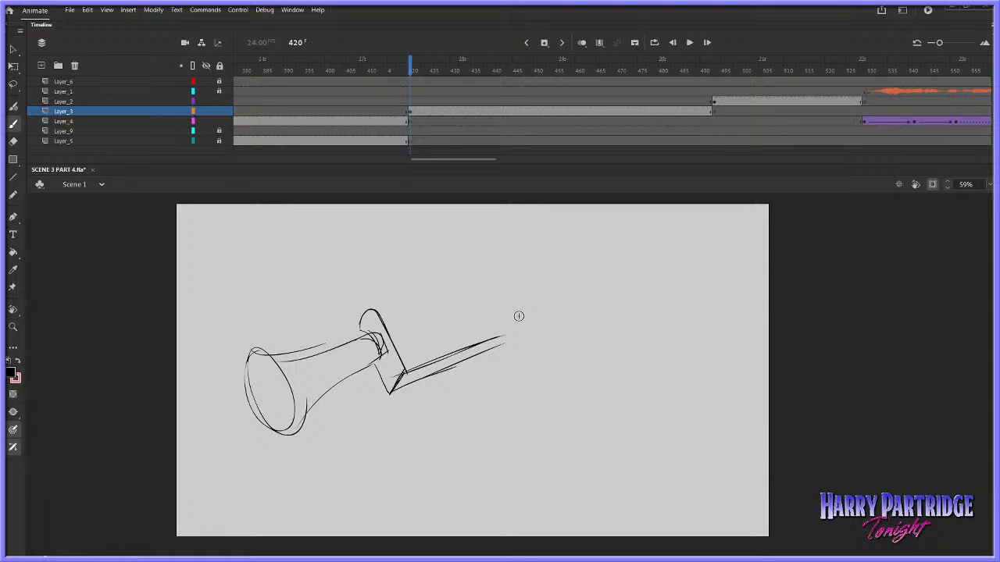
Sketch the two raised blocks of the gun's body, the horned piece between them and the flared rear stock
left_click_drag(373, 310, 407, 300)
mouse_move(378, 307)
left_mouse_down()
mouse_move(403, 296)
mouse_move(420, 328)
left_mouse_up()
mouse_move(418, 331)
left_mouse_down()
mouse_move(502, 299)
mouse_move(492, 299)
mouse_move(499, 264)
left_mouse_up()
mouse_move(478, 274)
left_mouse_down()
mouse_move(499, 261)
mouse_move(509, 273)
mouse_move(526, 330)
left_mouse_up()
left_click_drag(535, 328, 497, 332)
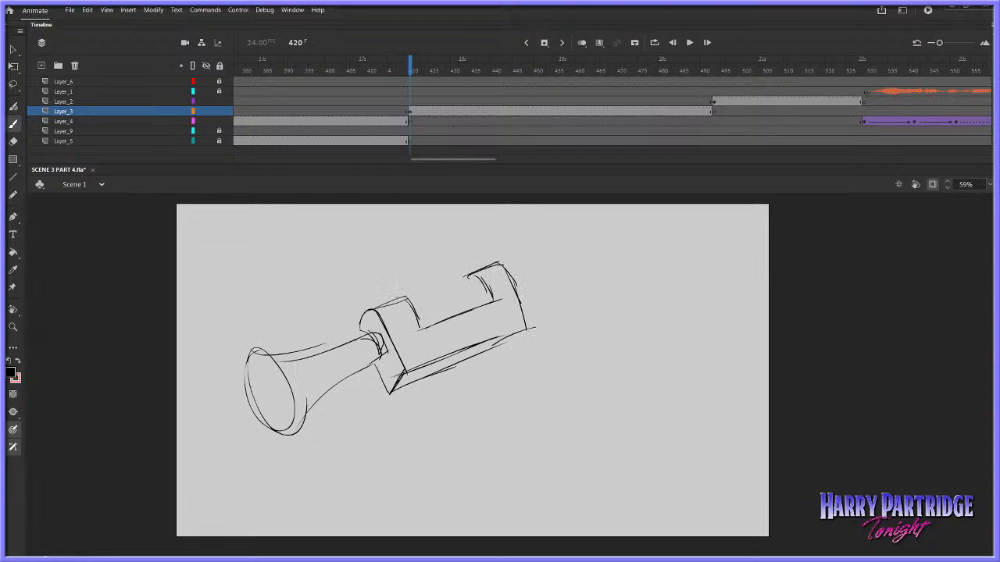
mouse_move(398, 297)
left_mouse_down()
mouse_move(462, 259)
mouse_move(509, 265)
mouse_move(630, 218)
mouse_move(670, 283)
mouse_move(521, 303)
left_mouse_up()
Sketch the rear grip with its trigger and the ridged front grip beneath the gun, redoing the stray strokes
mouse_move(498, 344)
left_mouse_down()
mouse_move(520, 338)
mouse_move(553, 362)
mouse_move(526, 371)
mouse_move(552, 367)
left_mouse_up()
mouse_move(520, 383)
left_mouse_down()
mouse_move(557, 370)
mouse_move(532, 389)
left_mouse_up()
key("ctrl+z")
key("ctrl+z")
key("ctrl+z")
key("ctrl+z")
left_click_drag(528, 392, 560, 379)
left_click_drag(496, 349, 500, 360)
key("ctrl+z")
mouse_move(417, 378)
left_mouse_down()
mouse_move(439, 371)
mouse_move(437, 416)
mouse_move(407, 431)
mouse_move(436, 427)
left_mouse_up()
left_click_drag(434, 412, 435, 439)
left_click_drag(402, 440, 436, 444)
left_click_drag(402, 447, 432, 446)
Lasso the grips with the gun's underside and nudge them up and slightly left against the body
left_click(14, 84)
mouse_move(553, 321)
left_mouse_down()
mouse_move(348, 471)
mouse_move(662, 402)
left_mouse_up()
key("shift+Up")
key("shift+Up")
key("Left")
key("Left")
key("Left")
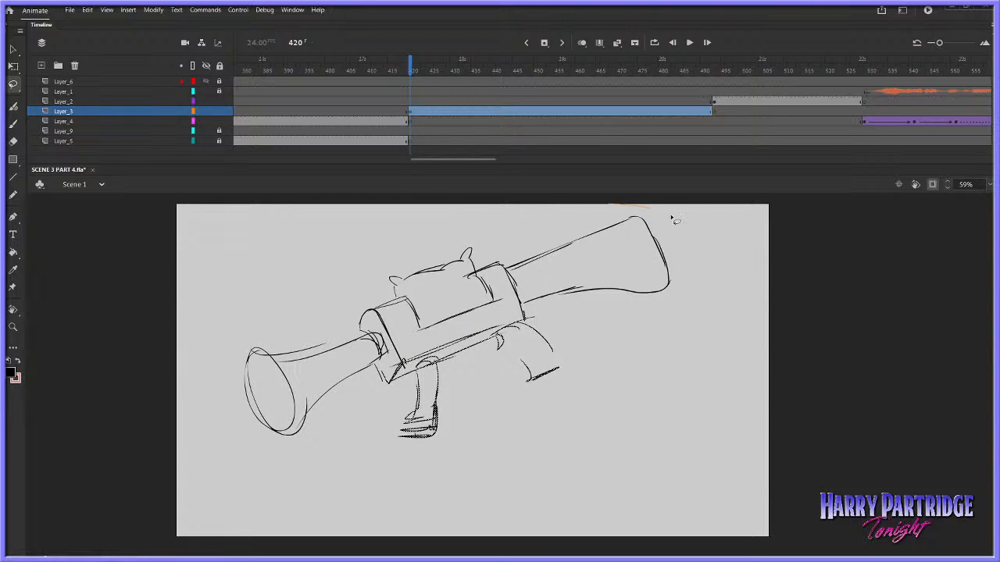
Lasso the whole gun sketch and move it down and left on the stage, nudging it back up slightly
mouse_move(672, 218)
left_mouse_down()
mouse_move(724, 364)
mouse_move(592, 197)
left_mouse_up()
left_click_drag(580, 295, 550, 321)
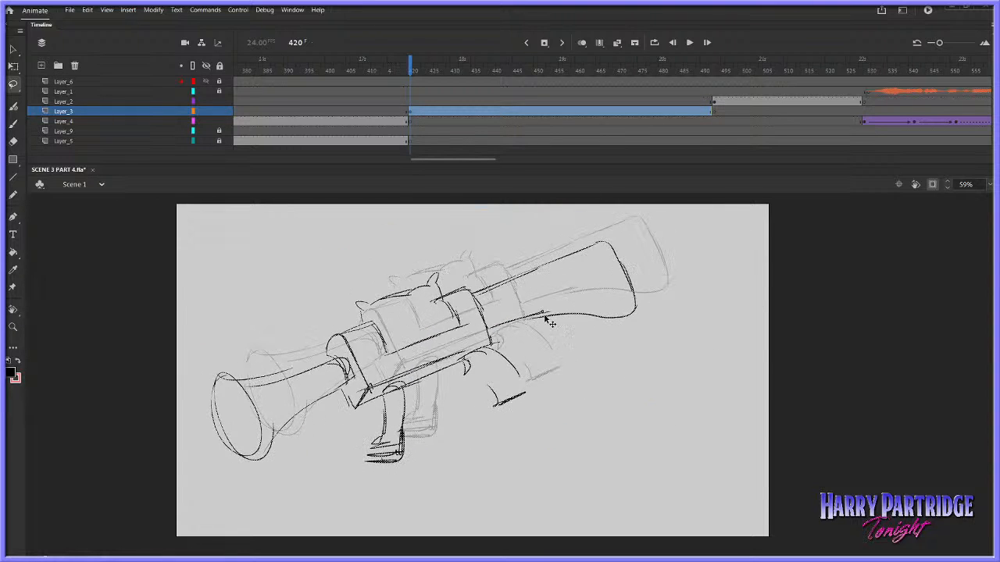
key("shift+Up")
key("shift+Up")
Play the timeline from before frame 420 through the new gun shot to check its framing
left_click(360, 81)
key("Return")
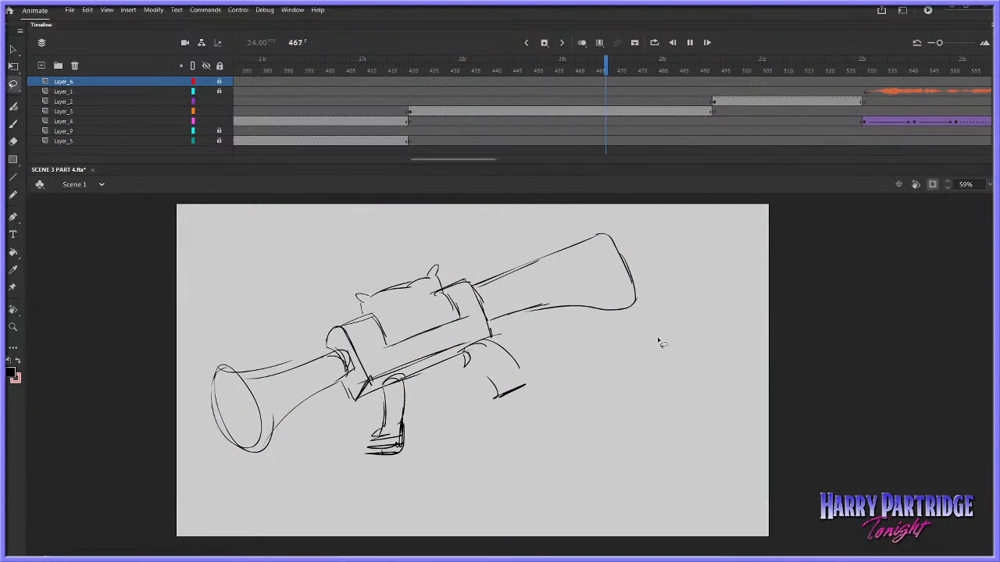
key("Return")
Hide the gun sketch on Layer_3 and check the lying character's close-up at frame 403
left_click(410, 111)
right_click(490, 326)
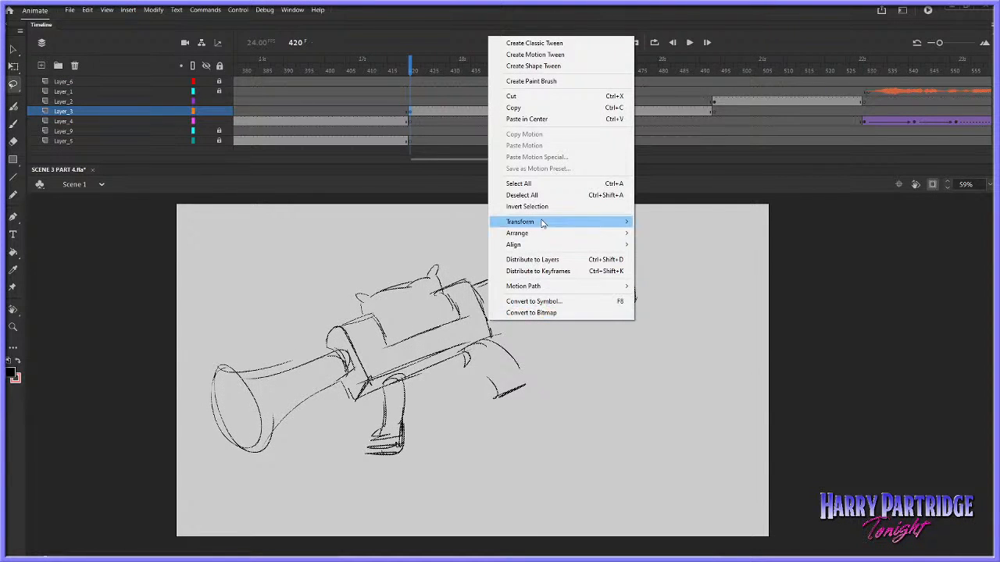
left_click(575, 361)
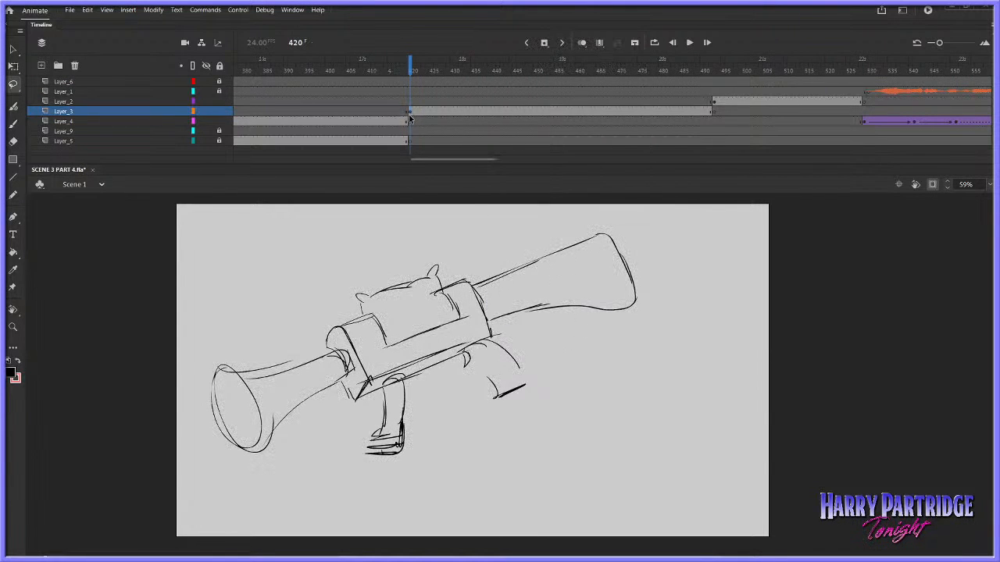
left_click(205, 112)
left_click(12, 124)
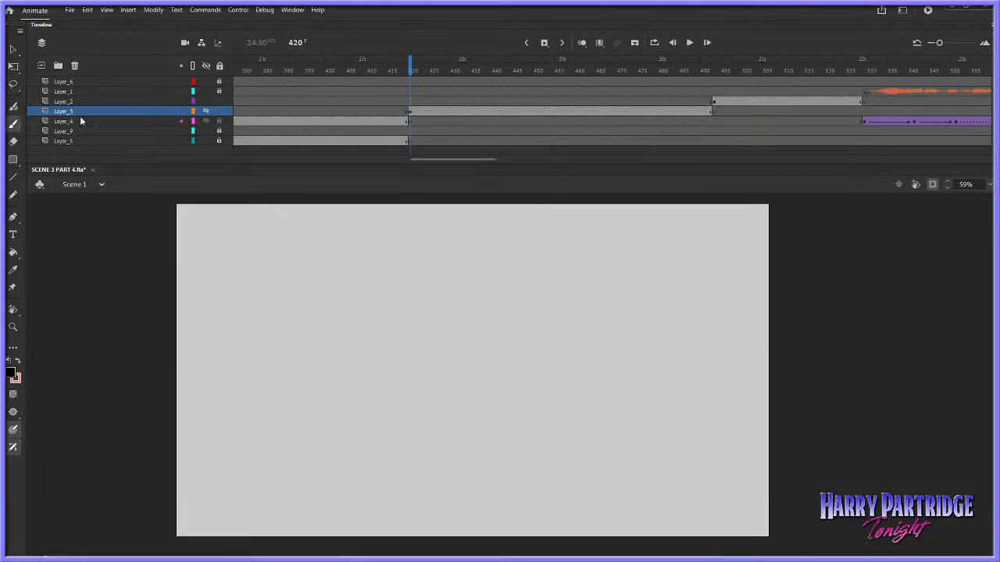
left_click(341, 69)
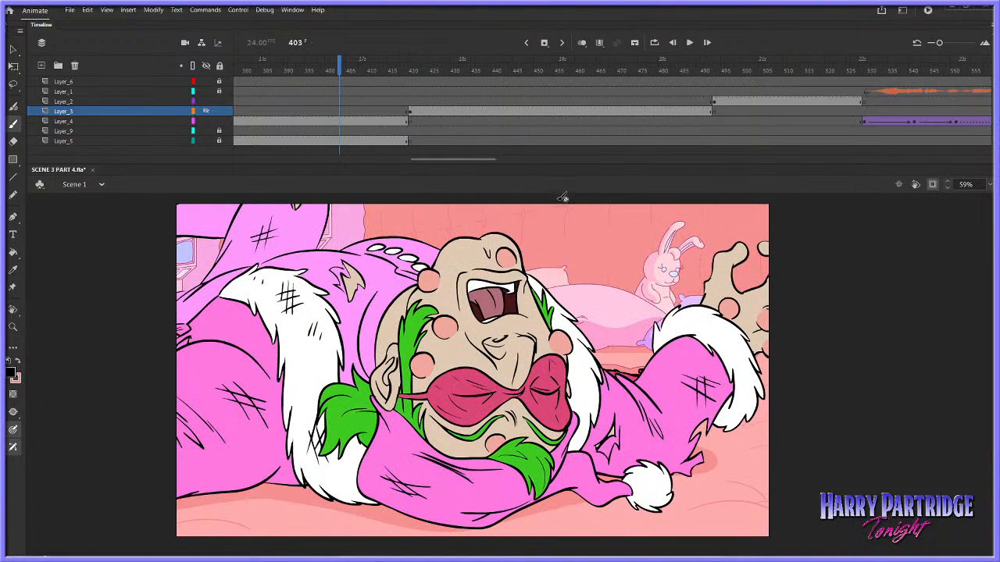
At frame 420 on Layer_2, sketch the curved outlines of the sleeve cuff, undoing the unwanted strokes
left_click(412, 101)
left_click_drag(498, 314, 571, 320)
mouse_move(531, 361)
left_mouse_down()
mouse_move(519, 324)
mouse_move(578, 328)
left_mouse_up()
key("ctrl+z")
key("ctrl+z")
left_click_drag(556, 351, 514, 315)
left_click_drag(574, 299, 611, 360)
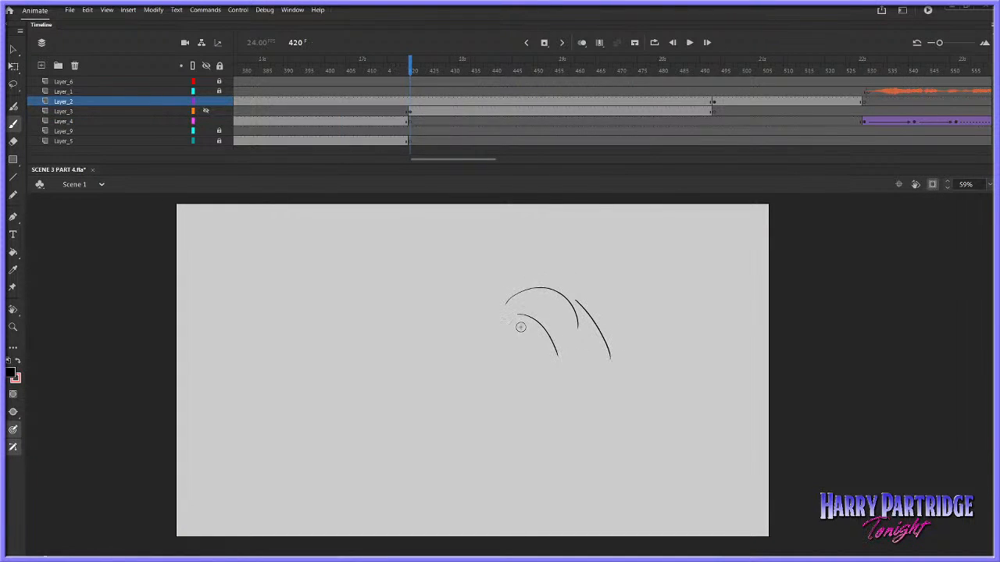
Sketch the reaching hand with bent fingers and a thumb in front of the cuff, plus the cuff's lower curve
key("ctrl+z")
key("ctrl+z")
key("ctrl+z")
mouse_move(500, 308)
left_mouse_down()
mouse_move(455, 313)
mouse_move(482, 319)
mouse_move(435, 345)
mouse_move(430, 379)
mouse_move(441, 381)
mouse_move(456, 359)
mouse_move(448, 312)
mouse_move(400, 312)
mouse_move(379, 352)
mouse_move(442, 322)
mouse_move(390, 327)
mouse_move(391, 314)
mouse_move(380, 327)
mouse_move(436, 326)
mouse_move(444, 310)
mouse_move(398, 357)
mouse_move(458, 330)
left_mouse_up()
key("ctrl+z")
key("ctrl+z")
key("ctrl+z")
key("ctrl+z")
key("ctrl+z")
key("ctrl+z")
key("ctrl+z")
key("ctrl+z")
mouse_move(382, 318)
left_mouse_down()
mouse_move(364, 357)
mouse_move(433, 344)
mouse_move(493, 371)
mouse_move(529, 370)
mouse_move(503, 417)
mouse_move(531, 355)
left_mouse_up()
mouse_move(462, 311)
left_mouse_down()
mouse_move(525, 322)
mouse_move(547, 388)
mouse_move(583, 414)
left_mouse_up()
key("ctrl+z")
key("ctrl+z")
left_click_drag(573, 421, 598, 377)
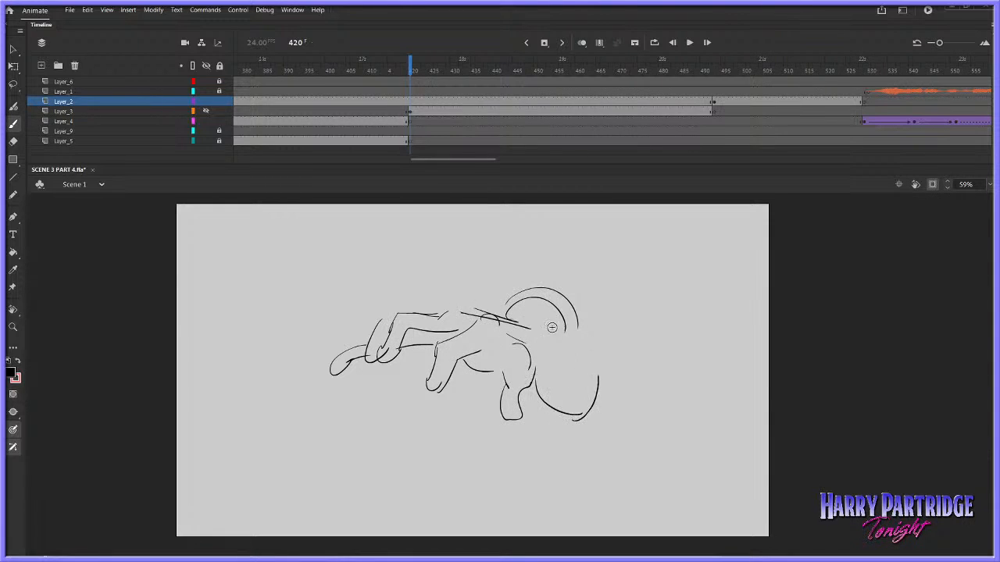
Draw the cuff's inner edge and the sleeved forearm extending to the stage's right edge
left_click_drag(547, 327, 579, 396)
mouse_move(565, 291)
left_mouse_down()
mouse_move(611, 355)
mouse_move(647, 250)
mouse_move(715, 258)
left_mouse_up()
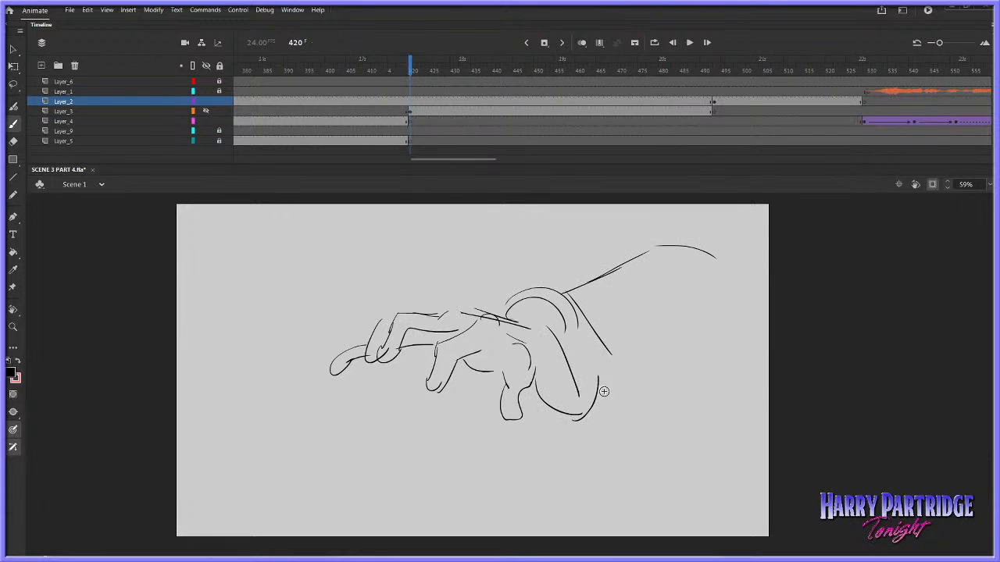
left_click_drag(603, 388, 692, 338)
left_click_drag(690, 339, 725, 313)
left_click_drag(670, 246, 732, 240)
left_click_drag(703, 237, 766, 225)
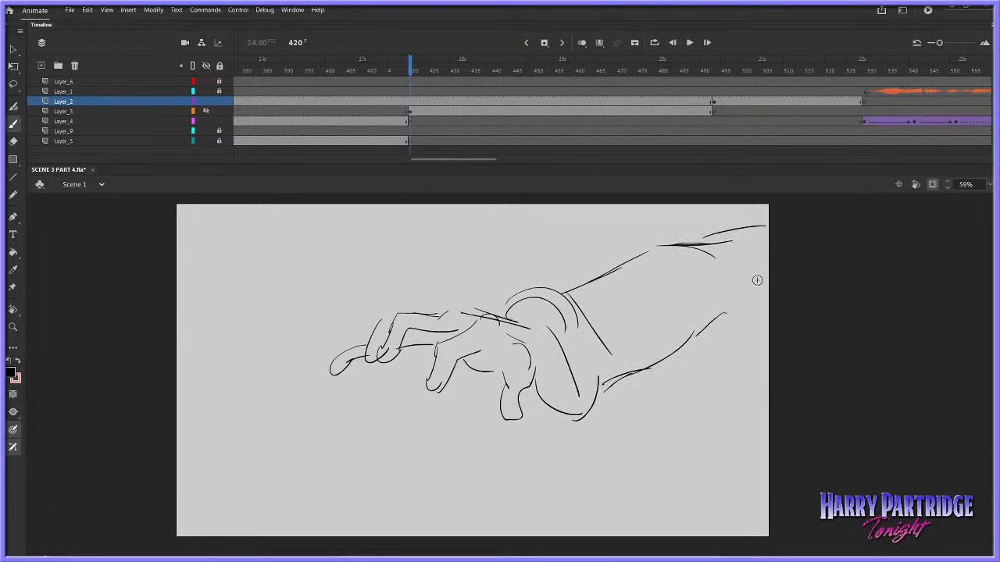
Play the hand sketch through into the wide shot and return to frame 449 on Layer_3
left_click(375, 81)
key("Return")
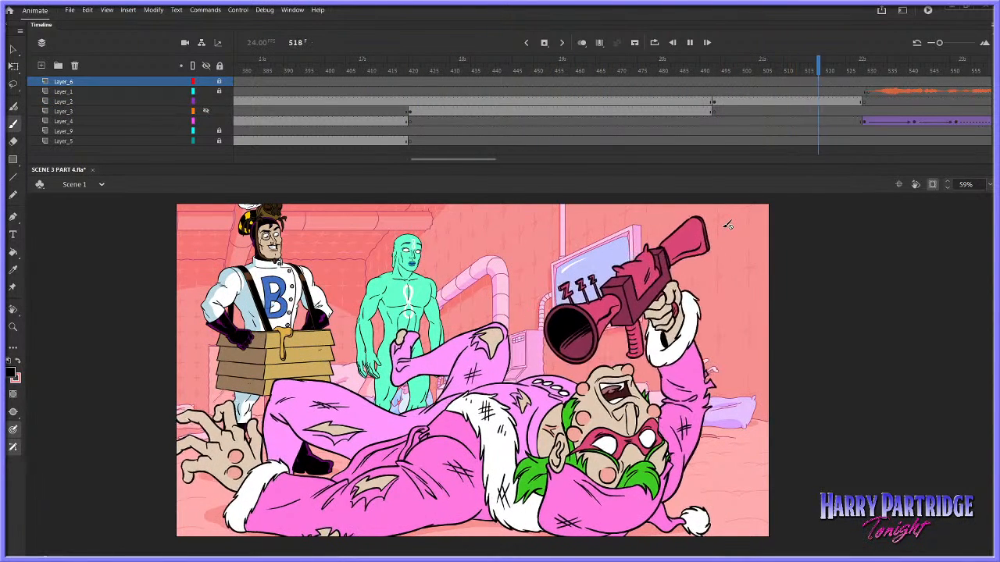
left_click(532, 112)
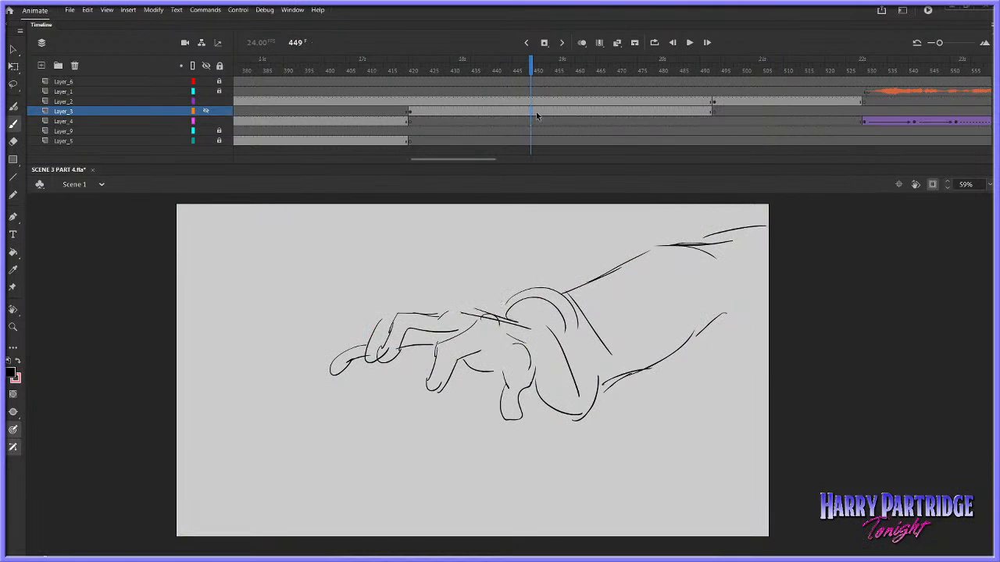
Compare the gun and hand sketches by toggling Layer_3 and Layer_2 visibility, leaving only the hand showing
left_click(206, 111)
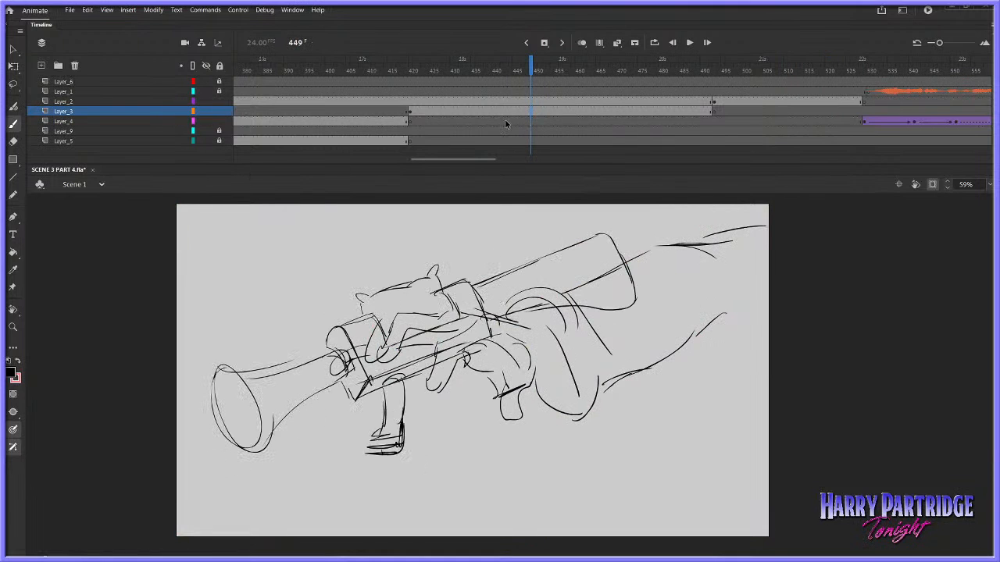
left_click(510, 112)
left_click(206, 111)
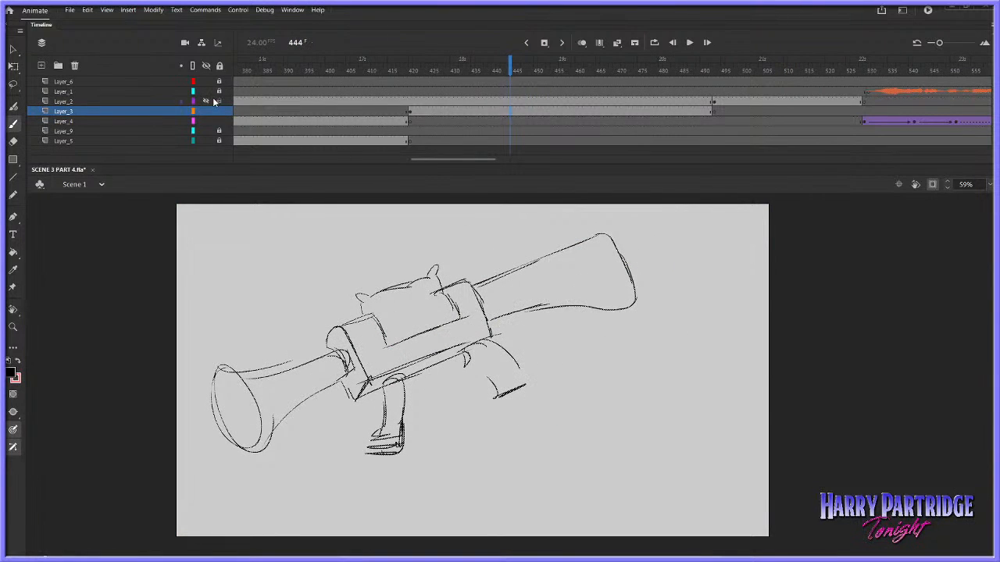
left_click(206, 101)
left_click(206, 92)
Add knuckle curves and tendon lines along the back of the hand on Layer_2
left_click(499, 101)
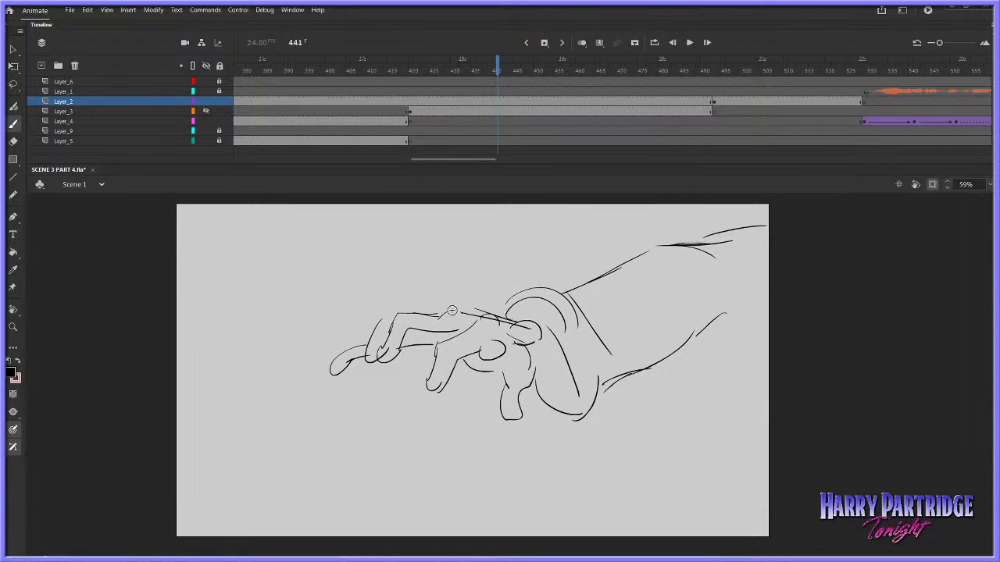
mouse_move(442, 317)
left_mouse_down()
mouse_move(523, 338)
mouse_move(512, 327)
mouse_move(572, 389)
left_mouse_up()
key("ctrl+z")
left_click_drag(543, 374, 576, 401)
Lock Layer_3 and start the hand drawing on Layer_2 with a keyframe at frame 420
left_click(509, 111)
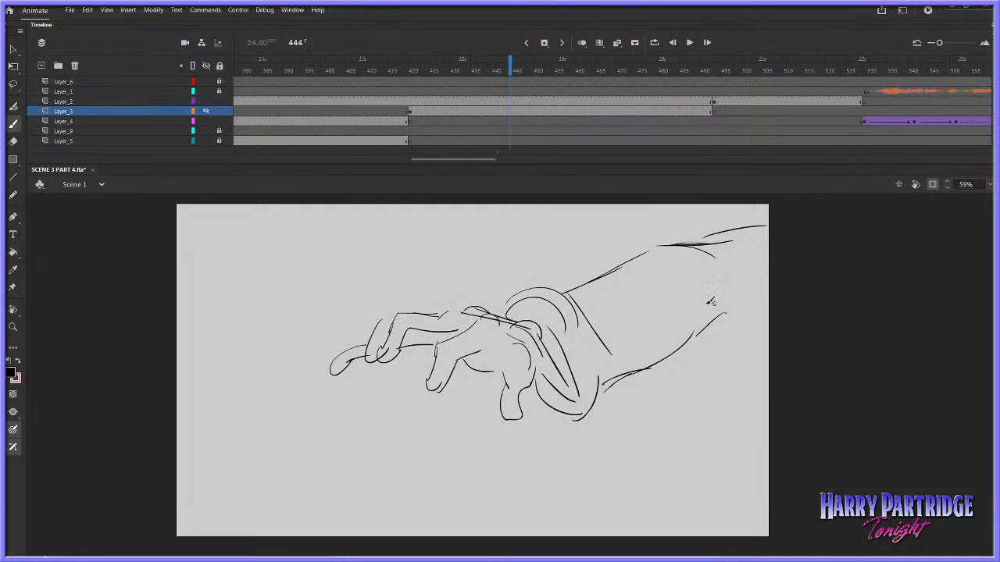
left_click(522, 112)
left_click(514, 118)
left_click(504, 113)
left_click(532, 111)
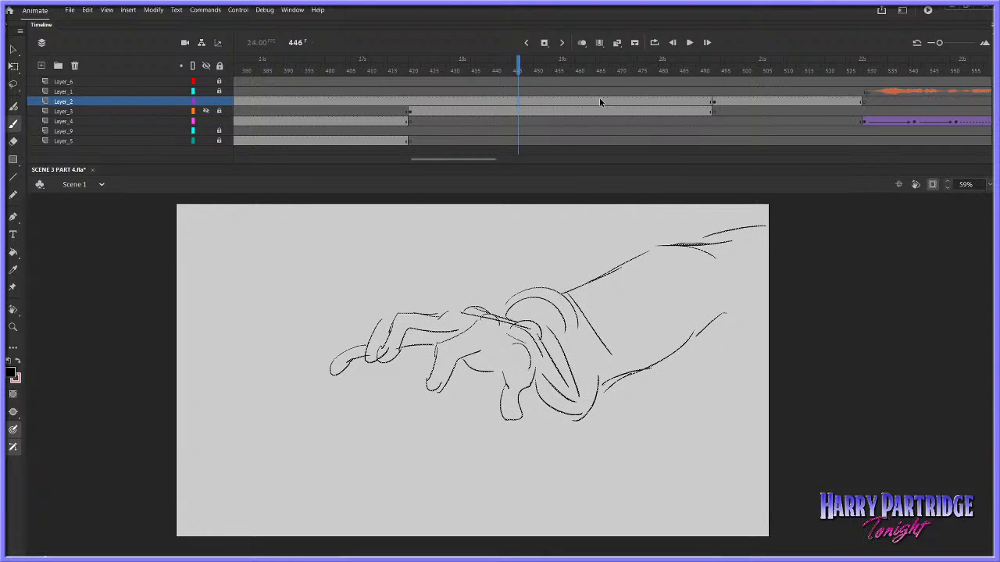
right_click(408, 102)
left_click(441, 186)
left_click(414, 102)
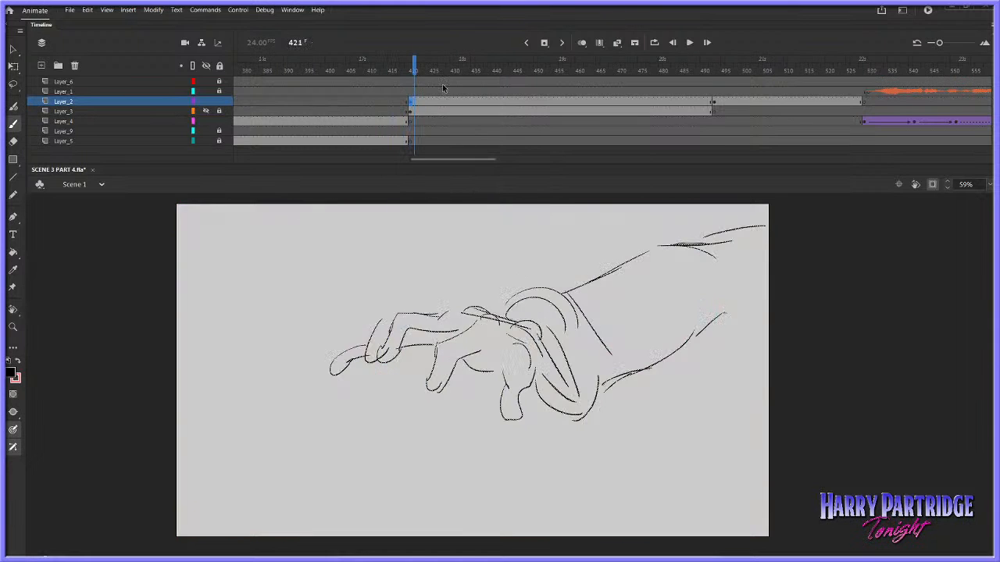
Convert the hand and arm sketch on Layer_2 to a symbol and open it for editing
left_click(154, 11)
left_click(208, 37)
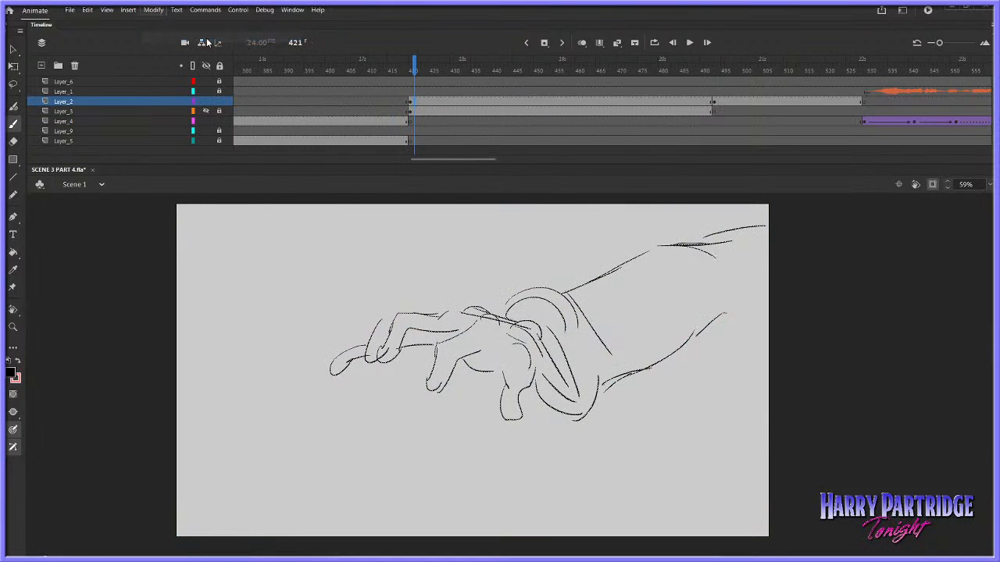
left_click(656, 150)
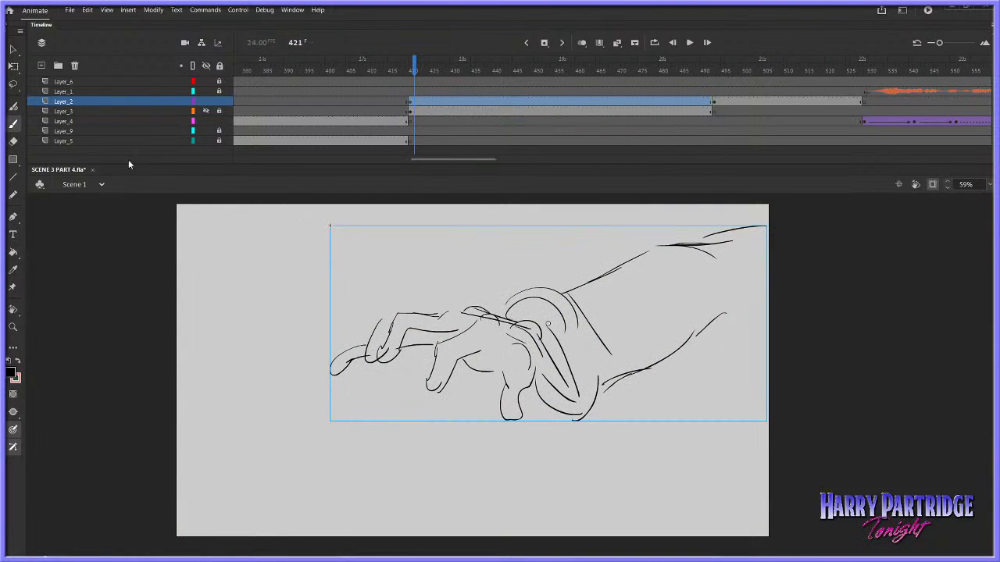
left_click(13, 51)
double_click(494, 320)
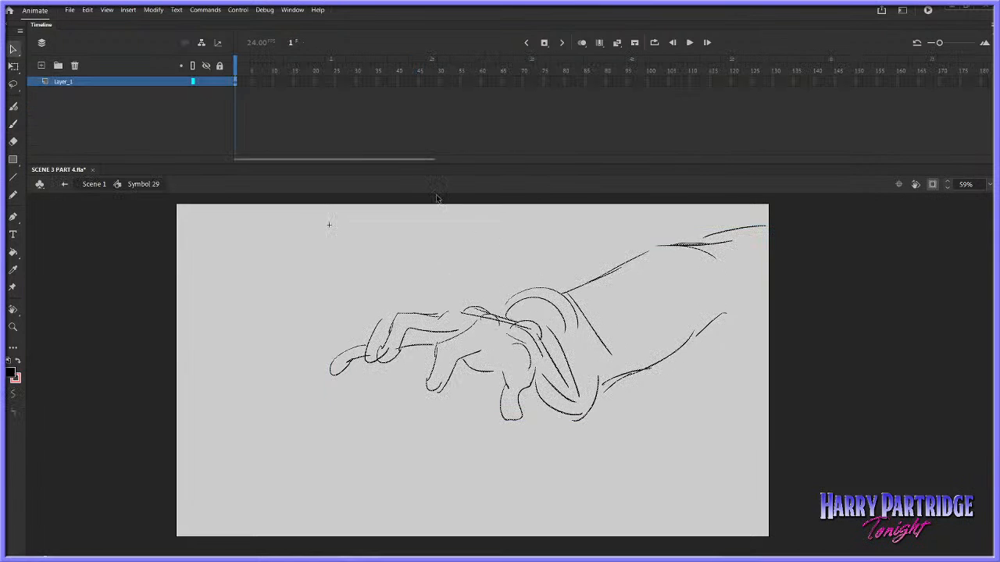
Convert the sketch inside the symbol to a nested symbol and open that one for editing
right_click(240, 85)
left_click(157, 11)
left_click(188, 37)
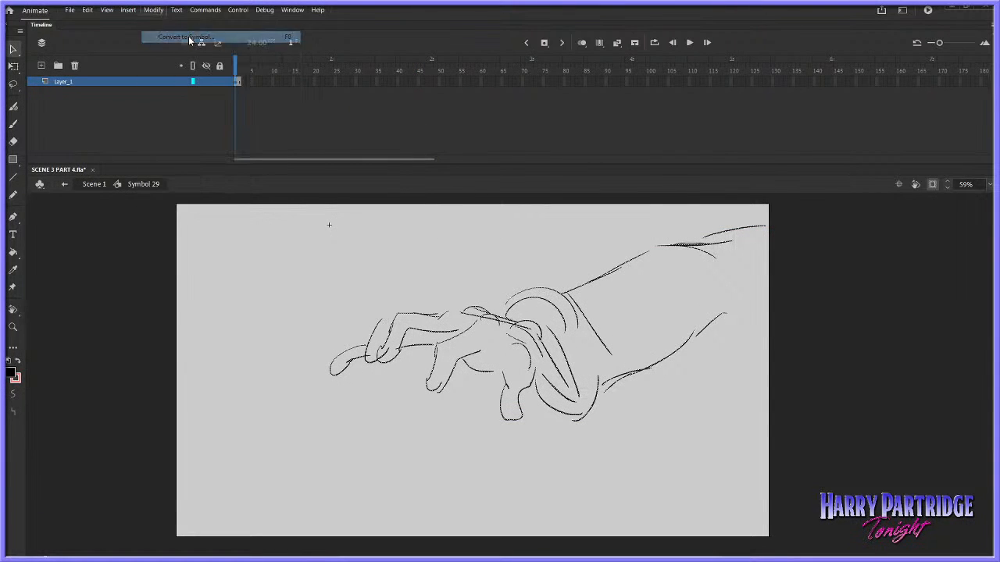
left_click(568, 243)
double_click(487, 322)
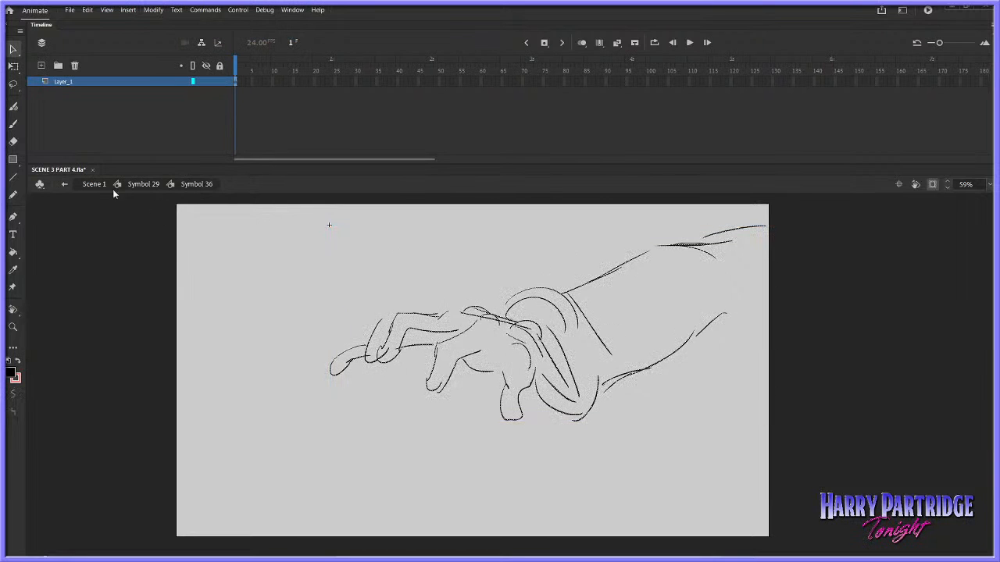
Insert keyframes at frames 2 and 3 of Layer_1 inside the nested symbol
right_click(233, 83)
left_click(281, 163)
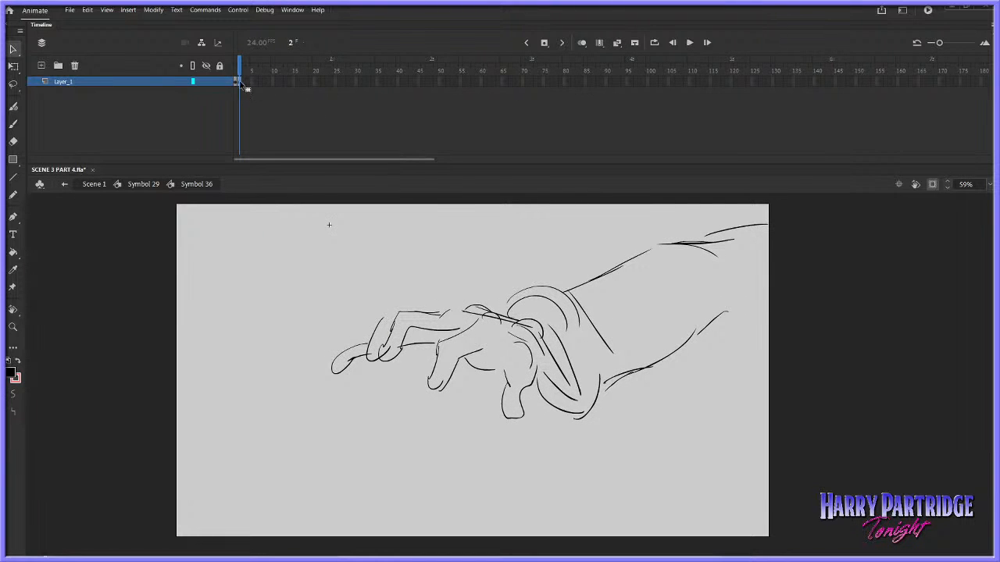
right_click(237, 82)
left_click(282, 163)
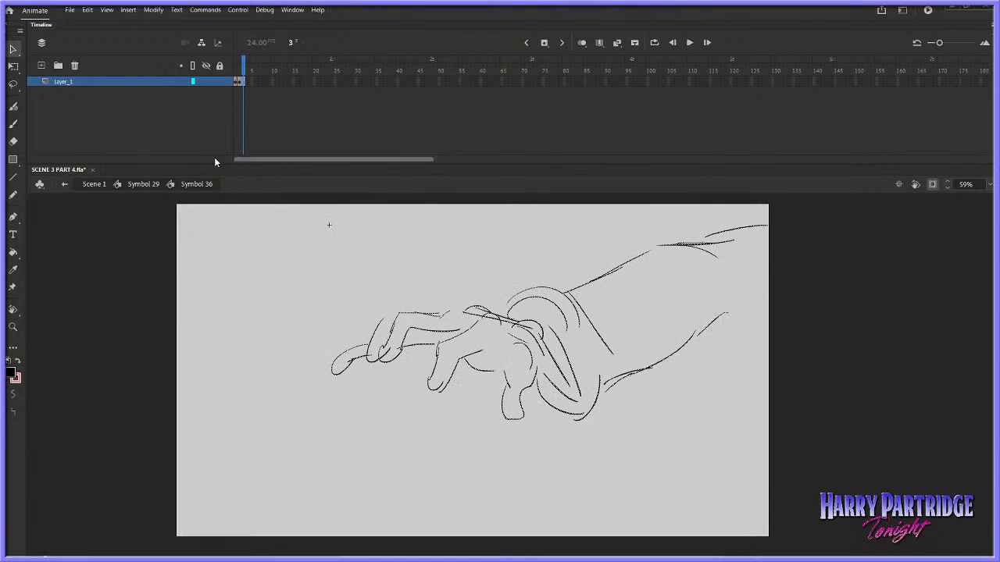
On frame 3, lasso the hand's fingers and skew their lower side slightly to the right
mouse_move(332, 288)
left_mouse_down()
mouse_move(364, 417)
mouse_move(451, 408)
left_mouse_up()
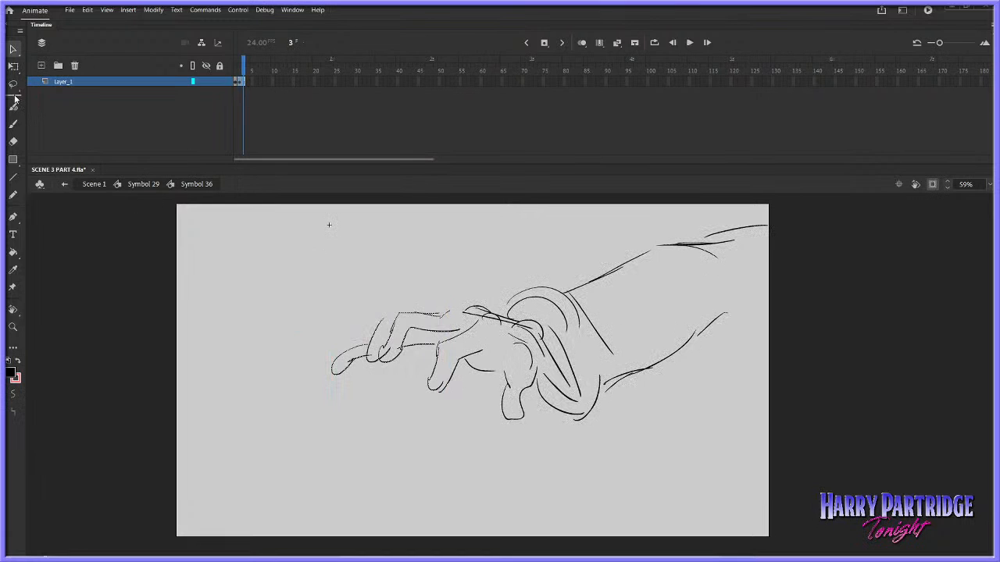
left_click(12, 84)
mouse_move(380, 273)
left_mouse_down()
mouse_move(467, 317)
mouse_move(454, 347)
left_mouse_up()
right_click(453, 349)
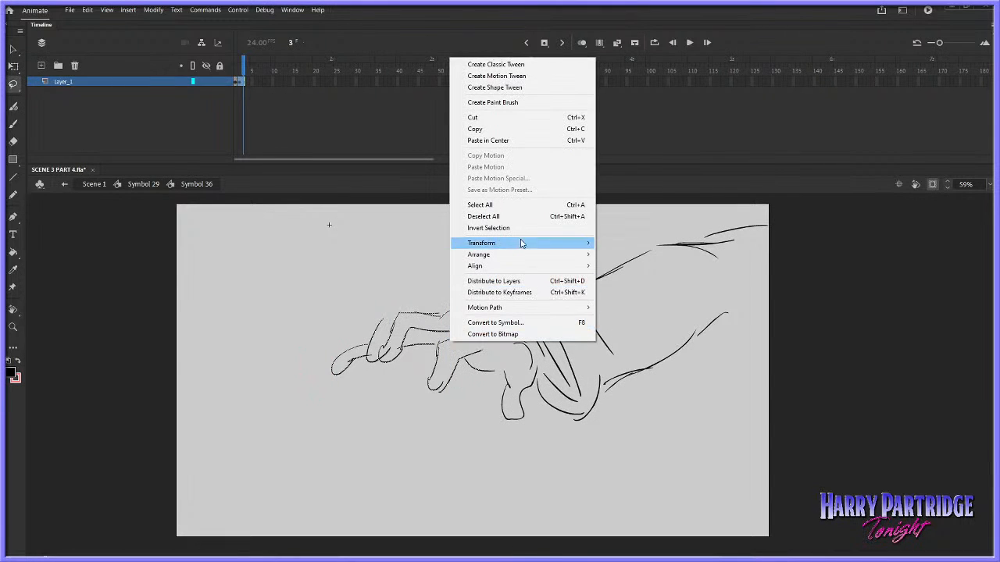
mouse_move(585, 246)
left_click(613, 255)
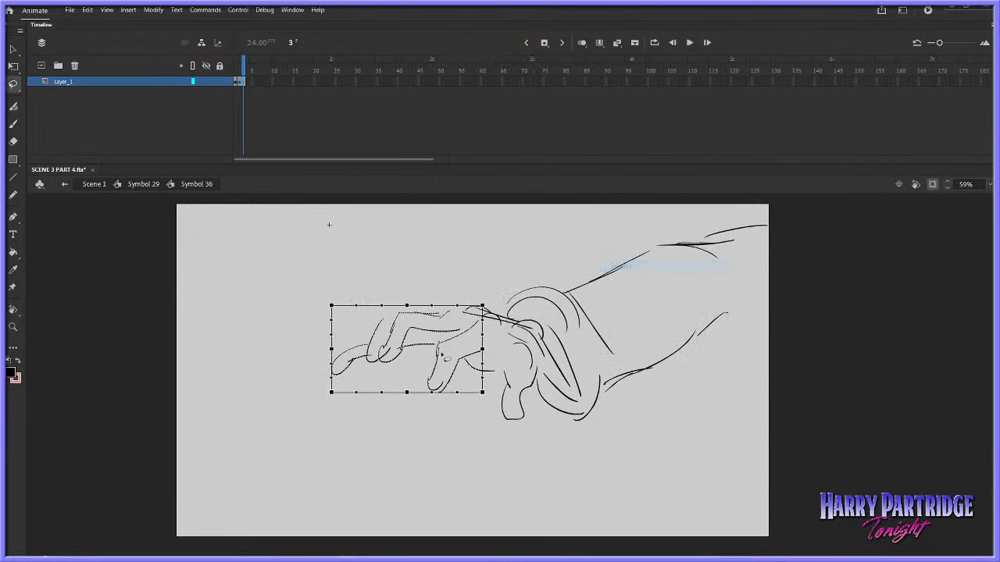
left_click(337, 399)
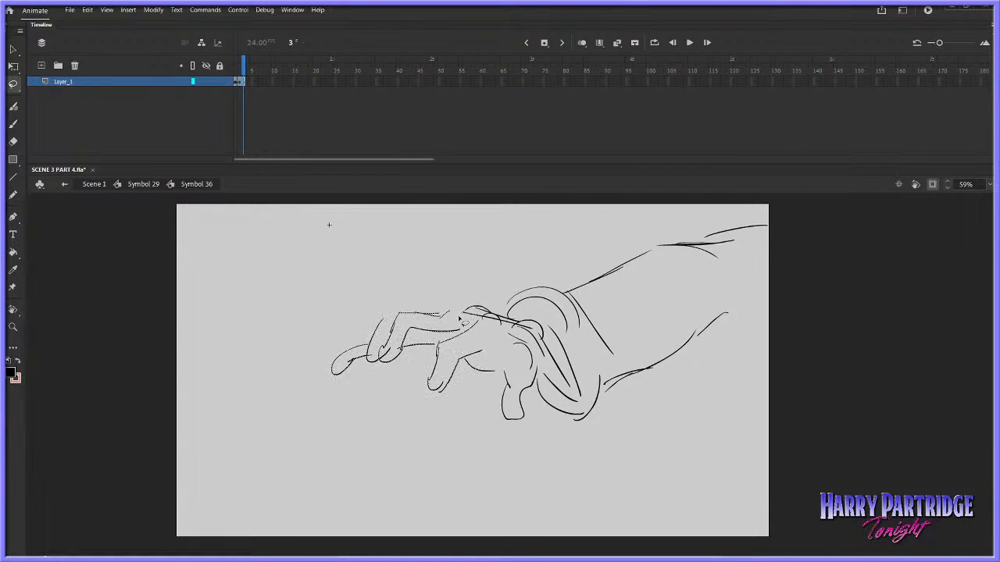
right_click(444, 345)
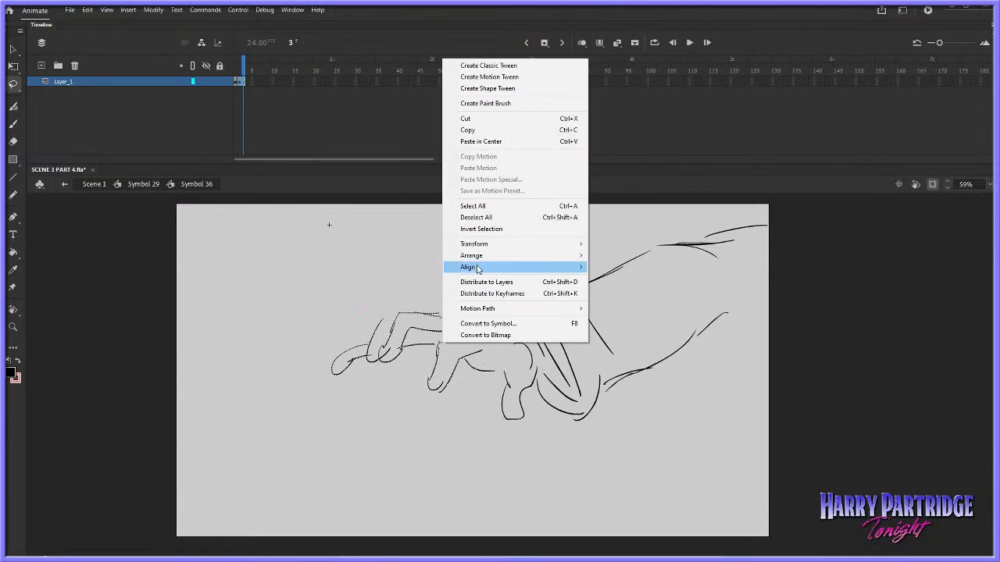
mouse_move(484, 243)
left_click(613, 255)
left_click_drag(413, 392, 422, 392)
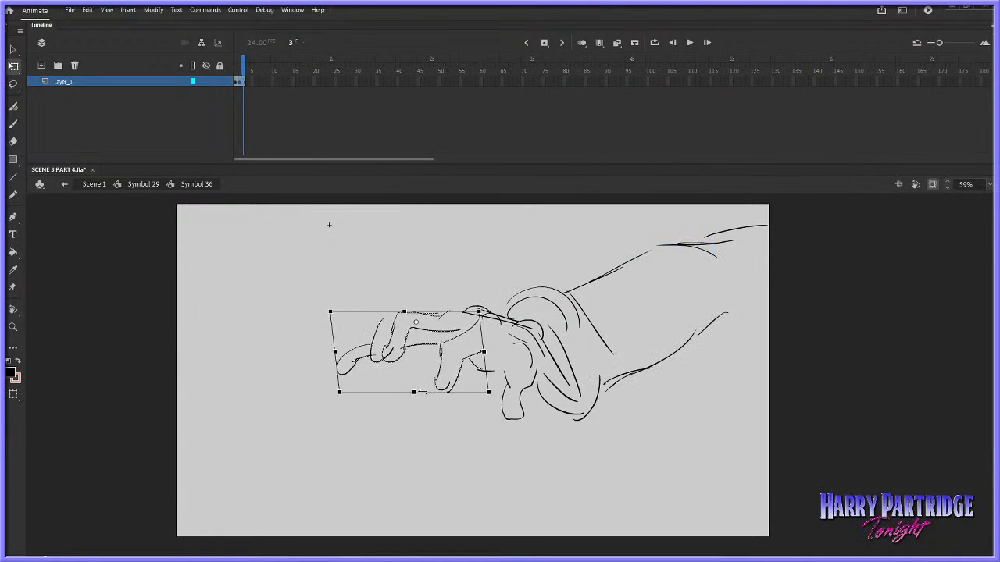
On frame 3, skew the hand's thumb slightly to the left and play back the result
left_click_drag(480, 367, 542, 425)
key("Return")
key("Return")
key("Return")
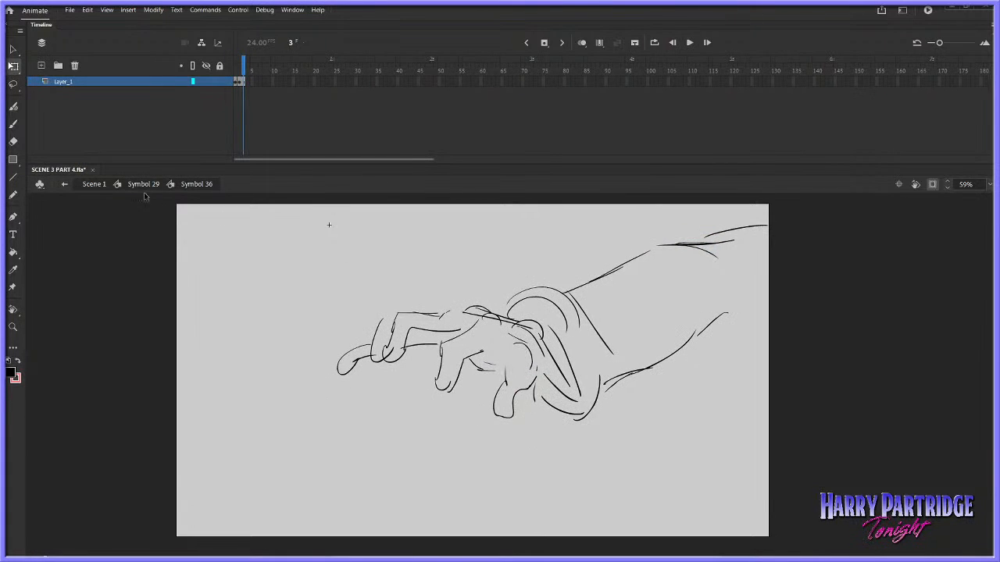
Return to Symbol 29 and create a classic tween on its Layer_1
left_click(160, 184)
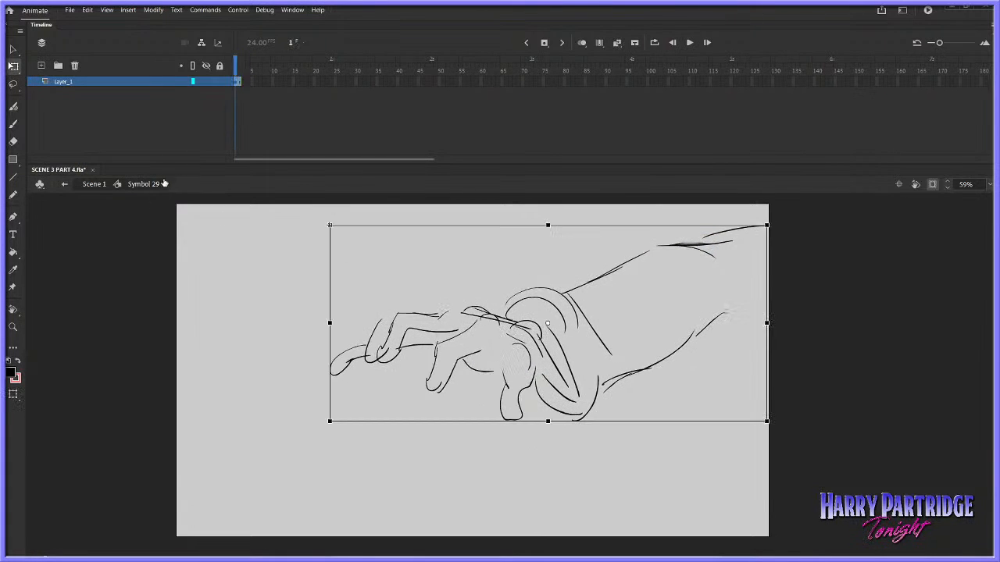
right_click(236, 79)
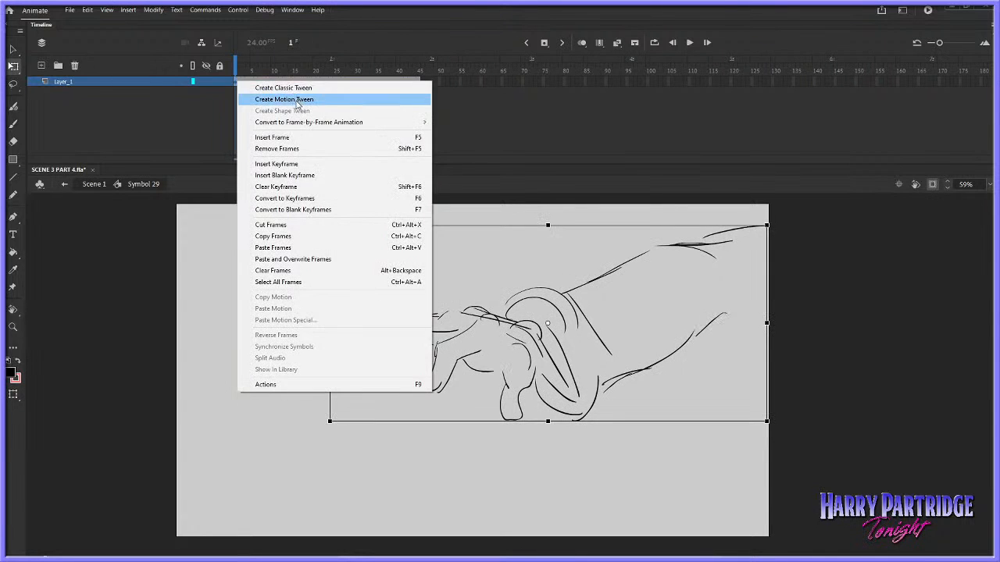
left_click(288, 103)
right_click(416, 81)
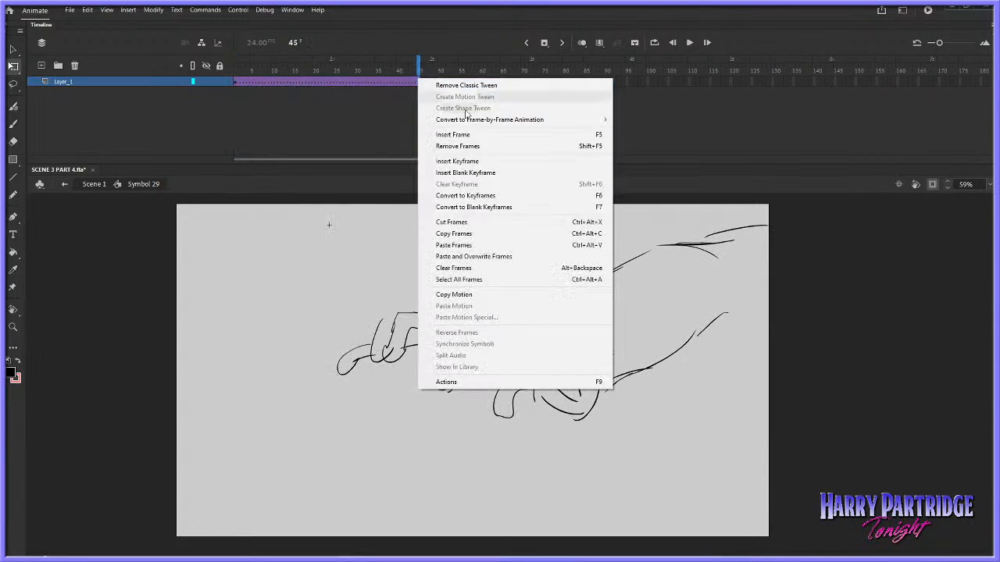
left_click(445, 161)
left_click(236, 81)
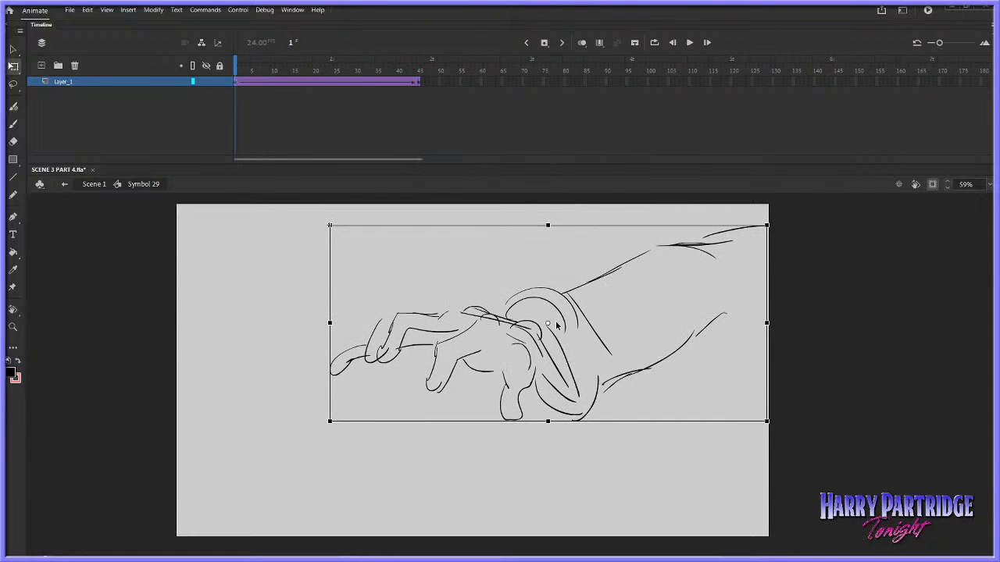
key("ctrl+alt+a")
key("F6")
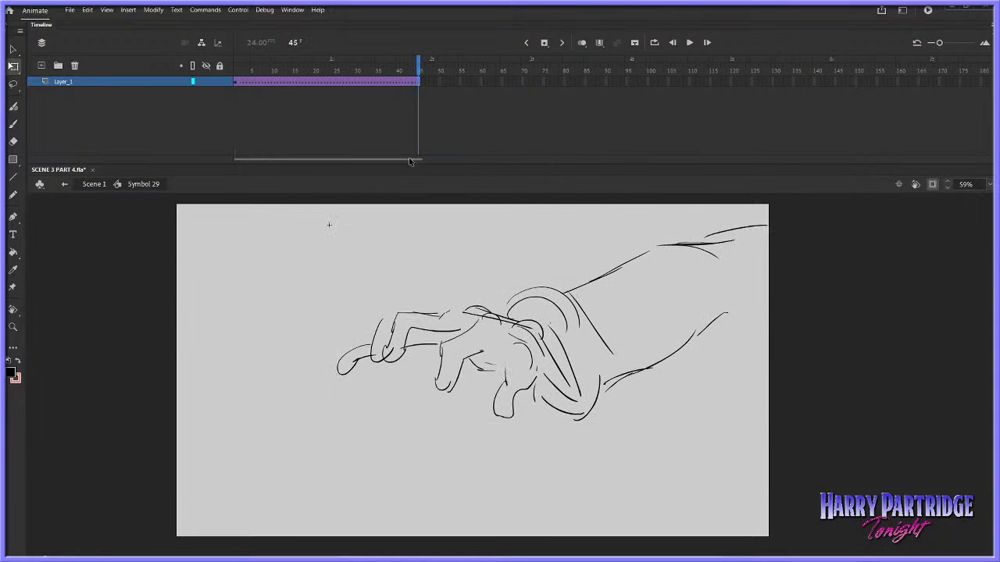
Insert a keyframe at frame 45 of the tween and move the hand at frame 1 towards the canvas's upper-right corner
left_click(236, 82)
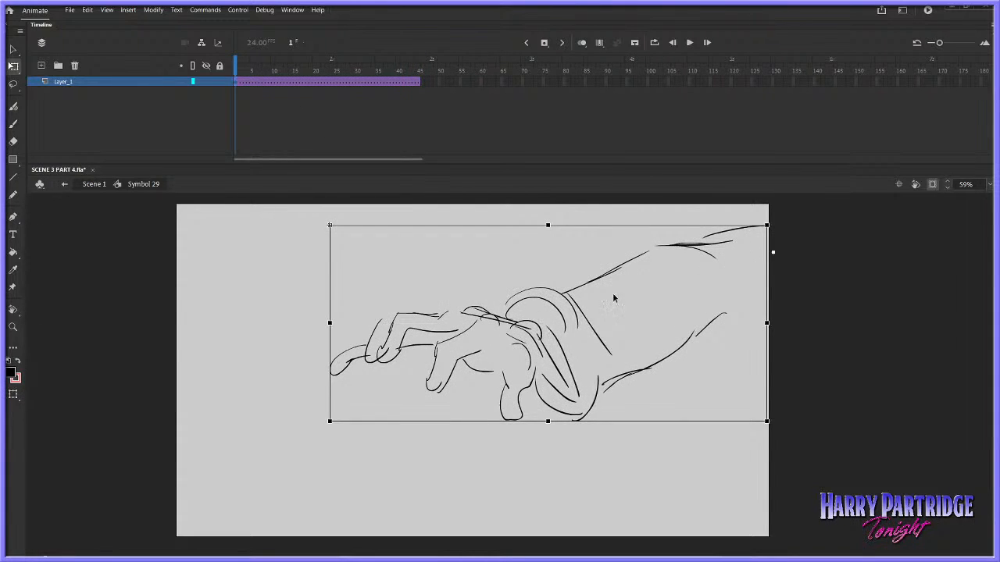
right_click(418, 83)
left_click(461, 168)
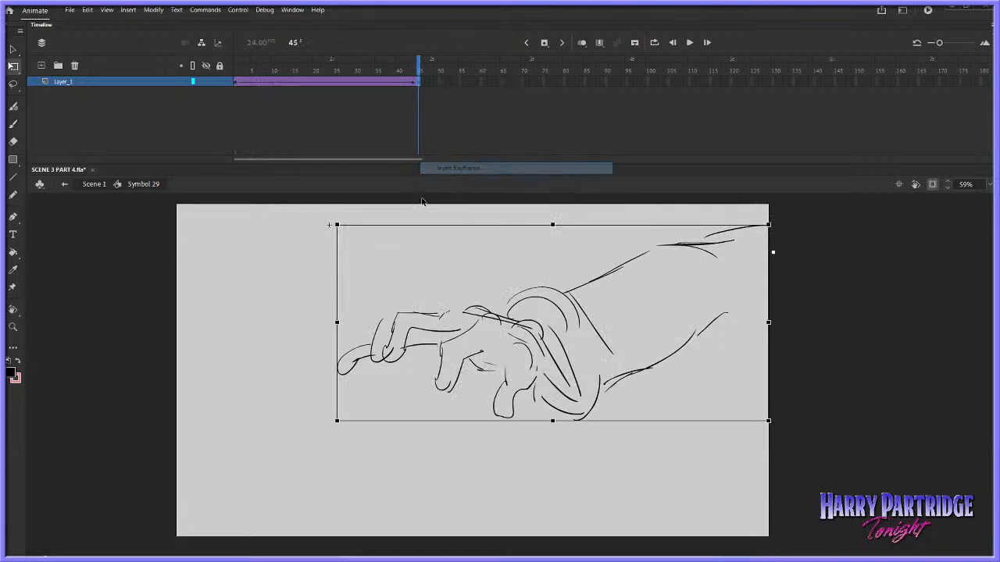
left_click(236, 82)
key("Return")
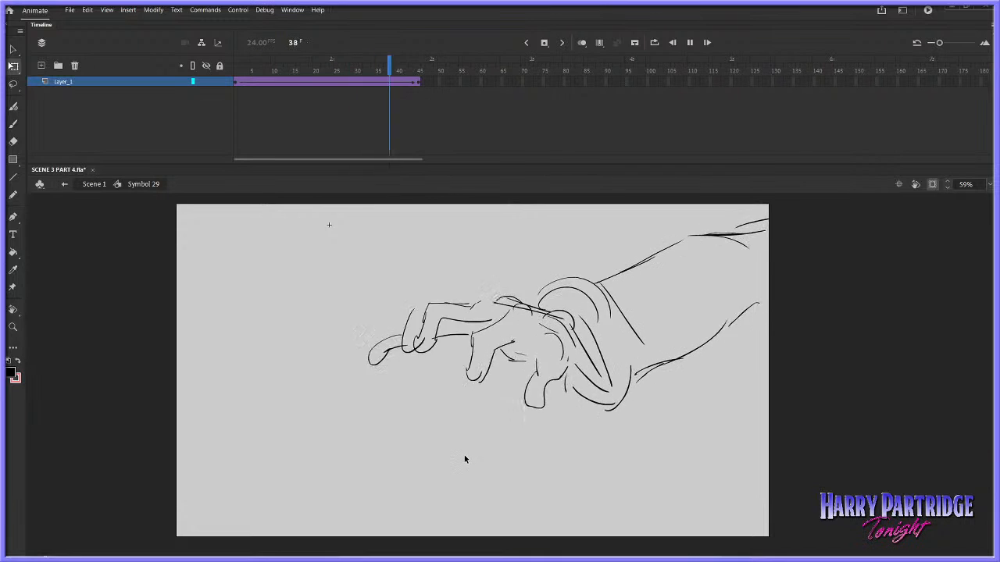
key("Return")
key("shift+comma")
In the nested symbol, nudge the whole frame 3 drawing slightly up and right and compare it with the other frames
double_click(555, 297)
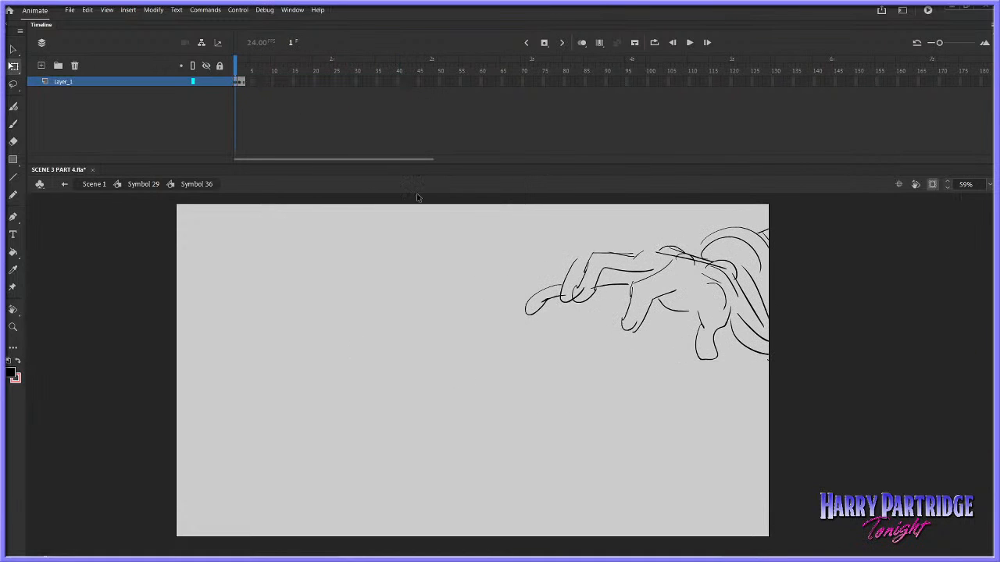
left_click(242, 82)
key("Up")
key("Up")
key("Right")
key("Right")
key("Right")
key("Right")
key("Right")
key("Right")
key("Right")
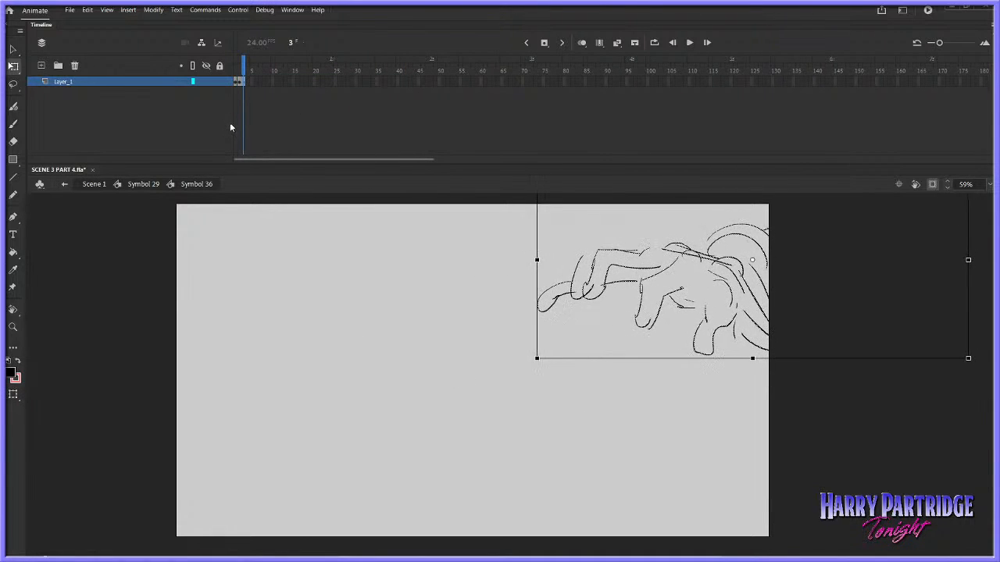
key("comma")
key("comma")
key("period")
key("period")
Return to Symbol 29 and play back the tweened reach
left_click(138, 185)
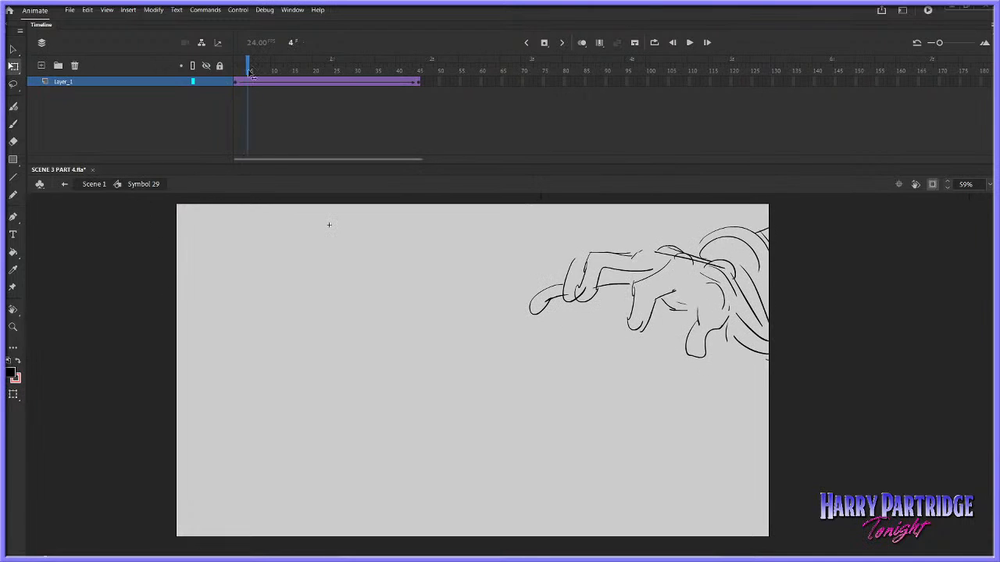
key("Return")
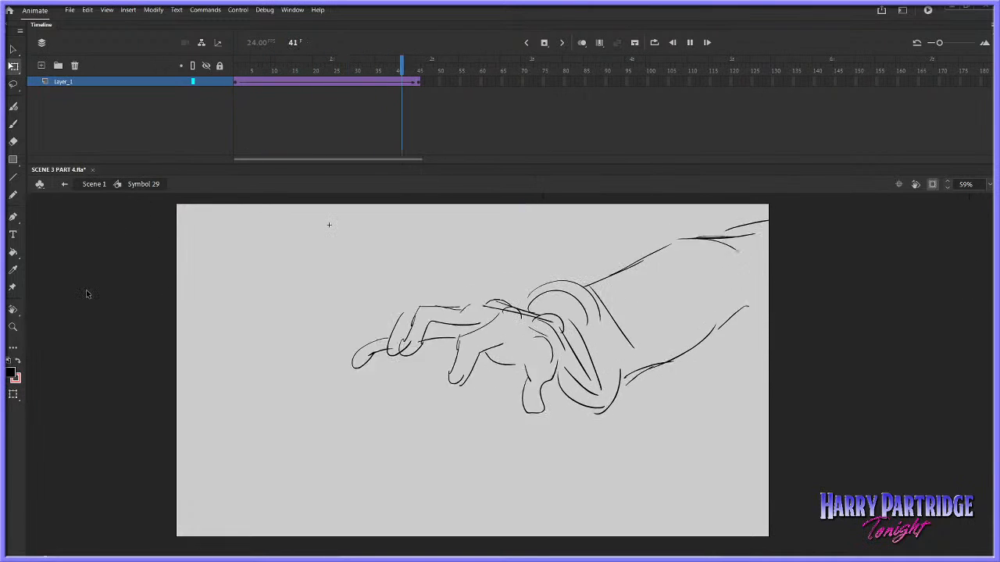
key("Return")
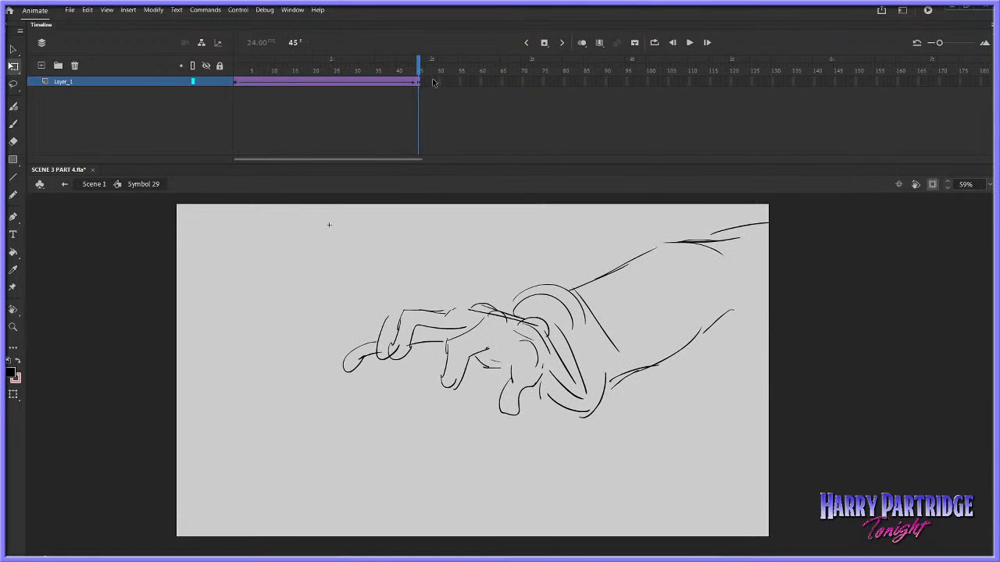
Return to Scene 1 and compare Layer_2's hand at frames 420 and 492
double_click(352, 232)
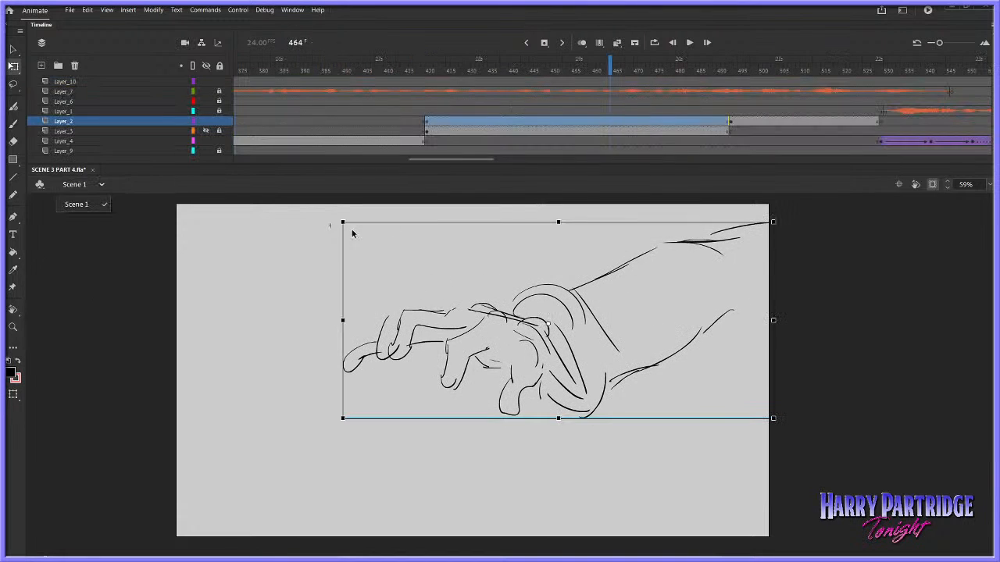
left_click(431, 118)
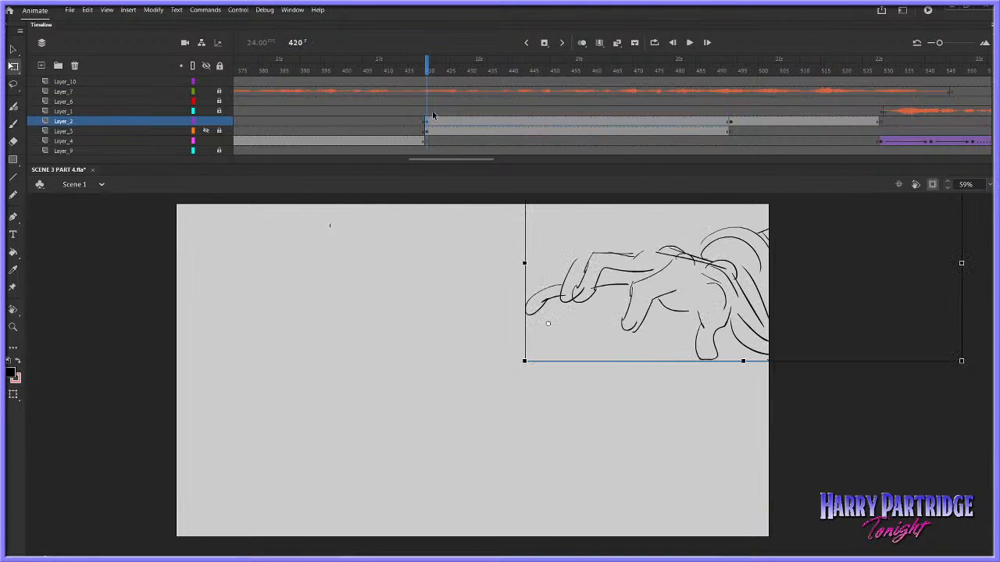
left_click(730, 69)
left_click(428, 61)
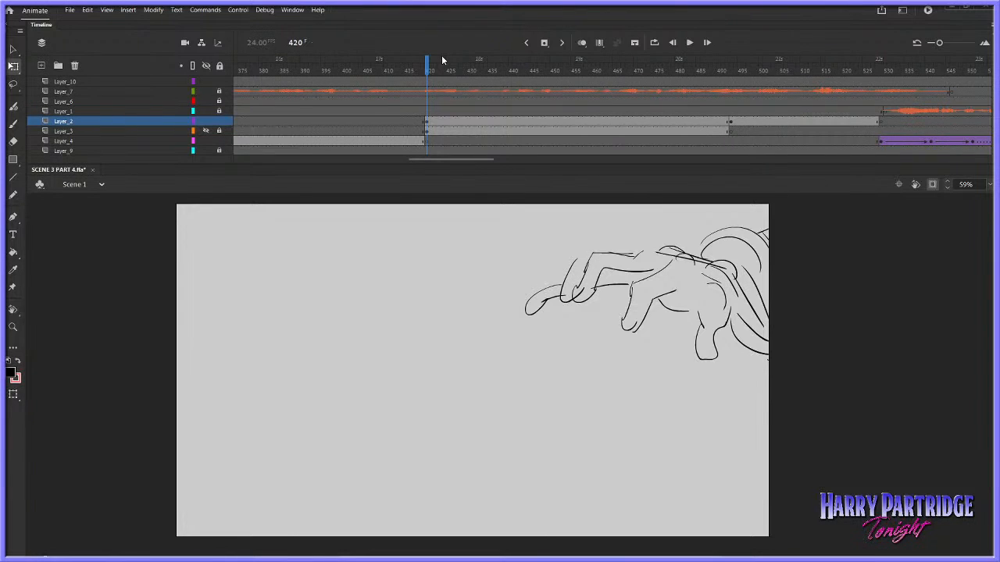
left_click(727, 123)
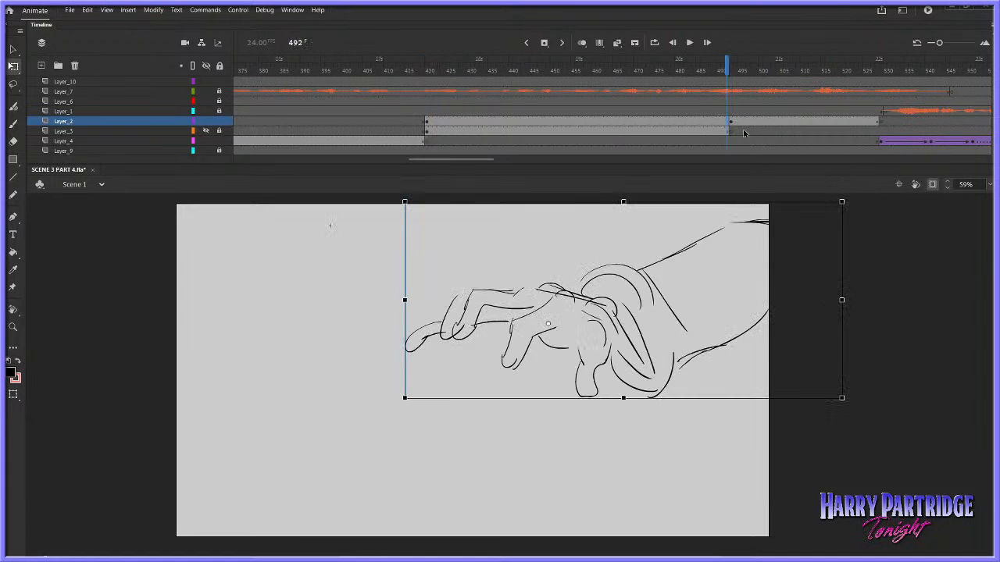
Reopen the hand symbol, insert frames over frames 28 to 41 to extend the tween to about frame 59, and play it
double_click(603, 281)
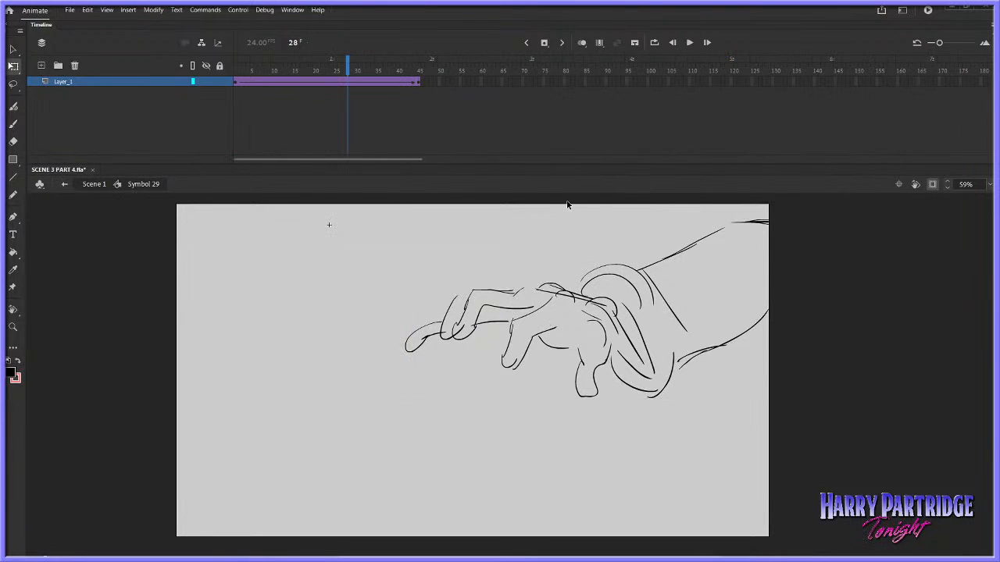
right_click(530, 82)
left_click(440, 125)
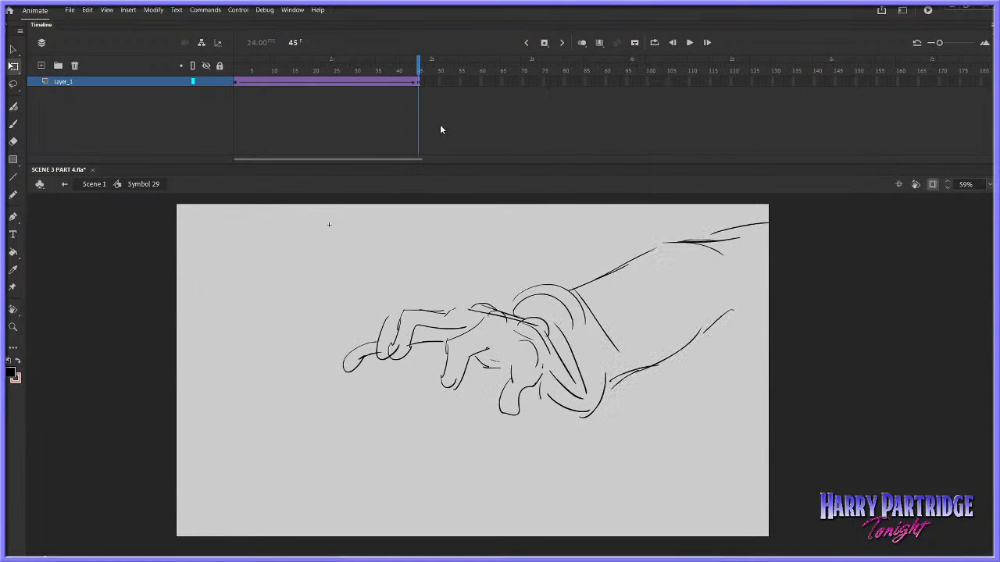
left_click(236, 73)
key("Return")
left_click_drag(402, 82, 348, 83)
right_click(362, 84)
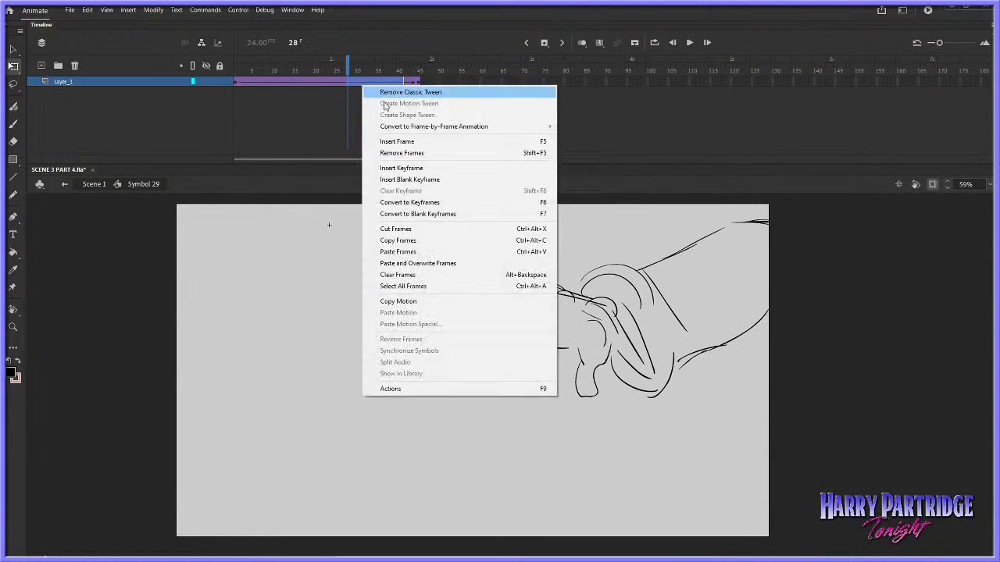
left_click(395, 141)
left_click(236, 81)
key("Return")
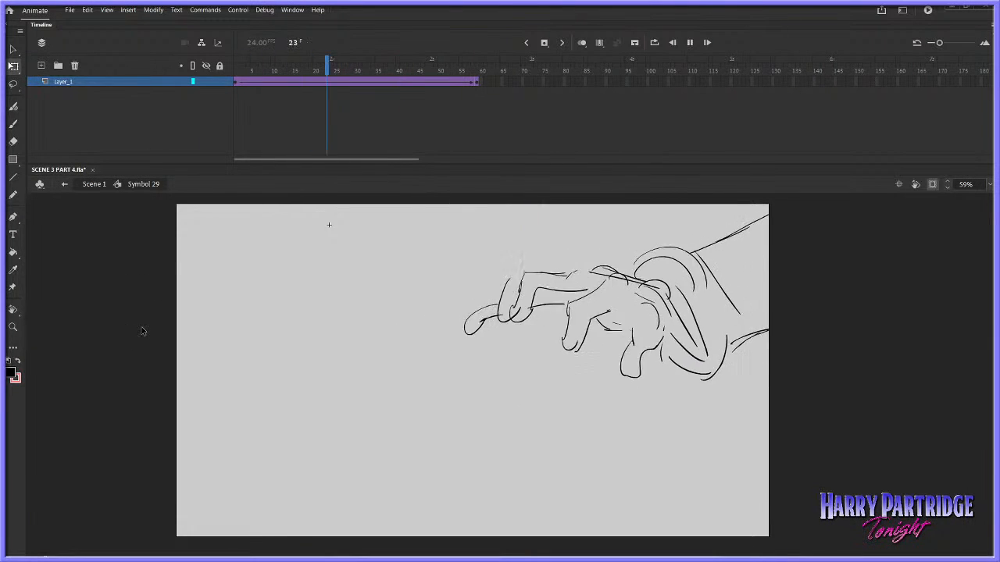
Insert more frames near the end of the hand's tween to extend it to about frame 72
left_click(450, 85)
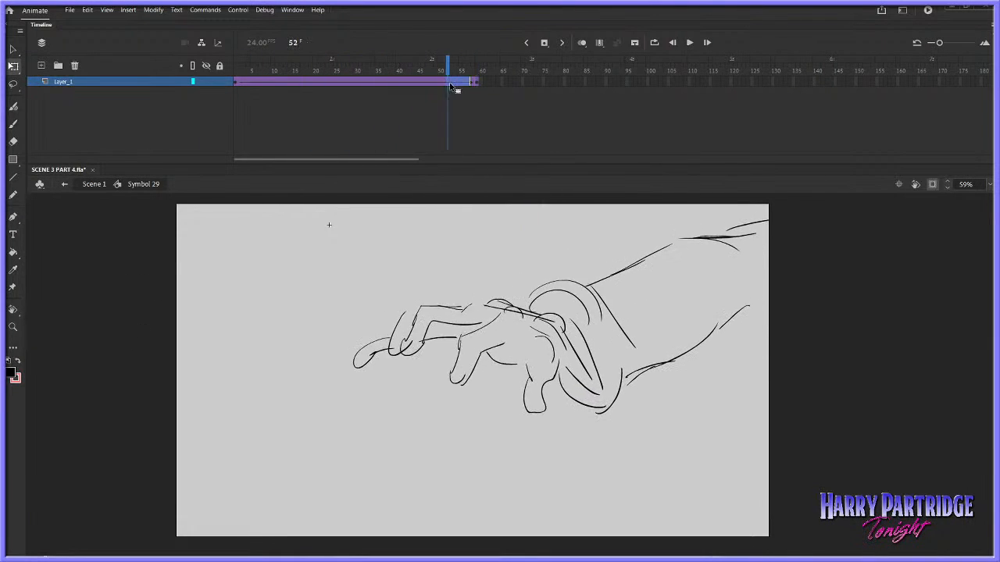
right_click(451, 85)
left_click(469, 138)
right_click(486, 86)
left_click(501, 136)
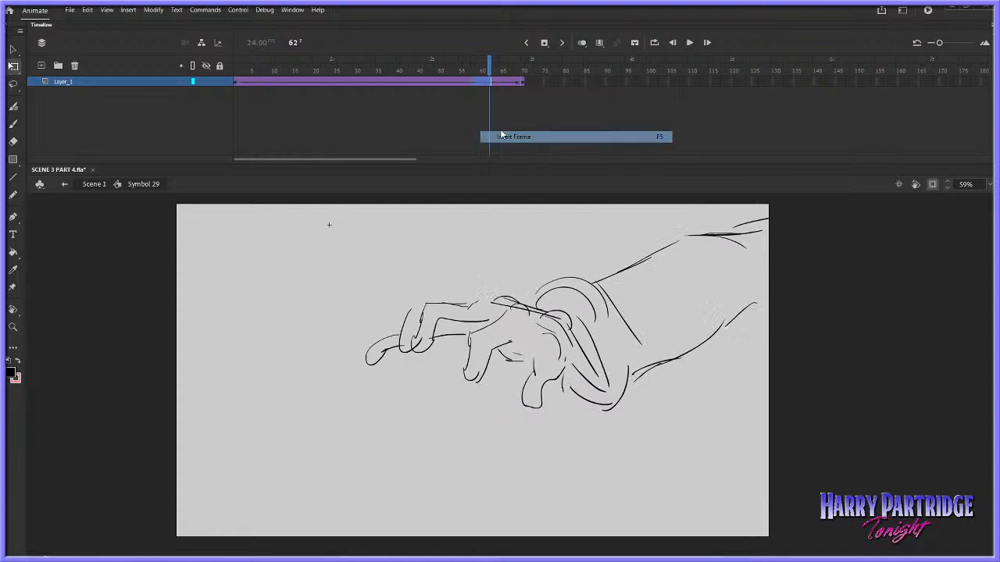
right_click(519, 83)
left_click(553, 137)
right_click(522, 87)
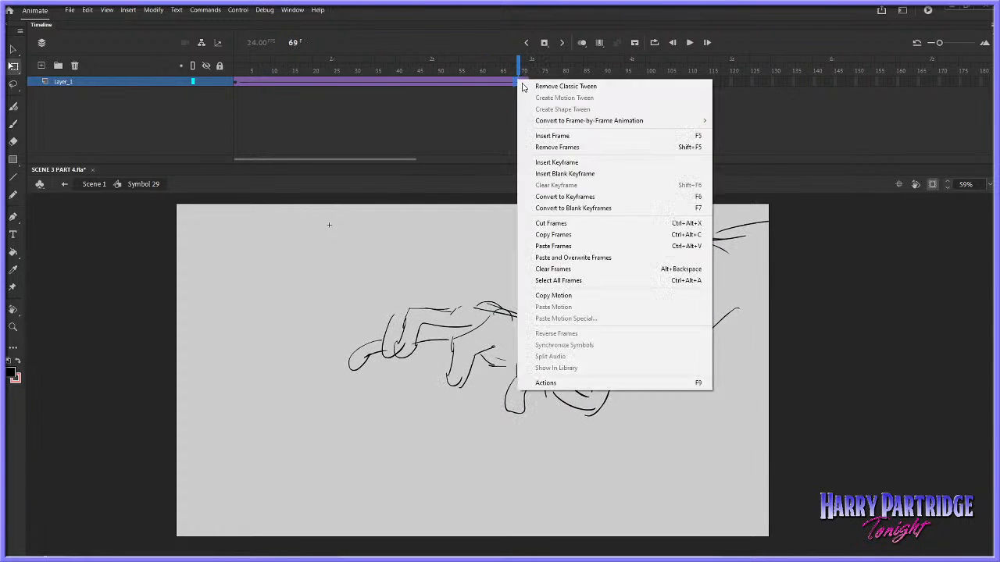
left_click(552, 136)
Check the hand at frame 492 in Scene 1 and insert another frame near the end of Symbol 29's tween
left_click(94, 184)
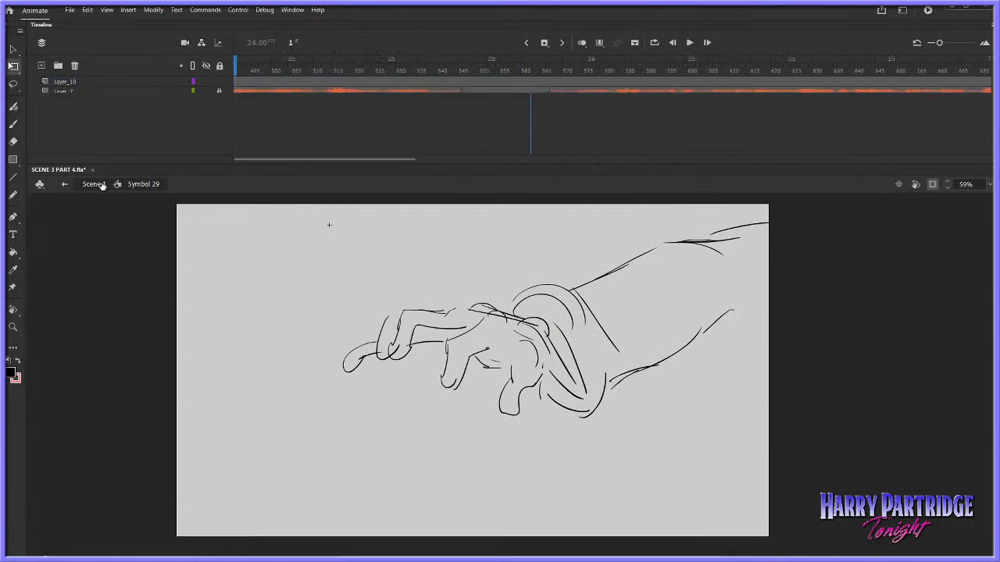
left_click_drag(614, 68, 615, 68)
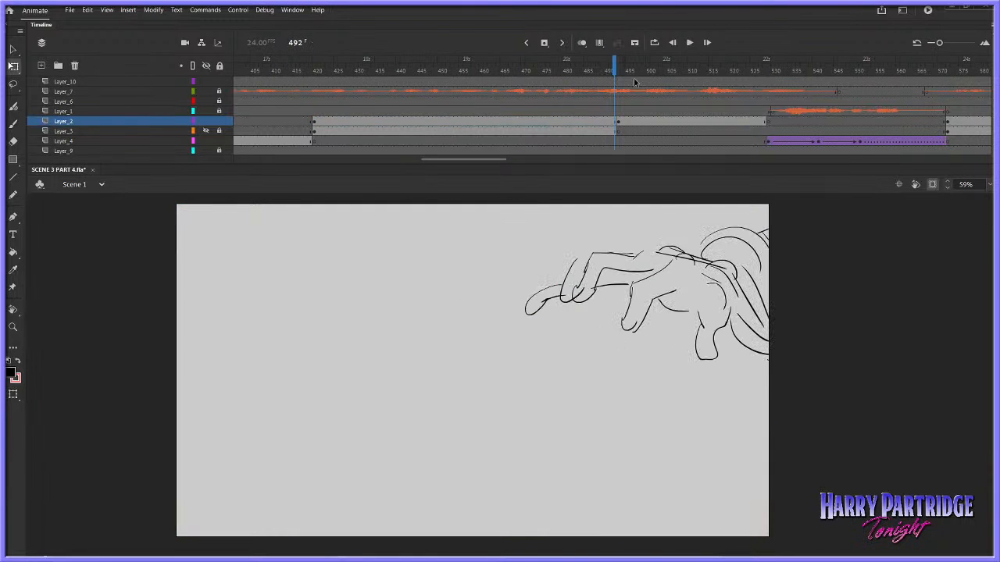
double_click(681, 258)
right_click(526, 82)
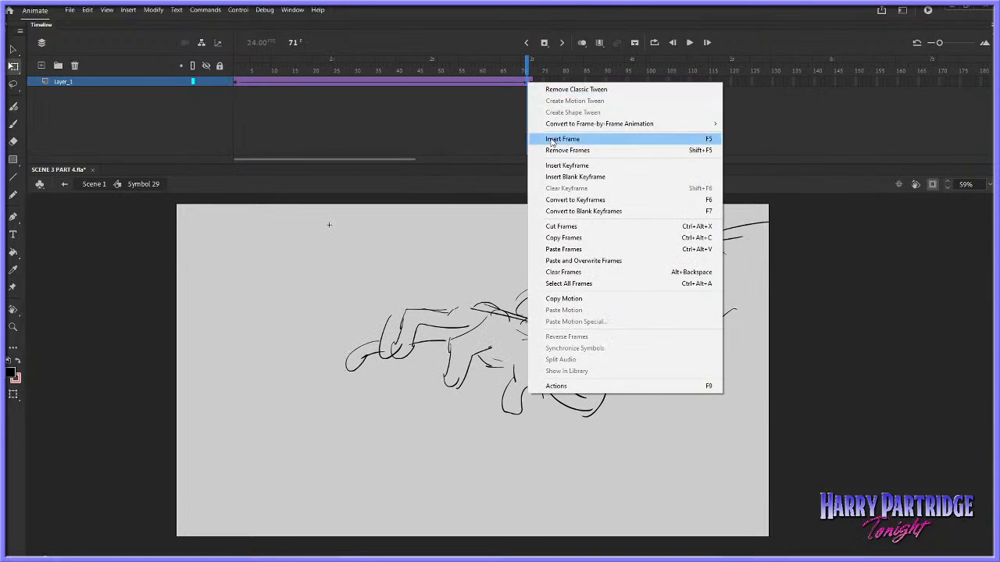
left_click(552, 141)
left_click(93, 183)
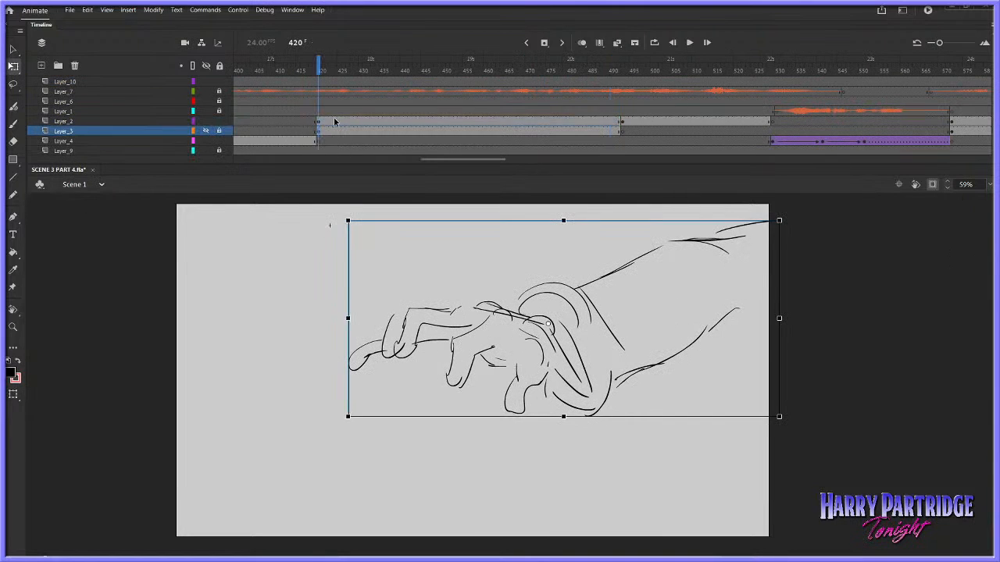
Lock Layer_2, unlock and show Layer_3, and cut the gun sketch from frame 420
left_click(219, 121)
left_click(219, 131)
left_click(206, 131)
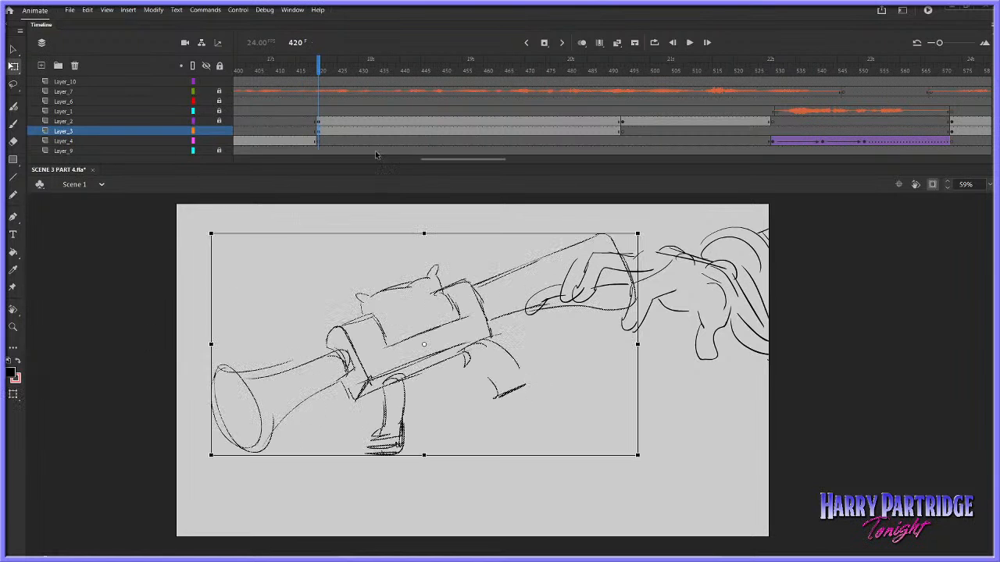
right_click(427, 337)
left_click(483, 106)
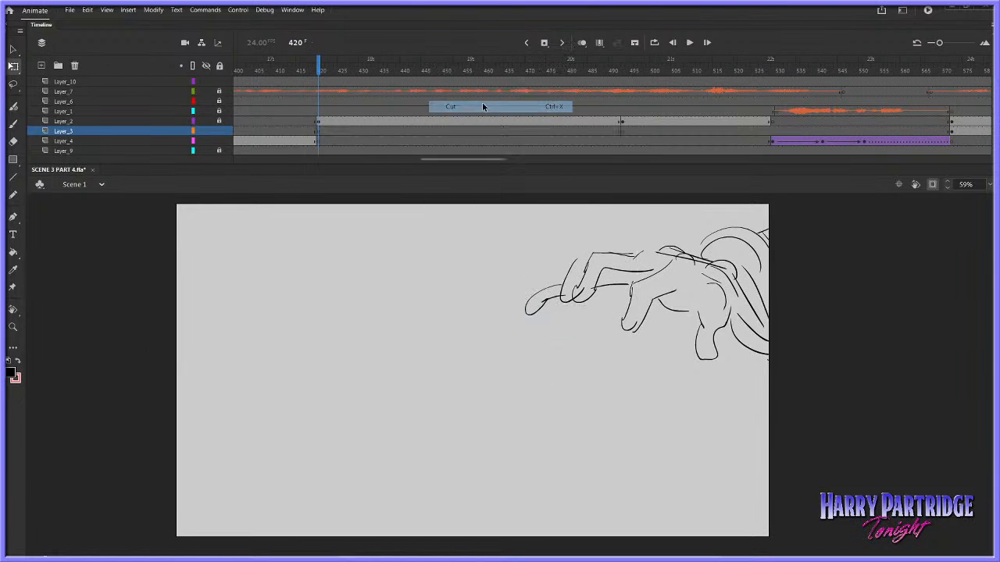
Play the scene from before frame 420 through the reaching-hand shot into the following shot
key("comma")
key("comma")
key("comma")
key("comma")
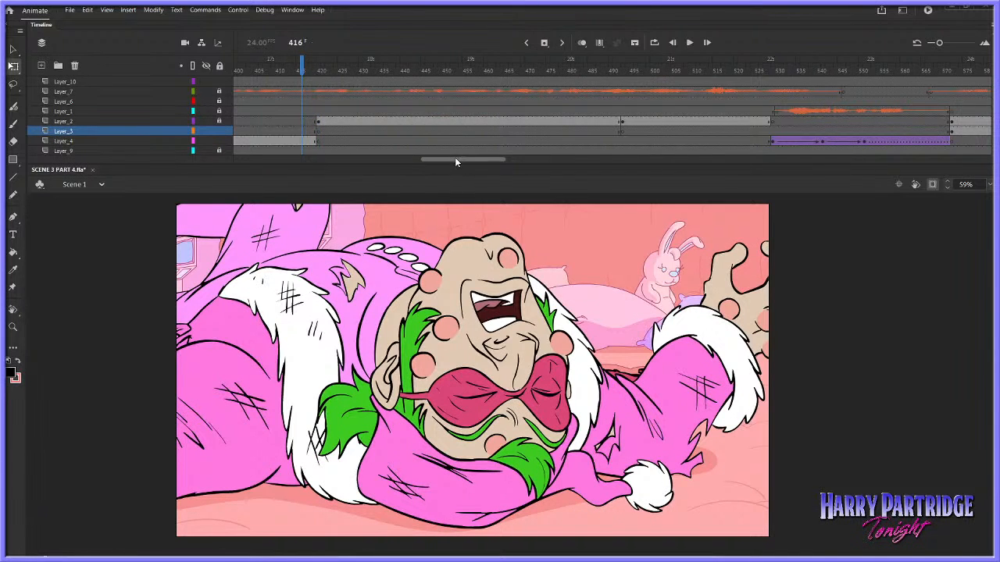
left_click_drag(456, 160, 437, 160)
left_click_drag(295, 68, 263, 69)
key("Return")
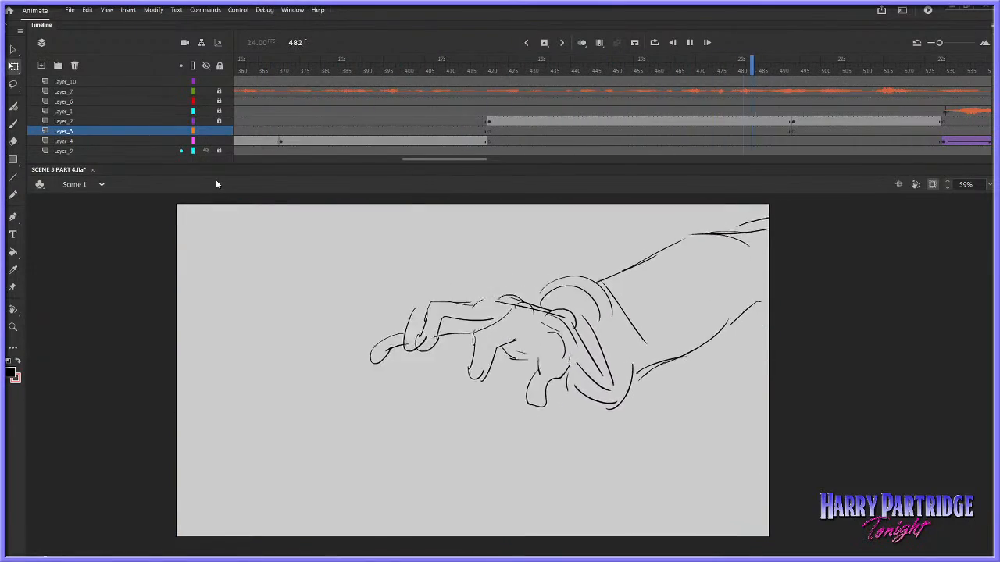
key("Return")
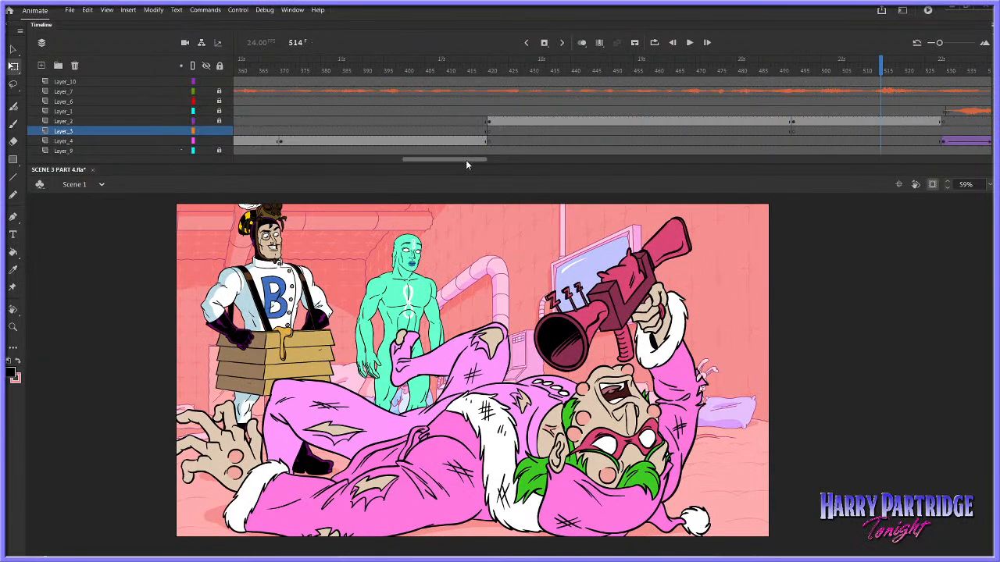
Unlock Layer_2 and open the hand symbol at frame 420 for editing
left_click_drag(465, 161, 475, 162)
left_click(526, 121)
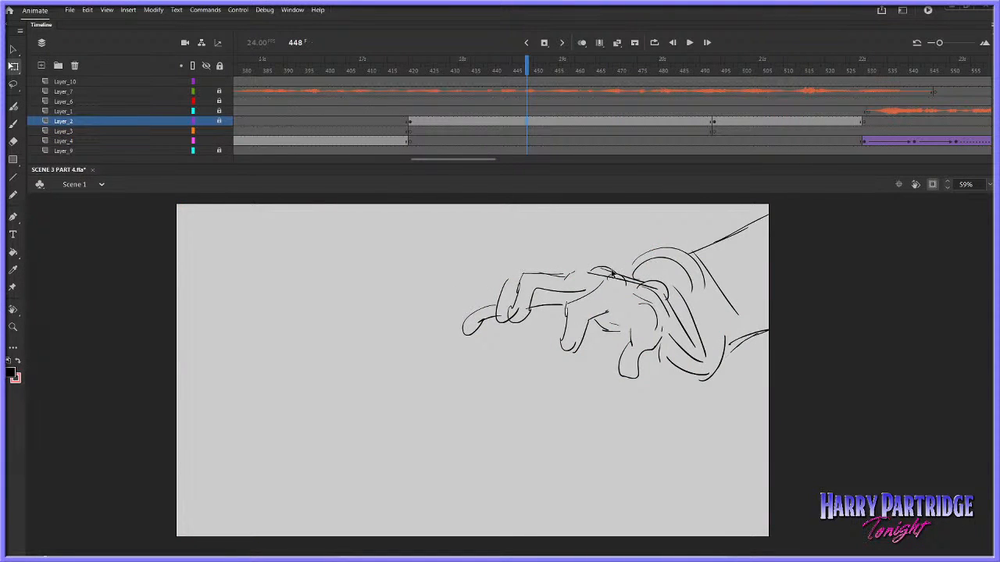
left_click(416, 121)
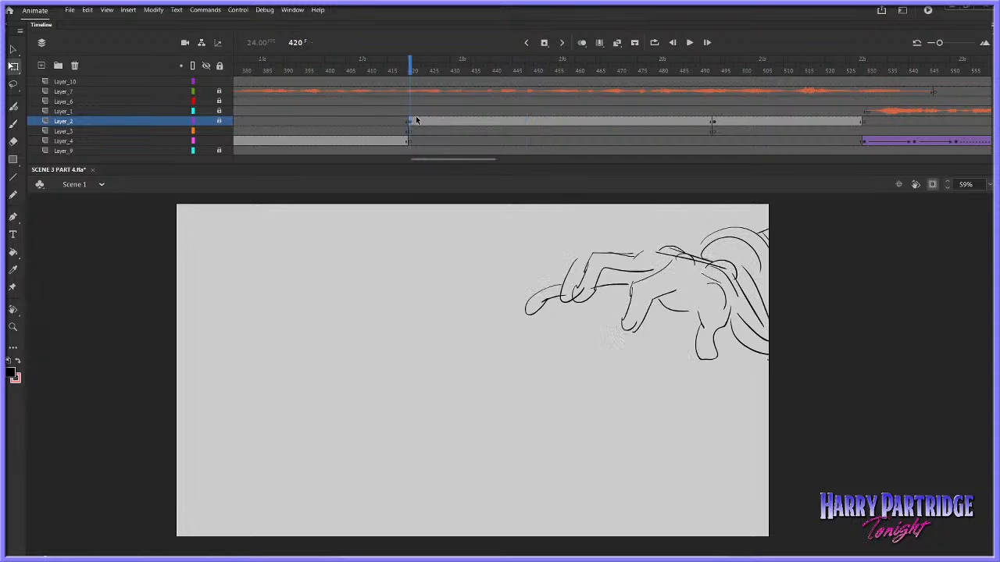
key("v")
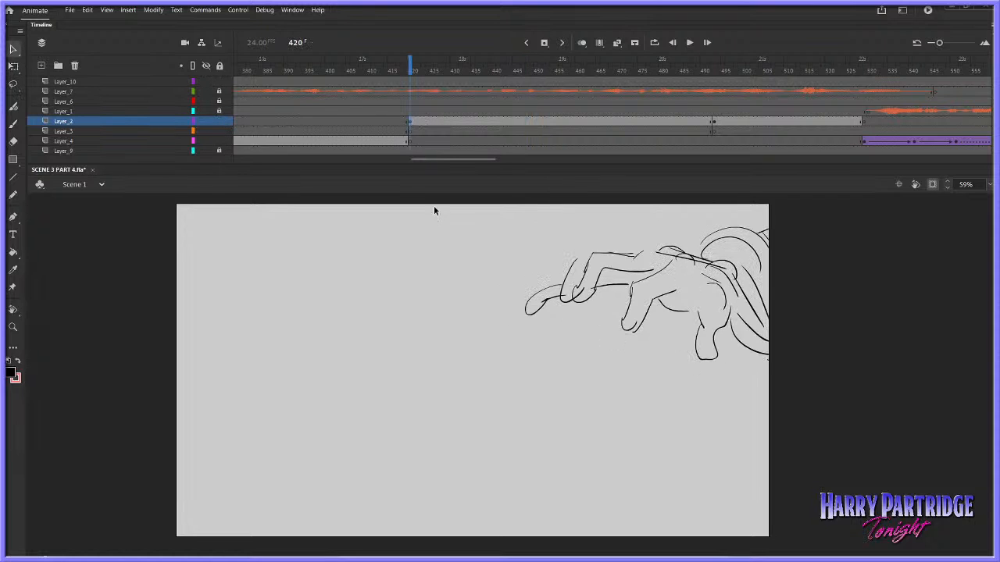
double_click(616, 240)
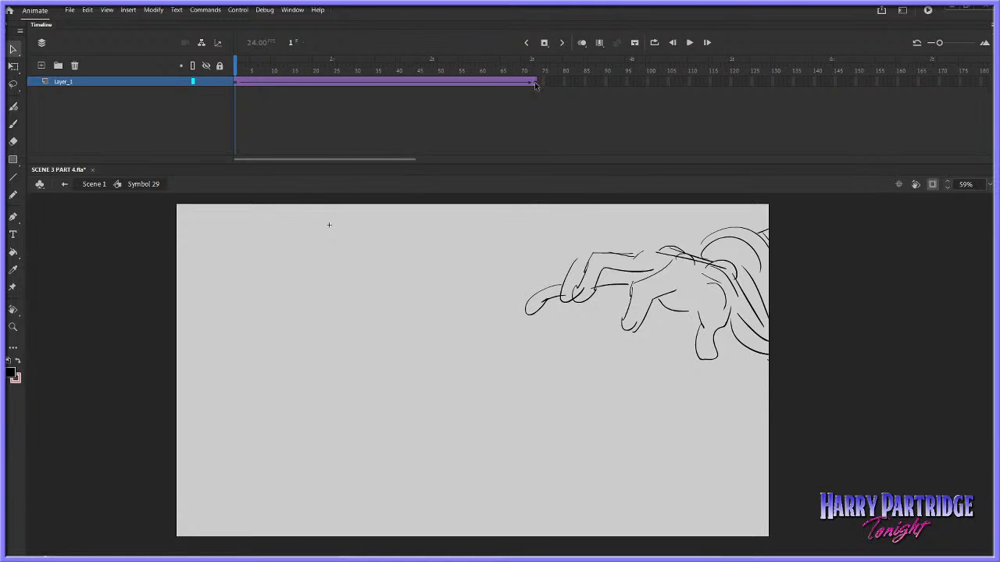
Move the hand's starting pose at frame 1 of Symbol 29 past the stage's right edge and slightly upward
left_click_drag(535, 81, 236, 83)
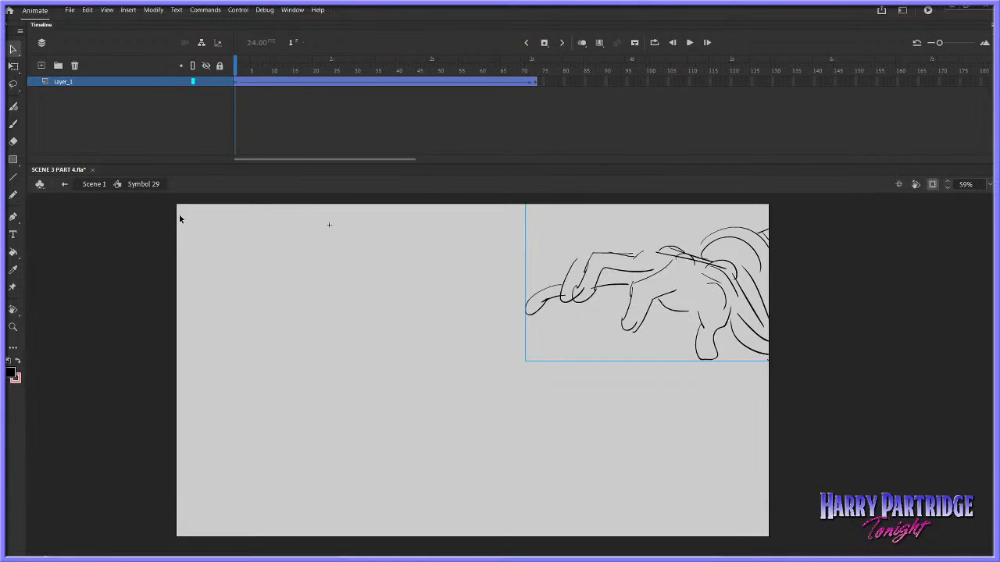
left_click(242, 115)
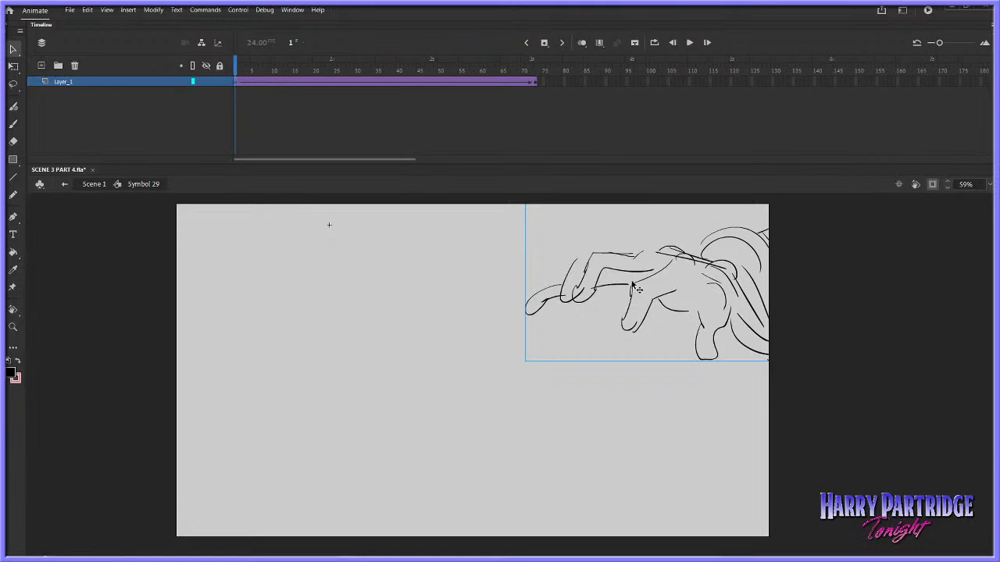
left_click_drag(624, 285, 866, 249)
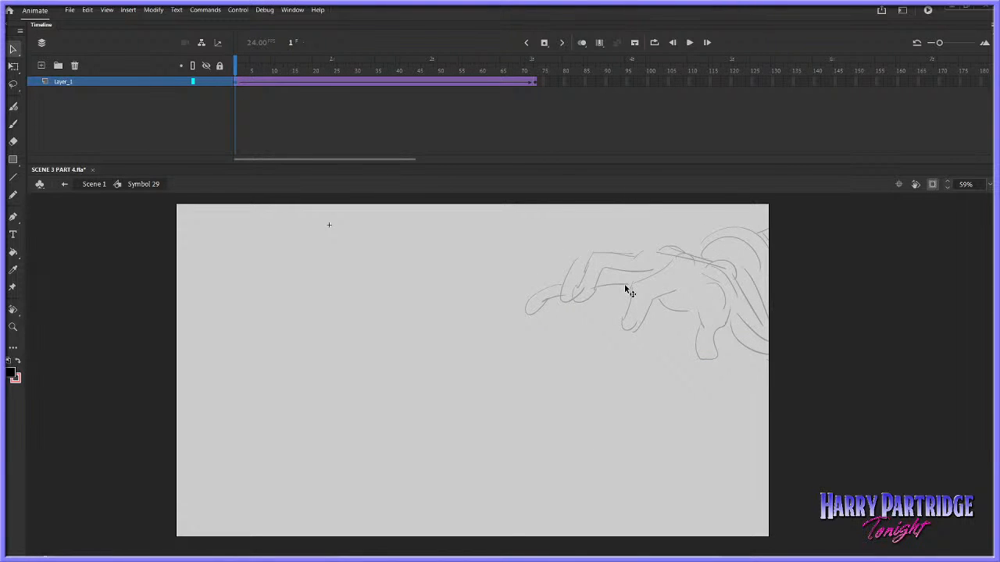
Play the hand's entrance and shorten its tween so it ends at frame 47
key("Return")
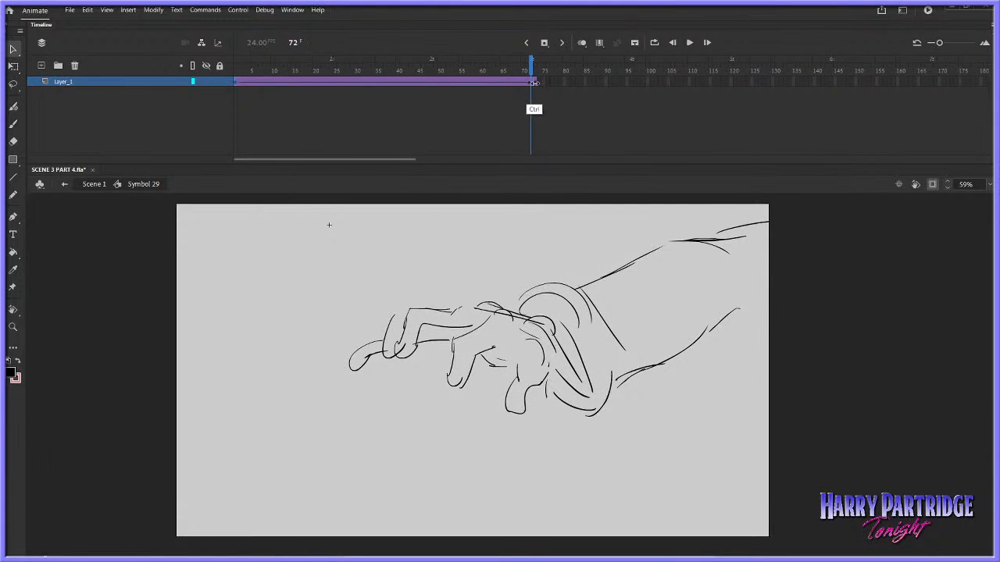
left_click_drag(532, 86, 435, 109)
key("Return")
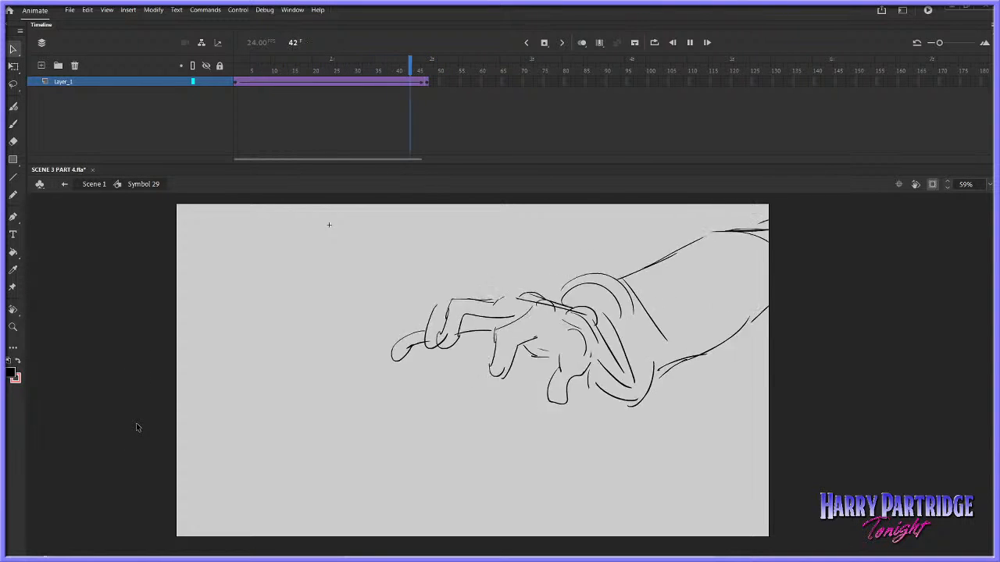
left_click(428, 82)
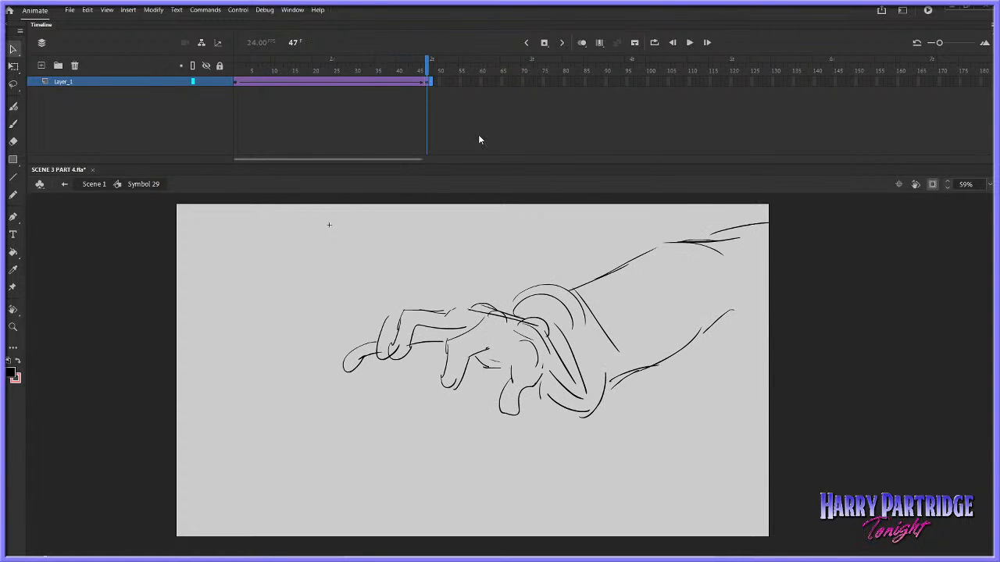
Add a layer above the locked, hidden hand layer, and try the pasted gun sketch there before deleting it
left_click(42, 66)
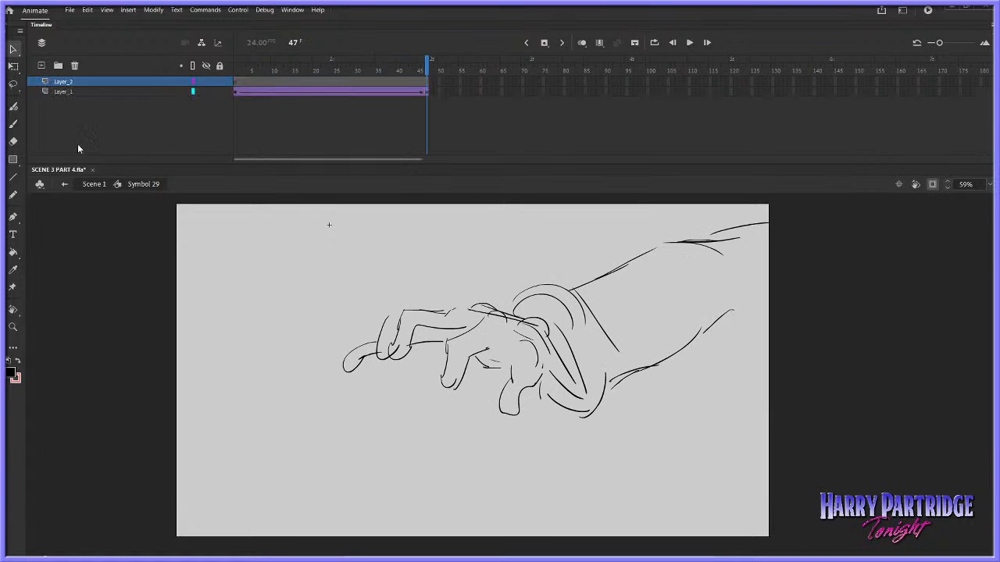
left_click(205, 91)
right_click(417, 282)
left_click(449, 315)
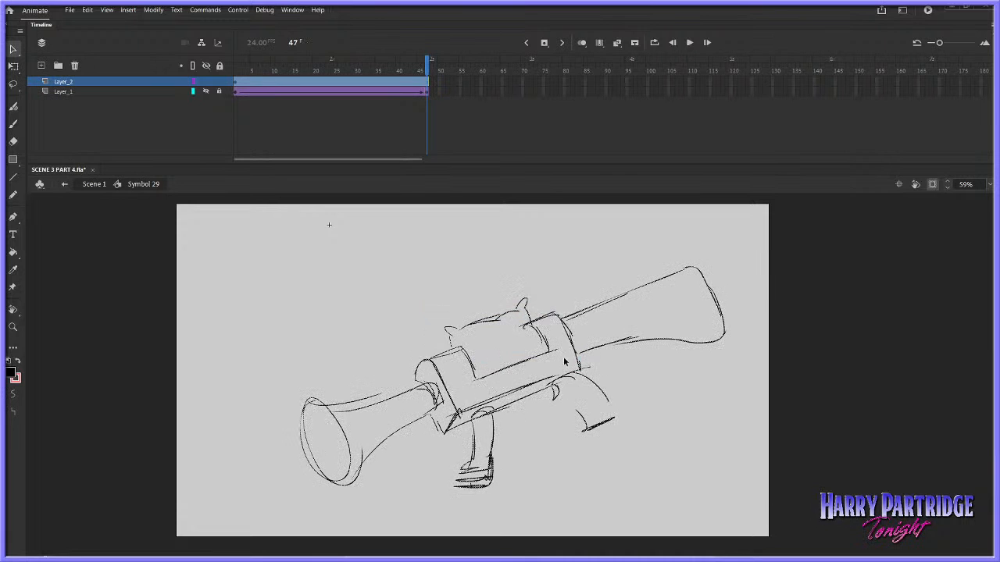
left_click(13, 125)
key("Delete")
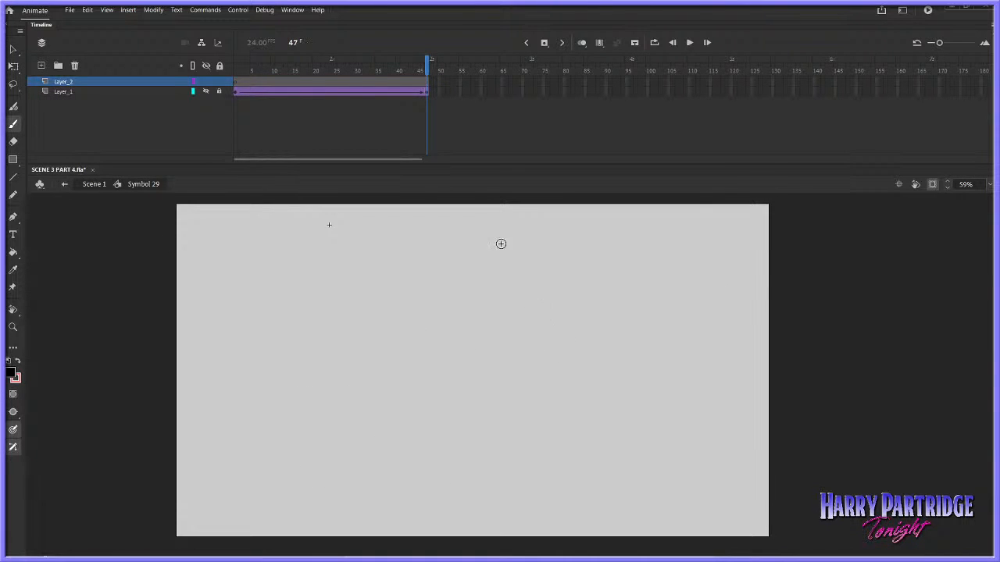
Show and unlock Layer_1 and play the hand's movement through frame 47
key("comma")
key("period")
left_click(428, 93)
key("Return")
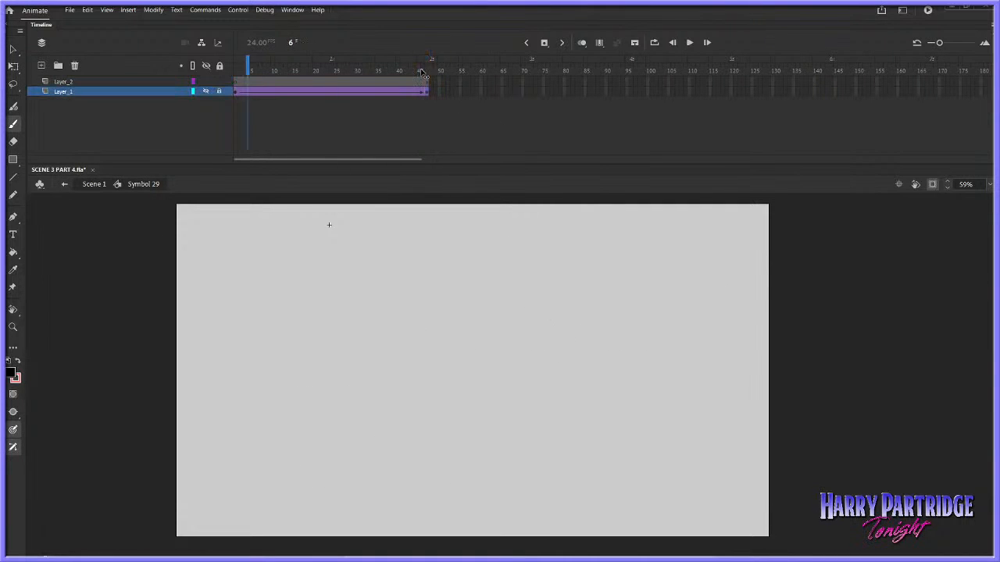
left_click(235, 72)
key("Return")
left_click(428, 73)
left_click(235, 75)
left_click(431, 72)
key("Return")
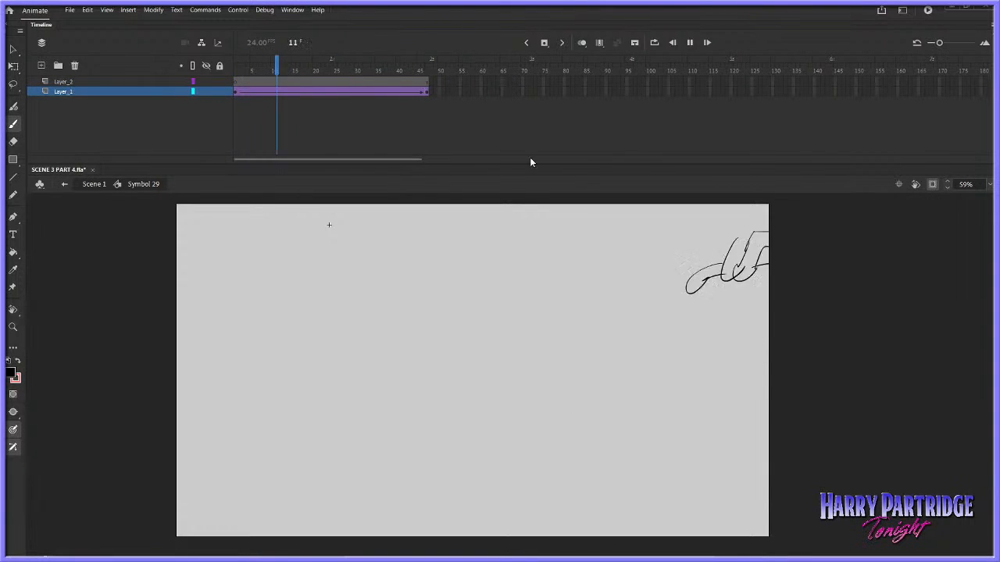
Sketch the top face of the gun's box body under the fingers at frame 47 on Layer_2, undoing stray strokes
left_click(432, 81)
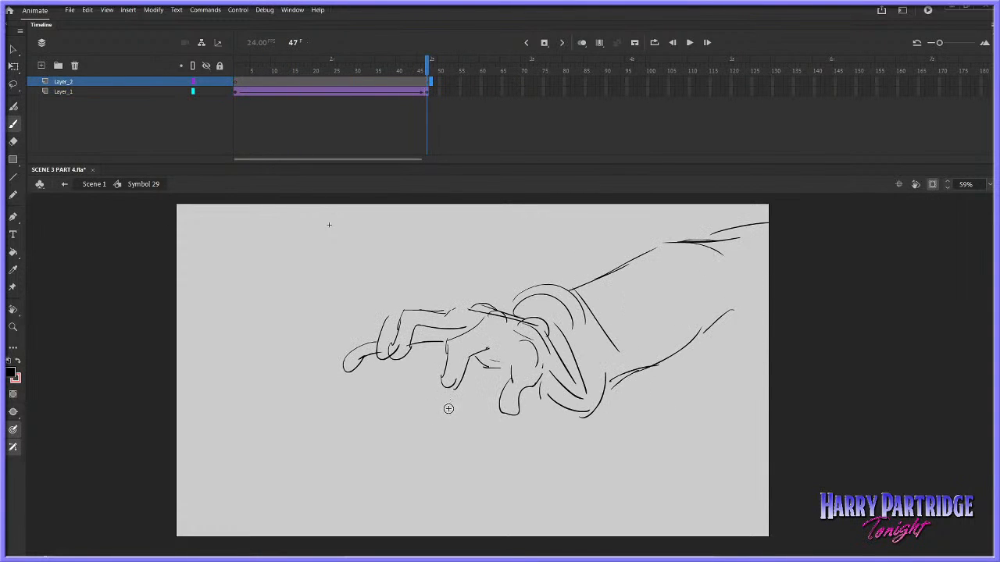
left_click_drag(370, 389, 428, 393)
key("ctrl+z")
left_click_drag(332, 299, 425, 306)
key("ctrl+z")
left_click_drag(363, 299, 428, 299)
left_click_drag(351, 298, 282, 366)
mouse_move(364, 297)
left_mouse_down()
mouse_move(376, 297)
mouse_move(268, 373)
mouse_move(382, 375)
left_mouse_up()
key("ctrl+z")
Brush in the gun's angled stock extending up and back from the body
key("ctrl+z")
key("ctrl+z")
left_click_drag(266, 373, 384, 380)
left_click_drag(438, 305, 402, 379)
mouse_move(403, 379)
left_mouse_down()
mouse_move(435, 314)
mouse_move(430, 232)
left_mouse_up()
mouse_move(389, 294)
left_mouse_down()
mouse_move(438, 224)
mouse_move(535, 235)
left_mouse_up()
left_click_drag(461, 275, 428, 299)
left_click_drag(441, 230, 374, 314)
key("ctrl+z")
Sketch the rounded pillow with pointed corners on top of the gun's body
left_click_drag(300, 303, 353, 309)
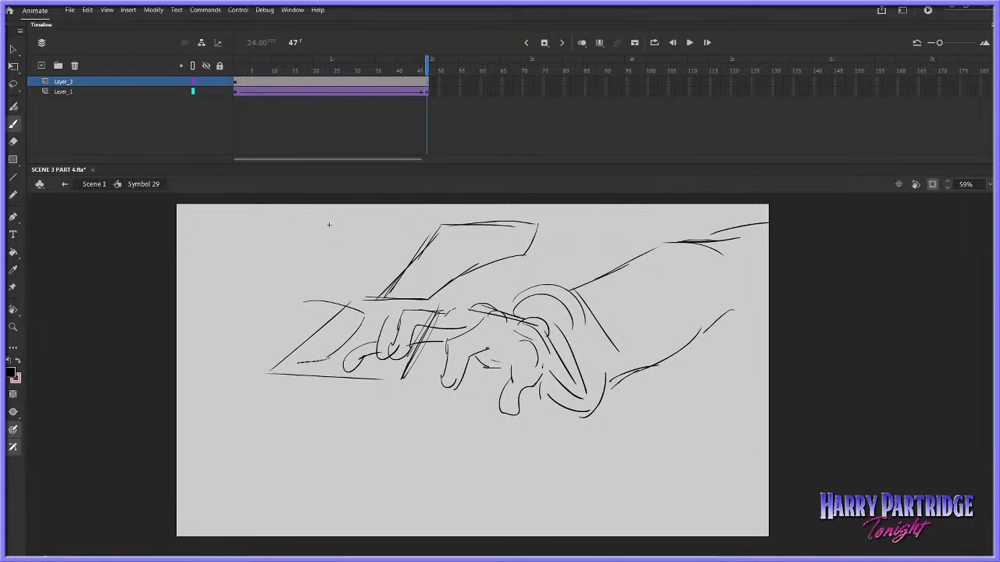
left_click_drag(244, 364, 264, 346)
left_click_drag(256, 353, 301, 303)
left_click_drag(290, 302, 329, 298)
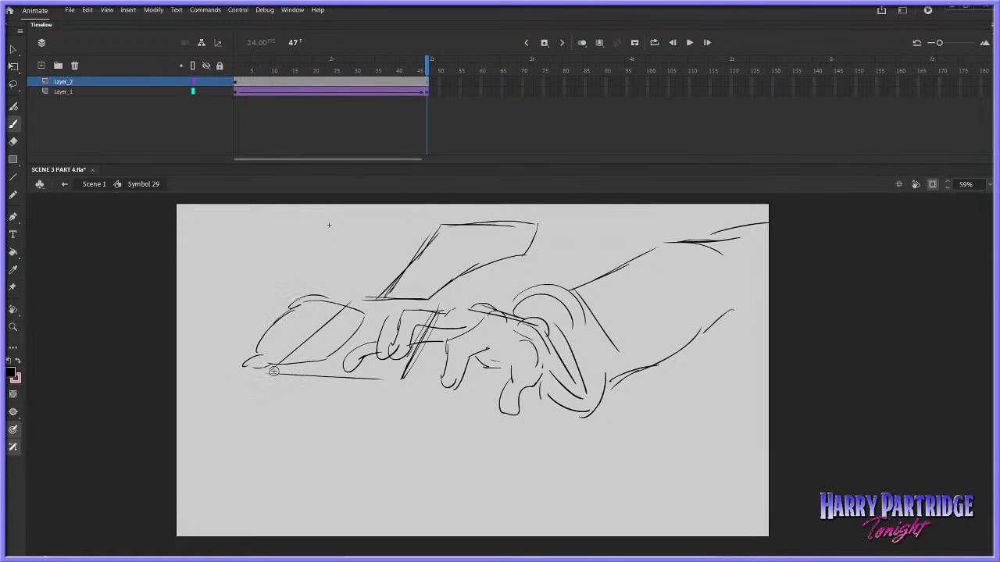
Draw the front face of the gun's box body below the pillow, redoing its misplaced lower strokes
left_click_drag(295, 414, 334, 415)
left_click_drag(267, 412, 384, 411)
key("ctrl+z")
key("ctrl+z")
mouse_move(270, 373)
left_mouse_down()
mouse_move(278, 420)
mouse_move(391, 425)
left_mouse_up()
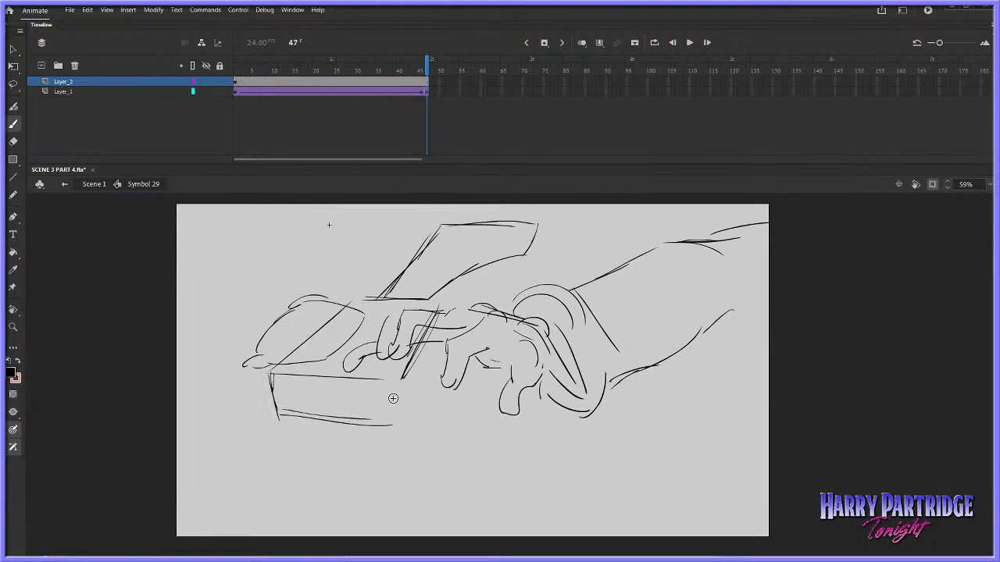
Sketch two curved grips extending from the side of the gun's body
mouse_move(392, 382)
left_mouse_down()
mouse_move(393, 426)
mouse_move(433, 338)
mouse_move(504, 339)
left_mouse_up()
left_click_drag(425, 357, 492, 370)
left_click_drag(435, 327, 493, 333)
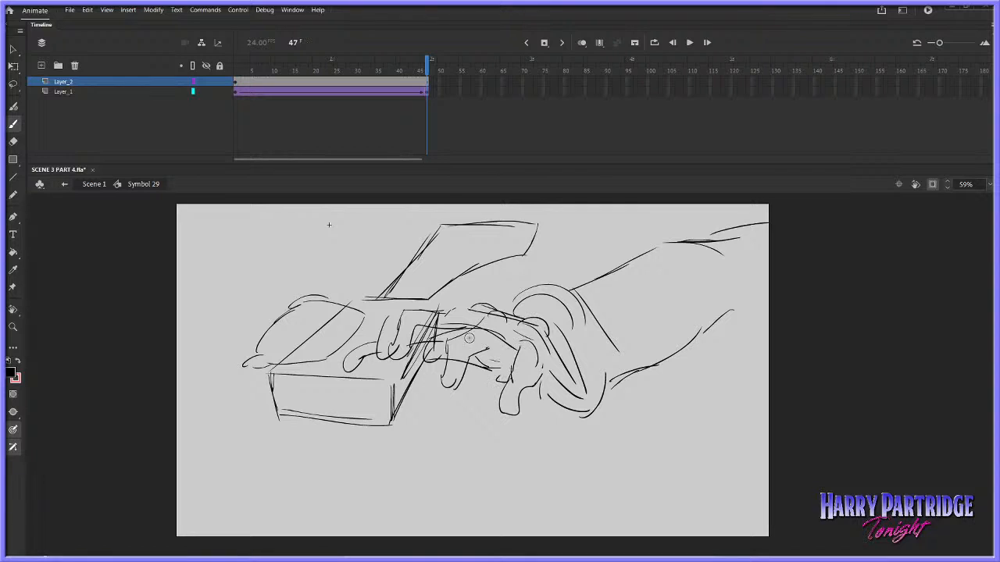
left_click_drag(434, 325, 517, 340)
mouse_move(394, 383)
left_mouse_down()
mouse_move(473, 416)
mouse_move(485, 437)
left_mouse_up()
Sketch the gun's flared barrel with a round muzzle extending diagonally down from the front face
mouse_move(308, 412)
left_mouse_down()
mouse_move(353, 417)
mouse_move(213, 457)
left_mouse_up()
mouse_move(278, 424)
left_mouse_down()
mouse_move(228, 460)
mouse_move(236, 447)
mouse_move(313, 443)
mouse_move(303, 516)
left_mouse_up()
left_click_drag(346, 423, 306, 530)
left_click_drag(334, 452, 298, 537)
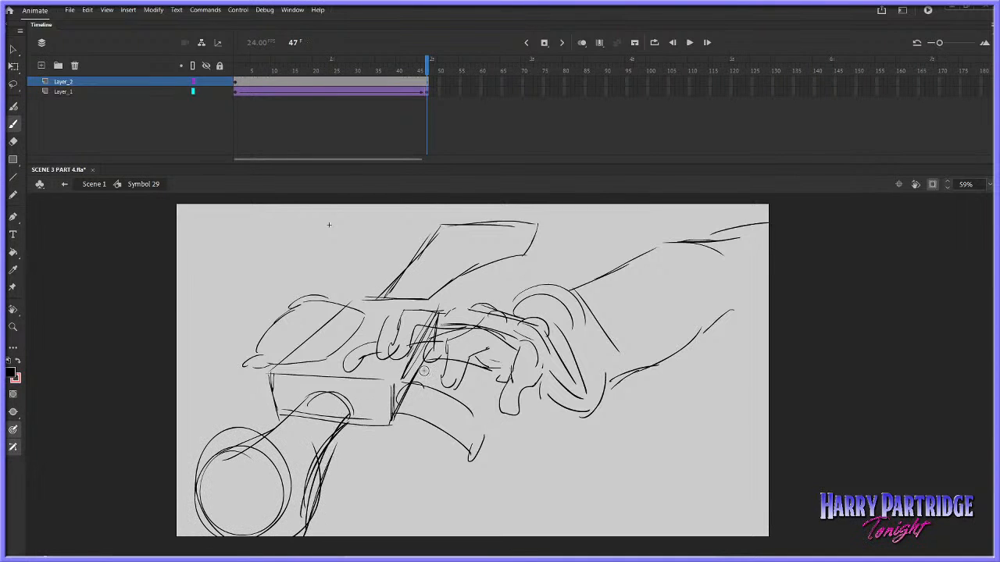
Distort the whole gun sketch to tilt its perspective, nudge it into place and play the result
right_click(489, 263)
mouse_move(521, 447)
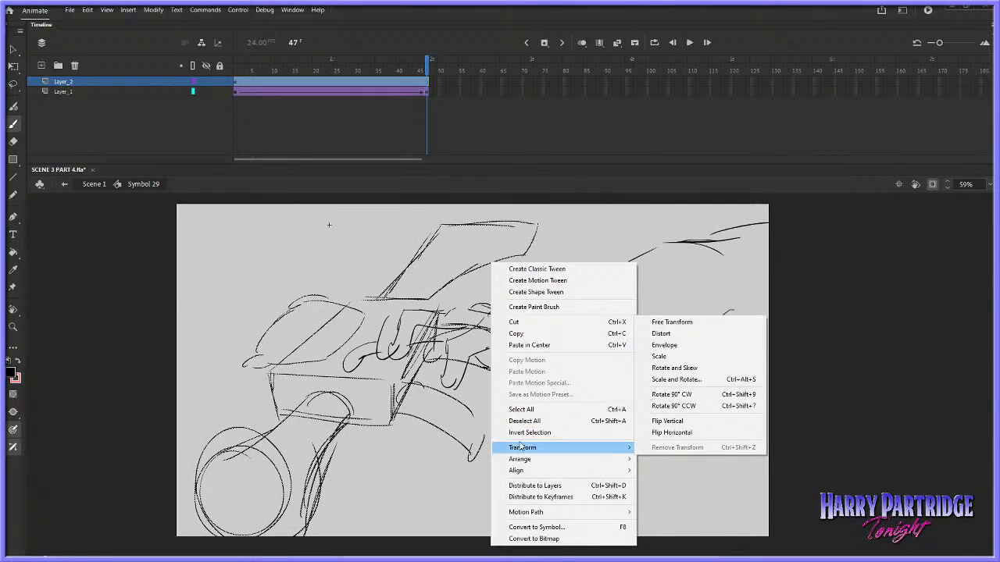
left_click(661, 333)
mouse_move(543, 225)
left_mouse_down()
mouse_move(562, 233)
mouse_move(564, 247)
left_mouse_up()
key("shift+Up")
key("shift+Right")
key("Return")
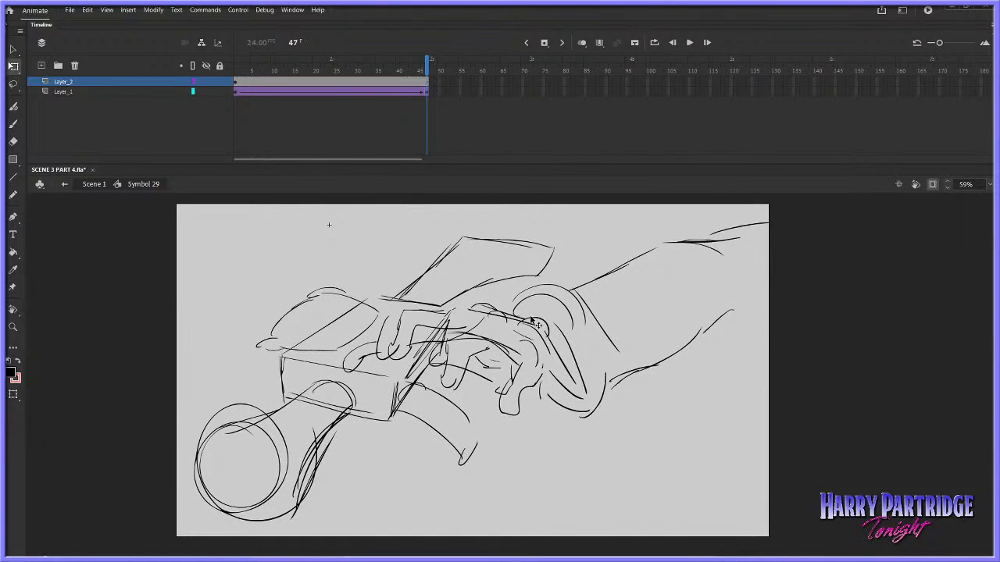
key("Return")
Flip the gun sketch horizontally and play the hand's movement over it
left_click(414, 81)
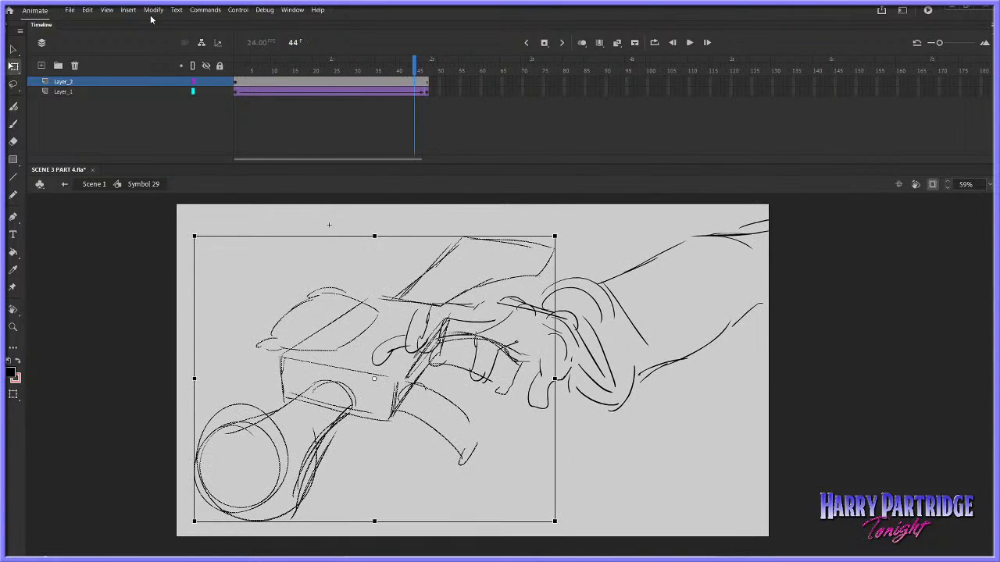
left_click(153, 10)
mouse_move(205, 134)
left_click(351, 254)
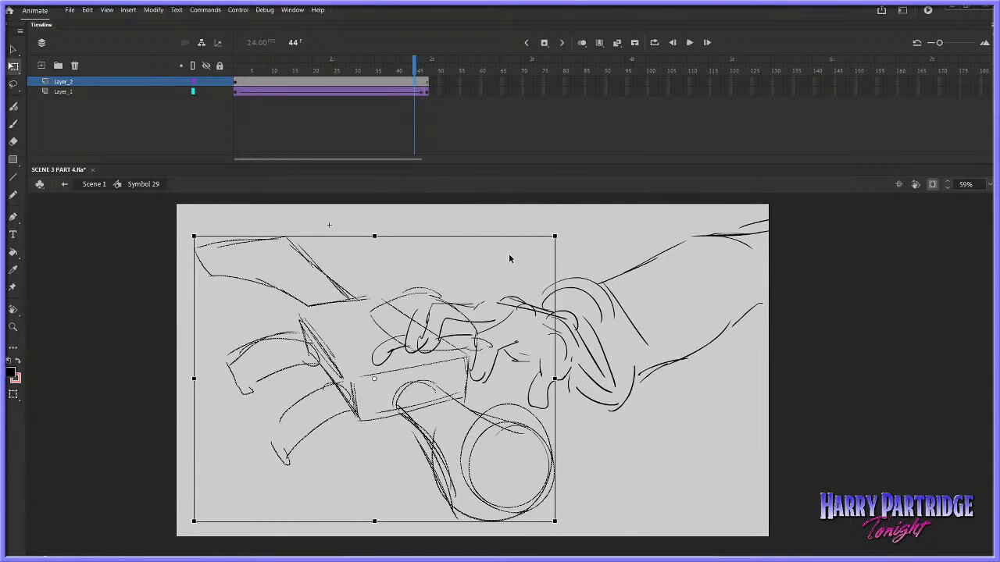
key("Return")
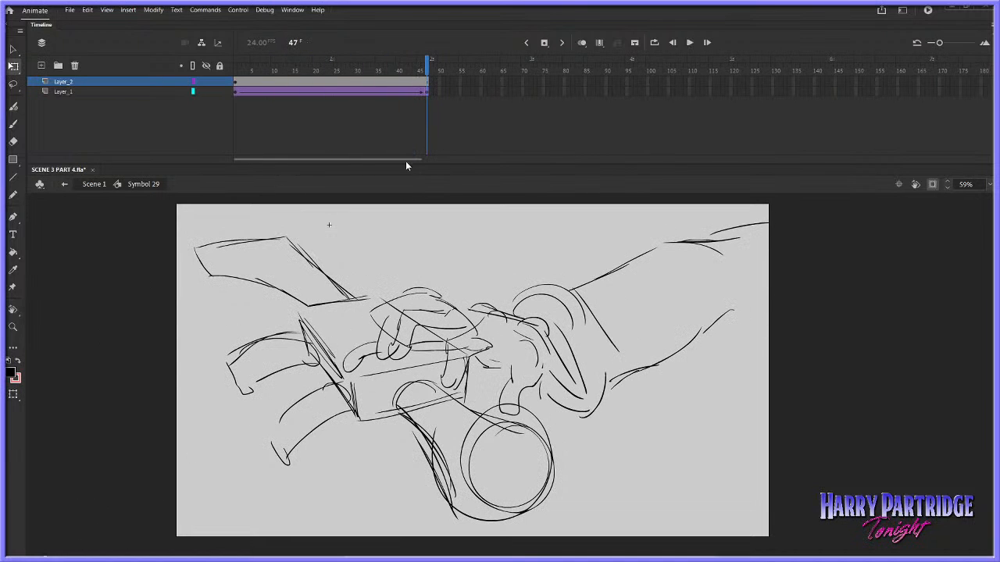
Rotate the gun sketch slightly counterclockwise, nudge it right under the hand and play the animation
left_click(422, 82)
left_click_drag(564, 522, 571, 513)
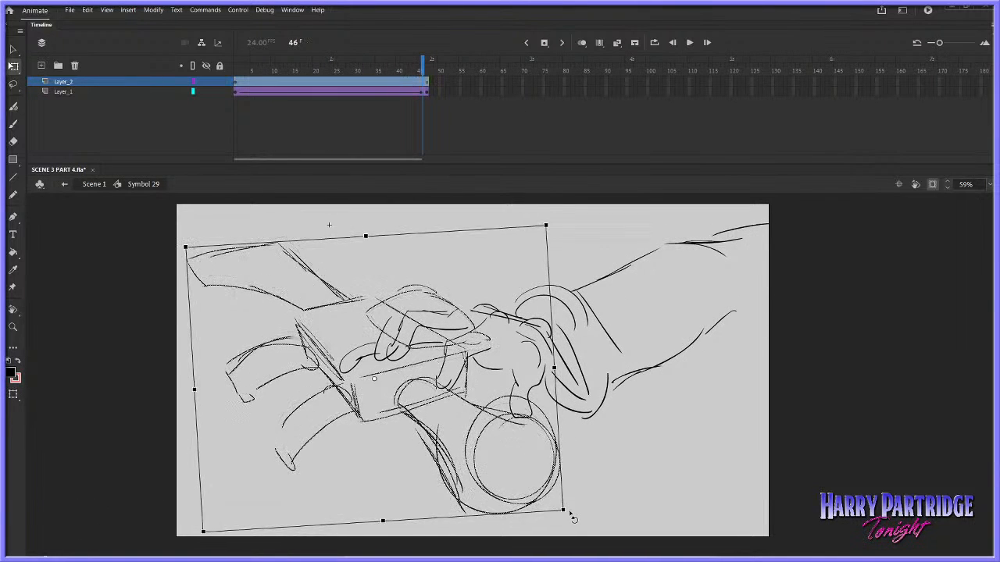
key("shift+Right")
key("shift+Right")
key("shift+Right")
key("shift+Right")
key("shift+Right")
key("shift+Right")
key("shift+Right")
key("shift+Right")
key("shift+Right")
key("shift+Right")
key("shift+Right")
key("shift+Right")
key("Return")
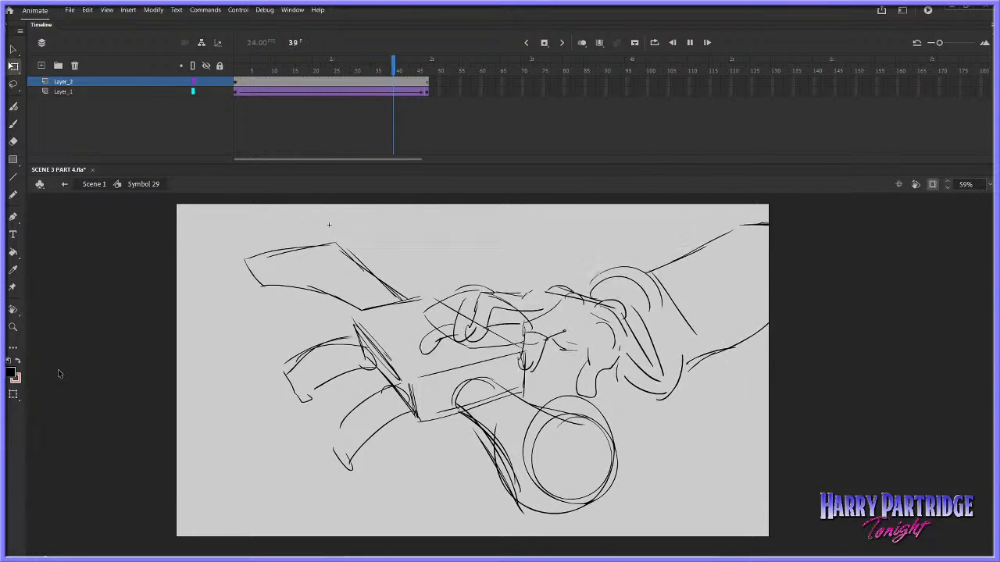
Raise the hand's end pose at frame 47 of Layer_1 so it reaches over the gun
left_click(426, 94)
key("shift+Up")
key("shift+Up")
key("shift+Up")
key("shift+Up")
key("shift+Up")
key("shift+Up")
key("shift+Up")
key("shift+Up")
key("shift+Up")
key("shift+Up")
key("shift+Up")
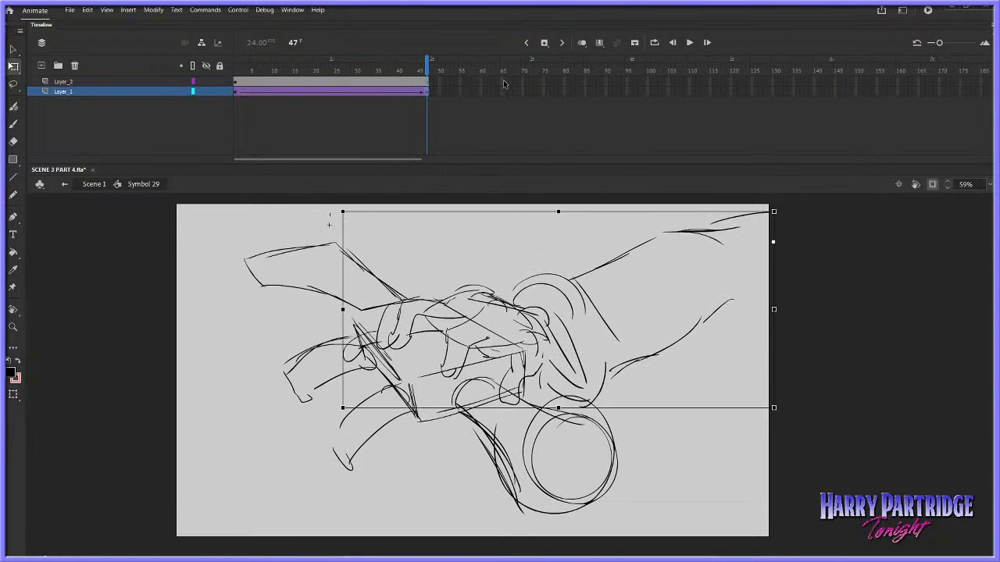
key("shift+Down")
key("shift+Down")
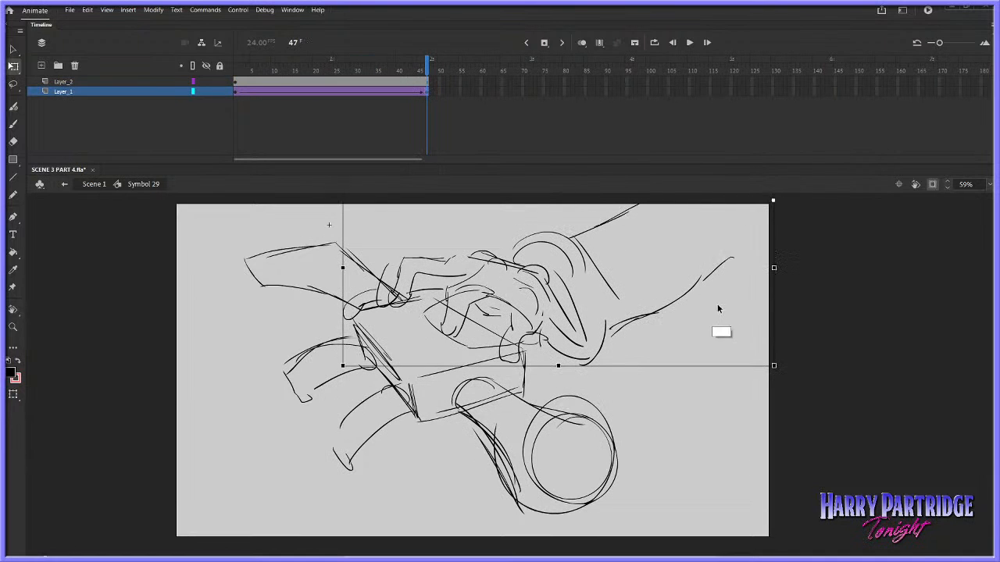
Nudge the gun sketch on Layer_2 further right beneath the raised hand
left_click(424, 82)
key("shift+Right")
key("shift+Right")
key("shift+Right")
key("shift+Right")
key("shift+Right")
key("shift+Right")
key("shift+Right")
key("shift+Right")
key("shift+Right")
key("shift+Right")
key("shift+Right")
key("shift+Right")
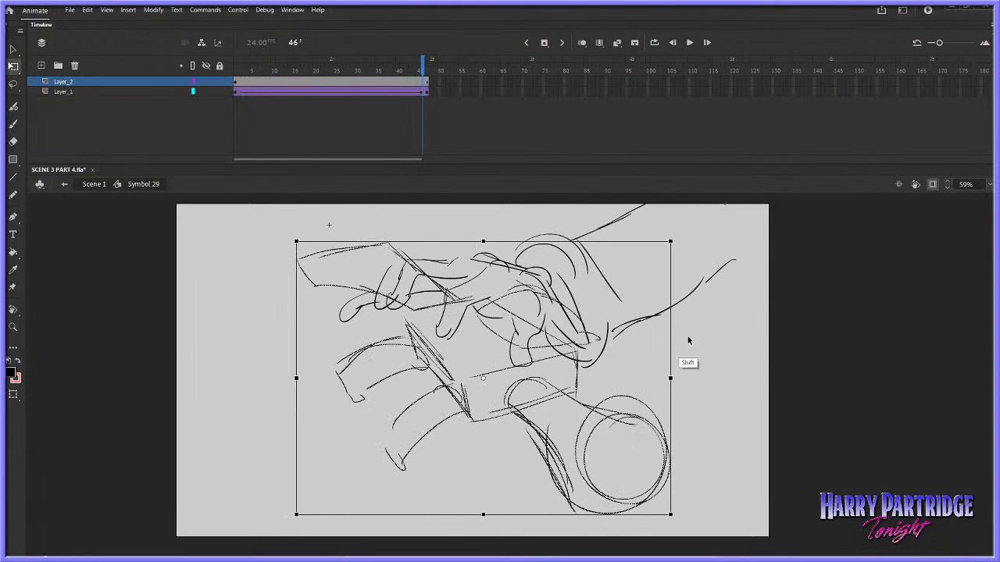
Flatten the gun sketch slightly, enlarge it to fill most of the stage height and play the animation
left_click_drag(489, 513, 489, 504)
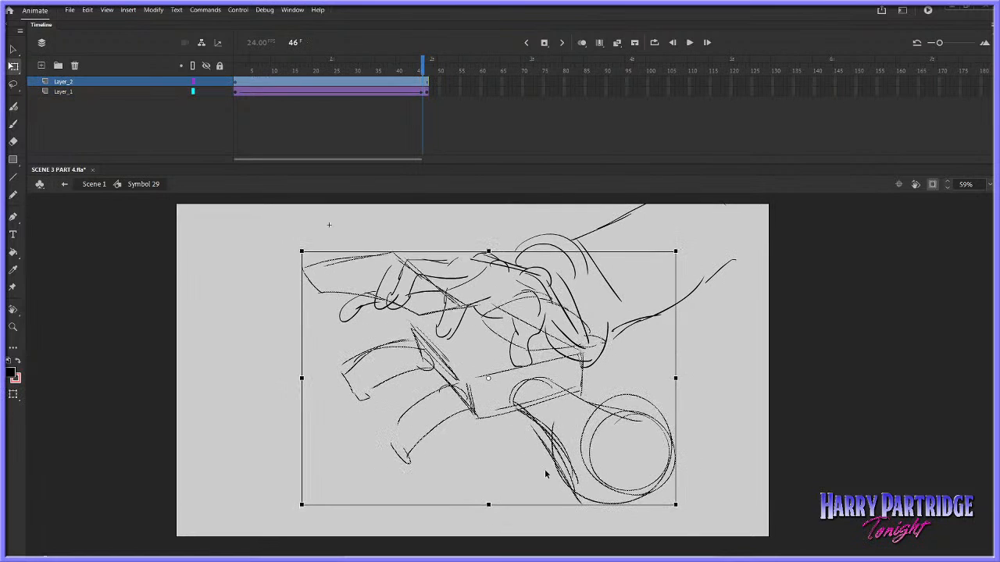
mouse_move(675, 506)
left_mouse_down()
mouse_move(691, 524)
mouse_move(769, 527)
mouse_move(799, 542)
left_mouse_up()
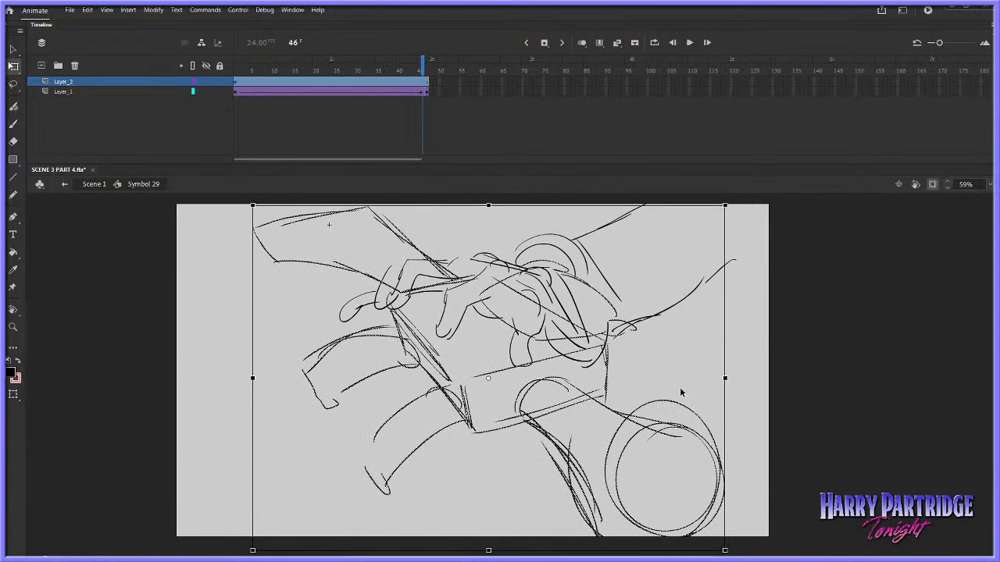
scroll(742, 355, "up", 1)
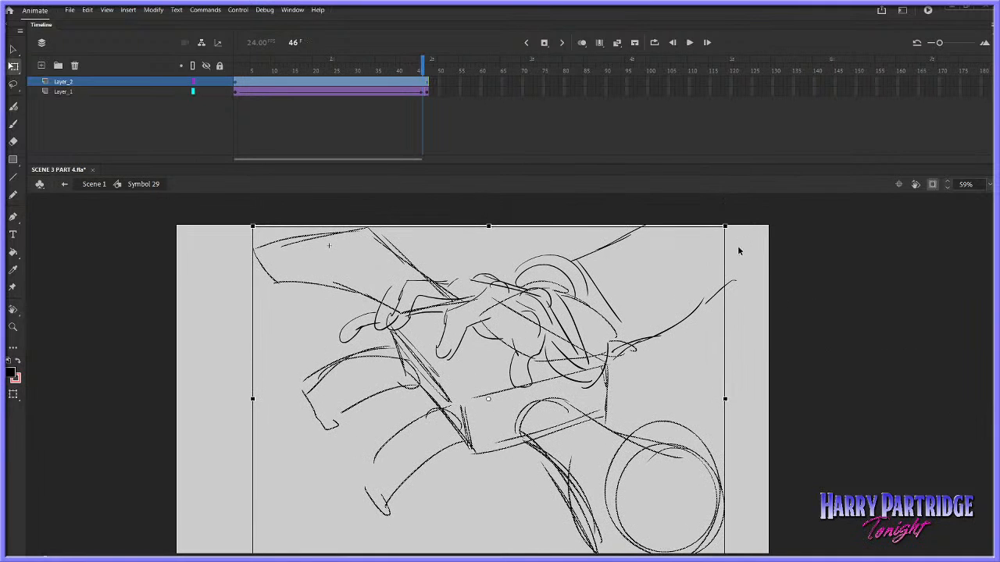
left_click_drag(725, 225, 714, 229)
key("Return")
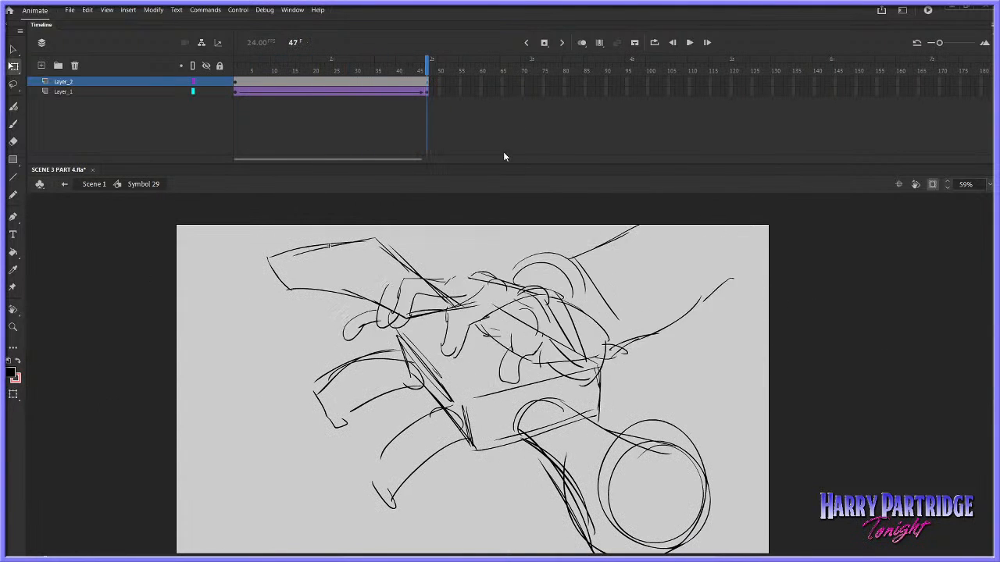
Shrink the gun sketch on Layer_2 slightly, rotate it a few degrees clockwise and play the animation
left_click(426, 81)
left_click_drag(709, 238, 697, 246)
key("Return")
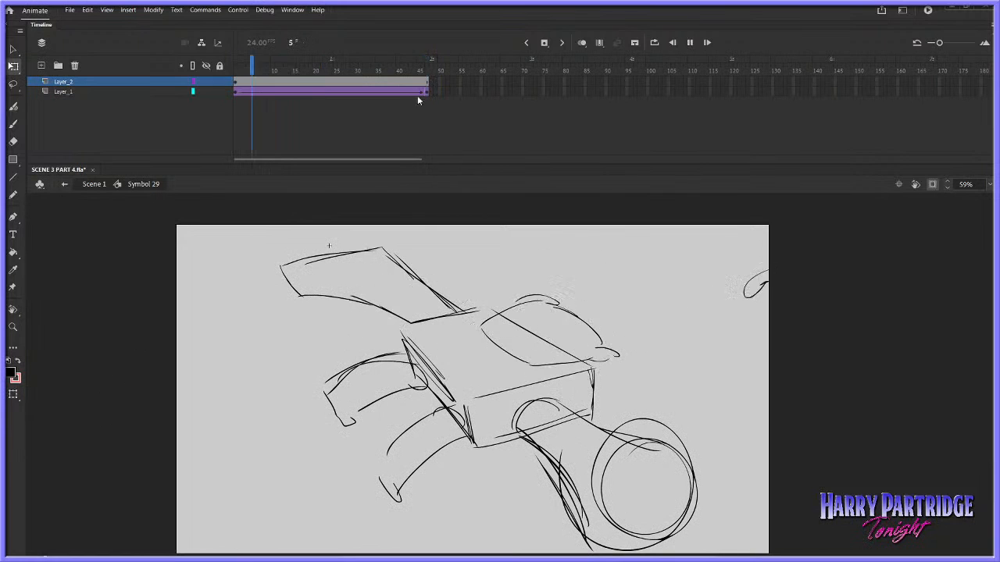
left_click_drag(705, 250, 708, 255)
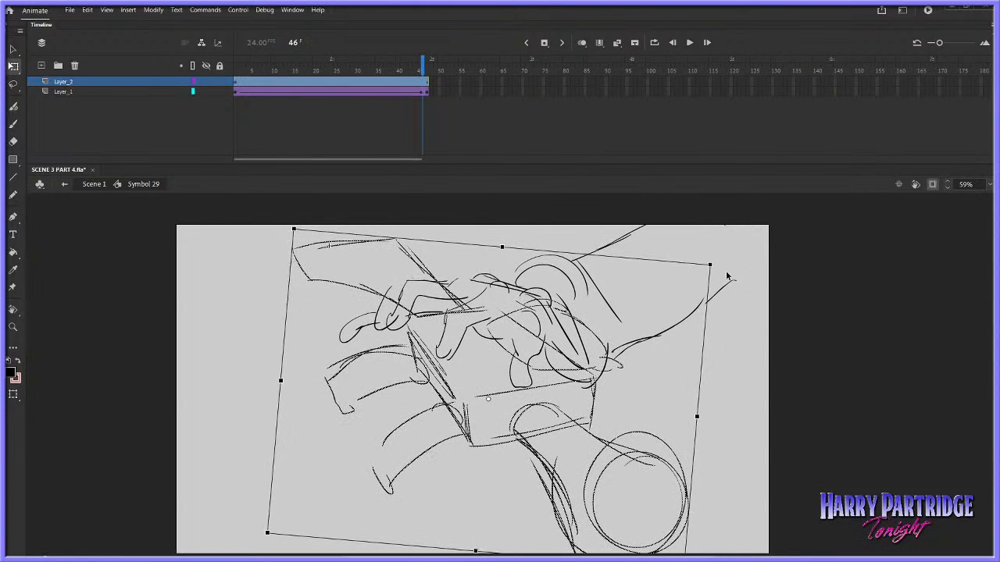
left_click(811, 328)
key(".")
key("Return")
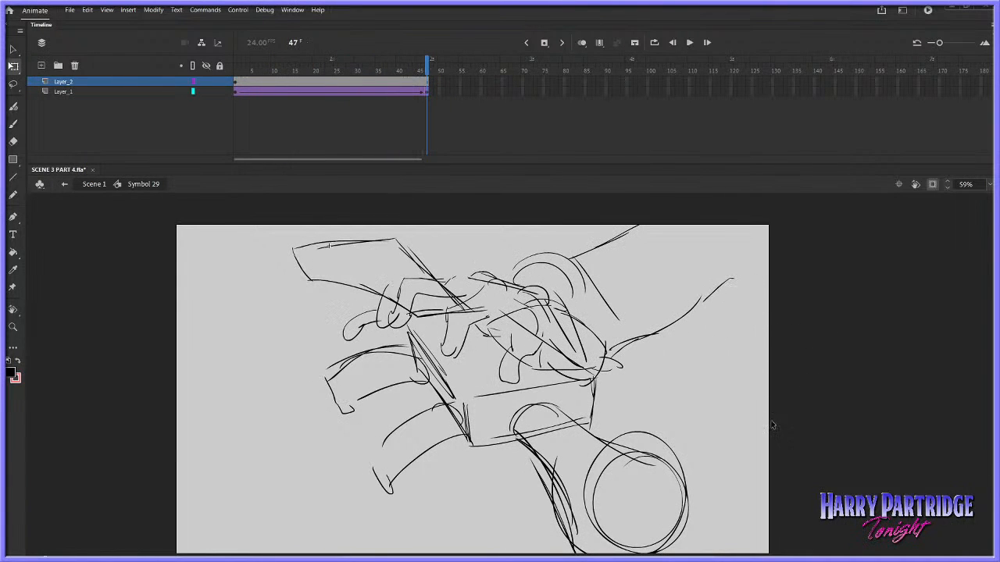
Return to Scene 1 and play the timeline through the hand and gun shot from just before frame 420
left_click(101, 188)
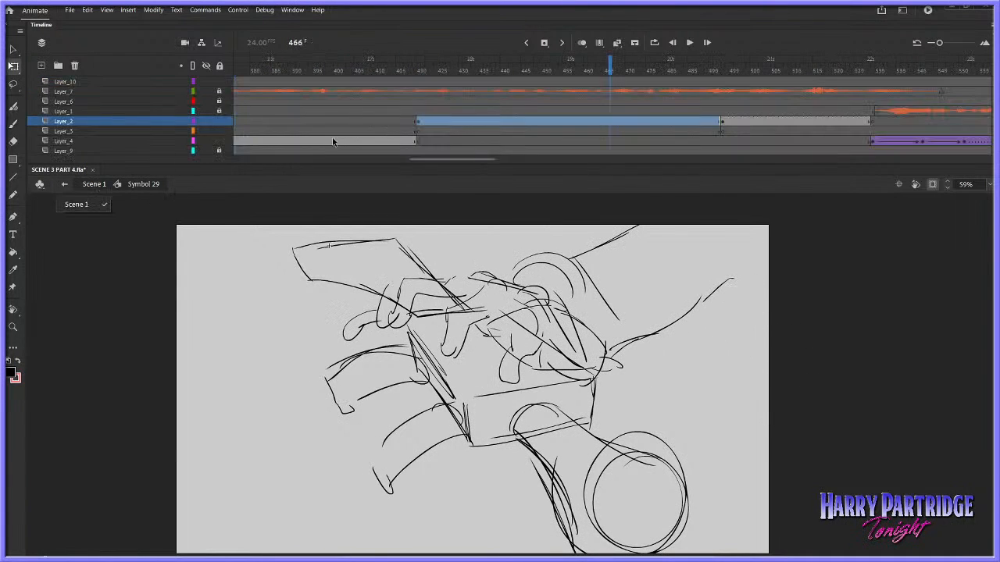
left_click(396, 85)
key("Return")
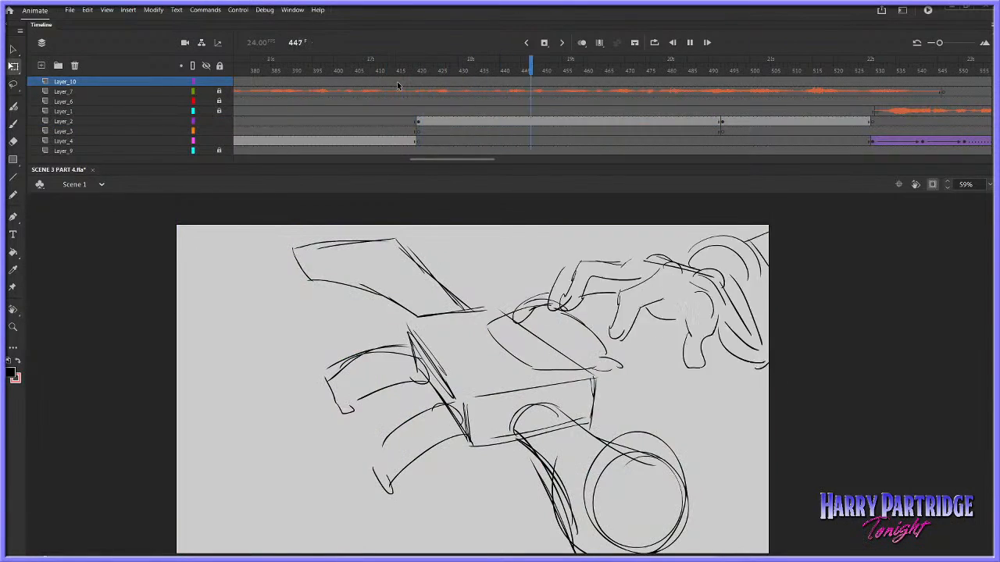
left_click(334, 126)
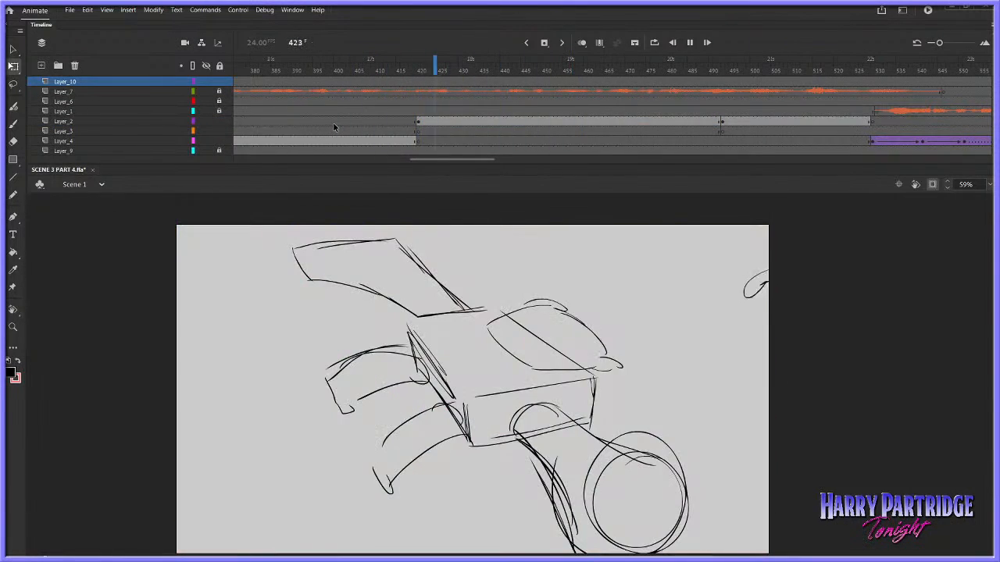
key("Return")
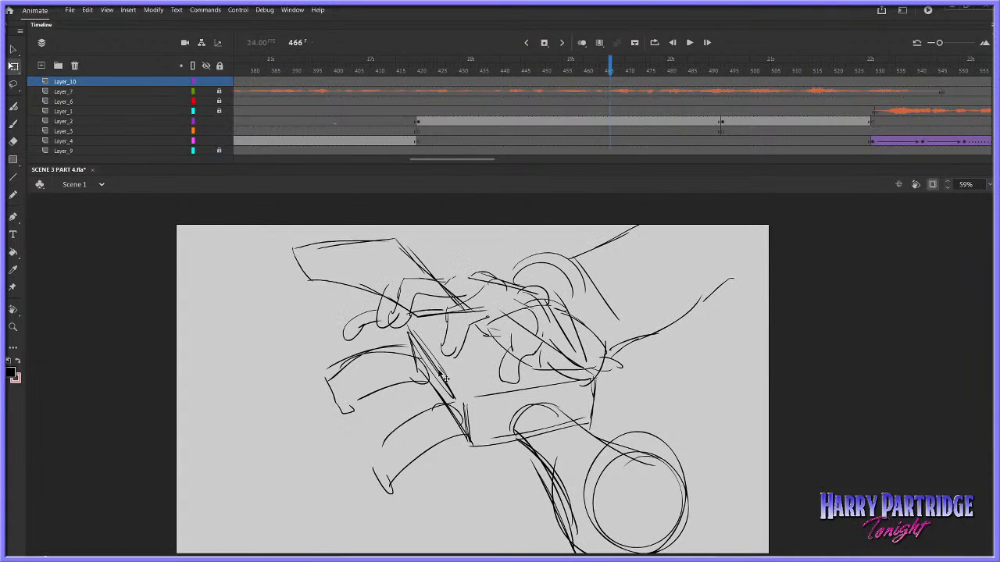
Reopen Symbol 29, flip the gun sketch horizontally and play the animation with the reaching hand
double_click(443, 378)
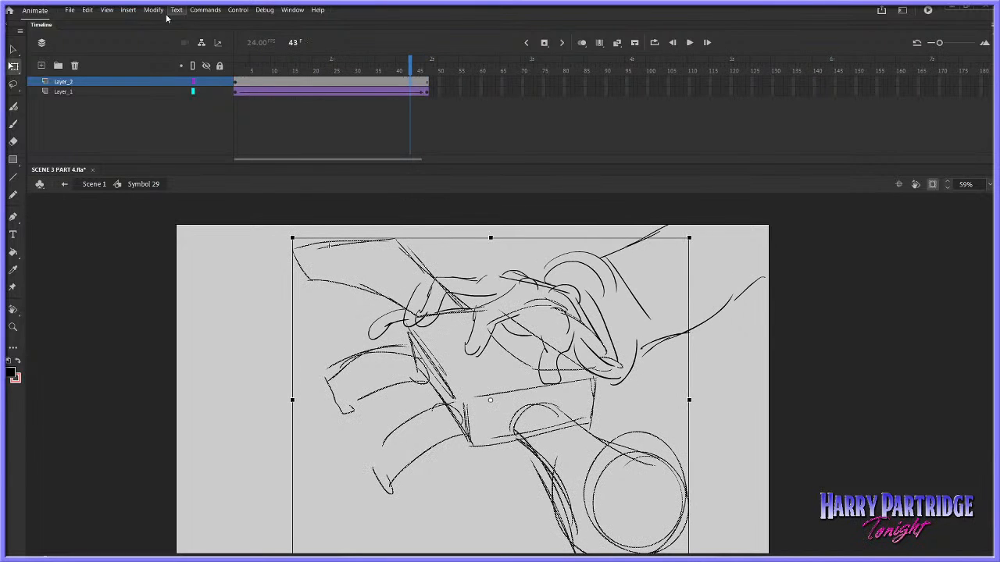
left_click(154, 10)
mouse_move(179, 149)
left_click(361, 261)
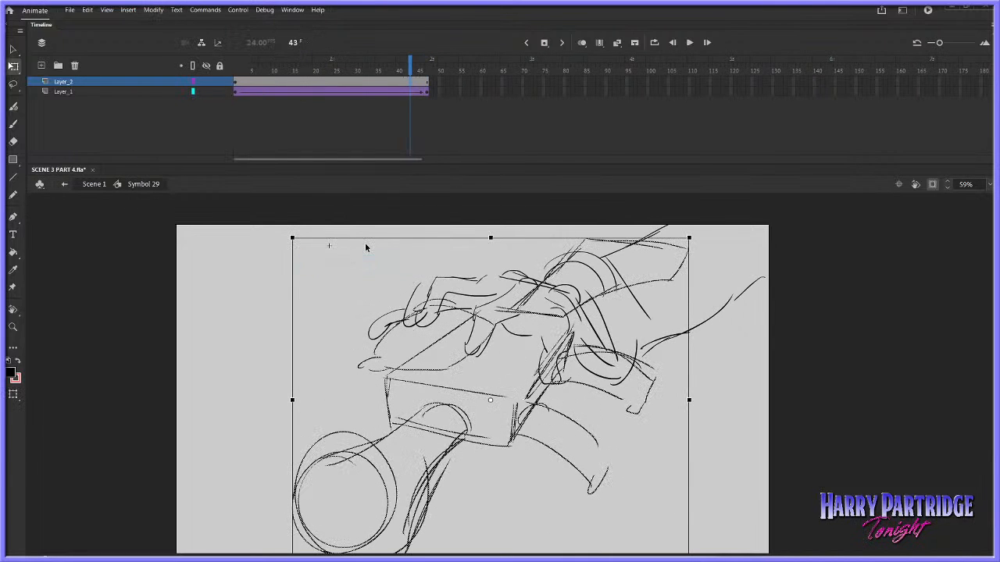
key("Return")
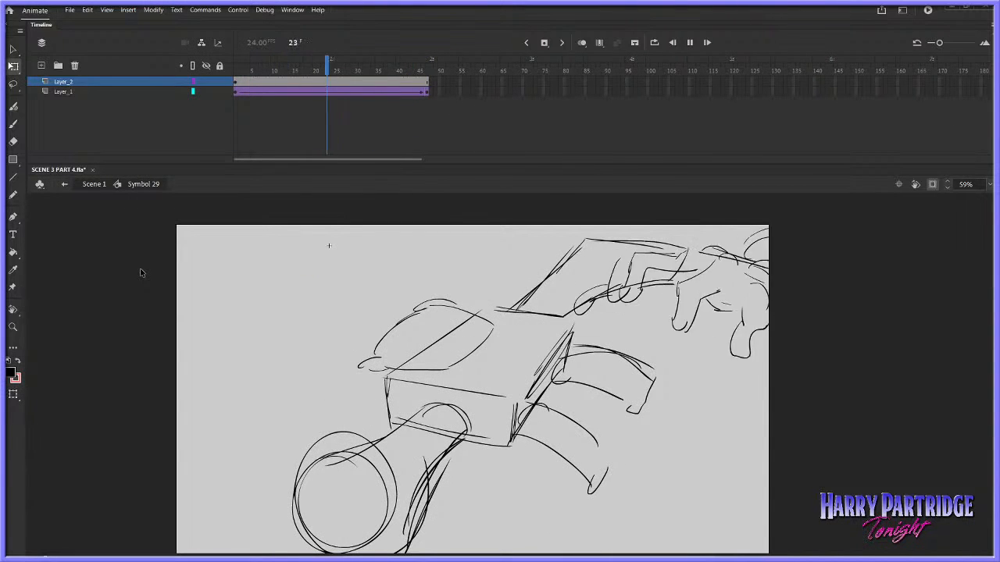
key("Return")
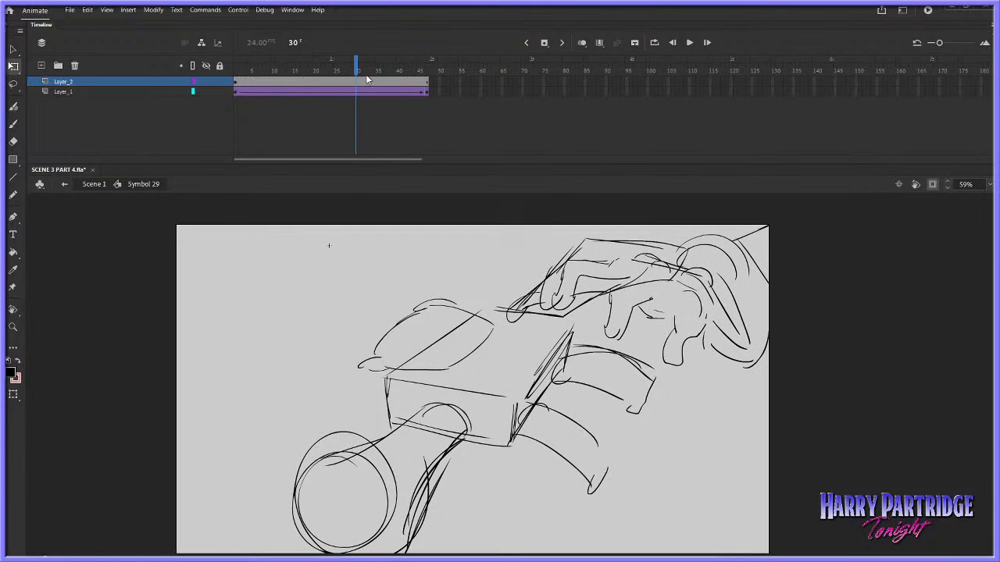
key("Return")
key("Return")
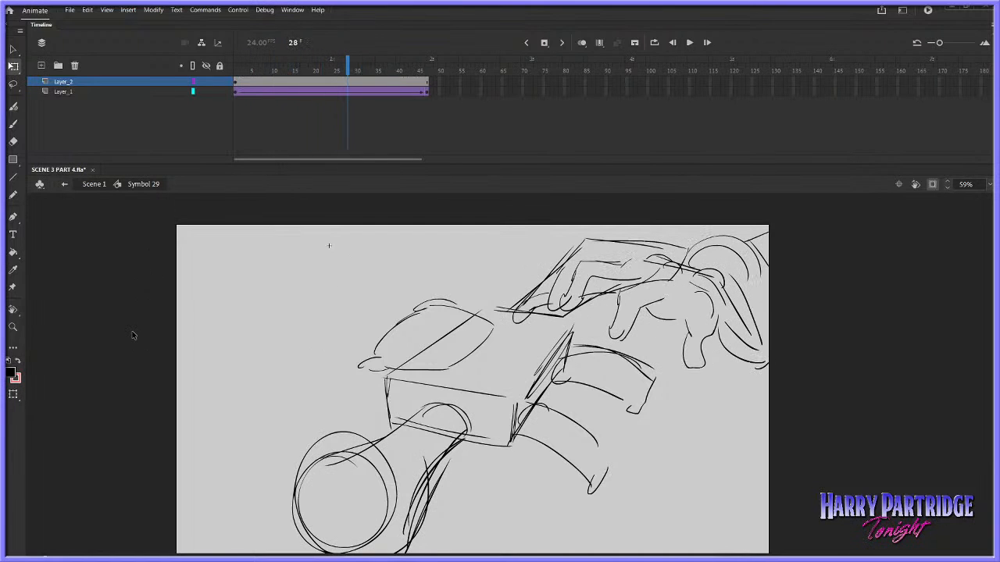
Shift the mirrored gun sketch left, away from the hand's end pose, and play the animation
left_click(426, 82)
key("shift+Left")
key("shift+Left")
key("shift+Left")
key("shift+Left")
key("shift+Left")
key("shift+Left")
key("shift+Left")
key("shift+Left")
key("shift+Left")
key("shift+Left")
key("shift+Left")
key("shift+Left")
key("shift+Left")
key("shift+Left")
key("shift+Left")
key("shift+Left")
key("shift+Left")
key("shift+Left")
key("shift+Left")
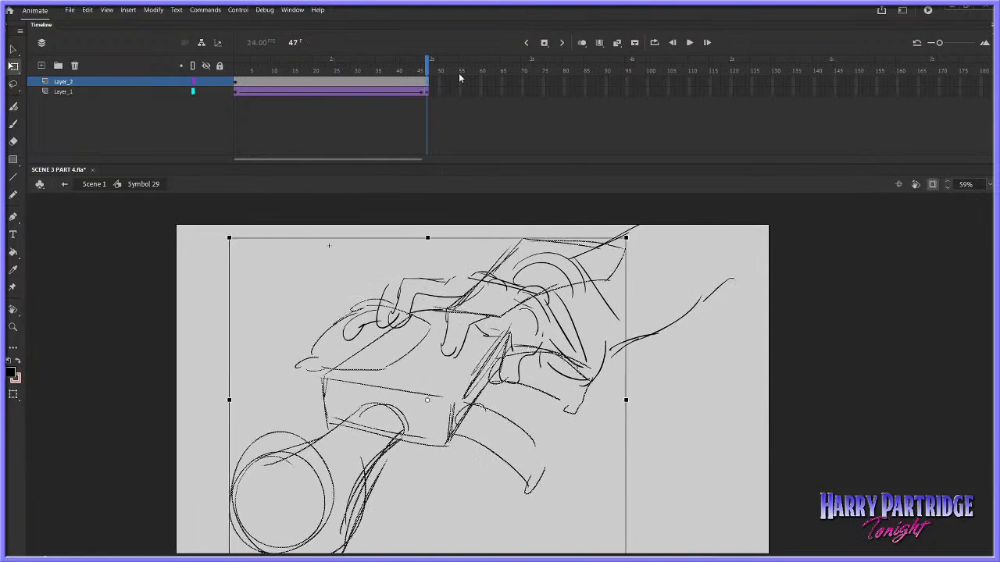
key("Return")
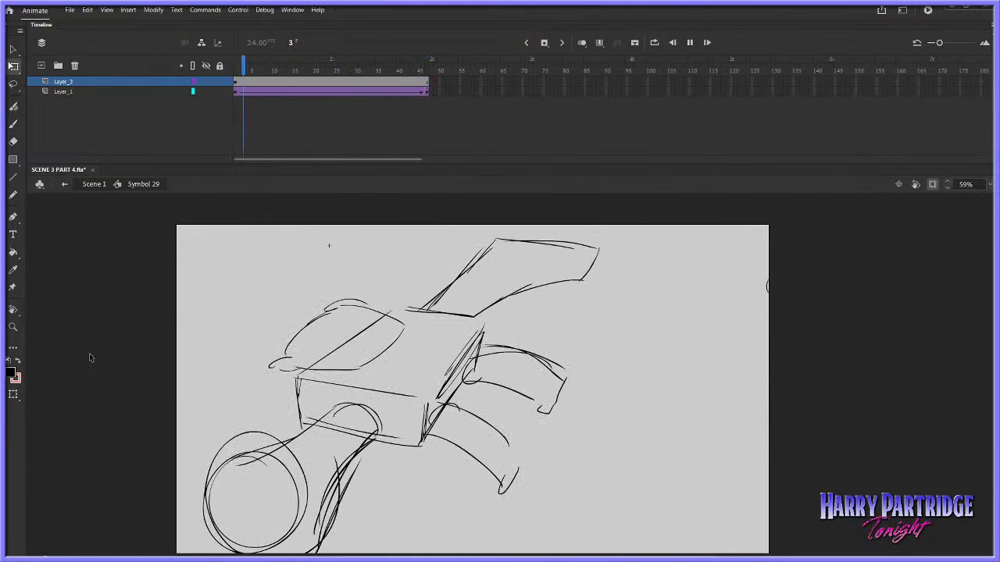
key("Return")
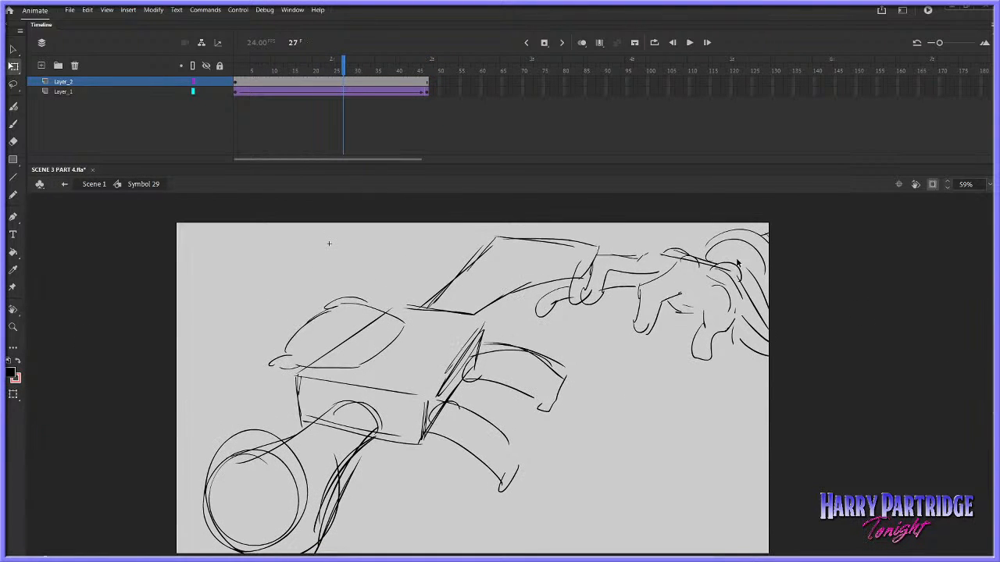
Scale the gun sketch down slightly and replay the hand reaching in
left_click_drag(599, 236, 591, 241)
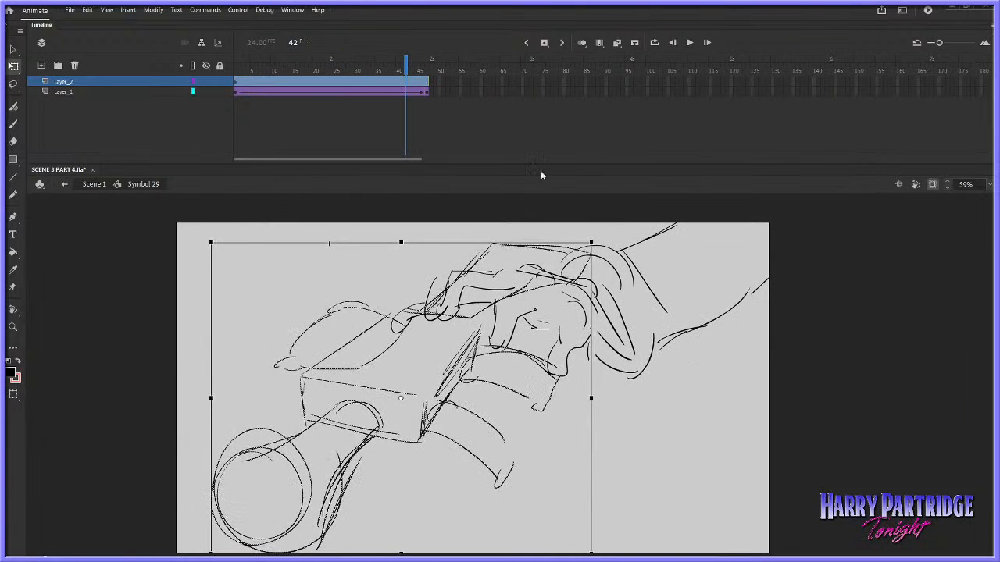
left_click_drag(303, 71, 377, 73)
key("Return")
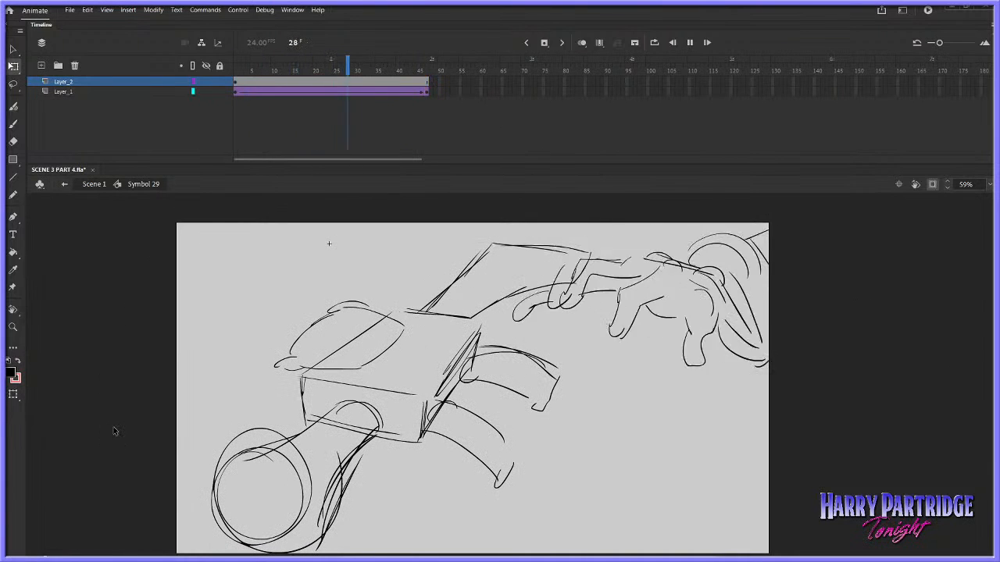
key("Return")
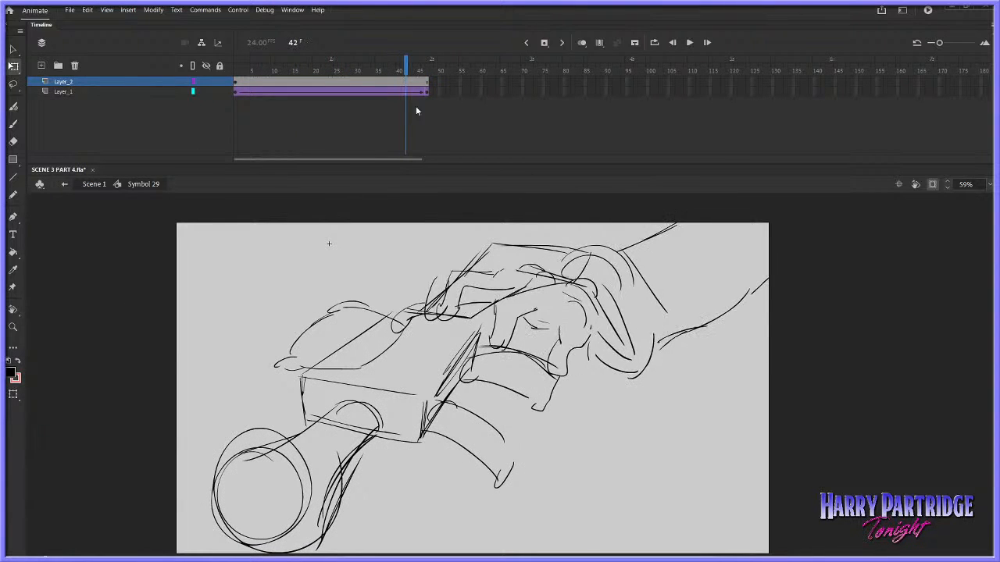
Hide the hand on Layer_1, remove the gun's upper curved handle and redraw it as a shorter, straighter one with the brush
left_click(217, 91)
left_click(13, 84)
left_click(205, 92)
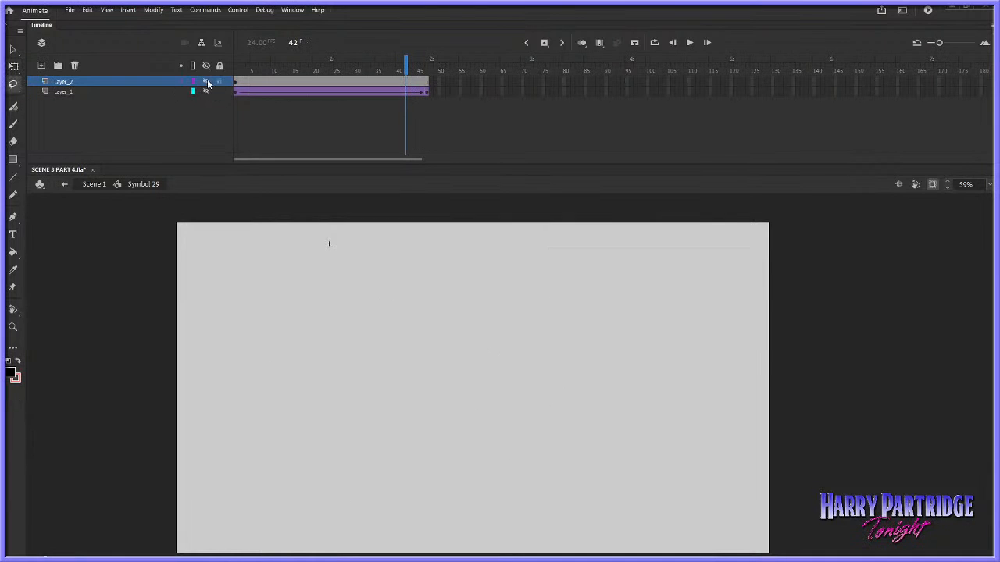
left_click(205, 81)
key("Delete")
left_click_drag(512, 334, 551, 338)
left_click(13, 124)
mouse_move(470, 358)
left_mouse_down()
mouse_move(514, 344)
mouse_move(524, 365)
left_mouse_up()
mouse_move(466, 364)
left_mouse_down()
mouse_move(542, 369)
mouse_move(545, 360)
mouse_move(484, 349)
mouse_move(504, 329)
mouse_move(437, 386)
mouse_move(481, 320)
mouse_move(435, 385)
left_mouse_up()
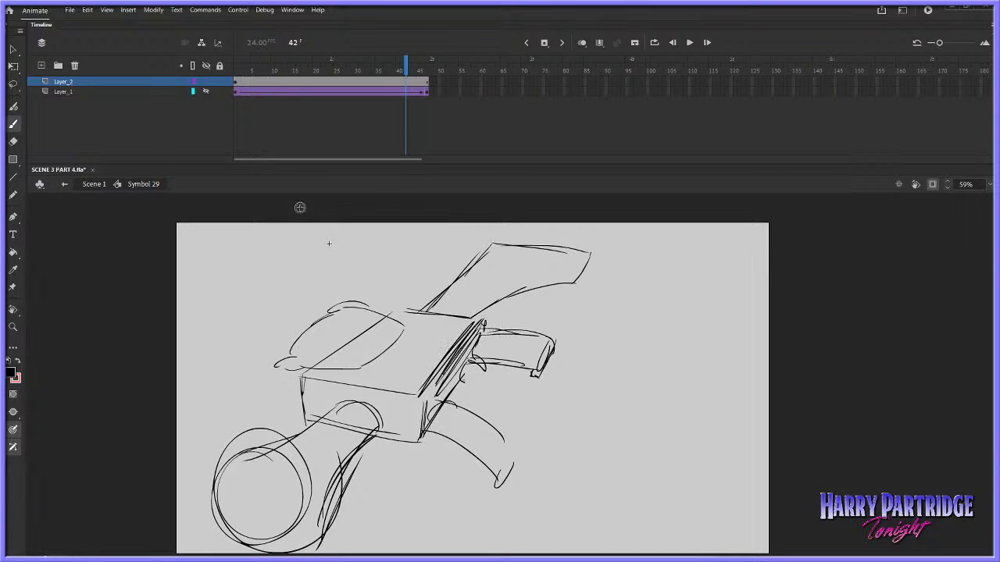
key("ctrl+z")
Try lassoing the gun's back edge and handles and shifting them left, and undo the attempts
left_click(13, 84)
mouse_move(494, 318)
left_mouse_down()
mouse_move(414, 419)
mouse_move(599, 460)
mouse_move(618, 428)
left_mouse_up()
key("shift+Left")
key("shift+Left")
key("shift+Left")
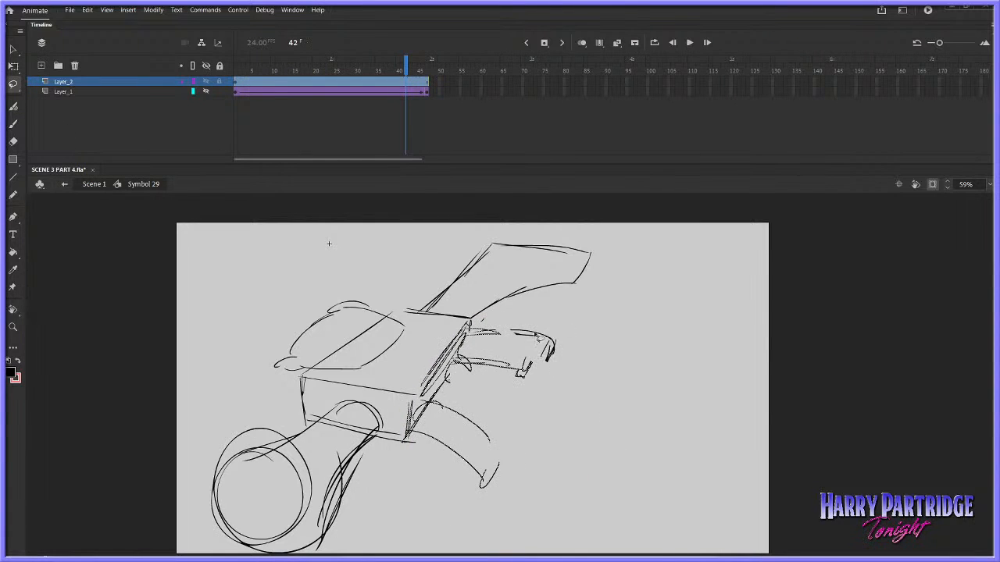
key("ctrl+z")
mouse_move(492, 316)
left_mouse_down()
mouse_move(452, 335)
mouse_move(402, 410)
mouse_move(625, 449)
left_mouse_up()
key("shift+Left")
key("shift+Left")
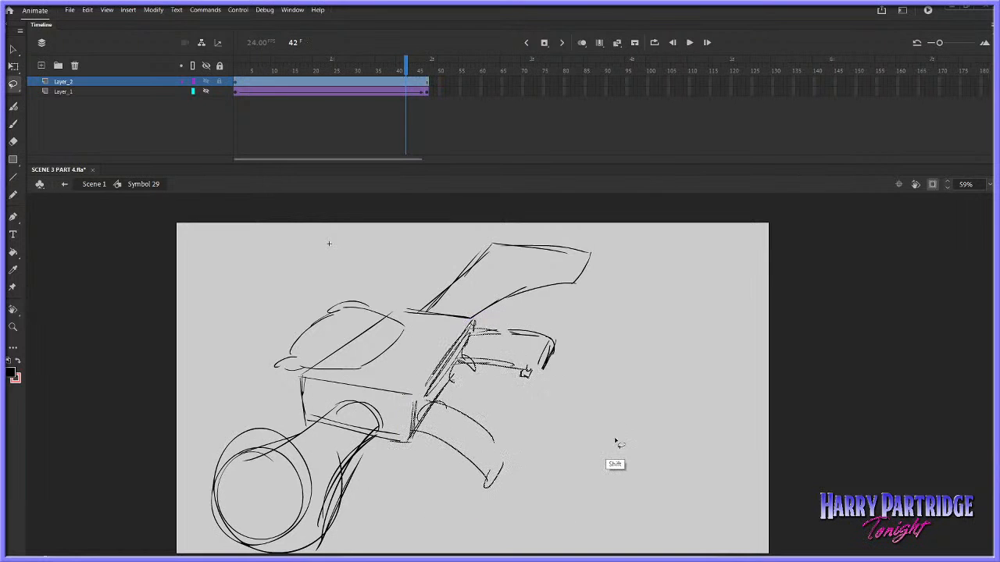
key("shift+Left")
key("ctrl+z")
Lasso the gun's whole back edge with both handles and nudge it left against the body
mouse_move(587, 320)
left_mouse_down()
mouse_move(486, 313)
mouse_move(416, 428)
mouse_move(653, 350)
left_mouse_up()
key("shift+Left")
key("shift+Left")
key("shift+Left")
key("shift+Left")
key("shift+Right")
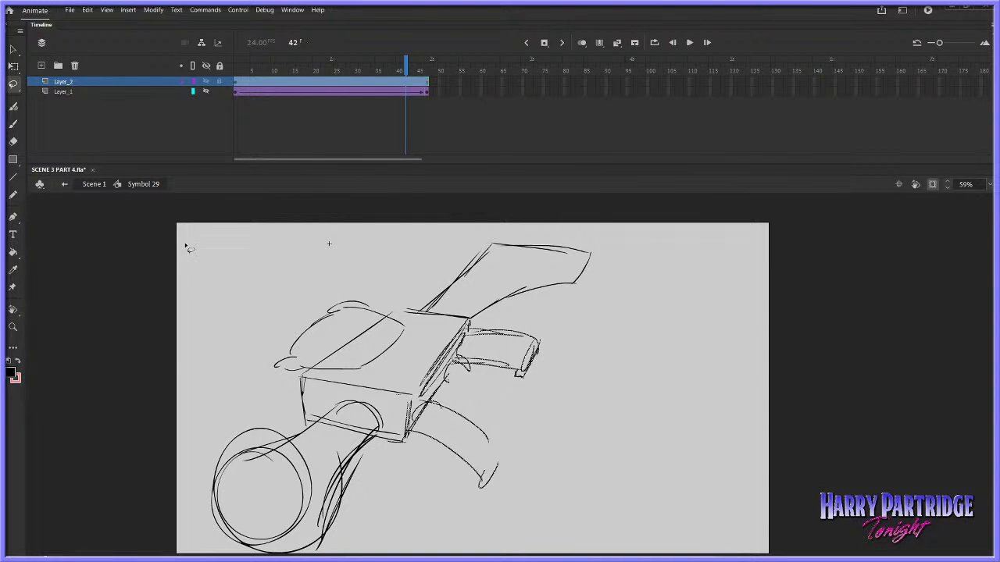
Return to Scene 1, zoom out to 30% and play the shot in context from before frame 420
left_click(83, 185)
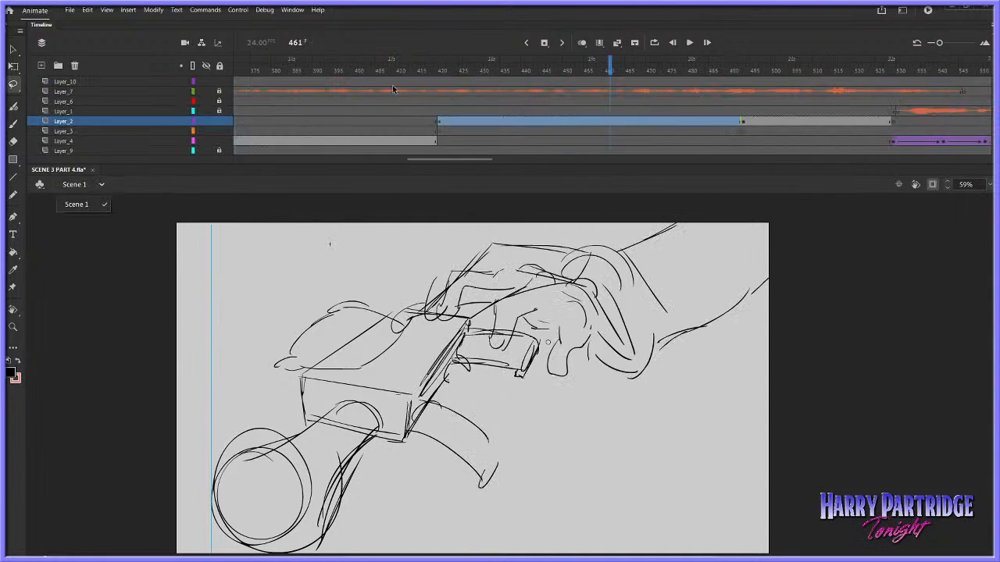
left_click(426, 82)
key("Return")
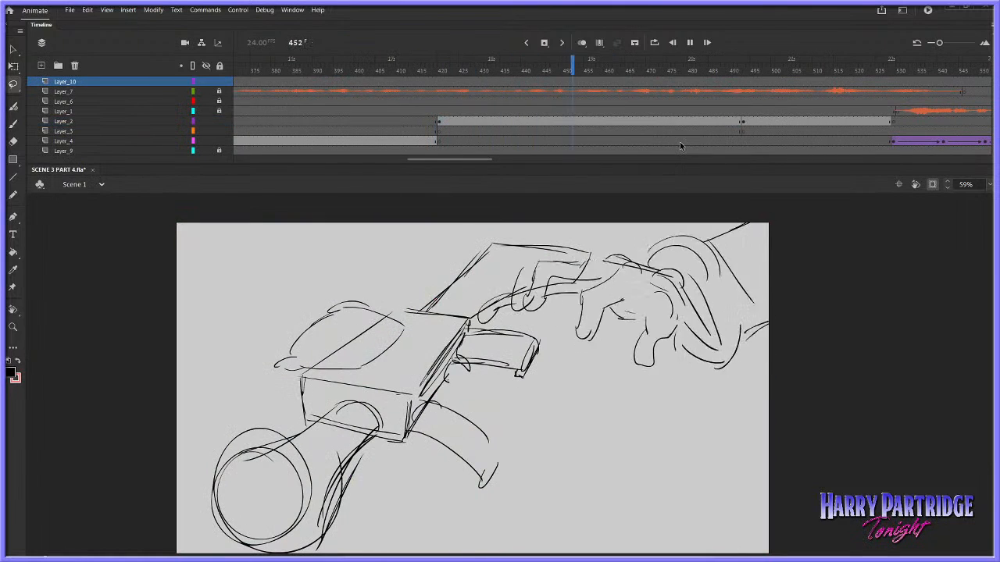
key("Return")
key("v")
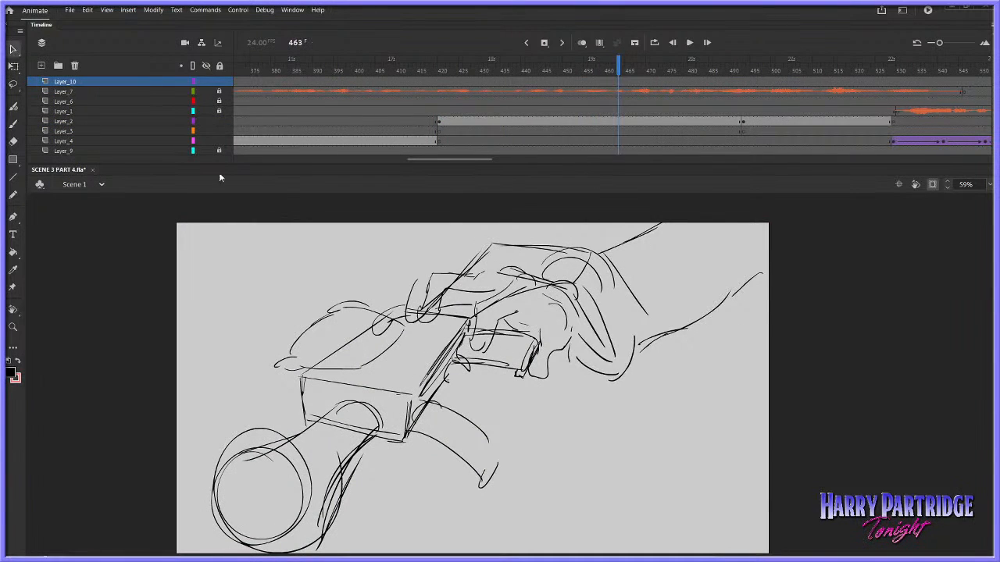
left_click(17, 328)
left_click(530, 359)
left_click(417, 73)
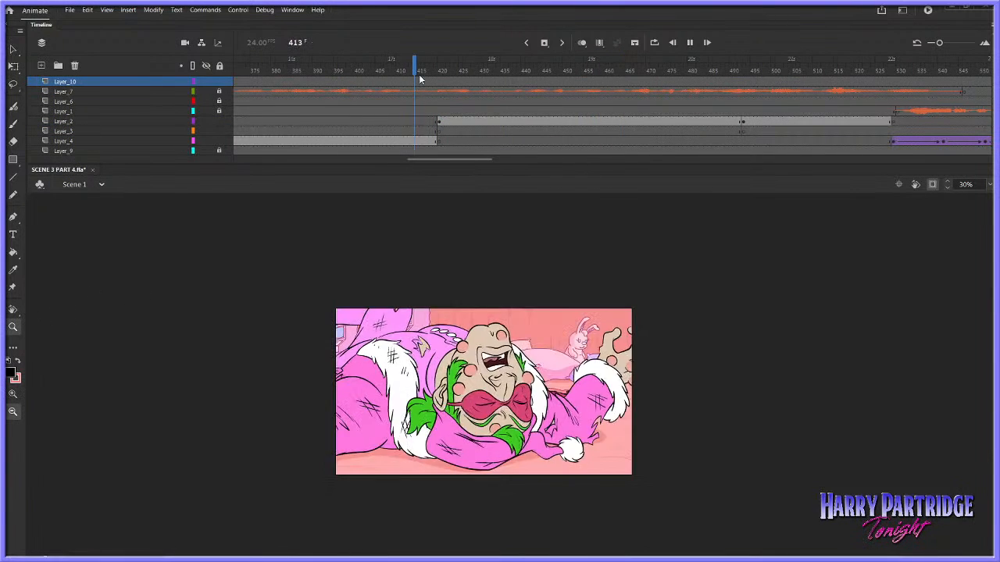
key("Return")
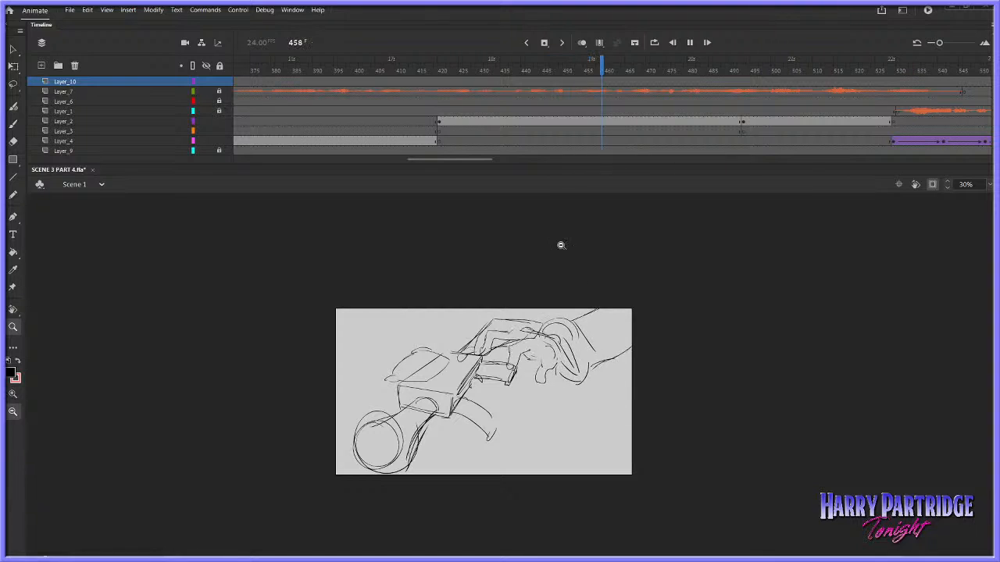
key("Return")
Reopen Symbol 29, squash the gun sketch vertically with a slight skew, show the hand layer and play the animation
key("v")
double_click(484, 365)
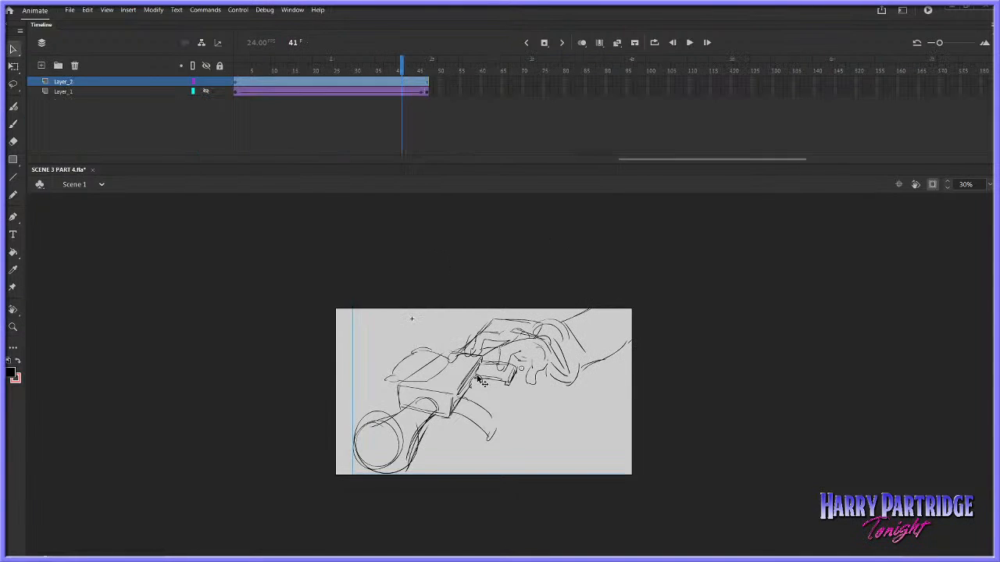
left_click(409, 81)
right_click(473, 379)
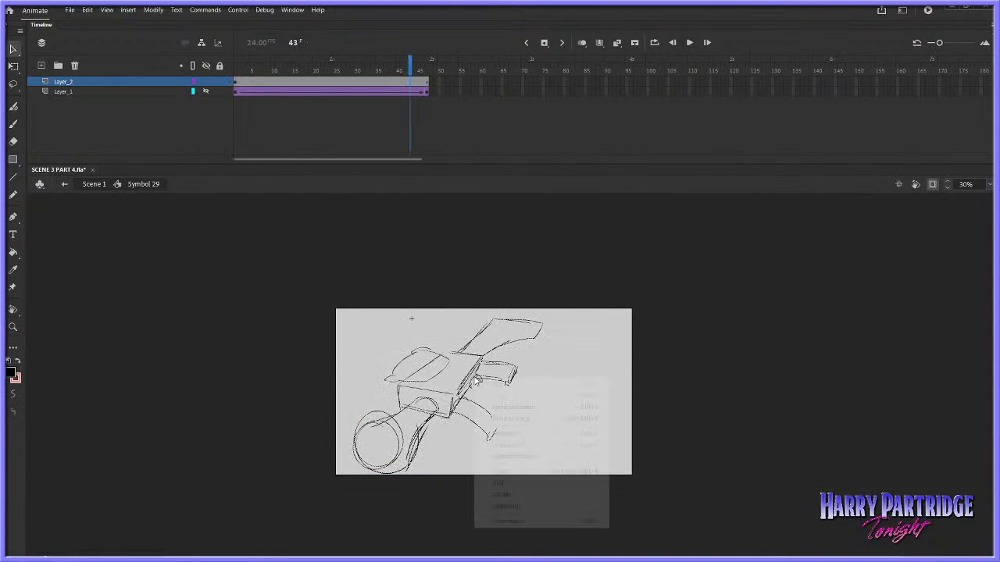
left_click(427, 86)
right_click(488, 353)
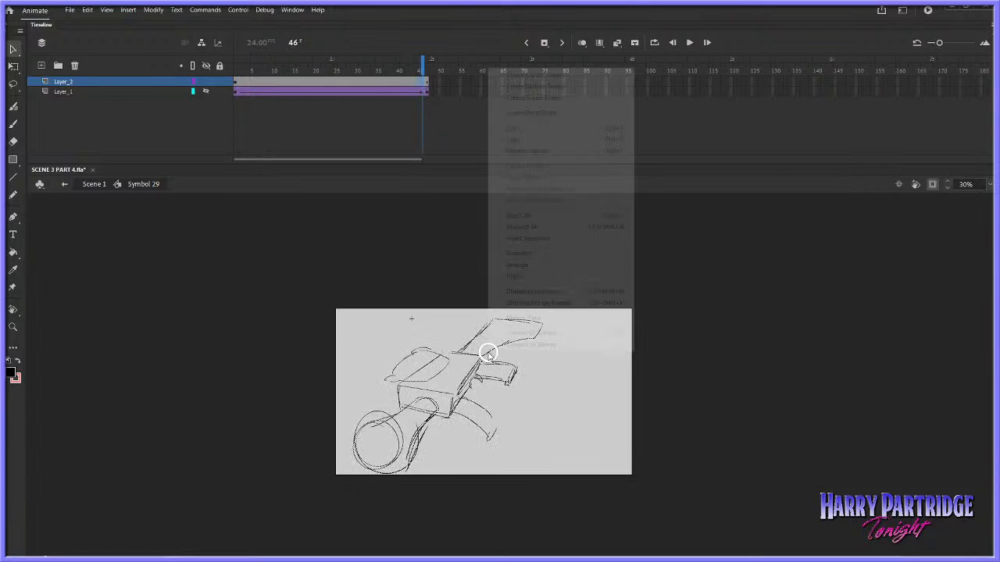
mouse_move(594, 253)
left_click(666, 255)
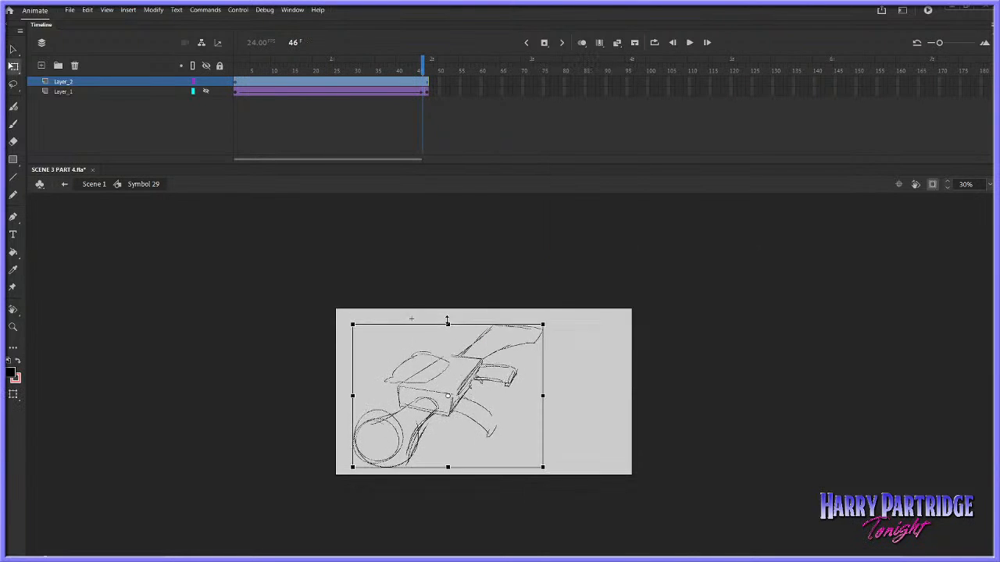
left_click_drag(449, 331, 449, 333)
key("ctrl+z")
left_click_drag(541, 369, 541, 371)
left_click_drag(448, 331, 448, 336)
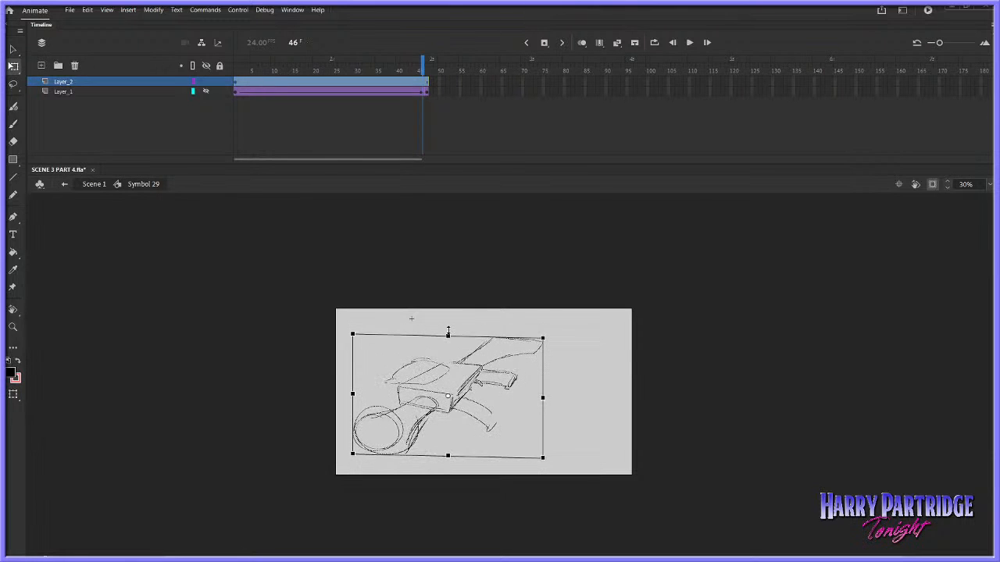
key("Return")
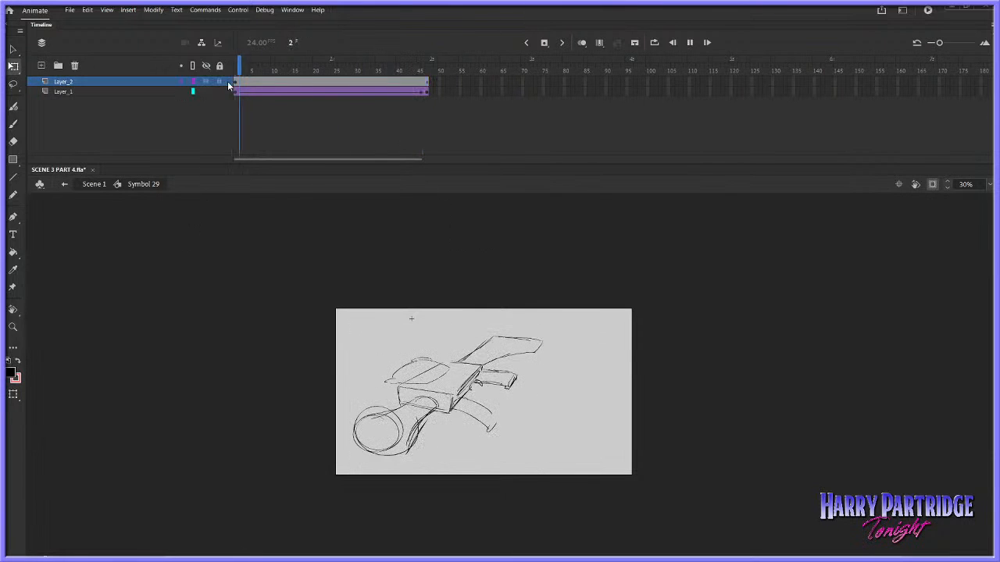
key("Return")
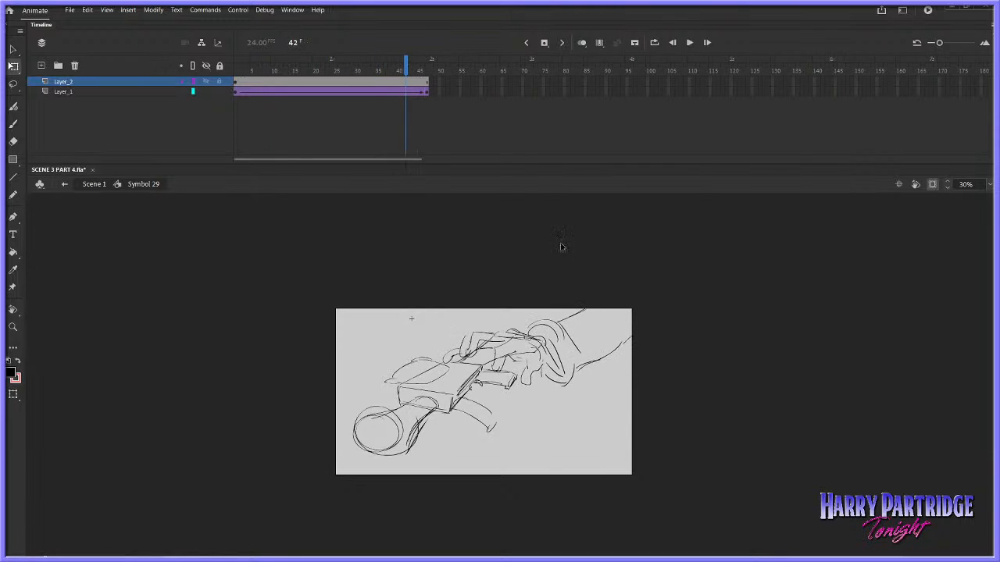
Enlarge the gun sketch on Layer_2 slightly, nudge it down and left, and play the animation
left_click(418, 83)
left_click_drag(542, 336, 551, 331)
key("shift+Down")
key("Down")
key("Down")
key("Down")
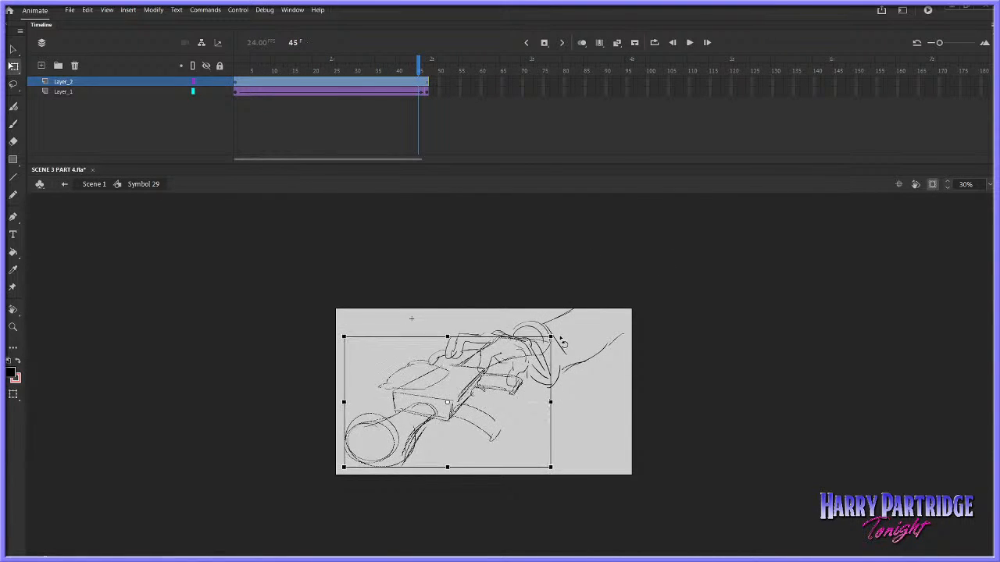
key("Down")
key("Down")
key("Down")
key("Left")
key("Left")
key("Left")
key("Left")
key("Left")
key("Return")
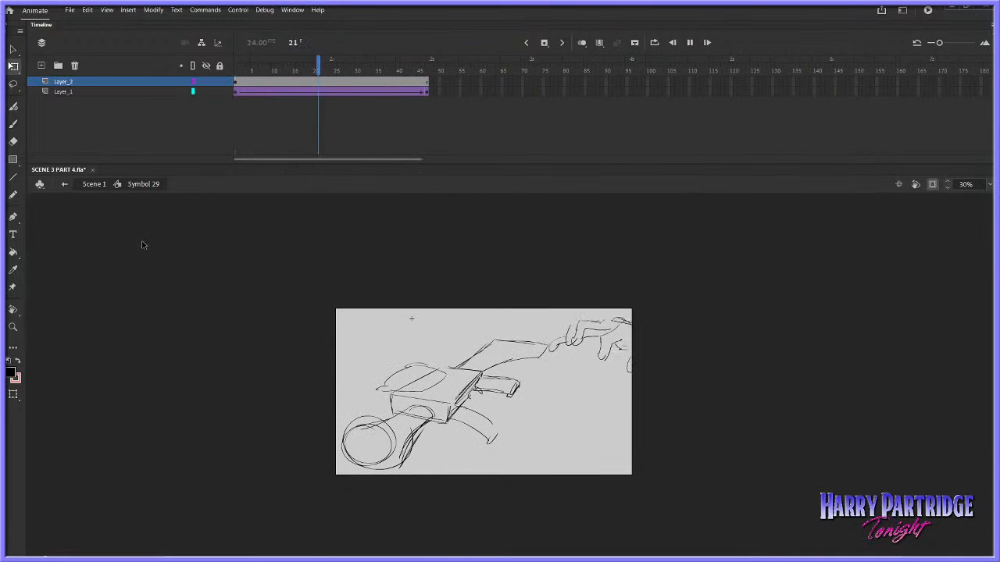
Cut frame 47 from the gun layer, Layer_2, and insert a blank keyframe on it at frame 48
left_click(13, 328)
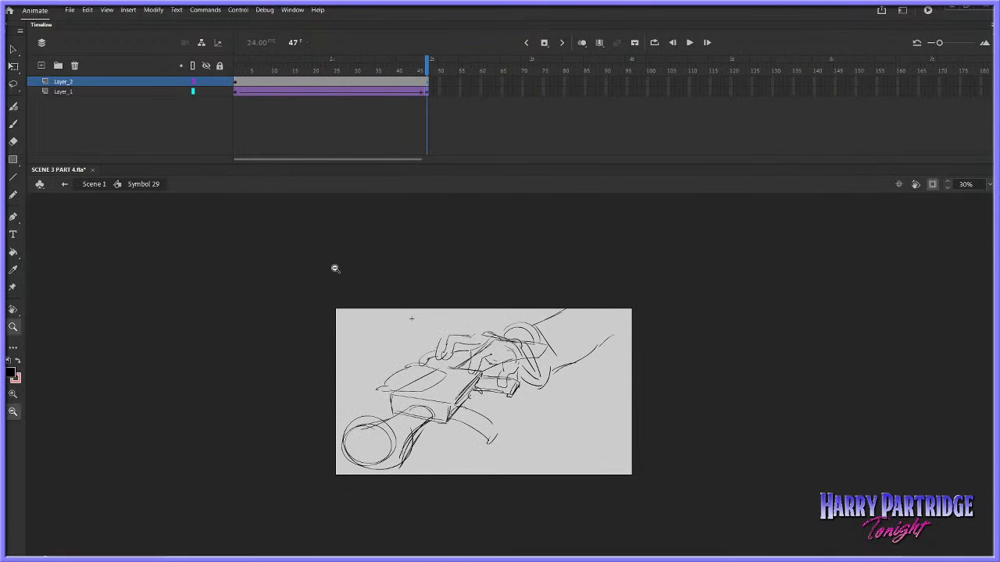
left_click_drag(403, 300, 677, 488)
right_click(428, 84)
left_click(463, 224)
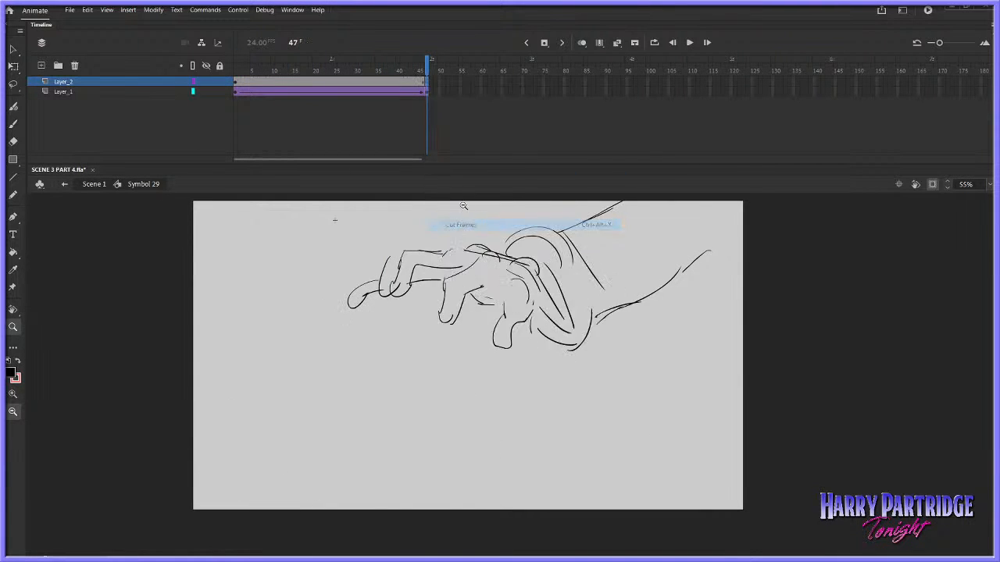
key("b")
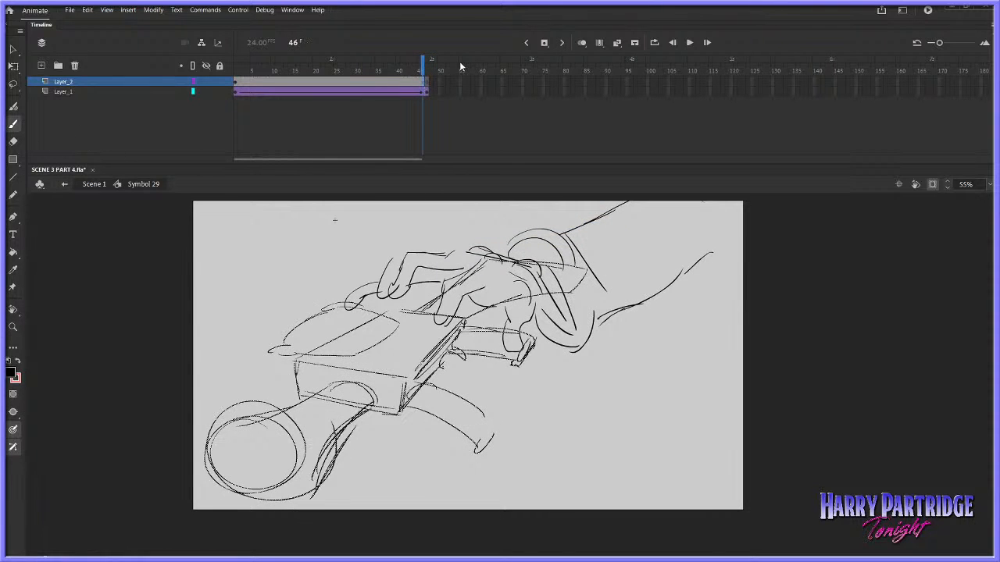
left_click(431, 83)
right_click(431, 83)
left_click(459, 178)
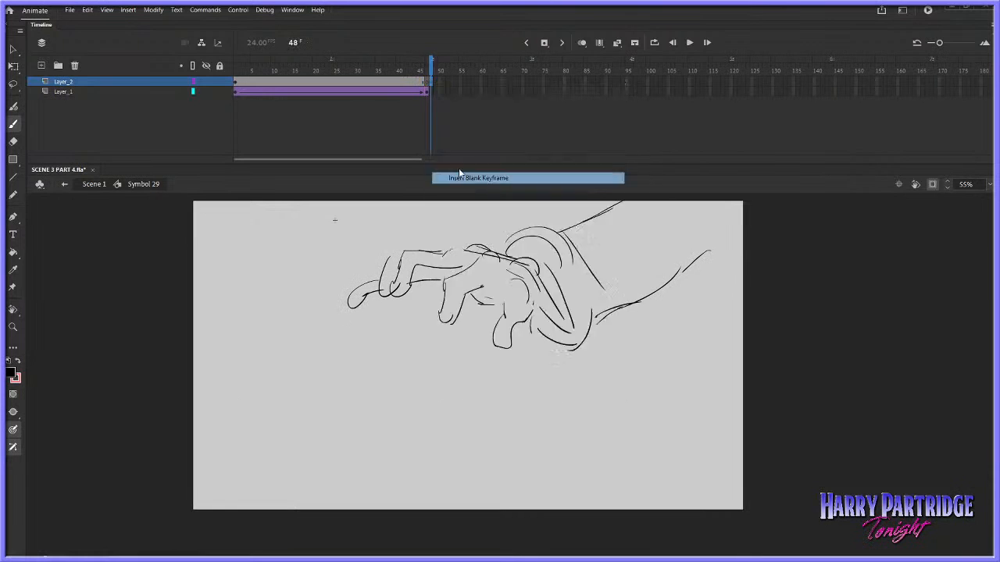
Hold the gun sketch through frame 47, move Layer_2 below Layer_1 and play the result
left_click(424, 86)
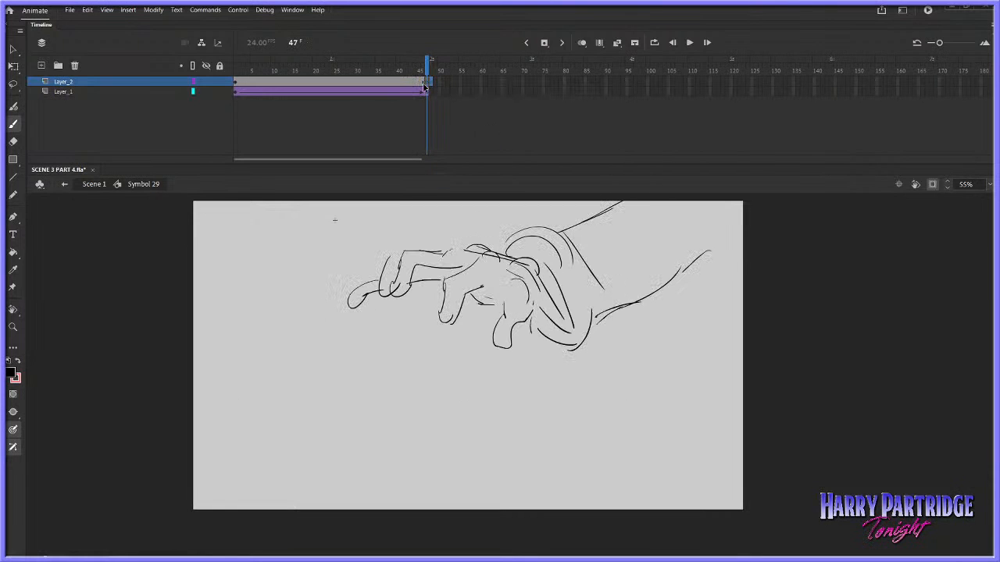
left_click_drag(170, 84, 294, 117)
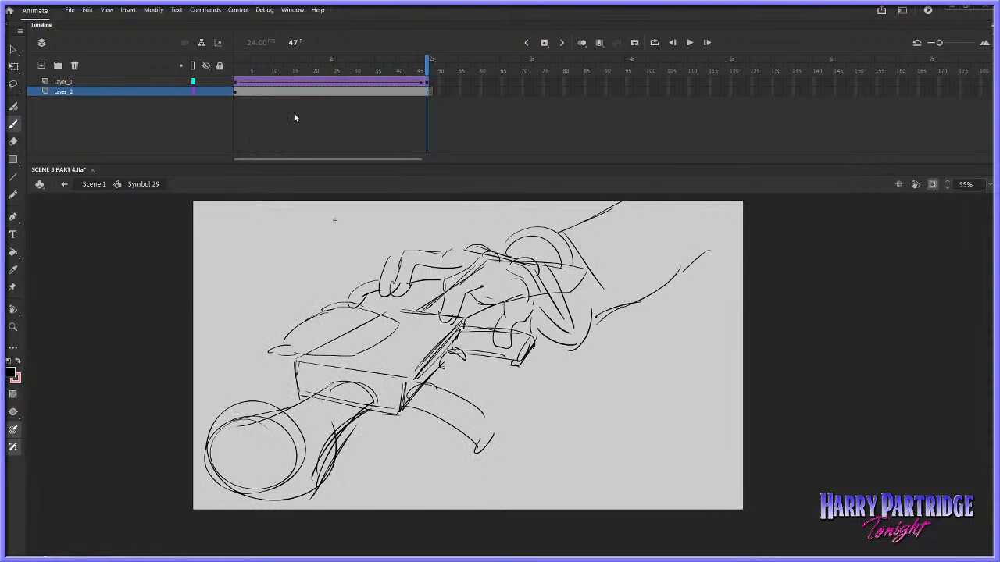
left_click(368, 72)
key("Return")
left_click(427, 92)
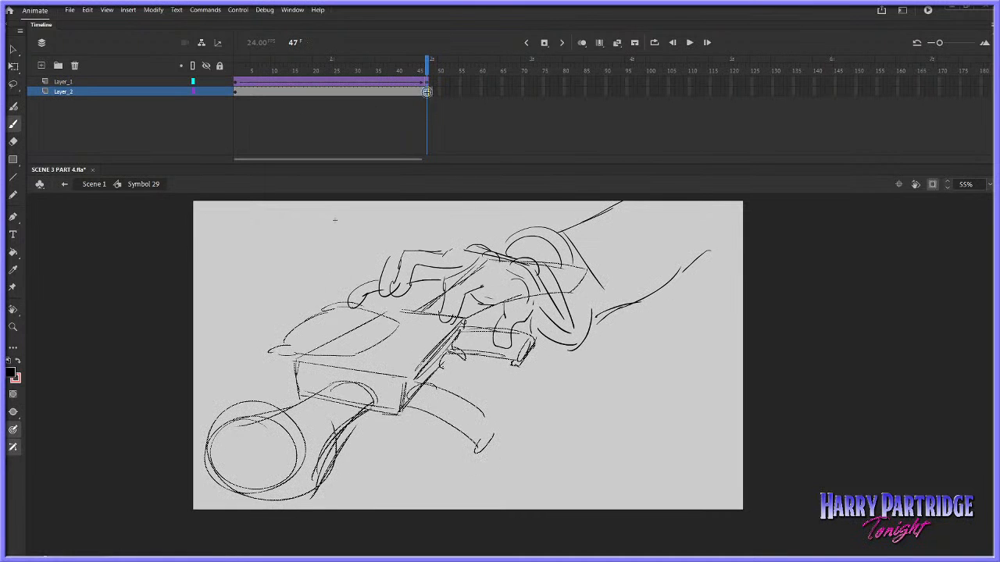
Select the hand on Layer_1 at frame 47 and nudge it right along the gun
key("shift+Left")
key("shift+Right")
left_click(427, 82)
key("shift+Right")
key("shift+Right")
key("shift+Right")
key("shift+Right")
key("shift+Right")
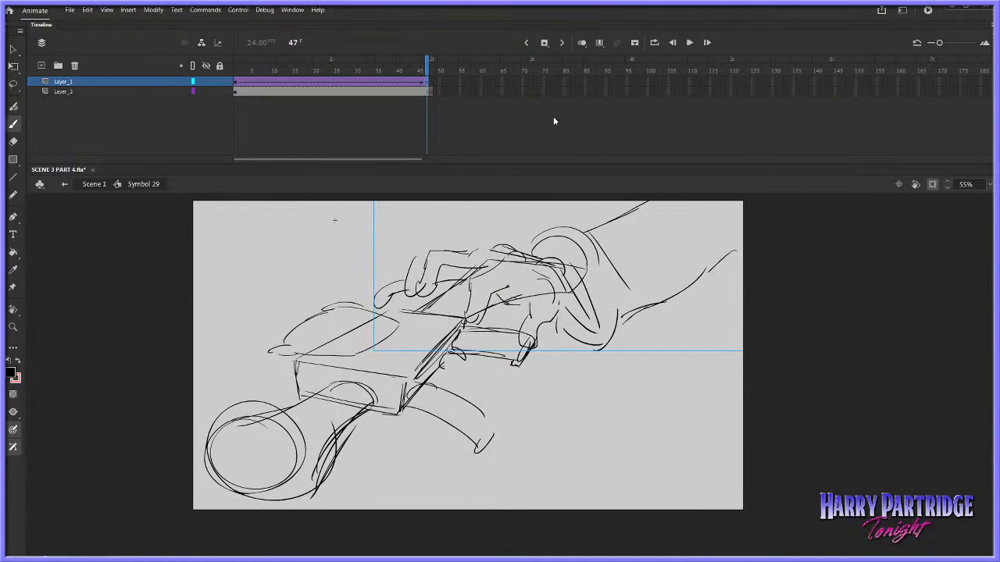
key("shift+Right")
Scale the hand at frame 47 down slightly toward its upper right and play the animation
right_click(559, 320)
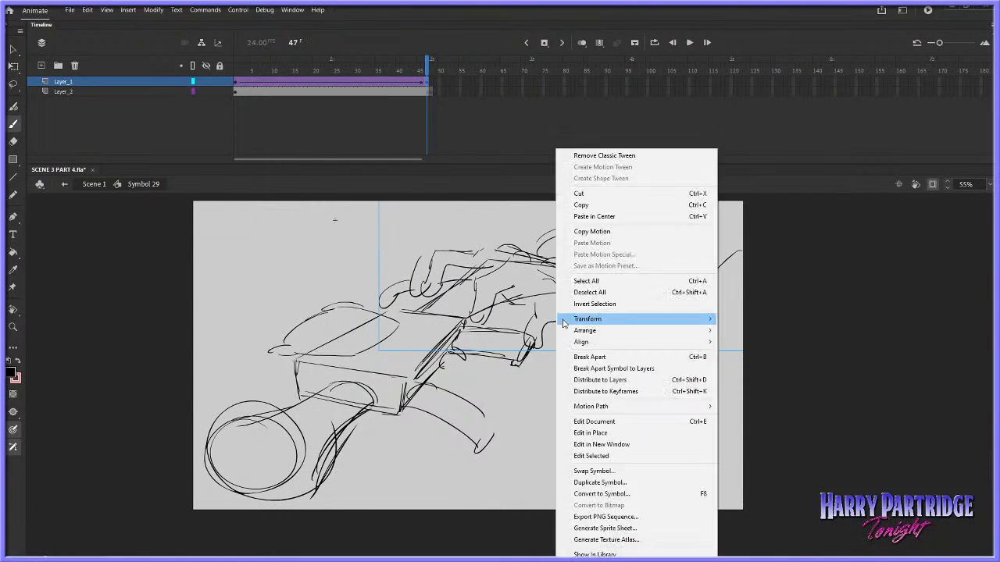
mouse_move(592, 320)
left_click(710, 320)
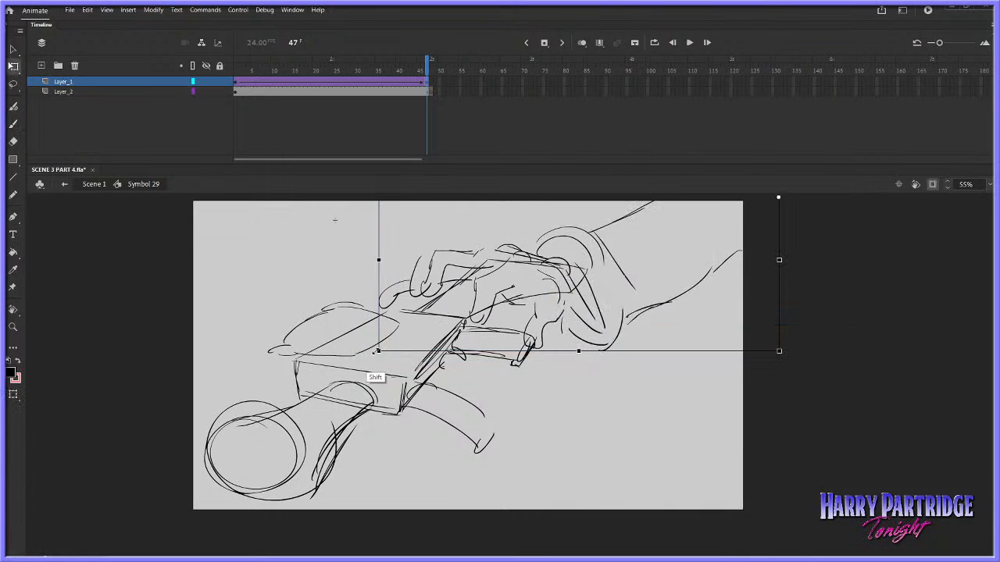
left_click_drag(378, 351, 399, 342)
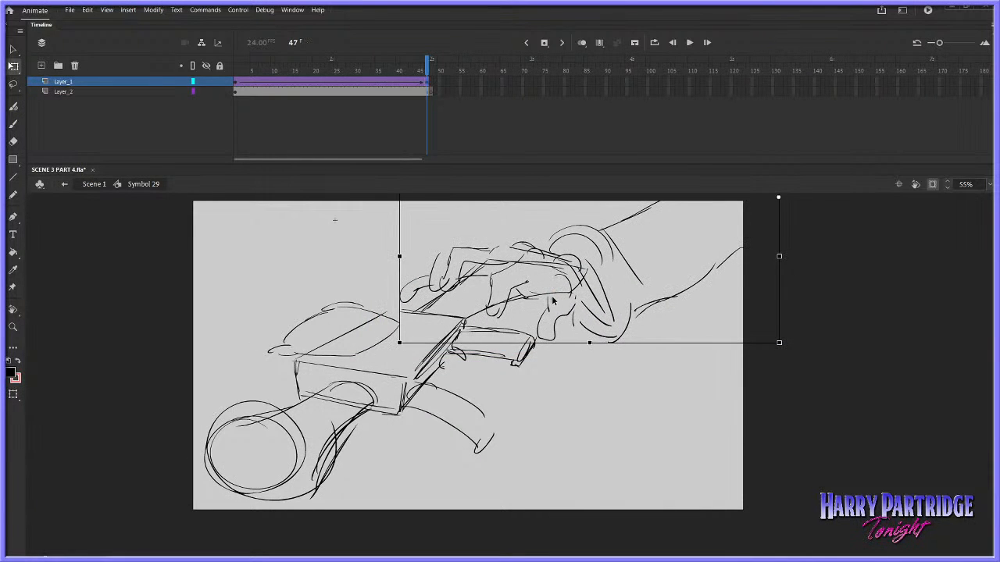
key("Return")
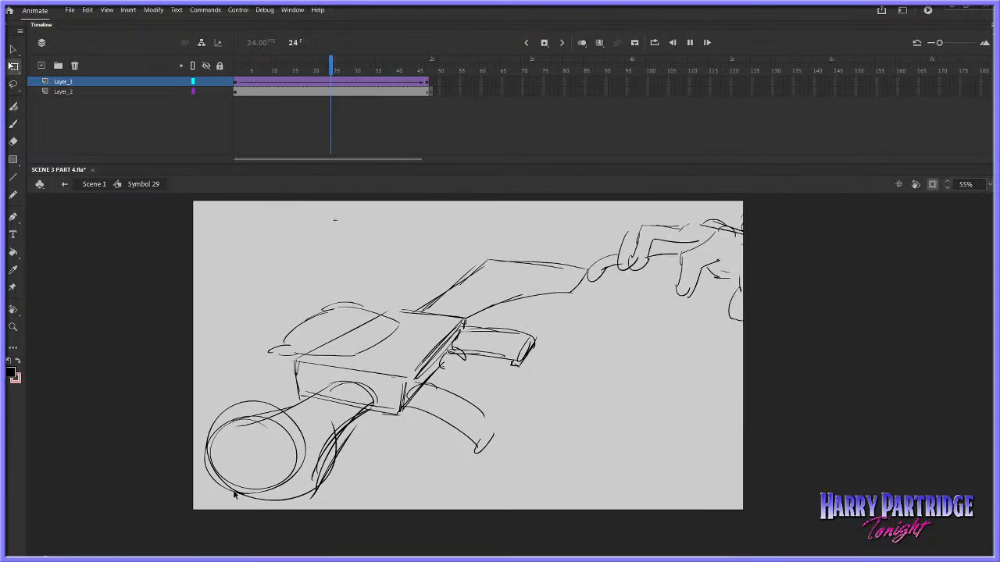
key("Return")
Sketch the curled fingers and back of the hand gripping the gun at frame 48 of Layer_2
left_click(428, 93)
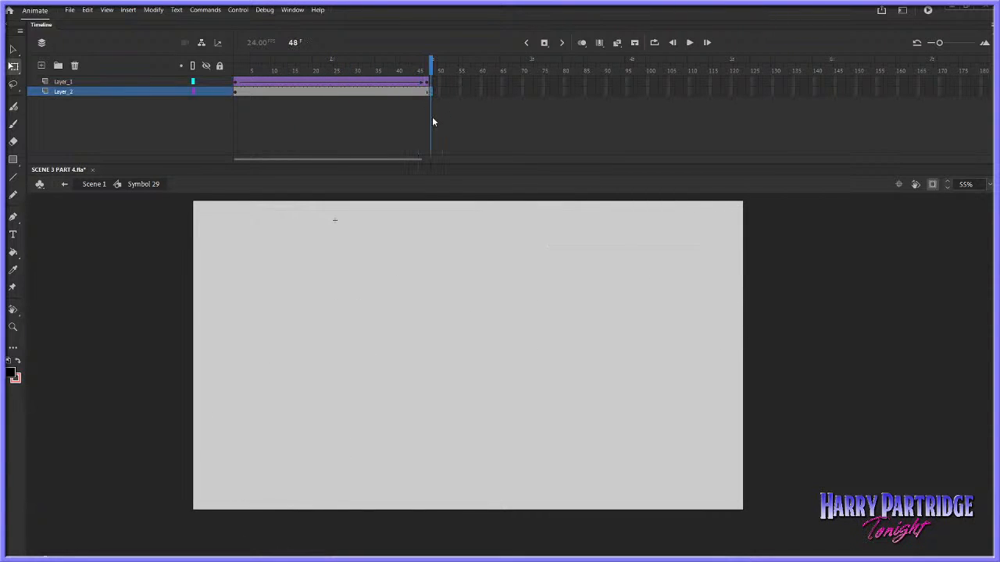
key("b")
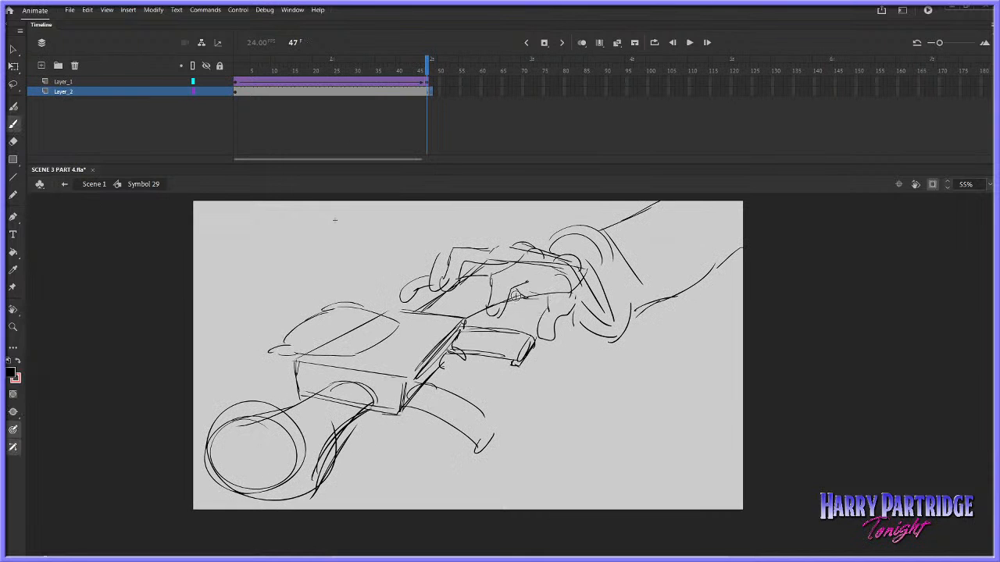
key(".")
key(".")
left_click_drag(480, 355, 518, 358)
mouse_move(482, 344)
left_mouse_down()
mouse_move(473, 335)
mouse_move(455, 343)
mouse_move(464, 375)
mouse_move(478, 350)
mouse_move(452, 331)
mouse_move(426, 336)
left_mouse_up()
key(".")
key(".")
left_click_drag(438, 334, 422, 355)
mouse_move(449, 298)
left_mouse_down()
mouse_move(416, 332)
mouse_move(531, 317)
left_mouse_up()
key(".")
mouse_move(497, 367)
left_mouse_down()
mouse_move(519, 377)
mouse_move(542, 360)
left_mouse_up()
Sketch the gun's round muzzle, barrel, boxy body and curved magazine around the gripping hand at frame 48
key(".")
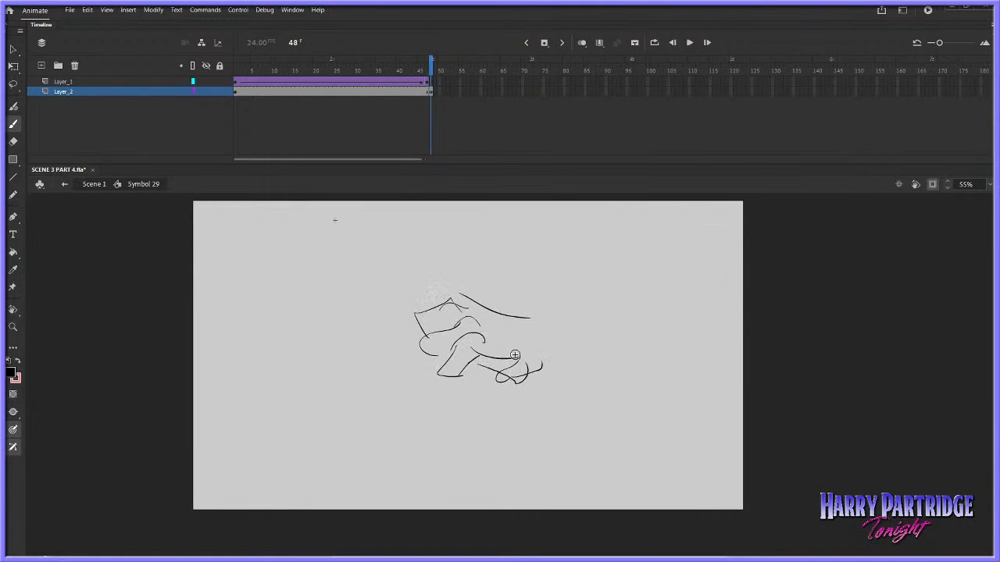
key(".")
key(".")
mouse_move(305, 396)
left_mouse_down()
mouse_move(252, 423)
mouse_move(203, 425)
left_mouse_up()
mouse_move(185, 434)
left_mouse_down()
mouse_move(250, 488)
mouse_move(244, 496)
left_mouse_up()
left_click_drag(272, 485, 358, 418)
key(".")
left_click_drag(287, 362, 380, 382)
left_click_drag(289, 360, 398, 312)
left_click_drag(378, 414, 437, 374)
key(".")
key(".")
left_click_drag(403, 414, 421, 416)
mouse_move(390, 411)
left_mouse_down()
mouse_move(408, 429)
mouse_move(439, 414)
left_mouse_up()
Draw the wrist cuff, forearm and stock lines behind the hand, and the rounded shape above the gun's body
key(".")
mouse_move(535, 335)
left_mouse_down()
mouse_move(532, 327)
mouse_move(583, 365)
left_mouse_up()
left_click_drag(522, 338, 605, 390)
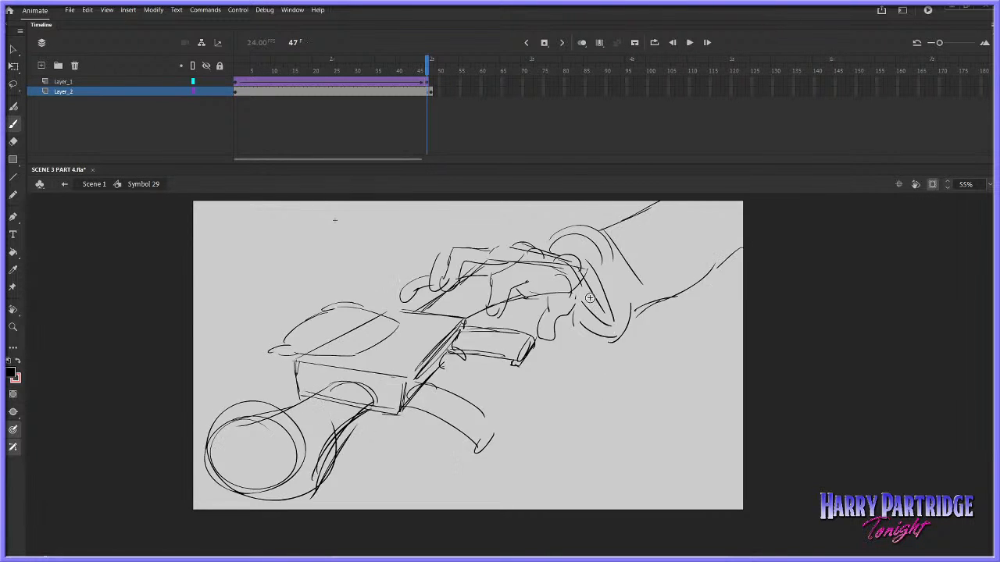
key(".")
left_click_drag(559, 311, 682, 264)
left_click_drag(709, 254, 742, 268)
left_click_drag(628, 387, 700, 359)
left_click_drag(570, 234, 523, 316)
left_click_drag(587, 234, 539, 304)
left_click_drag(506, 240, 463, 292)
key(".")
left_click_drag(312, 345, 335, 313)
left_click_drag(348, 306, 401, 327)
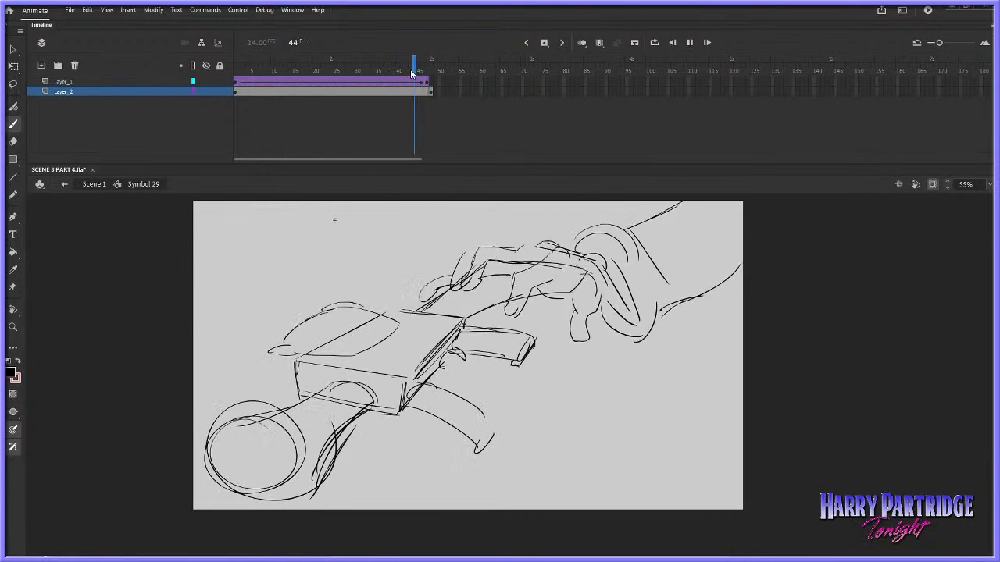
Extend the new gripping drawing on Layer_2 to frame 49 and scrub through the frames leading into it
key(".")
right_click(431, 93)
left_click(469, 148)
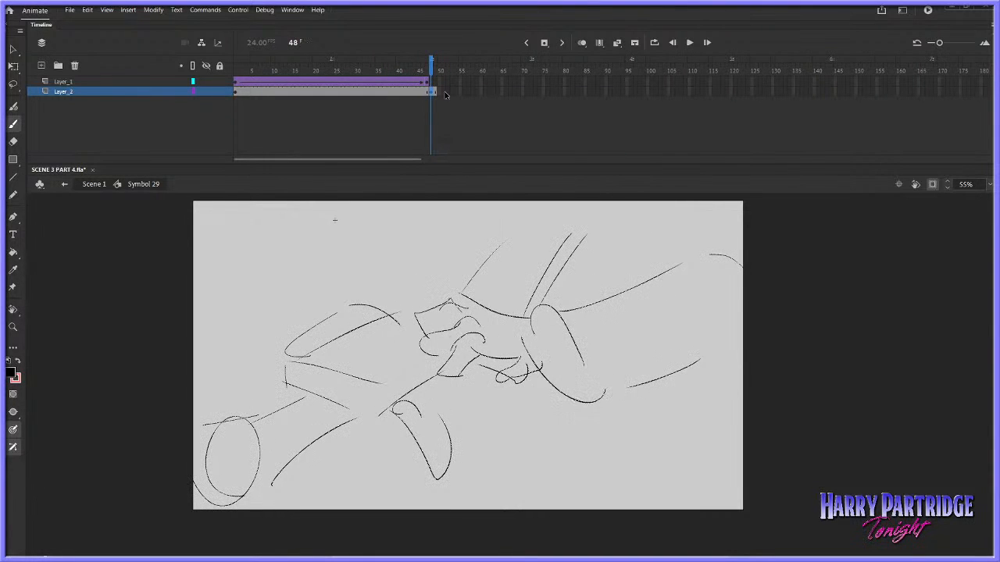
mouse_move(404, 82)
left_mouse_down()
mouse_move(445, 71)
mouse_move(462, 105)
left_mouse_up()
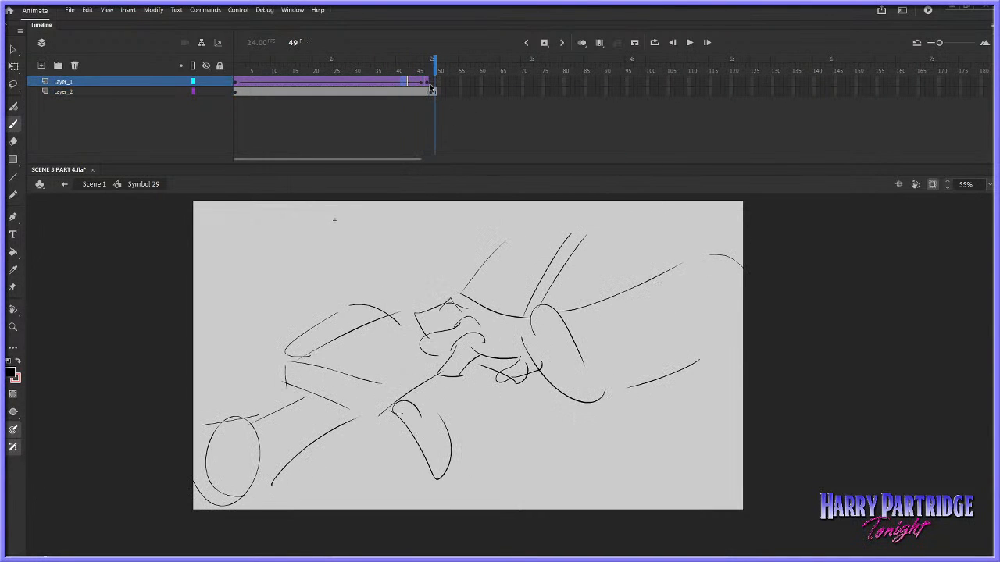
left_click_drag(398, 64, 425, 63)
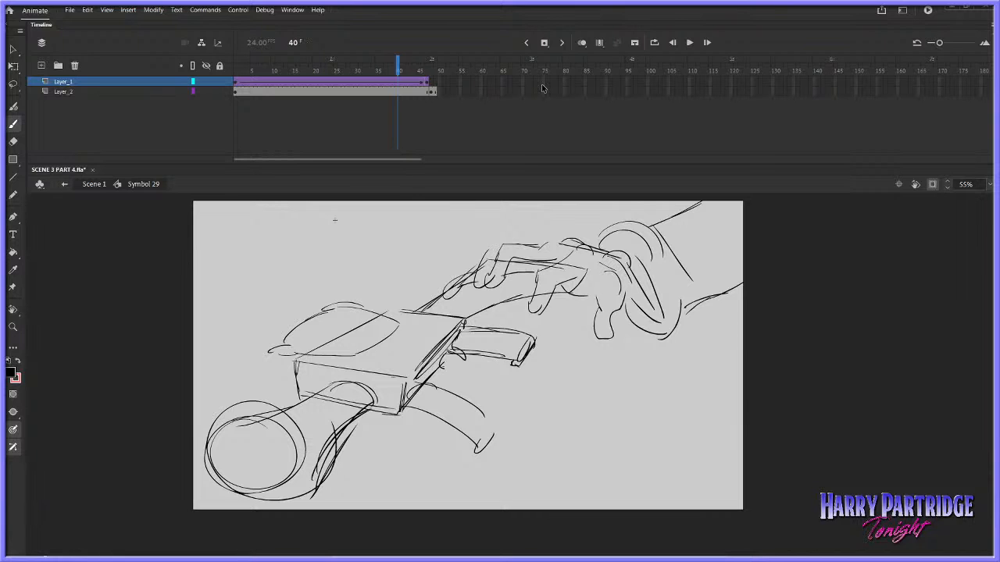
Open the hand symbol from frame 47 of Layer_1 and delete the old hand drawing on its second frame
left_click(428, 81)
left_click(13, 48)
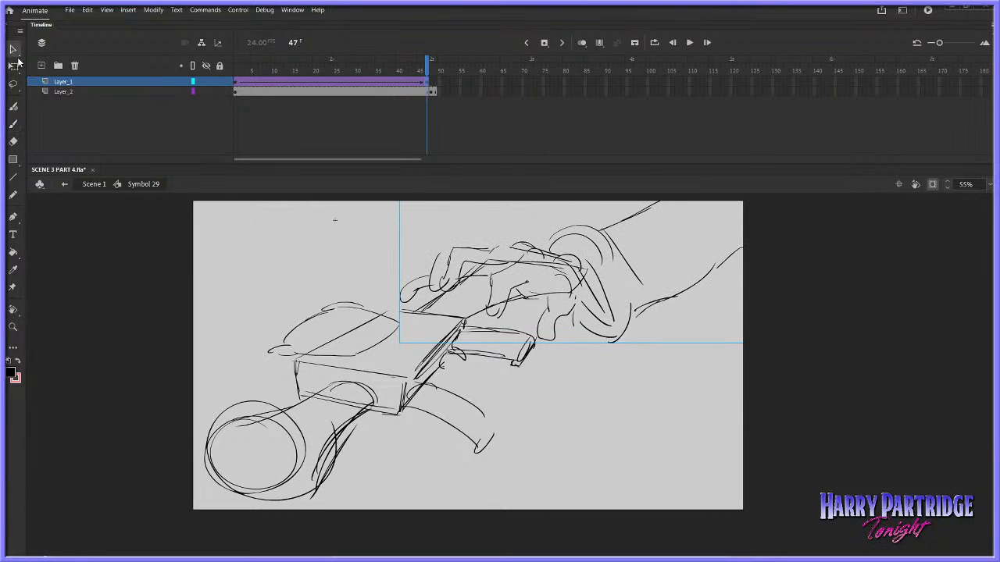
double_click(554, 264)
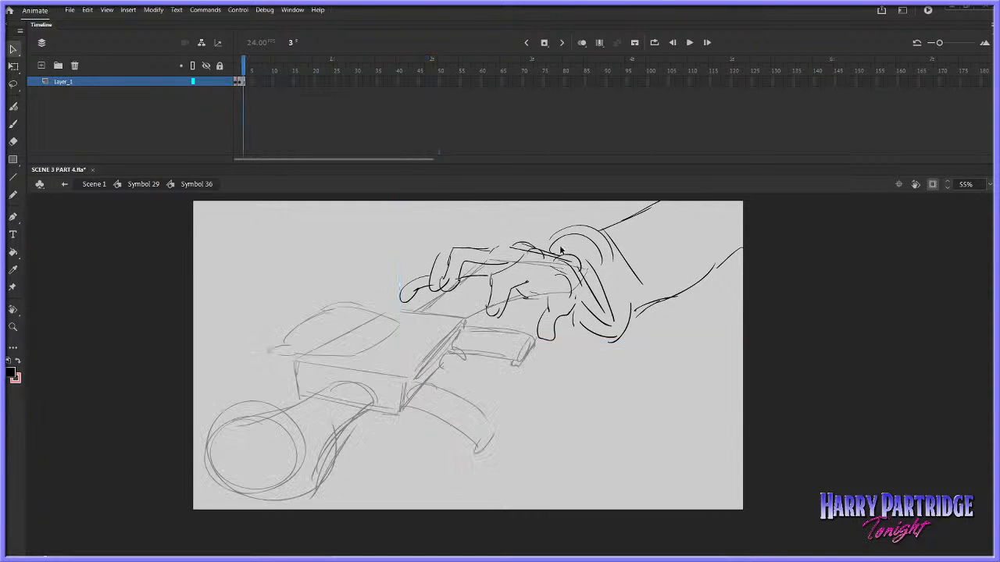
left_click(239, 82)
key("Delete")
Set the Classic Brush size to 16 and turn on onion skinning
key("b")
left_click(294, 9)
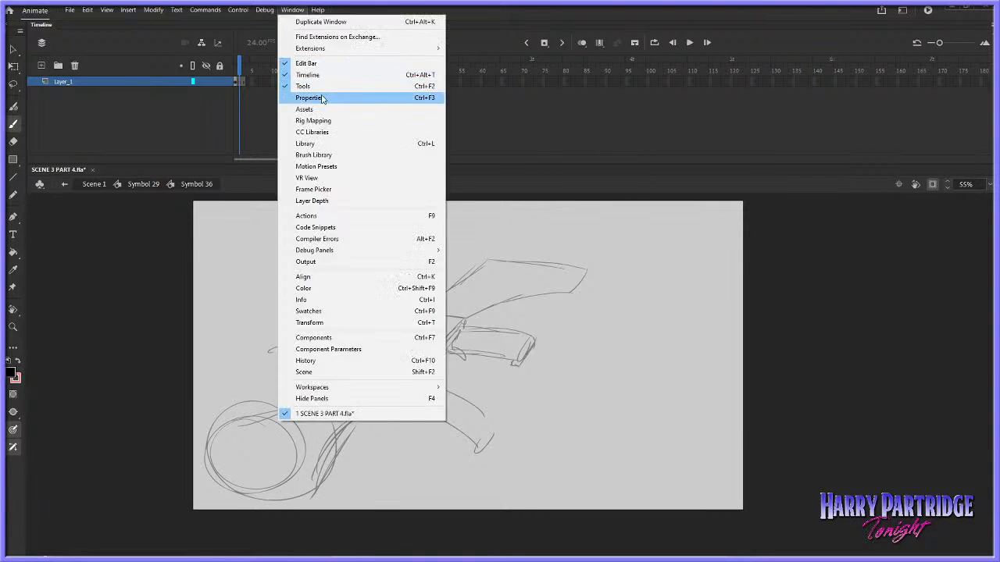
left_click(338, 96)
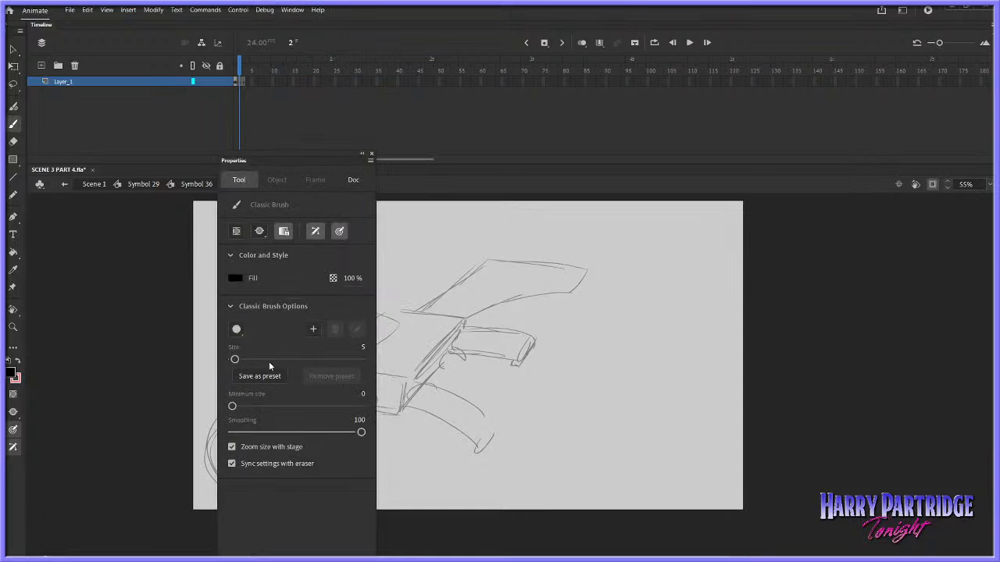
left_click_drag(235, 360, 243, 360)
left_click_drag(329, 154, 890, 166)
left_click(581, 42)
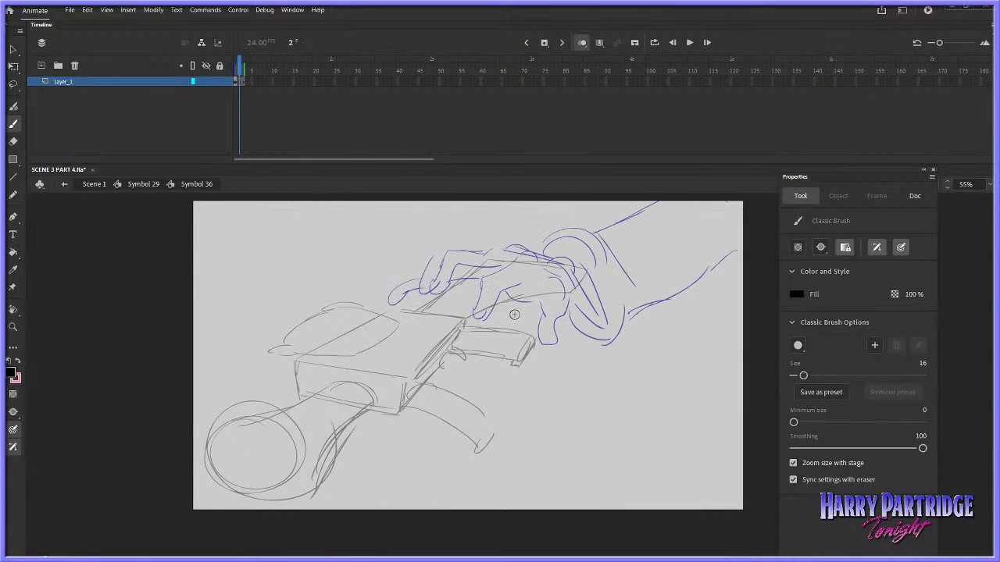
Draw the spread fingers, thumb and palm of an open reaching hand on frame 2 of the hand symbol
mouse_move(531, 302)
left_mouse_down()
mouse_move(472, 331)
mouse_move(581, 332)
left_mouse_up()
key("ctrl+z")
key("ctrl+z")
left_click_drag(521, 324, 564, 325)
mouse_move(567, 325)
left_mouse_down()
mouse_move(534, 258)
mouse_move(478, 235)
mouse_move(431, 258)
mouse_move(495, 262)
mouse_move(539, 296)
left_mouse_up()
key("ctrl+z")
left_click_drag(524, 252, 497, 228)
left_click_drag(495, 223, 448, 215)
mouse_move(449, 215)
left_mouse_down()
mouse_move(444, 227)
mouse_move(559, 269)
mouse_move(614, 270)
mouse_move(616, 259)
mouse_move(625, 342)
left_mouse_up()
Draw the wrist cuff, the two forearm lines and a raised finger behind the open hand
left_click_drag(594, 317, 636, 361)
left_click_drag(611, 257, 640, 357)
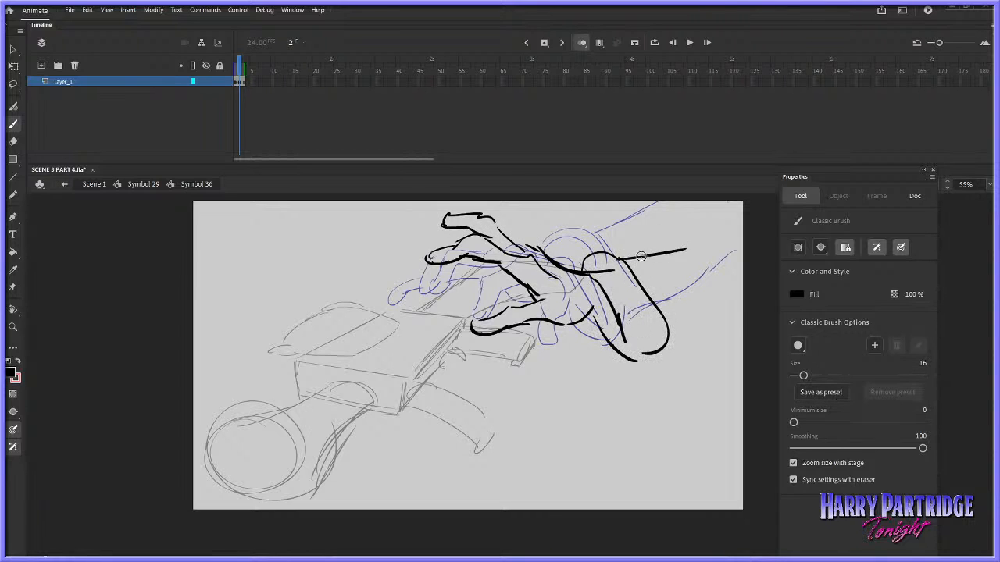
left_click_drag(625, 263, 745, 220)
left_click_drag(668, 336, 746, 315)
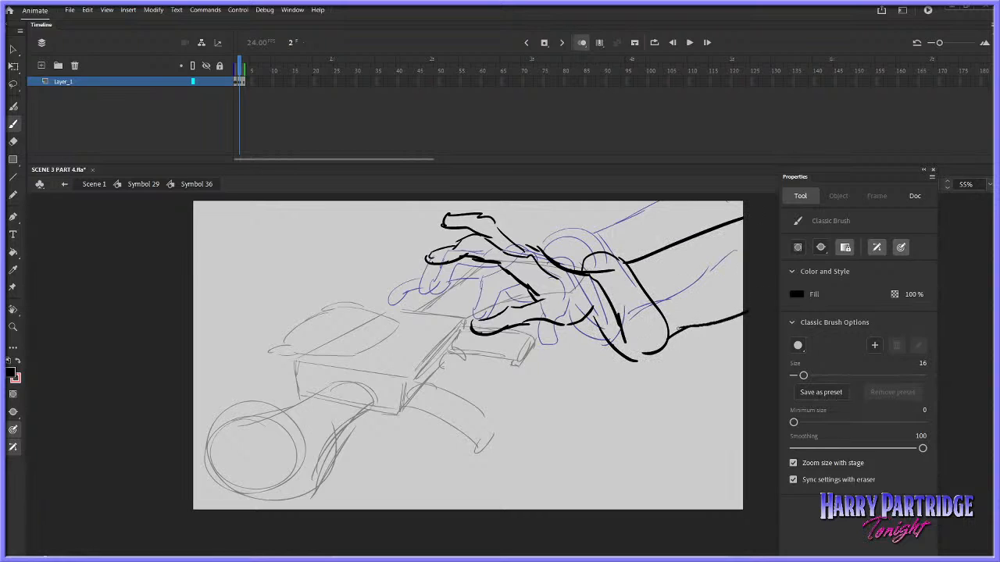
mouse_move(556, 256)
left_mouse_down()
mouse_move(531, 232)
mouse_move(536, 243)
mouse_move(549, 222)
mouse_move(542, 250)
mouse_move(530, 240)
left_mouse_up()
key("ctrl+z")
key("ctrl+z")
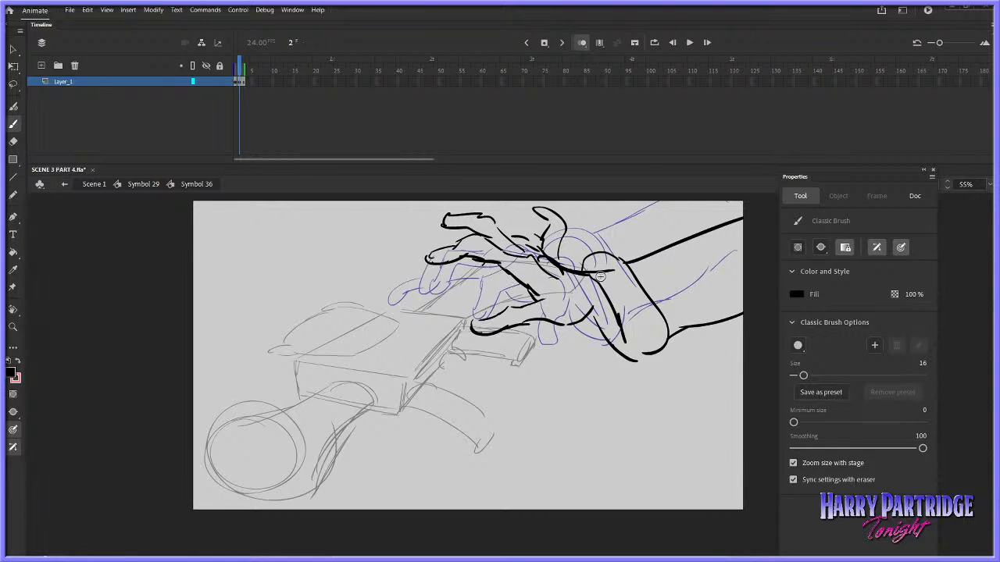
Remove the old first frame of the hand symbol, return to Symbol 29 and play back the hand's approach
left_click(242, 83)
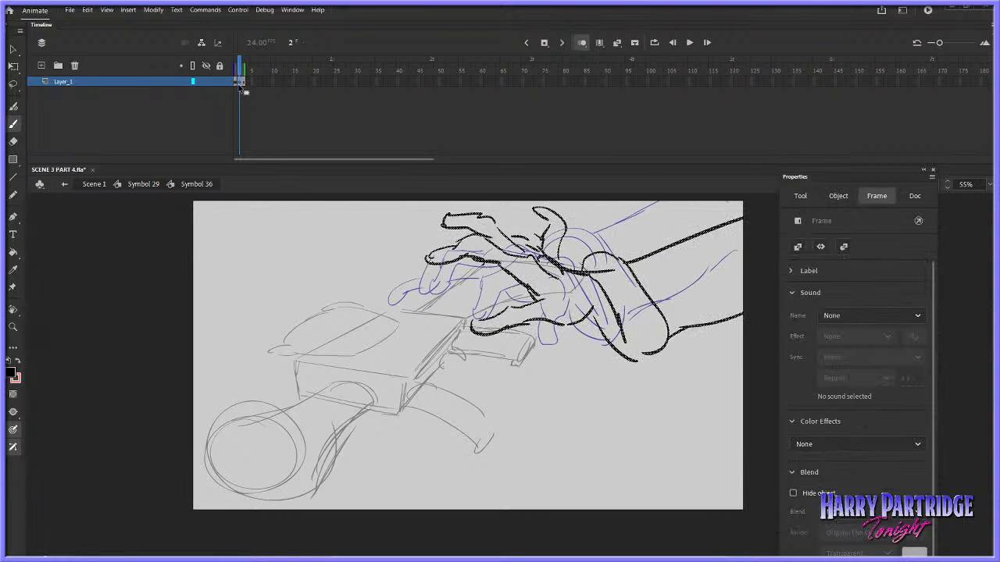
right_click(237, 83)
left_click(273, 154)
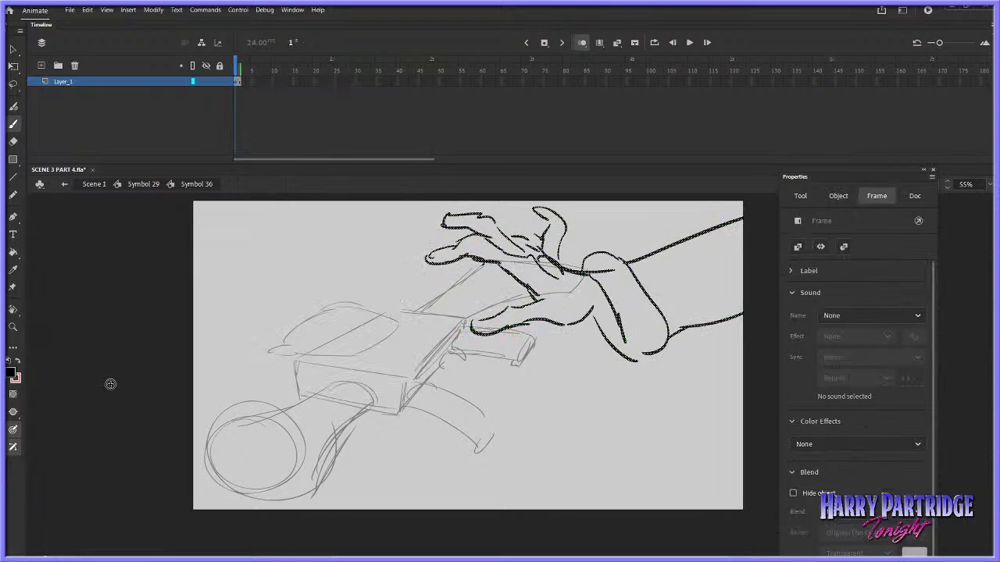
left_click(148, 187)
left_click_drag(423, 71, 378, 71)
key("Return")
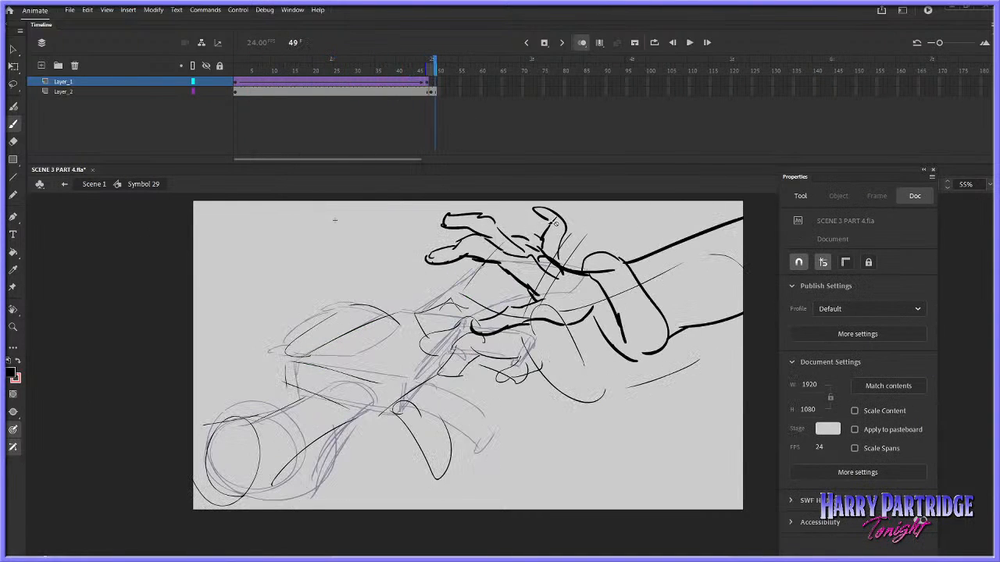
Reopen the hand symbol from frame 47 and delete the raised finger with the Lasso tool
left_click(429, 71)
key("v")
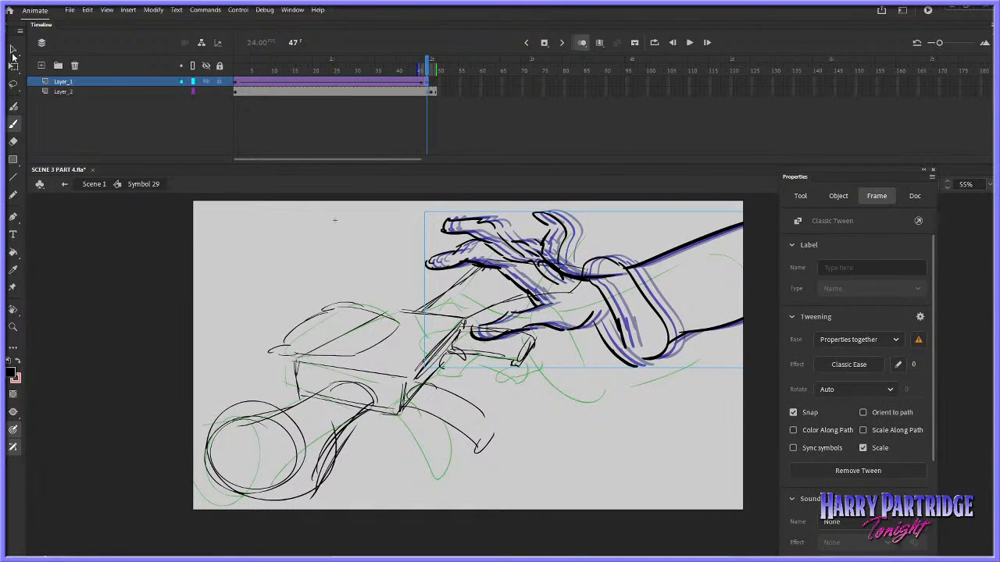
left_click(551, 256)
double_click(551, 257)
left_click(17, 86)
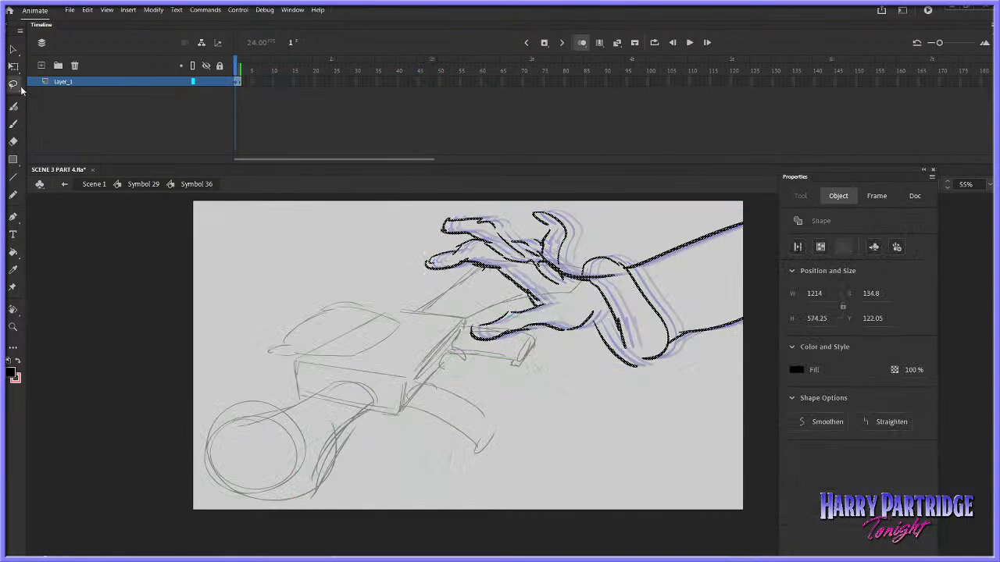
key("Delete")
mouse_move(571, 217)
left_mouse_down()
mouse_move(551, 264)
mouse_move(543, 235)
mouse_move(521, 217)
left_mouse_up()
Redraw the raised finger as a bent one, add palm creases, and play back the approach in Symbol 29
left_click(17, 127)
mouse_move(519, 217)
left_mouse_down()
mouse_move(523, 234)
mouse_move(540, 239)
mouse_move(525, 234)
mouse_move(535, 222)
left_mouse_up()
key("ctrl+z")
key("ctrl+z")
mouse_move(525, 222)
left_mouse_down()
mouse_move(542, 240)
mouse_move(541, 232)
left_mouse_up()
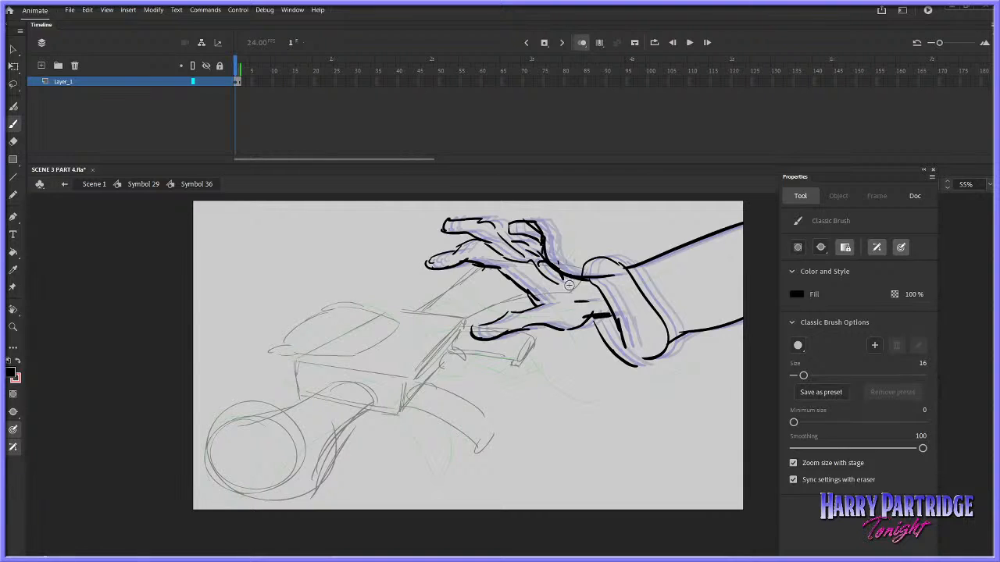
left_click_drag(569, 285, 569, 291)
left_click(144, 185)
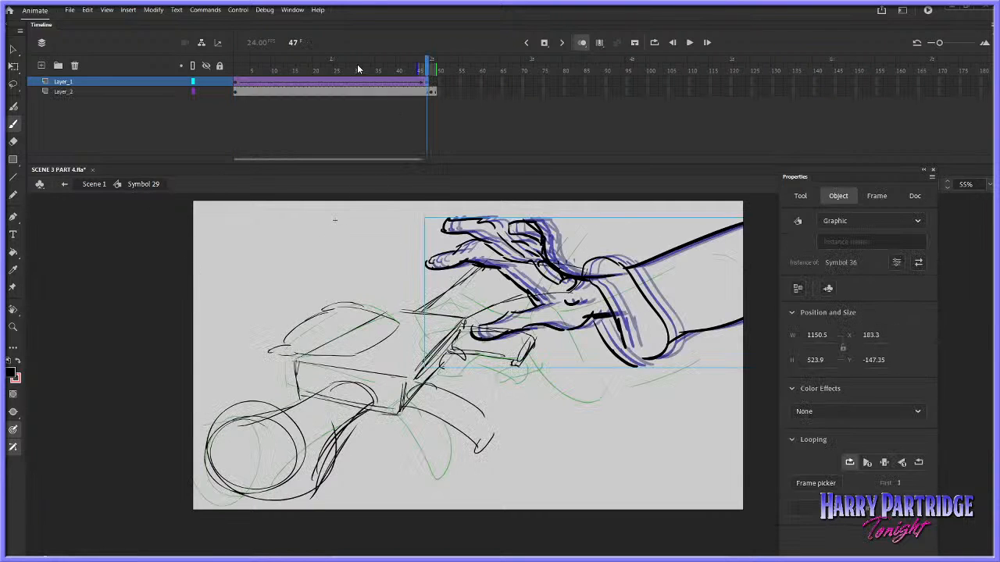
key("Return")
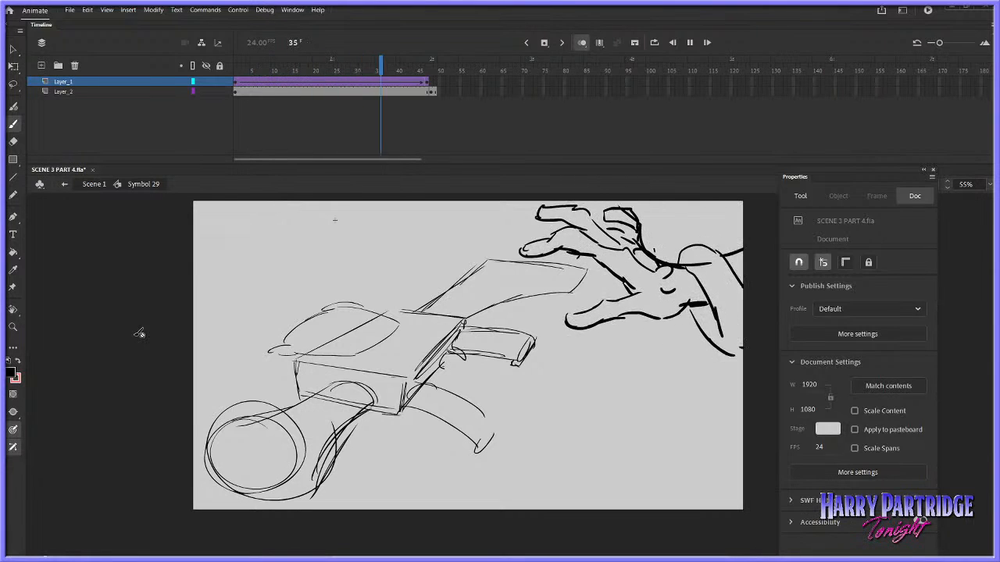
left_click(432, 91)
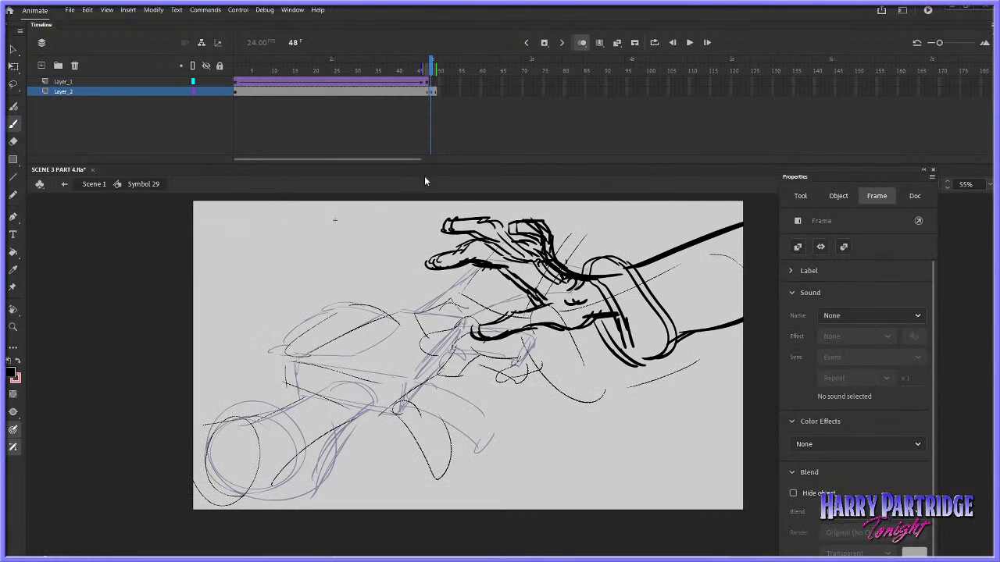
key("comma")
key("comma")
key("comma")
right_click(461, 353)
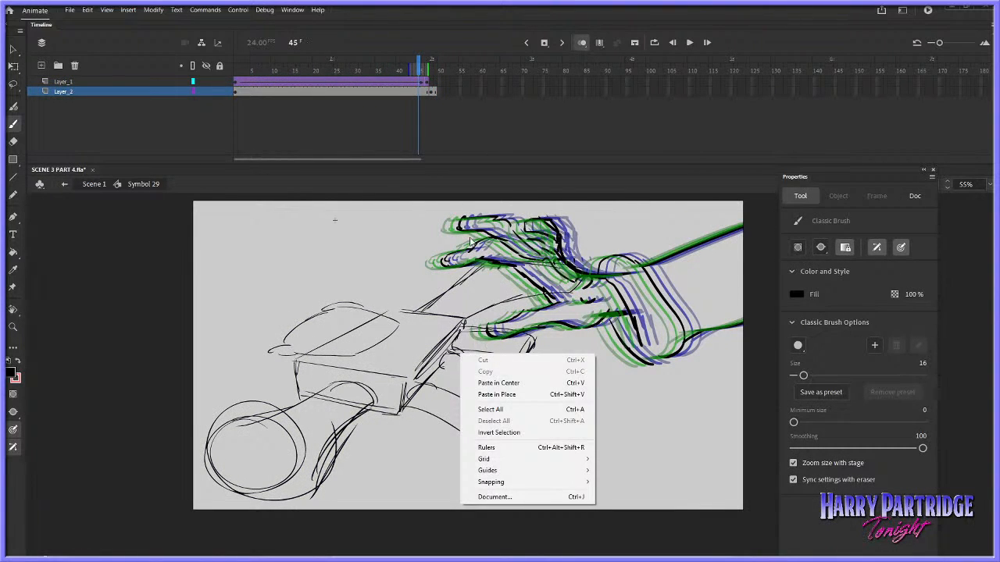
left_click(459, 84)
key("comma")
right_click(462, 353)
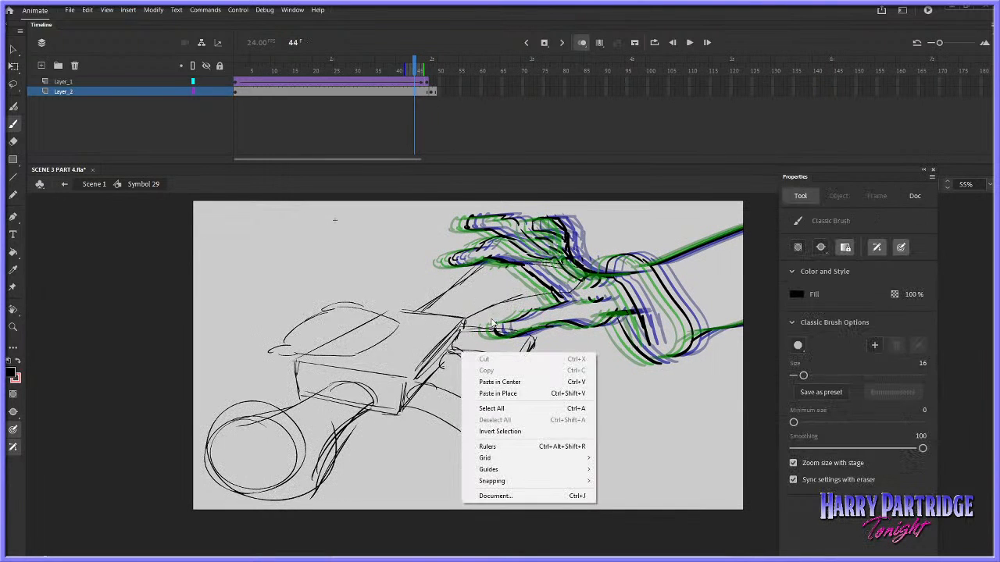
Enlarge the gun drawing on Layer_2 with Free Transform to about 1444 by 912 and nudge its position
left_click(423, 149)
right_click(463, 356)
mouse_move(499, 253)
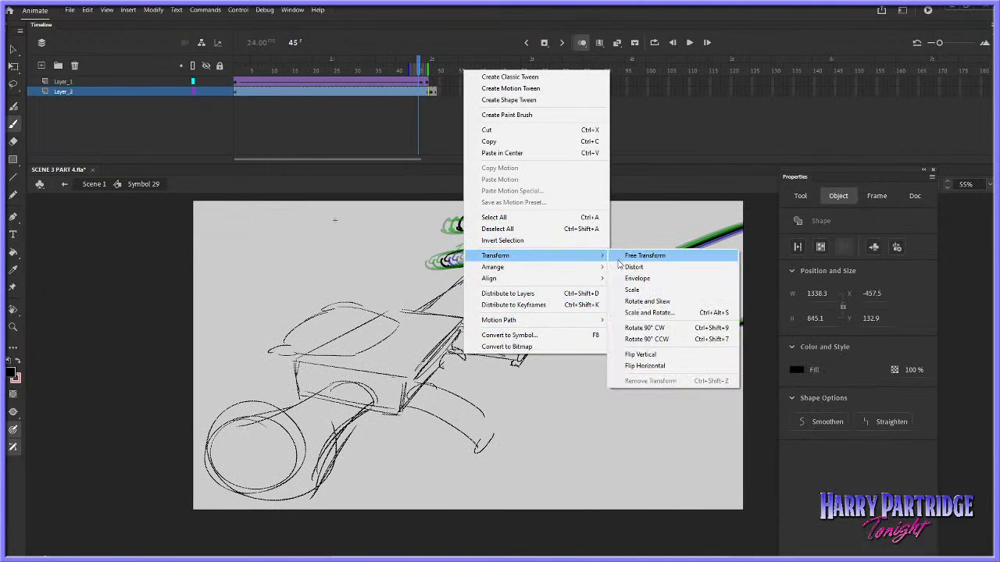
left_click(632, 256)
left_click_drag(588, 259, 603, 243)
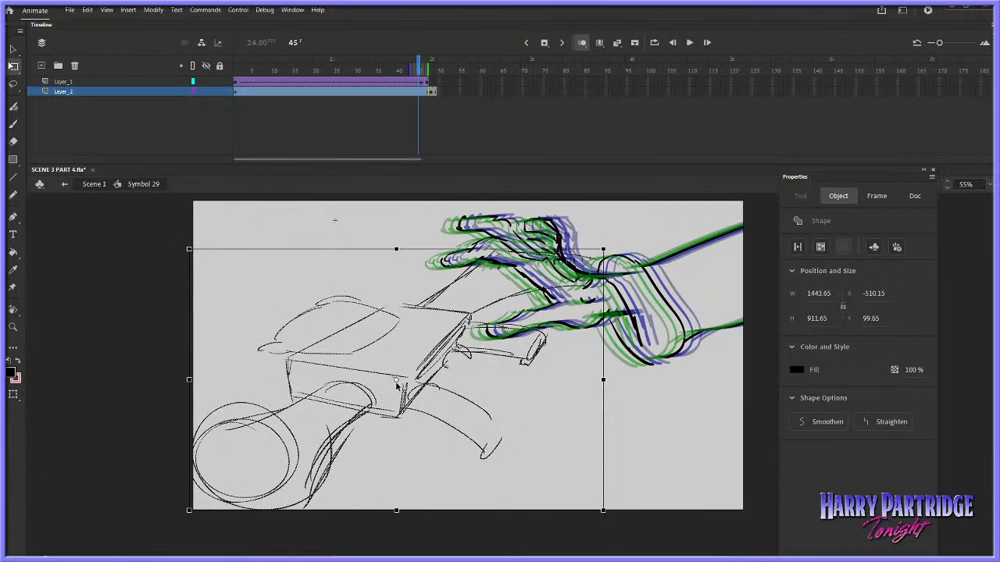
left_click_drag(437, 293, 442, 294)
Shrink the open hand drawing inside its symbol to about 1149 by 523 and replay the shot in Symbol 29
left_click(427, 82)
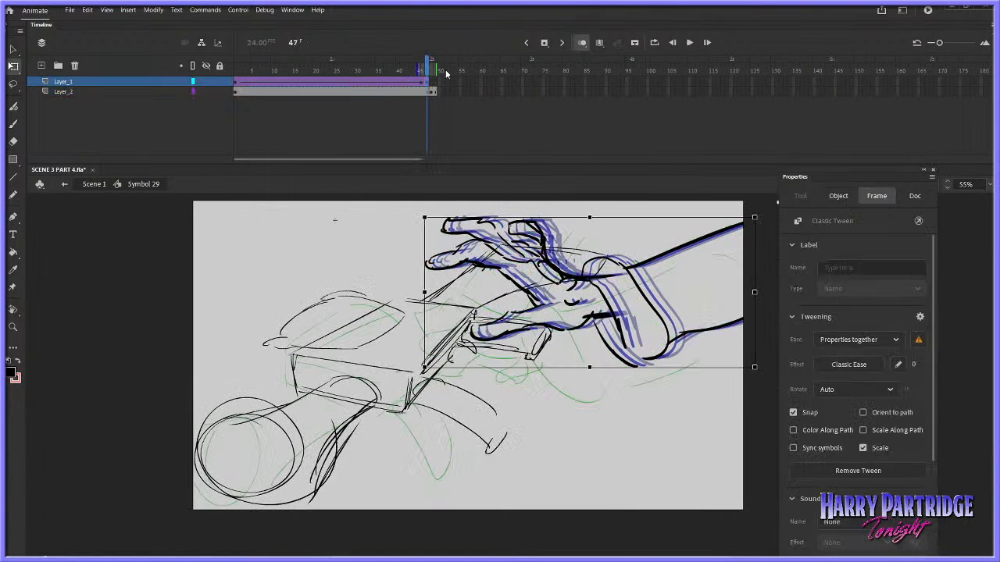
double_click(580, 262)
left_click(277, 78)
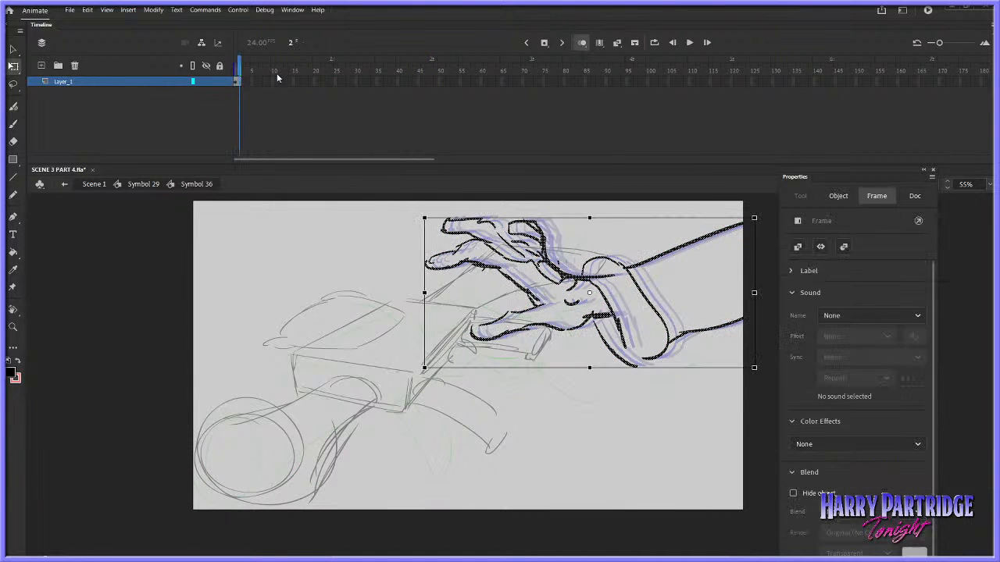
left_click_drag(427, 367, 434, 363)
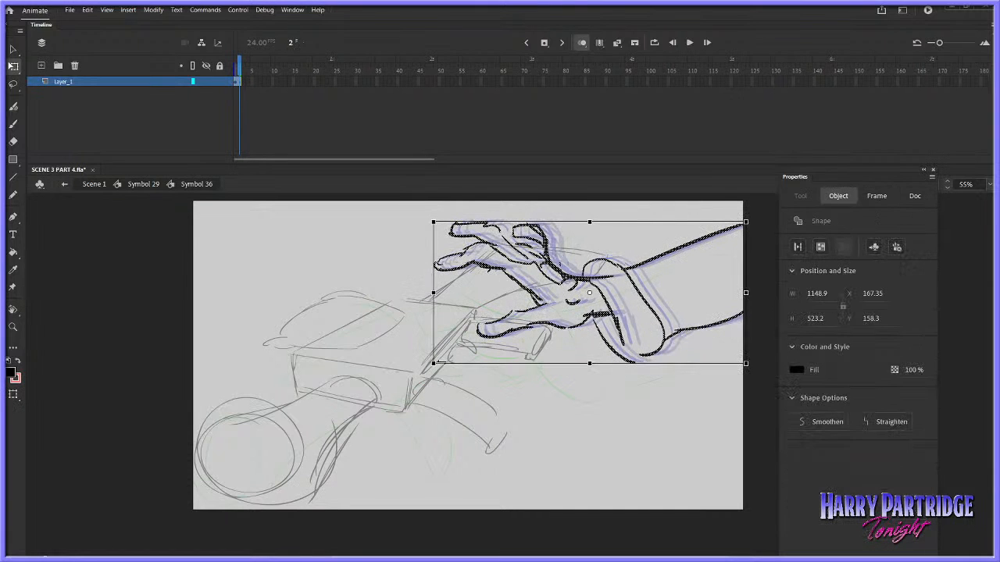
left_click(143, 184)
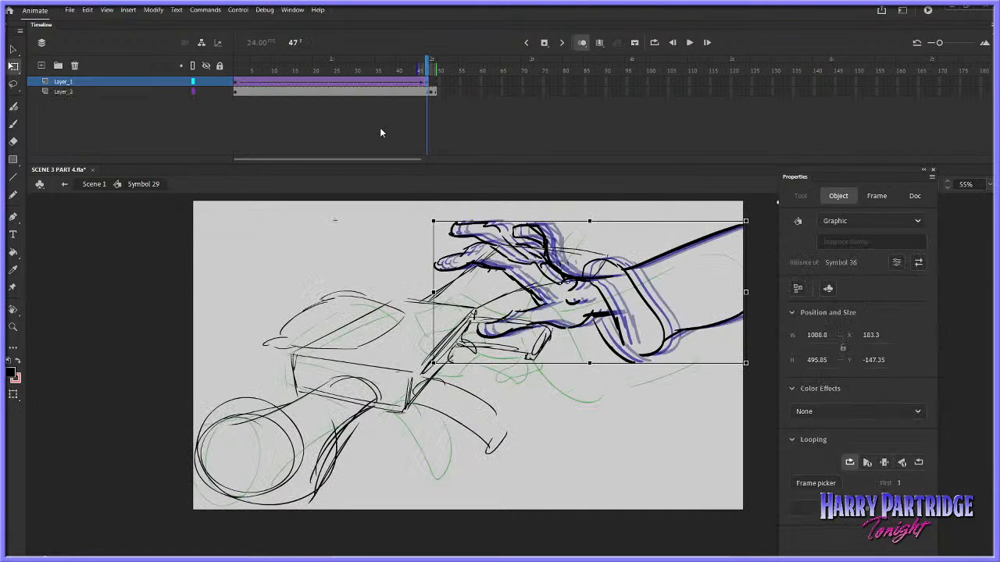
left_click(386, 55)
key("Return")
Turn off onion skinning and delete the lassoed gripping hand from the frame 48 drawing on Layer_2
left_click(432, 91)
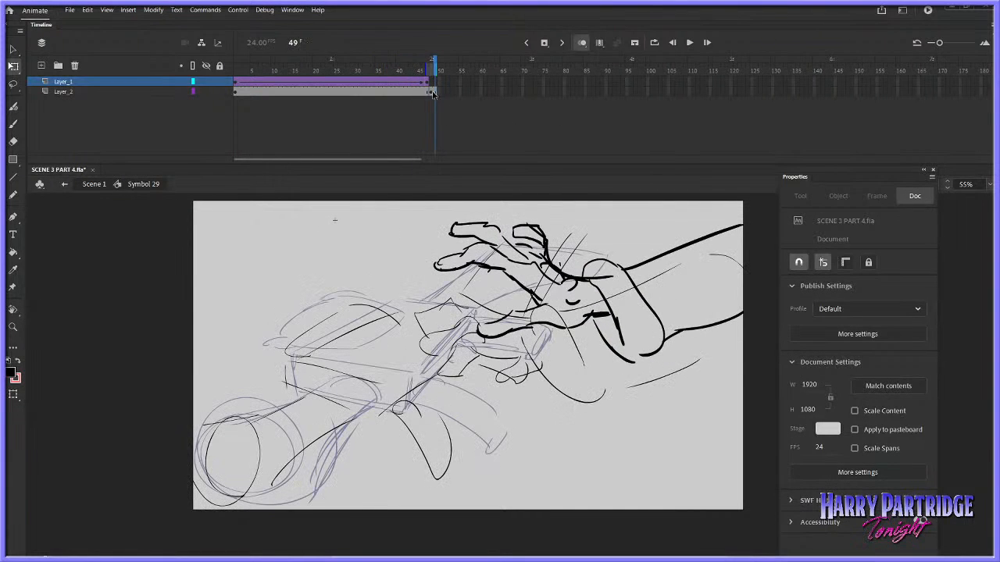
left_click(13, 84)
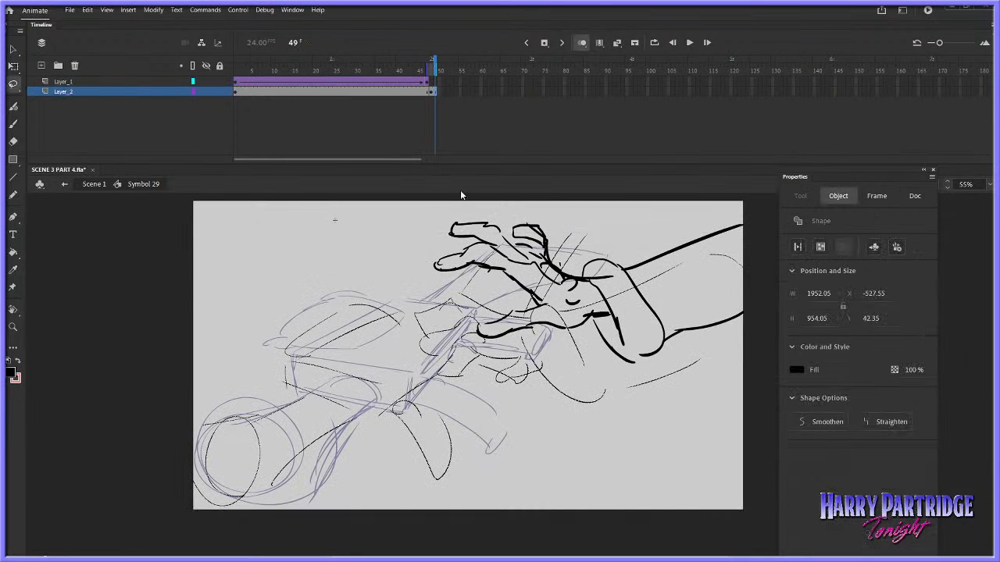
left_click(585, 46)
key("comma")
key("comma")
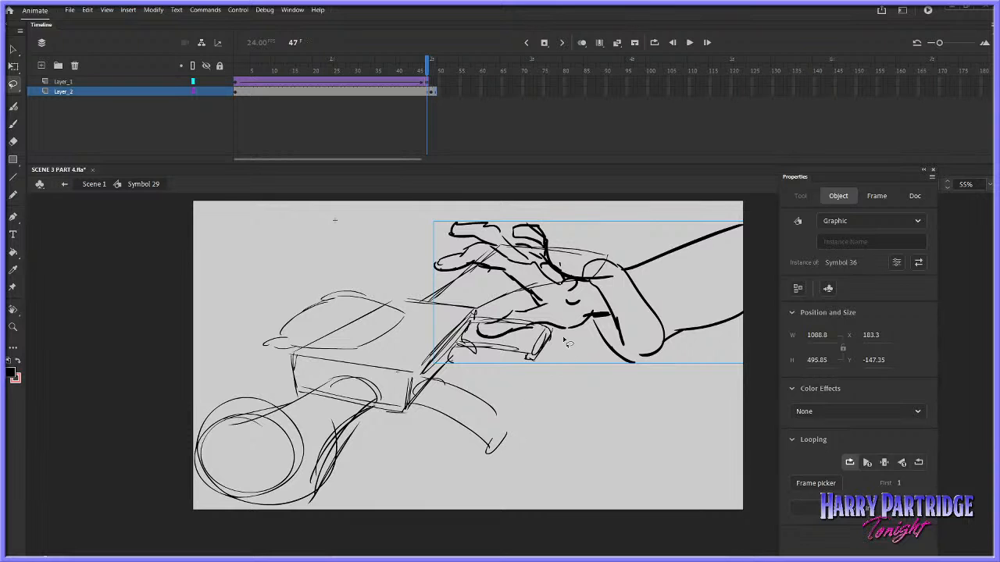
key("period")
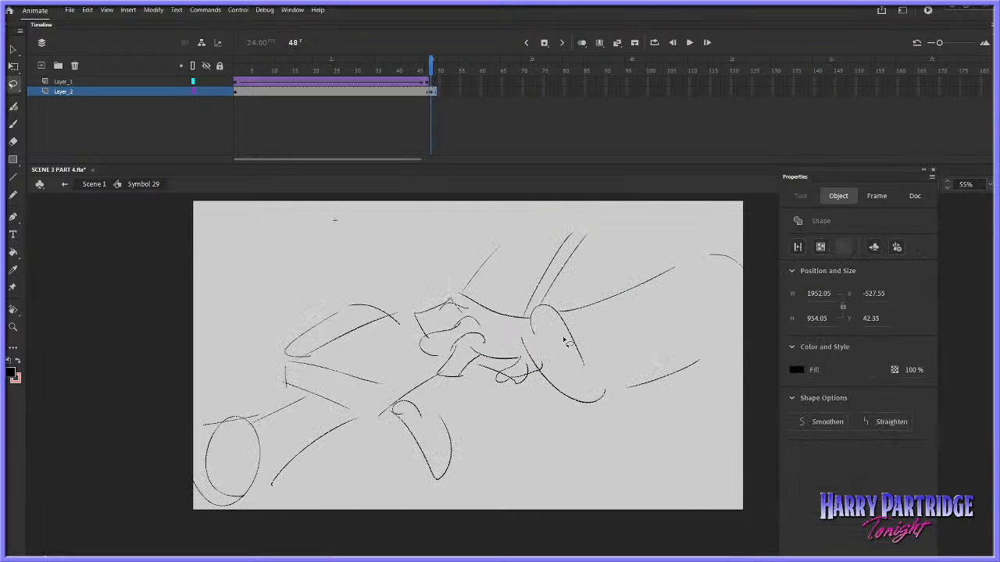
mouse_move(478, 276)
left_mouse_down()
mouse_move(463, 392)
mouse_move(533, 292)
left_mouse_up()
key("Delete")
Brush in the gun body's upper edge and the first fingertip at frame 48, flipping to frame 47 for comparison
key("comma")
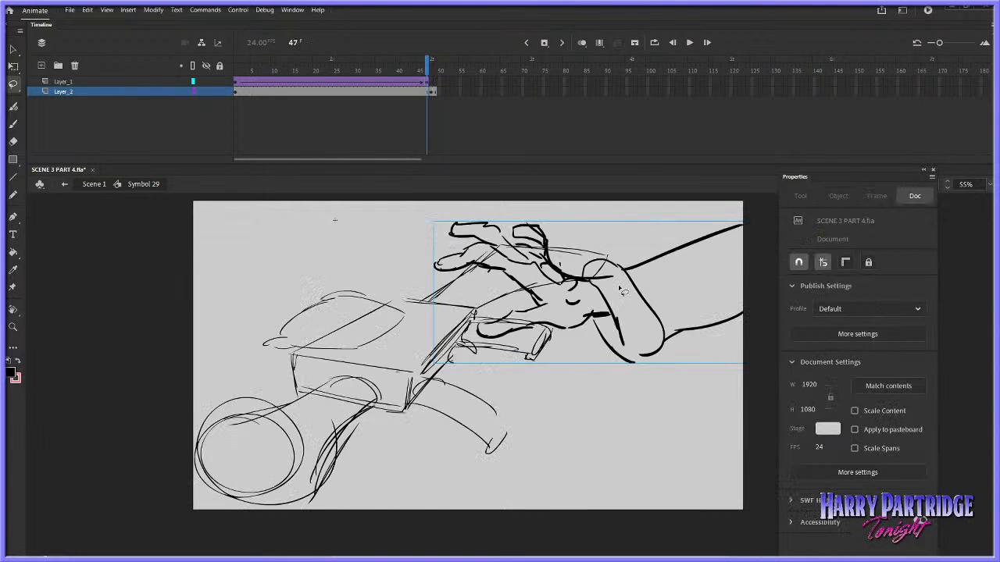
left_click(11, 128)
key("period")
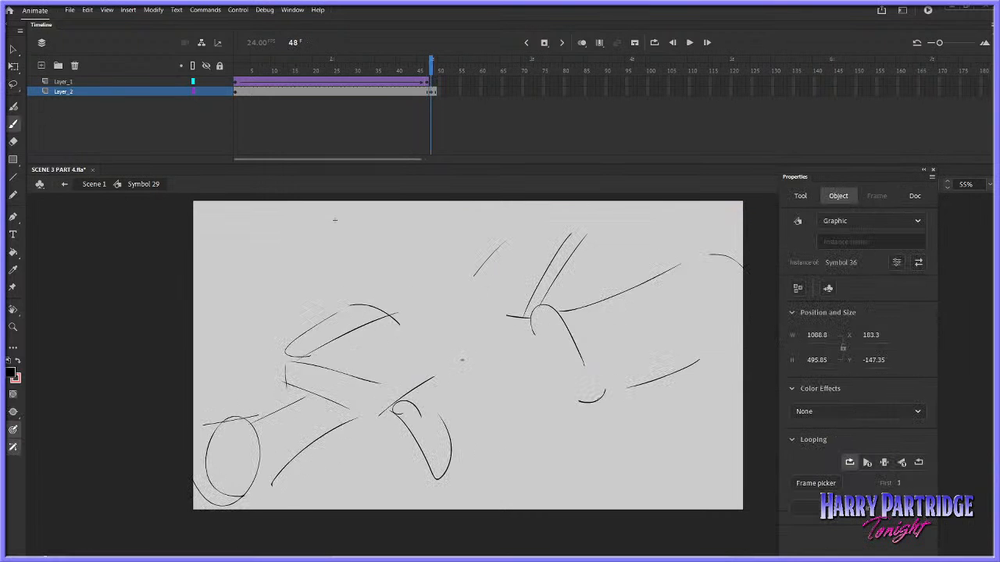
key("comma")
key("period")
left_click_drag(471, 370, 459, 359)
key("comma")
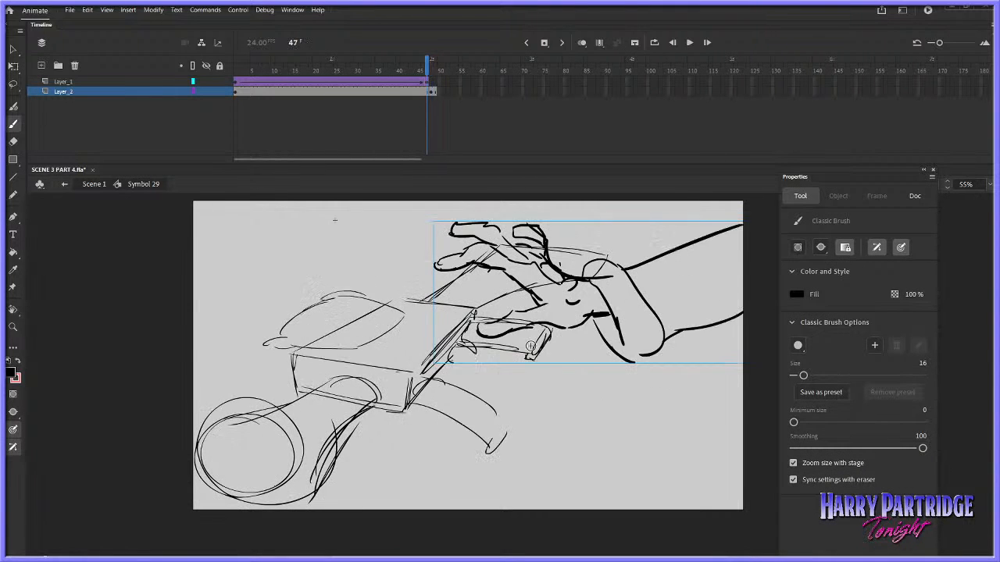
key("period")
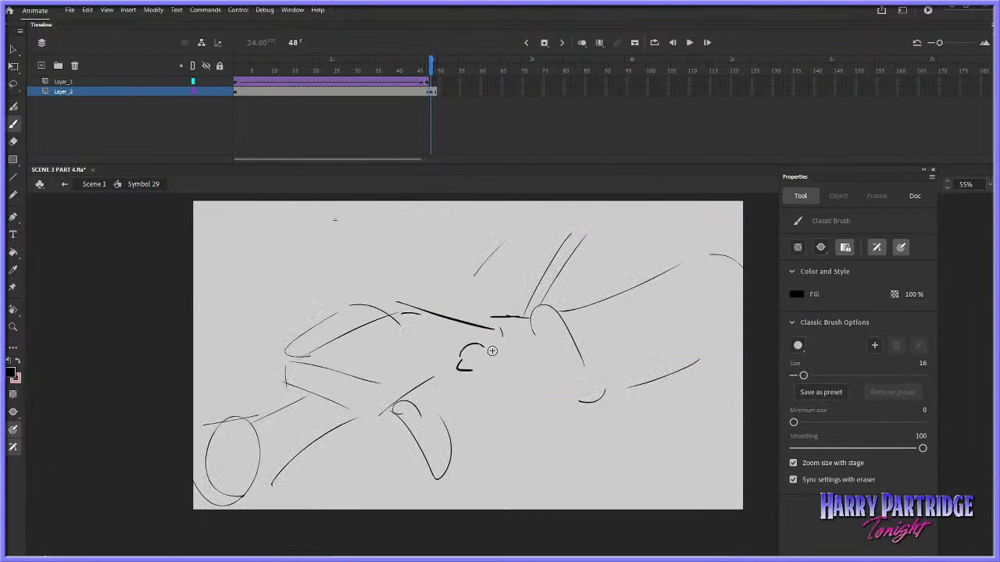
key("comma")
key("period")
Brush in the curled lower fingers of the gripping hand at frame 48, comparing against frame 47
mouse_move(469, 370)
left_mouse_down()
mouse_move(455, 363)
mouse_move(481, 386)
left_mouse_up()
mouse_move(463, 364)
left_mouse_down()
mouse_move(486, 389)
mouse_move(510, 391)
left_mouse_up()
left_click_drag(488, 392, 520, 392)
key("comma")
key("period")
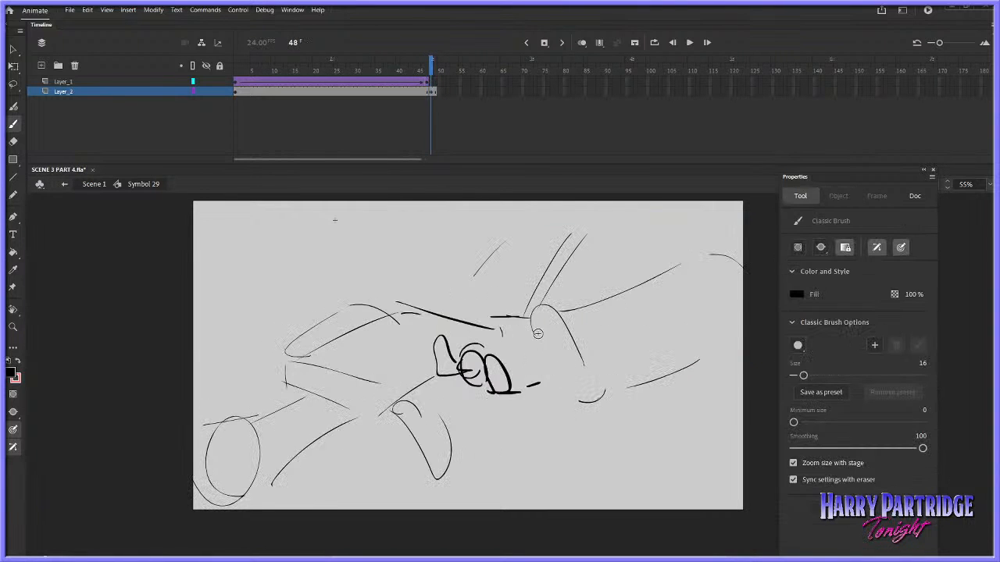
key("comma")
key("period")
key("comma")
key("period")
Complete the gripping hand at frame 48 with its palm, upper finger and wrist lines, add a stroke across the gun edge, and replay the shot
left_click_drag(506, 370, 534, 389)
mouse_move(538, 385)
left_mouse_down()
mouse_move(525, 366)
mouse_move(549, 357)
left_mouse_up()
key("comma")
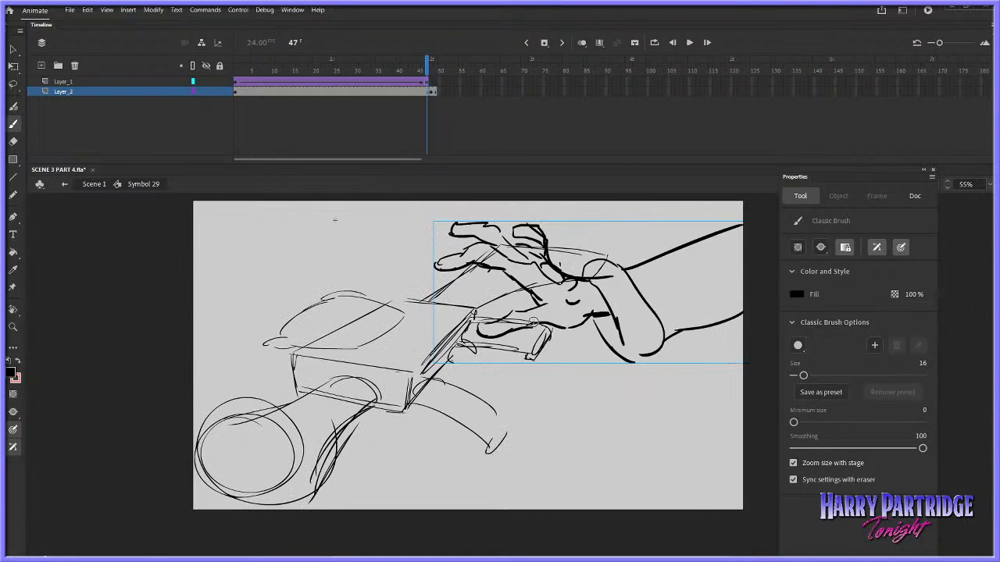
key("period")
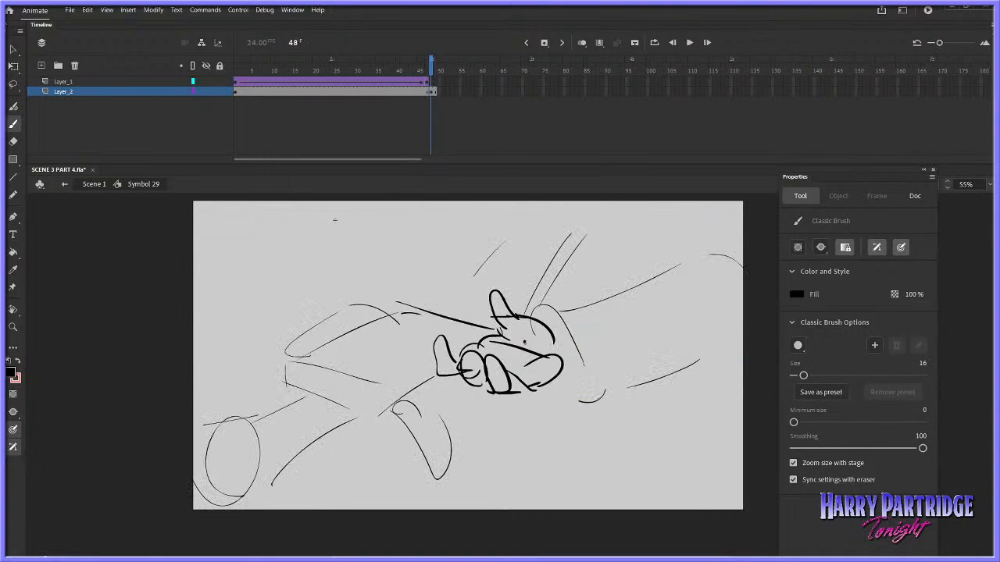
left_click_drag(524, 341, 554, 343)
mouse_move(536, 395)
left_mouse_down()
mouse_move(579, 376)
mouse_move(607, 380)
left_mouse_up()
key("comma")
key("period")
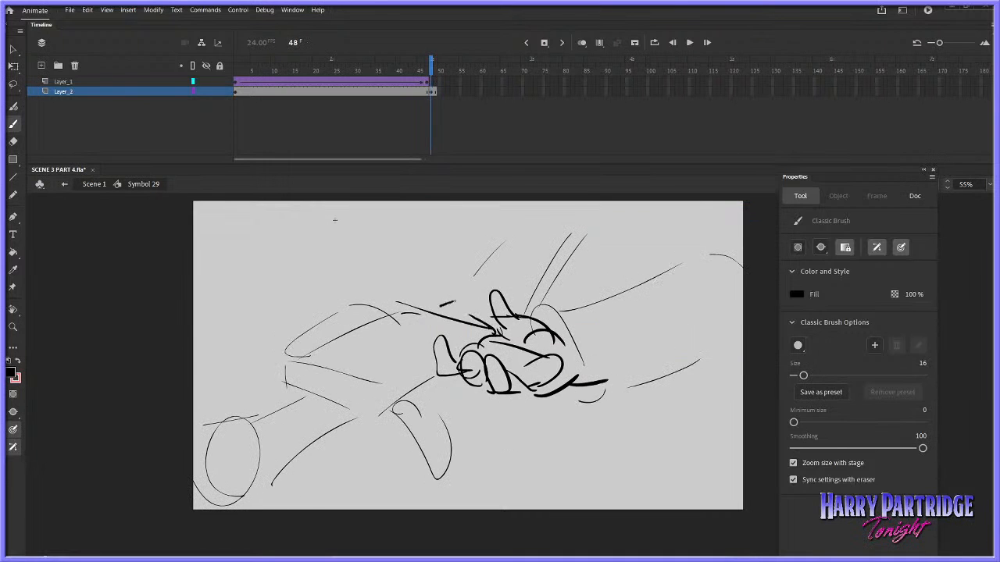
left_click_drag(454, 302, 387, 329)
left_click_drag(399, 62, 435, 63)
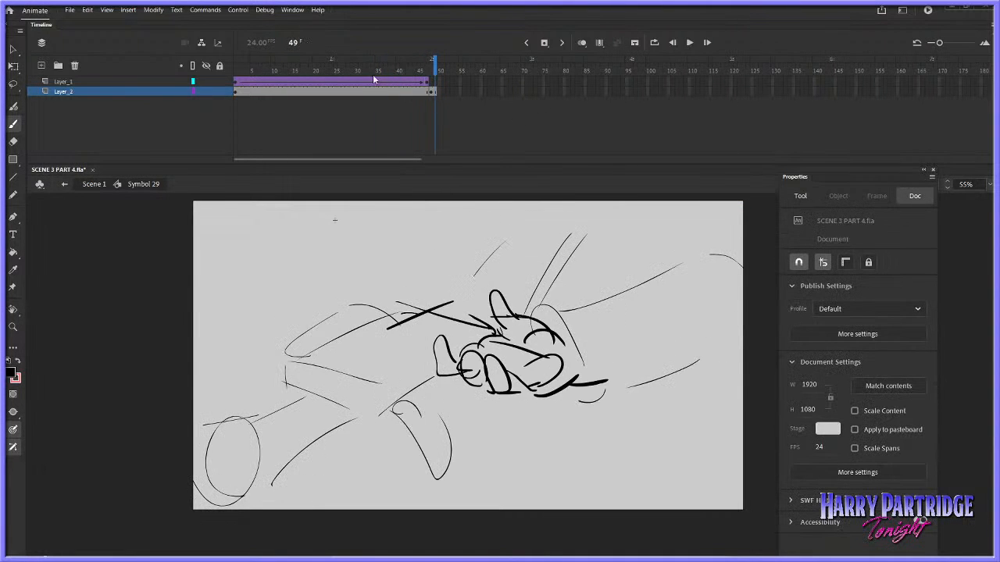
left_click(400, 63)
key("Return")
Hide and lock Layer_2, open the hand symbol from frame 47 of Layer_1, and delete the lassoed old hand and fingers, keeping the arm
left_click(425, 90)
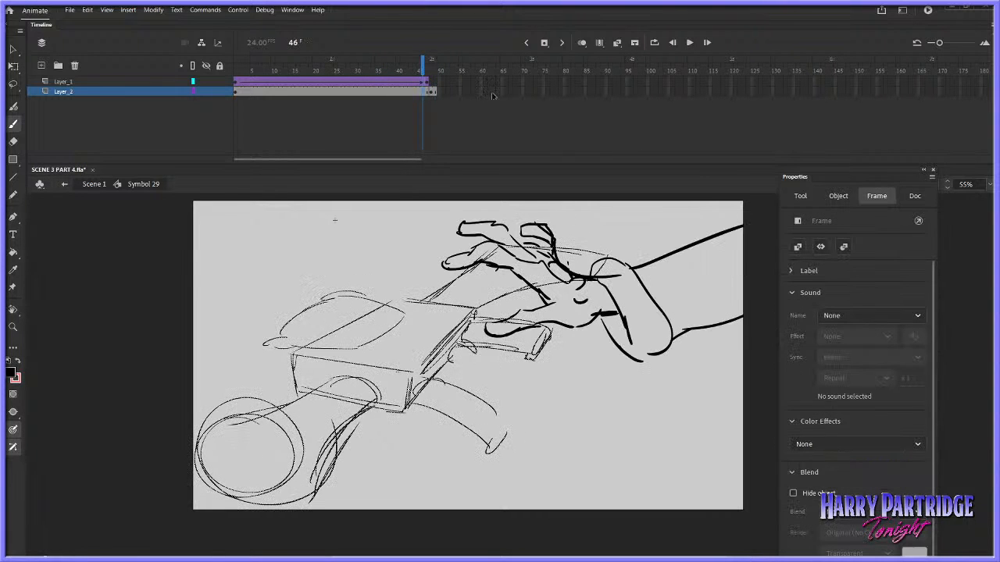
left_click(428, 82)
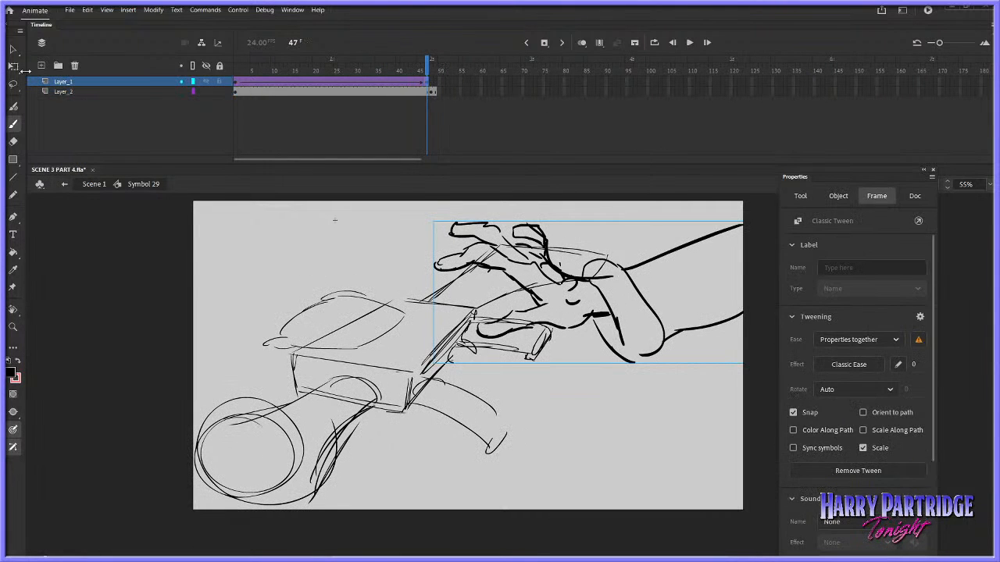
key("v")
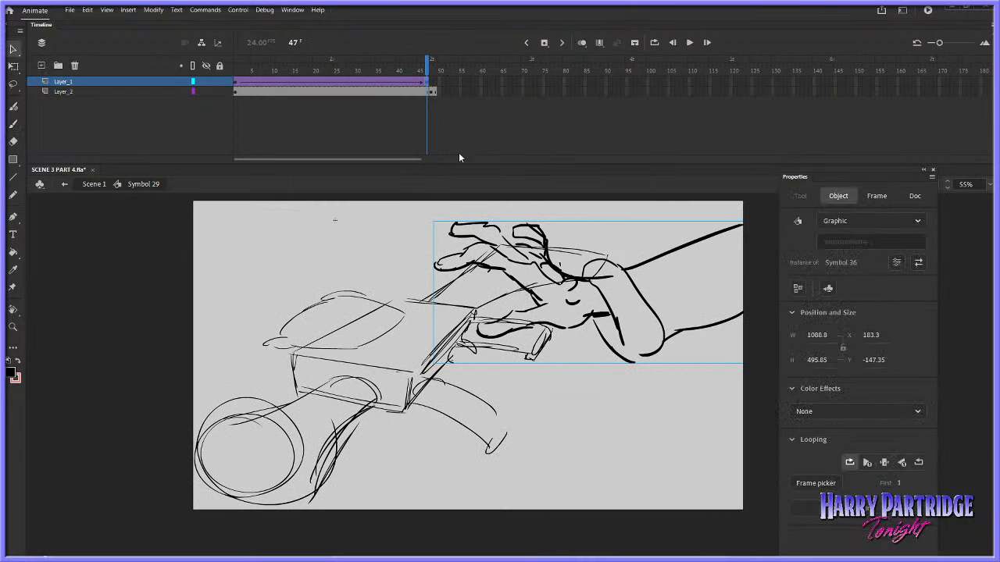
left_click(430, 81)
left_click(206, 92)
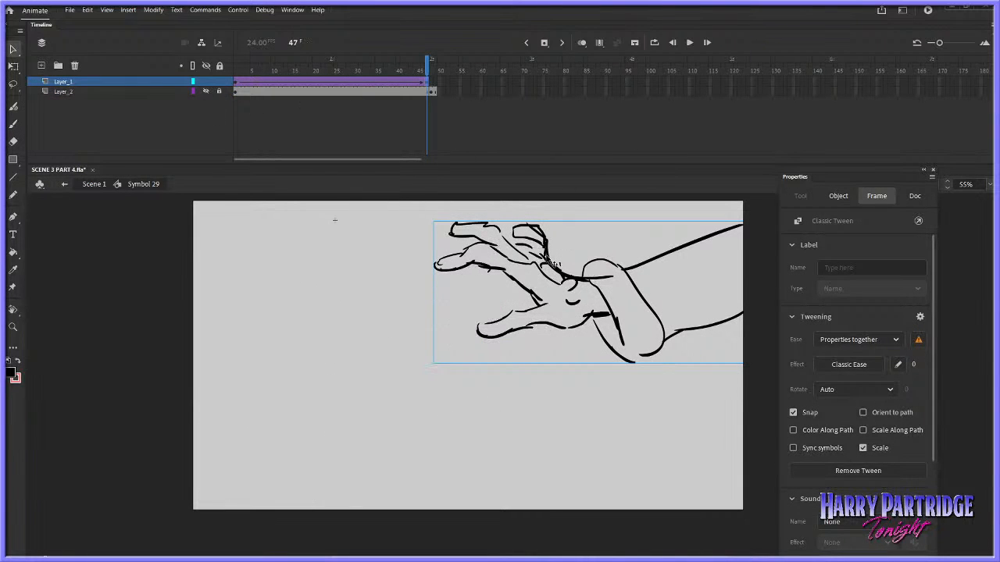
double_click(553, 248)
left_click(12, 84)
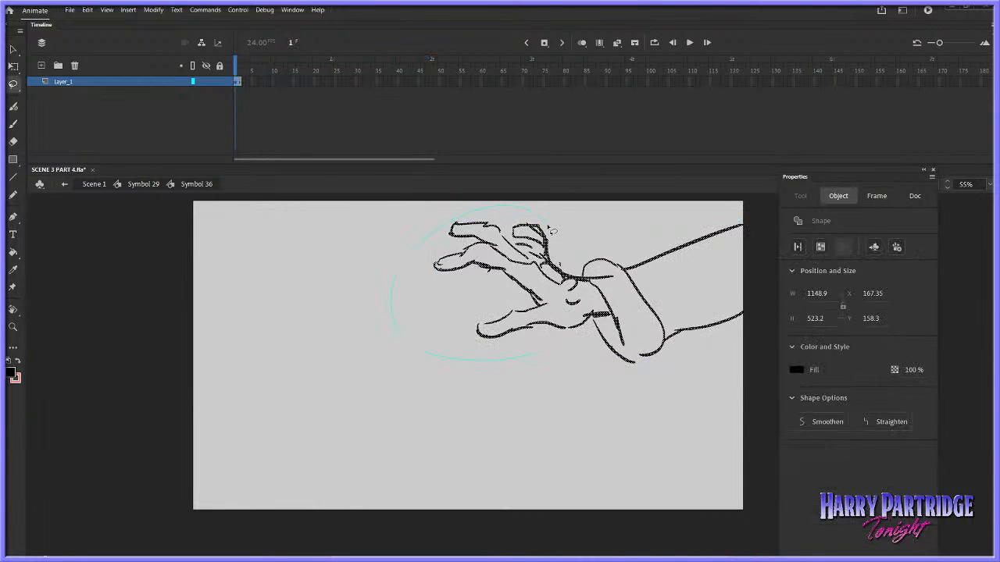
left_click_drag(551, 231, 546, 227)
key("Delete")
Brush in a new open hand with spread fingers and palm creases in Symbol 36 and replay the shot in Symbol 29
left_click(12, 124)
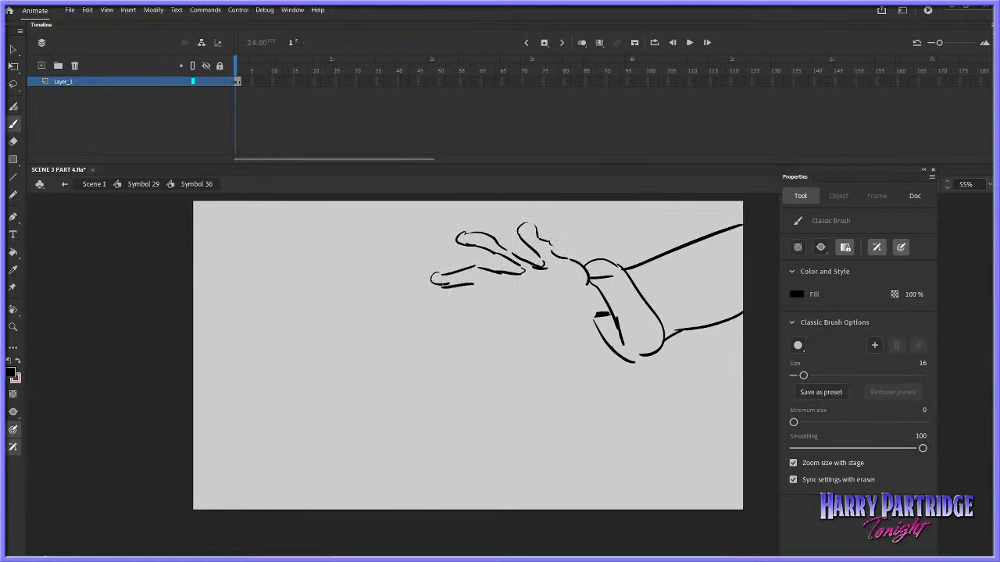
mouse_move(443, 318)
left_mouse_down()
mouse_move(505, 310)
mouse_move(574, 324)
left_mouse_up()
key("ctrl+z")
mouse_move(531, 271)
left_mouse_down()
mouse_move(543, 316)
mouse_move(536, 299)
mouse_move(579, 290)
left_mouse_up()
mouse_move(580, 301)
left_mouse_down()
mouse_move(541, 325)
mouse_move(597, 316)
left_mouse_up()
key("Return")
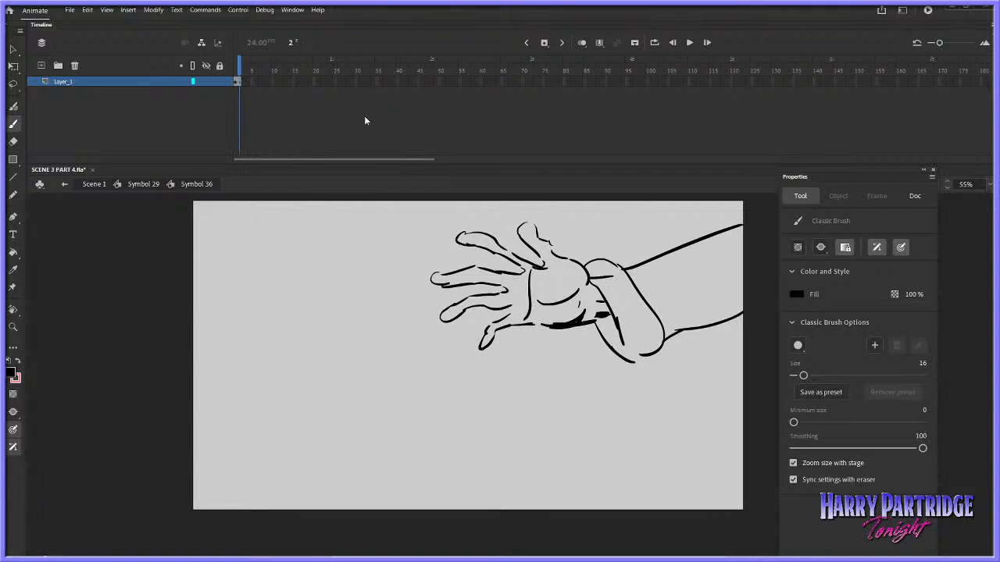
left_click(149, 184)
key("Return")
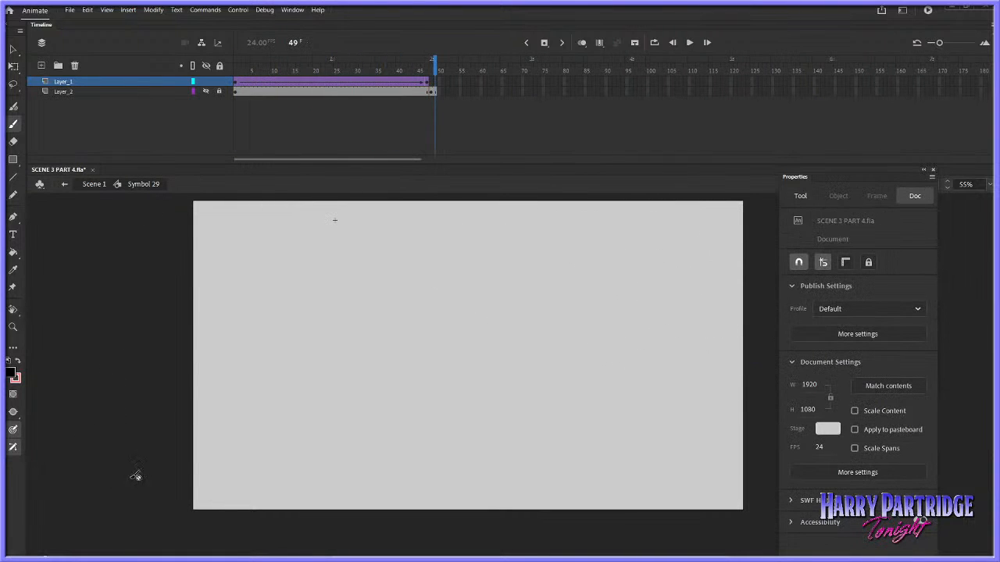
Reopen Symbol 36 from frame 47 and lasso the new hand without its cuff and forearm
left_click(427, 83)
key("v")
left_click(527, 242)
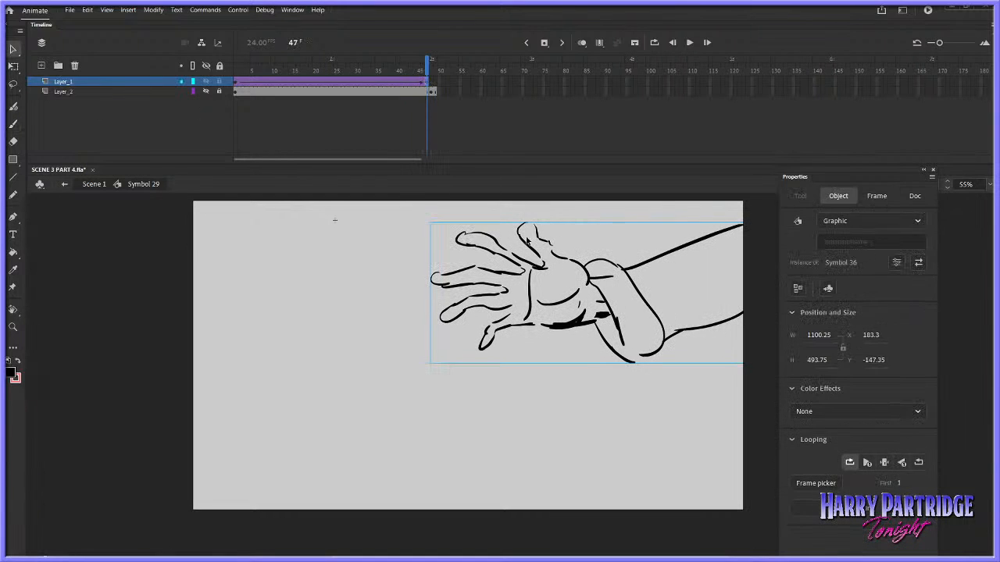
double_click(543, 270)
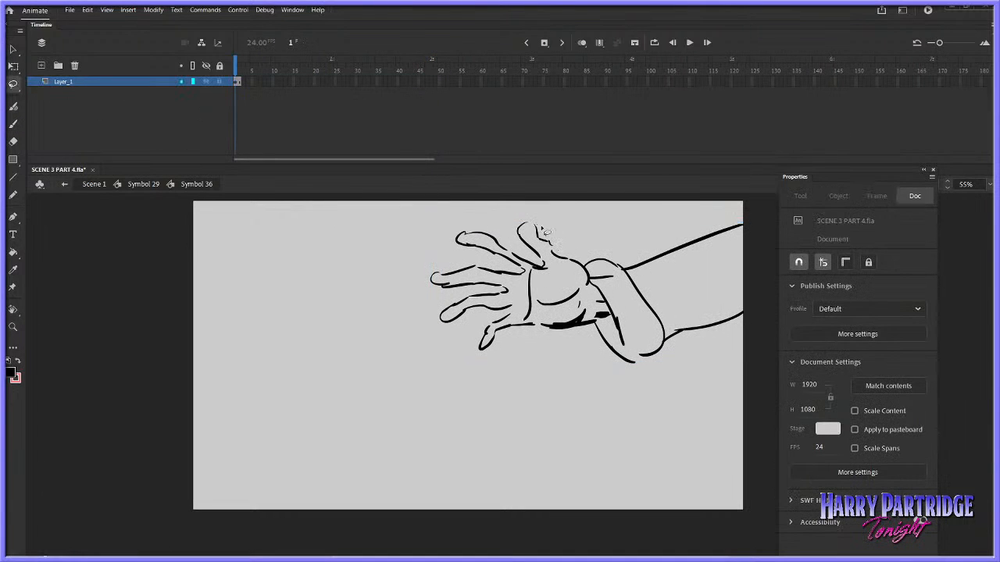
left_click_drag(539, 221, 593, 257)
right_click(576, 263)
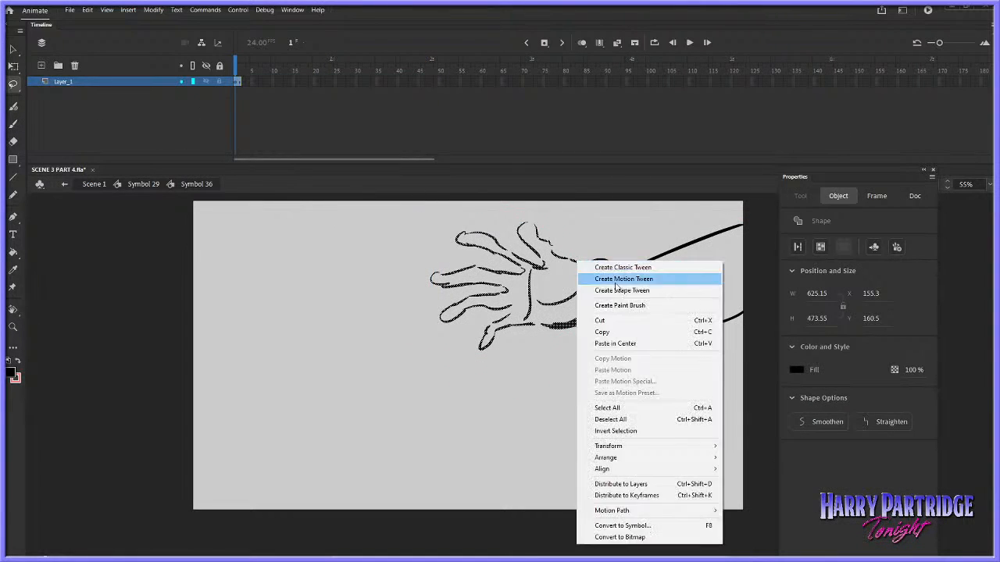
mouse_move(625, 445)
left_click(747, 331)
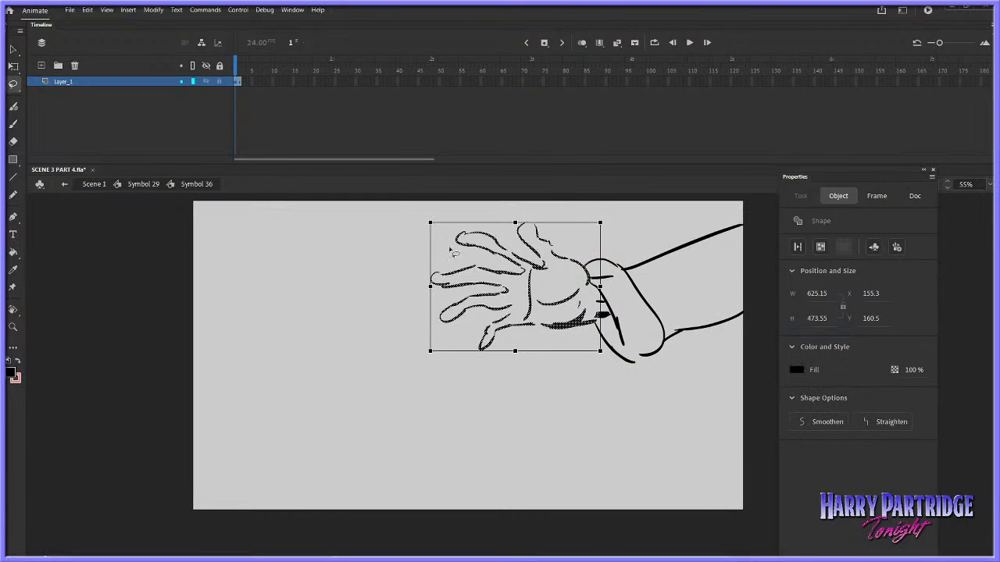
left_click_drag(416, 260, 419, 265)
key("ctrl+z")
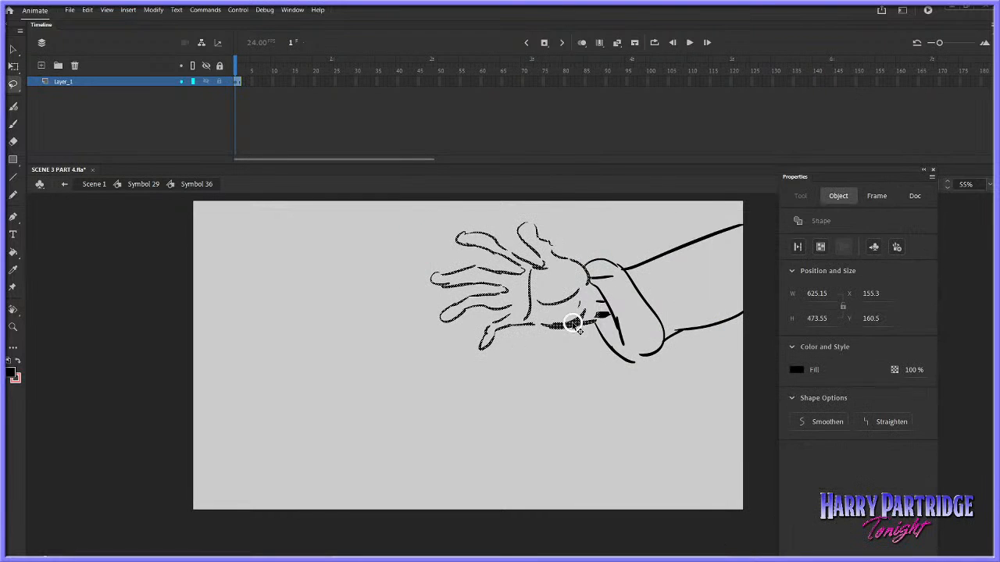
Rotate the lassoed hand about 15 degrees counterclockwise, move it down onto the wrist, and replay the shot in Symbol 29
right_click(573, 322)
mouse_move(623, 226)
left_click(759, 225)
left_click_drag(607, 230, 590, 206)
left_click_drag(576, 284, 577, 320)
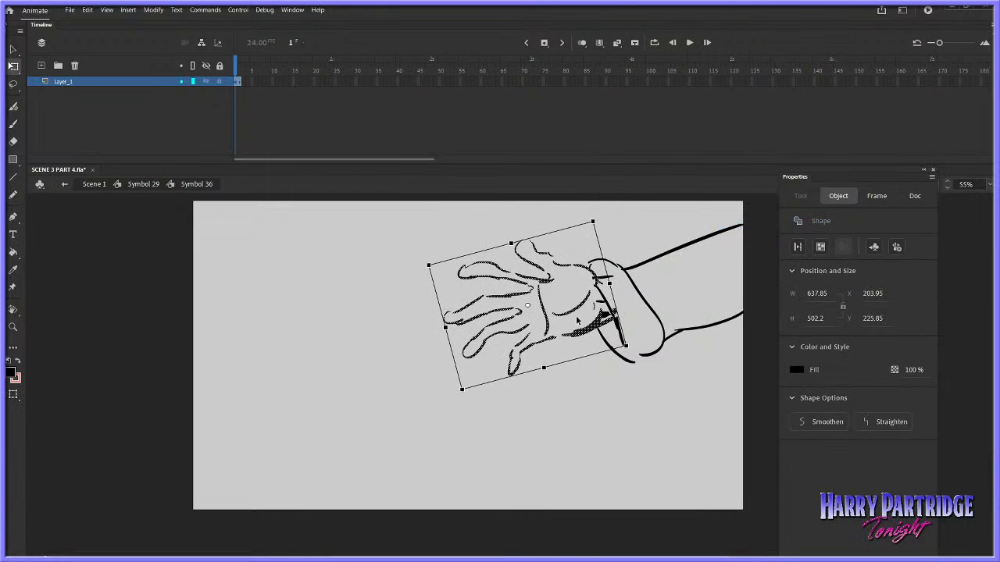
left_click(153, 185)
left_click(145, 326)
key("Return")
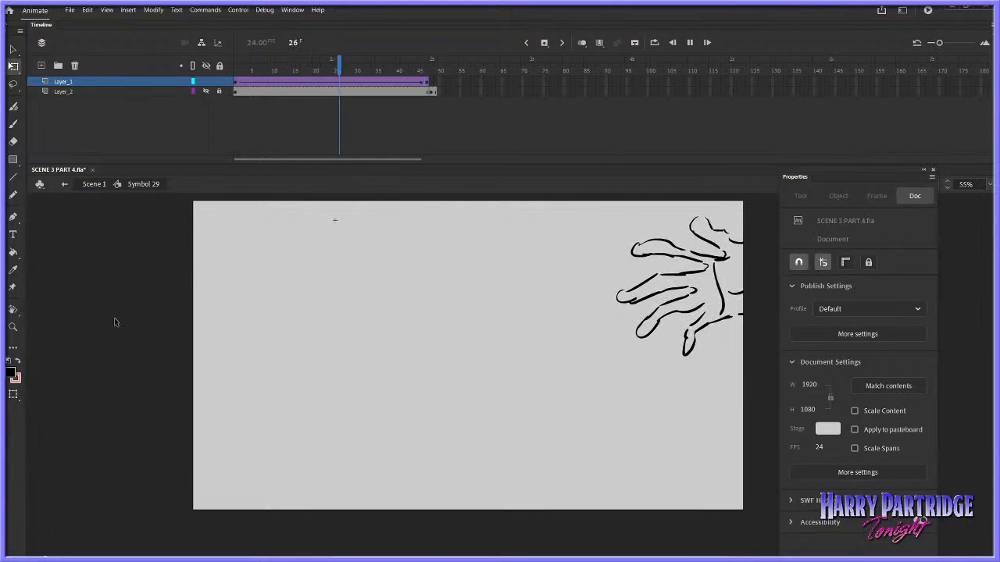
Rotate the whole arm drawing in Symbol 36 clockwise until the forearm runs level, reposition it, and replay the shot in Symbol 29
left_click(240, 82)
left_click(426, 84)
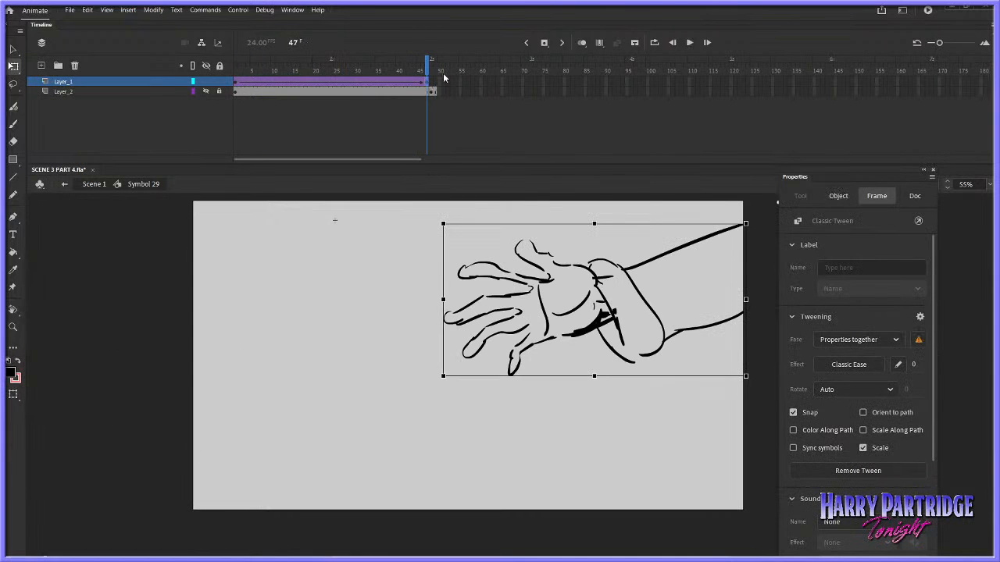
double_click(671, 340)
left_click(239, 83)
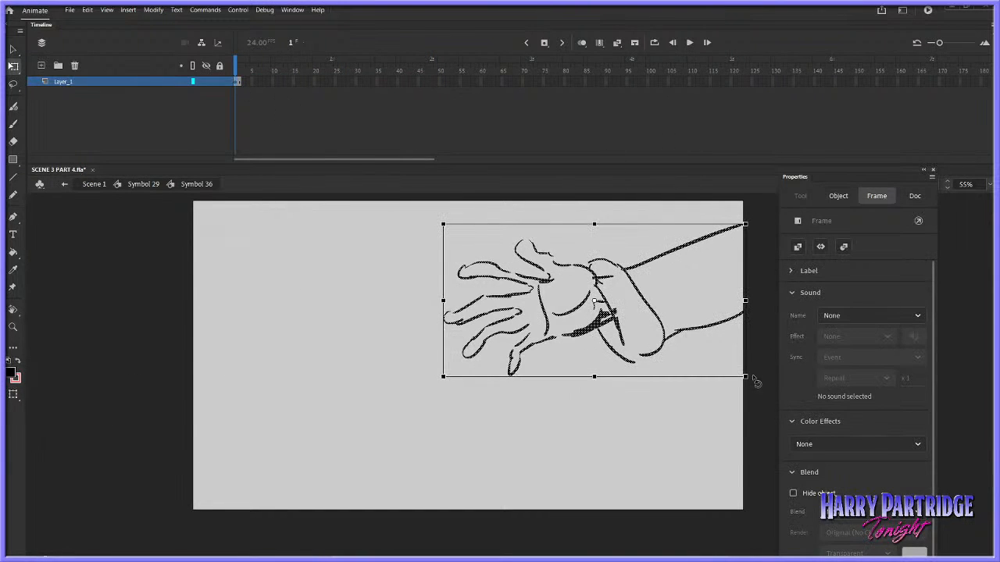
left_click_drag(754, 379, 711, 435)
left_click_drag(678, 370, 693, 375)
left_click(154, 187)
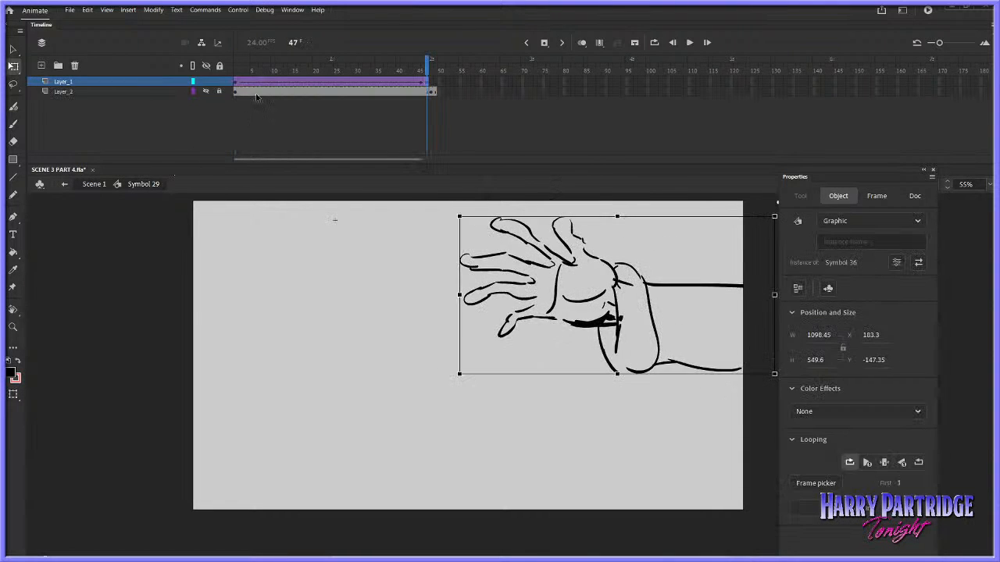
left_click(236, 92)
key("Return")
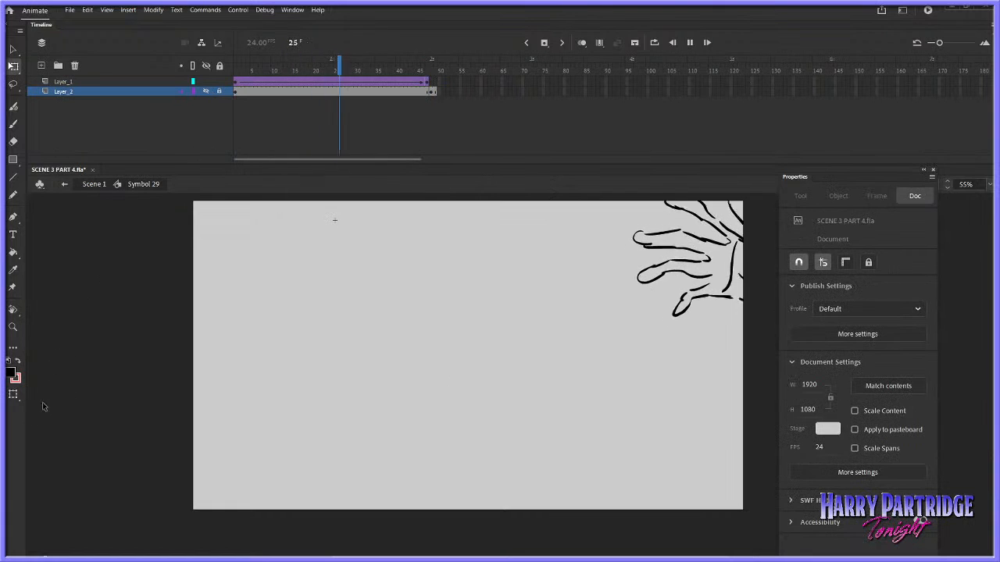
Show Layer_2 again and paste a copy of Layer_1's end hand keyframe over frame 1
left_click(246, 83)
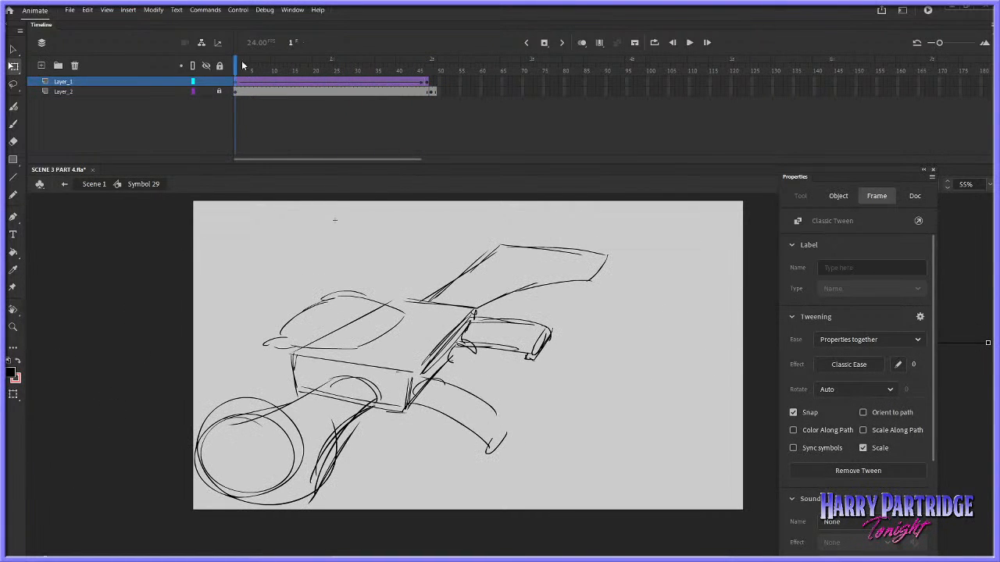
left_click_drag(240, 62, 239, 86)
right_click(425, 81)
left_click(453, 236)
right_click(237, 84)
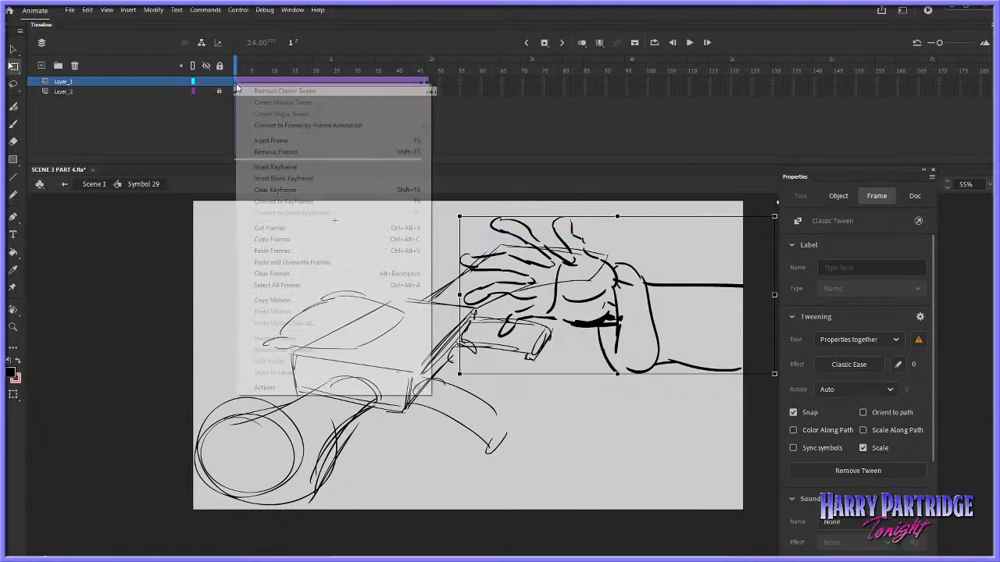
left_click(278, 252)
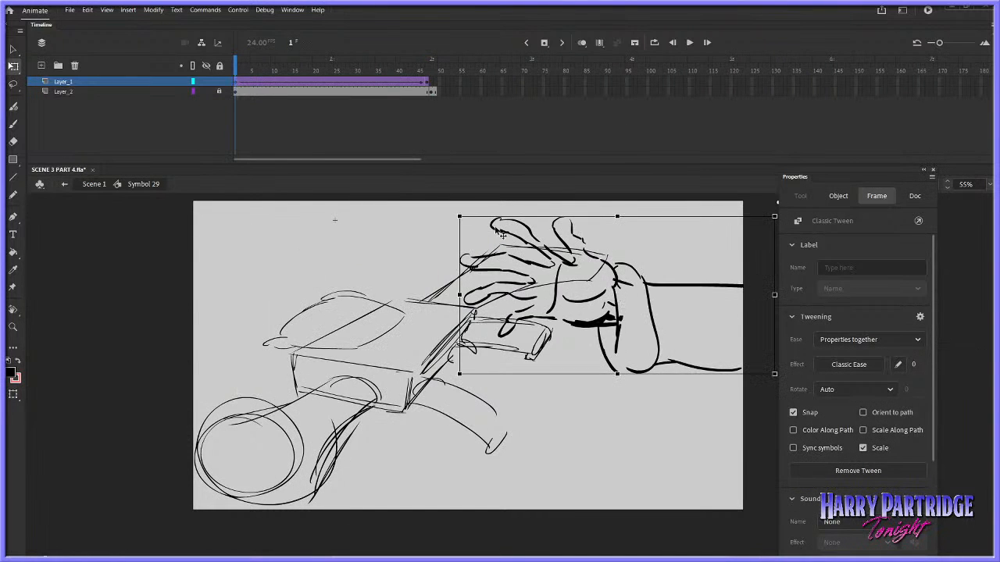
Tilt the frame 1 hand slightly clockwise, move it off the stage's right side, and replay the reach
left_click_drag(458, 218, 462, 209)
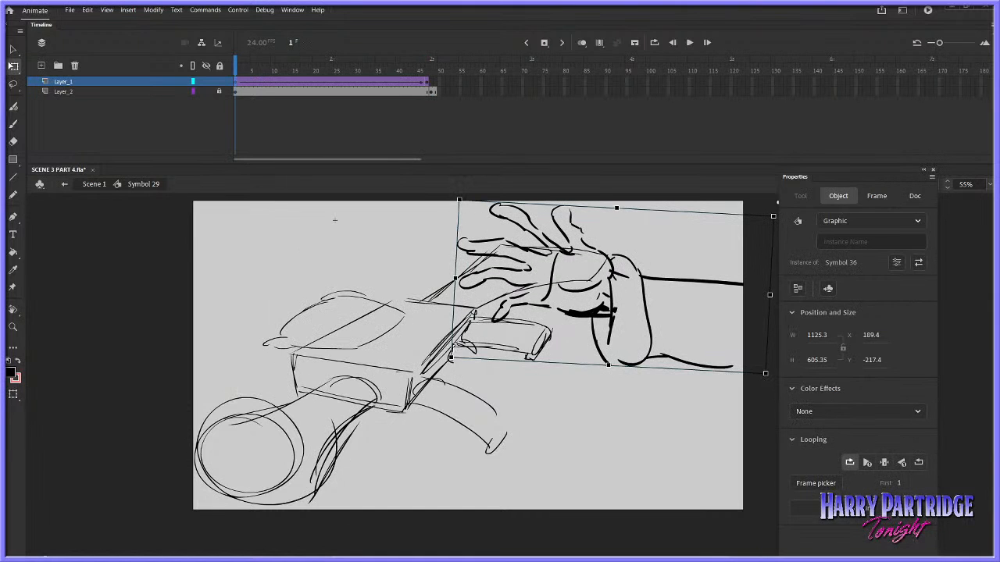
left_click_drag(463, 368, 791, 357)
key("Return")
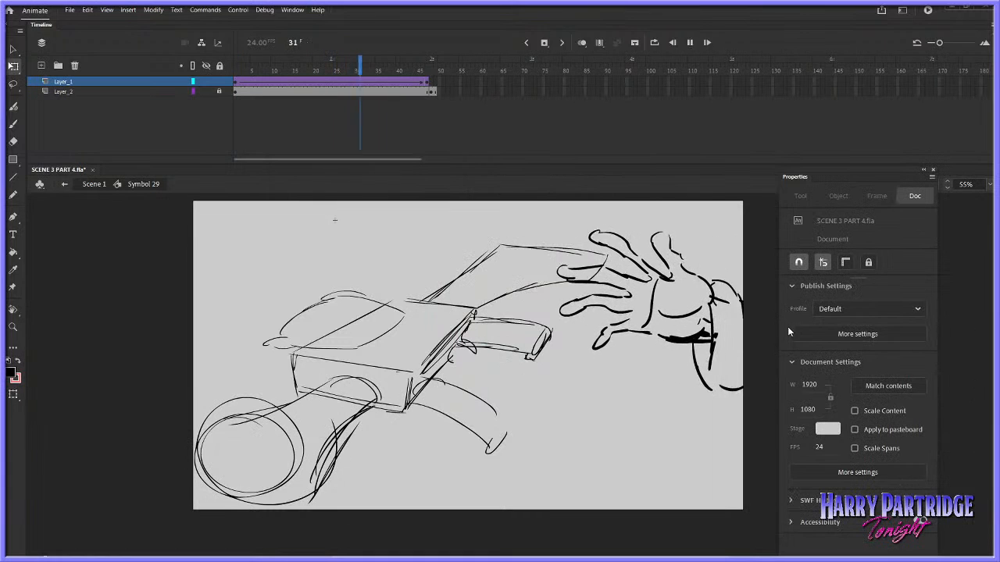
key("Return")
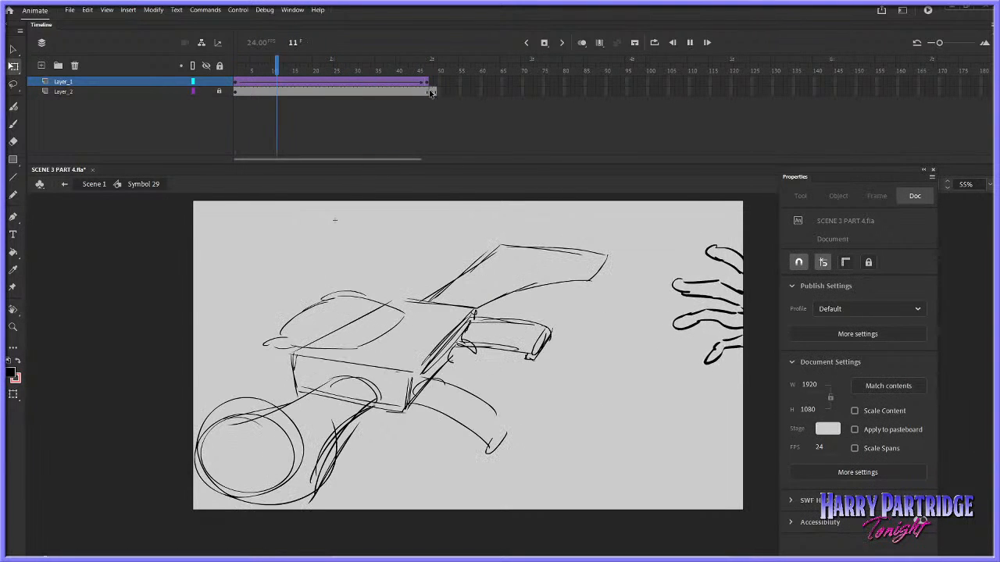
Shift the gun drawing before frame 48 on Layer_2 slightly to the right, replay the shot and go to frame 48
left_click(432, 91)
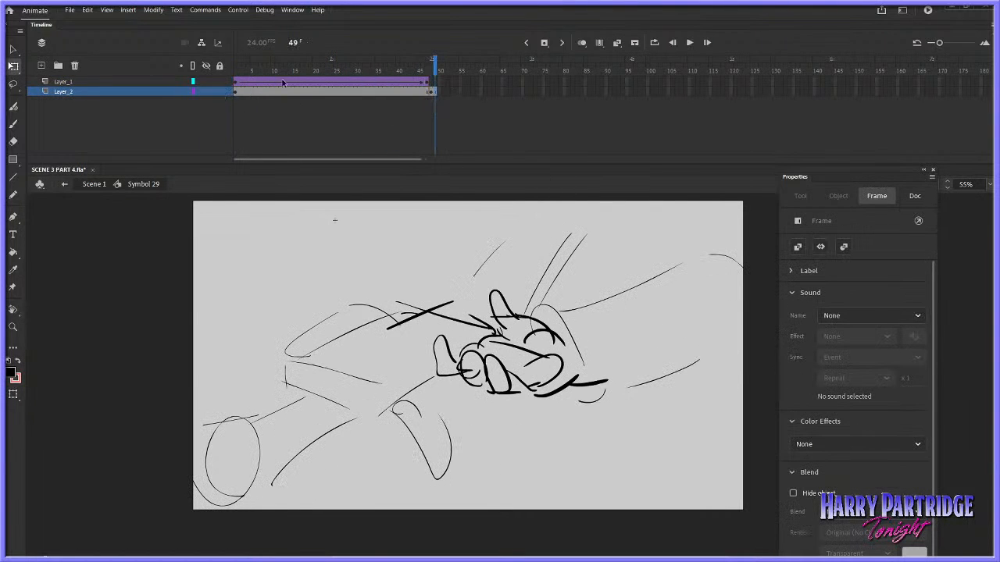
key("comma")
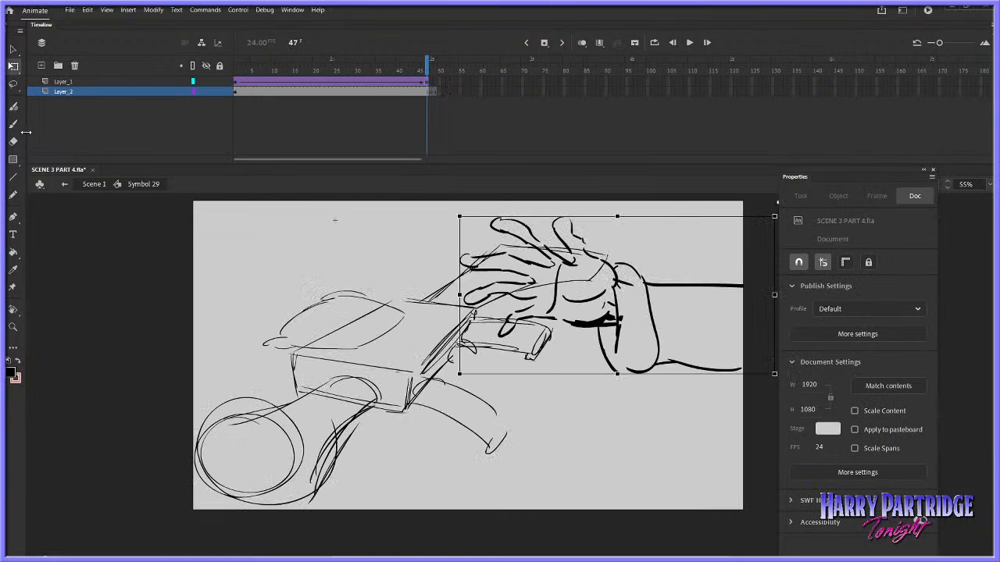
left_click(429, 92)
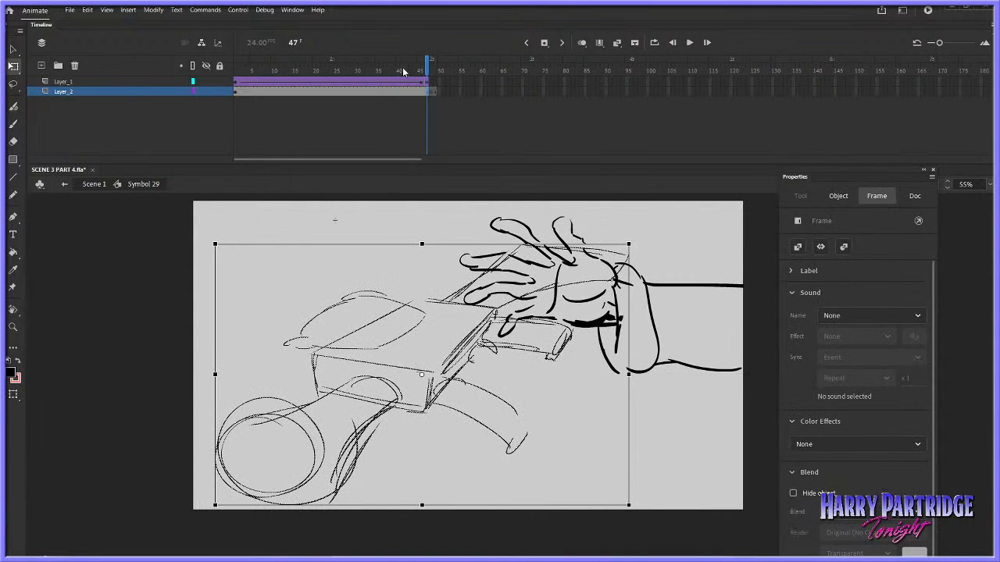
key("Return")
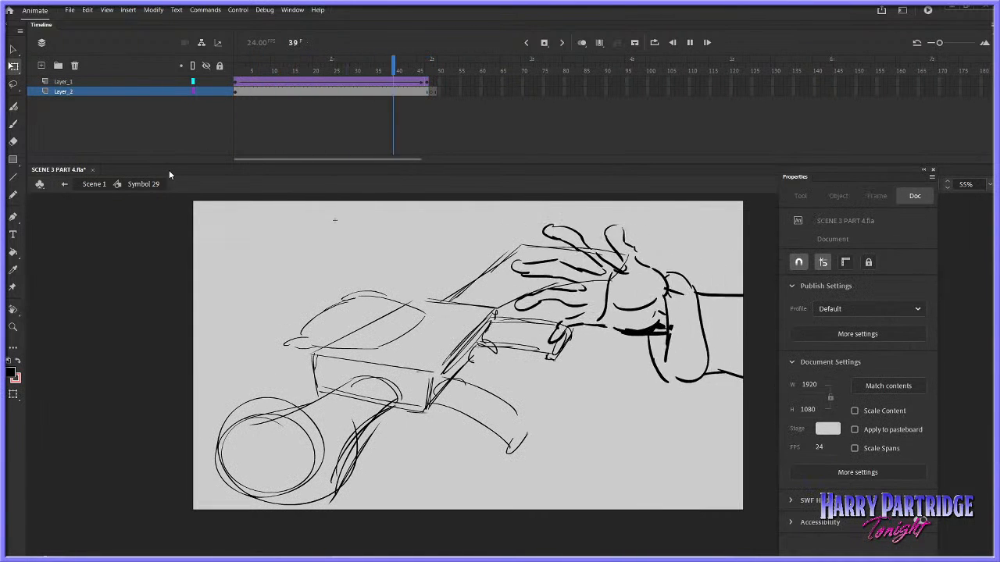
left_click(432, 91)
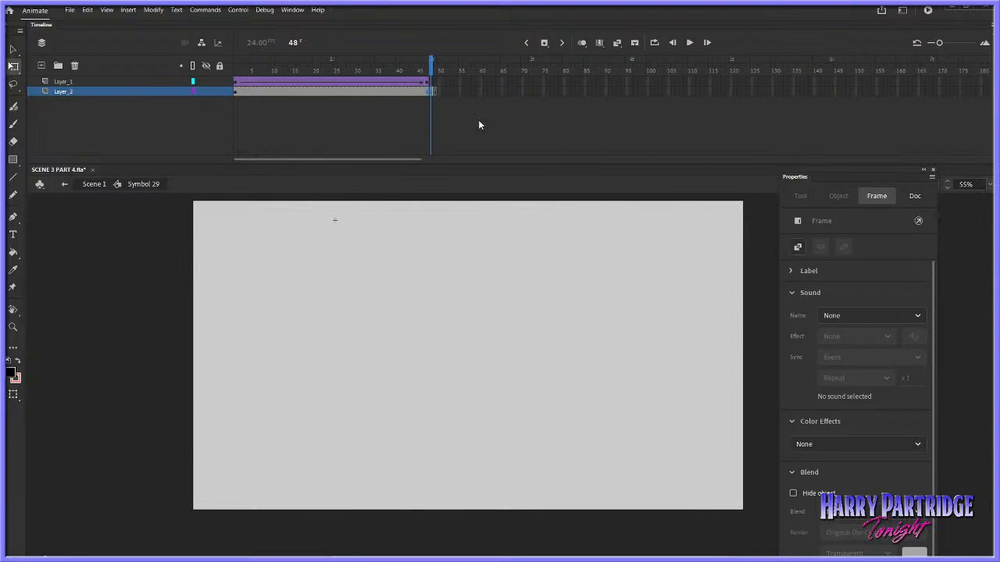
Replay the hand's reach in Symbol 29 from frame 1 and compare frames 47 and 48 on Layer_2
left_click(479, 125)
left_click(428, 81)
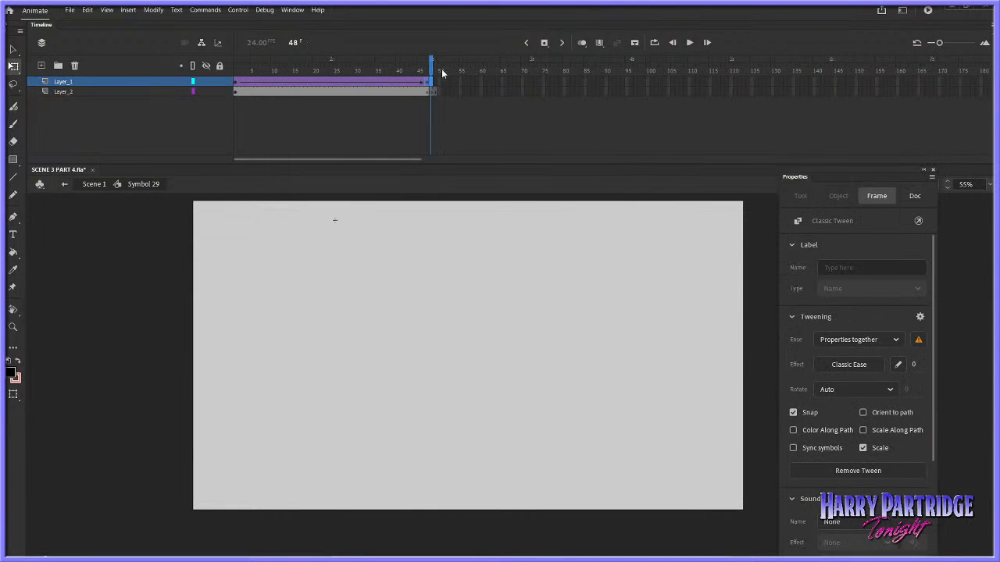
left_click(236, 81)
key("Return")
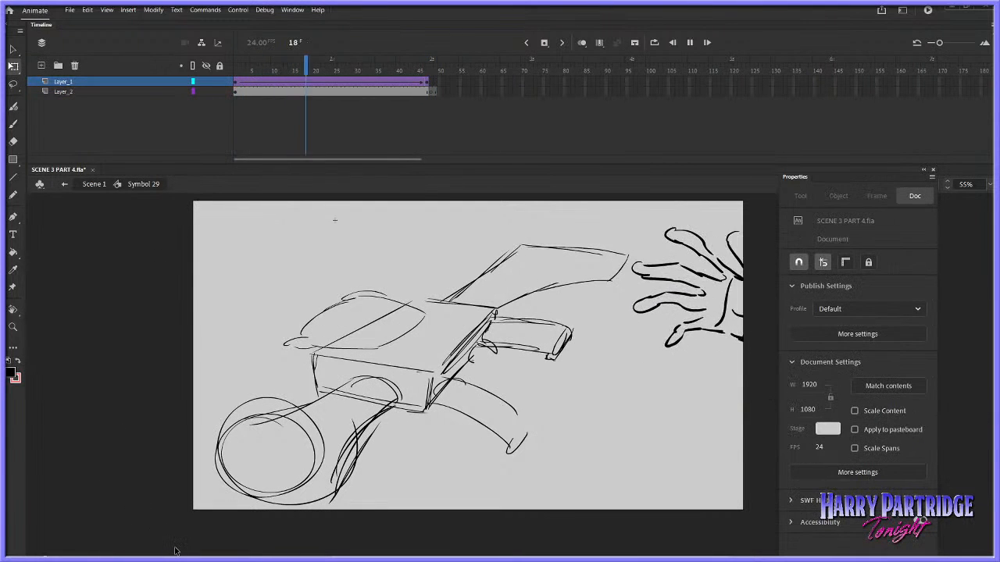
left_click(426, 91)
key("period")
key("comma")
Brush the closed hand's knuckles and curled fingers around the gun's grip on Layer_2 at frame 48, checking against frame 47
left_click(13, 124)
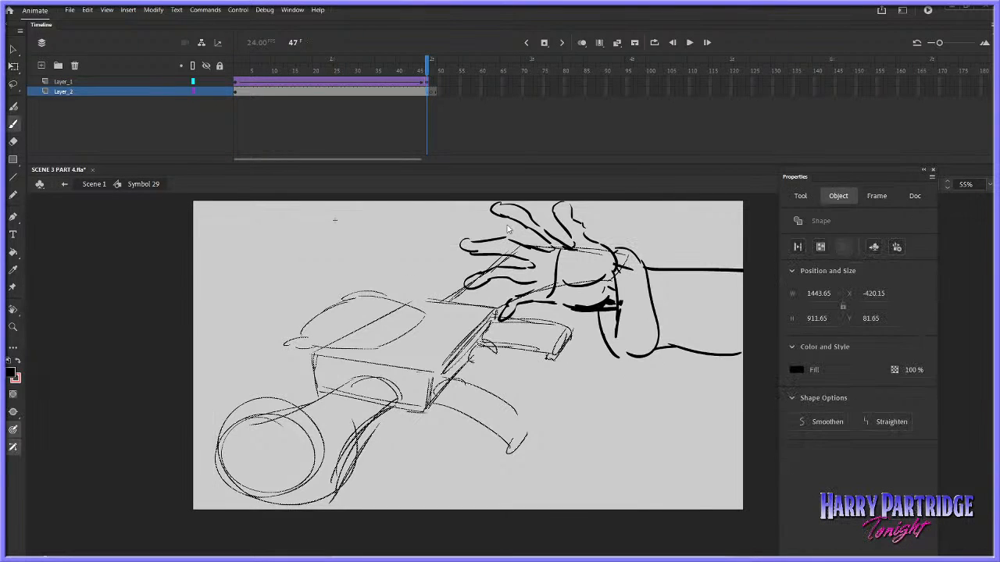
key("period")
mouse_move(572, 337)
left_mouse_down()
mouse_move(551, 318)
mouse_move(568, 299)
left_mouse_up()
key("comma")
left_click_drag(560, 296, 552, 270)
key("period")
key("comma")
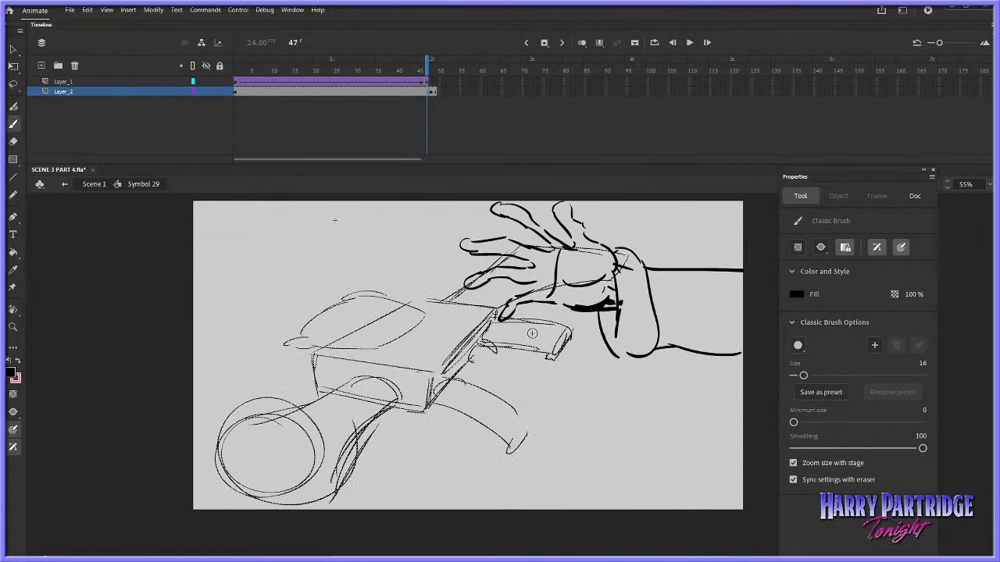
key("period")
mouse_move(491, 348)
left_mouse_down()
mouse_move(548, 357)
mouse_move(527, 374)
mouse_move(470, 338)
left_mouse_up()
key("comma")
key("period")
key("comma")
key("period")
key("comma")
Sketch the gun's body, barrel, round muzzle and stock around the gripping hand on frame 48
mouse_move(427, 299)
left_mouse_down()
mouse_move(290, 388)
mouse_move(390, 371)
left_mouse_up()
key("period")
left_click_drag(474, 339, 406, 408)
key("comma")
key("period")
mouse_move(339, 400)
left_mouse_down()
mouse_move(364, 426)
mouse_move(238, 439)
left_mouse_up()
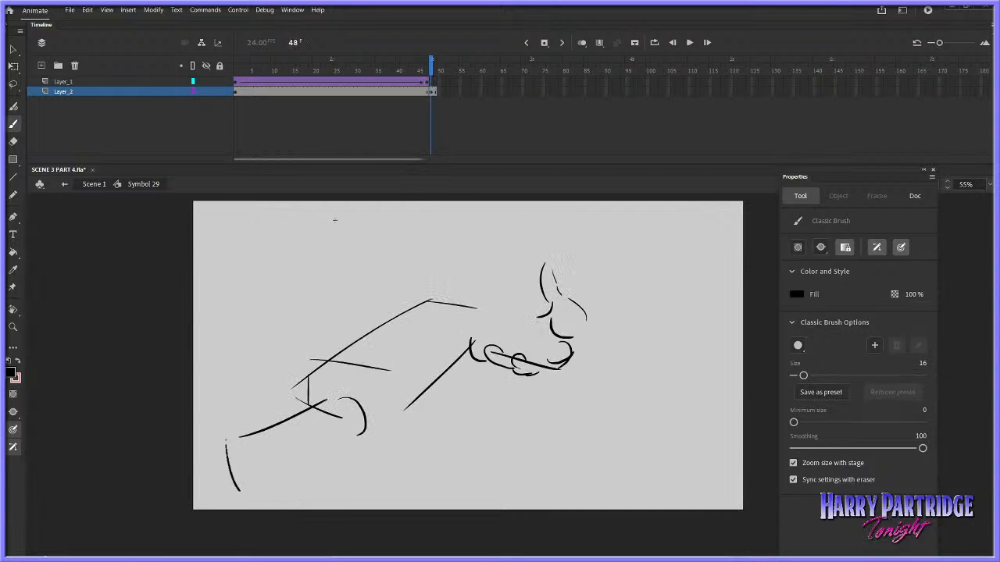
left_click_drag(235, 491, 300, 504)
key("comma")
key("period")
mouse_move(332, 353)
left_mouse_down()
mouse_move(331, 315)
mouse_move(396, 307)
left_mouse_up()
mouse_move(439, 298)
left_mouse_down()
mouse_move(502, 269)
mouse_move(523, 279)
left_mouse_up()
key("comma")
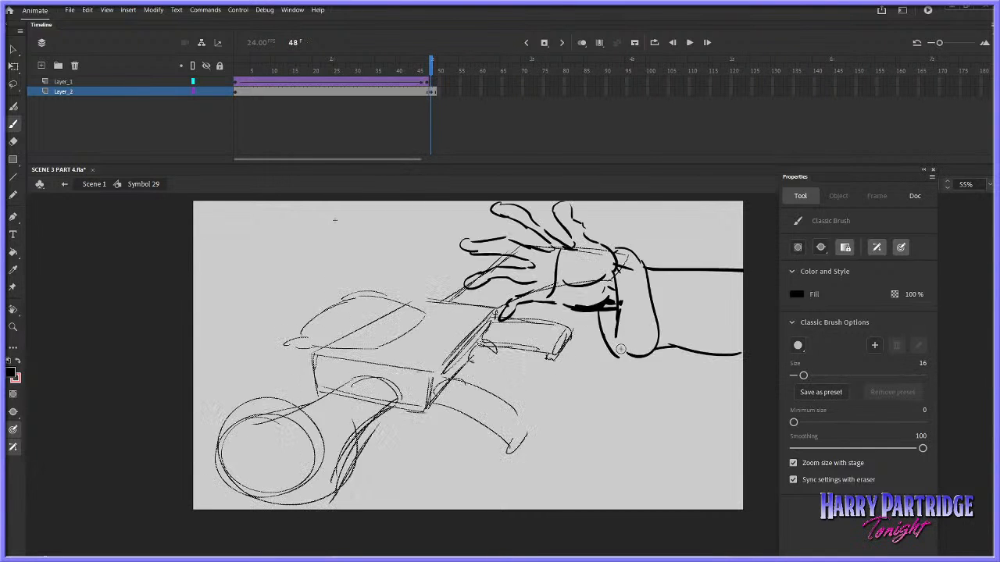
Add the wrist, cuff and level forearm behind the gripping hand on frame 48, checking against frame 47
key("period")
mouse_move(596, 321)
left_mouse_down()
mouse_move(626, 301)
mouse_move(628, 259)
left_mouse_up()
mouse_move(611, 260)
left_mouse_down()
mouse_move(634, 321)
mouse_move(648, 320)
left_mouse_up()
left_click_drag(584, 364, 642, 368)
left_click_drag(625, 299, 726, 296)
left_click_drag(663, 369, 729, 373)
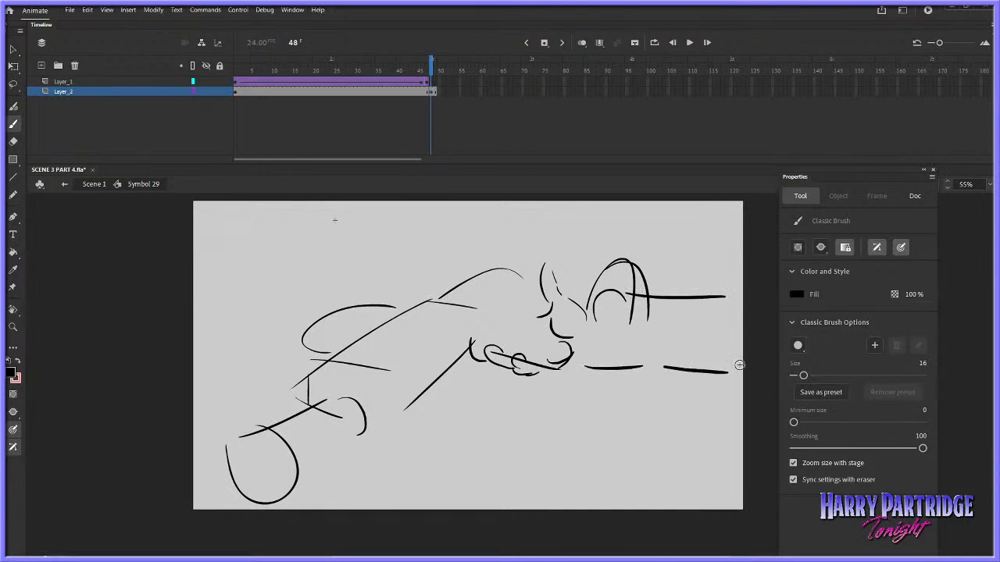
key("comma")
key("period")
key("period")
Insert a blank keyframe at frame 50 on Layer_2 and compare it with the preceding grip drawing
right_click(440, 91)
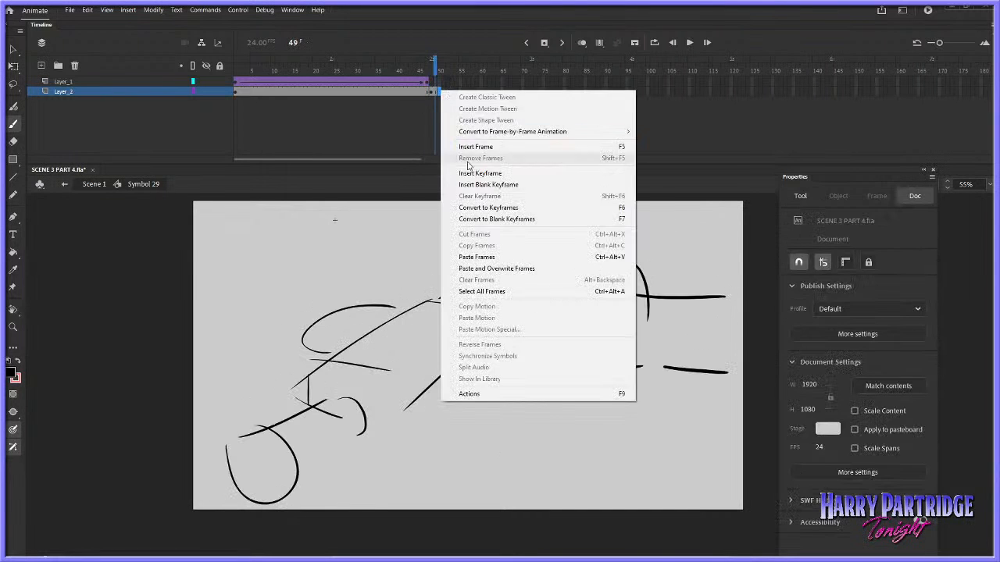
left_click(502, 183)
key("comma")
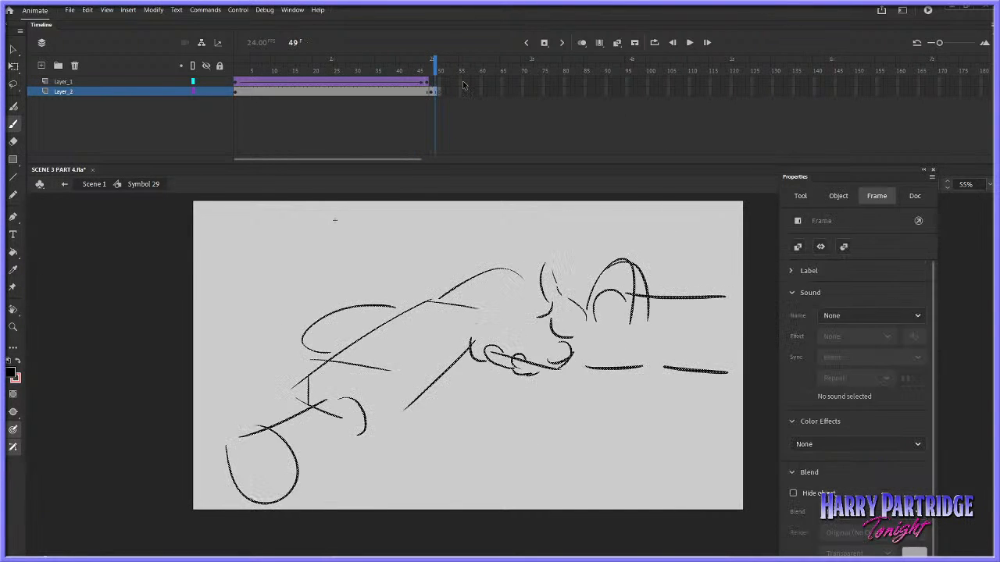
key("period")
key("comma")
key("period")
Draw the cuff and raised sleeve coming in from the stage's right side on frame 50, undoing the stray stroke
mouse_move(584, 286)
left_mouse_down()
mouse_move(635, 252)
mouse_move(679, 296)
left_mouse_up()
left_click_drag(604, 278, 647, 313)
left_click_drag(642, 249, 750, 208)
left_click_drag(680, 328, 760, 310)
key("comma")
key("period")
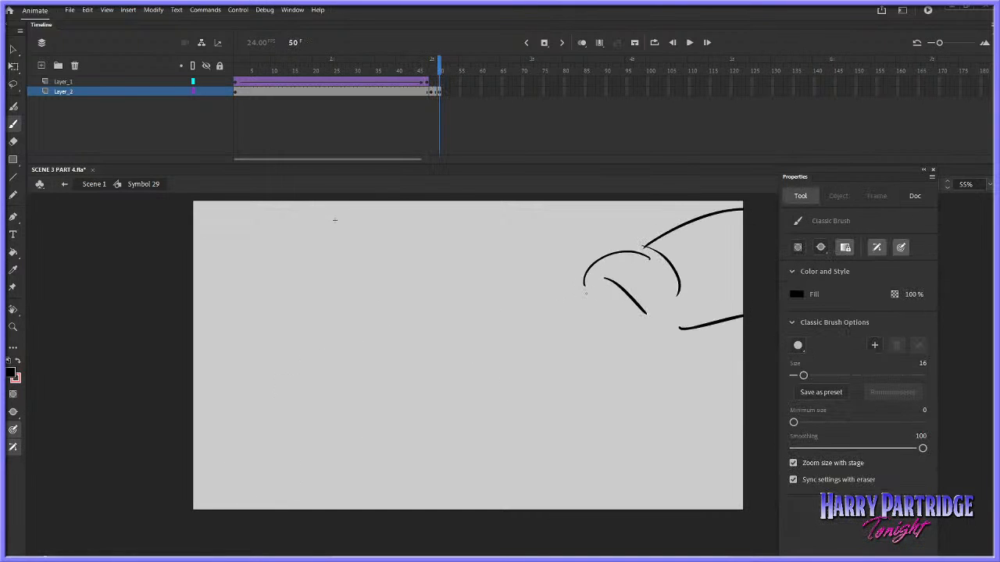
key("ctrl+z")
Draw the fist with its curled fingers in front of the cuff on frame 50, checking against the previous frame
mouse_move(522, 328)
left_mouse_down()
mouse_move(554, 337)
mouse_move(552, 293)
mouse_move(527, 315)
mouse_move(515, 338)
left_mouse_up()
key("comma")
key("period")
left_click_drag(537, 328, 579, 318)
left_click_drag(500, 340, 562, 356)
left_click_drag(562, 344, 605, 339)
key("comma")
key("period")
Sketch the gun's body edges, barrel, round muzzle and stock around the fist on frame 50
mouse_move(515, 294)
left_mouse_down()
mouse_move(460, 285)
mouse_move(359, 353)
left_mouse_up()
left_click_drag(460, 285, 381, 342)
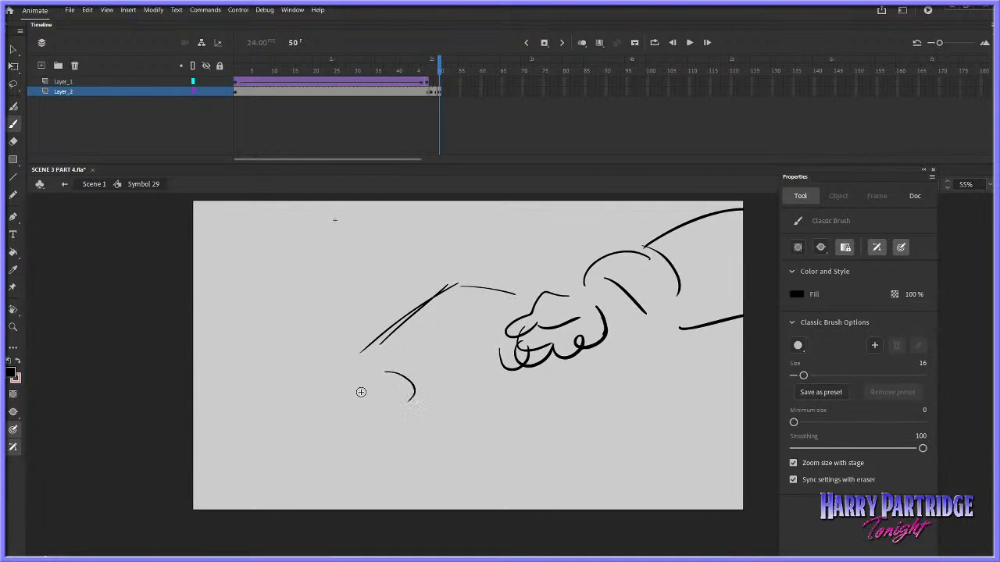
left_click_drag(368, 376, 269, 445)
left_click_drag(262, 453, 331, 492)
left_click_drag(347, 483, 455, 382)
key("comma")
key("period")
left_click_drag(489, 285, 501, 265)
left_click_drag(511, 248, 544, 279)
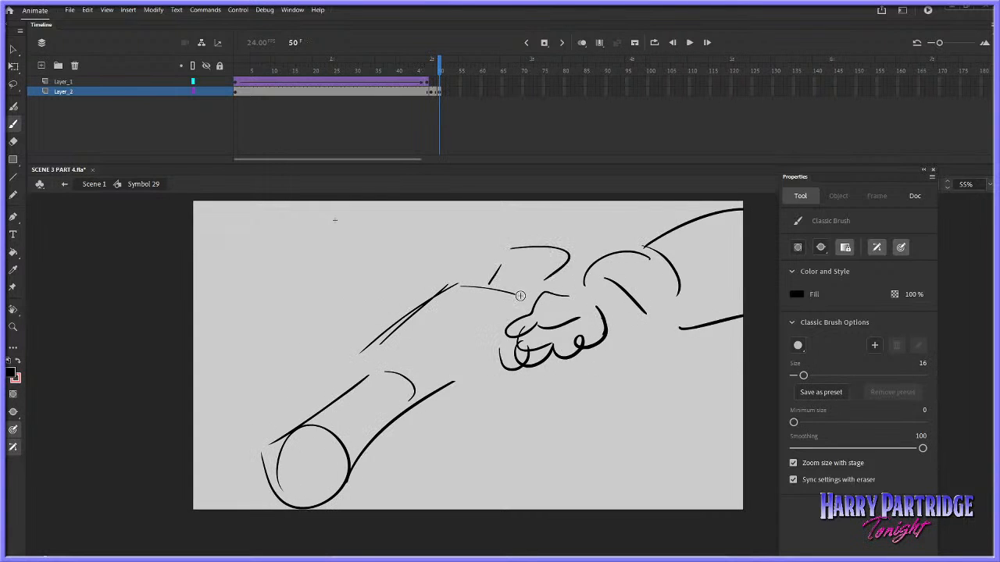
Extend the frame 50 drawing on Layer_2 through frame 51 and replay the grab
key("comma")
key("comma")
key("comma")
key("period")
key("period")
key("period")
right_click(438, 92)
left_click(470, 145)
left_click(407, 69)
key("Return")
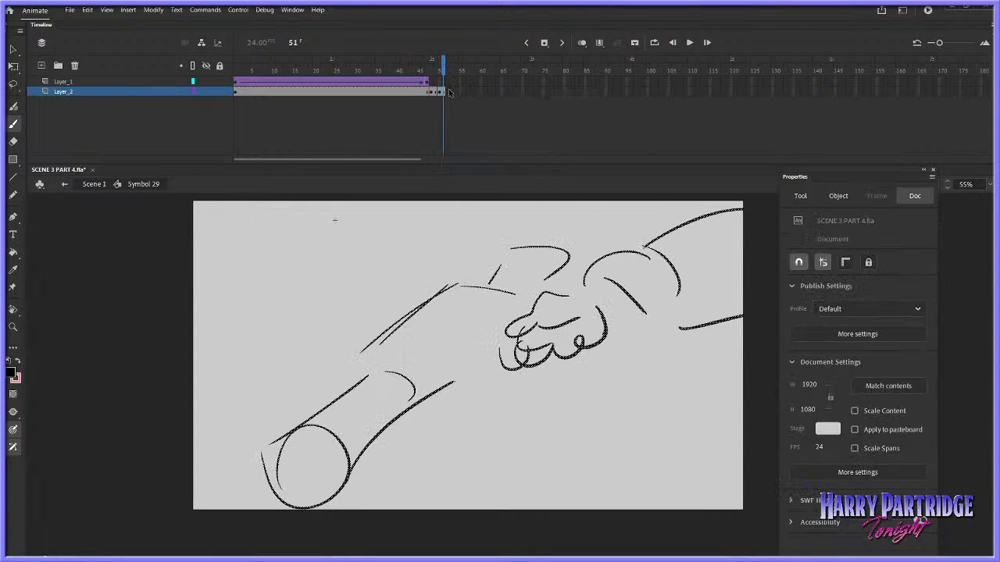
Insert a blank keyframe at frame 52 on Layer_2 and replay the action leading up to it
right_click(449, 92)
left_click(473, 172)
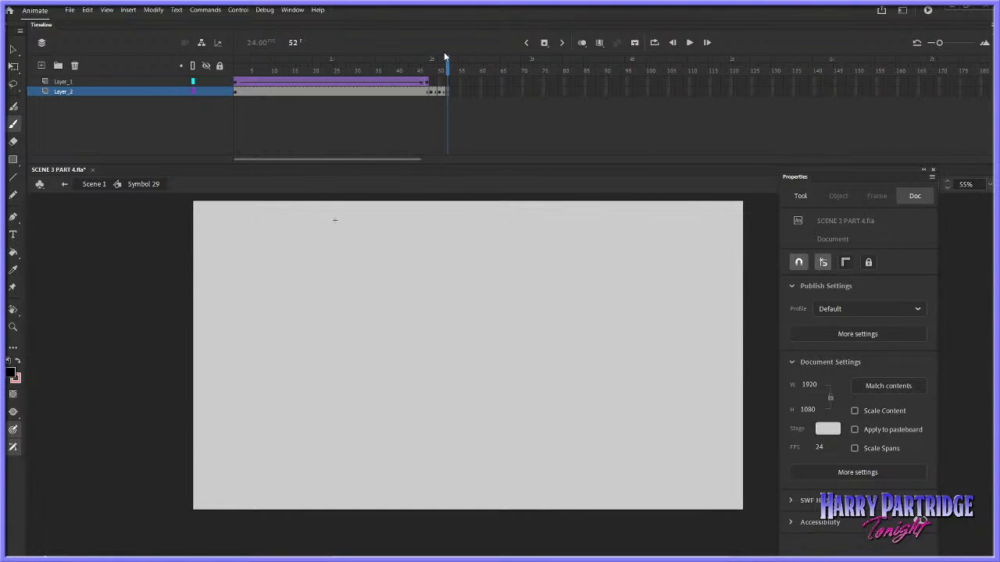
left_click(392, 67)
key("Return")
right_click(448, 91)
left_click(444, 93)
key(".")
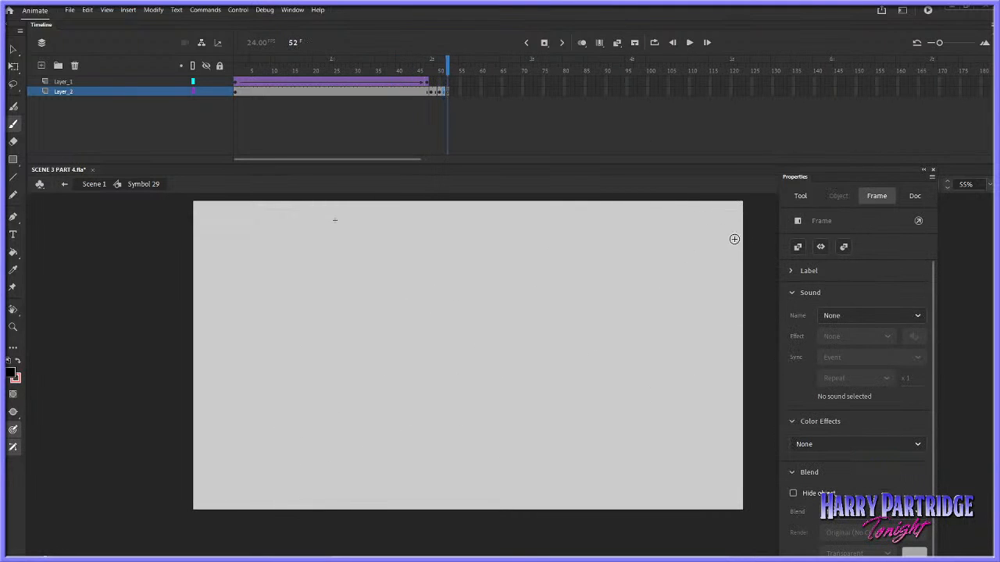
Draw the lifted gun's boxy body side-on at the top of frame 52, with marks for the end of its stock
left_click_drag(740, 235, 712, 227)
left_click_drag(675, 223, 684, 261)
key(".")
left_click_drag(593, 221, 455, 229)
left_click_drag(445, 225, 436, 285)
left_click_drag(422, 295, 591, 299)
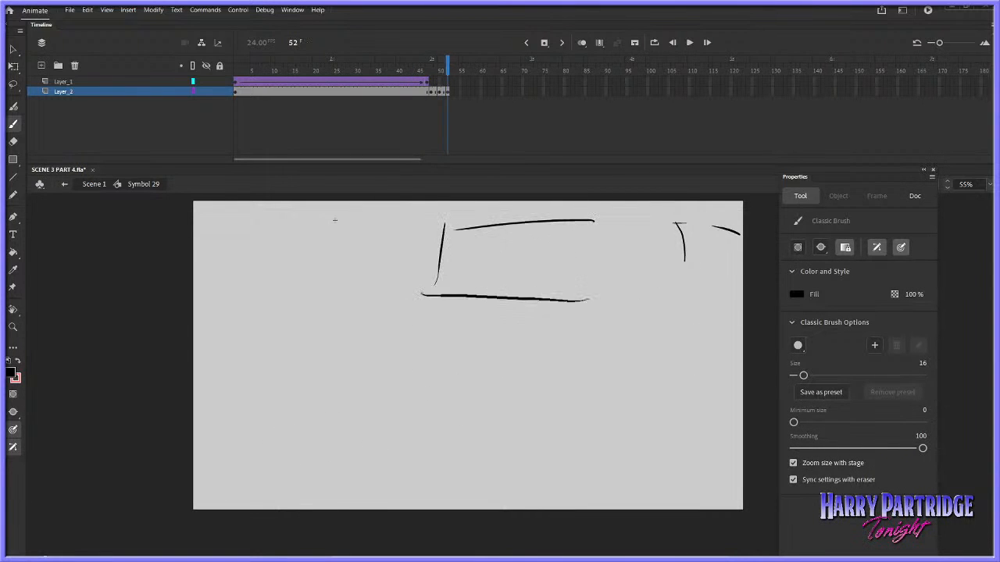
left_click_drag(614, 225, 593, 299)
Add the gun's flared barrel and its stock to the frame 52 drawing
left_click_drag(375, 249, 440, 247)
left_click_drag(294, 226, 288, 281)
left_click_drag(295, 225, 375, 249)
left_click_drag(280, 306, 434, 280)
key("comma")
key("period")
left_click_drag(617, 234, 723, 227)
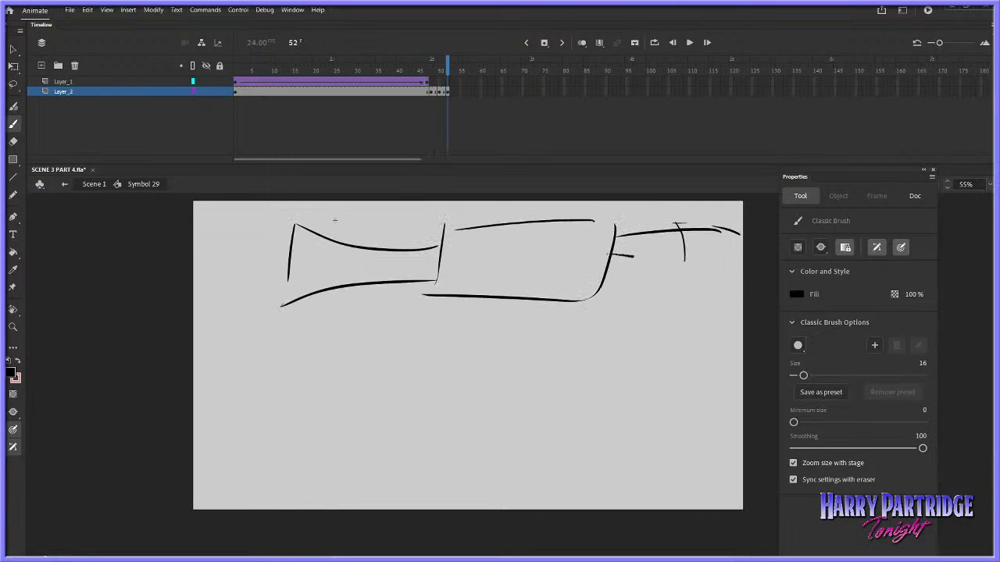
left_click_drag(613, 254, 709, 270)
Draw the handle with the gripping fingers, cuff and sleeve below the gun on frame 52, and replay the lift
left_click_drag(580, 286, 604, 351)
key("comma")
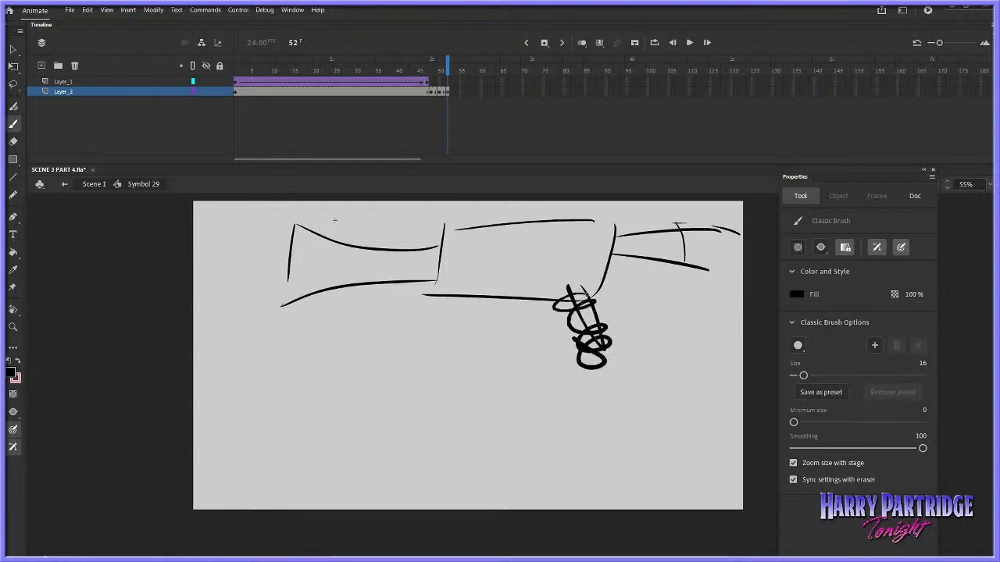
left_click(390, 69)
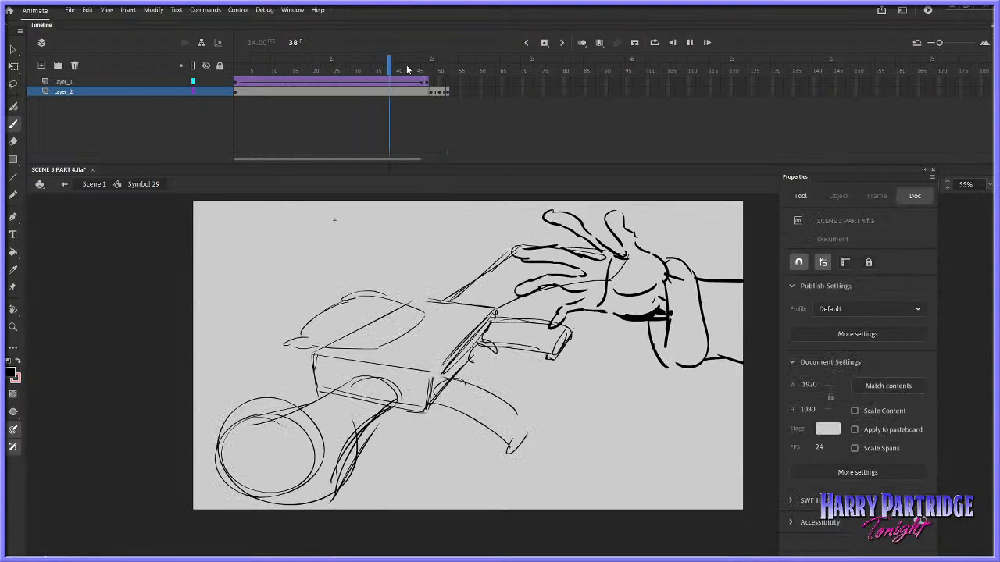
key("Return")
Extend the frame 52 drawing through frame 53 and insert a blank keyframe at frame 54 on Layer_2
right_click(448, 91)
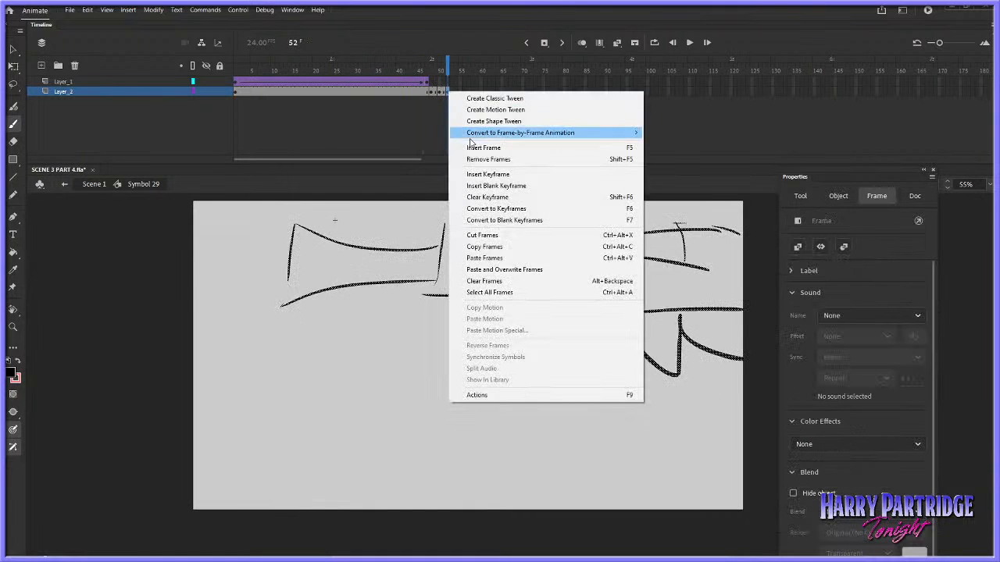
left_click(500, 132)
right_click(455, 92)
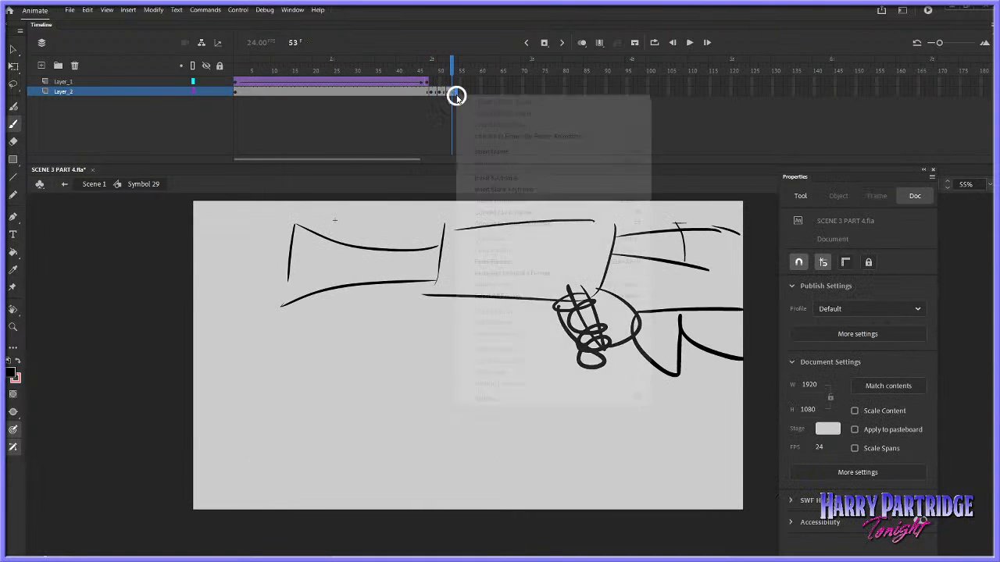
left_click(500, 189)
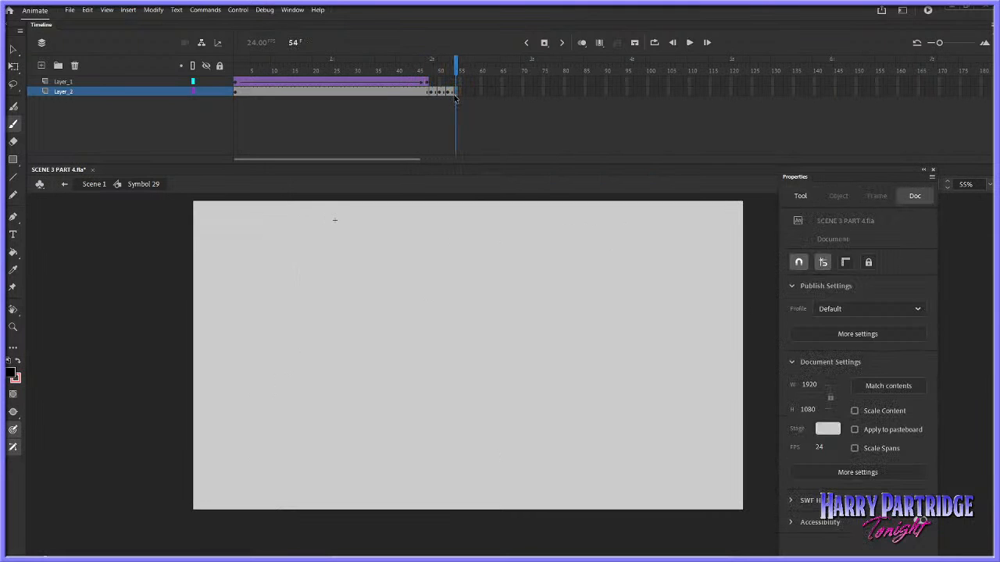
key("comma")
key("period")
Sketch the gun and hand leaving over the stage's top right corner on frame 54, and replay the lift
mouse_move(414, 202)
left_mouse_down()
mouse_move(398, 233)
mouse_move(545, 219)
left_mouse_up()
left_click_drag(560, 206, 550, 220)
left_click_drag(414, 72, 456, 68)
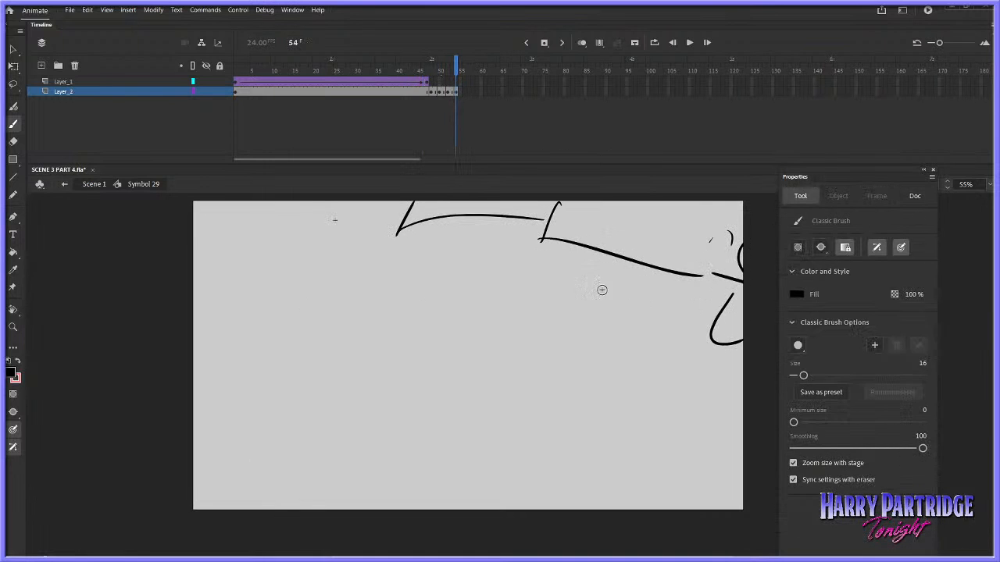
key("Return")
Extend the frame 54 drawing on Layer_2 through frame 55
right_click(454, 91)
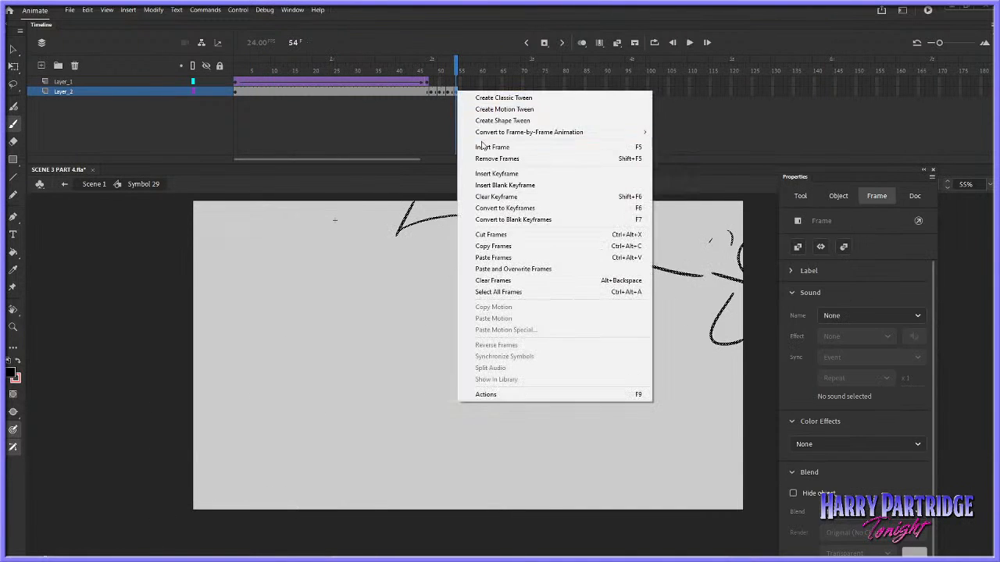
left_click(456, 92)
right_click(457, 94)
left_click(476, 147)
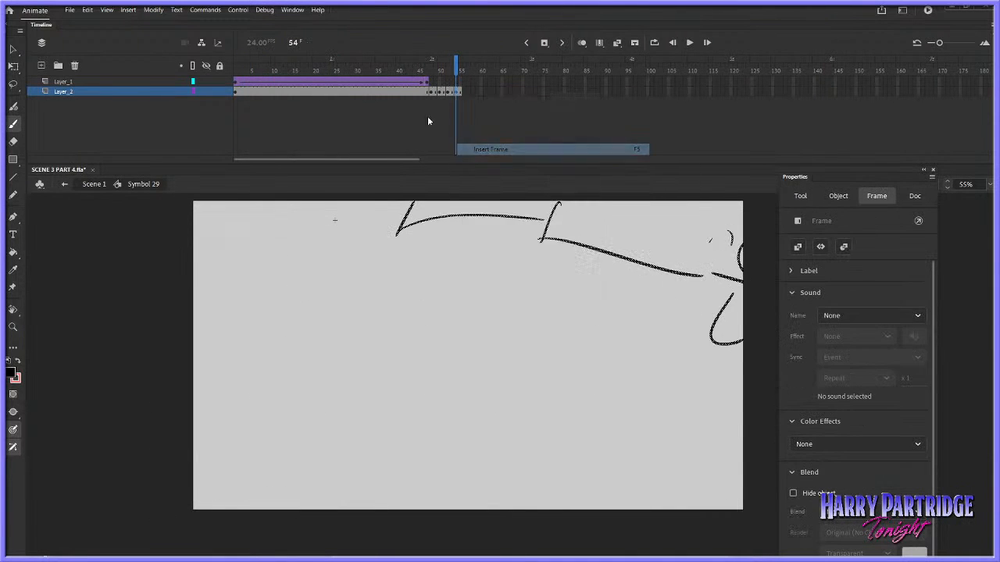
Lengthen the reach by inserting frames across Layer_1 and Layer_2 until the hand's tween runs to frame 61
right_click(373, 89)
left_click(400, 145)
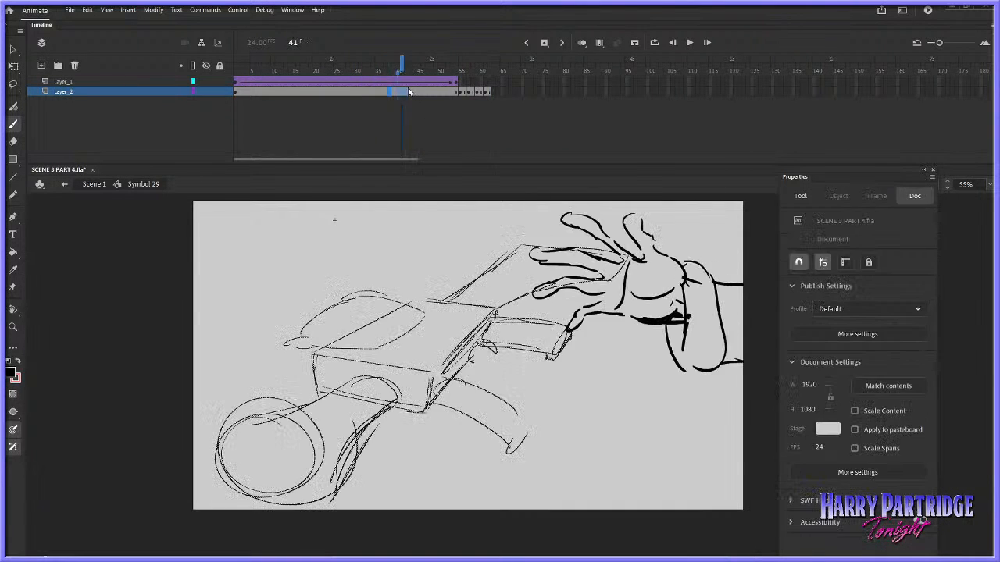
right_click(388, 89)
left_click(427, 147)
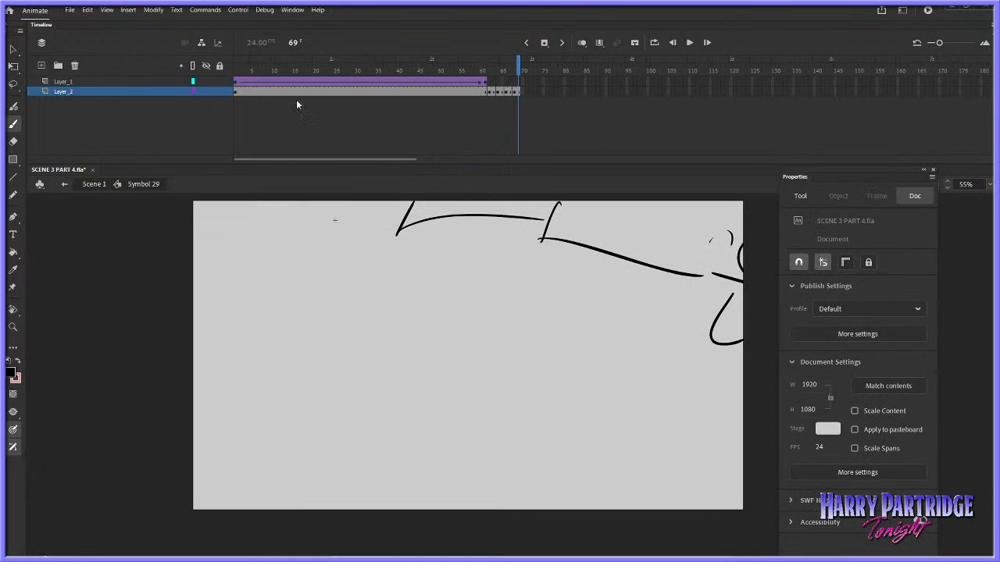
Insert a blank keyframe at frame 70 on Layer_2 and extend the empty hold to about frame 83
right_click(521, 92)
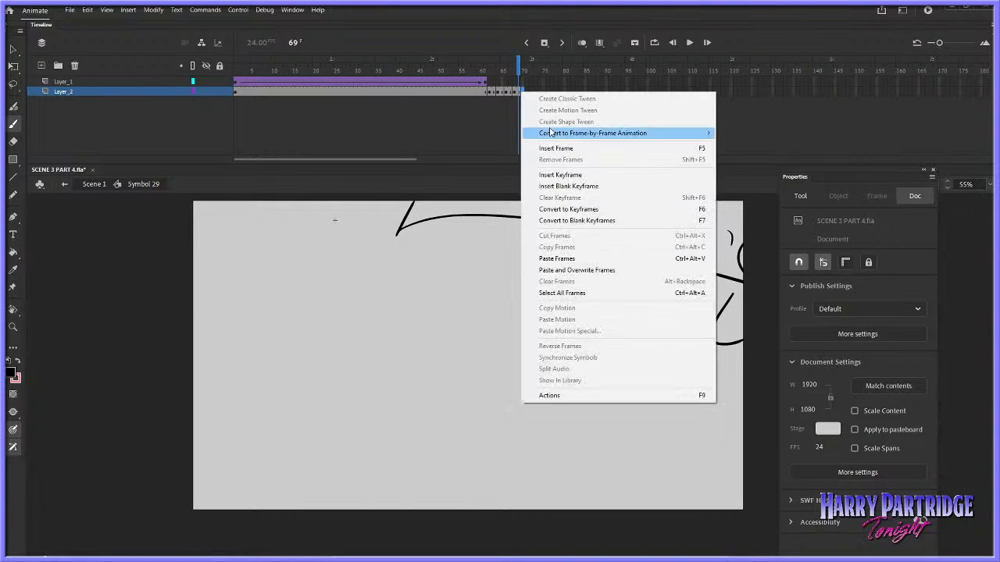
left_click(559, 180)
left_click_drag(572, 93, 236, 68)
right_click(527, 92)
left_click(550, 146)
Return to Scene 1 and play the sequence from well before the Symbol 29 shot into the following shot
double_click(93, 185)
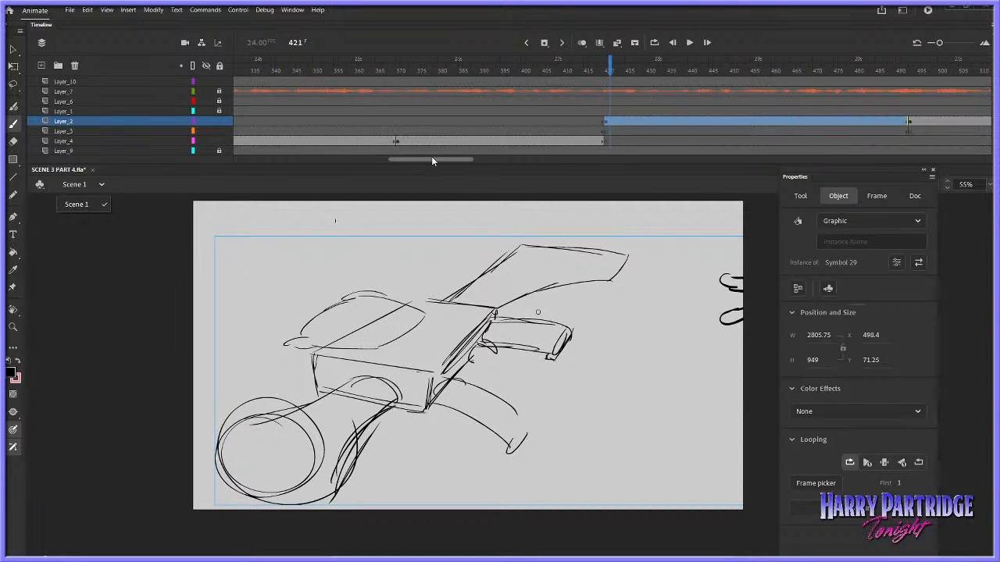
left_click_drag(440, 160, 430, 149)
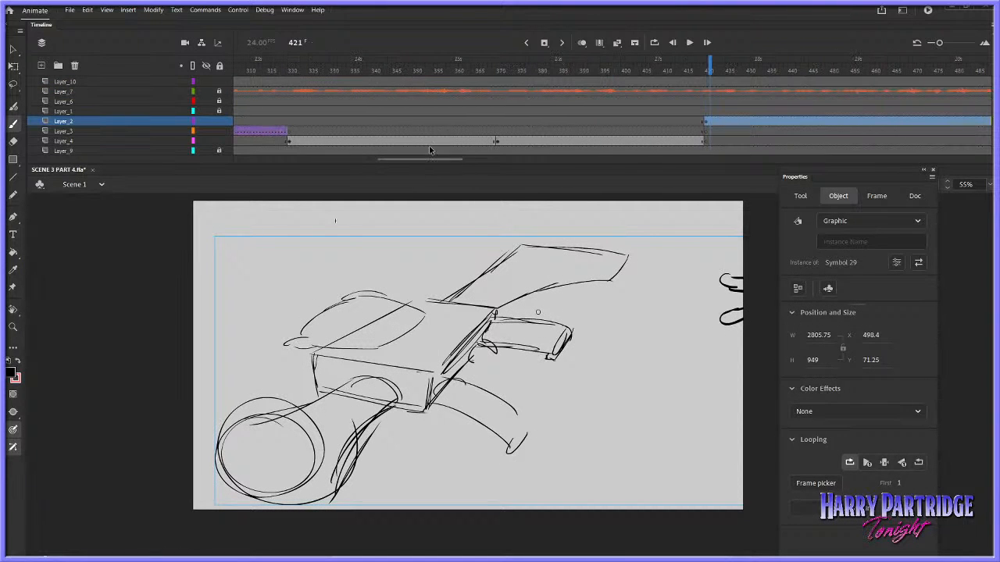
left_click_drag(362, 69, 254, 70)
key("Return")
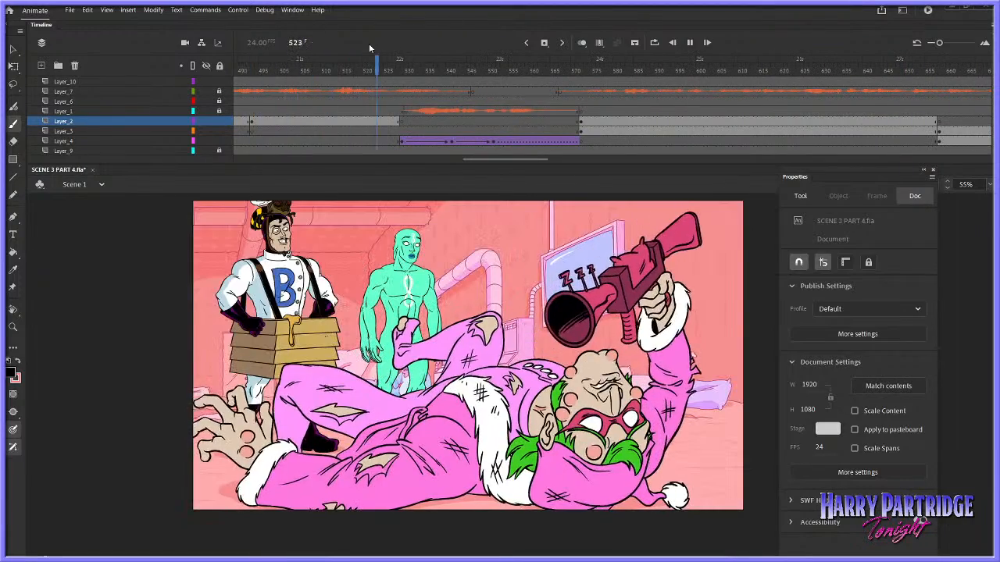
Replay the Symbol 29 shot in Scene 1 from its lead-in and reopen Symbol 29 for editing
left_click(250, 71)
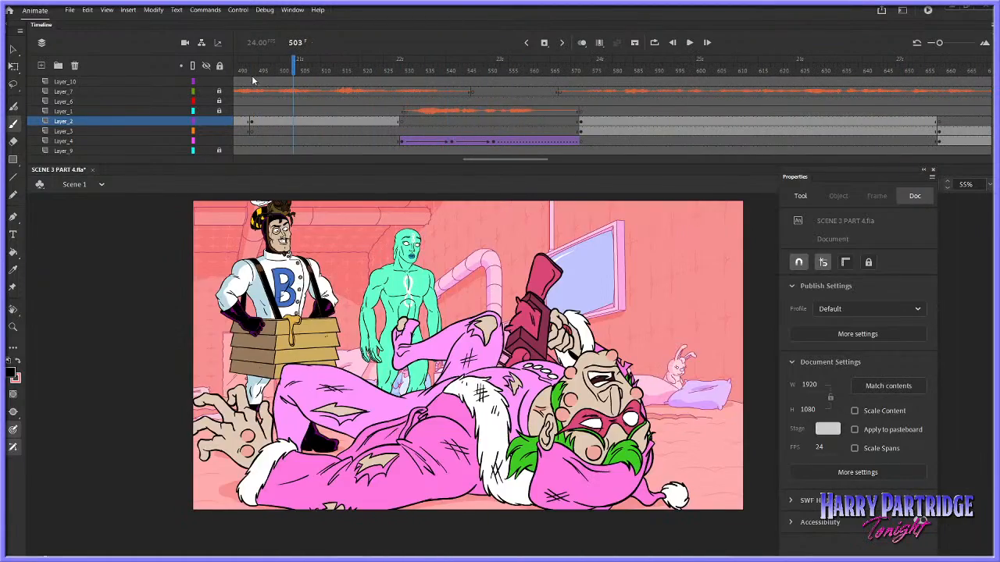
left_click_drag(496, 161, 456, 159)
left_click(451, 92)
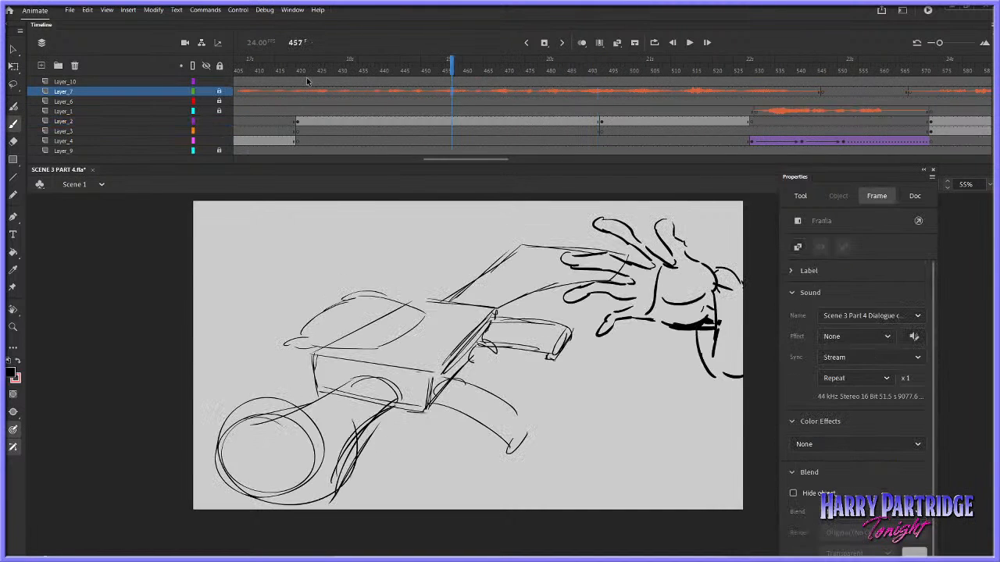
left_click(256, 81)
key("Return")
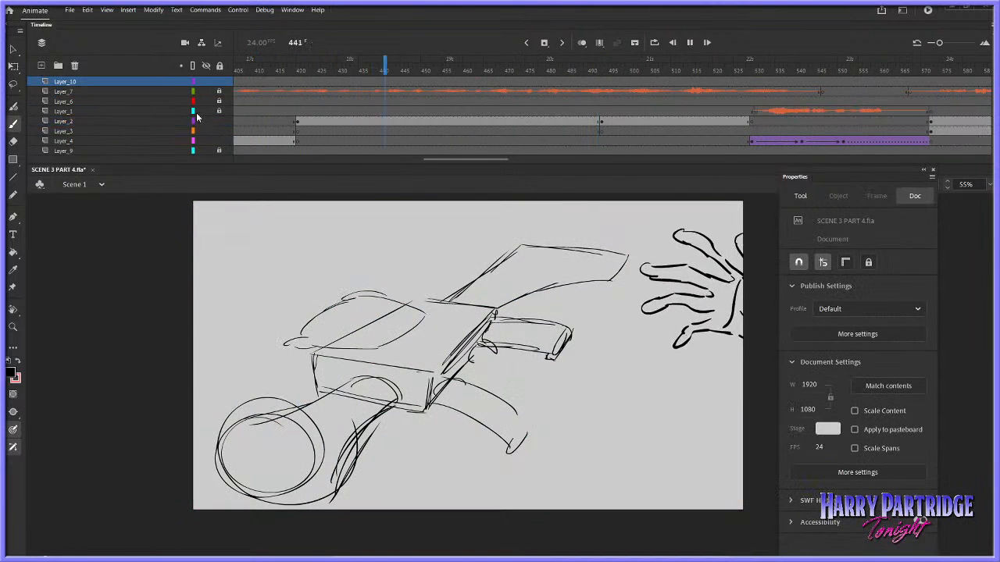
key("Return")
double_click(479, 273)
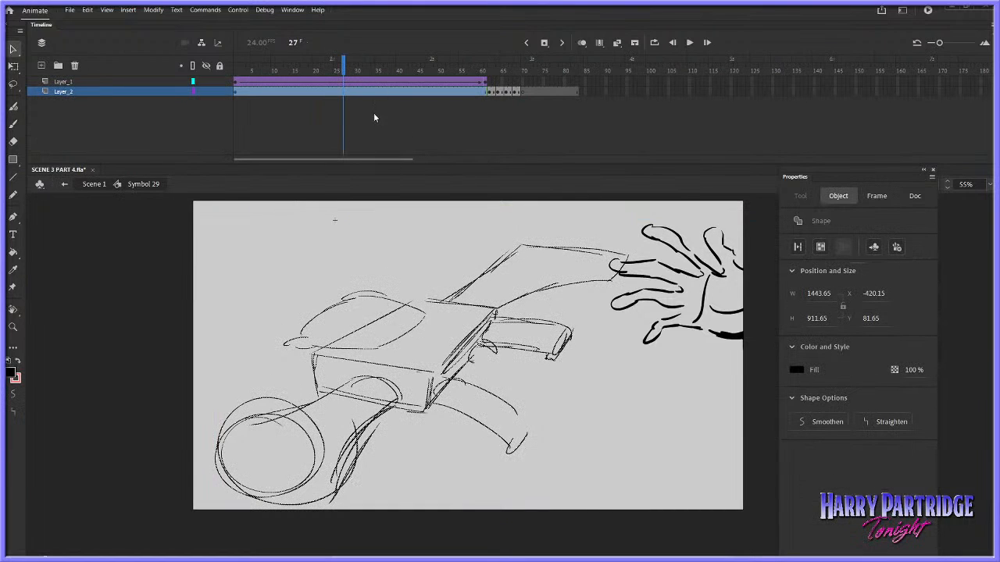
Check the cut into the Symbol 29 shot around frames 415 to 420 in Scene 1 and reopen Symbol 29
left_click(236, 87)
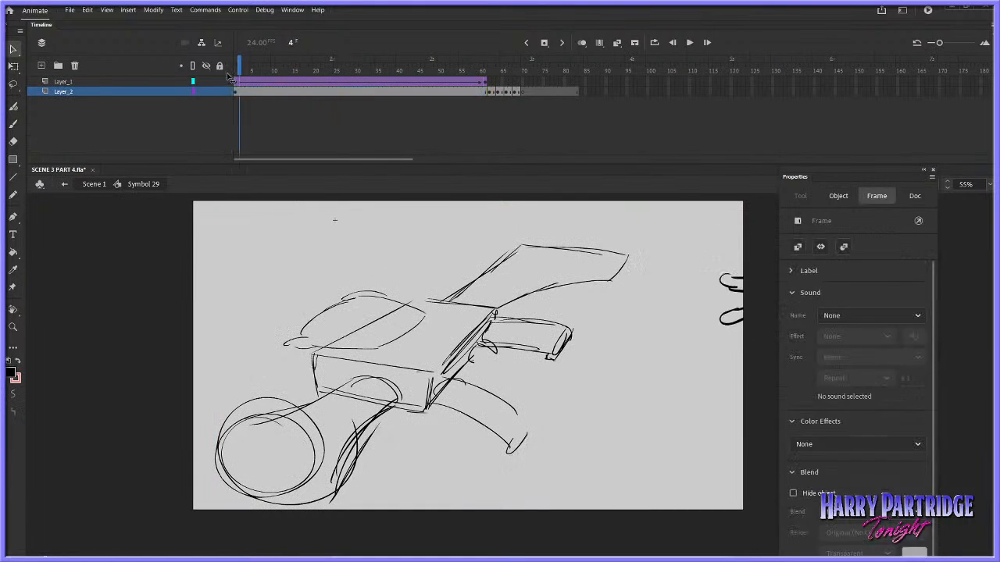
left_click(92, 185)
left_click(590, 76)
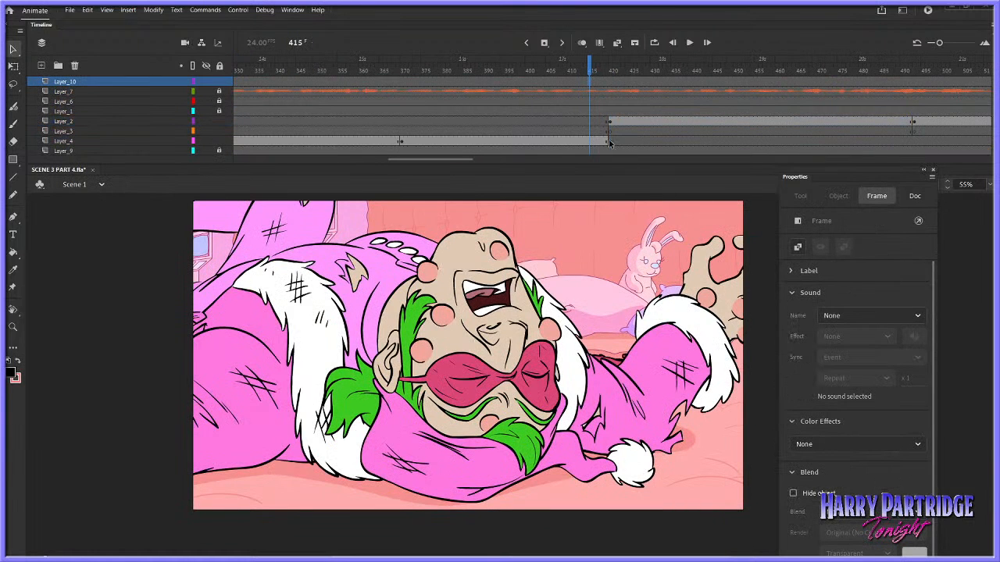
left_click(609, 123)
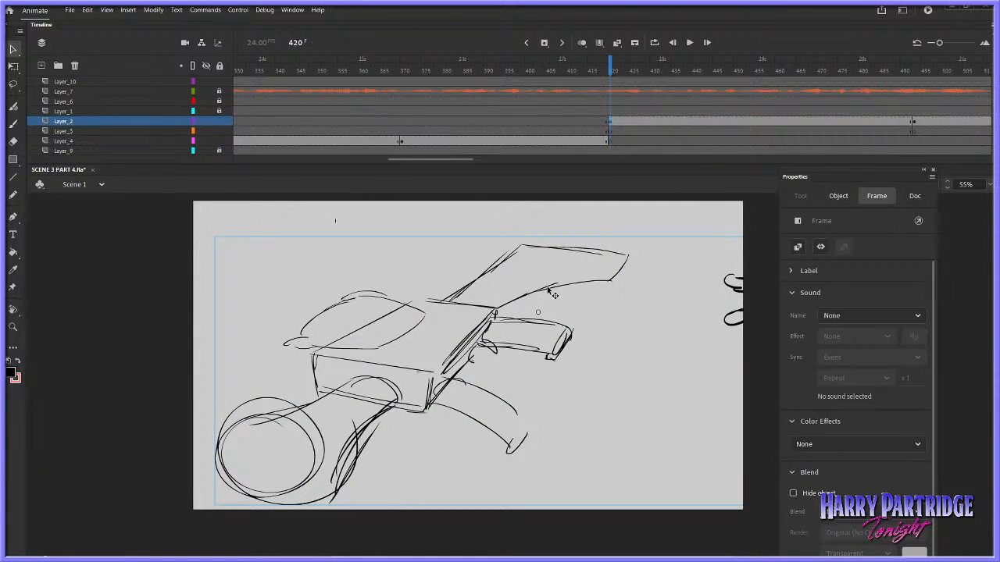
double_click(553, 294)
Delay the hand's entrance by moving Layer_1's first keyframe to frame 7, and play the reach through to frame 61
left_click_drag(236, 82, 260, 84)
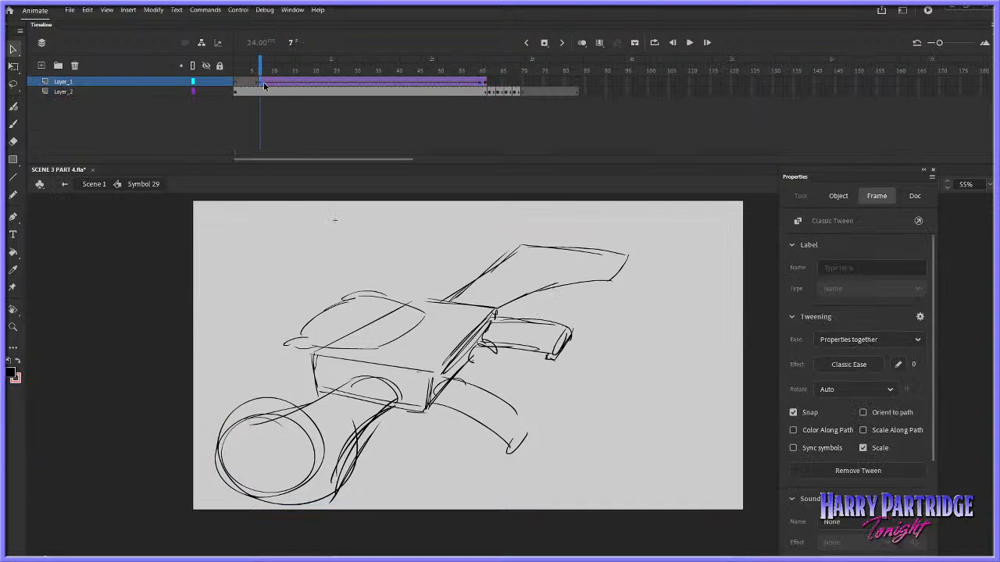
key("Return")
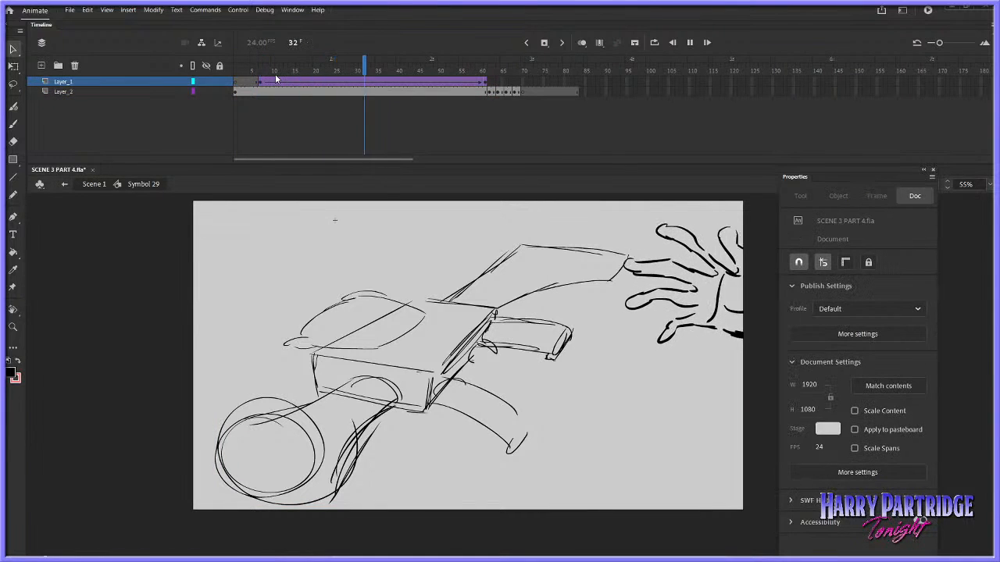
left_click(460, 83)
left_click(486, 83)
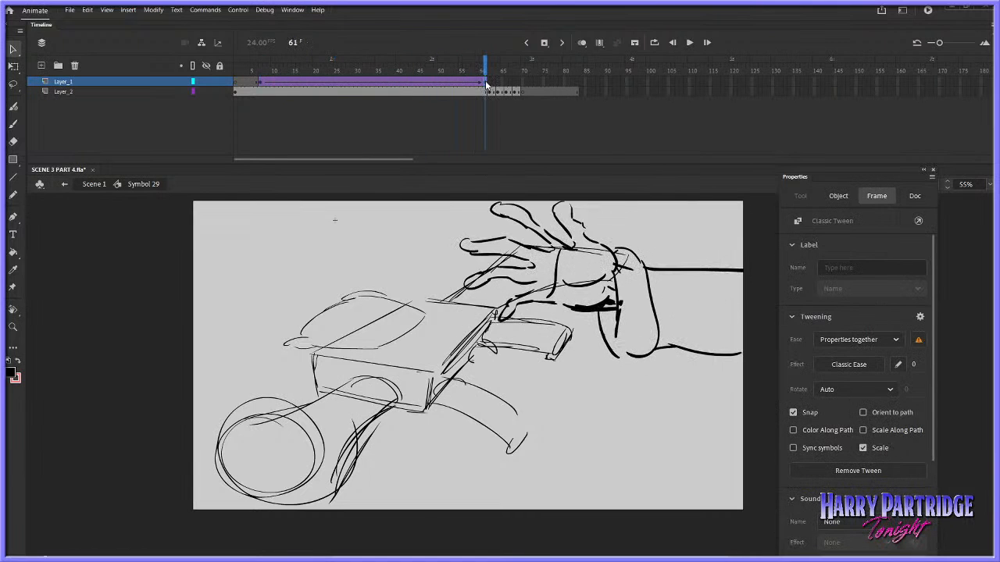
Open the hand symbol, insert a keyframe at its frame 3 and nudge the hand drawing right and down
double_click(551, 255)
left_click(241, 81)
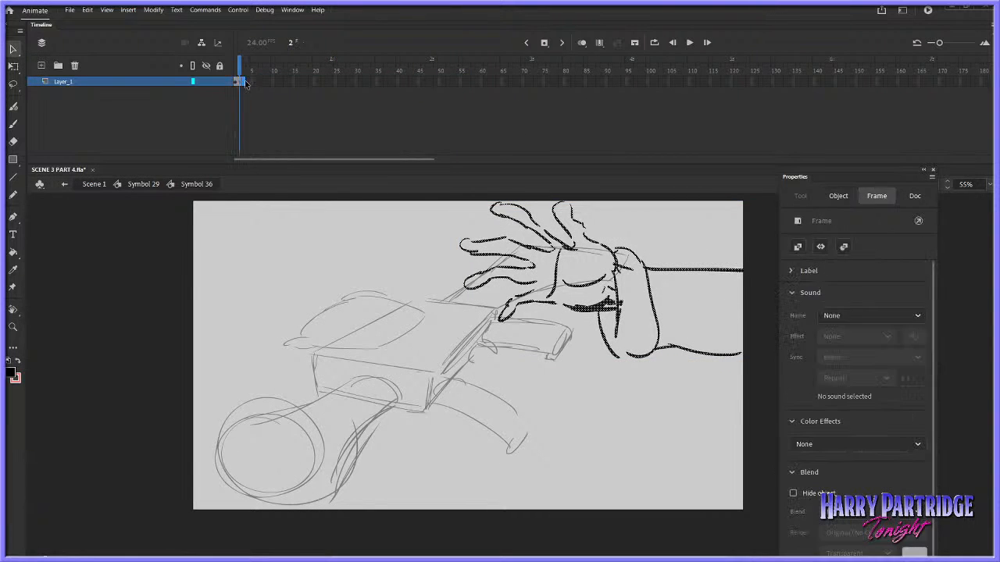
right_click(243, 81)
left_click(279, 164)
key("shift+Right")
key("shift+Down")
left_click(273, 126)
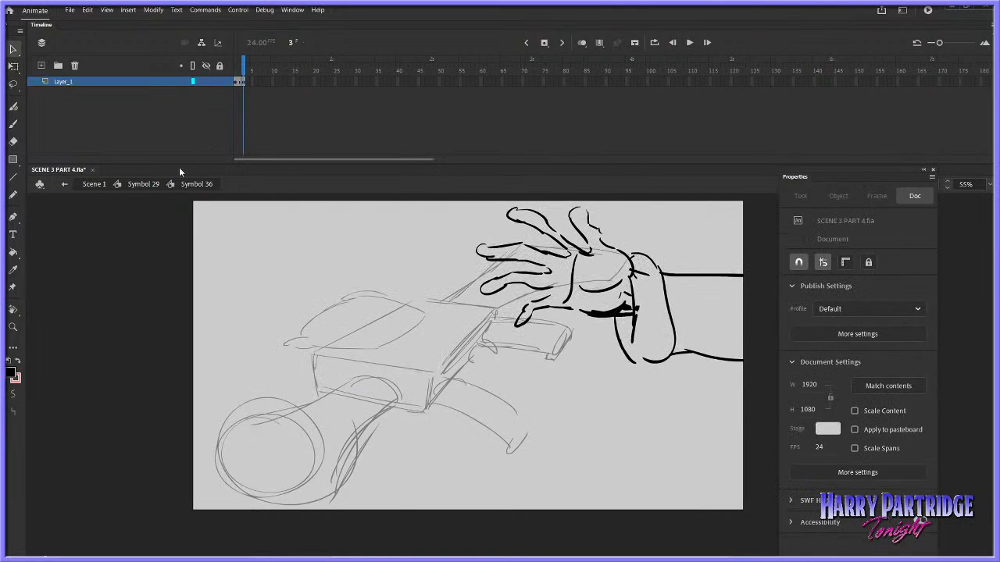
Return to Symbol 29, play the reach and grab, and remove Layer_2's frames from 68 onward
left_click(153, 184)
left_click(250, 69)
key("Return")
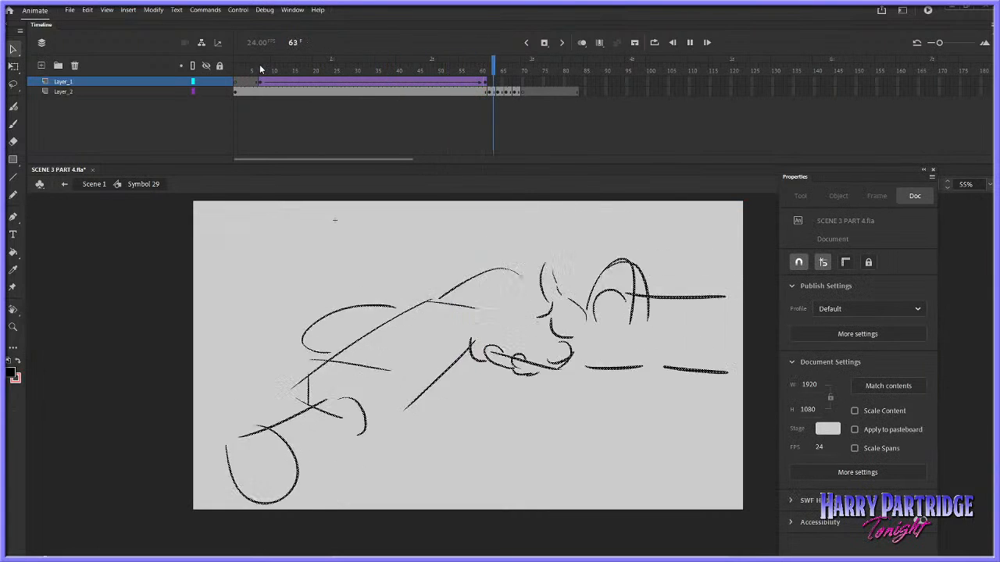
left_click_drag(465, 78, 506, 80)
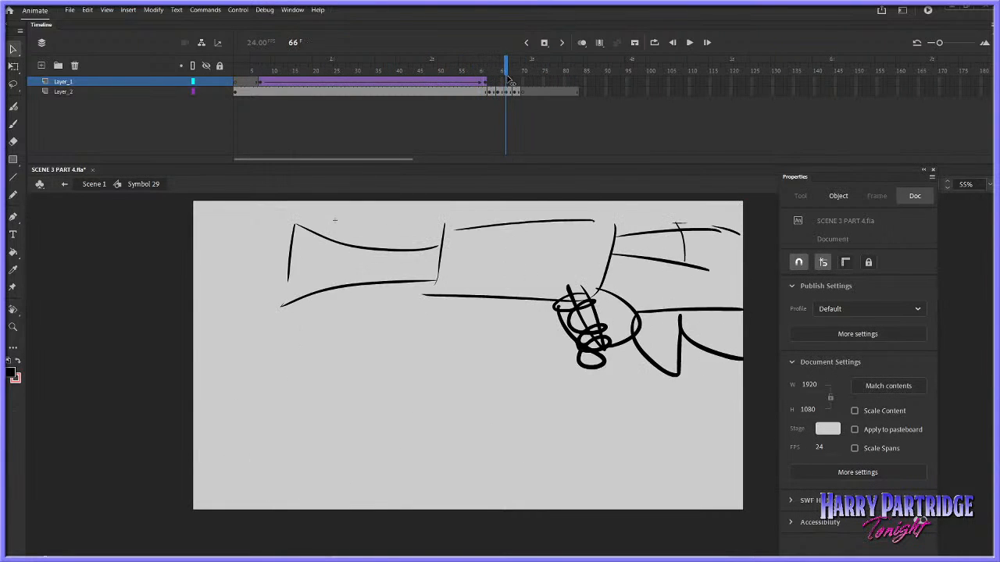
left_click(506, 93)
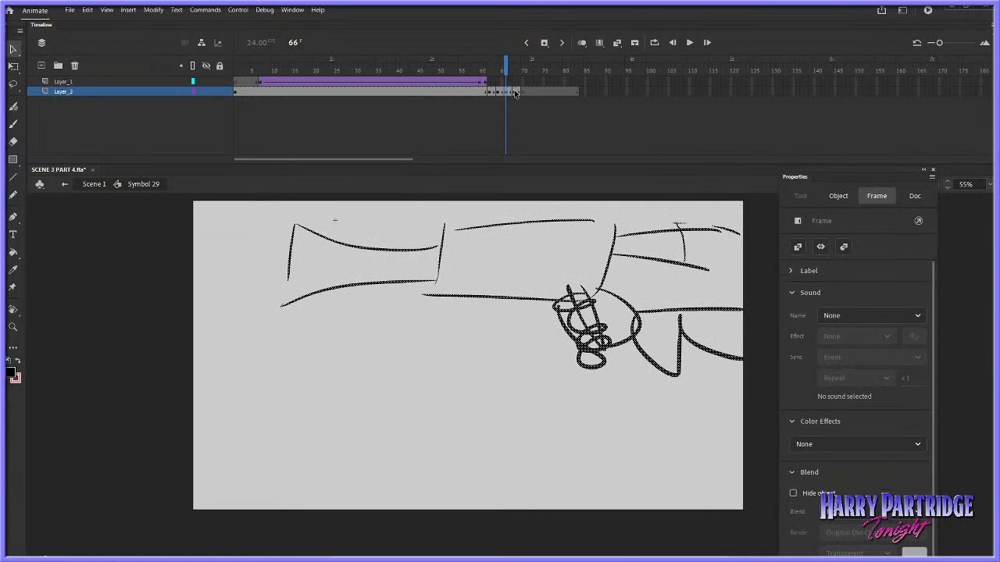
left_click_drag(515, 93, 628, 102)
right_click(580, 90)
left_click(605, 154)
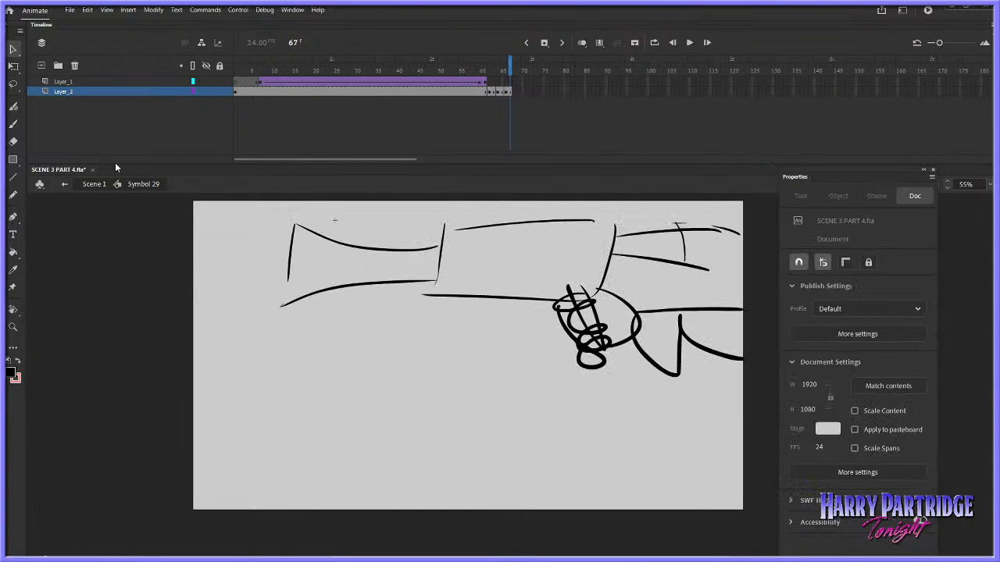
Return to Scene 1, review the gun shot running into the following shot around frames 494 to 508, and reopen Symbol 29
left_click(94, 184)
left_click(642, 81)
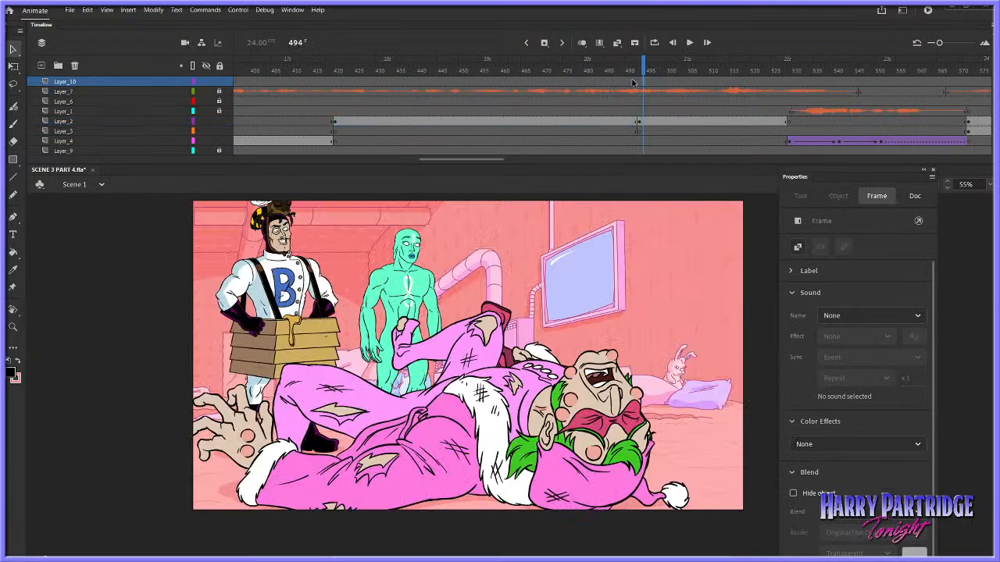
left_click_drag(632, 81, 570, 86)
mouse_move(675, 81)
left_mouse_down()
mouse_move(687, 81)
mouse_move(671, 86)
left_mouse_up()
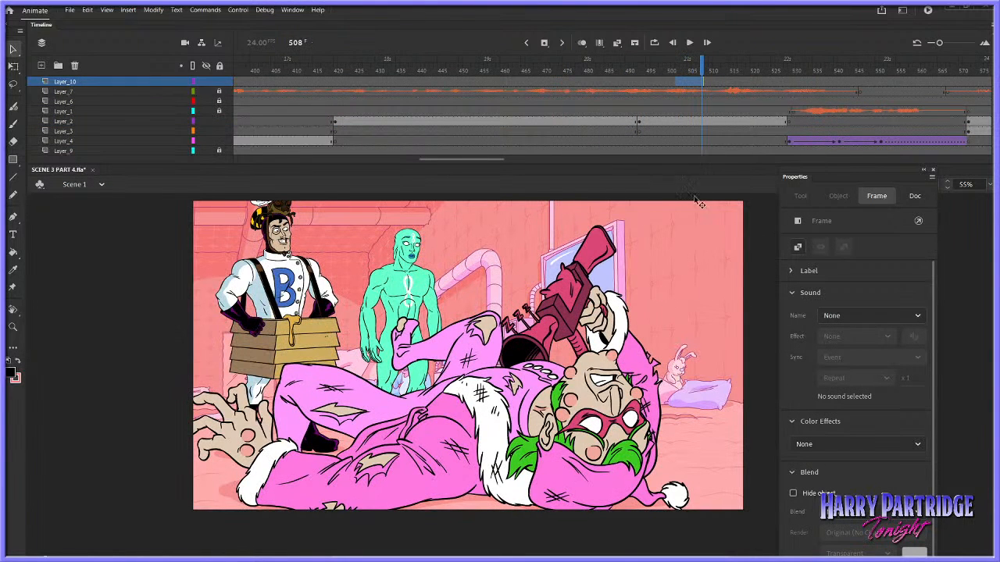
left_click(391, 92)
key("Return")
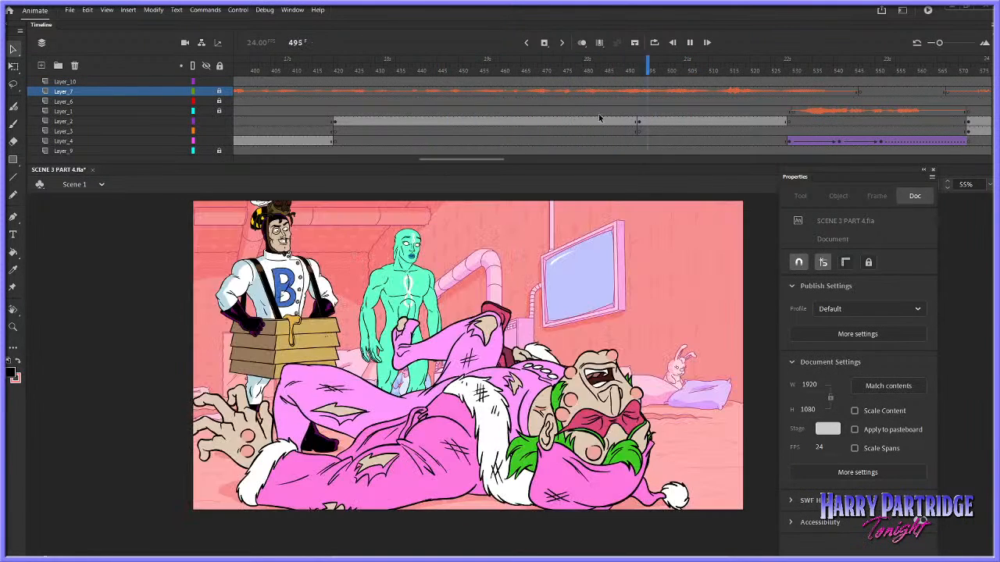
left_click(519, 301)
double_click(510, 263)
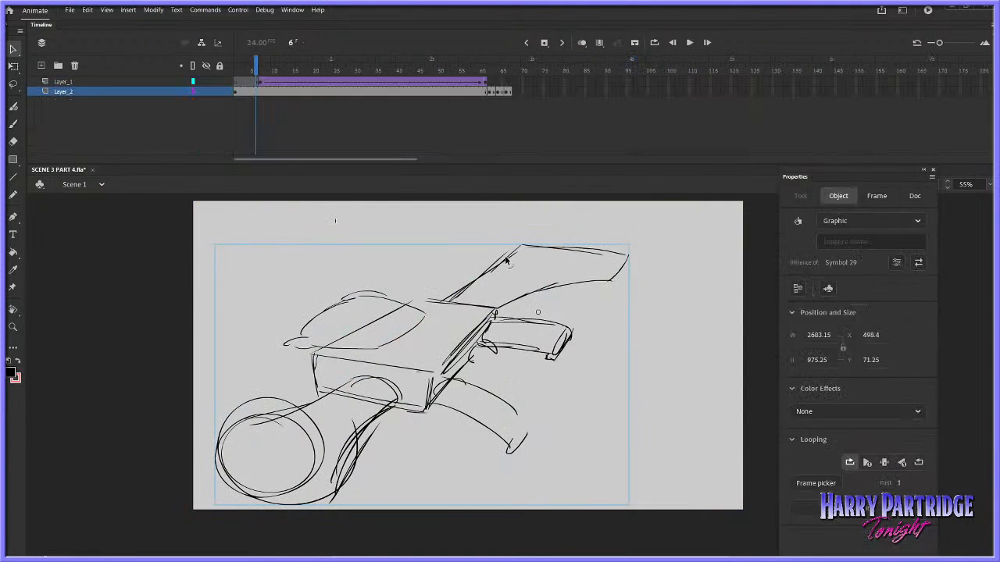
Replay the end of the reach in Symbol 29 from frame 53 and step through the grab drawings
left_click_drag(506, 81, 457, 86)
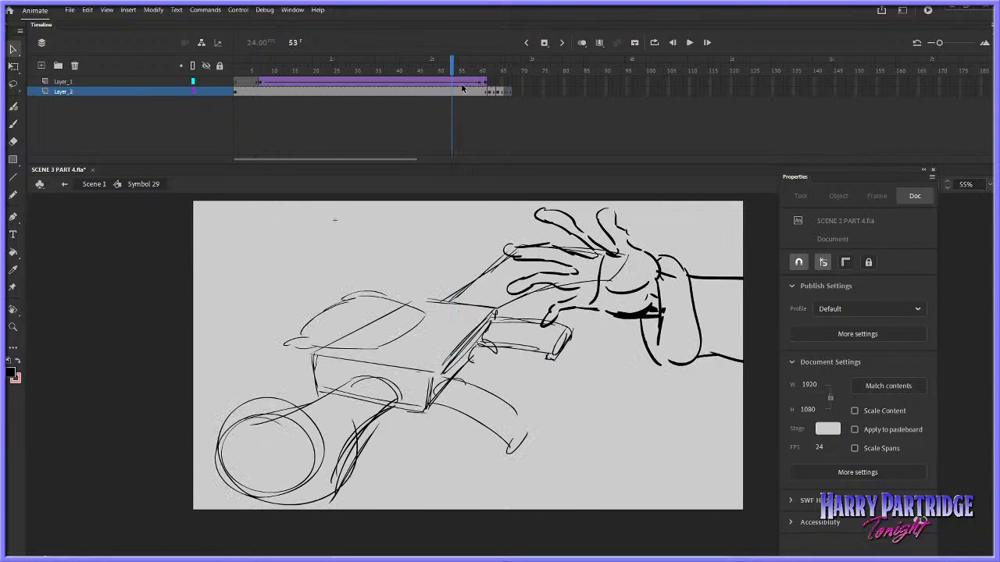
key("Return")
key("Return")
key("period")
key("period")
left_click(492, 72)
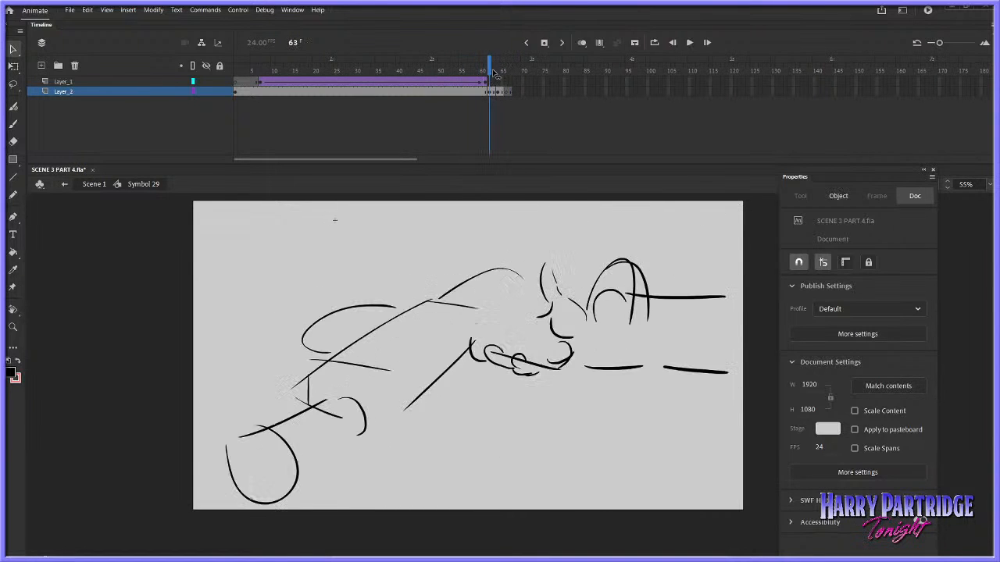
Copy the resting gun drawing from frame 56 of Layer_2 and paste it at frame 66
left_click(490, 91)
left_click(499, 92)
left_click(477, 92)
right_click(466, 91)
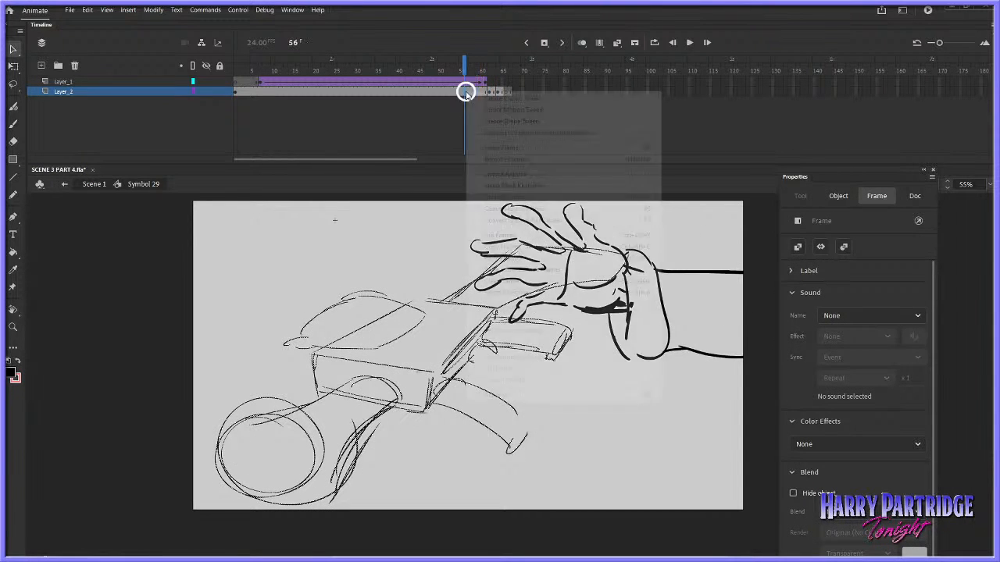
left_click(500, 248)
right_click(506, 91)
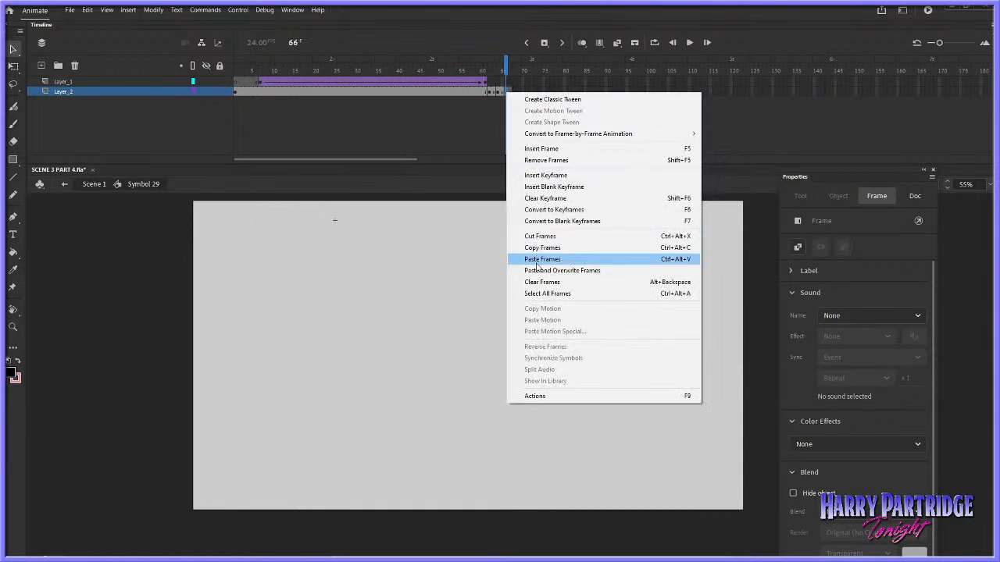
left_click(547, 319)
left_click(626, 256)
right_click(626, 257)
mouse_move(659, 439)
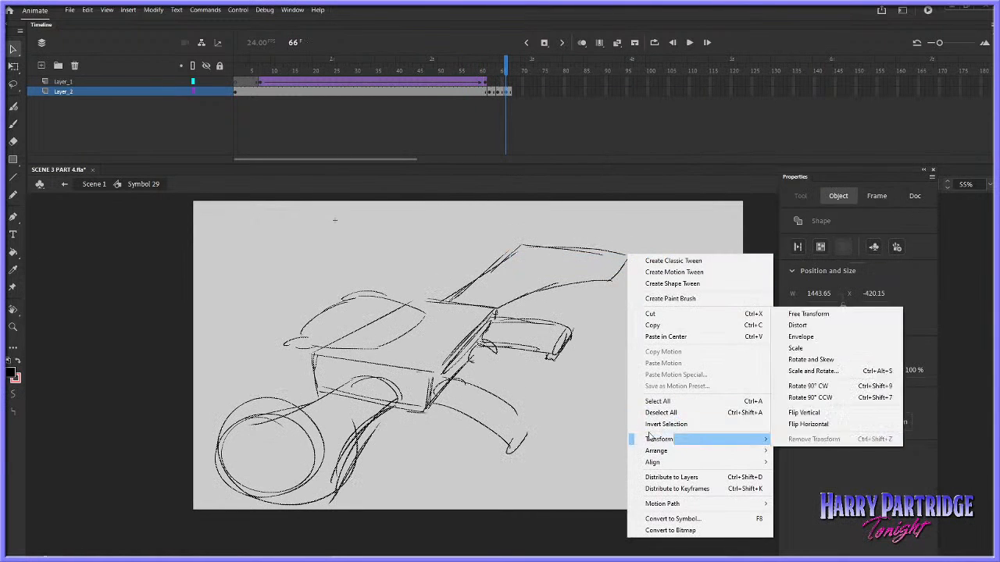
left_click(799, 335)
left_click(635, 241)
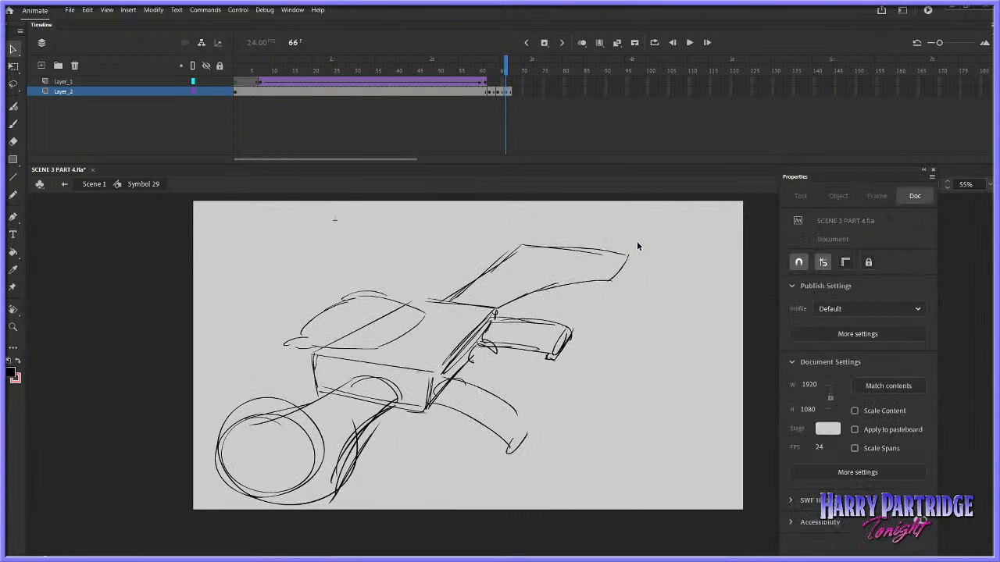
Rotate the pasted gun drawing at frame 66 slightly clockwise with Free Transform
right_click(627, 257)
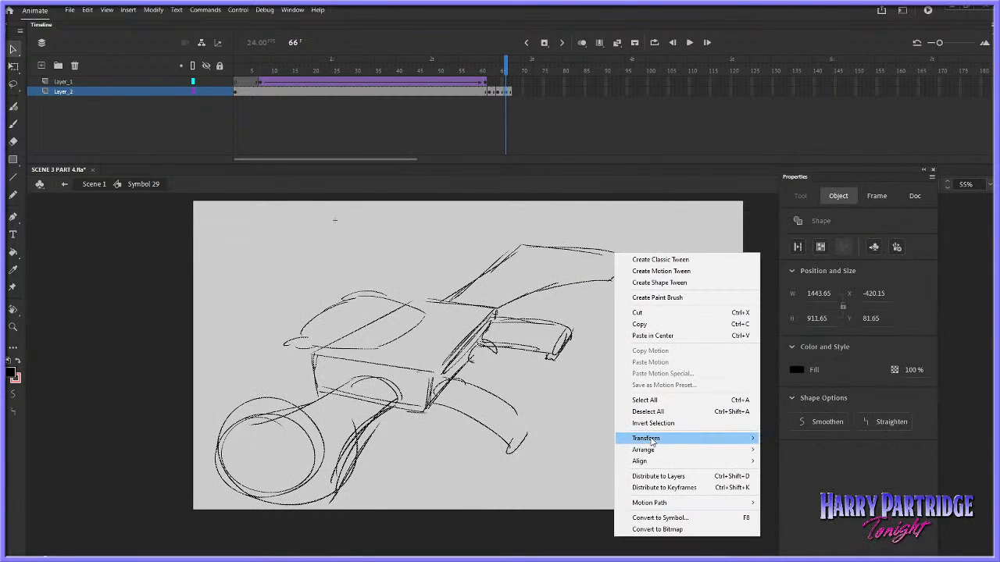
mouse_move(647, 438)
left_click(781, 312)
mouse_move(637, 246)
left_mouse_down()
mouse_move(653, 288)
mouse_move(656, 269)
left_mouse_up()
Play through the grab frames and extend Layer_2's last drawing to frame 74
left_click(491, 61)
key("period")
key("period")
key("period")
key("period")
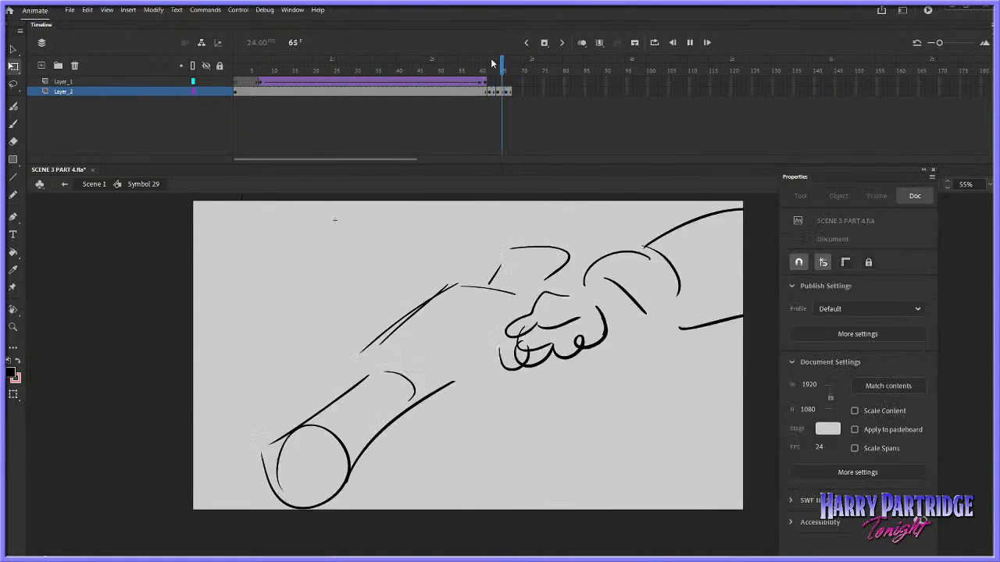
mouse_move(531, 92)
left_mouse_down()
mouse_move(507, 92)
mouse_move(499, 59)
mouse_move(541, 61)
left_mouse_up()
right_click(508, 91)
left_click(537, 147)
Sketch the hand gripping the gun with the Classic Brush on the held drawing, adding curled fingers, palm, wrist and forearm
left_click(14, 124)
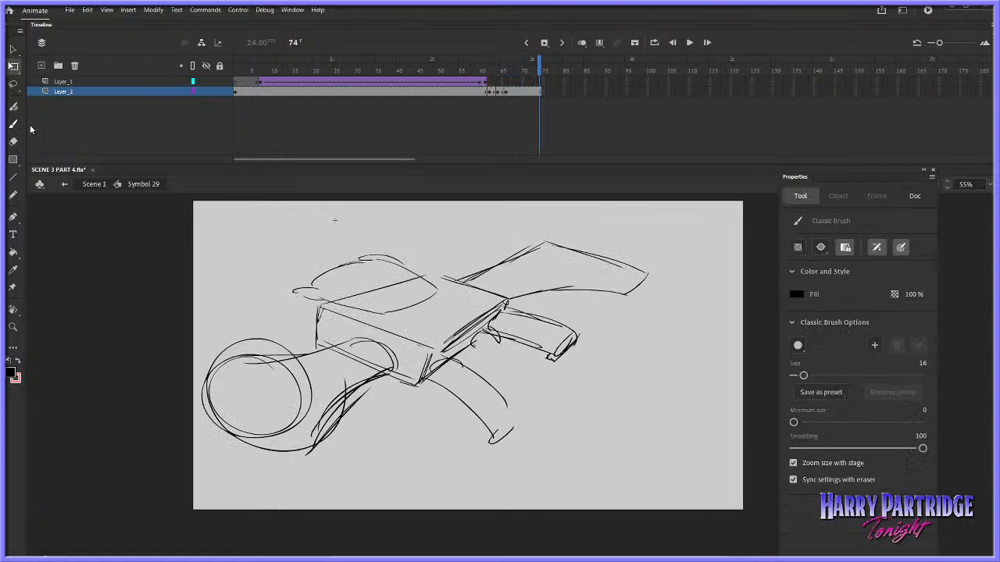
left_click(514, 92)
left_click_drag(506, 318, 545, 303)
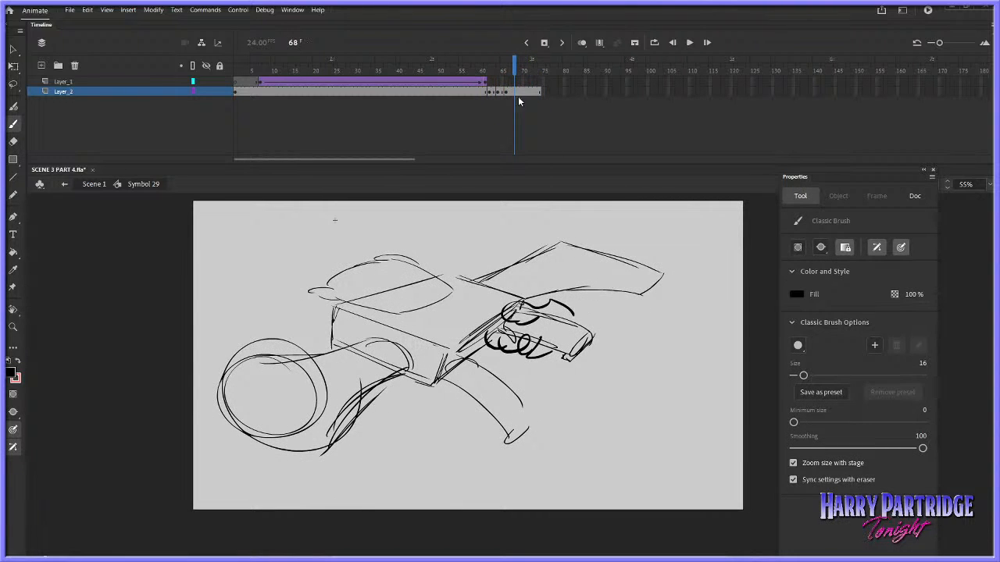
mouse_move(514, 60)
left_mouse_down()
mouse_move(497, 55)
mouse_move(527, 60)
left_mouse_up()
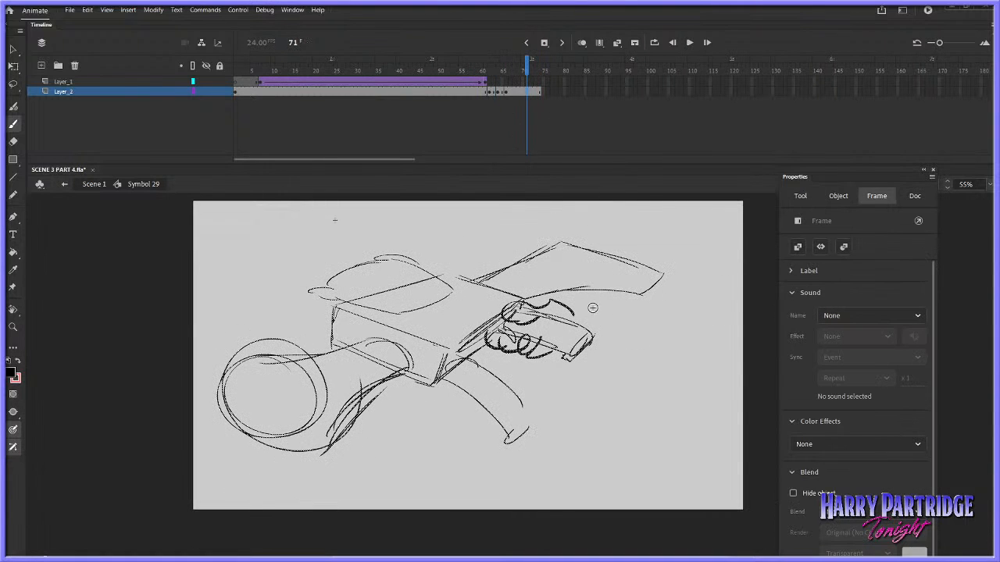
left_click_drag(592, 308, 596, 359)
left_click_drag(604, 287, 632, 318)
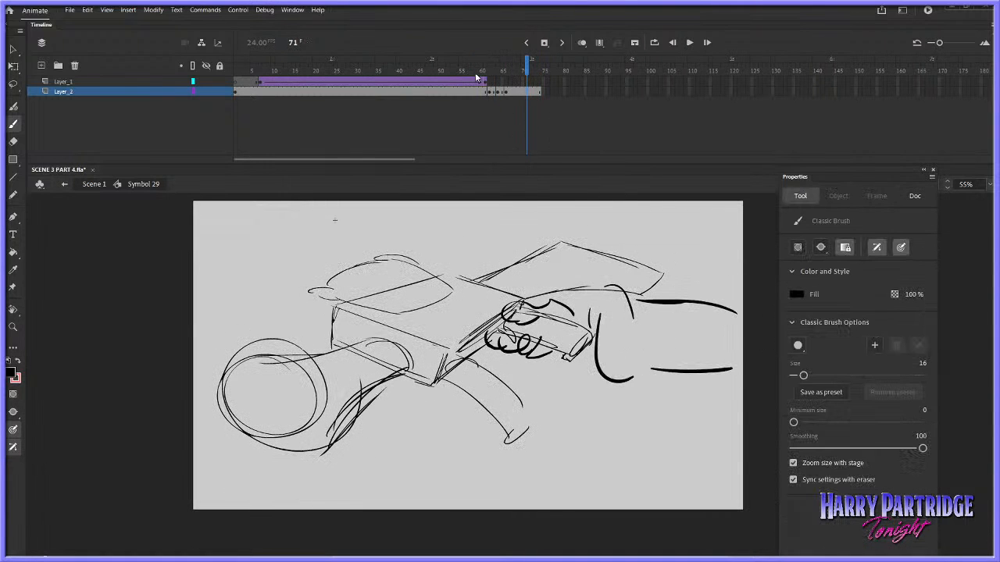
Add the lower forearm and extra finger contours to the gripping hand, replaying the grab to check it
left_click_drag(478, 67, 505, 61)
key("Return")
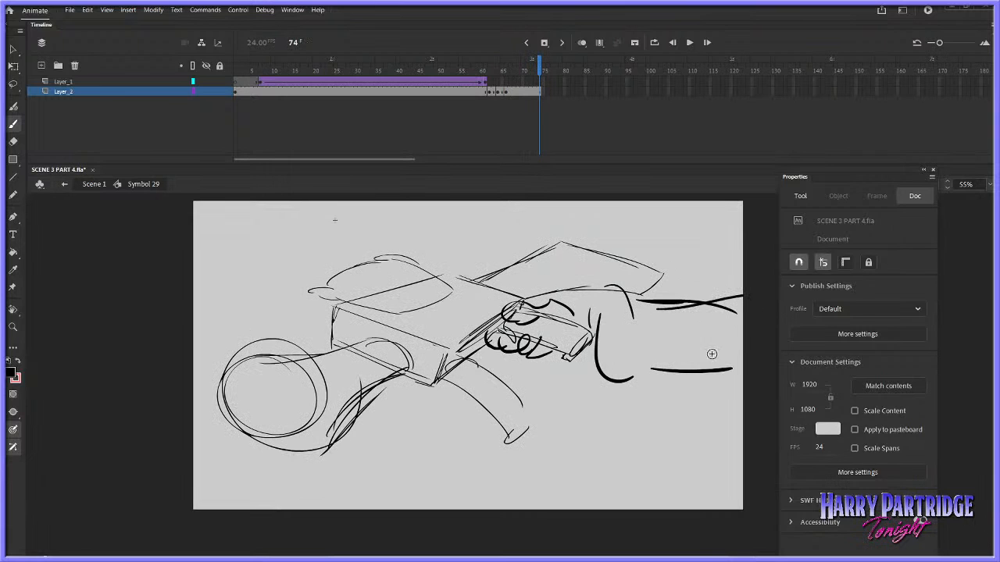
left_click_drag(728, 388, 597, 361)
left_click(478, 62)
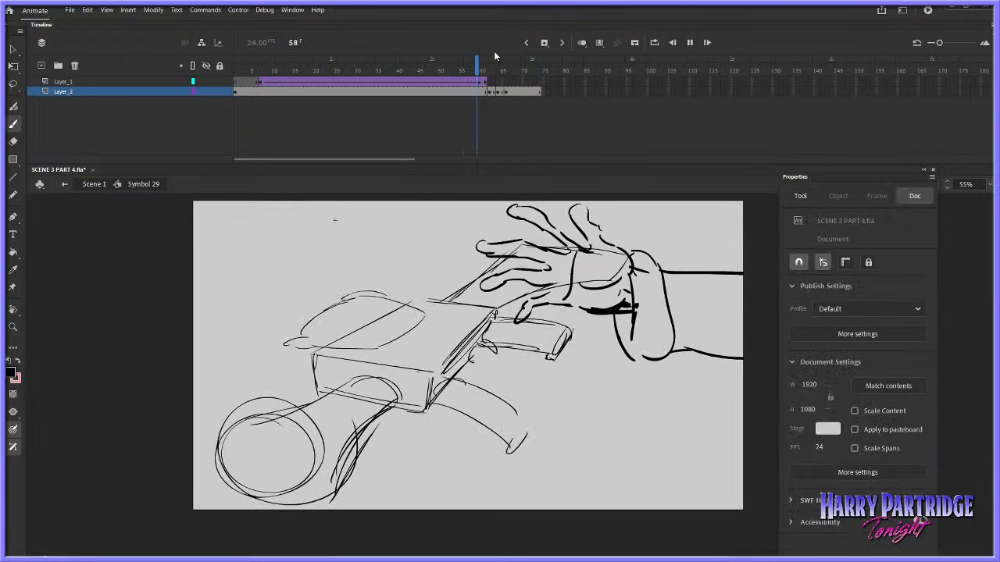
key("Return")
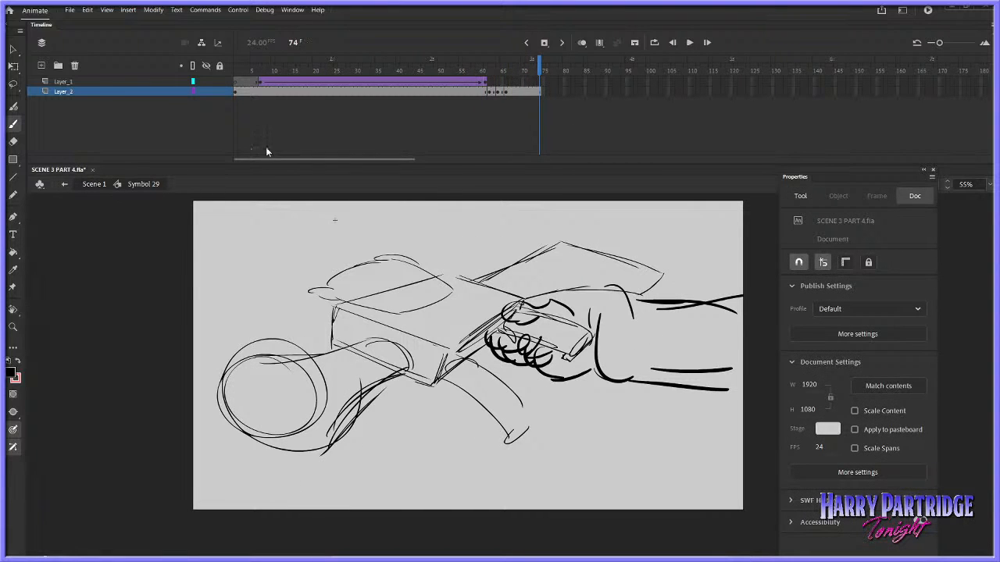
Return to Scene 1 and play the sequence from about frame 312 through the Symbol 29 shot into the following shots
left_click_drag(432, 67, 235, 67)
double_click(97, 185)
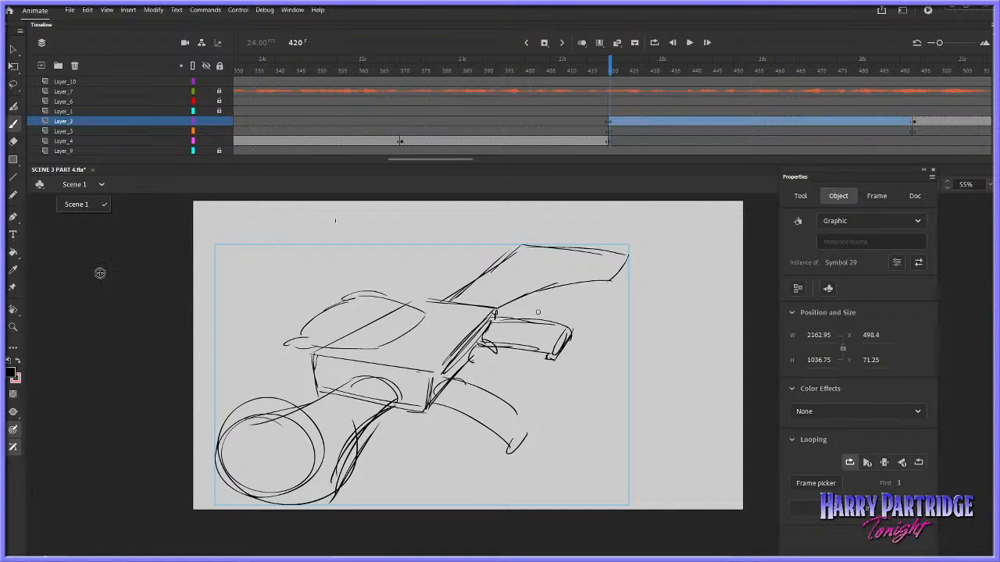
left_click(385, 81)
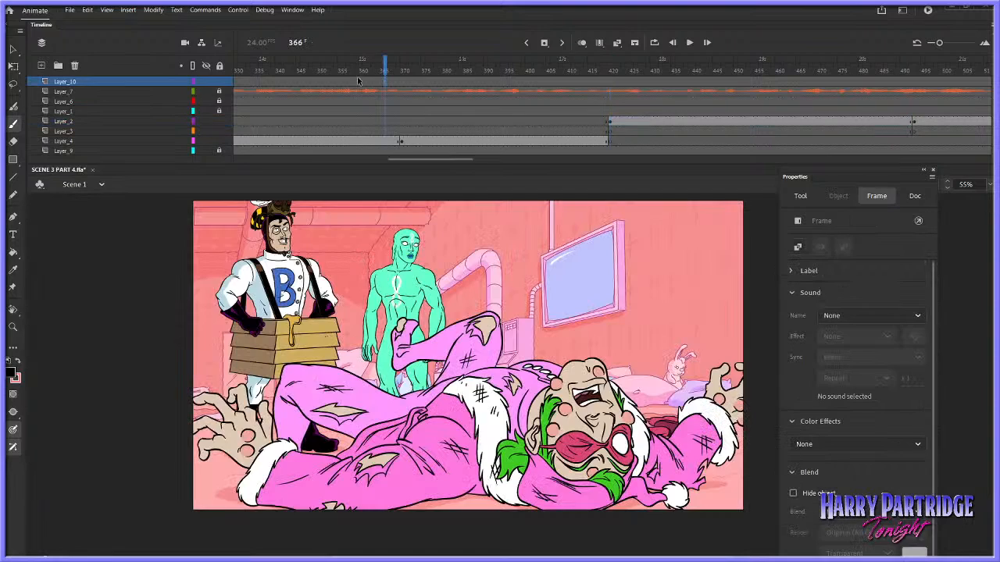
left_click_drag(414, 164, 399, 161)
left_click(401, 93)
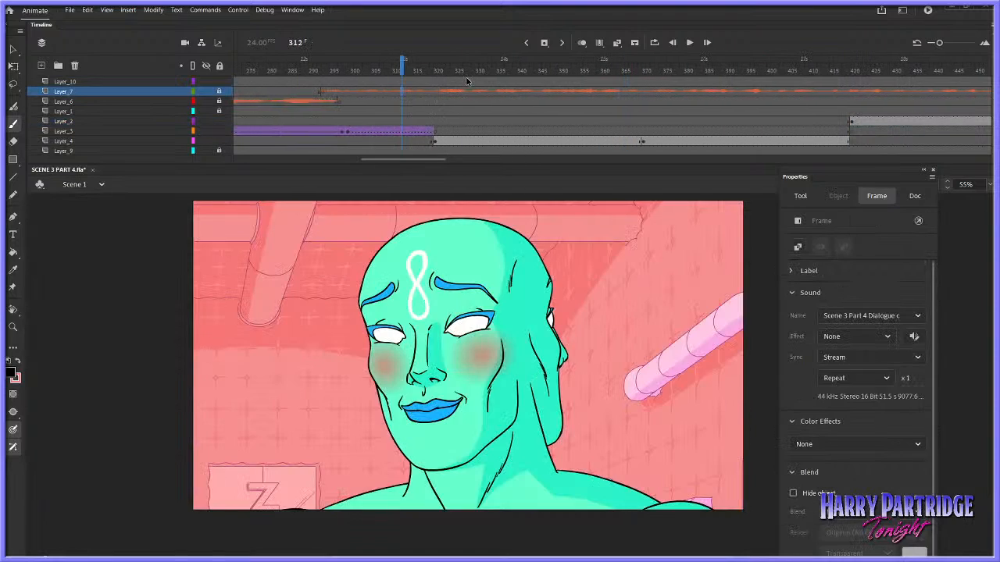
left_click(470, 82)
left_click_drag(435, 72, 400, 74)
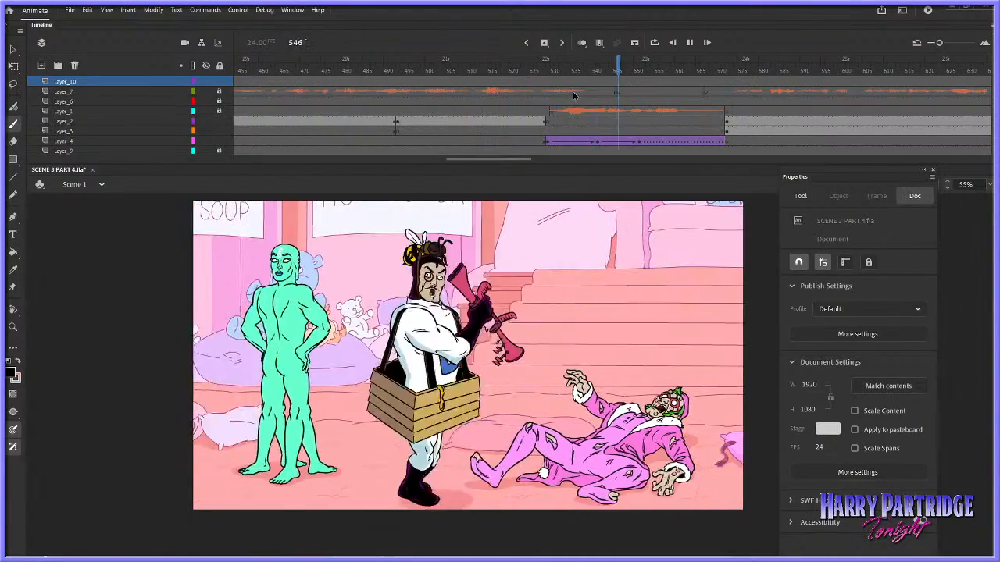
Play the end of the Symbol 29 shot into the following shots and compare frame 490 with frame 502
key("Return")
left_click(375, 82)
key("Return")
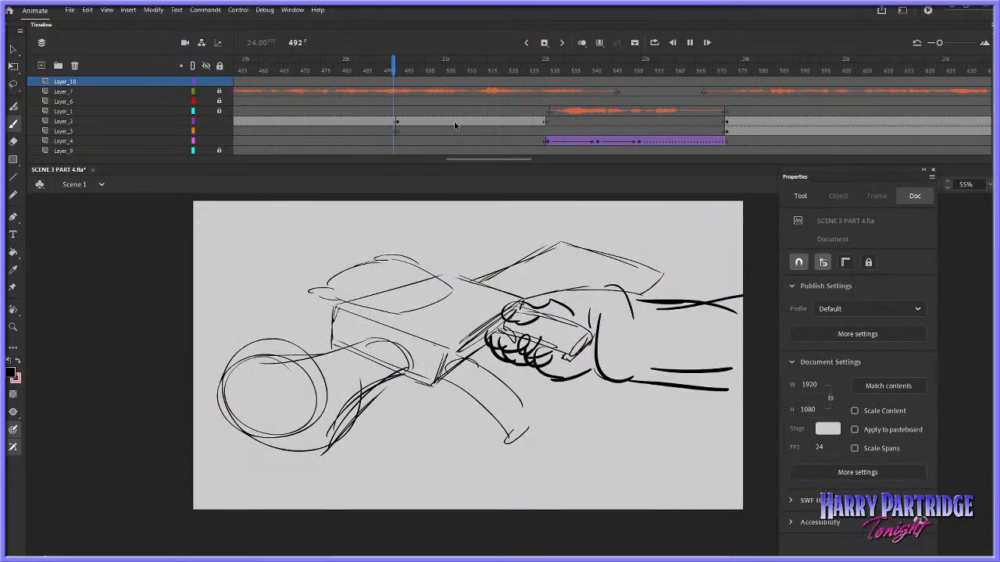
left_click(436, 124)
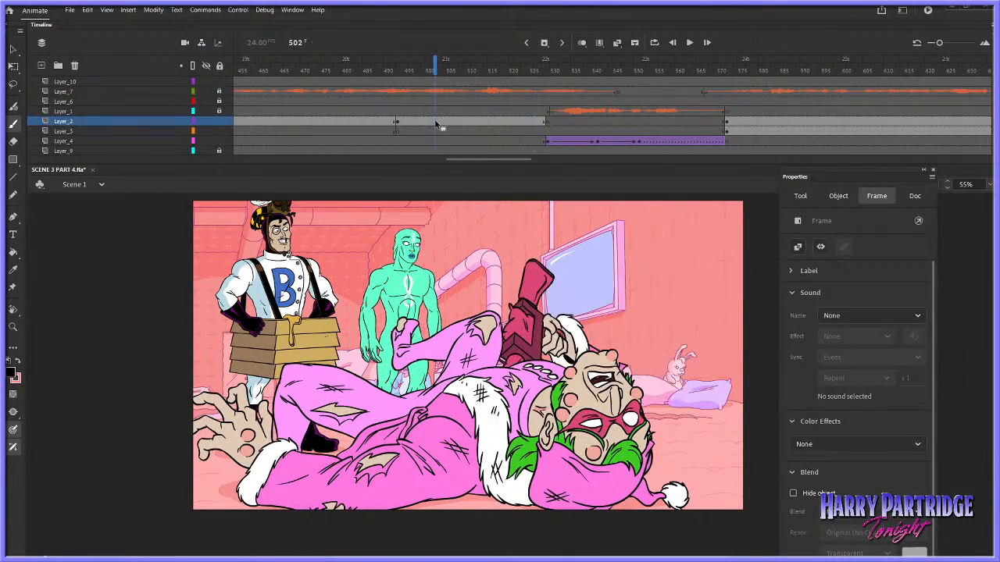
left_click(385, 114)
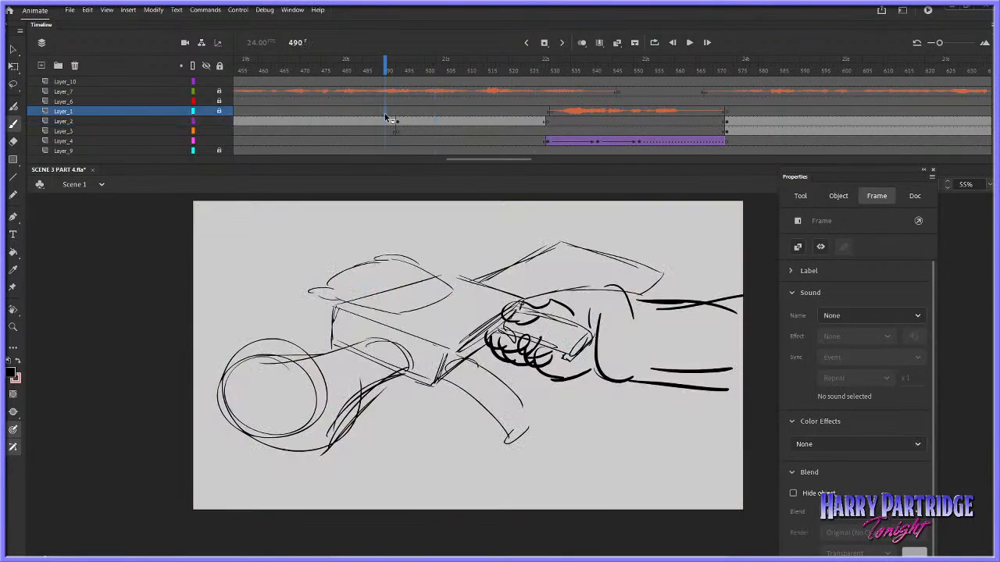
Inside Symbol 29, convert Layer_2's held drawing of the hand gripping the gun into a graphic symbol at frame 67
left_click(14, 48)
left_click(414, 215)
double_click(422, 273)
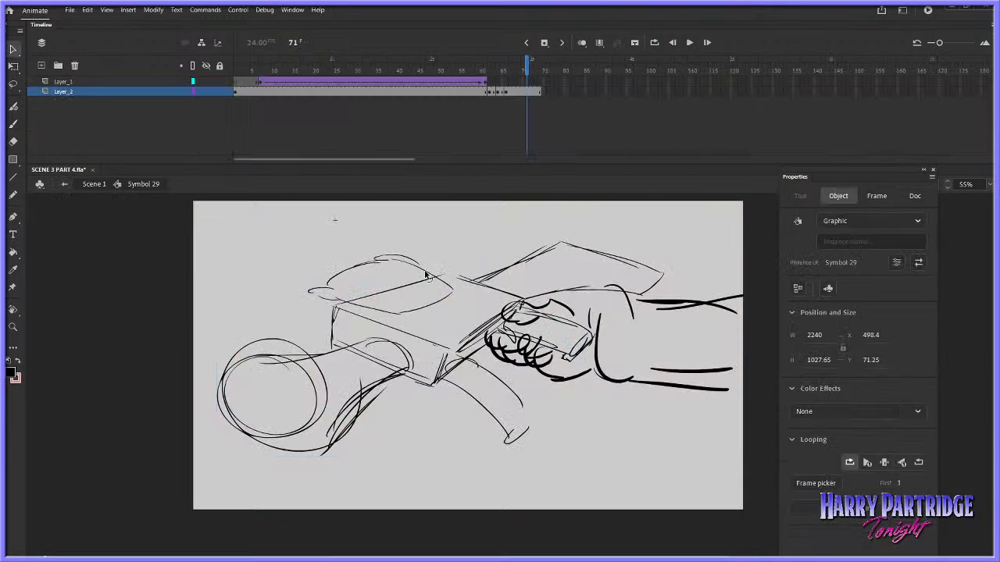
left_click_drag(500, 91, 513, 92)
right_click(513, 91)
left_click(547, 169)
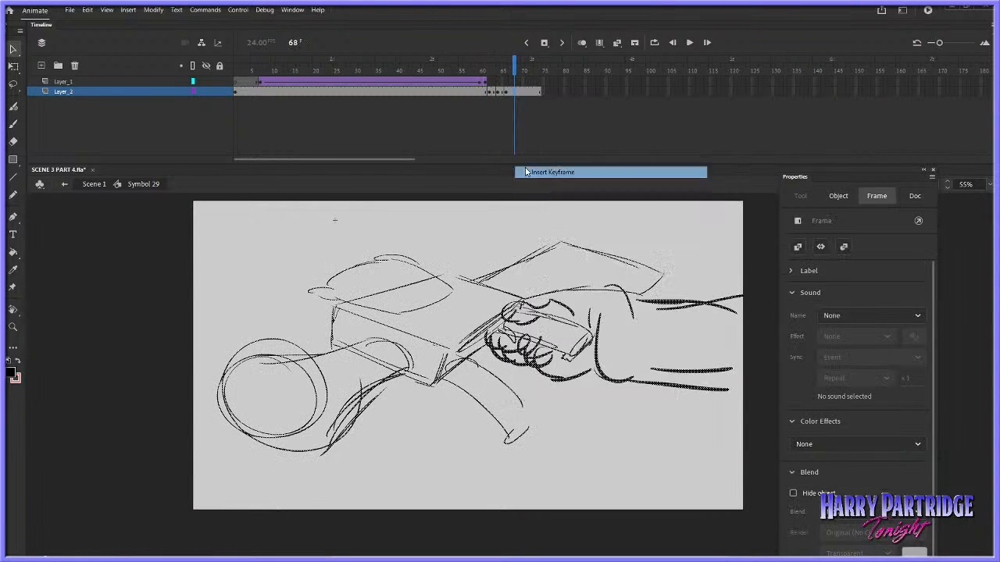
left_click(510, 92)
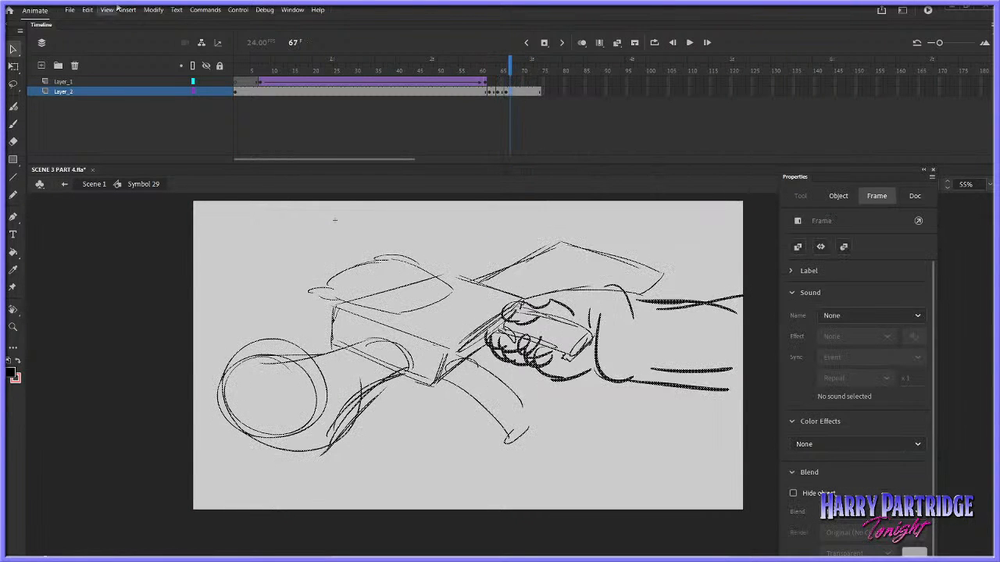
left_click(153, 9)
left_click(179, 38)
left_click(584, 336)
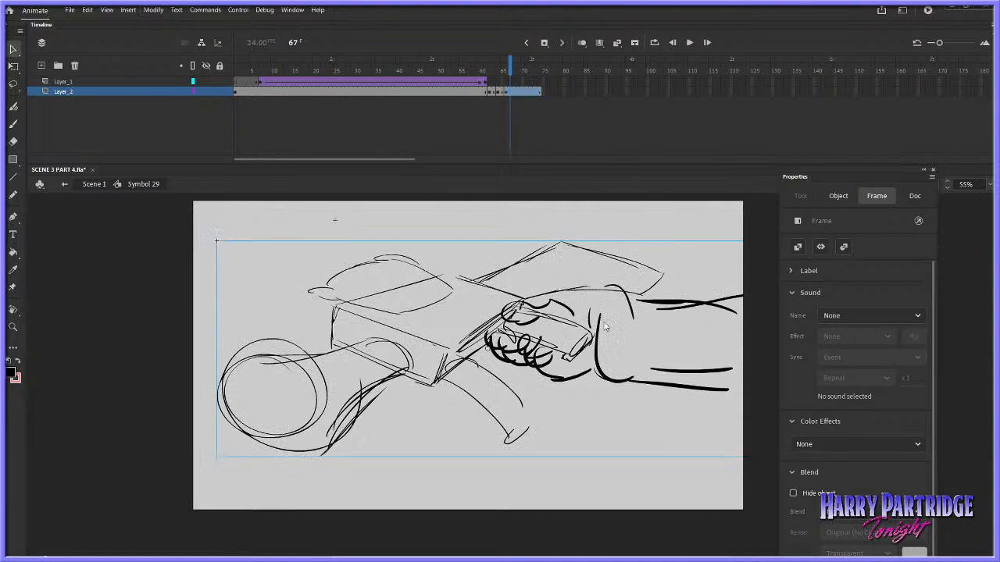
Inside the new hand-and-gun symbol, add keyframes after frame 1 with the drawing nudged slightly to make it shake, and return to Symbol 29
double_click(481, 290)
left_click(236, 82)
right_click(236, 81)
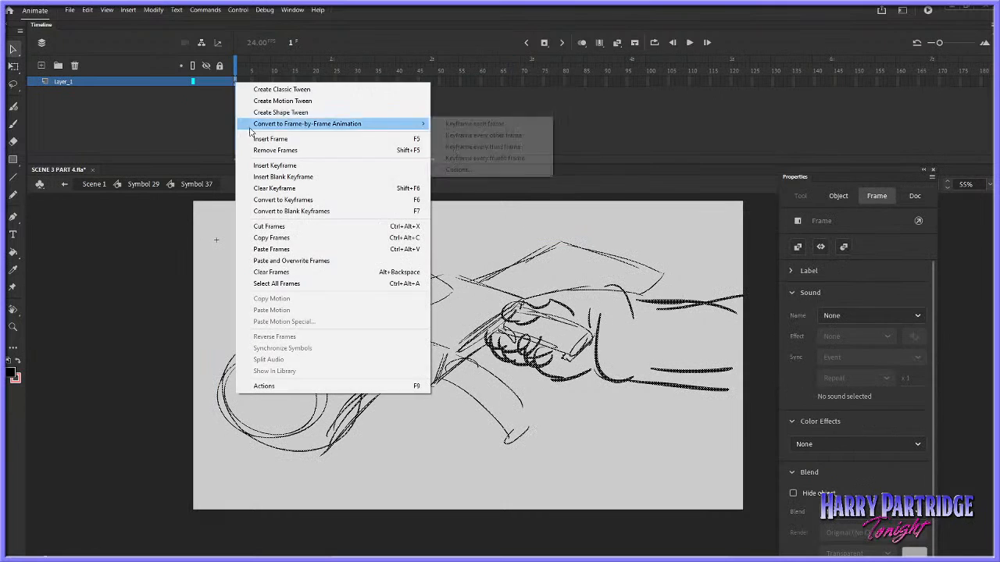
left_click(254, 138)
right_click(244, 83)
left_click(268, 165)
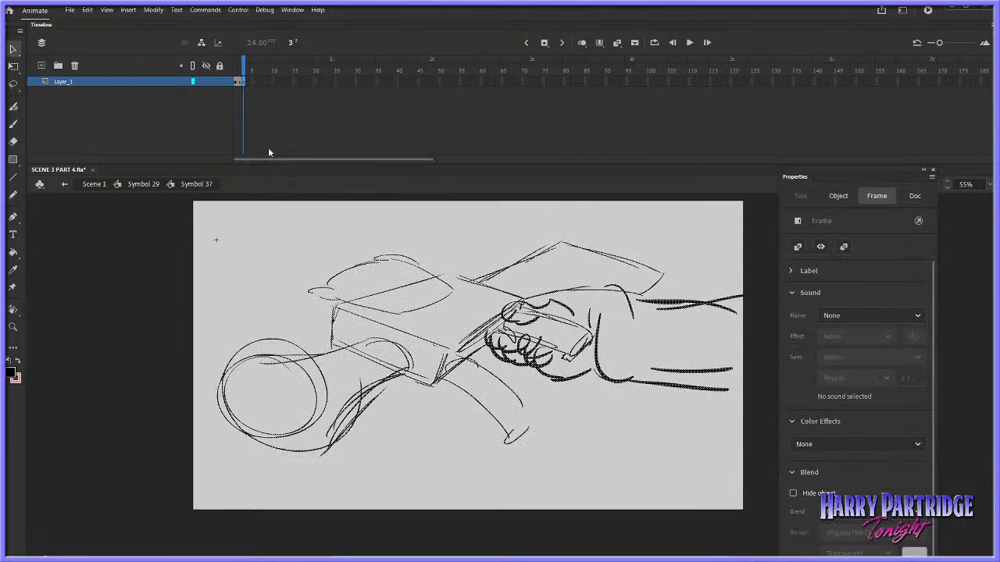
left_click(145, 184)
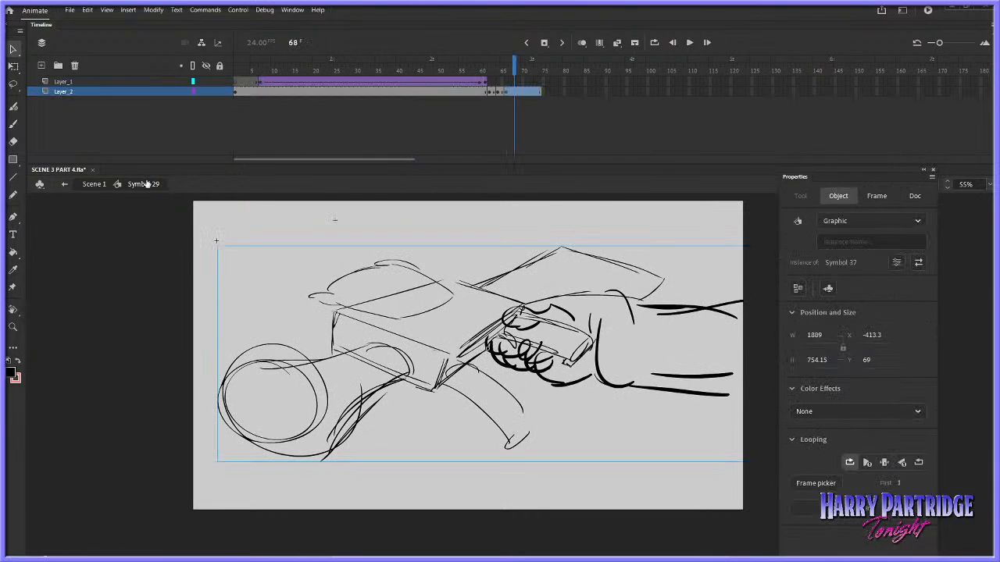
Play the shaking grip and extend Layer_2's last drawing to frame 87
left_click(466, 70)
key("Return")
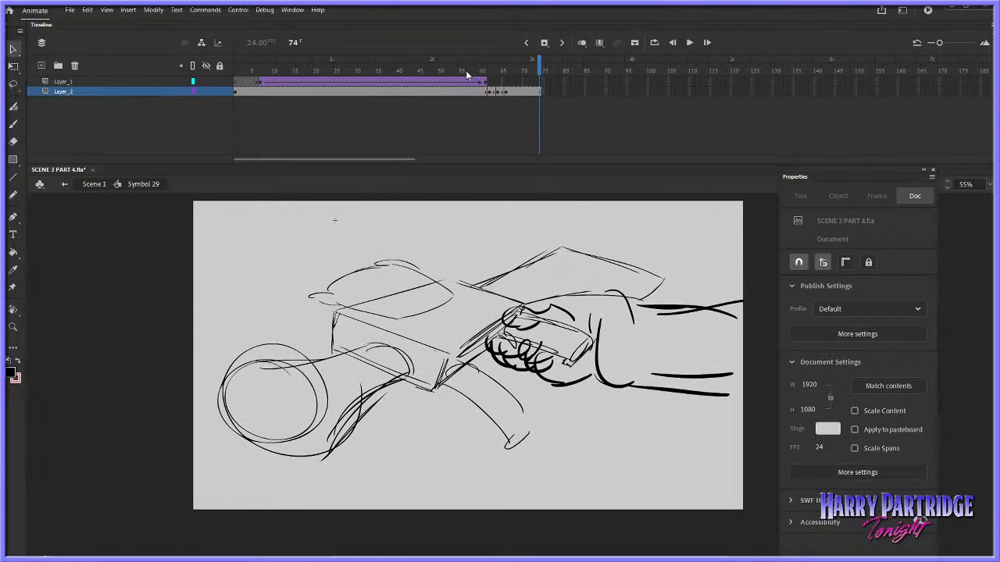
left_click_drag(540, 93, 593, 93)
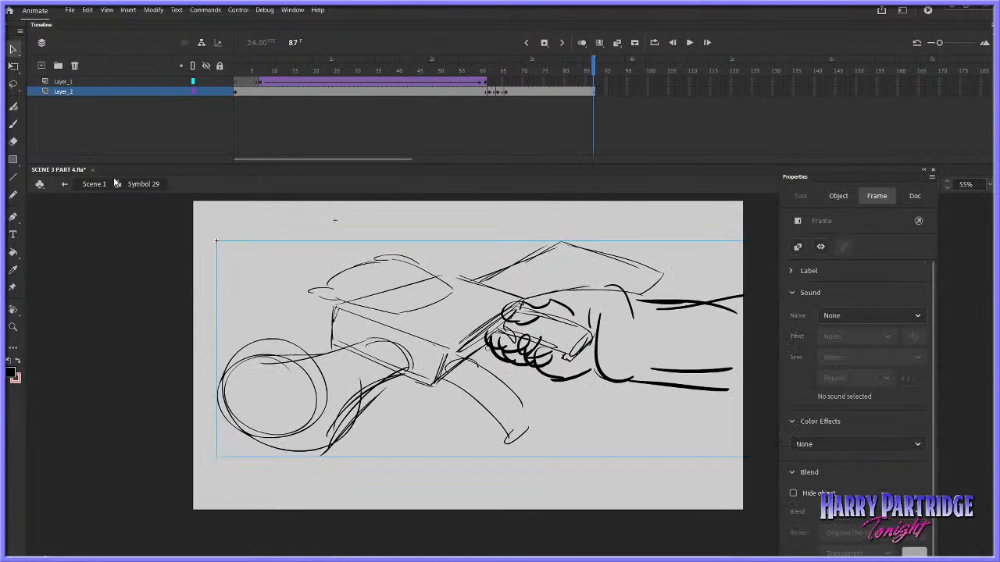
Return to Scene 1 and play the extended grab shot into the next shot to judge its timing
left_click(107, 184)
left_click(483, 81)
key("Return")
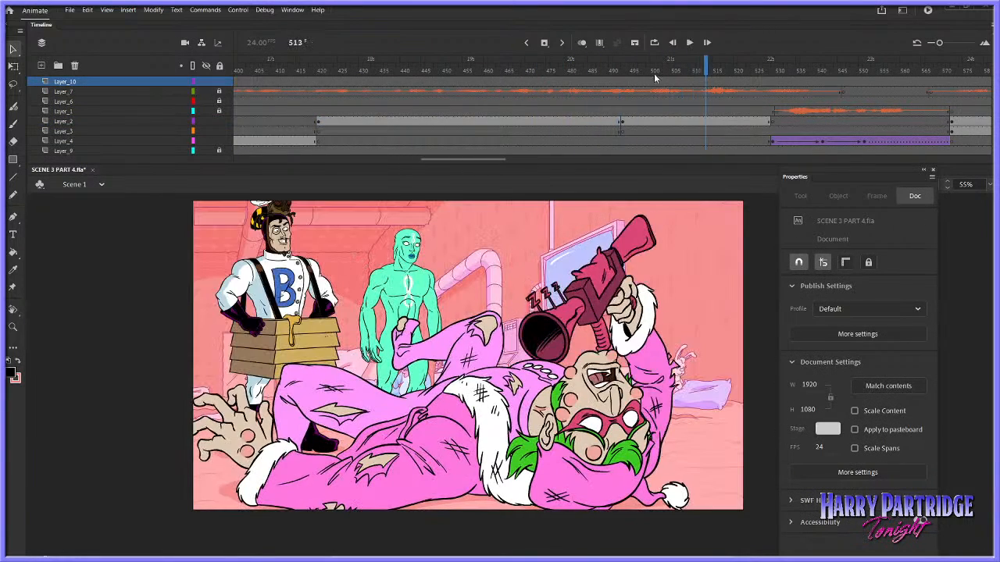
left_click(367, 97)
key("Return")
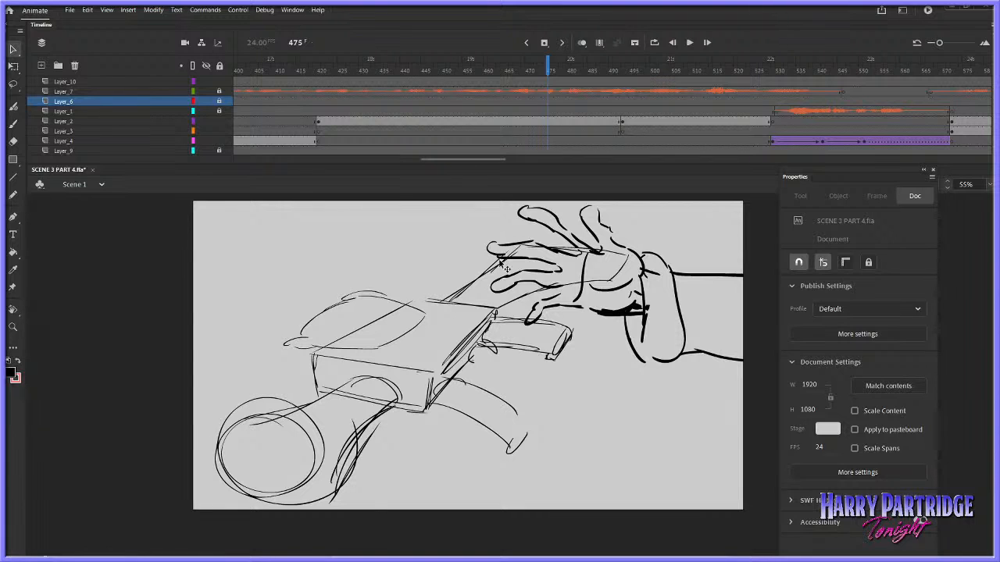
Inside Symbol 29, remove frames 40 to 46 from both layers to shorten the hand's approach, and replay the grab
double_click(498, 269)
left_click_drag(399, 82, 424, 91)
right_click(403, 86)
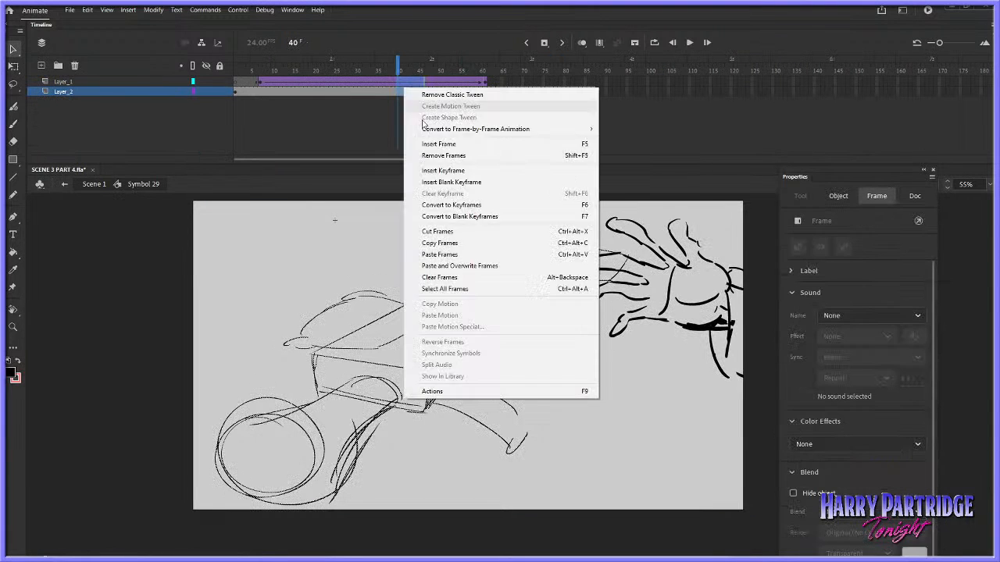
left_click(422, 154)
key("Return")
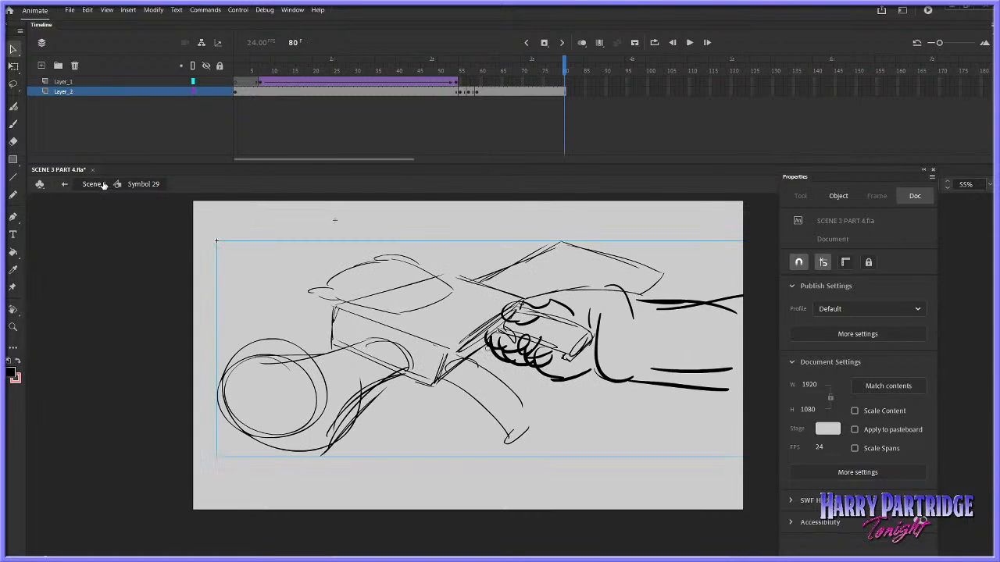
Insert a keyframe on Layer_2 at frame 70 and raise the gripped-gun symbol slightly there
right_click(564, 90)
left_click(550, 72)
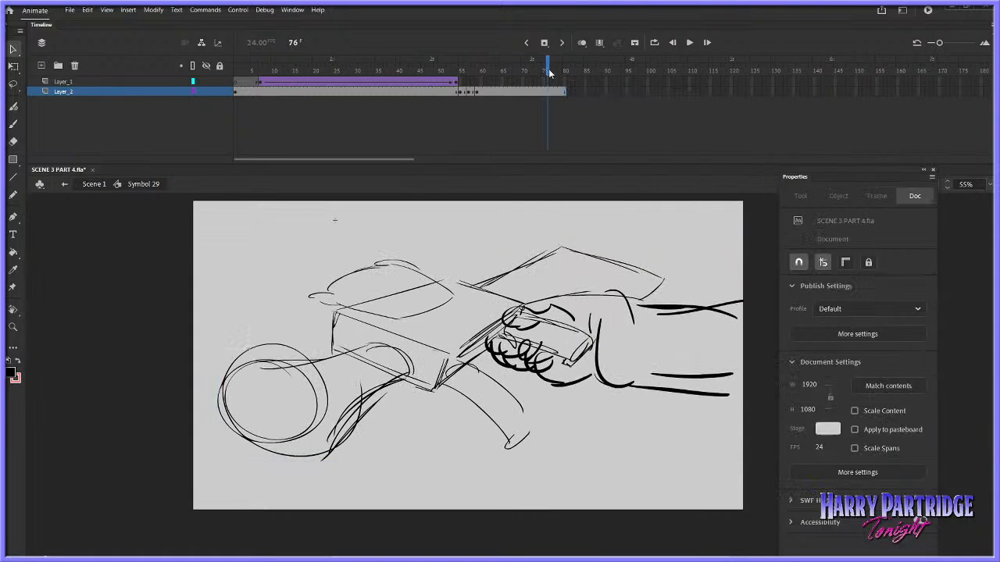
right_click(558, 91)
left_click_drag(556, 72, 532, 71)
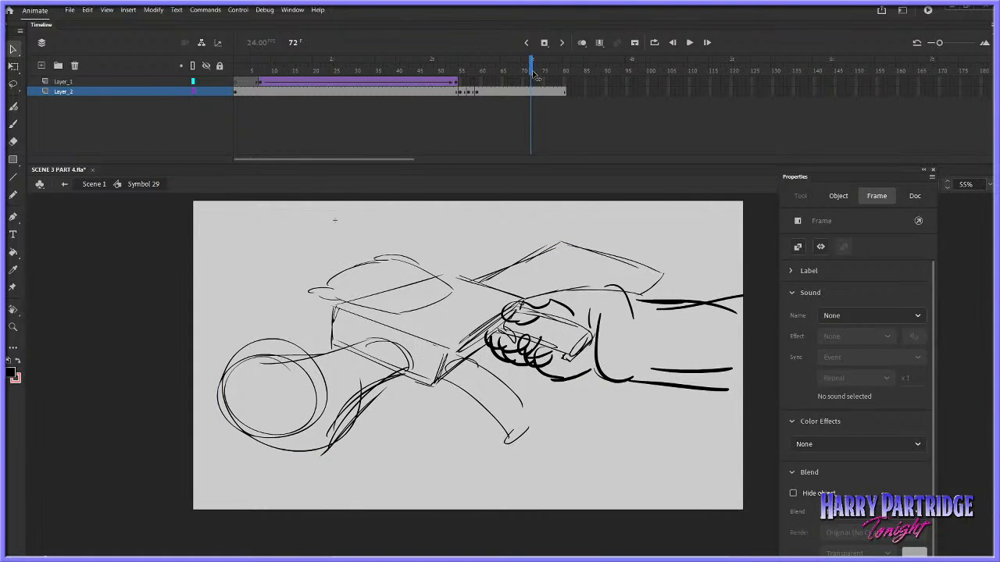
right_click(526, 90)
left_click(524, 91)
right_click(523, 91)
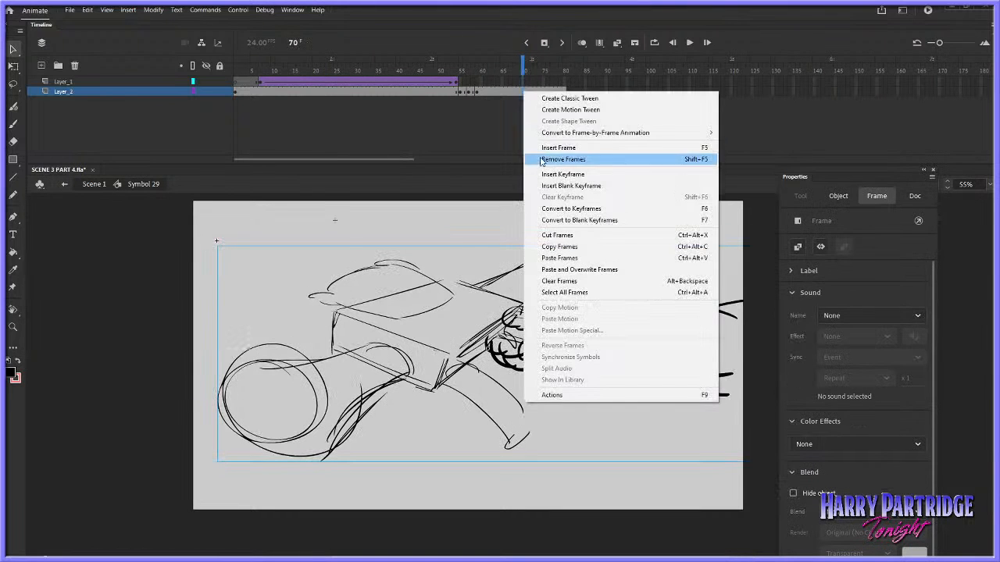
left_click(541, 161)
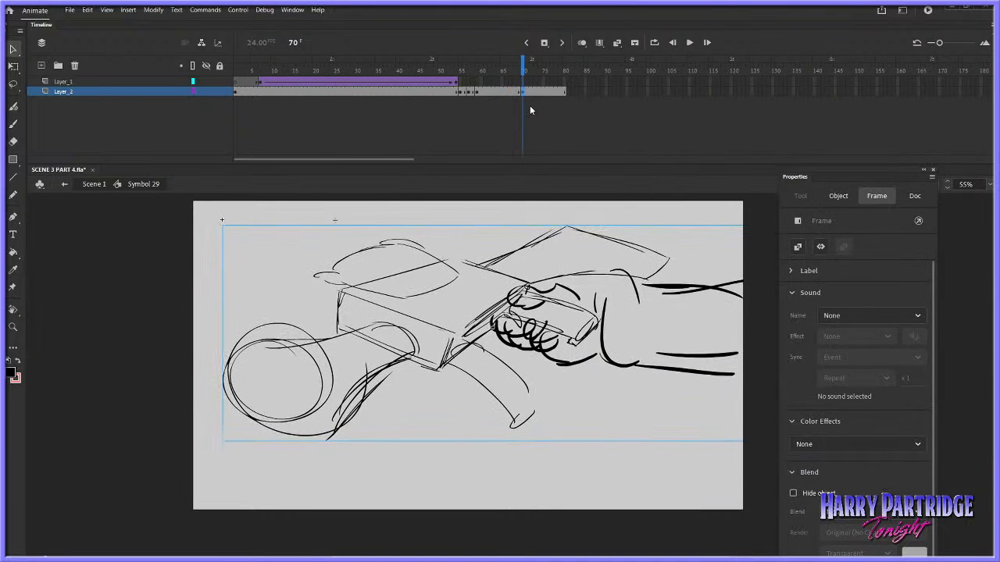
Rotate the gripped-gun symbol slightly at frame 70 with Free Transform and replay the animation
right_click(461, 281)
mouse_move(602, 318)
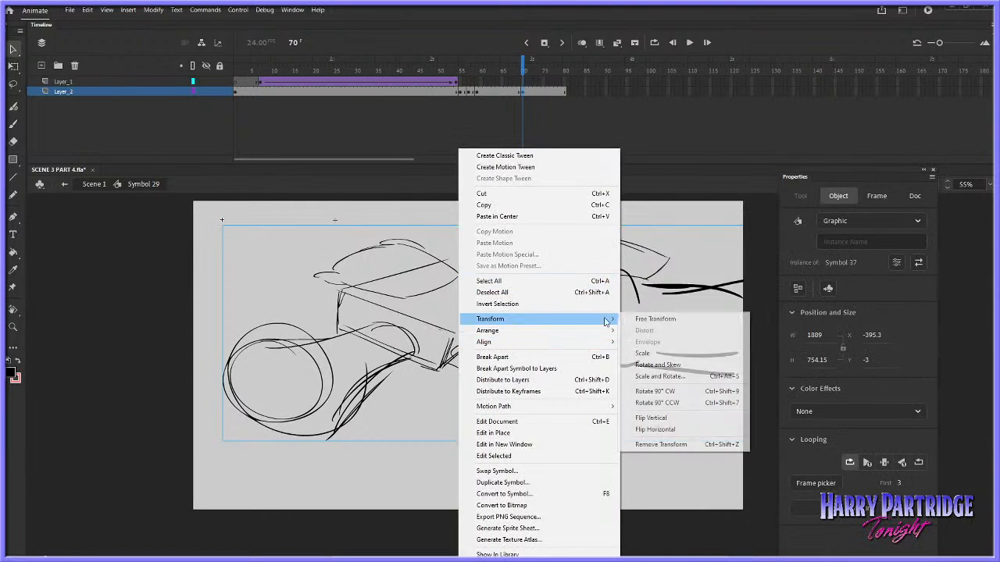
left_click(656, 319)
left_click_drag(224, 222, 211, 250)
left_click(500, 73)
key("Return")
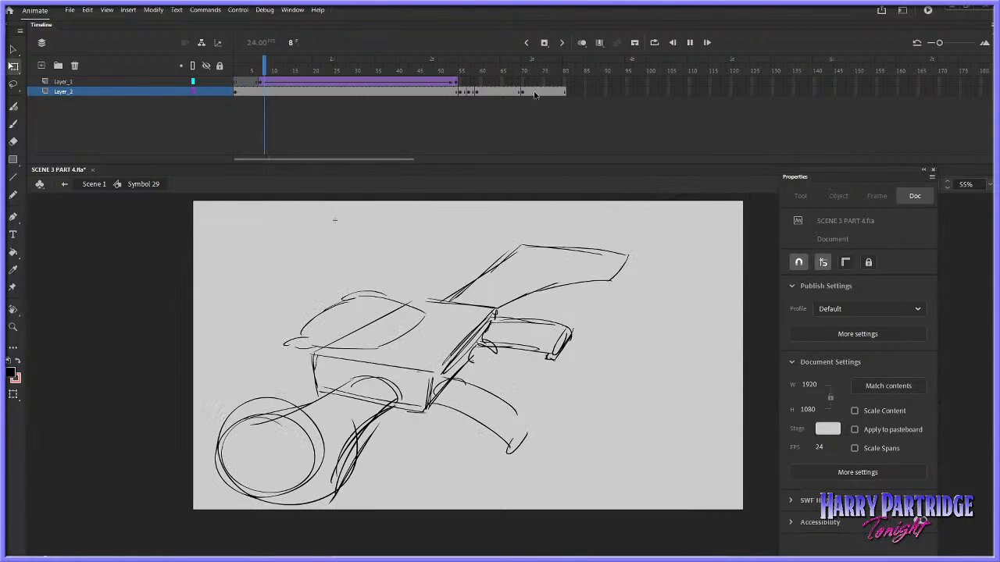
Return to Scene 1, play the revised Symbol 29 shot through to about frame 534, and save the file
left_click(94, 185)
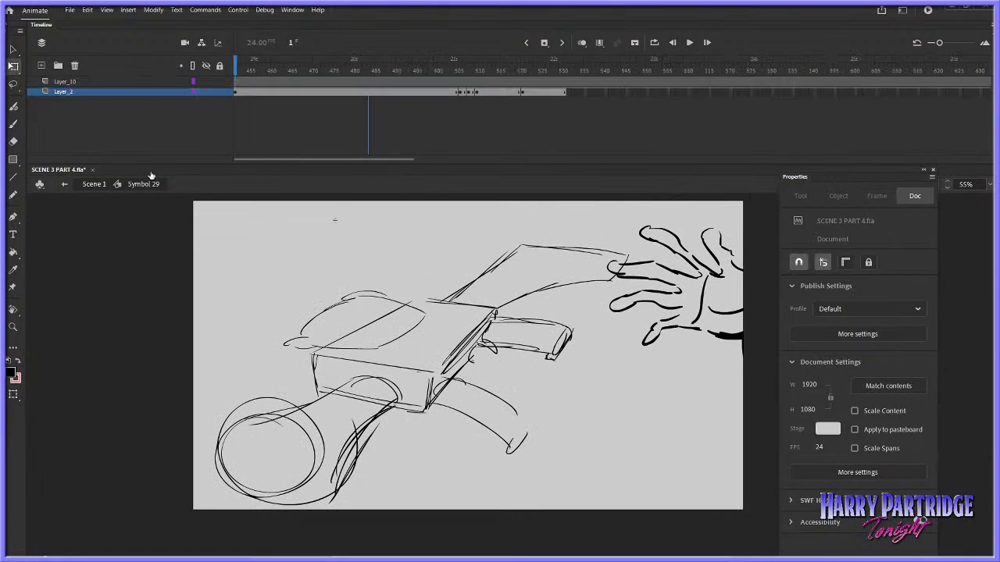
left_click(450, 109)
key("Return")
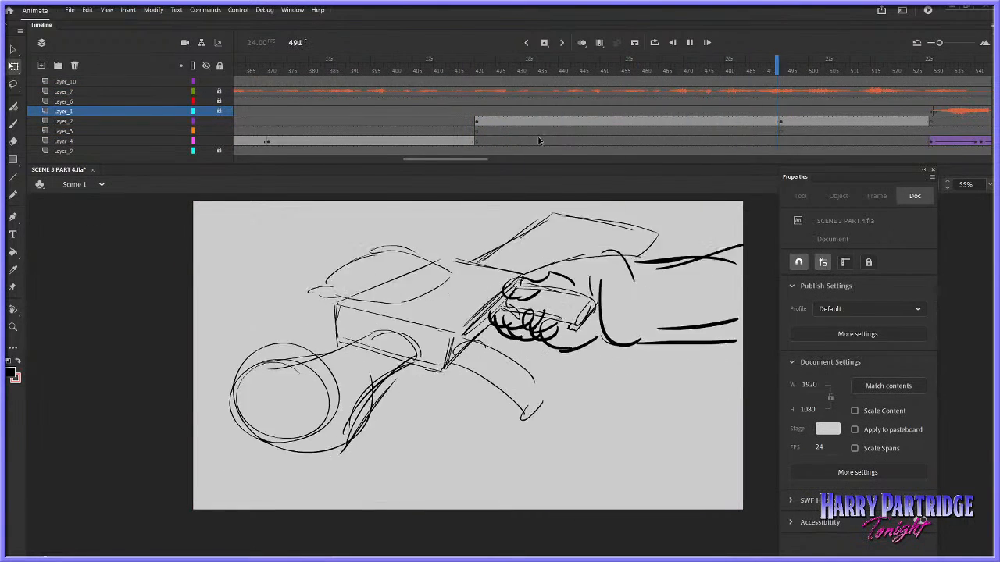
key("Return")
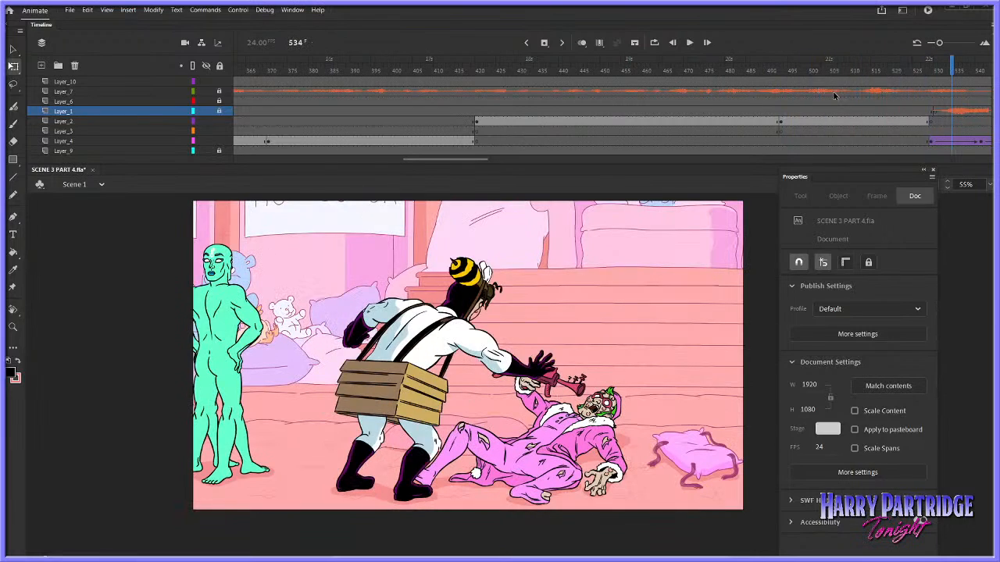
left_click(766, 91)
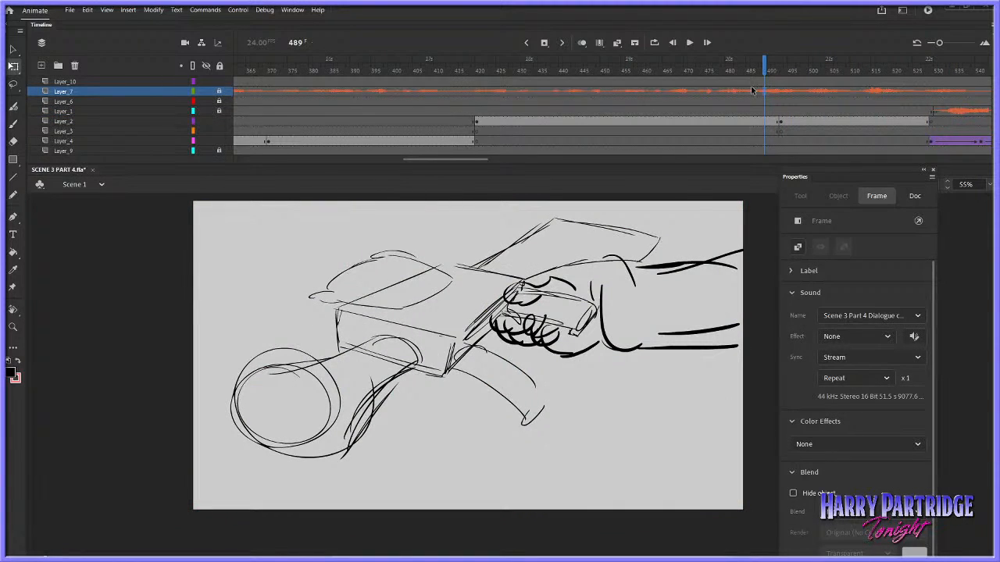
key("ctrl+s")
Try flipping Layer_2's gun drawing horizontally inside Symbol 29, scrub the hand's approach against it, and undo the flip
left_click(653, 122)
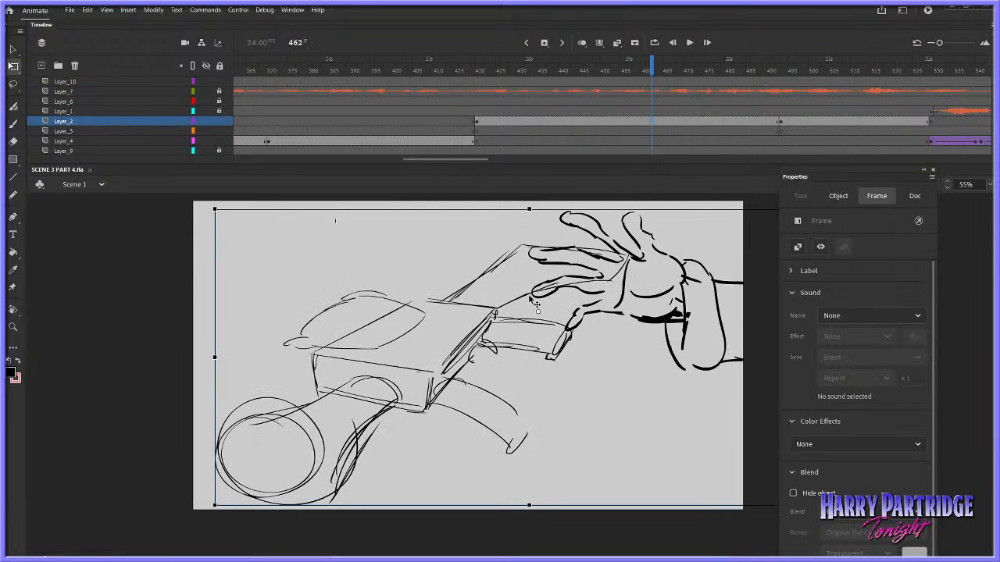
double_click(495, 313)
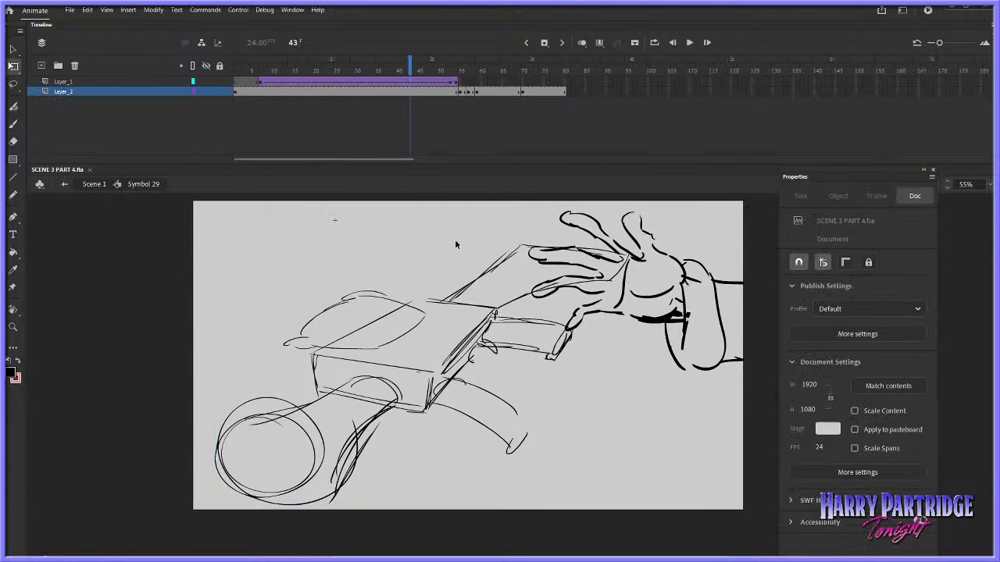
left_click(401, 91)
left_click(154, 9)
mouse_move(199, 151)
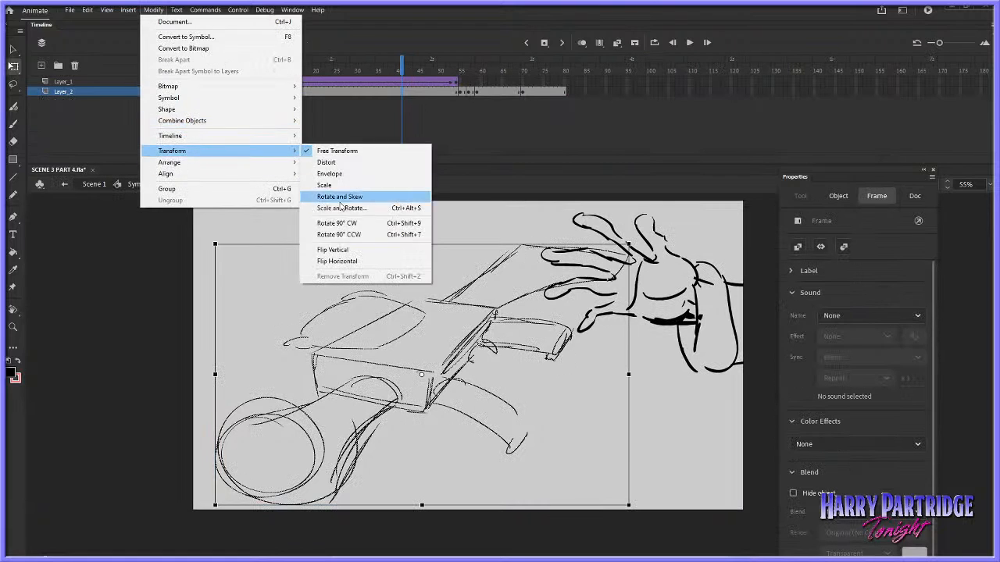
left_click(339, 261)
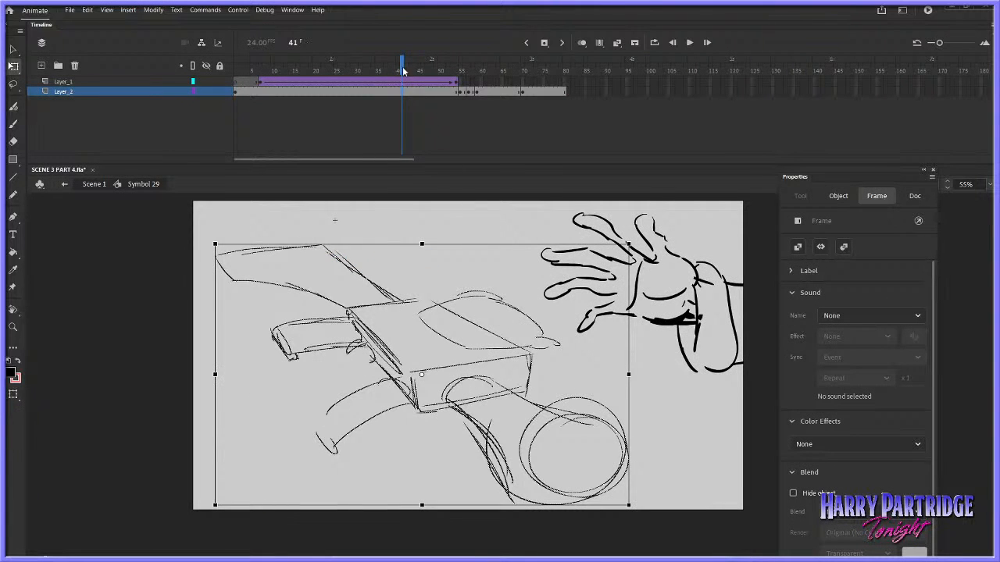
left_click_drag(403, 71, 457, 71)
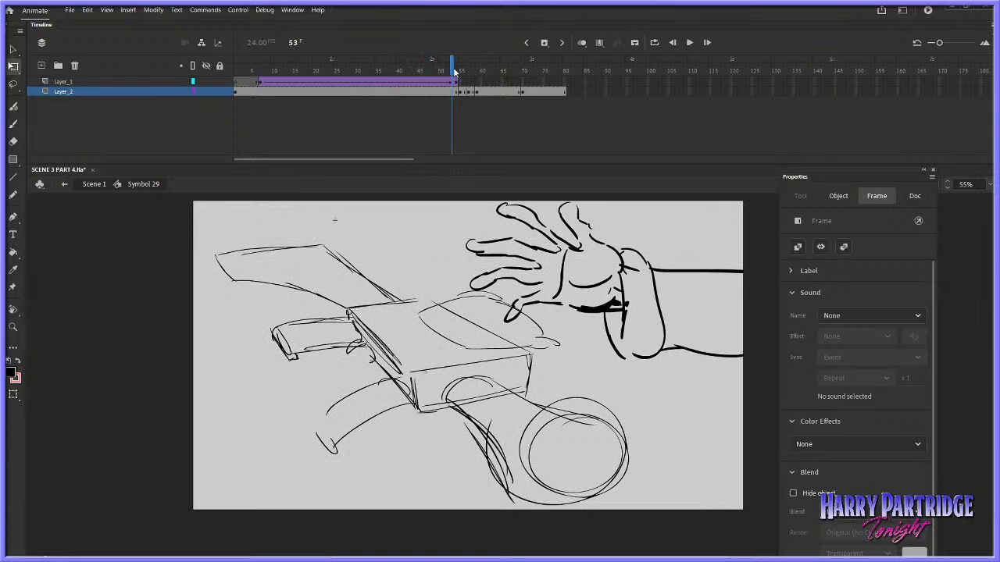
left_click(454, 148)
key("ctrl+z")
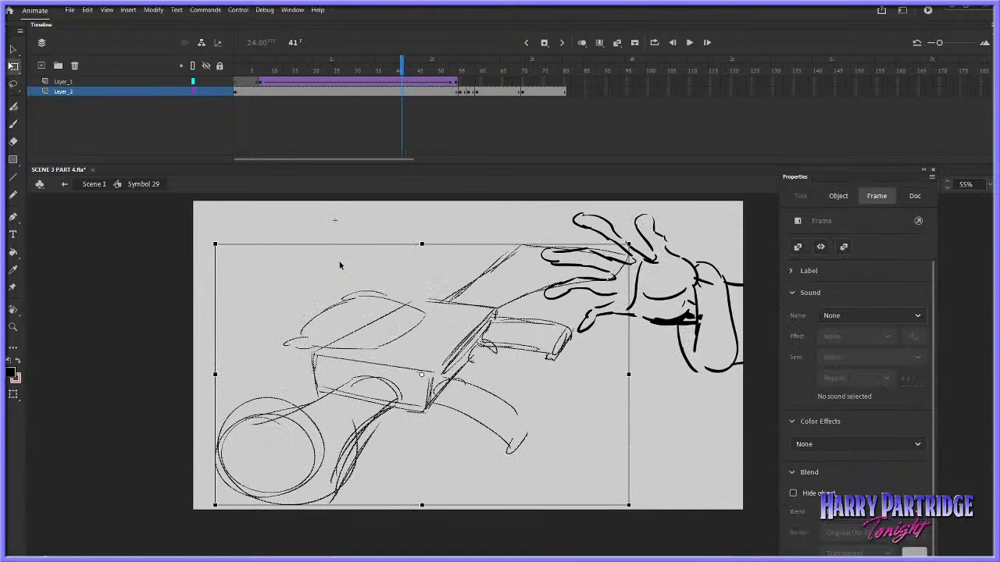
Return to Scene 1 and examine the gun and hand placement in the earlier shots between about frames 323 and 404
left_click(94, 184)
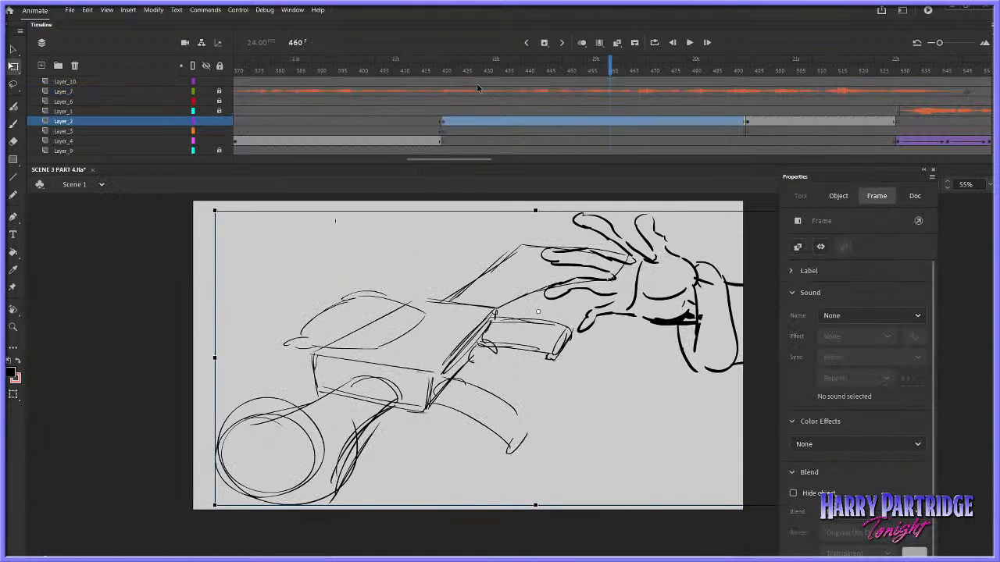
left_click_drag(461, 82, 377, 74)
left_click_drag(425, 158, 376, 111)
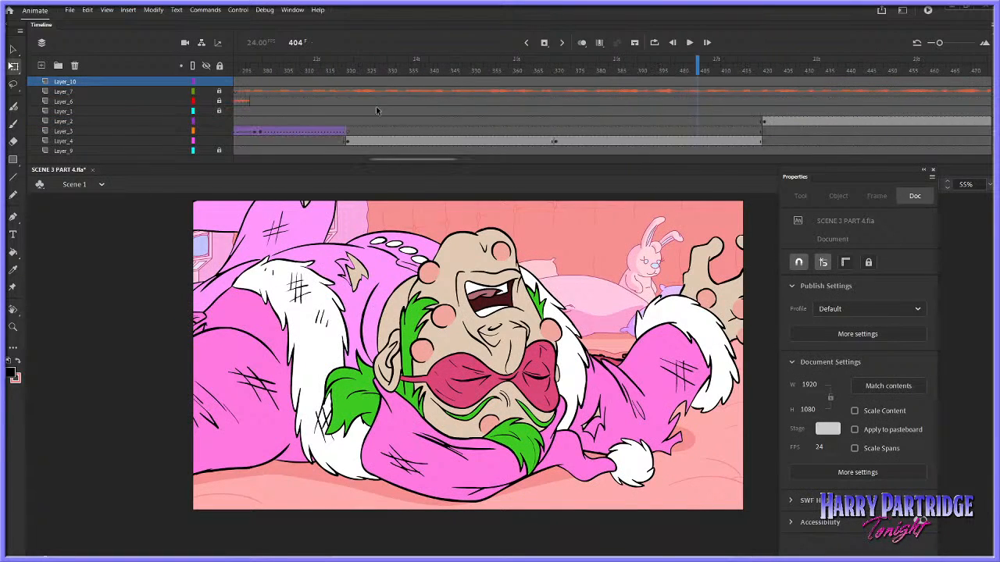
left_click(334, 91)
left_click_drag(333, 81, 361, 84)
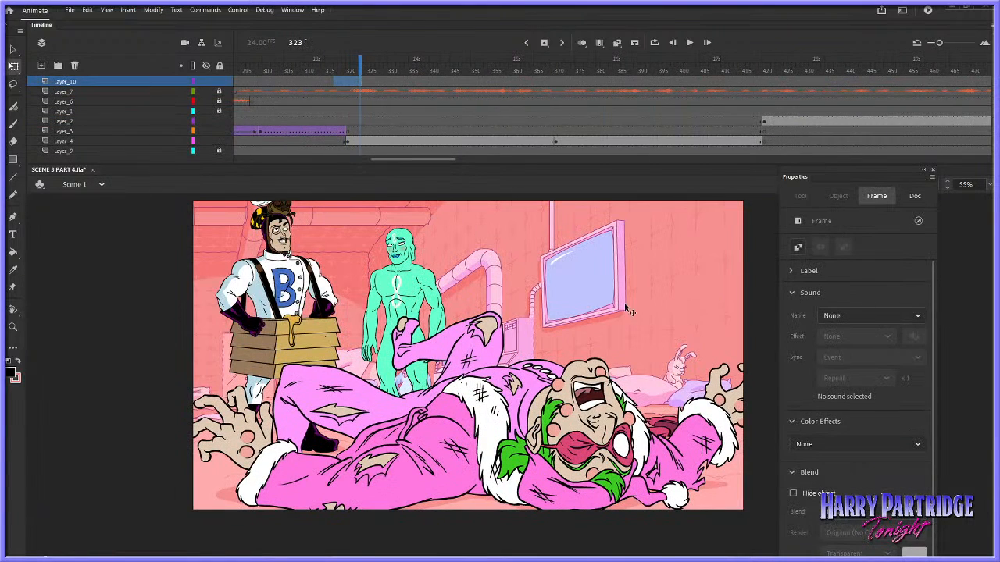
Open Symbol 30, hide Layer_4 and Layer_1 to examine the gun on the floor, and return to Scene 1
double_click(568, 415)
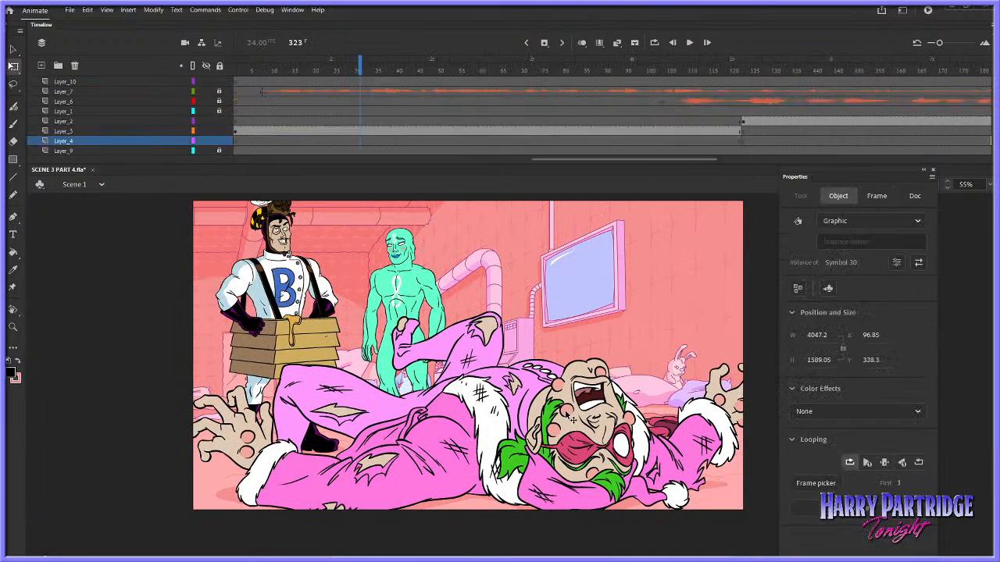
left_click(210, 93)
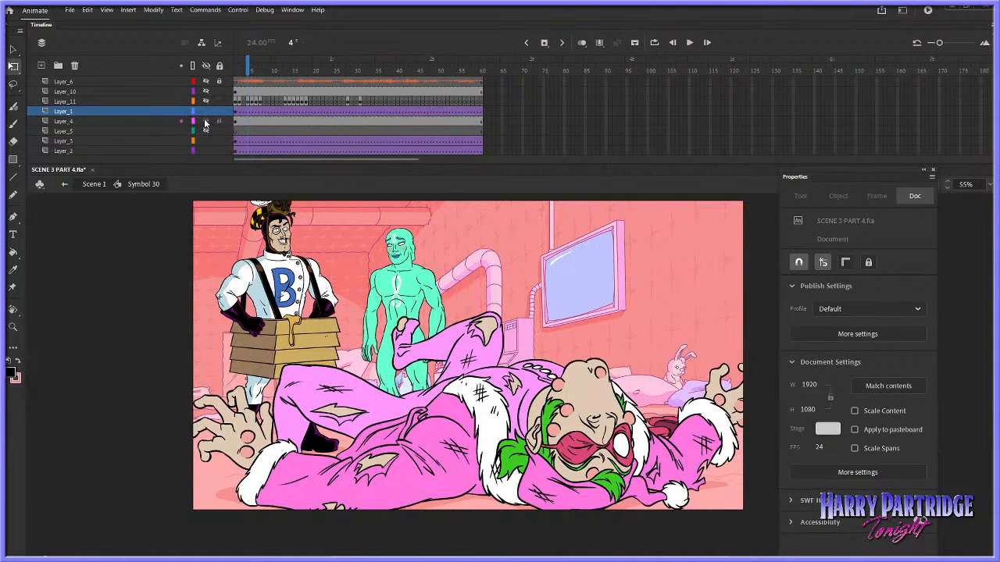
left_click(205, 121)
left_click(205, 111)
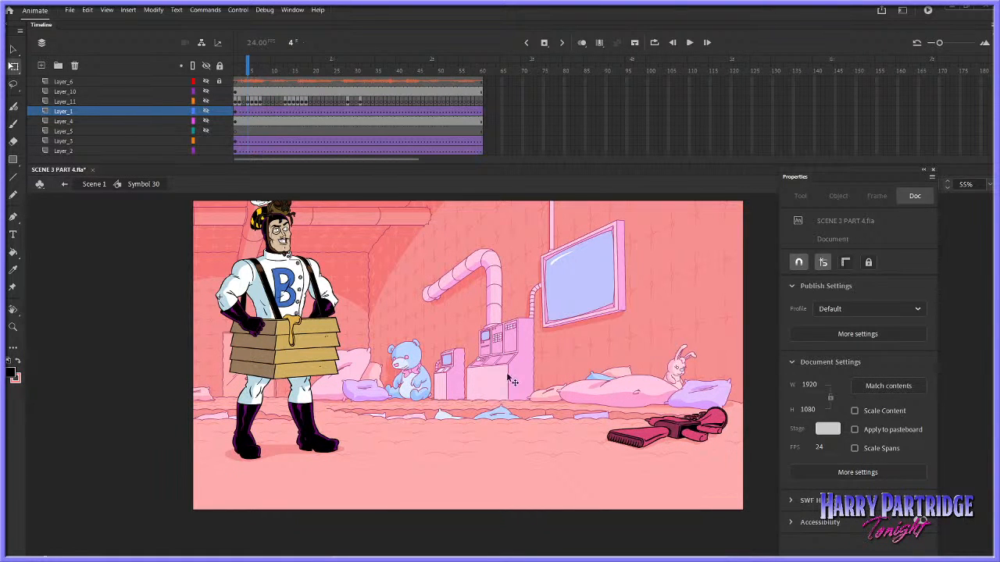
left_click(97, 184)
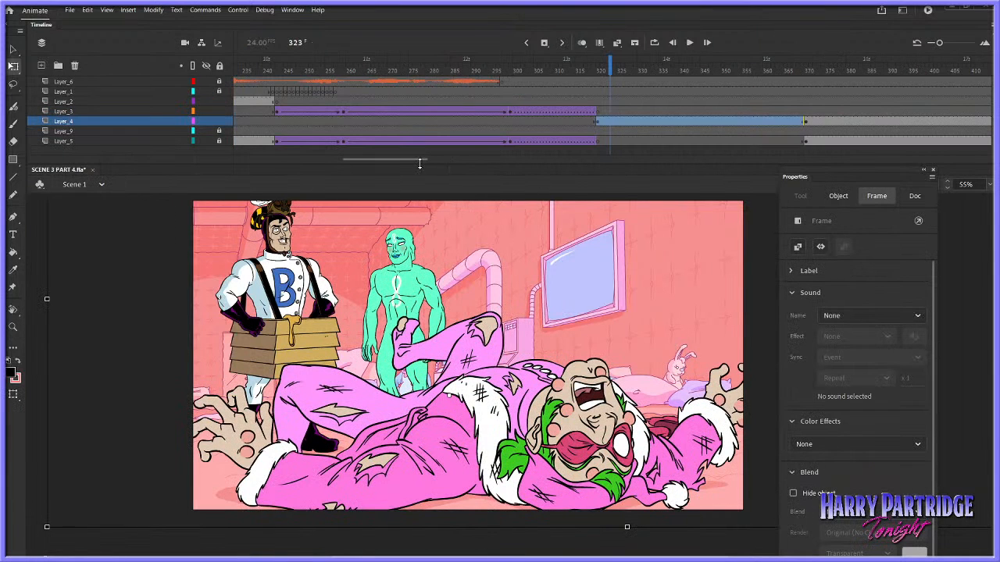
Examine the Scene 1 shots around frames 372 and 423, play from frame 417 through the next cut, and compare frames 489 and 500
left_click_drag(404, 159, 438, 162)
left_click(502, 122)
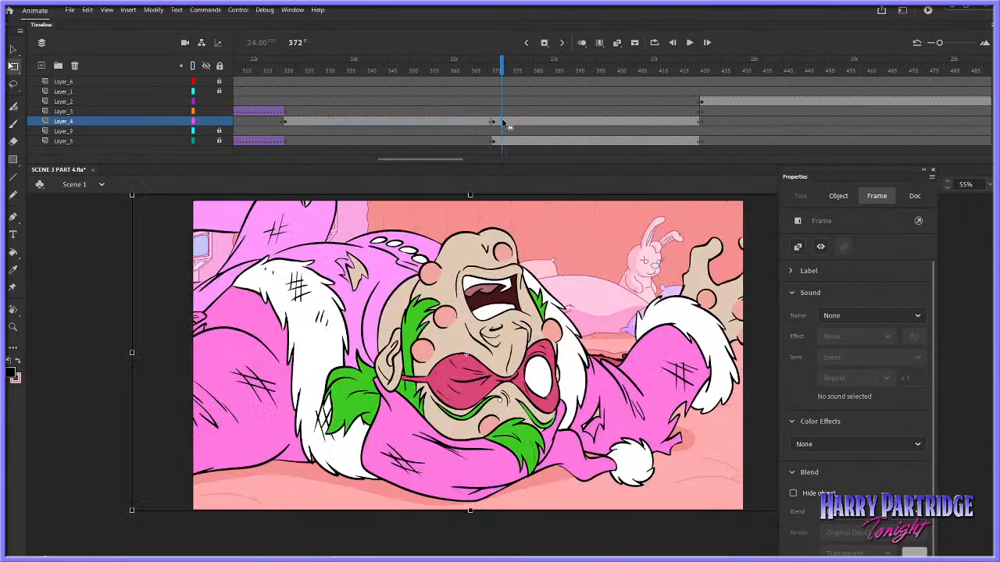
left_click(714, 110)
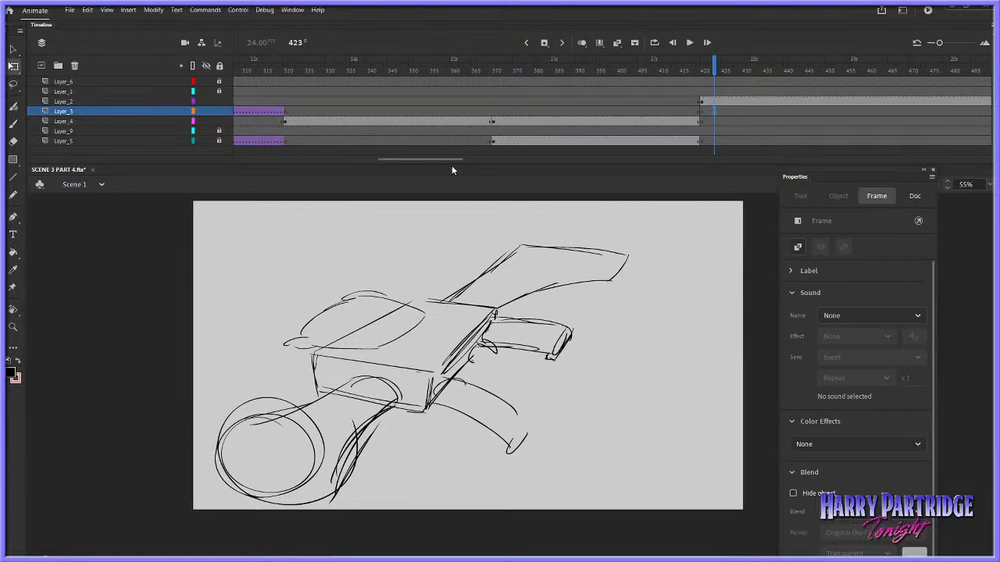
left_click_drag(440, 159, 474, 162)
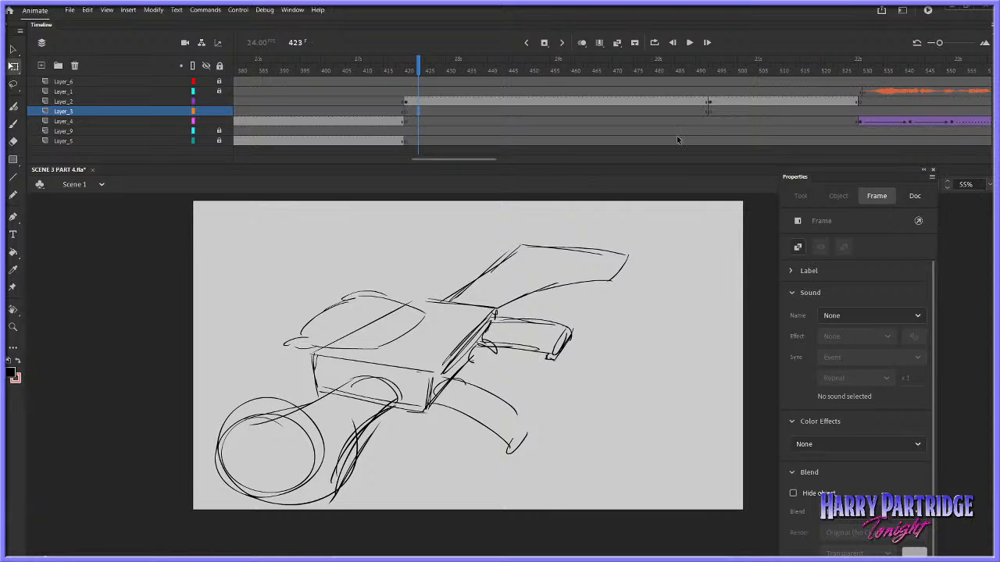
left_click(414, 78)
left_click_drag(414, 78, 395, 73)
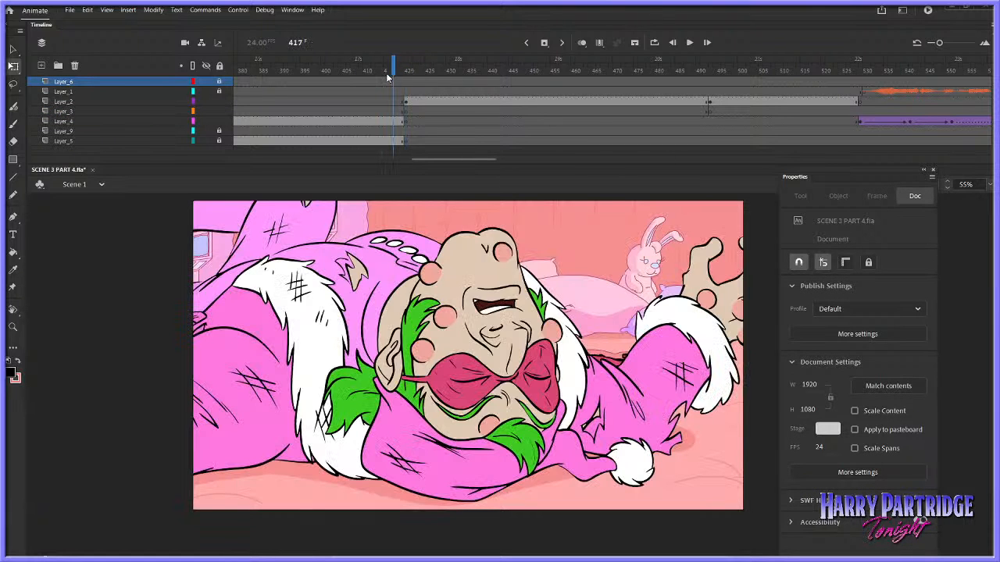
key("Return")
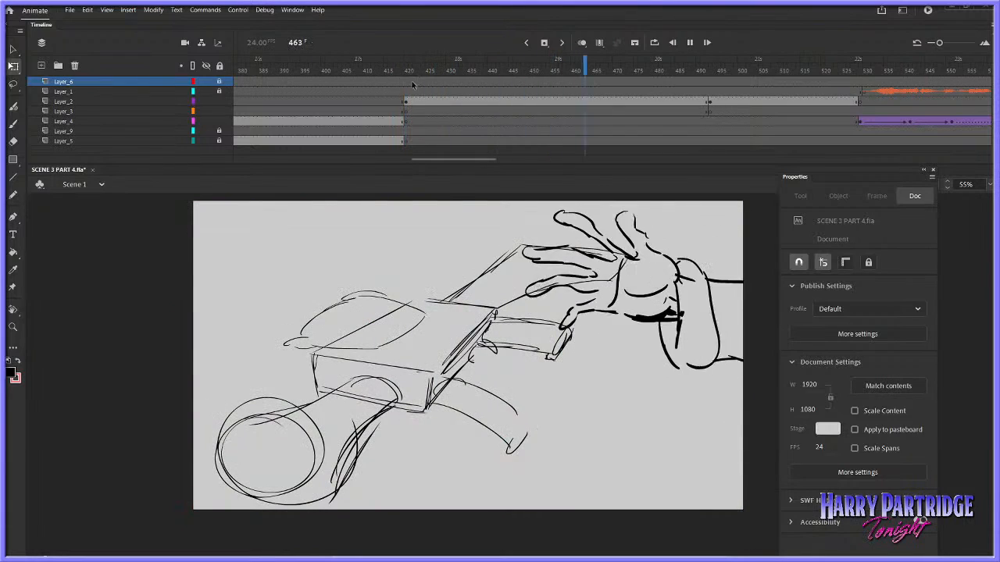
key("Return")
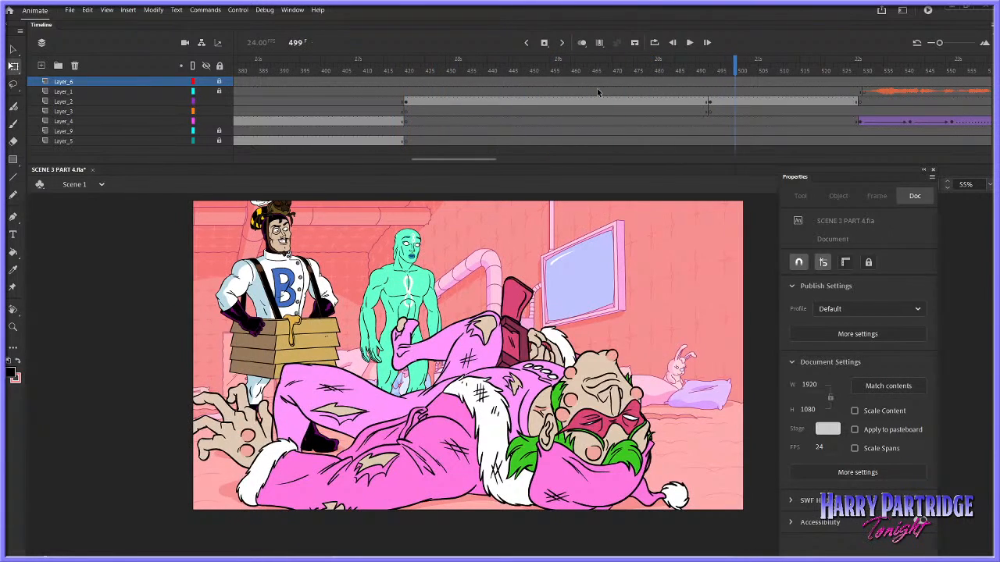
key("Return")
left_click(692, 81)
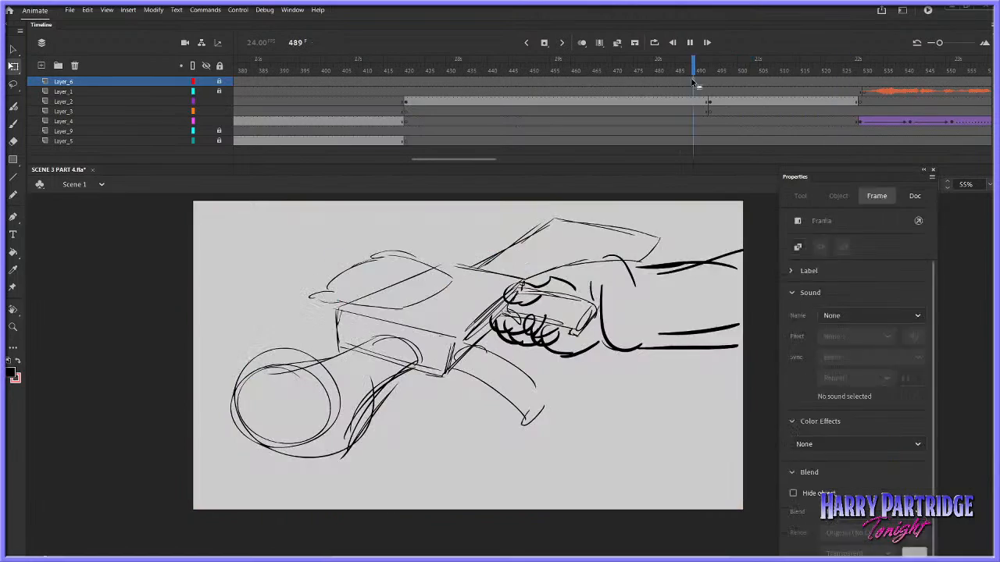
left_click(738, 105)
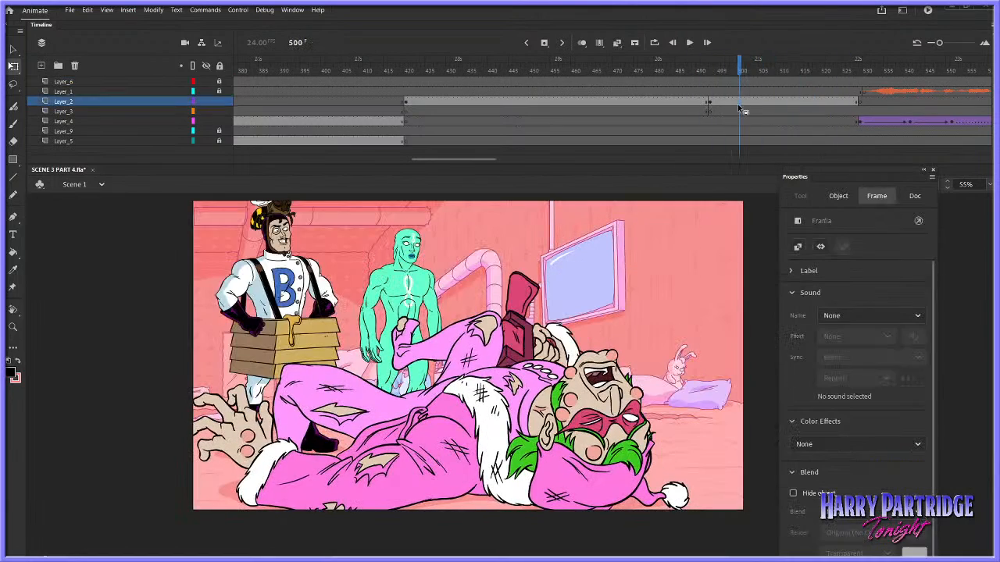
Open Symbol 30 copy from frame 493, lock Layer_10, Layer_12 and Layer_14, unlock Layer_7, and open its nested Symbol 51
left_click(714, 102)
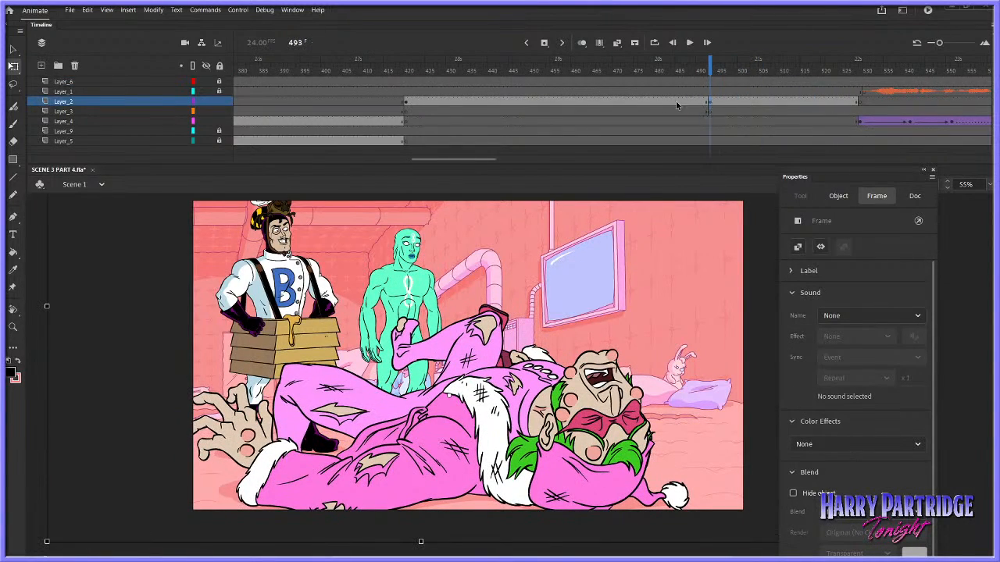
left_click(530, 342)
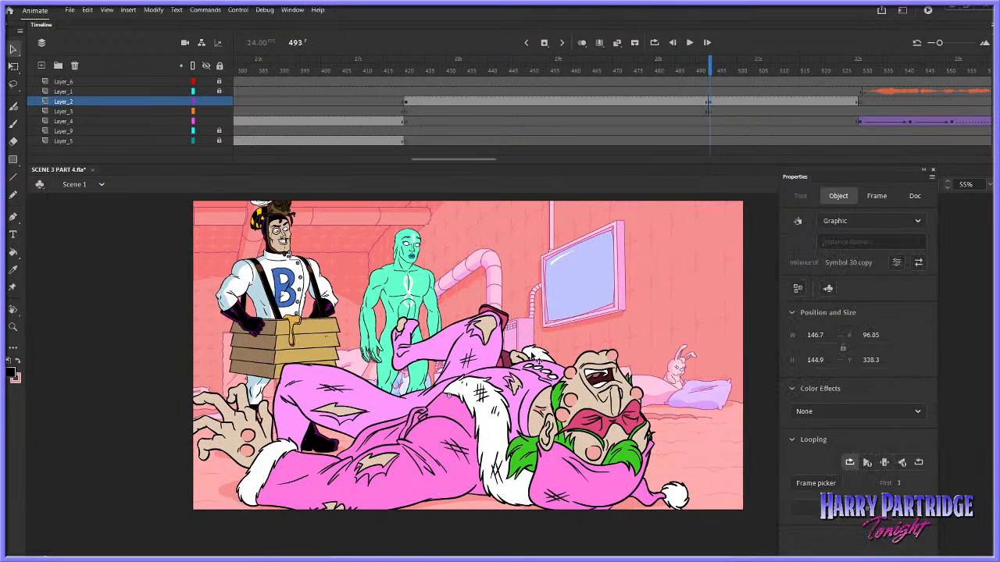
double_click(530, 356)
left_click(235, 114)
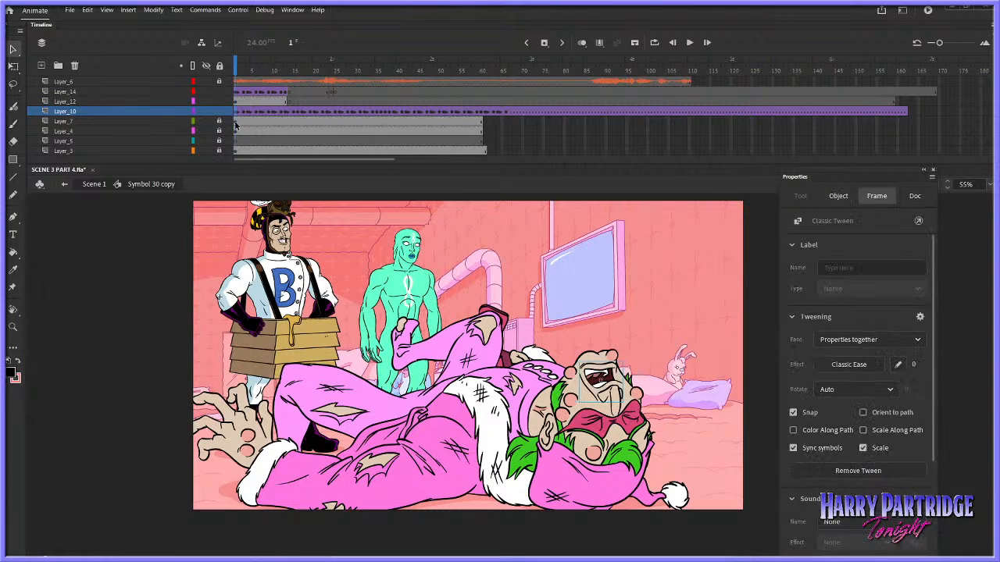
left_click(236, 122)
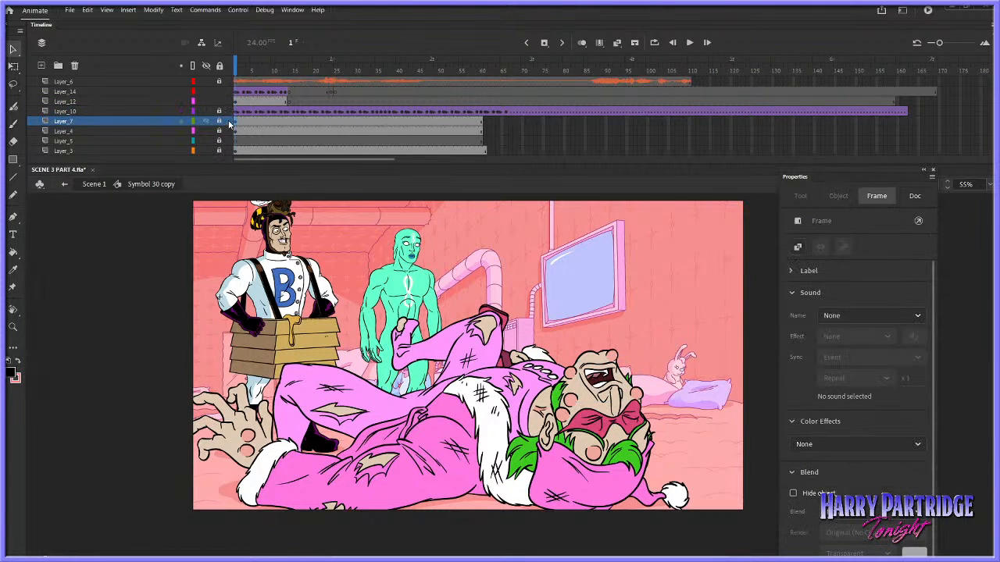
left_click(194, 122)
left_click(194, 123)
left_click(221, 122)
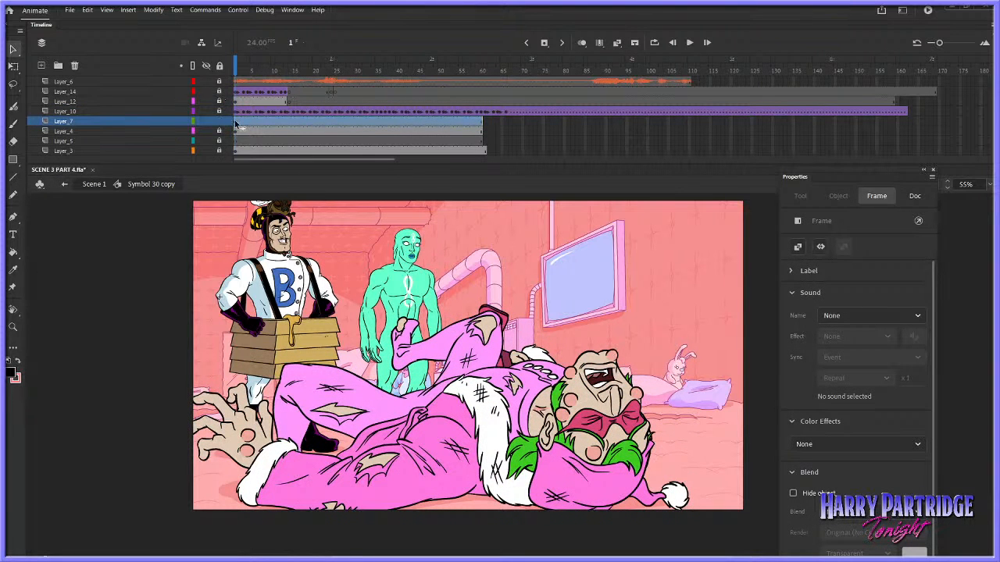
left_click(534, 307)
double_click(520, 358)
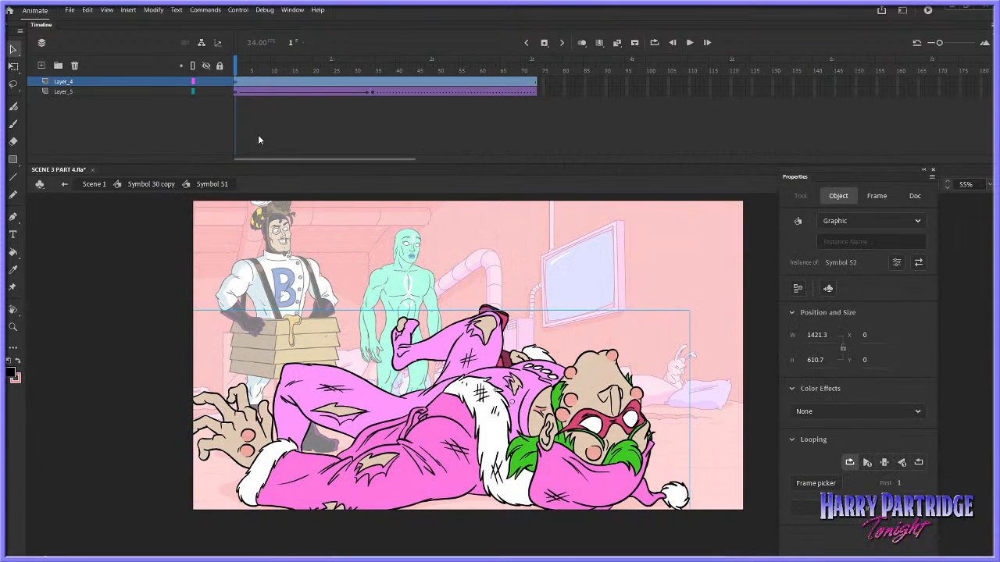
Free Transform the gun arm on Layer_5 at frame 1 so the gun starts hidden behind the body, and replay the raise
left_click(236, 92)
key("Return")
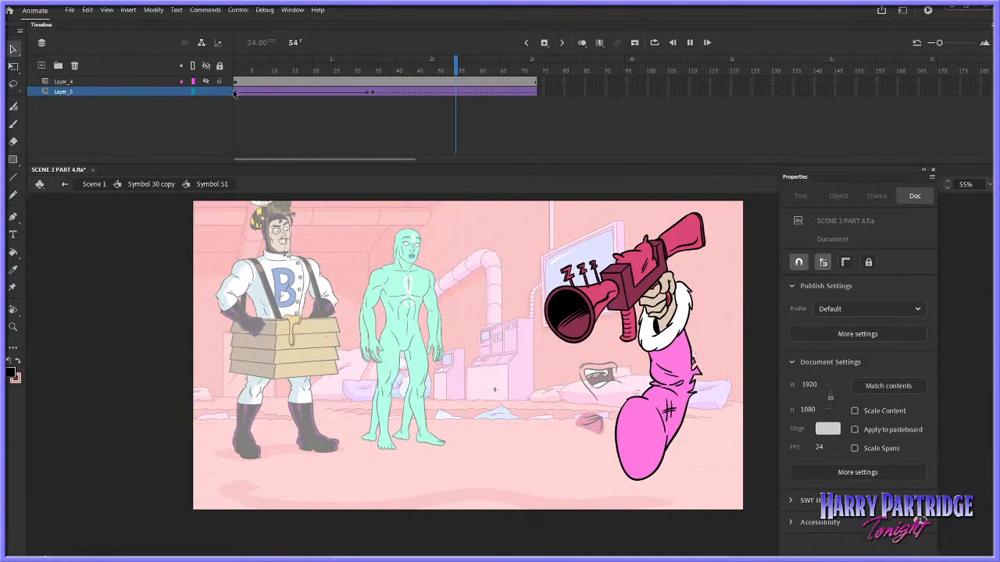
left_click(236, 91)
right_click(501, 367)
mouse_move(539, 317)
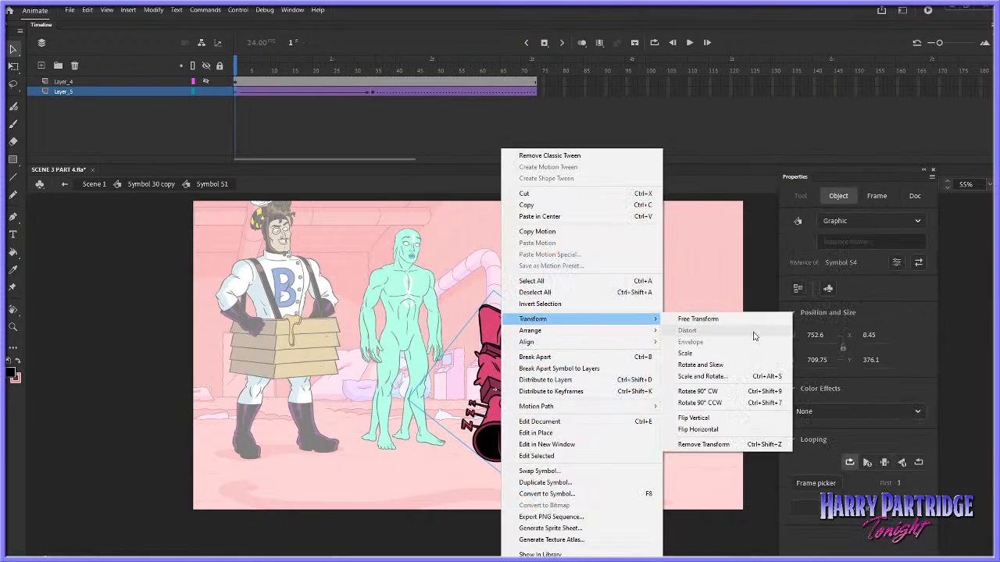
left_click(692, 317)
left_click_drag(493, 288, 471, 333)
key("Return")
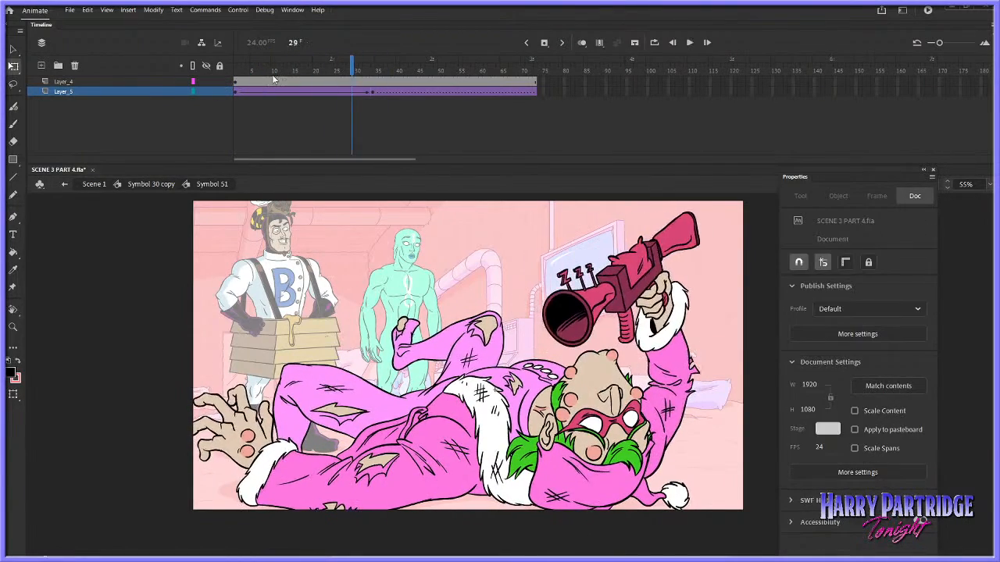
left_click_drag(273, 76, 224, 82)
left_click(234, 92)
key("Return")
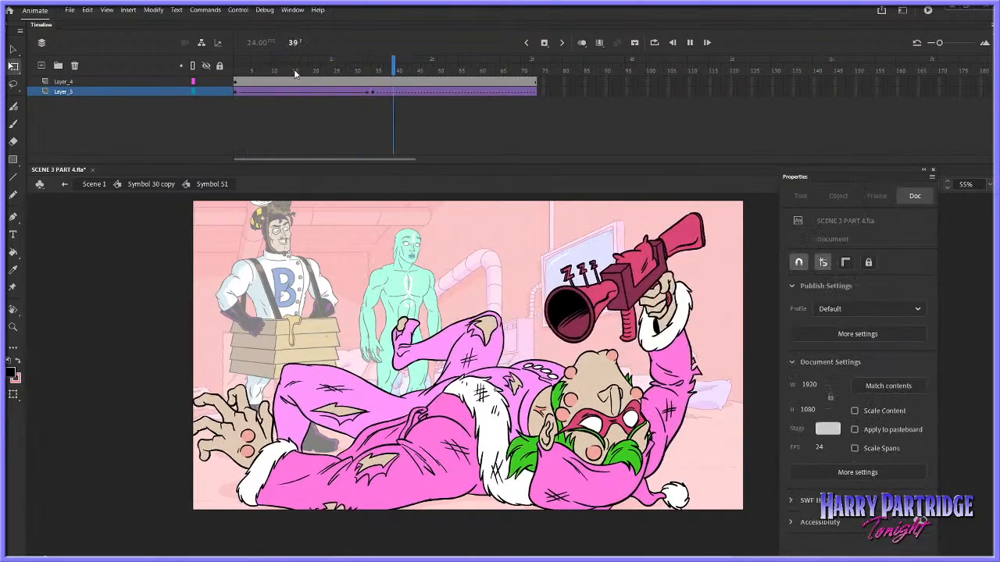
left_click_drag(295, 67, 209, 79)
Try outlining the elbow with a black brush stroke on a new layer above Layer_5, and undo the stroke
left_click(41, 65)
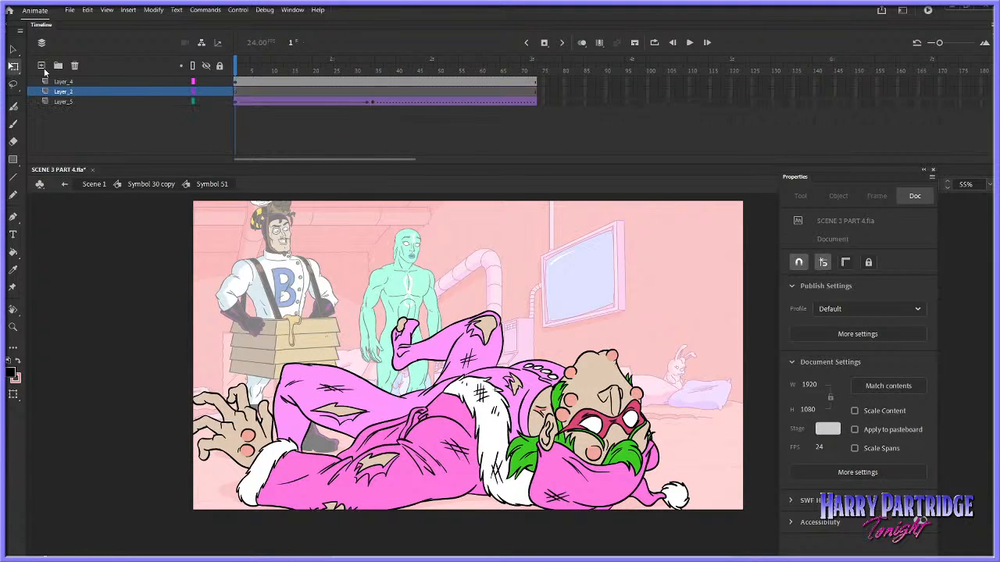
left_click(13, 327)
left_click_drag(637, 411, 715, 510)
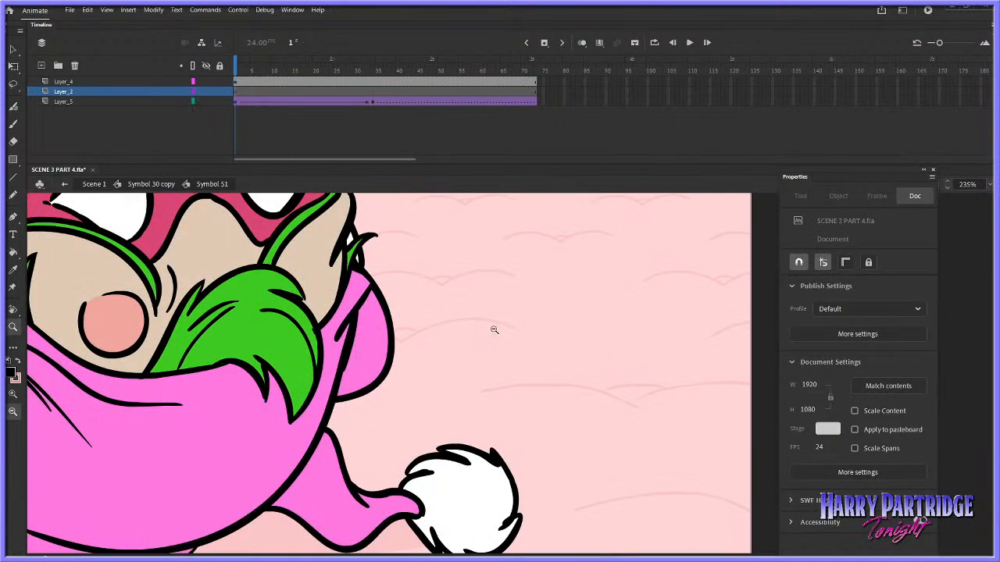
left_click(13, 123)
left_click(14, 375)
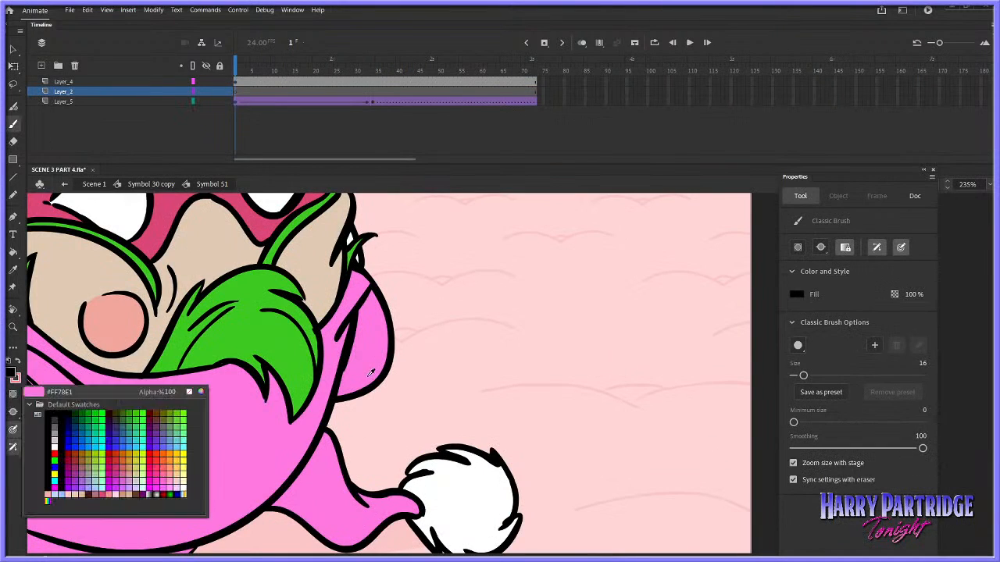
left_click(373, 382)
mouse_move(317, 425)
left_mouse_down()
mouse_move(359, 409)
mouse_move(384, 359)
left_mouse_up()
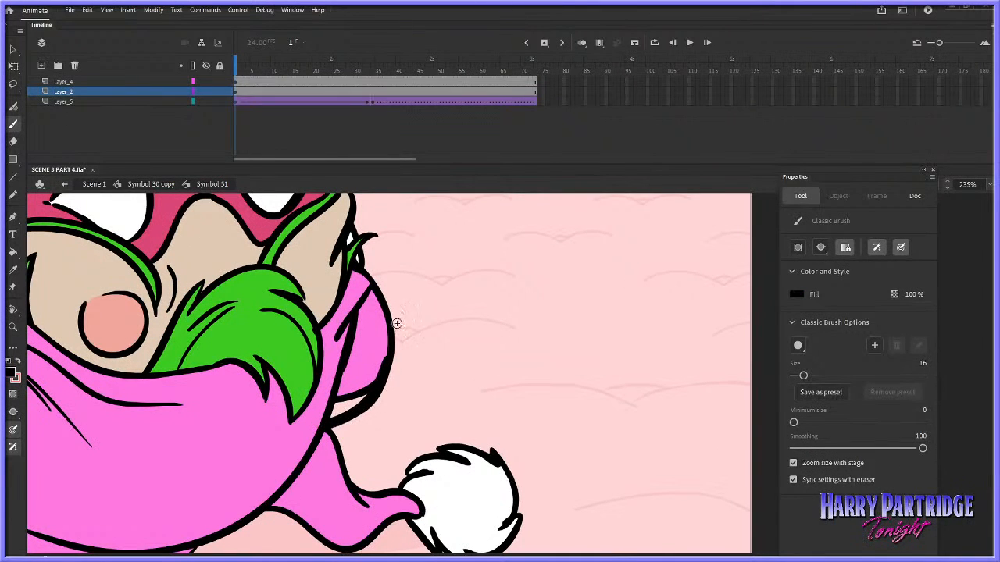
key("ctrl+z")
Test black brush strokes beside the raised arm at frame 34 and reduce the brush size to 10
left_click(373, 71)
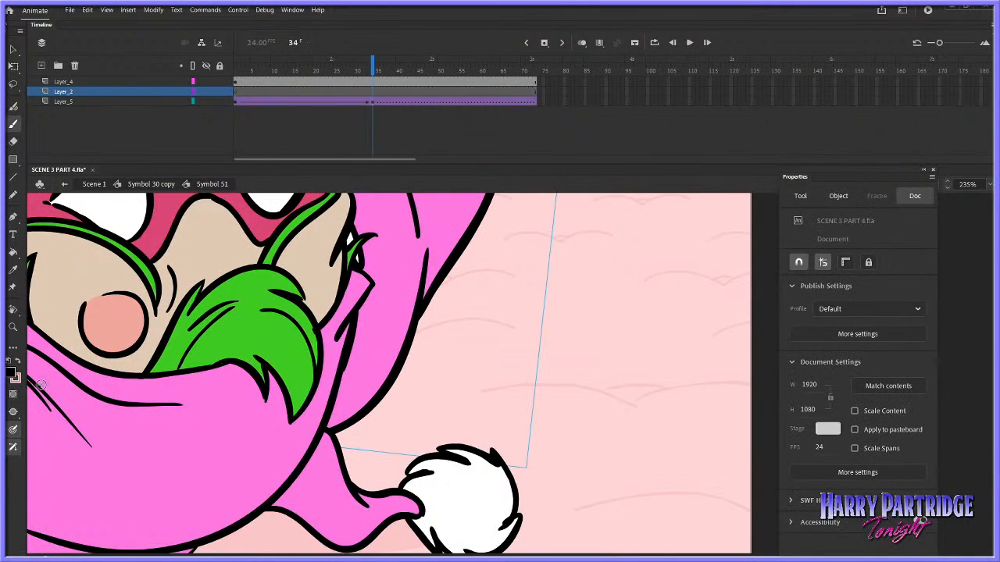
left_click_drag(427, 243, 426, 262)
key("ctrl+z")
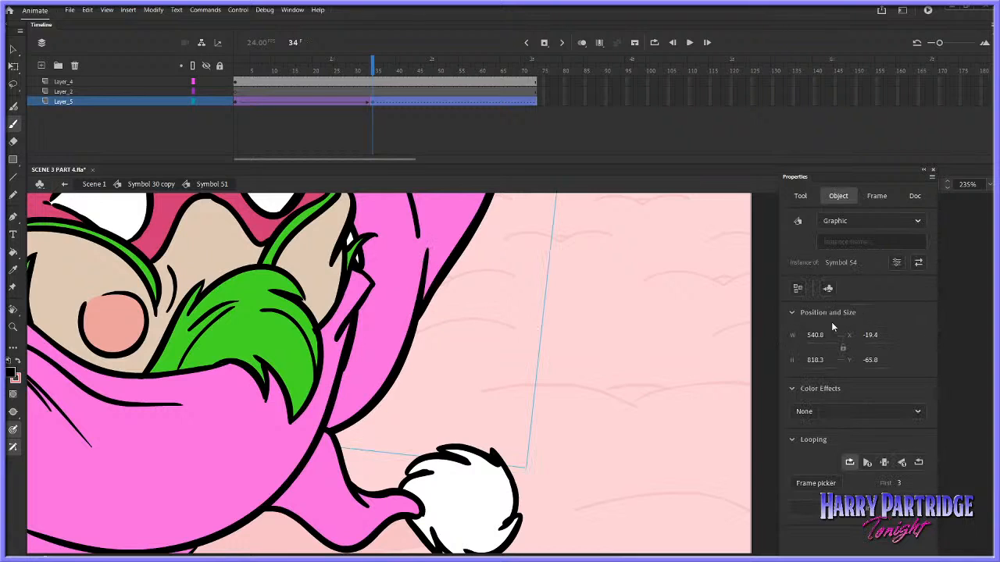
left_click_drag(644, 362, 635, 379)
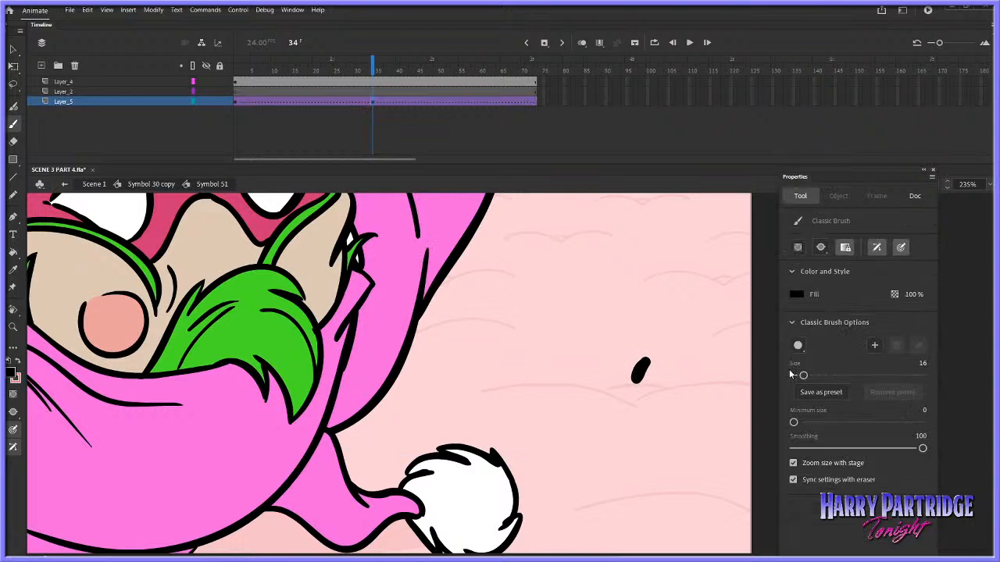
left_click_drag(790, 375, 793, 376)
Try brushing black outline strokes along the raised sleeve and across the hat at frame 34, and undo the stray stroke
left_click_drag(428, 246, 421, 301)
left_click_drag(391, 385, 285, 443)
scroll(461, 289, "up", 3)
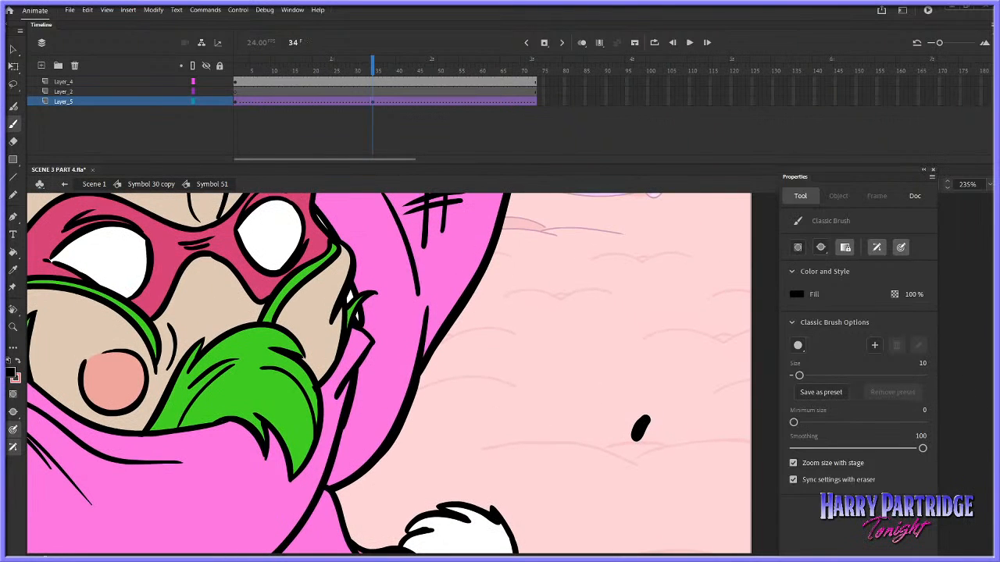
scroll(323, 531, "up", 2)
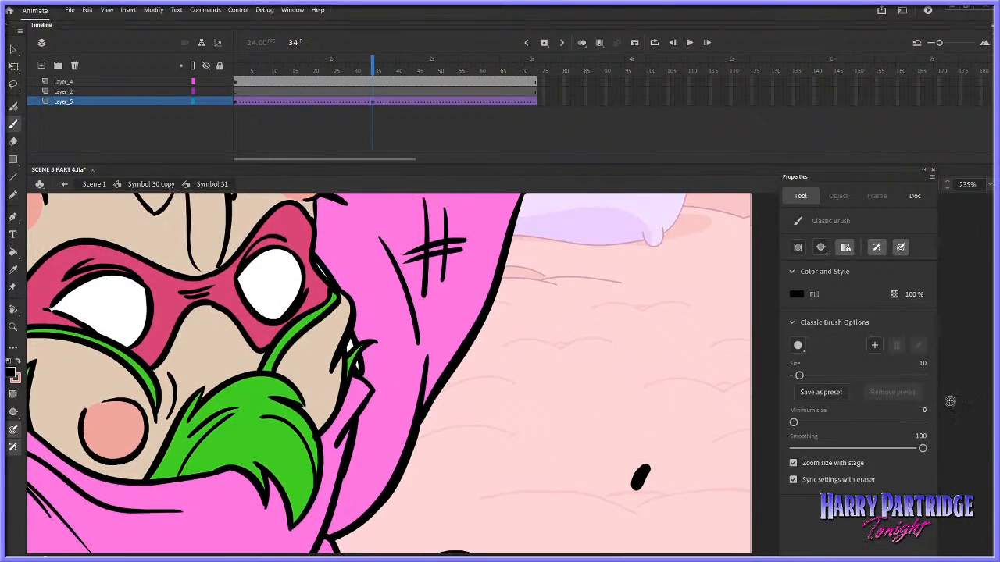
mouse_move(323, 531)
left_mouse_down()
mouse_move(281, 466)
mouse_move(273, 248)
mouse_move(313, 195)
left_mouse_up()
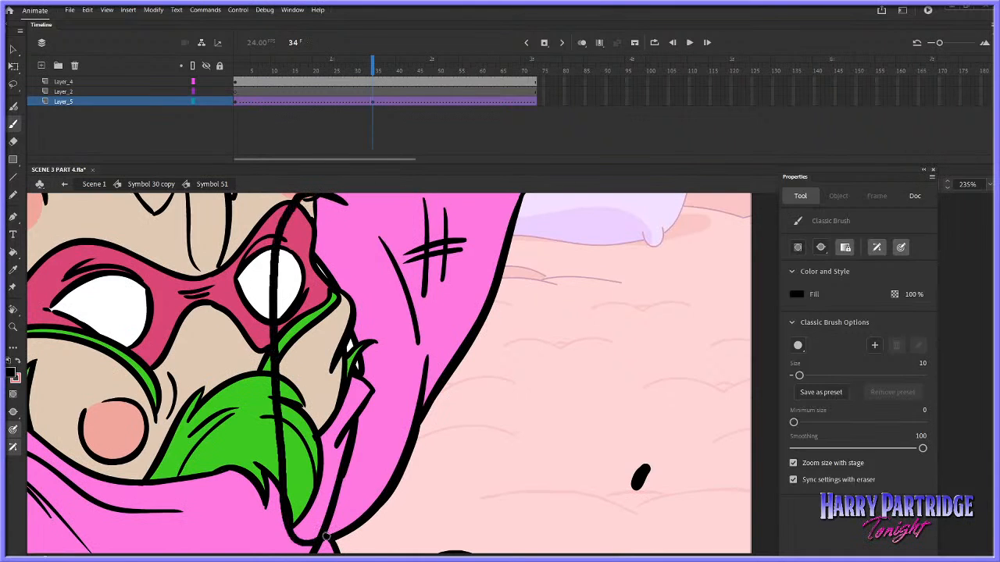
key("ctrl+z")
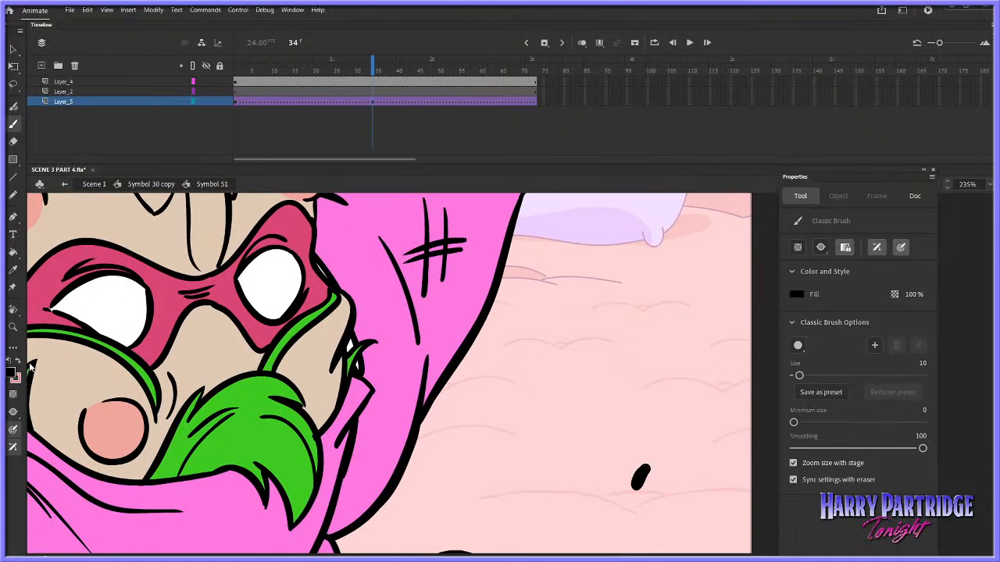
Sample the sleeve's pink as the brush fill colour and undo the test strokes and the added layer
left_click(14, 375)
left_click(360, 245)
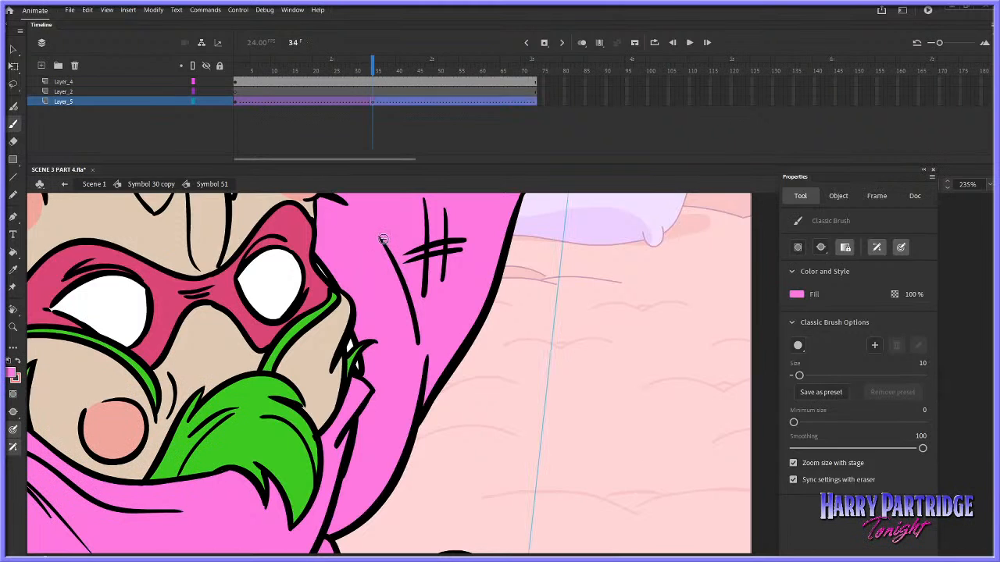
key("comma")
key("comma")
key("ctrl+z")
key("ctrl+z")
key("ctrl+z")
key("ctrl+z")
key("ctrl+z")
key("ctrl+z")
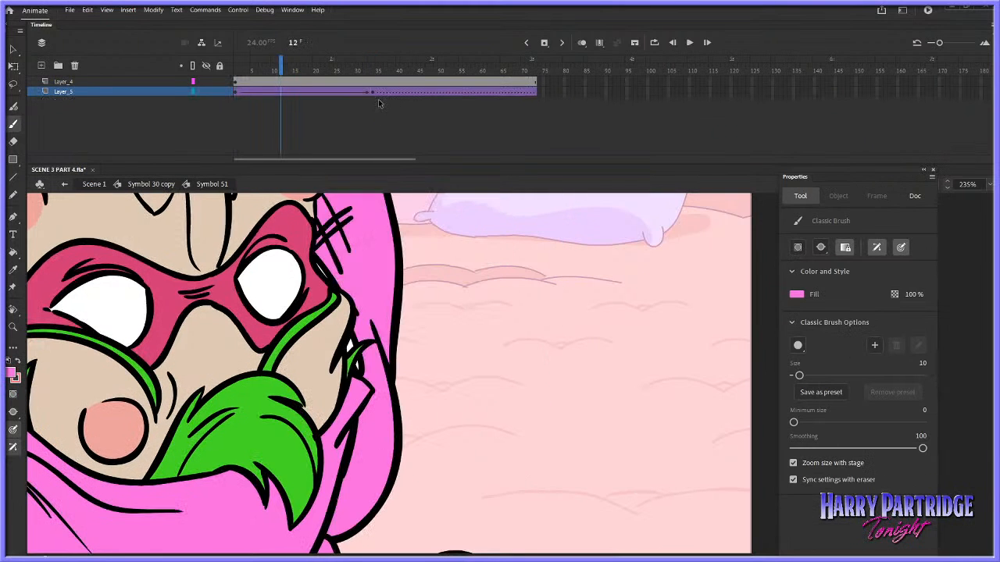
Undo the recent changes to the gun arm inside Symbol 51, back out to Symbol 30 copy
key("ctrl+z")
key("ctrl+z")
key("ctrl+z")
key("ctrl+z")
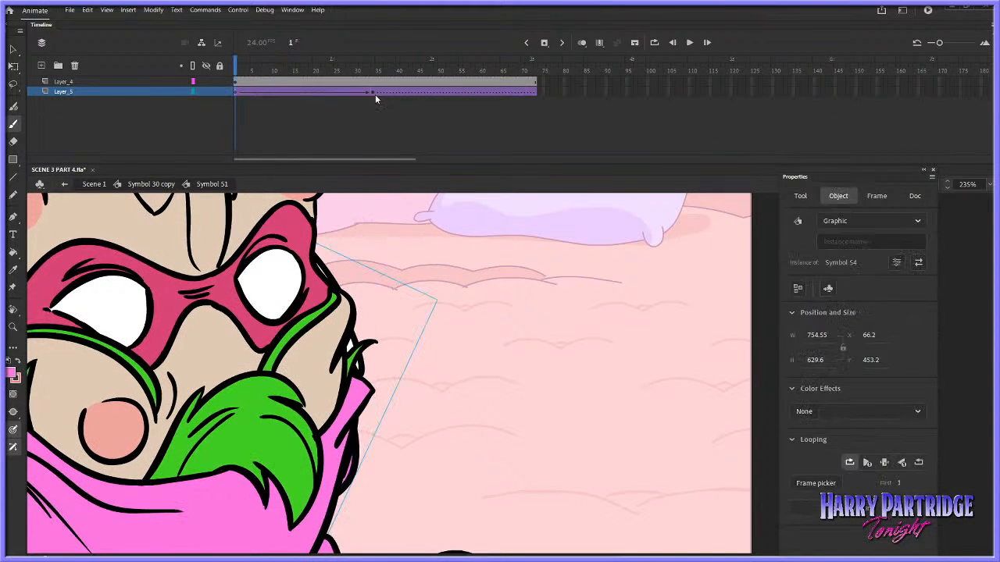
key("ctrl+z")
key("ctrl+z")
key("ctrl+z")
key("ctrl+z")
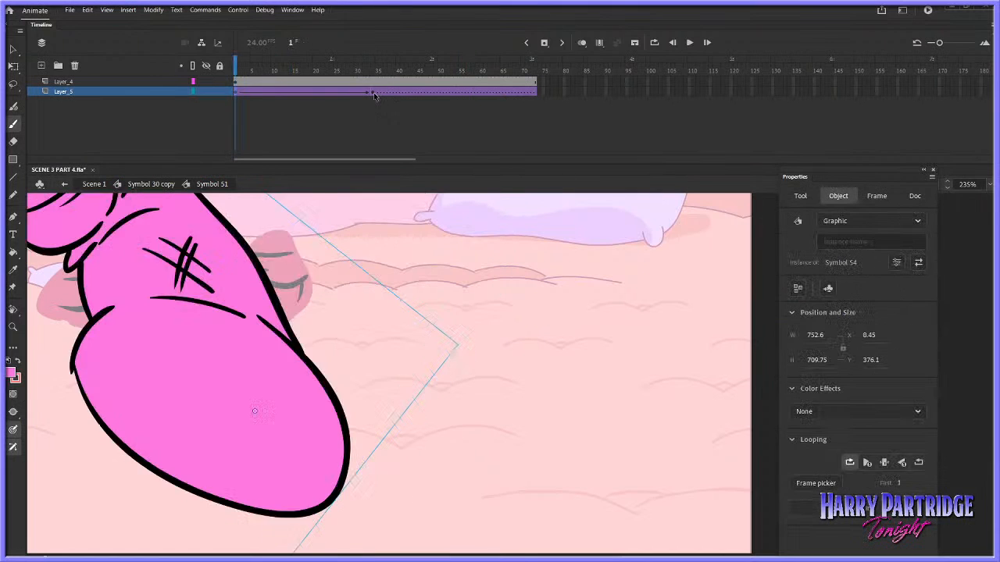
left_click(374, 93)
key("ctrl+z")
key("ctrl+z")
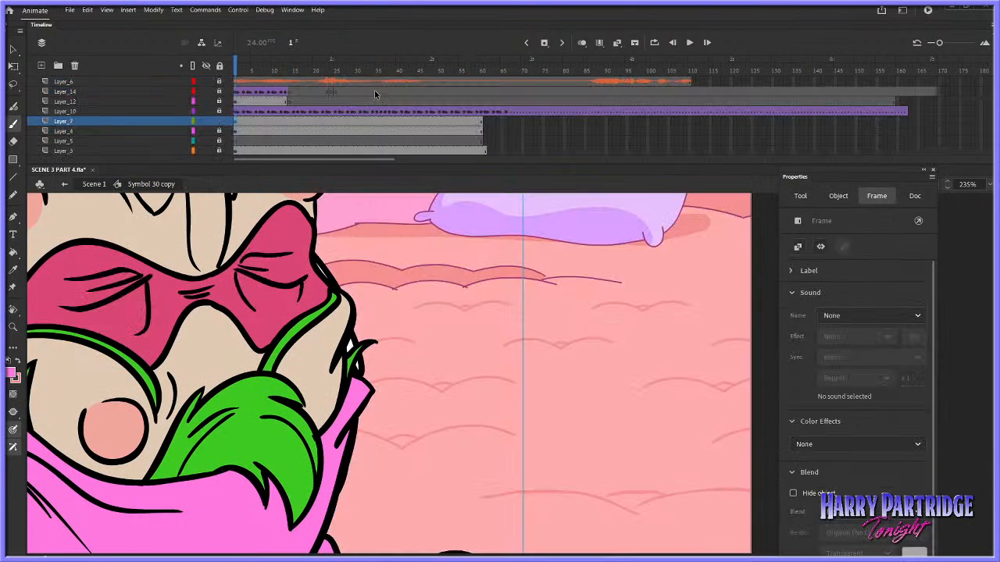
Play back the gun-arm raise in Symbol 30 copy and inside Symbol 51 to check the arm's motion
left_click(14, 51)
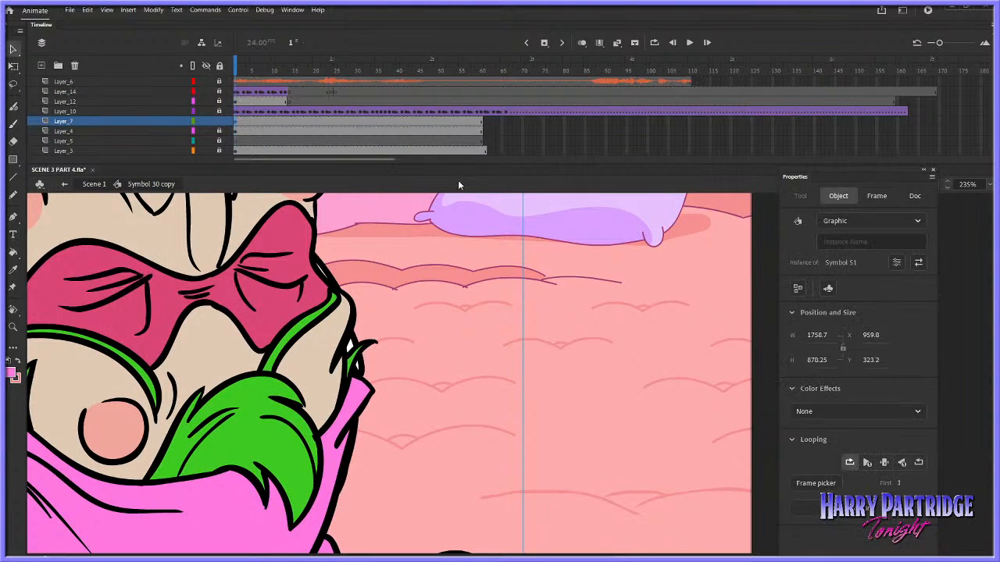
left_click(13, 327)
left_click(584, 389)
left_click(583, 389)
left_click(583, 389)
key("Return")
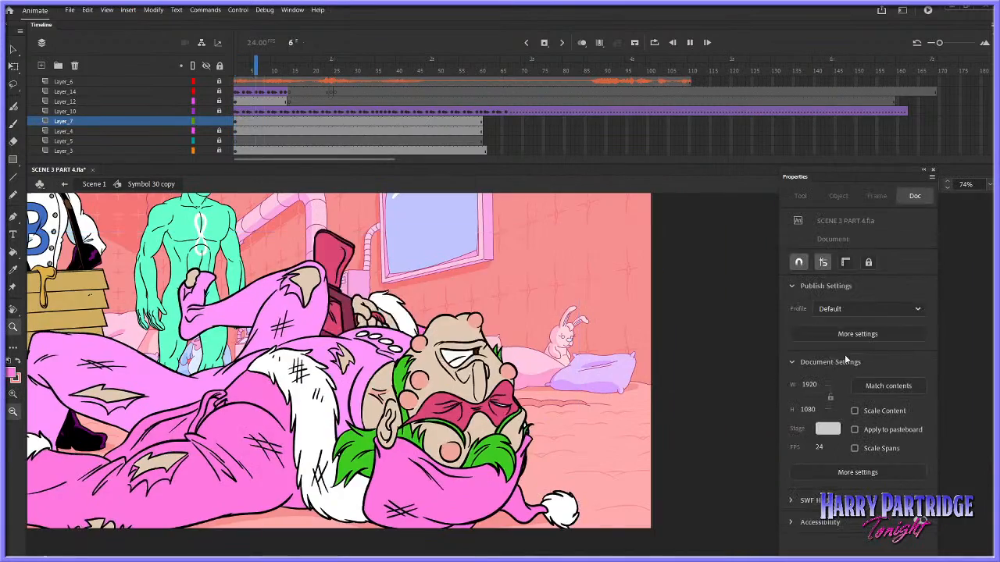
key("Return")
left_click(14, 51)
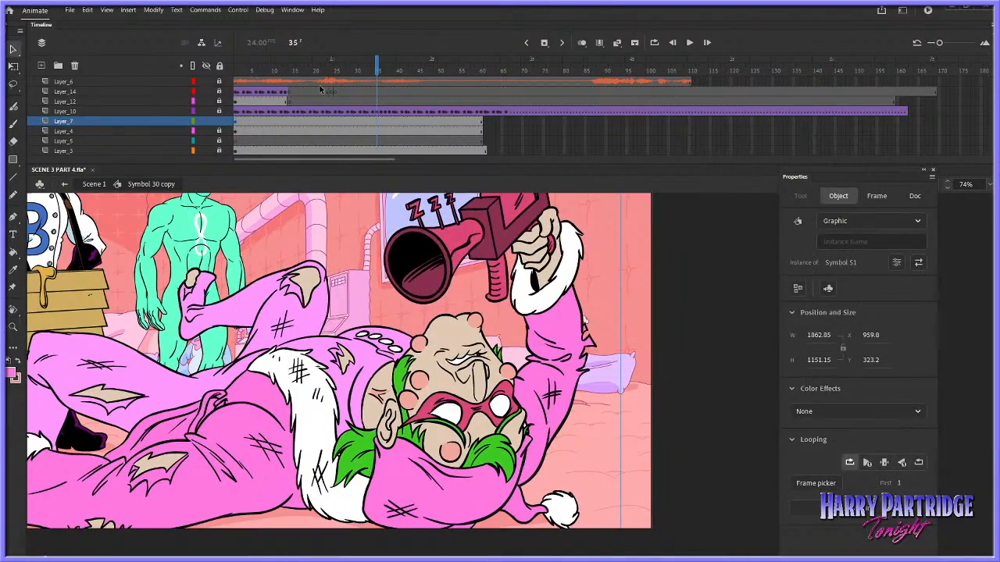
left_click(236, 67)
double_click(384, 328)
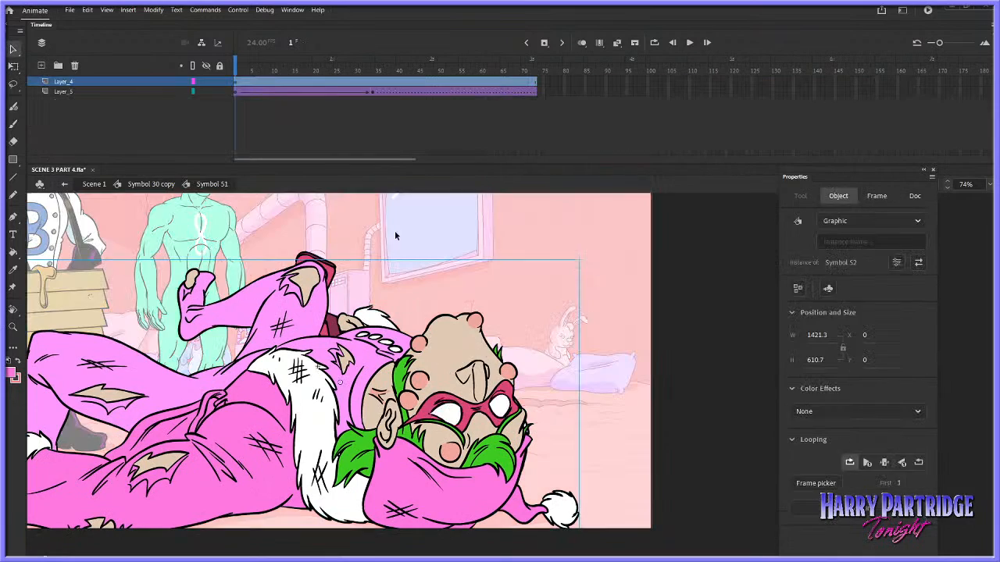
left_click(238, 94)
key("Return")
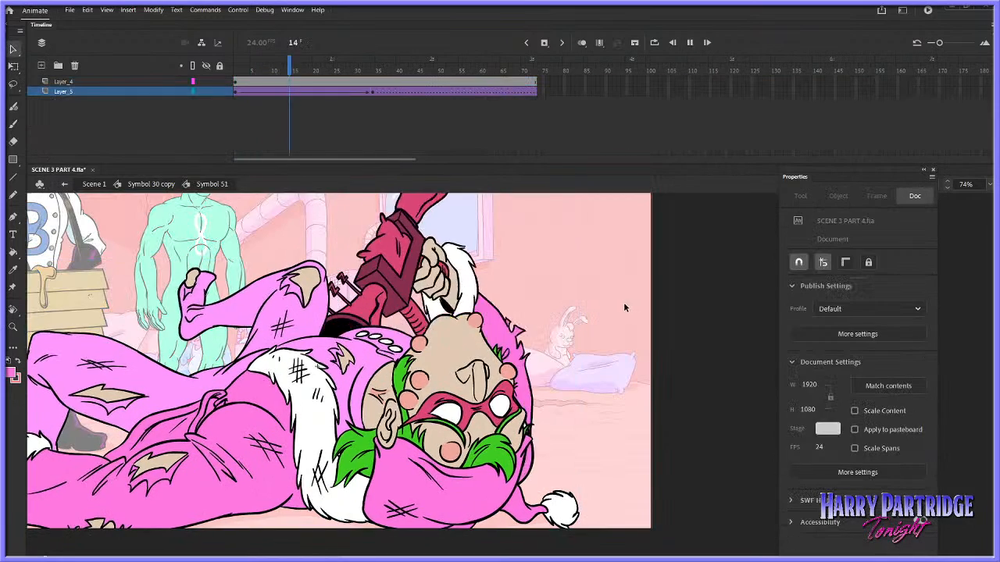
key("Return")
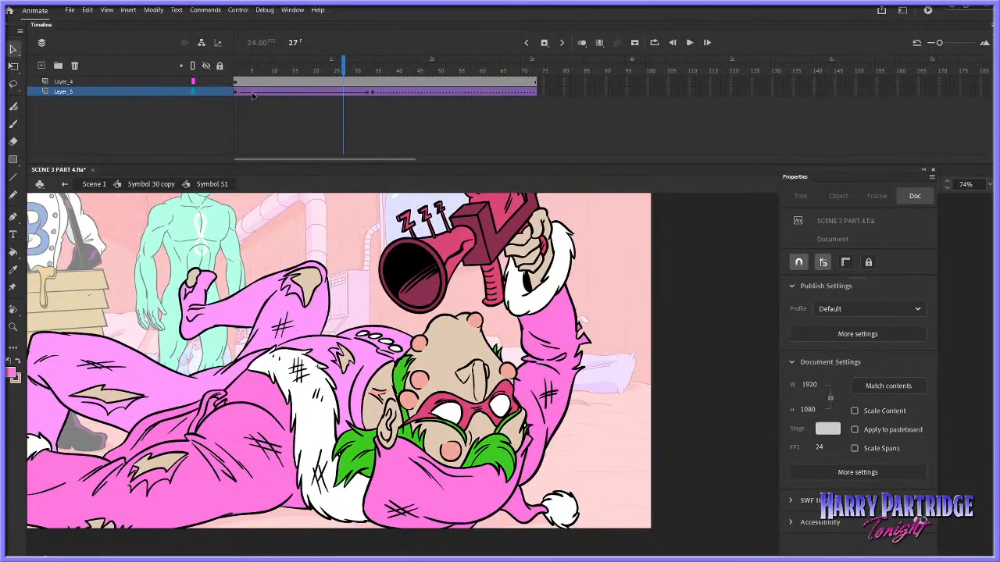
Rotate and lower the gun arm at frame 1 of Layer_5 so the gun starts hidden behind the body, and play it back
left_click(240, 92)
right_click(364, 318)
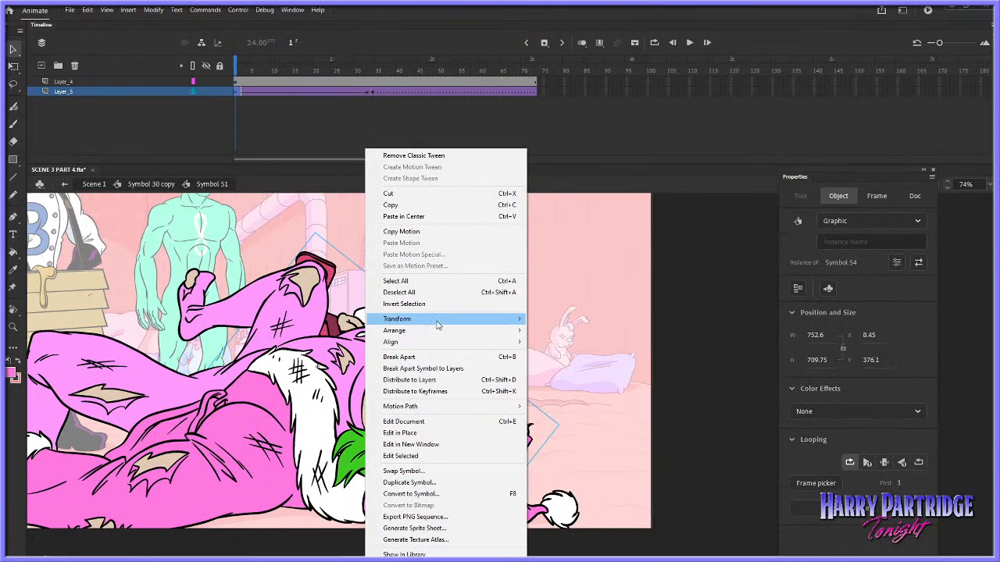
mouse_move(484, 317)
left_click(554, 317)
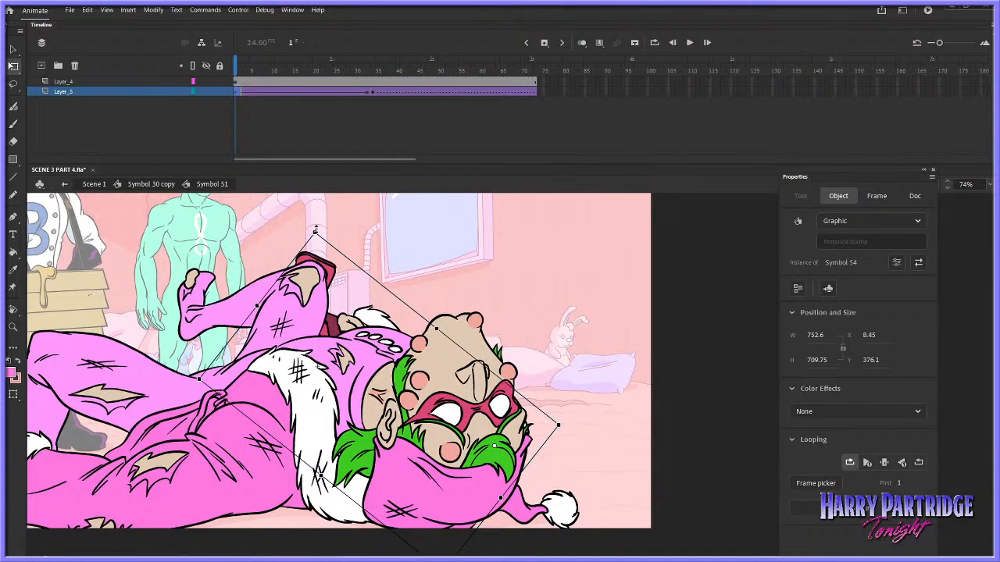
key("ctrl+z")
key("ctrl+z")
key("ctrl+z")
key("ctrl+z")
key("ctrl+z")
key("ctrl+z")
key("ctrl+z")
key("ctrl+z")
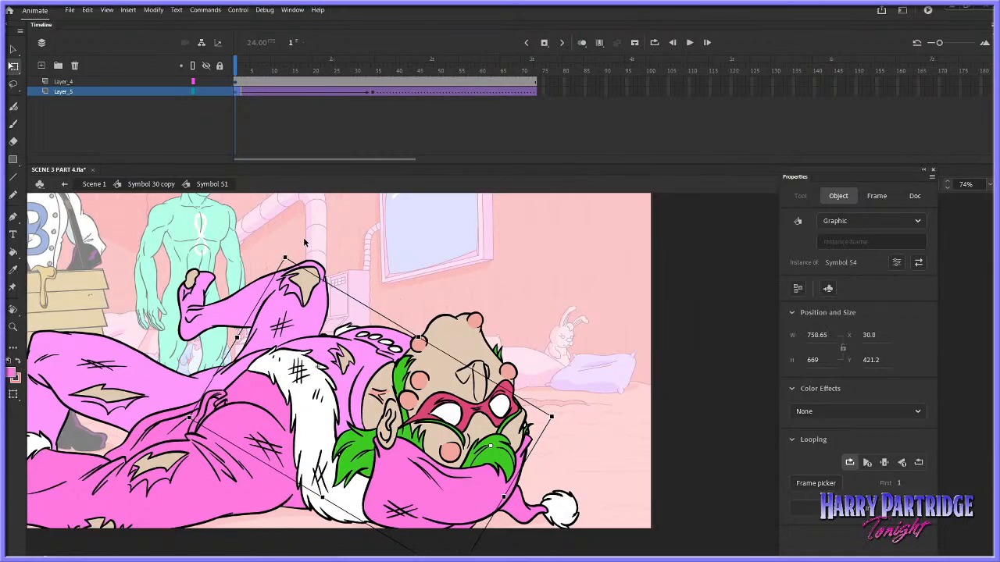
key("Return")
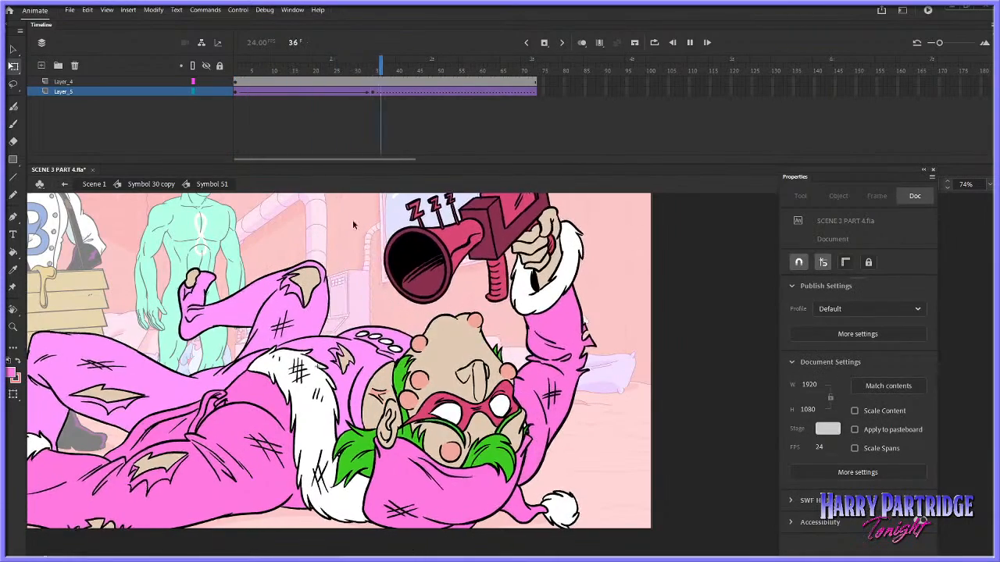
Return to Scene 1 and play back the rough gun-grab shot up to frame 492 with the whole stage in view
left_click(94, 184)
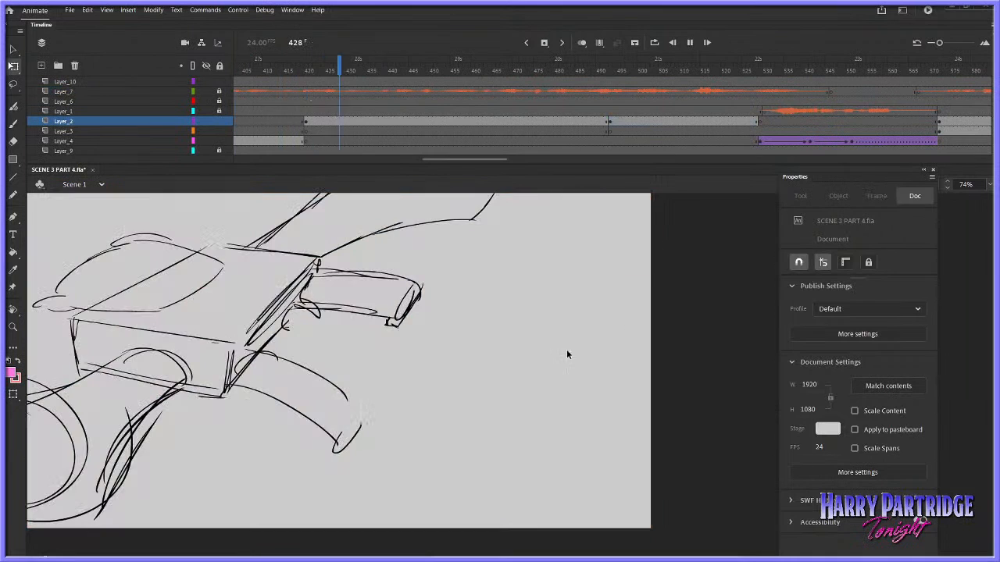
left_click(14, 328)
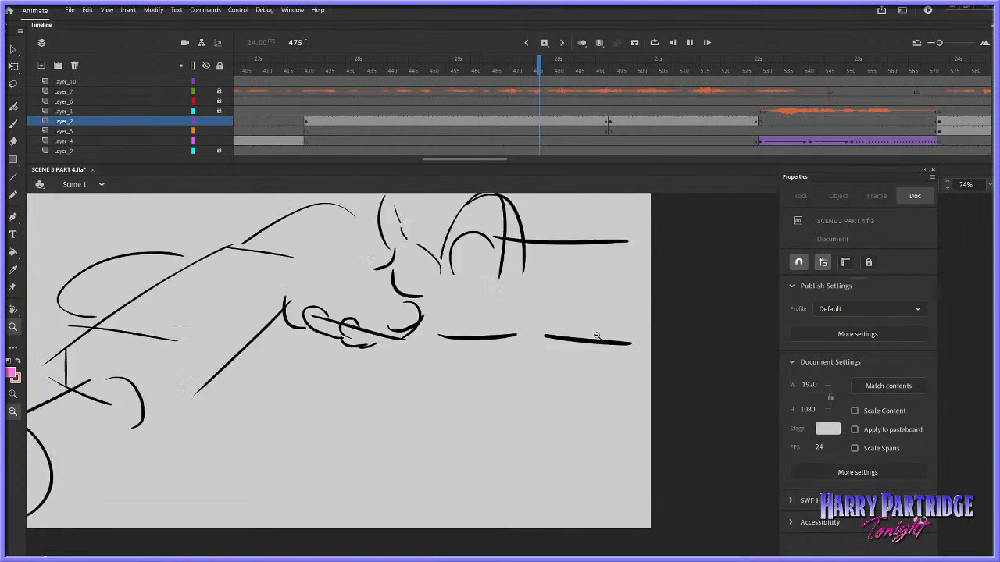
left_click(549, 361)
left_click(549, 360)
left_click(390, 81)
key("Return")
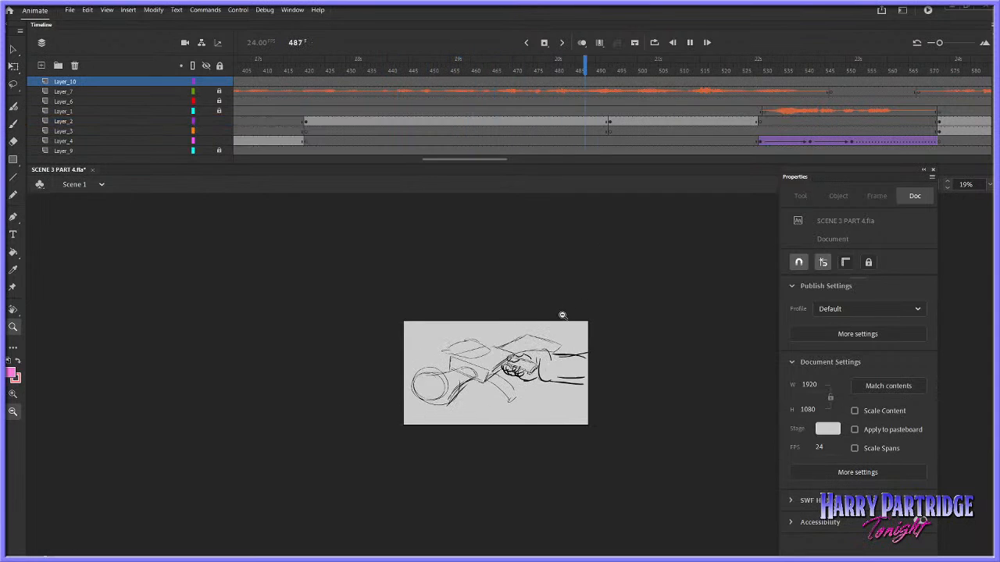
key("Return")
left_click_drag(465, 302, 622, 463)
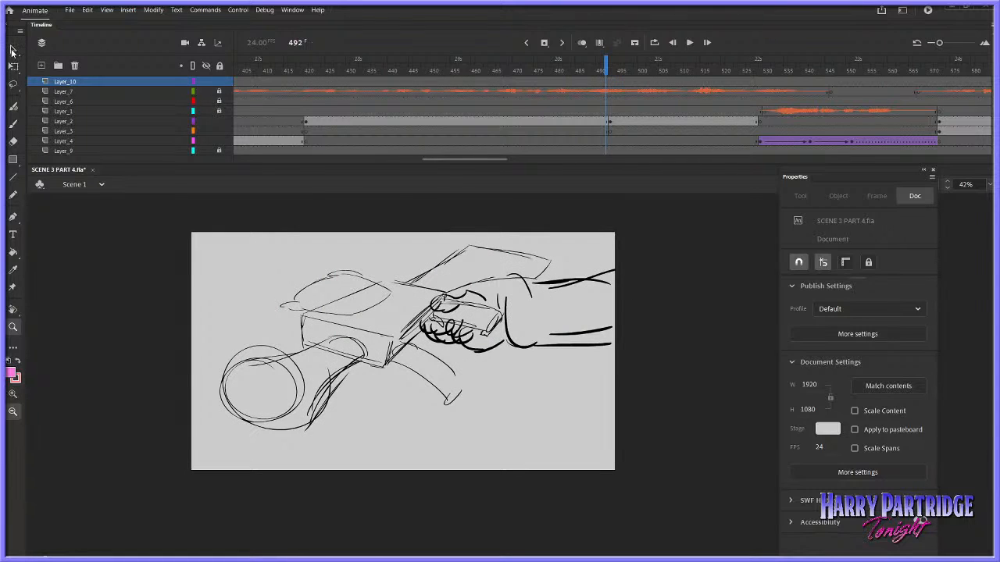
Open Symbol 29, insert frames around frame 40, and remove Layer_2's grab drawings after frame 55
left_click(12, 50)
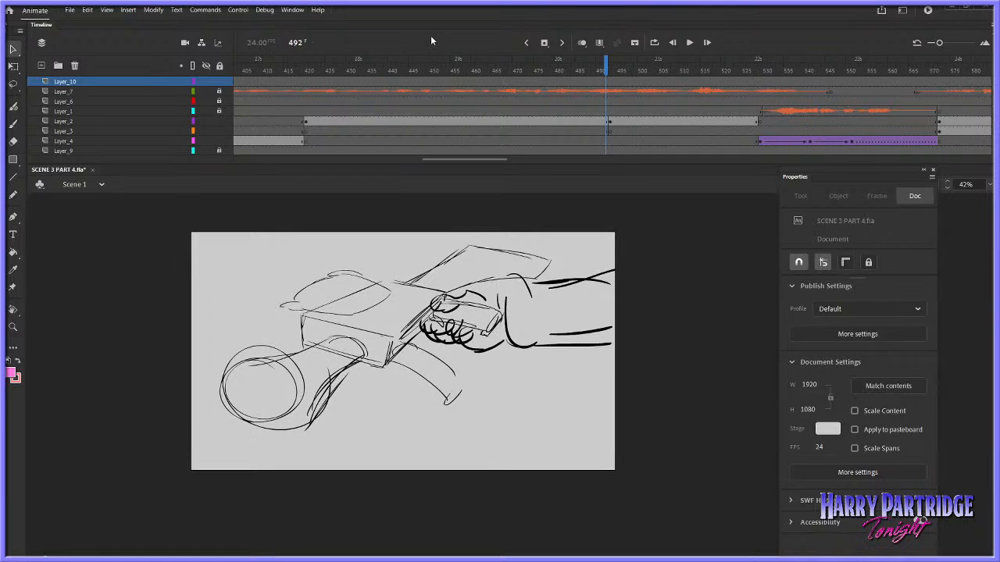
double_click(443, 291)
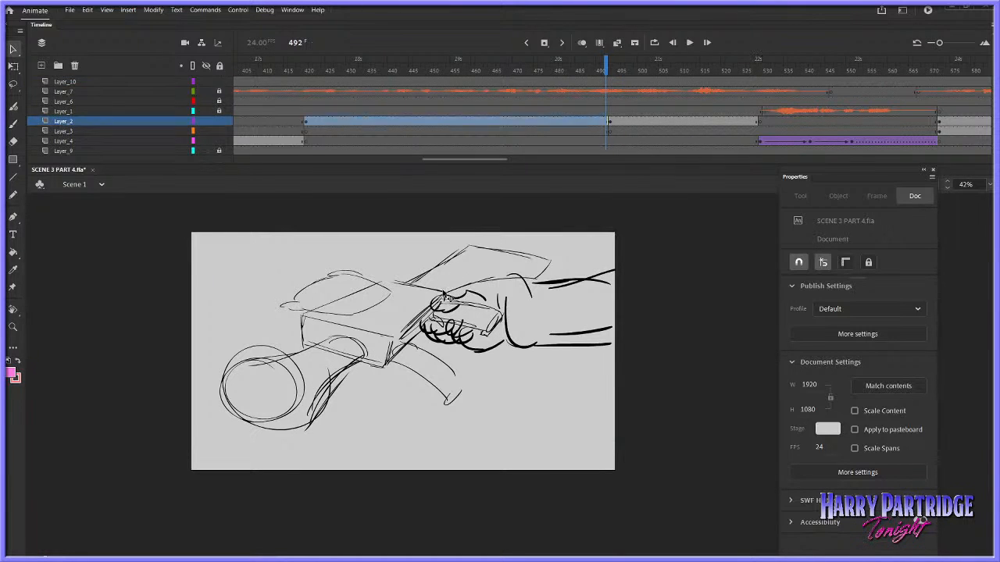
left_click(430, 81)
left_click_drag(420, 89, 398, 90)
right_click(398, 89)
left_click(425, 144)
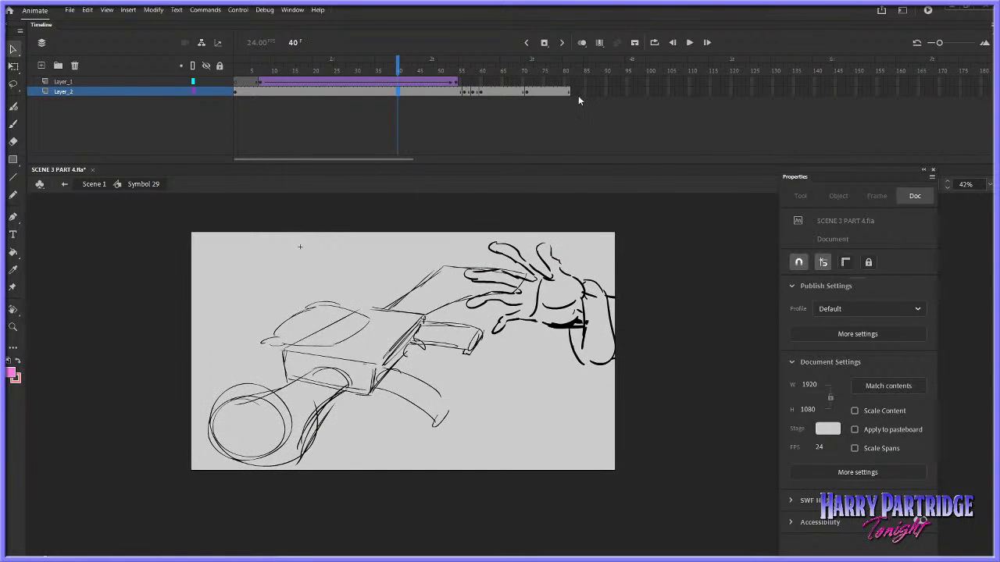
left_click_drag(578, 94, 468, 93)
right_click(468, 94)
left_click(492, 156)
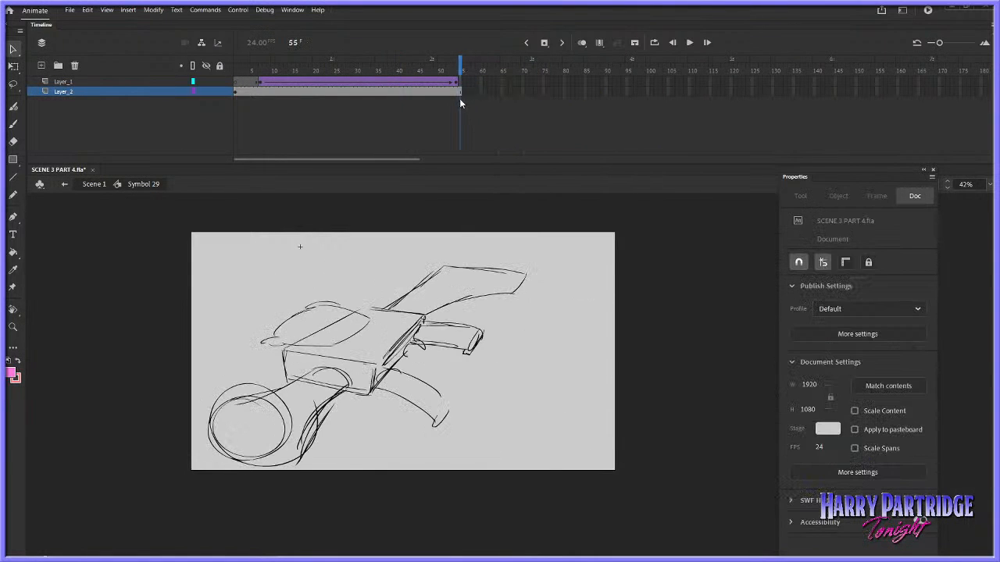
Extend Layer_2 to frame 82 and insert frames in Layer_1 so the open hand's tween runs to frame 68
left_click_drag(572, 93, 573, 93)
mouse_move(493, 83)
left_mouse_down()
mouse_move(443, 81)
mouse_move(511, 85)
left_mouse_up()
right_click(442, 80)
left_click(475, 135)
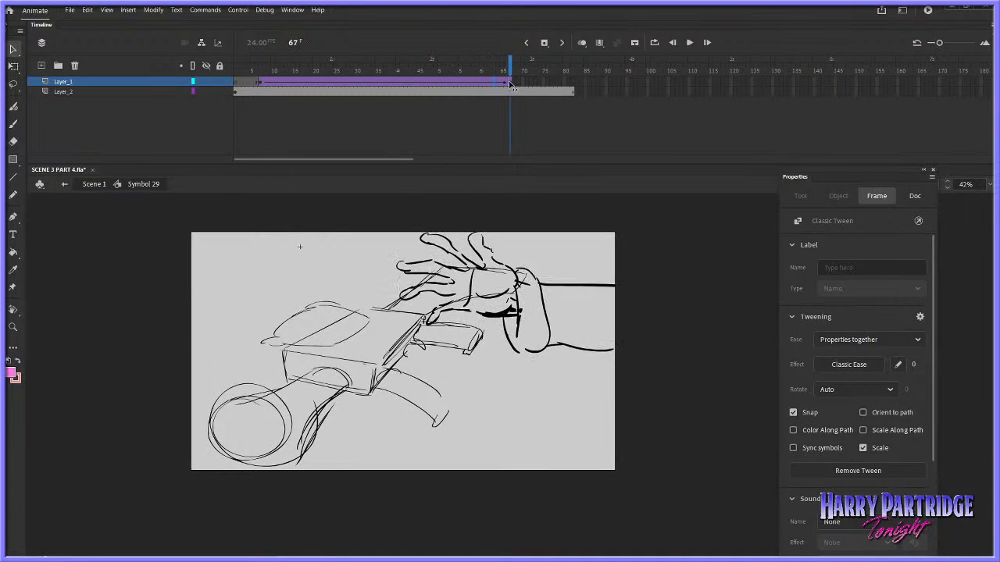
right_click(493, 82)
left_click(512, 79)
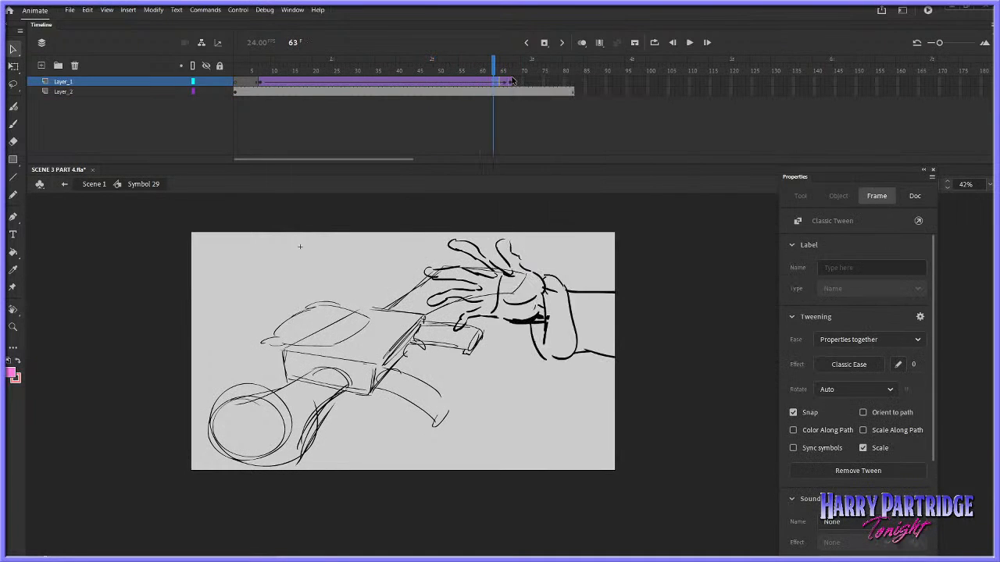
left_click(513, 79)
right_click(515, 80)
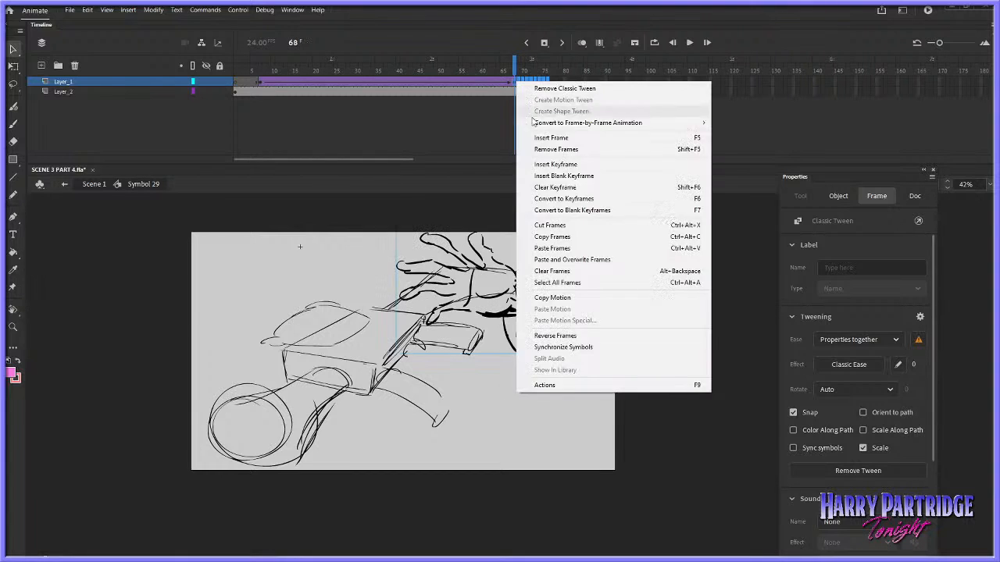
left_click(538, 137)
Lengthen Layer_1's hold after frame 68, trim the frames past 82, and return to Scene 1
mouse_move(570, 83)
left_mouse_down()
mouse_move(496, 73)
mouse_move(572, 73)
mouse_move(574, 94)
left_mouse_up()
right_click(528, 81)
left_click(550, 137)
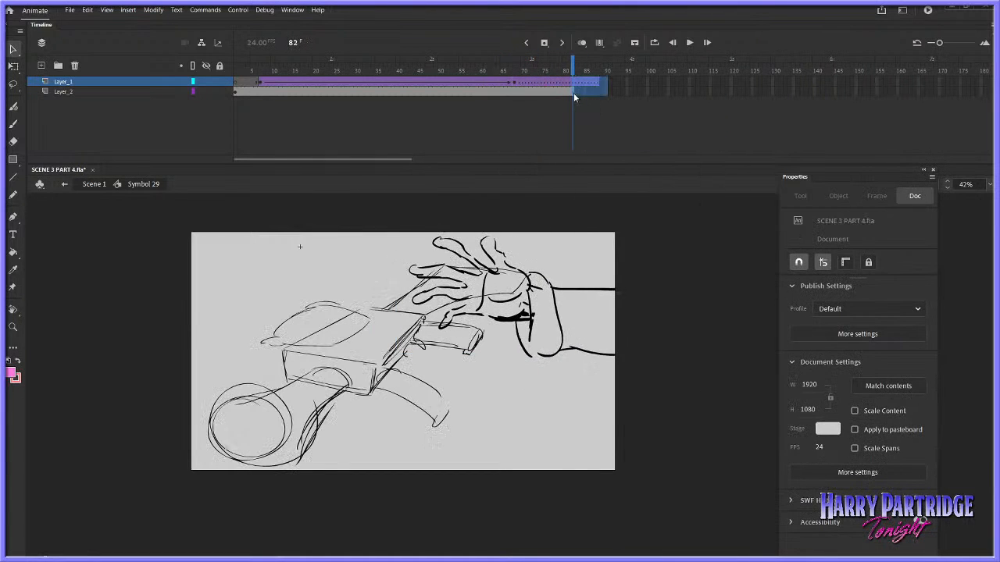
right_click(574, 94)
left_click(625, 143)
left_click(93, 185)
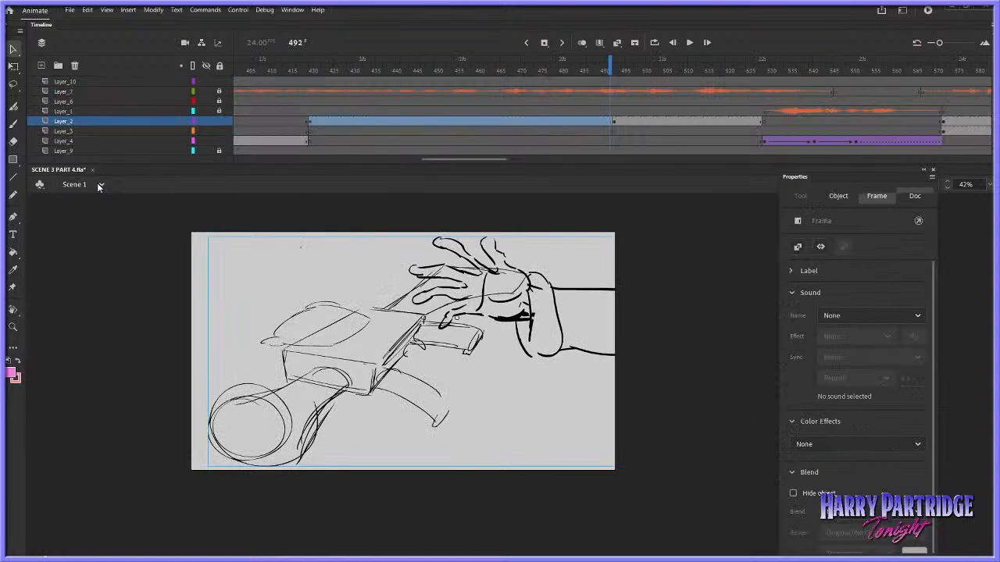
Play back Scene 1 from frame 402 through the gun-grab shot and the shots after it to check the timing
left_click(306, 91)
left_click_drag(473, 159, 459, 159)
left_click_drag(426, 72, 360, 84)
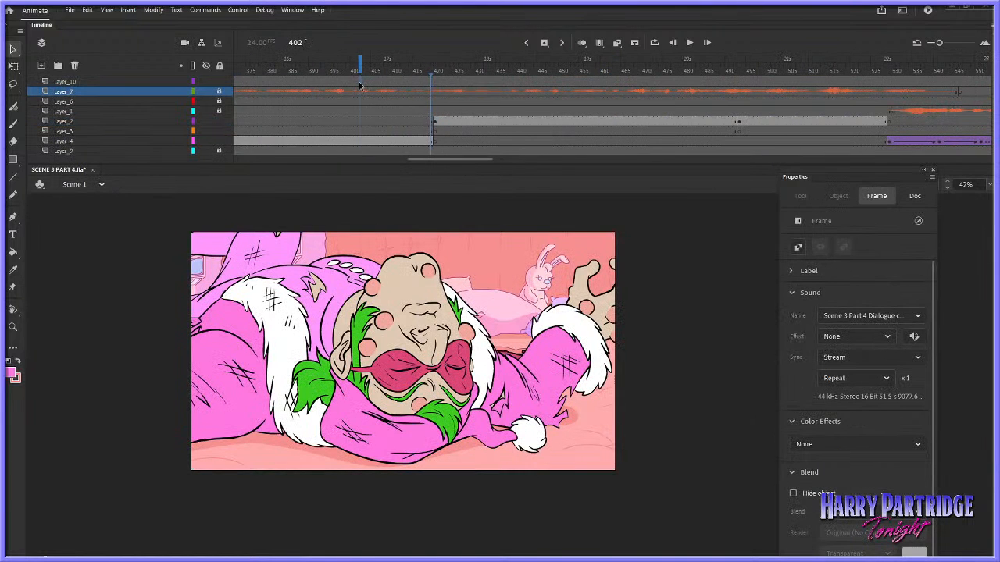
key("Return")
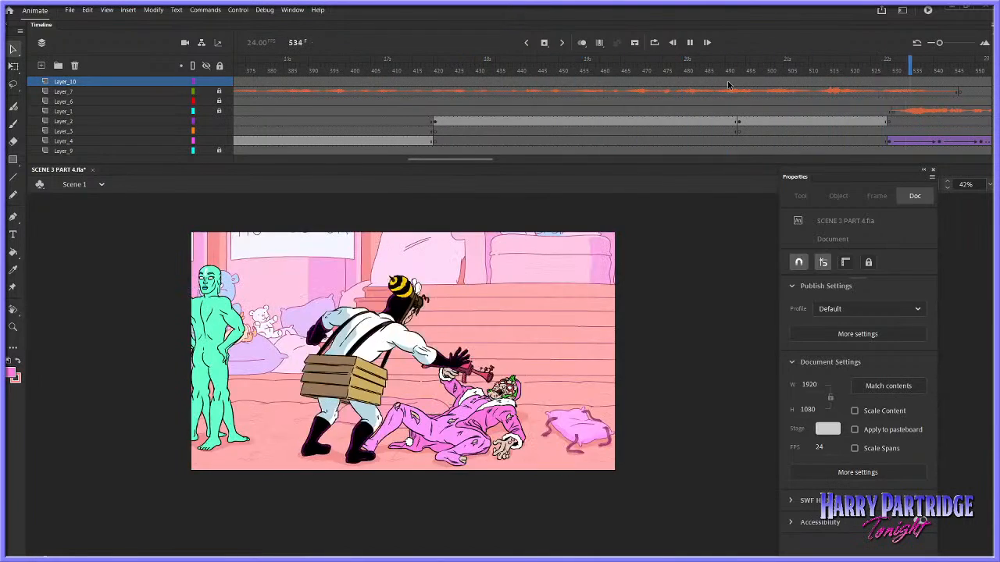
key("Return")
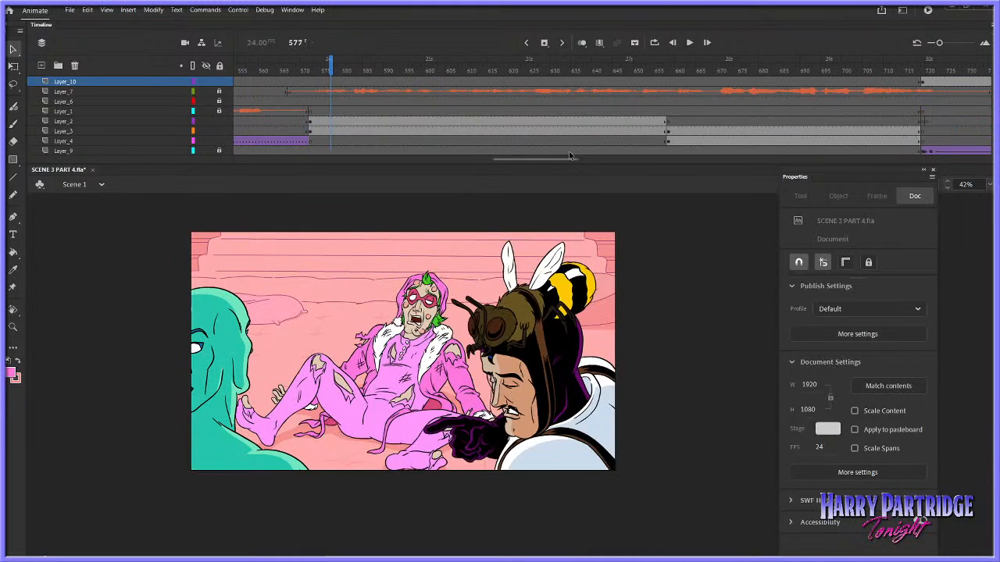
Move the rough gun-and-hand symbol on Layer_2 upward at frame 470 and nudge it back down
left_click_drag(541, 160, 455, 156)
left_click(466, 112)
left_click(443, 122)
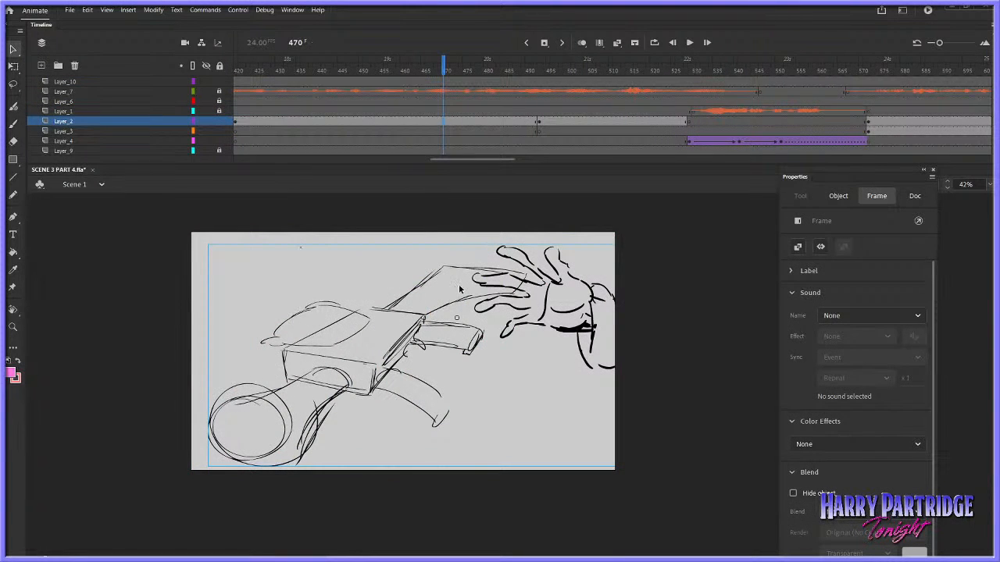
left_click_drag(454, 317, 455, 302)
key("shift+Down")
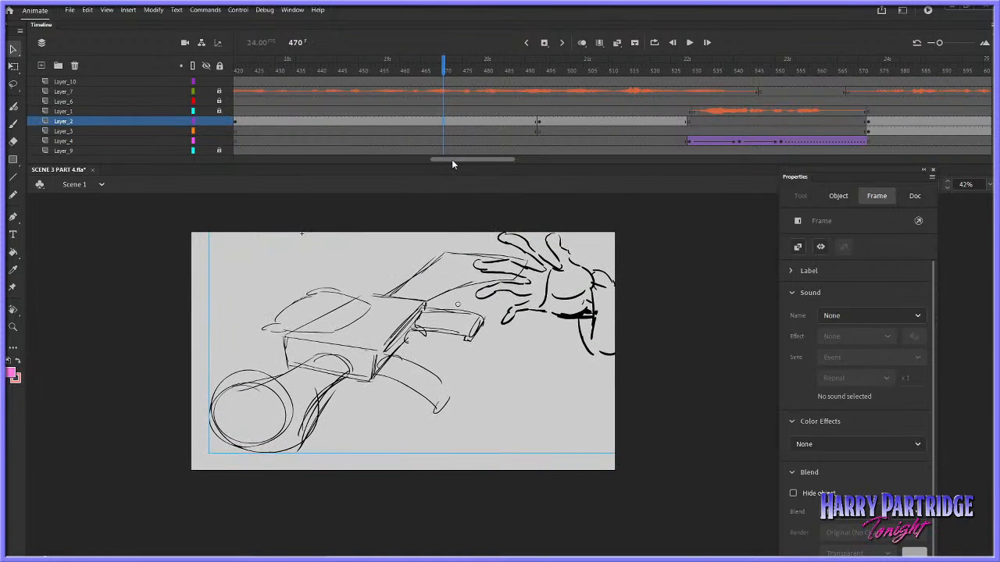
Play back the gun-grab shot into the following gun-raise shot, save the file, and return to frame 421
left_click(351, 102)
key("Return")
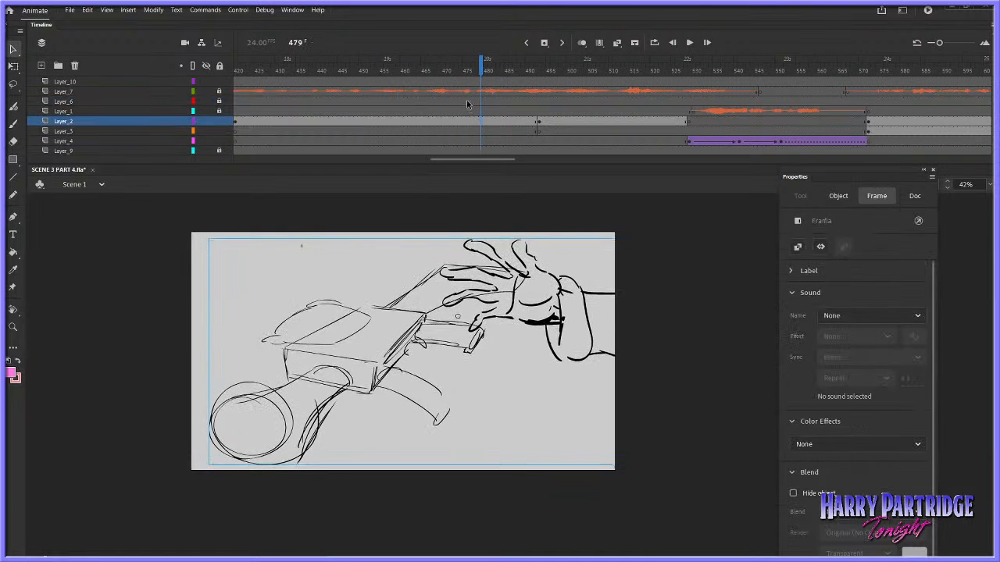
left_click(446, 102)
key("Return")
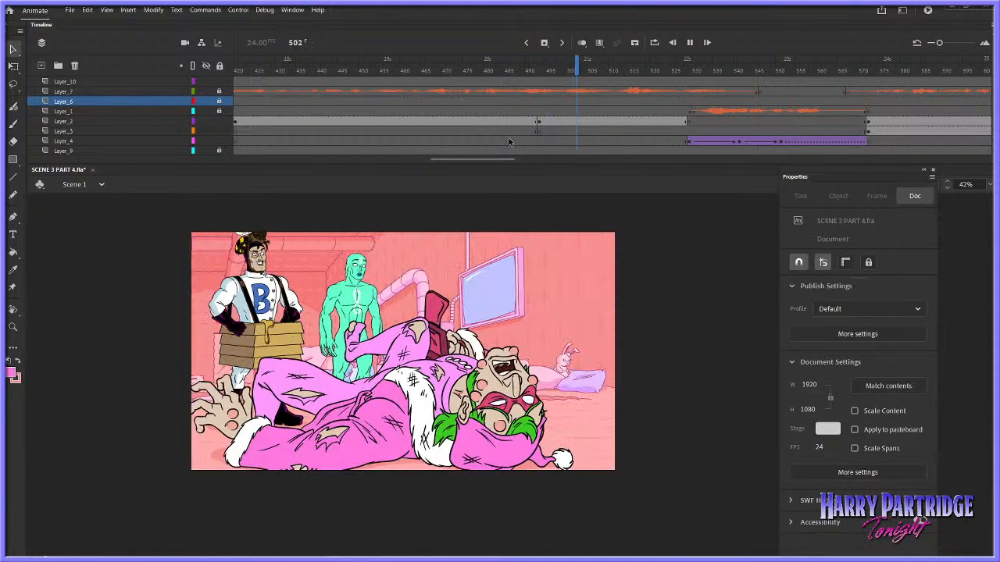
key("Return")
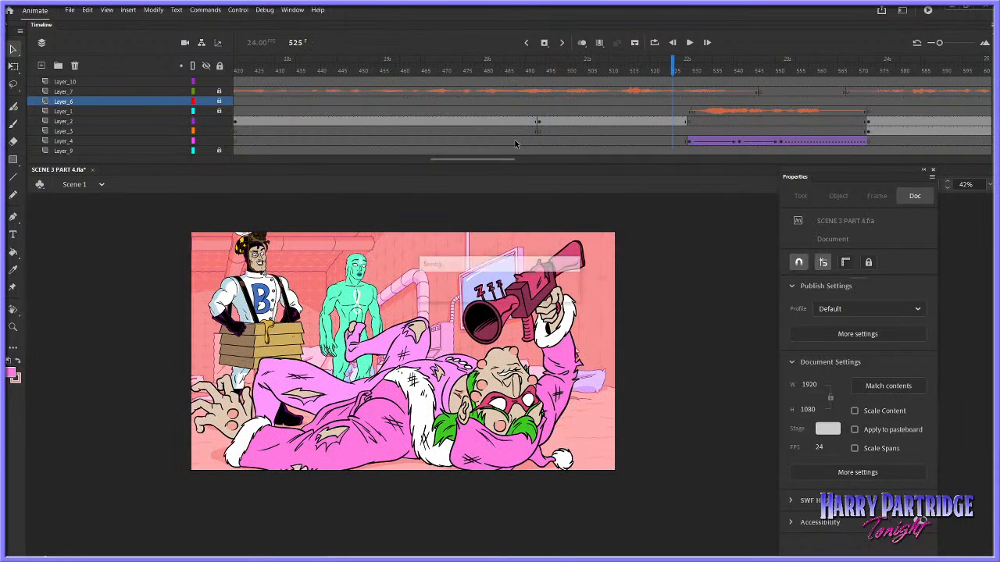
left_click_drag(477, 160, 462, 159)
left_click(435, 121)
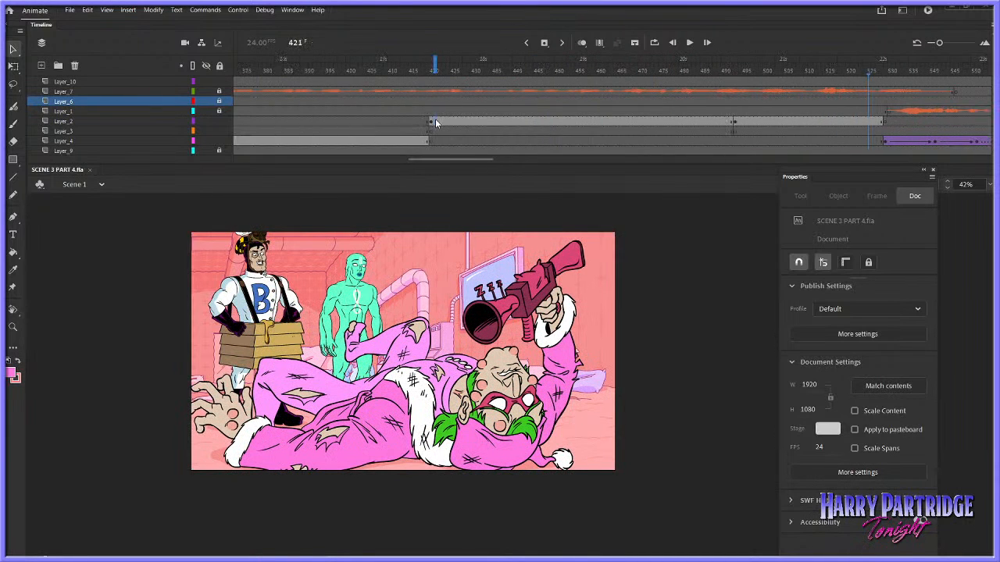
Open the rough gun-grab symbol, go to frame 68 on Layer_1, and open the nested hand symbol for editing
double_click(426, 321)
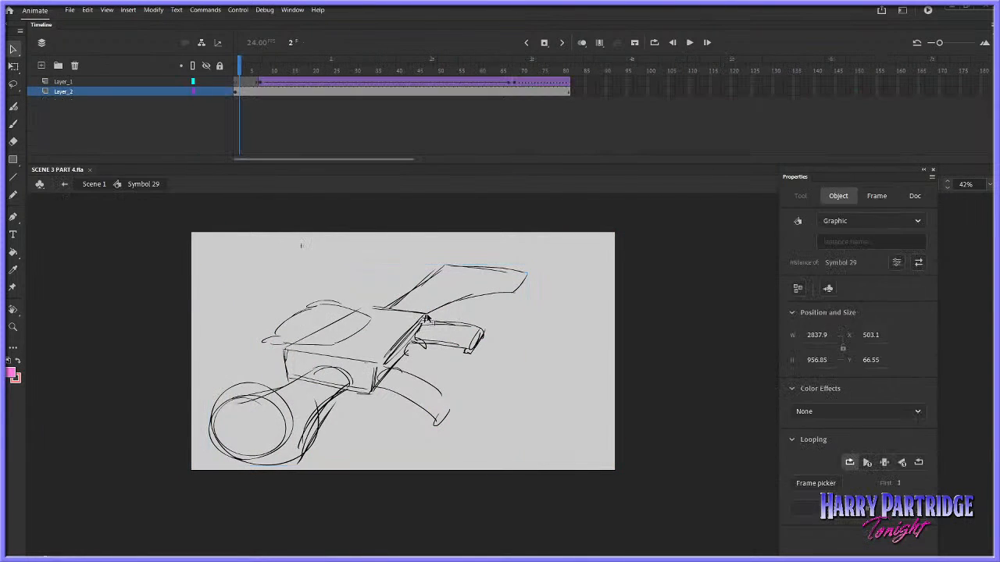
left_click(518, 84)
left_click(515, 86)
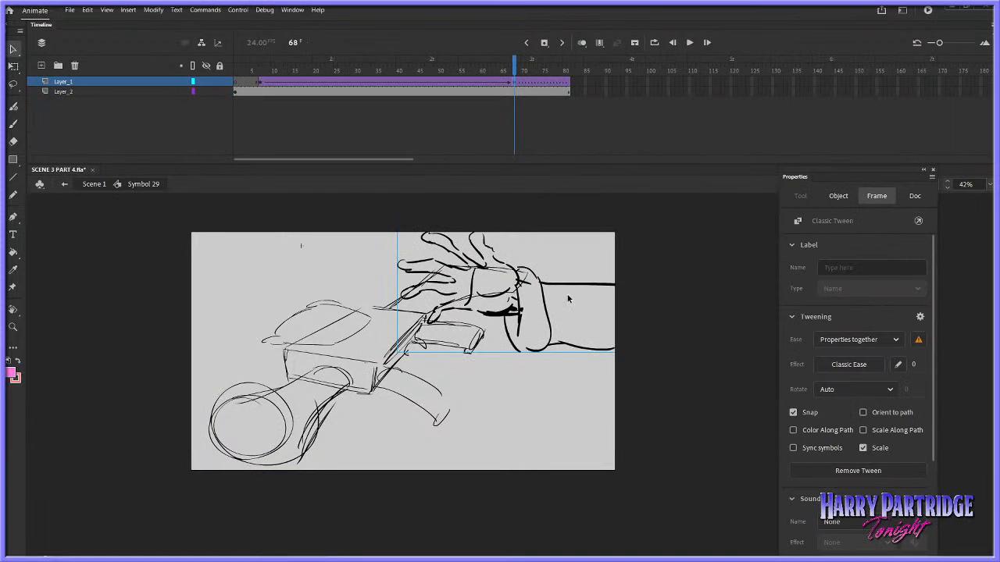
double_click(549, 312)
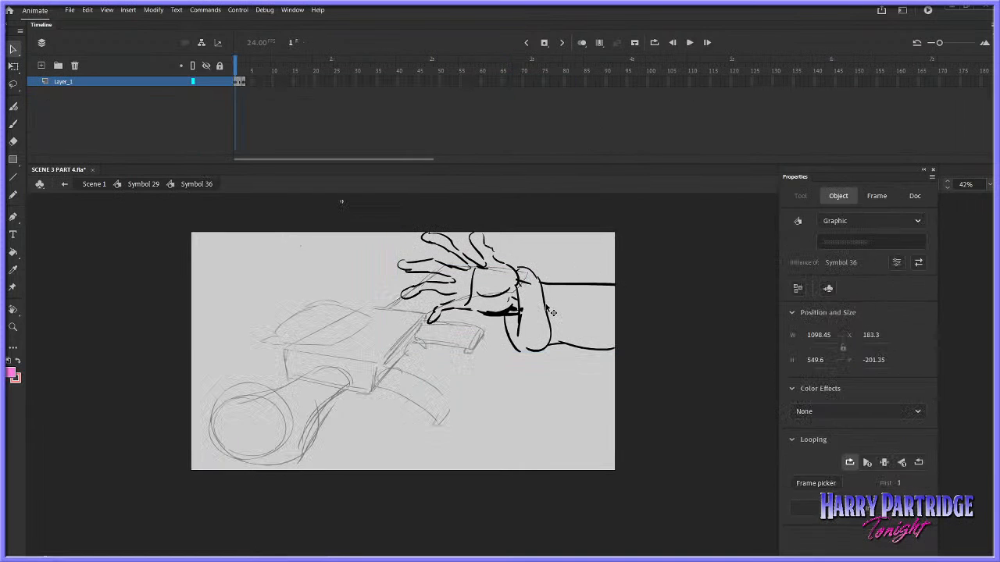
Copy the hand drawing's first frame on Layer_1 and return to the parent gun symbol
left_click(240, 82)
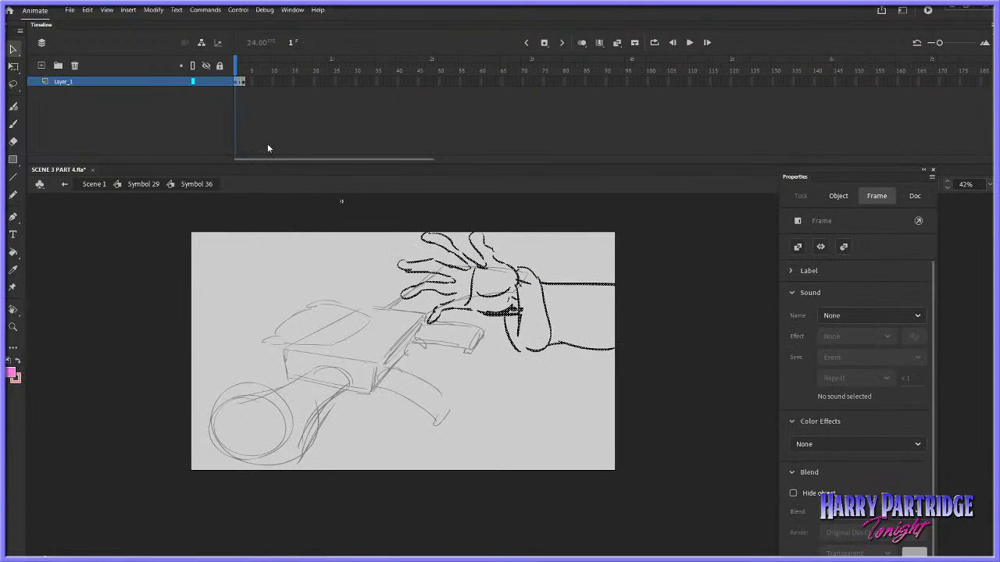
right_click(236, 82)
left_click(277, 236)
double_click(290, 222)
Copy the rough gun drawing on Layer_2 at frame 12
left_click(278, 91)
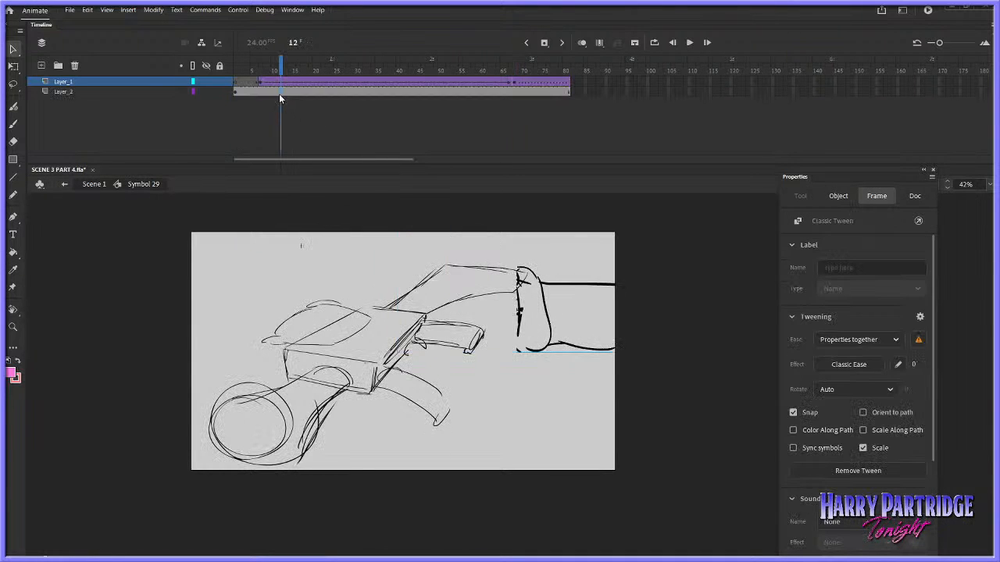
right_click(424, 316)
left_click(461, 100)
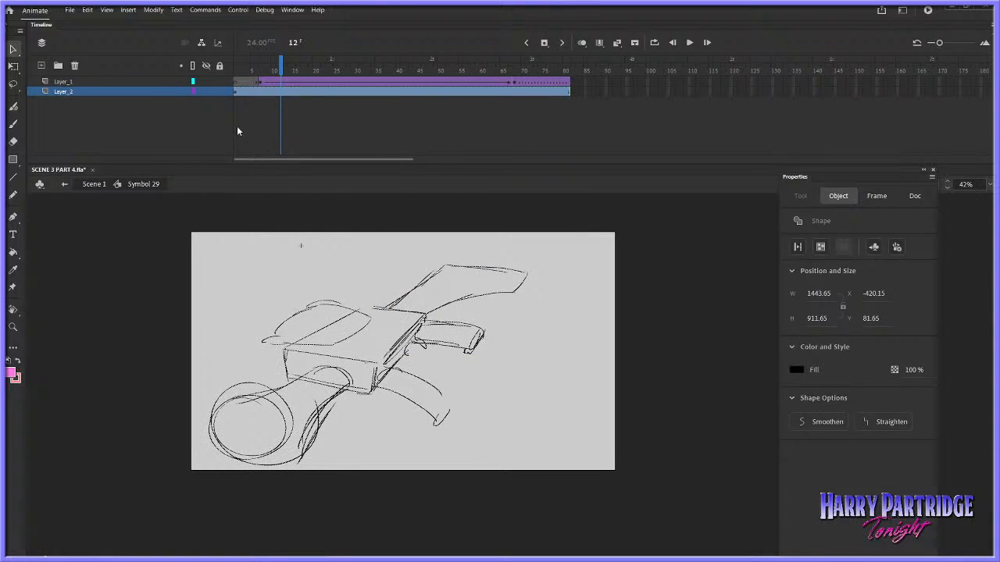
Create a new blank 1920 × 1080 document at 24 fps
left_click(70, 11)
left_click(99, 24)
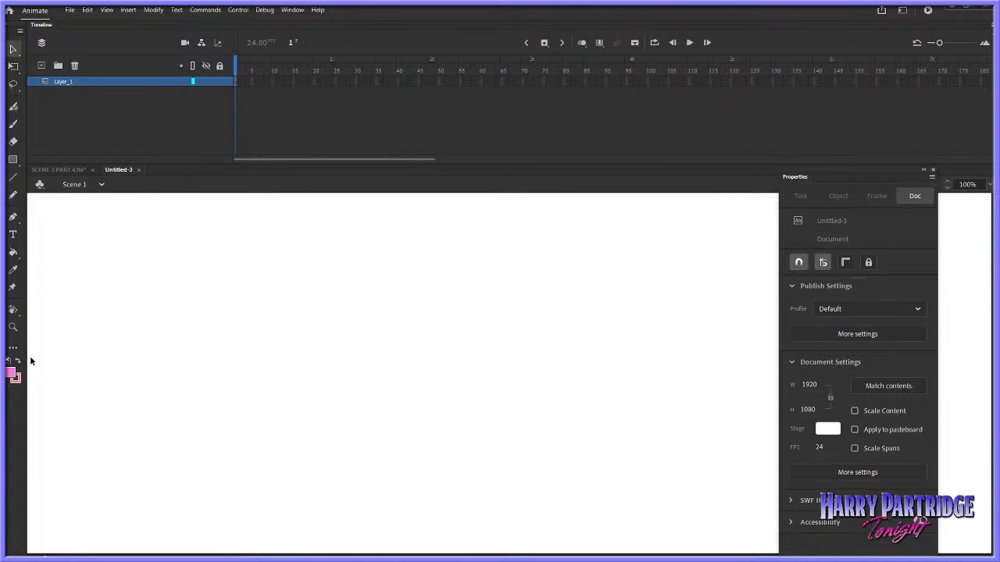
left_click(12, 326)
left_click(346, 351)
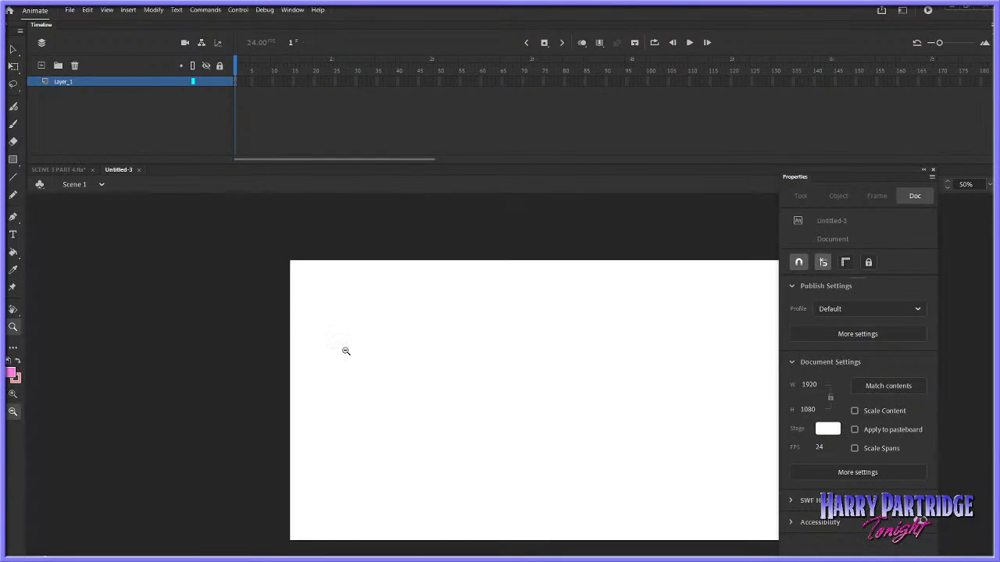
left_click(569, 343)
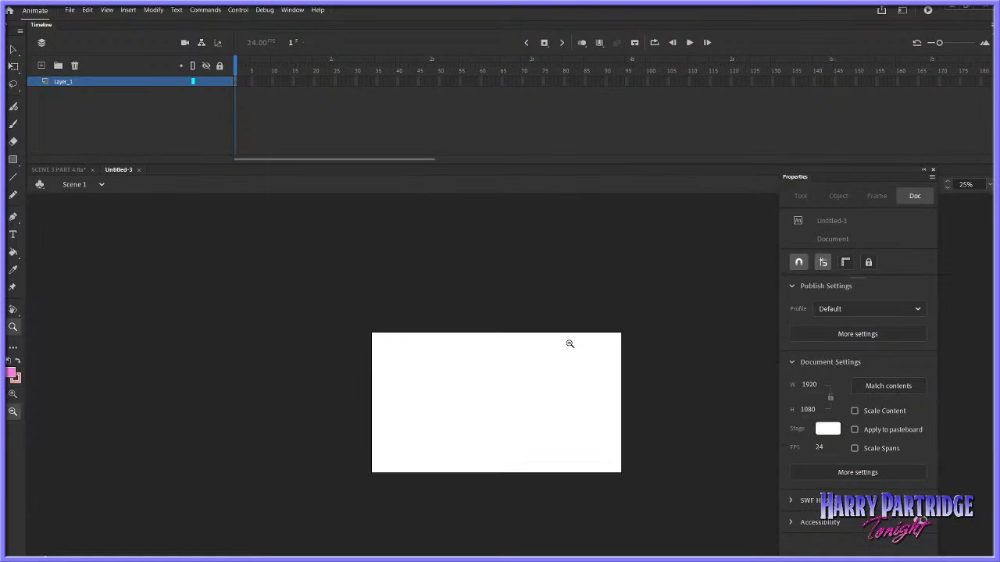
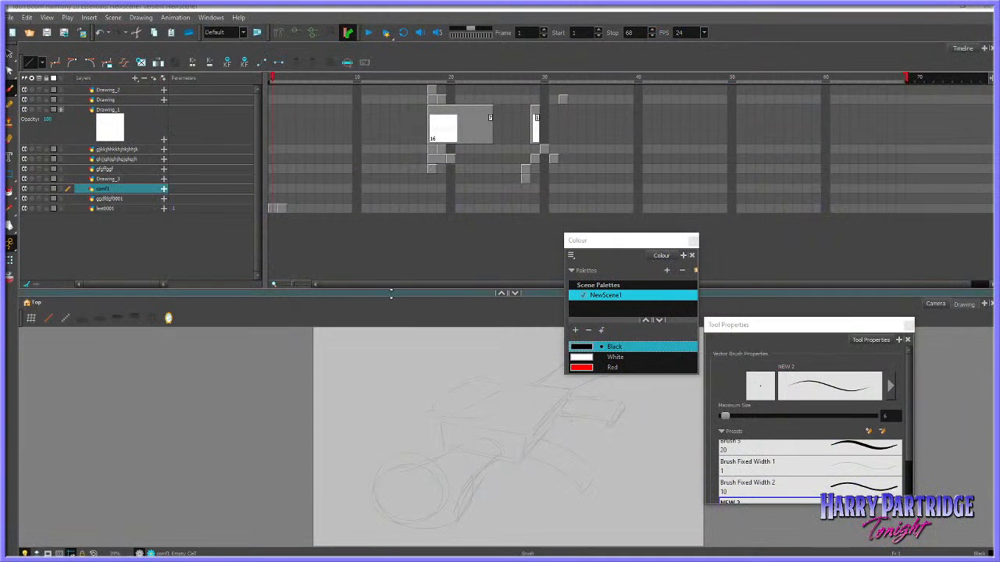
Select frame 1 on the layer just above the rough drawing's layer, enlarge the drawing view, and move the Colour panel off the drawing
left_click_drag(390, 293, 369, 236)
left_click(275, 198)
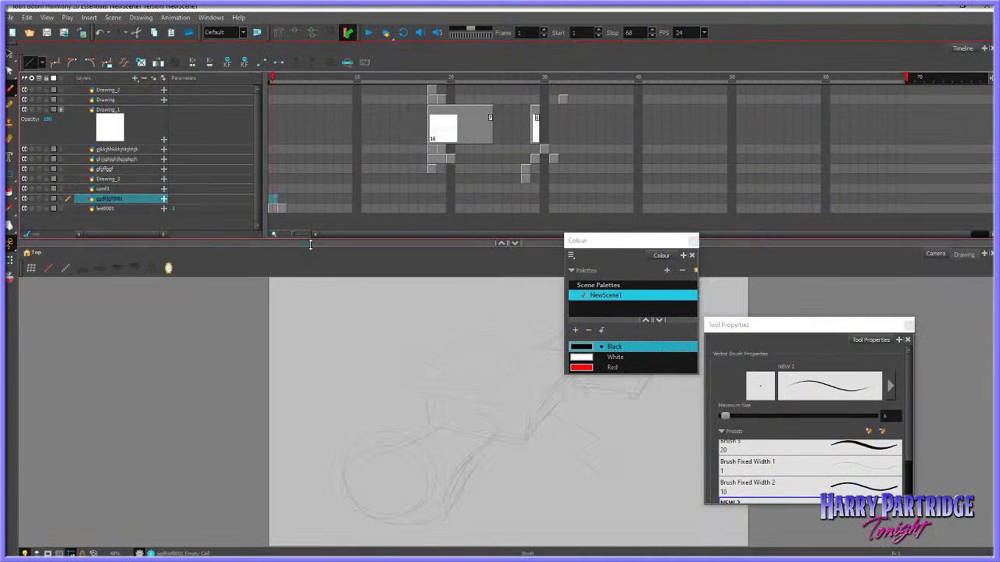
left_click_drag(310, 245, 310, 151)
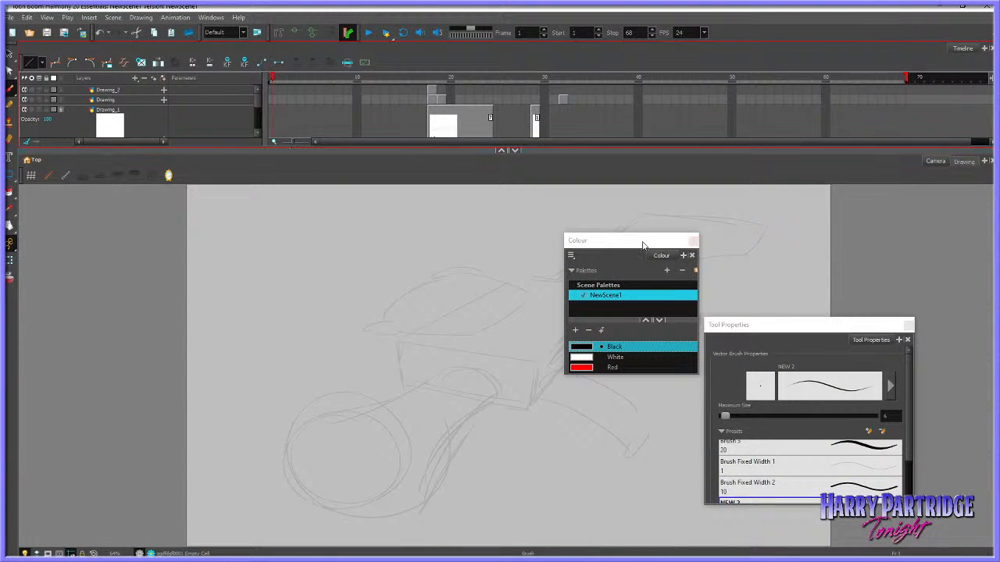
left_click_drag(643, 246, 872, 203)
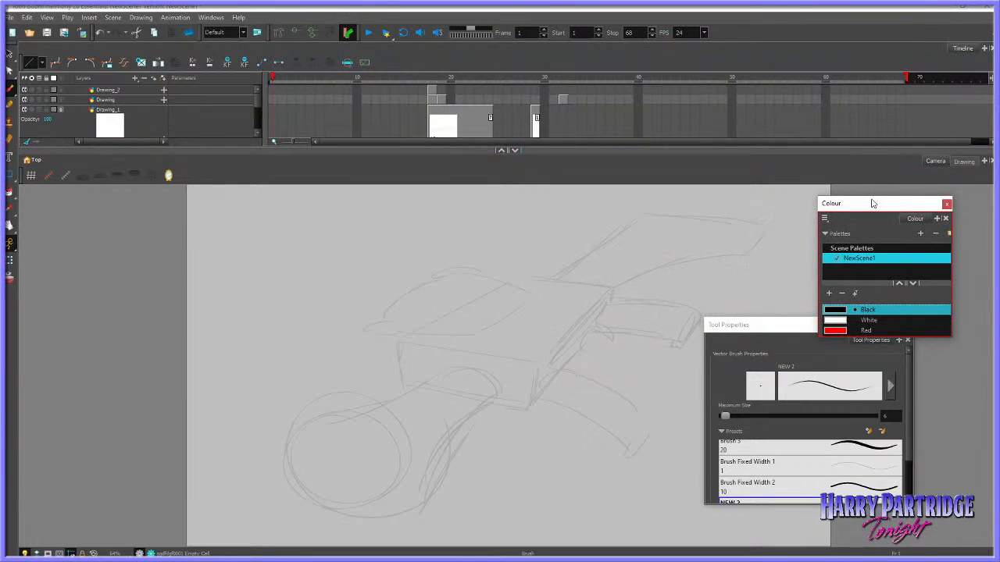
Set the brush's maximum size to 10, testing the line weight over the rough gun and undoing the test strokes
mouse_move(435, 348)
left_mouse_down()
mouse_move(444, 435)
mouse_move(401, 497)
left_mouse_up()
key("ctrl+z")
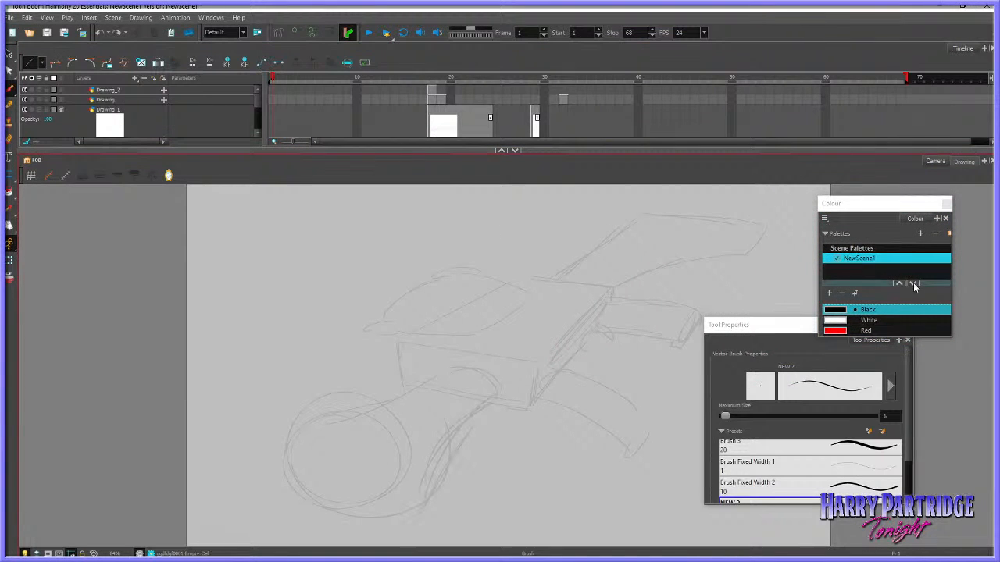
left_click(891, 415)
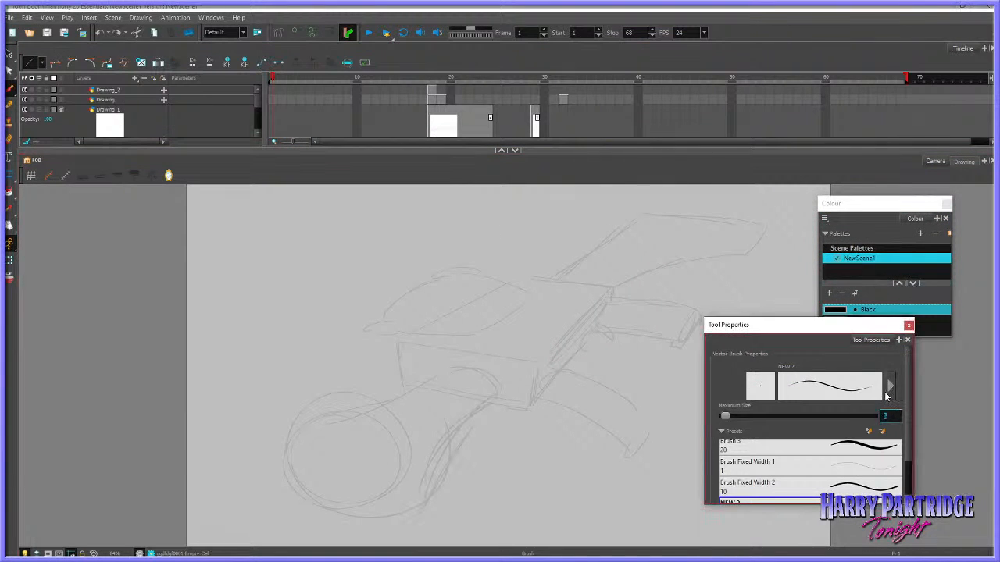
type("10")
left_click_drag(441, 364, 434, 429)
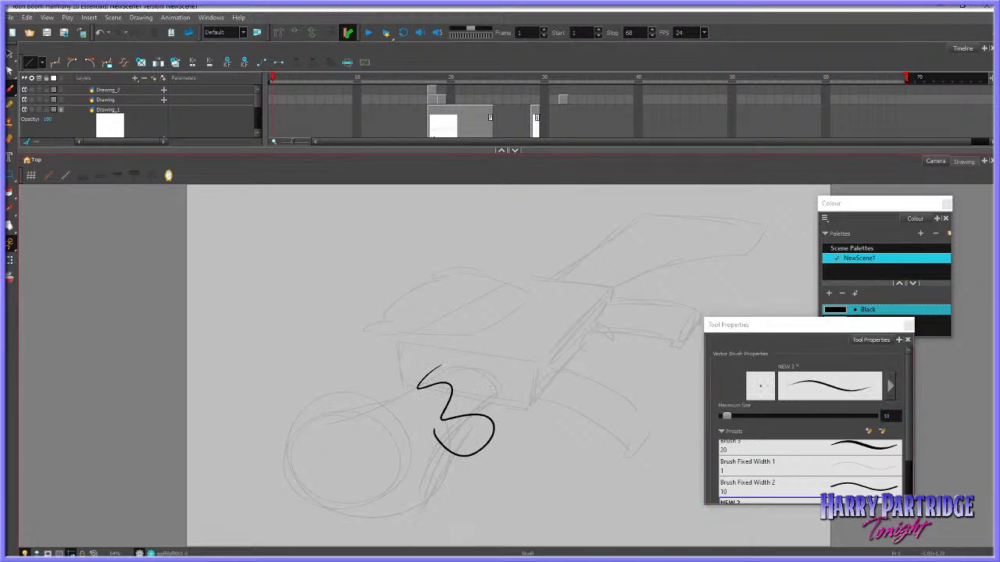
left_click_drag(496, 353, 424, 483)
key("ctrl+z")
key("ctrl+z")
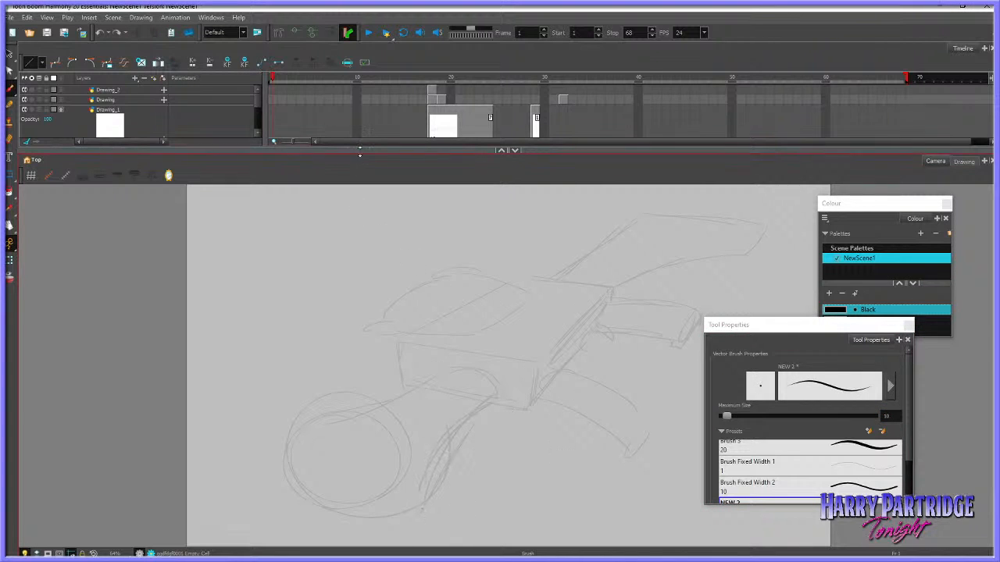
Shrink the timeline to give the drawing view more room, centre the rough gun in it, and return to the Brush tool
mouse_move(359, 151)
left_mouse_down()
mouse_move(414, 171)
mouse_move(429, 204)
left_mouse_up()
left_click(10, 227)
left_click_drag(543, 364, 477, 460)
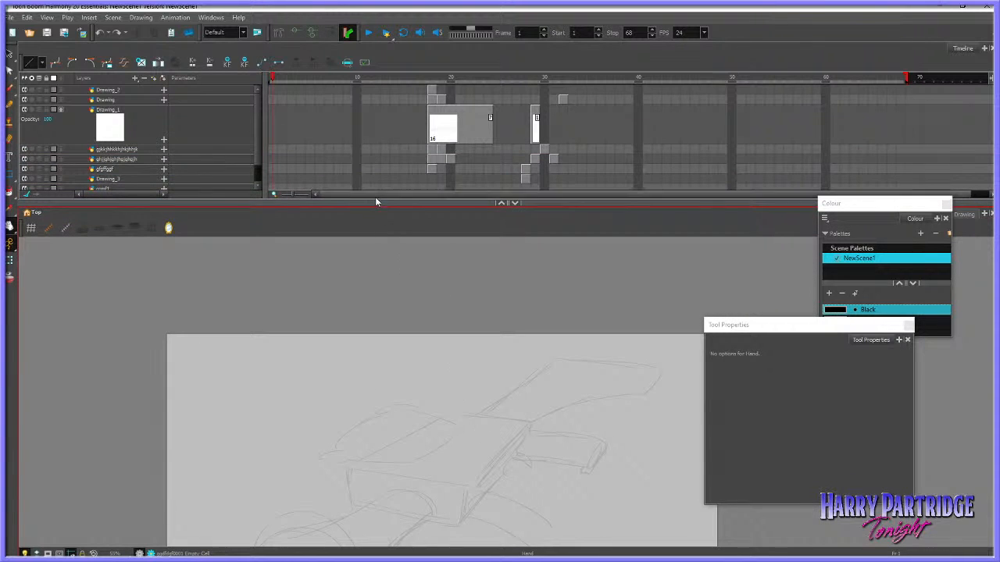
left_click_drag(376, 205, 375, 287)
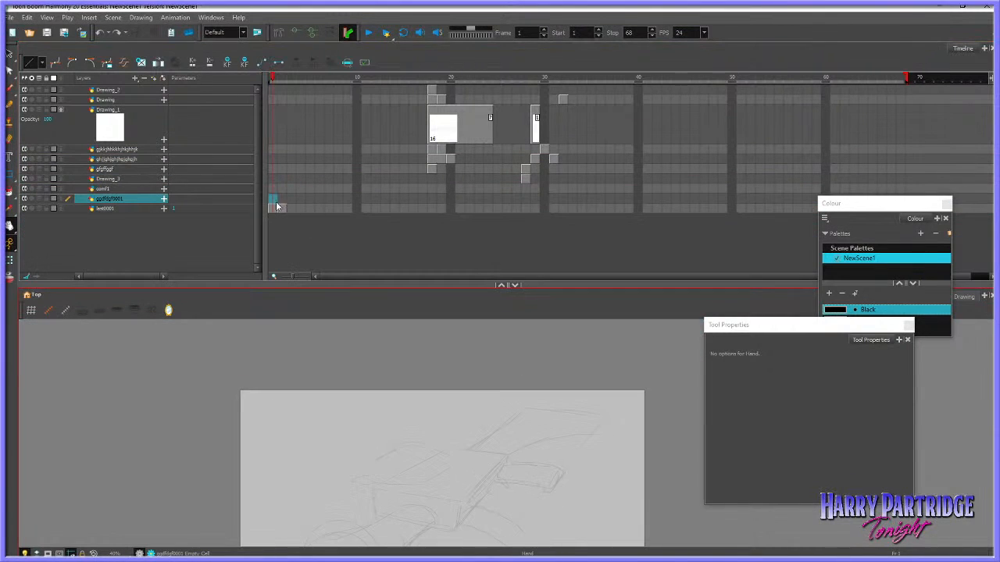
left_click_drag(372, 159, 374, 112)
mouse_move(496, 459)
left_mouse_down()
mouse_move(503, 317)
mouse_move(483, 330)
left_mouse_up()
left_click(10, 89)
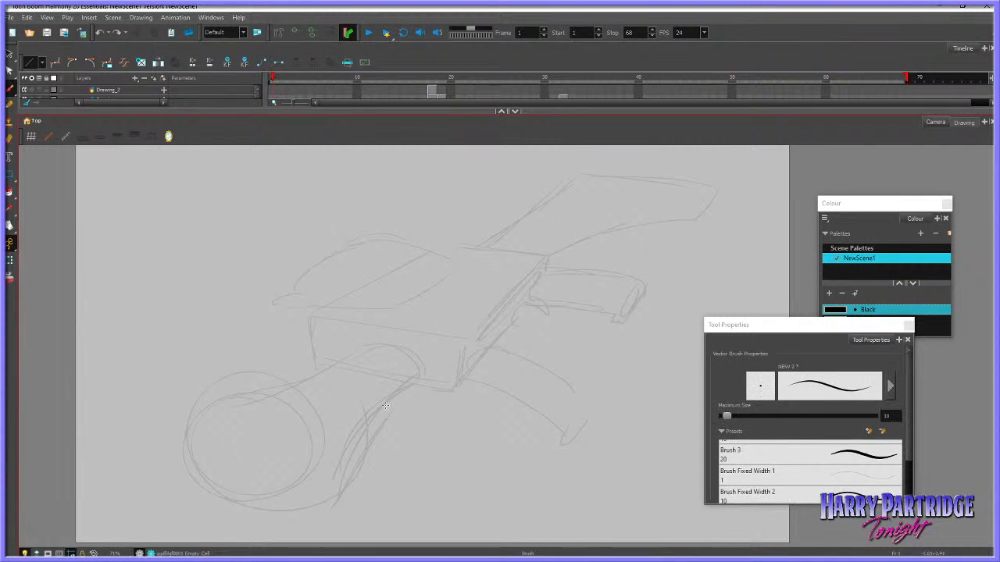
Ink the rounded end of the gun body's front face over the rough, undoing and redrawing strokes until the curve fits
left_click_drag(339, 490, 405, 382)
key("ctrl+z")
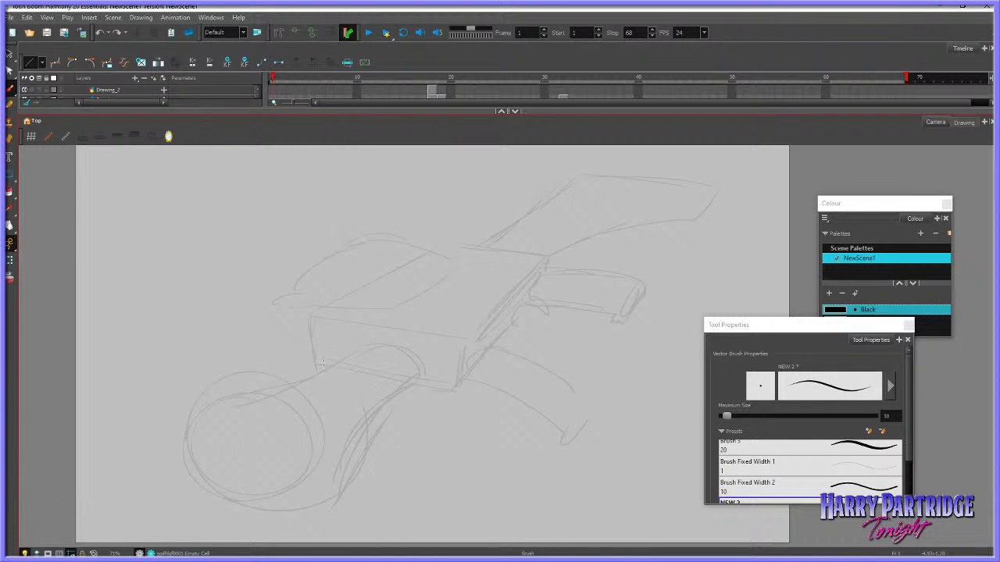
left_click_drag(315, 361, 452, 385)
key("ctrl+z")
mouse_move(322, 364)
left_mouse_down()
mouse_move(304, 338)
mouse_move(311, 318)
mouse_move(337, 317)
left_mouse_up()
key("ctrl+z")
mouse_move(322, 363)
left_mouse_down()
mouse_move(303, 333)
mouse_move(311, 321)
mouse_move(350, 326)
left_mouse_up()
key("ctrl+z")
mouse_move(319, 361)
left_mouse_down()
mouse_move(302, 348)
mouse_move(327, 316)
mouse_move(358, 329)
mouse_move(311, 359)
mouse_move(339, 367)
mouse_move(307, 342)
mouse_move(356, 322)
mouse_move(326, 317)
mouse_move(350, 317)
mouse_move(314, 326)
mouse_move(332, 364)
mouse_move(357, 370)
mouse_move(304, 331)
mouse_move(344, 317)
mouse_move(308, 350)
mouse_move(352, 372)
left_mouse_up()
key("ctrl+z")
Adjust the lower end of the inked curve slightly so it lines up with the body's bottom edge
key("ctrl+z")
key("ctrl+z")
key("ctrl+z")
key("ctrl+z")
key("ctrl+z")
left_click_drag(349, 354, 325, 374)
left_click(10, 54)
key("ctrl+z")
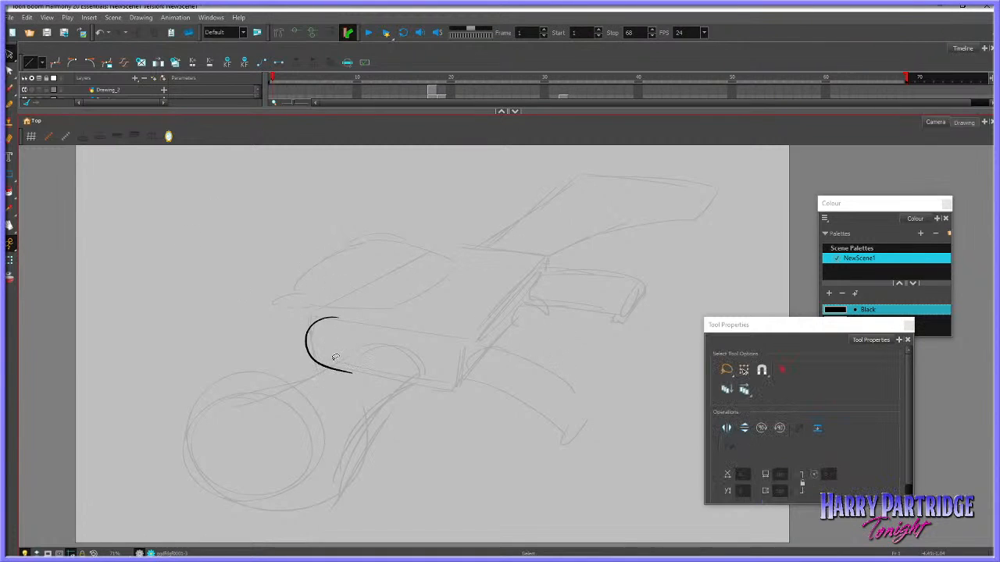
left_click(334, 366)
left_click(329, 384)
left_click(9, 90)
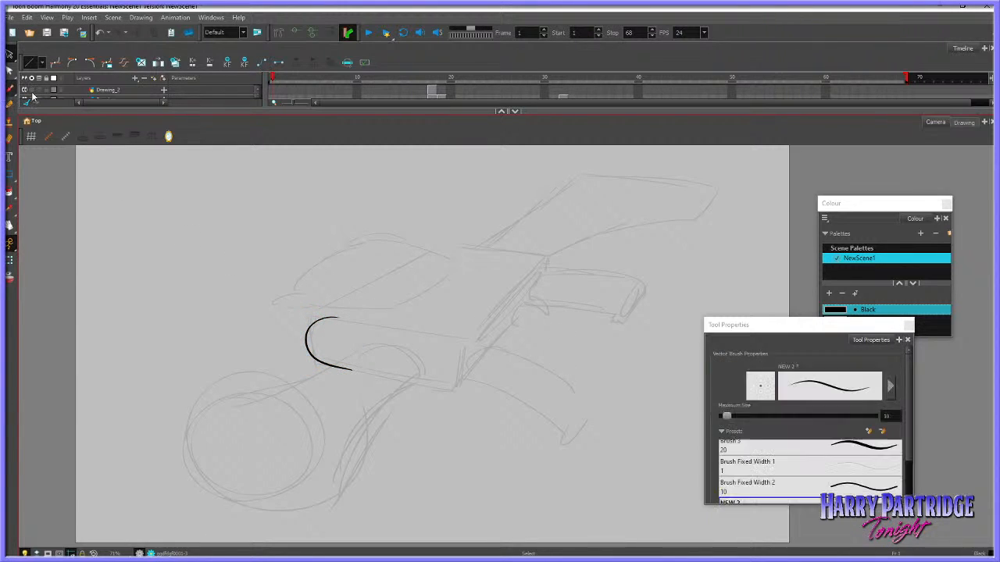
Ink the body's two bottom edges and the front face's top edge, tilting the top line slightly down at its far end
mouse_move(336, 366)
left_mouse_down()
mouse_move(455, 388)
mouse_move(541, 292)
left_mouse_up()
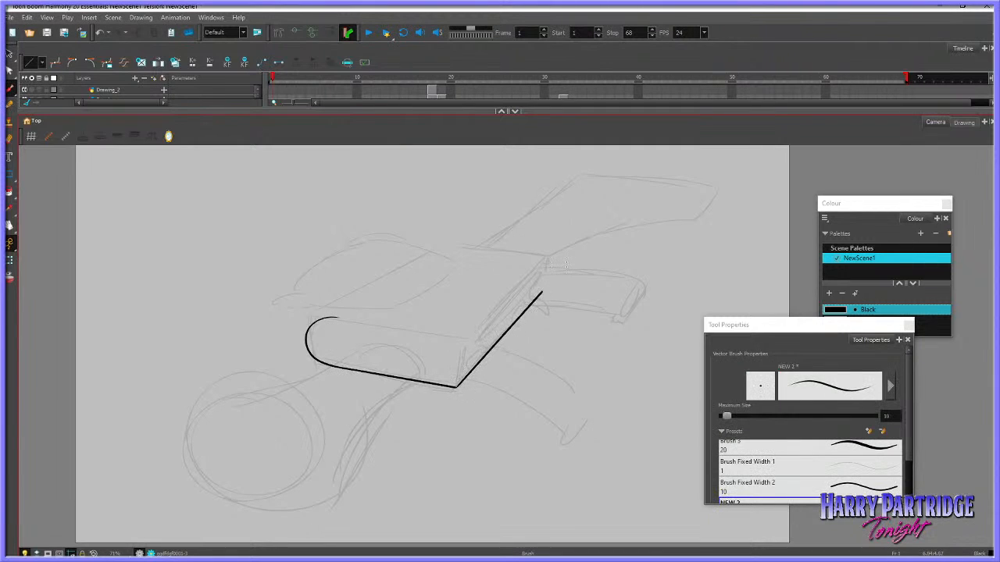
scroll(434, 339, "up", 3)
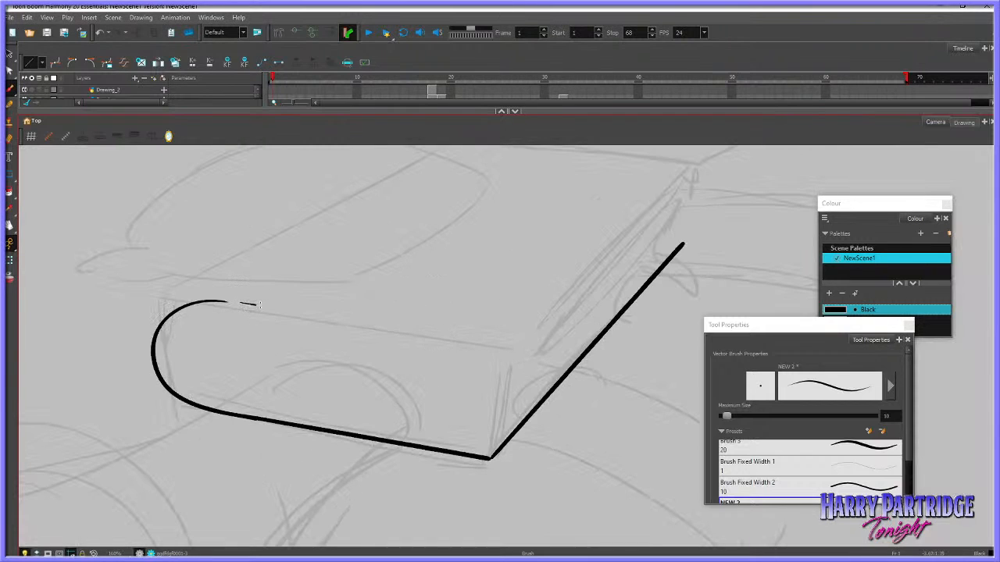
left_click_drag(260, 306, 497, 332)
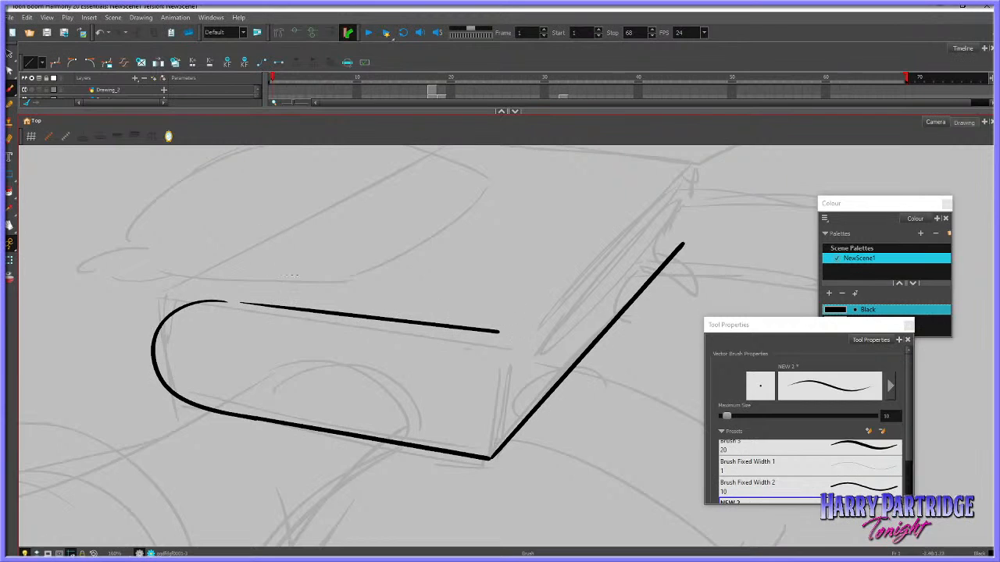
left_click(10, 55)
left_click_drag(500, 311, 501, 317)
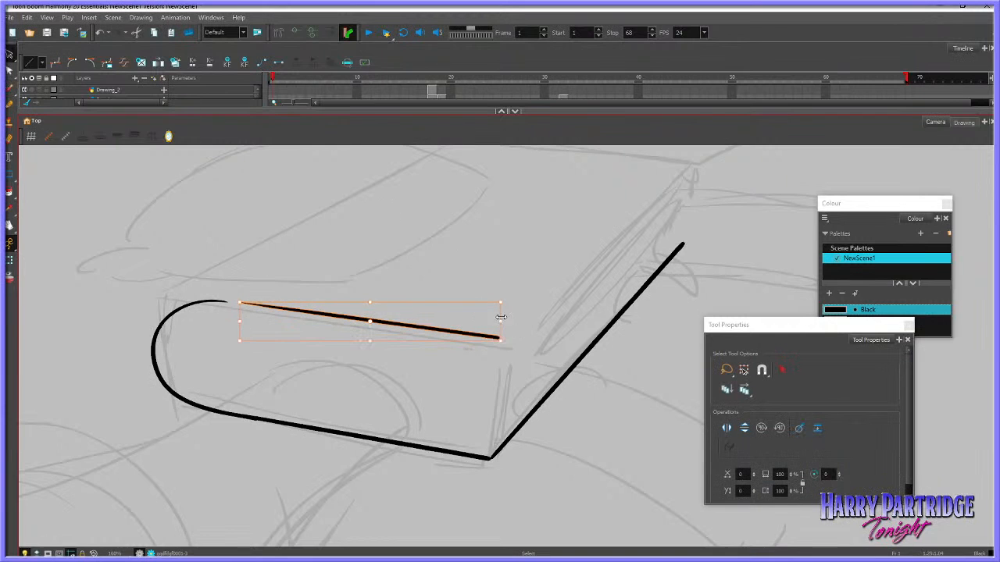
left_click(578, 280)
Ink the near vertical corner and the remaining edges that close the side face of the gun body
scroll(273, 166, "down", 5)
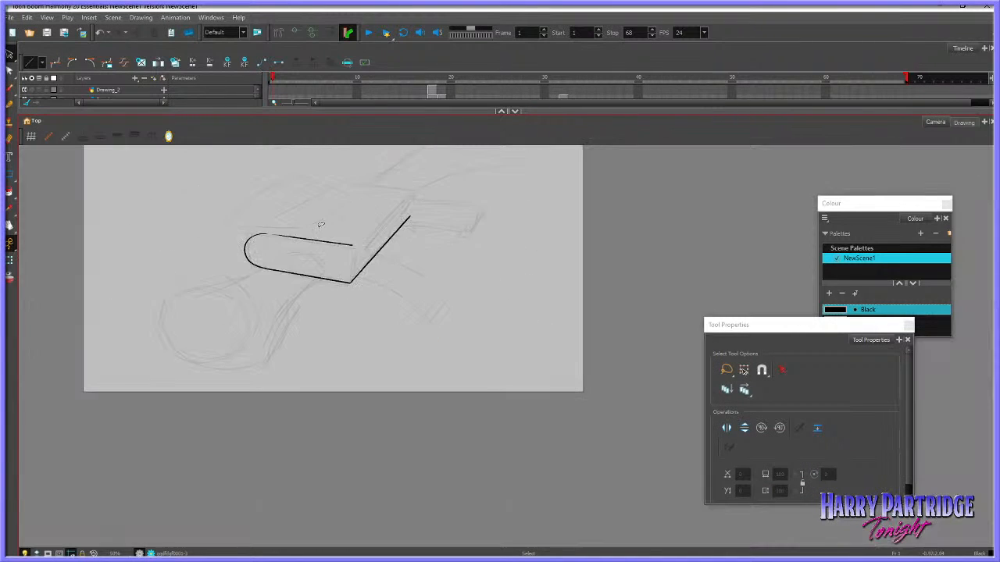
scroll(376, 144, "up", 3)
key("alt+b")
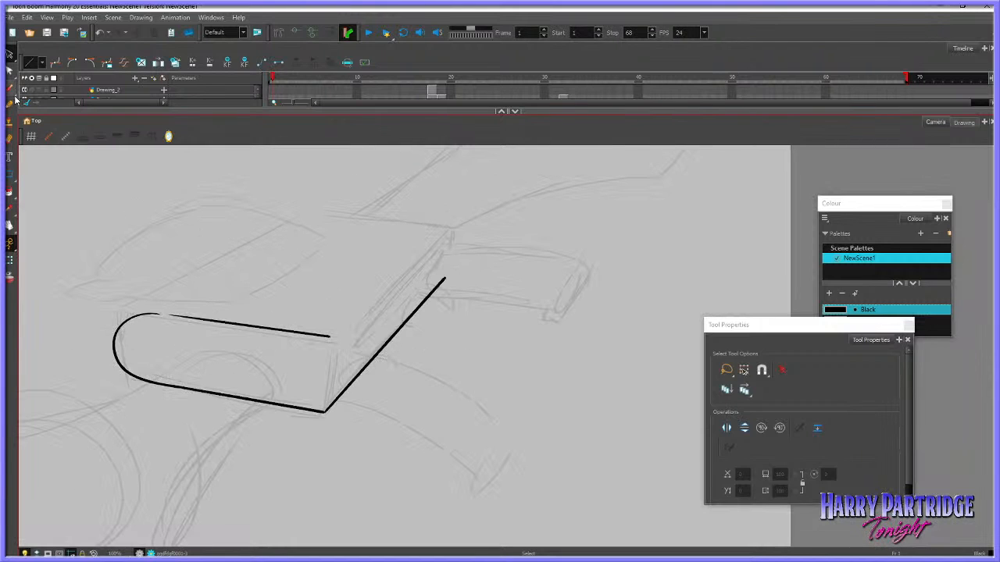
left_click_drag(327, 408, 333, 341)
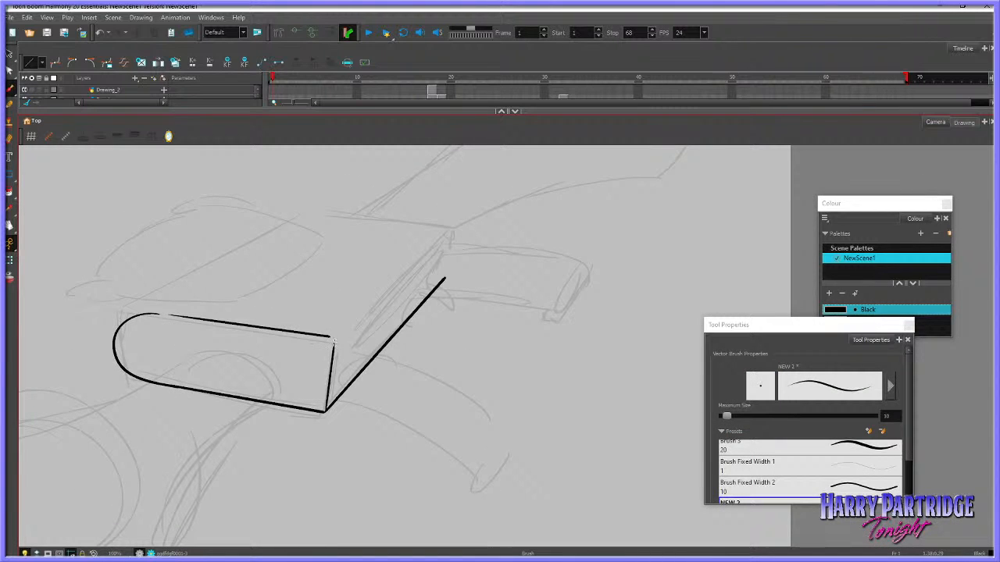
mouse_move(331, 401)
left_mouse_down()
mouse_move(338, 342)
mouse_move(454, 227)
mouse_move(445, 275)
left_mouse_up()
key("ctrl+z")
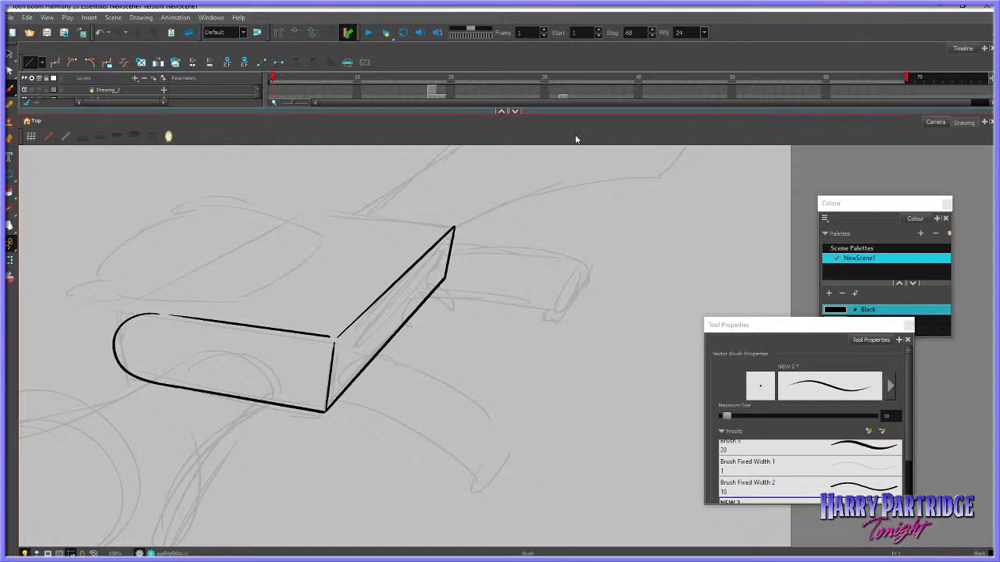
Ink the long back edge and the far edge of the body's top face, undoing the strokes that join them at the corner
scroll(615, 214, "down", 4)
scroll(622, 187, "up", 4)
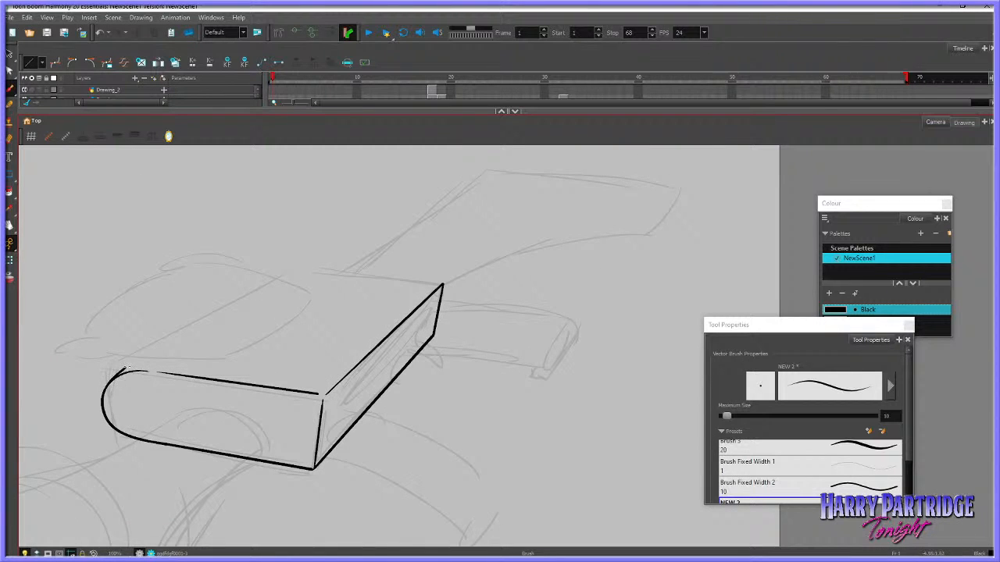
mouse_move(124, 368)
left_mouse_down()
mouse_move(203, 318)
mouse_move(310, 271)
mouse_move(441, 286)
left_mouse_up()
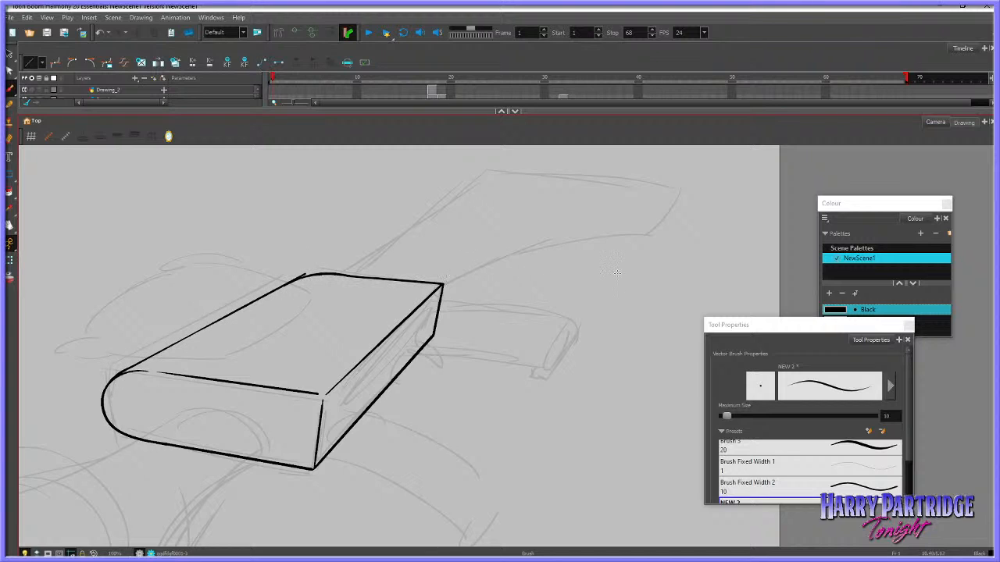
key("ctrl+z")
mouse_move(300, 278)
left_mouse_down()
mouse_move(444, 284)
mouse_move(325, 272)
left_mouse_up()
key("ctrl+z")
key("ctrl+z")
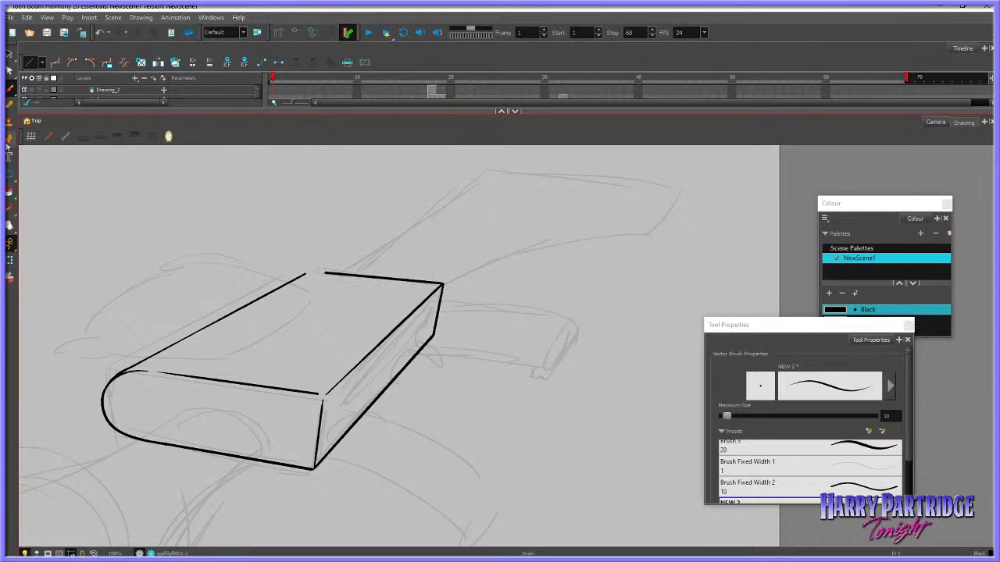
Erase the line ends at the top face's far back corner with a larger eraser and ink a smooth rounded corner there
key("alt+e")
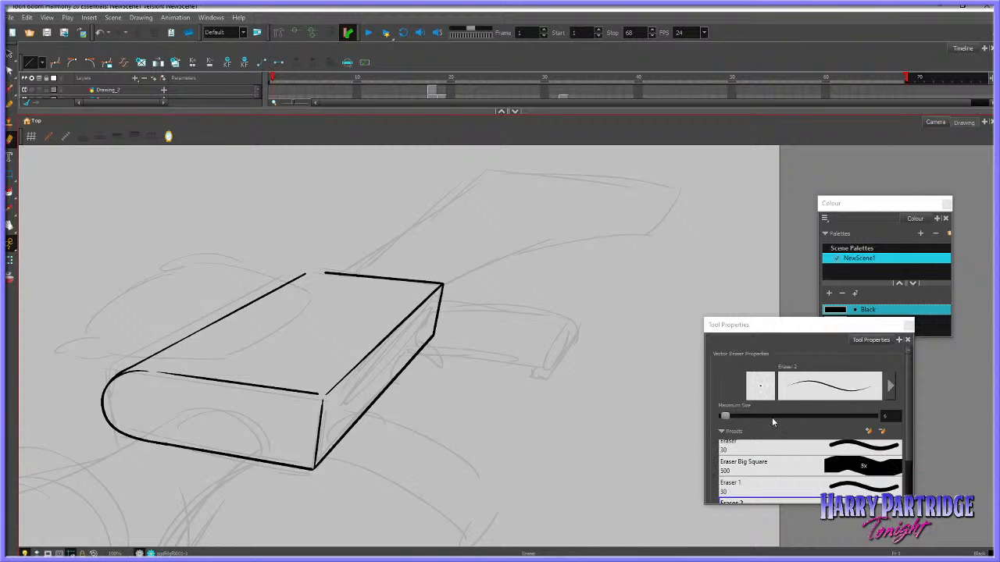
left_click(772, 422)
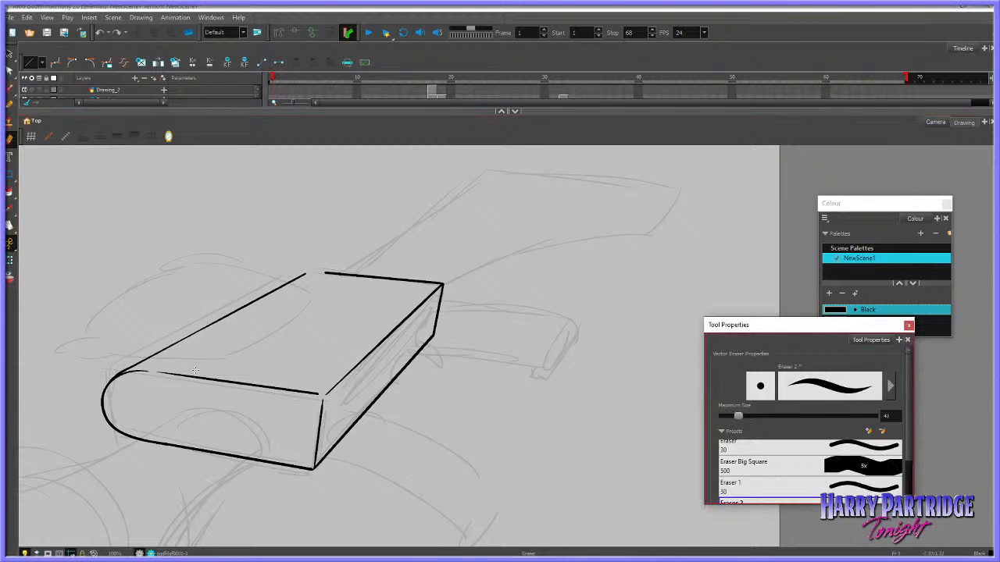
left_click_drag(298, 273, 330, 274)
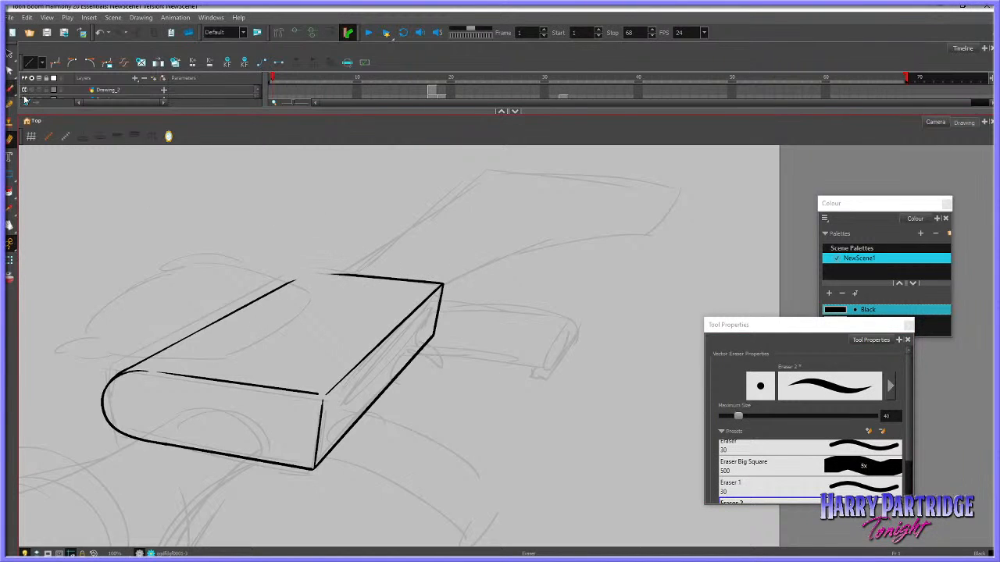
key("alt+b")
mouse_move(282, 284)
left_mouse_down()
mouse_move(314, 275)
mouse_move(395, 285)
mouse_move(303, 278)
mouse_move(370, 275)
left_mouse_up()
key("ctrl+z")
key("ctrl+z")
key("ctrl+z")
left_click_drag(304, 276, 342, 273)
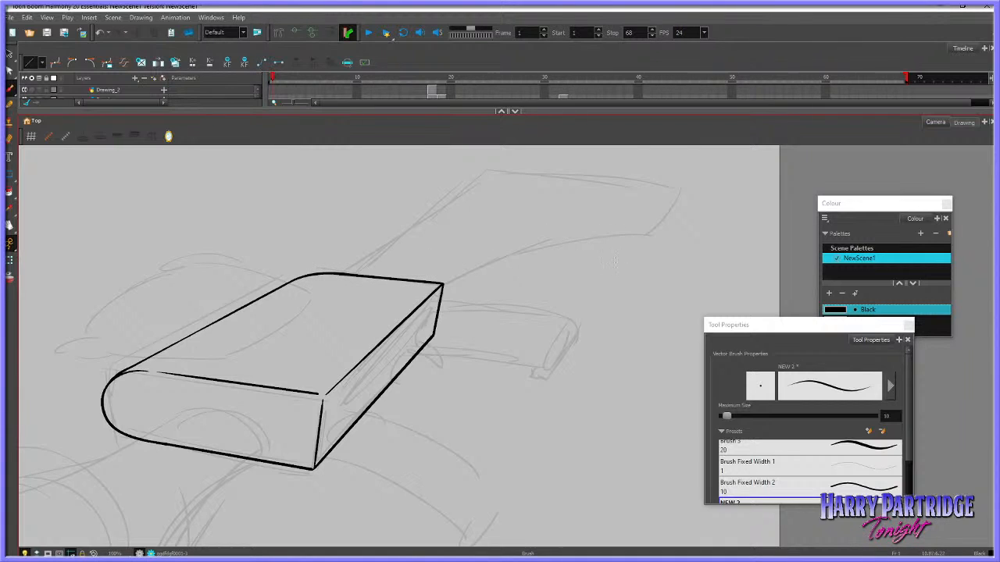
Ink an inset panel along the back edge of the body's top face, redrawing its two ends and long side until they fit
left_click_drag(154, 355, 275, 348)
key("ctrl+z")
left_click_drag(156, 352, 249, 349)
key("ctrl+z")
mouse_move(160, 353)
left_mouse_down()
mouse_move(252, 353)
mouse_move(337, 292)
left_mouse_up()
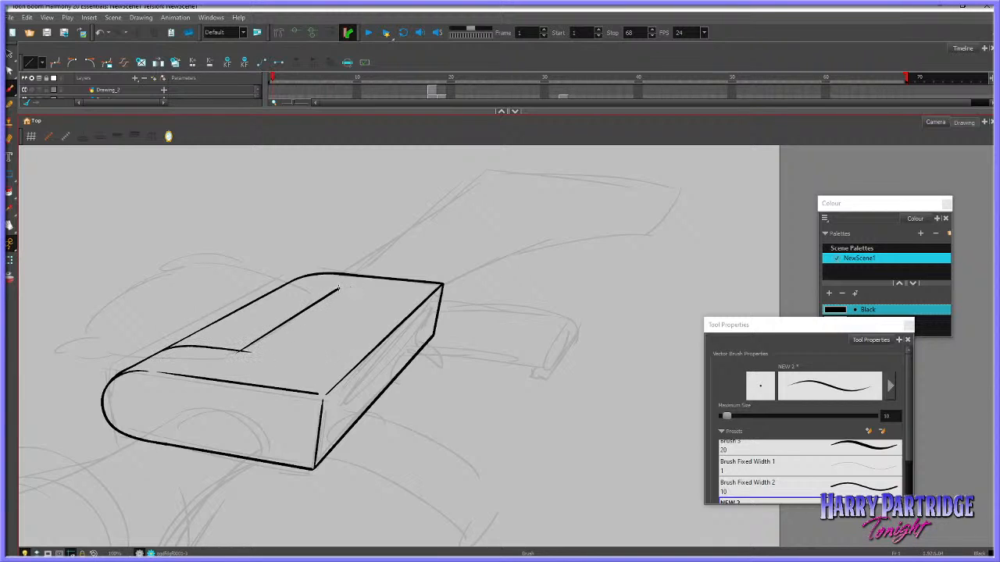
key("ctrl+z")
mouse_move(237, 355)
left_mouse_down()
mouse_move(328, 295)
mouse_move(307, 287)
mouse_move(334, 293)
left_mouse_up()
key("ctrl+z")
key("ctrl+z")
left_click_drag(270, 292, 334, 289)
key("ctrl+z")
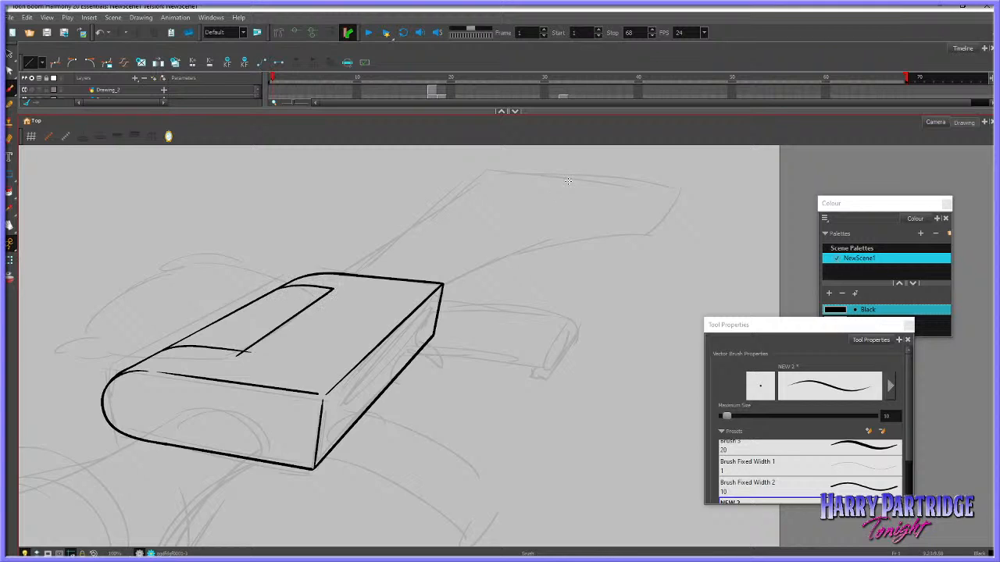
Ink the curved part behind the gun body with its small rounded tips, and add short contour lines inside it
scroll(498, 270, "down", 5)
scroll(468, 270, "up", 4)
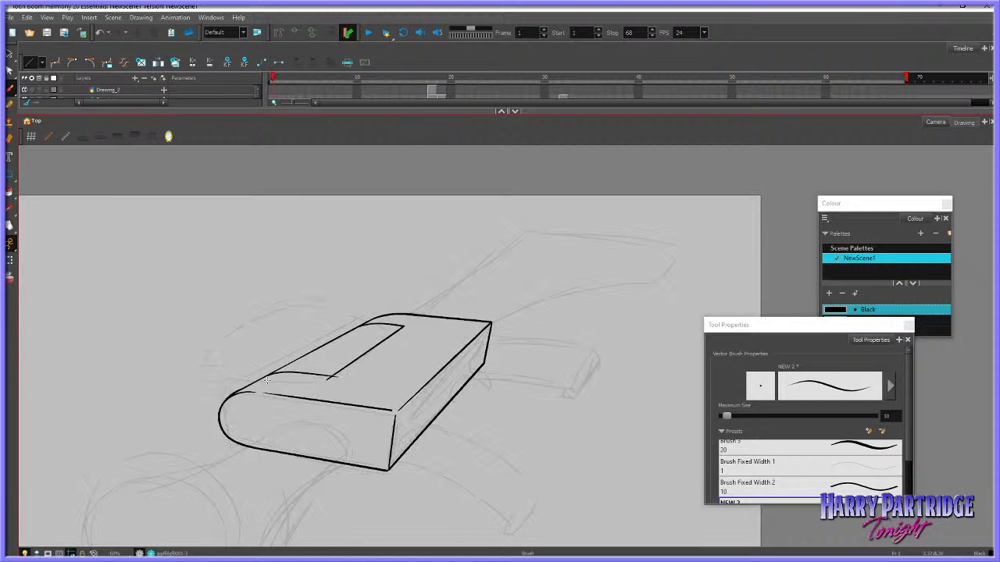
mouse_move(234, 391)
left_mouse_down()
mouse_move(193, 380)
mouse_move(238, 345)
mouse_move(273, 338)
left_mouse_up()
key("ctrl+z")
left_click_drag(207, 368, 333, 302)
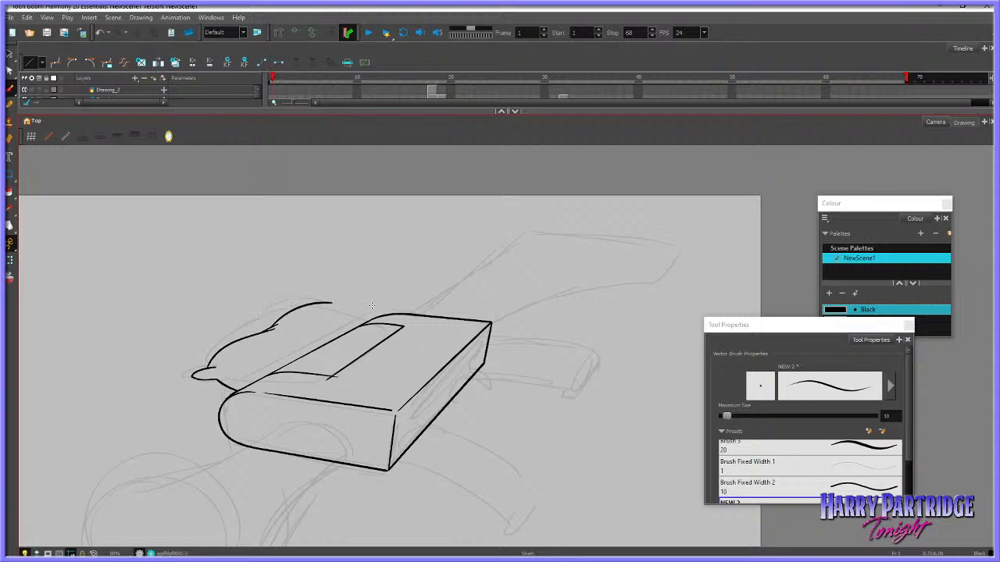
key("ctrl+z")
mouse_move(277, 323)
left_mouse_down()
mouse_move(340, 307)
mouse_move(377, 329)
left_mouse_up()
key("ctrl+z")
key("ctrl+z")
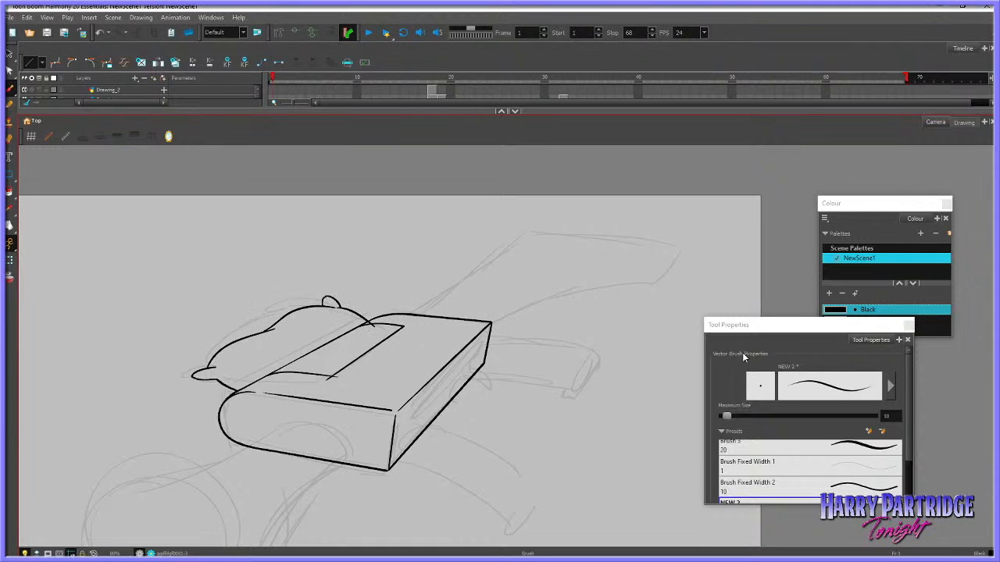
key("ctrl+z")
left_click_drag(265, 346, 336, 320)
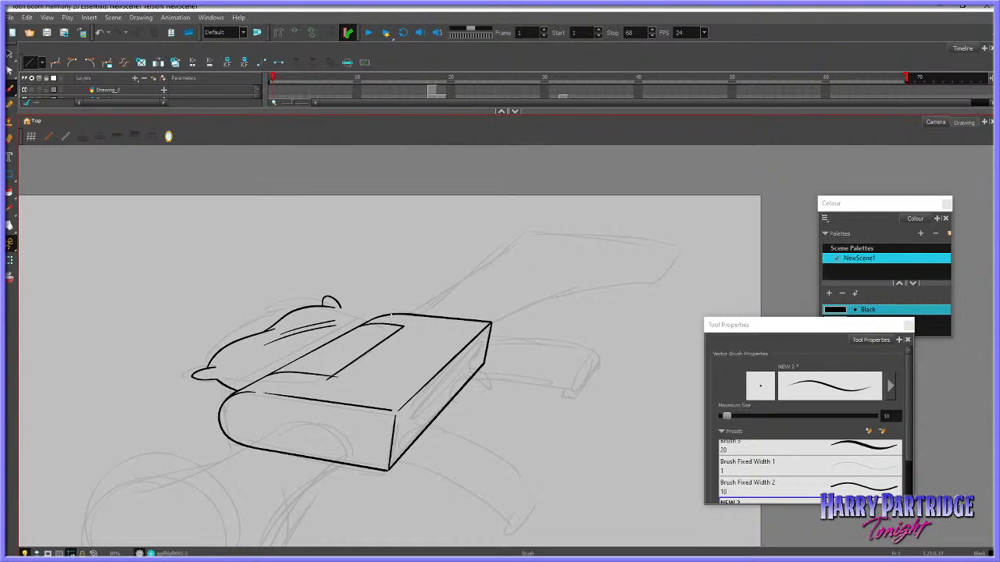
Undo the stray stroke and scale down the inked curve and contour lines of the part behind the gun body
mouse_move(306, 265)
left_mouse_down()
mouse_move(257, 336)
mouse_move(316, 307)
left_mouse_up()
key("ctrl+z")
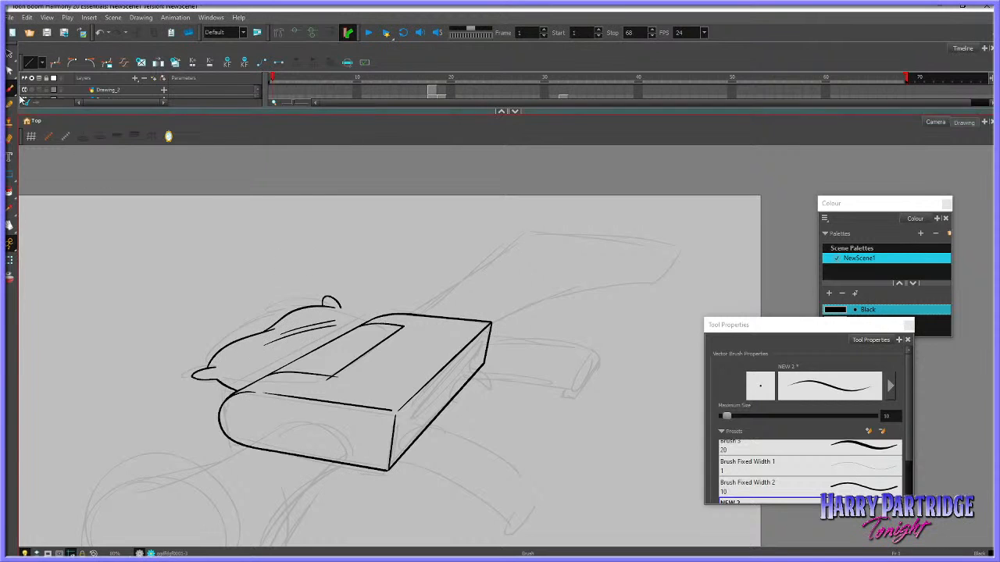
left_click(9, 55)
left_click(268, 329)
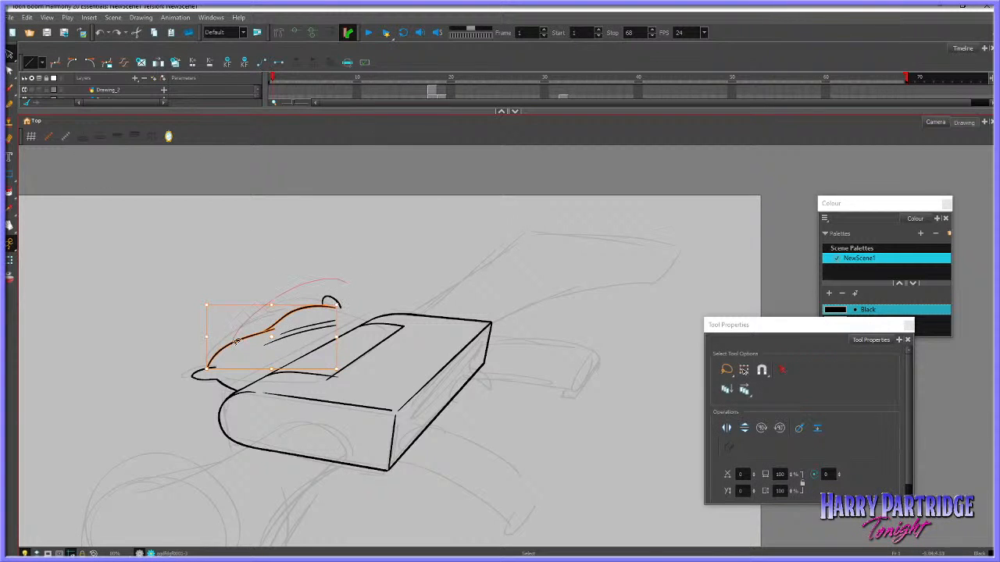
mouse_move(342, 297)
left_mouse_down()
mouse_move(353, 281)
mouse_move(331, 305)
left_mouse_up()
Delete the far rounded tip of the curved part, redraw it smaller, and ink the edge running from it to the inset panel
left_click(324, 309)
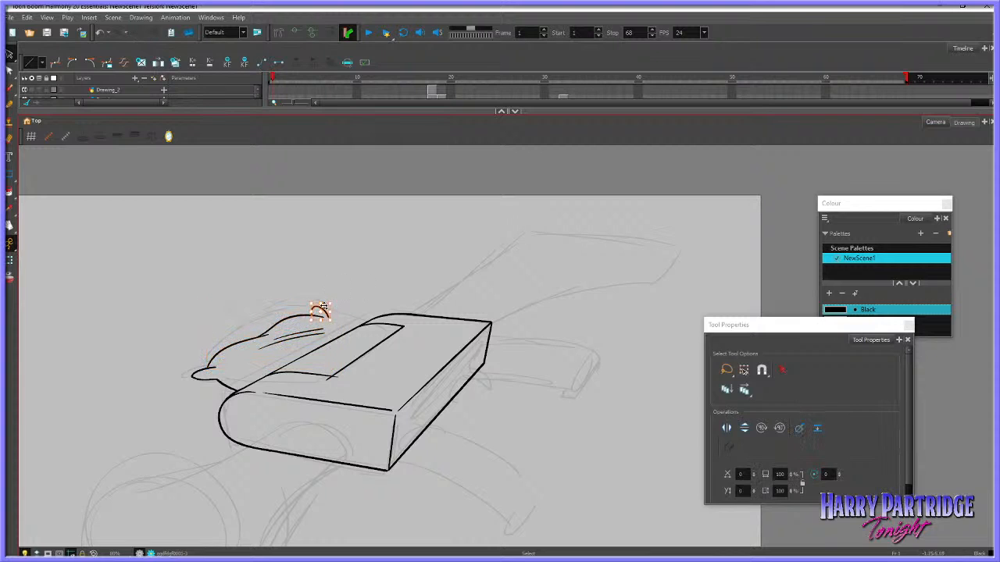
key("Delete")
key("alt+b")
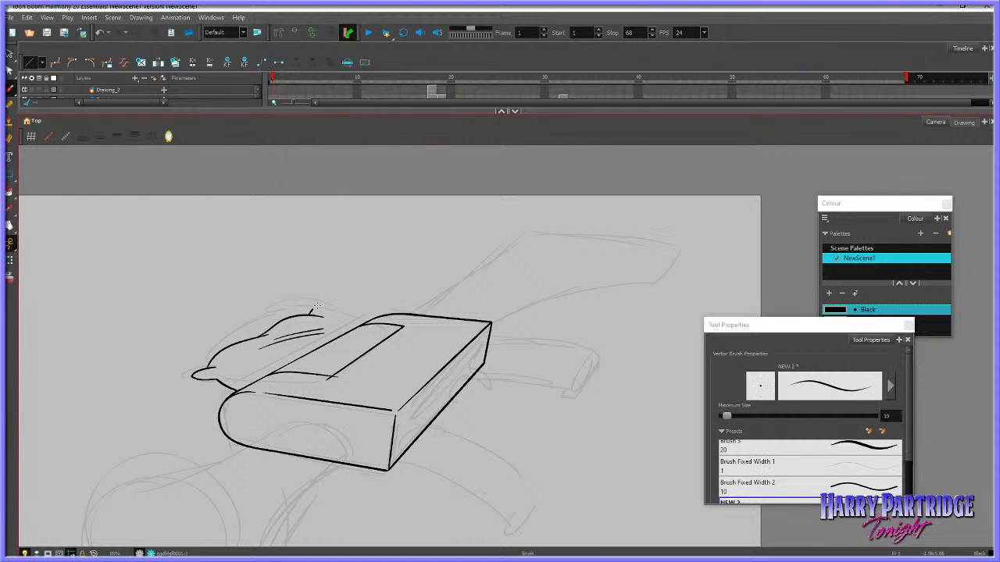
left_click_drag(316, 305, 321, 311)
left_click_drag(340, 323, 404, 330)
Cut away the body's back edge line inside the inset panel and the surplus line ends at the panel's near corner
left_click(11, 58)
left_click(27, 69)
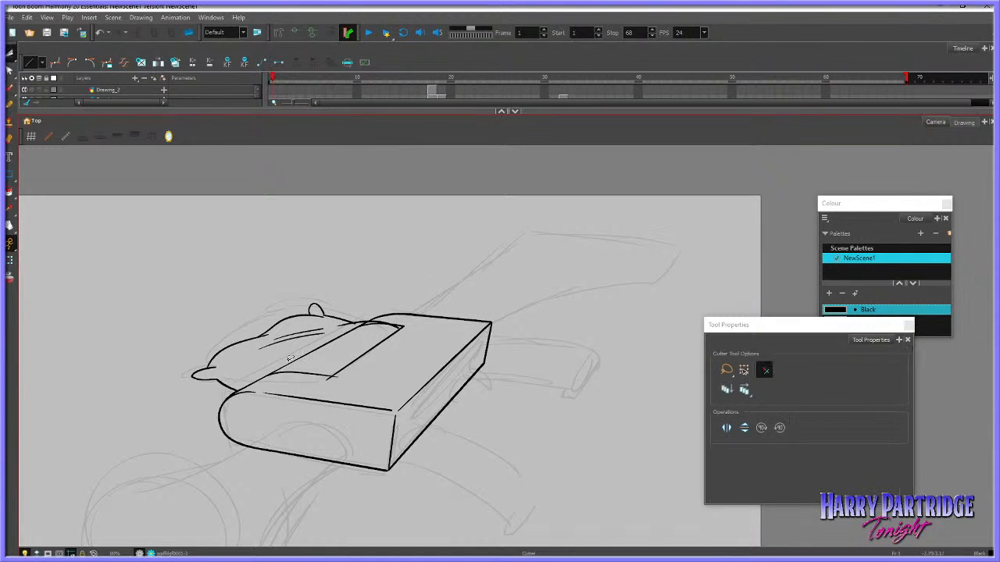
left_click_drag(290, 358, 316, 355)
key("ctrl+z")
left_click(9, 139)
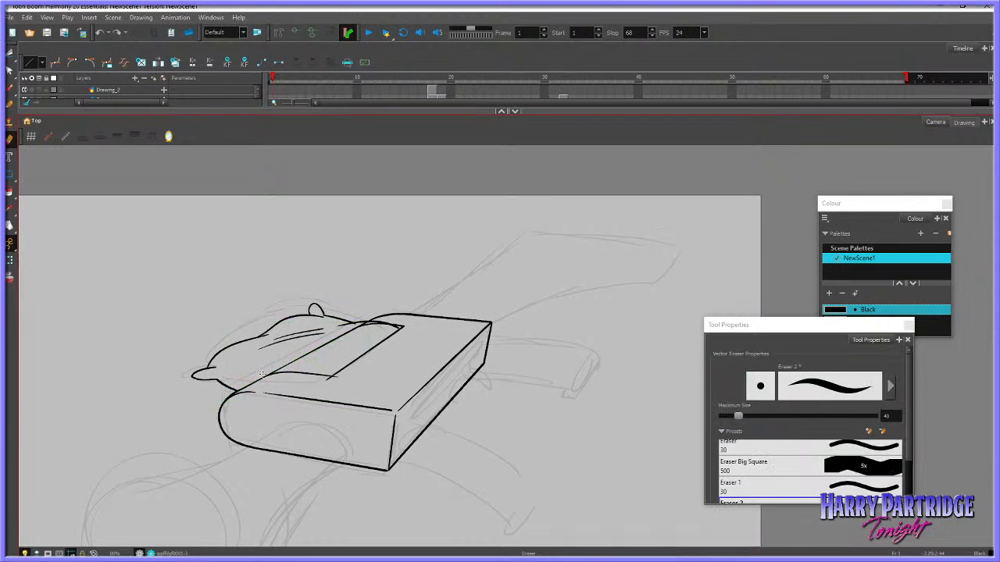
mouse_move(280, 370)
left_mouse_down()
mouse_move(261, 377)
mouse_move(310, 356)
left_mouse_up()
key("ctrl+z")
left_click(10, 71)
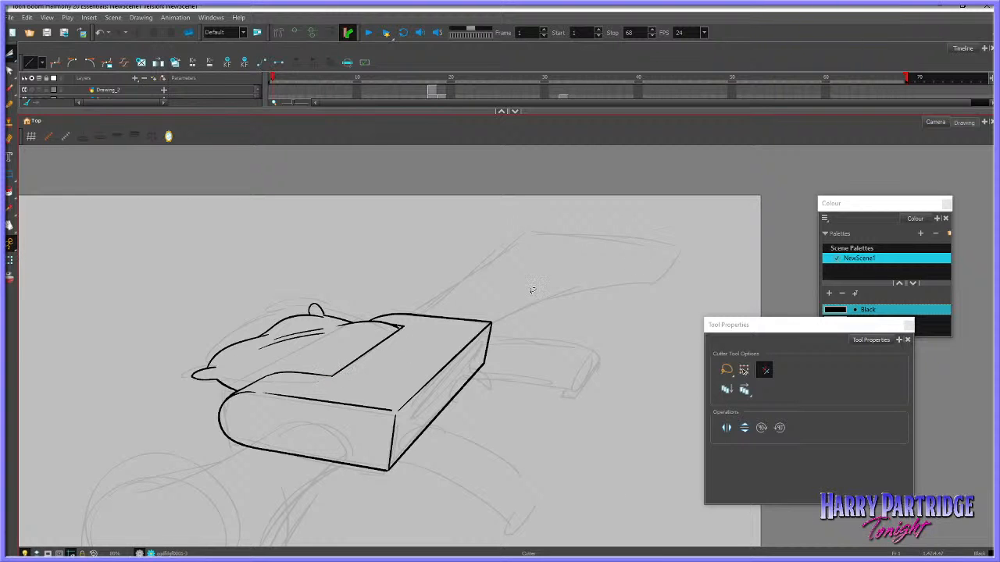
Delete the short contour lines inside the curved part and ink new, shorter ones in their place
scroll(452, 277, "down", 4)
scroll(438, 298, "up", 4)
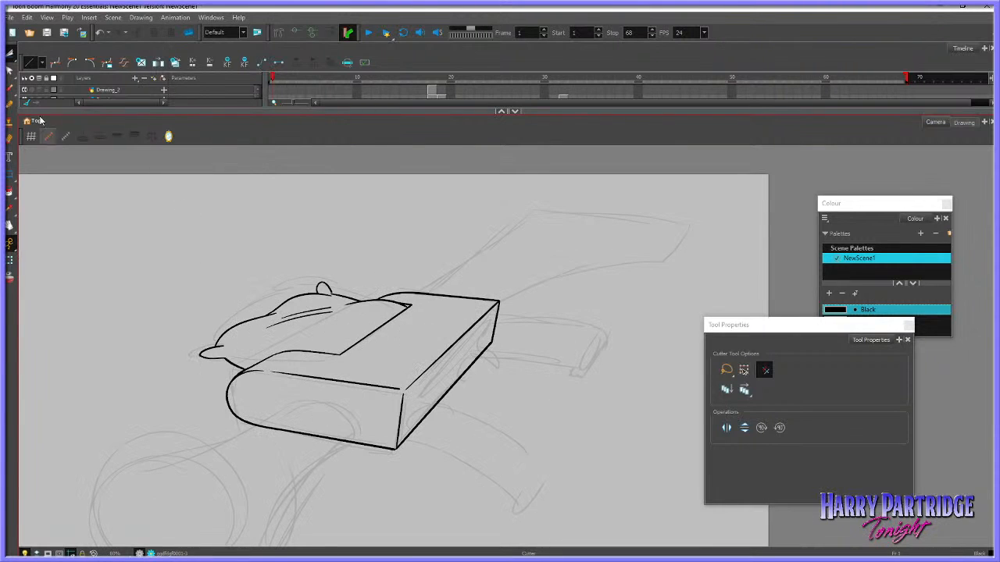
left_click(11, 55)
left_click(26, 58)
left_click(310, 319)
key("Delete")
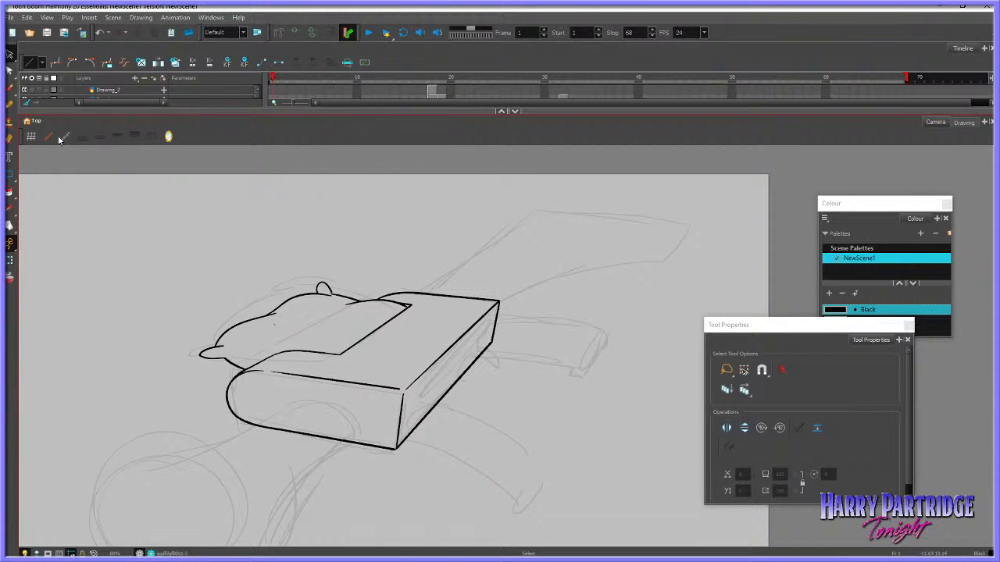
left_click(10, 89)
left_click_drag(288, 324, 345, 317)
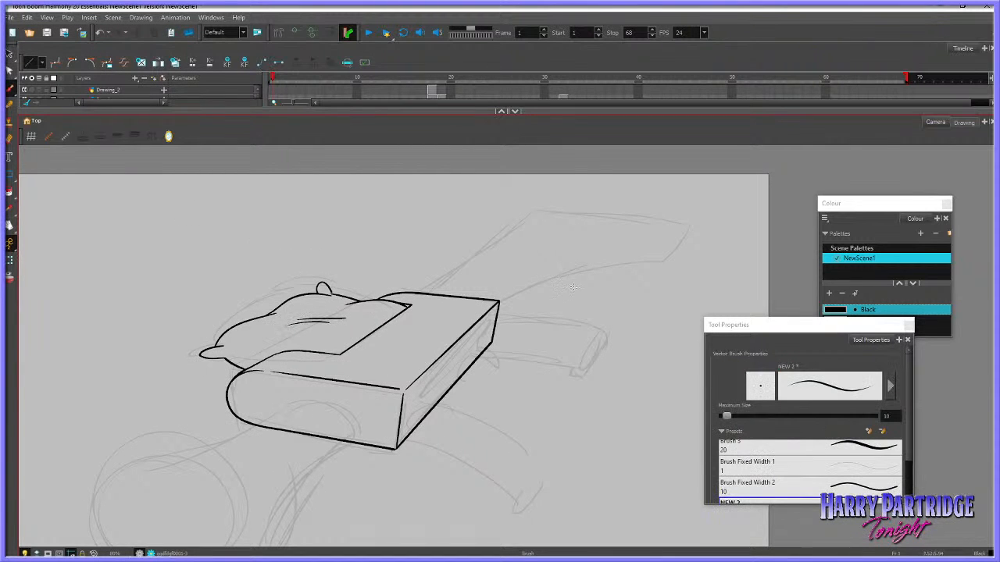
Ink the grip's rounded inner end and its long upper curve on the near side of the body, undoing strokes that miss
left_click(10, 226)
mouse_move(561, 417)
left_mouse_down()
mouse_move(473, 370)
mouse_move(483, 379)
left_mouse_up()
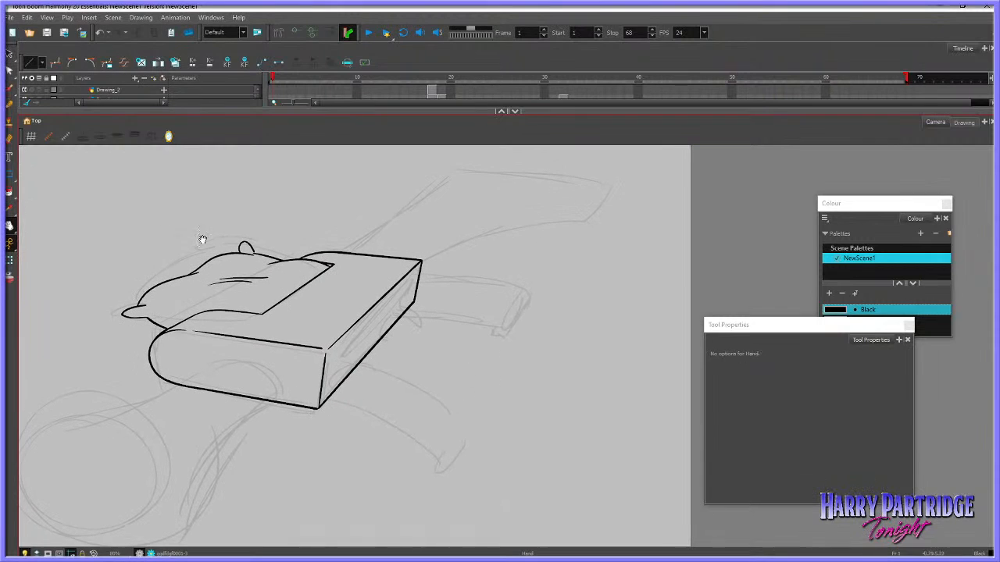
left_click(10, 89)
left_click_drag(333, 390, 354, 351)
key("ctrl+z")
mouse_move(332, 391)
left_mouse_down()
mouse_move(338, 360)
mouse_move(408, 371)
left_mouse_up()
key("ctrl+z")
key("ctrl+z")
mouse_move(333, 388)
left_mouse_down()
mouse_move(349, 352)
mouse_move(397, 364)
left_mouse_up()
left_click_drag(447, 399, 467, 420)
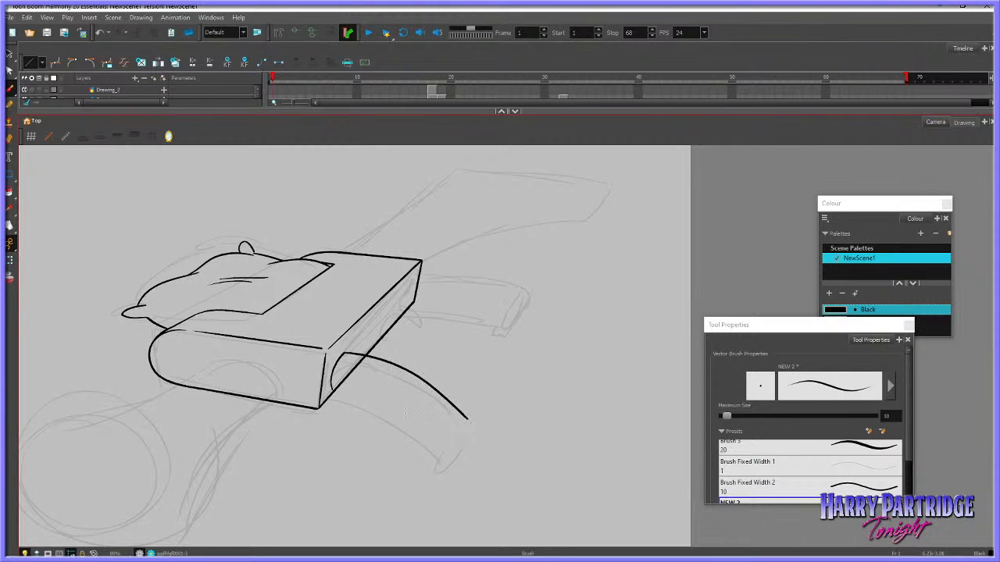
Redraw the grip's upper curve shorter and more bent, and ink its lower edge and rounded outer end
left_click_drag(333, 391, 431, 442)
key("ctrl+z")
key("ctrl+z")
mouse_move(344, 353)
left_mouse_down()
mouse_move(420, 367)
mouse_move(466, 408)
left_mouse_up()
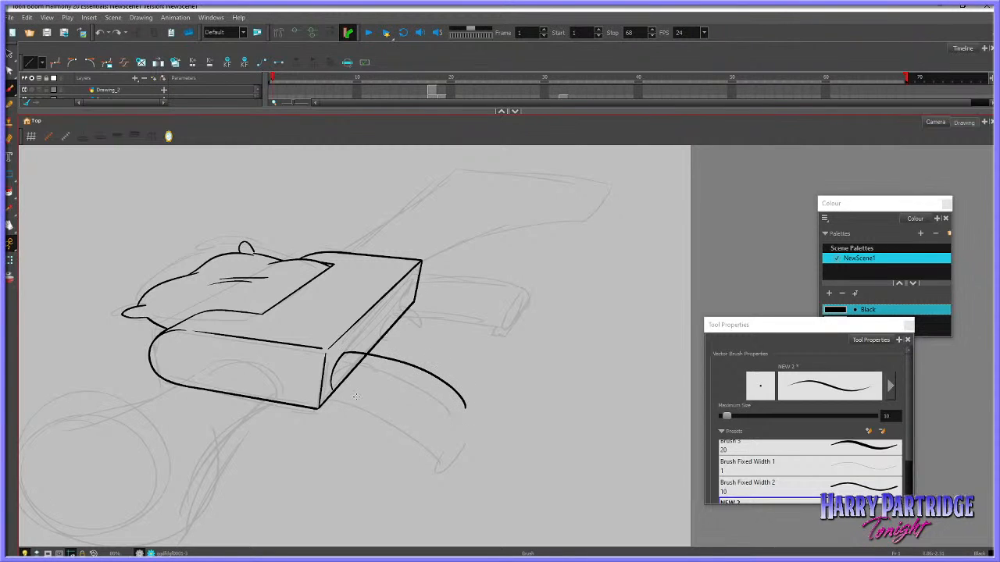
mouse_move(333, 391)
left_mouse_down()
mouse_move(438, 430)
mouse_move(464, 412)
left_mouse_up()
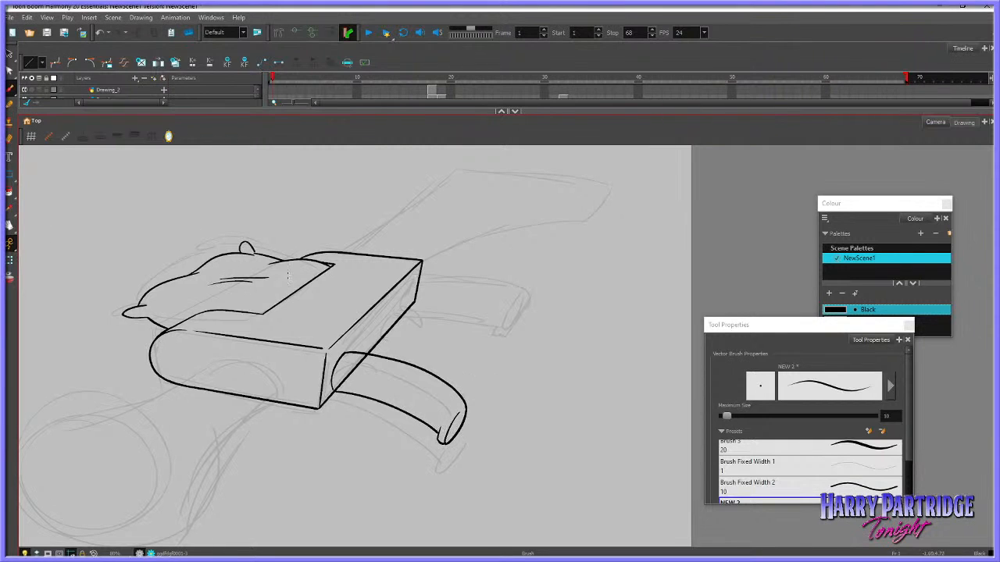
Select the whole inked grip and enlarge it outward from the body
scroll(302, 290, "down", 5)
scroll(362, 306, "up", 5)
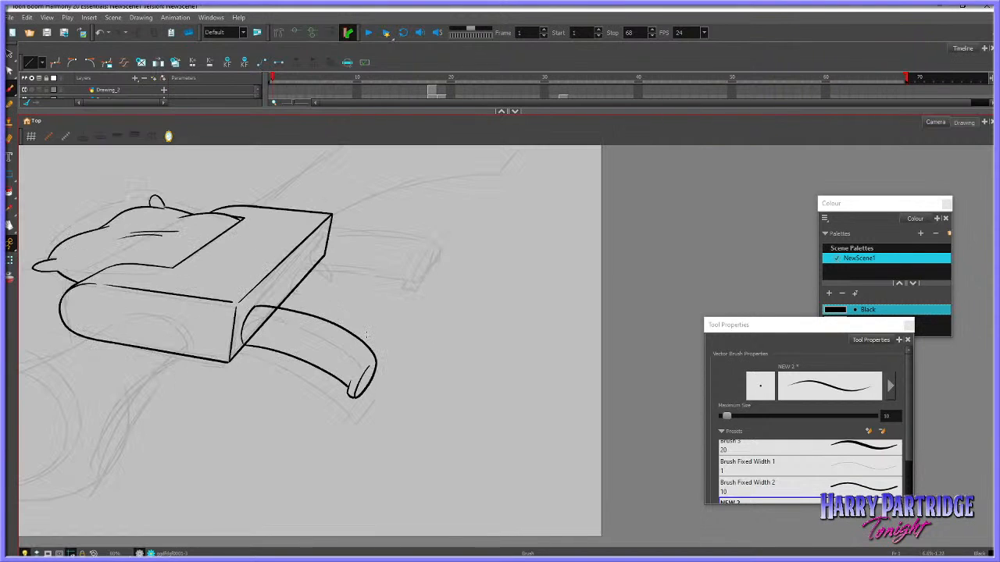
left_click(9, 71)
left_click(10, 54)
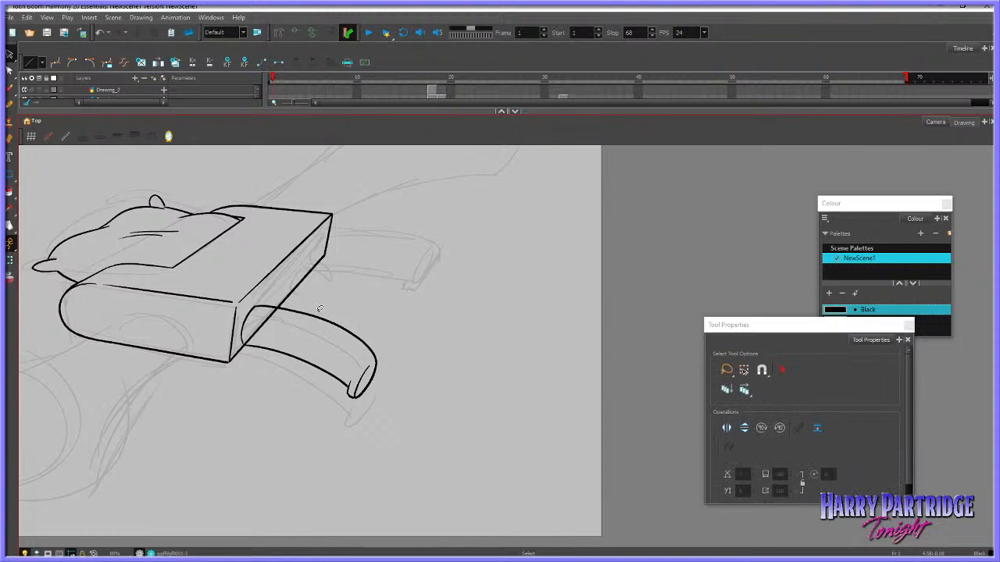
mouse_move(328, 300)
left_mouse_down()
mouse_move(410, 383)
mouse_move(392, 373)
left_mouse_up()
left_click(415, 342)
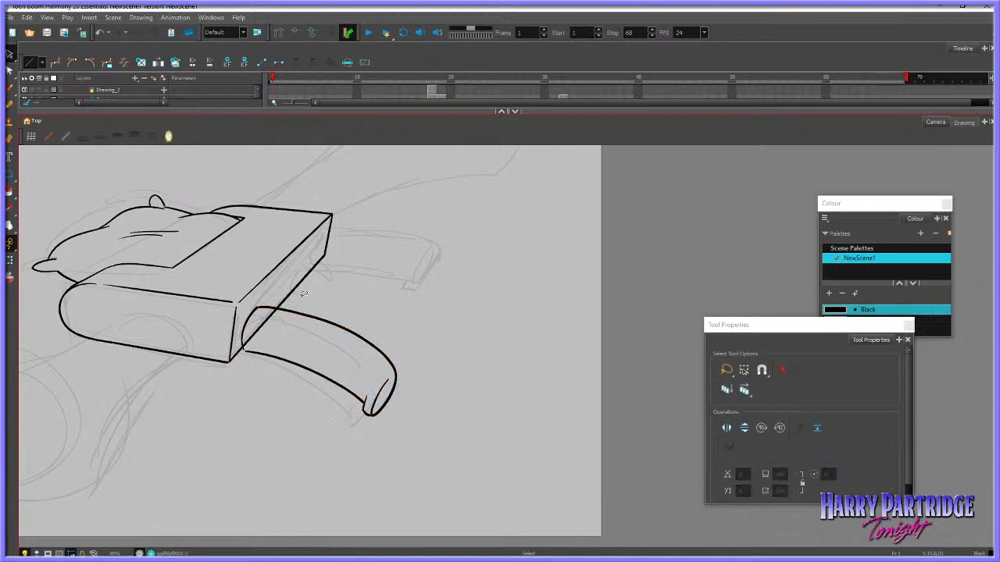
left_click(8, 72)
left_click(47, 93)
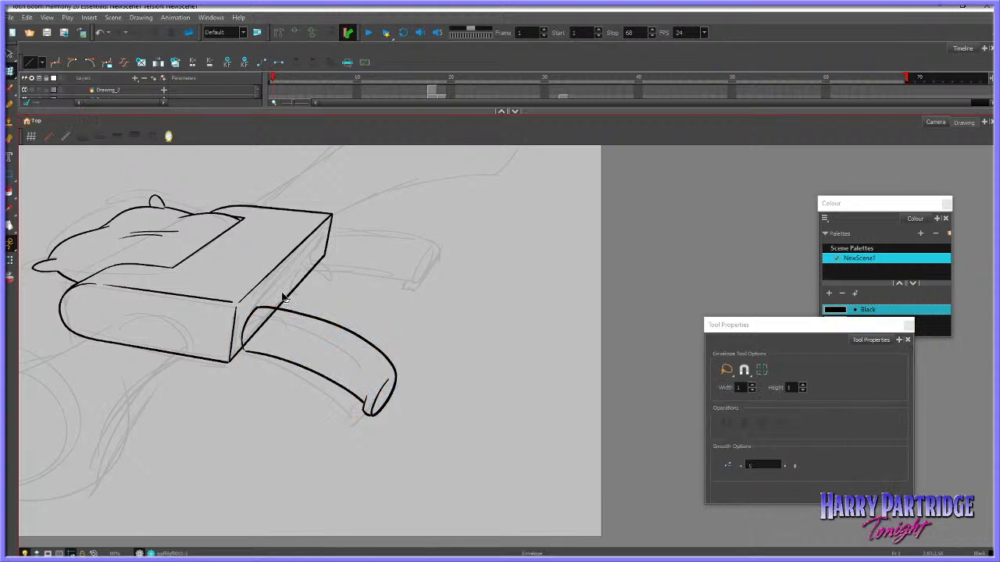
left_click(303, 310)
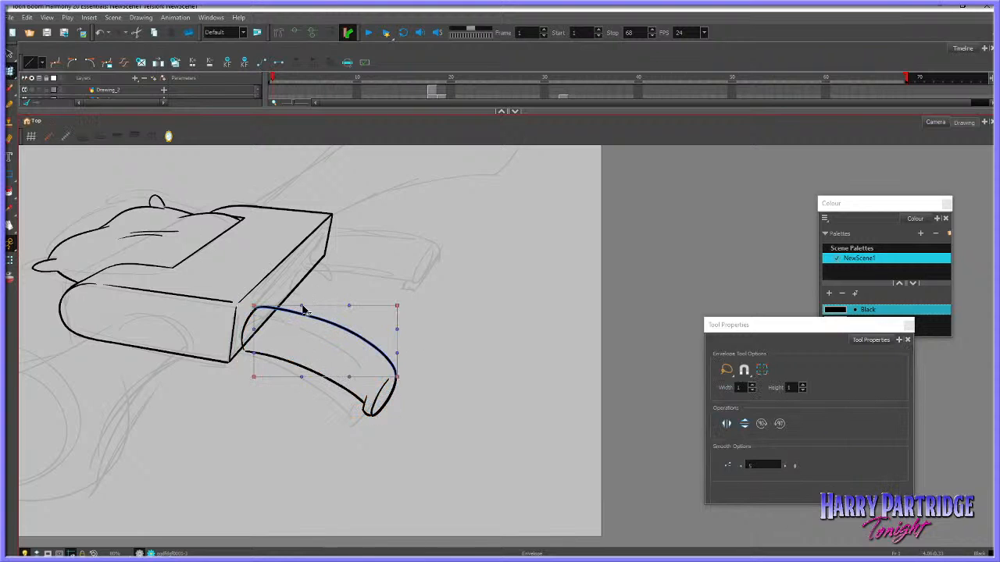
left_click(358, 290)
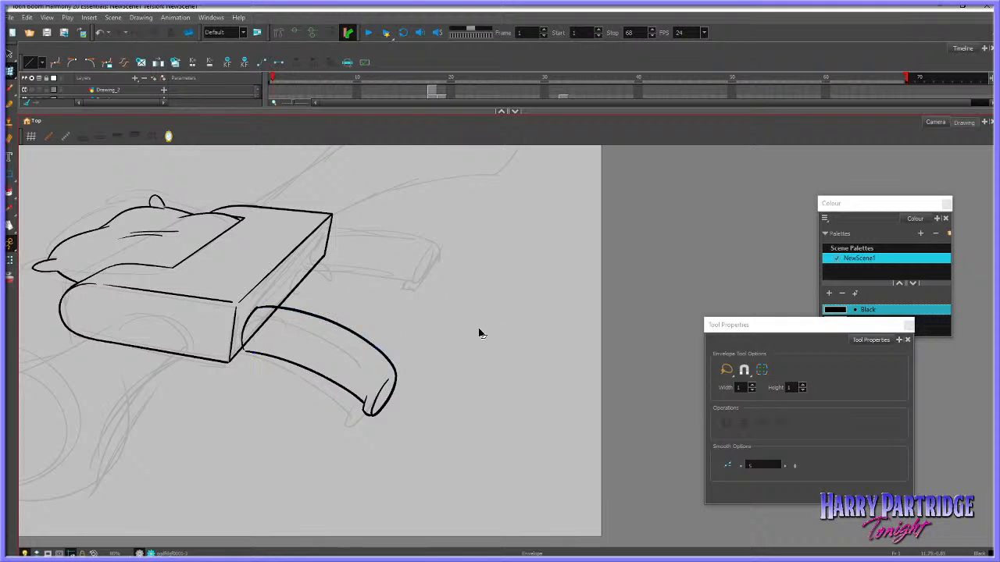
left_click(9, 87)
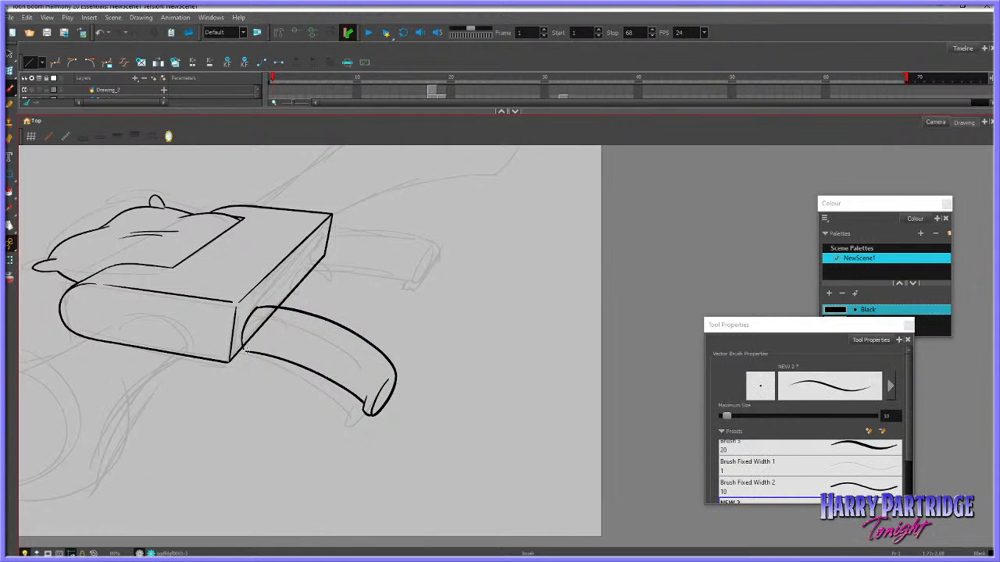
Nudge the grip slightly up and left against the body, replacing its inner end line with a freshly inked curve
left_click(10, 55)
left_click_drag(365, 310, 455, 375)
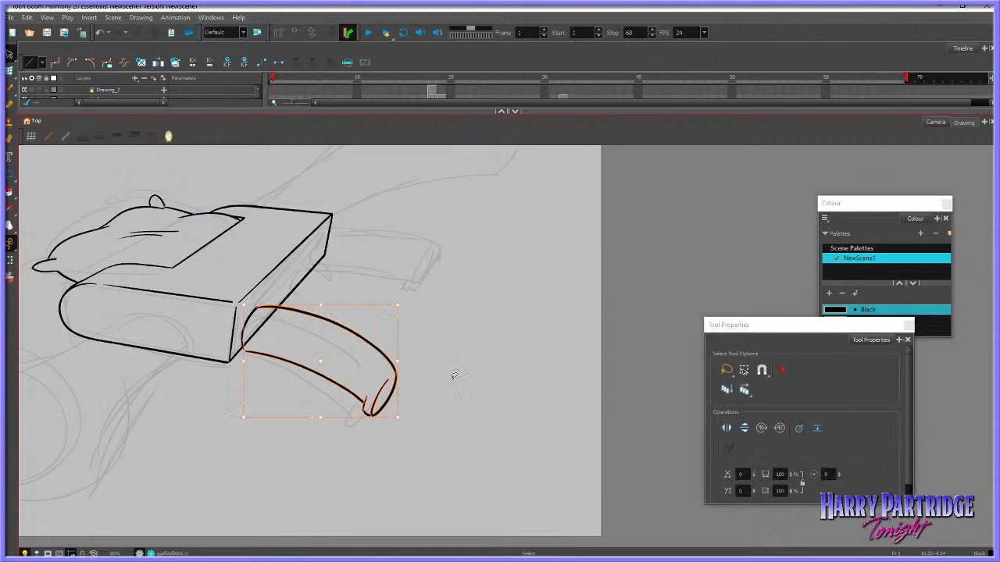
left_click(446, 308)
left_click(248, 319)
key("Delete")
left_click_drag(373, 305, 455, 435)
key("Up")
key("Left")
key("Up")
left_click(10, 88)
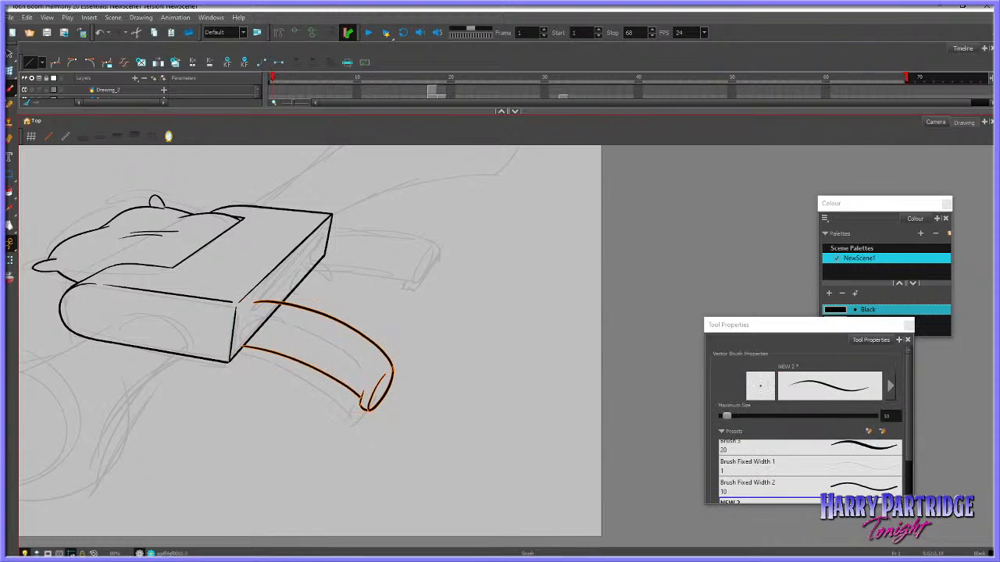
left_click_drag(243, 348, 251, 305)
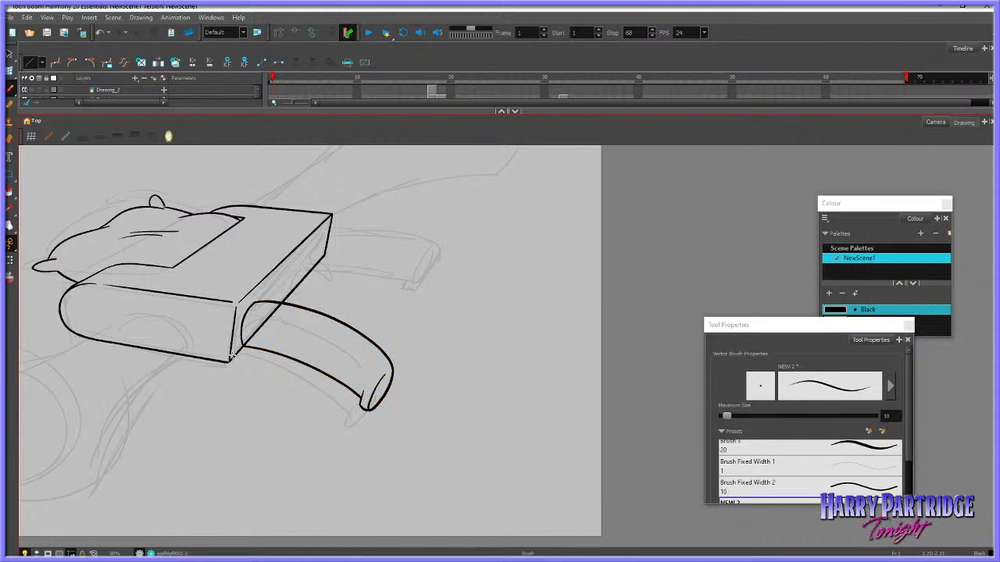
Ink a second line just inside the side face's front and top edges, and cut away the body line crossing the grip
left_click_drag(232, 359, 239, 307)
key("ctrl+z")
mouse_move(231, 359)
left_mouse_down()
mouse_move(243, 301)
mouse_move(332, 218)
left_mouse_up()
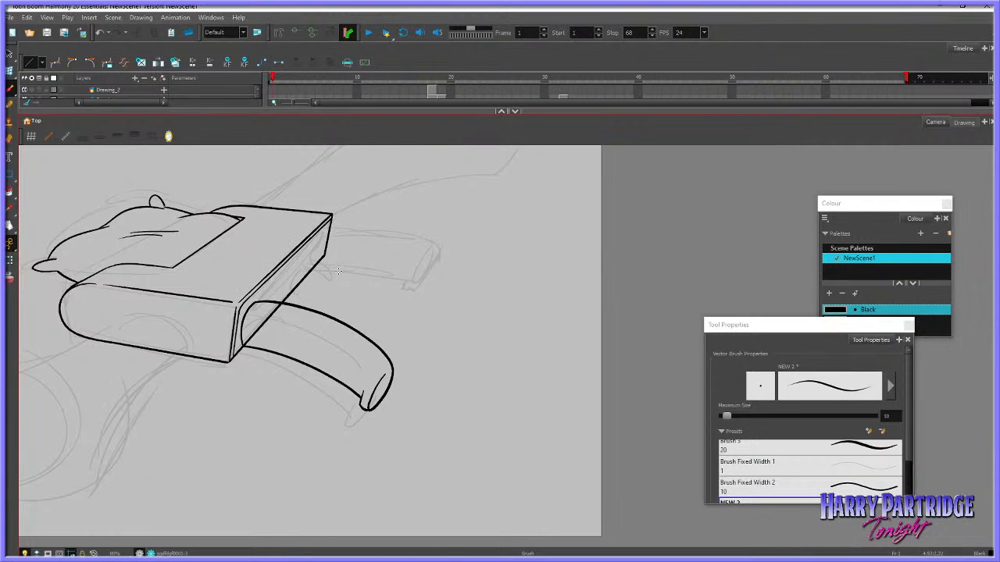
left_click(10, 70)
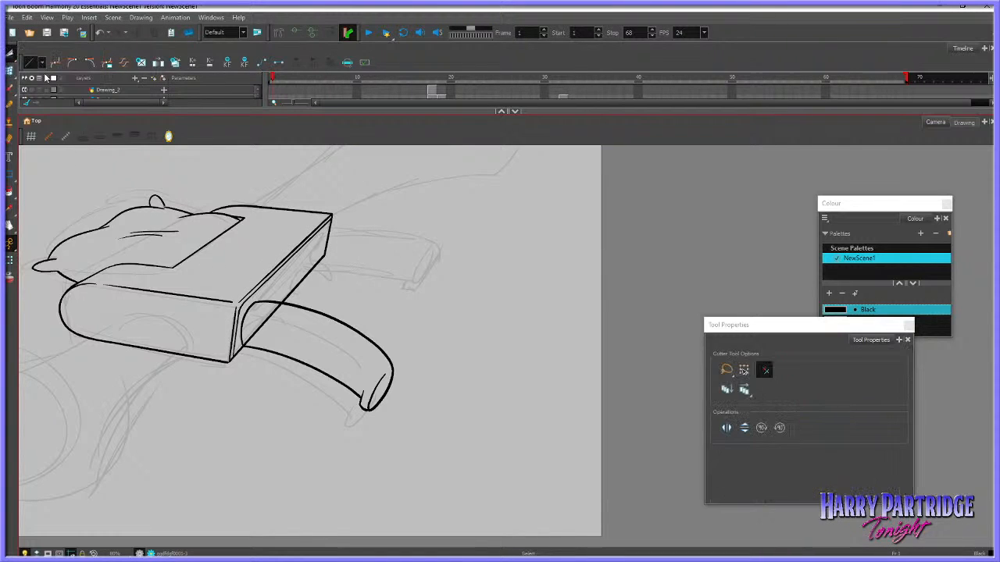
left_click(10, 89)
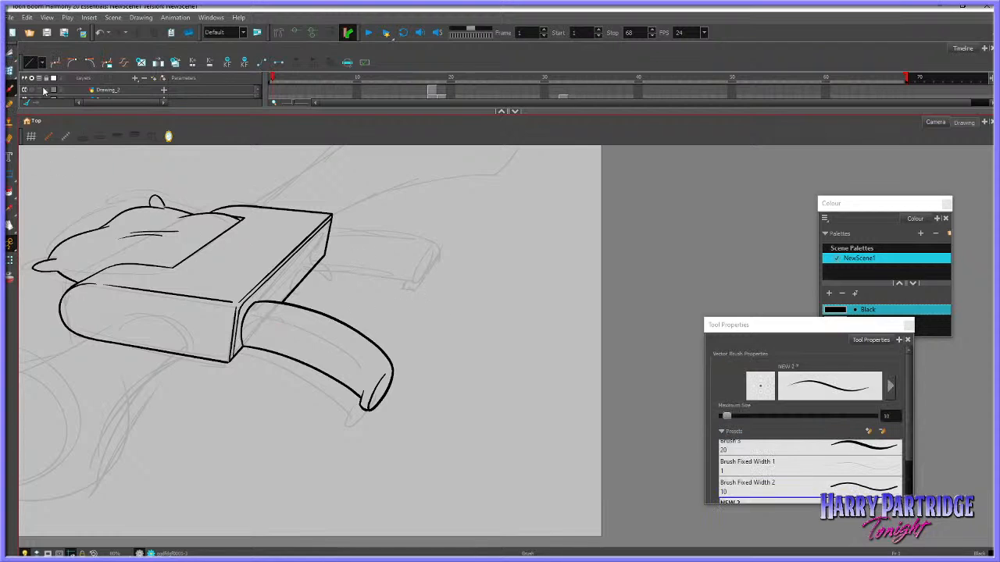
Ink three narrow curved ribs across the inner half of the grip, redrawing the first one until it fits
mouse_move(392, 375)
left_mouse_down()
mouse_move(368, 406)
mouse_move(393, 372)
left_mouse_up()
key("ctrl+z")
left_click_drag(252, 347, 265, 313)
key("ctrl+z")
left_click_drag(252, 346, 268, 314)
left_click_drag(285, 353, 296, 320)
left_click_drag(305, 363, 315, 337)
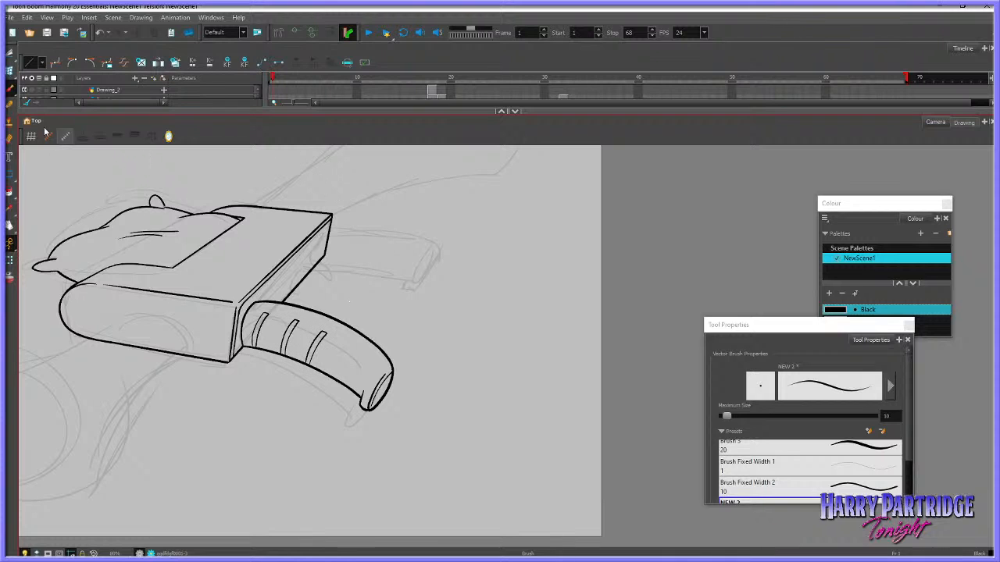
left_click(10, 53)
left_click_drag(259, 331, 322, 347)
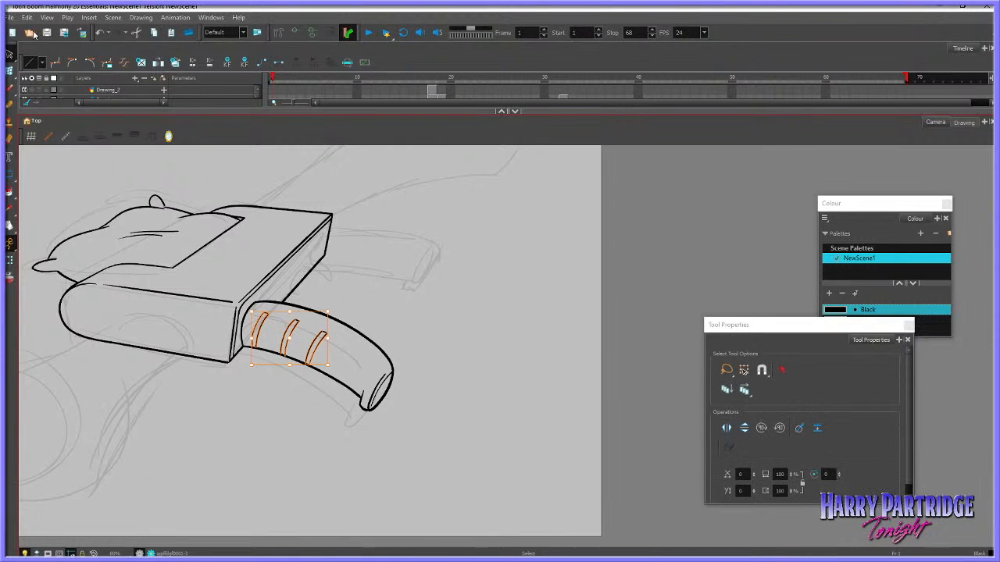
left_click(28, 18)
left_click(54, 65)
left_click(414, 265)
right_click(436, 287)
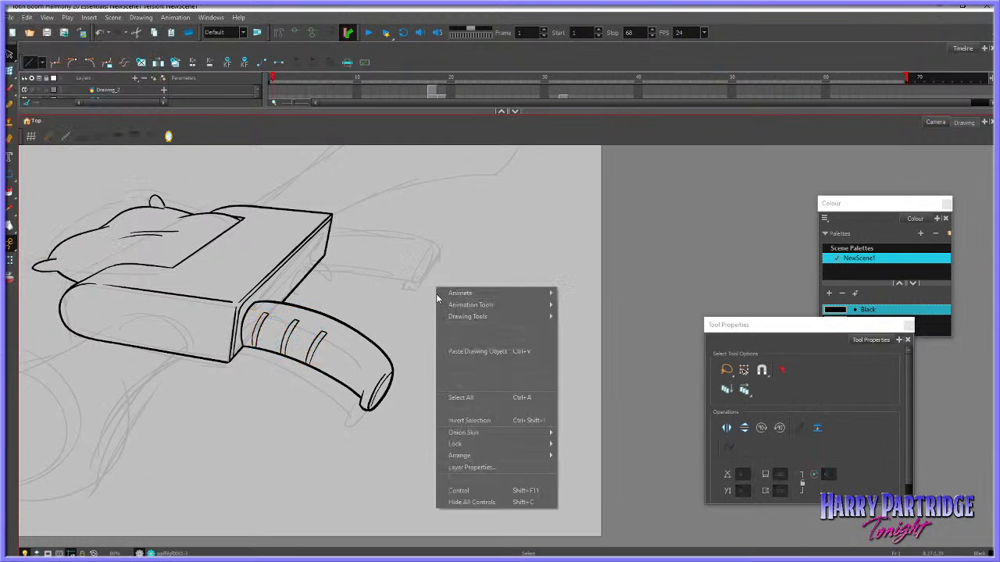
left_click(476, 347)
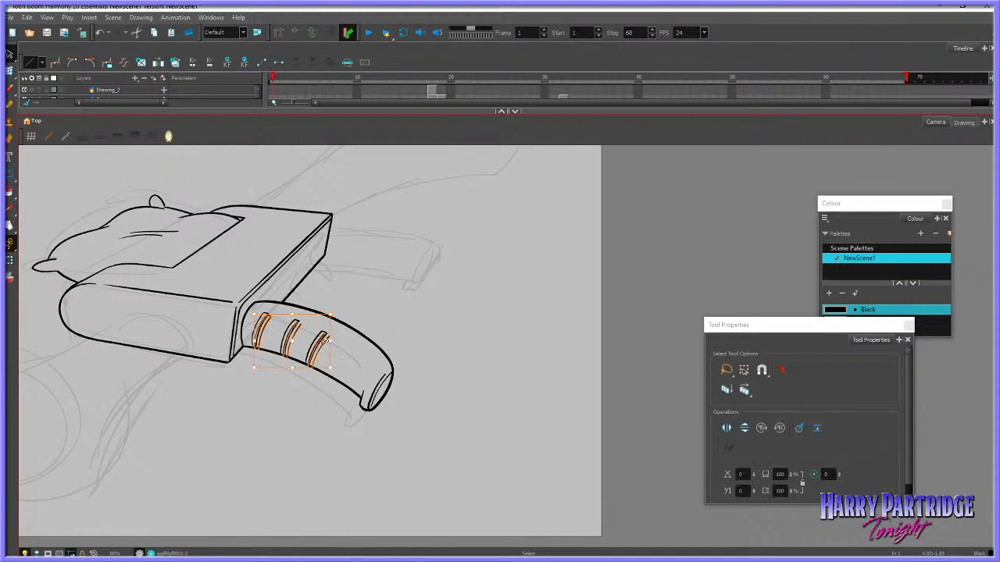
key("ctrl+z")
key("ctrl+z")
key("ctrl+z")
key("ctrl+z")
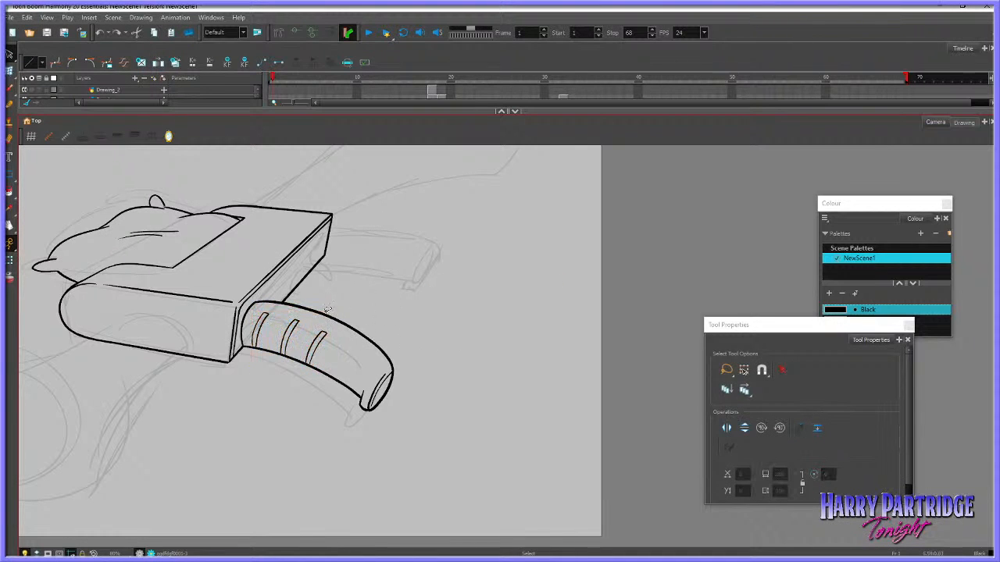
Copy the second and third grip ribs, paste them, and place the copies along the outer half of the grip
mouse_move(301, 313)
left_mouse_down()
mouse_move(346, 313)
mouse_move(310, 314)
mouse_move(348, 304)
left_mouse_up()
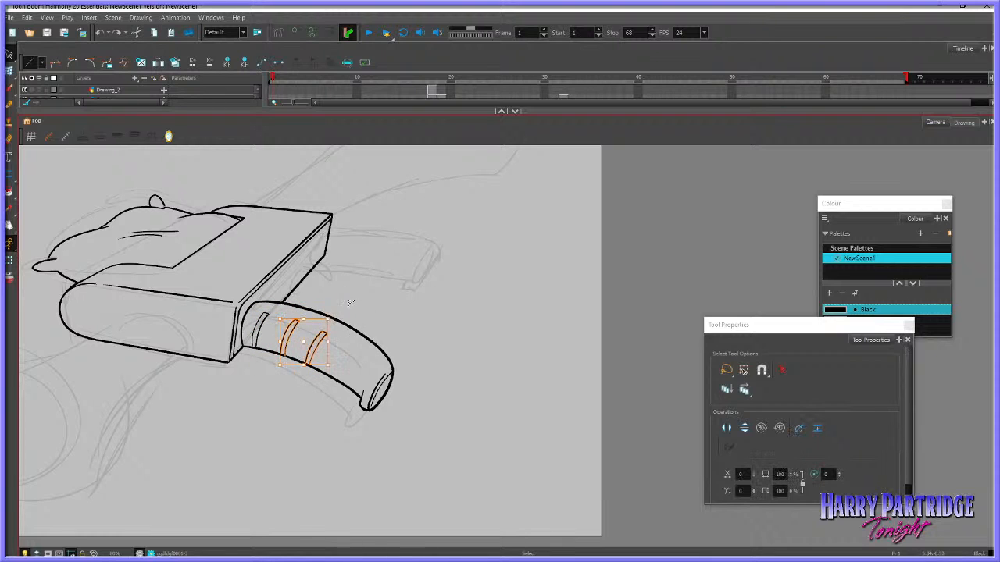
left_click(28, 17)
left_click(64, 65)
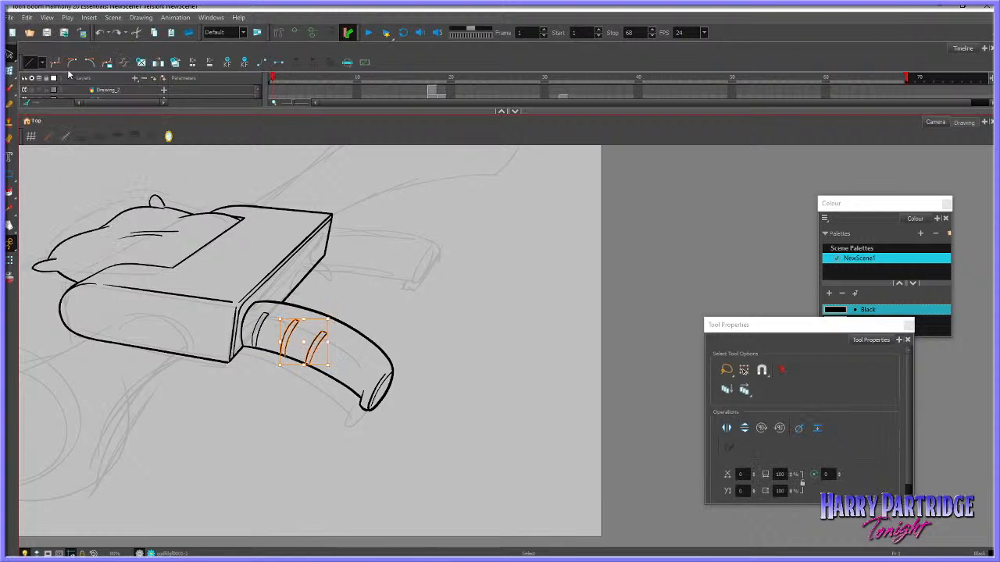
right_click(412, 274)
left_click(443, 337)
left_click_drag(320, 346, 390, 342)
left_click(411, 343)
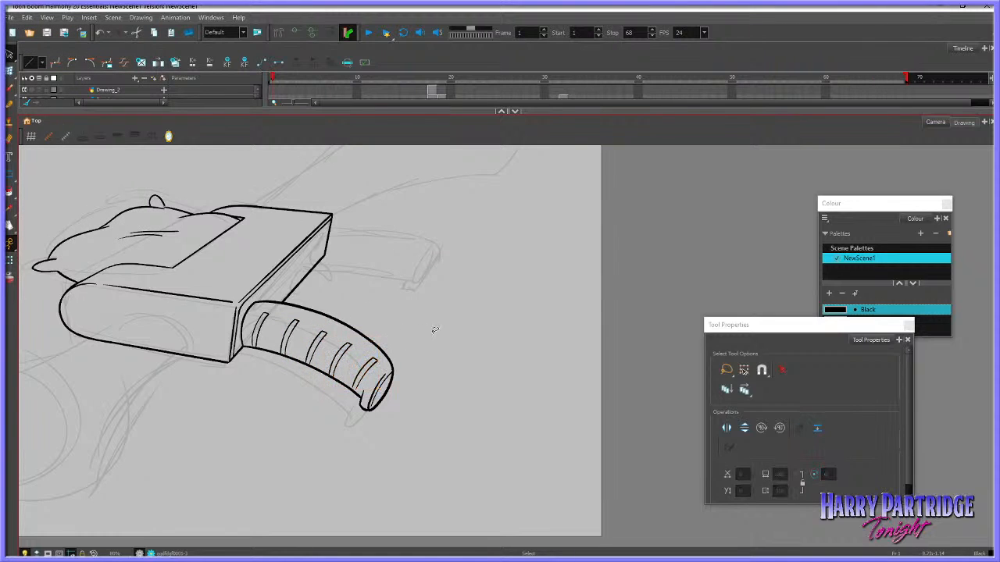
Adjust the placement of the last two ribs on the outer half of the grip
left_click(367, 371)
left_click(395, 365)
left_click(338, 358)
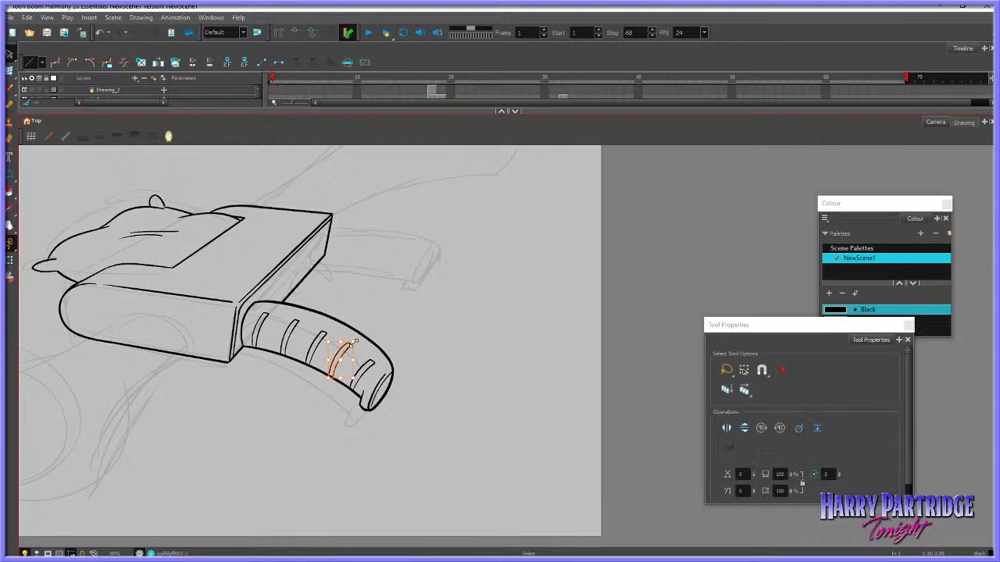
left_click(392, 328)
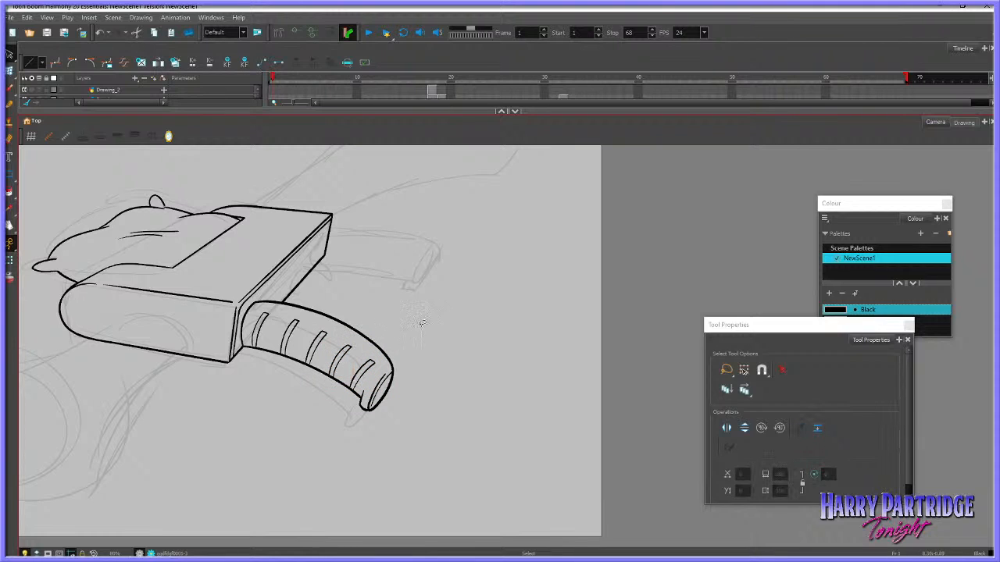
Reshape the second and outermost grip ribs slightly with the Envelope tool
left_click(9, 71)
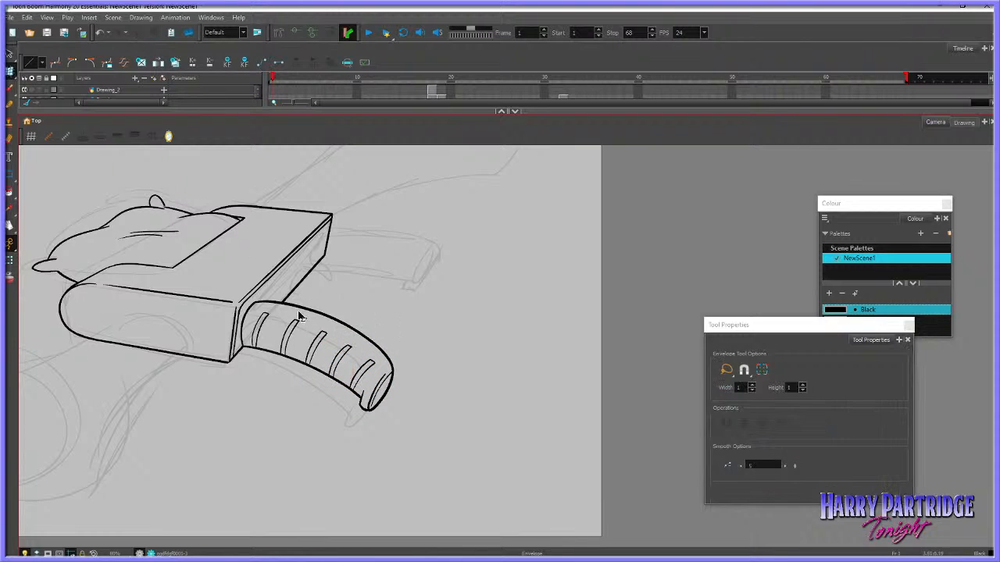
left_click(294, 330)
left_click_drag(301, 318, 301, 322)
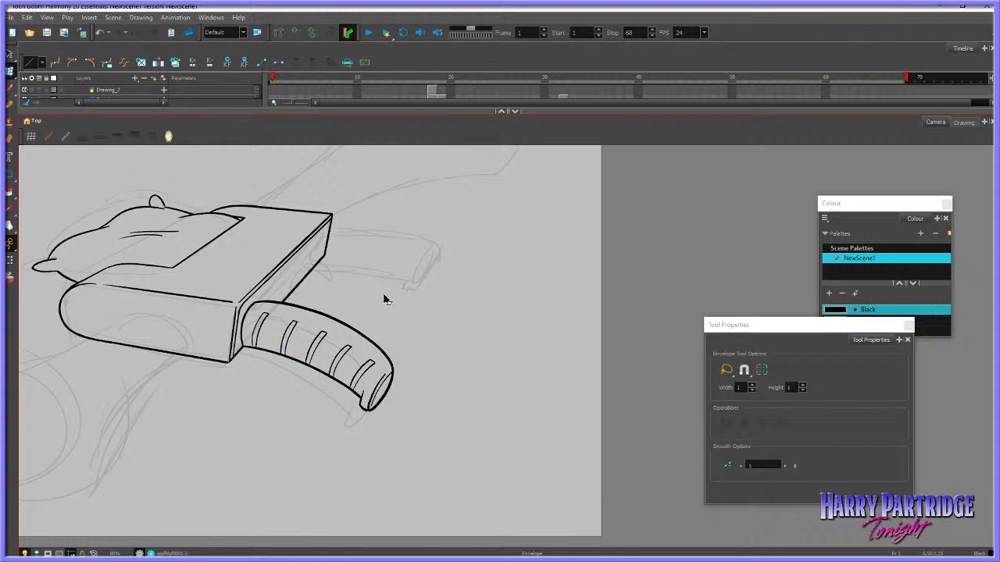
left_click(356, 368)
left_click(397, 331)
scroll(478, 325, "down", 4)
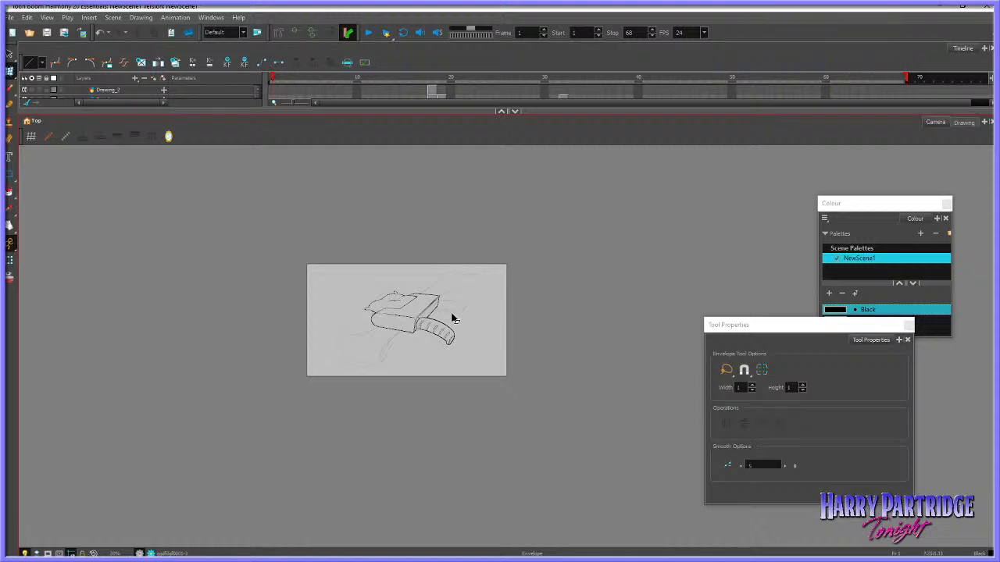
scroll(455, 328, "up", 6)
scroll(454, 346, "up", 2)
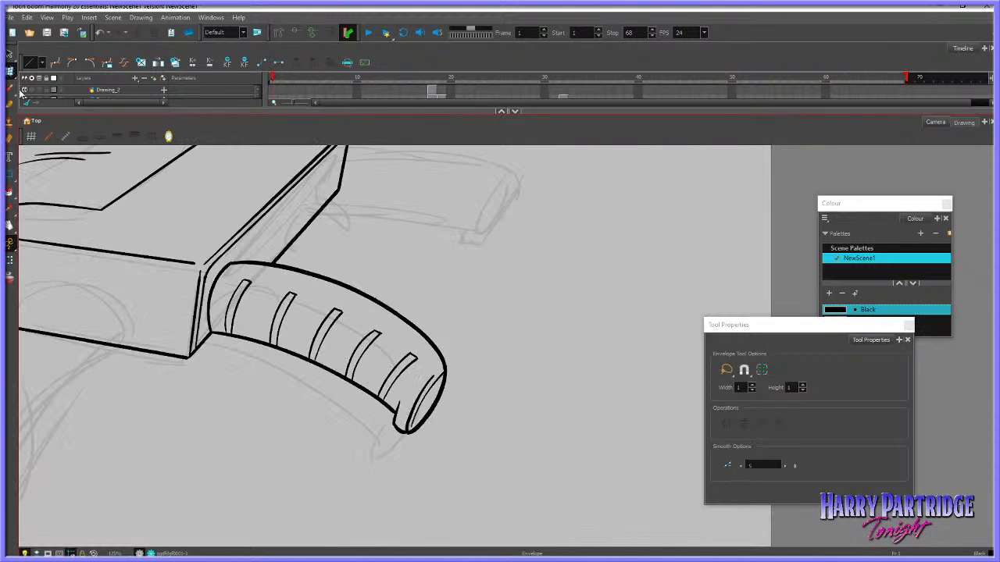
Set the vector eraser's maximum size to 5.6, and narrow the innermost rib by nudging its long line outward
left_click(11, 139)
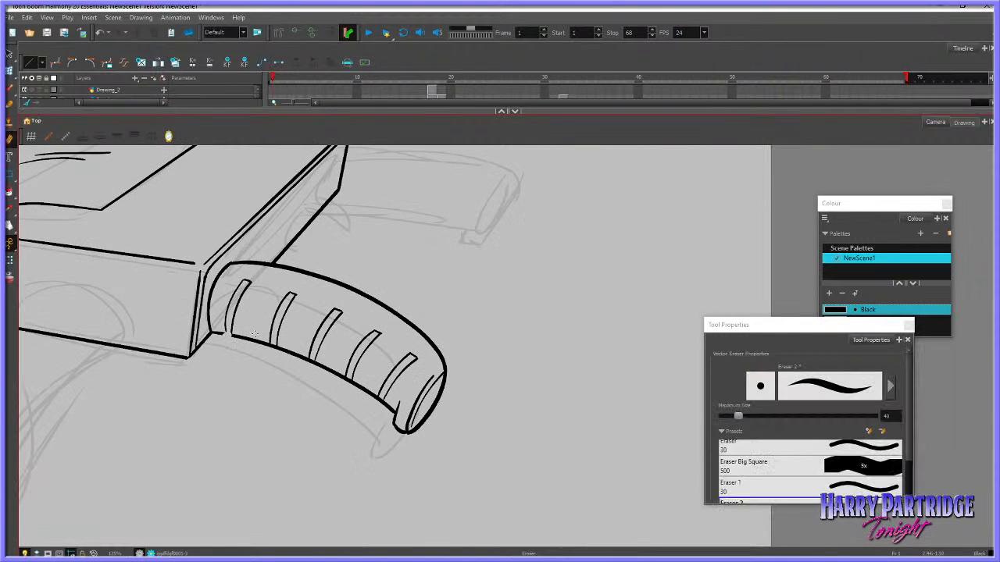
left_click_drag(739, 417, 731, 422)
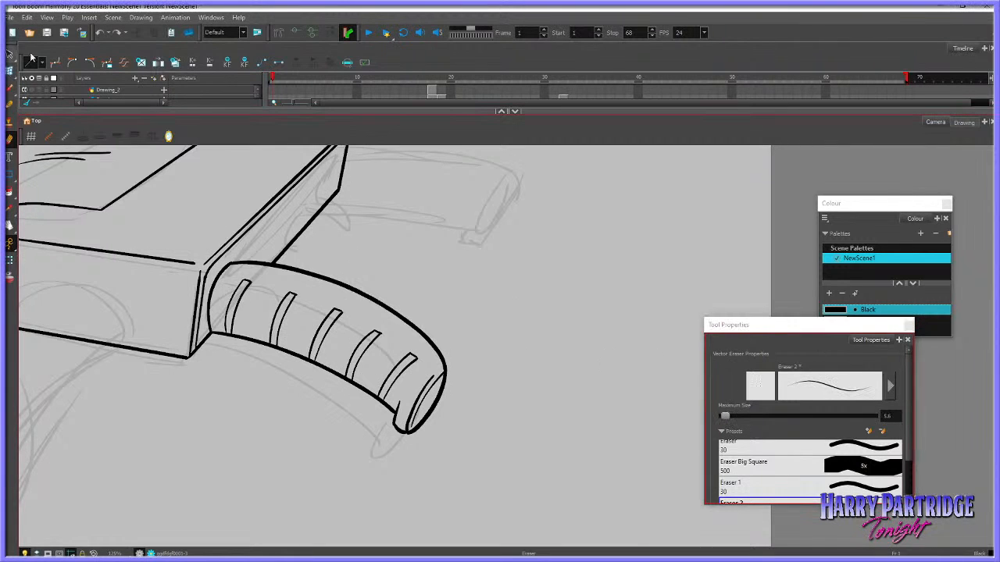
key("alt+s")
left_click(245, 285)
left_click(268, 291)
left_click(232, 290)
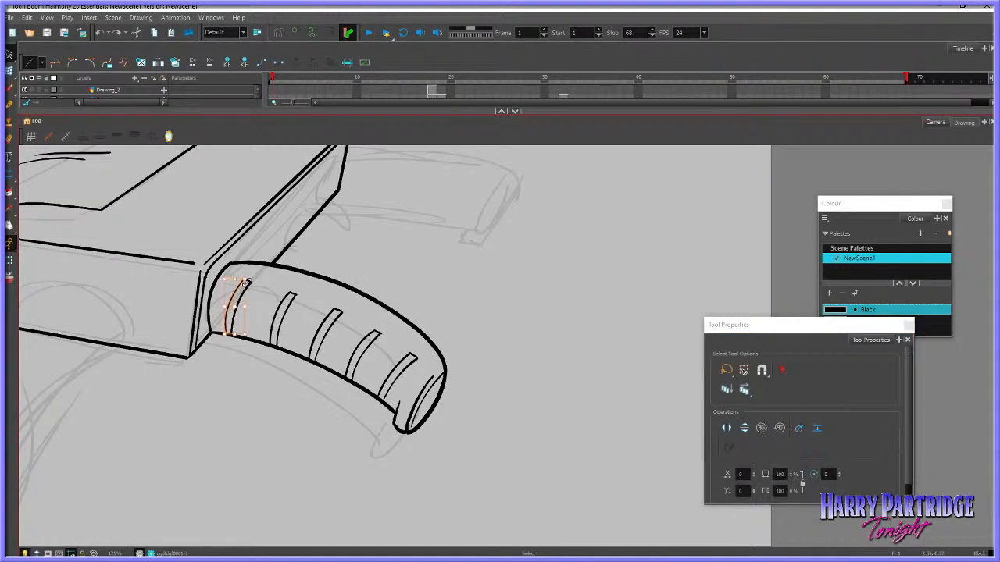
left_click(261, 270)
left_click(243, 281)
key("Right")
key("Right")
Narrow the other four grip ribs in the same way, shifting each one's long line toward its outer line
left_click(292, 279)
left_click(294, 293)
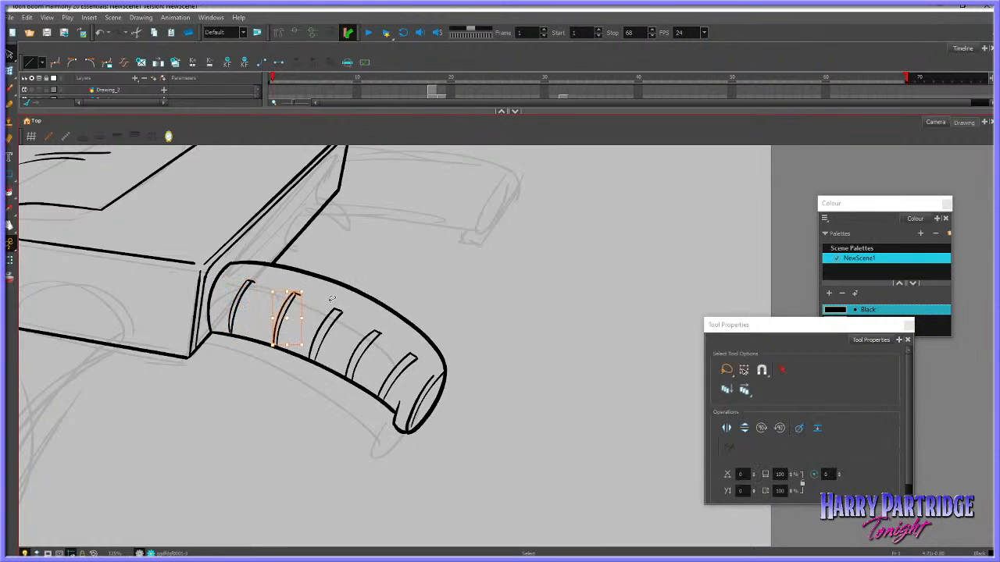
left_click(340, 311)
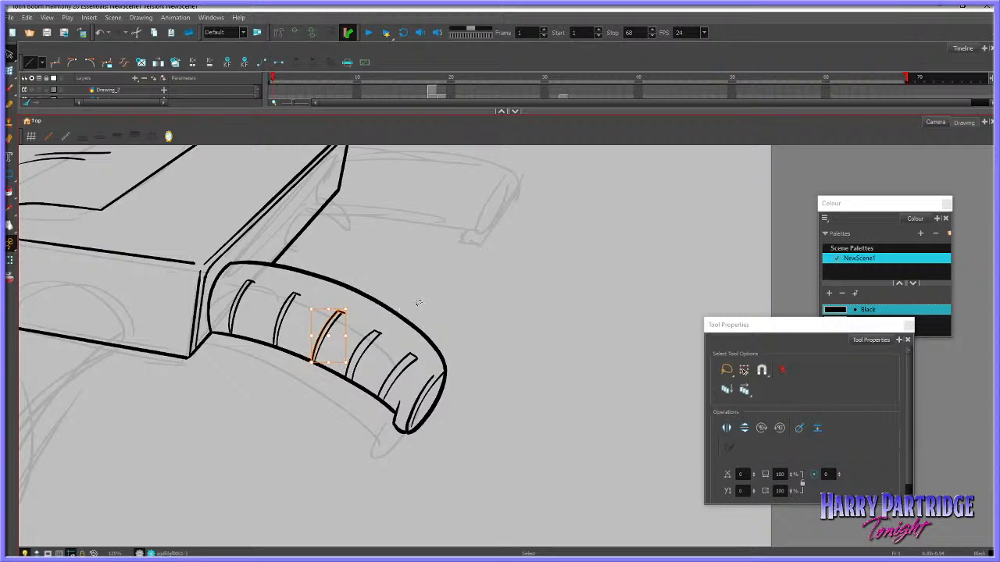
left_click(383, 333)
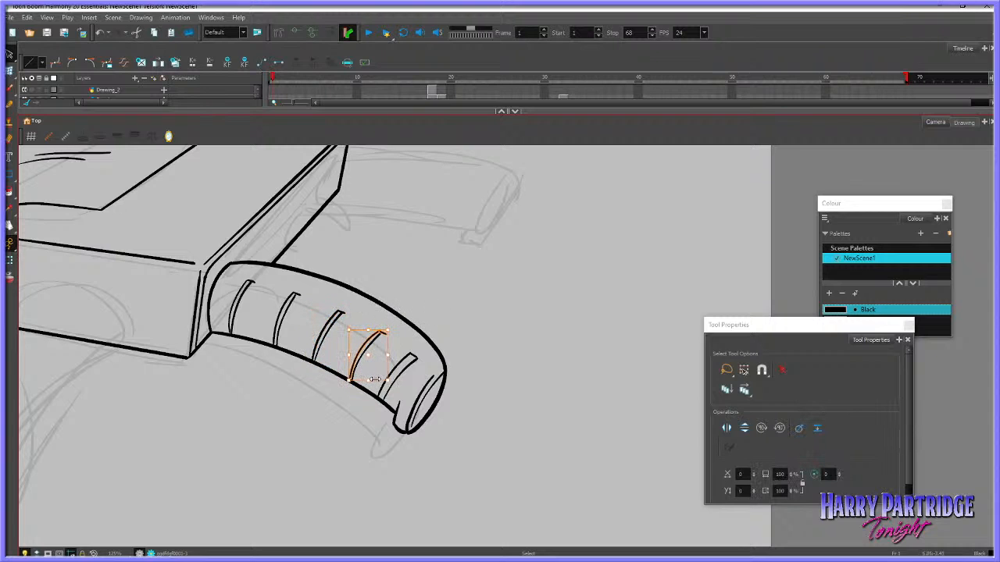
left_click(414, 356)
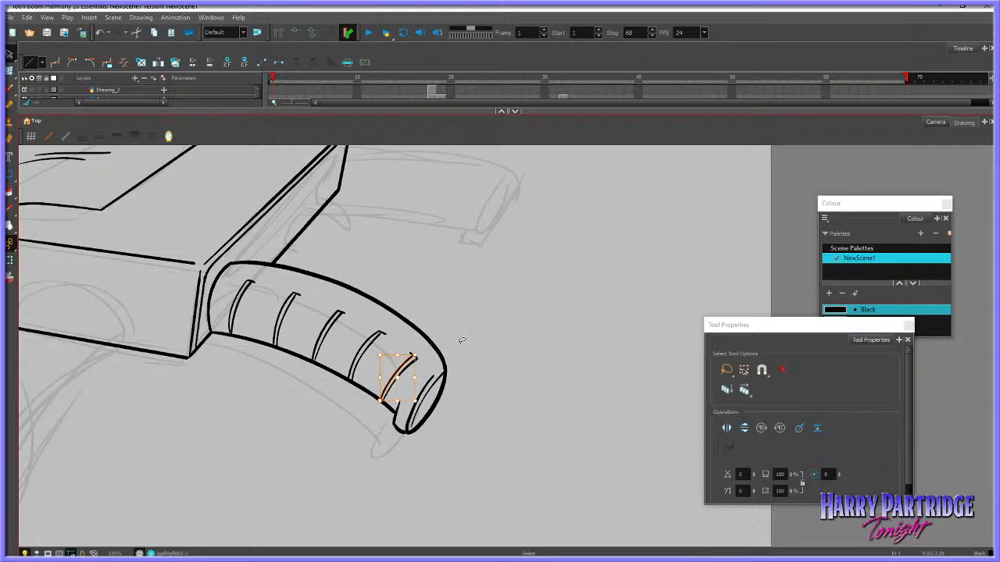
left_click(528, 307)
Reshape the grip's long upper edge with the Envelope tool, pulling its outer part down
scroll(299, 298, "down", 6)
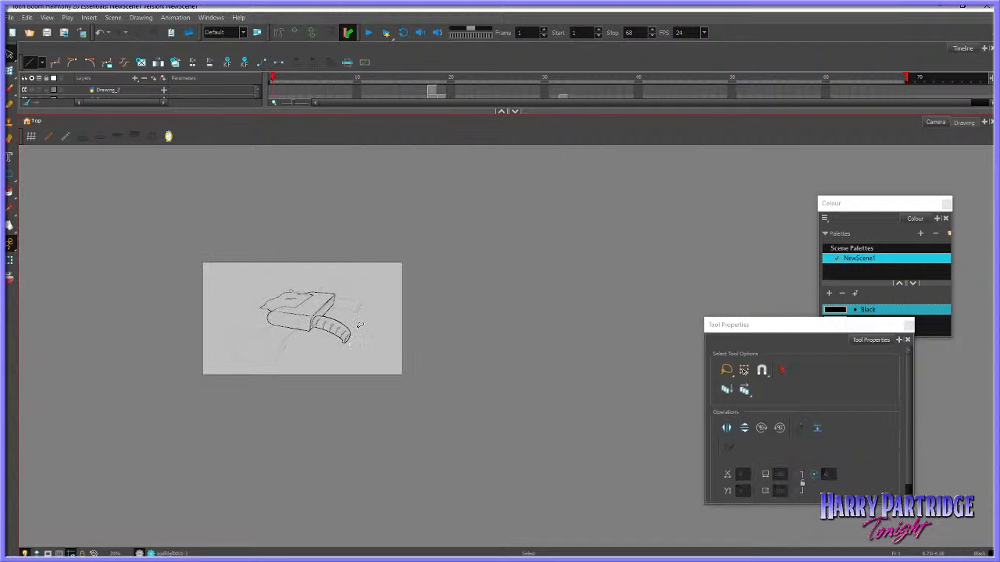
scroll(330, 313, "up", 6)
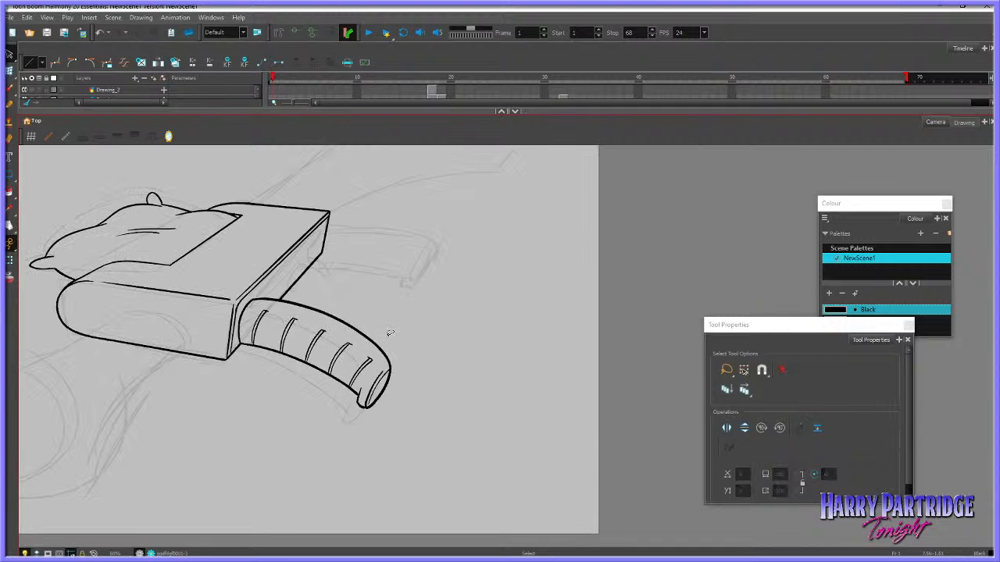
left_click(10, 71)
left_click(320, 309)
left_click_drag(390, 297, 386, 313)
left_click(404, 279)
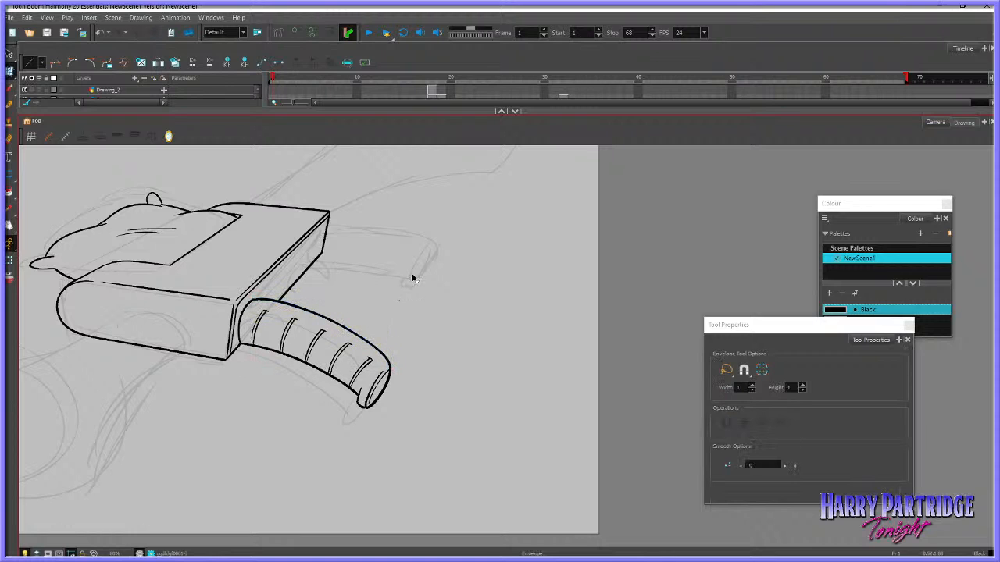
Pull the grip's outer end and adjoining upper edge slightly outward with the Envelope tool
left_click(392, 372)
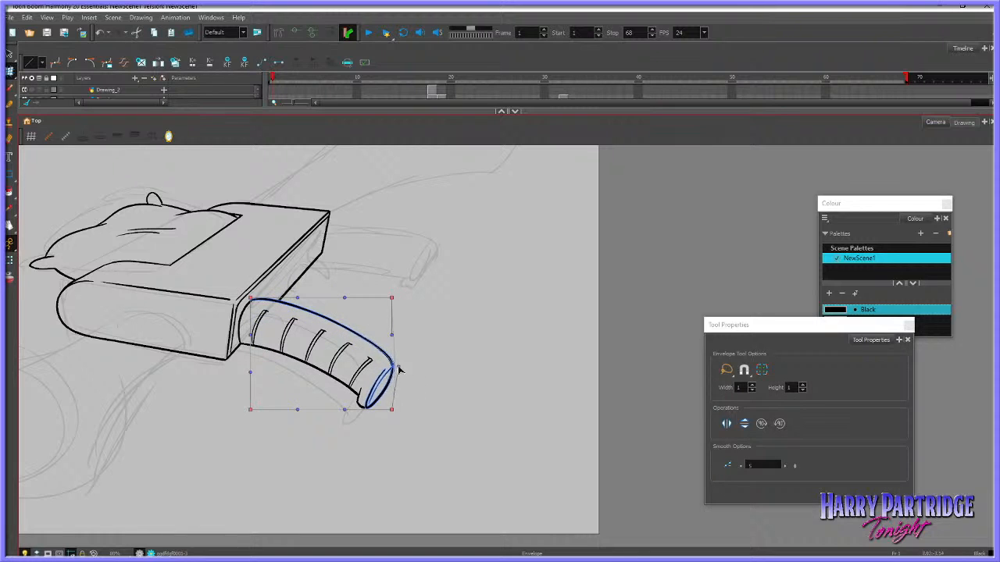
left_click_drag(398, 369, 402, 368)
left_click(422, 349)
scroll(314, 292, "down", 6)
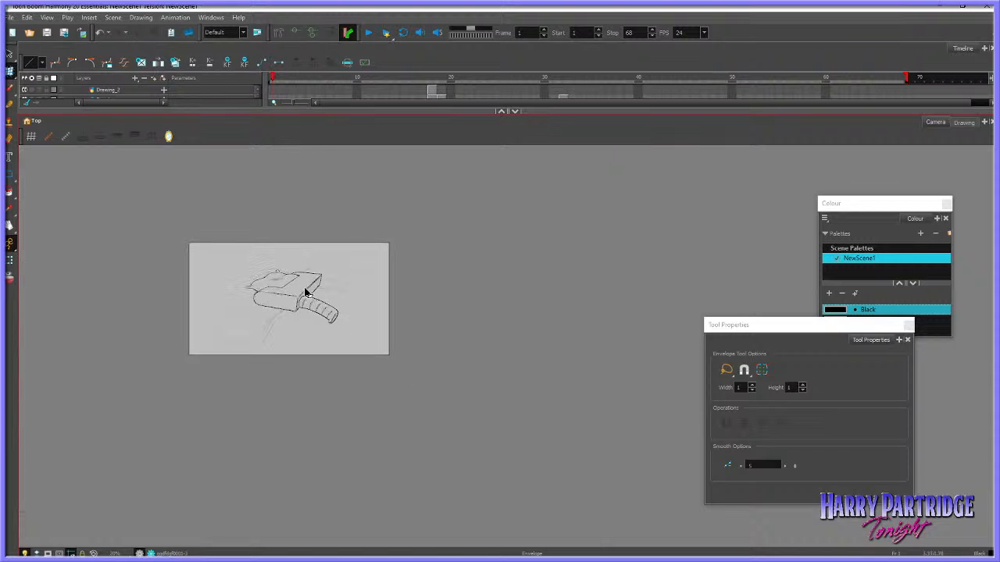
Delete all five double-line ribs from the grip, restoring the upper outline if it is removed with them
scroll(300, 287, "up", 7)
scroll(516, 422, "up", 2)
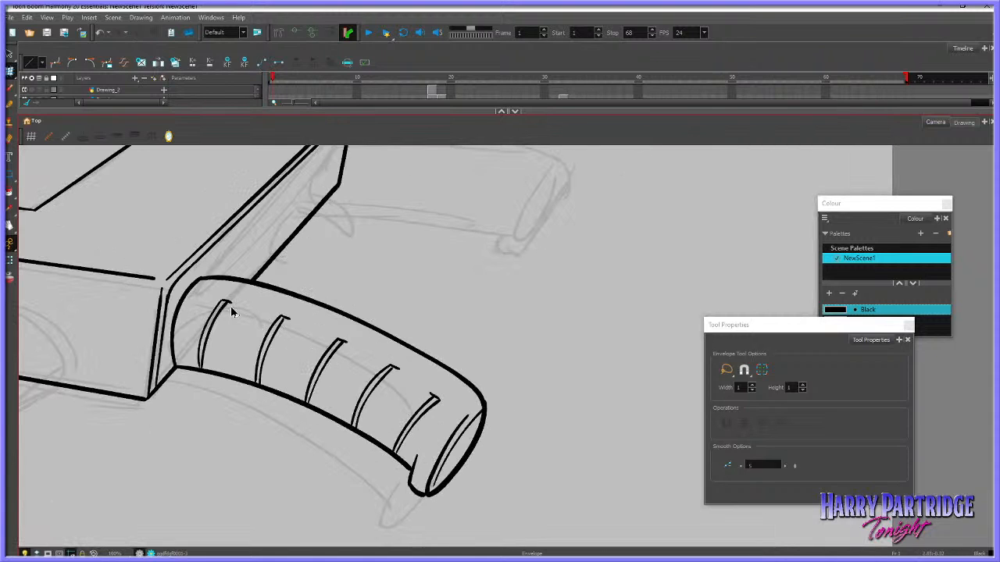
mouse_move(225, 310)
left_mouse_down()
mouse_move(315, 347)
mouse_move(409, 406)
mouse_move(269, 344)
mouse_move(453, 408)
left_mouse_up()
key("Delete")
key("Delete")
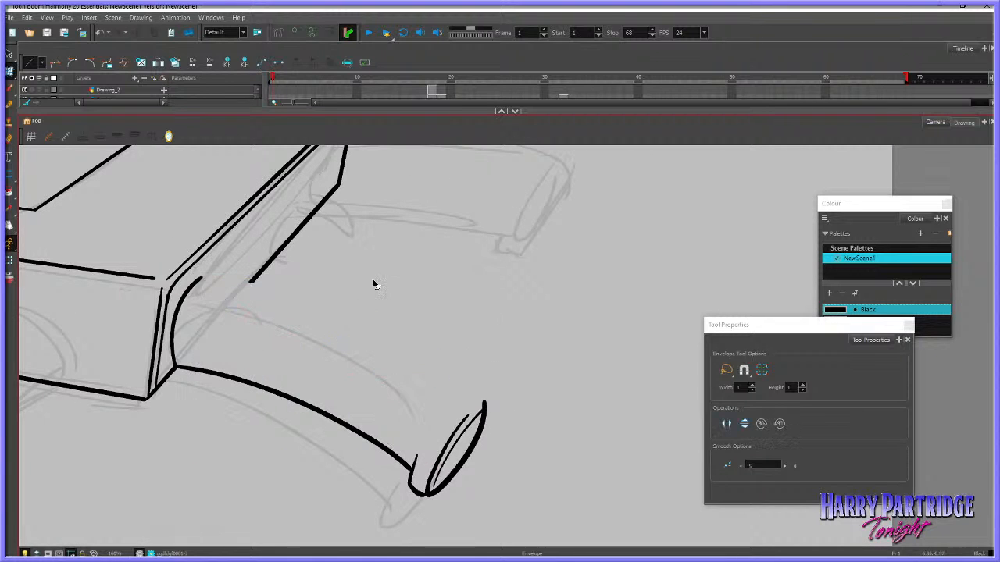
key("ctrl+z")
left_click_drag(212, 306, 422, 387)
key("Delete")
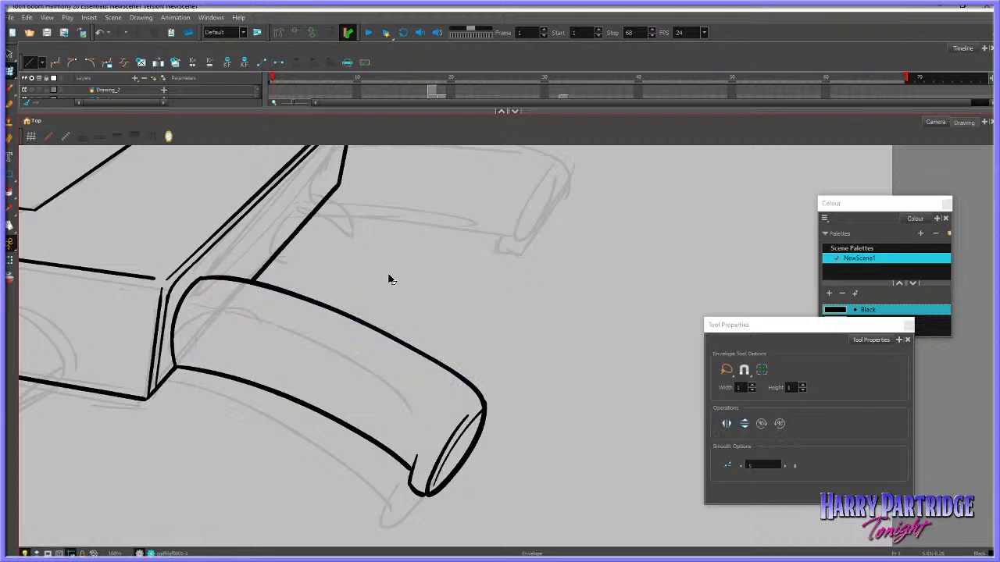
Ink single curved lines for the first two ribs on the grip, redrawing the second until it fits
key("alt+b")
mouse_move(202, 367)
left_mouse_down()
mouse_move(198, 351)
mouse_move(225, 306)
left_mouse_up()
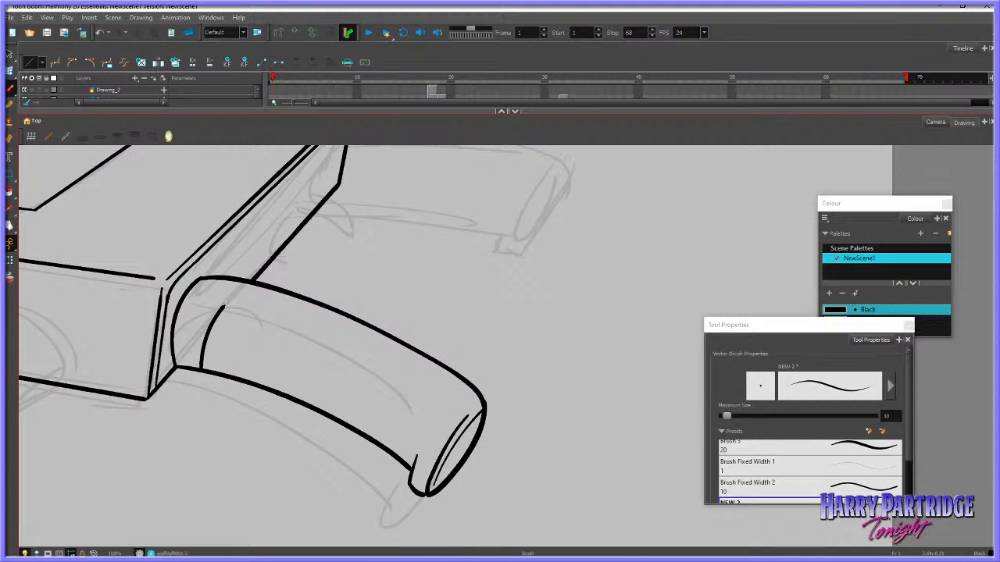
left_click_drag(254, 384, 283, 317)
key("ctrl+z")
left_click_drag(250, 383, 277, 318)
key("ctrl+z")
left_click_drag(253, 383, 282, 318)
Ink three more single curved rib lines toward the grip's outer end, redrawing any that are unevenly spaced
left_click_drag(310, 407, 333, 340)
key("ctrl+z")
left_click_drag(344, 424, 382, 365)
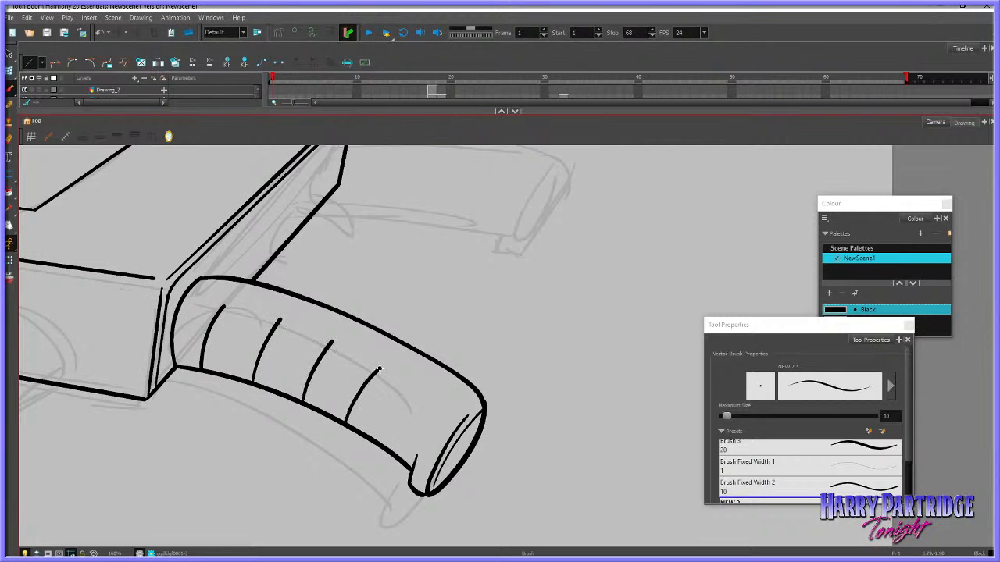
left_click_drag(384, 450, 419, 399)
key("ctrl+z")
key("ctrl+z")
left_click_drag(349, 426, 384, 367)
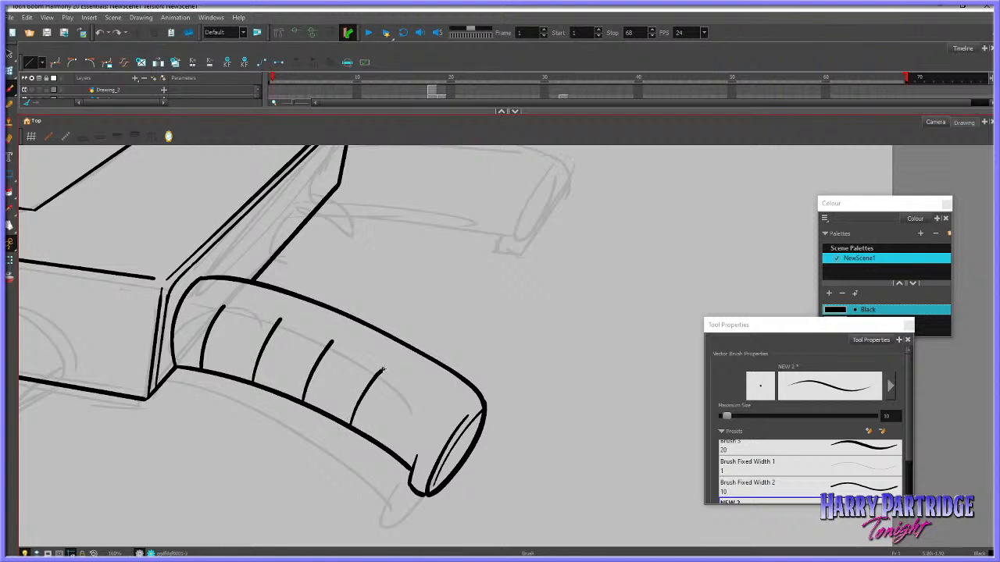
left_click_drag(391, 451, 434, 395)
Refine the curve of the ribbed grip's upper edge with the Envelope tool near its outer end
scroll(394, 365, "down", 6)
scroll(394, 357, "up", 5)
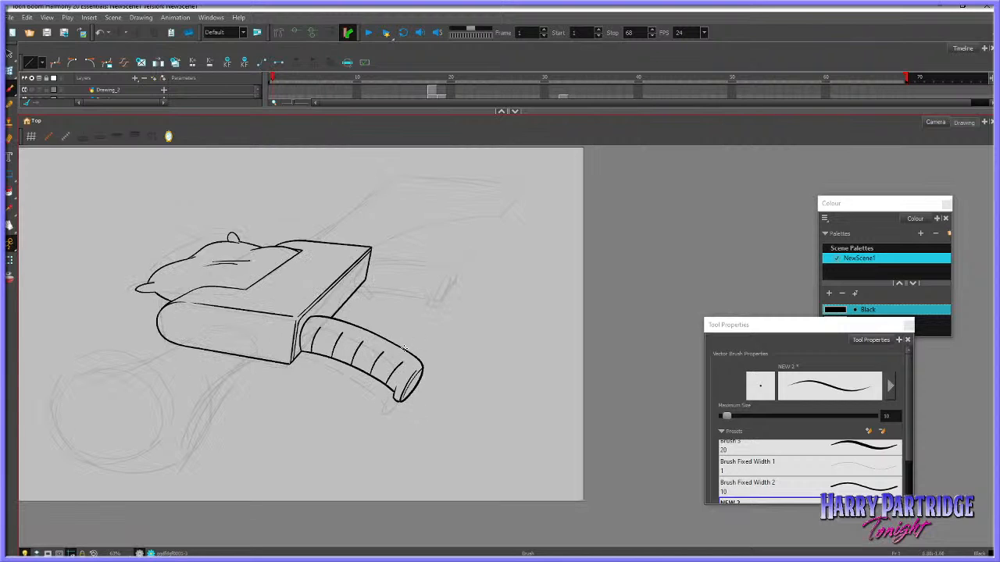
left_click(10, 70)
left_click(395, 326)
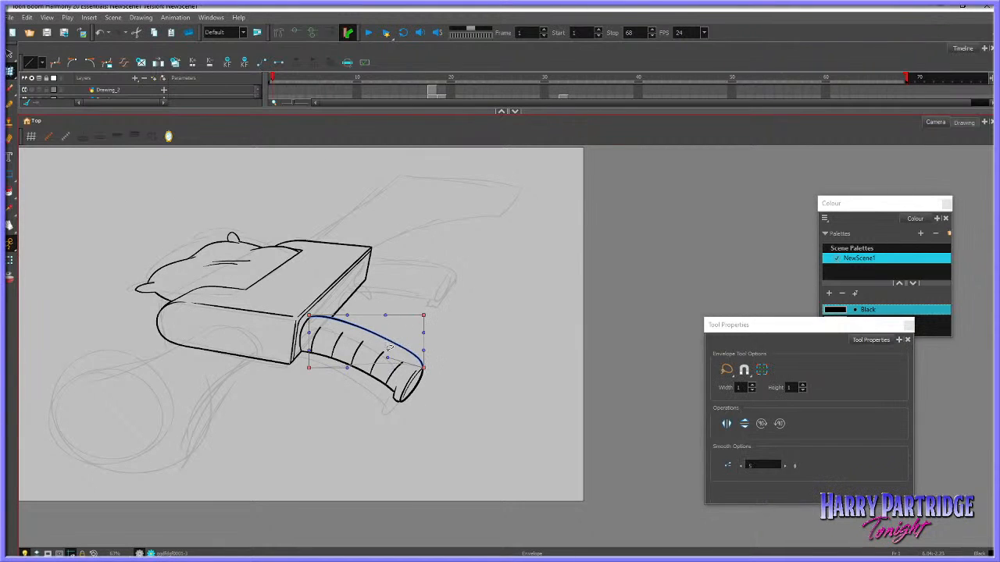
left_click(385, 317)
key("ctrl+z")
left_click_drag(422, 332, 418, 328)
left_click(434, 304)
scroll(433, 250, "down", 1)
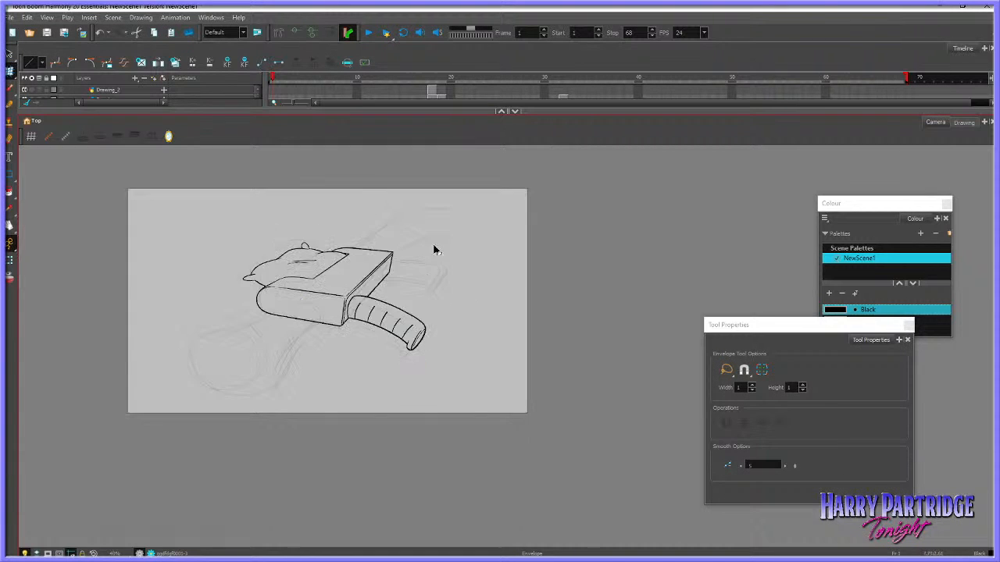
Ink the second grip behind the body: its curved inner end, upper edge and lower edge, redrawing strokes as needed
scroll(428, 252, "up", 2)
key("alt+b")
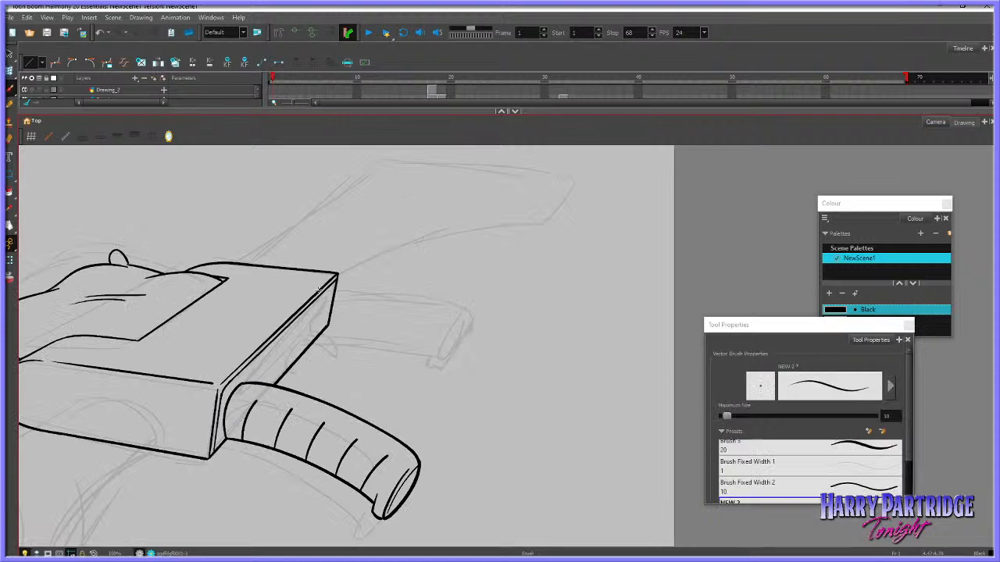
mouse_move(306, 322)
left_mouse_down()
mouse_move(325, 299)
mouse_move(417, 296)
mouse_move(461, 318)
left_mouse_up()
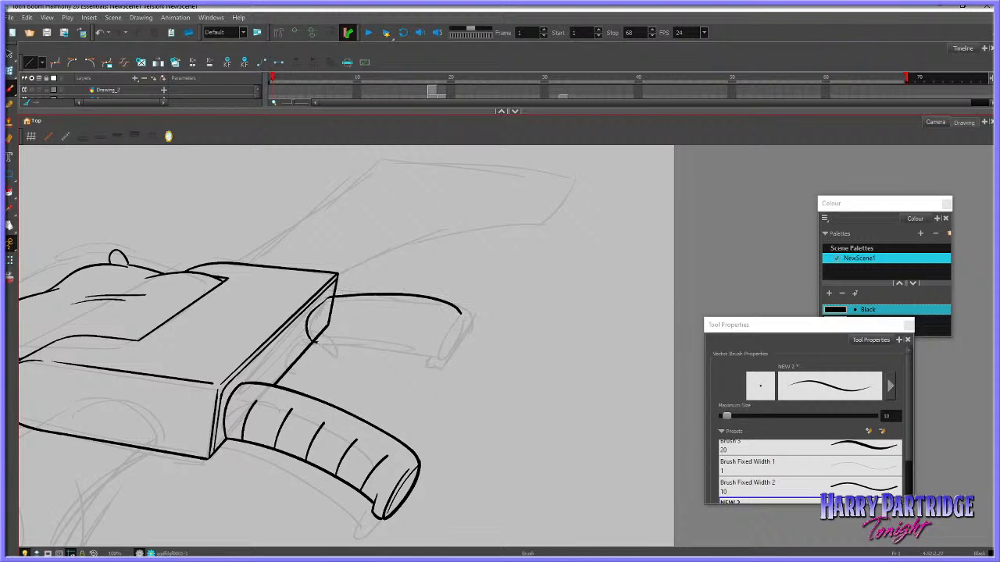
left_click_drag(317, 341, 430, 359)
key("ctrl+z")
mouse_move(311, 341)
left_mouse_down()
mouse_move(417, 355)
mouse_move(423, 368)
mouse_move(448, 351)
left_mouse_up()
key("ctrl+z")
Ink the small lip below the second grip's outer end, and try out the curve that closes the end
key("ctrl+z")
mouse_move(461, 314)
left_mouse_down()
mouse_move(454, 344)
mouse_move(428, 370)
mouse_move(461, 314)
mouse_move(431, 365)
mouse_move(462, 320)
mouse_move(455, 342)
mouse_move(429, 369)
mouse_move(453, 339)
left_mouse_up()
key("ctrl+z")
key("ctrl+z")
key("ctrl+z")
key("ctrl+z")
key("ctrl+z")
key("ctrl+z")
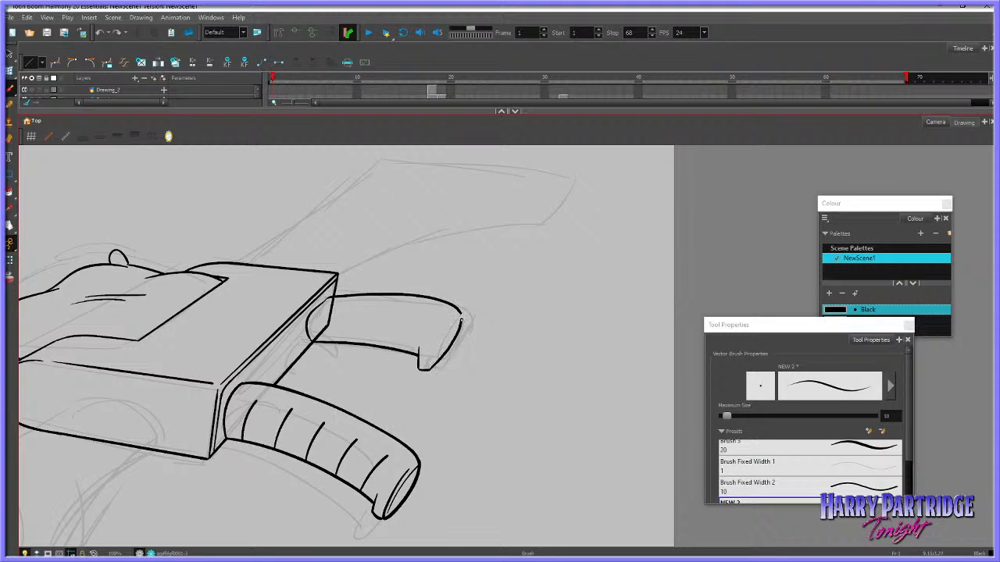
key("ctrl+z")
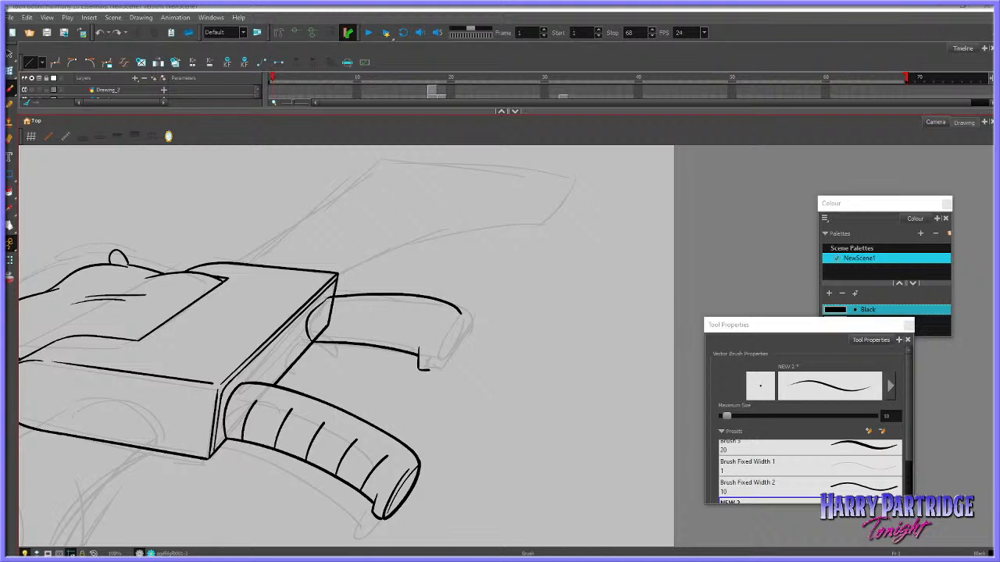
Raise the inner end of the second grip's upper edge where it meets the body, using the Envelope tool
left_click(9, 71)
left_click(357, 297)
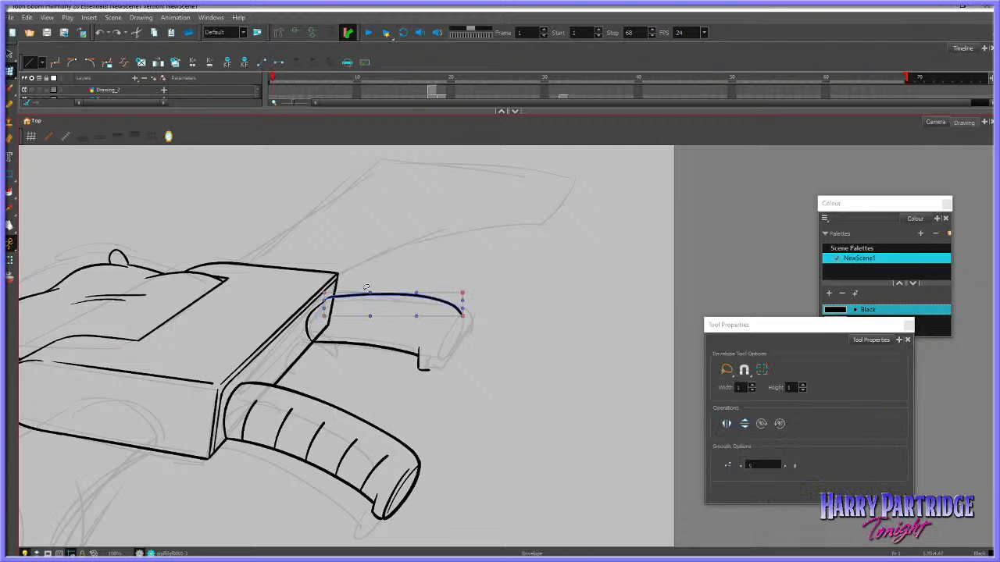
left_click_drag(323, 299, 329, 291)
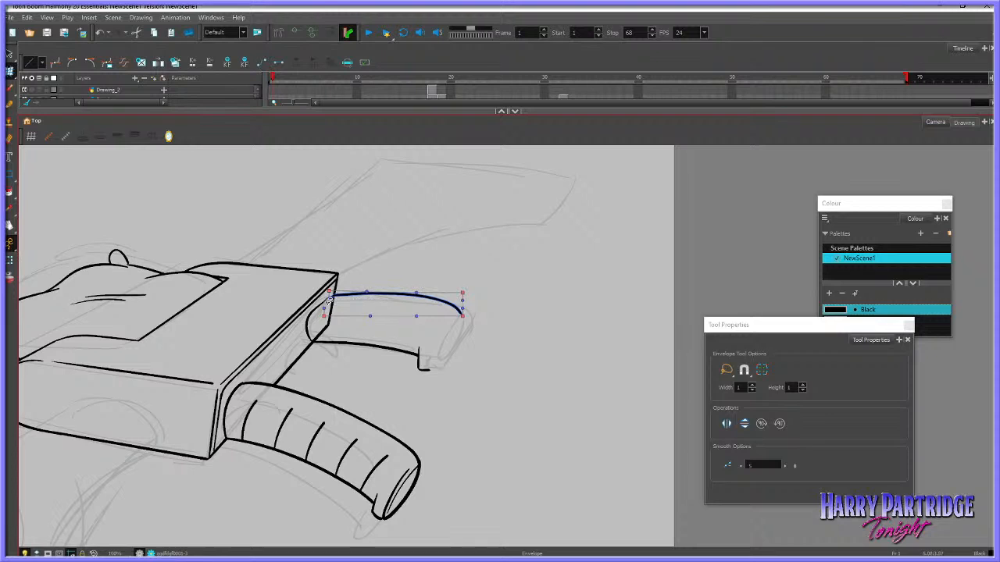
left_click(375, 277)
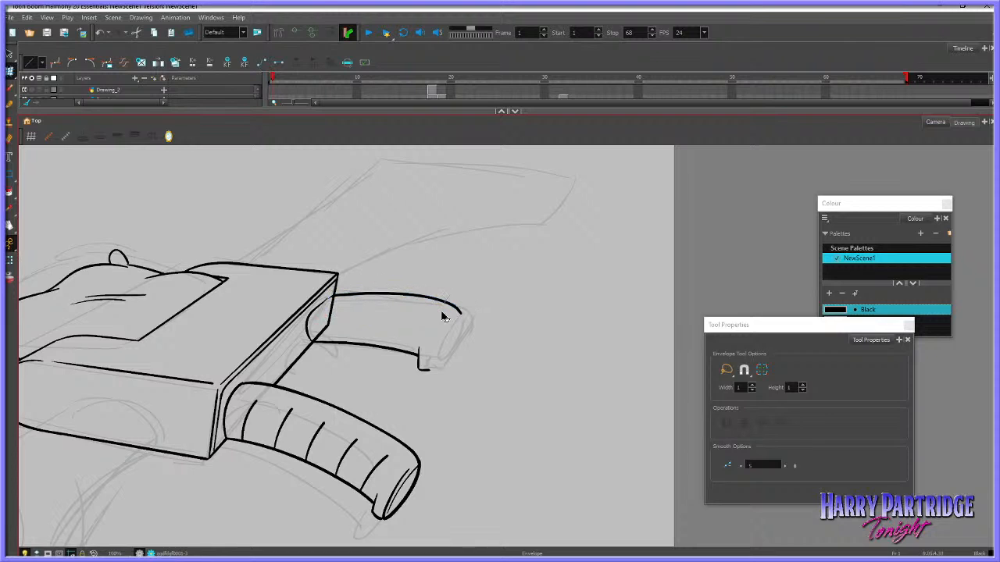
Ink the narrow rounded face at the second grip's outer end, redrawing its inner and outer curves until they fit
mouse_move(442, 313)
left_mouse_down()
mouse_move(450, 310)
mouse_move(442, 362)
mouse_move(430, 370)
mouse_move(447, 353)
left_mouse_up()
left_click(11, 88)
key("ctrl+z")
mouse_move(462, 316)
left_mouse_down()
mouse_move(432, 369)
mouse_move(460, 317)
mouse_move(454, 312)
mouse_move(429, 344)
left_mouse_up()
key("ctrl+z")
key("ctrl+z")
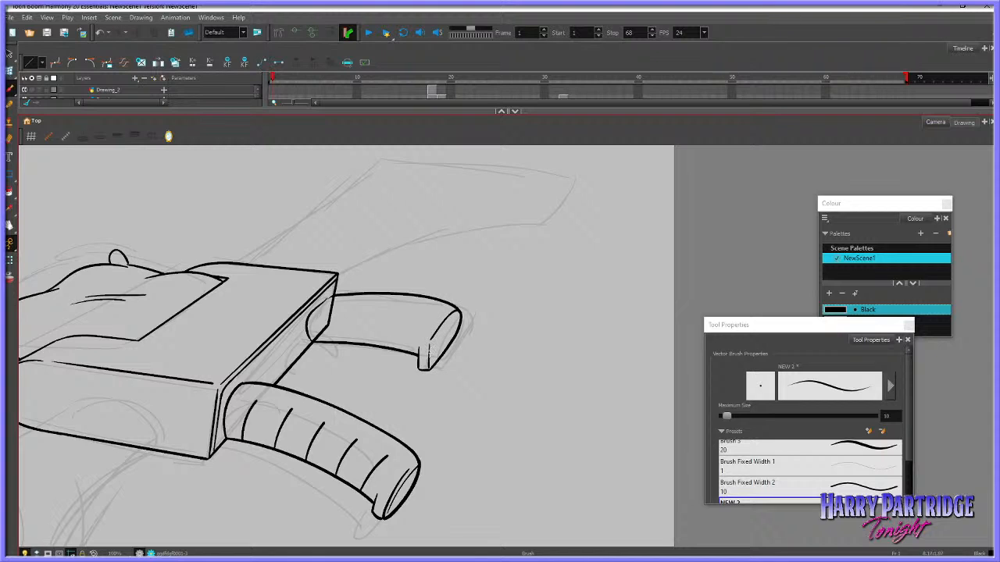
key("ctrl+z")
left_click_drag(416, 332, 418, 353)
key("ctrl+z")
Ink a small curved hook under the second grip's inner end and cut away the grip lines that overlap it
left_click_drag(312, 342, 323, 353)
key("ctrl+z")
key("alt+t")
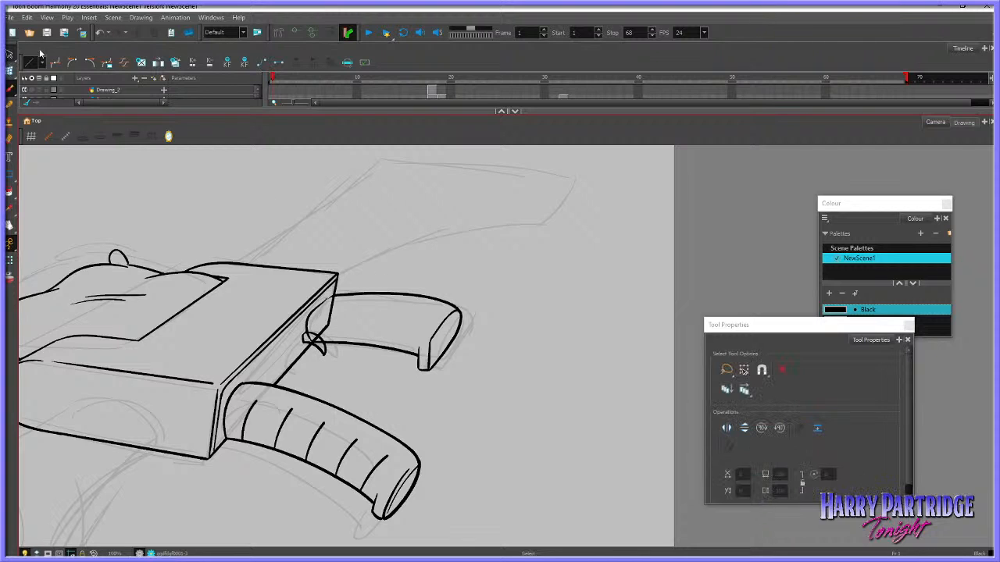
left_click_drag(334, 321, 311, 340)
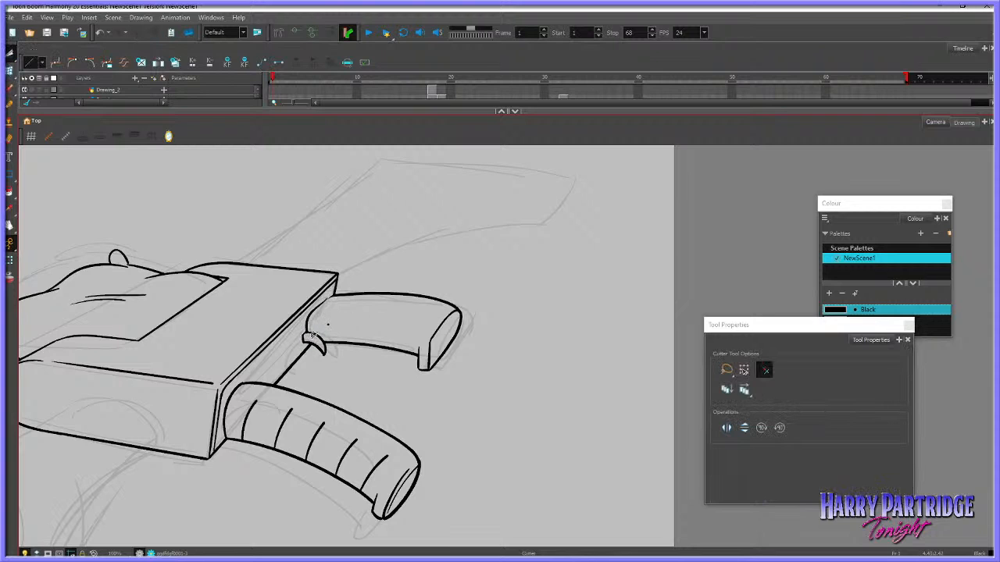
Fill the body's narrow face behind the two grips with solid black
key("alt+b")
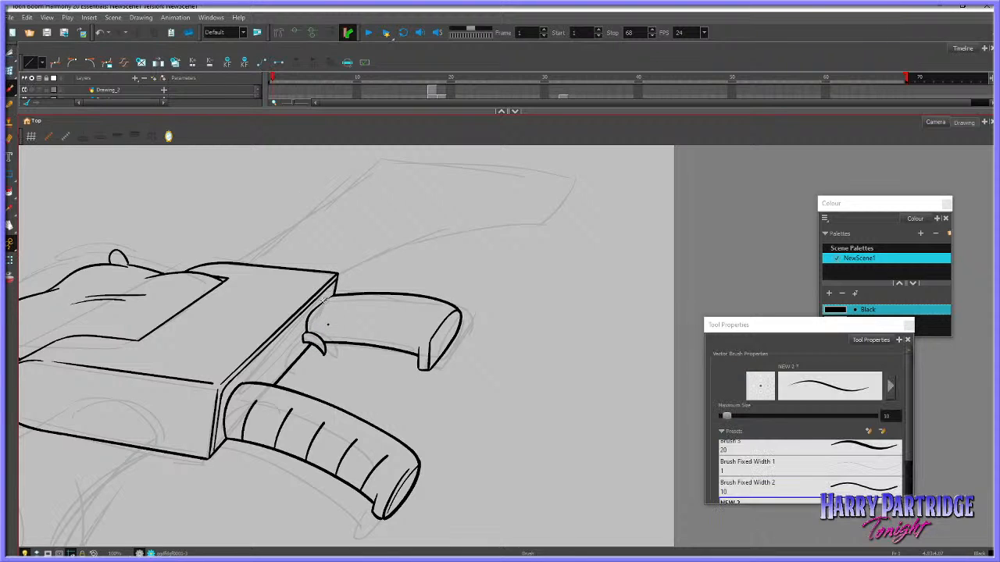
key("alt+e")
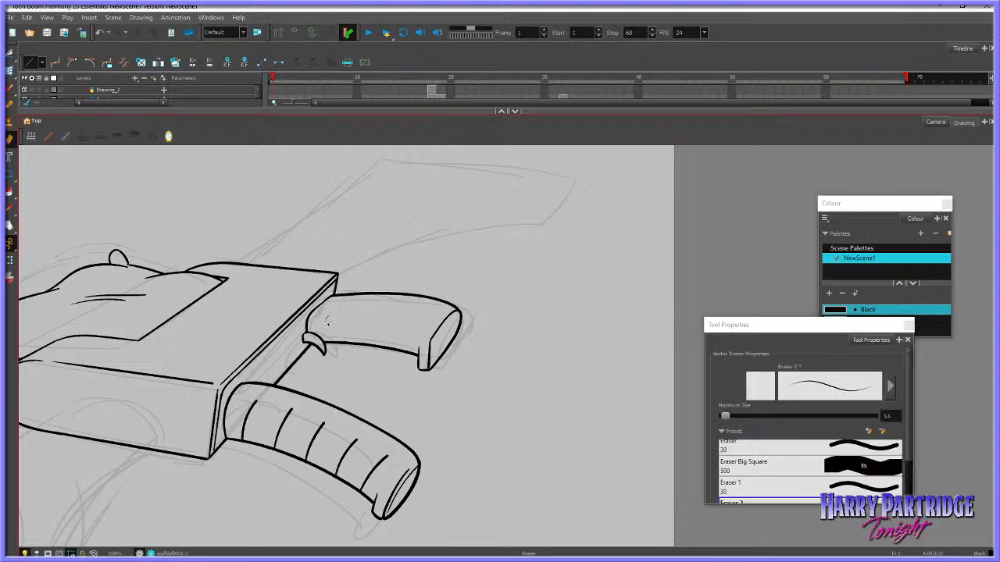
key("alt+i")
left_click(288, 331)
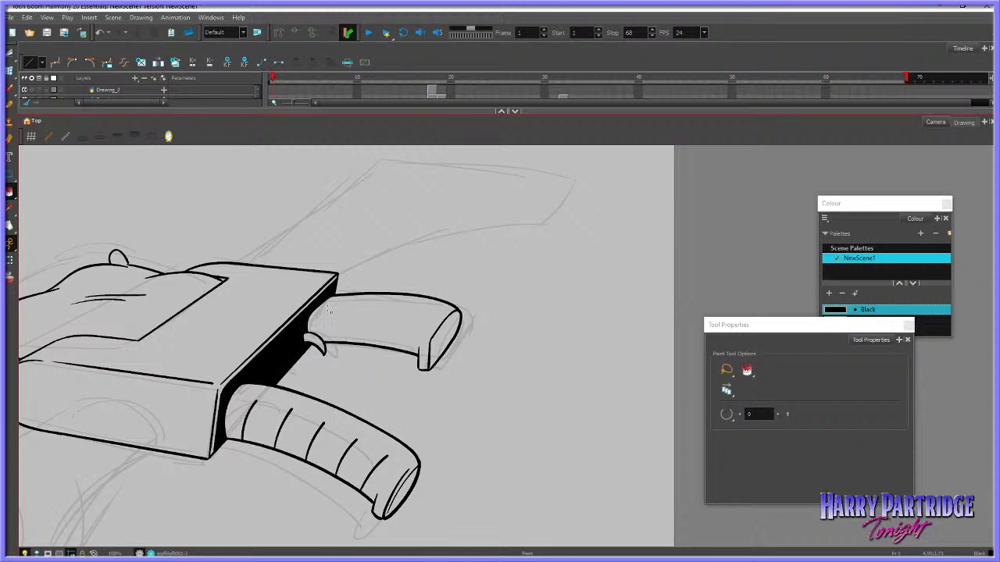
scroll(356, 381, "down", 8)
scroll(356, 393, "up", 5)
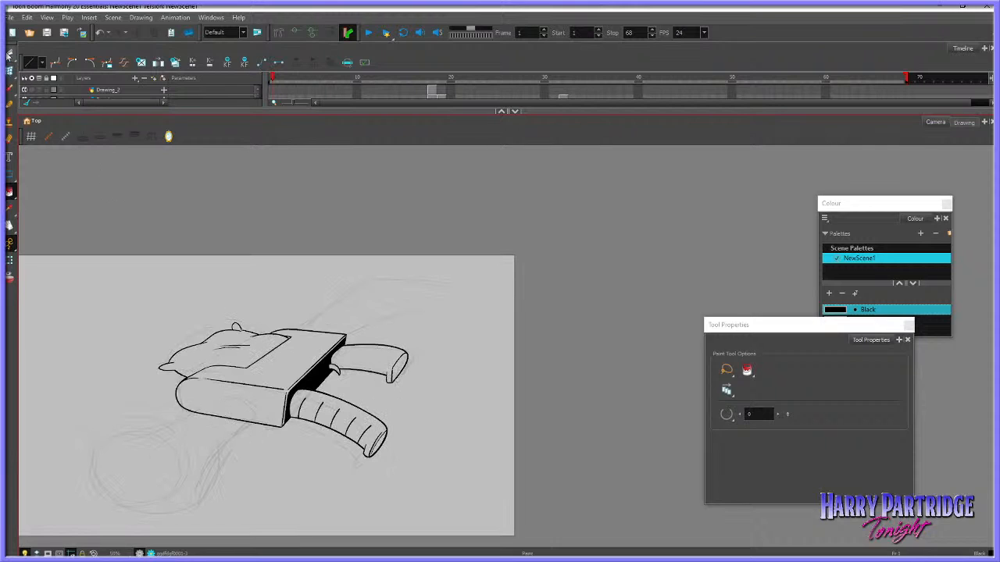
Select the whole ribbed front grip and reduce its height slightly
left_click(10, 53)
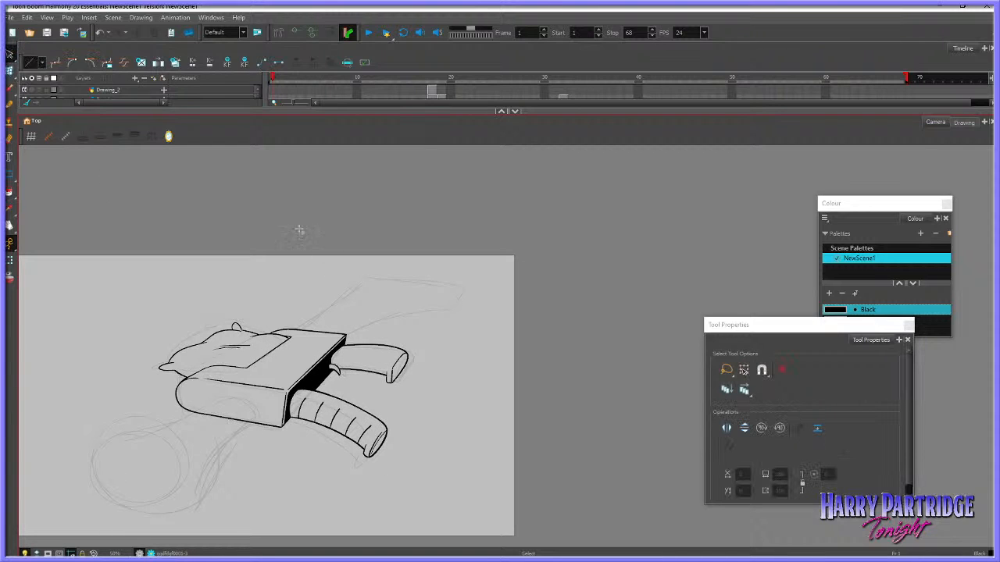
mouse_move(395, 330)
left_mouse_down()
mouse_move(383, 388)
mouse_move(414, 348)
left_mouse_up()
left_click(475, 320)
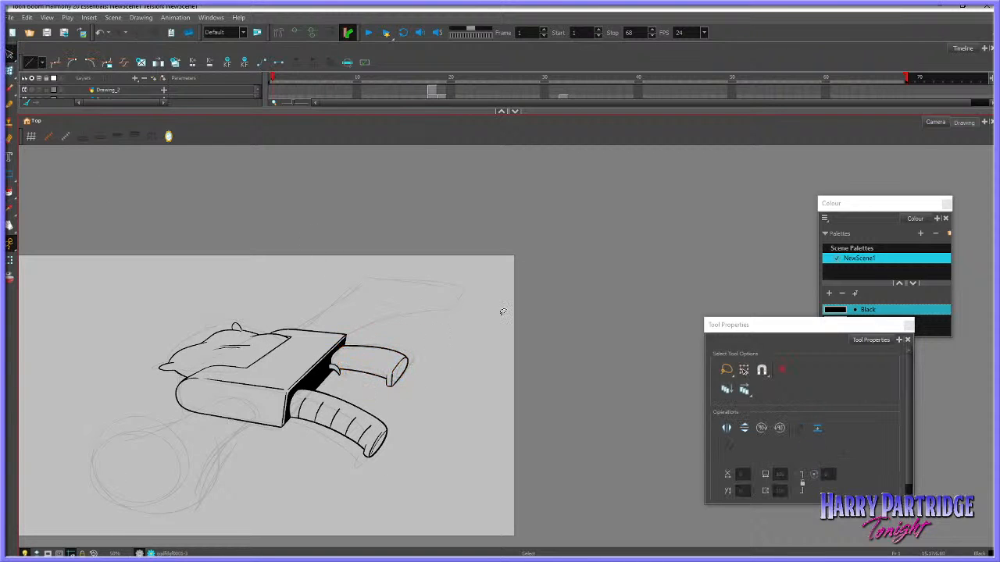
scroll(432, 370, "down", 3)
scroll(433, 375, "up", 4)
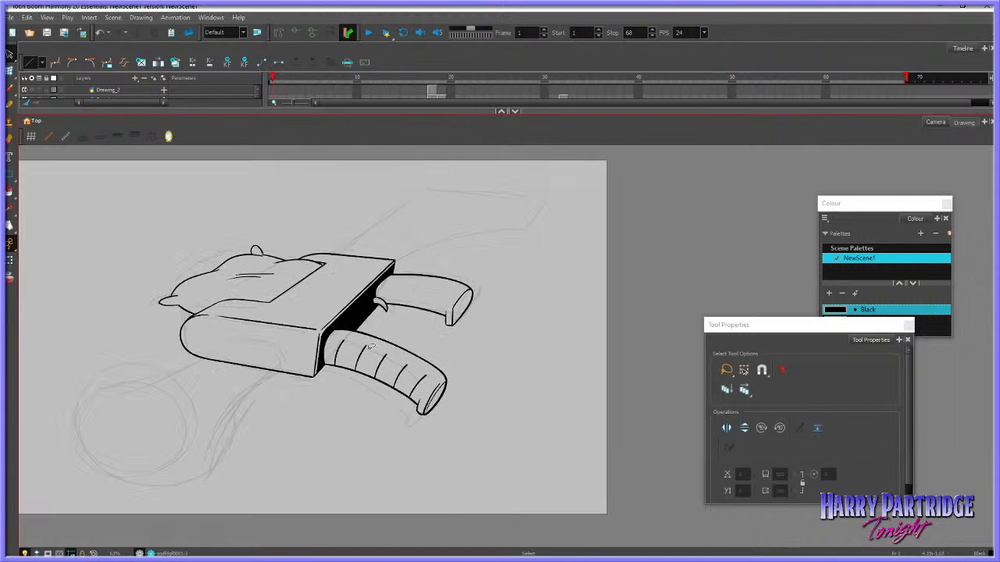
mouse_move(355, 332)
left_mouse_down()
mouse_move(368, 389)
mouse_move(457, 383)
left_mouse_up()
mouse_move(466, 346)
left_mouse_down()
mouse_move(398, 329)
mouse_move(447, 414)
left_mouse_up()
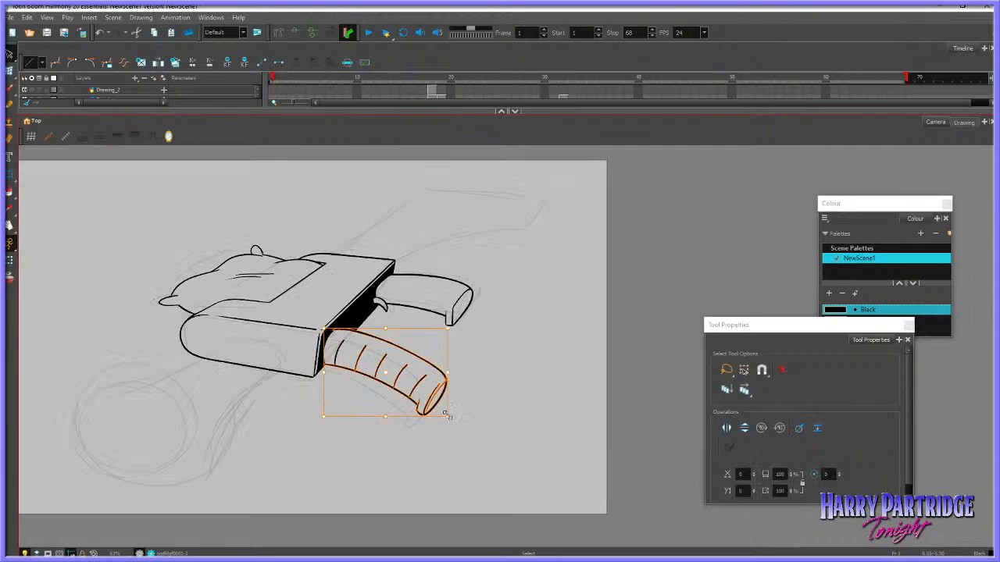
left_click_drag(386, 418, 388, 412)
left_click(406, 426)
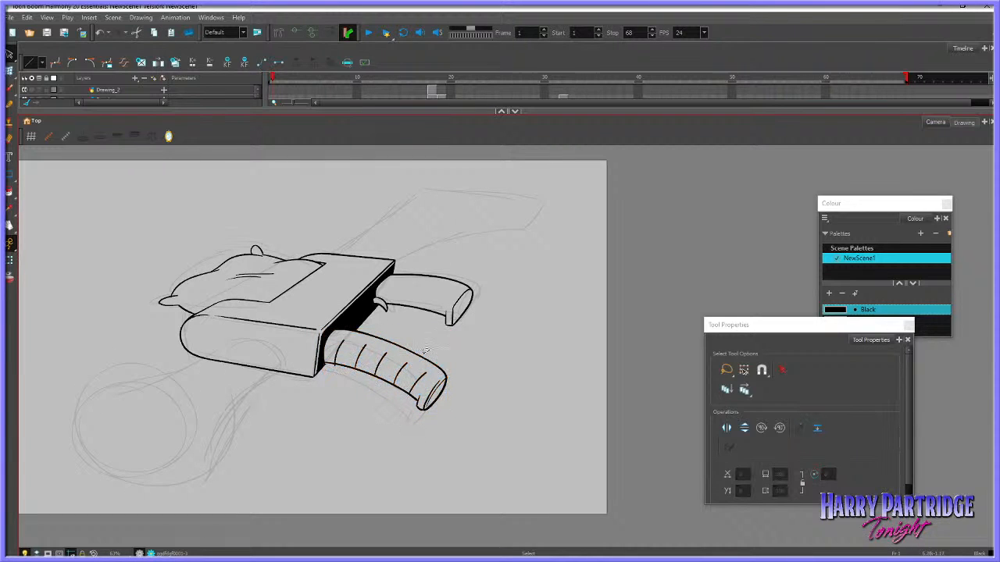
scroll(445, 182, "up", 2)
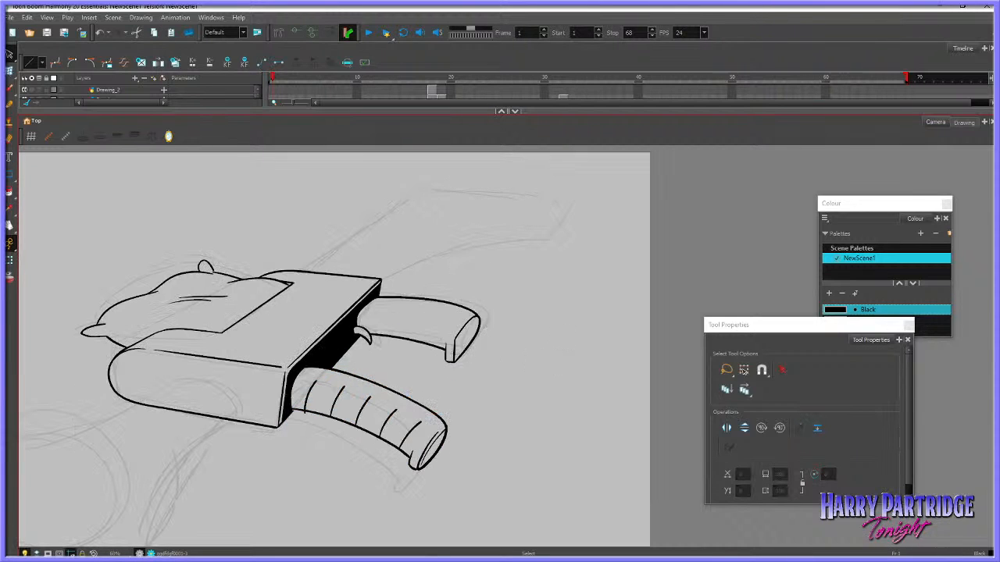
left_click(10, 89)
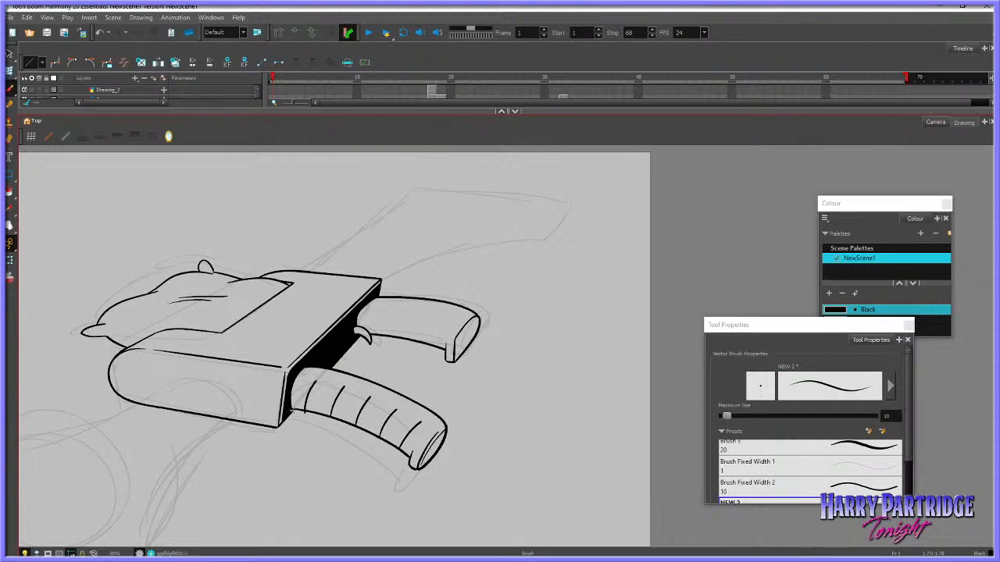
key("ctrl+z")
left_click(10, 54)
left_click(314, 384)
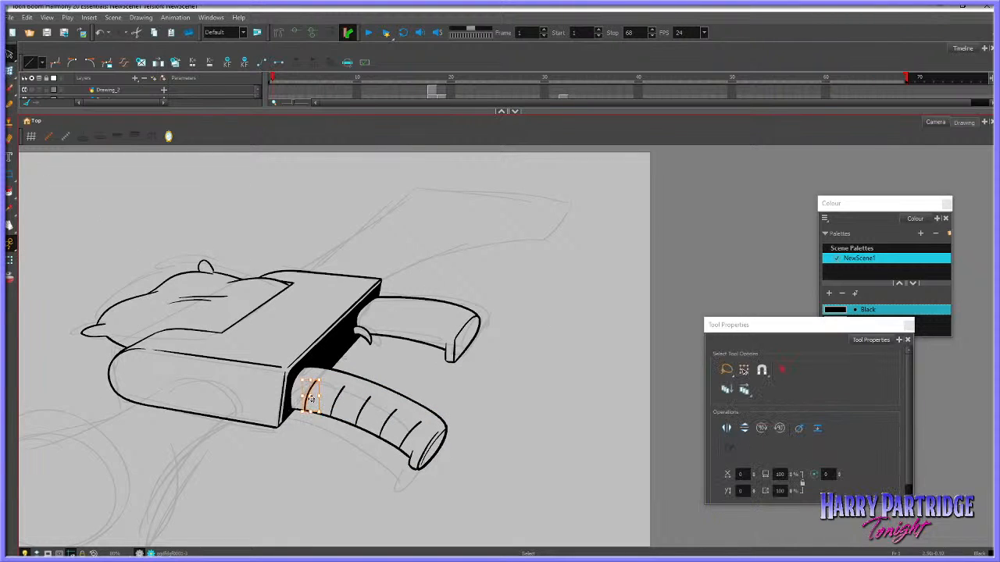
key("Delete")
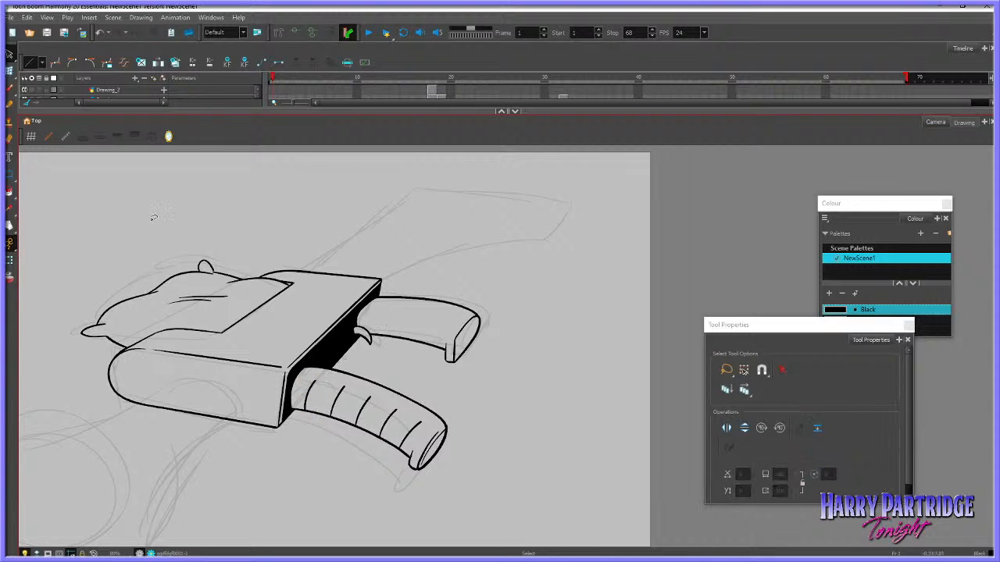
left_click(9, 92)
left_click(10, 139)
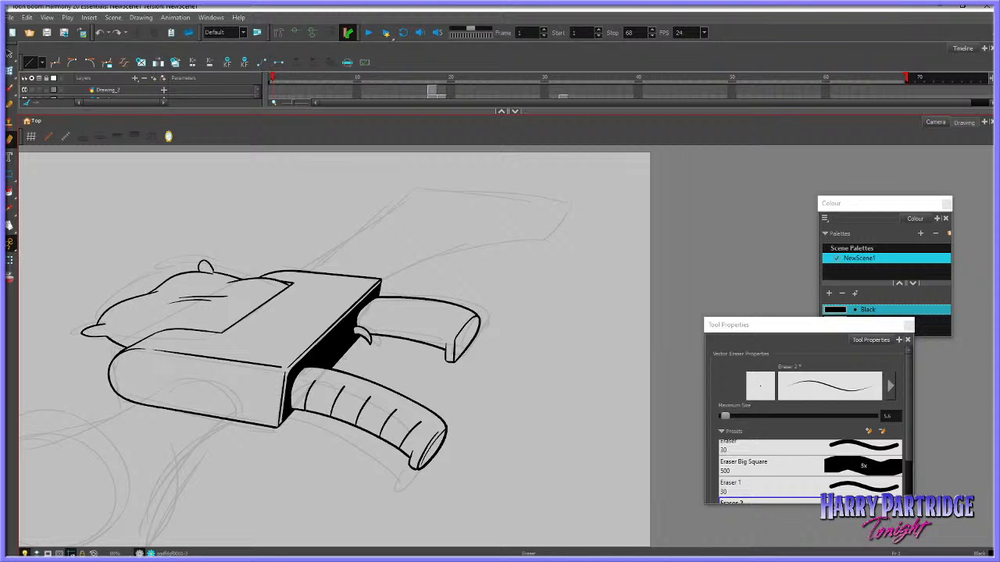
Draw a black circle over the rough muzzle circle with the Ellipse tool, trying line thicknesses and settling on size 10
key("space")
left_click_drag(388, 371, 535, 320)
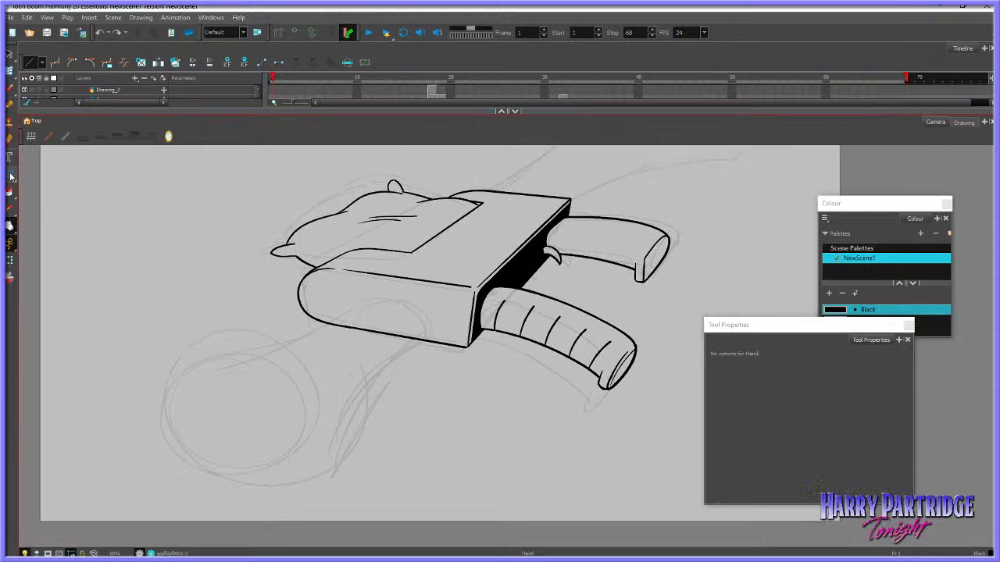
left_click_drag(10, 175, 33, 186)
mouse_move(154, 350)
left_mouse_down()
mouse_move(291, 441)
mouse_move(323, 482)
left_mouse_up()
key("ctrl+z")
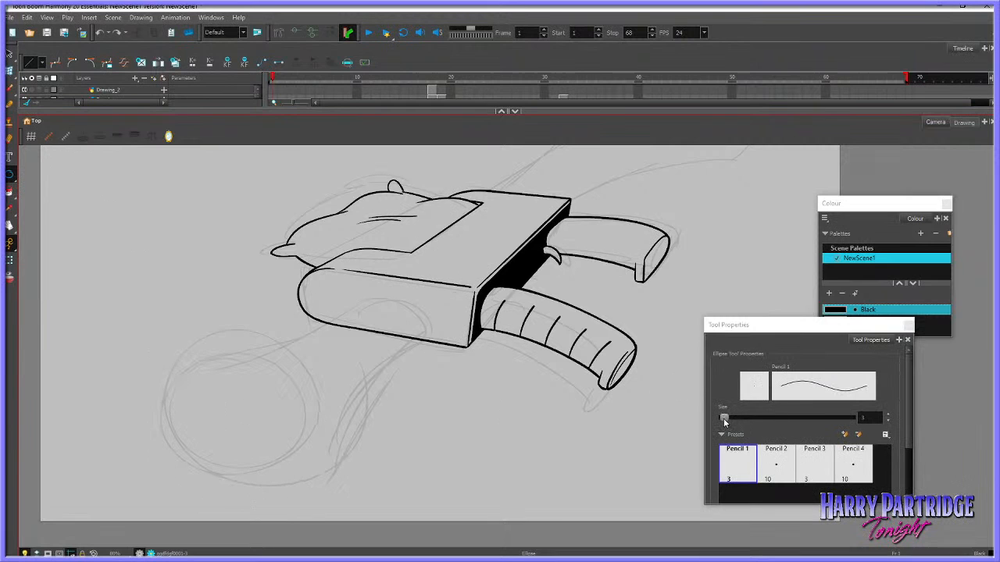
left_click_drag(724, 419, 734, 419)
left_click_drag(149, 334, 302, 469)
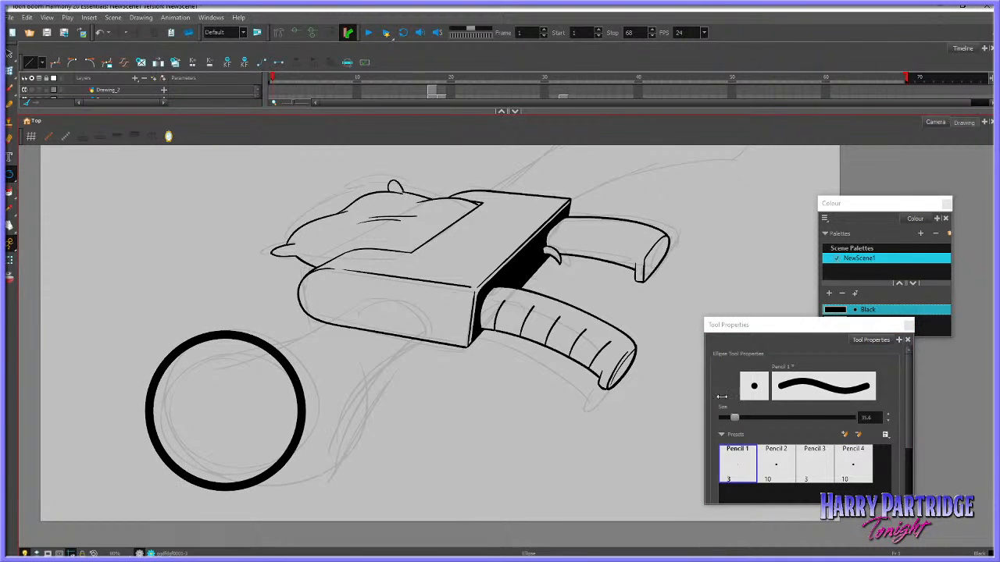
key("ctrl+z")
left_click(859, 418)
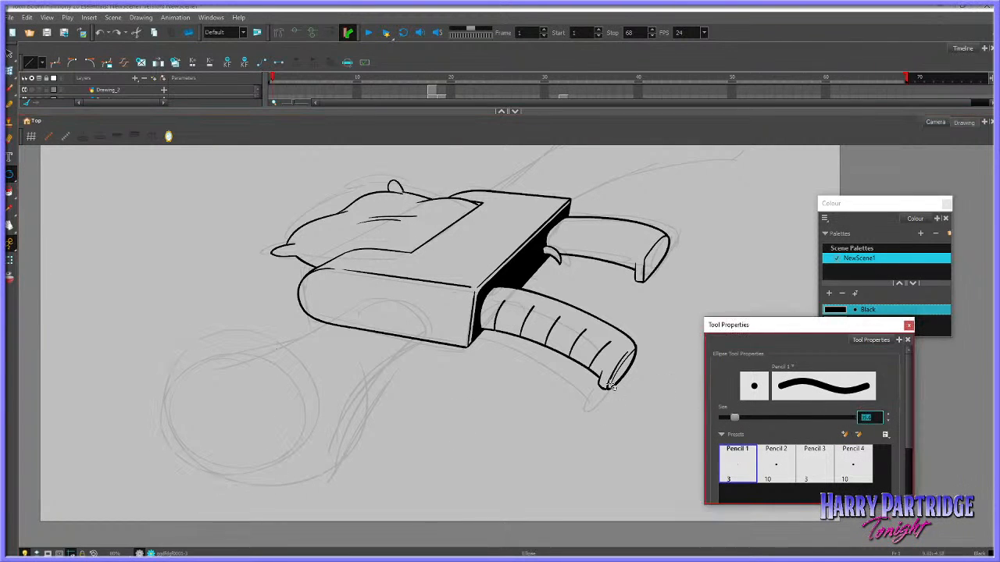
type("10")
mouse_move(161, 334)
left_mouse_down()
mouse_move(317, 492)
mouse_move(329, 473)
mouse_move(327, 493)
left_mouse_up()
Copy the muzzle circle and paste a duplicate onto the same drawing
left_click(10, 54)
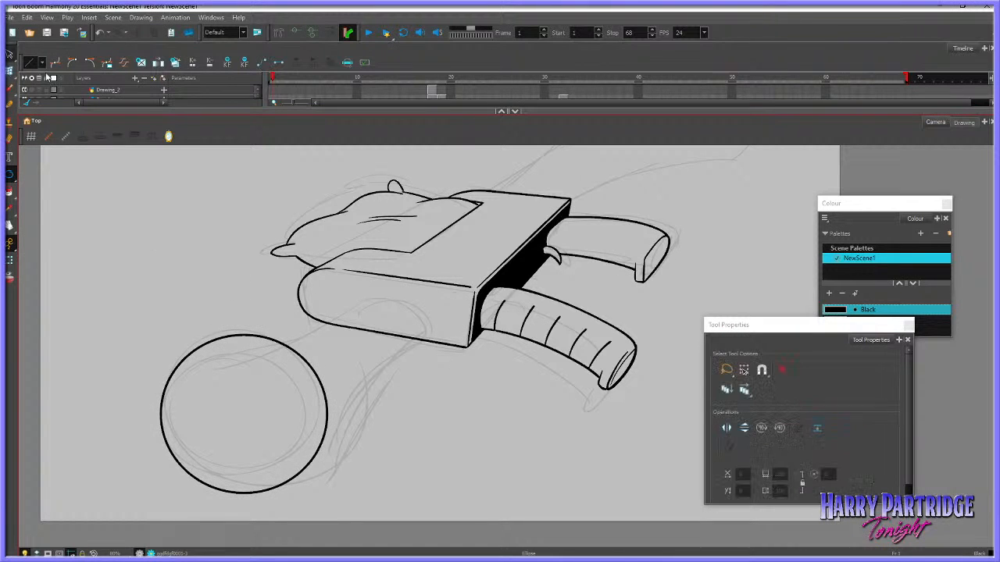
left_click(271, 341)
left_click(27, 17)
left_click(55, 64)
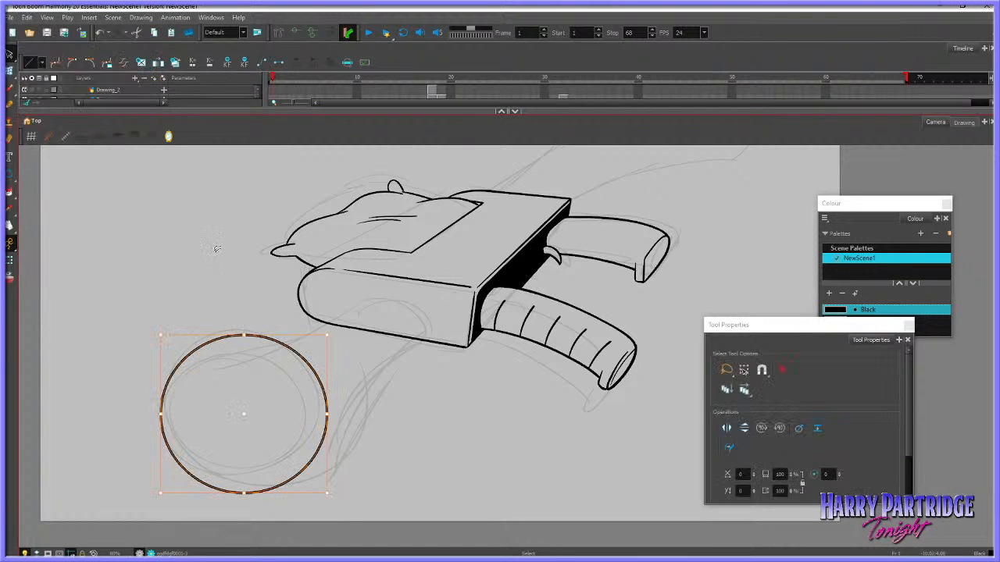
right_click(243, 287)
left_click(273, 351)
Shrink the duplicate circle slightly and nudge it to the centre of the original to form a thin rim
mouse_move(329, 336)
left_mouse_down()
mouse_move(307, 368)
mouse_move(320, 341)
left_mouse_up()
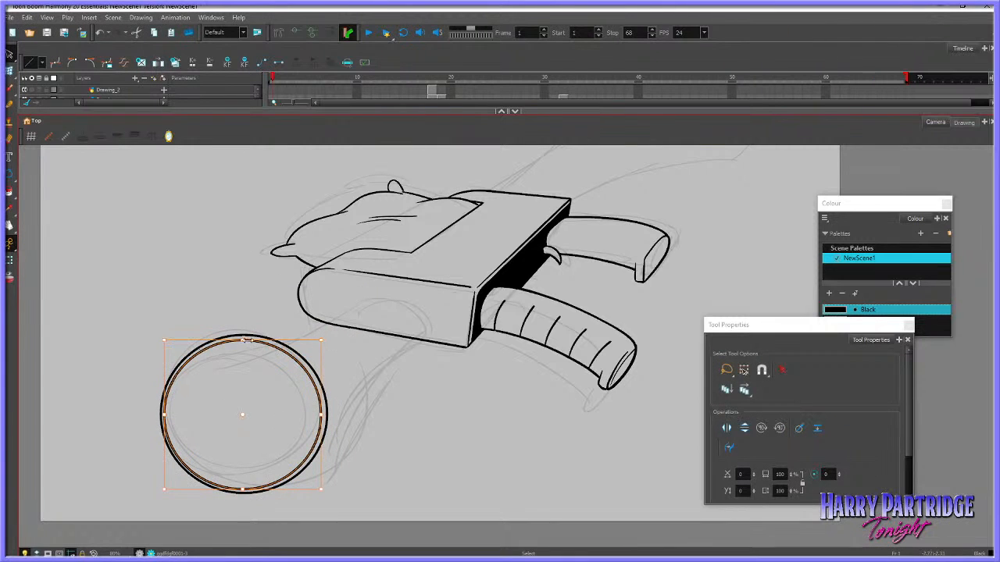
left_click_drag(322, 409, 321, 401)
left_click_drag(321, 341, 319, 345)
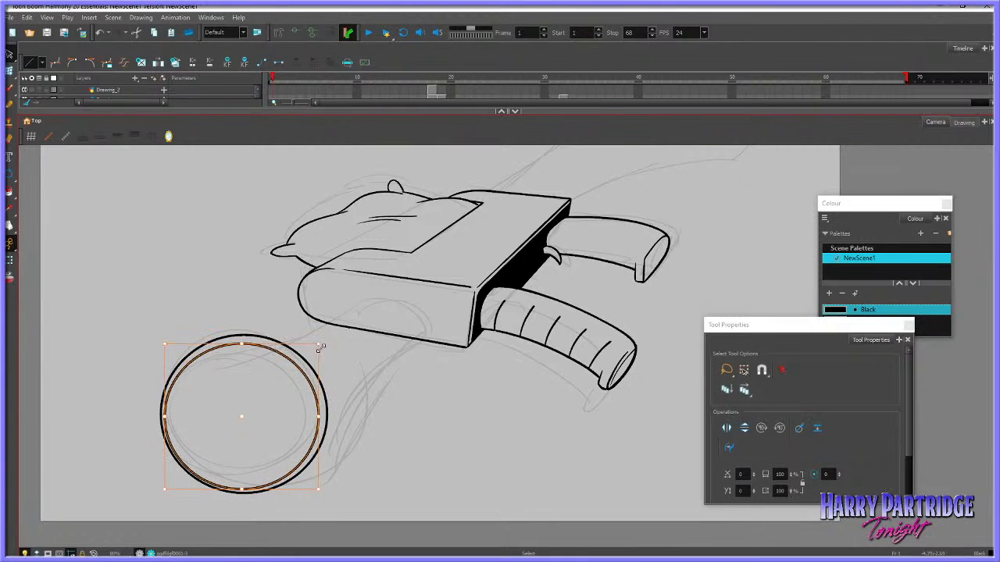
key("Up")
key("Up")
key("Right")
key("Right")
key("Right")
key("Up")
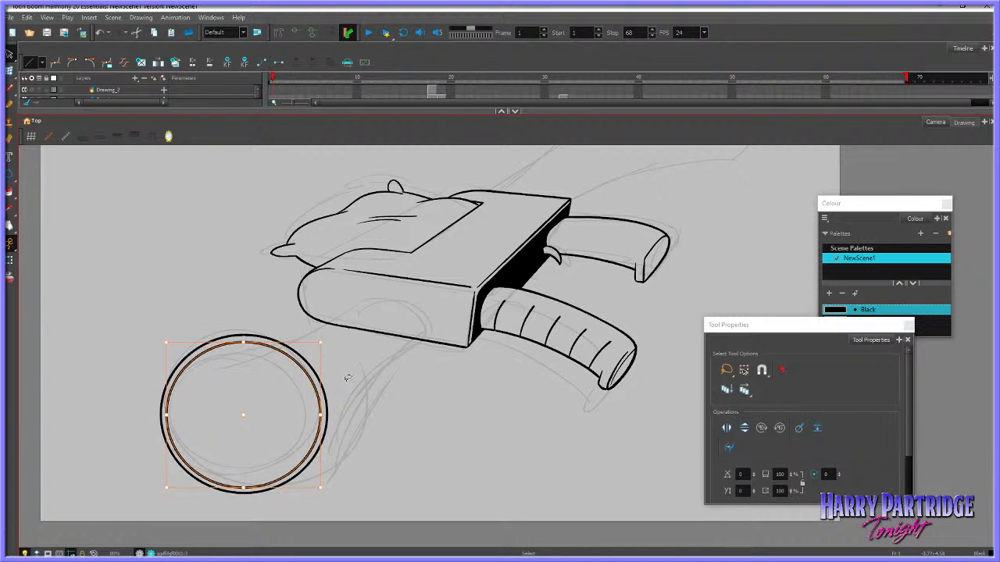
left_click(348, 378)
left_click(319, 392)
left_click(346, 376)
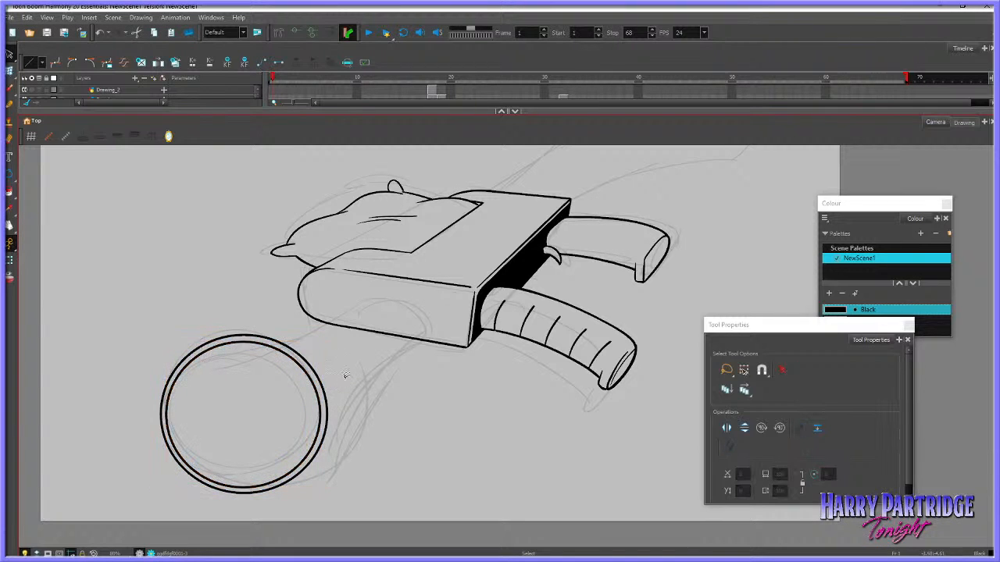
Make the two rim circles slightly narrower and taller together, and reposition them over the rough muzzle
left_click(327, 406)
left_click_drag(328, 411, 322, 412)
left_click_drag(240, 494, 241, 497)
left_click_drag(241, 425, 251, 496)
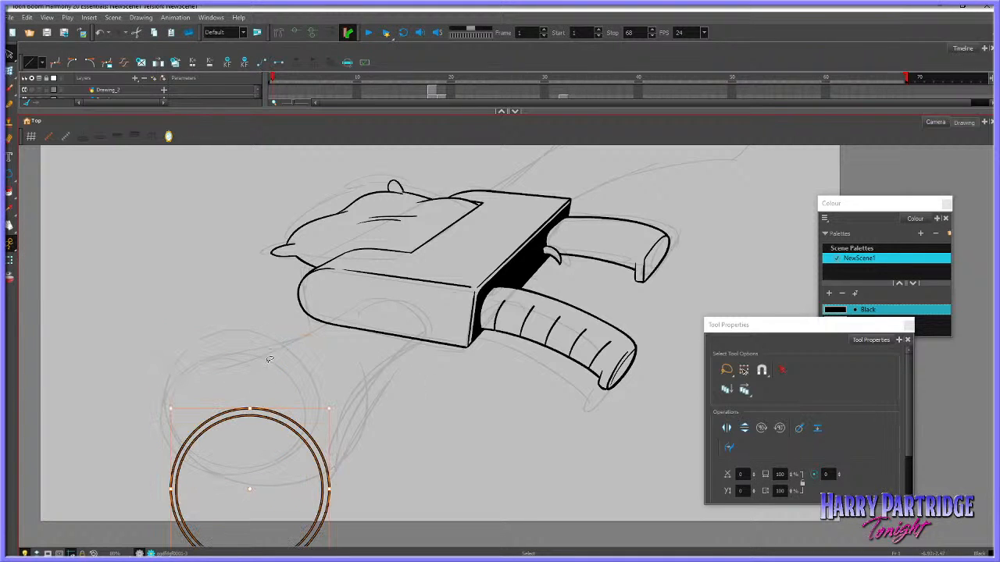
key("ctrl+z")
left_click_drag(274, 336, 267, 336)
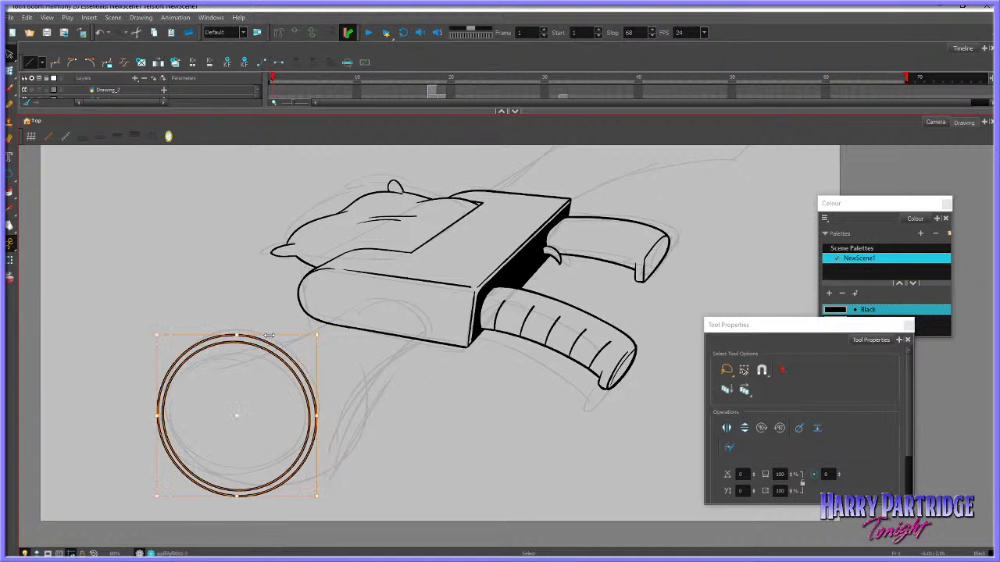
left_click(284, 311)
scroll(331, 336, "down", 5)
scroll(337, 360, "down", 2)
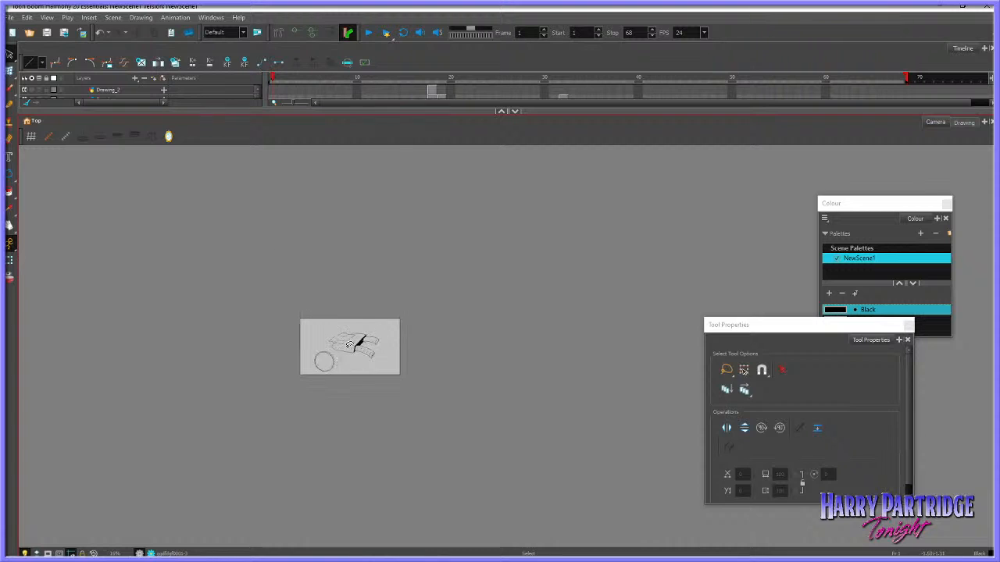
scroll(332, 369, "up", 6)
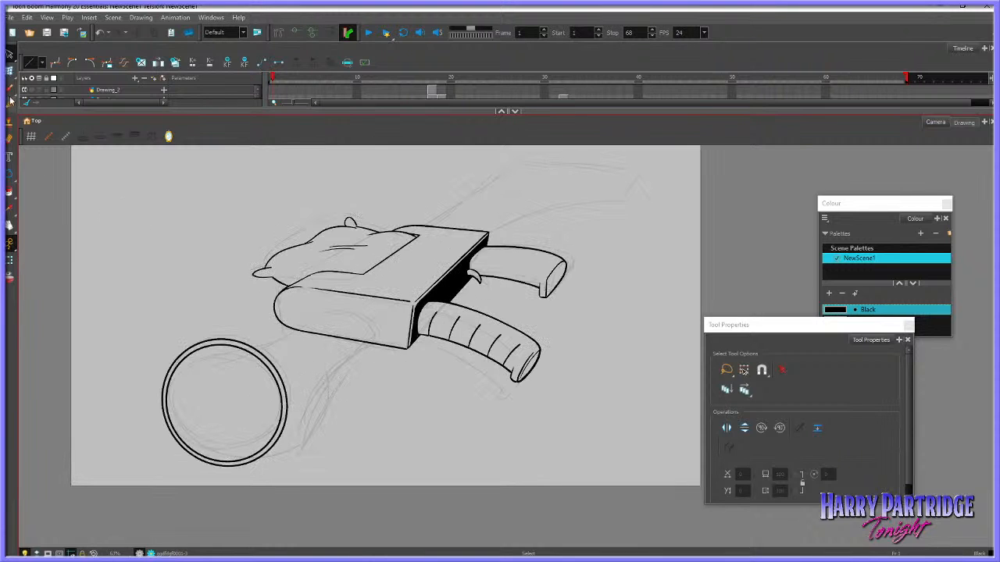
Ink the flared barrel between the rim and the body: lower edge, upper edge and rounded inner end, redrawing strokes as needed
key("alt+b")
left_click_drag(281, 430, 360, 338)
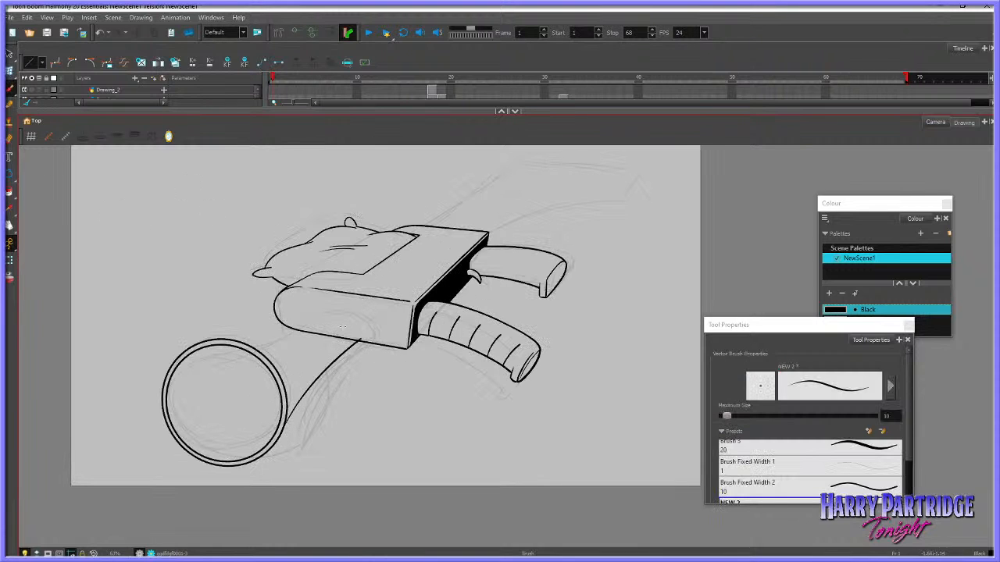
left_click_drag(223, 339, 317, 304)
key("ctrl+z")
key("ctrl+z")
mouse_move(224, 339)
left_mouse_down()
mouse_move(324, 303)
mouse_move(359, 311)
mouse_move(357, 344)
mouse_move(277, 446)
mouse_move(357, 341)
mouse_move(282, 431)
left_mouse_up()
key("ctrl+z")
key("ctrl+z")
key("ctrl+z")
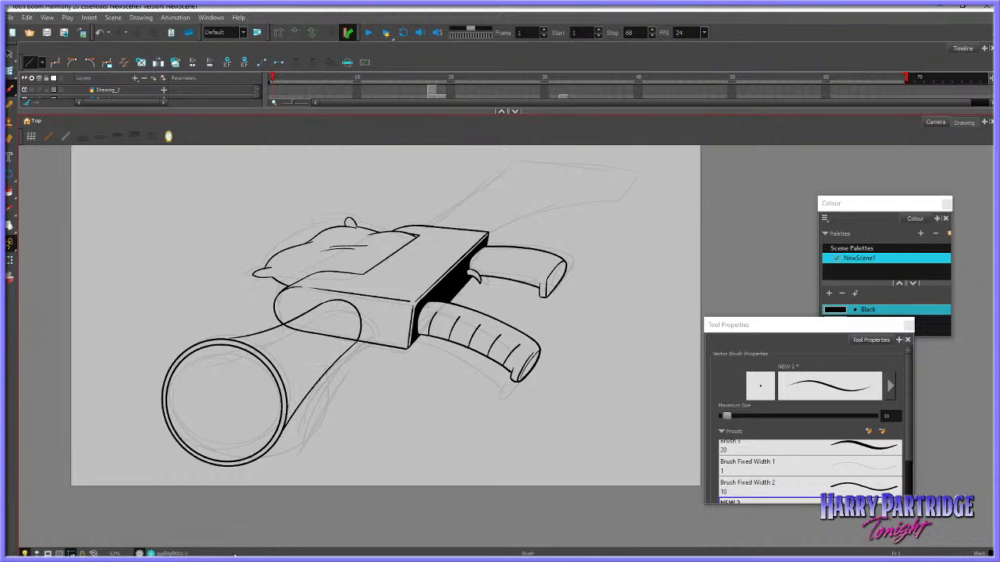
Shift the double muzzle rim slightly towards the barrel's lower edge
left_click(9, 53)
left_click(283, 361)
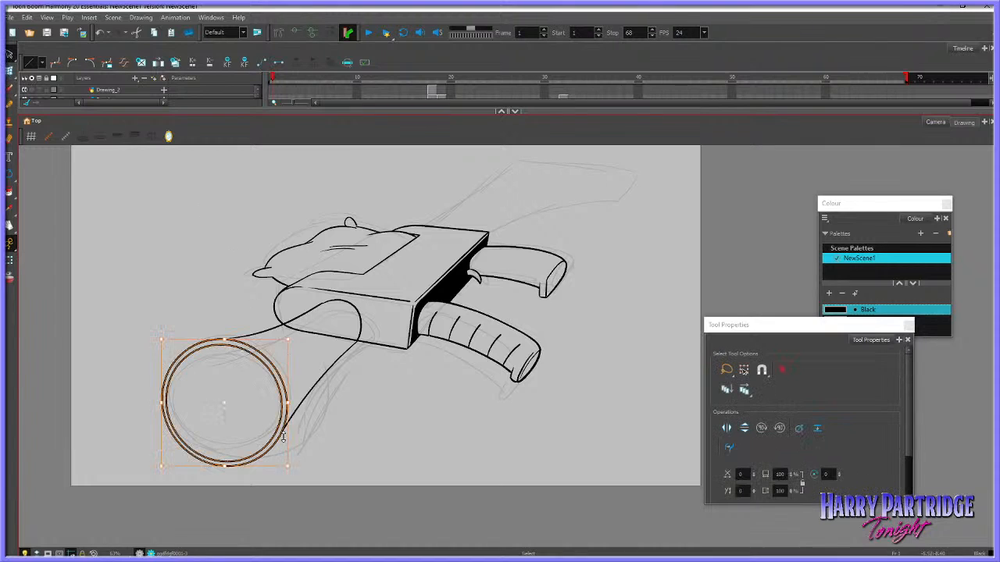
left_click(322, 422)
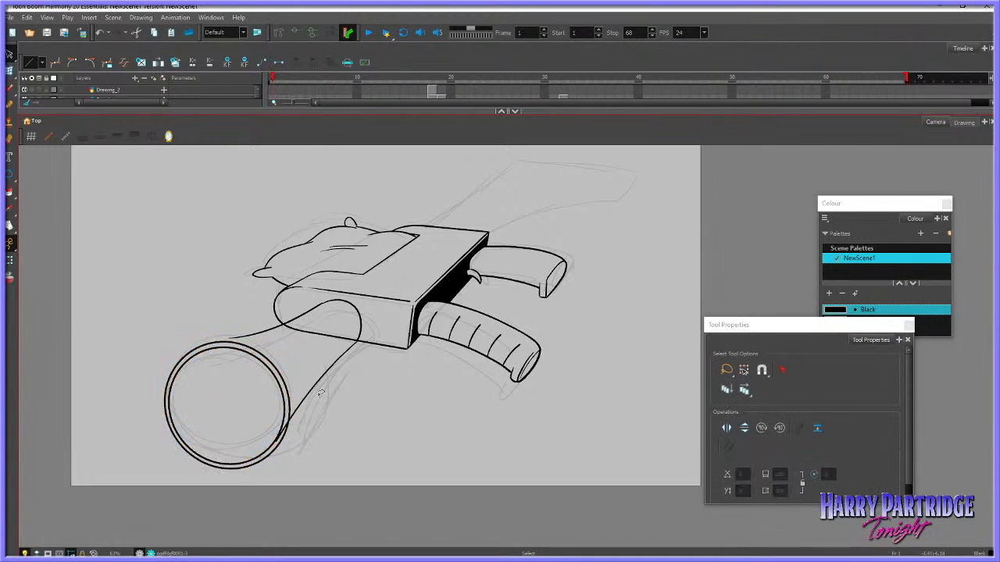
Bend the barrel's lower and upper edge lines with the Envelope tool so their ends meet the muzzle rim smoothly
left_click(320, 388)
left_click(10, 69)
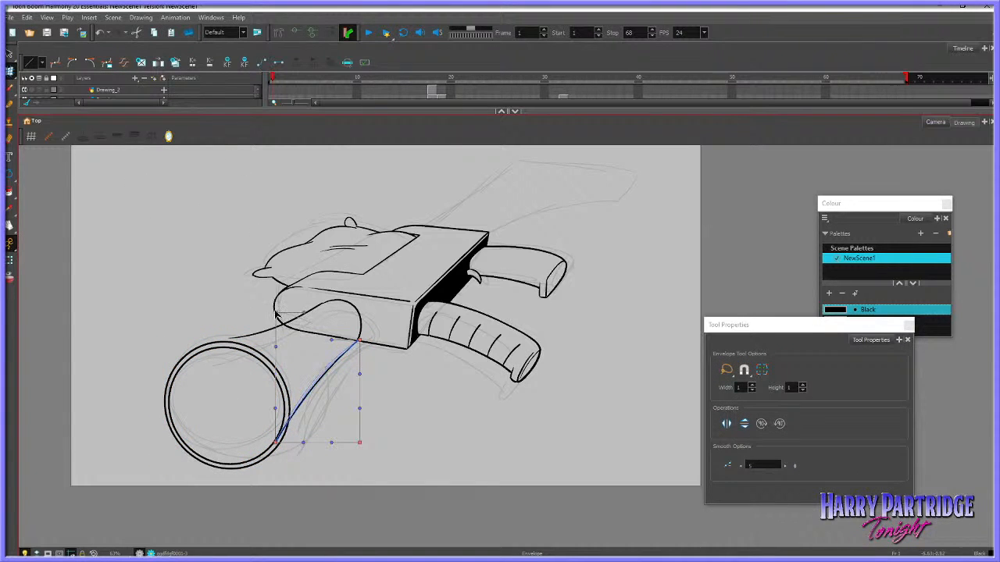
left_click_drag(275, 444, 281, 443)
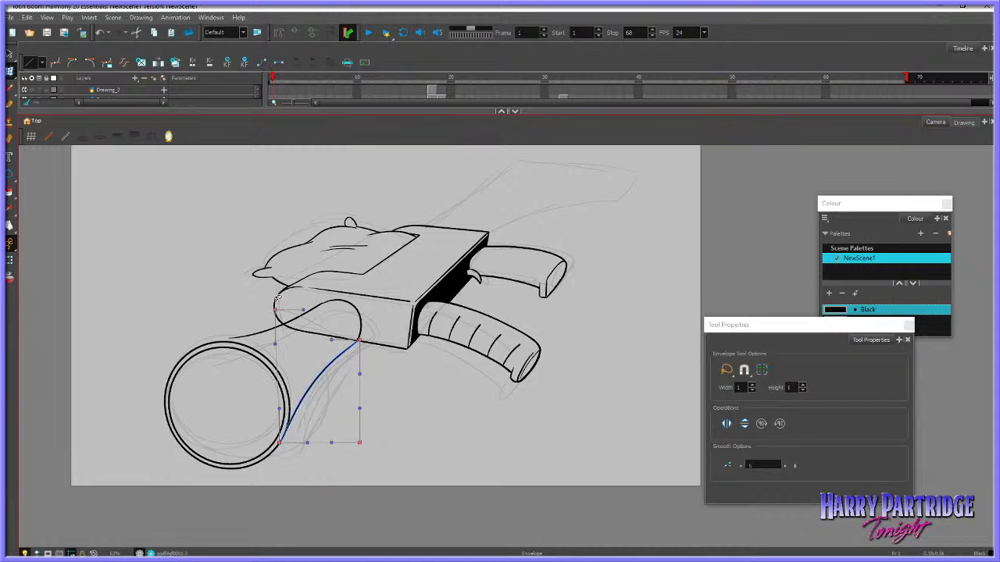
left_click_drag(276, 311, 279, 301)
left_click(266, 333)
left_click(267, 334)
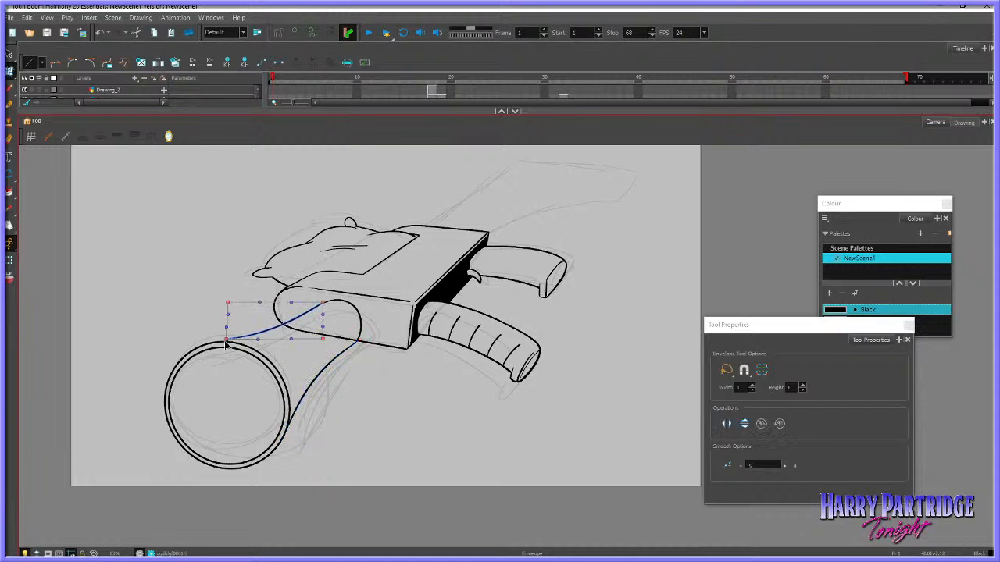
left_click(243, 292)
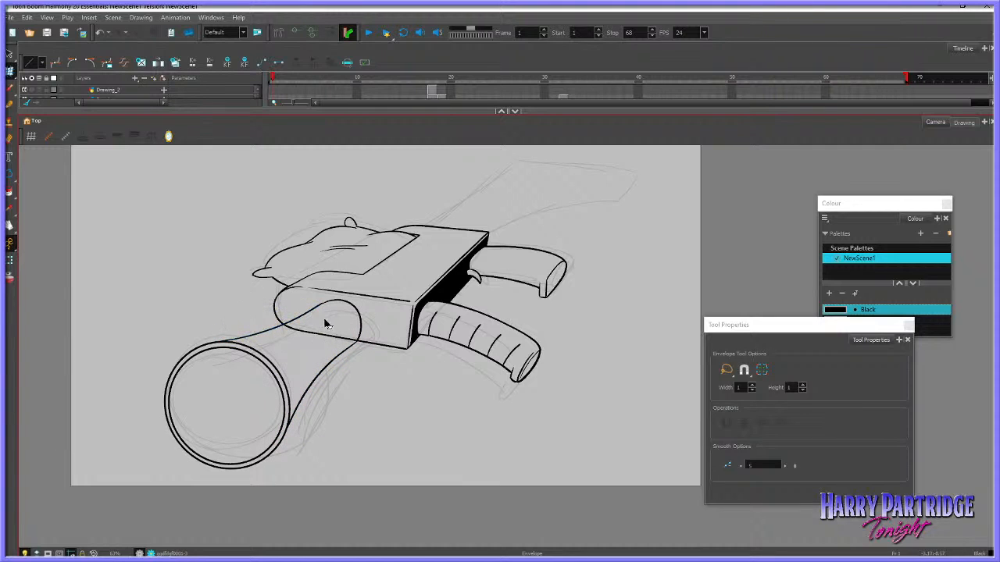
Flip the camera view with Mirror View and bring the gun drawing back into view to check it
scroll(342, 367, "down", 2)
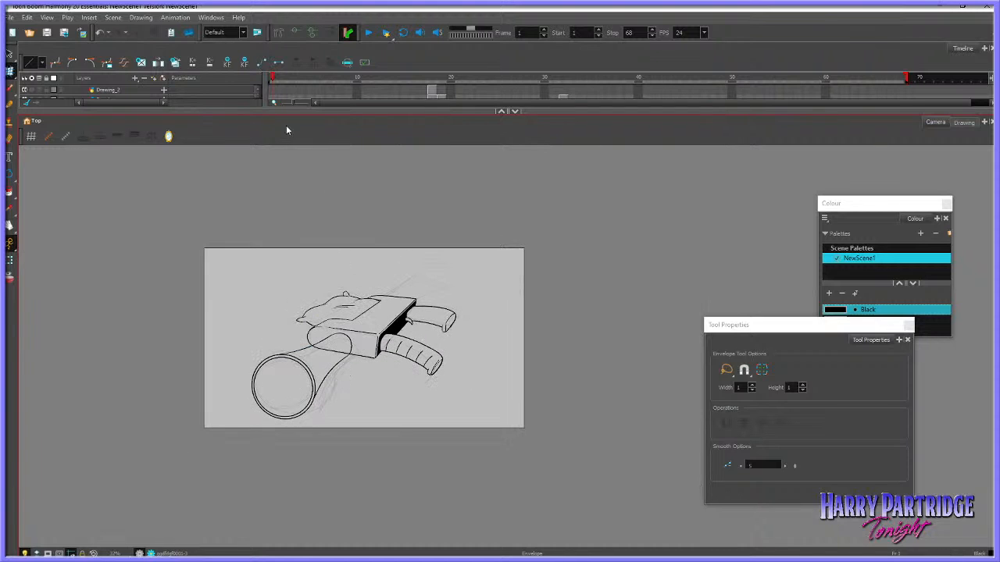
left_click(152, 137)
scroll(696, 314, "down", 2)
scroll(685, 274, "up", 2)
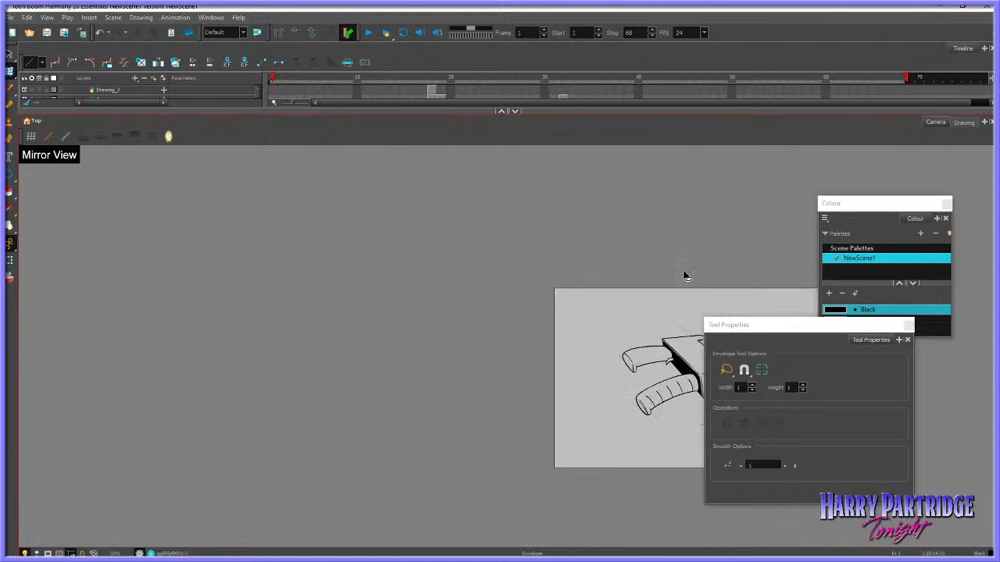
left_click(10, 226)
left_click_drag(60, 341, 410, 311)
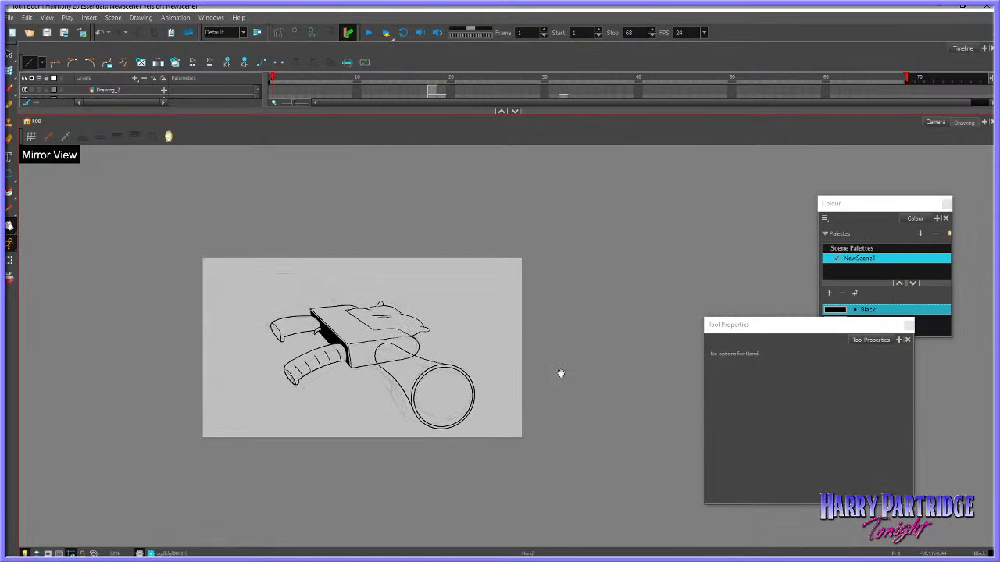
scroll(588, 375, "up", 1)
scroll(484, 384, "up", 2)
scroll(473, 390, "down", 1)
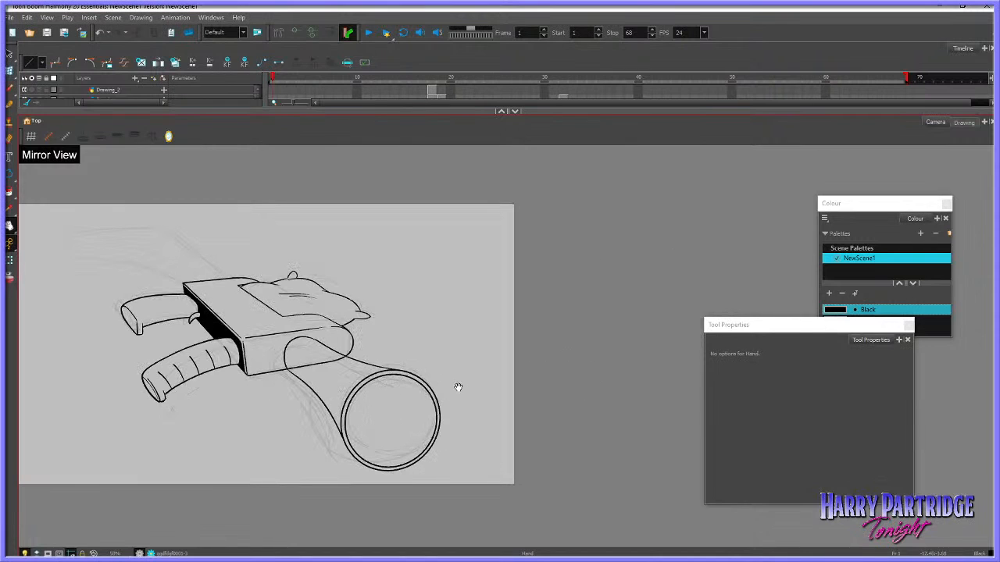
Reshape the rounded inner end of the barrel slightly with the Envelope tool
left_click(10, 72)
left_click(298, 338)
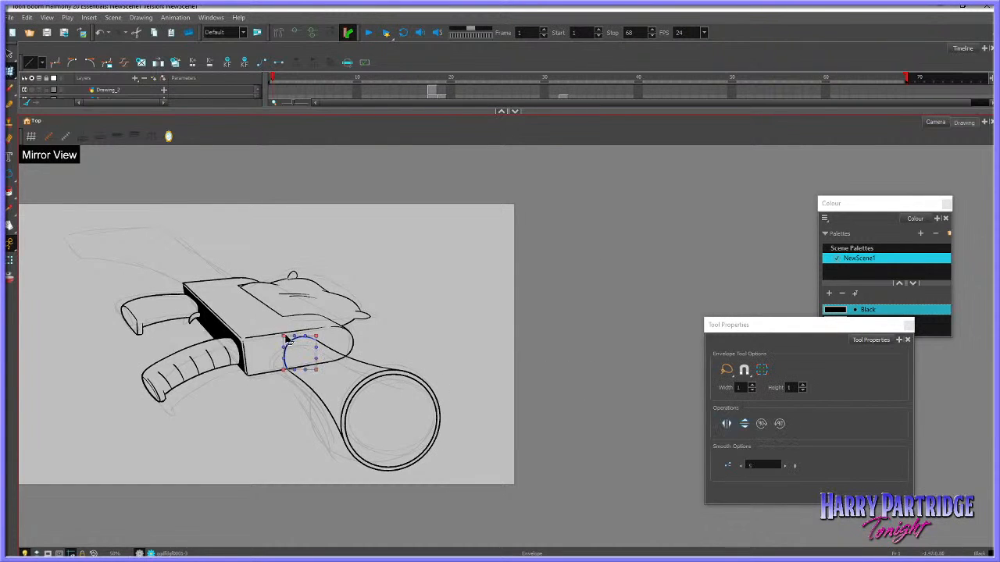
left_click_drag(285, 337, 287, 339)
left_click(297, 323)
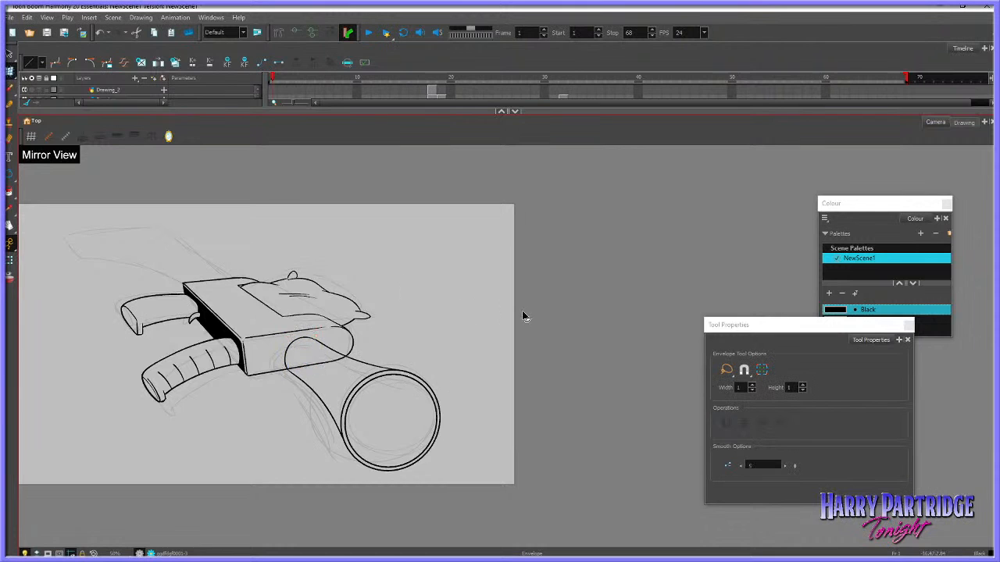
Select the whole barrel together with its rim and shift it slightly away from the grips
left_click(10, 54)
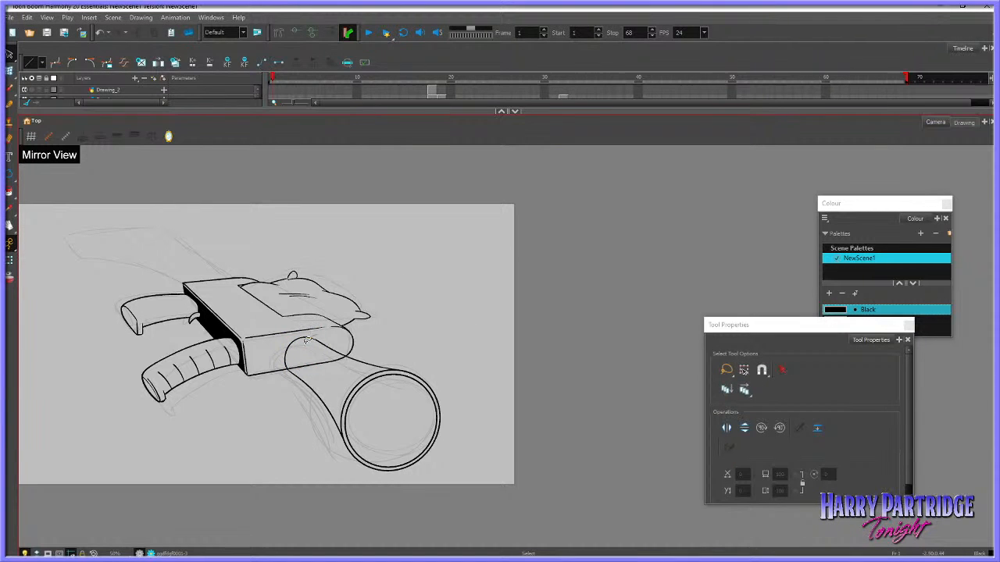
left_click(307, 337)
mouse_move(368, 351)
left_mouse_down()
mouse_move(431, 482)
mouse_move(446, 335)
left_mouse_up()
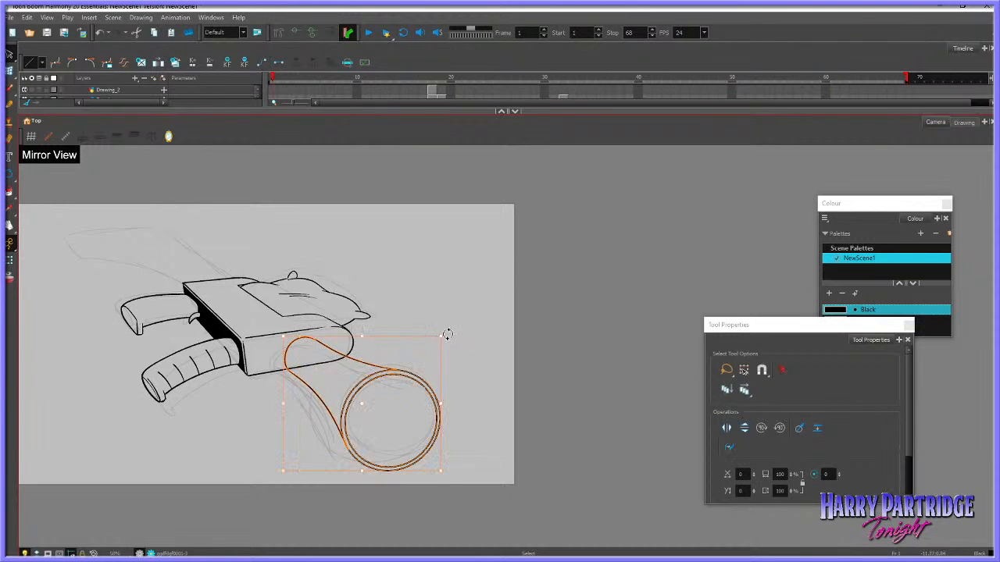
key("Right")
key("Right")
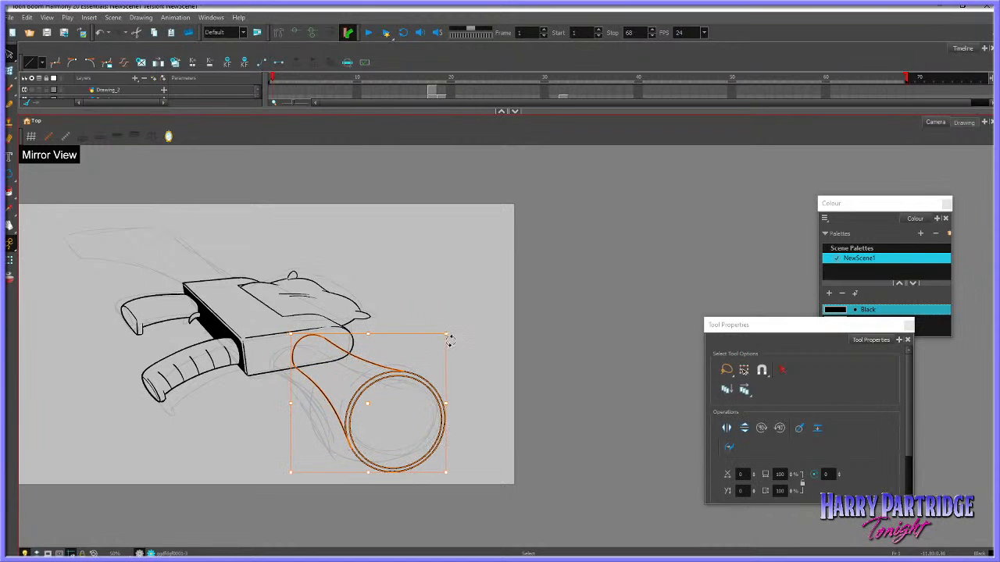
left_click(487, 338)
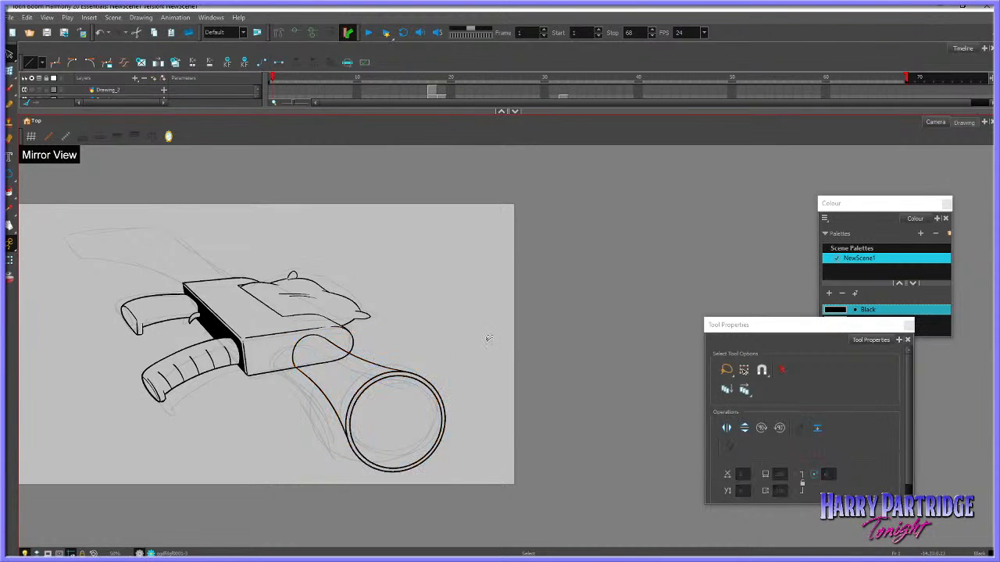
Adjust the barrel's upper and lower edge lines where they meet the muzzle rim
mouse_move(444, 366)
left_mouse_down()
mouse_move(461, 498)
mouse_move(470, 386)
left_mouse_up()
left_click(450, 371)
left_click(393, 369)
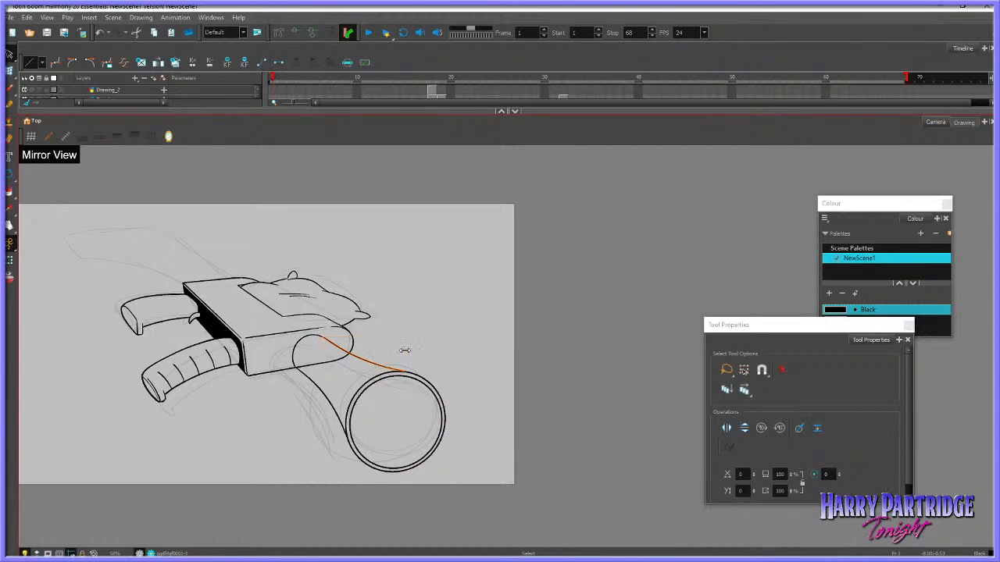
left_click_drag(403, 349, 354, 390)
left_click(395, 392)
left_click(333, 405)
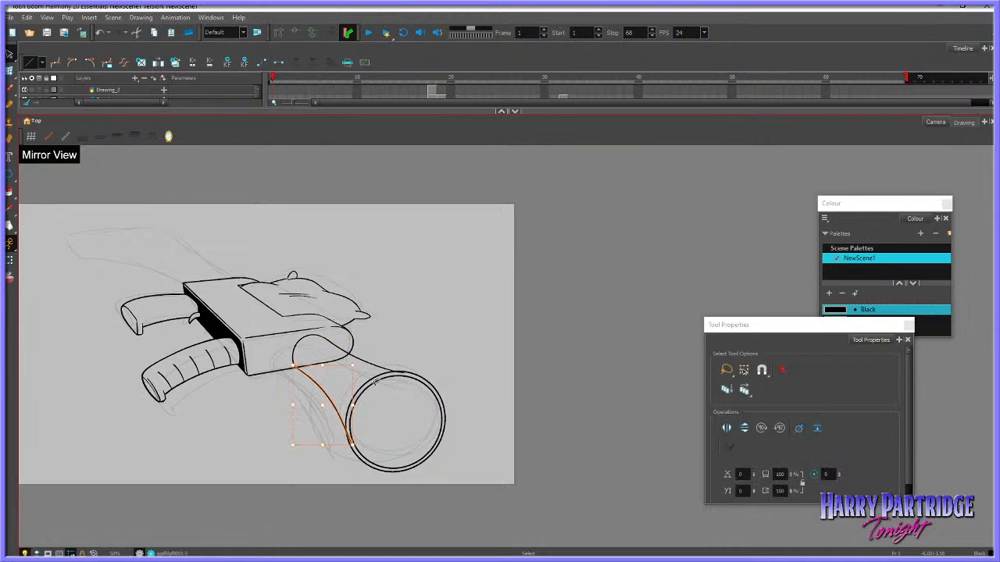
Scale the inner rim circle down very slightly
left_click(392, 382)
left_click(410, 374)
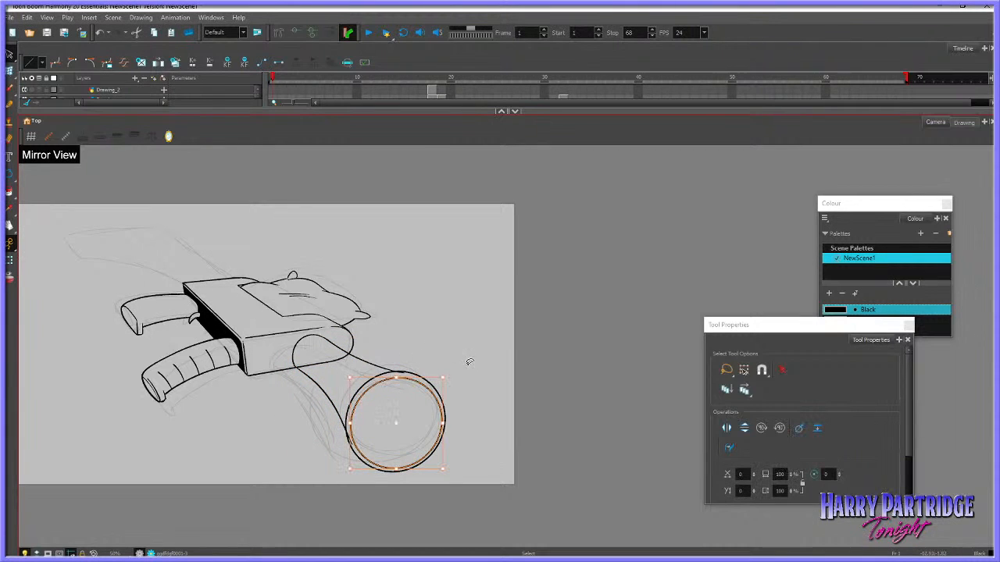
left_click_drag(444, 469, 442, 468)
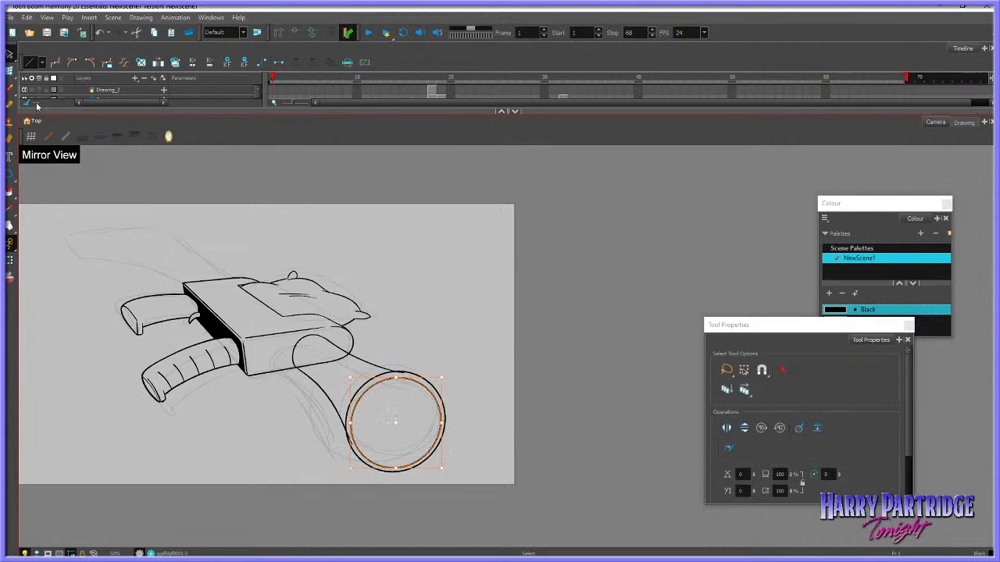
Warp the inner circle and then both rim circles with the Envelope tool, pulling in their lower outer curve
left_click(37, 105)
left_click(440, 460)
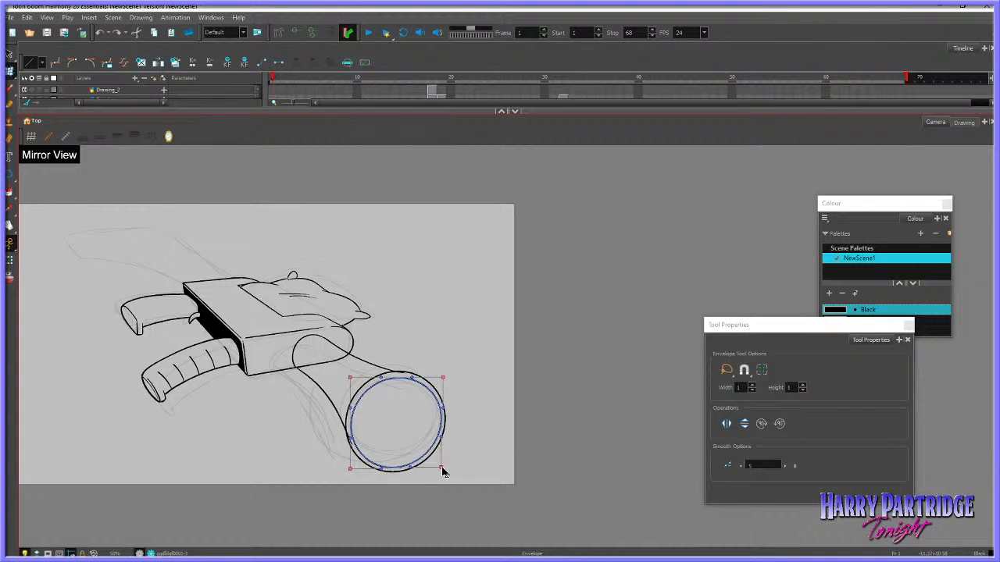
left_click_drag(442, 468, 444, 469)
left_click(449, 459)
left_click(446, 424)
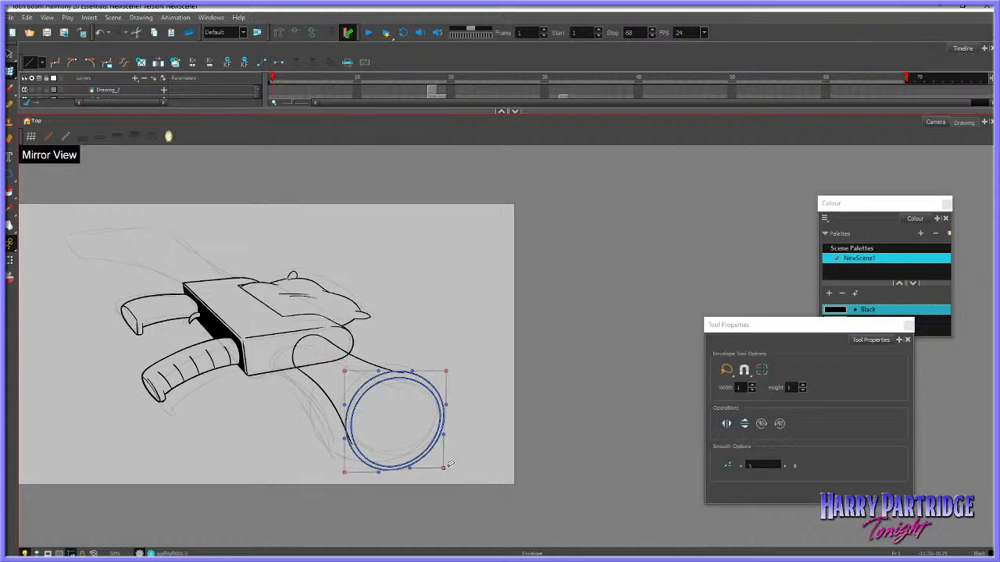
left_click_drag(379, 472, 379, 470)
left_click(408, 472)
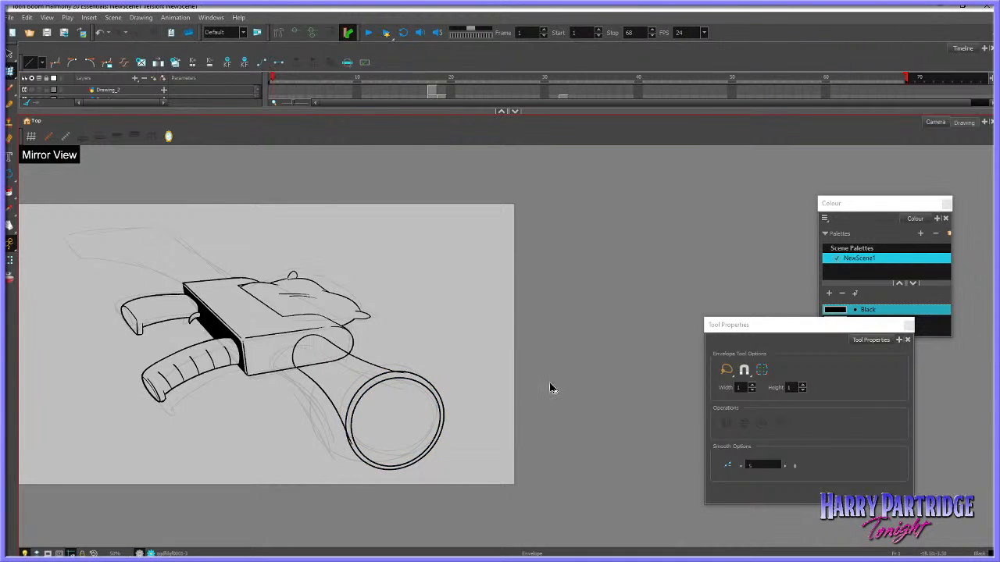
Shrink the inner rim circle slightly inside the outer one to make the muzzle rim thicker
left_click(442, 407)
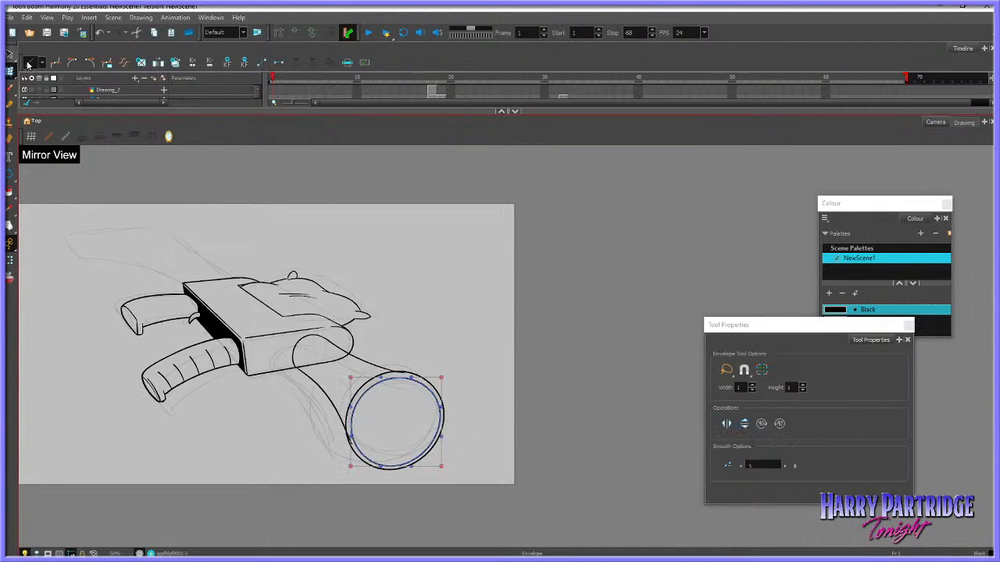
left_click(28, 64)
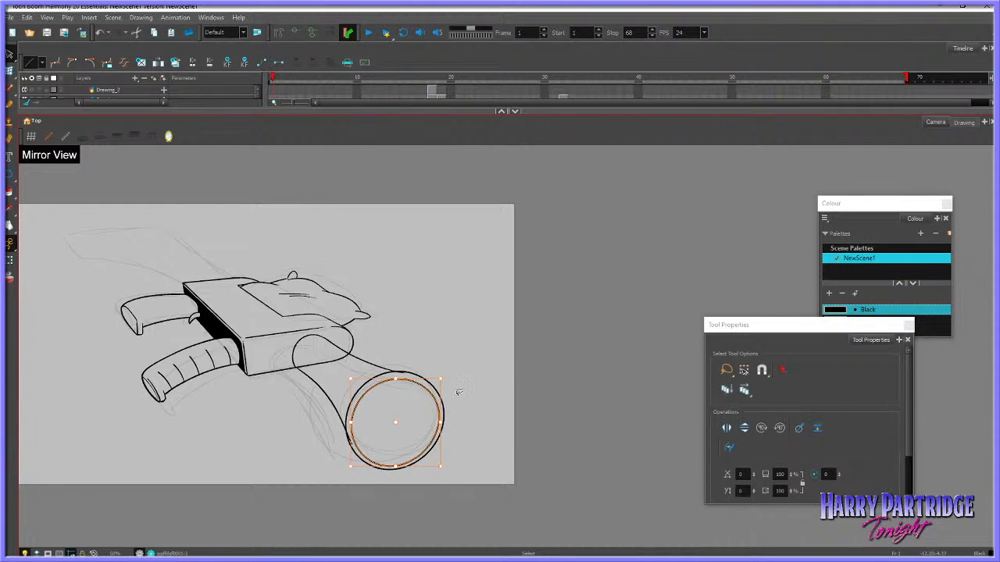
left_click(538, 379)
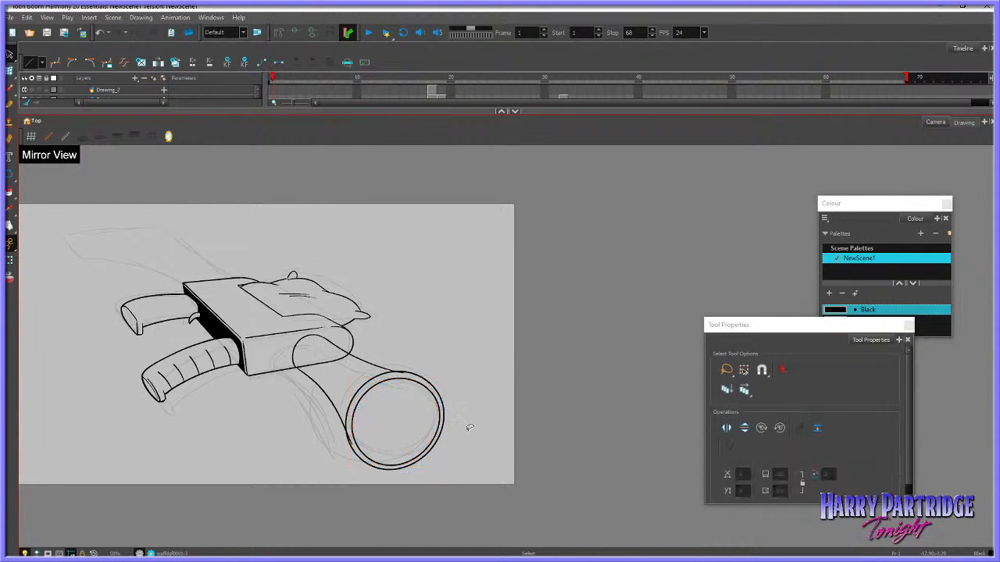
scroll(484, 444, "up", 1)
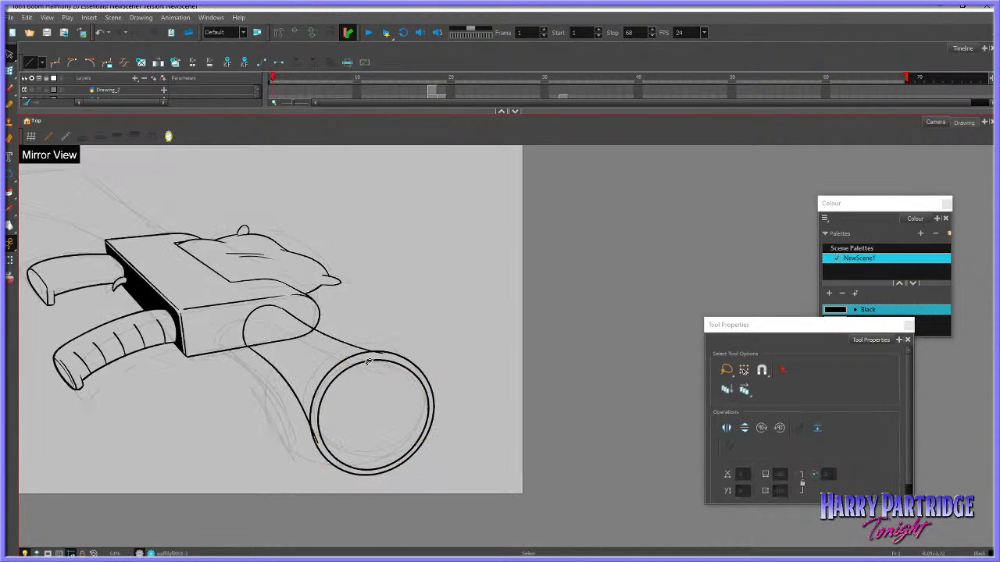
left_click(393, 359)
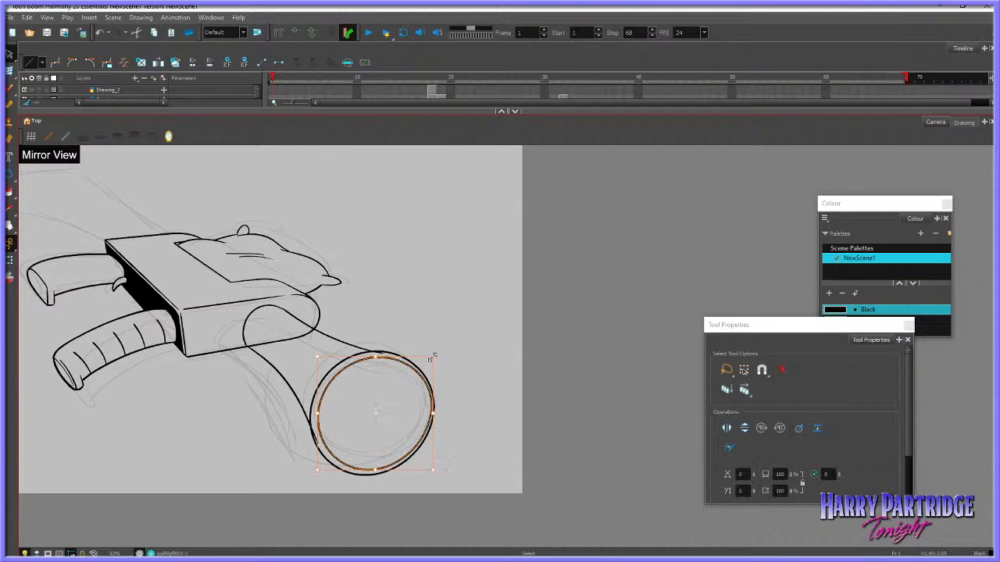
left_click(453, 356)
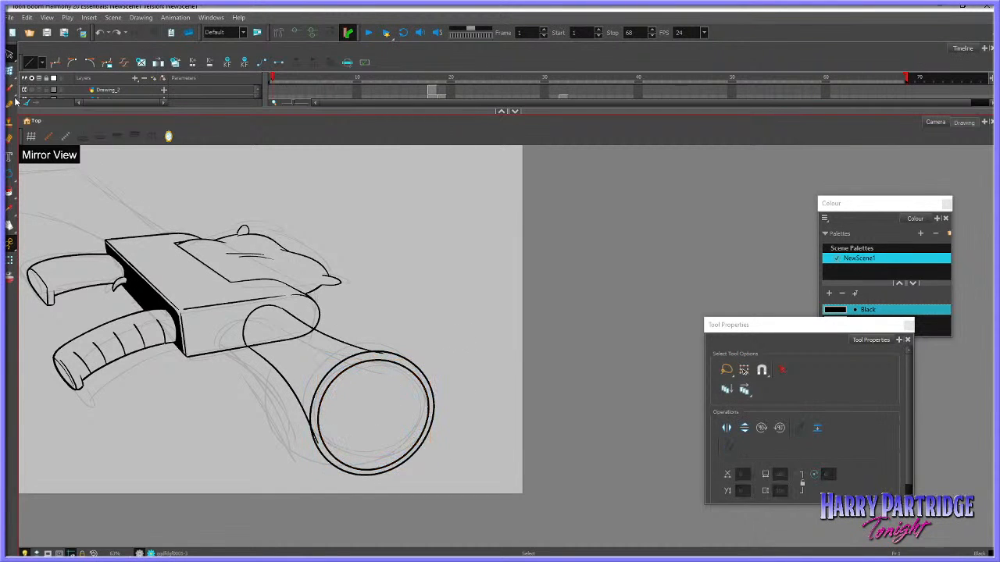
Brush a wavy shading line across the inside of the muzzle opening, redrawing it until the shape fits
key("alt+b")
mouse_move(337, 376)
left_mouse_down()
mouse_move(386, 419)
mouse_move(395, 464)
left_mouse_up()
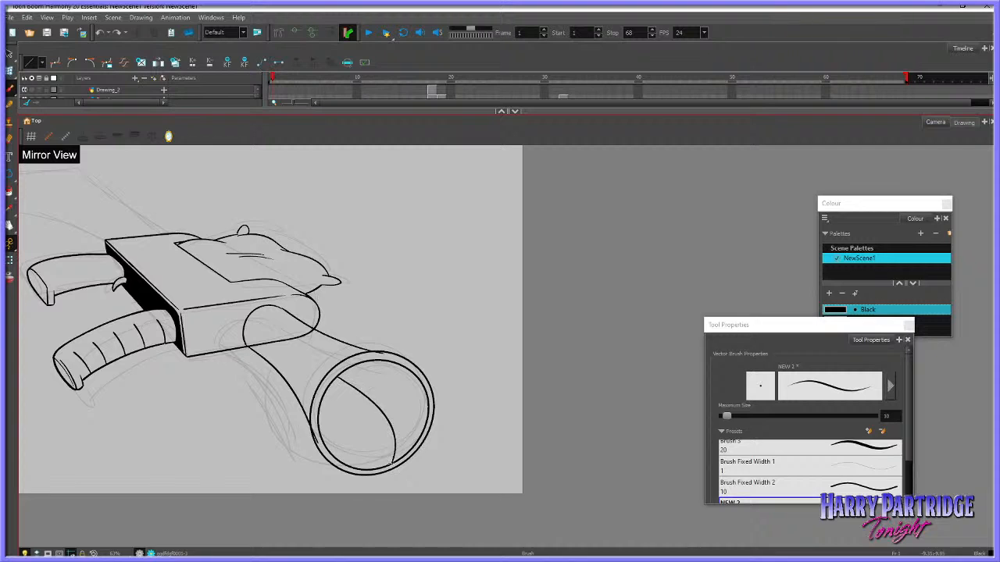
key("ctrl+z")
left_click_drag(331, 386, 372, 449)
key("ctrl+z")
left_click_drag(333, 385, 386, 447)
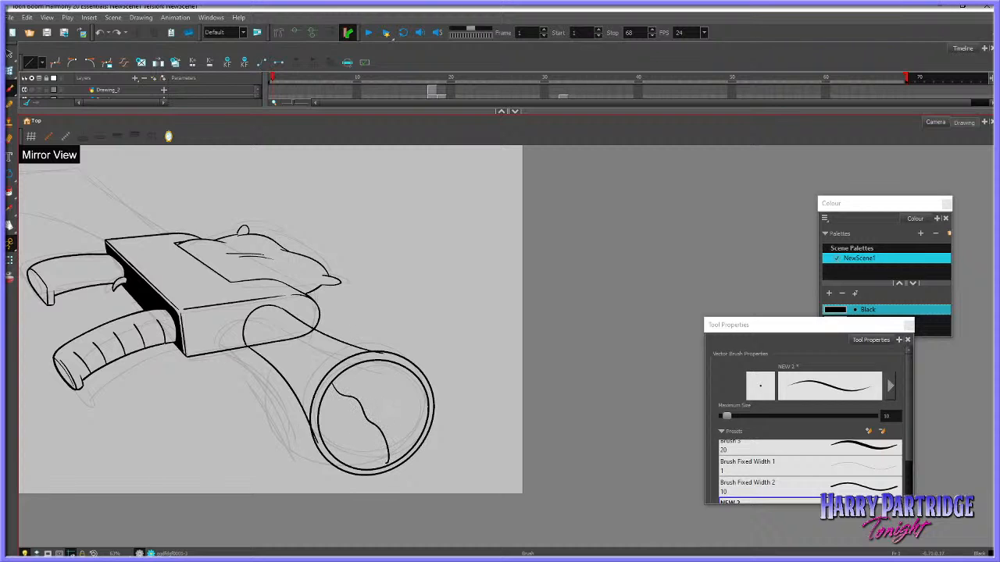
Try to fill the area beside the wavy line inside the muzzle with black
key("alt+i")
left_click(403, 403)
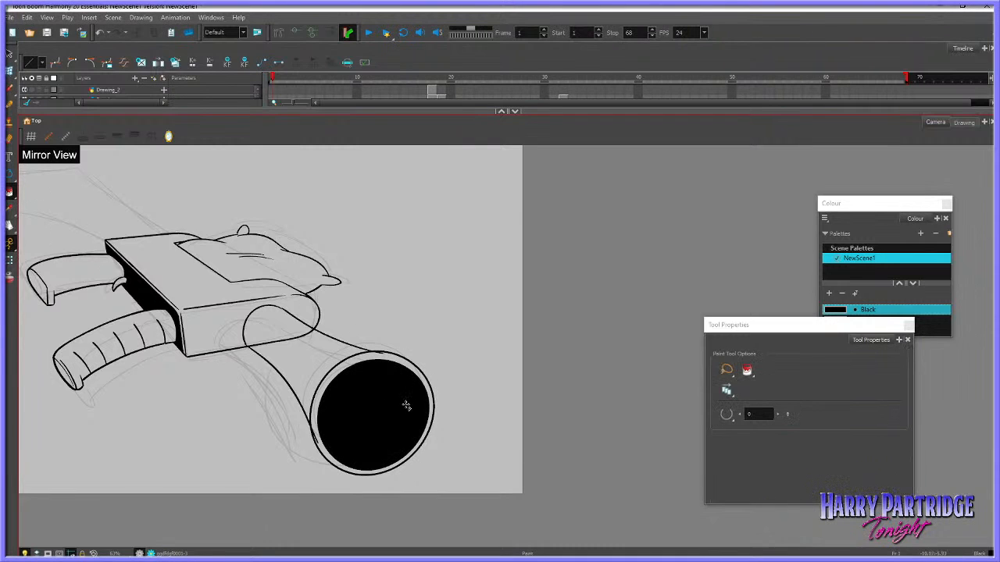
key("ctrl+z")
Nudge the barrel's upper edge slightly towards the grips and its lower edge slightly towards the rim
key("alt+s")
mouse_move(256, 343)
left_mouse_down()
mouse_move(305, 446)
mouse_move(358, 329)
left_mouse_up()
key("Left")
key("Left")
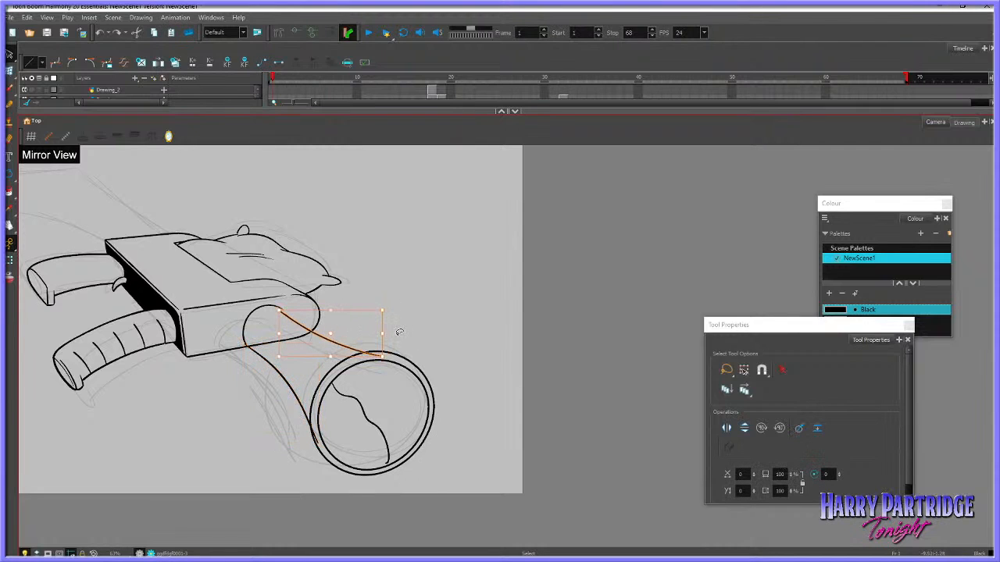
key("Left")
left_click(403, 333)
left_click(288, 380)
key("Right")
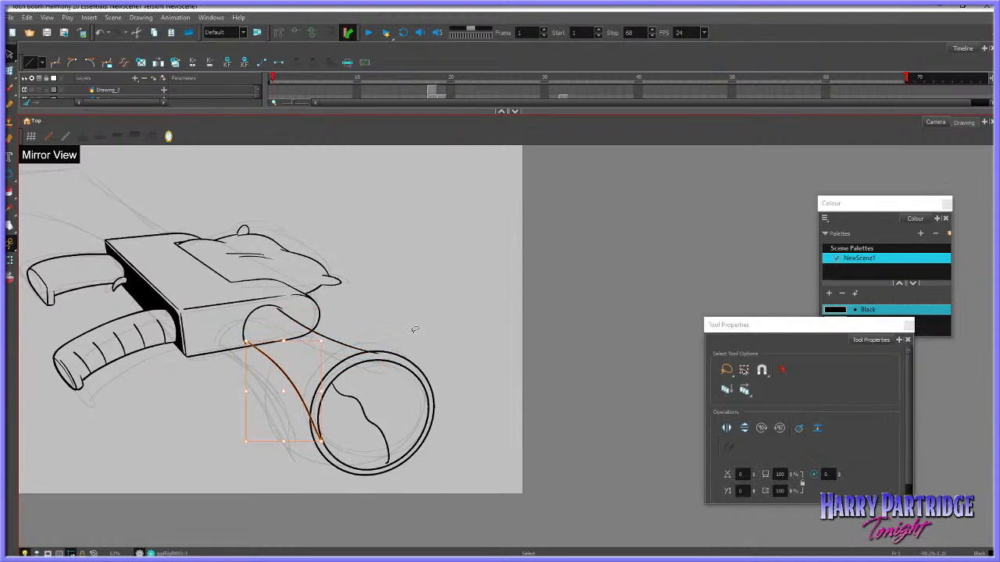
left_click(419, 316)
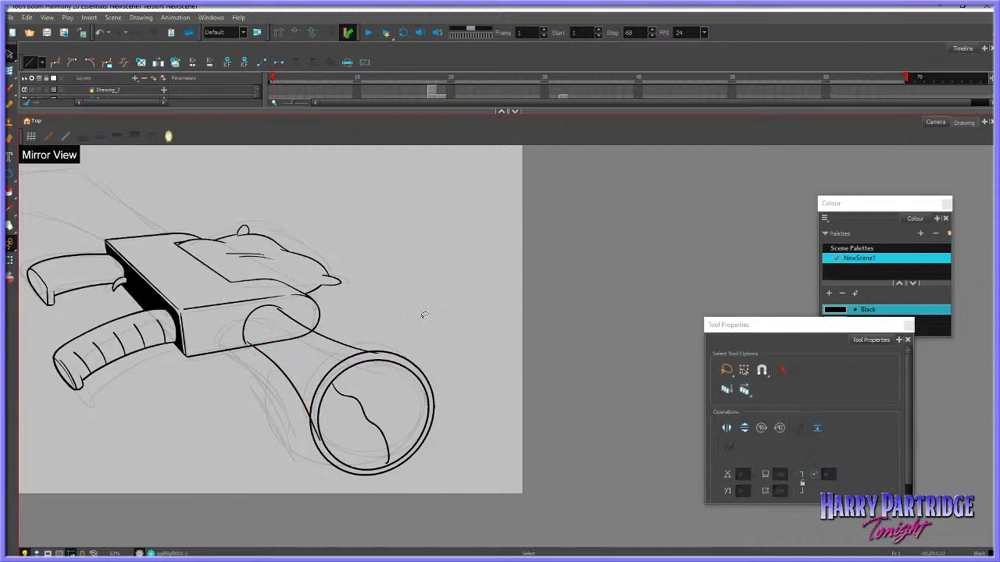
Taper the muzzle rim circles and wavy shading line inward at their lower outer side with the Perspective tool, and fine-tune the inner circle's placement
left_click(10, 72)
left_click_drag(437, 370, 448, 465)
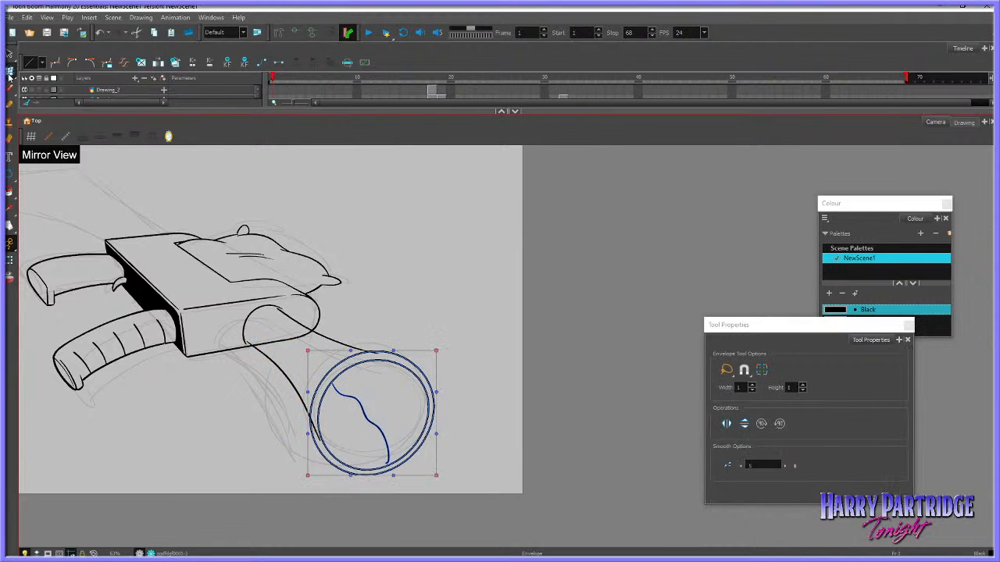
left_click_drag(9, 71, 50, 109)
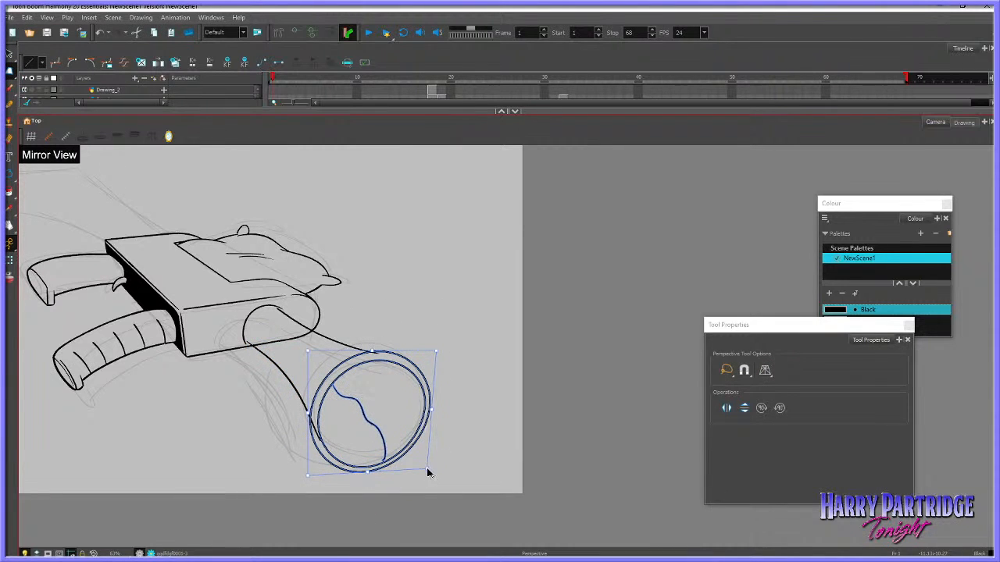
left_click_drag(427, 471, 453, 453)
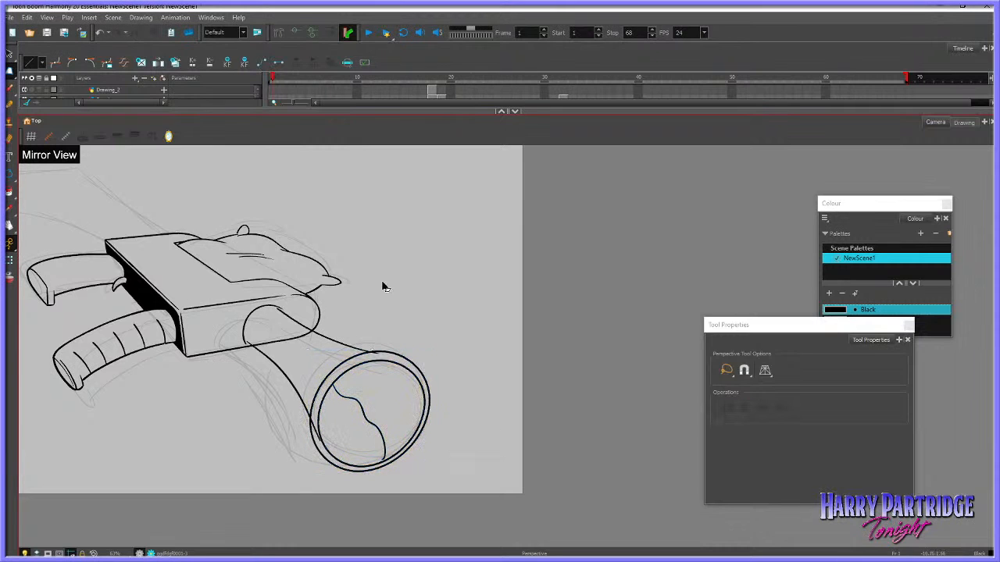
left_click(9, 53)
mouse_move(422, 341)
left_mouse_down()
mouse_move(347, 485)
mouse_move(389, 382)
mouse_move(330, 464)
mouse_move(443, 360)
left_mouse_up()
left_click(461, 346)
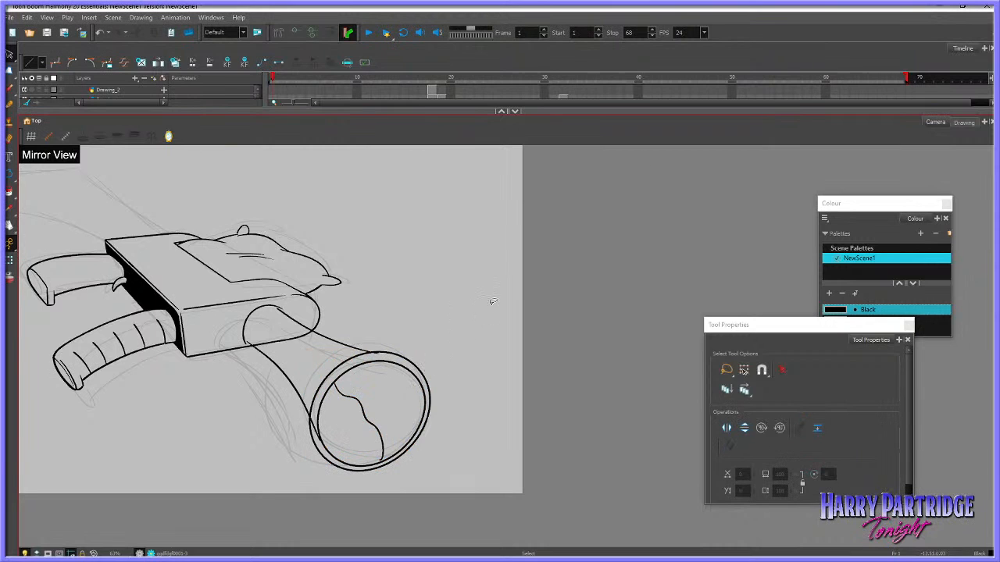
Turn off the mirrored view and check the whole gun drawing in its normal orientation
scroll(538, 232, "down", 3)
scroll(526, 266, "up", 1)
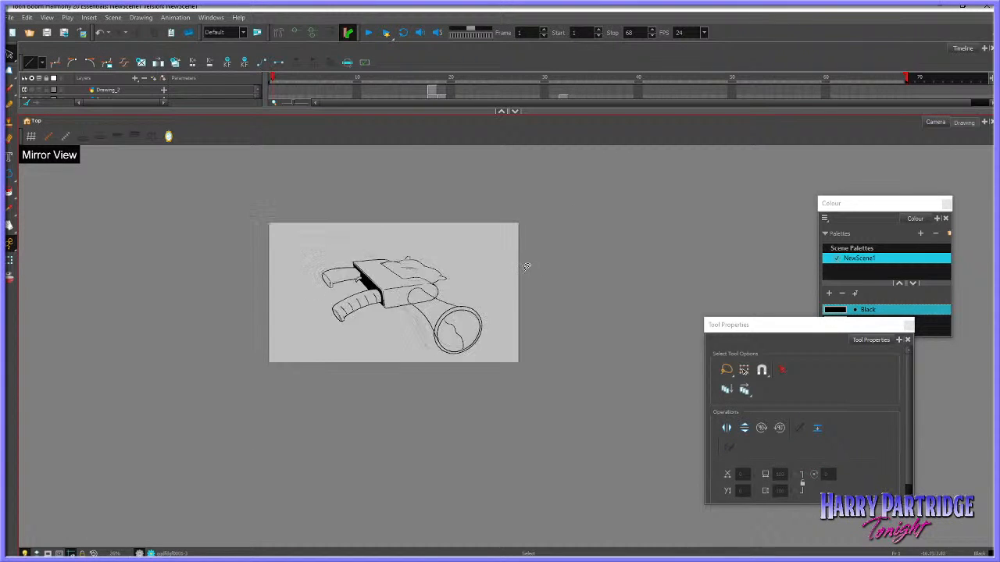
scroll(508, 267, "up", 1)
left_click(170, 138)
scroll(501, 253, "down", 3)
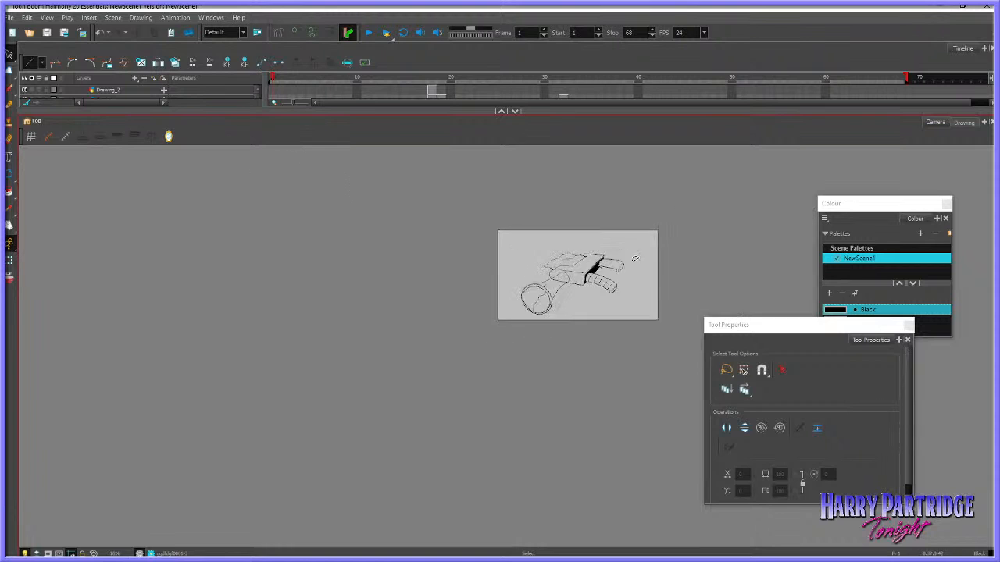
scroll(635, 259, "up", 3)
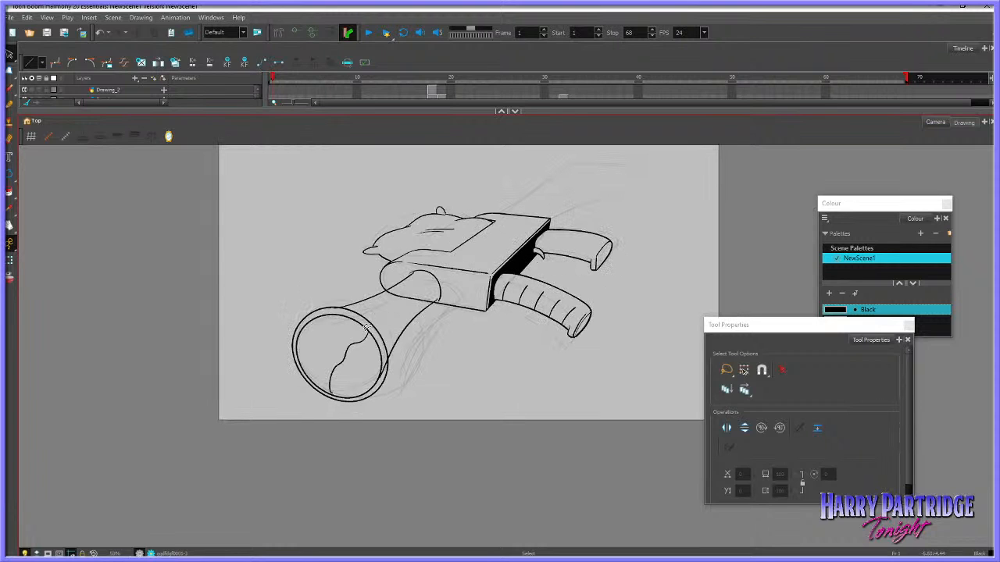
Nudge the muzzle rim circles and wavy line slightly outward, away from the barrel
mouse_move(367, 326)
left_mouse_down()
mouse_move(278, 417)
mouse_move(390, 306)
left_mouse_up()
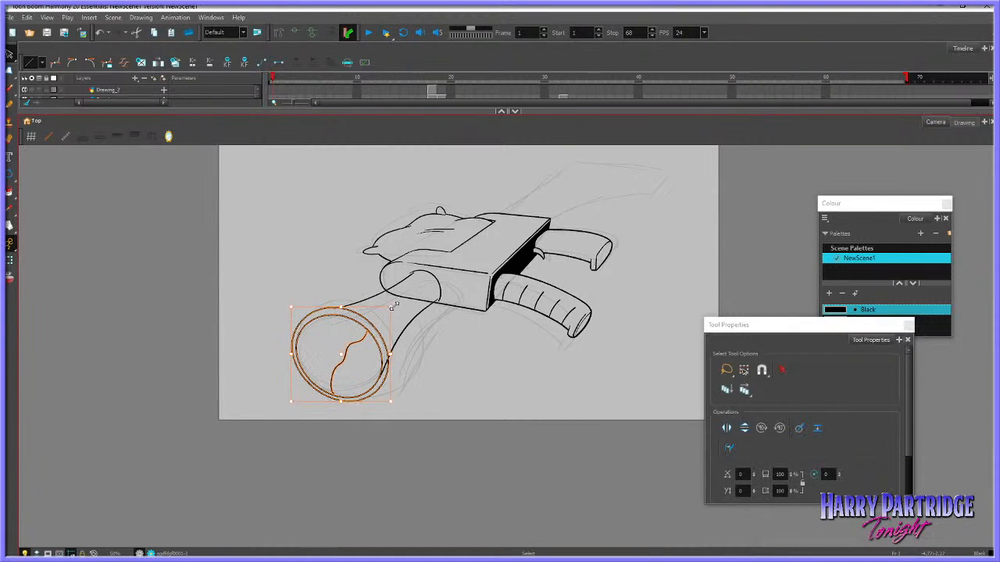
key("Left")
left_click(484, 349)
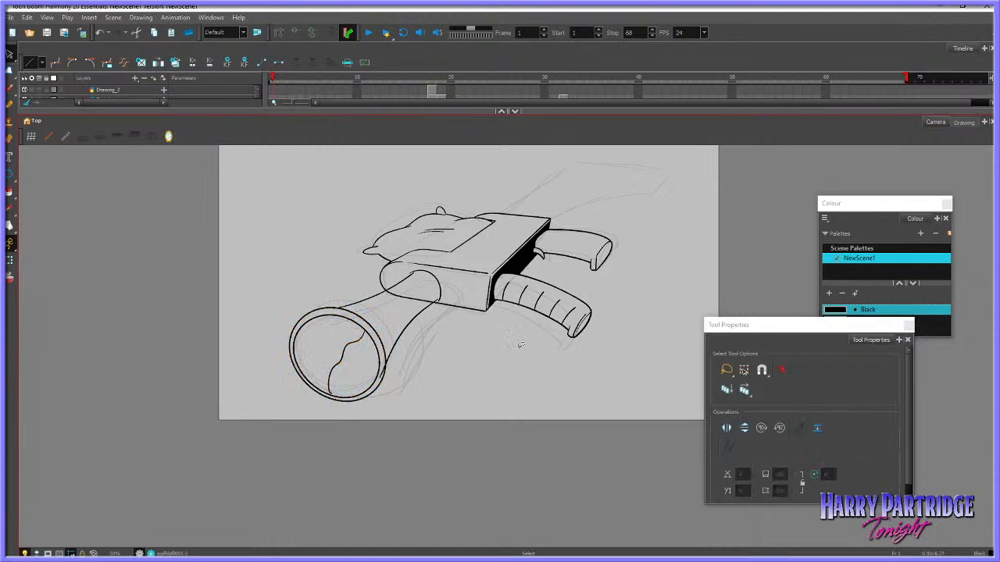
Brush the missing section of the curve where the barrel's rounded base meets the gun body
scroll(520, 345, "down", 3)
scroll(574, 242, "up", 5)
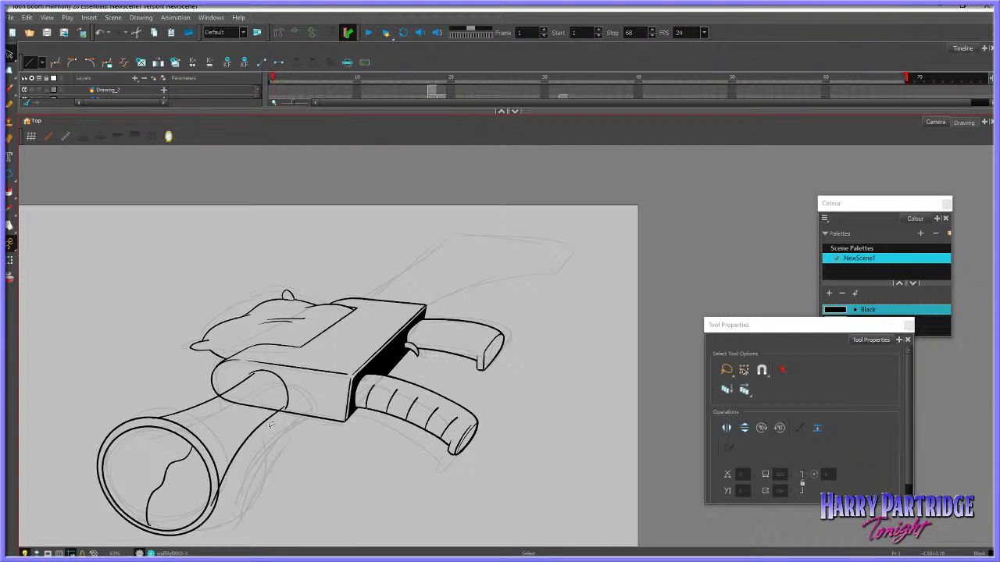
scroll(247, 442, "up", 1)
key("alt+b")
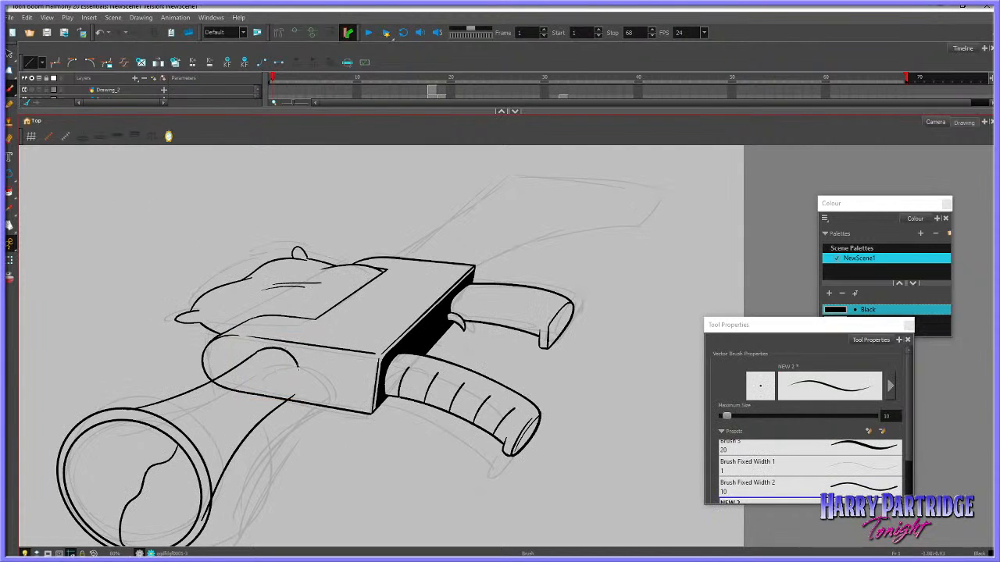
left_click_drag(298, 367, 294, 388)
Reshape the inner muzzle circle with the Envelope tool, pulling its upper outer corner slightly upward
left_click(9, 70)
left_click(87, 428)
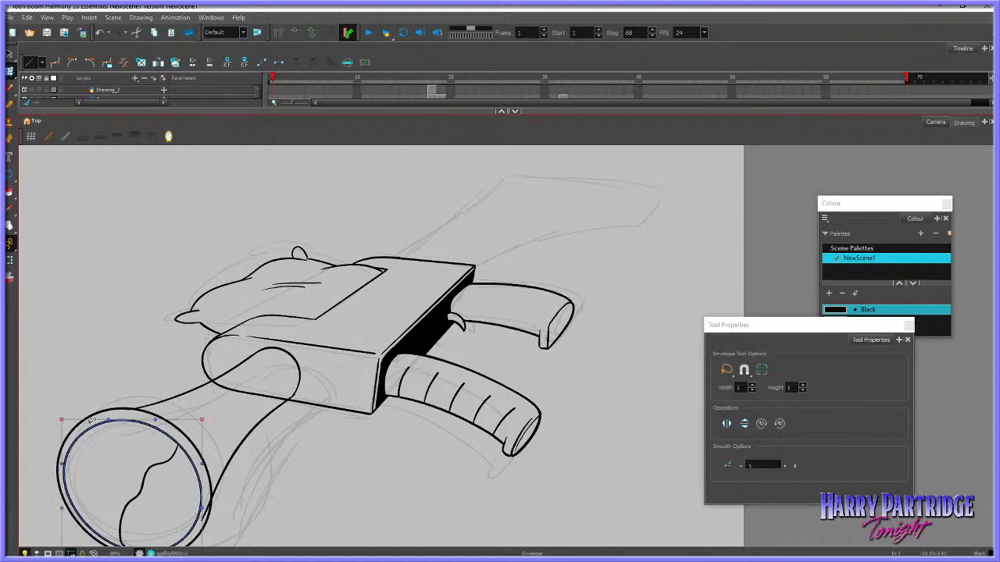
left_click(59, 417)
left_click(76, 433)
left_click_drag(62, 419, 64, 415)
left_click(63, 403)
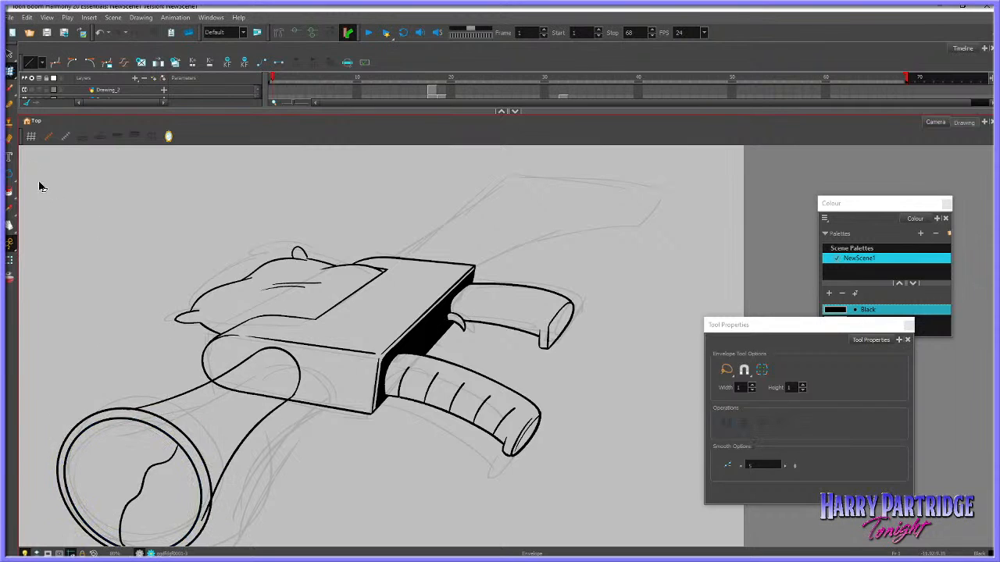
Erase the barrel line overlapping the muzzle rim and try filling the dark side of the opening with black
key("alt+e")
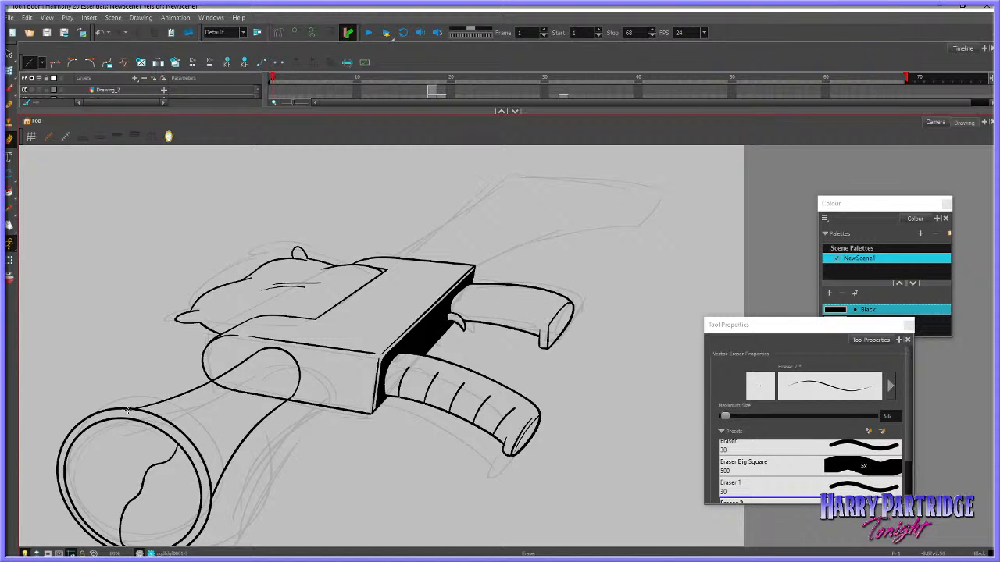
left_click(10, 192)
left_click_drag(109, 472, 166, 488)
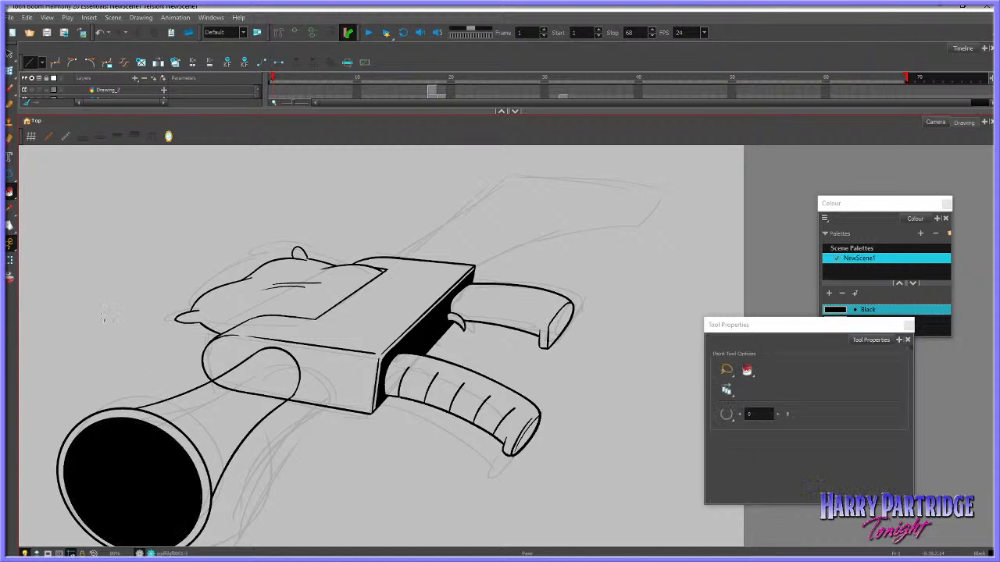
left_click(10, 227)
left_click_drag(194, 342, 295, 263)
Brush short strokes from the wavy line's lower end down to the inner muzzle rim
left_click(10, 104)
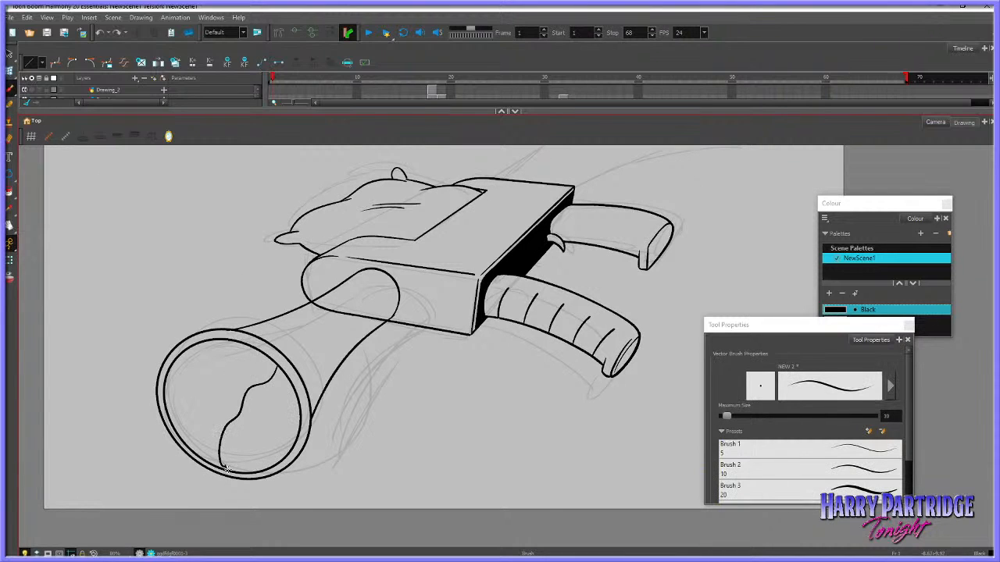
mouse_move(224, 467)
left_mouse_down()
mouse_move(227, 425)
mouse_move(226, 468)
left_mouse_up()
key("ctrl+z")
left_click_drag(228, 441, 226, 470)
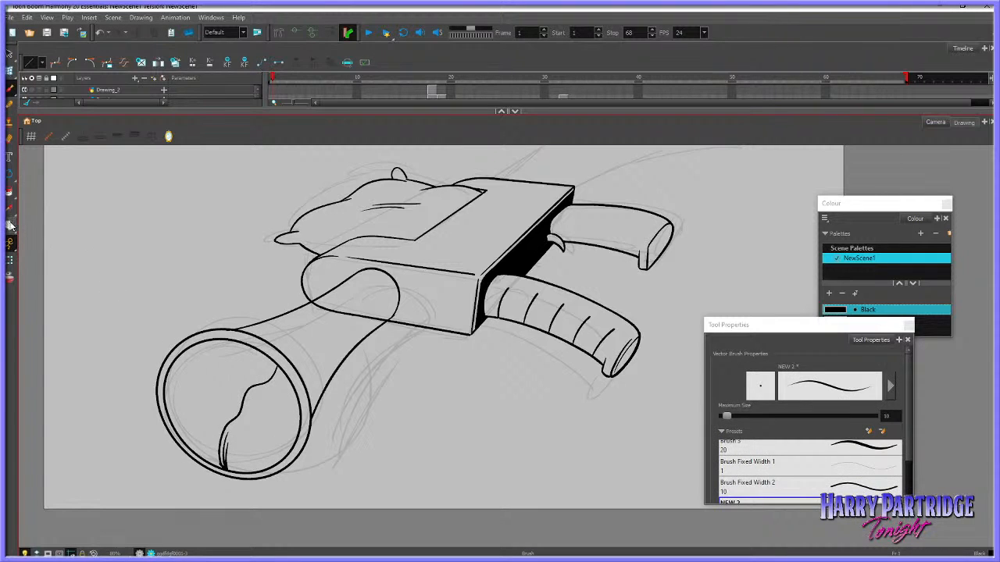
Retry the black fill in the muzzle and brush more ink where the wavy line's ends meet the inner rim
left_click(9, 191)
left_click(287, 356)
key("ctrl+z")
left_click(9, 87)
left_click(10, 192)
left_click(302, 355)
key("ctrl+z")
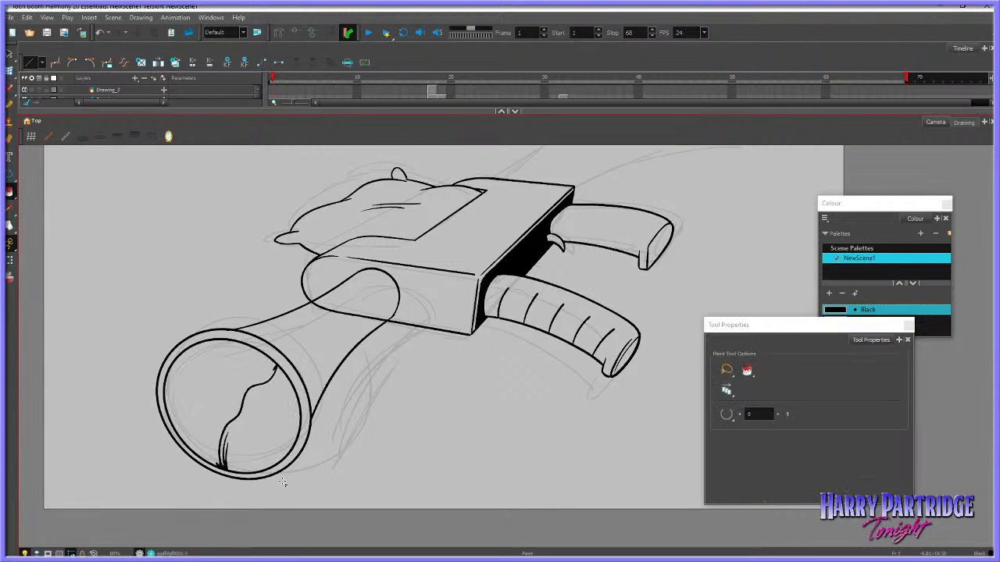
Try filling the muzzle's dark side with black using the Close Medium Gap option
left_click(726, 414)
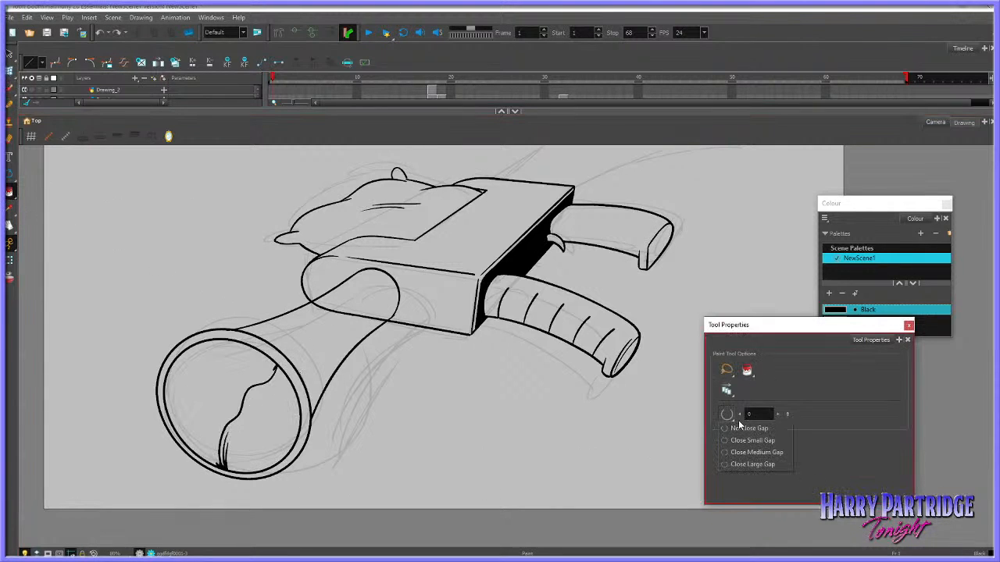
left_click(764, 453)
left_click(212, 425)
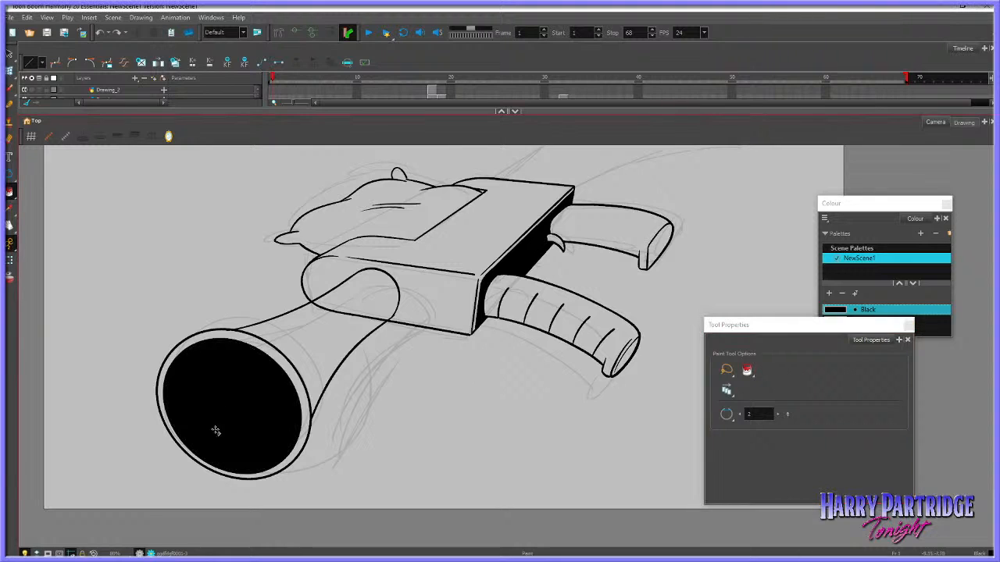
key("ctrl+z")
Set the Paint tool to Close Large Gap and try filling one side of the muzzle with black
left_click(727, 415)
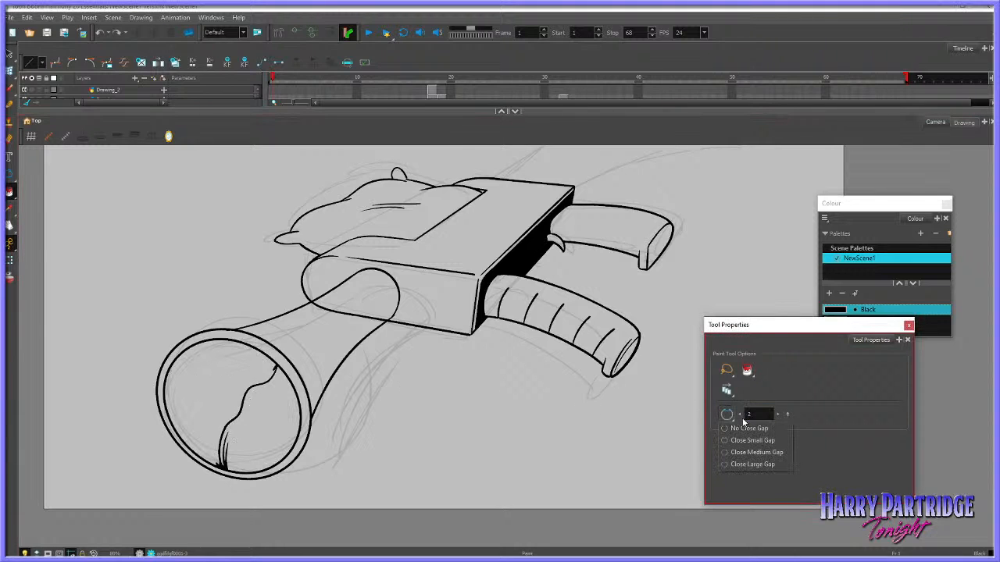
left_click(758, 462)
left_click(269, 386)
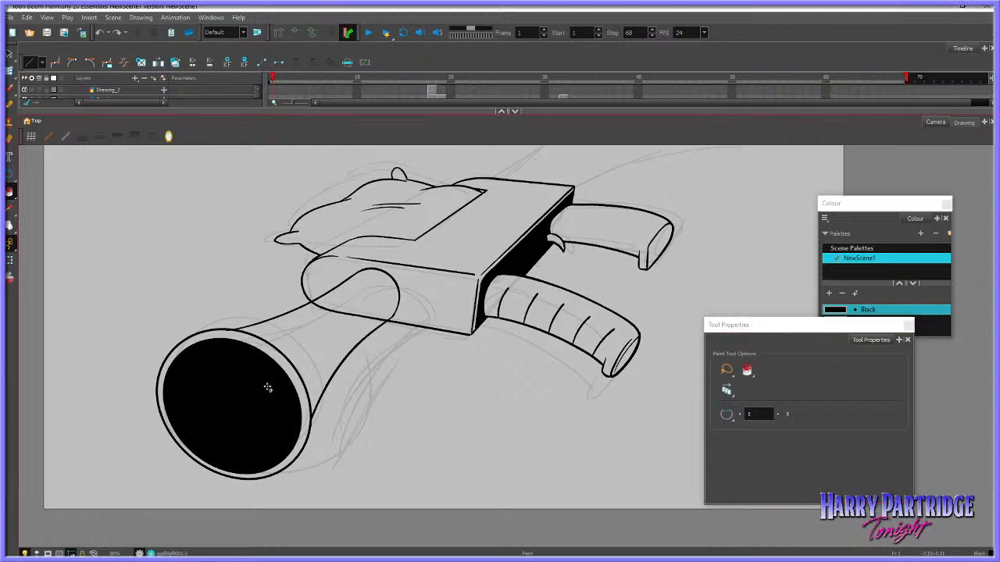
key("alt+b")
key("ctrl+z")
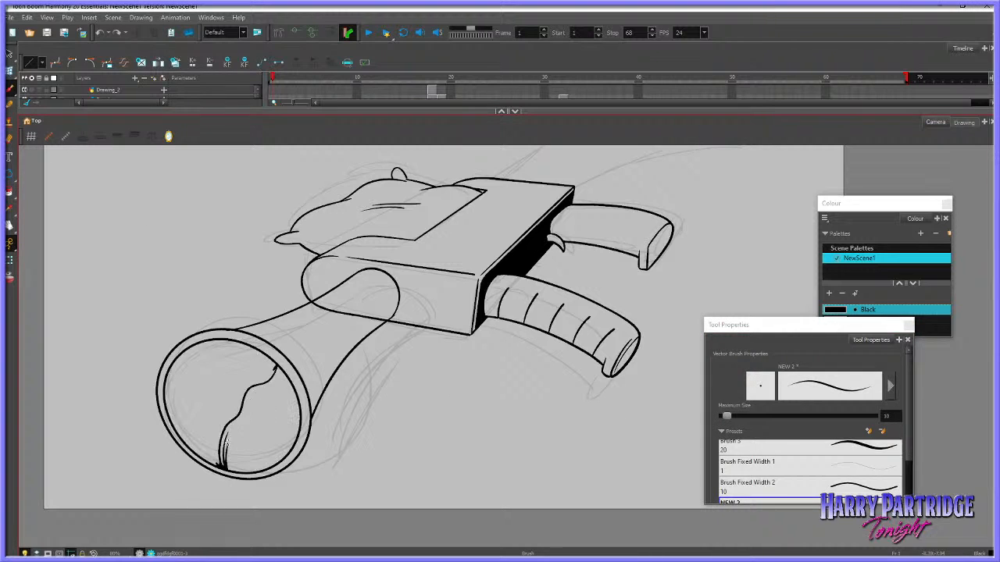
Brush over gaps at the wavy line's upper end and lower inner rim, fill the outer side black, and remove the stray lower strokes
left_click_drag(280, 114, 284, 152)
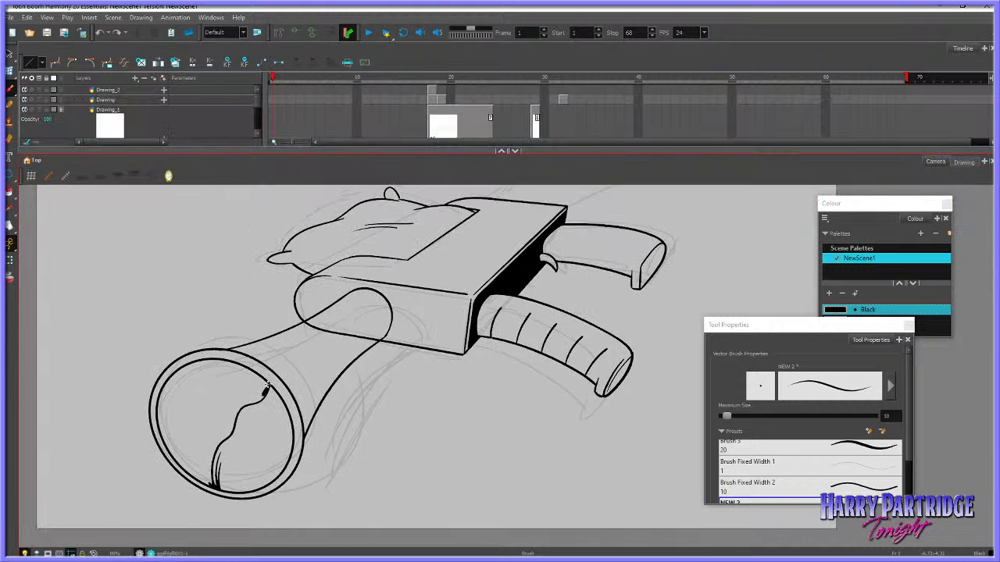
left_click_drag(268, 385, 254, 375)
mouse_move(164, 441)
left_mouse_down()
mouse_move(181, 391)
mouse_move(159, 427)
mouse_move(195, 473)
left_mouse_up()
key("ctrl+z")
left_click(9, 202)
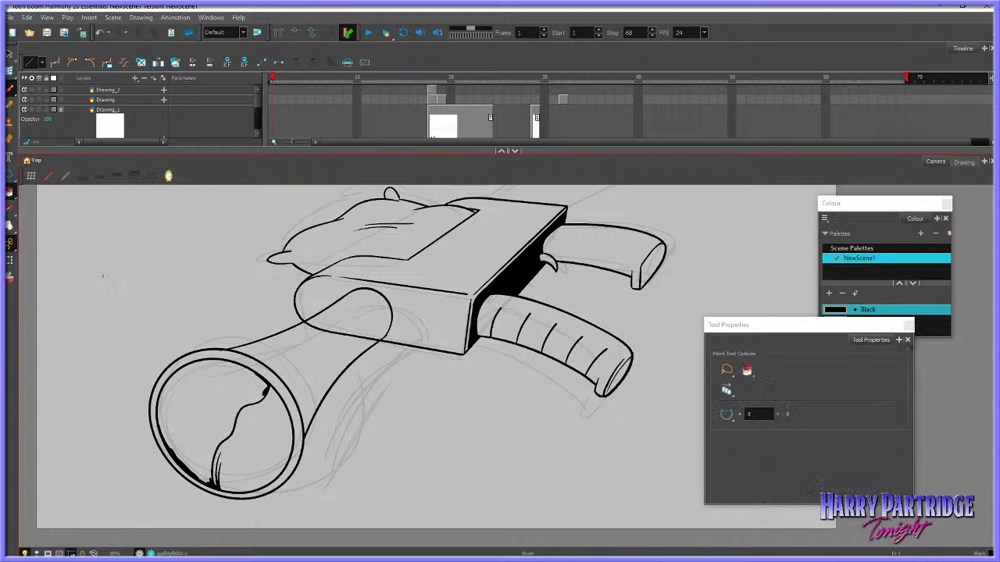
left_click(213, 398)
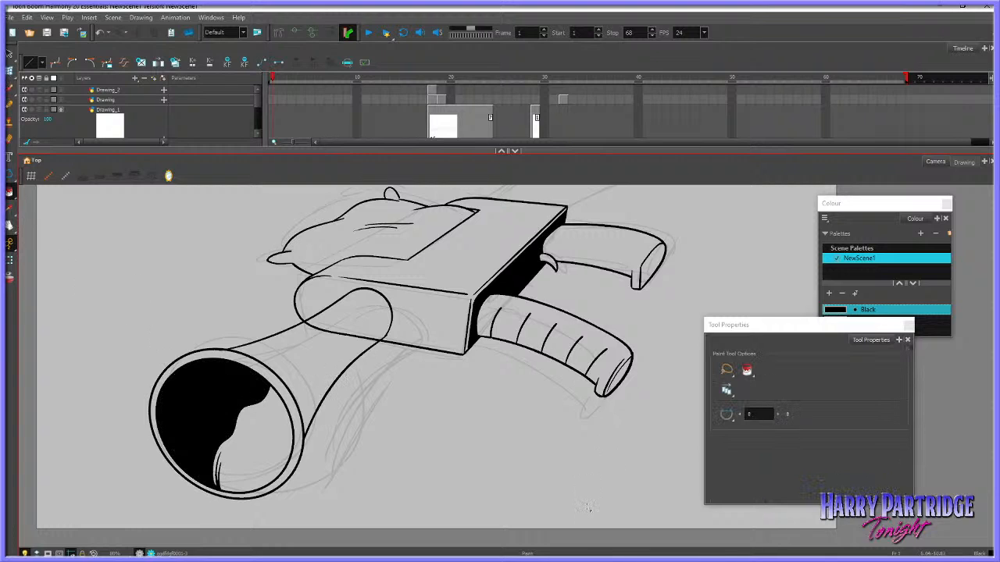
left_click(9, 54)
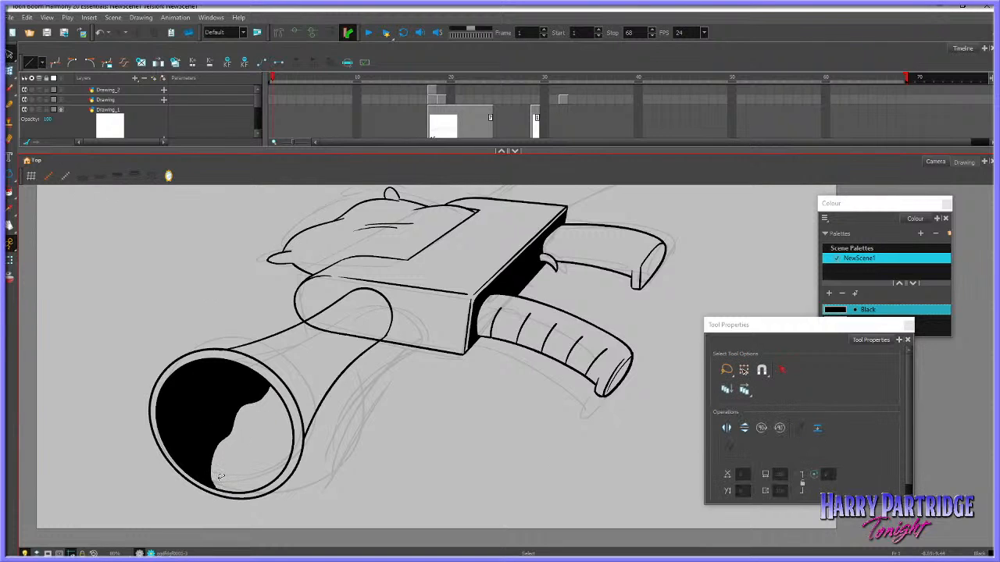
Brush a curve from the black area's wavy edge to the opposite inner rim and fill the space above it with black
left_click(9, 88)
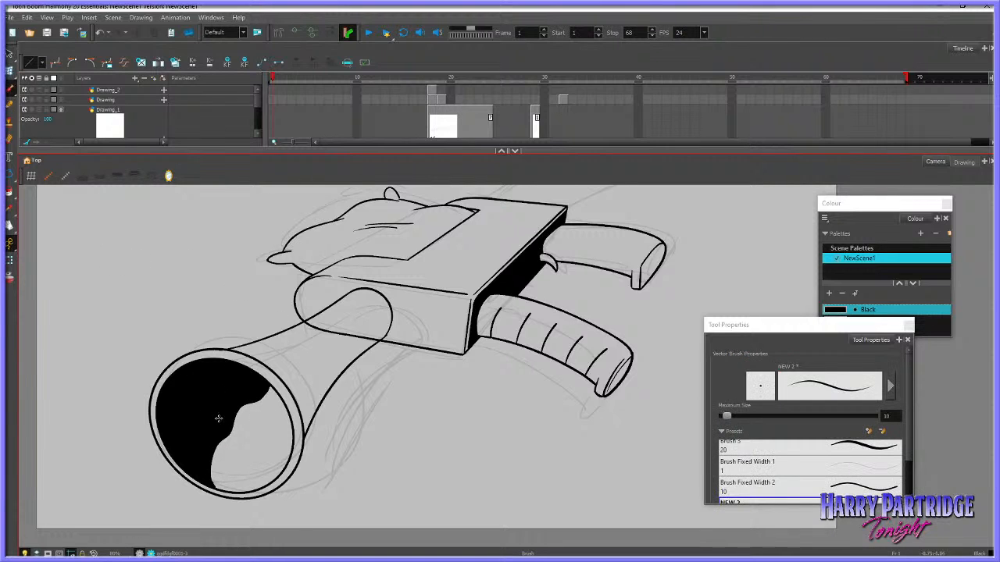
key("ctrl+z")
mouse_move(232, 427)
left_mouse_down()
mouse_move(264, 405)
mouse_move(244, 413)
mouse_move(292, 418)
left_mouse_up()
left_click(10, 226)
left_click(10, 193)
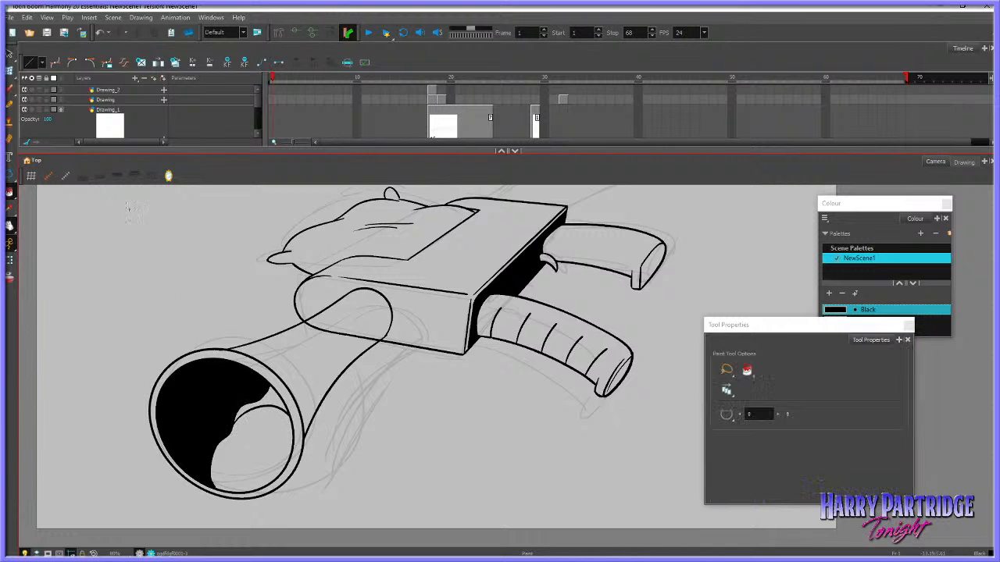
left_click(274, 399)
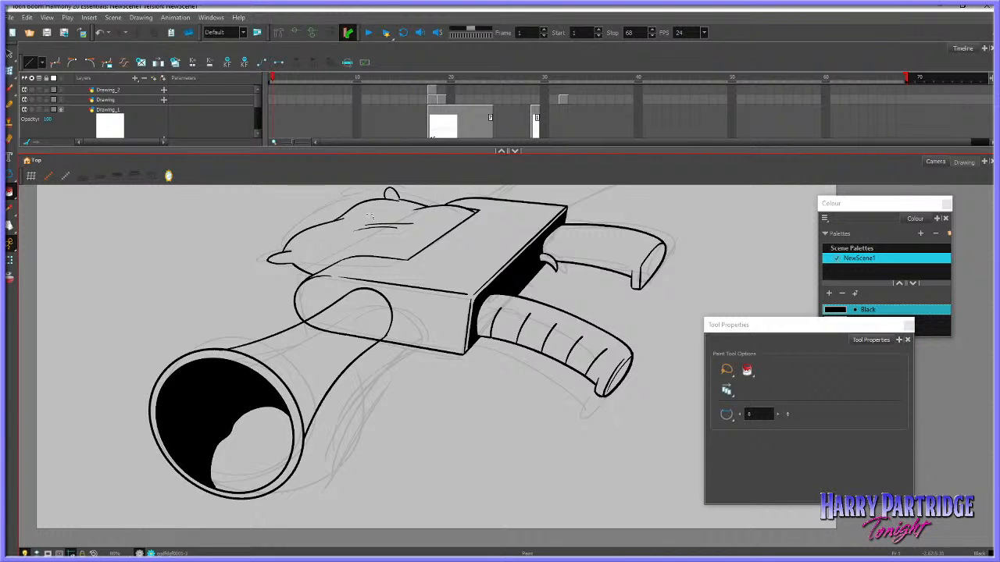
Brush diagonal hatching strokes along the edge of the black shading inside the muzzle
scroll(357, 295, "down", 10)
scroll(374, 315, "up", 8)
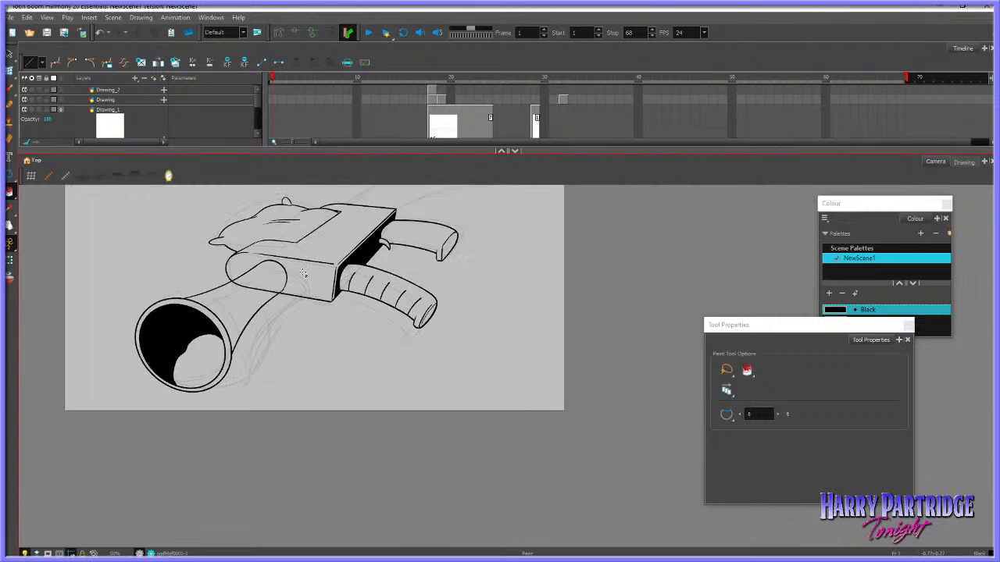
left_click(10, 89)
left_click_drag(175, 369, 208, 335)
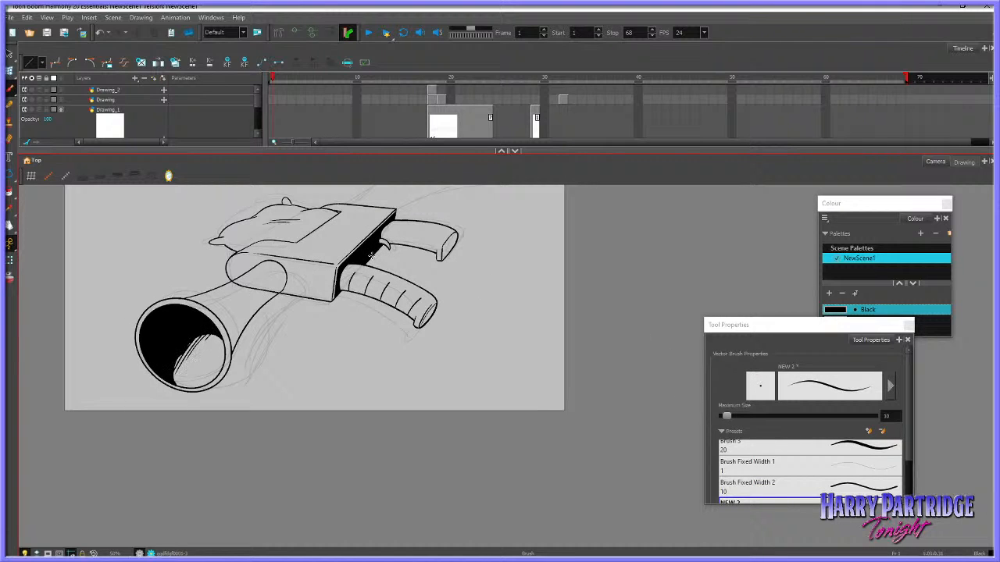
Cut away the gun body outline segments that cross the barrel's rounded base with the Cutter tool
left_click(10, 54)
left_click(30, 66)
mouse_move(236, 275)
left_mouse_down()
mouse_move(274, 260)
mouse_move(271, 275)
mouse_move(269, 295)
left_mouse_up()
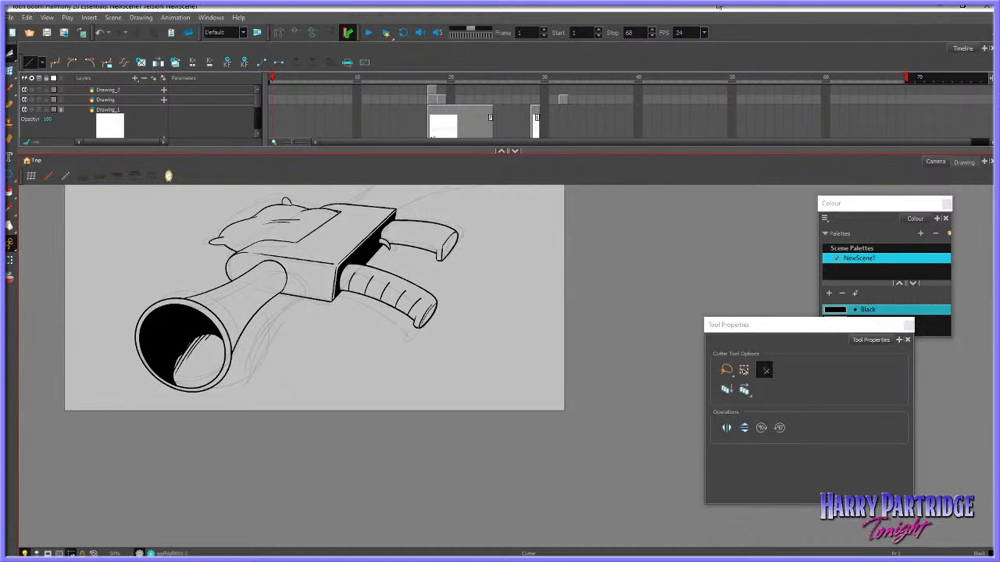
Brush the stock's outline behind the gun body, running up its top side, round the rear end and back to the body's corner
scroll(565, 287, "down", 3)
scroll(560, 325, "up", 2)
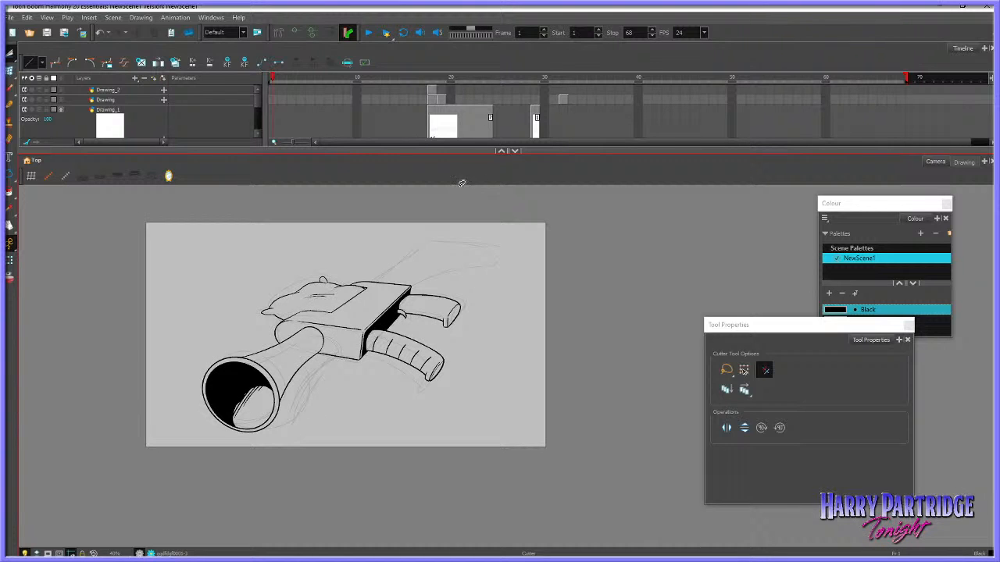
scroll(421, 248, "up", 3)
key("alt+b")
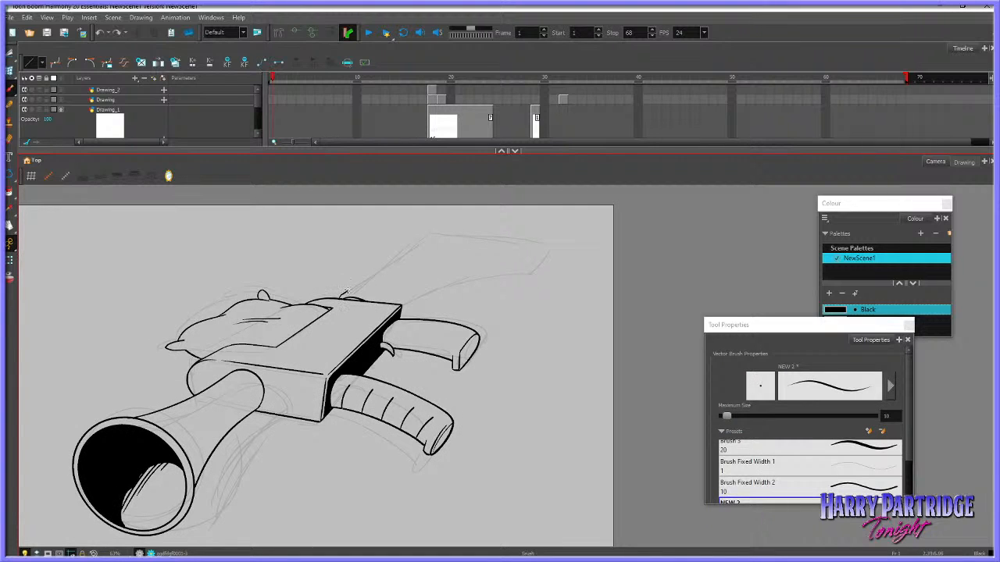
left_click_drag(346, 292, 426, 237)
mouse_move(432, 235)
left_mouse_down()
mouse_move(526, 246)
mouse_move(523, 261)
mouse_move(404, 295)
left_mouse_up()
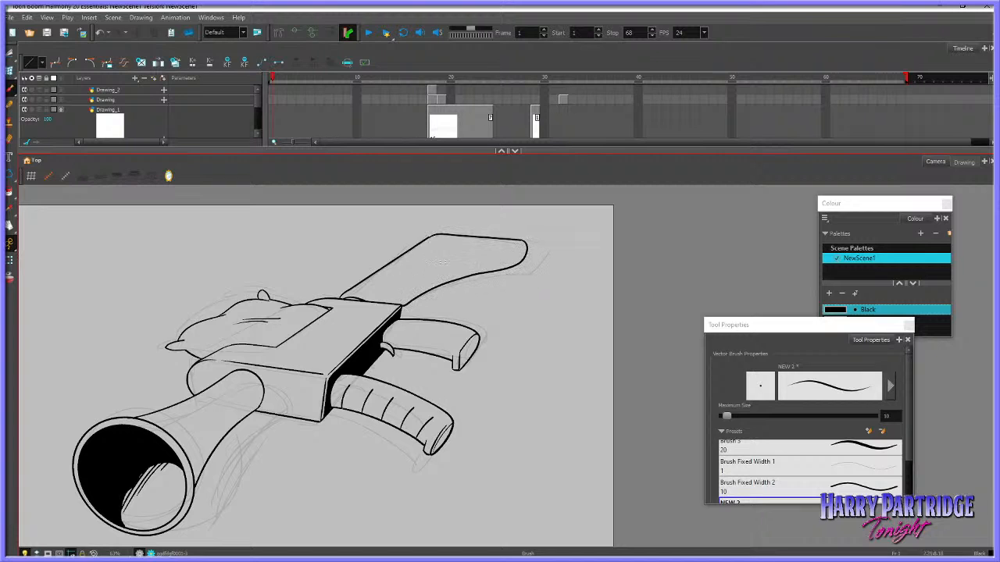
Brush a second line just above the stock's upper rear edge and curve it down into the rounded end
scroll(536, 230, "up", 5)
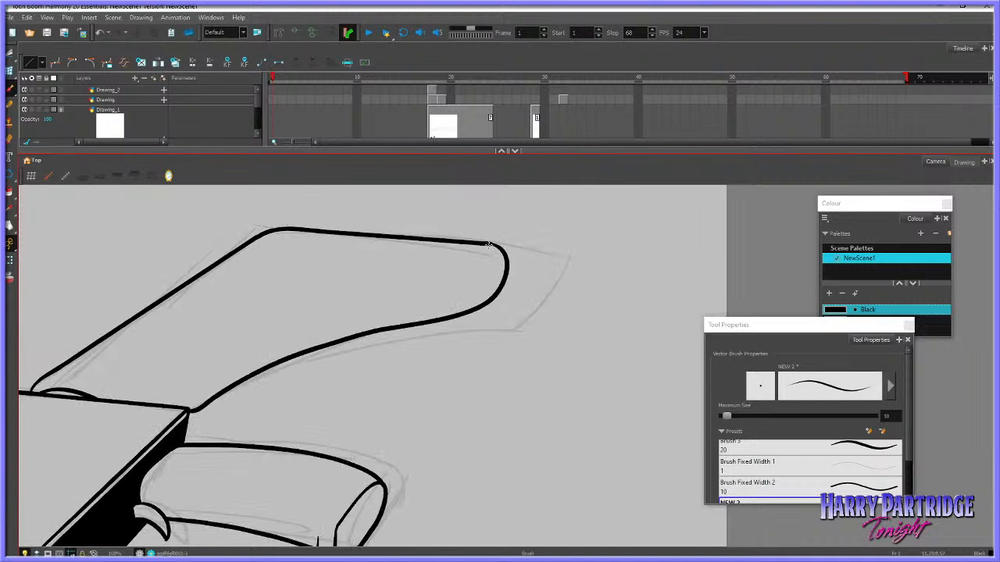
left_click_drag(488, 246, 503, 248)
mouse_move(284, 226)
left_mouse_down()
mouse_move(485, 236)
mouse_move(506, 248)
mouse_move(505, 266)
left_mouse_up()
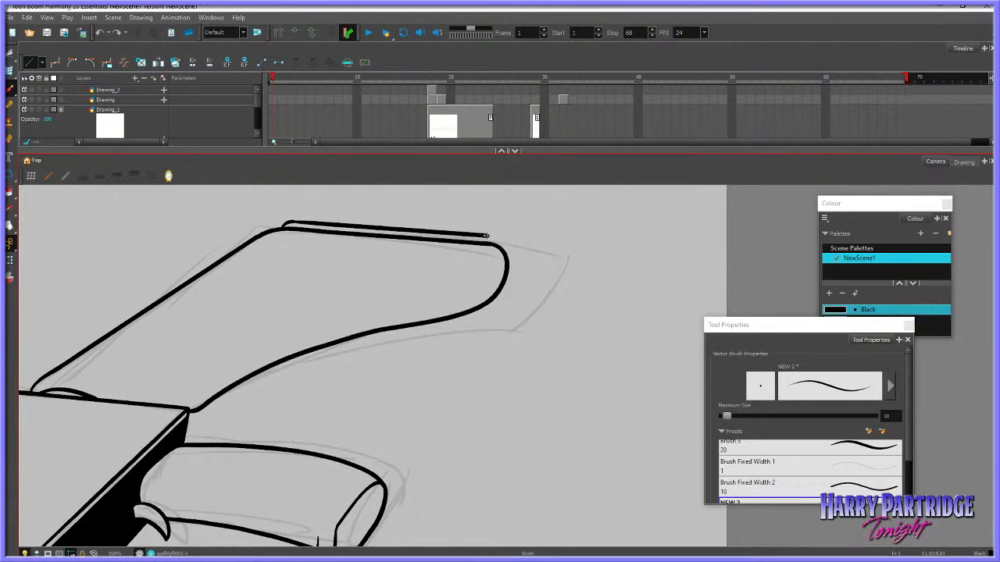
left_click_drag(486, 236, 505, 257)
Brush a row of small rounded bumps along the raised strip on the stock's upper rear edge
left_click_drag(326, 222, 484, 233)
key("ctrl+z")
key("ctrl+z")
key("ctrl+z")
key("ctrl+z")
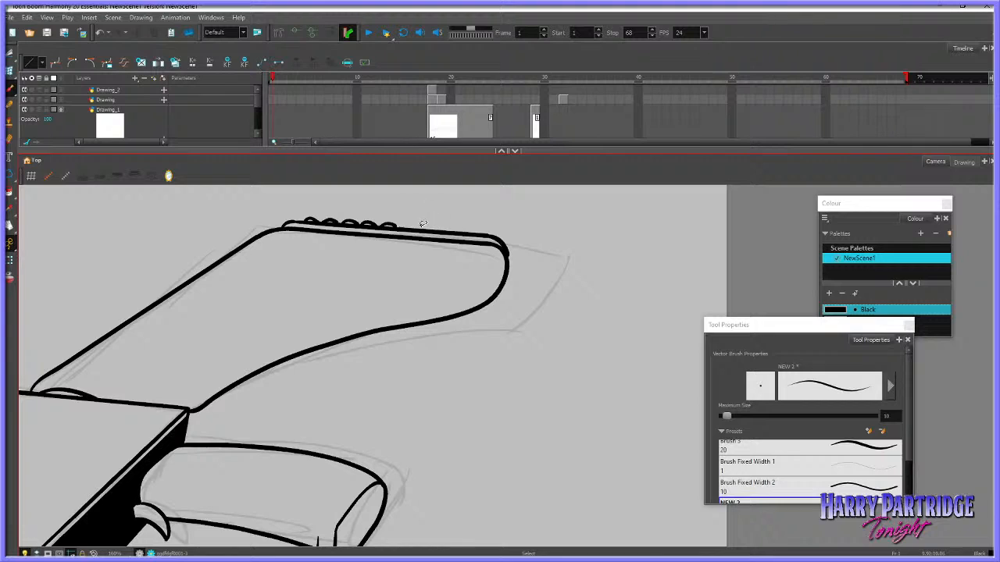
left_click_drag(402, 226, 440, 231)
left_click_drag(440, 230, 494, 236)
key("ctrl+z")
key("ctrl+z")
Brush an inner contour line following the stock's lower edge up to the rounded end, undoing the extra strokes above it
mouse_move(181, 400)
left_mouse_down()
mouse_move(298, 338)
mouse_move(461, 298)
mouse_move(484, 257)
mouse_move(455, 250)
mouse_move(470, 265)
mouse_move(456, 282)
mouse_move(305, 322)
mouse_move(202, 383)
left_mouse_up()
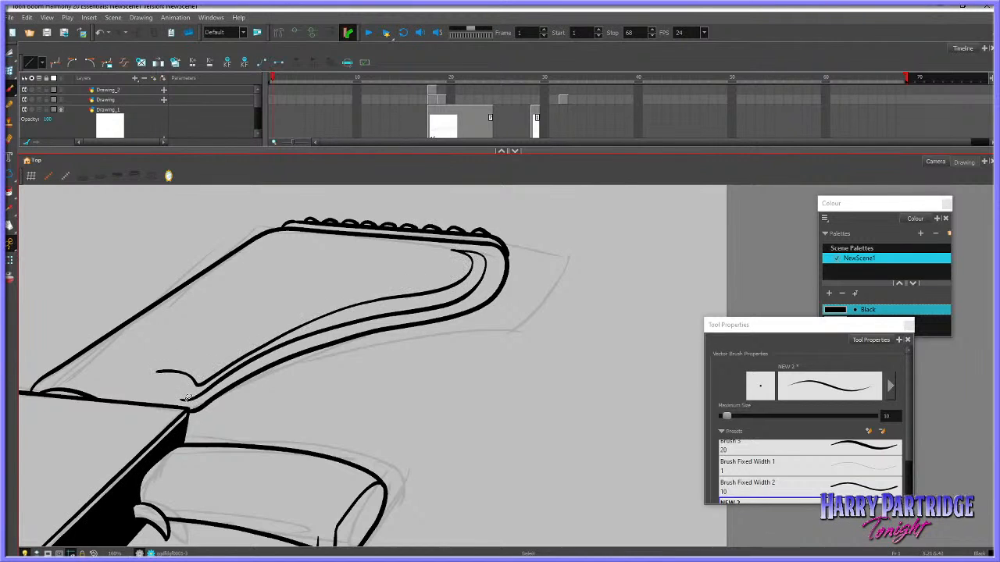
key("ctrl+z")
key("ctrl+z")
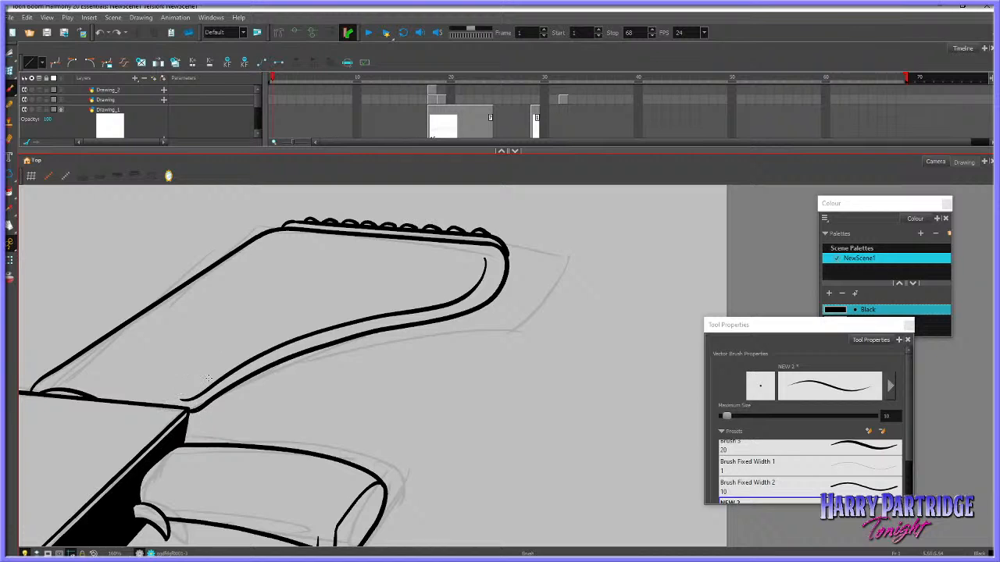
Reshape the stock's lower outline with the Contour Editor so its end meets the gun body slightly lower
left_click(10, 71)
left_click(202, 407)
left_click_drag(186, 413, 188, 424)
left_click(209, 423)
Brush a longer curve at the stock's base, and outline a curled shadow along its inner contour and fill it with black
left_click(9, 90)
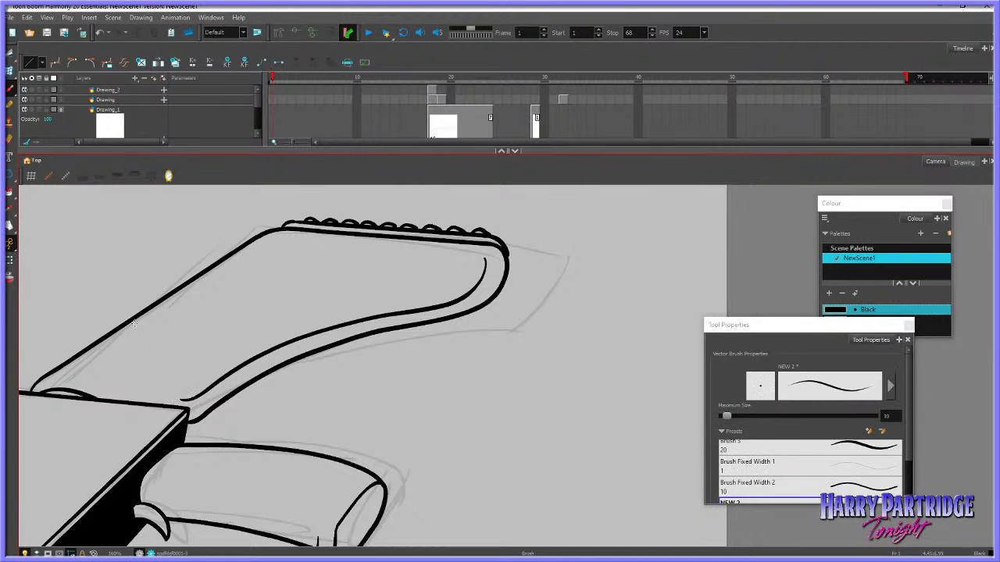
left_click(10, 54)
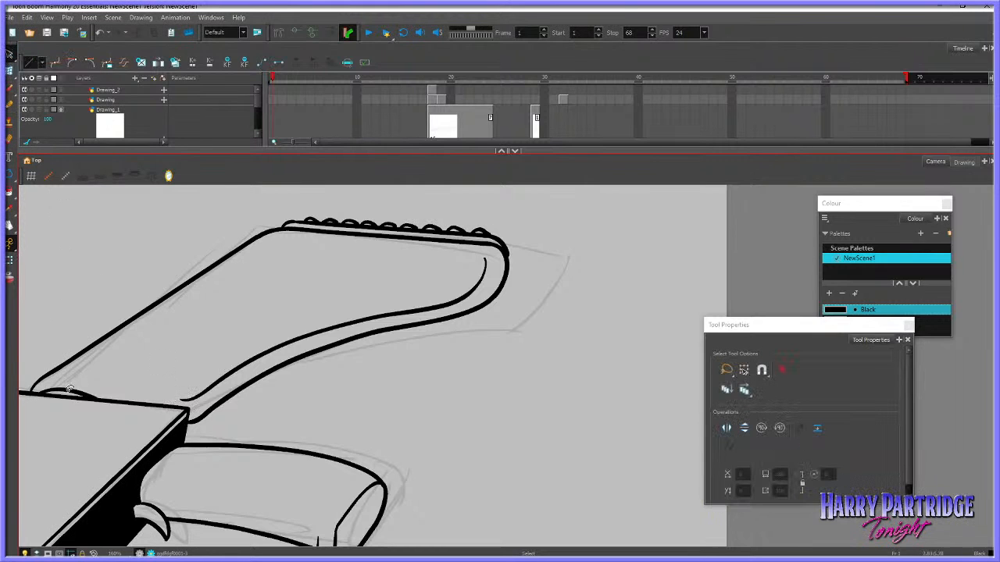
left_click(10, 90)
mouse_move(43, 393)
left_mouse_down()
mouse_move(123, 400)
mouse_move(184, 381)
mouse_move(276, 330)
mouse_move(402, 294)
mouse_move(443, 259)
mouse_move(410, 251)
left_mouse_up()
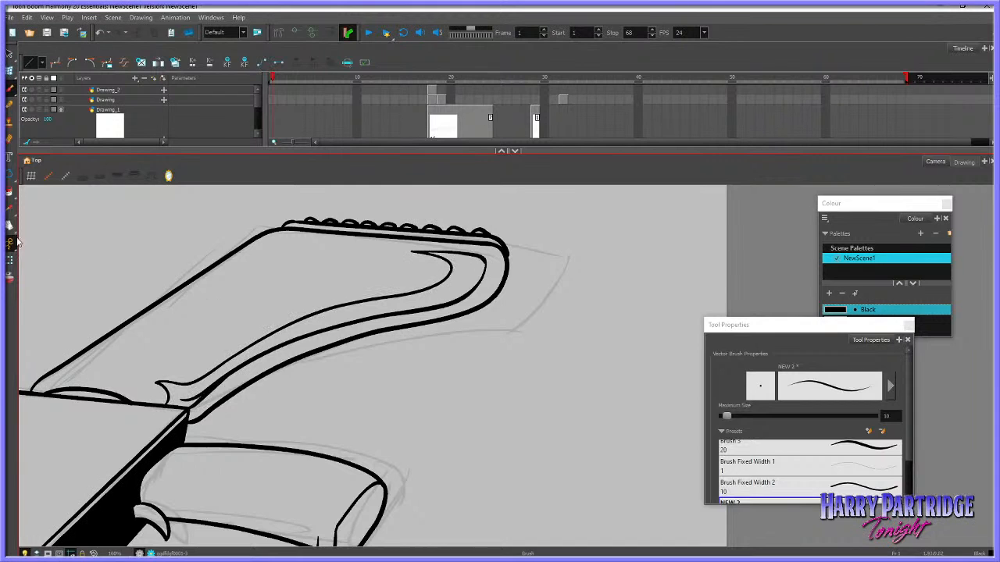
key("alt+i")
left_click(339, 321)
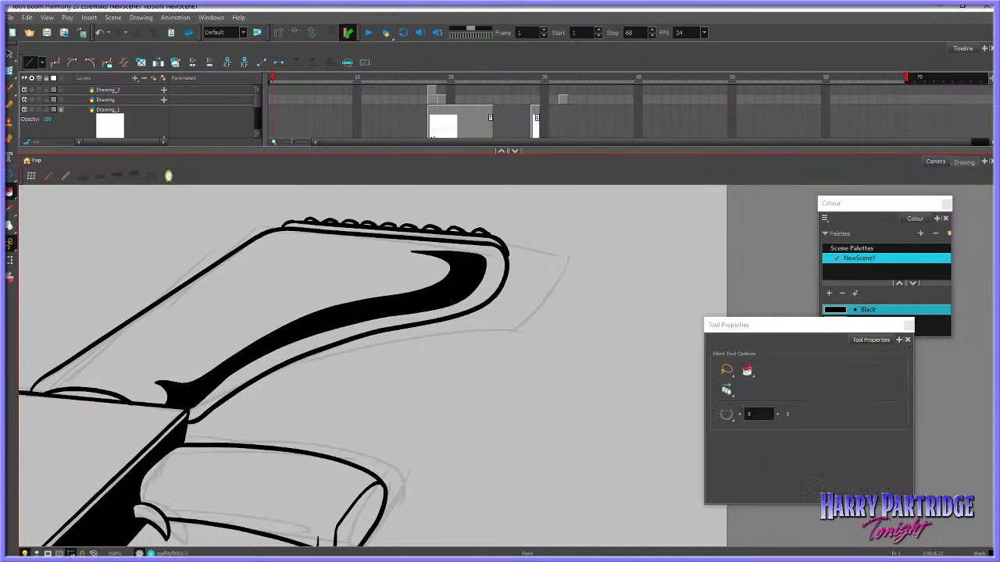
Try filling the end faces of both grips with black
scroll(499, 390, "down", 4)
scroll(502, 445, "up", 3)
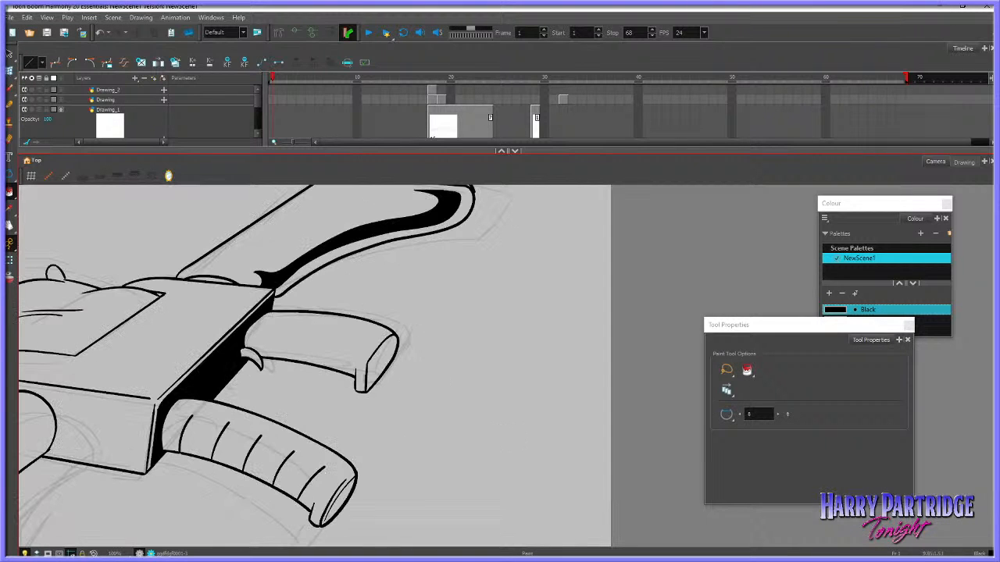
left_click(384, 353)
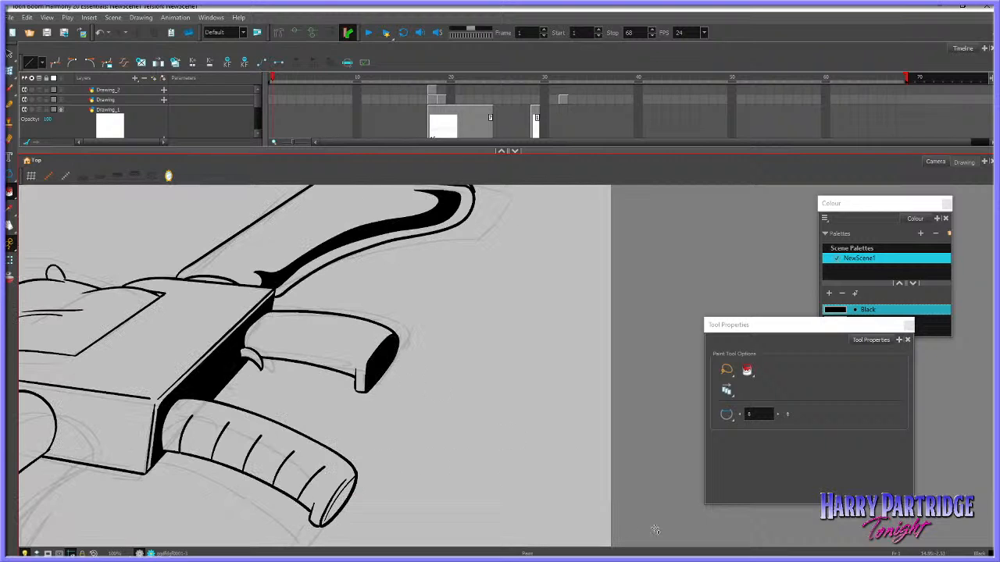
left_click(350, 488)
key("ctrl+z")
left_click(10, 88)
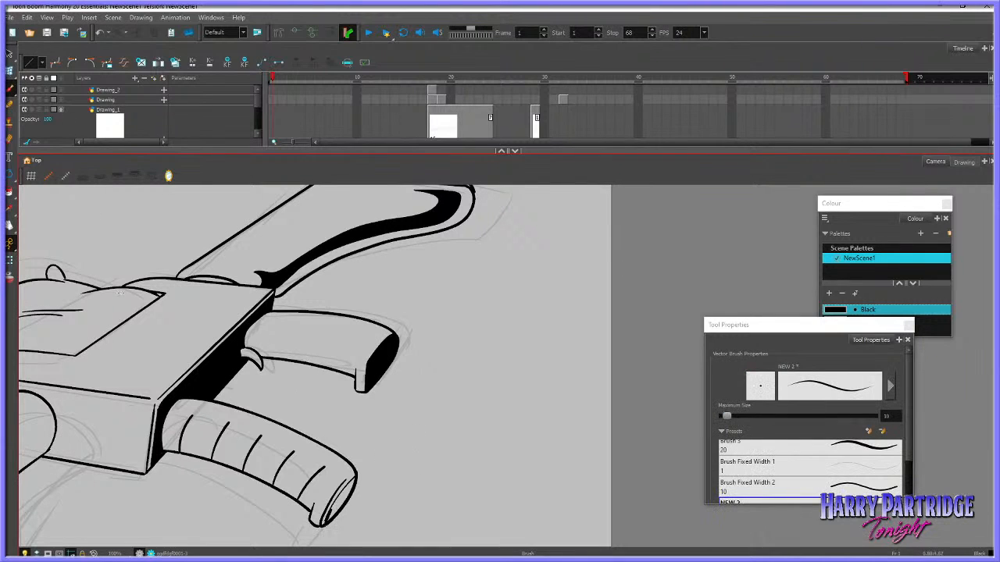
left_click(9, 191)
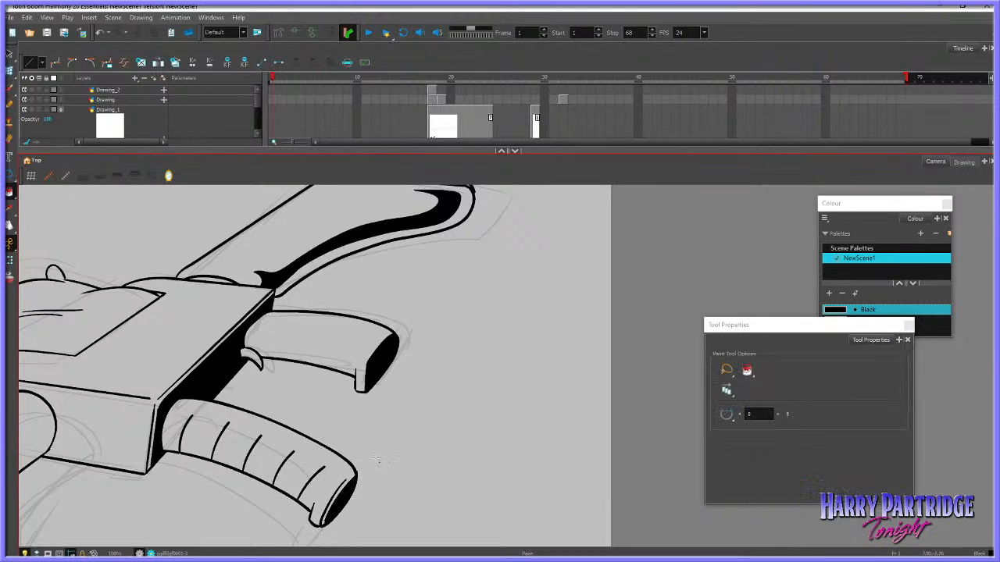
scroll(318, 422, "down", 5)
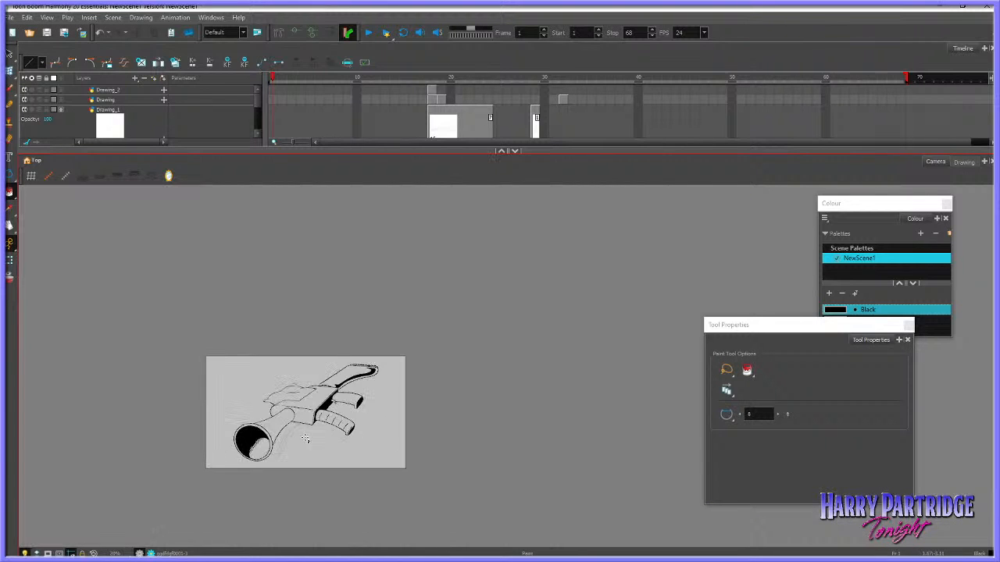
scroll(304, 439, "up", 3)
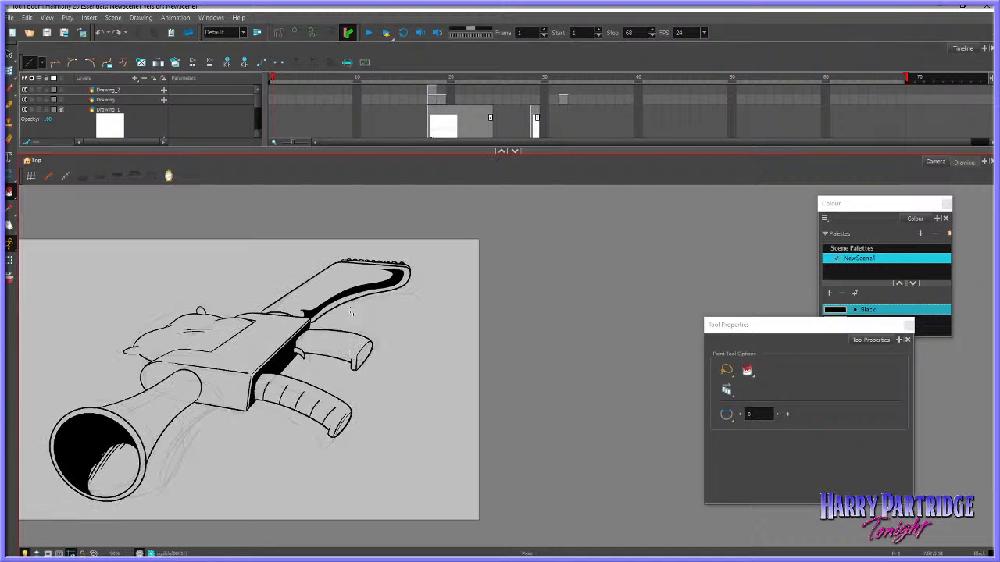
Delete the thin stroke at the stock shadow's curled tip and thin the shadow's upper side with the Eraser at size 41.2
scroll(350, 310, "up", 1)
key("alt+s")
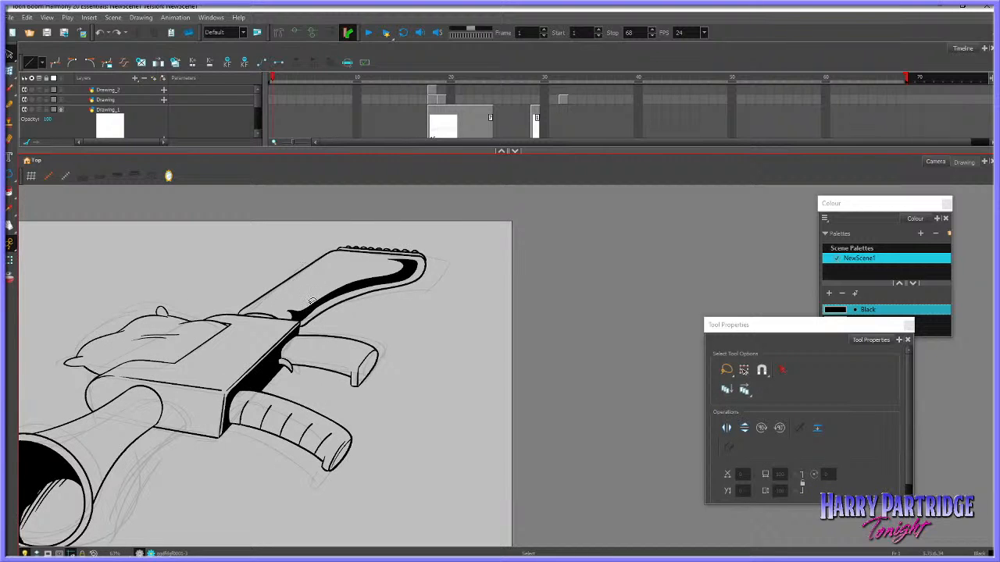
left_click(319, 303)
key("Delete")
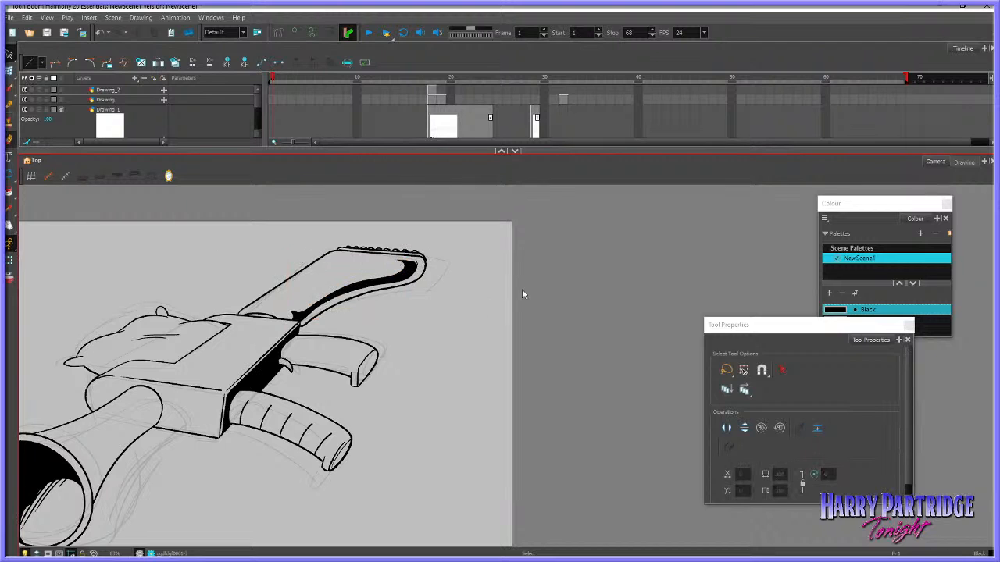
key("alt+e")
left_click_drag(726, 416, 738, 416)
left_click_drag(300, 306, 403, 267)
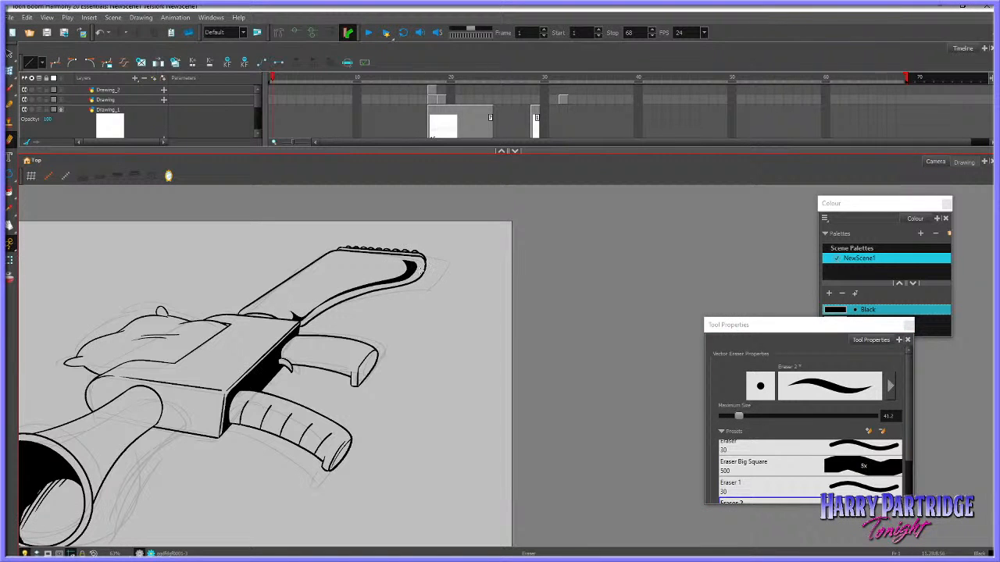
scroll(469, 308, "down", 4)
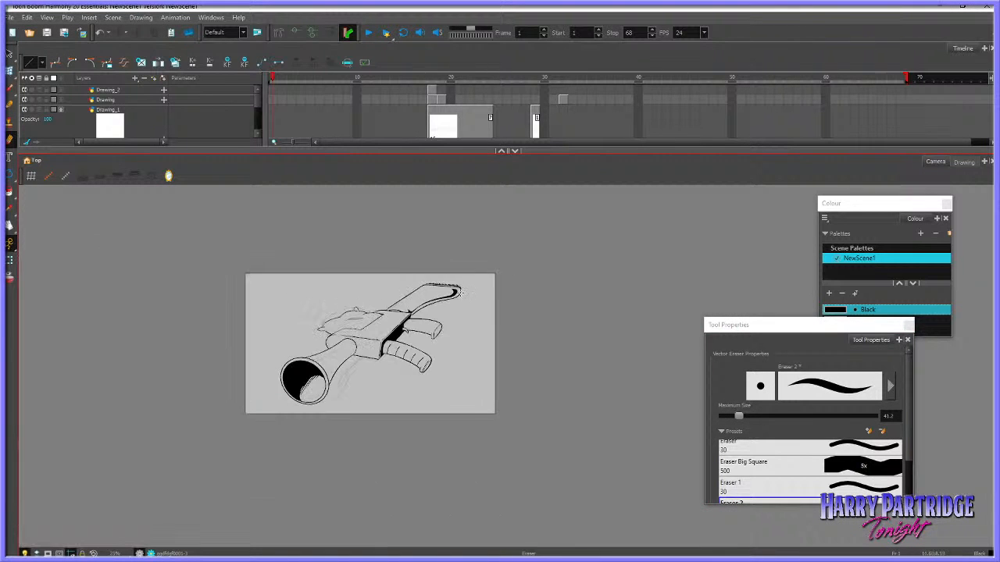
Brush a wavy shadow boundary and a parallel contour along the barrel's lower side, from the muzzle to the base
scroll(405, 317, "up", 4)
scroll(243, 336, "up", 1)
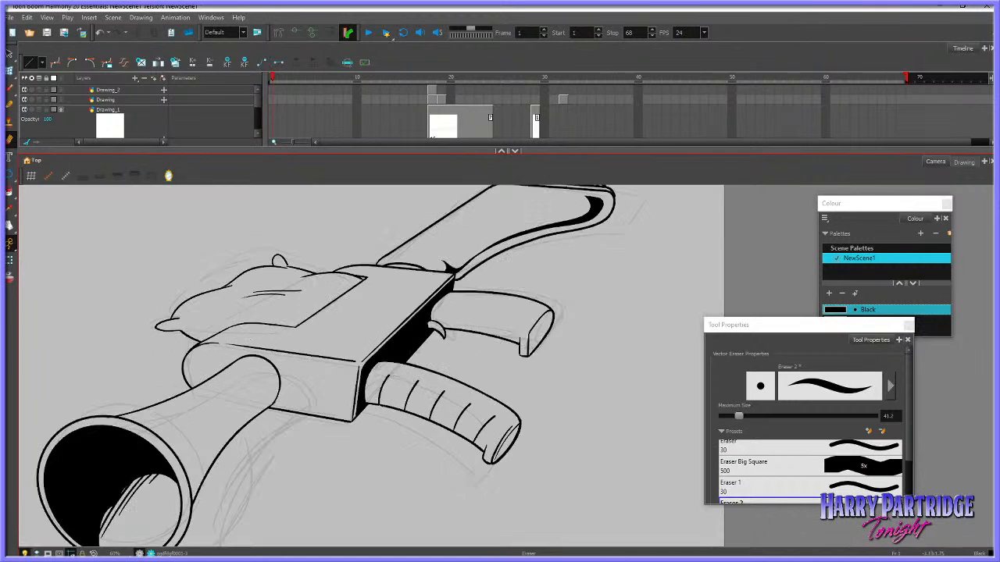
left_click(10, 89)
mouse_move(174, 451)
left_mouse_down()
mouse_move(273, 381)
mouse_move(184, 455)
mouse_move(274, 373)
mouse_move(273, 391)
mouse_move(235, 422)
mouse_move(189, 495)
mouse_move(274, 383)
left_mouse_up()
key("ctrl+z")
Brush a contour line just inside the barrel's upper edge from the muzzle towards the base, redoing unsatisfactory strokes
key("ctrl+z")
left_click_drag(128, 414, 225, 376)
key("ctrl+z")
left_click_drag(136, 420, 225, 377)
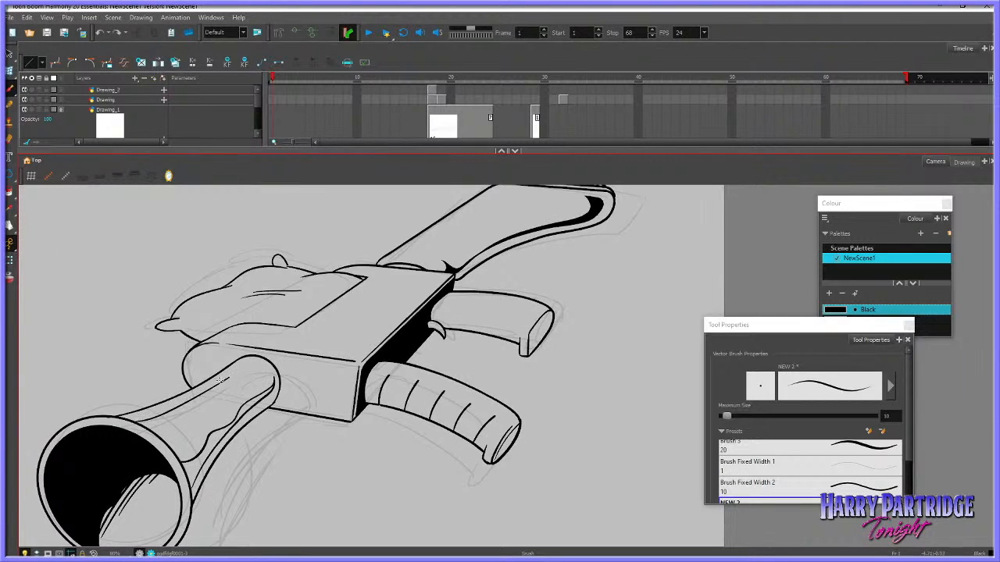
key("ctrl+z")
left_click_drag(136, 420, 206, 391)
key("ctrl+z")
left_click_drag(135, 421, 225, 378)
Fill the strip between the barrel's wavy line and its lower inner contour with black
key("alt+i")
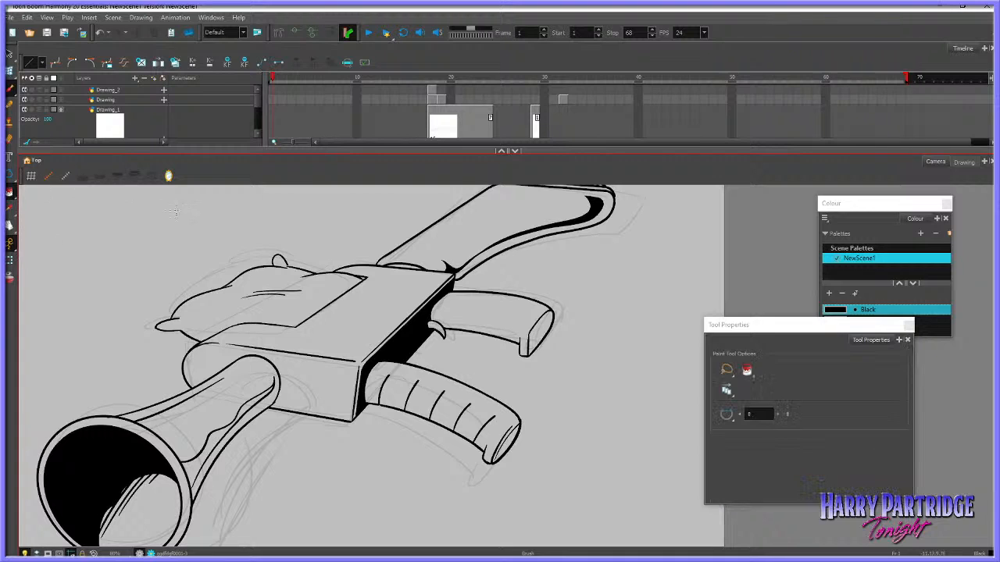
left_click(265, 395)
key("ctrl+z")
key("alt+b")
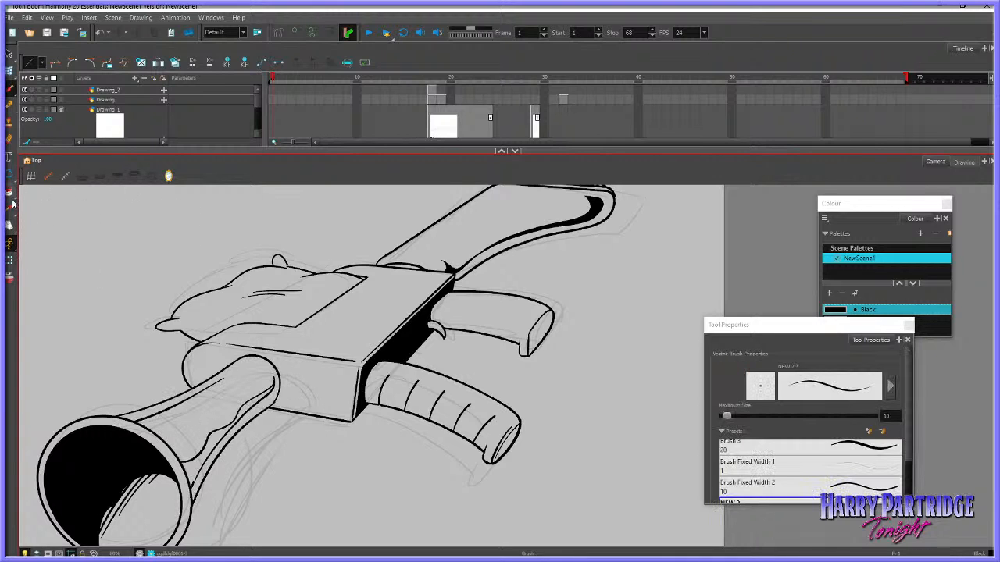
key("alt+i")
left_click(258, 400)
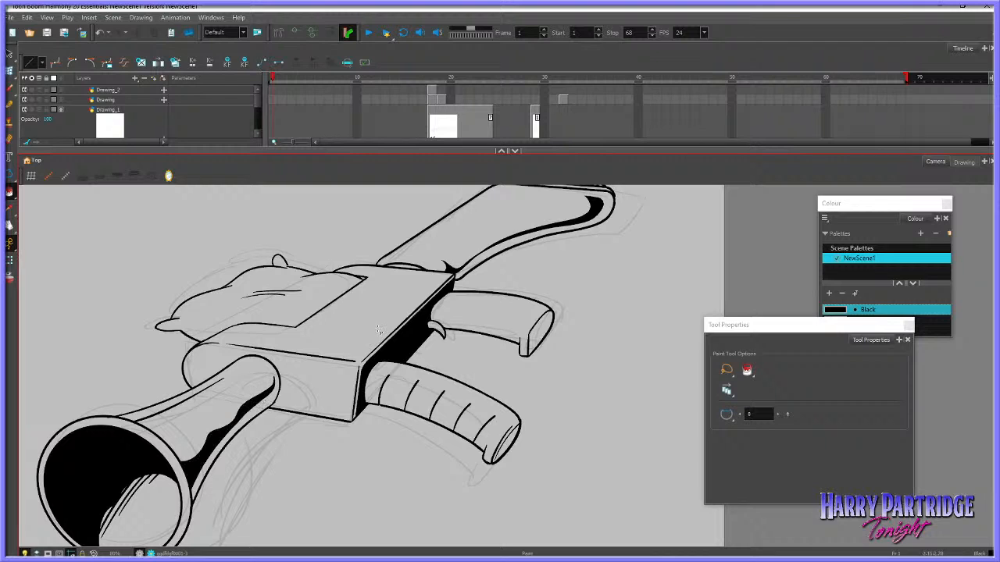
Brush a lengthwise contour line along the upper grip, redoing the stroke until it follows the grip's curve
key("alt+b")
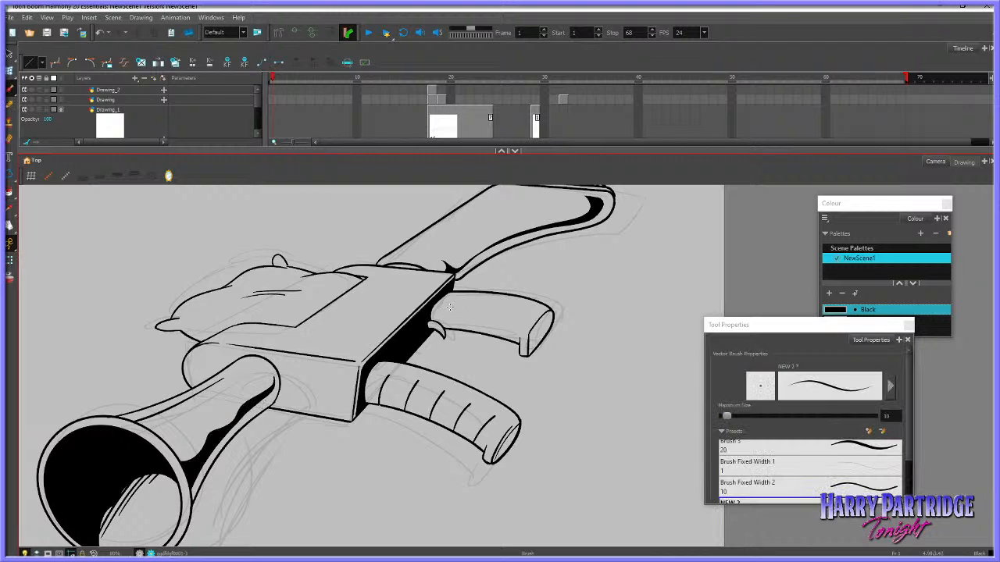
left_click_drag(441, 308, 516, 320)
key("ctrl+z")
left_click_drag(447, 313, 520, 329)
key("ctrl+z")
left_click_drag(449, 312, 516, 321)
key("ctrl+z")
left_click_drag(428, 314, 522, 323)
scroll(670, 383, "down", 6)
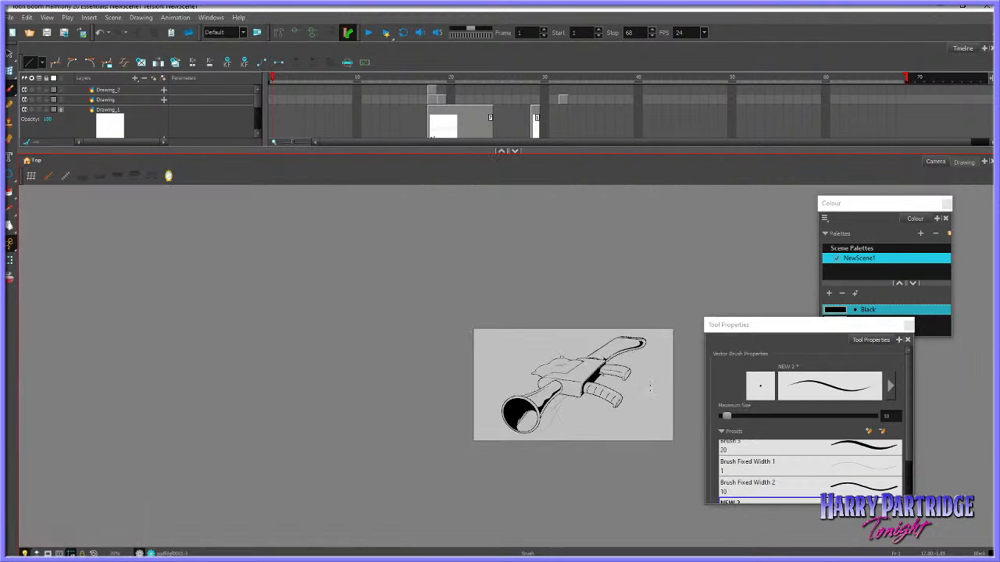
Brush a curved shadow boundary from the barrel's base across the gun body's side and fill the area below it with black
scroll(659, 381, "up", 3)
scroll(564, 400, "up", 2)
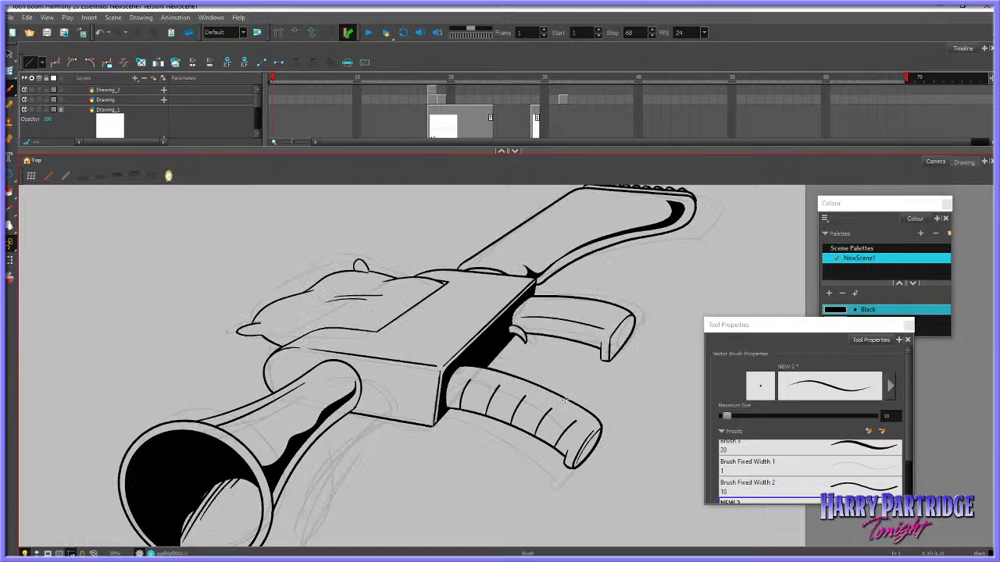
mouse_move(353, 369)
left_mouse_down()
mouse_move(385, 406)
mouse_move(420, 417)
left_mouse_up()
left_click(10, 191)
left_click(404, 406)
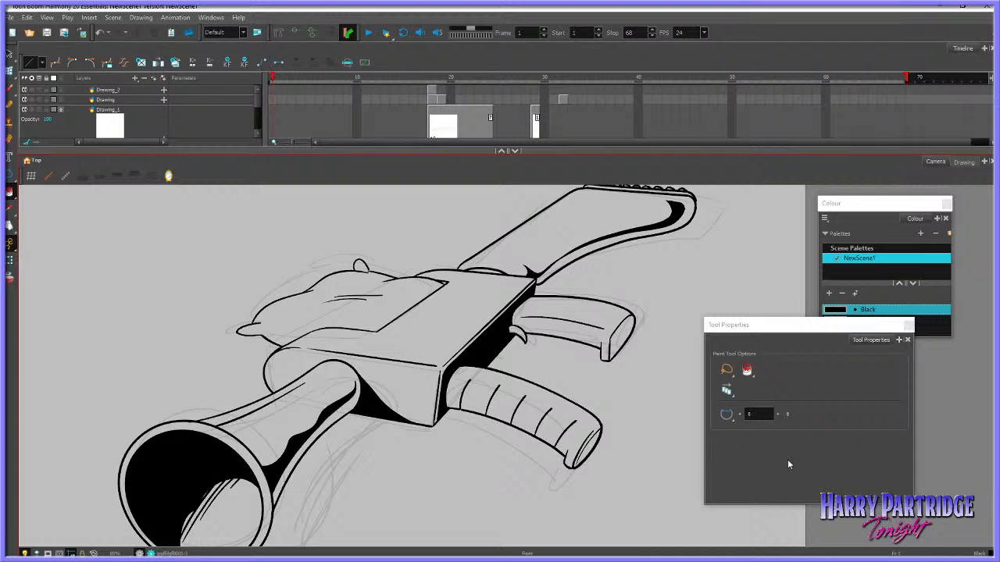
Enlarge the timeline, go to the empty frame 2 of the gun drawing's layer and turn on onion skin
left_click(10, 225)
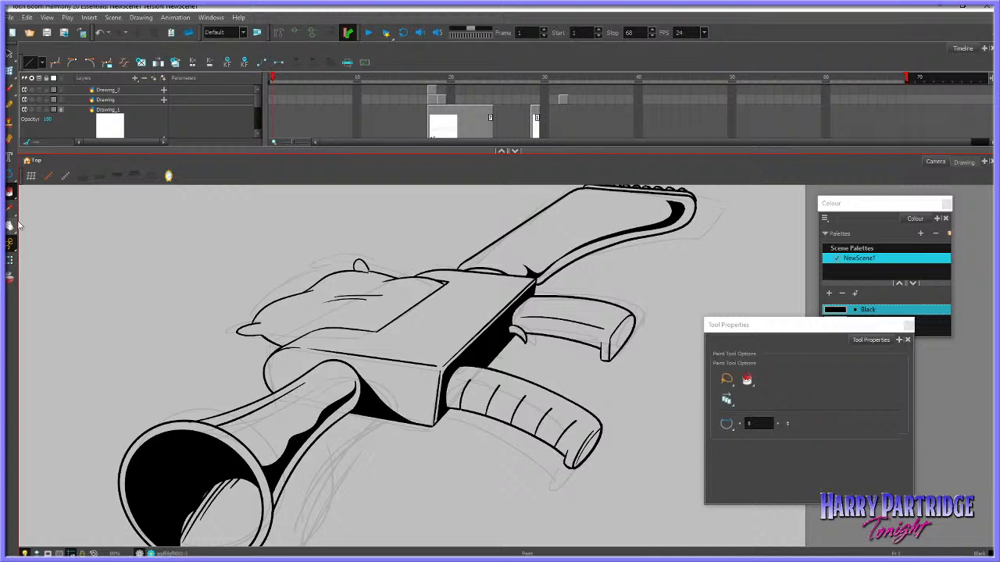
left_click_drag(415, 450, 431, 420)
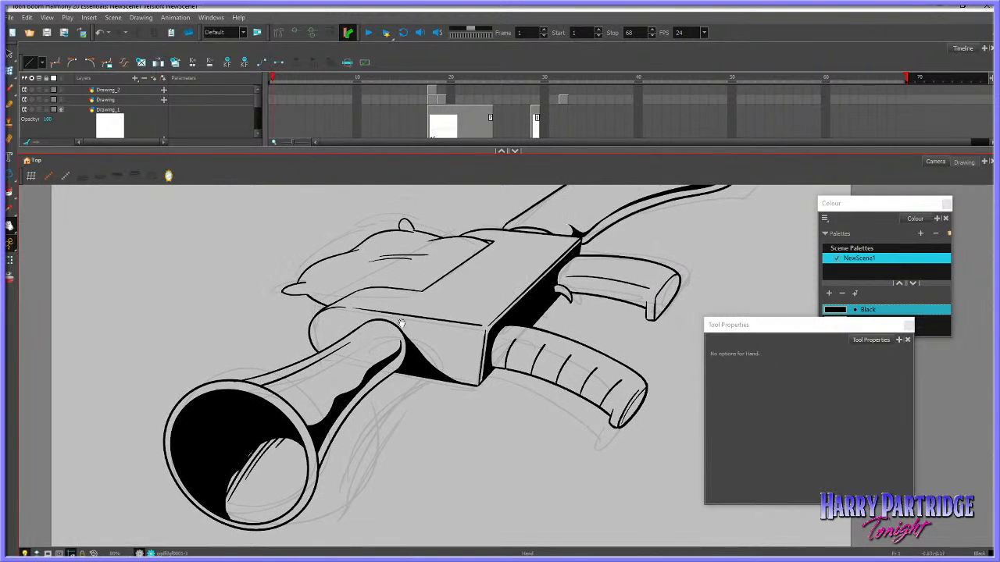
left_click_drag(308, 152, 308, 216)
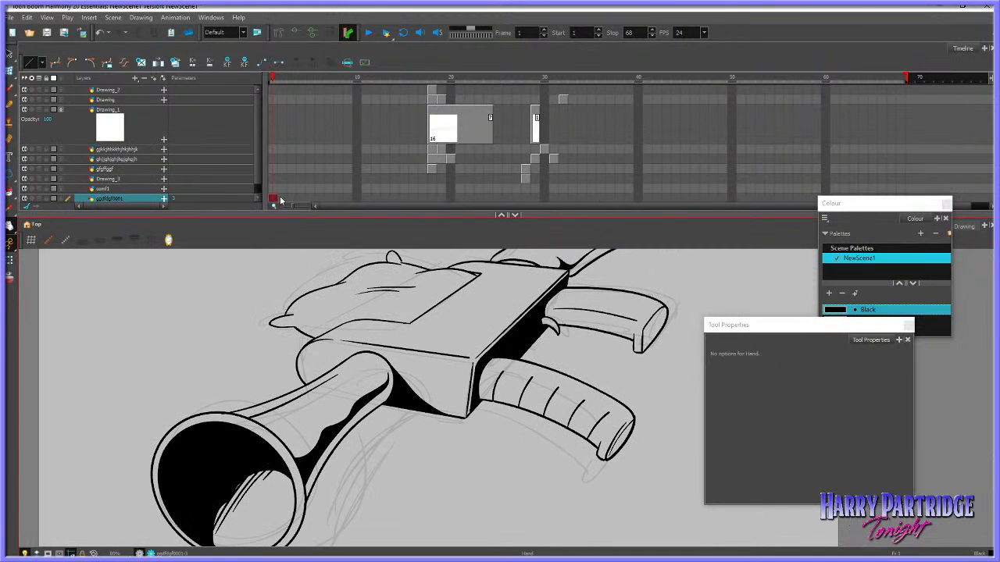
left_click(281, 198)
left_click(11, 279)
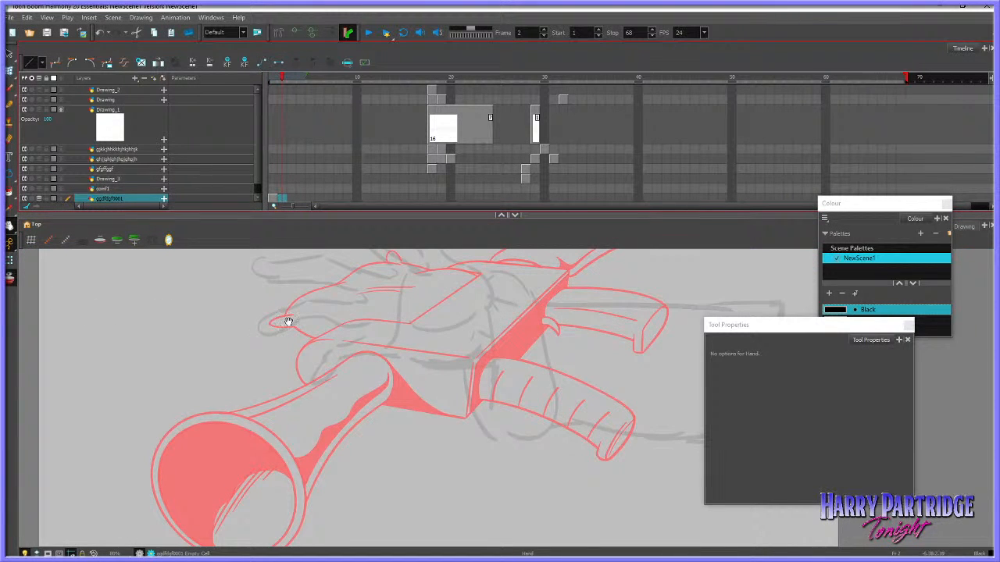
Brush a closed flat zigzag outline in the empty area beside the gun on frame 2, redoing the first stroke
scroll(231, 332, "up", 1)
scroll(243, 334, "up", 1)
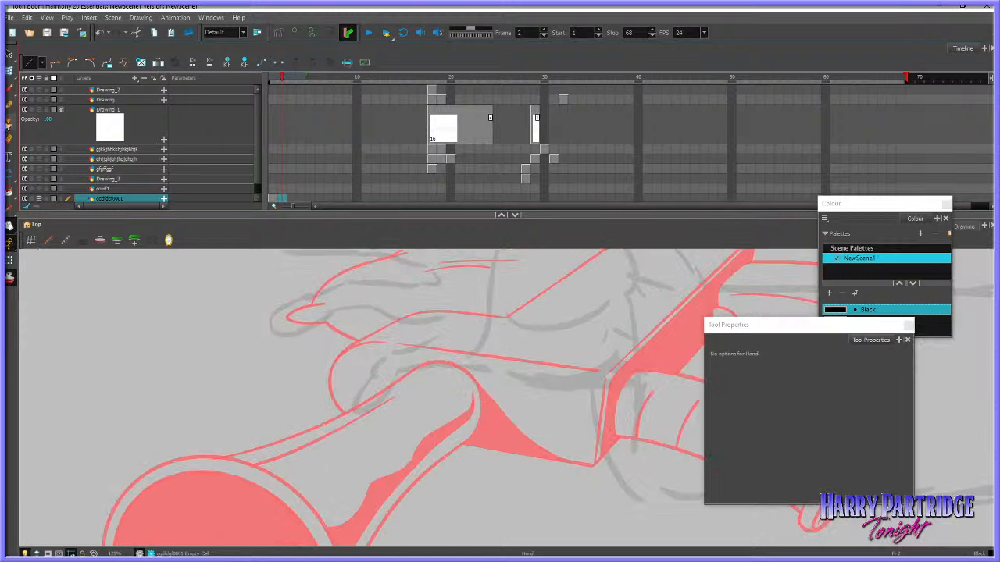
key("alt+b")
mouse_move(201, 363)
left_mouse_down()
mouse_move(231, 346)
mouse_move(215, 366)
mouse_move(265, 376)
left_mouse_up()
key("ctrl+z")
mouse_move(233, 347)
left_mouse_down()
mouse_move(248, 368)
mouse_move(289, 354)
left_mouse_up()
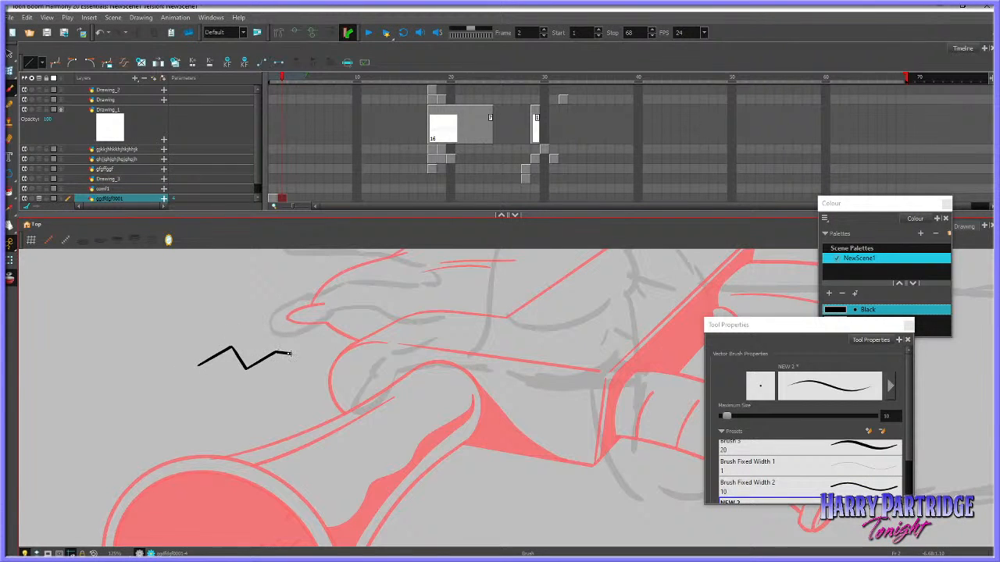
mouse_move(200, 365)
left_mouse_down()
mouse_move(229, 360)
mouse_move(243, 383)
mouse_move(290, 353)
left_mouse_up()
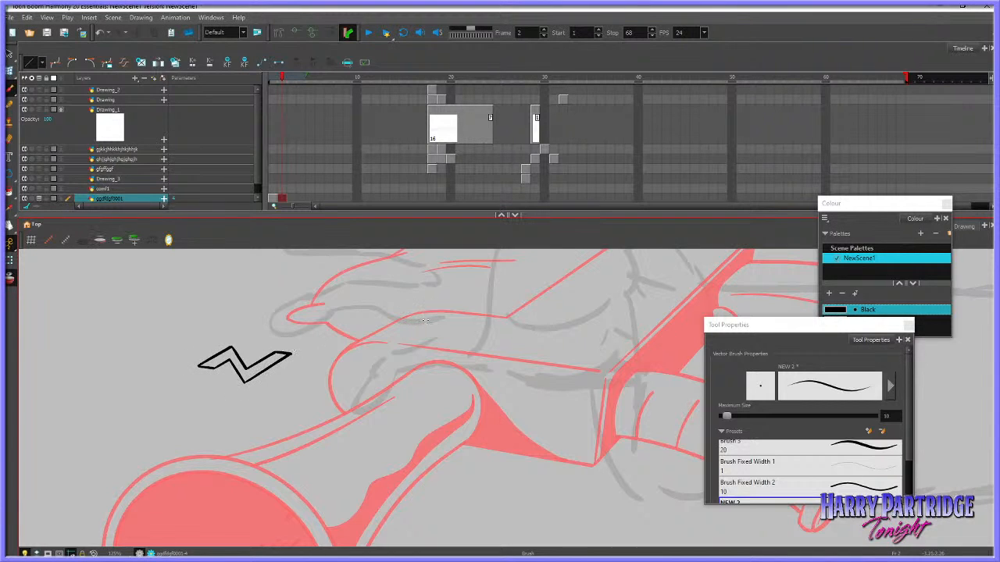
Select the strokes at the zigzag outline's ends and nudge them to reshape both ends
left_click(10, 53)
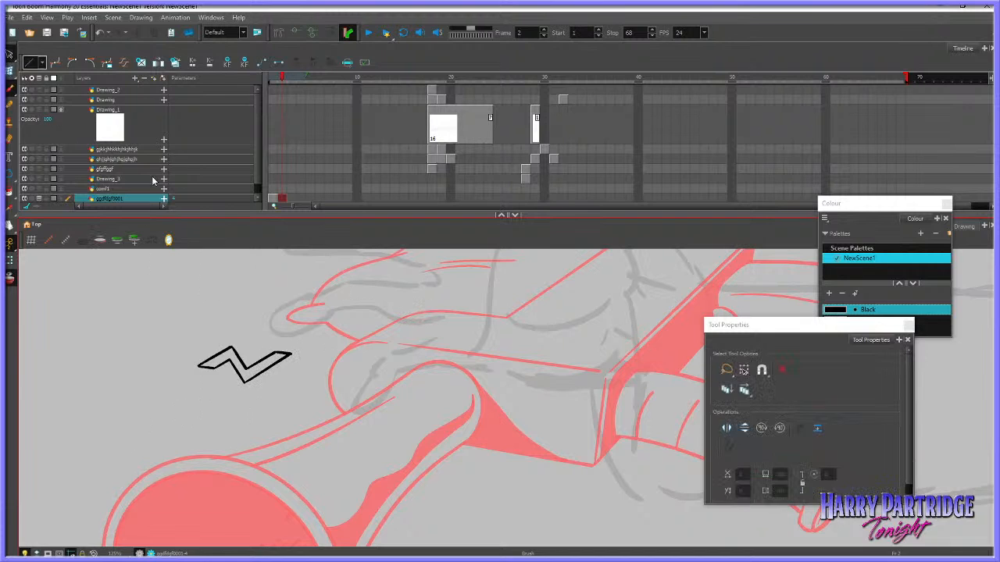
left_click(217, 364)
left_click_drag(221, 369, 215, 370)
left_click(227, 380)
left_click_drag(279, 362, 287, 352)
left_click(319, 329)
left_click(10, 88)
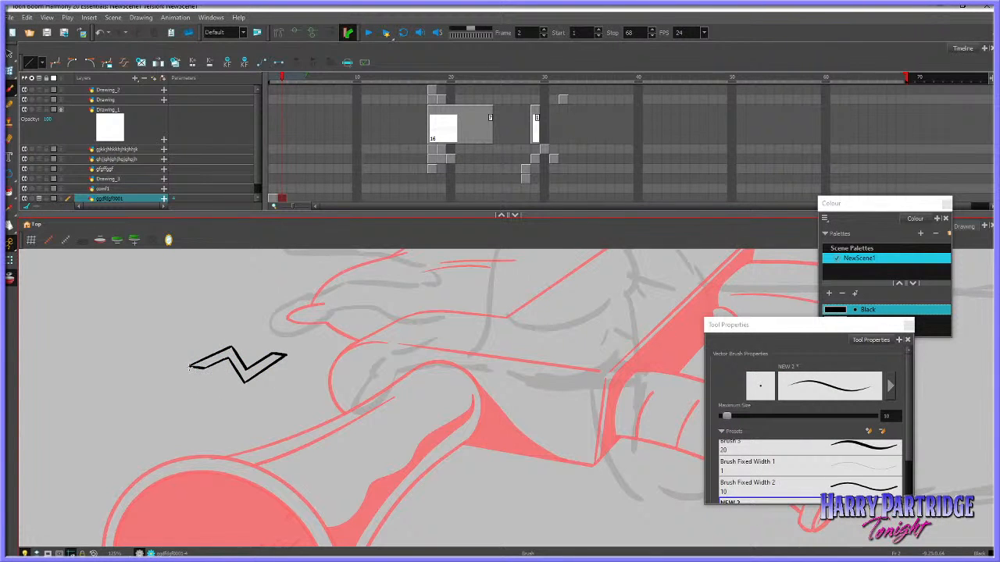
Brush a parallel lower edge and short corner lines under the zigzag to give it thickness, and select the whole shape
mouse_move(203, 379)
left_mouse_down()
mouse_move(228, 361)
mouse_move(244, 396)
mouse_move(287, 372)
left_mouse_up()
key("ctrl+z")
left_click(10, 54)
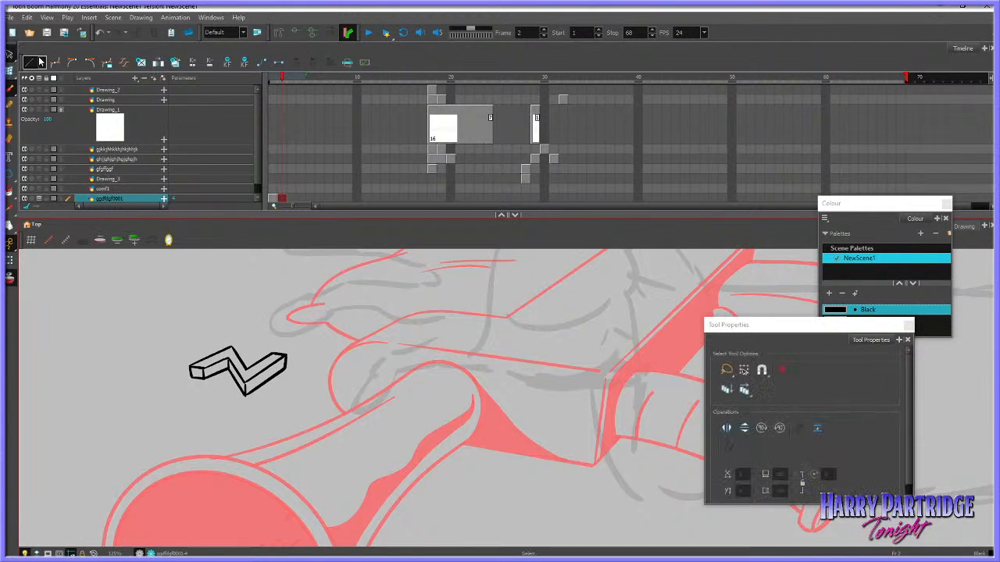
mouse_move(264, 318)
left_mouse_down()
mouse_move(340, 355)
mouse_move(322, 325)
left_mouse_up()
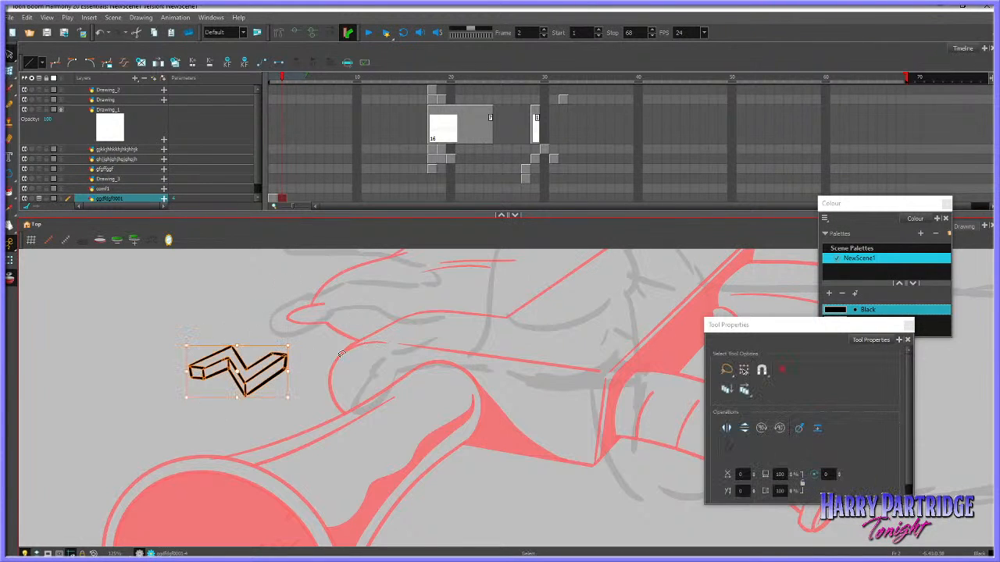
Deselect the zigzag block and examine it up close and against the whole frame with the gun and rough hand
scroll(517, 142, "right", 1)
scroll(402, 301, "down", 5)
scroll(394, 322, "up", 6)
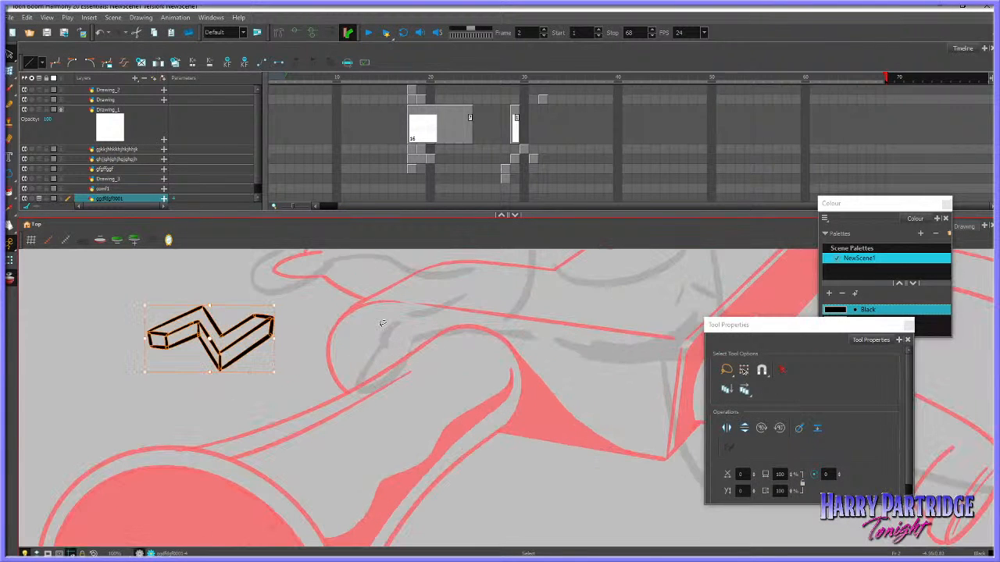
left_click(375, 415)
mouse_move(248, 305)
left_mouse_down()
mouse_move(240, 347)
mouse_move(273, 332)
left_mouse_up()
left_click(286, 323)
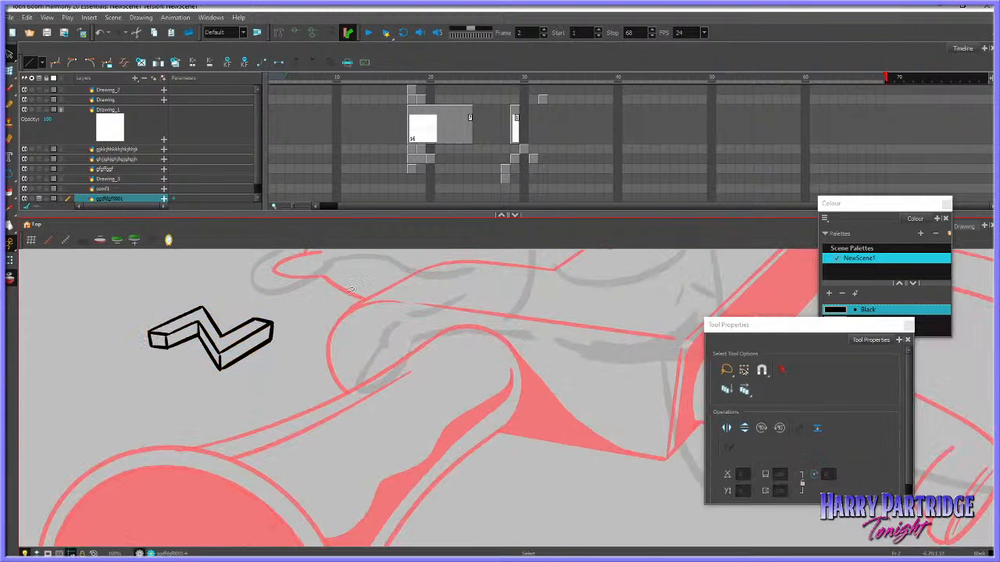
scroll(271, 393, "down", 6)
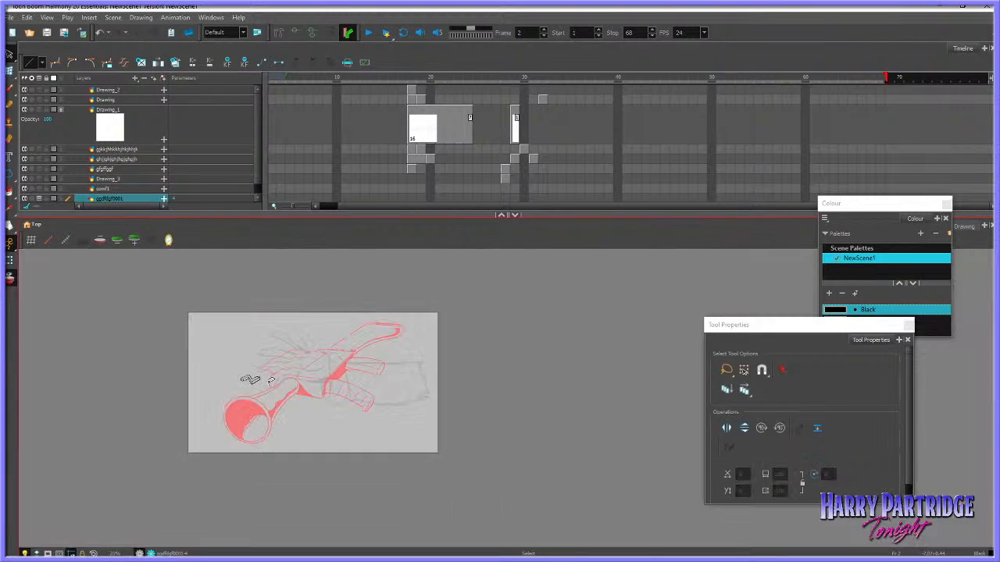
scroll(298, 385, "up", 1)
mouse_move(264, 356)
left_mouse_down()
mouse_move(217, 400)
mouse_move(281, 379)
left_mouse_up()
scroll(264, 400, "up", 3)
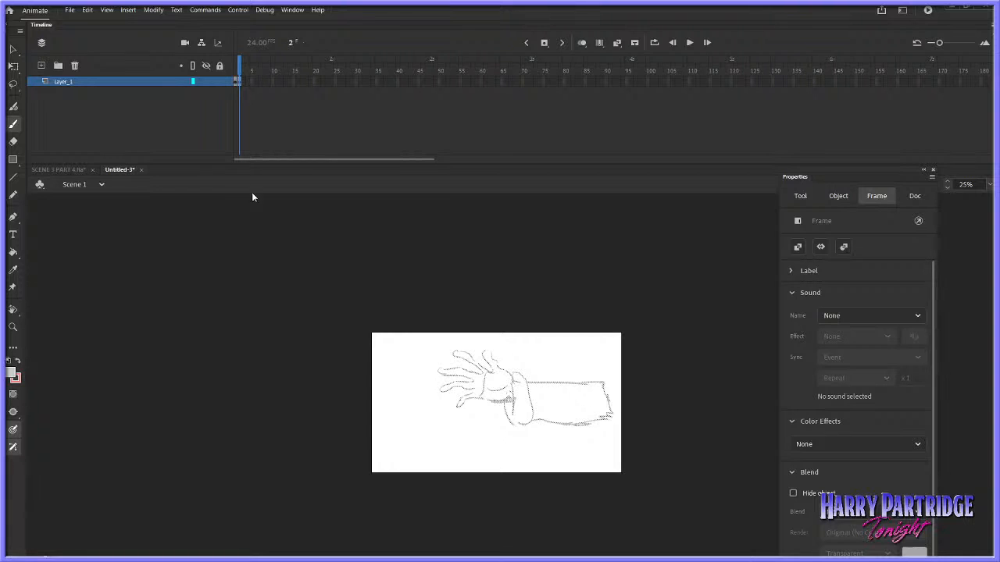
Switch to SCENE 3 PART 4.fla in Adobe Animate, return from the symbol to Scene 1 and view frame 541
left_click(58, 170)
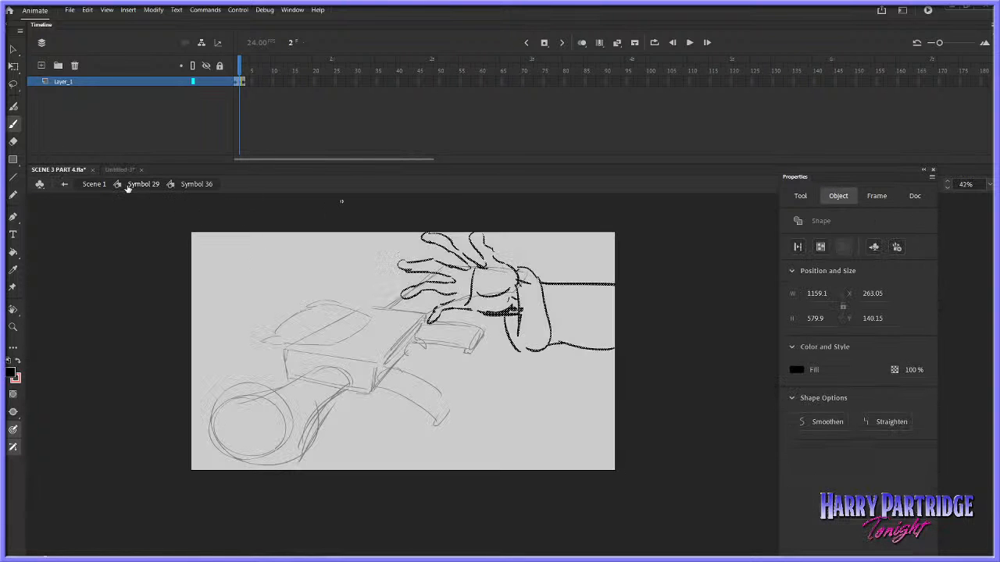
left_click(95, 186)
left_click(664, 82)
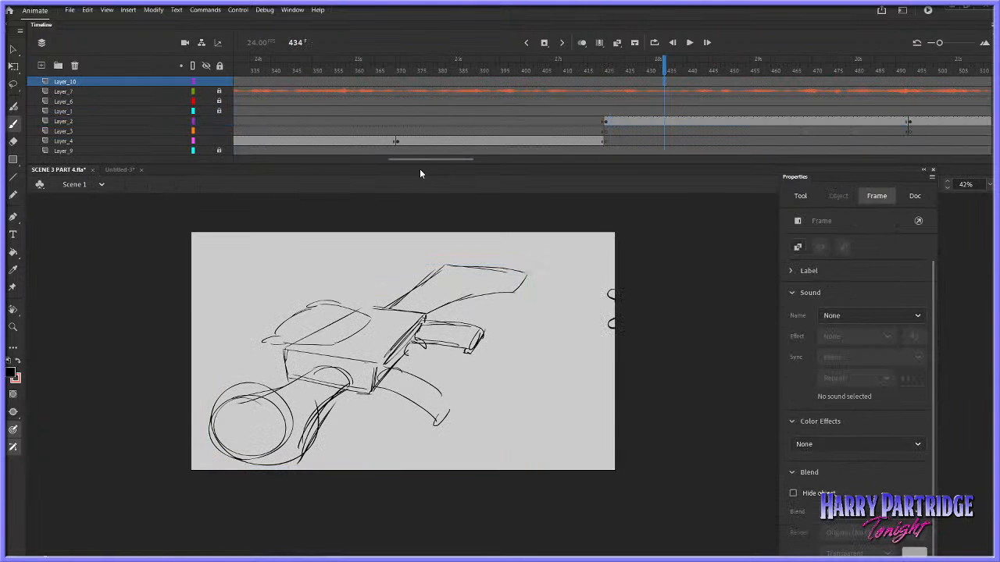
left_click_drag(431, 161, 501, 162)
left_click(500, 115)
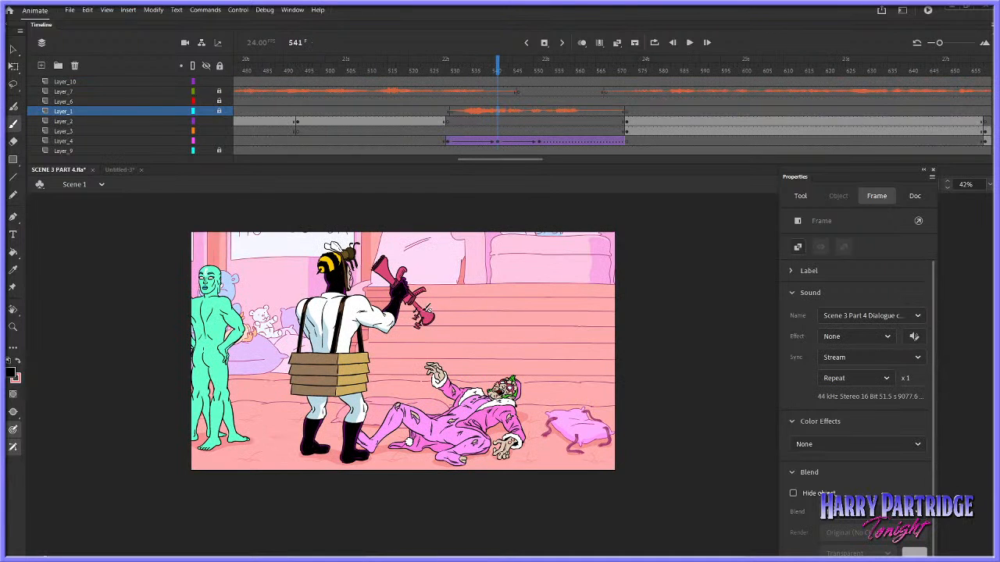
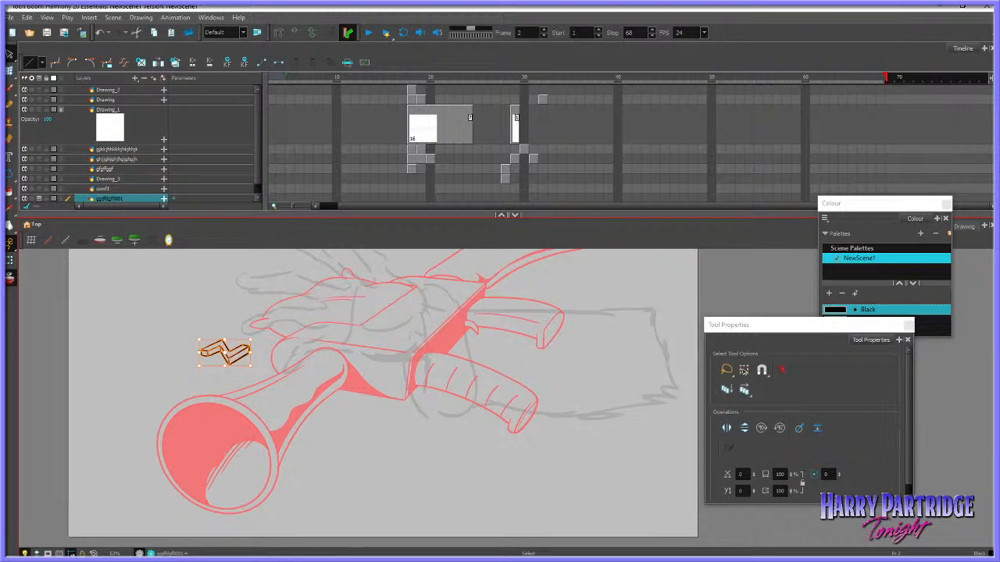
Select the strokes of the zigzag block's right arm and its end edge, and nudge them to tidy that end
left_click(164, 393)
scroll(180, 374, "up", 3)
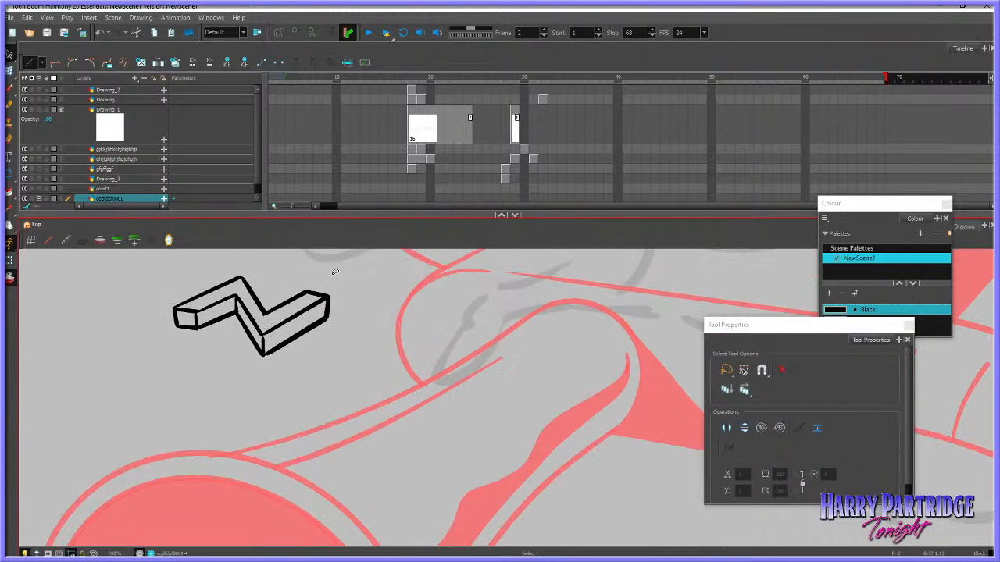
mouse_move(335, 272)
left_mouse_down()
mouse_move(314, 353)
mouse_move(326, 299)
left_mouse_up()
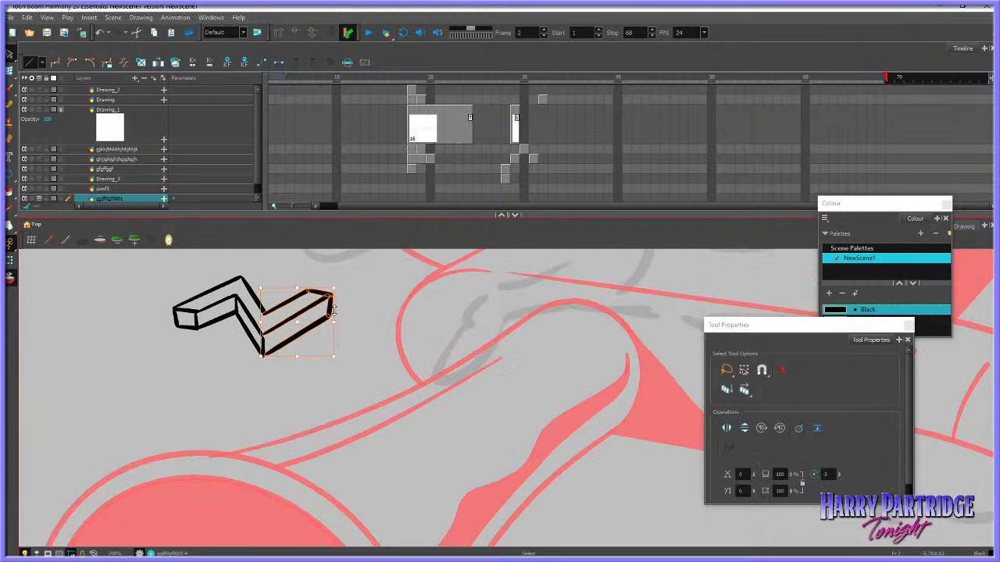
left_click(342, 298)
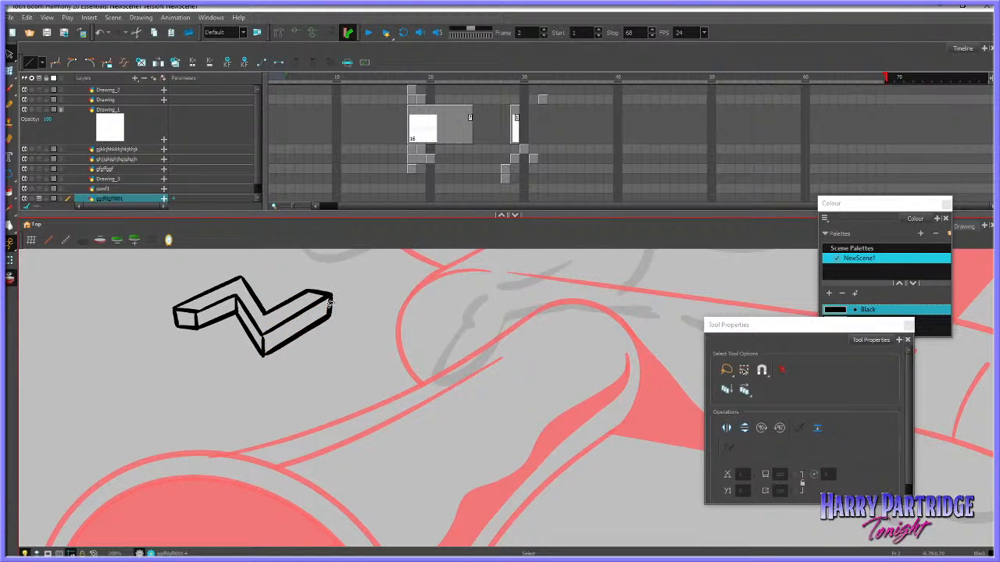
left_click(331, 305)
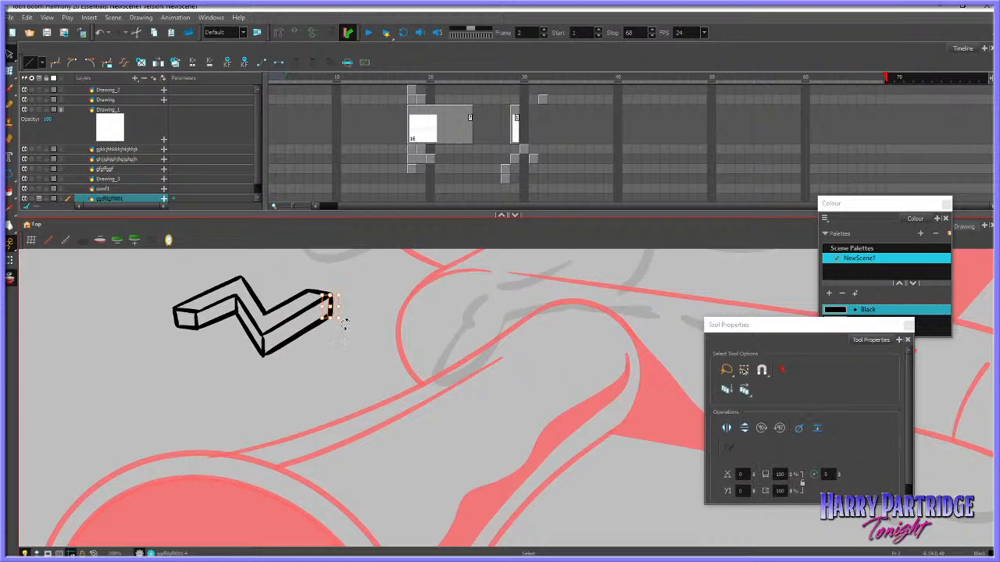
left_click(346, 324)
left_click(323, 321)
left_click(319, 374)
scroll(279, 382, "down", 2)
scroll(279, 382, "down", 5)
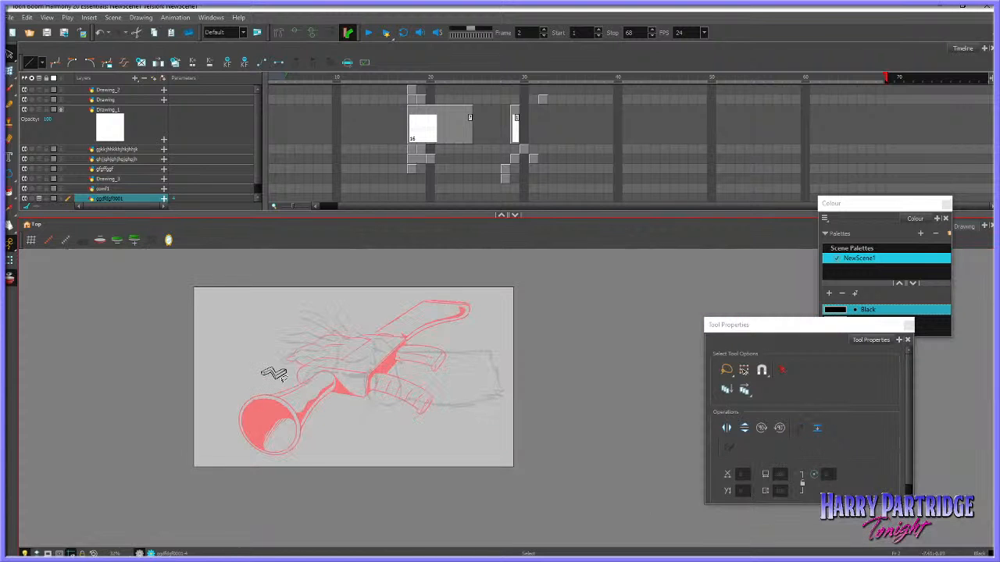
Select the end-face strokes on the zigzag block's left arm and adjust their width slightly
mouse_move(315, 356)
left_mouse_down()
mouse_move(239, 381)
mouse_move(280, 387)
left_mouse_up()
scroll(280, 387, "up", 6)
left_click(212, 319)
scroll(213, 294, "up", 2)
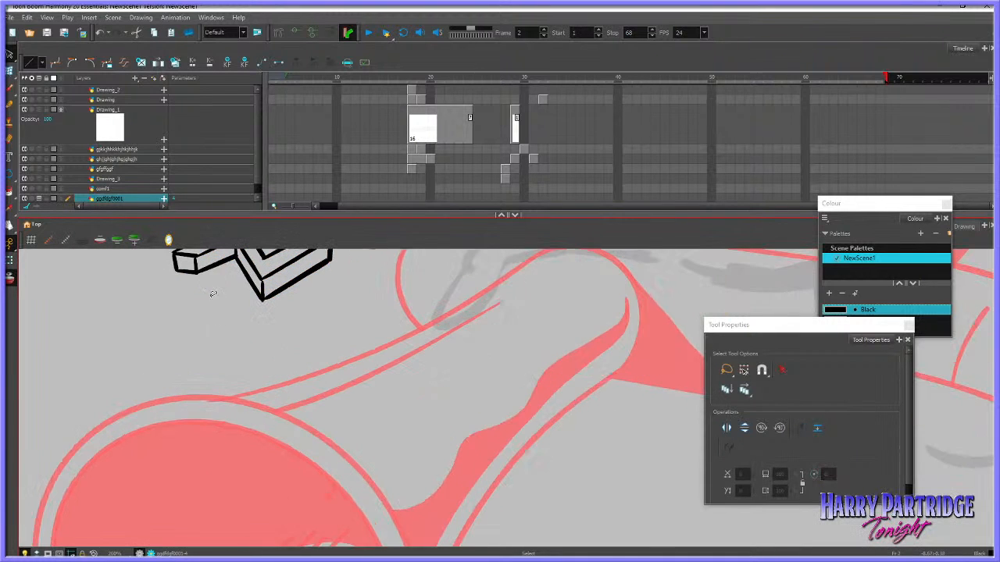
left_click(200, 278)
left_click_drag(216, 279, 221, 279)
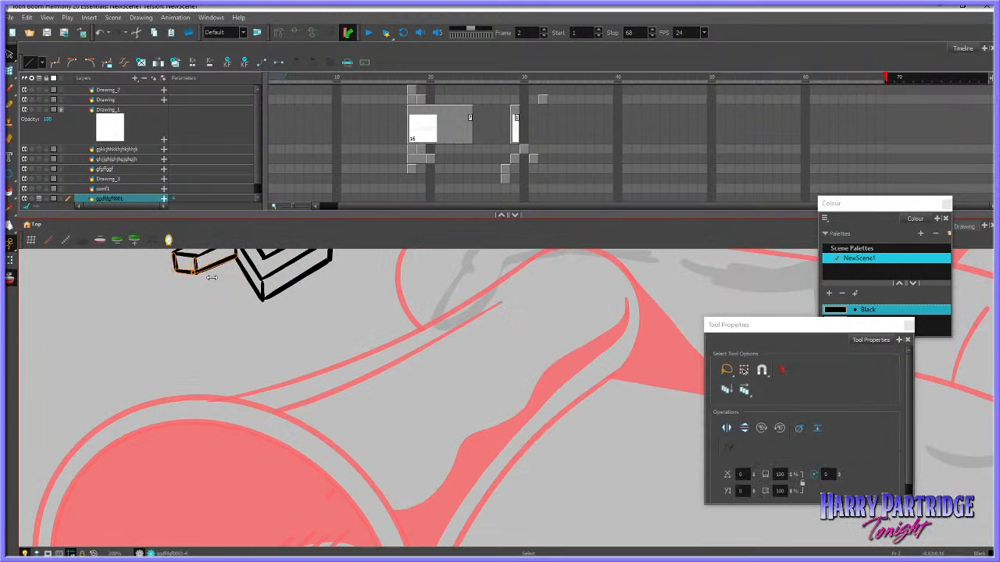
left_click(215, 290)
scroll(216, 292, "down", 8)
scroll(226, 298, "up", 1)
scroll(225, 299, "up", 2)
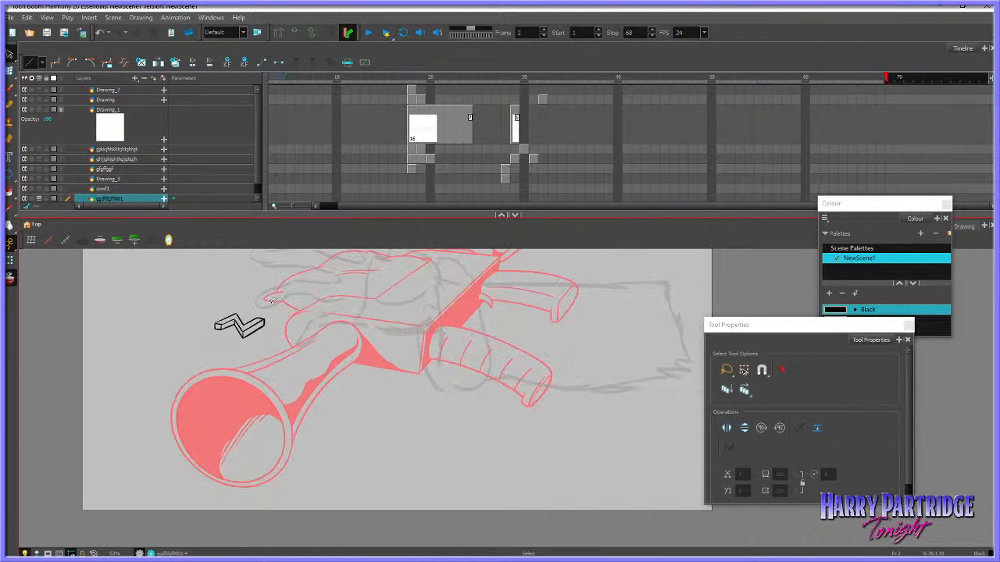
Rework the zigzag block's left arm by selecting and adjusting its lower edge and end-face strokes
left_click_drag(272, 300, 256, 348)
scroll(252, 348, "up", 7)
scroll(174, 363, "down", 6)
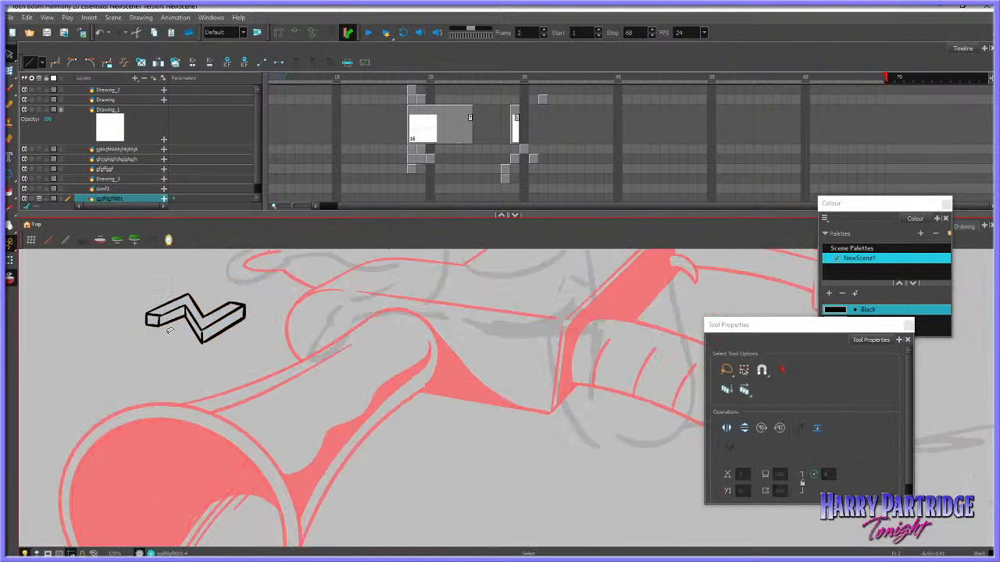
mouse_move(166, 315)
left_mouse_down()
mouse_move(149, 328)
mouse_move(211, 358)
mouse_move(262, 342)
left_mouse_up()
scroll(130, 317, "up", 5)
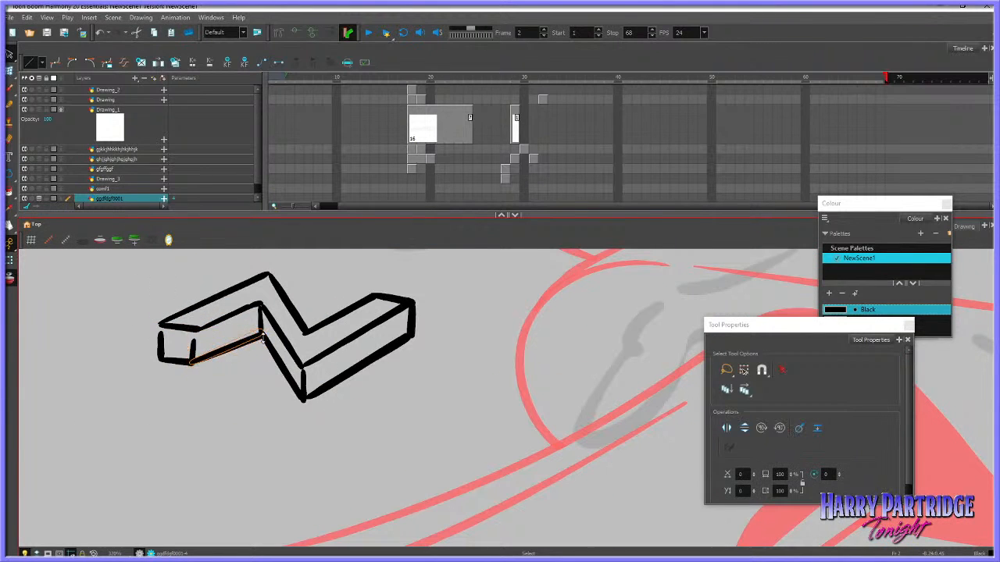
key("Delete")
left_click_drag(159, 333, 178, 323)
left_click(179, 292)
key("1")
scroll(200, 368, "down", 4)
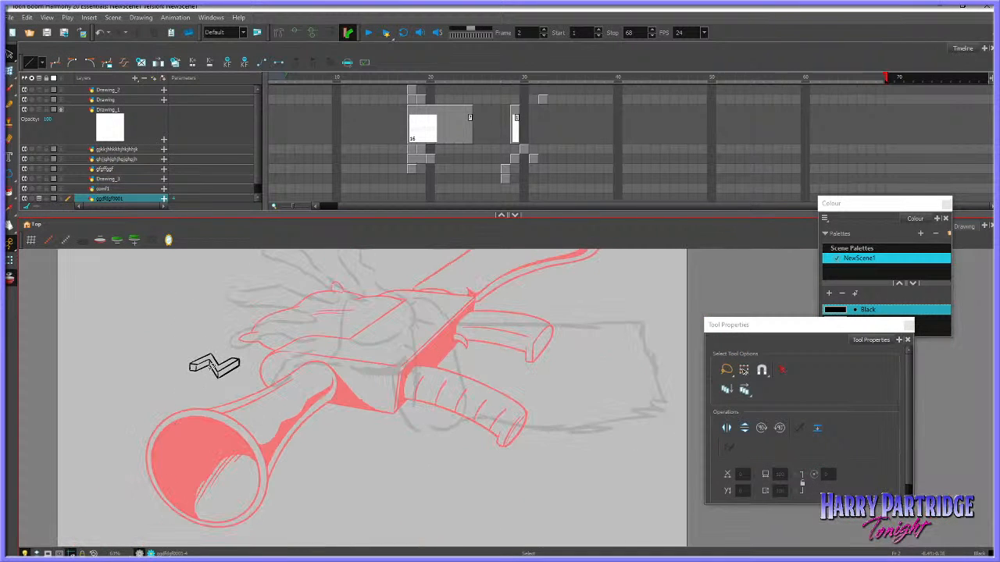
Examine the zigzag block's proportions against the gun and the whole frame
mouse_move(237, 343)
left_mouse_down()
mouse_move(265, 366)
mouse_move(232, 360)
mouse_move(202, 391)
left_mouse_up()
left_click(233, 370)
scroll(234, 369, "down", 4)
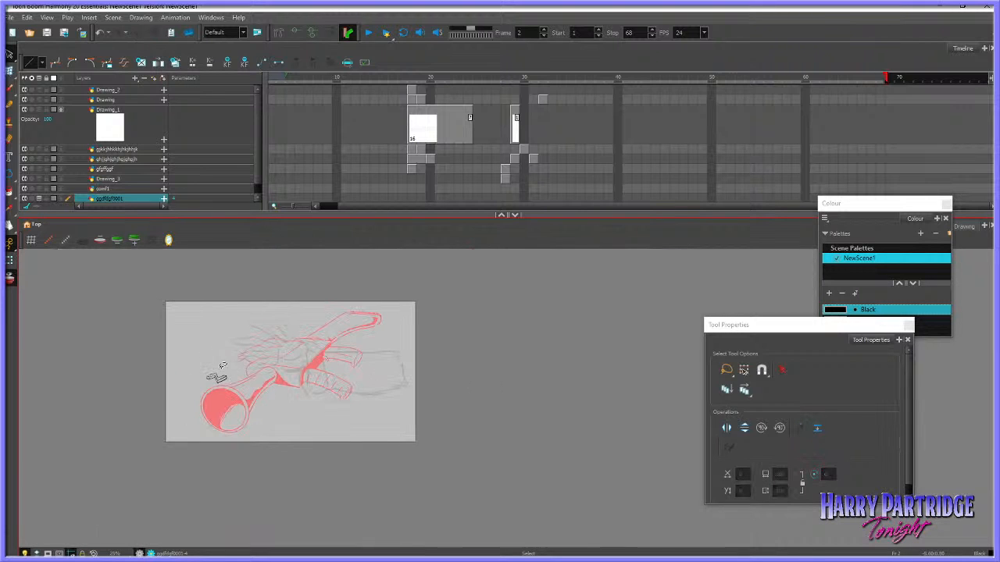
scroll(225, 369, "up", 4)
left_click_drag(252, 328, 214, 427)
mouse_move(128, 403)
left_mouse_down()
mouse_move(270, 349)
mouse_move(334, 374)
left_mouse_up()
mouse_move(264, 361)
left_mouse_down()
mouse_move(157, 348)
mouse_move(181, 393)
left_mouse_up()
left_click(204, 406)
scroll(206, 390, "up", 1)
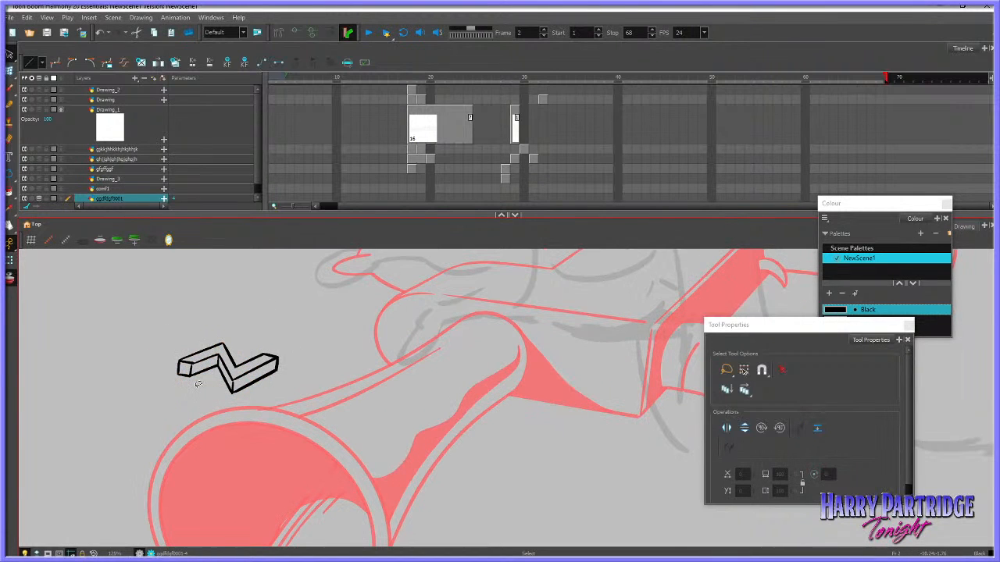
Select the small end face on the block's left arm and reshape it to meet the adjoining edges
left_click_drag(194, 356, 176, 376)
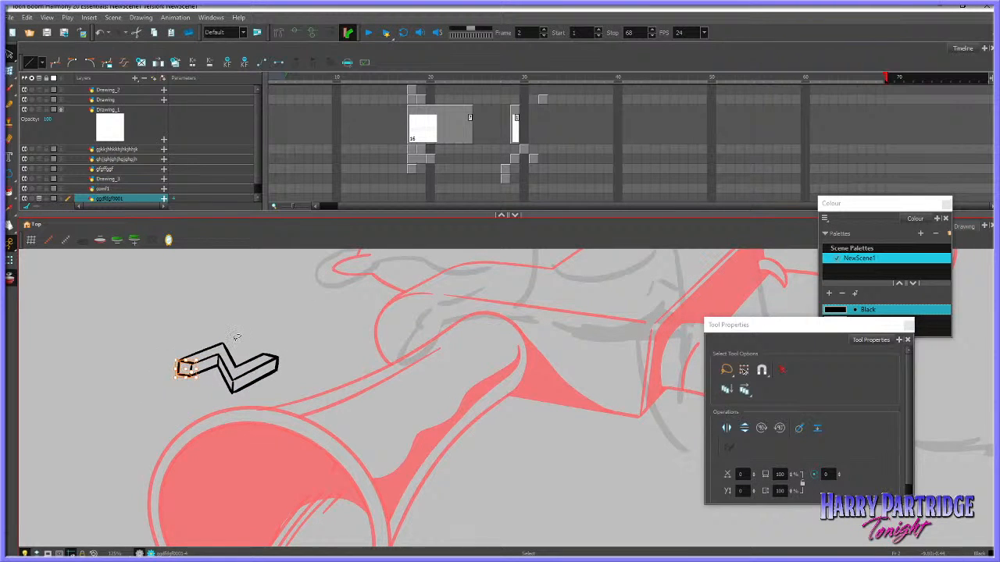
scroll(191, 378, "up", 3)
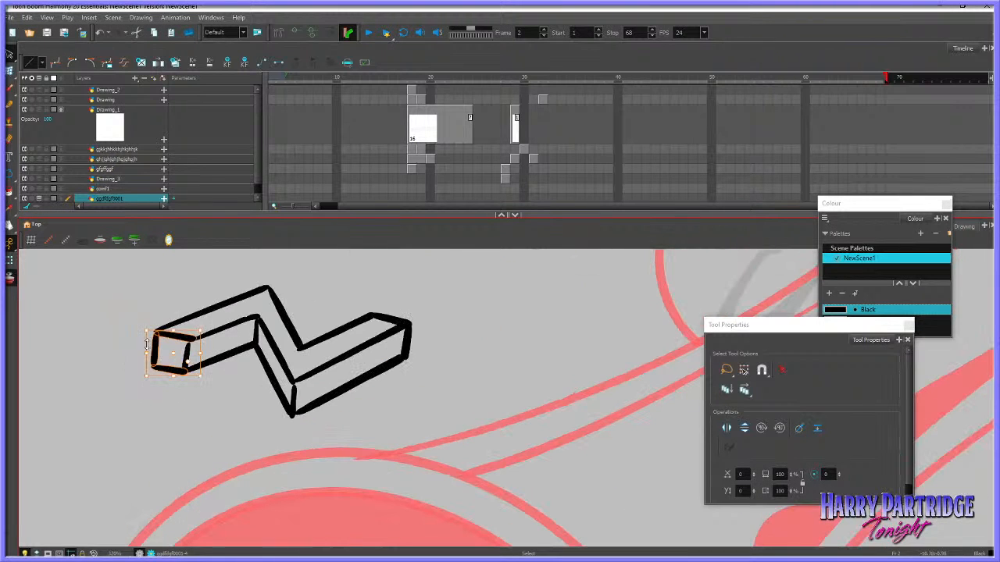
left_click_drag(146, 344, 201, 345)
left_click(522, 319)
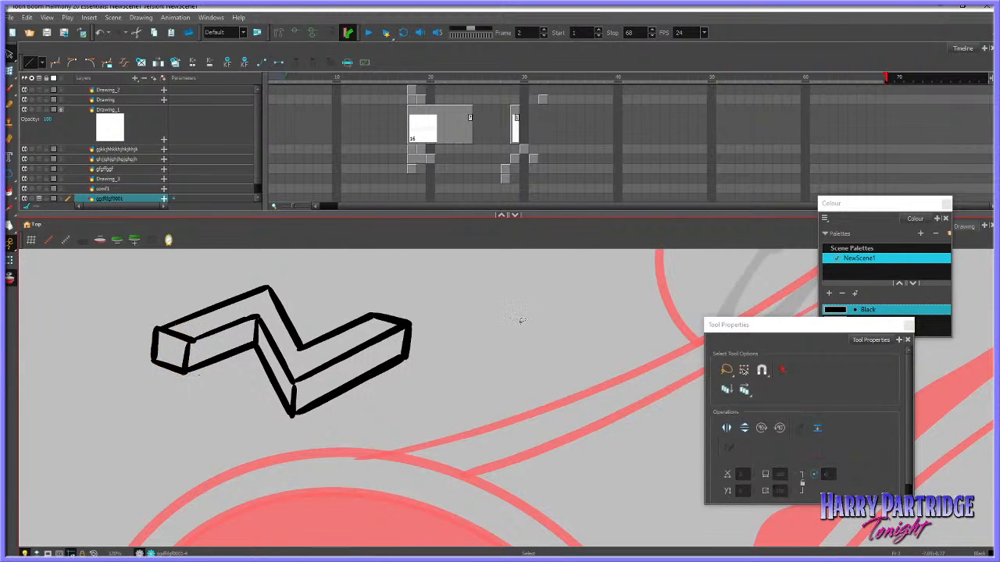
scroll(398, 368, "down", 2)
scroll(422, 362, "down", 1)
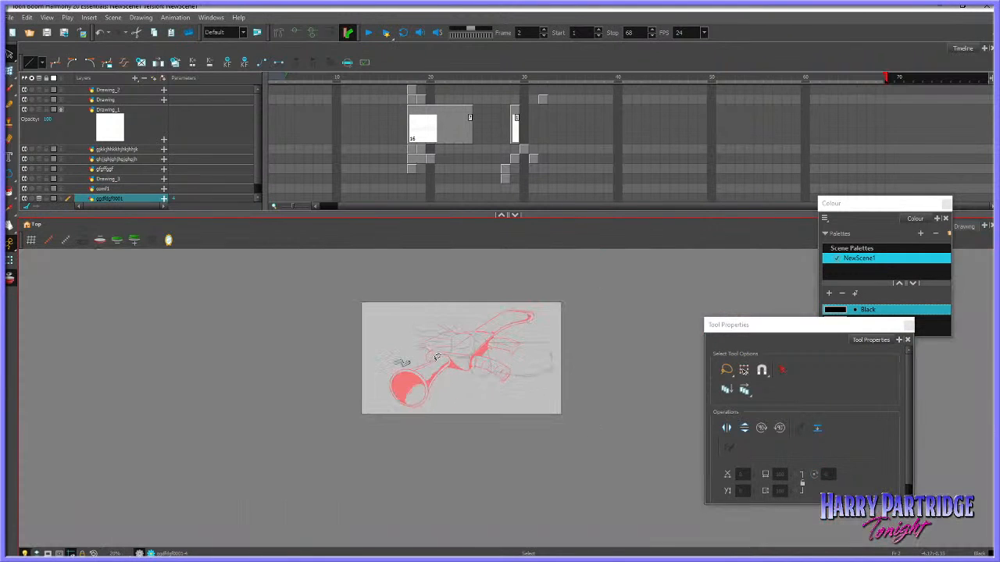
Select the strokes at the upper corner of the block's right arm and nudge them into line
scroll(422, 362, "up", 5)
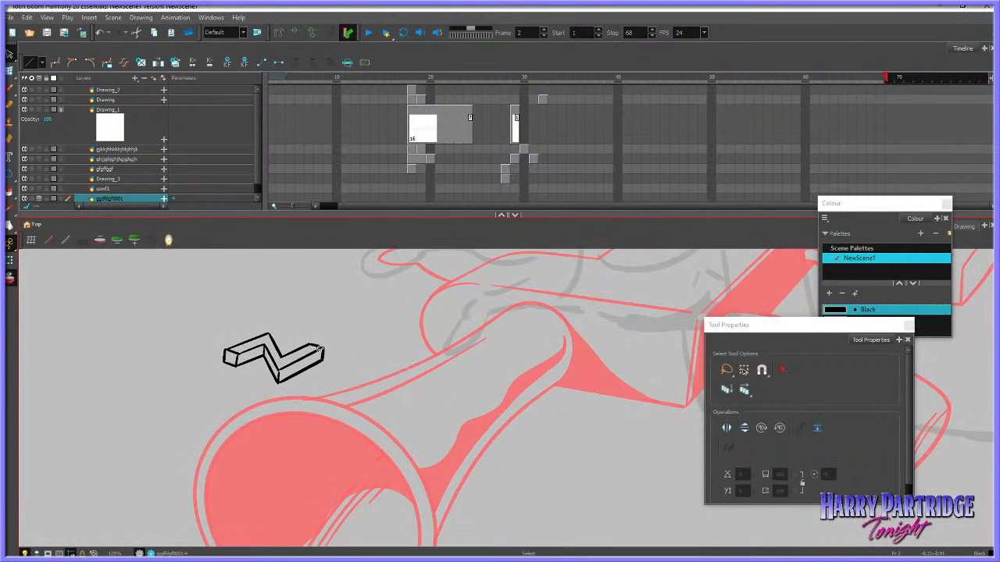
left_click(320, 348)
left_click(337, 339)
left_click(316, 345)
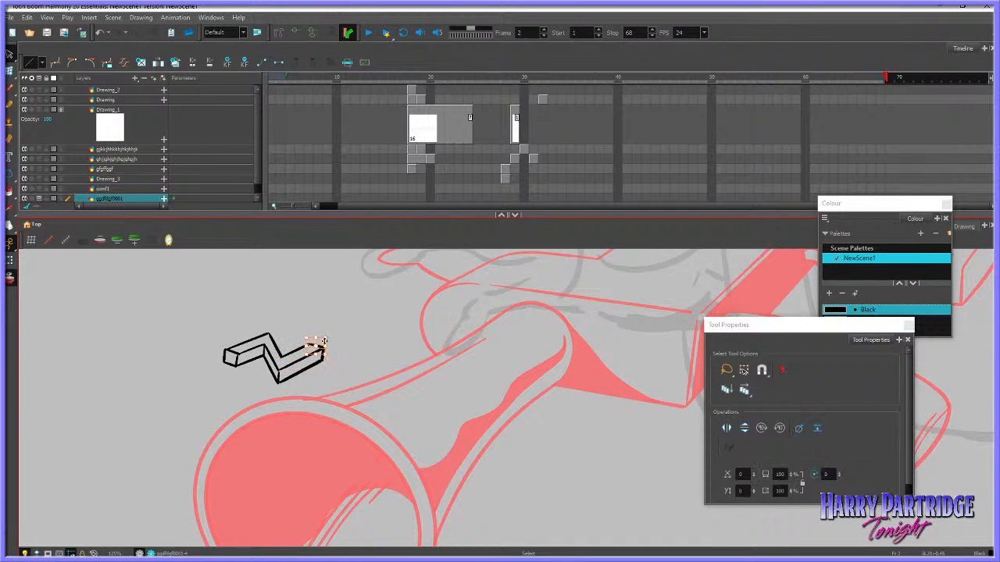
left_click(337, 315)
left_click(313, 343)
Brush two parallel lines from the block's right arm towards the gun barrel to form a thin rod, redoing misplaced strokes
left_click(9, 71)
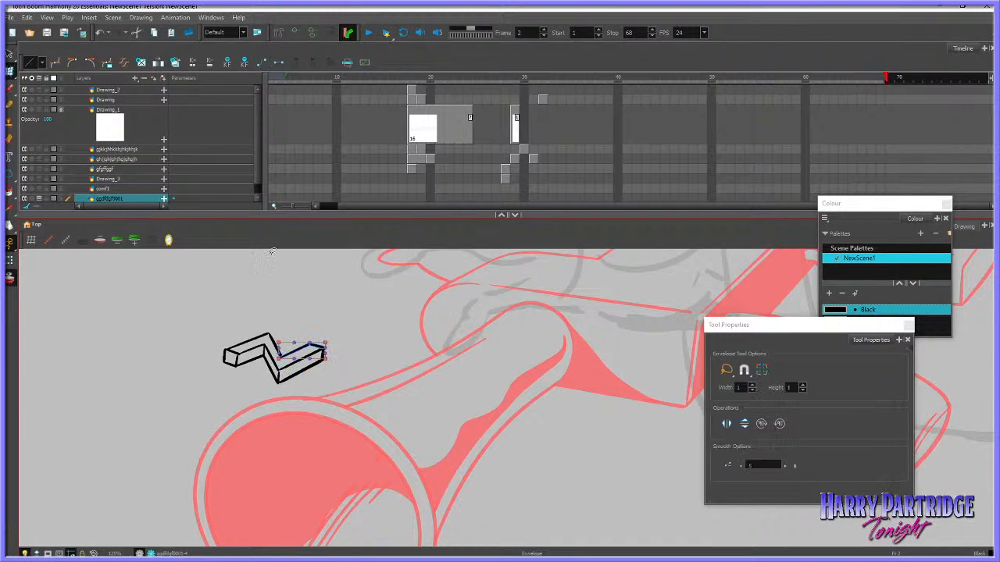
left_click(10, 86)
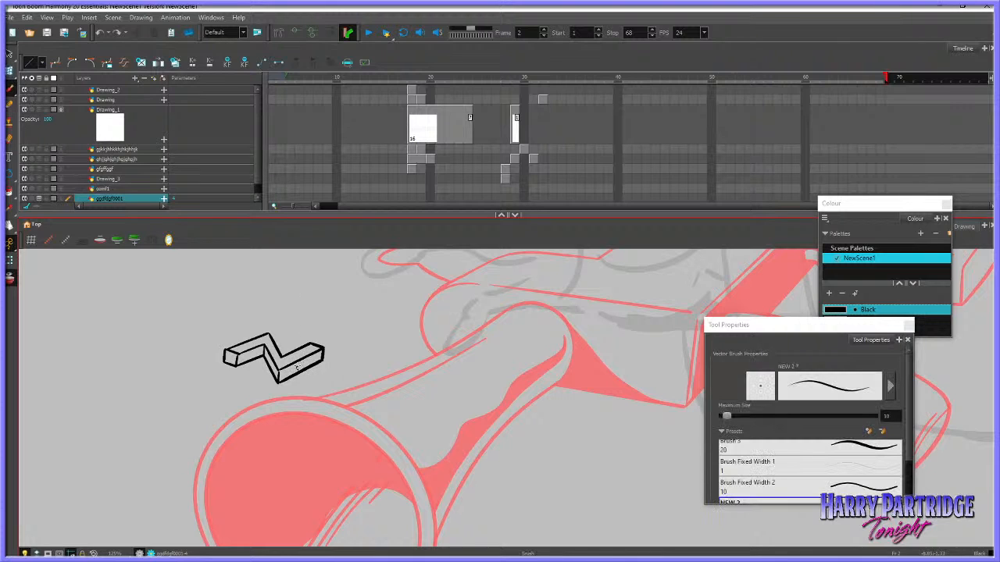
left_click_drag(298, 368, 407, 385)
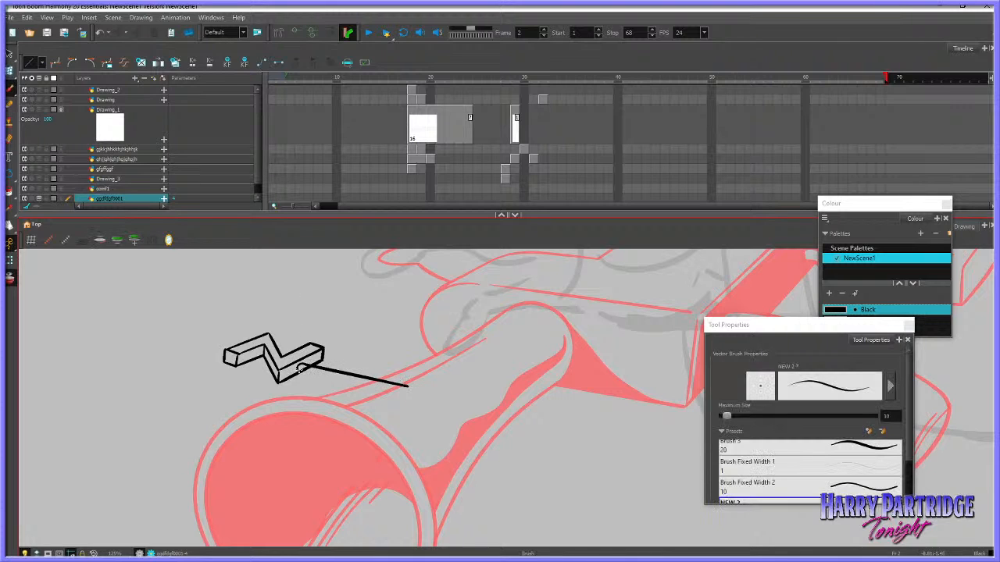
key("ctrl+z")
left_click_drag(301, 367, 404, 403)
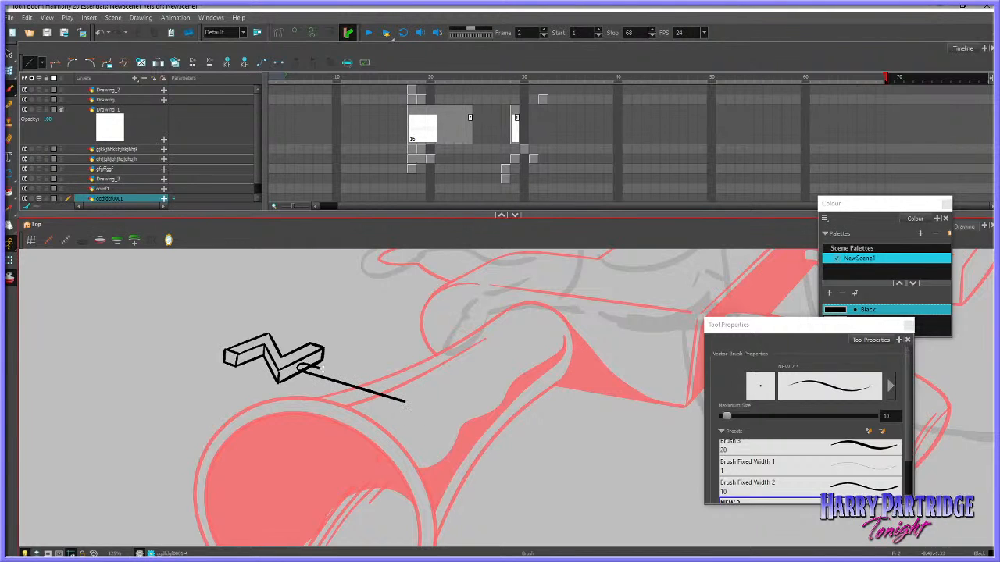
left_click_drag(319, 367, 413, 396)
key("ctrl+z")
left_click_drag(319, 366, 408, 394)
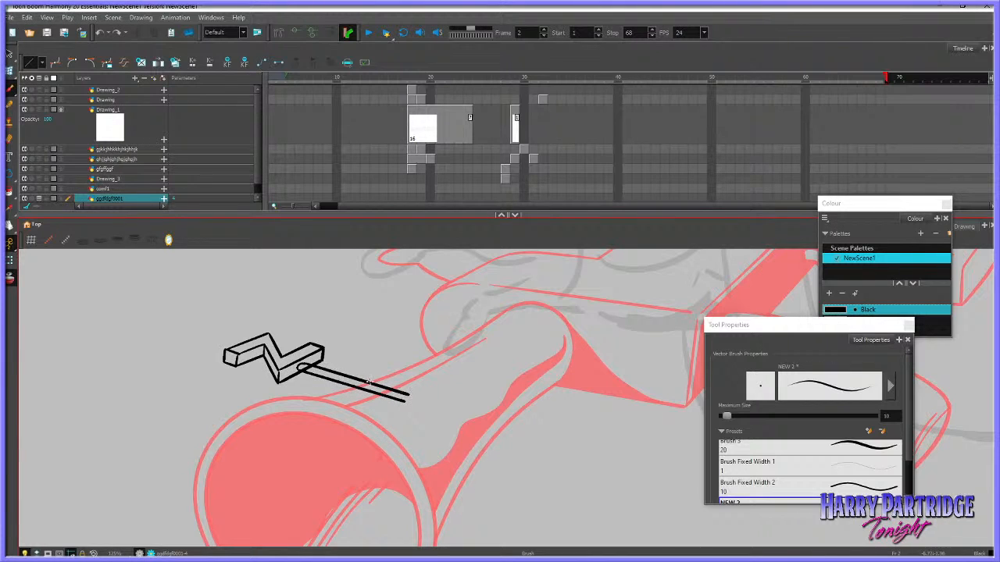
key("ctrl+z")
left_click_drag(320, 367, 406, 394)
Trim the block's edge where it crosses the rod with the Cutter, and move the whole shape onto the muzzle's upper rim
key("alt+s")
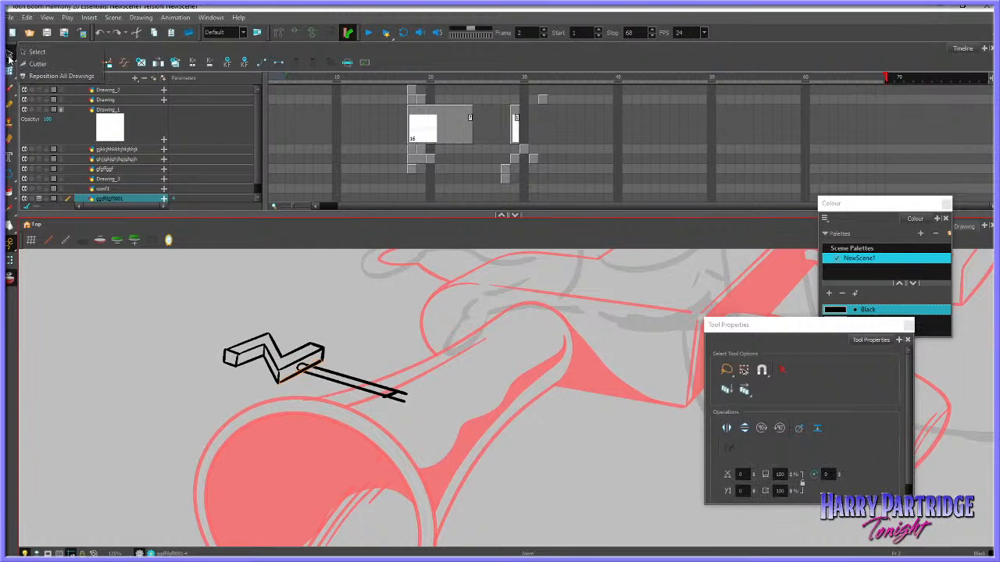
key("alt+t")
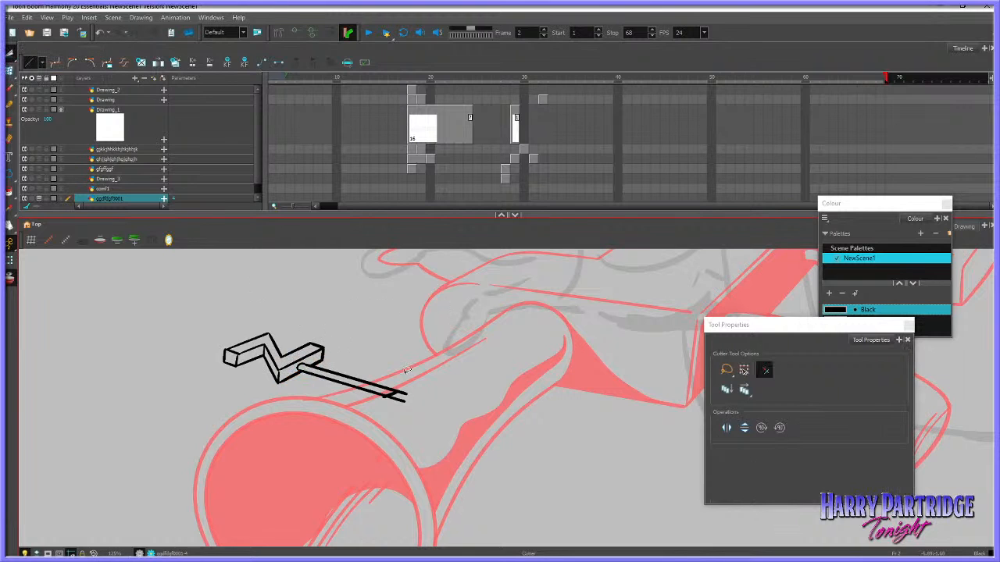
key("alt+s")
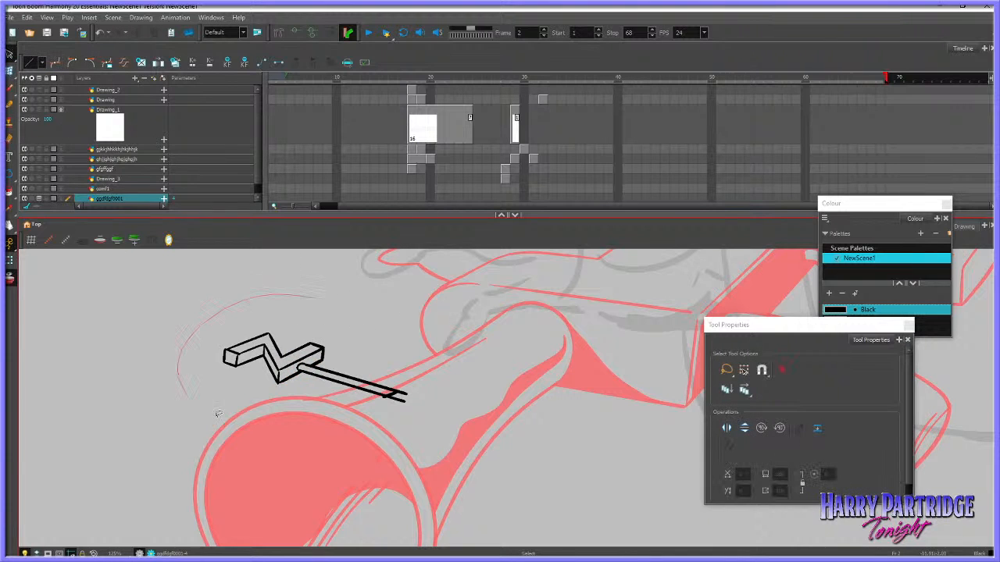
left_click(374, 379)
mouse_move(374, 379)
left_mouse_down()
mouse_move(323, 388)
mouse_move(335, 387)
left_mouse_up()
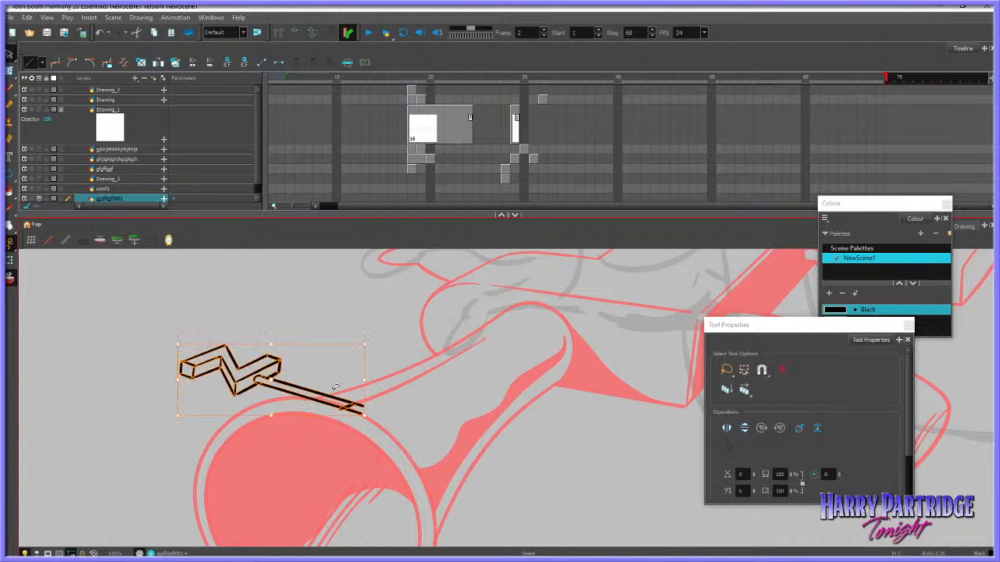
Paste a copy of the block with its rod, place it farther back along the barrel and scale it down slightly
right_click(392, 306)
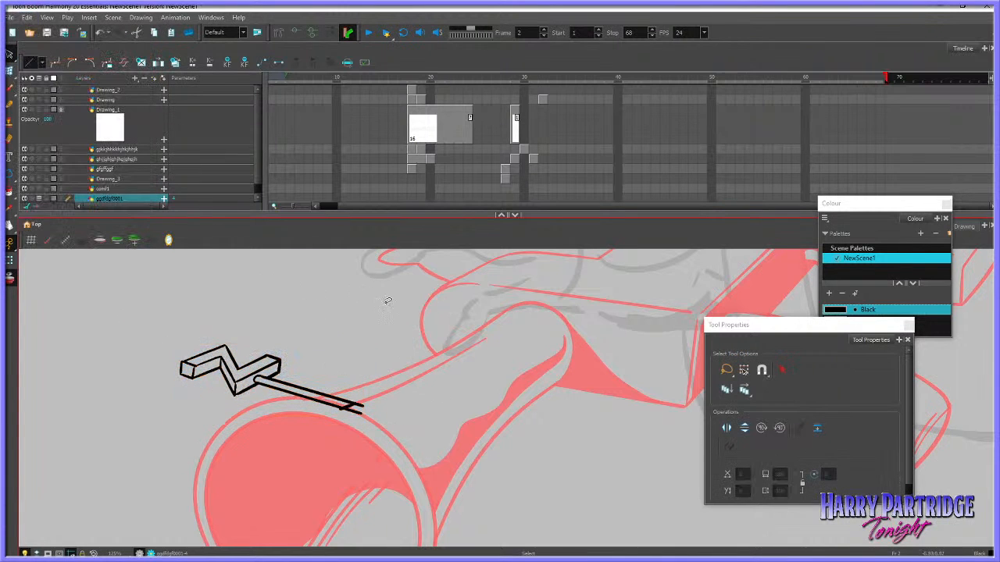
left_click(387, 365)
left_click(310, 389)
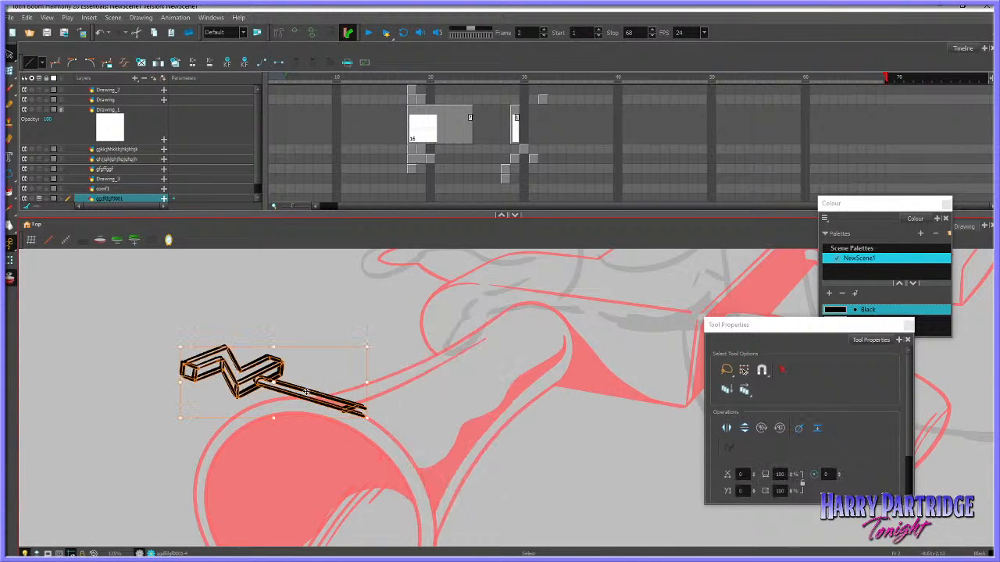
mouse_move(306, 390)
left_mouse_down()
mouse_move(368, 371)
mouse_move(417, 323)
mouse_move(410, 326)
left_mouse_up()
left_click_drag(367, 359, 374, 356)
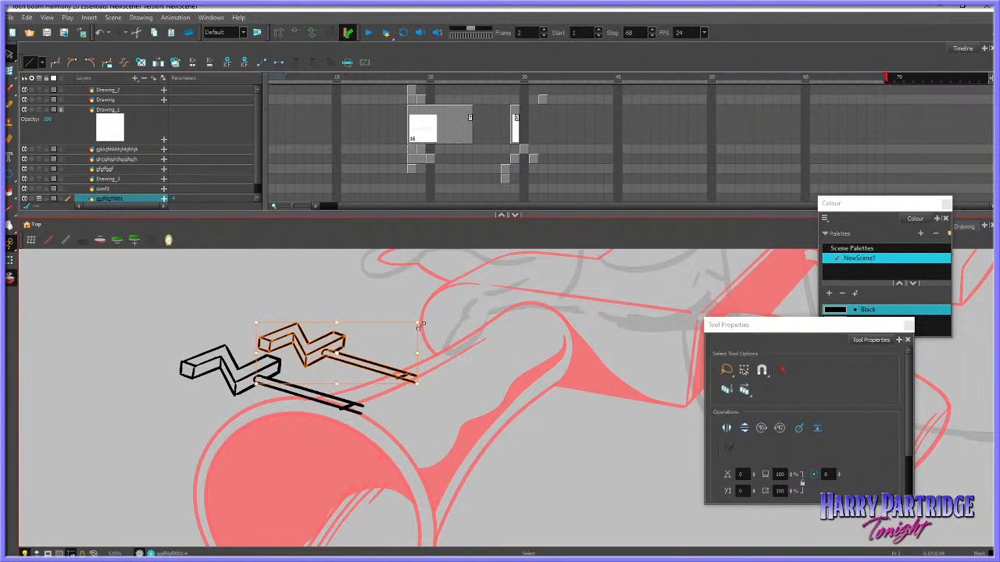
left_click_drag(417, 324, 411, 325)
left_click(431, 321)
left_click(373, 355)
left_click(386, 346)
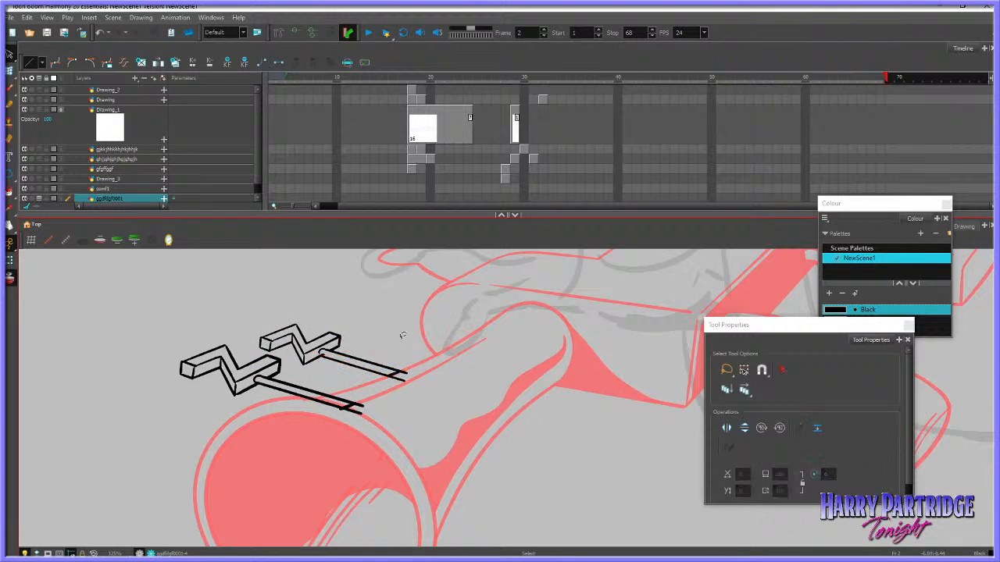
Paste a third copy of the block and rod, scale it smaller and place it behind the second one
right_click(395, 303)
left_click(440, 367)
left_click_drag(374, 348, 346, 361)
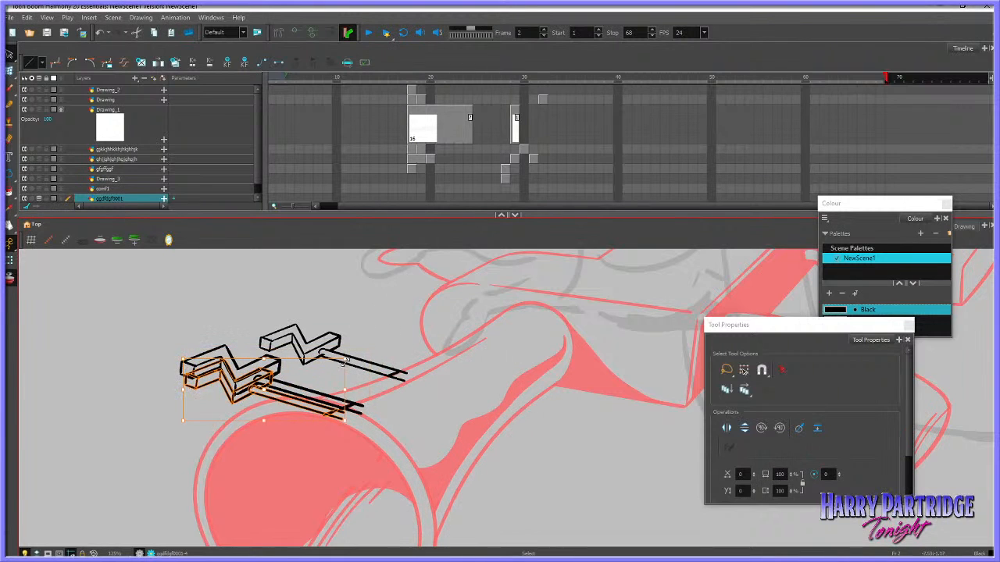
mouse_move(298, 399)
left_mouse_down()
mouse_move(440, 339)
mouse_move(447, 313)
mouse_move(407, 334)
mouse_move(417, 332)
left_mouse_up()
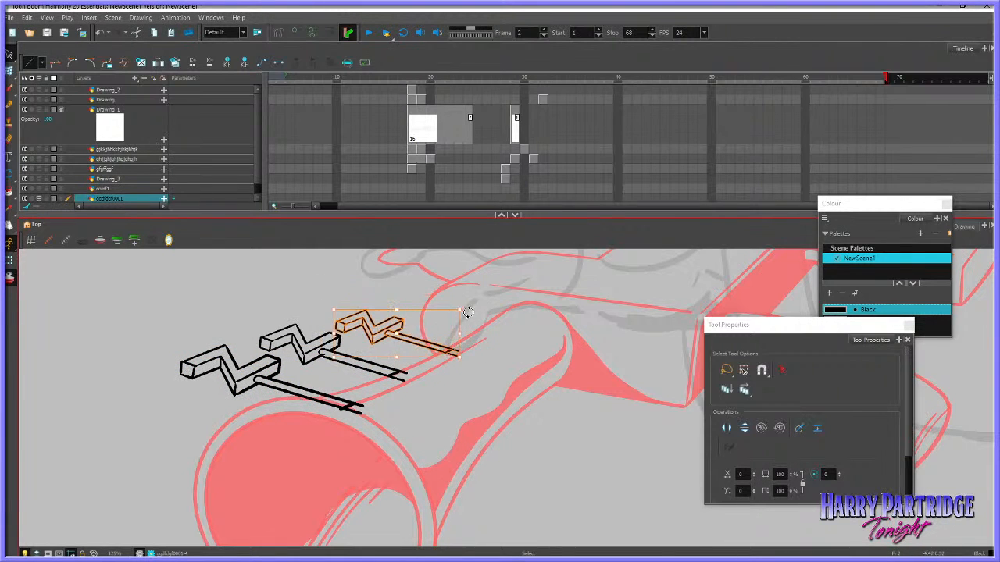
left_click(489, 309)
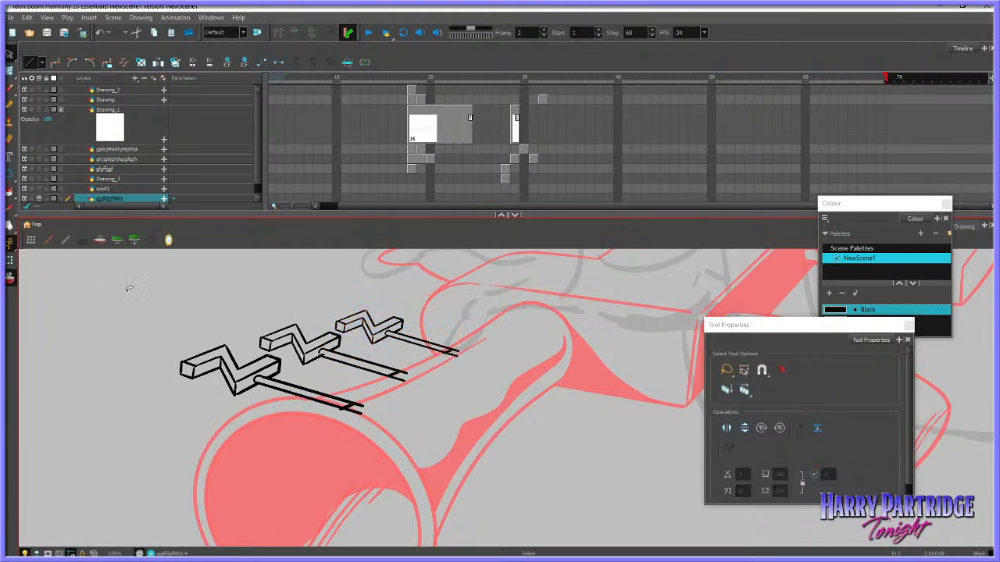
Move the farthest zigzag block with its rod slightly closer to the middle one
scroll(191, 283, "down", 5)
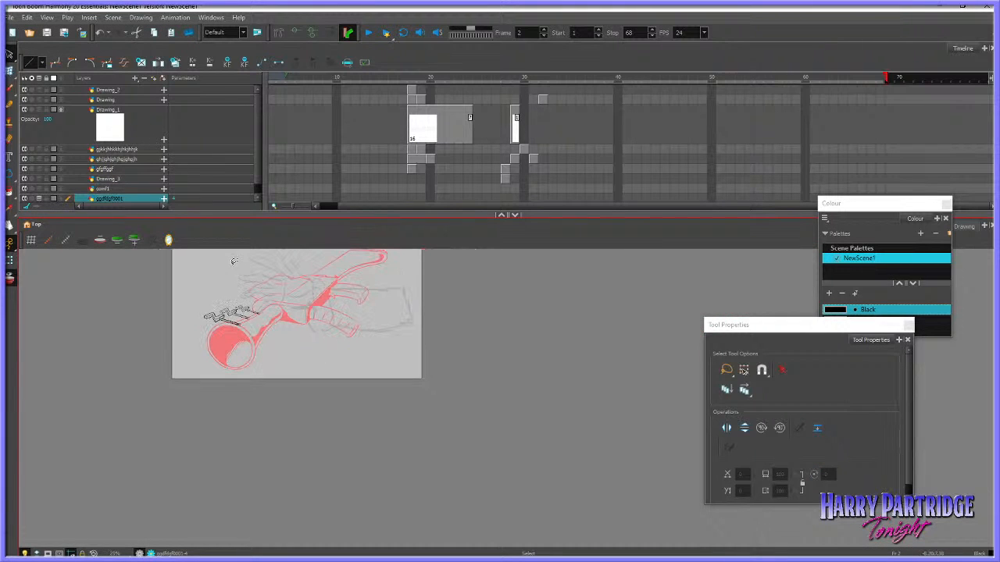
scroll(232, 261, "up", 3)
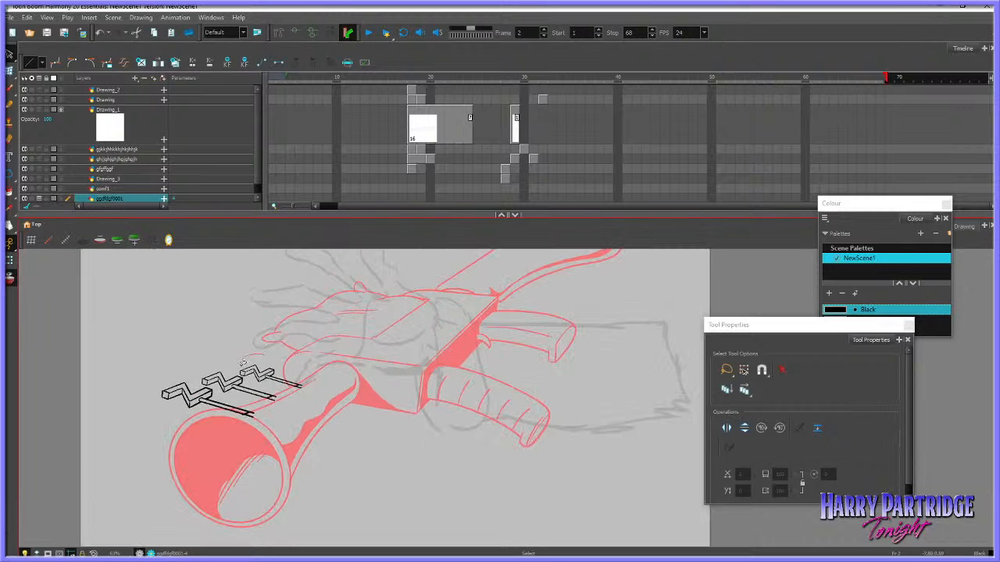
left_click(243, 362)
key("ctrl+z")
key("ctrl+z")
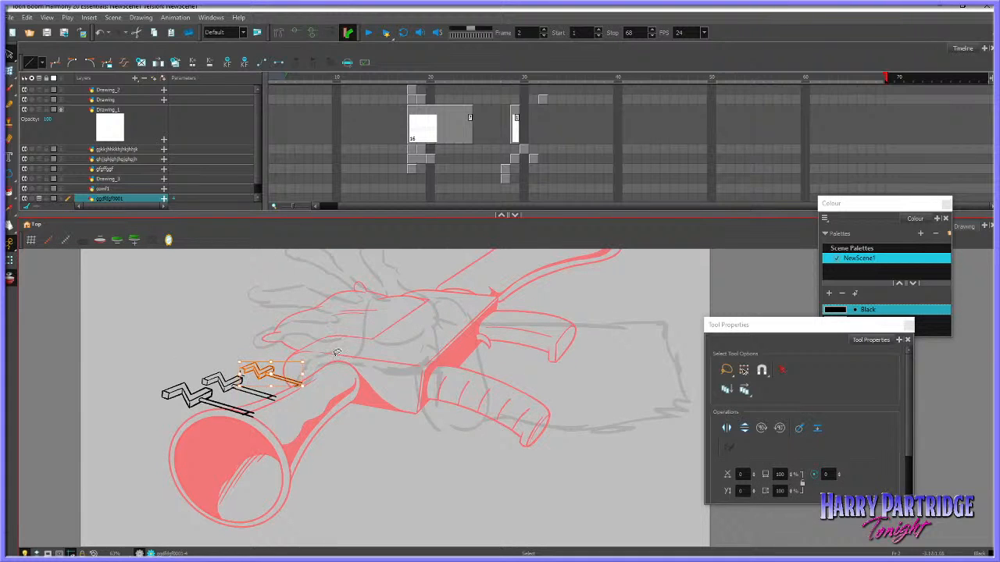
mouse_move(335, 350)
left_mouse_down()
mouse_move(303, 342)
mouse_move(241, 367)
mouse_move(307, 380)
mouse_move(295, 370)
left_mouse_up()
left_click(266, 391)
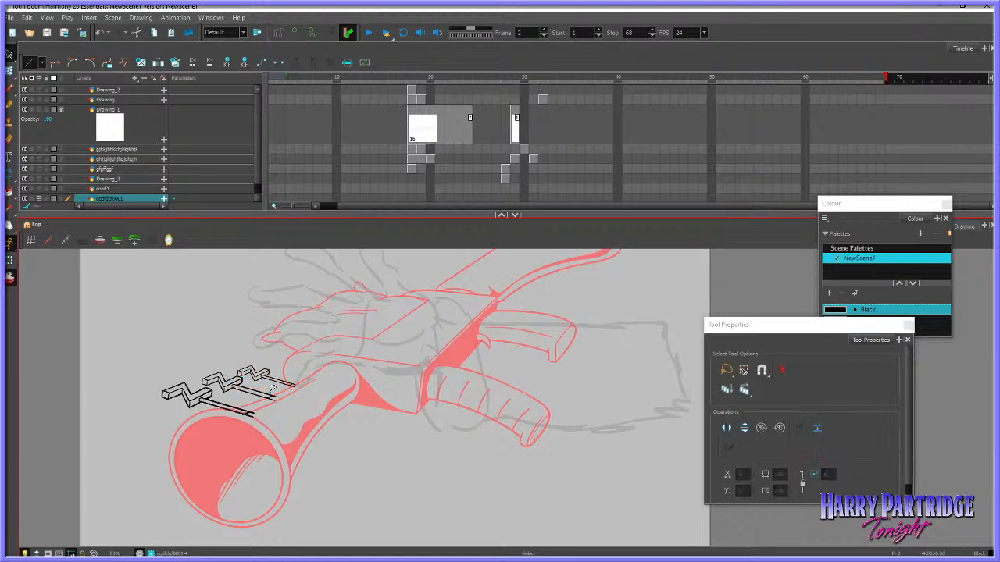
left_click(273, 397)
left_click(301, 400)
left_click(293, 387)
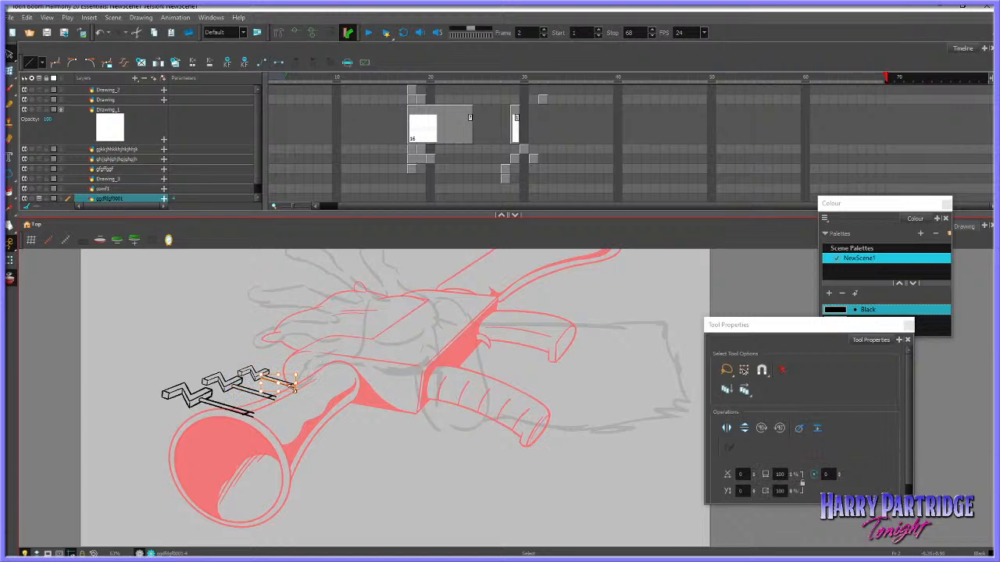
left_click(302, 403)
left_click(293, 386)
left_click(303, 396)
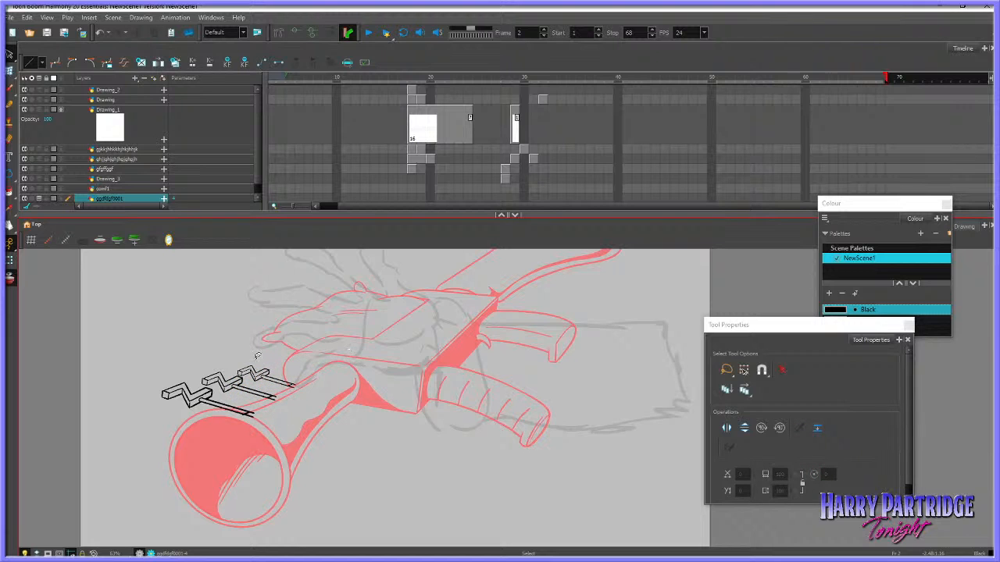
Shift the middle zigzag block and its rod slightly away from the front one to even out the row's spacing
scroll(225, 400, "up", 3)
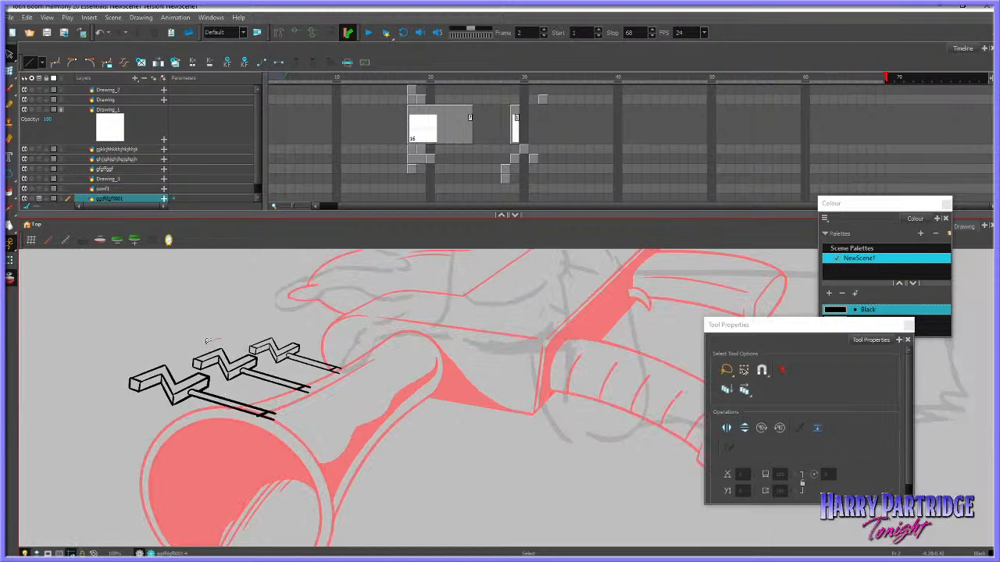
mouse_move(207, 341)
left_mouse_down()
mouse_move(258, 387)
mouse_move(309, 348)
left_mouse_up()
left_click(303, 352)
mouse_move(232, 339)
left_mouse_down()
mouse_move(195, 361)
mouse_move(267, 392)
mouse_move(311, 350)
mouse_move(281, 378)
left_mouse_up()
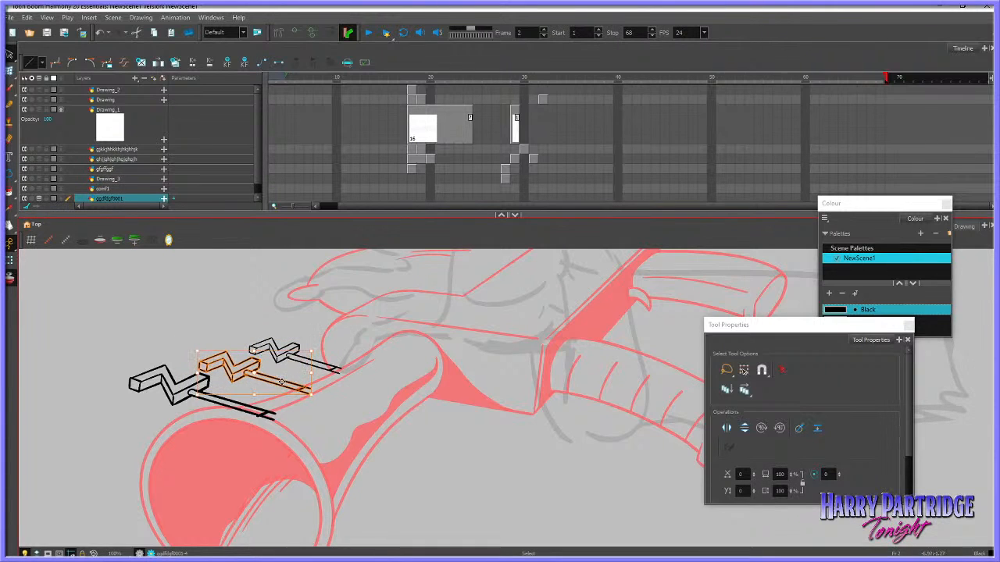
left_click(355, 345)
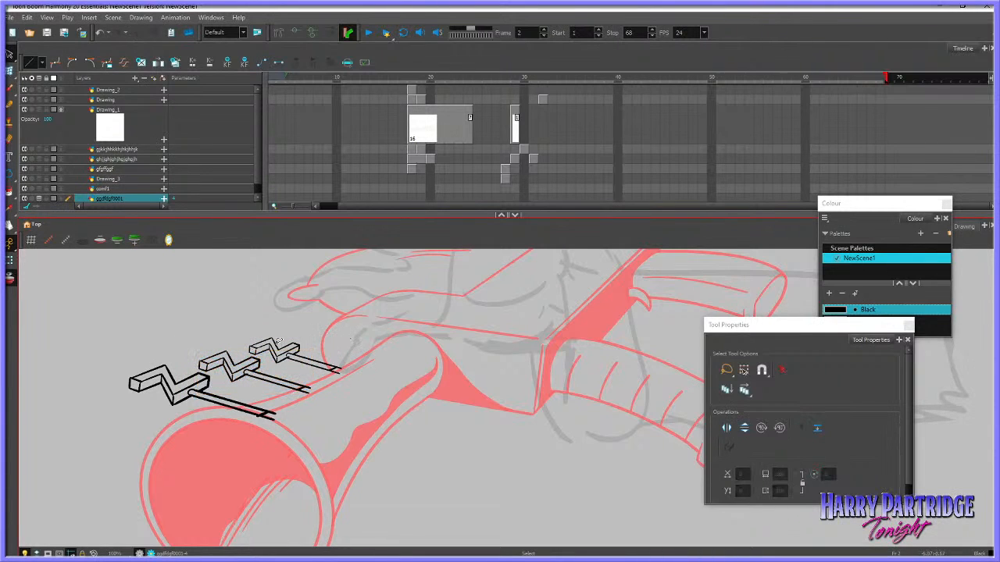
Erase the ends of the three rods where they overlap the gun barrel's upper edge
key("alt+e")
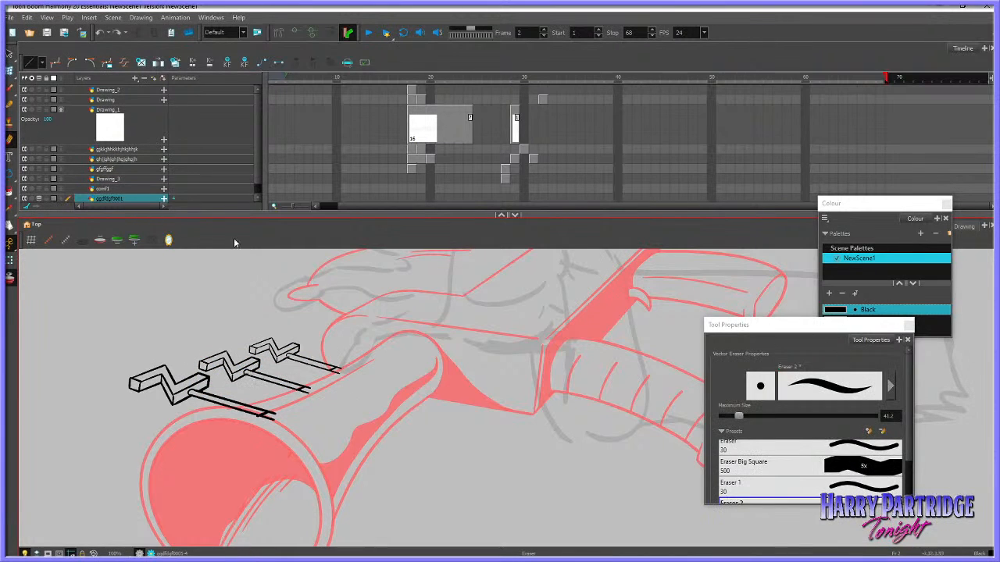
key("alt+s")
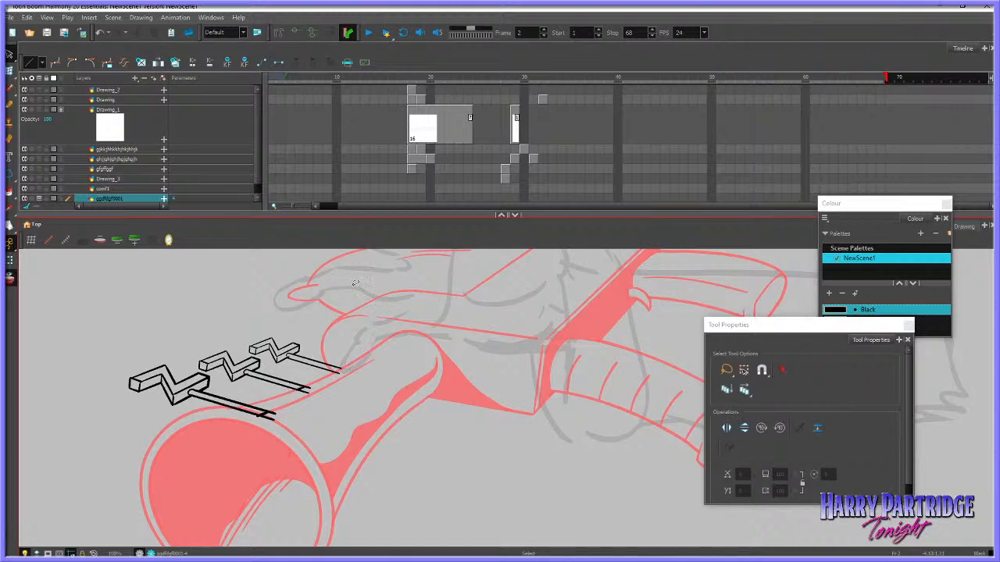
key("alt+b")
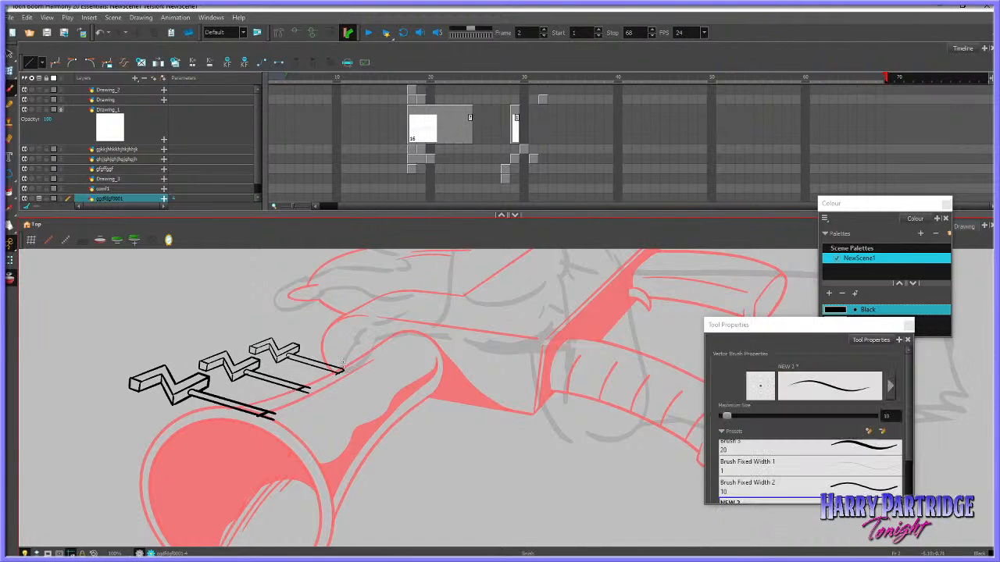
key("alt+e")
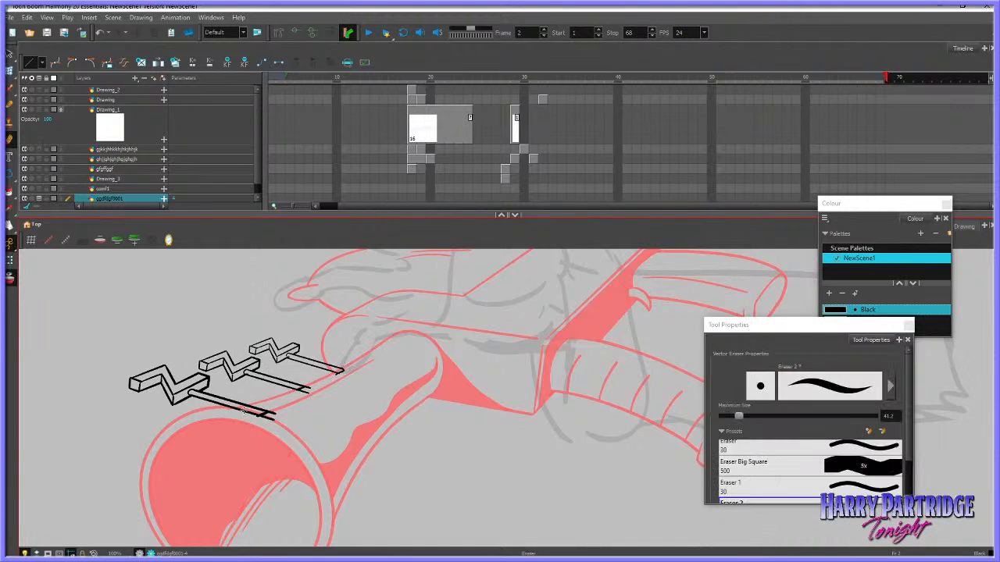
left_click_drag(252, 409, 278, 413)
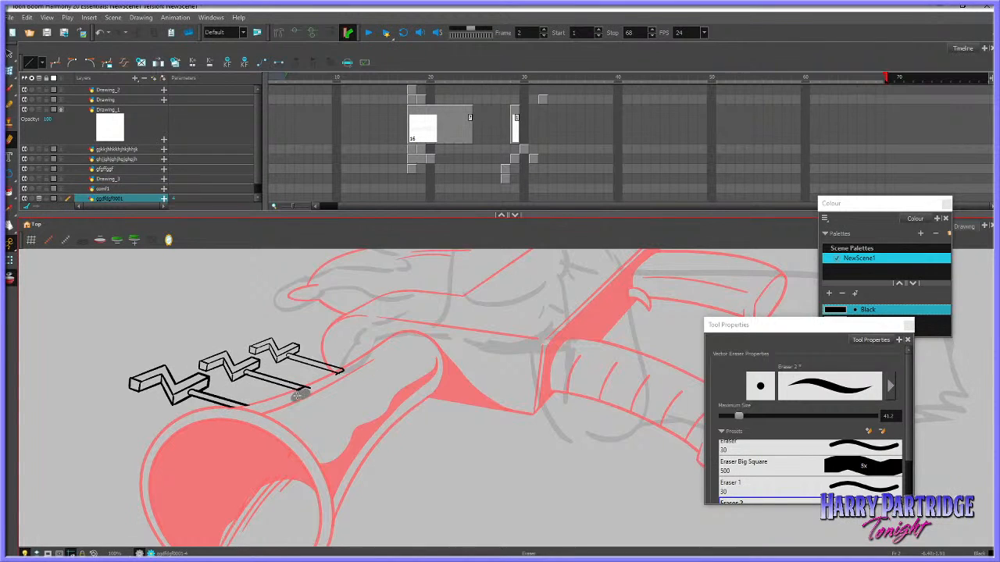
mouse_move(329, 382)
left_mouse_down()
mouse_move(355, 365)
mouse_move(331, 381)
left_mouse_up()
Delete the middle rod's rounded end at its block, reduce the eraser size and brush a clean rounded end there
key("alt+s")
left_click(340, 382)
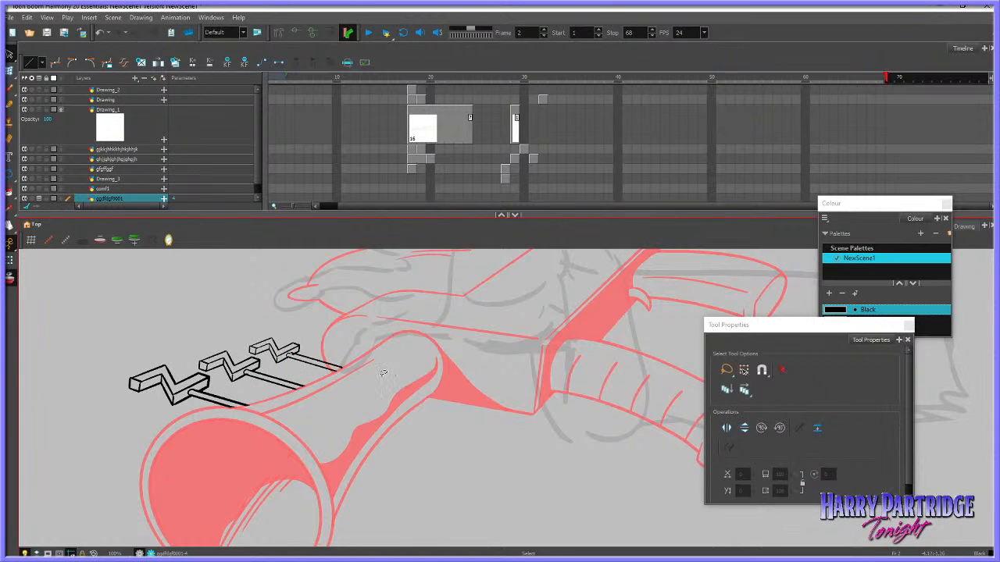
scroll(288, 388, "up", 3)
left_click(269, 371)
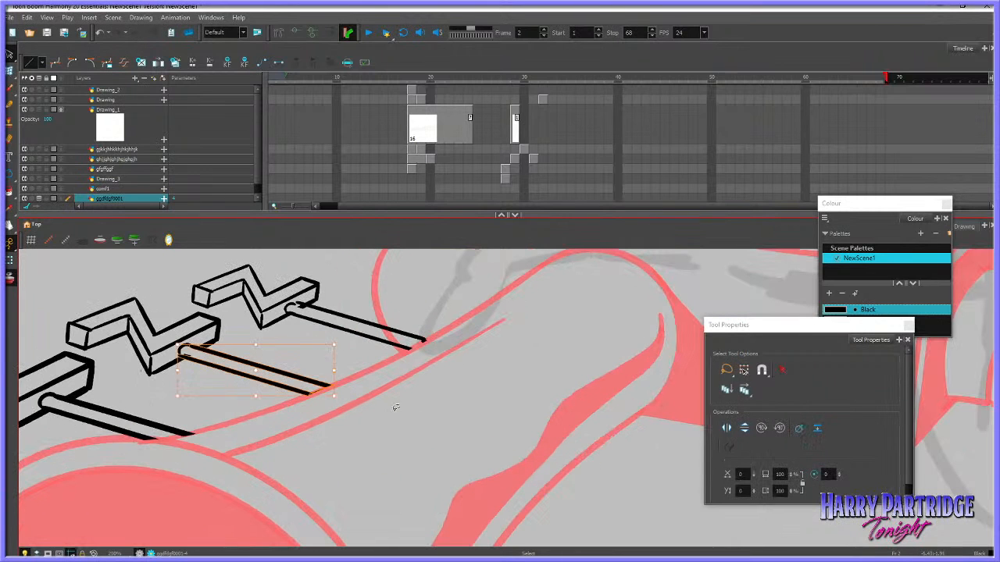
left_click(368, 421)
left_click(184, 347)
key("Delete")
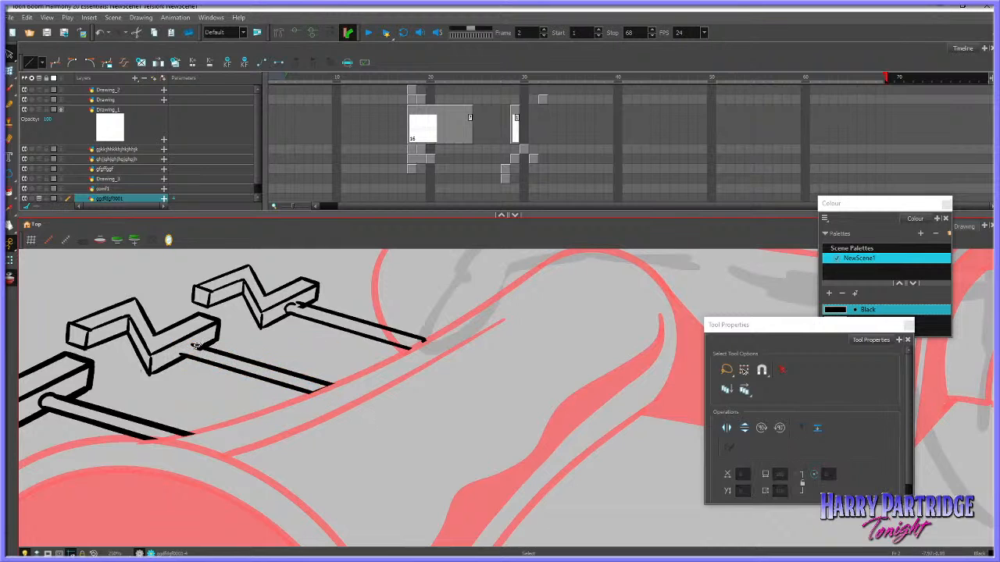
left_click(207, 348)
key("Delete")
key("alt+e")
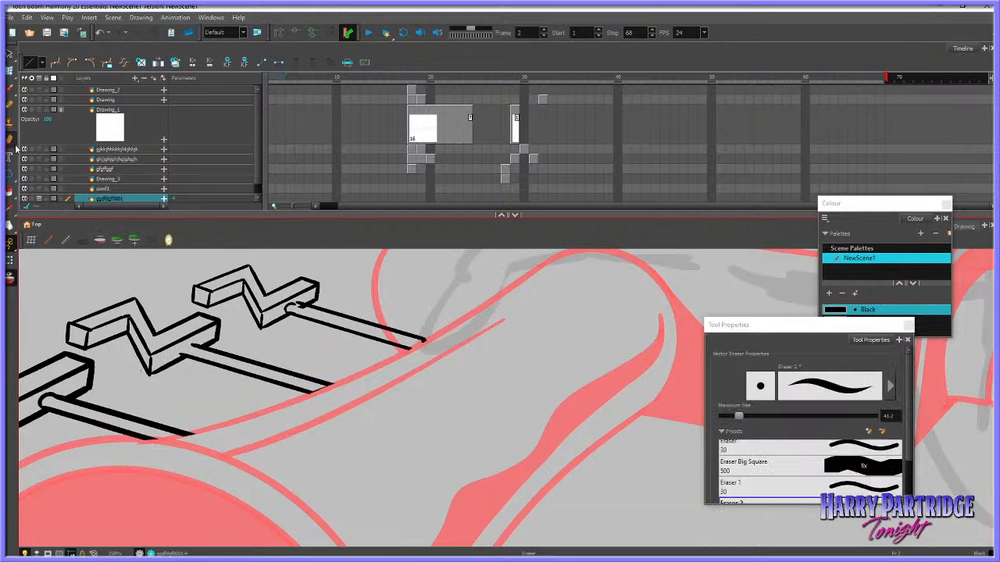
mouse_move(731, 422)
left_mouse_down()
mouse_move(721, 417)
mouse_move(734, 416)
left_mouse_up()
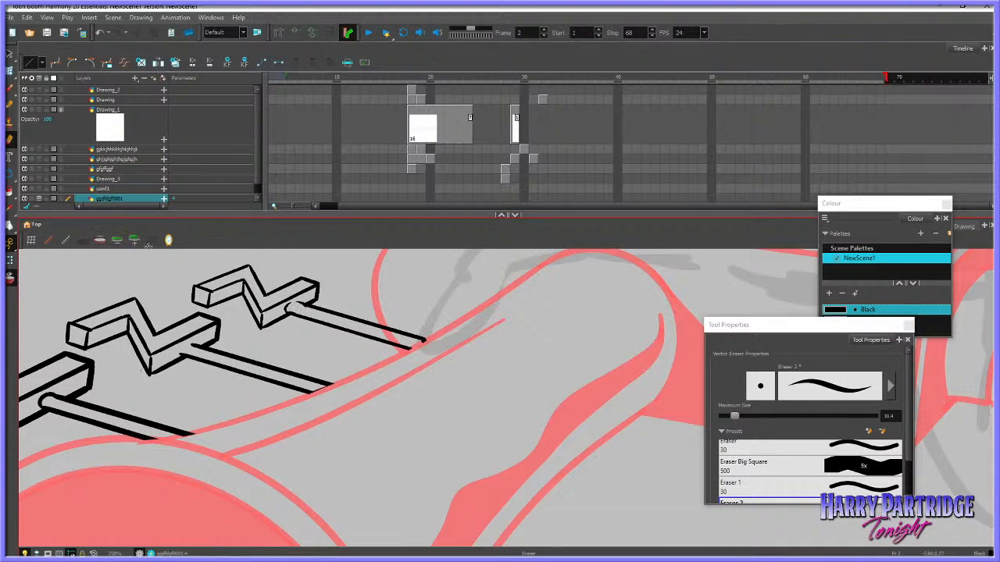
key("alt+b")
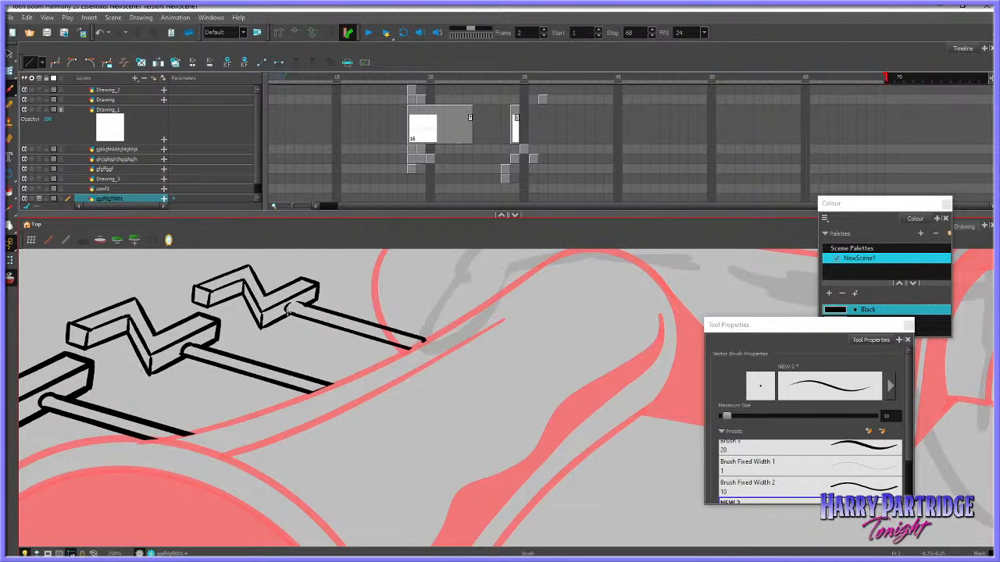
Enlarge the timeline area and go to frame 1 of the gun's ink layer
left_click(9, 226)
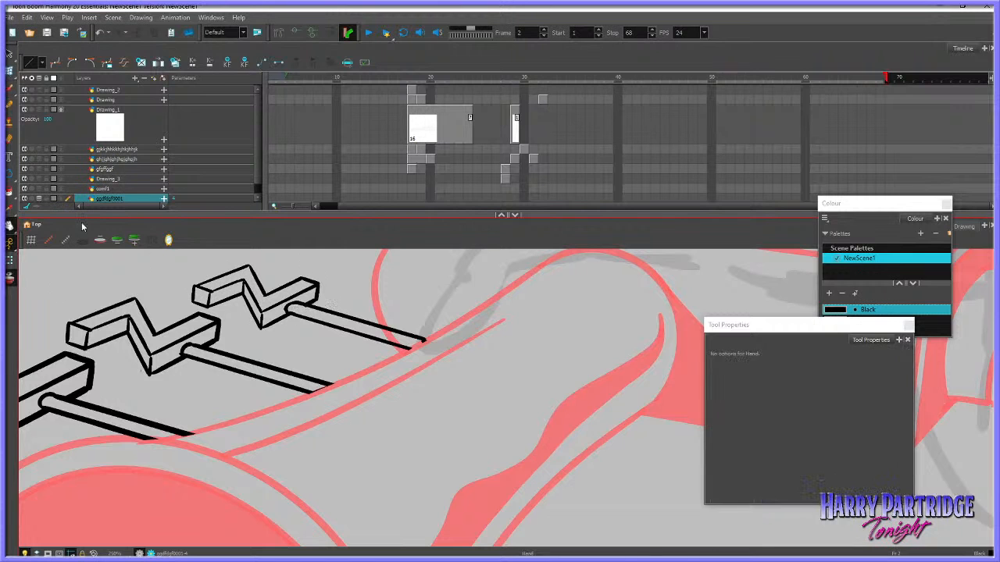
scroll(233, 416, "down", 2)
scroll(317, 410, "down", 4)
scroll(390, 384, "up", 3)
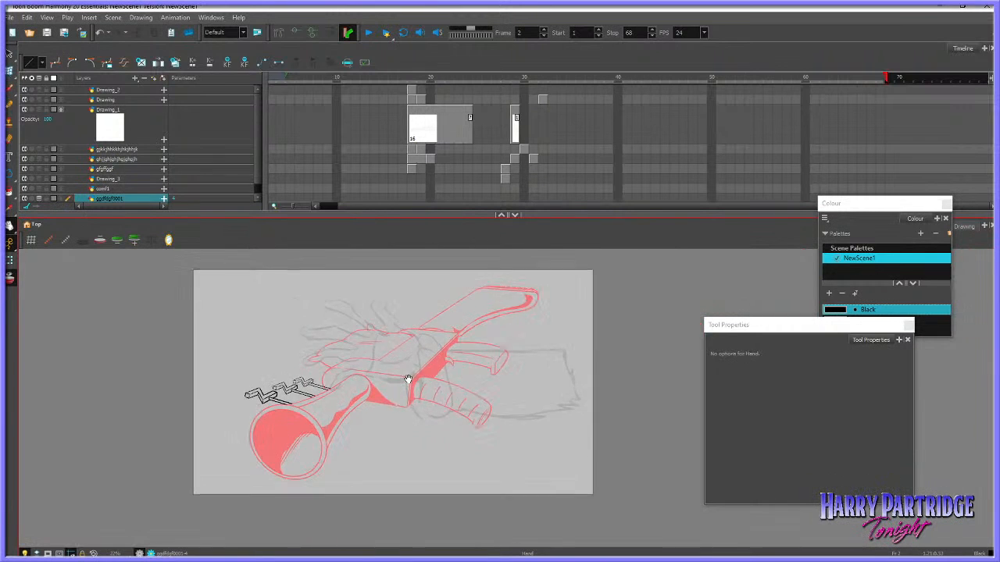
left_click_drag(280, 217, 281, 255)
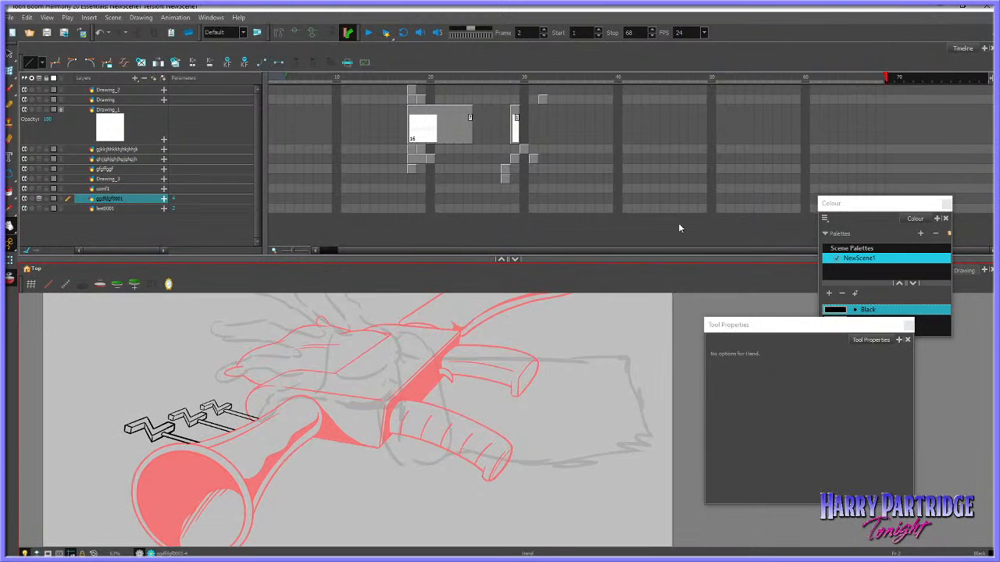
scroll(338, 252, "left", 2)
left_click(273, 199)
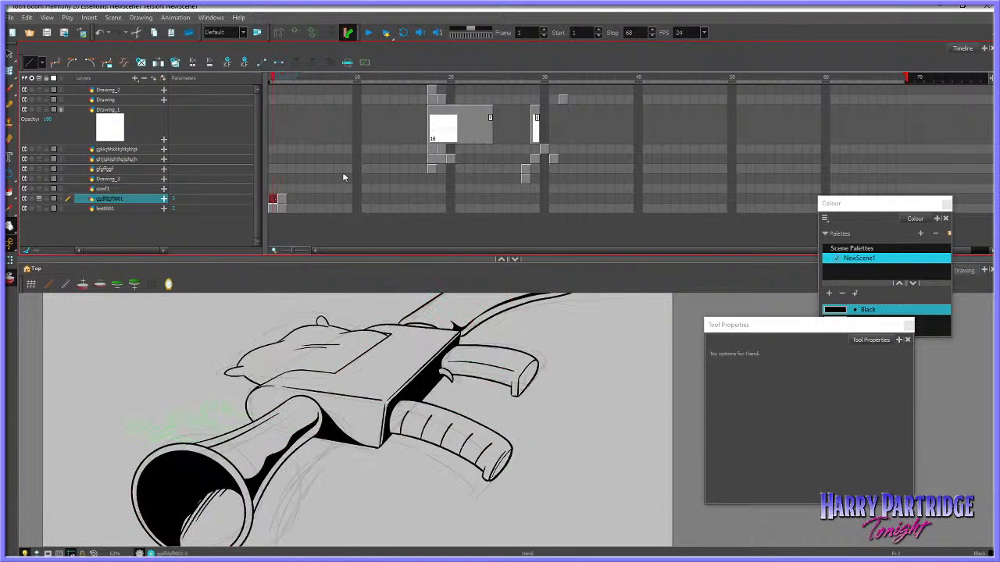
Brush near-vertical detail lines on the flat top face of the gun body, redoing misplaced strokes
left_click(11, 105)
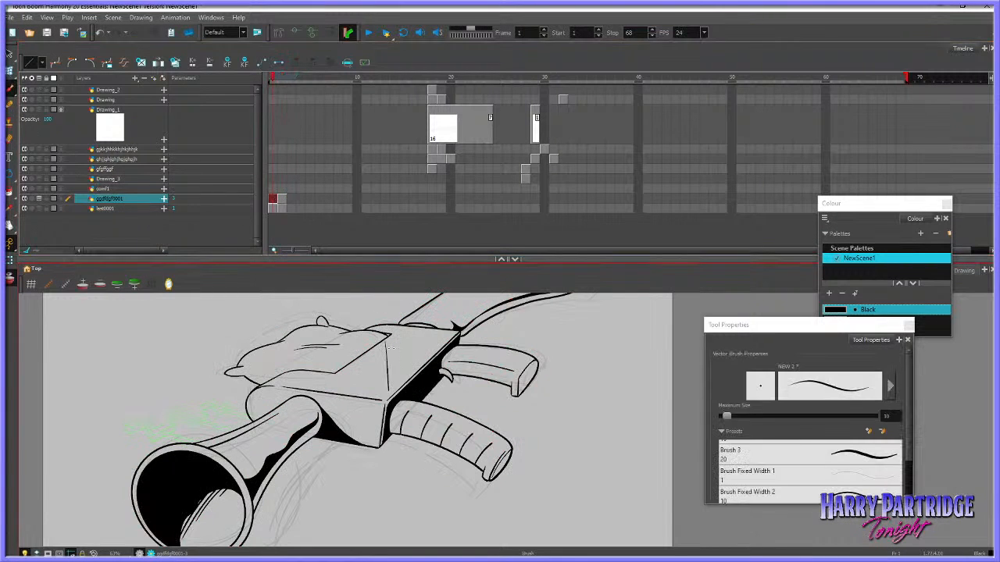
left_click_drag(390, 377, 391, 396)
key("ctrl+z")
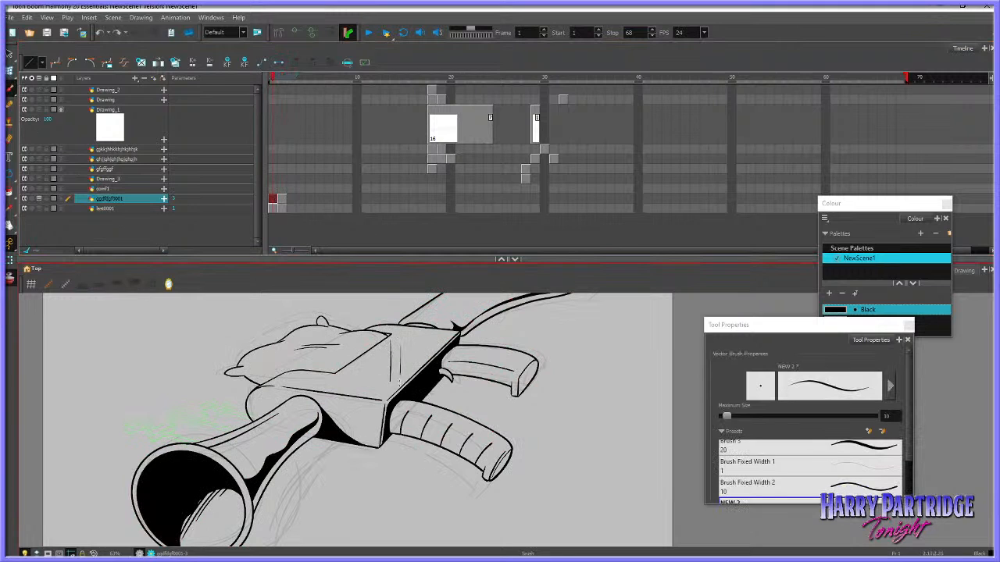
left_click_drag(401, 348, 394, 396)
key("ctrl+z")
left_click_drag(396, 344, 391, 392)
Delete the inner contour line running along the gun's rear grip
scroll(449, 350, "down", 3)
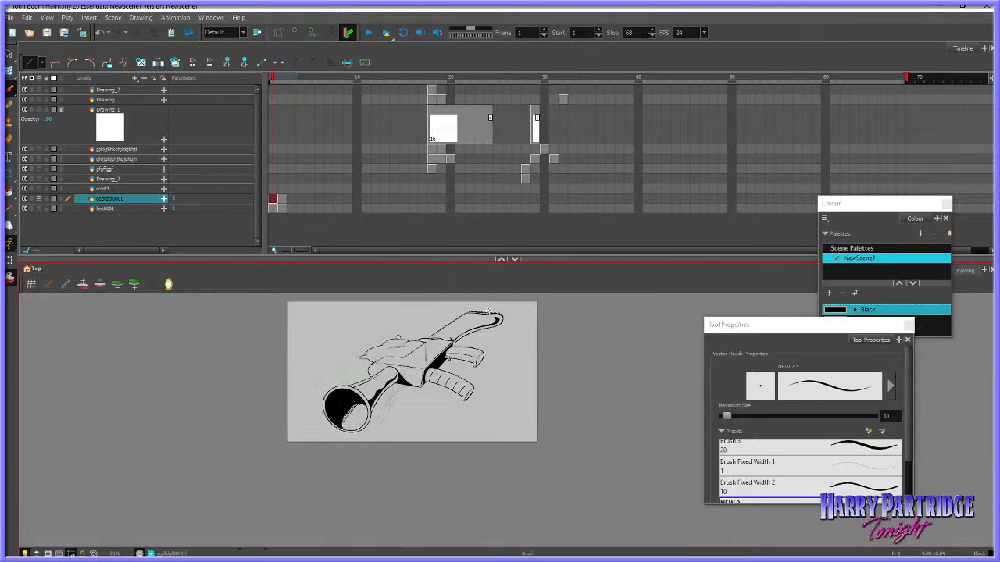
scroll(488, 310, "up", 4)
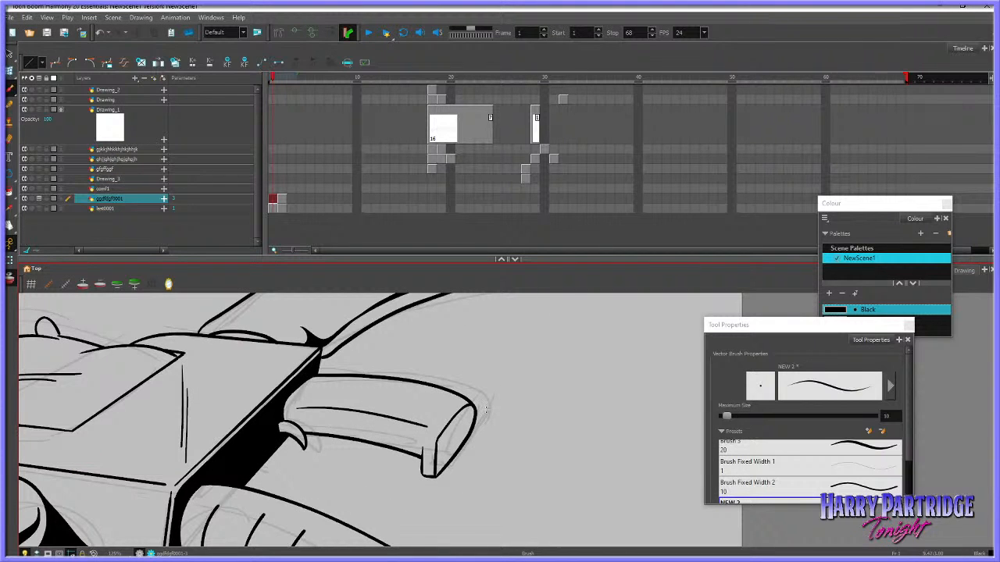
left_click_drag(332, 414, 361, 401)
key("ctrl+z")
left_click(9, 54)
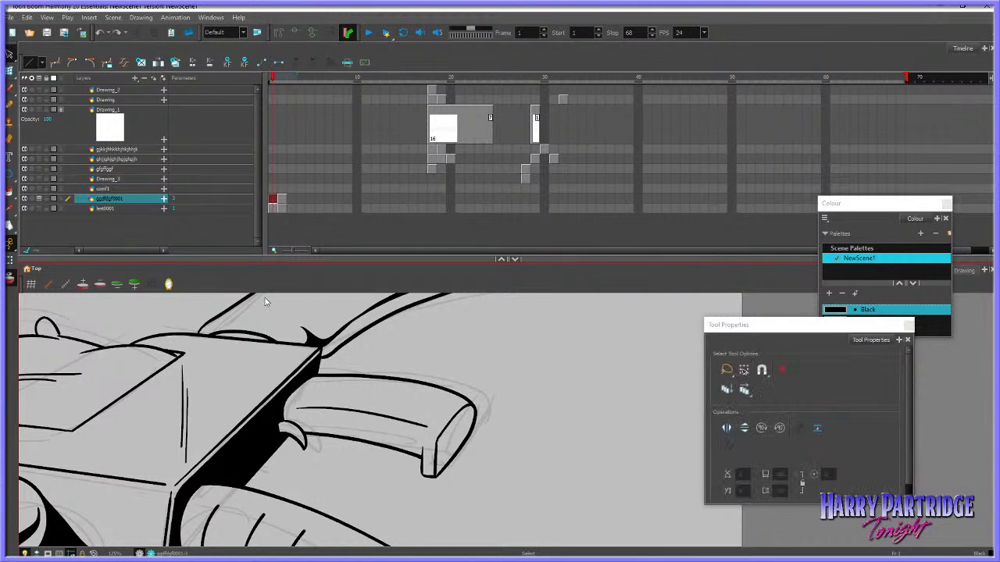
left_click(351, 412)
key("Delete")
Brush a curved shadow contour just above the rear grip's lower edge, redoing misplaced strokes
left_click(11, 89)
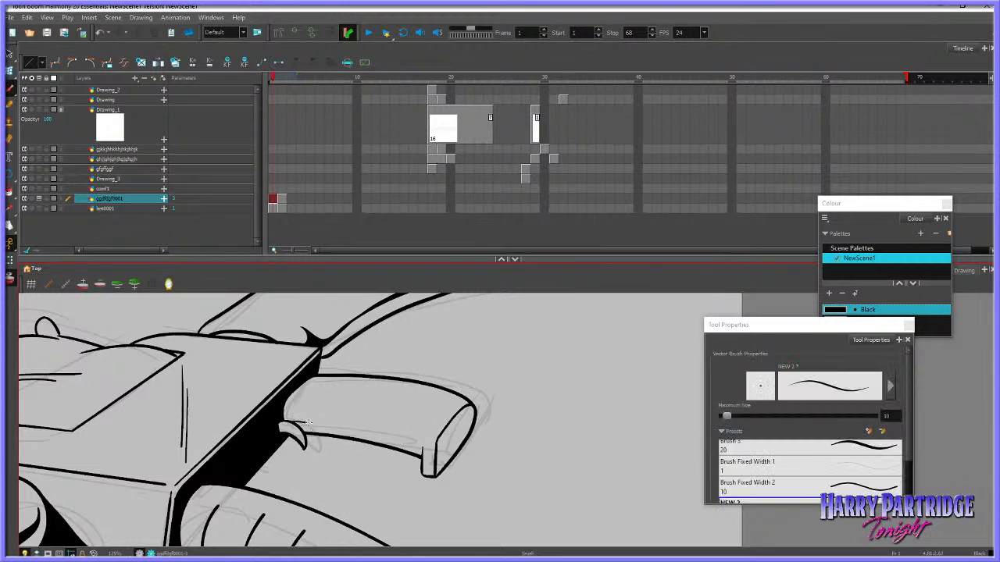
left_click_drag(309, 423, 367, 430)
key("ctrl+z")
left_click_drag(286, 421, 417, 442)
key("ctrl+z")
mouse_move(289, 422)
left_mouse_down()
mouse_move(414, 439)
mouse_move(427, 417)
mouse_move(423, 445)
left_mouse_up()
key("ctrl+z")
left_click_drag(295, 426, 393, 442)
Brush a thin curved detail line along the middle of the rear grip, redoing the first stroke
left_click_drag(304, 403, 410, 416)
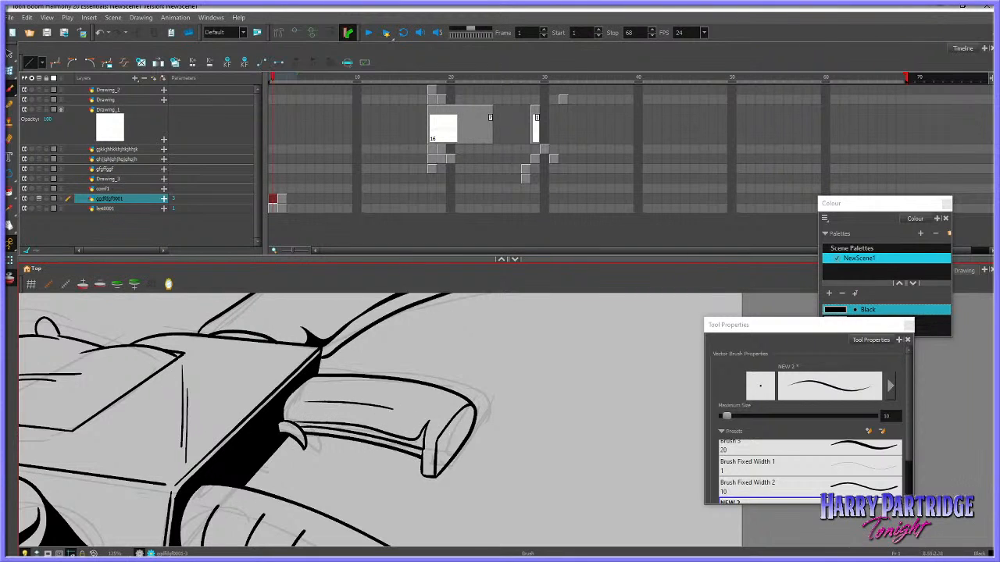
key("ctrl+z")
left_click_drag(310, 404, 414, 418)
left_click(10, 192)
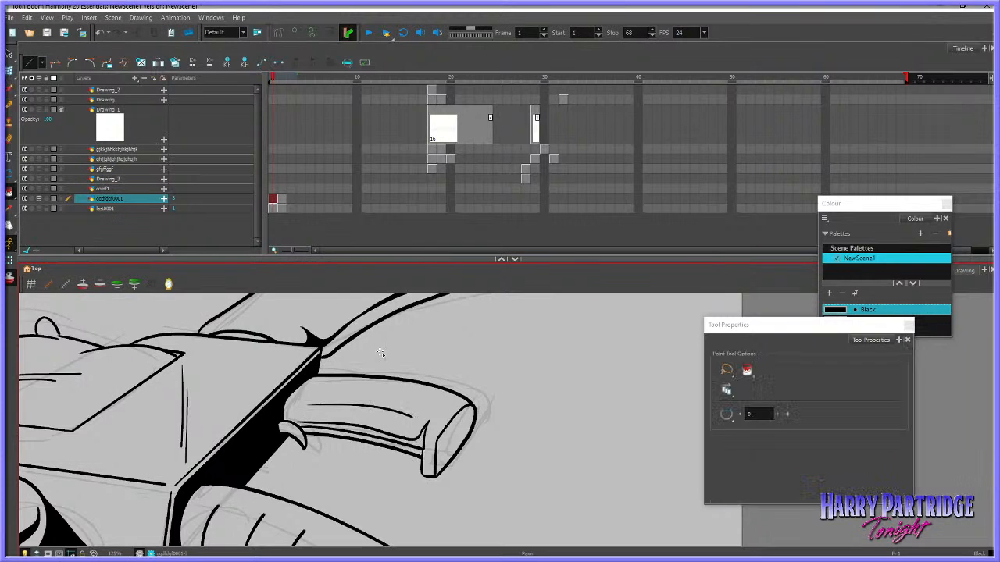
left_click(428, 438)
key("ctrl+z")
Brush a second line under the rear grip's shadow contour and fill the enclosed strip with Black
left_click(9, 88)
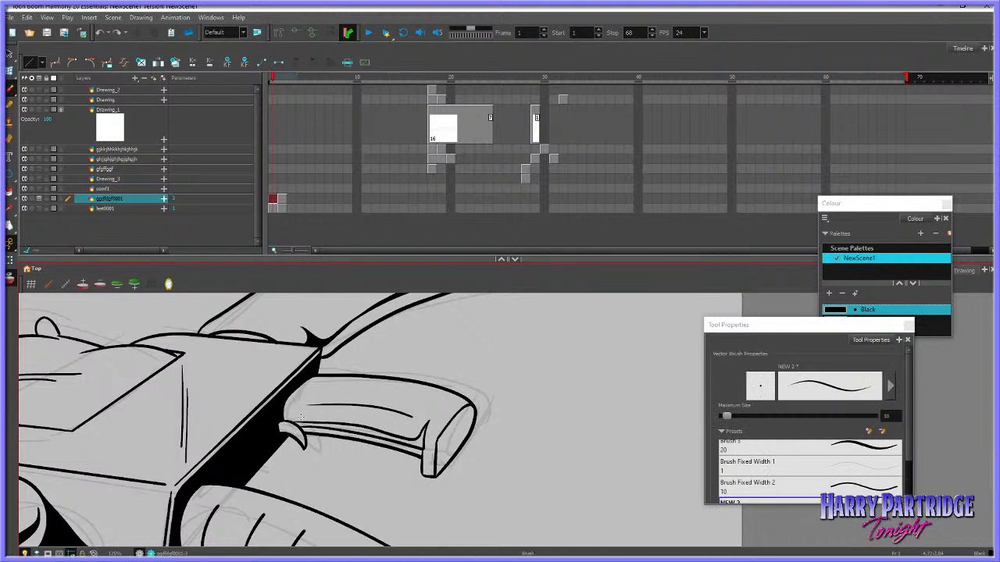
left_click_drag(289, 422, 374, 426)
key("ctrl+z")
left_click_drag(292, 423, 390, 432)
left_click(10, 192)
left_click(375, 431)
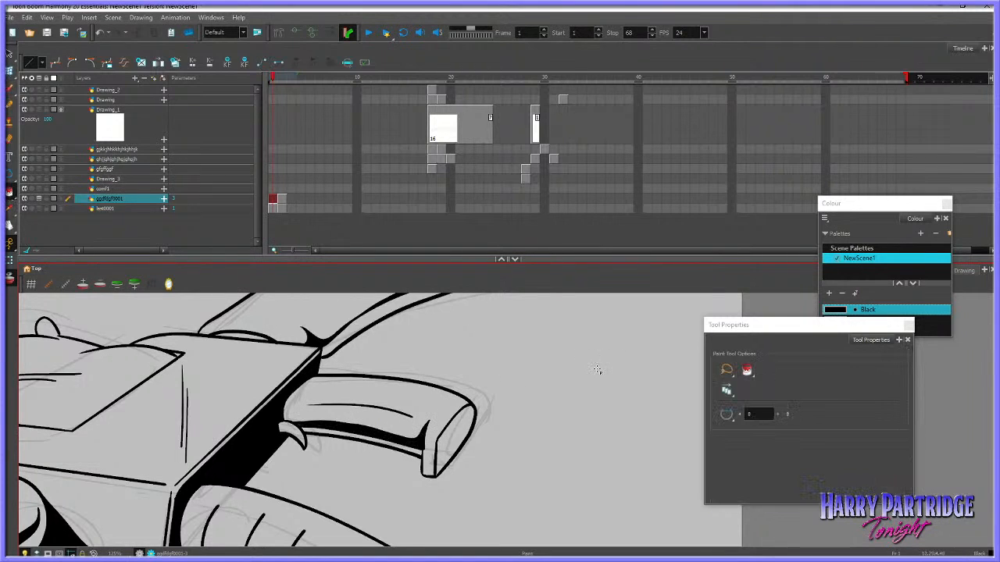
Erase the excess ink along the inner edge of the rear grip's end face
left_click(9, 140)
left_click_drag(429, 434, 426, 456)
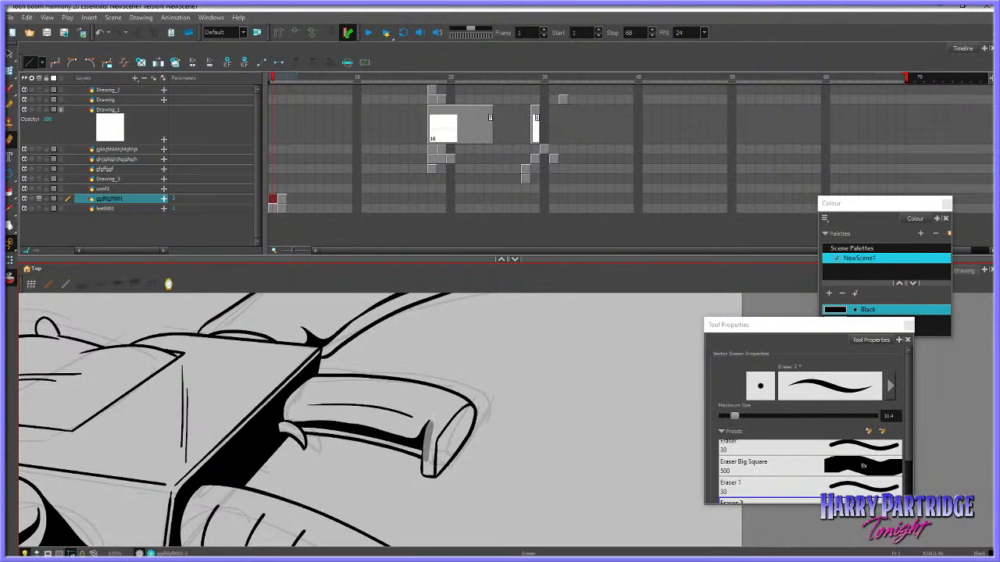
scroll(484, 486, "down", 3)
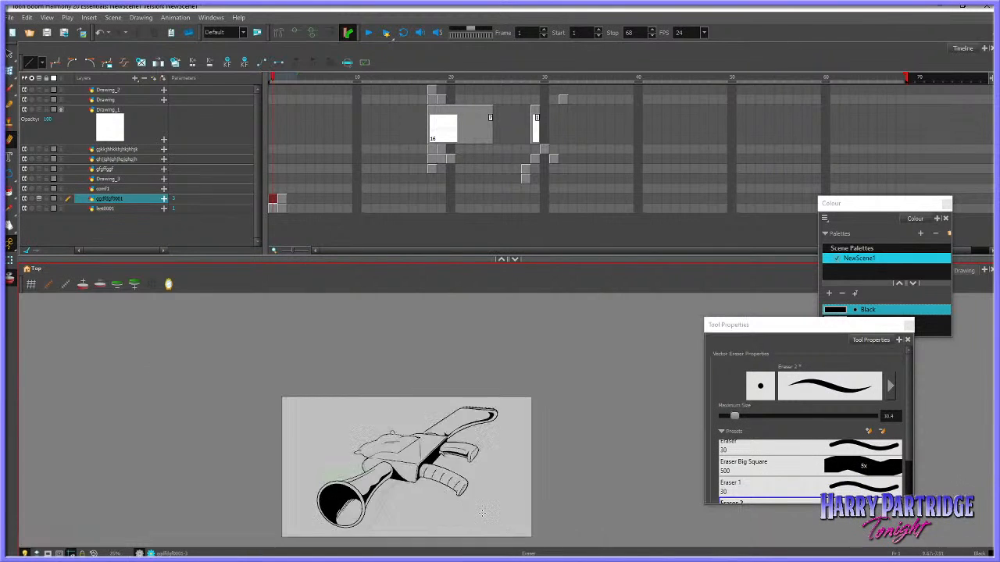
Delete the inner contour line of the front grip's end face, restoring and reselecting it after the first deletion
key("alt+s")
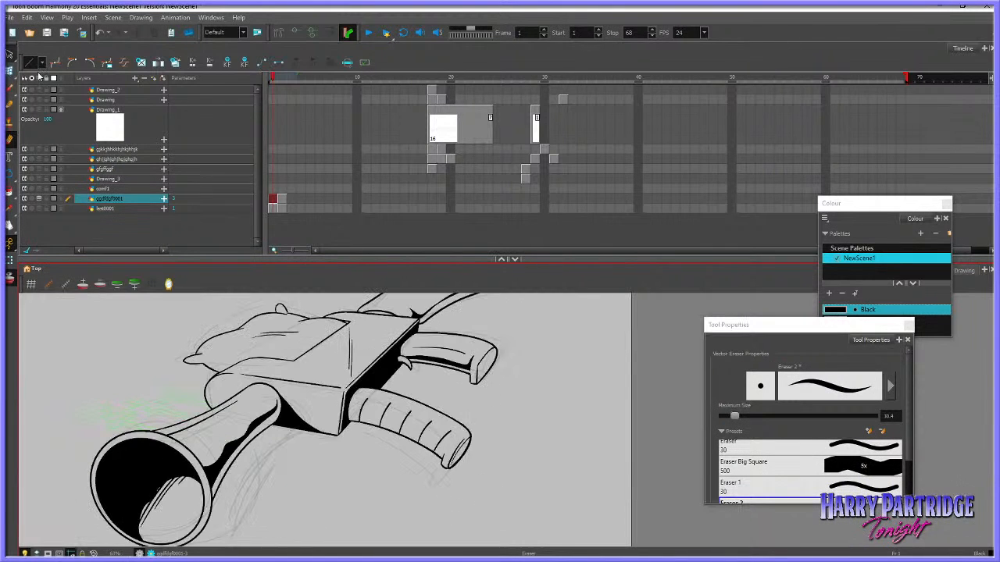
left_click(471, 435)
key("Delete")
key("ctrl+z")
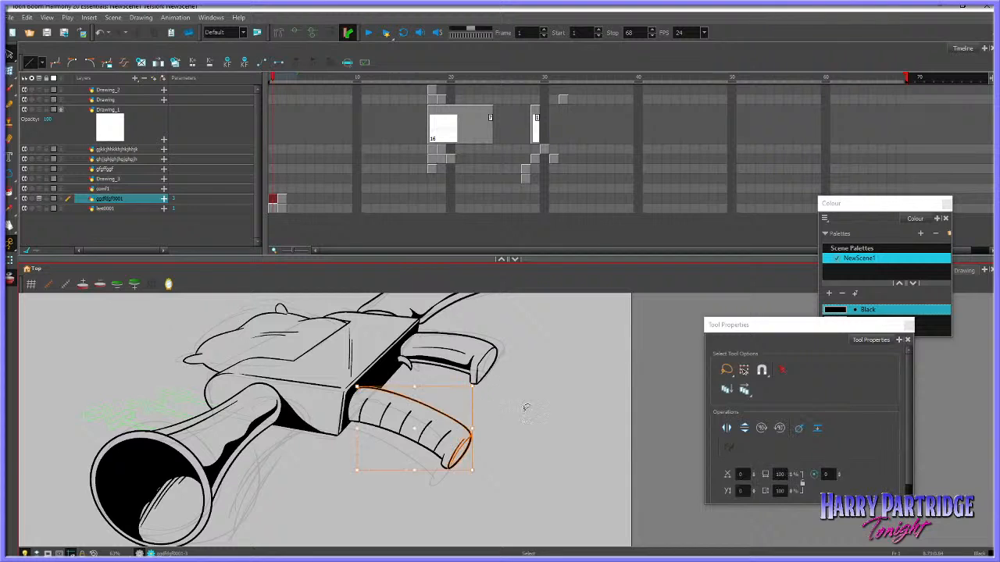
left_click(524, 408)
left_click(468, 435)
key("Delete")
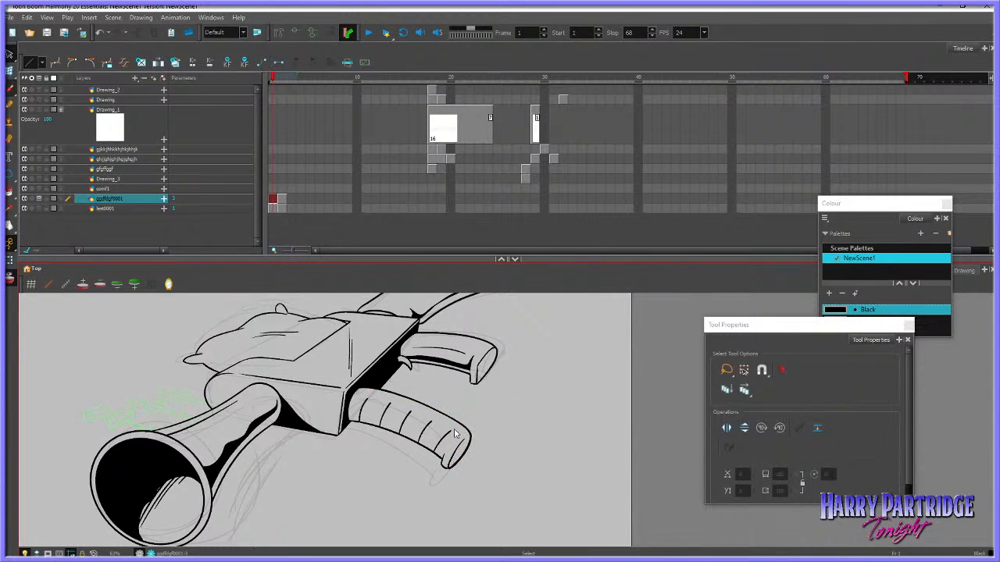
Brush a new inner contour line inside the front grip's end face, undoing misplaced strokes
key("alt+b")
key("ctrl+z")
left_click_drag(459, 447, 471, 437)
key("ctrl+z")
key("alt+i")
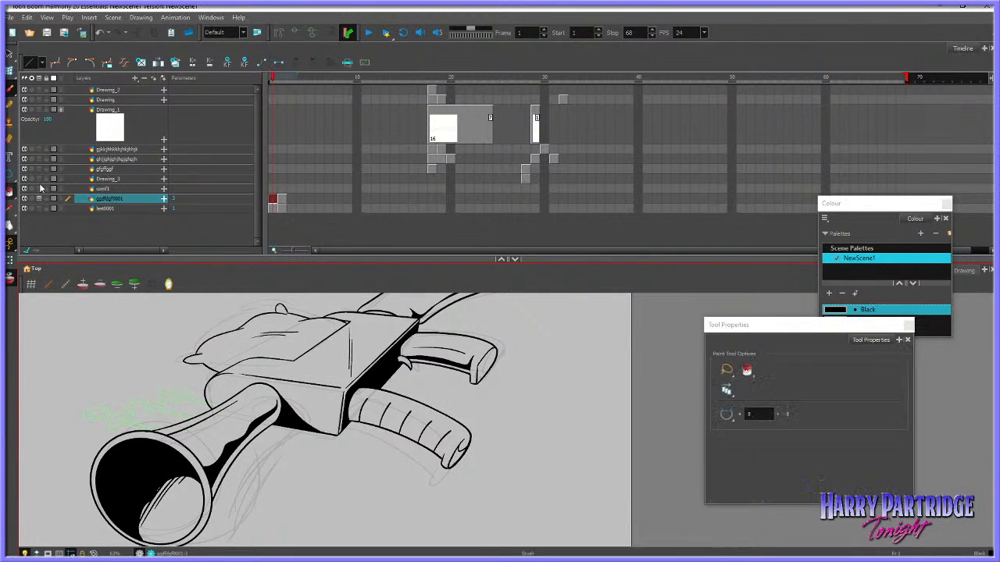
scroll(227, 390, "down", 3)
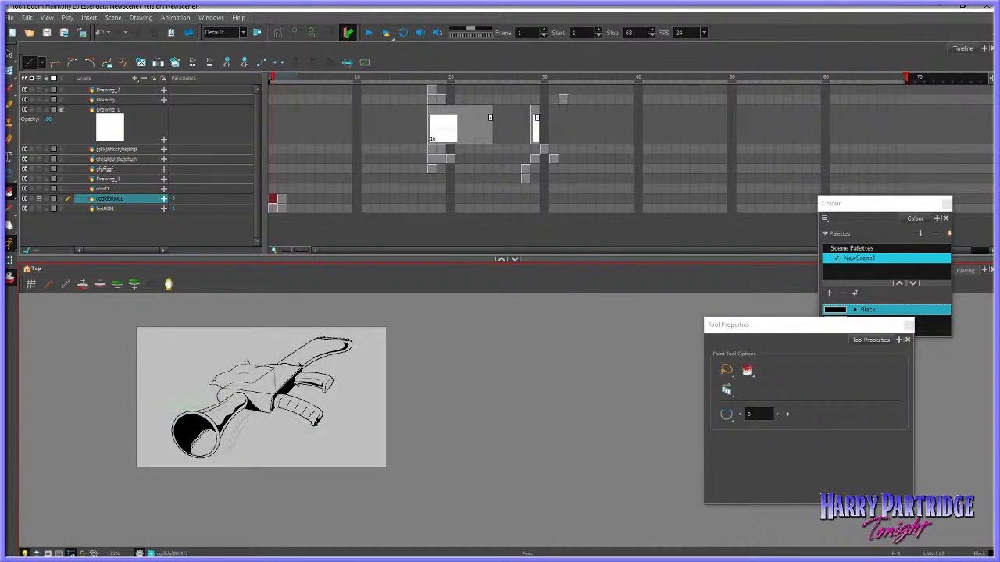
Try shading the end faces of the front and rear grips with short brush strokes
scroll(324, 426, "up", 3)
left_click(10, 102)
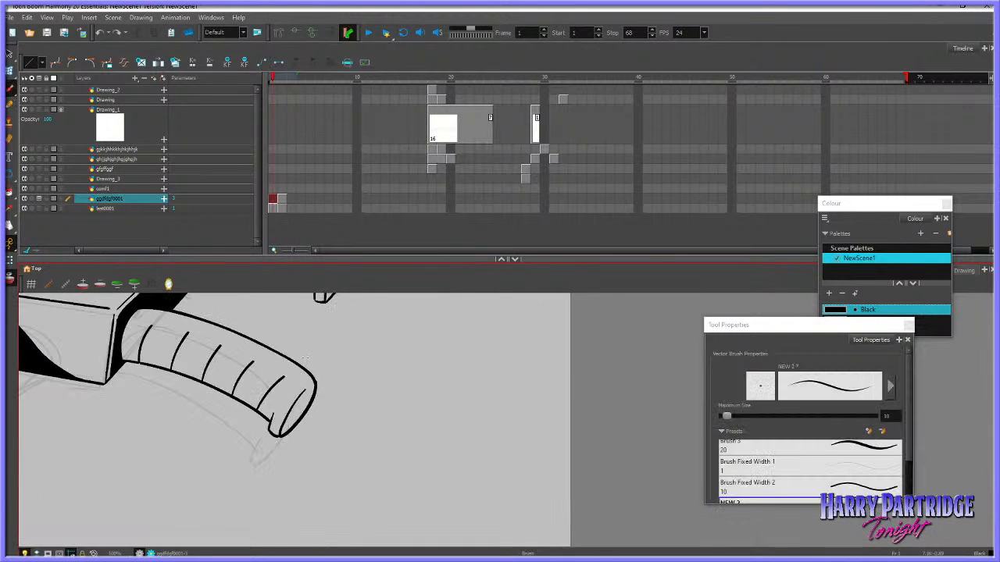
mouse_move(291, 413)
left_mouse_down()
mouse_move(315, 390)
mouse_move(298, 417)
left_mouse_up()
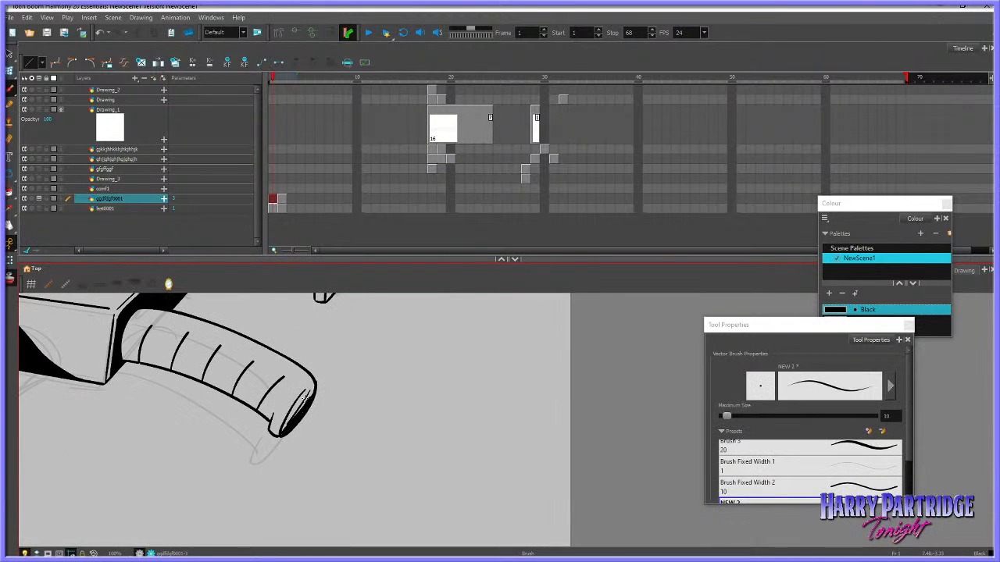
scroll(303, 397, "down", 3)
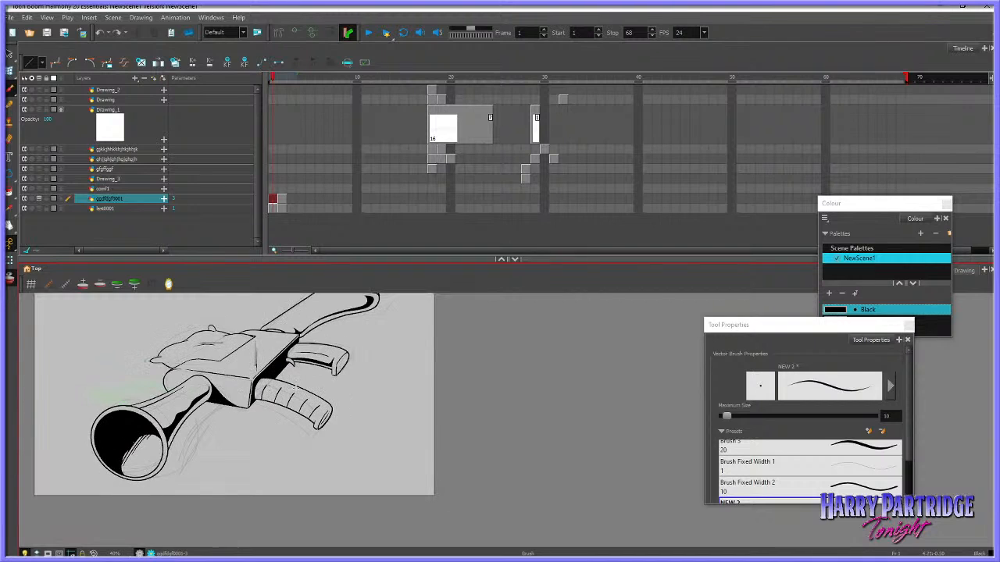
scroll(296, 389, "up", 2)
left_click_drag(358, 353, 381, 345)
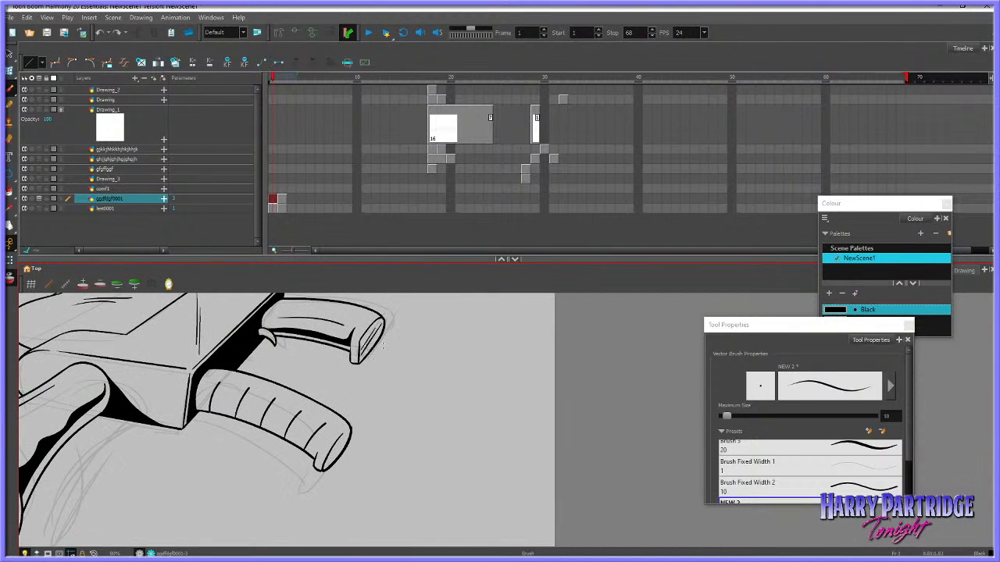
key("ctrl+z")
scroll(457, 394, "down", 4)
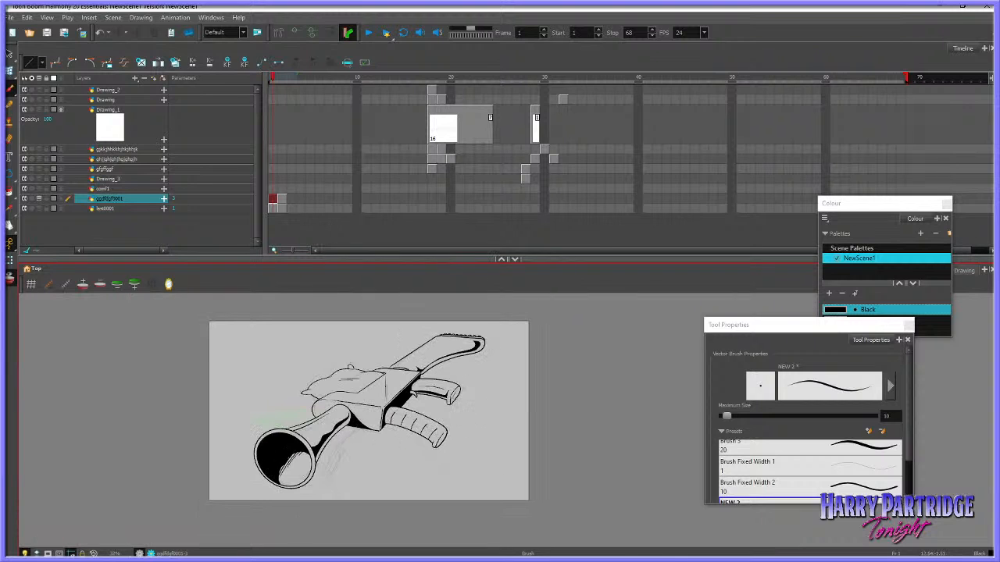
scroll(473, 413, "up", 2)
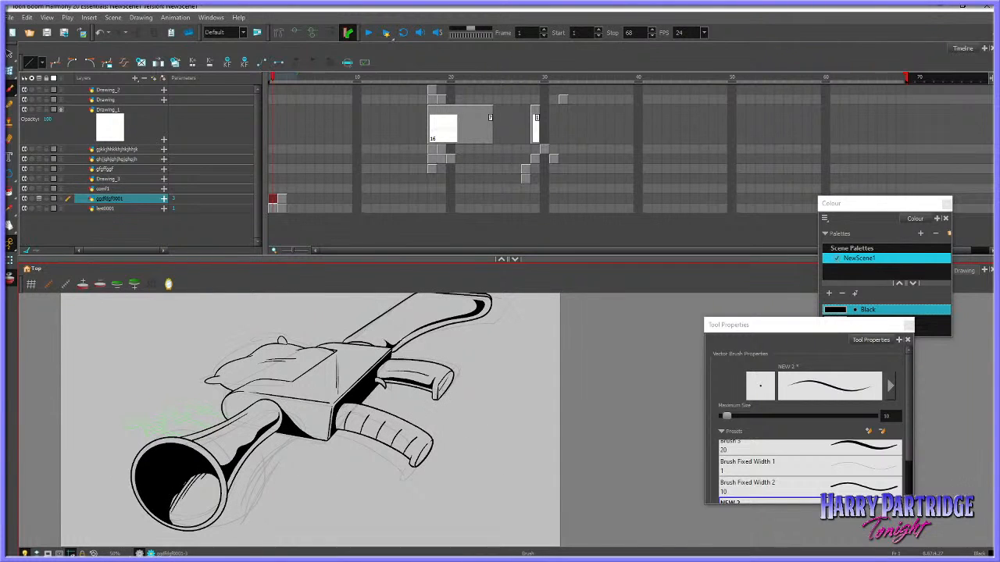
Clear the gun sketch from frame 1 of the lee0001 layer and move its hand sketch to frame 3
key("period")
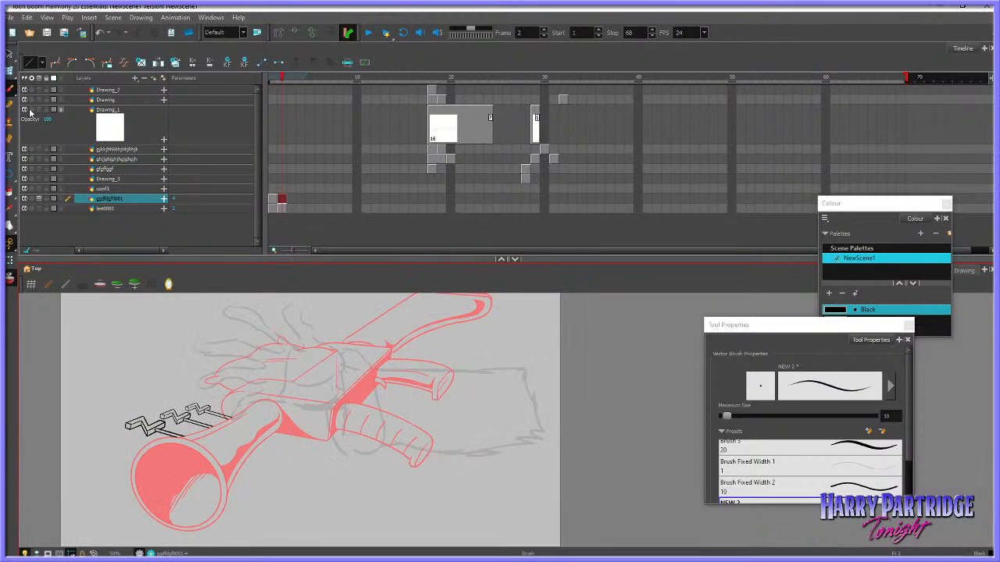
left_click(275, 209)
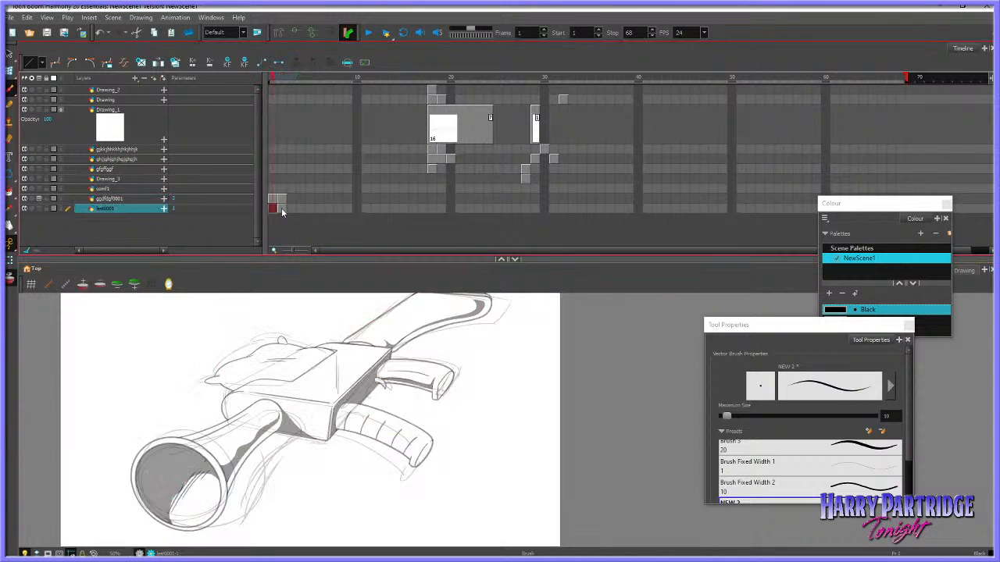
left_click(282, 209)
left_click(290, 208)
left_click(276, 200)
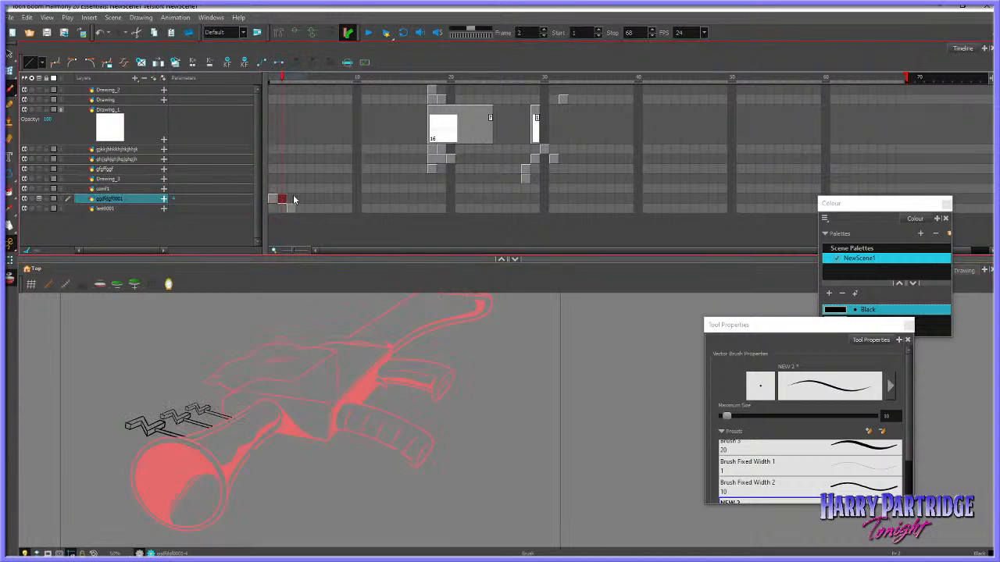
Turn off the onion skin for the ink layer's empty frame 3 and enlarge the drawing view
left_click(291, 199)
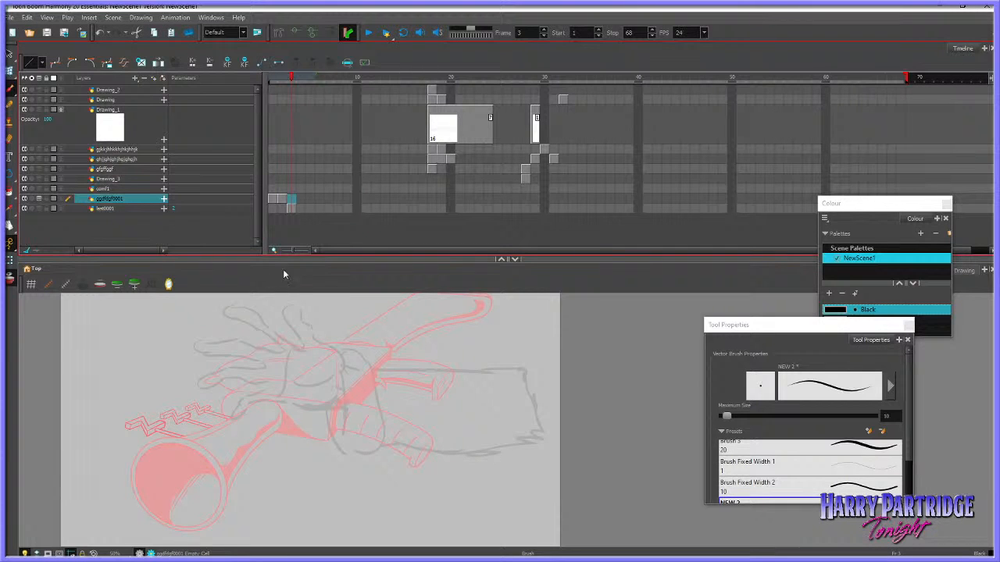
left_click(11, 277)
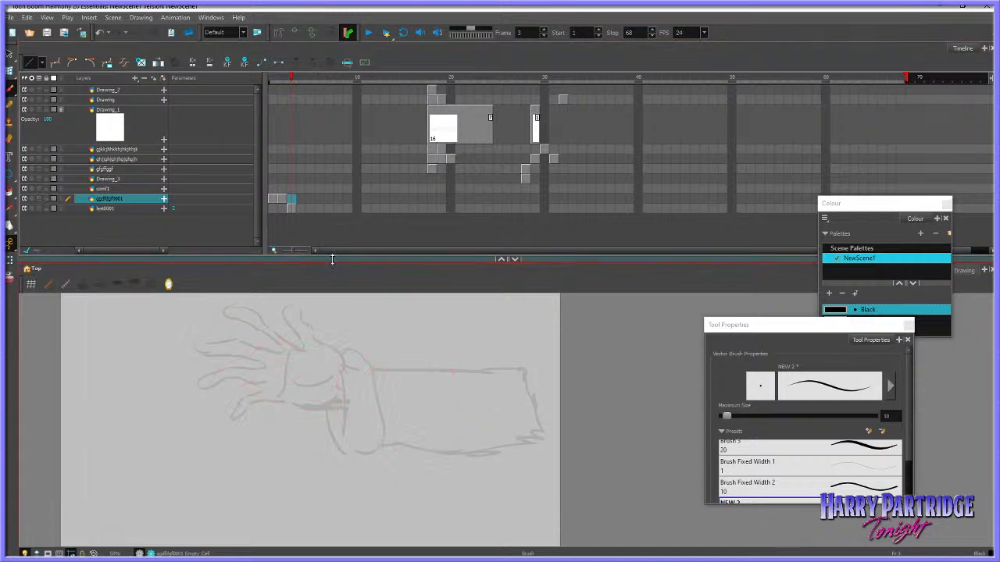
left_click_drag(333, 261, 360, 183)
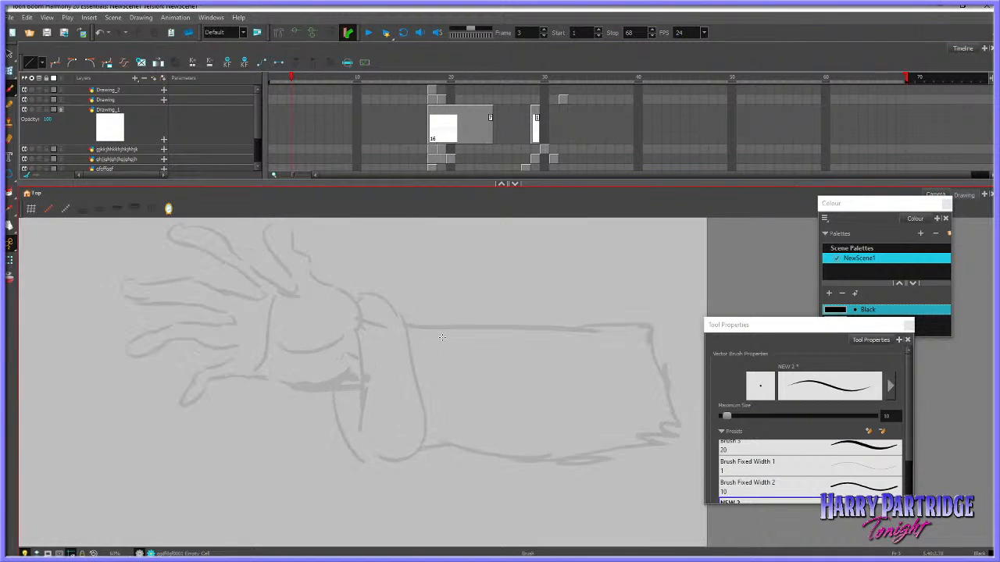
Brush the foremost finger's outline and the start of the palm over the hand sketch, undoing misplaced strokes
left_click_drag(369, 374, 317, 373)
key("ctrl+z")
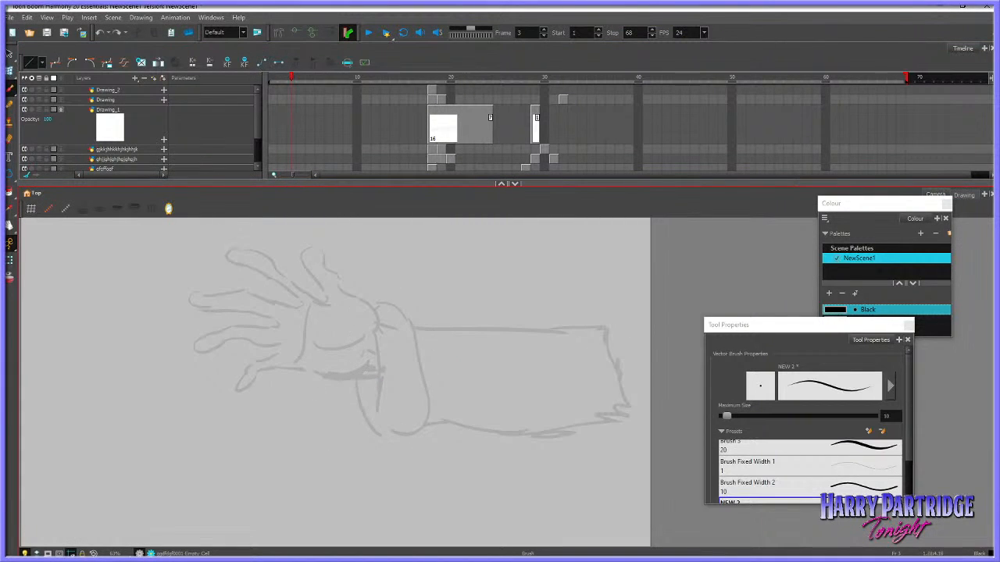
mouse_move(373, 325)
left_mouse_down()
mouse_move(297, 317)
mouse_move(262, 288)
mouse_move(206, 315)
mouse_move(246, 312)
mouse_move(303, 336)
mouse_move(304, 361)
mouse_move(252, 376)
mouse_move(309, 365)
left_mouse_up()
key("ctrl+z")
key("ctrl+z")
key("ctrl+z")
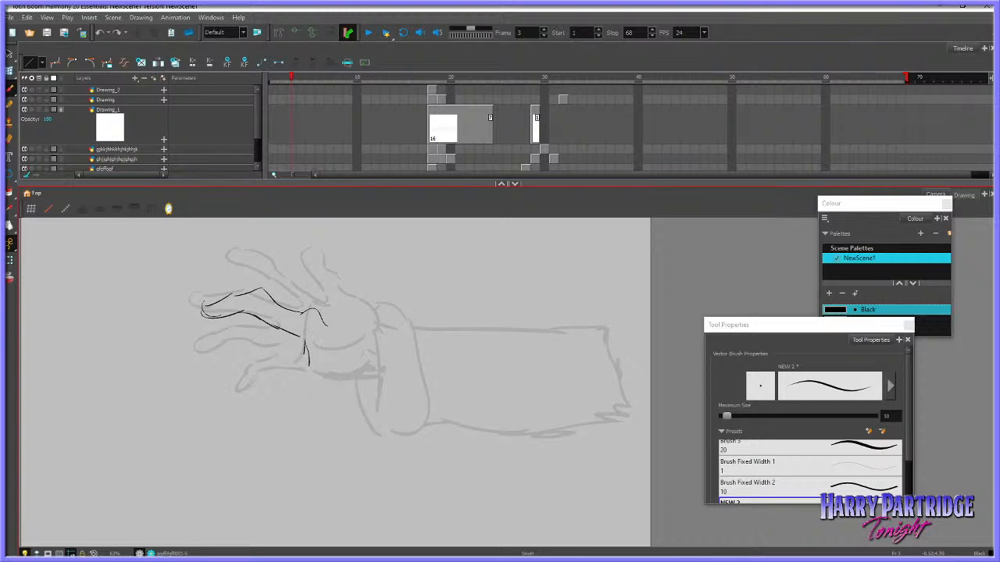
Brush the two upper fingers and the knuckle lines running back to the wrist, redoing misplaced strokes
mouse_move(333, 320)
left_mouse_down()
mouse_move(313, 301)
mouse_move(295, 264)
mouse_move(252, 257)
mouse_move(225, 267)
mouse_move(363, 345)
mouse_move(390, 334)
mouse_move(340, 279)
mouse_move(343, 261)
mouse_move(329, 248)
mouse_move(306, 260)
mouse_move(322, 262)
mouse_move(324, 291)
mouse_move(389, 322)
left_mouse_up()
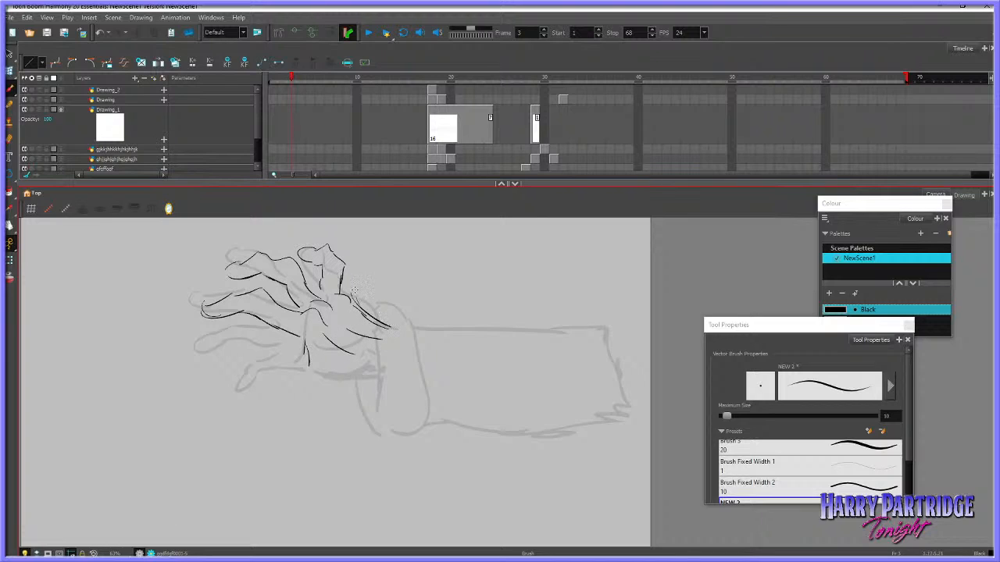
mouse_move(354, 290)
left_mouse_down()
mouse_move(330, 287)
mouse_move(359, 284)
mouse_move(247, 279)
left_mouse_up()
key("ctrl+z")
Brush the lowest finger's outline and the hand's lower edge back to the wrist, redoing misplaced strokes
key("ctrl+z")
key("ctrl+z")
mouse_move(309, 366)
left_mouse_down()
mouse_move(248, 378)
mouse_move(278, 390)
left_mouse_up()
mouse_move(268, 395)
left_mouse_down()
mouse_move(289, 385)
mouse_move(259, 398)
mouse_move(353, 385)
left_mouse_up()
key("ctrl+z")
key("ctrl+z")
key("ctrl+z")
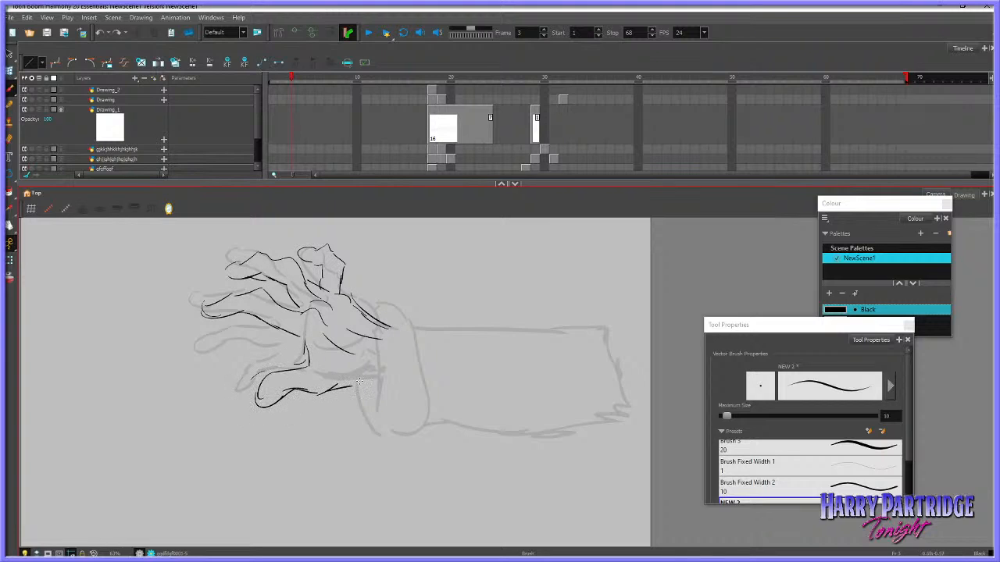
Reshape the lowest finger with the Envelope tool, pulling its tip slightly upward
left_click(9, 71)
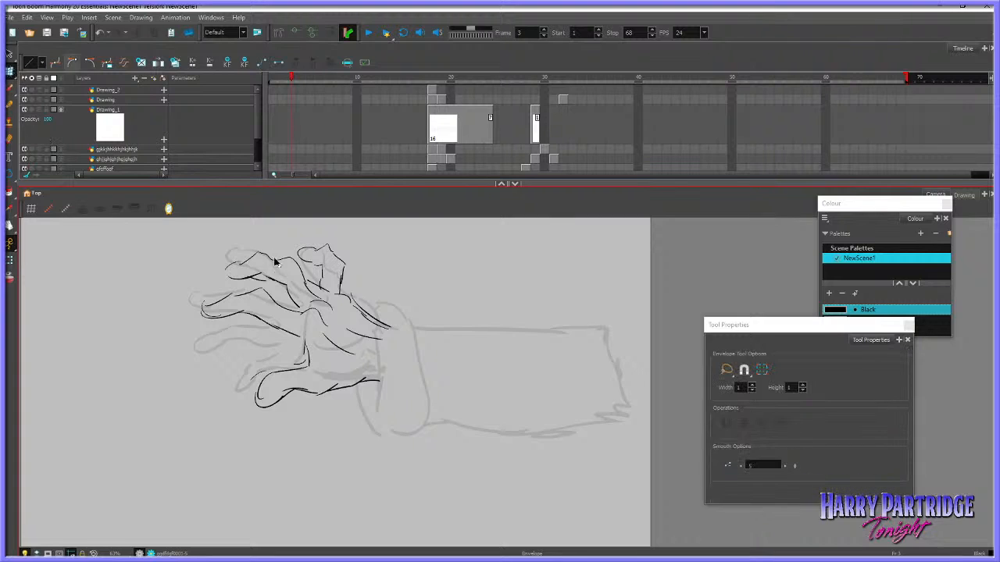
left_click(287, 392)
left_click_drag(253, 408, 253, 398)
left_click(254, 410)
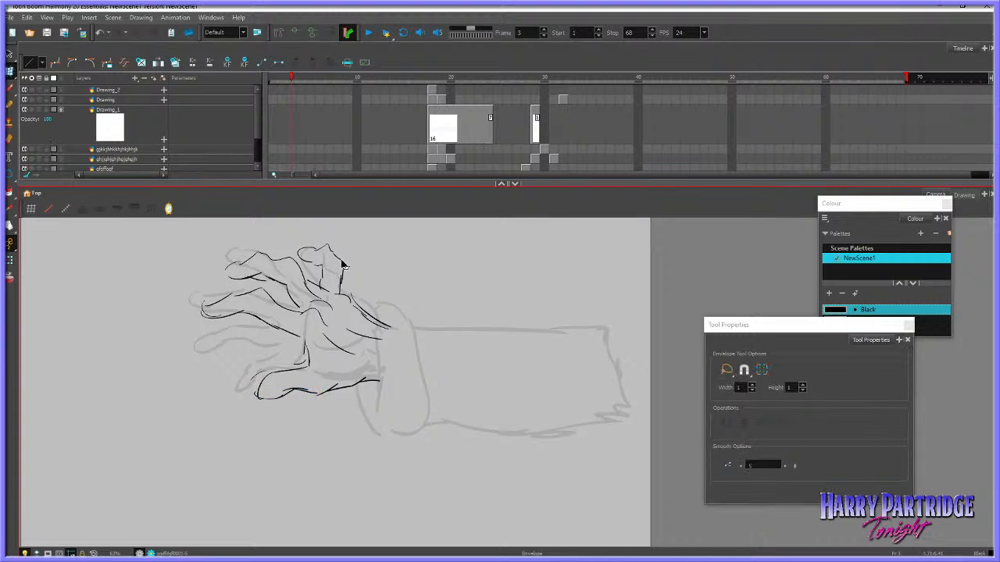
Brush the cuff's front edge down from the wrist and reposition all the inked hand strokes over the sketch
left_click(10, 88)
mouse_move(373, 314)
left_mouse_down()
mouse_move(389, 351)
mouse_move(388, 431)
left_mouse_up()
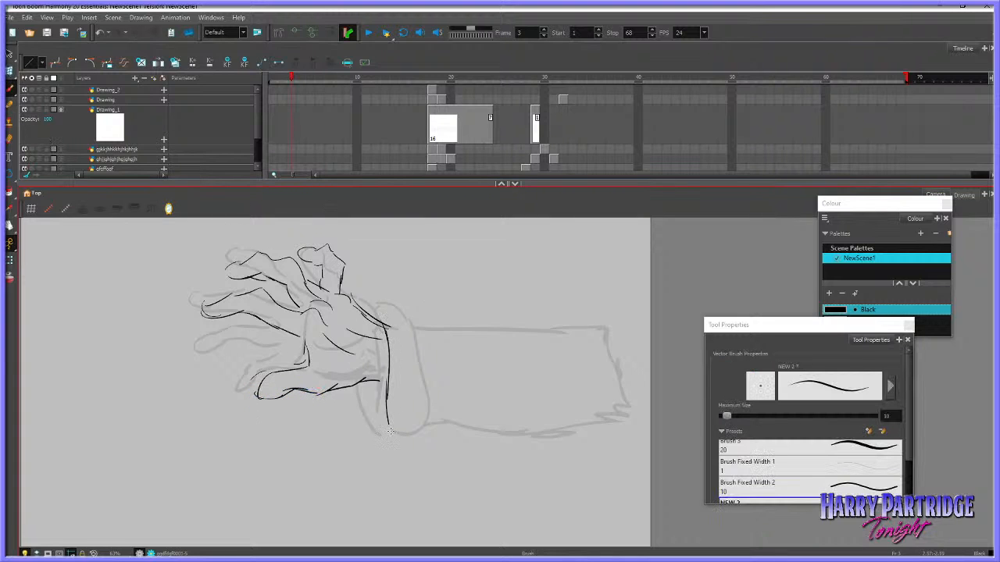
left_click(10, 55)
mouse_move(422, 275)
left_mouse_down()
mouse_move(243, 465)
mouse_move(399, 241)
mouse_move(330, 426)
mouse_move(393, 250)
mouse_move(172, 372)
mouse_move(461, 388)
left_mouse_up()
left_click(353, 308)
left_click(354, 306)
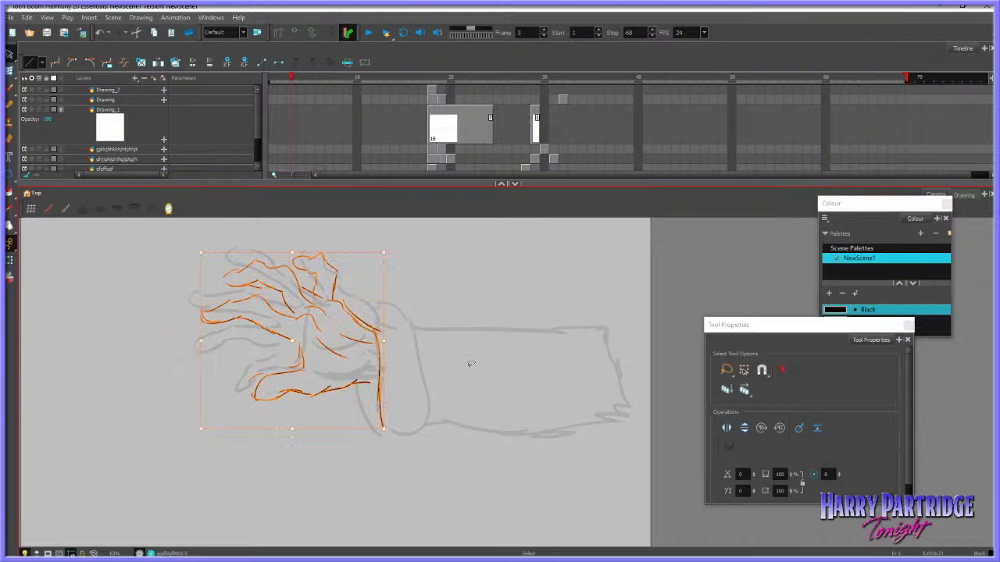
left_click_drag(380, 353, 402, 298)
Brush the shaggy outline of the cuff around the wrist and the upper edge of the forearm
left_click(10, 89)
left_click_drag(387, 303, 425, 338)
mouse_move(358, 379)
left_mouse_down()
mouse_move(370, 429)
mouse_move(403, 459)
left_mouse_up()
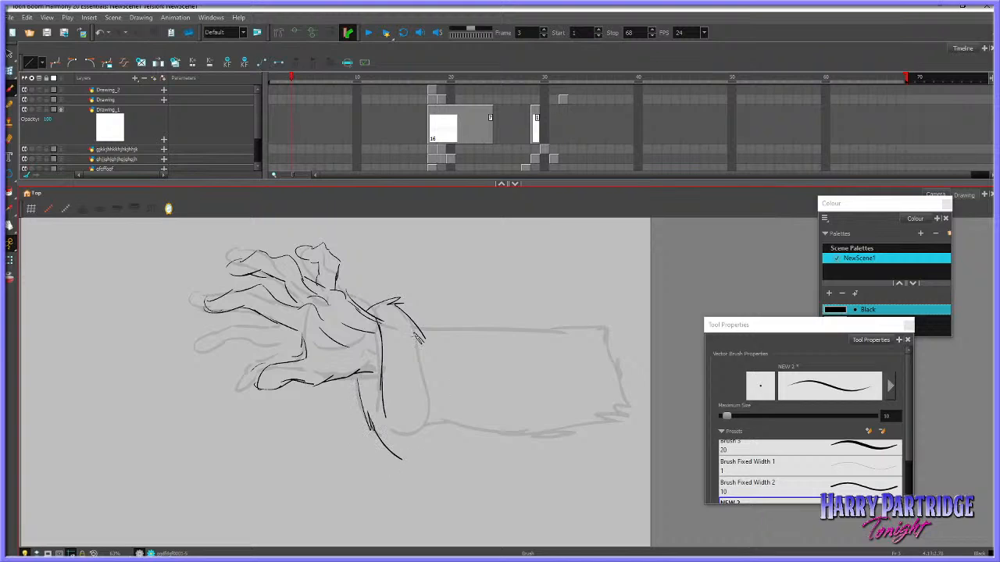
mouse_move(414, 332)
left_mouse_down()
mouse_move(431, 393)
mouse_move(415, 446)
mouse_move(406, 424)
mouse_move(521, 337)
mouse_move(463, 328)
mouse_move(597, 335)
left_mouse_up()
key("ctrl+z")
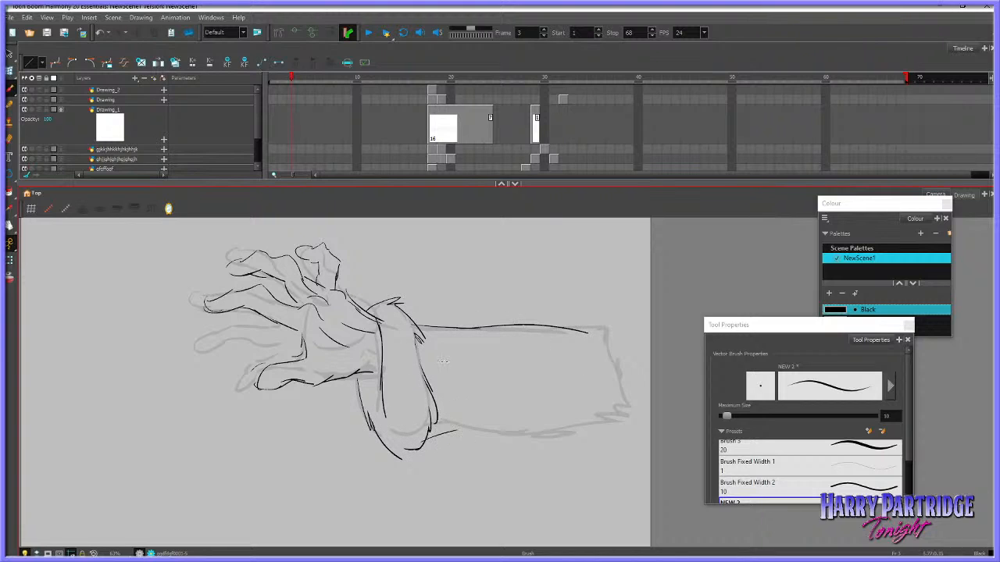
Brush two curved crease lines on the forearm and draw its long lower edge
left_click_drag(444, 357, 526, 405)
left_click_drag(480, 375, 521, 396)
left_click_drag(460, 430, 602, 432)
left_click_drag(580, 331, 606, 325)
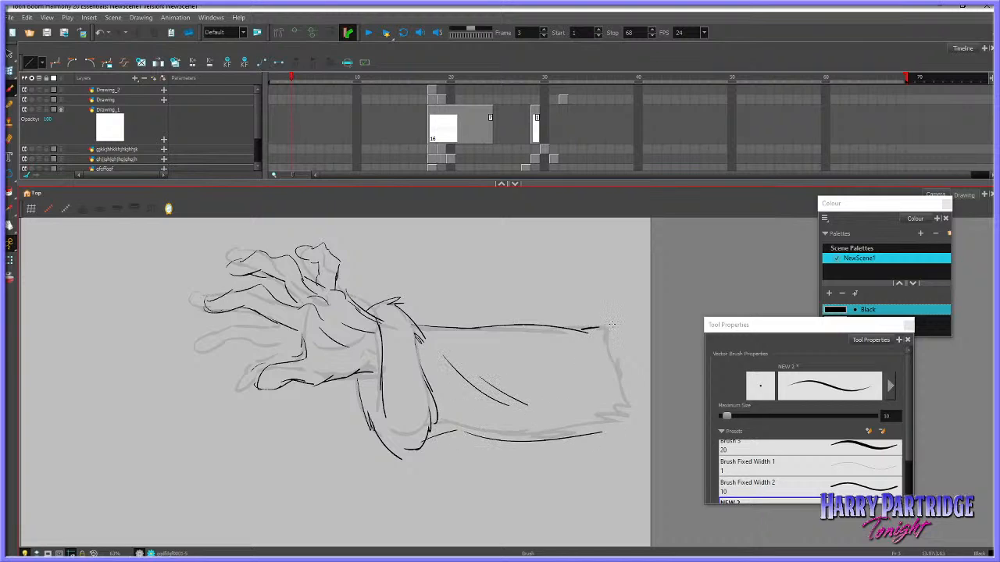
Extend the forearm's upper edge with bumps and close the sleeve's far end with a corner and side line
mouse_move(527, 324)
left_mouse_down()
mouse_move(560, 311)
mouse_move(606, 325)
mouse_move(658, 317)
left_mouse_up()
key("ctrl+z")
mouse_move(588, 430)
left_mouse_down()
mouse_move(626, 433)
mouse_move(635, 422)
left_mouse_up()
left_click_drag(628, 336, 640, 403)
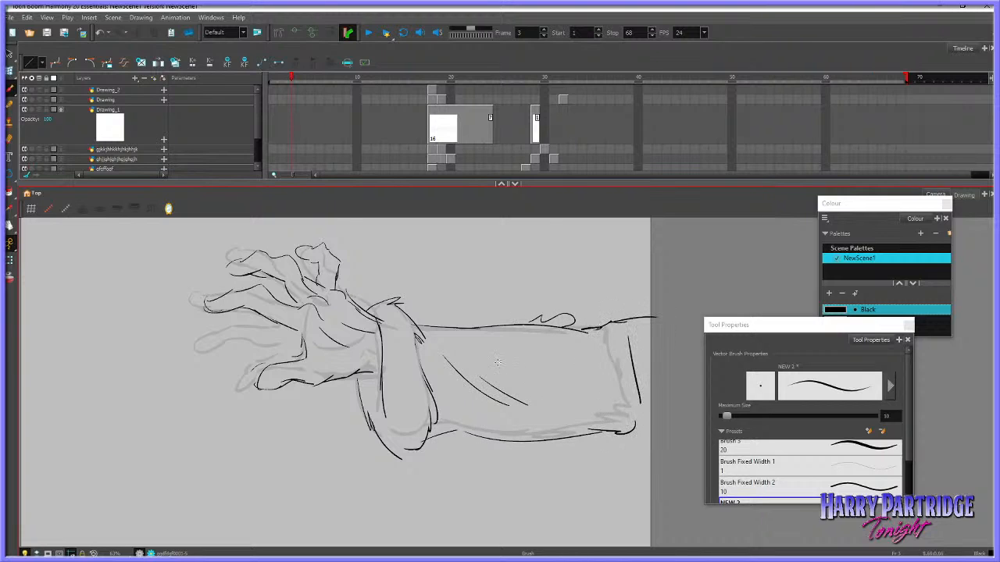
Brush a small torn patch detail above the forearm's crease lines, redoing the first stroke
left_click_drag(498, 362, 516, 371)
key("ctrl+z")
mouse_move(493, 358)
left_mouse_down()
mouse_move(506, 379)
mouse_move(524, 382)
left_mouse_up()
Brush round pads on the palm, a band across an upper finger and short hatch marks on the cuff
mouse_move(328, 312)
left_mouse_down()
mouse_move(351, 319)
mouse_move(364, 342)
left_mouse_up()
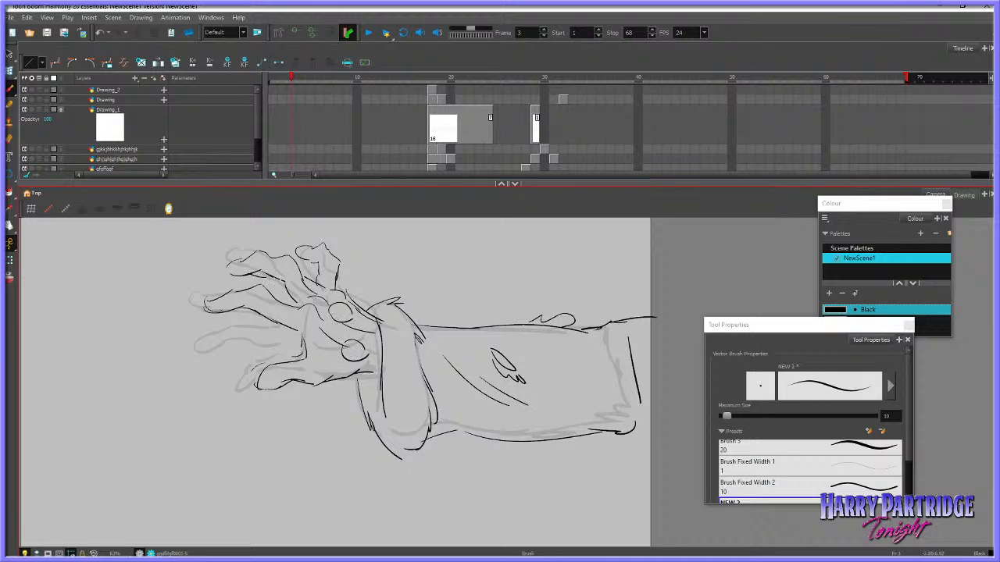
mouse_move(299, 272)
left_mouse_down()
mouse_move(278, 255)
mouse_move(283, 296)
mouse_move(260, 302)
mouse_move(264, 286)
left_mouse_up()
left_click_drag(320, 328, 315, 329)
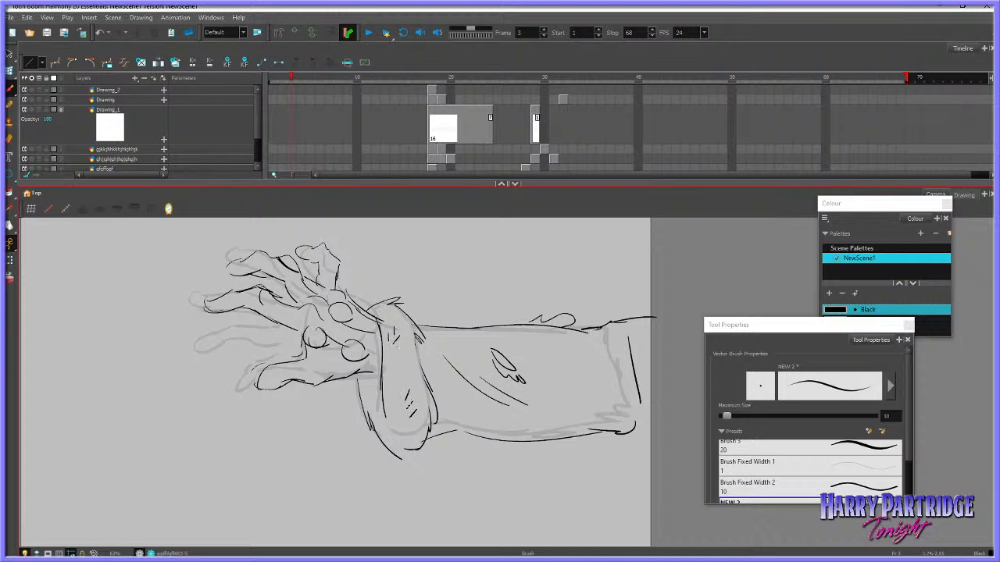
Clear the hand sketch from frame 3 of the lee0001 layer and reselect the inked hand drawing
left_click_drag(317, 194, 315, 233)
left_click(291, 209)
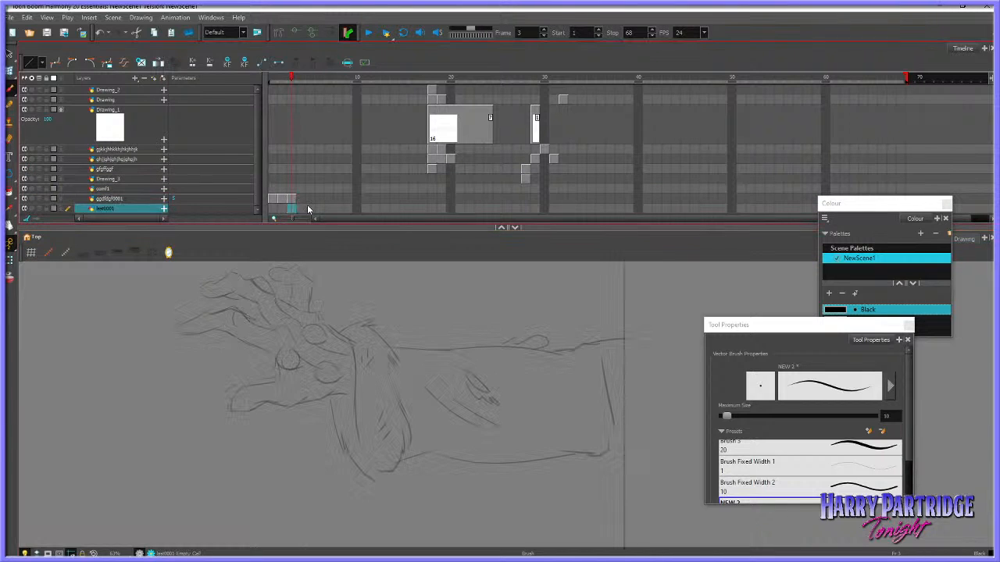
left_click(291, 198)
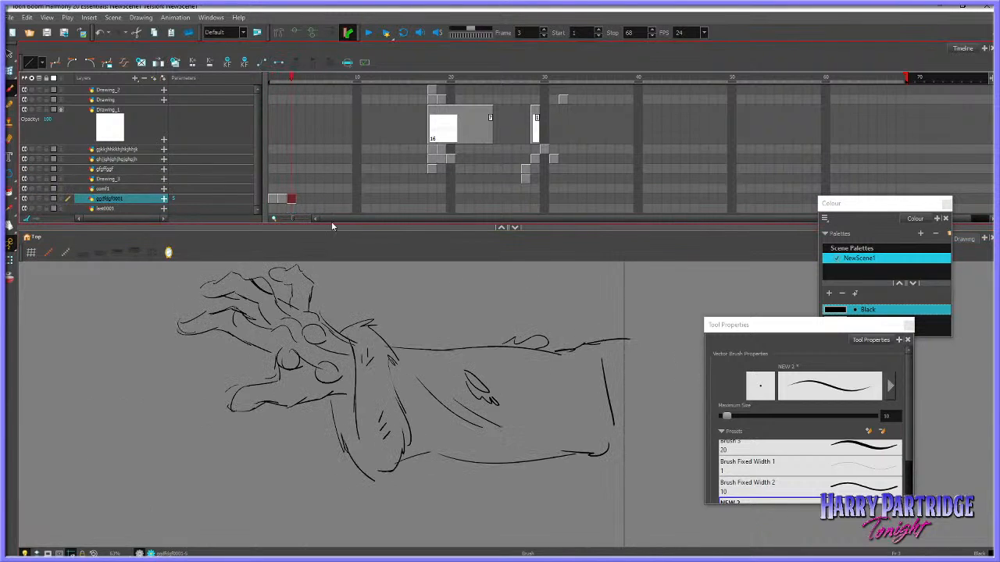
On the empty frame 4, with the previous drawing as onion skin, brush the knuckle curve at the base of the lowest finger
left_click(304, 198)
key("alt+o")
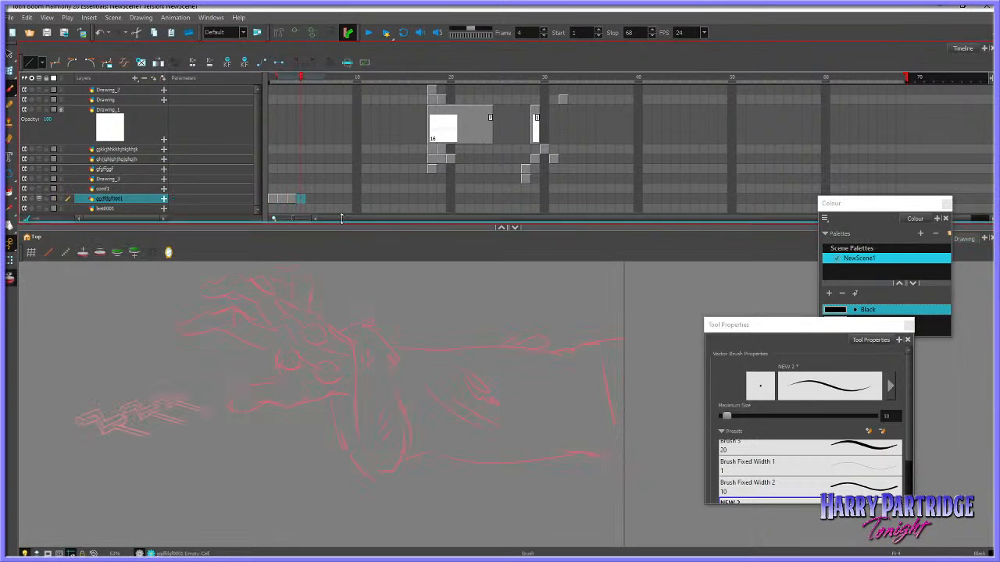
left_click_drag(336, 228, 361, 160)
scroll(347, 278, "up", 5)
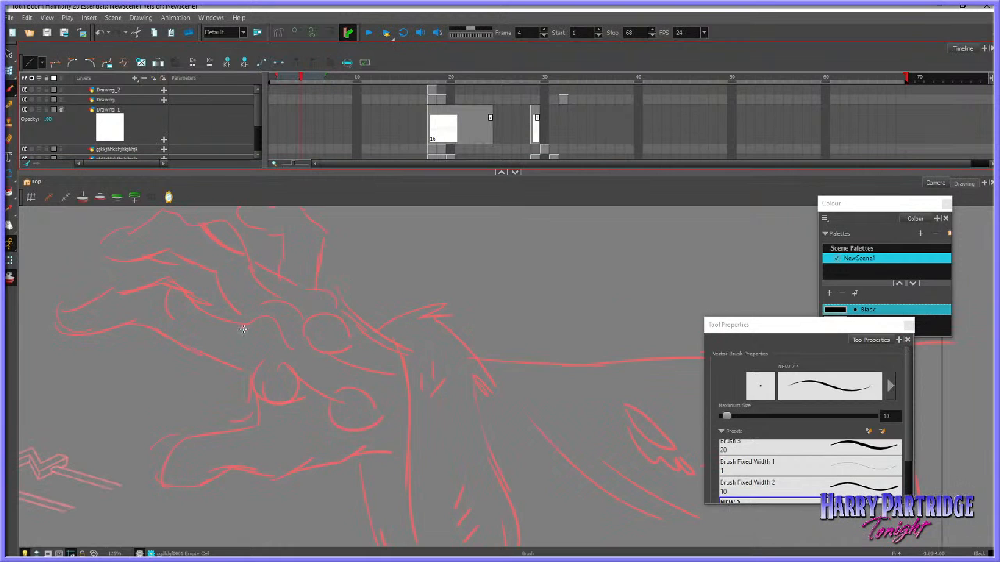
left_click_drag(247, 329, 279, 341)
key("ctrl+z")
mouse_move(247, 329)
left_mouse_down()
mouse_move(270, 321)
mouse_move(292, 354)
mouse_move(274, 323)
mouse_move(301, 354)
mouse_move(258, 342)
left_mouse_up()
key("ctrl+z")
Ink the thumb's outline from the palm around the tip to the wrist, with a small inner curve at the tip
key("ctrl+z")
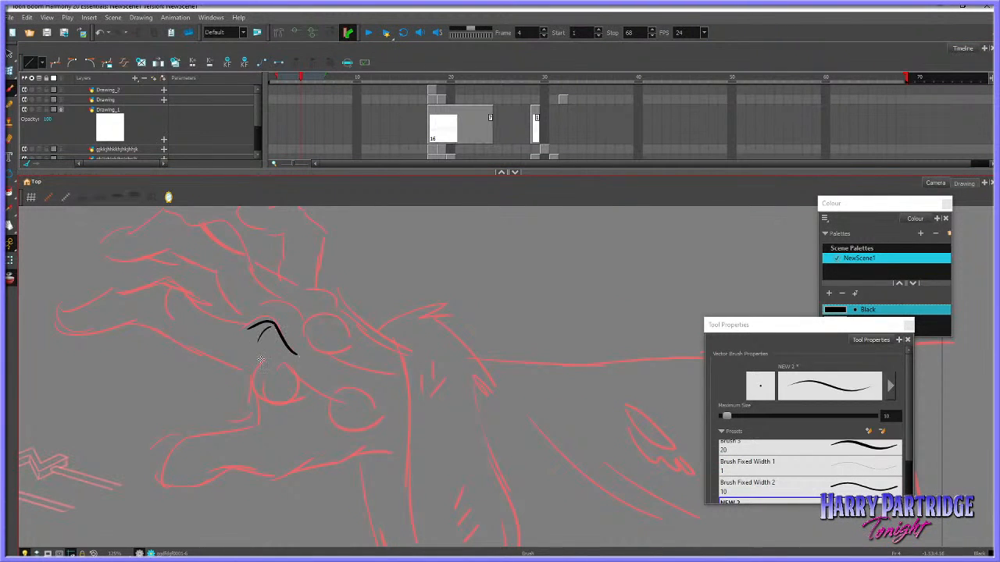
mouse_move(253, 383)
left_mouse_down()
mouse_move(296, 372)
mouse_move(291, 399)
mouse_move(257, 406)
mouse_move(253, 428)
left_mouse_up()
key("ctrl+z")
key("ctrl+z")
key("ctrl+z")
mouse_move(405, 452)
left_mouse_down()
mouse_move(370, 447)
mouse_move(311, 470)
left_mouse_up()
key("ctrl+z")
mouse_move(370, 449)
left_mouse_down()
mouse_move(278, 478)
mouse_move(234, 467)
mouse_move(167, 487)
mouse_move(162, 463)
mouse_move(187, 443)
left_mouse_up()
key("ctrl+z")
mouse_move(254, 422)
left_mouse_down()
mouse_move(226, 438)
mouse_move(196, 438)
mouse_move(161, 477)
mouse_move(239, 469)
left_mouse_up()
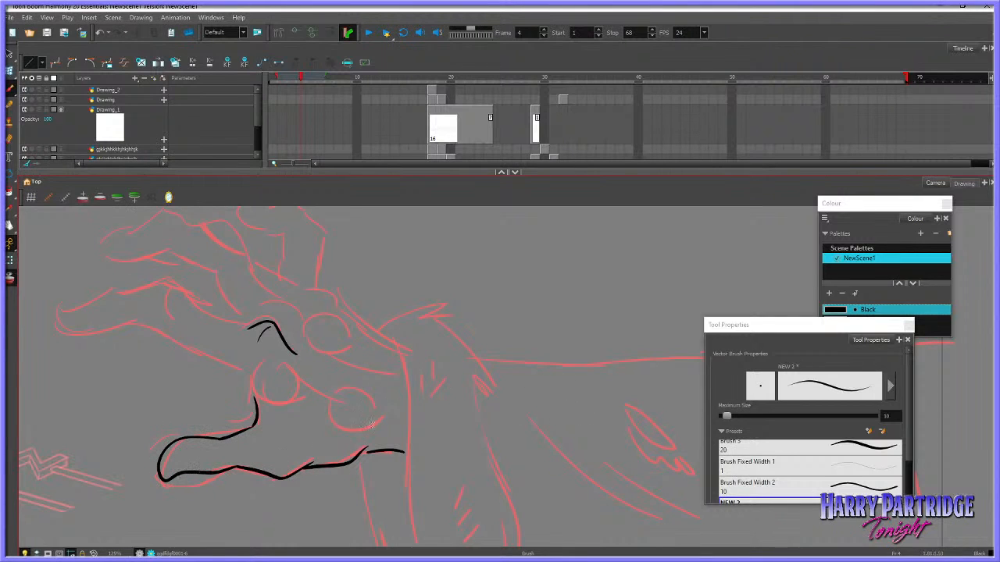
key("ctrl+z")
left_click_drag(173, 476, 240, 469)
key("ctrl+z")
left_click_drag(181, 455, 165, 470)
Brush two round pads on the palm above the thumb
mouse_move(268, 358)
left_mouse_down()
mouse_move(260, 395)
mouse_move(300, 370)
mouse_move(276, 403)
mouse_move(373, 386)
mouse_move(381, 406)
mouse_move(344, 389)
mouse_move(376, 415)
mouse_move(359, 429)
left_mouse_up()
key("ctrl+z")
key("ctrl+z")
key("ctrl+z")
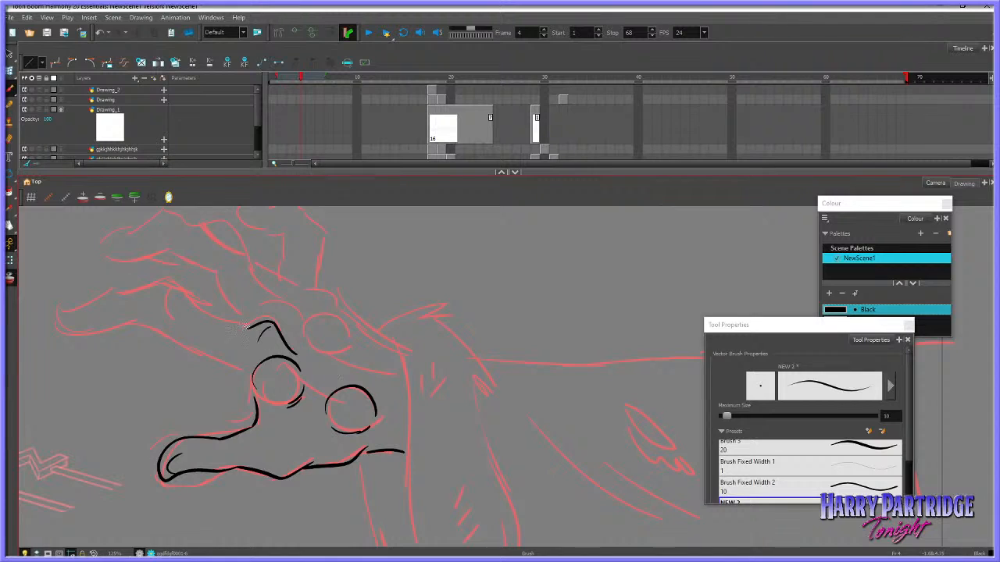
Ink the lowest finger's outline from the knuckle around the tip and back down to the palm
mouse_move(246, 327)
left_mouse_down()
mouse_move(190, 292)
mouse_move(139, 282)
mouse_move(77, 308)
mouse_move(78, 324)
mouse_move(96, 331)
mouse_move(163, 324)
mouse_move(250, 377)
left_mouse_up()
key("ctrl+z")
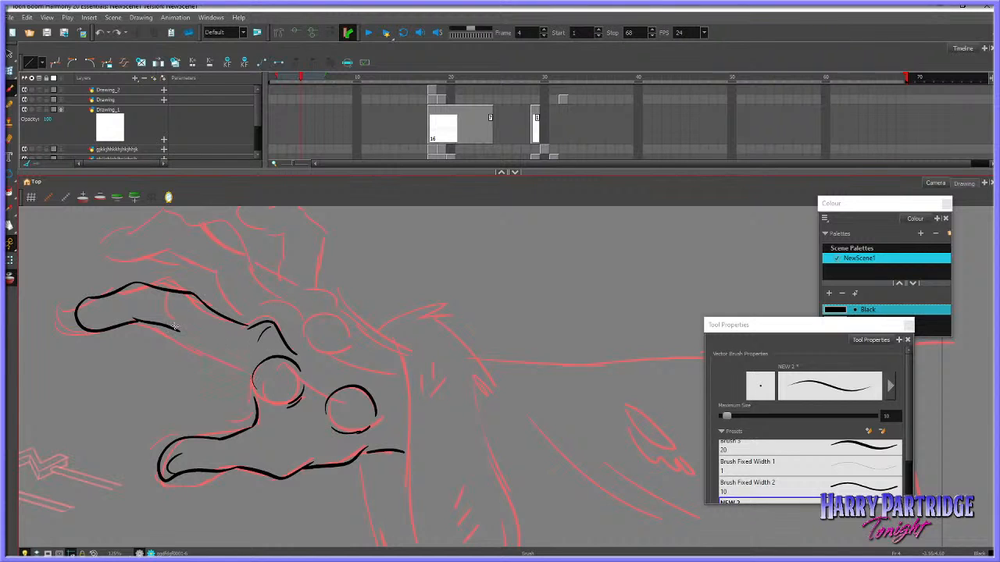
mouse_move(176, 328)
left_mouse_down()
mouse_move(238, 369)
mouse_move(253, 394)
left_mouse_up()
scroll(301, 388, "down", 4)
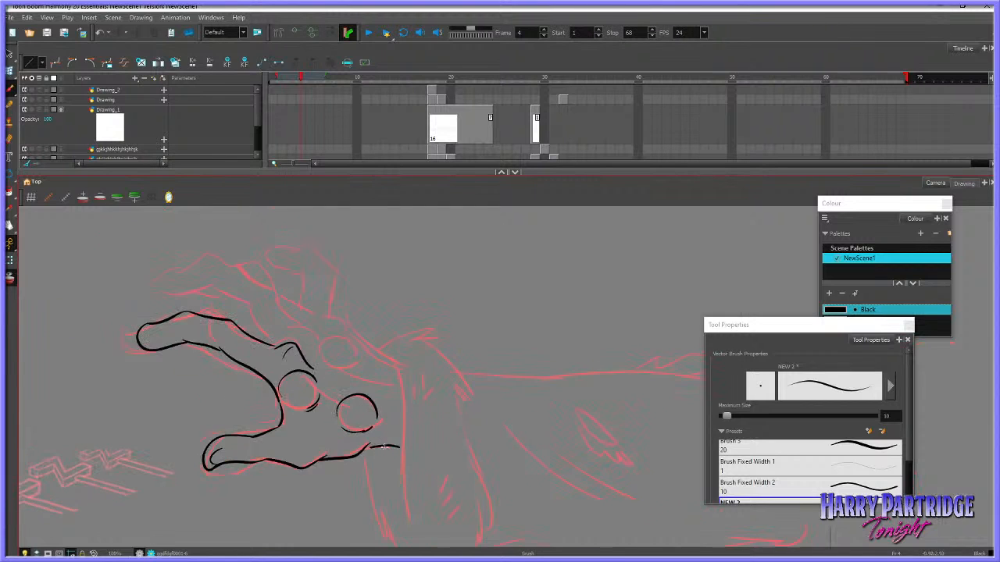
Brush short crease marks along the upper side of the lowest finger
scroll(338, 418, "up", 3)
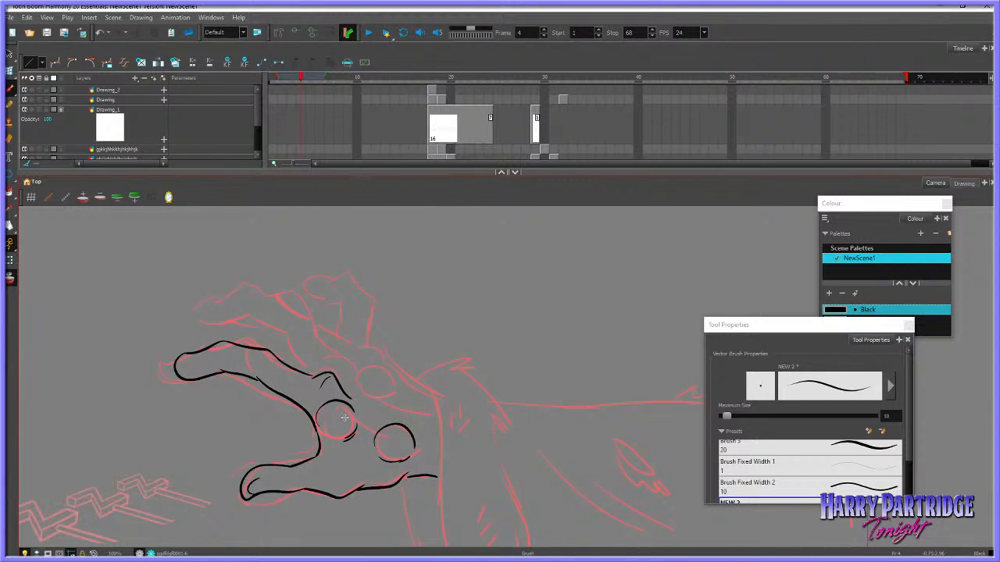
left_click(10, 54)
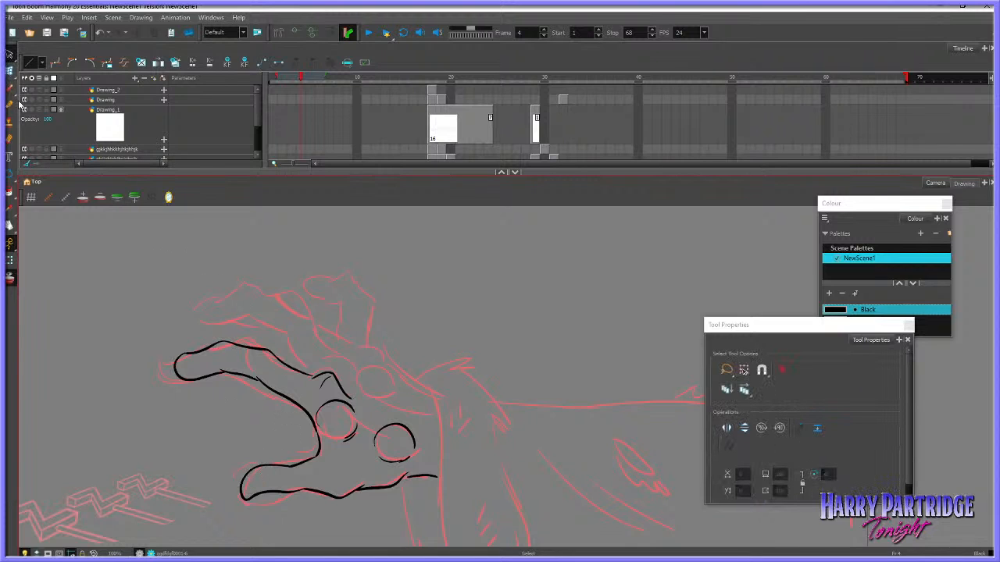
left_click(10, 88)
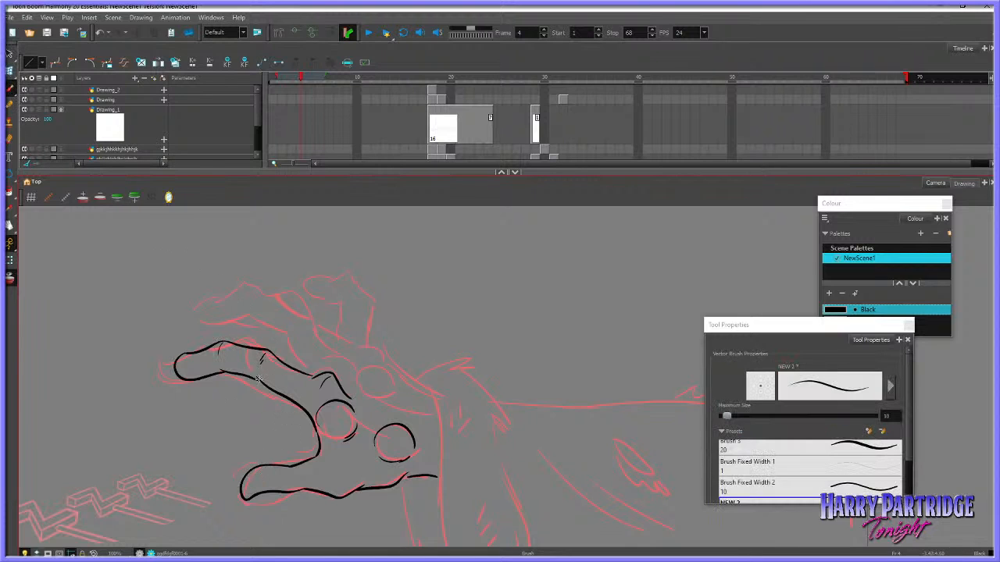
left_click_drag(338, 362, 367, 381)
left_click(10, 54)
left_click(10, 88)
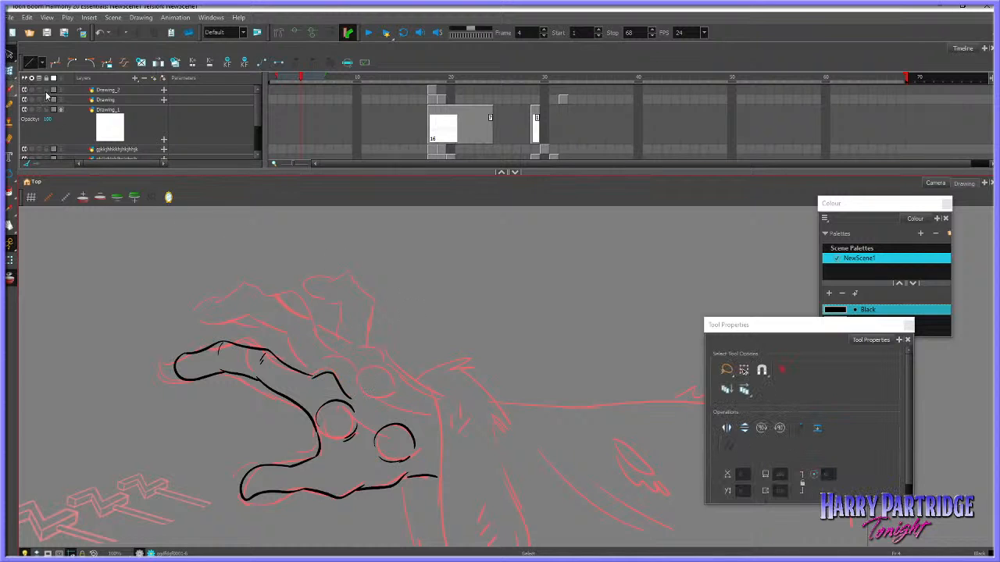
Ink the third palm pad, the wrist edge beside it and the pointed upper edge of the fur cuff
mouse_move(359, 389)
left_mouse_down()
mouse_move(375, 366)
mouse_move(388, 399)
mouse_move(380, 367)
mouse_move(380, 398)
mouse_move(363, 395)
mouse_move(422, 420)
mouse_move(452, 361)
mouse_move(495, 397)
mouse_move(414, 389)
mouse_move(390, 365)
left_mouse_up()
key("ctrl+z")
key("ctrl+z")
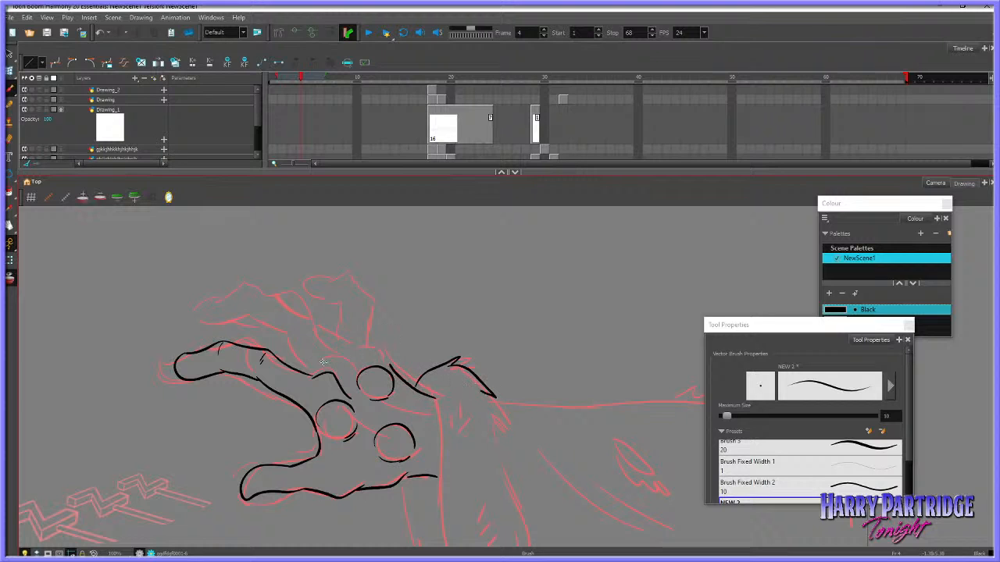
Brush the knuckle curves around the upper pad and the palm lines running toward the wrist
mouse_move(323, 362)
left_mouse_down()
mouse_move(359, 378)
mouse_move(382, 367)
mouse_move(374, 352)
mouse_move(378, 365)
left_mouse_up()
key("ctrl+z")
key("ctrl+z")
mouse_move(354, 400)
left_mouse_down()
mouse_move(387, 424)
mouse_move(436, 415)
left_mouse_up()
key("ctrl+z")
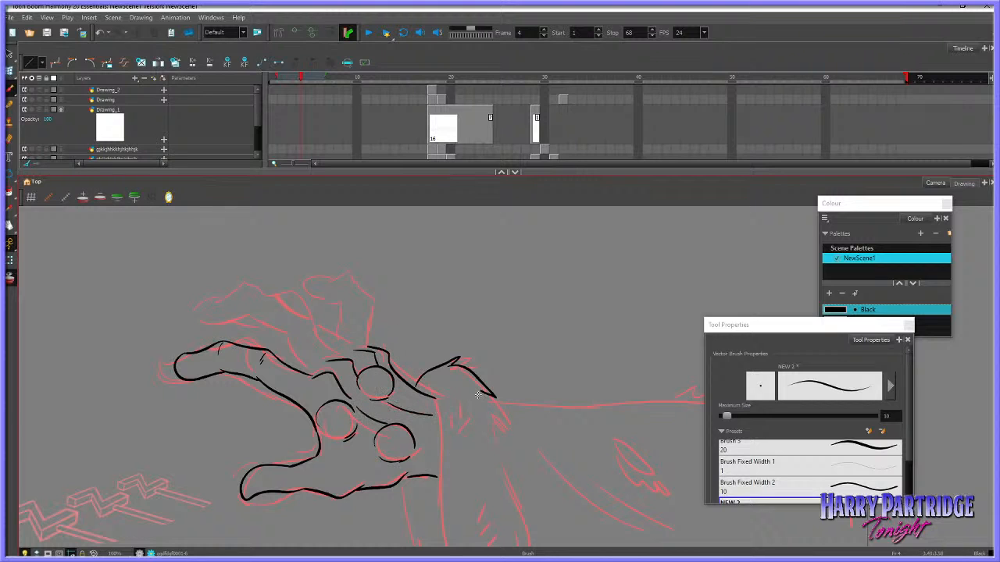
Ink the second finger's outline and the finger partly hidden behind it
mouse_move(329, 357)
left_mouse_down()
mouse_move(304, 319)
mouse_move(264, 287)
mouse_move(242, 292)
mouse_move(248, 318)
mouse_move(306, 373)
left_mouse_up()
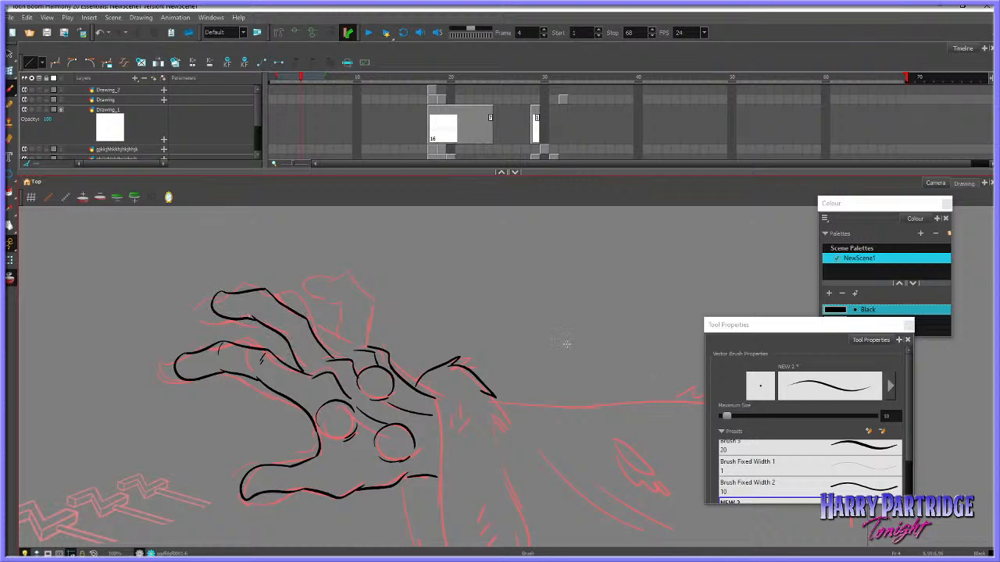
left_click_drag(358, 347, 268, 289)
key("ctrl+z")
mouse_move(361, 353)
left_mouse_down()
mouse_move(302, 303)
mouse_move(236, 287)
left_mouse_up()
Ink the little finger's bent outline with its inner fold, redoing unsatisfactory strokes
mouse_move(375, 347)
left_mouse_down()
mouse_move(359, 290)
mouse_move(338, 305)
mouse_move(348, 339)
left_mouse_up()
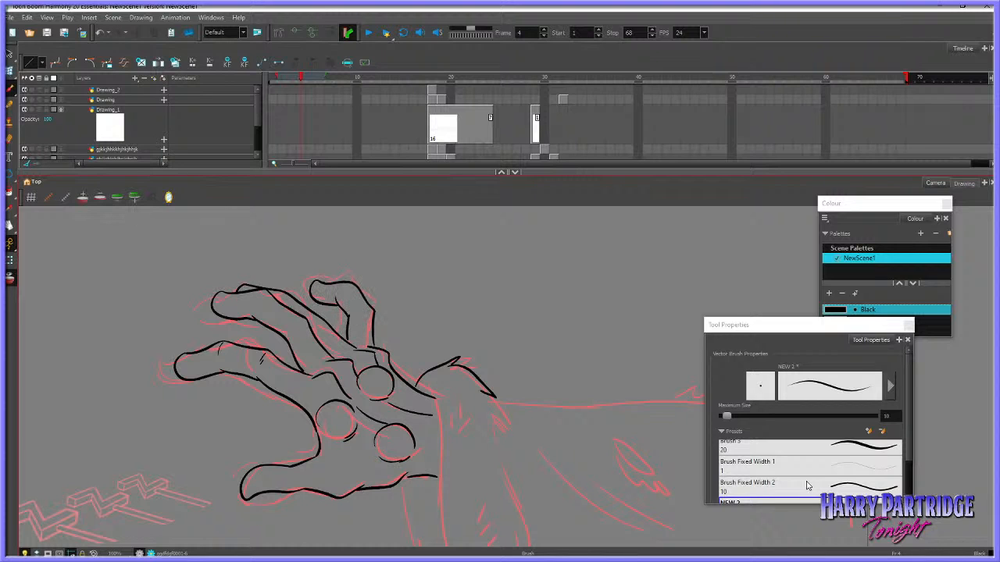
key("ctrl+z")
mouse_move(349, 315)
left_mouse_down()
mouse_move(345, 338)
mouse_move(373, 310)
left_mouse_up()
key("ctrl+z")
left_click_drag(344, 468, 342, 489)
key("ctrl+z")
scroll(407, 358, "down", 2)
scroll(421, 360, "up", 1)
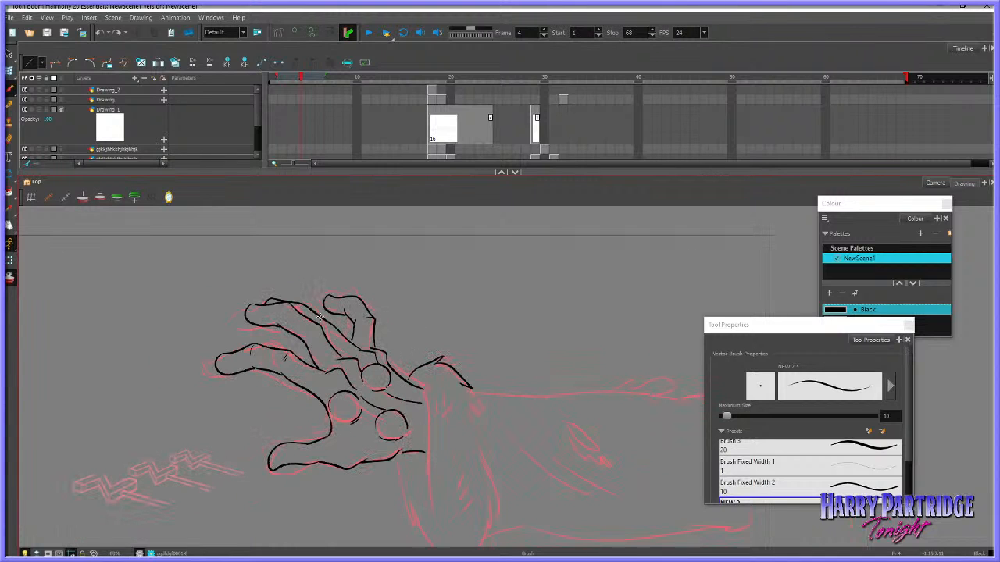
Brush a short crease on the second finger and shift the lowest finger's tip slightly toward the palm
left_click_drag(289, 305, 282, 310)
left_click(29, 62)
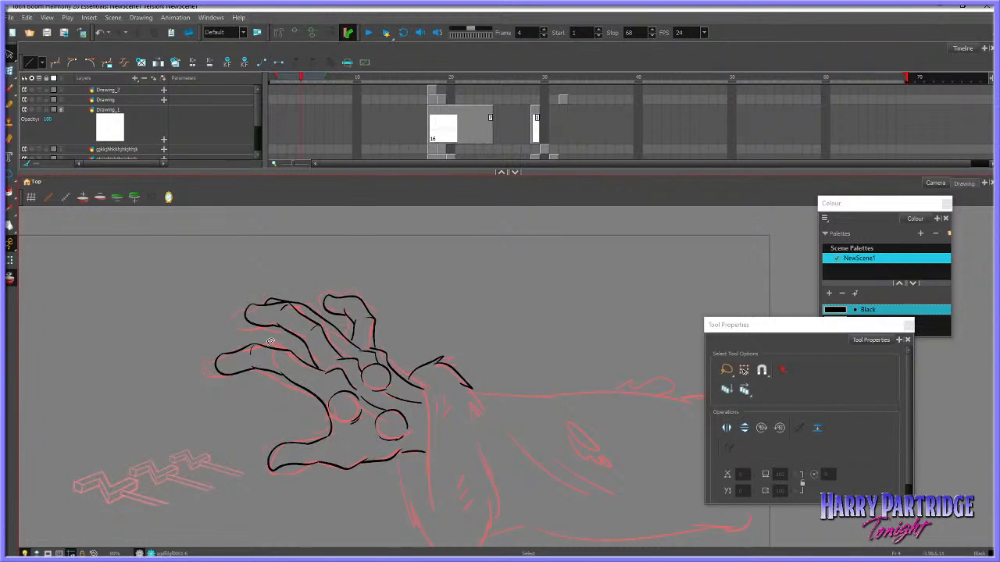
left_click(220, 361)
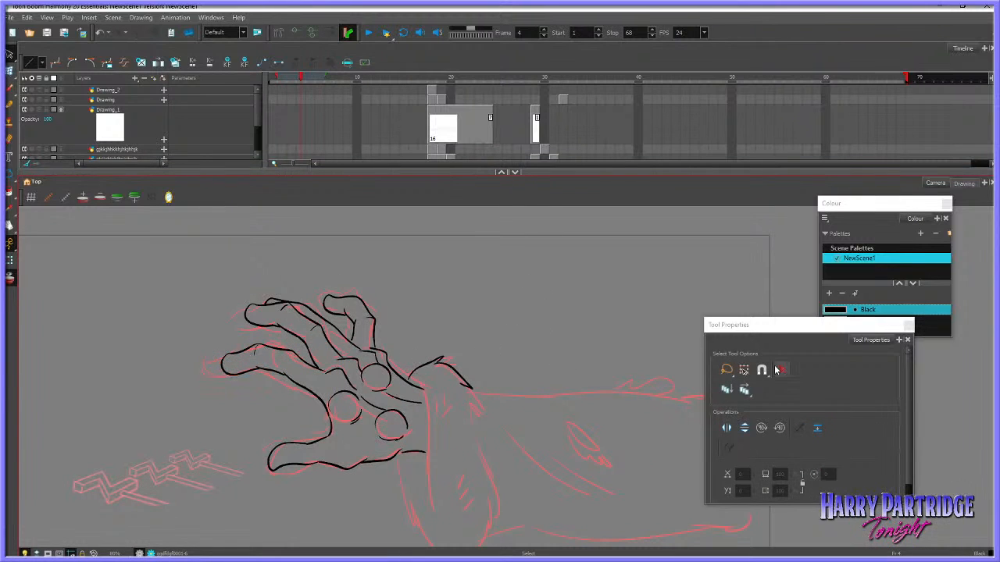
scroll(609, 352, "down", 3)
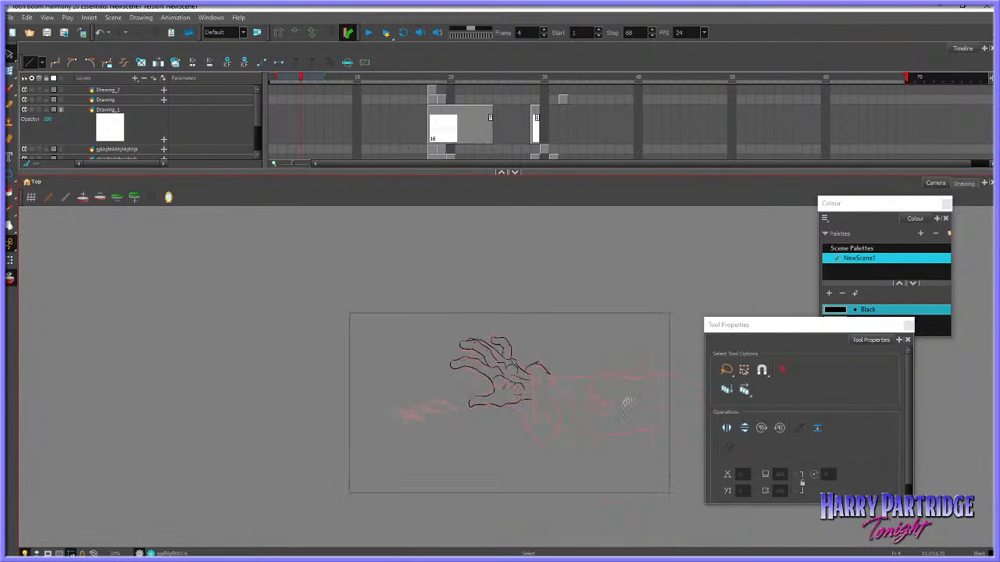
scroll(636, 398, "up", 3)
key("alt+b")
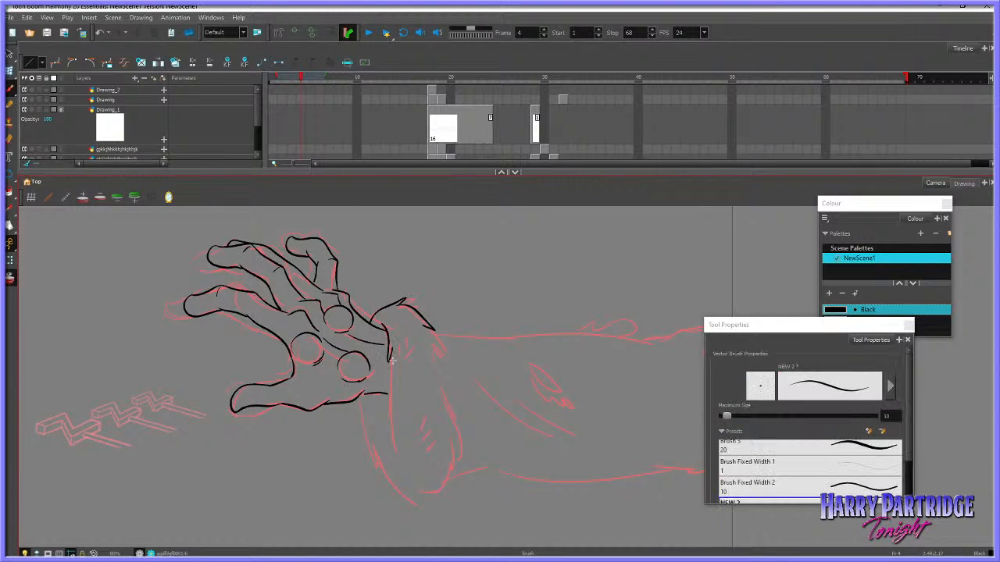
Ink the fur cuff's inner line and its ragged outline around the wrist
left_click_drag(390, 385, 399, 458)
mouse_move(360, 395)
left_mouse_down()
mouse_move(367, 454)
mouse_move(370, 439)
mouse_move(380, 465)
left_mouse_up()
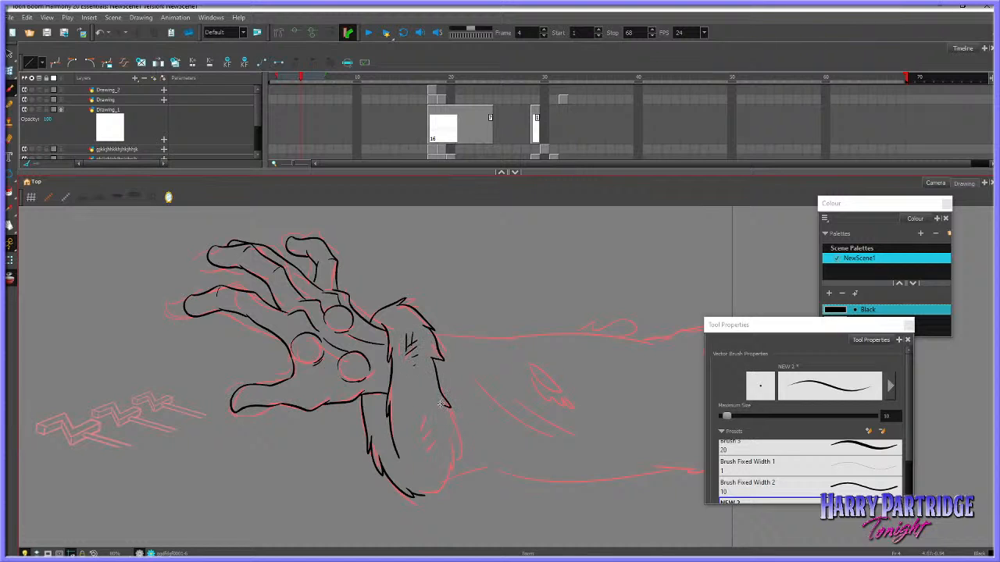
left_click_drag(449, 399, 452, 452)
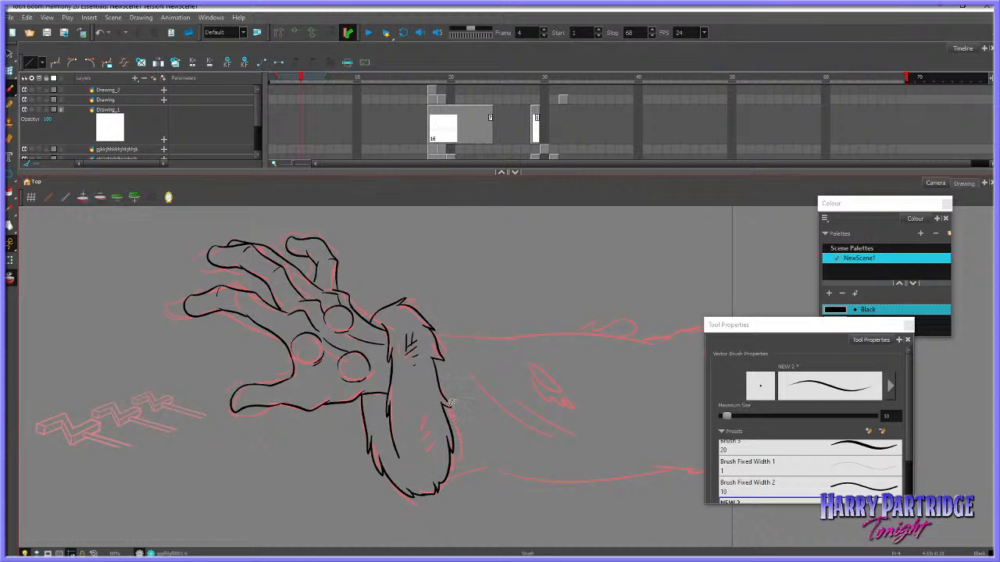
Redo the cuff's arm-side edge as a narrower jagged line and brush hatch marks on the lower part of the fur
key("ctrl+z")
key("ctrl+z")
key("ctrl+z")
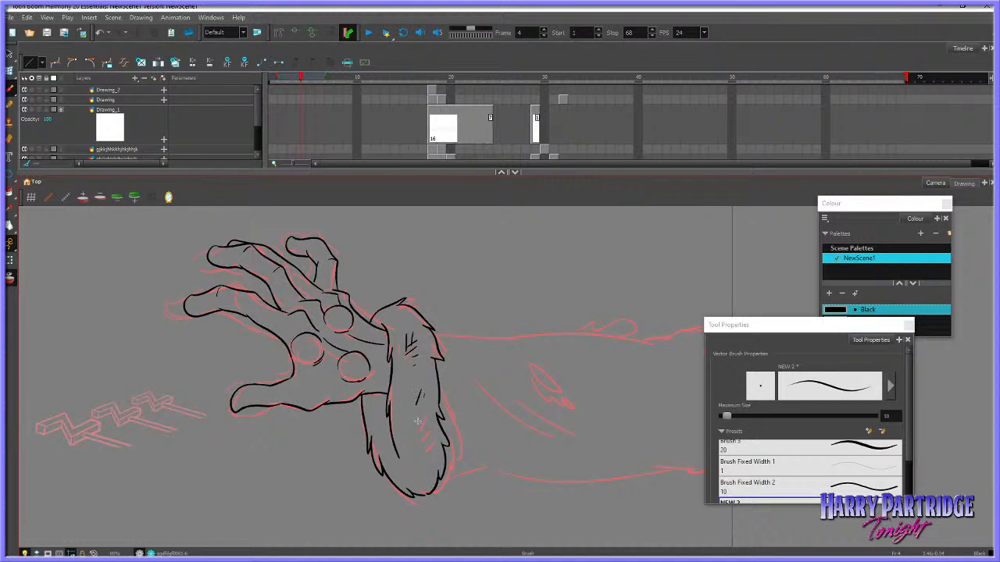
mouse_move(417, 422)
left_mouse_down()
mouse_move(450, 443)
mouse_move(435, 402)
mouse_move(421, 414)
mouse_move(422, 402)
mouse_move(420, 451)
left_mouse_up()
key("ctrl+z")
Ink the forearm's upper edge with torn tufts, moving the tool properties window clear of the drawing
left_click_drag(735, 325, 811, 335)
mouse_move(434, 334)
left_mouse_down()
mouse_move(643, 321)
mouse_move(627, 349)
mouse_move(646, 344)
mouse_move(626, 339)
mouse_move(653, 342)
mouse_move(634, 353)
mouse_move(646, 342)
mouse_move(636, 343)
mouse_move(740, 321)
left_mouse_up()
key("ctrl+z")
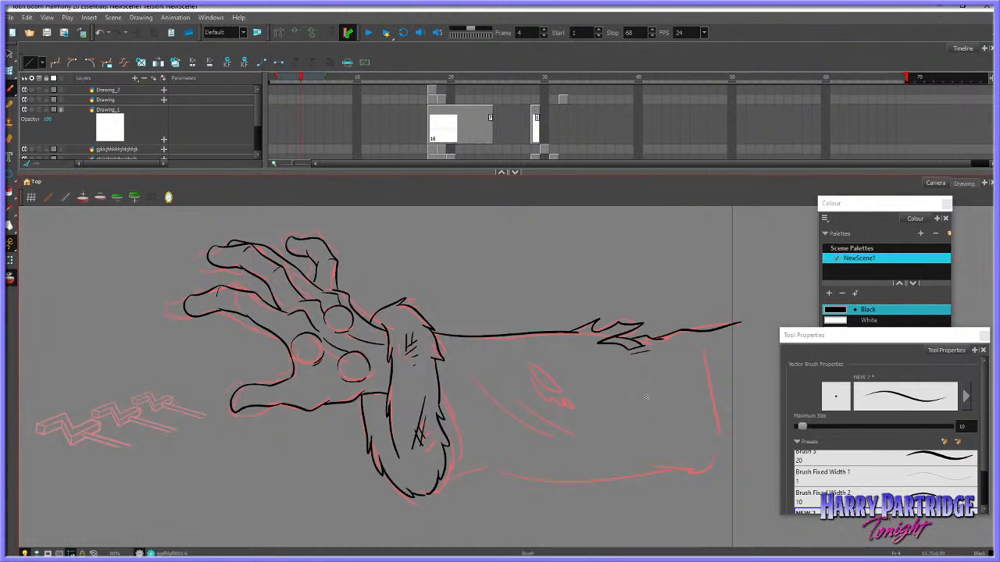
Ink the forearm's lower edge and the long diagonal crease lines across the sleeve
mouse_move(483, 467)
left_mouse_down()
mouse_move(607, 480)
mouse_move(681, 467)
left_mouse_up()
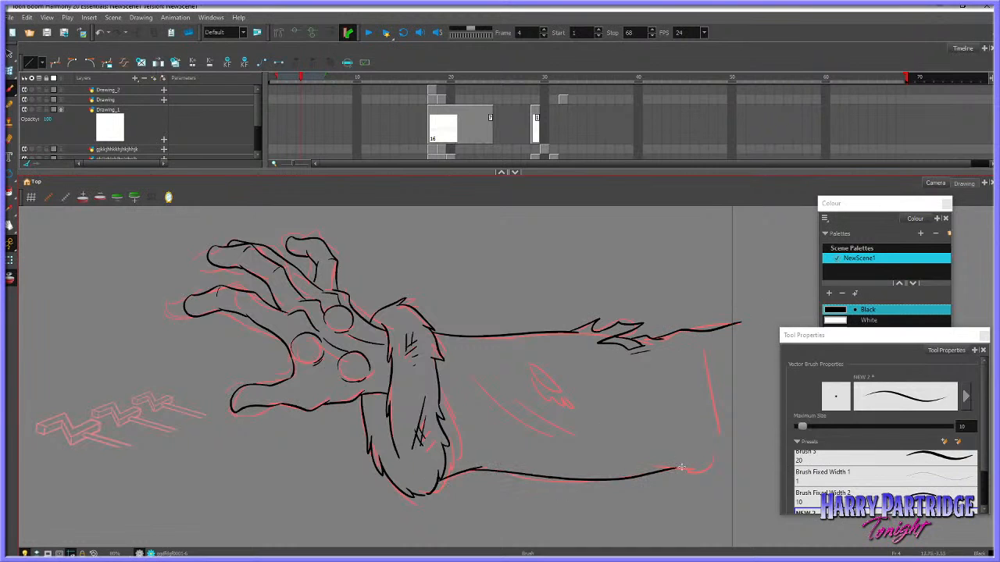
mouse_move(466, 373)
left_mouse_down()
mouse_move(562, 441)
mouse_move(623, 459)
left_mouse_up()
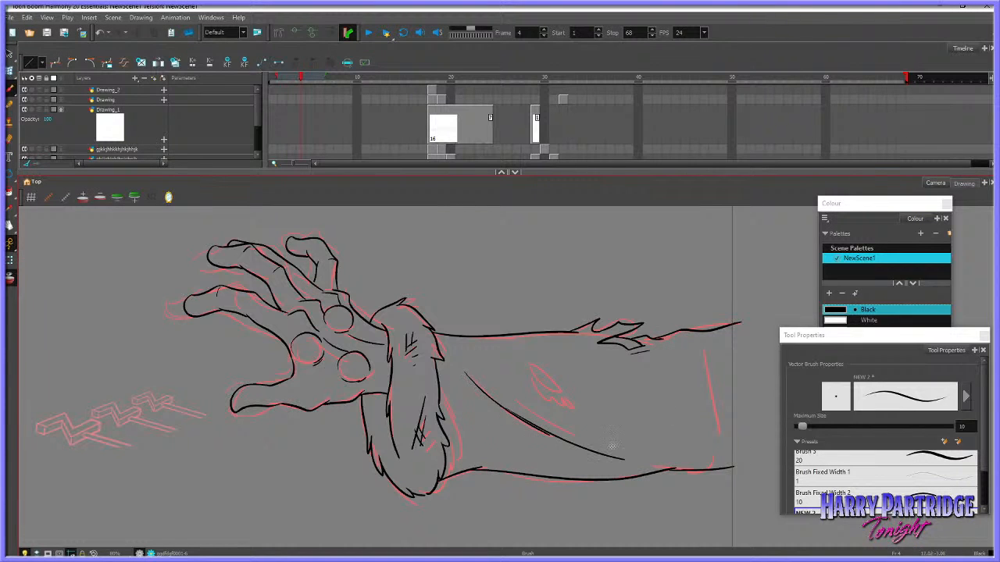
left_click_drag(521, 401, 649, 440)
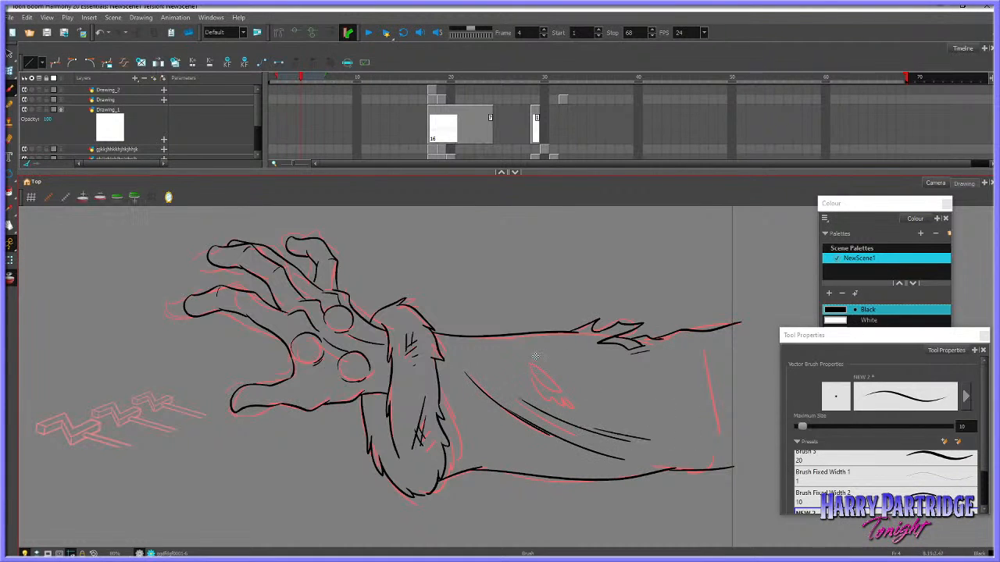
Brush the pointed torn patch above the sleeve creases and close the forearm's far end with a vertical line
mouse_move(535, 356)
left_mouse_down()
mouse_move(570, 379)
mouse_move(530, 349)
left_mouse_up()
key("ctrl+z")
key("ctrl+z")
mouse_move(570, 385)
left_mouse_down()
mouse_move(520, 358)
mouse_move(514, 381)
left_mouse_up()
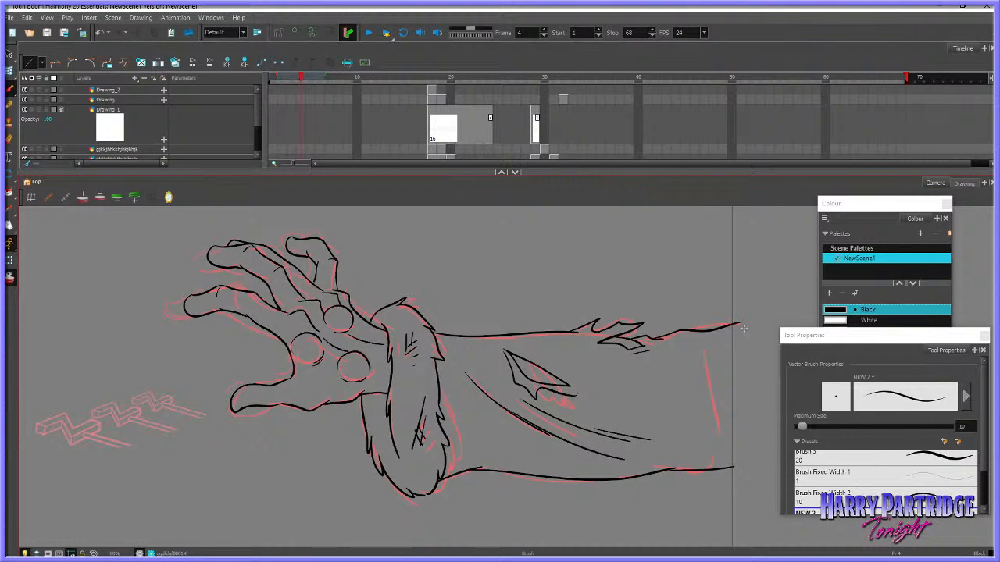
left_click_drag(738, 319, 734, 467)
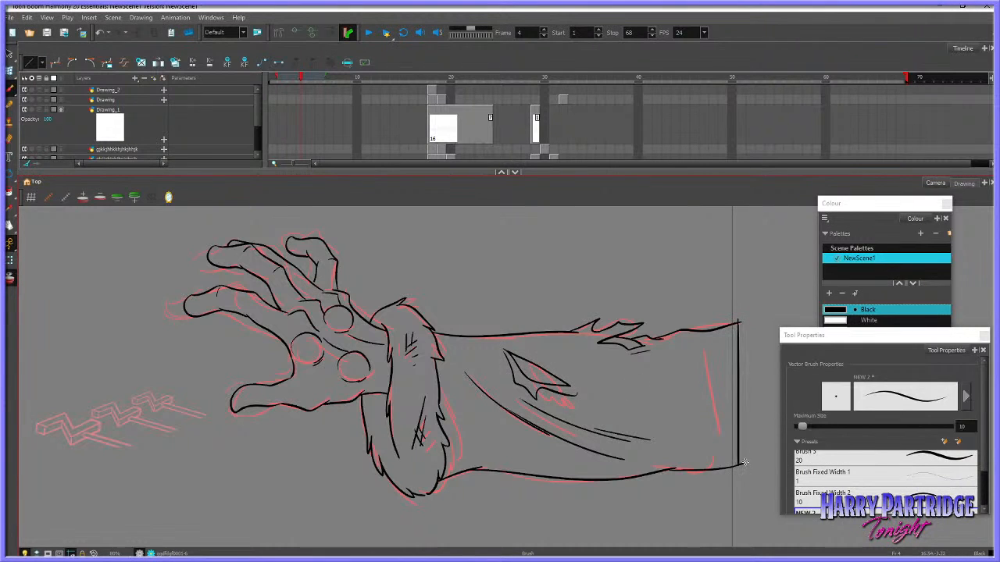
Replace the drawing on frame 3 with the newly inked hand from frame 4 and clear frame 4
left_click_drag(310, 171, 310, 233)
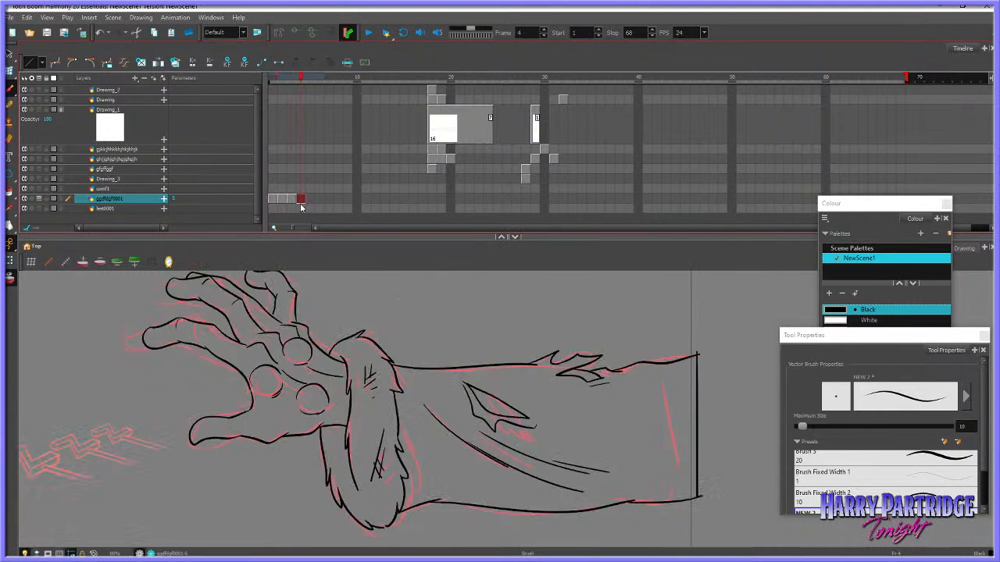
left_click(294, 202)
key("Delete")
left_click(299, 202)
key("ctrl+c")
left_click(294, 201)
key("ctrl+v")
left_click(300, 201)
key("Delete")
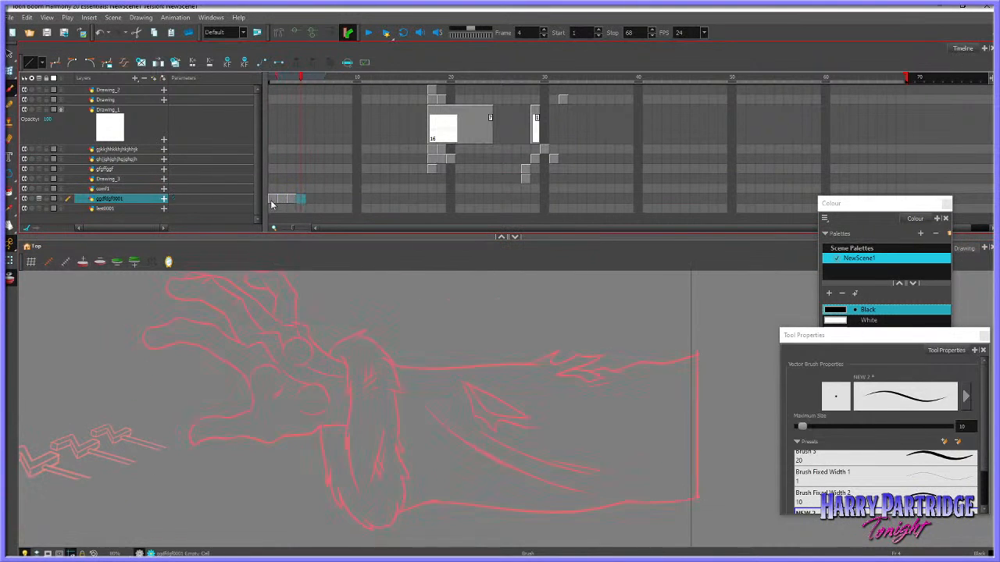
Copy the complete inked hand and forearm drawing on frame 3
left_click(272, 200)
key("period")
key("period")
scroll(321, 397, "down", 5)
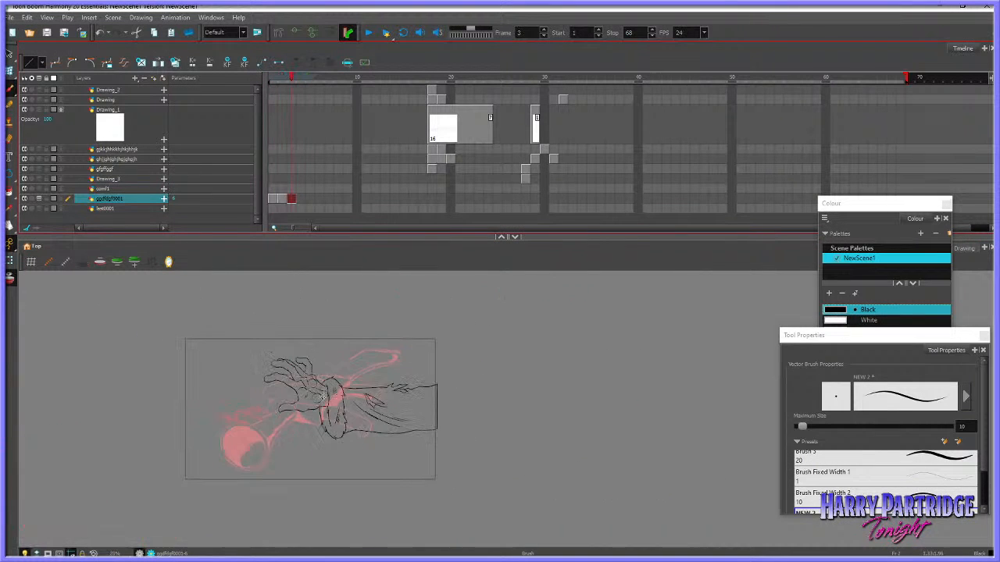
scroll(323, 396, "up", 4)
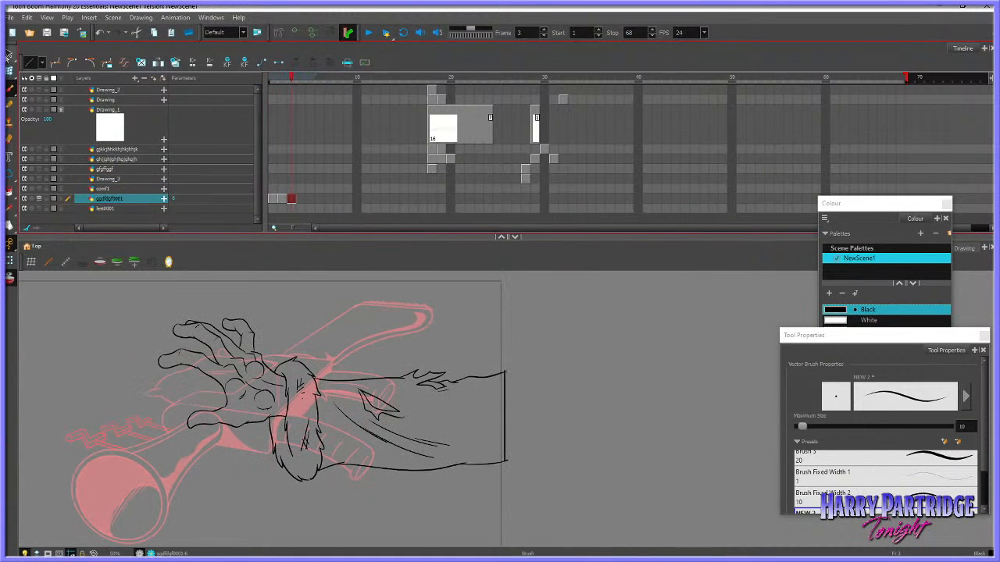
left_click(10, 53)
left_click(299, 196)
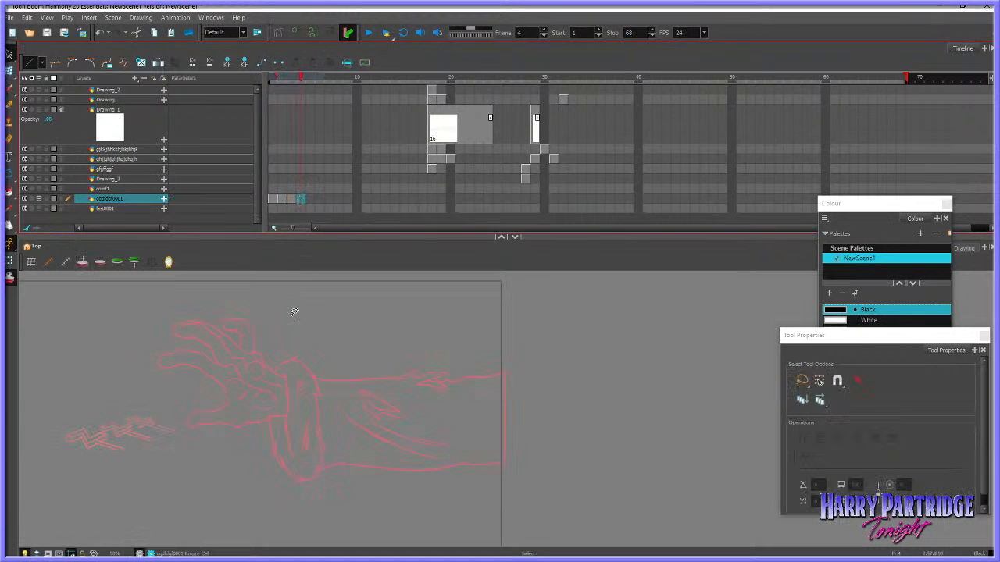
left_click(289, 200)
left_click_drag(380, 555, 266, 222)
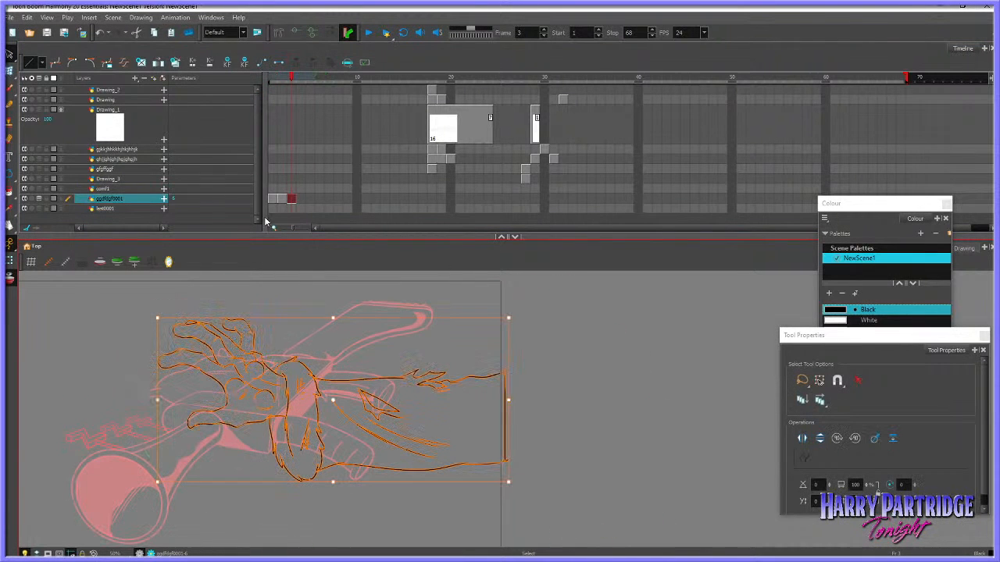
left_click(27, 17)
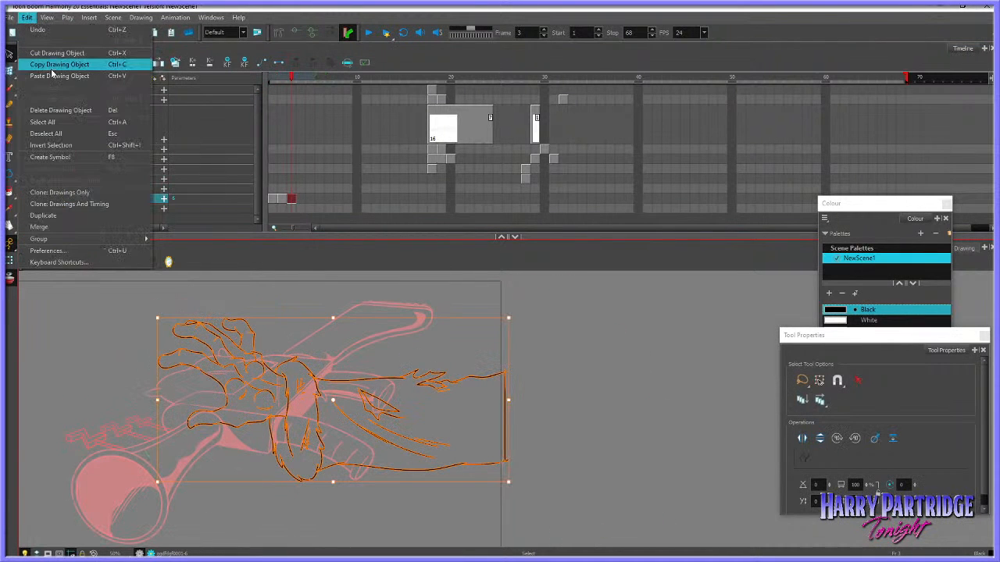
left_click(63, 64)
Delete the leftover drawings from frame 18 onward across the upper layers and return to frame 3
left_click(354, 149)
left_click(431, 149)
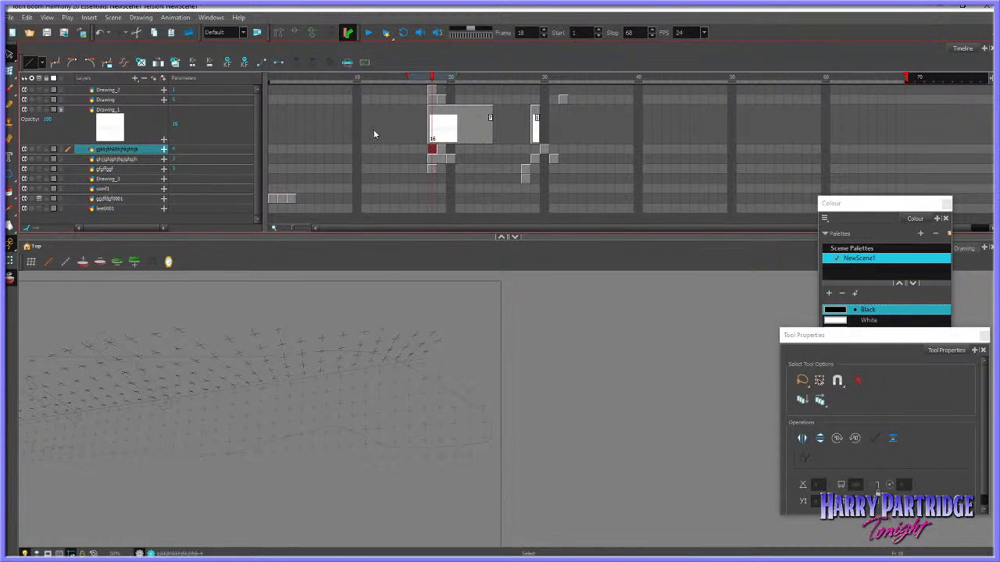
scroll(68, 389, "up", 3)
key("period")
key("period")
key("period")
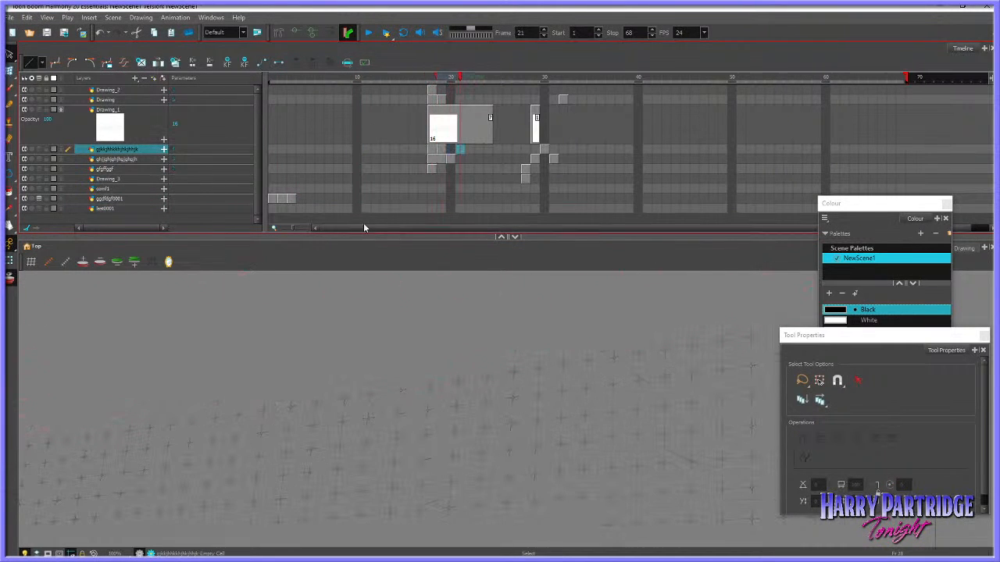
key("period")
left_click_drag(594, 181, 410, 86)
key("Delete")
left_click(292, 198)
Duplicate the inked hand and forearm from frame 3 onto the empty frame 4
scroll(313, 310, "down", 4)
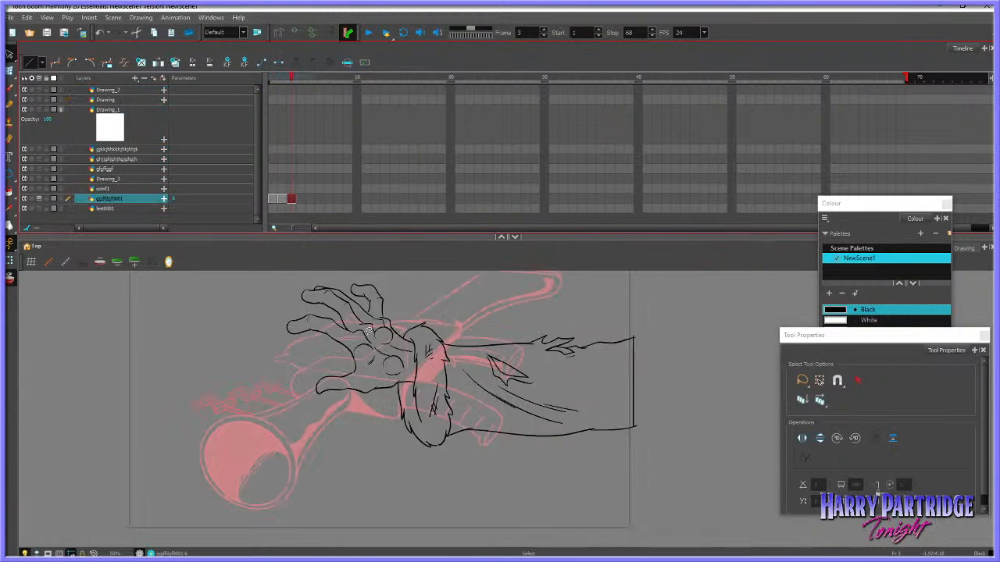
scroll(517, 349, "up", 2)
scroll(447, 313, "down", 2)
mouse_move(457, 297)
left_mouse_down()
mouse_move(280, 255)
mouse_move(702, 281)
mouse_move(461, 297)
left_mouse_up()
left_click(27, 17)
left_click(31, 64)
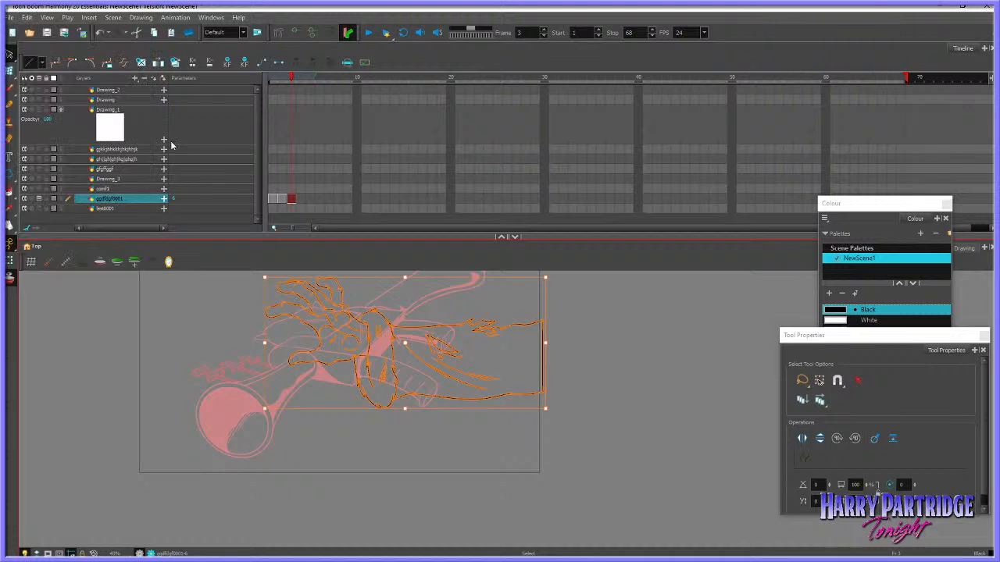
key(".")
right_click(447, 286)
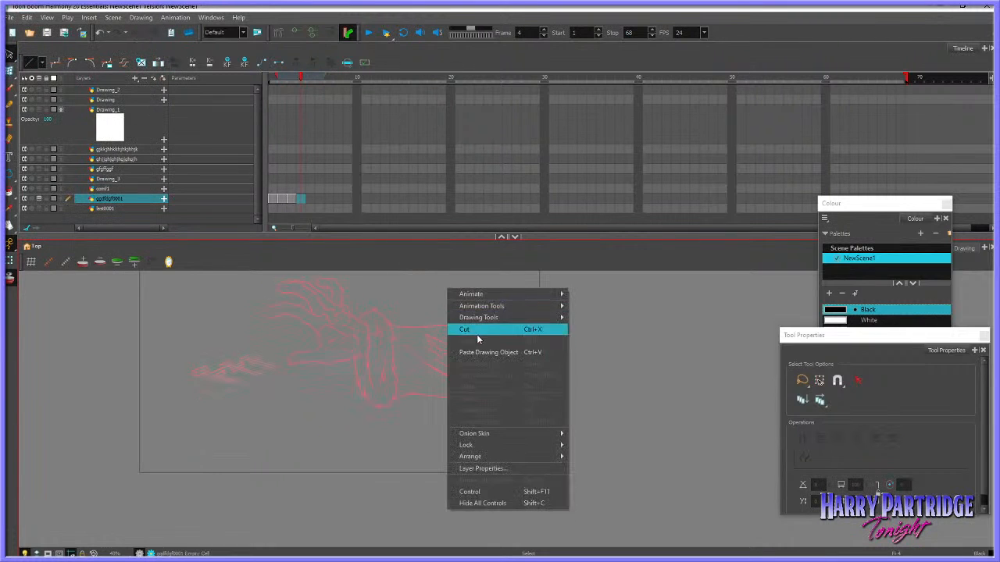
left_click(477, 333)
Nudge the pasted hand on frame 4 slightly right and down from its frame 3 position
key("Right")
key("Right")
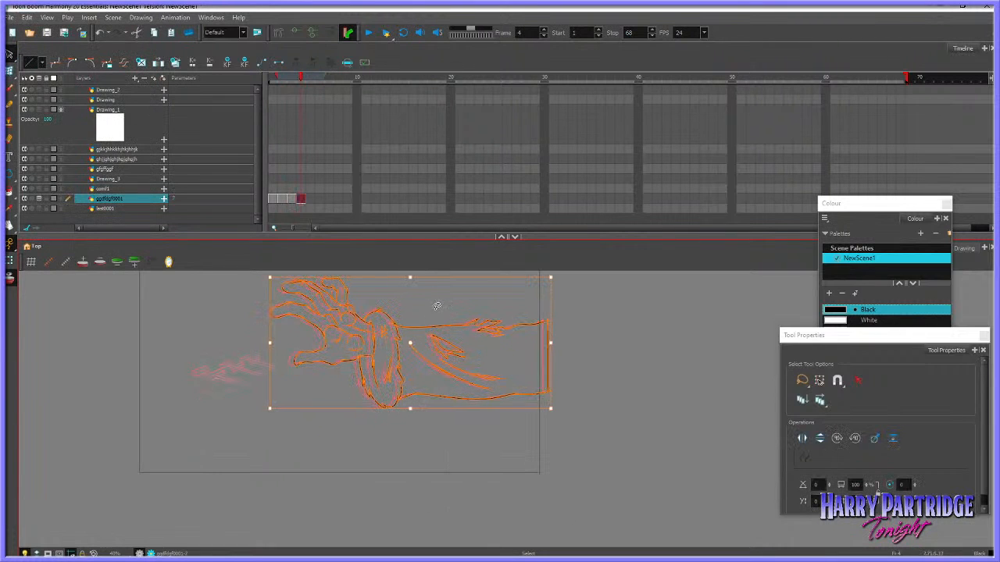
key("Down")
key("Down")
key("Left")
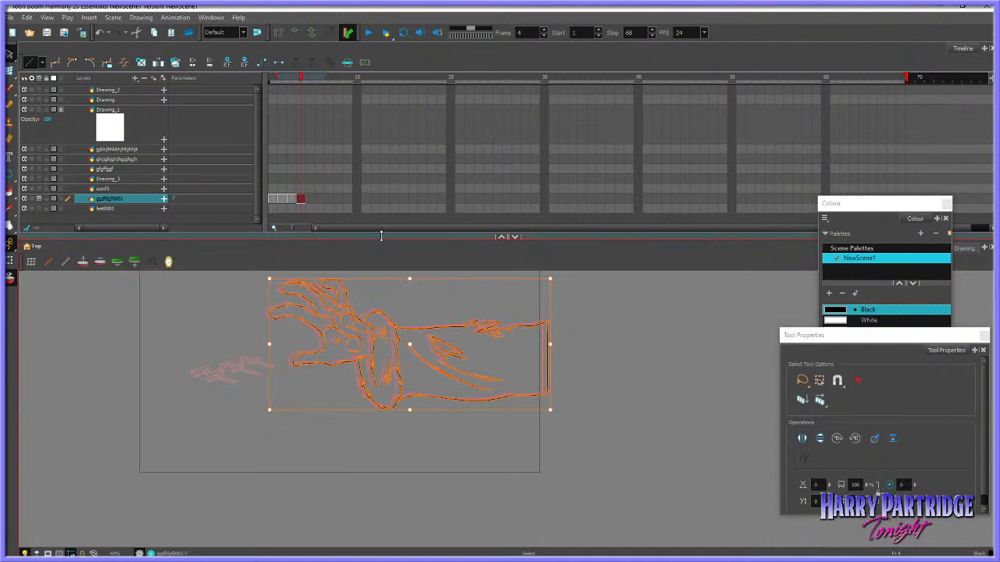
Offset the lower cuff, sleeve creases and lower forearm edge on frame 4 against frame 3, and turn off the onion skin
left_click_drag(381, 236, 380, 232)
left_click(217, 277)
scroll(388, 283, "up", 1)
scroll(387, 283, "up", 1)
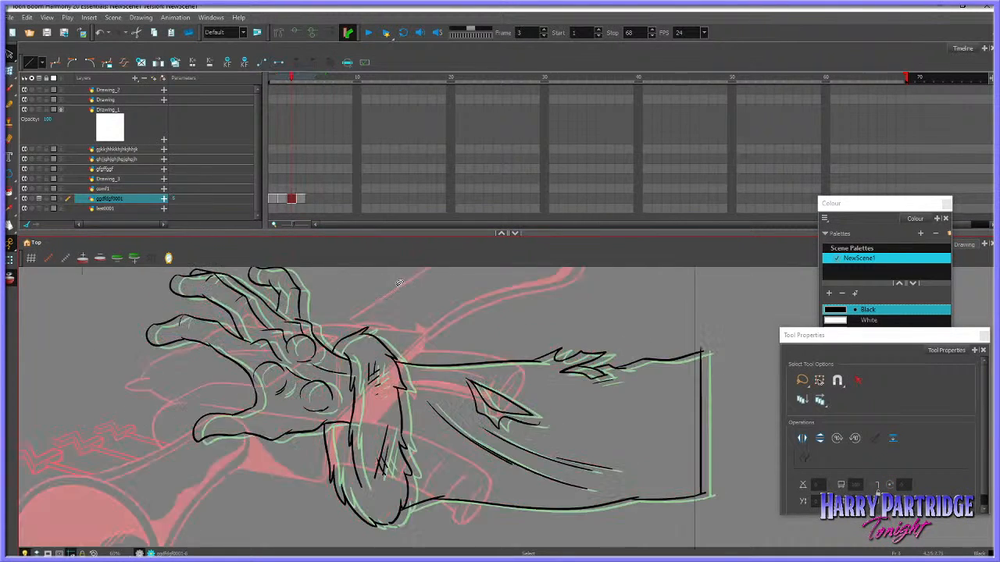
mouse_move(677, 407)
left_mouse_down()
mouse_move(499, 414)
mouse_move(441, 396)
mouse_move(395, 405)
mouse_move(339, 460)
mouse_move(430, 483)
left_mouse_up()
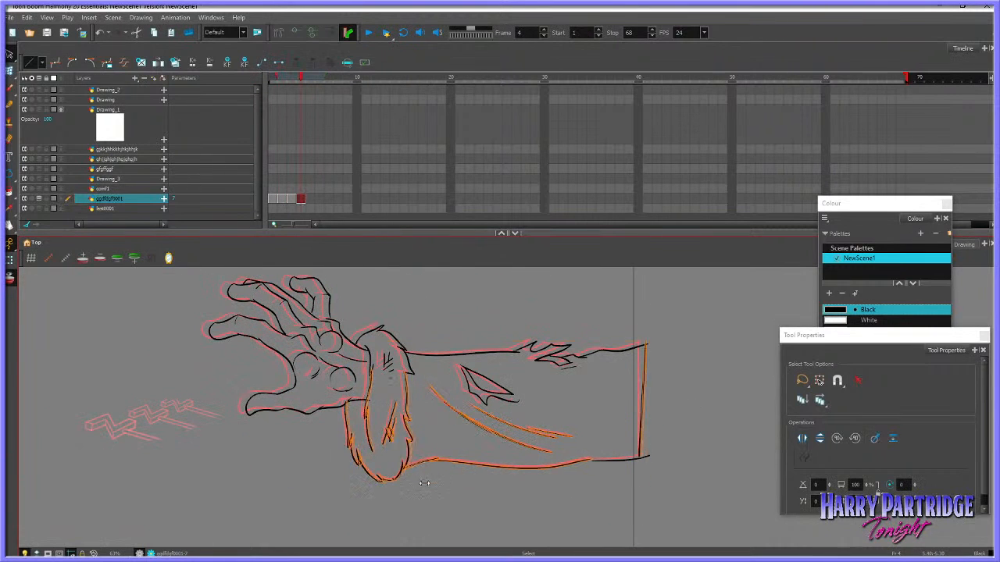
left_click(305, 393)
left_click(10, 278)
key(".")
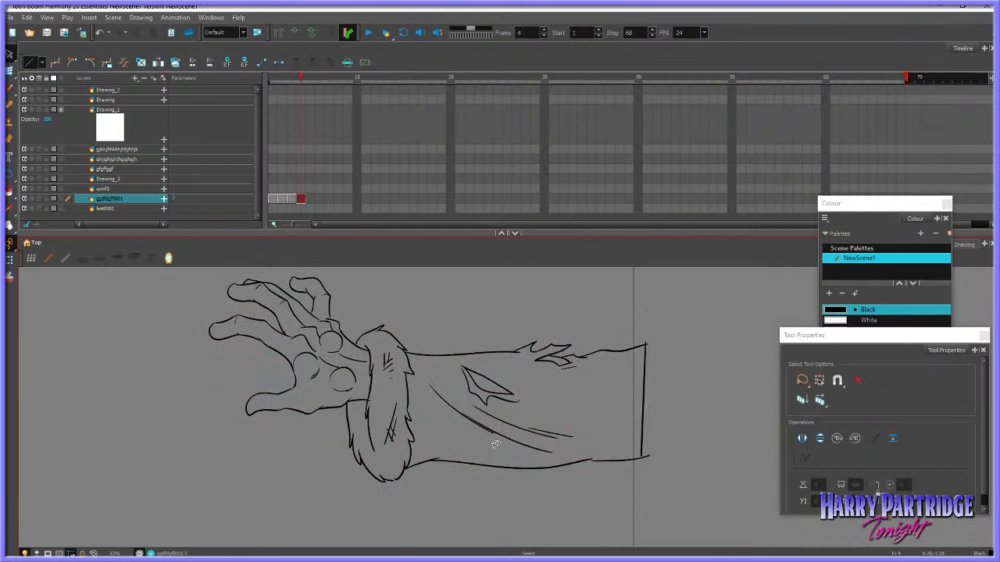
Reshape the lower edge of the pointed torn sleeve patch on frame 4 with the Envelope tool, comparing against frame 3
key(".")
key(".")
key(".")
key("alt+b")
key(".")
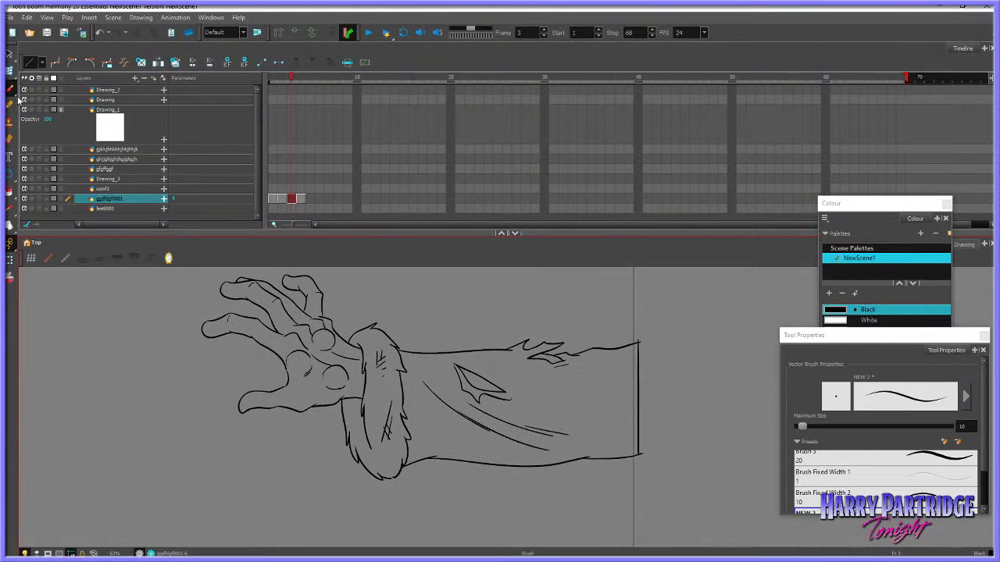
left_click(11, 89)
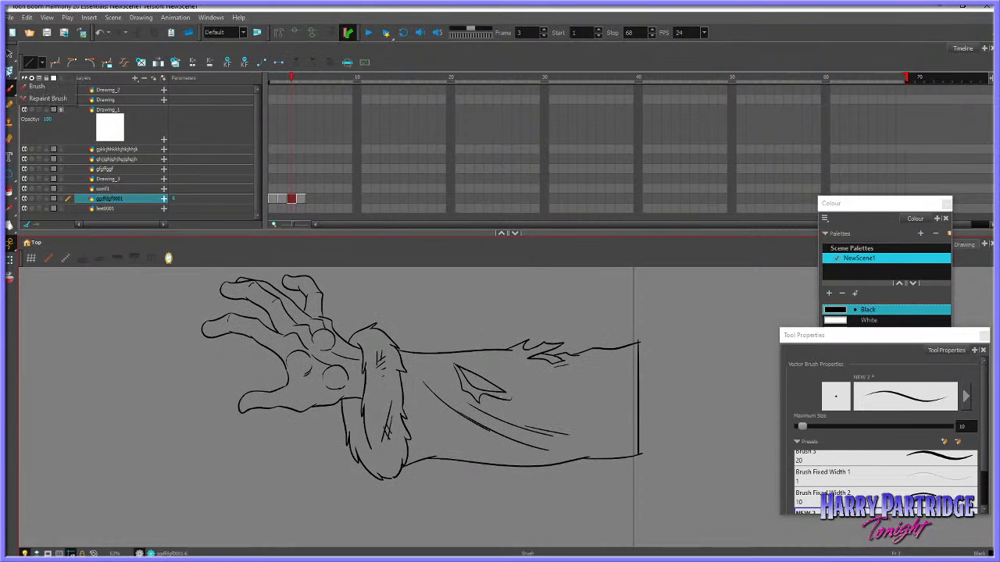
left_click(9, 71)
key(".")
key(".")
left_click(494, 406)
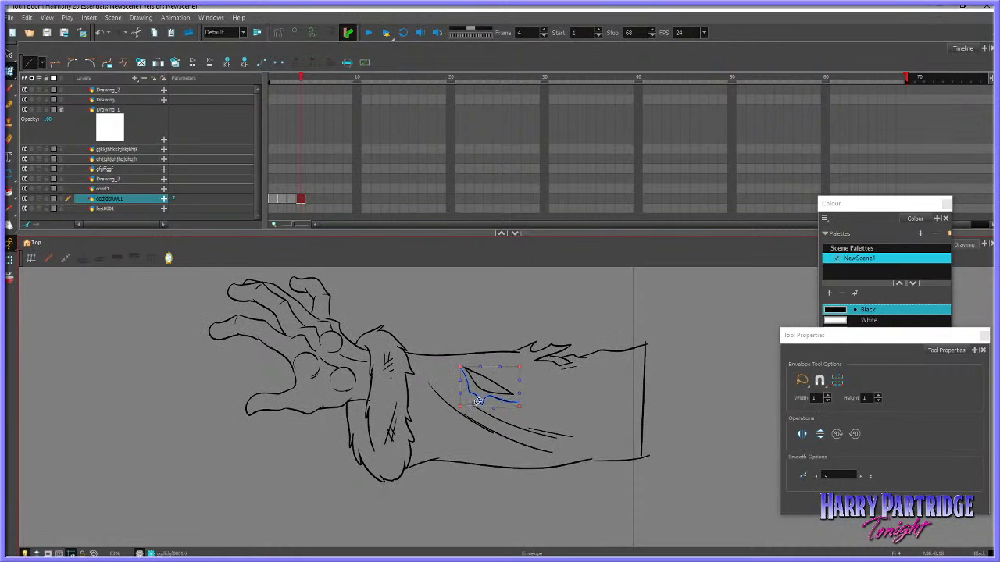
key(".")
left_click(485, 405)
left_click_drag(484, 404, 481, 406)
key(".")
Bend the forearm's lower edge slightly upward on frame 4 with the Envelope tool
left_click(548, 468)
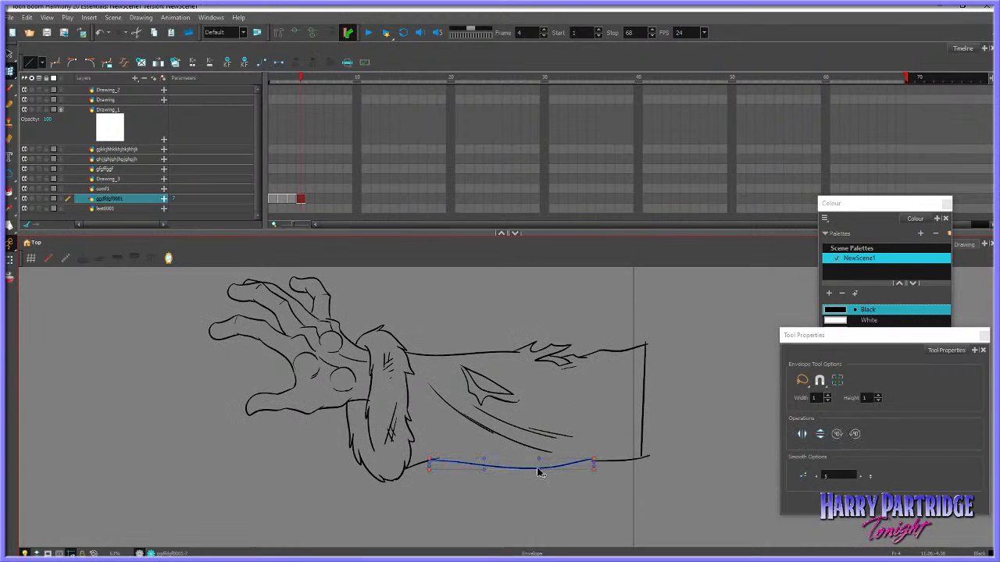
left_click_drag(537, 470, 536, 468)
left_click(516, 484)
key(".")
Warp the lower part of the furry cuff on frame 4, redoing the adjustment and comparing it with frame 3
left_click_drag(431, 431, 437, 490)
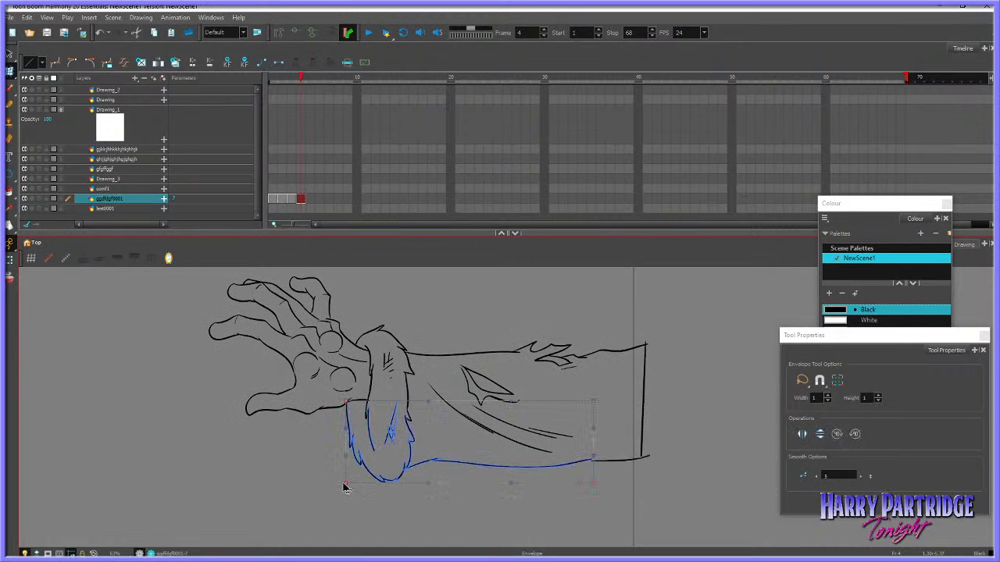
left_click_drag(343, 484, 346, 482)
key(".")
key(".")
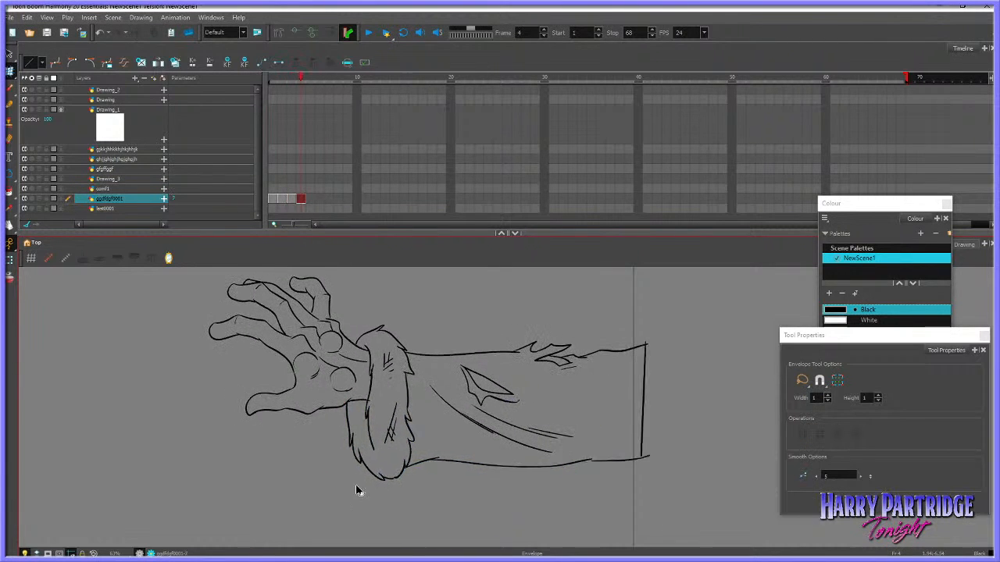
key("ctrl+z")
left_click_drag(346, 481, 344, 484)
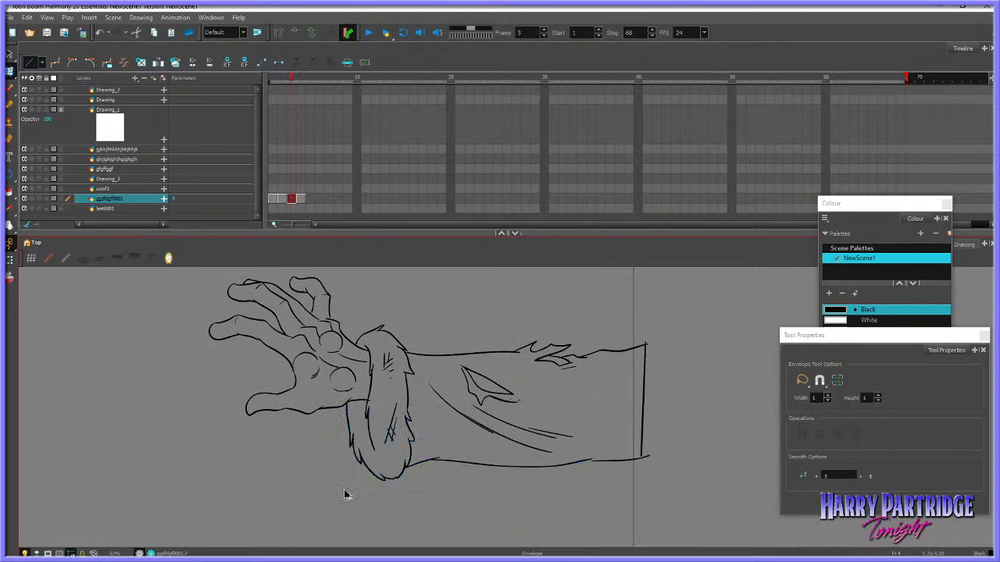
key(".")
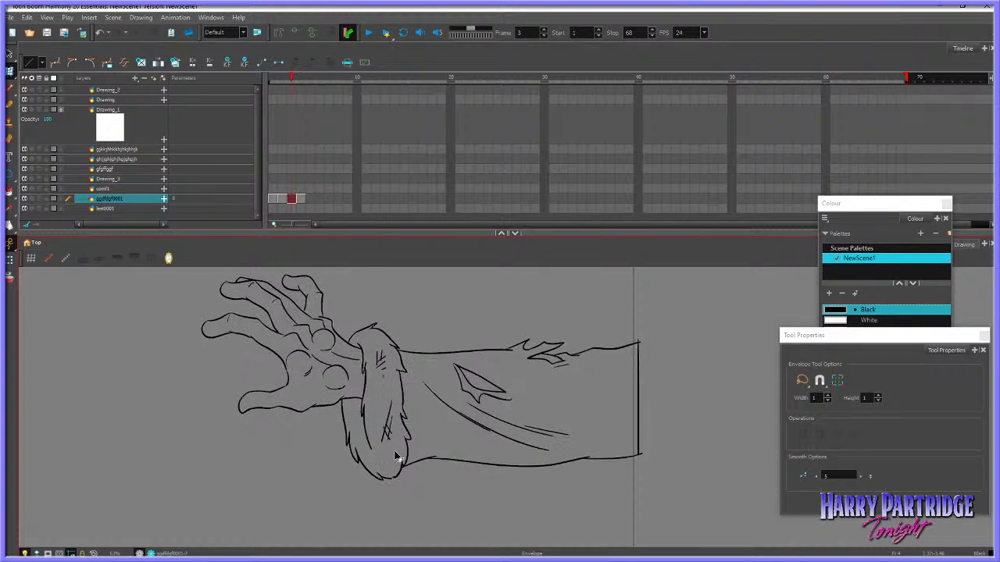
key(".")
Reshape the torn tufts on the forearm's upper edge on frame 4 so they differ slightly from frame 3
key(".")
mouse_move(525, 351)
left_mouse_down()
mouse_move(572, 356)
mouse_move(574, 341)
left_mouse_up()
left_click(576, 343)
left_click(573, 328)
key(".")
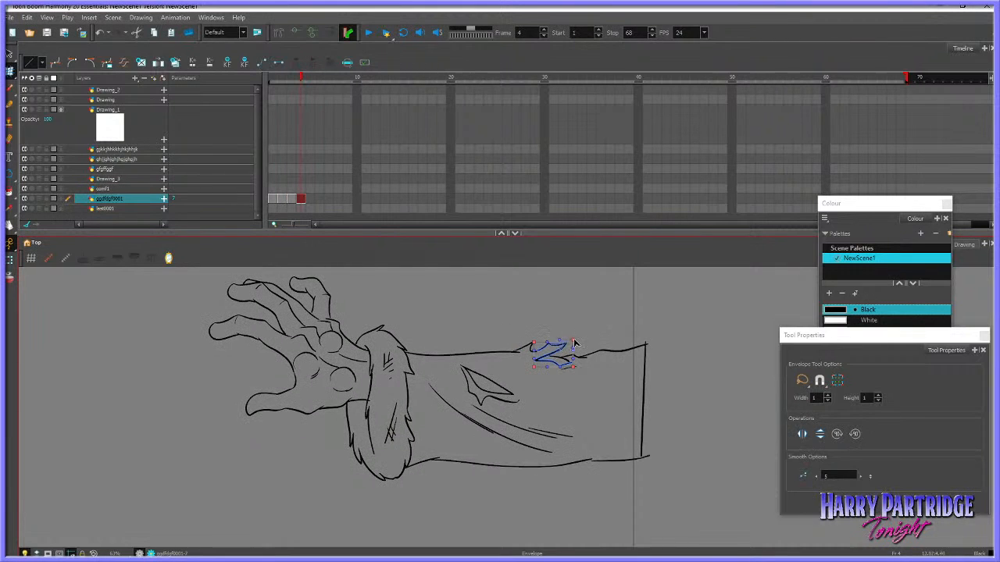
left_click(587, 339)
Pull the lower point of the torn sleeve patch on frame 4 slightly downward
key(".")
key(".")
key(".")
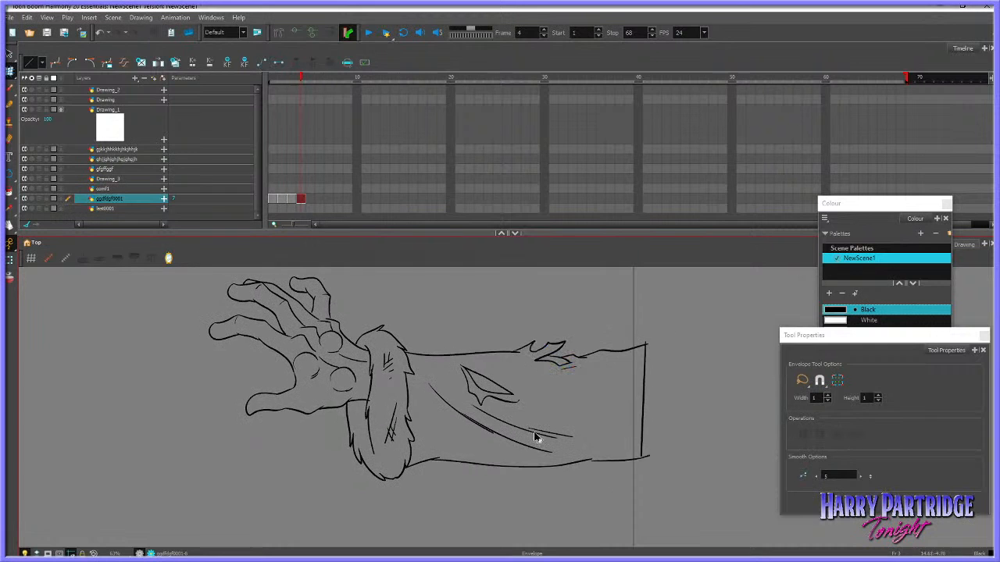
left_click_drag(476, 392, 478, 404)
left_click_drag(479, 404, 477, 407)
left_click(550, 402)
key(".")
Erase the cuff's long inner line and the lower-left fur edge on frame 4
key(".")
left_click(373, 408)
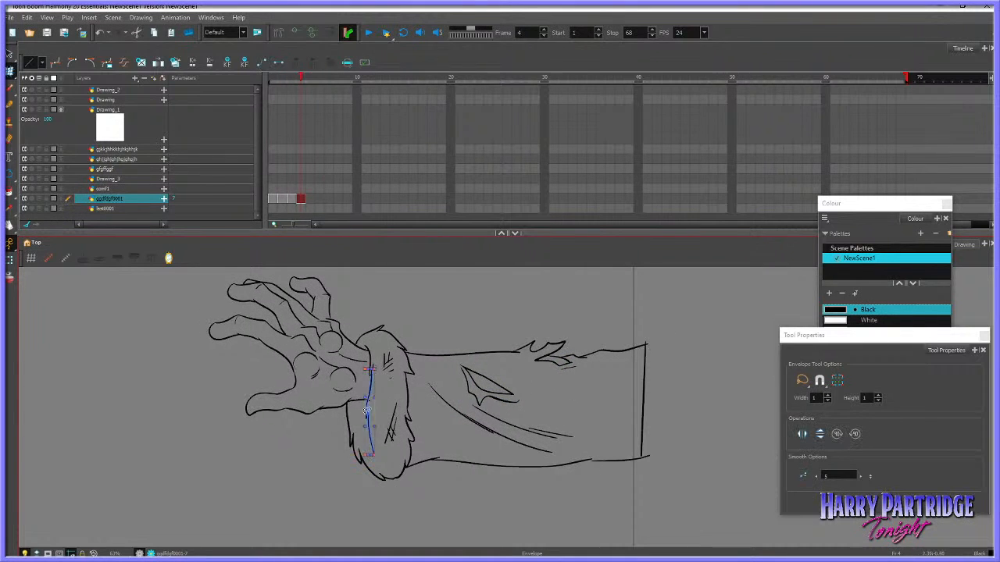
left_click(431, 375)
key(".")
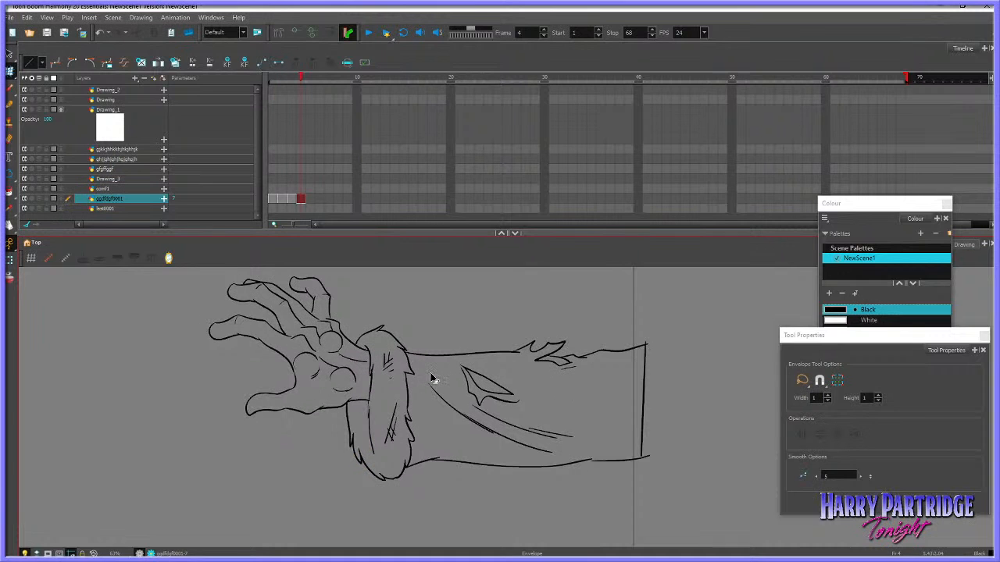
scroll(482, 450, "up", 2)
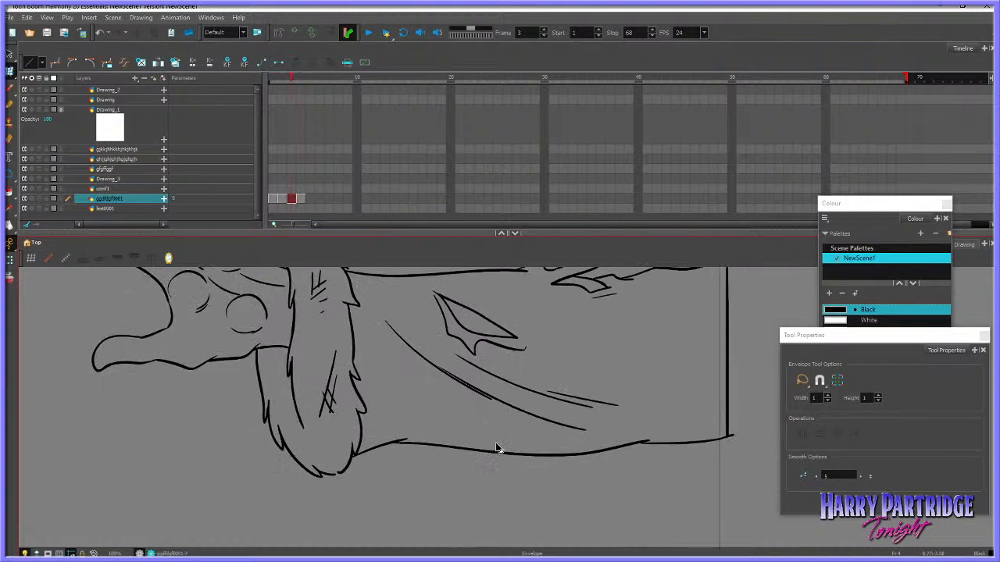
left_click(268, 422)
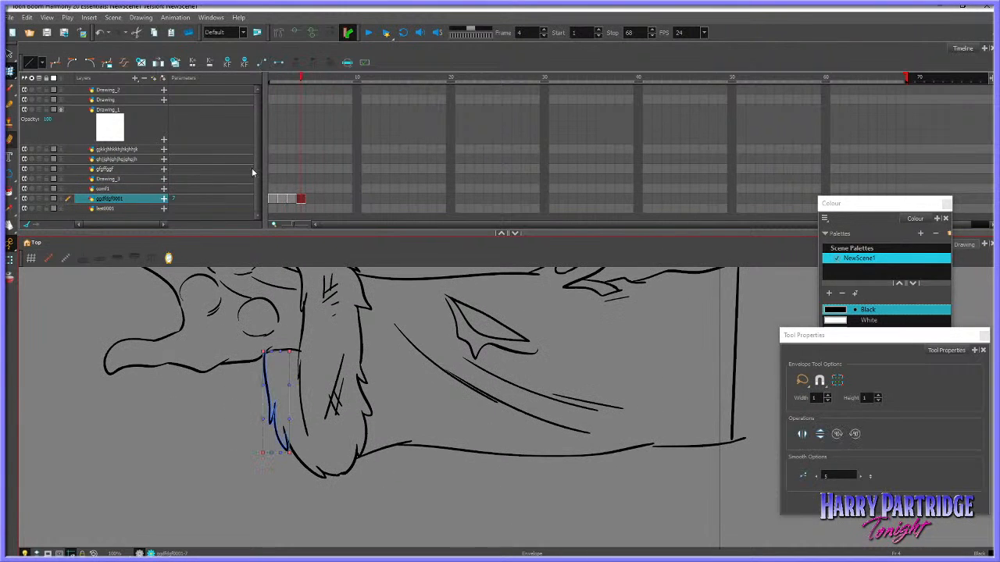
key("alt+e")
mouse_move(298, 367)
left_mouse_down()
mouse_move(299, 407)
mouse_move(331, 360)
mouse_move(321, 382)
mouse_move(269, 414)
left_mouse_up()
key(".")
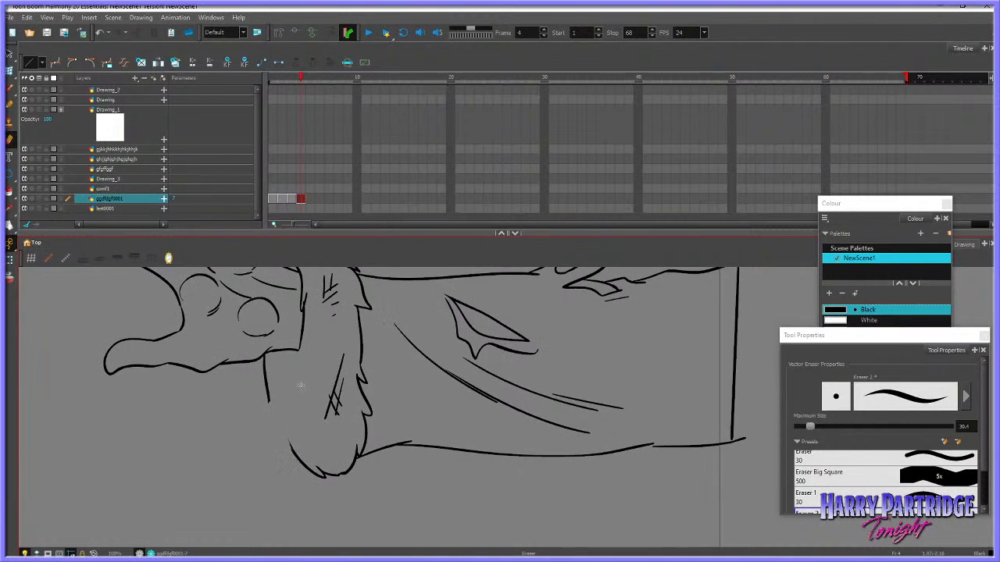
key(".")
Erase the pointed fur tip at the top of the cuff on frame 4 and compare with frame 3
key(".")
key("space")
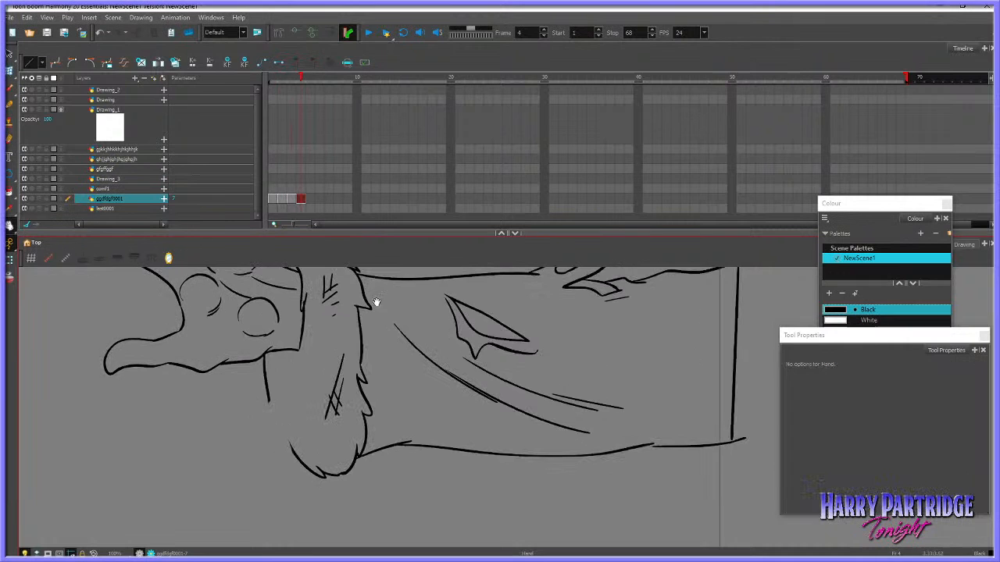
left_click_drag(383, 283, 347, 348)
key(".")
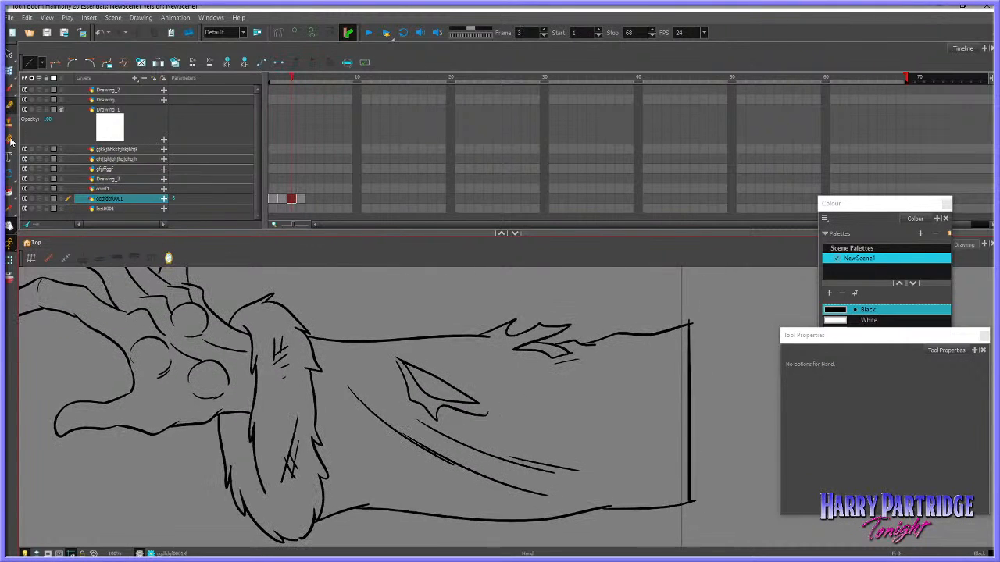
left_click(10, 140)
key(".")
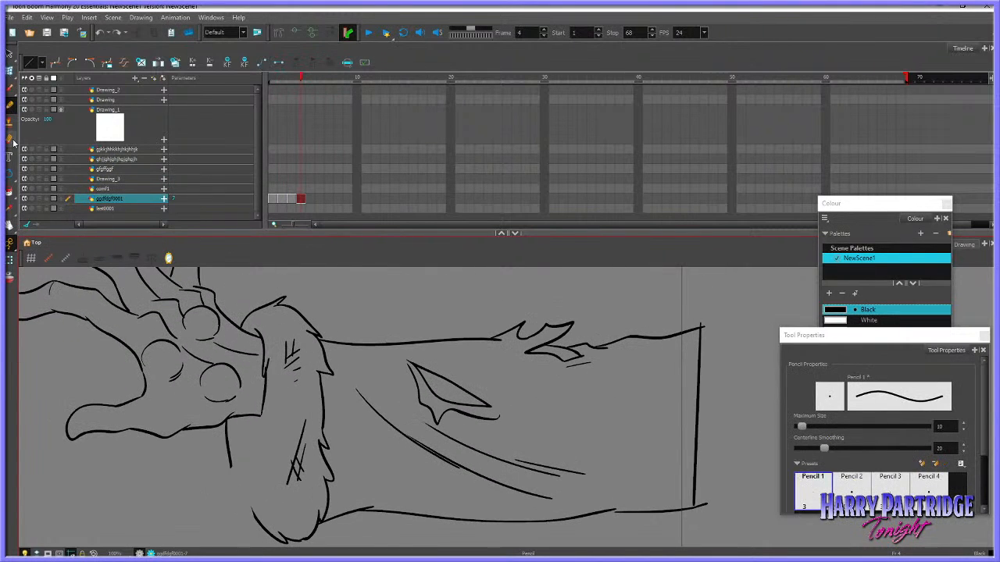
left_click(11, 140)
left_click_drag(275, 304, 286, 297)
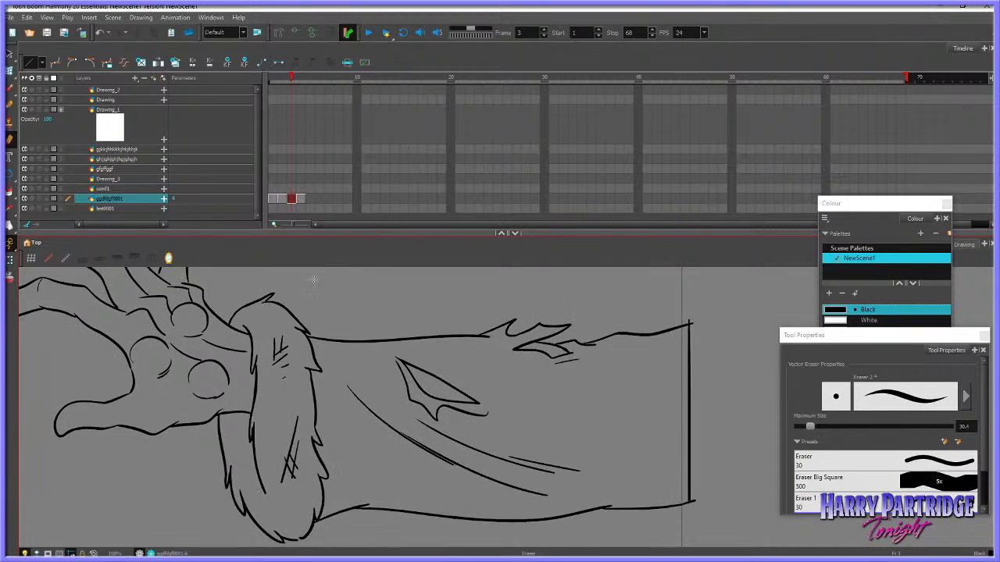
key(".")
Reshape the fur points along the cuff's forearm-side edge on frame 4 so they differ slightly from frame 3
key(".")
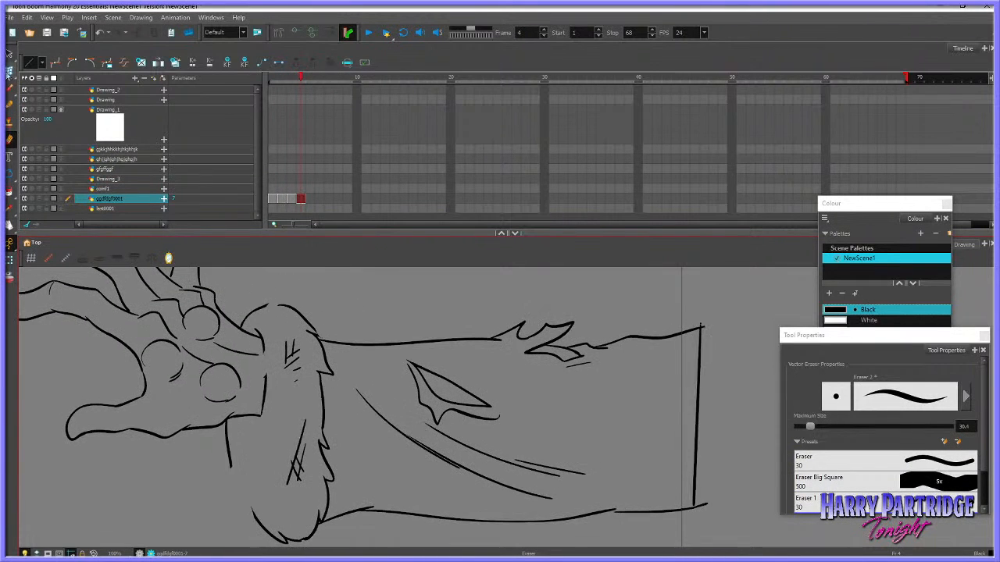
left_click(9, 71)
key(".")
left_click(326, 443)
left_click_drag(328, 449, 327, 453)
left_click(339, 418)
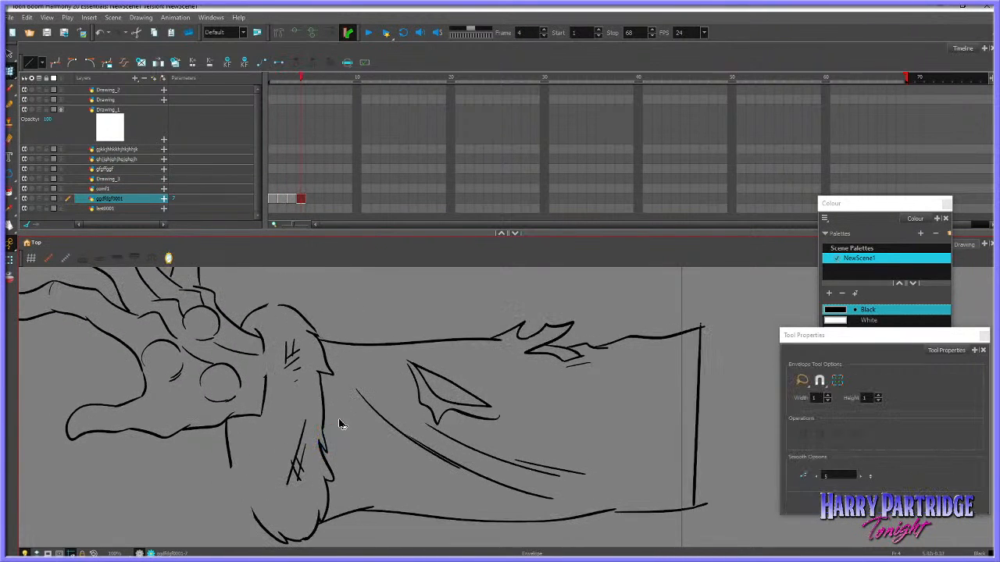
left_click(330, 372)
left_click_drag(335, 376, 331, 379)
key(".")
left_click(338, 478)
left_click(352, 478)
Draw a new pointed fur tip at the top of the cuff on frame 4
key(".")
left_click(10, 90)
key(".")
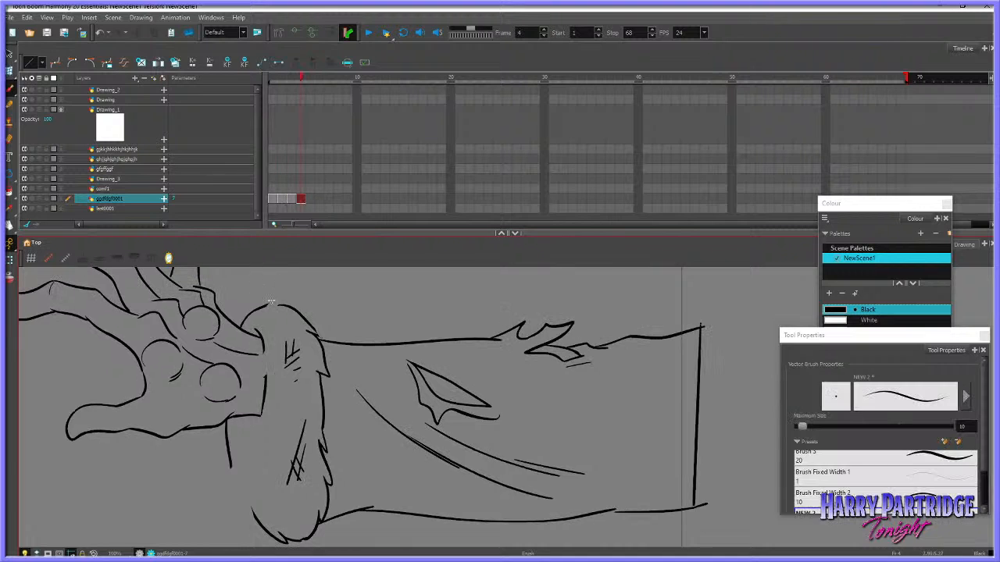
key(".")
key("ctrl+z")
left_click_drag(264, 308, 276, 297)
Redraw the cuff's lower-left fur edge on frame 4 with jagged points, replacing the first attempt
key(".")
left_click_drag(234, 471, 251, 523)
key(".")
key(".")
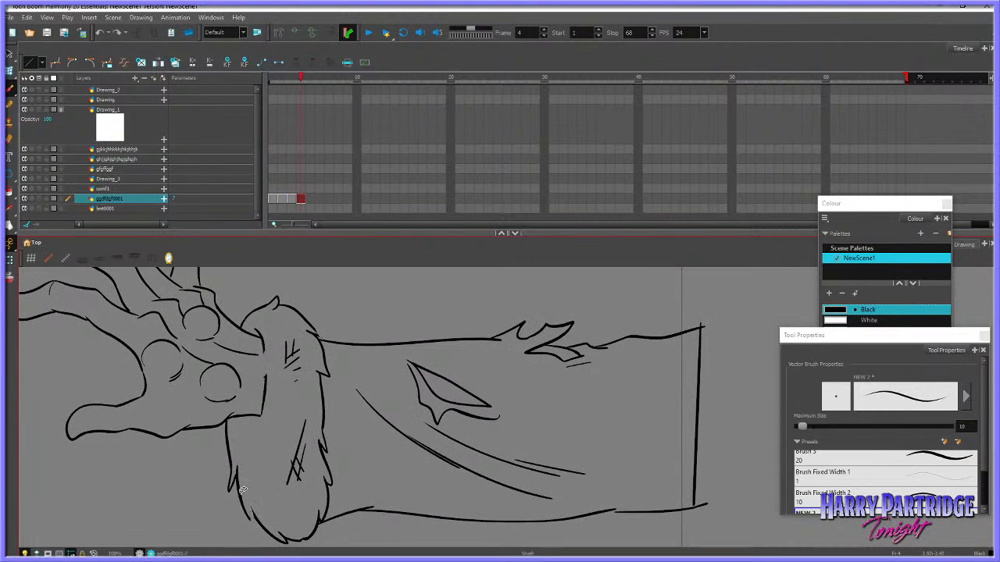
key("ctrl+z")
left_click_drag(238, 469, 254, 522)
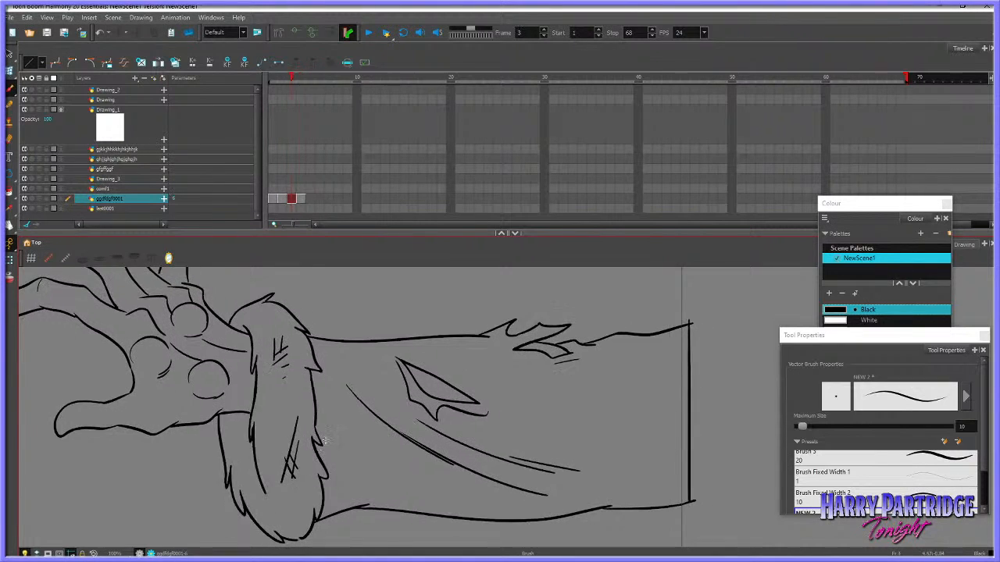
Redraw the cuff's long inner fur line on frame 4, checking it against frame 3
key(".")
key(".")
key("period")
key("comma")
key("period")
key("comma")
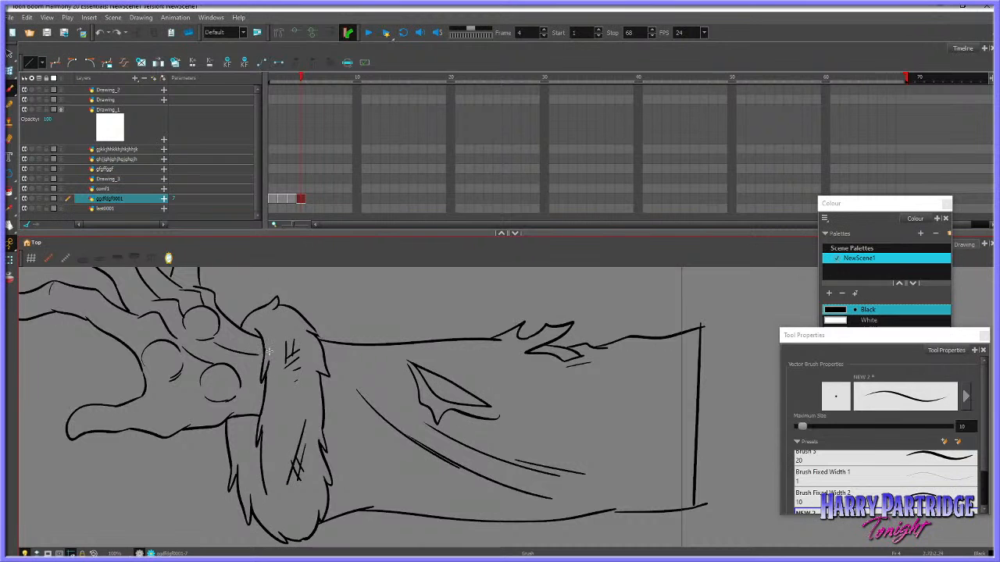
key("period")
Enlarge the drawing view to show the whole hand and tilt the hand slightly on frame 4
left_click(9, 226)
left_click_drag(336, 232, 345, 177)
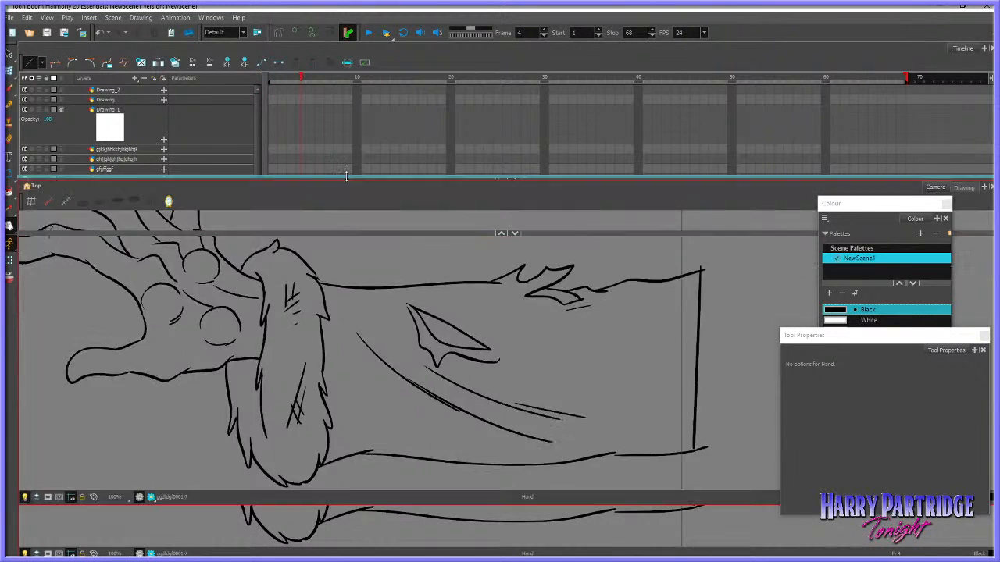
mouse_move(278, 272)
left_mouse_down()
mouse_move(417, 311)
mouse_move(370, 310)
left_mouse_up()
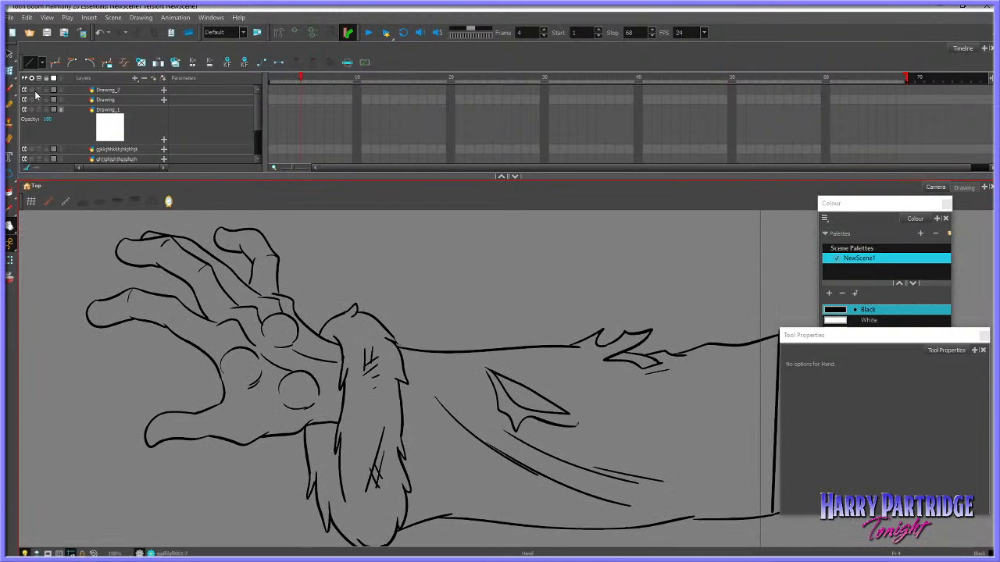
left_click(10, 54)
left_click(38, 68)
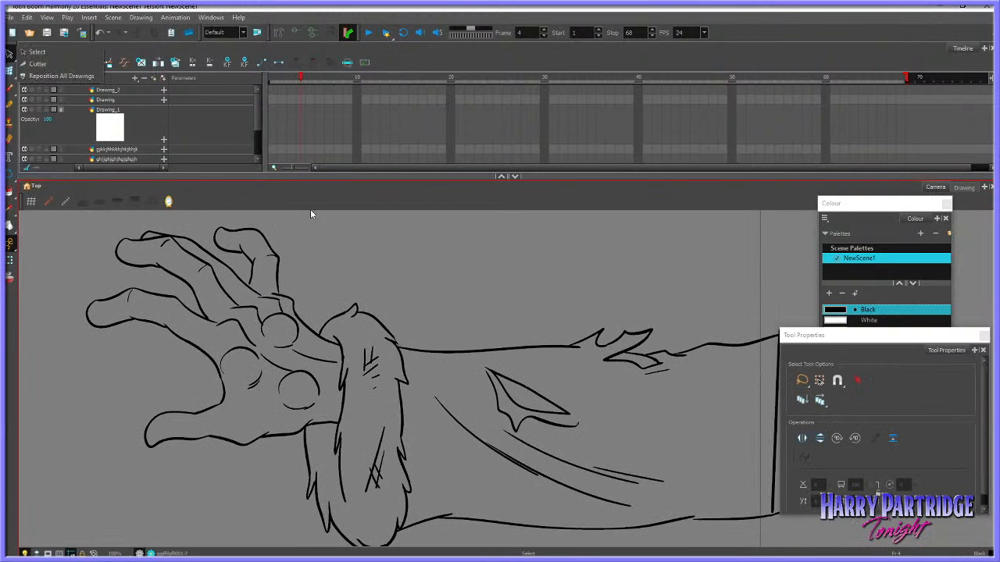
mouse_move(311, 252)
left_mouse_down()
mouse_move(109, 226)
mouse_move(265, 428)
mouse_move(310, 297)
left_mouse_up()
key("comma")
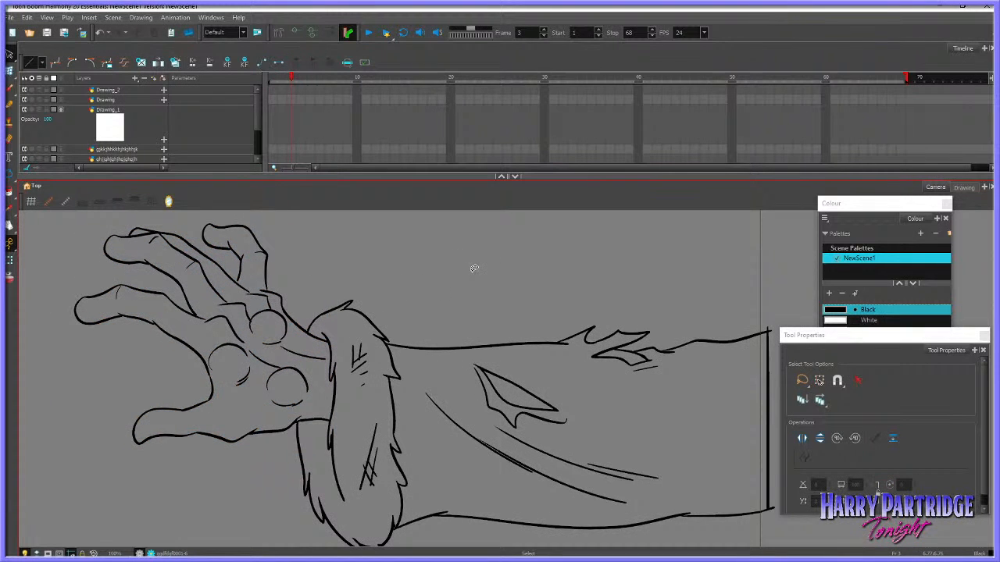
key("period")
mouse_move(312, 253)
left_mouse_down()
mouse_move(289, 233)
mouse_move(284, 406)
left_mouse_up()
Adjust the little finger's short inner line on frame 4 and compare the hand with frame 3
left_click(10, 71)
left_click(241, 270)
left_click_drag(239, 284, 238, 277)
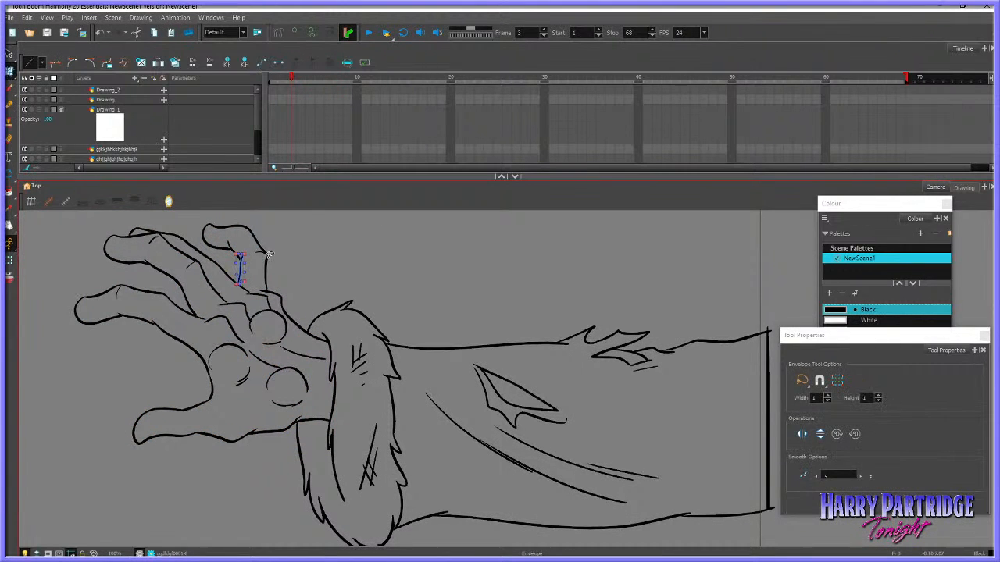
left_click(317, 235)
key(".")
key("alt+s")
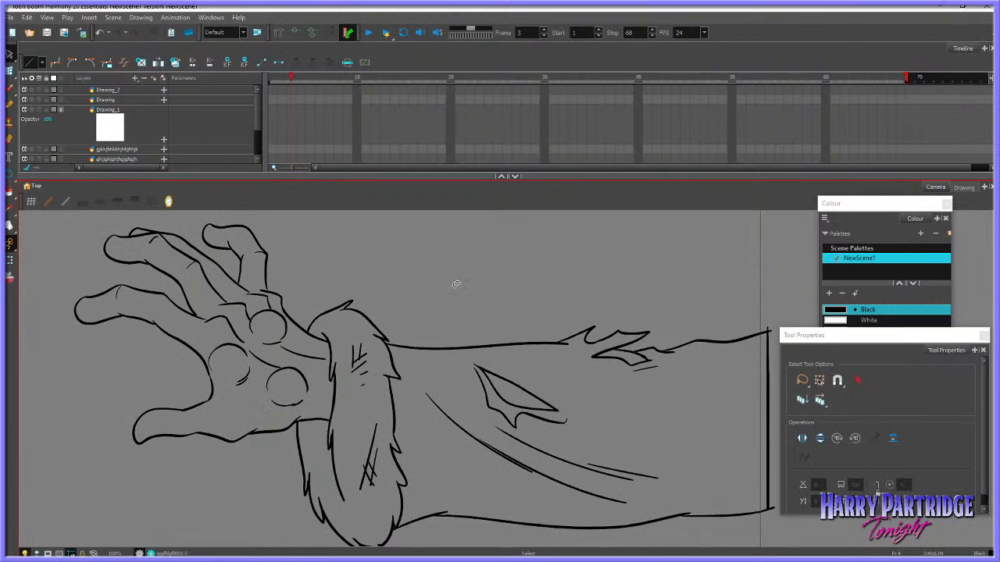
key(".")
key(".")
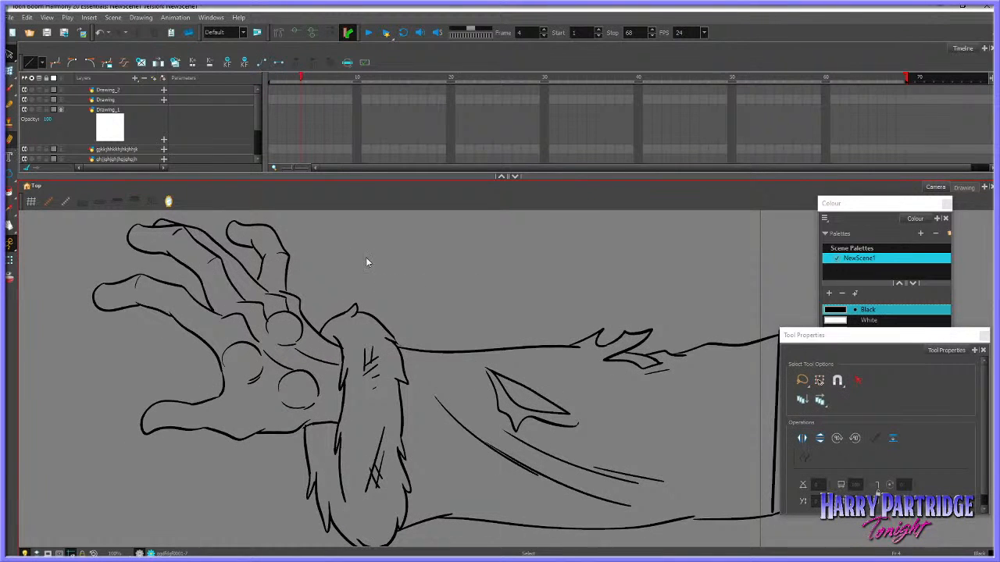
Compare the hand's fingers and thumb between frames 3 and 4
key("alt+e")
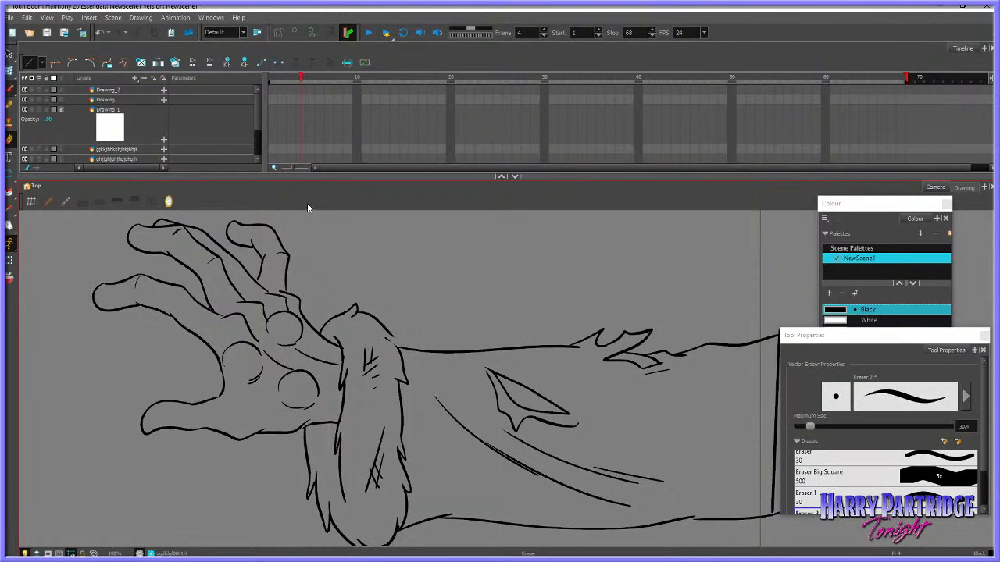
key("alt+b")
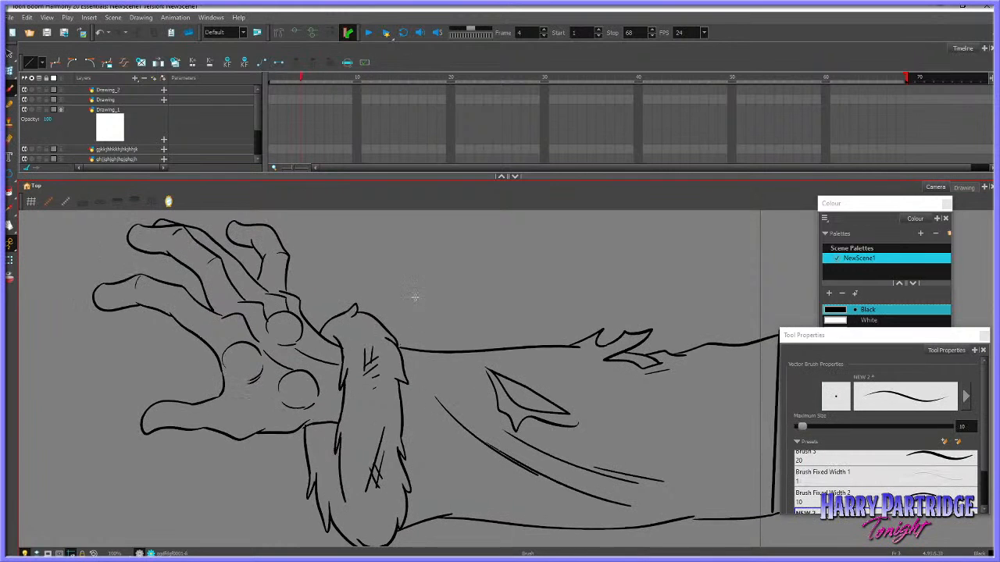
key("alt+s")
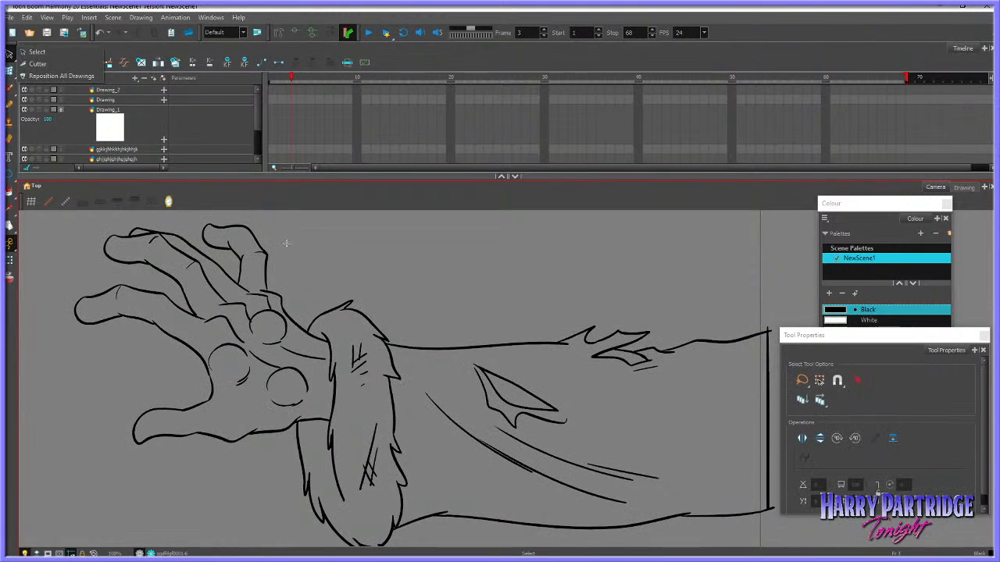
key(".")
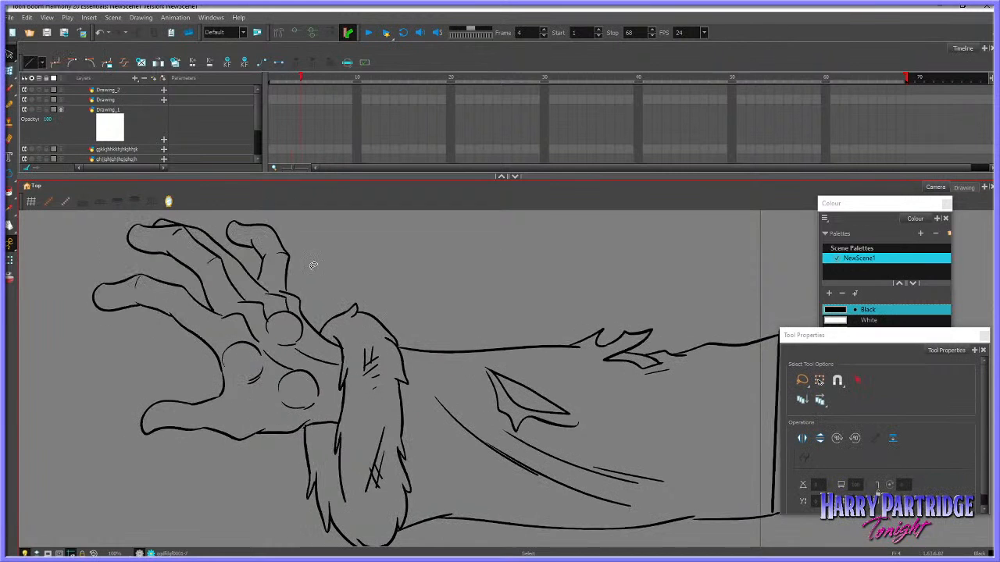
key("comma")
key("period")
key("comma")
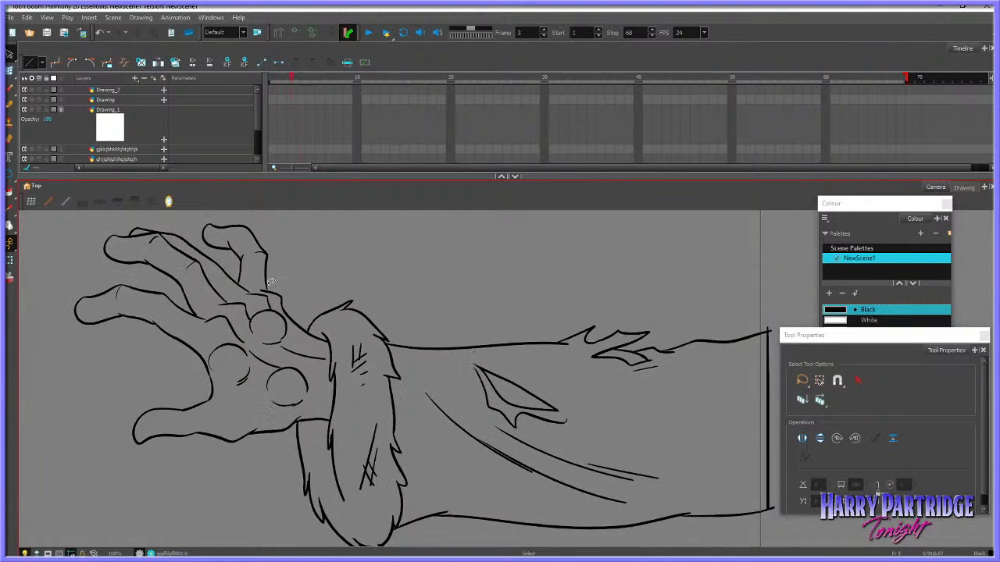
key("period")
left_click(154, 270)
key("comma")
key("period")
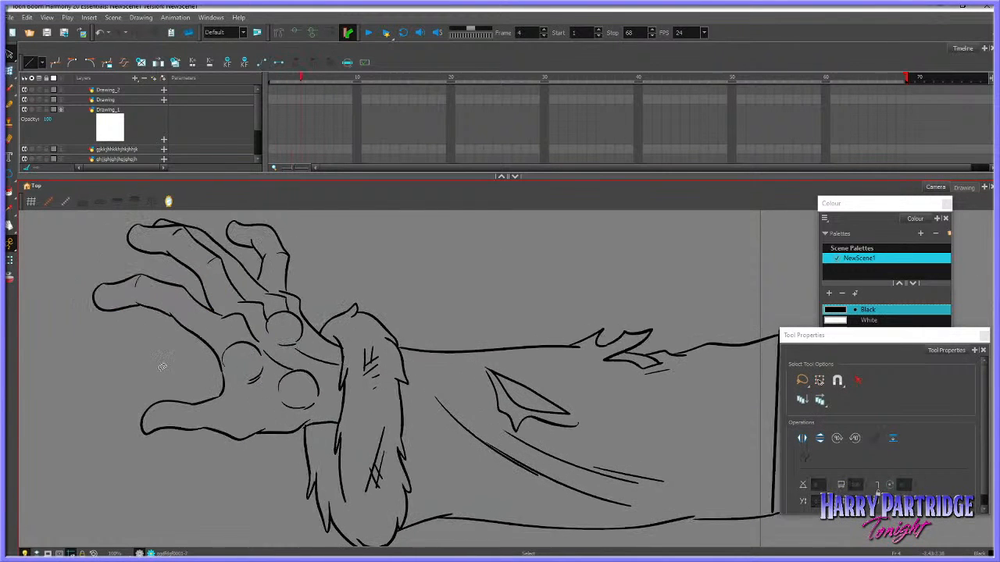
left_click(245, 440)
key("comma")
key("period")
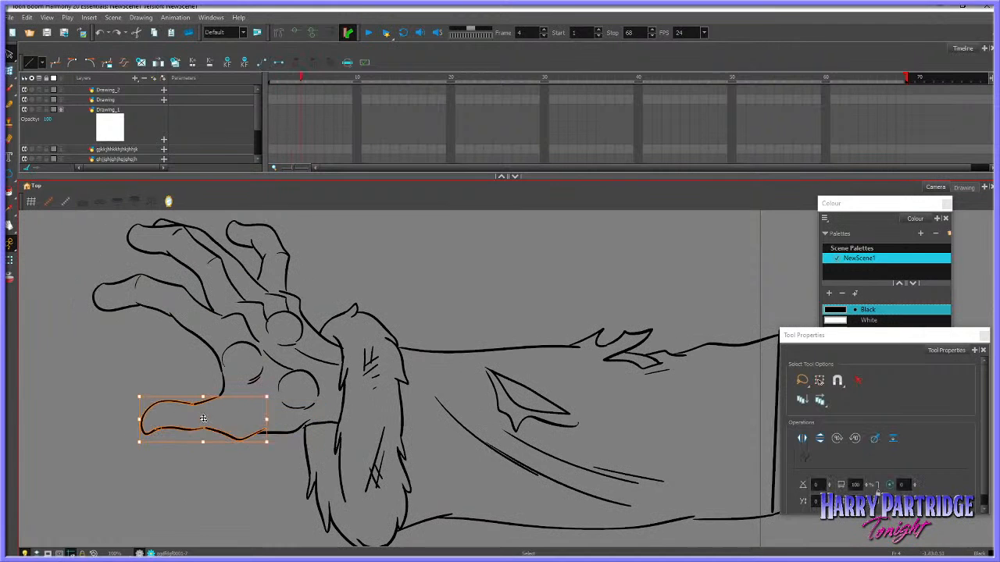
key("comma")
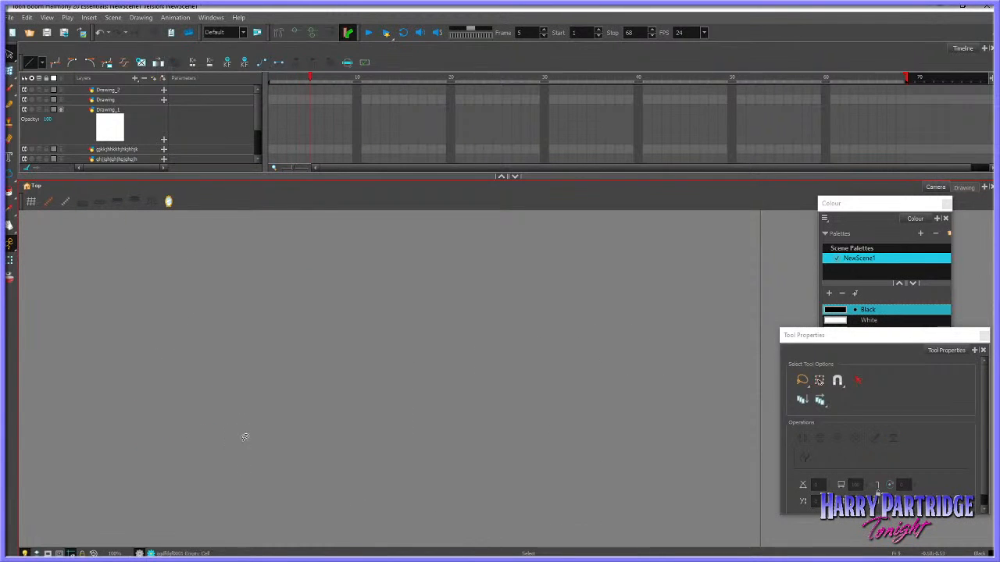
key("period")
Shift the middle finger slightly downward and tilt the little finger toward it on frame 4
mouse_move(184, 211)
left_mouse_down()
mouse_move(156, 259)
mouse_move(128, 252)
left_mouse_up()
mouse_move(286, 226)
left_mouse_down()
mouse_move(269, 213)
mouse_move(277, 260)
left_mouse_up()
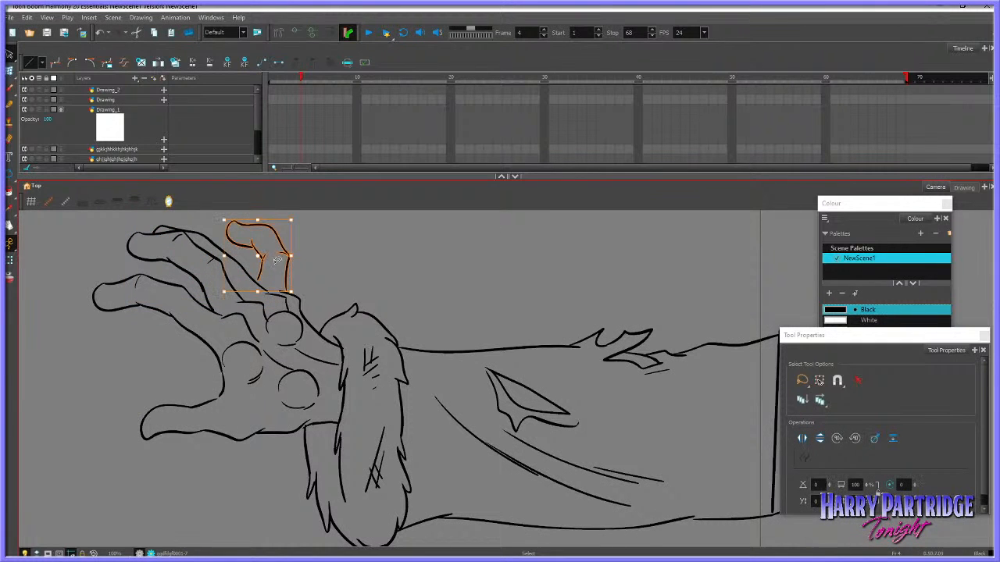
key("comma")
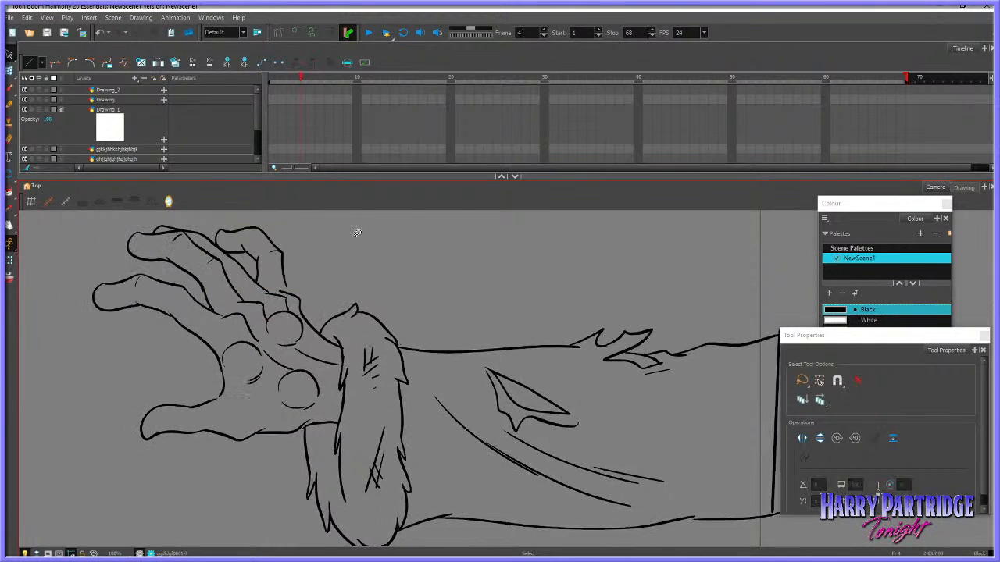
key("period")
key("comma")
key("period")
Delete the index finger's outline on frame 4, keeping the line that runs into the palm
mouse_move(156, 265)
left_mouse_down()
mouse_move(86, 293)
mouse_move(163, 303)
left_mouse_up()
key("Delete")
key("comma")
key("period")
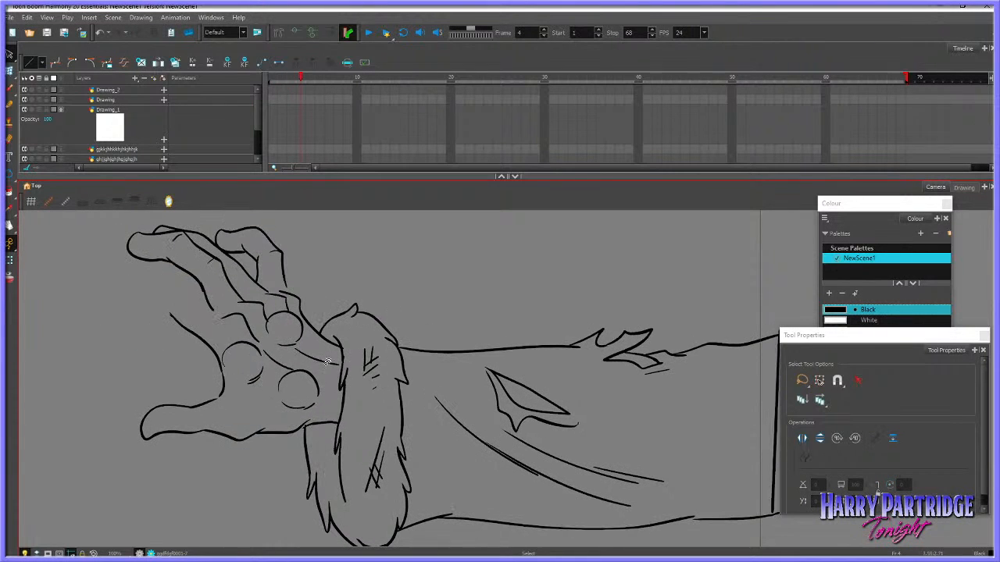
Move the palm's lower two round pads slightly on frame 4 so they differ from frame 3
left_click(237, 339)
left_click(268, 333)
mouse_move(243, 310)
left_mouse_down()
mouse_move(272, 390)
mouse_move(303, 370)
left_mouse_up()
left_click(373, 296)
left_click(256, 316)
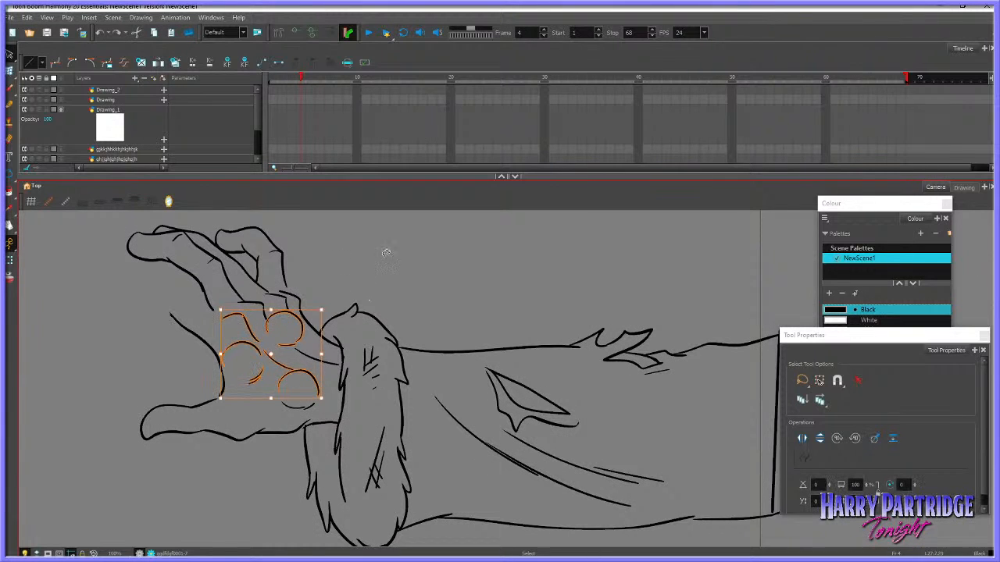
left_click(386, 252)
mouse_move(250, 315)
left_mouse_down()
mouse_move(245, 374)
mouse_move(275, 359)
left_mouse_up()
left_click(284, 358)
mouse_move(248, 317)
left_mouse_down()
mouse_move(281, 361)
mouse_move(319, 375)
mouse_move(320, 385)
left_mouse_up()
left_click(314, 356)
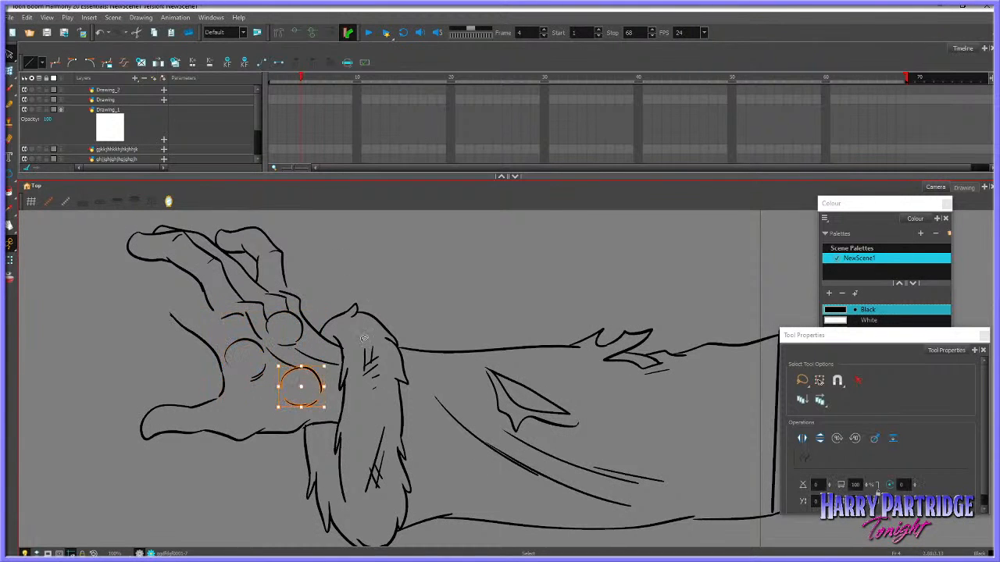
left_click(307, 344)
key("comma")
key("period")
Delete the short curved line at the base of the index finger on frame 4
left_click_drag(237, 307, 253, 318)
key("Delete")
key("comma")
key("period")
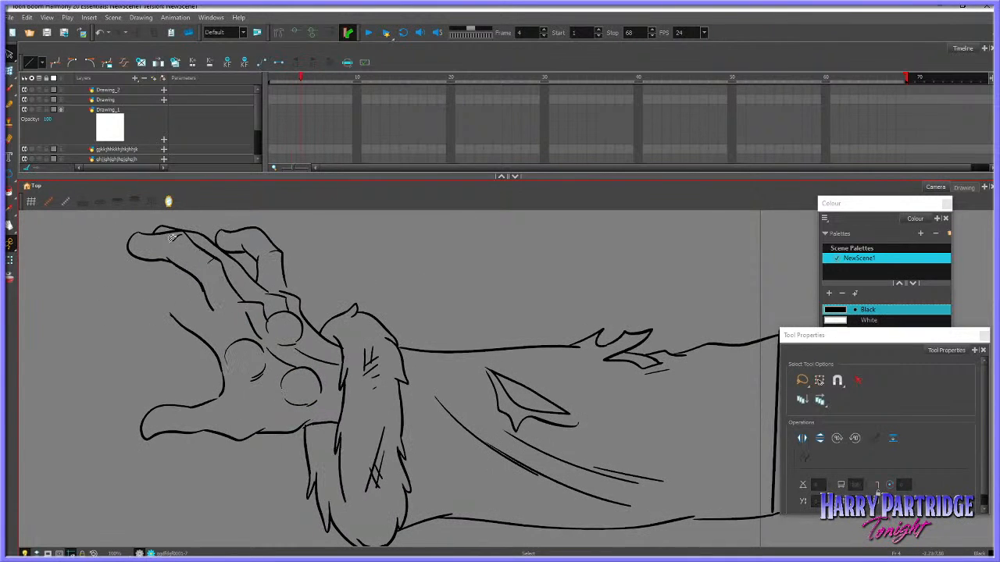
Reshape the middle finger's outline slightly on frame 4 and compare it with frame 3
left_click_drag(136, 223, 154, 251)
left_click(10, 72)
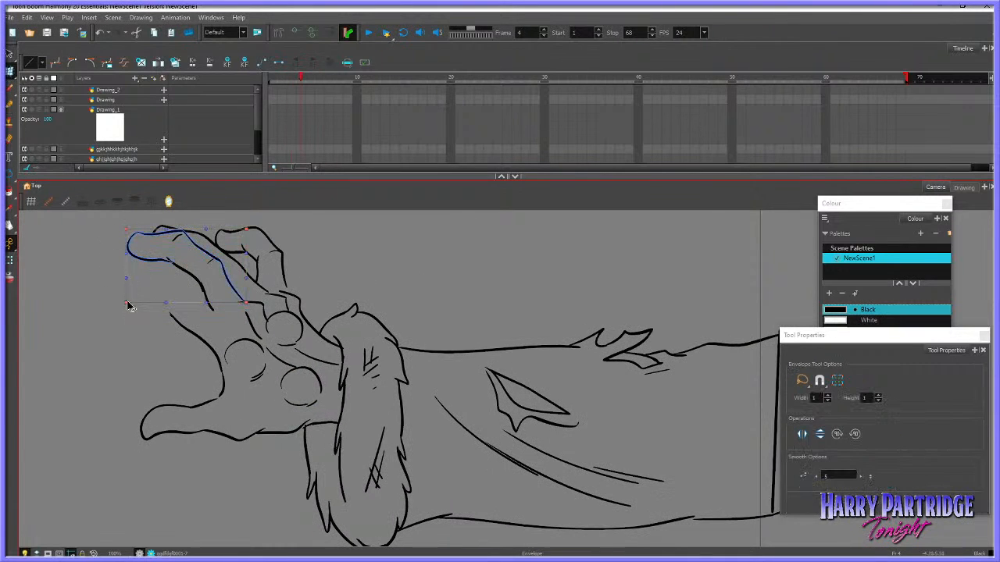
left_click_drag(128, 303, 128, 306)
mouse_move(223, 255)
left_mouse_down()
mouse_move(236, 223)
mouse_move(208, 247)
left_mouse_up()
left_click(339, 240)
key("comma")
key("period")
key("comma")
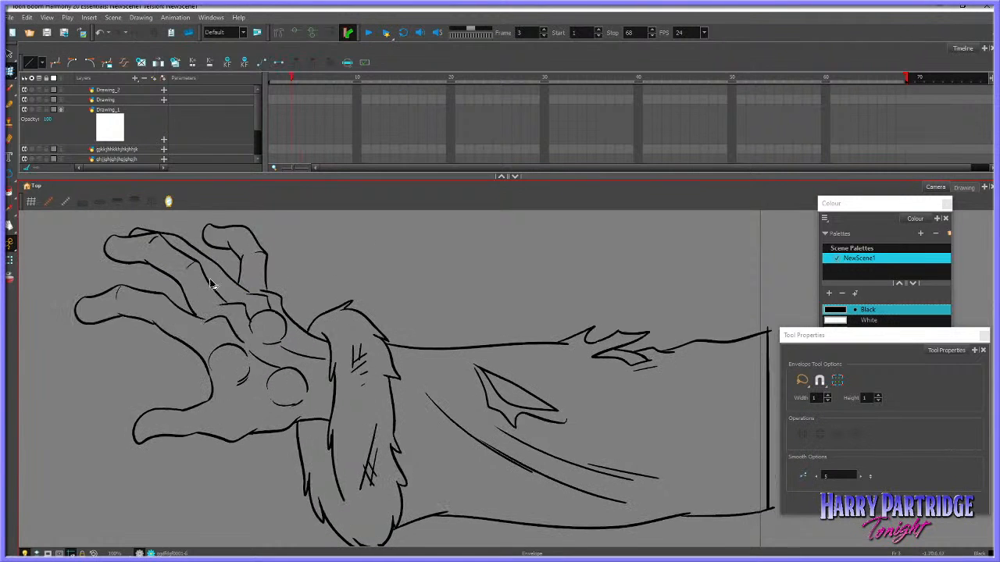
Adjust the base of the middle finger's lower line on frame 4
key("period")
left_click_drag(206, 284, 221, 319)
left_click(223, 317)
key("comma")
key("period")
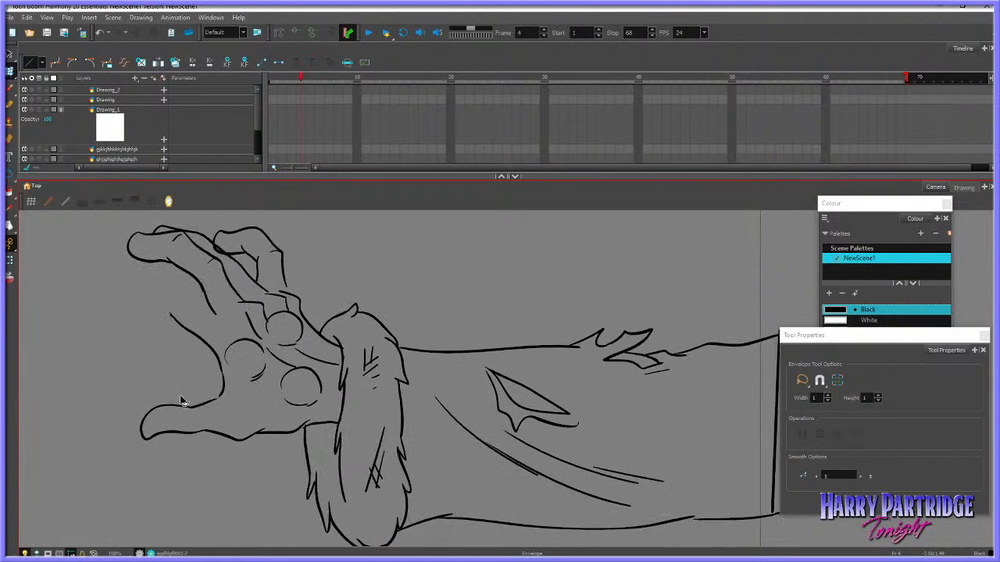
Reshape the thumb's outline on frame 4, raising its upper edge slightly, and compare it with frame 3
left_click_drag(171, 380, 204, 441)
left_click(241, 433)
left_click_drag(171, 373, 257, 456)
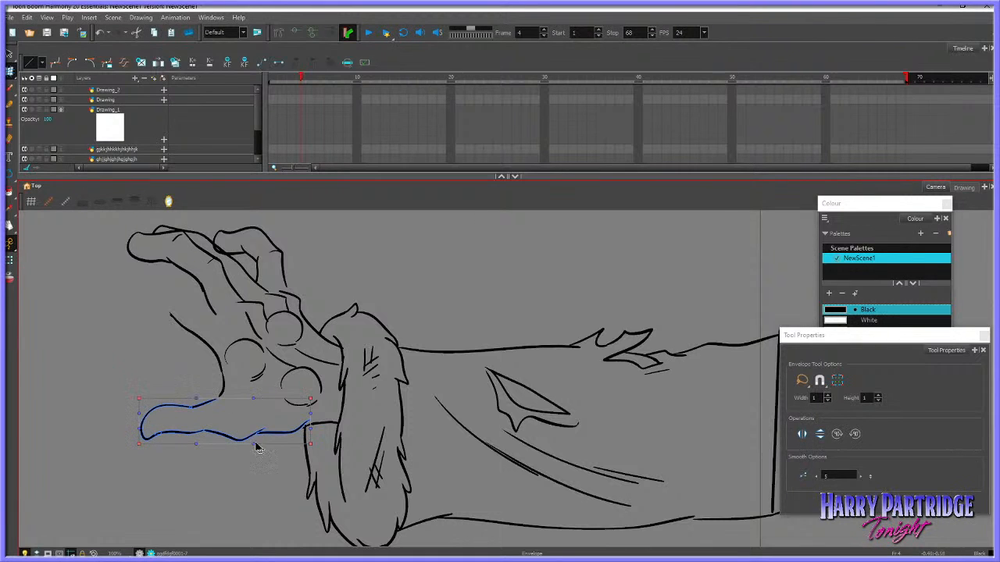
left_click(255, 445)
mouse_move(163, 379)
left_mouse_down()
mouse_move(166, 446)
mouse_move(141, 440)
left_mouse_up()
mouse_move(141, 404)
left_mouse_down()
mouse_move(206, 424)
mouse_move(142, 388)
left_mouse_up()
key("alt+s")
left_click(151, 378)
key("comma")
key("period")
key("comma")
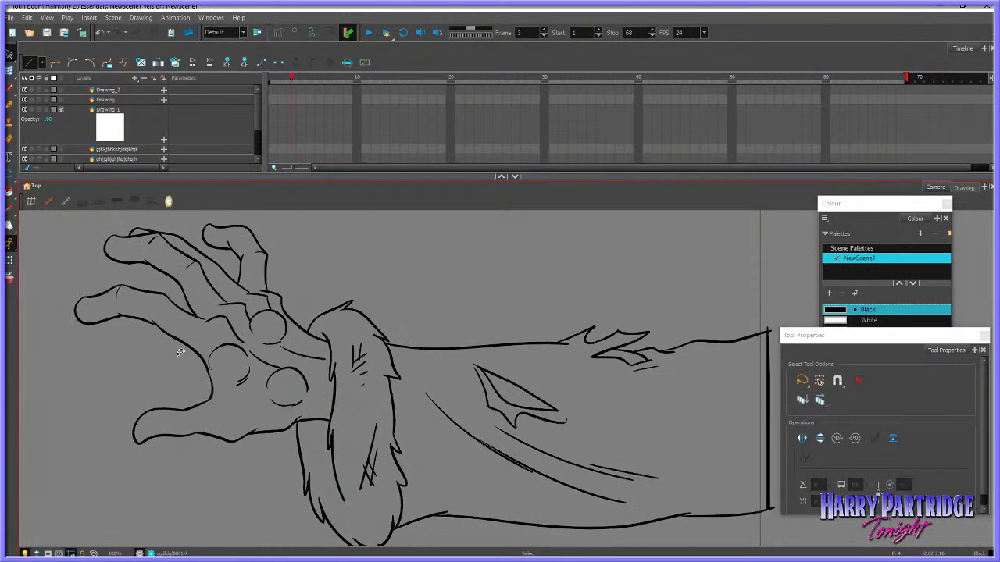
key("period")
key("comma")
Redraw the index finger on frame 4 with a more bent fingertip, using frame 3 as reference
key("alt+b")
key("period")
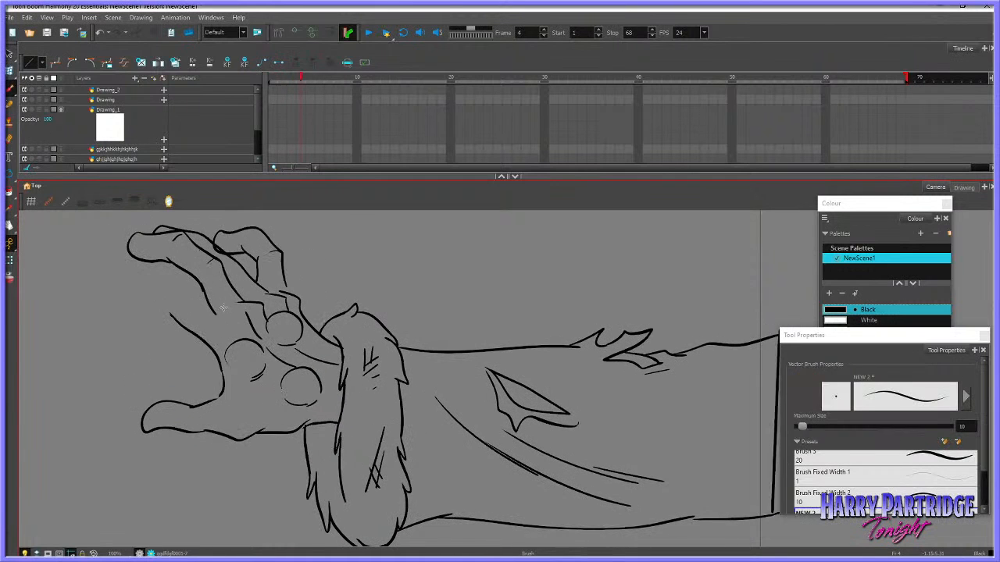
key("comma")
key("comma")
key("period")
key("comma")
key("period")
key("comma")
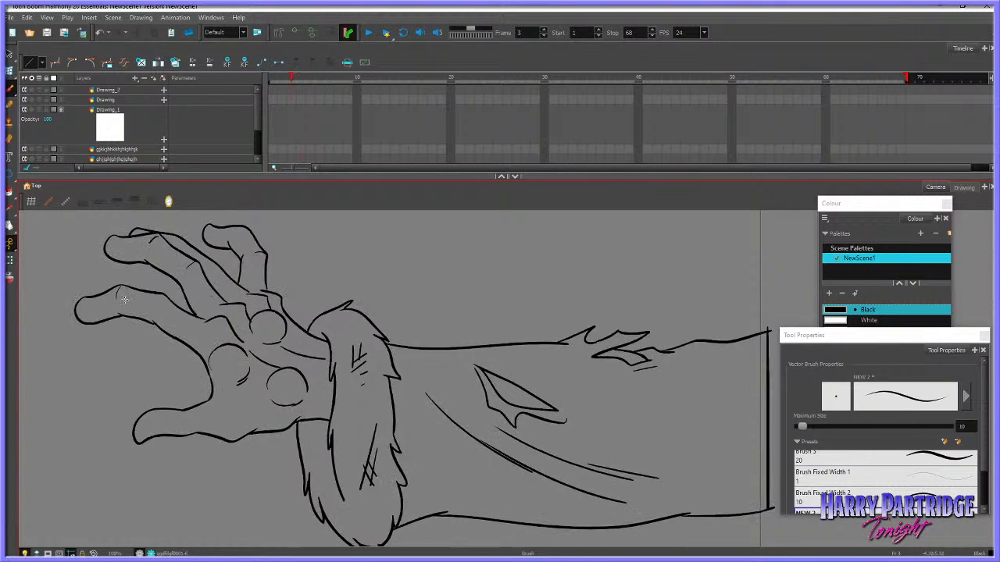
key("period")
key("comma")
key("period")
key("comma")
key("period")
key("comma")
key("period")
key("comma")
key("period")
Erase a small part of the index finger's outline near its bent tip on frame 4, comparing it with frame 3
key("comma")
key("period")
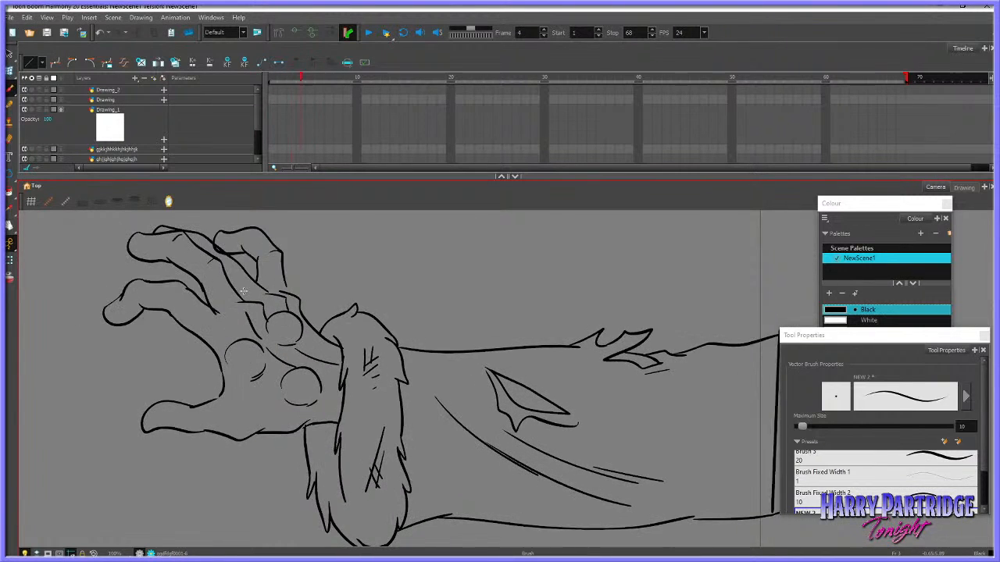
key("comma")
key("period")
key("comma")
key("period")
key("alt+e")
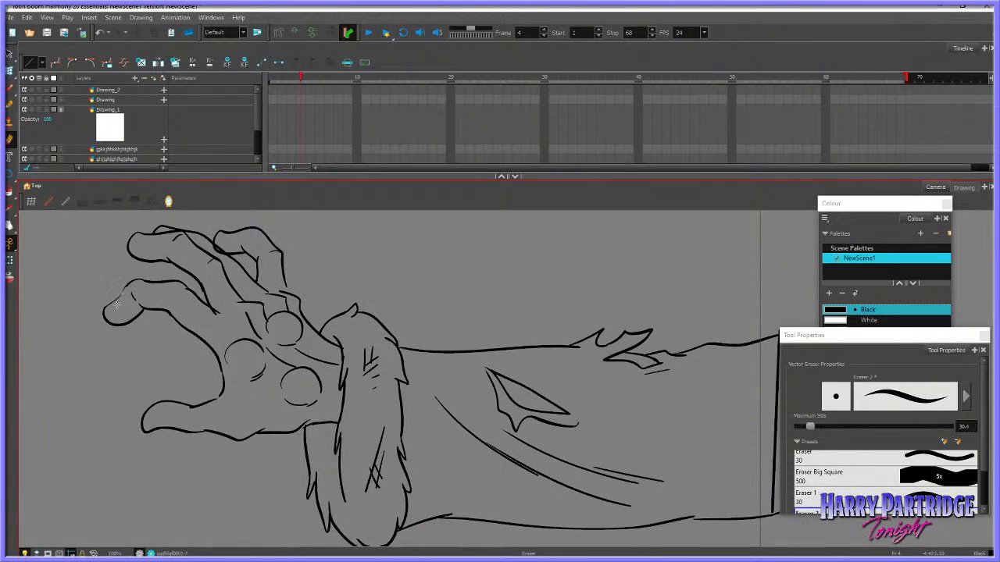
key("comma")
key("period")
key("comma")
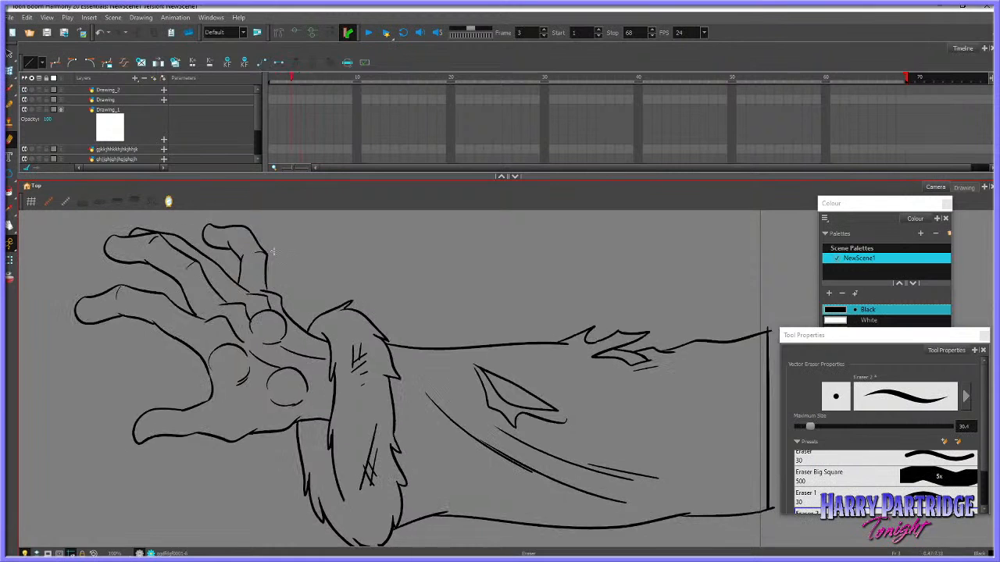
key("period")
Draw the knuckle crease at the base of the index finger on frame 4, using frame 3 as reference
key("alt+b")
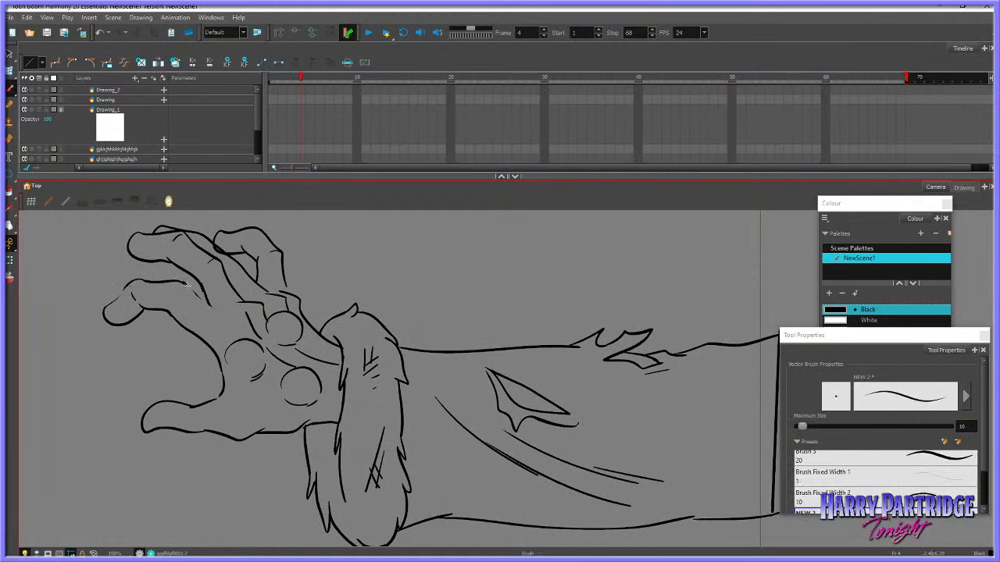
key("comma")
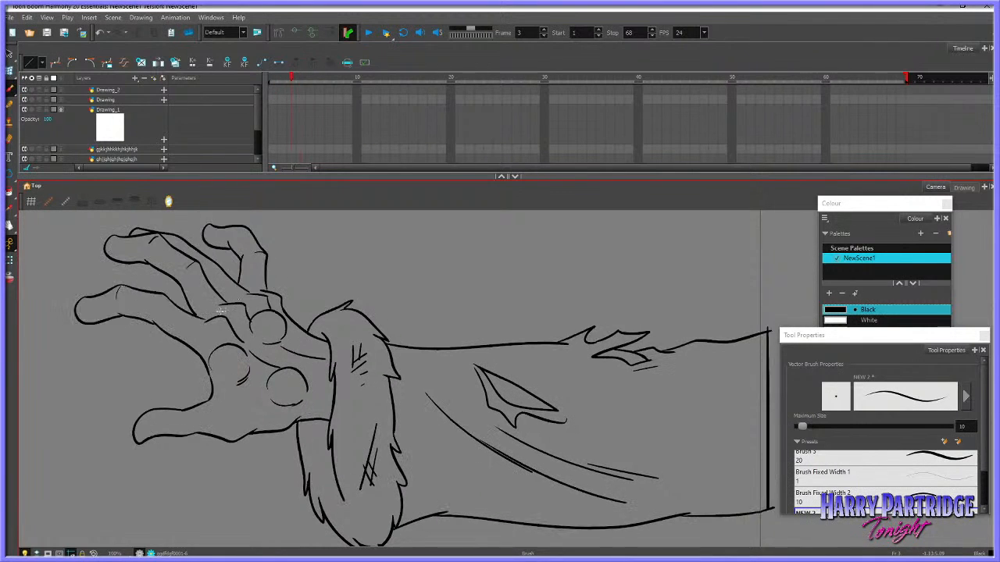
key("period")
key("comma")
key("period")
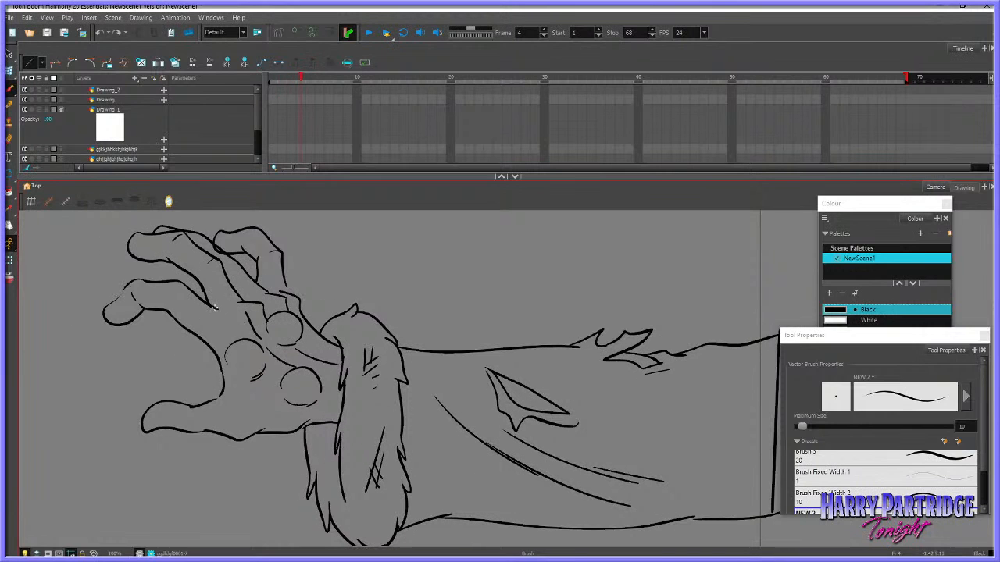
left_click_drag(214, 315, 241, 308)
left_click_drag(240, 307, 245, 317)
key("comma")
key("period")
key("alt+s")
key("alt+b")
key("comma")
key("period")
Trim the overlapping outline where the upper fingers cross on frame 4 with the Cutter
key("alt+t")
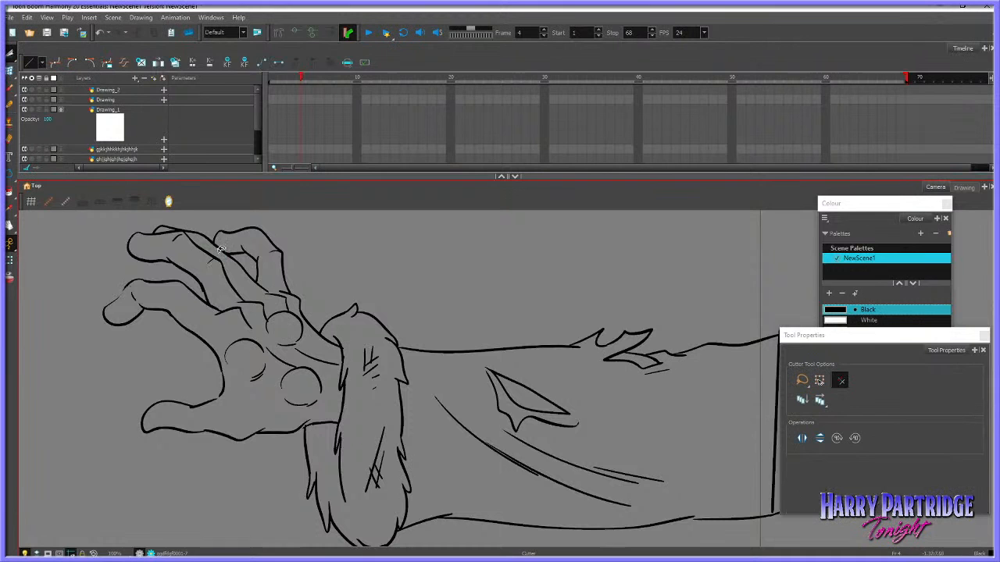
key("comma")
key("period")
Close the gap in the index finger's bent outline on frame 4 and add a small crease there
key("alt+b")
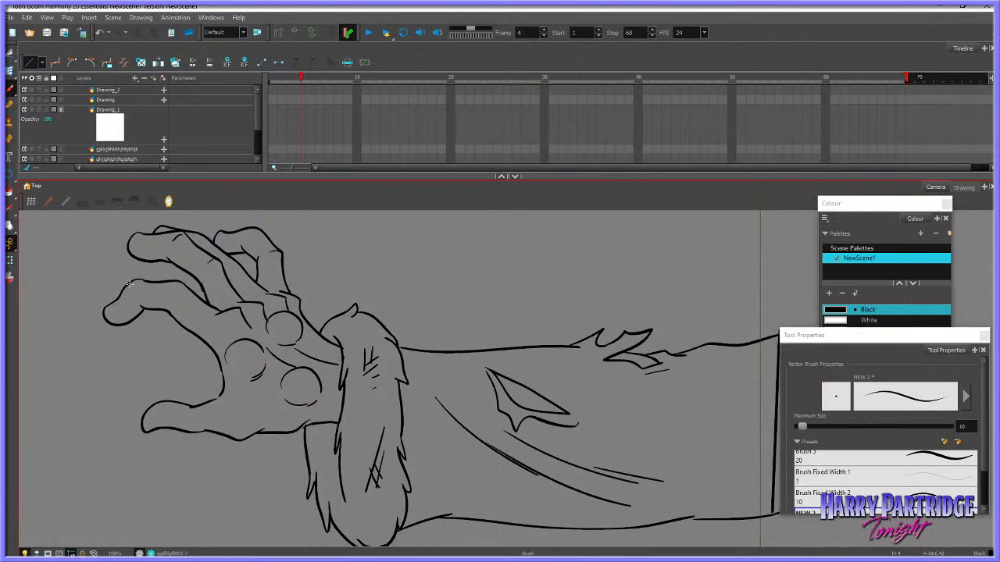
key("comma")
key("period")
key("alt+e")
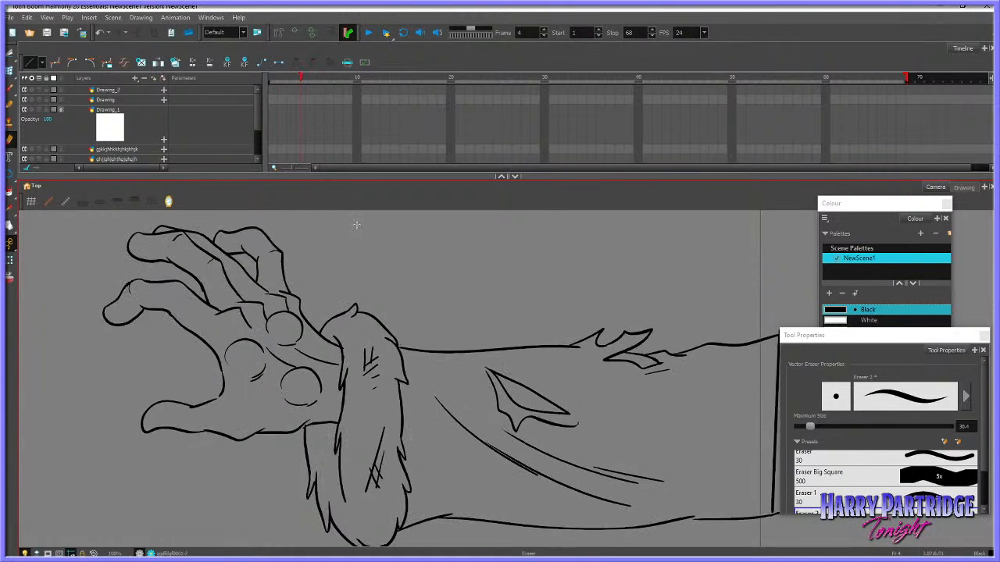
Redraw the palm crease running from the upper palm pad to the fur cuff on frame 4, matching frame 3
key("alt+t")
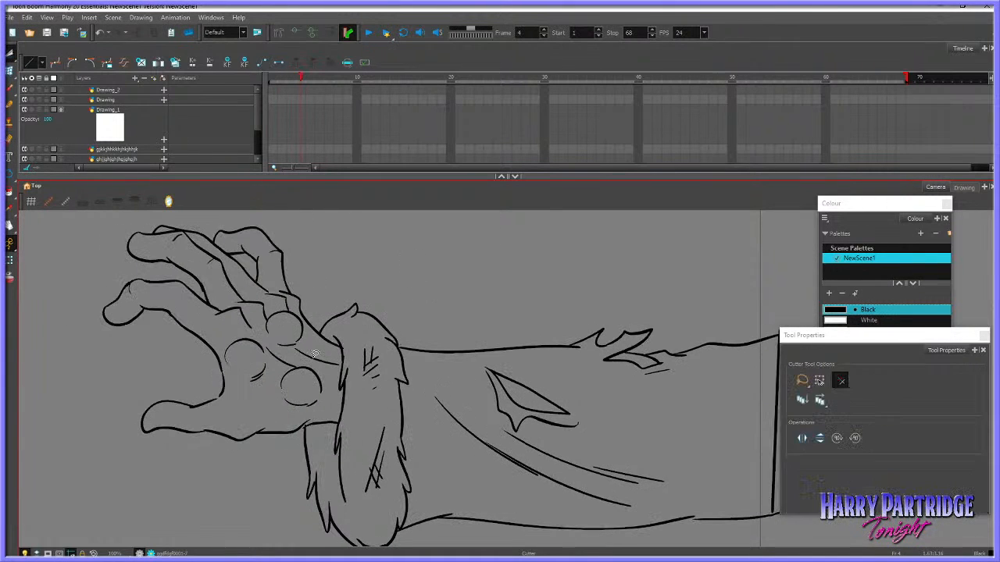
left_click(11, 56)
key("comma")
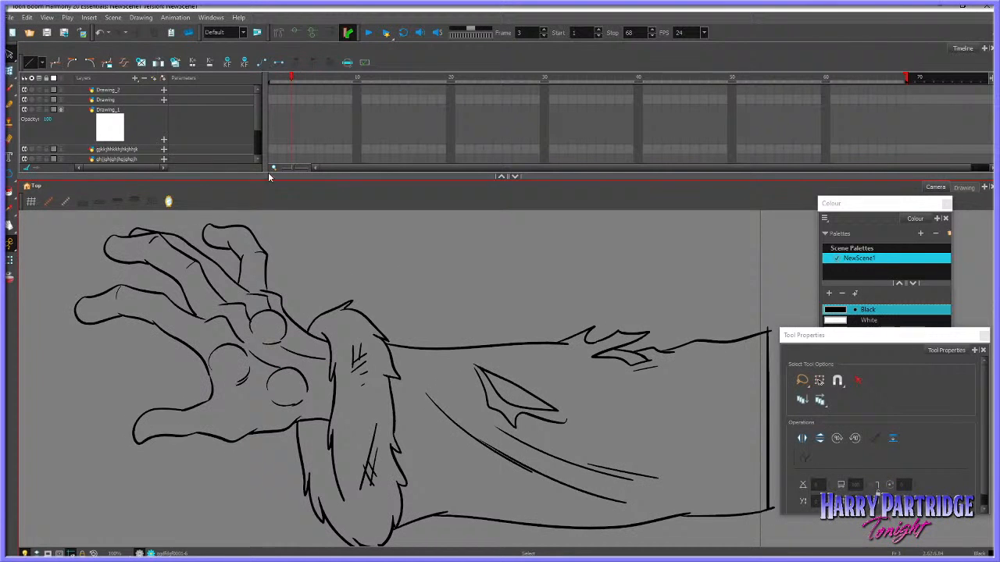
left_click(10, 88)
key("period")
key("comma")
mouse_move(289, 365)
left_mouse_down()
mouse_move(306, 342)
mouse_move(342, 363)
left_mouse_up()
key("period")
key("comma")
key("period")
key("comma")
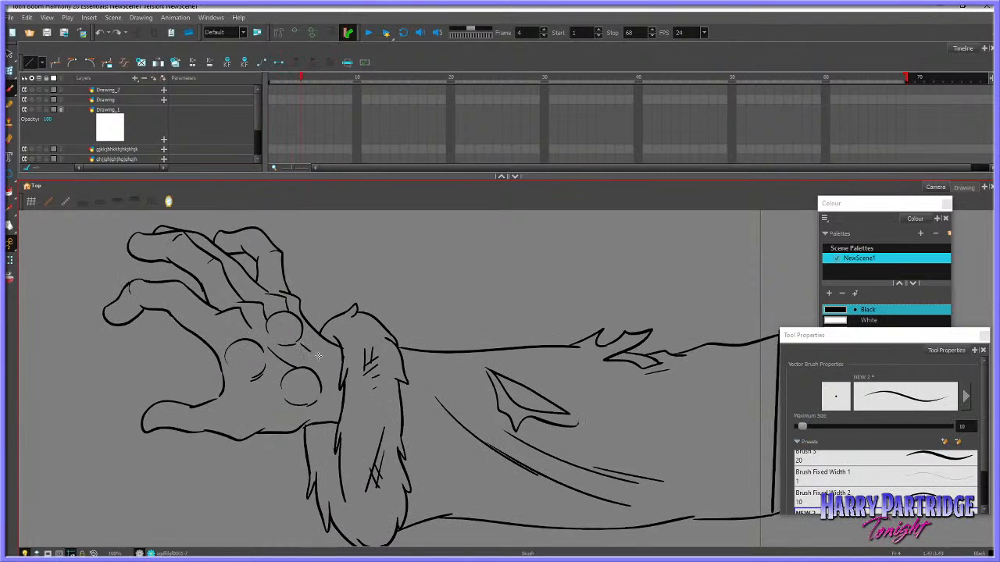
key("period")
left_click(10, 106)
left_click(10, 139)
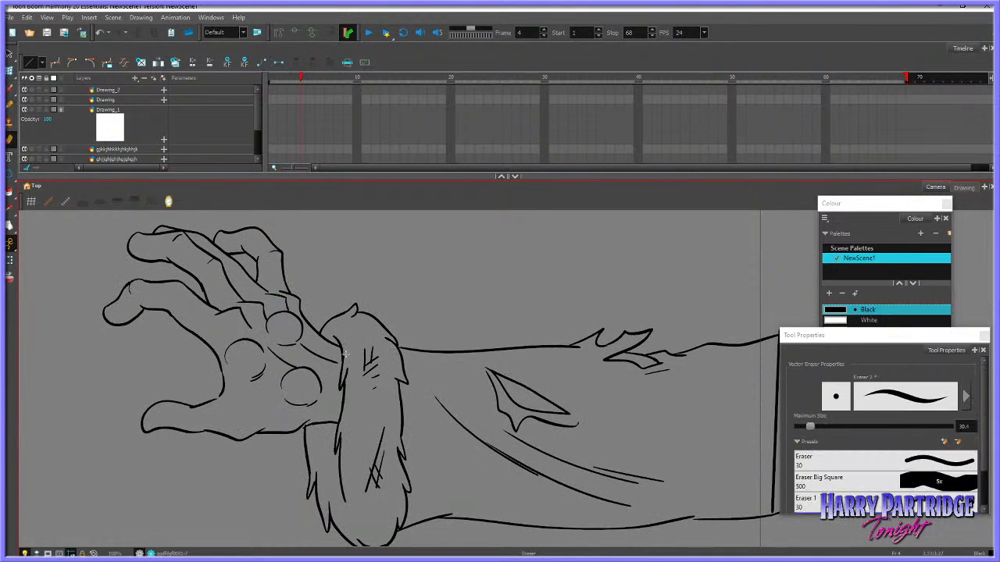
key("comma")
key("period")
Remove the short lower wrist line beside the fur cuff on frame 4
left_click(10, 54)
key("comma")
key("period")
mouse_move(290, 419)
left_mouse_down()
mouse_move(296, 433)
mouse_move(320, 416)
left_mouse_up()
key("comma")
key("period")
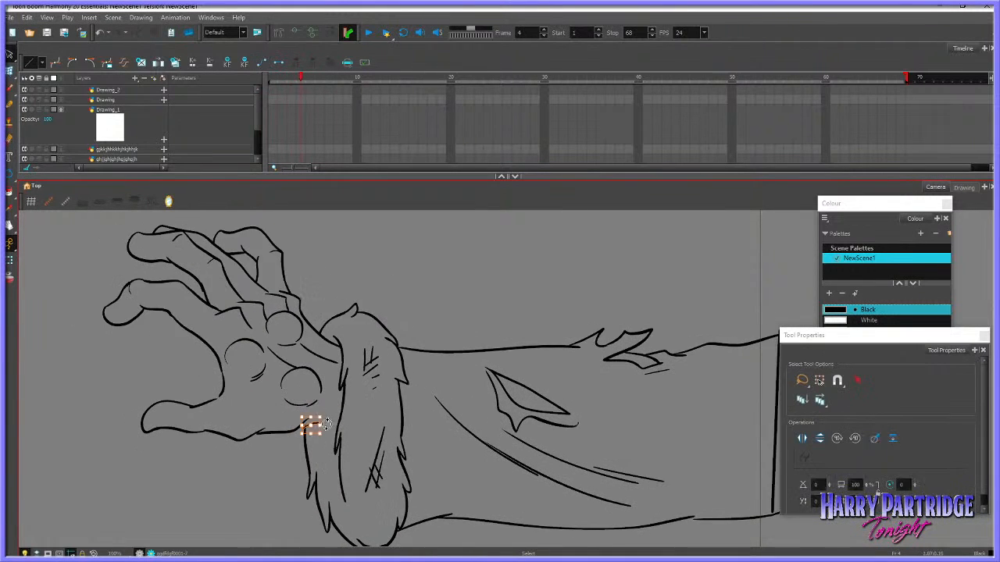
key("comma")
Redraw the lower wrist line where it meets the fur cuff on frame 4, replacing the first attempt
left_click(10, 88)
key("period")
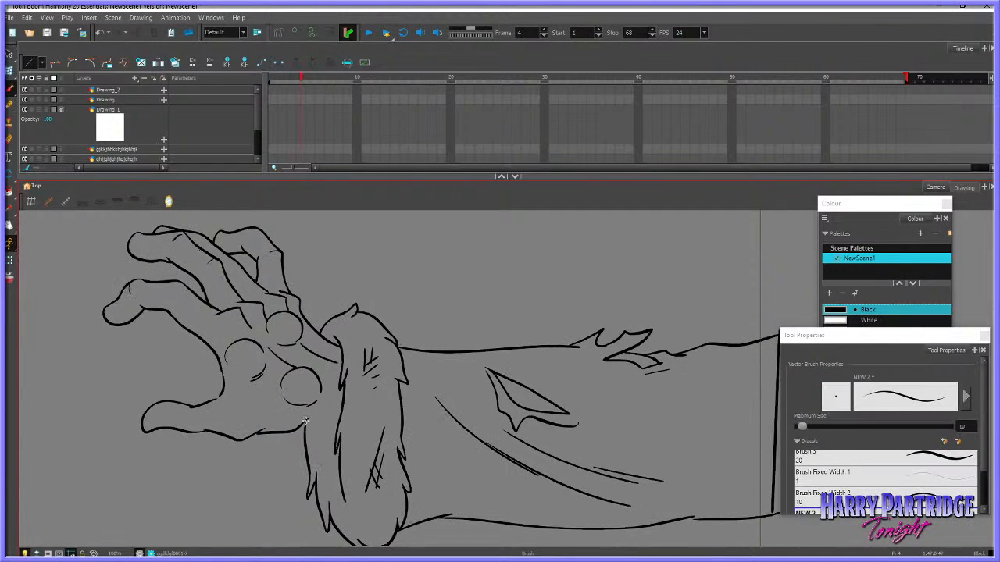
key("comma")
key("period")
key("ctrl+z")
mouse_move(299, 428)
left_mouse_down()
mouse_move(337, 422)
mouse_move(305, 431)
left_mouse_up()
Flip between frames 3 and 4 at different zoom levels to examine the movement of the hand and sleeve
key("comma")
key("period")
key("comma")
key("period")
key("comma")
key("period")
key("period")
key("comma")
key("comma")
key("1")
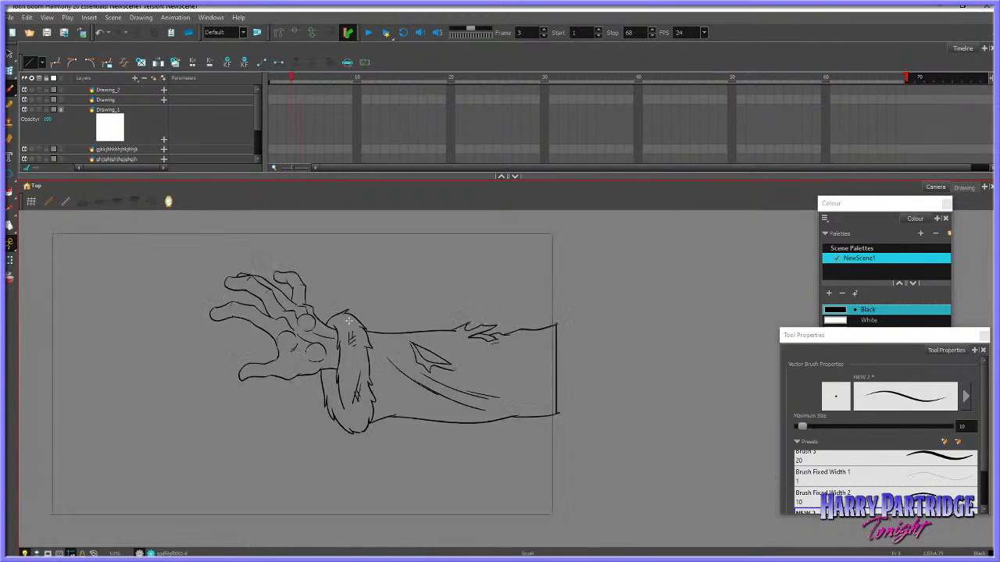
key("1")
key("1")
key("period")
key("comma")
key("period")
key("comma")
key("period")
key("2")
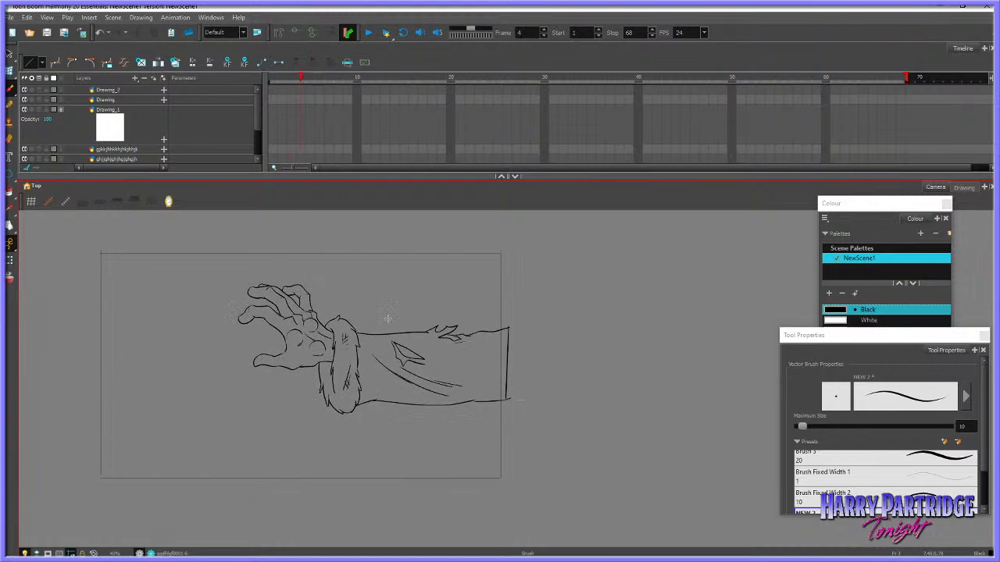
key("2")
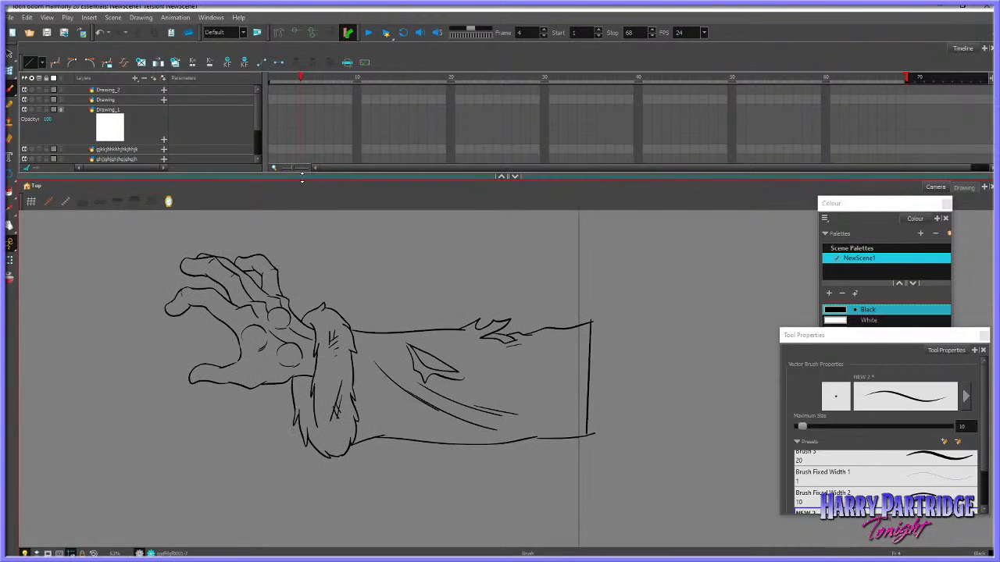
Clear the frame 4 cell on the ggdfdgf0001 layer and turn on onion skin
left_click_drag(303, 181, 303, 226)
left_click(302, 199)
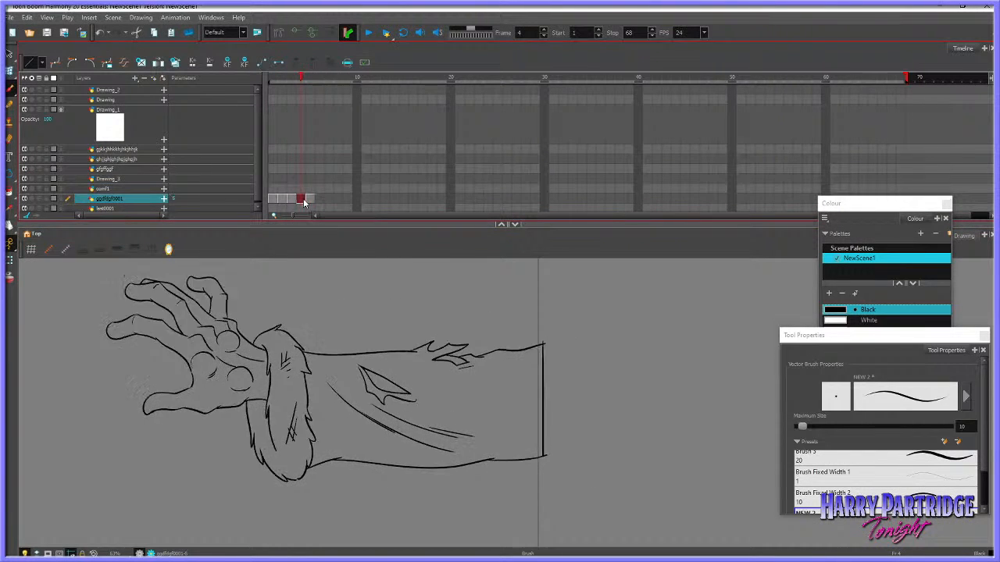
key("Delete")
key("alt+o")
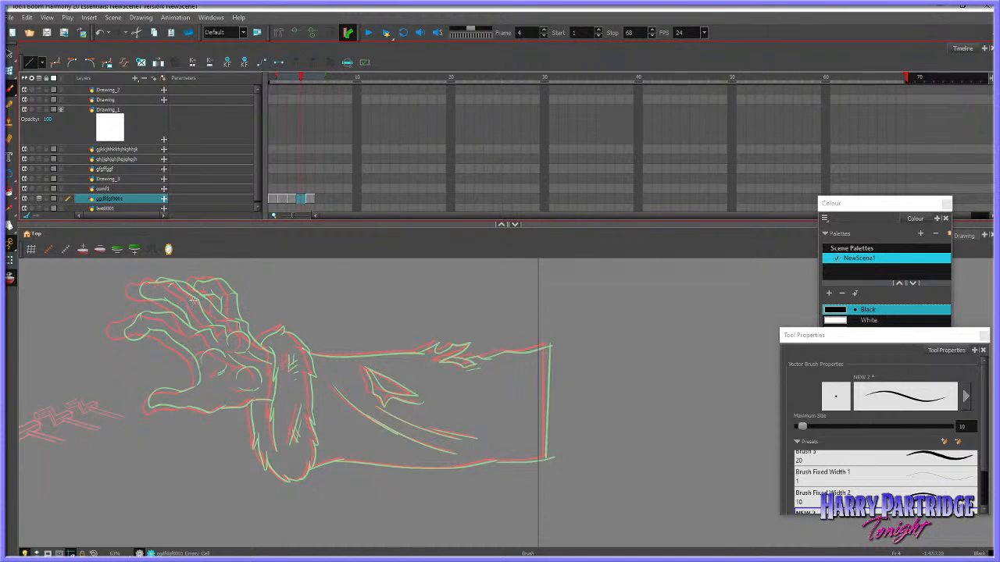
Enlarge the drawing view and ink the cuff's inner fur edge on frame 4, between the onion-skinned neighbouring drawings
left_click_drag(265, 226, 266, 164)
scroll(303, 453, "up", 3)
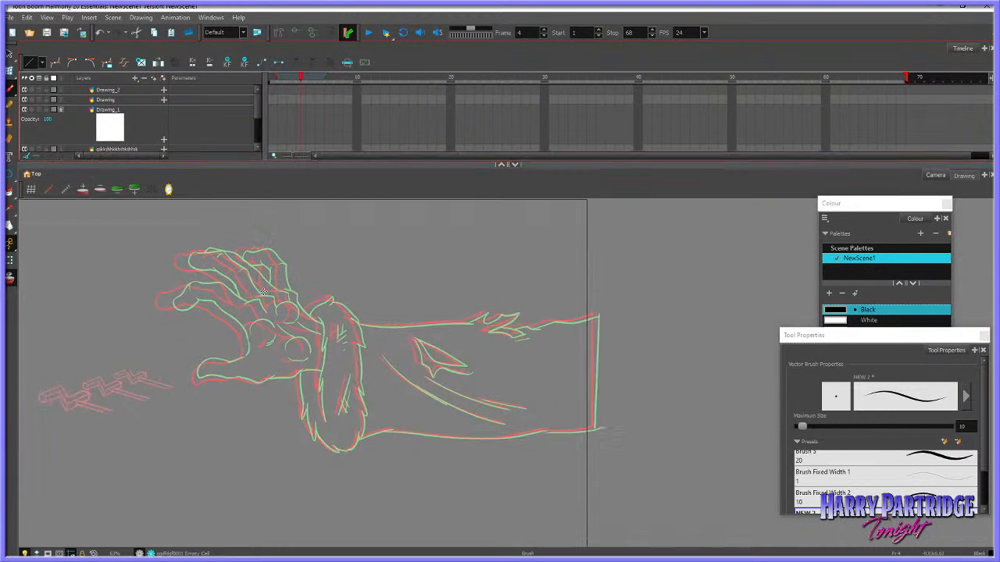
scroll(303, 453, "up", 1)
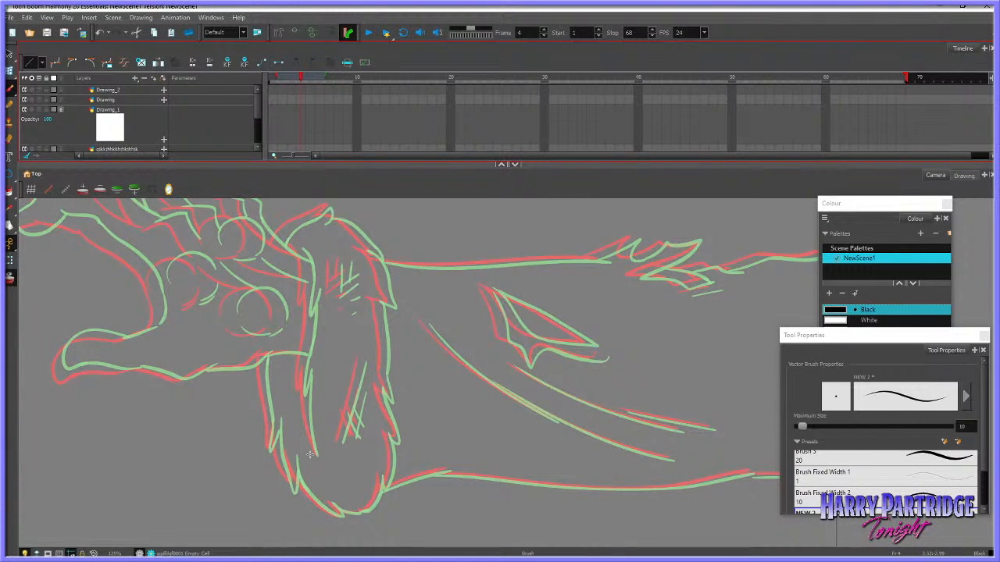
mouse_move(295, 246)
left_mouse_down()
mouse_move(310, 273)
mouse_move(306, 311)
left_mouse_up()
key("ctrl+z")
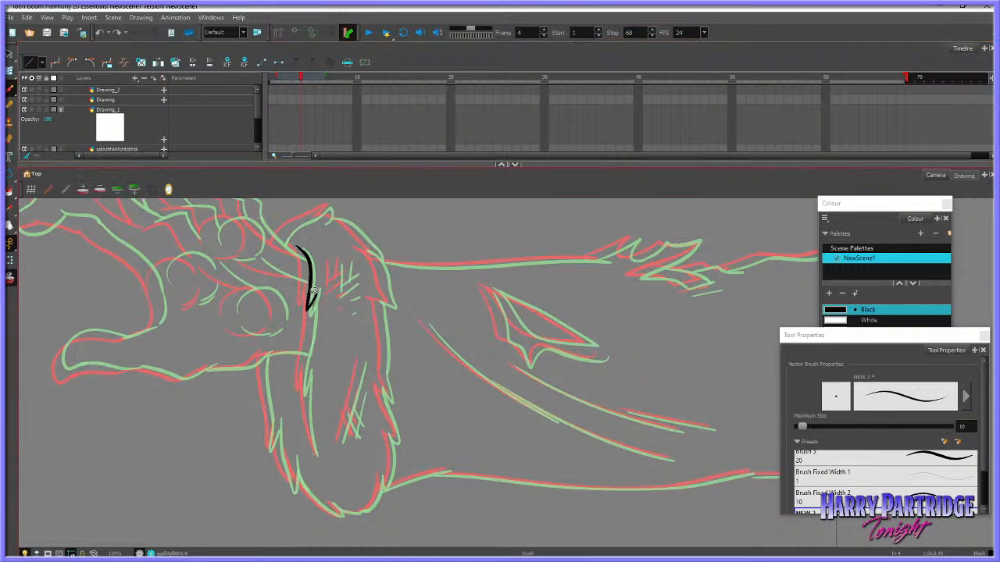
mouse_move(296, 247)
left_mouse_down()
mouse_move(310, 278)
mouse_move(302, 395)
left_mouse_up()
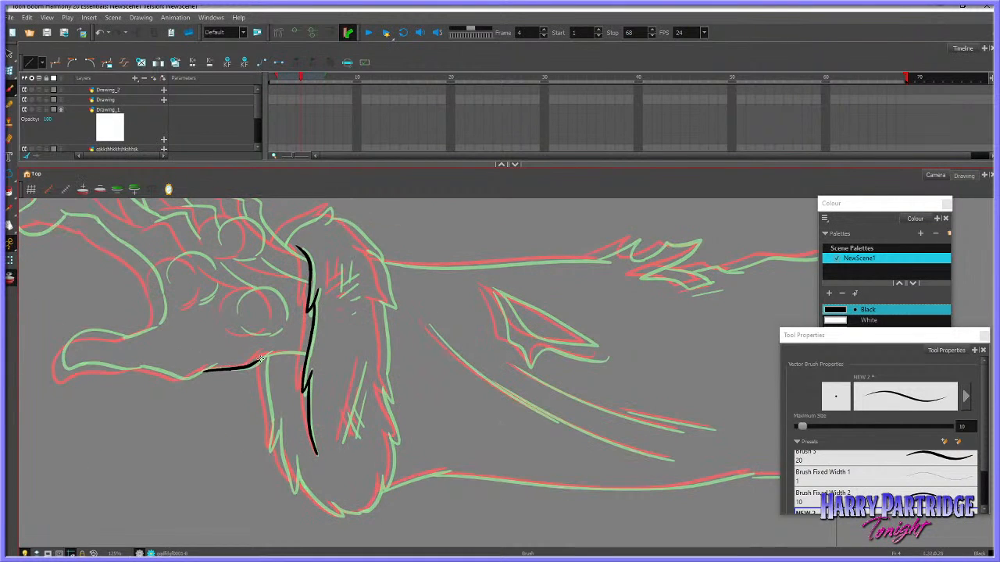
Ink the lower palm line running into the fur cuff on frame 4
key("ctrl+z")
mouse_move(248, 365)
left_mouse_down()
mouse_move(269, 347)
mouse_move(253, 363)
mouse_move(267, 352)
mouse_move(304, 353)
mouse_move(278, 353)
mouse_move(309, 354)
left_mouse_up()
key("ctrl+z")
key("ctrl+z")
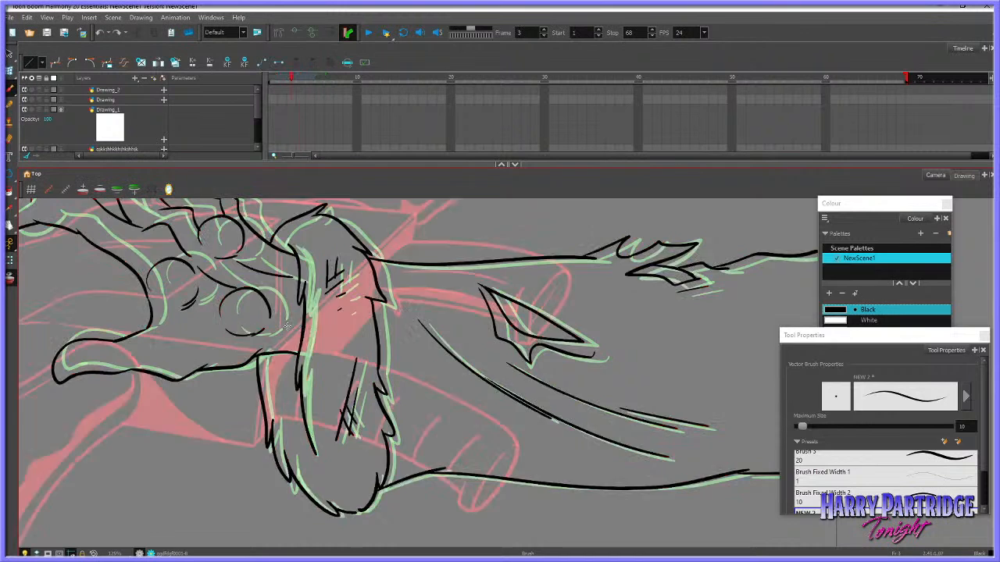
Draw the circular palm pad nearest the cuff and shift it slightly away from the cuff
left_click_drag(240, 328, 270, 334)
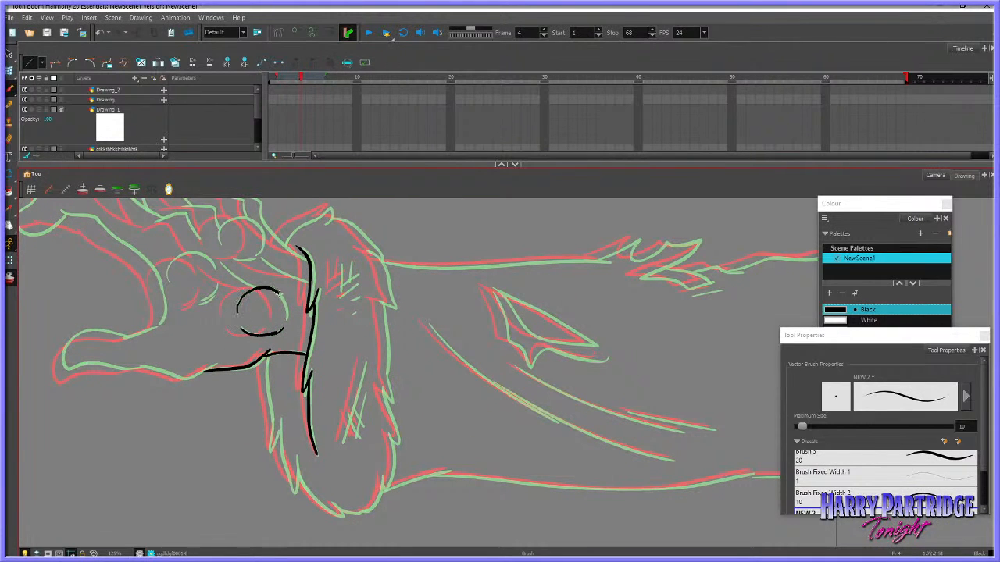
left_click(9, 53)
left_click_drag(233, 278, 293, 341)
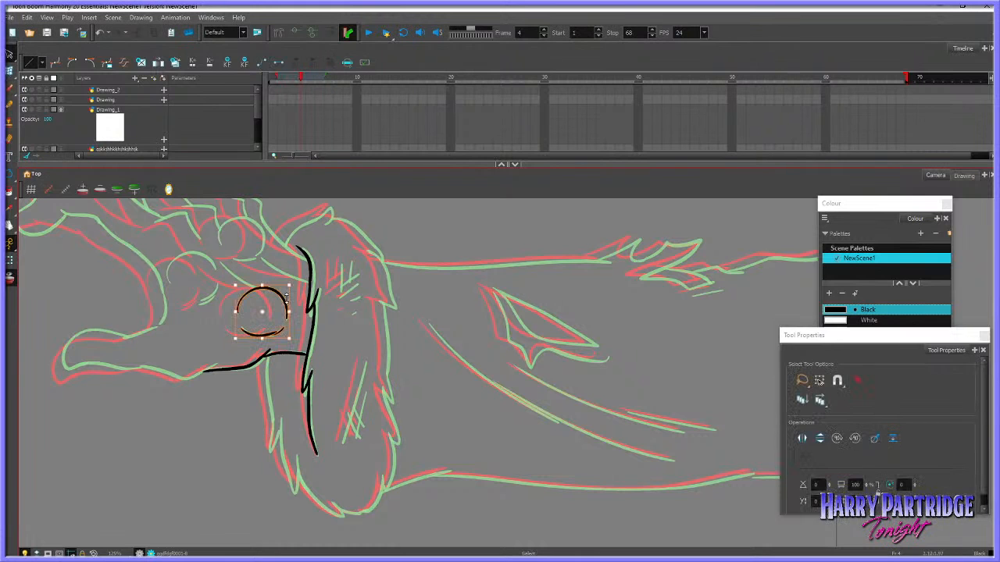
left_click_drag(282, 298, 276, 297)
left_click(291, 262)
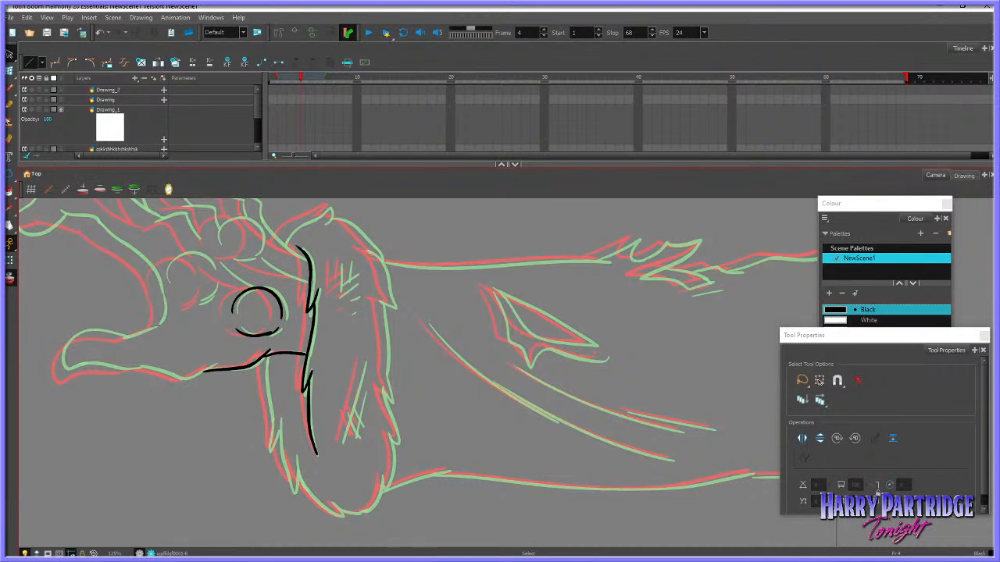
Ink the thumb's outline from its tip back to the palm along both edges with the brush
left_click(9, 89)
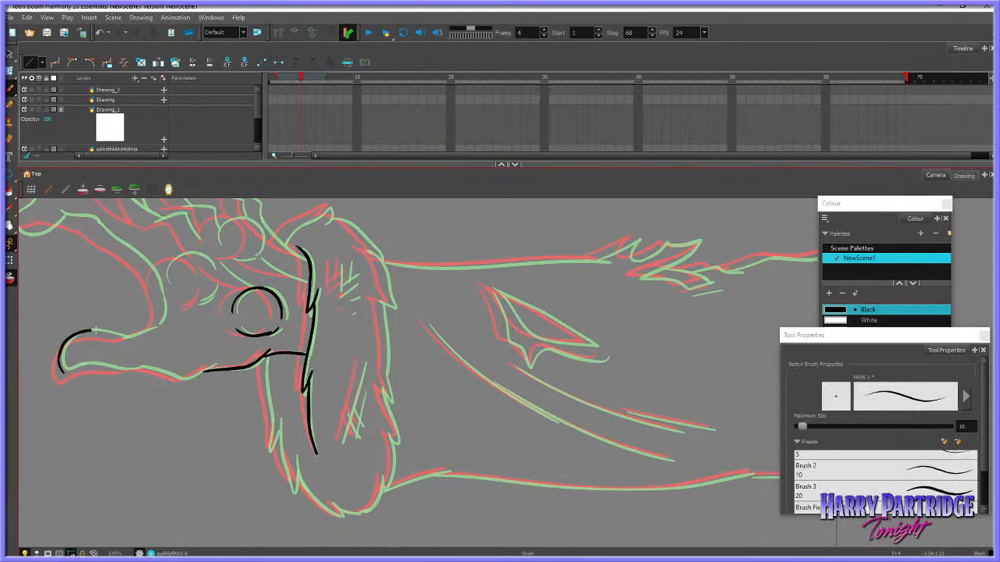
key("ctrl+z")
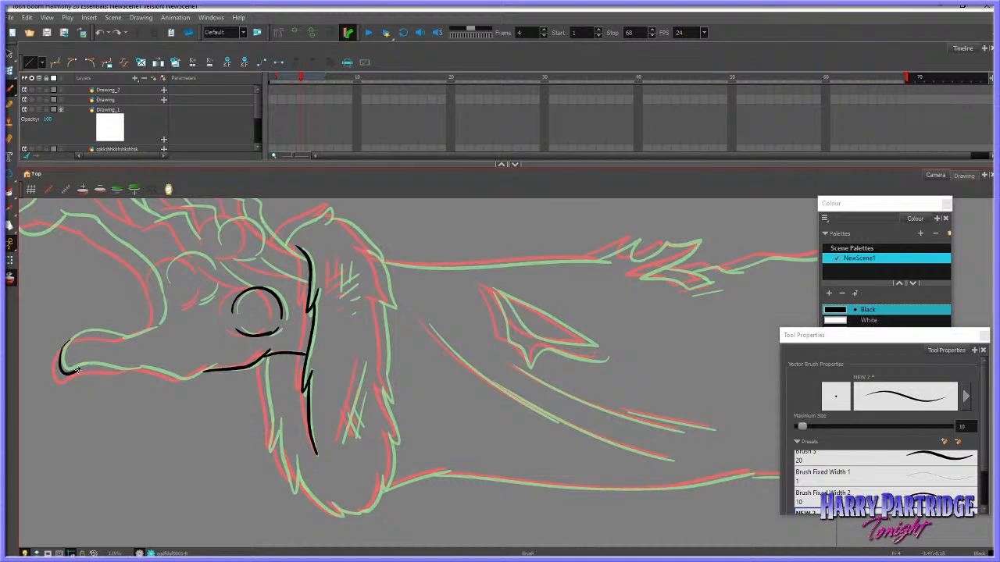
left_click_drag(77, 370, 142, 368)
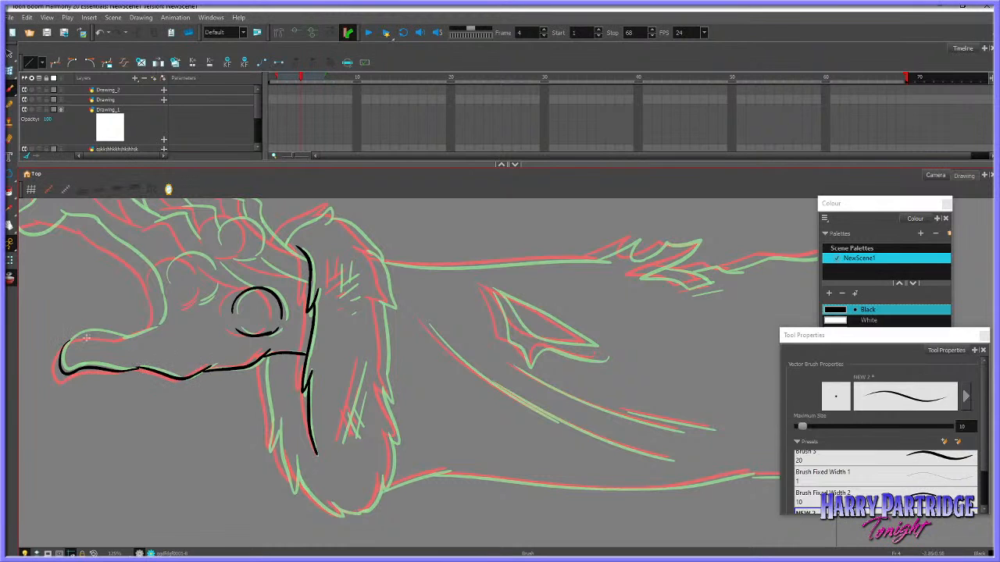
mouse_move(63, 351)
left_mouse_down()
mouse_move(102, 332)
mouse_move(141, 335)
left_mouse_up()
key("ctrl+z")
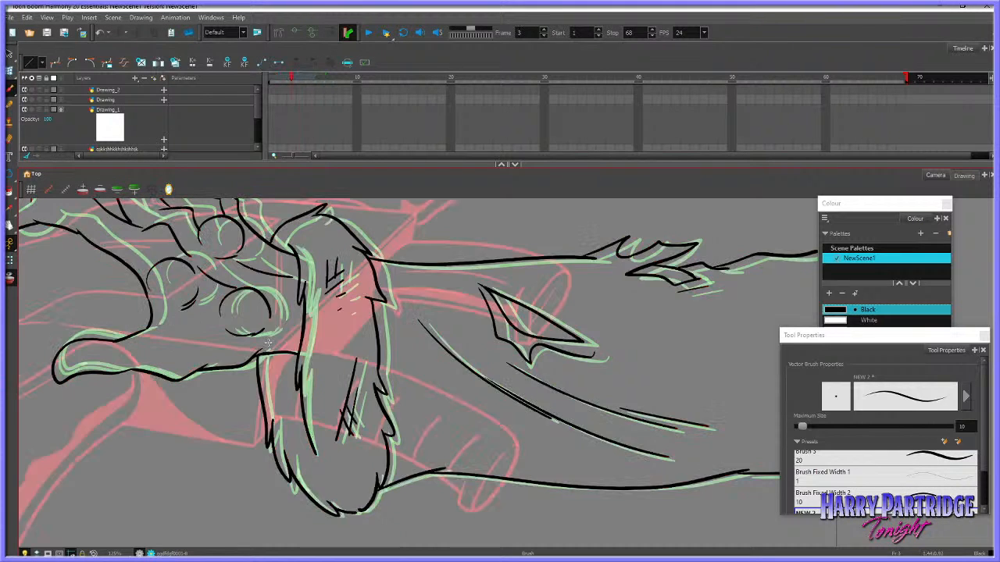
Ink the jagged fur edge hanging below the palm on the hand side of the cuff
left_click_drag(265, 355, 271, 416)
key("ctrl+z")
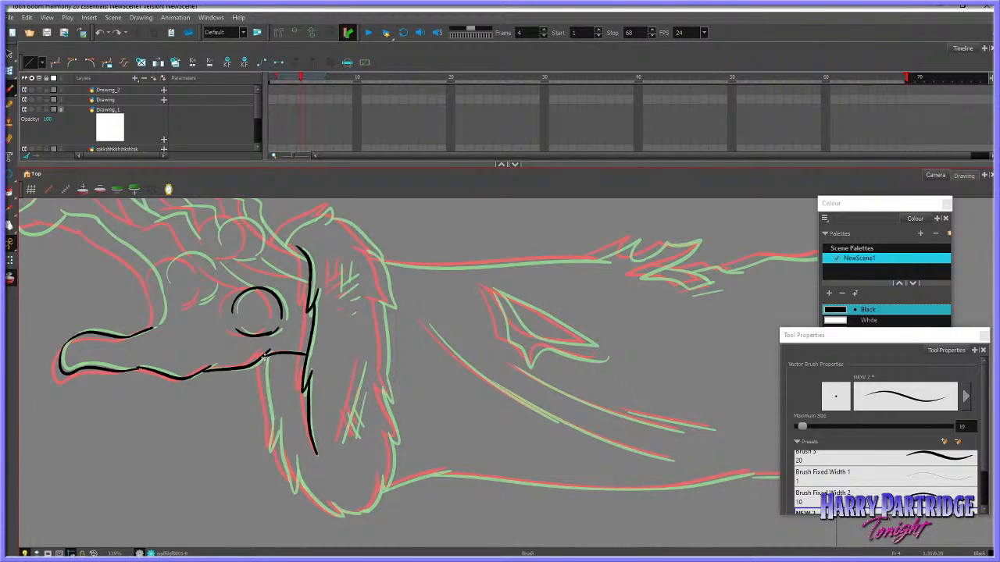
left_click_drag(265, 353, 271, 420)
mouse_move(270, 425)
left_mouse_down()
mouse_move(270, 450)
mouse_move(280, 420)
mouse_move(290, 477)
left_mouse_up()
key("ctrl+z")
key("f")
key("g")
key("ctrl+z")
mouse_move(279, 422)
left_mouse_down()
mouse_move(292, 491)
mouse_move(296, 460)
left_mouse_up()
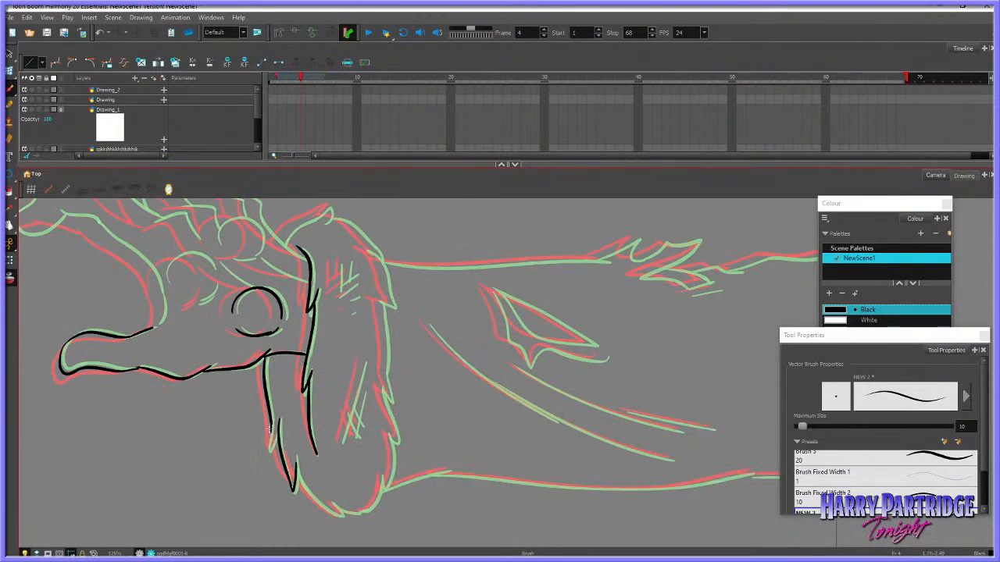
left_click_drag(270, 428, 279, 427)
key("f")
key("g")
Ink the rounded bottom of the fur cuff, checking it against the adjacent frames
mouse_move(297, 464)
left_mouse_down()
mouse_move(334, 515)
mouse_move(296, 470)
mouse_move(318, 506)
mouse_move(341, 517)
mouse_move(333, 504)
left_mouse_up()
key("ctrl+z")
key("ctrl+z")
key("ctrl+z")
key("comma")
key("period")
key("comma")
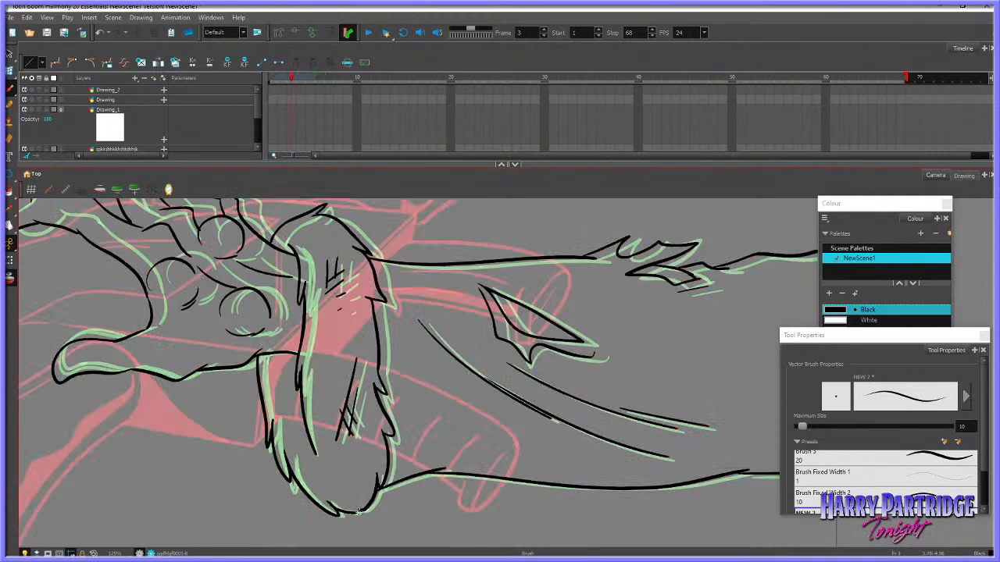
key("period")
mouse_move(355, 515)
left_mouse_down()
mouse_move(372, 508)
mouse_move(382, 471)
left_mouse_up()
key("period")
key("comma")
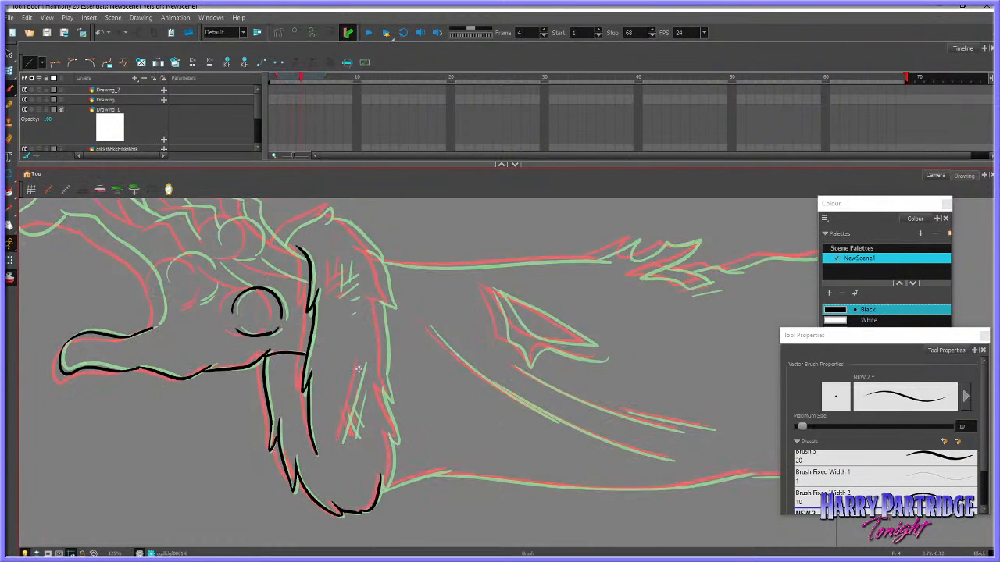
Draw the crossed hatch marks on the lower part of the fur cuff
left_click_drag(365, 358, 339, 443)
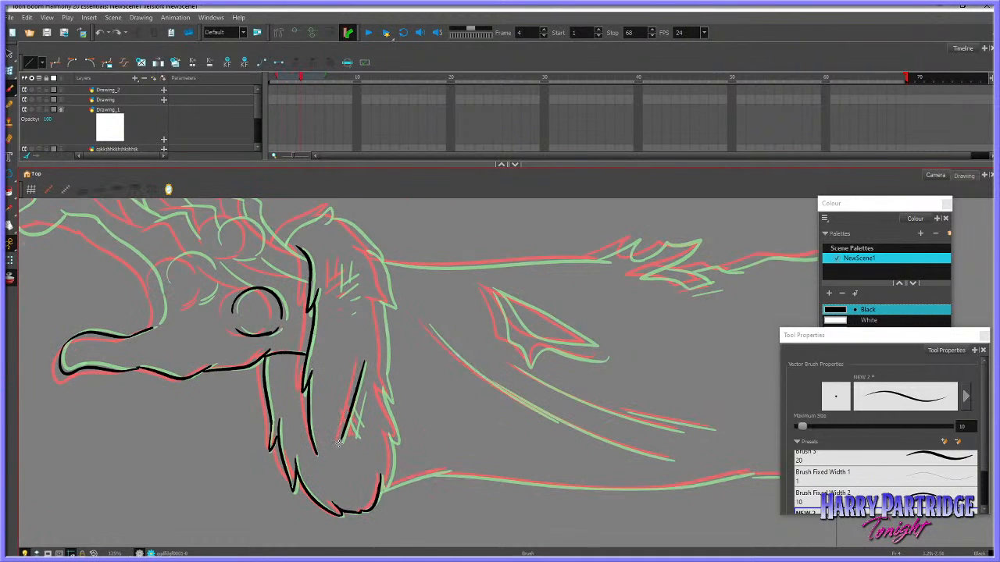
key("period")
key("comma")
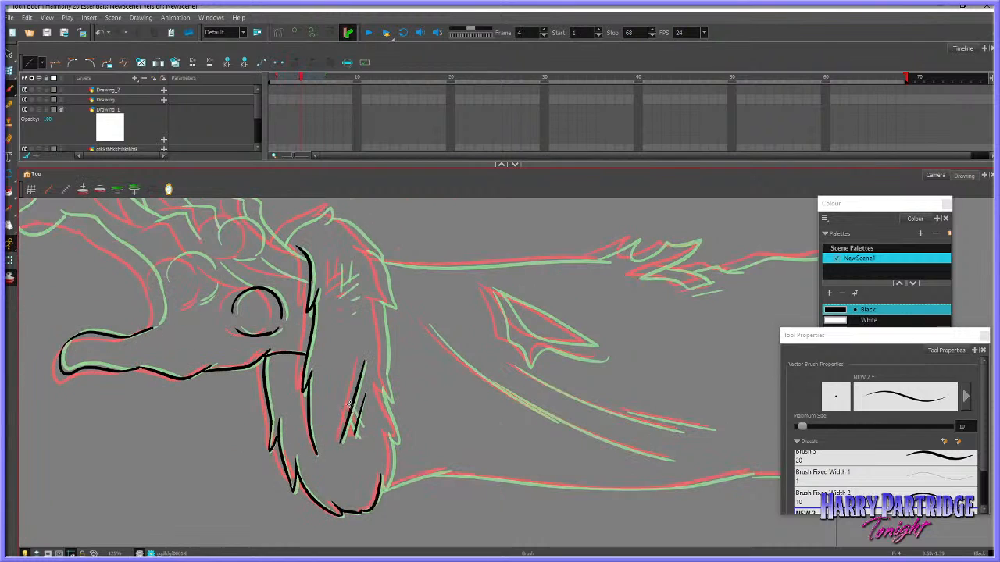
mouse_move(362, 405)
left_mouse_down()
mouse_move(353, 426)
mouse_move(360, 437)
left_mouse_up()
key("period")
key("comma")
Ink the cuff's top and its outer tufted fur edge down to the bottom curve
mouse_move(281, 243)
left_mouse_down()
mouse_move(329, 210)
mouse_move(327, 221)
mouse_move(343, 221)
mouse_move(379, 257)
mouse_move(392, 403)
left_mouse_up()
key("period")
key("comma")
key("ctrl+z")
key("ctrl+z")
mouse_move(392, 402)
left_mouse_down()
mouse_move(382, 388)
mouse_move(395, 442)
mouse_move(382, 489)
left_mouse_up()
key("ctrl+z")
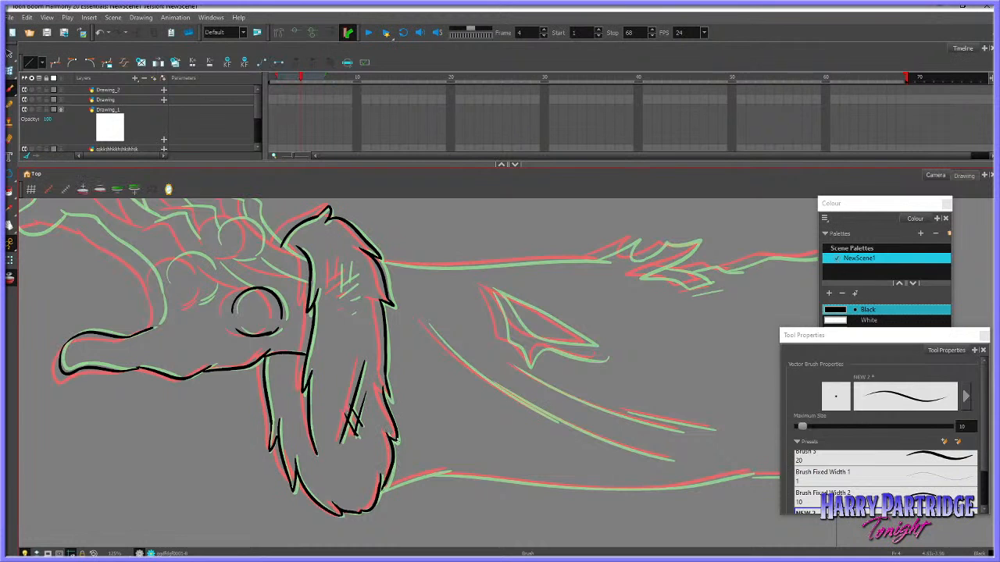
Add the short hatch marks on the upper part of the fur cuff
key("f")
key("g")
mouse_move(338, 264)
left_mouse_down()
mouse_move(337, 295)
mouse_move(356, 271)
mouse_move(357, 282)
left_mouse_up()
key("ctrl+z")
Turn off onion skin and flip between frame 4 and its neighbours to check the cuff's motion
left_click(11, 278)
key("f")
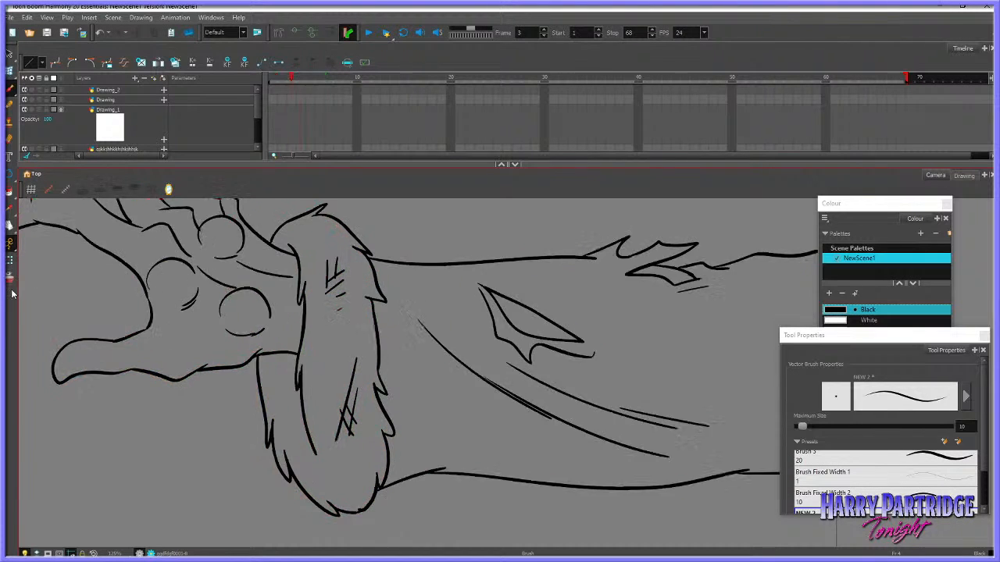
key("g")
key("g")
key("f")
key("f")
key("g")
key("g")
key("f")
key("f")
key("g")
Turn onion skin back on and ink the inner hand curve from the lowest finger's underside to the thumb base
key("space")
left_click_drag(38, 241, 92, 289)
left_click(11, 278)
mouse_move(241, 301)
left_mouse_down()
mouse_move(274, 346)
mouse_move(317, 354)
left_mouse_up()
left_click(10, 90)
key("f")
key("g")
mouse_move(185, 312)
left_mouse_down()
mouse_move(231, 329)
mouse_move(277, 375)
left_mouse_up()
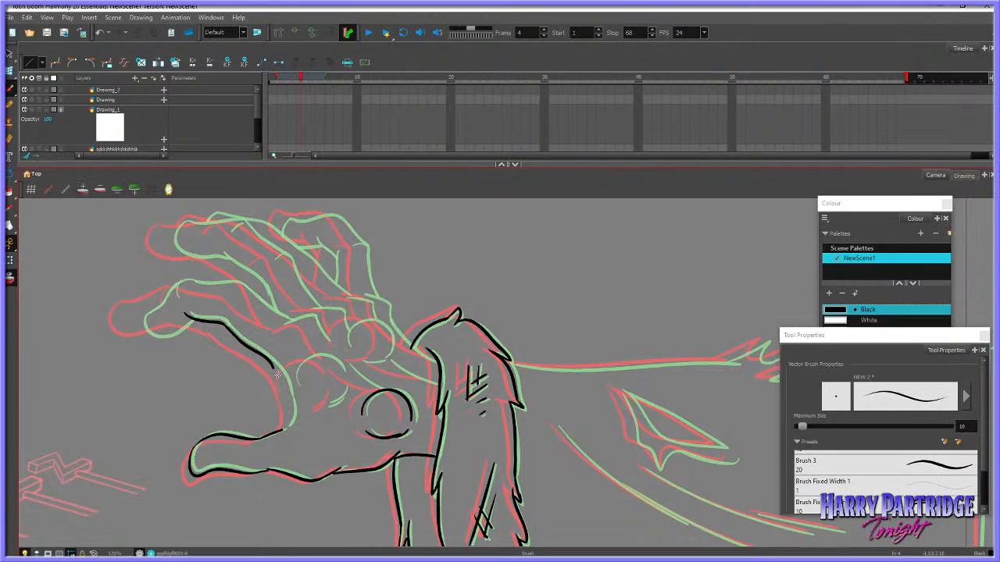
key("ctrl+z")
mouse_move(225, 322)
left_mouse_down()
mouse_move(282, 381)
mouse_move(291, 407)
mouse_move(282, 428)
left_mouse_up()
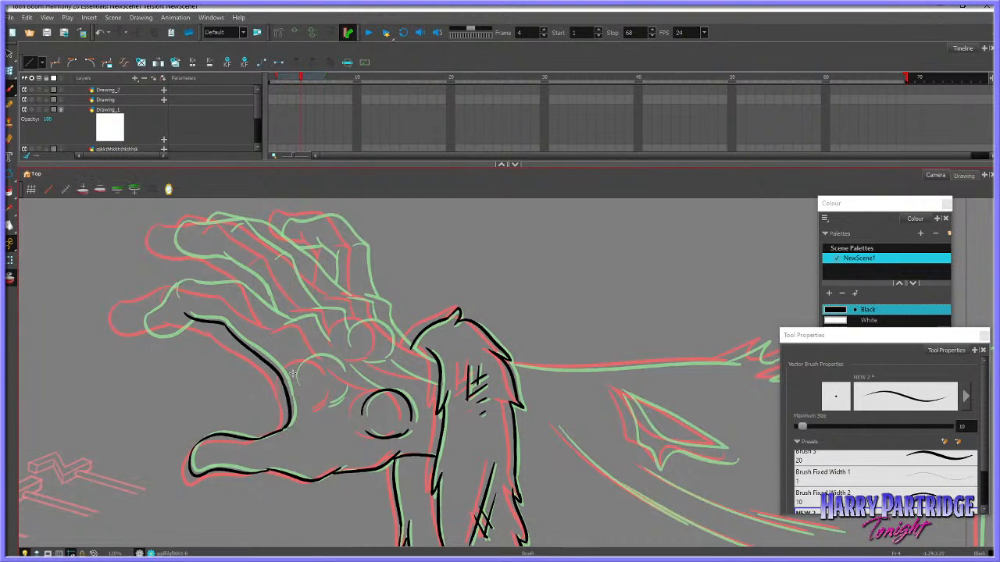
Draw the circular pad near the thumb with its shading marks and the palm crease beside it
mouse_move(294, 382)
left_mouse_down()
mouse_move(331, 359)
mouse_move(344, 389)
mouse_move(320, 410)
left_mouse_up()
key("ctrl+z")
left_click_drag(349, 368, 381, 391)
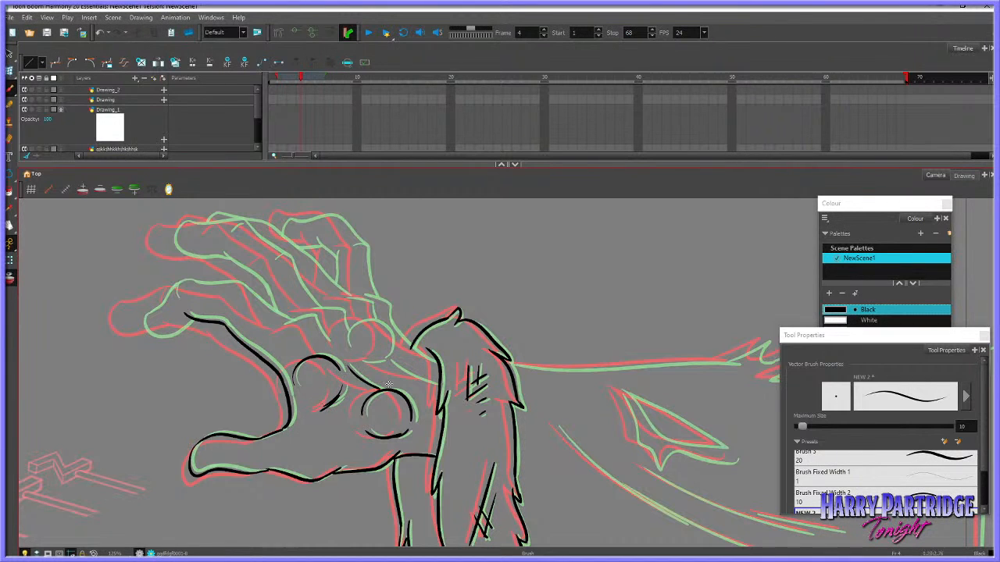
key("comma")
key("period")
Ink the lowest finger's tip, upper edge and knuckle lines on frame 4
mouse_move(283, 326)
left_mouse_down()
mouse_move(310, 320)
mouse_move(328, 343)
left_mouse_up()
mouse_move(168, 289)
left_mouse_down()
mouse_move(139, 314)
mouse_move(151, 336)
mouse_move(191, 320)
mouse_move(197, 285)
mouse_move(233, 287)
mouse_move(289, 321)
left_mouse_up()
key("comma")
key("period")
key("period")
key("comma")
key("ctrl+z")
left_click_drag(232, 287, 277, 315)
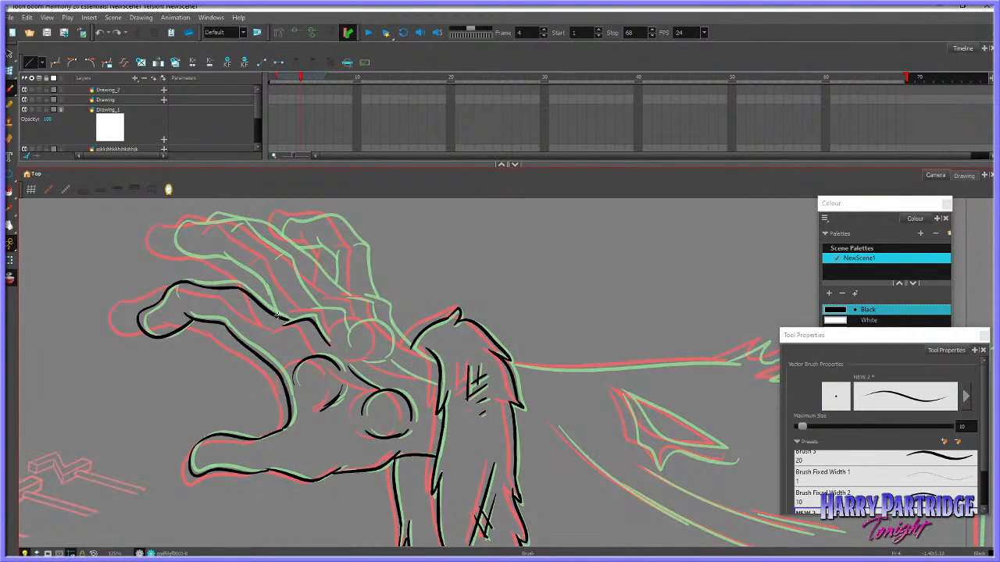
key("period")
key("comma")
key("comma")
key("period")
Ink the fingertip and underside of the finger directly above the lowest one
mouse_move(171, 226)
left_mouse_down()
mouse_move(175, 253)
mouse_move(225, 259)
mouse_move(274, 309)
left_mouse_up()
key("period")
key("comma")
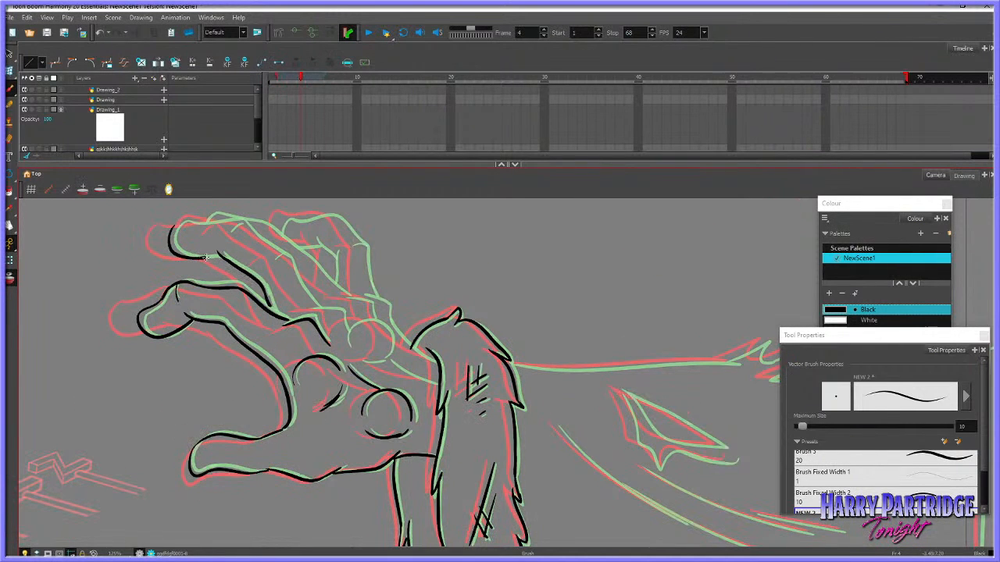
left_click_drag(204, 258, 222, 254)
Ink the same finger's upper edge and knuckle creases, and add the circular palm pad at its base
mouse_move(174, 226)
left_mouse_down()
mouse_move(248, 233)
mouse_move(241, 224)
mouse_move(339, 320)
mouse_move(314, 309)
mouse_move(338, 310)
mouse_move(348, 331)
mouse_move(376, 324)
mouse_move(387, 342)
mouse_move(354, 320)
mouse_move(383, 327)
mouse_move(385, 345)
mouse_move(372, 359)
mouse_move(343, 336)
mouse_move(343, 345)
mouse_move(345, 327)
mouse_move(385, 329)
mouse_move(352, 361)
left_mouse_up()
key("ctrl+z")
key("ctrl+z")
key("ctrl+z")
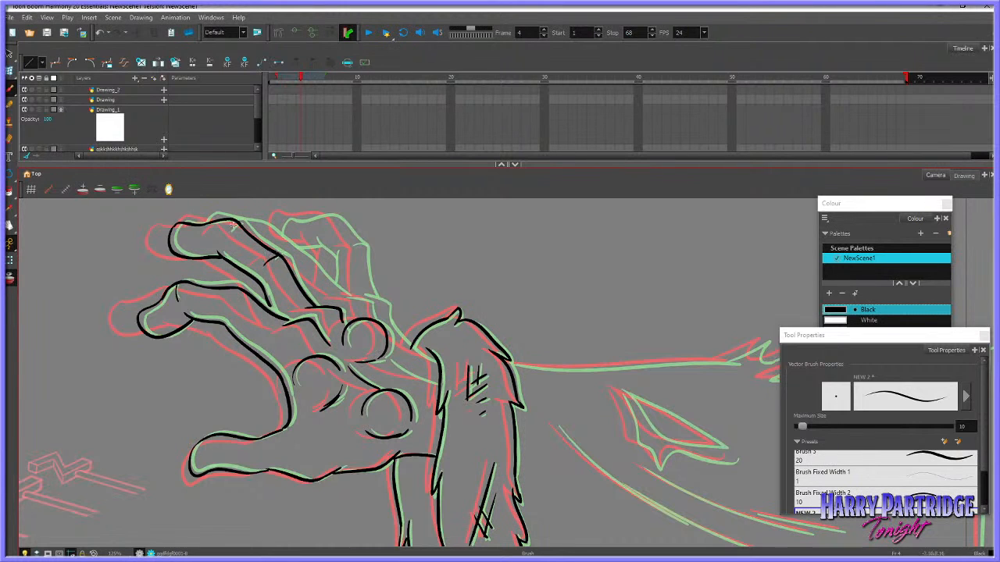
Ink the small tip of the finger that shows behind the upper finger
key("comma")
key("period")
key("period")
key("comma")
left_click_drag(203, 223, 217, 215)
key("comma")
key("period")
Ink the knuckle line and the hand's outer edge running down to the fur cuff
key("period")
key("comma")
mouse_move(346, 297)
left_mouse_down()
mouse_move(375, 312)
mouse_move(360, 294)
mouse_move(380, 301)
mouse_move(399, 341)
mouse_move(432, 360)
mouse_move(384, 361)
mouse_move(442, 377)
left_mouse_up()
key("comma")
key("period")
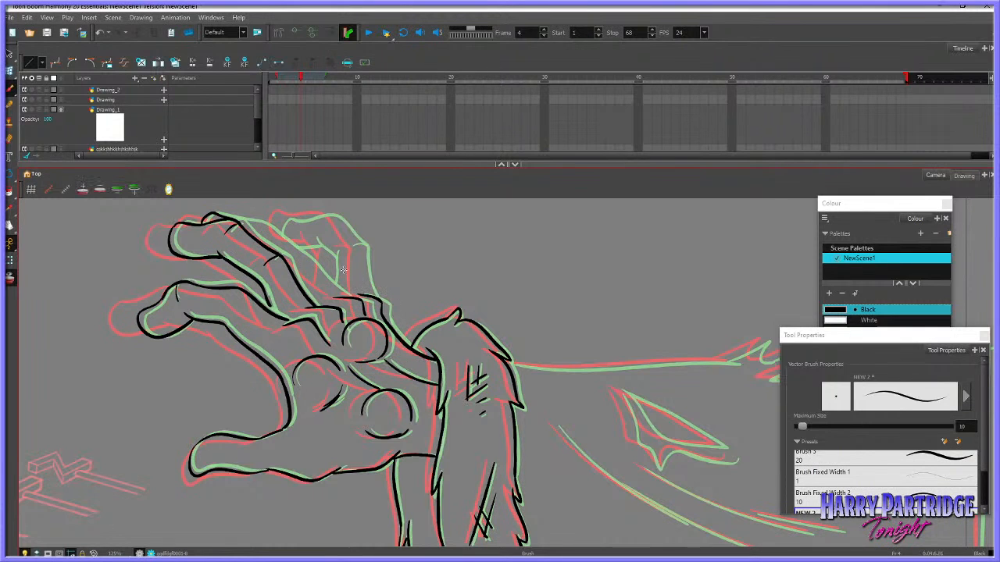
Ink the upper edge of the partly hidden finger from its tip to the knuckles
key("comma")
key("period")
key("period")
key("comma")
mouse_move(235, 221)
left_mouse_down()
mouse_move(266, 225)
mouse_move(344, 299)
left_mouse_up()
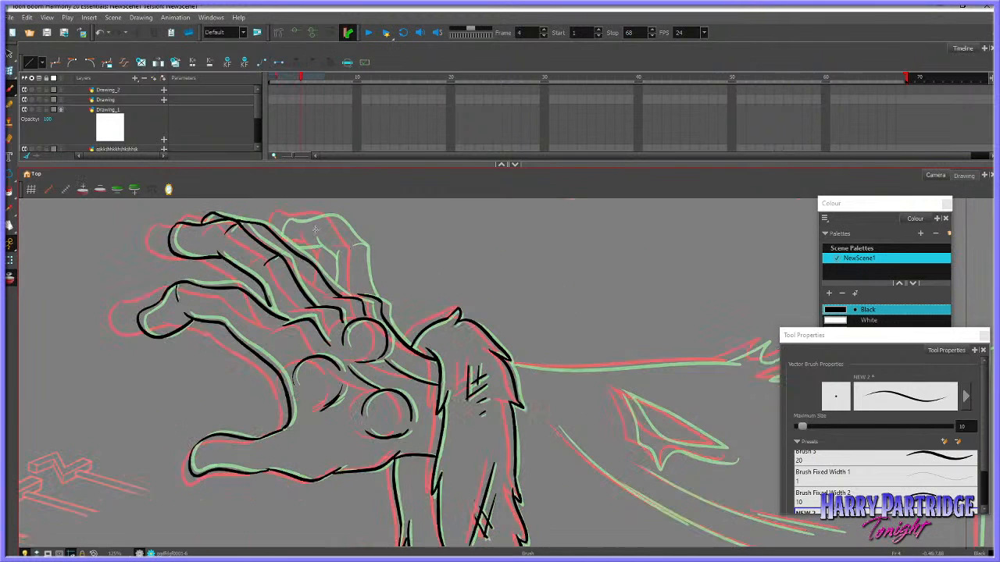
Ink the rearmost finger's inner edge, tip and outer edge down to the knuckles
left_click_drag(332, 246, 334, 286)
key("ctrl+z")
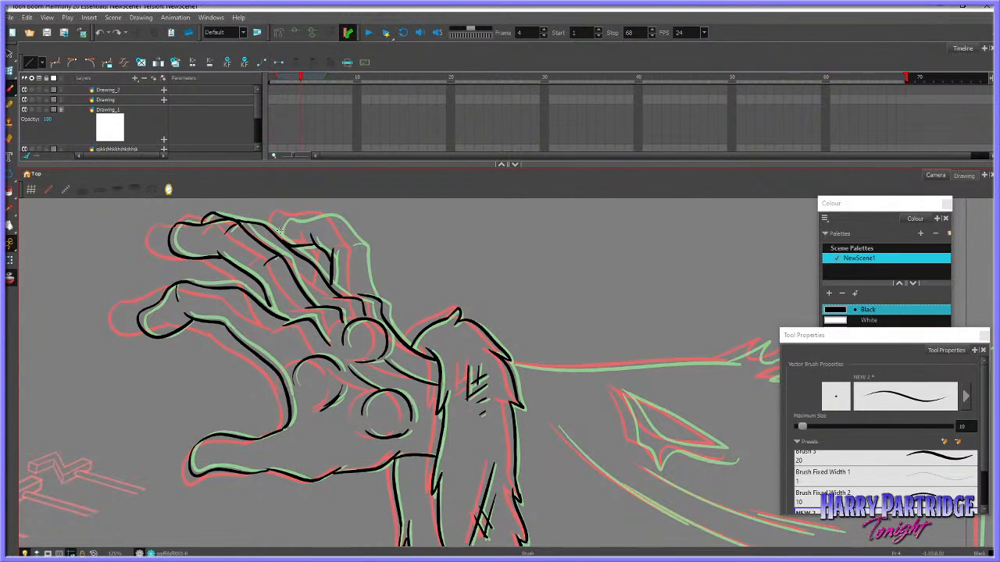
mouse_move(278, 235)
left_mouse_down()
mouse_move(333, 213)
mouse_move(359, 246)
mouse_move(344, 244)
mouse_move(360, 246)
mouse_move(369, 297)
left_mouse_up()
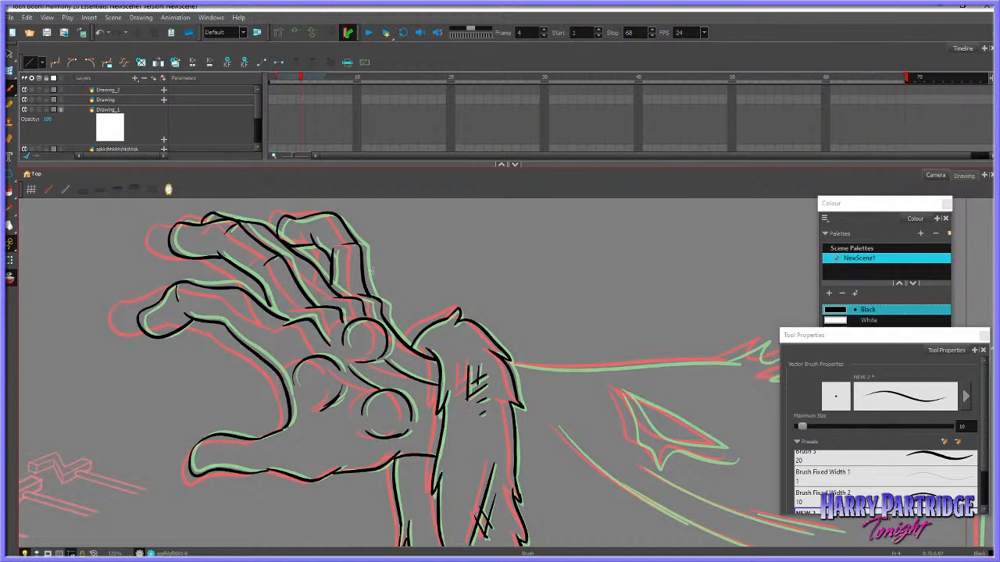
Turn off onion skin and flip through frames 3 to 5 to check the hand's motion
left_click(11, 281)
key("comma")
key("period")
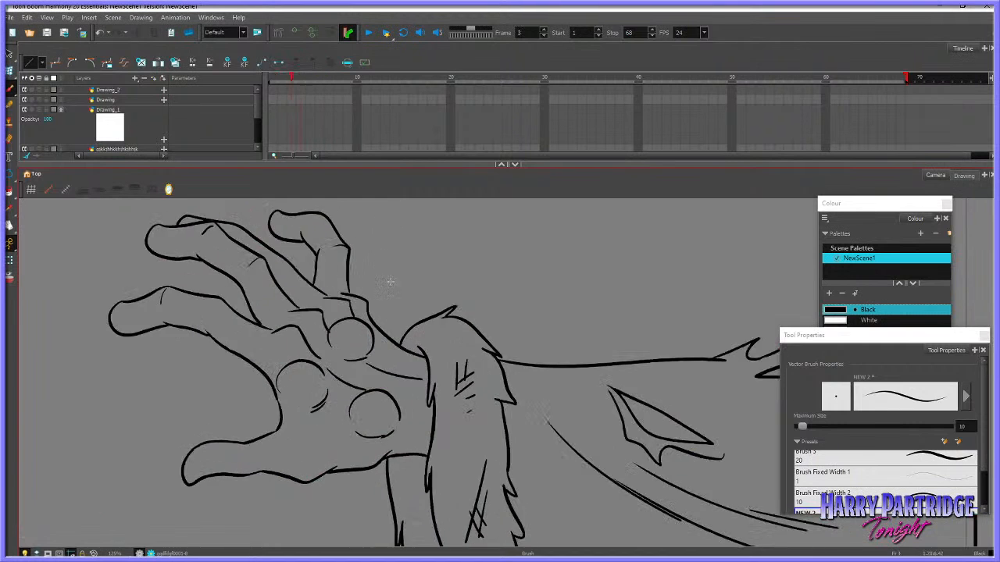
scroll(390, 279, "down", 4)
key("comma")
key("period")
key("period")
key("2")
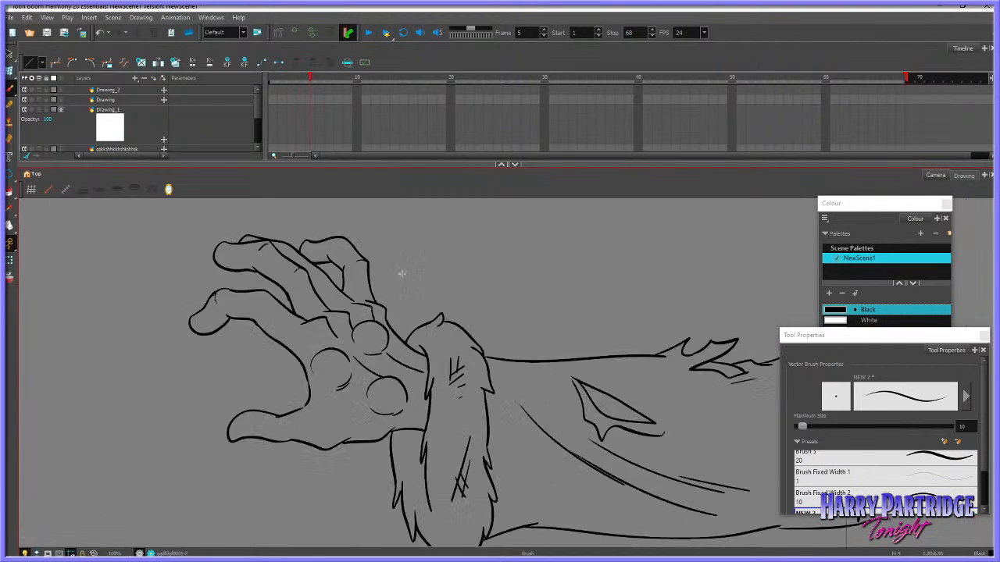
key("comma")
key("comma")
key("period")
key("period")
key("comma")
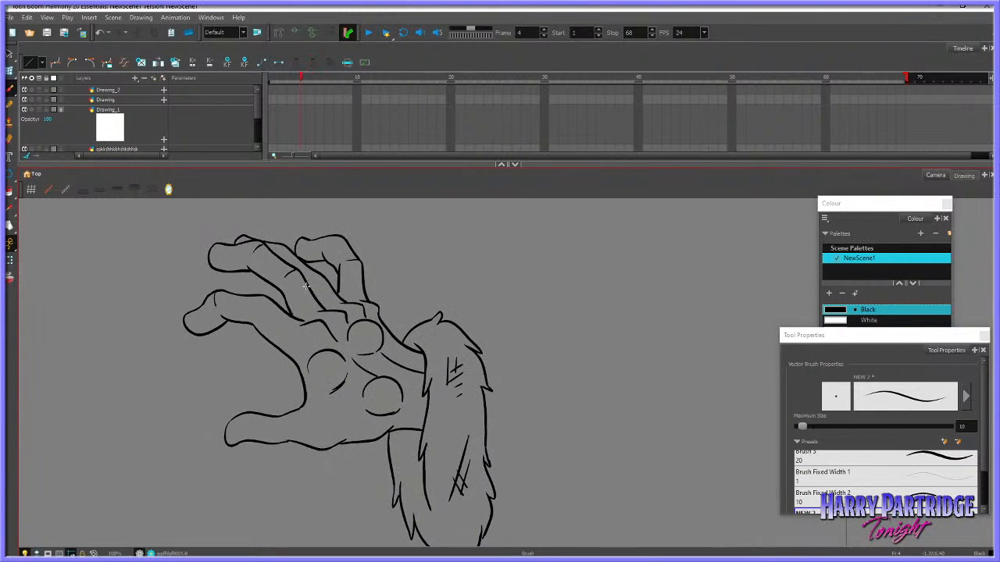
key("period")
key("comma")
key("comma")
key("period")
key("period")
key("comma")
key("comma")
Switch to the Eraser, undo the last change, and set the eraser's maximum size to 5.6
key("period")
left_click(10, 137)
key("period")
key("comma")
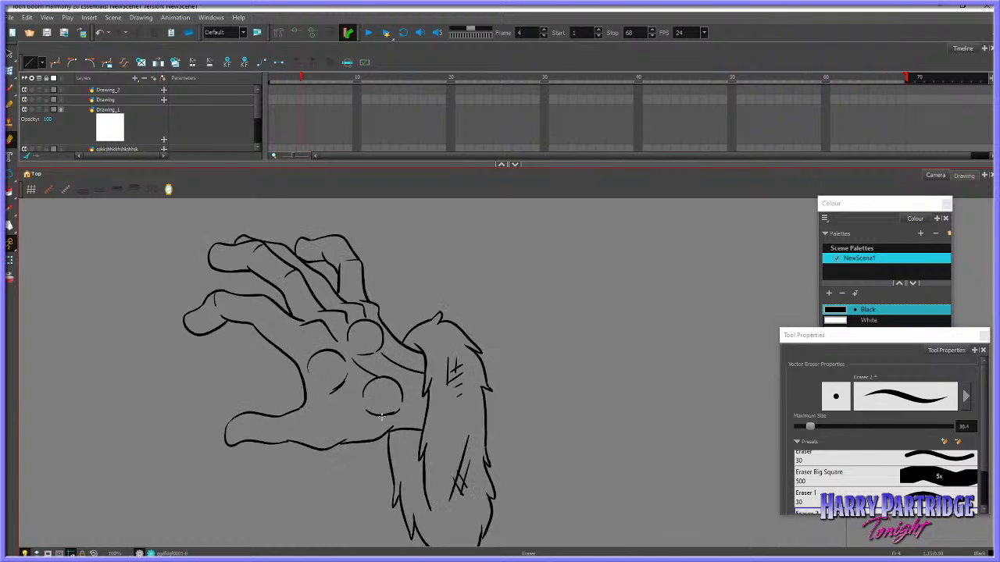
key("ctrl+z")
left_click_drag(812, 427, 800, 430)
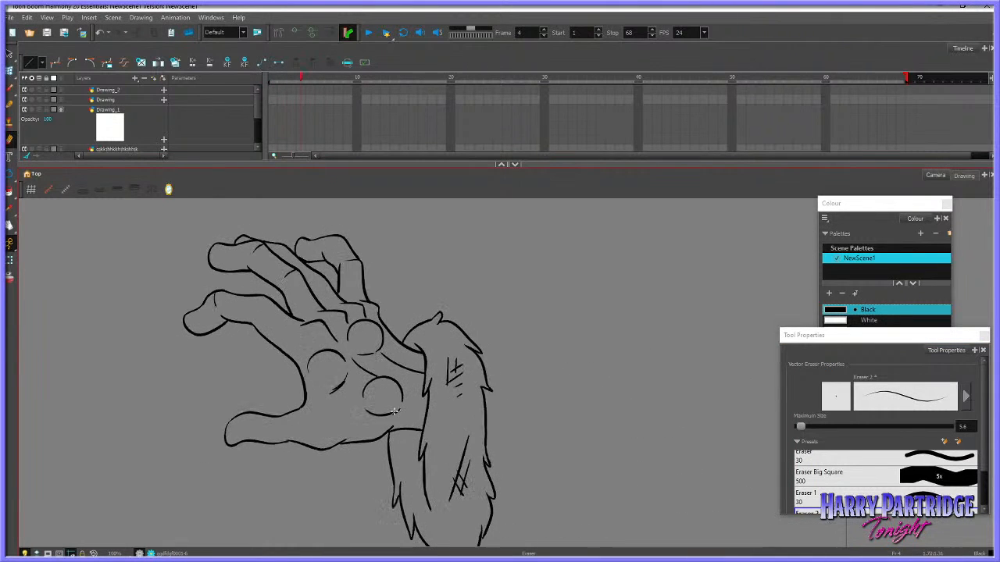
Undo the last eraser change, then turn onion skin back on and switch to the Brush at size 10
key("ctrl+z")
left_click(11, 226)
left_click_drag(581, 361, 440, 295)
left_click(10, 105)
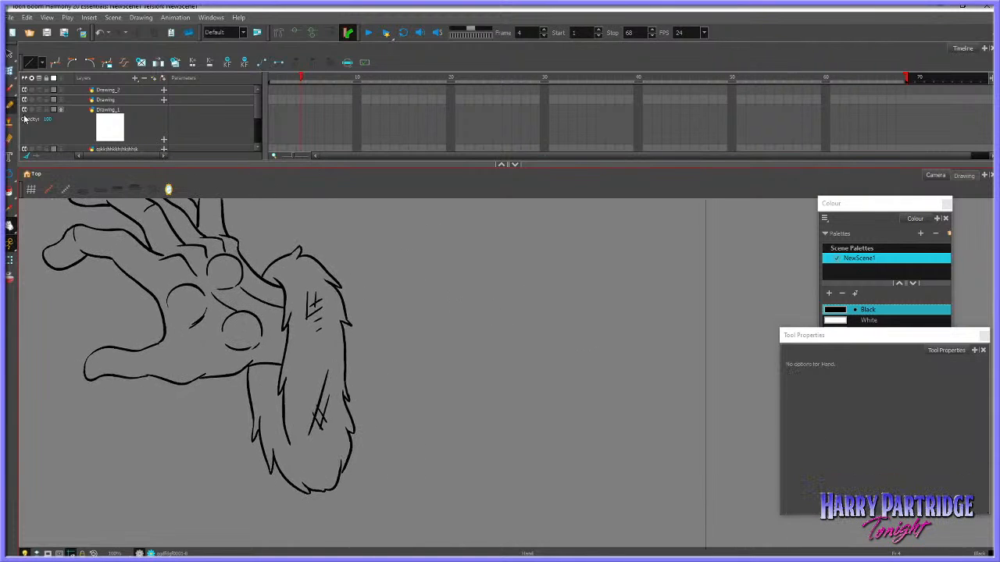
left_click(11, 278)
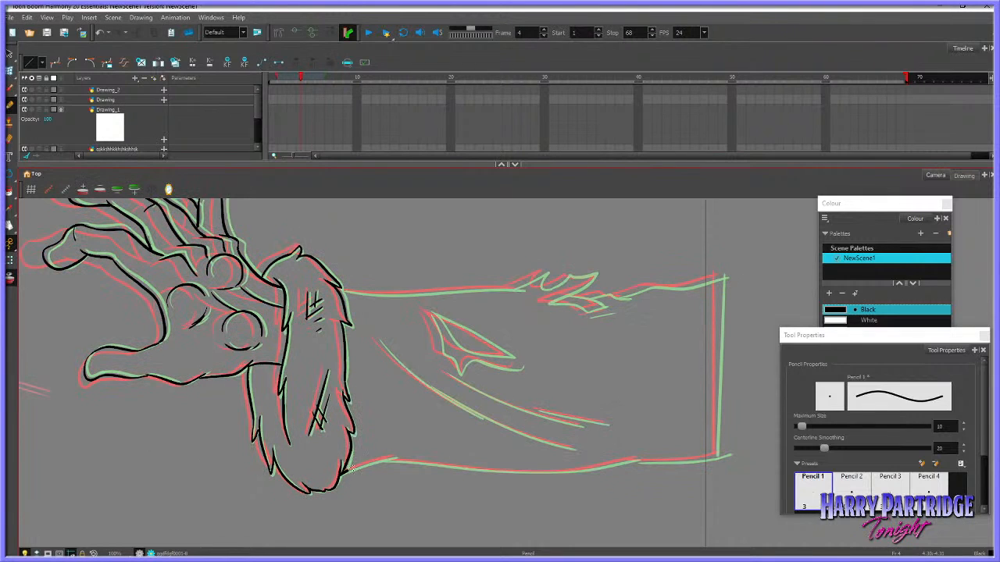
key("ctrl+z")
left_click(10, 87)
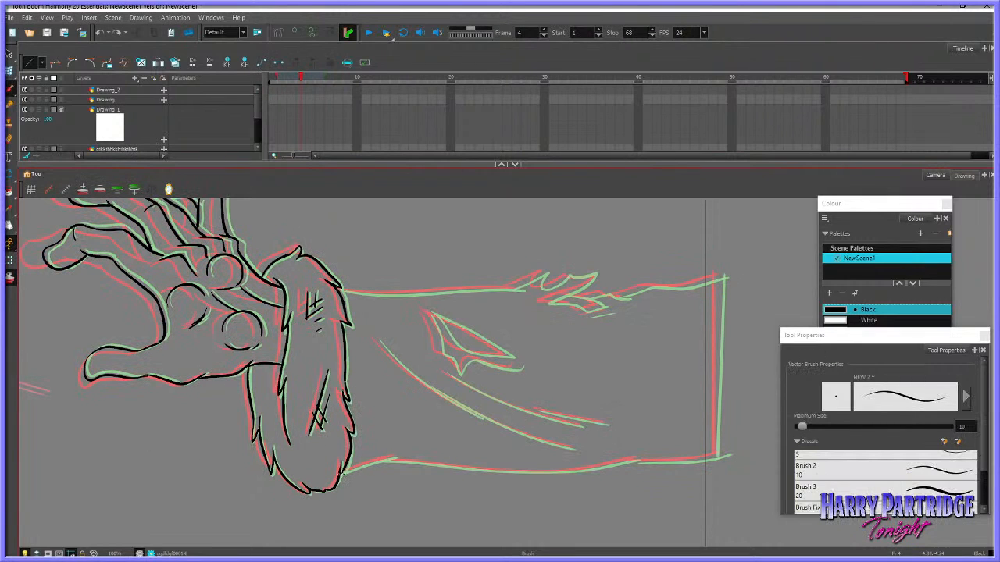
Ink the sleeve's lower edge from the fur cuff outward, plus the vertical line closing the sleeve's far end
mouse_move(342, 473)
left_mouse_down()
mouse_move(396, 456)
mouse_move(387, 462)
mouse_move(482, 469)
left_mouse_up()
key("ctrl+z")
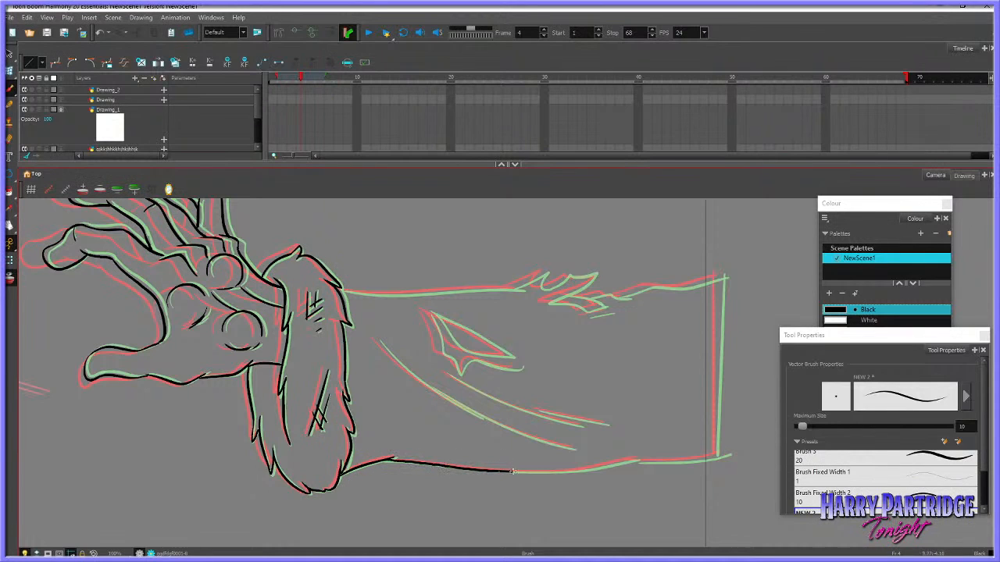
left_click_drag(548, 472, 638, 457)
key("period")
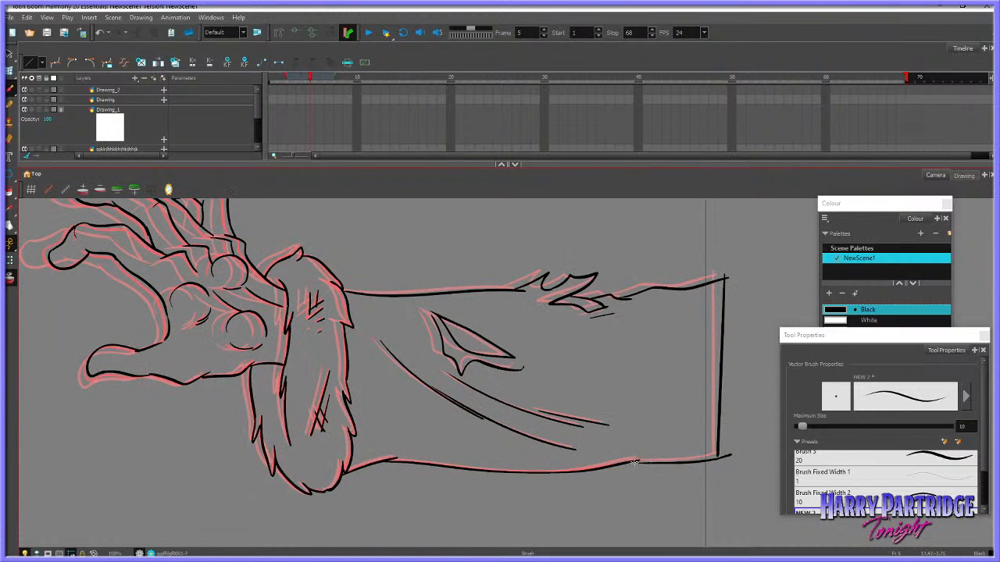
key("comma")
mouse_move(621, 462)
left_mouse_down()
mouse_move(698, 460)
mouse_move(737, 441)
mouse_move(719, 356)
mouse_move(731, 269)
left_mouse_up()
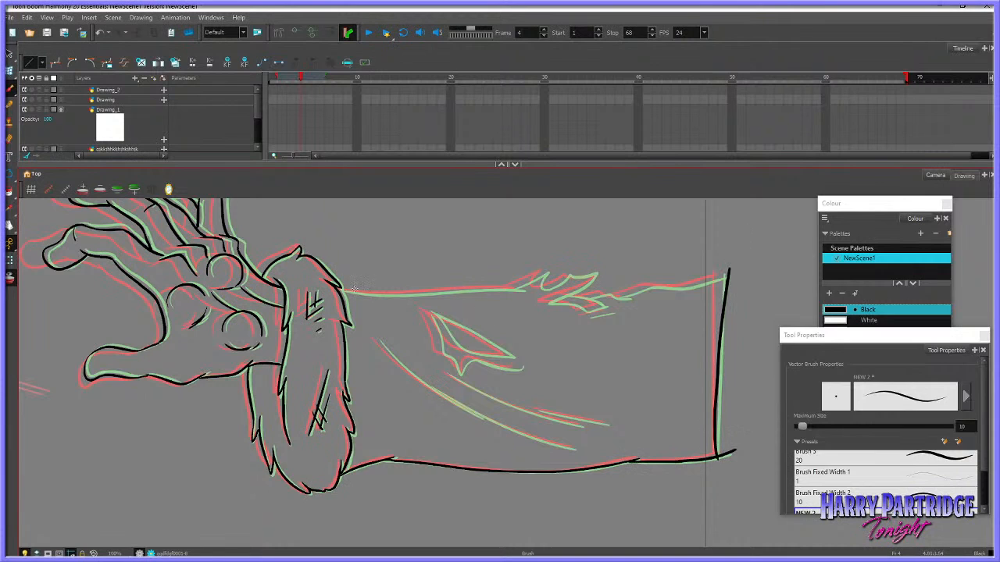
Ink the sleeve's upper edge from the fur cuff through the upper spikes of the torn tuft
mouse_move(343, 291)
left_mouse_down()
mouse_move(523, 289)
mouse_move(536, 277)
mouse_move(556, 284)
mouse_move(541, 287)
mouse_move(601, 272)
left_mouse_up()
key("ctrl+z")
mouse_move(571, 275)
left_mouse_down()
mouse_move(595, 271)
mouse_move(550, 302)
left_mouse_up()
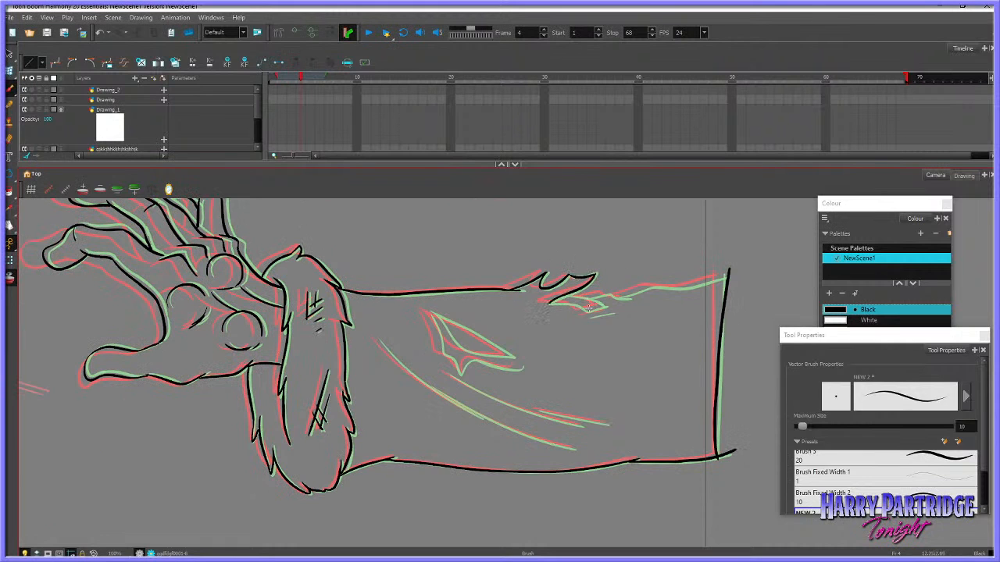
Compare the neighbouring frames and ink the tuft's lower spikes and the upper edge up to the sleeve's far end
key("comma")
key("period")
key("period")
key("comma")
mouse_move(547, 303)
left_mouse_down()
mouse_move(586, 282)
mouse_move(587, 273)
left_mouse_up()
key("ctrl+z")
mouse_move(580, 308)
left_mouse_down()
mouse_move(547, 303)
mouse_move(602, 306)
mouse_move(572, 291)
mouse_move(600, 305)
mouse_move(590, 315)
mouse_move(609, 313)
mouse_move(592, 316)
mouse_move(658, 284)
mouse_move(647, 286)
mouse_move(731, 271)
left_mouse_up()
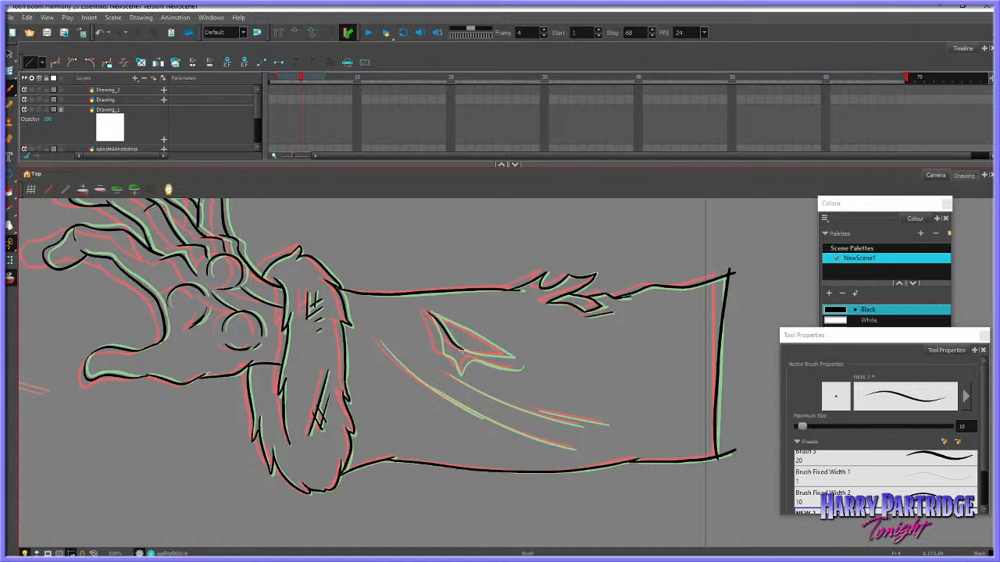
Ink the pointed tear in the middle of the sleeve, including its inner edge and the curved tail below
mouse_move(459, 348)
left_mouse_down()
mouse_move(471, 354)
mouse_move(431, 311)
mouse_move(447, 320)
left_mouse_up()
key("ctrl+z")
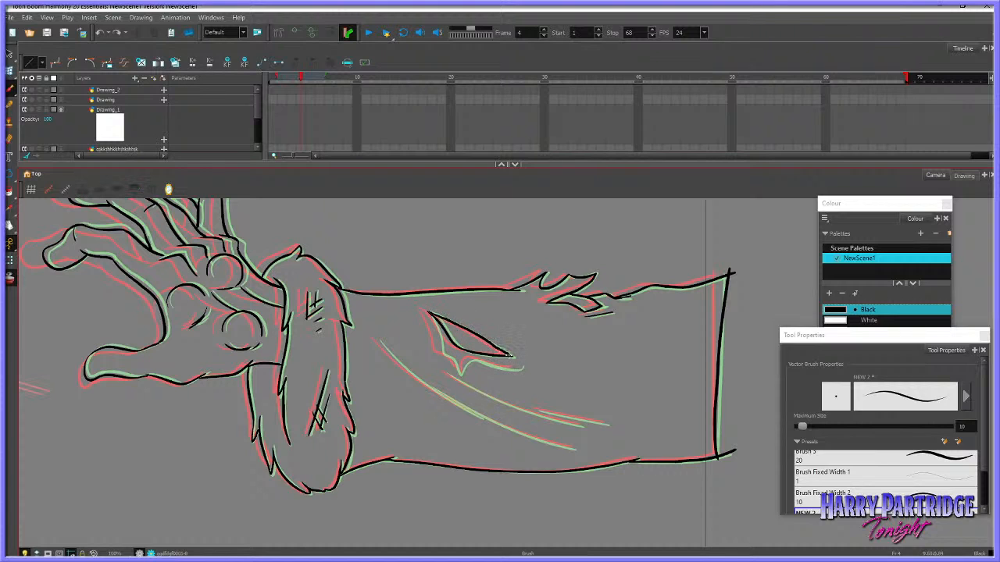
left_click_drag(499, 351, 512, 357)
left_click_drag(429, 313, 445, 355)
key("ctrl+z")
left_click_drag(513, 357, 522, 367)
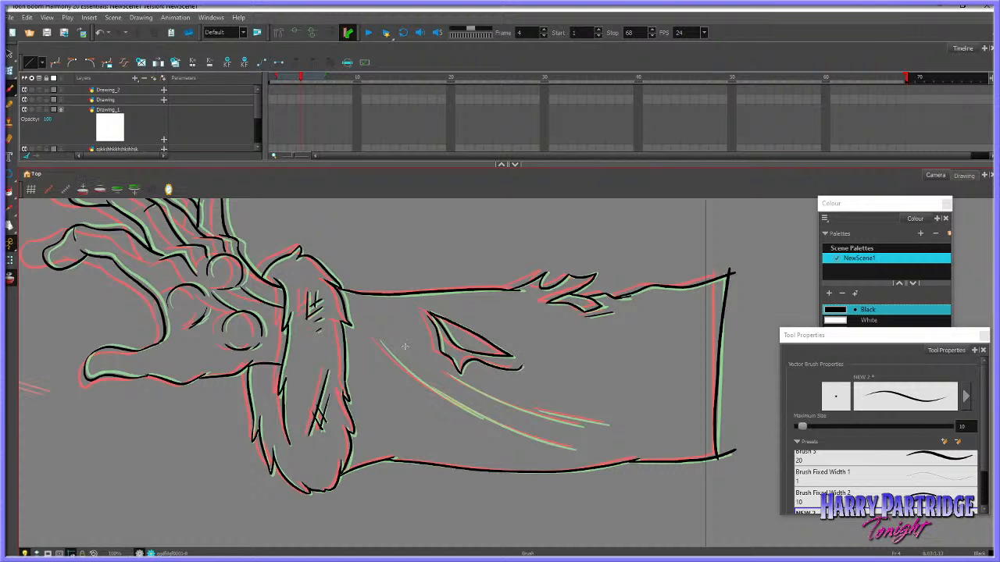
key("ctrl+z")
Ink the first part of the sleeve's lower fold line and its short doubled stroke, following the onion-skinned guides
left_click_drag(377, 339, 405, 368)
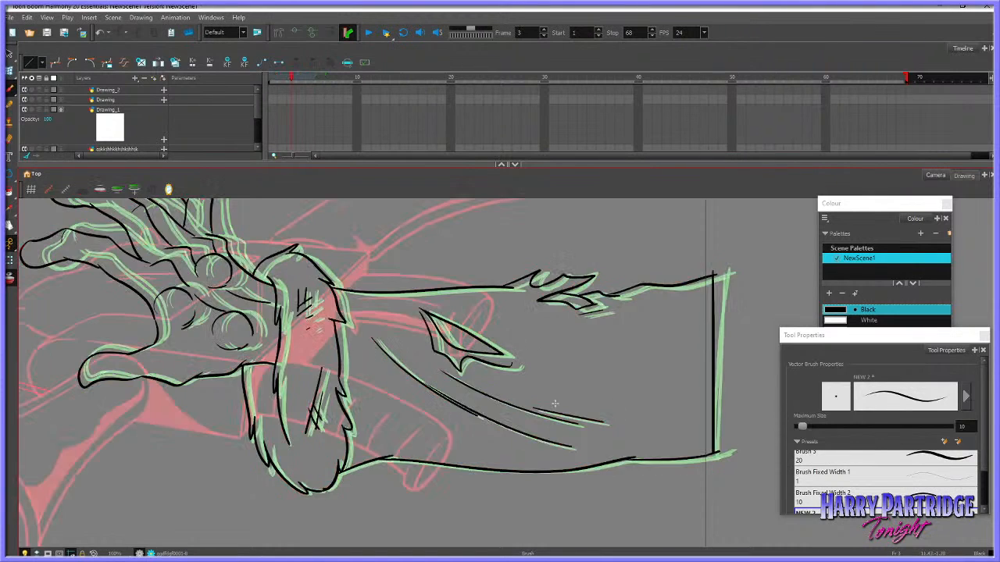
key(".")
left_click_drag(461, 407, 481, 417)
key(".")
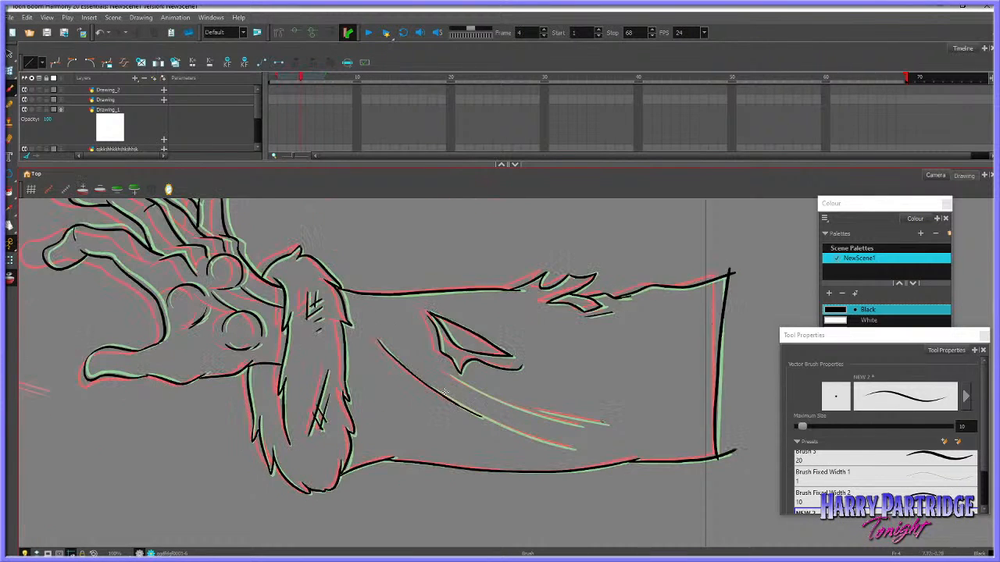
key("alt+z")
left_click_drag(470, 410, 548, 441)
key("ctrl+z")
Complete the lower fold line out to its tip and adjust its end with the Envelope tool
key("ctrl+z")
mouse_move(456, 401)
left_mouse_down()
mouse_move(469, 410)
mouse_move(454, 402)
left_mouse_up()
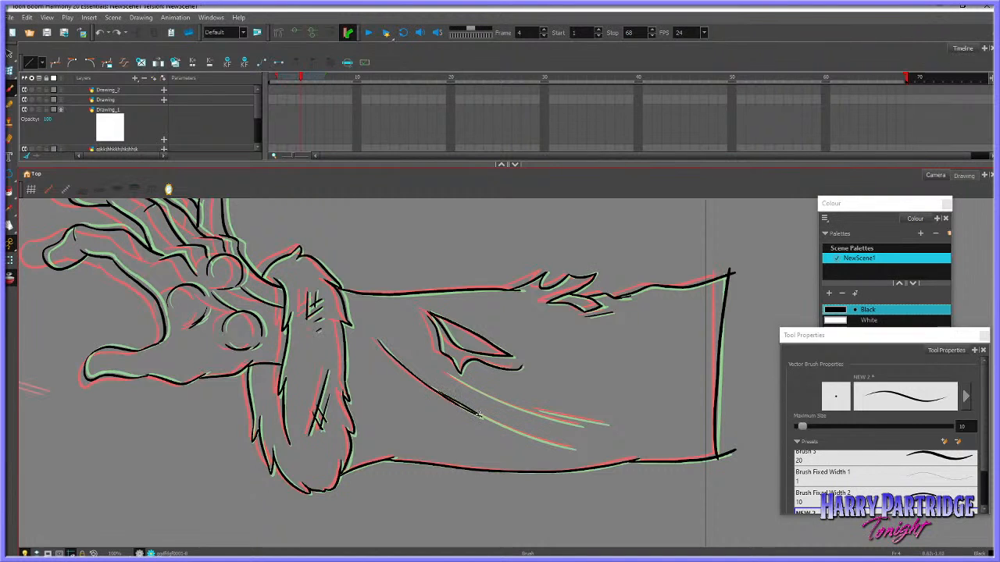
left_click_drag(557, 446, 575, 449)
key("ctrl+z")
left_click(10, 71)
left_click(553, 445)
left_click(585, 449)
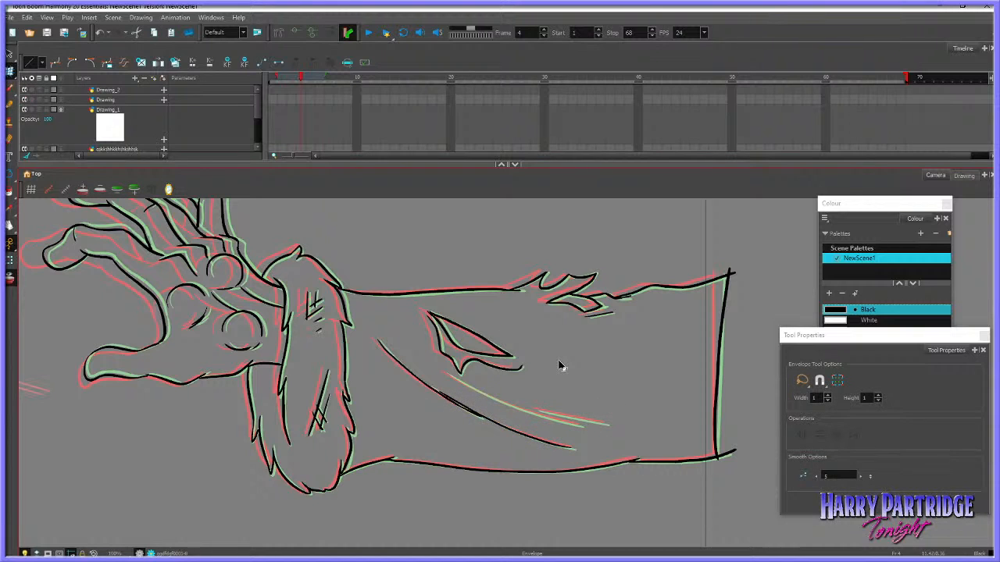
Ink the first part of the upper fold line below the tear and select the stroke with the Envelope tool
scroll(707, 453, "up", 2)
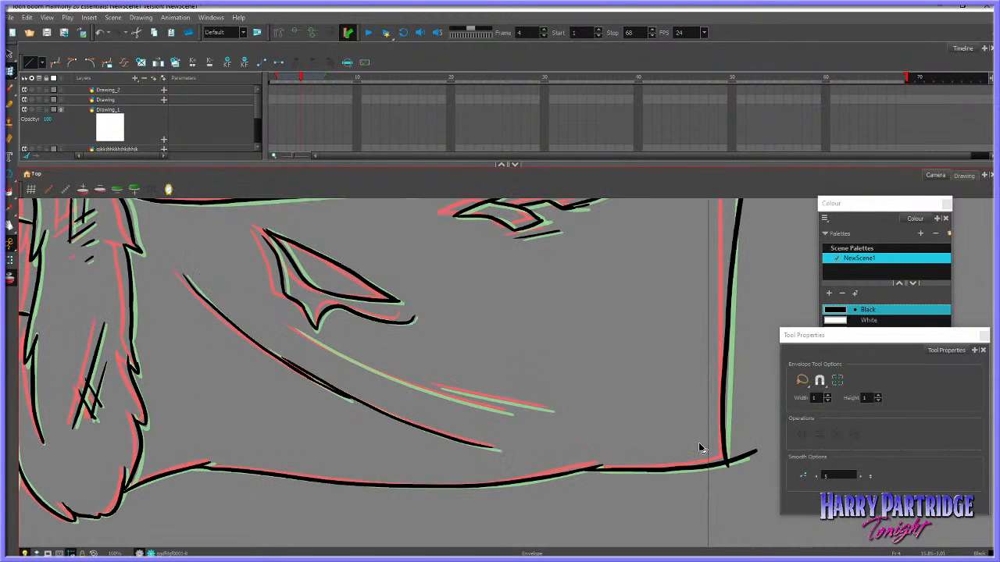
left_click(10, 87)
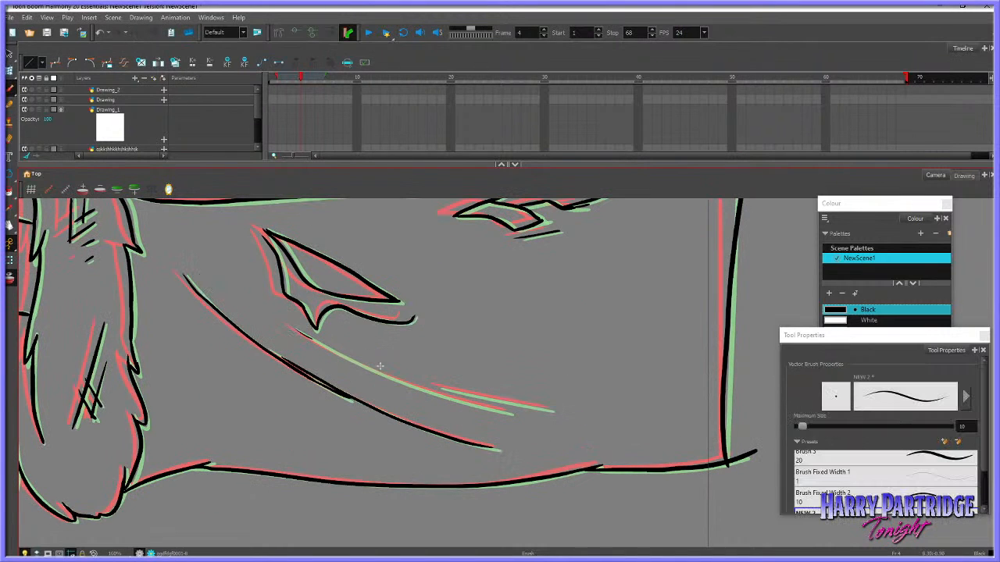
left_click_drag(293, 328, 353, 361)
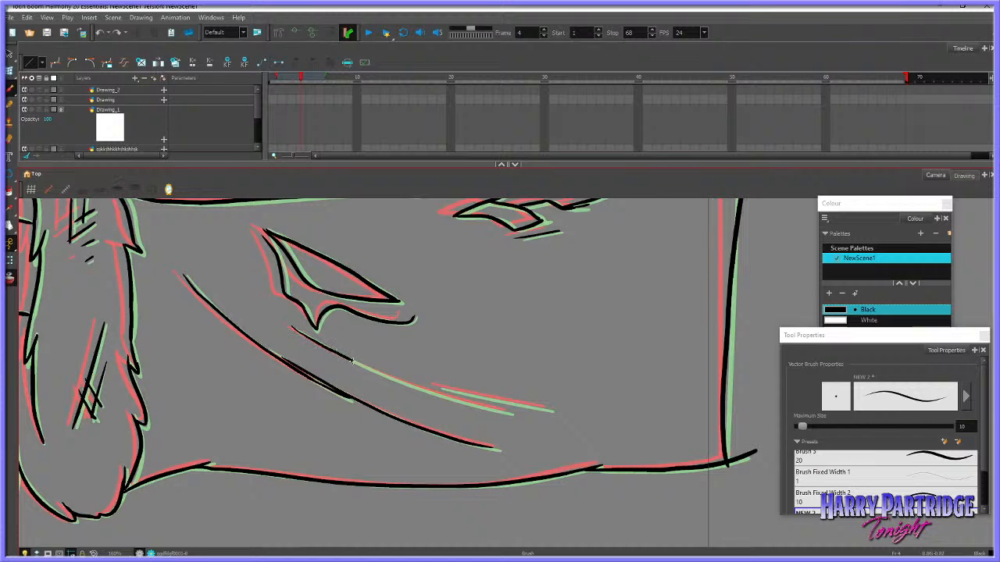
left_click_drag(415, 388, 447, 399)
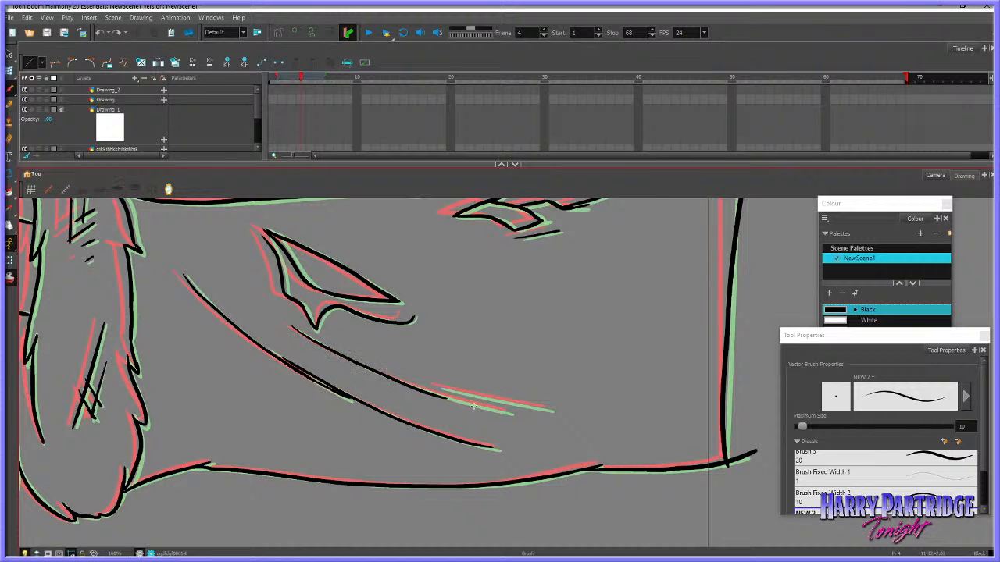
left_click(9, 71)
left_click(439, 390)
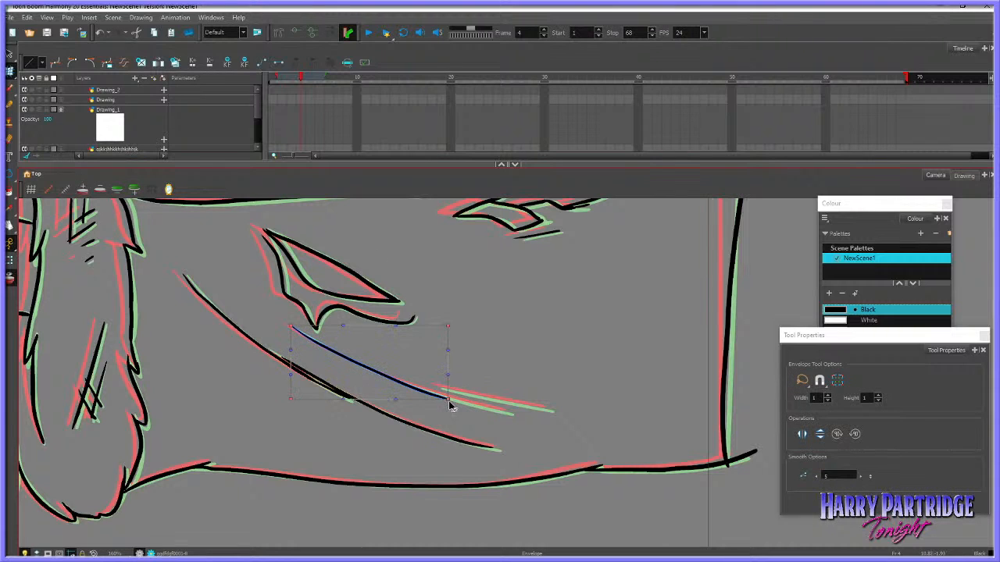
Extend the upper fold line to its tip with the Brush and ink the short parallel stroke above it
left_click(10, 88)
key("ctrl+z")
mouse_move(456, 400)
left_mouse_down()
mouse_move(508, 412)
mouse_move(437, 387)
mouse_move(551, 409)
left_mouse_up()
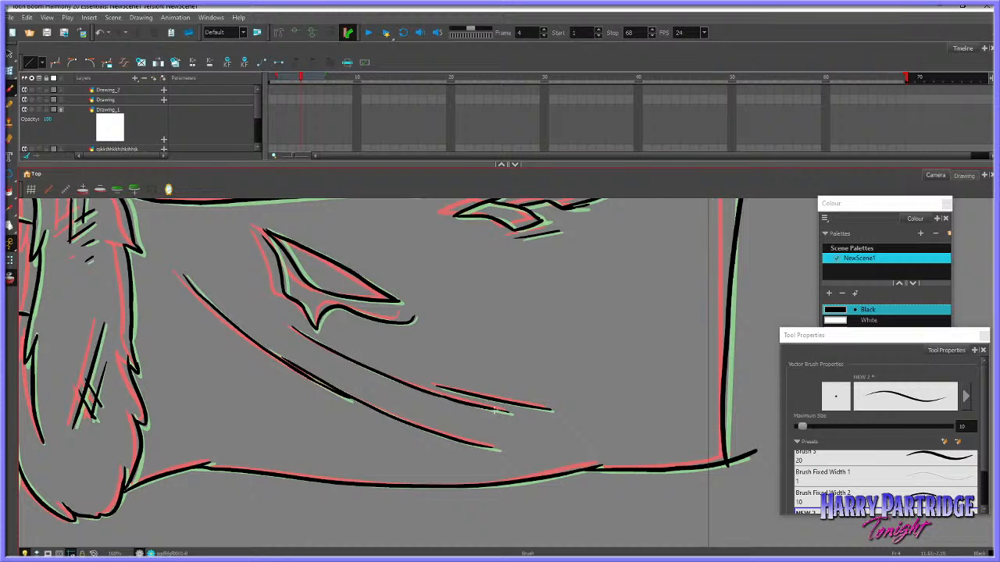
key("ctrl+z")
left_click_drag(501, 411, 509, 413)
Turn off onion skin and flip through frames 3 to 5 at several zoom levels to check the whole arm's motion
left_click(11, 278)
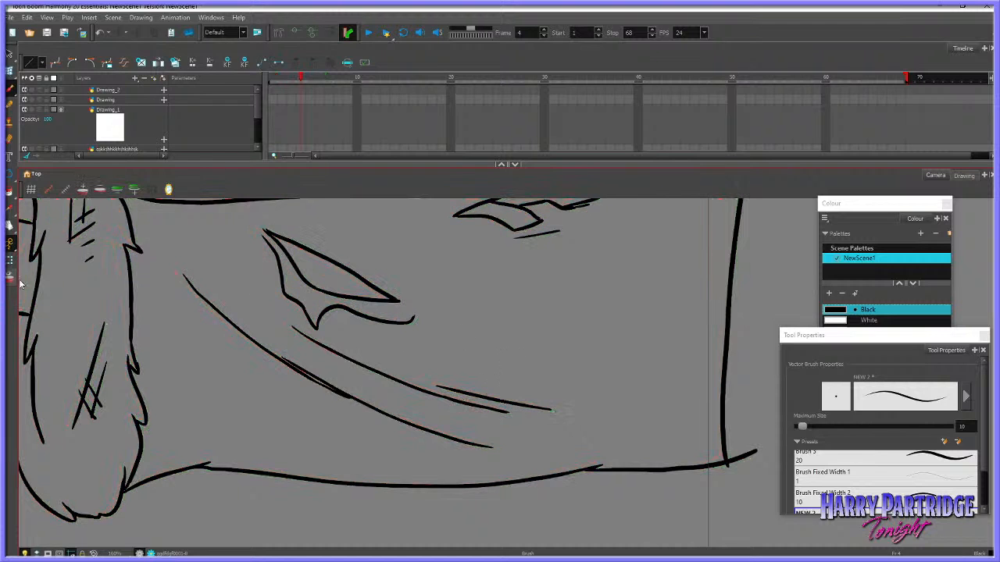
key("comma")
key("period")
key("period")
key("comma")
key("comma")
scroll(360, 308, "down", 4)
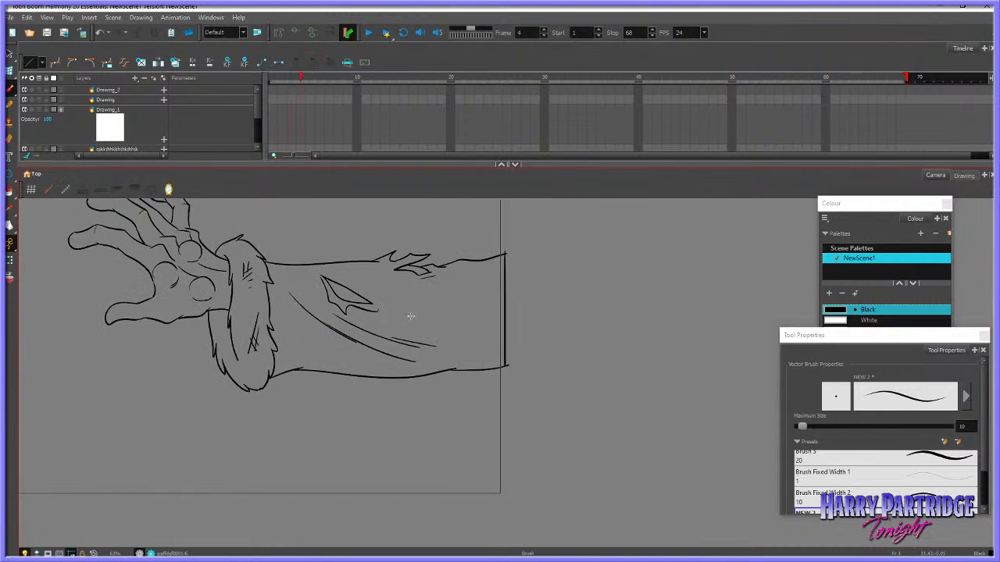
scroll(411, 317, "down", 4)
key("period")
key("period")
key("comma")
key("comma")
scroll(367, 255, "up", 2)
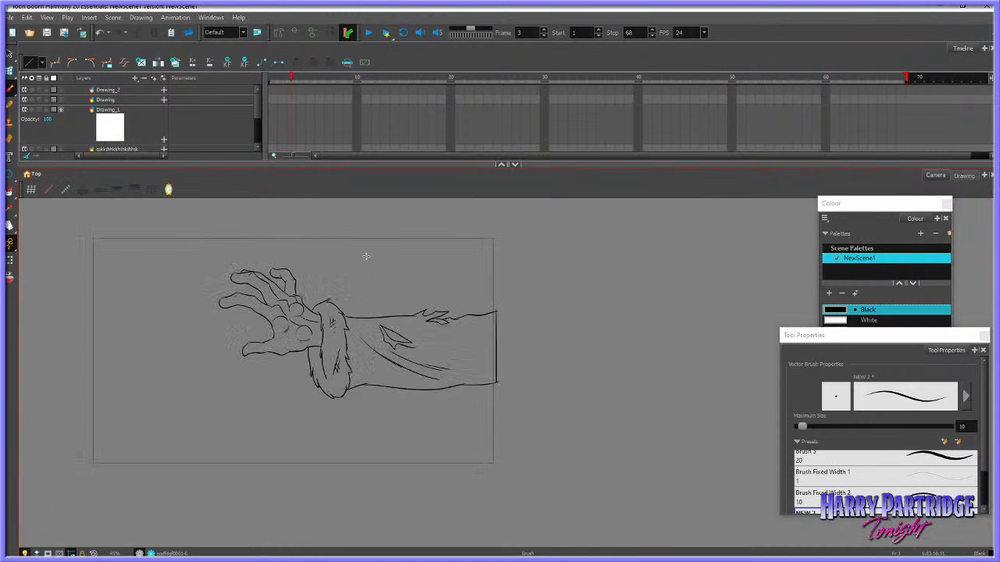
key("period")
key("period")
key("comma")
key("comma")
key("period")
key("period")
scroll(475, 293, "up", 2)
scroll(480, 301, "up", 2)
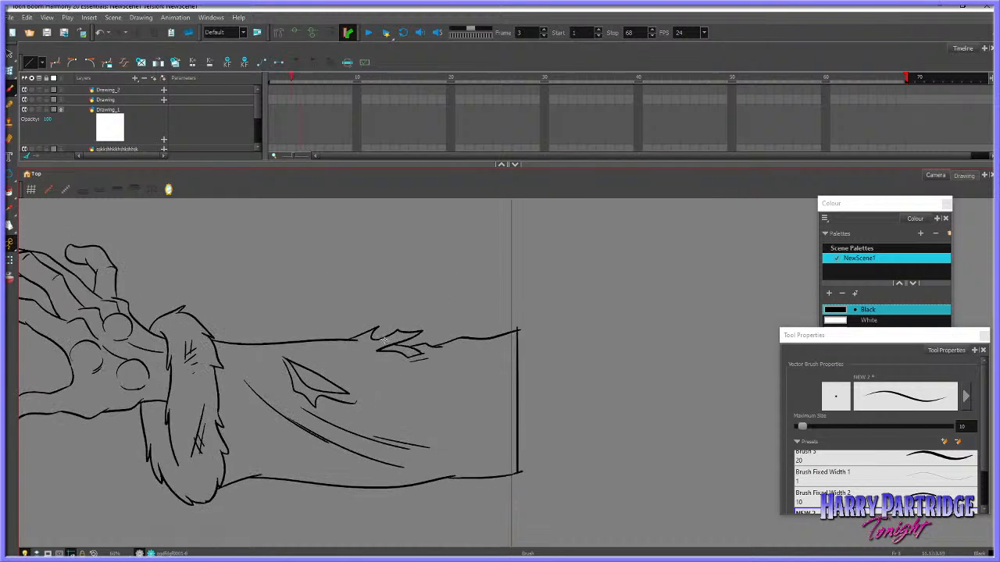
key("comma")
scroll(342, 328, "down", 4)
key("period")
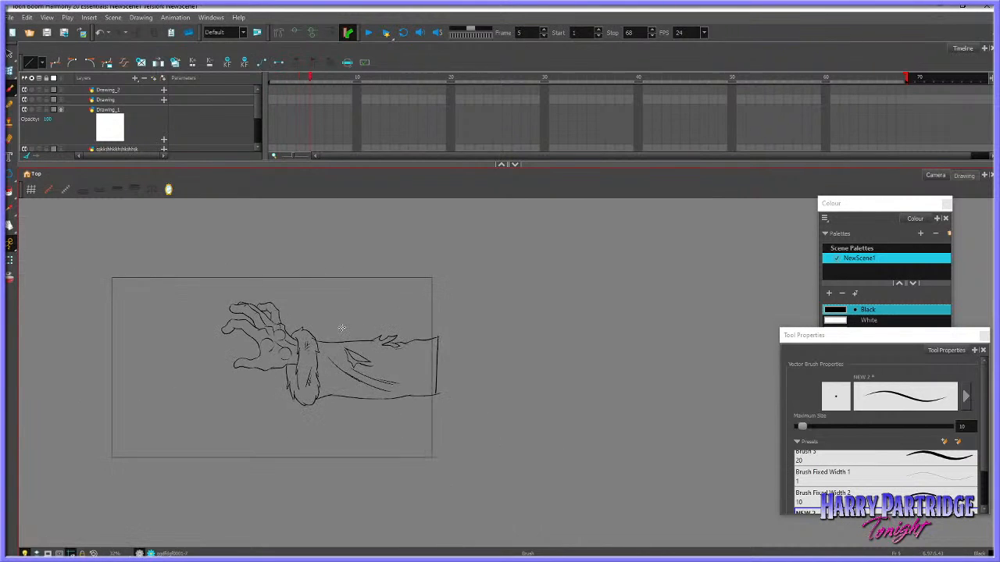
key("period")
key("comma")
key("comma")
key("comma")
key("period")
key("period")
key("comma")
scroll(292, 330, "up", 2)
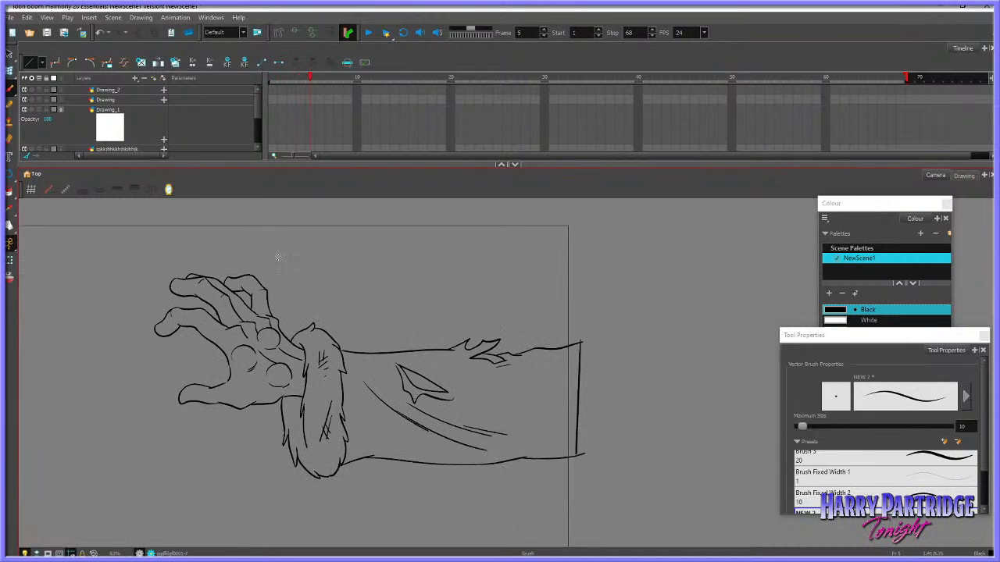
Enlarge the timeline area, return to frame 1, and select the first drawing cell of the layer holding the inked drawings
left_click_drag(323, 167, 329, 188)
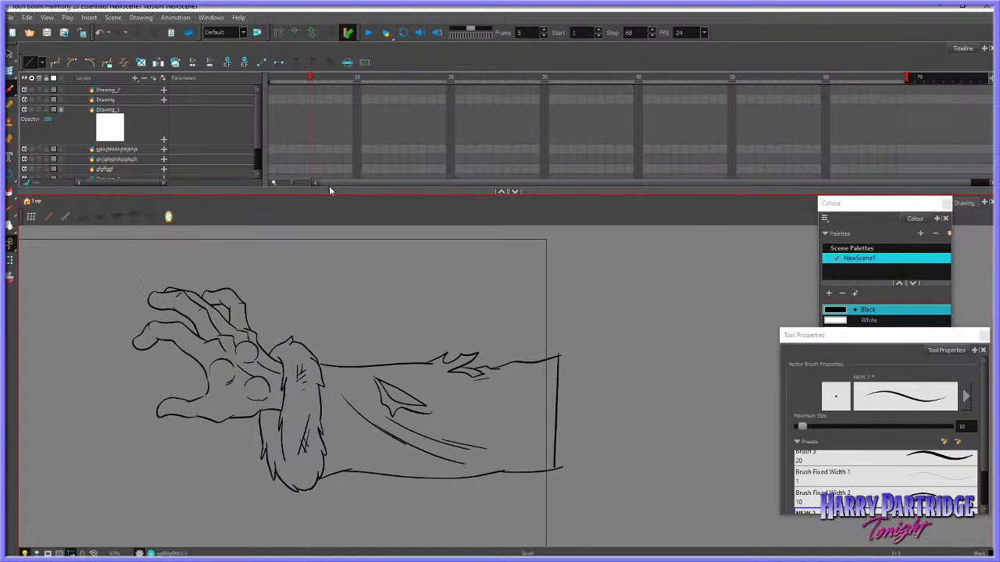
key("comma")
left_click_drag(287, 81, 271, 81)
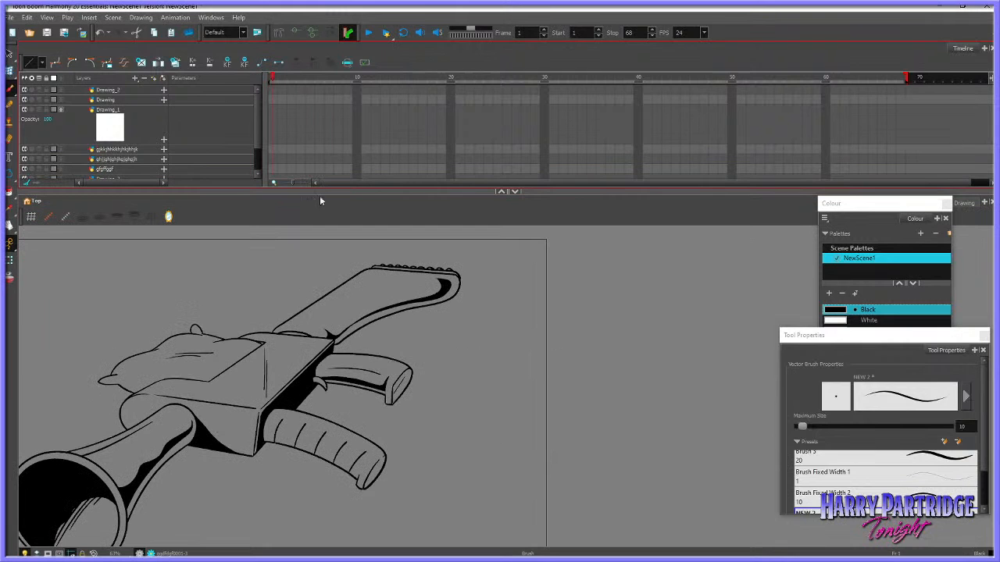
left_click(10, 226)
left_click_drag(319, 149, 422, 129)
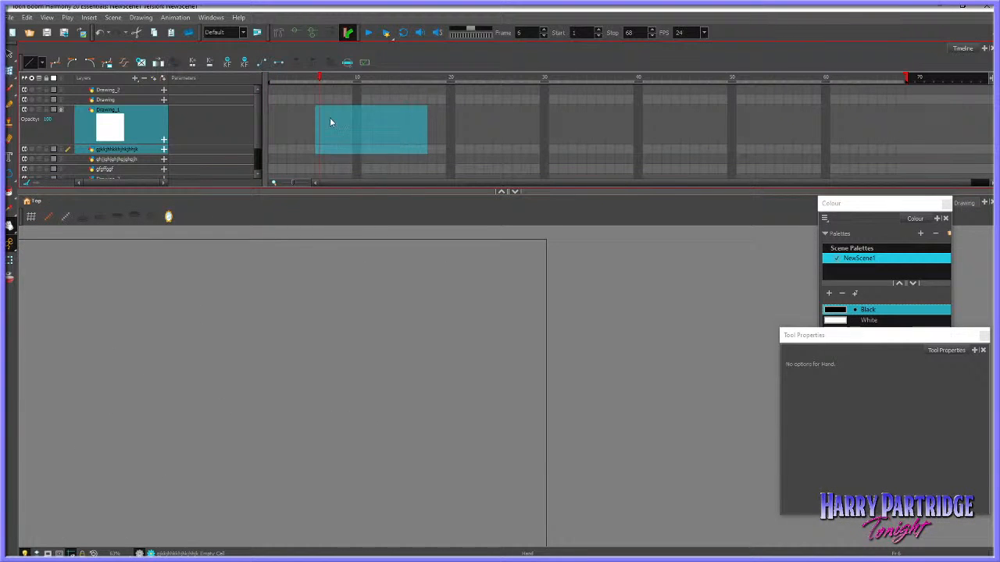
left_click_drag(318, 80, 272, 81)
scroll(788, 130, "down", 4)
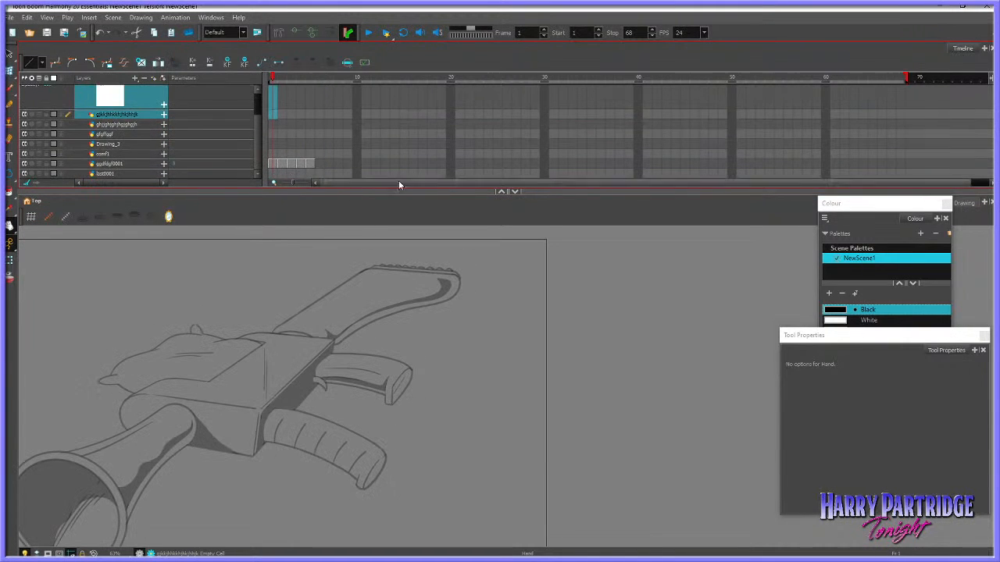
left_click(274, 165)
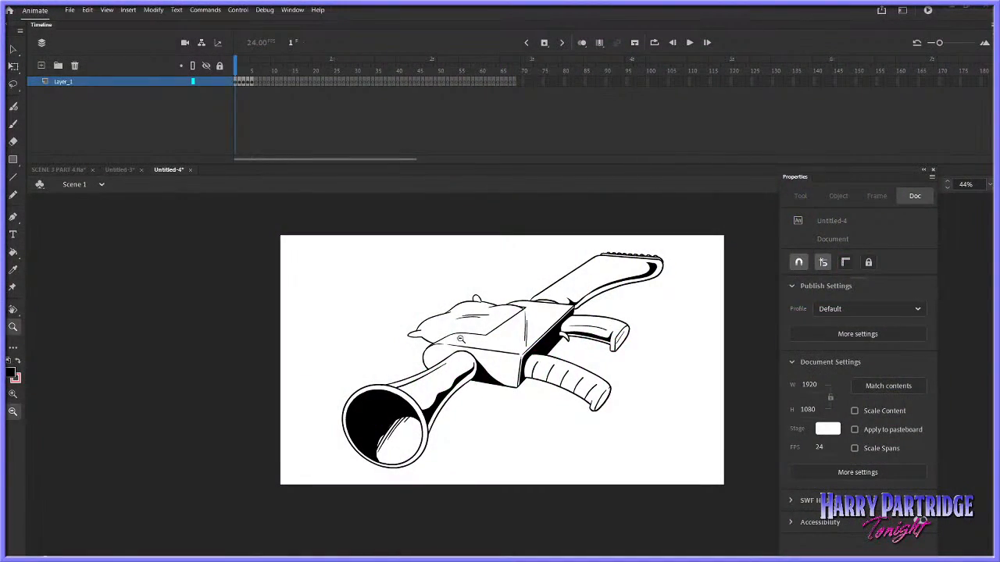
Switch to Adobe Animate, frame the drawing on the stage, and examine Layer_1's frames 1 to 4 one by one
mouse_move(338, 228)
left_mouse_down()
mouse_move(441, 262)
mouse_move(779, 469)
left_mouse_up()
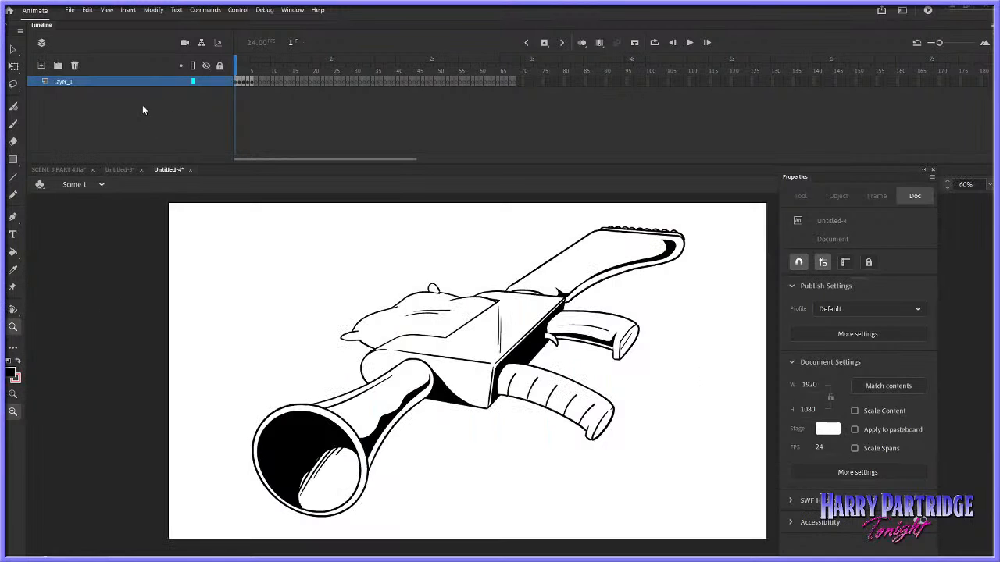
left_click(238, 81)
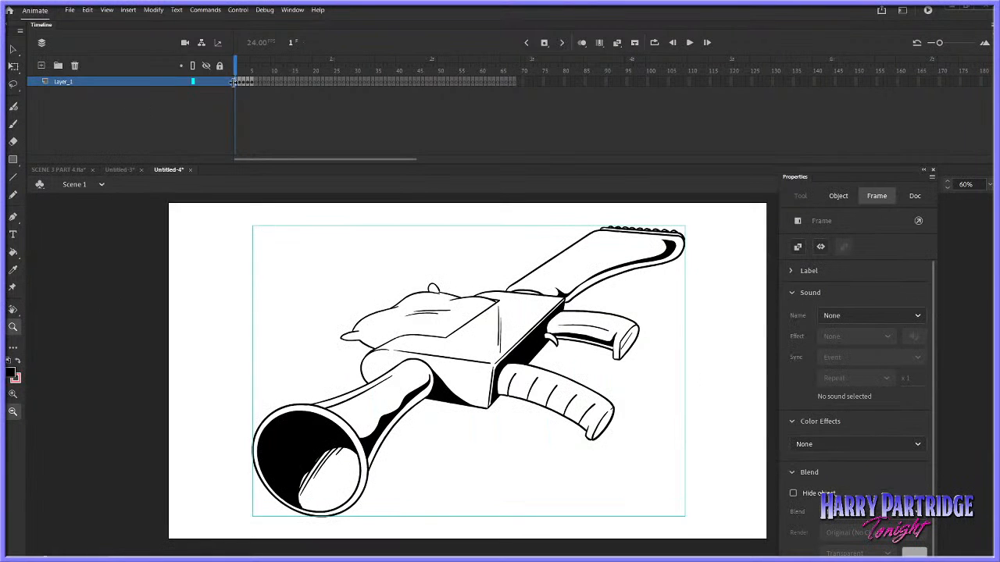
left_click(242, 81)
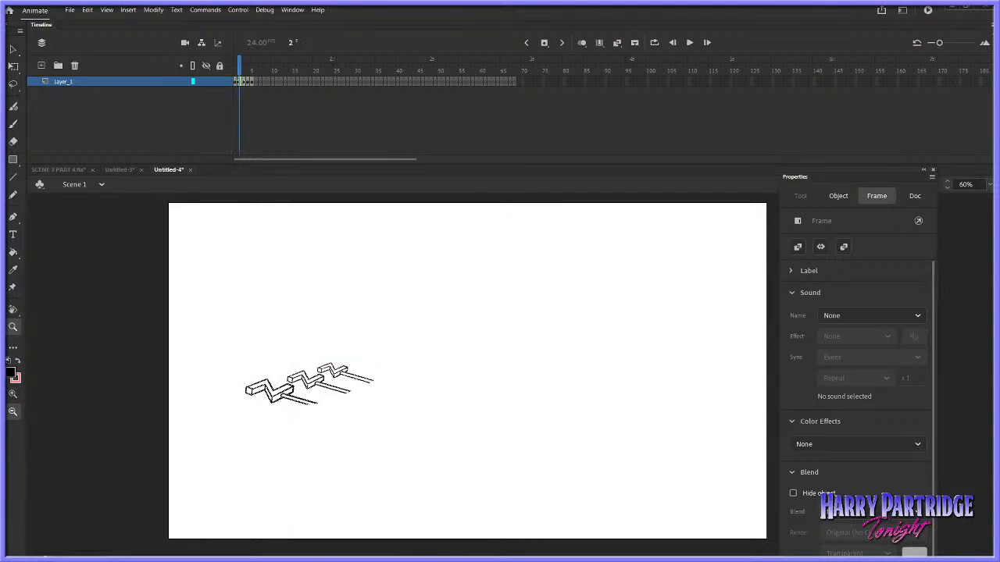
left_click(246, 81)
left_click(248, 82)
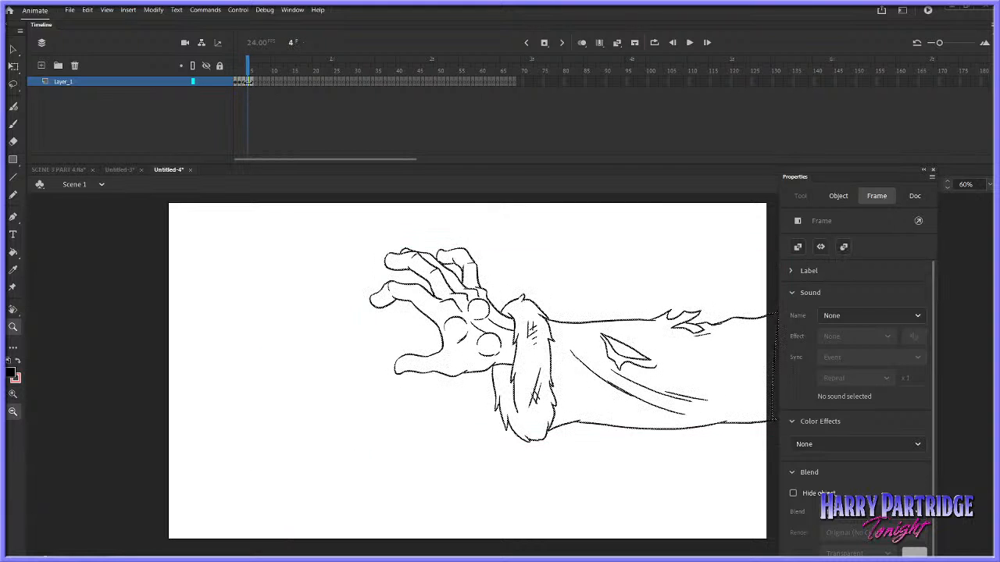
Play the timeline briefly, return to frame 1, and flip through Layer_1's first five frames to examine each drawing
left_click(252, 81)
key("Return")
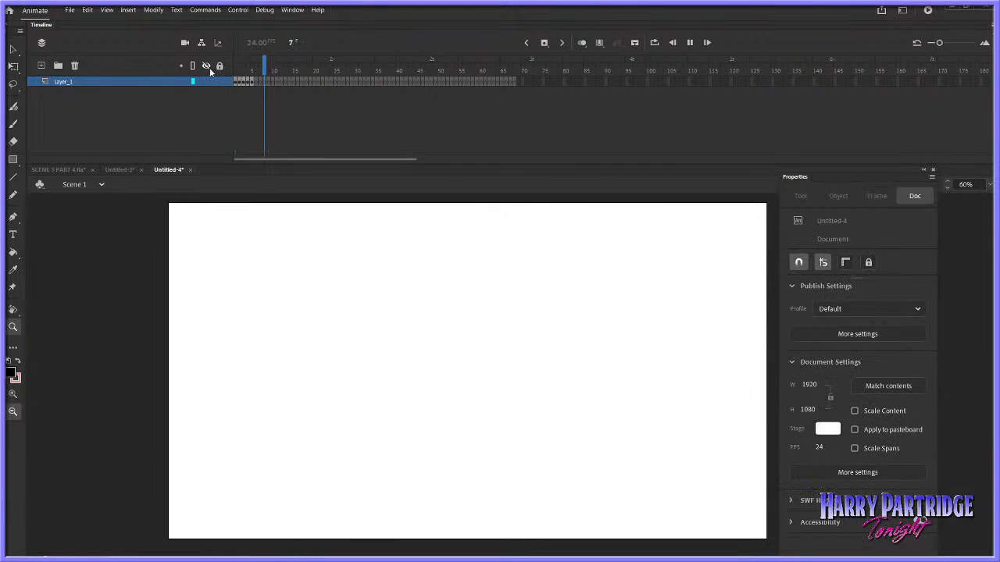
left_click_drag(261, 74, 219, 72)
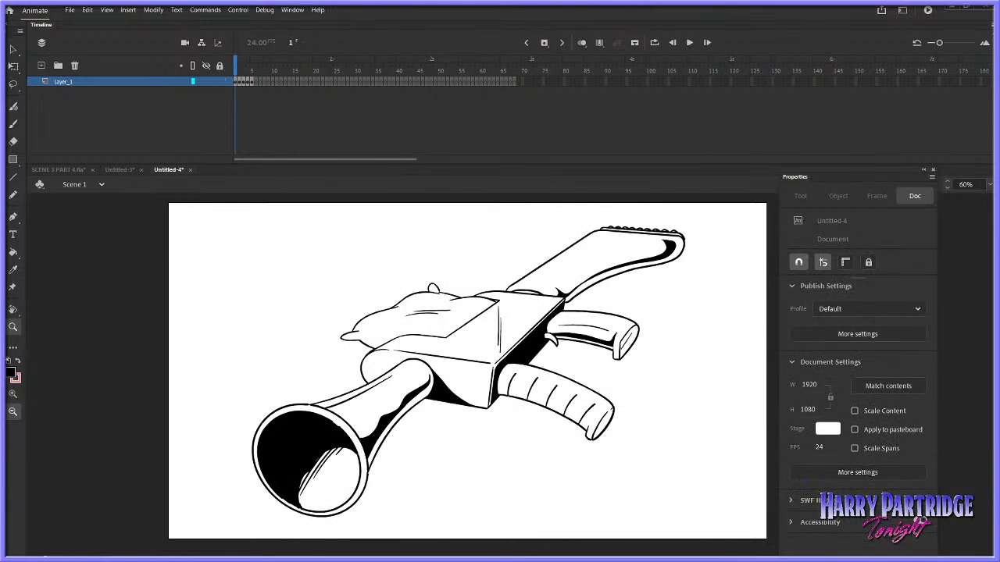
left_click(244, 81)
left_click(248, 81)
left_click(251, 80)
left_click(244, 80)
left_click(249, 80)
left_click_drag(250, 81, 237, 79)
On Layer_1's frame 2, lasso the two rear zigzag cranks and cut them out of the drawing
left_click(239, 82)
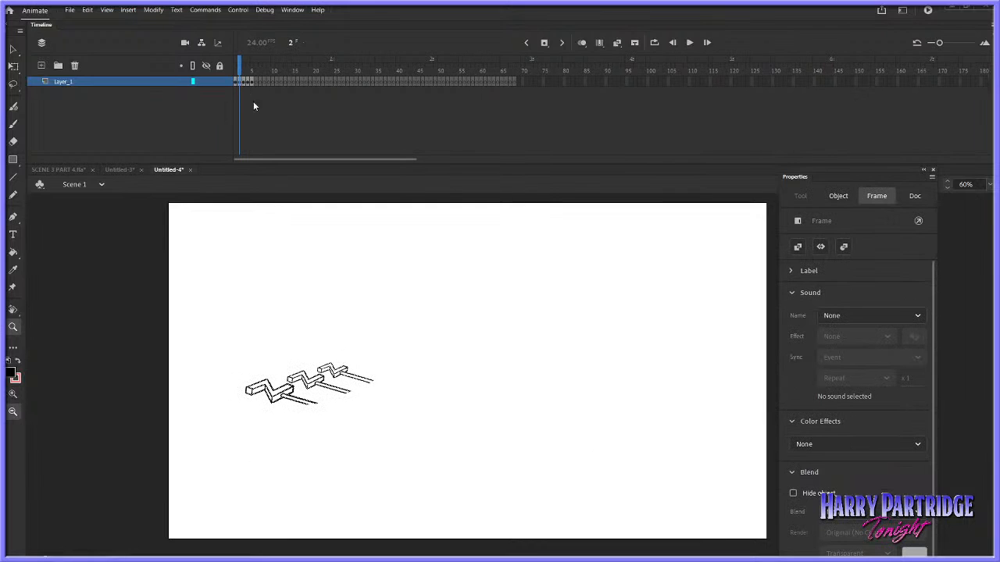
left_click(14, 84)
mouse_move(366, 300)
left_mouse_down()
mouse_move(218, 417)
mouse_move(537, 395)
left_mouse_up()
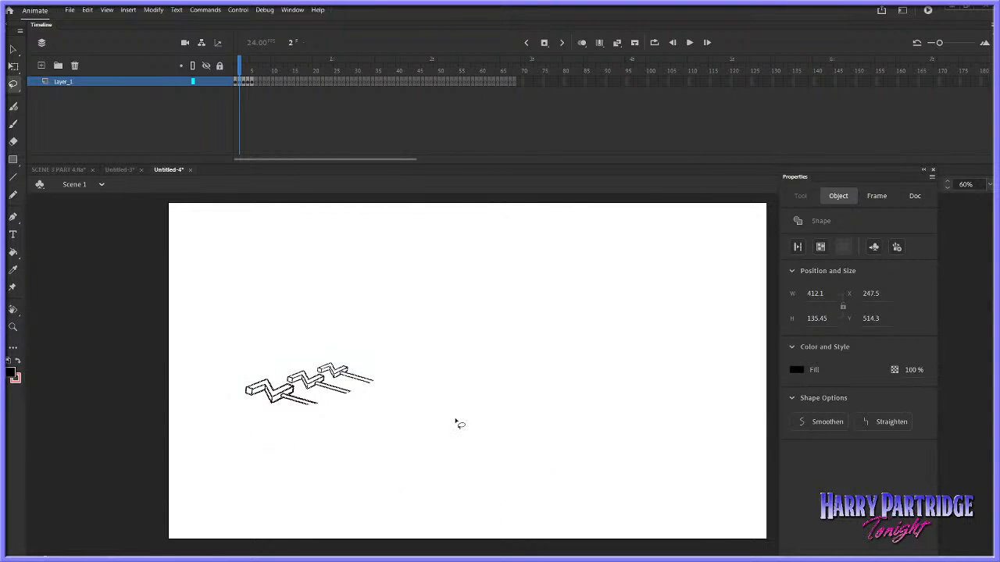
mouse_move(456, 414)
left_mouse_down()
mouse_move(214, 346)
mouse_move(164, 410)
left_mouse_up()
left_click(12, 327)
left_click_drag(148, 310, 621, 453)
left_click(13, 85)
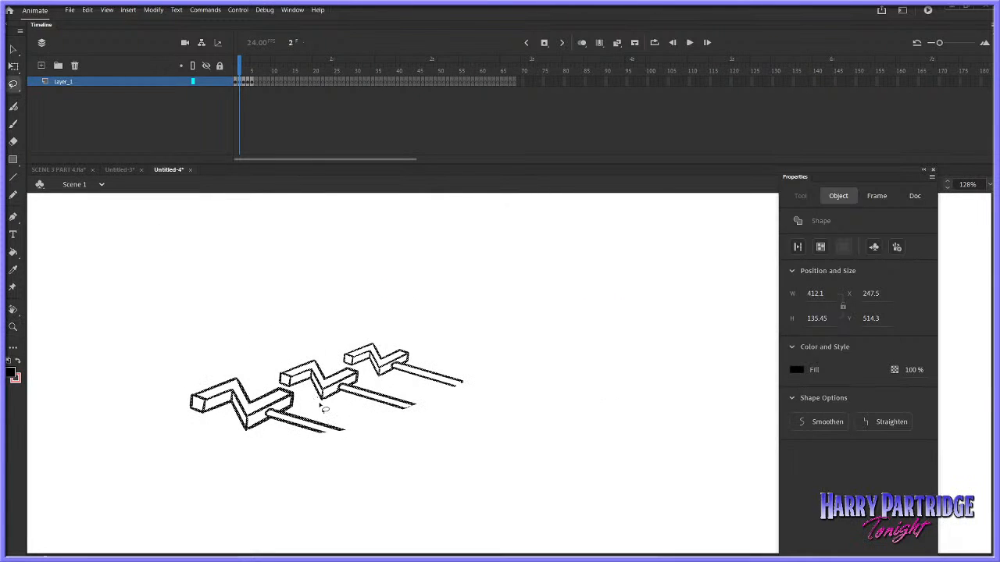
left_click(320, 412)
left_click(14, 49)
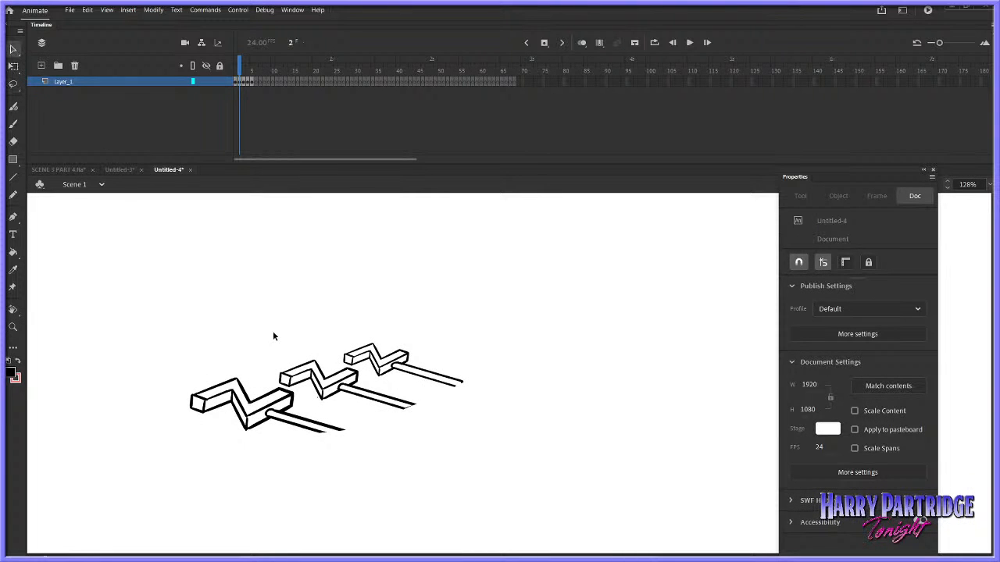
left_click(323, 401)
left_click(313, 396)
left_click(13, 83)
mouse_move(348, 412)
left_mouse_down()
mouse_move(270, 381)
mouse_move(467, 320)
mouse_move(509, 407)
mouse_move(373, 405)
left_mouse_up()
right_click(372, 402)
left_click(403, 173)
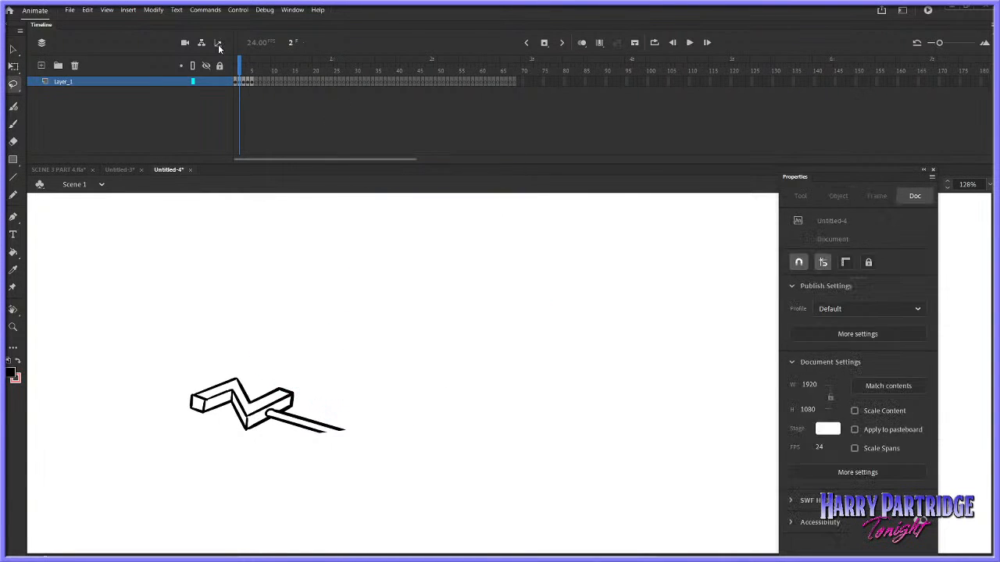
Add a new layer above Layer_1 and paste the two cut cranks in place on its frame 1
left_click_drag(238, 69, 225, 80)
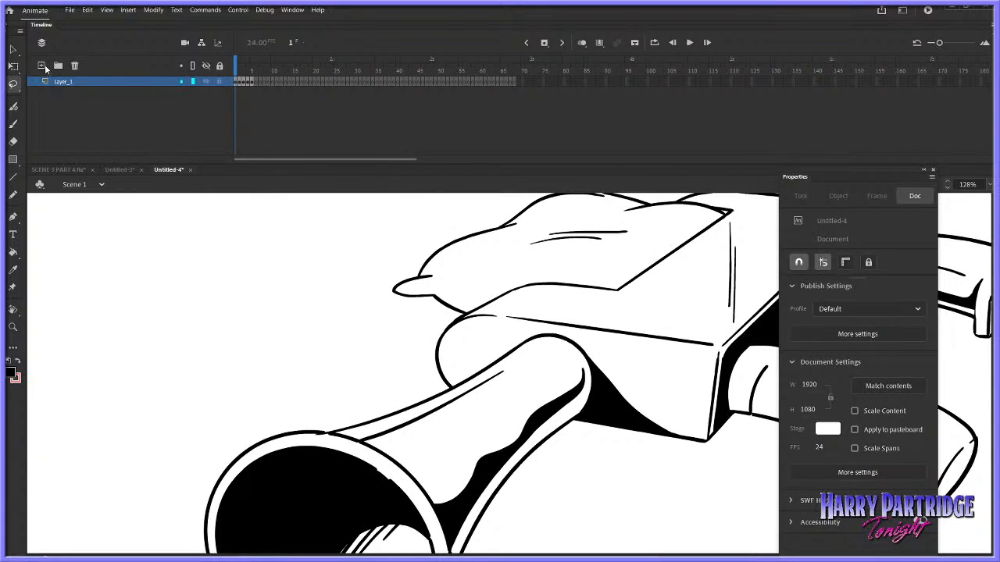
left_click(42, 66)
right_click(280, 292)
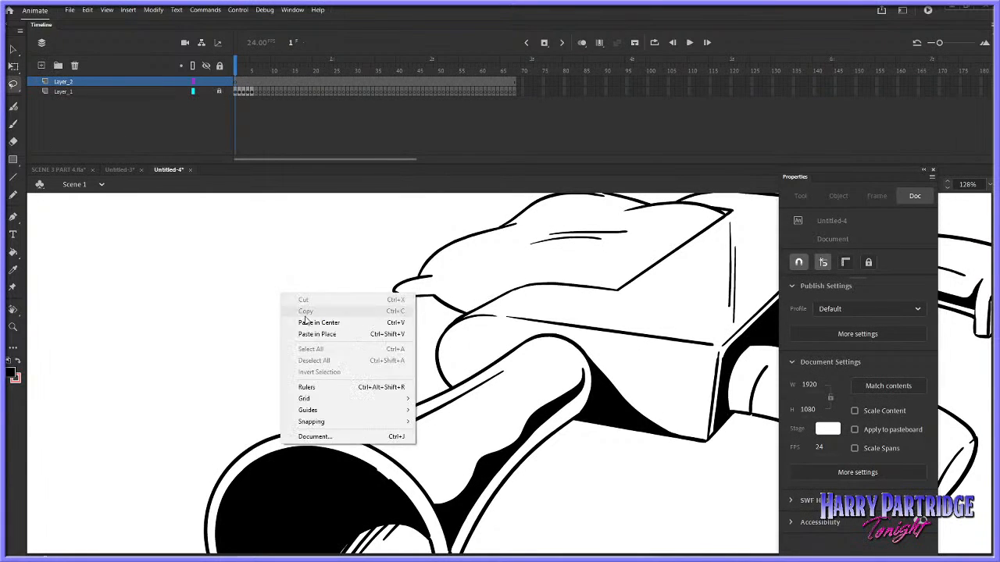
left_click(312, 332)
key("ctrl+z")
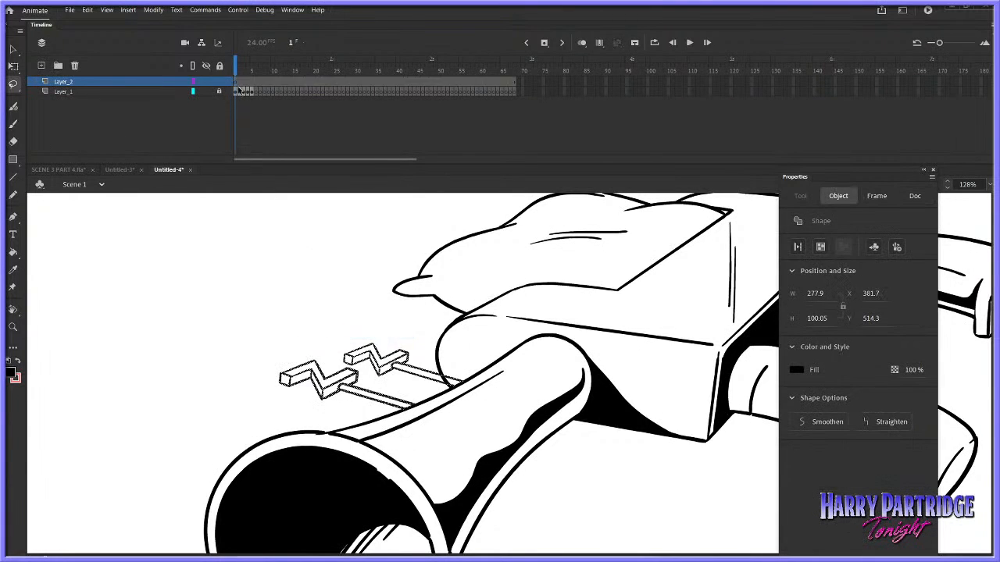
left_click(237, 92)
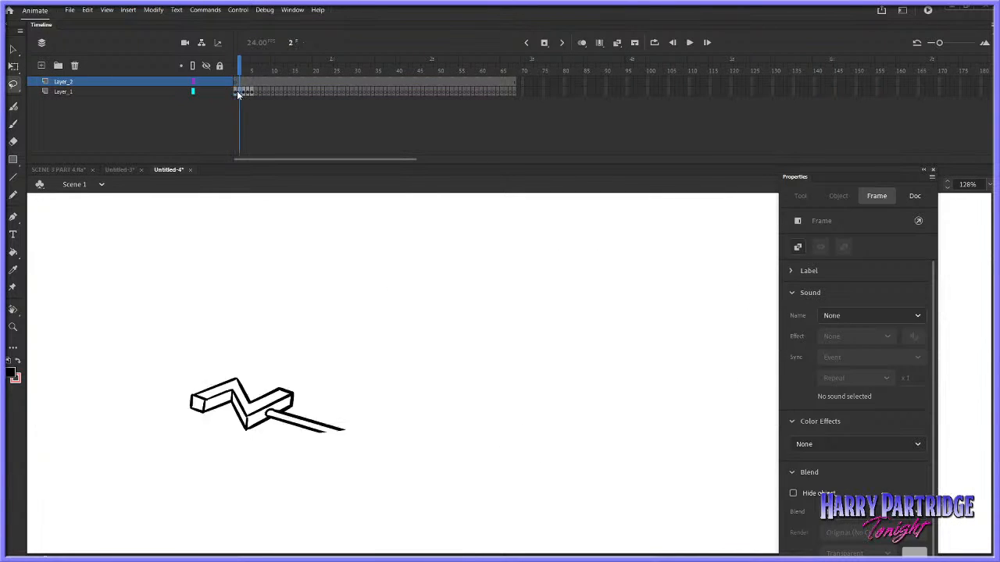
left_click(239, 93)
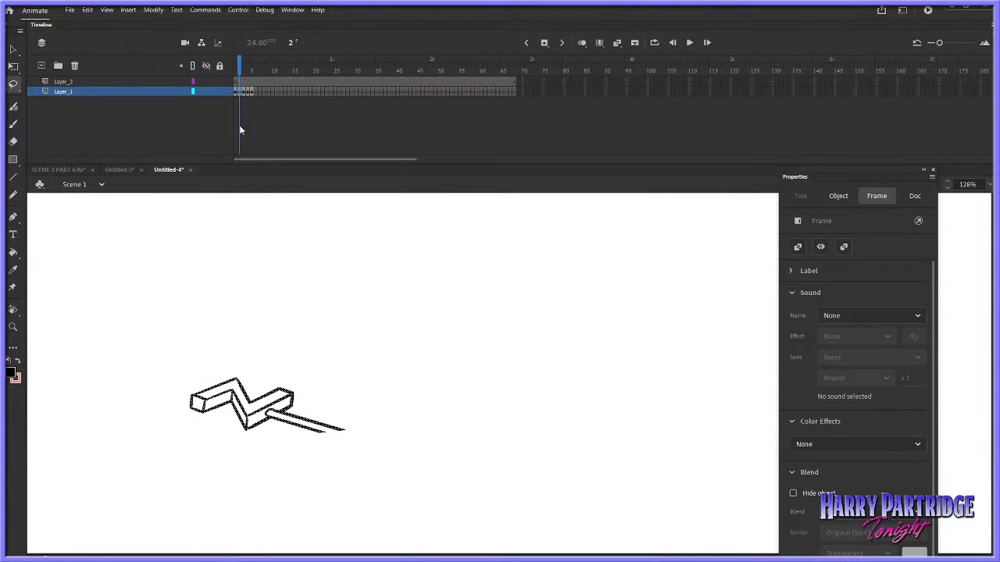
left_click(241, 133)
left_click(236, 92)
right_click(250, 280)
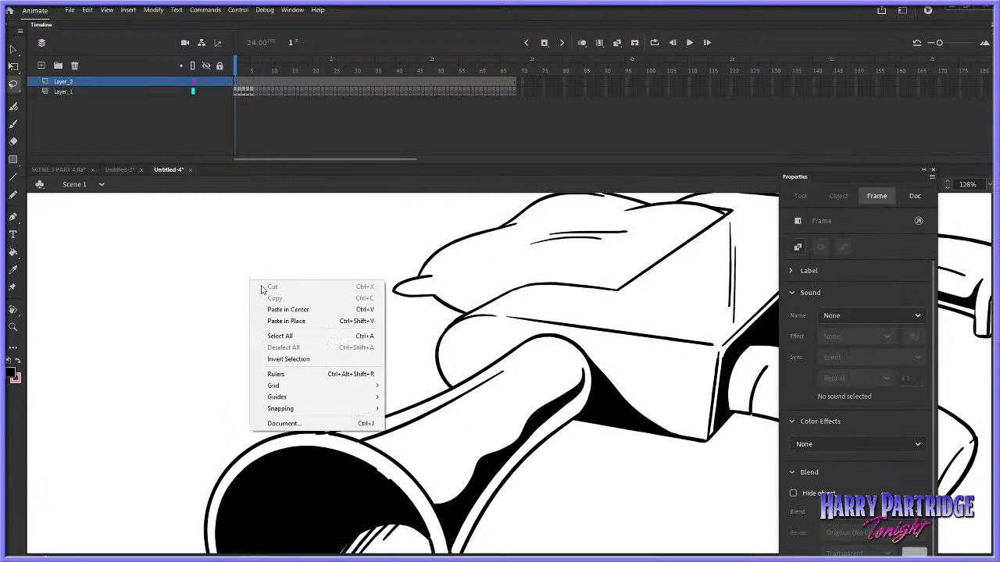
left_click(279, 322)
scroll(265, 353, "down", 3)
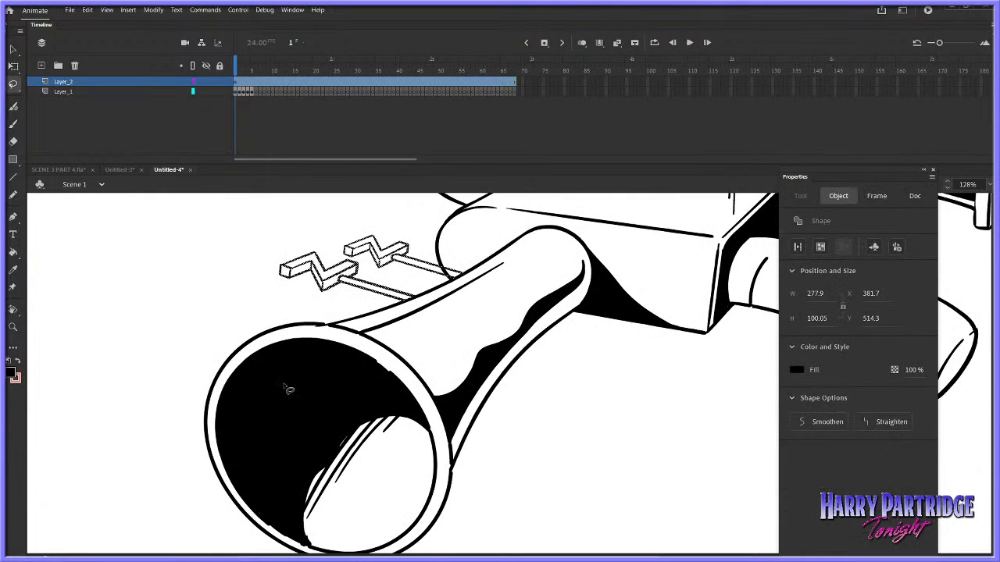
Lasso the remaining front zigzag crank on Layer_1's frame 2 and cut it
left_click(248, 92)
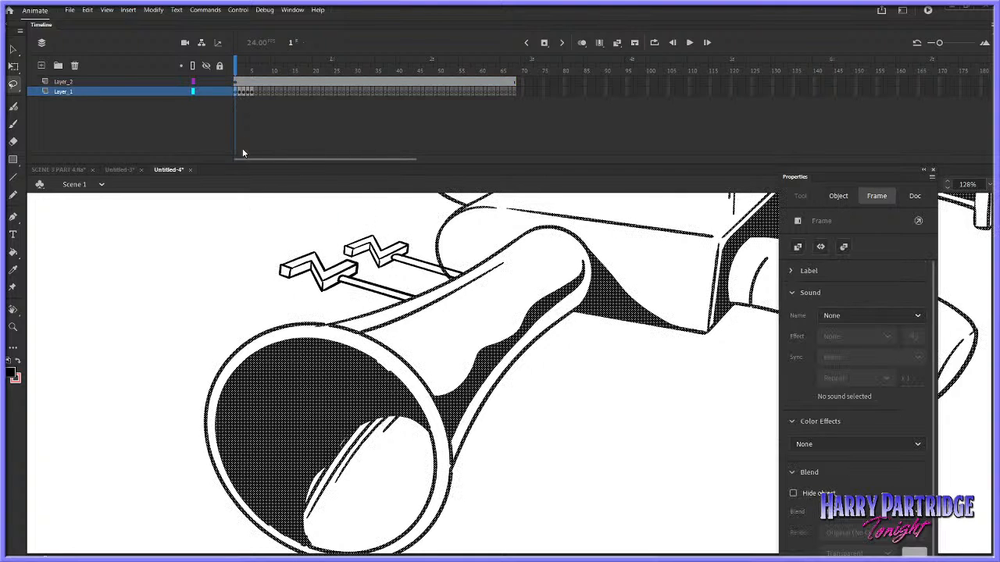
left_click(251, 119)
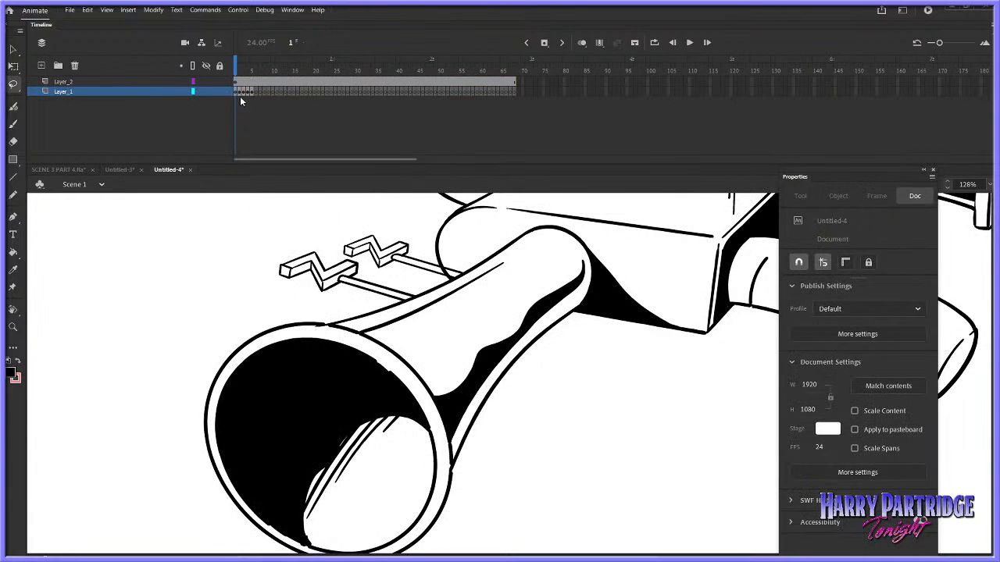
left_click(240, 91)
mouse_move(227, 236)
left_mouse_down()
mouse_move(250, 361)
mouse_move(320, 297)
left_mouse_up()
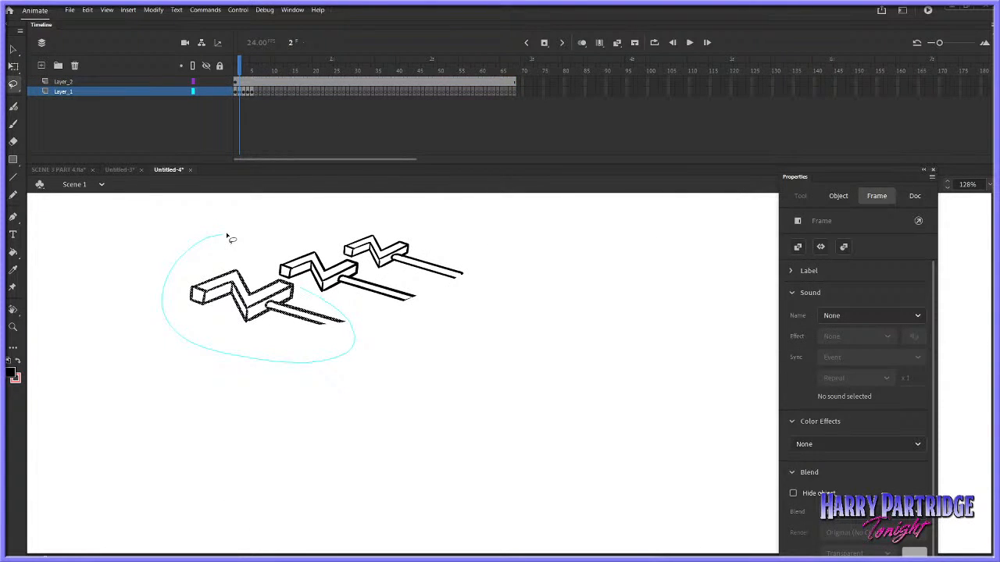
left_click_drag(229, 236, 226, 235)
right_click(278, 278)
left_click(301, 336)
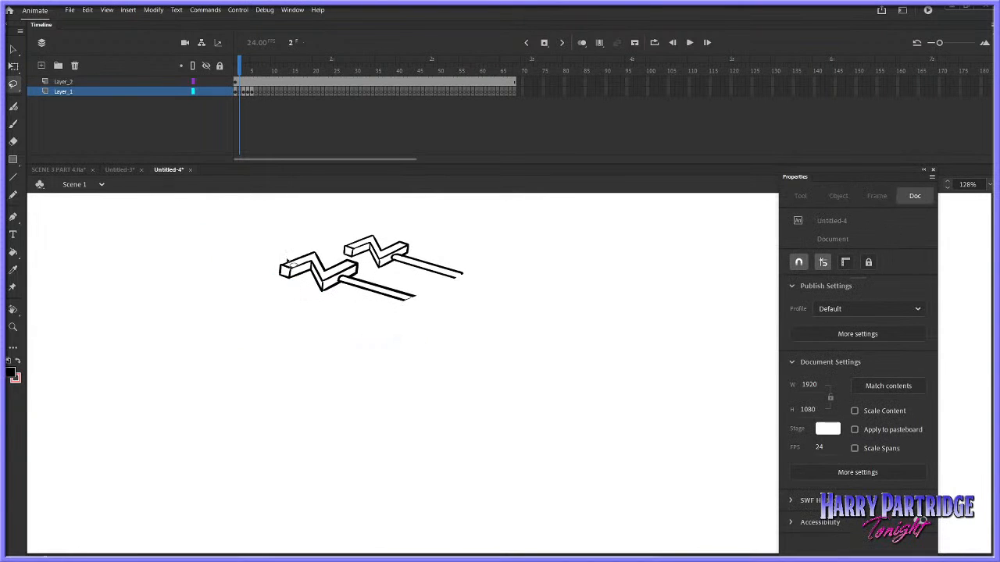
Paste the front crank in place on Layer_2's frame 1 and erase where its rod overlaps the horn's rim
left_click(235, 81)
right_click(244, 230)
left_click(269, 274)
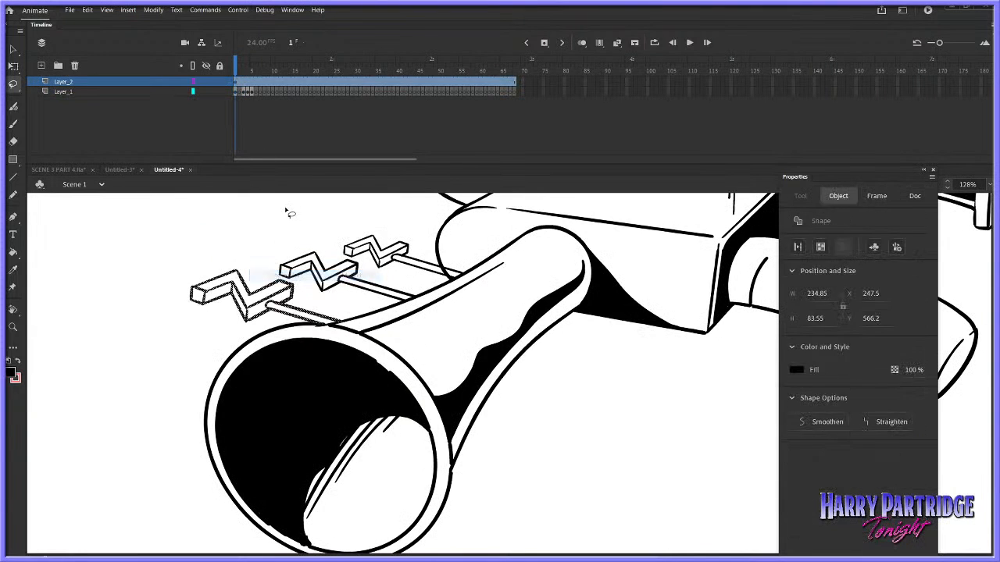
left_click(289, 212)
left_click(14, 141)
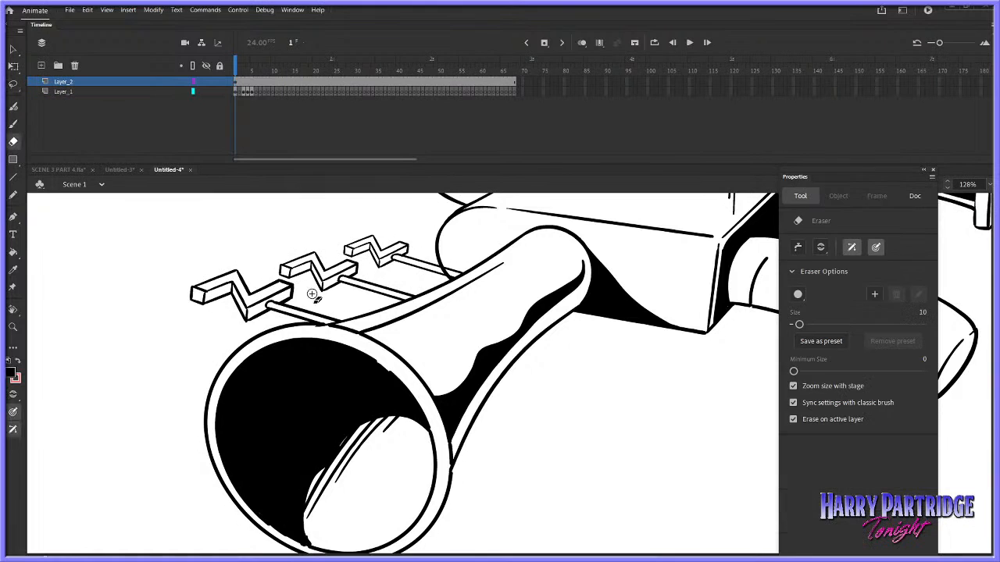
left_click_drag(315, 328, 297, 320)
Select the gun drawing on Layer_1's frame 1, try the Advanced Straighten shape command on it, and deselect it
left_click(236, 92)
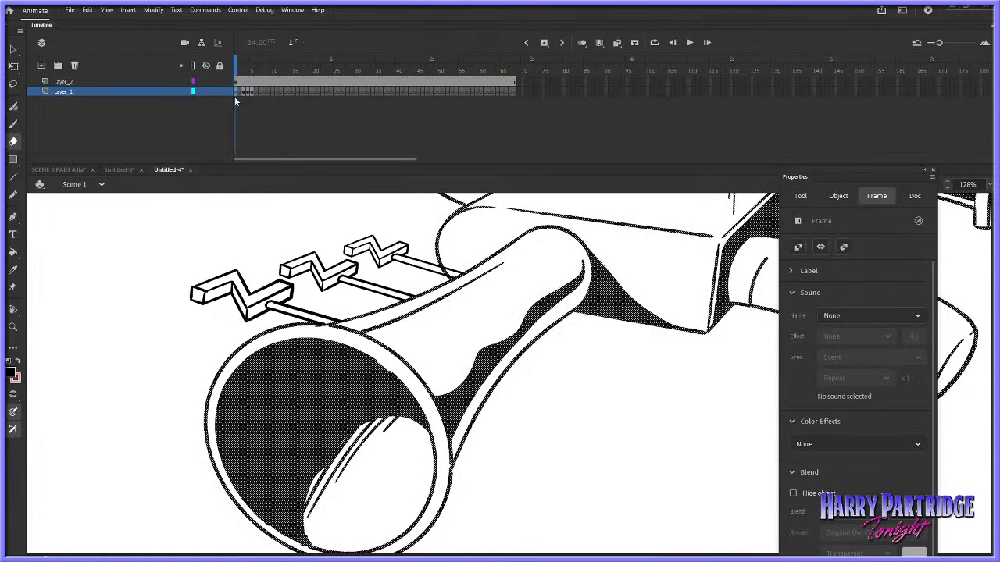
left_click(289, 320)
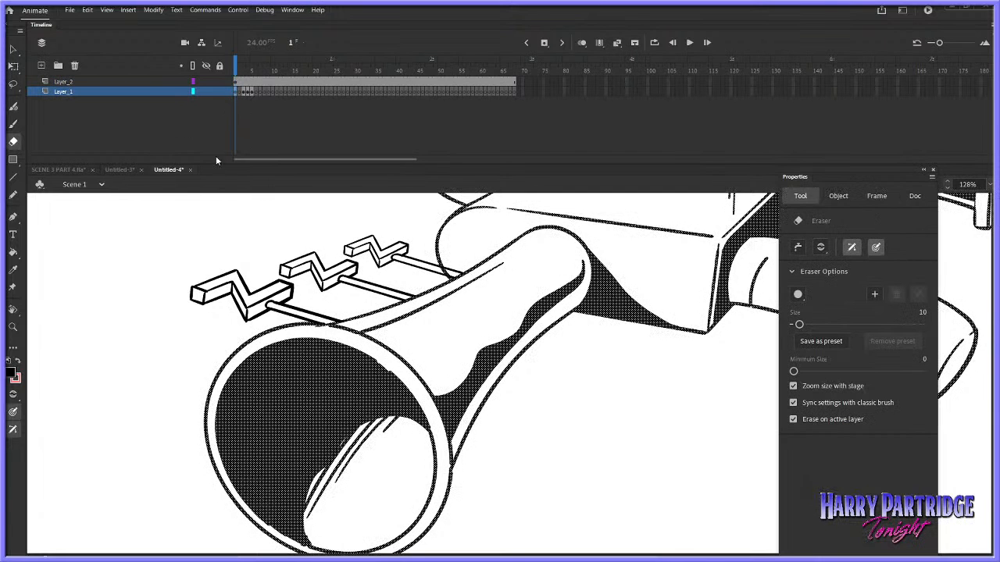
left_click(153, 9)
mouse_move(265, 109)
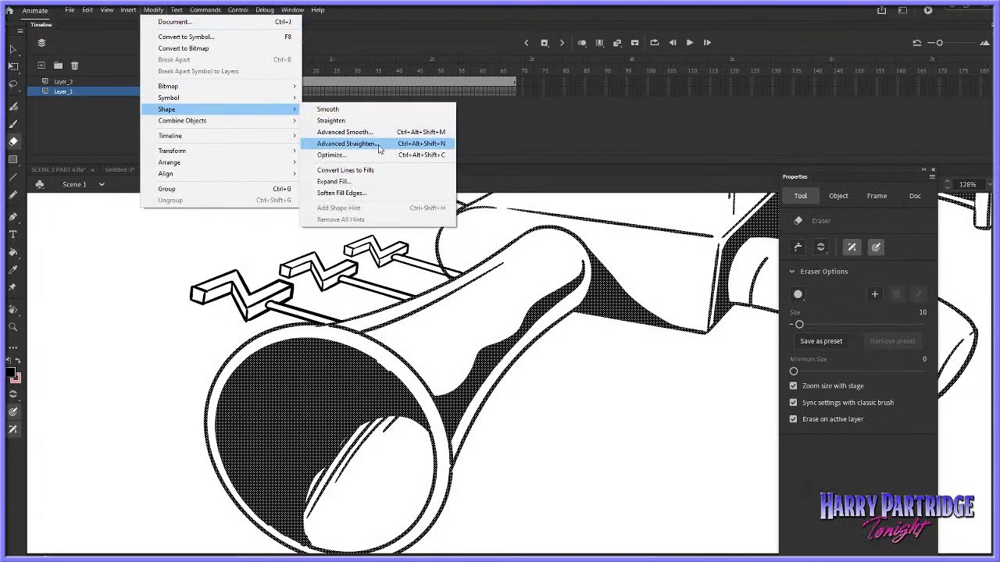
left_click(380, 144)
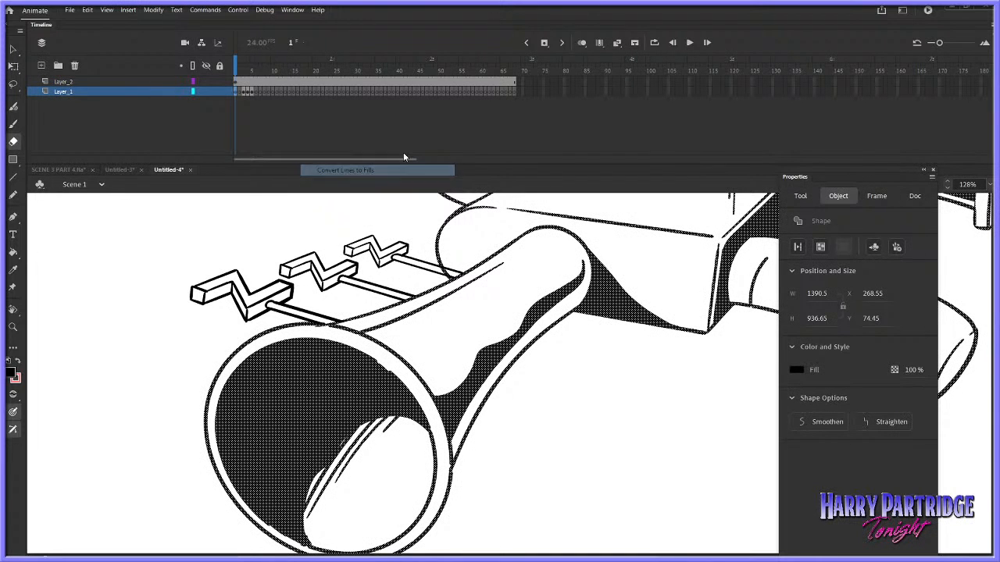
left_click(334, 331)
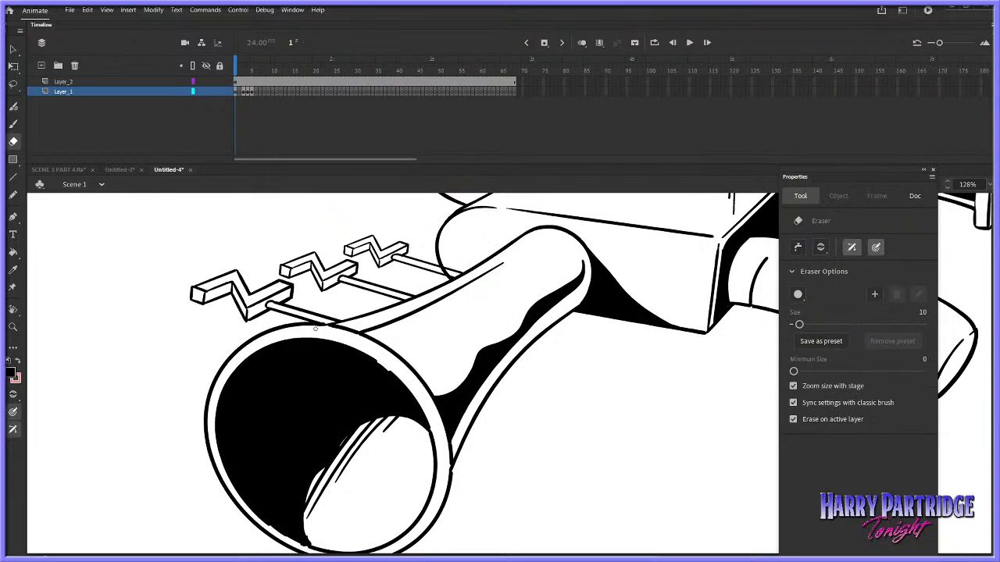
Smooth the ragged edges of the black shading inside the horn's mouth on Layer_1 with the Classic Brush
left_click(14, 127)
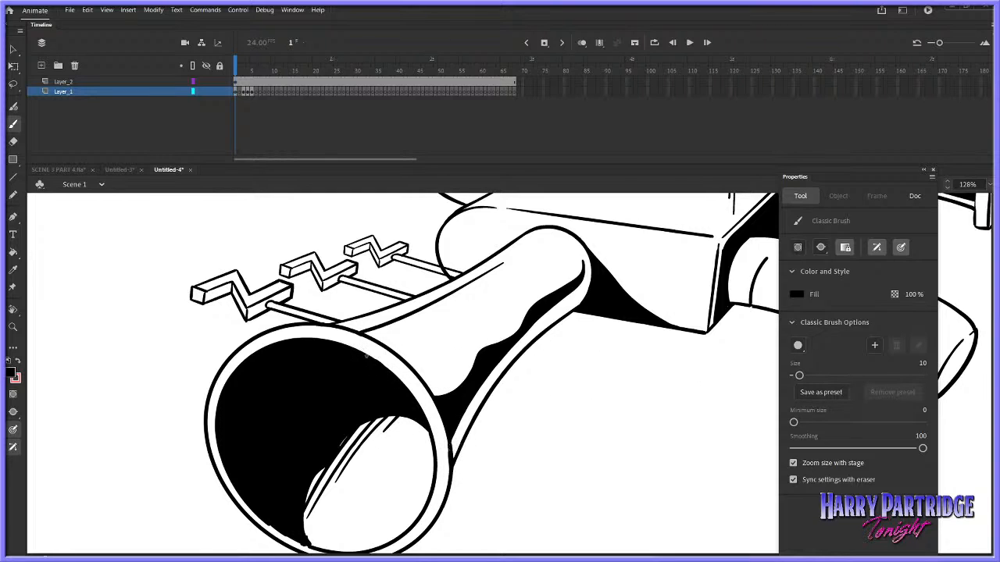
scroll(984, 383, "down", 3)
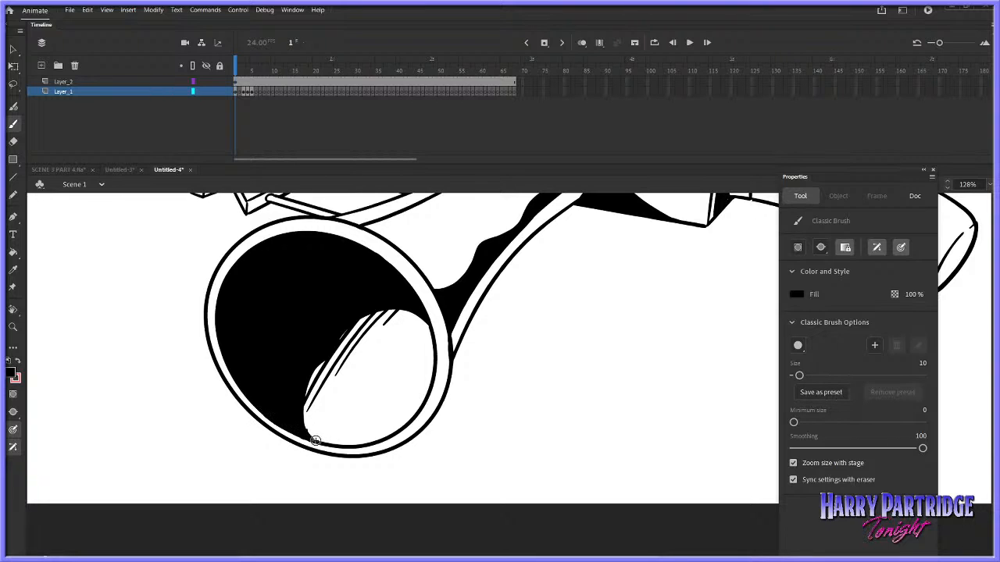
left_click(13, 327)
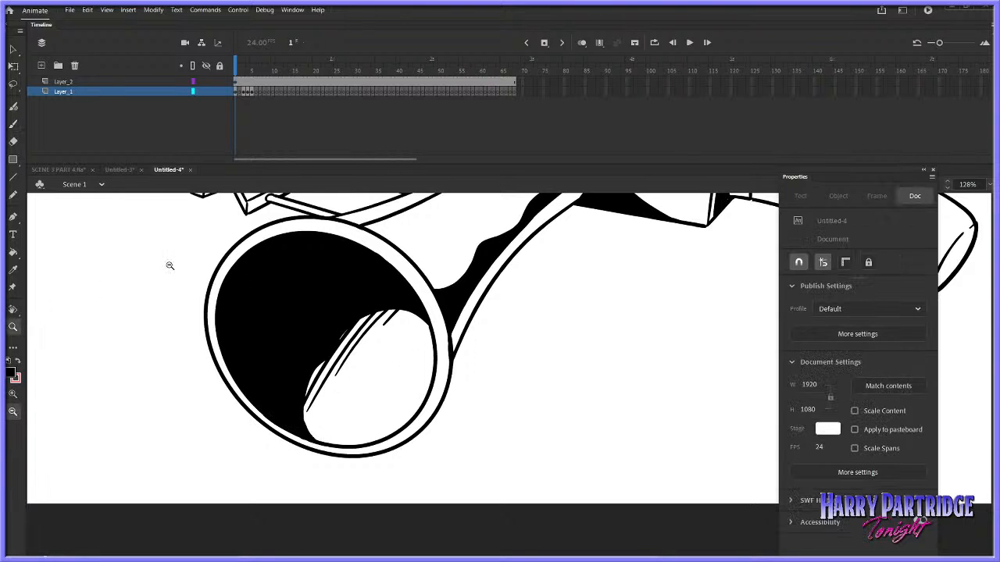
left_click(582, 324)
left_click(584, 323)
left_click_drag(734, 271, 370, 455)
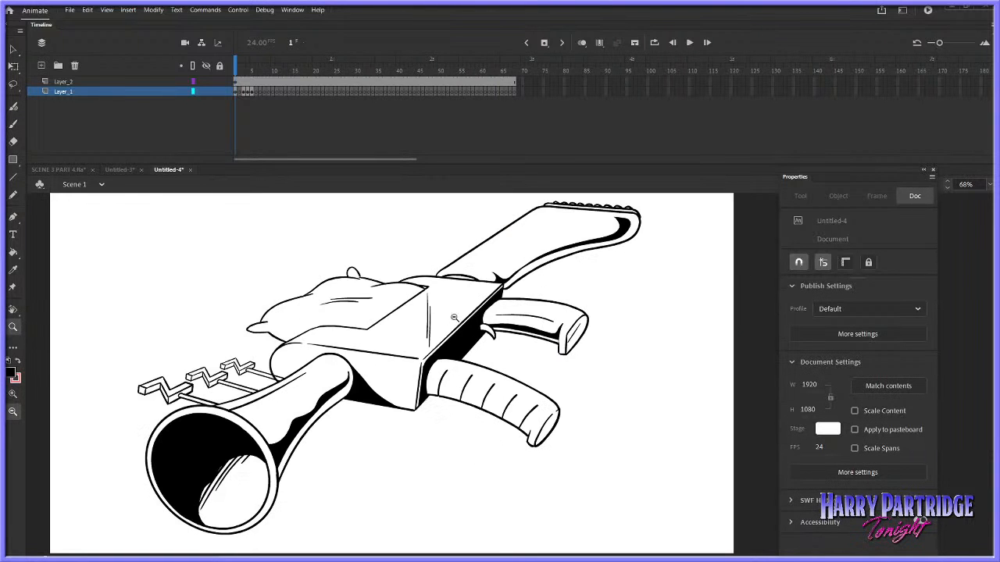
Lock Layer_1 and lasso only the two rear zigzag cranks on Layer_2's frame 1
left_click(235, 83)
left_click_drag(166, 305, 467, 463)
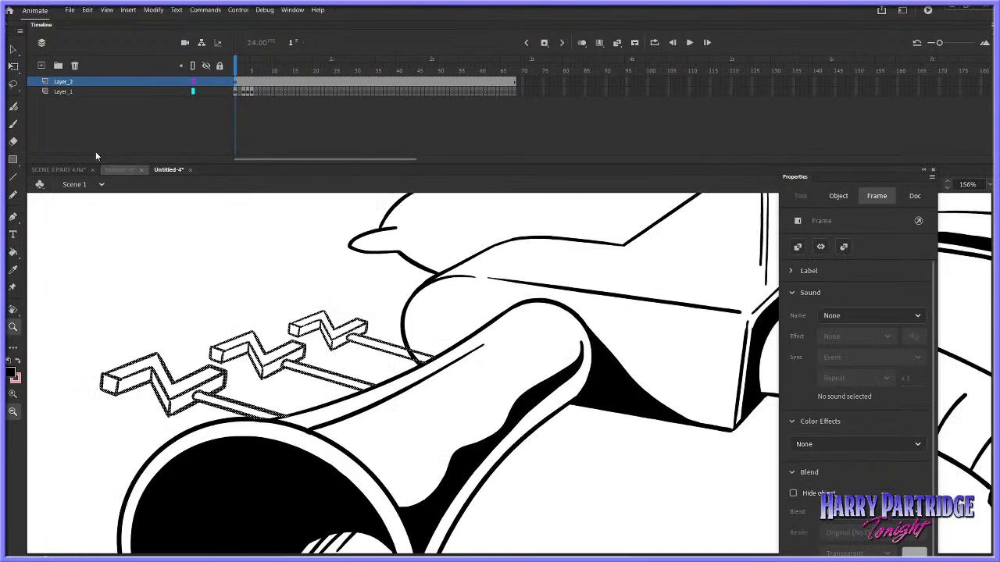
left_click(14, 84)
left_click(219, 91)
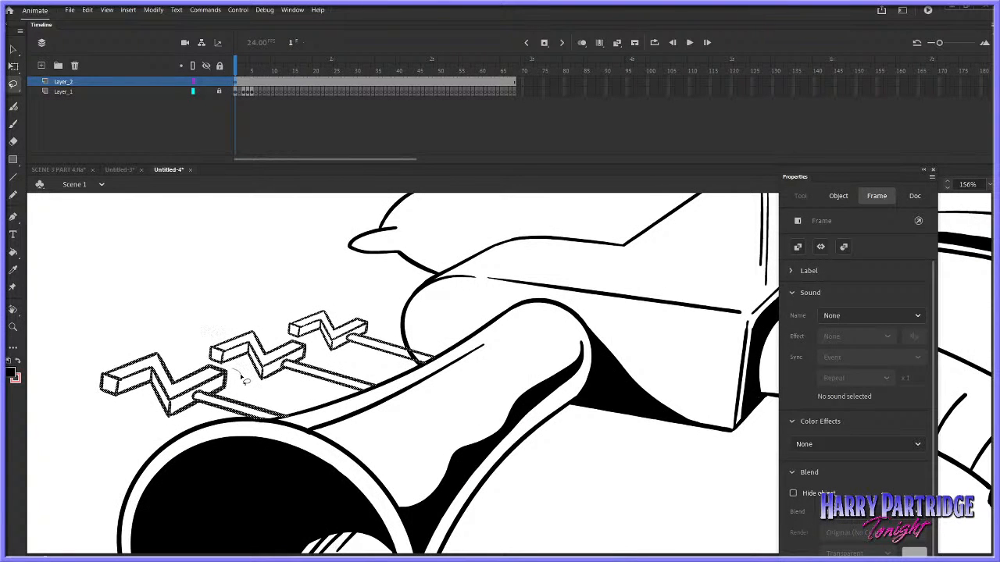
mouse_move(244, 380)
left_mouse_down()
mouse_move(354, 292)
mouse_move(447, 326)
mouse_move(412, 390)
mouse_move(320, 398)
left_mouse_up()
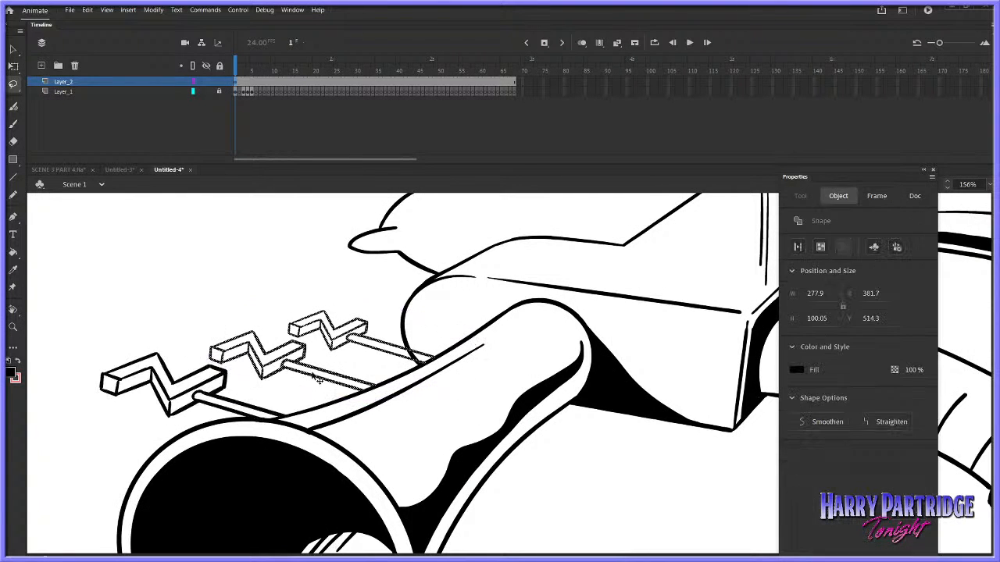
Expand the fill of the two selected rear cranks by 1 px to thicken their lines, and deselect them
left_click(153, 10)
mouse_move(179, 110)
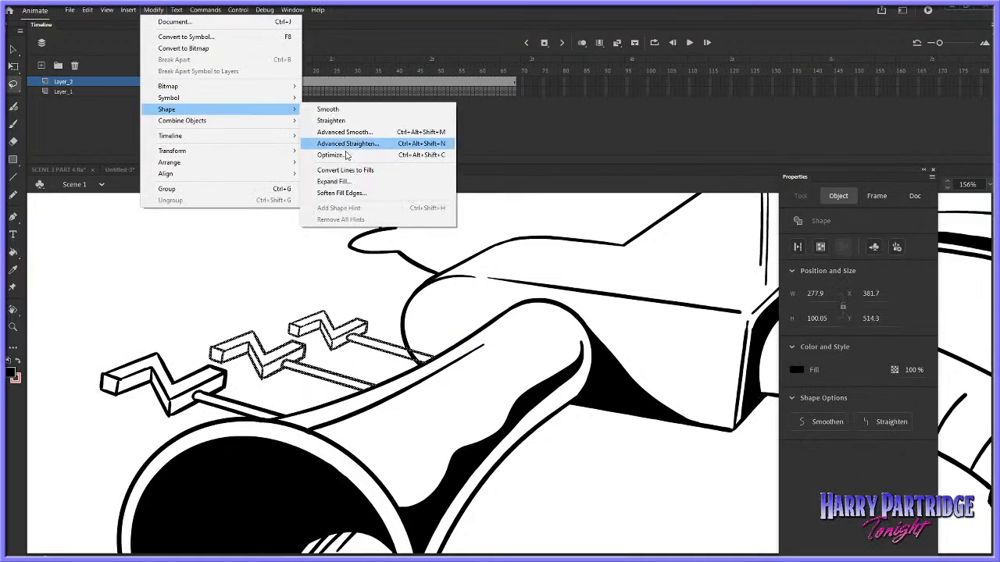
left_click(359, 179)
type("0.5")
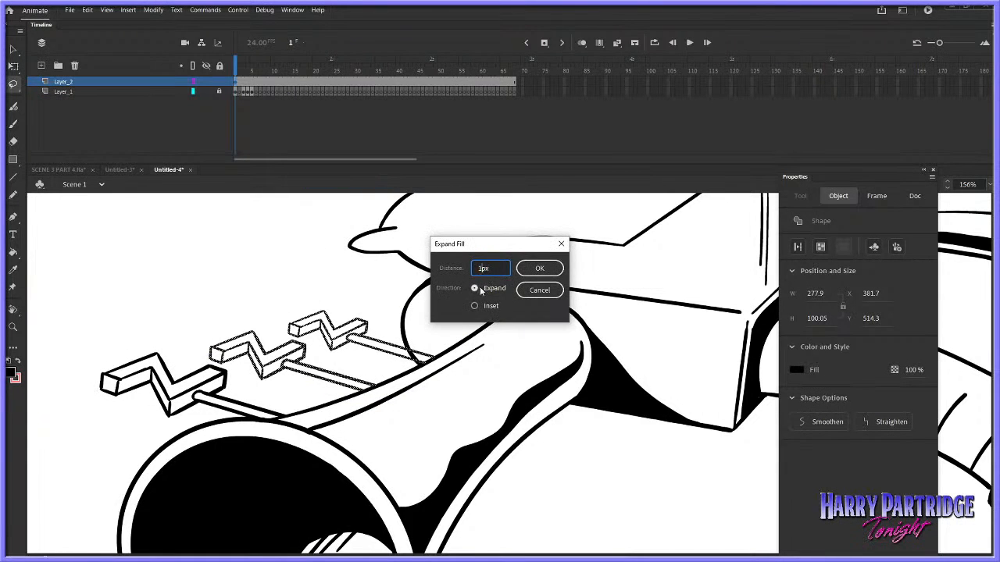
left_click(528, 274)
left_click(414, 291)
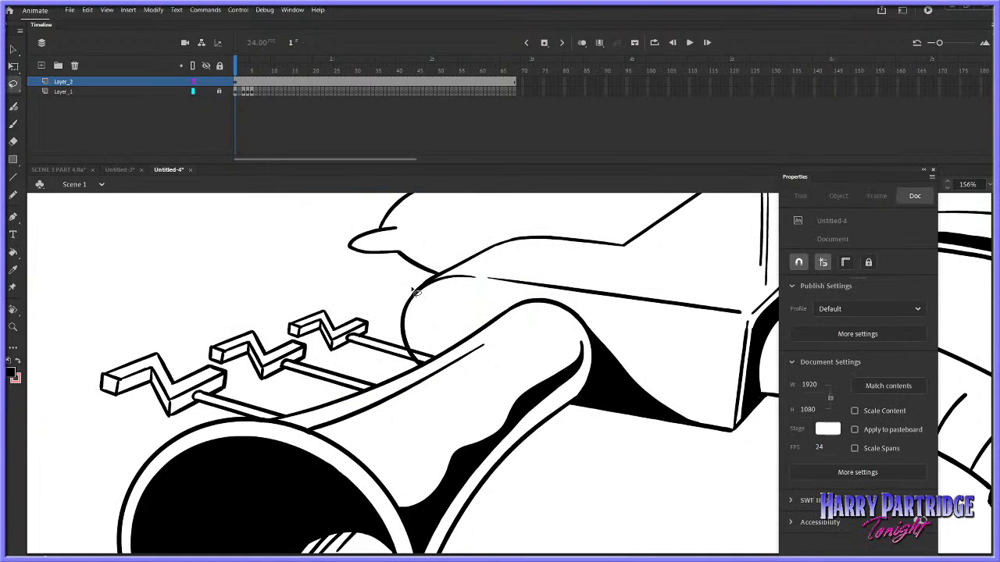
Select the rearmost zigzag crank on Layer_2, expand its fill by 0.2 px, and deselect it
mouse_move(335, 363)
left_mouse_down()
mouse_move(449, 320)
mouse_move(374, 335)
left_mouse_up()
left_click(153, 9)
mouse_move(185, 107)
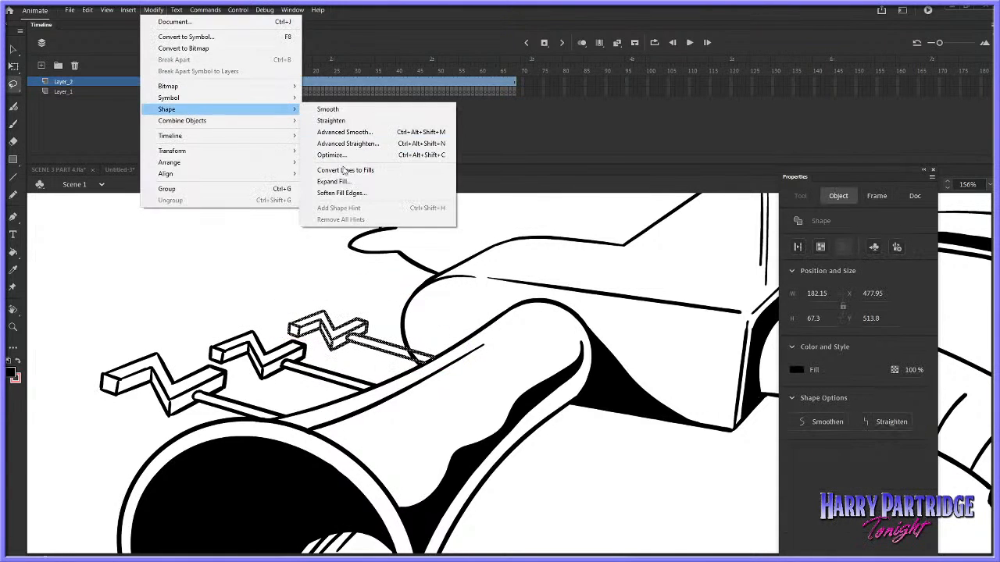
left_click(367, 180)
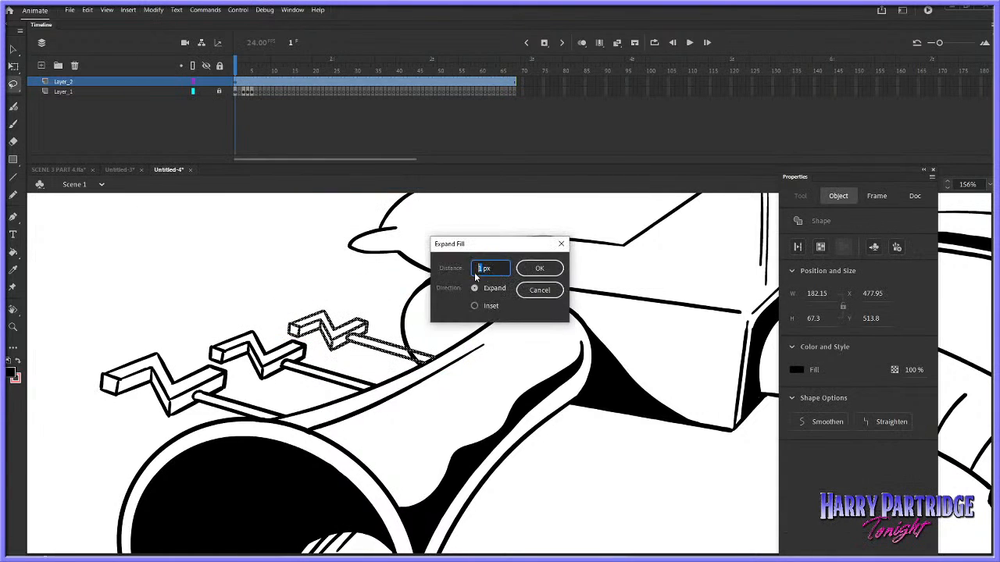
type("0.2")
left_click(536, 270)
left_click(419, 291)
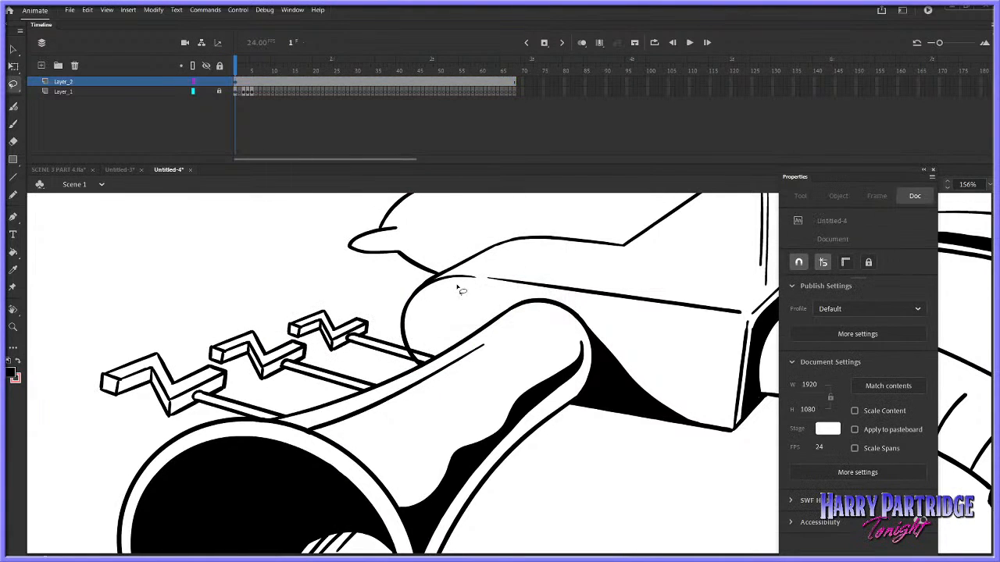
Unlock Layer_1, lock Layer_2, and erase the part of the box's rounded edge that crosses the rearmost crank's rod
left_click(14, 142)
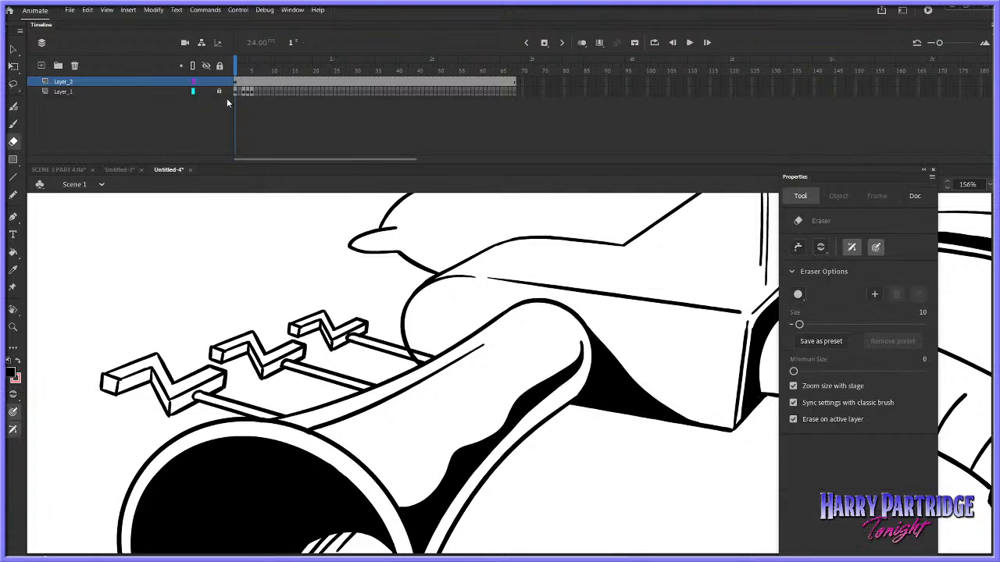
left_click(220, 92)
left_click(219, 81)
left_click(236, 92)
mouse_move(409, 351)
left_mouse_down()
mouse_move(423, 360)
mouse_move(414, 357)
left_mouse_up()
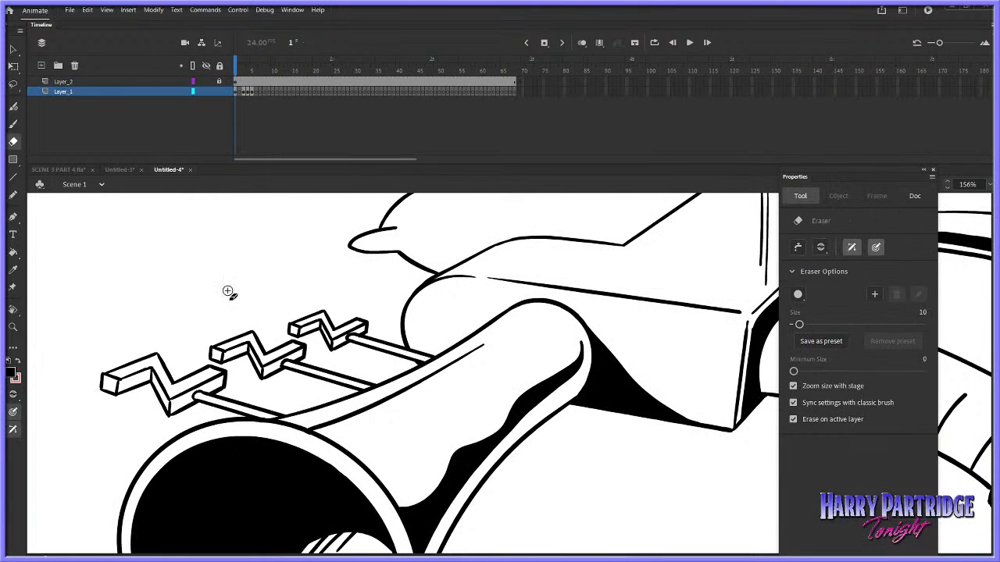
Cut the three zigzag cranks from Layer_2's frame 1 and paste them in place on Layer_1
left_click(13, 328)
double_click(560, 388)
left_click(560, 387)
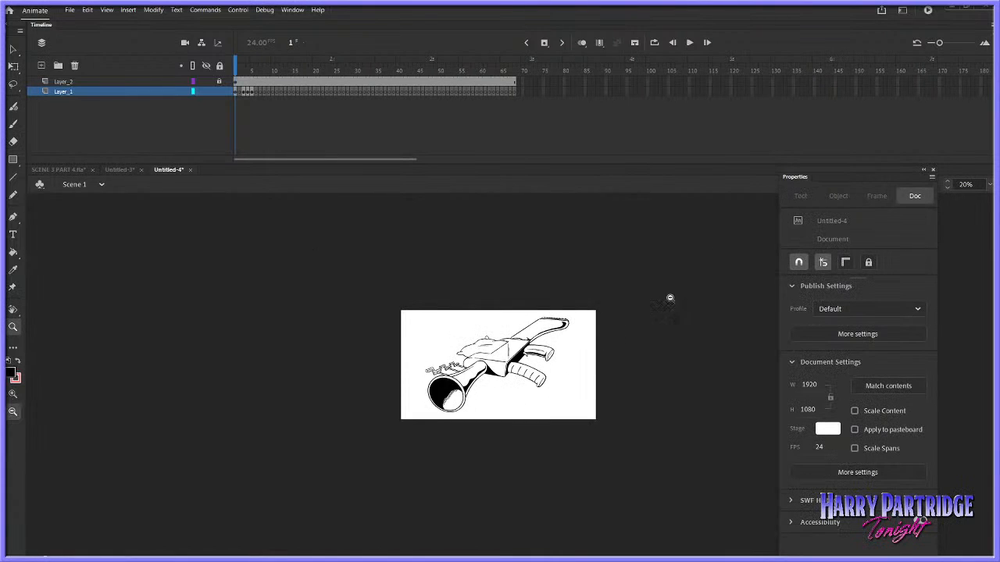
left_click_drag(661, 302, 422, 434)
key("l")
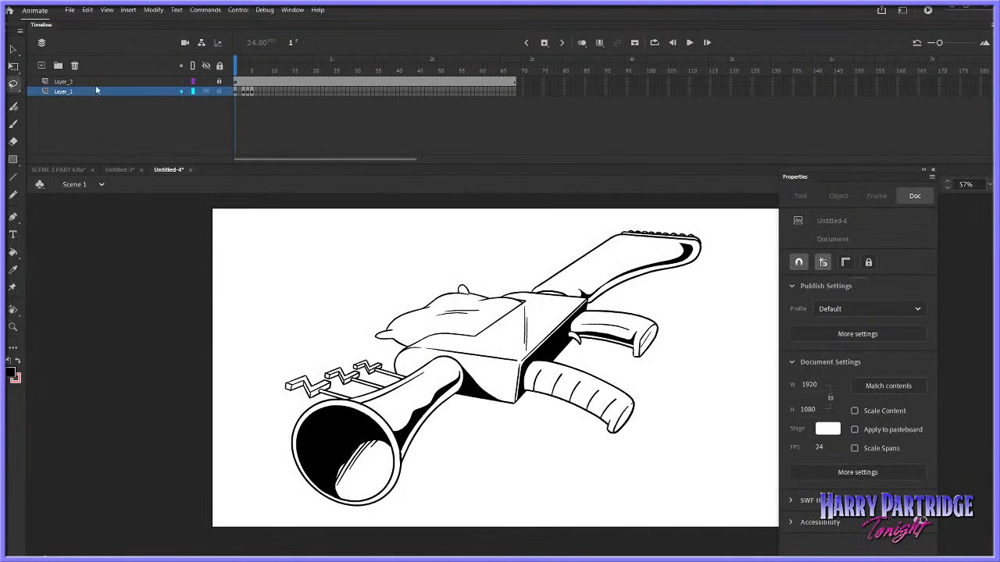
left_click(237, 82)
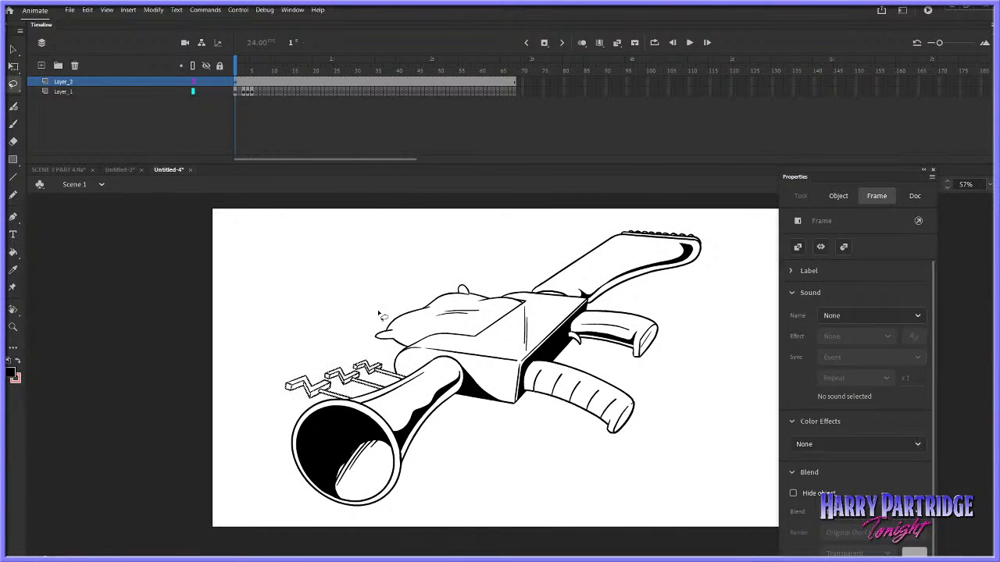
right_click(367, 381)
left_click(391, 157)
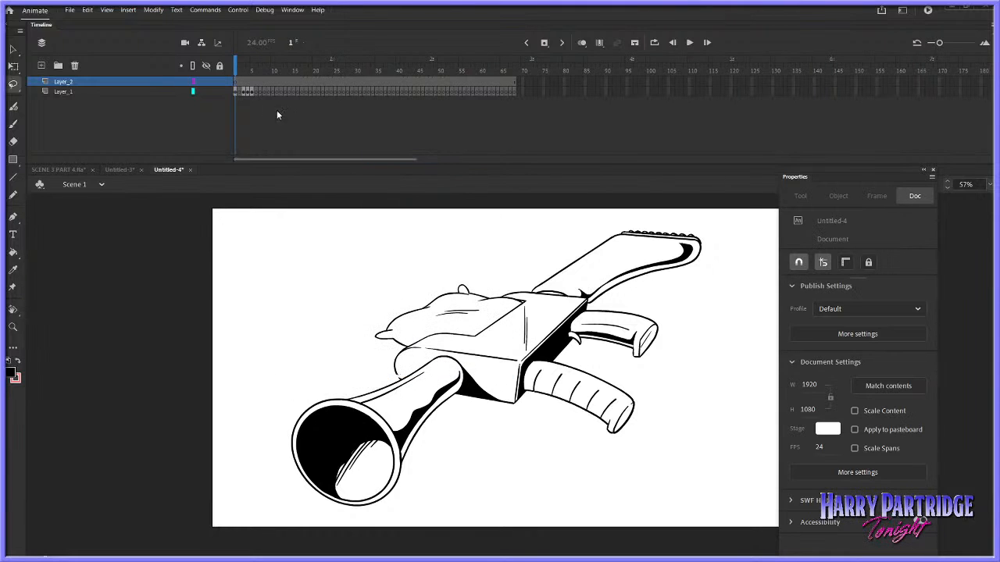
left_click(244, 93)
right_click(368, 255)
left_click(412, 298)
left_click(462, 236)
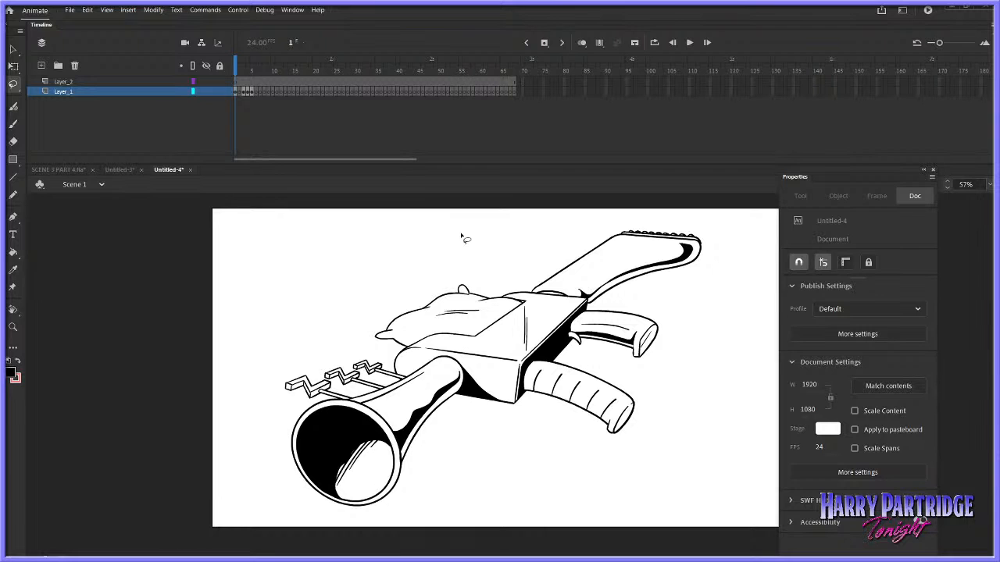
Reselect the pasted cranks, remove them from Layer_1, and paste them in place on Layer_2's frame 1
key("ctrl+z")
right_click(367, 385)
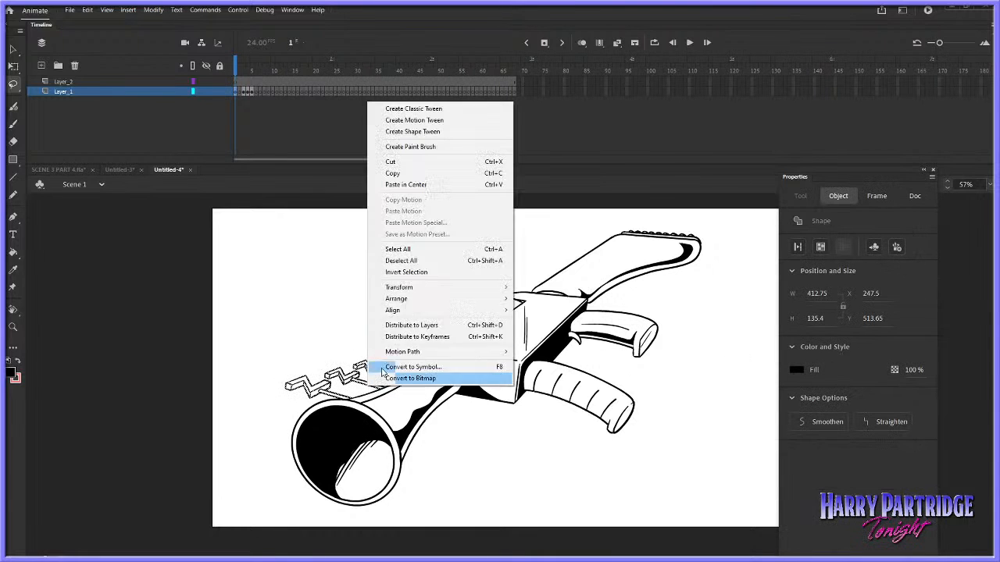
mouse_move(414, 290)
left_click(549, 289)
key("Delete")
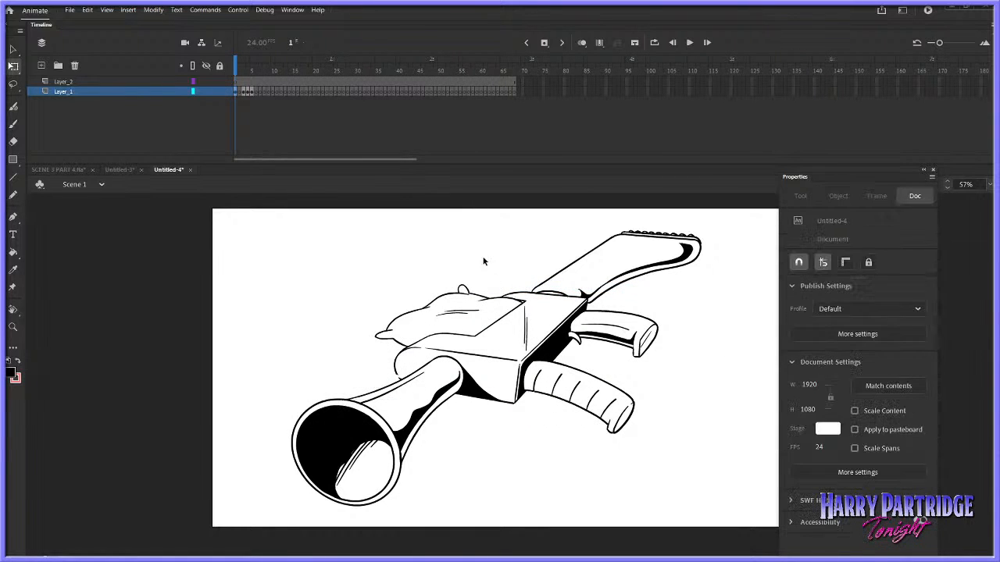
left_click(242, 81)
right_click(339, 241)
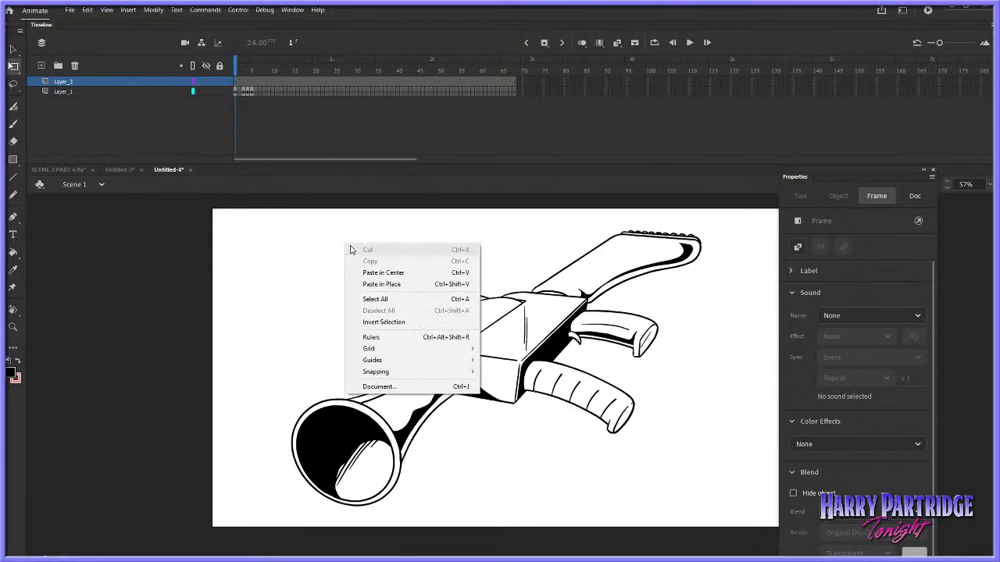
left_click(422, 283)
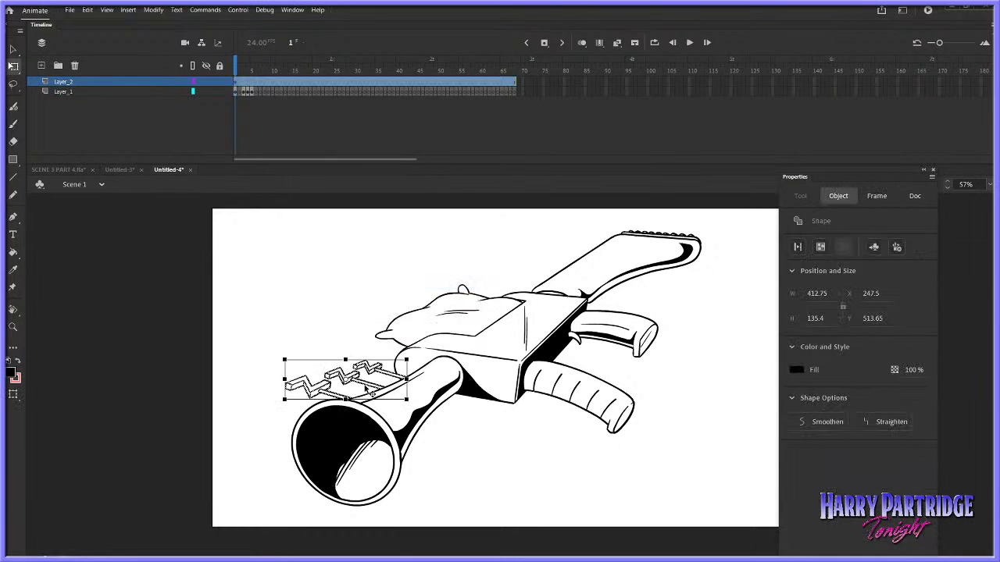
Skew the three selected cranks vertically with Free Transform so the front crank sits lower against the horn's rim
left_click_drag(414, 365, 406, 360)
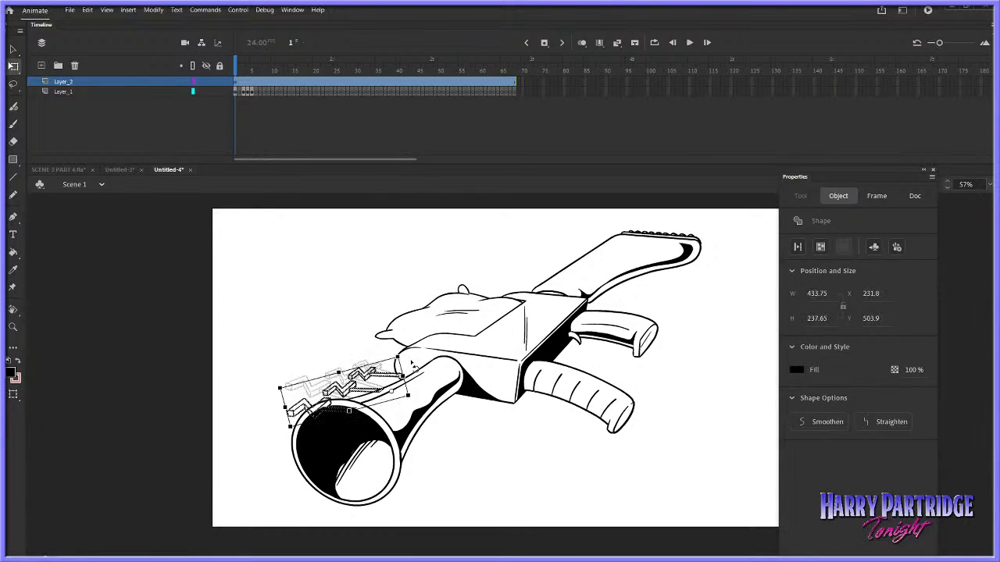
key("ctrl+z")
key("z")
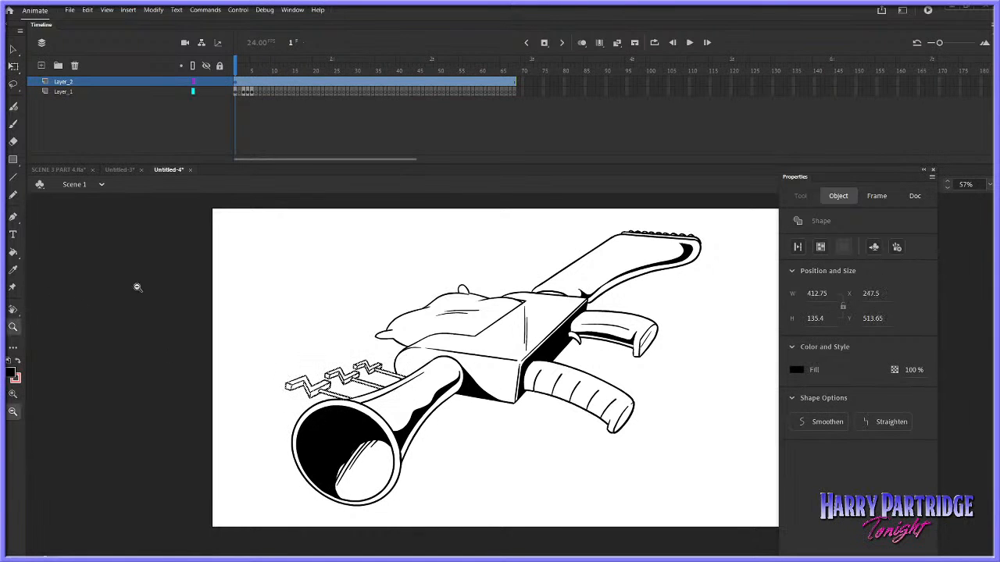
left_click_drag(314, 322, 504, 448)
right_click(425, 381)
mouse_move(469, 286)
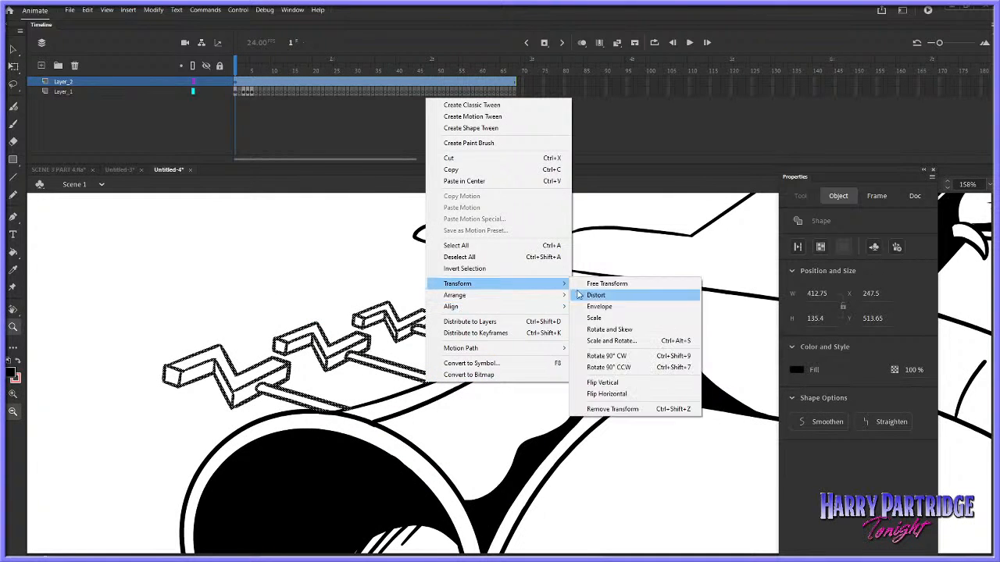
left_click(587, 286)
left_click_drag(502, 339, 514, 328)
left_click(521, 332)
key("ctrl+z")
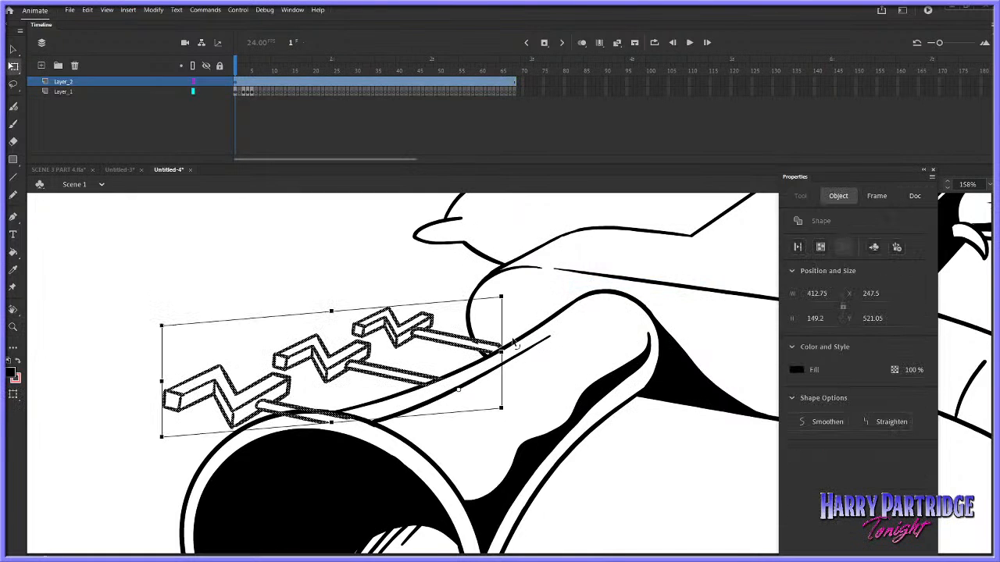
Nudge the cranks slightly down onto the barrel and erase the front rod's overlap on the horn's rim
key("Down")
key("Down")
key("Down")
left_click(534, 314)
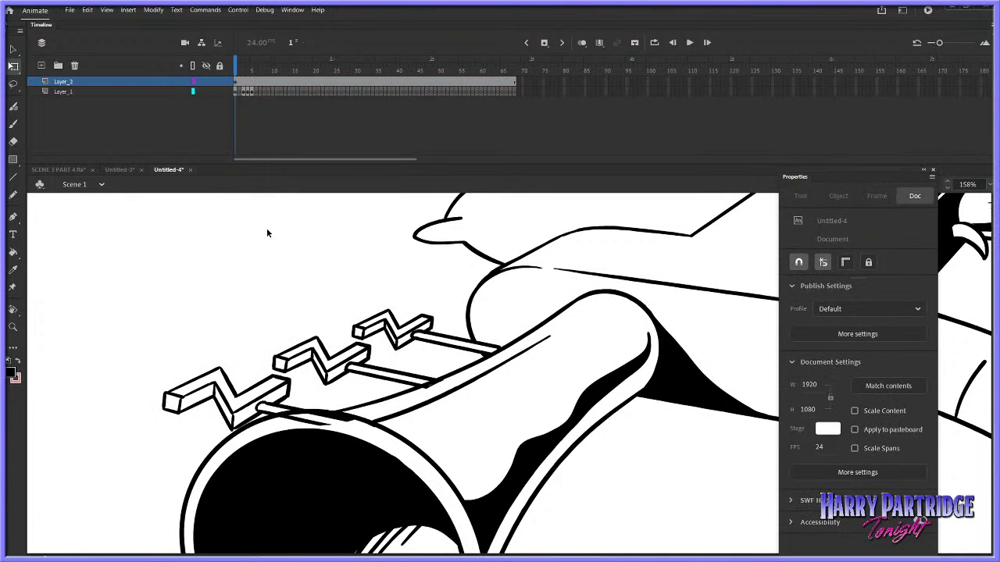
key("e")
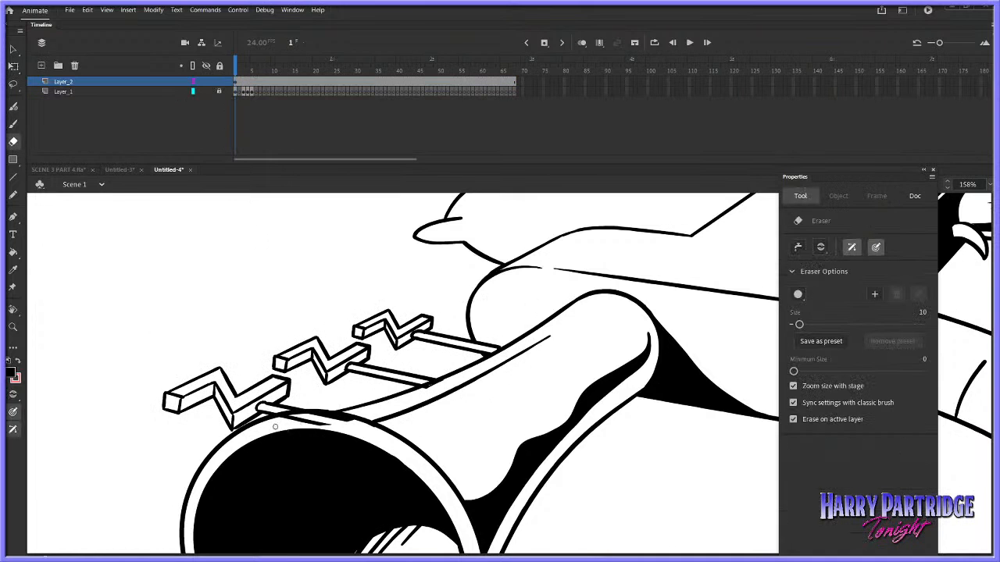
left_click_drag(287, 422, 334, 426)
Cut the adjusted cranks from Layer_2, paste them in place on Layer_1's frame 1, and deselect them
left_click(246, 84)
right_click(410, 338)
left_click(439, 114)
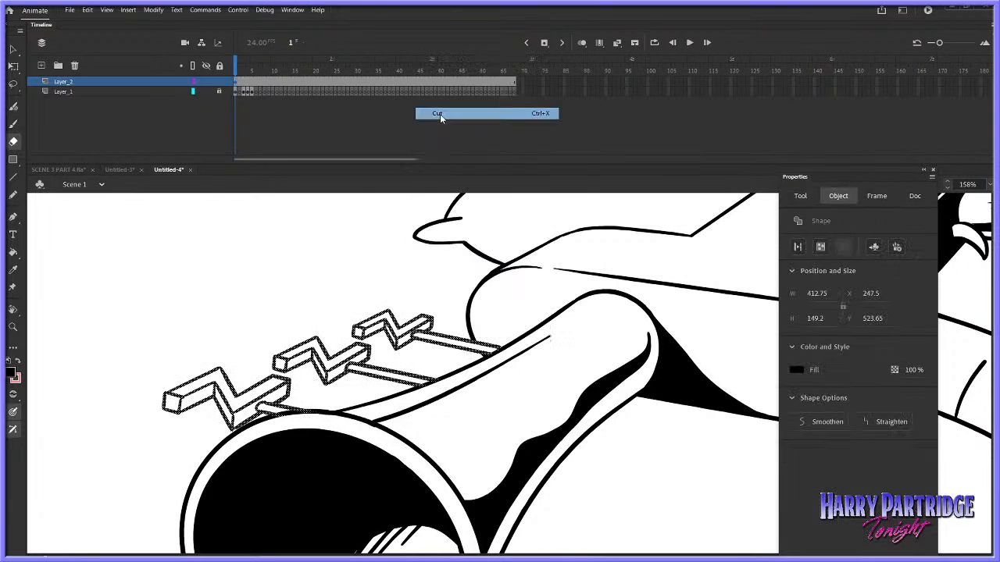
left_click(63, 91)
right_click(350, 228)
left_click(371, 269)
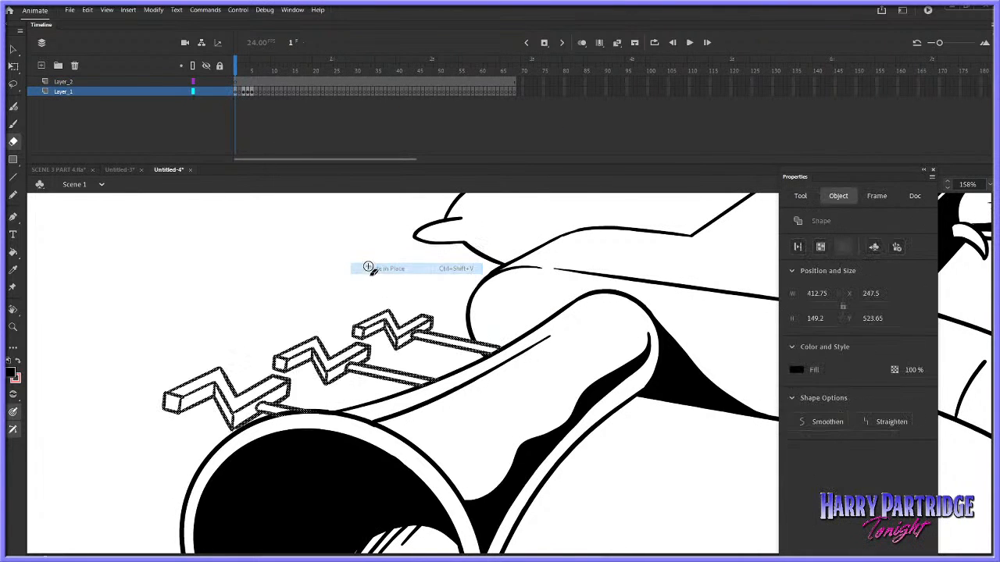
left_click(374, 248)
Switch to SCENE 3 PART 4.fla and sample the pink of the gun held by the bee-headed character
left_click(12, 327)
left_click_drag(575, 375, 602, 395)
left_click(562, 367)
left_click(553, 375)
left_click_drag(538, 355, 679, 285)
left_click(74, 170)
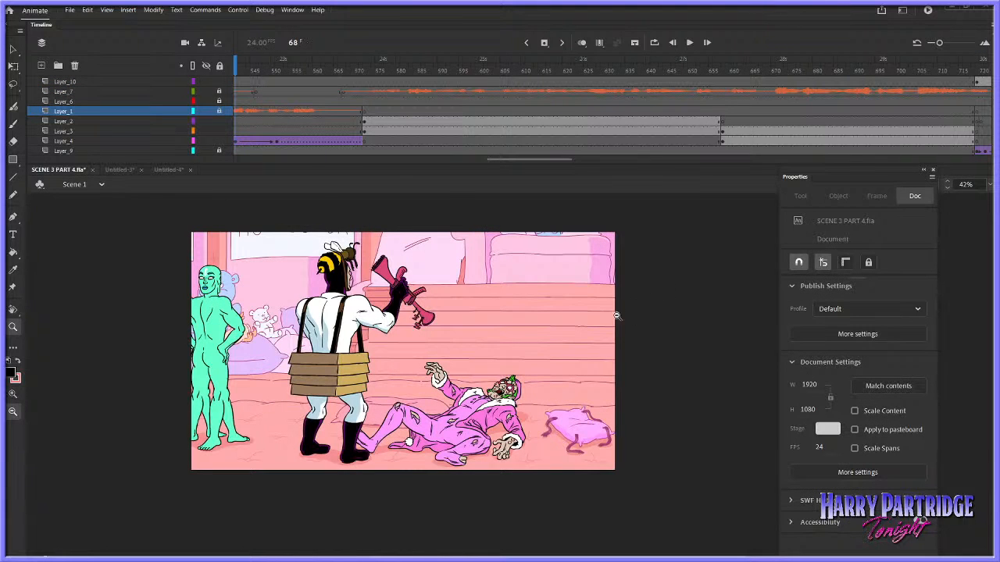
left_click_drag(482, 324, 402, 258)
left_click(13, 252)
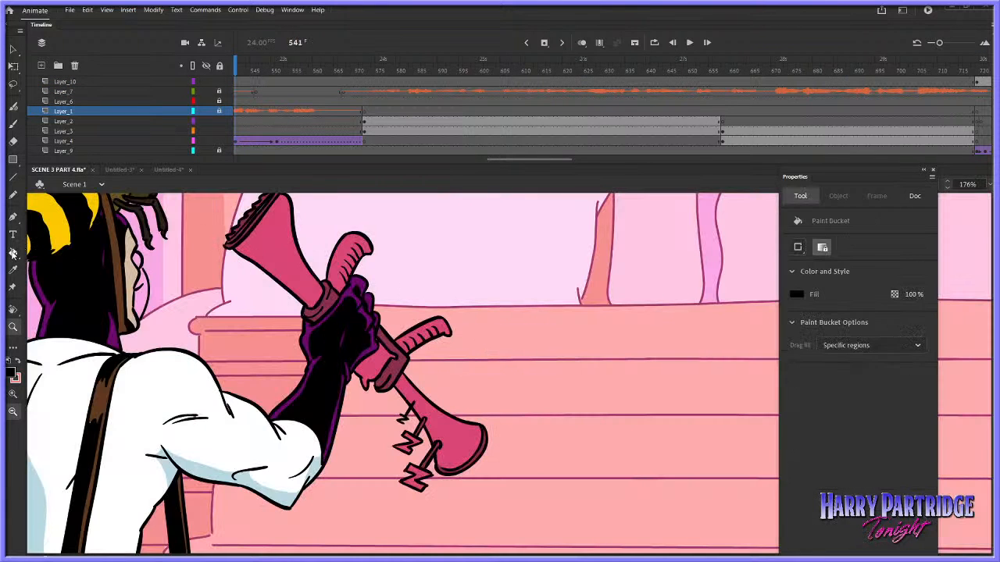
left_click(14, 377)
left_click(268, 251)
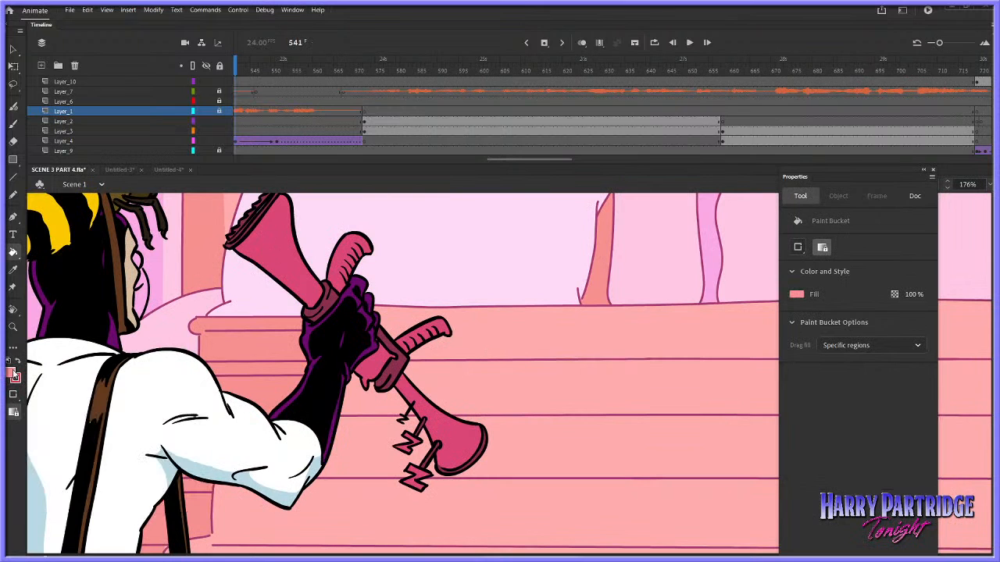
left_click(14, 376)
left_click(264, 231)
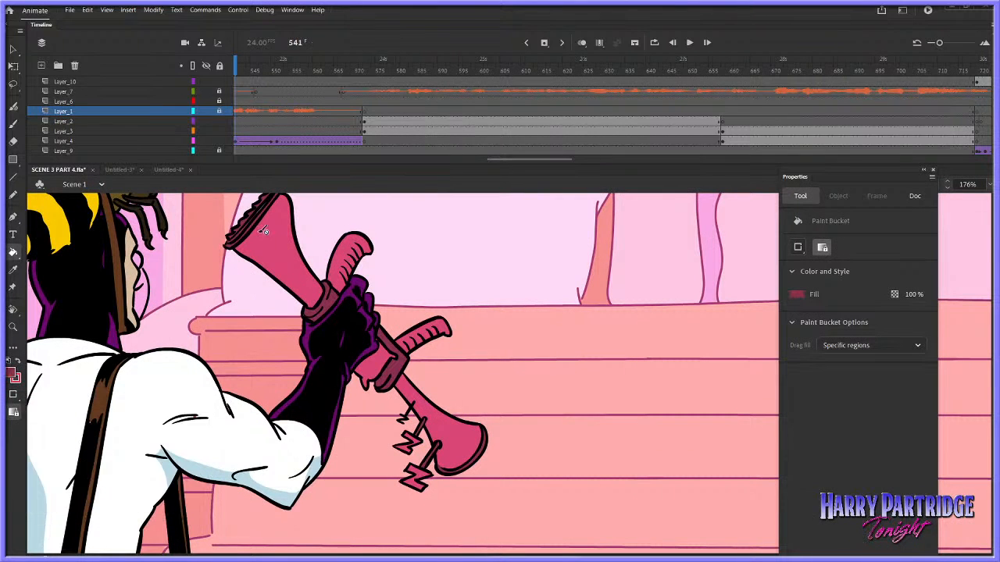
Return to the Untitled-4 document and swap the fill and stroke colours so the sampled pink is the fill
left_click(121, 169)
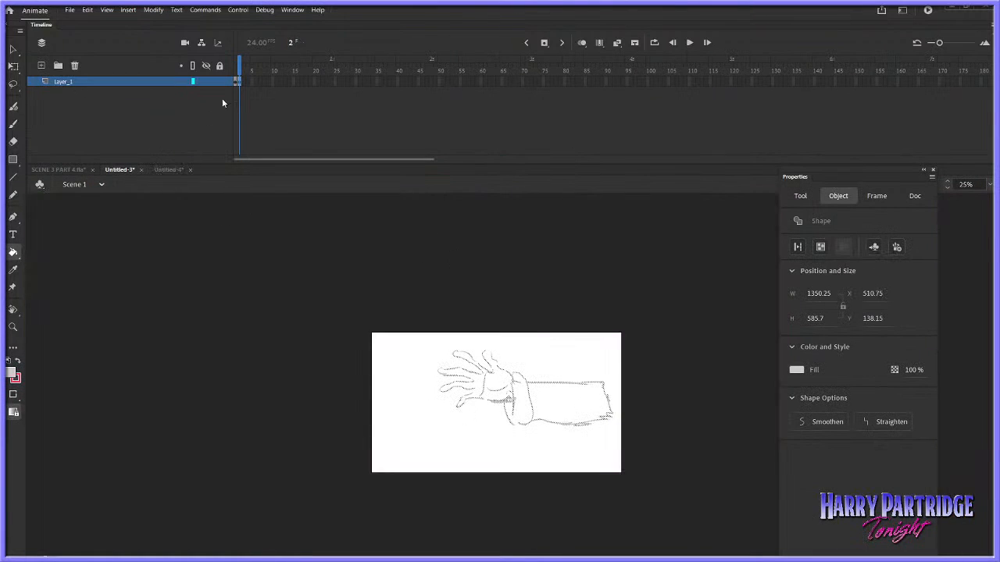
left_click(170, 170)
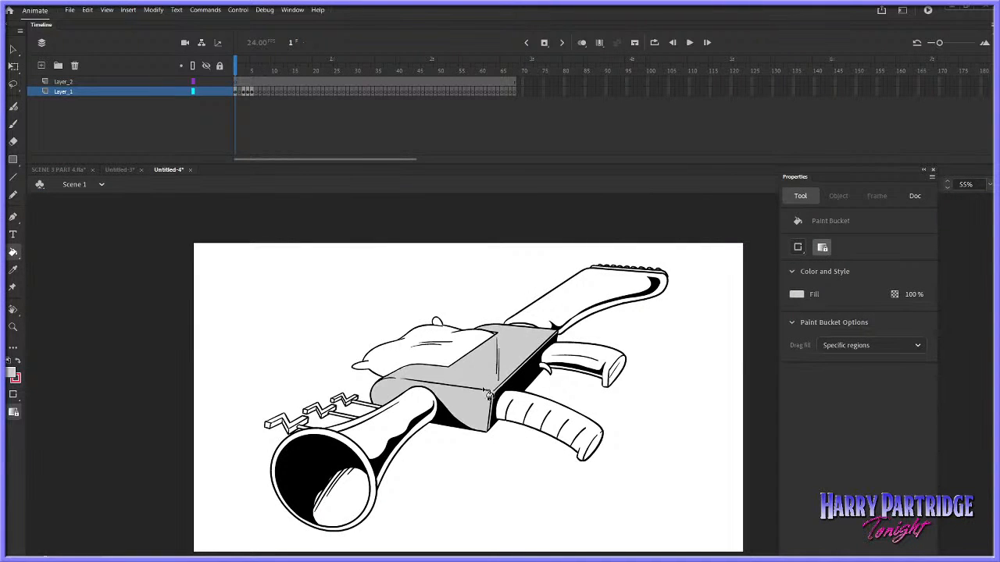
left_click(20, 361)
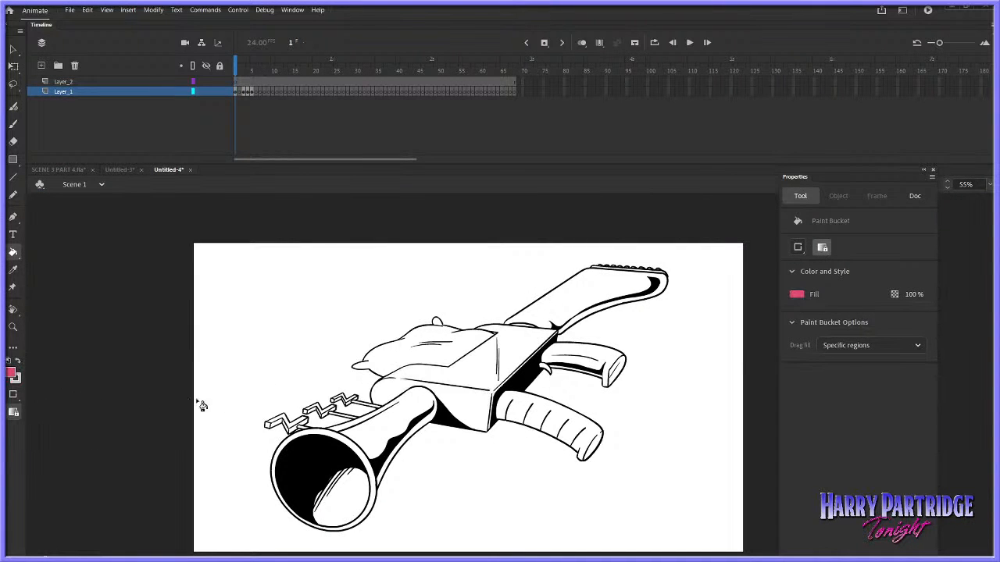
Fill the pillow on top of the gun pink, including the gap between its crease lines and its upper corner tuft
left_click(406, 353)
key("ctrl+z")
left_click(13, 328)
left_click_drag(375, 275, 604, 431)
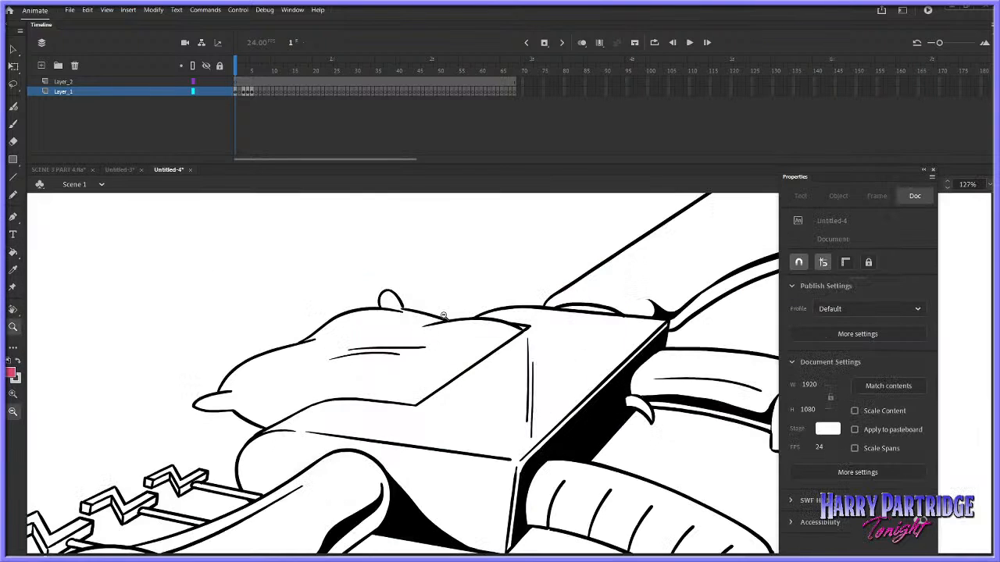
left_click(13, 252)
left_click(311, 382)
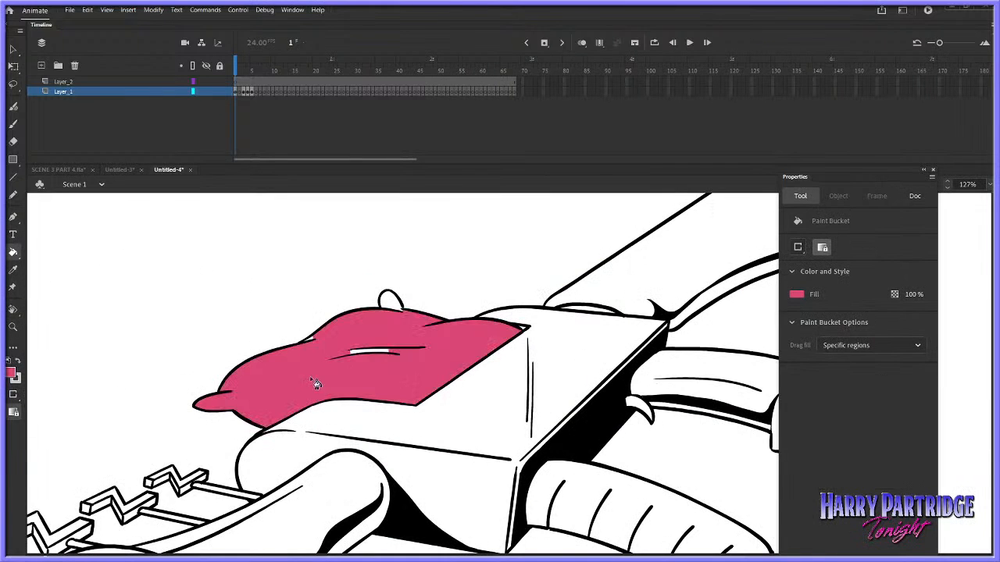
left_click(373, 354)
left_click(390, 303)
left_click(13, 124)
left_click(295, 131)
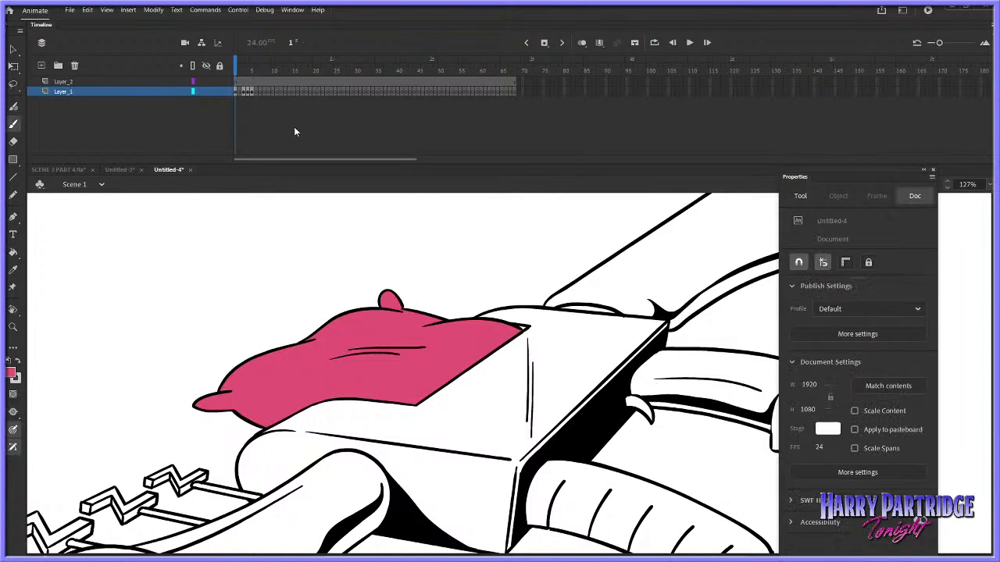
Set the Paint Bucket to Close Large Gaps and fill the horn's barrel pink on both sides of its black shading
left_click(13, 327)
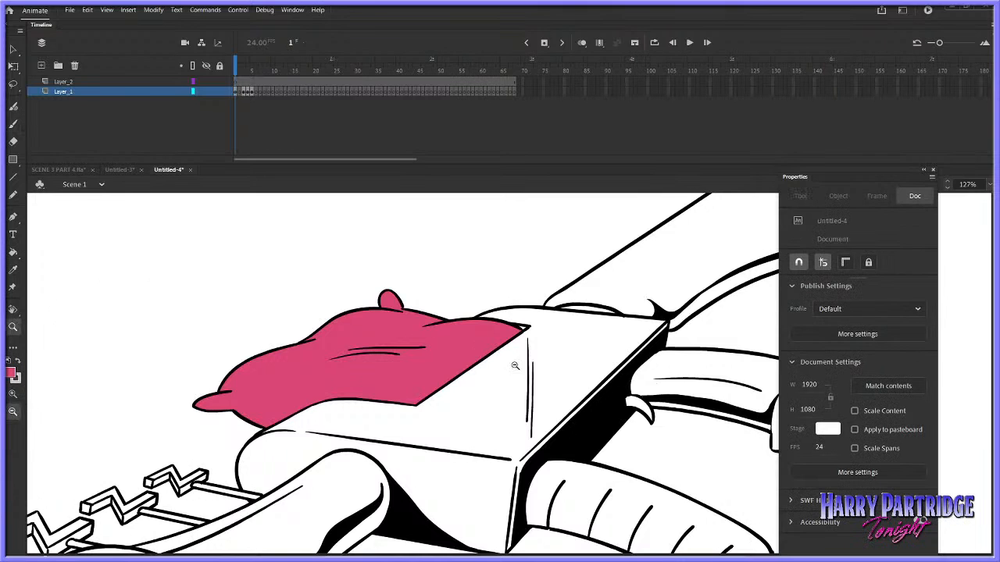
left_click(551, 399)
left_click(556, 399)
left_click_drag(654, 337, 369, 482)
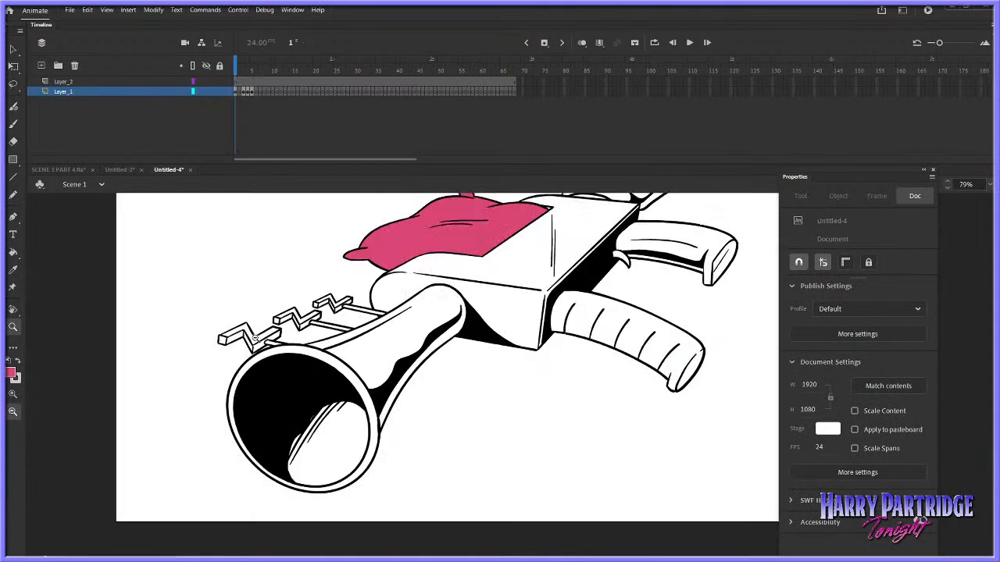
left_click(13, 252)
left_click(13, 394)
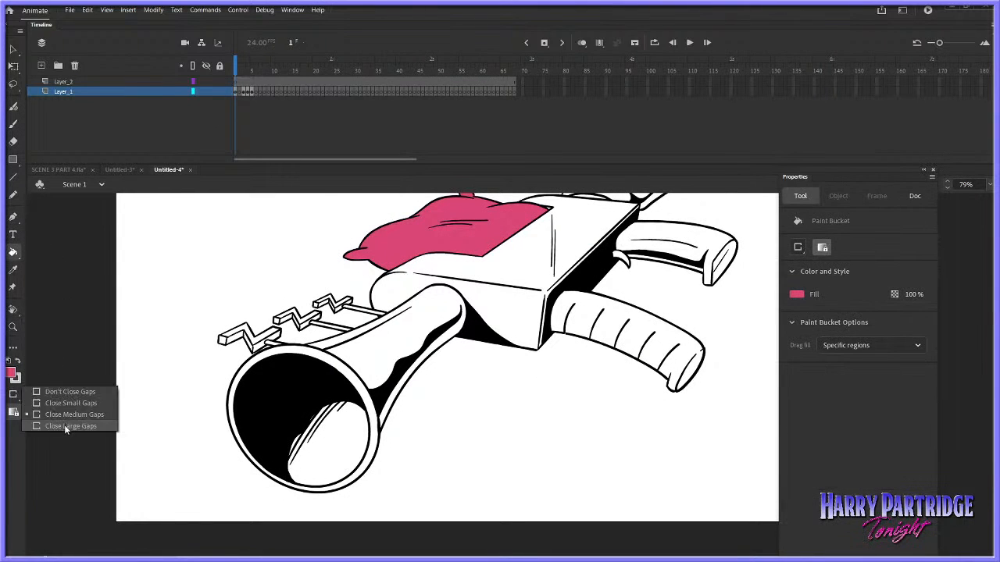
left_click(64, 424)
left_click(382, 357)
left_click(447, 342)
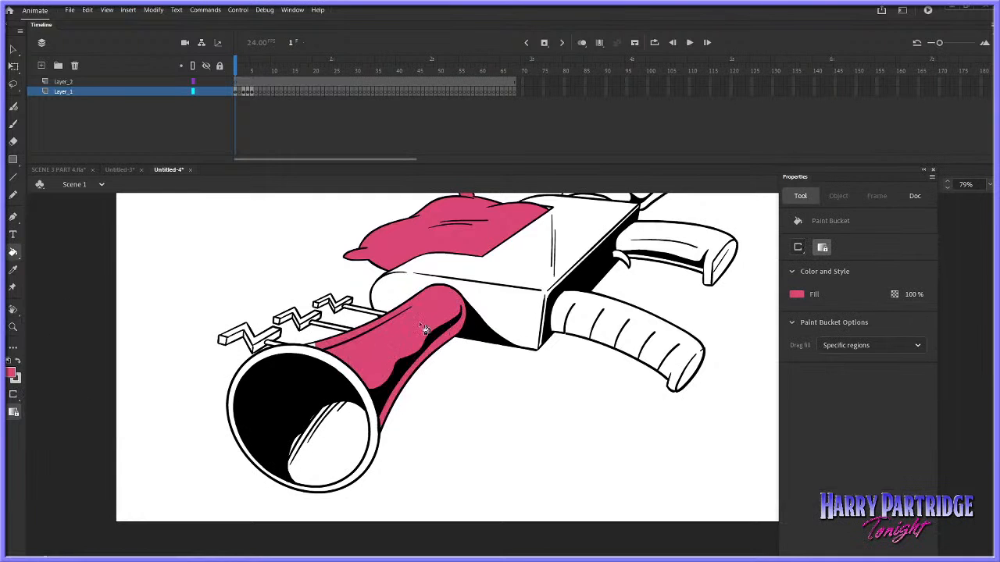
Fill the remaining upper strip of the horn's barrel beside the rim and the stock behind the gun's body pink
left_click(318, 350)
left_click_drag(991, 394, 991, 370)
left_click(655, 258)
key("ctrl+z")
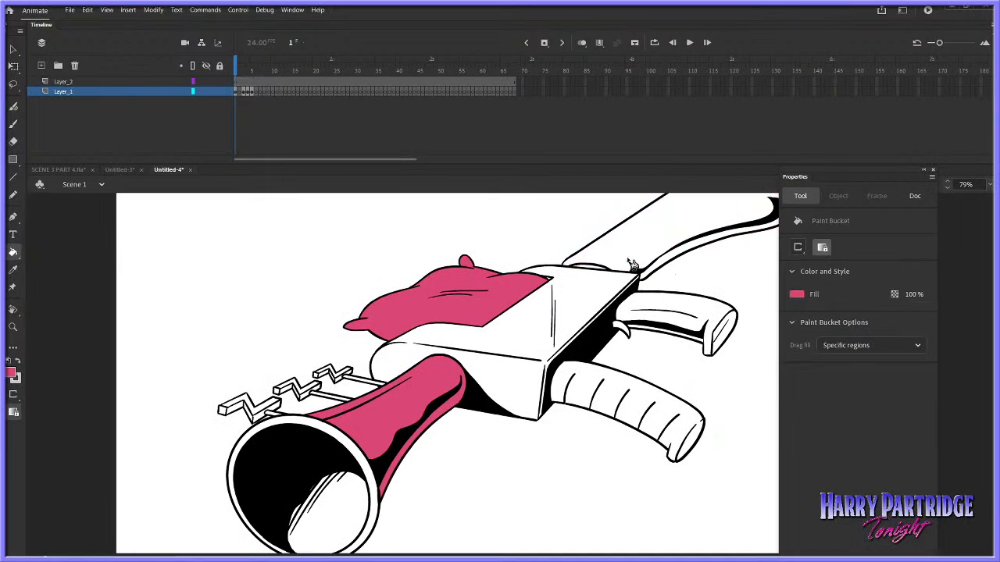
left_click(651, 228)
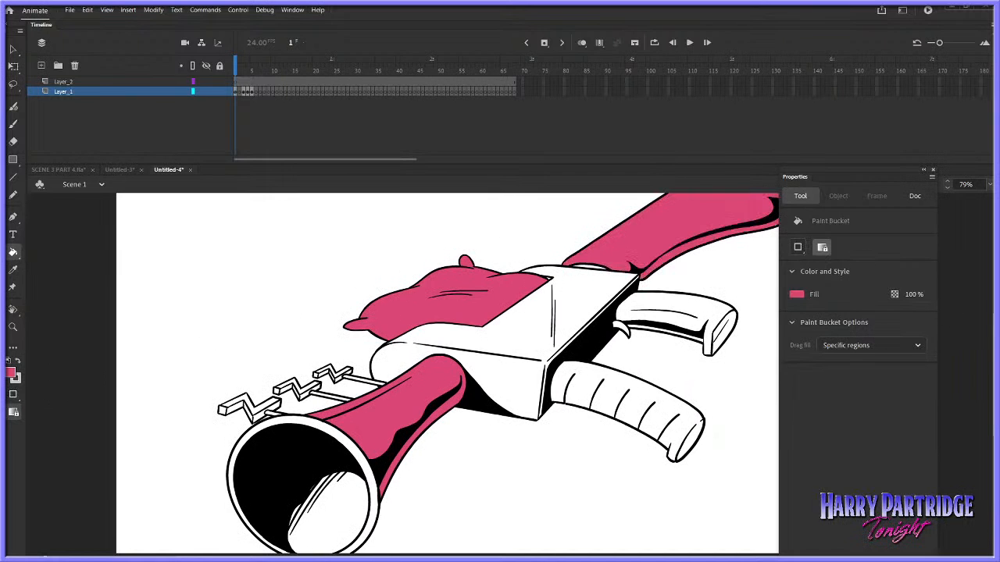
Fill the ribbed front grip and the smooth rear grip, including its end face, pink
left_click_drag(993, 361, 993, 348)
left_click_drag(545, 556, 564, 555)
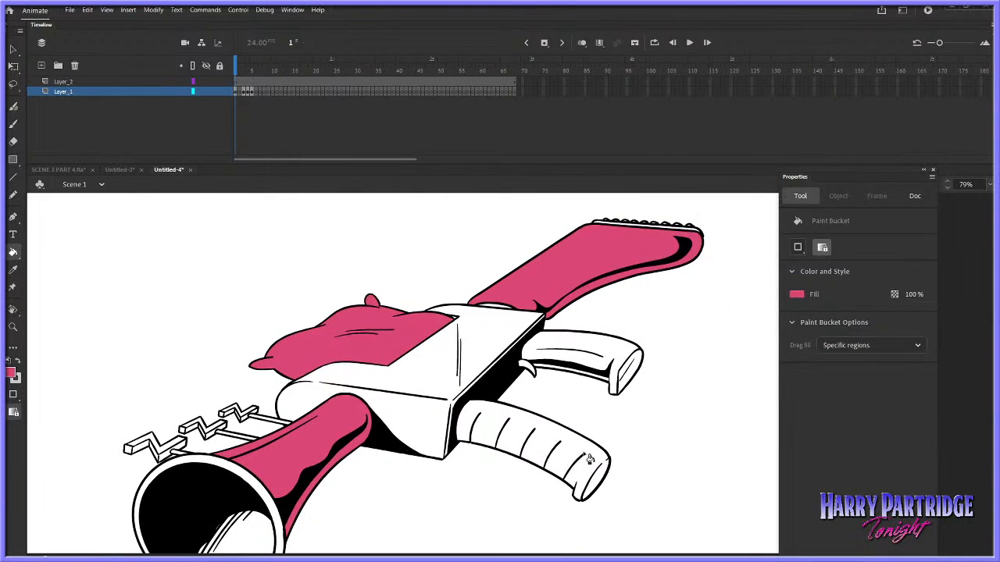
left_click(589, 458)
left_click(573, 375)
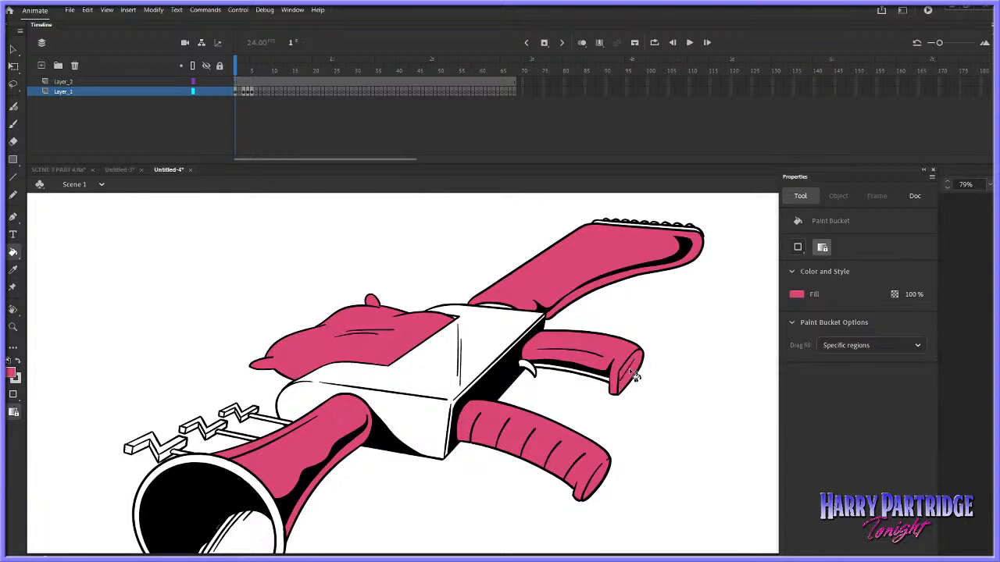
left_click(609, 384)
key("ctrl+z")
scroll(988, 406, "down", 2)
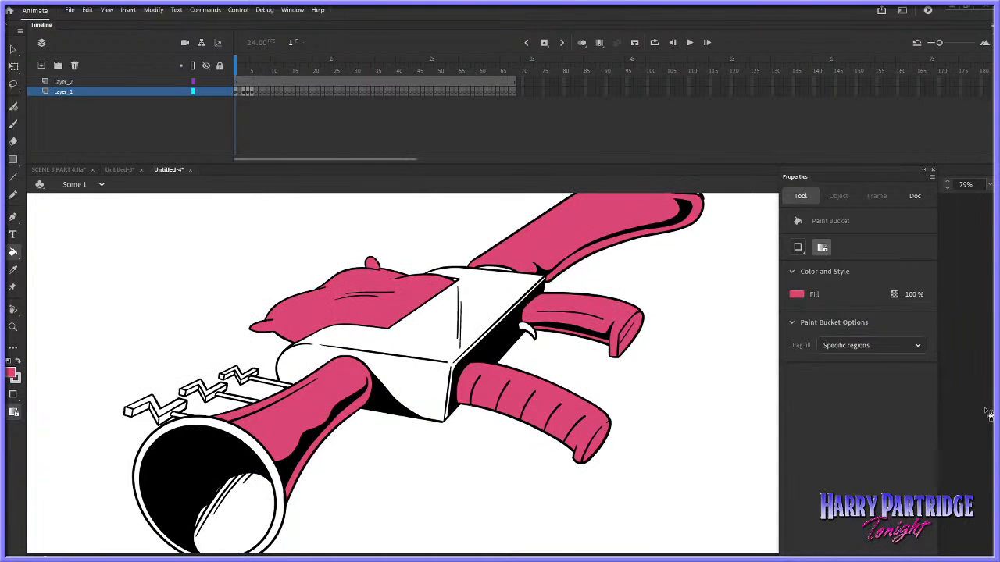
Check the gun in SCENE 3 PART 4.fla and fill all faces of the three zigzag cranks pink in Untitled-4
left_click(65, 170)
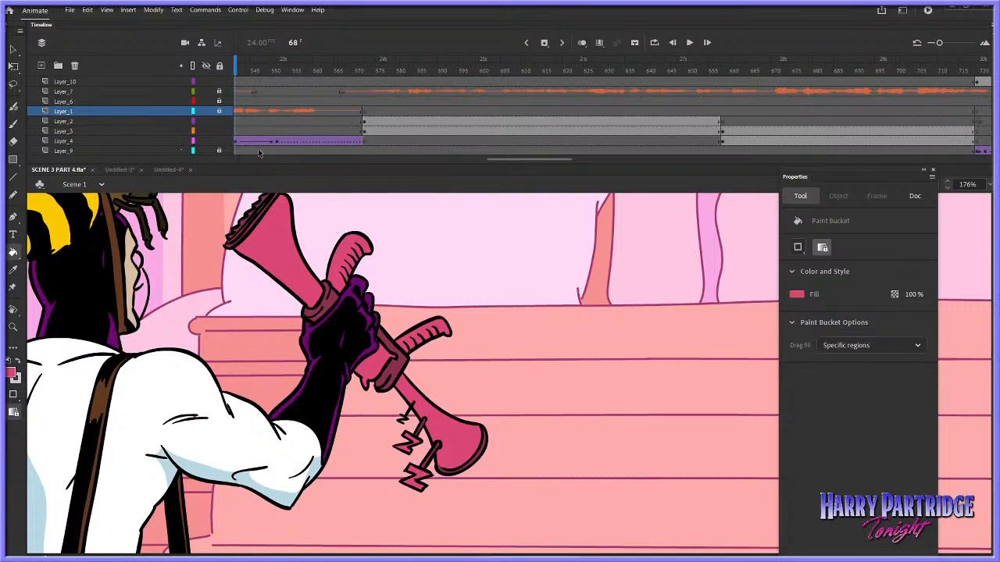
left_click(168, 170)
left_click(180, 408)
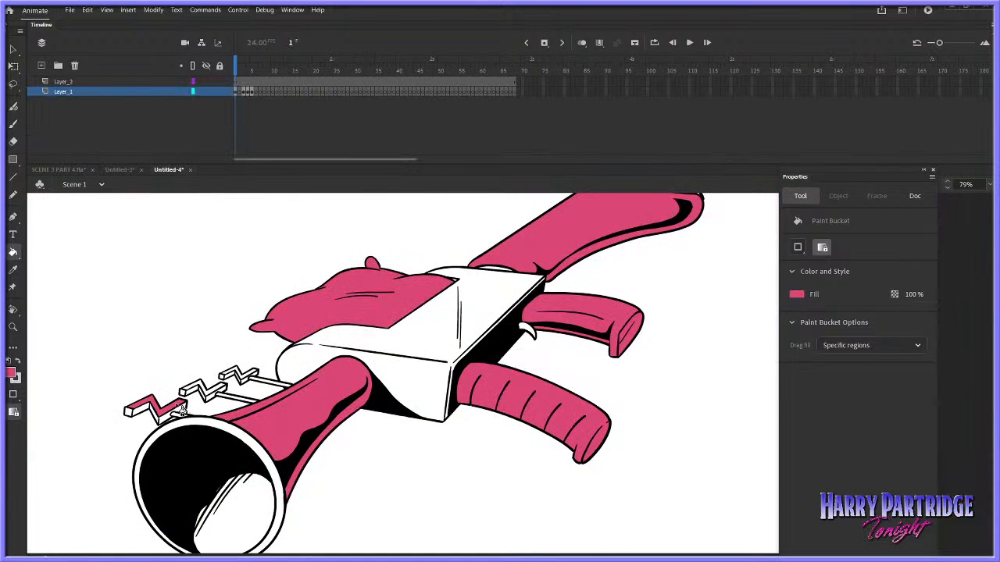
left_click(202, 393)
left_click(207, 397)
left_click(212, 403)
left_click(129, 411)
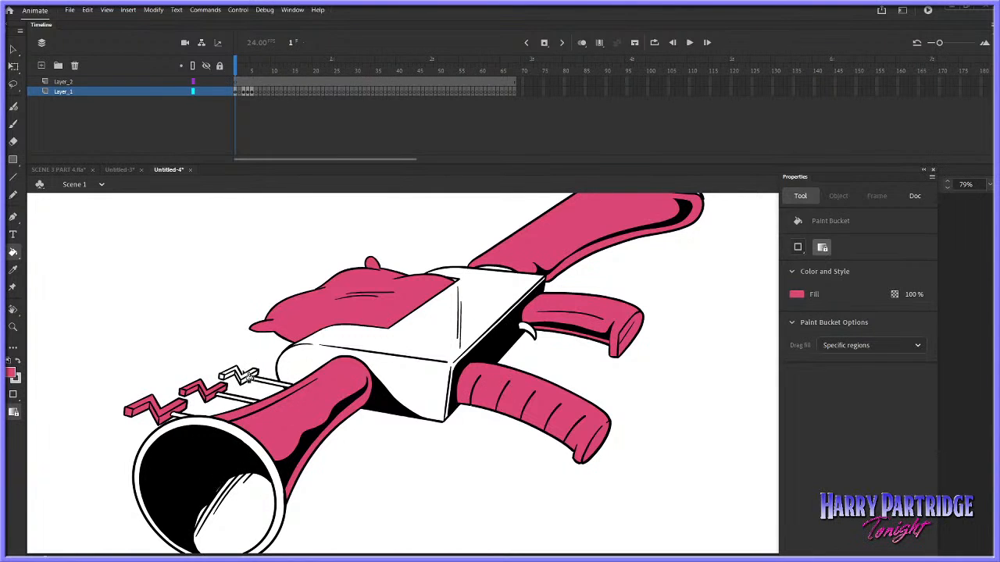
left_click(242, 378)
left_click(243, 384)
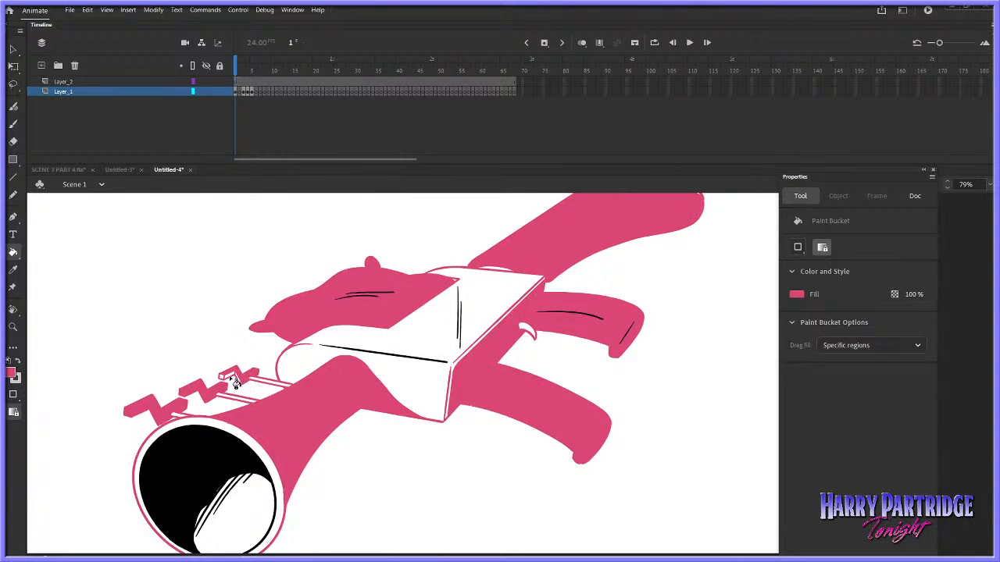
key("ctrl+z")
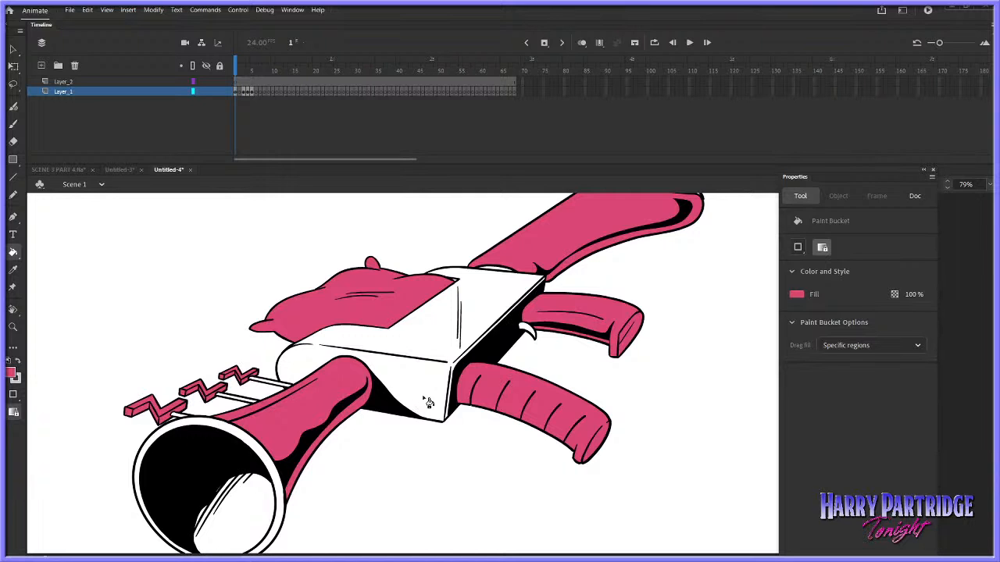
key("period")
key("period")
key("period")
key("period")
key("comma")
key("comma")
key("comma")
key("comma")
Sample the dark maroon of the gun's body in SCENE 3 PART 4.fla as the fill and return to Untitled-4
left_click(70, 170)
left_click(12, 374)
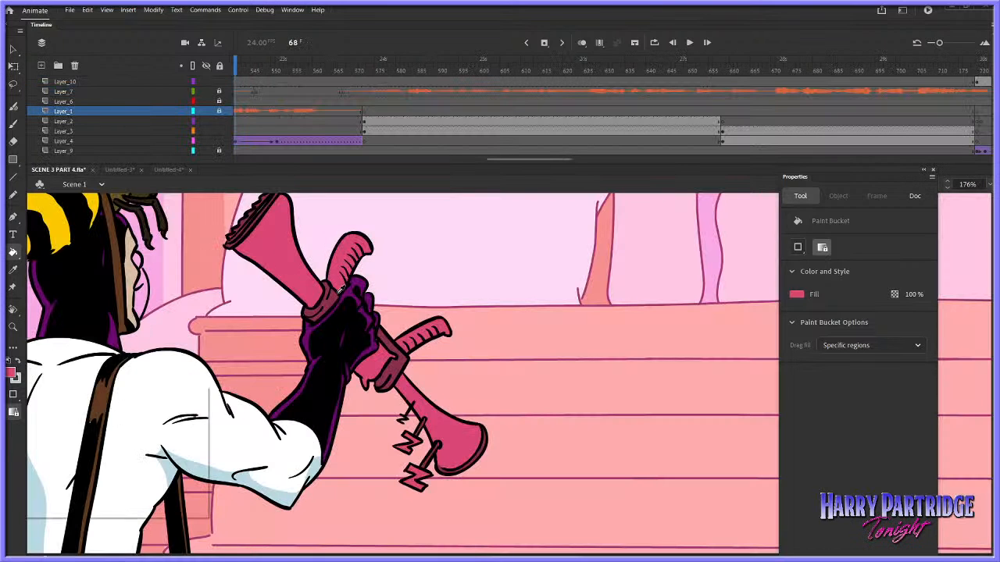
left_click(334, 297)
left_click(169, 169)
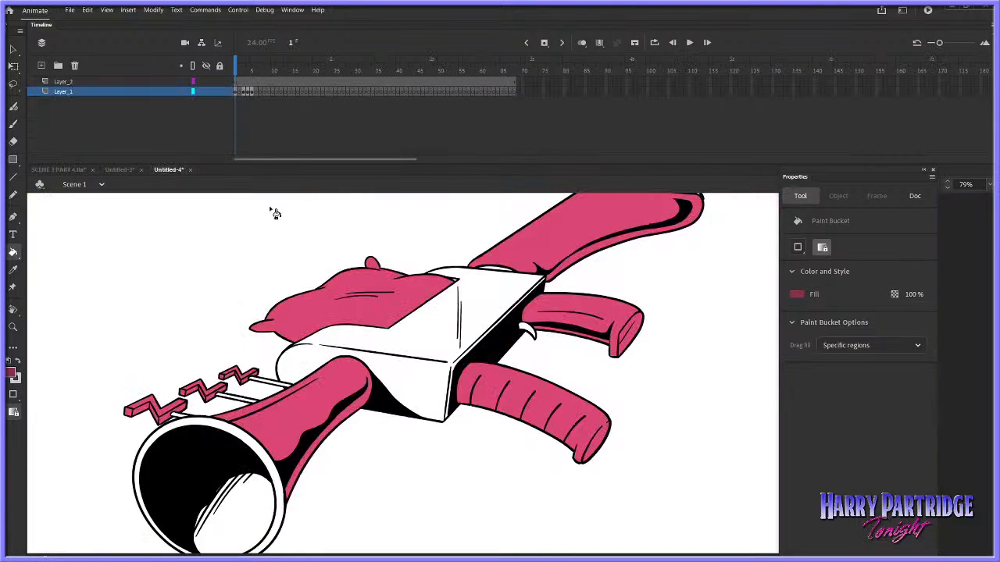
Fill the horn's rim and inner surface, the crank rods and the gun's box body with the sampled maroon
left_click(239, 435)
left_click(254, 482)
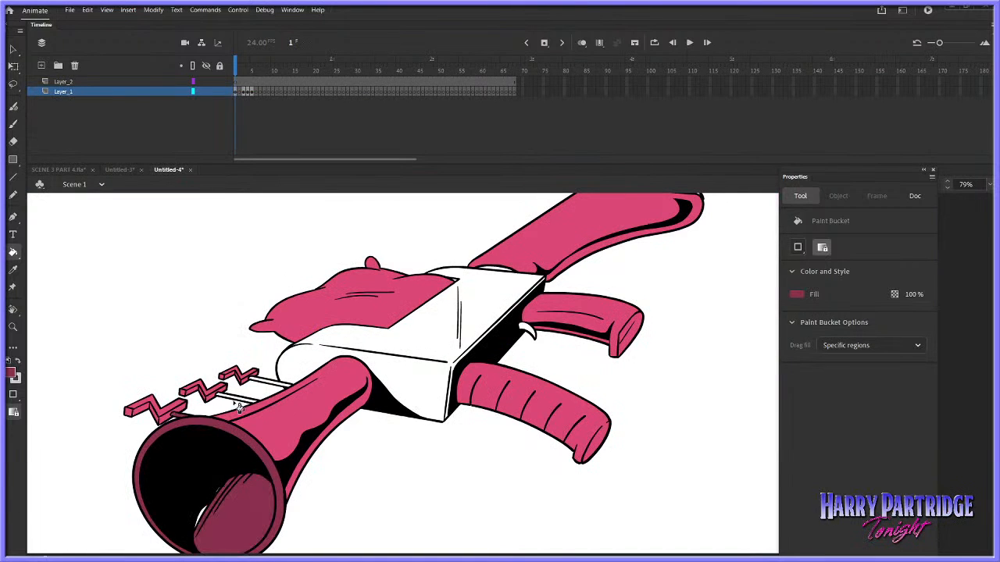
left_click(370, 344)
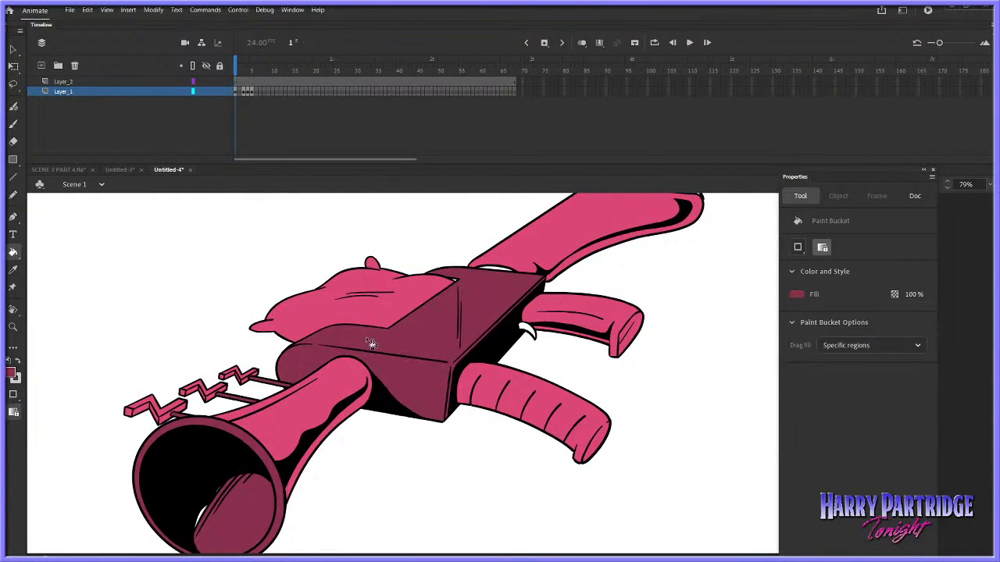
left_click(467, 279)
left_click(531, 333)
mouse_move(988, 385)
left_mouse_down()
mouse_move(986, 369)
mouse_move(986, 396)
left_mouse_up()
key("ctrl+z")
left_click(687, 247)
left_click(203, 472)
key("ctrl+z")
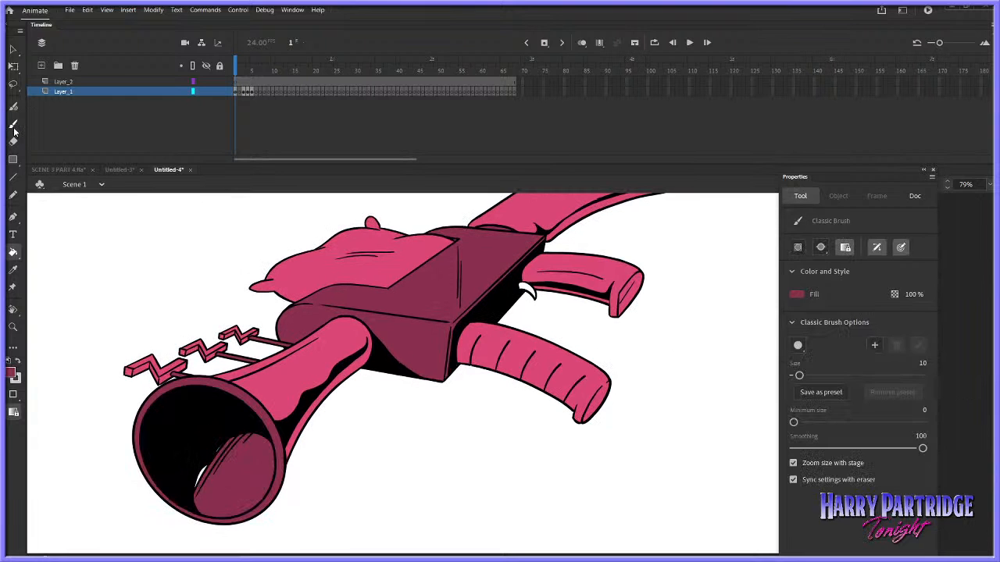
Change the fill colour to purple 71275D and fill the horn's inner surface with it
left_click(14, 375)
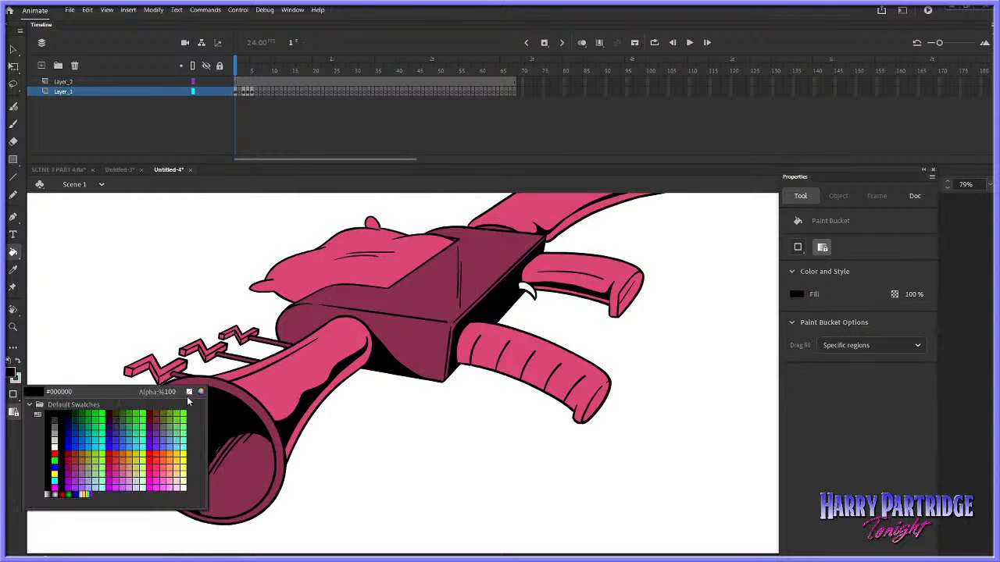
left_click(201, 391)
left_click_drag(720, 290, 720, 300)
left_click(729, 336)
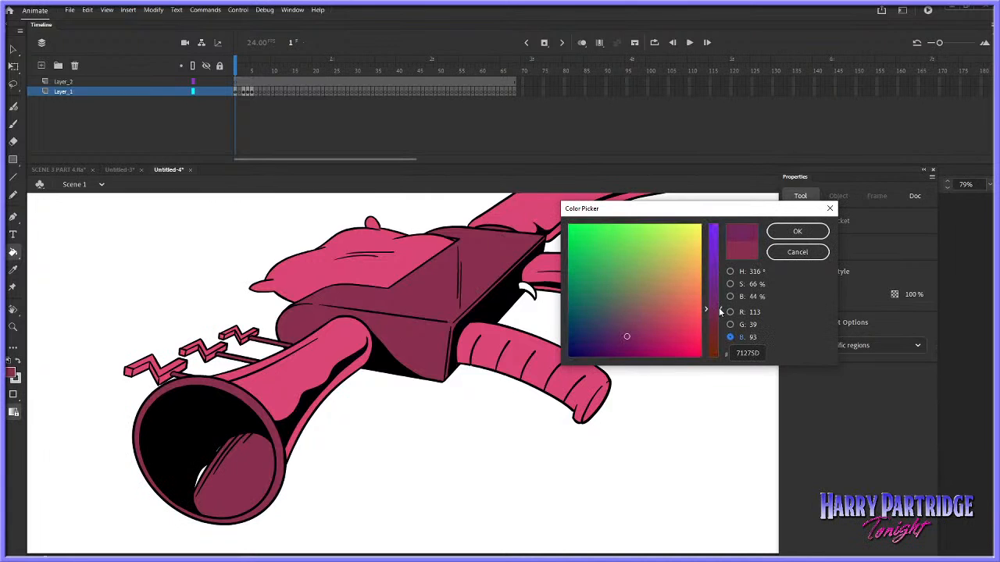
left_click(798, 231)
left_click(262, 467)
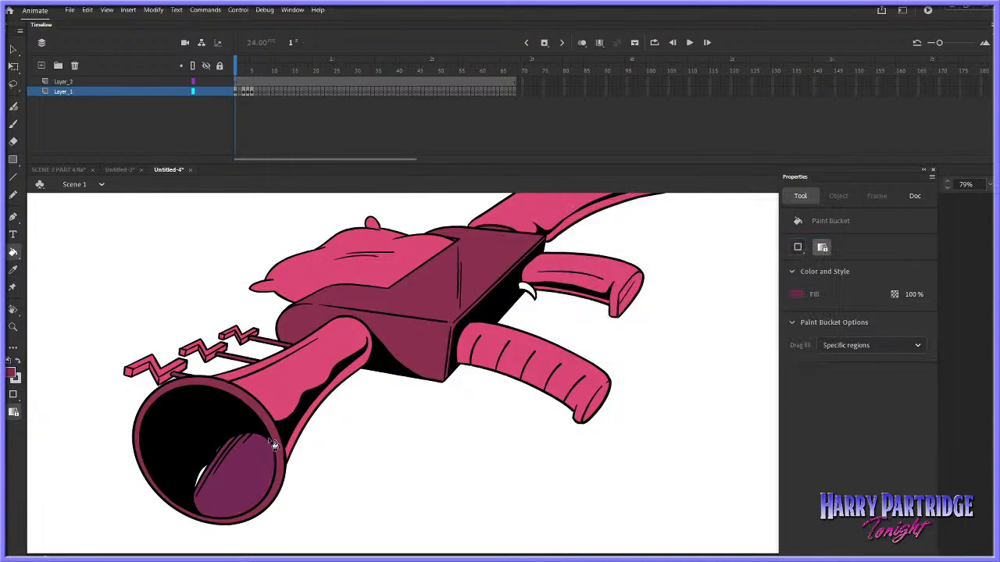
Adjust the fill colour to the less saturated purple 712F59 and refill the horn's inner surface
left_click(15, 378)
left_click(201, 392)
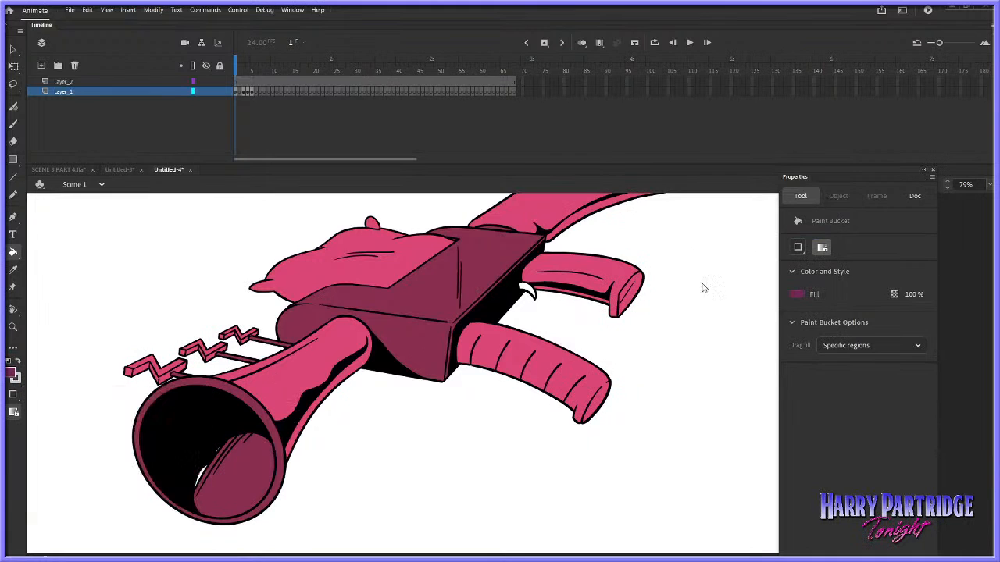
left_click(729, 283)
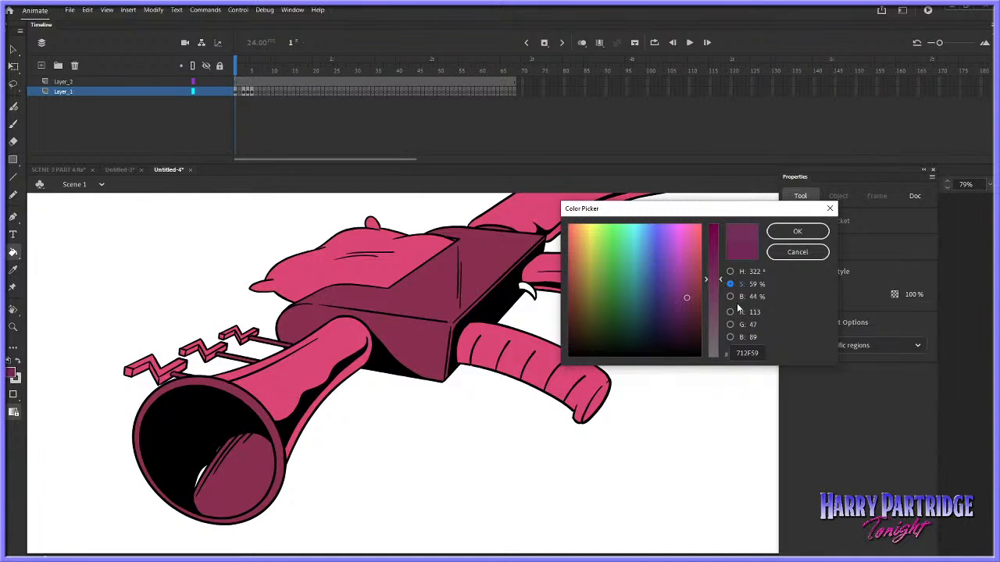
left_click(797, 233)
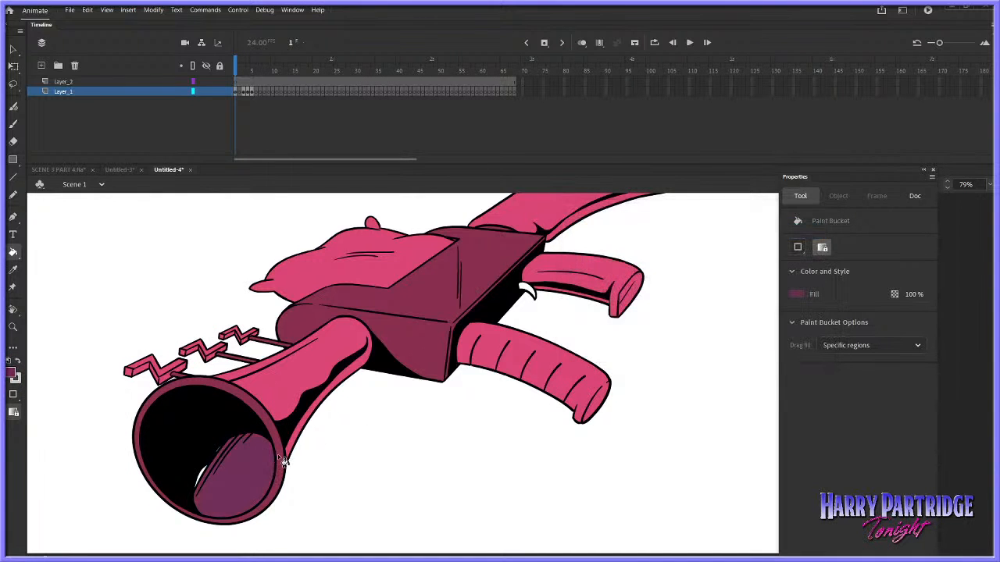
Lower the fill colour's brightness to 32% (512240) and recolour the horn's inner surface with it
left_click(16, 378)
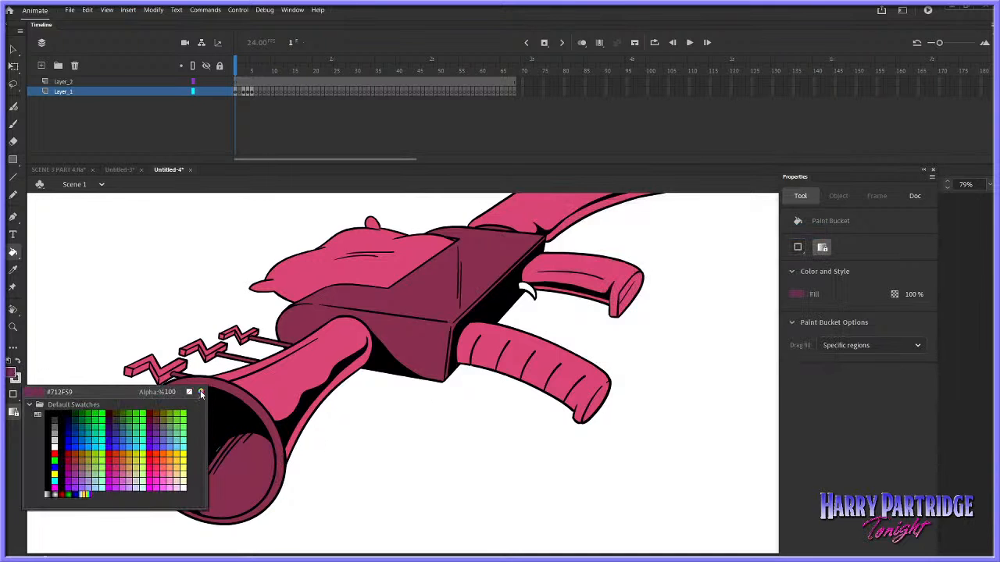
left_click(201, 392)
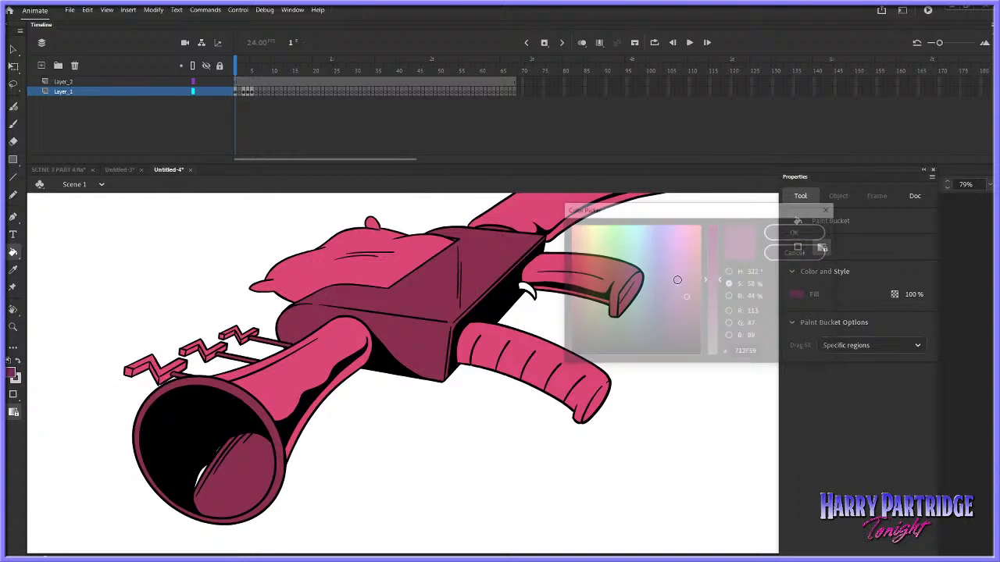
left_click(731, 298)
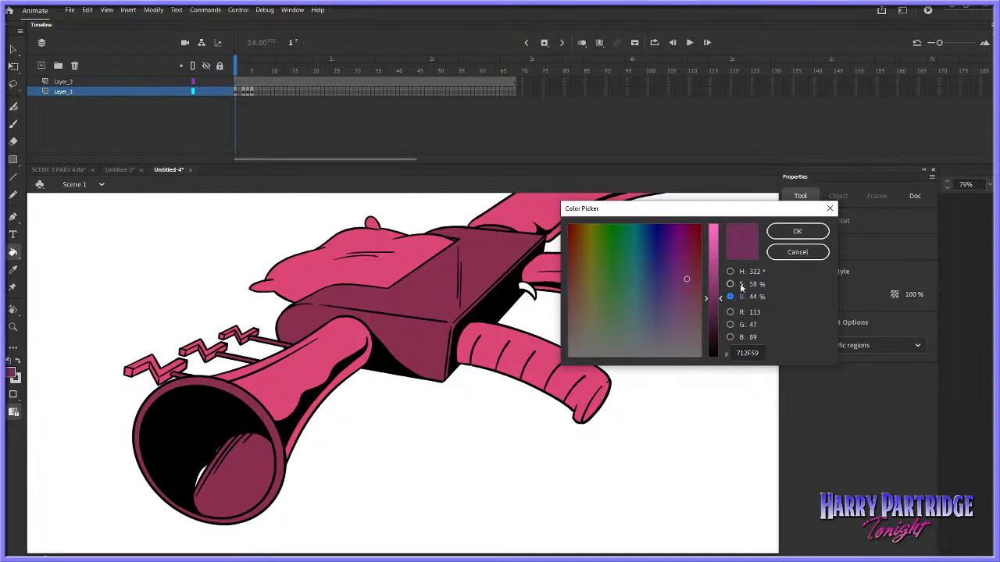
left_click_drag(720, 303, 720, 316)
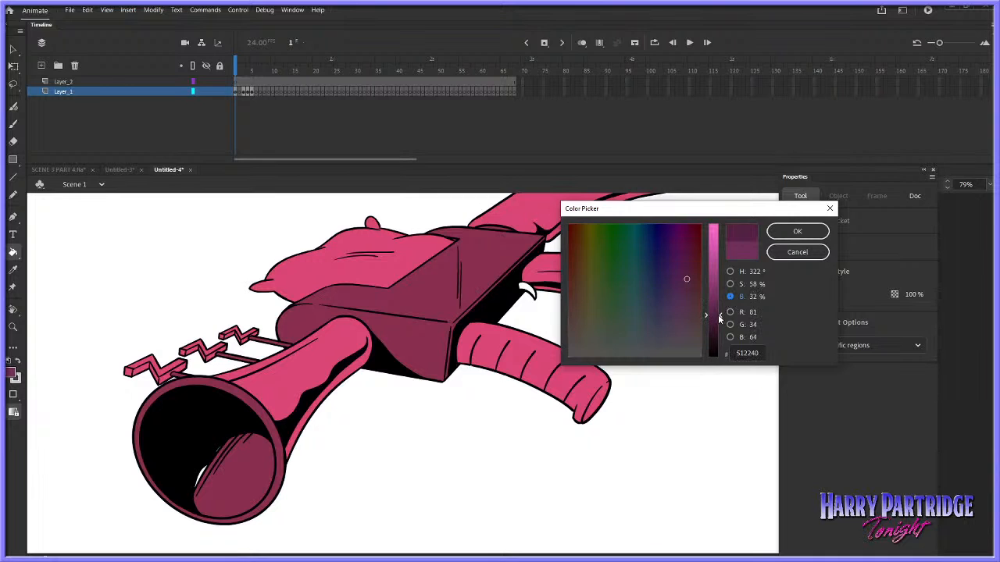
left_click(797, 231)
left_click(255, 454)
left_click(211, 474)
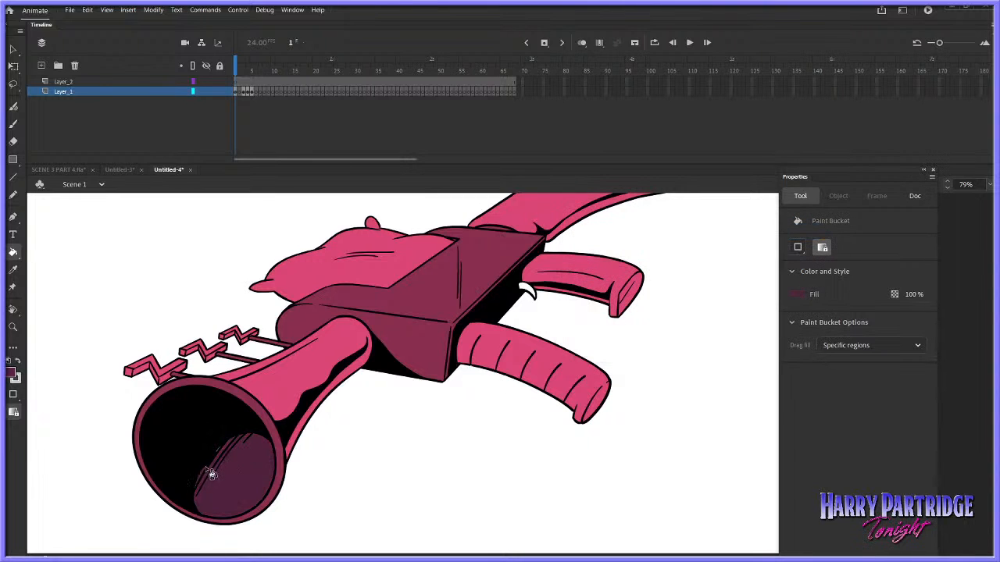
Shift the dark purple fill to 502748 and apply it to the horn's inner surface
left_click(12, 374)
left_click(200, 393)
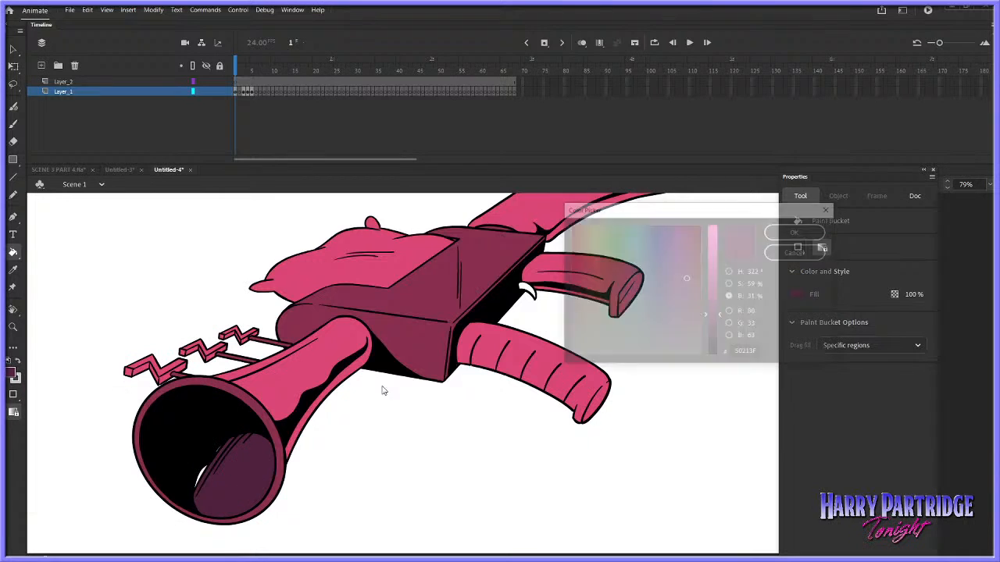
left_click(730, 285)
left_click(729, 297)
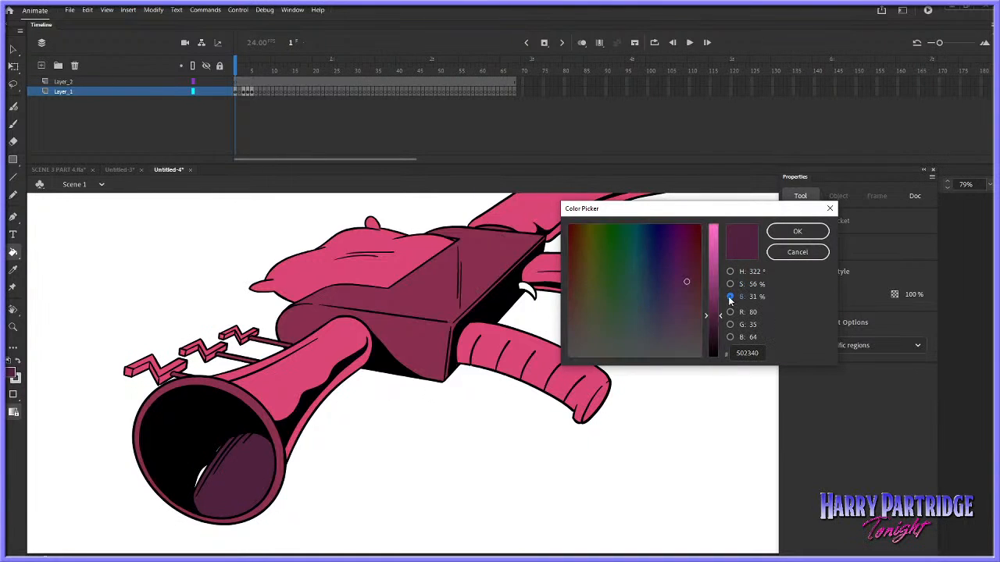
left_click_drag(684, 282, 683, 289)
left_click(797, 230)
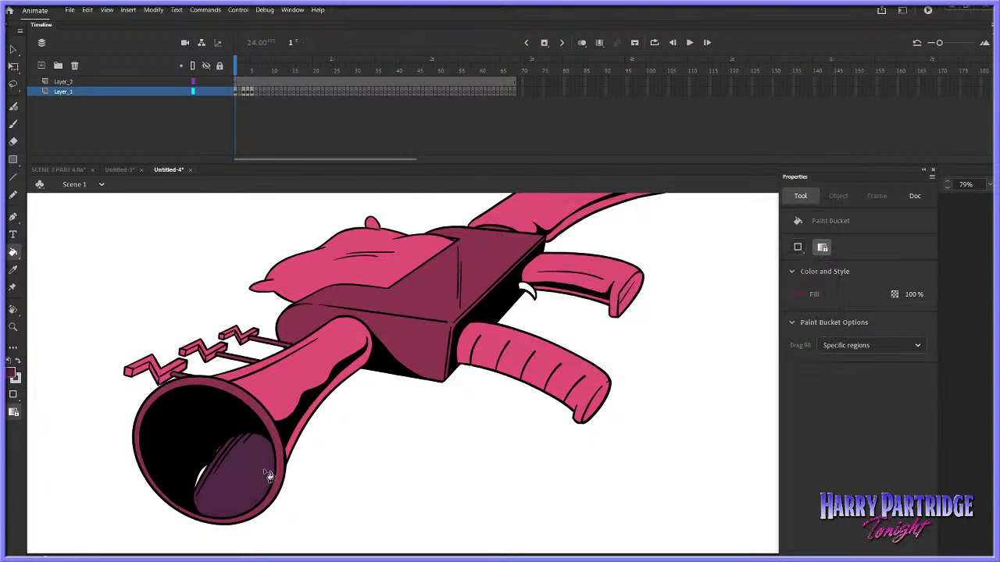
Sample the horn rim's maroon, darken it to 702641 and fill the horn's inner surface with it
left_click(12, 269)
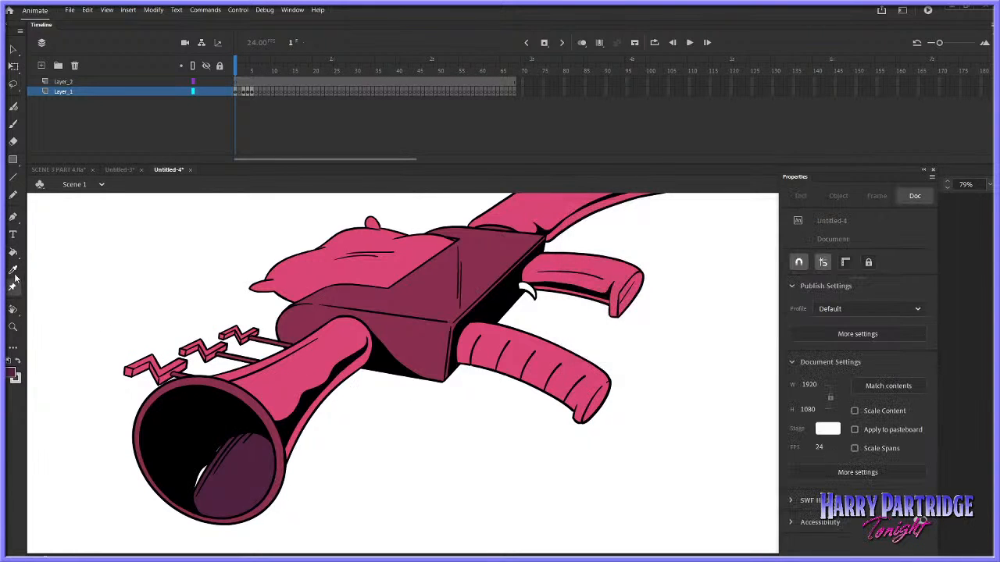
left_click(246, 388)
left_click(15, 377)
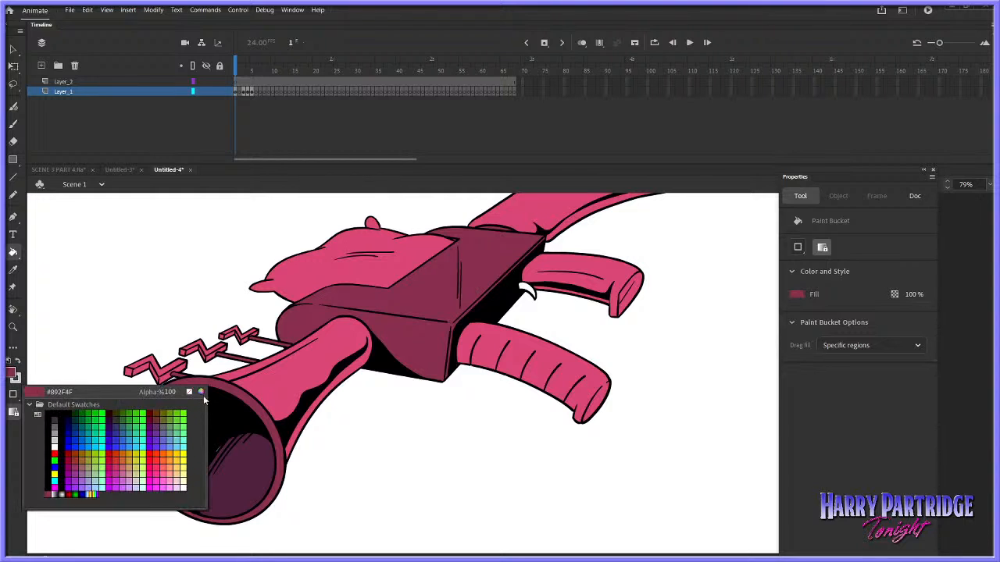
left_click(201, 392)
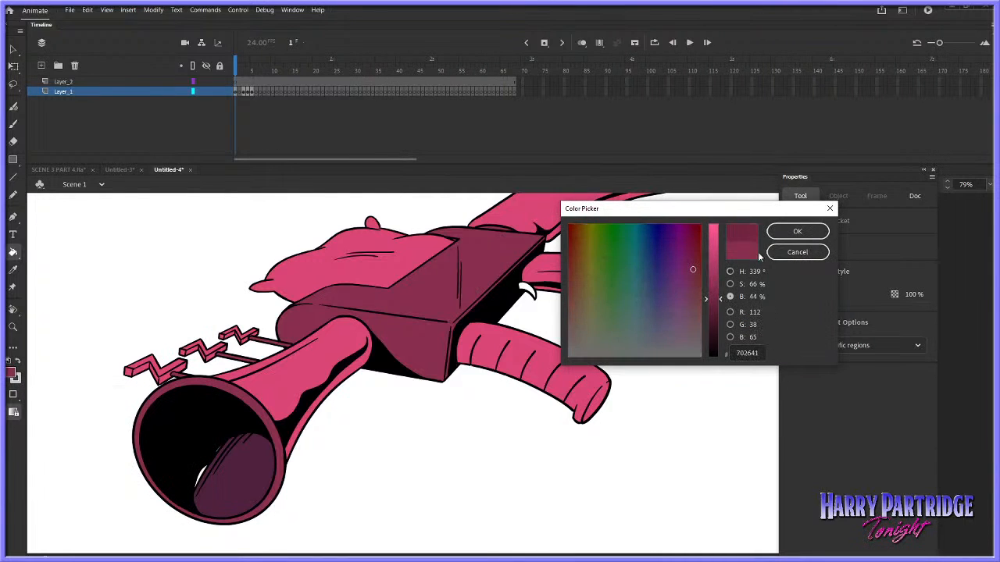
left_click(796, 230)
left_click(262, 453)
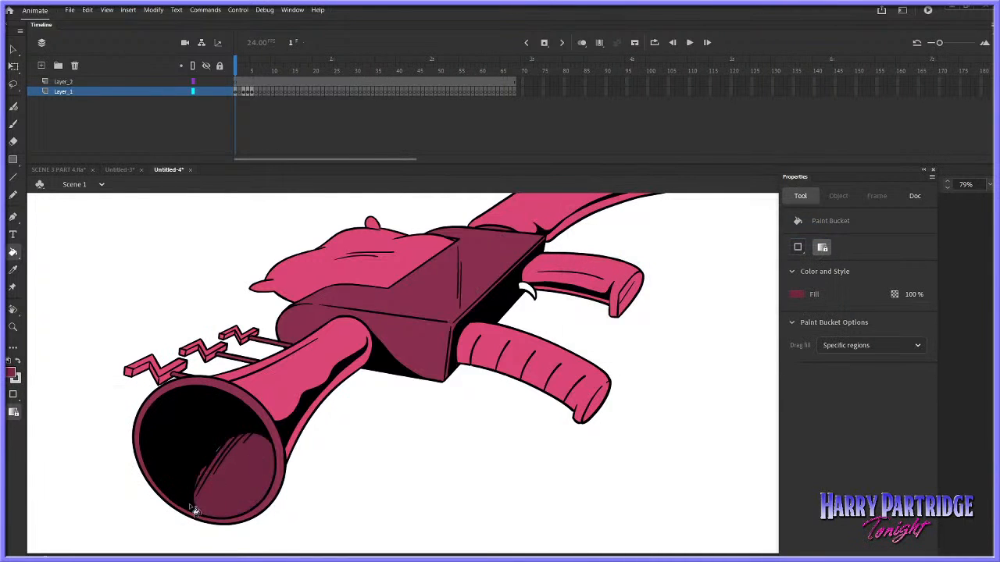
Lower the maroon fill's brightness further and refill the horn's inner surface with the darker shade
left_click(15, 377)
left_click(201, 391)
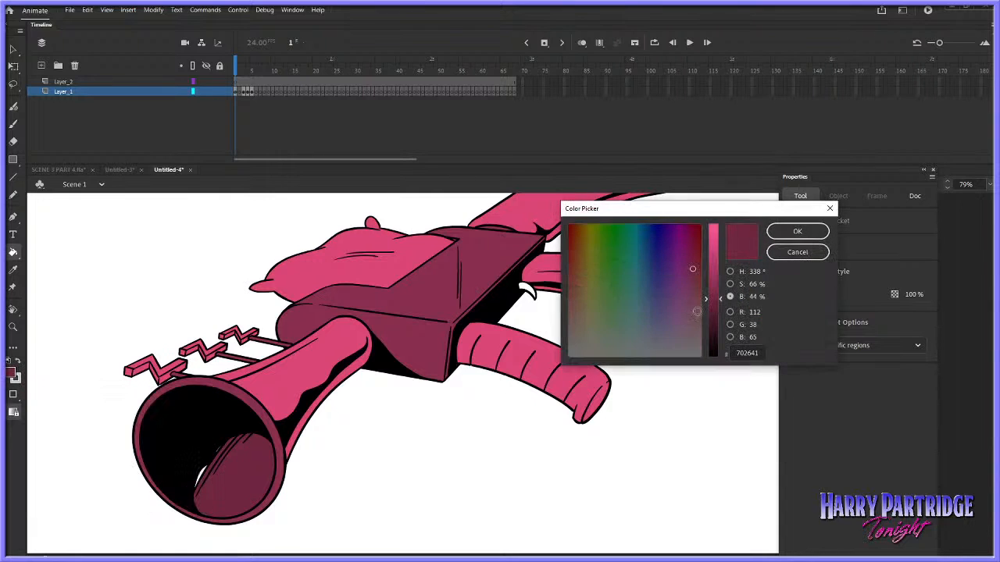
left_click_drag(719, 299, 720, 320)
left_click(797, 231)
left_click(227, 472)
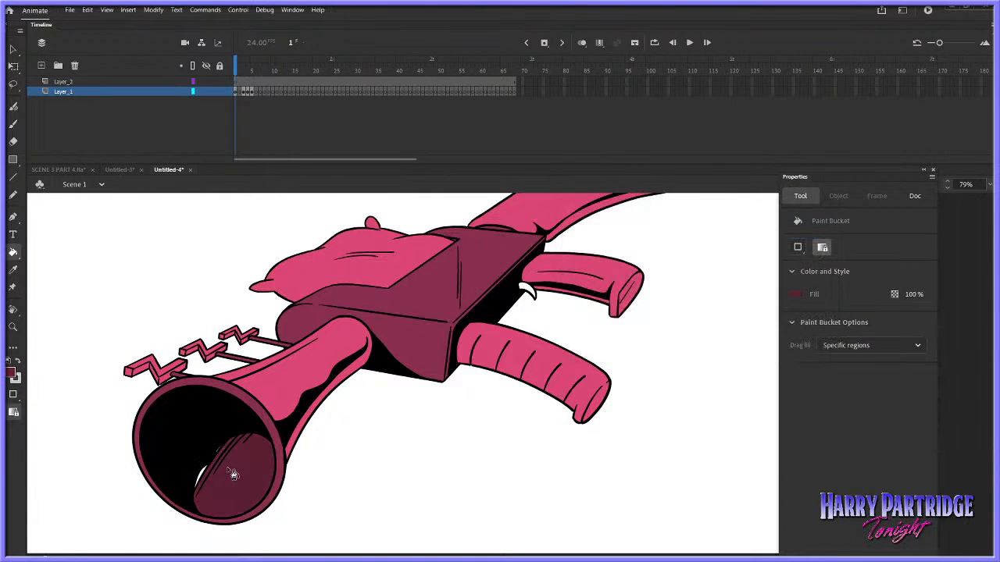
Paint over the white gap inside the horn and fill the small curved trigger with the pink sampled from the rear grip
key("b")
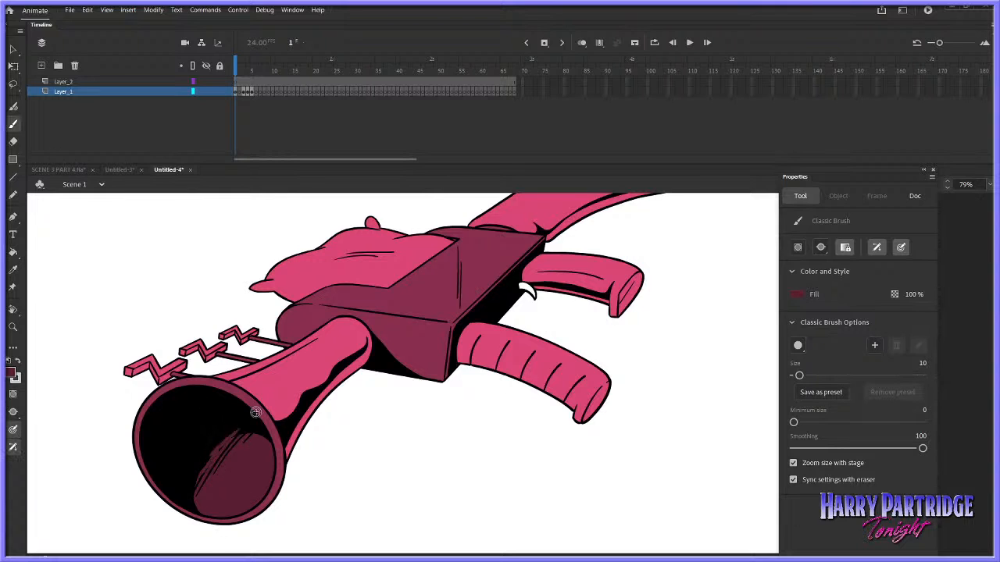
left_click(13, 270)
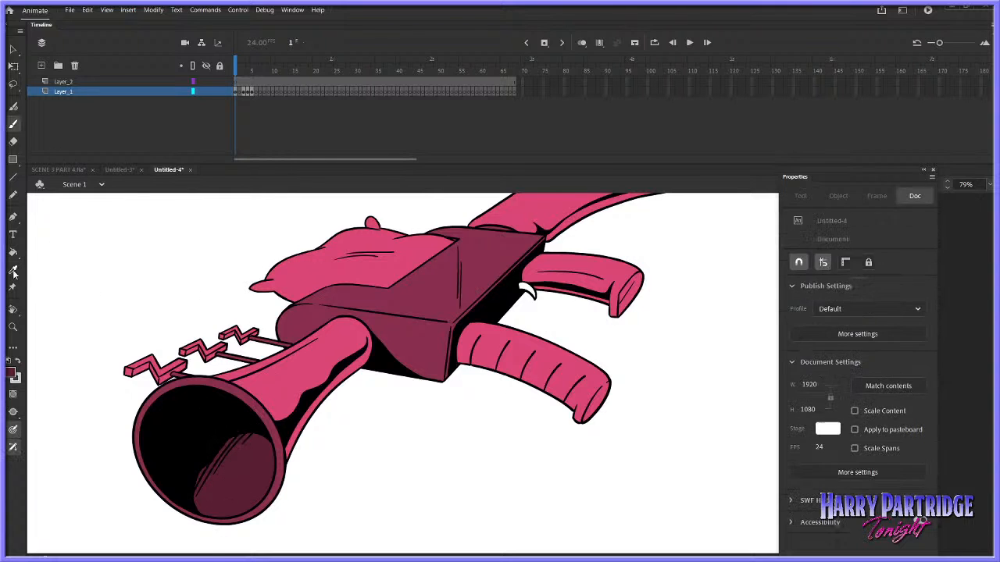
left_click(550, 265)
left_click(527, 288)
Copy the whole coloured gun from frame 1 of Layer_1 and switch to the SCENE 3 PART 4.fla document
left_click(14, 327)
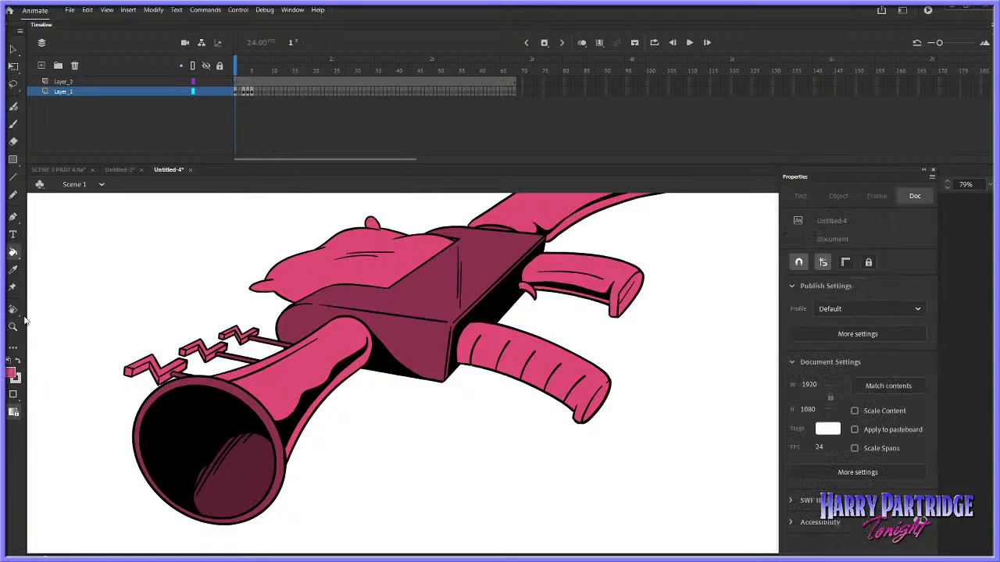
left_click(447, 311)
left_click_drag(747, 262, 341, 498)
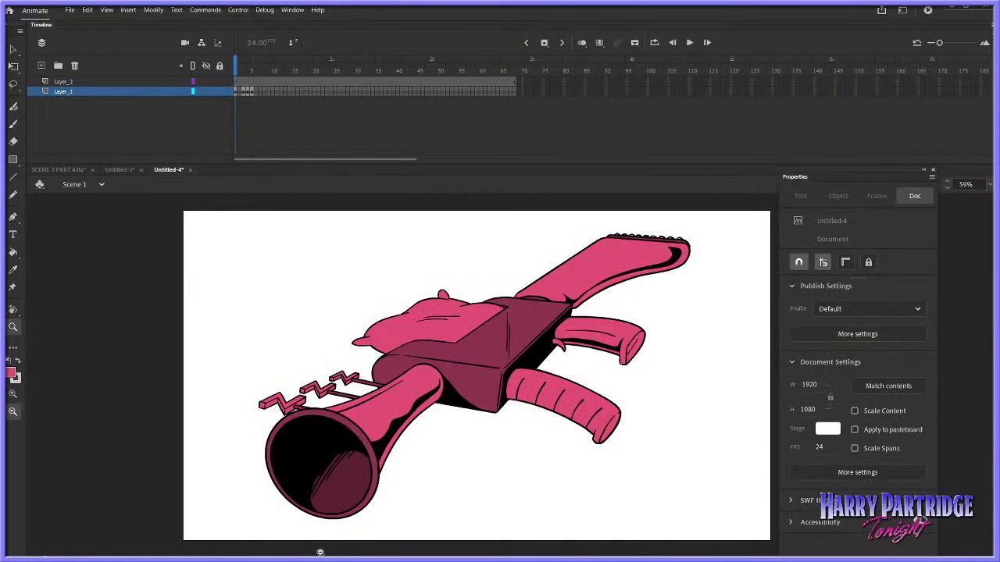
left_click(236, 91)
right_click(404, 321)
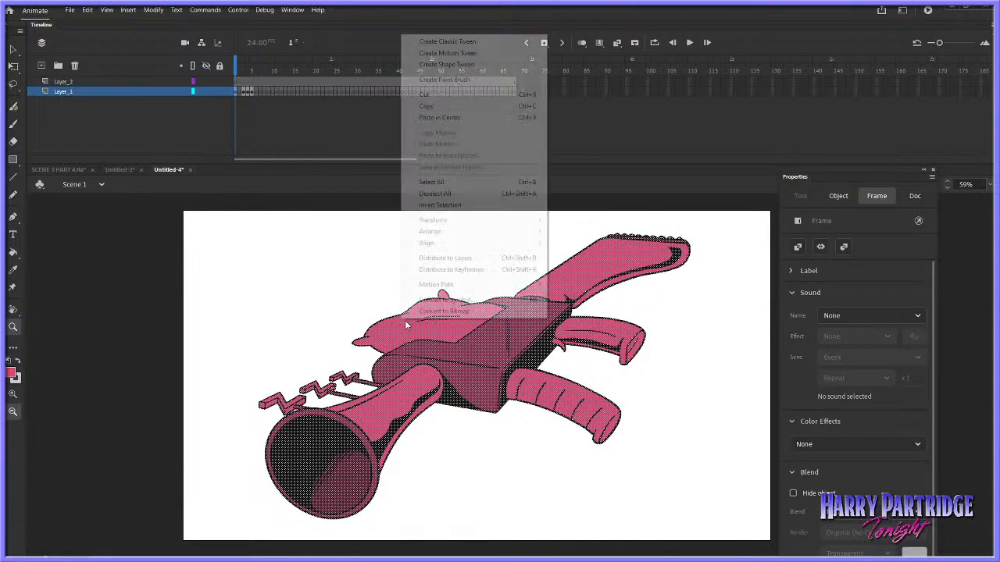
left_click(426, 106)
left_click(67, 169)
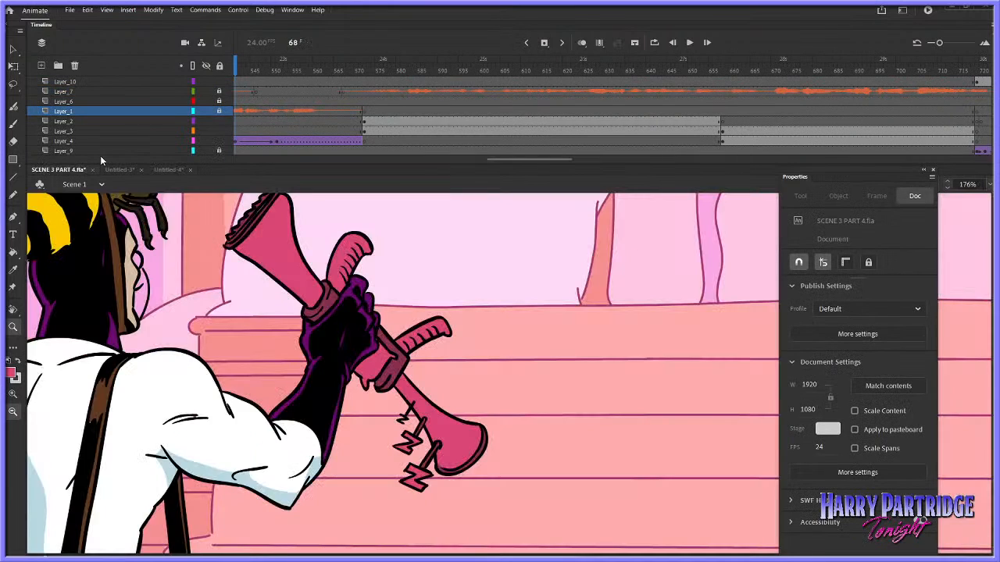
Locate the gun-and-hand sketch shot around frame 466 of the scene and open the gun sketch's symbol for editing
left_click(532, 341)
left_click(532, 342)
left_click_drag(518, 160, 417, 160)
left_click(524, 81)
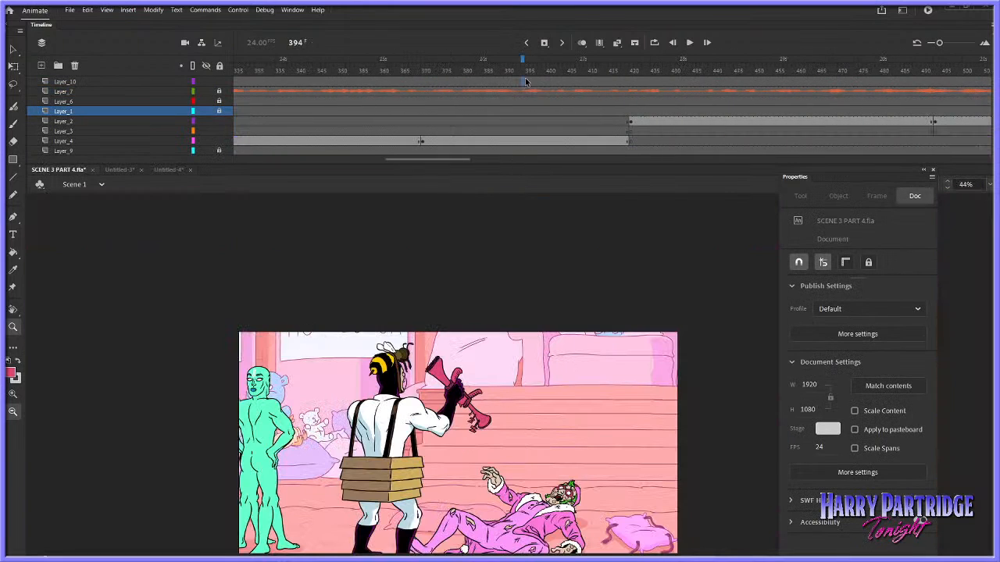
left_click(588, 384)
left_click_drag(454, 335, 688, 481)
key("Return")
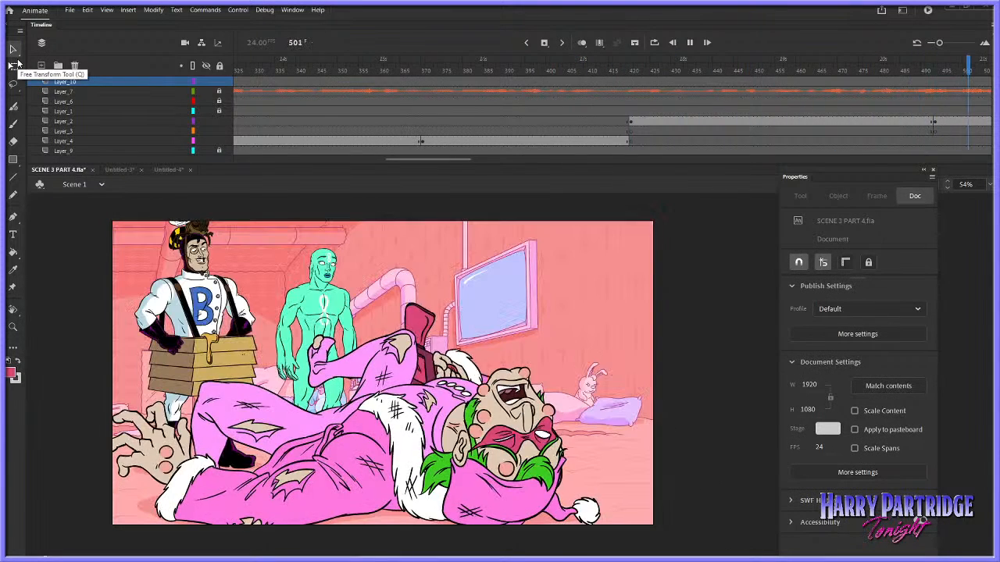
left_click_drag(438, 161, 474, 188)
left_click(454, 122)
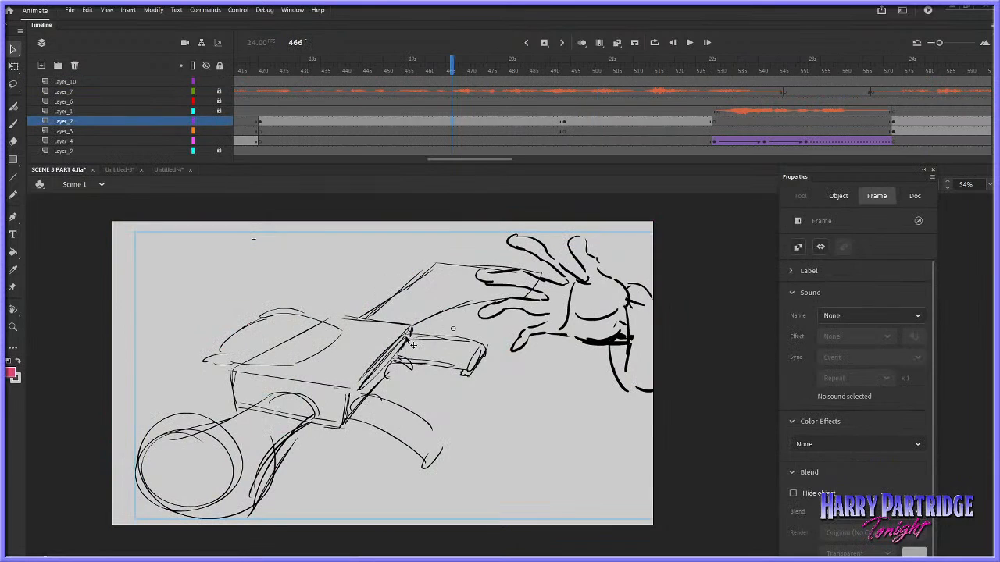
double_click(407, 336)
Add a layer above the gun sketch layer, lock the sketch layer and paste the coloured gun in the centre
left_click(238, 92)
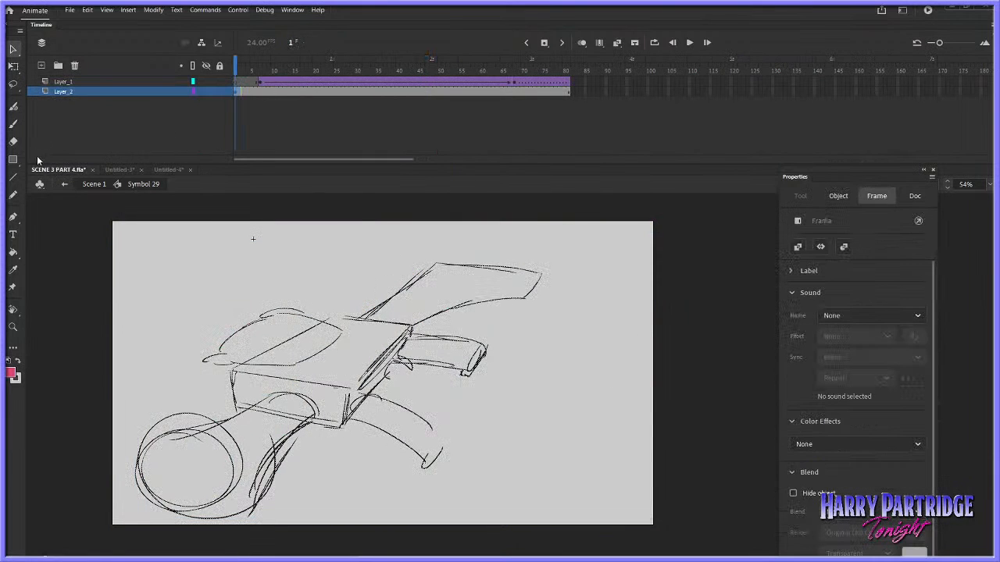
left_click(41, 66)
right_click(315, 240)
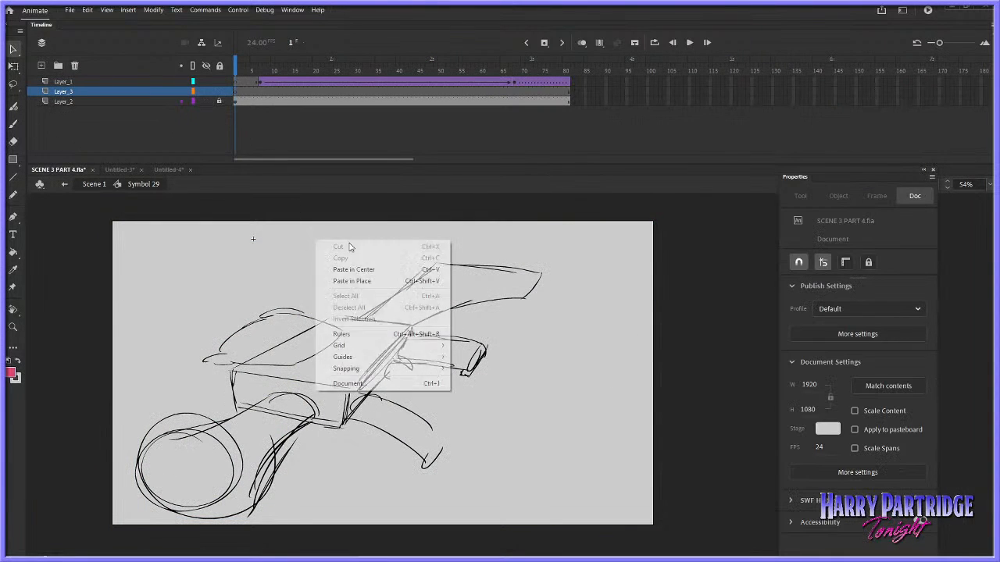
left_click(371, 268)
Move the pasted gun over the rough sketch and nudge it into alignment at X -436.5, Y 72
left_click_drag(528, 358, 351, 381)
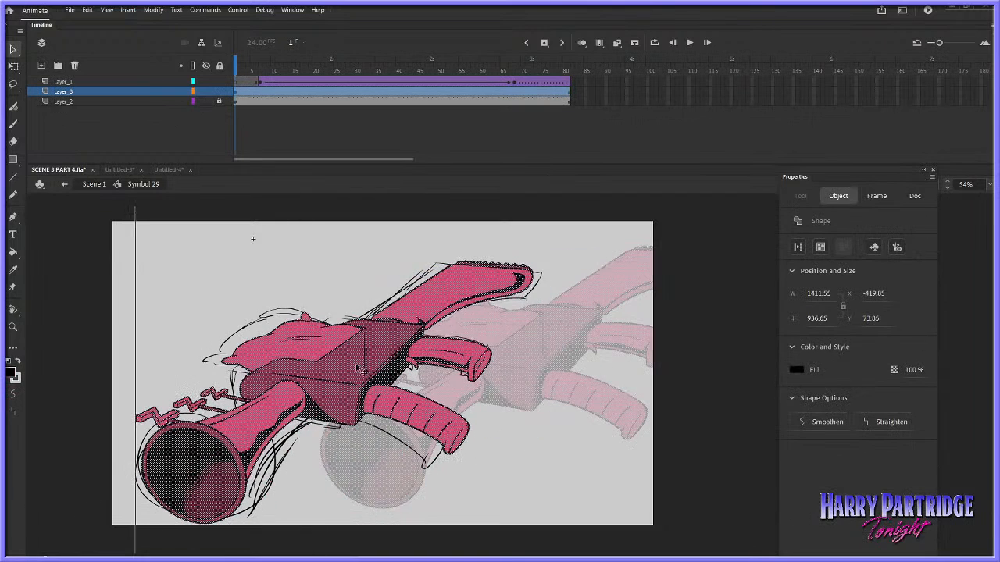
key("Left")
key("Left")
key("Left")
key("Left")
key("Left")
key("Left")
key("Down")
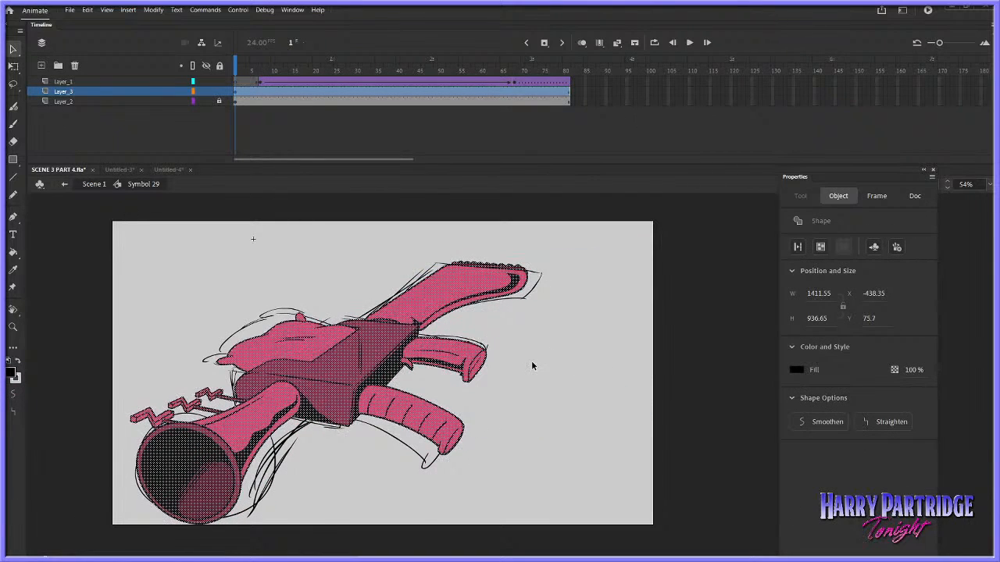
key("Down")
key("Left")
key("Left")
key("Up")
key("Up")
key("Up")
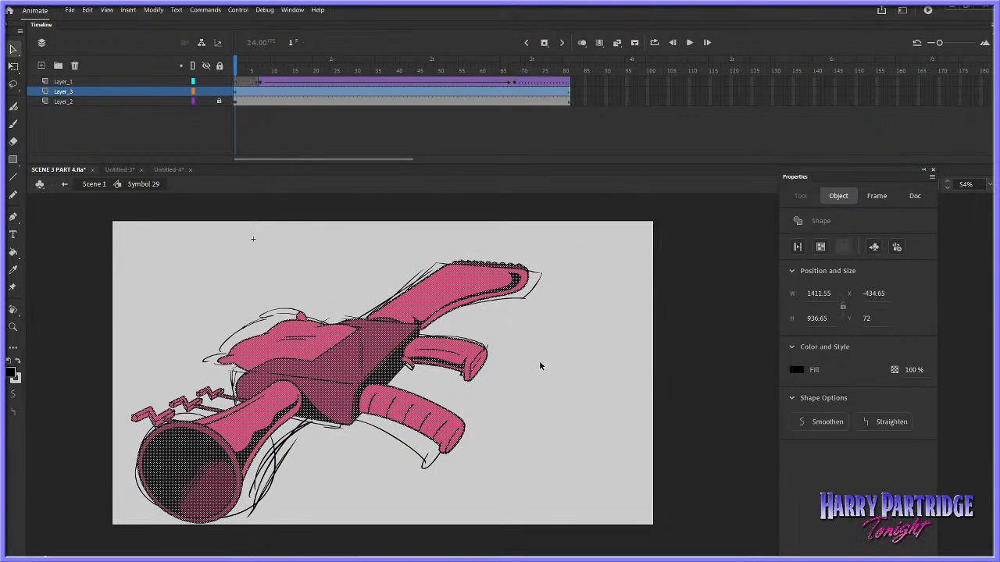
key("Left")
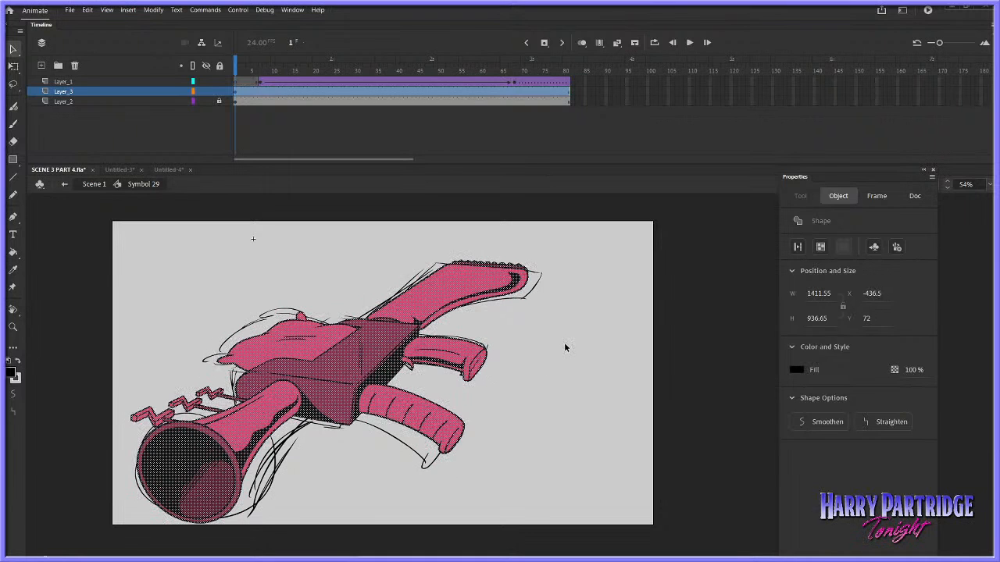
Unlock Layer_2 and delete the rough gun sketch beneath the coloured artwork
left_click(137, 101)
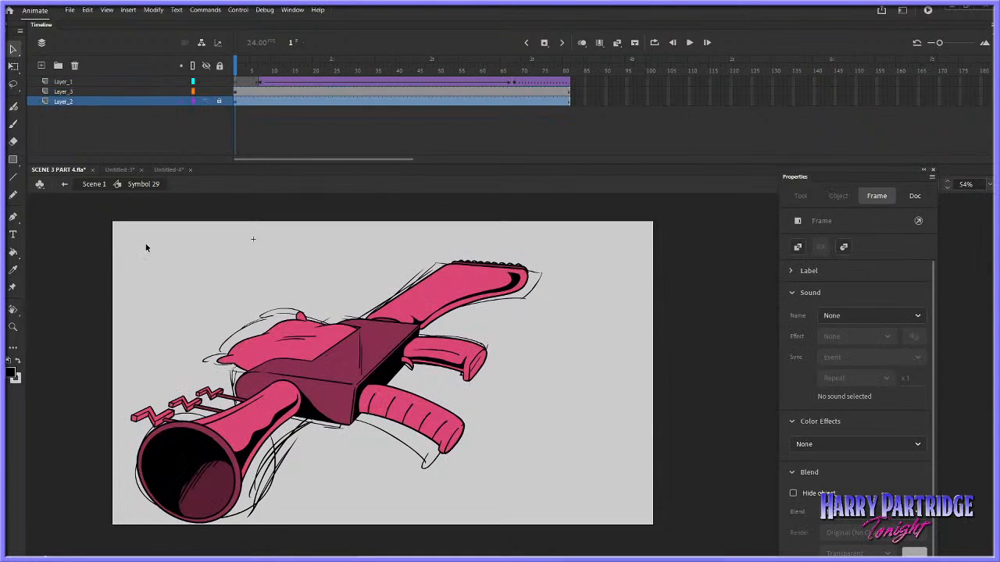
left_click(284, 101)
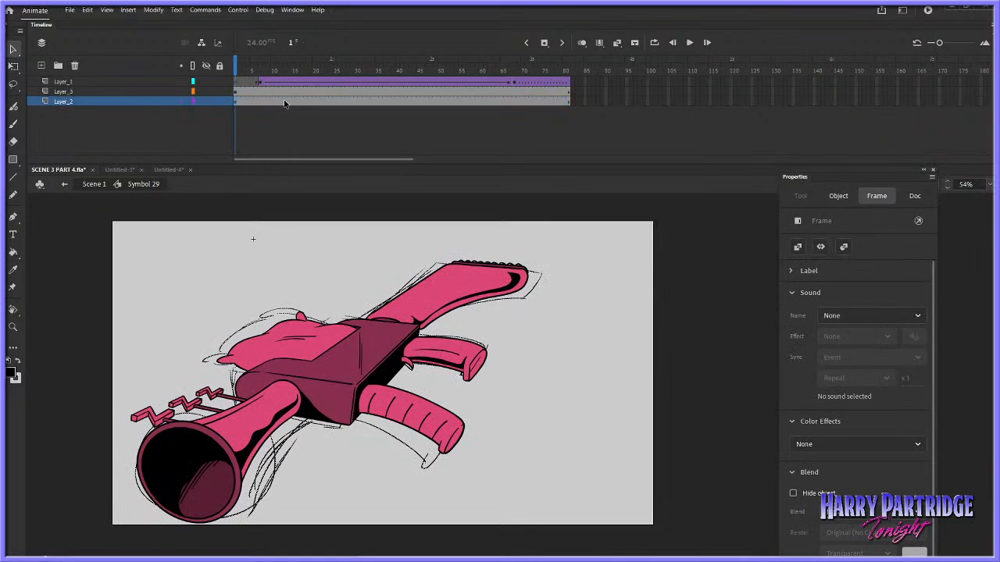
left_click(637, 481)
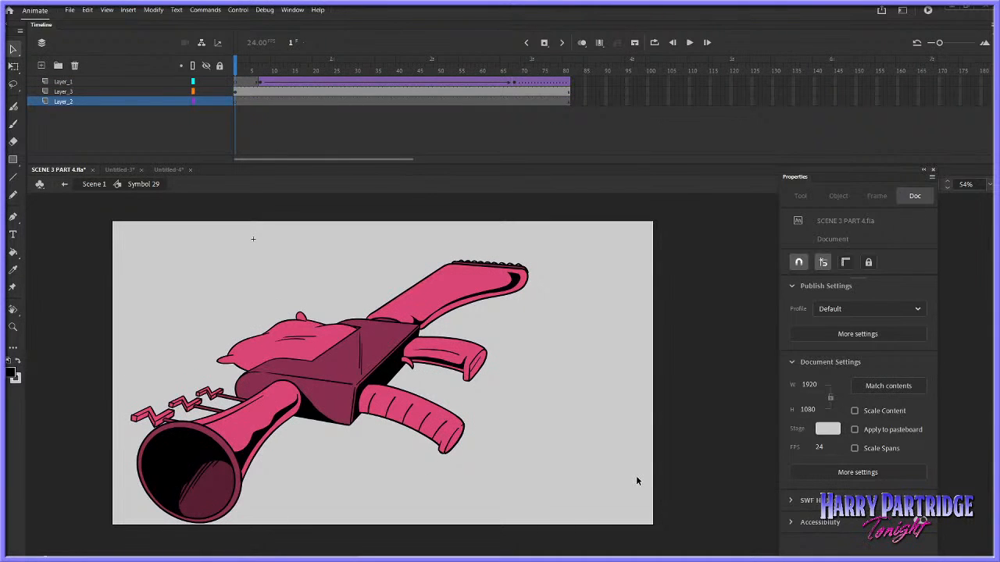
Play the symbol's animation to check the hand against the coloured gun, and look through the other open documents
left_click(259, 92)
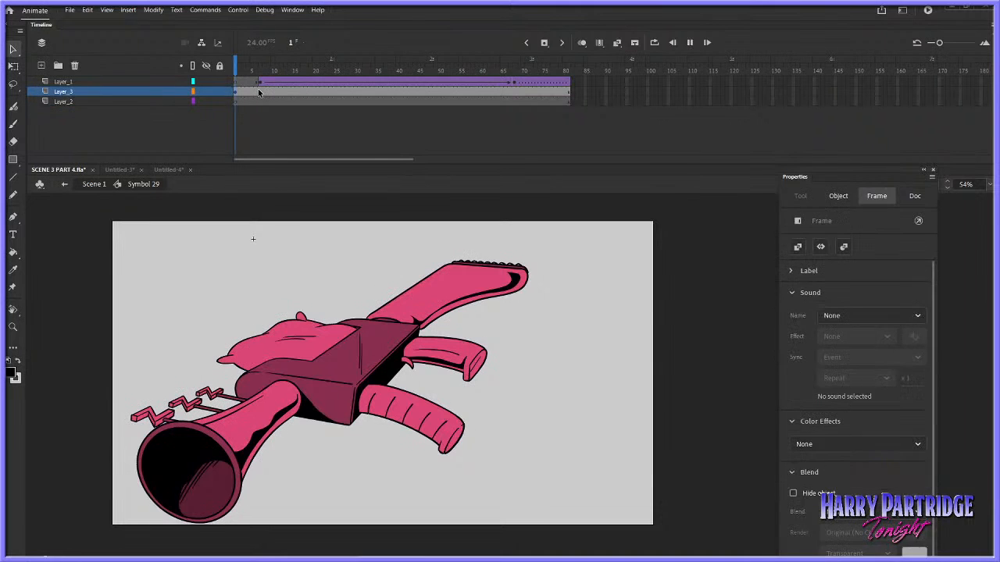
key("Return")
key("Return")
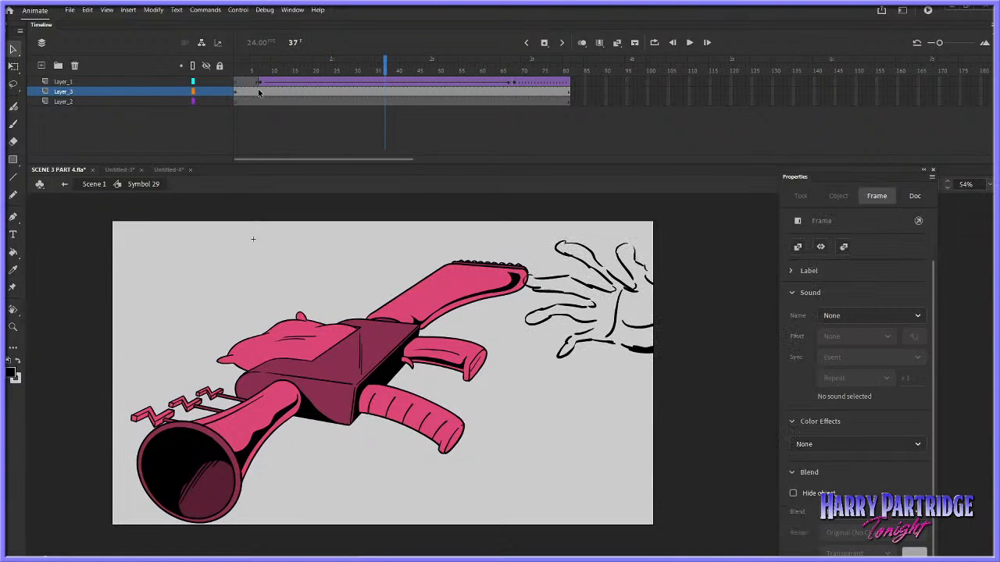
left_click(167, 169)
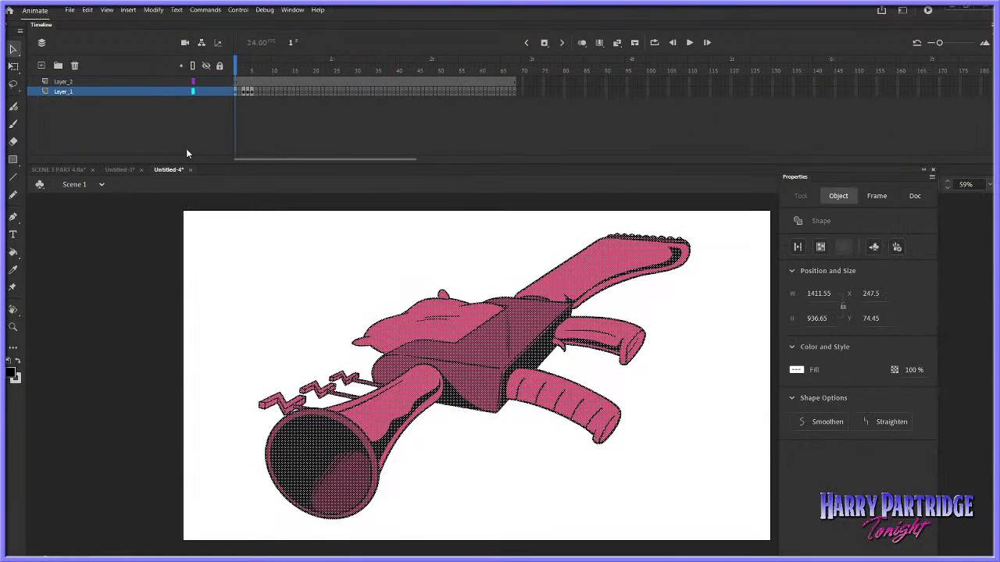
left_click(122, 168)
left_click(74, 170)
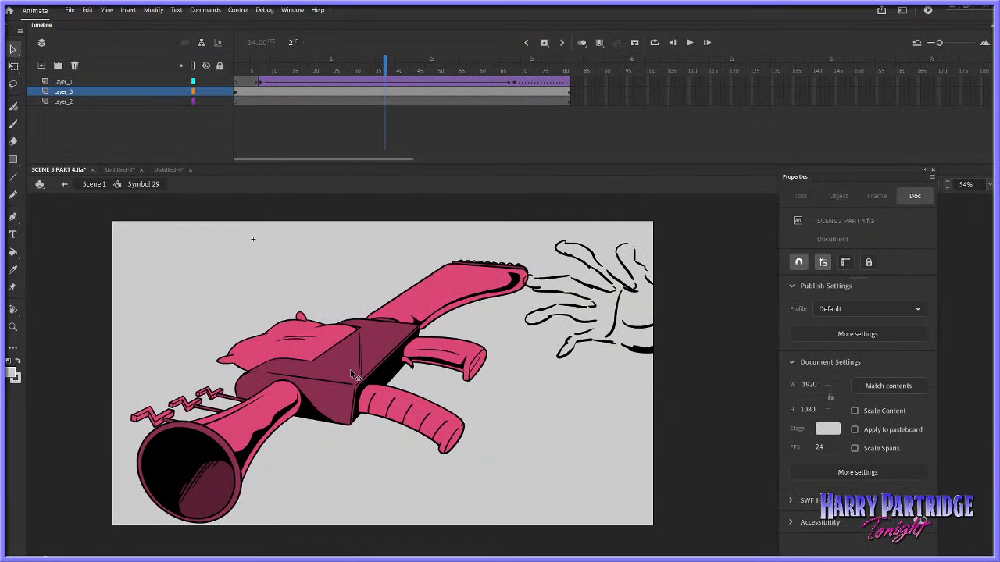
Fill the small scalloped bumps along the gun stock's upper edge with the stock edge's maroon
left_click(13, 326)
left_click_drag(450, 239, 550, 292)
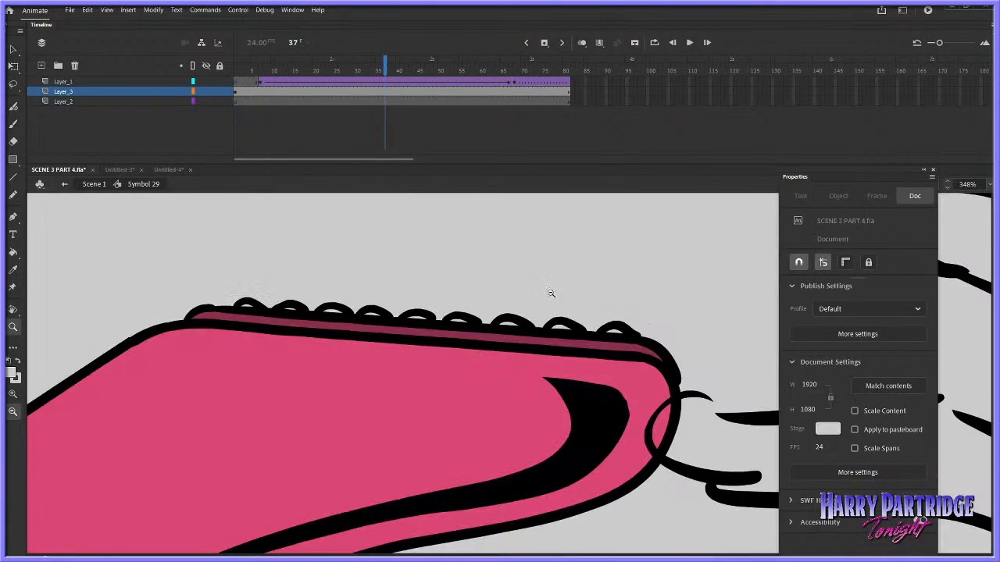
key("k")
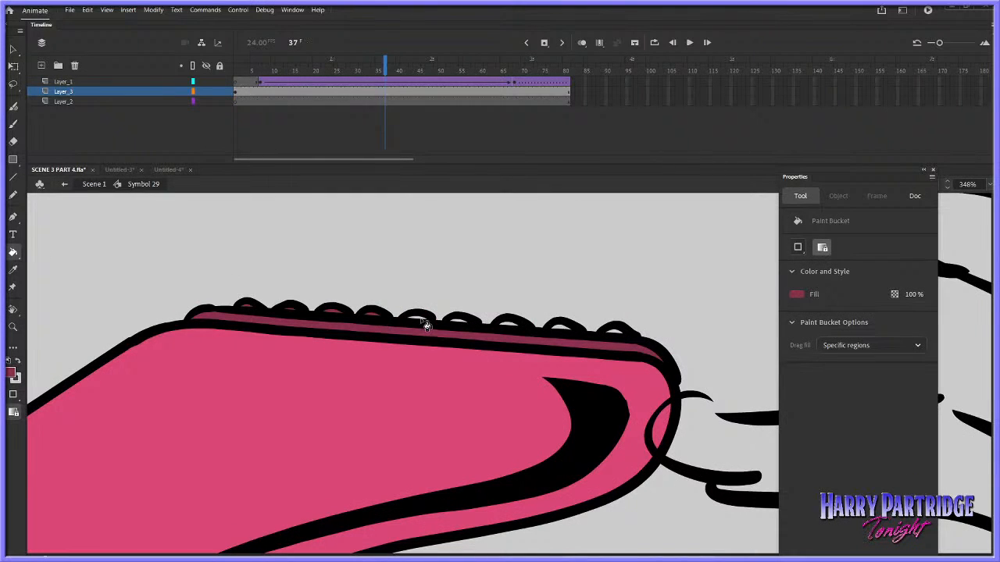
left_click(556, 330)
left_click(621, 331)
key("ctrl+z")
left_click(619, 334)
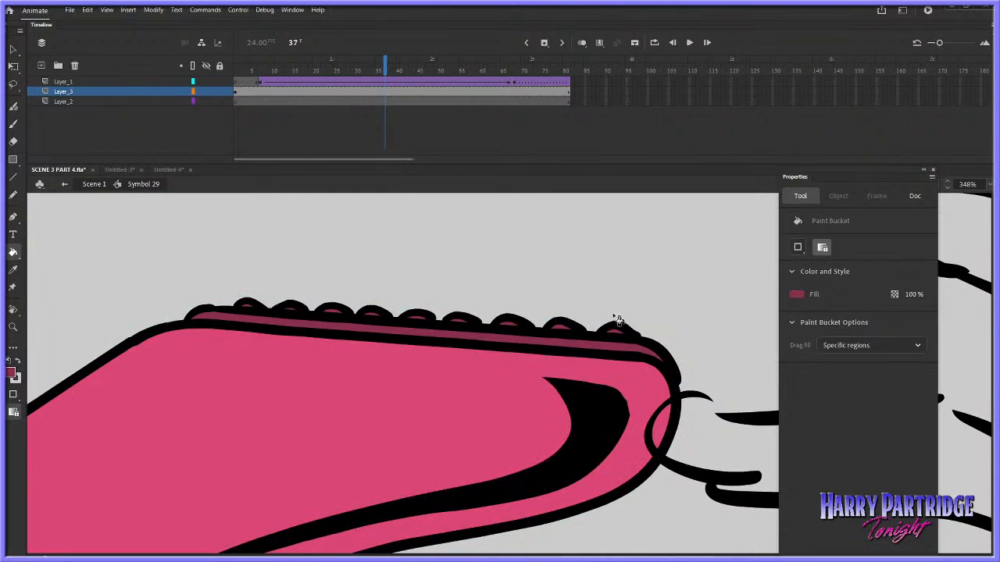
left_click(13, 328)
left_click(545, 390)
left_click(545, 389)
left_click(547, 389)
left_click(556, 388)
Copy the inked arm keyframes from Layer_1 of Untitled-4 and return to the SCENE 3 PART 4.fla document
left_click(169, 170)
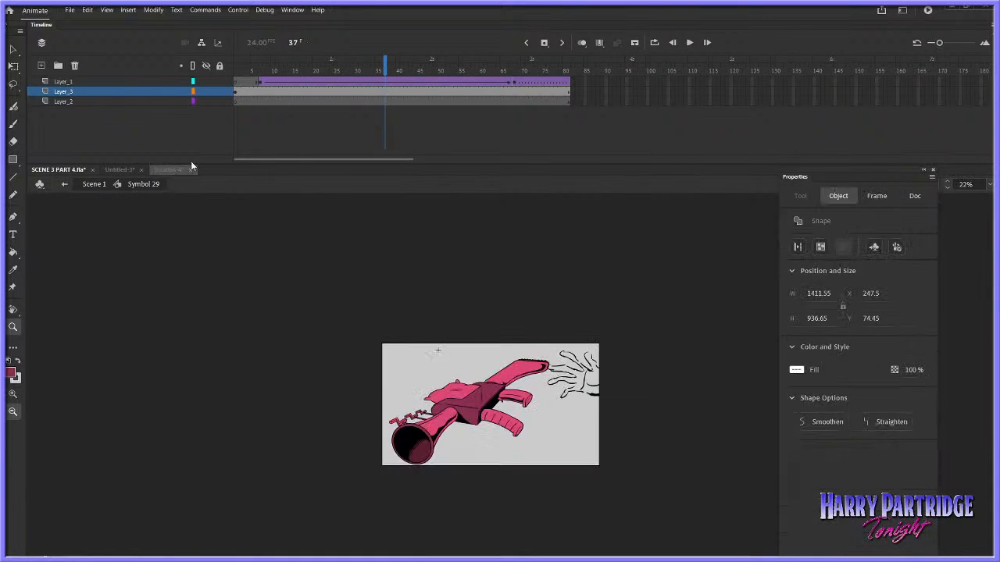
left_click(248, 92)
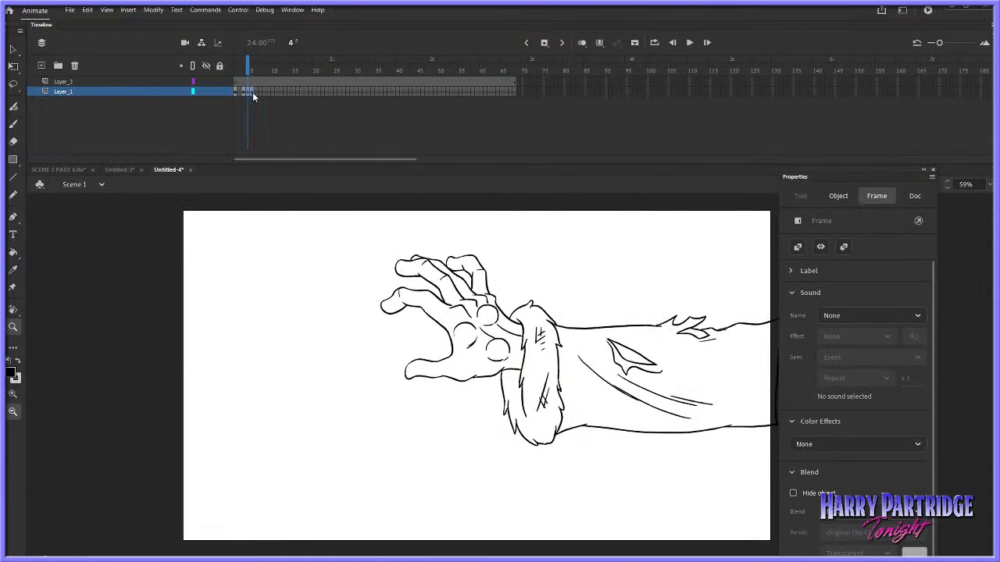
right_click(245, 92)
left_click(278, 248)
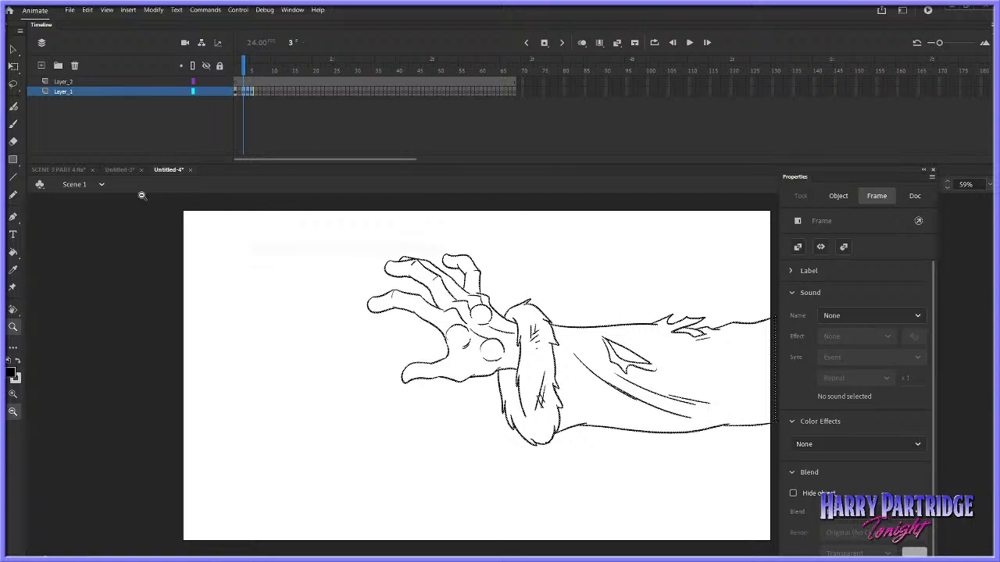
left_click(69, 170)
left_click(14, 49)
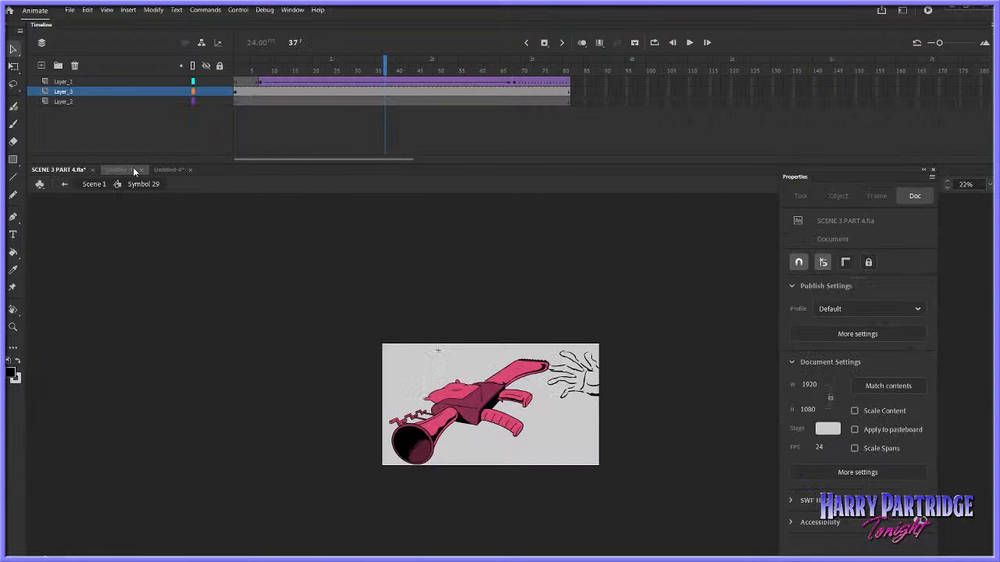
Close the Untitled-3 and Untitled-4 documents without saving them
left_click(121, 170)
left_click(142, 169)
left_click(499, 297)
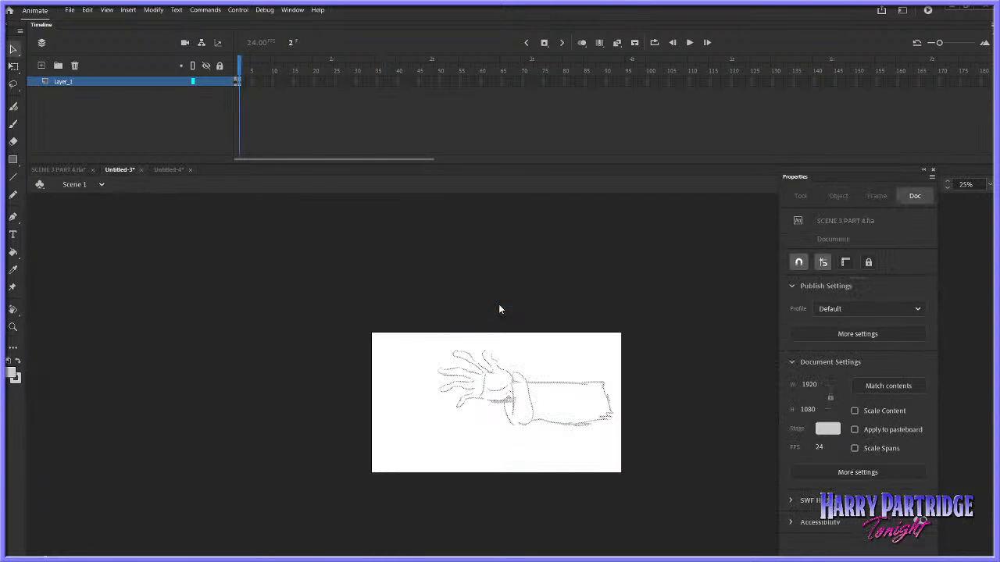
left_click(123, 169)
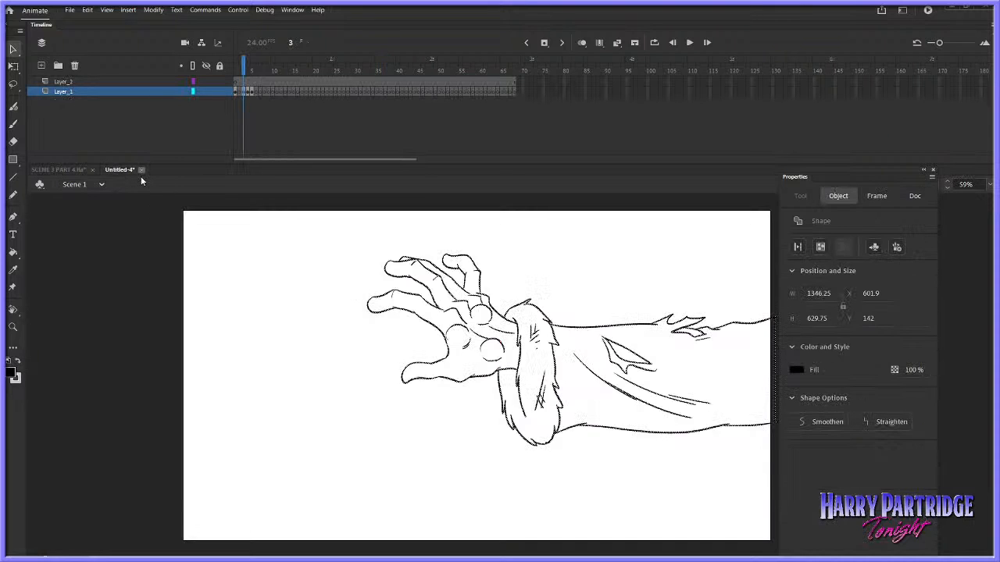
left_click(141, 169)
left_click(501, 297)
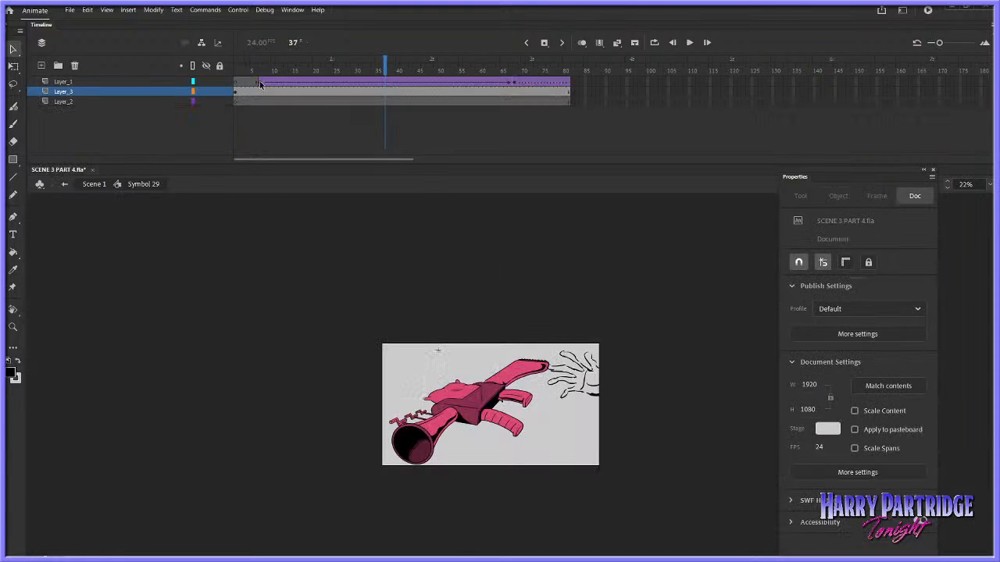
Go to frame 68 of the hand's layer, move the Properties panel aside and show the artwork outside the stage
left_click(261, 83)
left_click(513, 82)
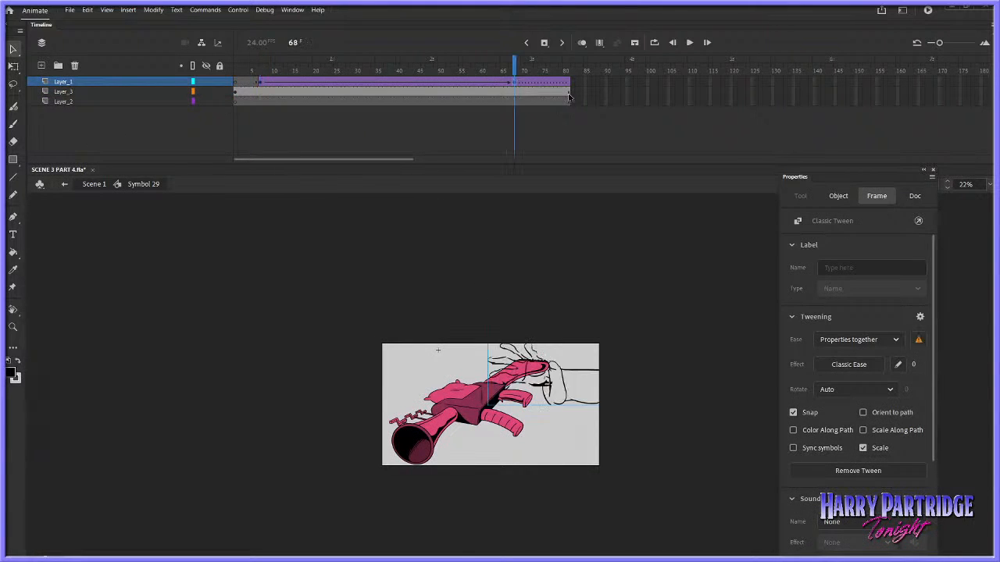
left_click_drag(904, 179, 897, 235)
left_click(932, 185)
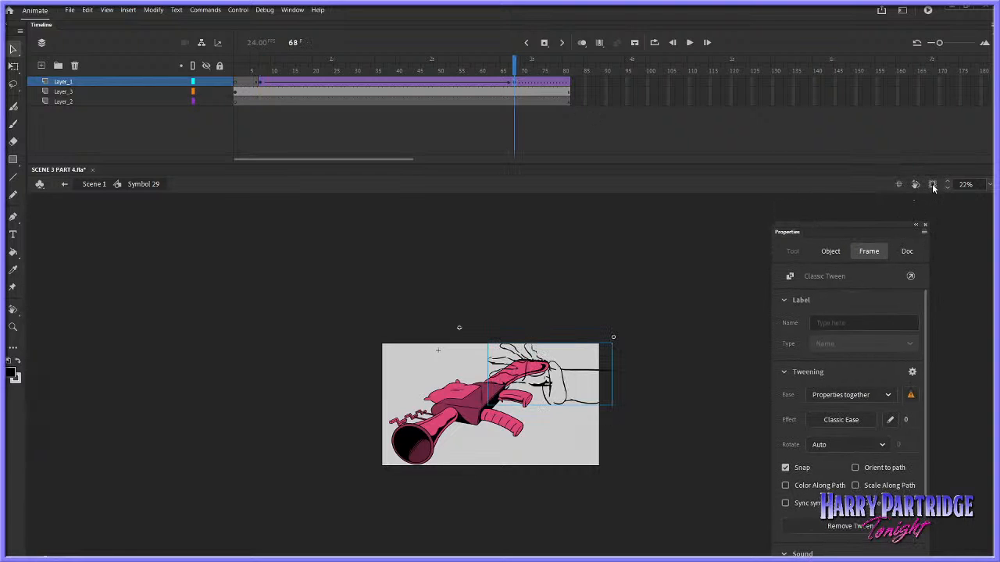
Open the sketched hand's symbol for editing and add a new layer above the sketch
double_click(563, 353)
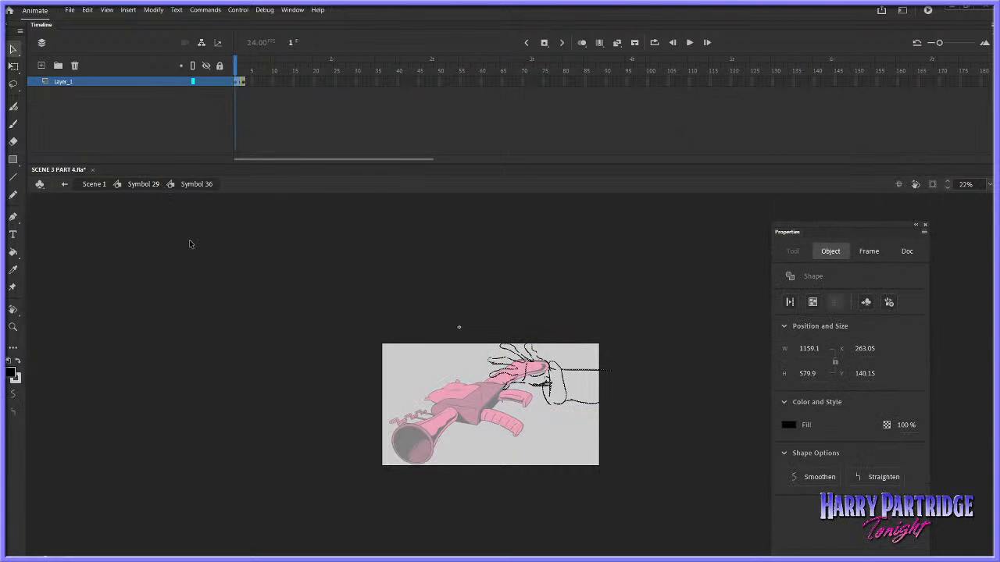
left_click(42, 66)
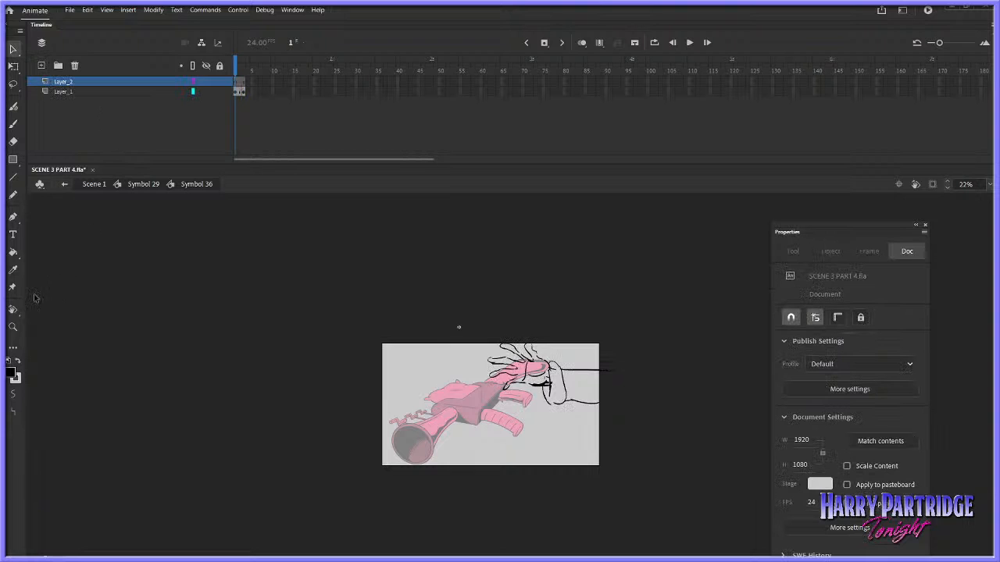
Draw a short placeholder brush stroke beside the sketched hand on Layer_2 and convert it to a graphic symbol
left_click(13, 327)
left_click_drag(487, 319, 692, 394)
left_click(241, 88)
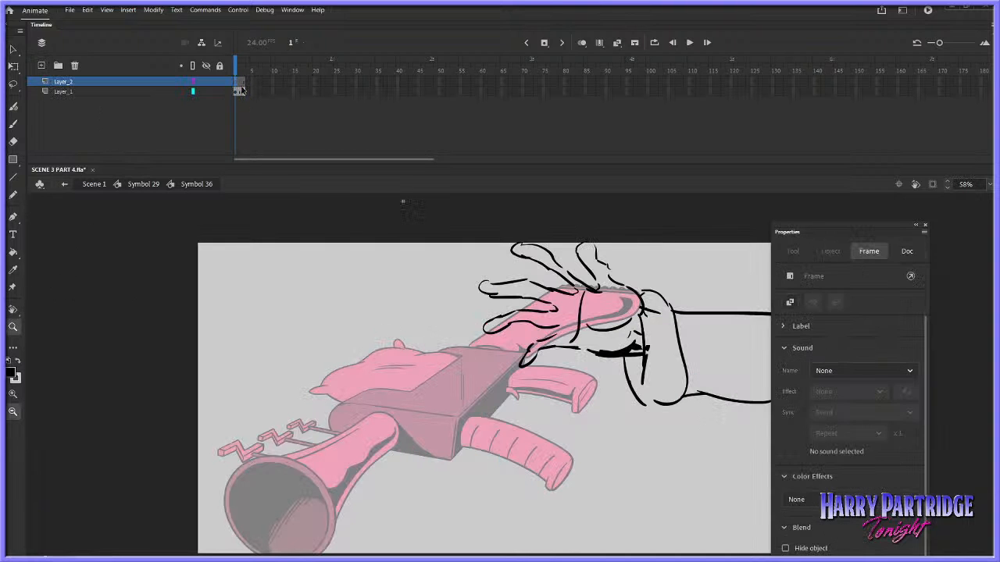
key("b")
mouse_move(307, 275)
left_mouse_down()
mouse_move(295, 299)
mouse_move(312, 353)
left_mouse_up()
left_click(239, 83)
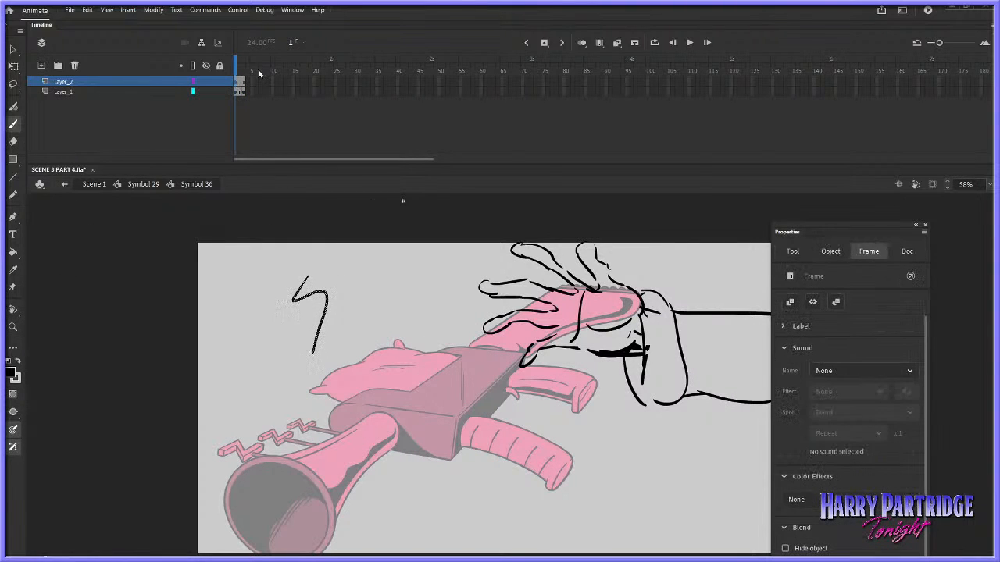
left_click(153, 10)
left_click(185, 37)
key("Return")
Paste the copied inked arm keyframes over the placeholder stroke inside its new symbol and return to Symbol 36
left_click(12, 49)
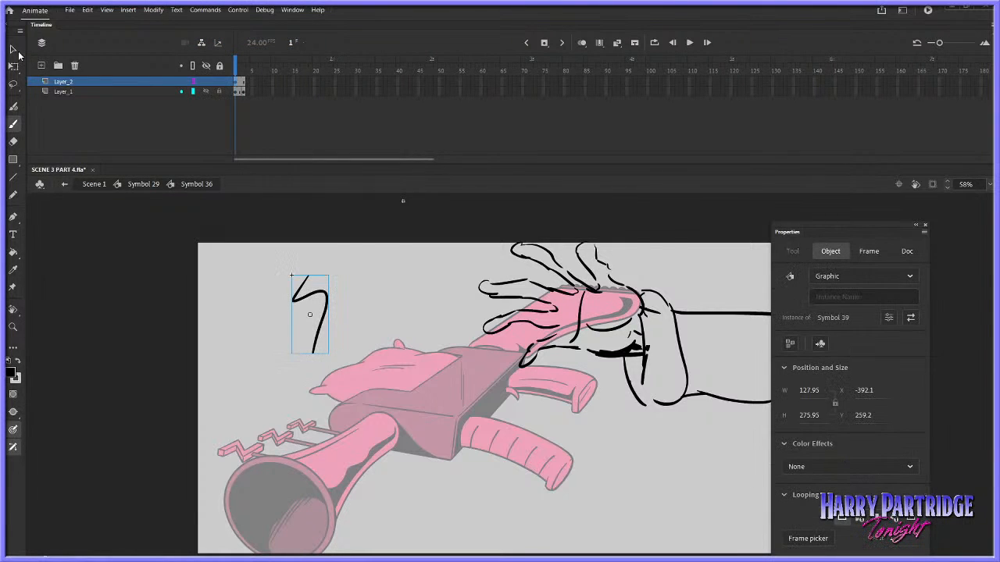
double_click(310, 294)
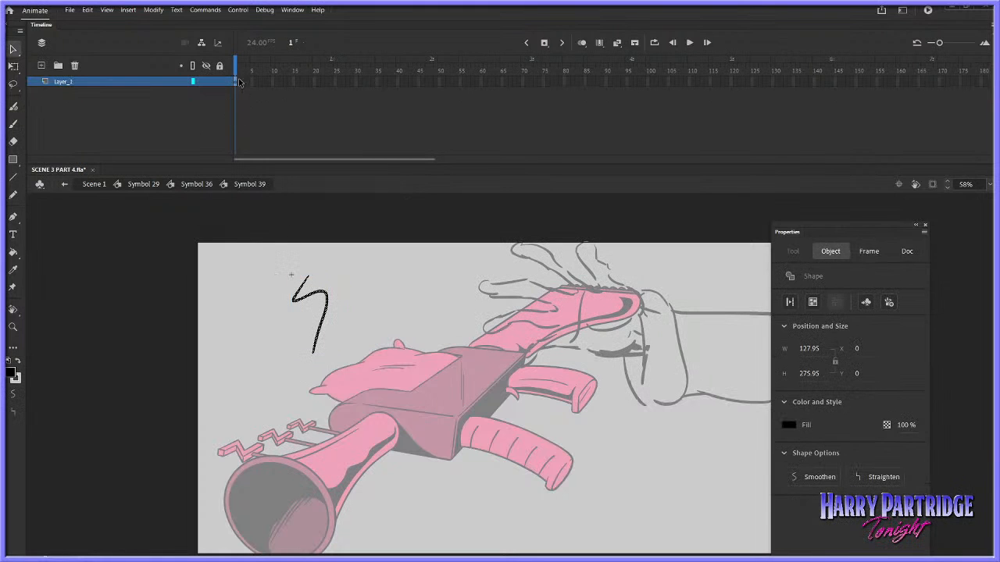
left_click(237, 81)
right_click(237, 81)
left_click(270, 247)
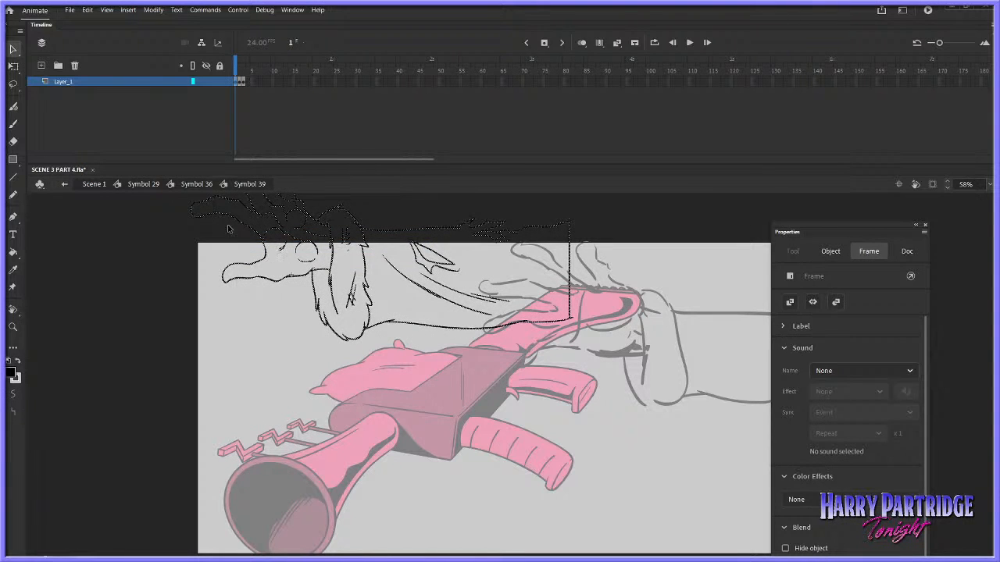
left_click(170, 183)
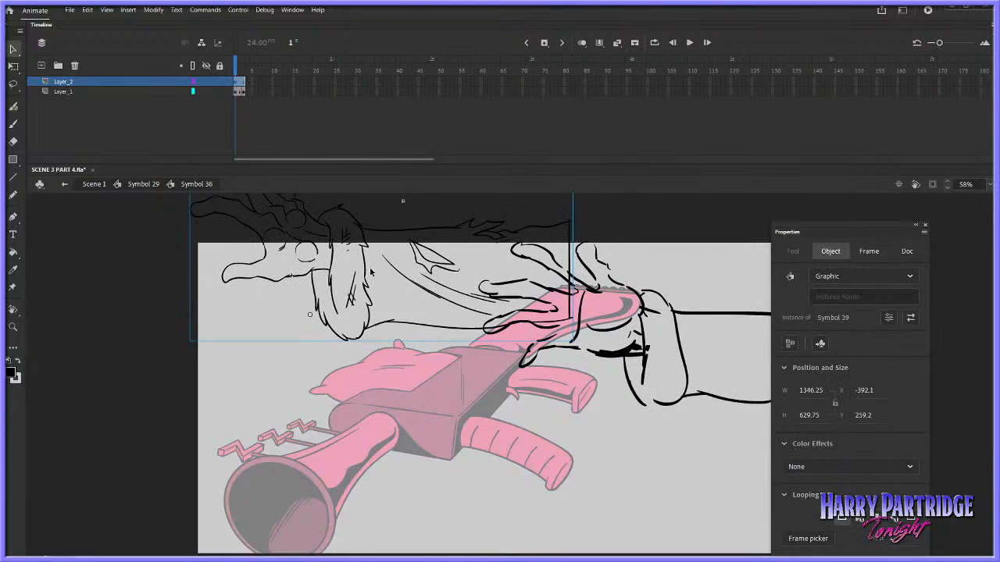
Move the inked arm over the sketched hand to about X 674, Y 540 and check the overlap on frame 3
mouse_move(371, 271)
left_mouse_down()
mouse_move(546, 328)
mouse_move(675, 355)
left_mouse_up()
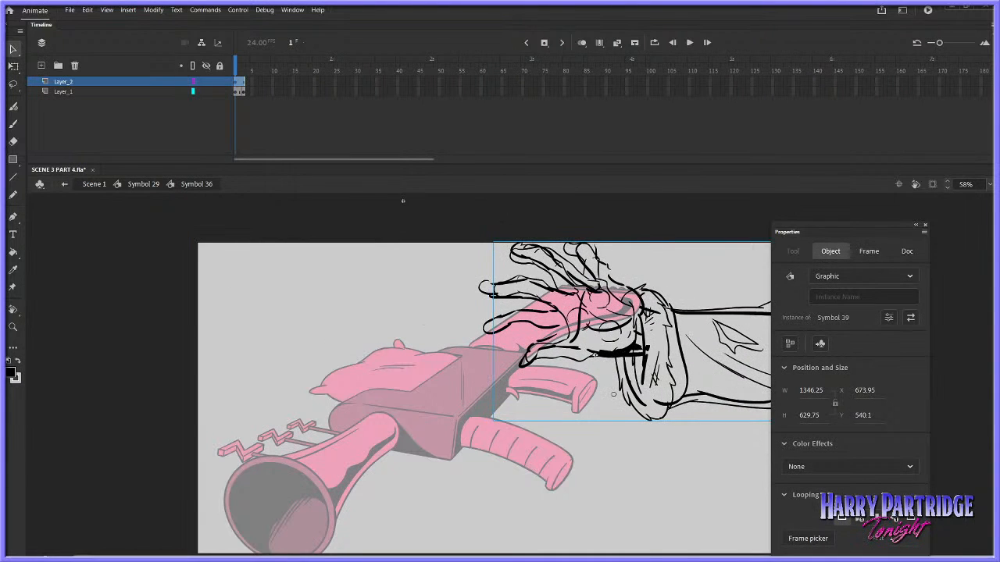
left_click(157, 92)
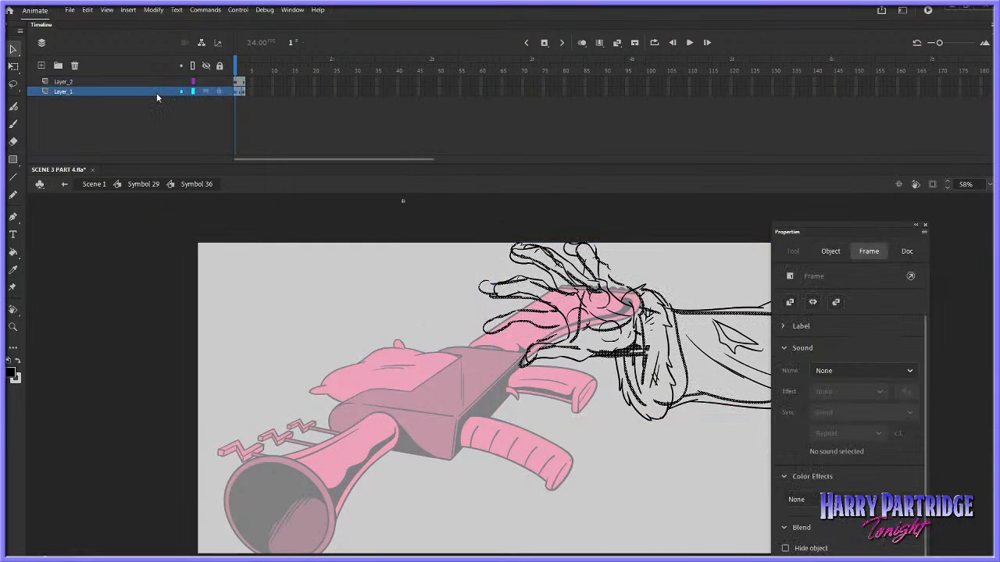
left_click(235, 82)
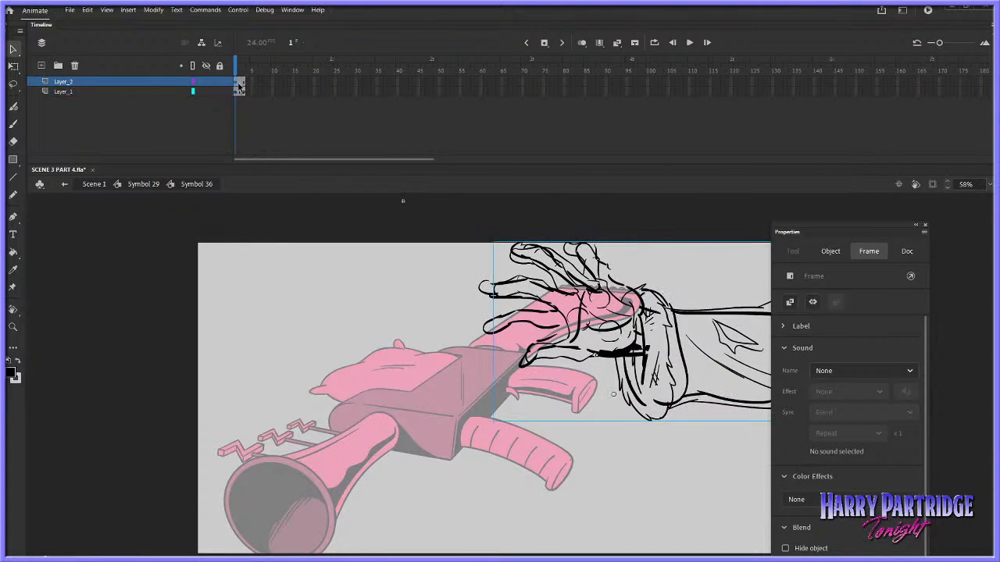
left_click(242, 83)
left_click(152, 92)
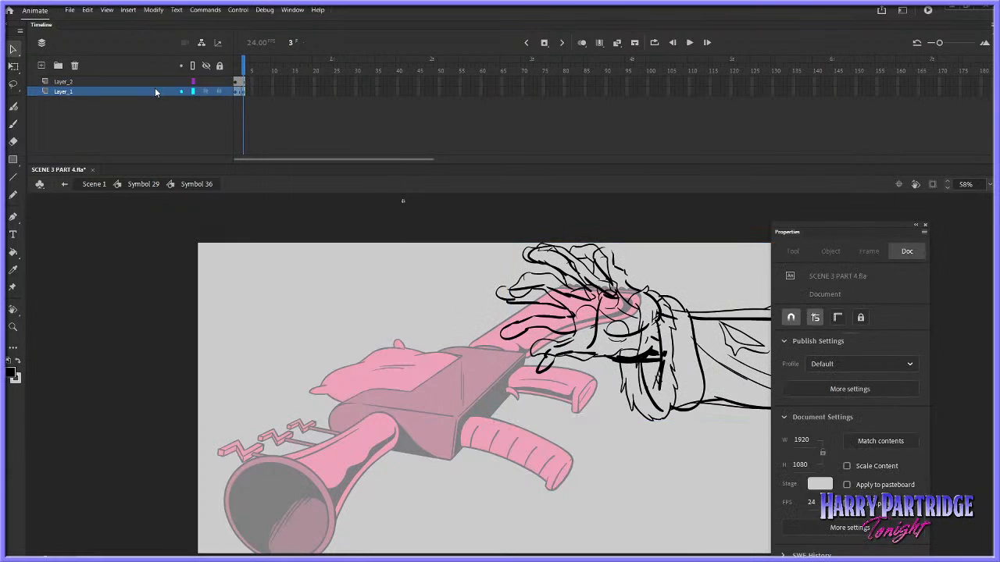
Compare the motion of the sketched hand and the inked arm by hiding each layer in turn and stepping through the frames
left_click(237, 82)
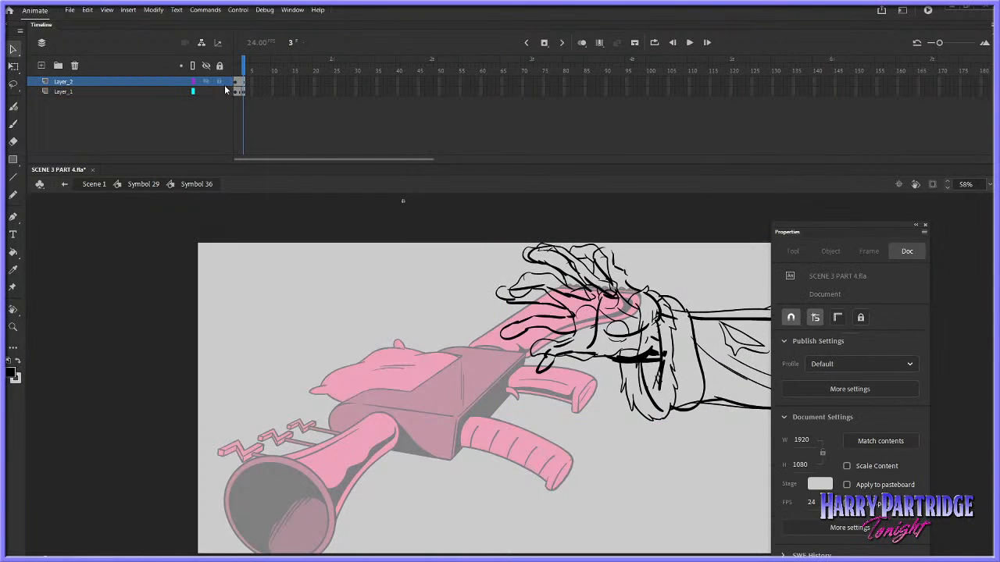
left_click(215, 91)
left_click(206, 82)
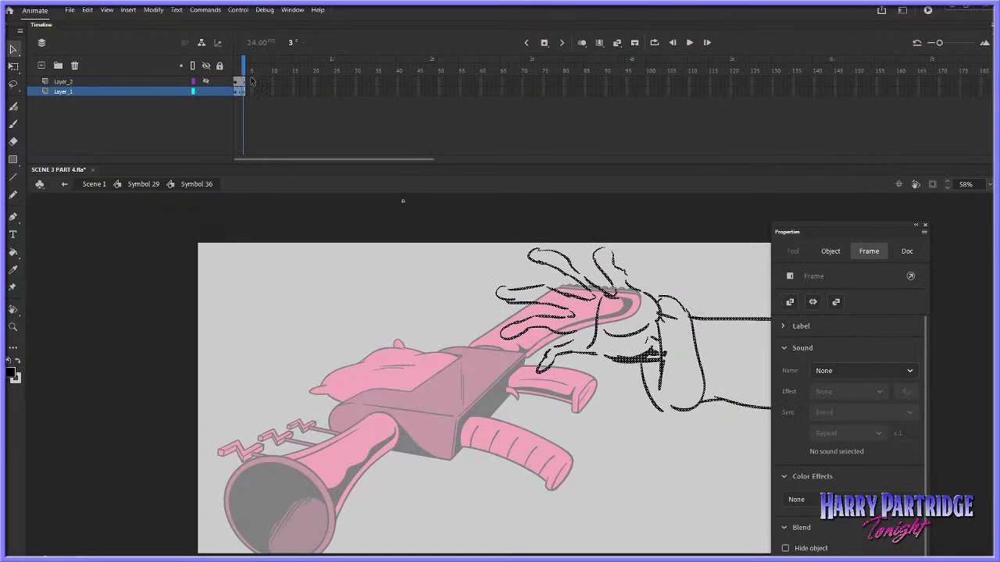
key("comma")
key("comma")
key("period")
key("period")
key("comma")
key("comma")
key("period")
key("period")
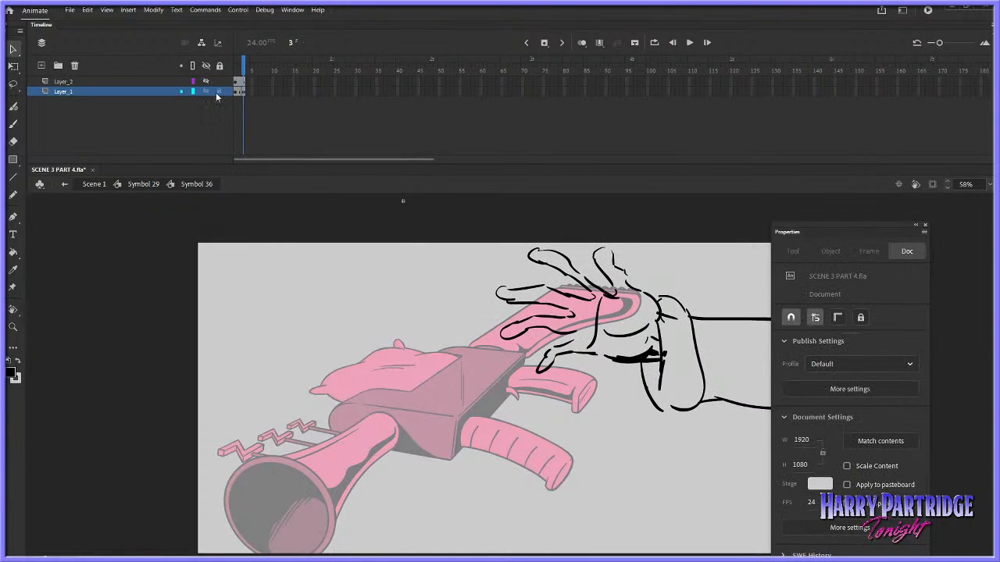
key("Return")
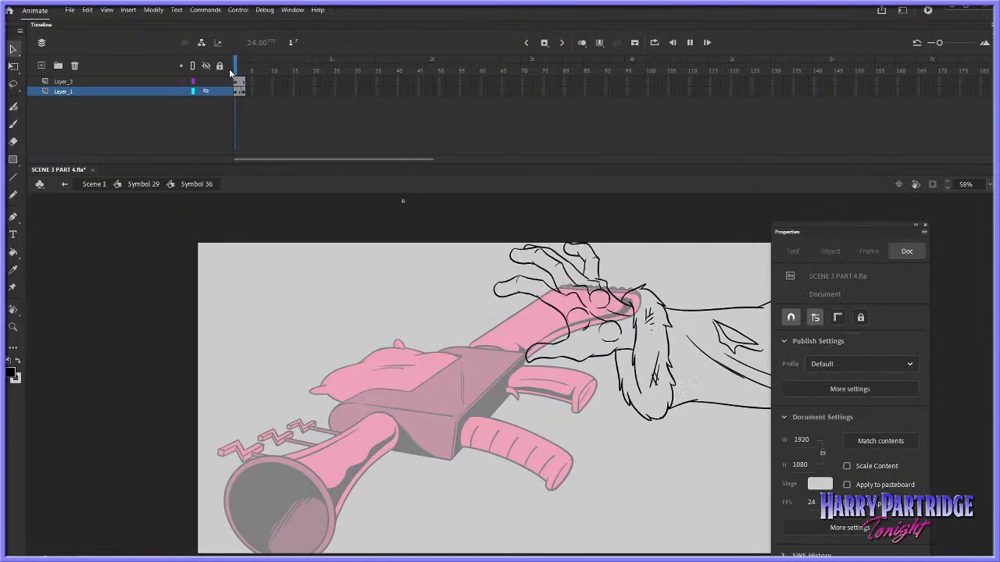
key("Return")
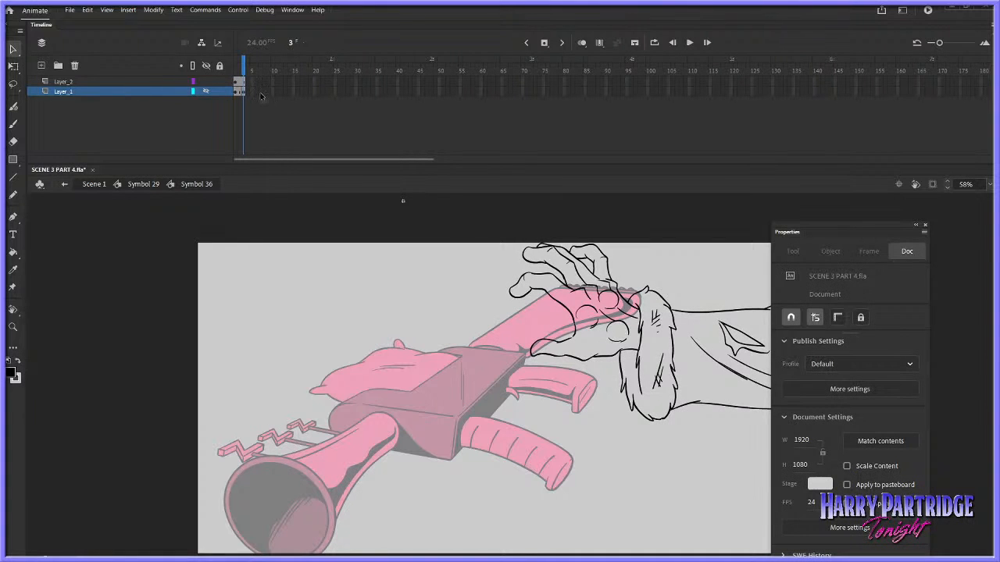
Enlarge the inked arm to about 1376 by 658 pixels and nudge it down to about Y 568
left_click(580, 328)
right_click(574, 324)
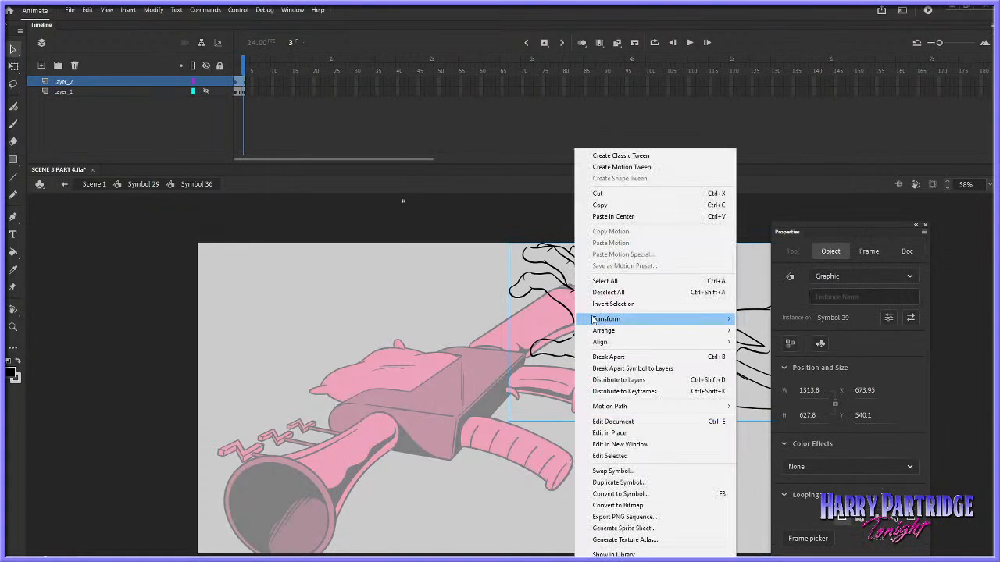
mouse_move(664, 317)
left_click(773, 320)
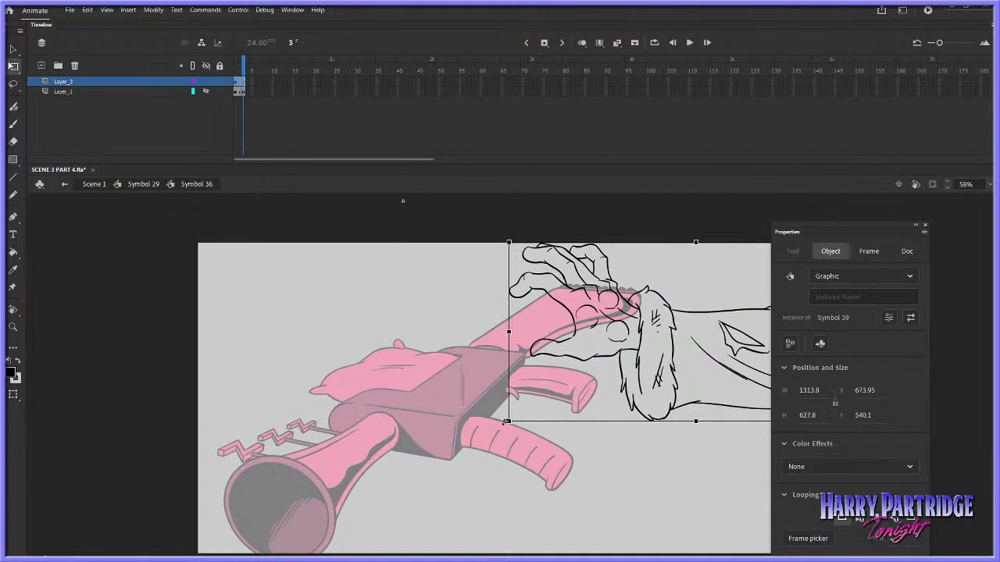
left_click_drag(502, 422, 496, 428)
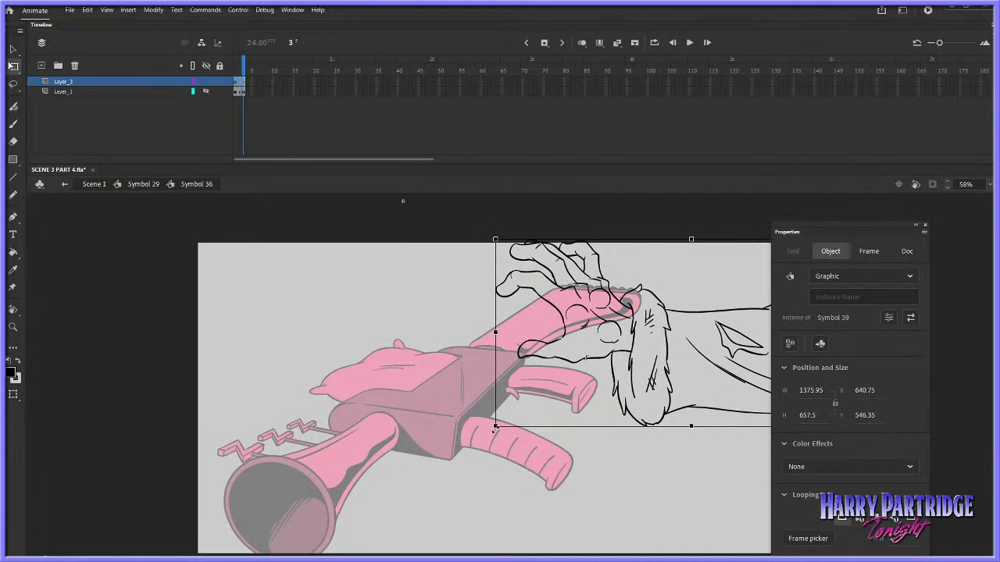
key("Down")
key("Down")
key("Down")
key("Down")
key("Down")
key("Down")
key("Down")
key("Down")
key("Down")
key("Down")
key("Down")
key("Down")
key("Down")
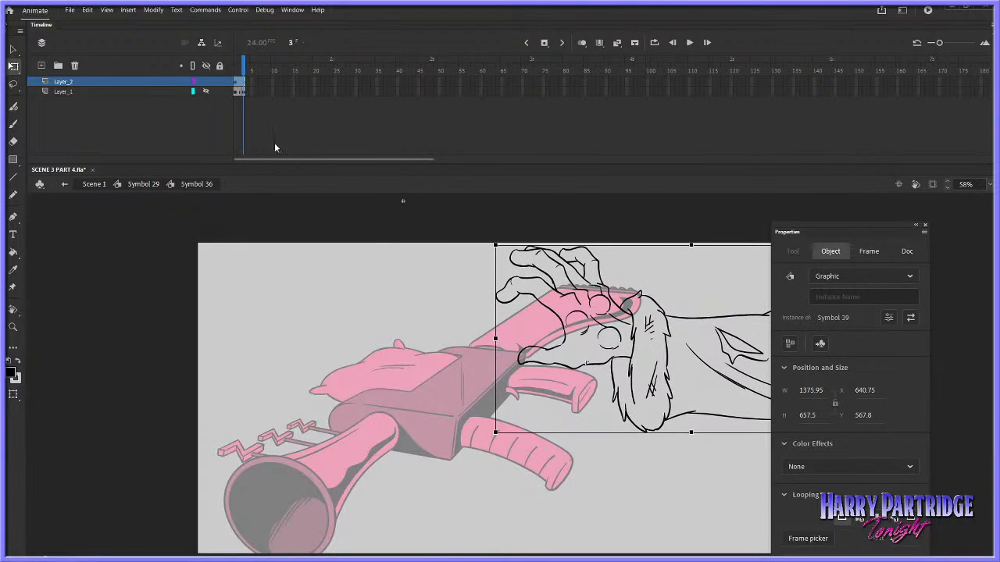
Delete the sketch layer Layer_1 from Symbol 36 and return to Symbol 29
left_click(168, 92)
left_click(74, 65)
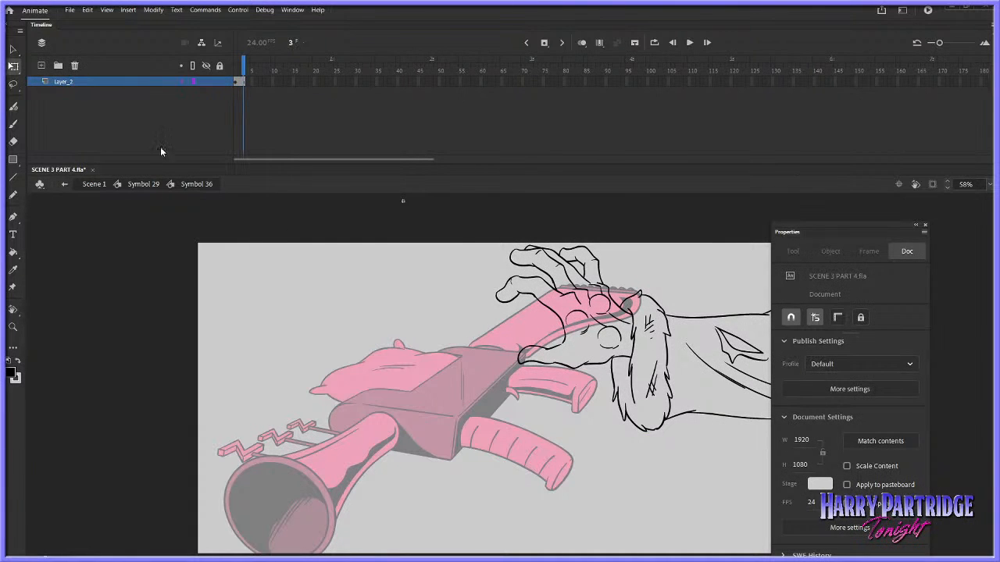
left_click(146, 186)
Play back the arm reaching for the gun in Symbol 29 and close the Properties panel
key("Return")
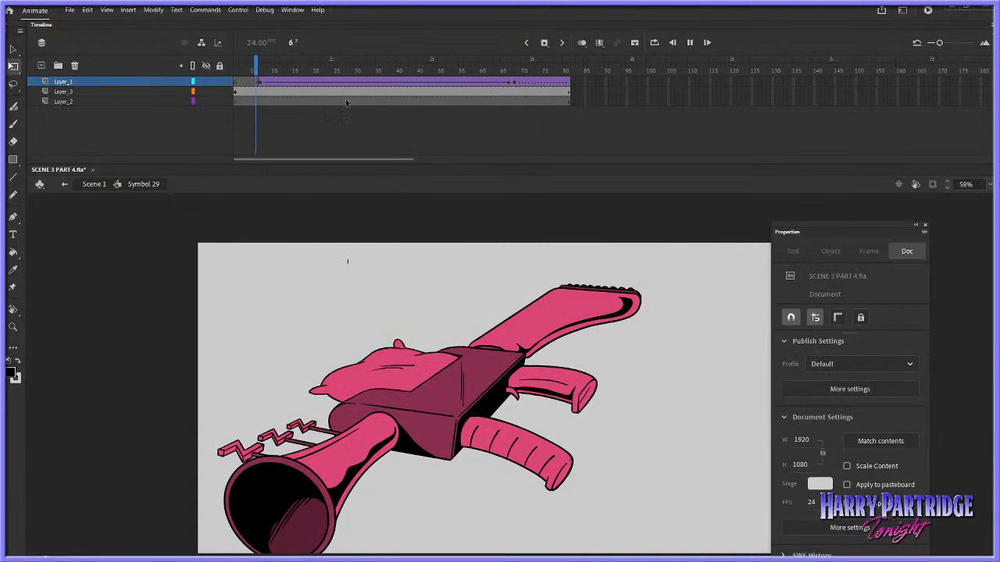
left_click(924, 225)
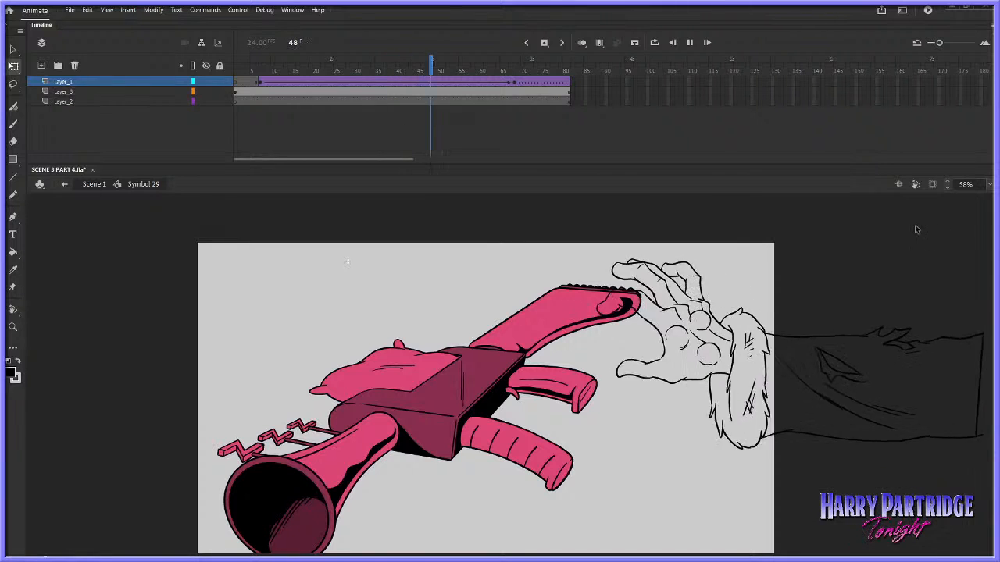
key("Return")
left_click_drag(537, 71, 346, 93)
key("Return")
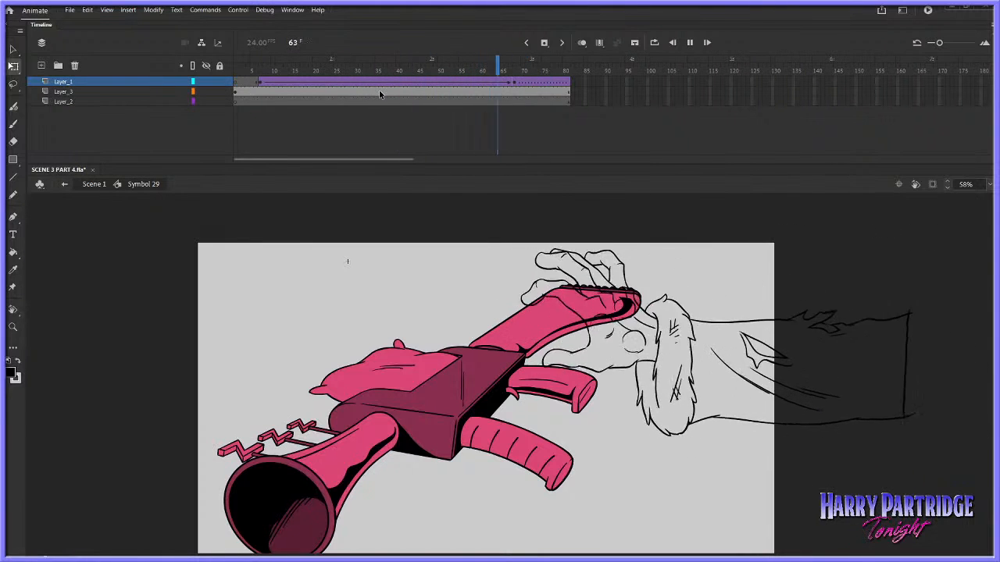
Open the inked arm's symbol and reverse the order of its three keyframes
double_click(561, 279)
left_click(245, 86)
left_click(539, 285)
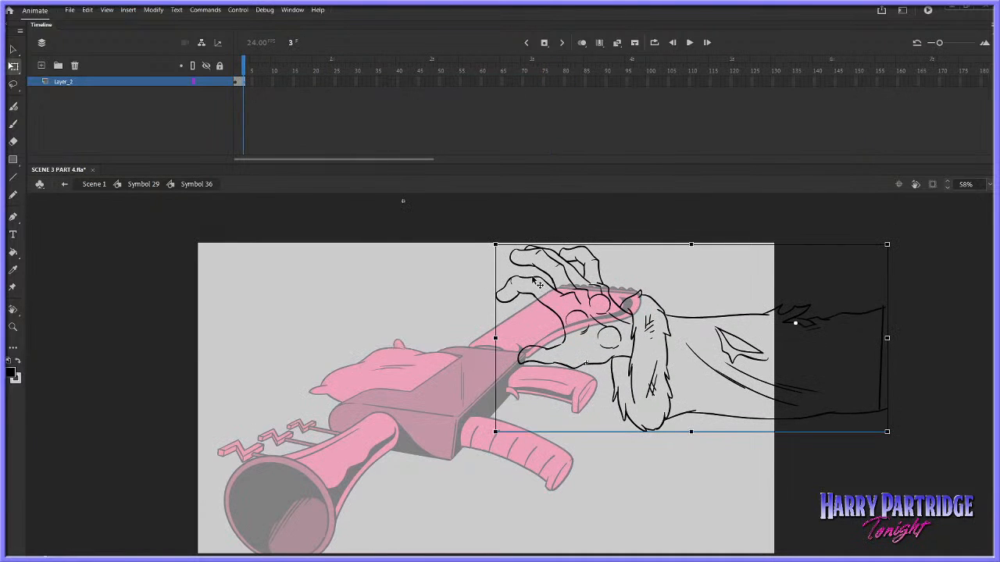
double_click(539, 279)
left_click_drag(242, 82, 236, 82)
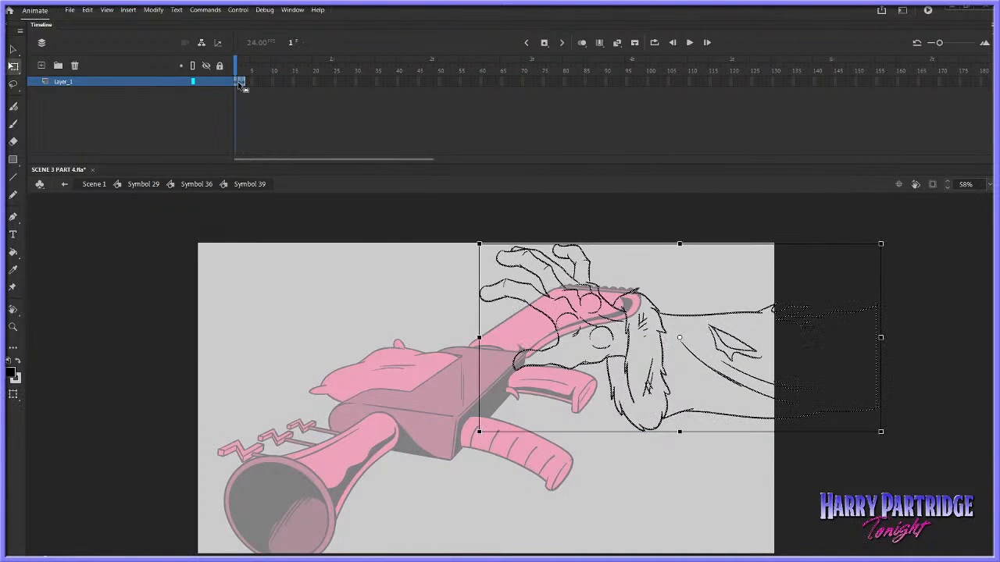
right_click(238, 81)
left_click(297, 336)
key("Return")
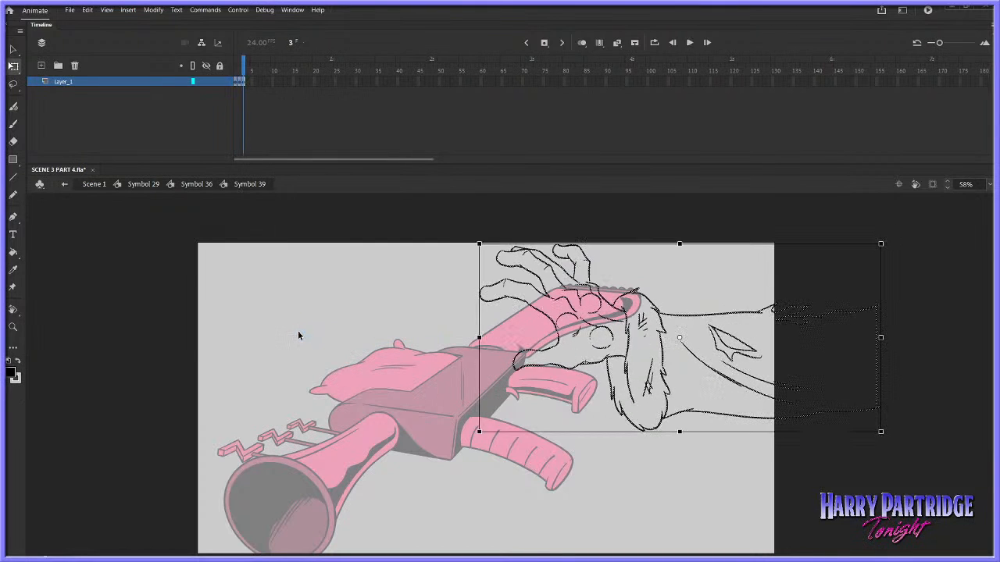
Return to Symbol 29 and play back the arm animation with the reversed keyframes
left_click(194, 184)
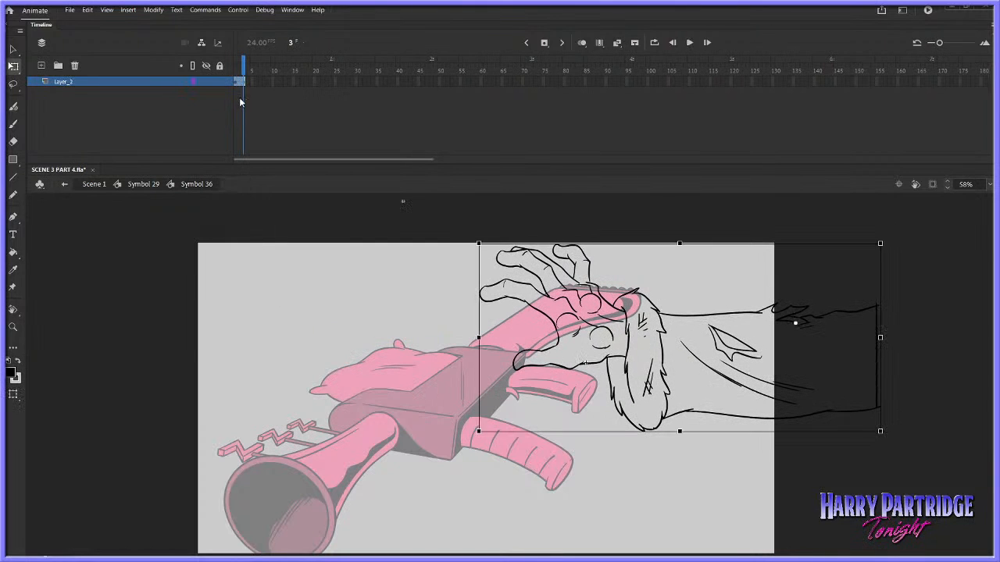
left_click(143, 184)
key("Return")
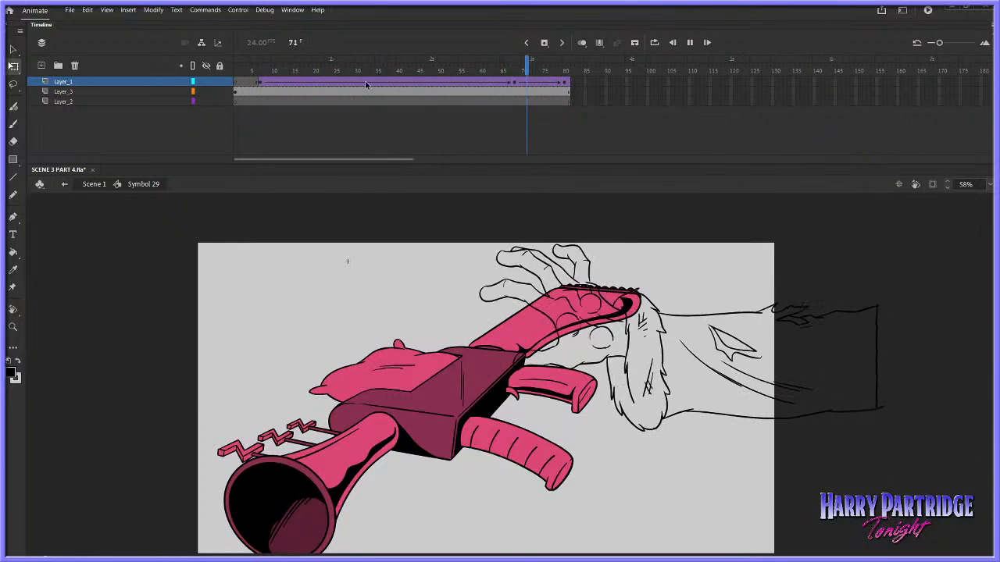
key("Return")
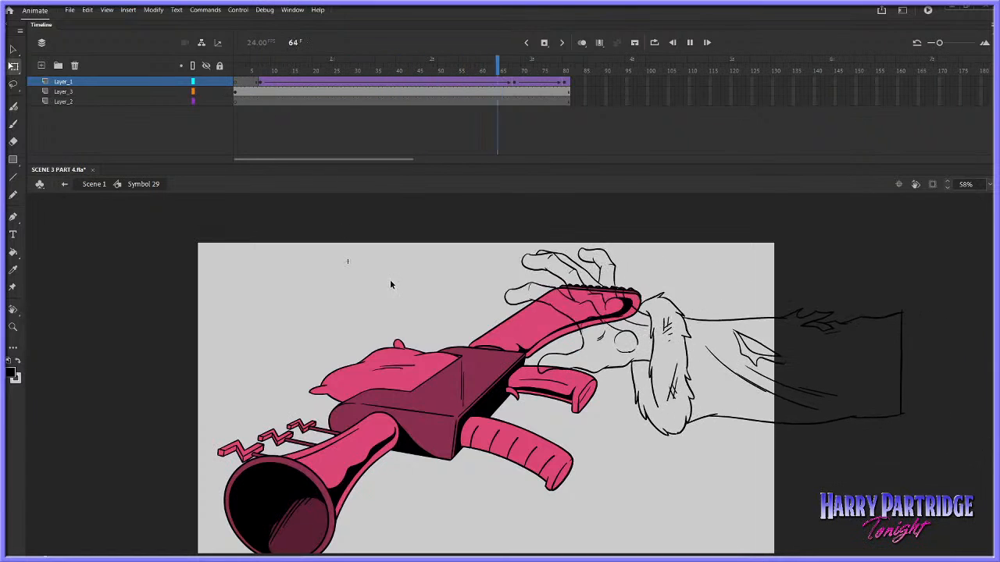
key("Return")
Reopen the inked arm's symbol and nudge the drawings on frames 1 and 2 slightly to the right
double_click(556, 272)
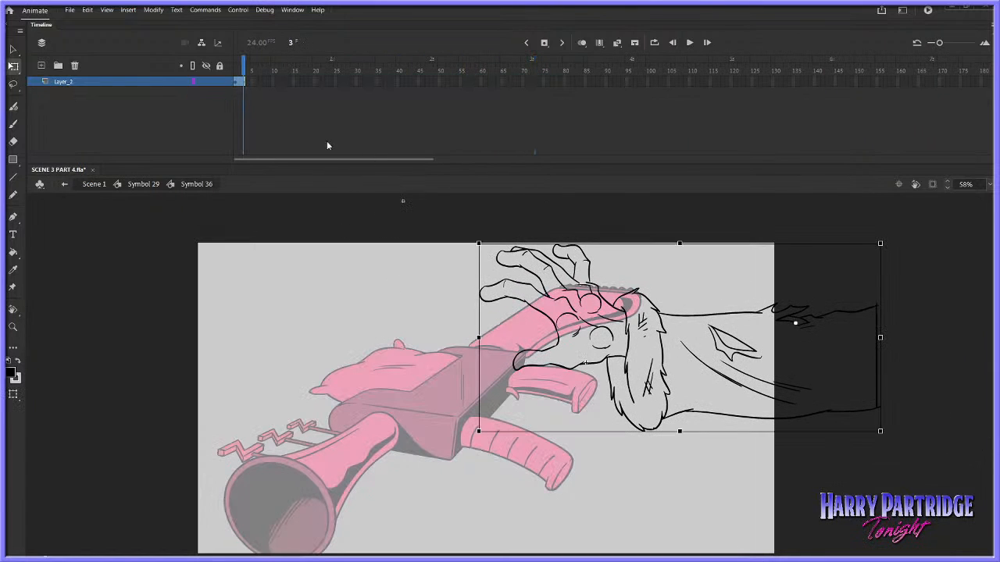
double_click(527, 274)
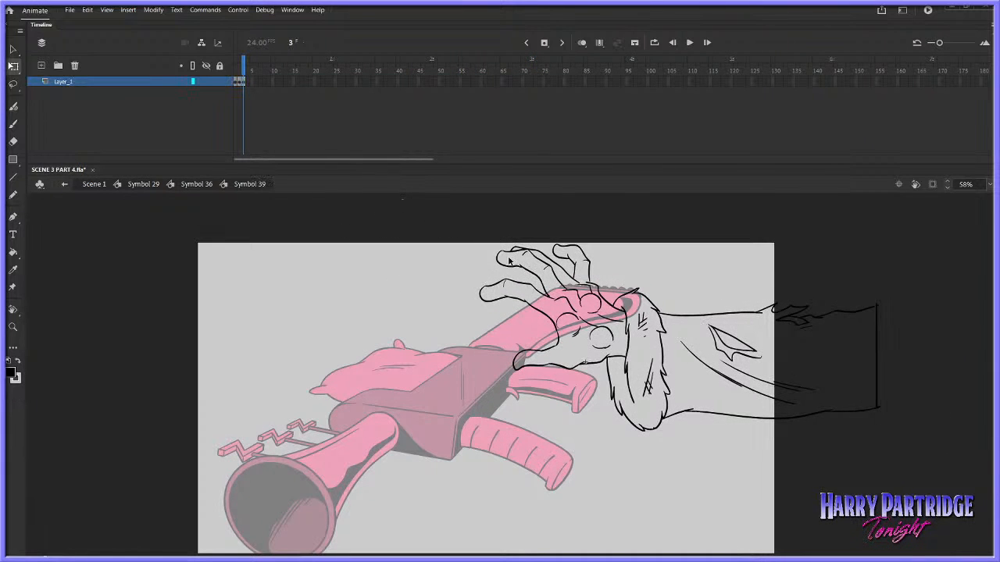
mouse_move(246, 71)
left_mouse_down()
mouse_move(230, 71)
mouse_move(245, 72)
mouse_move(238, 81)
left_mouse_up()
left_click(236, 84)
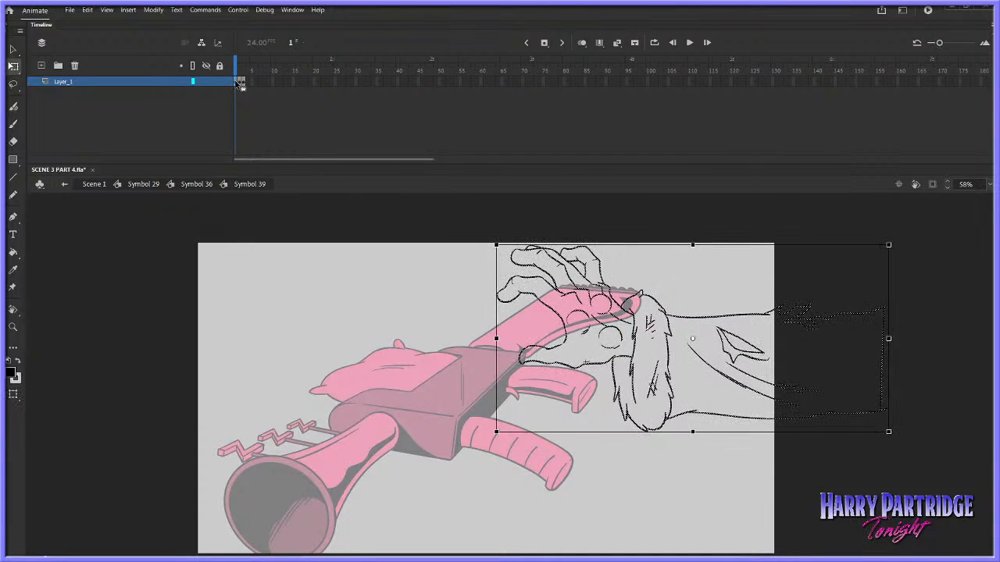
key("Right")
key("Right")
key("Right")
key("Right")
key("Right")
key("Right")
key("Right")
key("Right")
left_click(240, 84)
key("Right")
key("Right")
key("Right")
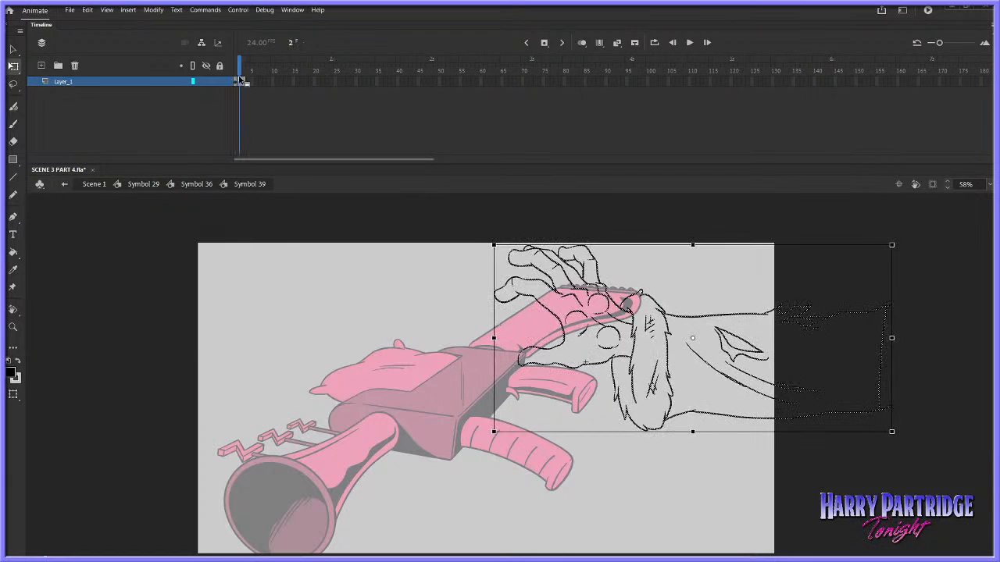
Preview the arm's three-frame motion and return to Scene 1
key("Return")
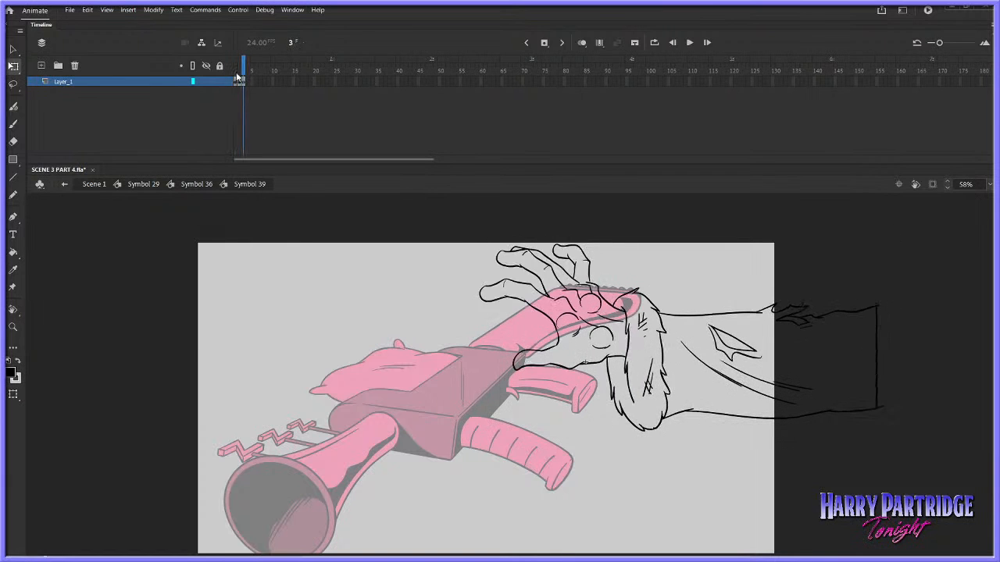
key("Return")
left_click(92, 184)
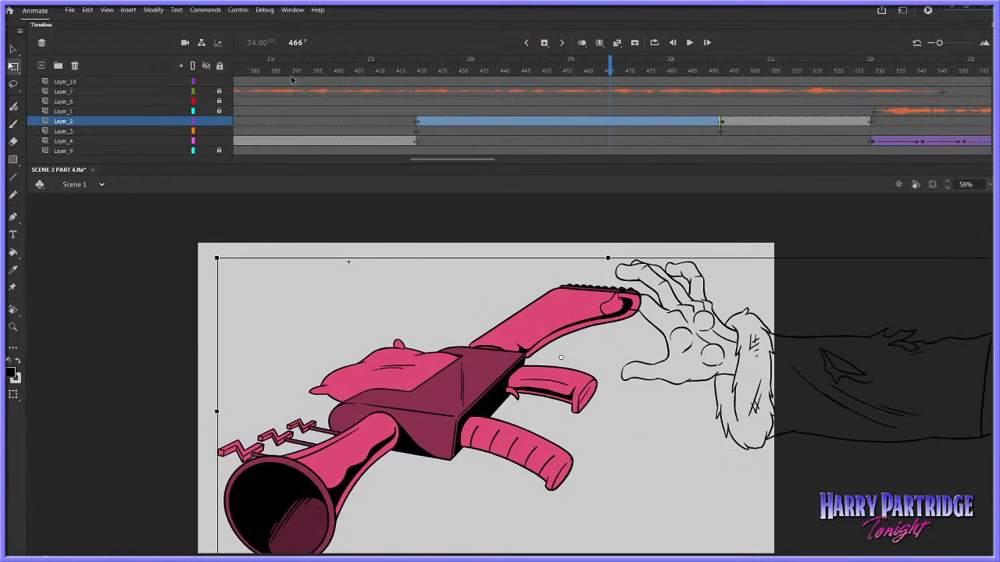
Play back the arm's reach in Scene 1, check the last frame of its nested Symbol 39, and return to Symbol 29
key("Return")
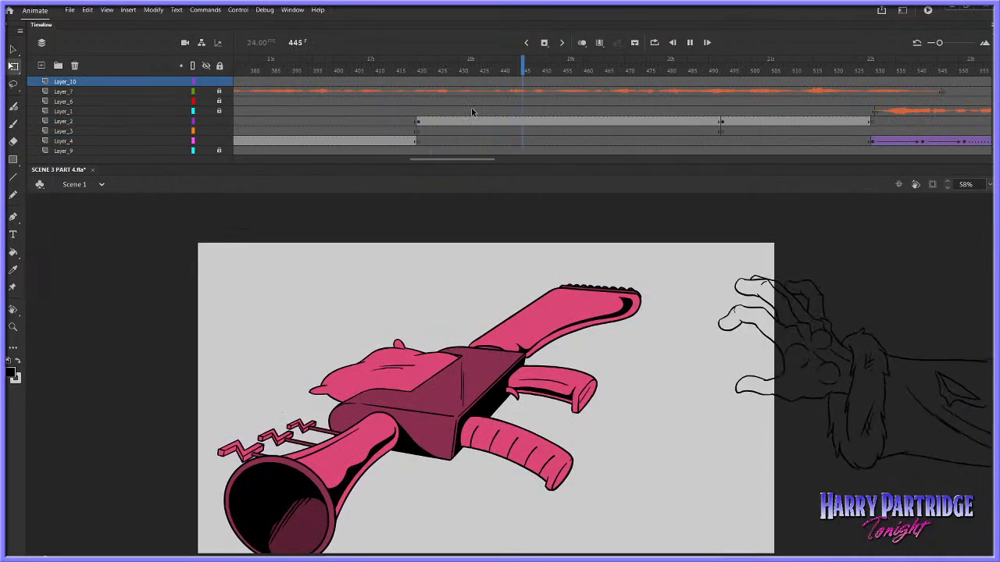
key("Return")
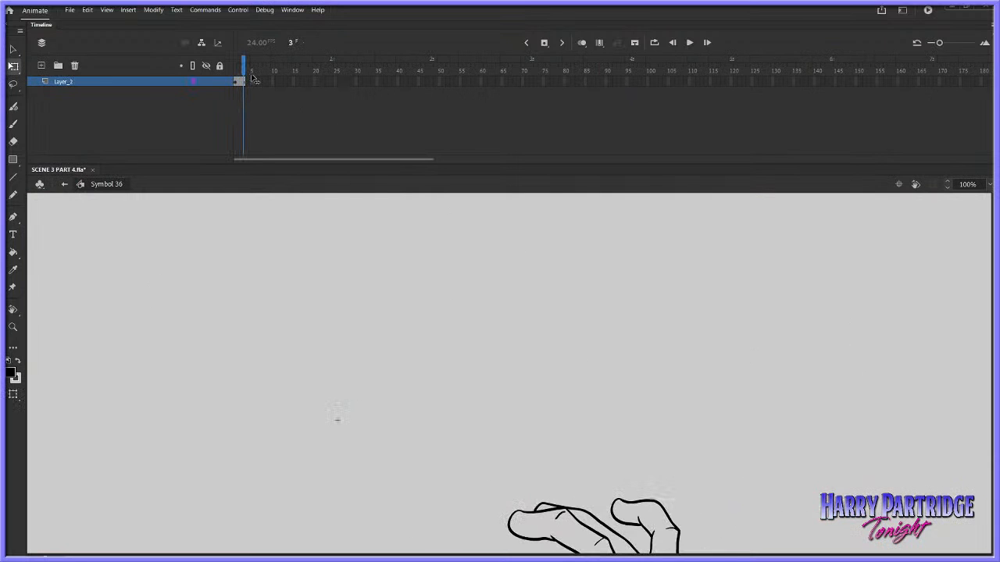
scroll(612, 365, "down", 5)
left_click(636, 341)
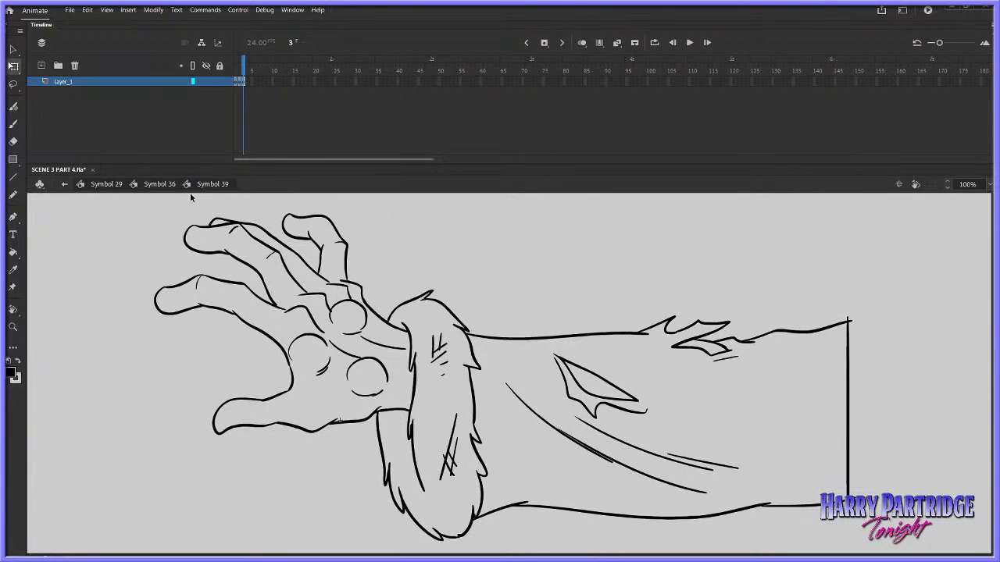
left_click_drag(242, 78, 242, 81)
left_click(160, 184)
left_click(107, 184)
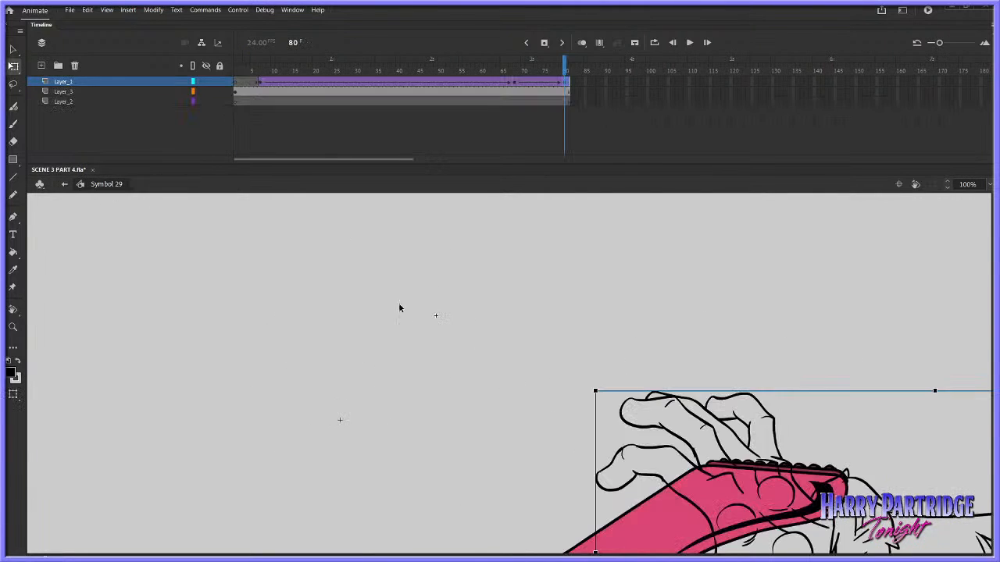
Play back the arm reaching for the gun in Symbol 29 from frame 1 with the whole artwork in view
left_click(17, 327)
left_click(216, 329)
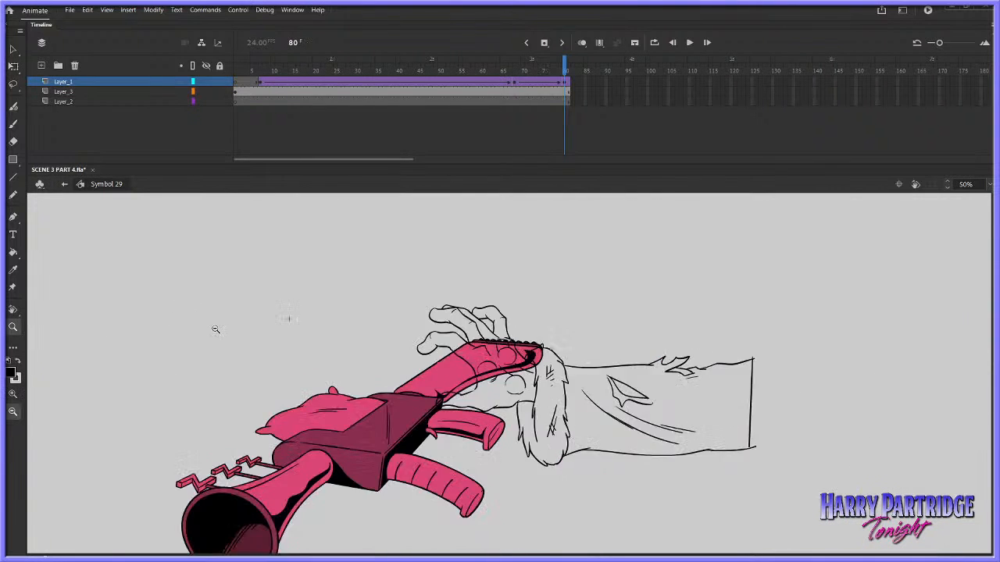
left_click(217, 329)
left_click(346, 75)
key("Return")
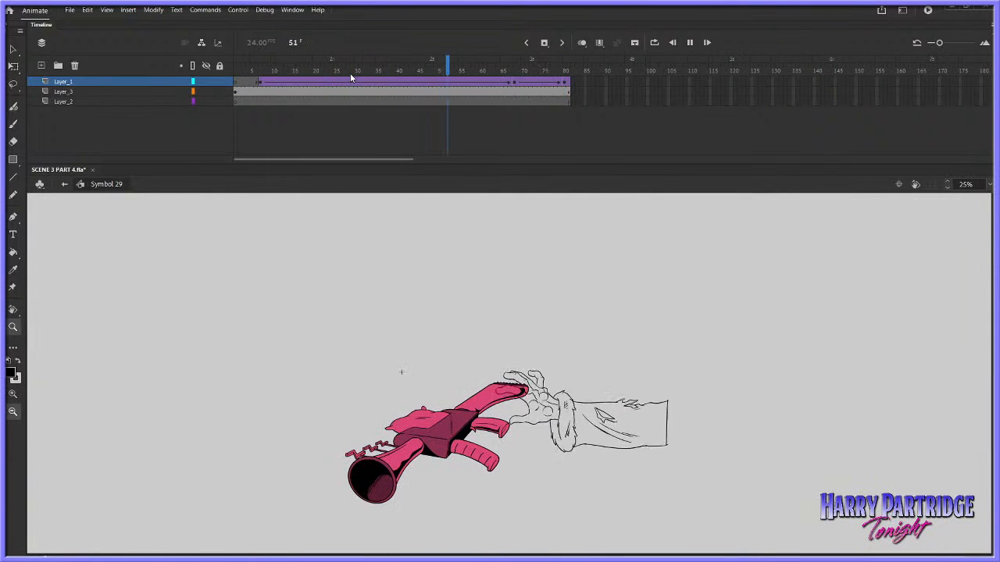
left_click(236, 73)
key("Return")
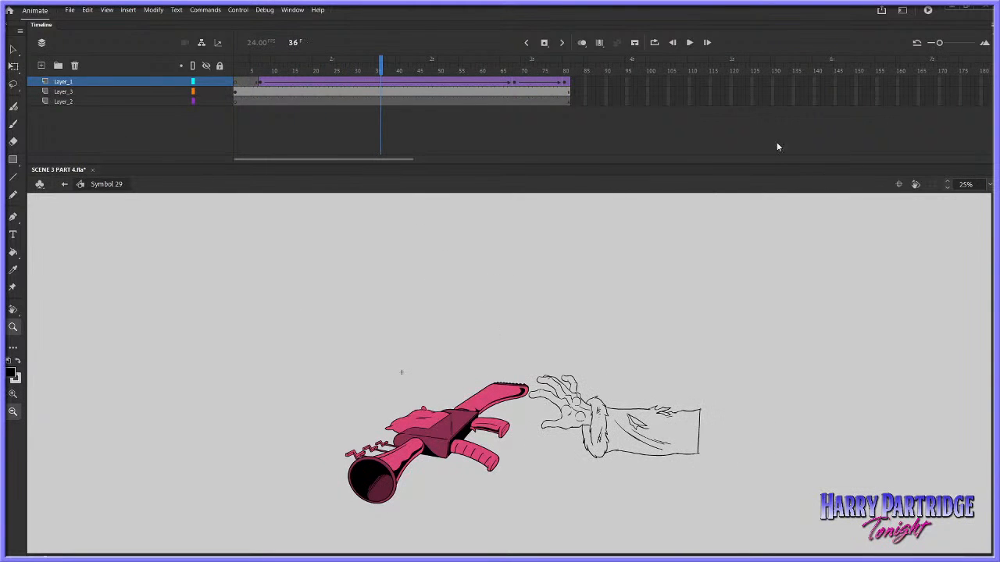
Return to Scene 1 using the Scene panel and go to frame 330 on the main timeline
left_click(292, 9)
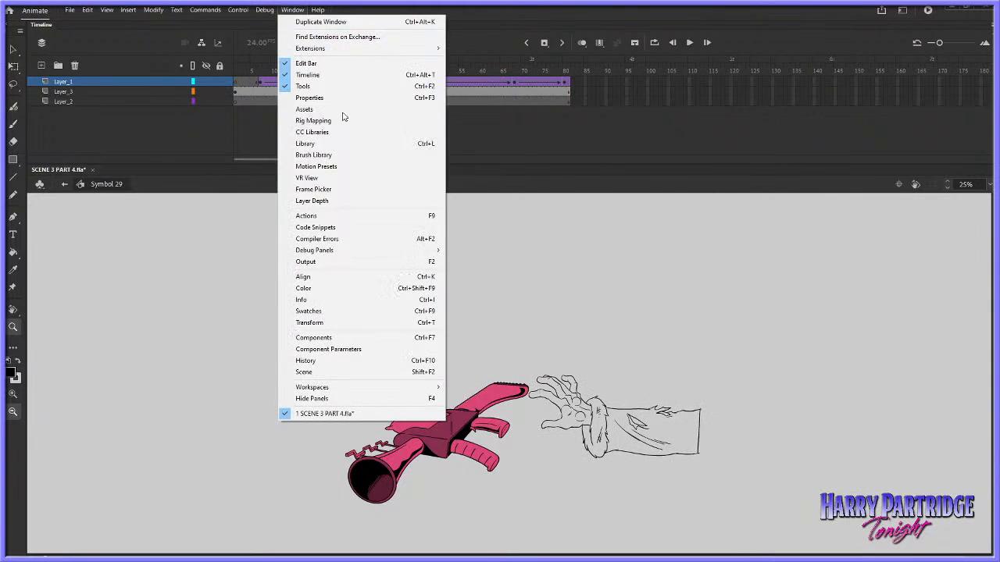
left_click(340, 372)
left_click(868, 340)
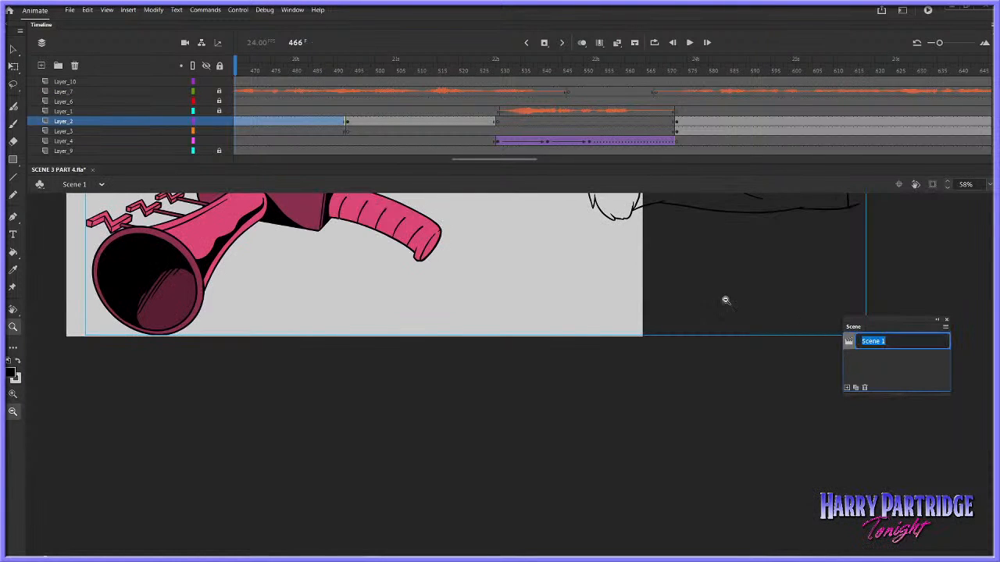
left_click_drag(481, 161, 438, 159)
left_click(385, 92)
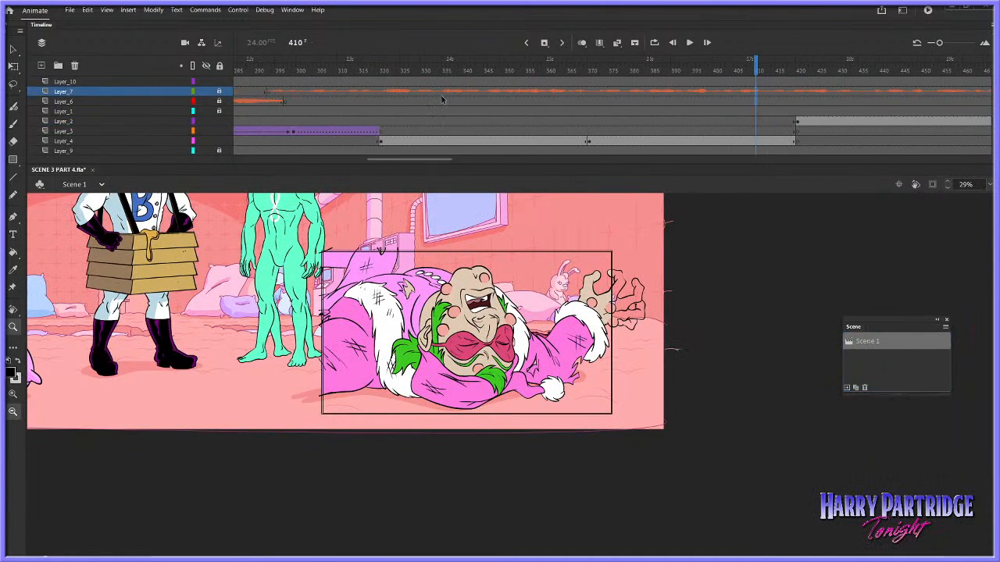
left_click(423, 91)
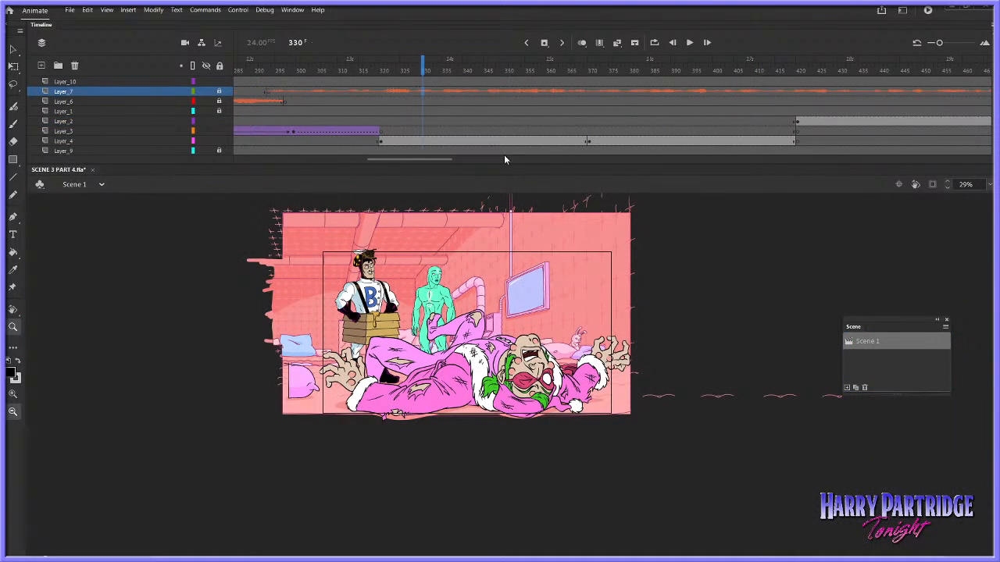
Clip the content outside the stage, frame the whole shot, and play back the pink-robed character lying on the floor
left_click(932, 184)
left_click_drag(382, 269, 659, 435)
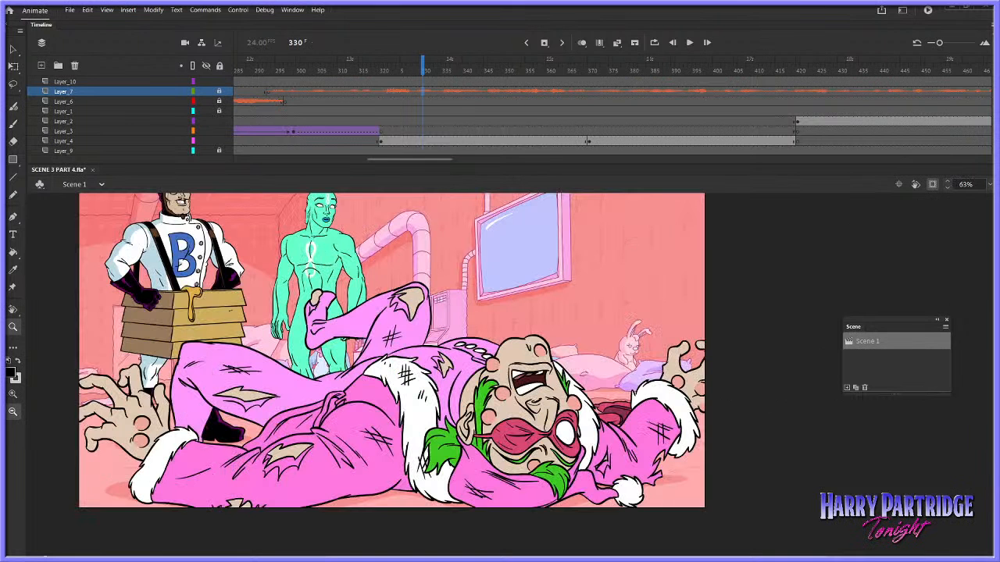
scroll(391, 359, "up", 2)
scroll(390, 359, "up", 2)
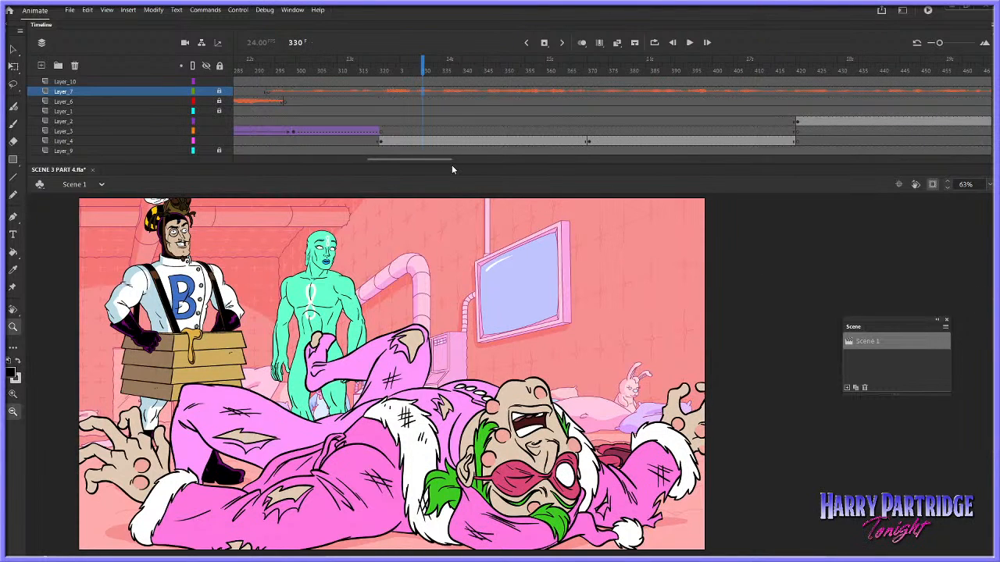
left_click_drag(452, 165, 452, 141)
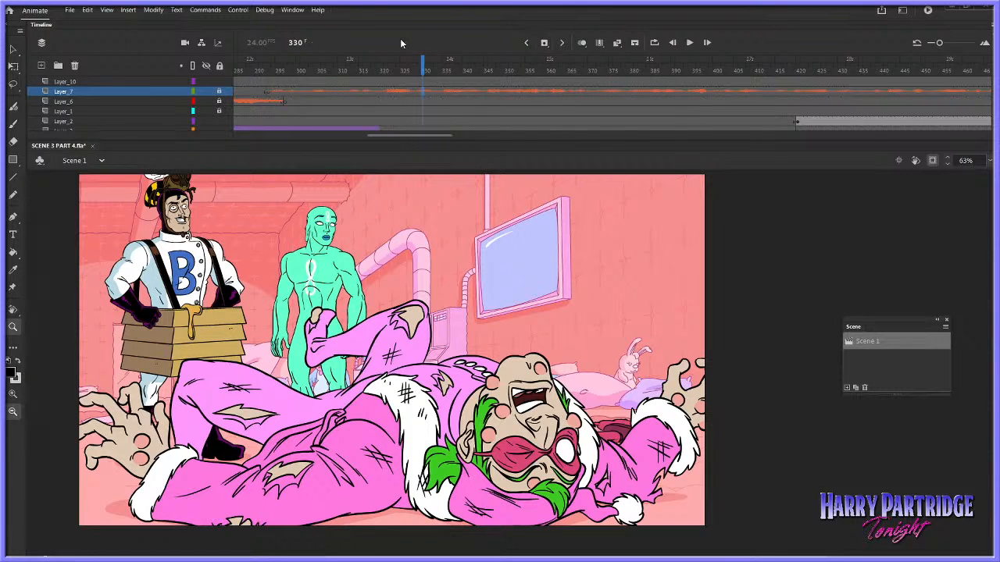
key("Return")
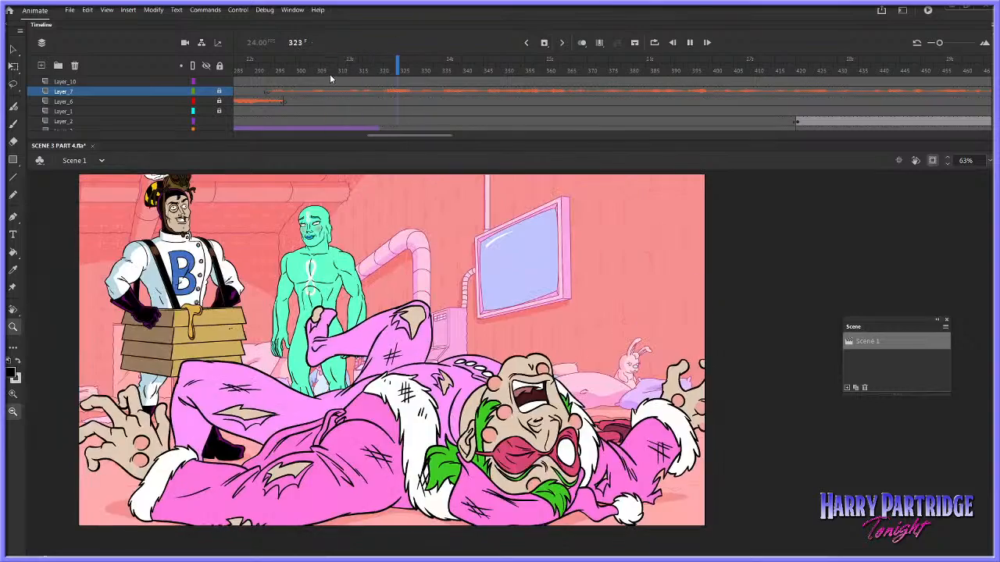
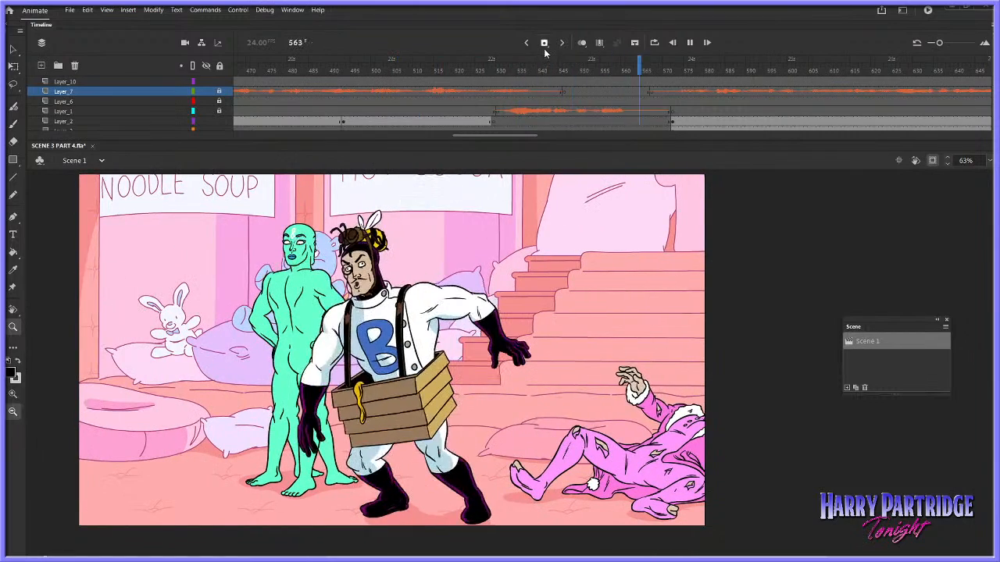
Play back Scene 1 through the shots of the pink-robed character talking, and check the SPOILERS!! card at frame 740
key("Return")
key("Return")
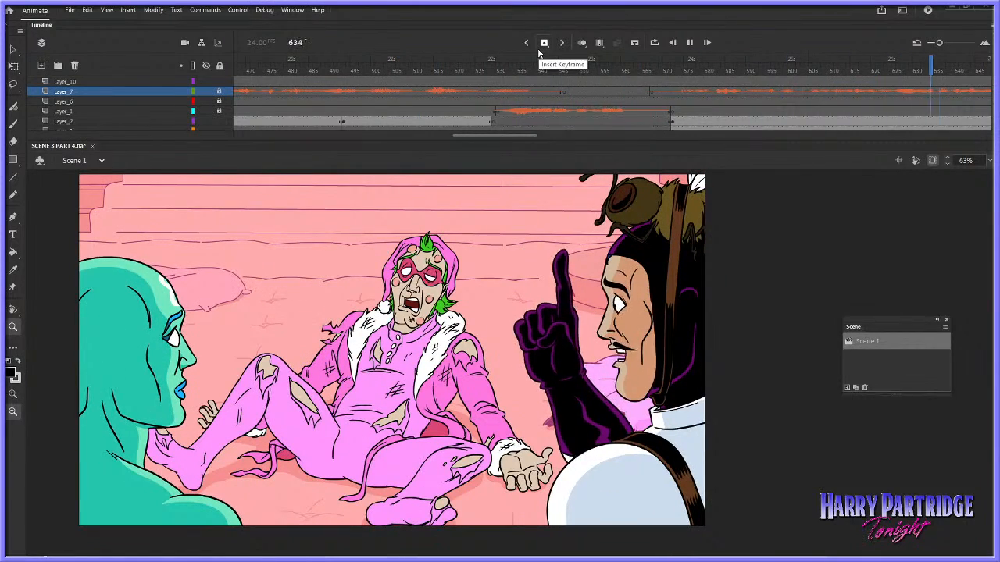
key("Return")
key("Return")
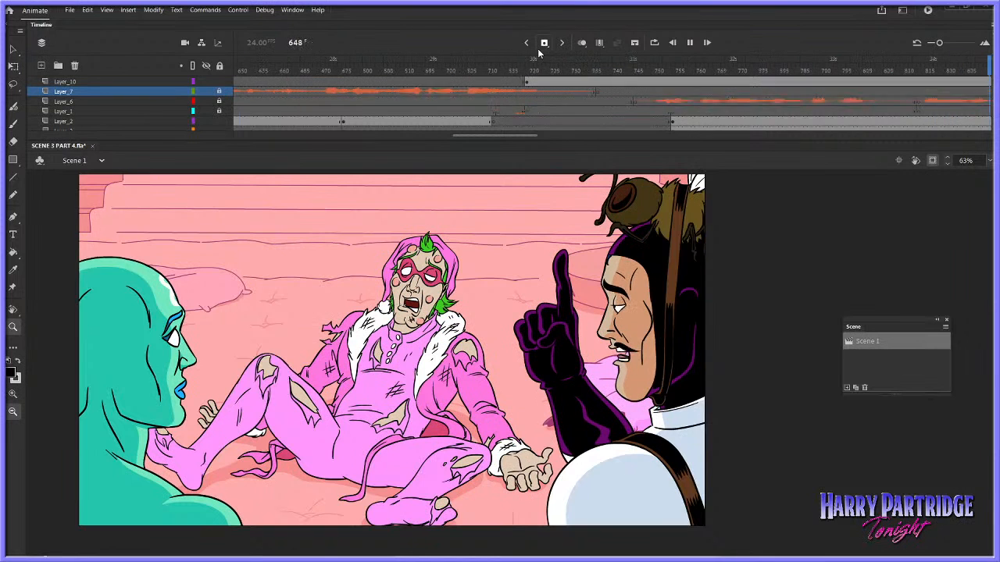
key("Return")
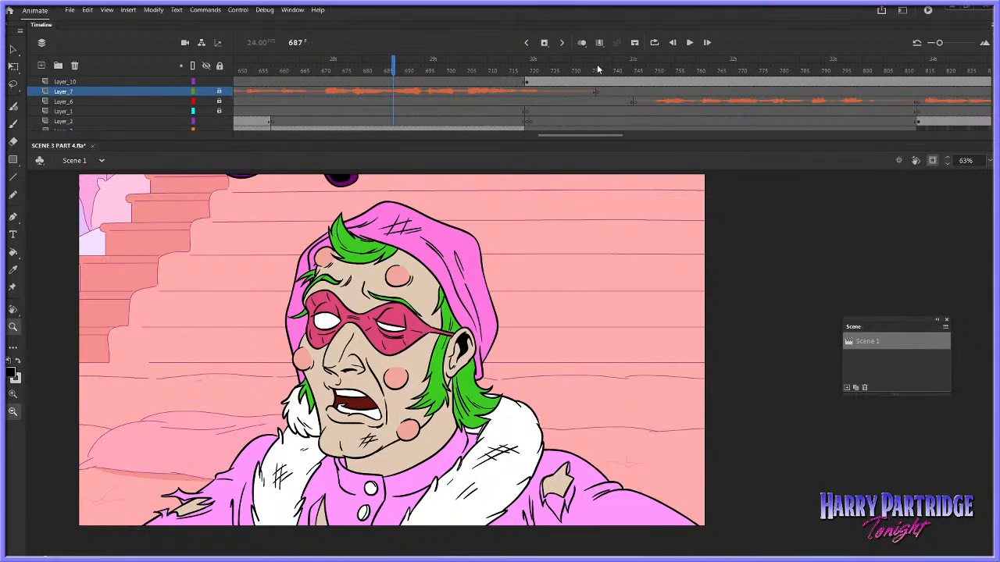
left_click(617, 71)
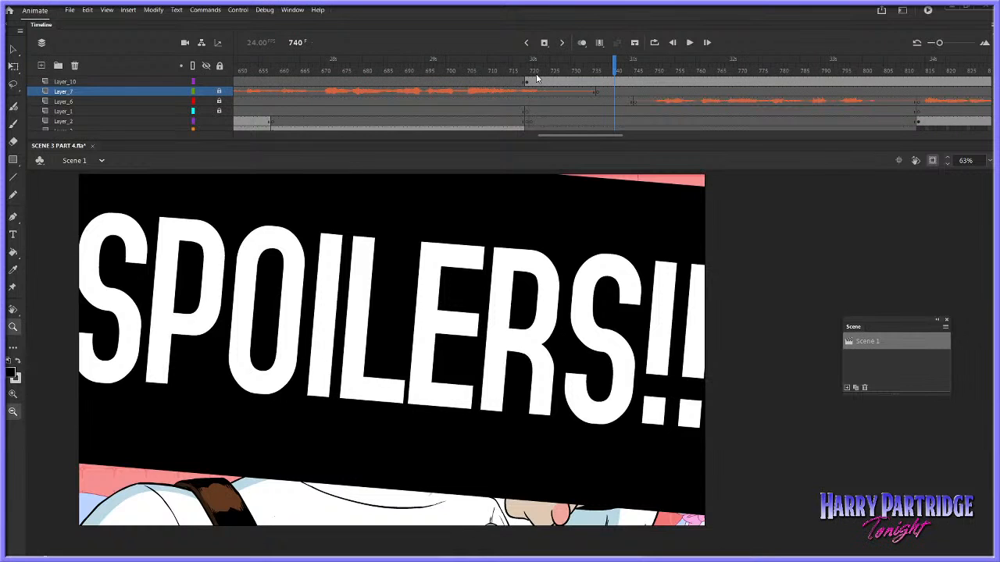
Go back along the main timeline to the shot of the arm reaching for the gun at frame 469 and activate the Selection tool
left_click_drag(588, 139, 523, 139)
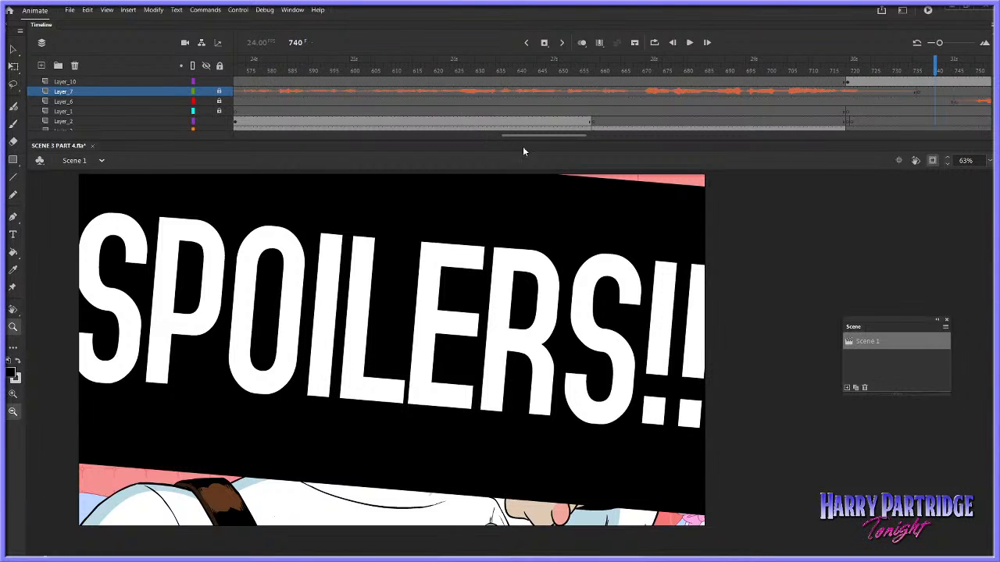
left_click_drag(555, 139, 429, 135)
left_click(480, 81)
left_click(435, 73)
left_click(416, 92)
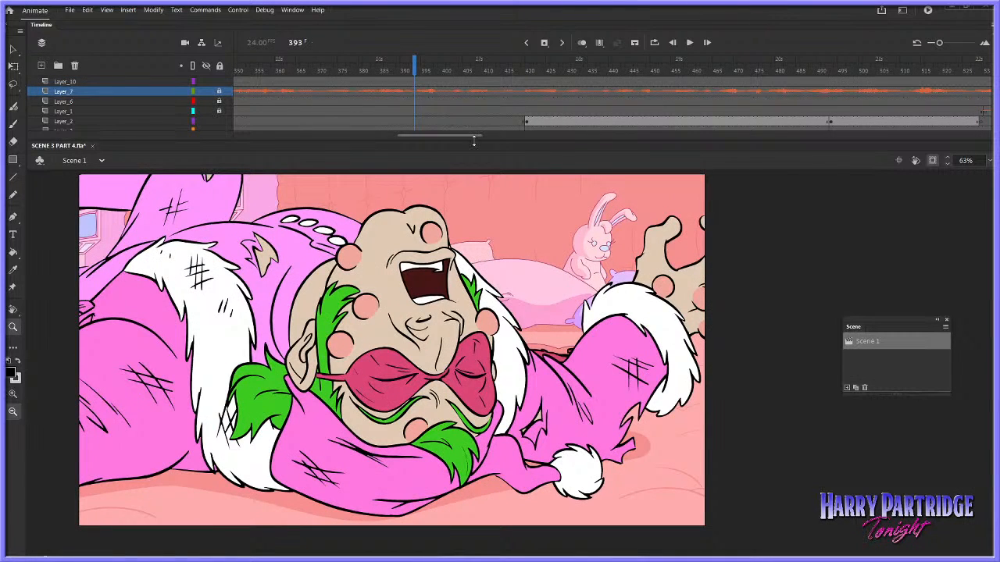
left_click(561, 74)
left_click_drag(562, 75, 731, 73)
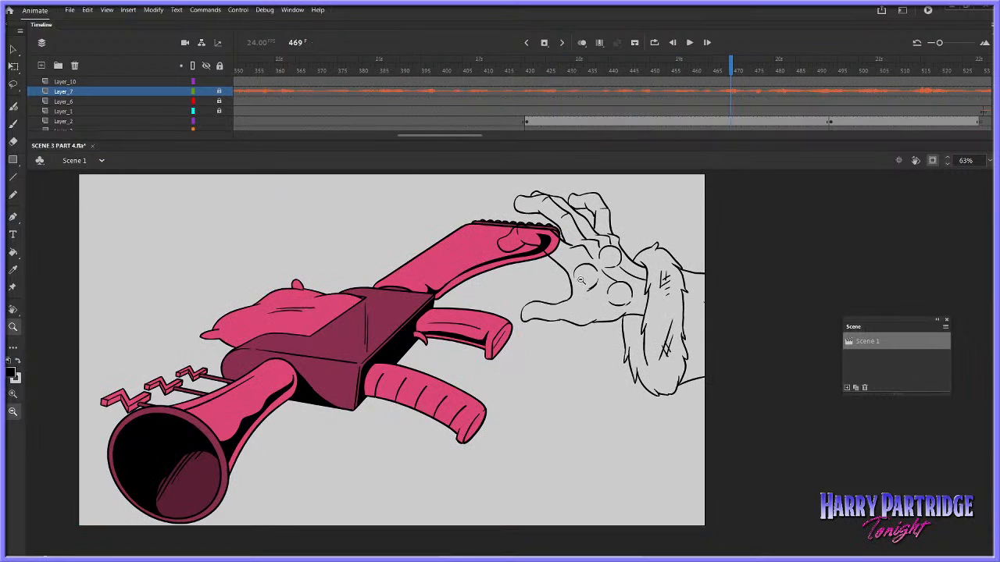
key("v")
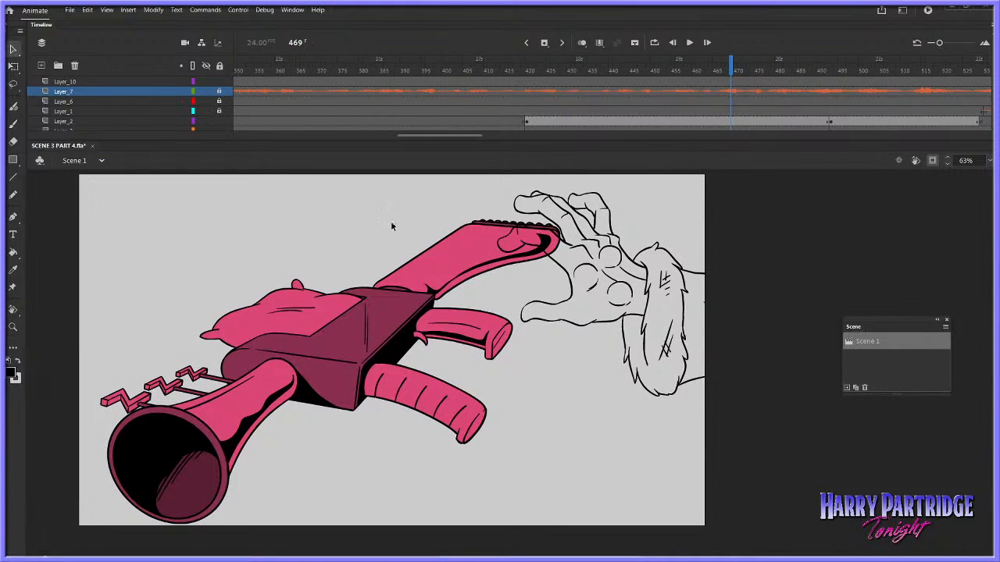